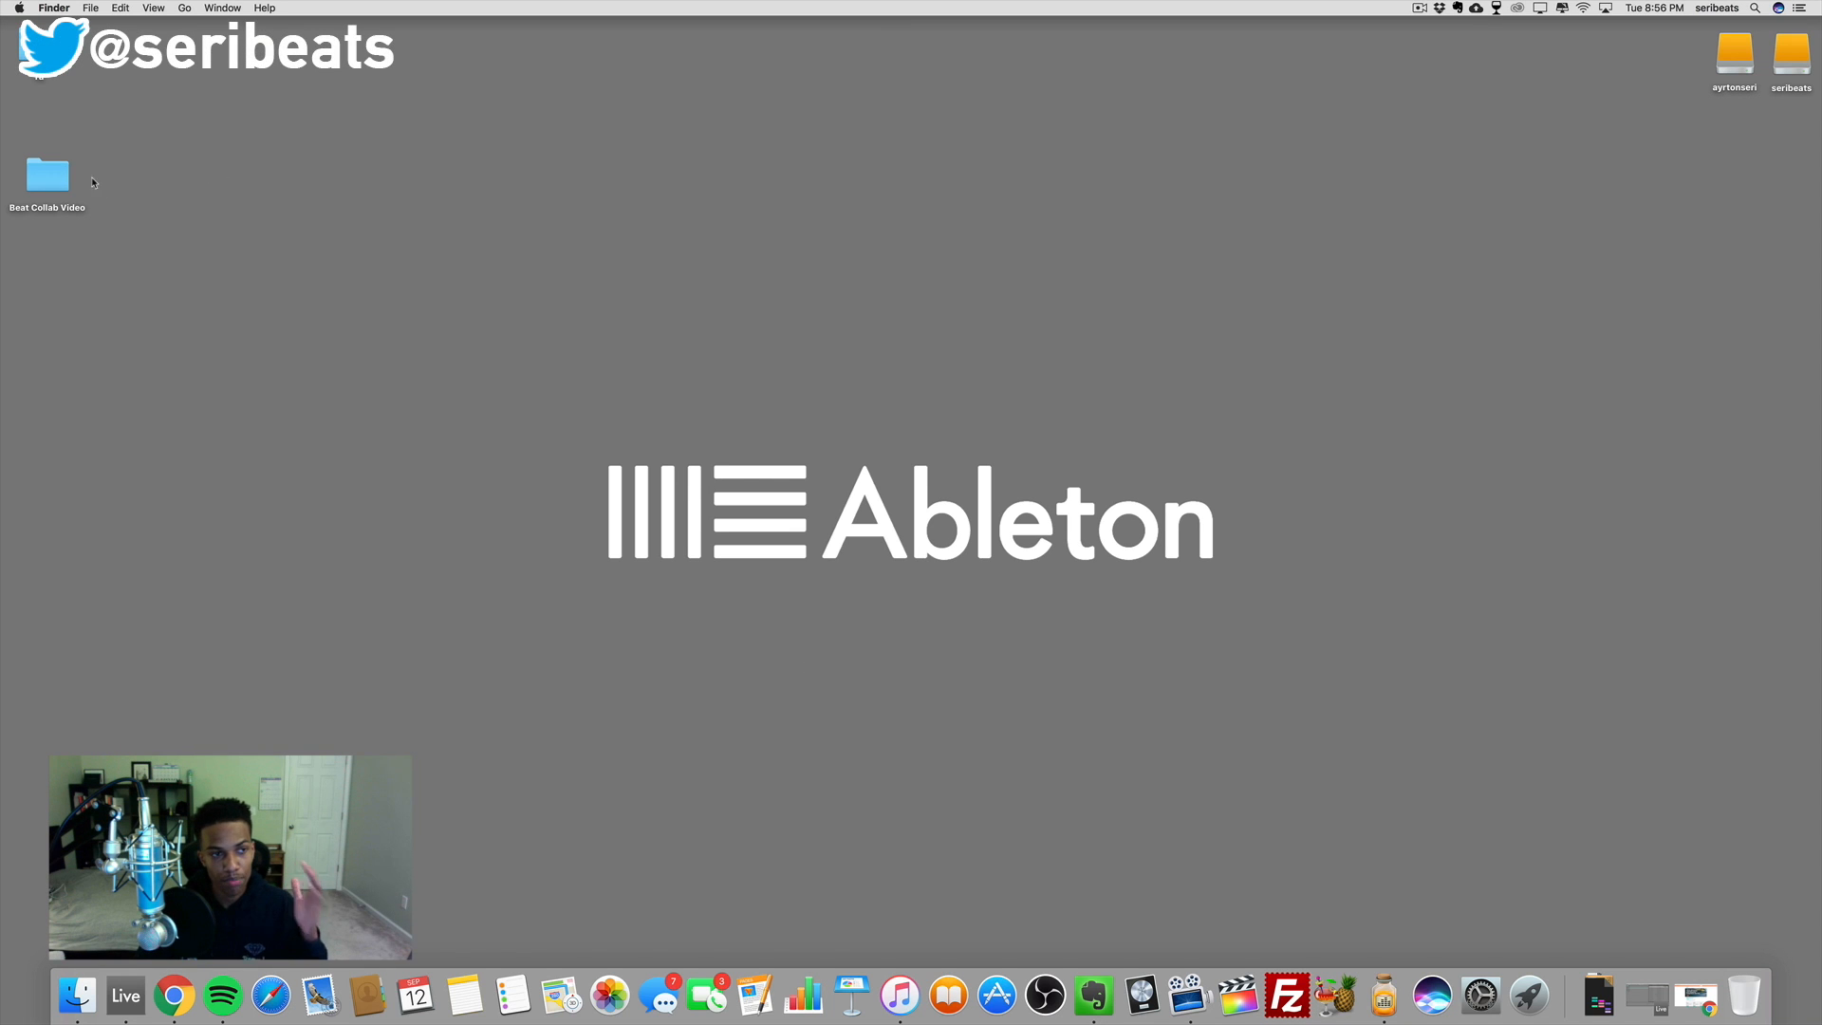
Open the 6deep.als set from the Beat Collab Video folder in full screen and check its missing media files.
double_click(50, 179)
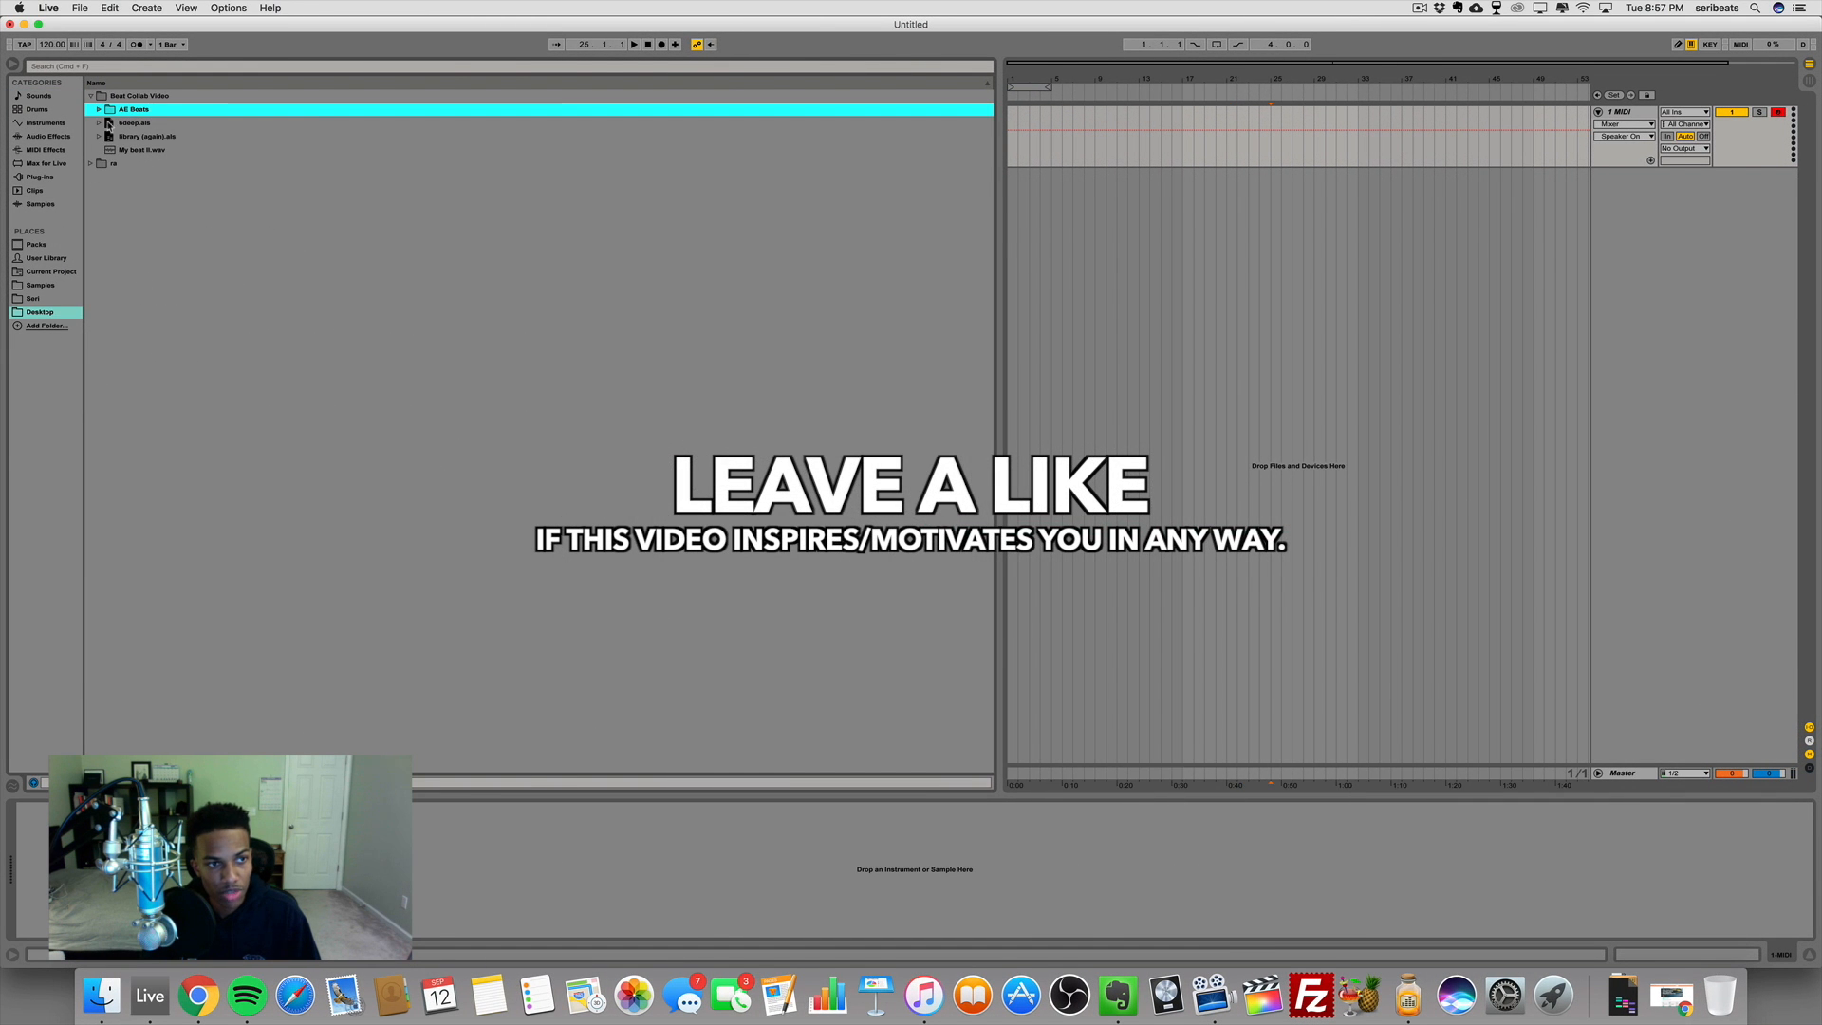
double_click(112, 126)
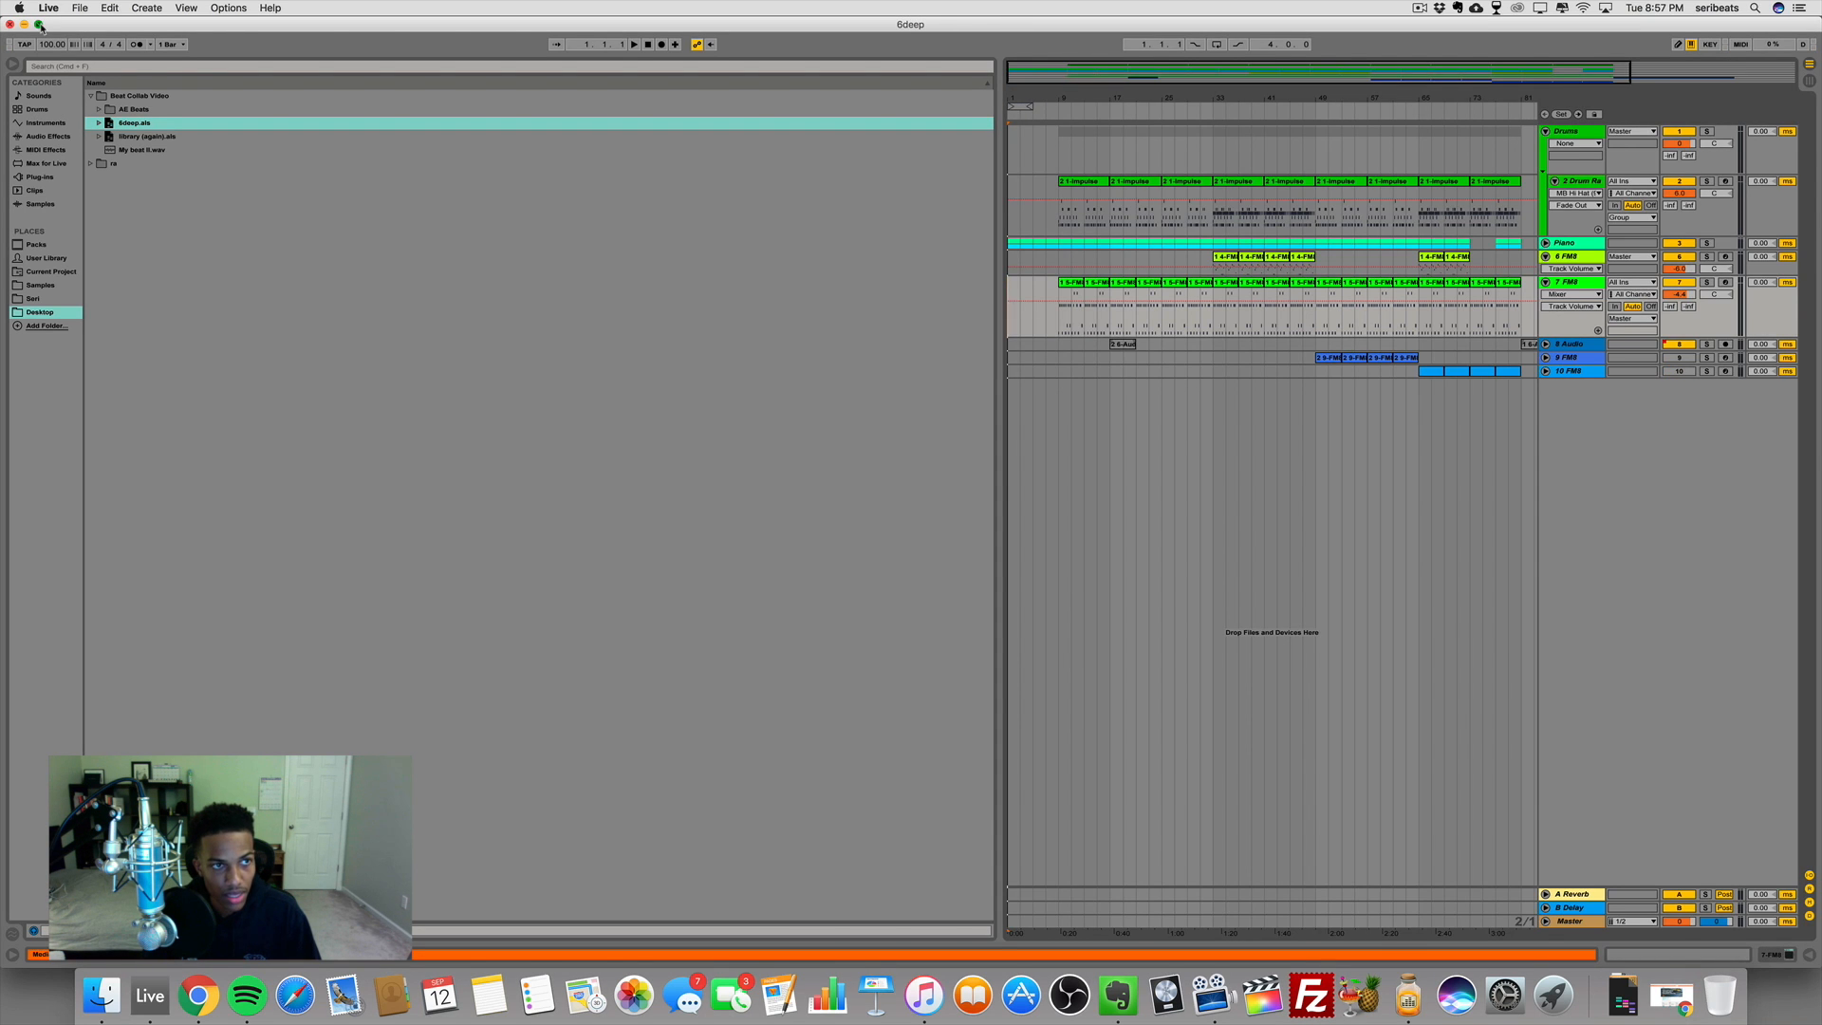
left_click(40, 26)
left_click(187, 1013)
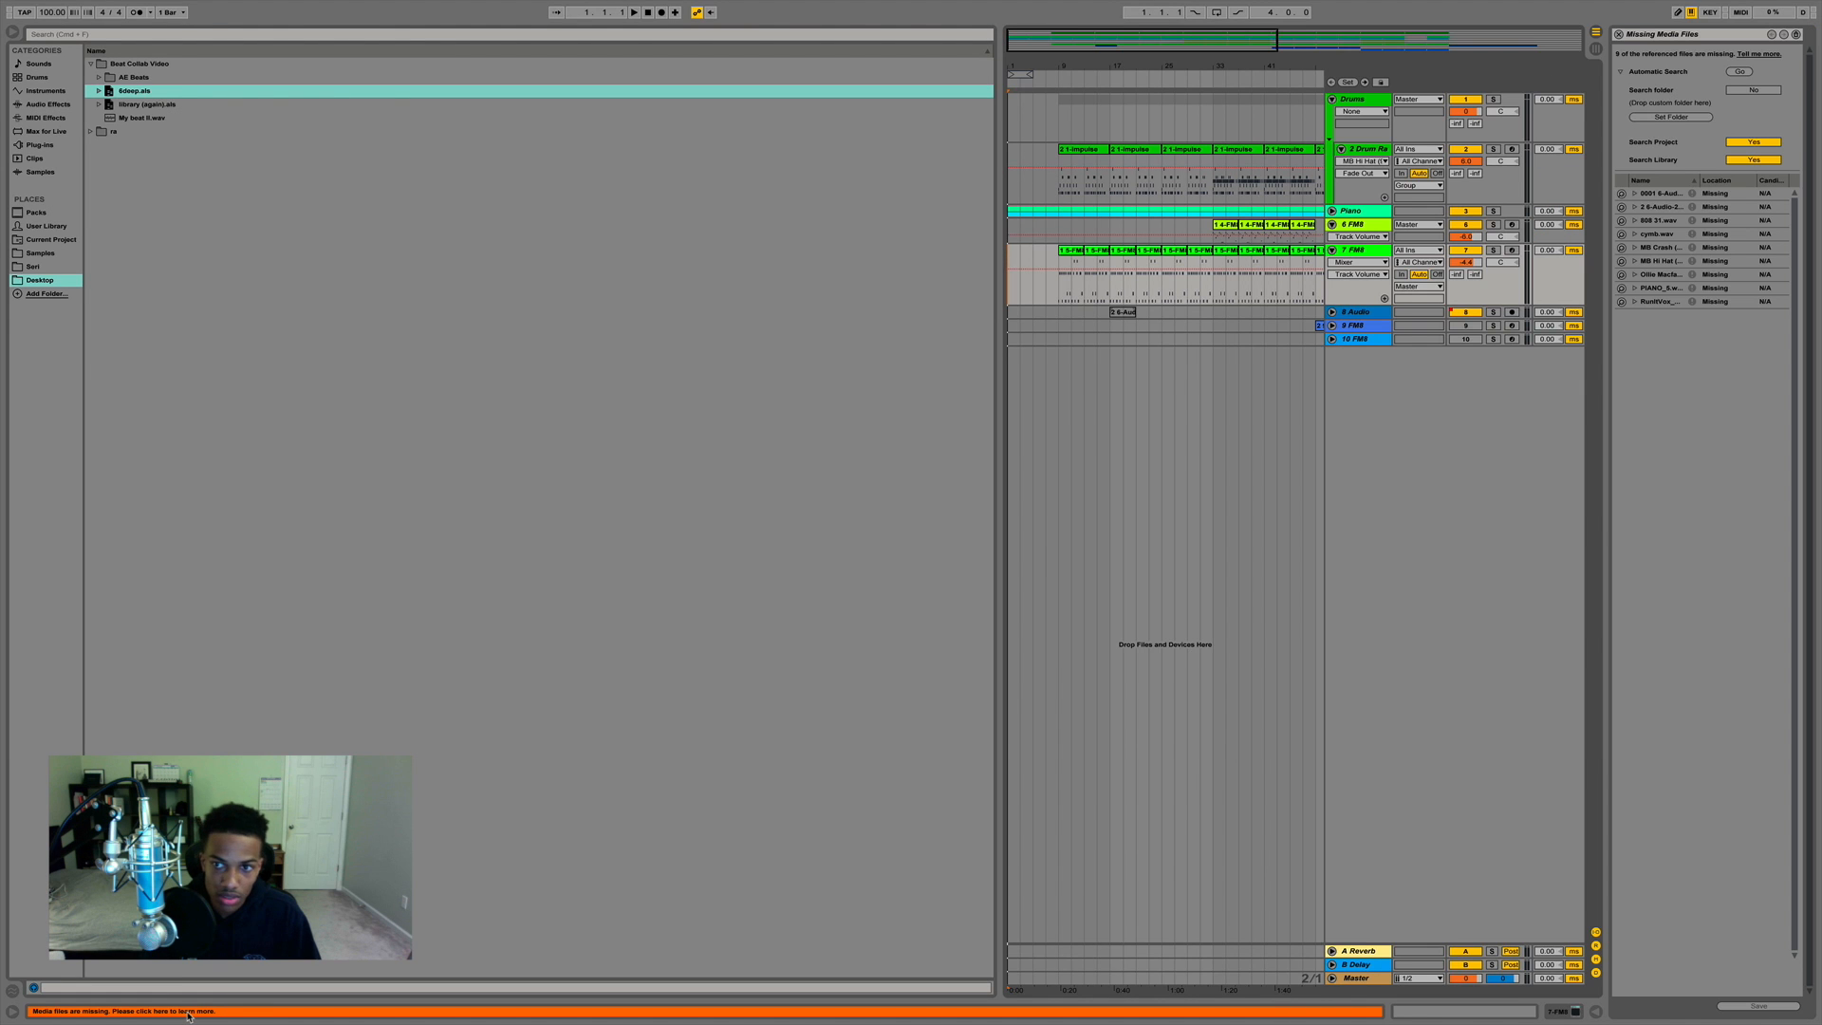
left_click(1620, 35)
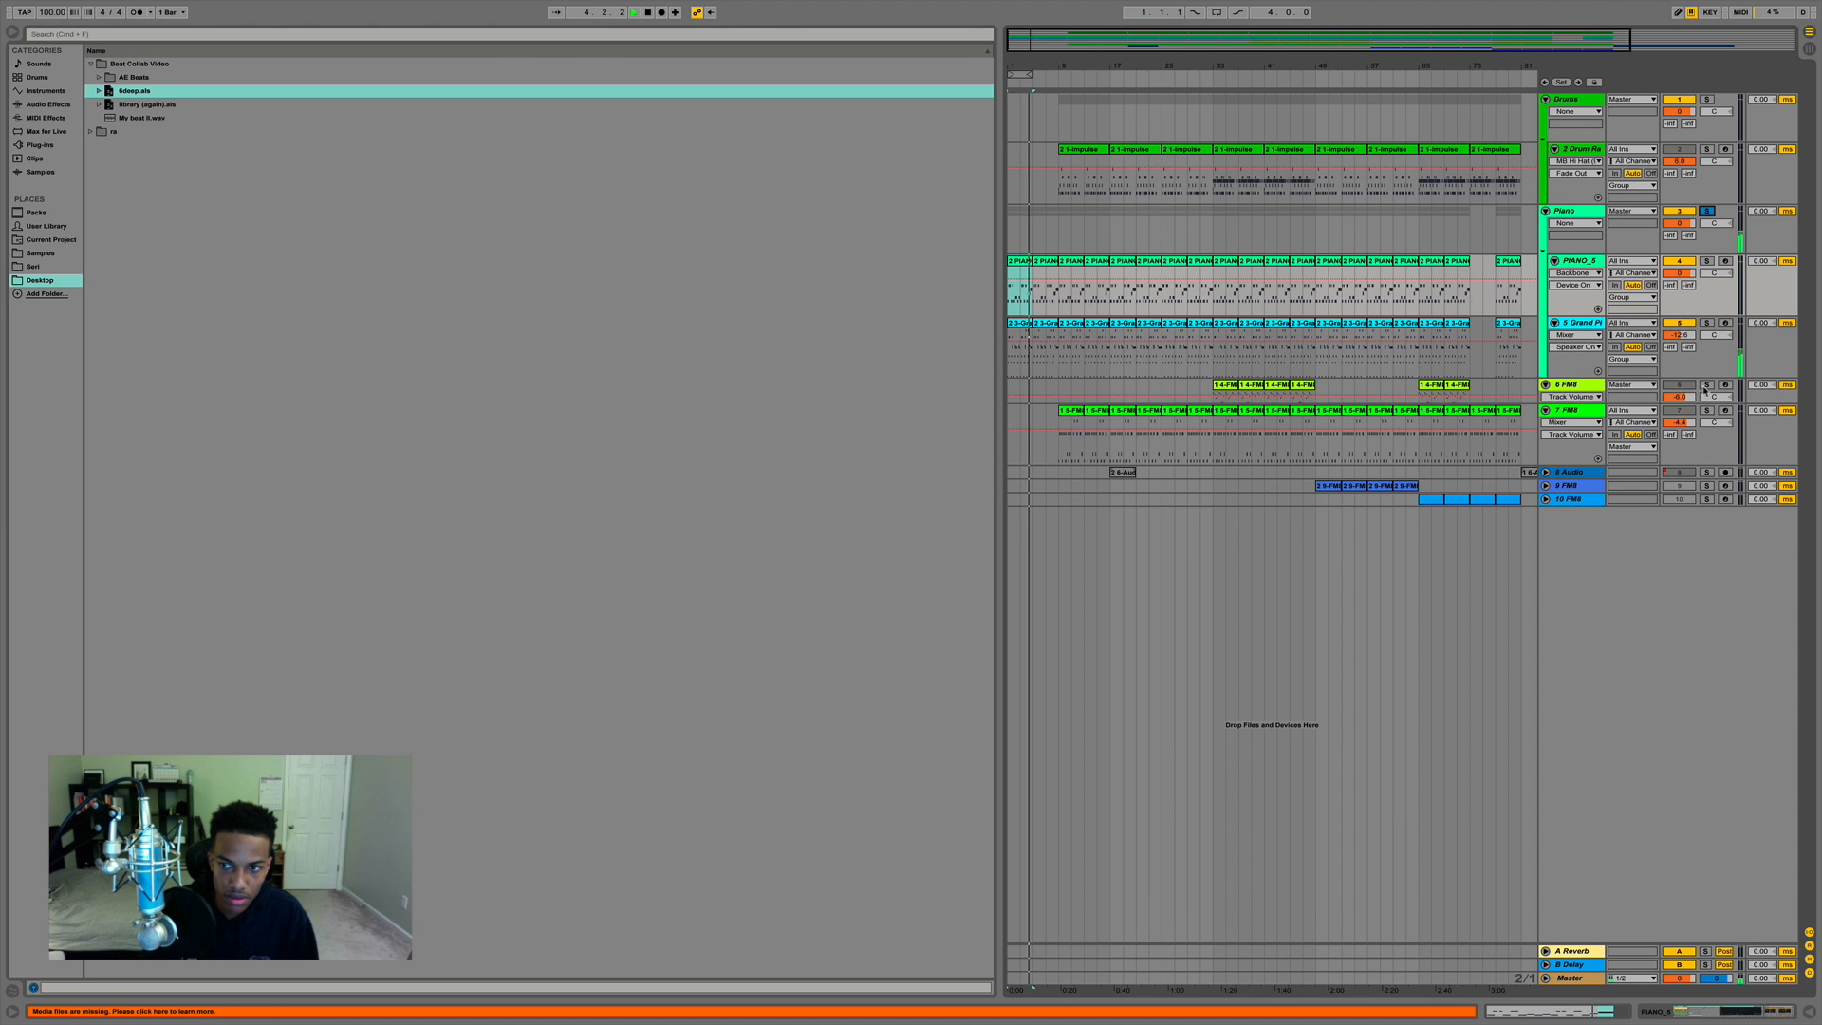
Solo the 6 FM8 and 7 FM8 tracks along with the Piano group and play from the first 6 FM8 clip.
left_click(1706, 385, "super")
left_click(1706, 410, "super")
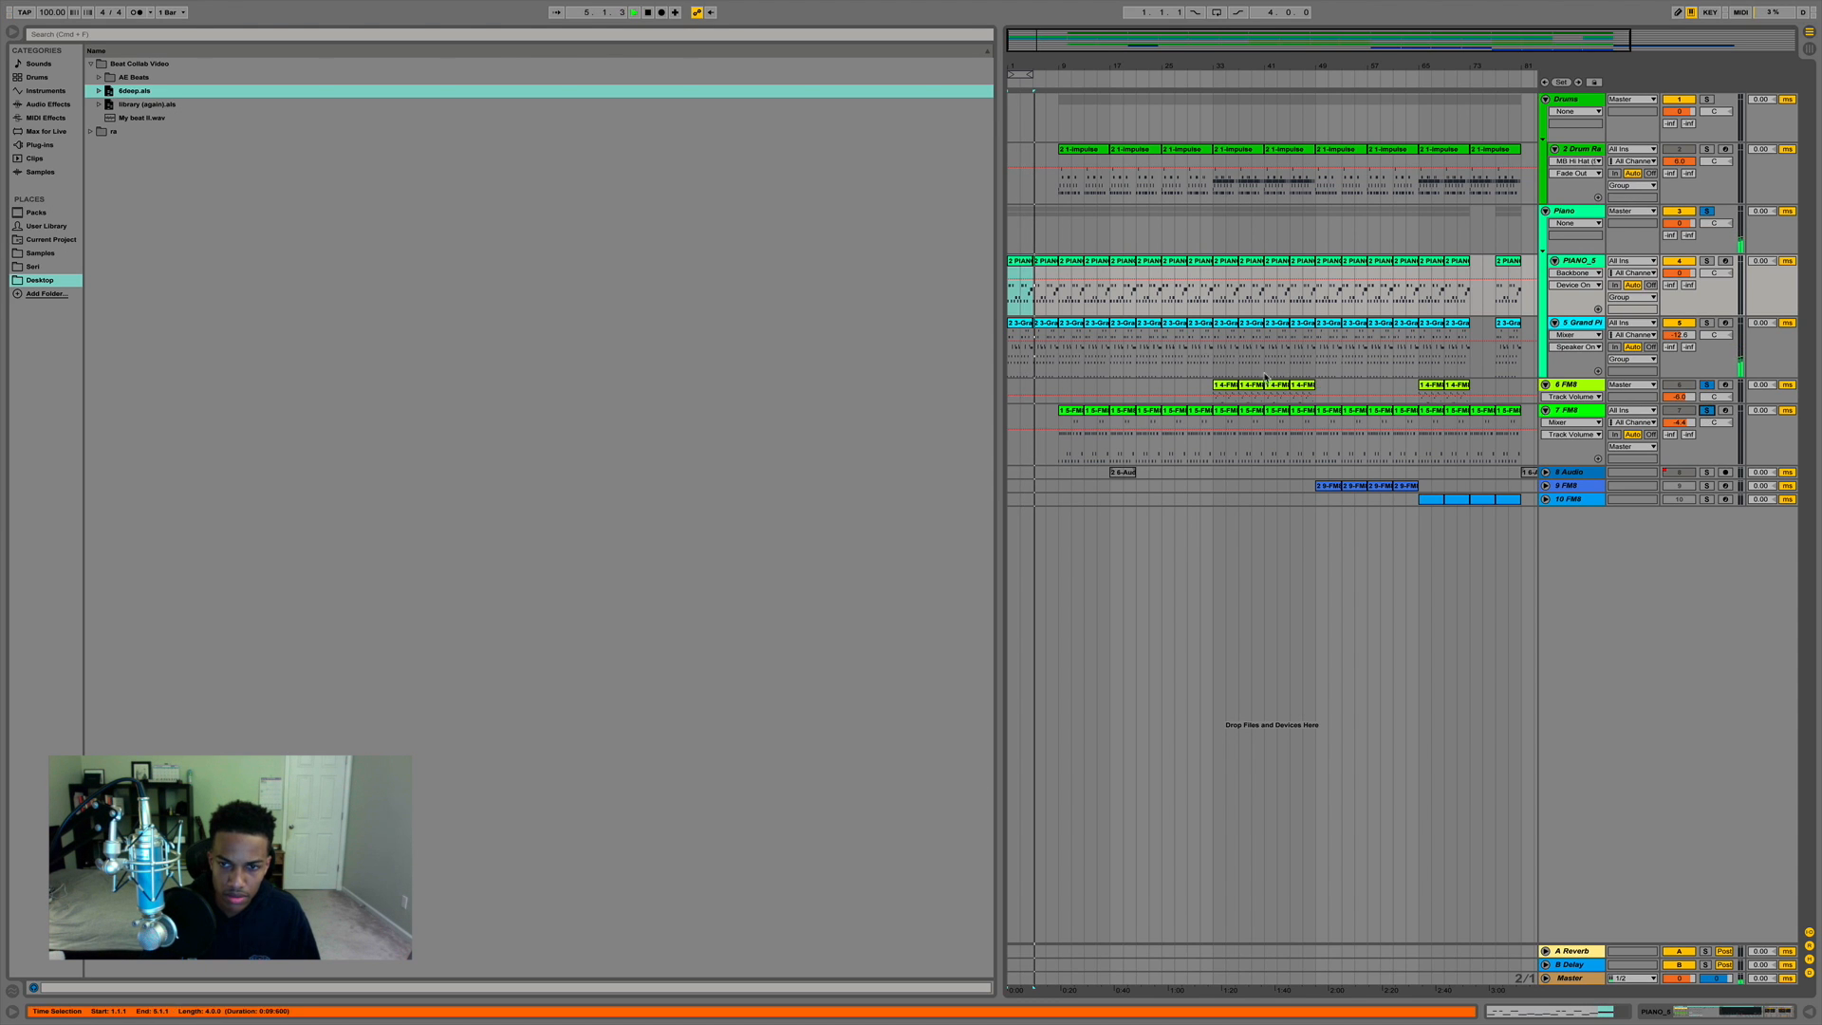
left_click(1234, 383)
key("space")
key("space")
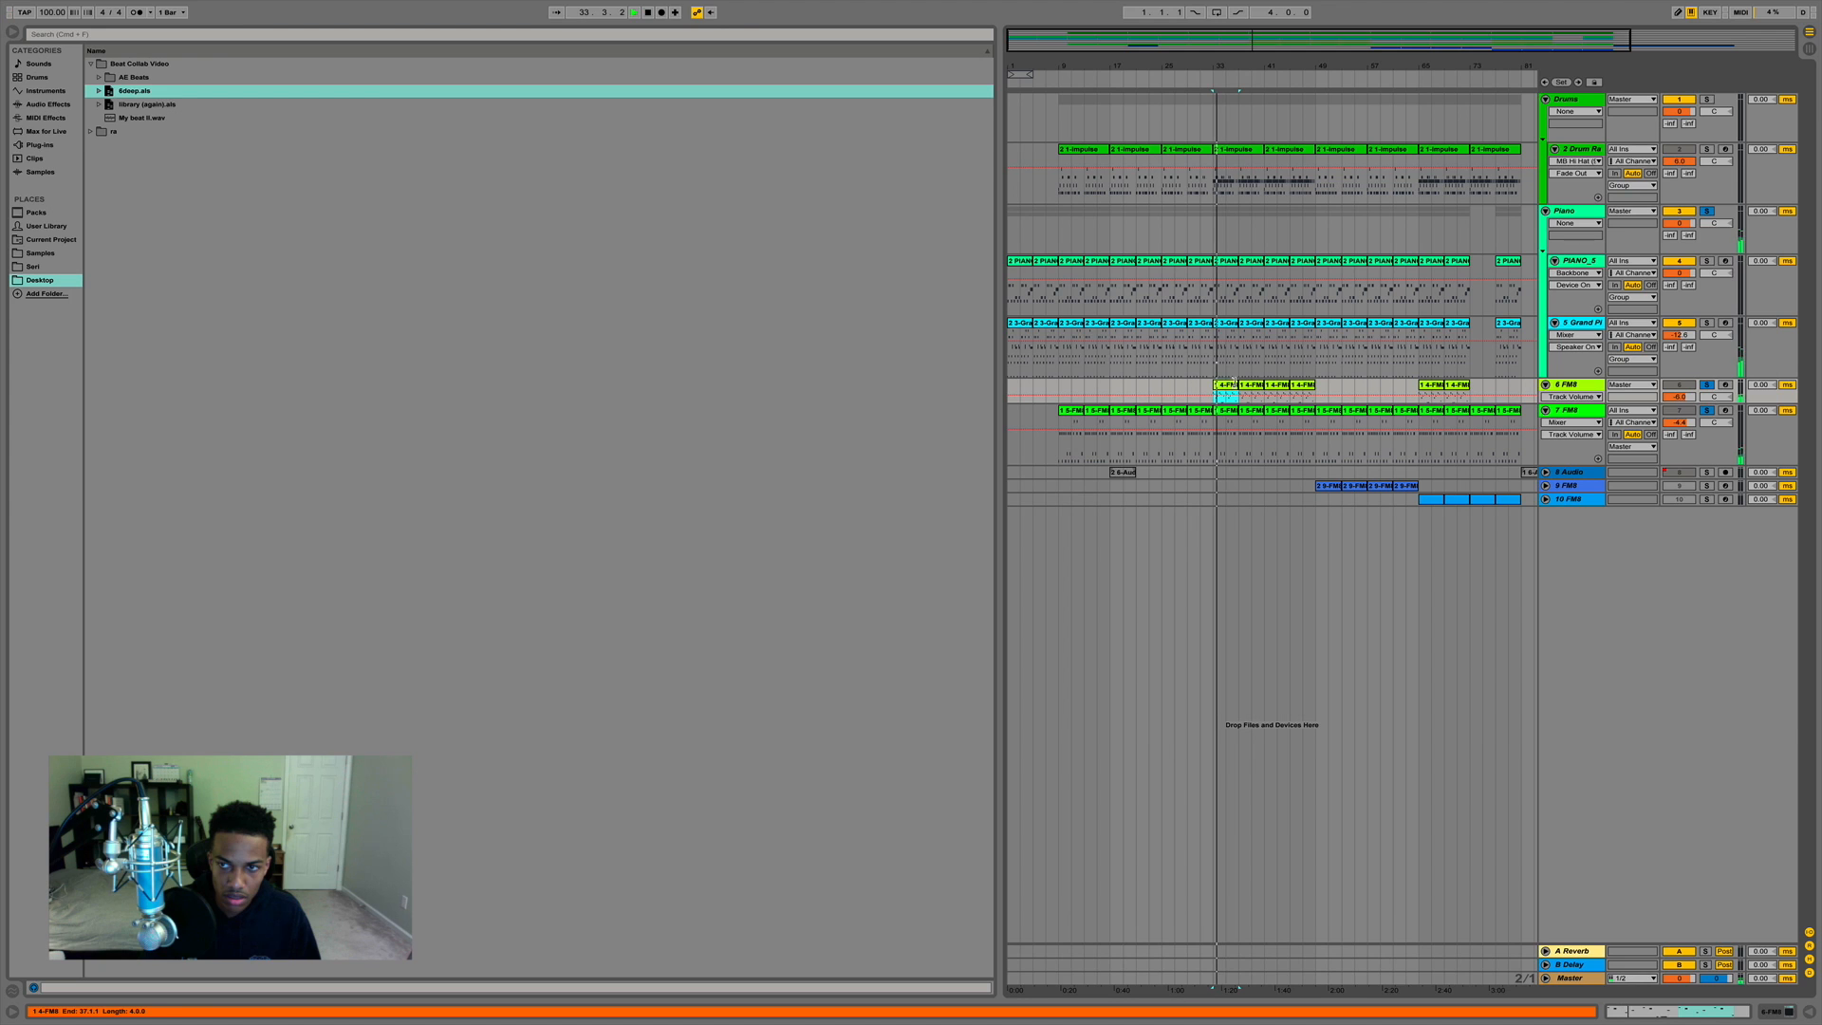
left_click_drag(1313, 67, 1328, 157)
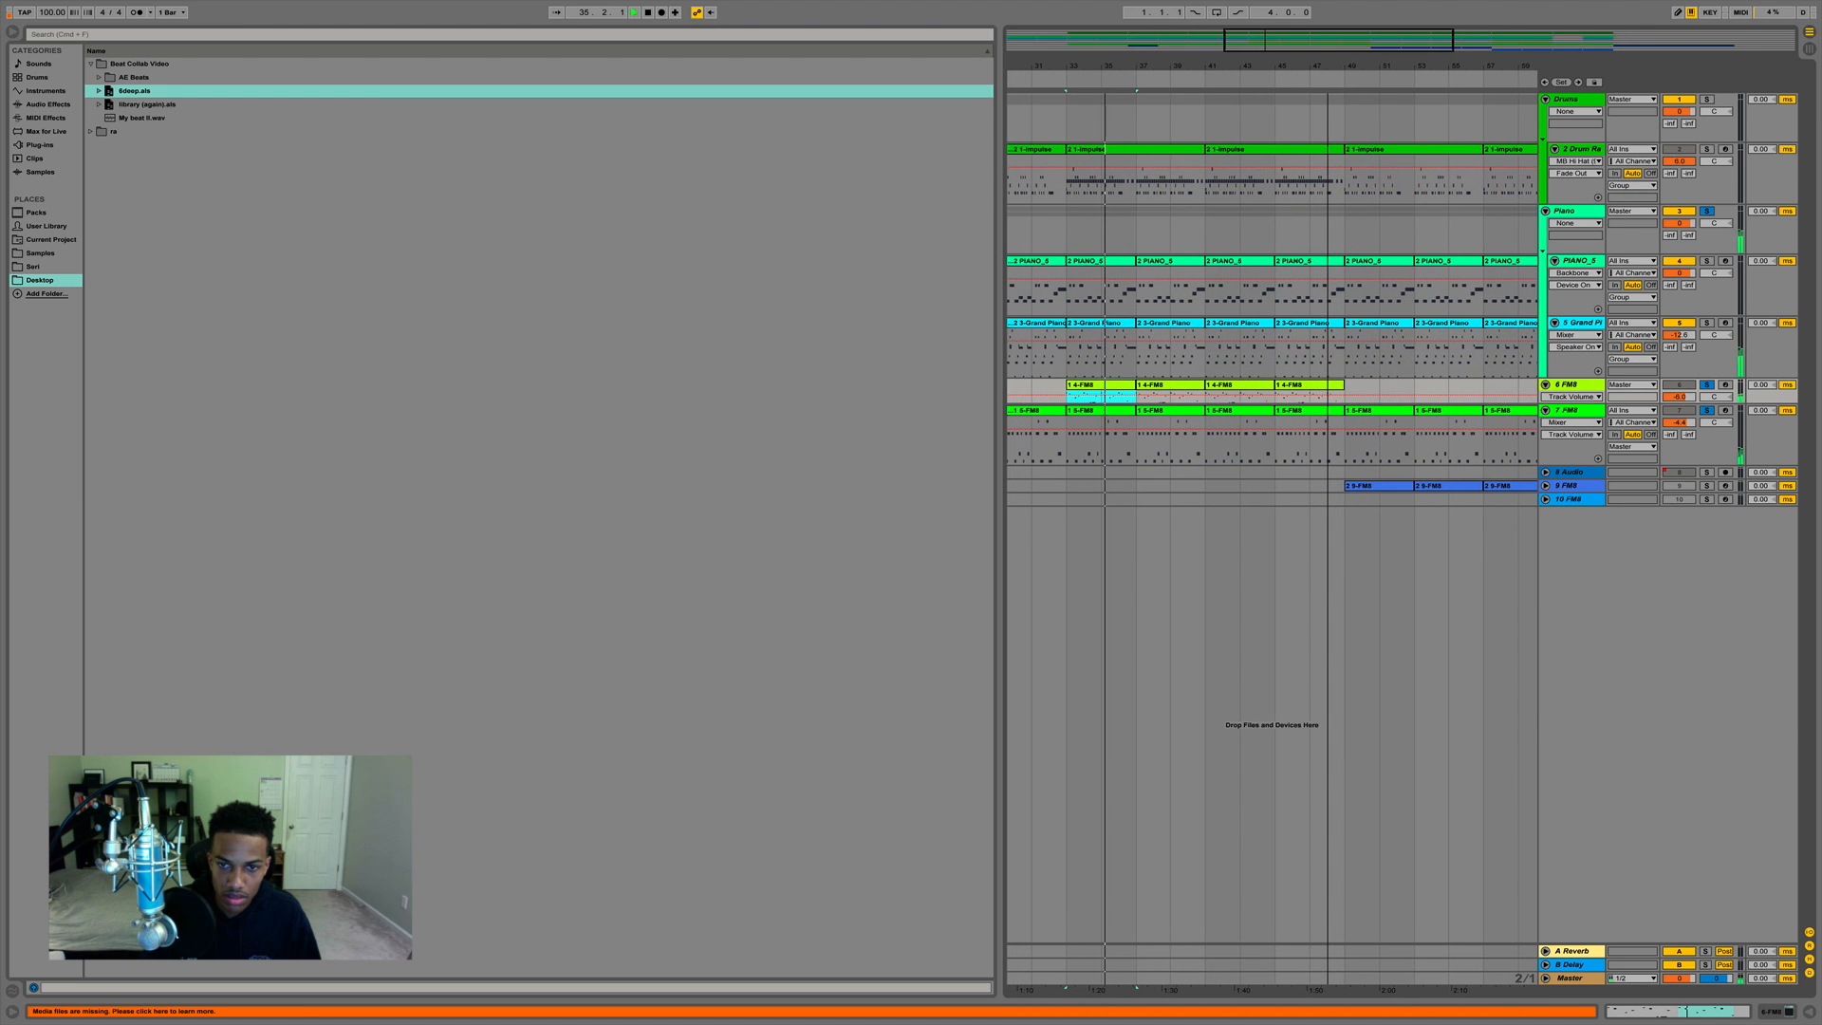
key("space")
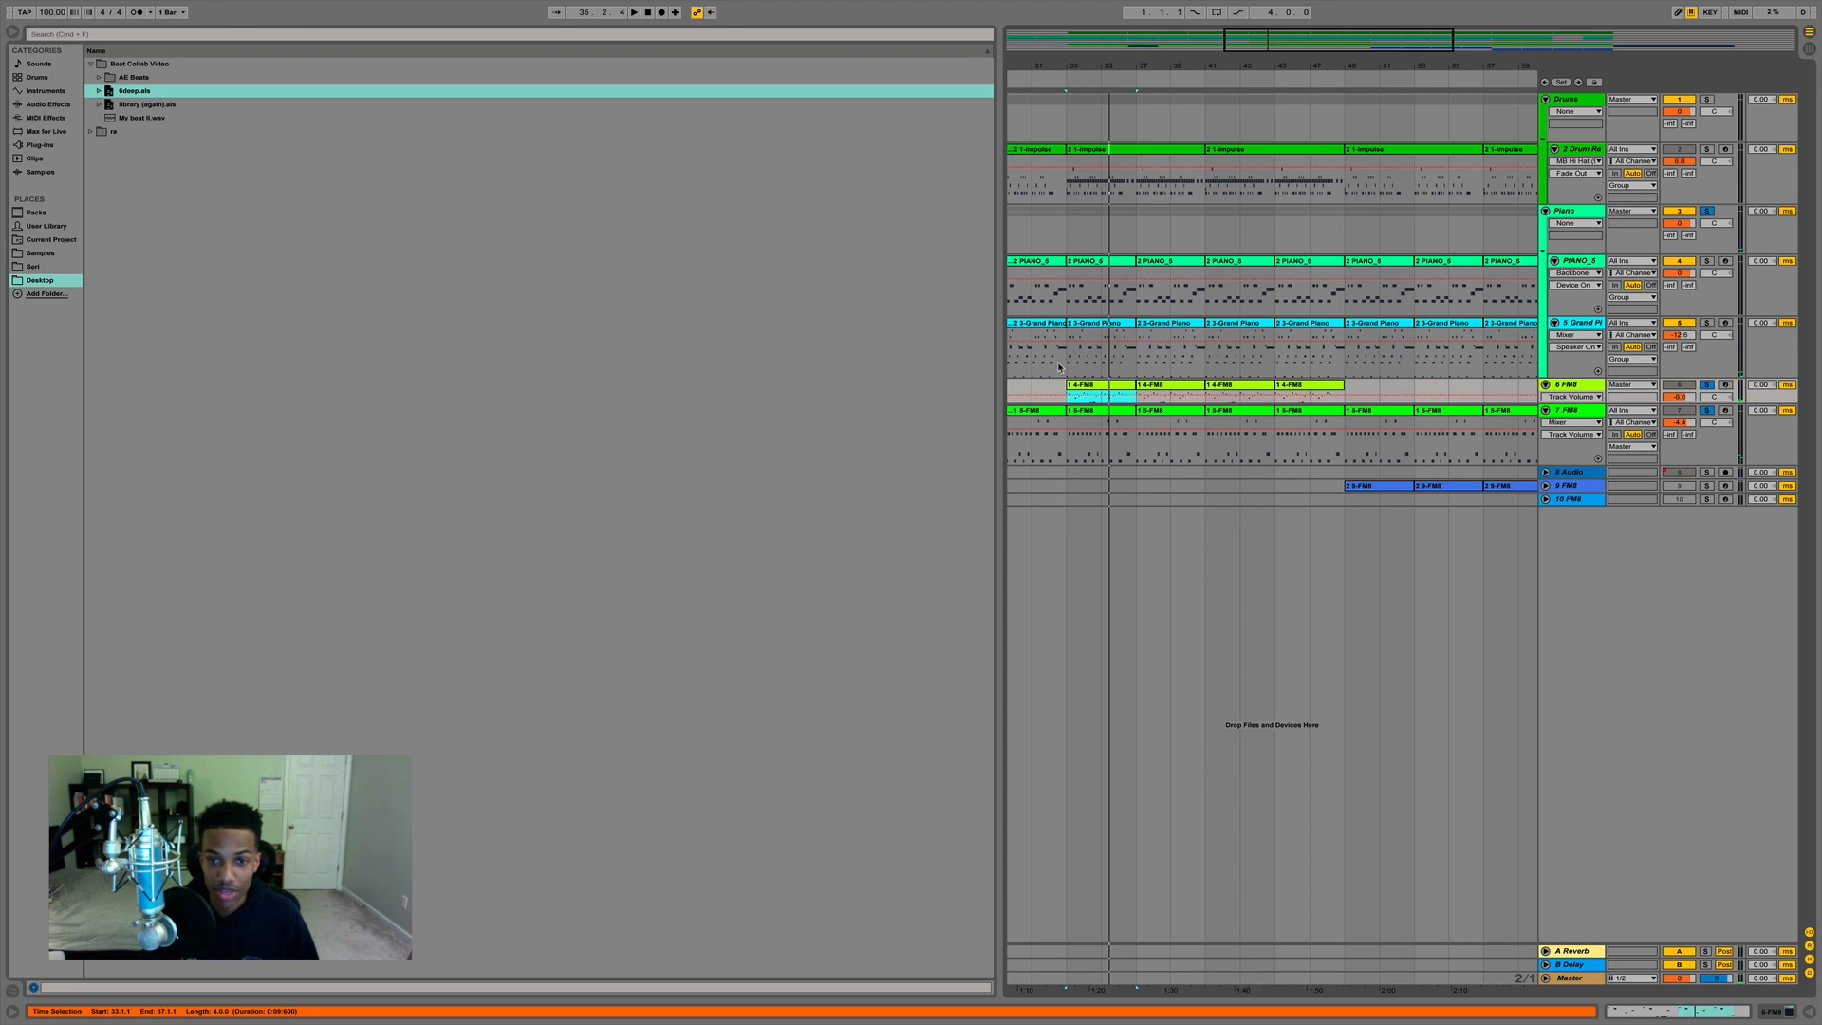
Play the section at bar 49 with the 9 FM8 track included, and clear all track solos.
left_click(1166, 387)
key("space")
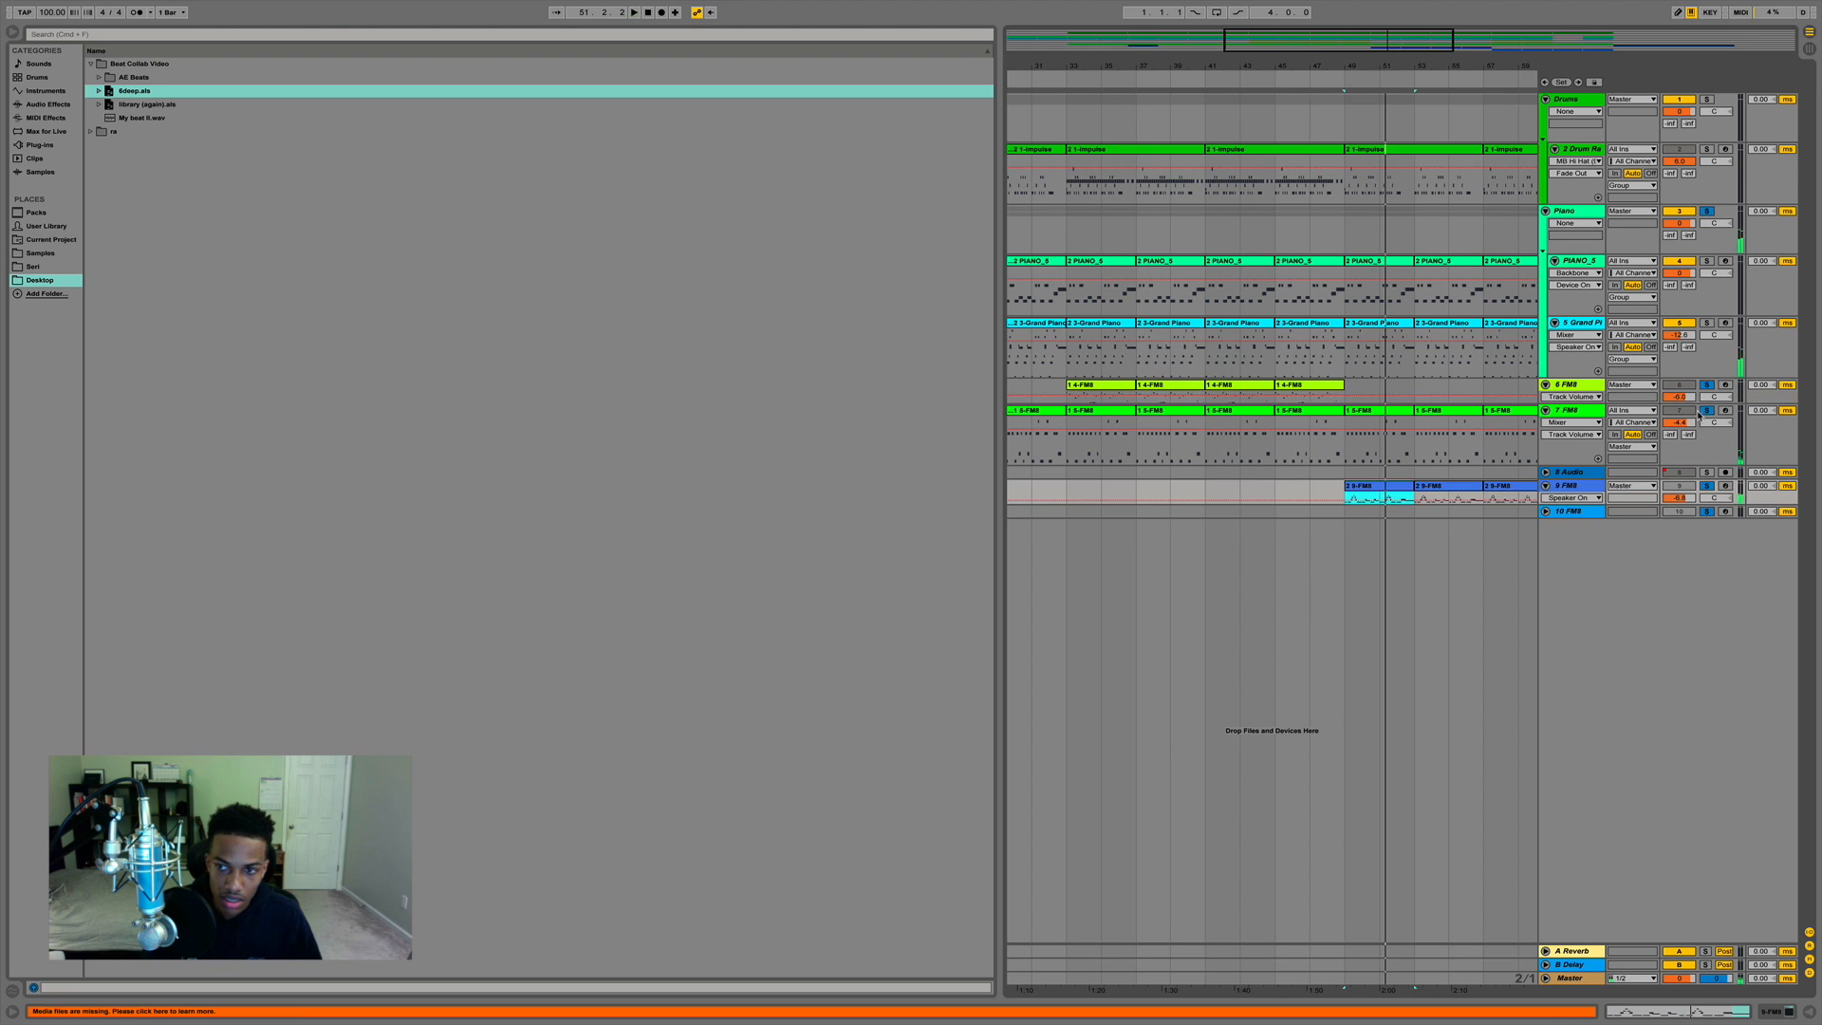
left_click(1706, 412)
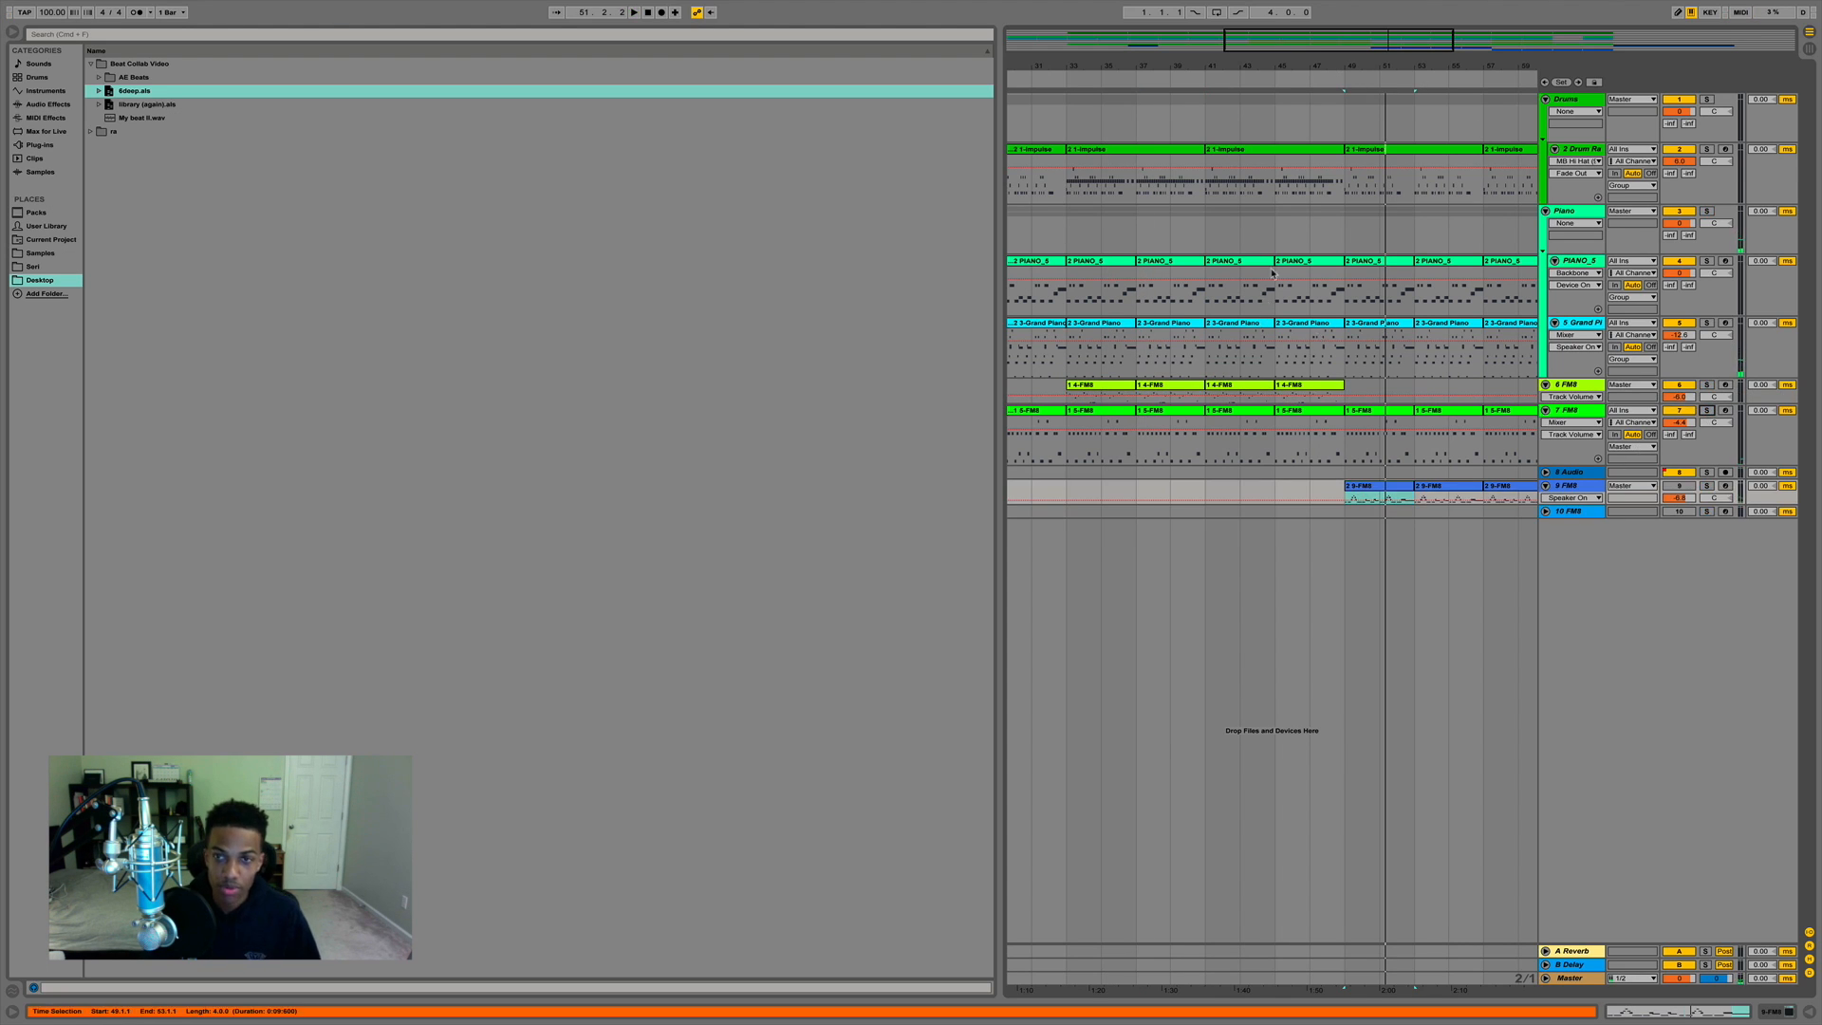
left_click_drag(1322, 65, 1245, 38)
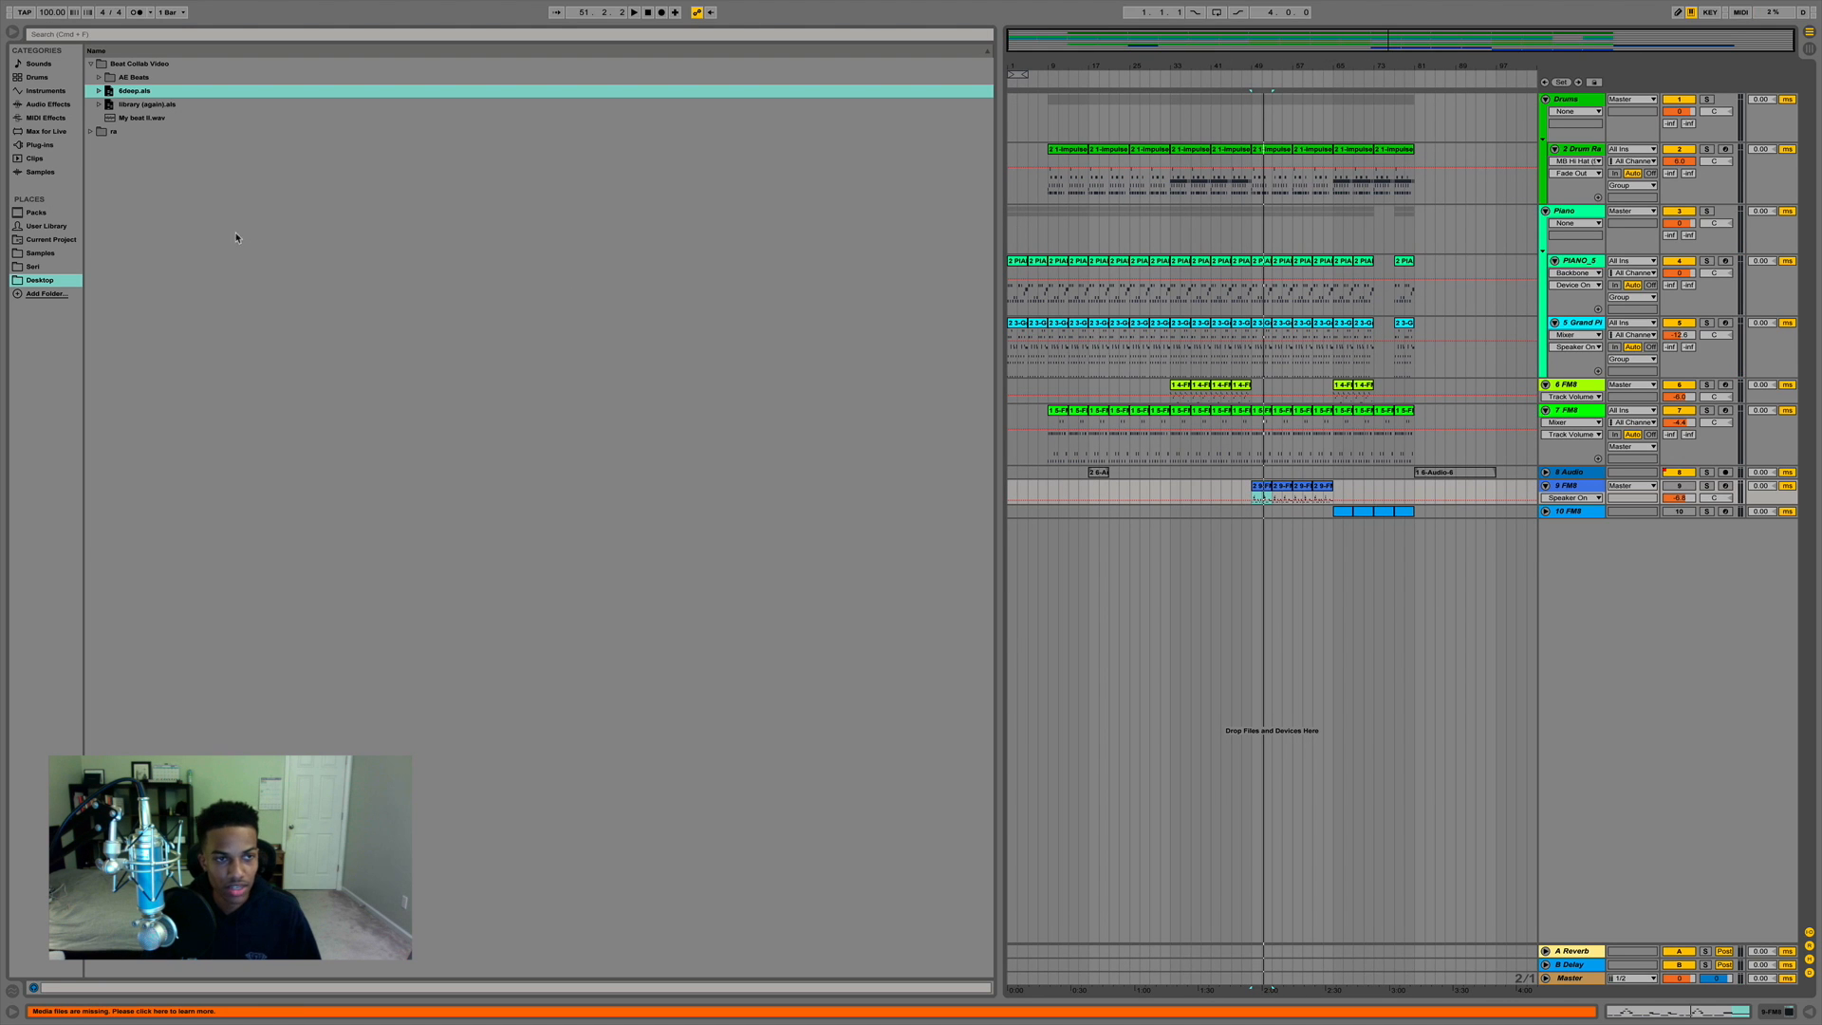
Load the library (again).als set from the Beat Collab Video folder, closing the 6deep set.
left_click(124, 105)
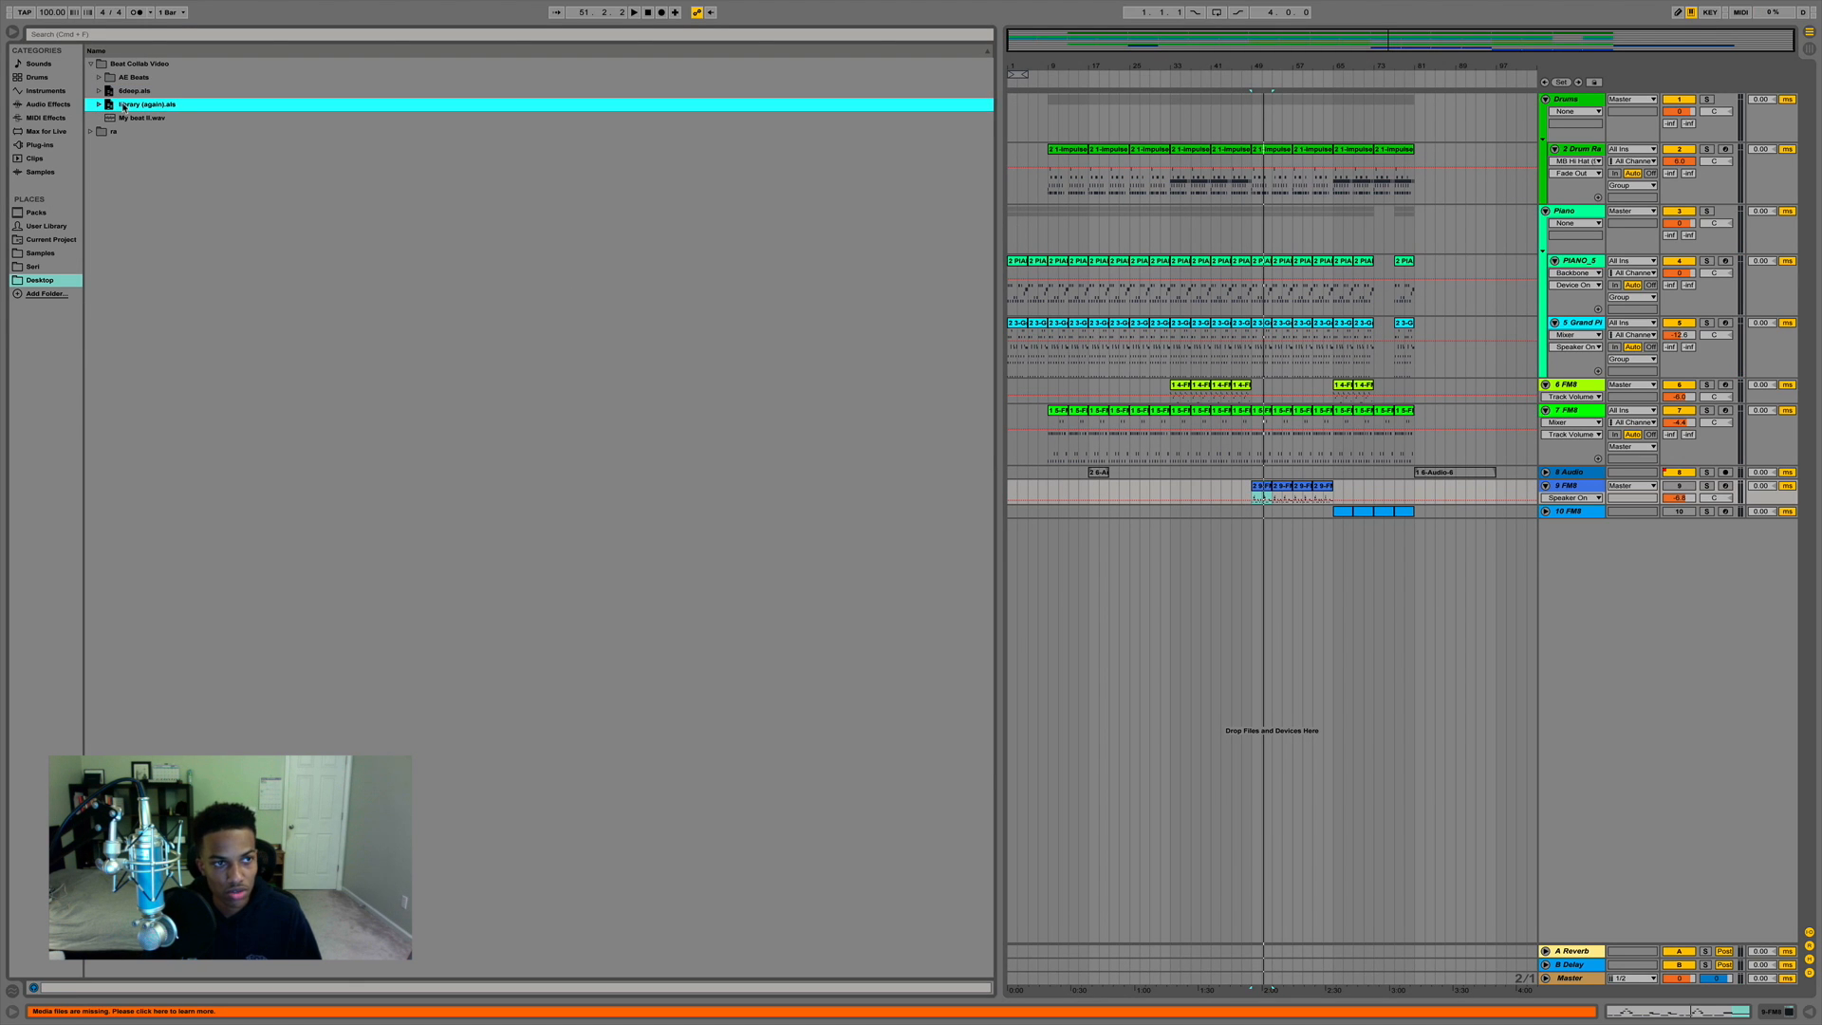
double_click(128, 106)
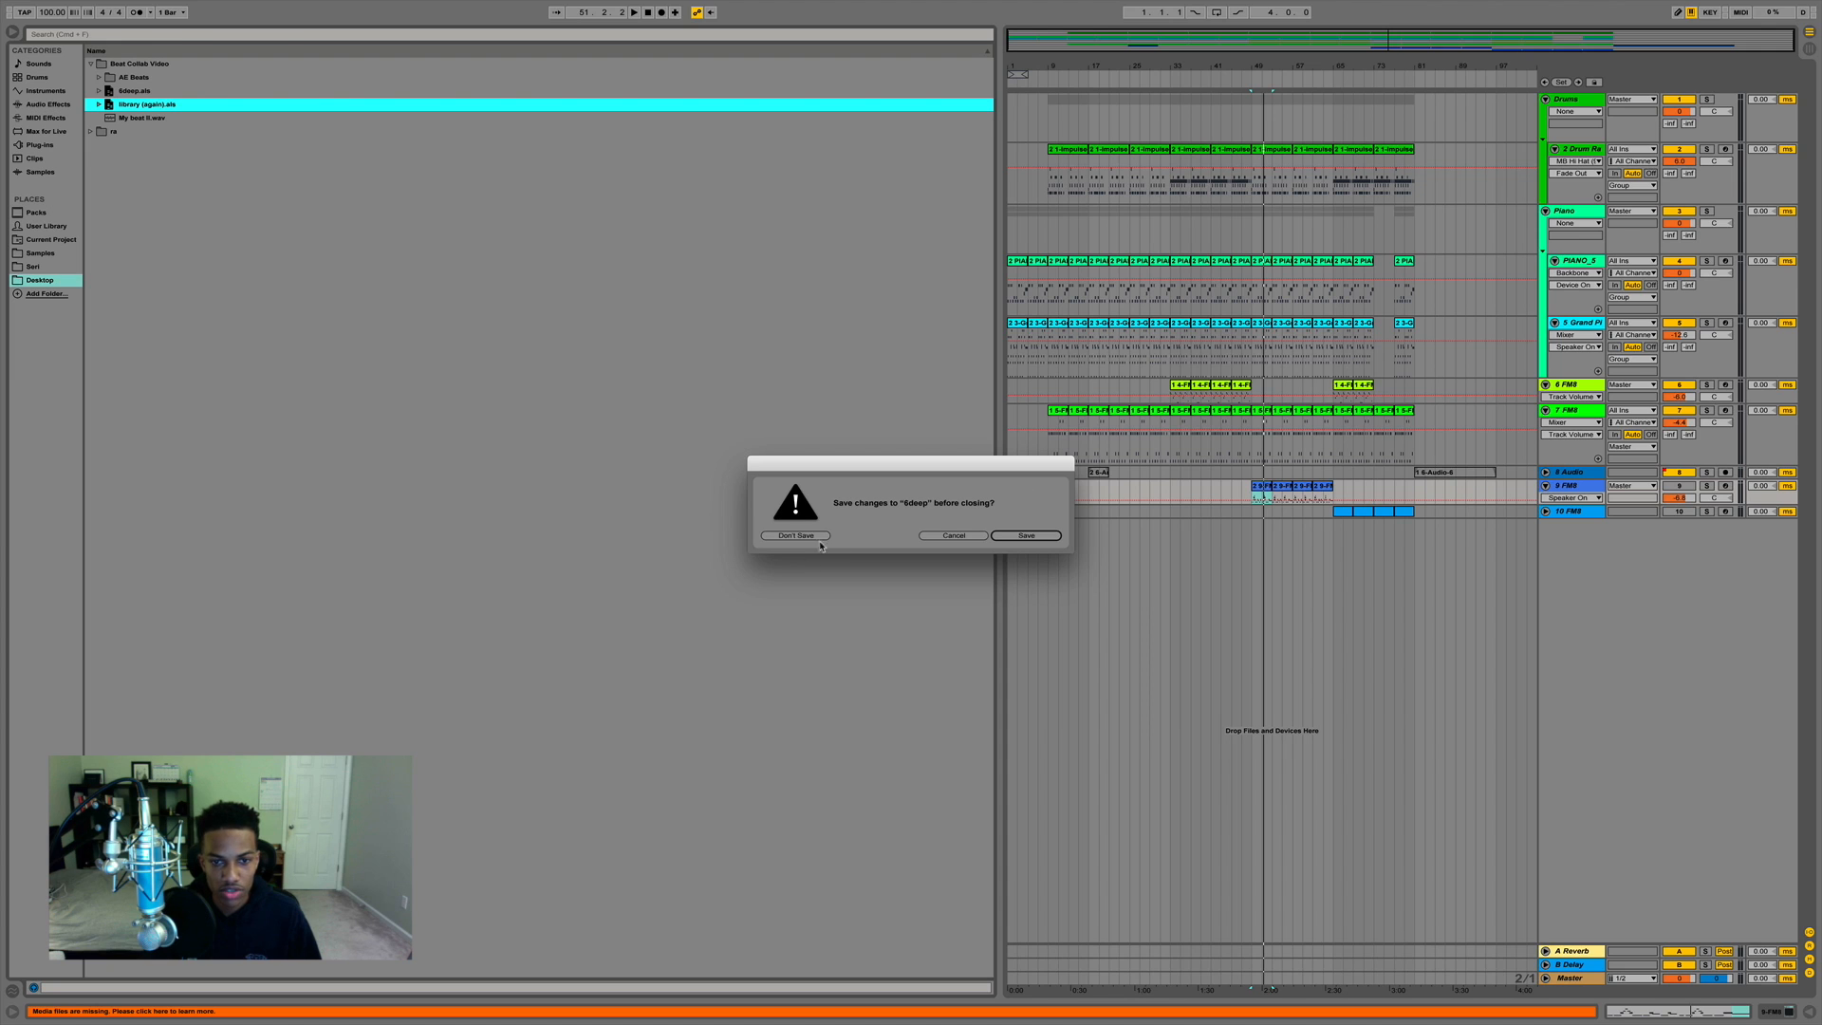
key("Return")
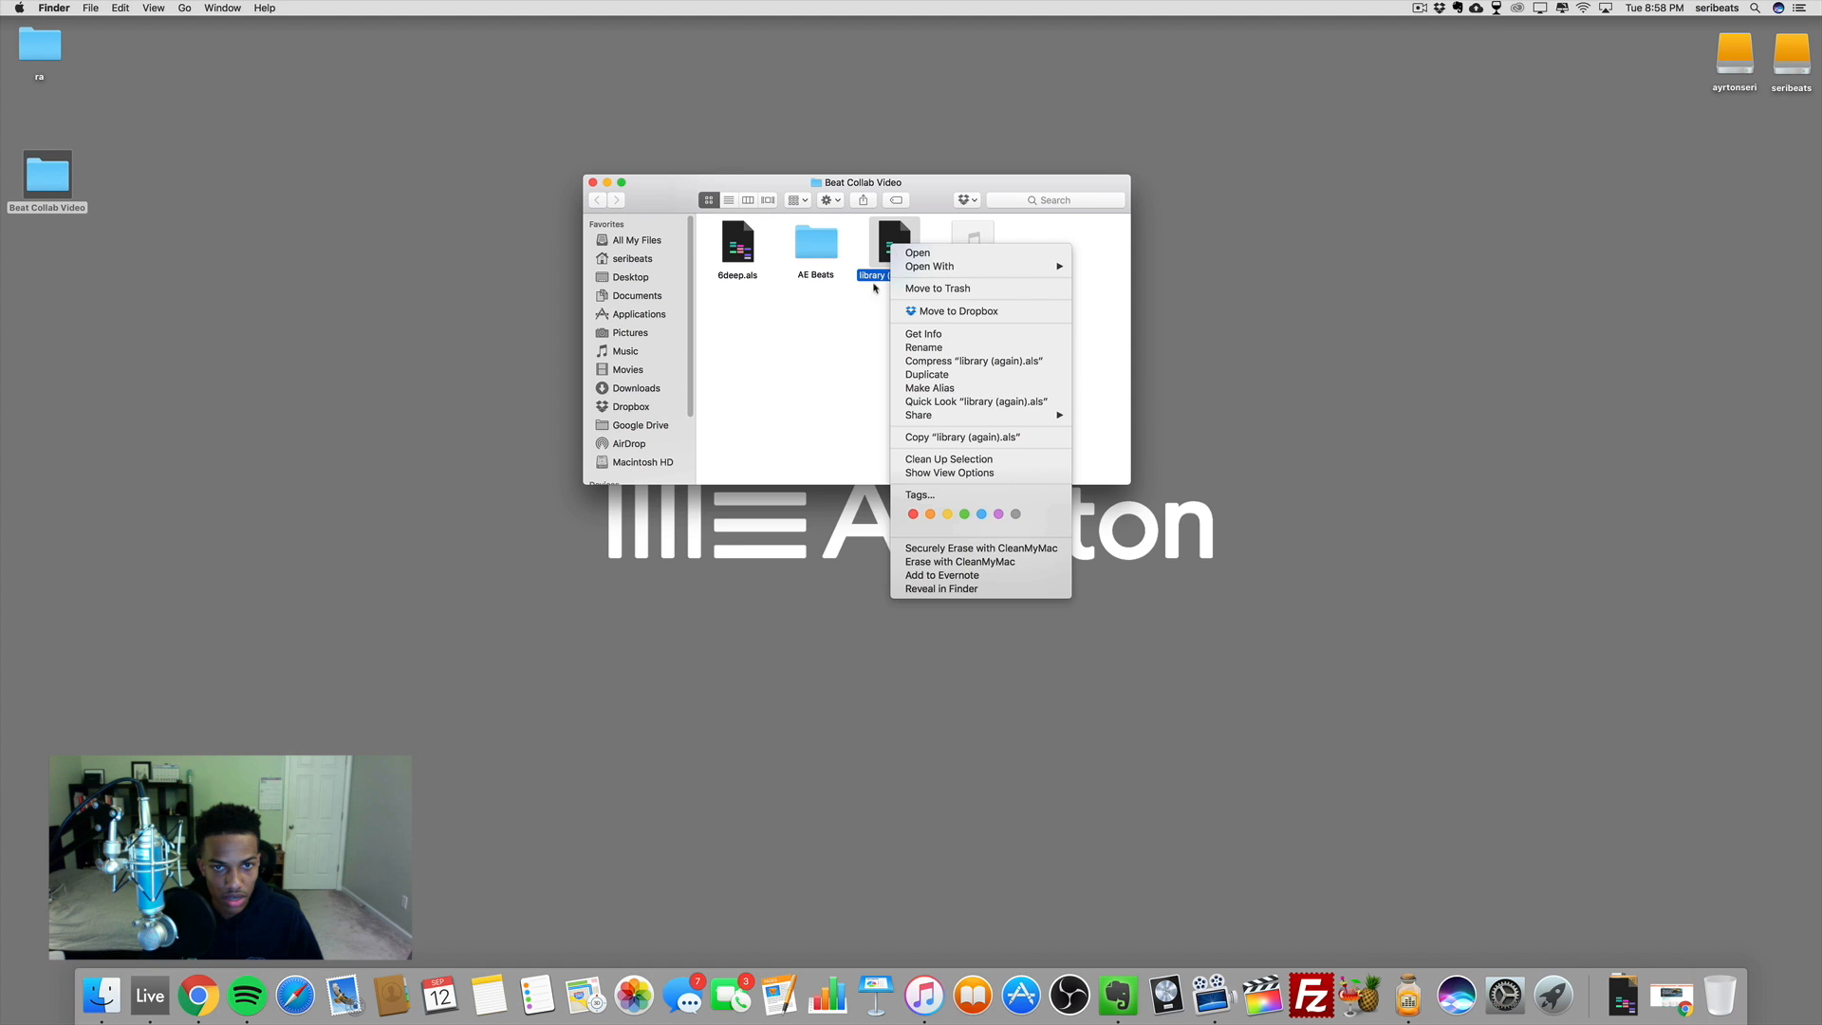
Close the Beat Collab Video folder window in Finder and switch back to Ableton Live.
key("Escape")
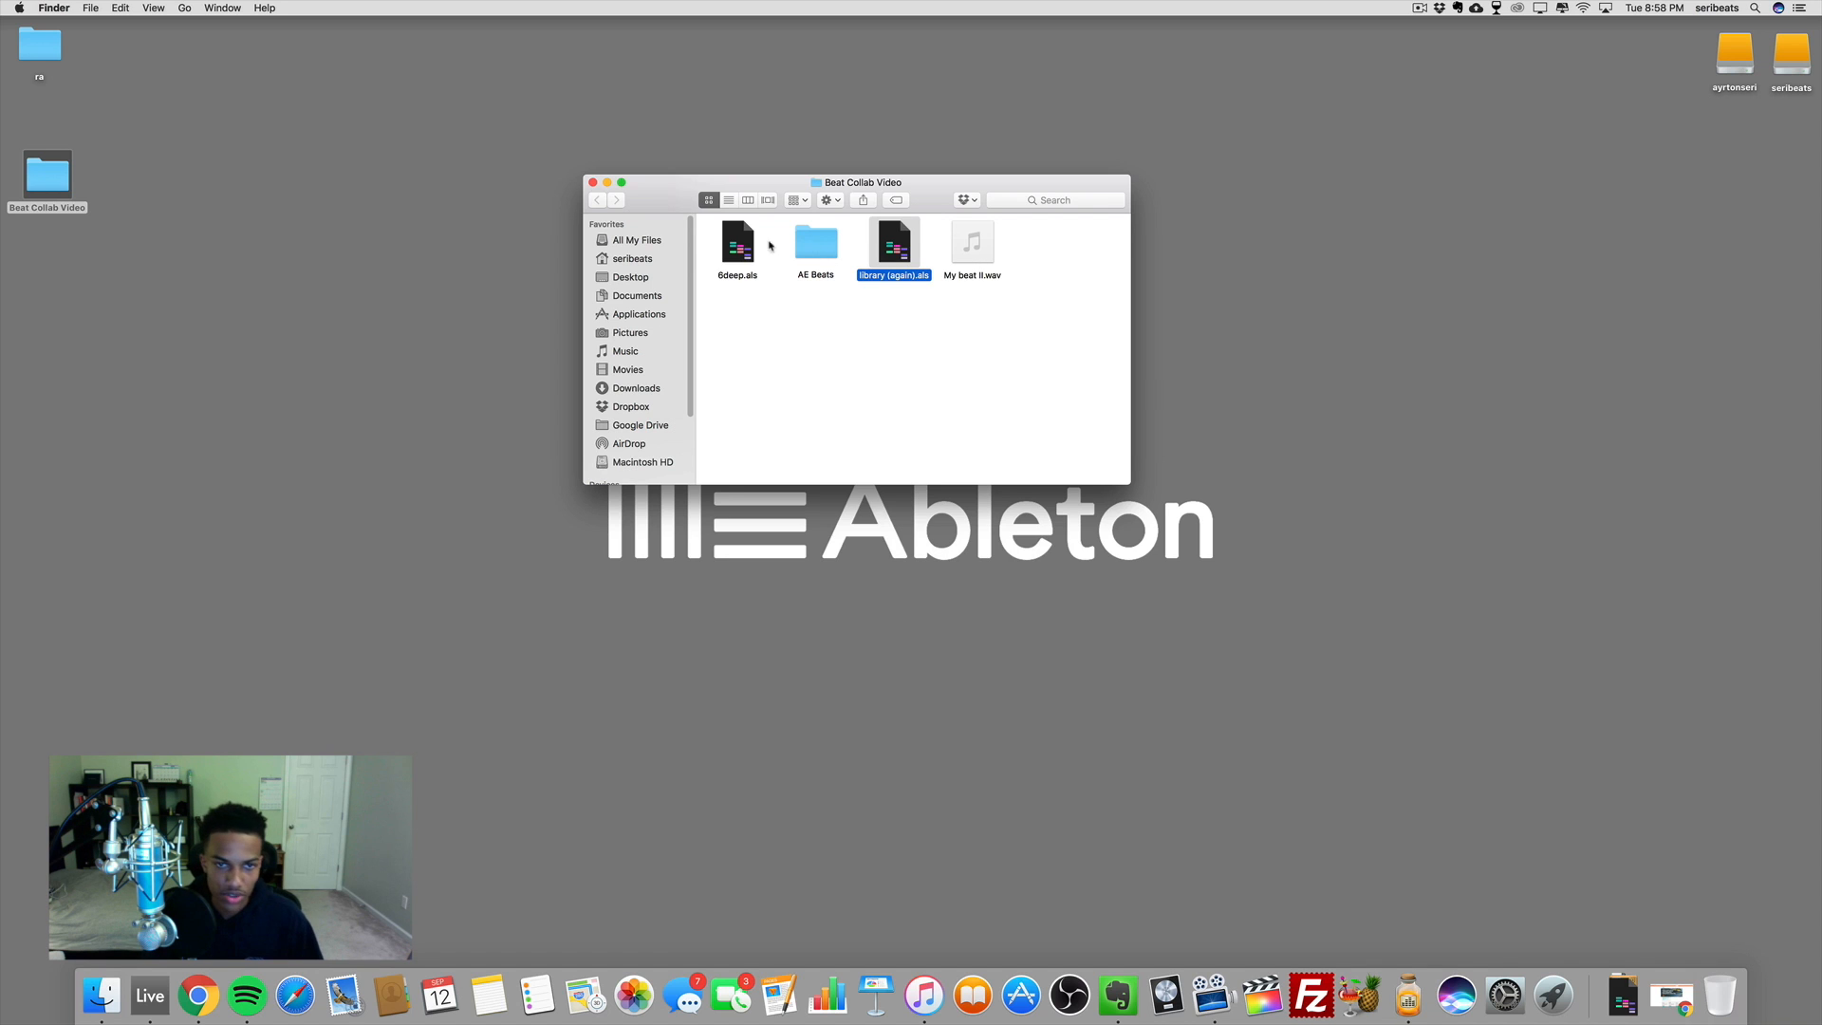
left_click(593, 183)
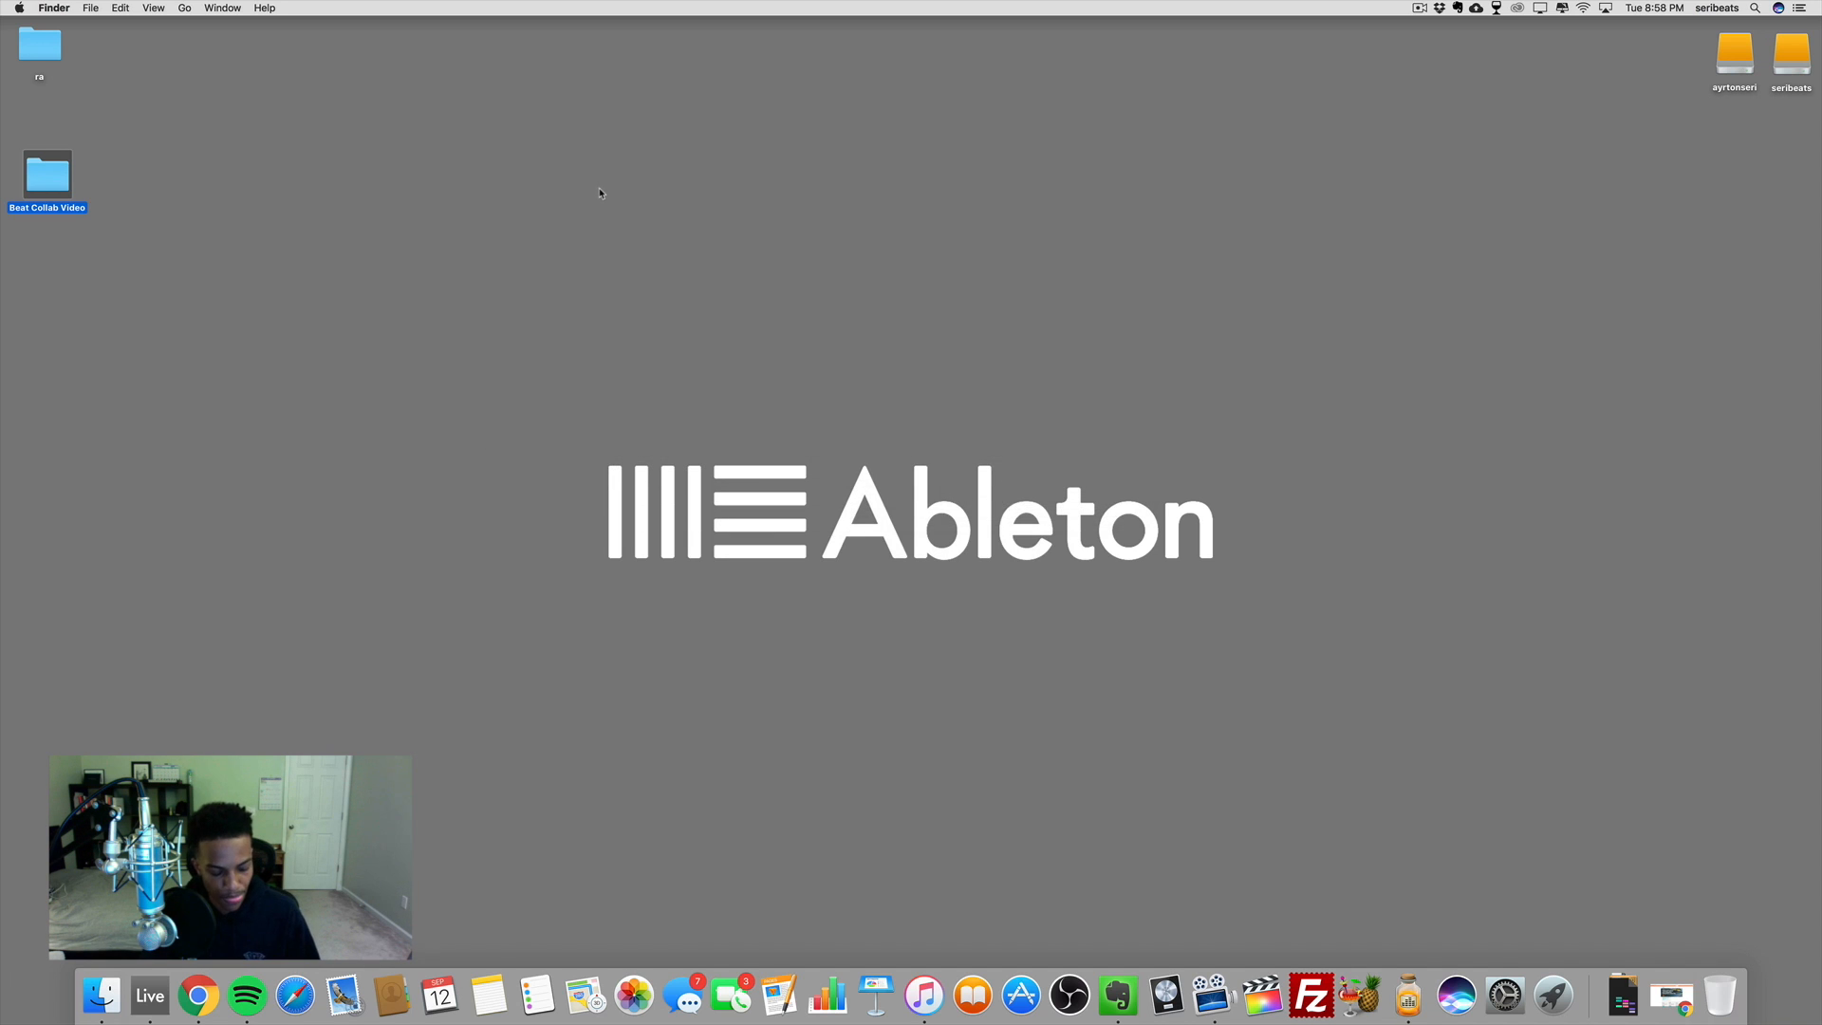
key("ctrl+Right")
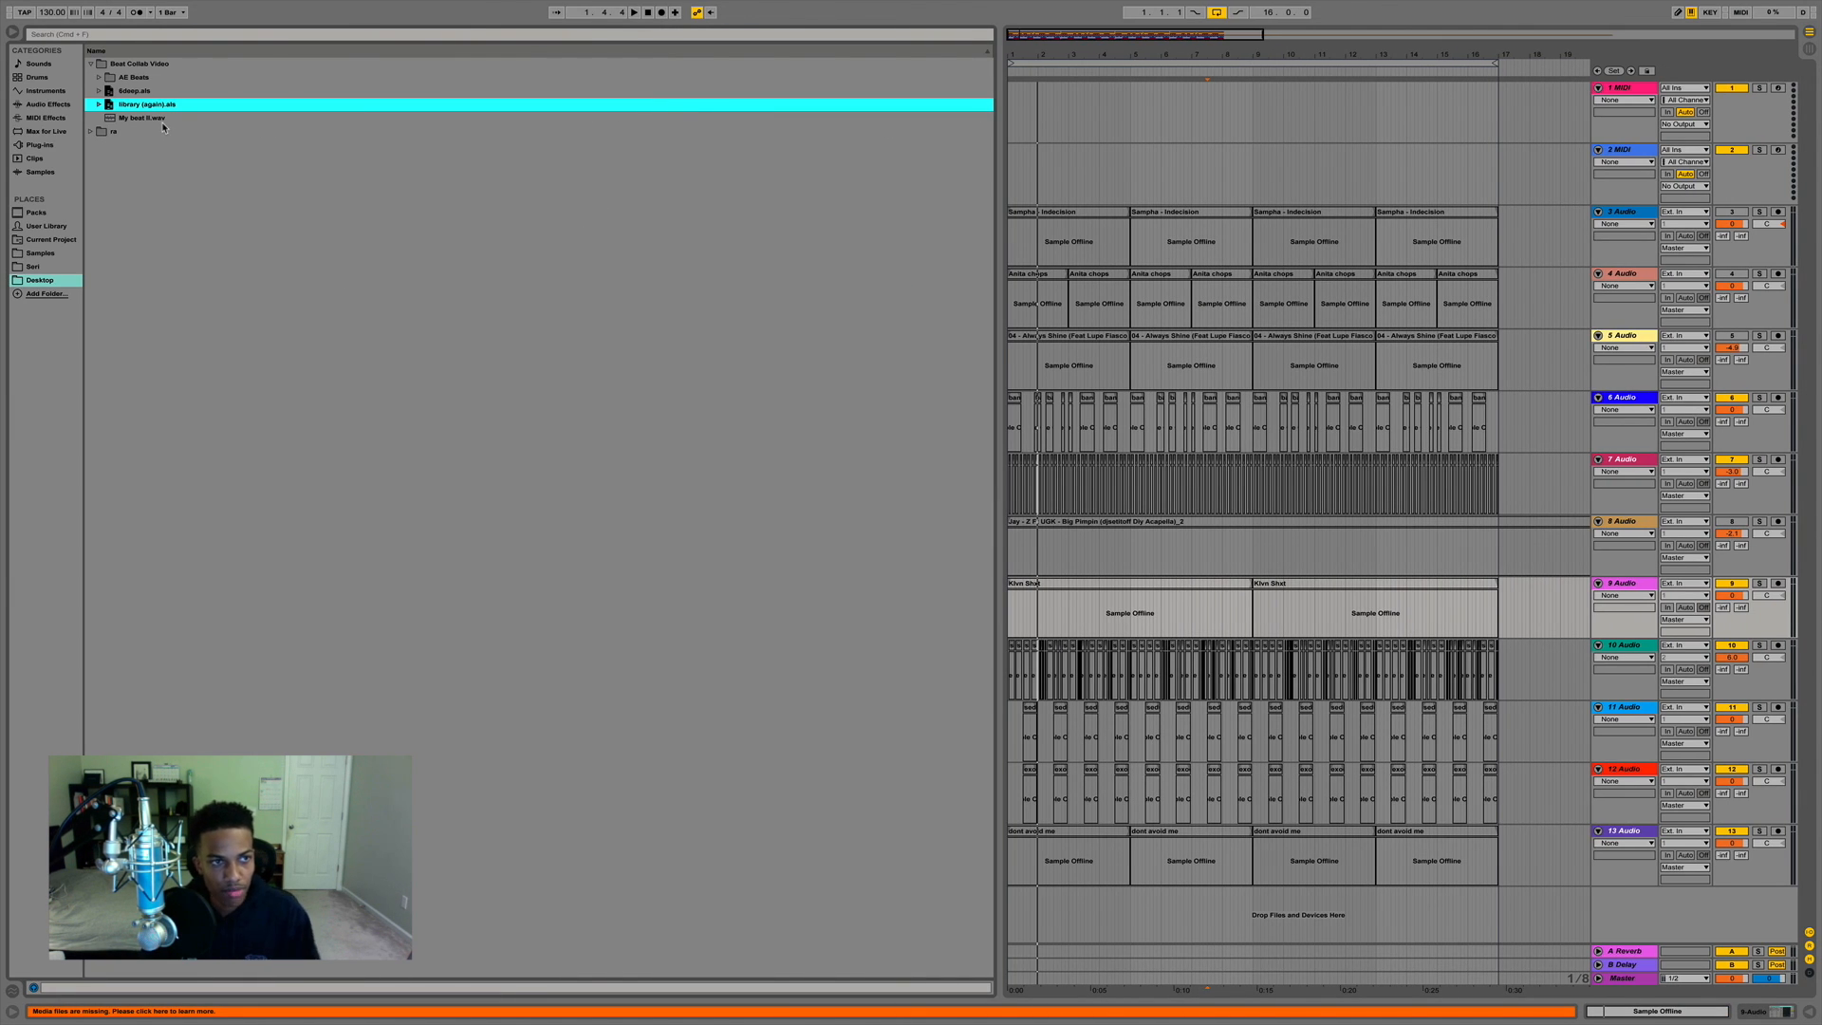
Preview My beat II.wav and start a new Live set with a wider arrangement area.
left_click(161, 119)
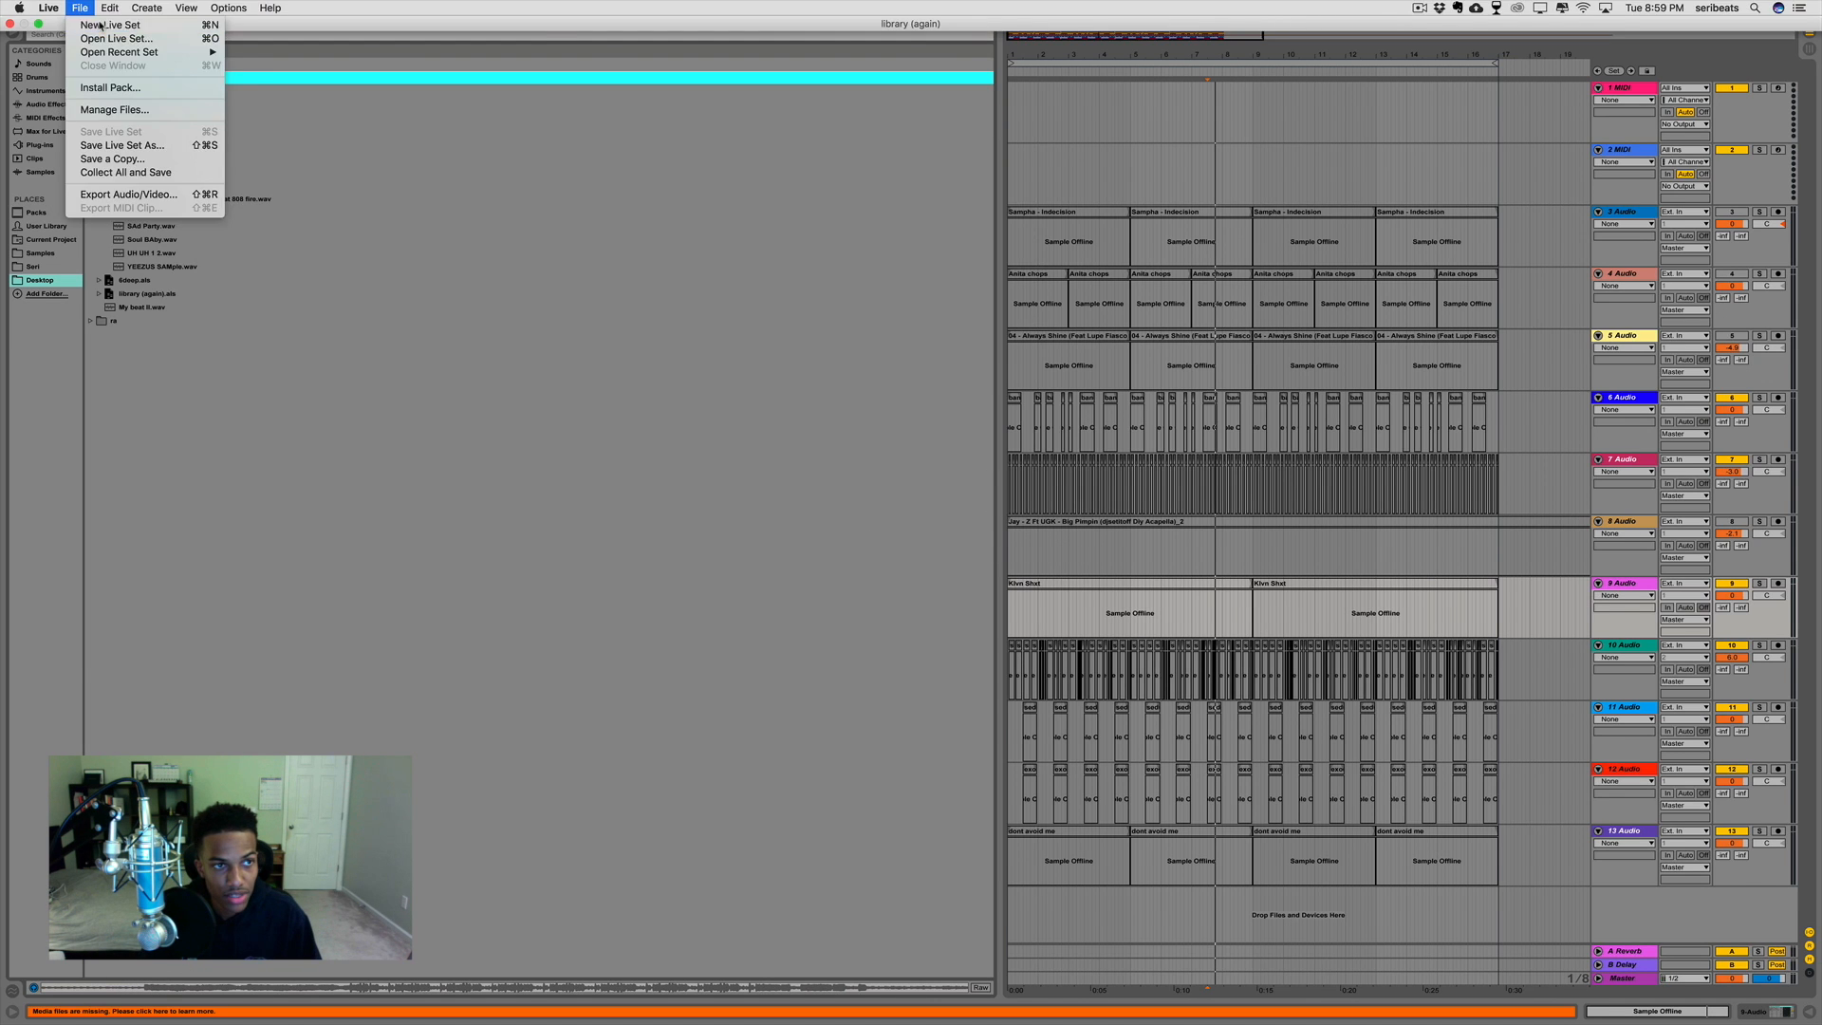
left_click(95, 24)
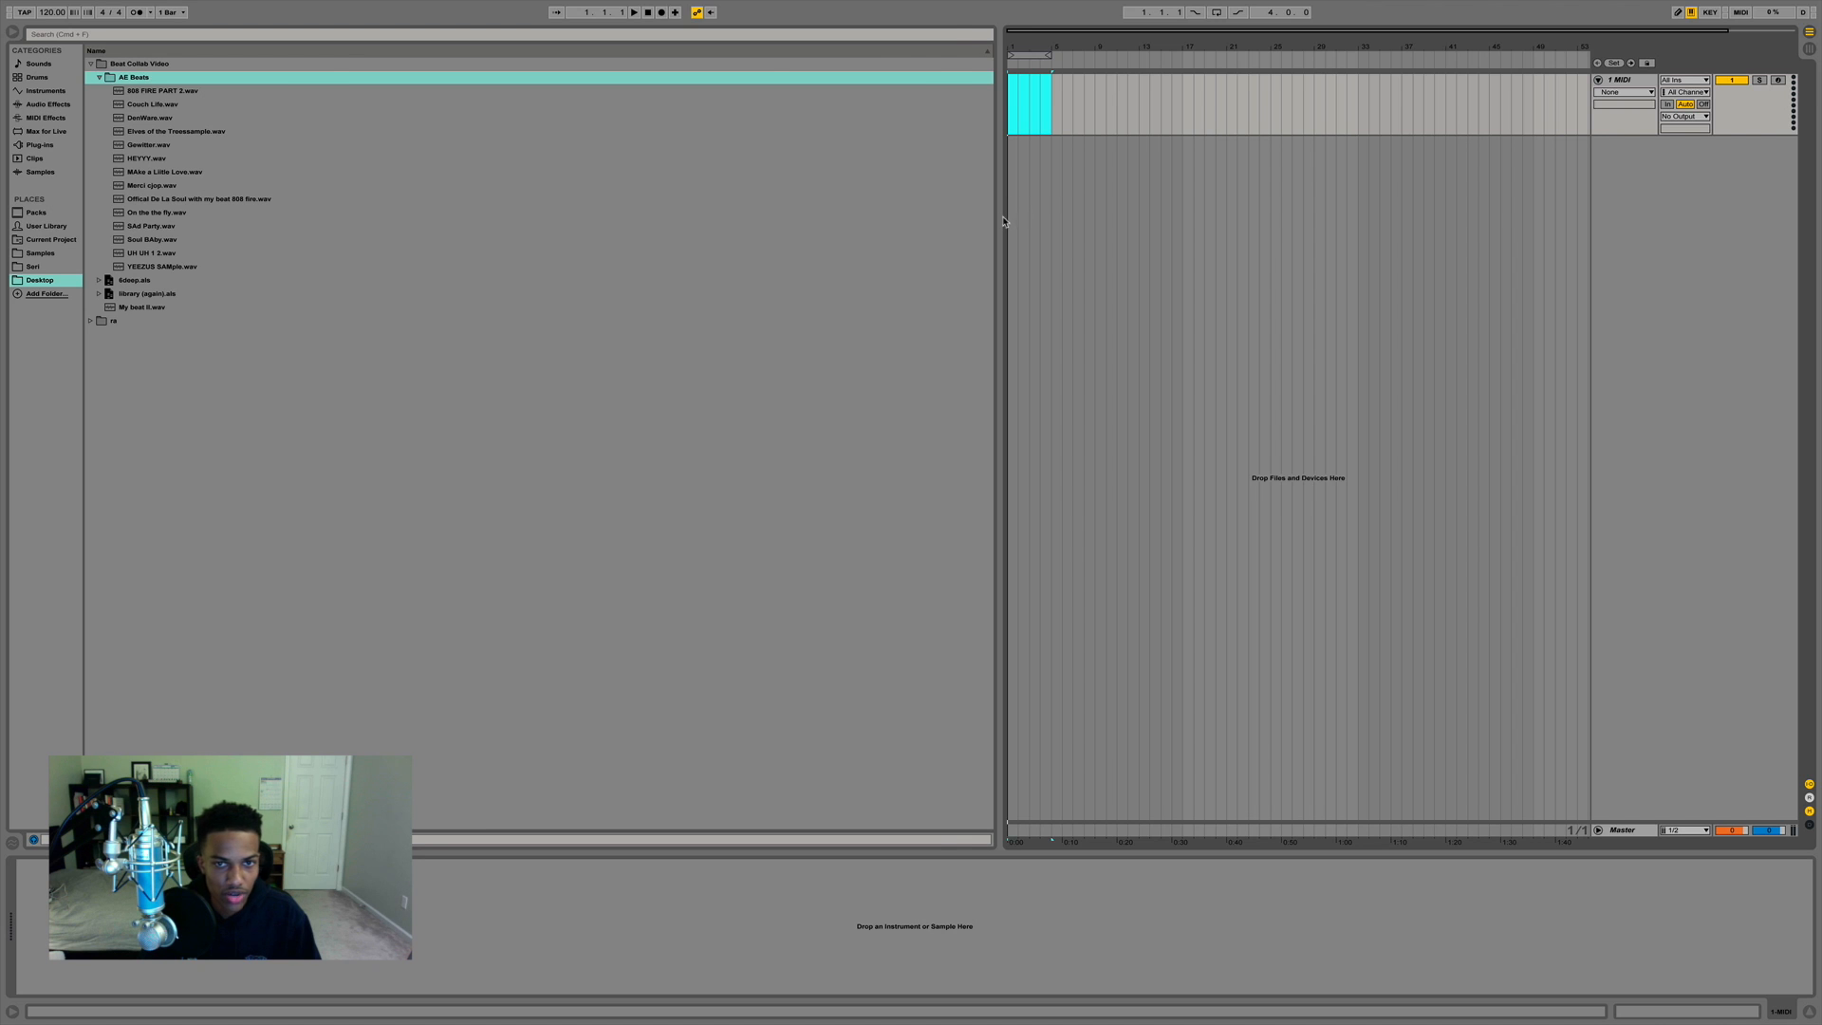
left_click_drag(1003, 221, 337, 221)
Place 808 FIRE PART 2.wav from the AE Beats folder on the first track and play it from bar 3.
left_click_drag(162, 90, 480, 85)
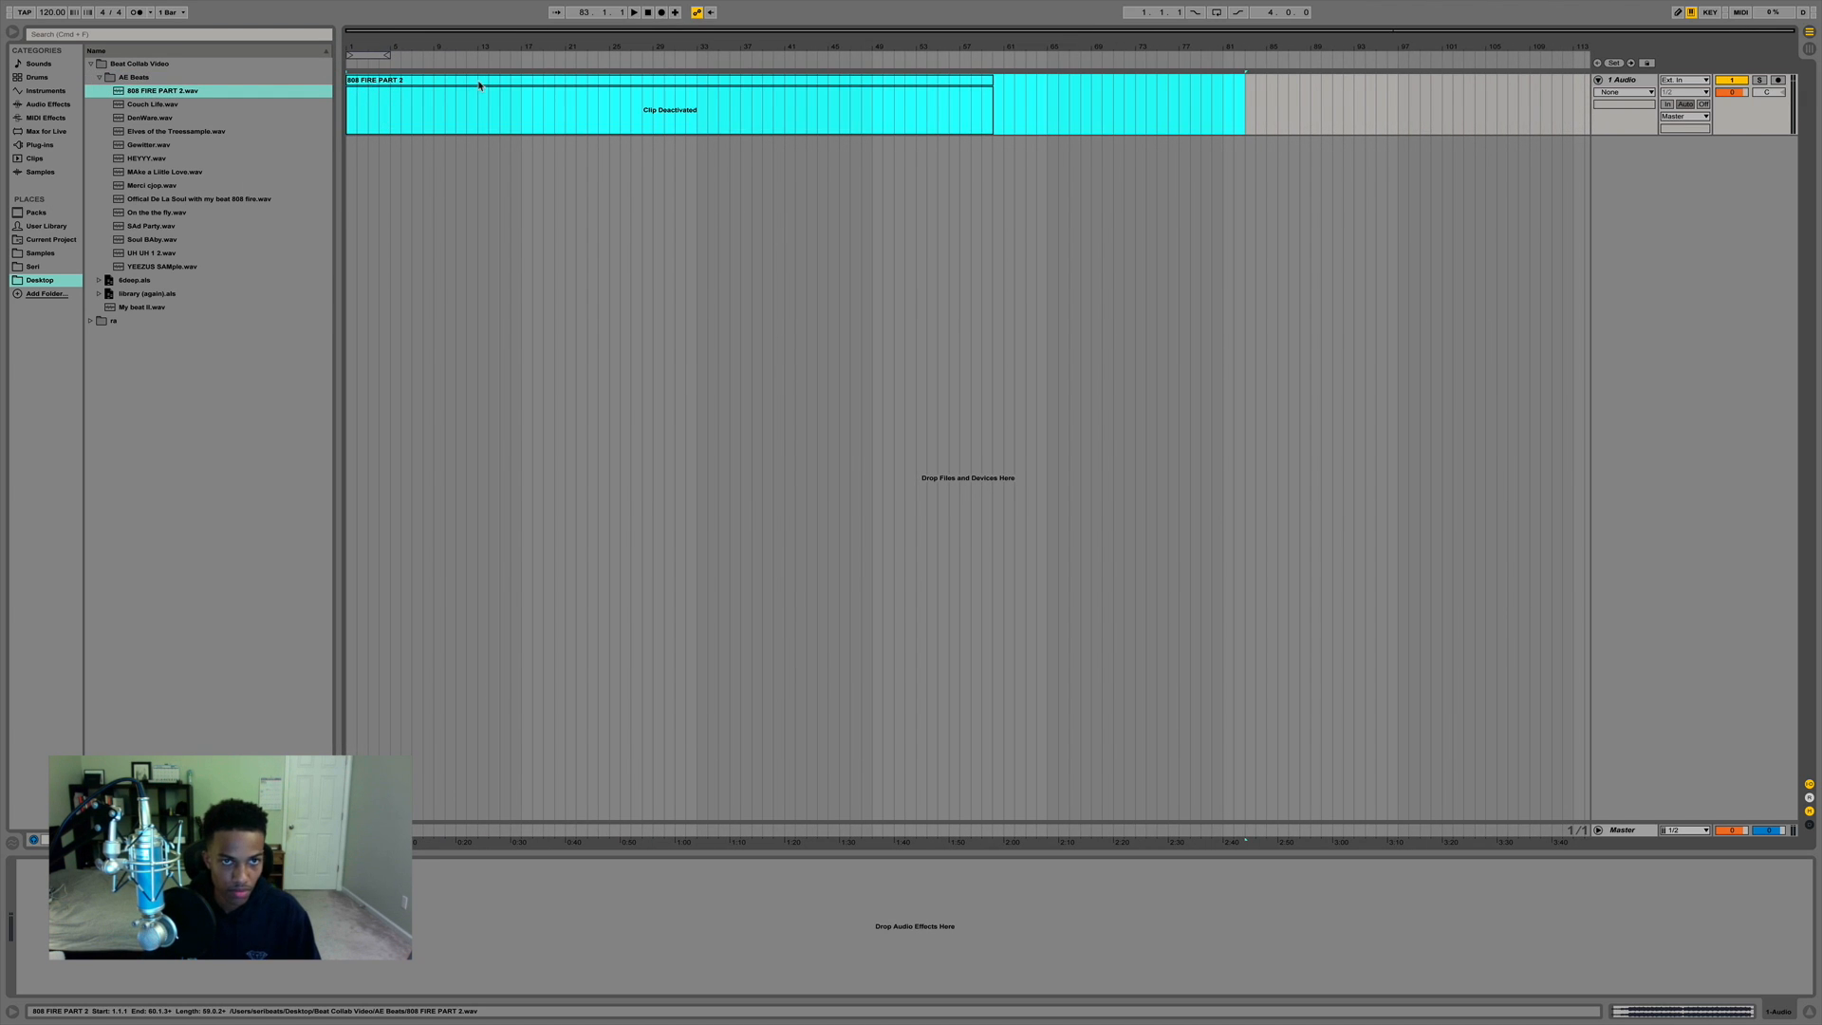
left_click(370, 126)
key("space")
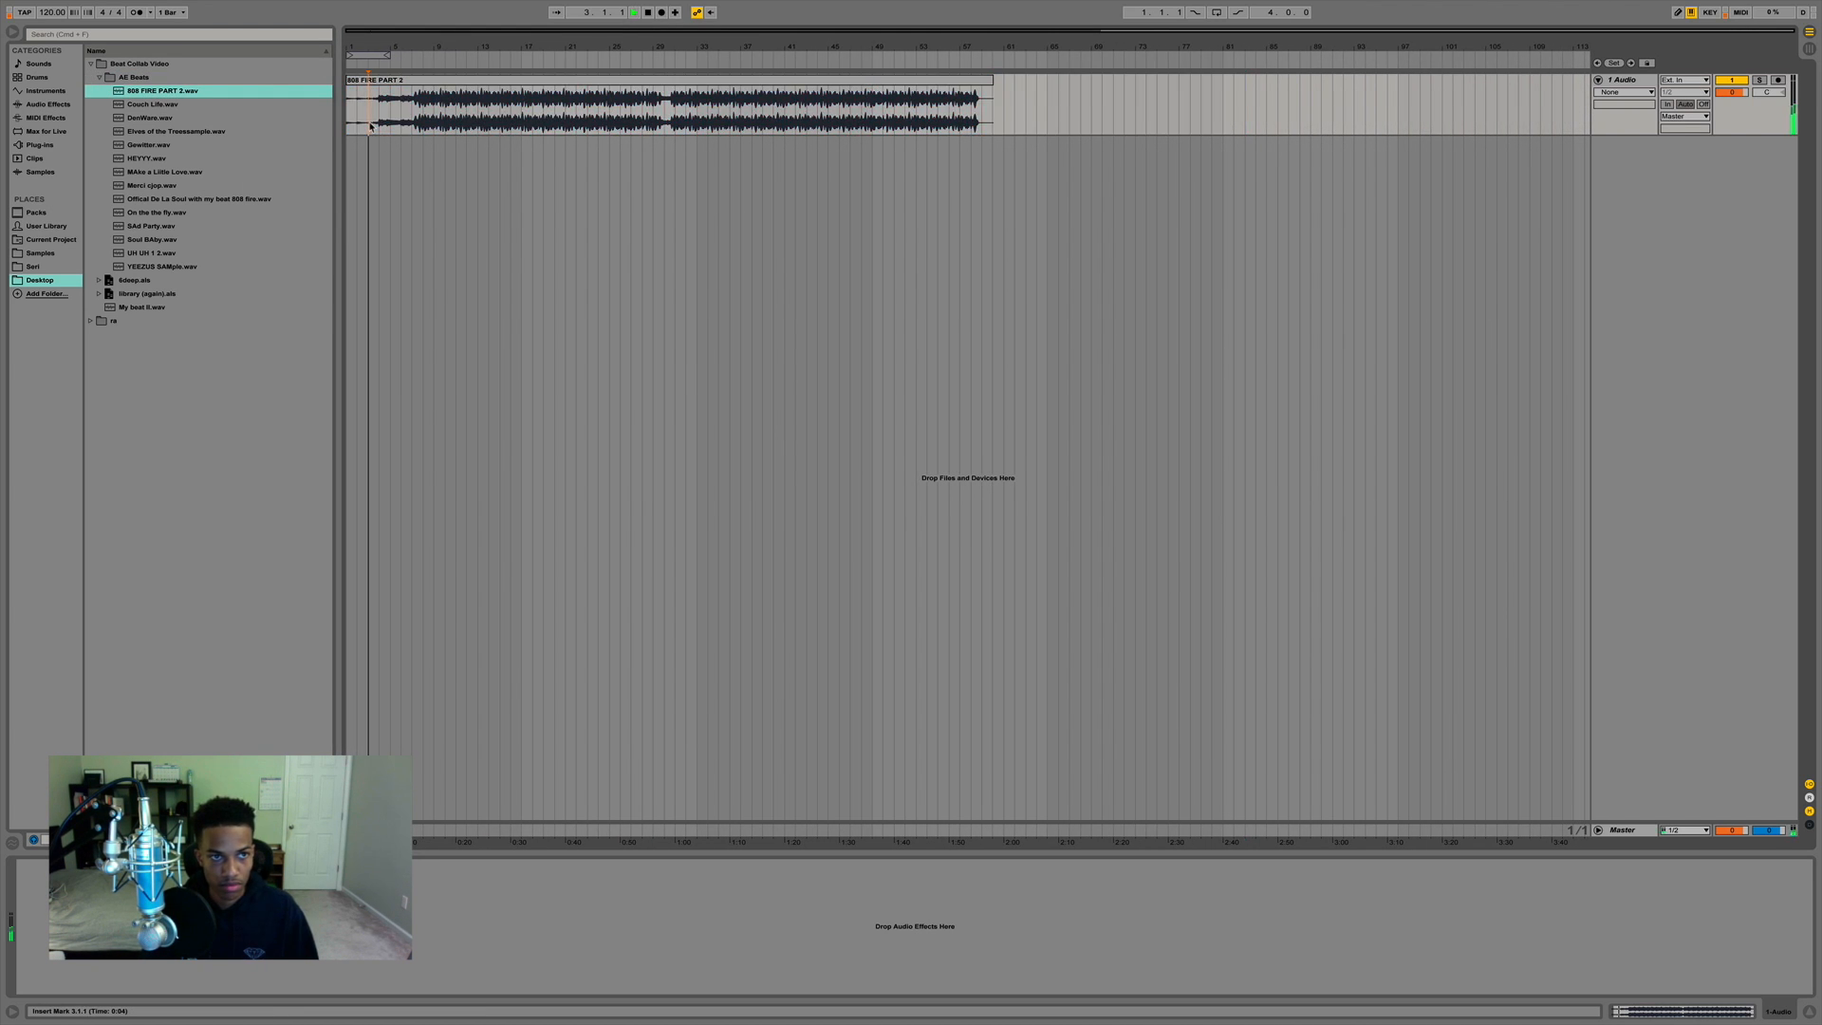
Audition the 808 FIRE PART 2 beat from several points, including bar 4, bar 7 and the very beginning.
left_click(380, 124)
key("space")
key("space")
left_click(411, 121)
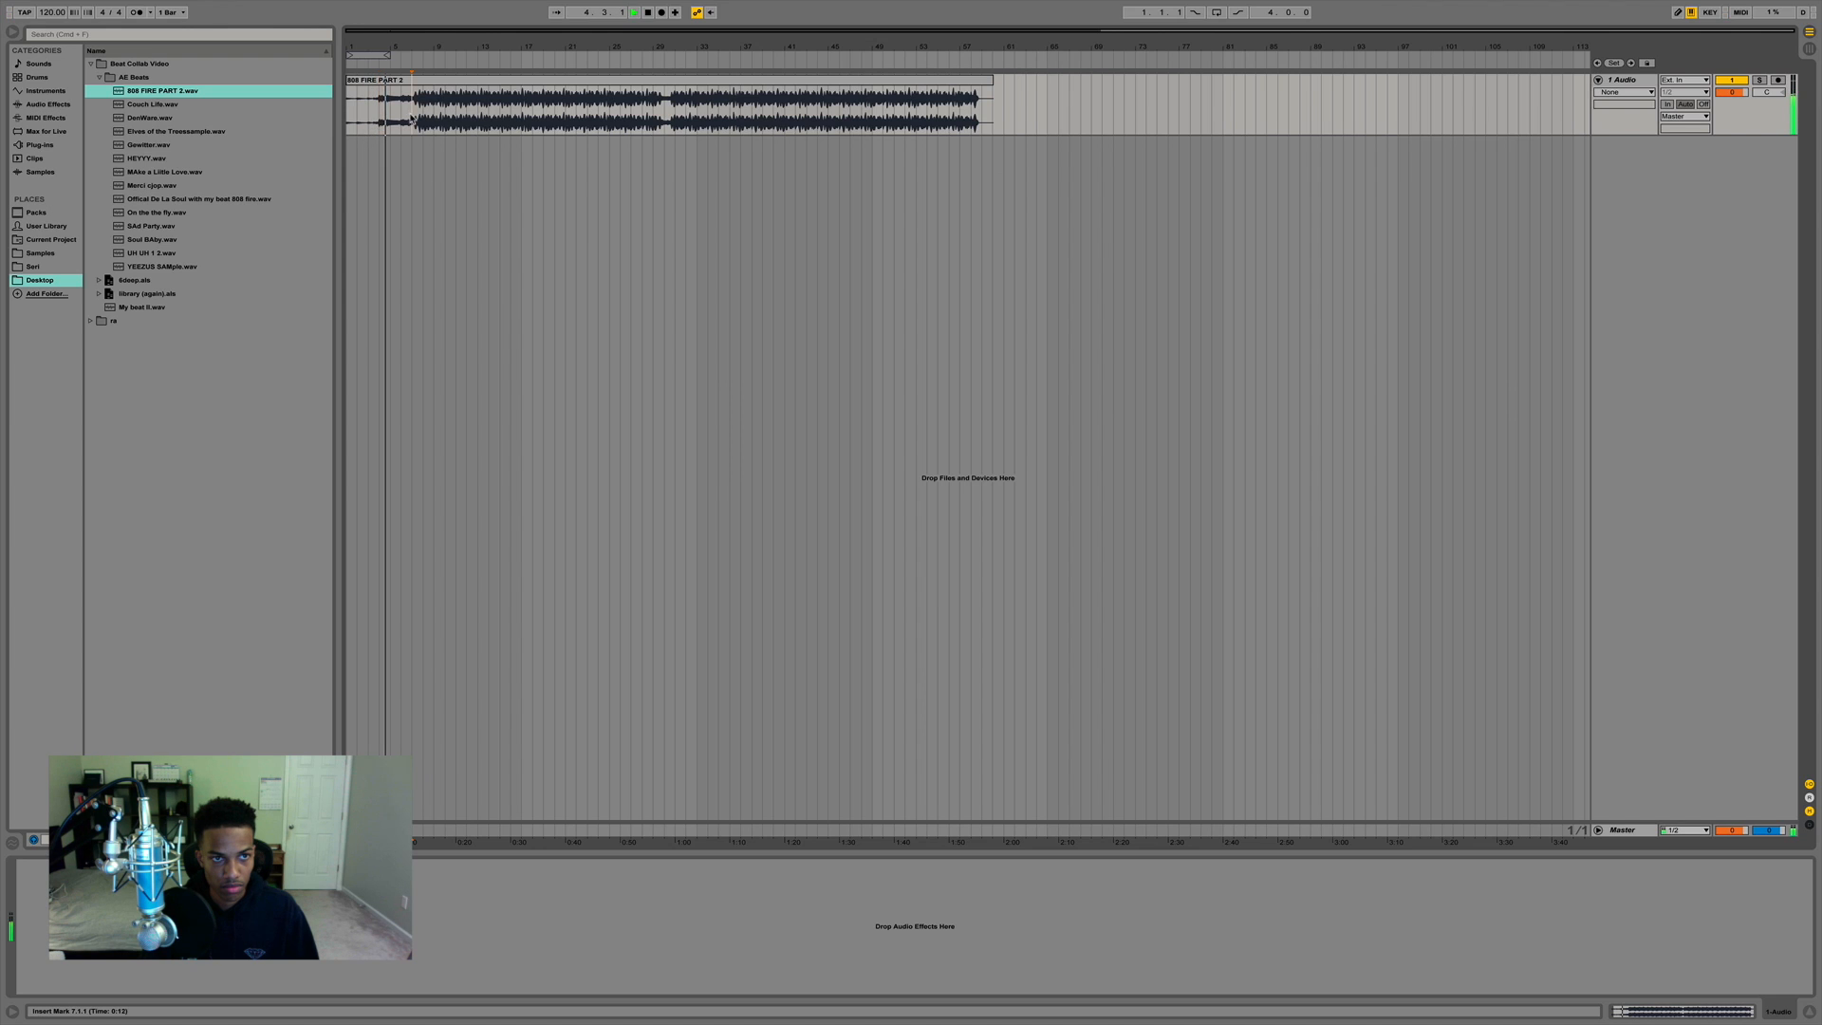
key("space")
key("space")
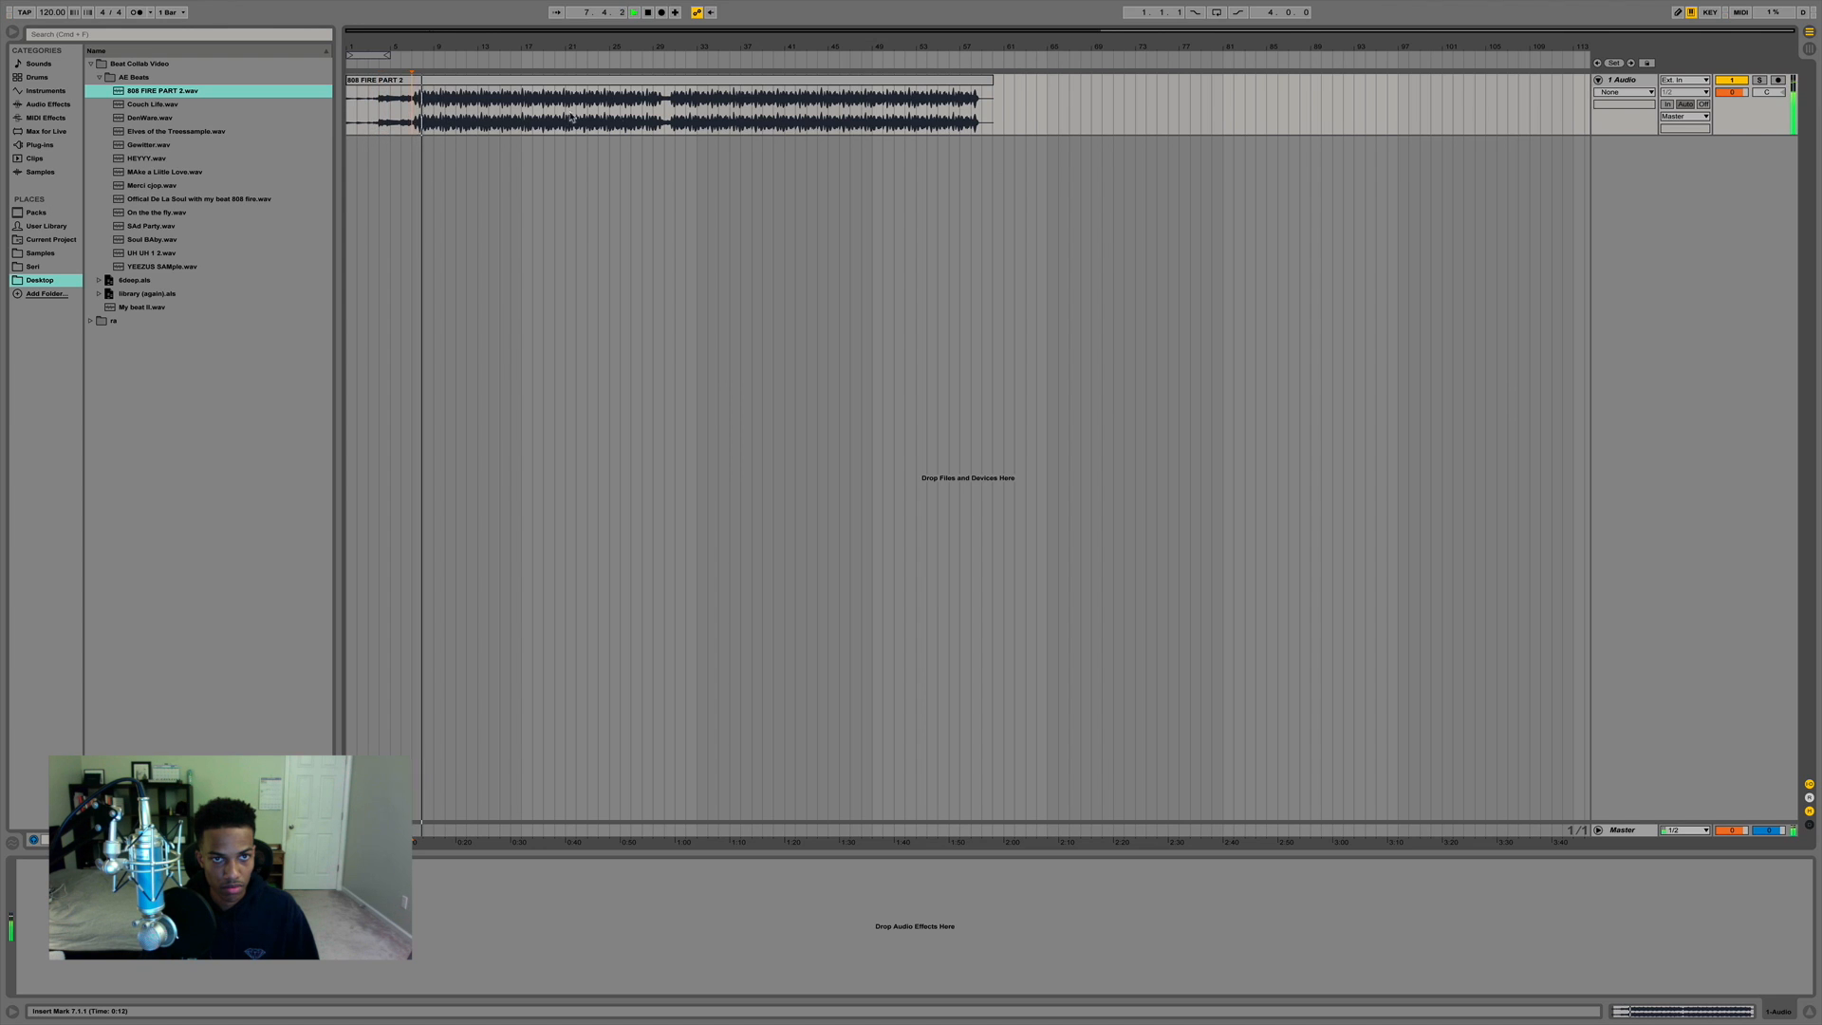
left_click(381, 122)
key("space")
key("space")
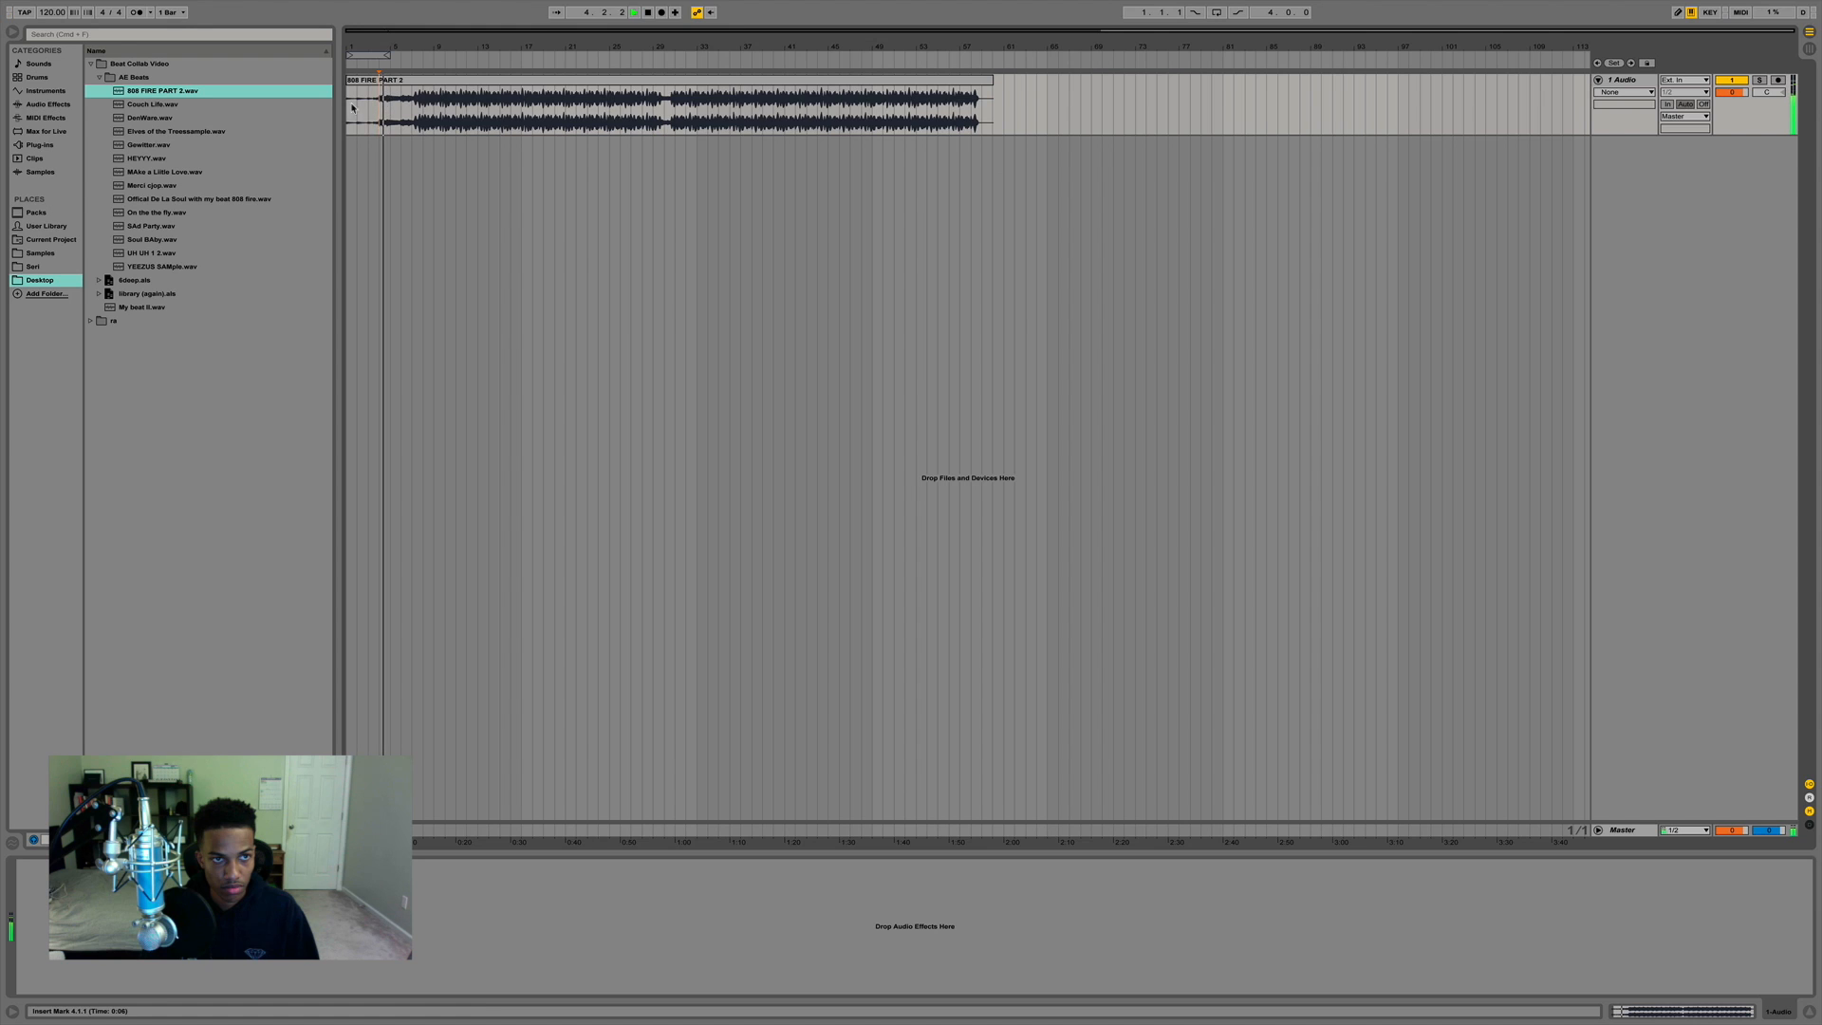
left_click(348, 121)
key("space")
key("space")
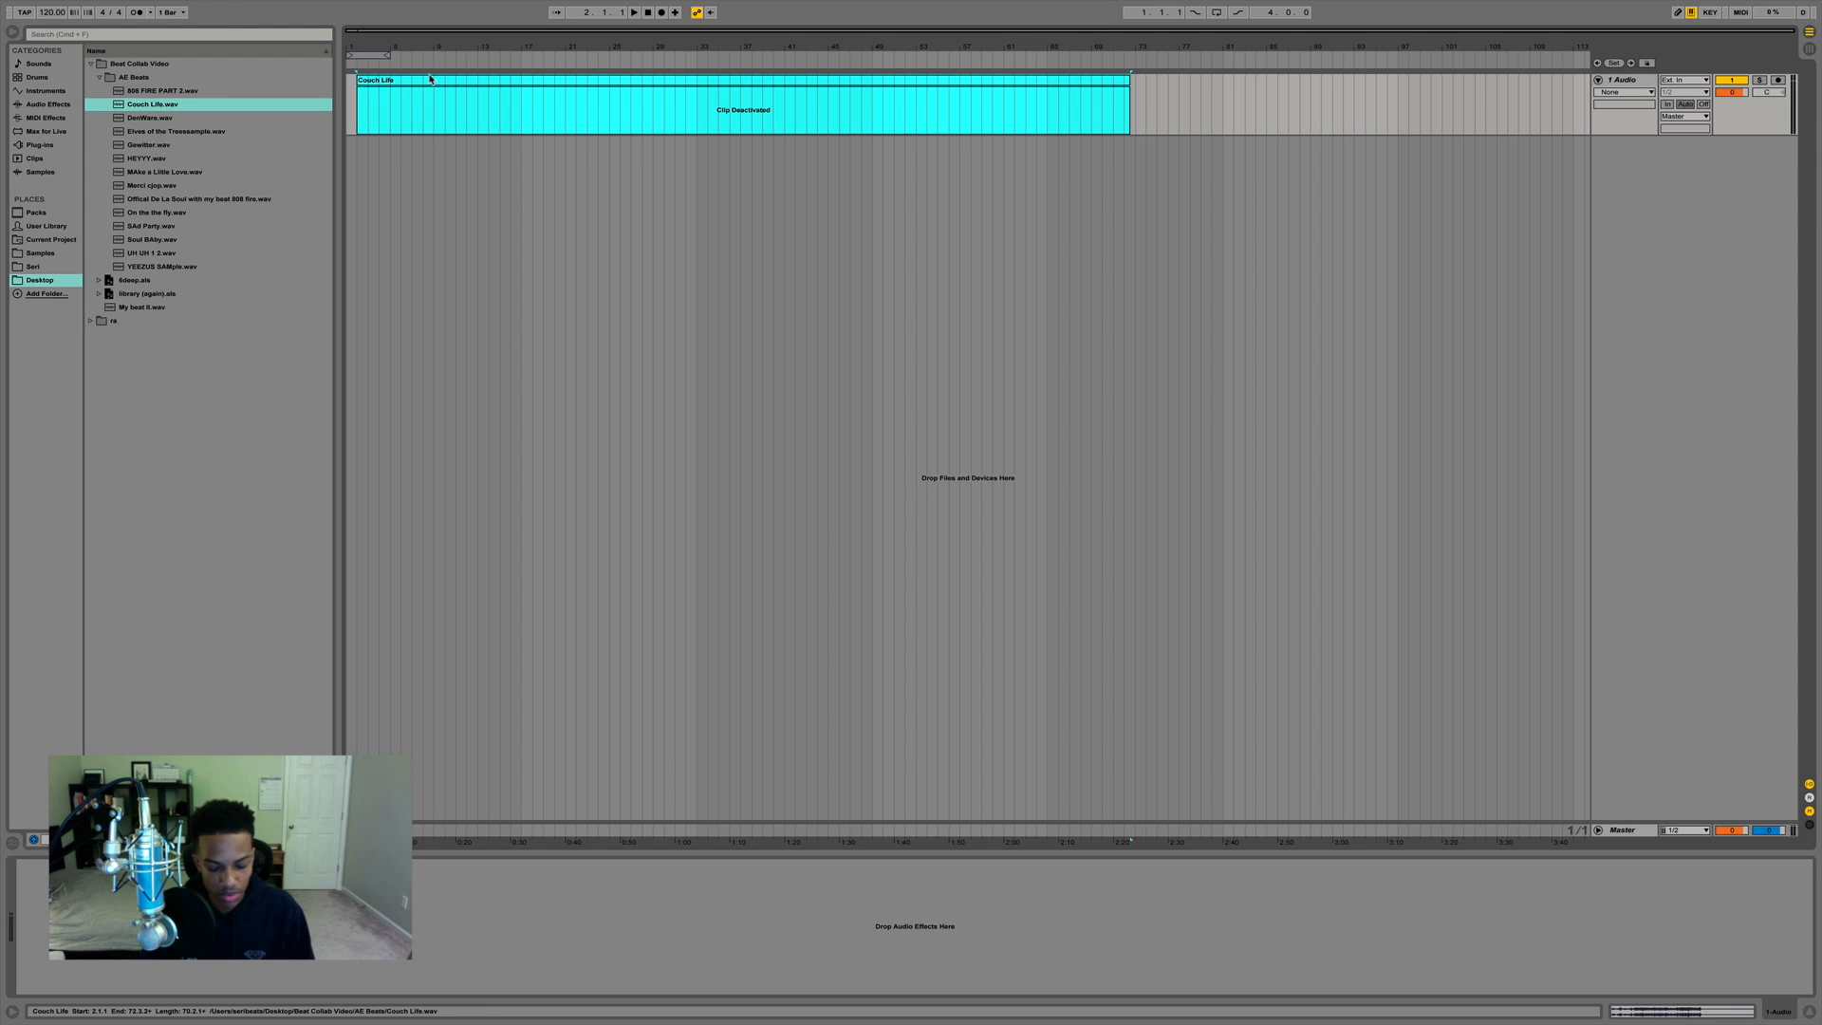
Play the Couch Life beat on the first track from bar 5.
left_click(370, 122)
key("space")
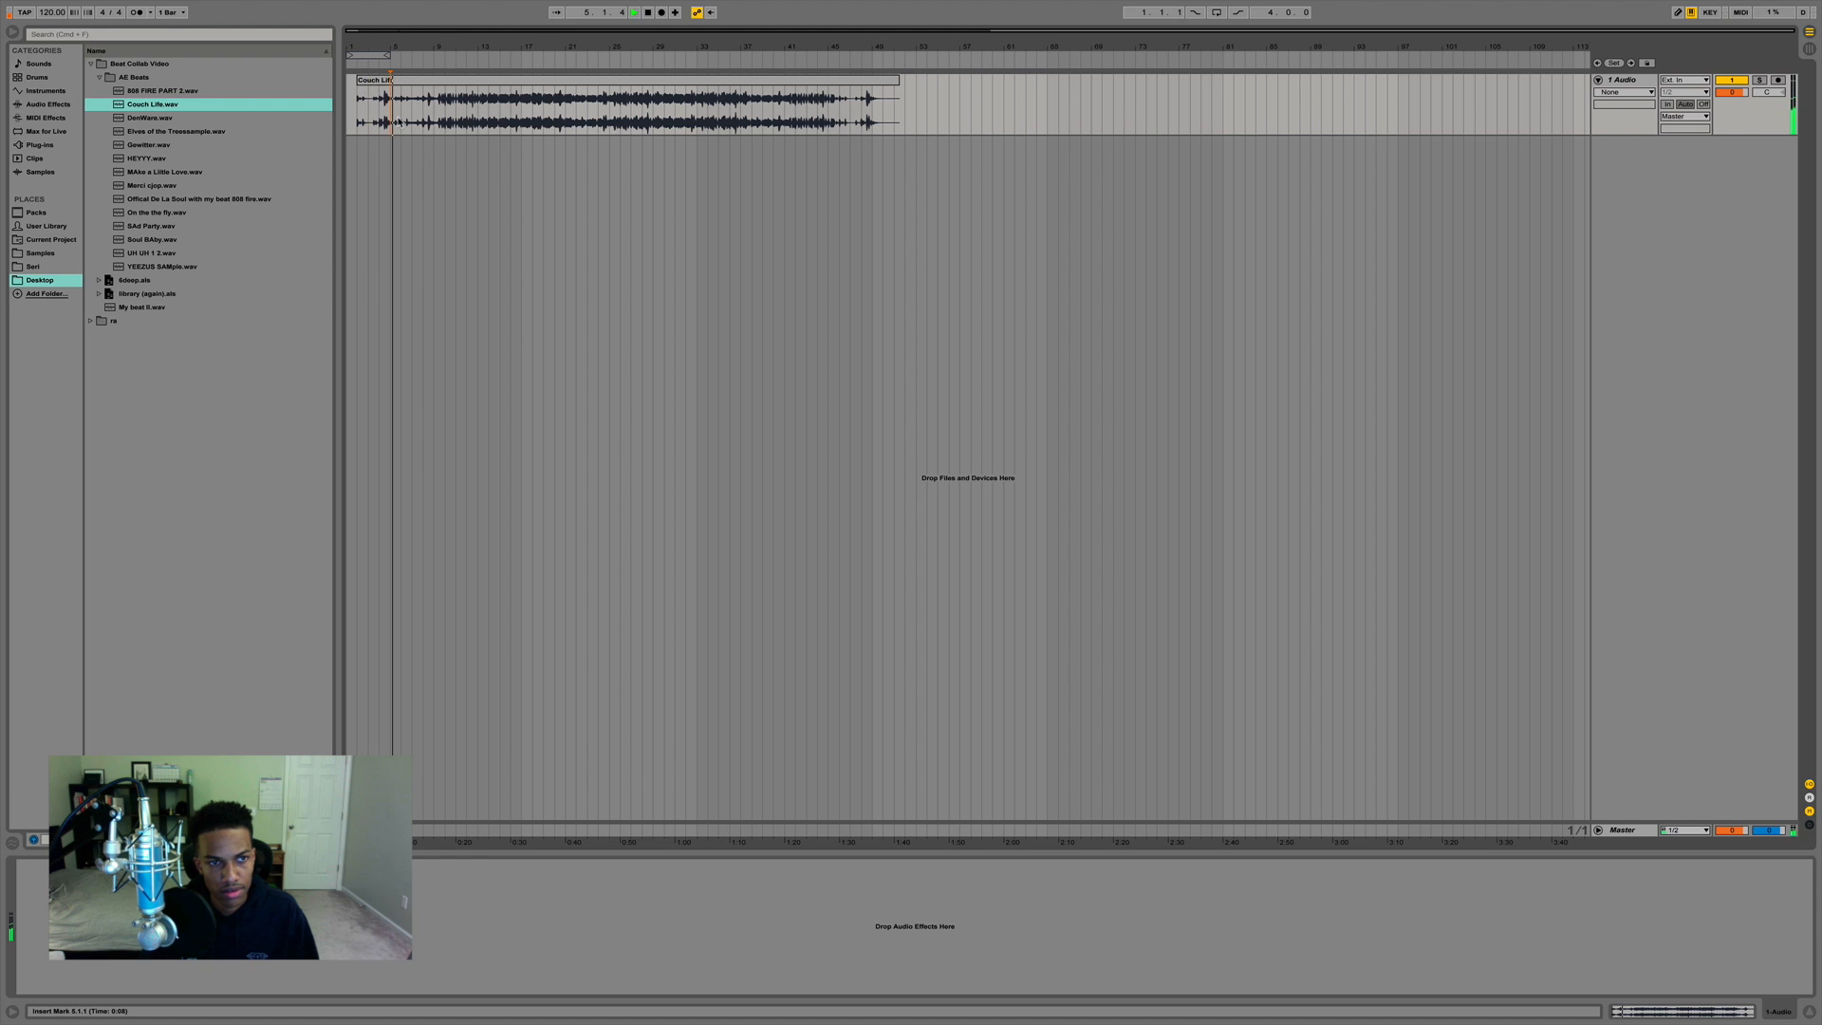
left_click_drag(363, 46, 398, 45)
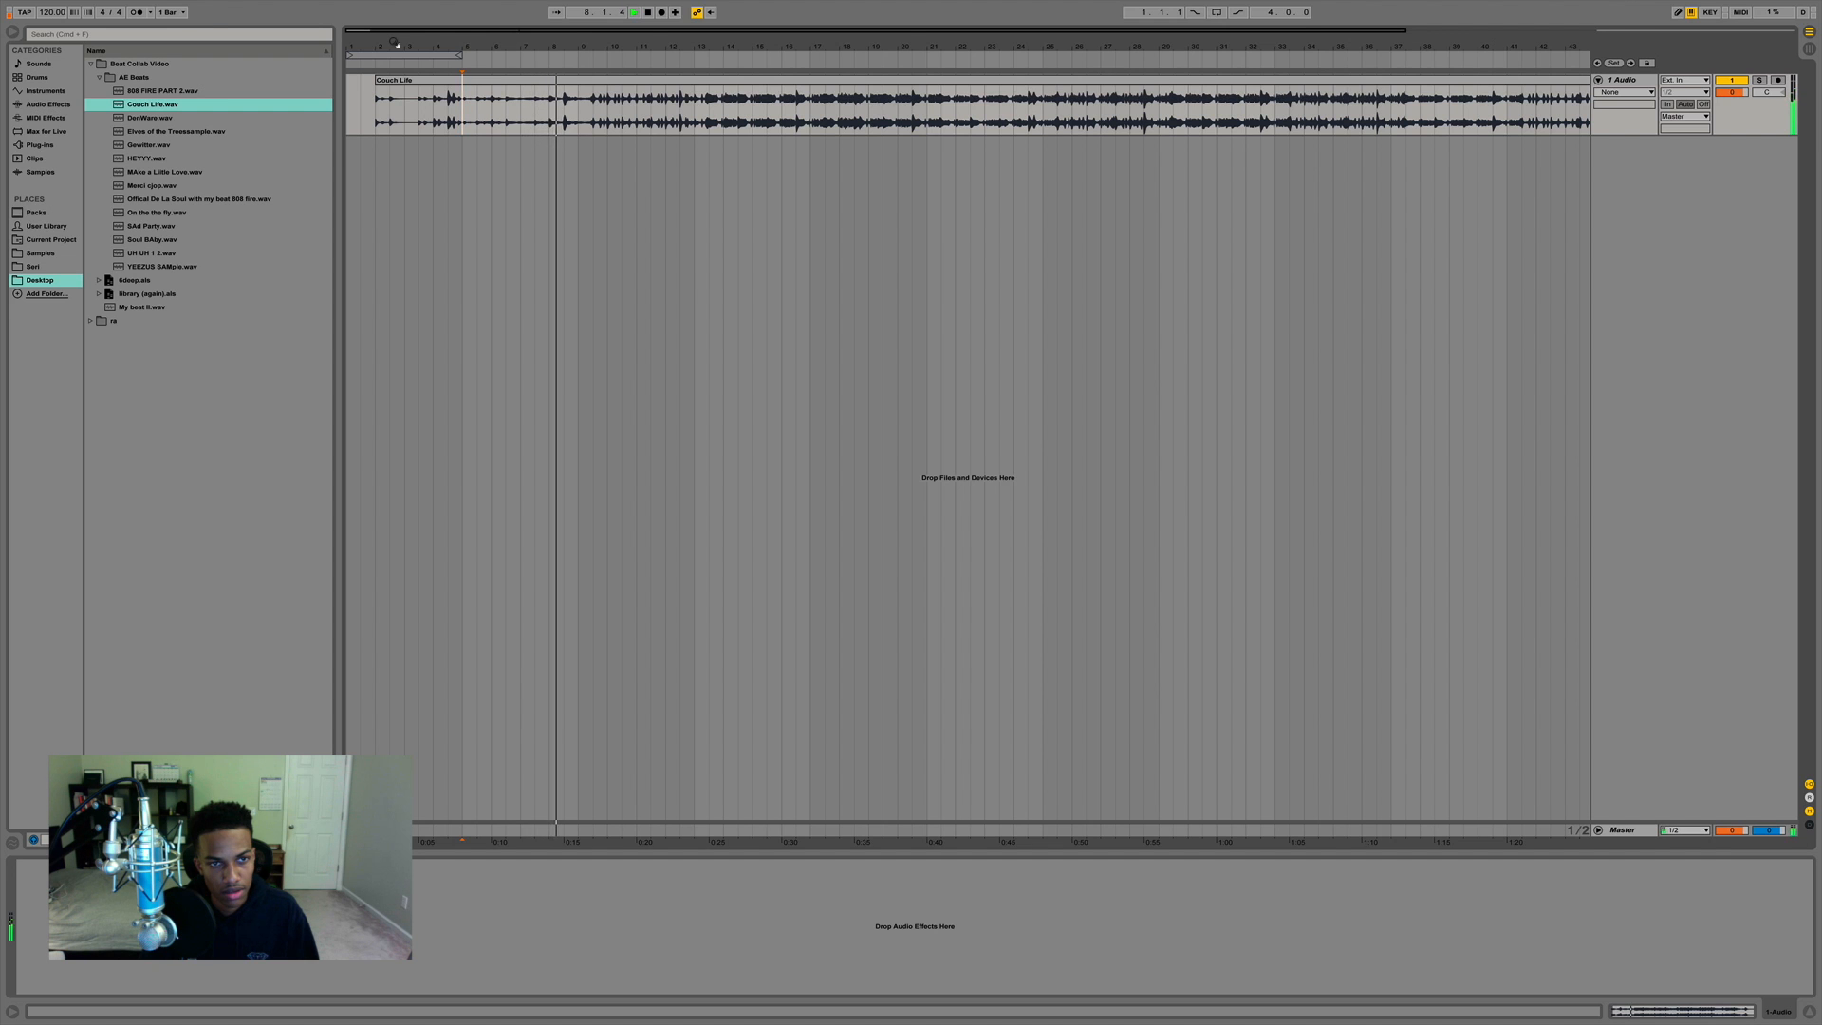
Examine the full waveform of the Couch Life clip in the clip view while playing from bar 18, and close the view.
left_click(414, 89)
double_click(414, 89)
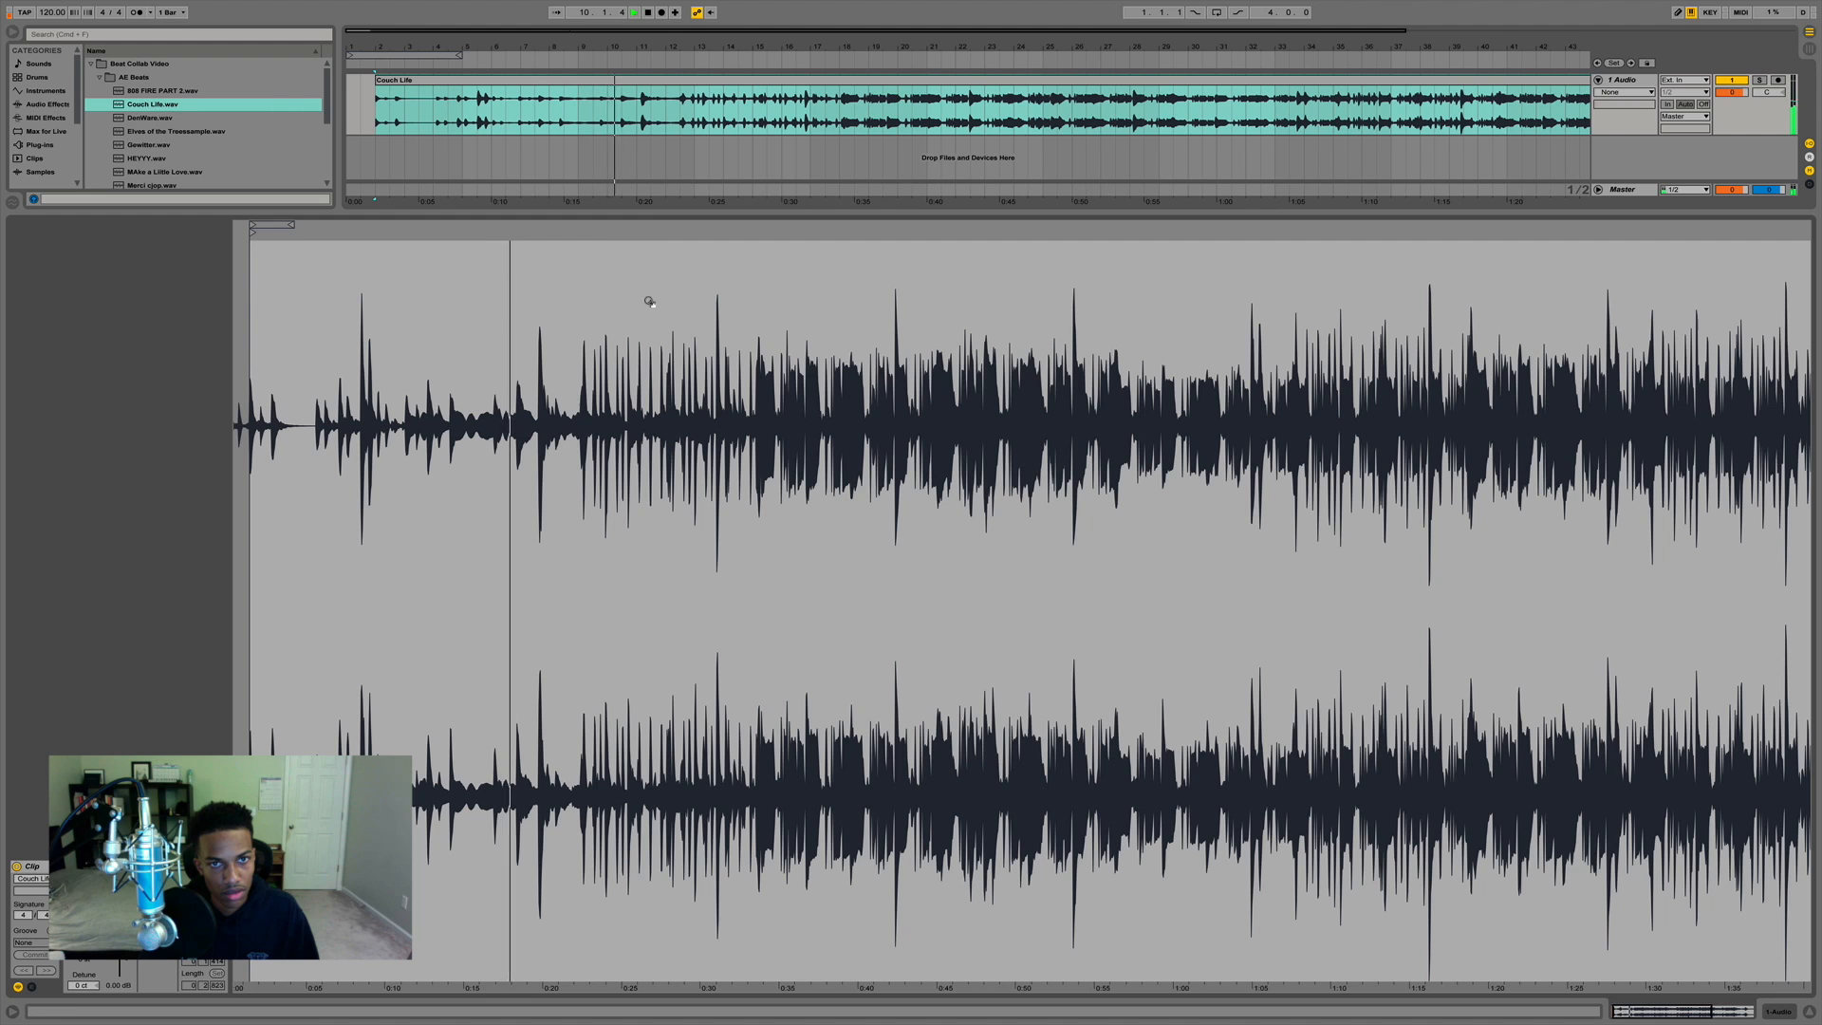
left_click(841, 123)
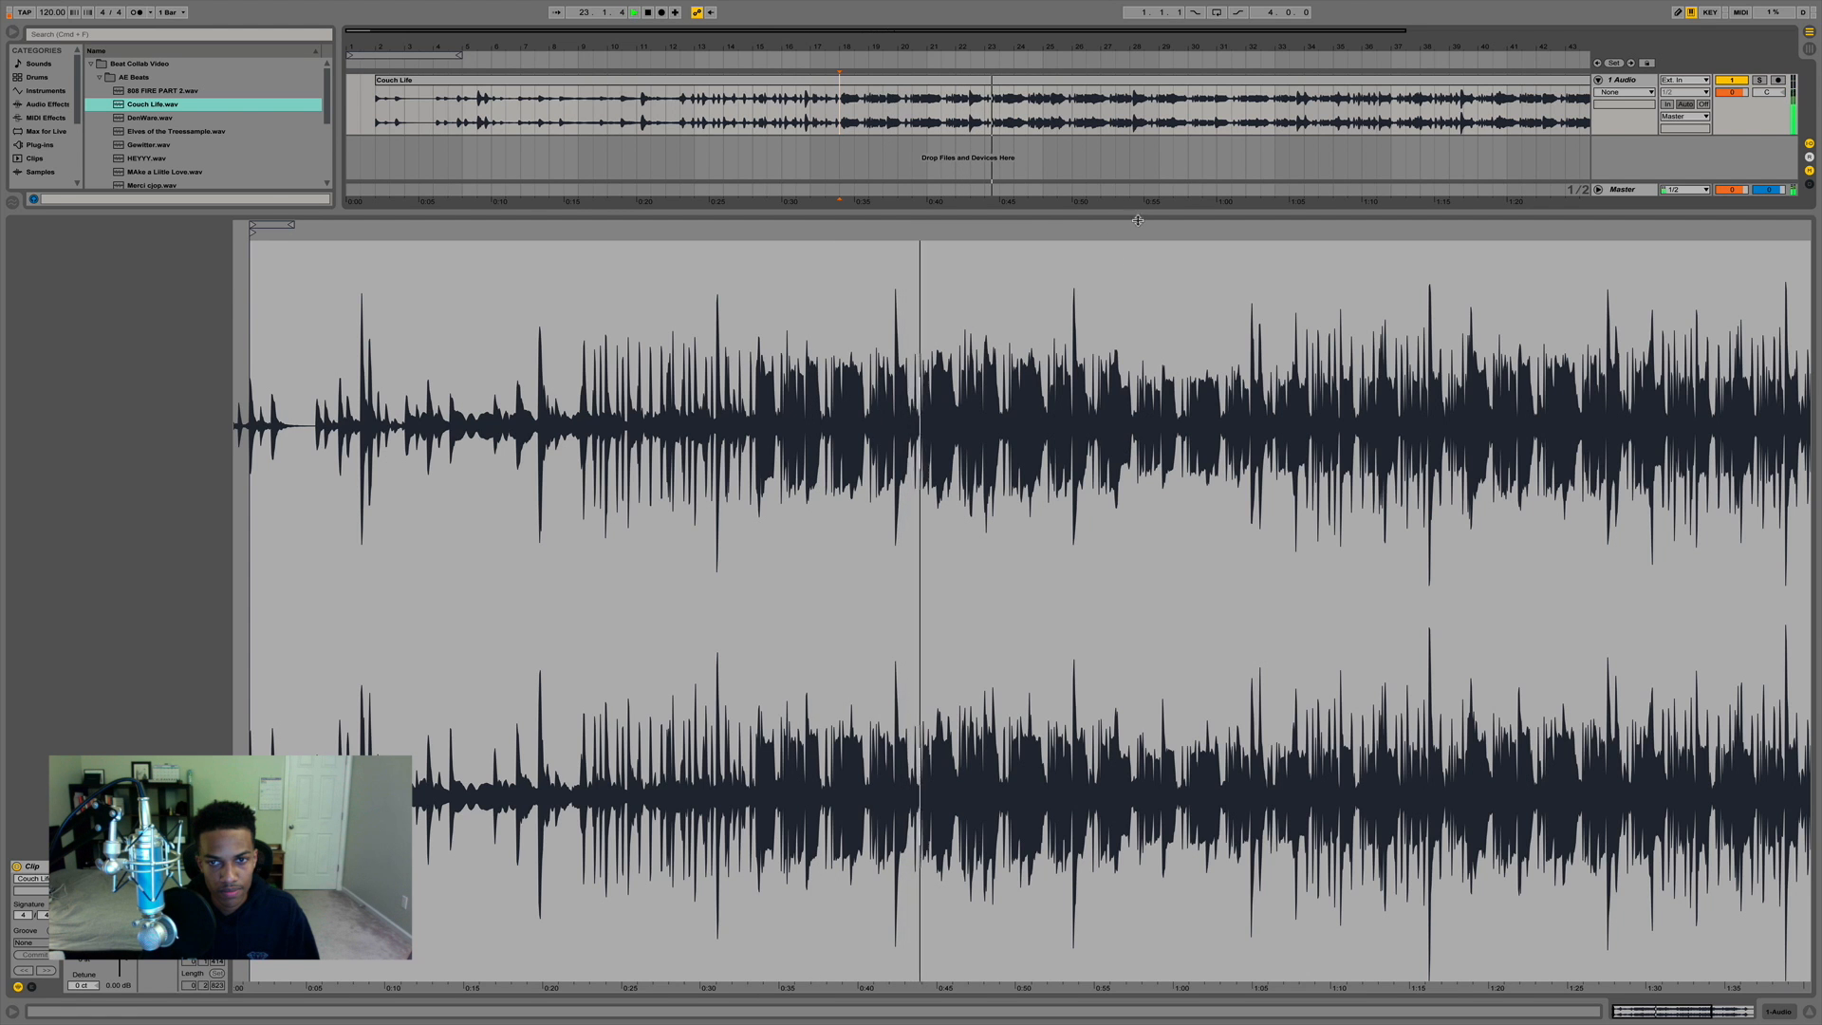
left_click_drag(1236, 610, 1236, 541)
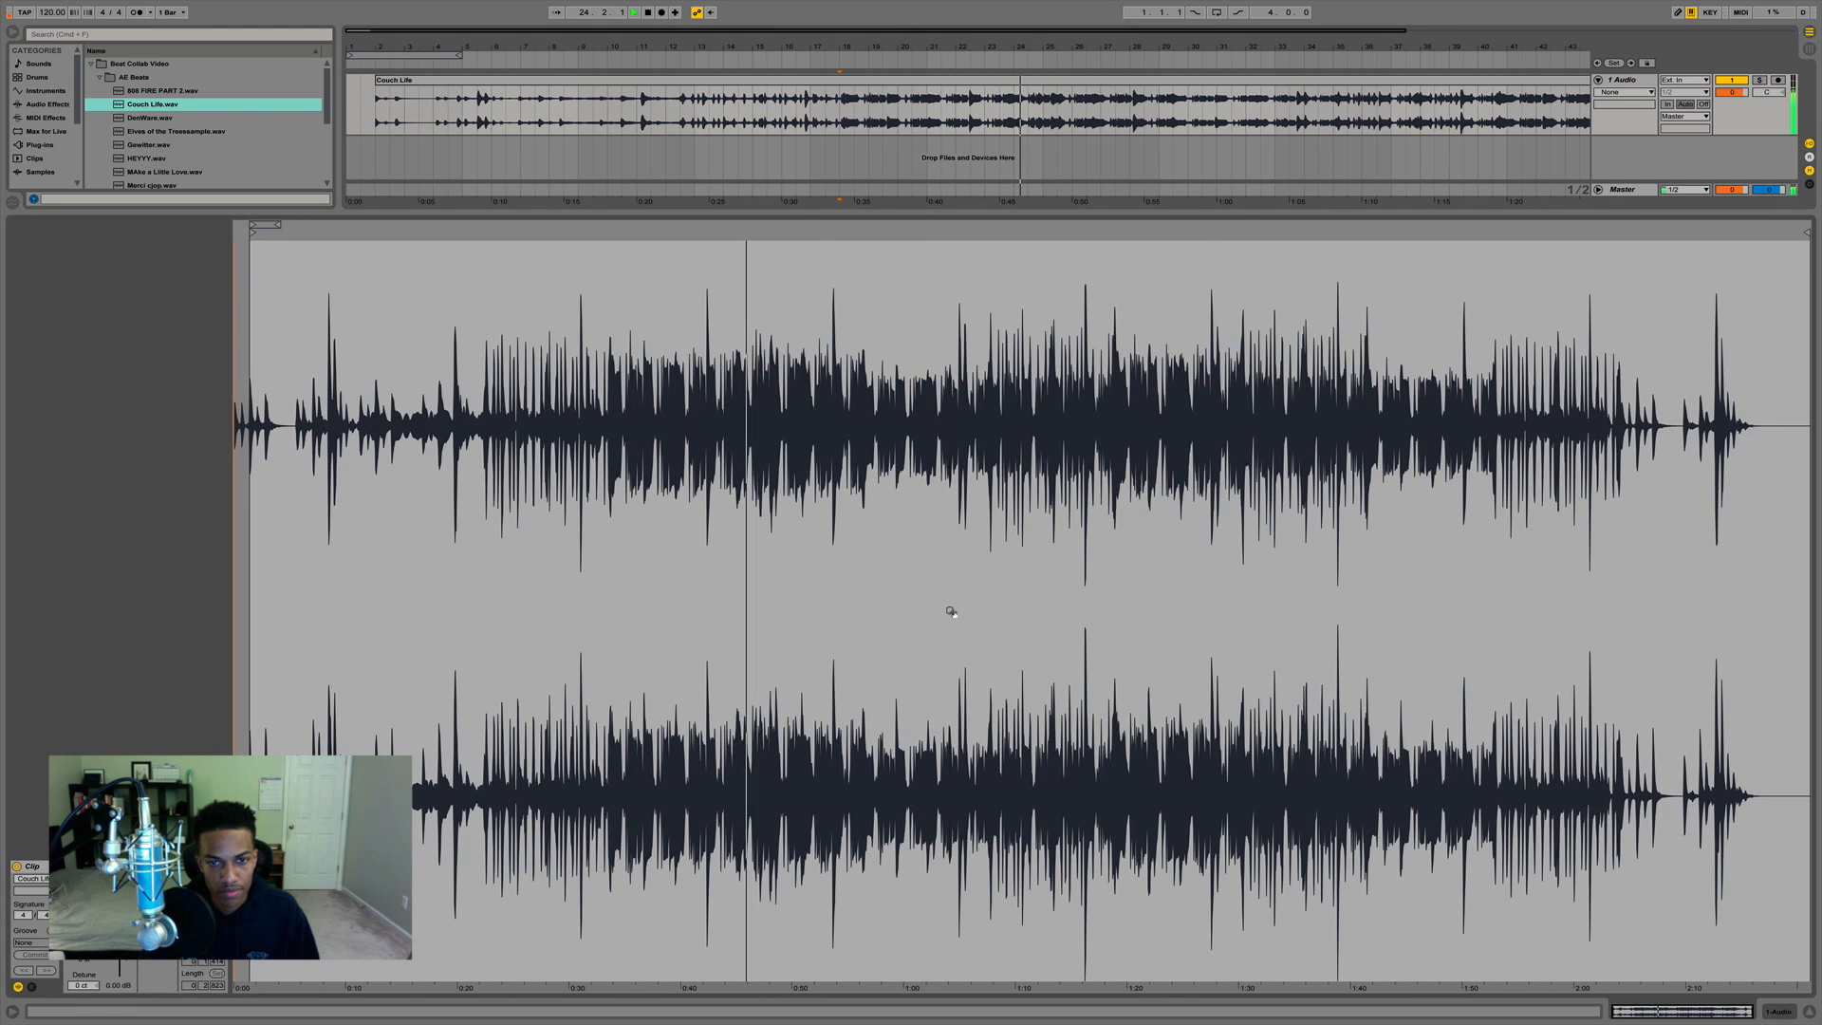
key("super+alt+l")
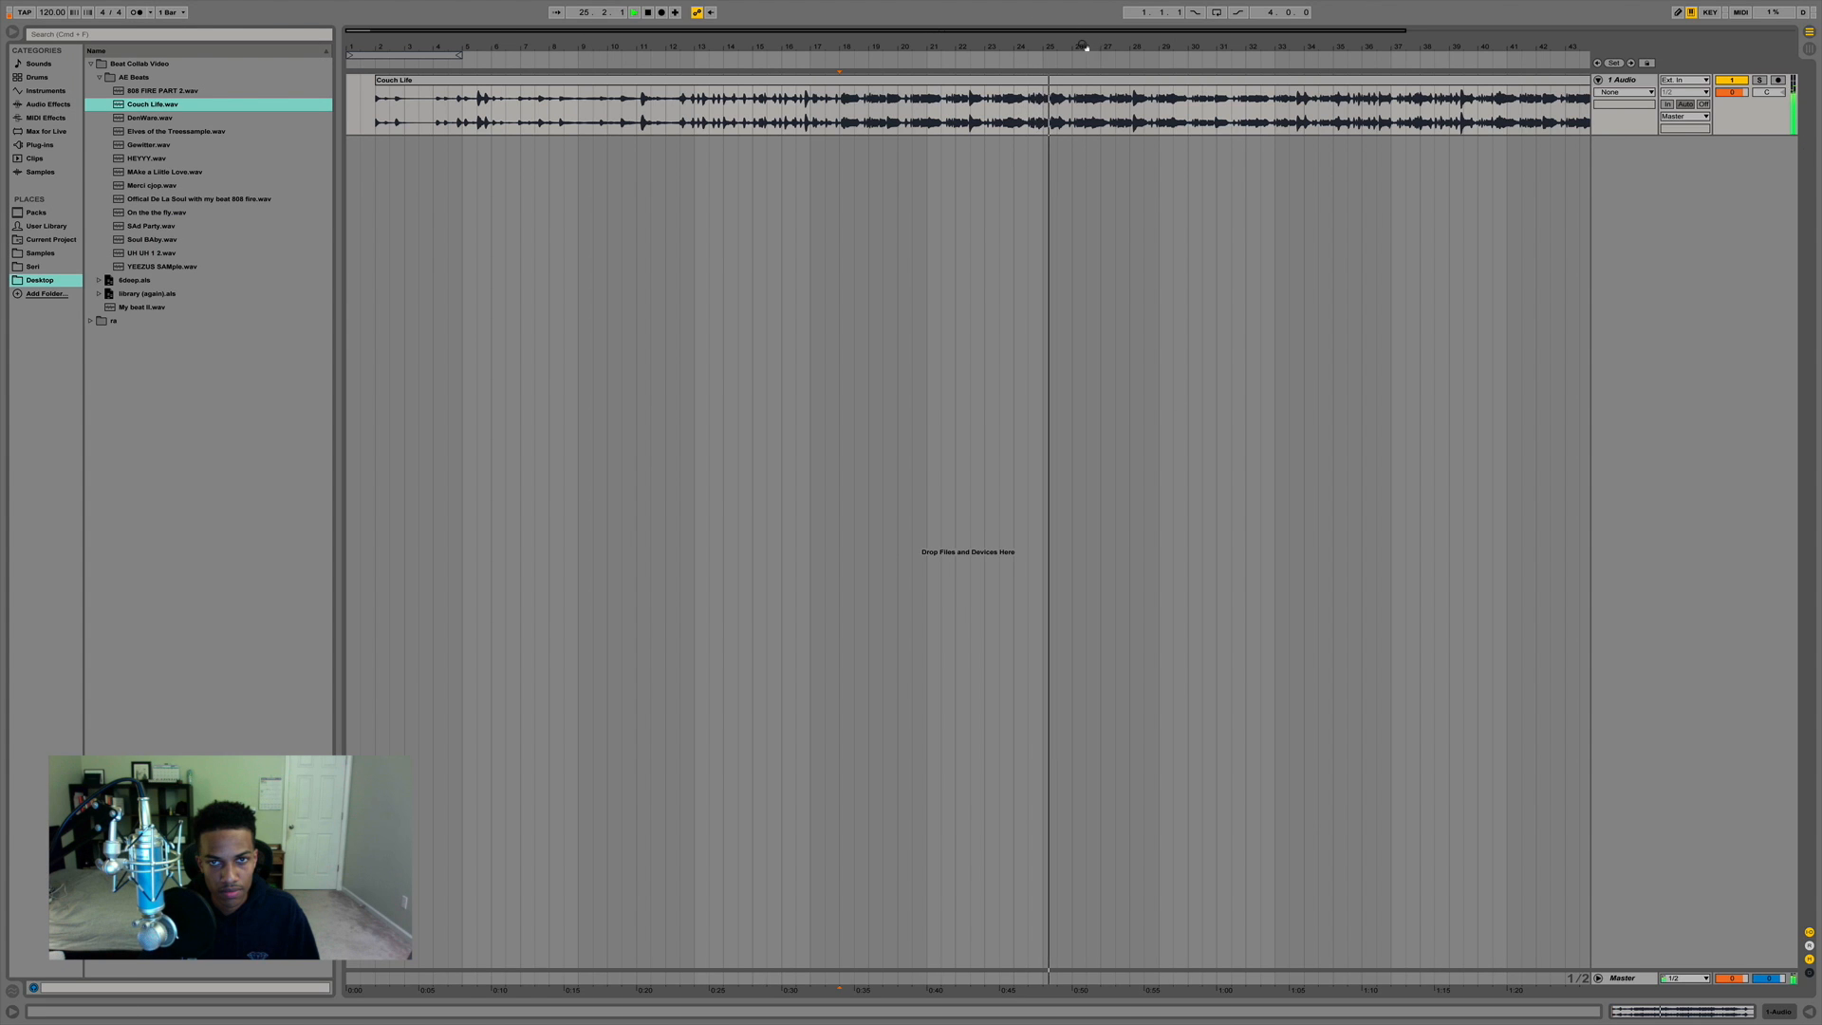
Audition the second half of the Couch Life beat from bar 40 and stop playback.
key("space")
left_click_drag(1080, 45, 1080, 17)
left_click(1035, 110)
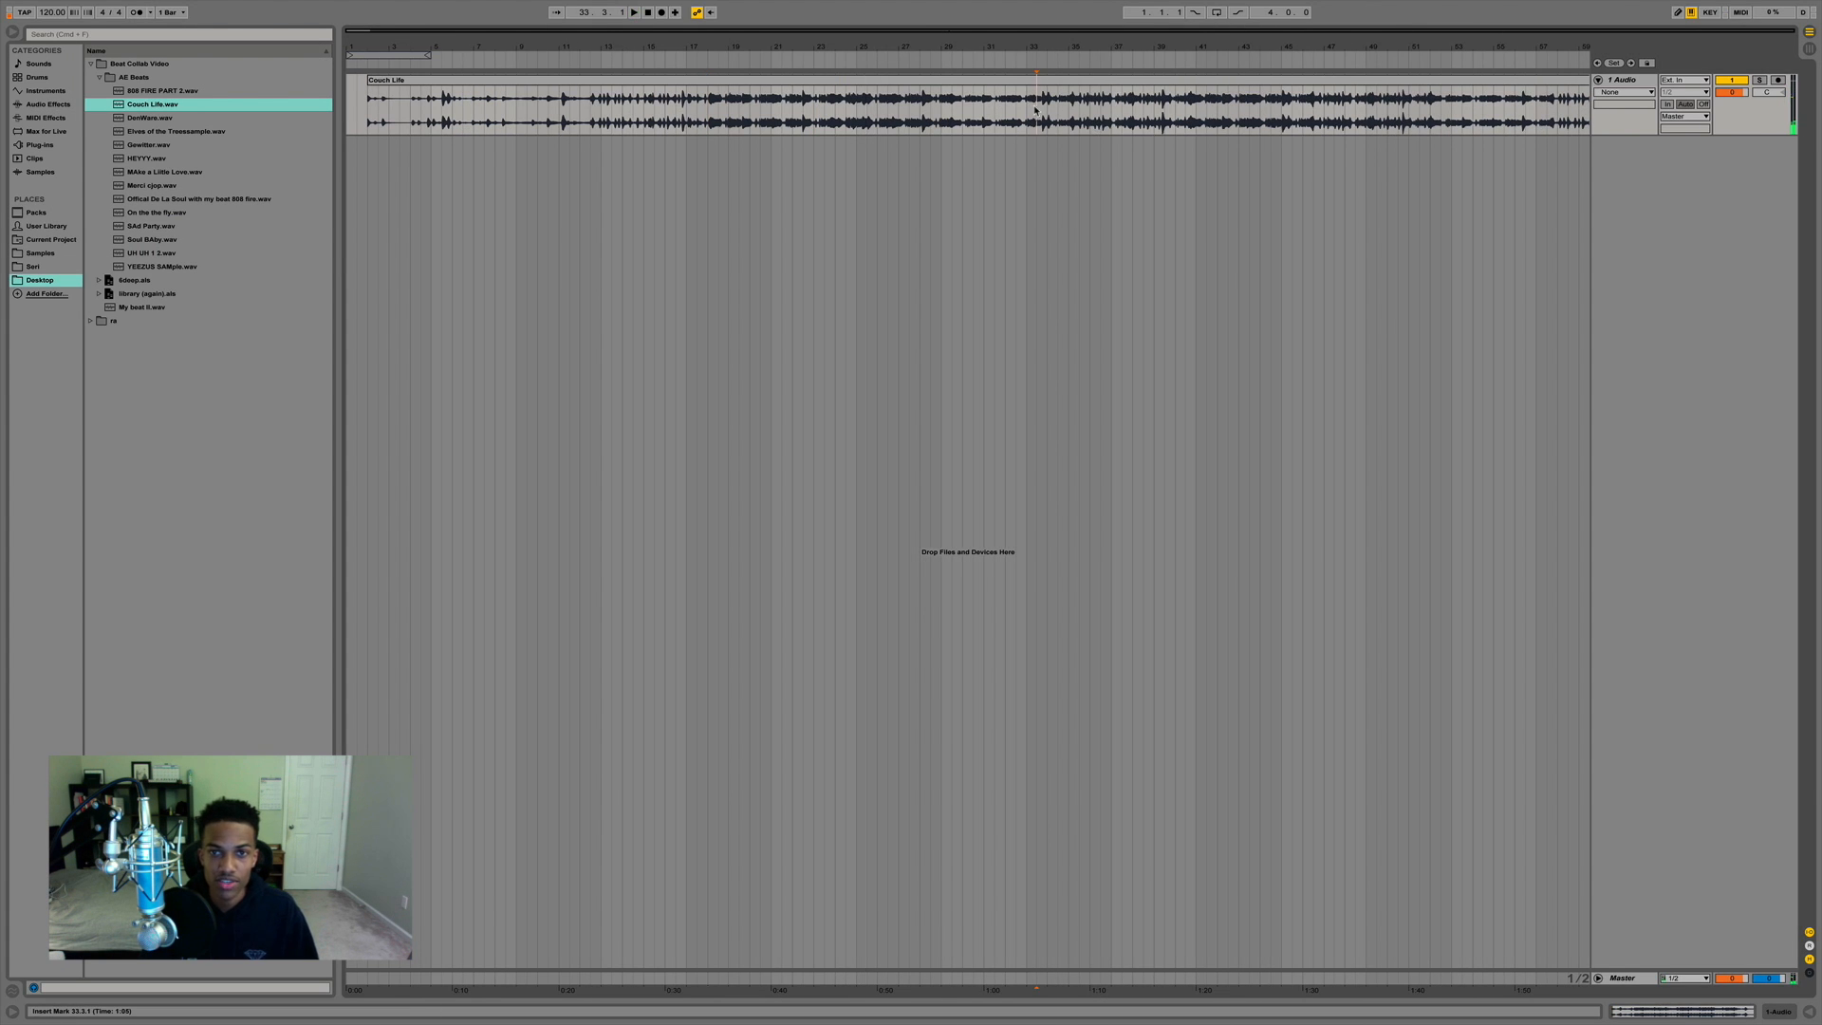
left_click(1176, 110)
key("space")
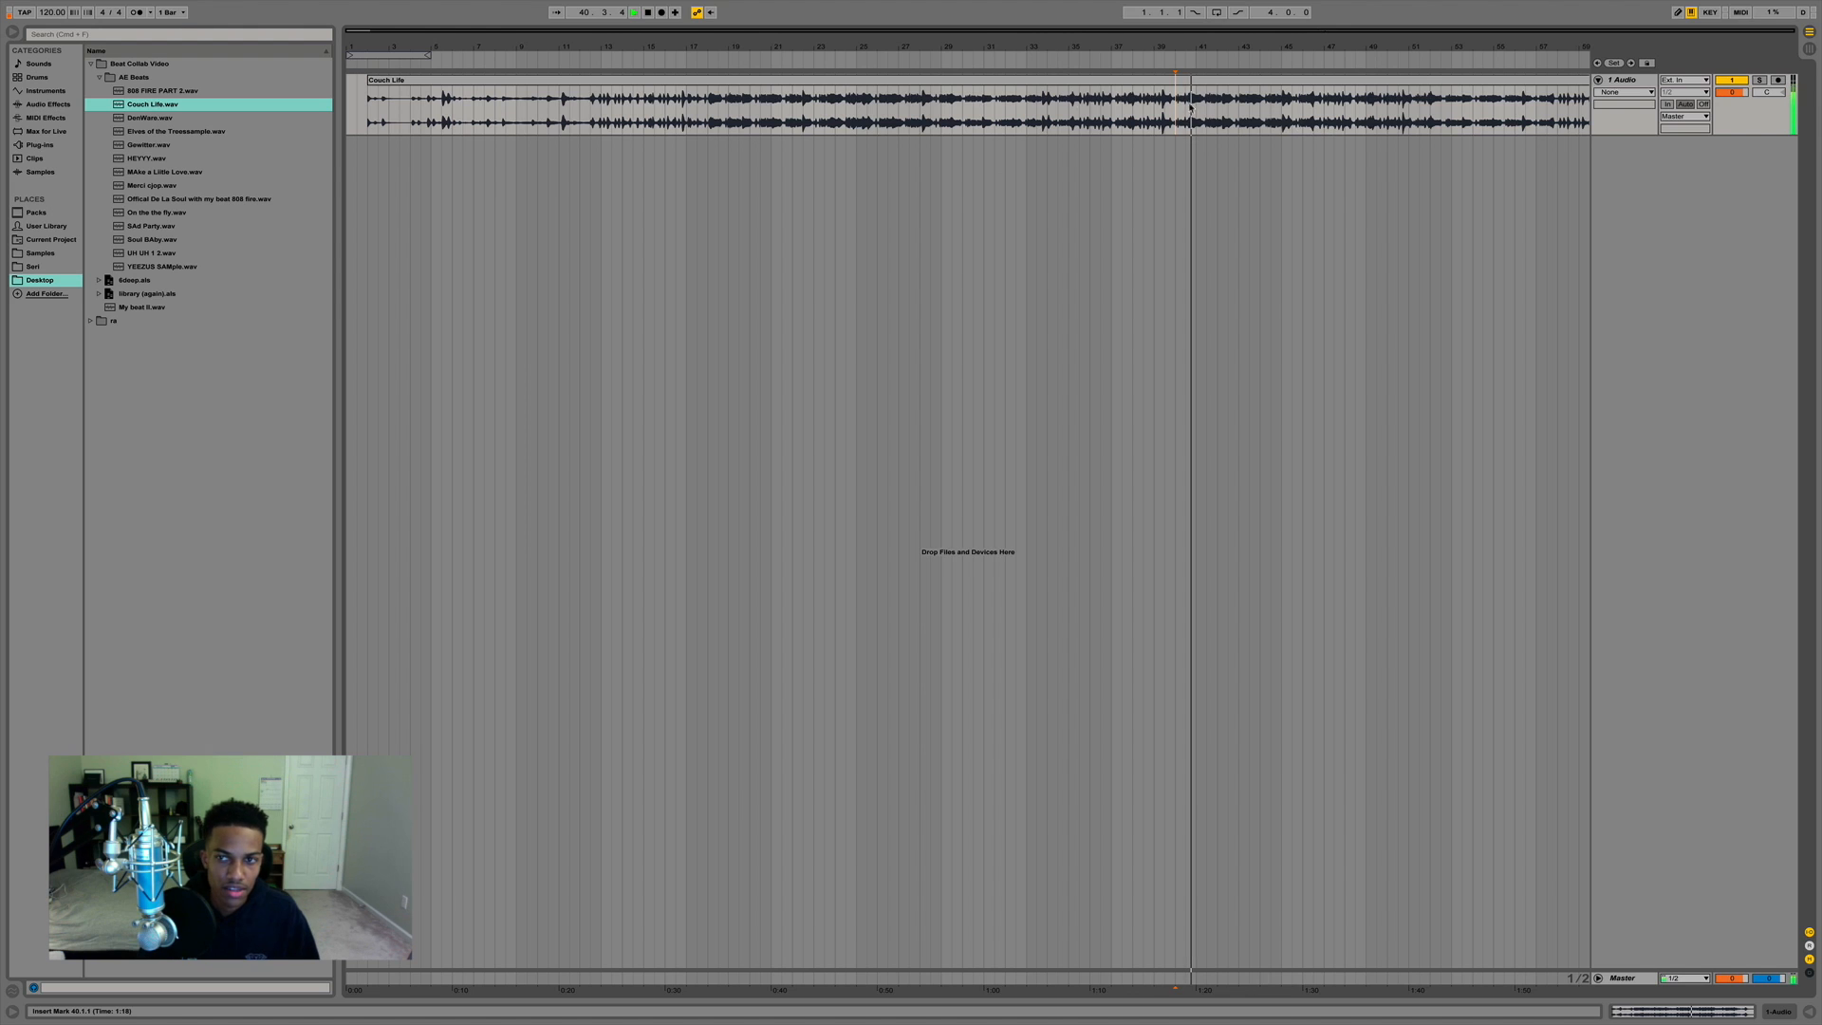
key("space")
Replace the Couch Life clip with DenWare.wav and open its waveform in the clip view while it plays.
left_click(410, 82)
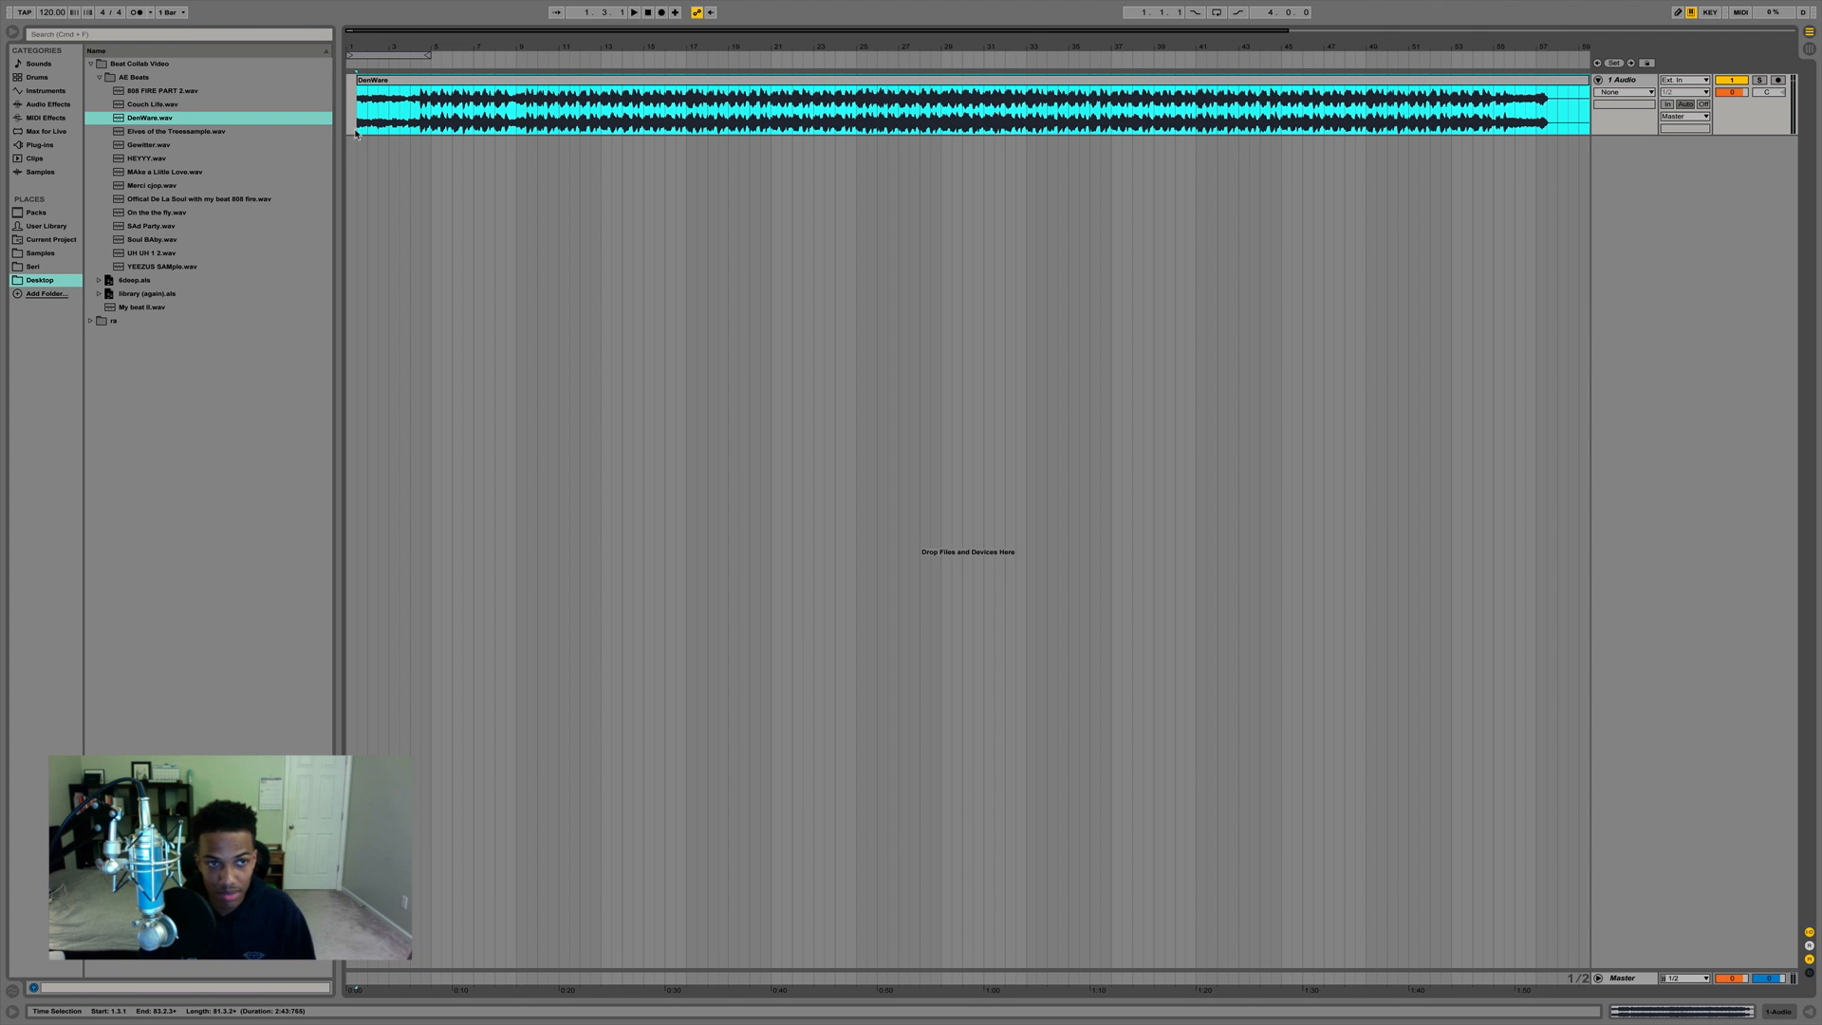
left_click(356, 132)
key("space")
double_click(398, 80)
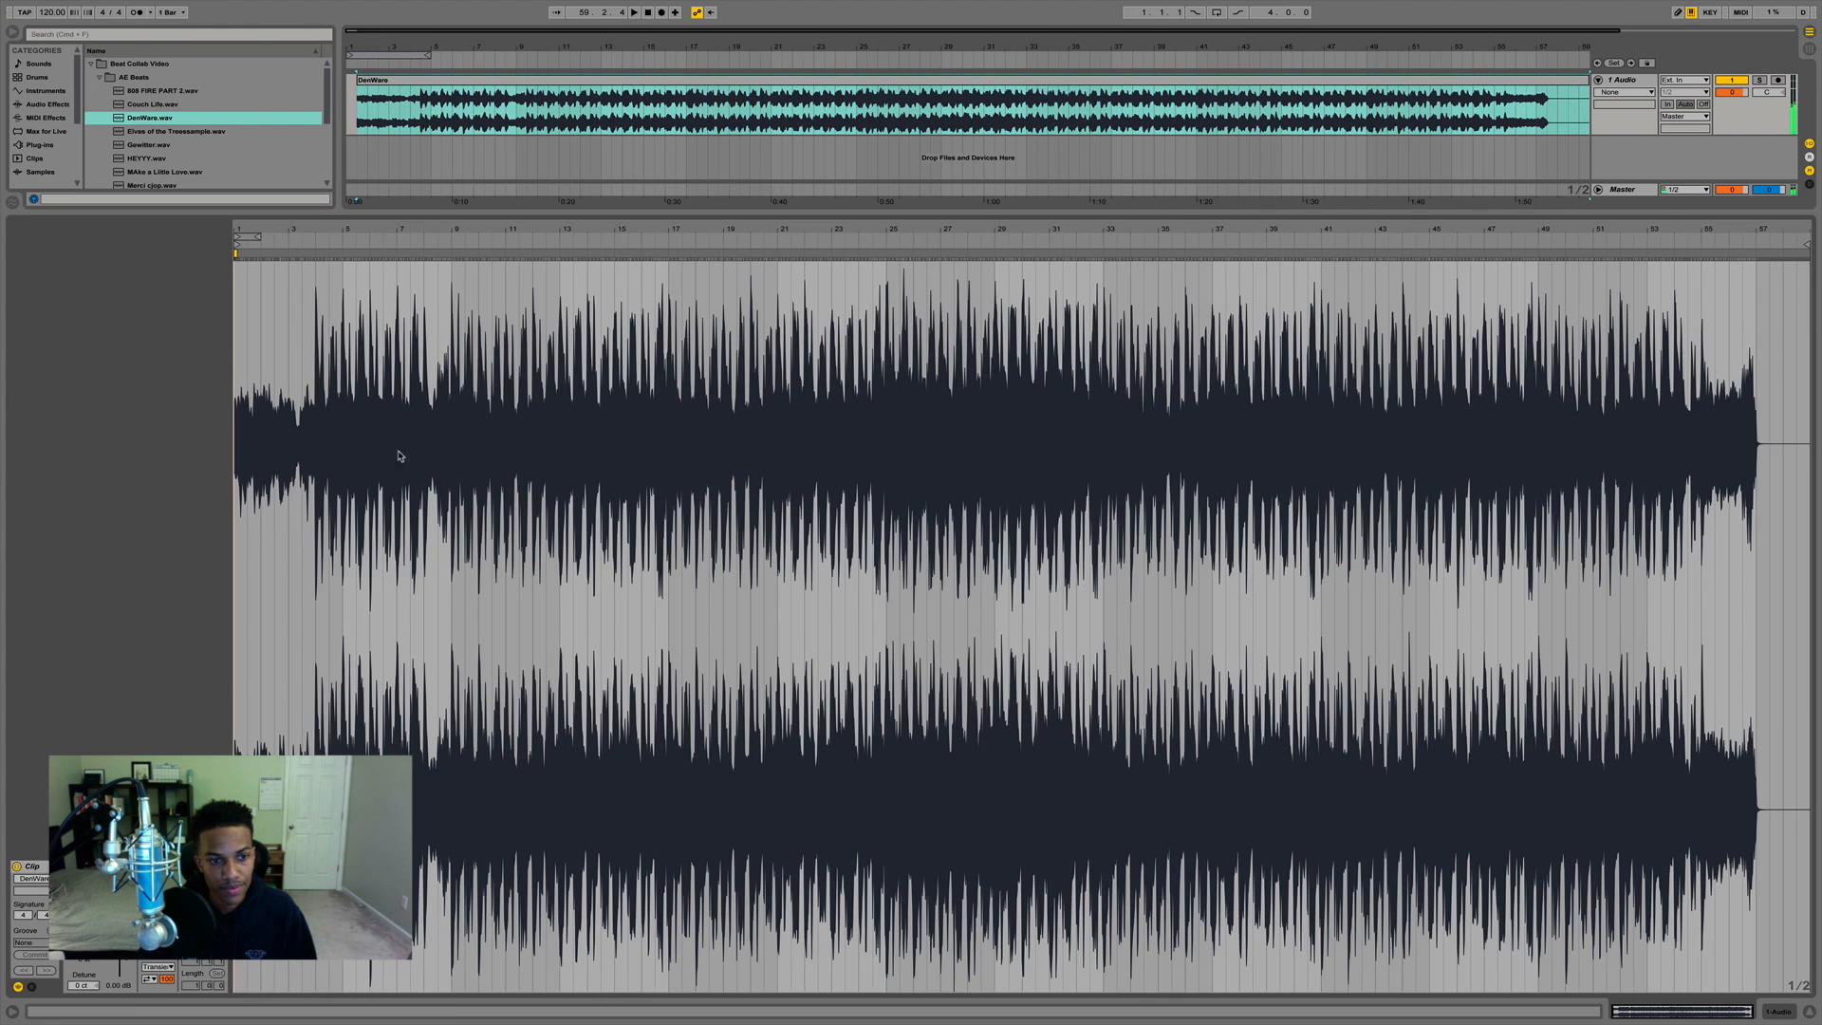
Turn off warping for the DenWare clip, audition its opening bars, and close the clip view.
left_click(158, 880)
key("space")
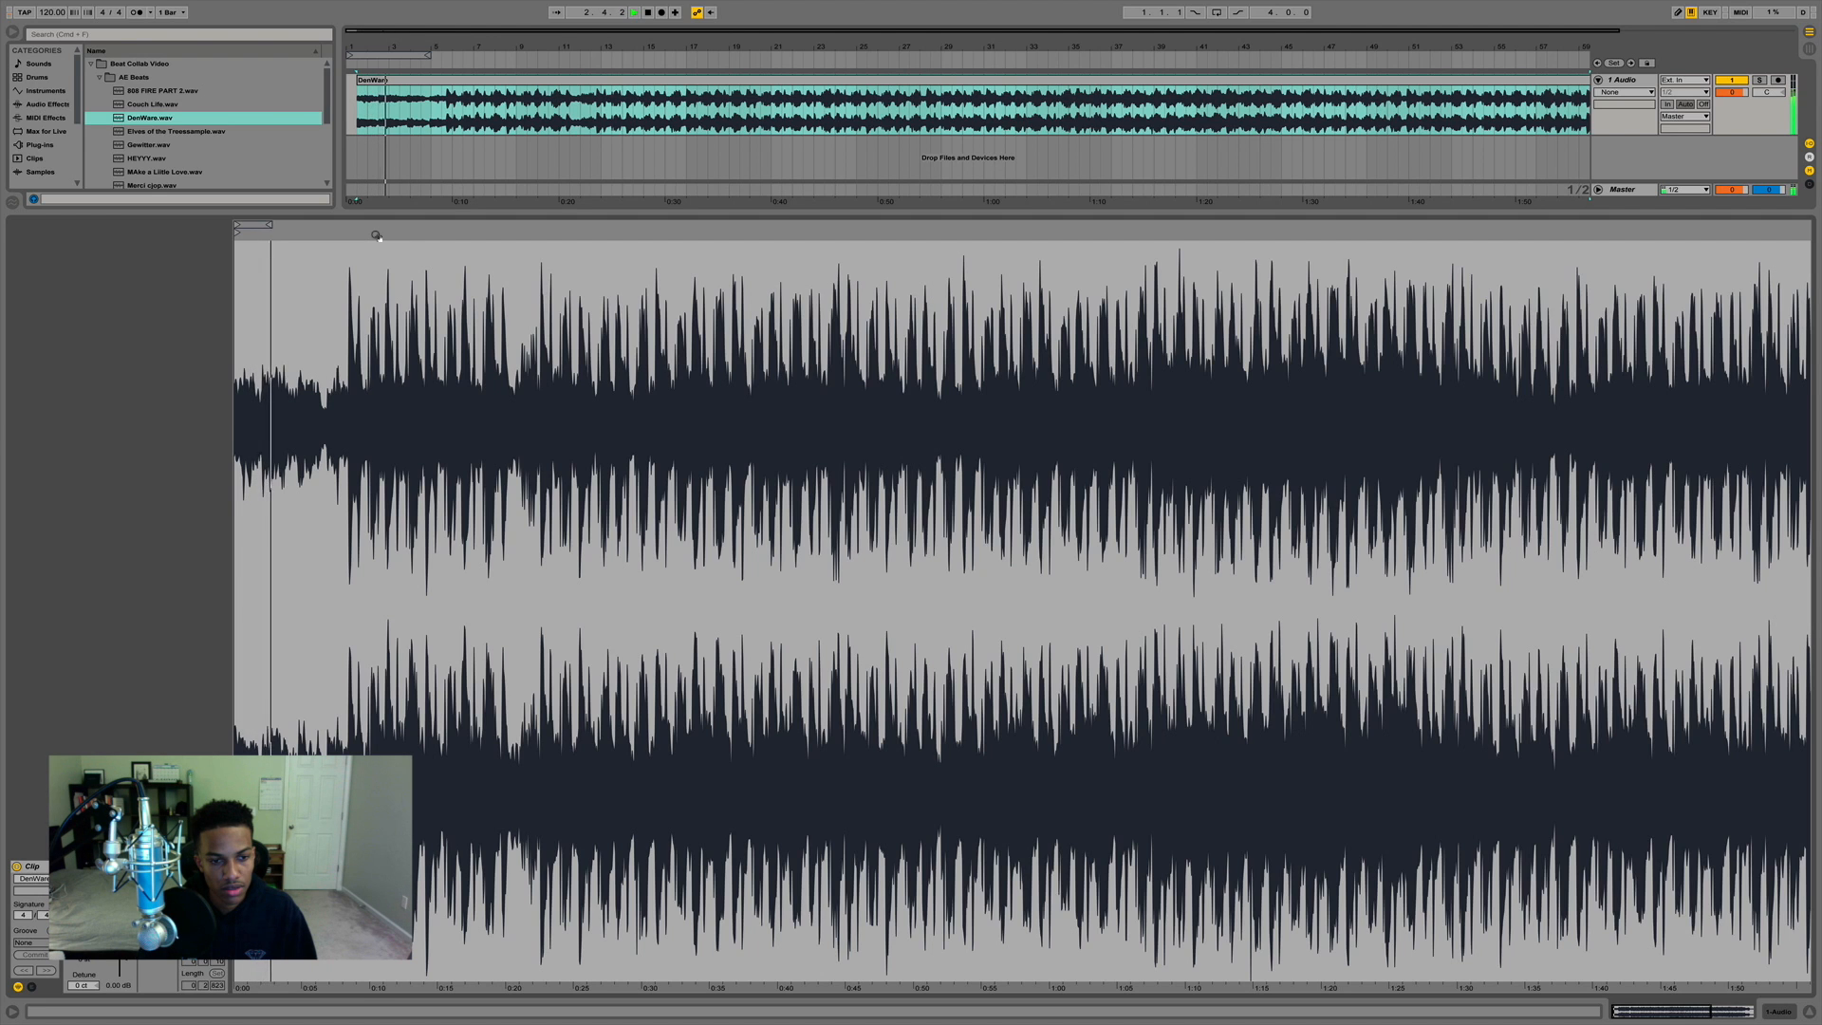
key("space")
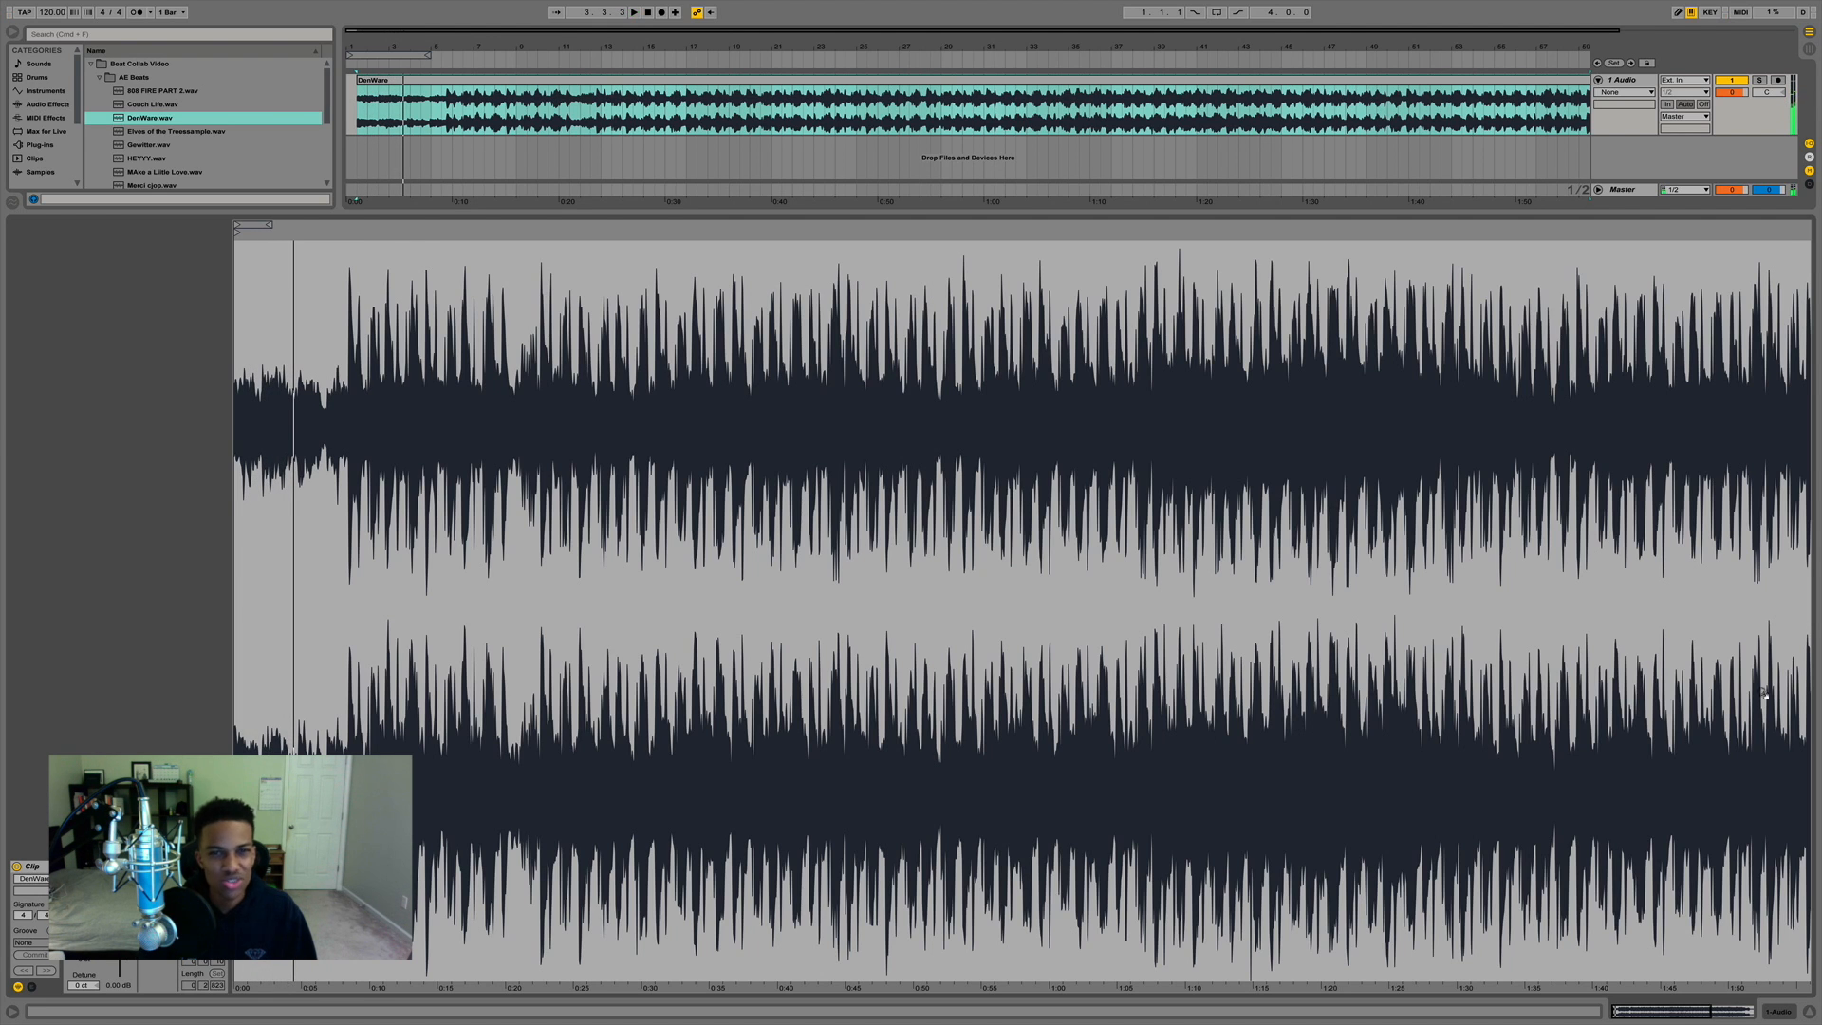
left_click(1808, 1012)
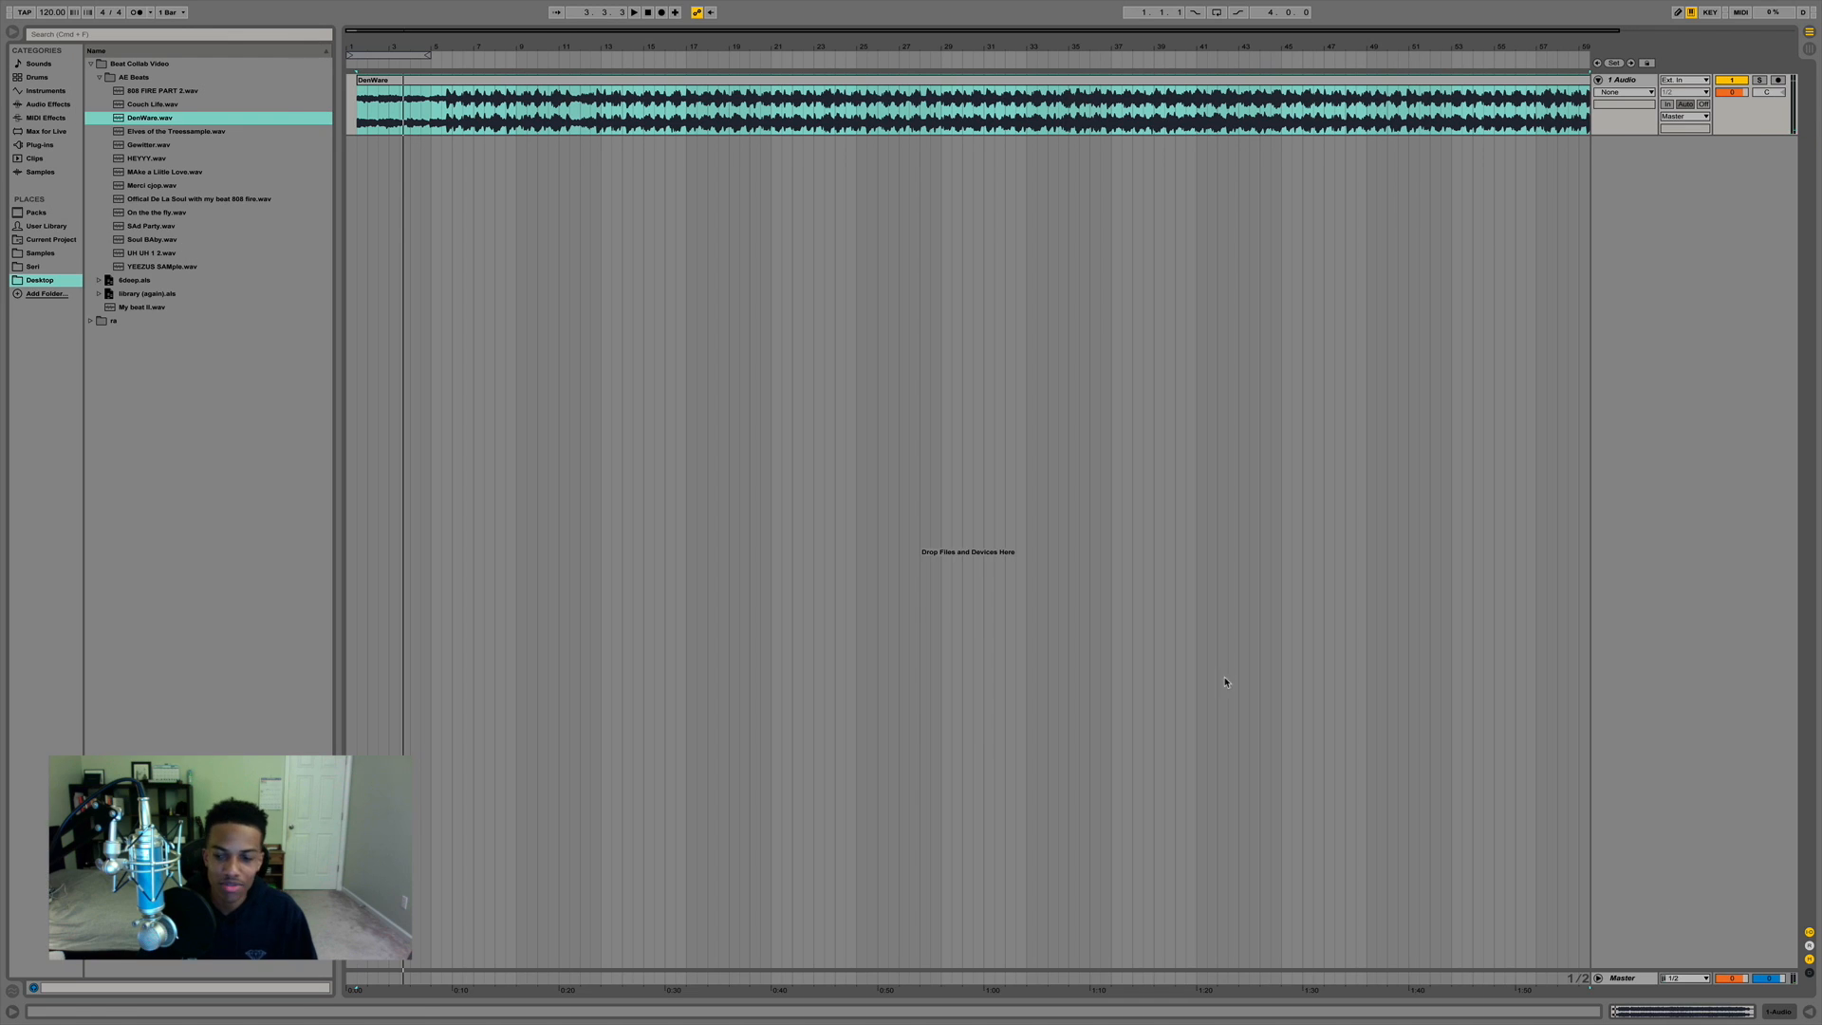
Open the 6deep.als project, play it from bar 33, and solo the 6 FM8 track.
left_click(500, 82)
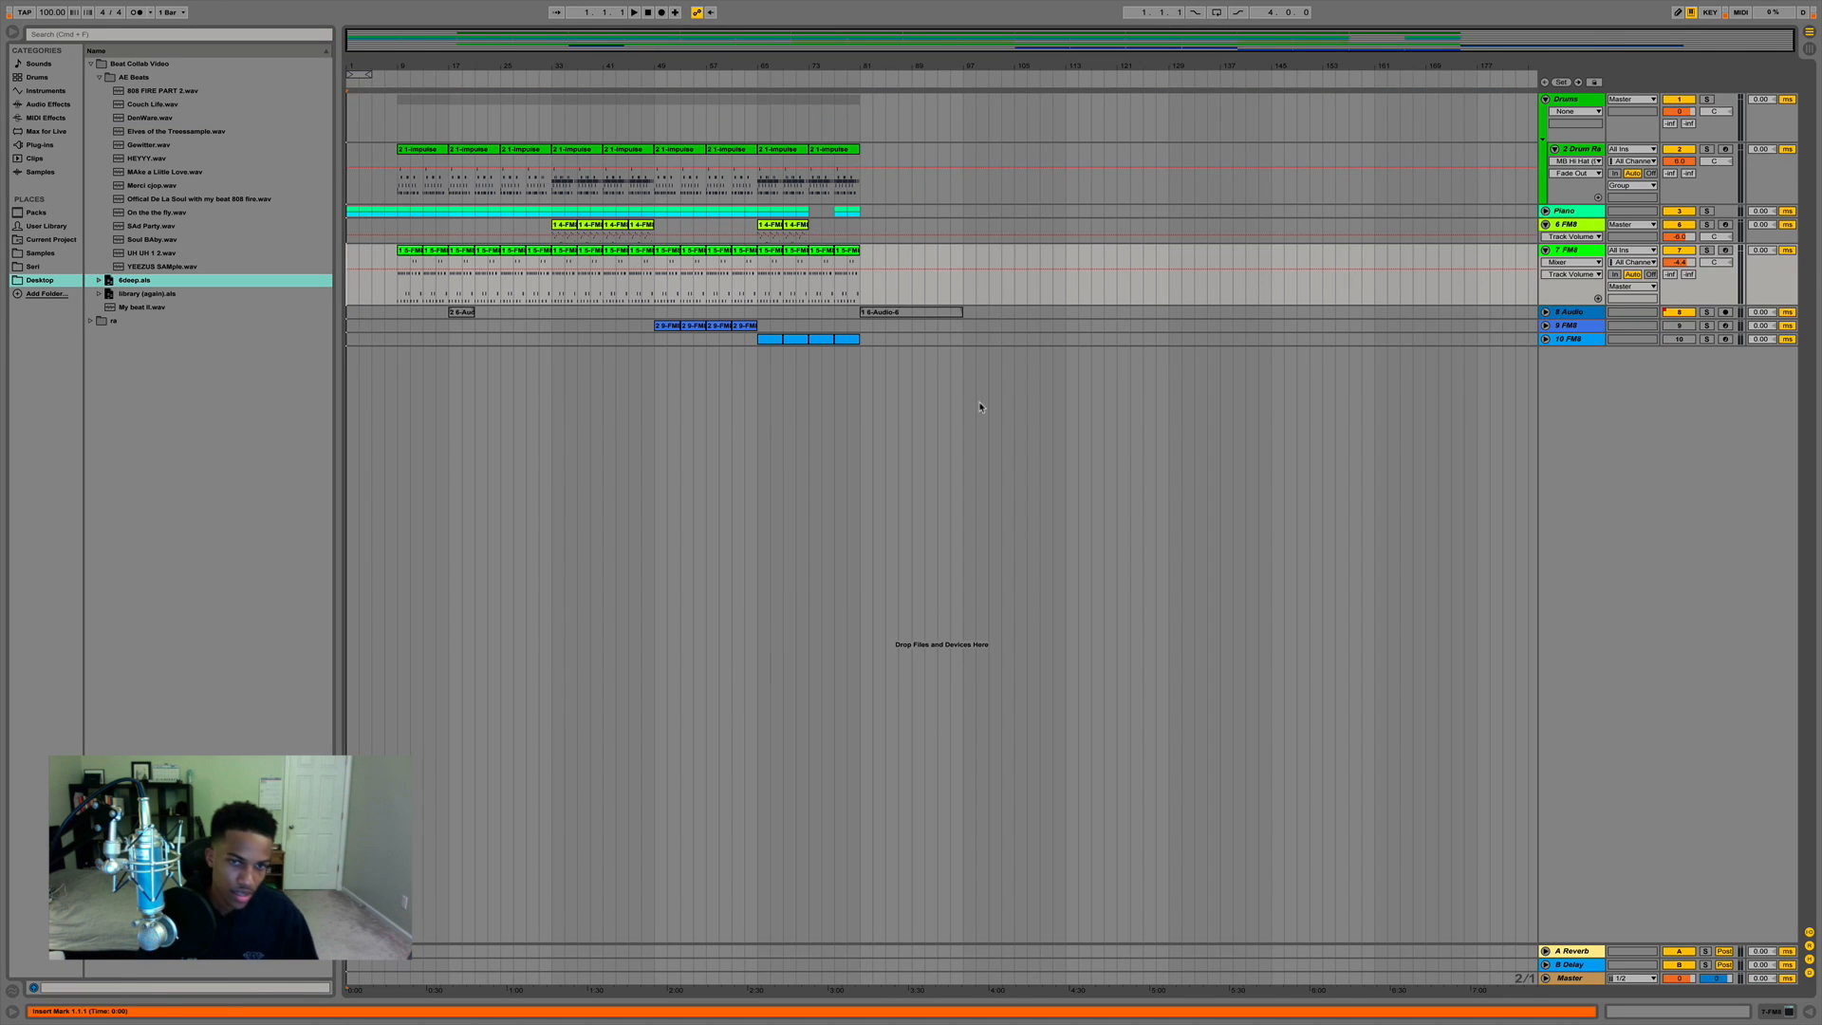
left_click(570, 256)
key("space")
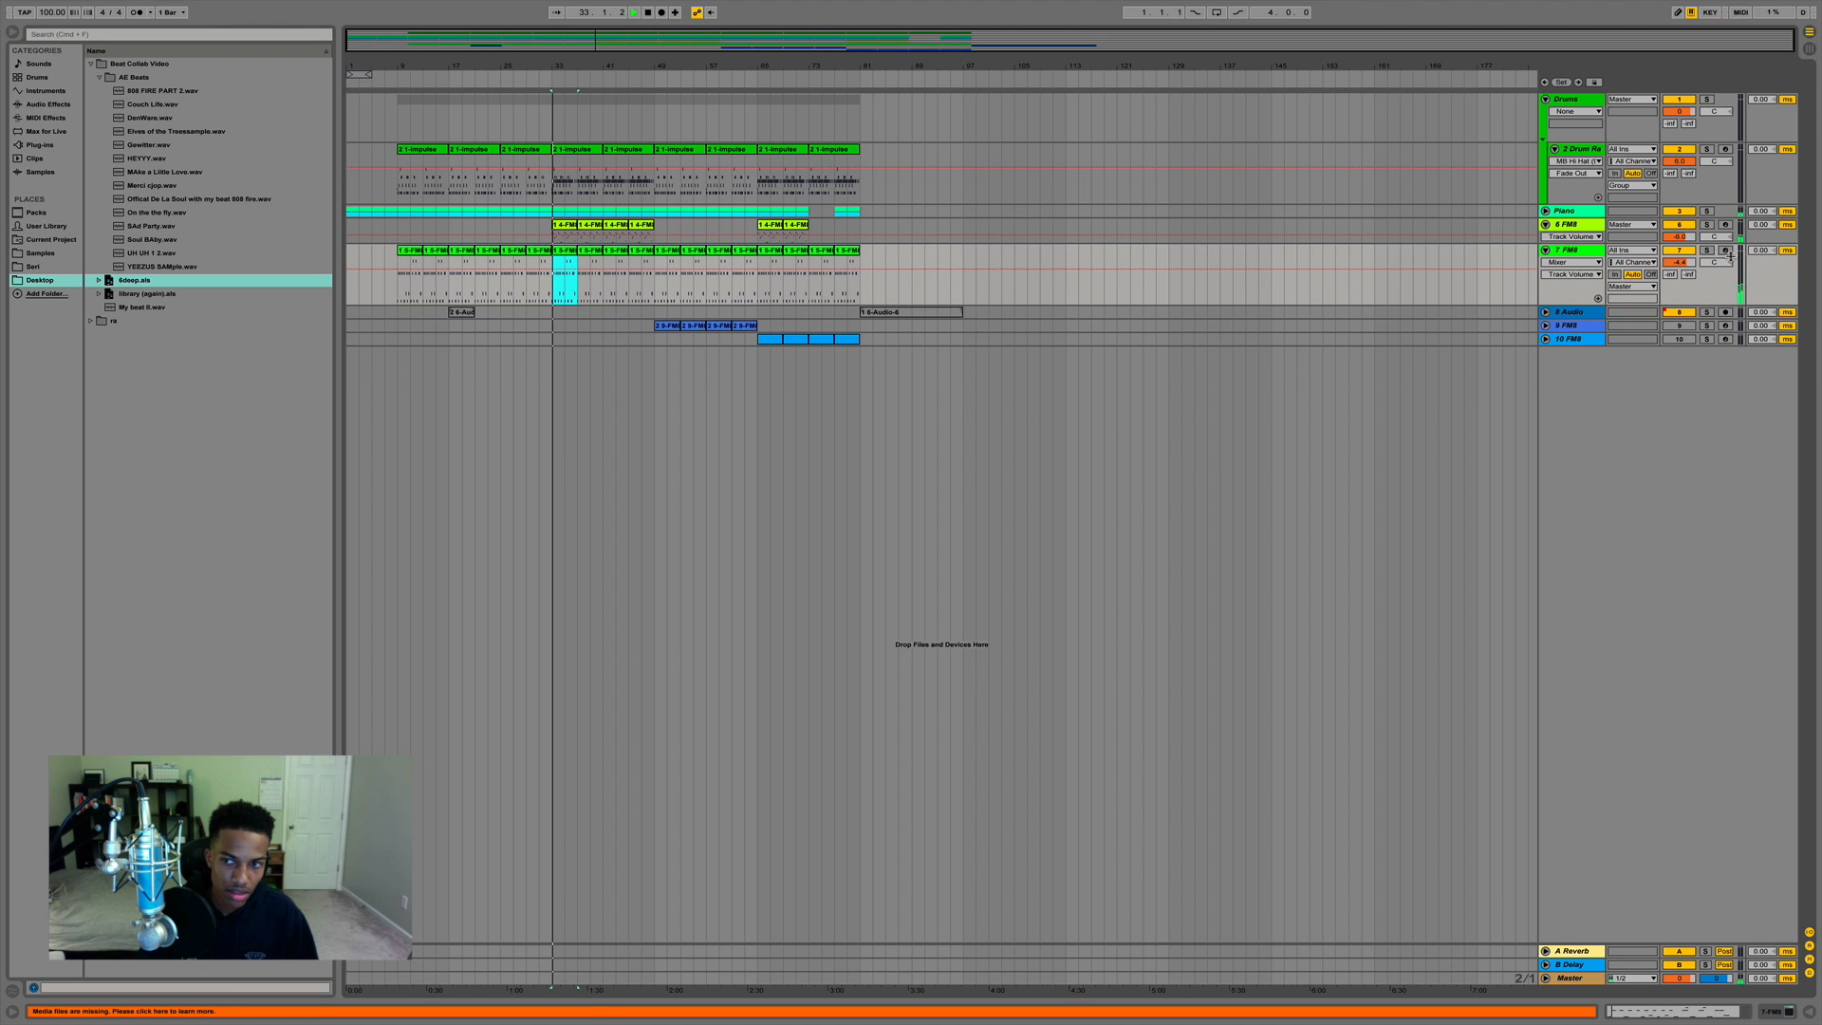
left_click(1707, 251)
left_click(1707, 225)
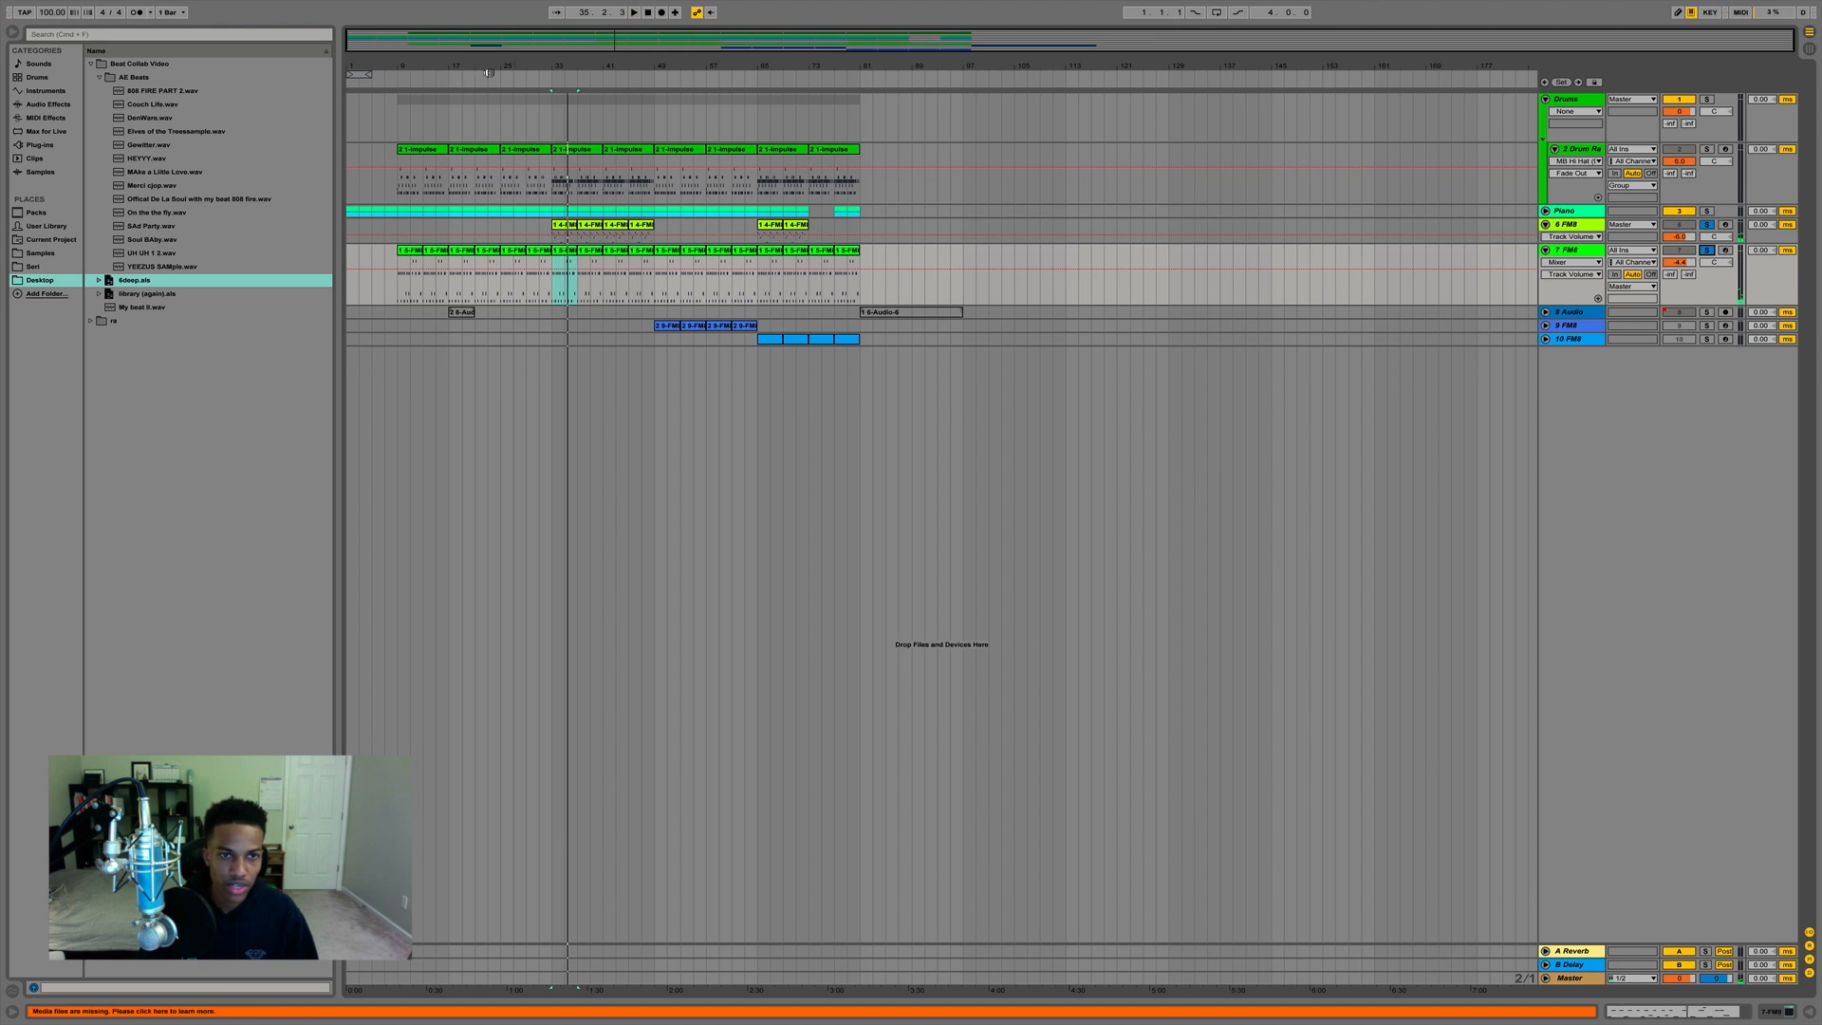
left_click_drag(567, 66, 620, 123)
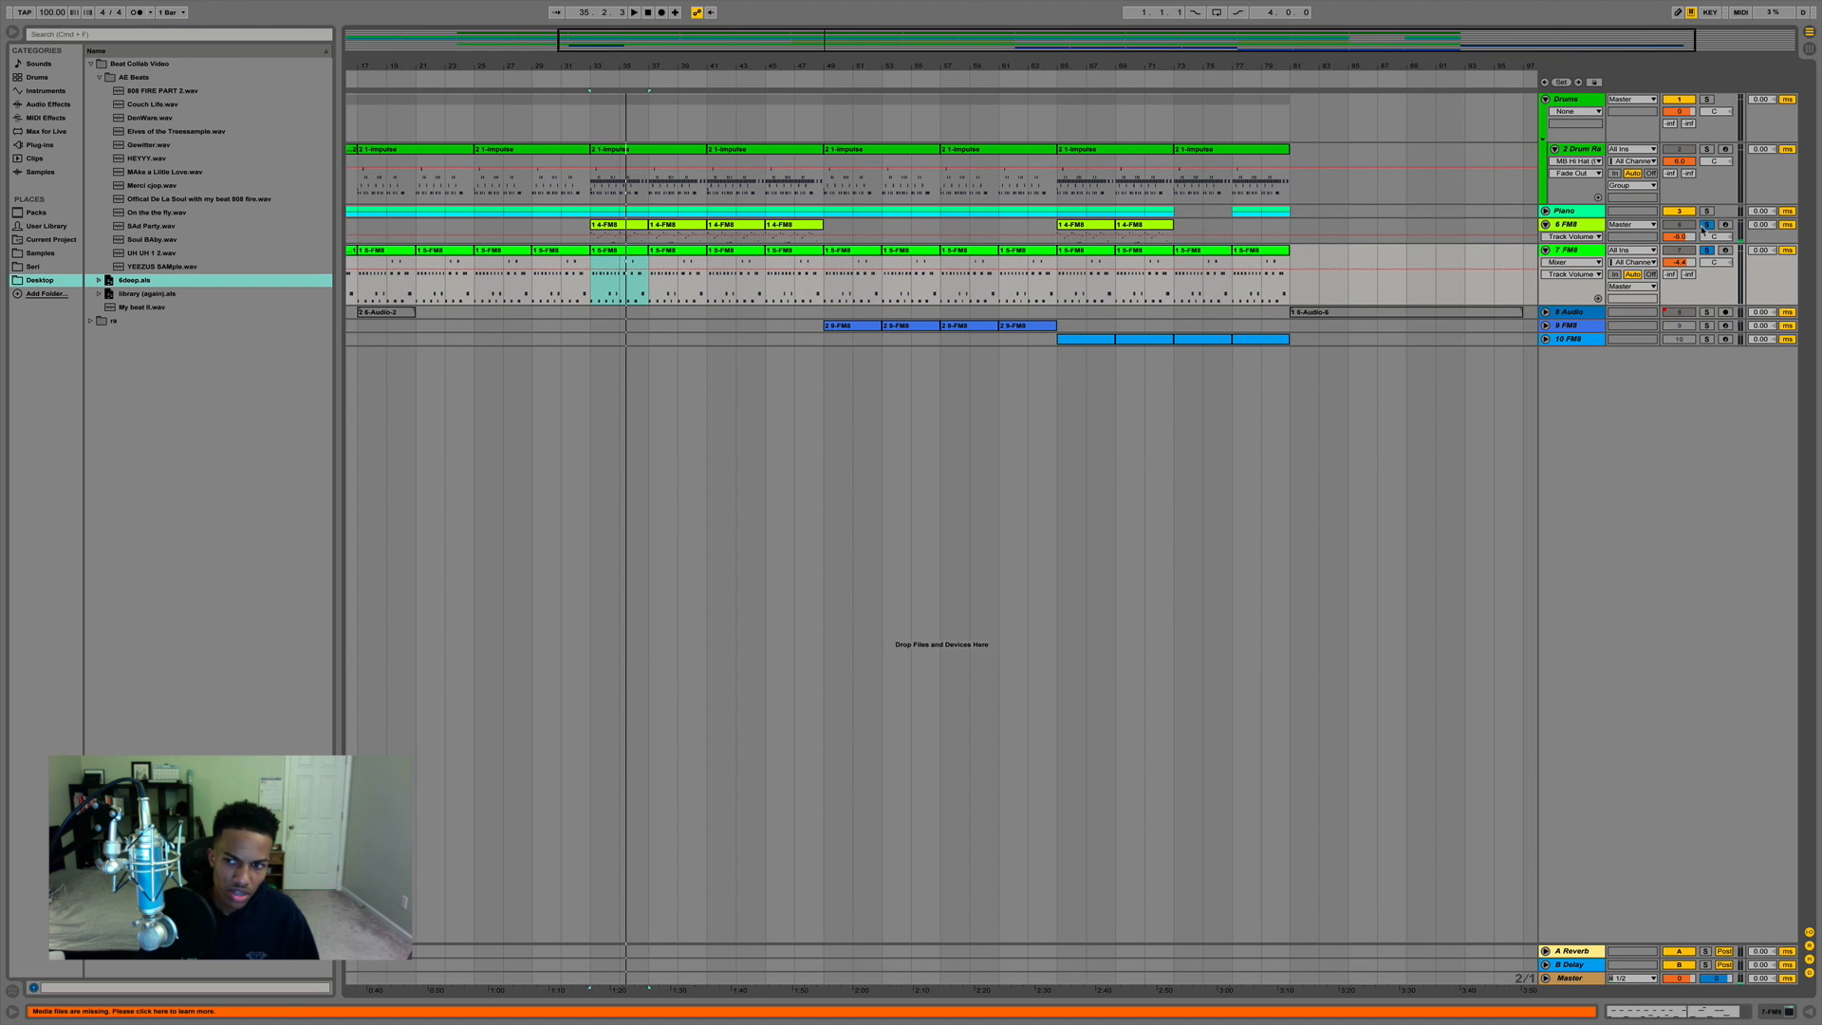
Raise the 6 FM8 track's volume while auditioning it from bar 33.
key("space")
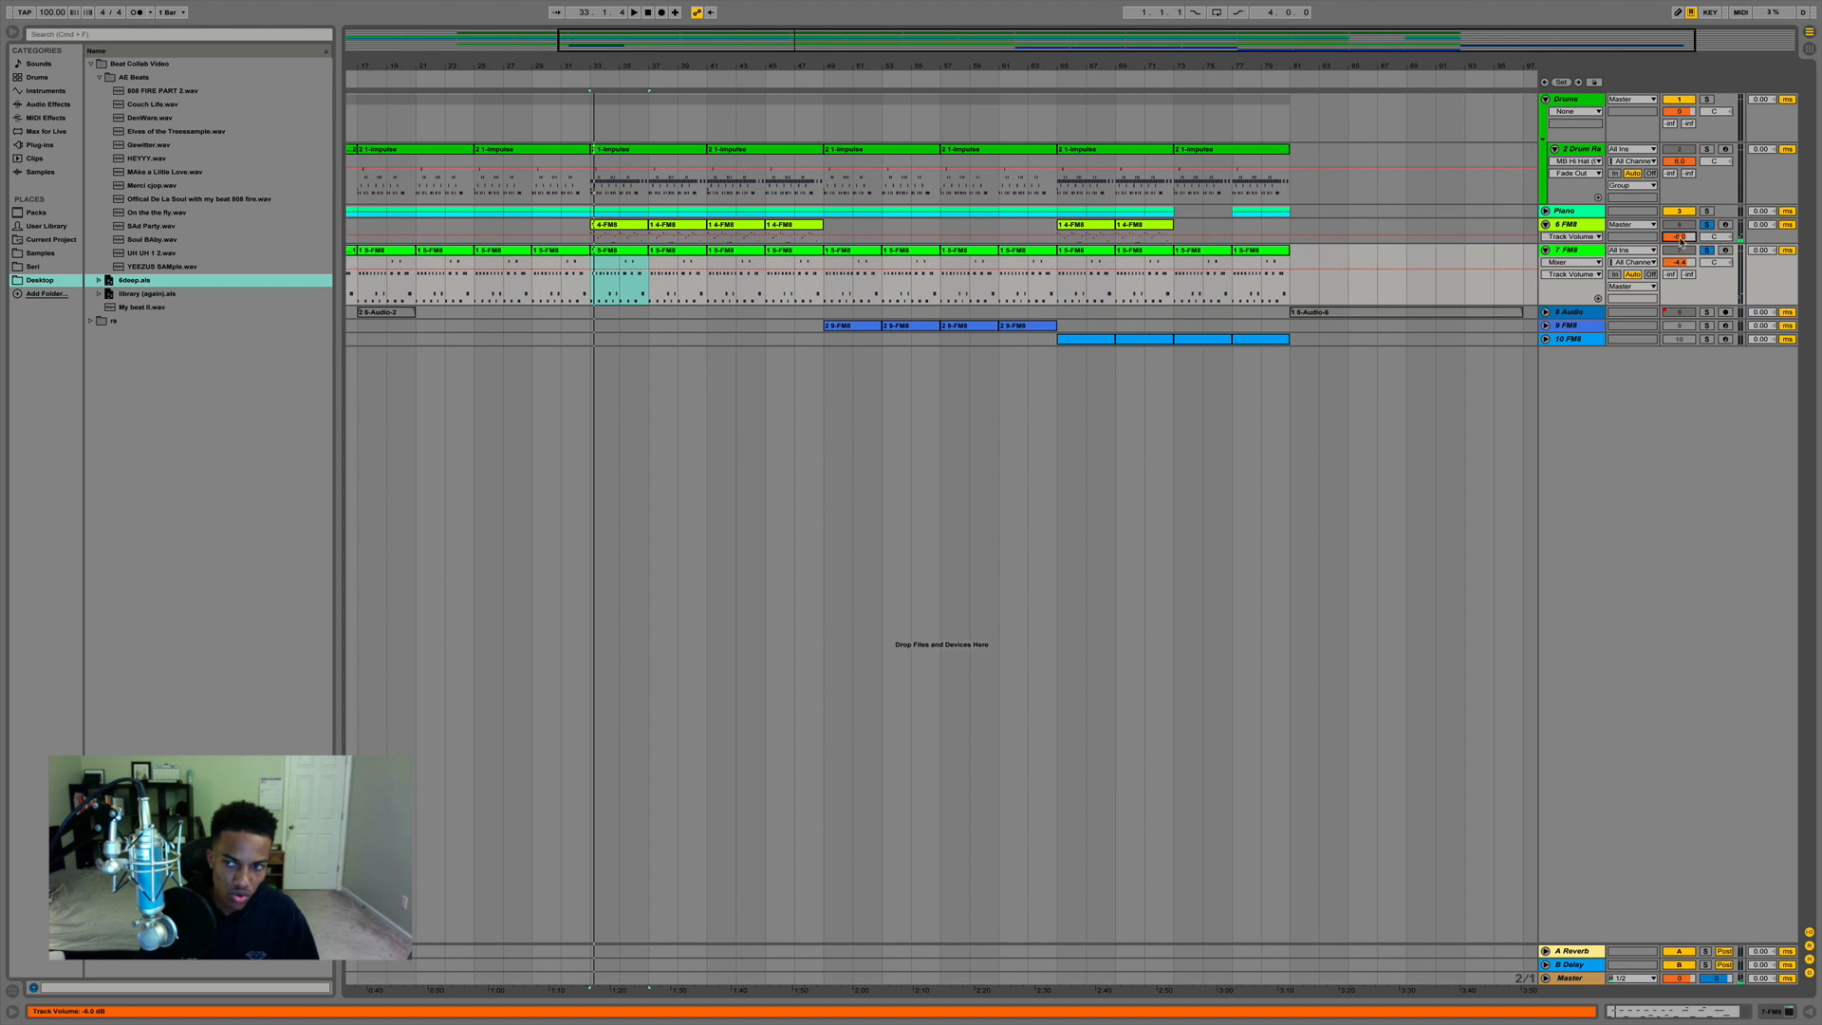
left_click_drag(1680, 237, 1679, 209)
key("space")
Inspect the Master page of the FM8 synth on the 6 FM8 track, show the track volume automation, and close the plugin.
double_click(1571, 225)
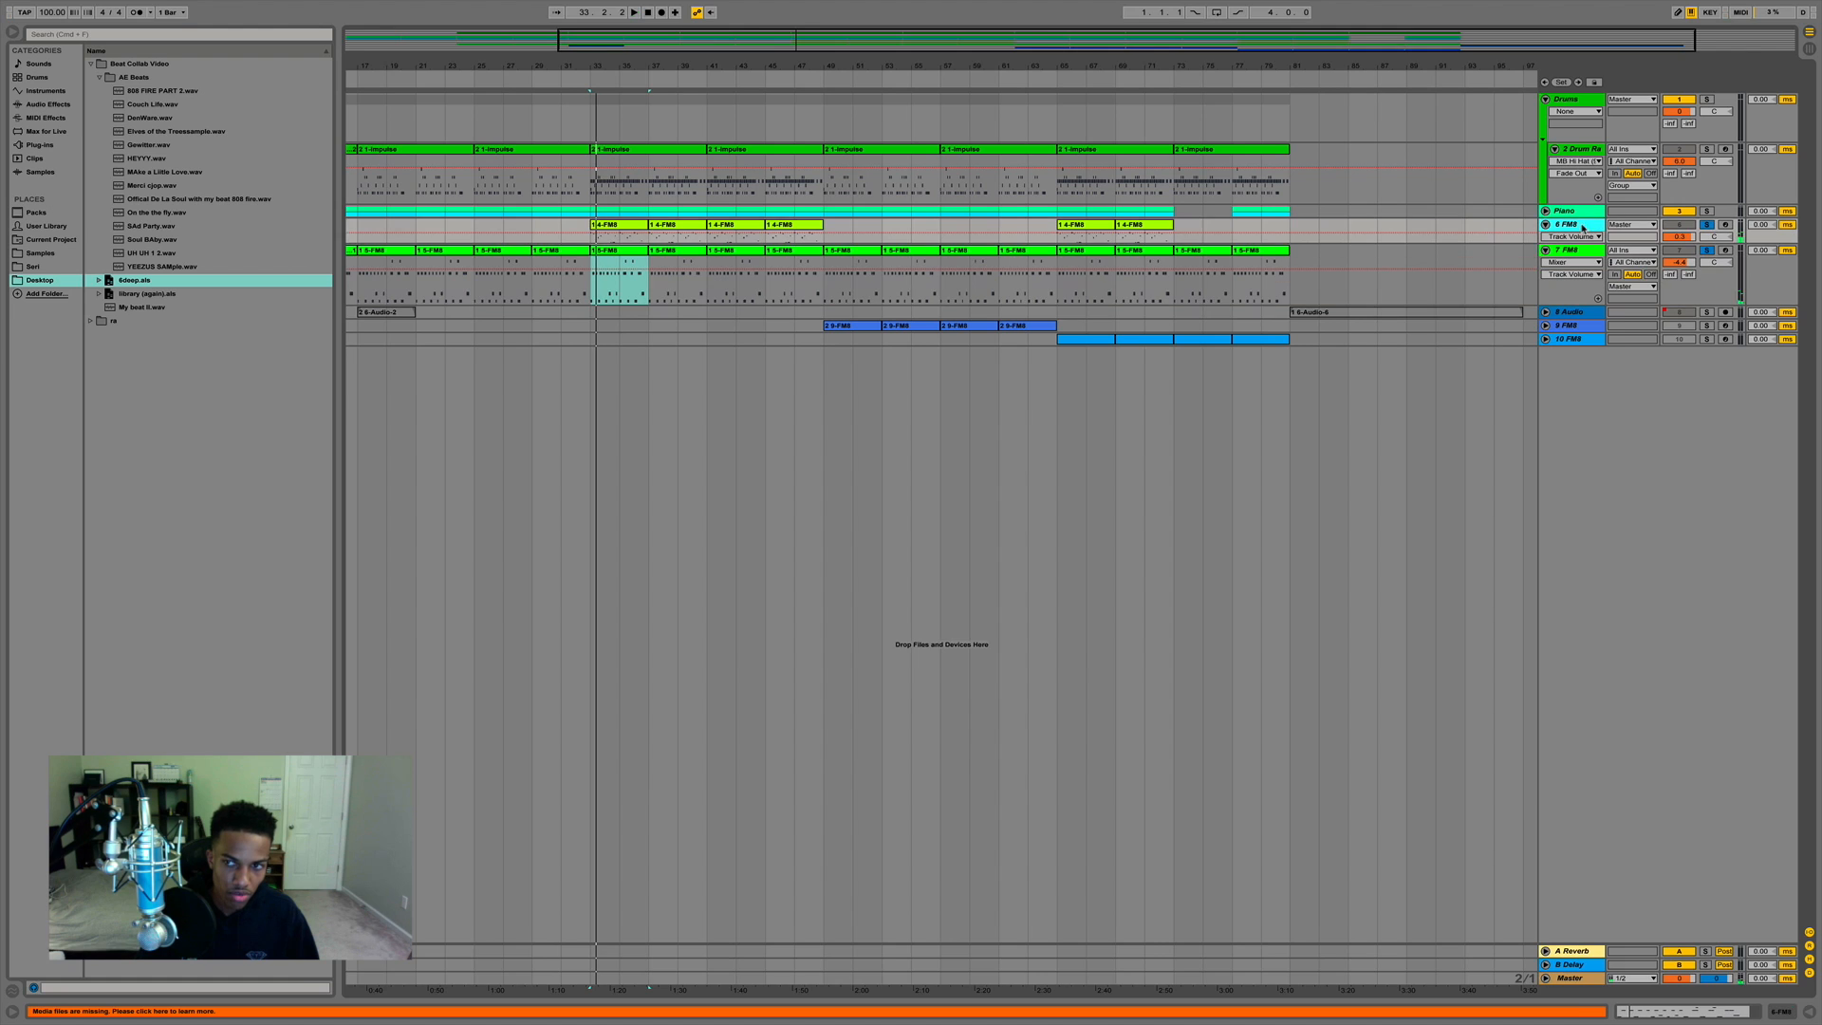
left_click(47, 866)
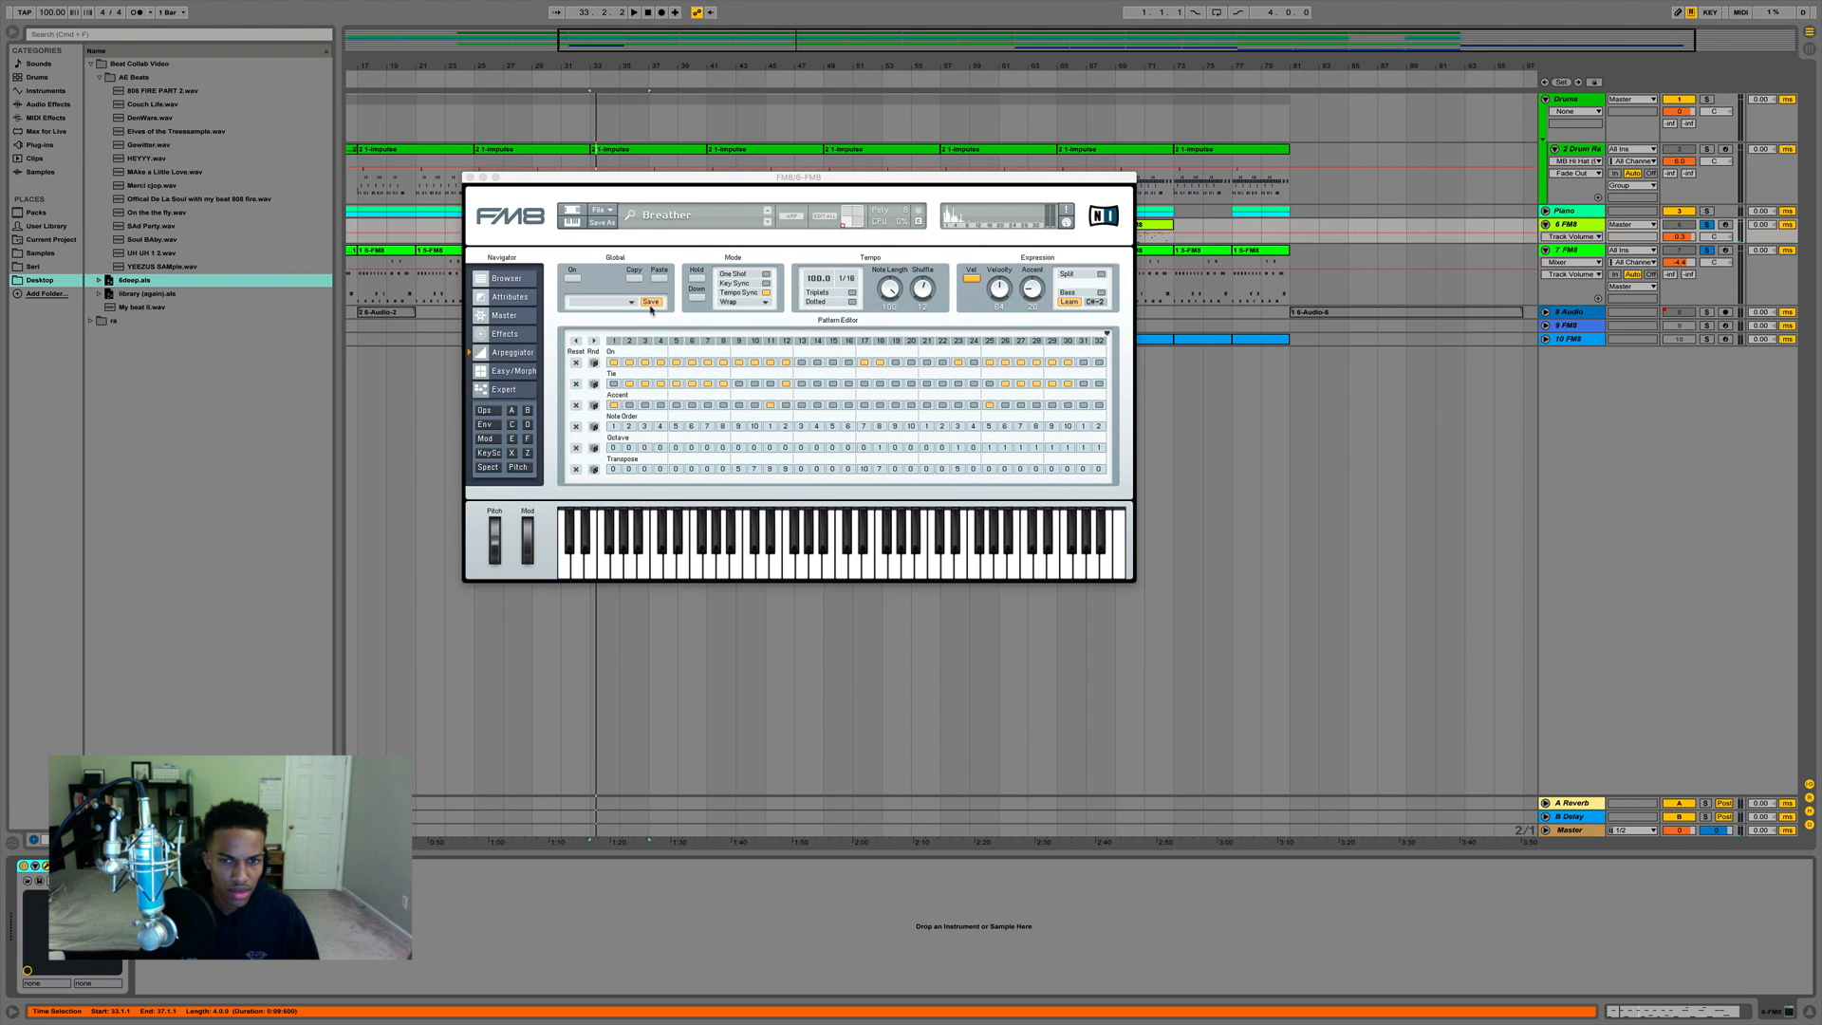
left_click(518, 390)
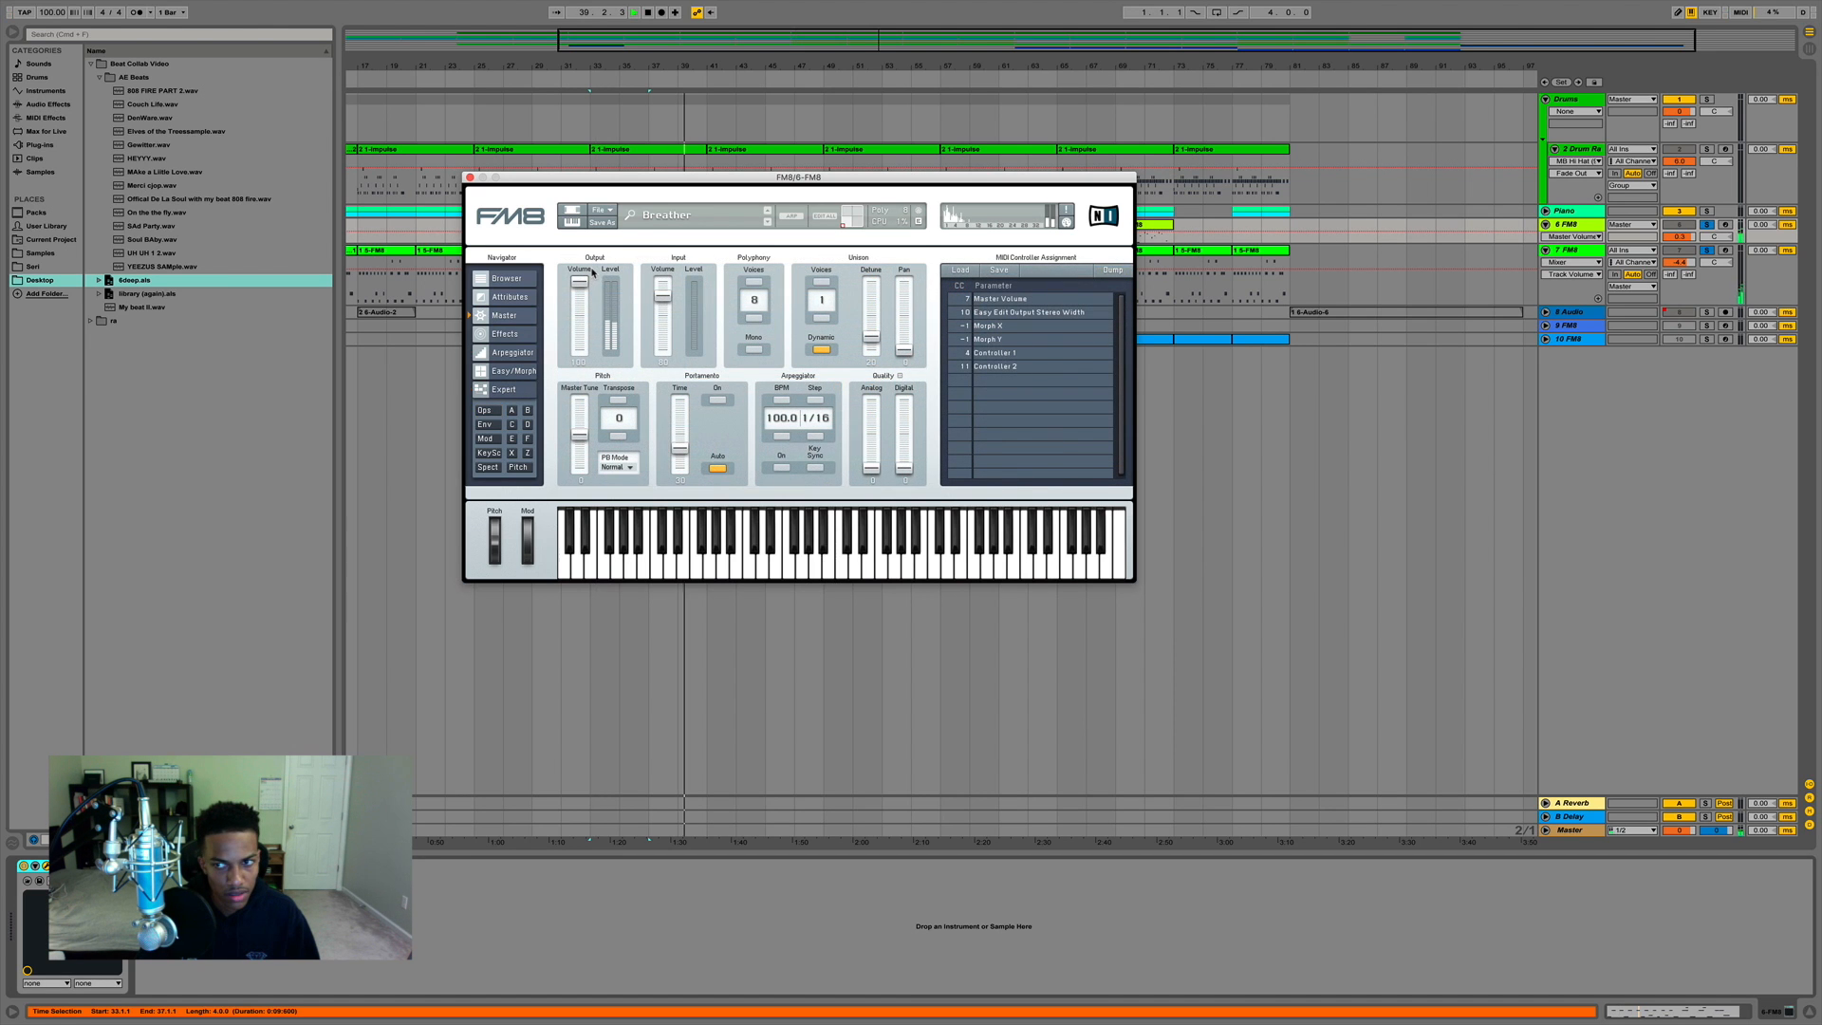
right_click(1683, 238)
left_click(1714, 275)
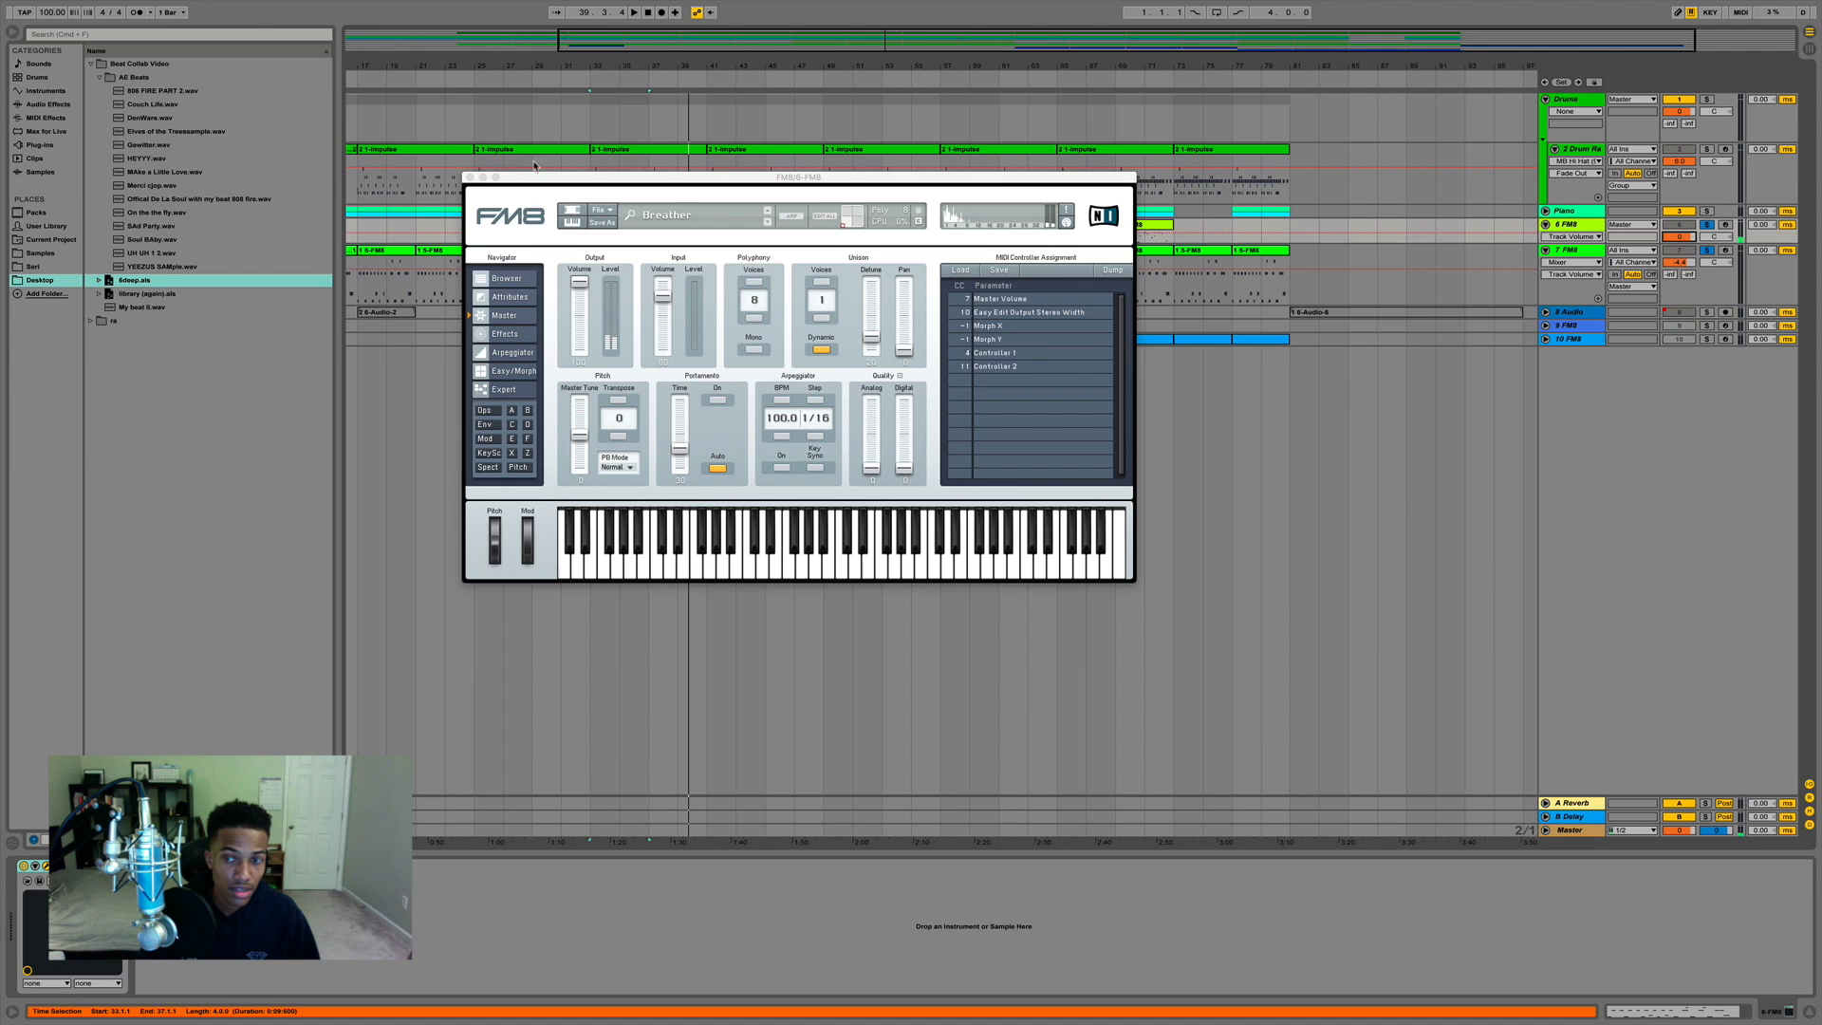
left_click(469, 177)
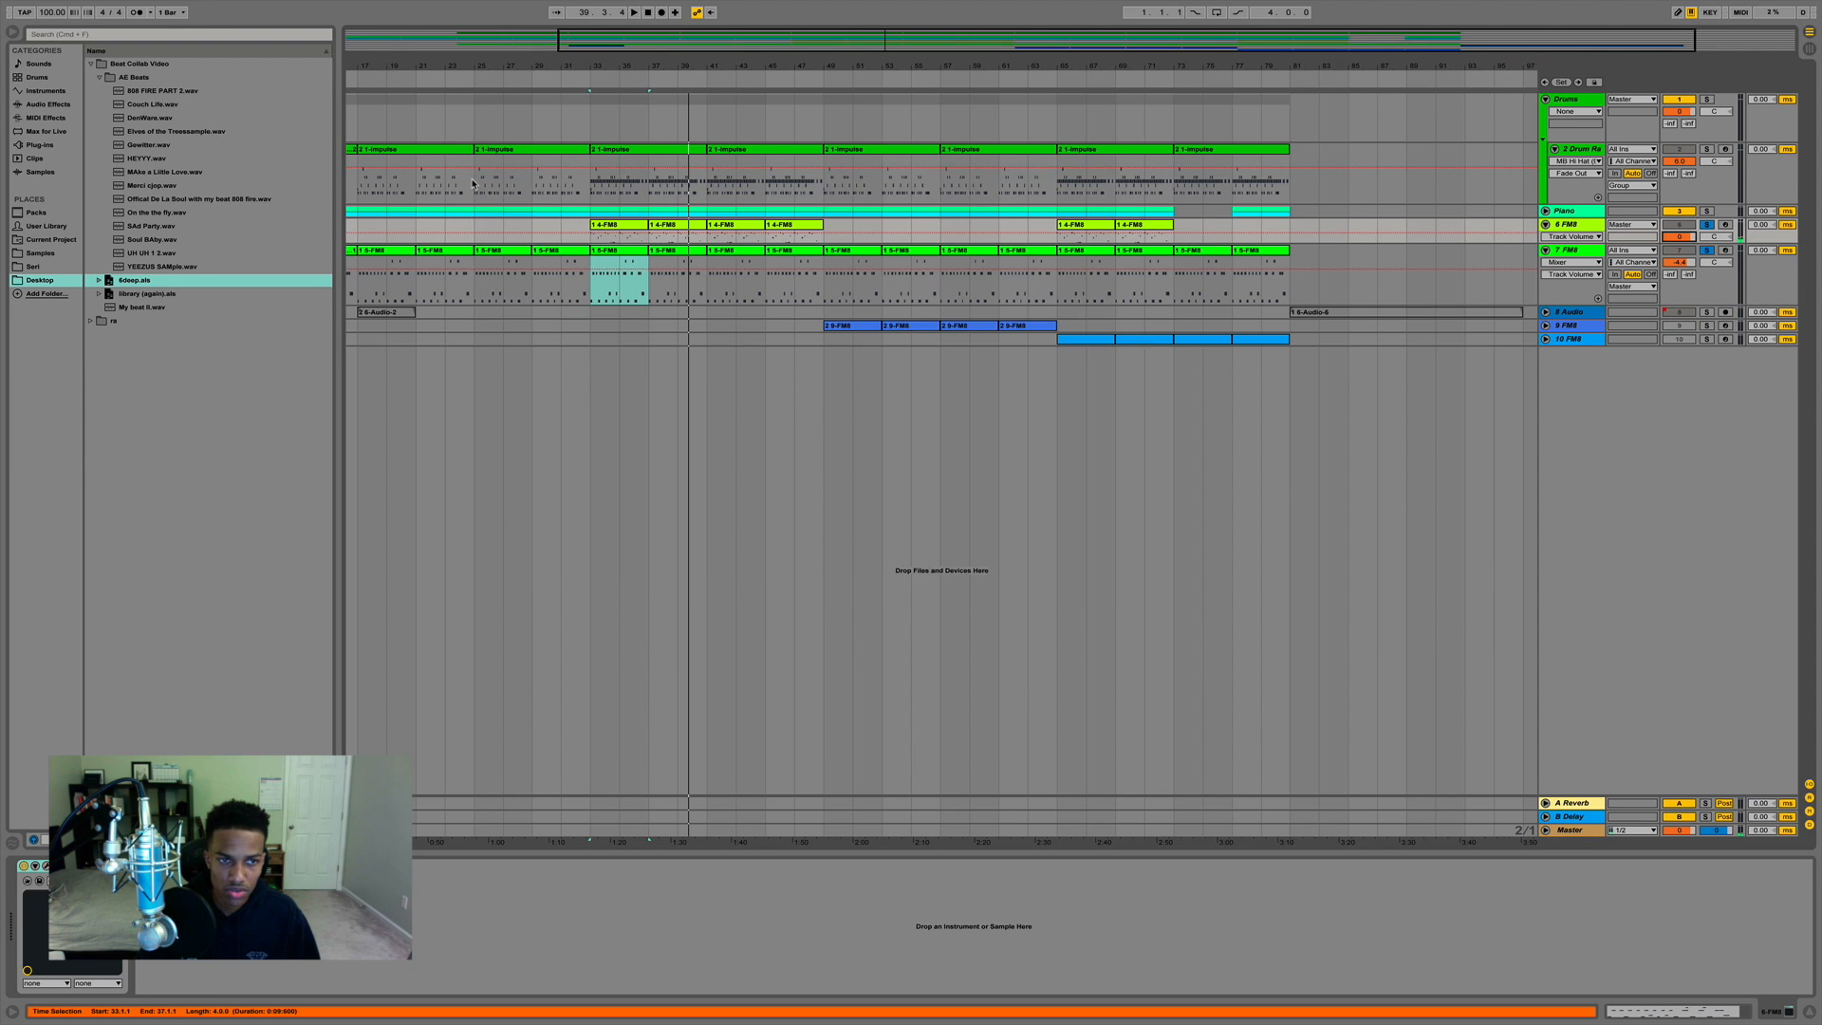
Raise the 7 FM8 track's volume and audition the section from bar 33.
left_click(1545, 250)
left_click(1545, 250)
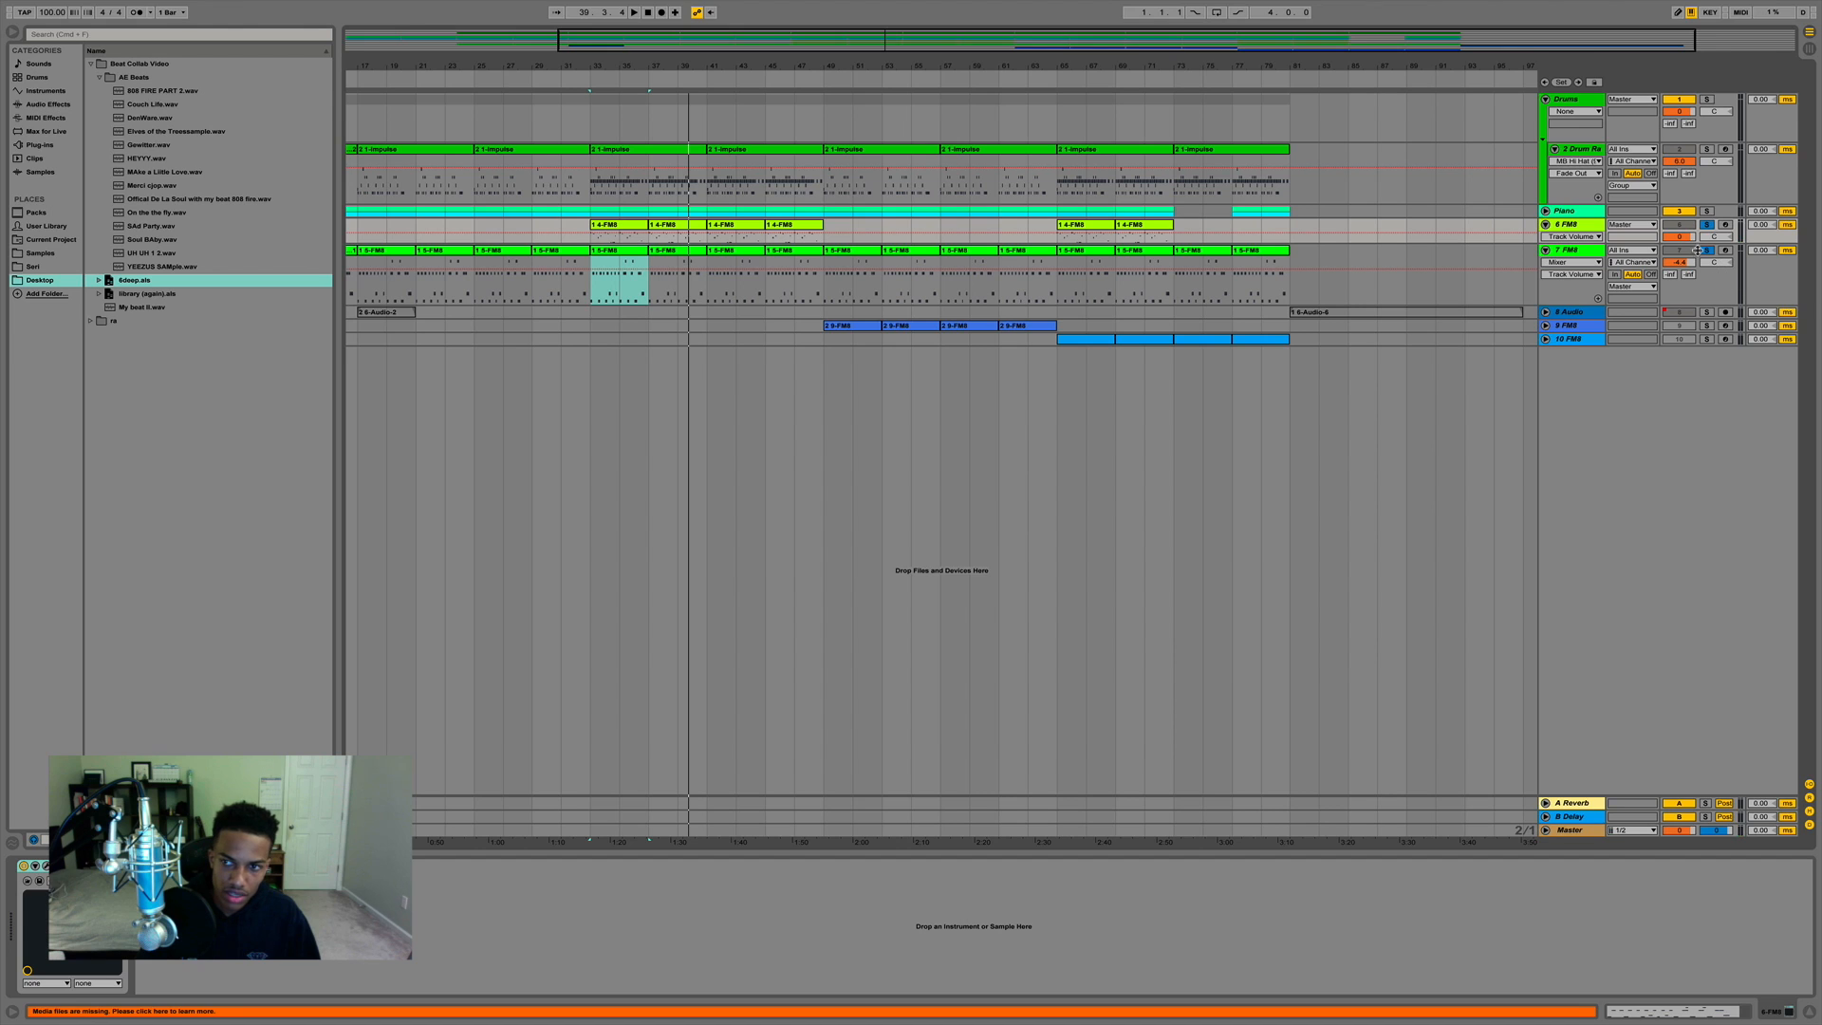
key("space")
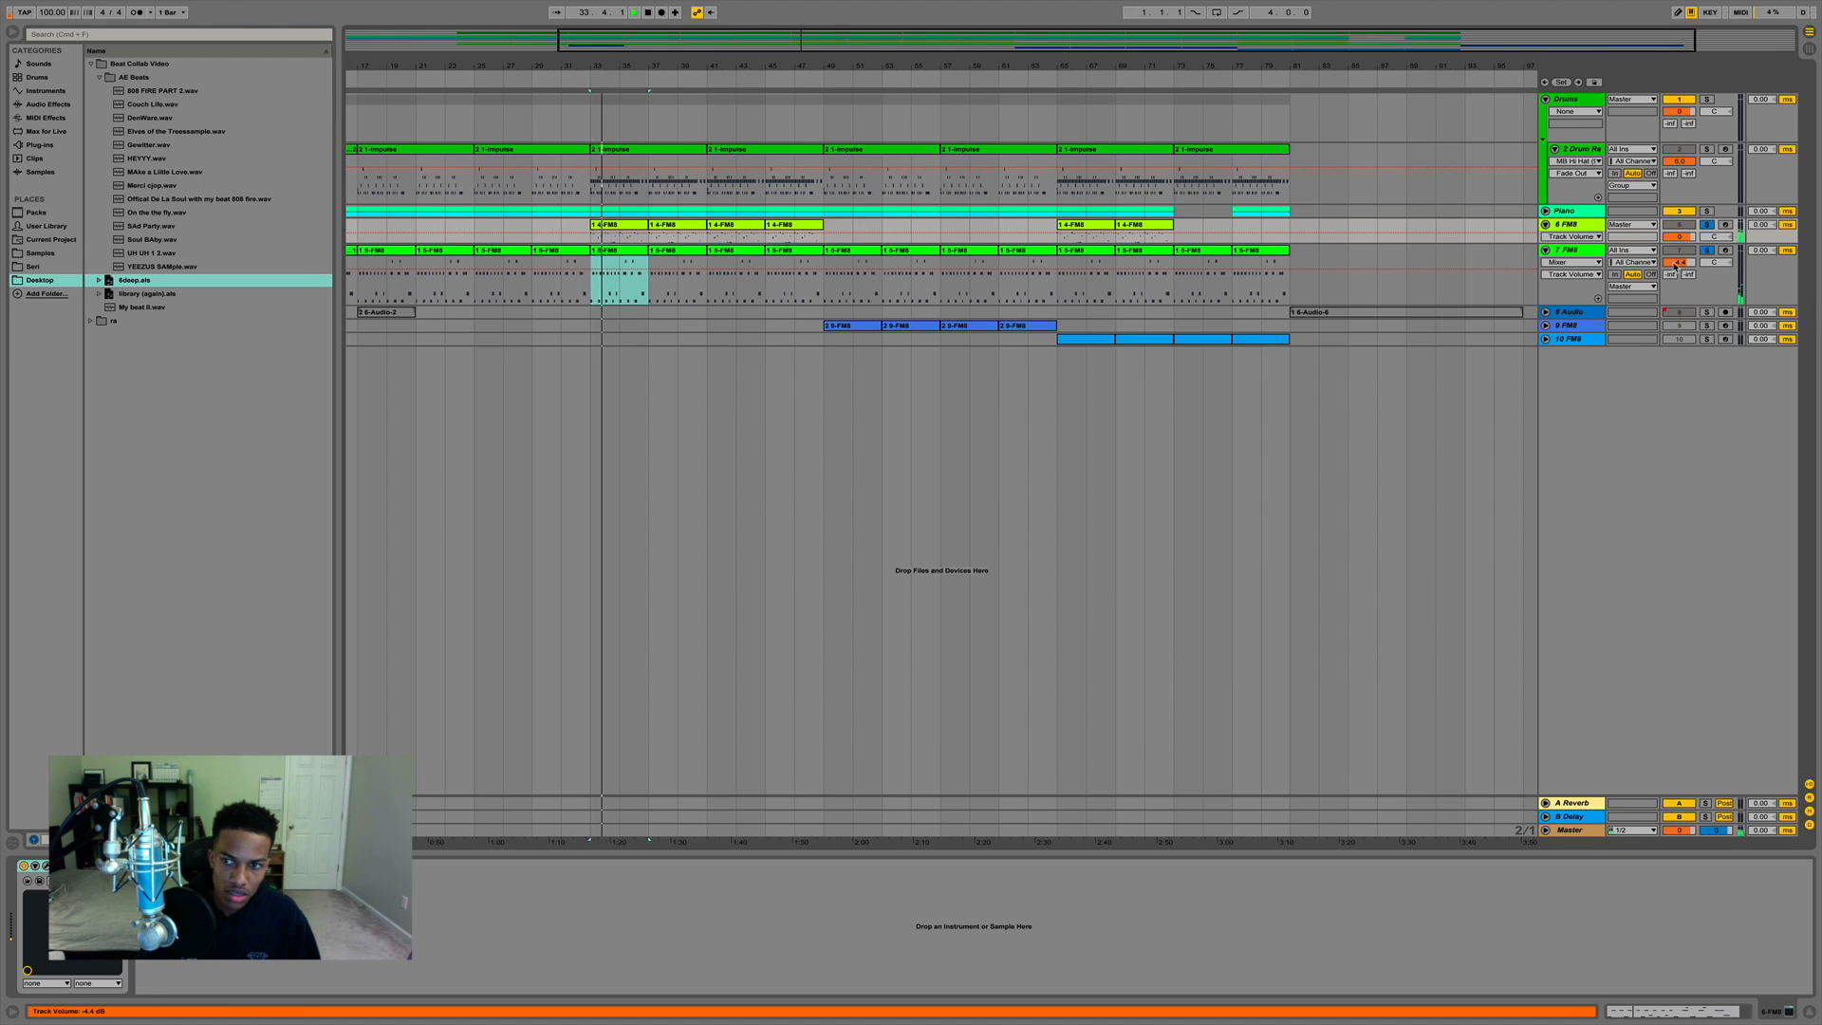
left_click_drag(1674, 266, 1681, 245)
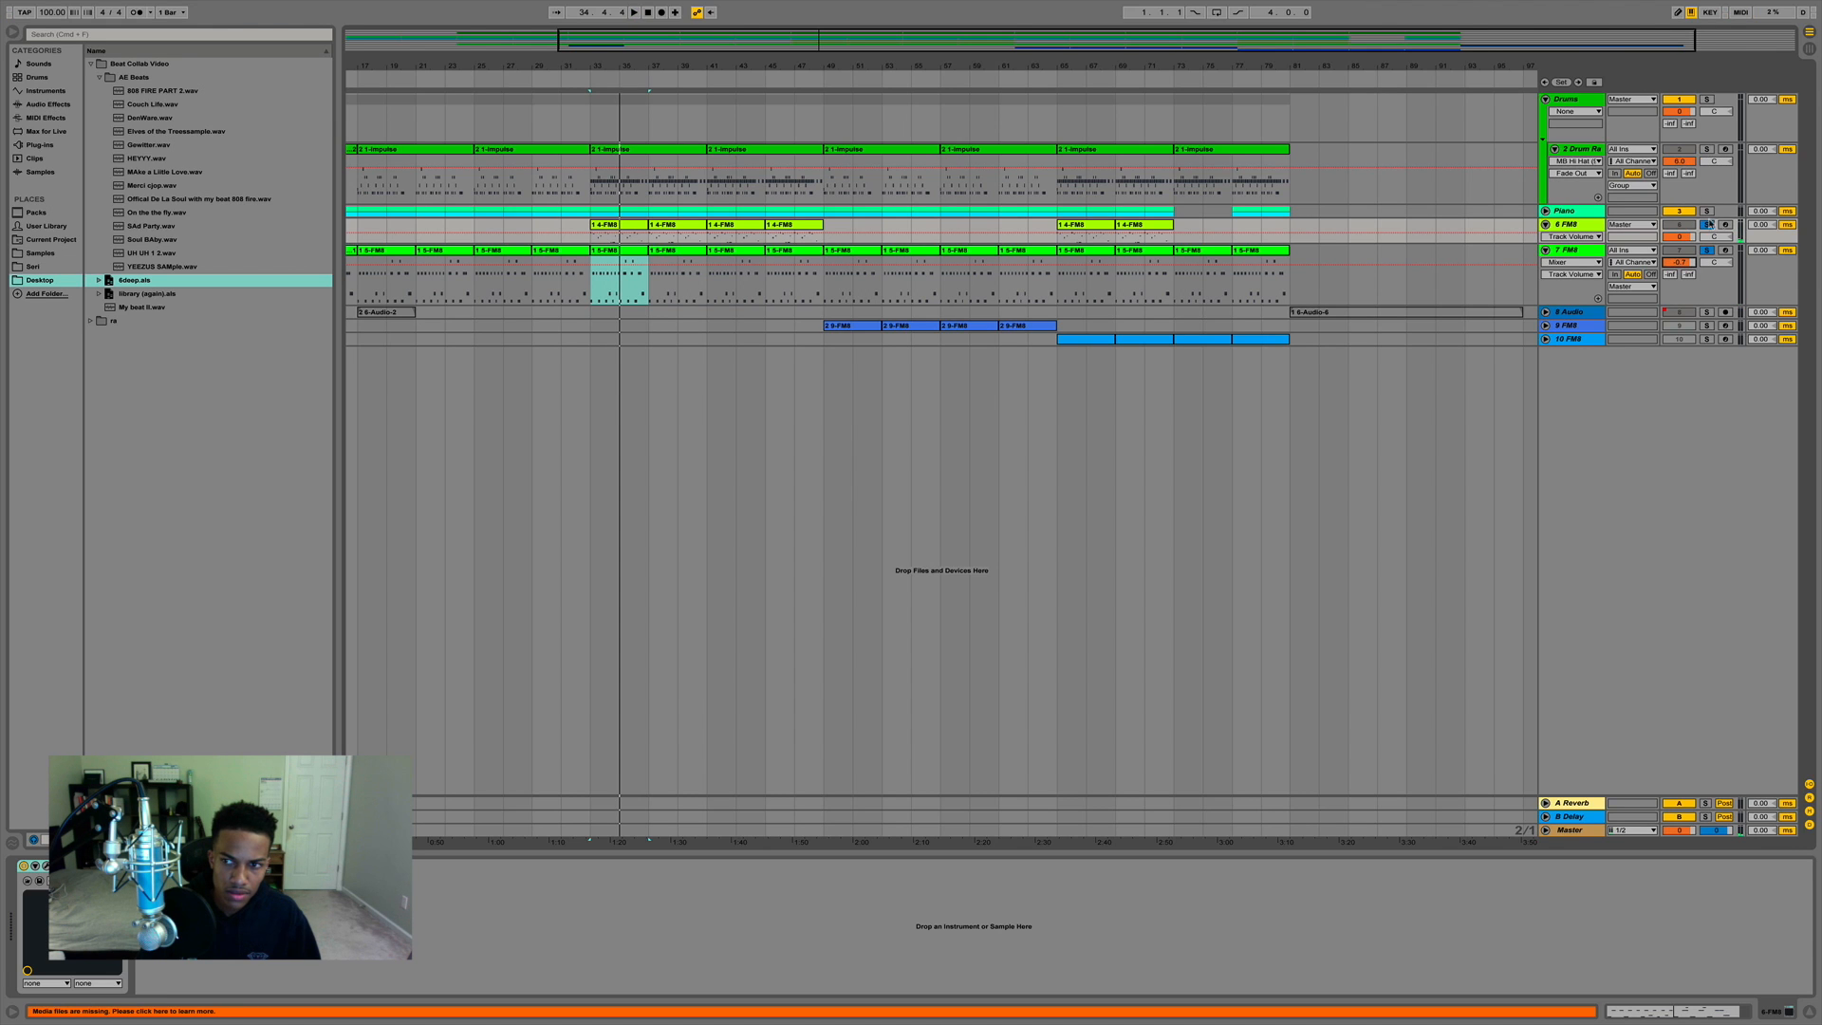
key("space")
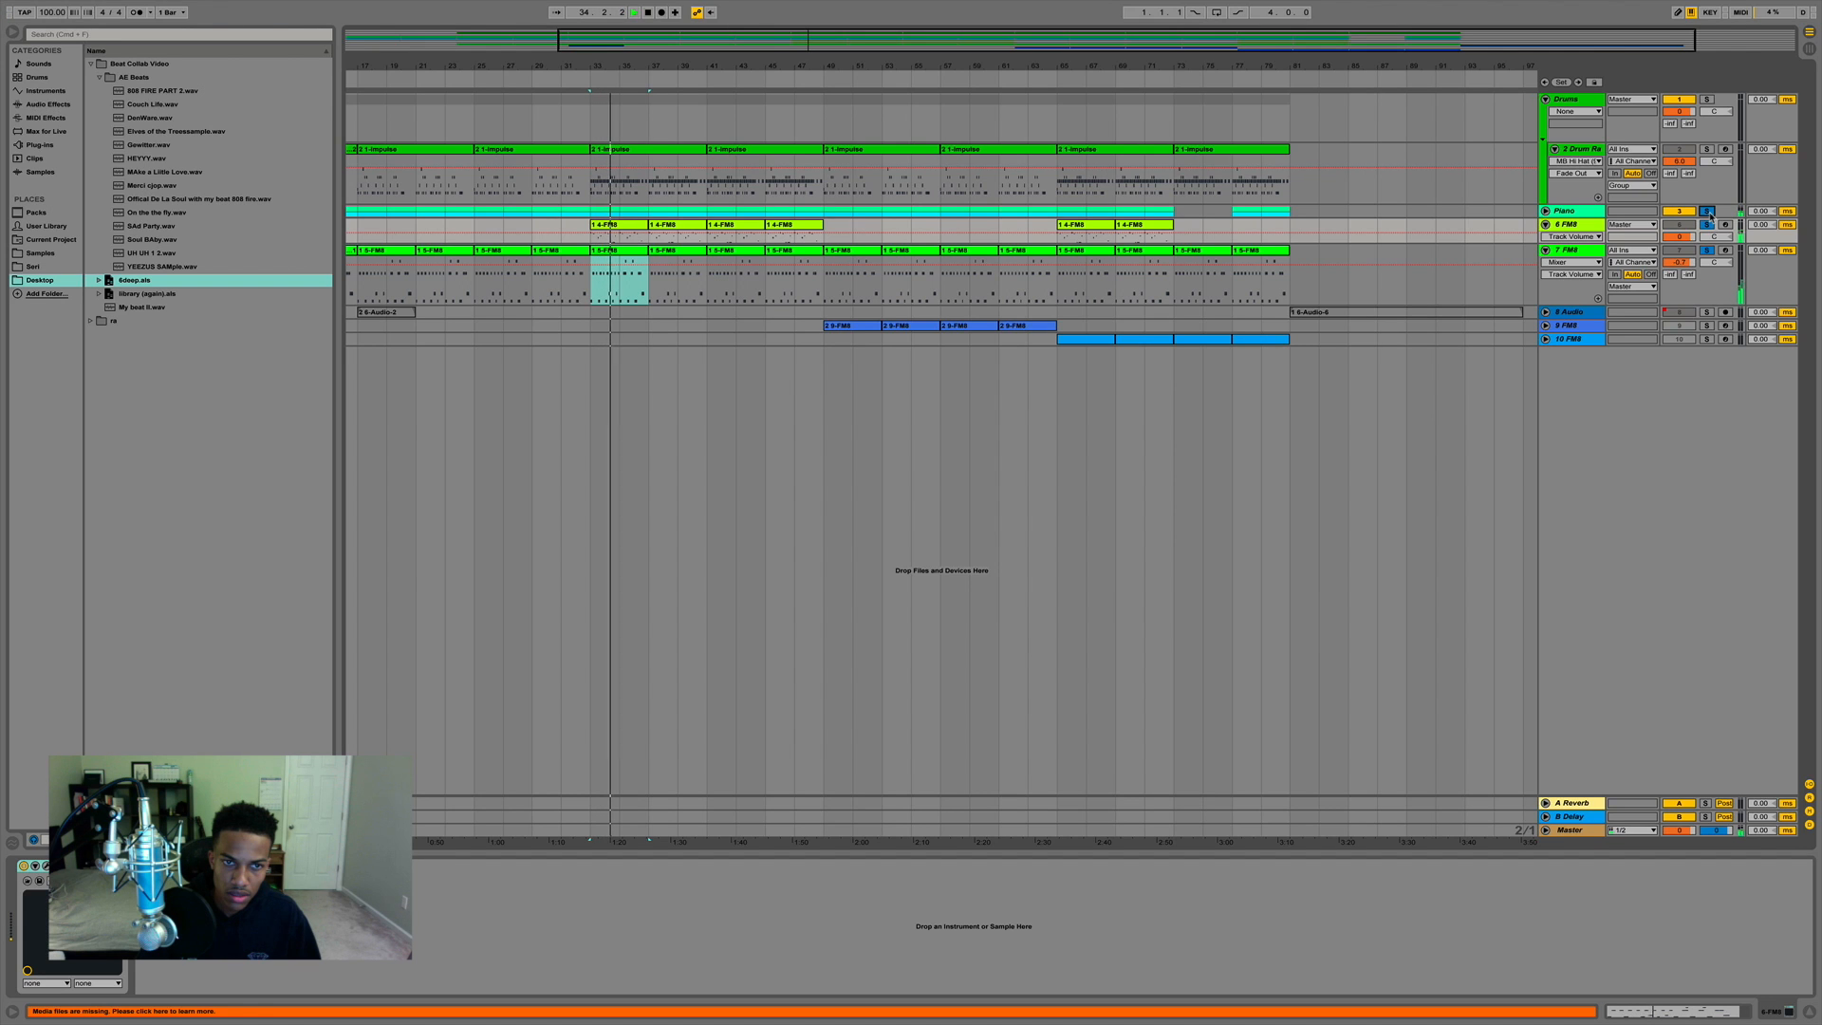
key("space")
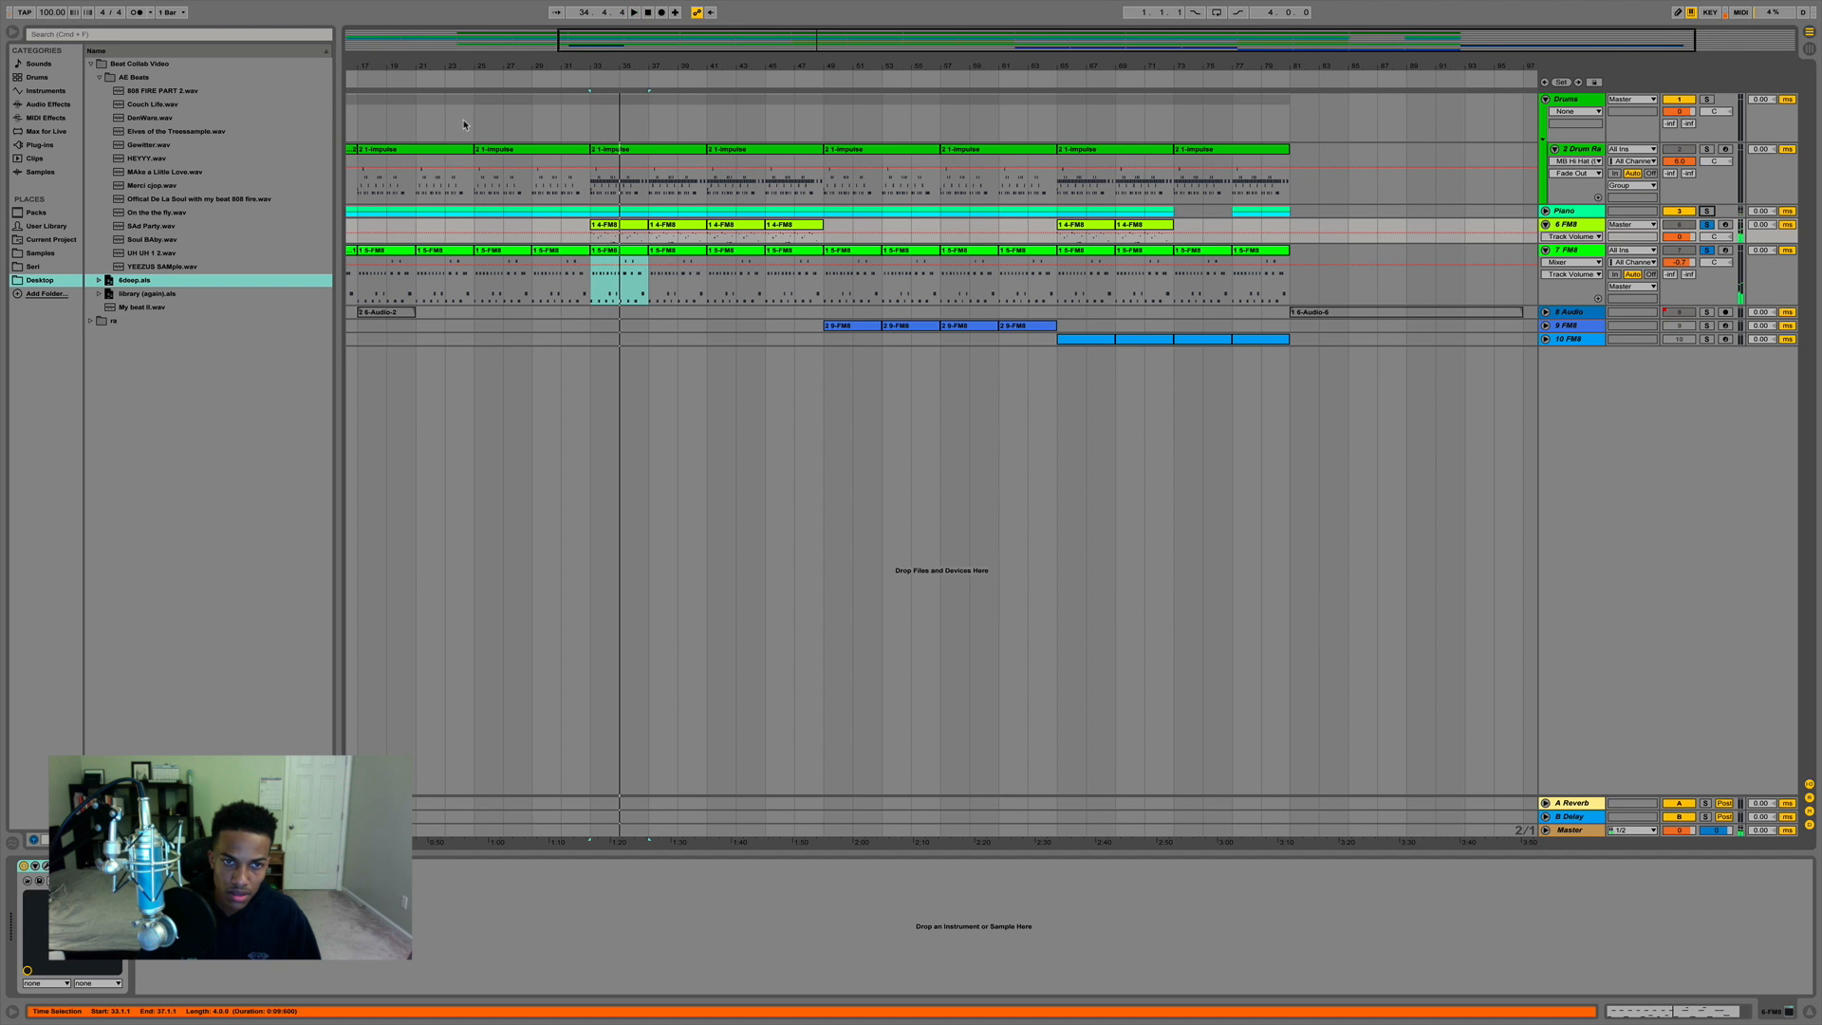
Select bars 33 to 37 across the 6 FM8 and 7 FM8 tracks and freeze both tracks.
left_click(603, 252)
left_click_drag(583, 283, 638, 283)
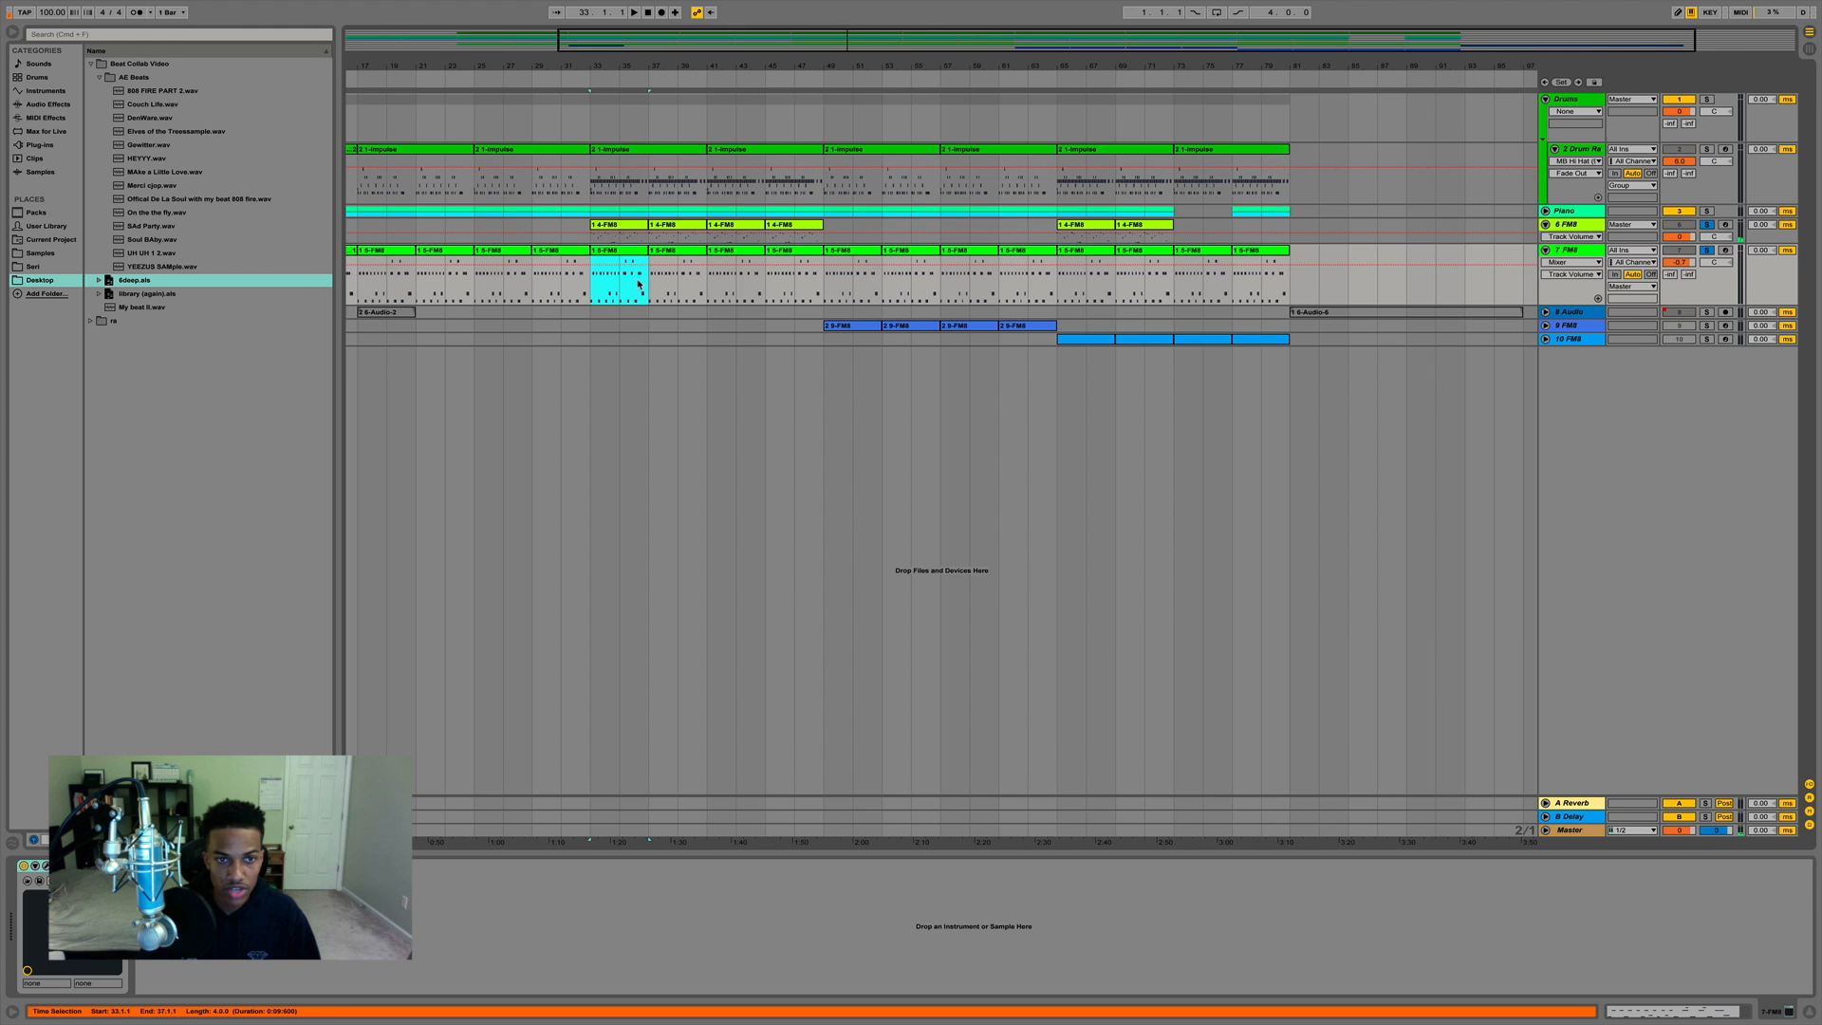
right_click(646, 239)
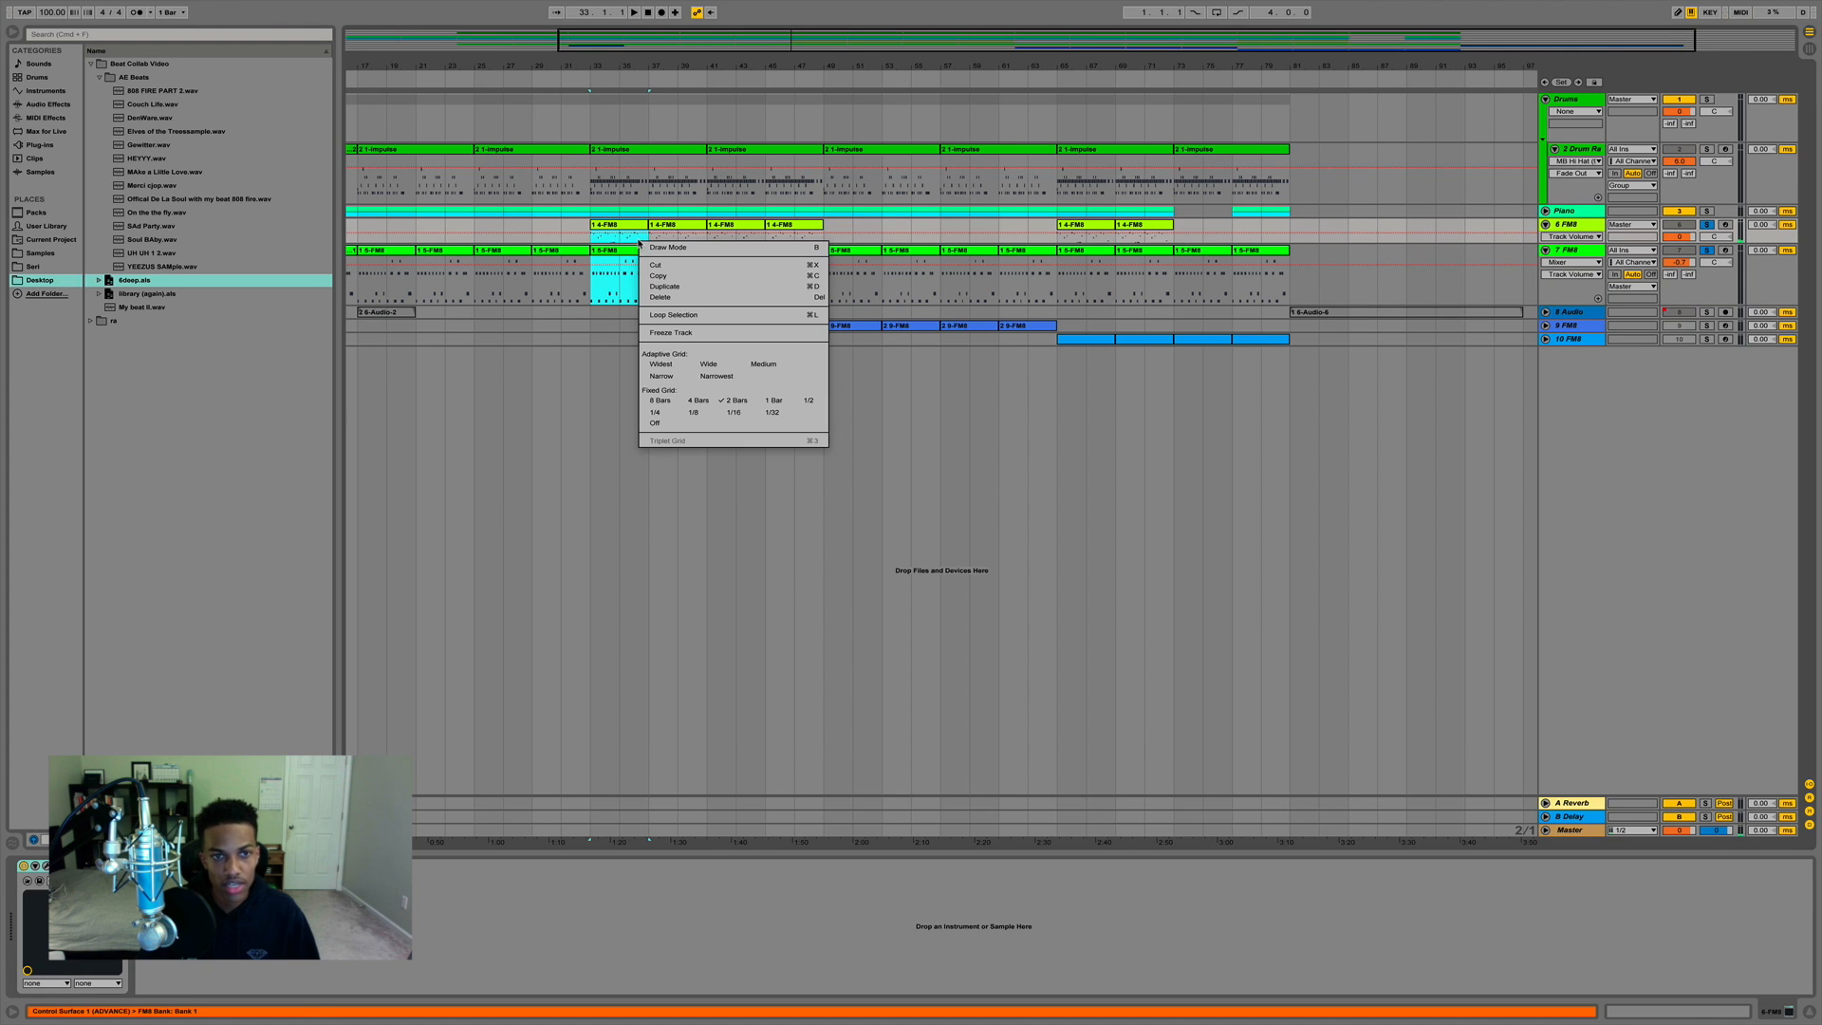
left_click(708, 336)
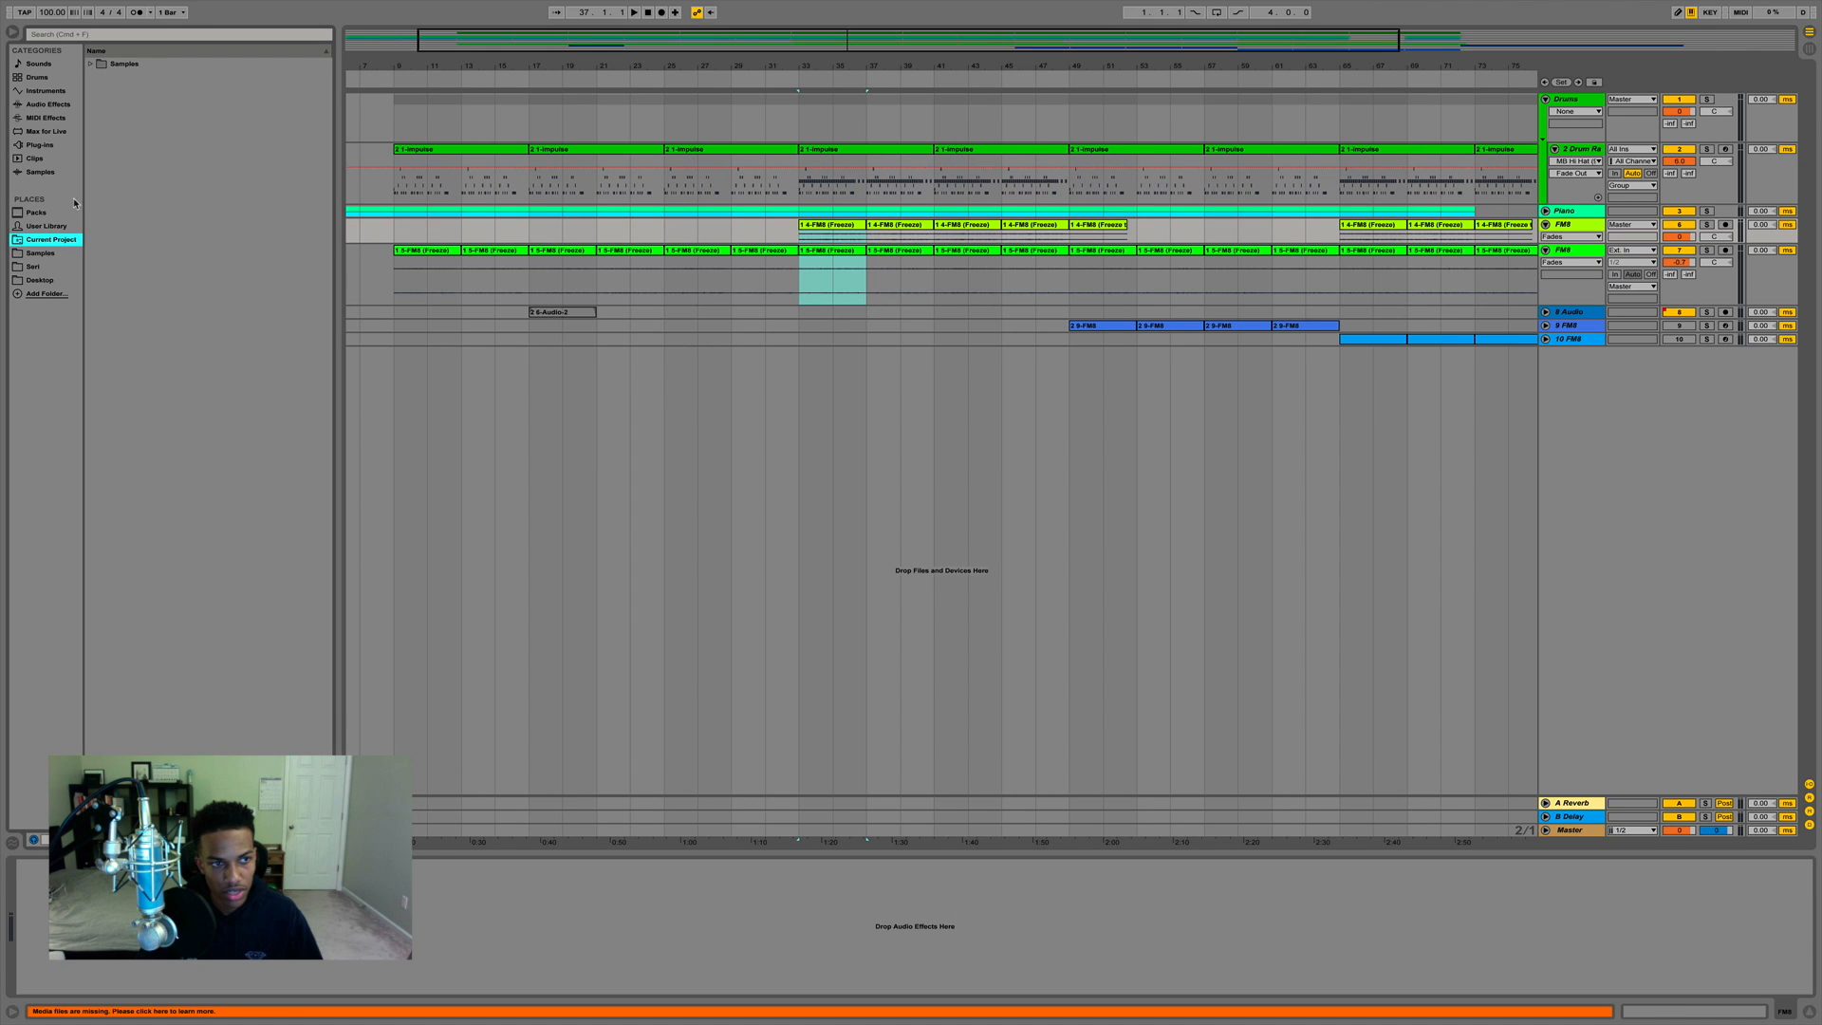
Move Freeze 6-FM8.wav and Freeze 7-FM8.wav from the current project's Samples/Processed/Freeze folder to the Desktop.
left_click(90, 64)
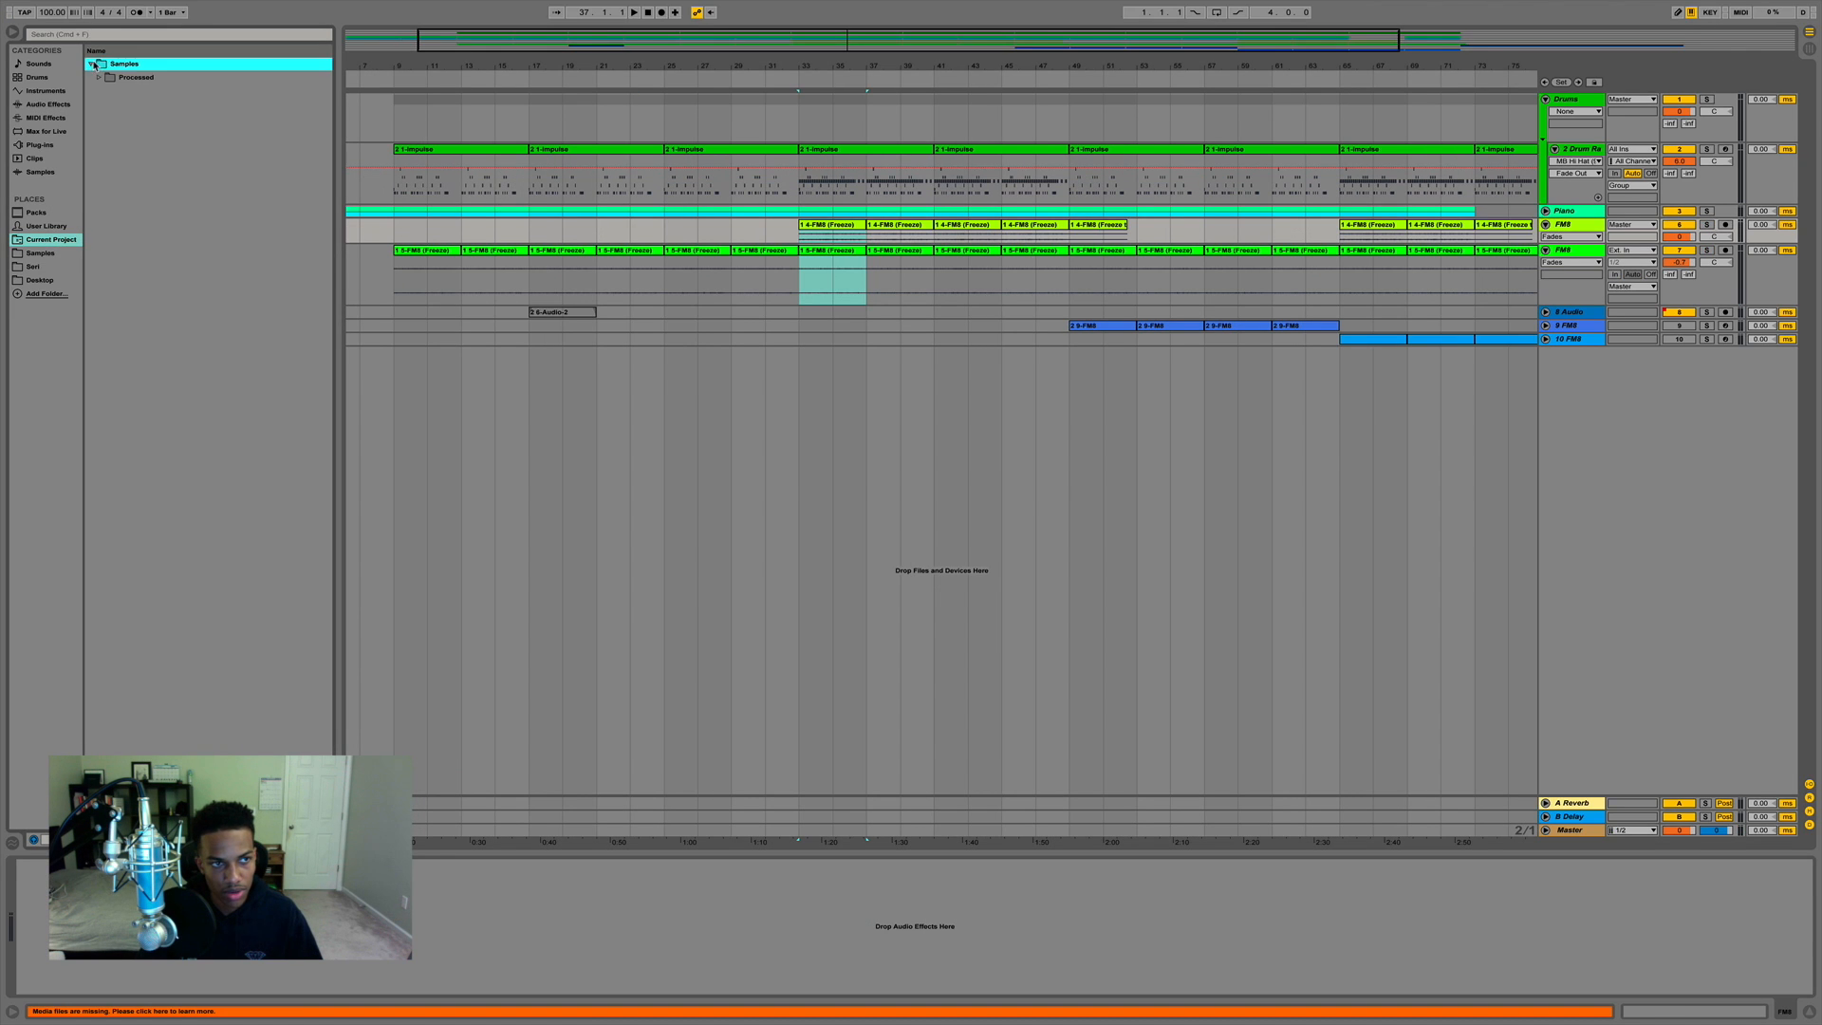
left_click(99, 77)
left_click(107, 90)
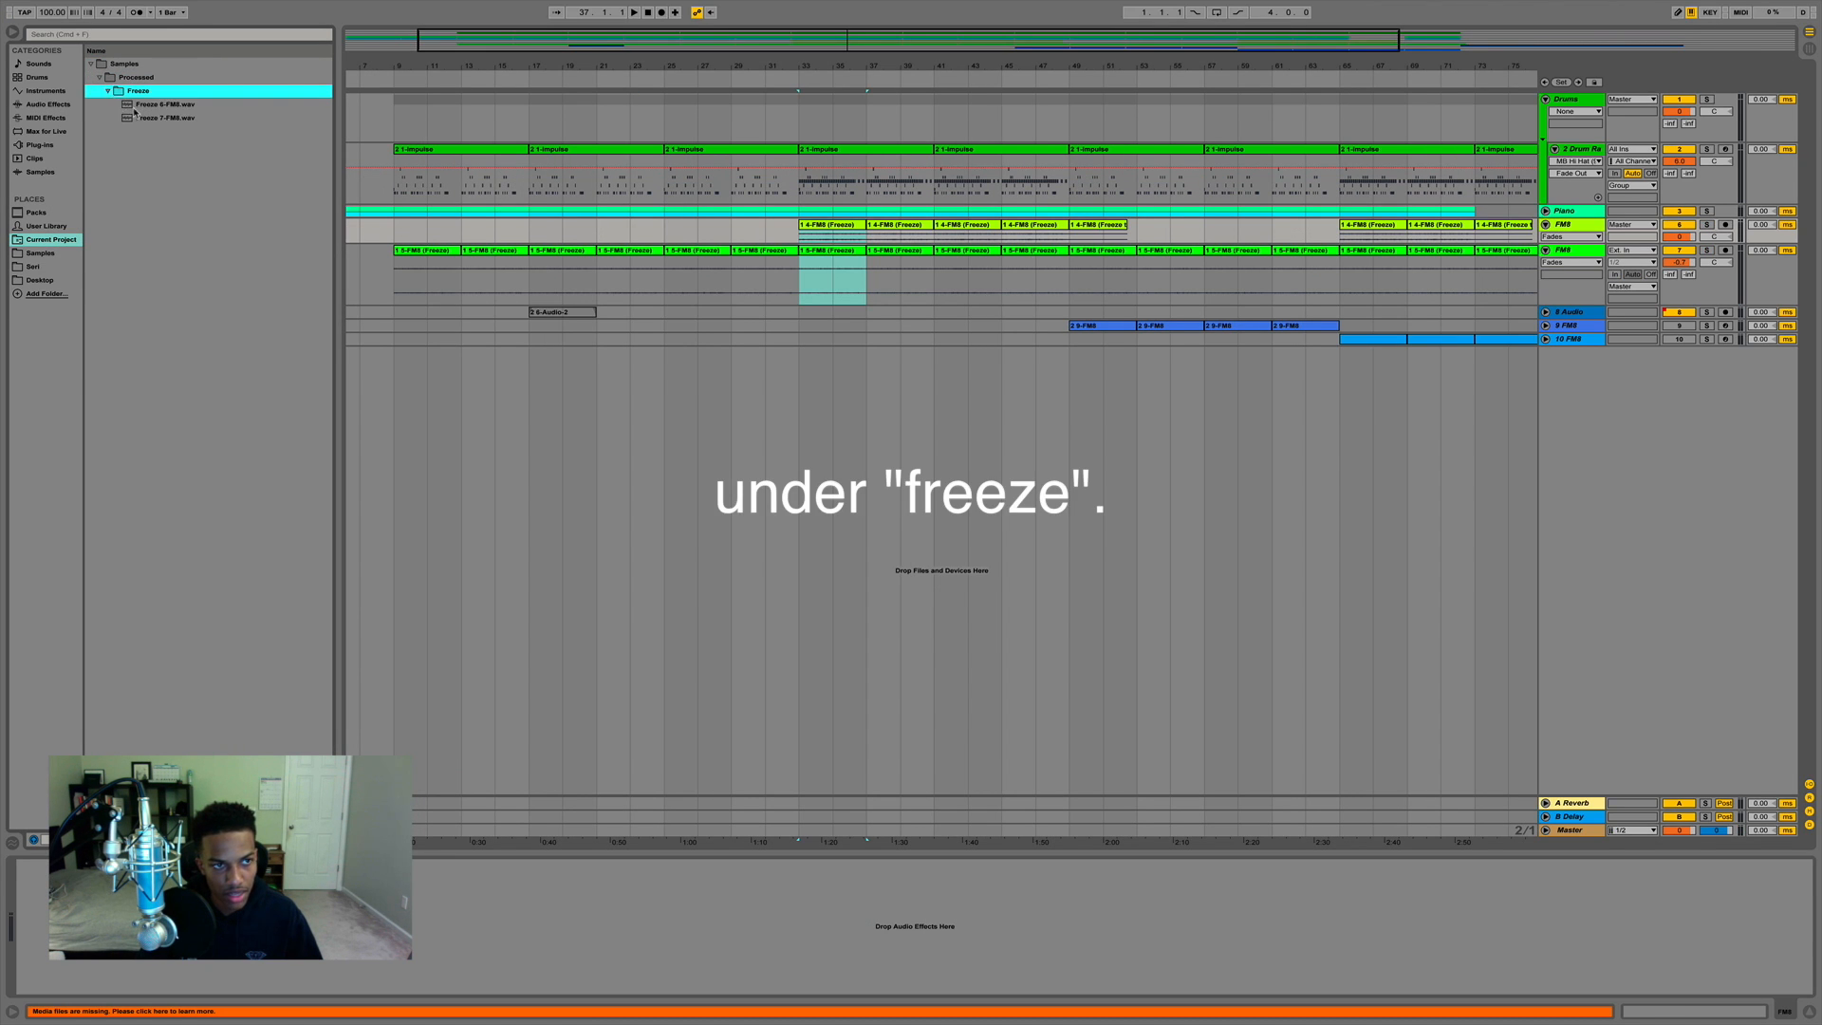
left_click(134, 109)
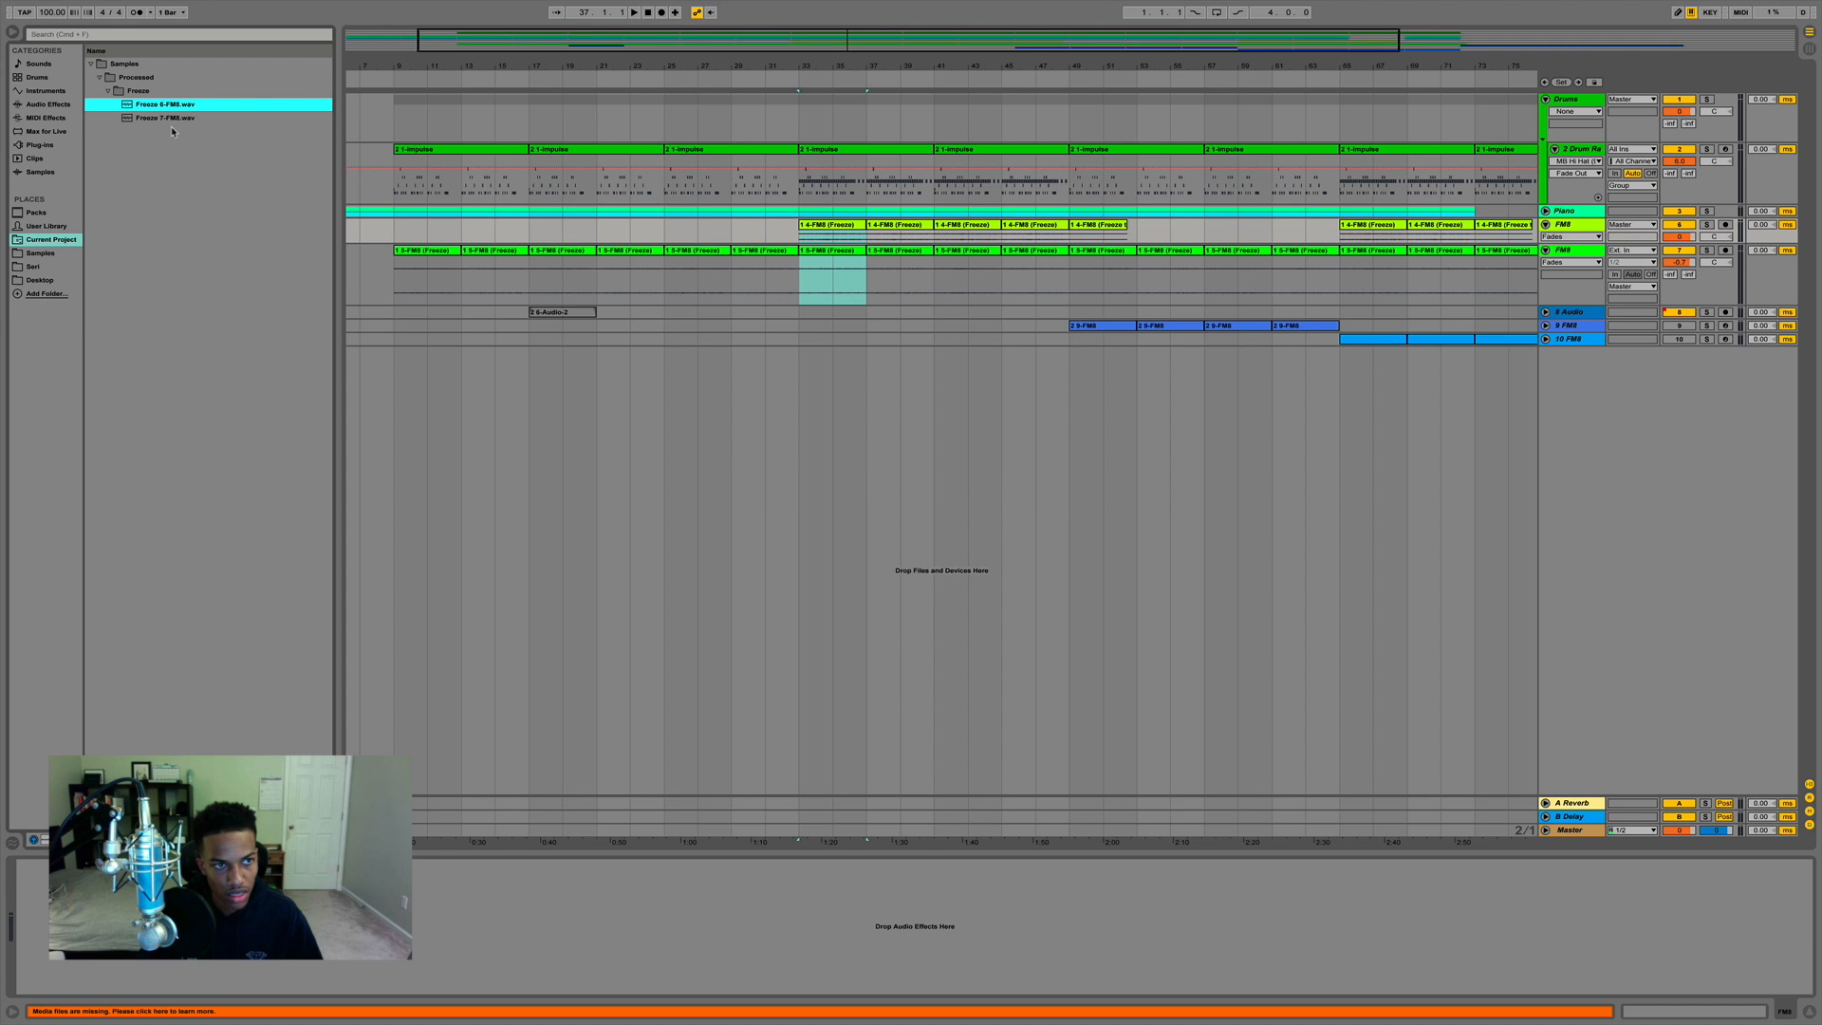
left_click(181, 118)
left_click(172, 106, "shift")
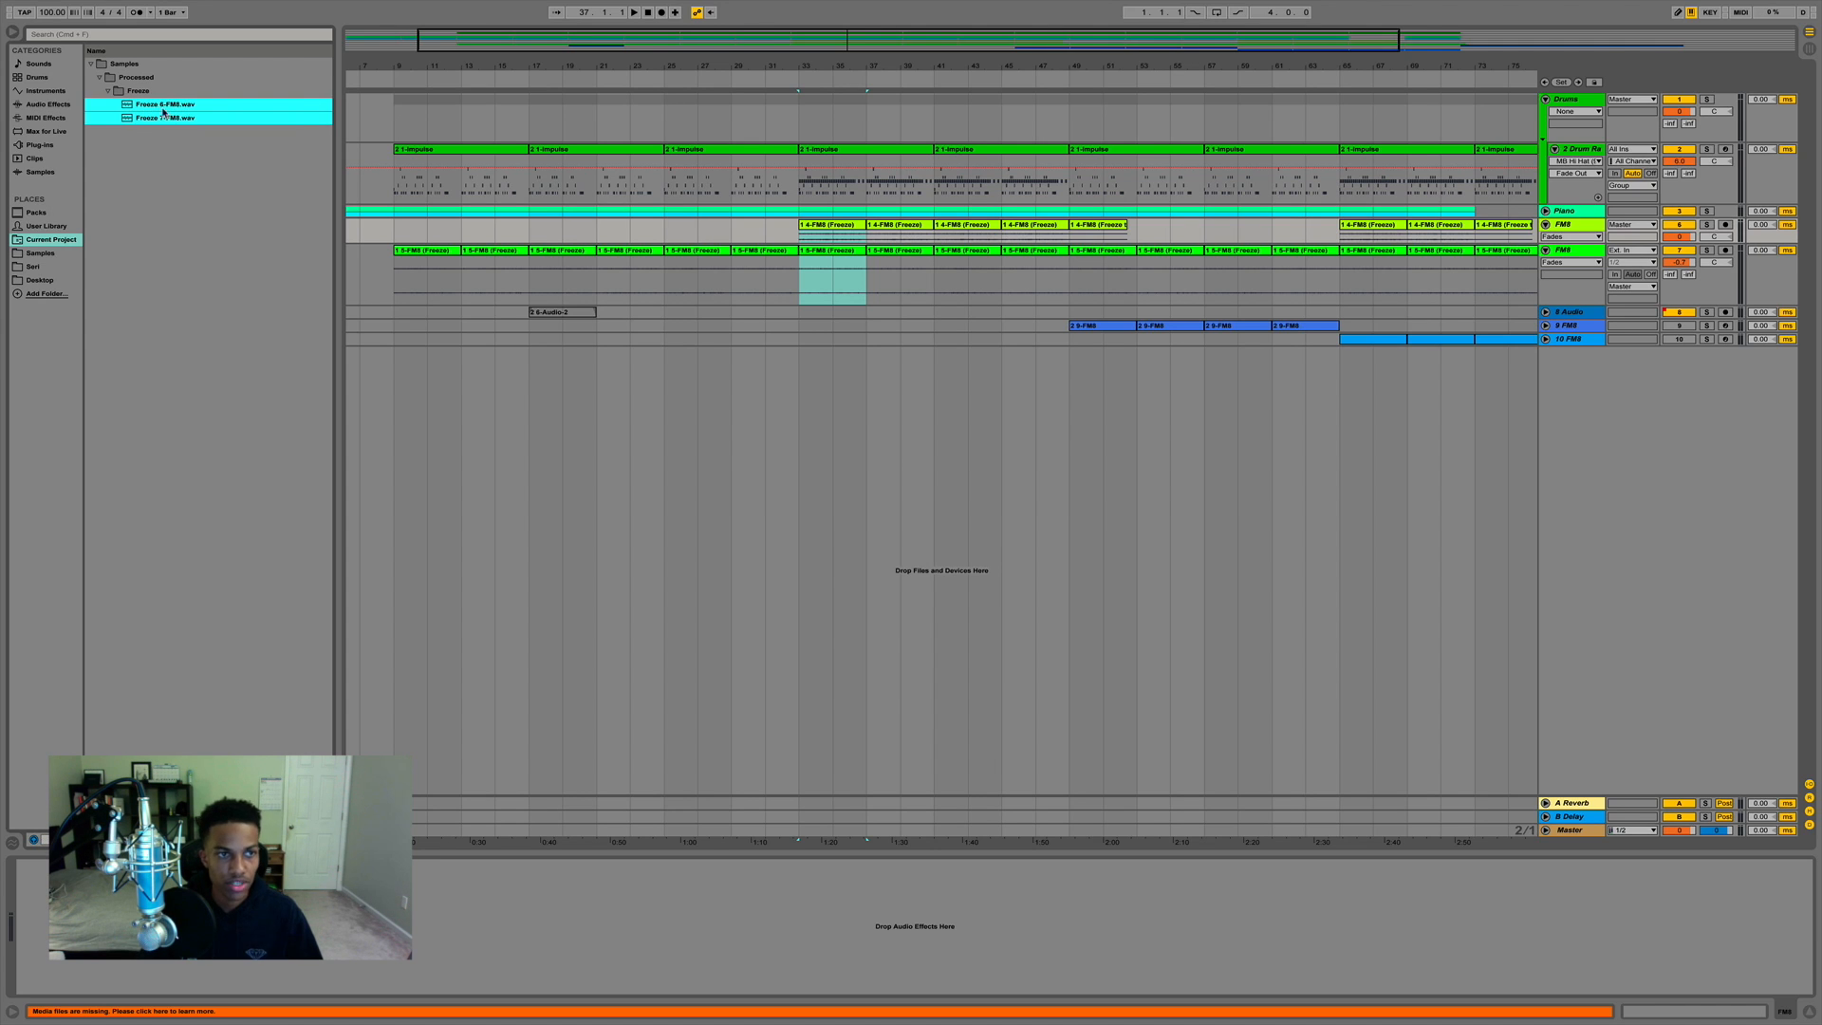
left_click_drag(165, 109, 54, 286)
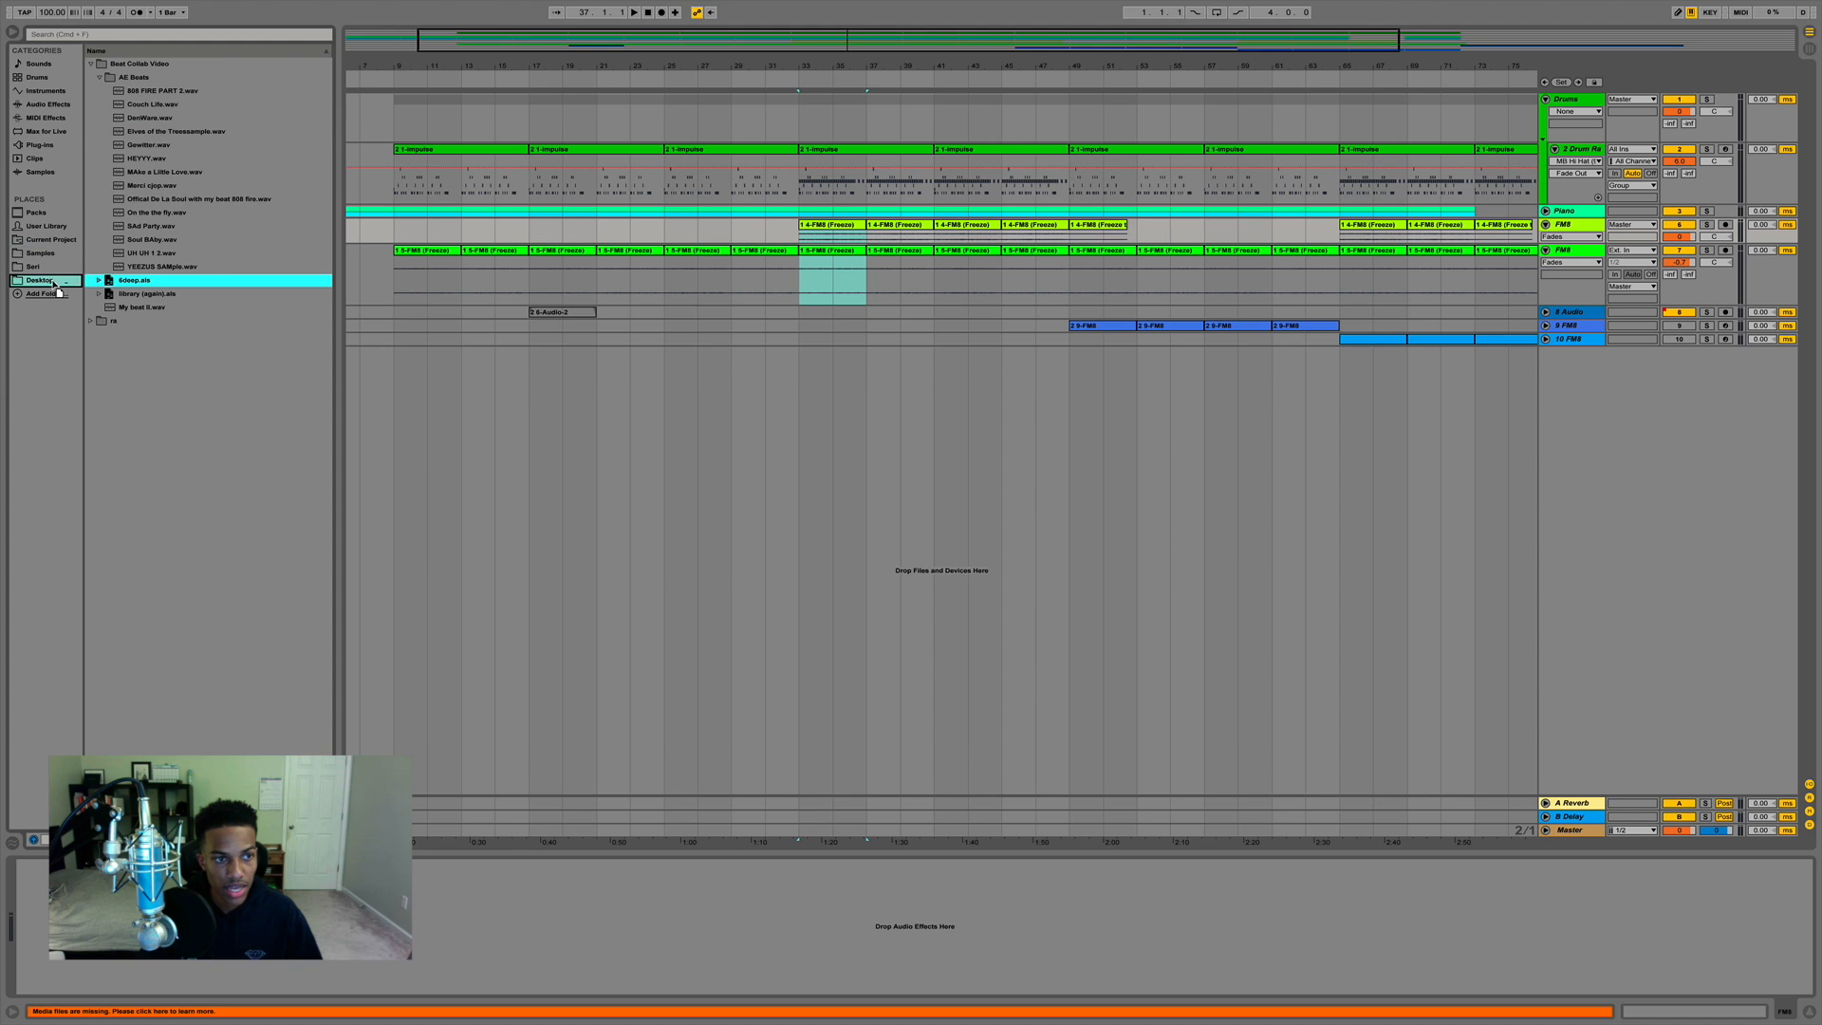
Start a new Live set without saving the changes to 6deep.
left_click(74, 8)
left_click(104, 26)
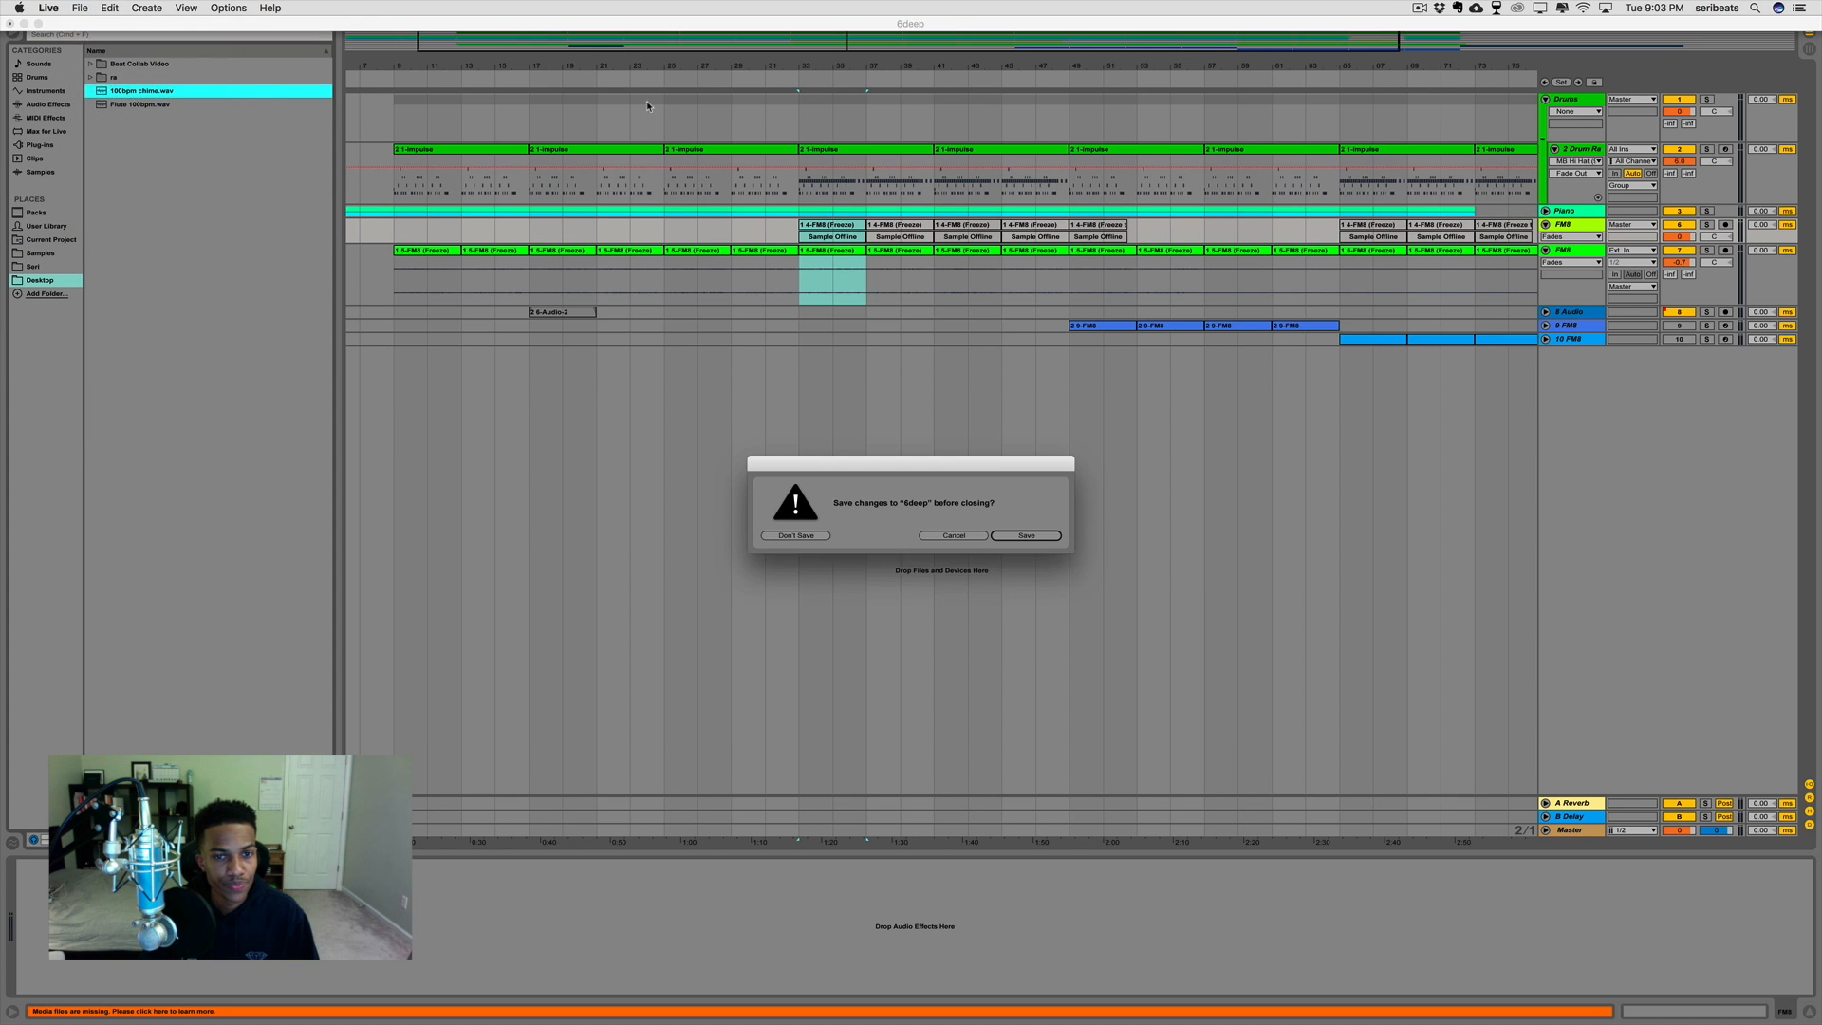
left_click(795, 535)
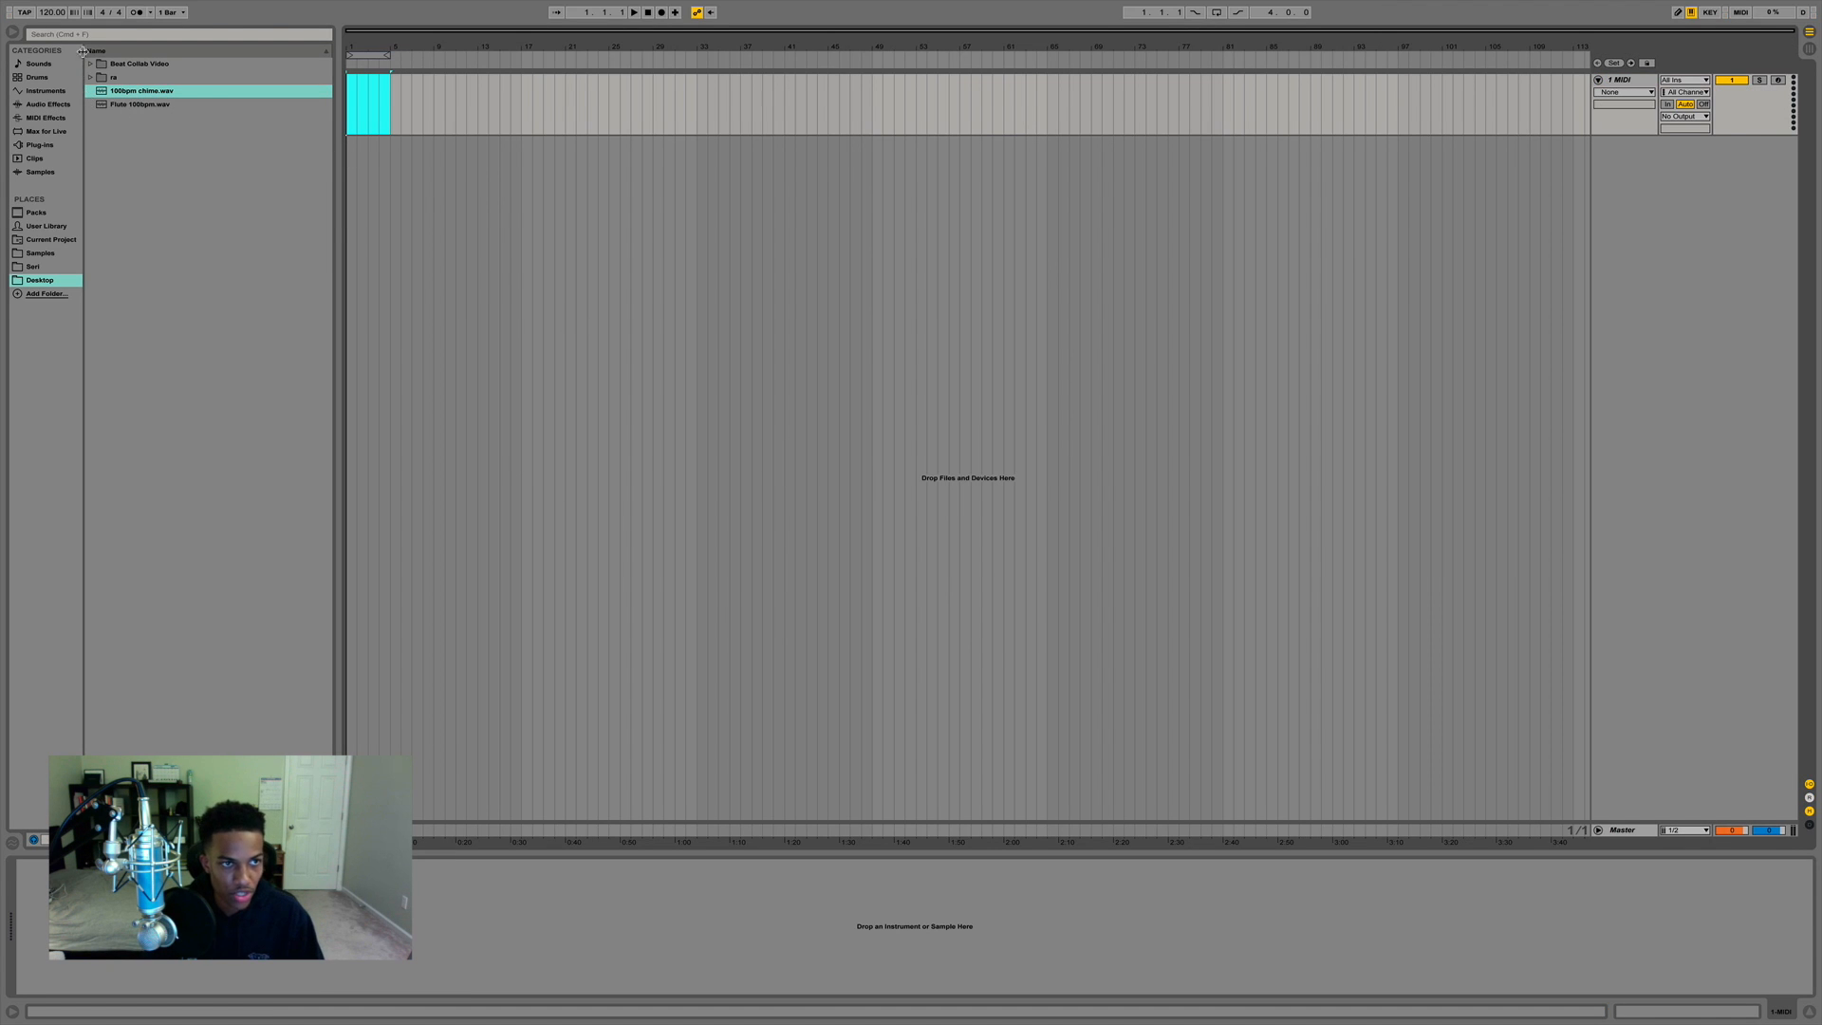
Place 100bpm chime.wav at the start of the first track and open its waveform in the clip view.
left_click_drag(142, 92, 348, 100)
double_click(415, 83)
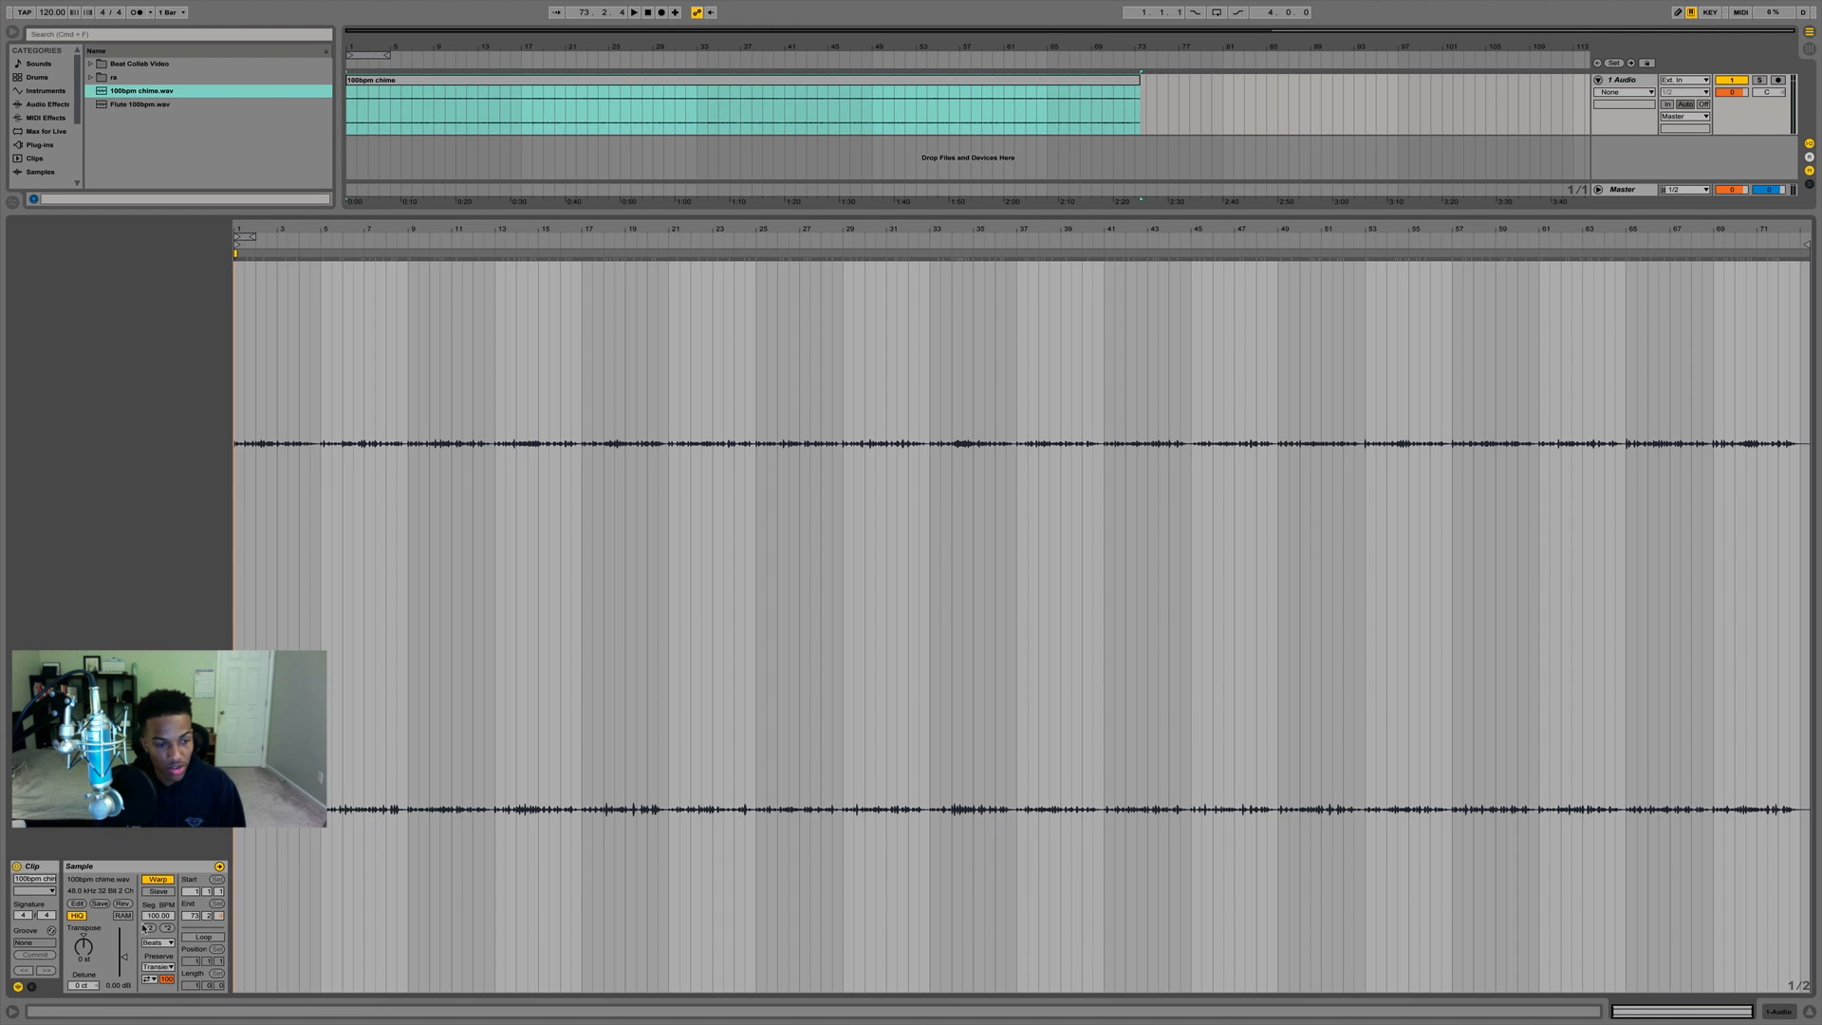
Play the chime clip, lower the first track's volume, and close the clip view.
key("space")
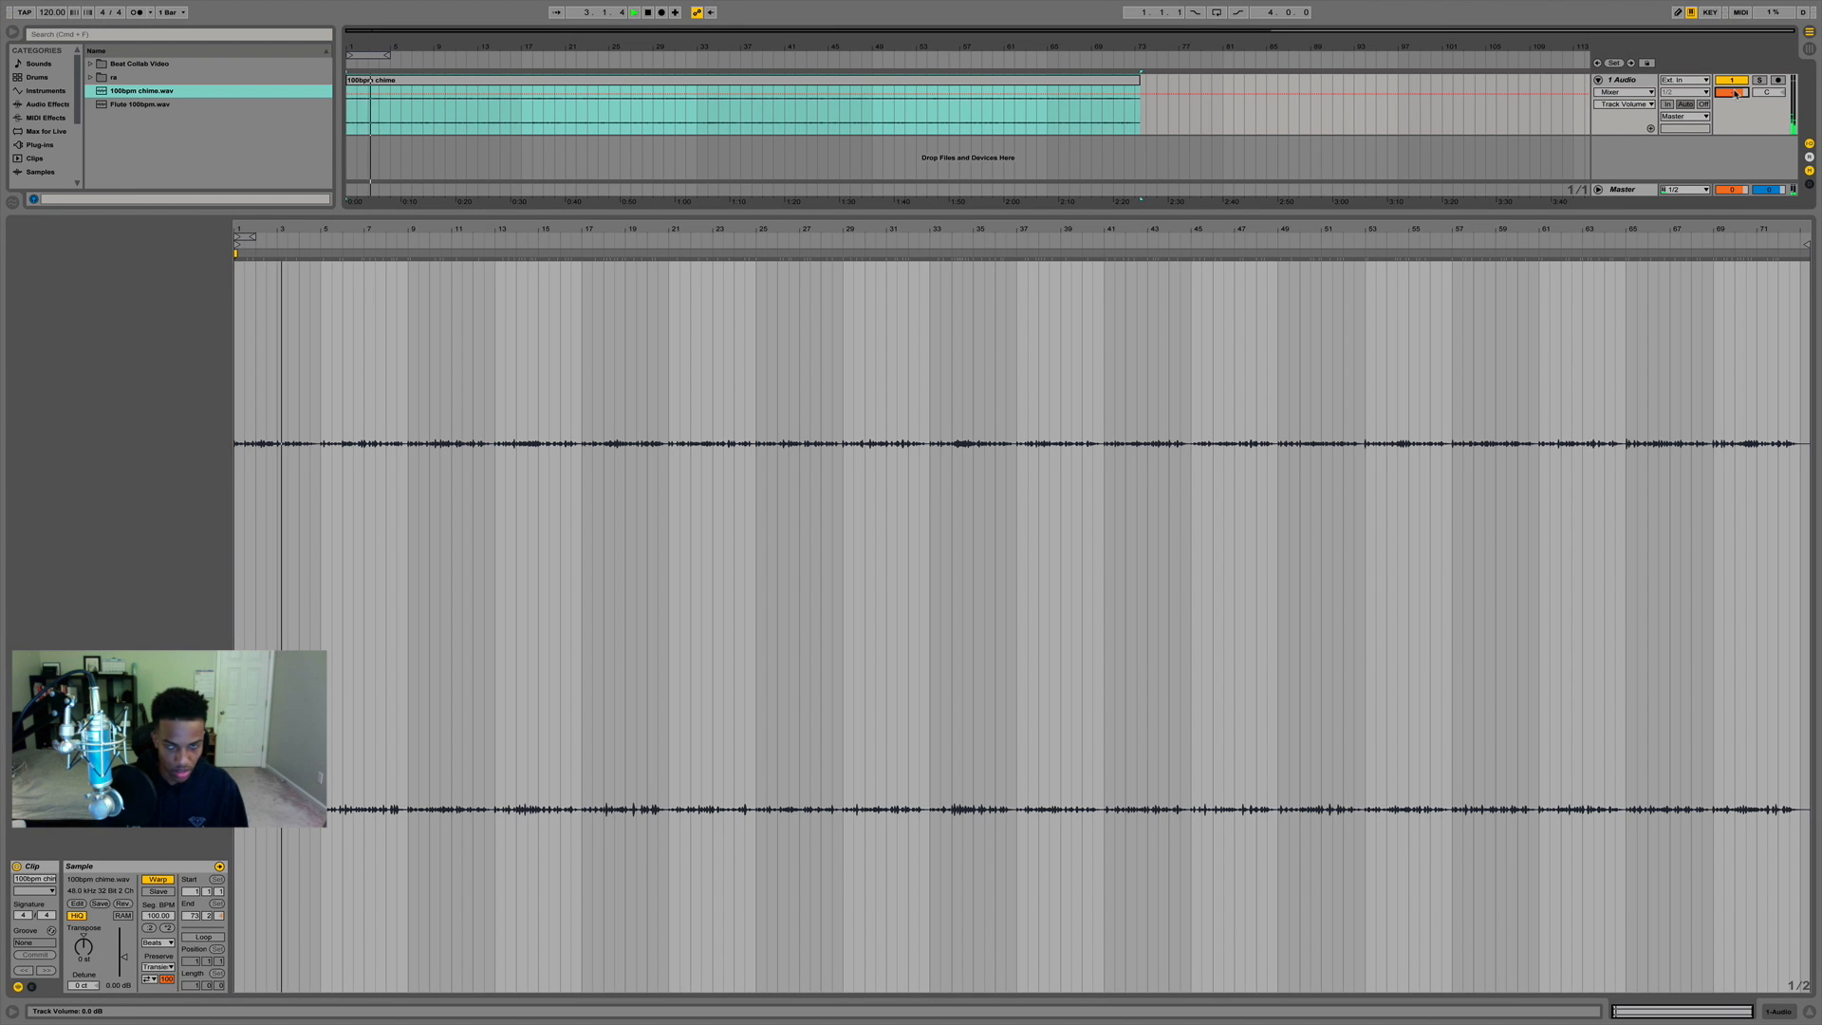
left_click_drag(1732, 88, 1735, 93)
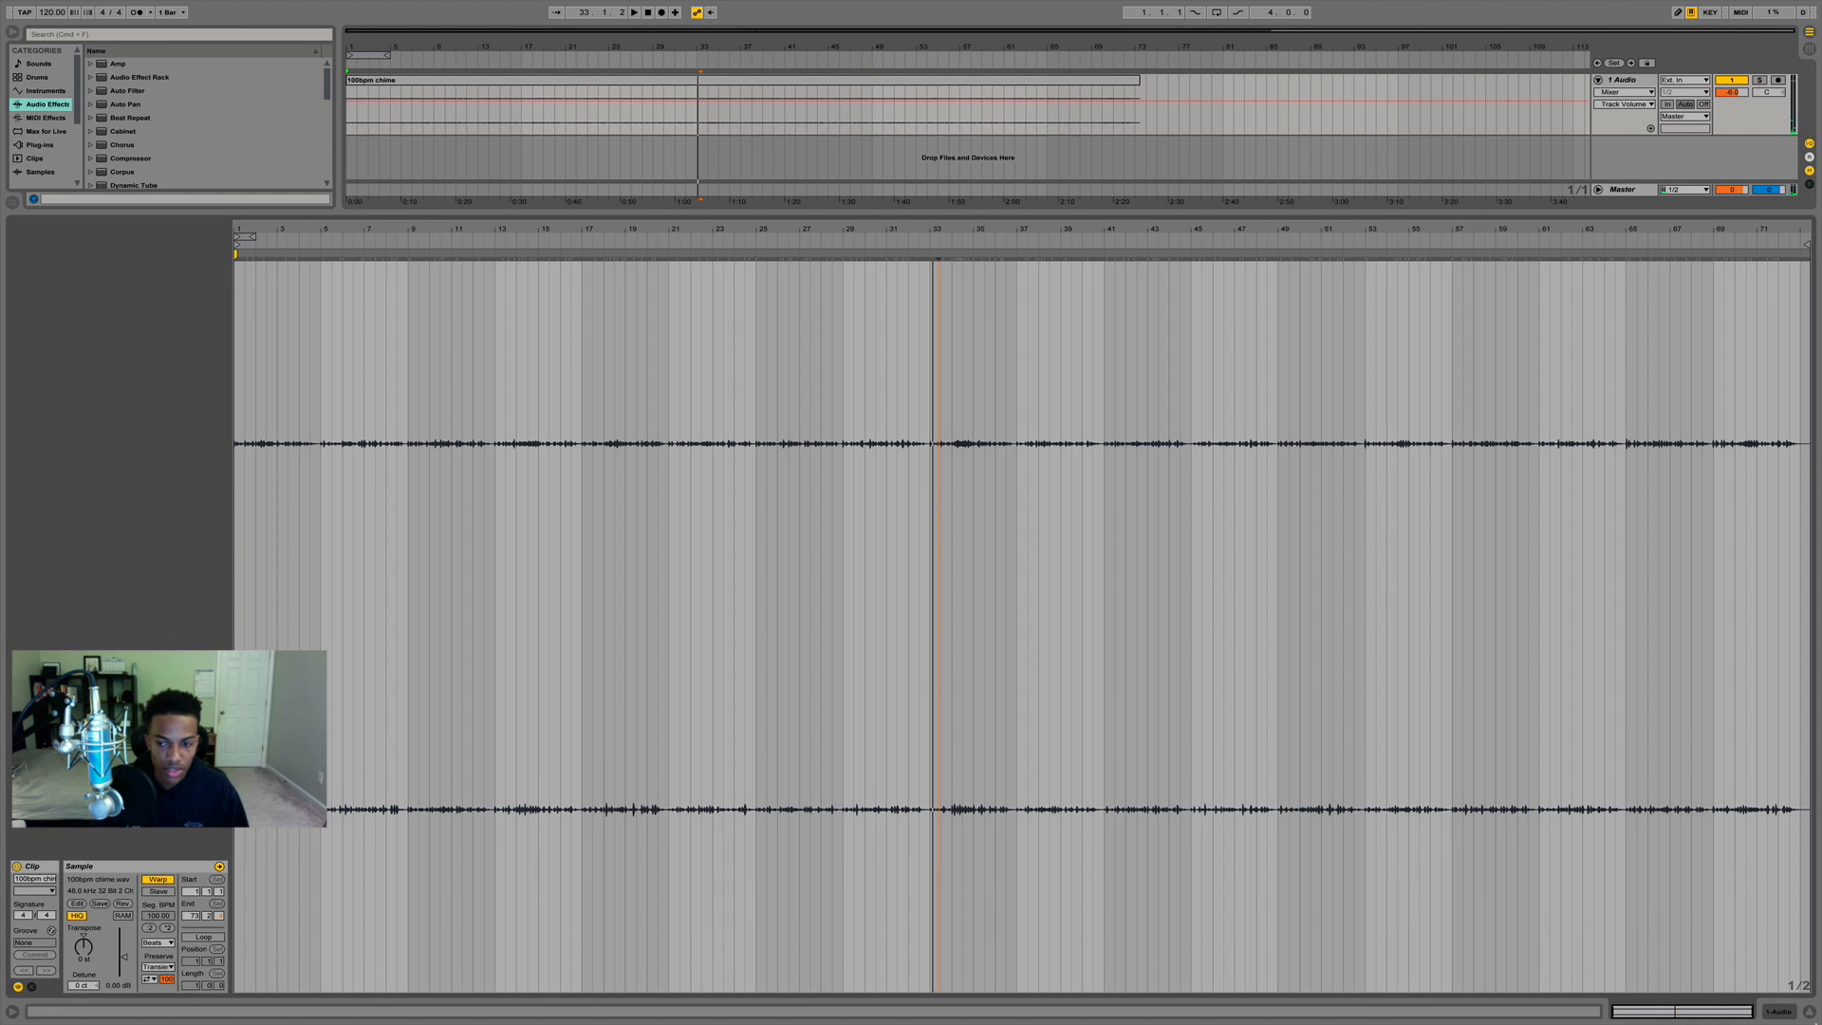
left_click(1810, 1013)
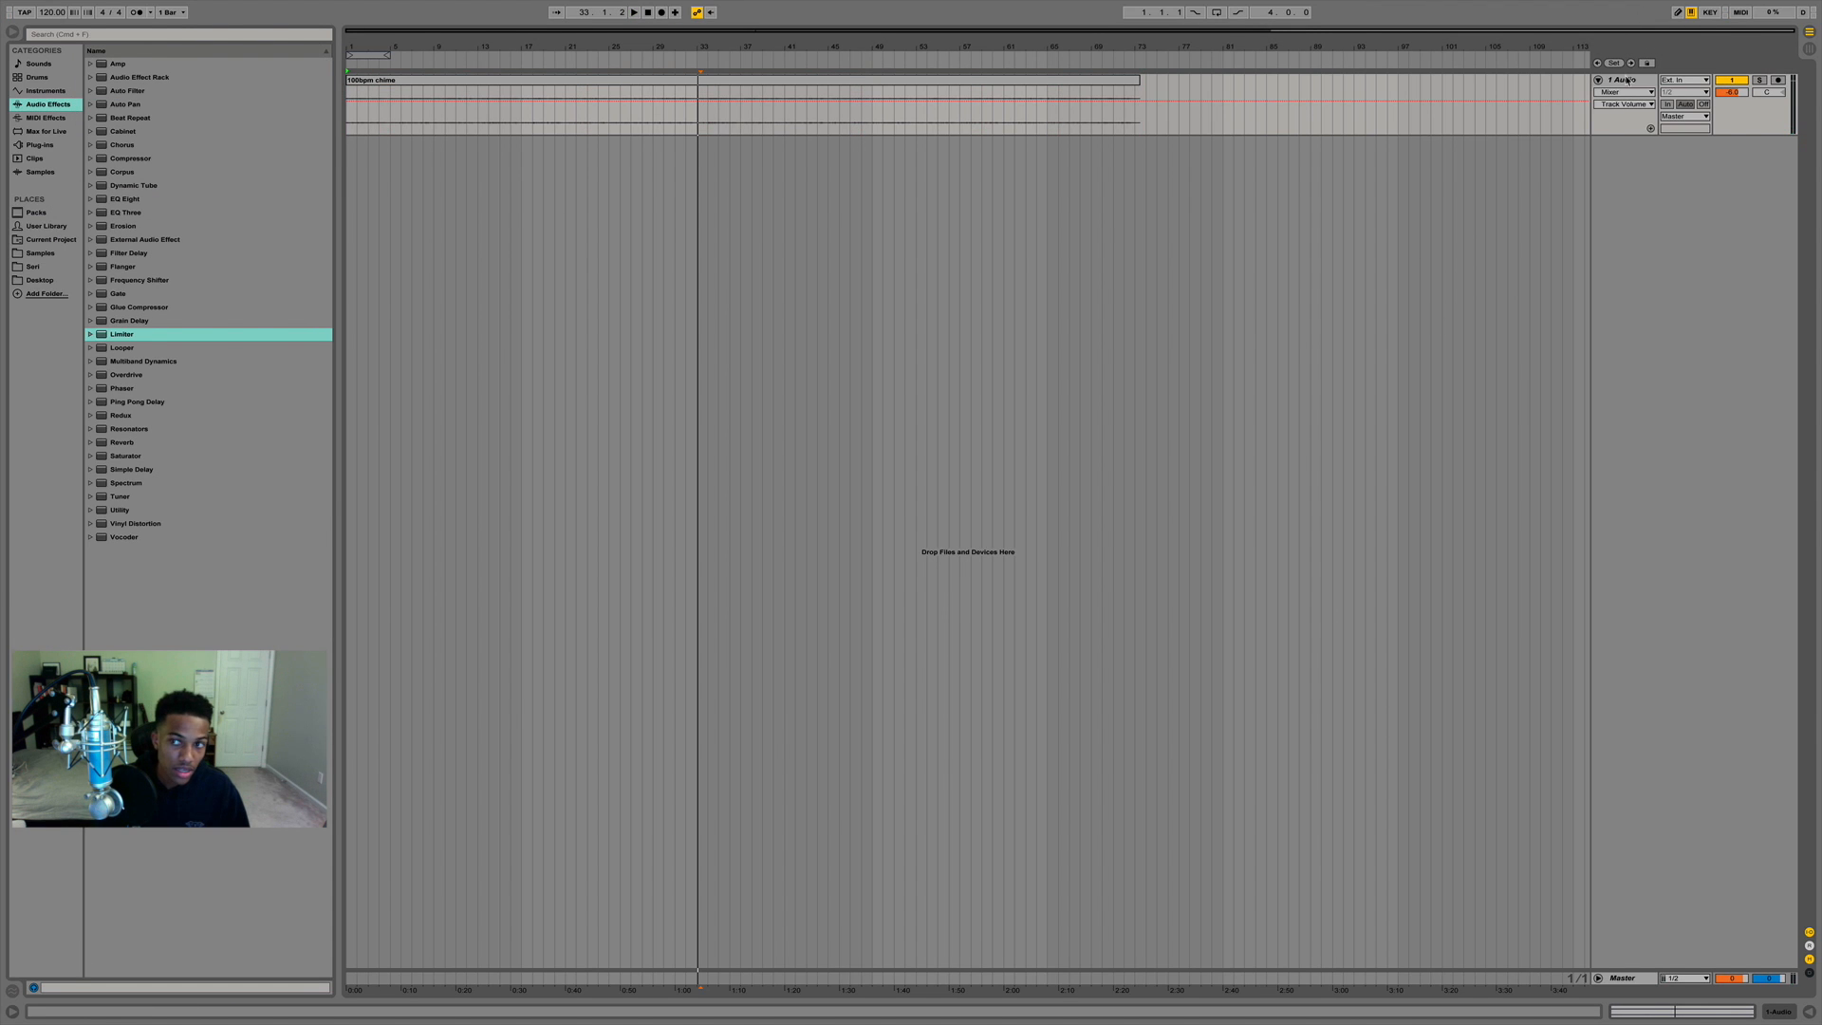
Place Flute 100bpm.wav at the start of a new second audio track and open its waveform in the clip view.
key("super+t")
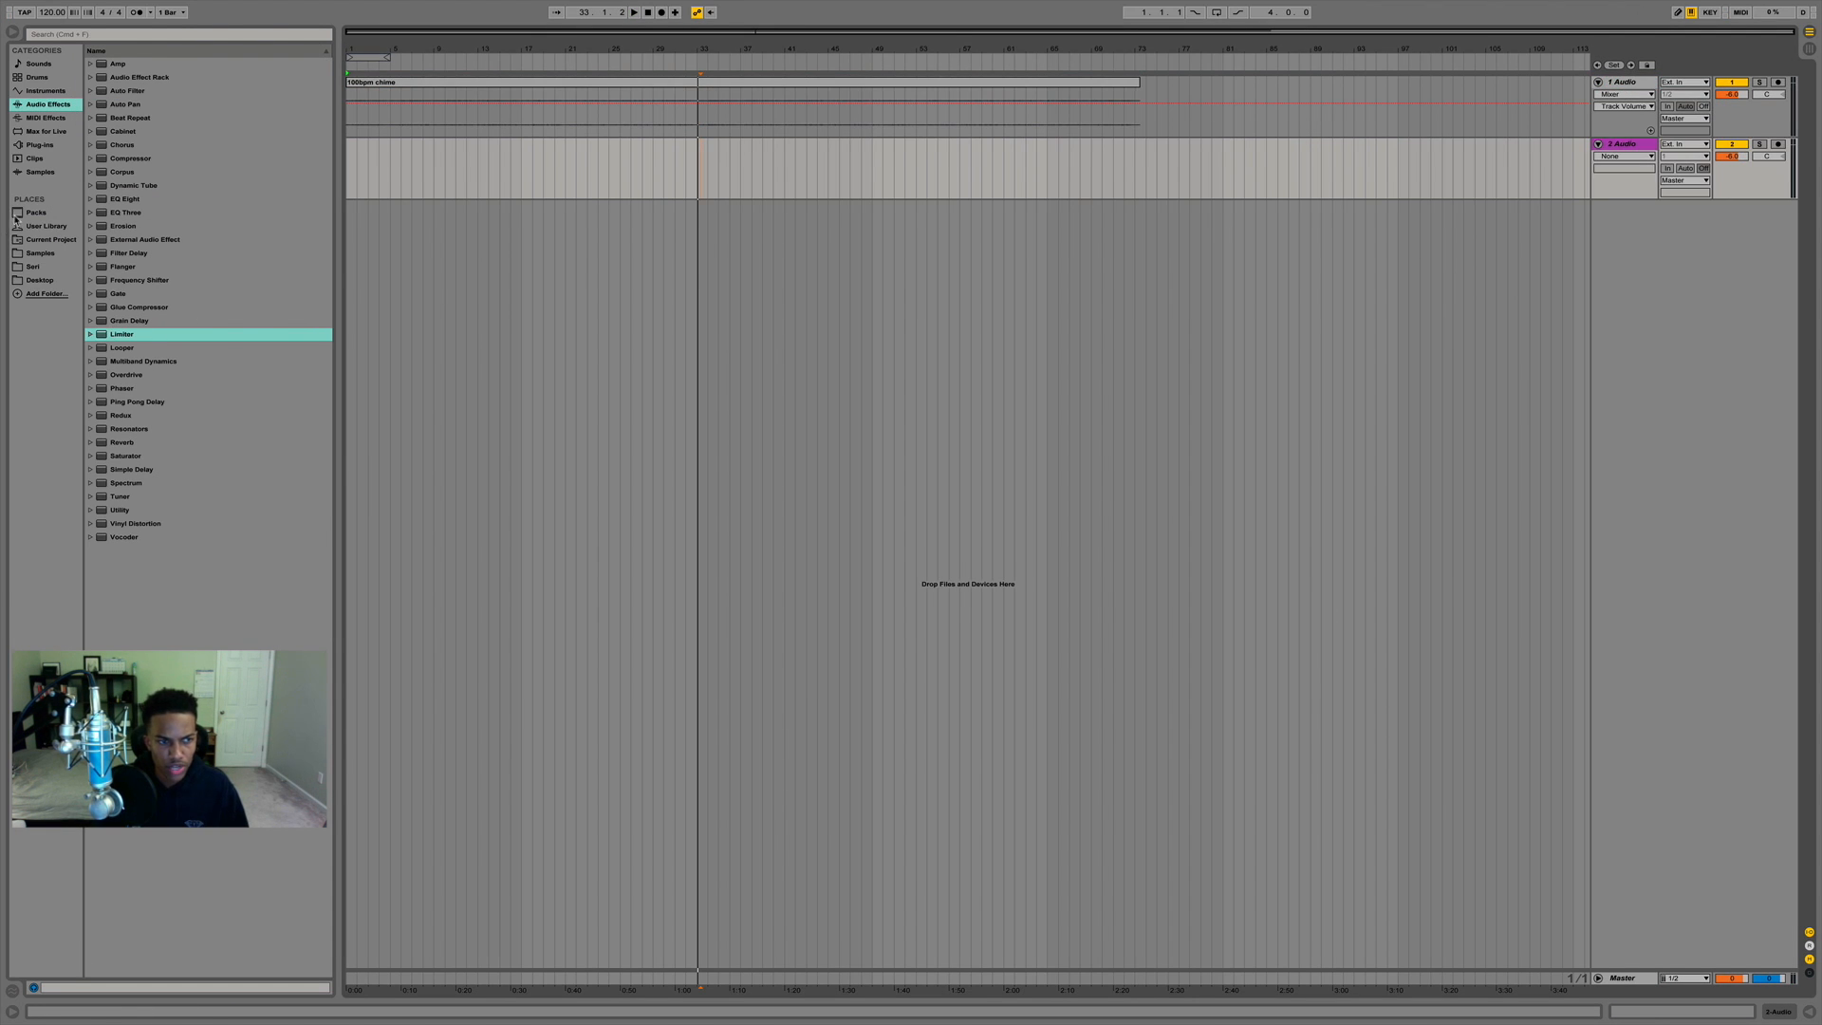
left_click(38, 281)
left_click_drag(119, 105, 353, 183)
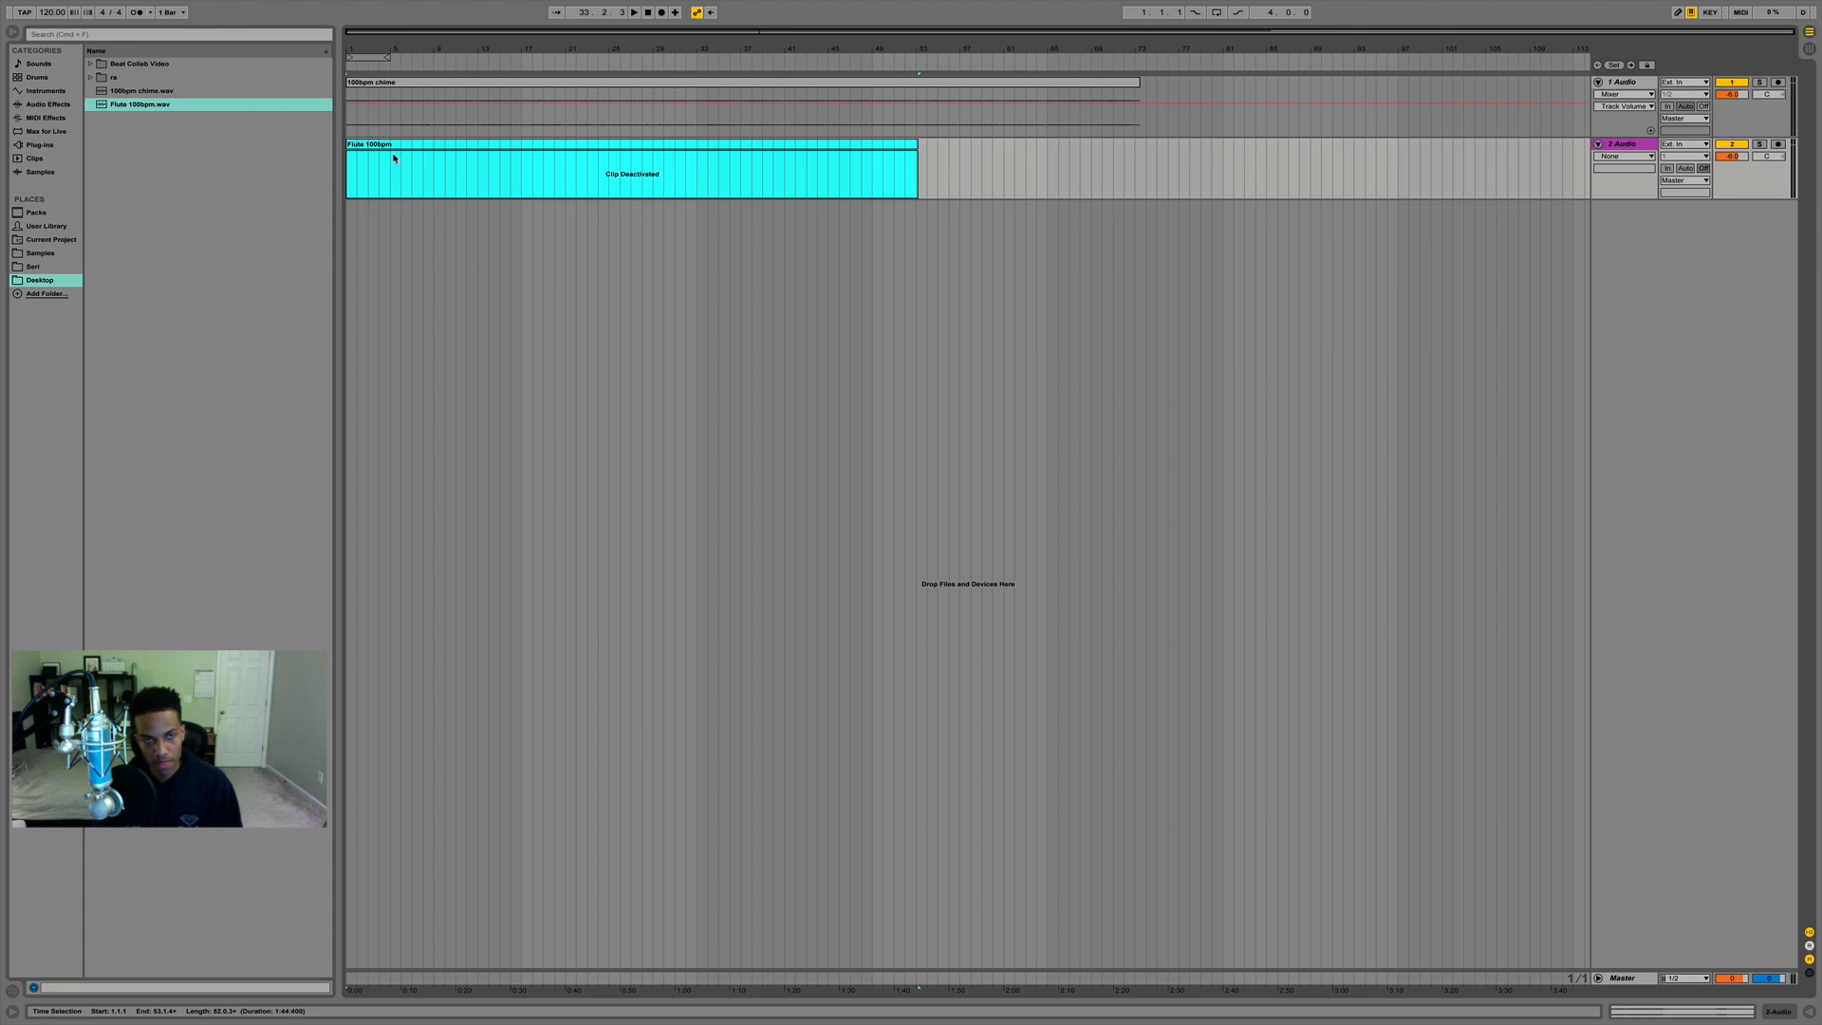
left_click(395, 158)
double_click(394, 146)
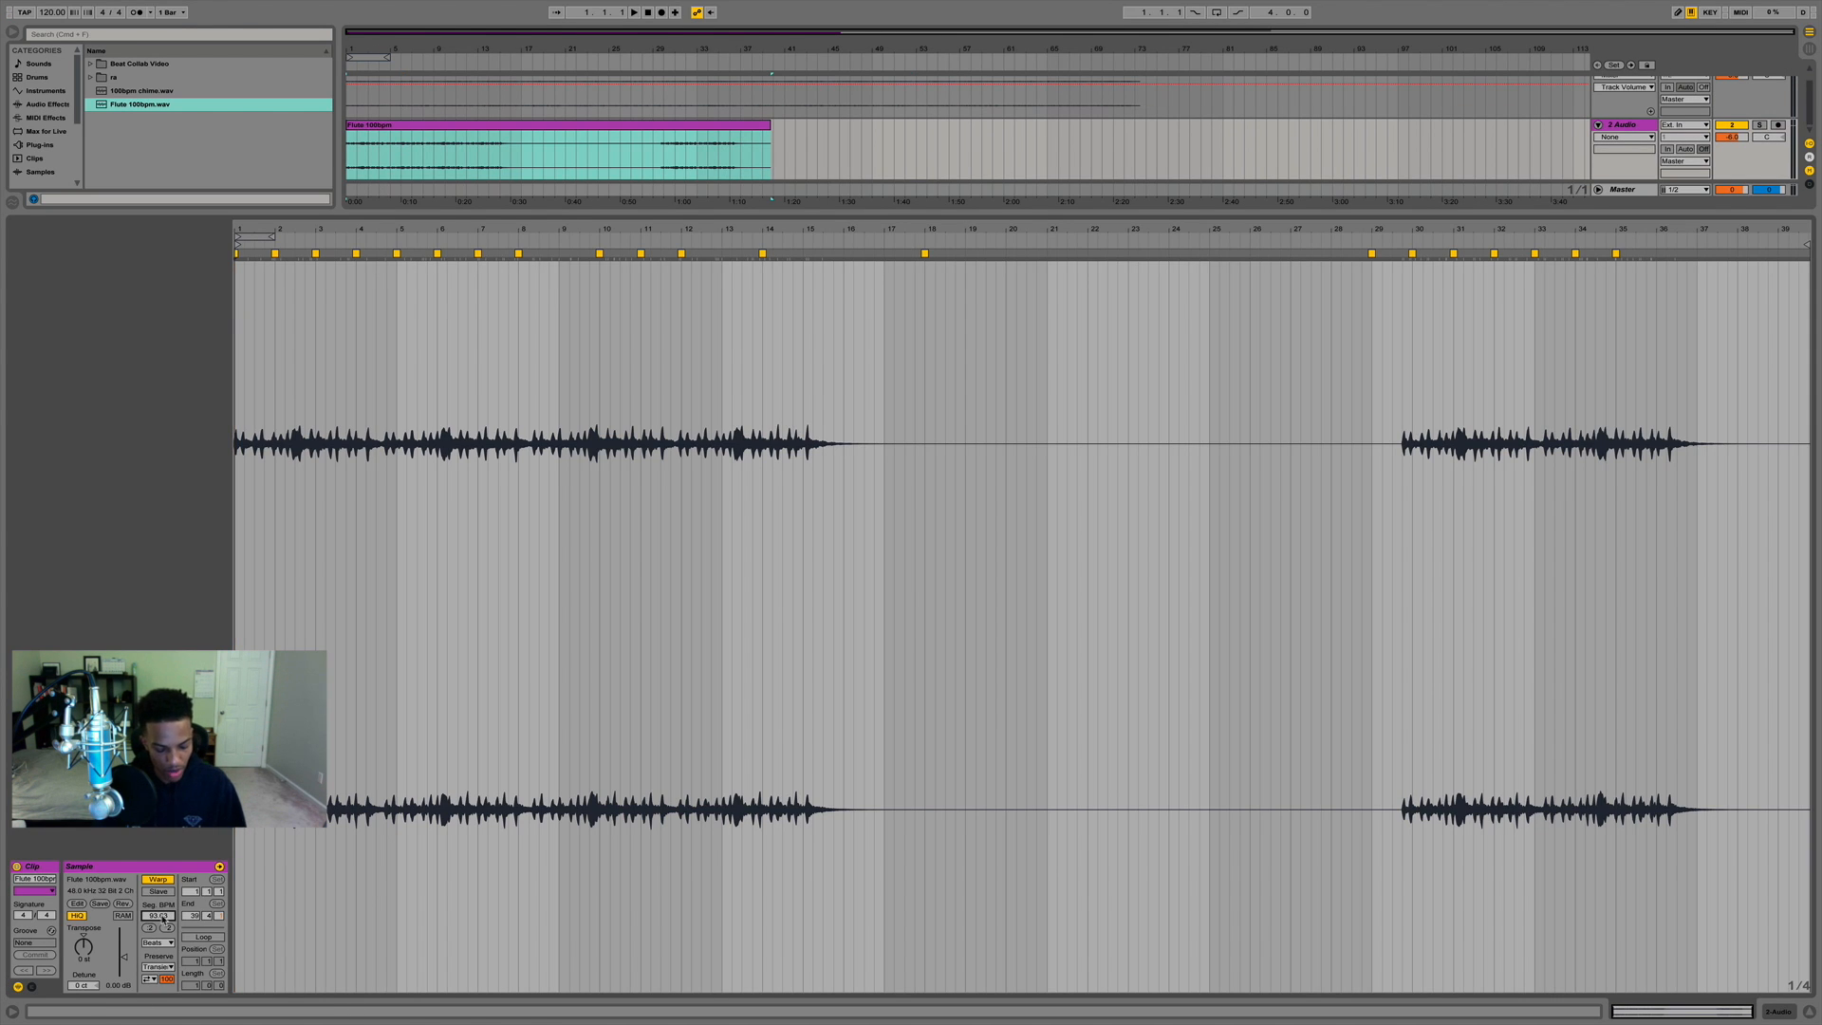
Re-enable Warp on the flute clip with its current timing kept and set its segment tempo to 100 BPM.
left_click(159, 915)
type("100")
key("Return")
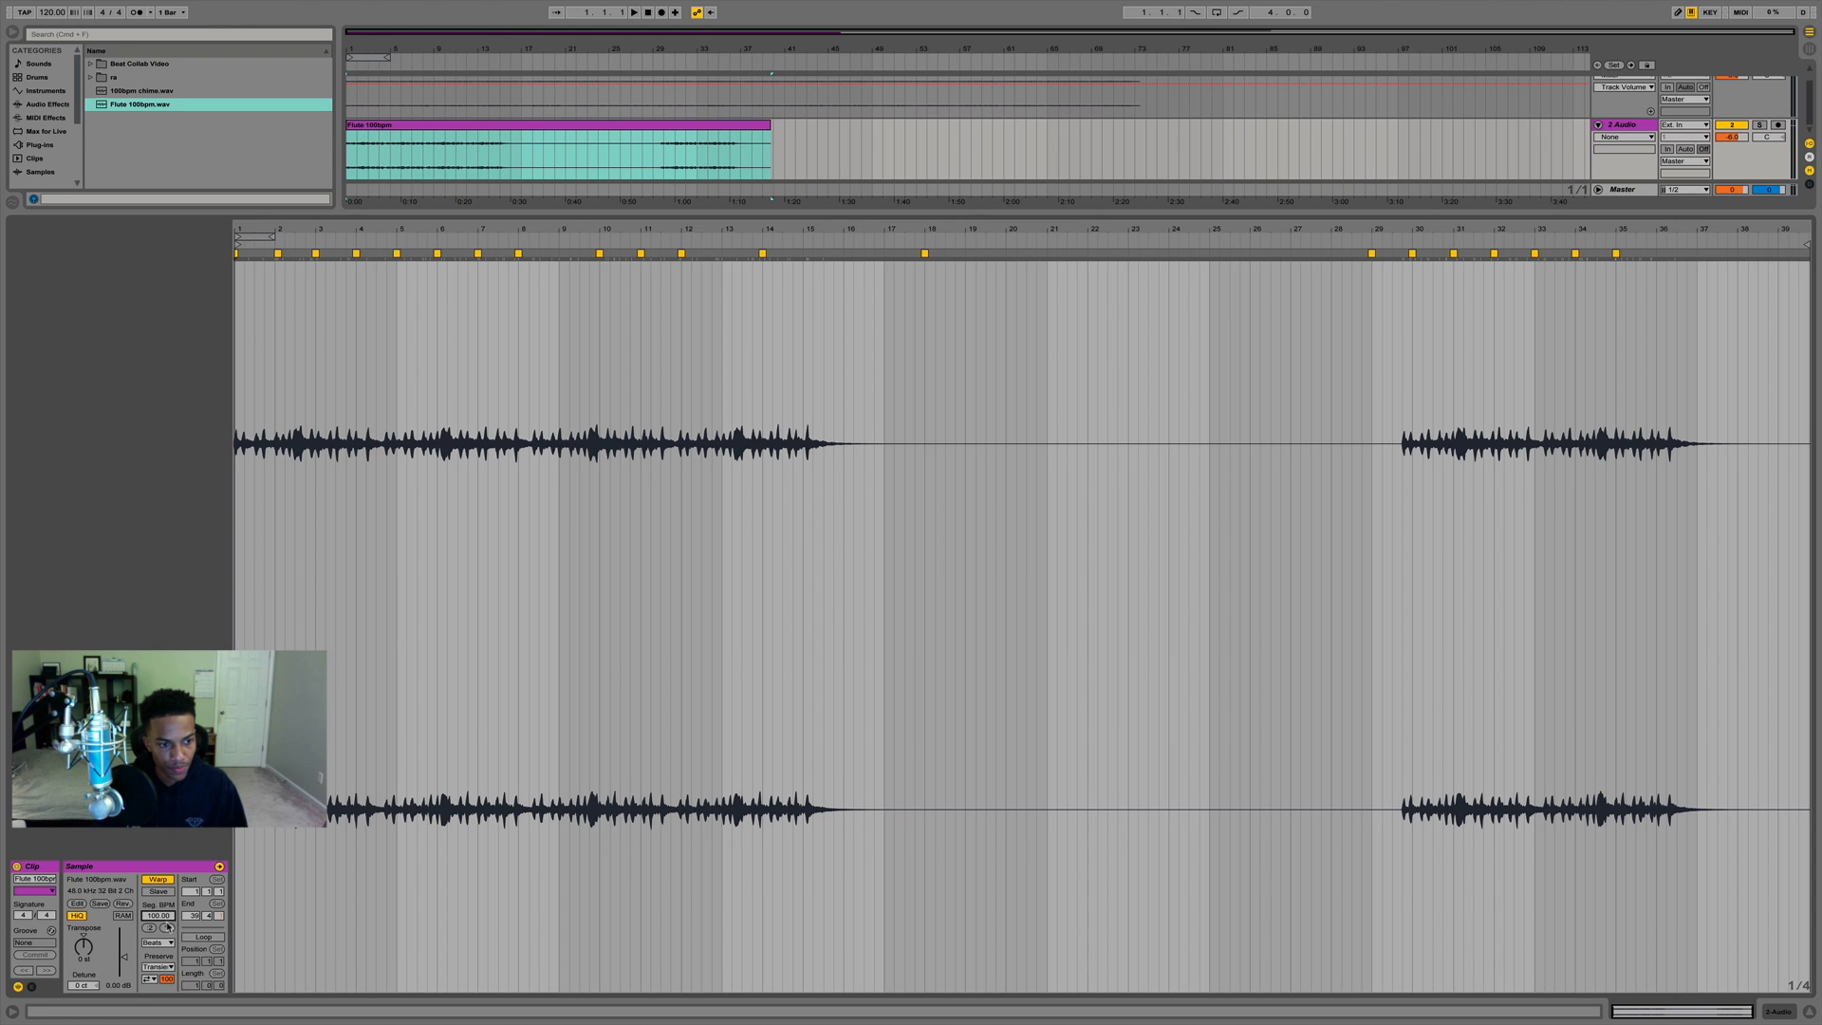
left_click(156, 881)
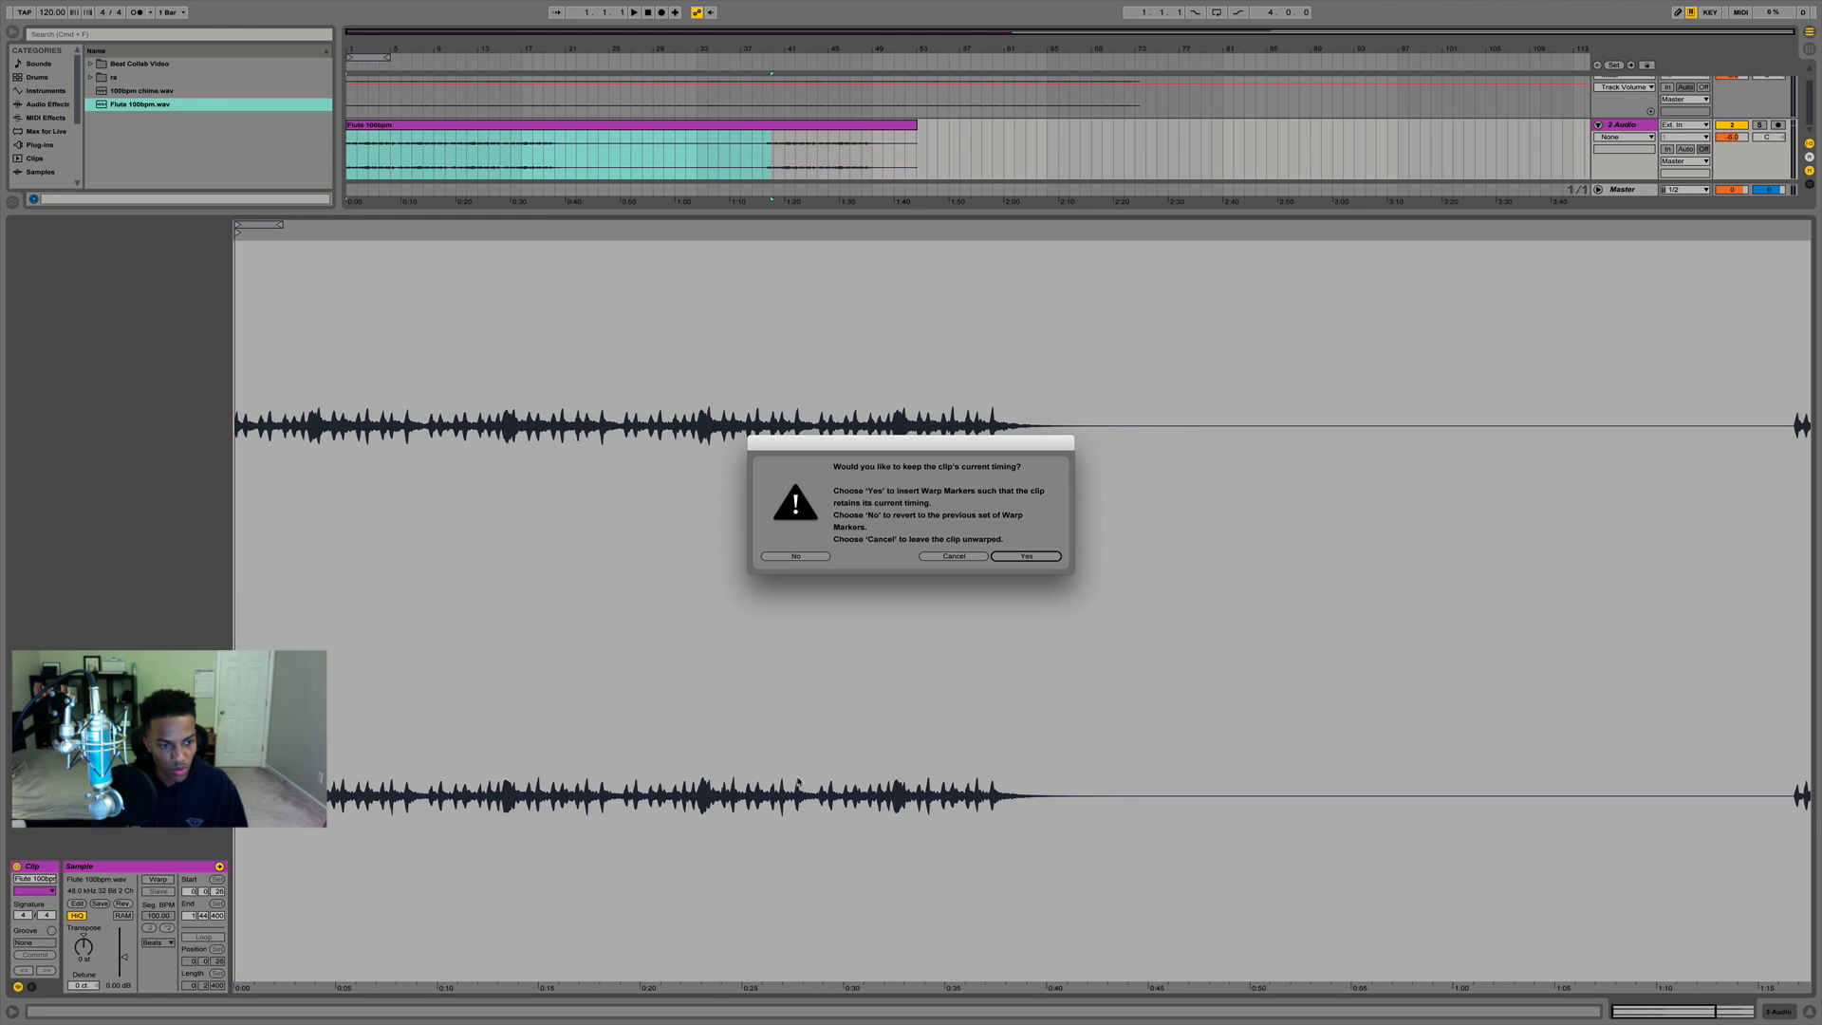
left_click(1038, 560)
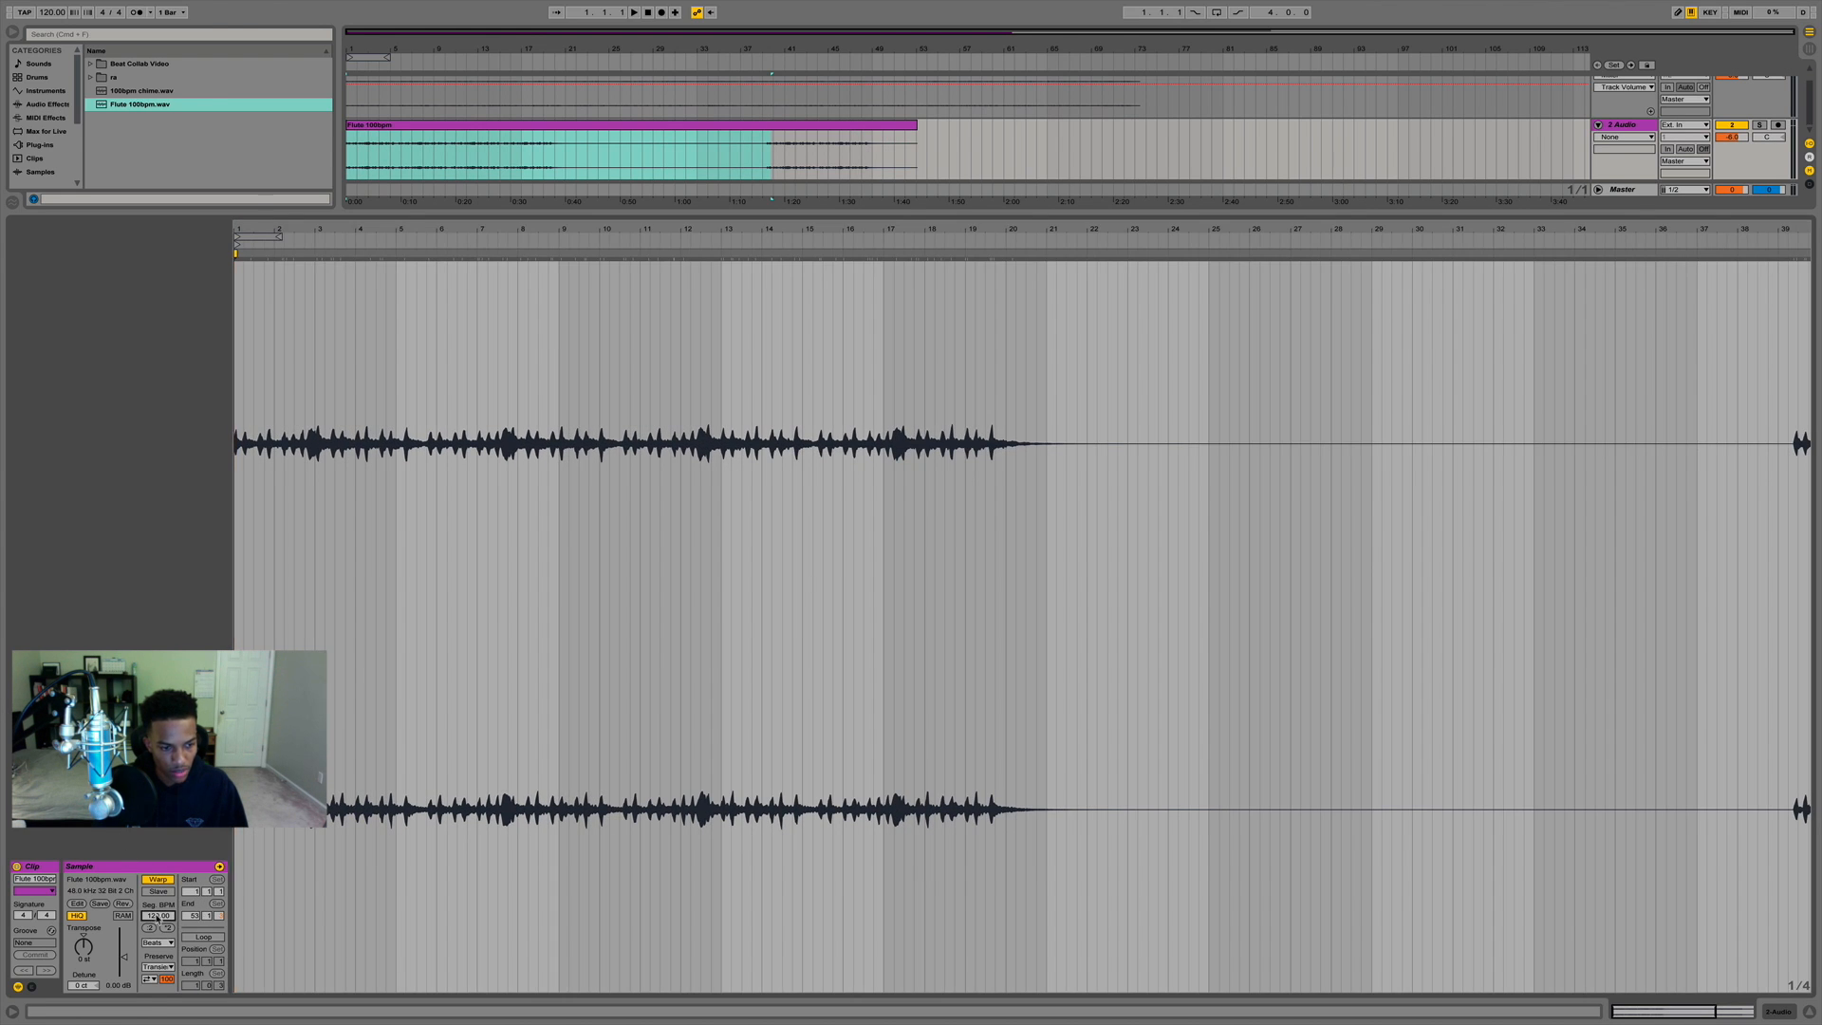
type("100")
key("Return")
Play the warped flute clip, check the chime clip's waveform, and close the clip view.
key("space")
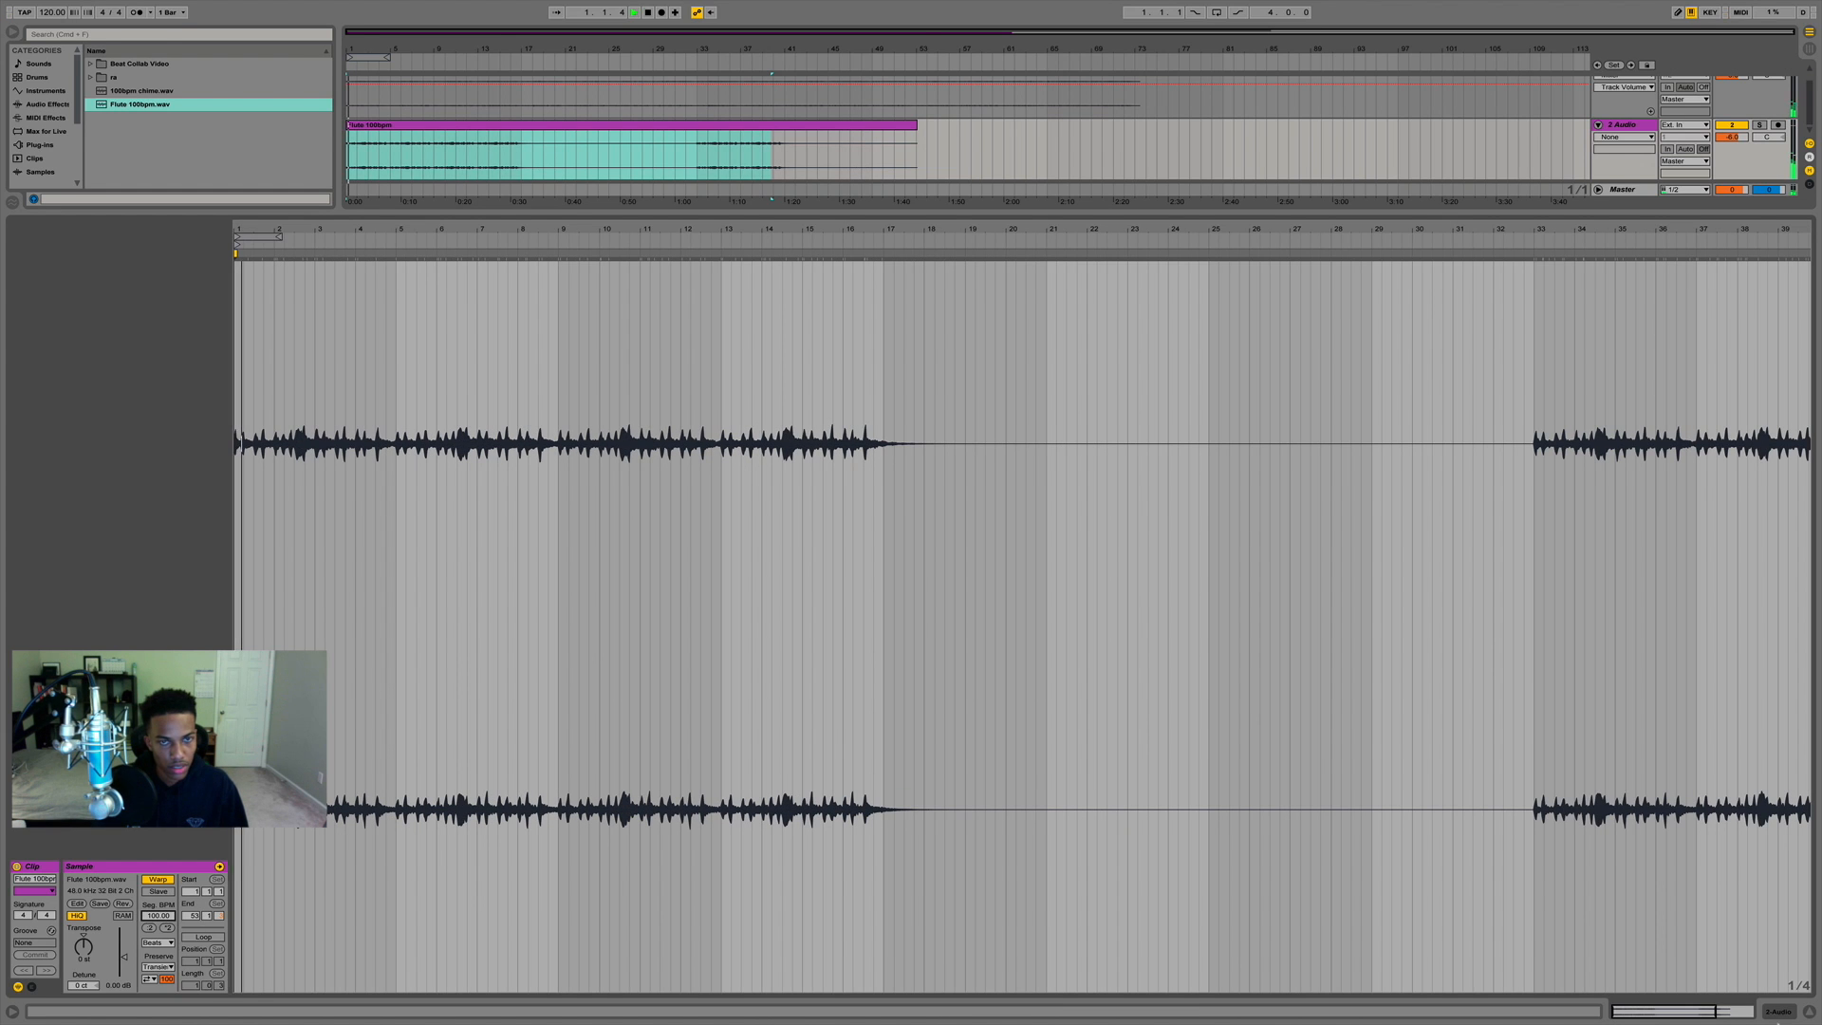
left_click(1809, 1012)
double_click(378, 118)
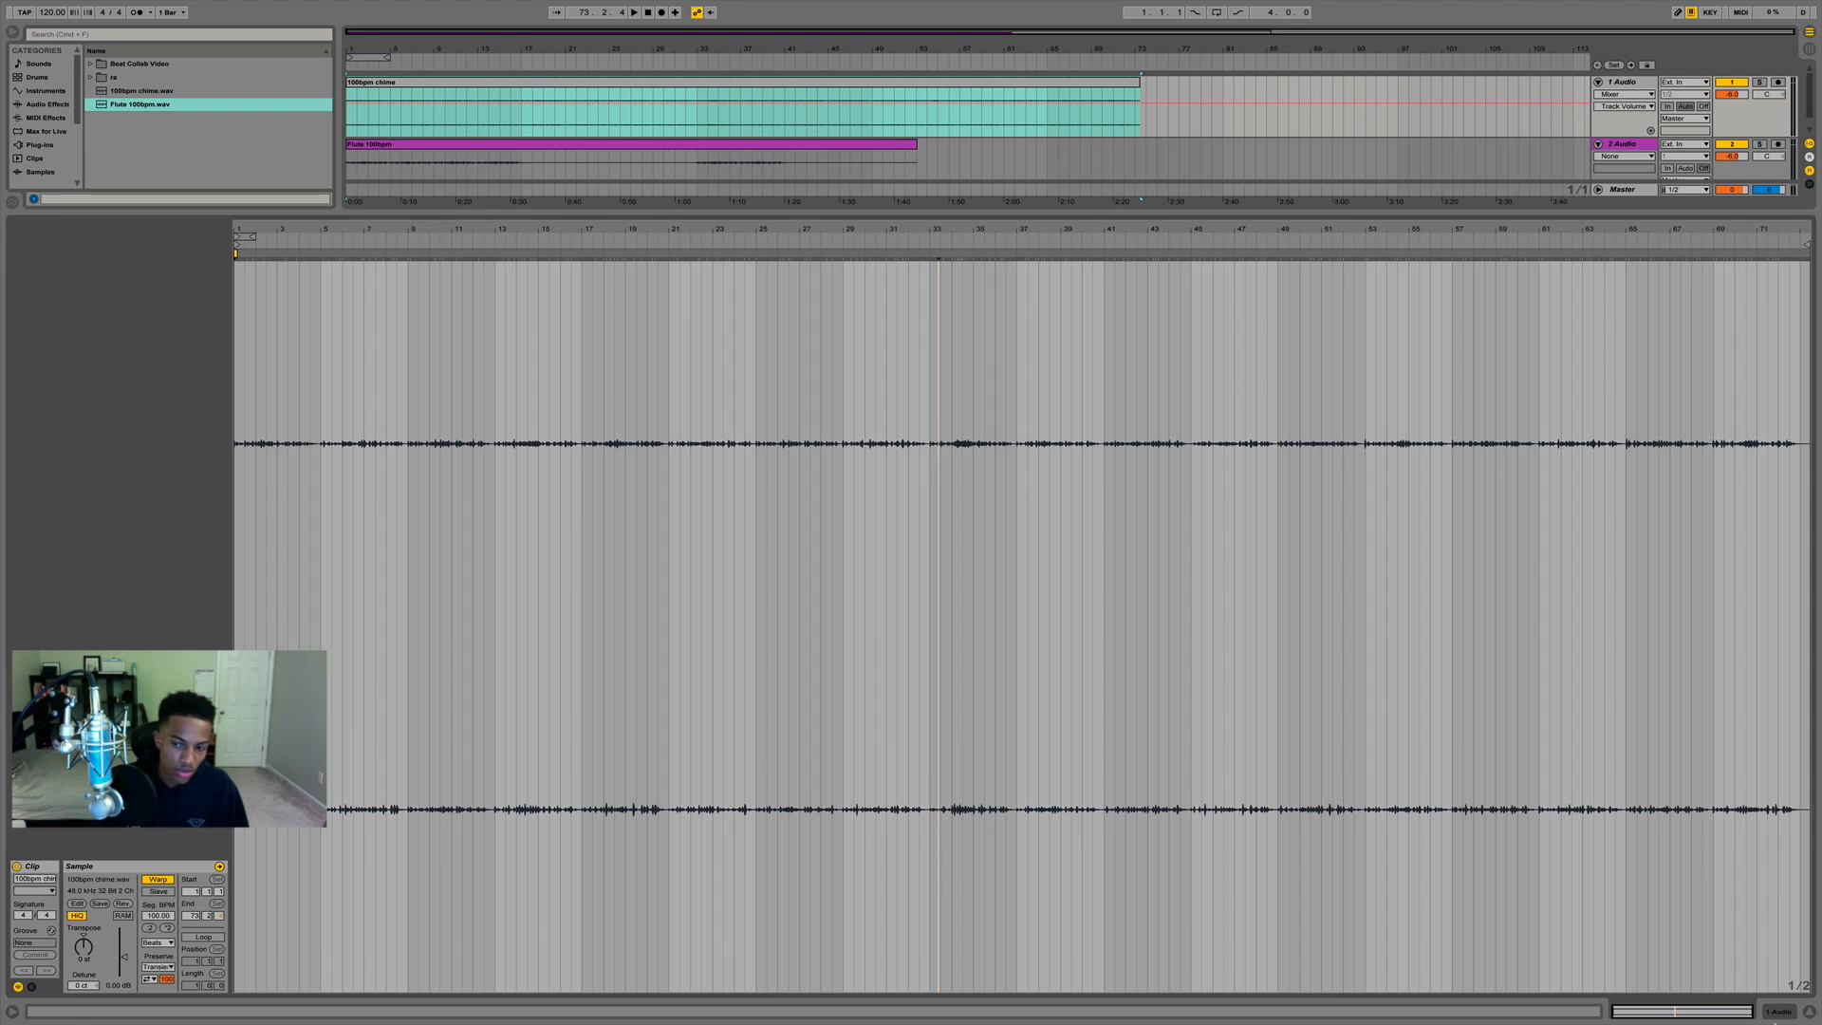
left_click(1809, 1012)
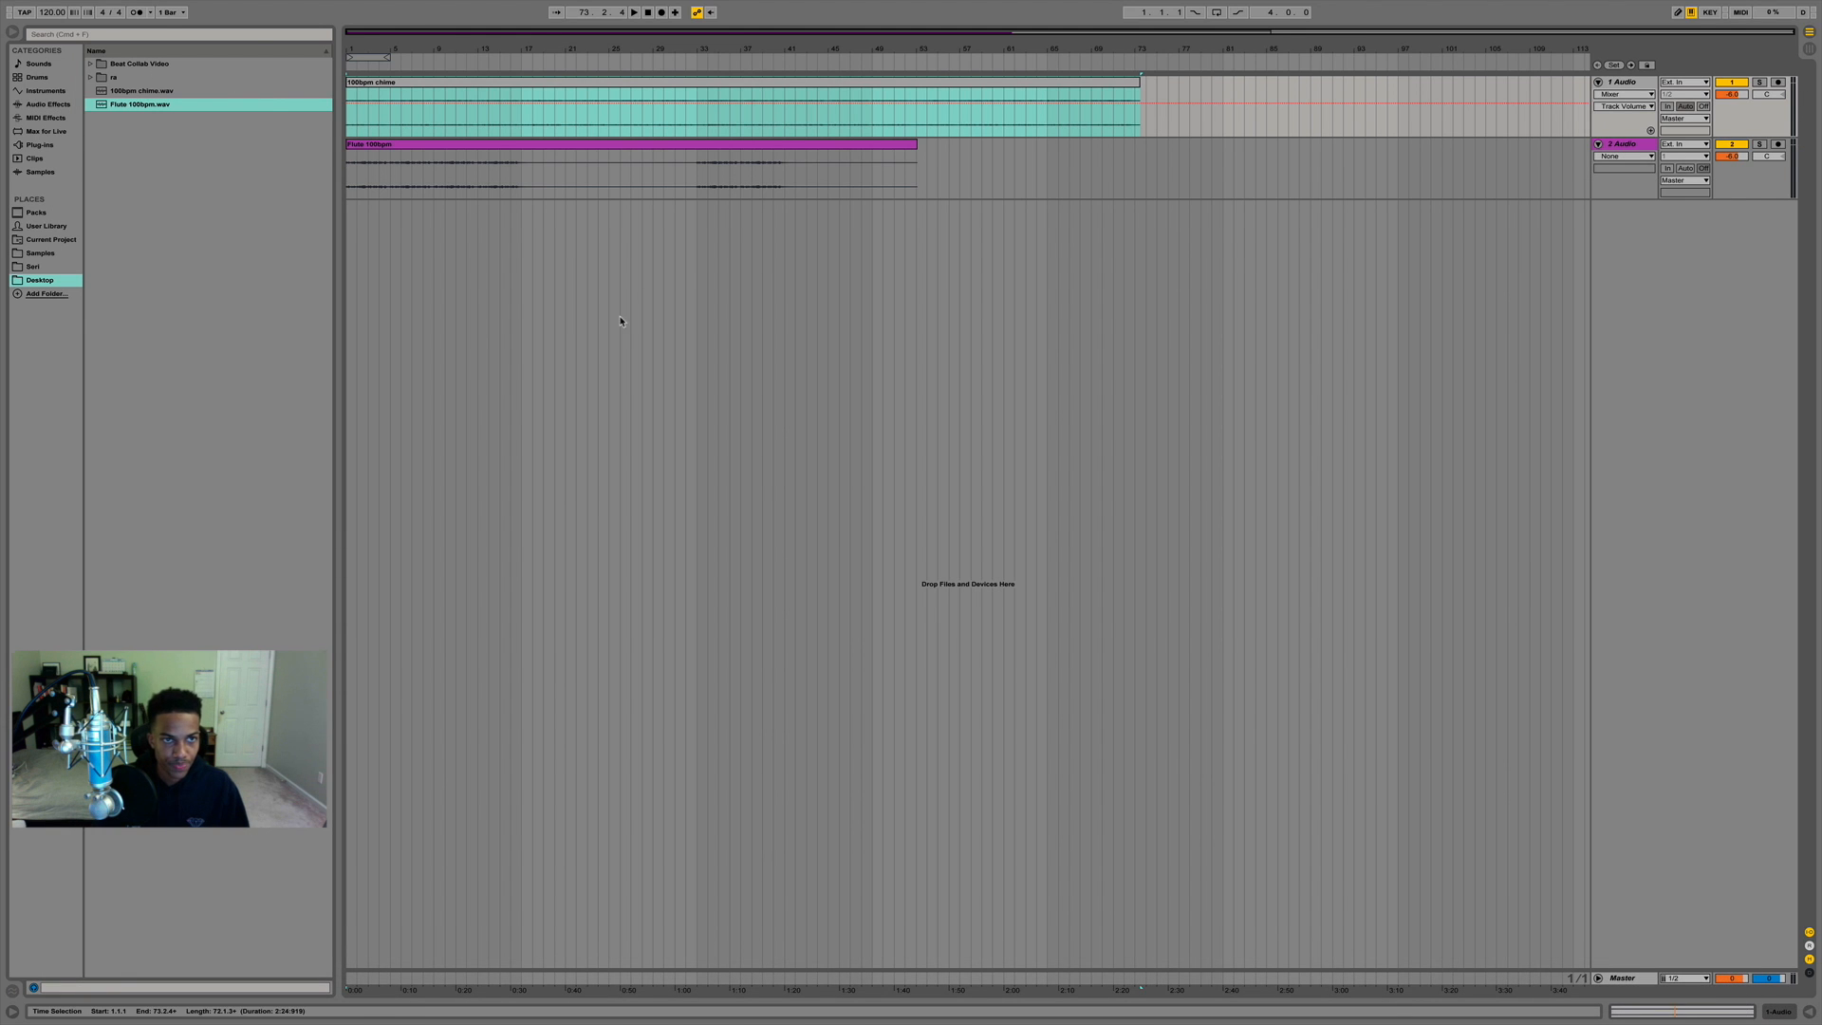
Play both clips at the current tempo, set the project tempo to 80 BPM, and play again.
left_click_drag(444, 45, 510, 91)
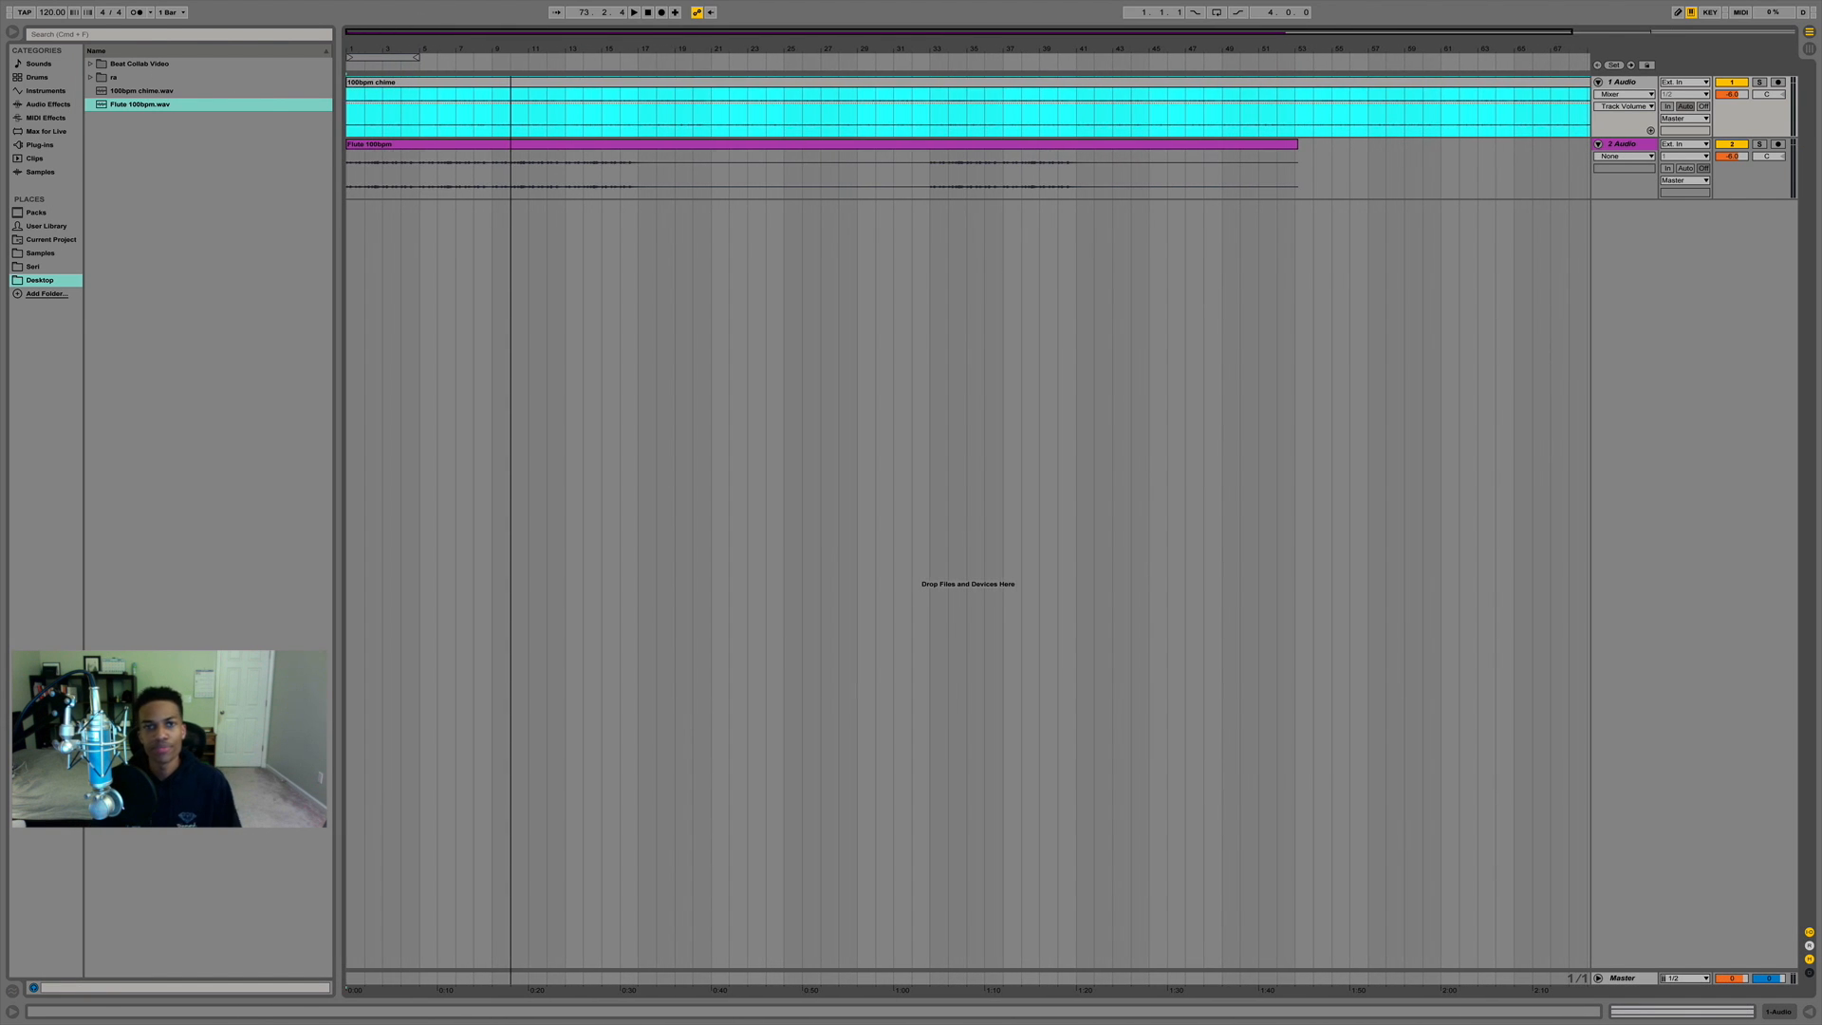
left_click(401, 147)
key("space")
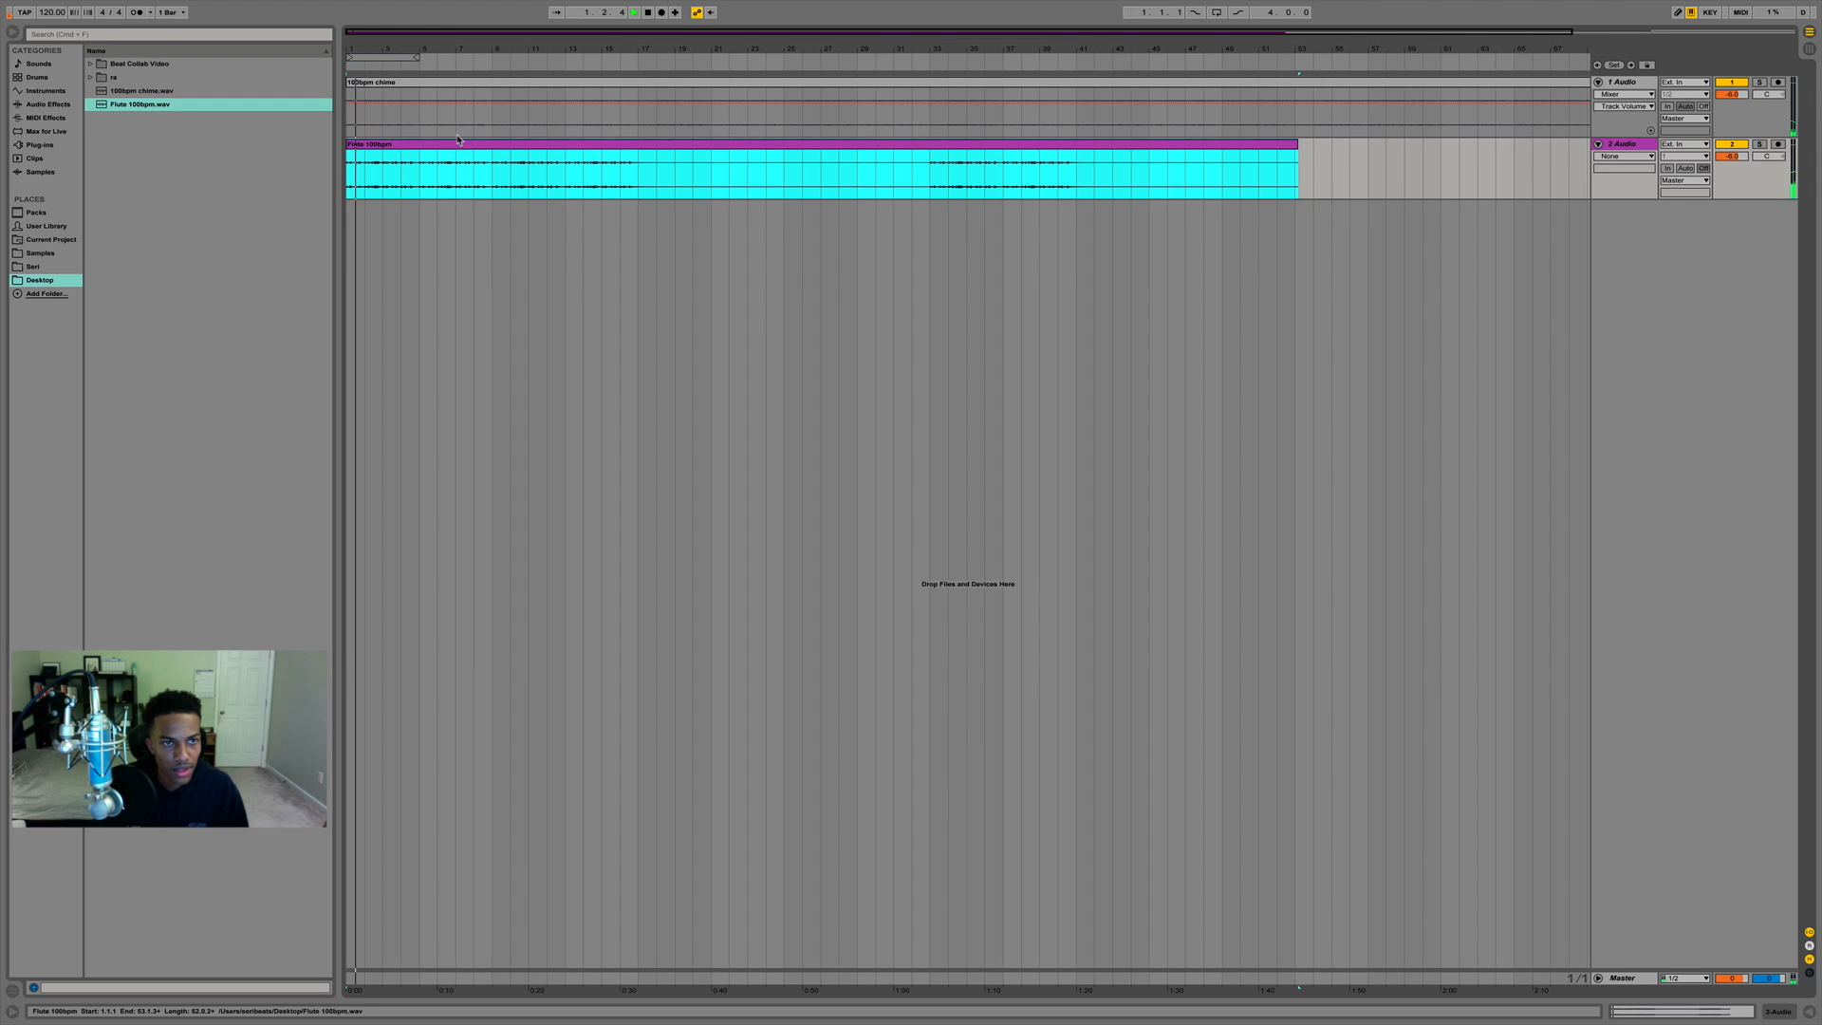
key("space")
left_click(59, 16)
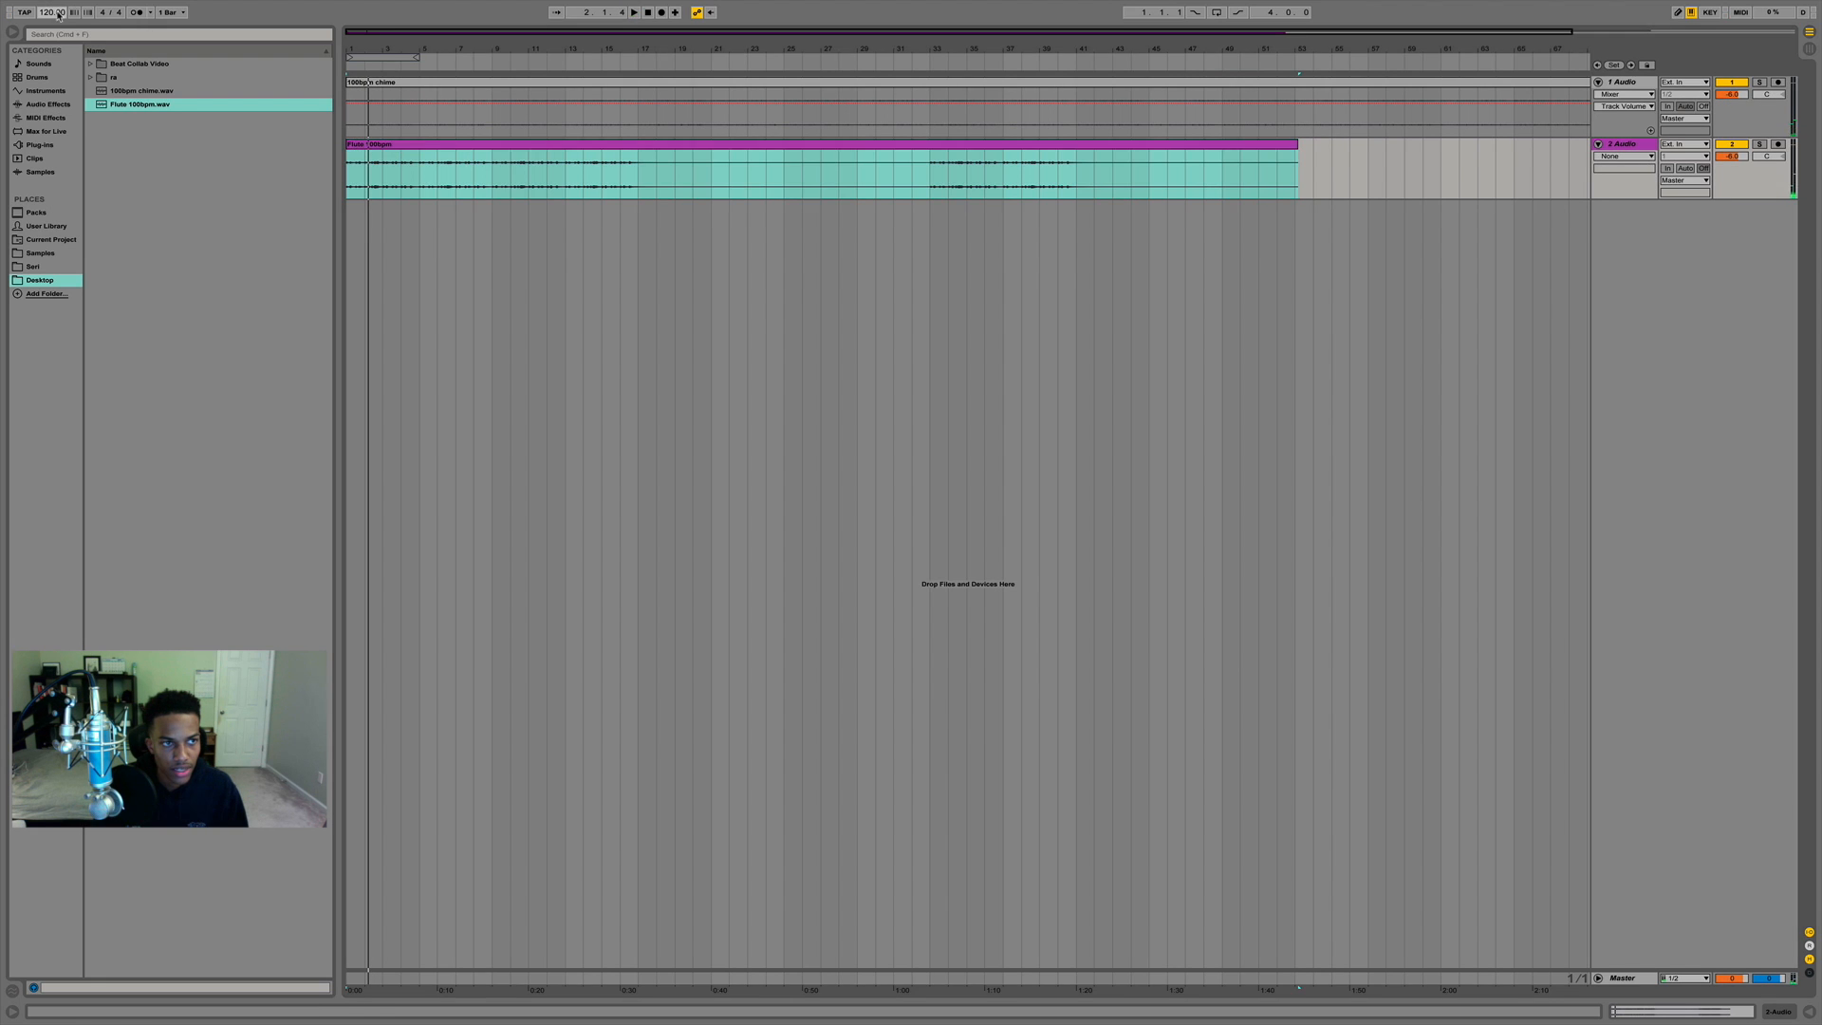
type("8")
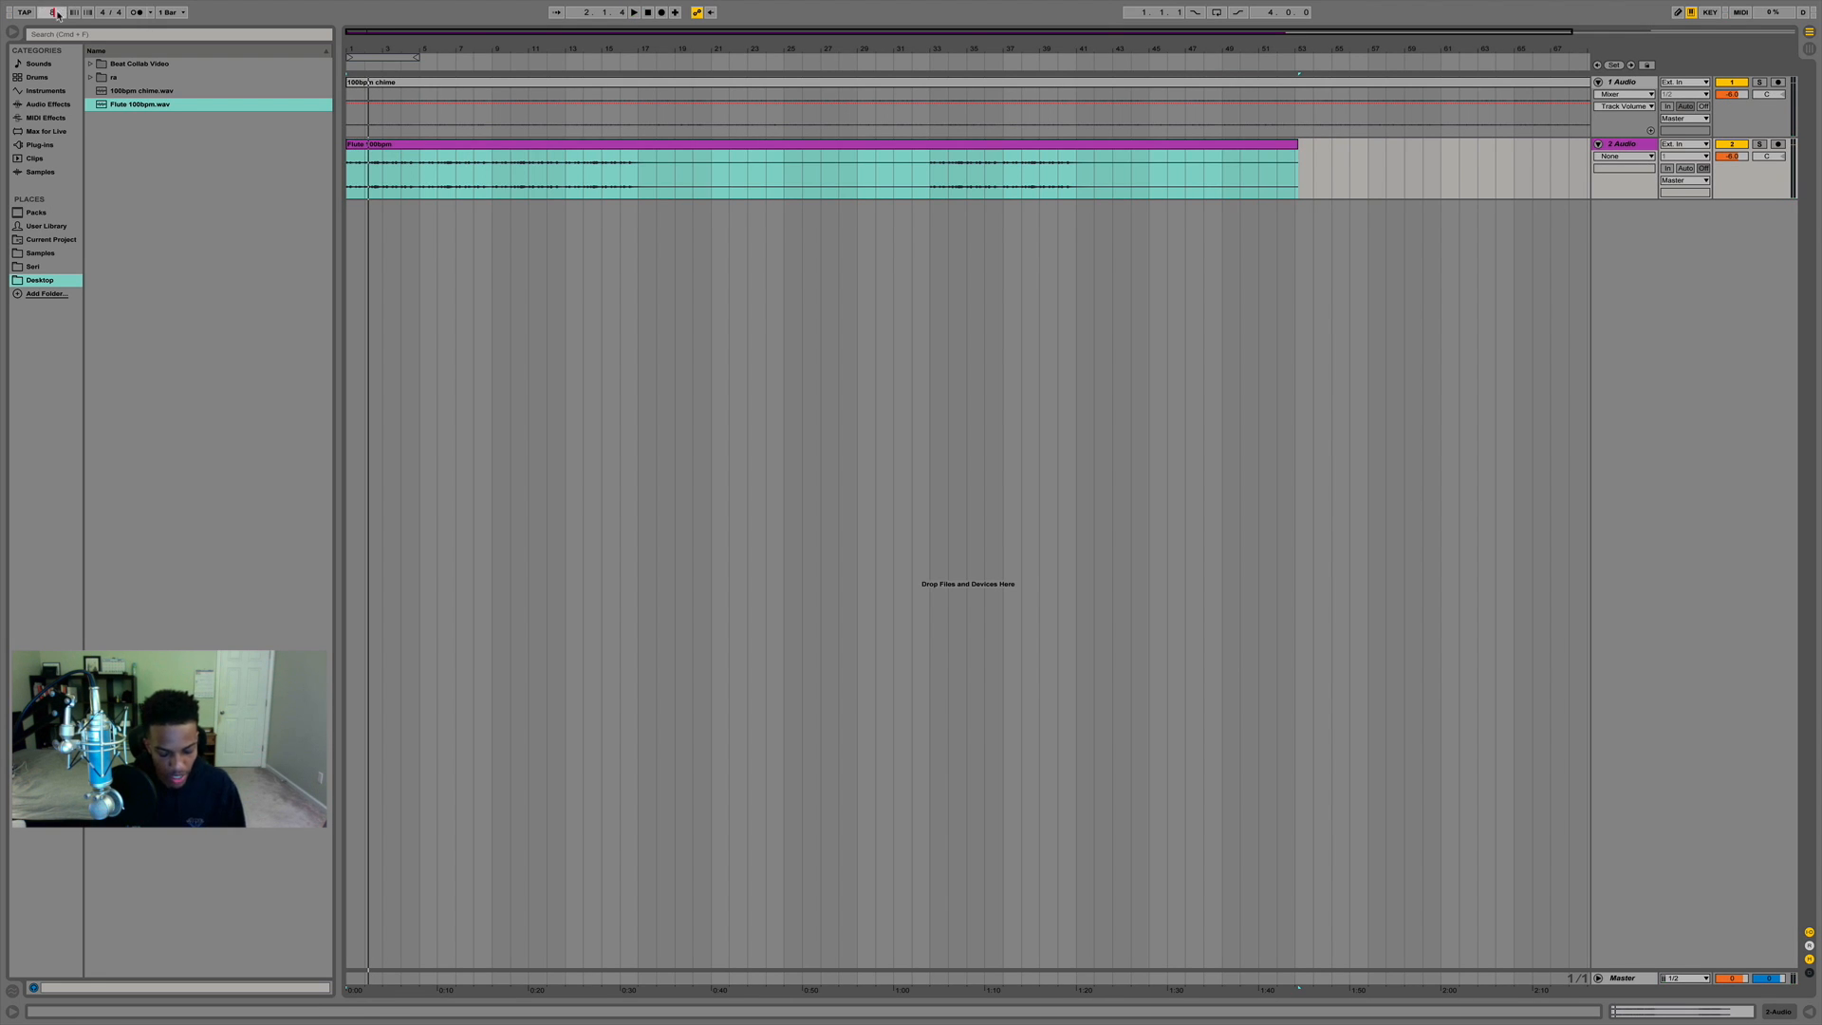
type("0")
key("Return")
key("space")
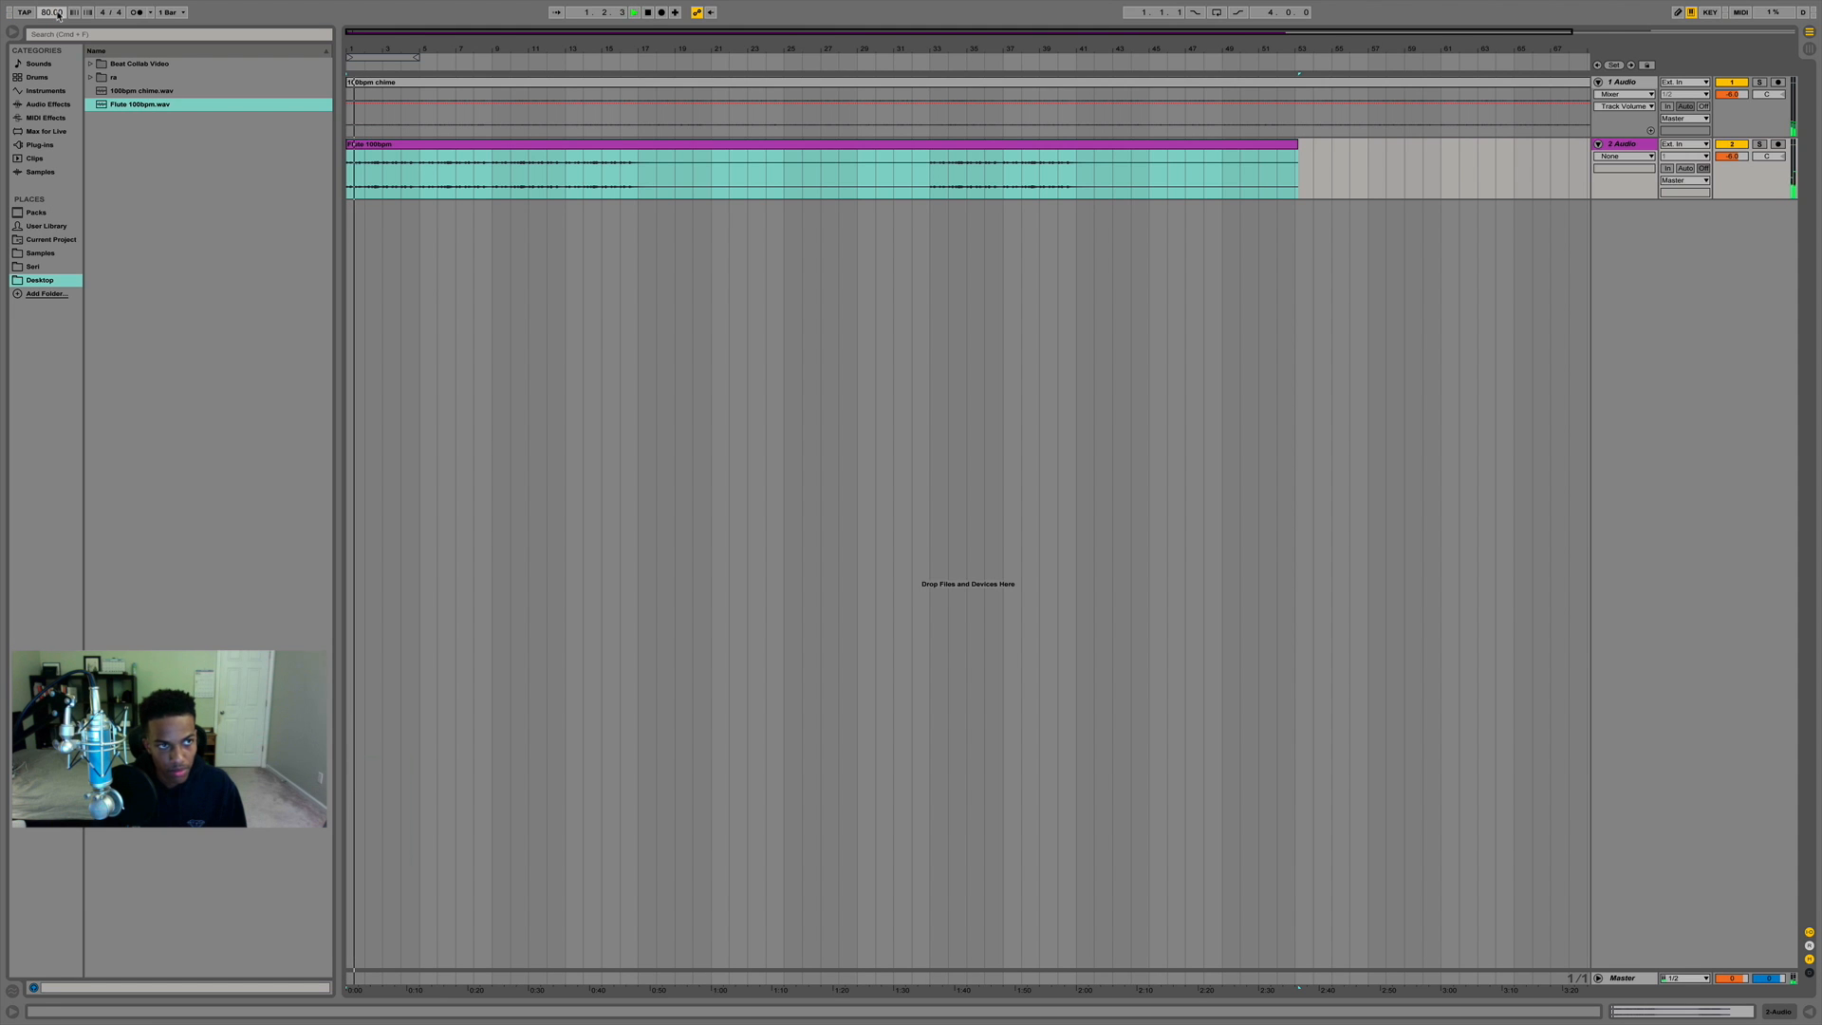
Set the flute clip's warp mode to Complex and close the clip view.
double_click(366, 146)
key("space")
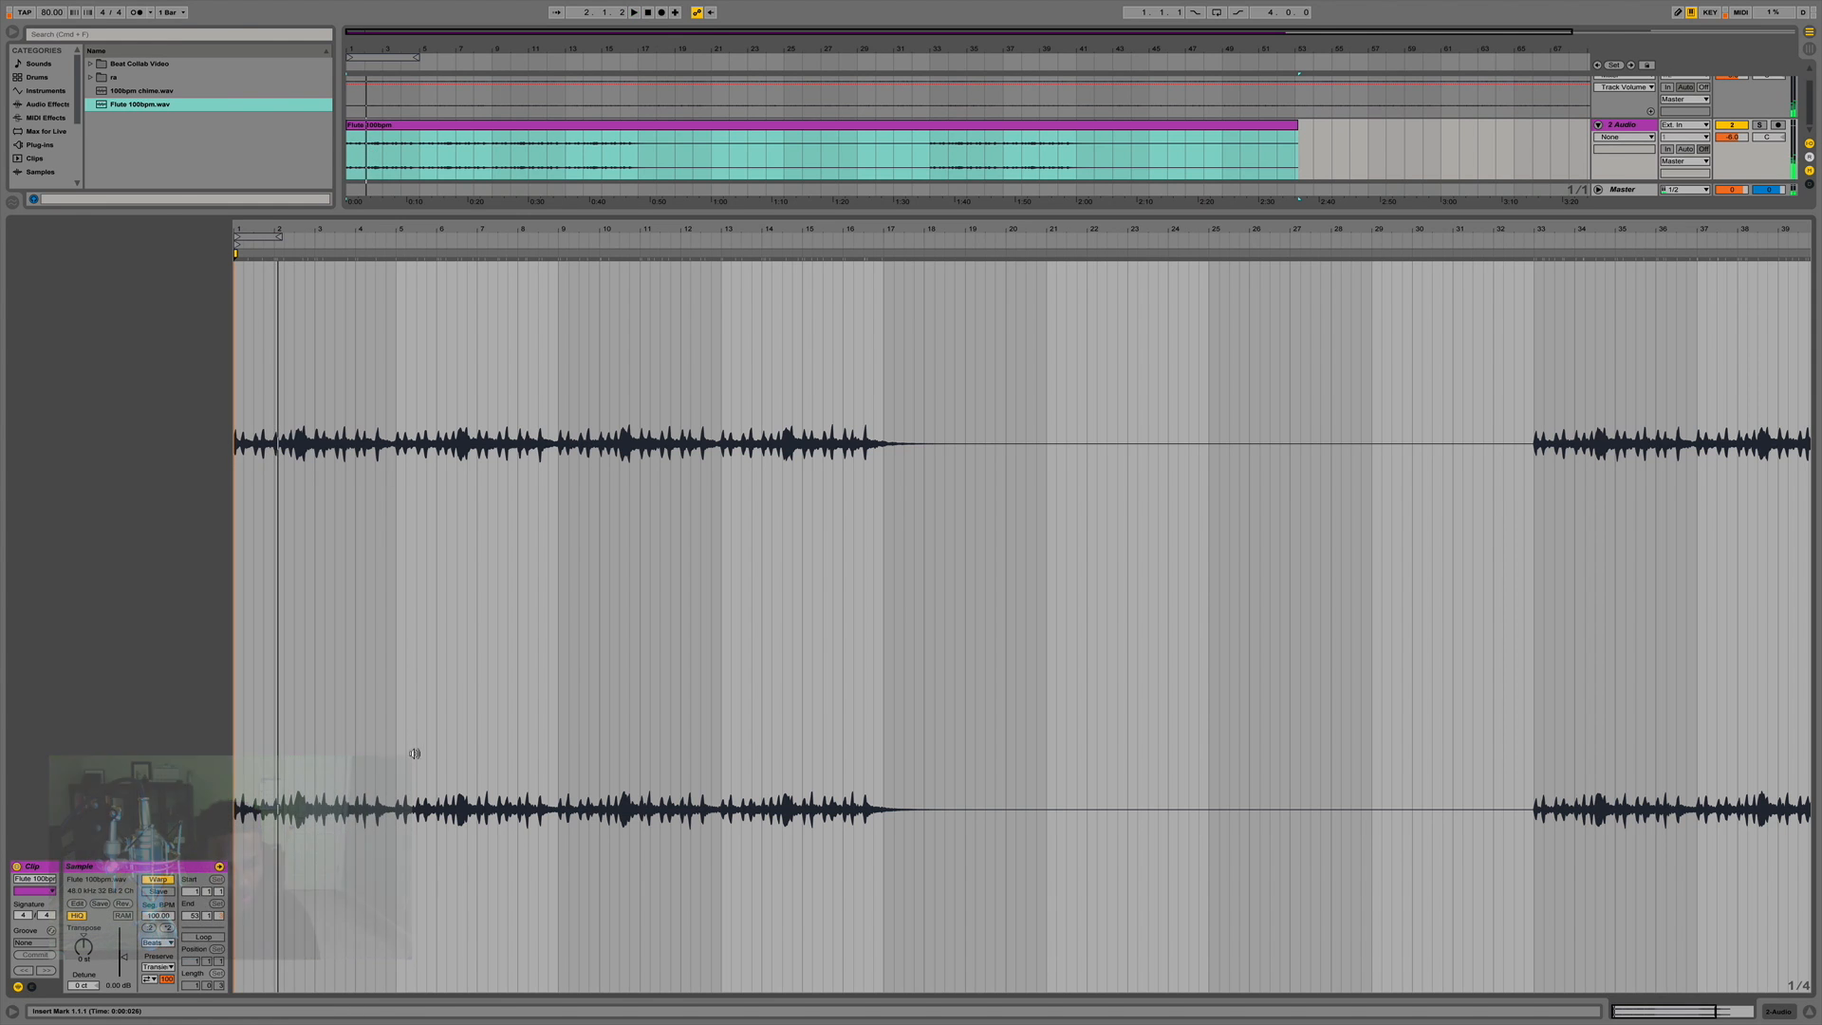
left_click(157, 942)
left_click(171, 1007)
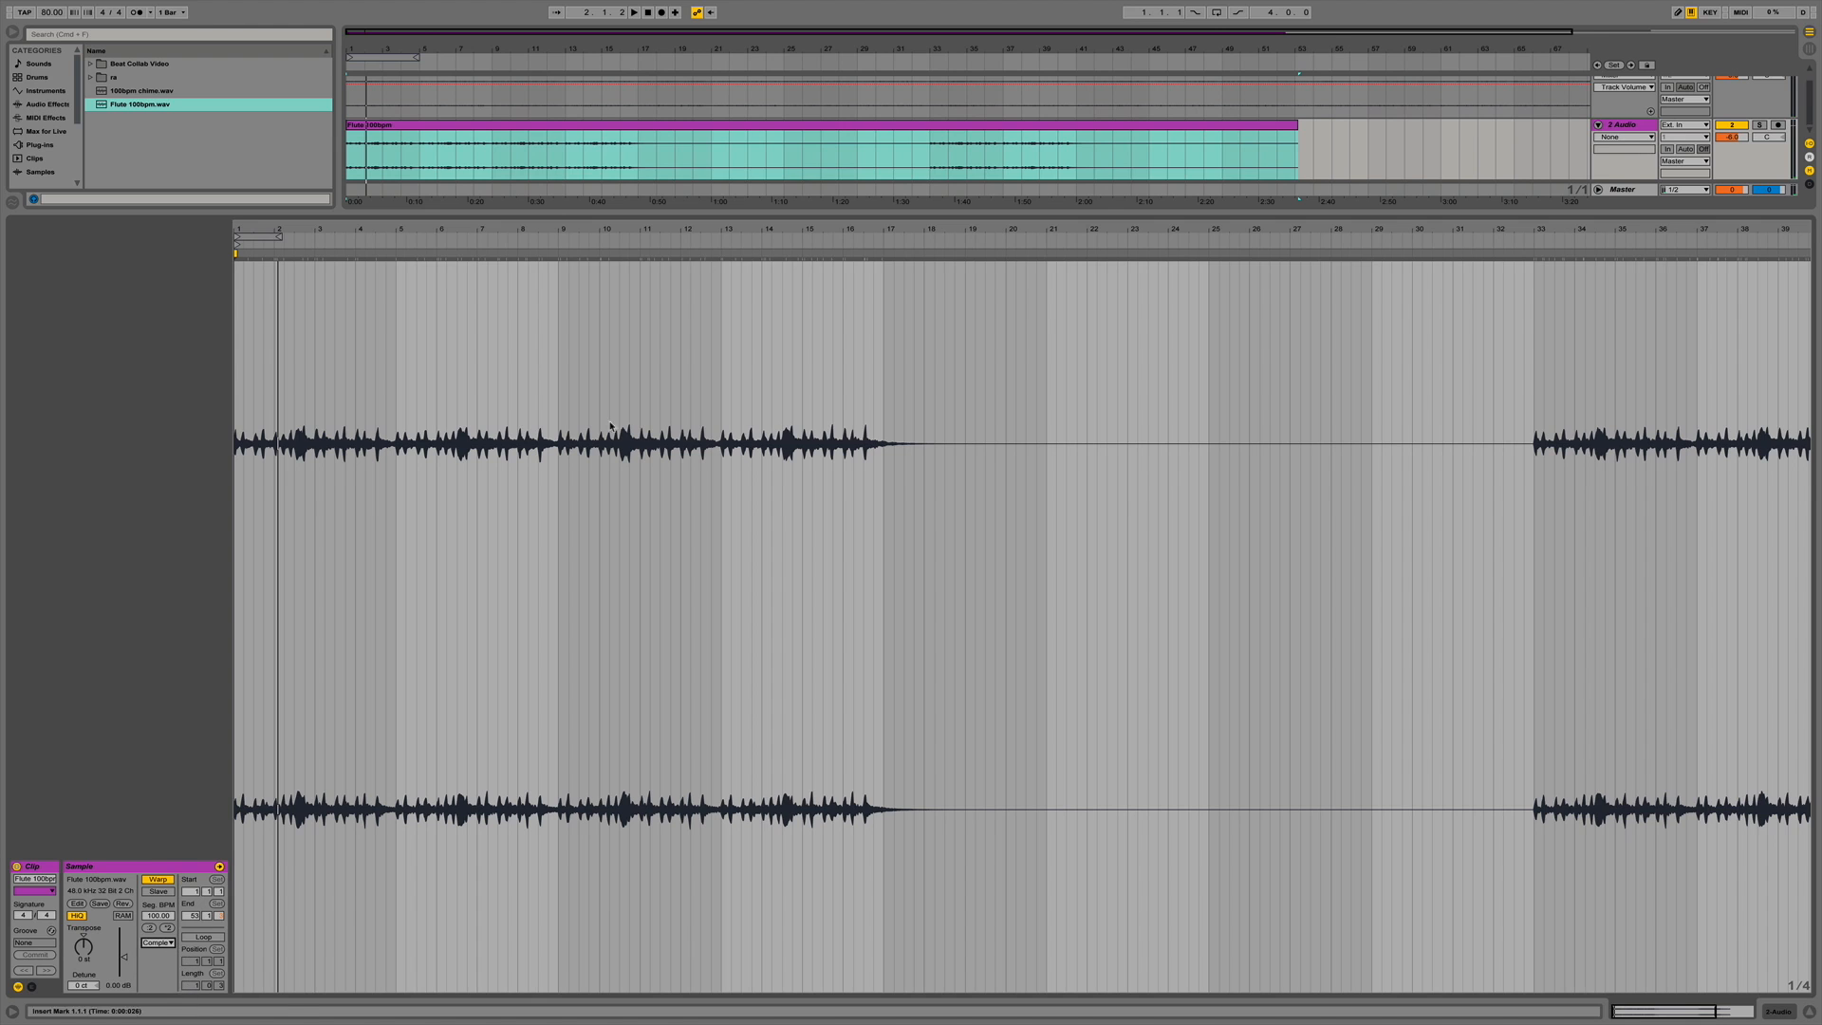
key("space")
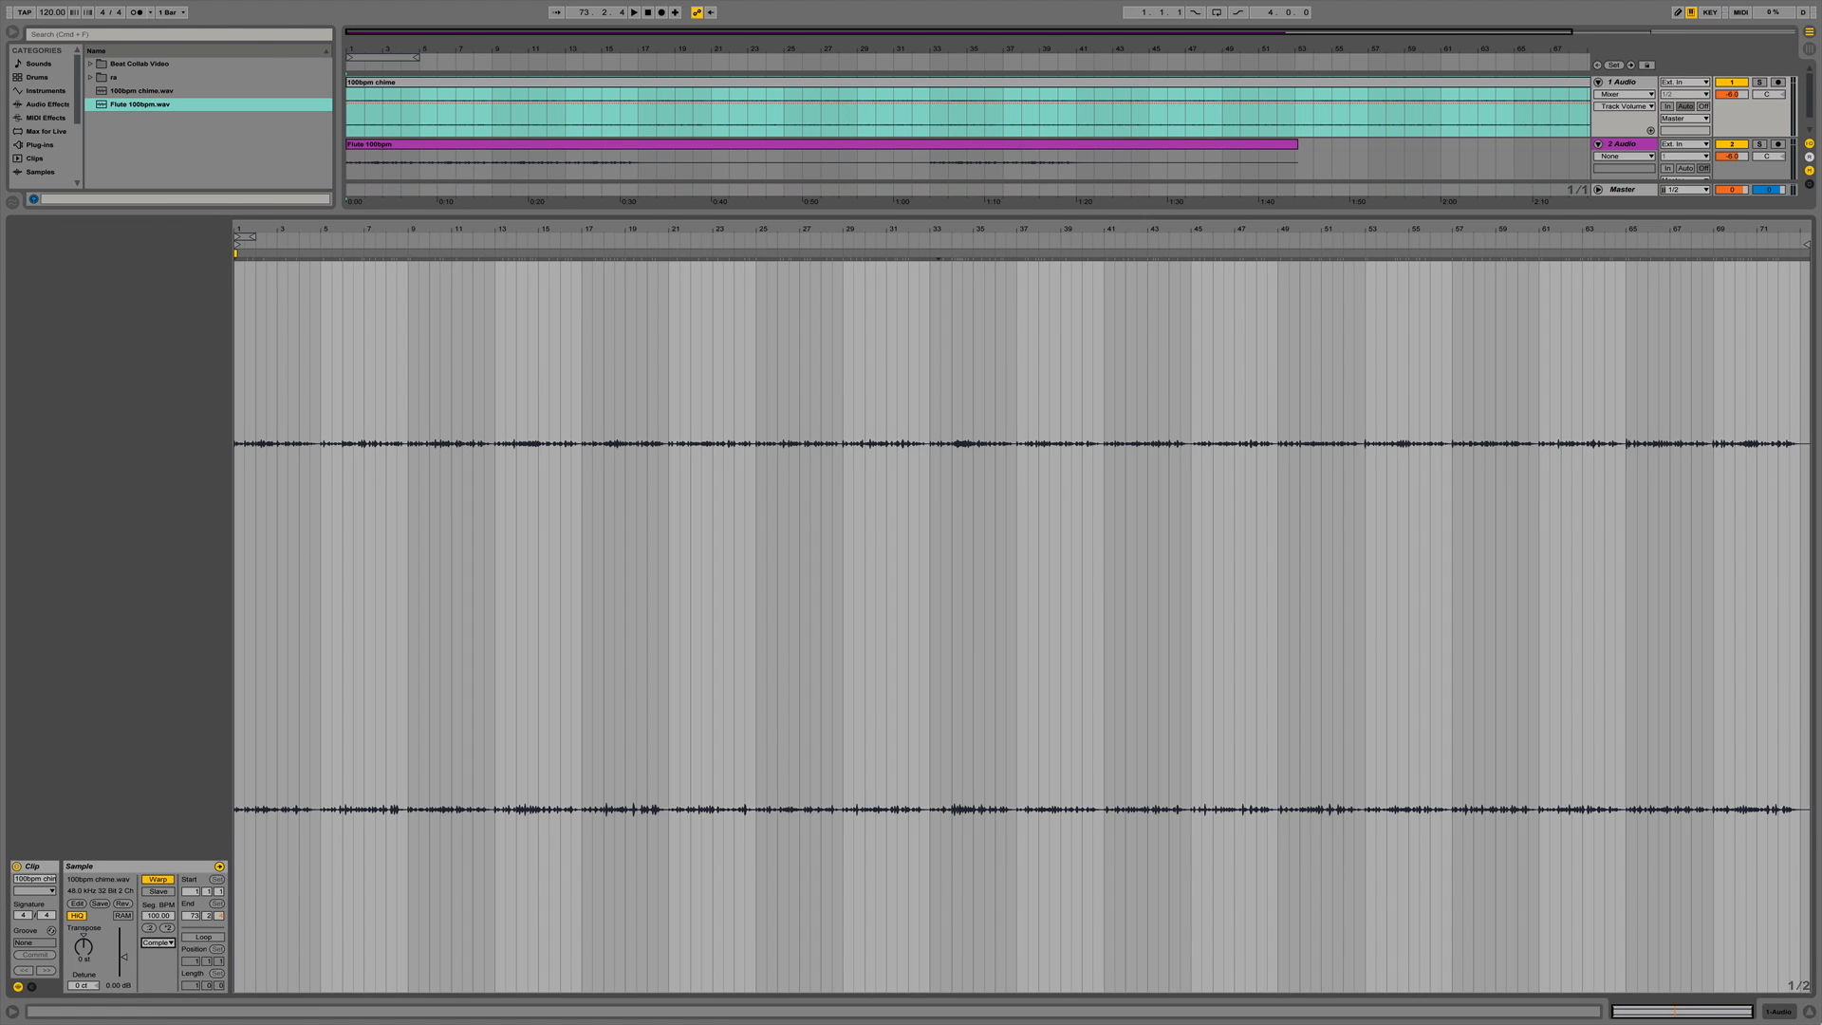
left_click(1811, 1012)
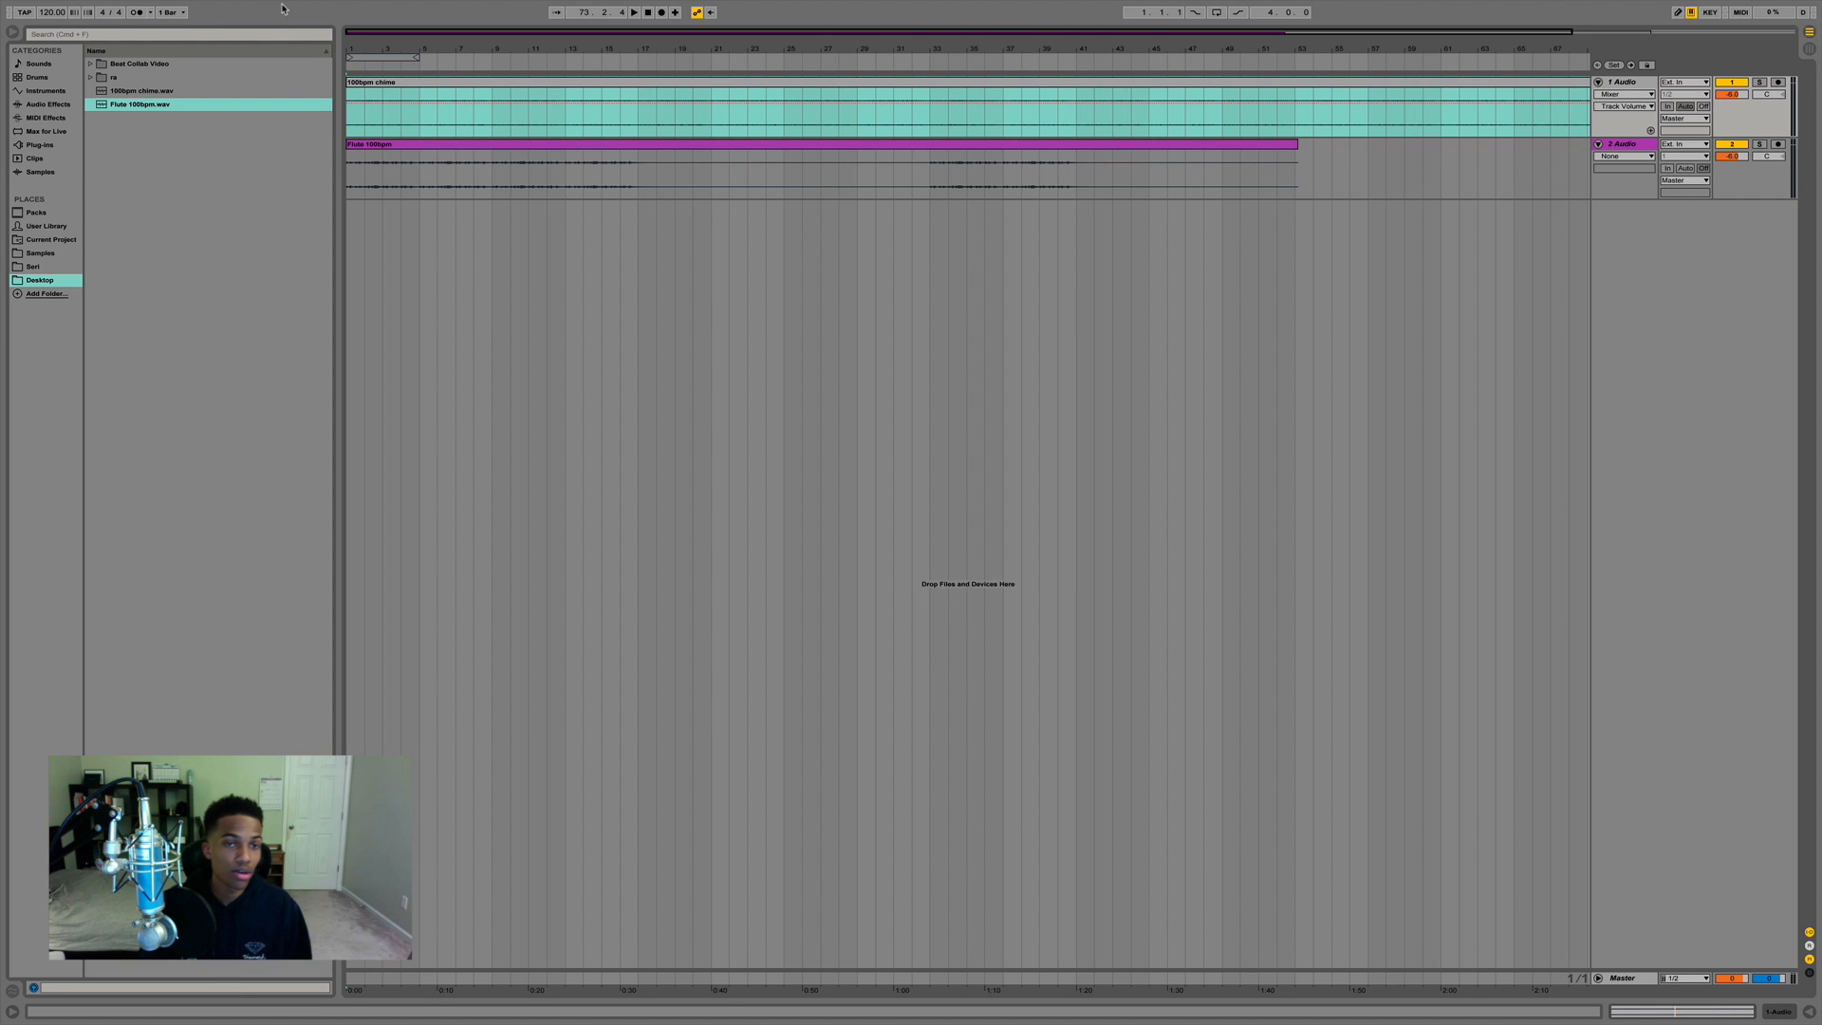
Play the chime and flute clips together from the start of the arrangement.
mouse_move(427, 50)
left_mouse_down()
mouse_move(427, 69)
mouse_move(414, 38)
left_mouse_up()
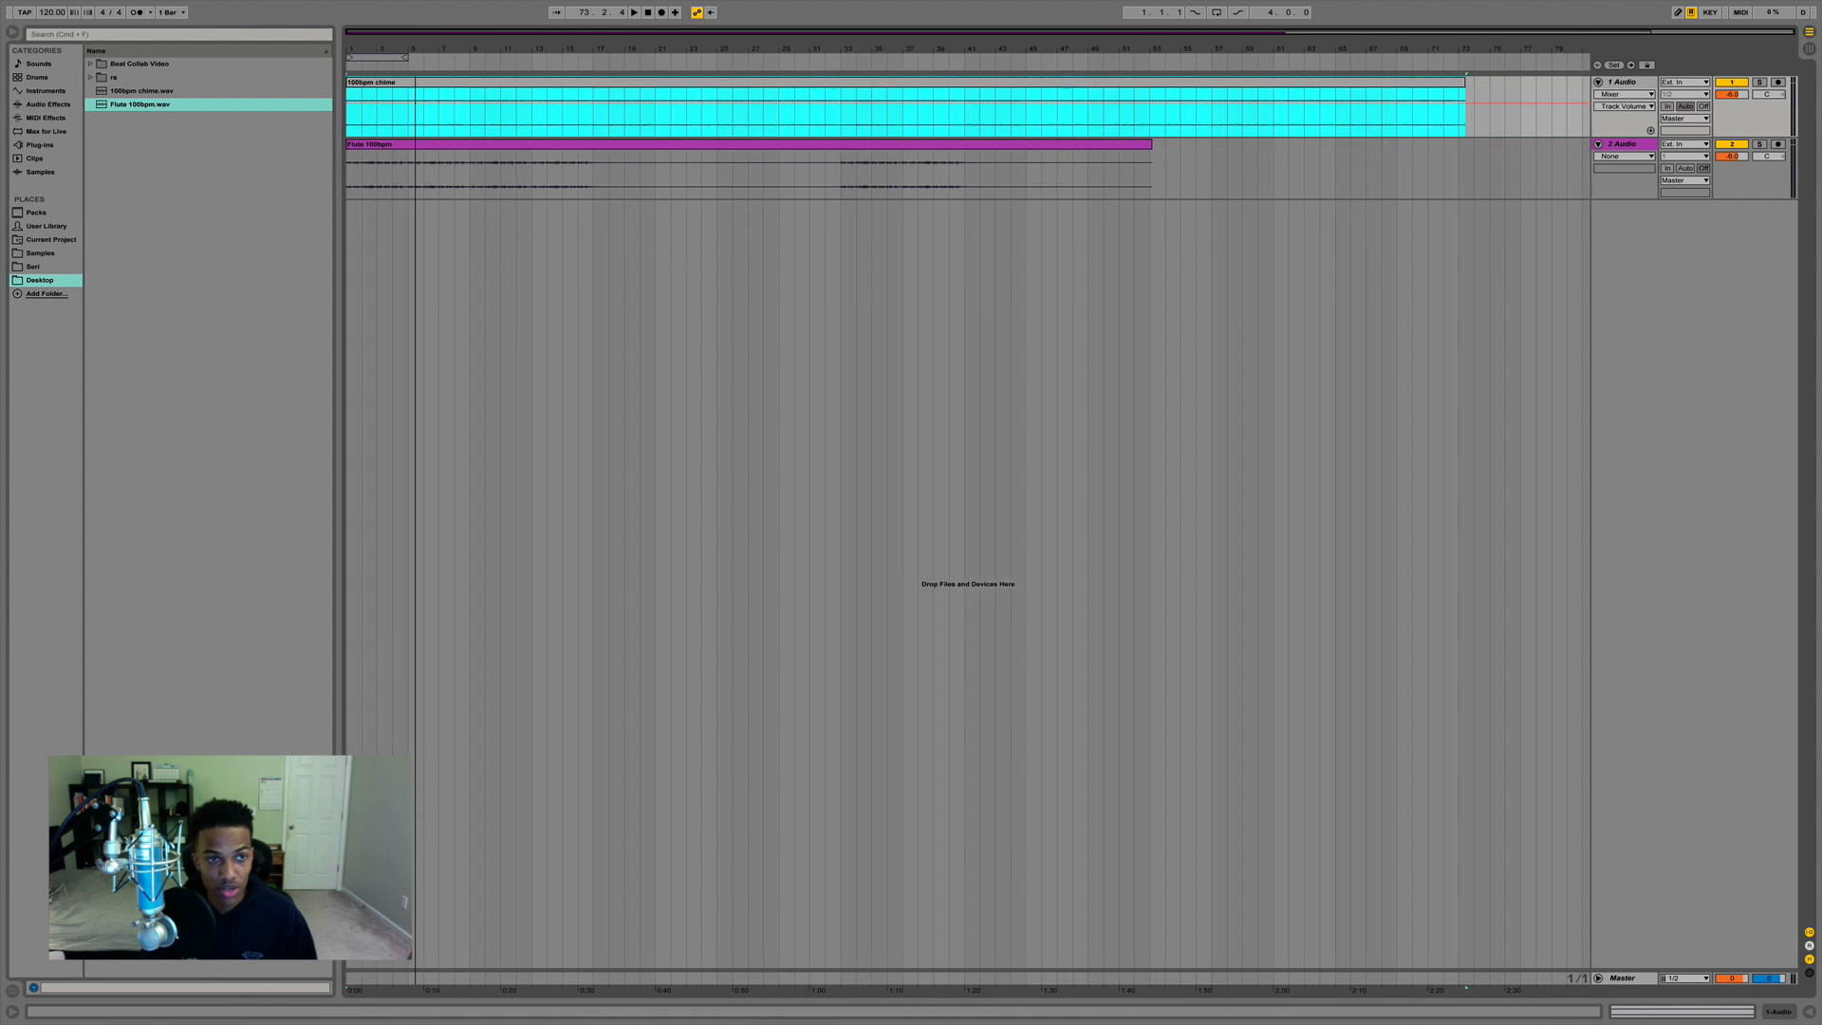
left_click(415, 143)
left_click(406, 92)
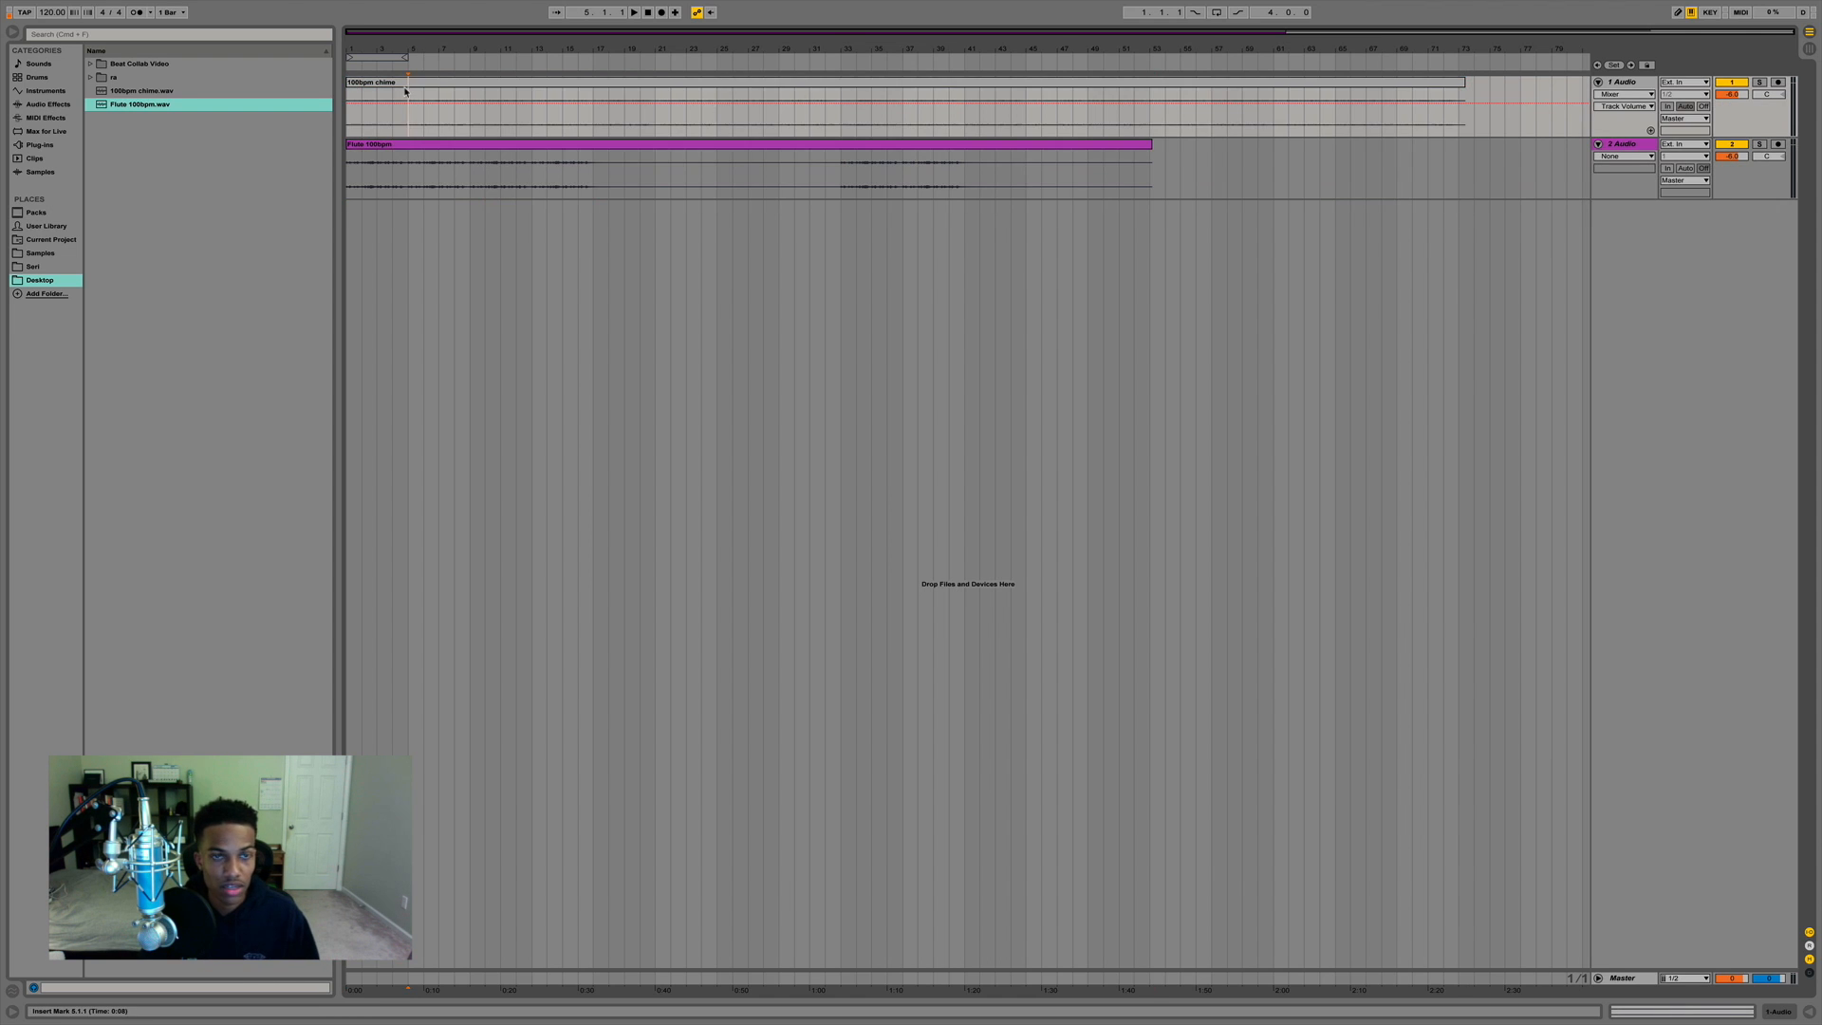
left_click(439, 144)
key("space")
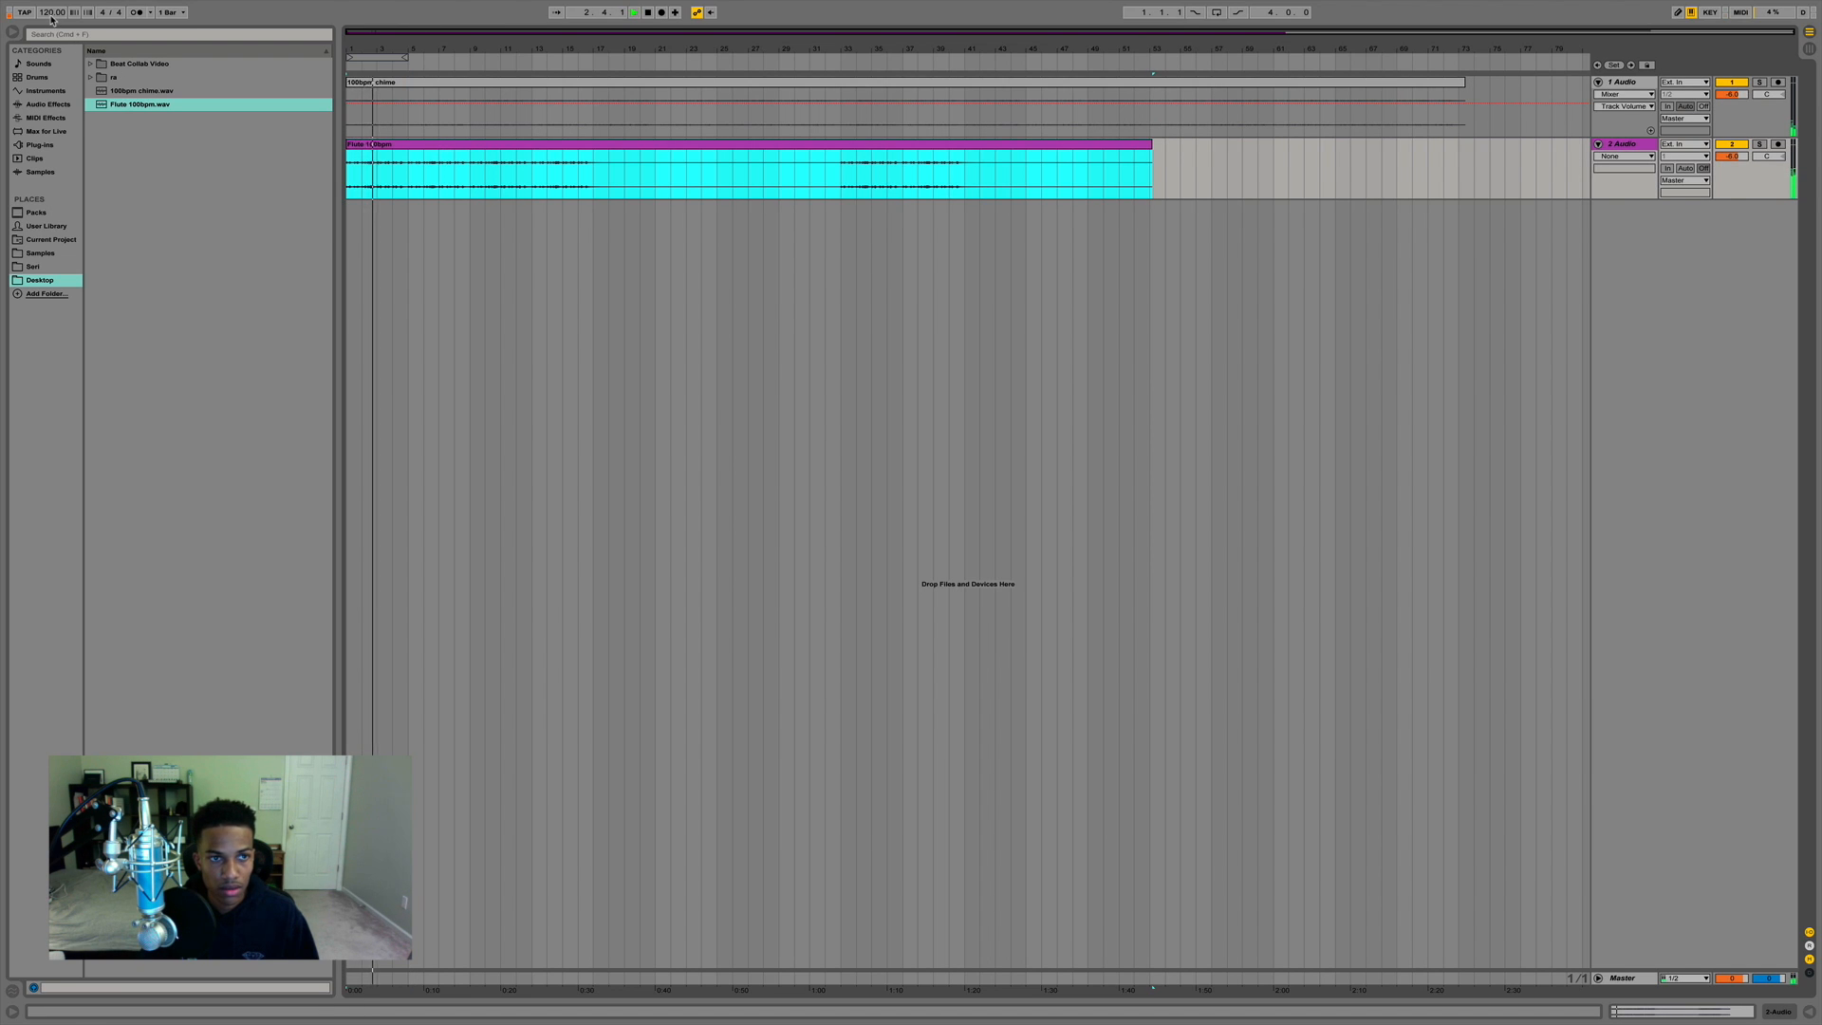
key("space")
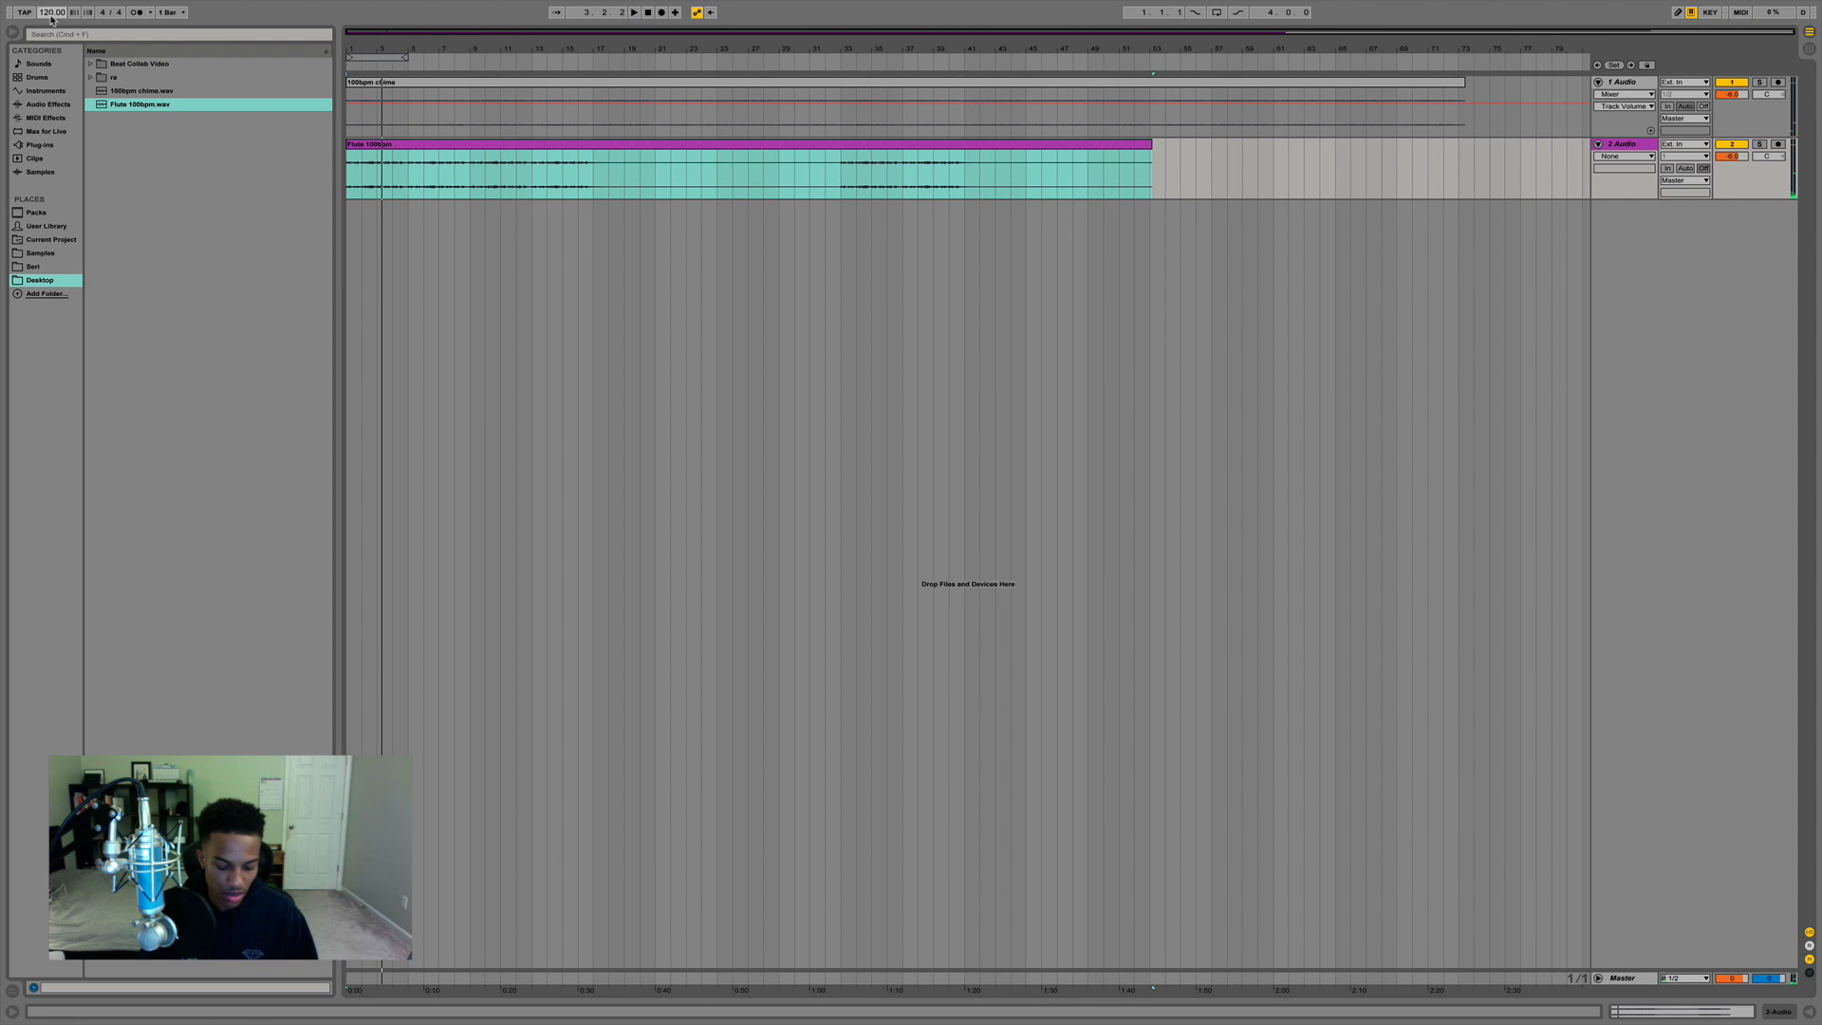
Set the project tempo to 80 BPM and play the arrangement from the start.
left_click(52, 13)
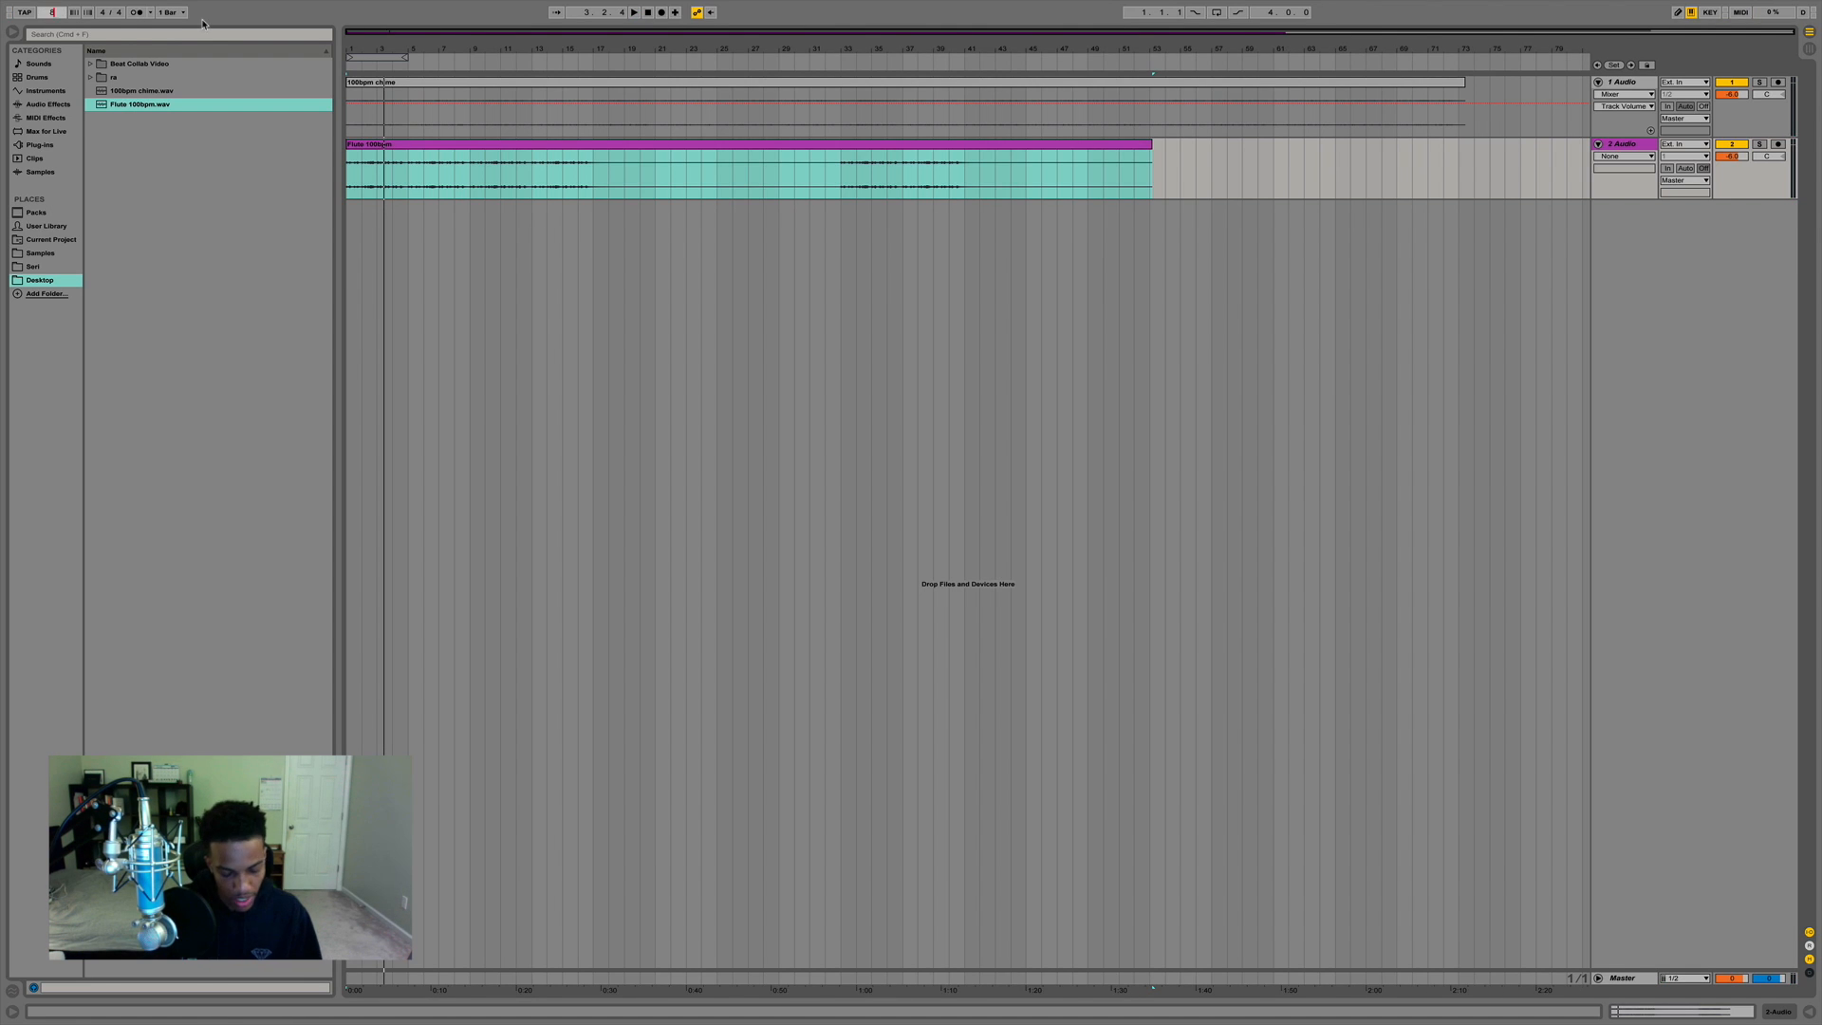
type("80")
key("Return")
key("space")
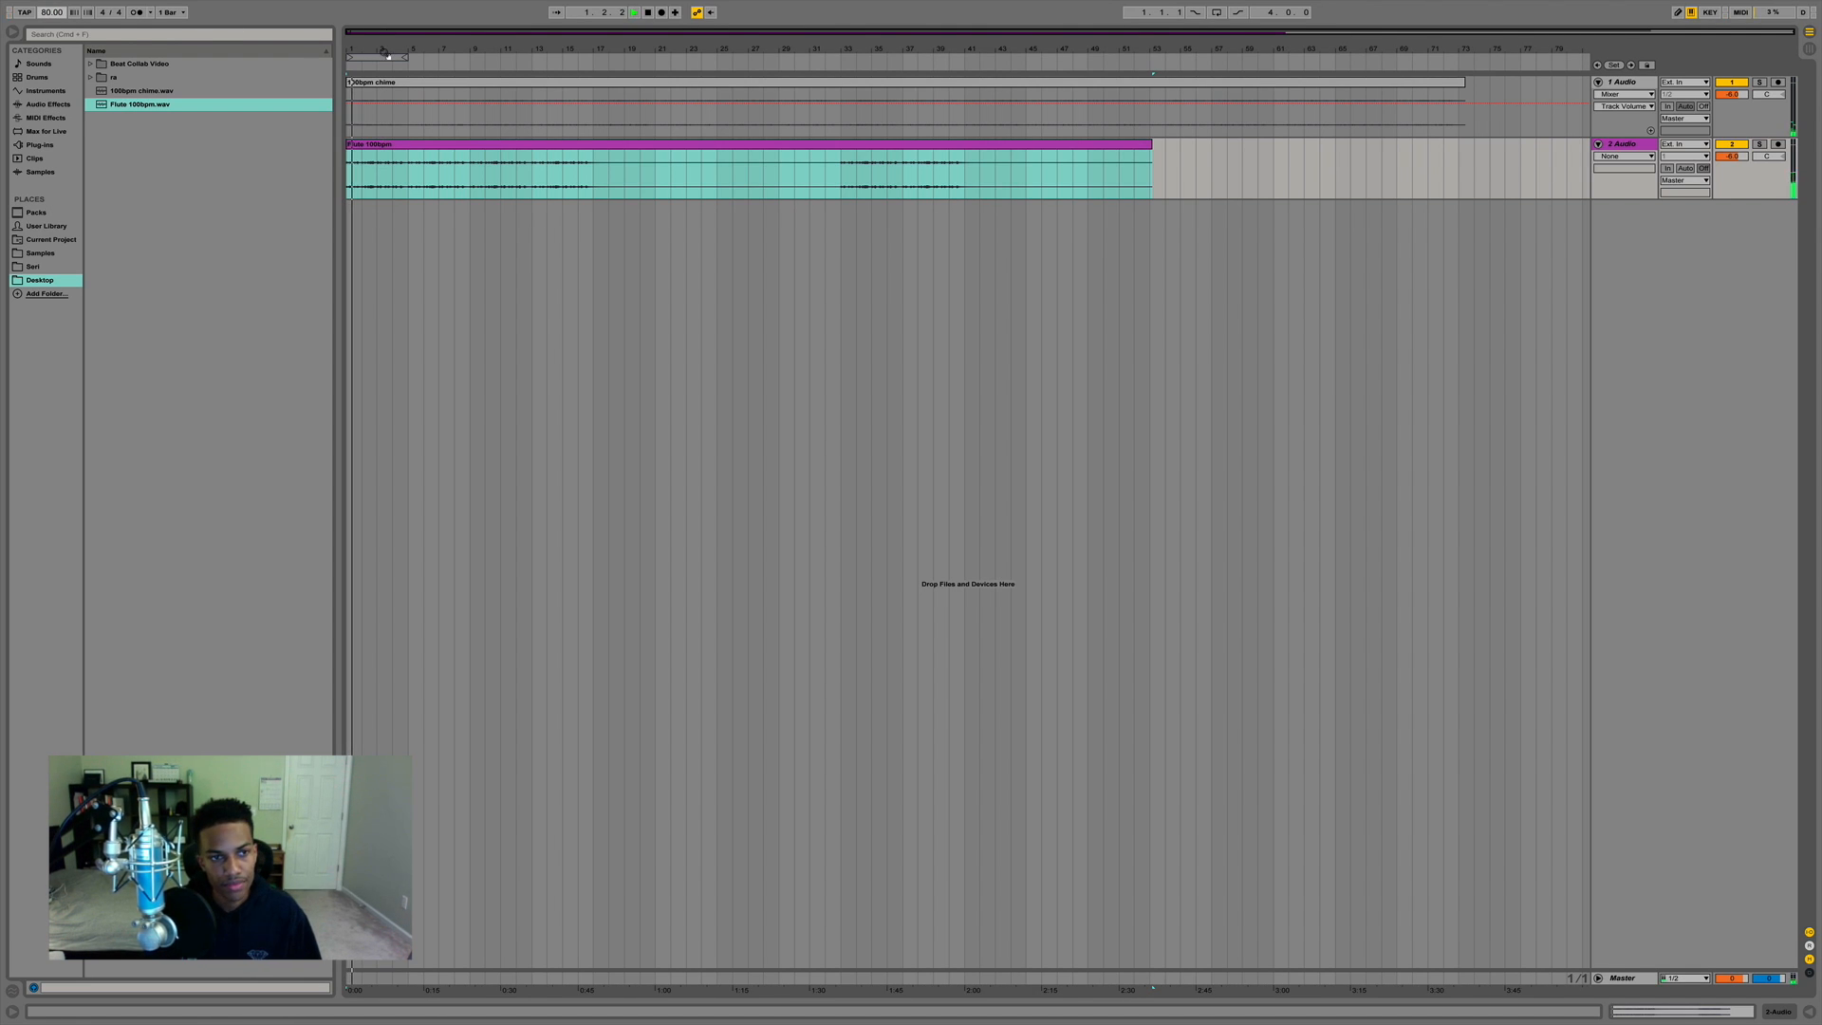
Stop playback and add a new MIDI track below the flute track.
left_click(593, 174)
key("space")
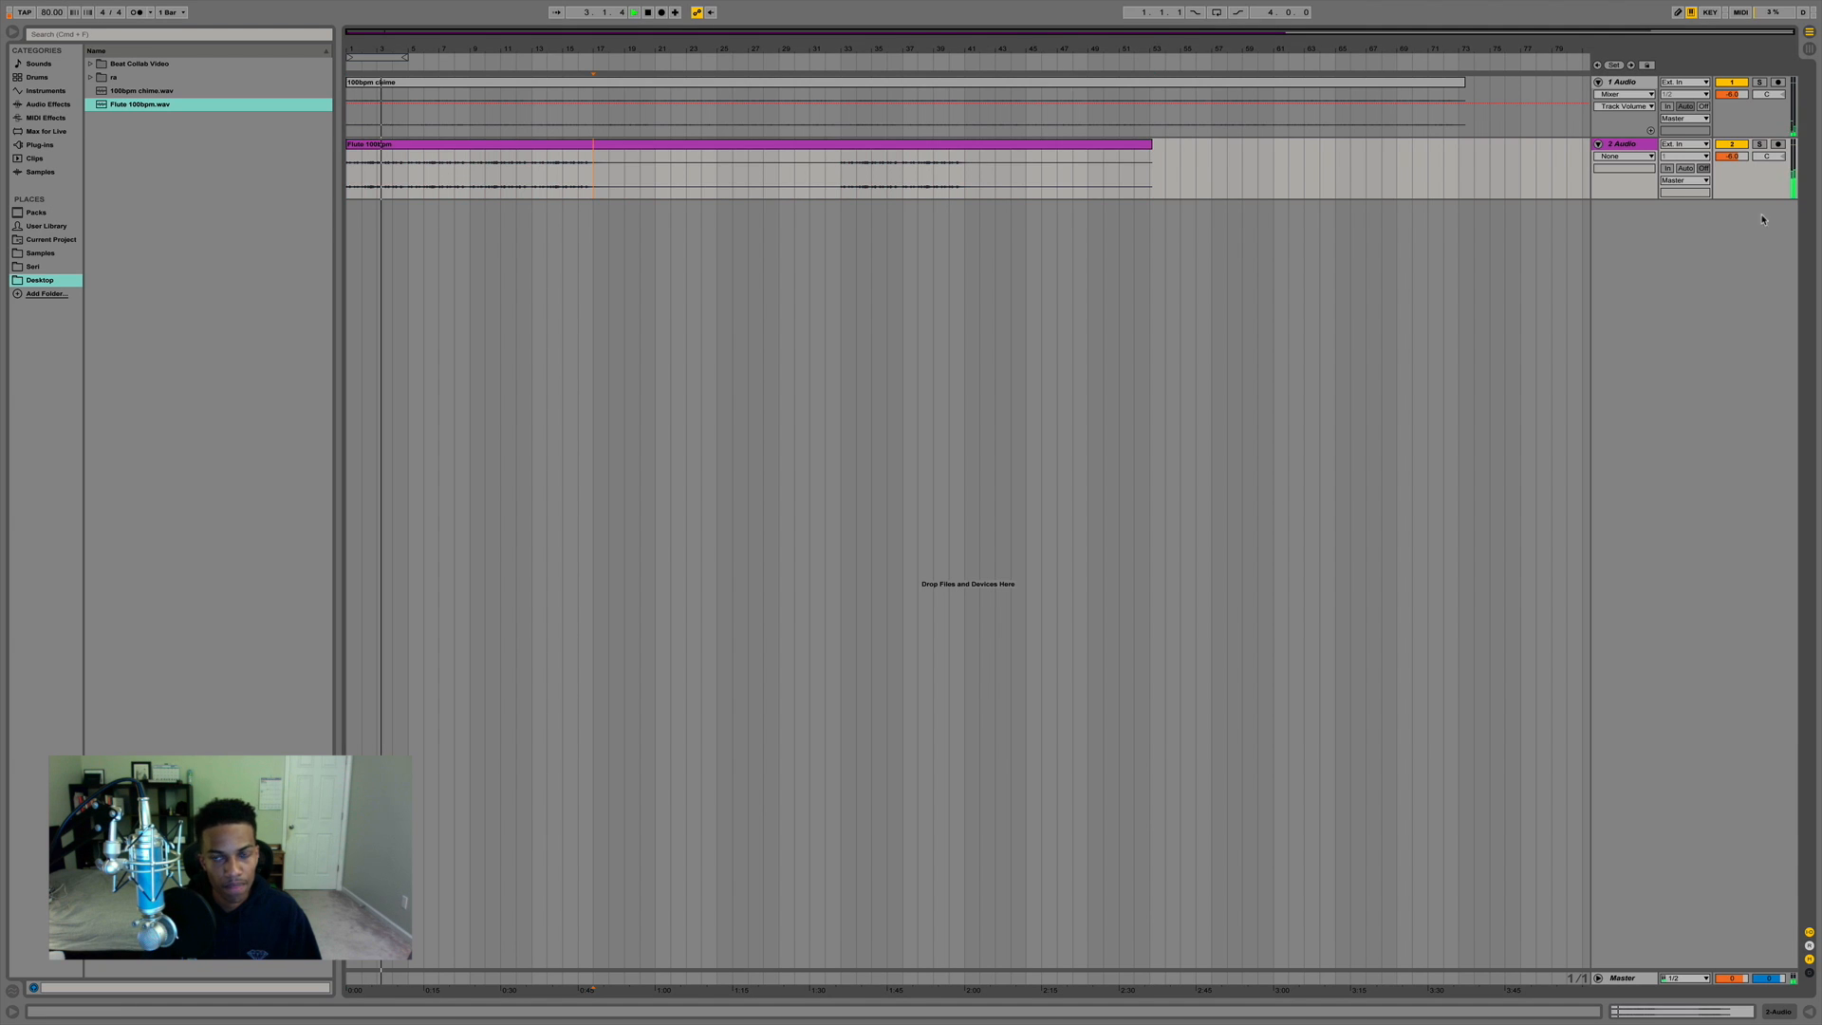
left_click(1621, 144)
key("super+shift+t")
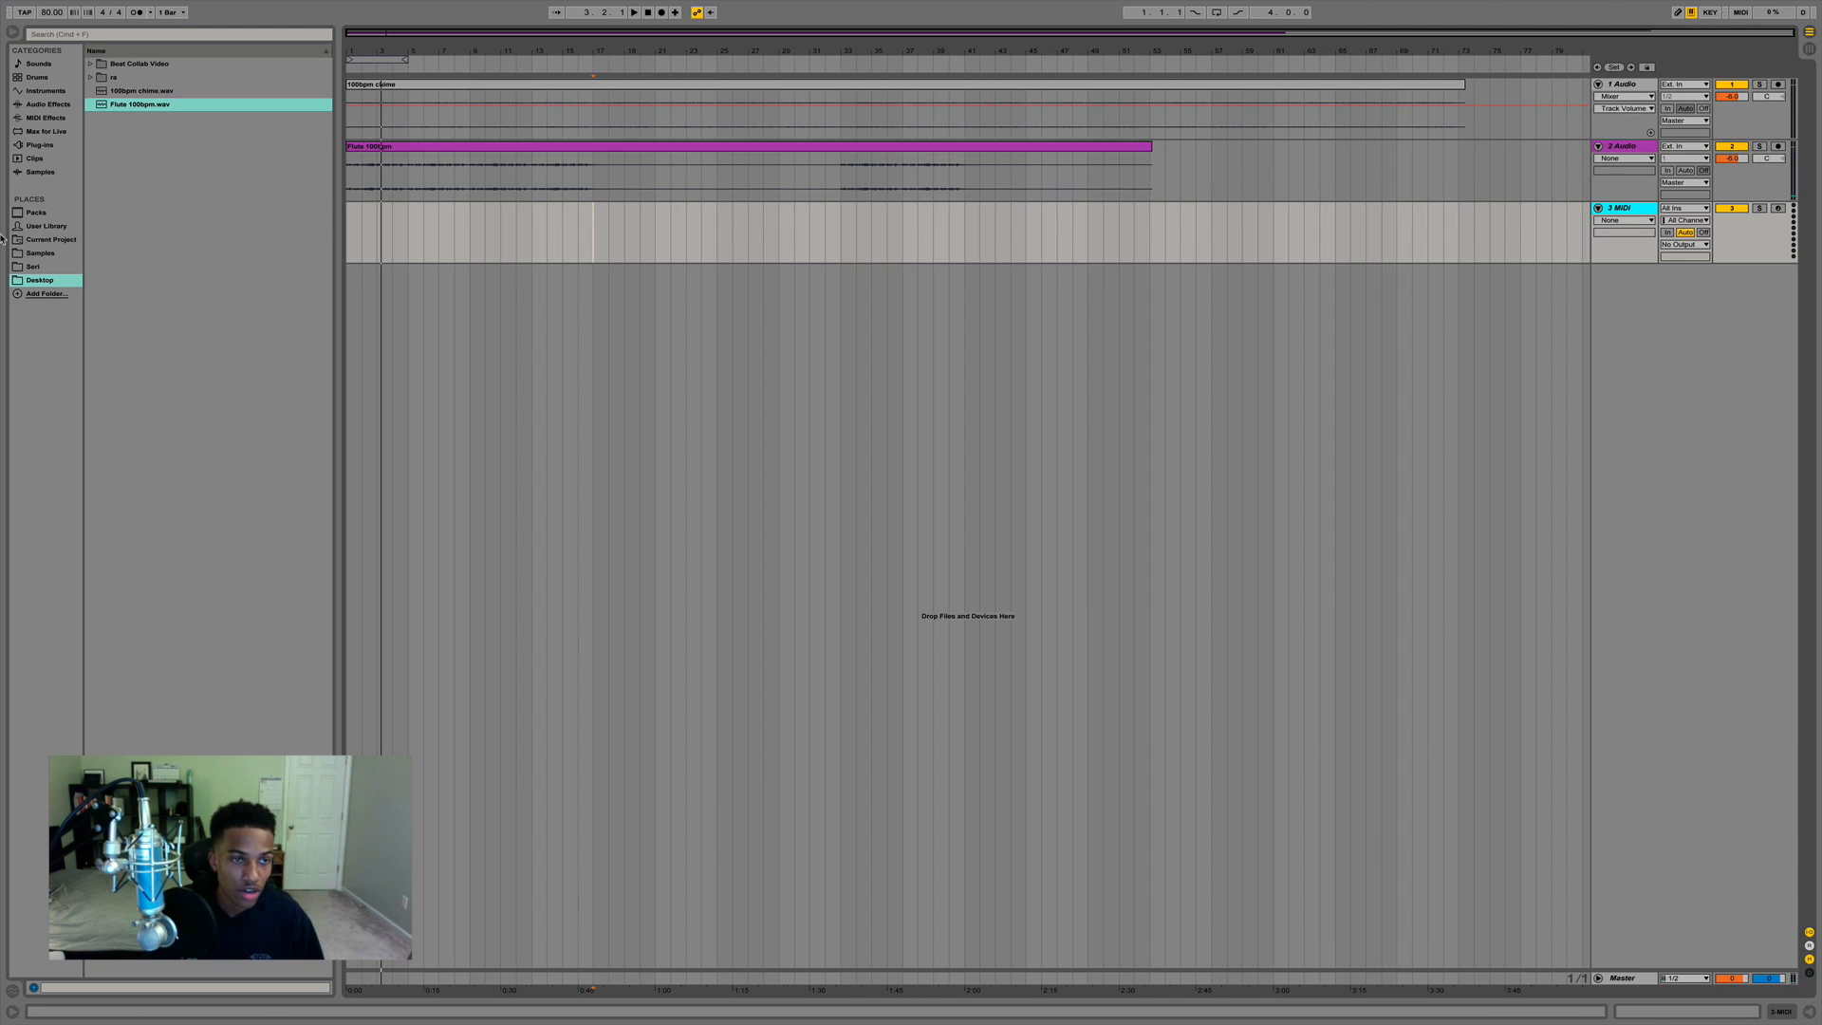
Raise the flute clip's gain to 9 dB, play it, and close the clip view.
double_click(1064, 147)
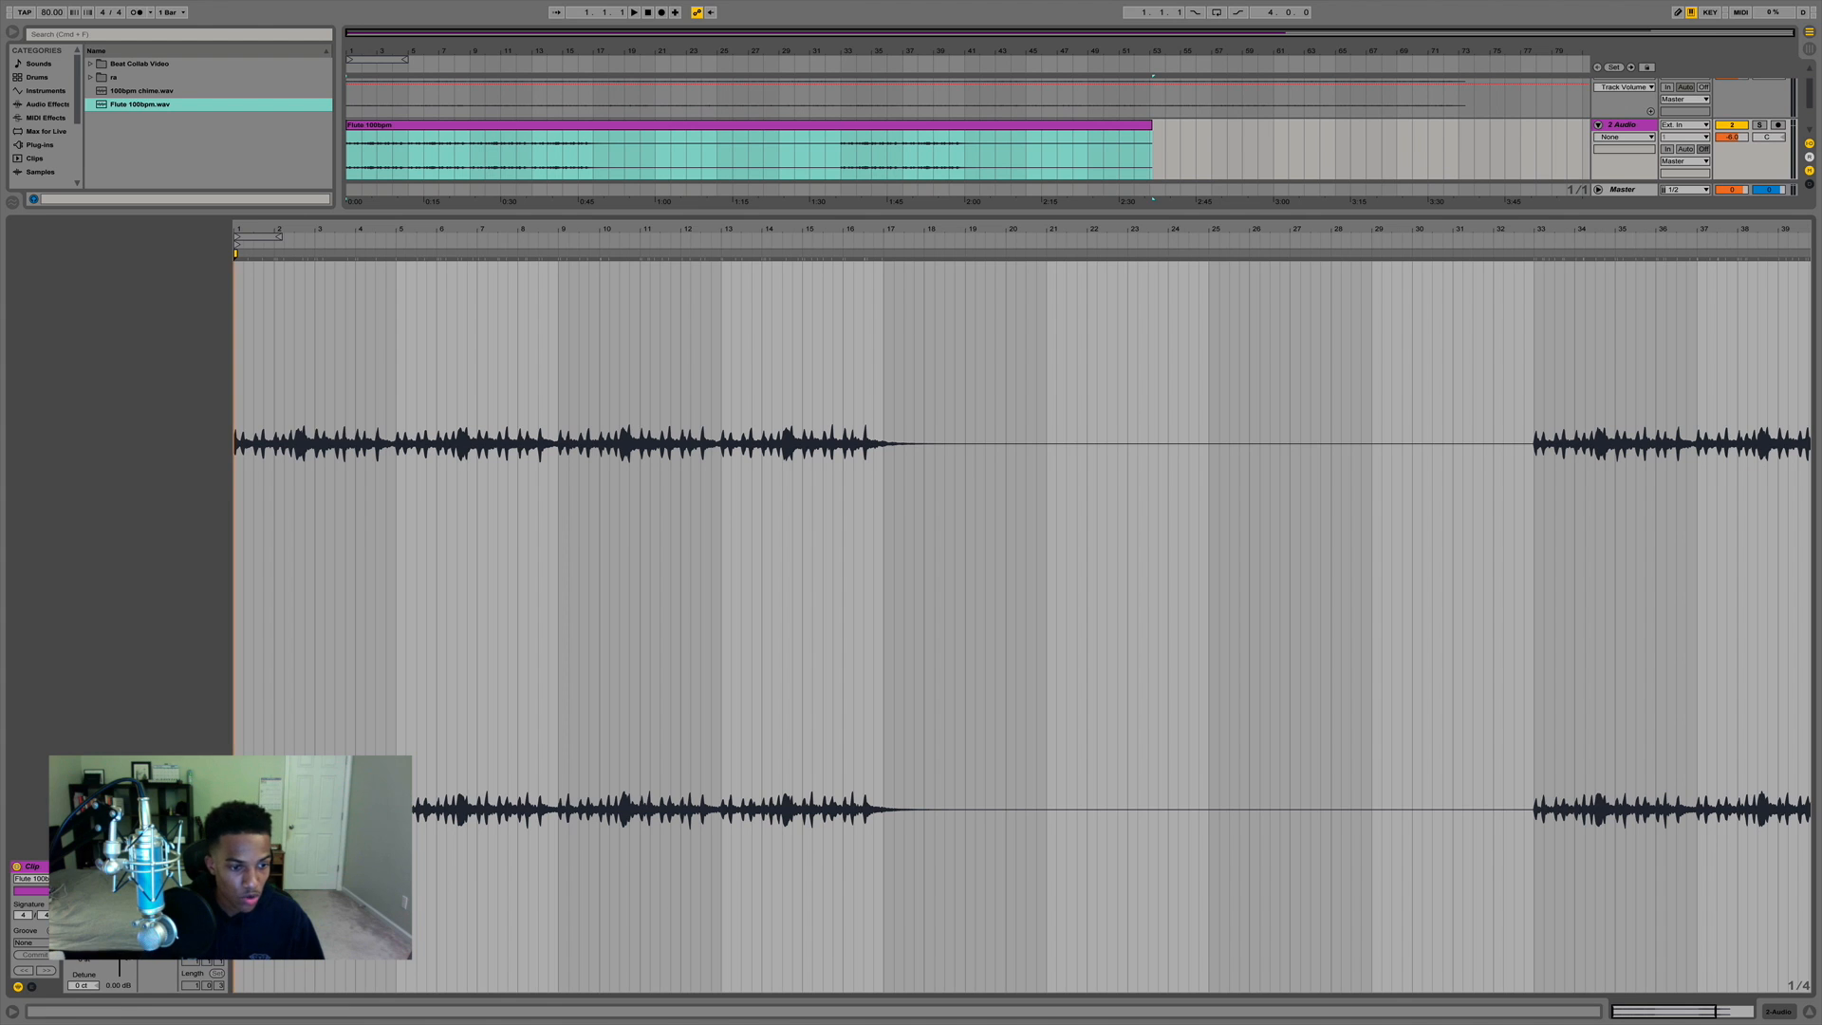
left_click_drag(122, 963, 123, 944)
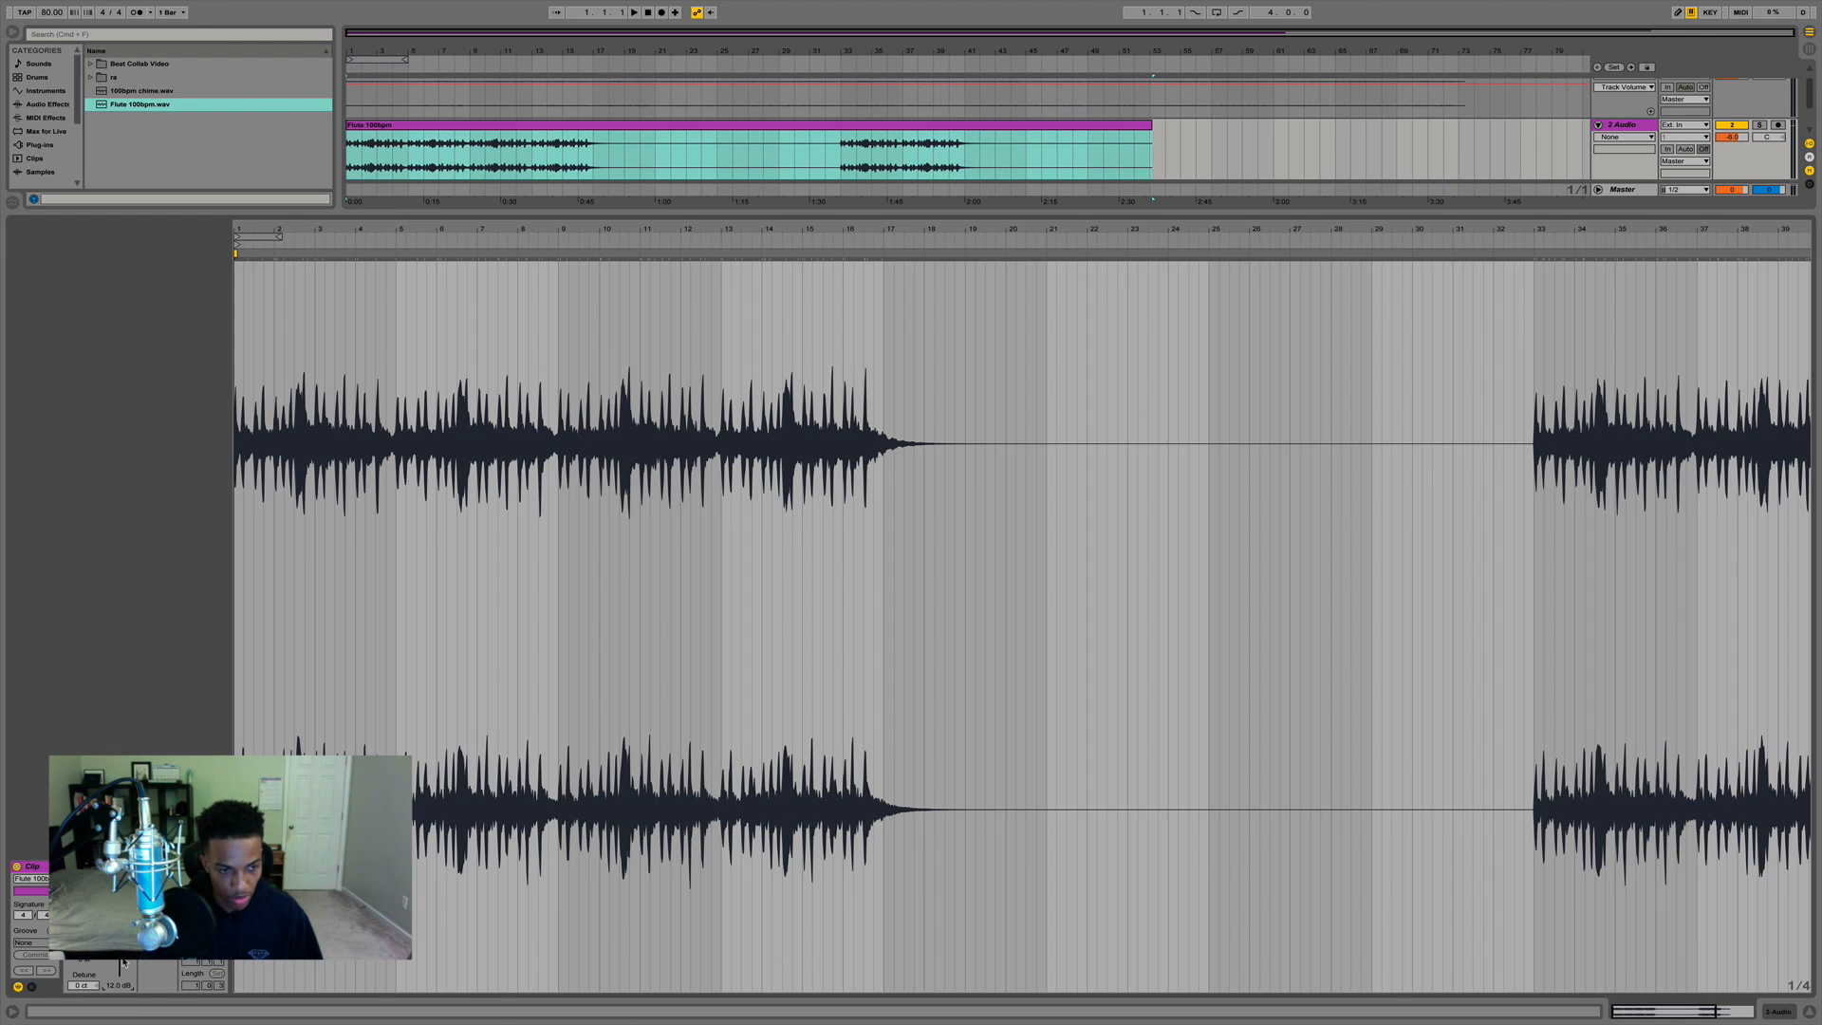
key("space")
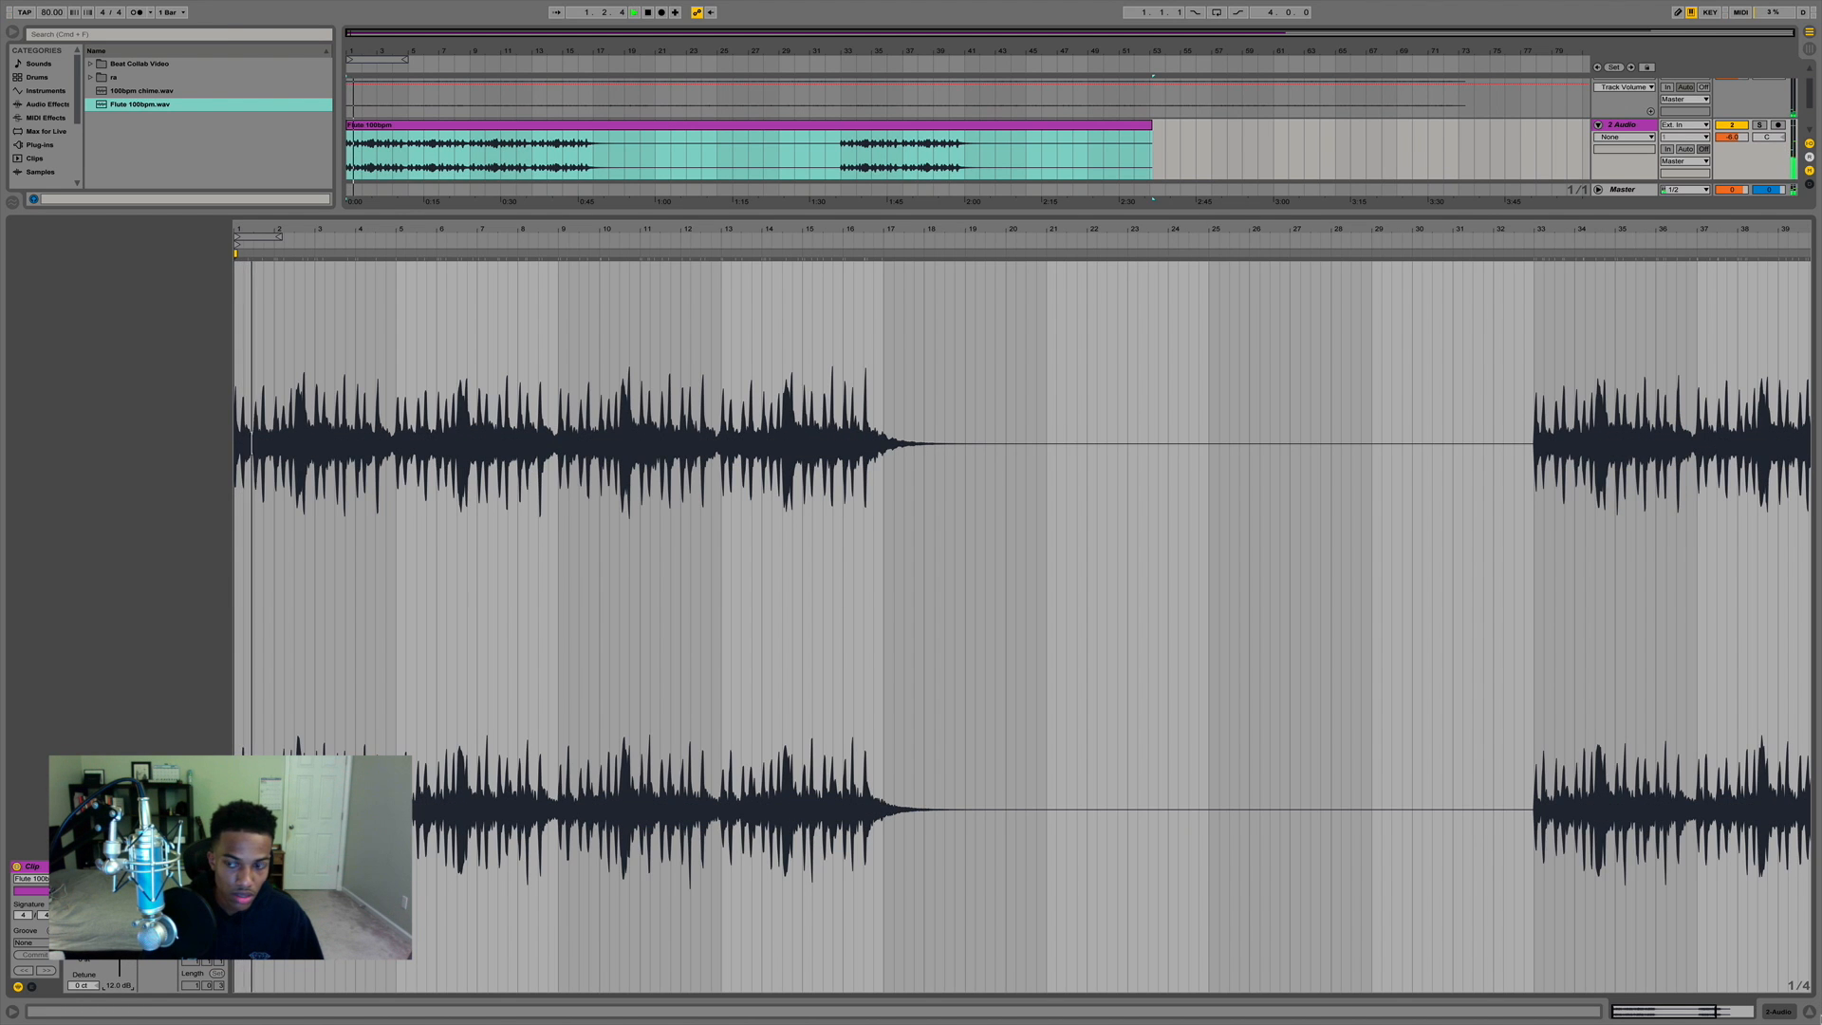
mouse_move(1800, 1018)
key("space")
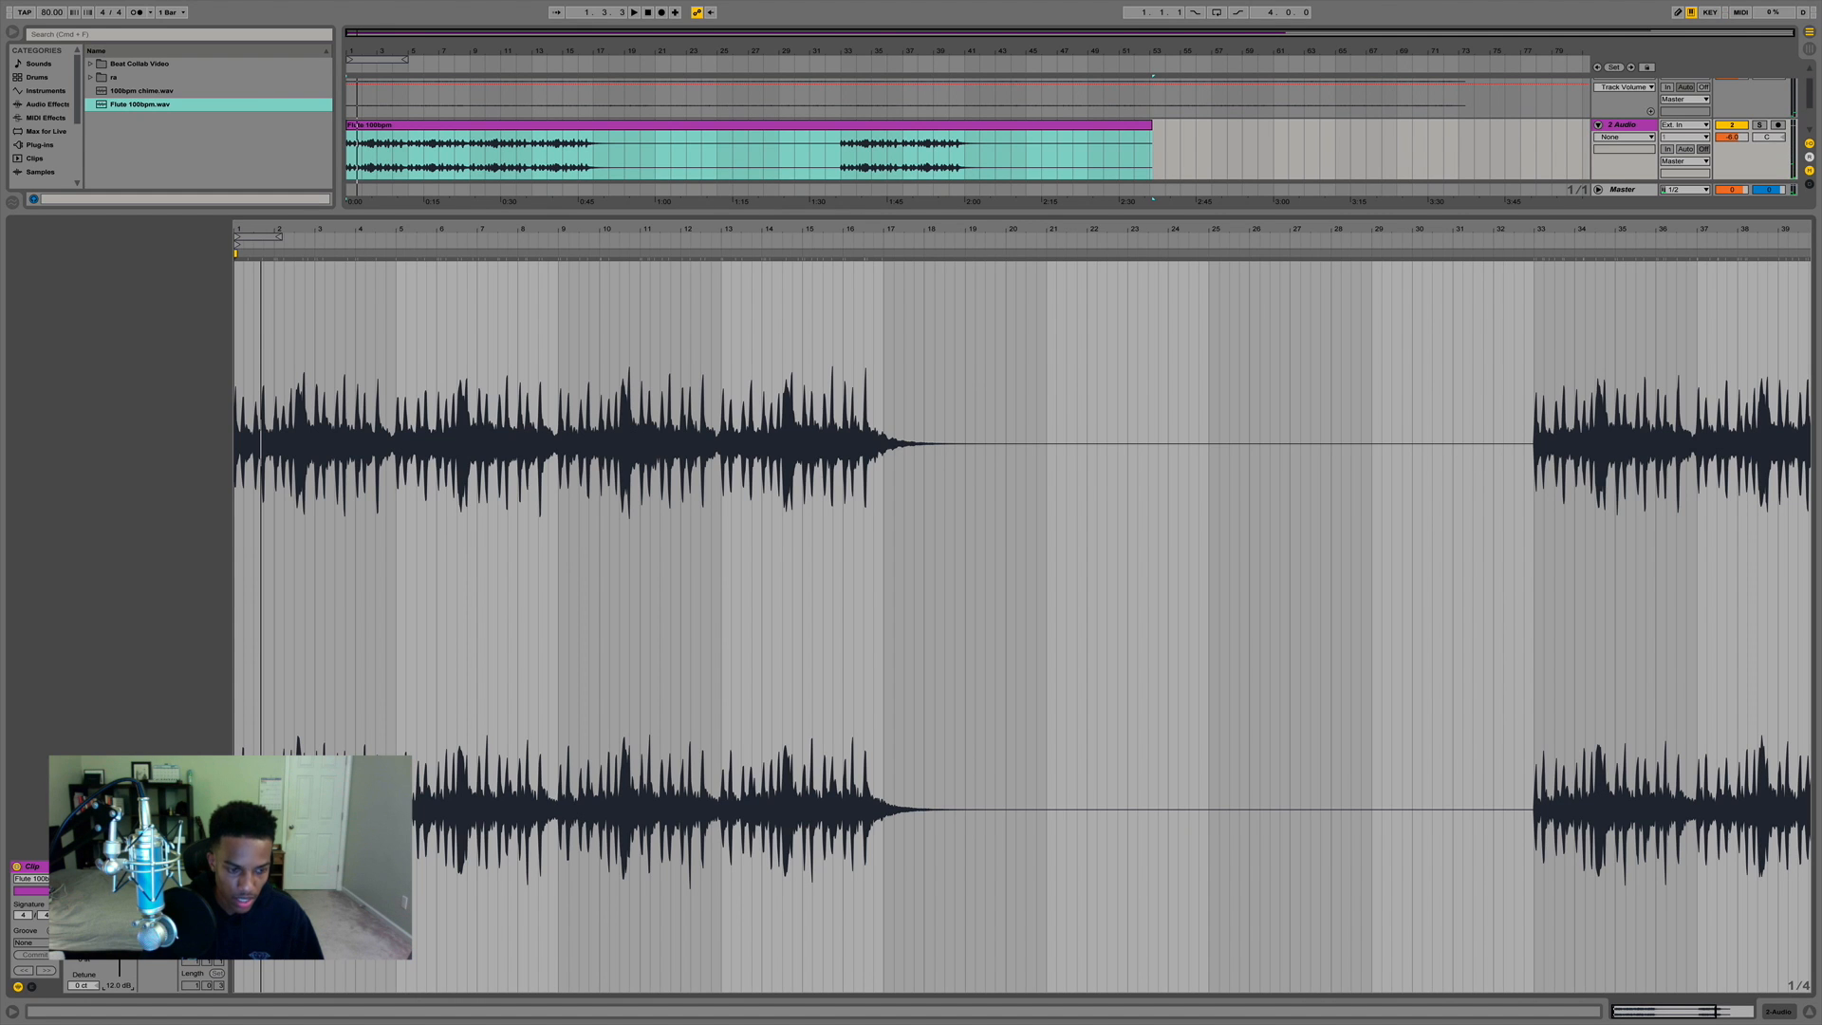
key("Return")
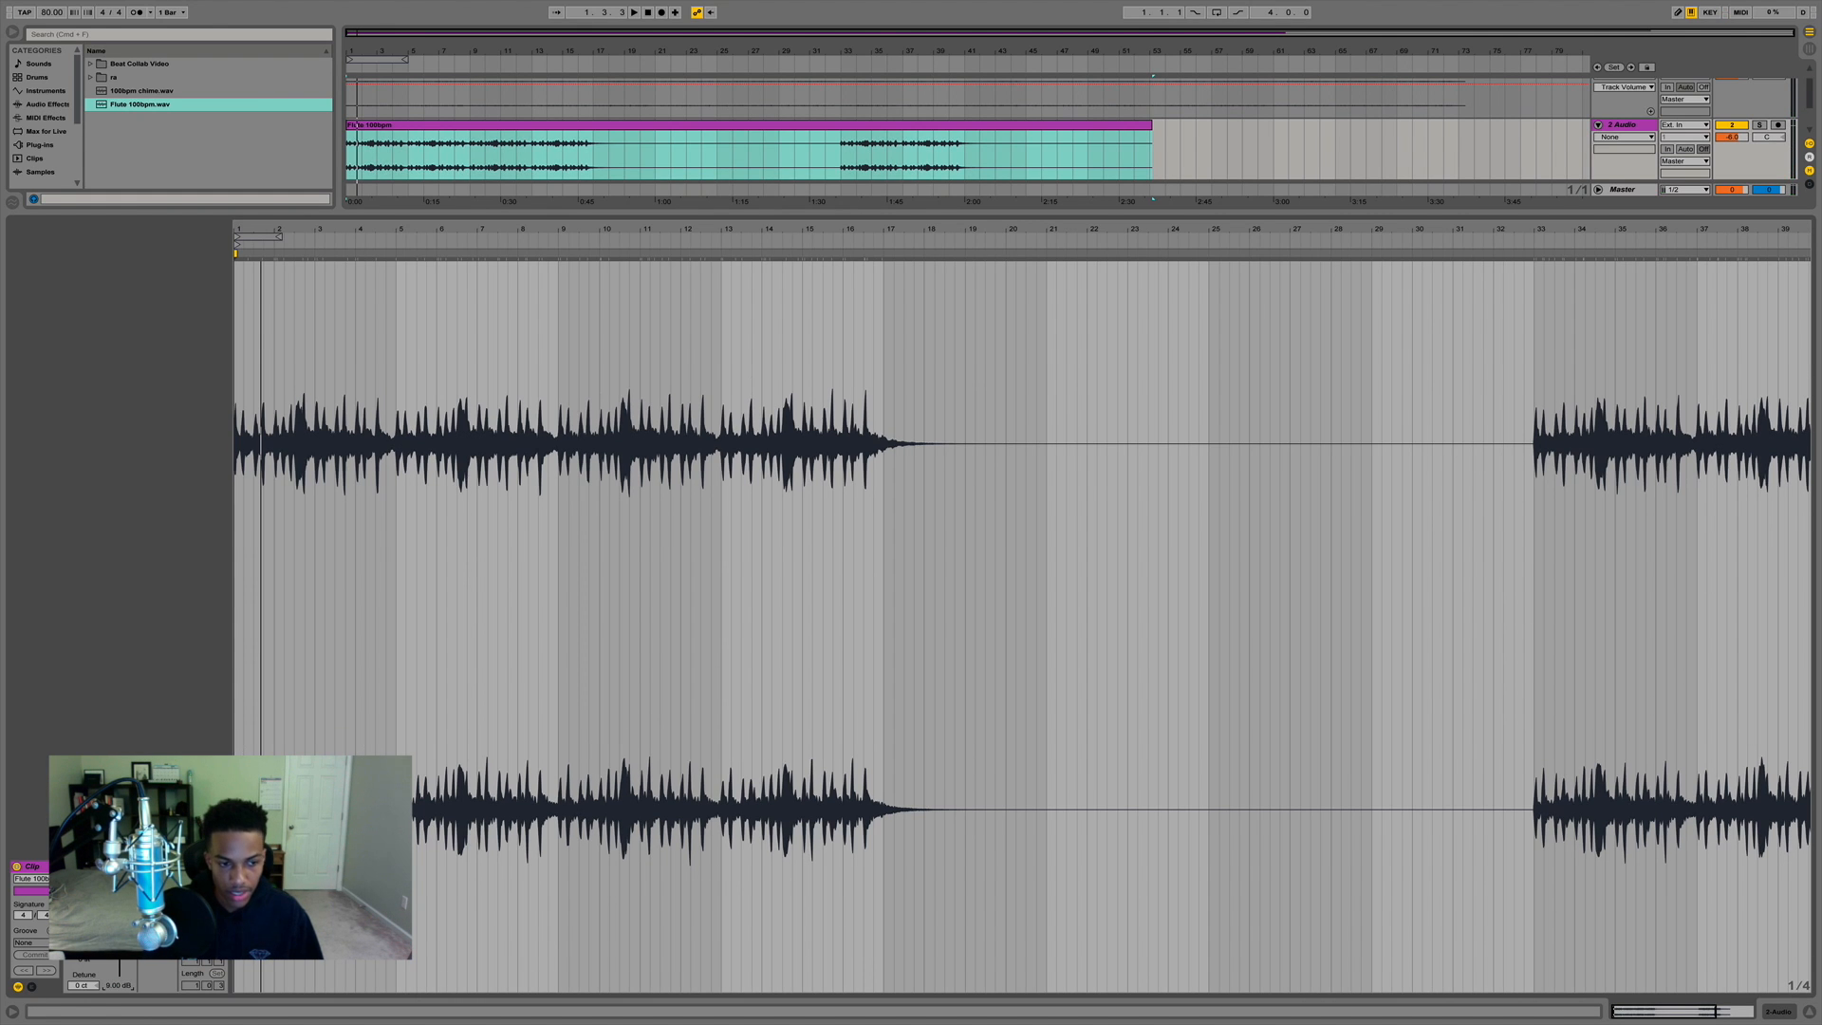
key("space")
left_click(1809, 1012)
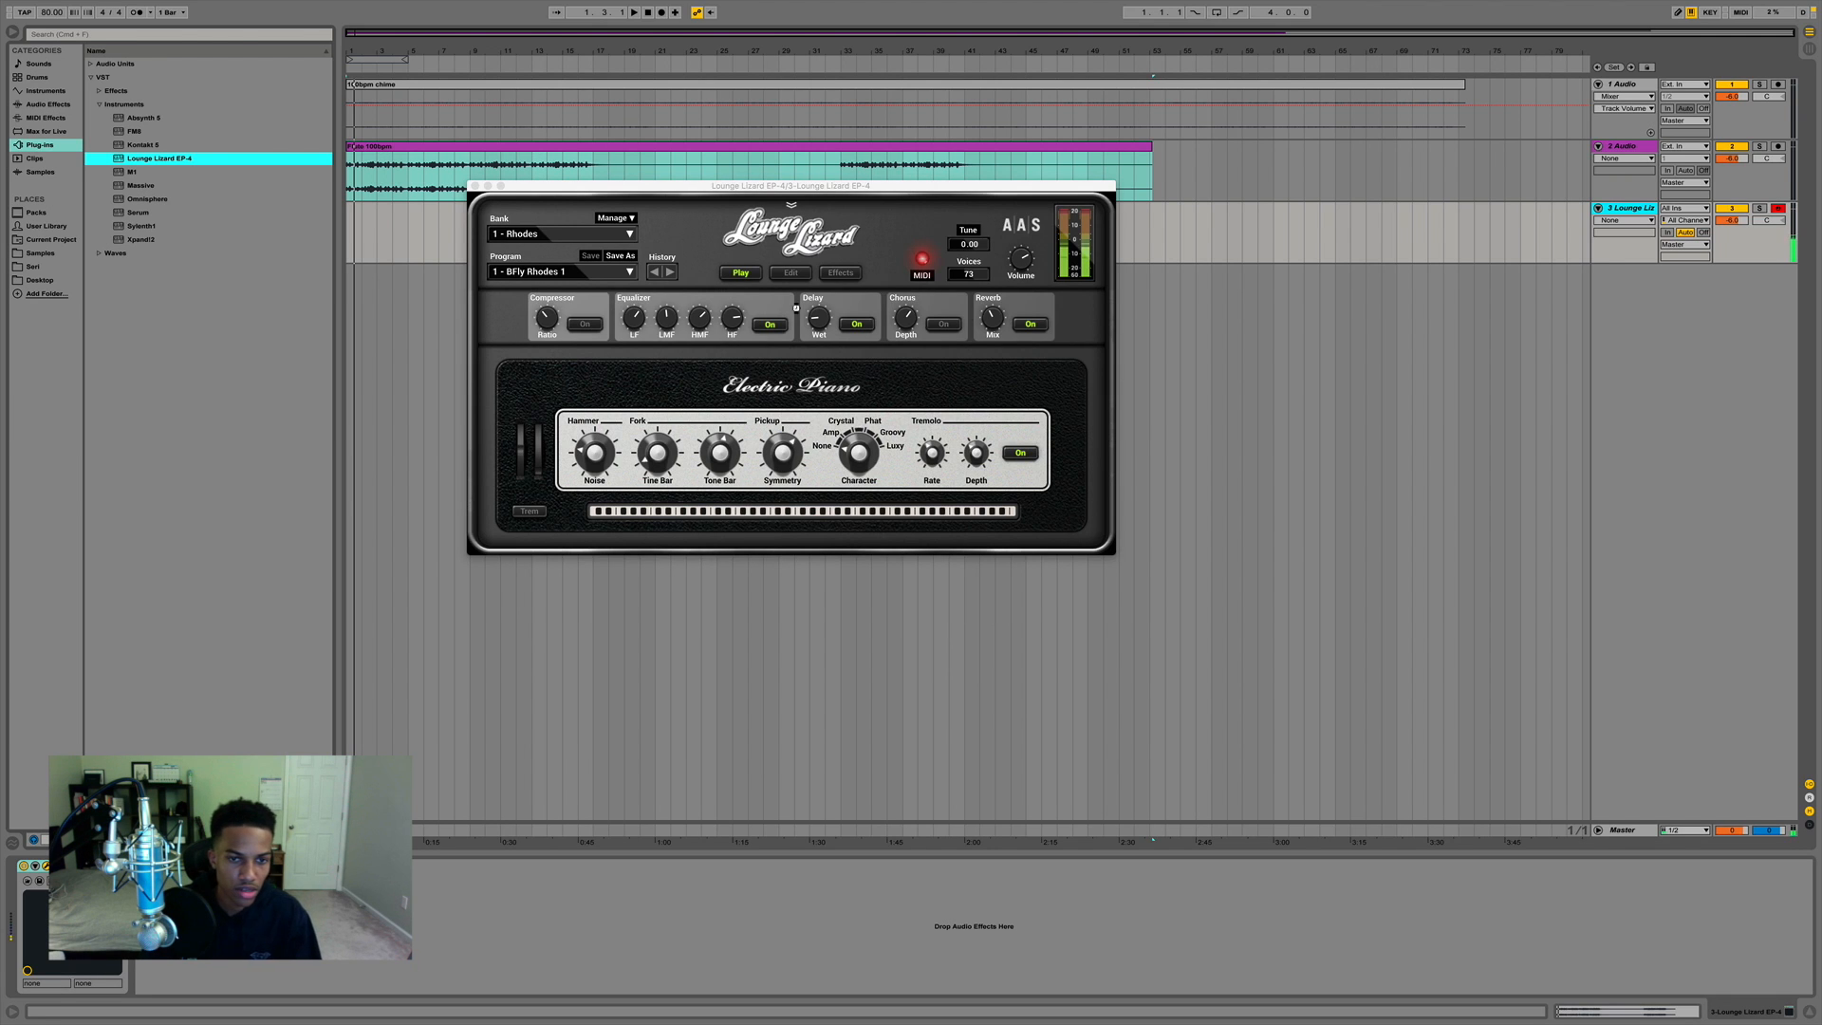
Close the Lounge Lizard EP-4 plug-in window and audition the arrangement through its first eight bars.
left_click(477, 187)
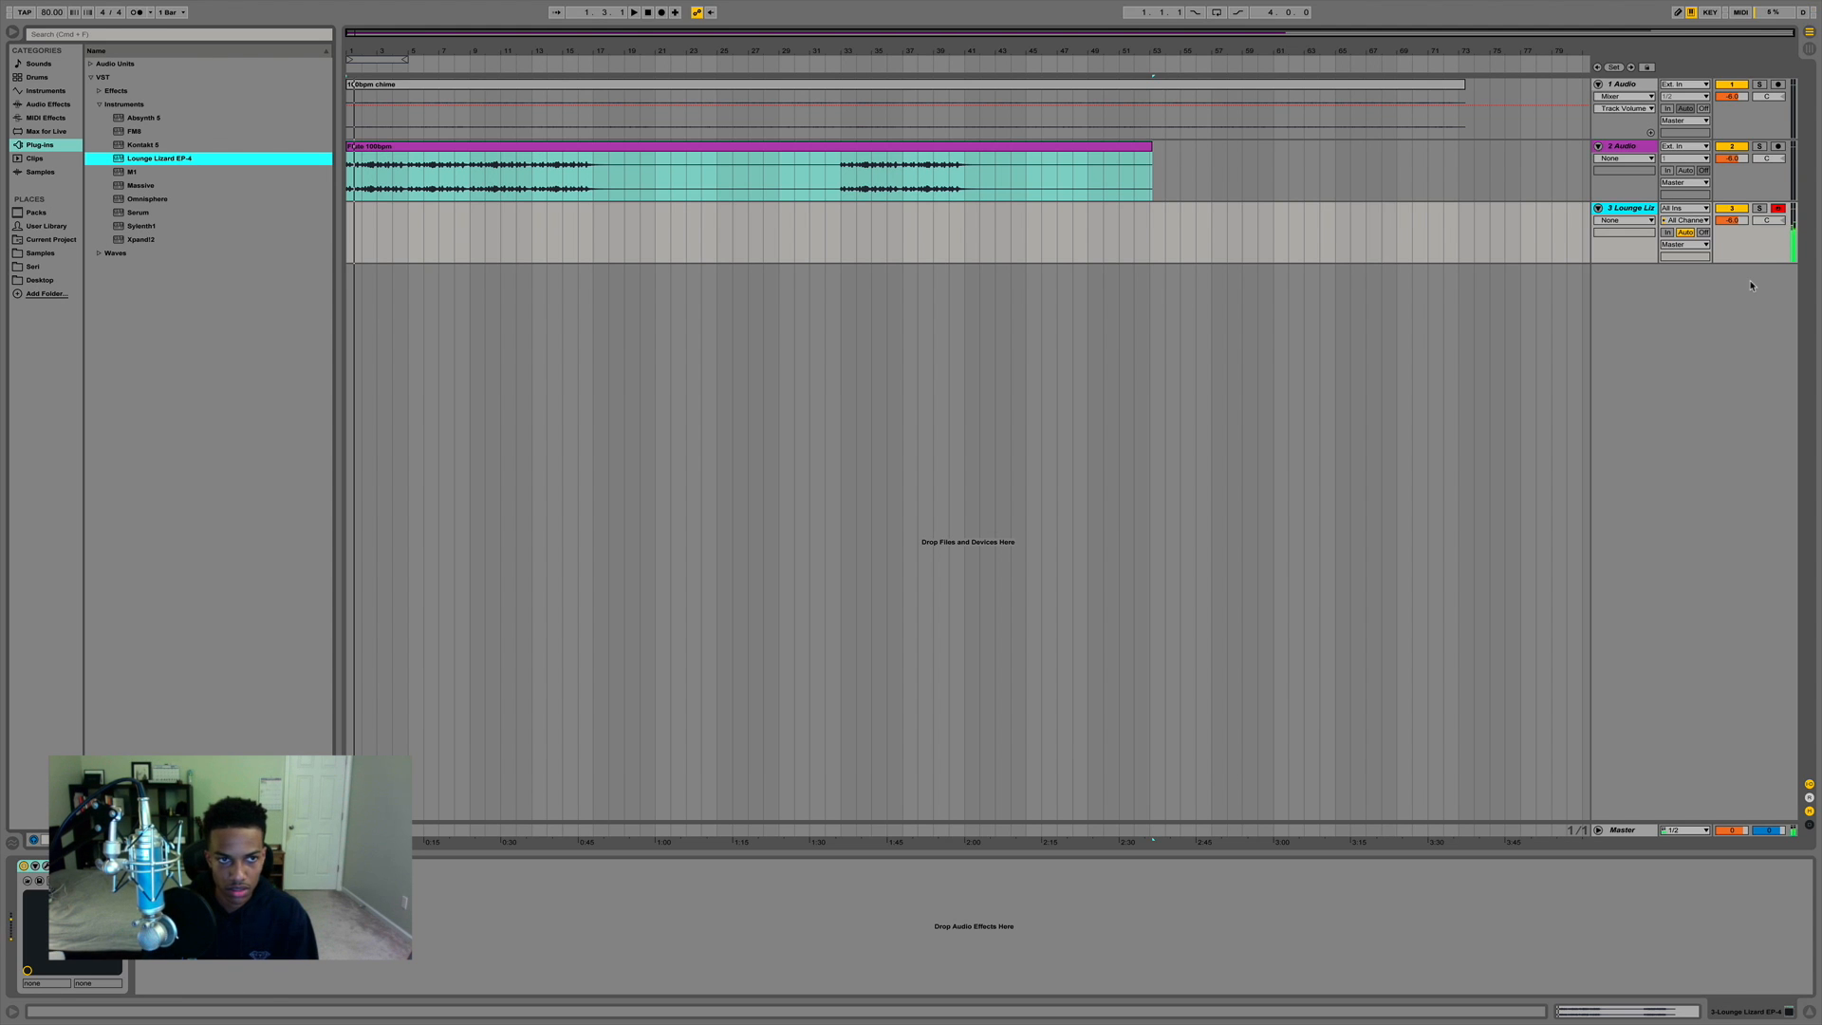
key("space")
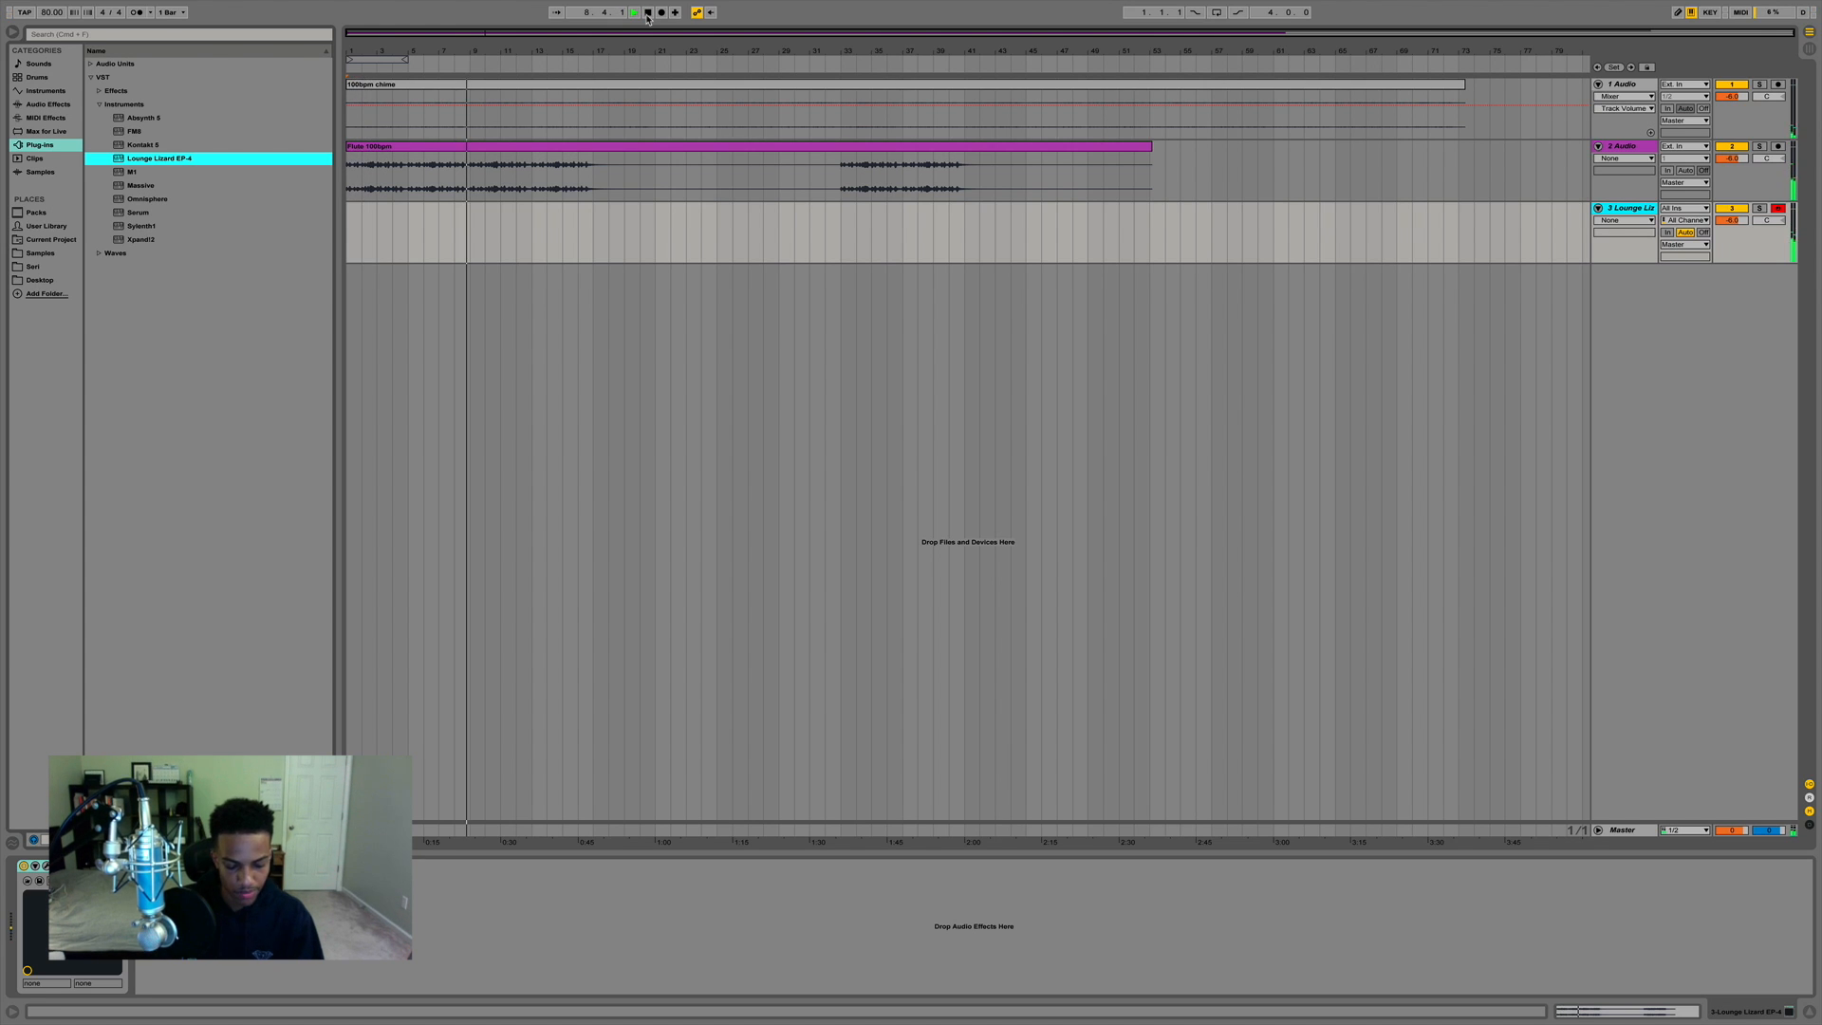
left_click(647, 12)
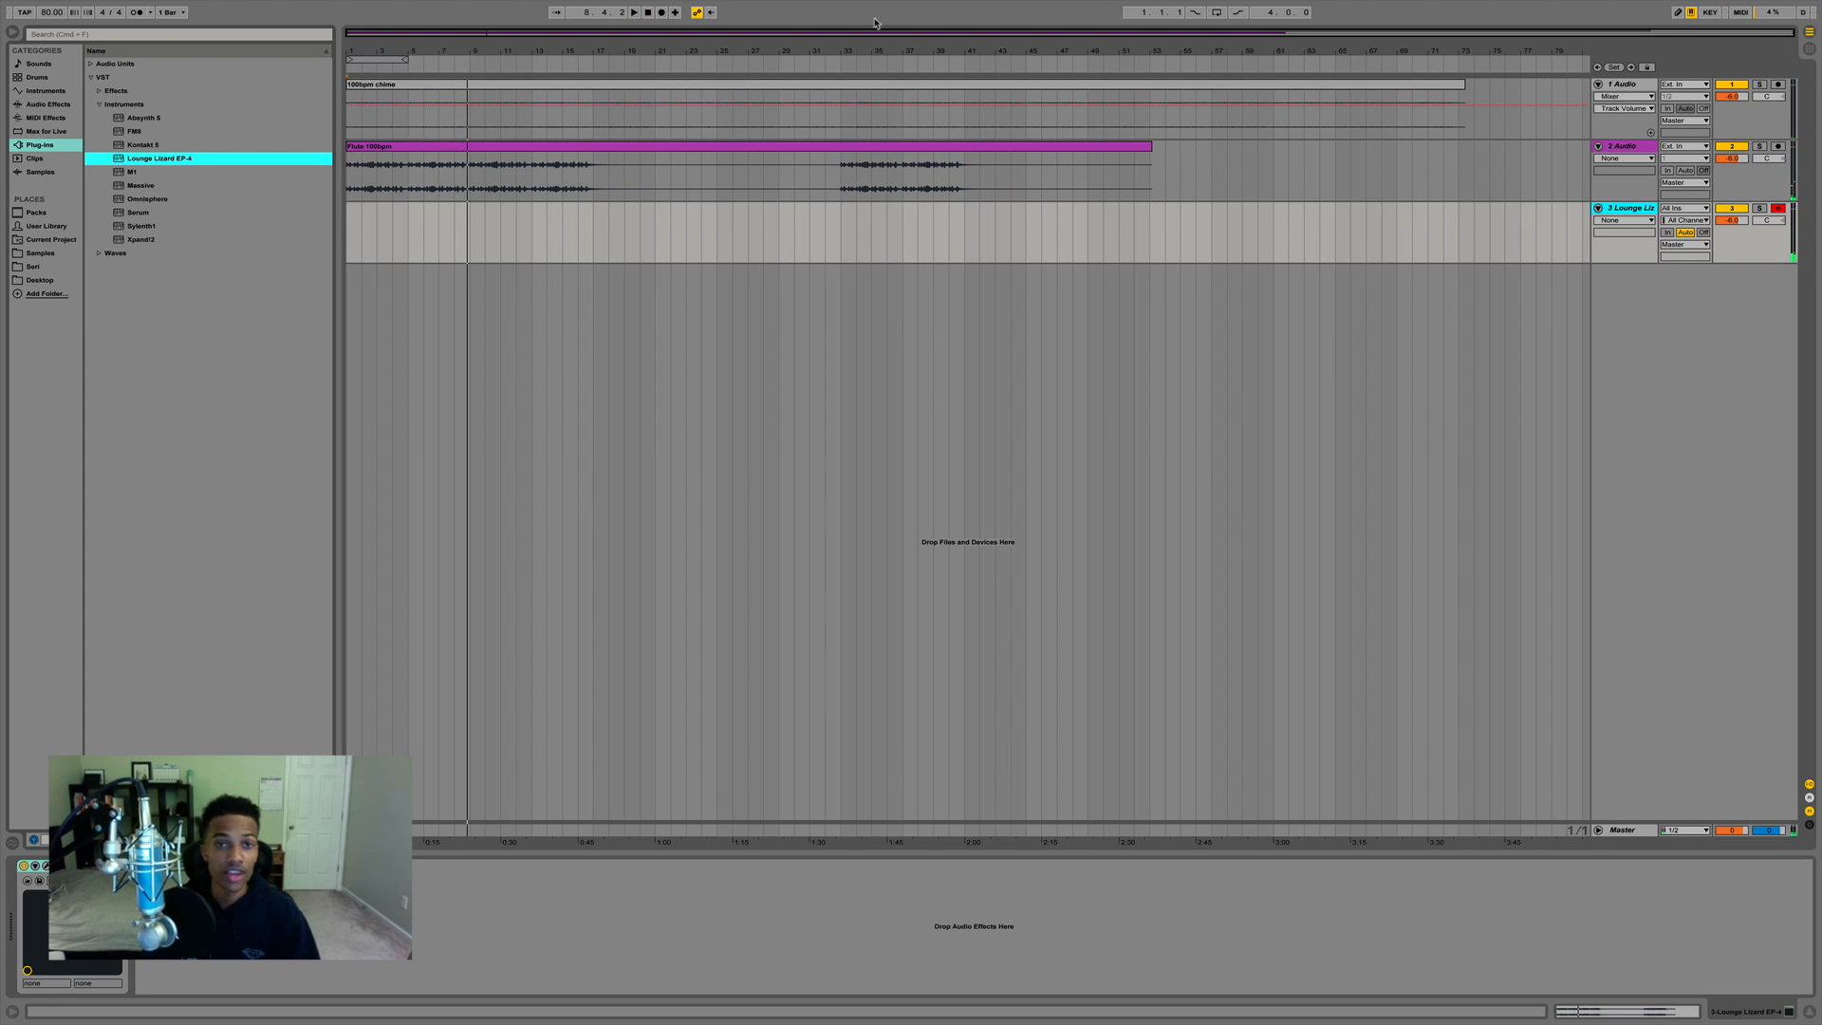
Insert an empty eight-bar MIDI clip at the start of the Lounge Lizard track.
mouse_move(639, 5)
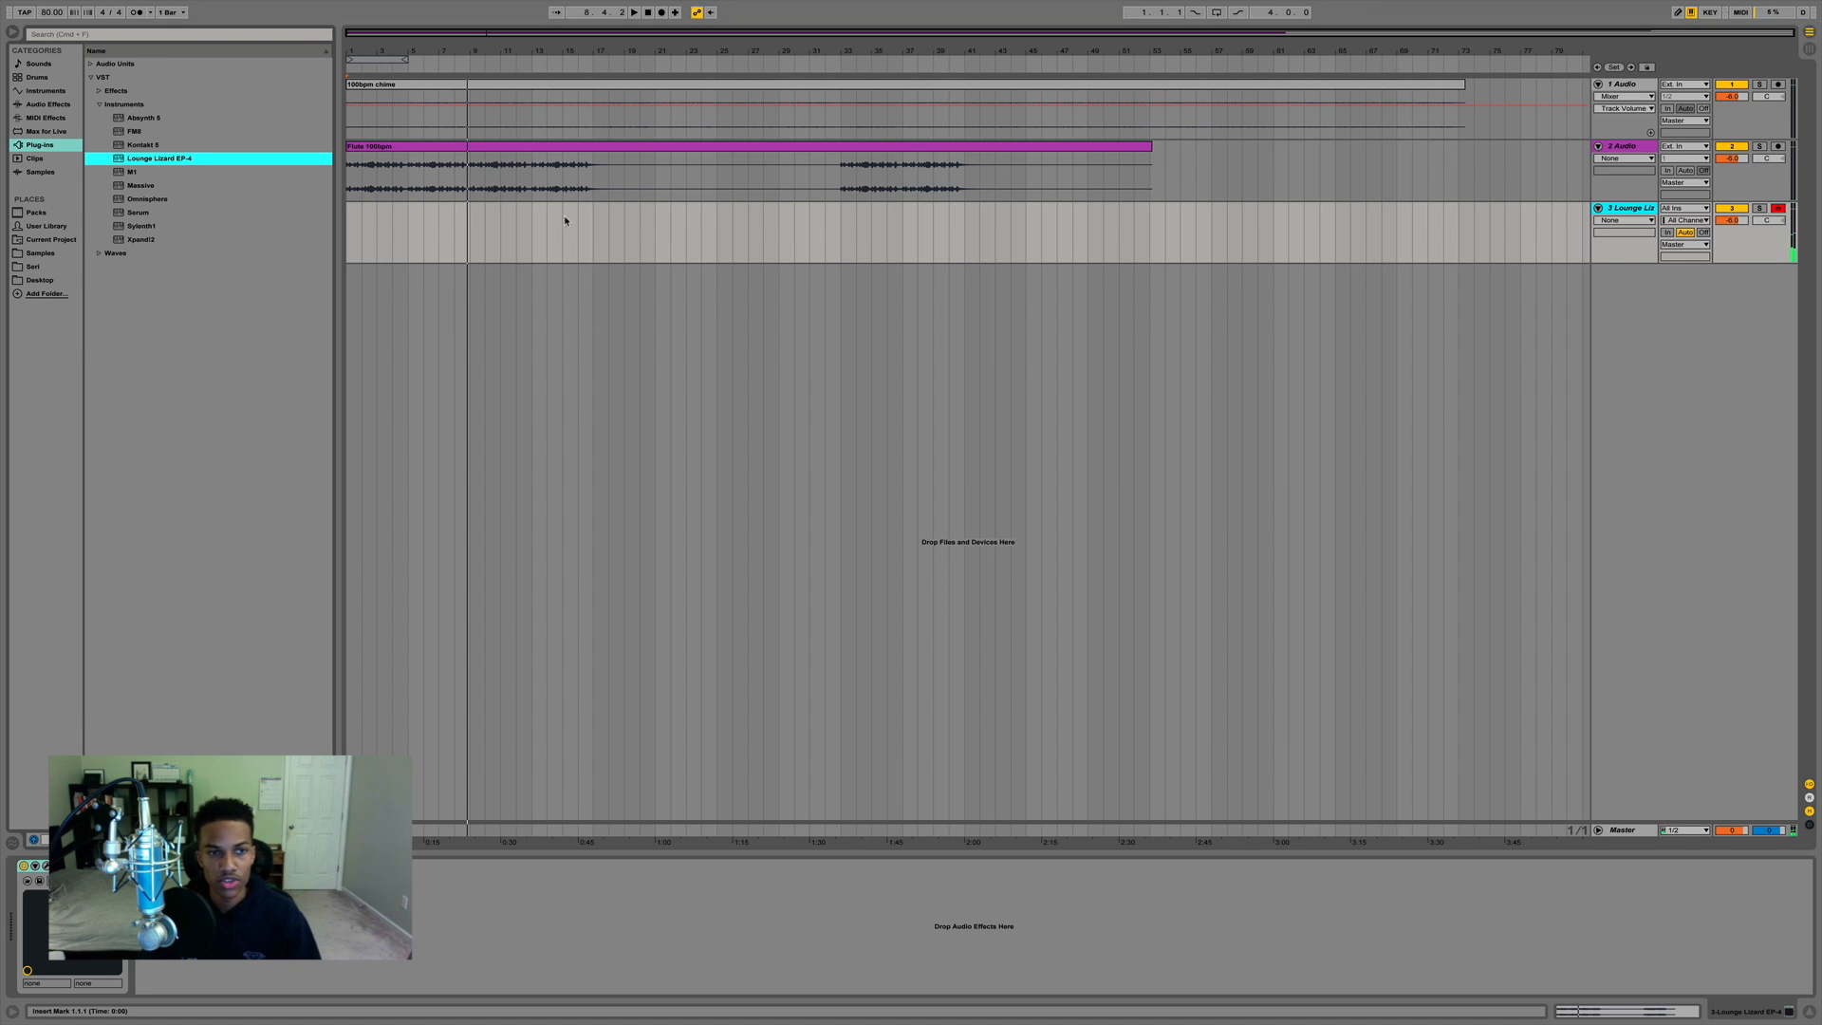
left_click(1633, 209)
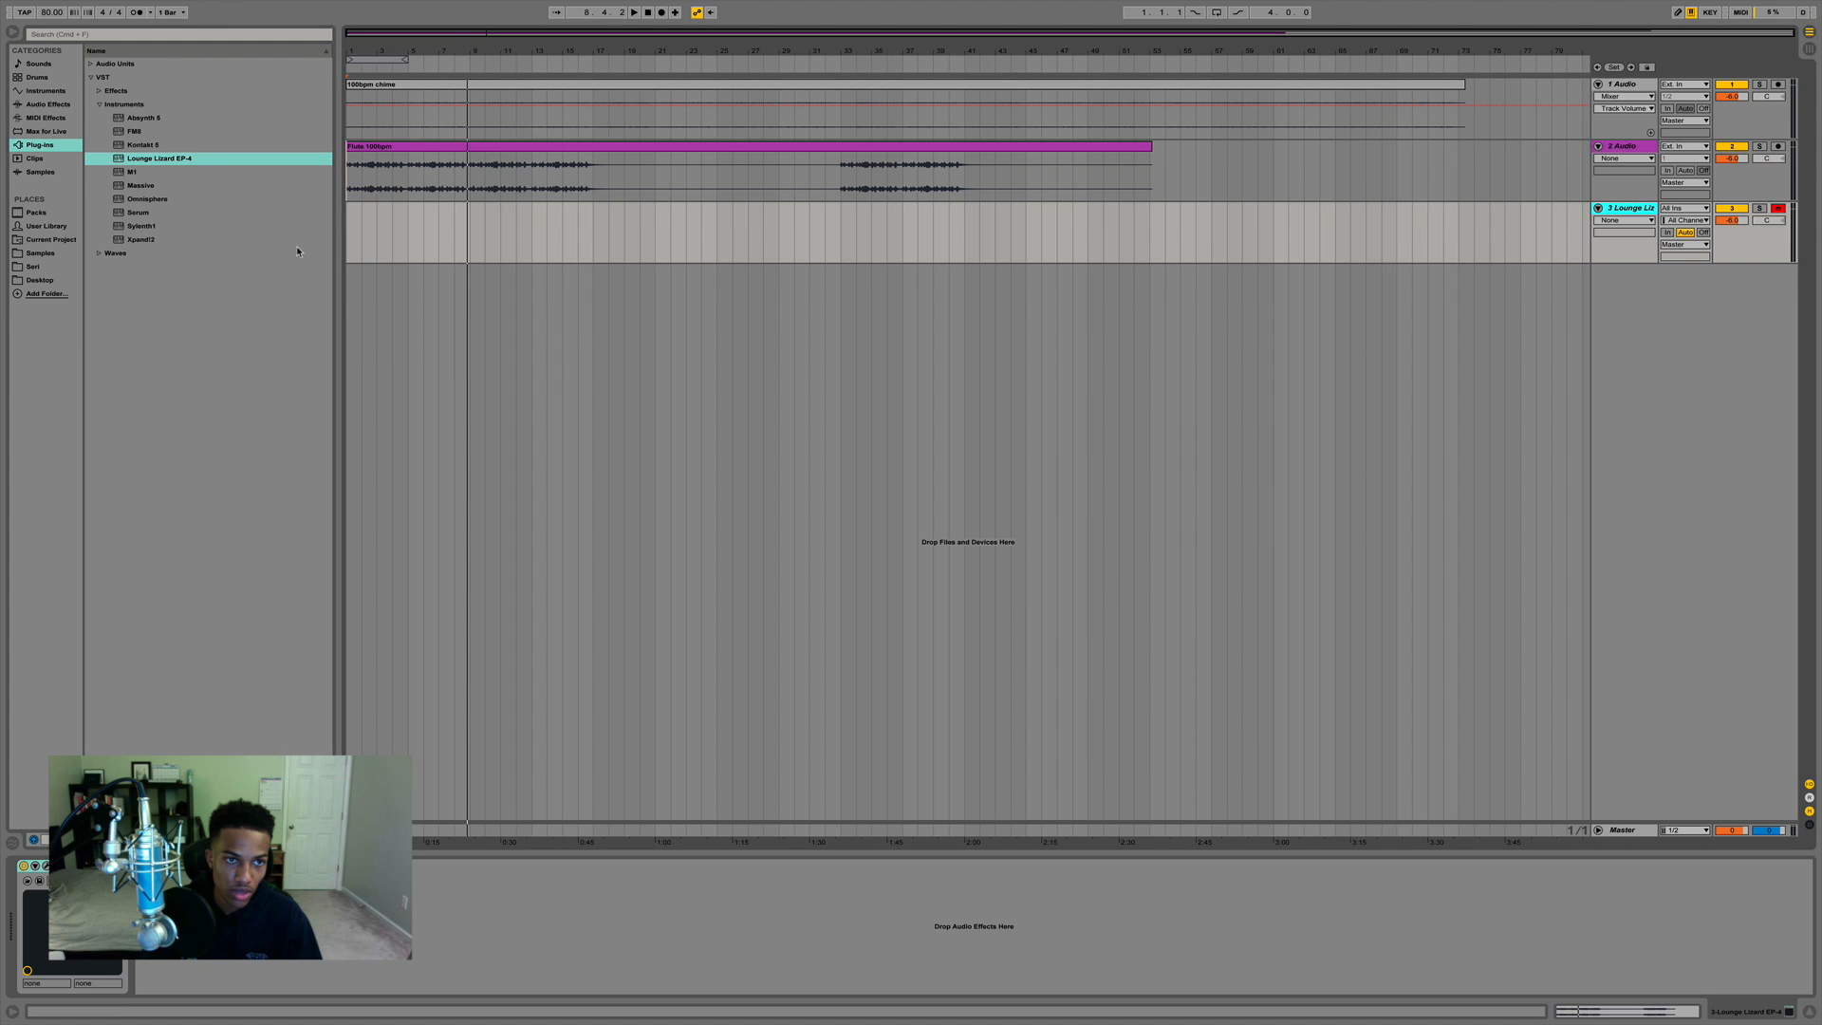
left_click_drag(348, 176, 353, 241)
left_click(474, 223)
key("super+shift+m")
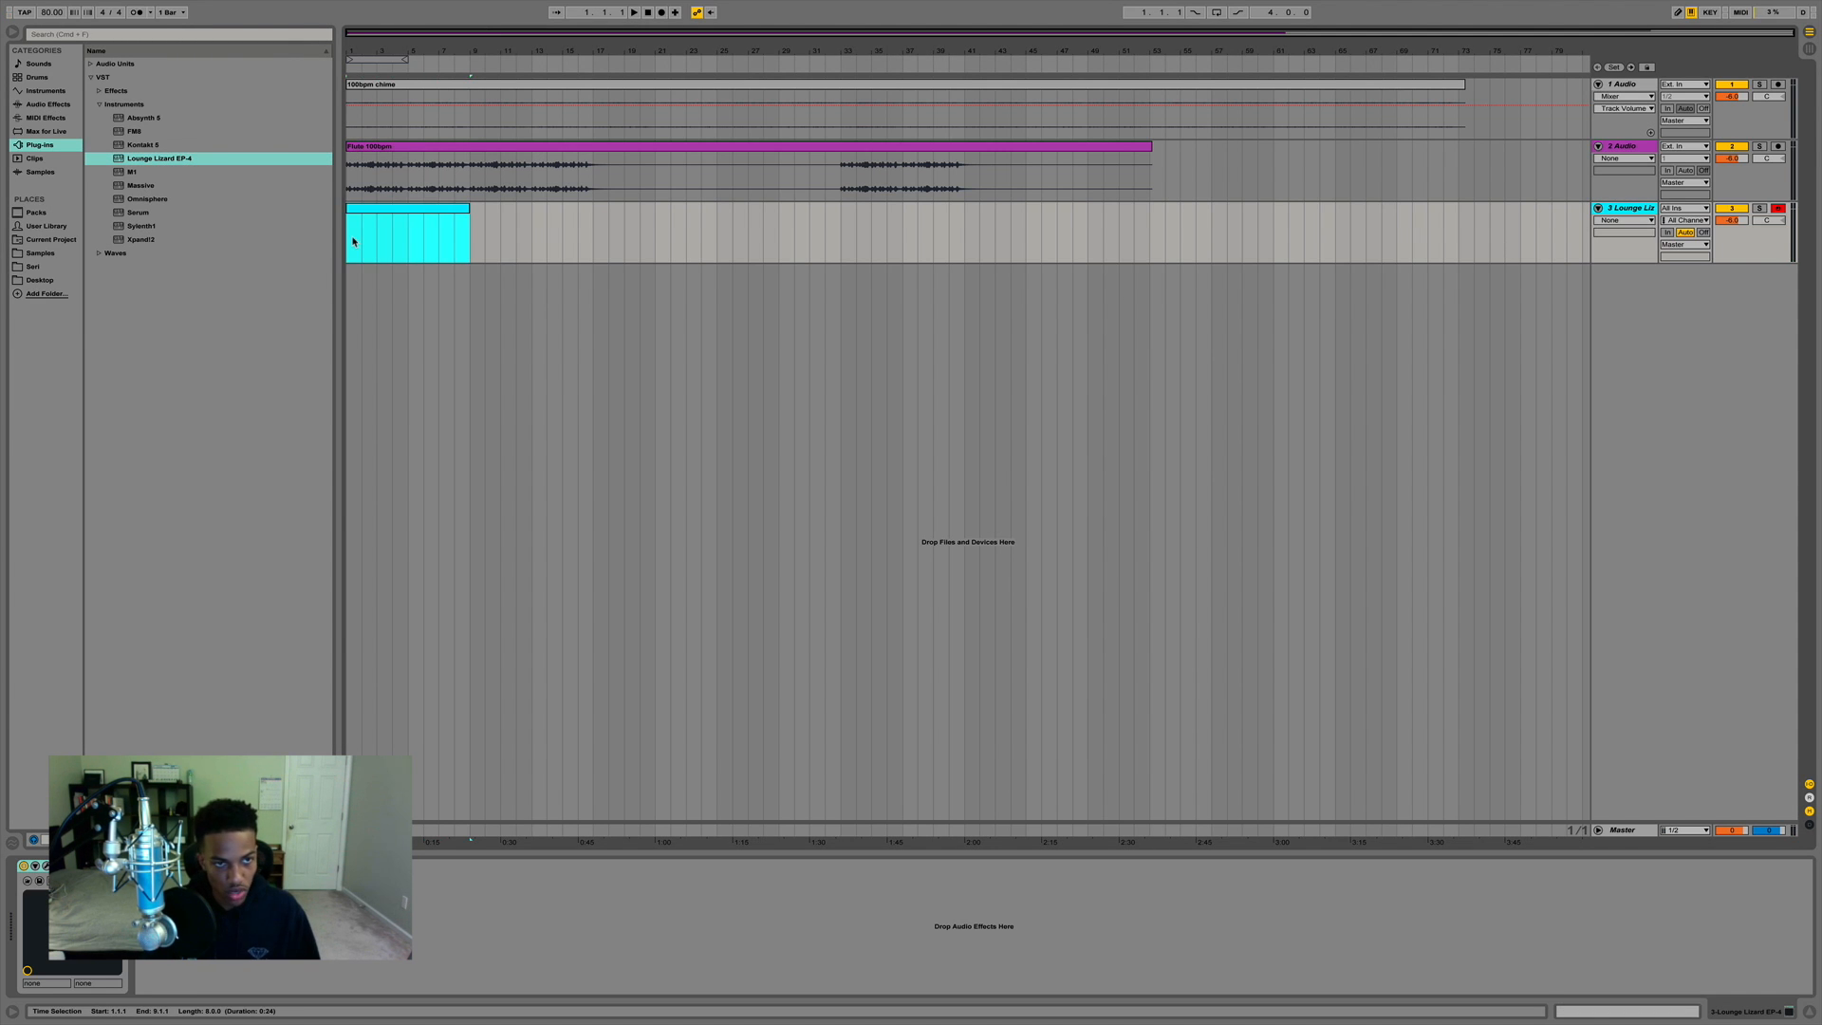
Open the Lounge Lizard clip, enter a half-bar chord of E2, G2 and A#2 at its start, and audition it.
double_click(359, 221)
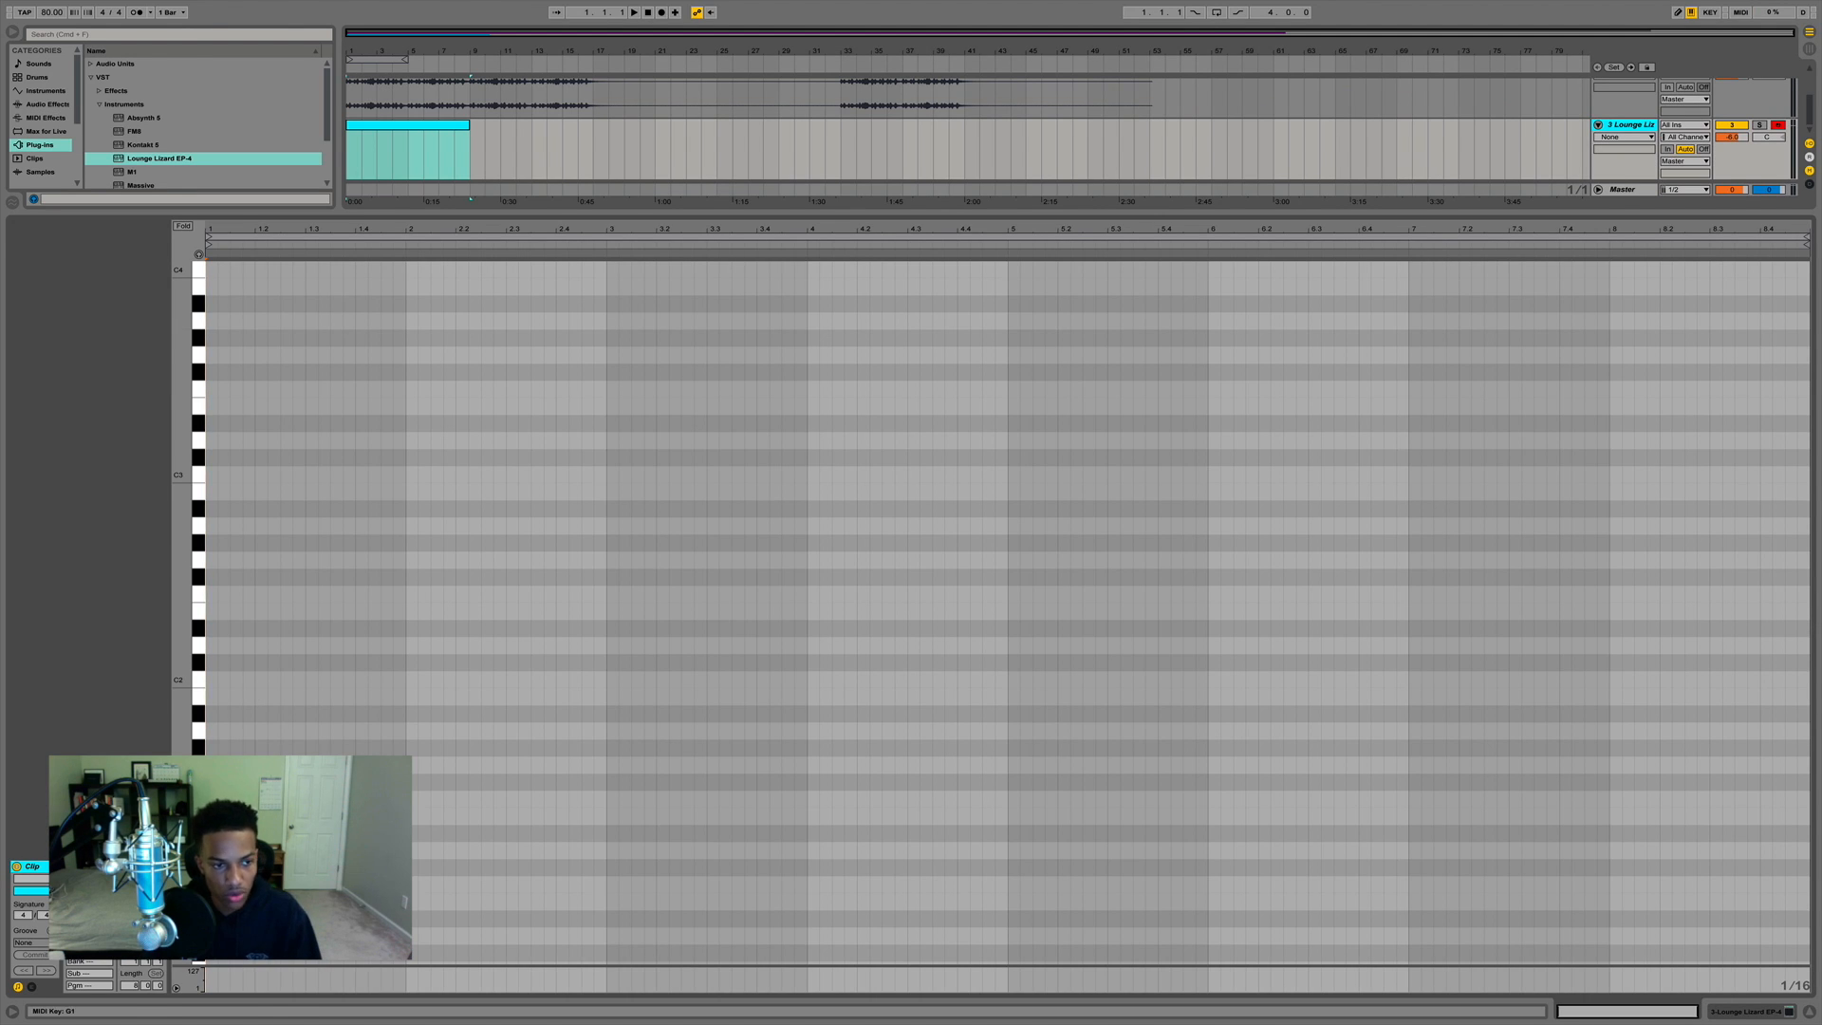
double_click(215, 610)
left_click_drag(241, 610, 236, 506)
key("space")
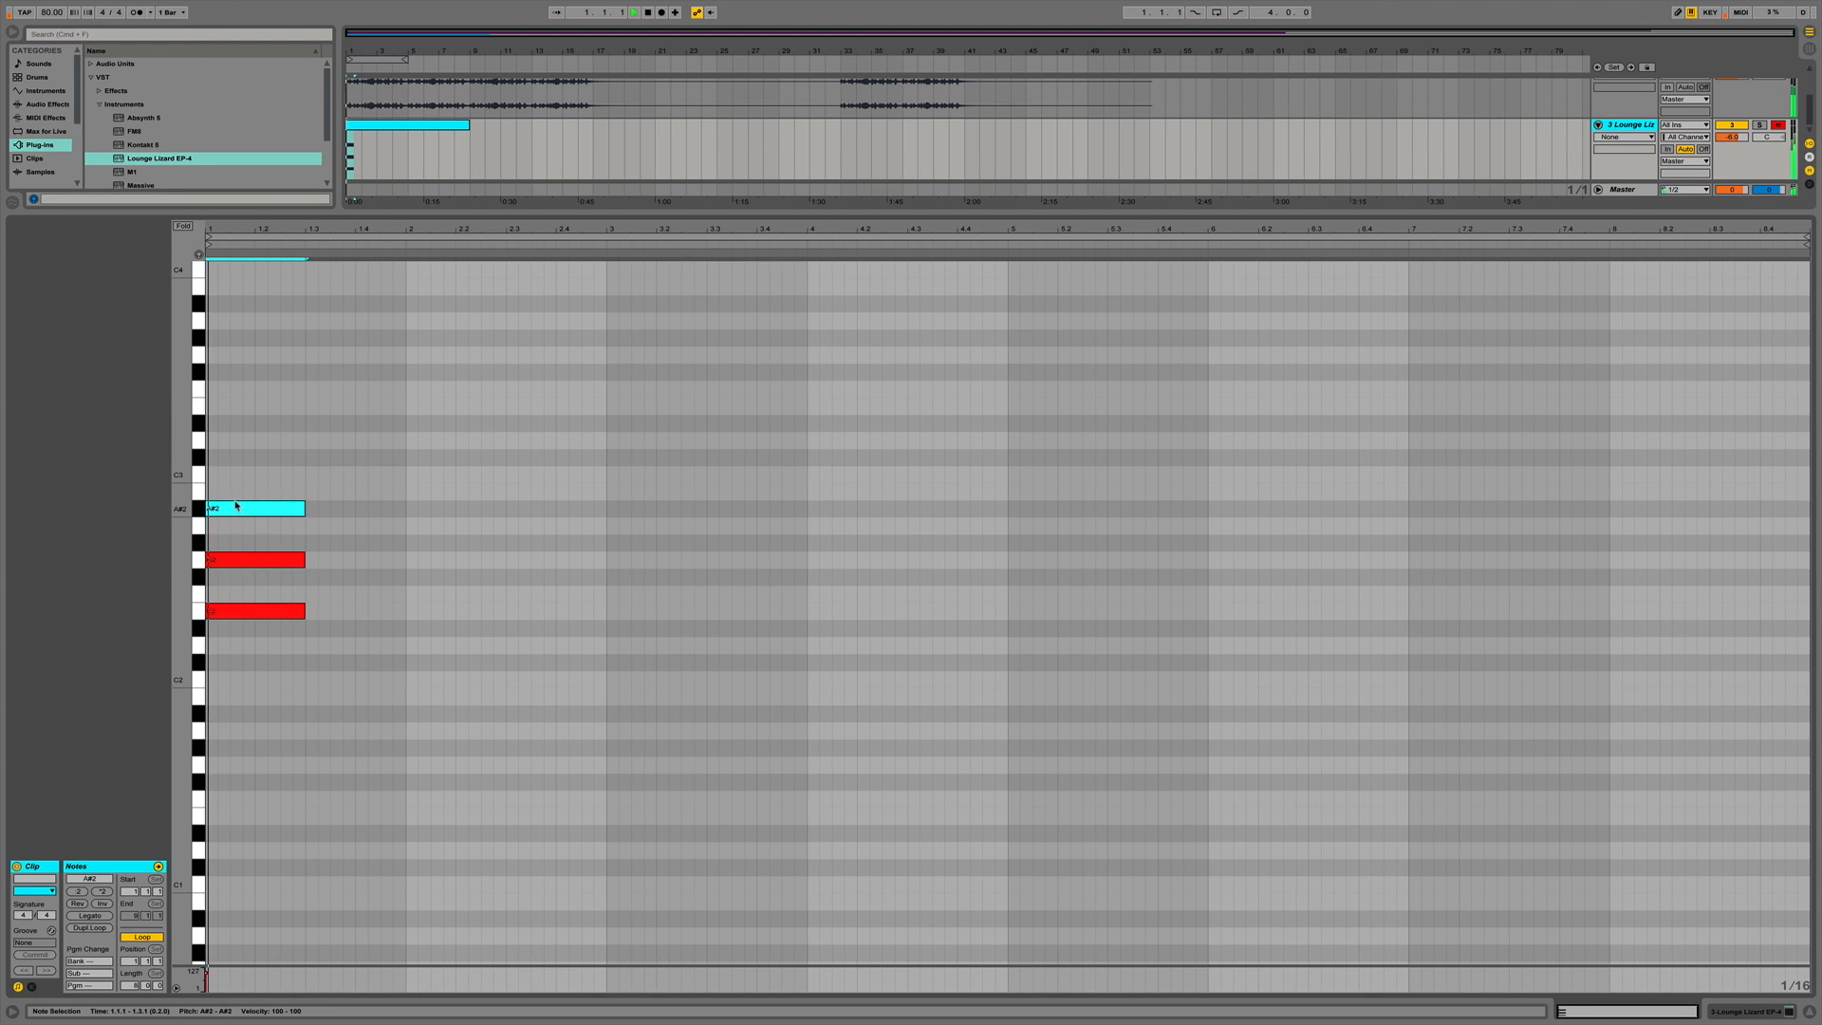
key("space")
Raise the chord's top note to B2, keep G2 in the middle, and audition the E2, G2, B2 chord.
left_click(230, 560)
key("Up")
key("Down")
key("space")
key("space")
left_click(236, 508)
key("Up")
key("space")
key("super+a")
key("space")
key("space")
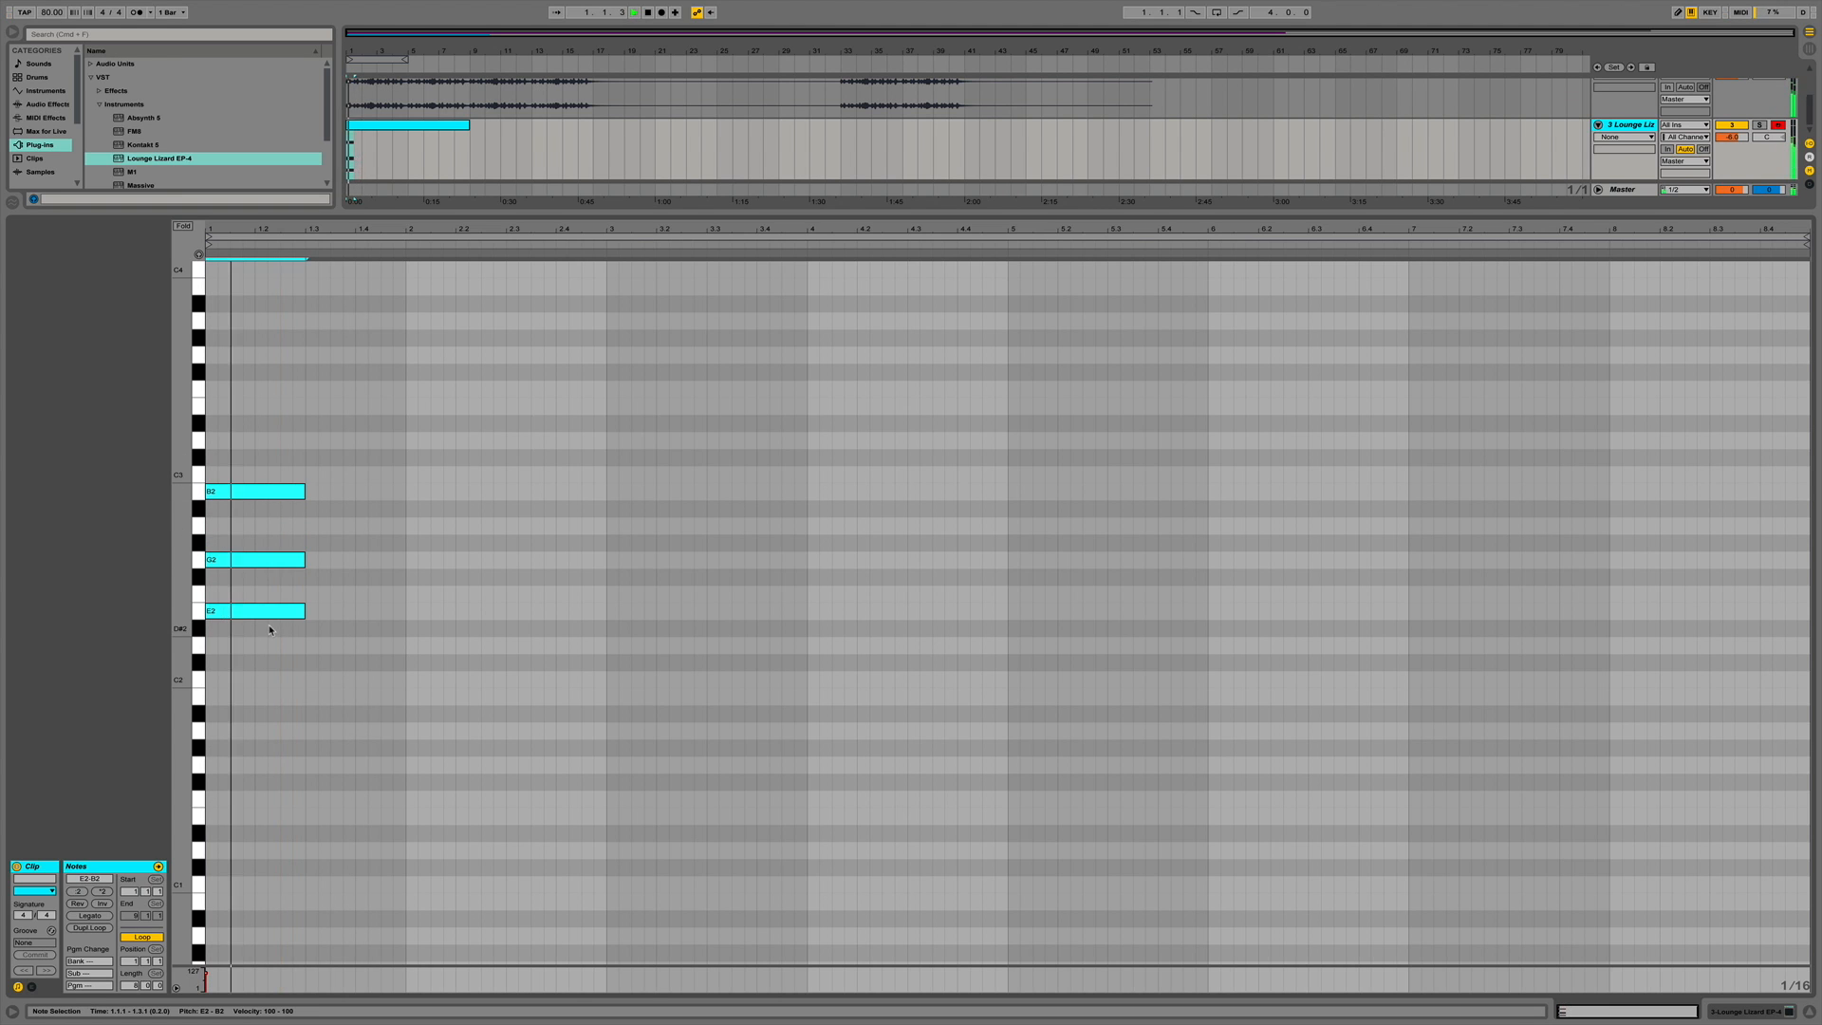
Copy the opening chord to positions 2.3, 3 and 4.3 in the clip.
key("super+c")
left_click(509, 611)
key("super+v")
key("super+d")
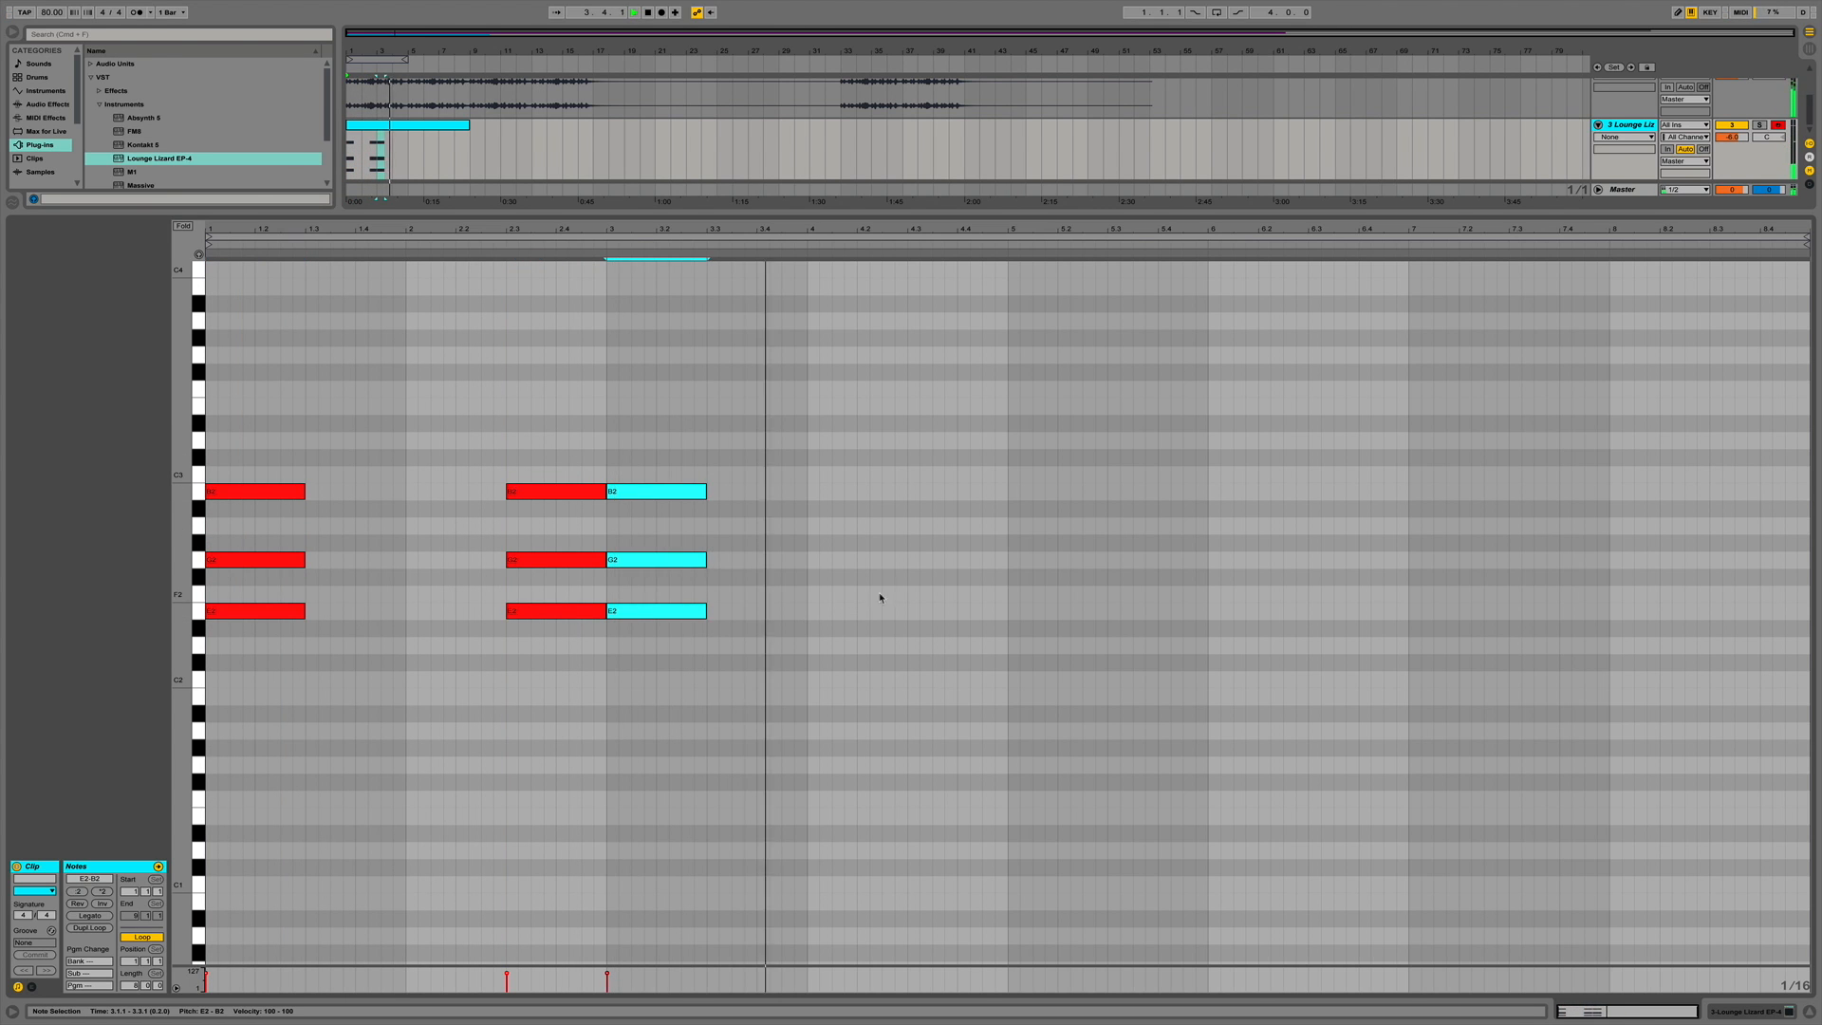
left_click(908, 610)
key("super+v")
Raise the top note of the chords at 2.3 and 4.3 to C3 and audition the progression.
key("space")
left_click_drag(540, 492, 541, 477)
left_click(484, 244)
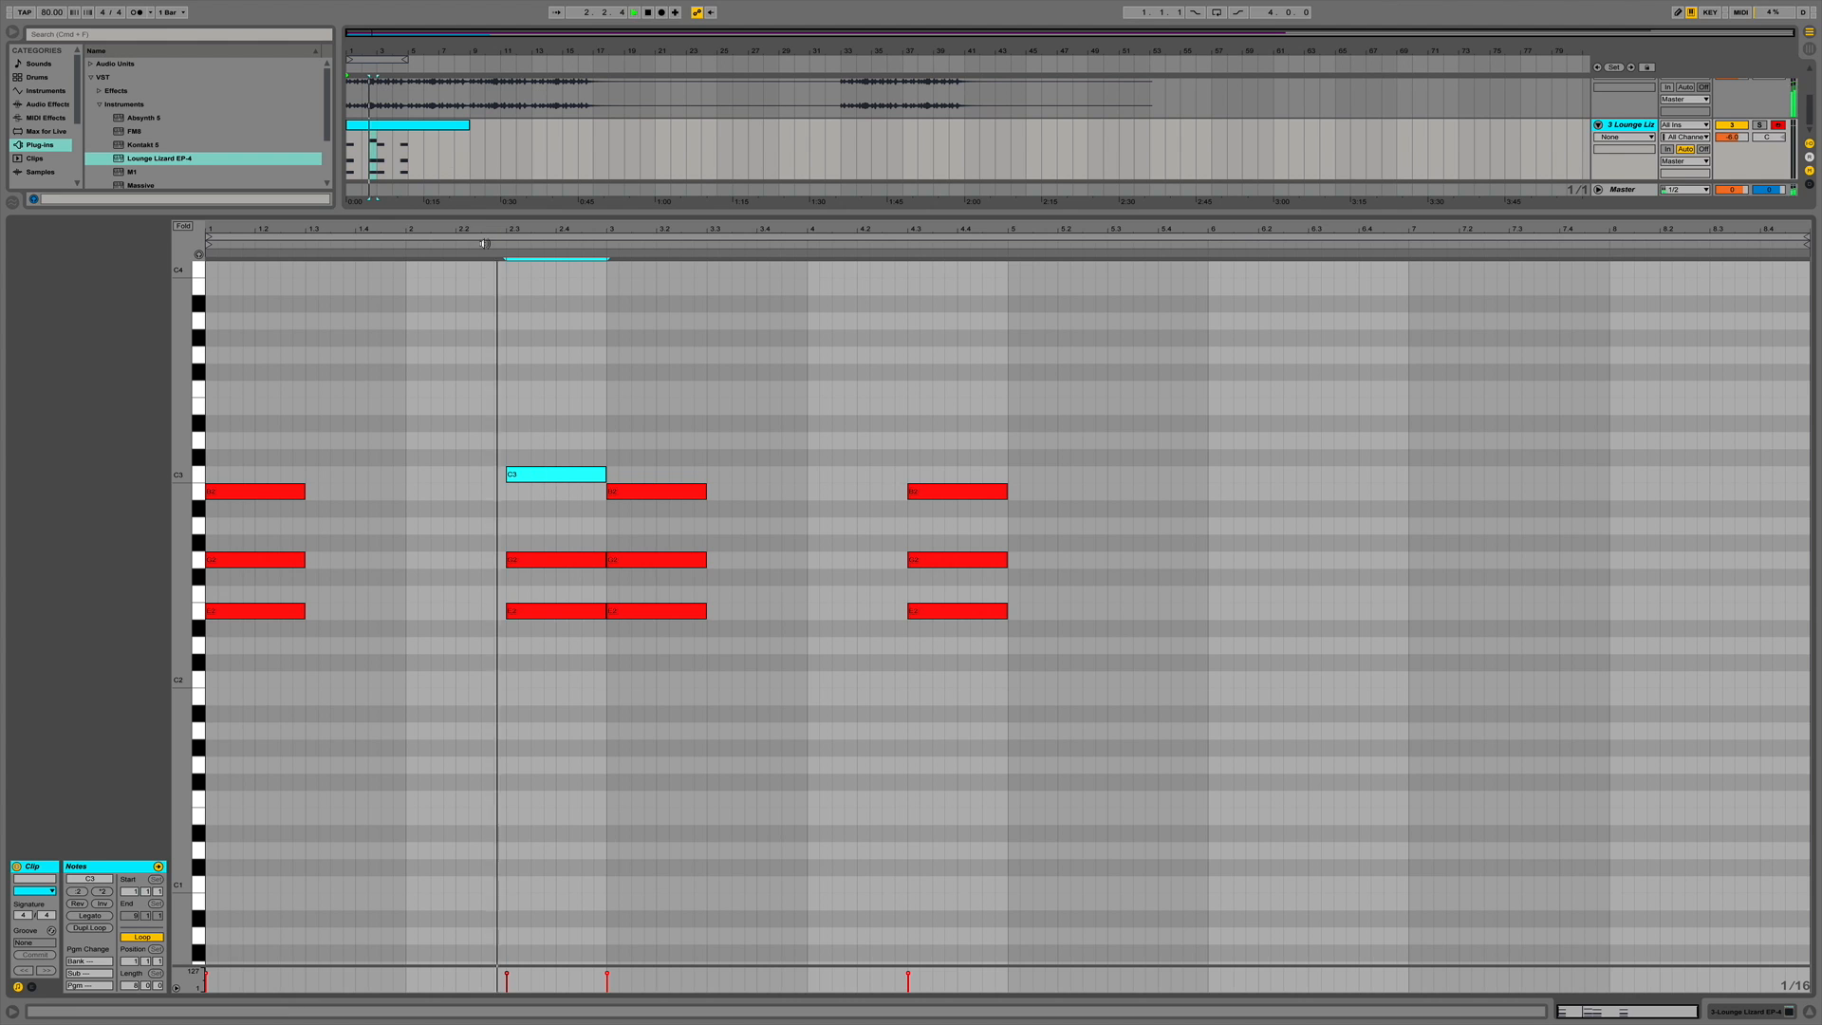
key("space")
key("space")
left_click_drag(343, 634, 256, 488)
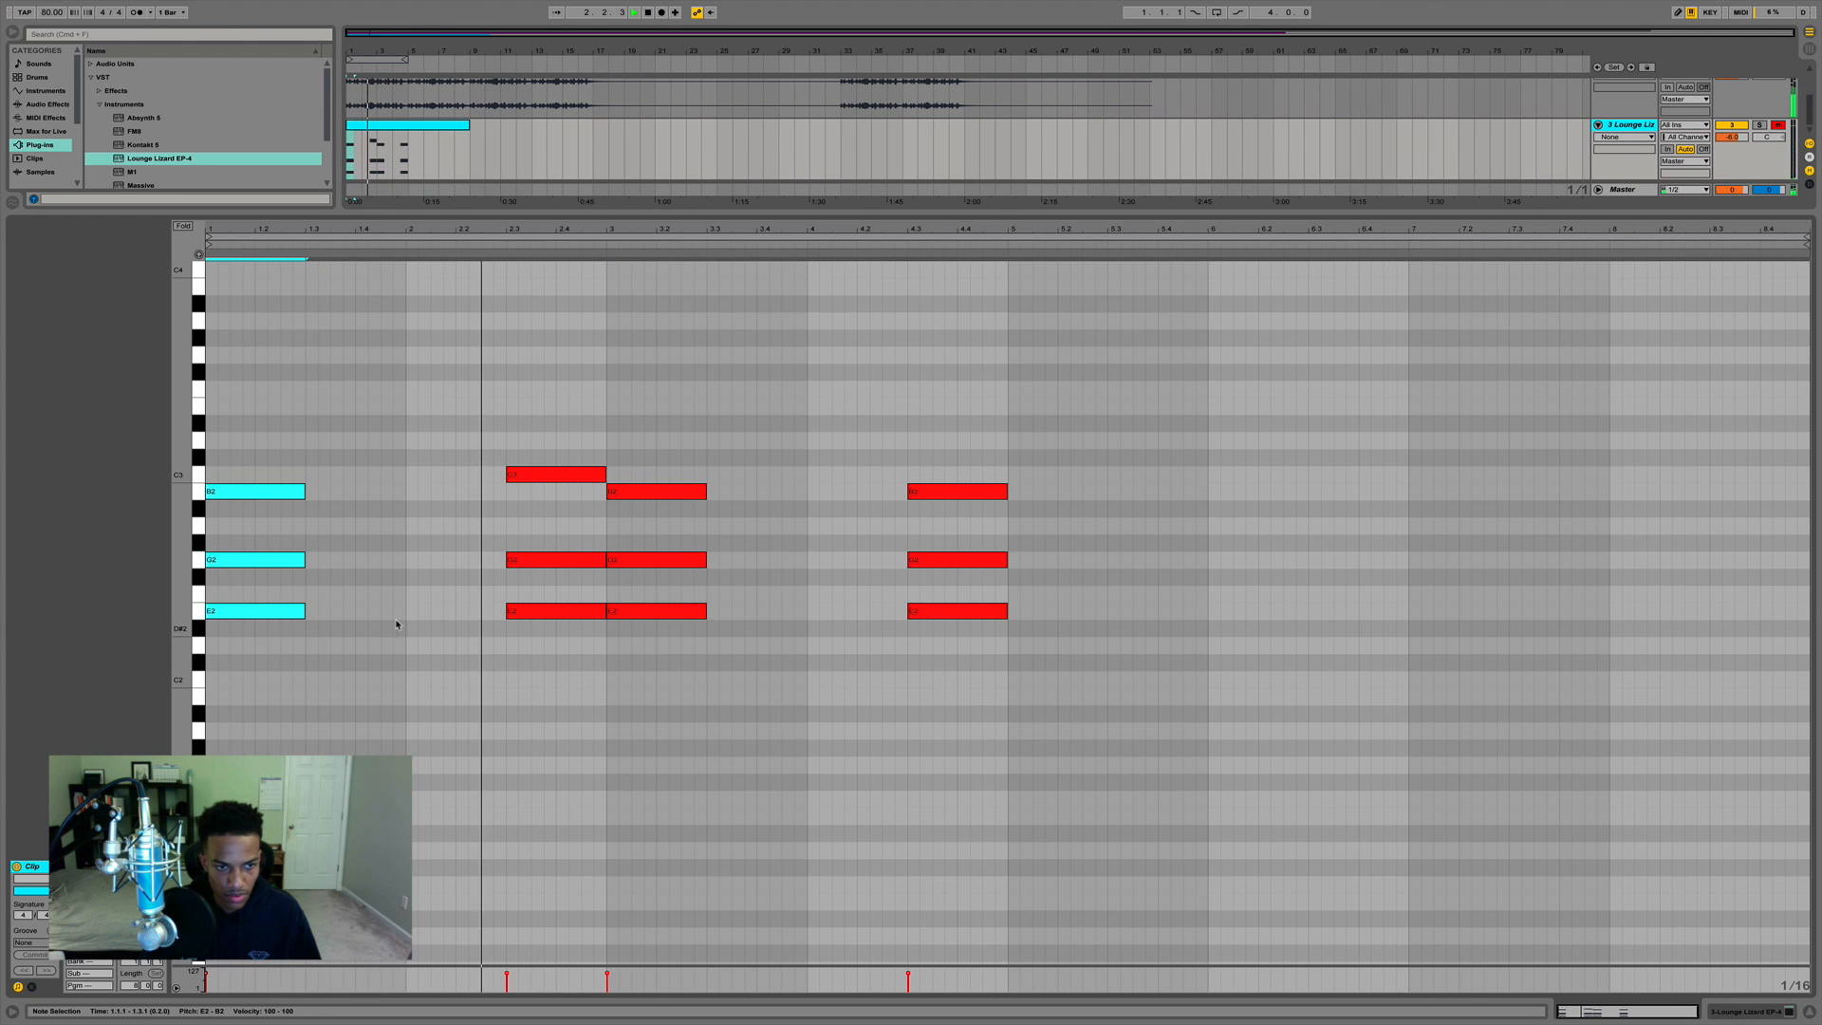
left_click(952, 493)
key("Up")
Try the bottom note of the chord at 4.3 an octave higher, at E3, and return it to E2.
left_click(945, 611)
key("shift+Up")
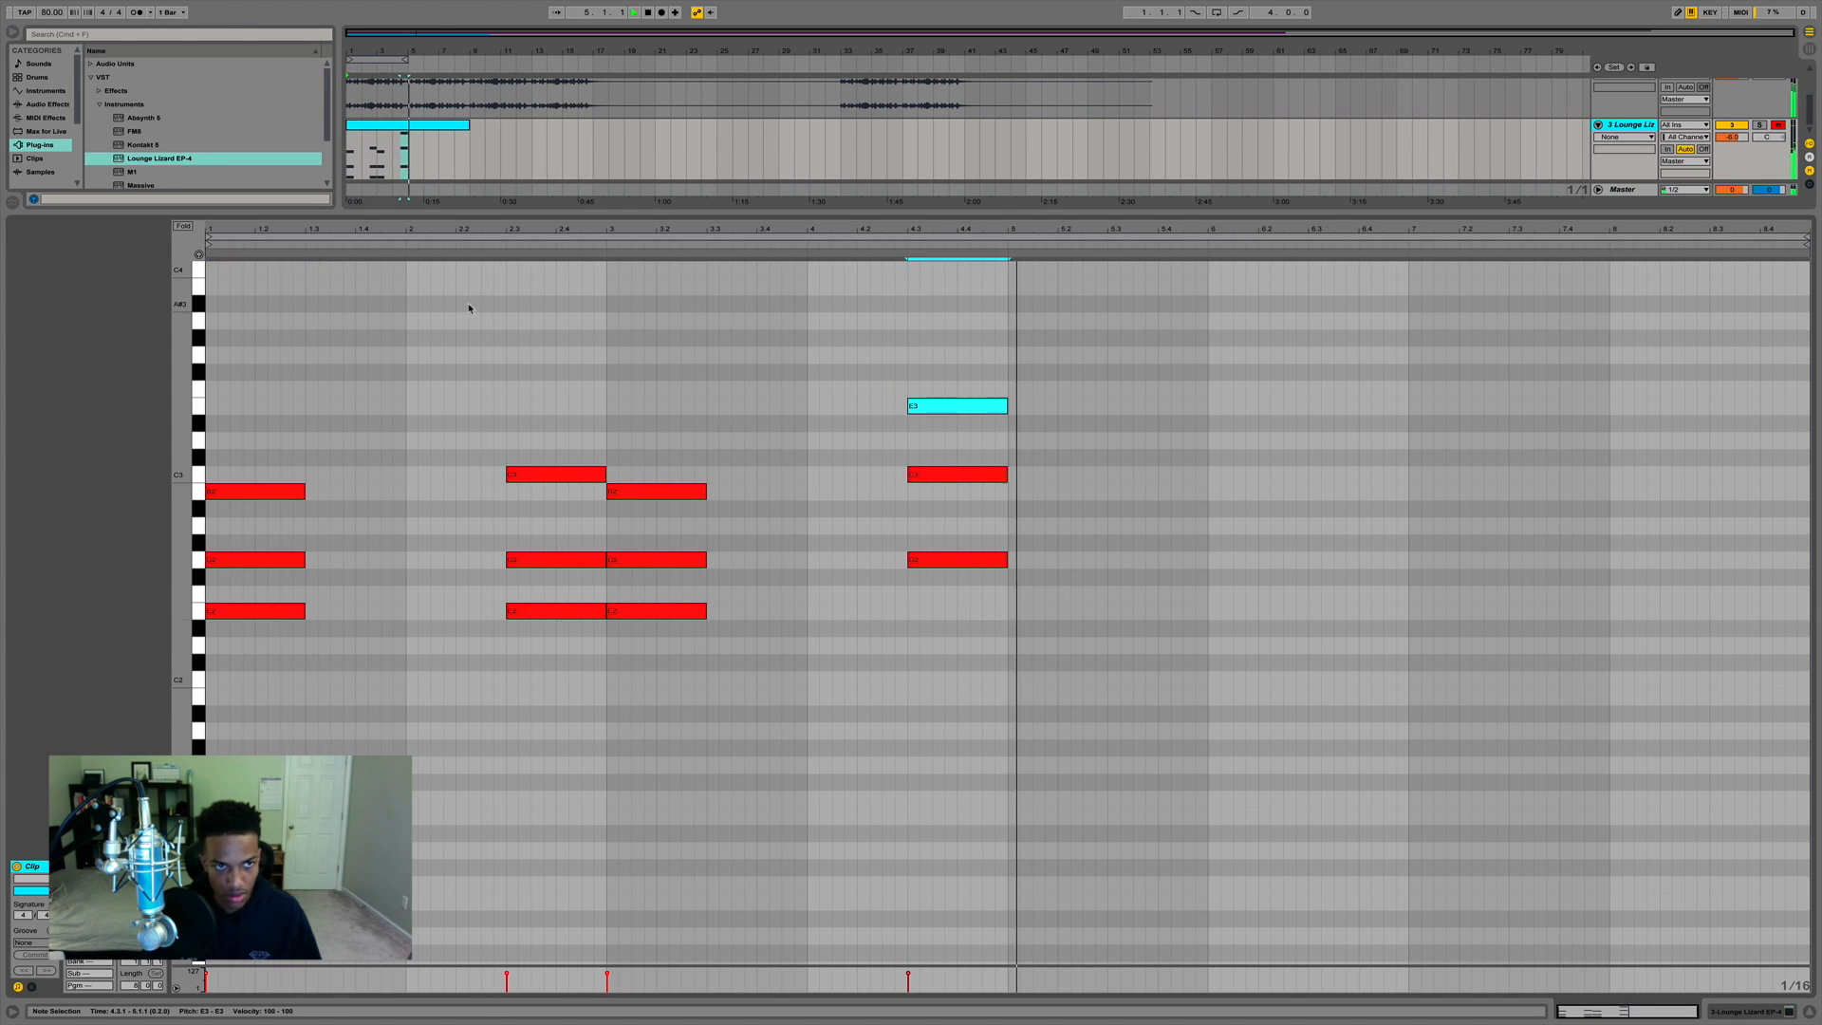
key("space")
key("shift+Down")
Duplicate the first four bars of the Lounge Lizard part over bars 5 to 8 and close the clip view.
left_click(425, 154)
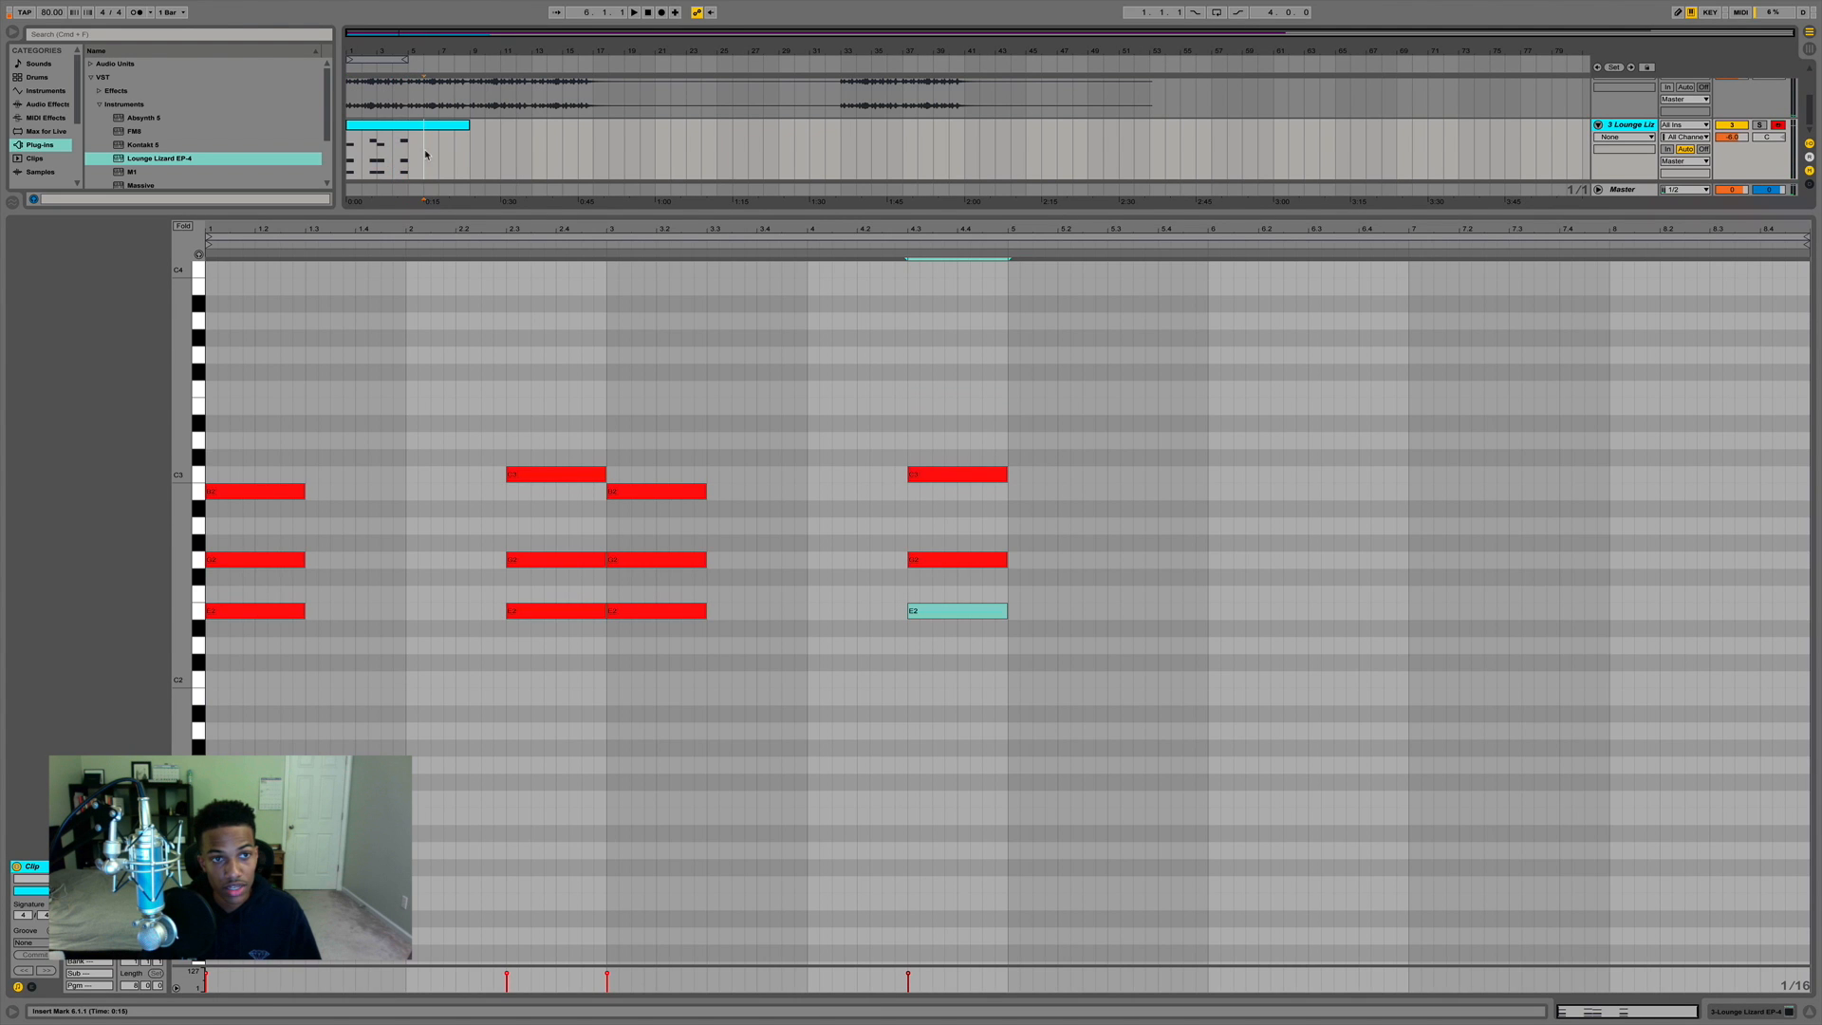
left_click(406, 161)
key("super+d")
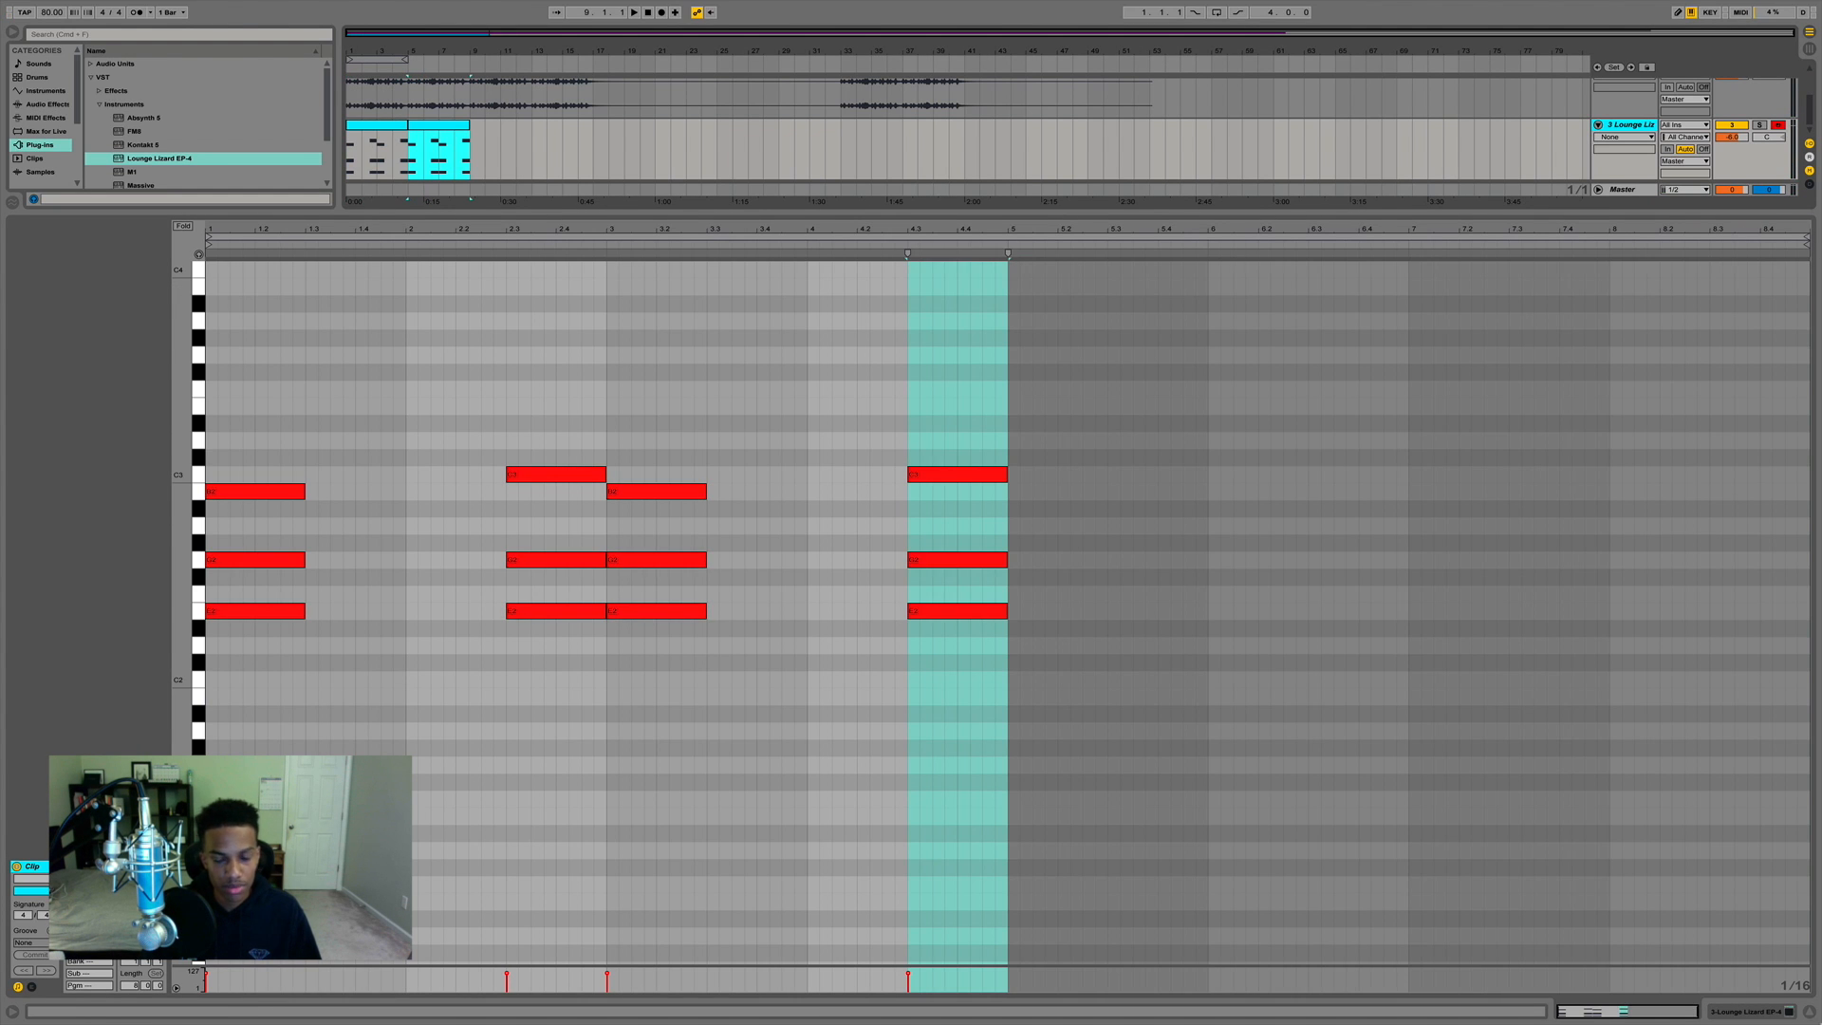
left_click(1810, 1014)
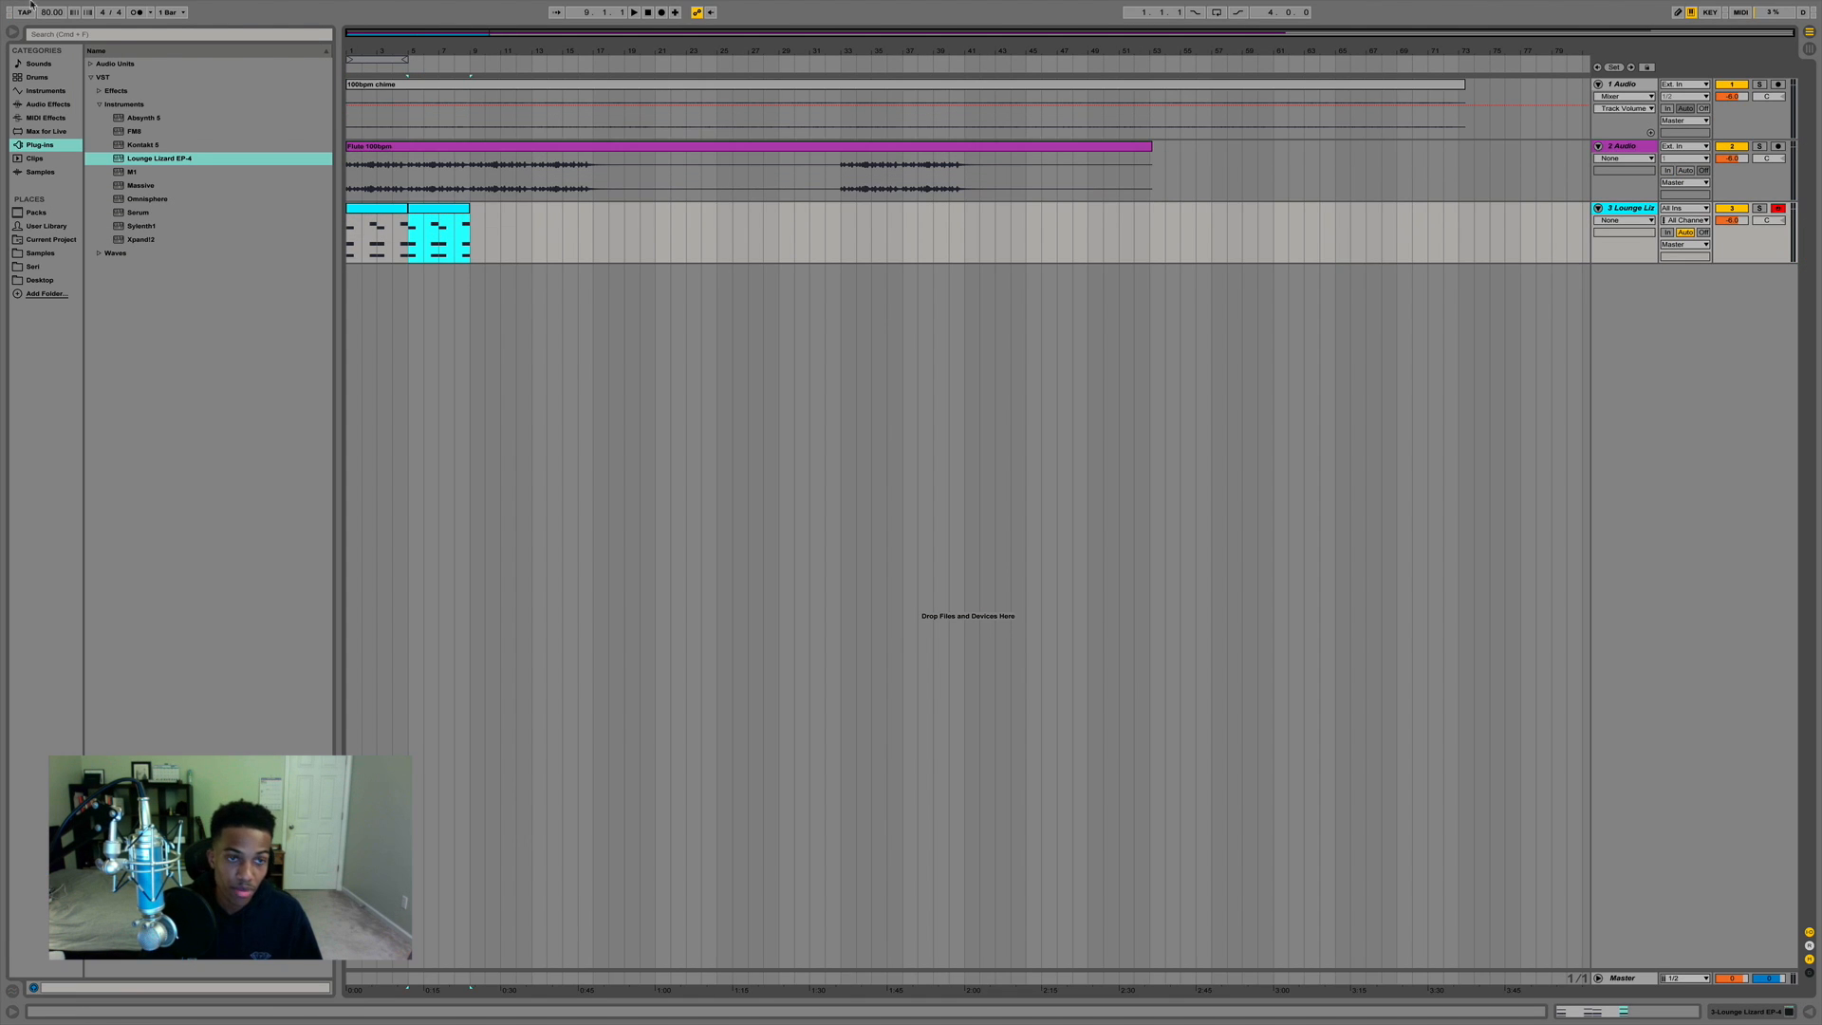
Add a new audio track below the Lounge Lizard track.
left_click(391, 211)
key("super+shift+t")
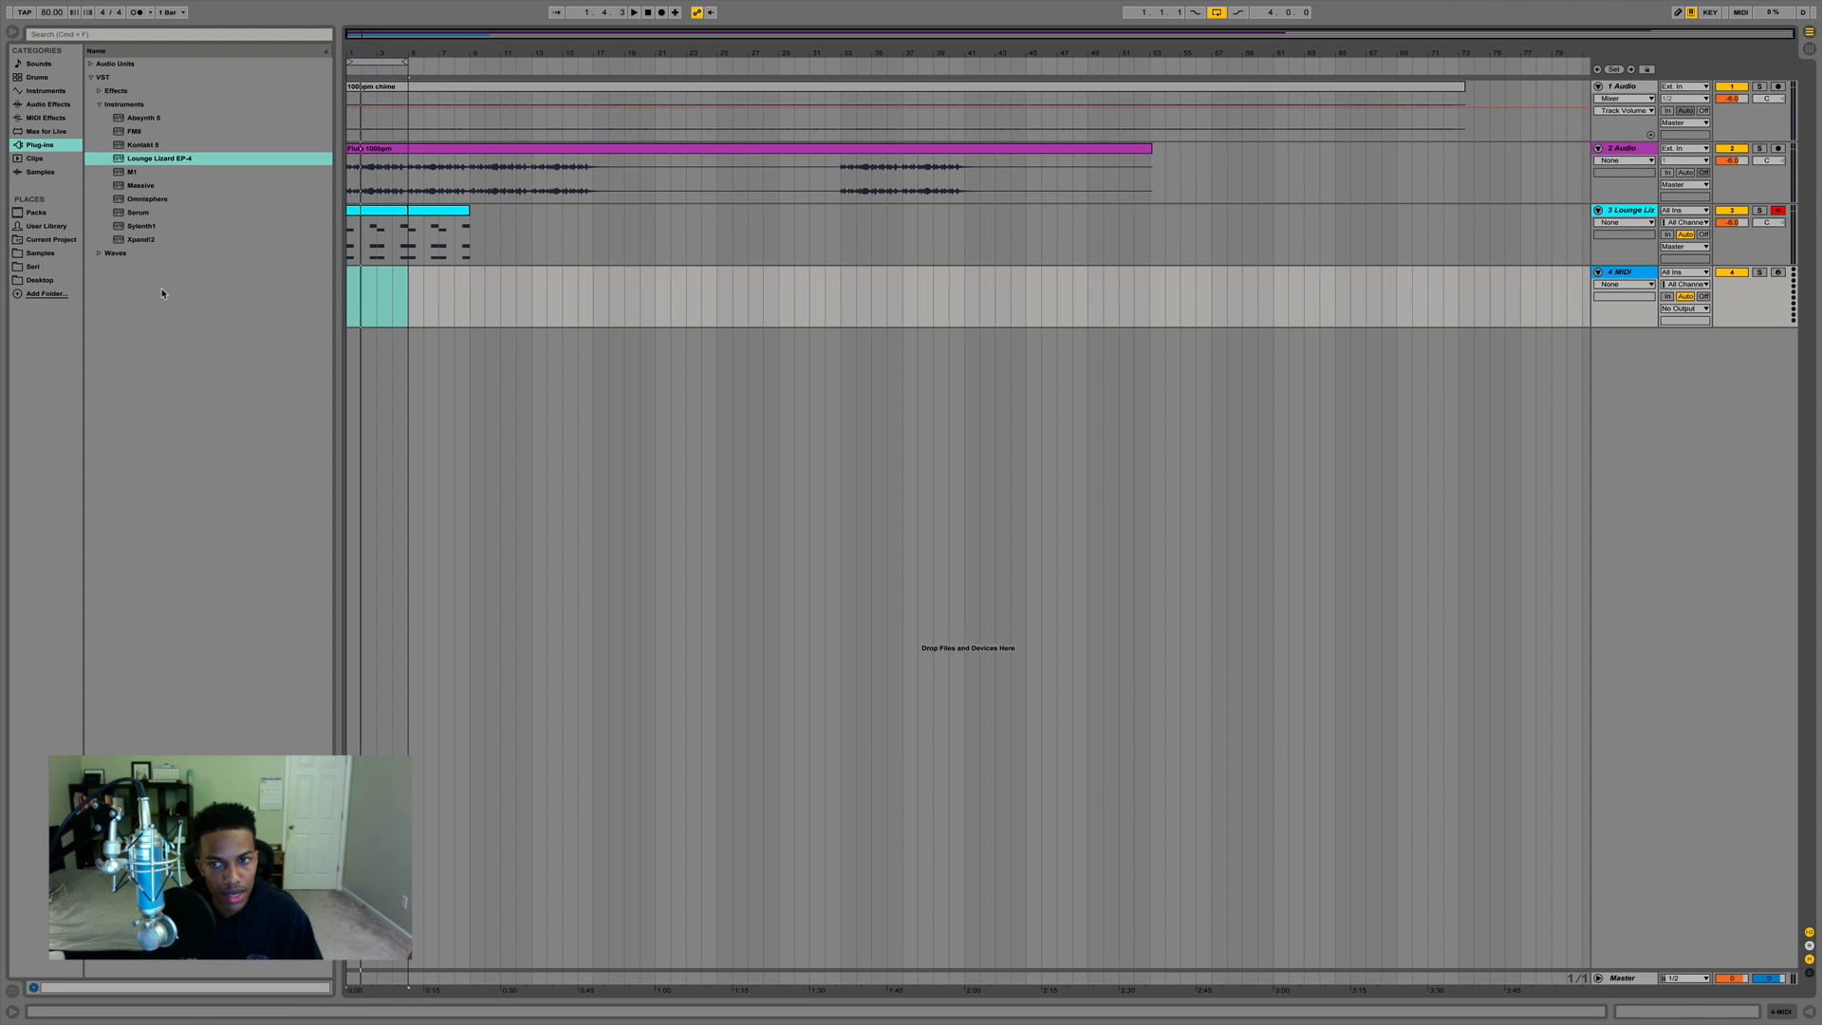
key("super+z")
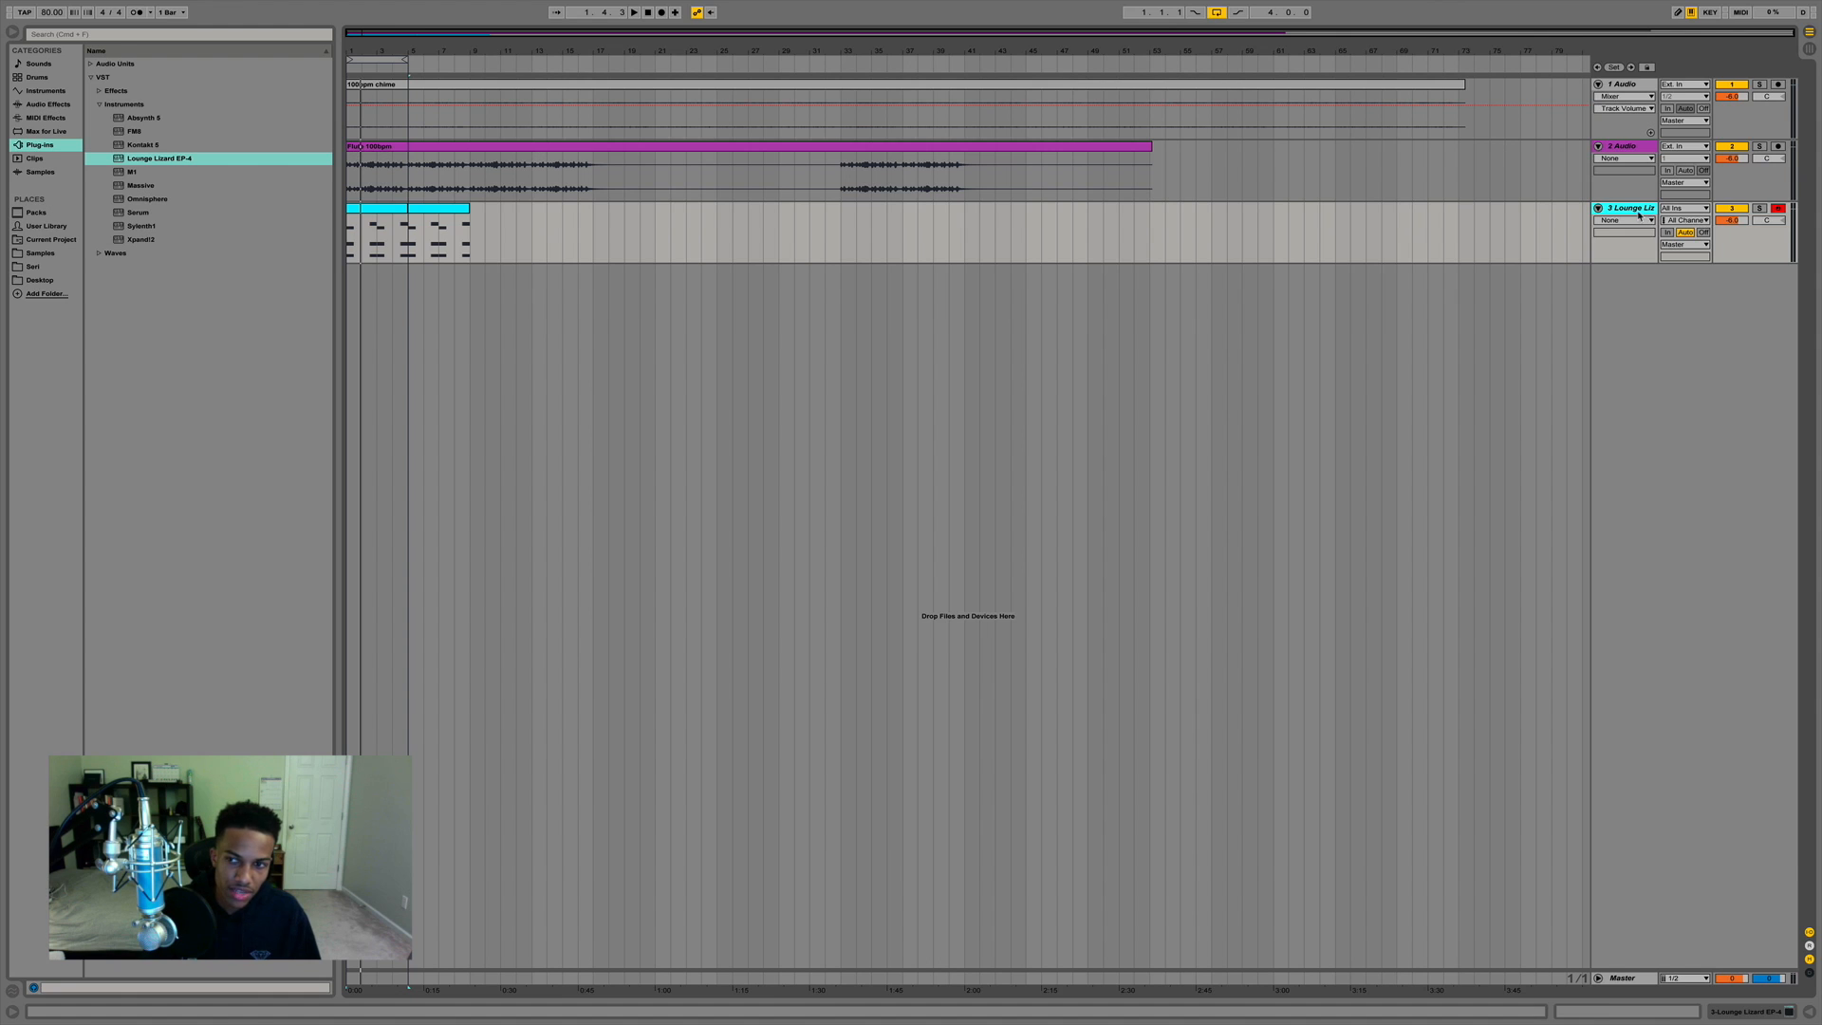
key("super+t")
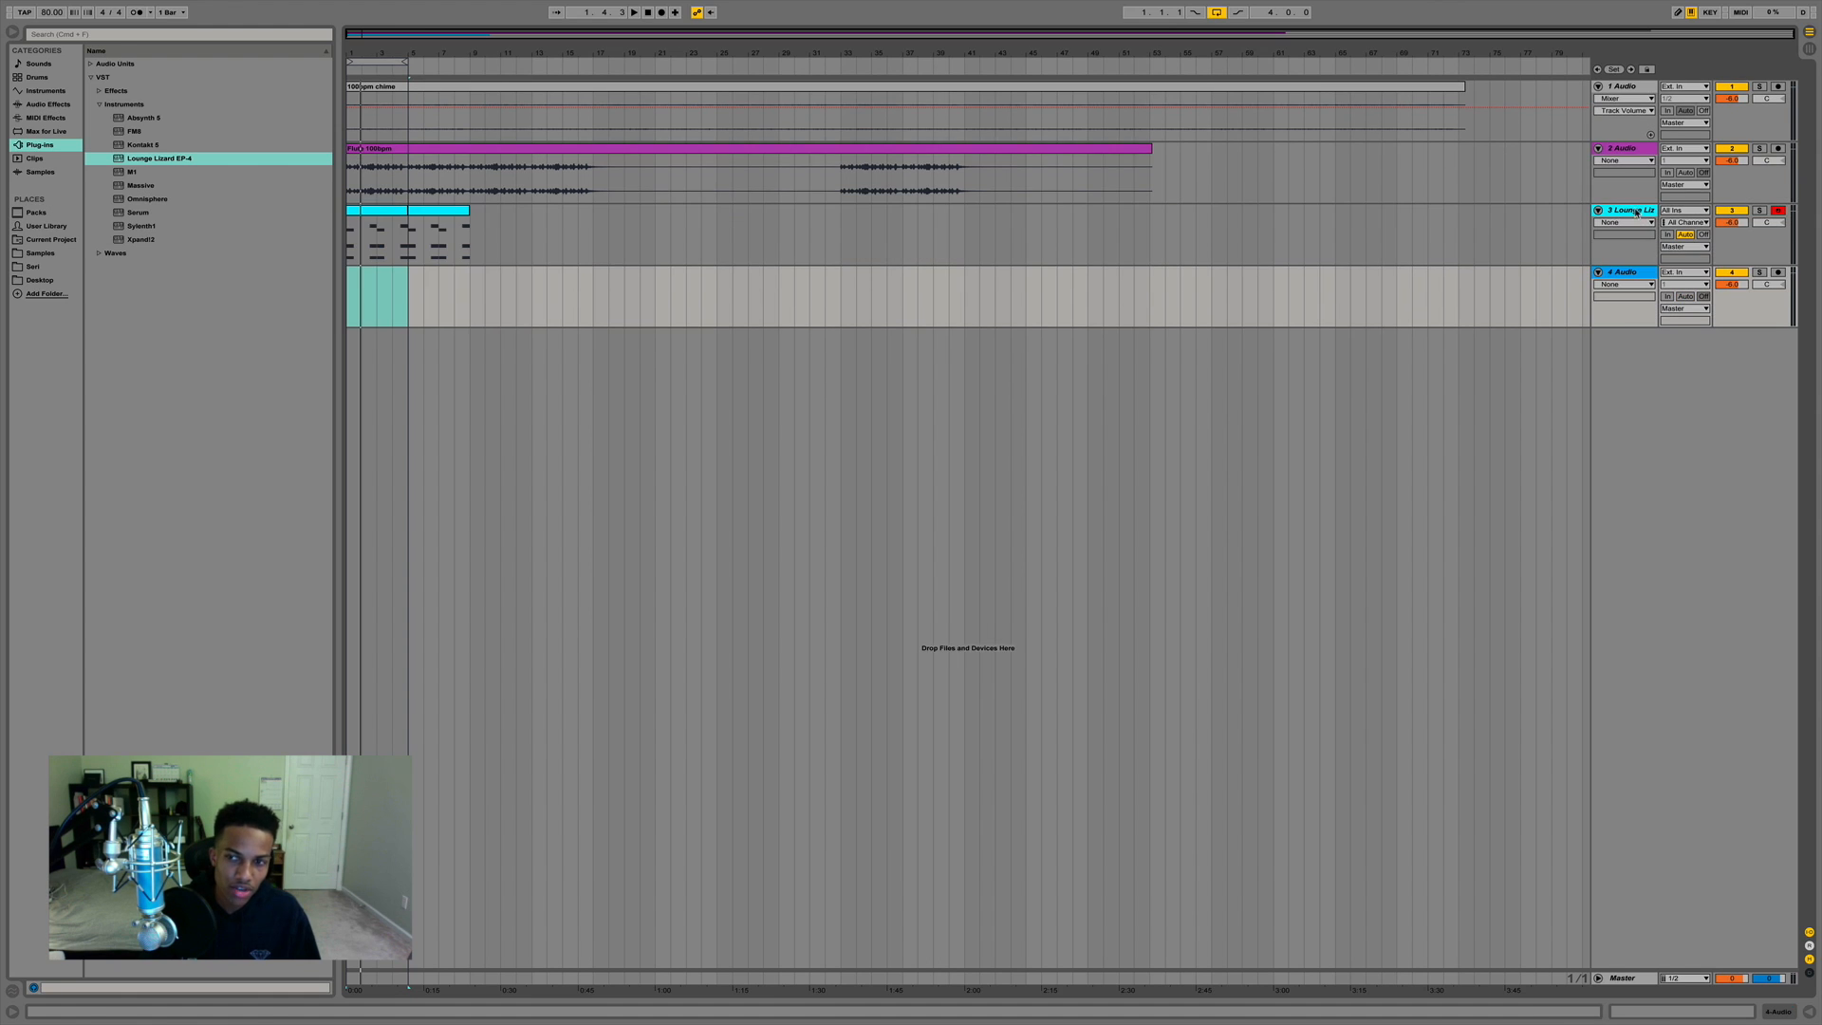
Open the Beat Collab Video folder on the desktop and preview several of its beats, including HEYYY.wav and SAd Party.wav.
left_click(60, 281)
left_click(90, 78)
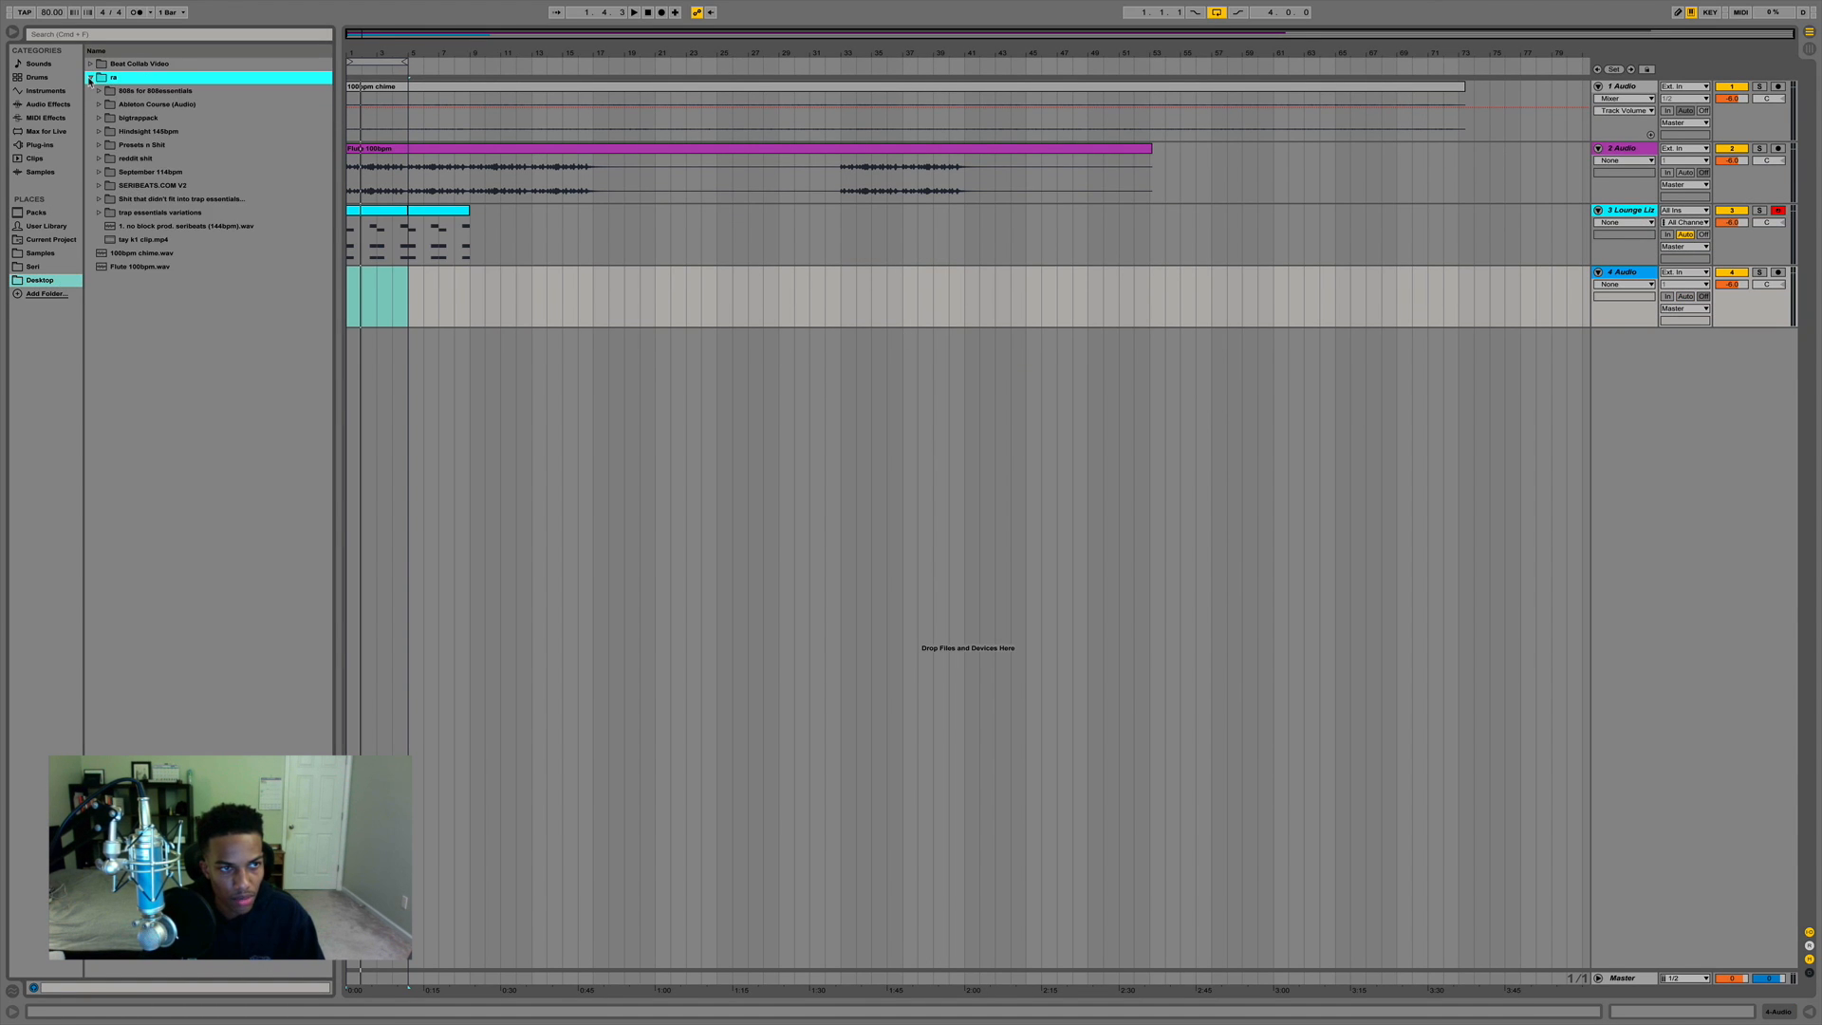
left_click(90, 78)
left_click(90, 65)
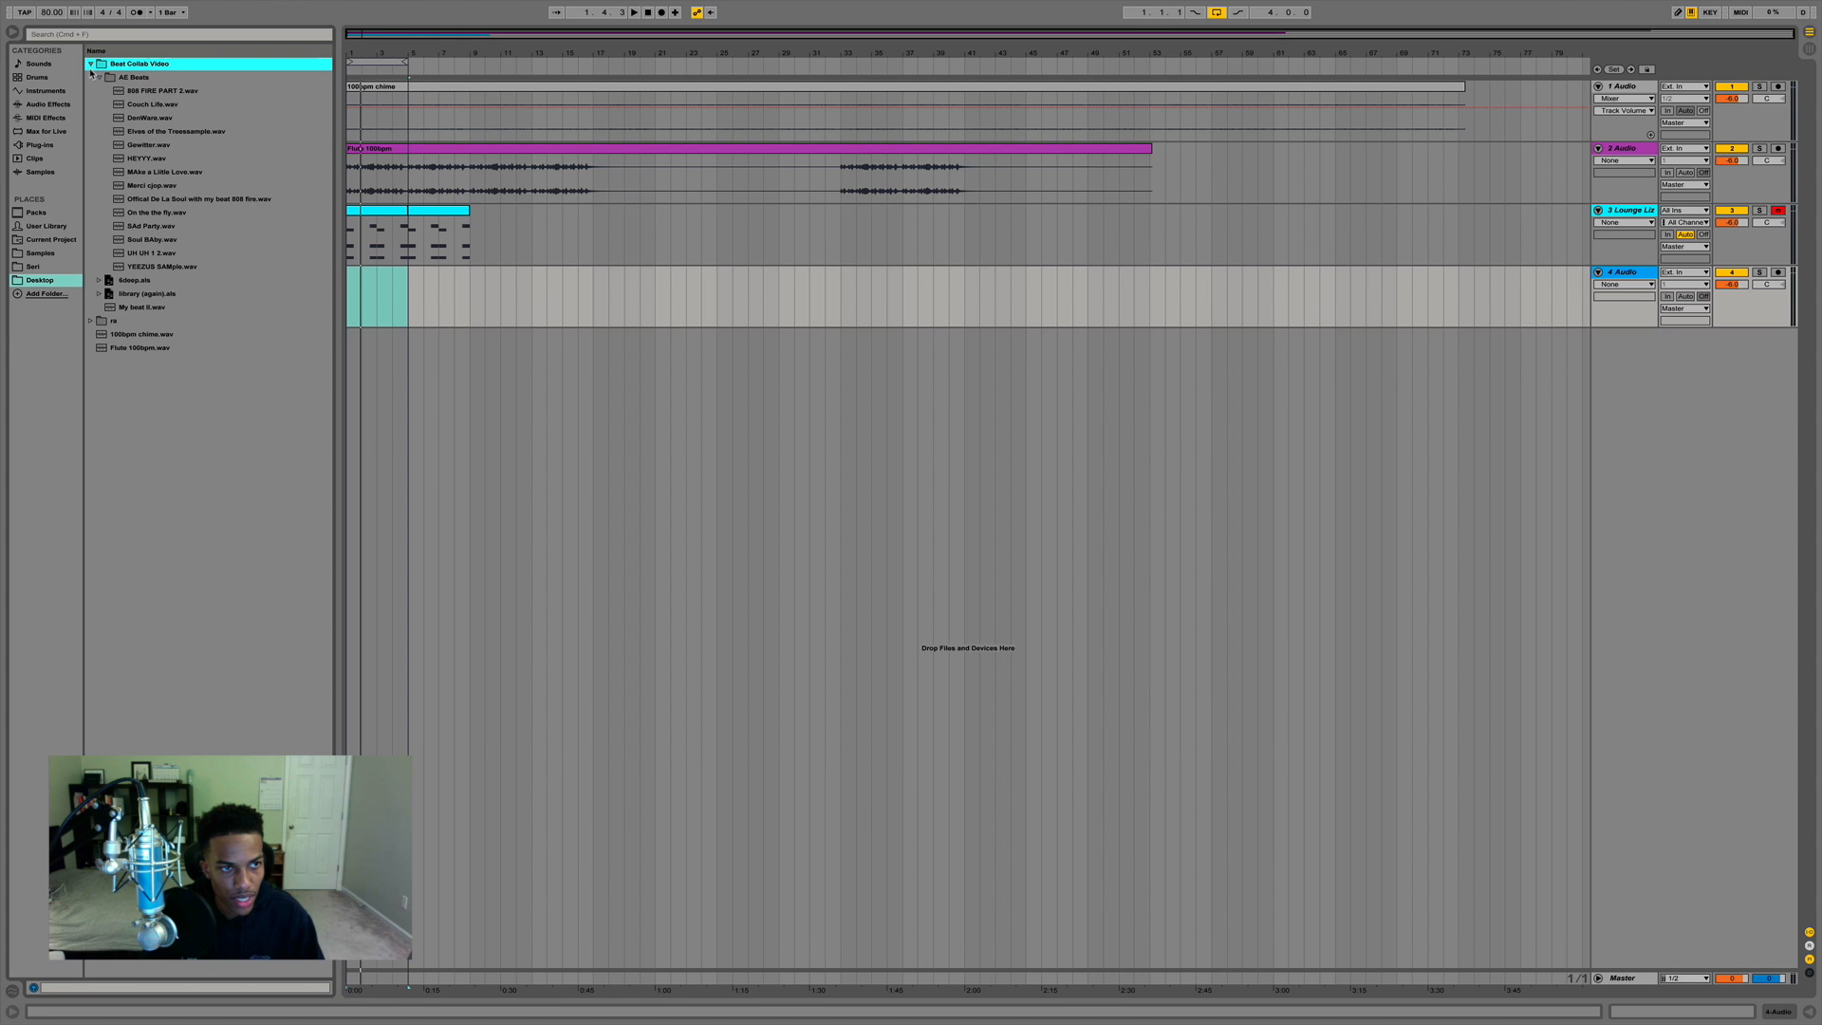
left_click(150, 159)
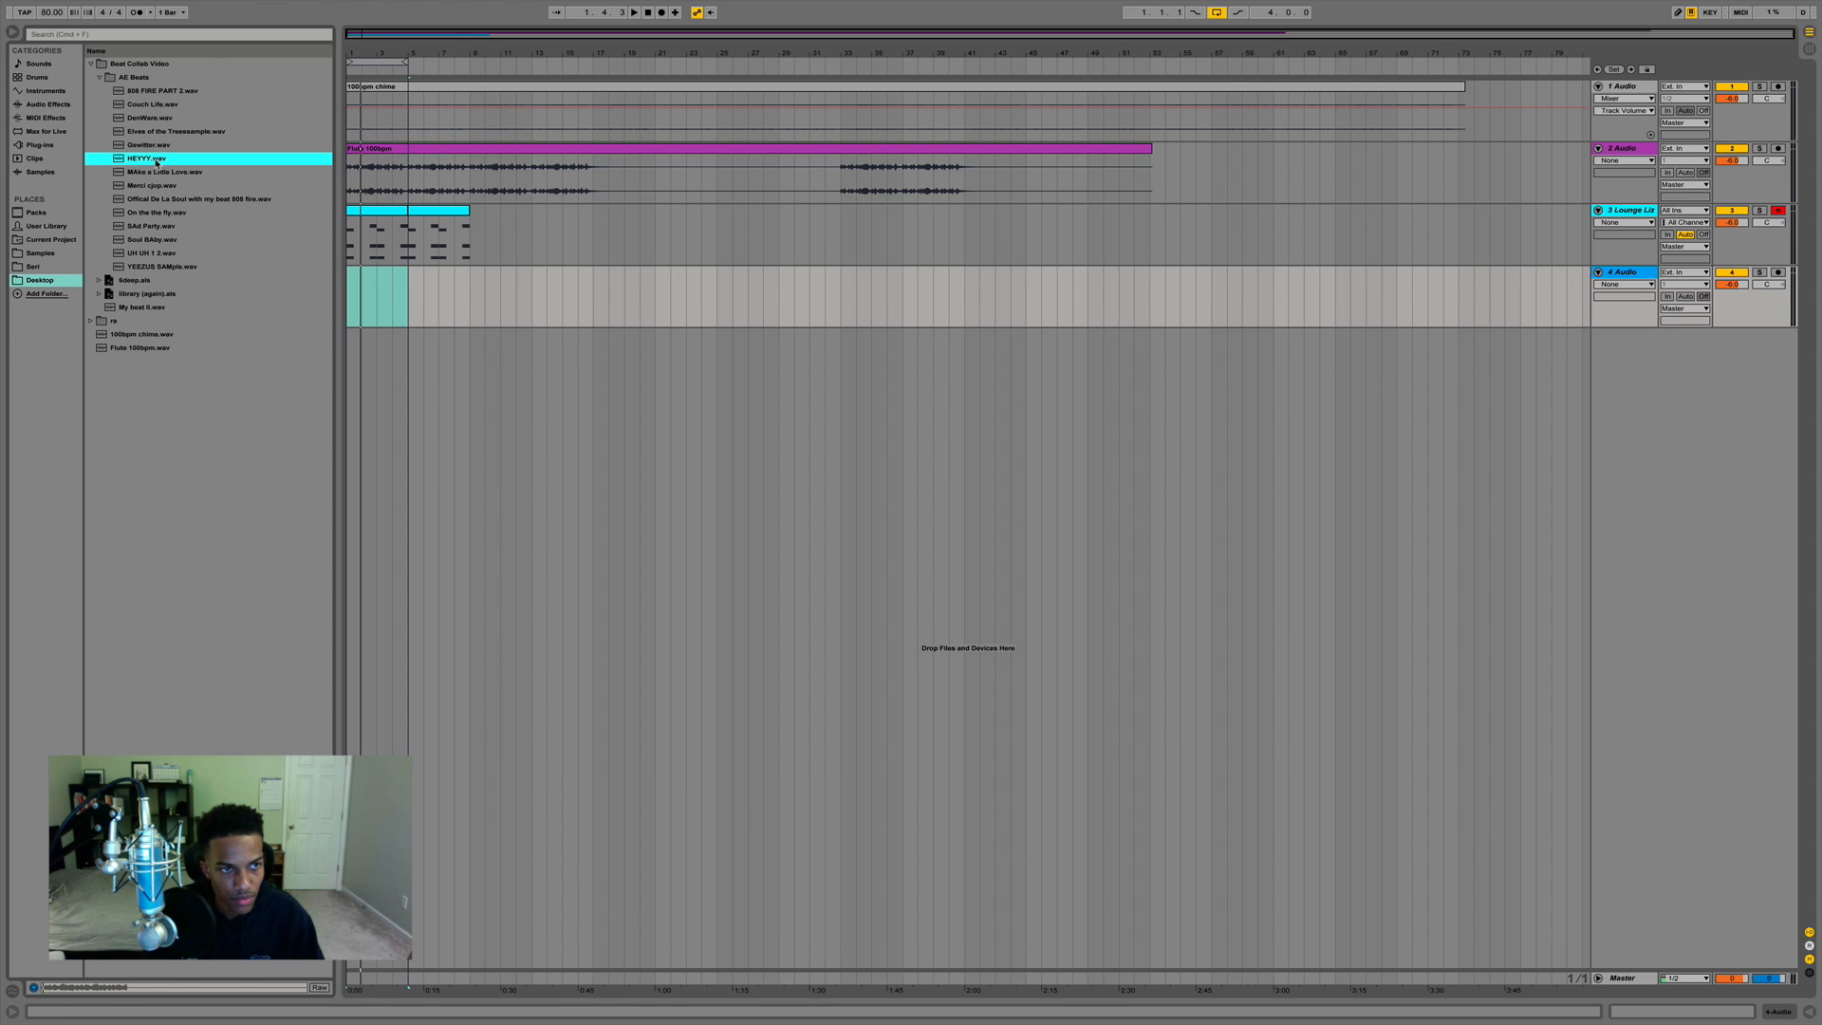
left_click(176, 172)
left_click(188, 200)
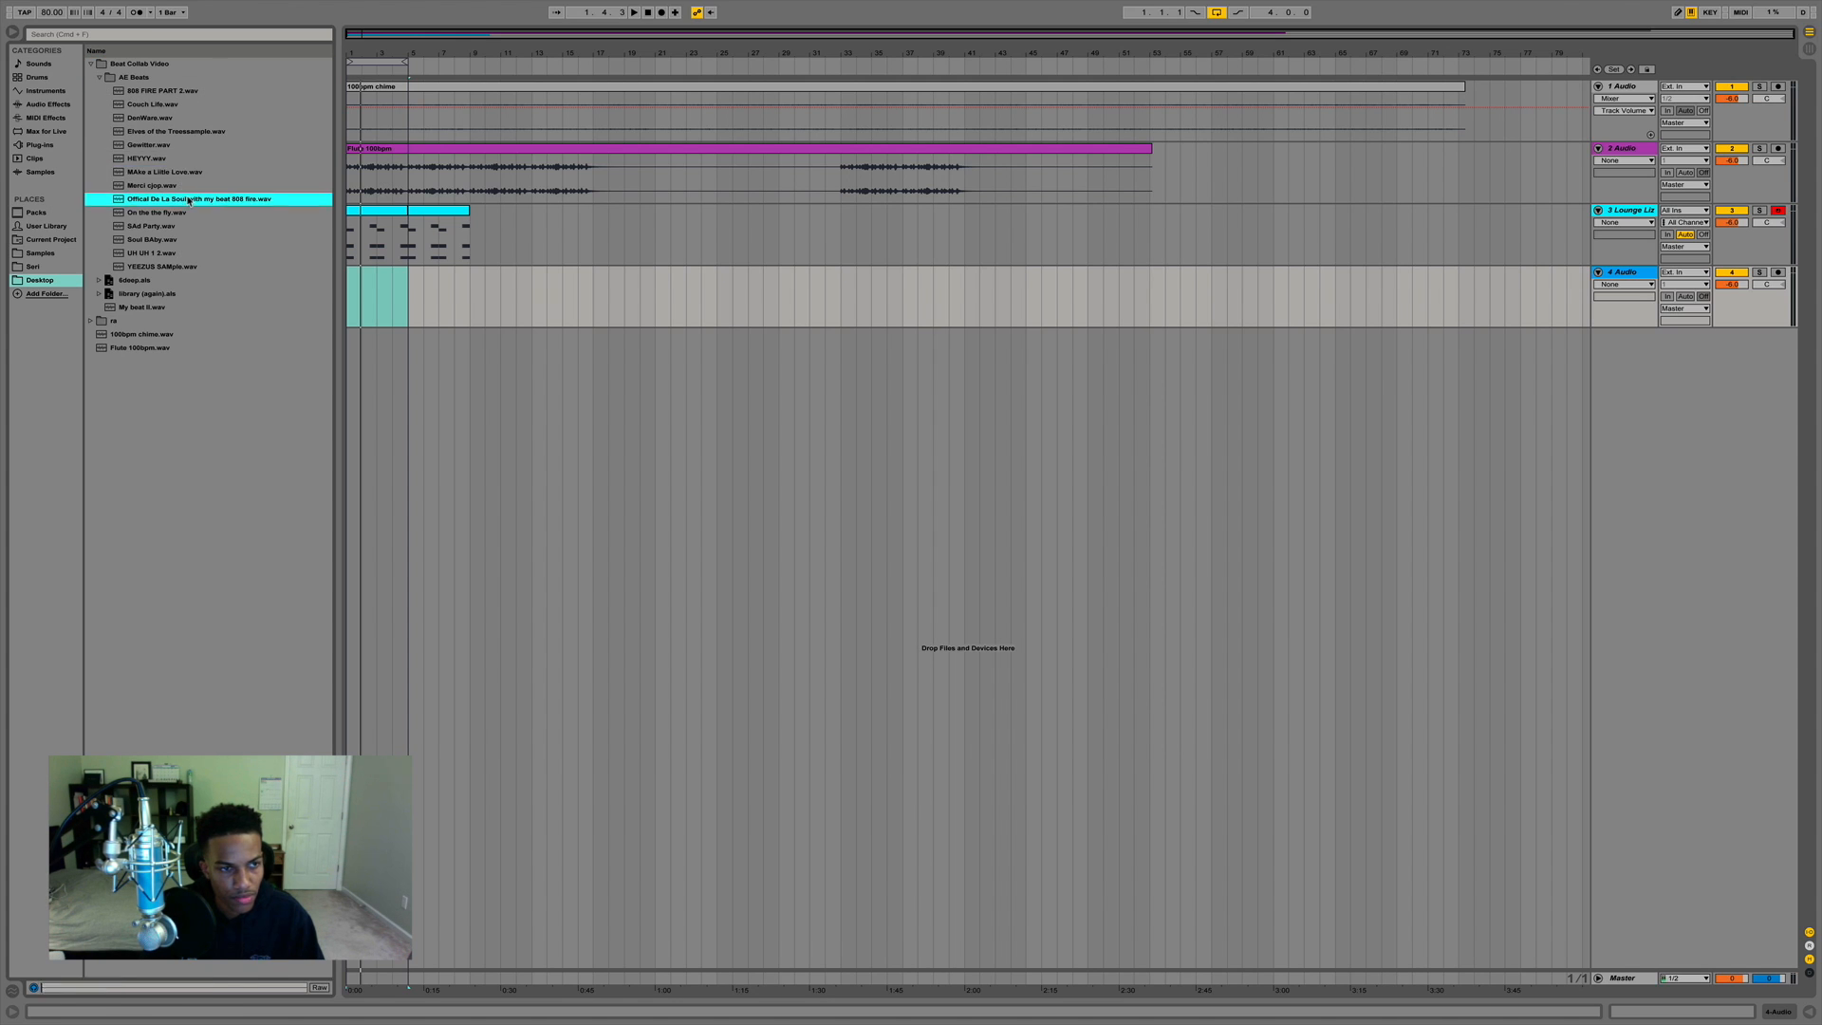
left_click(224, 228)
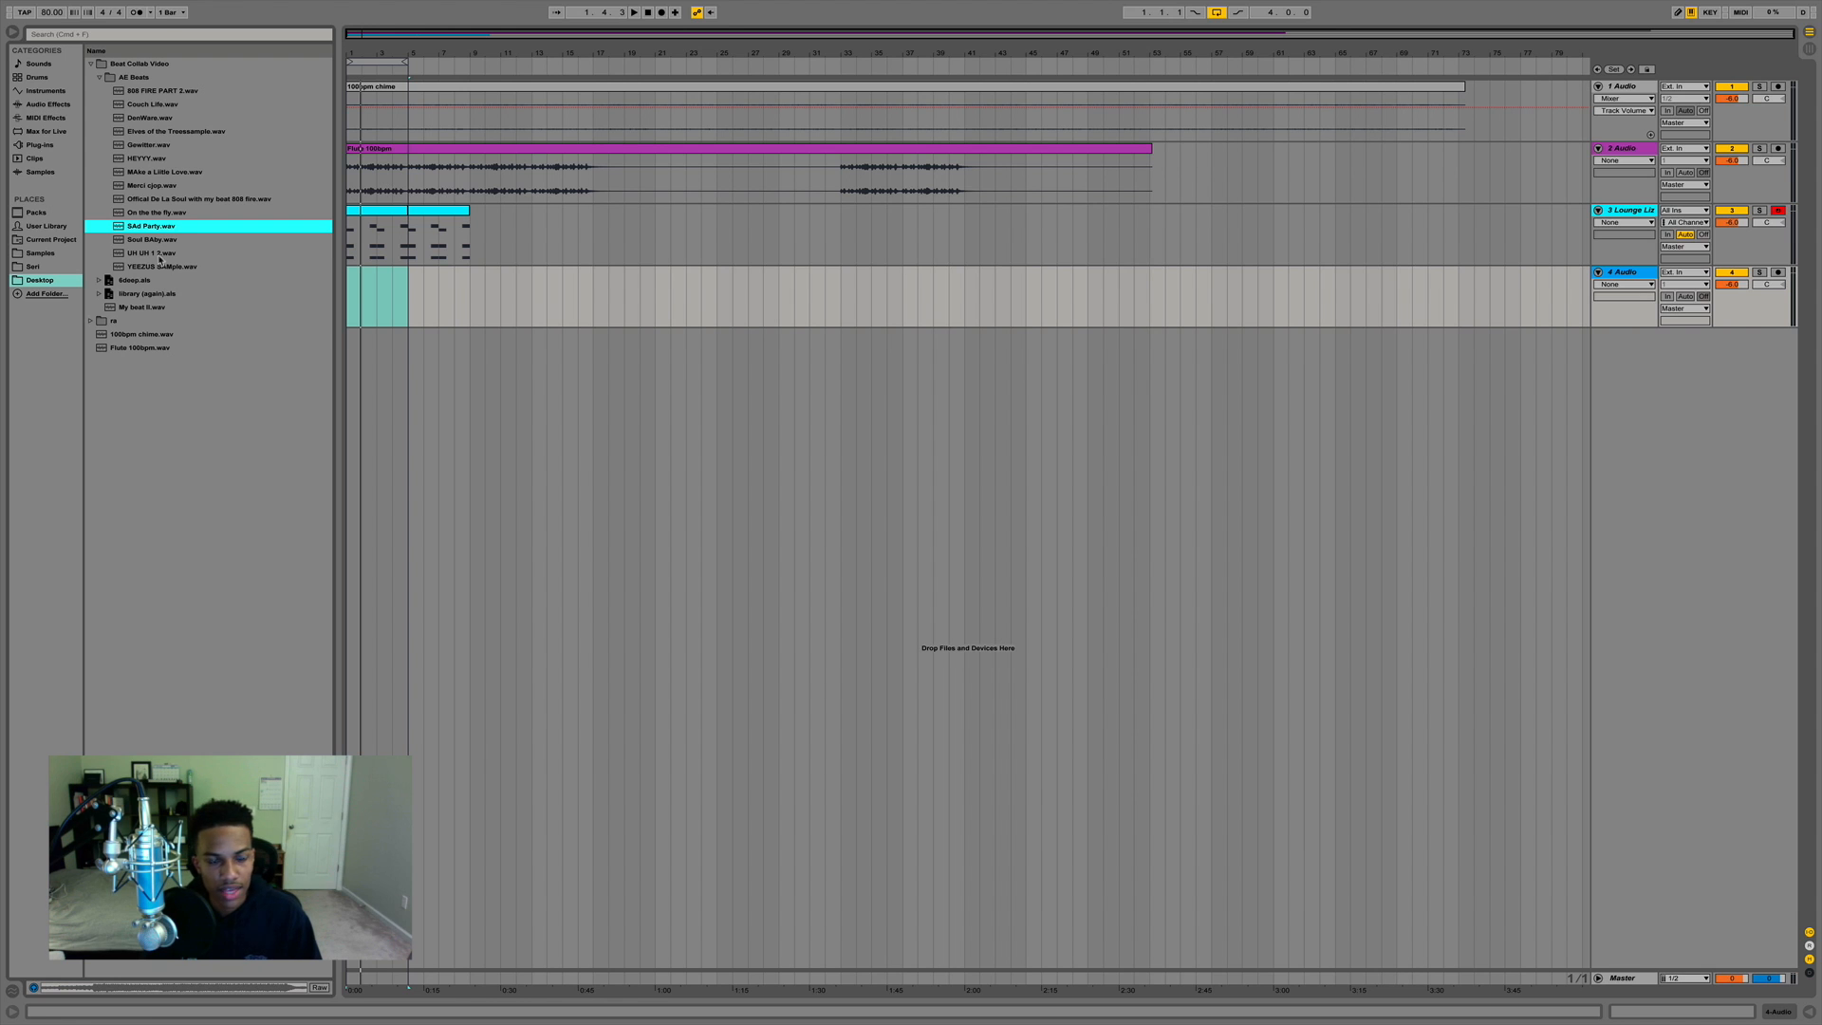
Preview DenWare.wav and place it at the start of the new audio track.
left_click_drag(337, 127, 370, 127)
left_click_drag(414, 52, 415, 54)
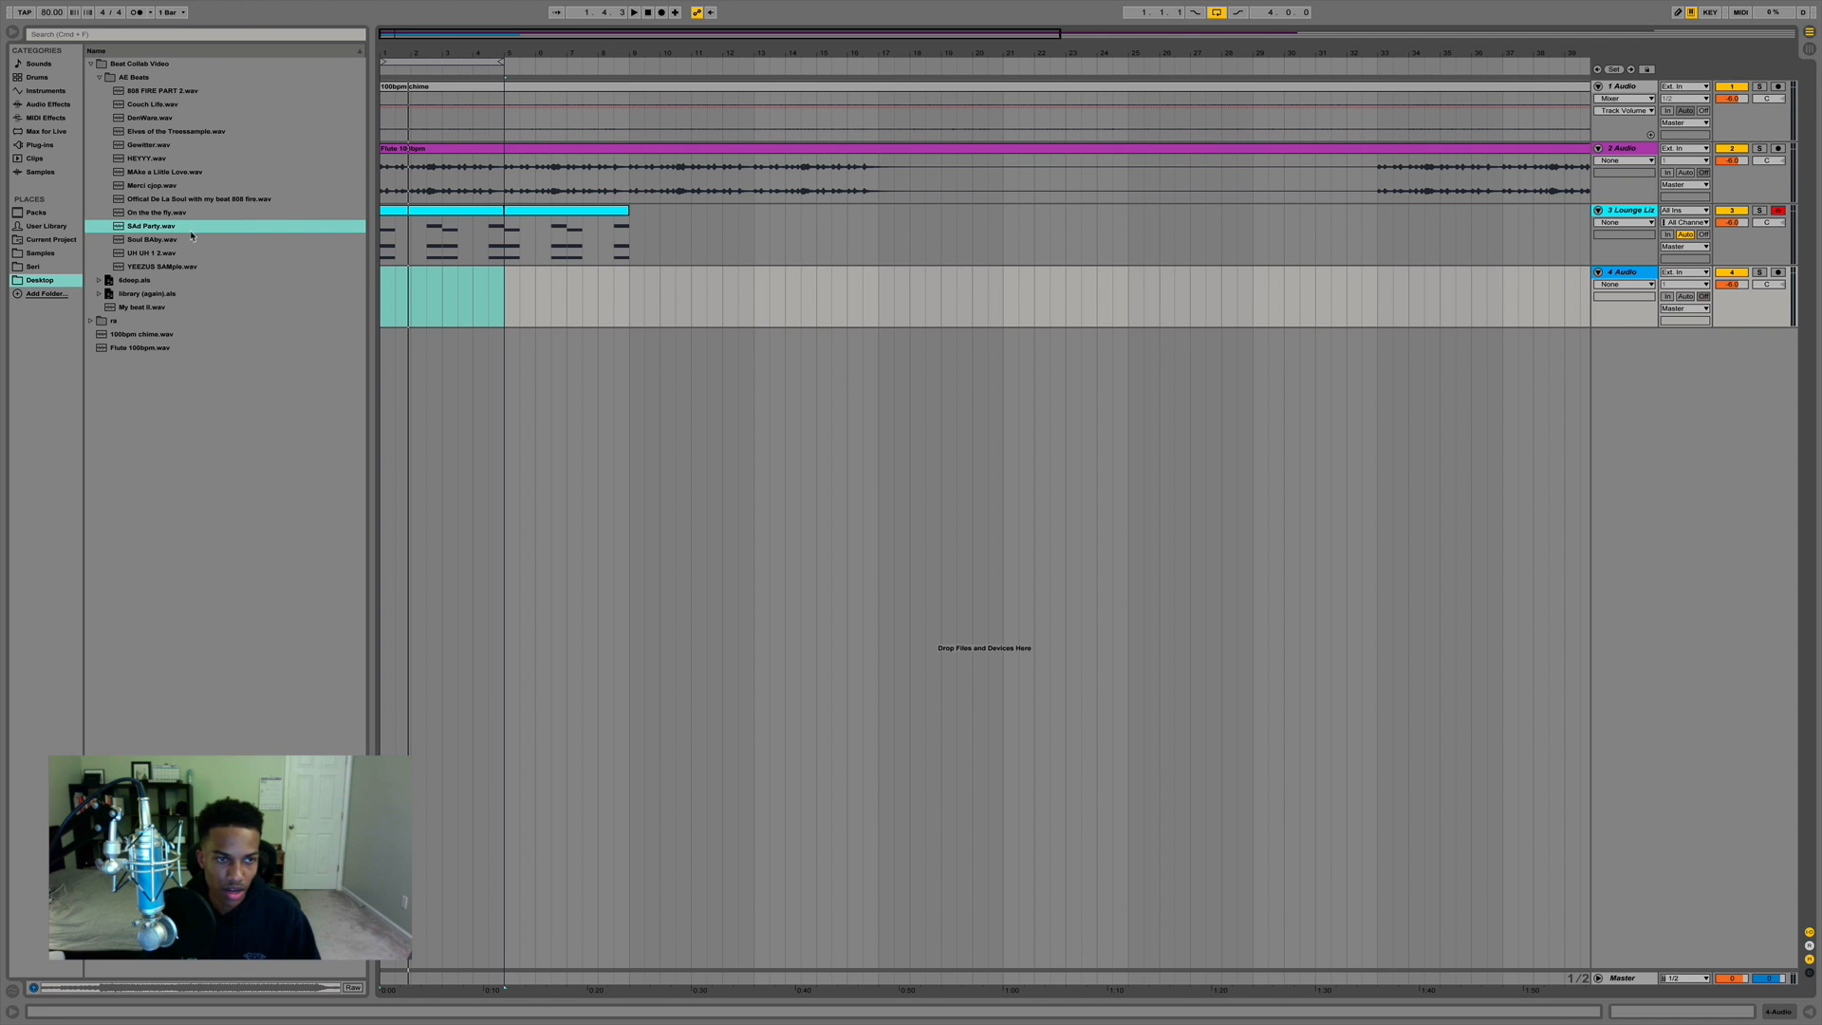
left_click_drag(370, 284, 382, 284)
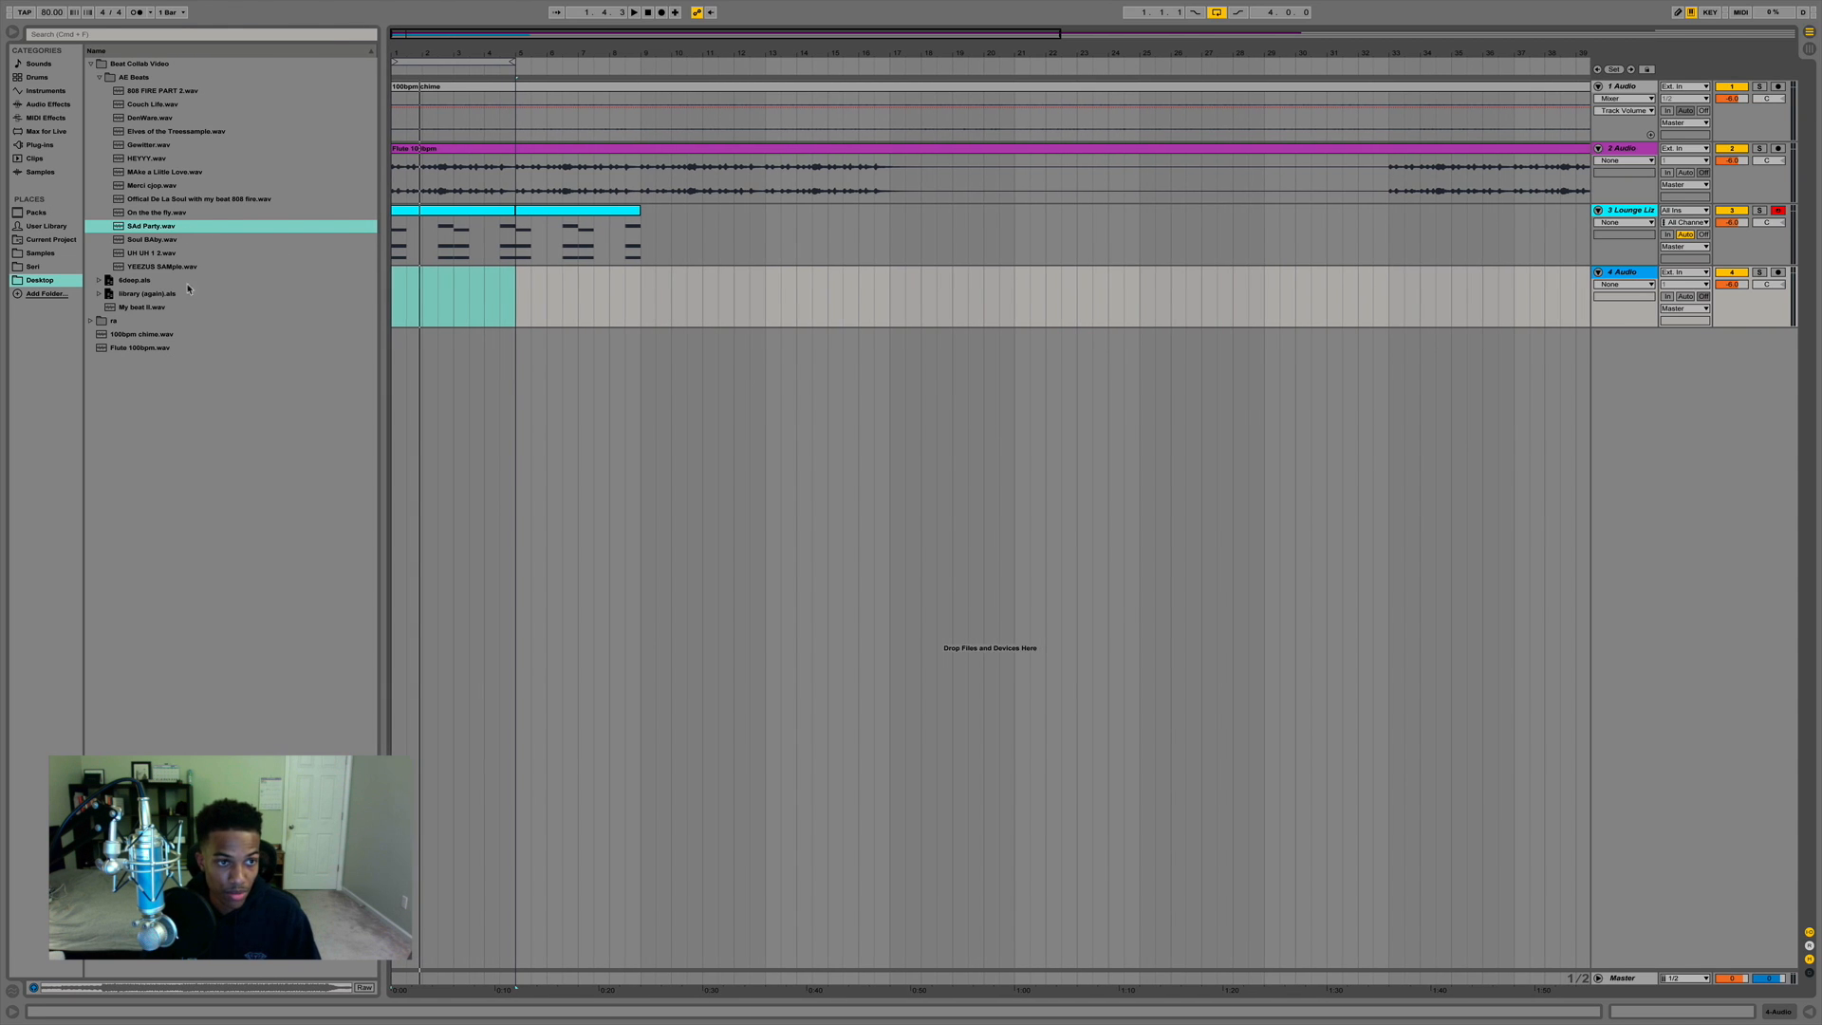
left_click(149, 122)
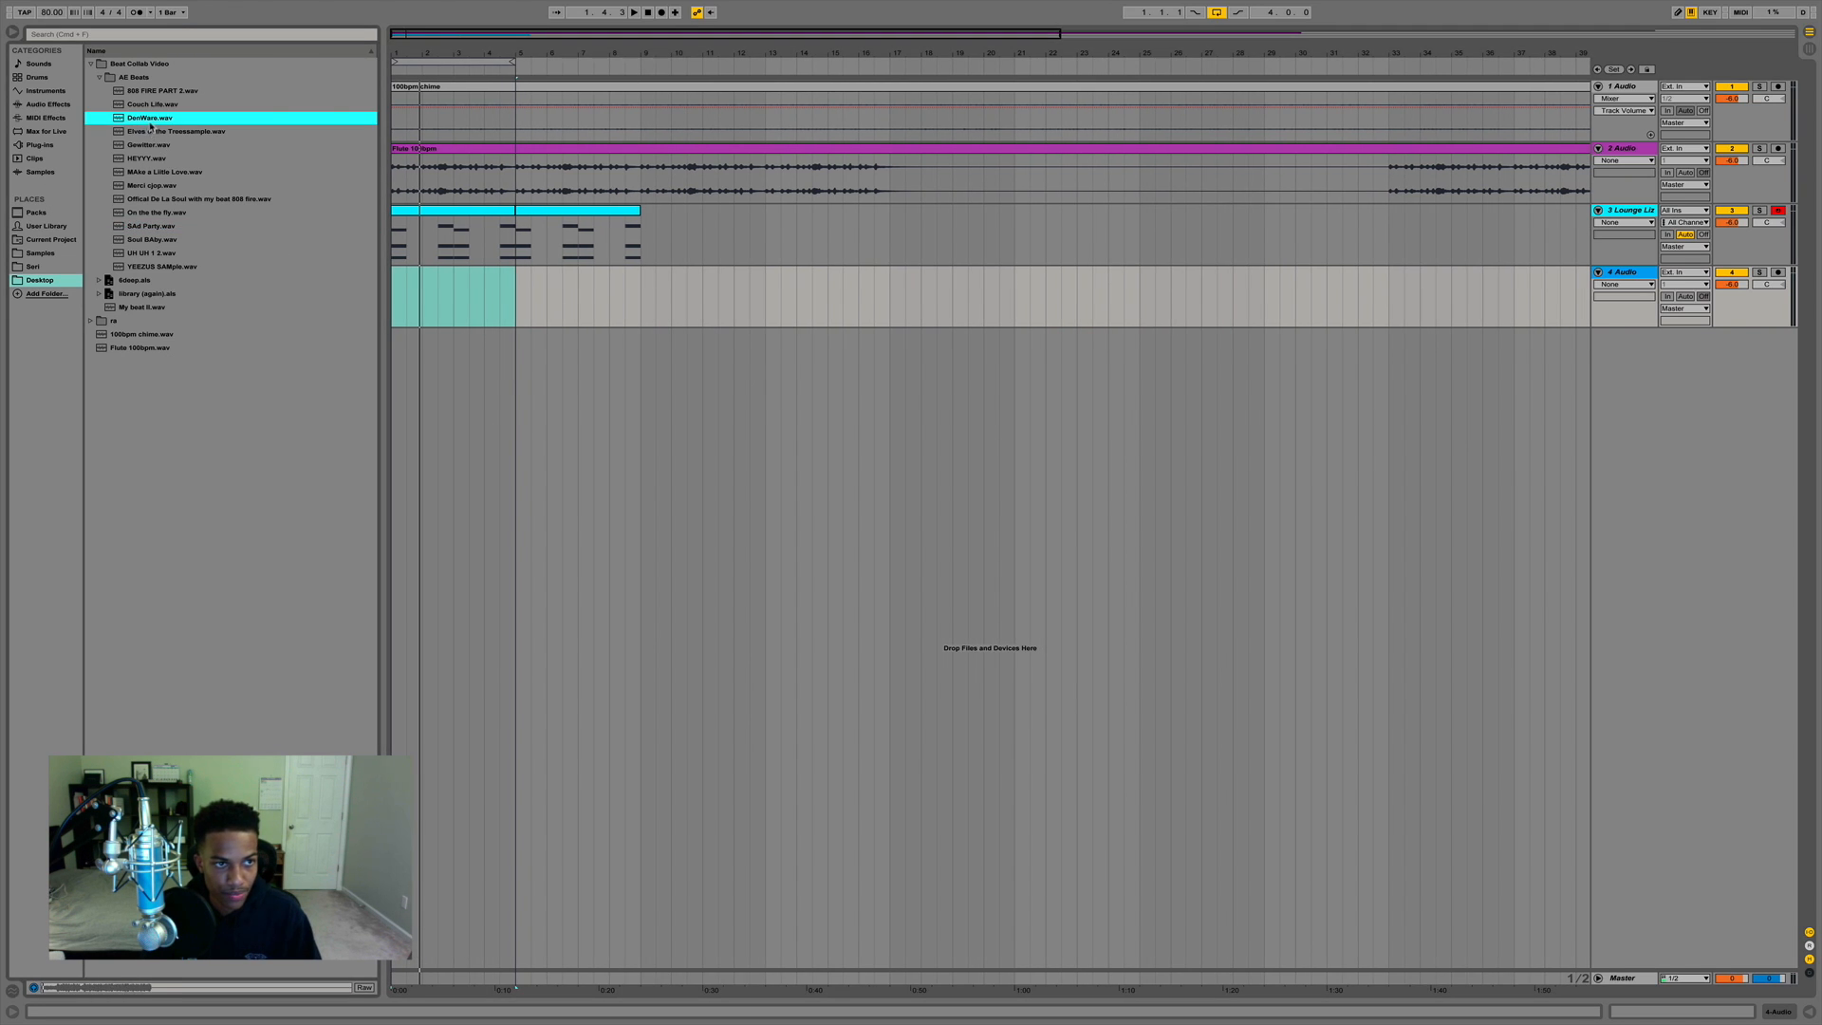
left_click_drag(172, 139, 404, 299)
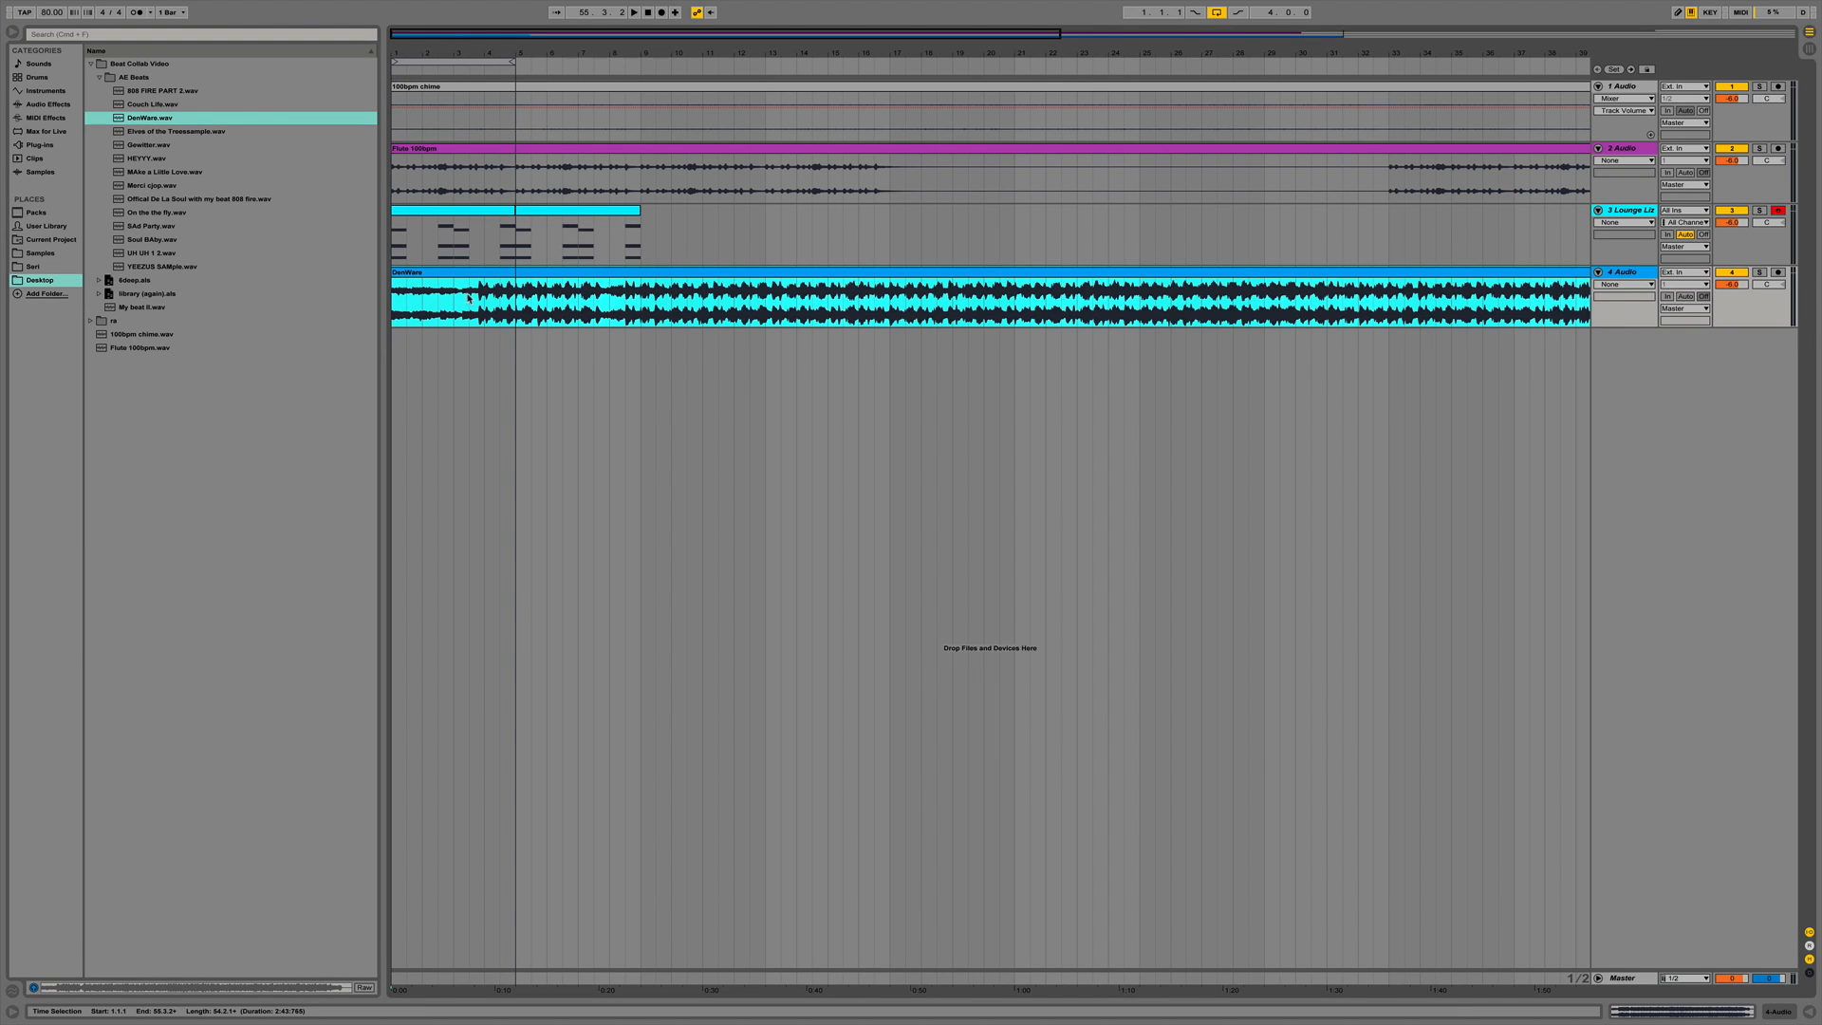
Transpose the DenWare clip down to -1 st, audition it, and close the clip view.
double_click(865, 273)
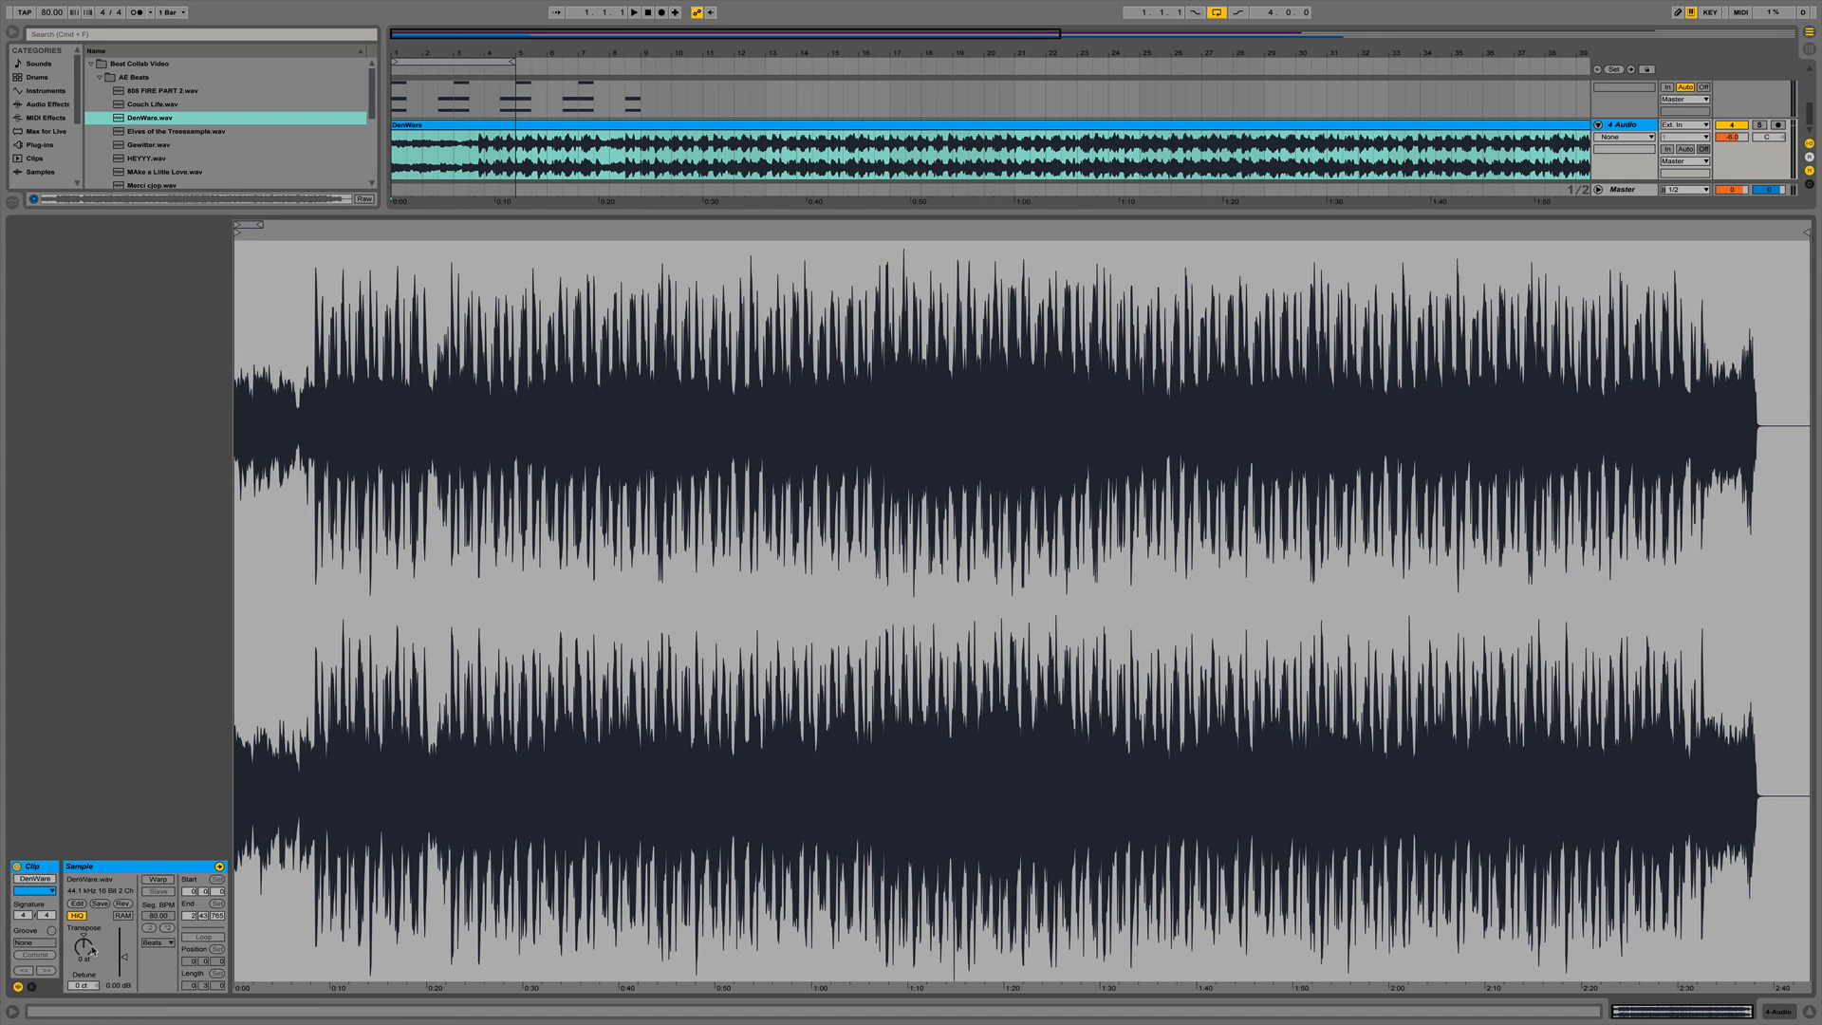
left_click_drag(83, 946, 83, 968)
key("space")
key("space")
key("space")
key("space")
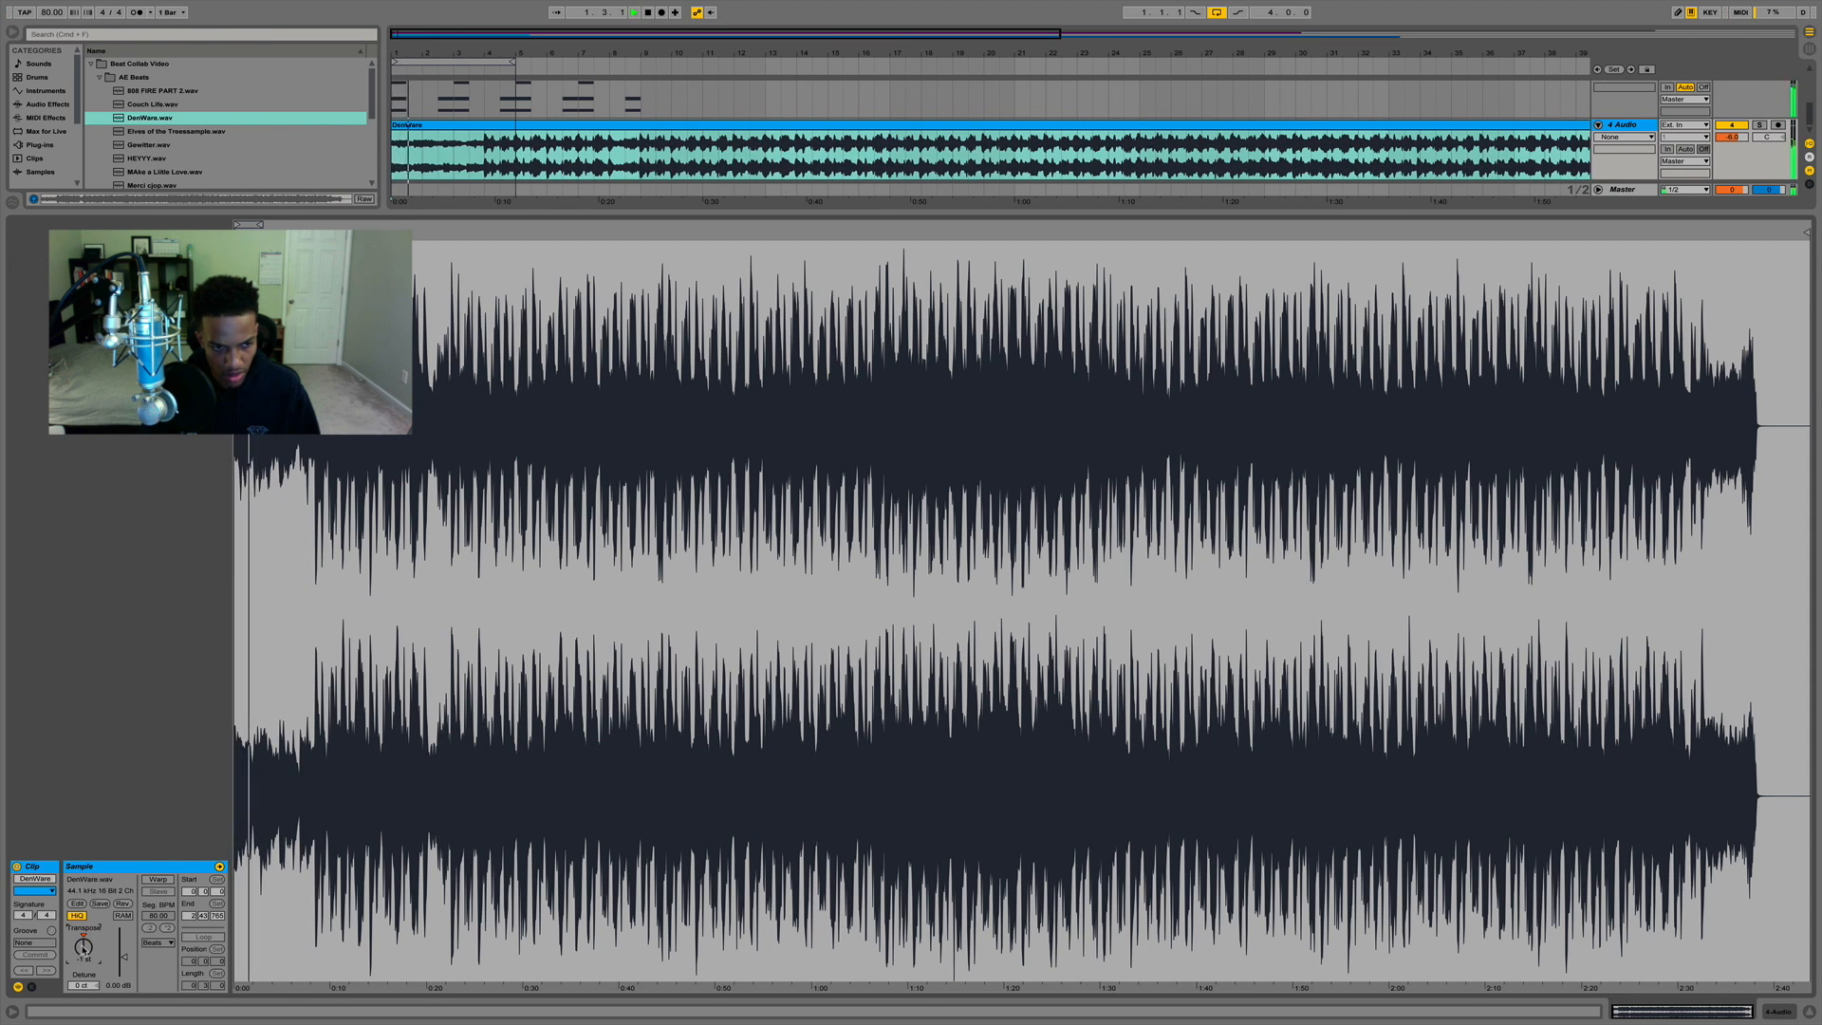
key("space")
left_click(1809, 1012)
Reopen the DenWare clip, start playback, and solo its track.
left_click(468, 276)
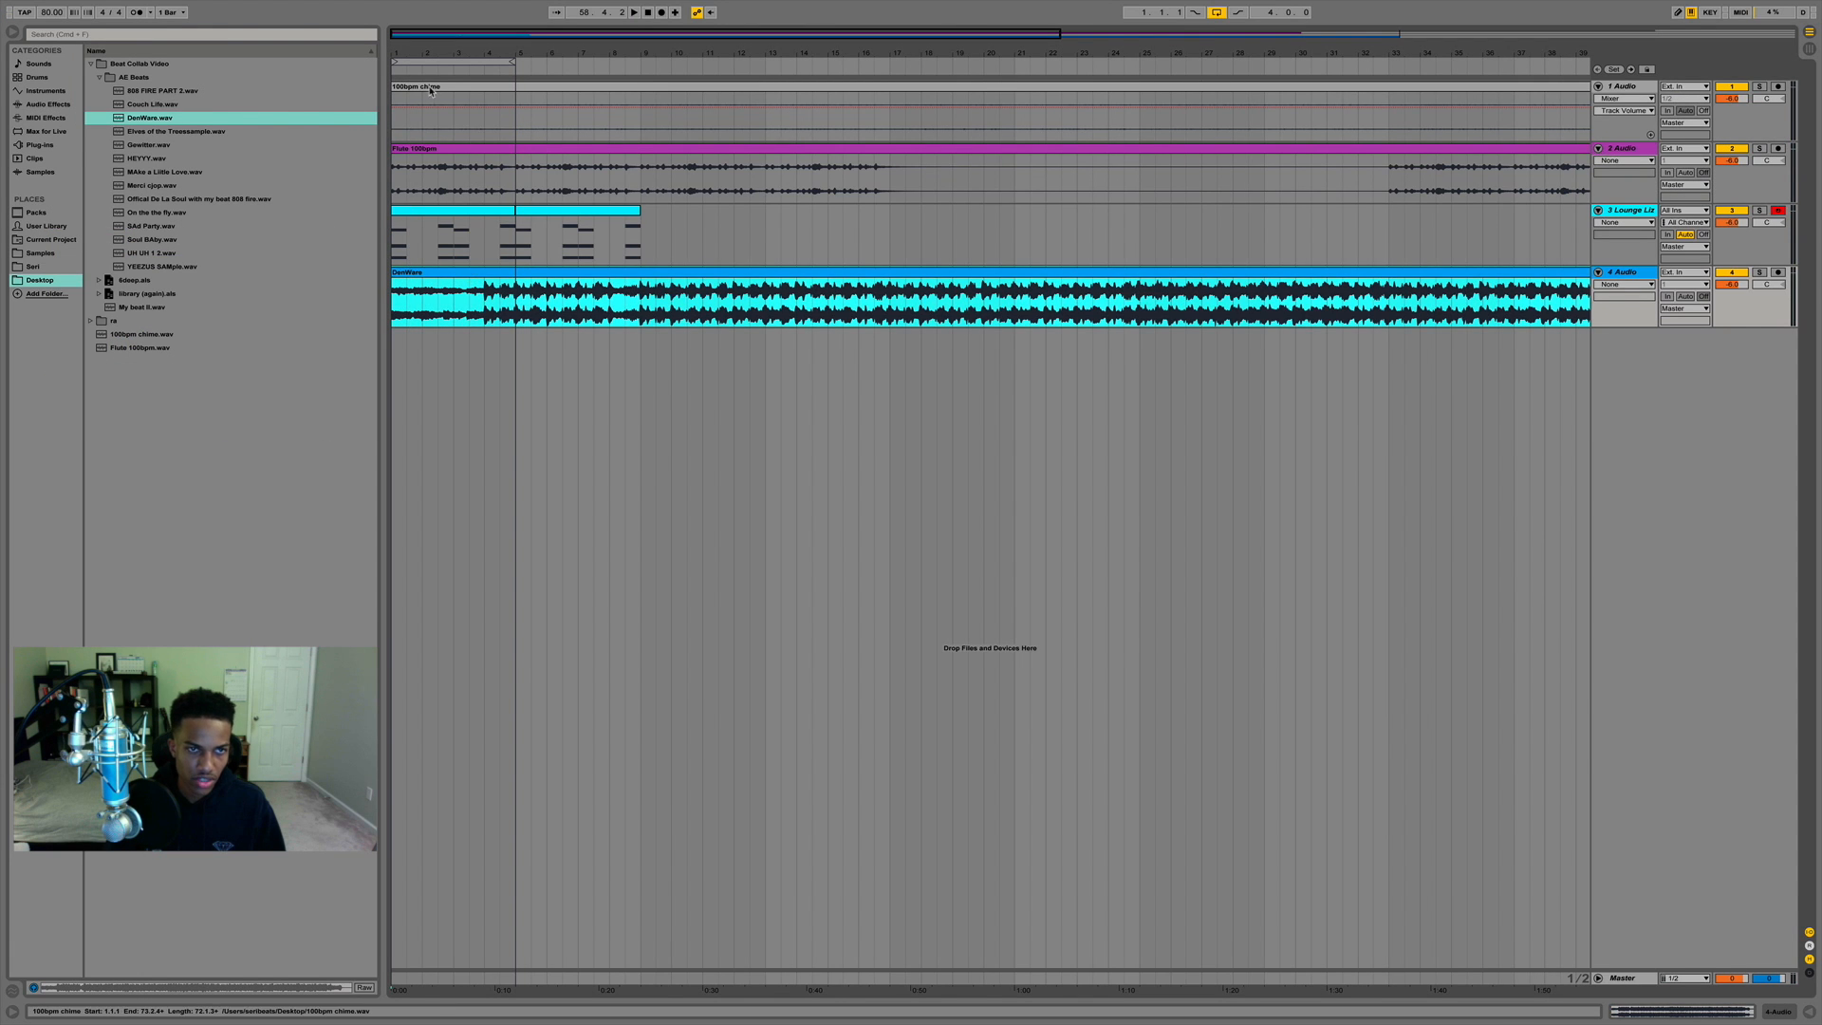
key("minus")
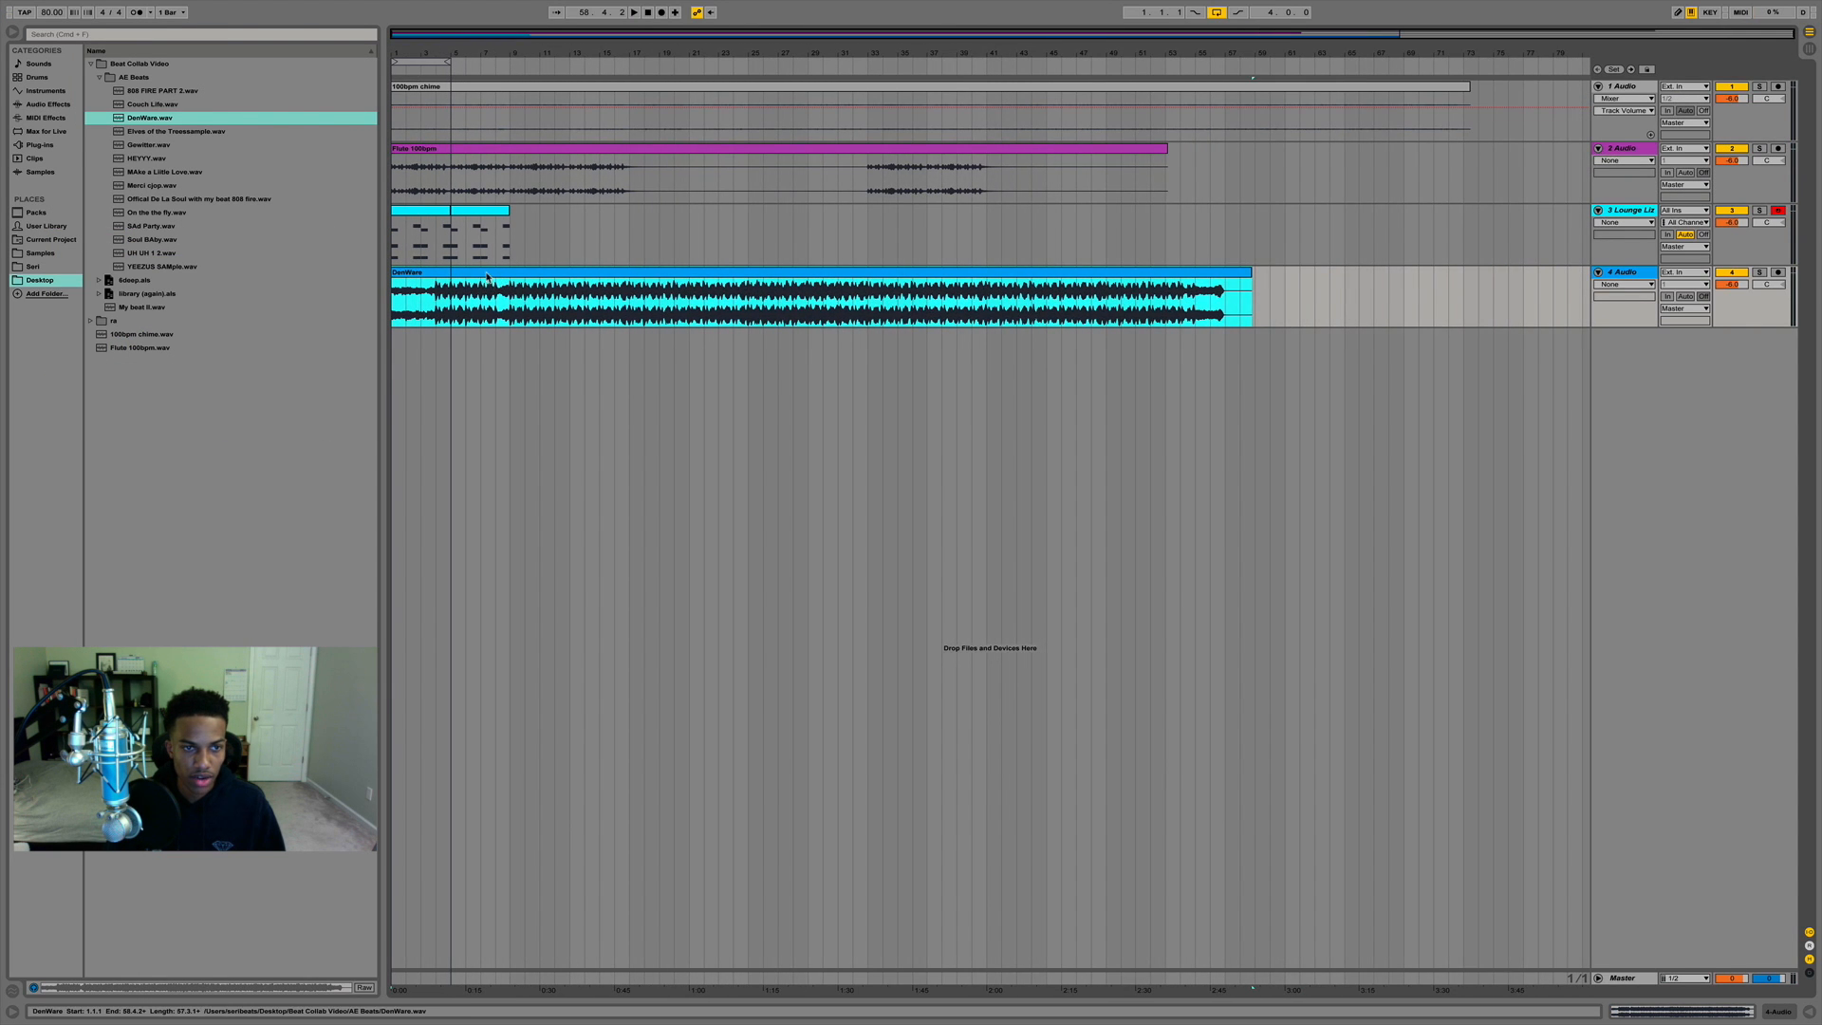
double_click(504, 278)
key("space")
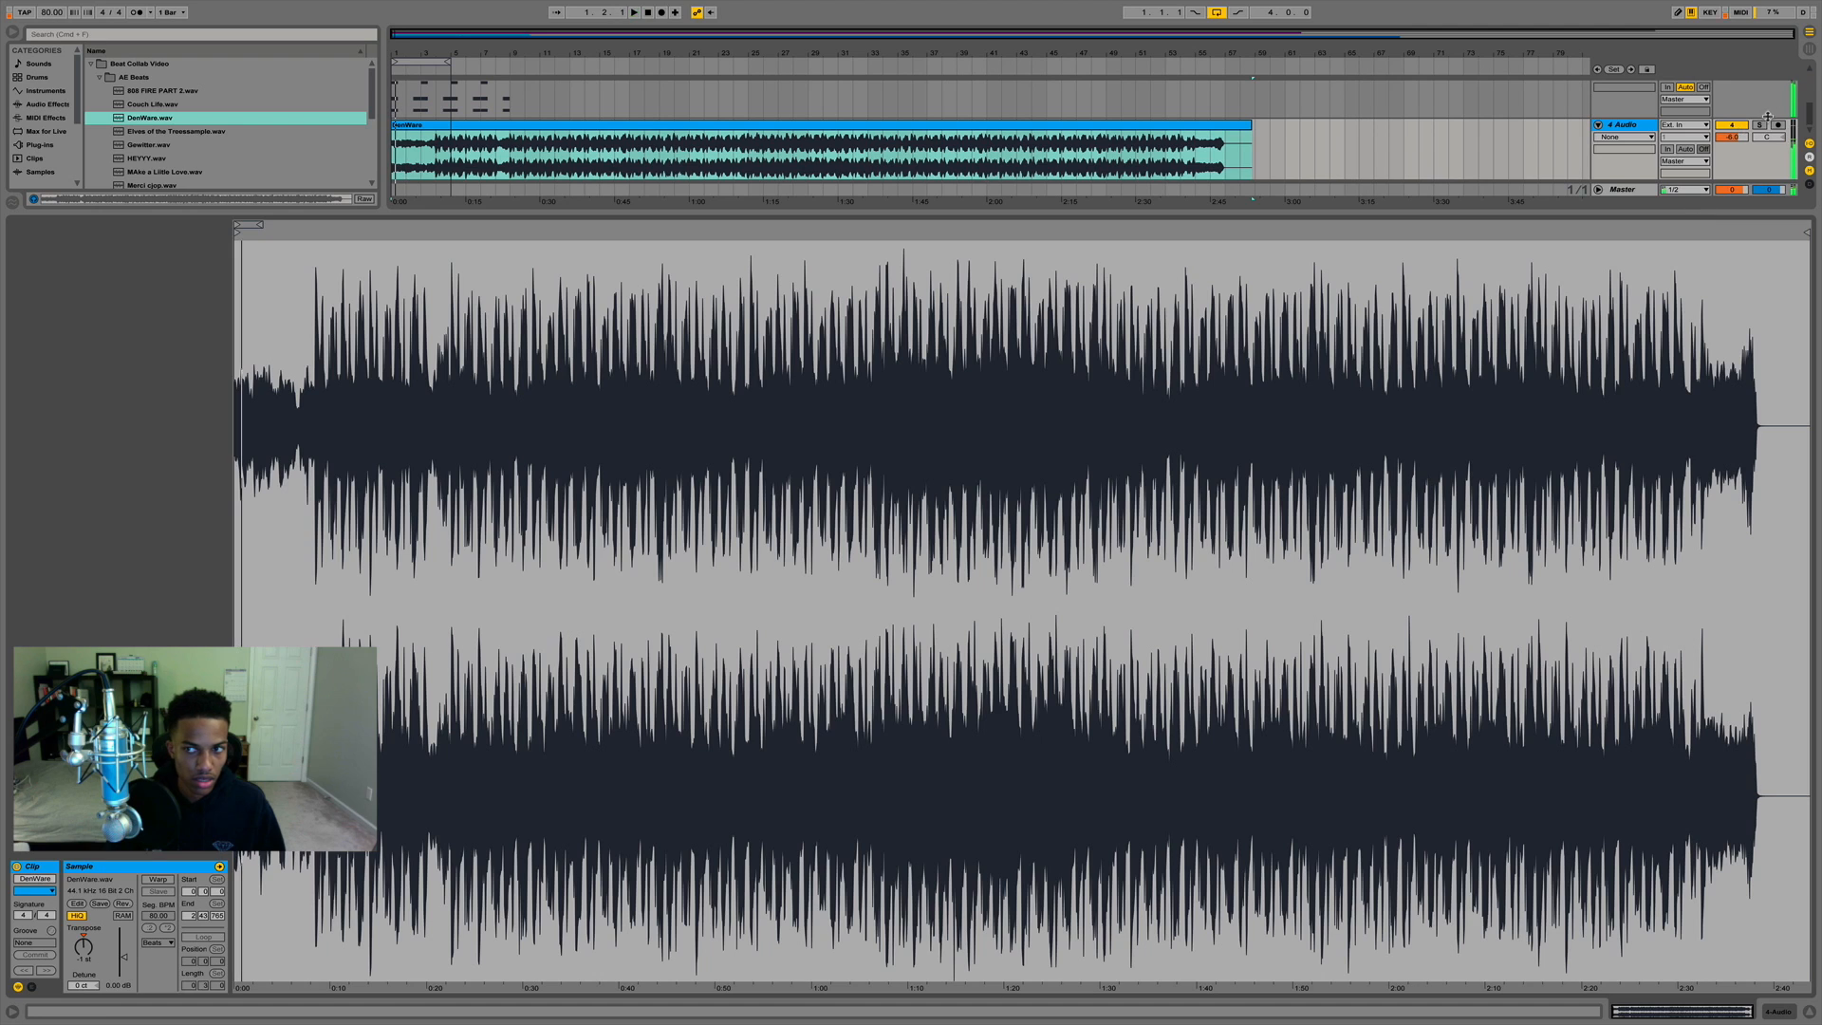
left_click(1760, 124)
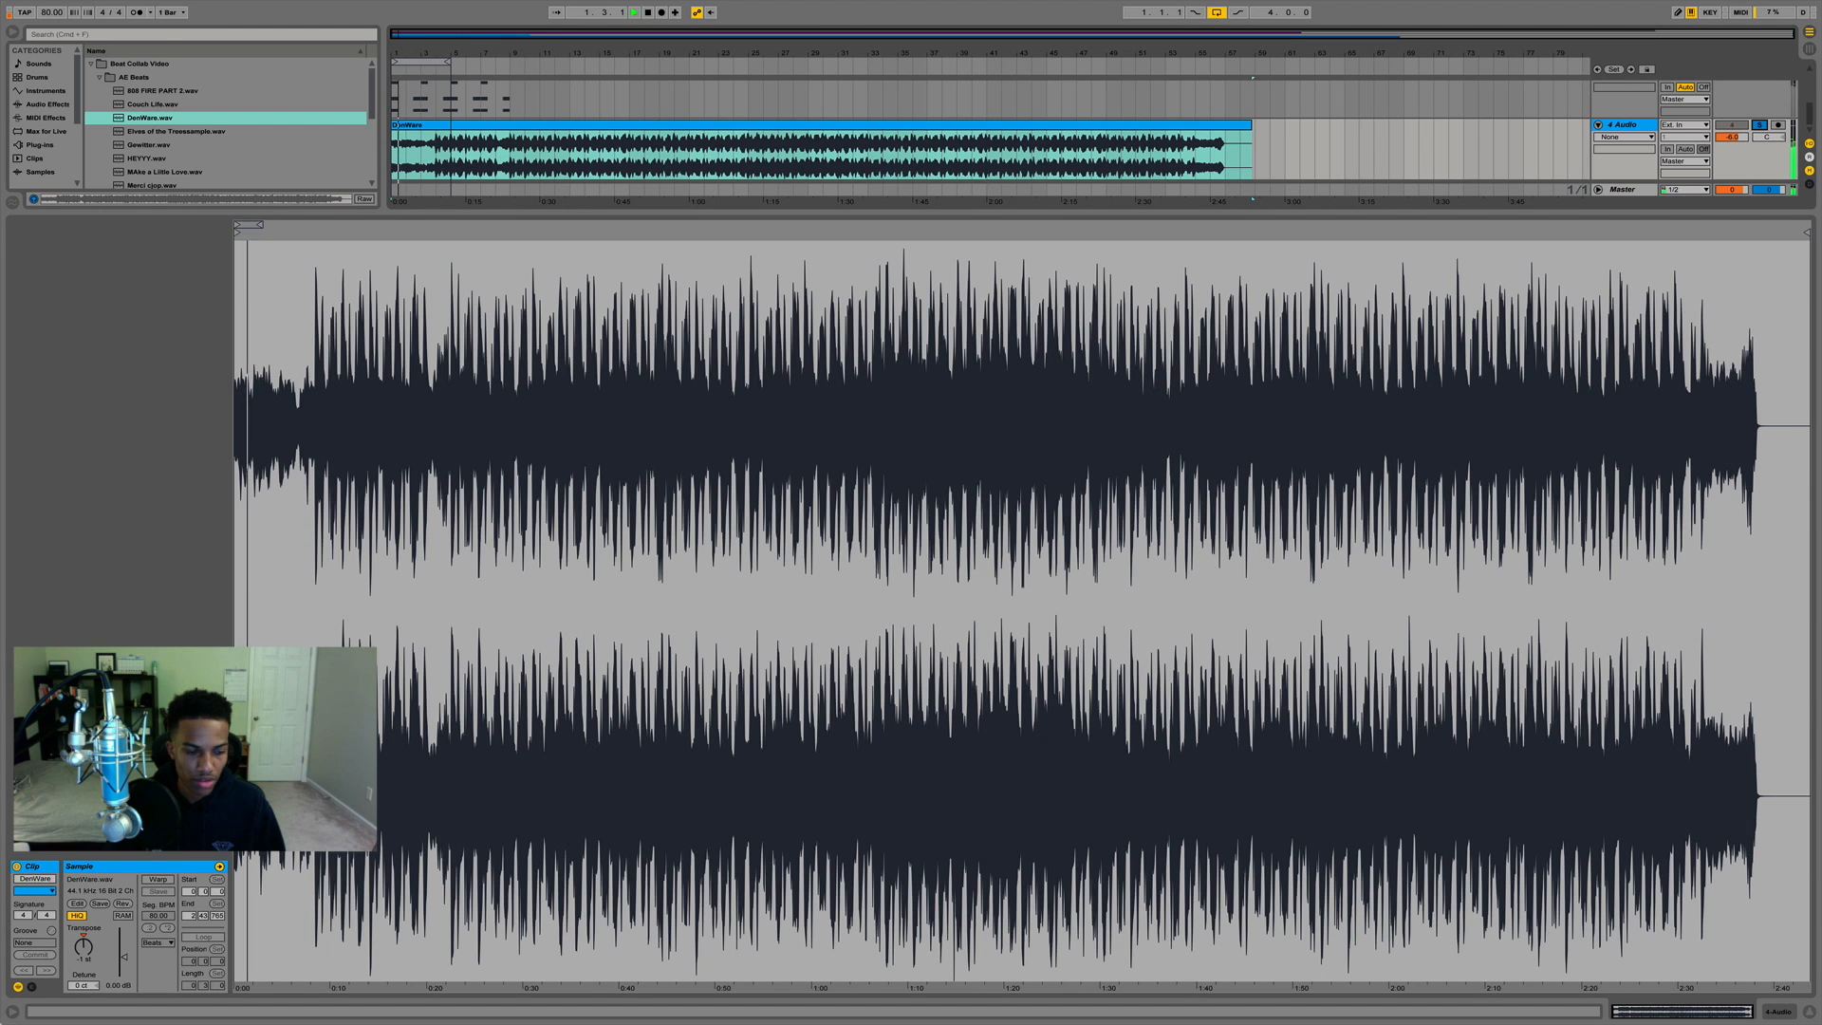
Trim the end of the DenWare clip back to about 3.4.3, keeping only the intro, and play it.
left_click(448, 143)
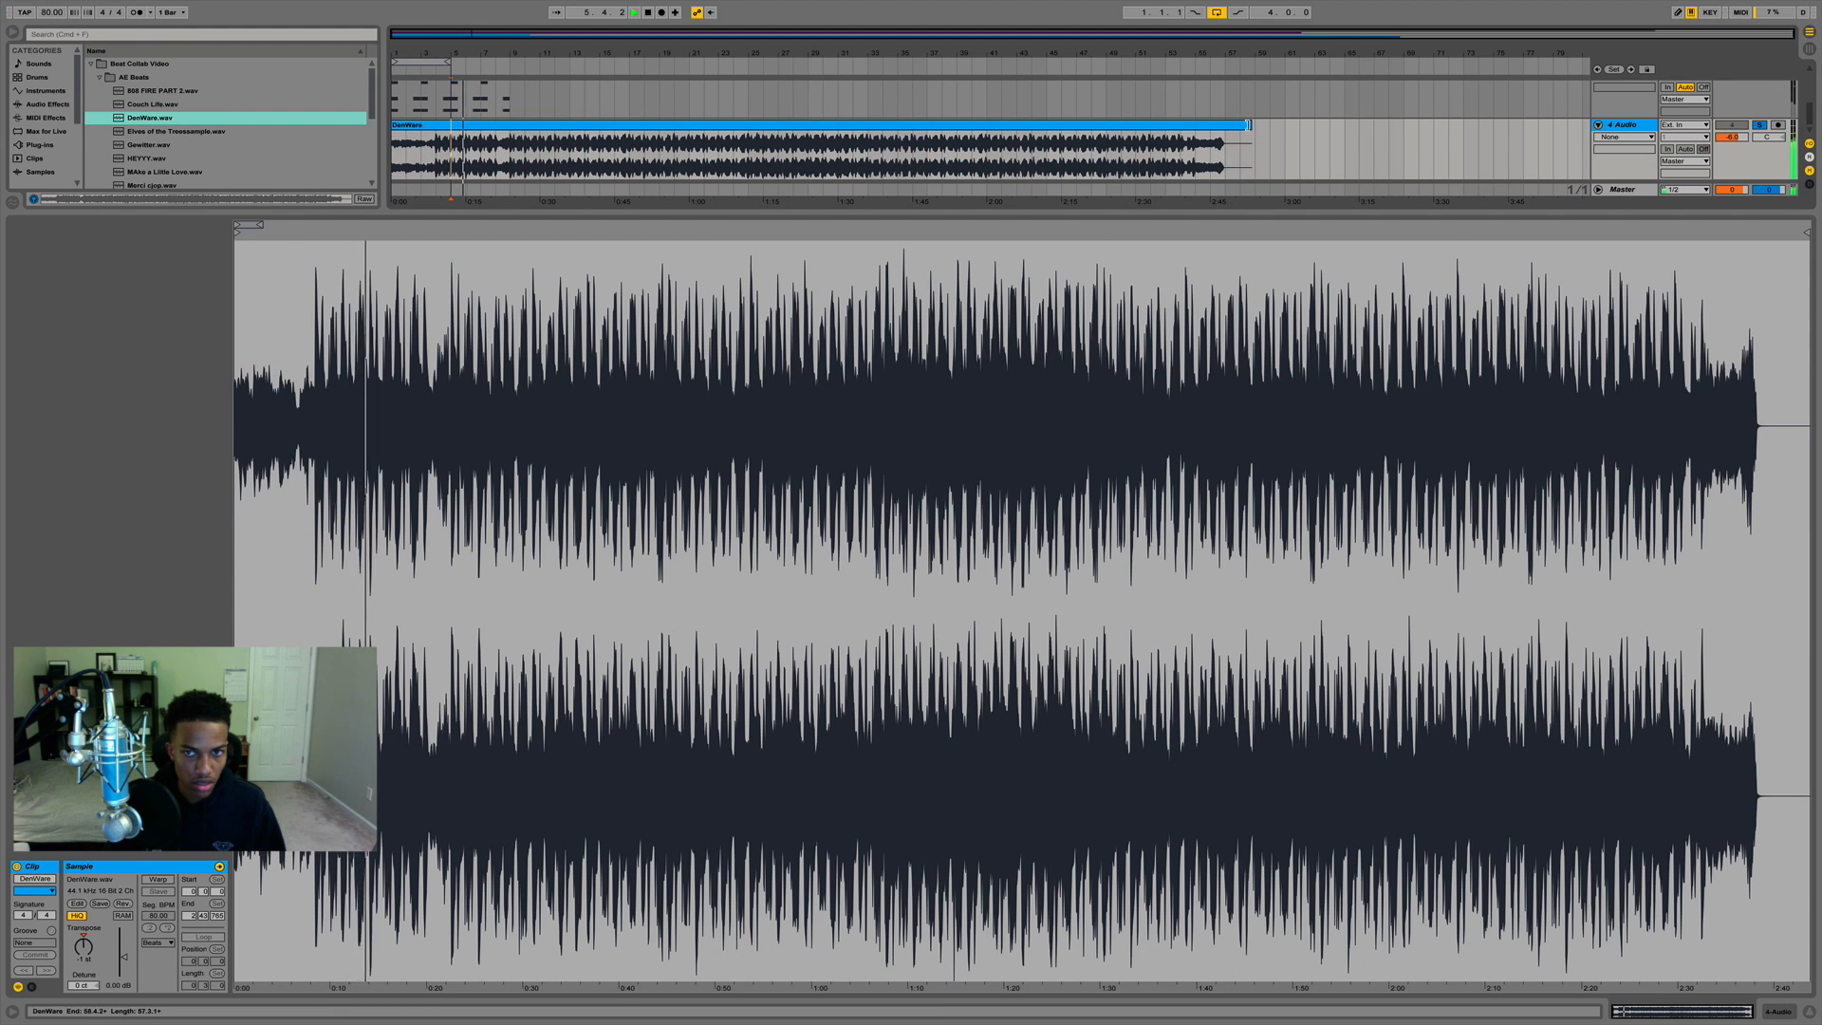
left_click_drag(1251, 143, 434, 121)
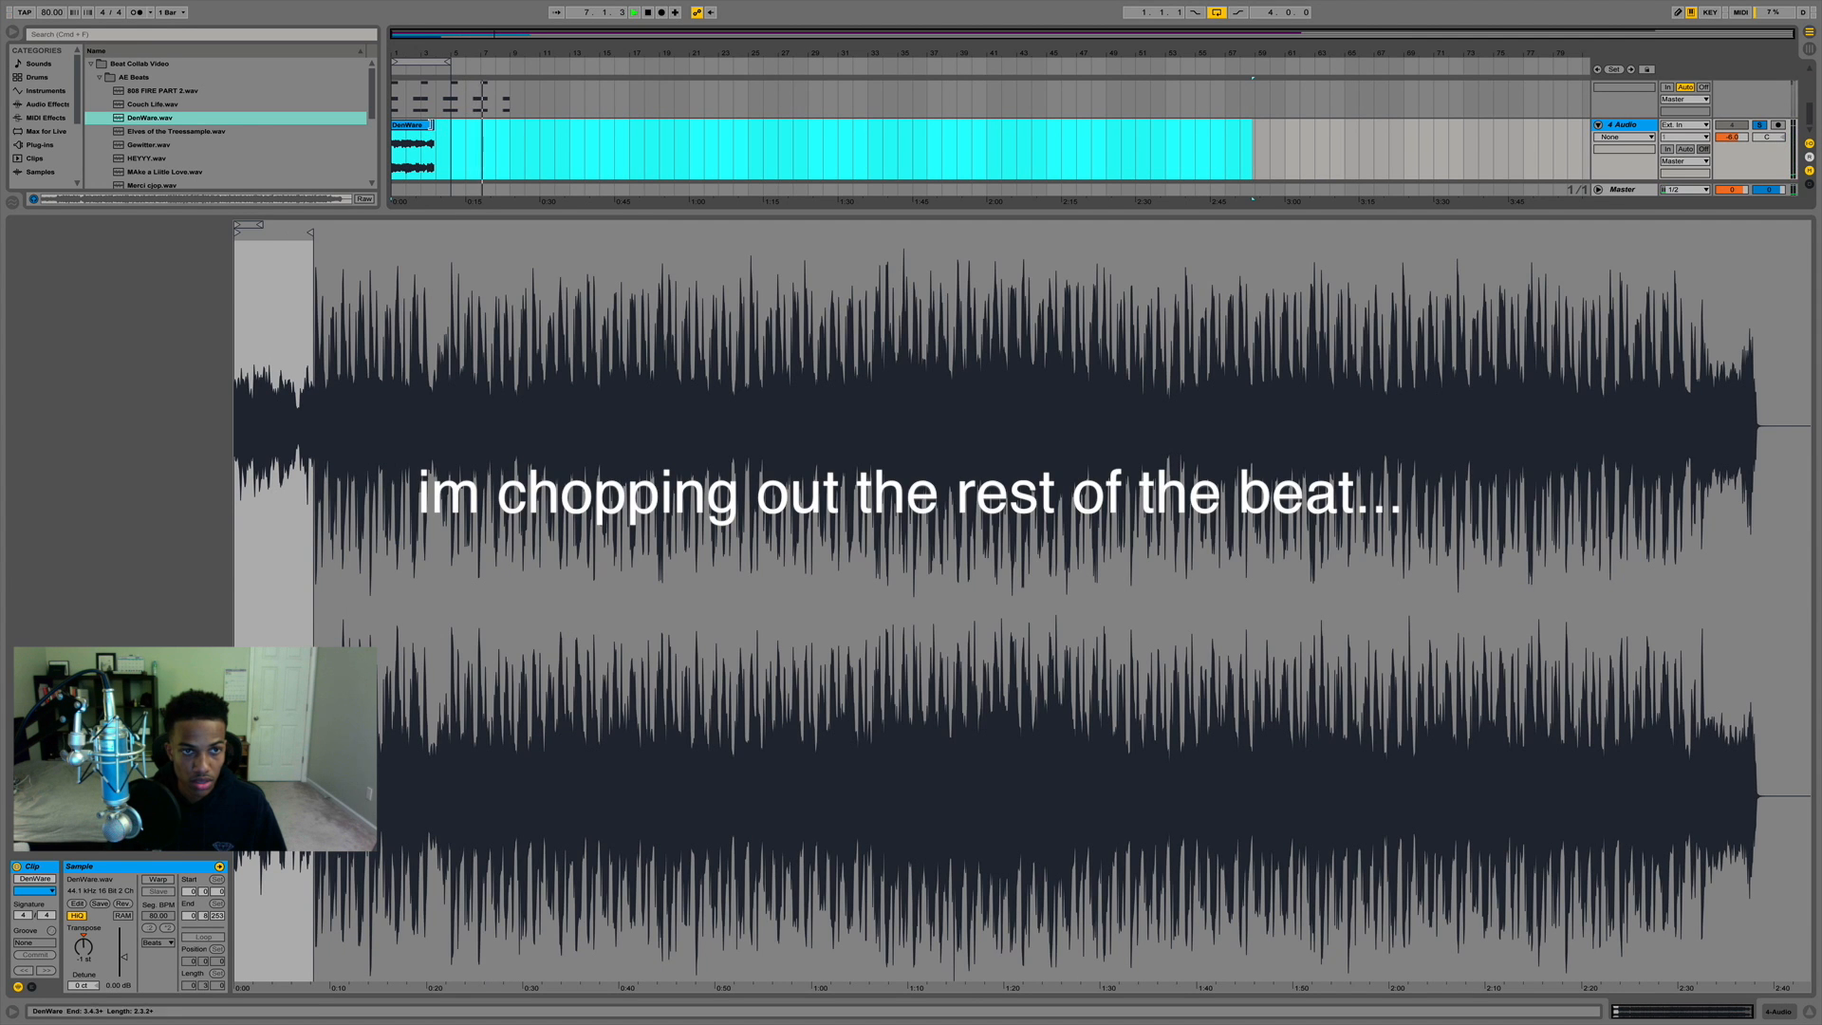
key("space")
key("space")
Split the DenWare clip just before bar 3 and delete the part after the split.
left_click_drag(420, 53, 504, 122)
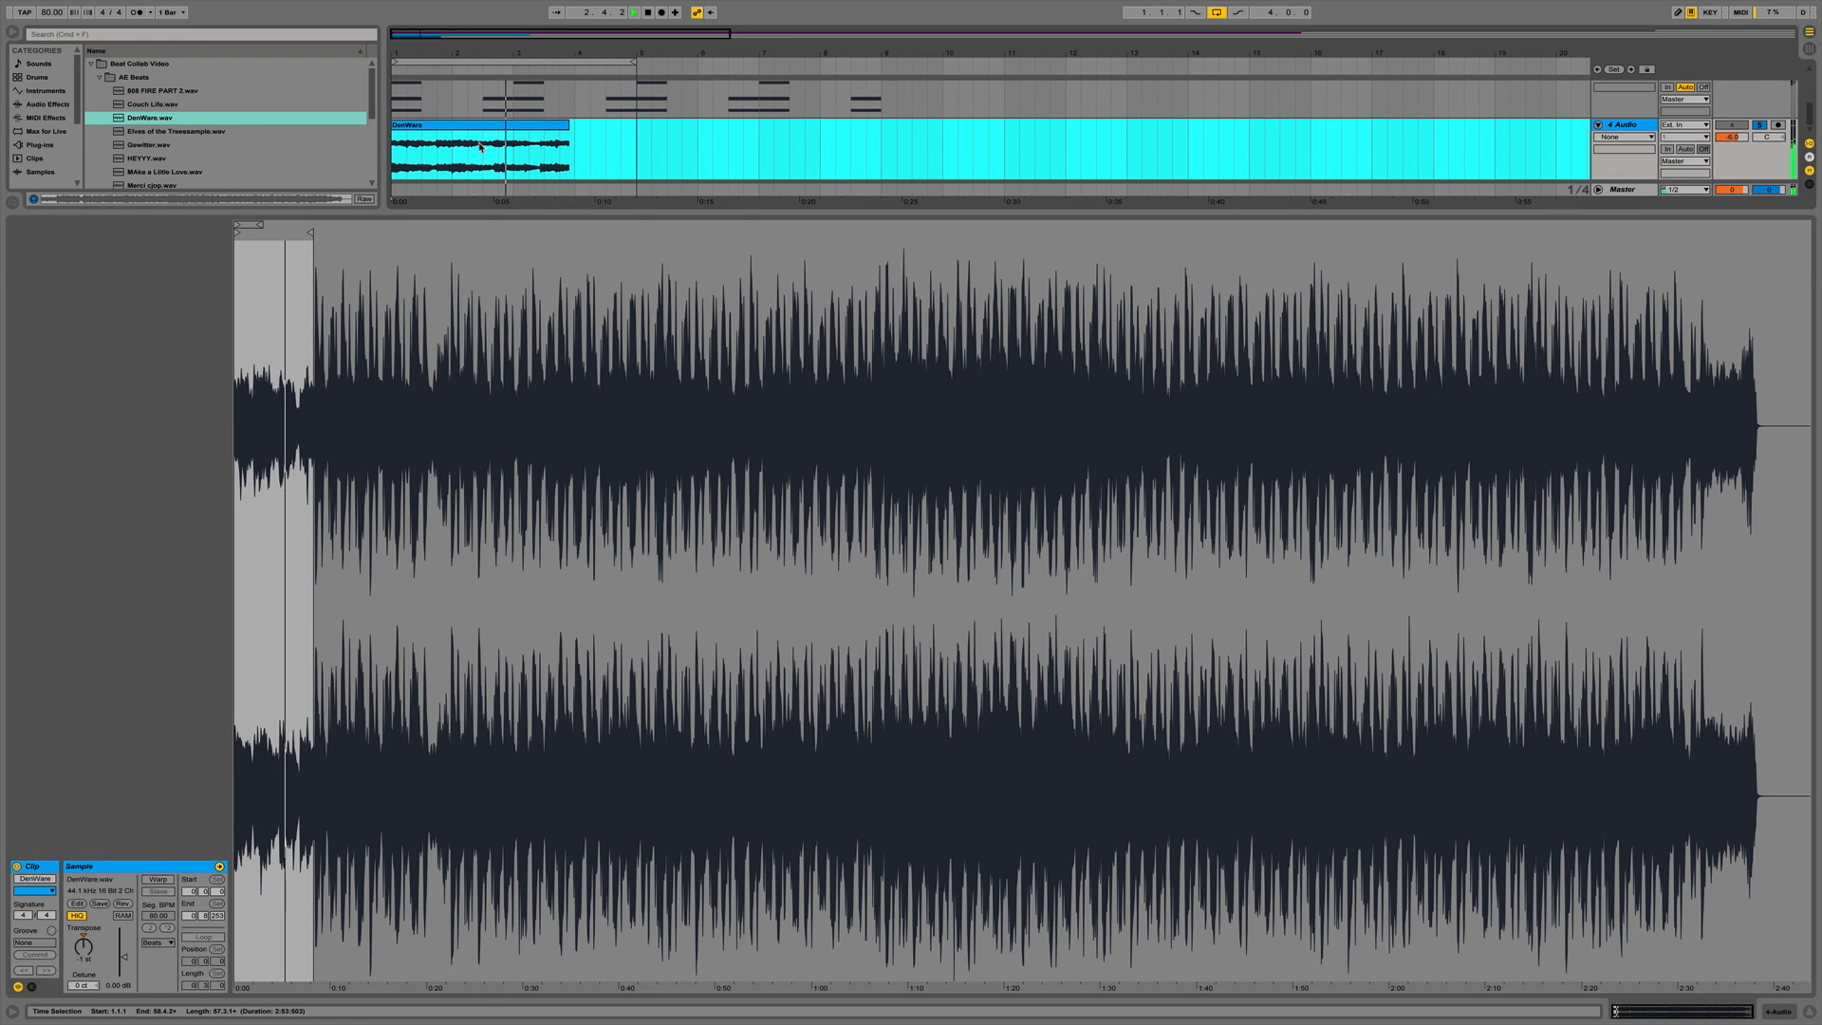
left_click(514, 152)
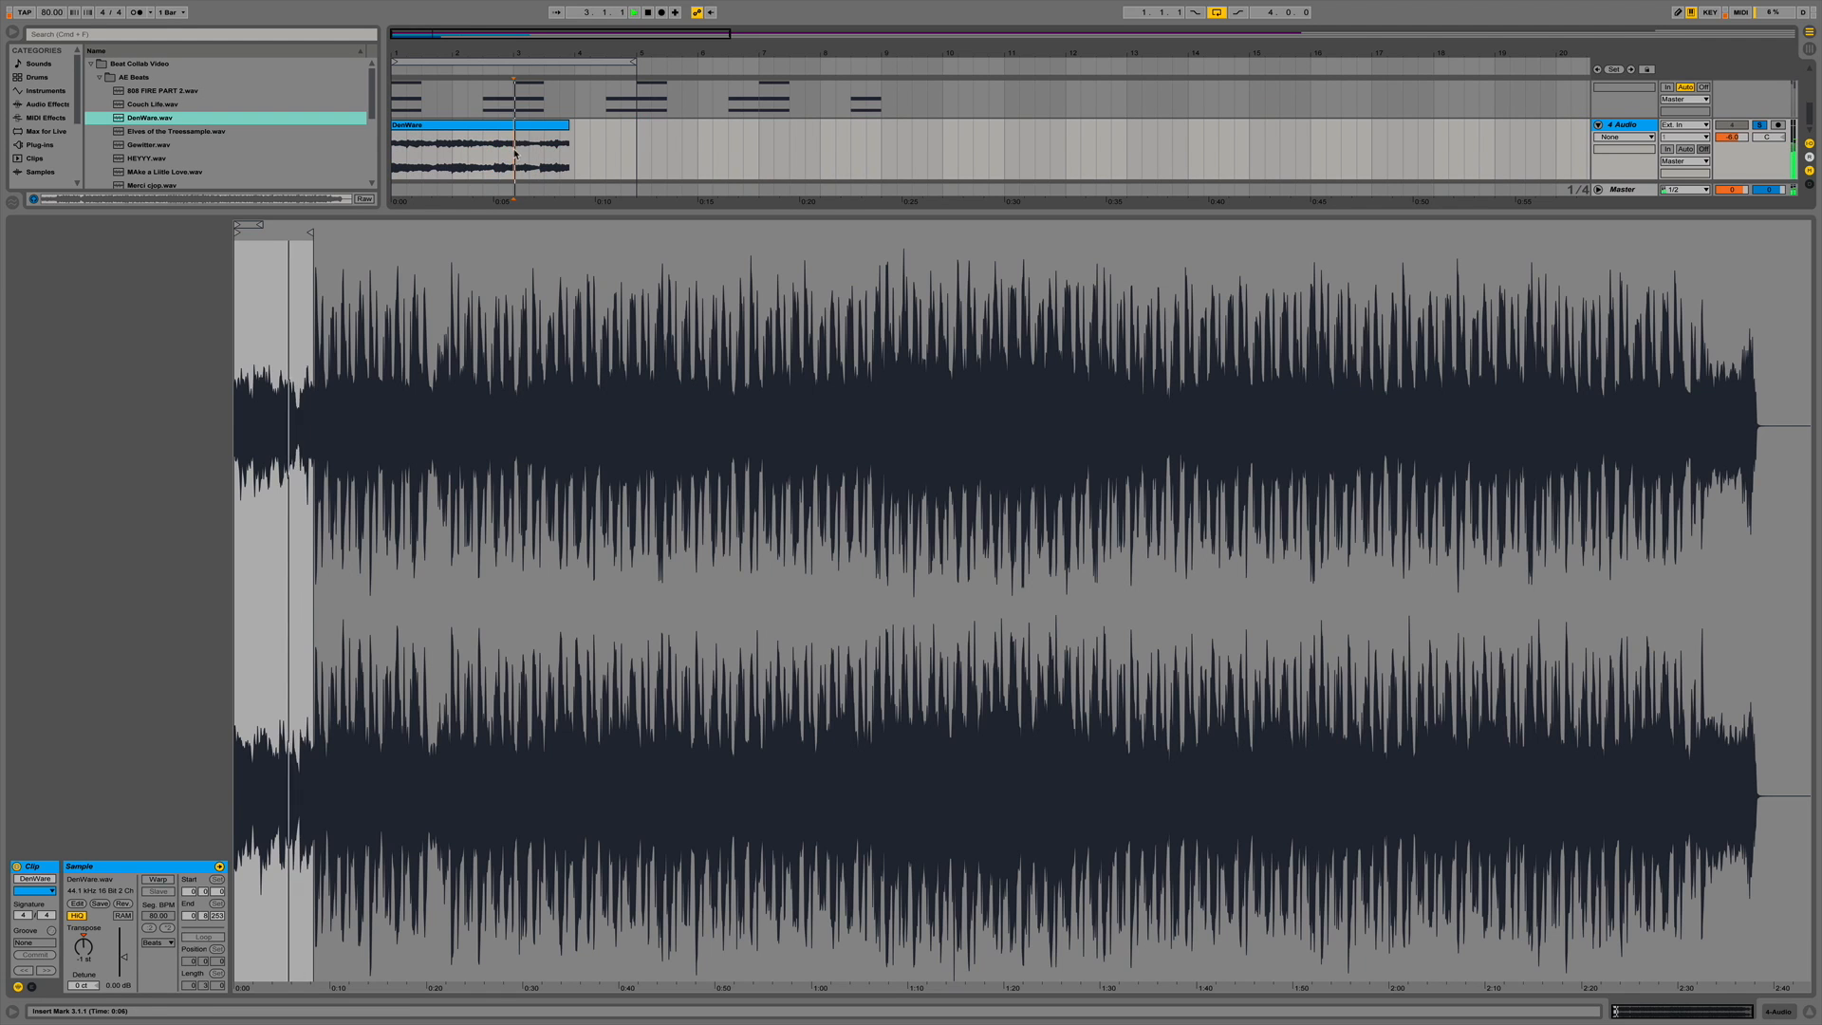
left_click_drag(527, 50, 425, 154)
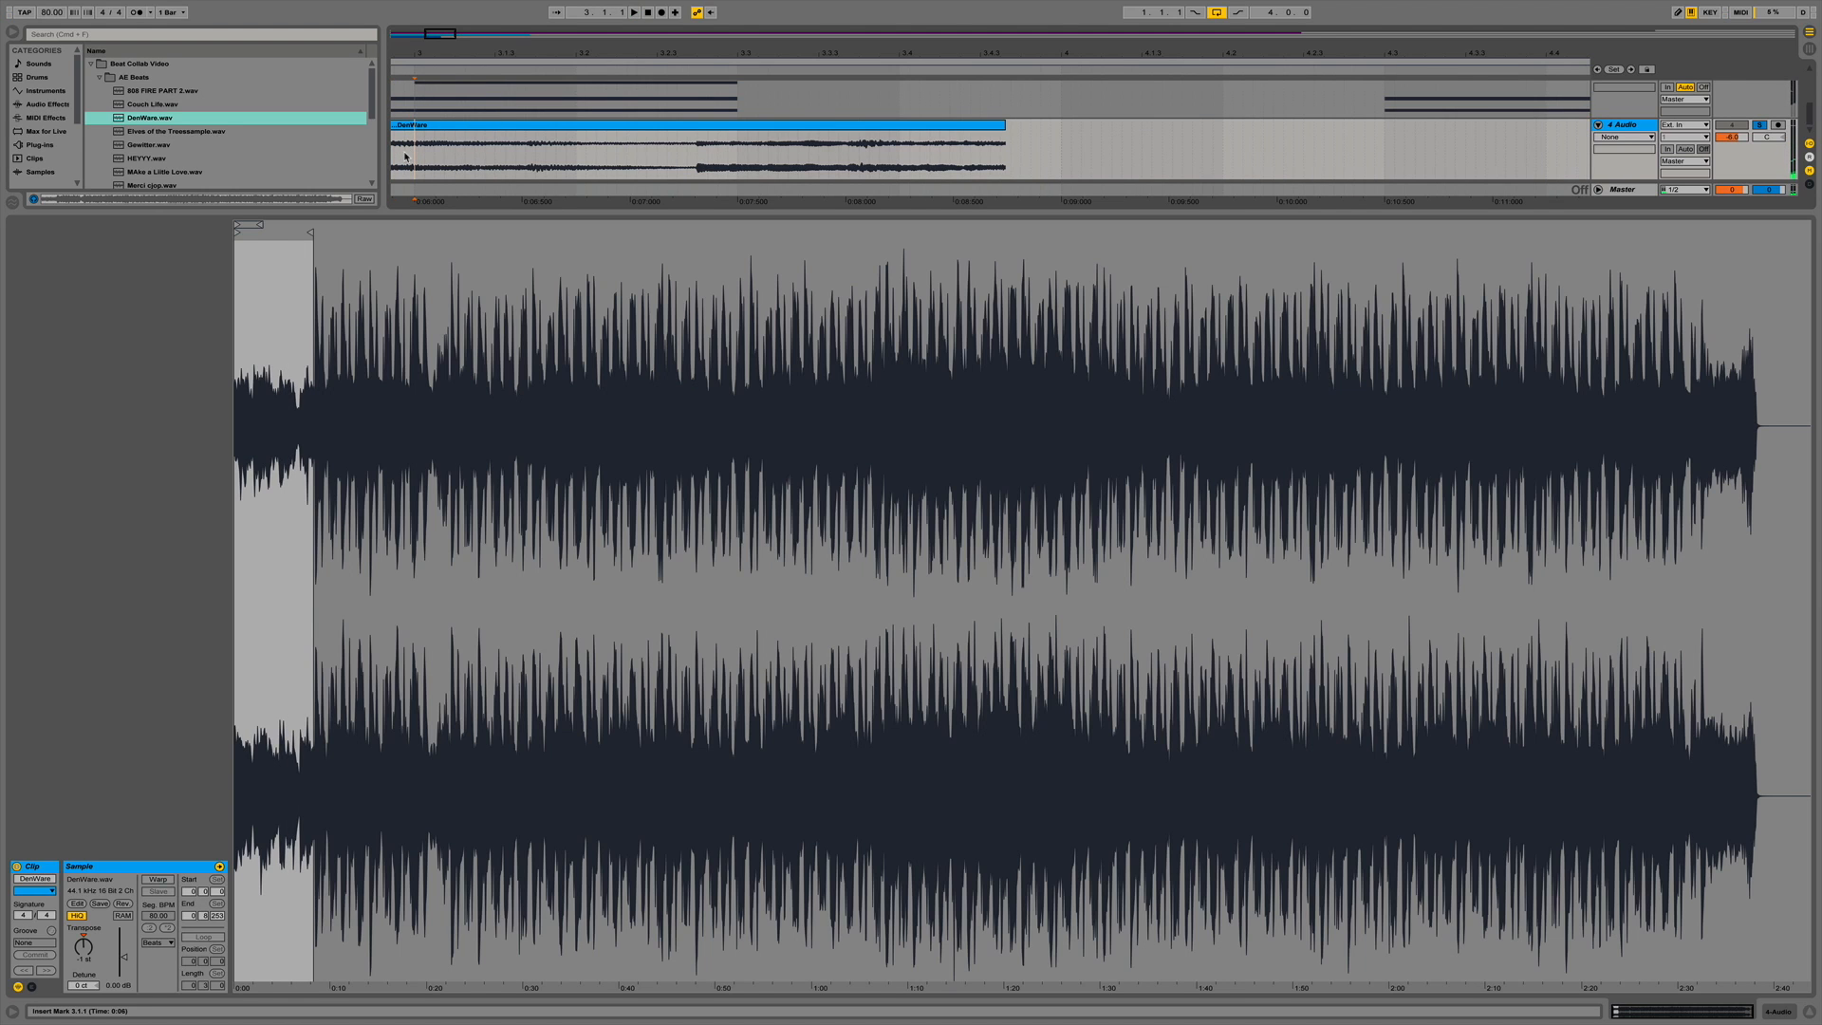
key("super+e")
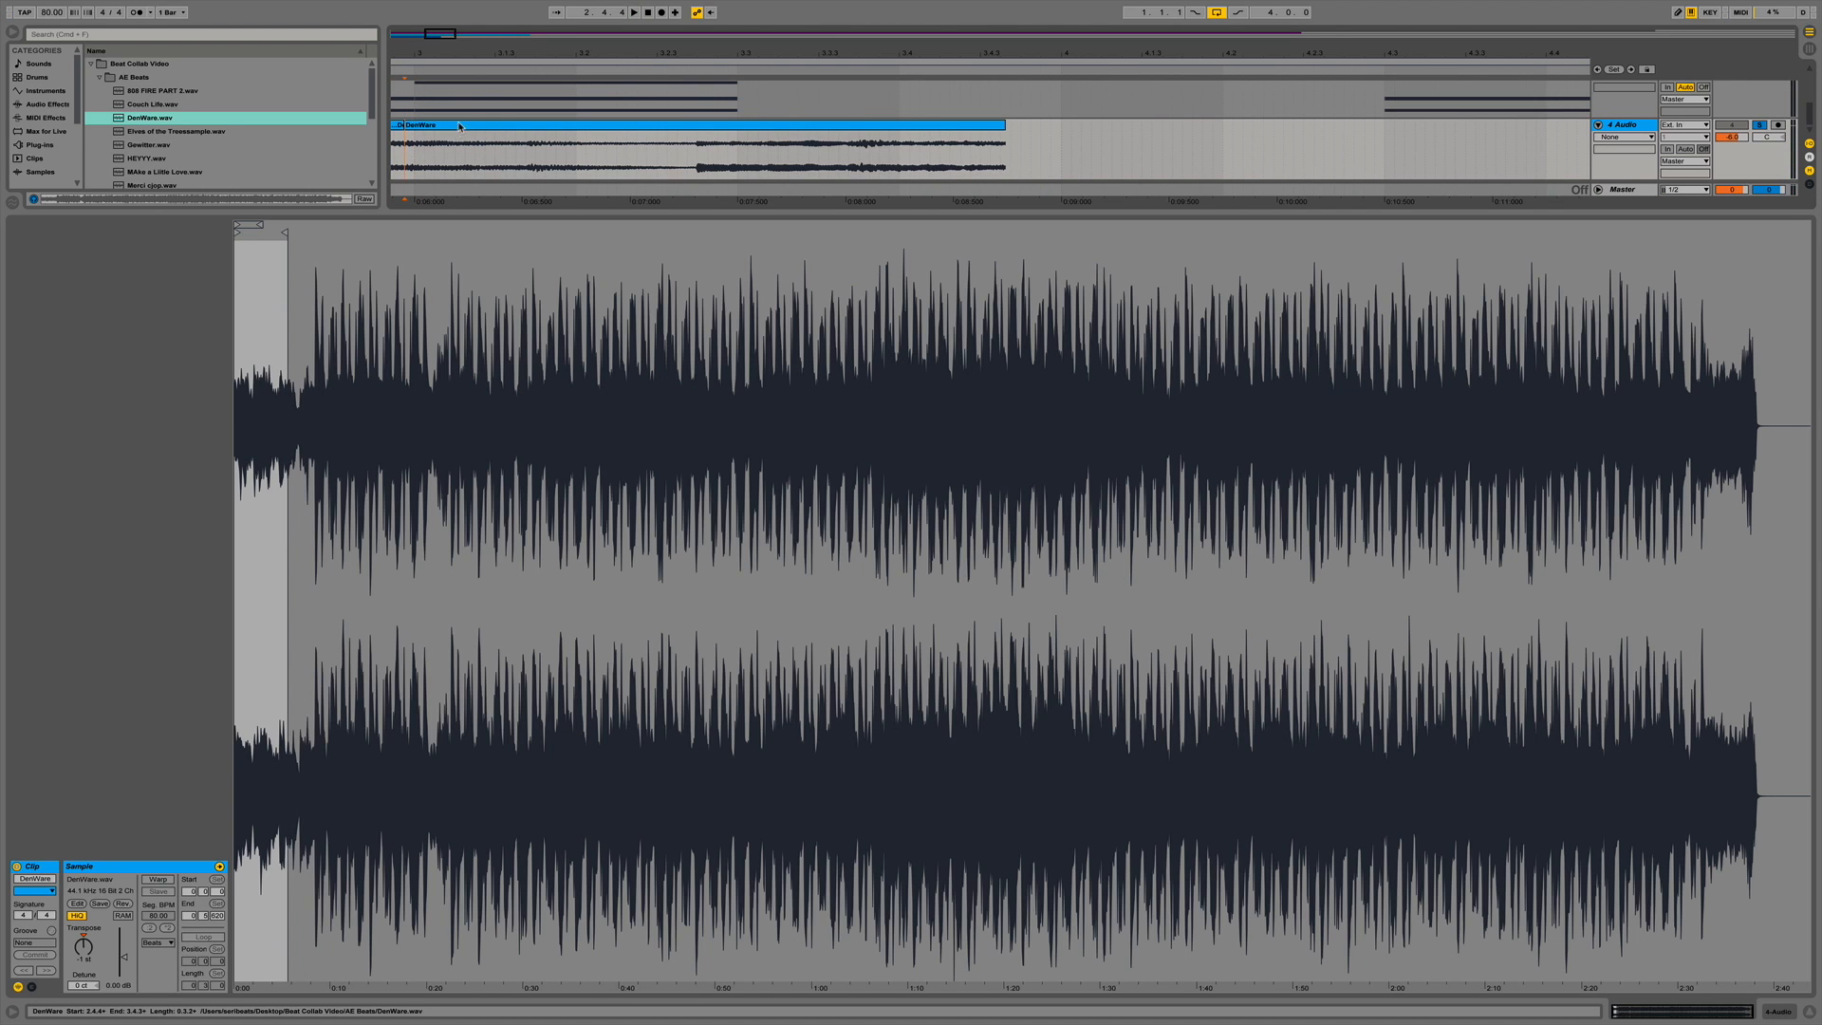
left_click(459, 127)
key("Delete")
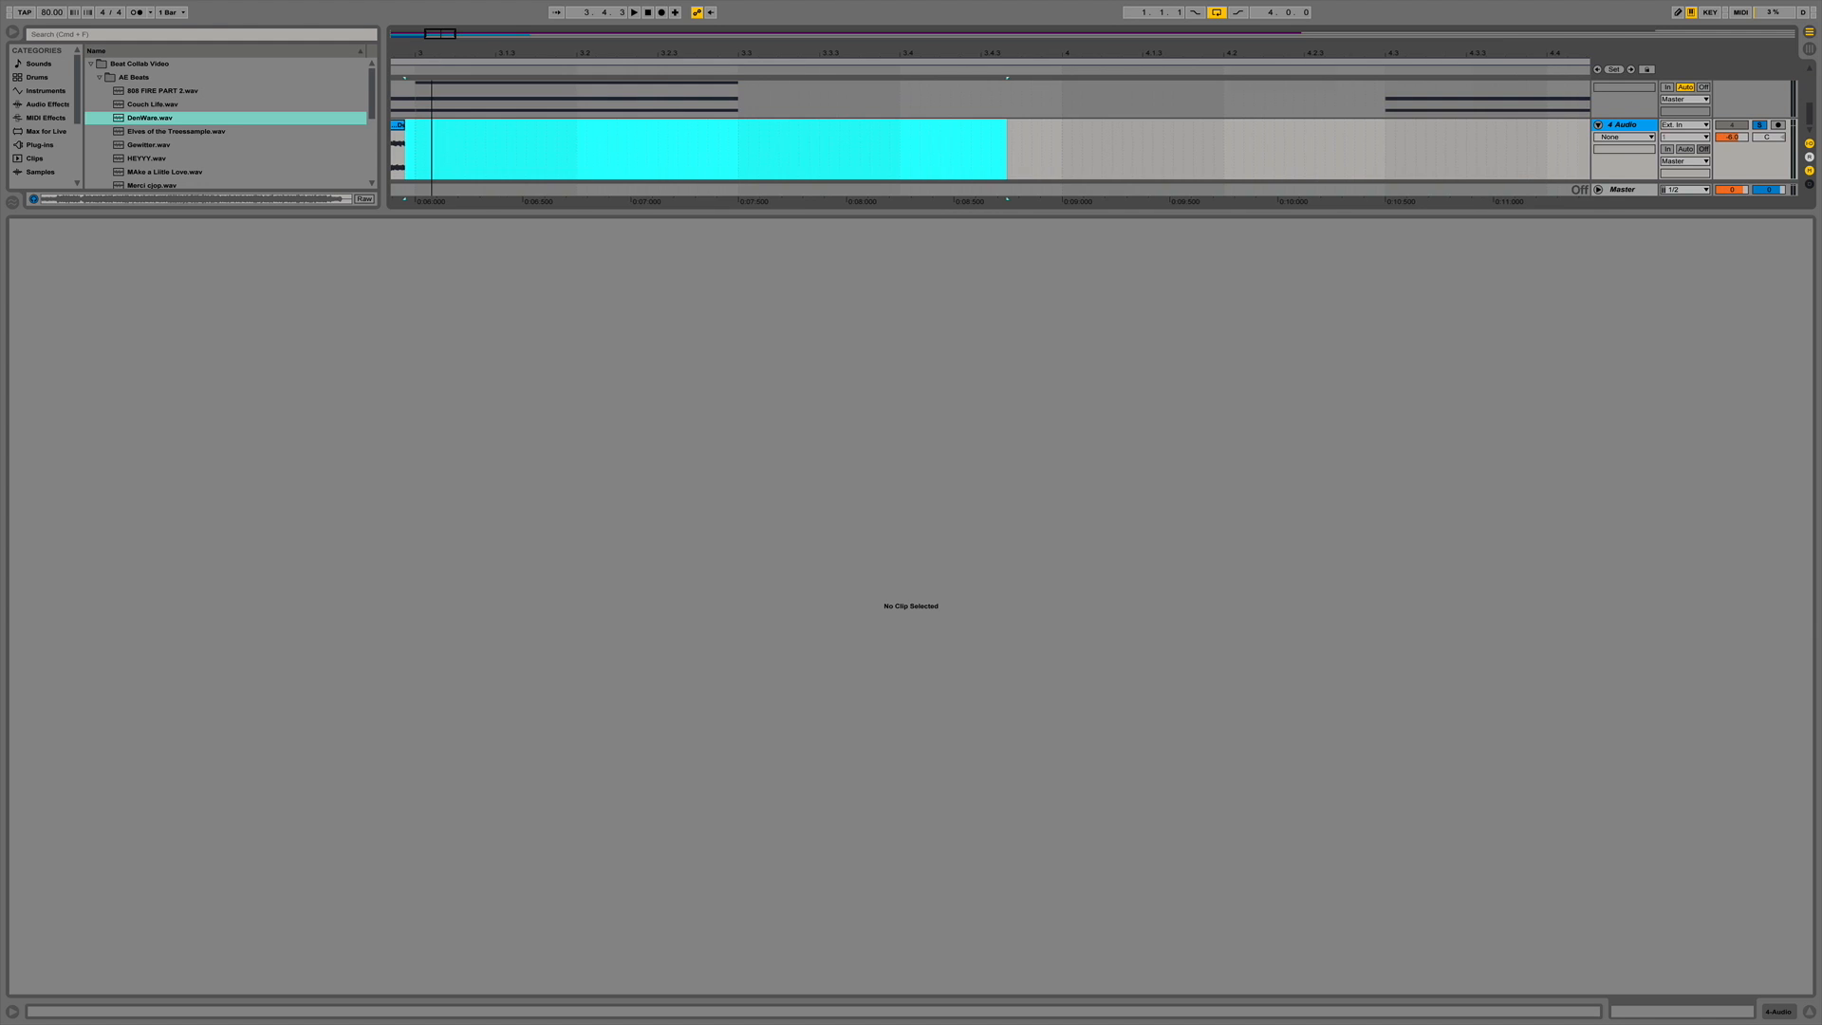
Consolidate the warped two-bar DenWare intro into its own clip.
left_click_drag(431, 53, 432, 11)
left_click(439, 147)
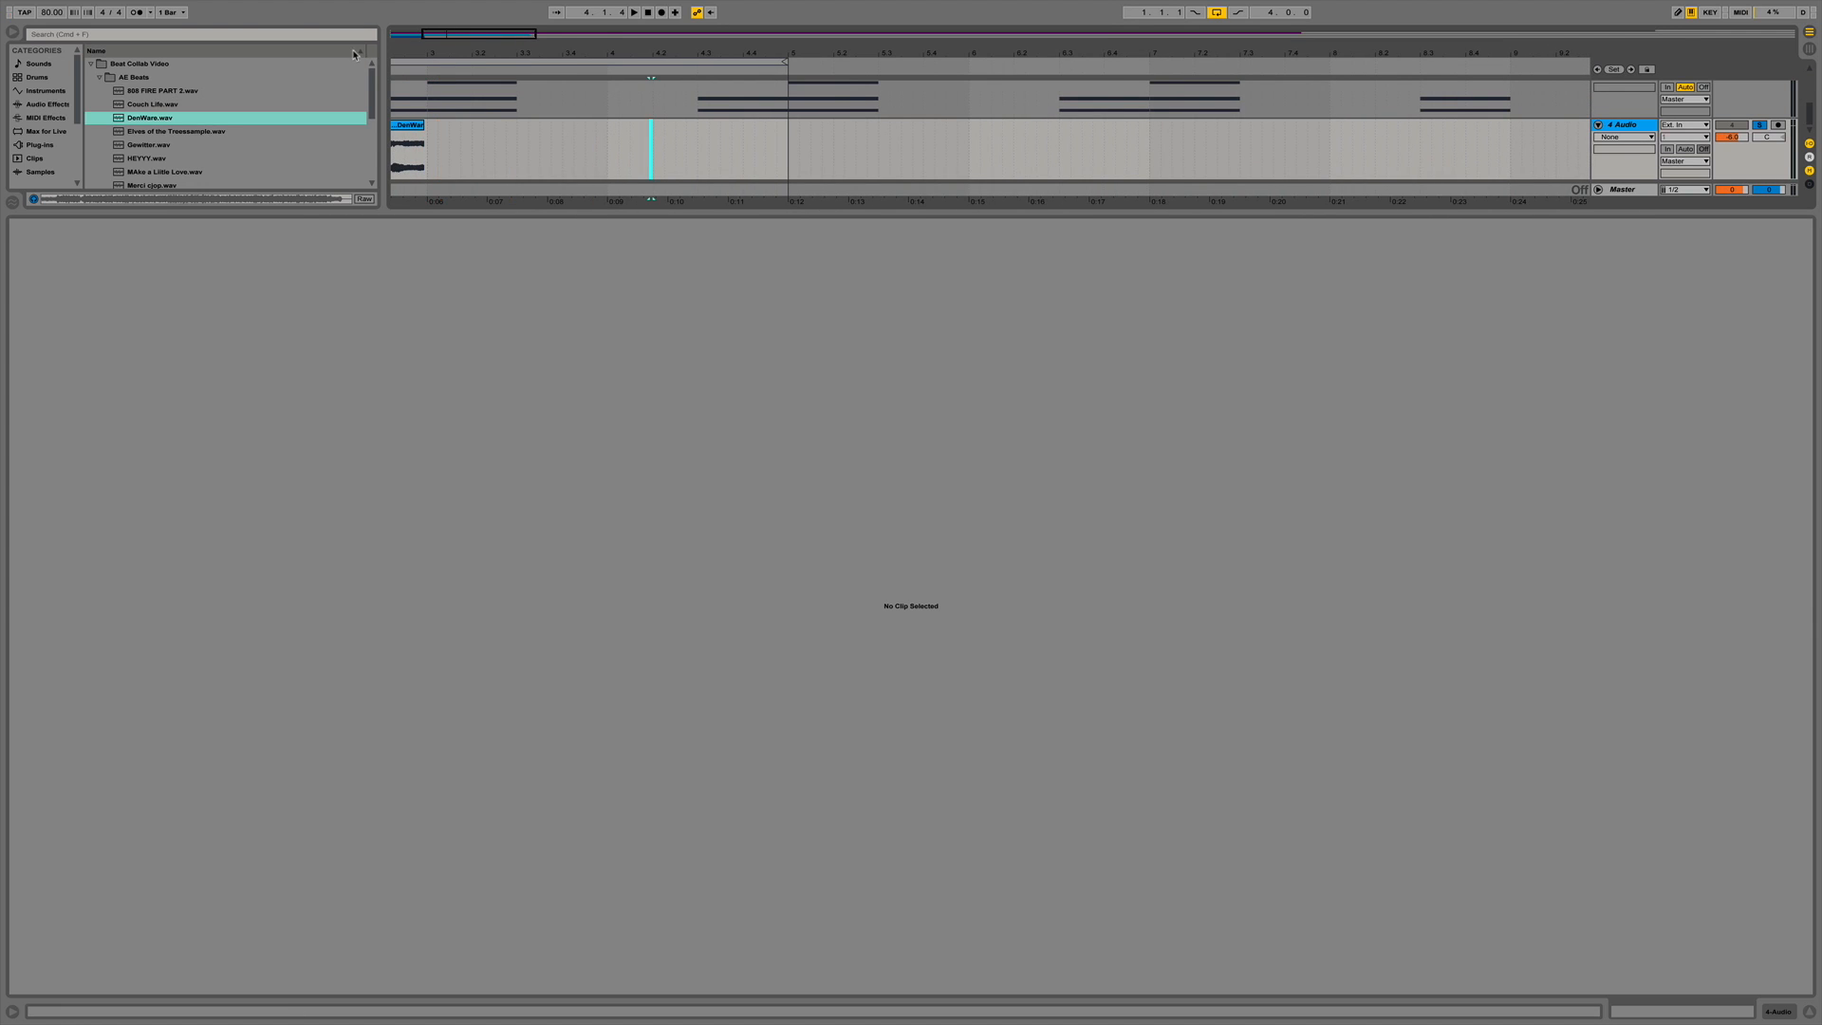
left_click_drag(651, 53, 971, 51)
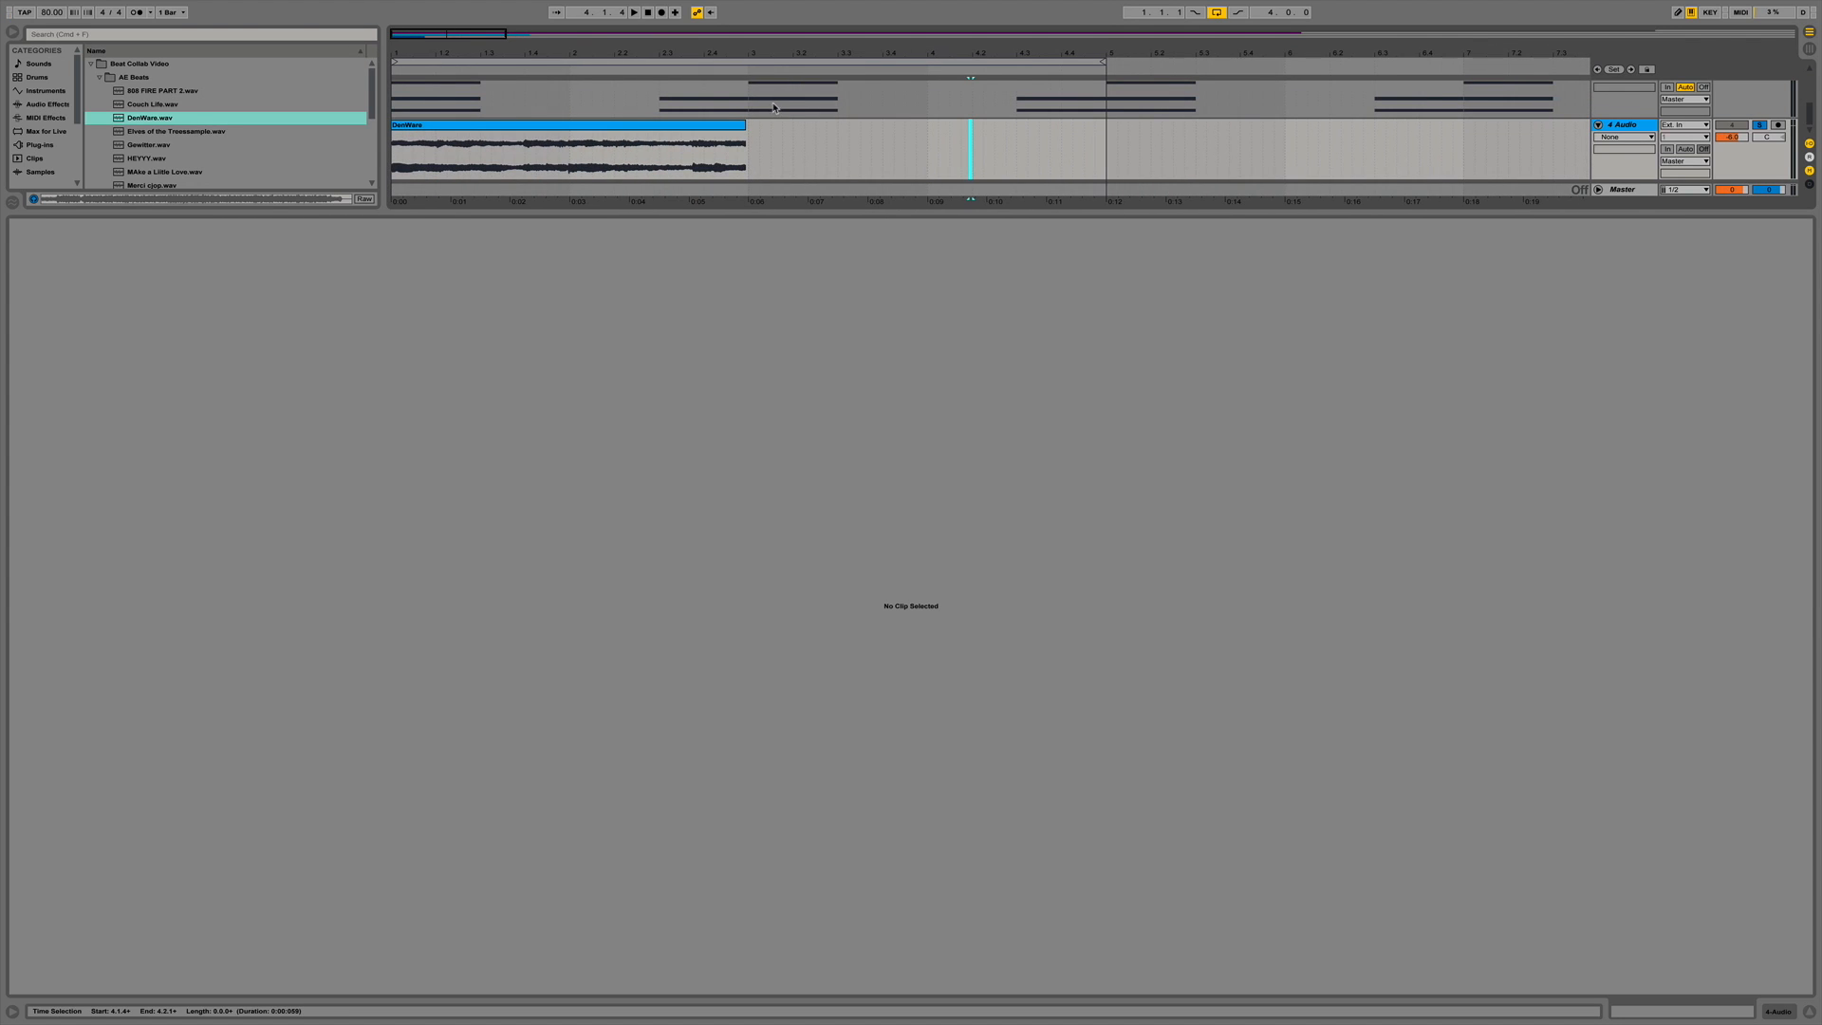
left_click(709, 120)
left_click(158, 881)
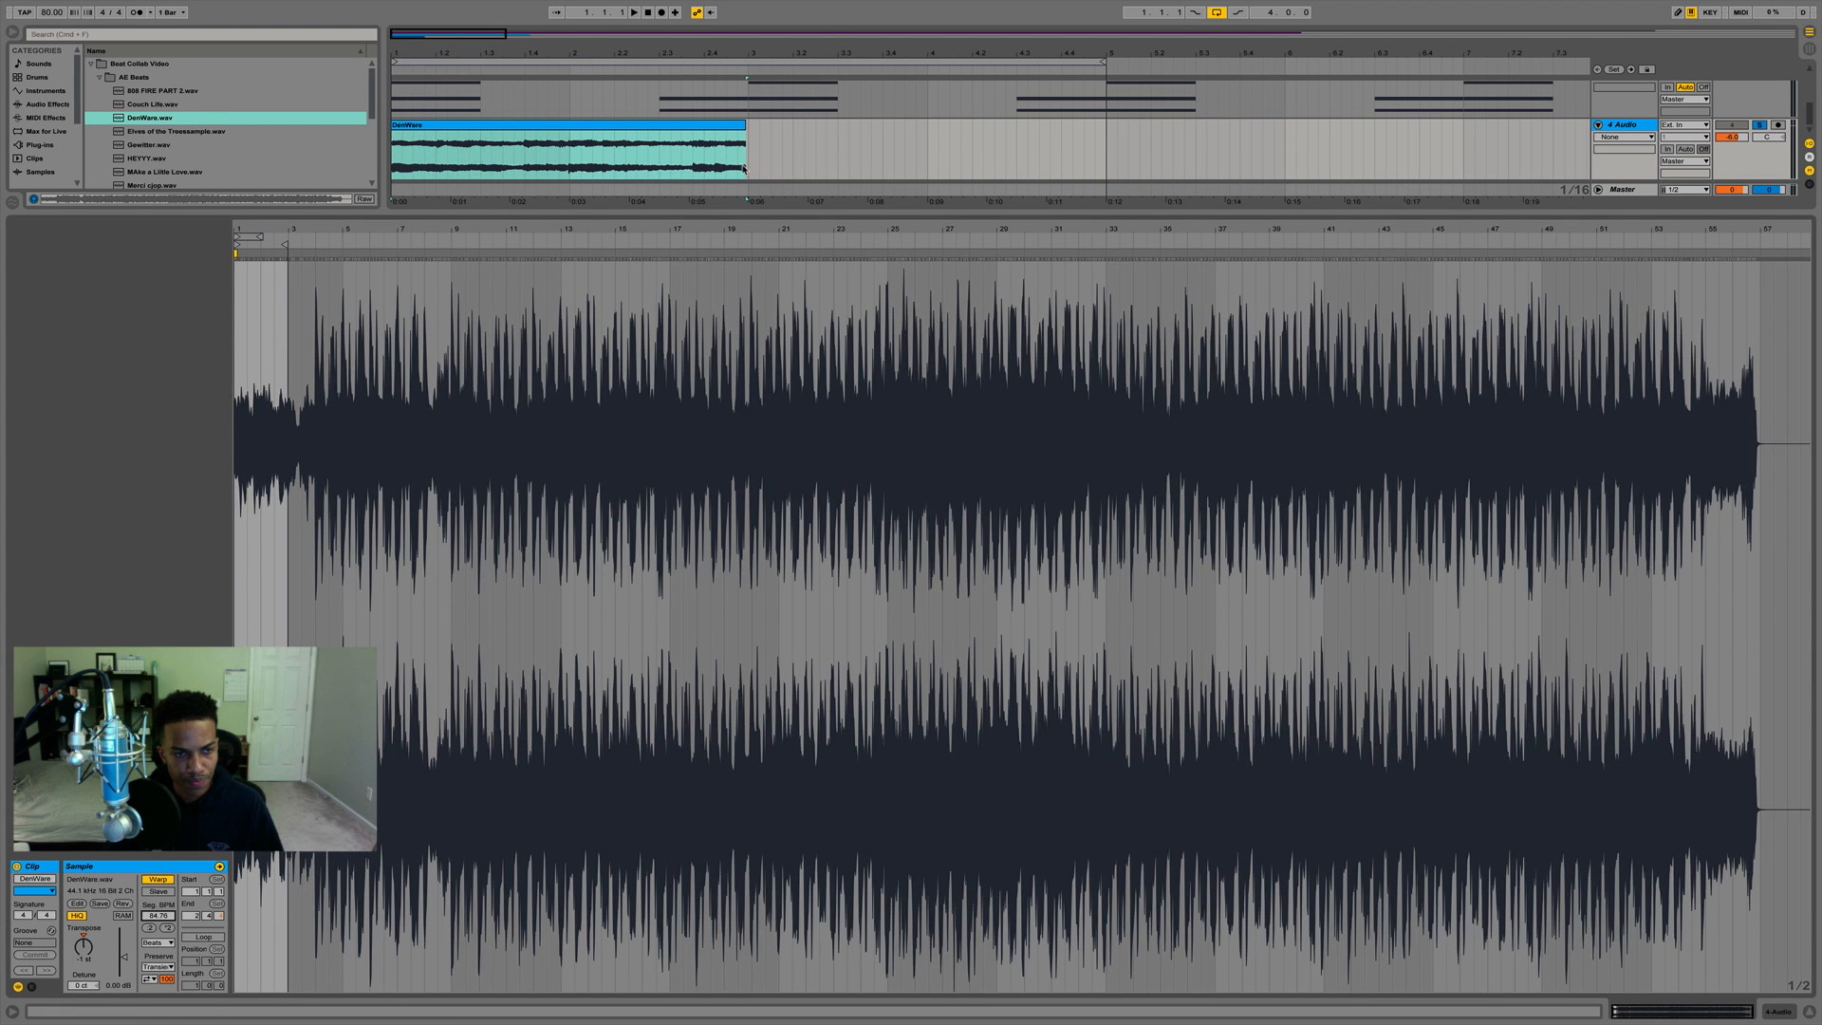
key("super+j")
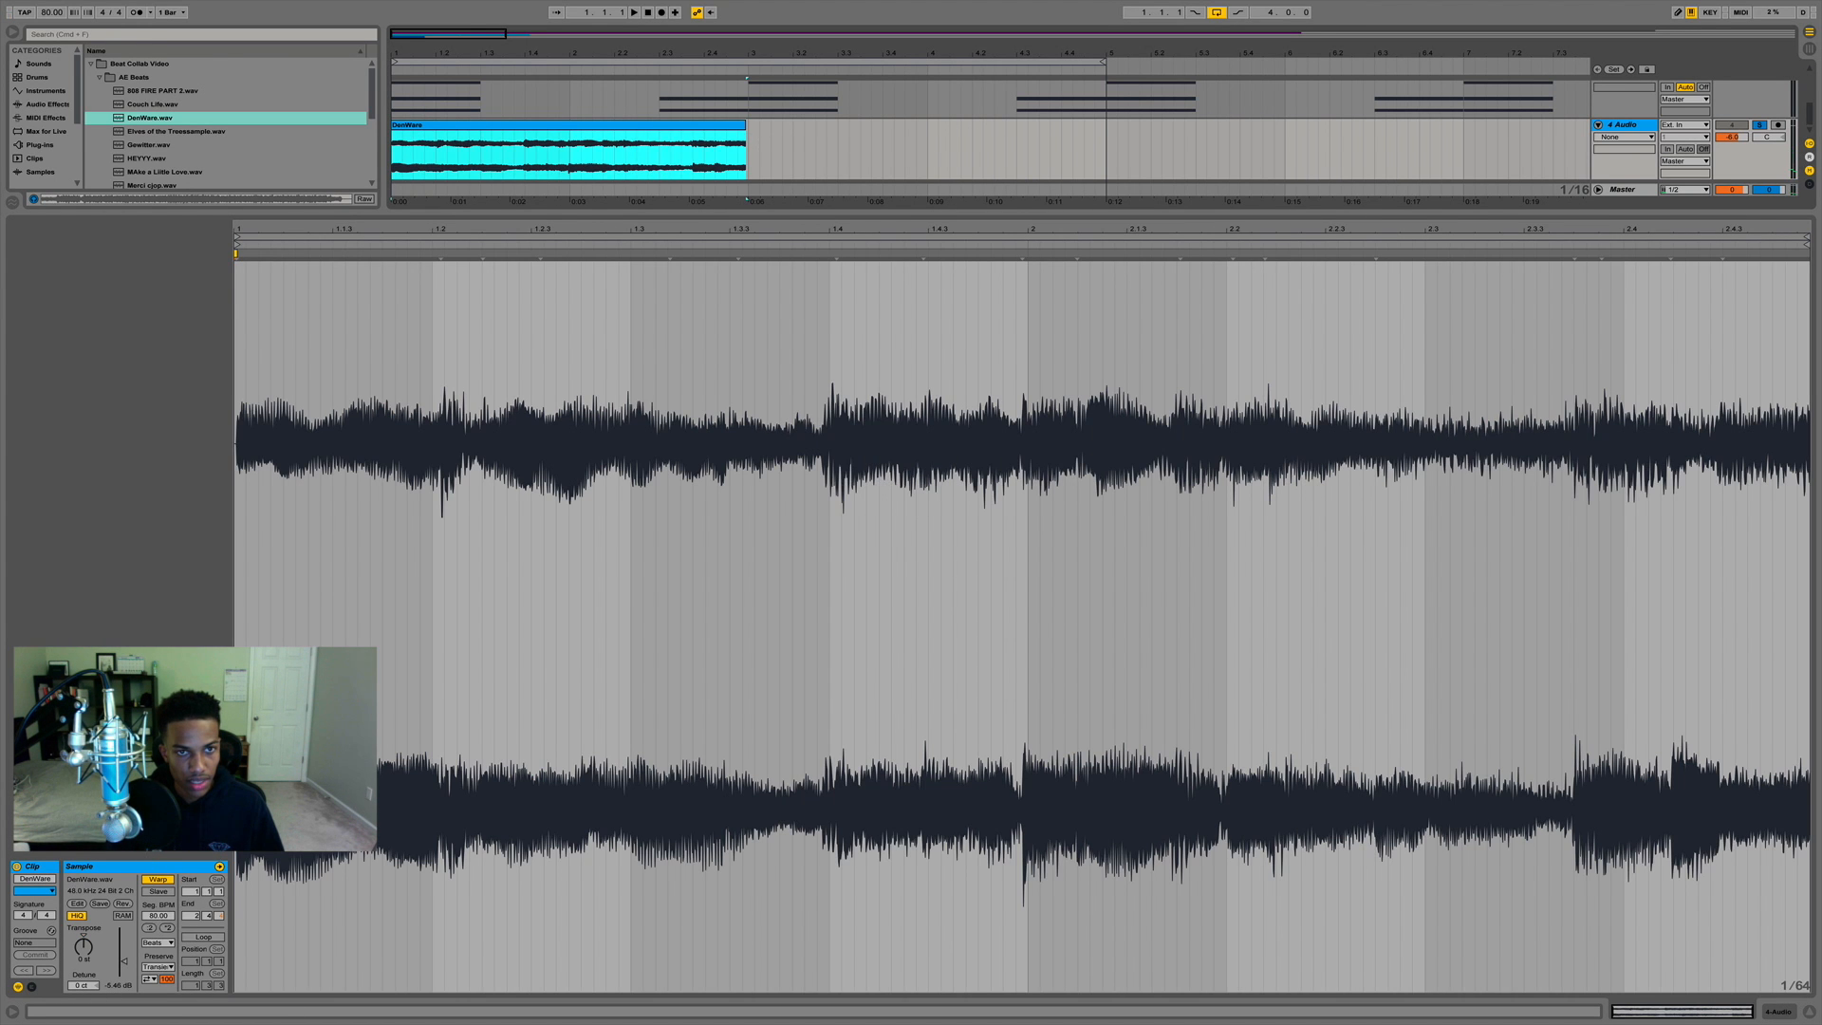
Raise the consolidated DenWare clip's segment BPM in stages, extending its end to about 4.4.4 in the arrangement.
left_click_drag(158, 916, 158, 871)
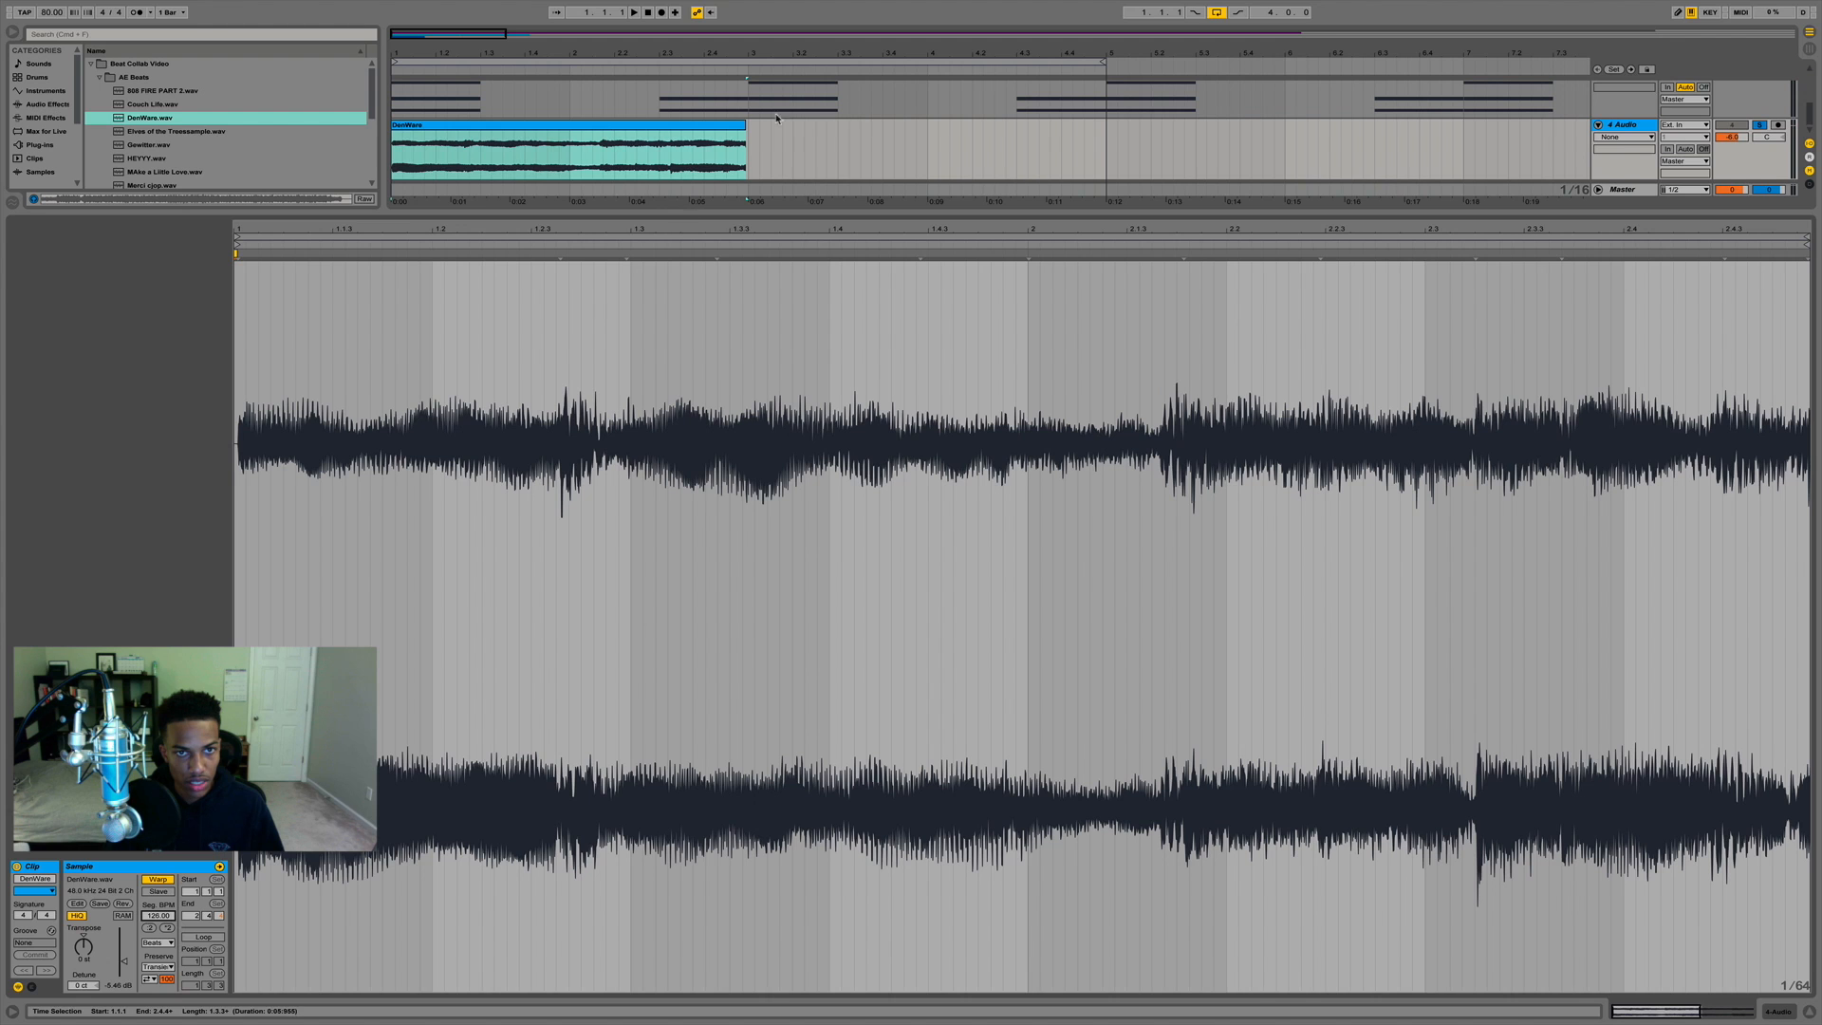
left_click_drag(747, 152, 950, 151)
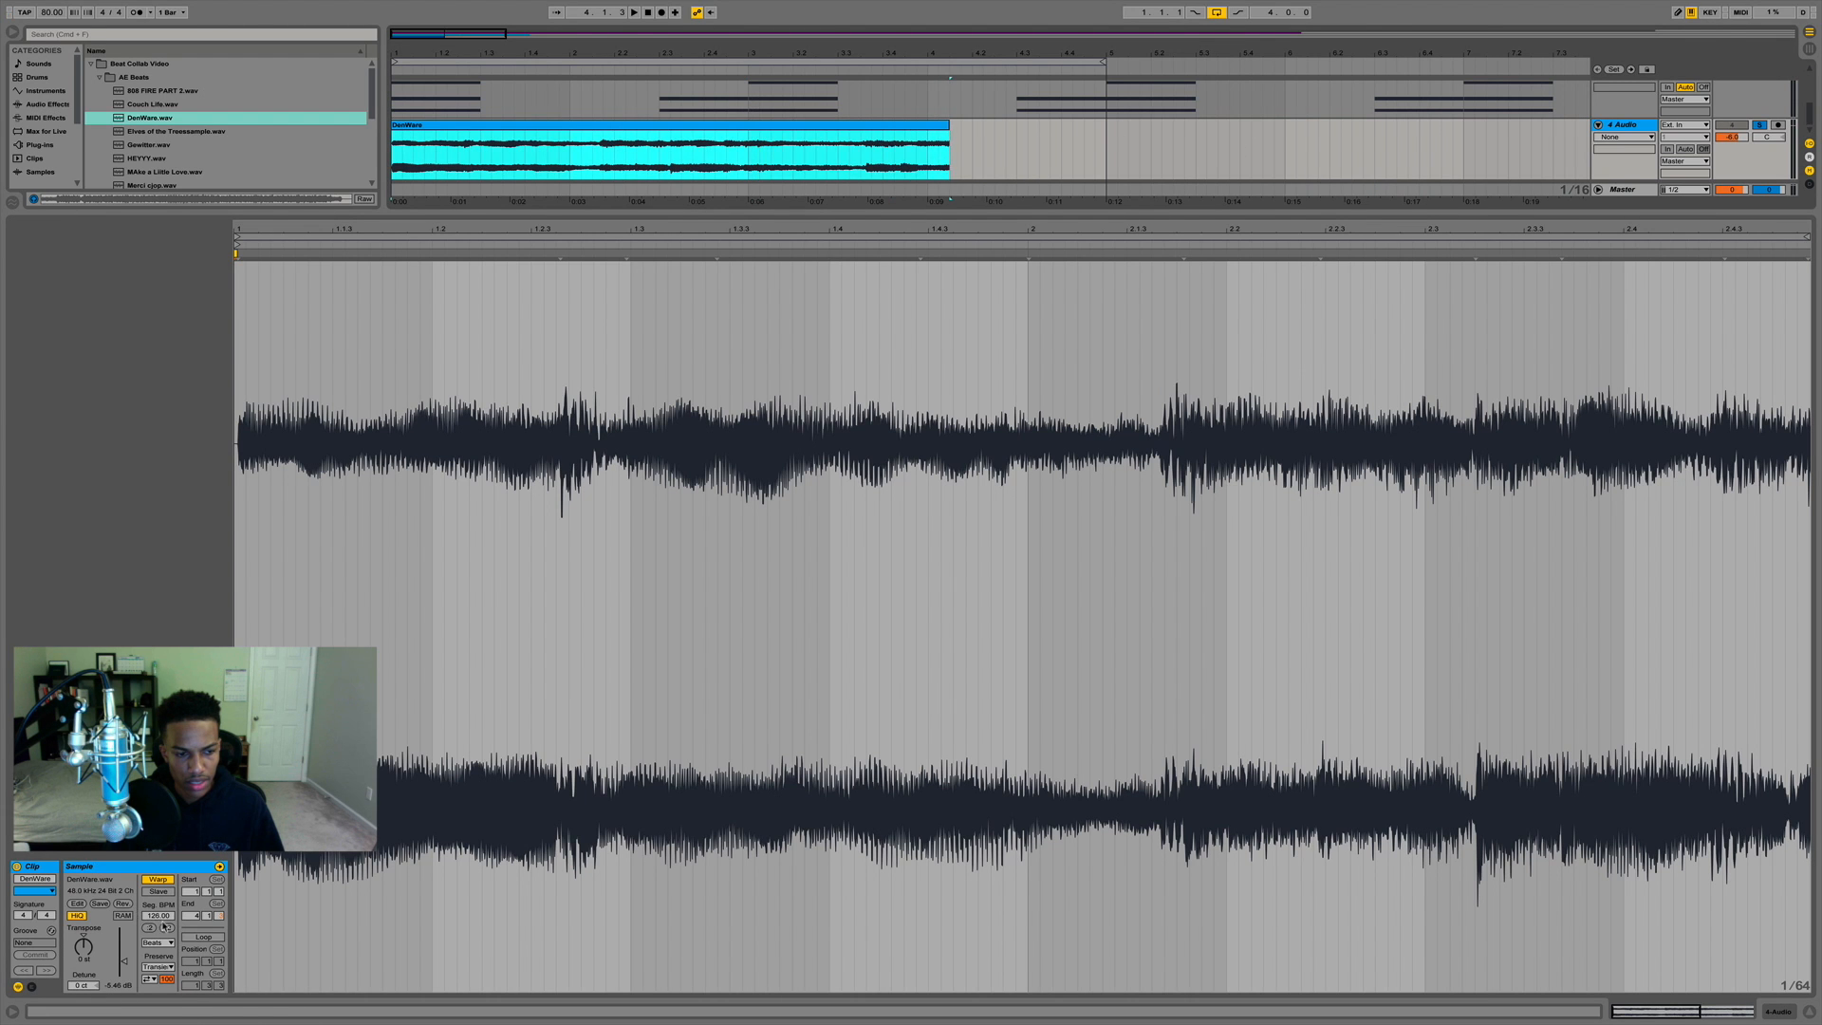
left_click_drag(164, 927, 163, 921)
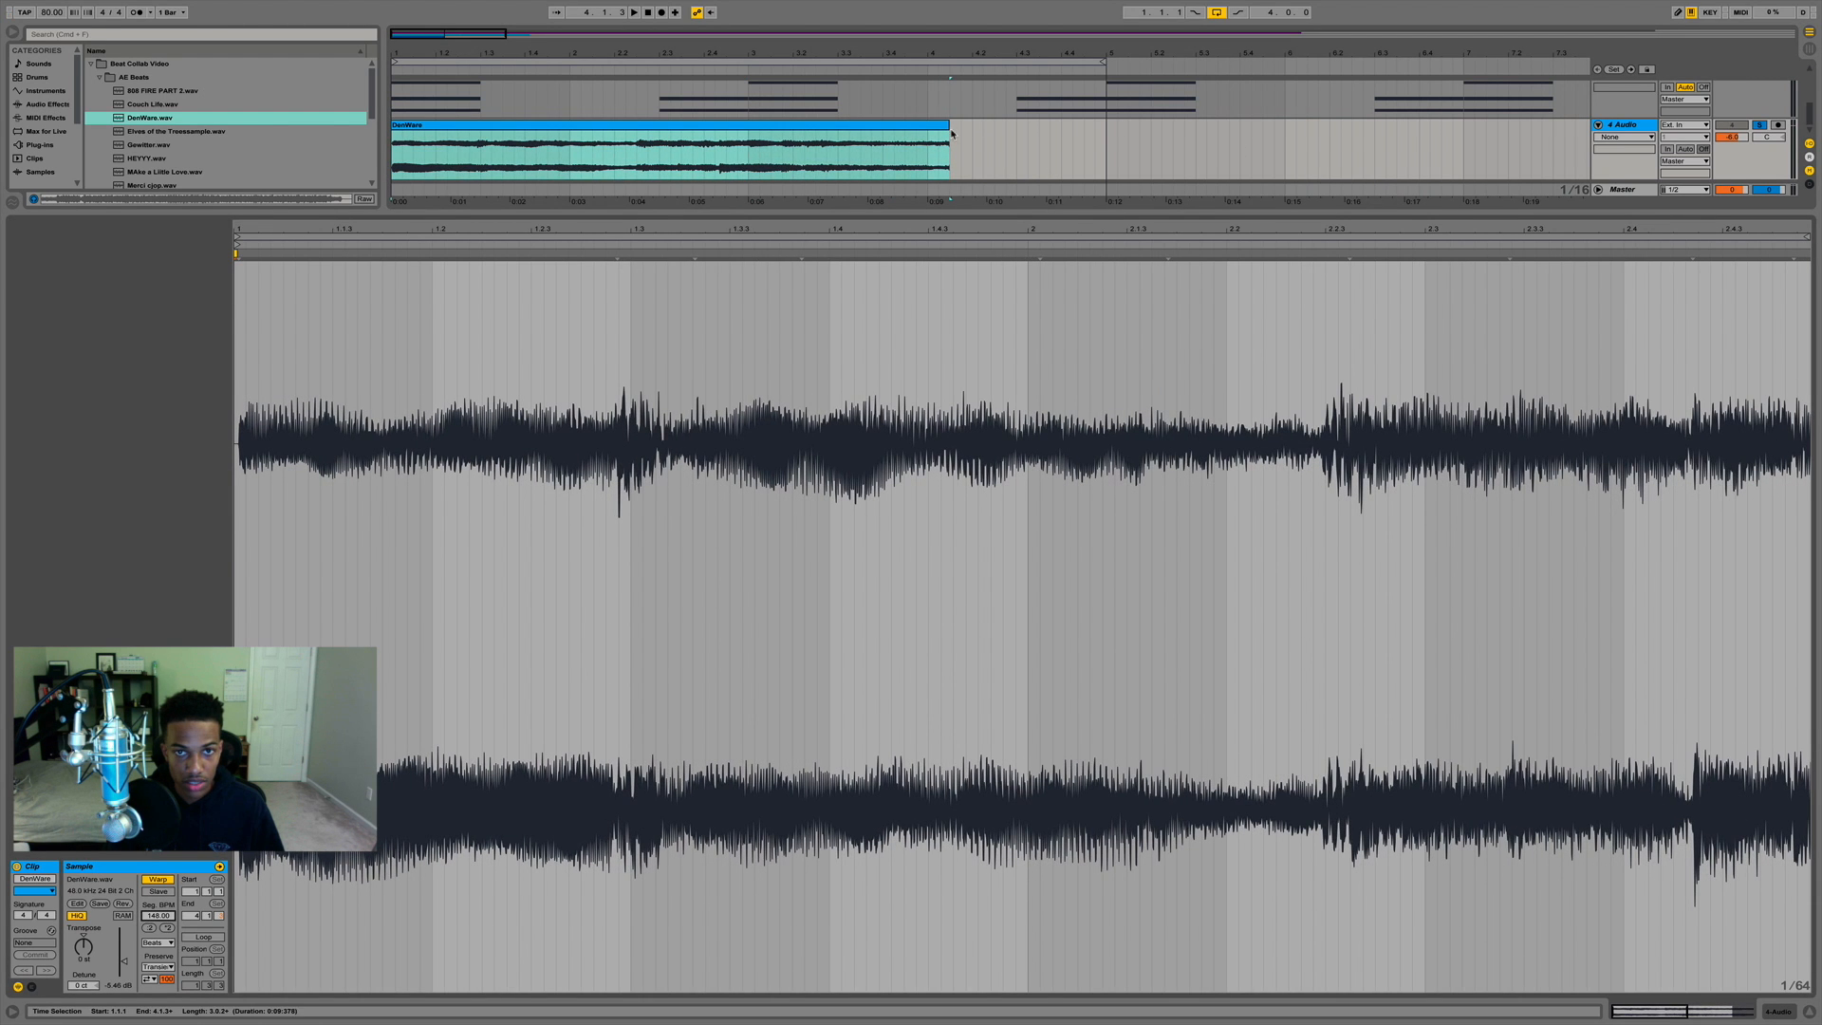
left_click_drag(952, 133, 1048, 134)
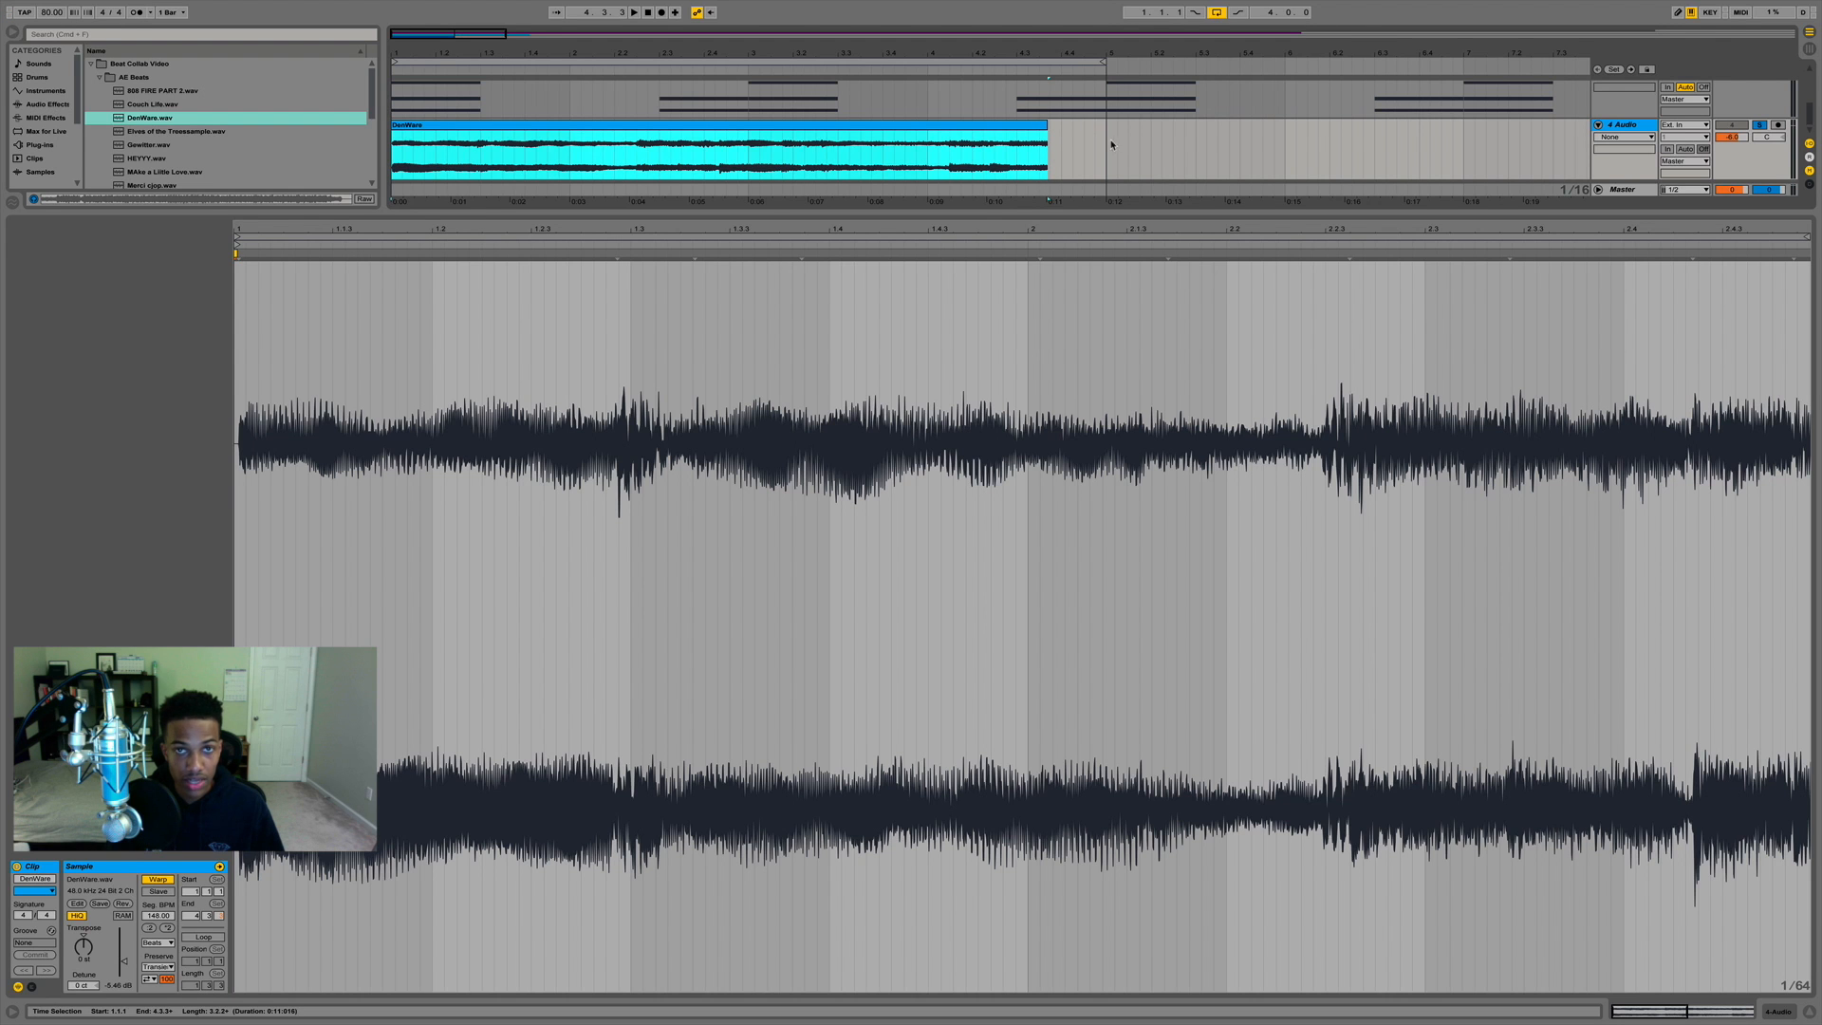
left_click_drag(169, 923, 169, 902)
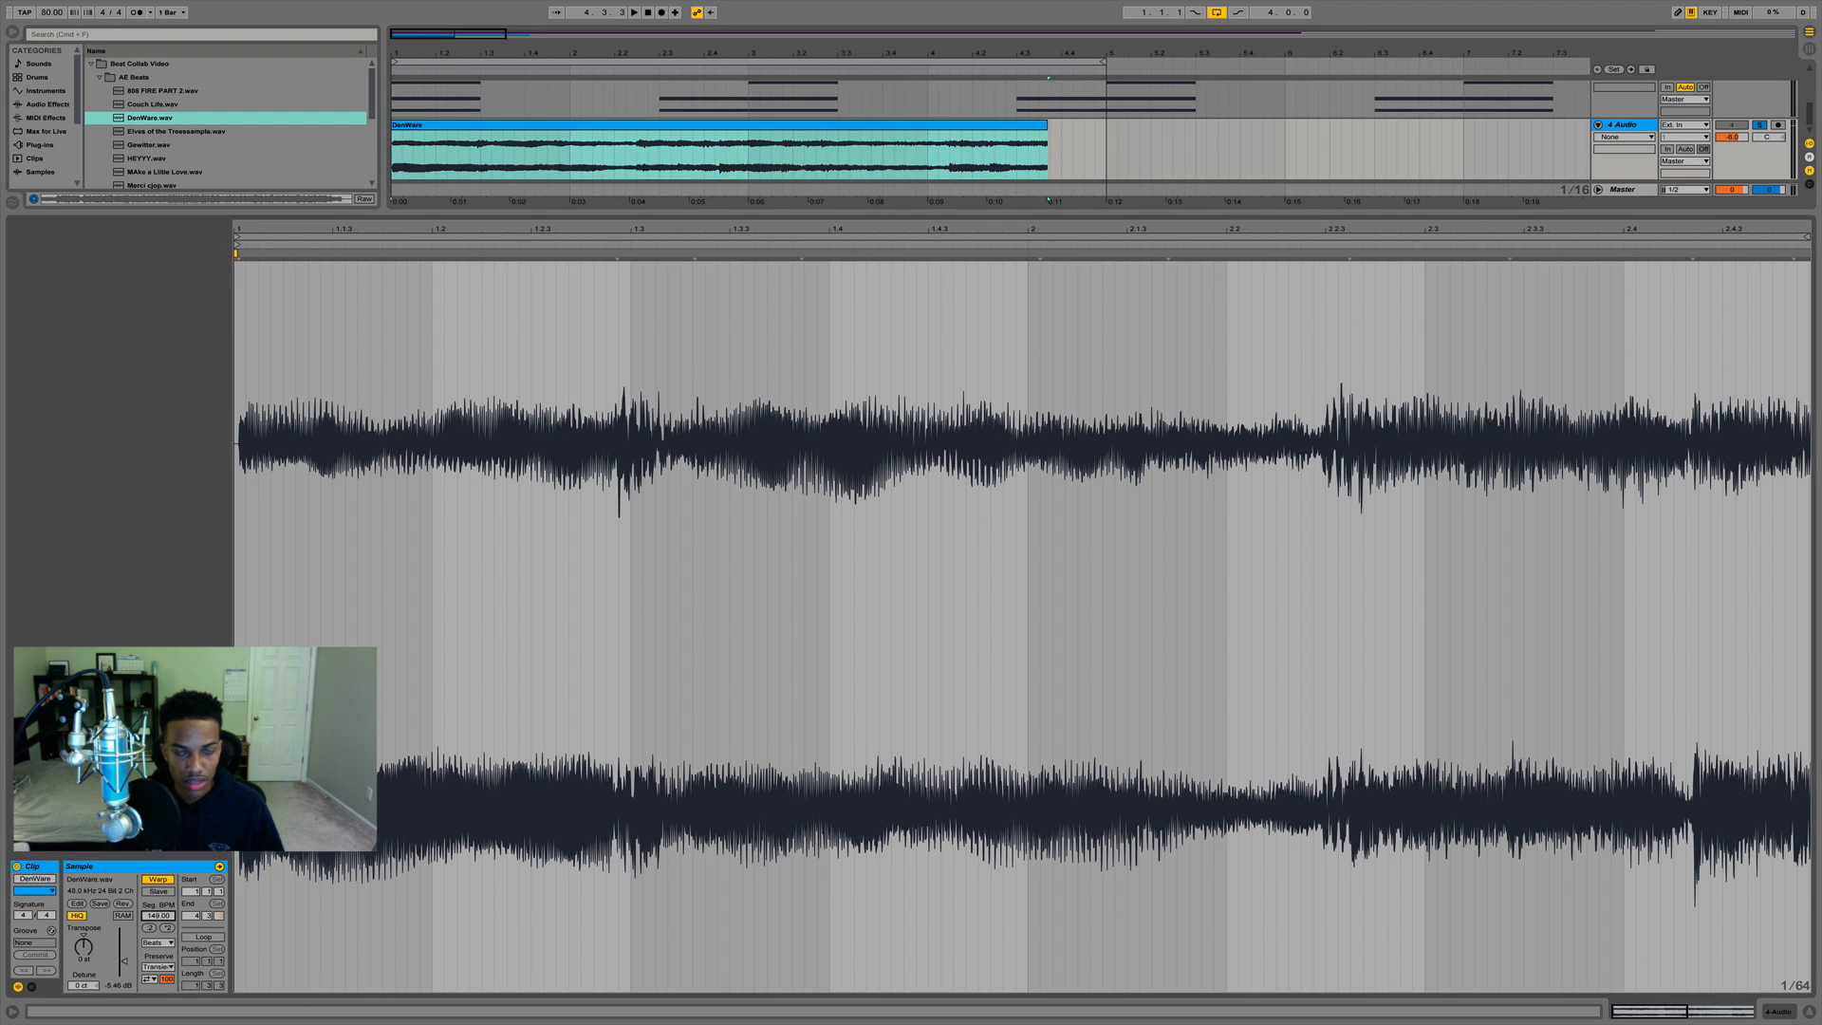
left_click_drag(1048, 128, 1101, 128)
Fine-tune the DenWare clip's segment BPM in small increments and extend its end to bar 5.
left_click(166, 915)
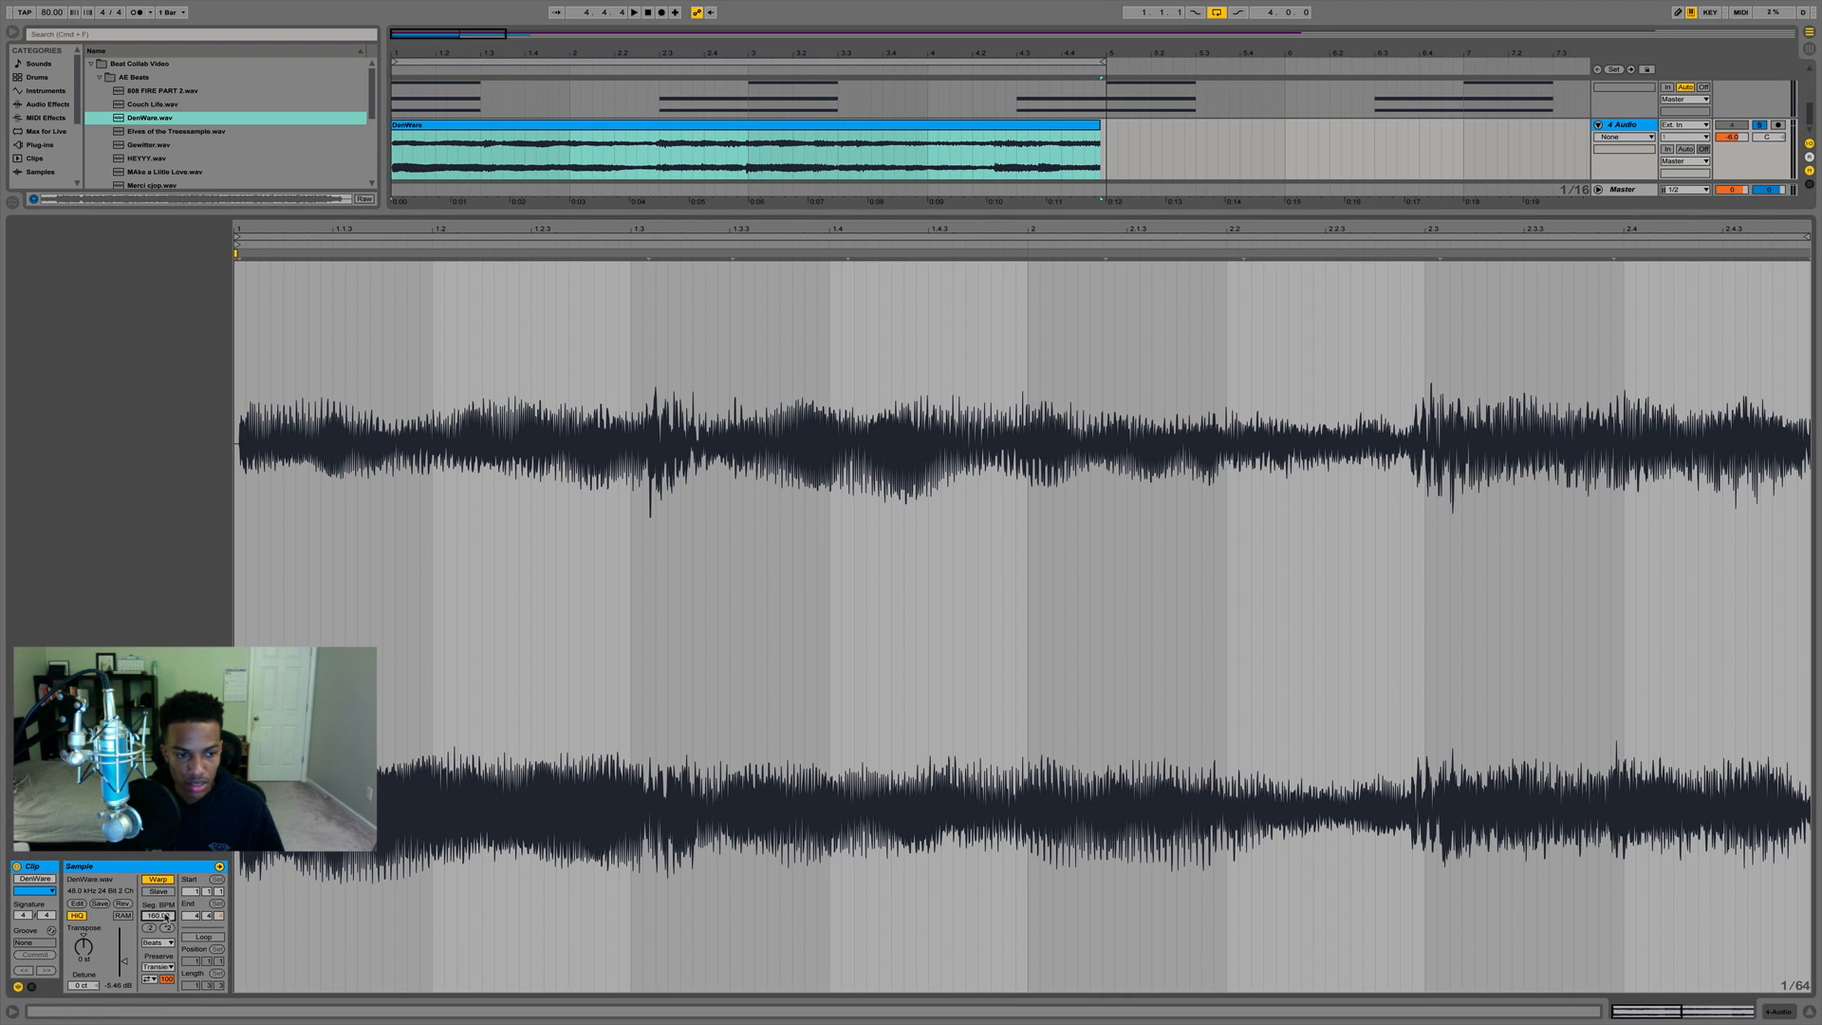
key("Up")
key("Up")
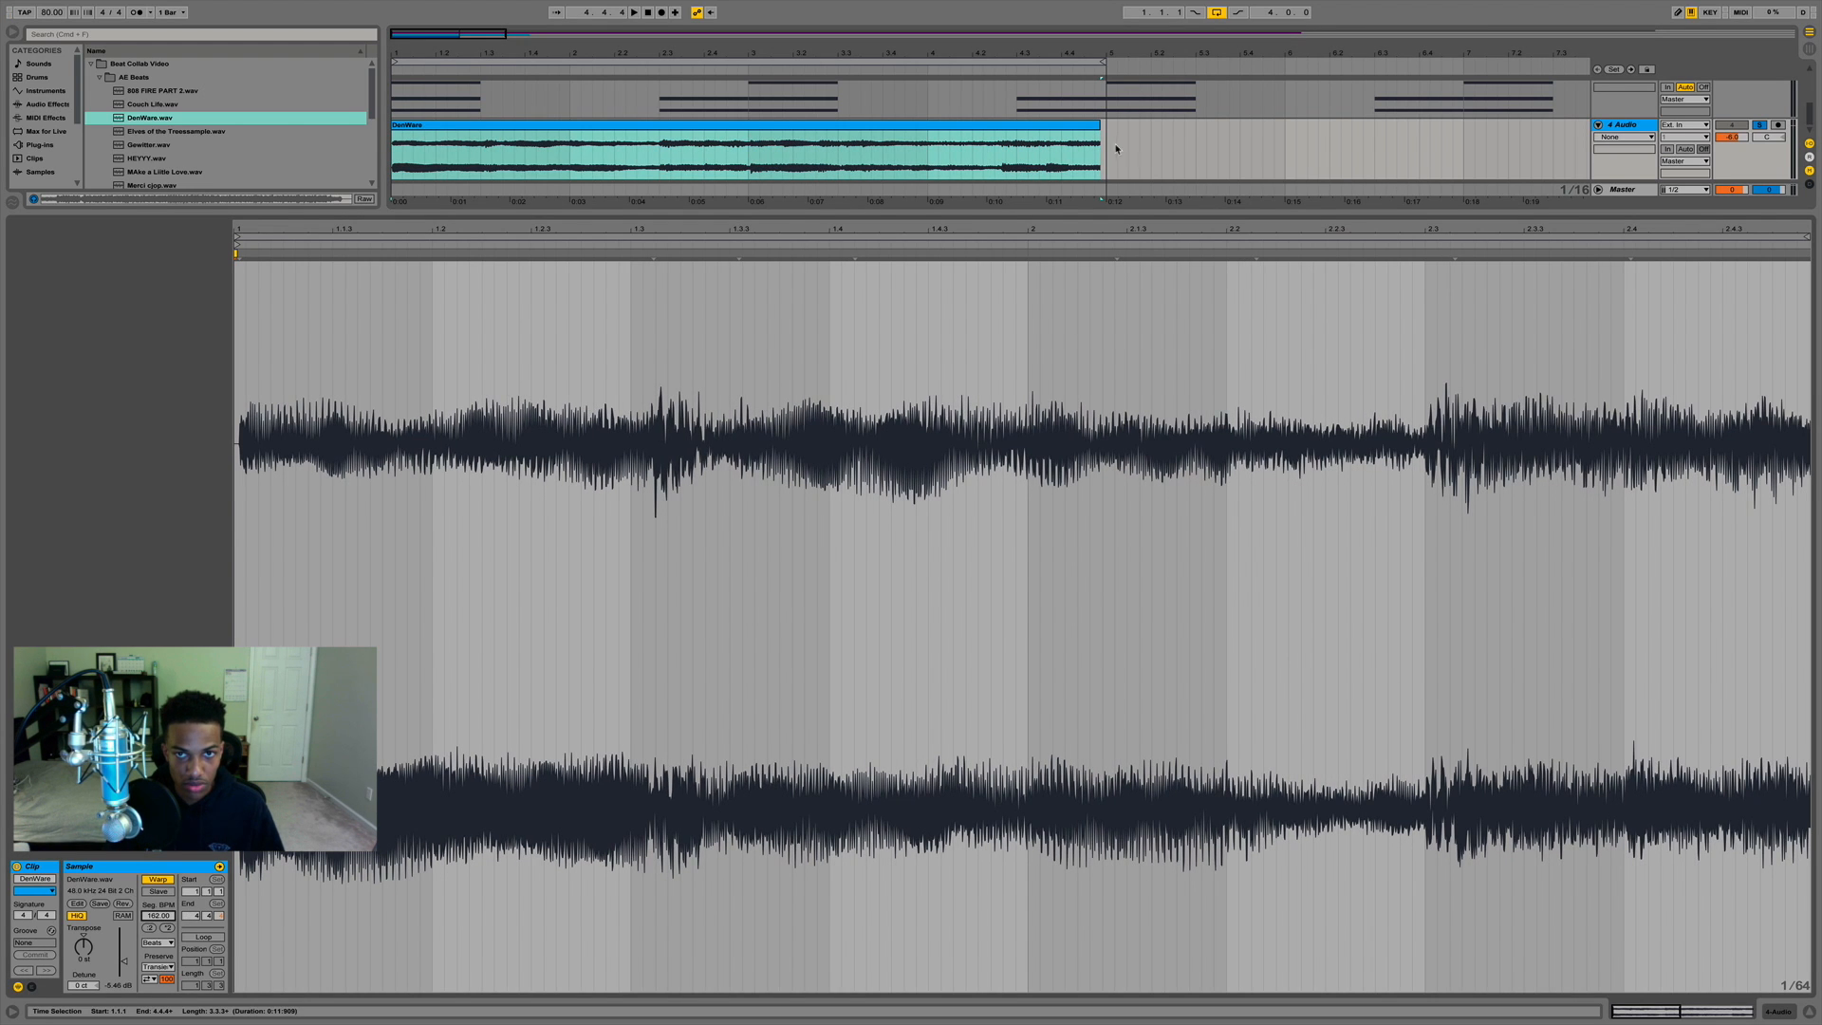
left_click_drag(1098, 125, 1110, 125)
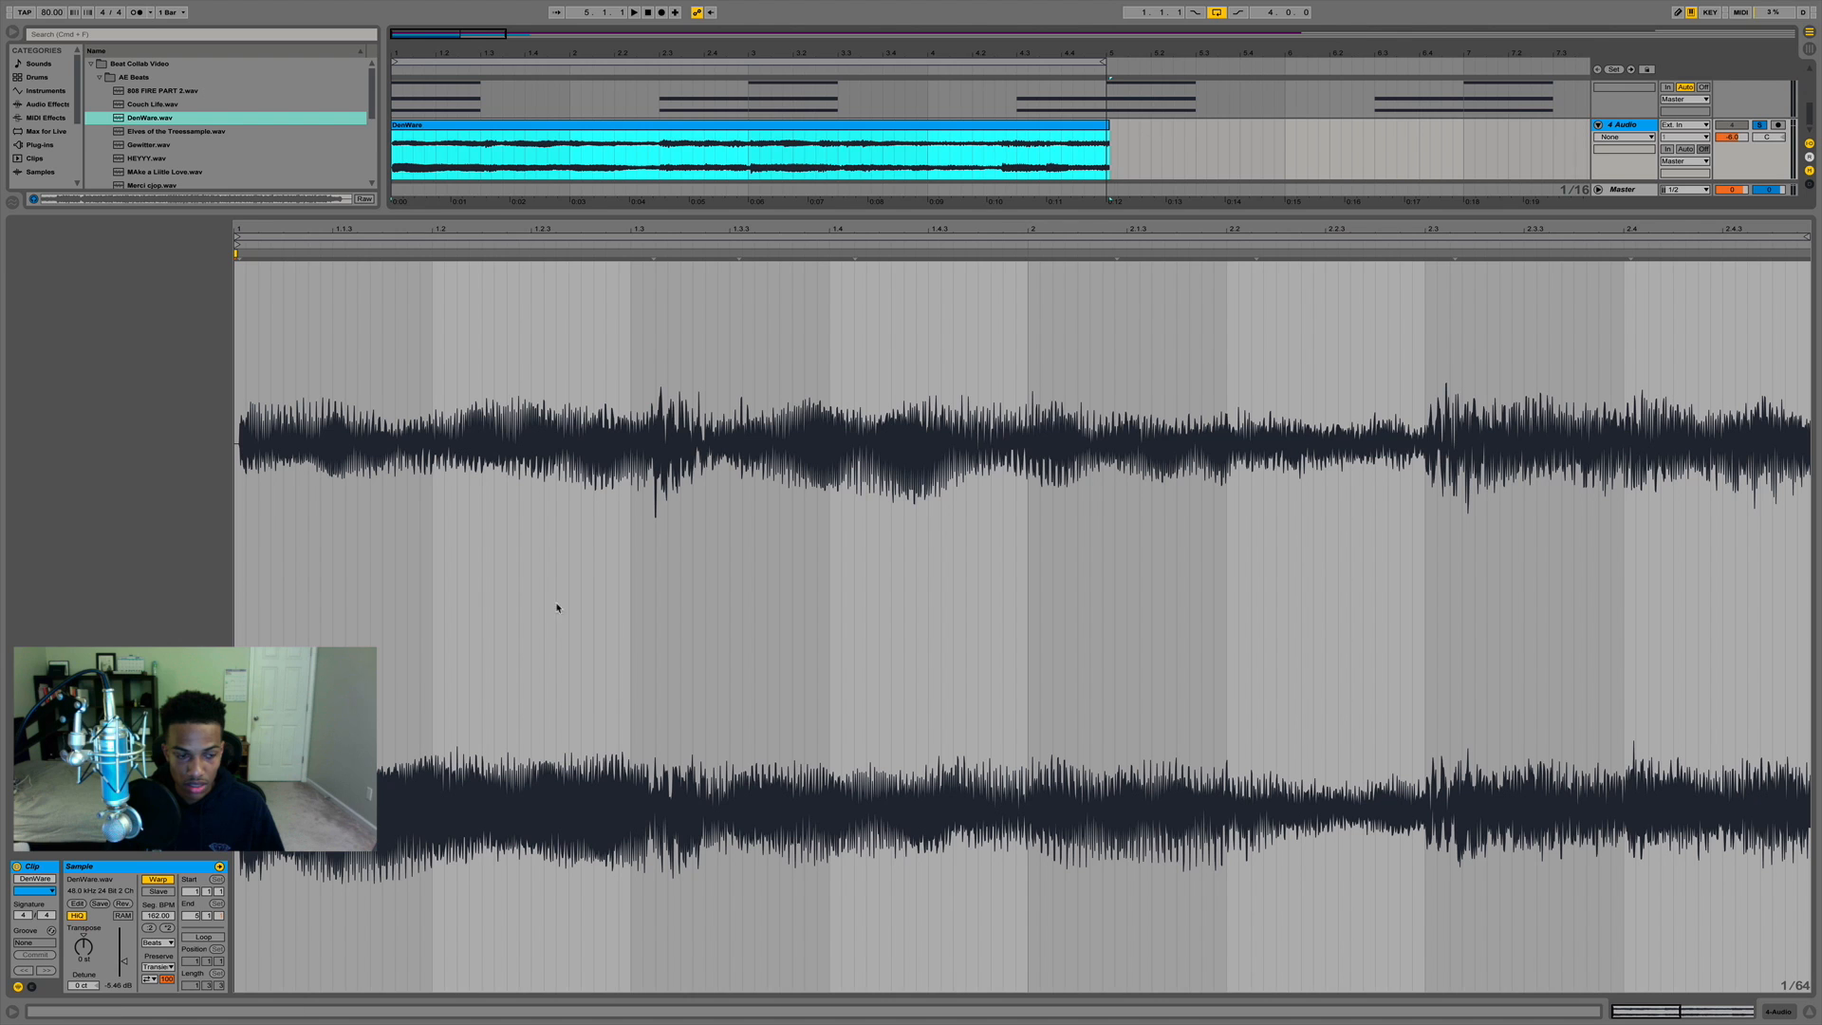
left_click(158, 916)
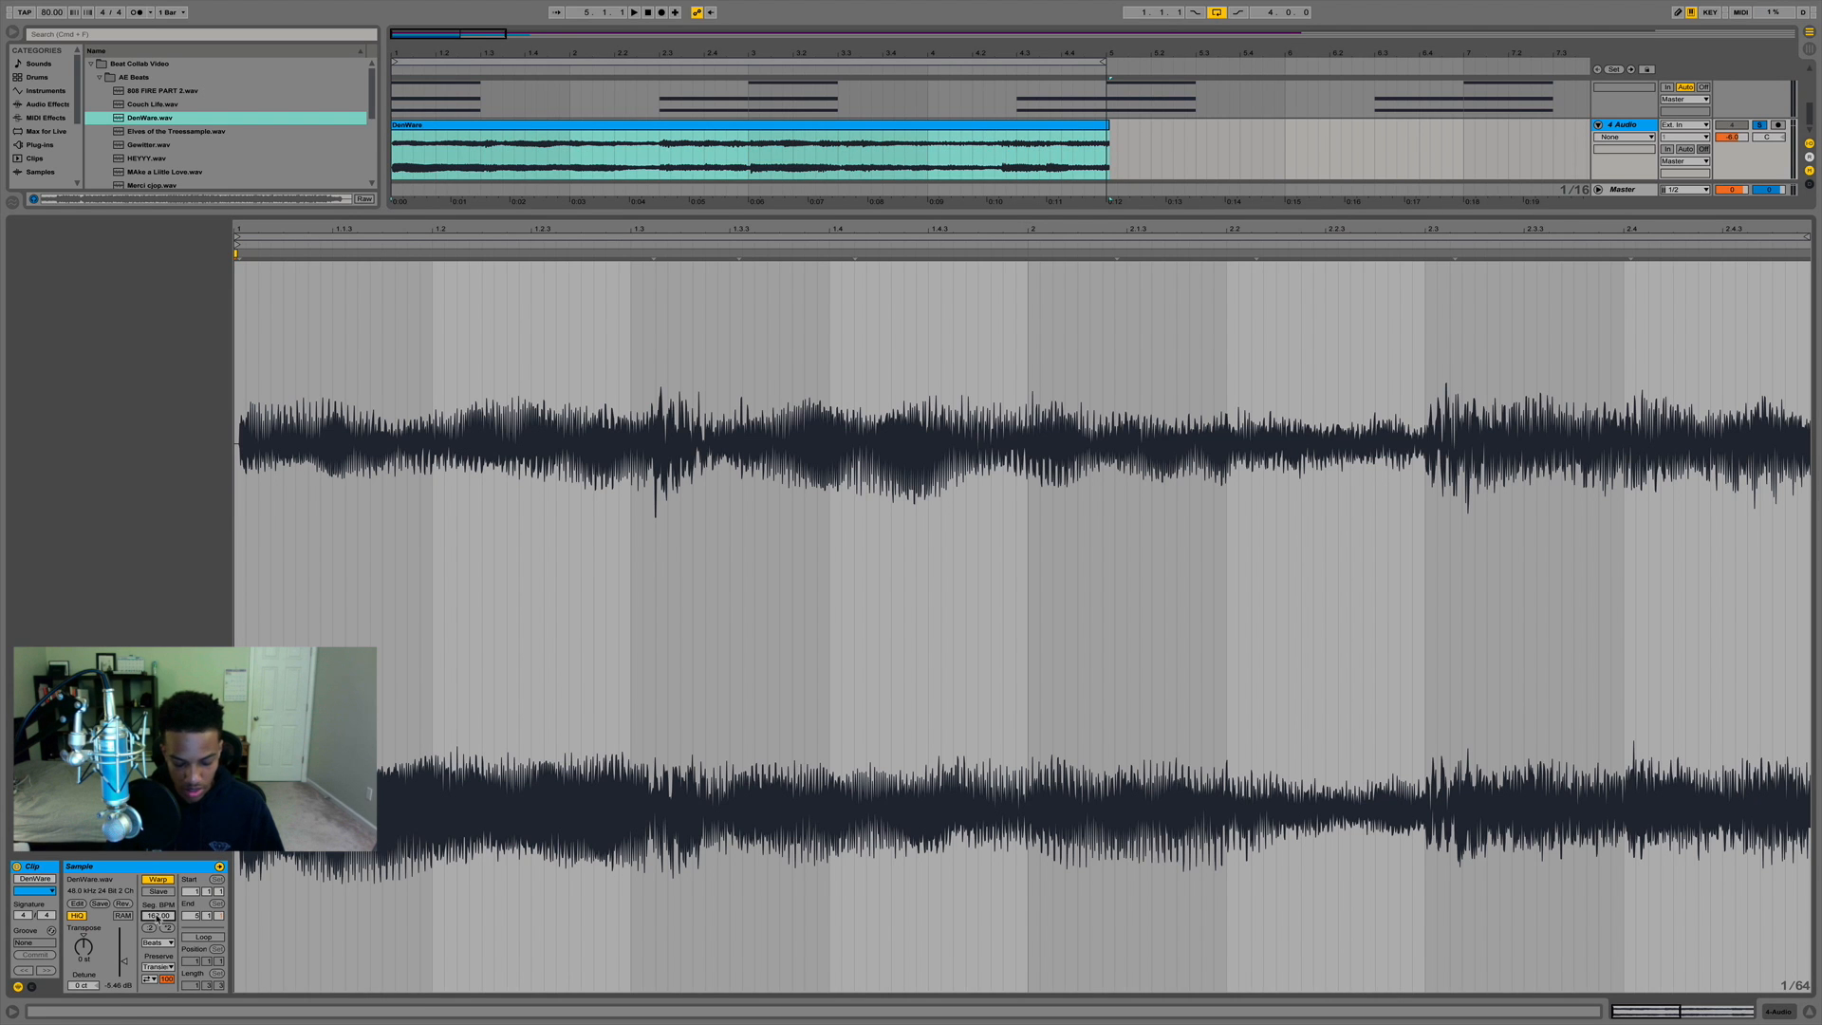
key("Down")
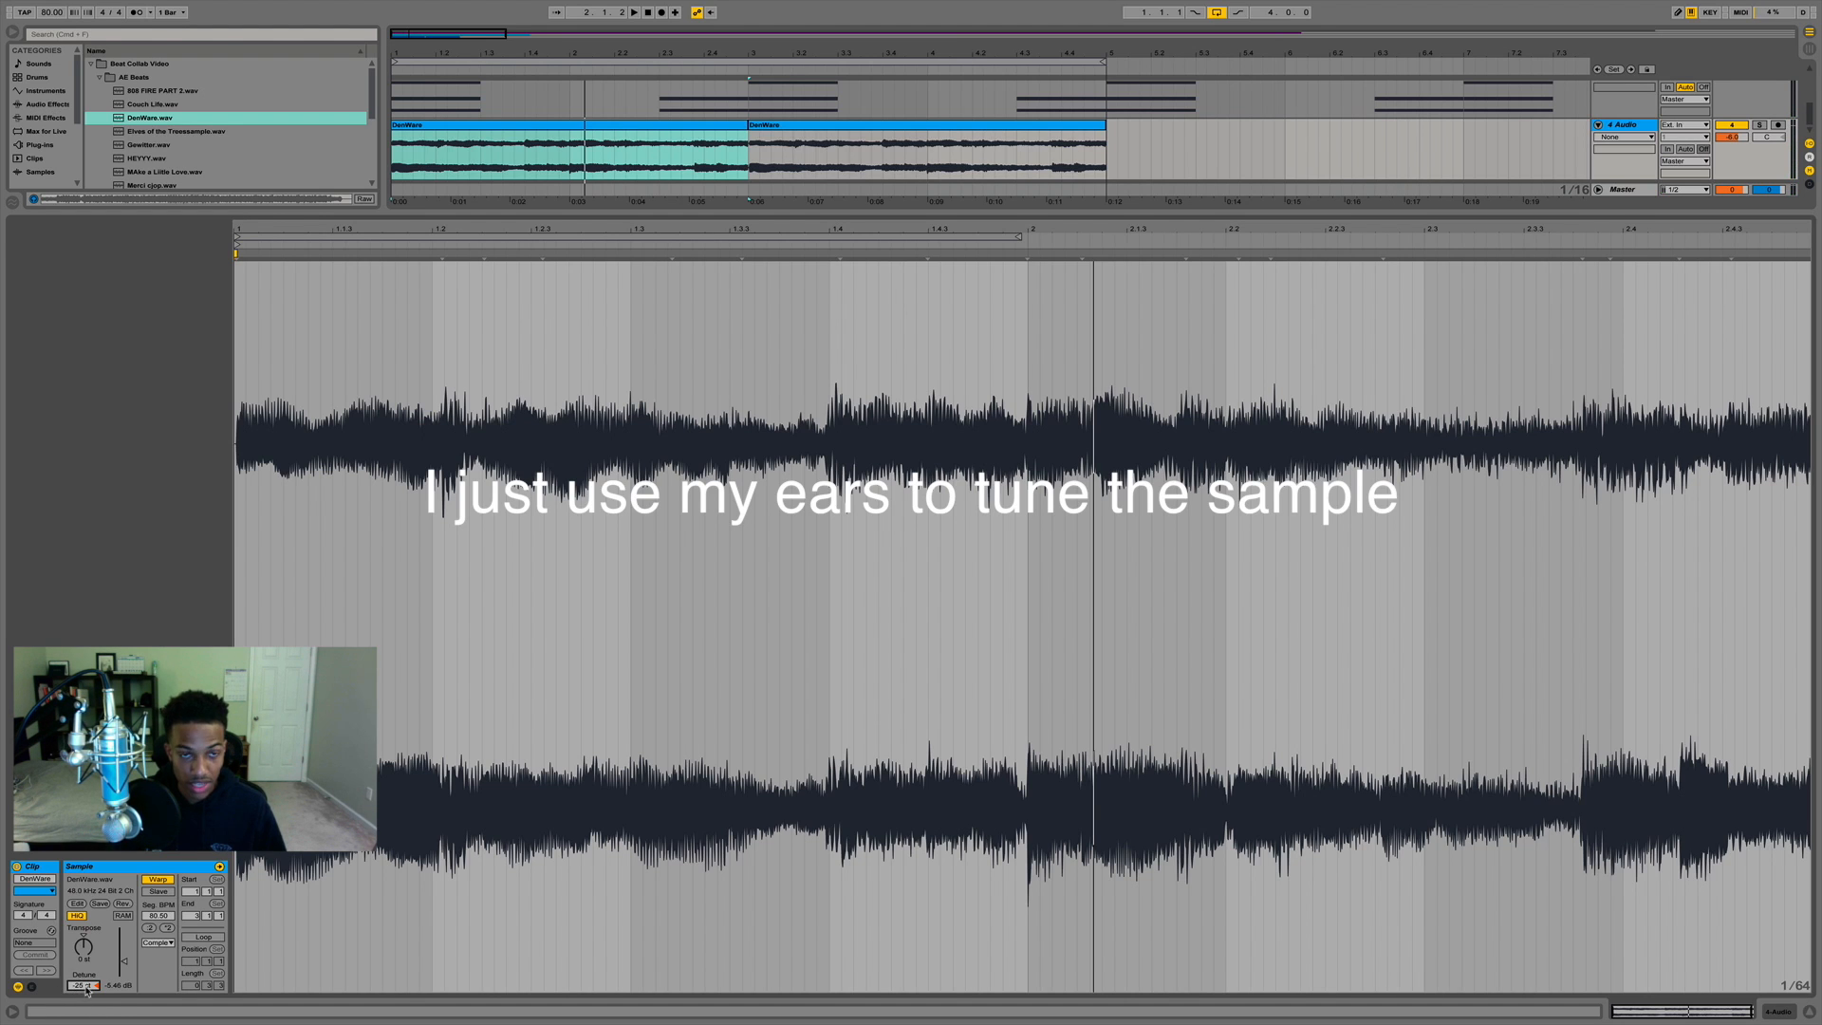
Set the second DenWare clip's detune to -25 ct and play it.
left_click(822, 126)
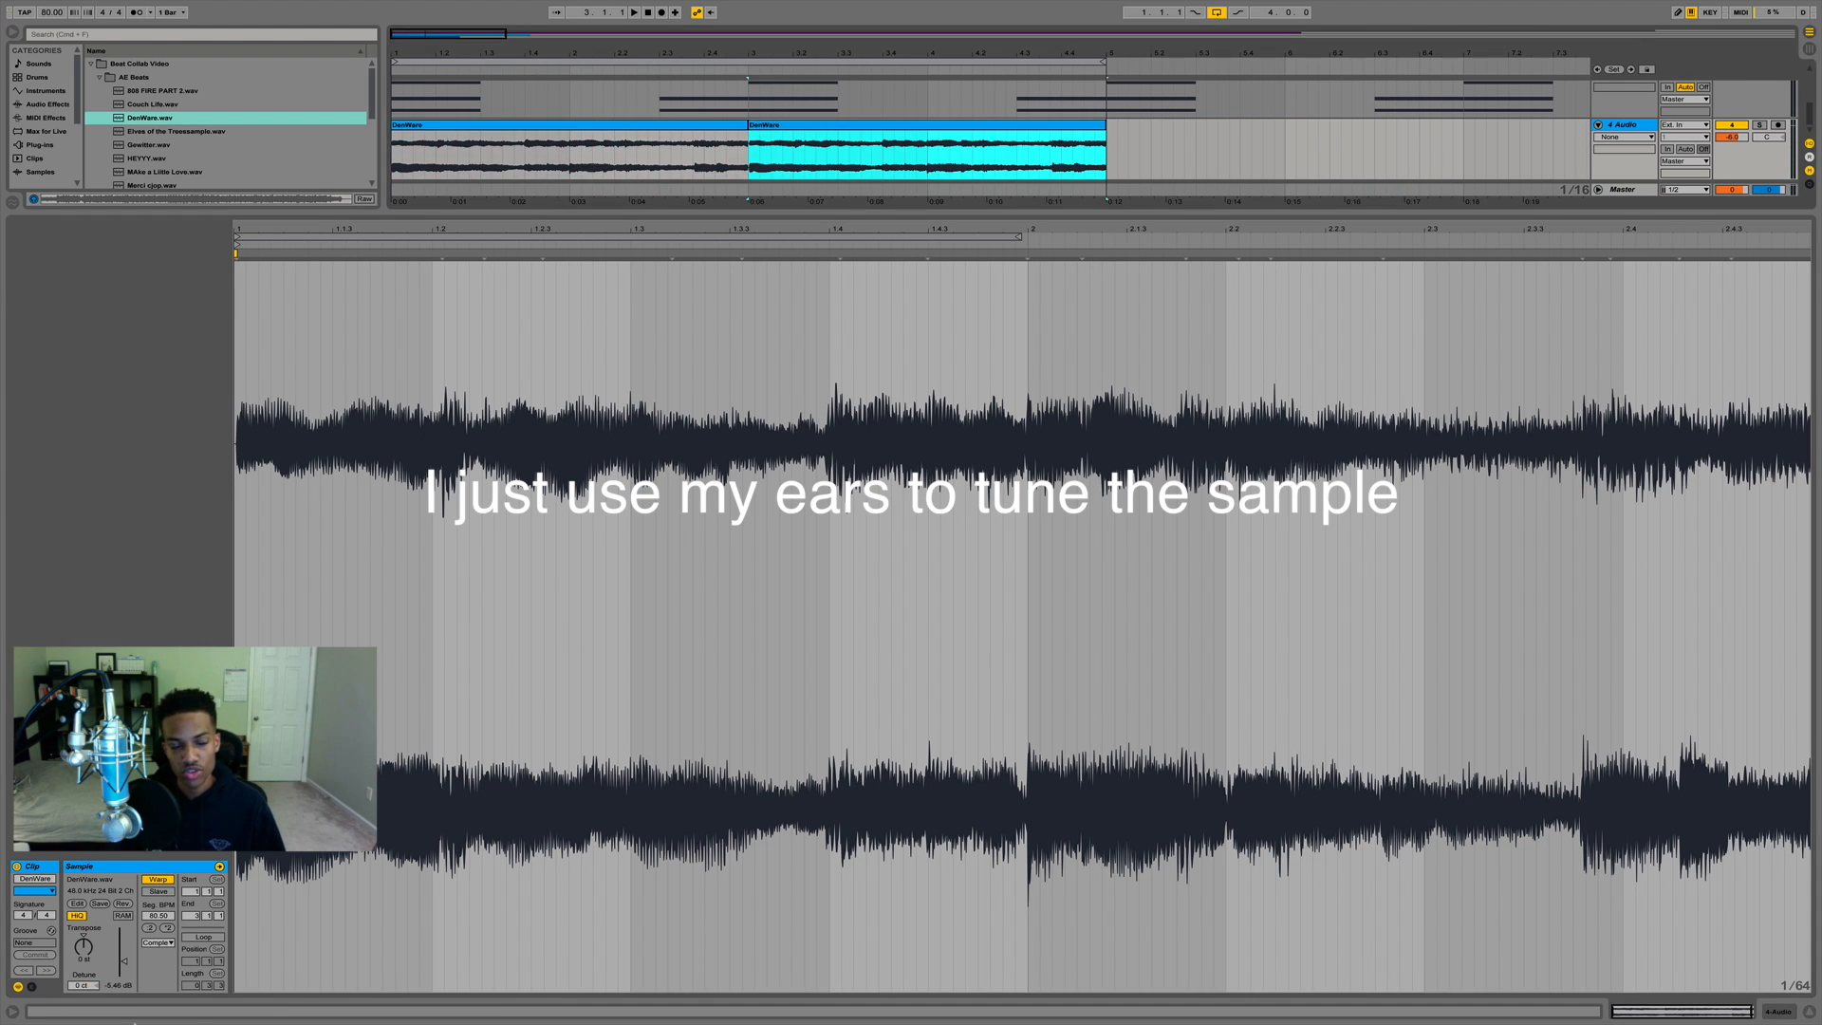
left_click(86, 986)
type("-25")
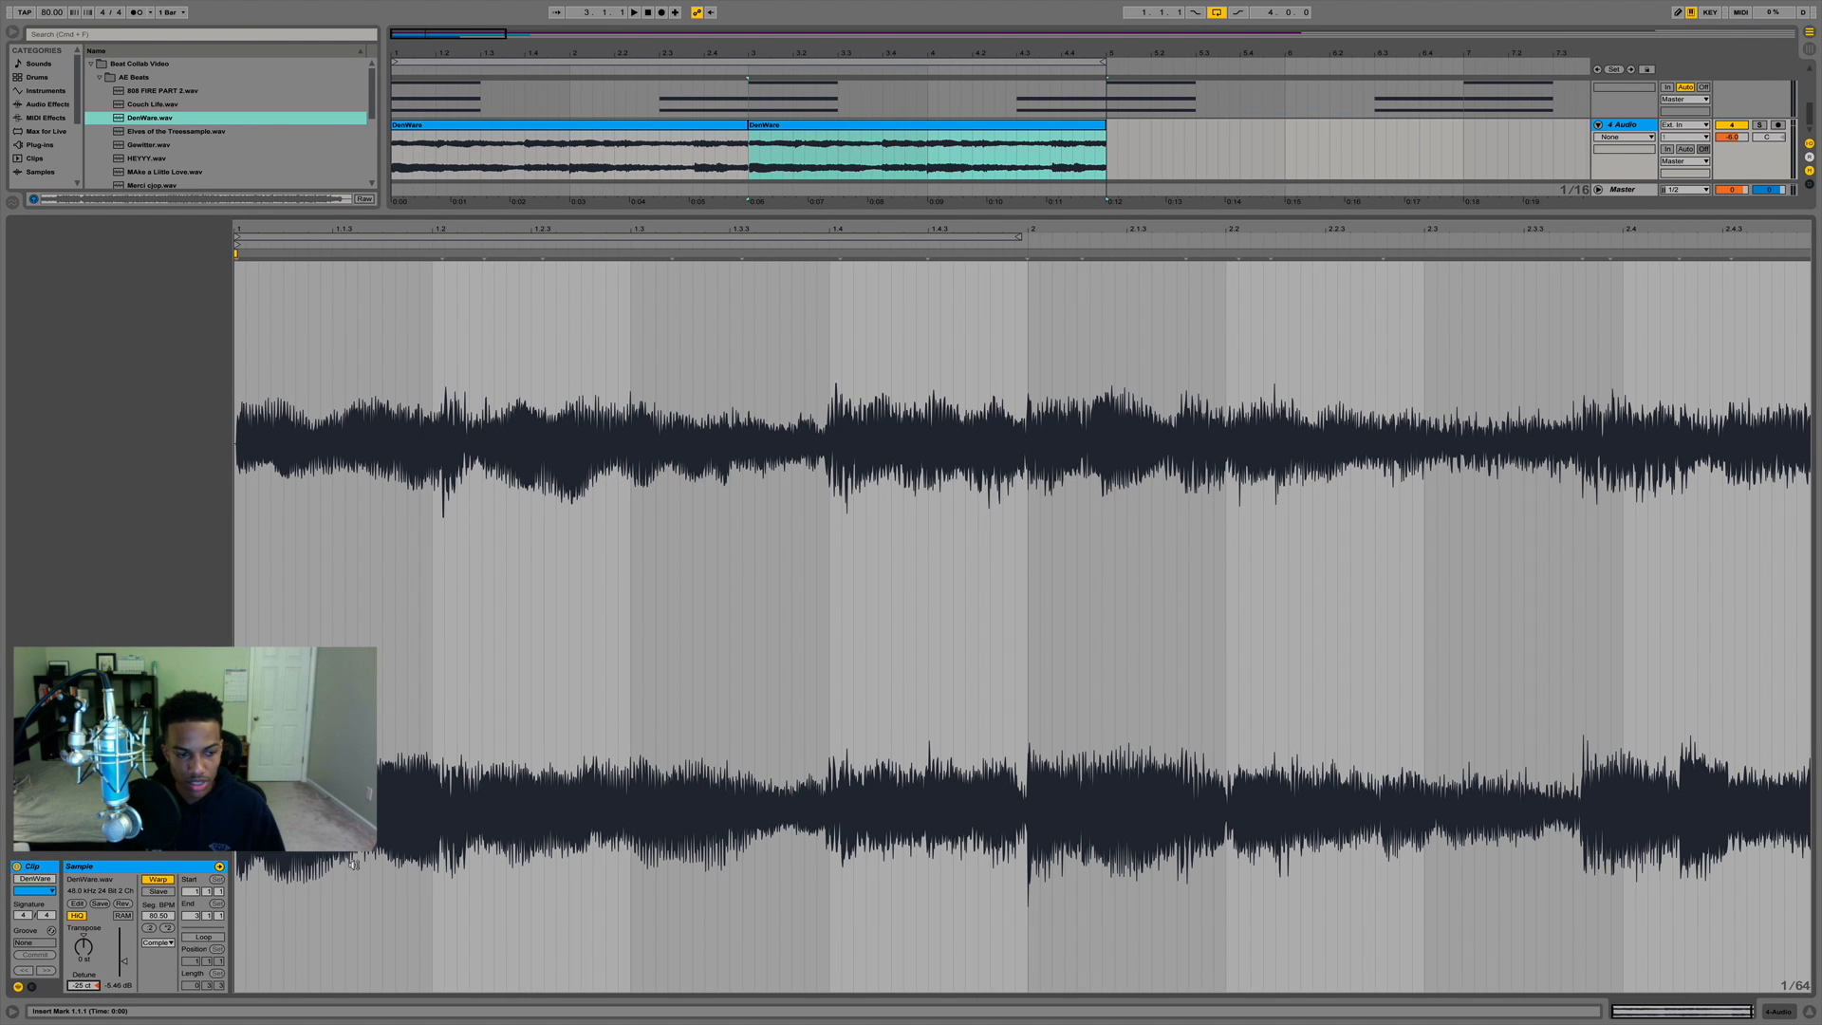
key("space")
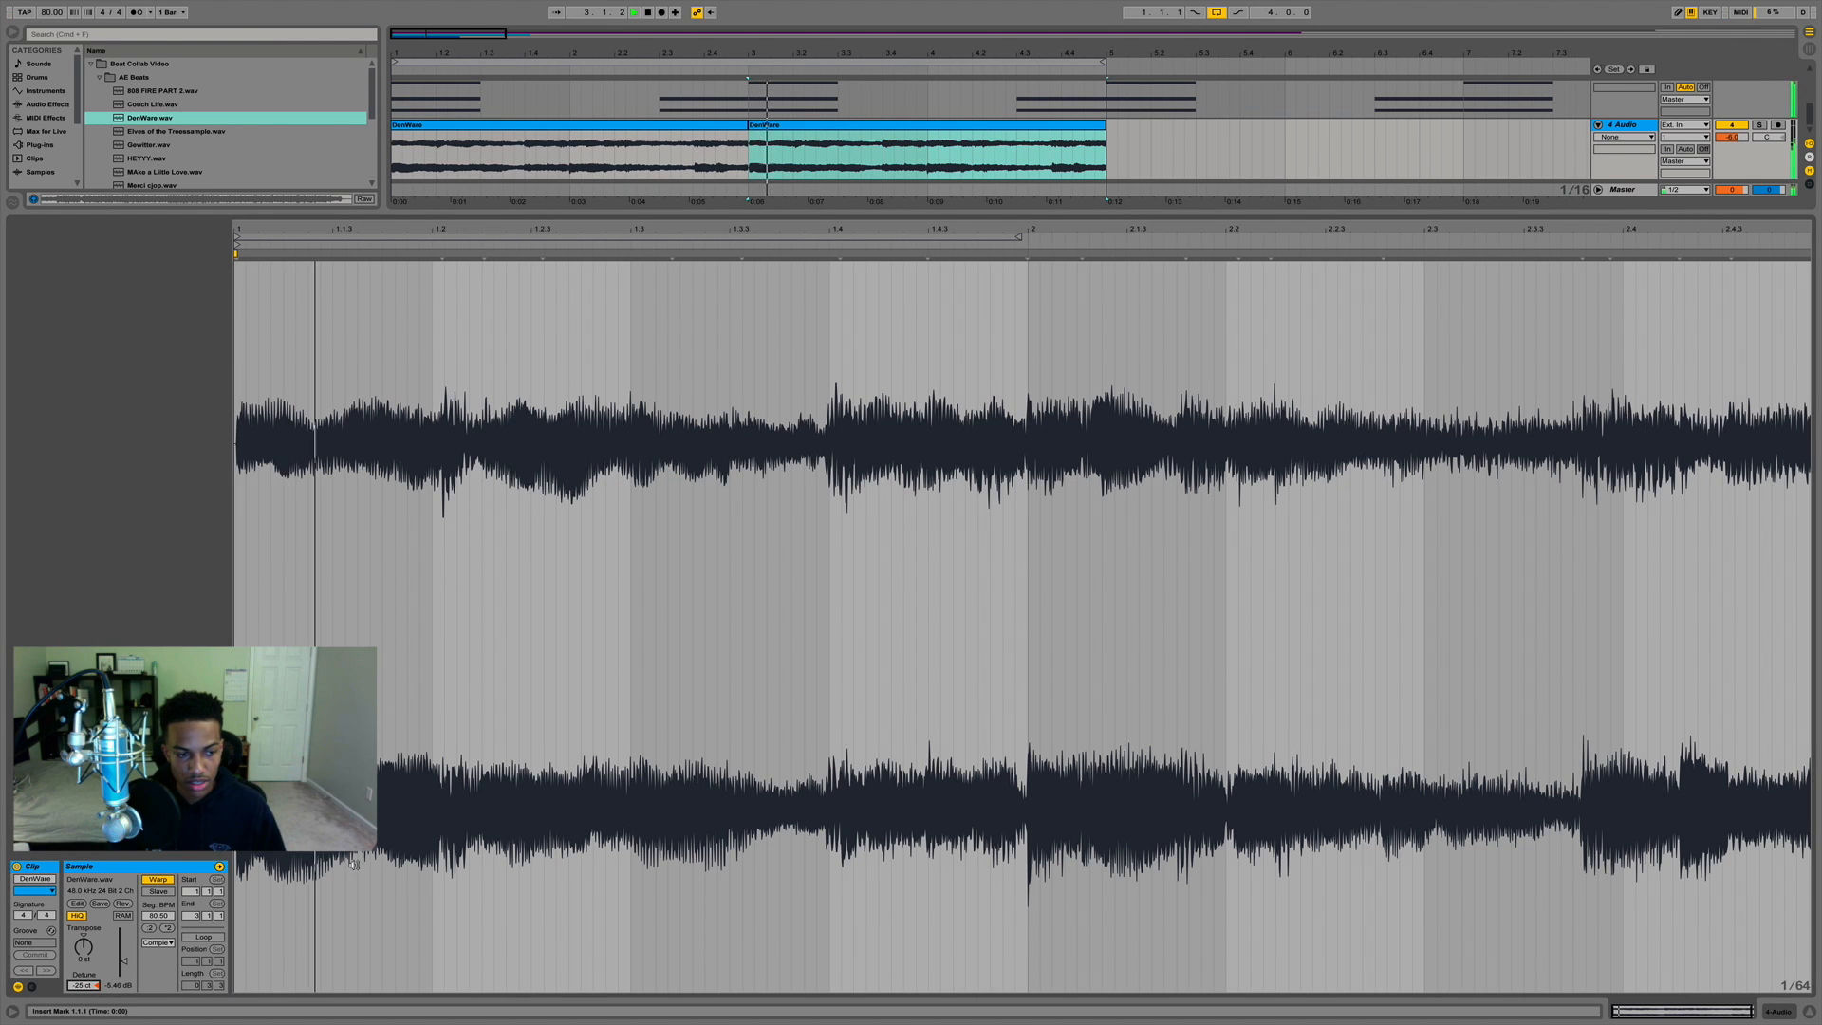
Lower the second DenWare clip's detune further by ear, restarting playback to check the tuning.
left_click_drag(84, 985, 84, 993)
key("space")
key("space")
key("space")
key("space")
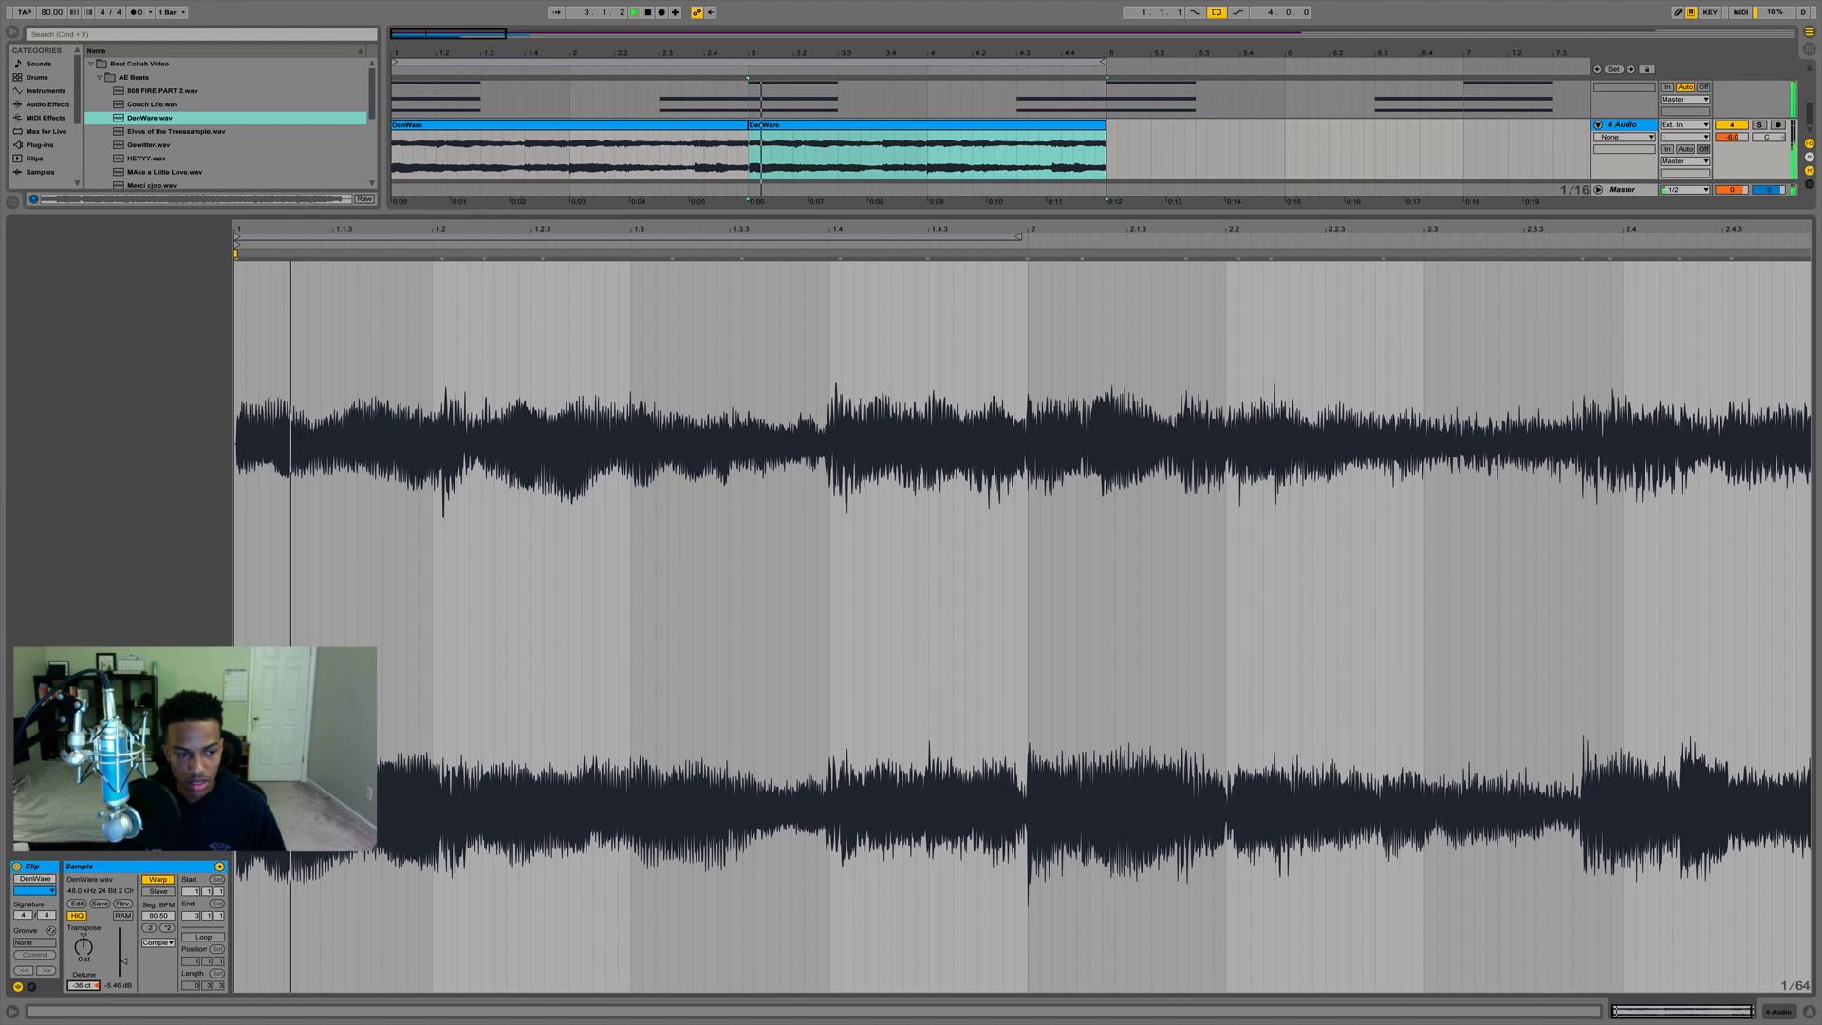
key("Down")
key("Down")
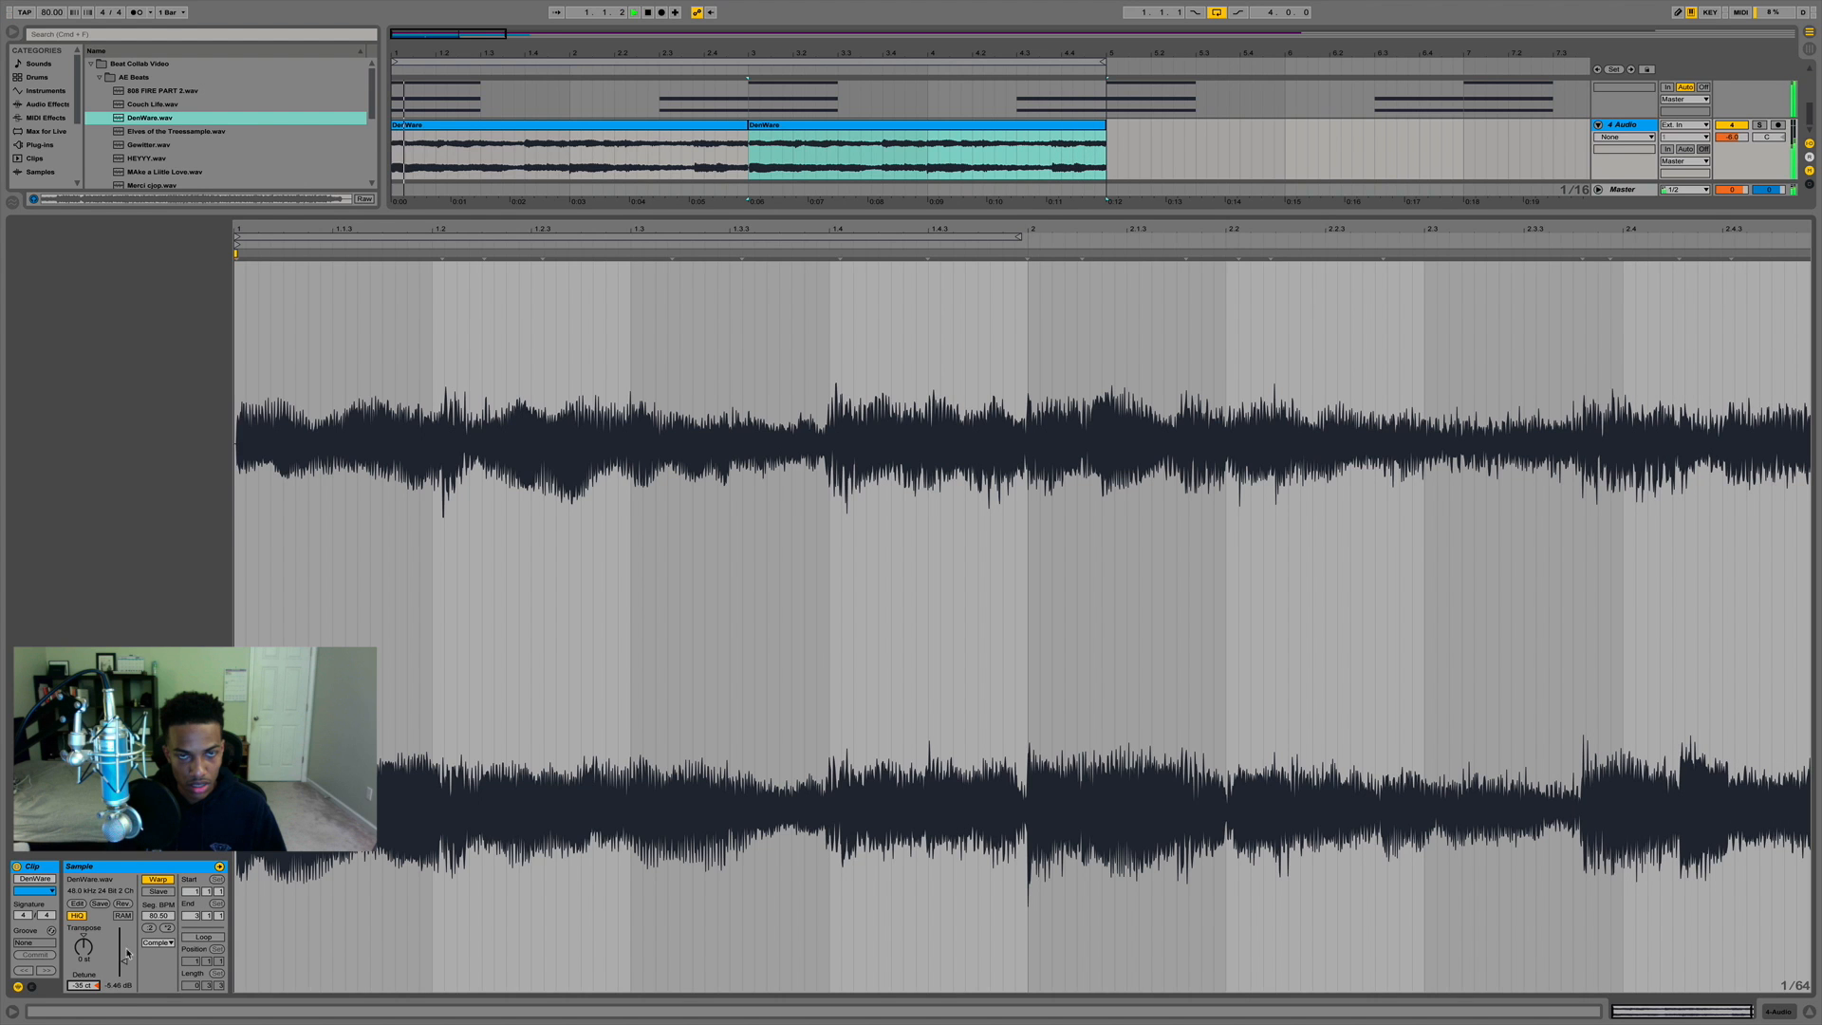
Check the settings of both DenWare clips against each other during playback, and stop playback.
left_click(486, 124)
left_click(780, 124)
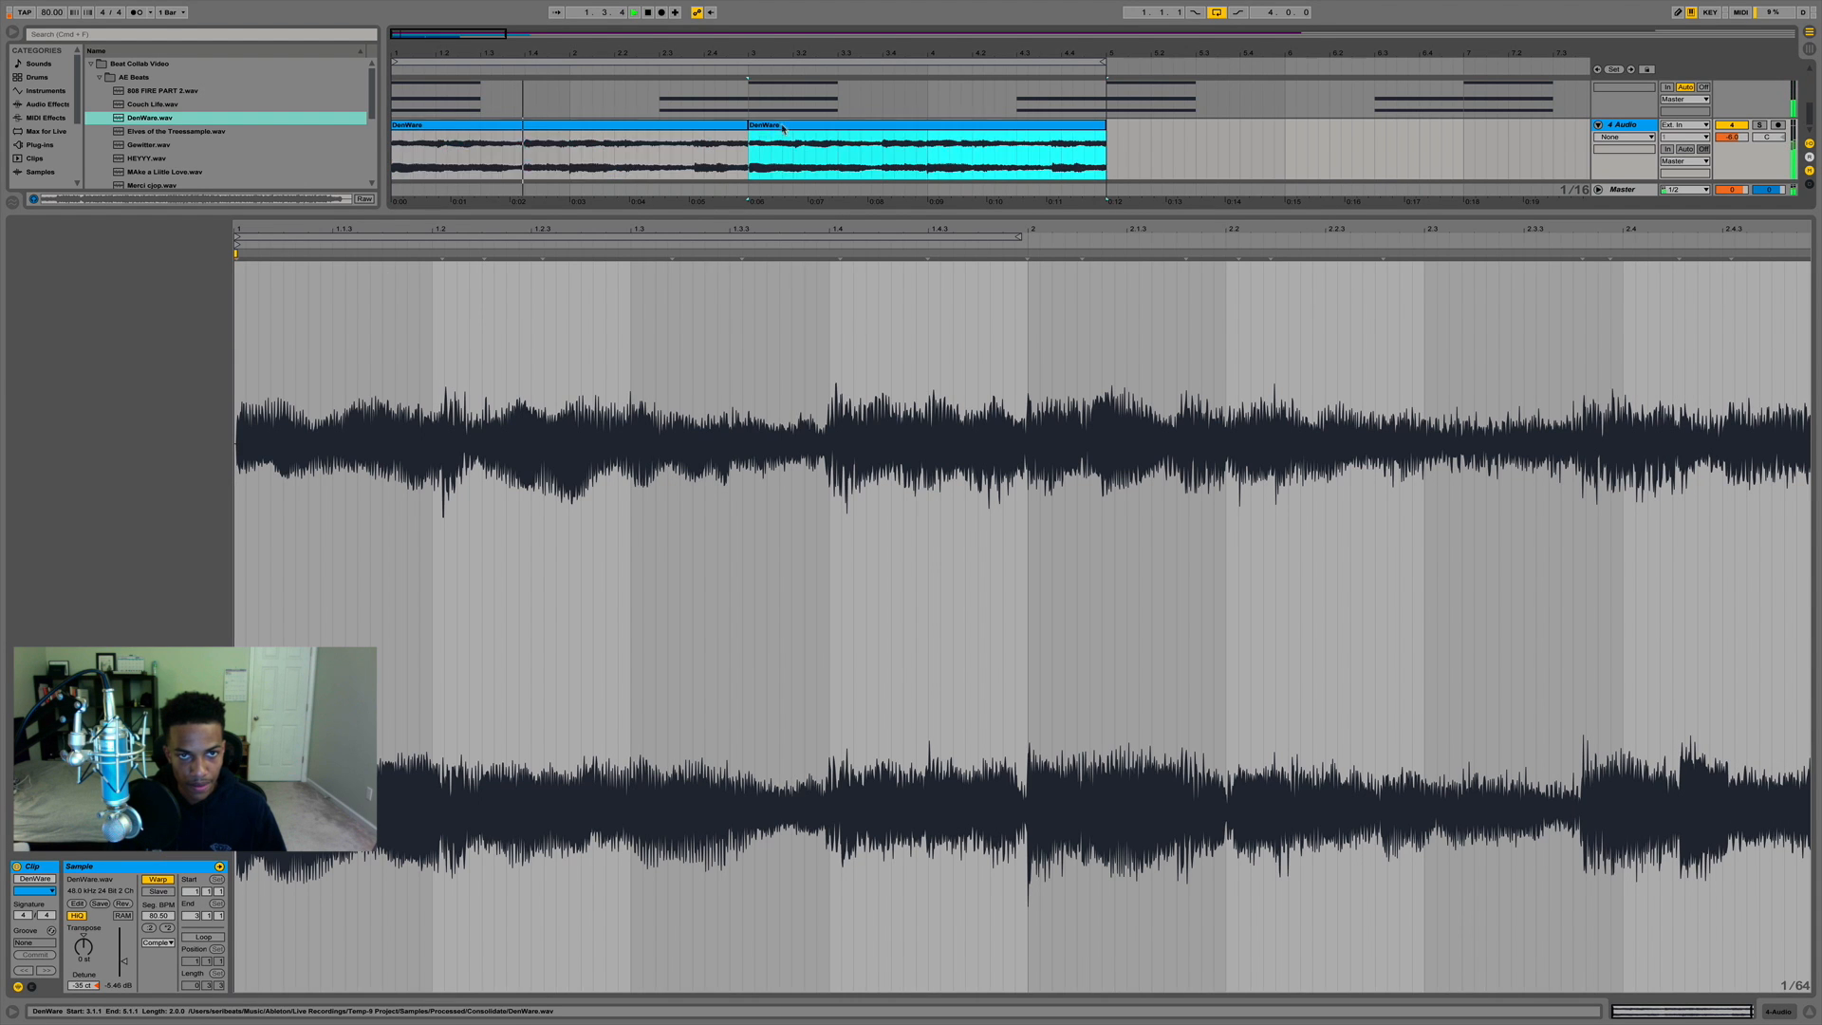
left_click(694, 123)
key("space")
Add an Auto Pan effect to the DenWare track.
key("shift+Tab")
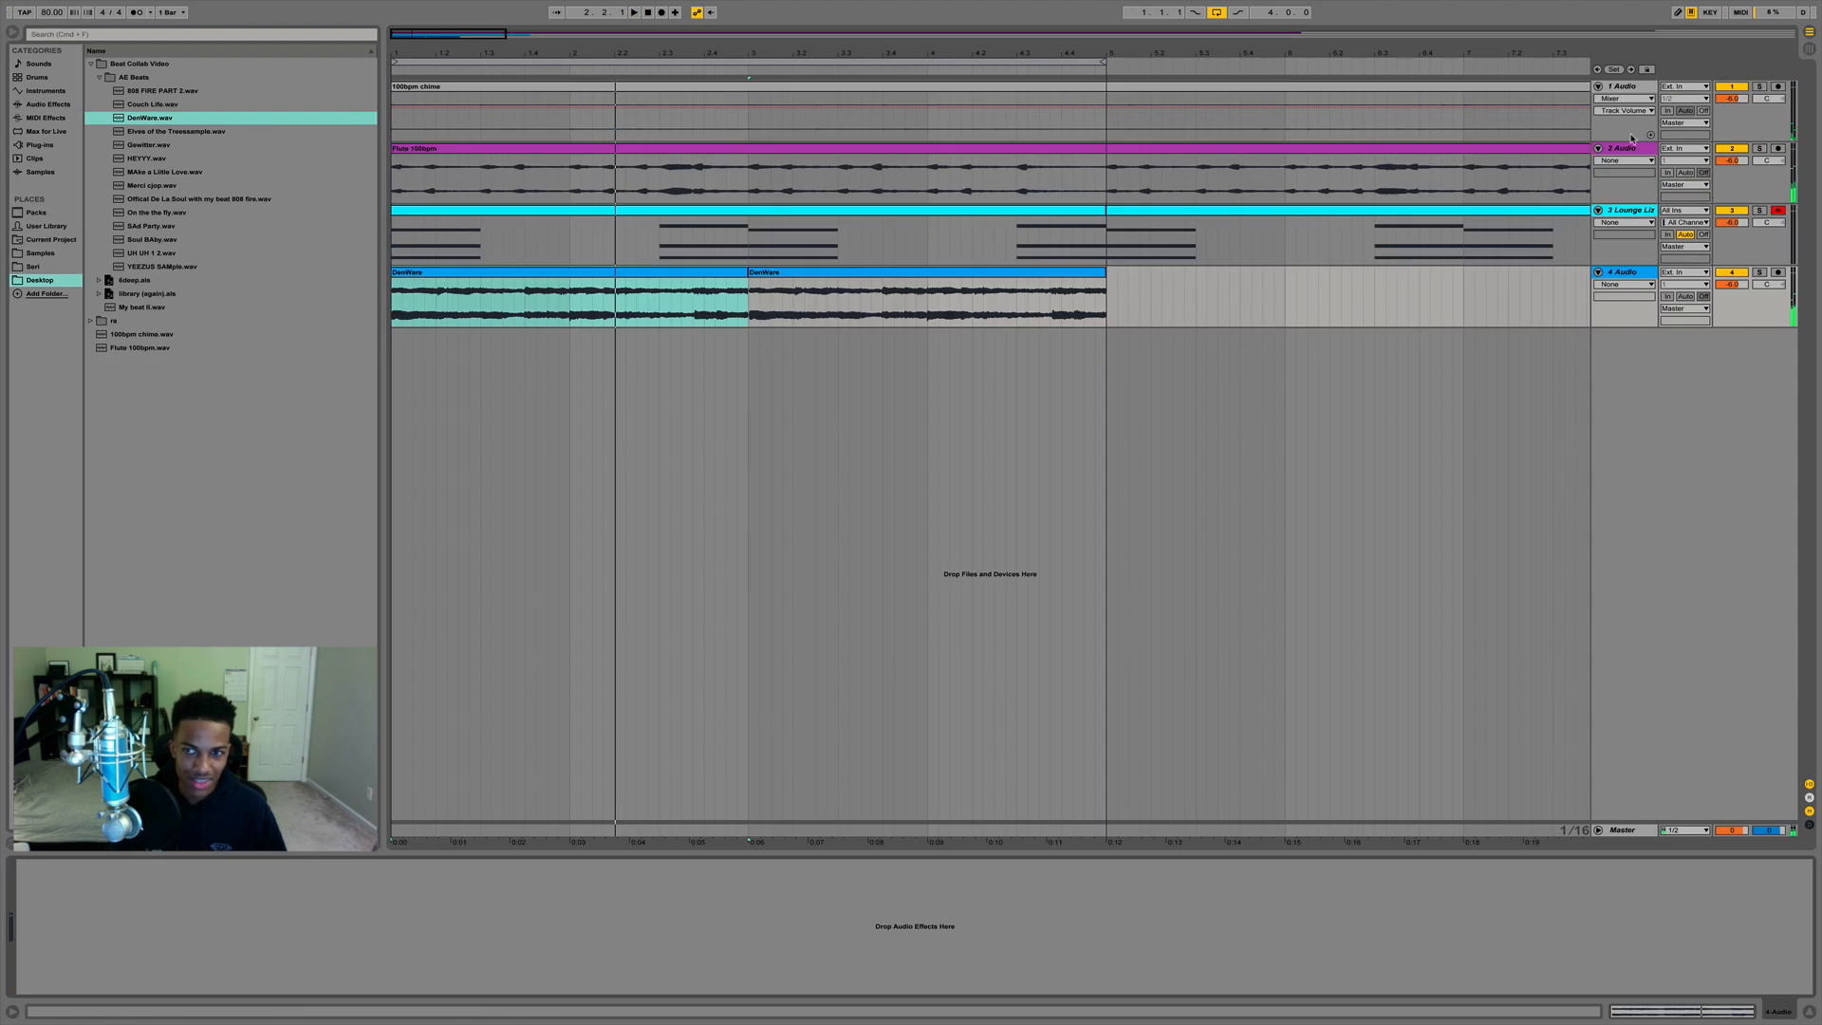
left_click(47, 105)
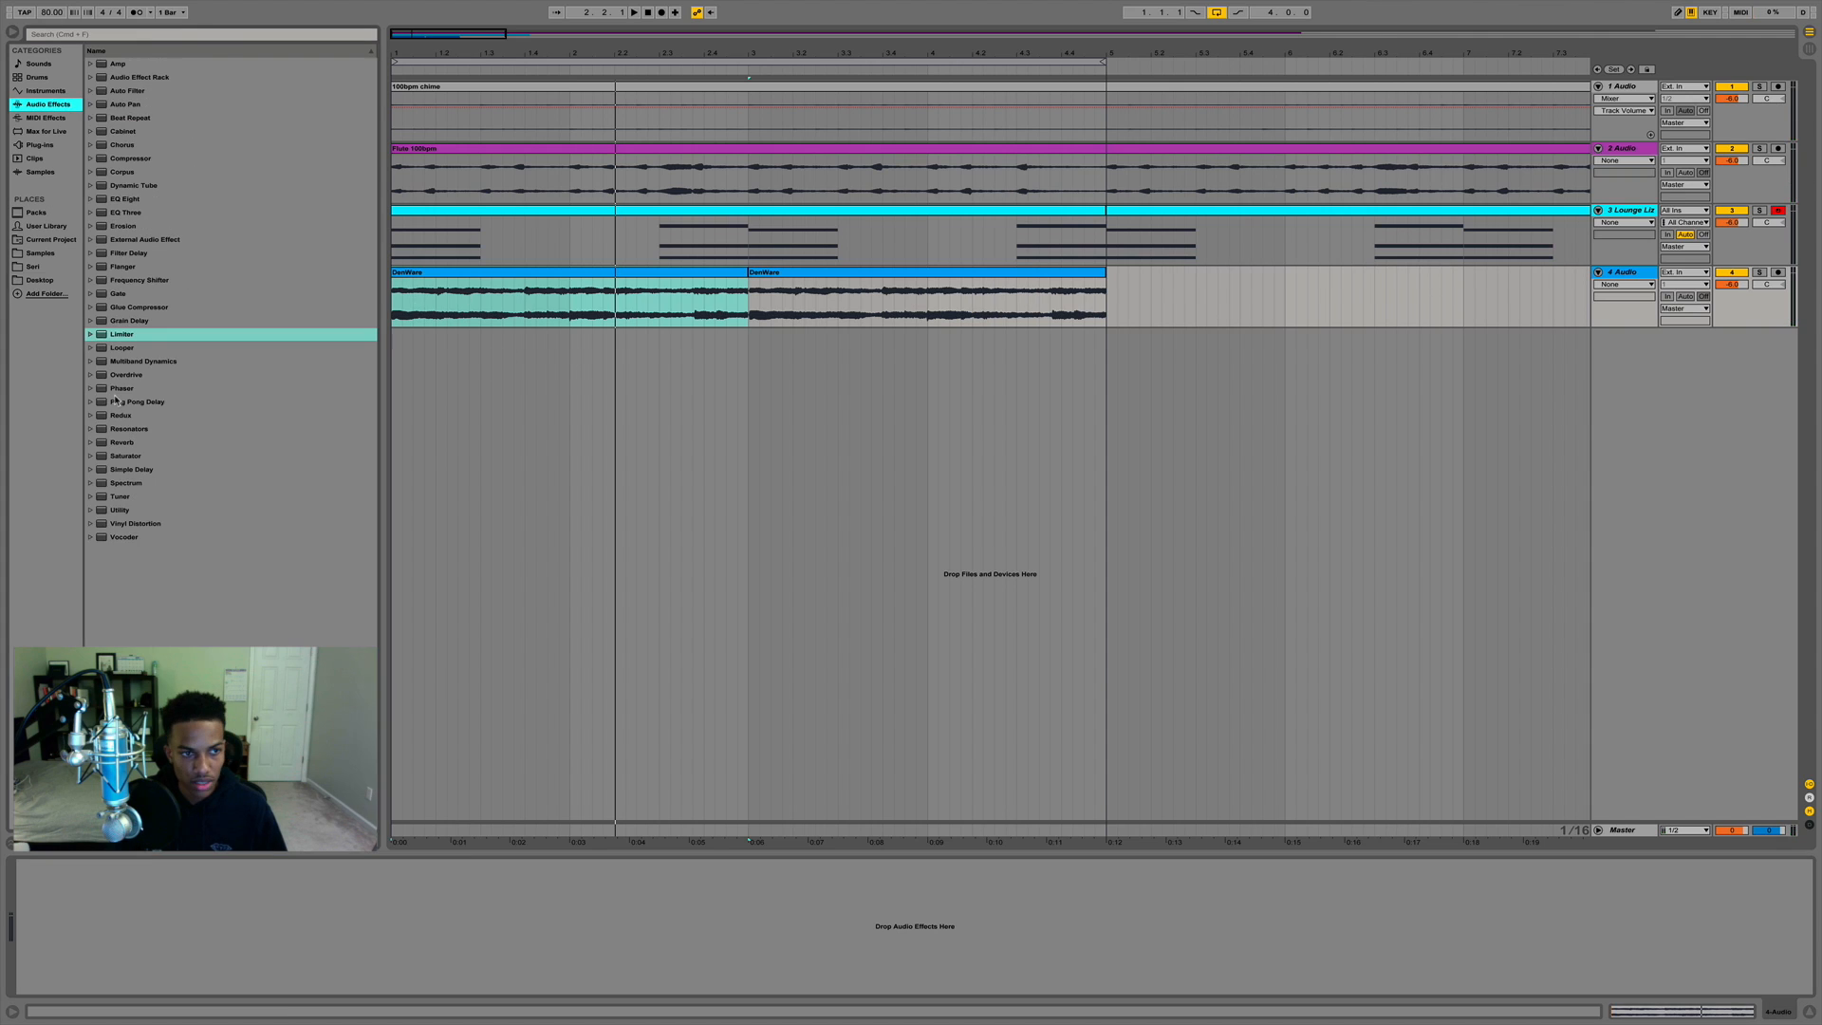
double_click(140, 106)
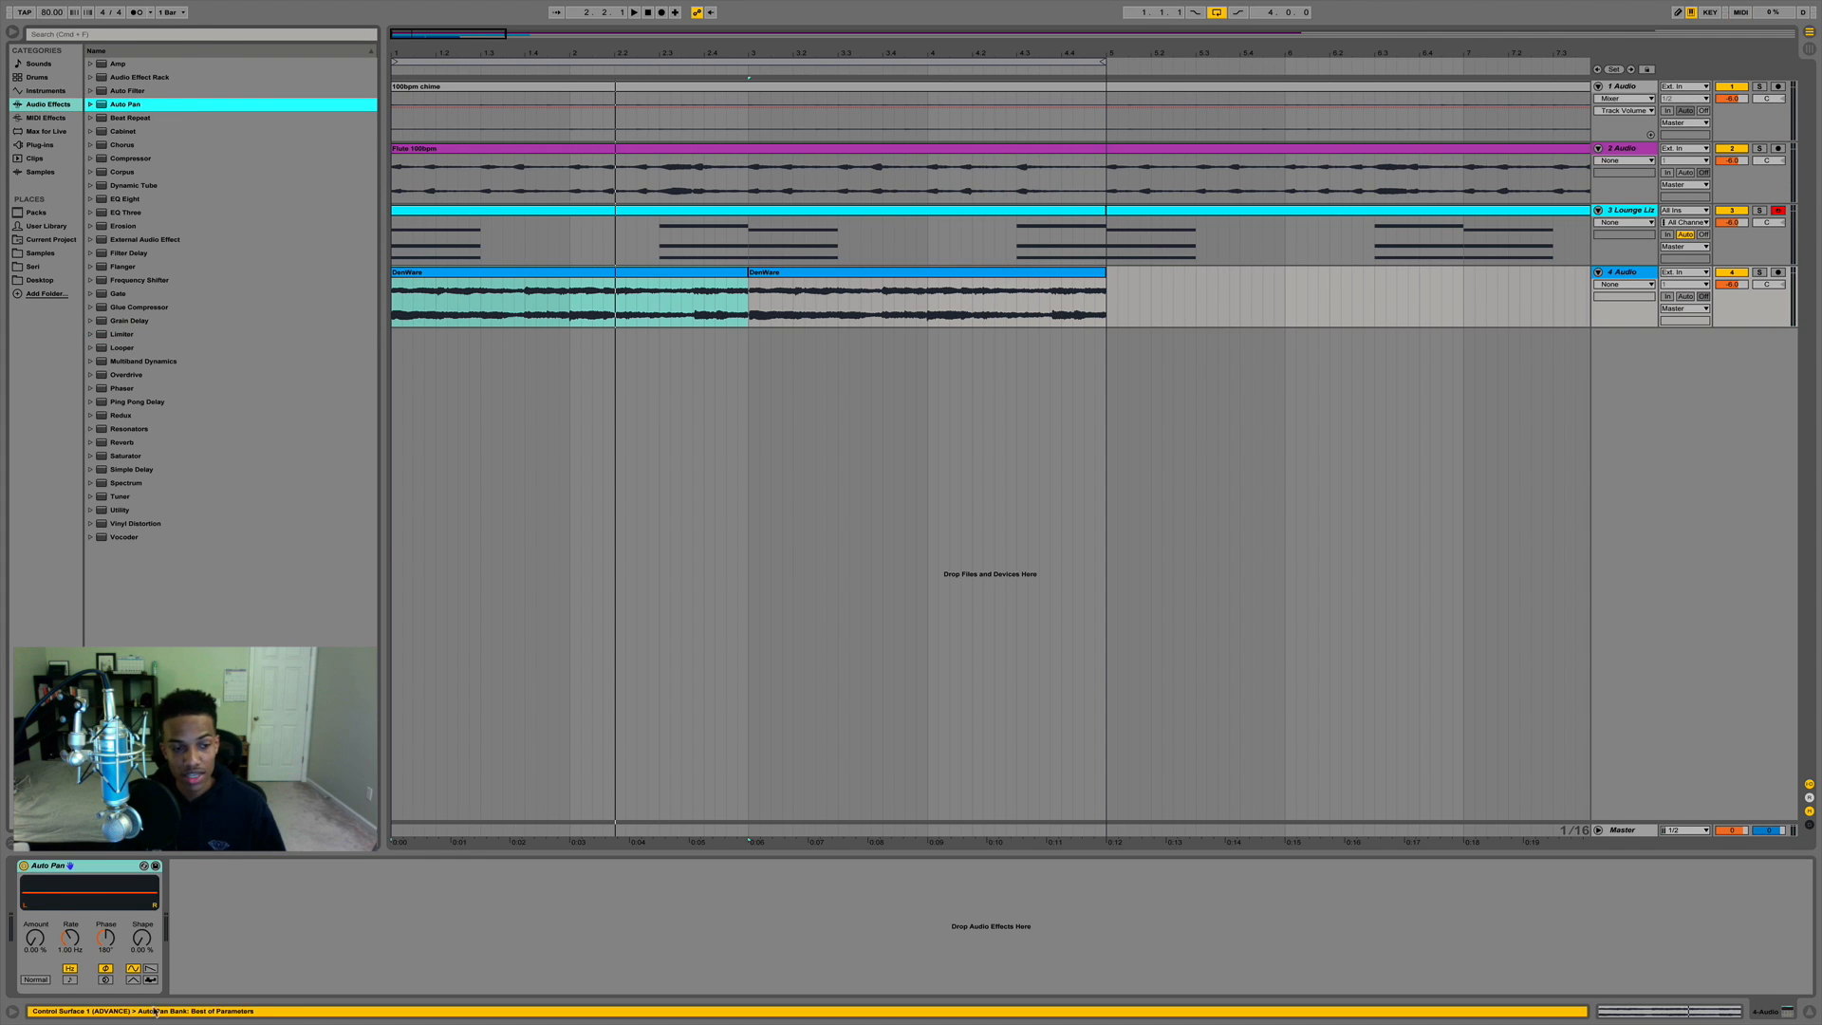
Configure Auto Pan with tempo sync, 100% amount, 0° phase, a sawtooth waveform and a 1/8 rate, and play the beat.
left_click(70, 979)
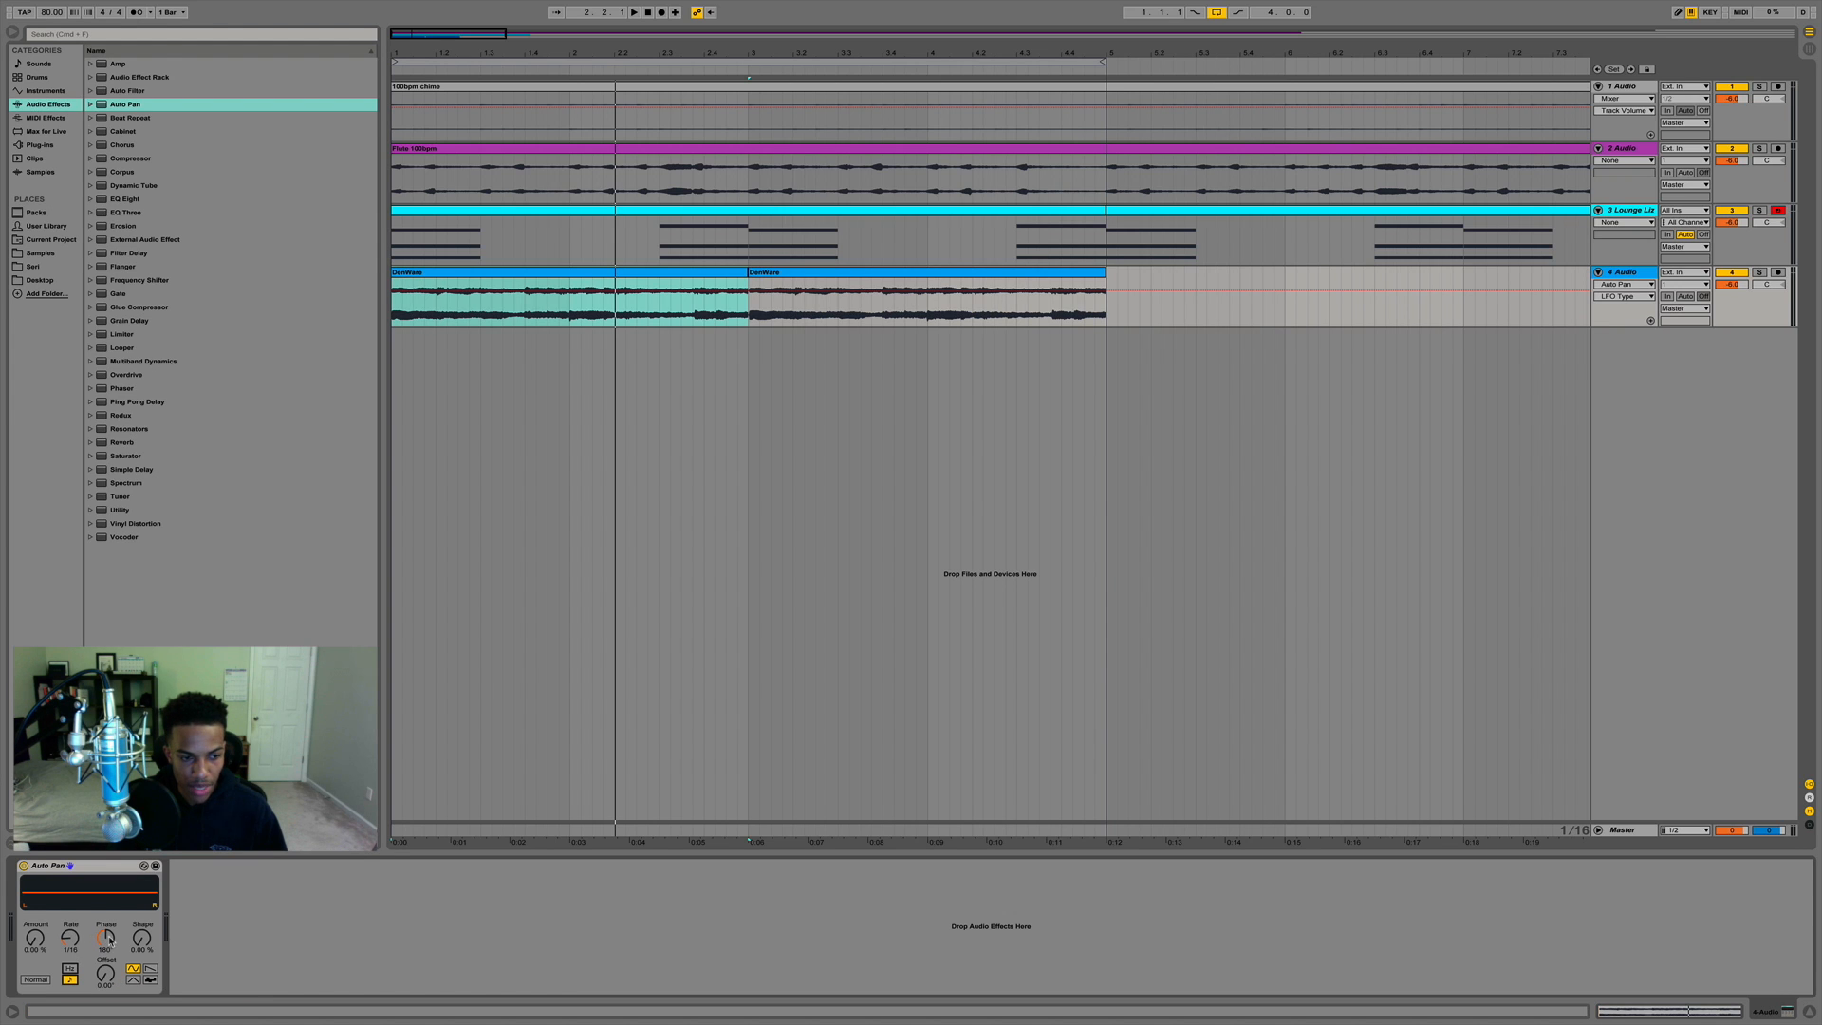
mouse_move(43, 949)
left_mouse_down()
mouse_move(101, 968)
mouse_move(36, 939)
left_mouse_up()
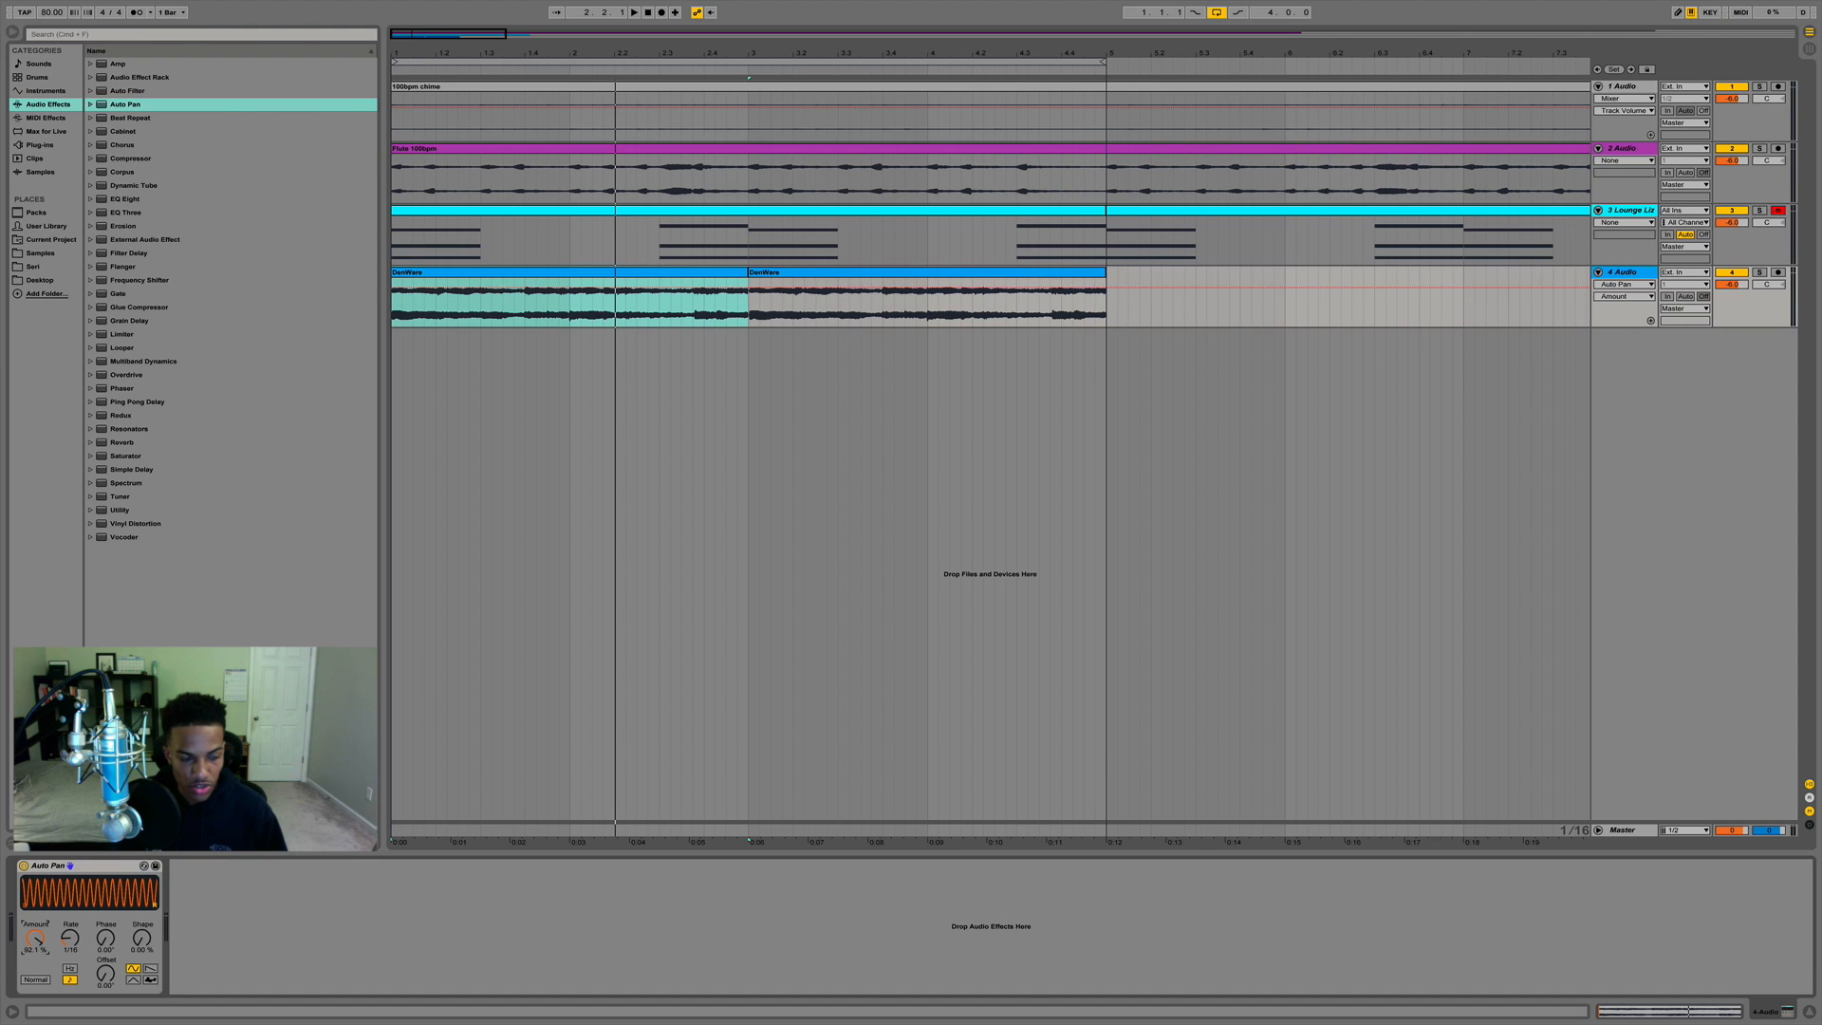
left_click(150, 969)
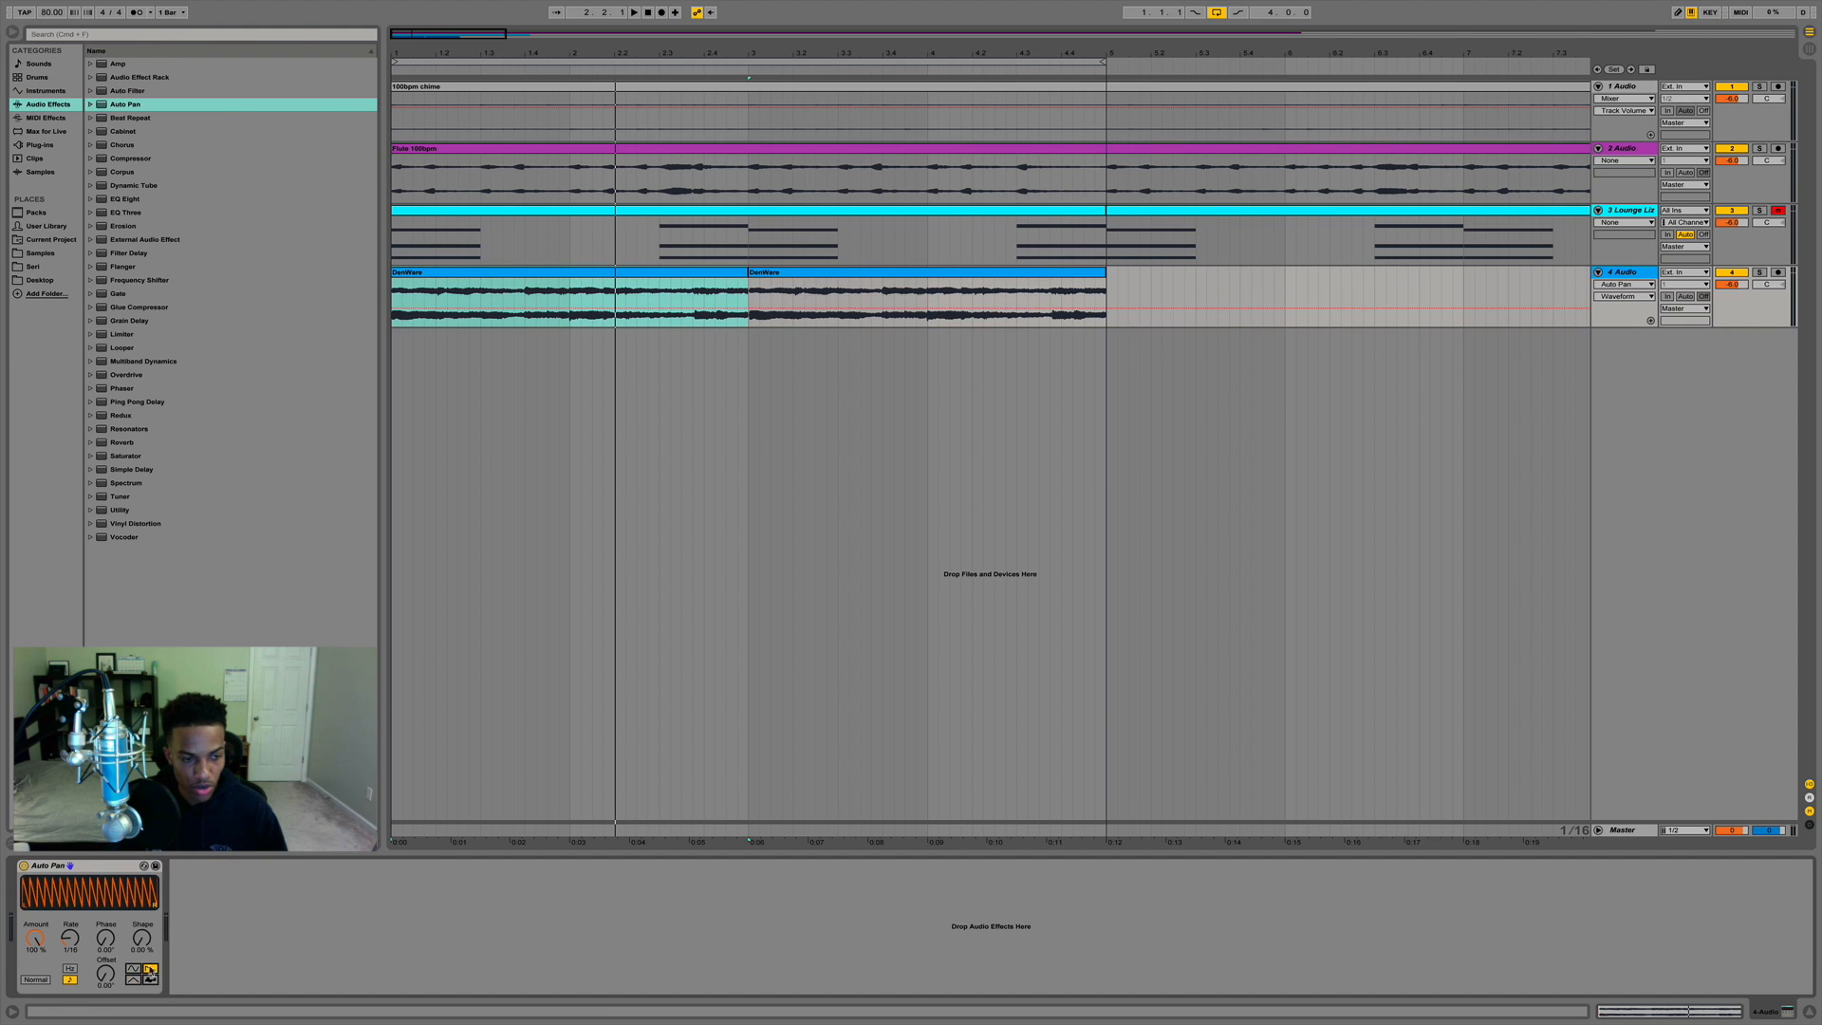
mouse_move(70, 938)
left_mouse_down()
mouse_move(70, 954)
mouse_move(71, 932)
left_mouse_up()
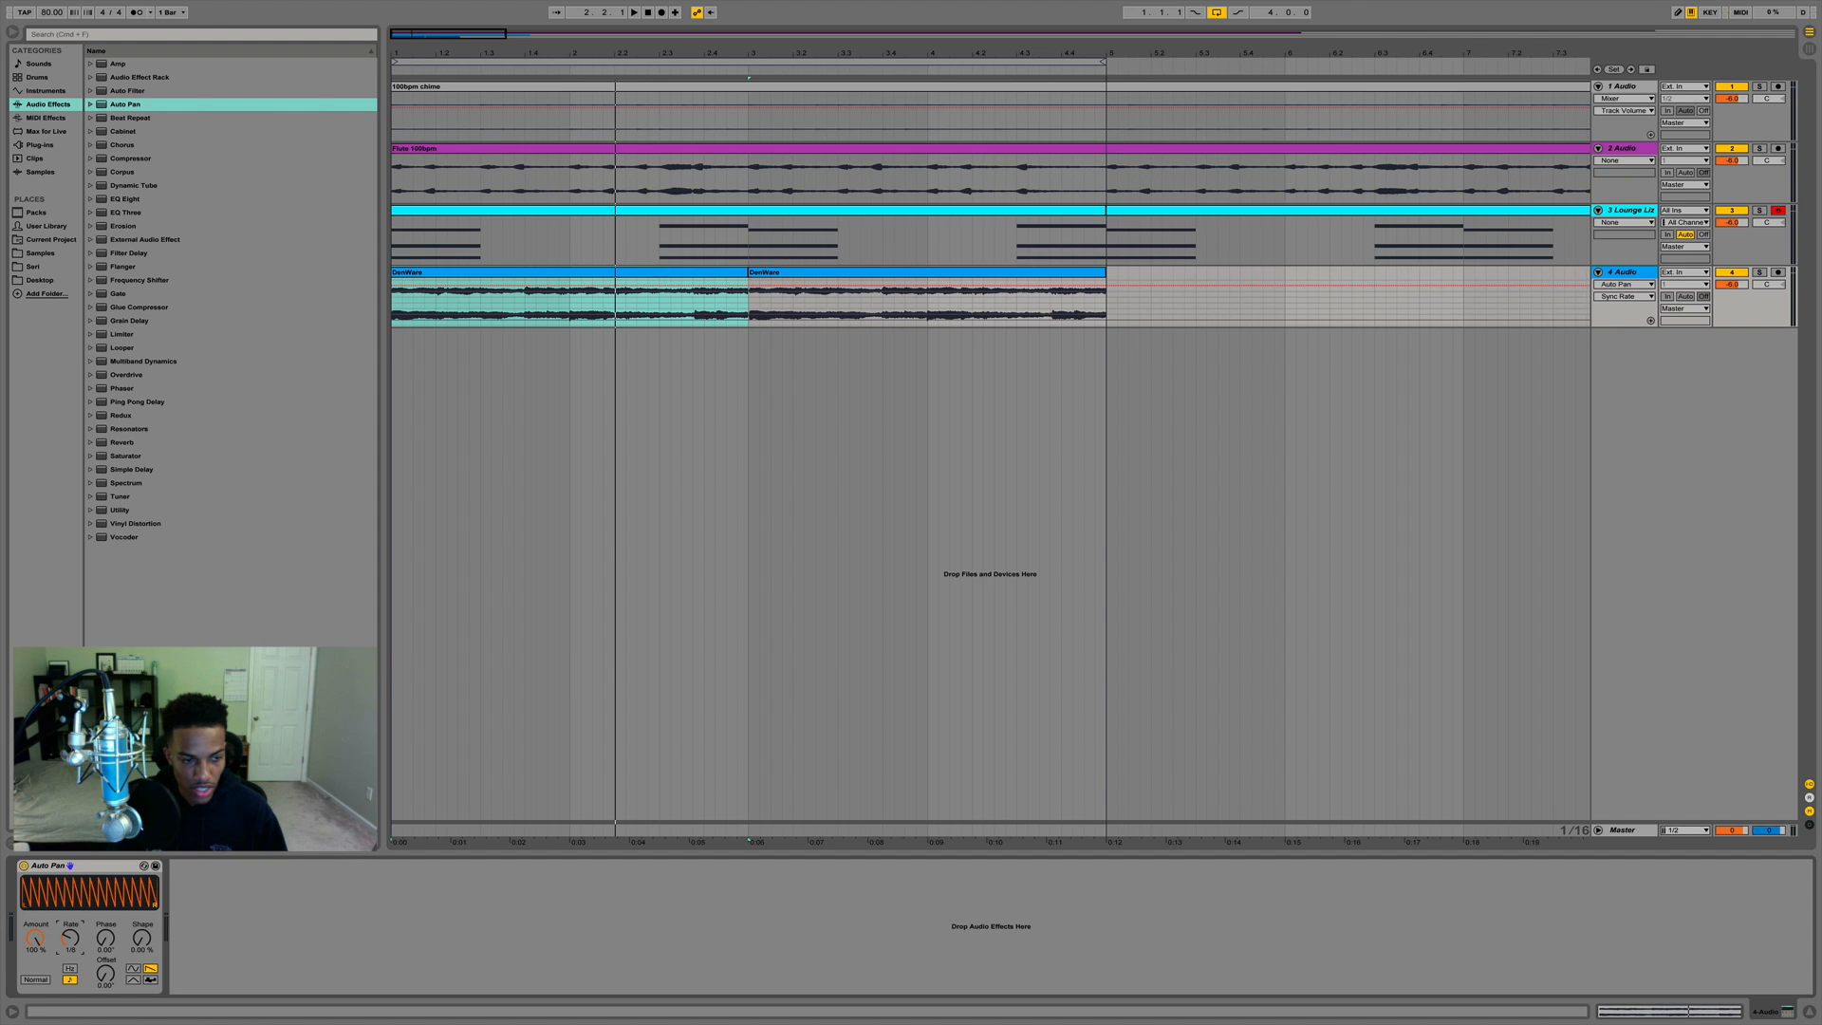
key("space")
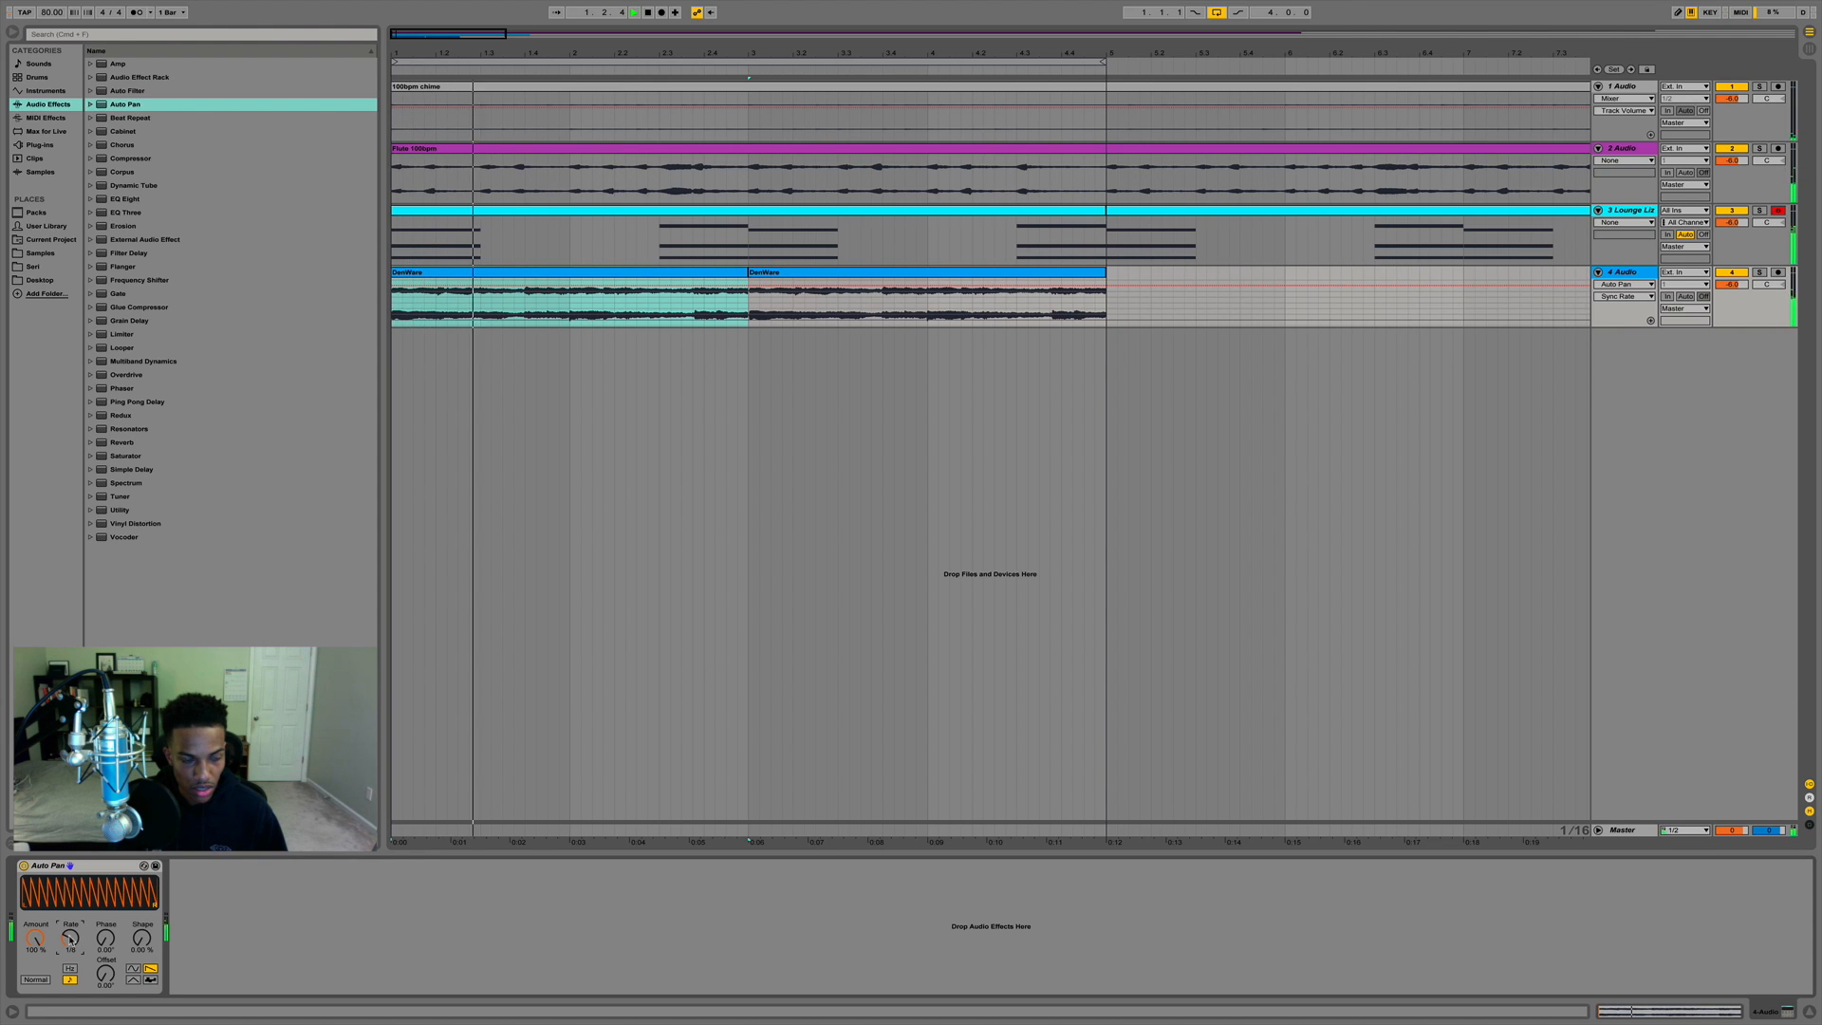
Invert the Auto Pan waveform and audition the pulsing DenWare sample with the beat.
left_click(43, 980)
key("space")
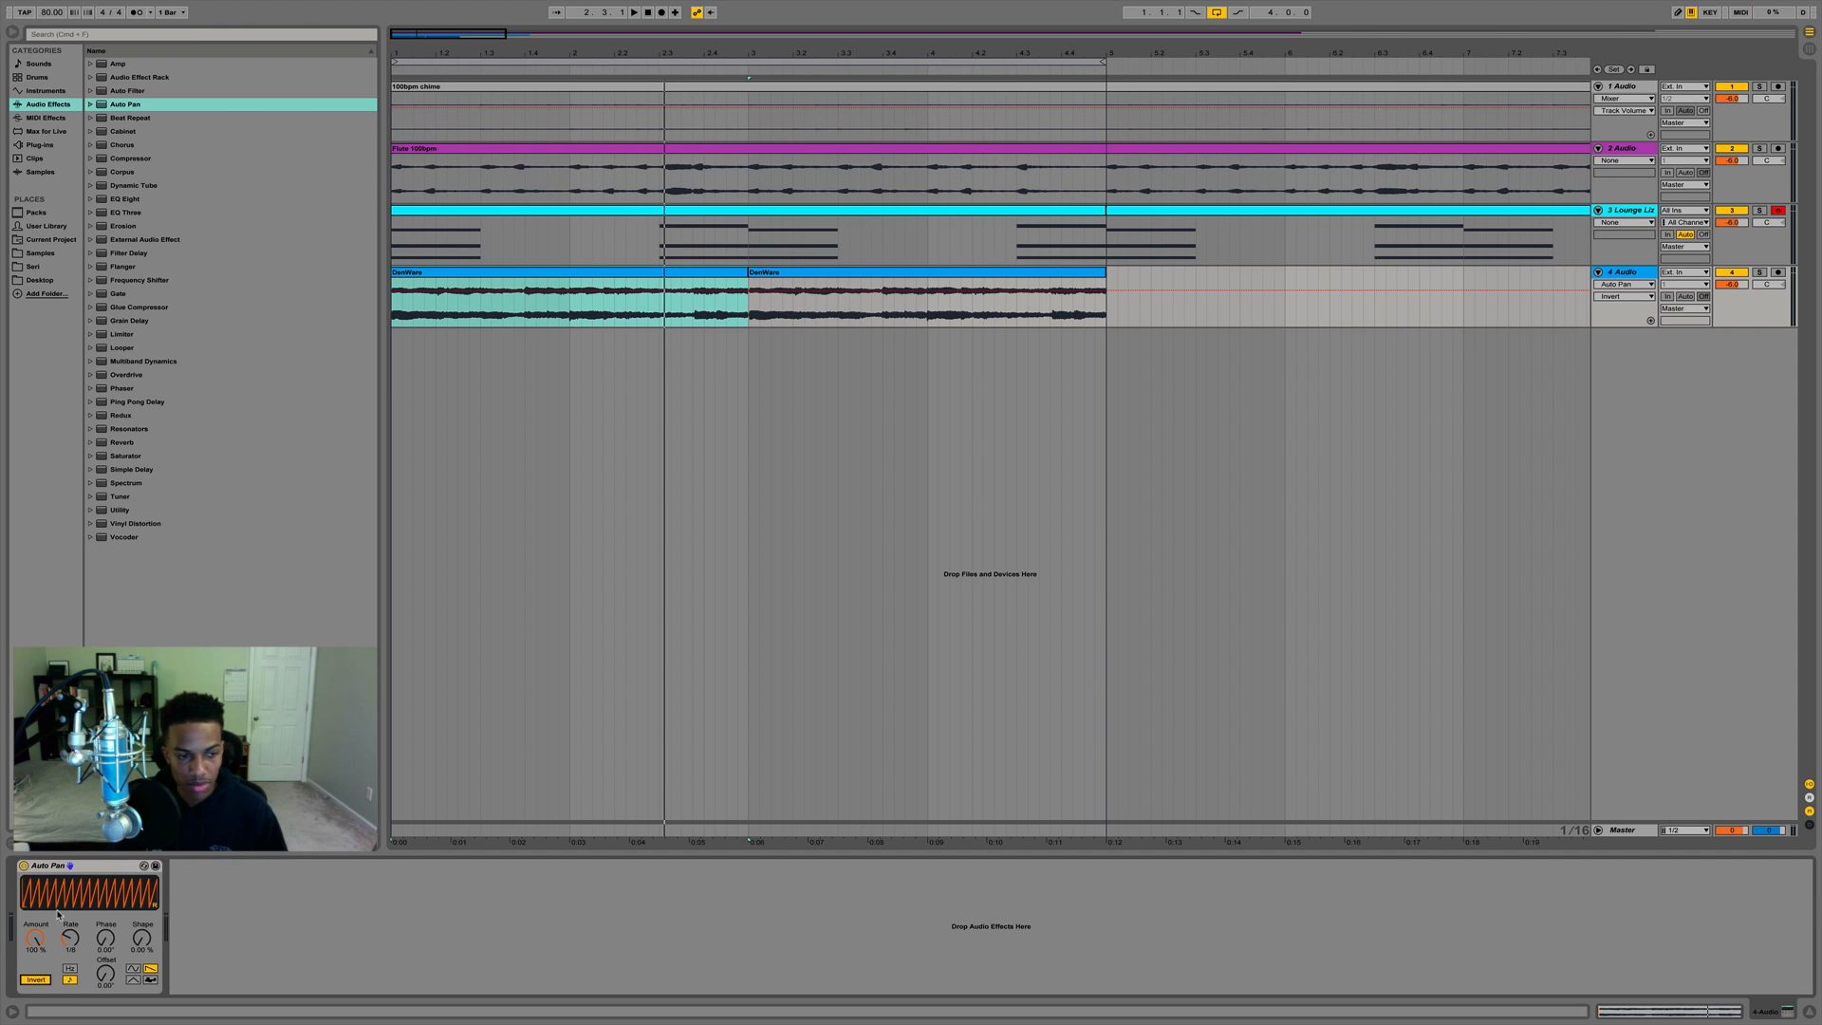
key("space")
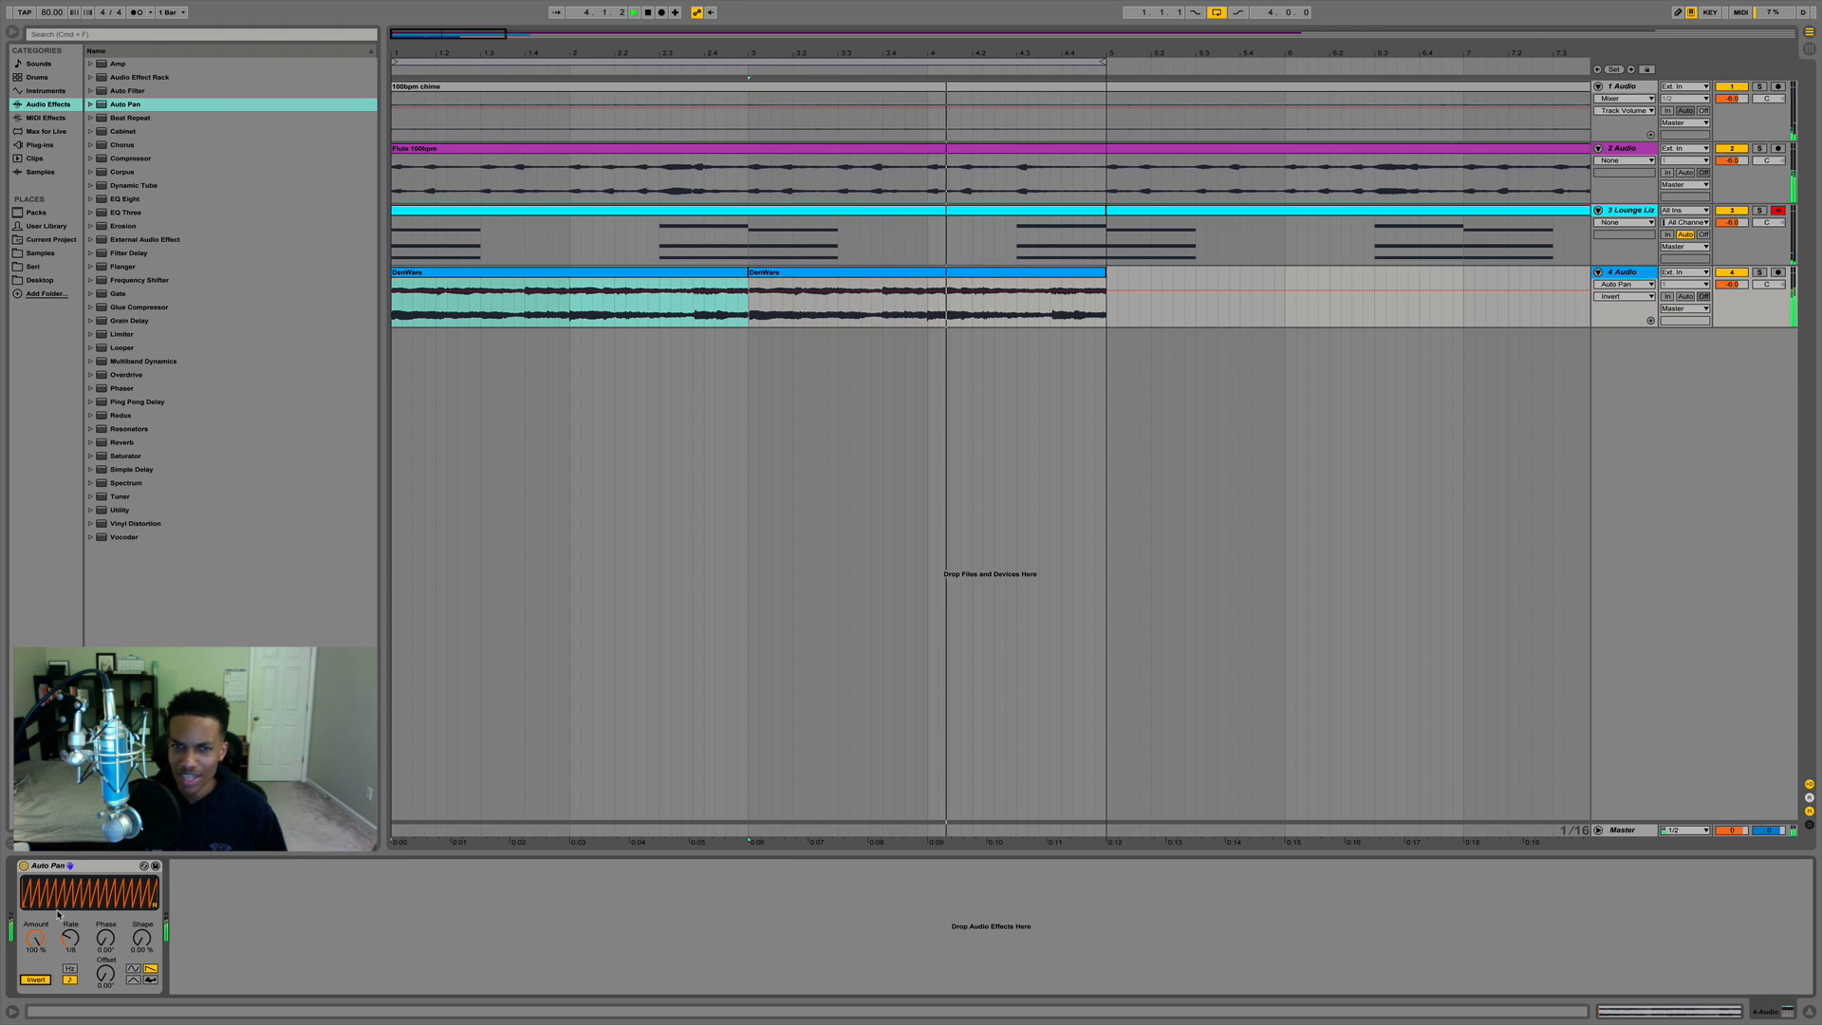
key("space")
Create a new audio track and copy the DenWare section from 2.3.1 to 3.1.1 onto it at the same position.
key("super+t")
left_click_drag(659, 296, 750, 305)
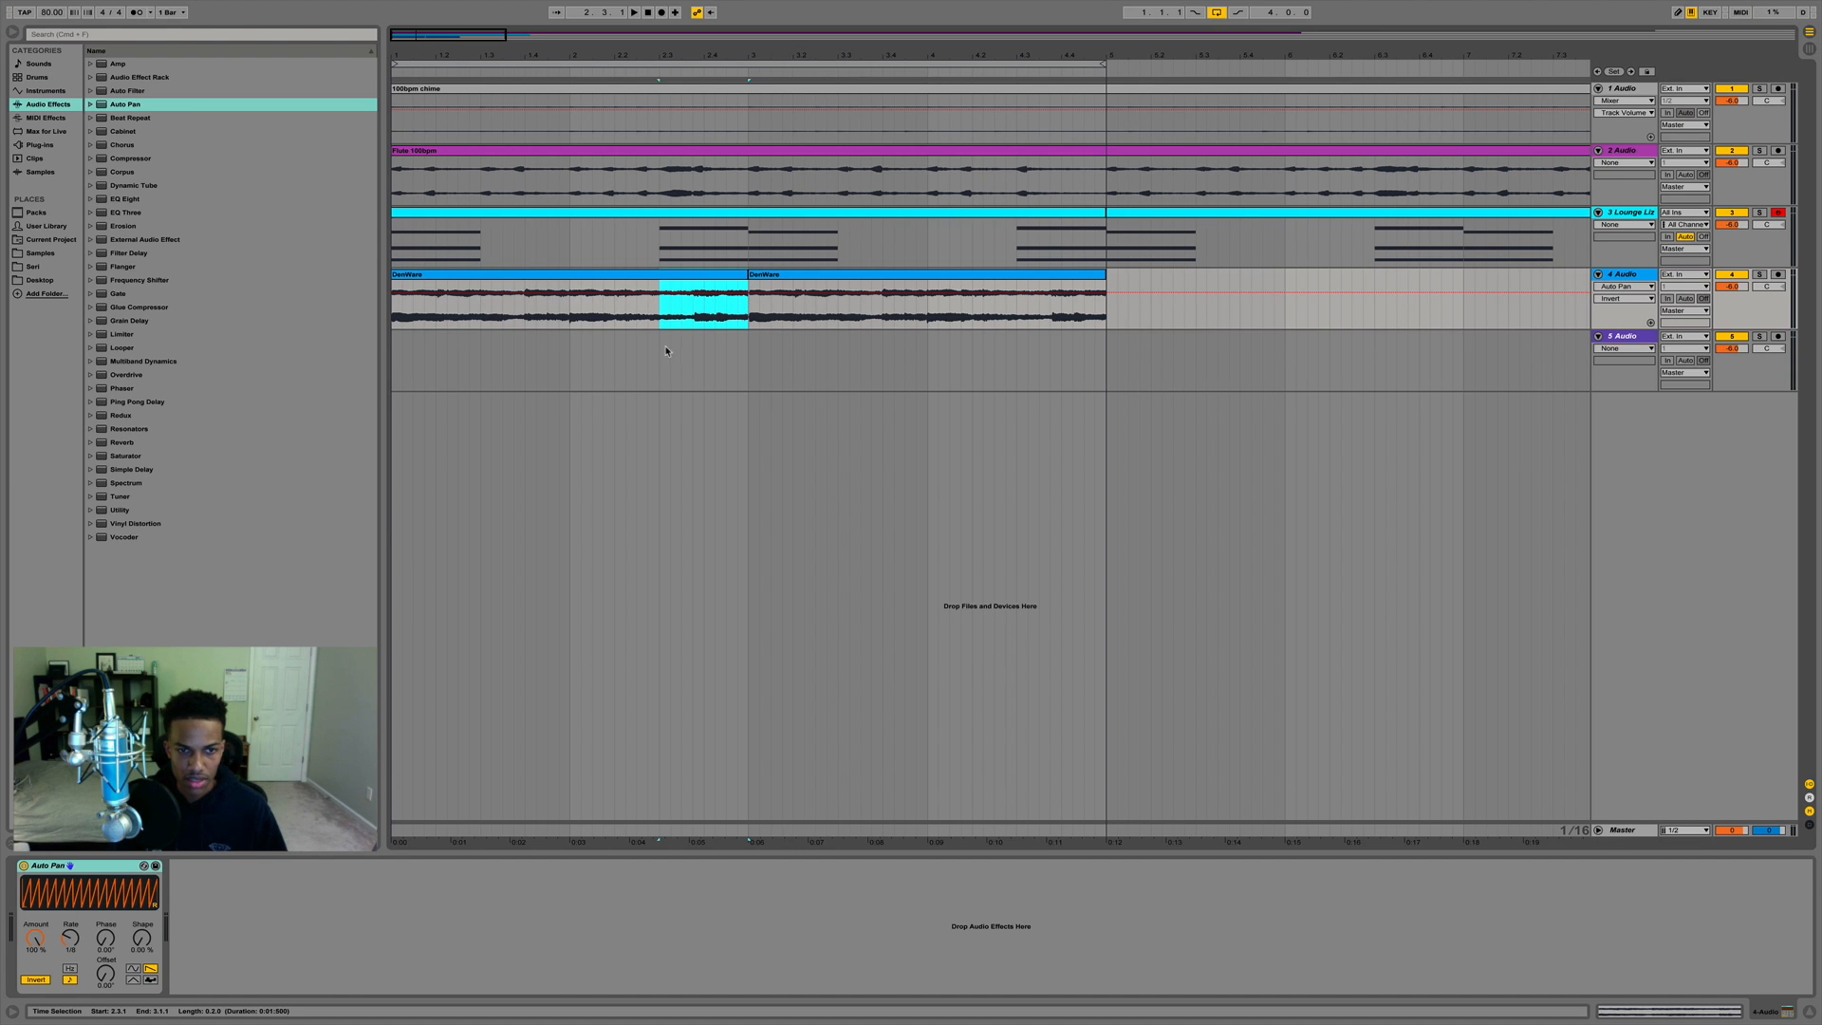
left_click(666, 352)
key("super+v")
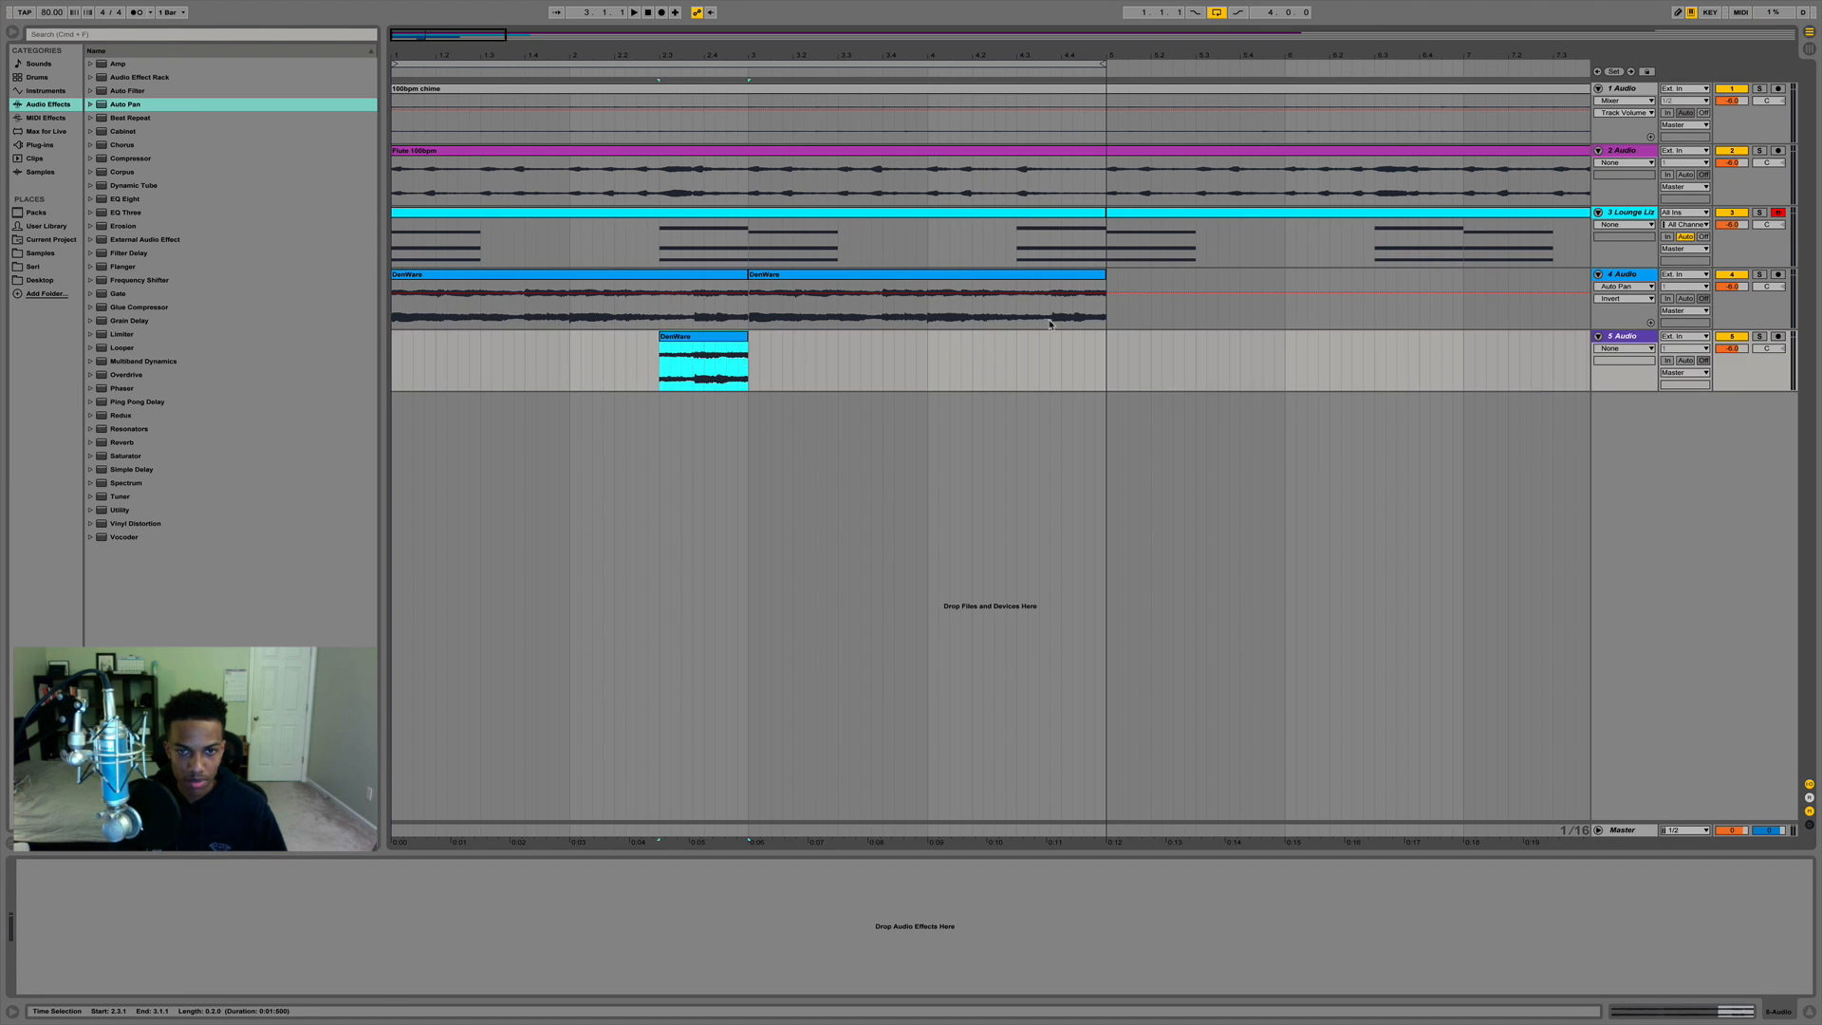
Copy the DenWare section from 4.3.1 to 5.1.1 onto the new audio track at the same position.
left_click_drag(1014, 316, 1093, 303)
key("super+c")
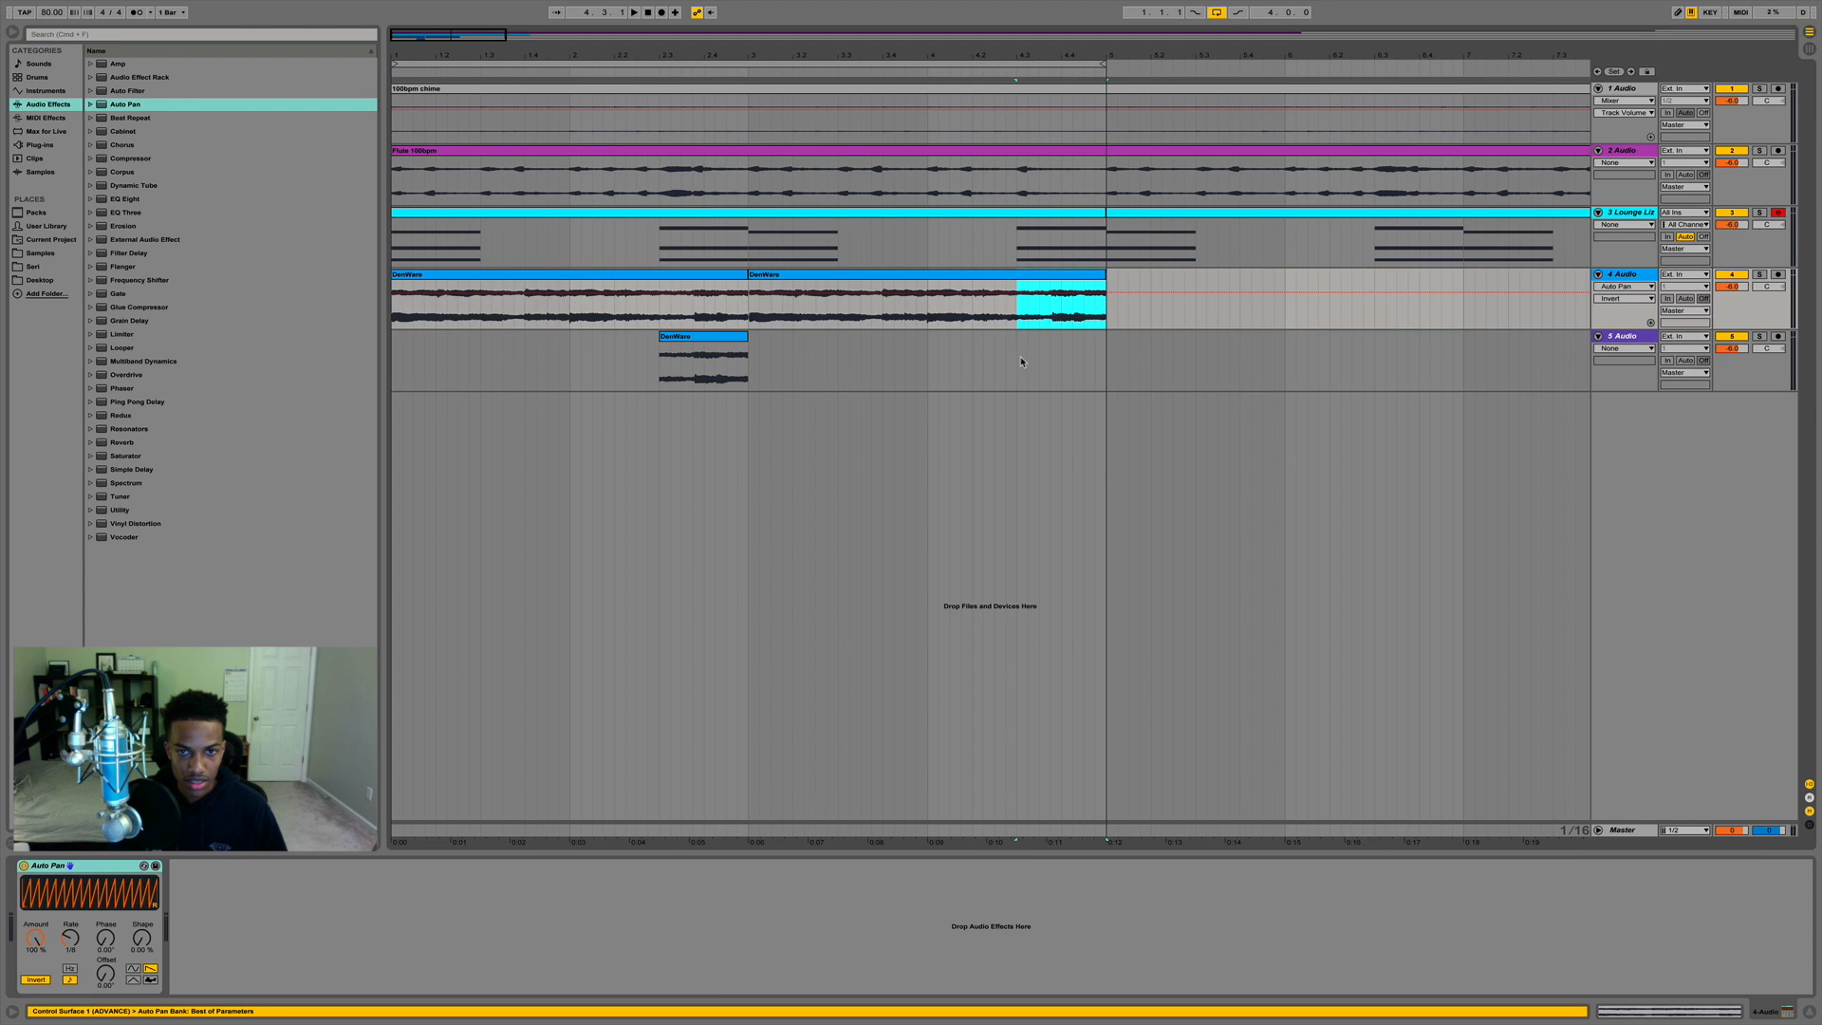
left_click(1021, 359)
key("super+v")
Transpose the first copied DenWare snippet to 12 st and play it.
double_click(712, 339)
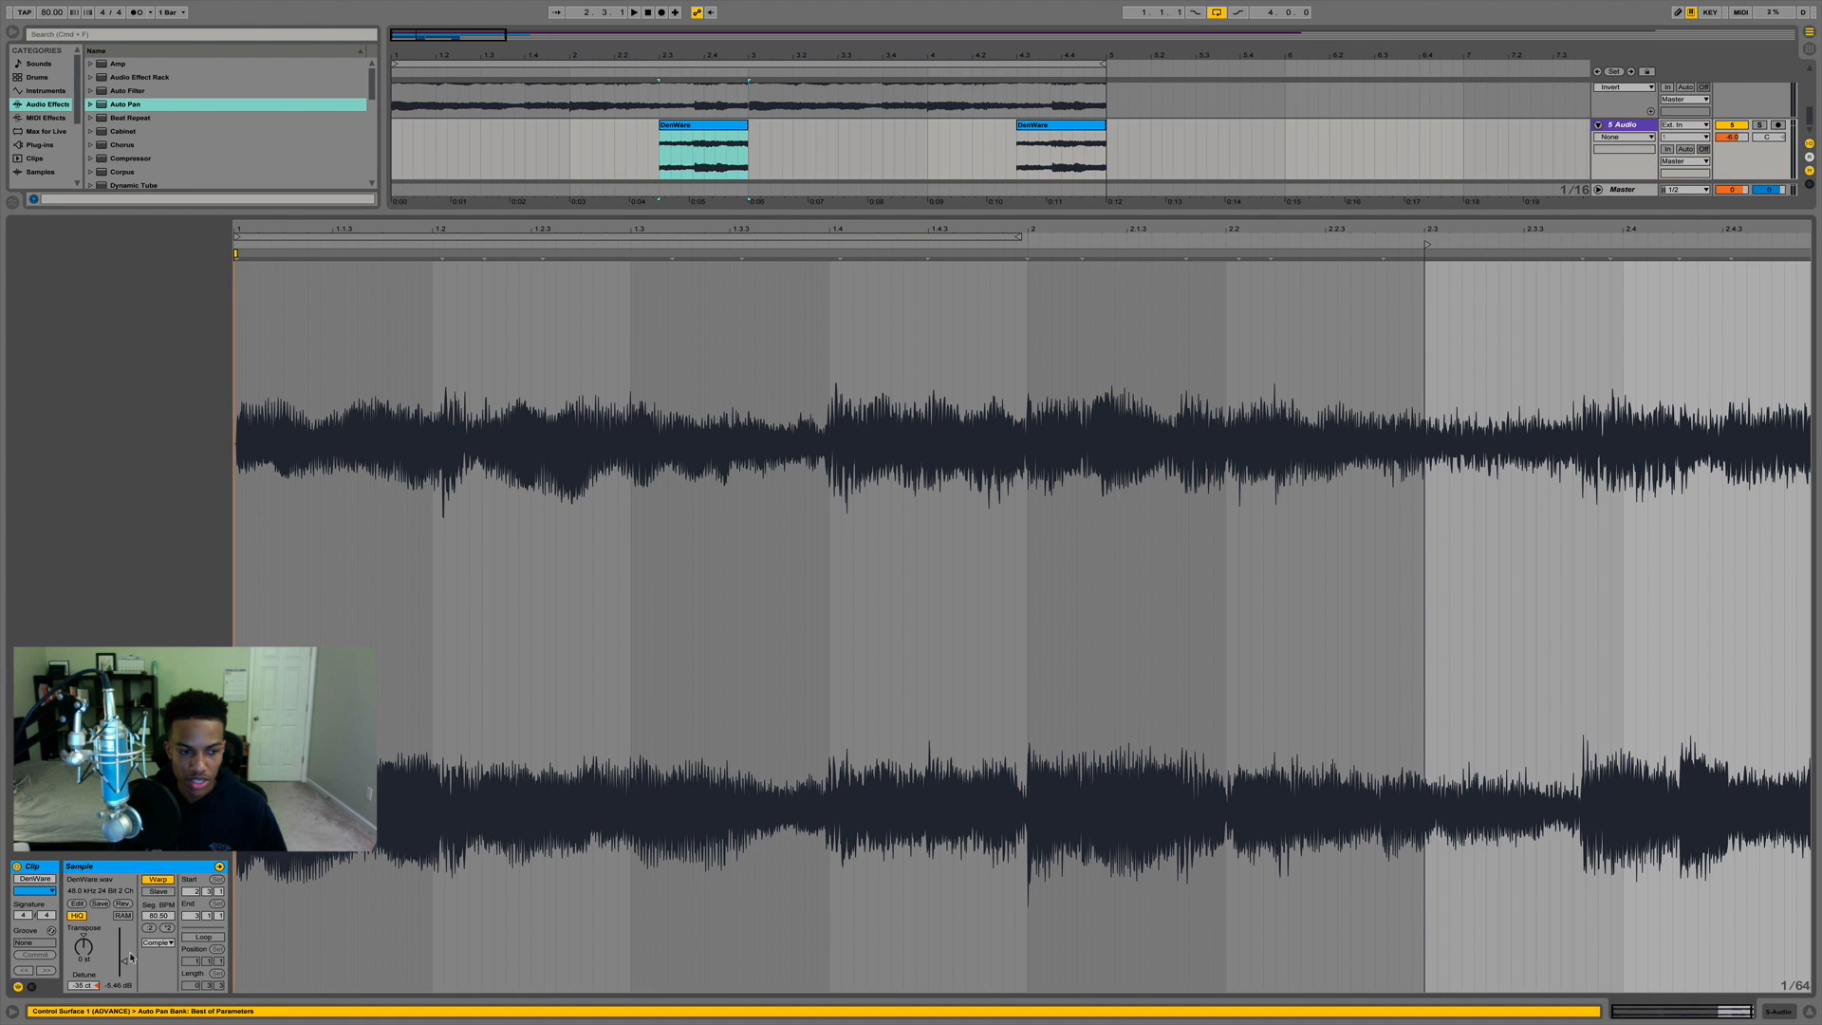
key("space")
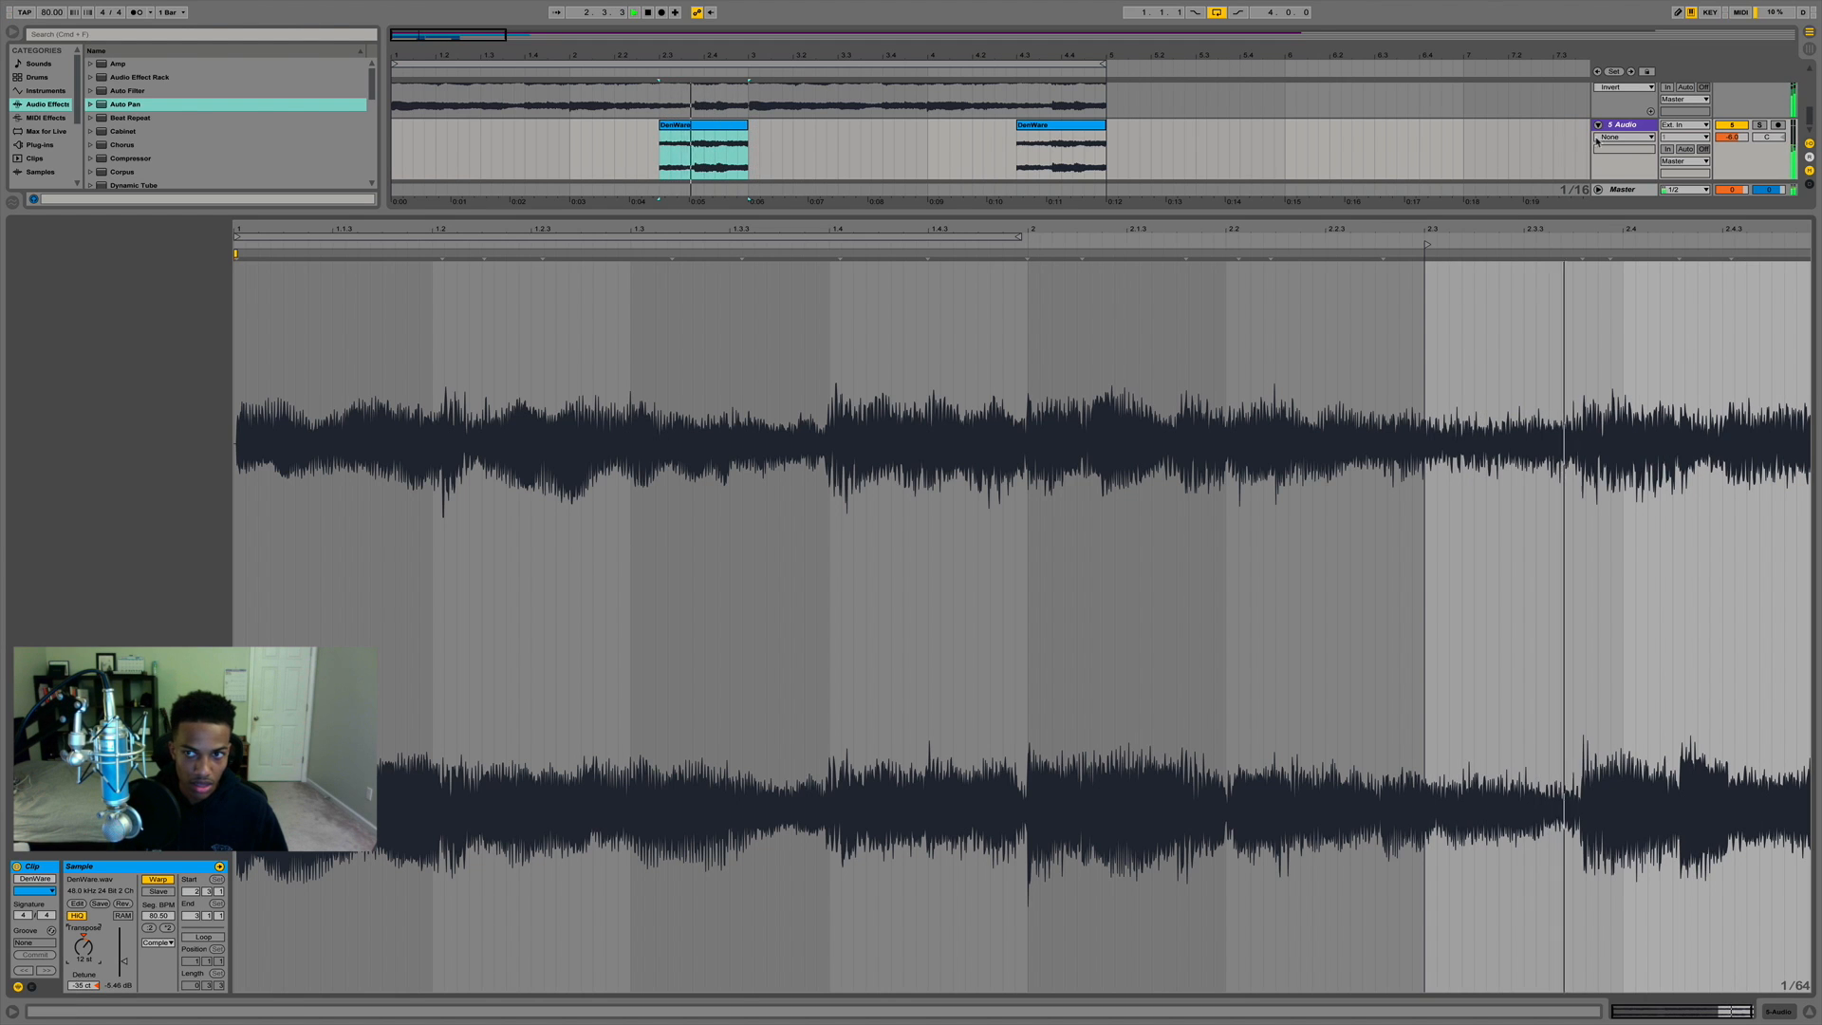
Show fades on the second DenWare track and fade in both copied snippets across their full length.
key("space")
left_click(1623, 138)
left_click(1621, 154)
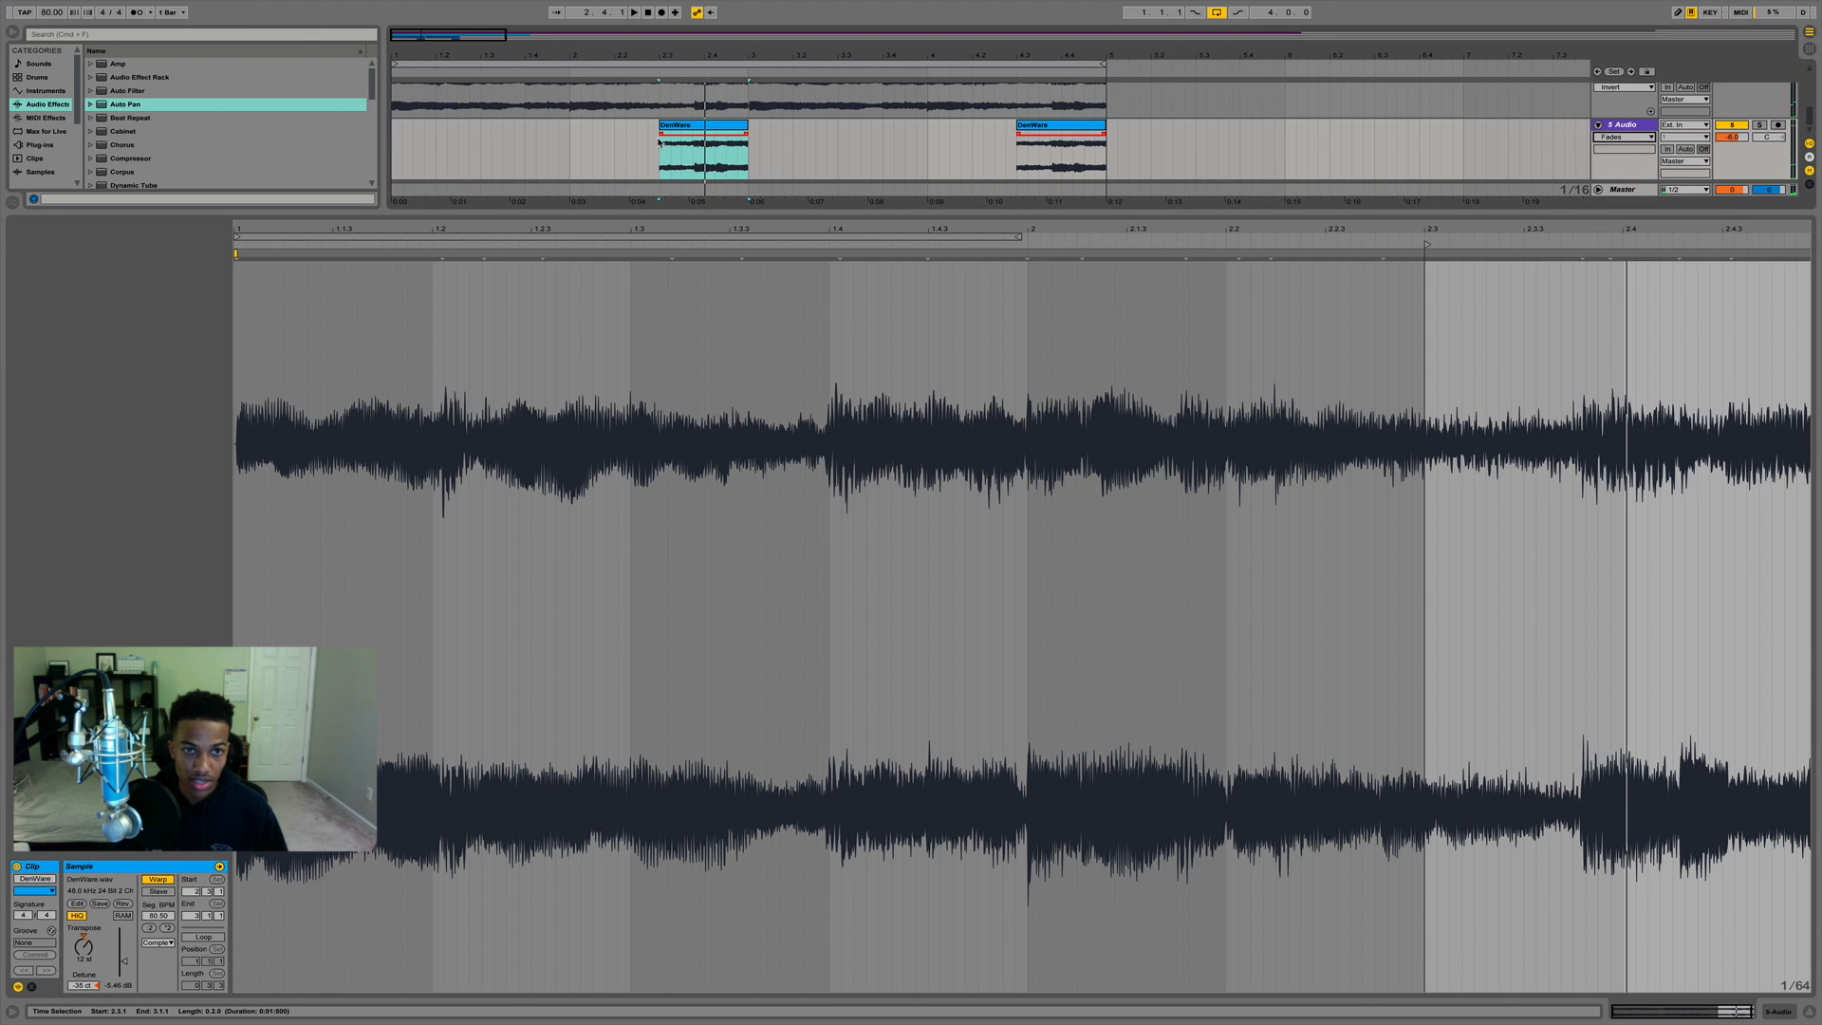
left_click_drag(662, 134, 773, 133)
key("space")
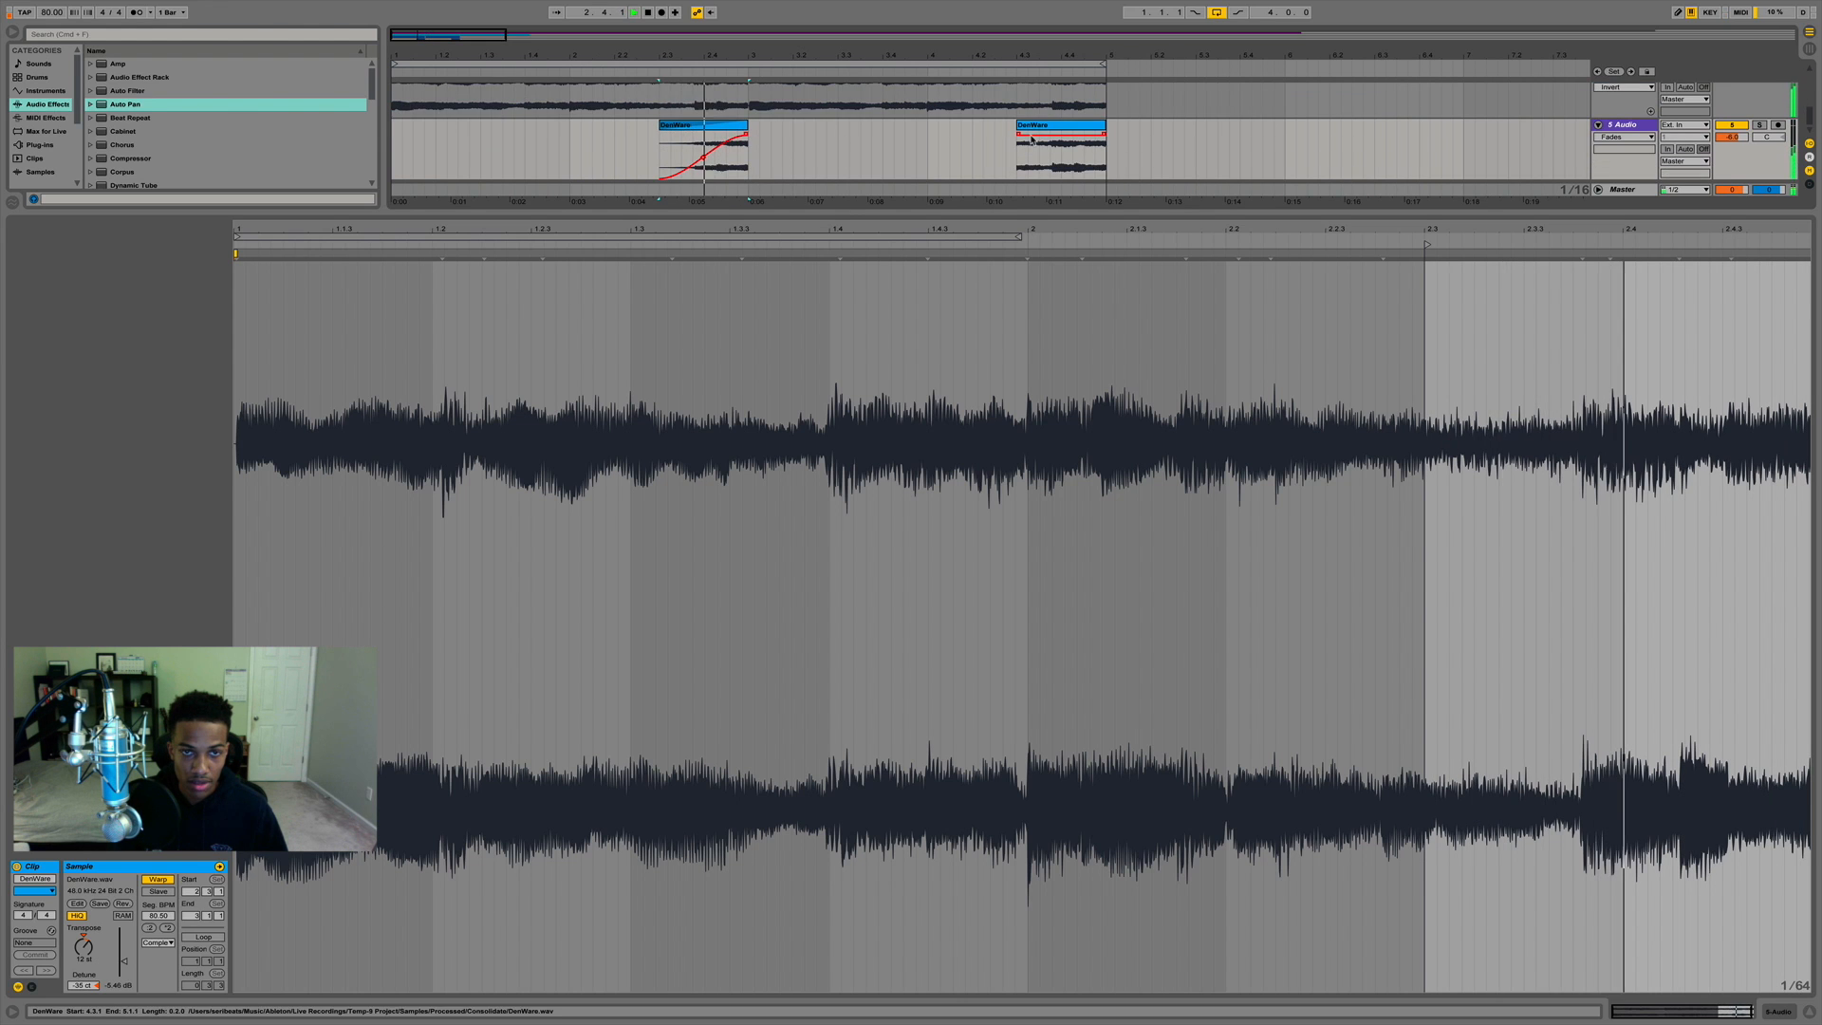
left_click_drag(1019, 134, 1119, 134)
key("space")
Show fades on the original DenWare track and fade out its section from 2.3.1 to 3.1.1.
key("Up")
left_click(1622, 104)
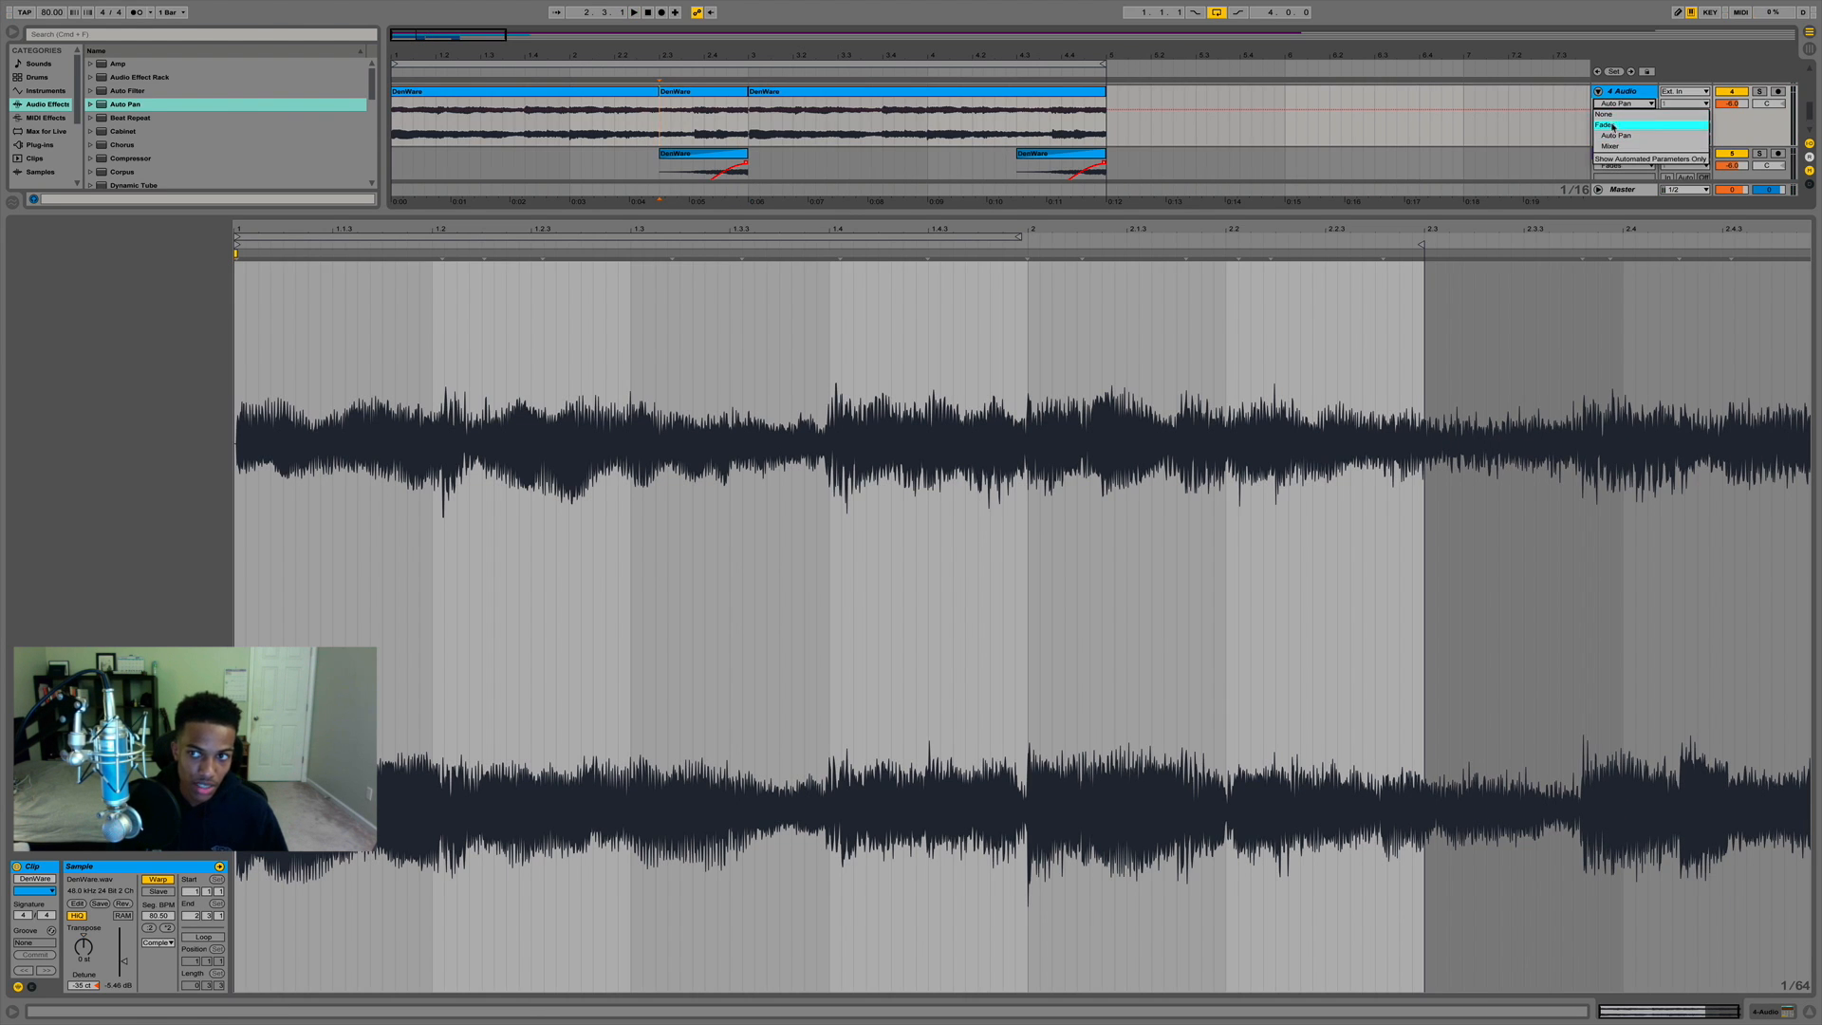
left_click(1612, 125)
left_click_drag(747, 101, 657, 105)
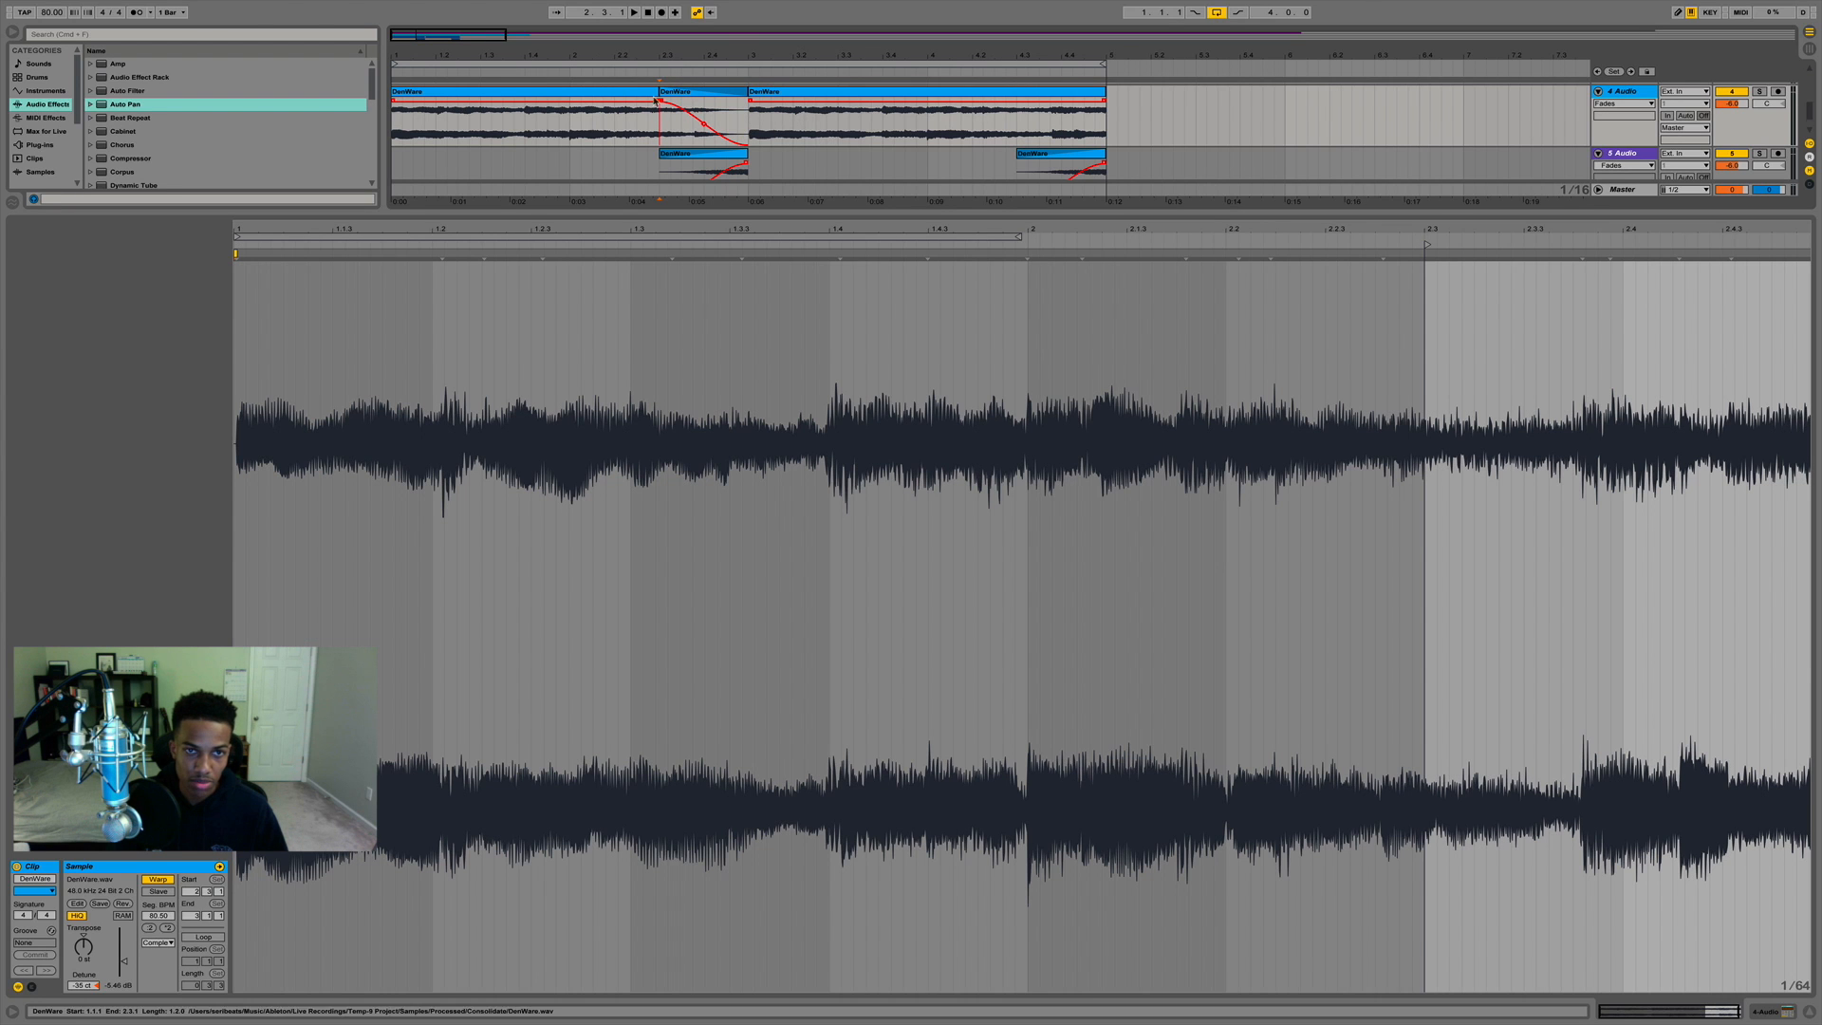
Split the original DenWare clip at 4.3.1 and fade out its last section up to 5.1.1.
left_click(1017, 124)
key("super+e")
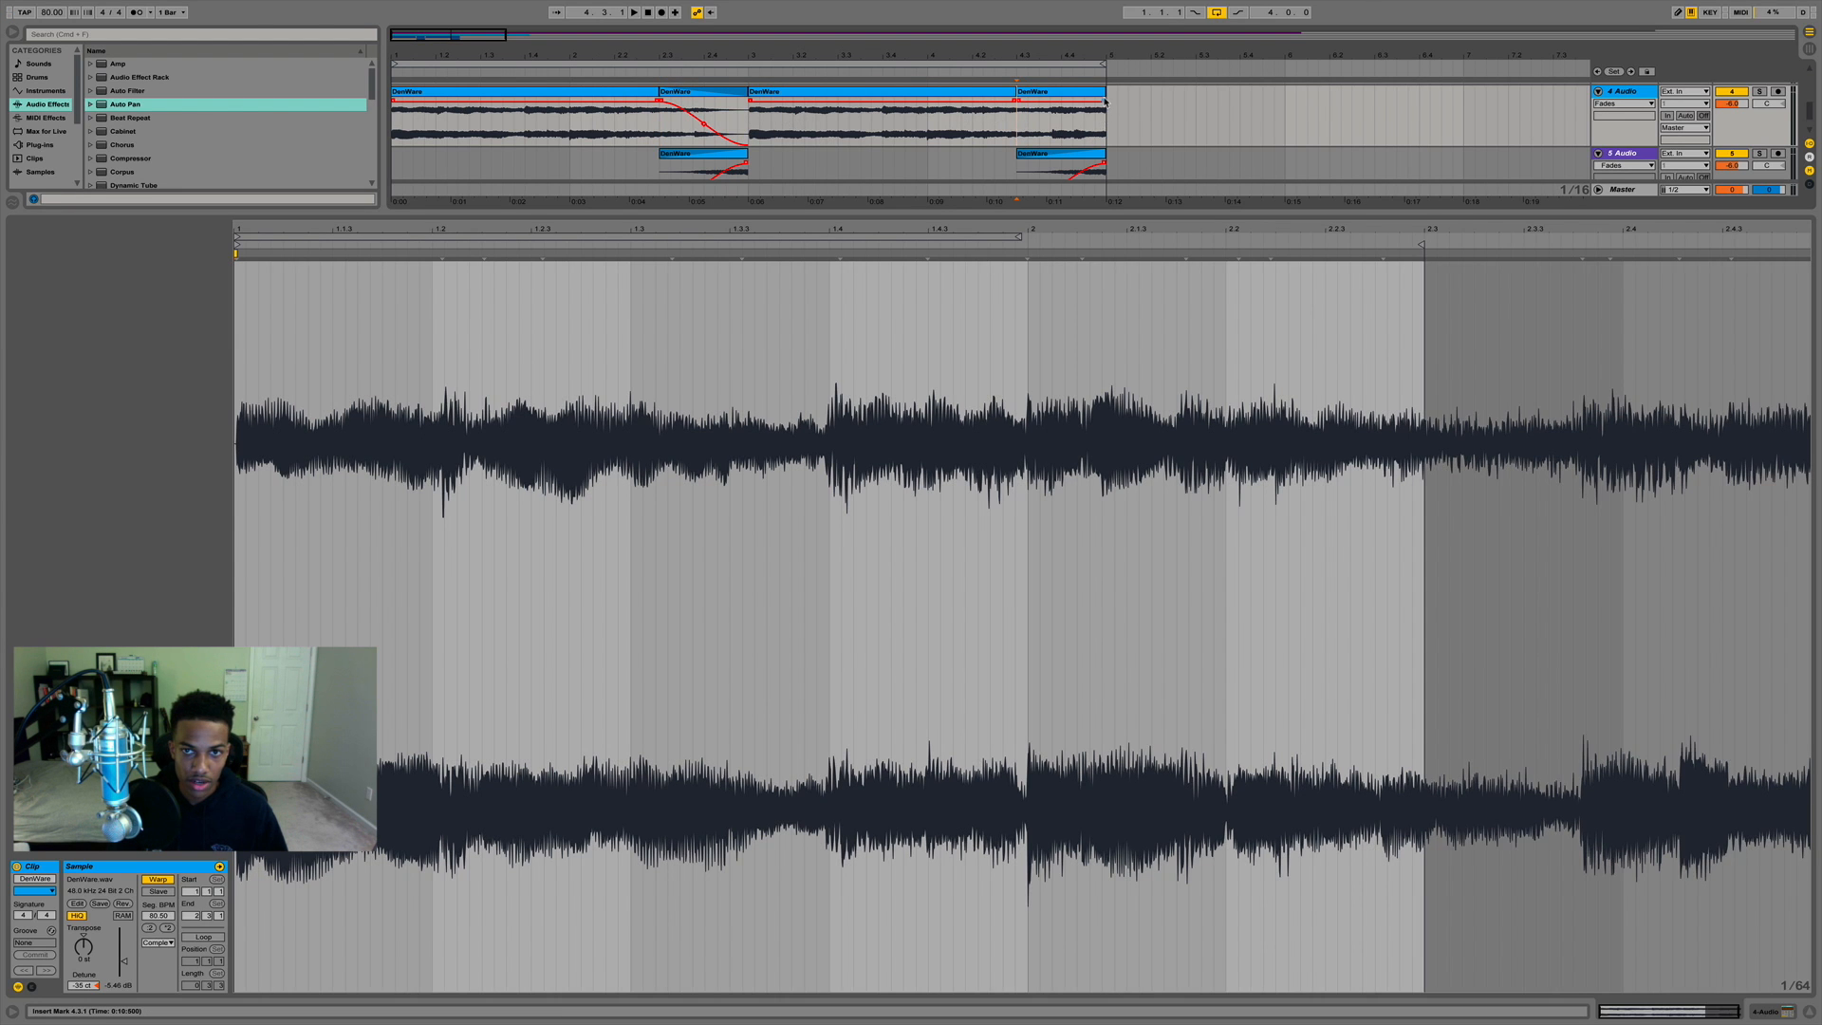
left_click_drag(1105, 101, 1016, 104)
scroll(721, 139, "down", 2)
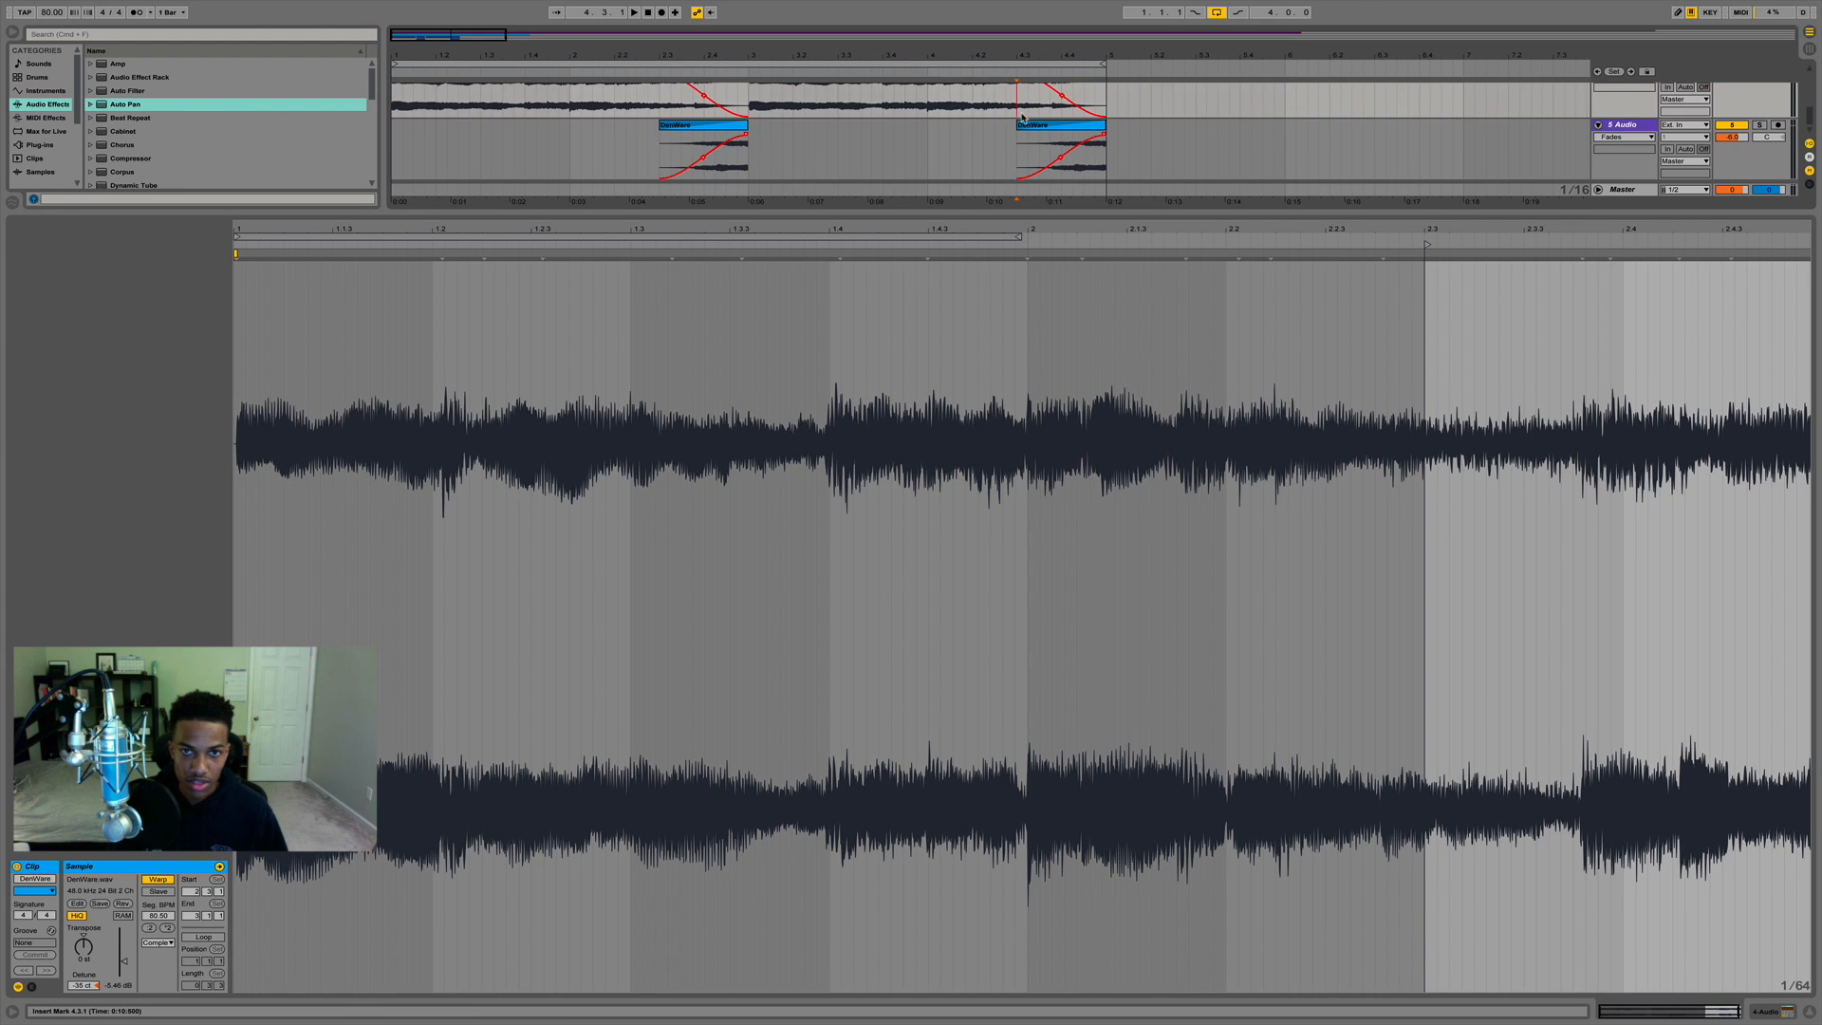
Delete the first copied DenWare snippet and extend the opening DenWare clip over the faded section to 3.1.1.
left_click(696, 144)
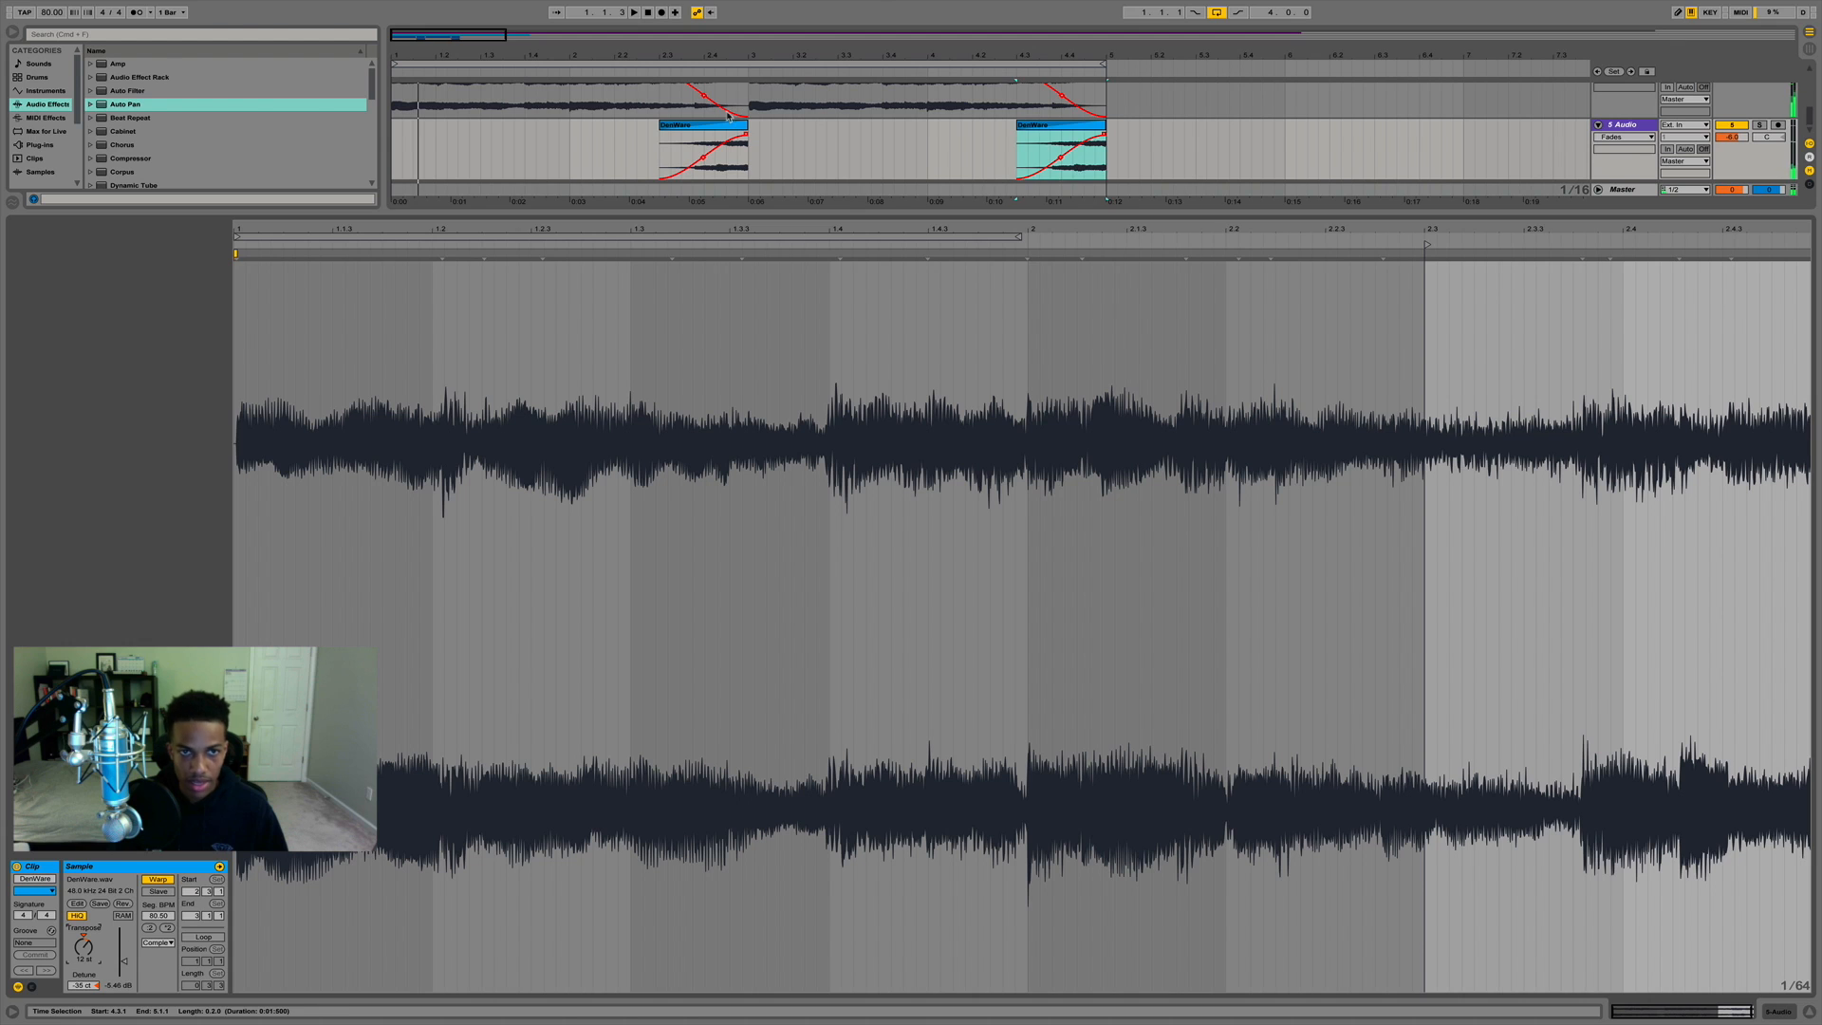
left_click(706, 142)
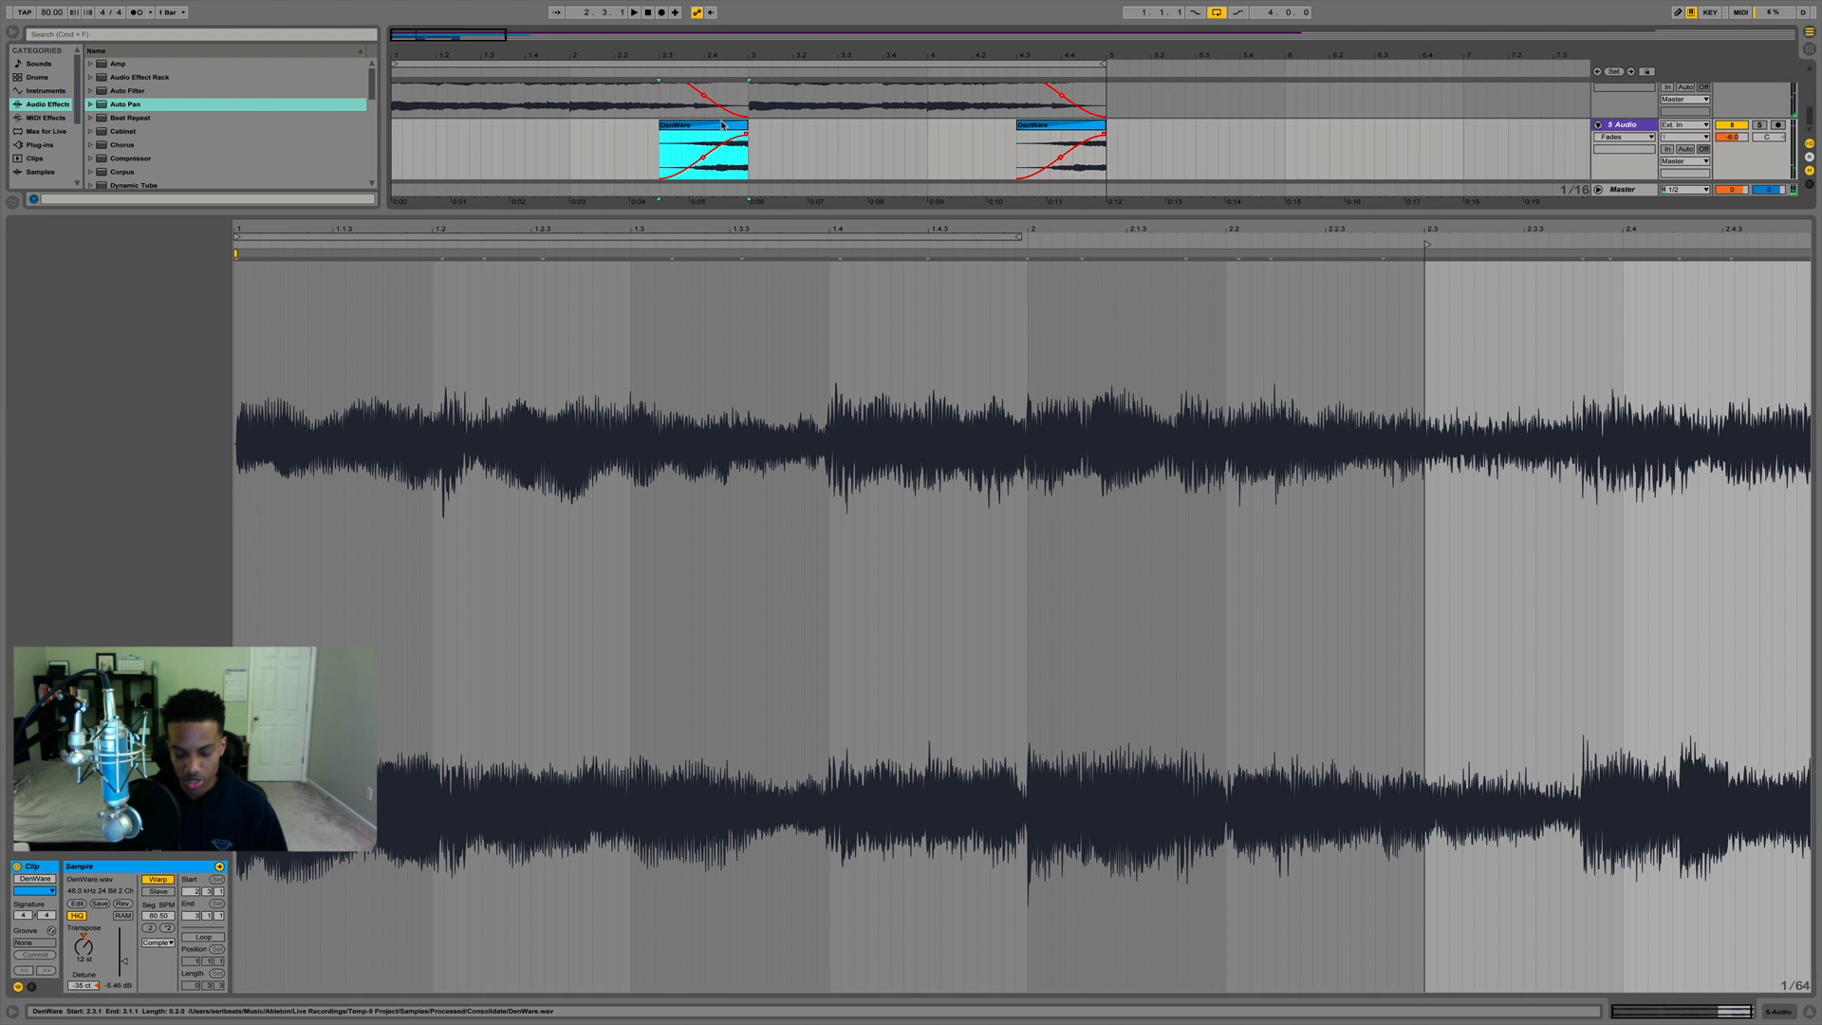
key("Delete")
scroll(709, 120, "up", 2)
left_click_drag(658, 92, 747, 86)
left_click(739, 133)
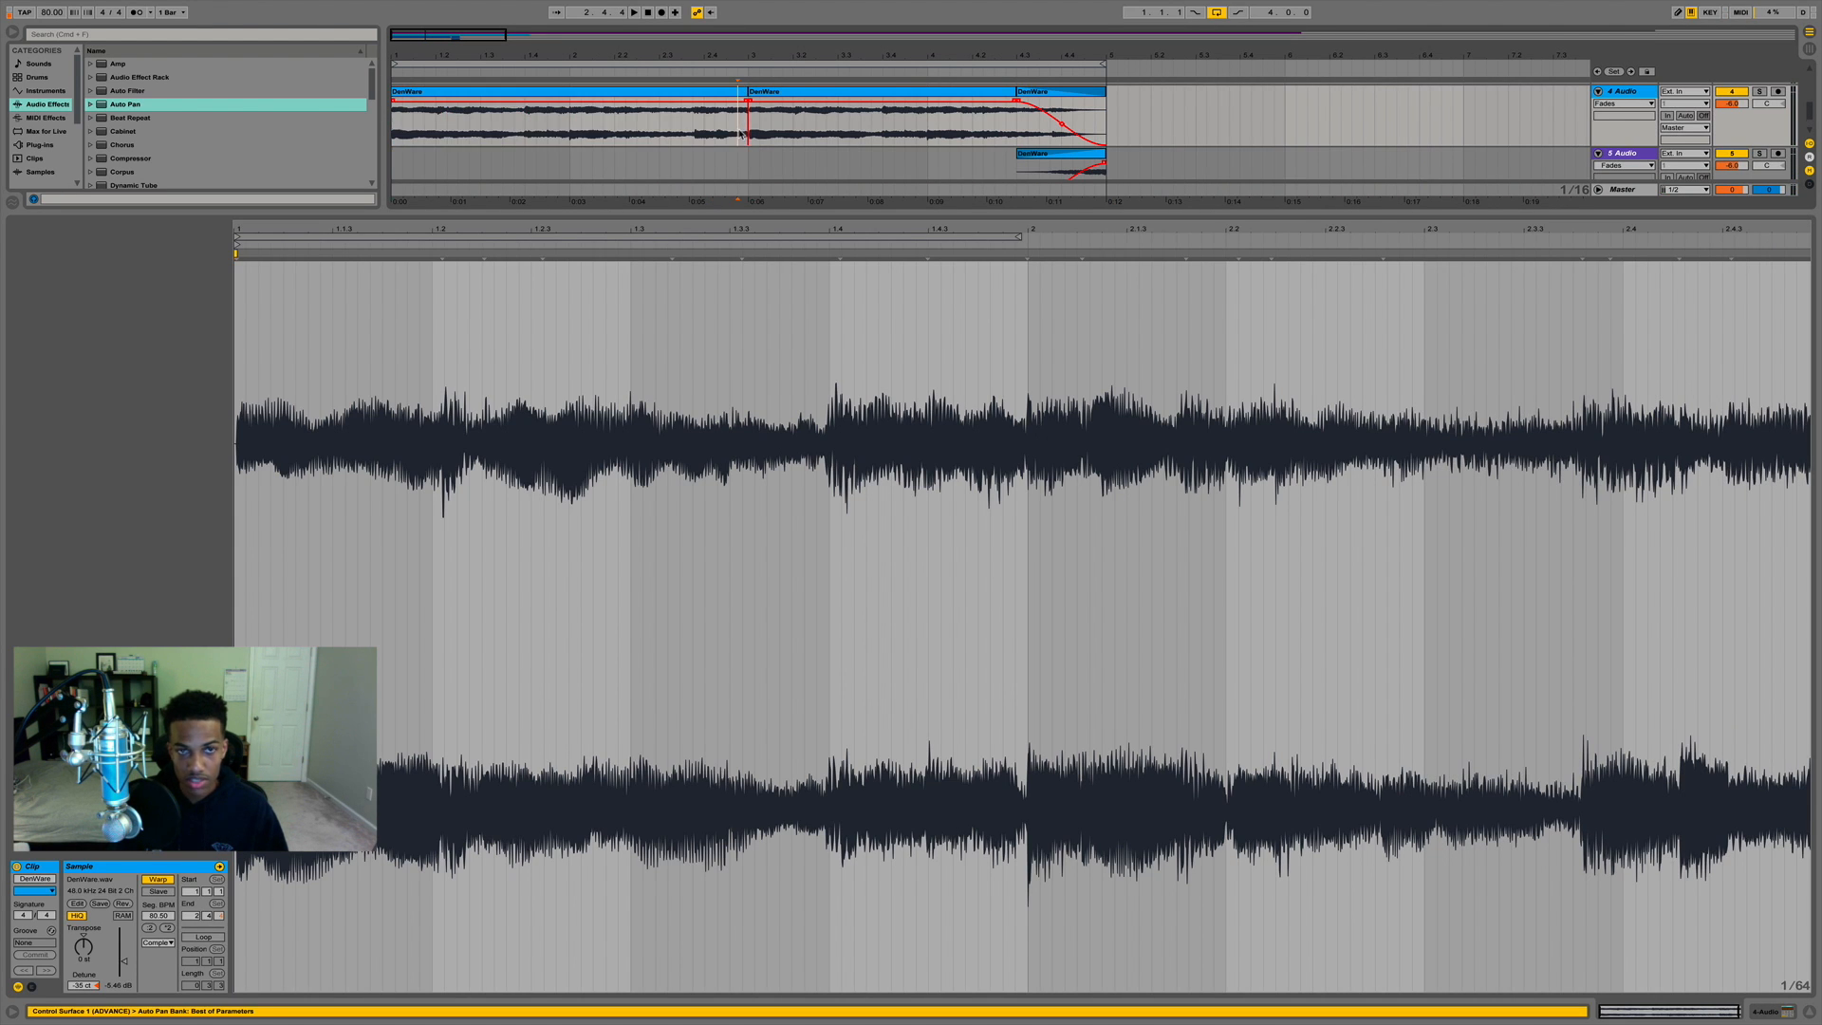
Reduce the enlarged clip view and insert a MIDI track below the copied DenWare snippet's track.
left_click(646, 111)
left_click(1809, 1012)
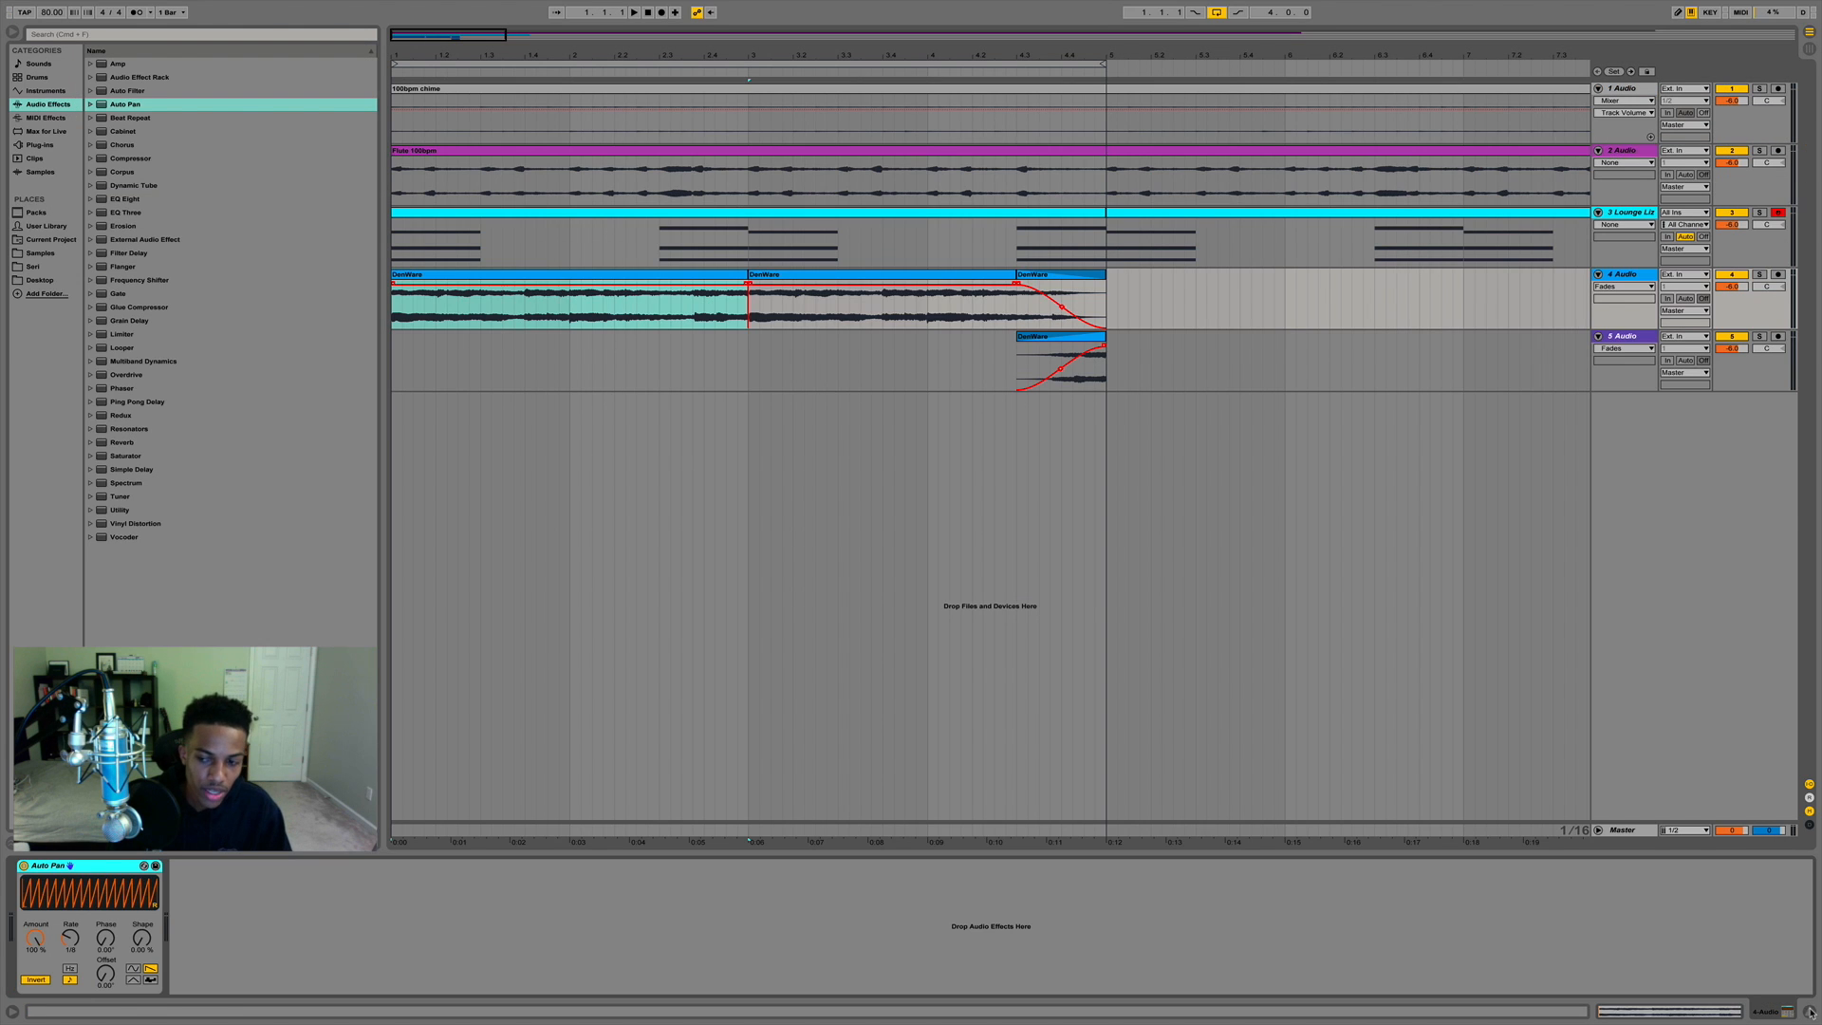
left_click(1617, 341)
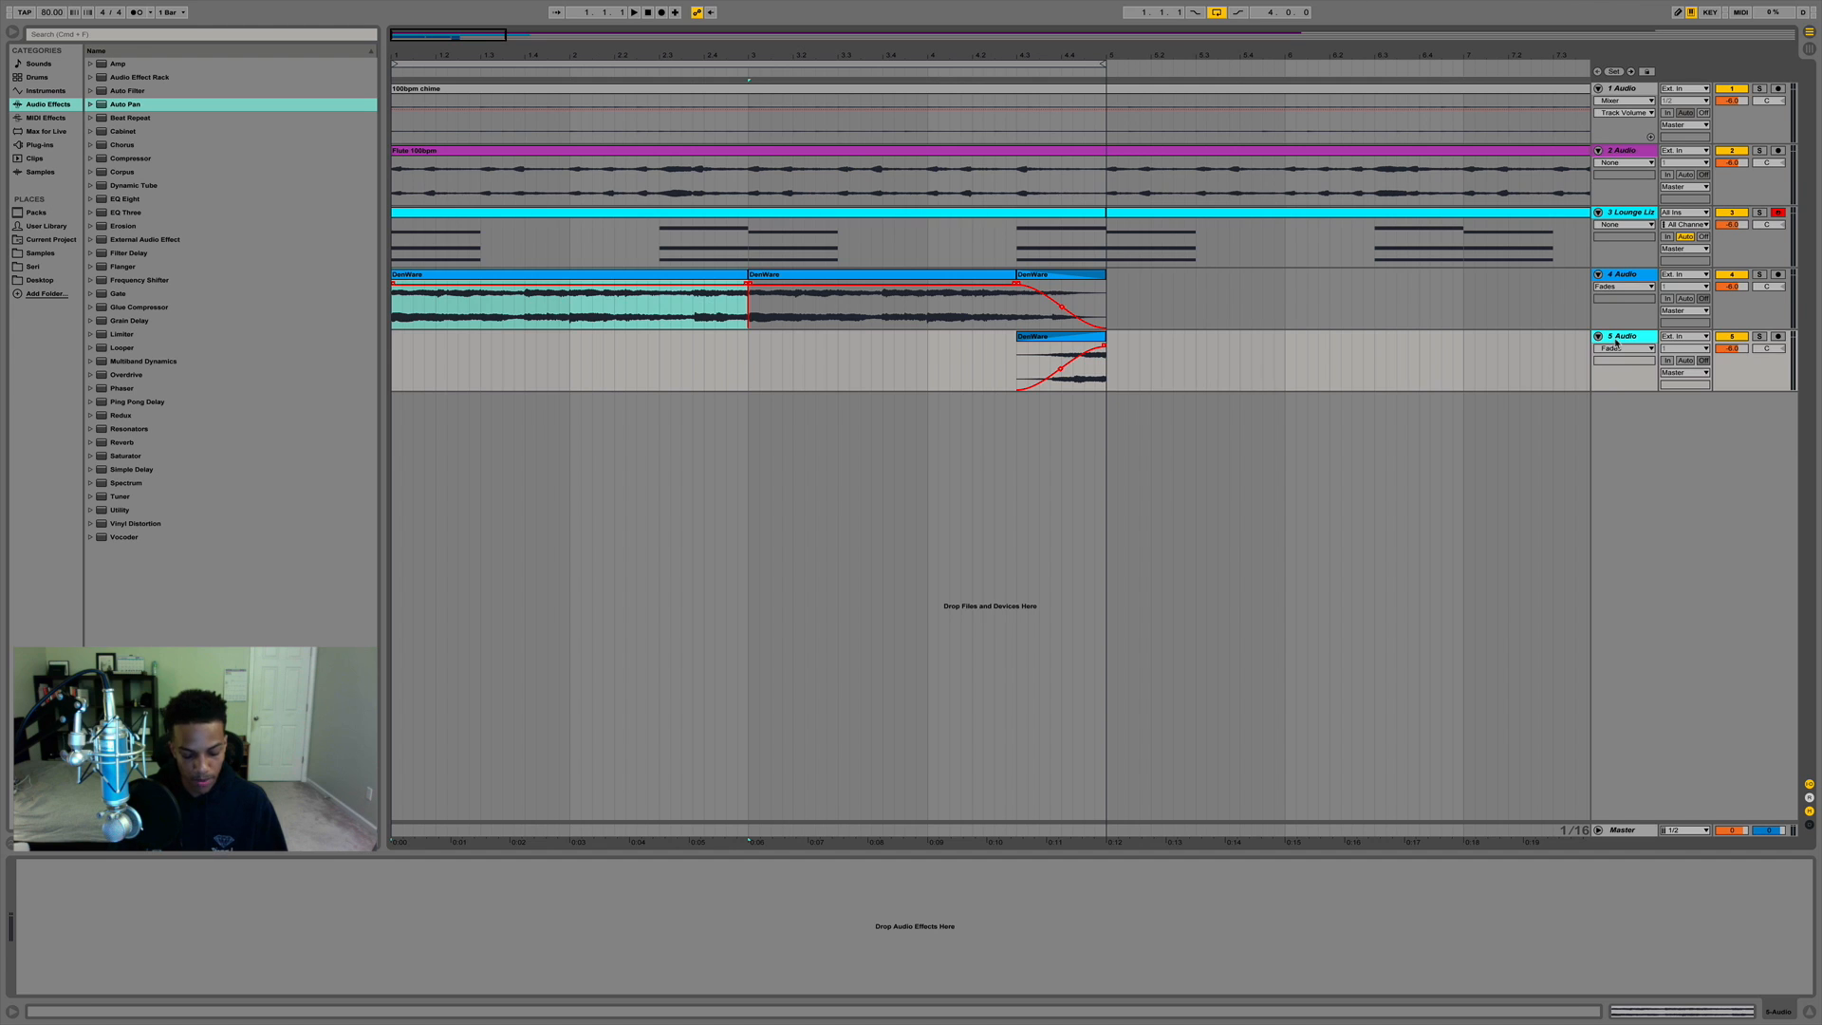
key("super+shift+t")
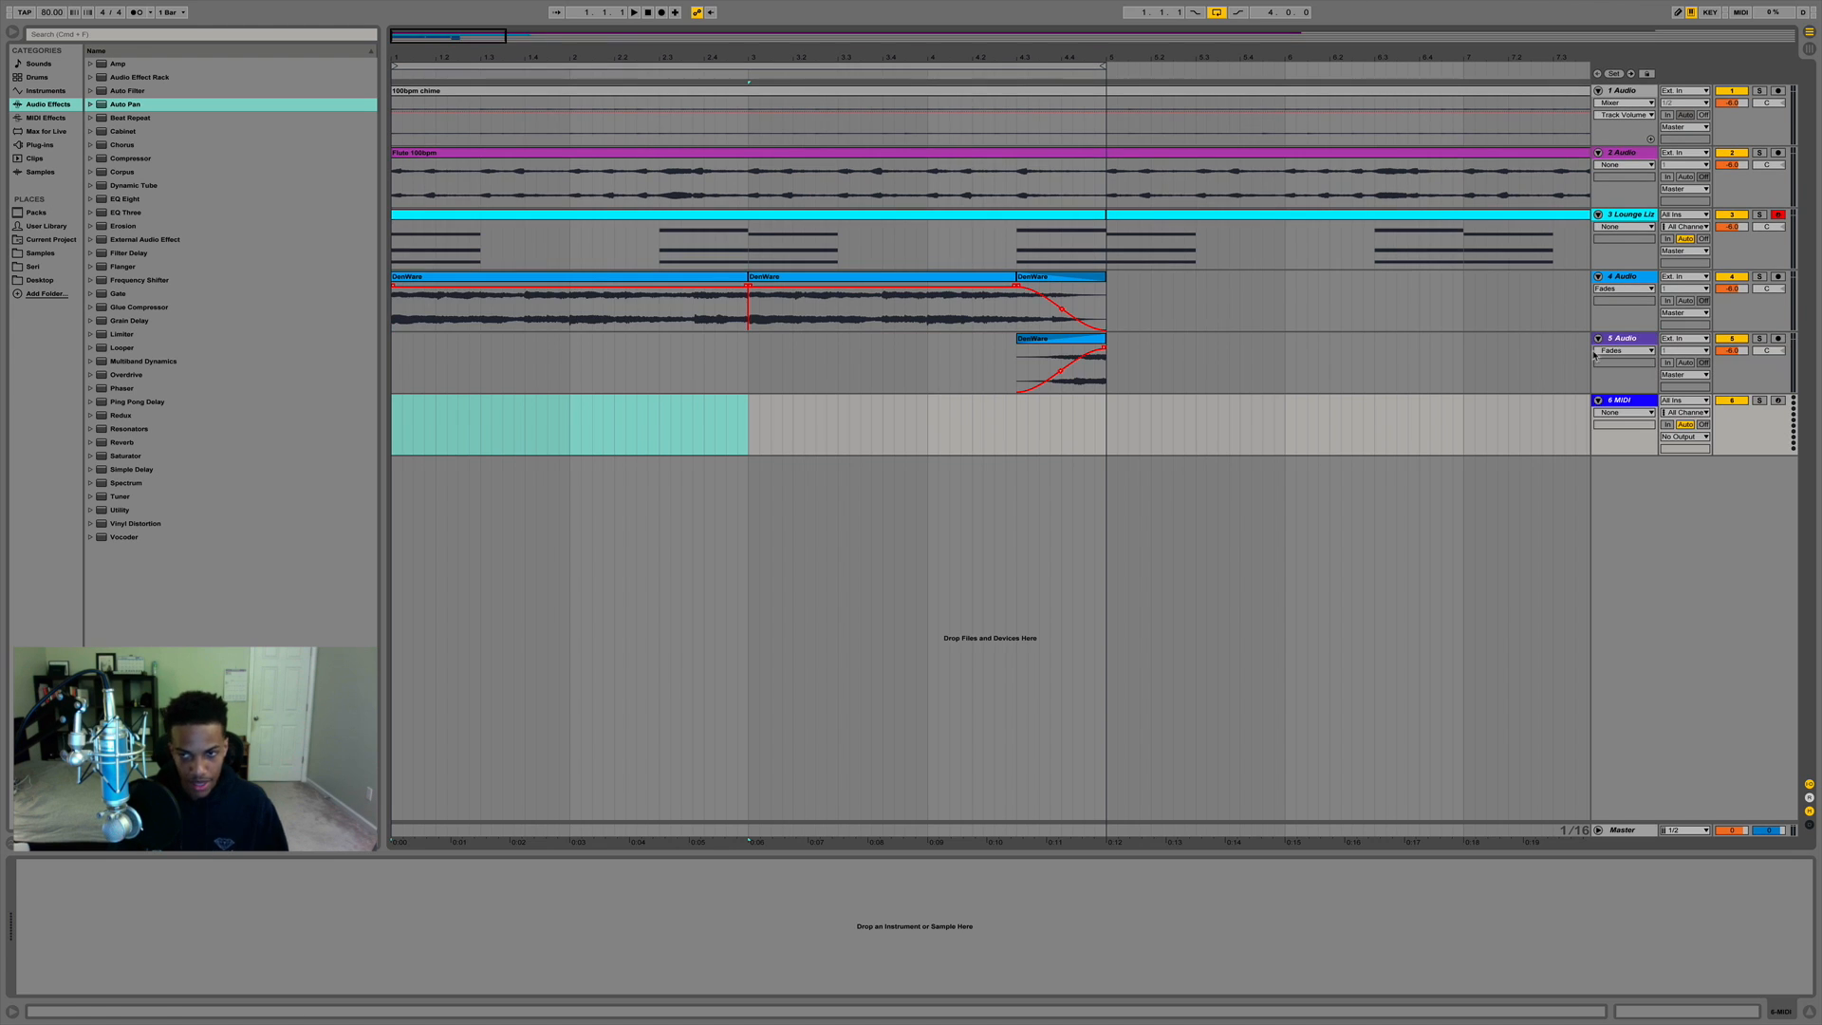
Browse the Desktop samples to the Trap Essentials [FULL] folder and expand its Mafia Kit.
left_click(40, 253)
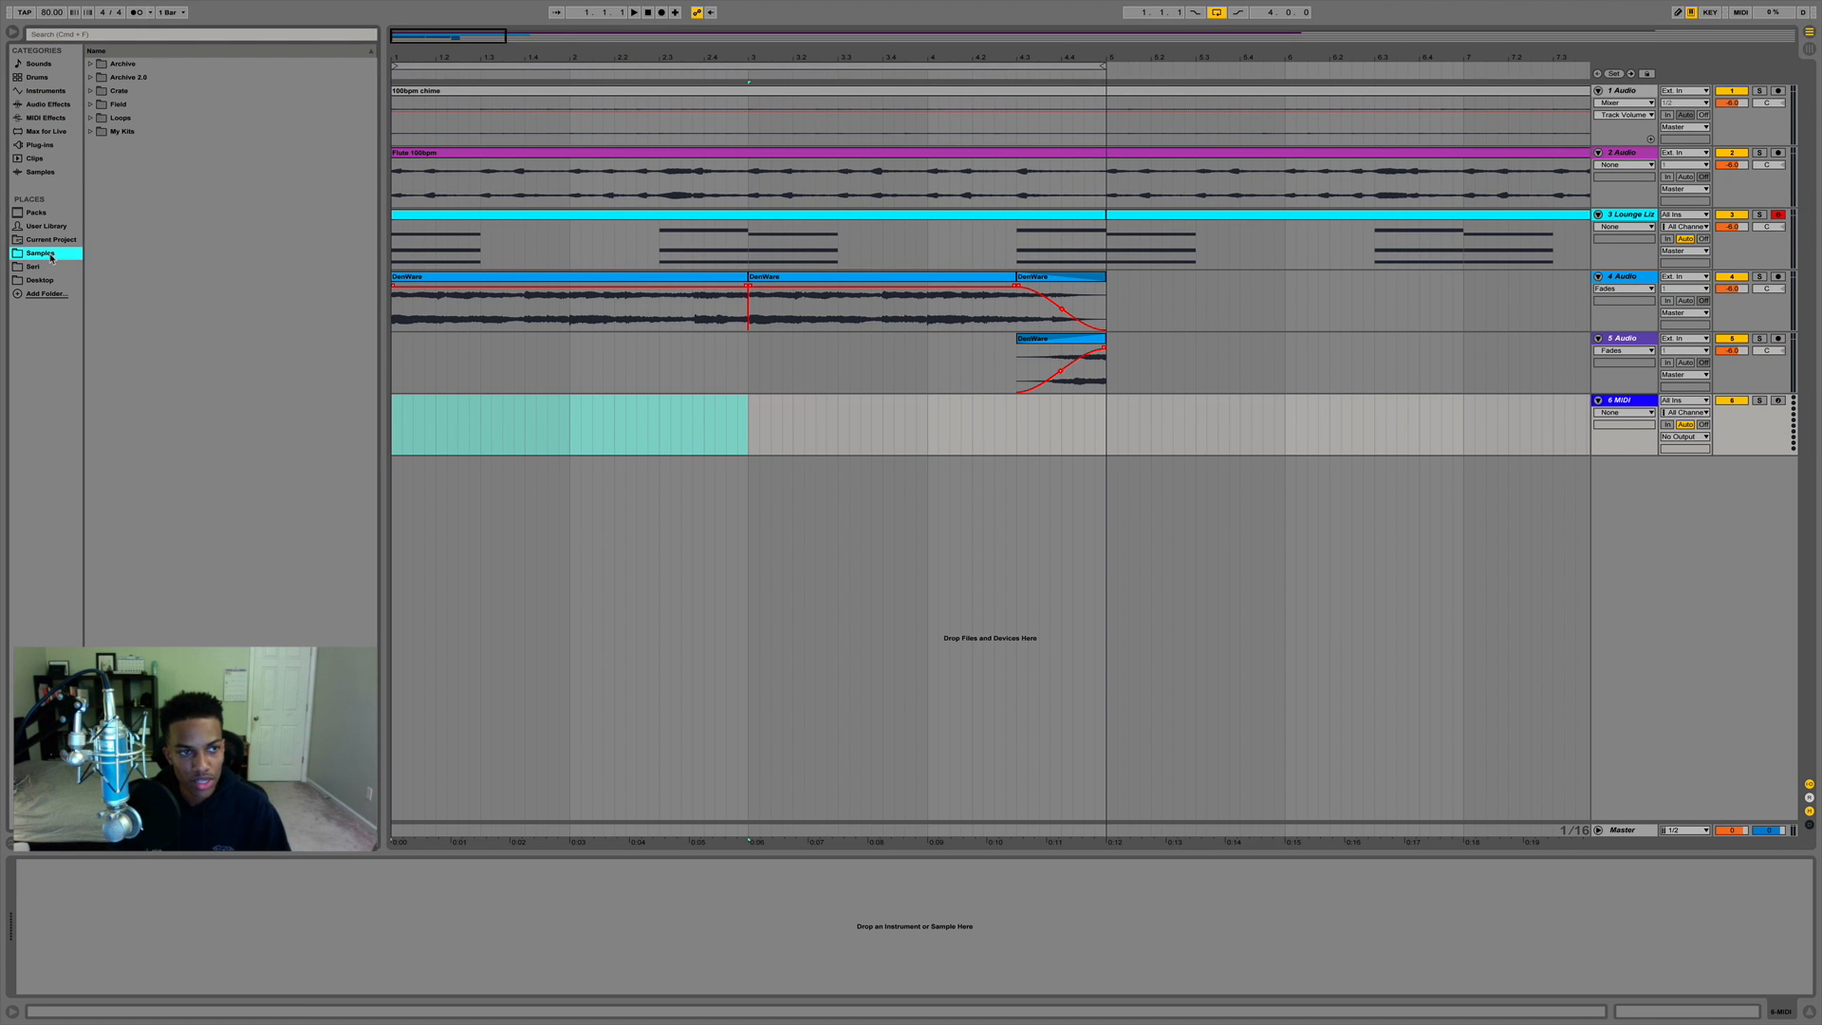
left_click(55, 281)
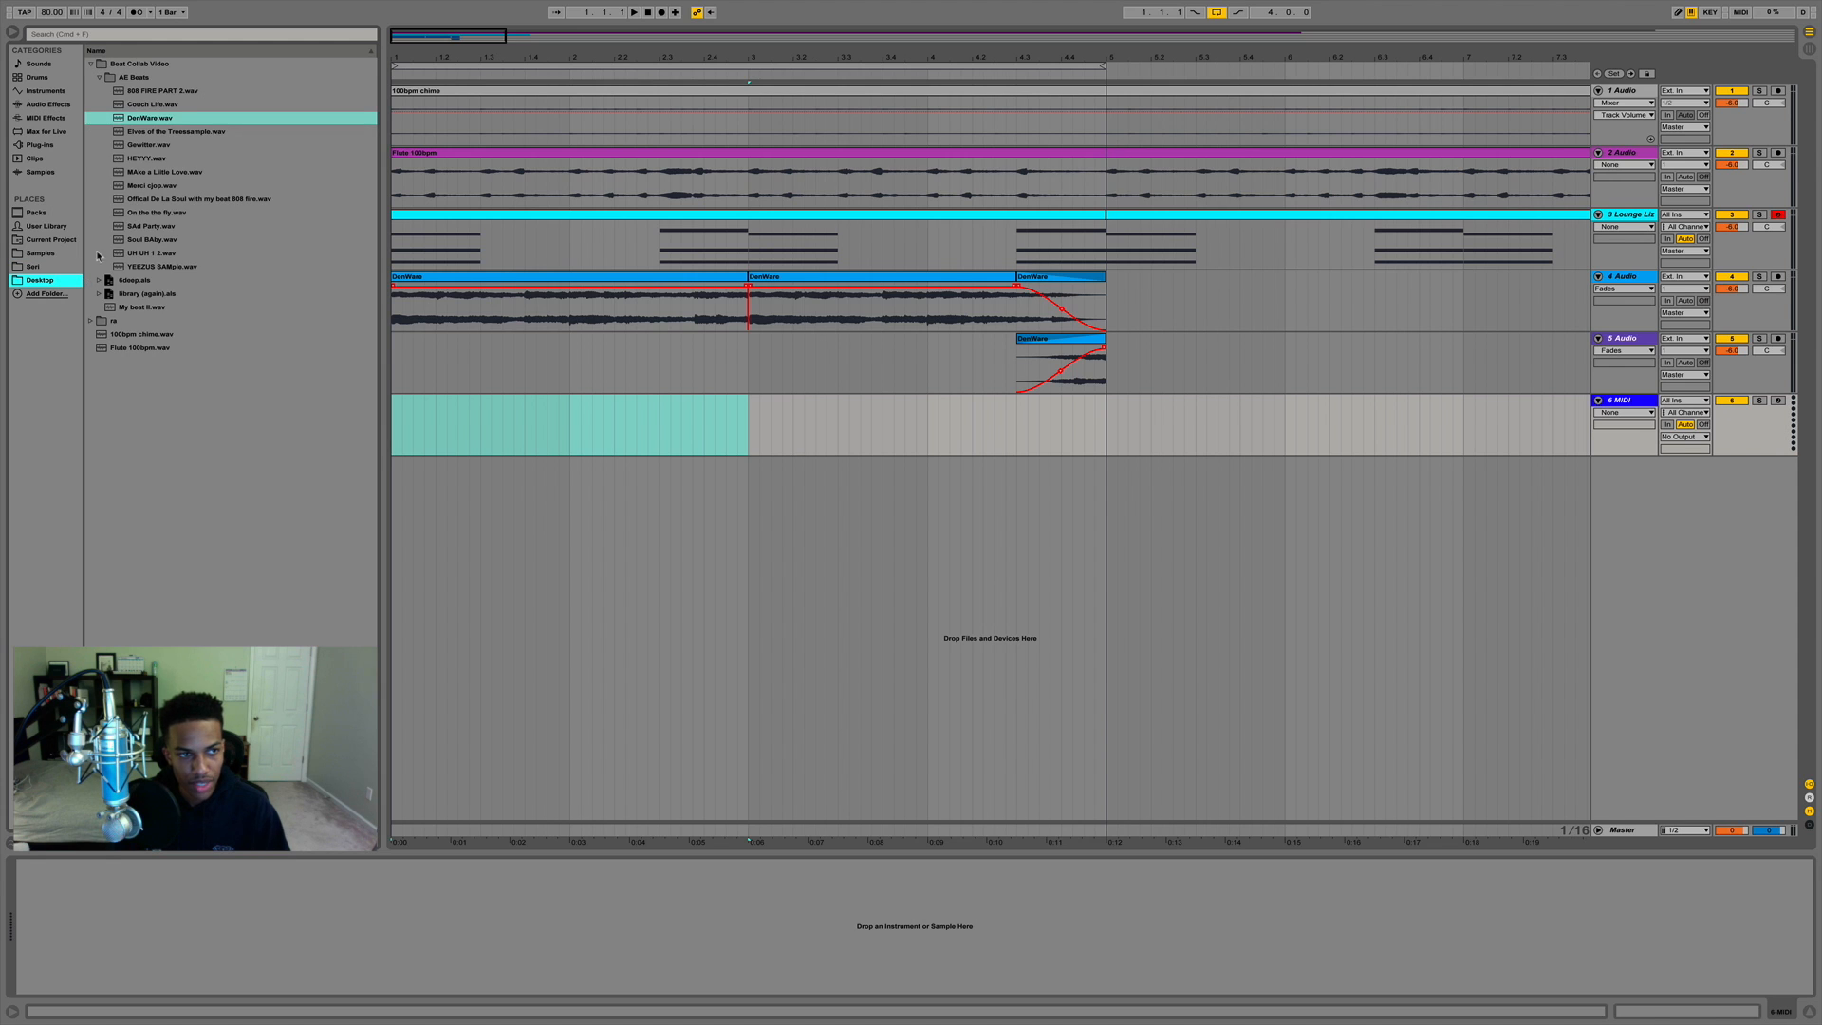
left_click(99, 79)
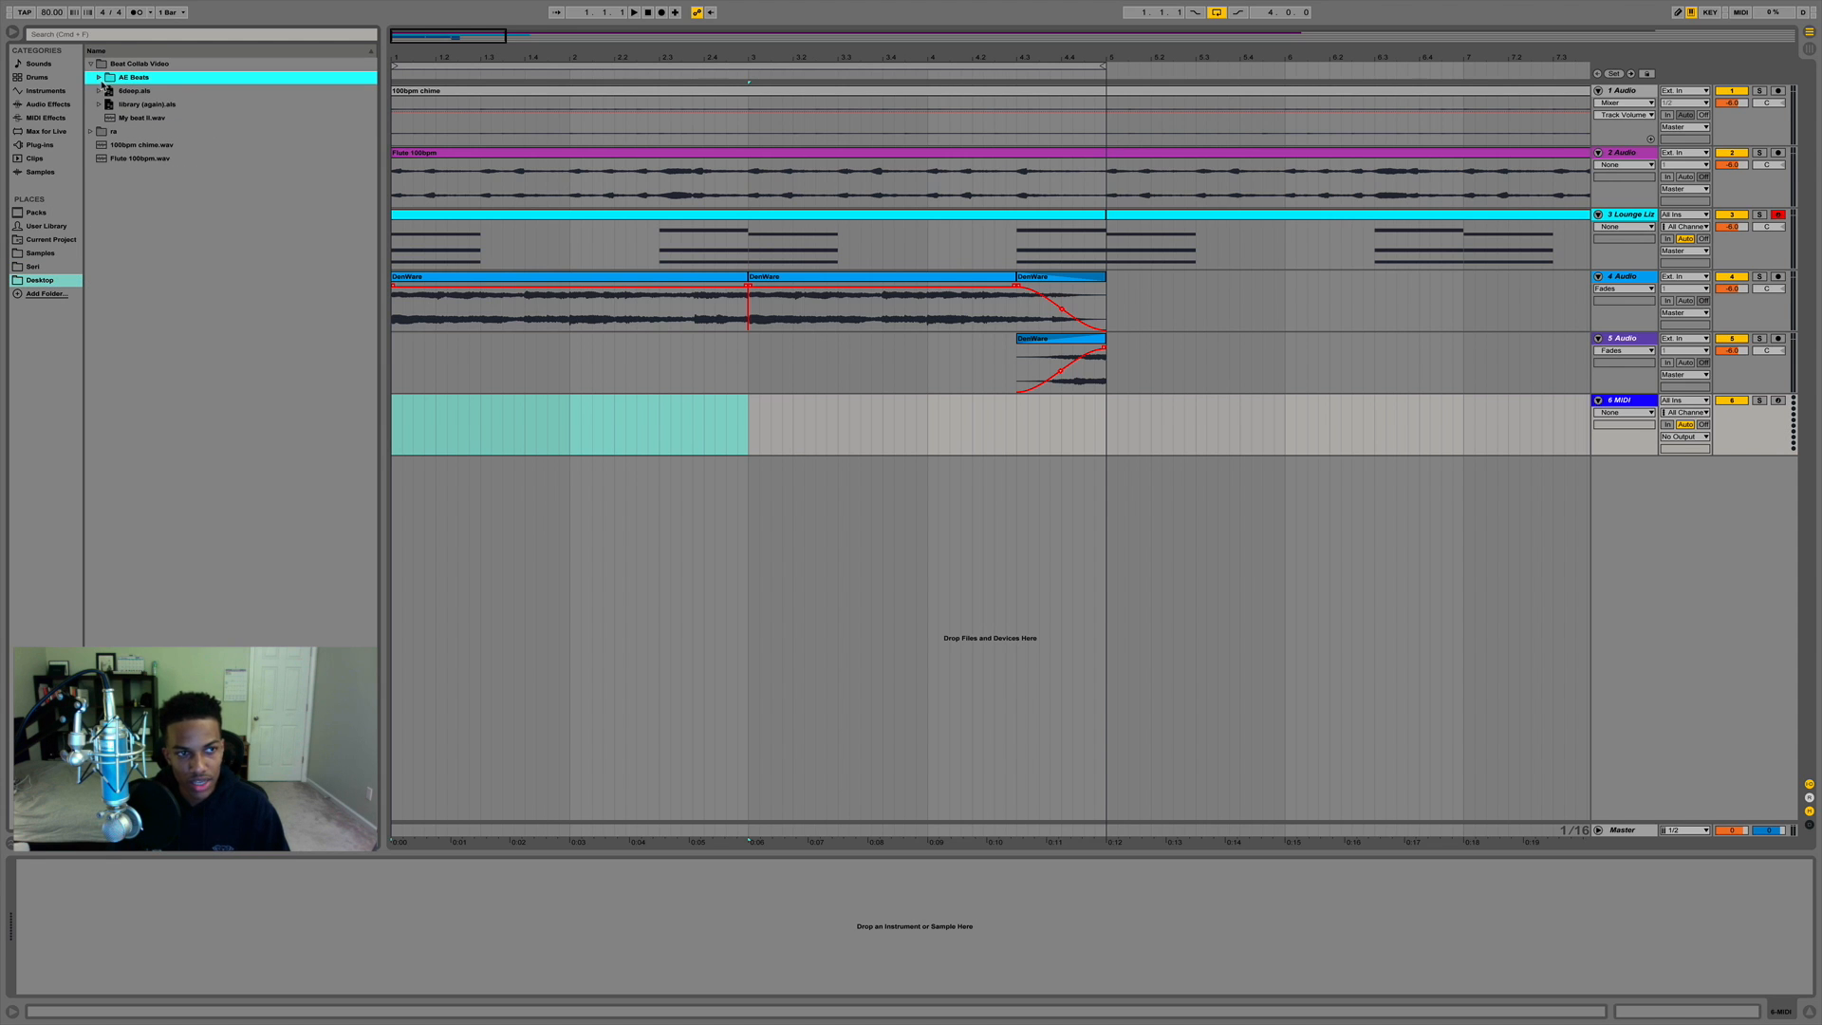
left_click(90, 132)
left_click(100, 213)
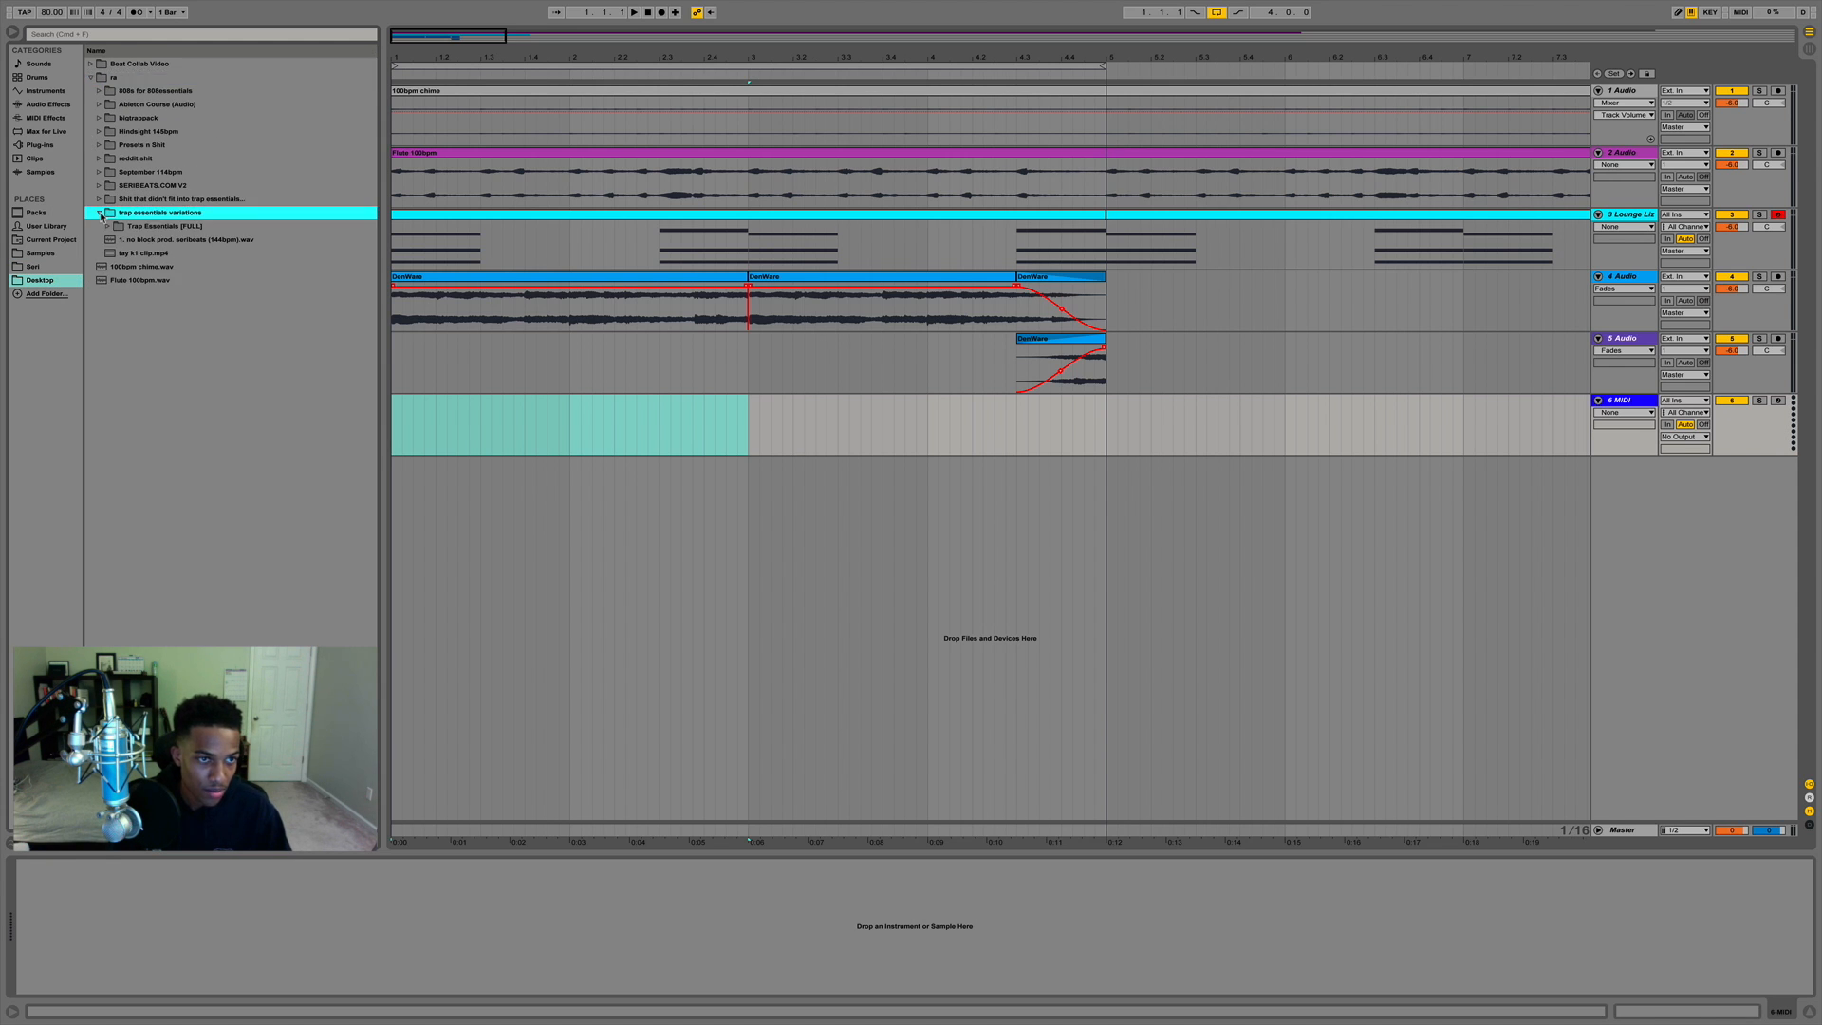
left_click(110, 226)
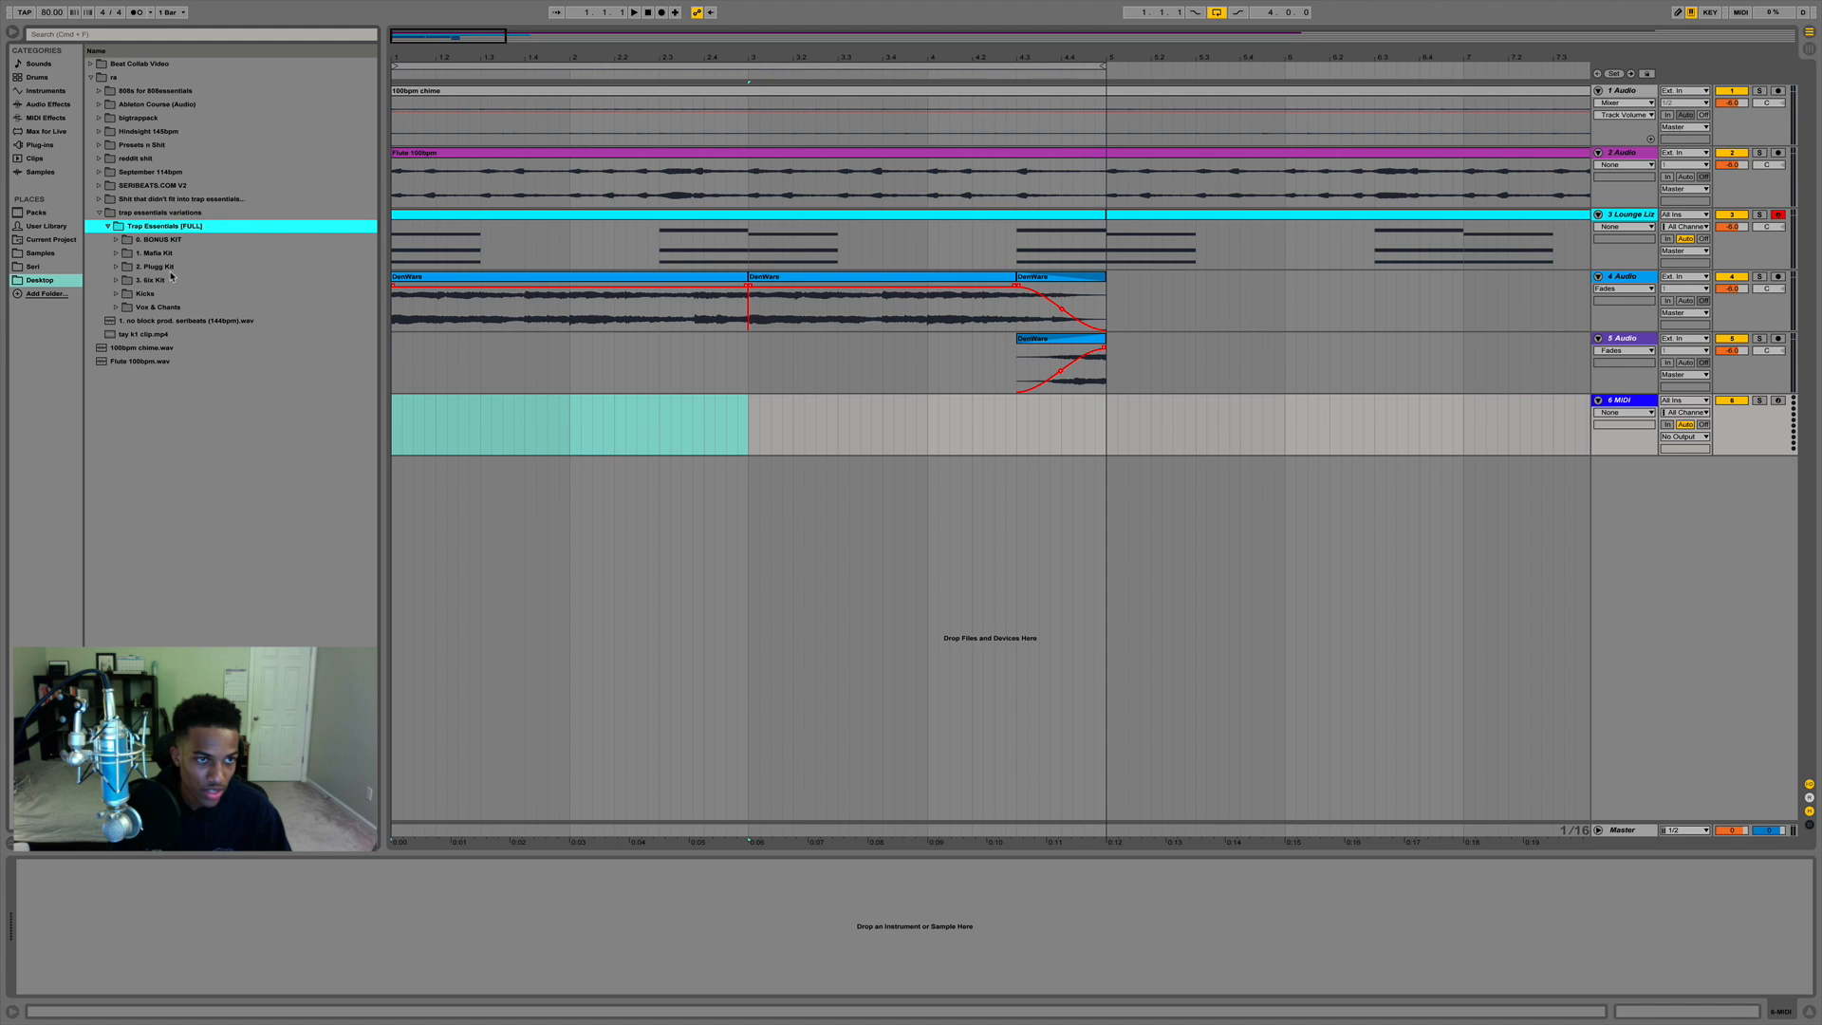
left_click(119, 254)
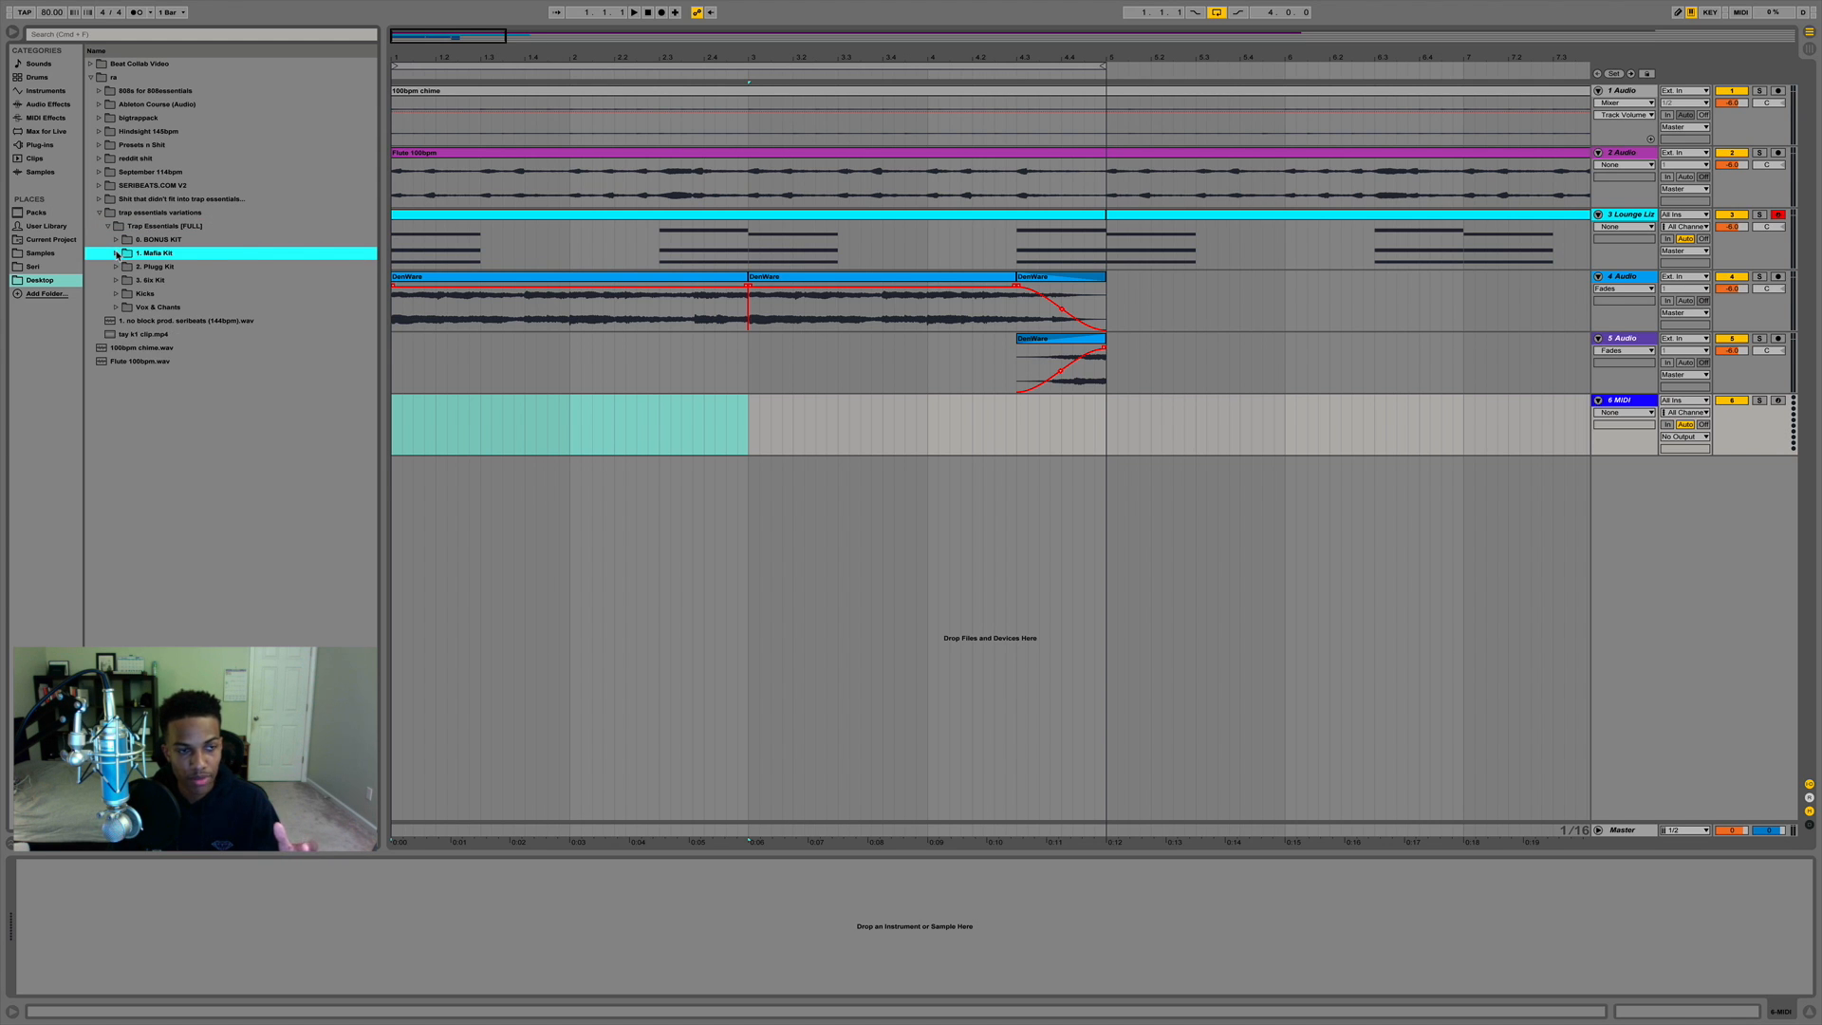
left_click(118, 254)
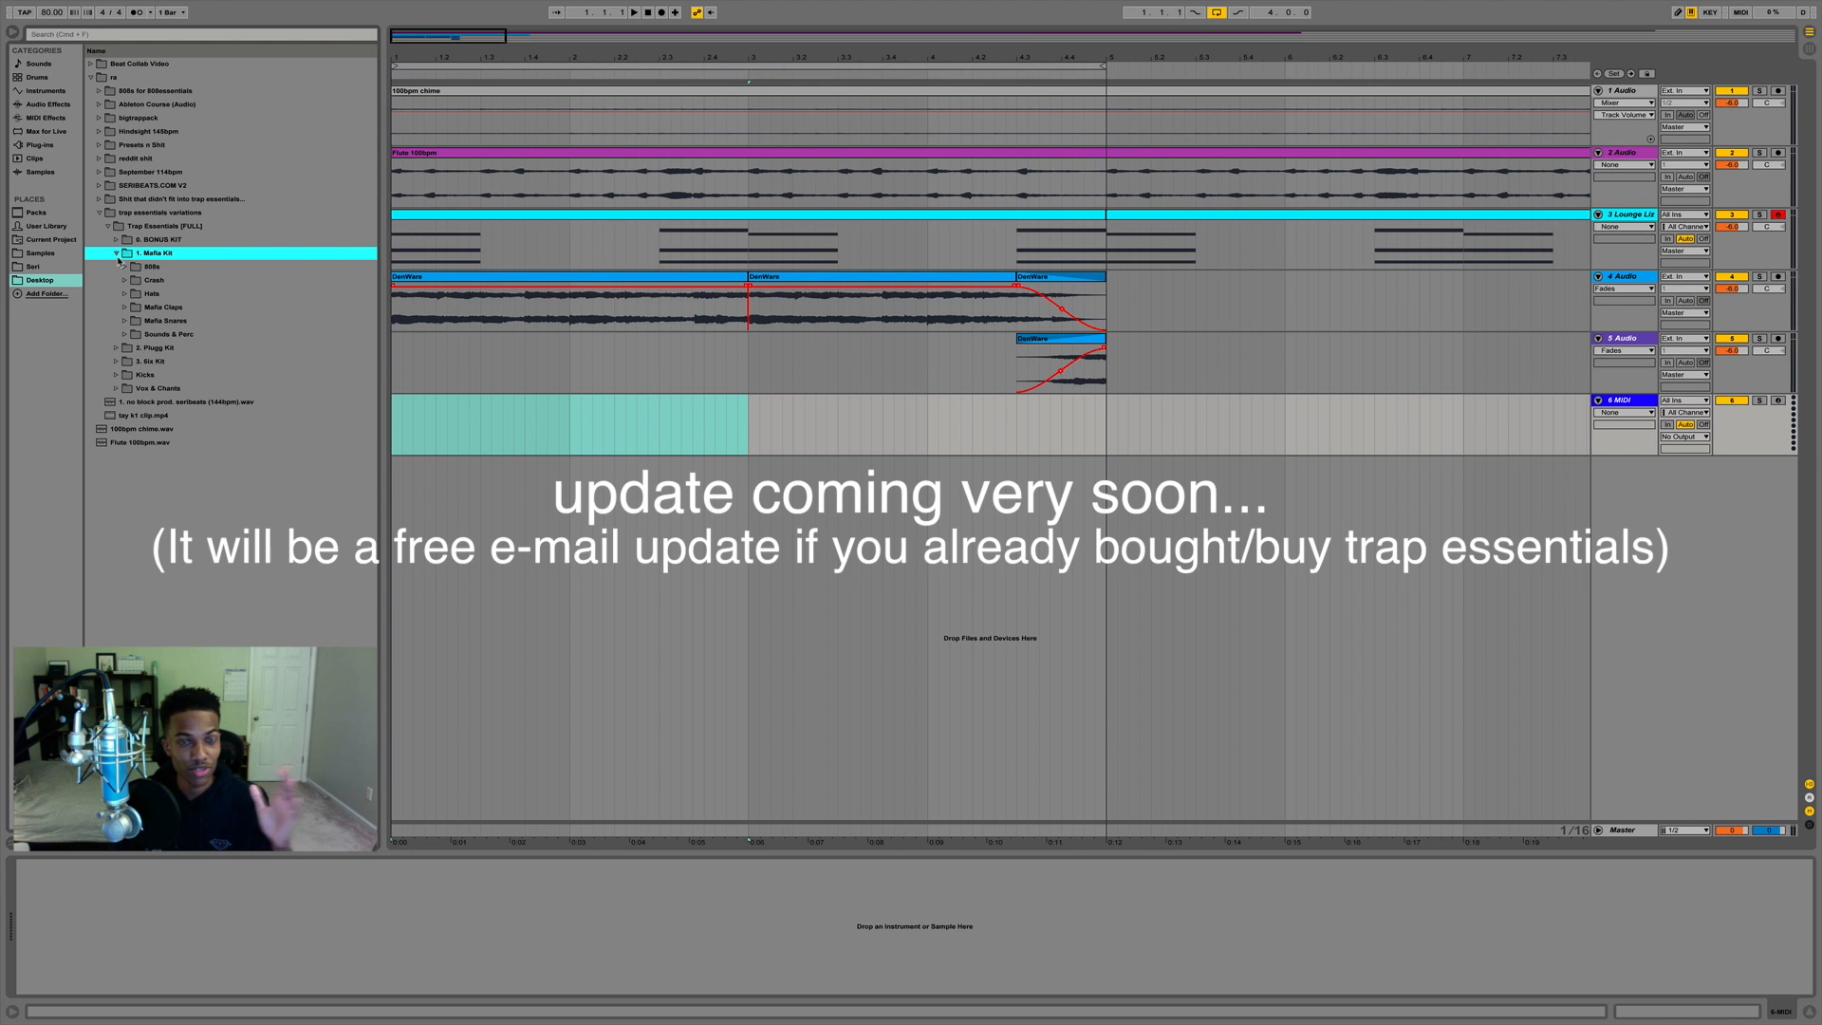
Audition mafia clap 1 from the Mafia Claps folder, then collapse the Mafia Kit.
left_click(124, 308)
left_click(123, 308)
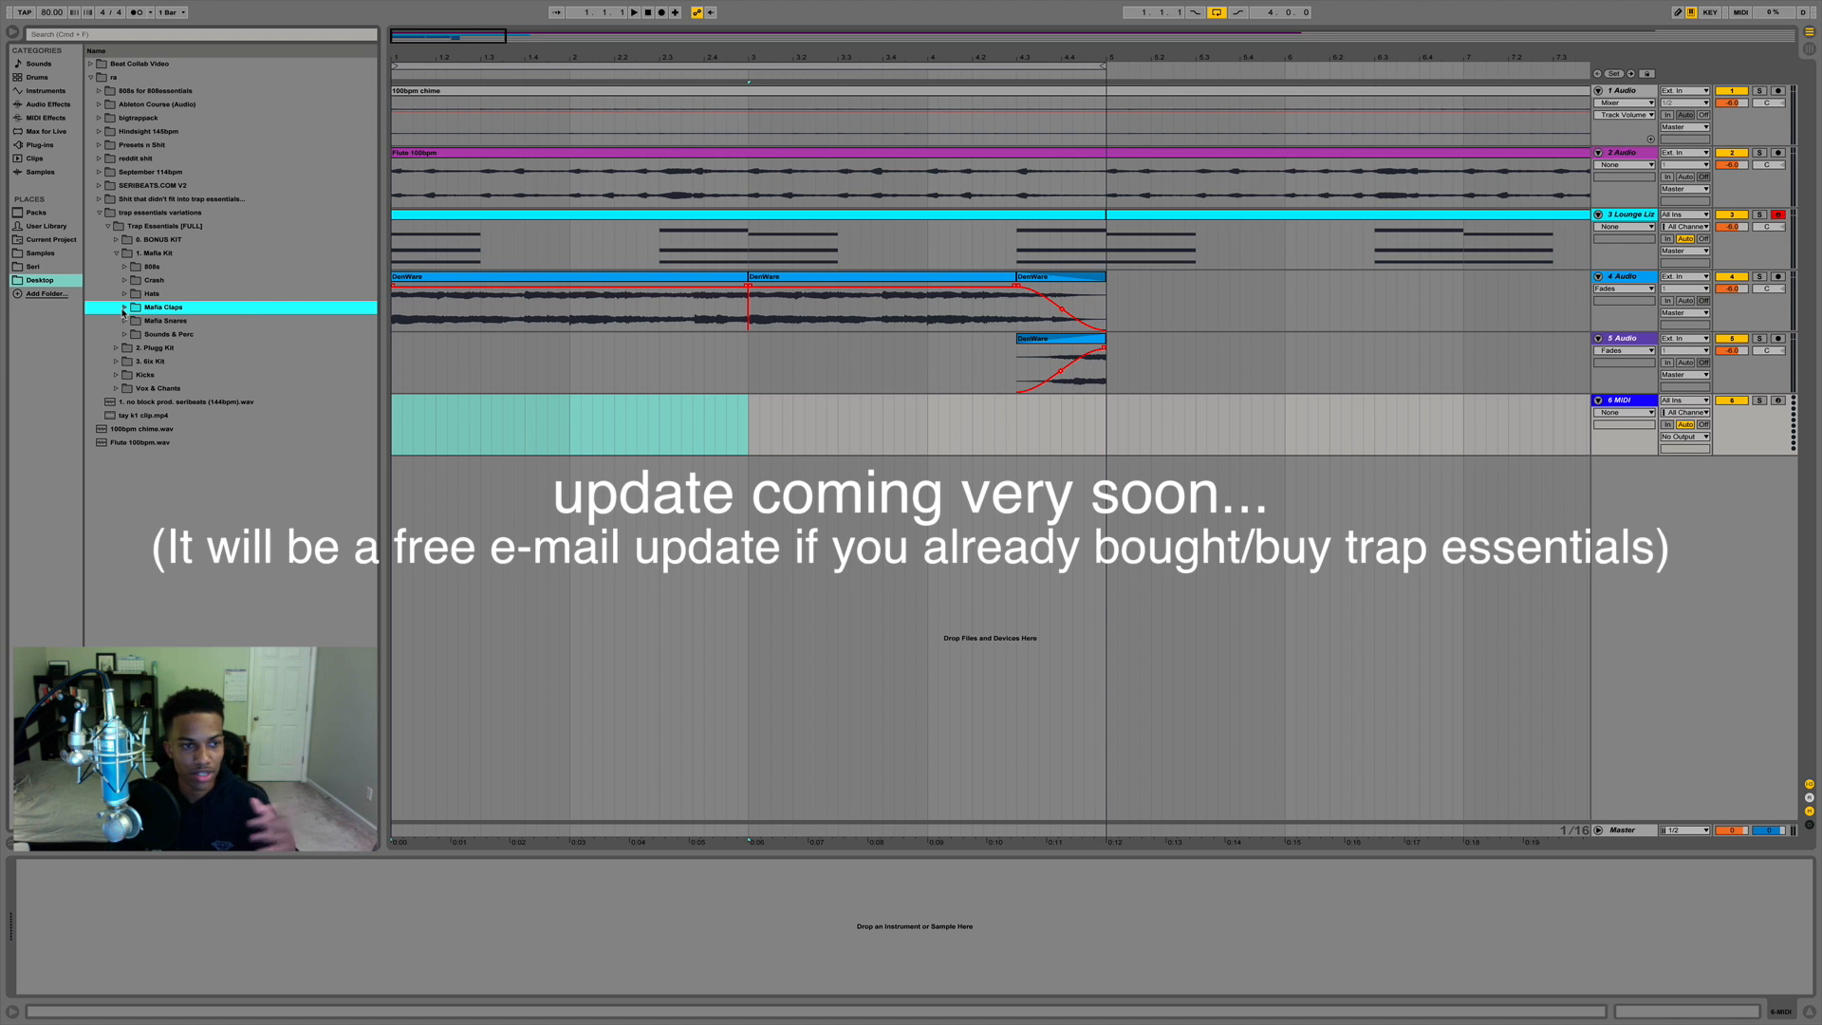
left_click(125, 307)
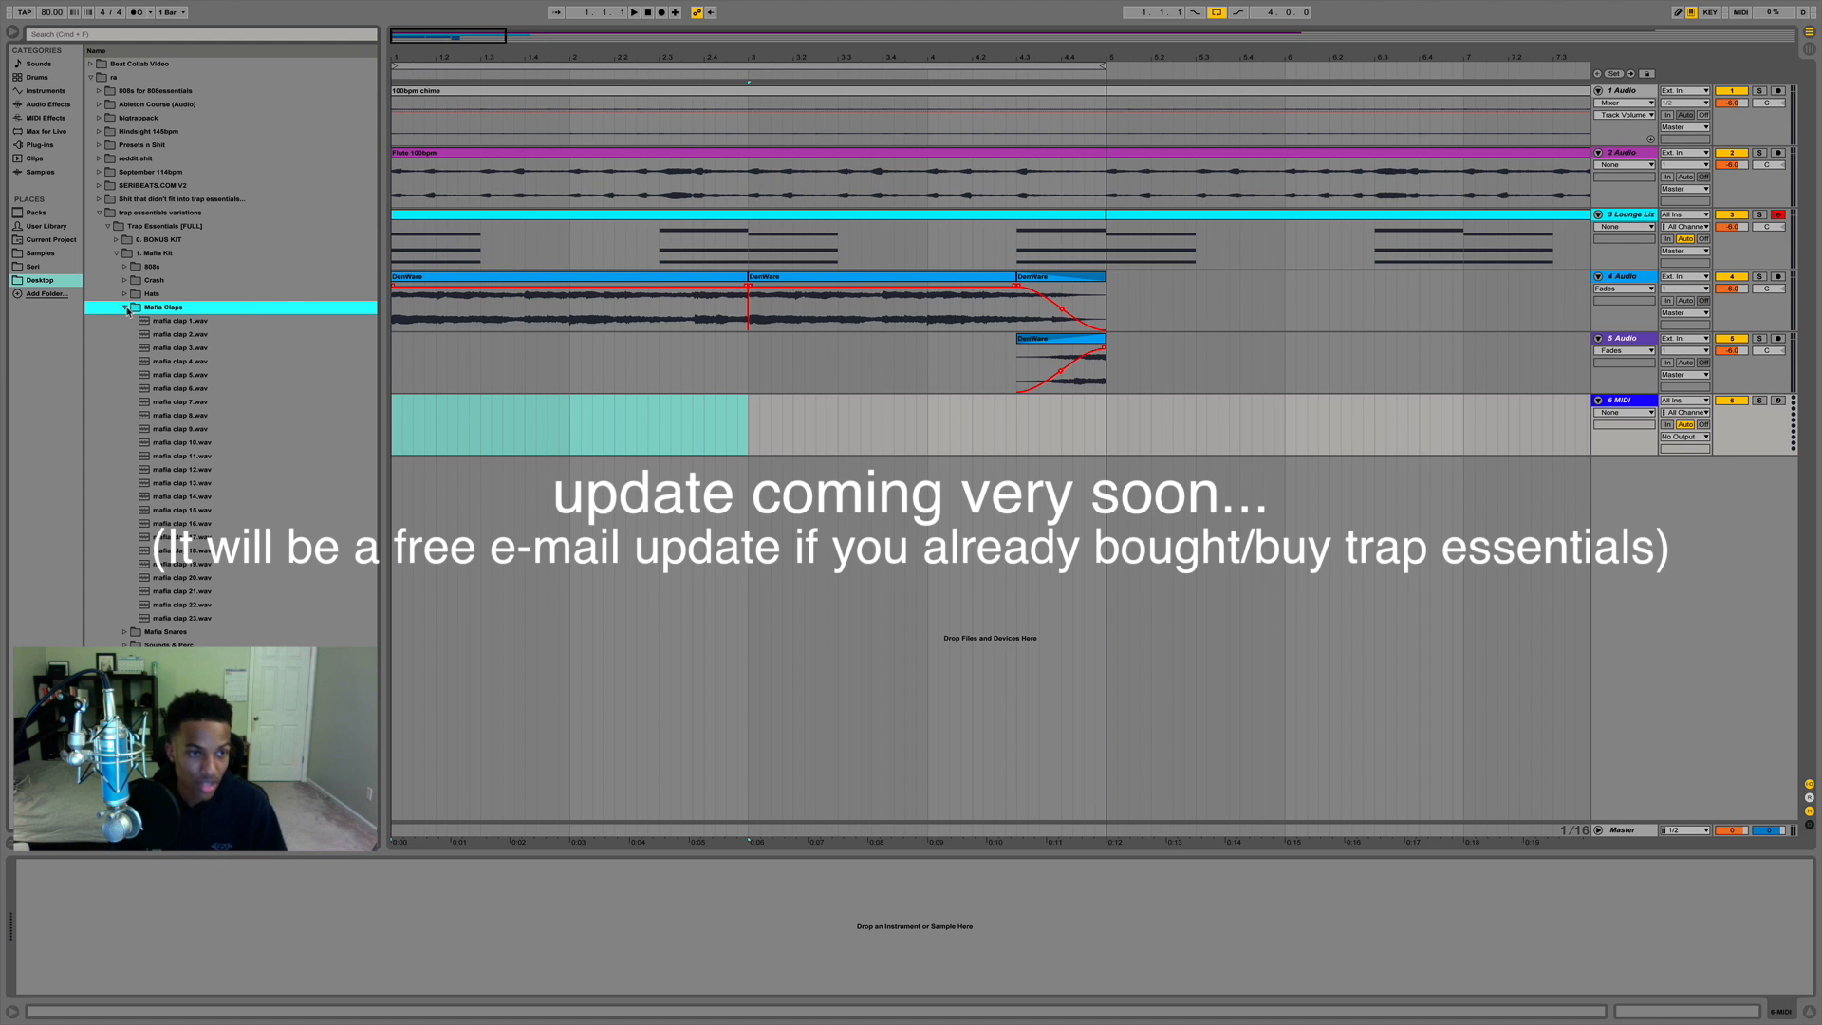
left_click(165, 323)
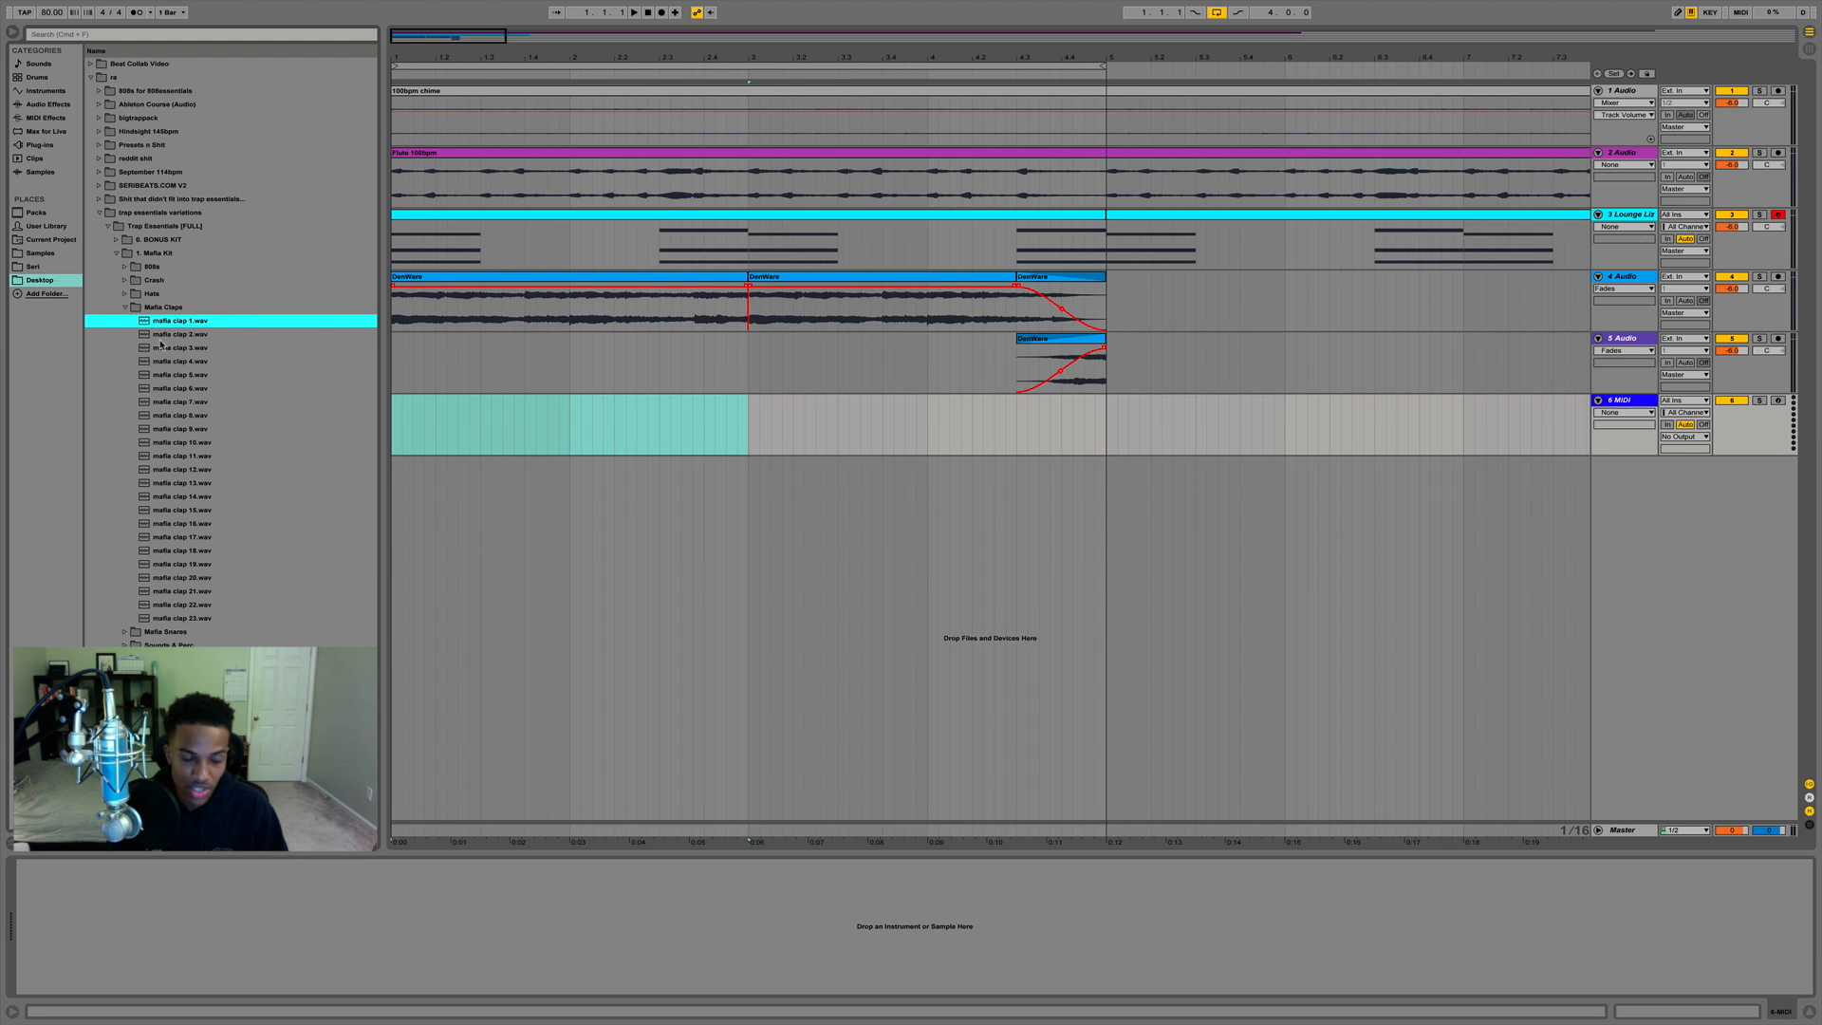
left_click(125, 309)
left_click(122, 253)
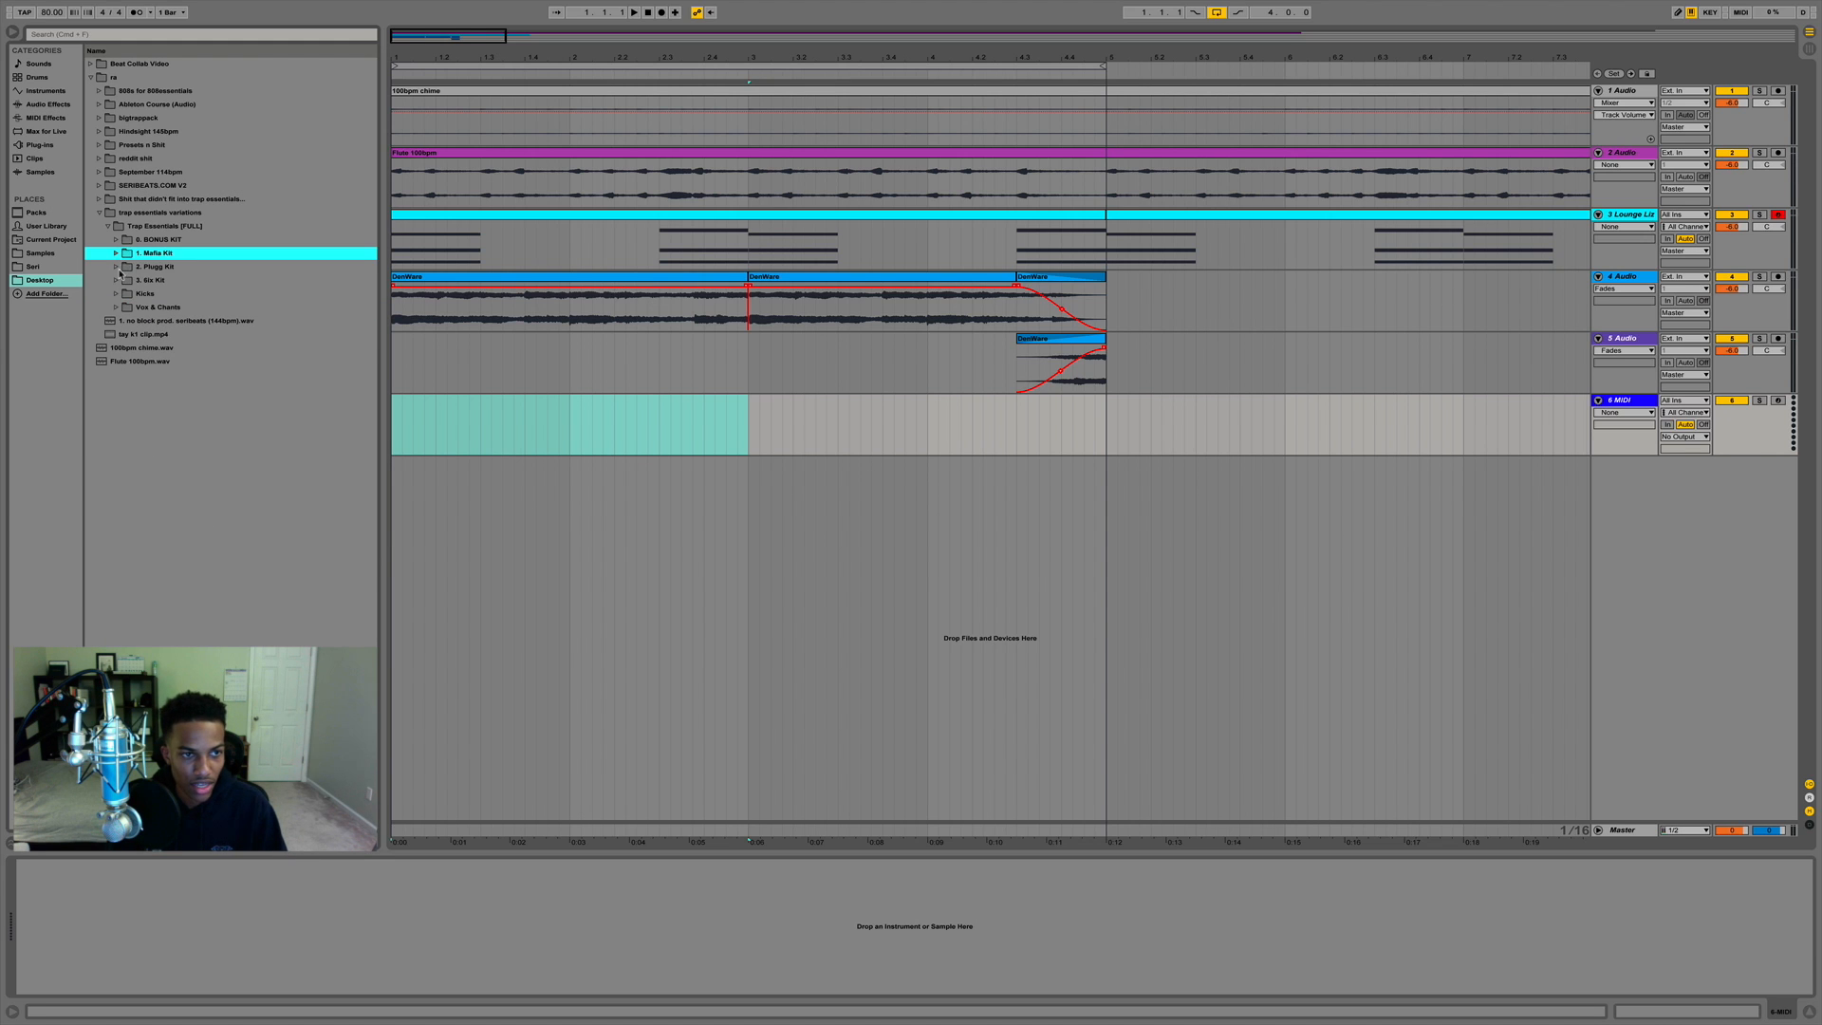
Audition the claps in the Plugg Kit's Plugg Claps folder up to plugg clap 22.
left_click(116, 267)
left_click(154, 348)
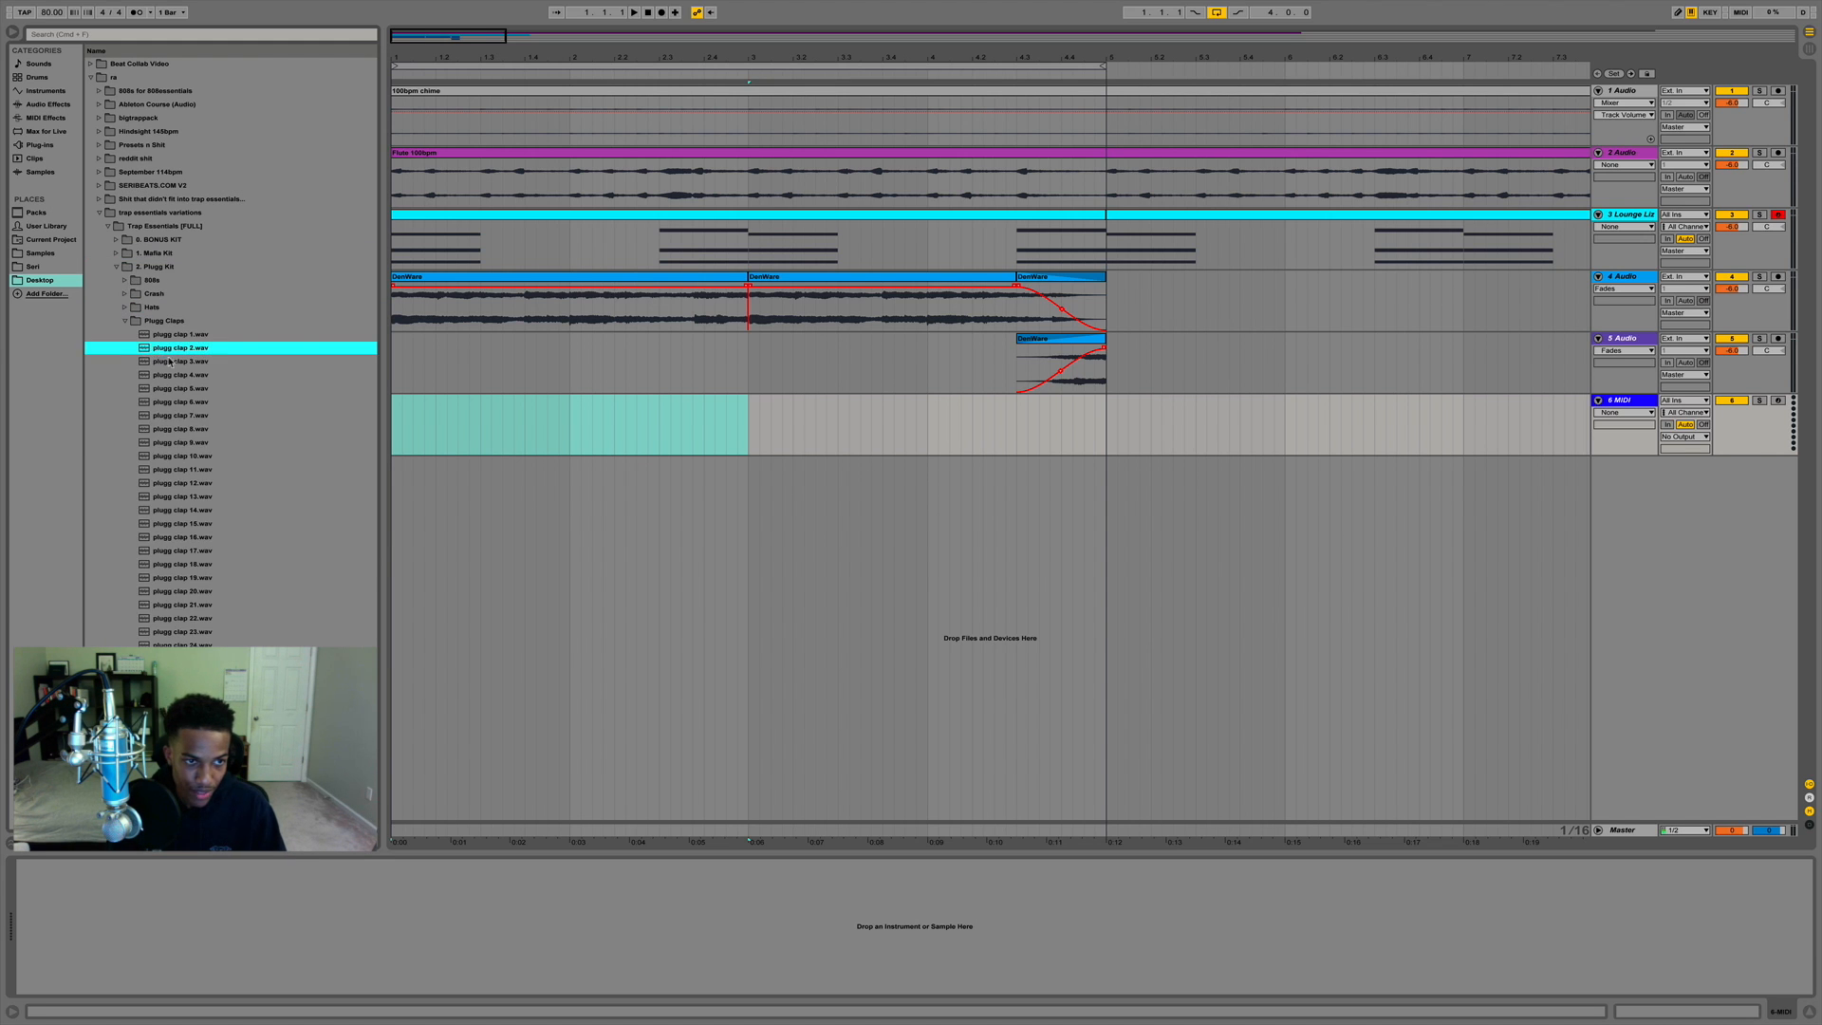
left_click(167, 483)
key("Down")
key("Down")
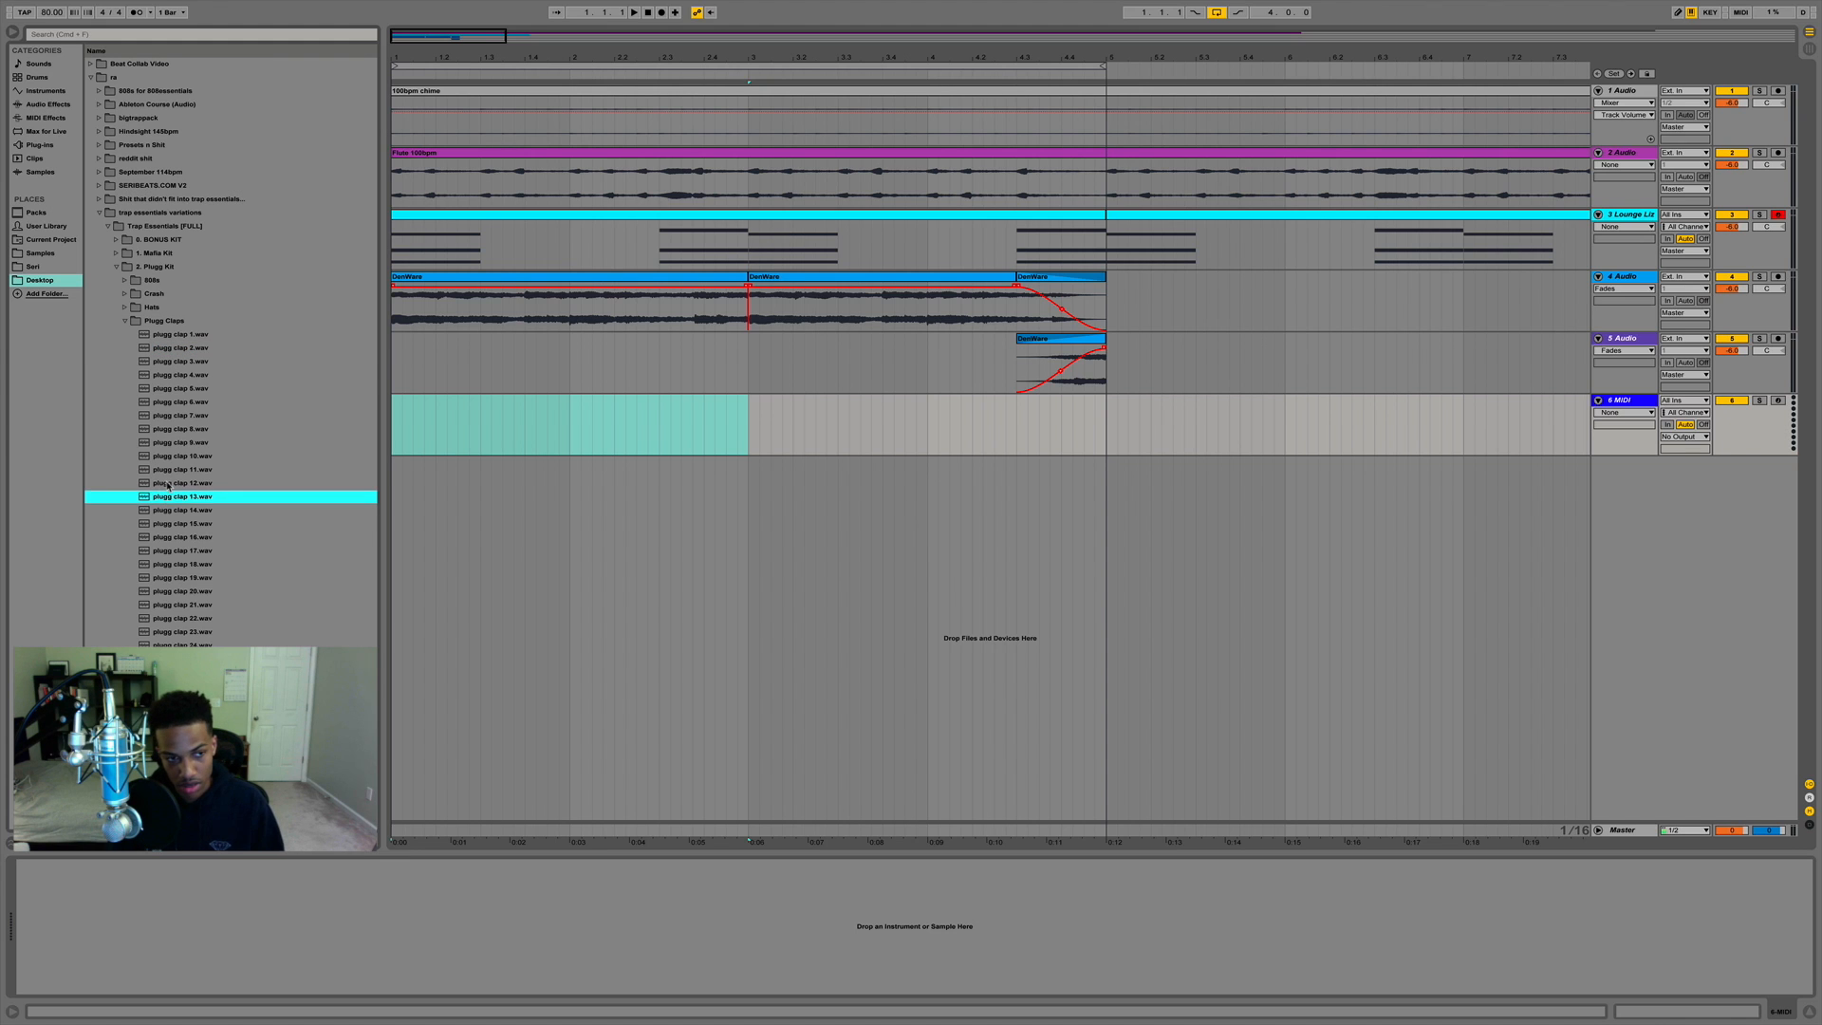
key("Down")
key("Down")
key("Down")
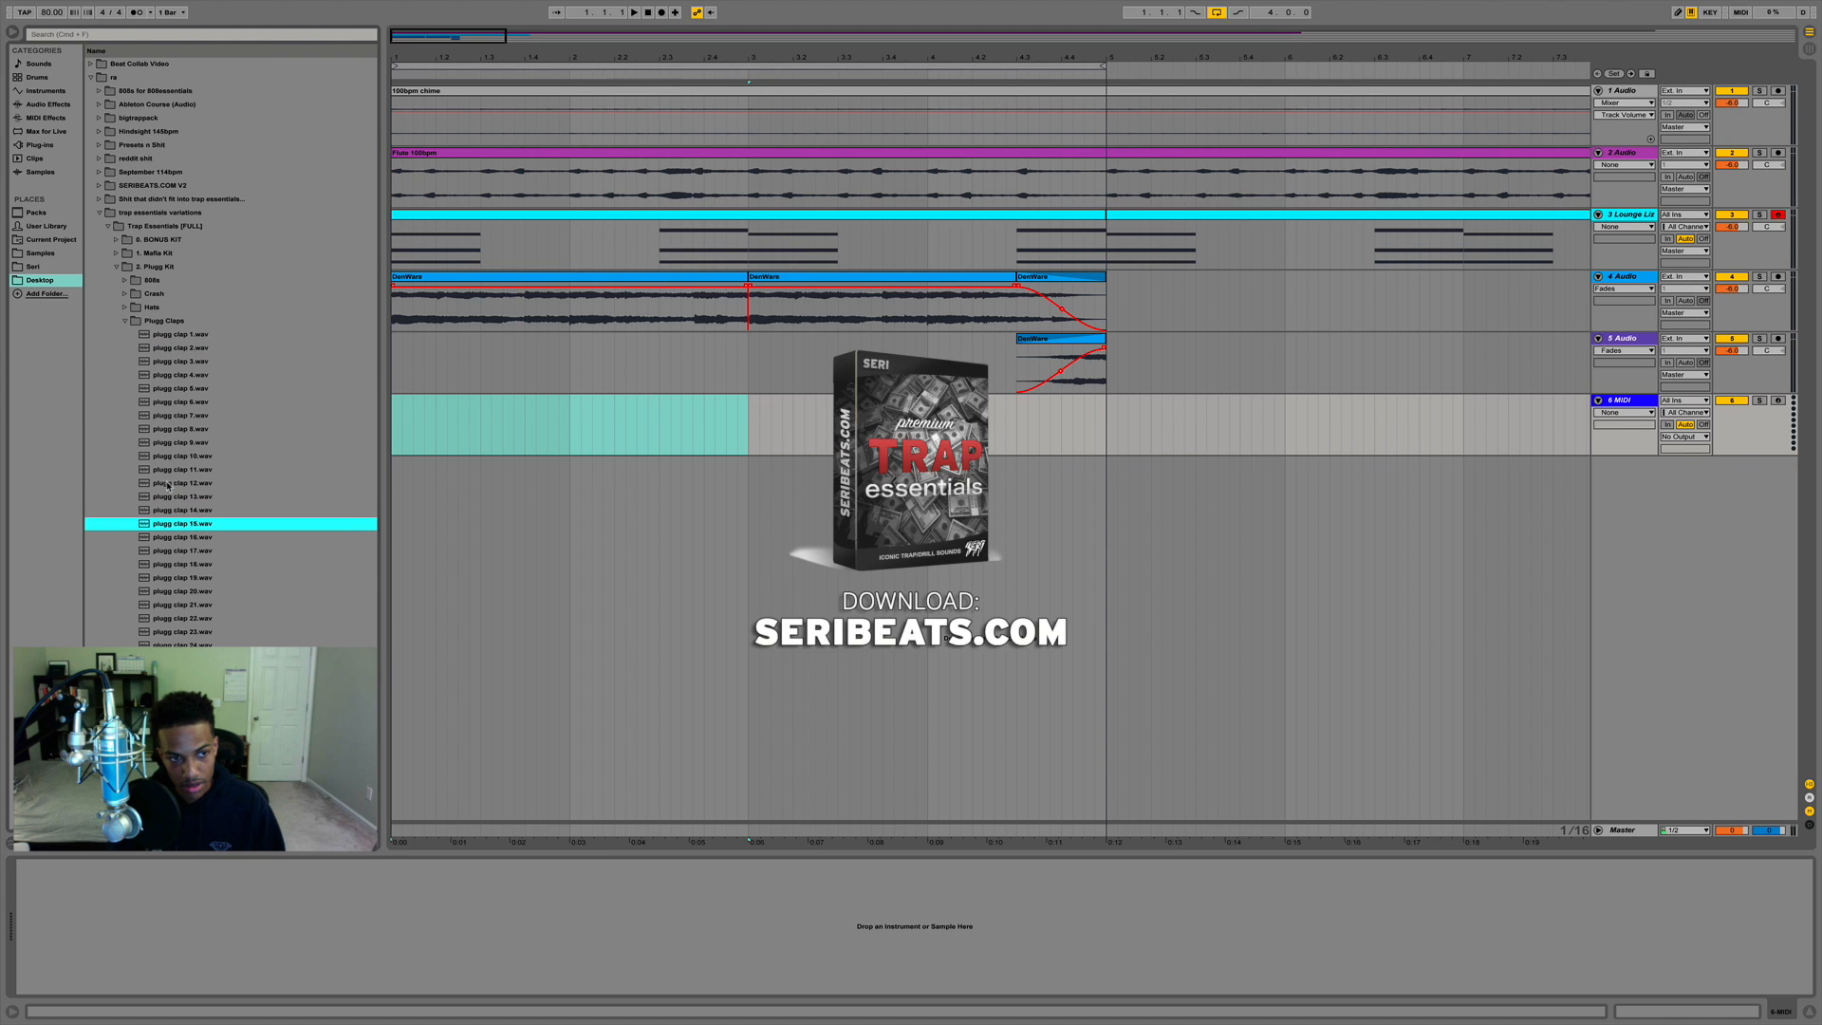
key("Down")
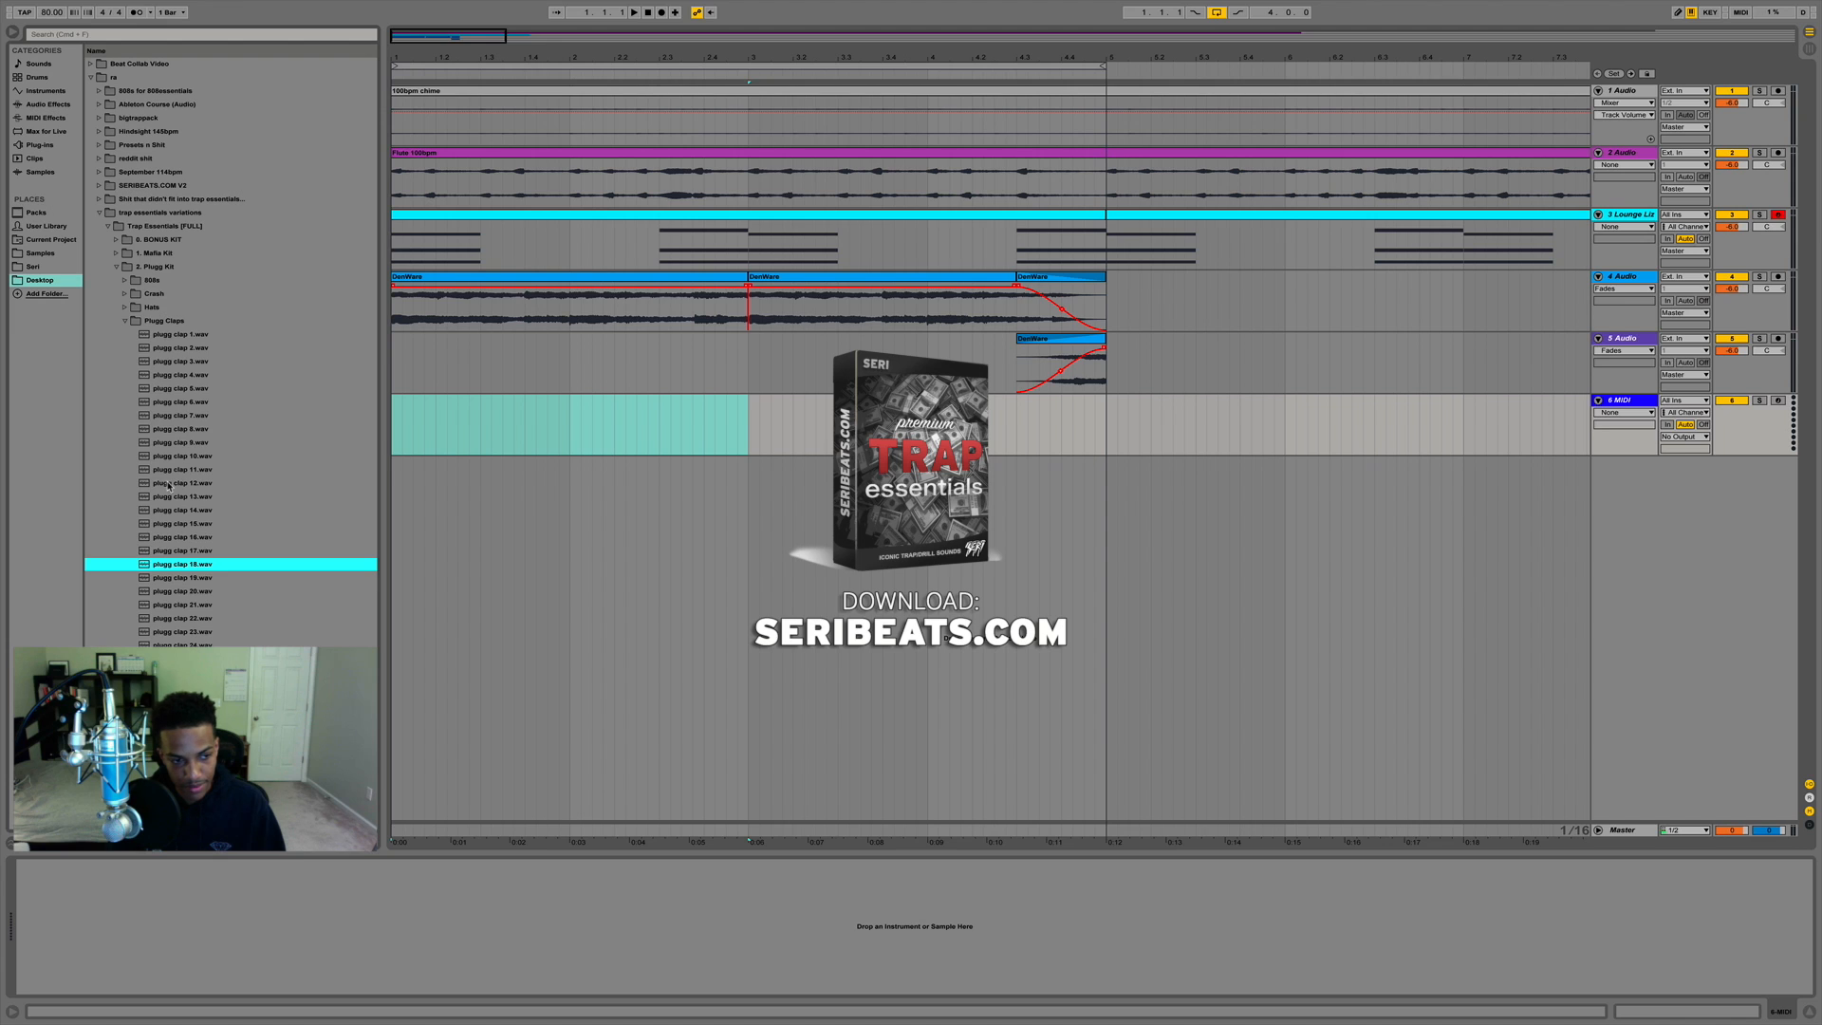
key("Down")
key("Down")
key("Down")
key("Down")
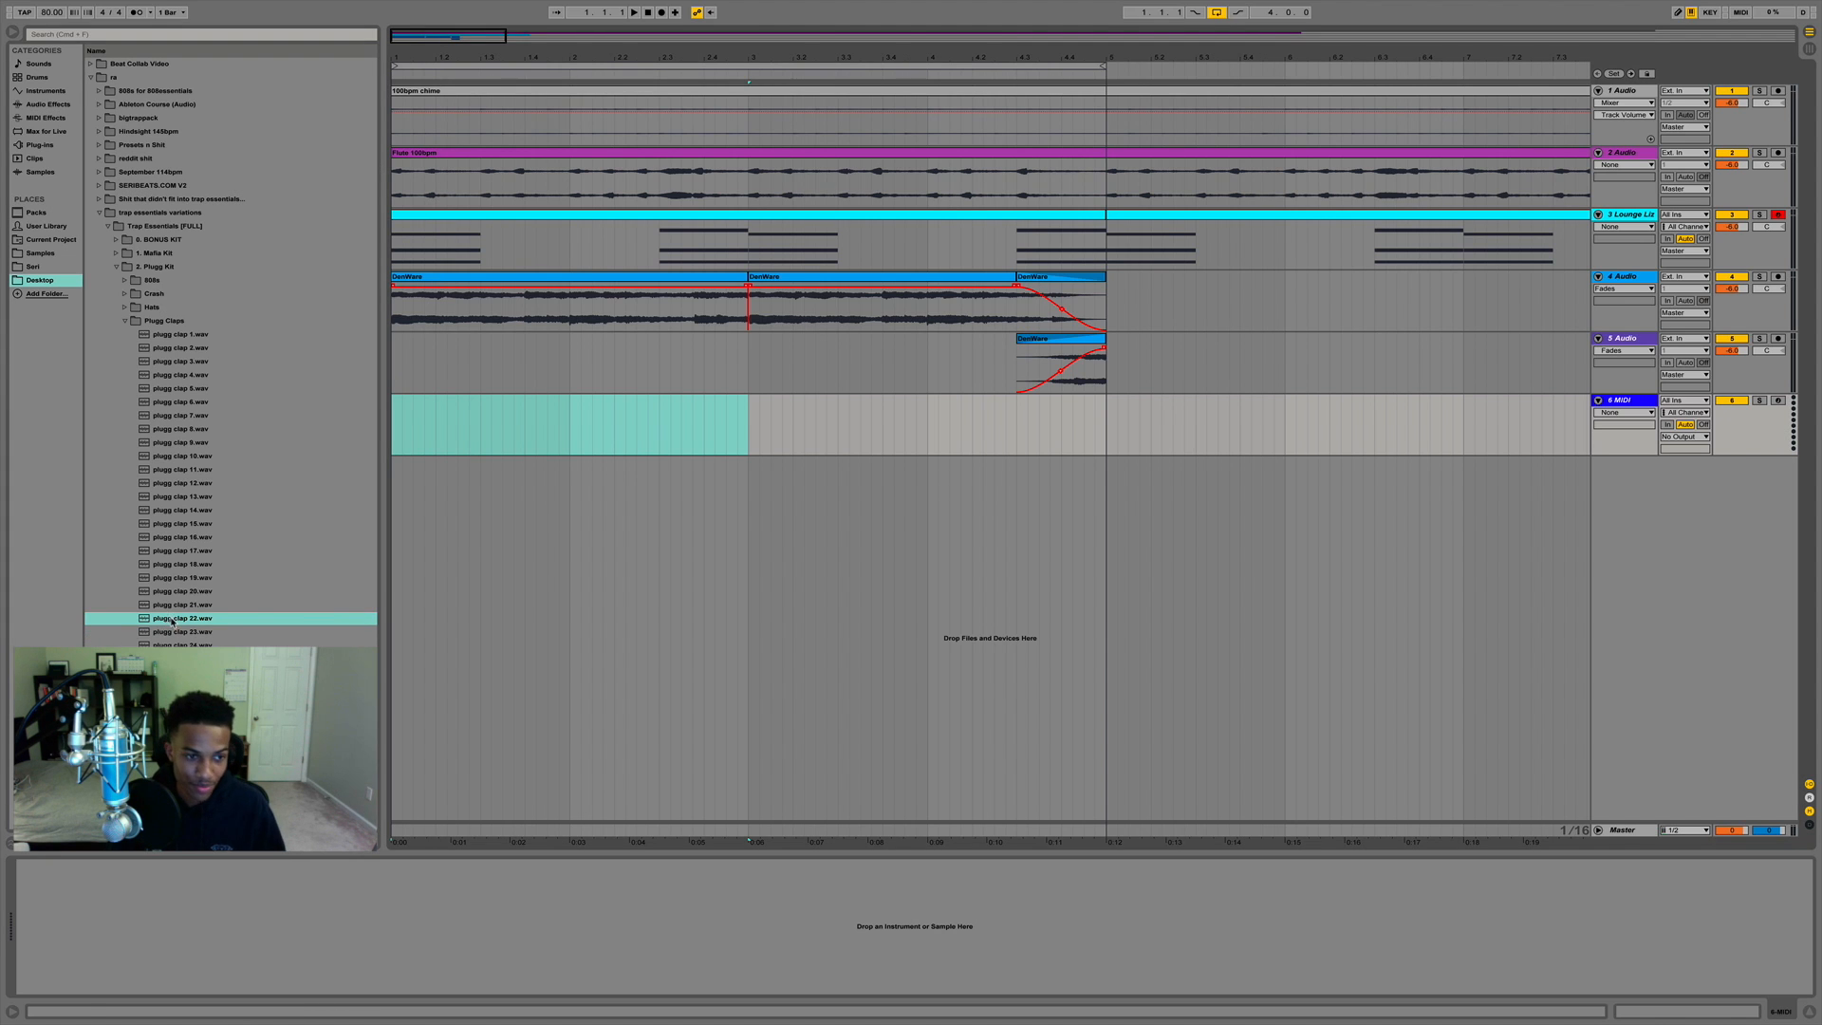
Place plugg clap 22 at 1.2.1 on the new track and play it with the beat.
left_click(570, 438)
left_click_drag(555, 439, 435, 439)
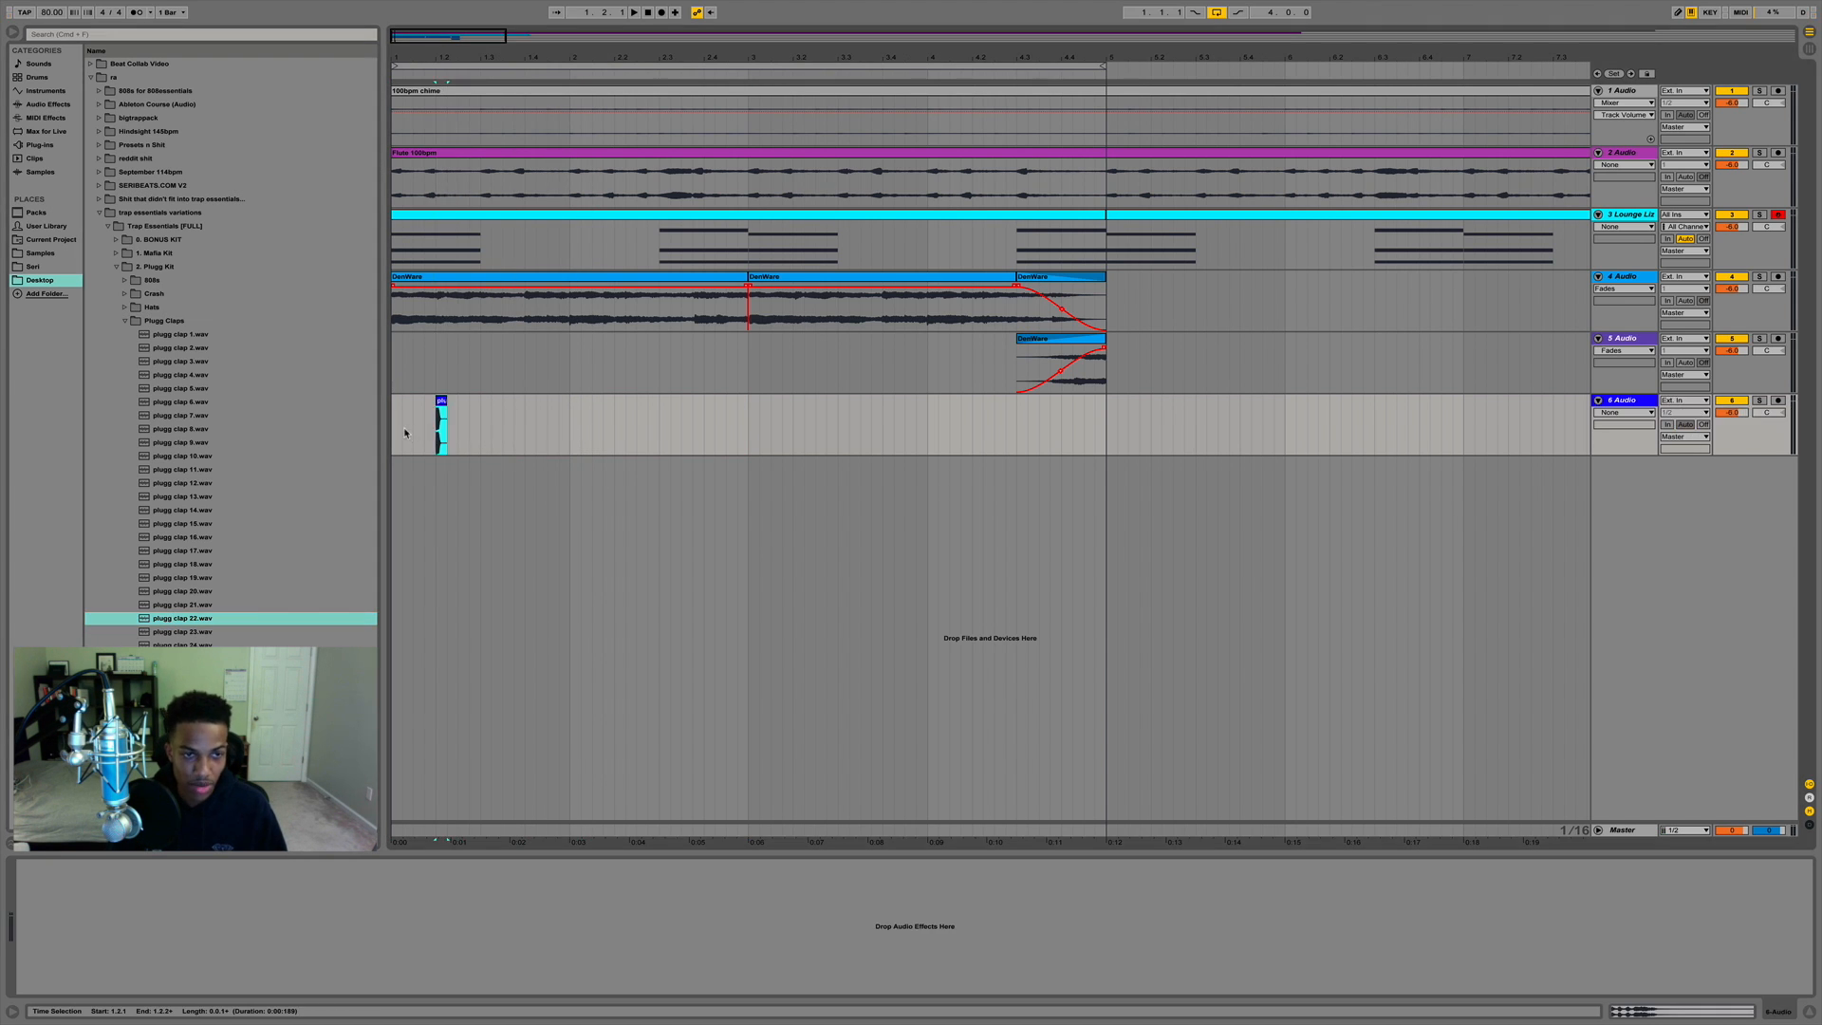
left_click(393, 437)
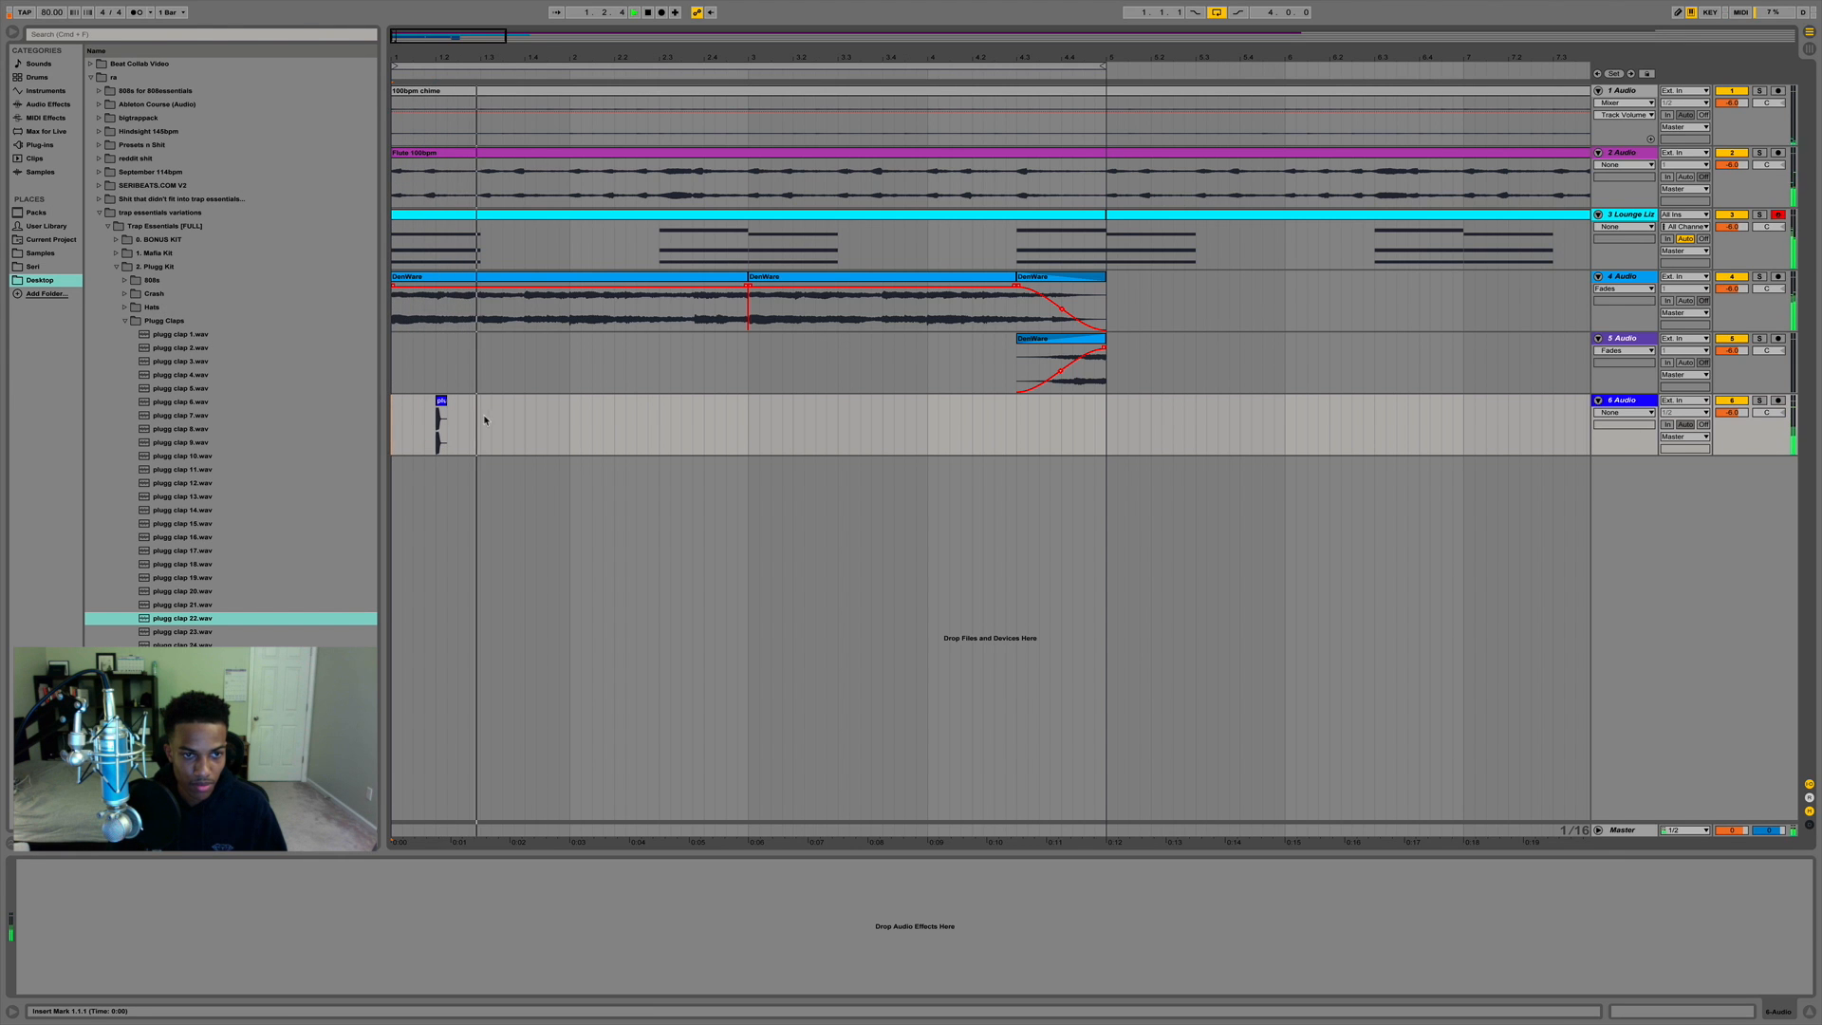
Duplicate the half-bar clap section seven times to fill the track up to 5.1.1.
key("super+d")
key("super+d")
key("super+d")
key("super+d")
key("super+d")
key("super+d")
key("super+d")
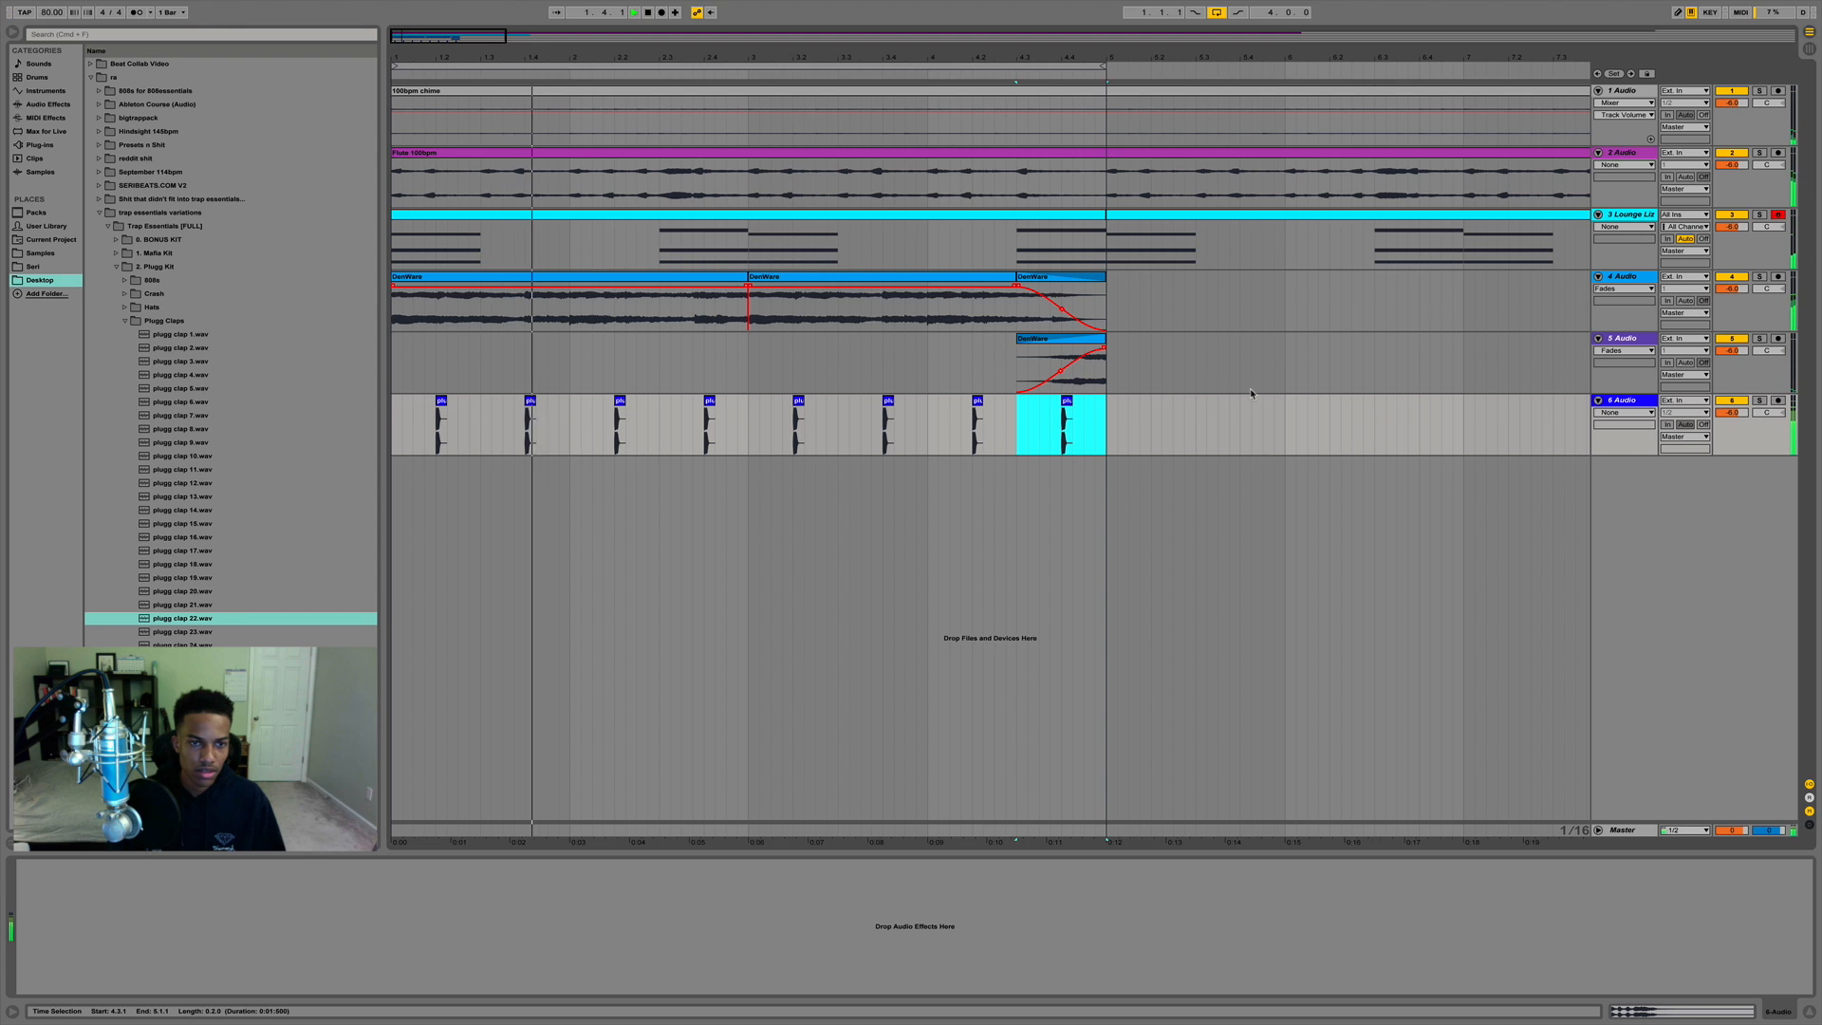
Collapse the sample folders, stop playback and insert another MIDI track below the clap track.
left_click(124, 321)
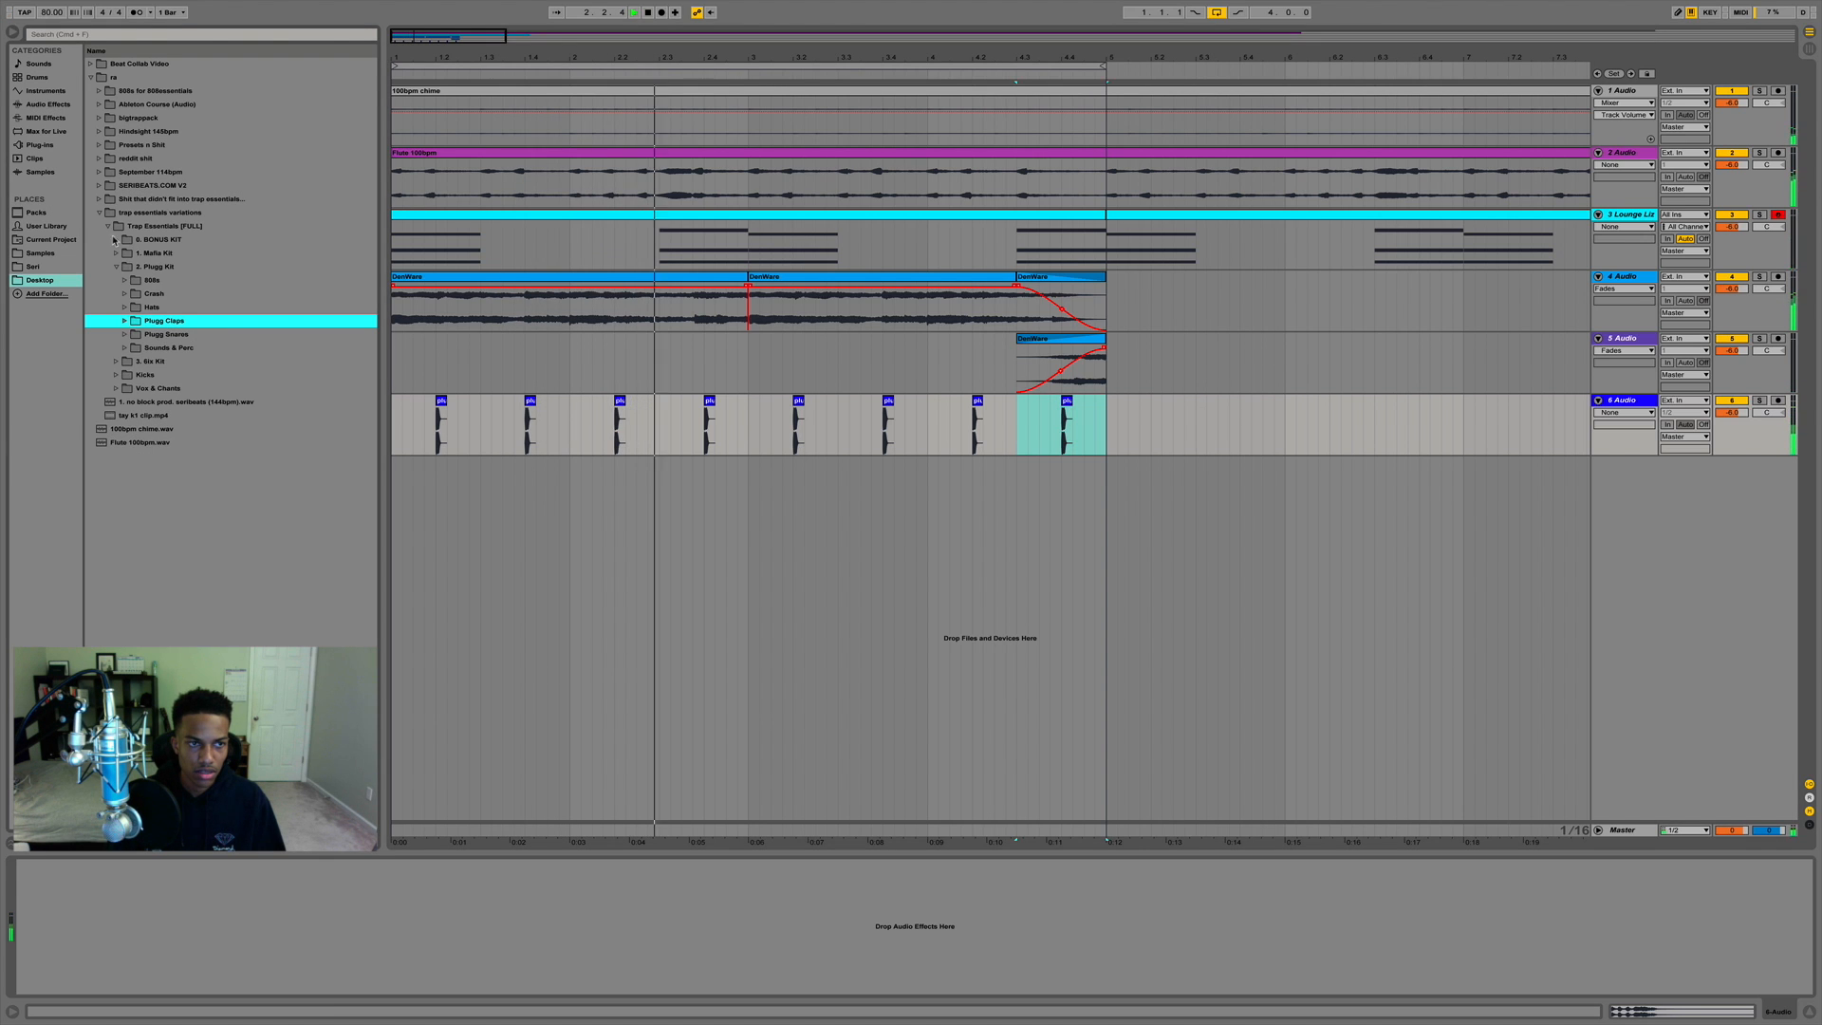
left_click(91, 78)
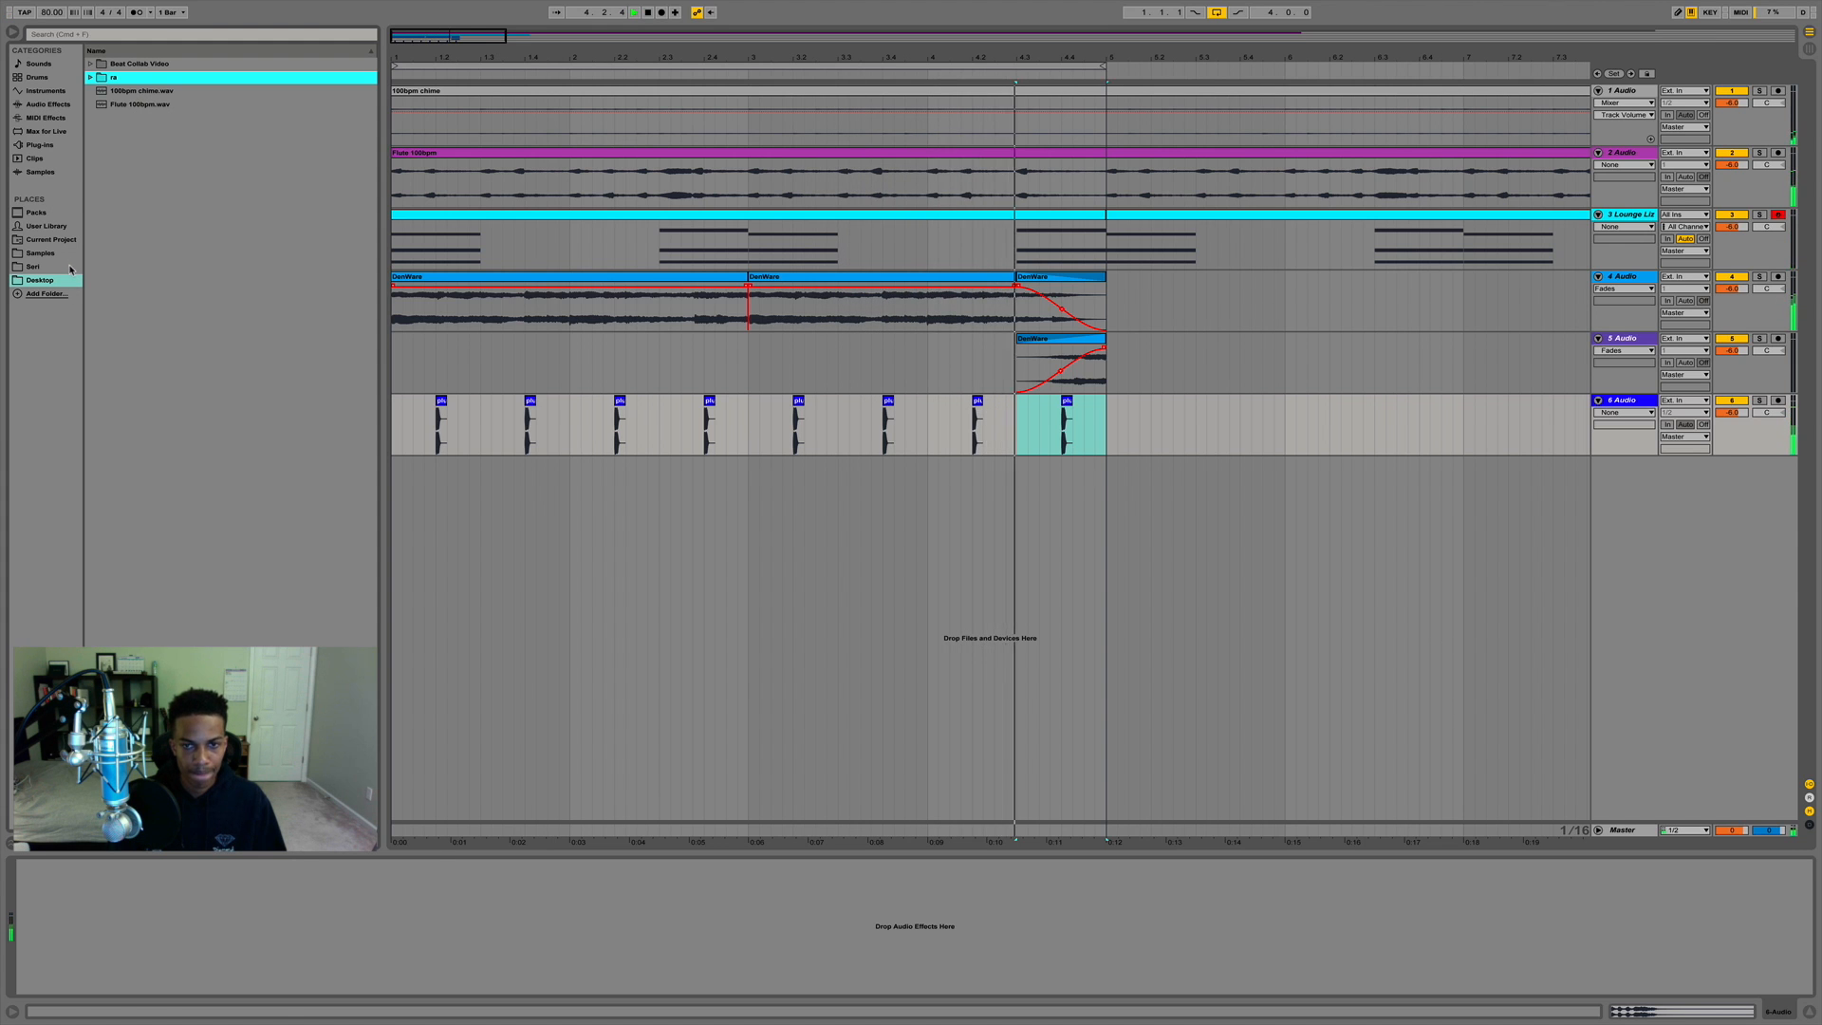
key("space")
left_click(1643, 399)
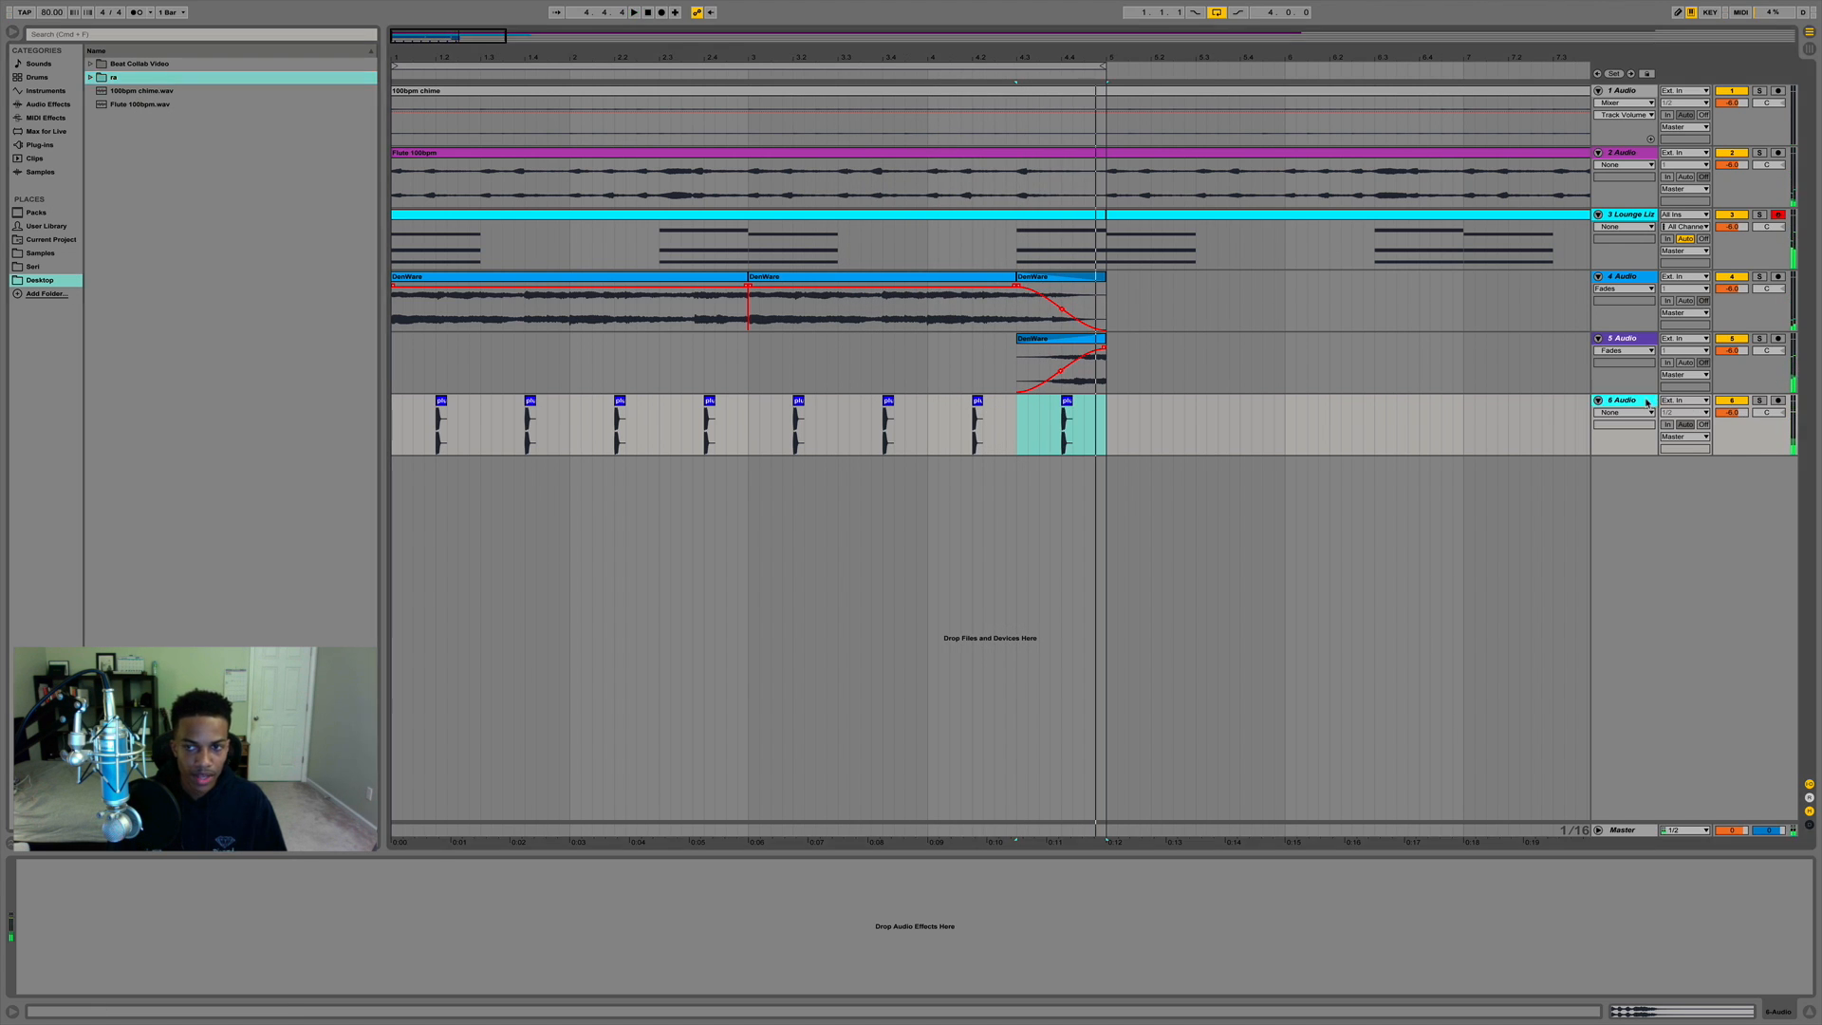
key("super+shift+t")
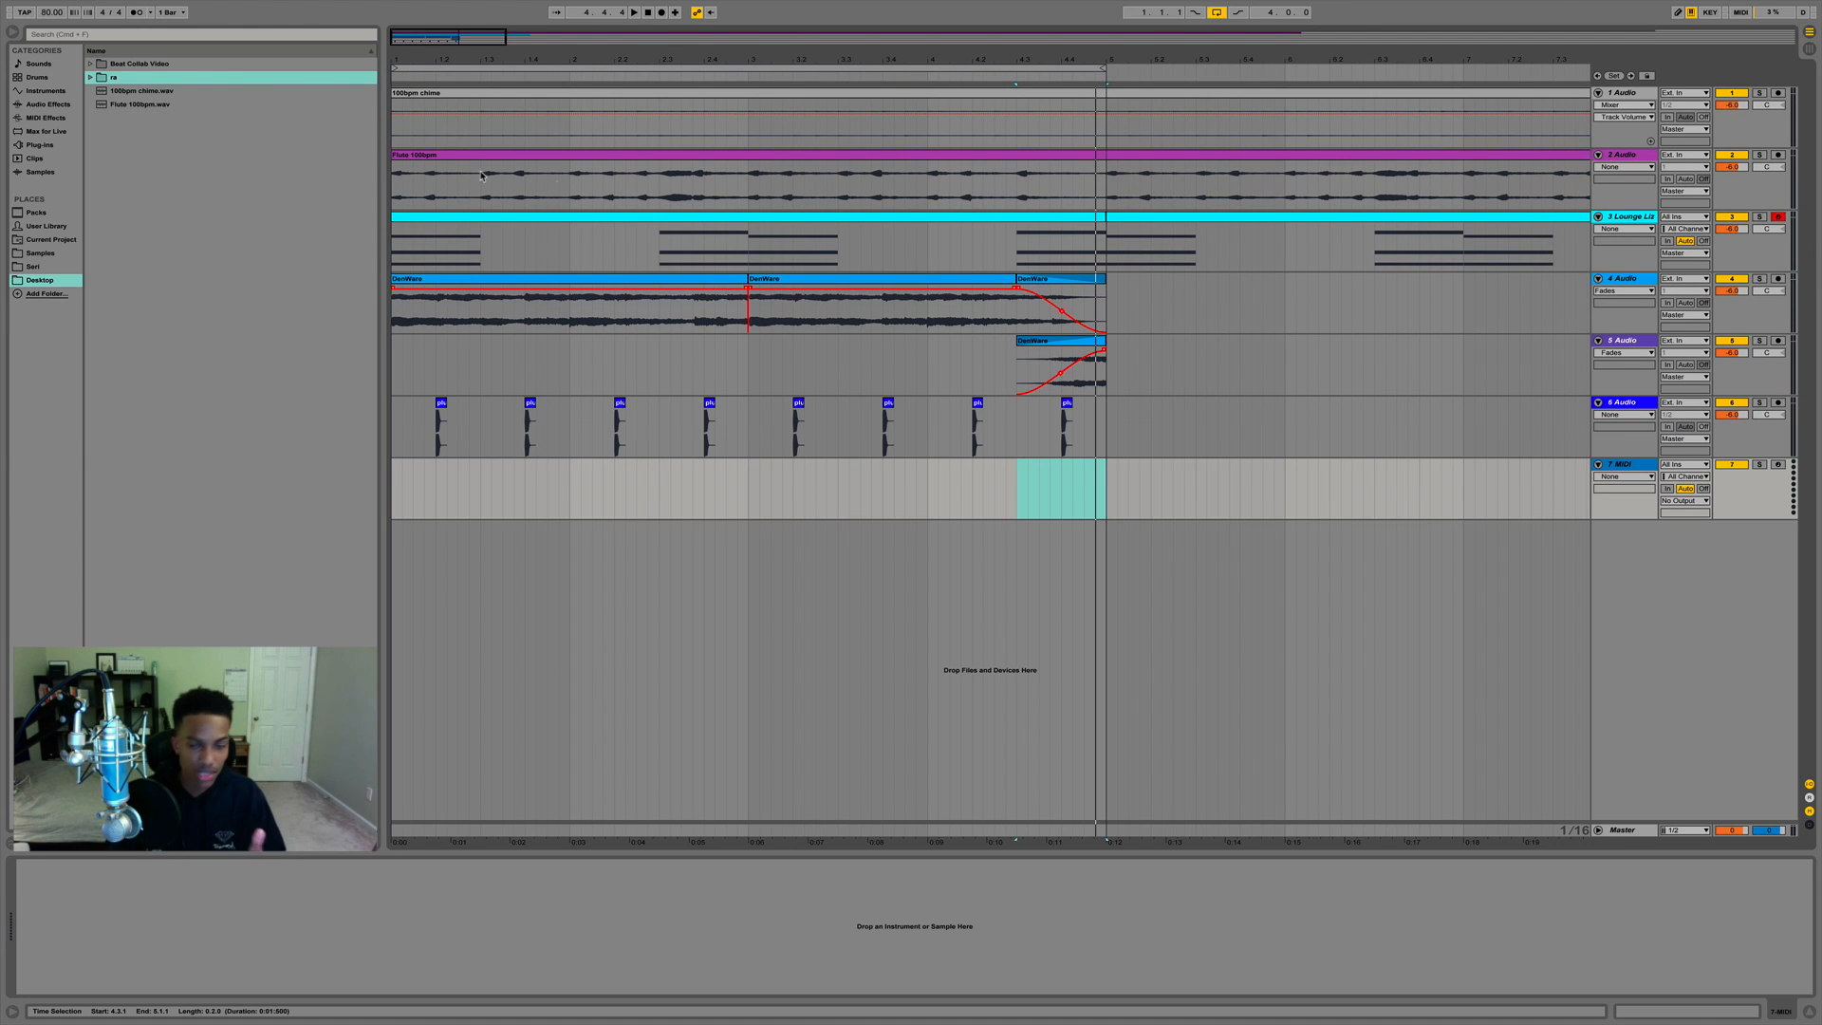
Audition 808 samples in the My Kits folder's 808 Essentials WAVs collection, including Metal 808.
left_click(46, 253)
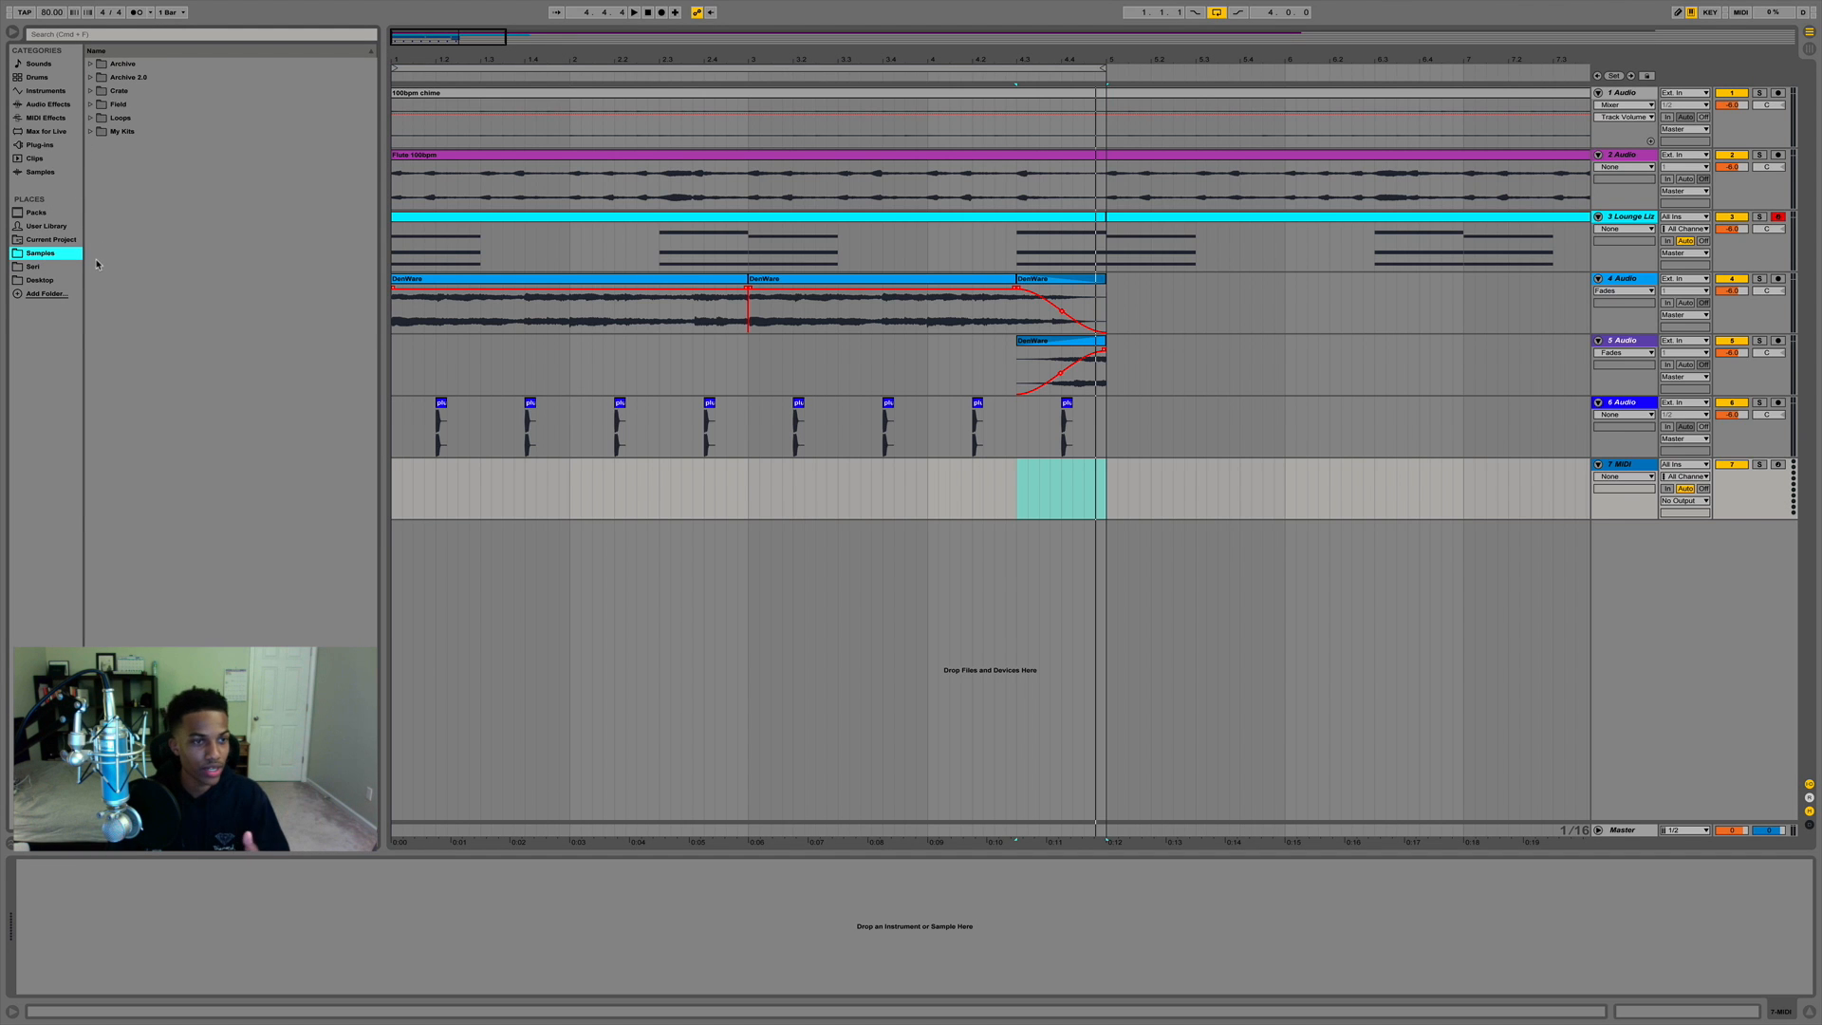
left_click(99, 145)
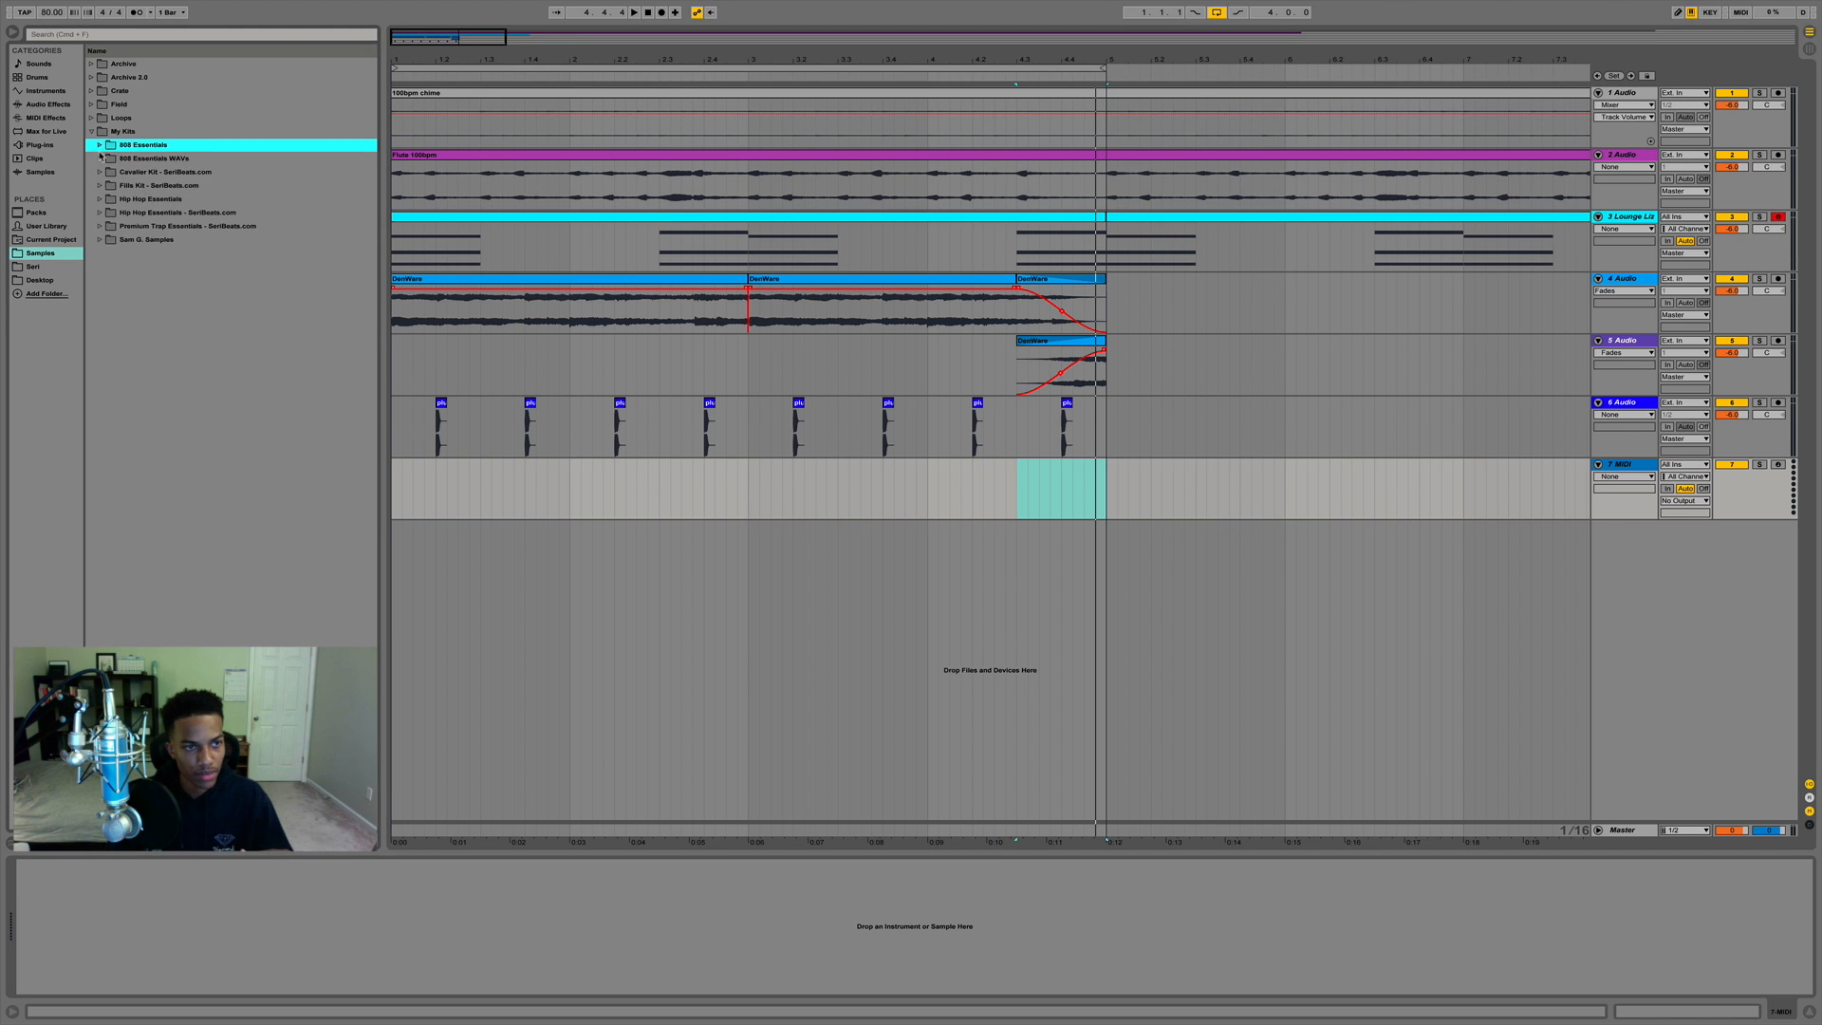
left_click(98, 159)
scroll(154, 419, "down", 3)
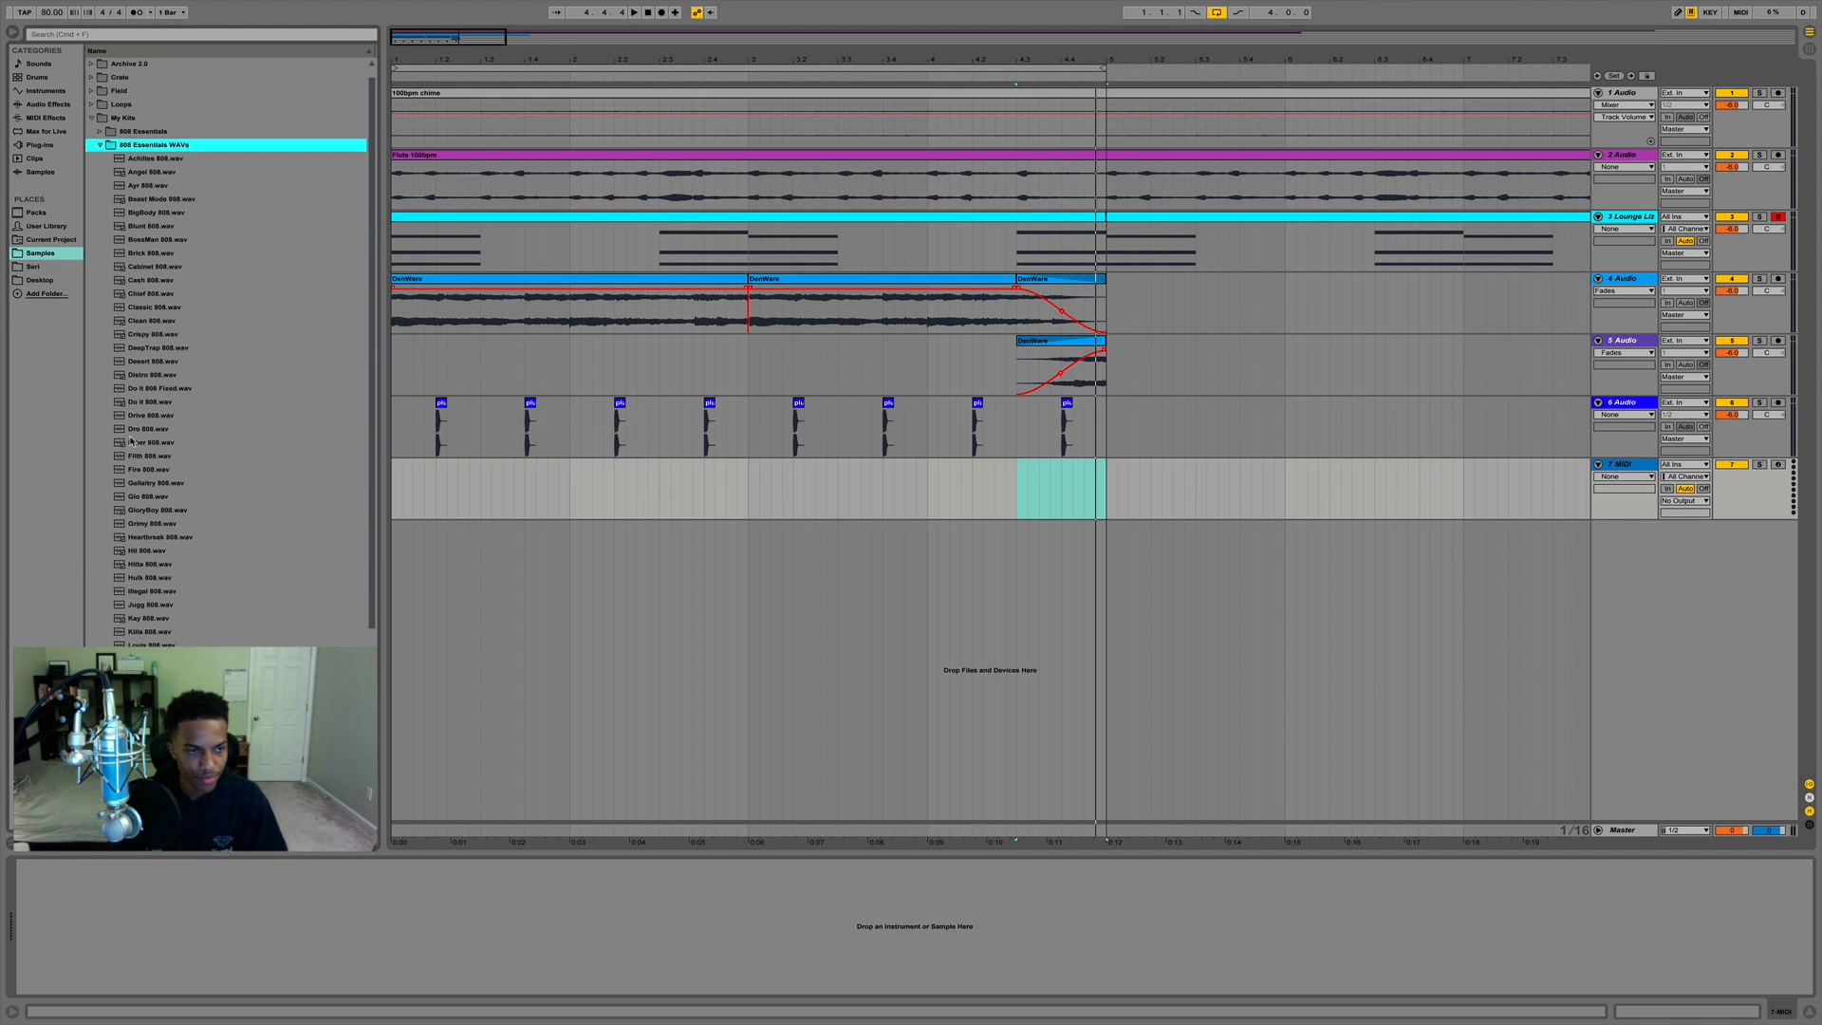
left_click(155, 418)
scroll(177, 428, "down", 3)
left_click(178, 430)
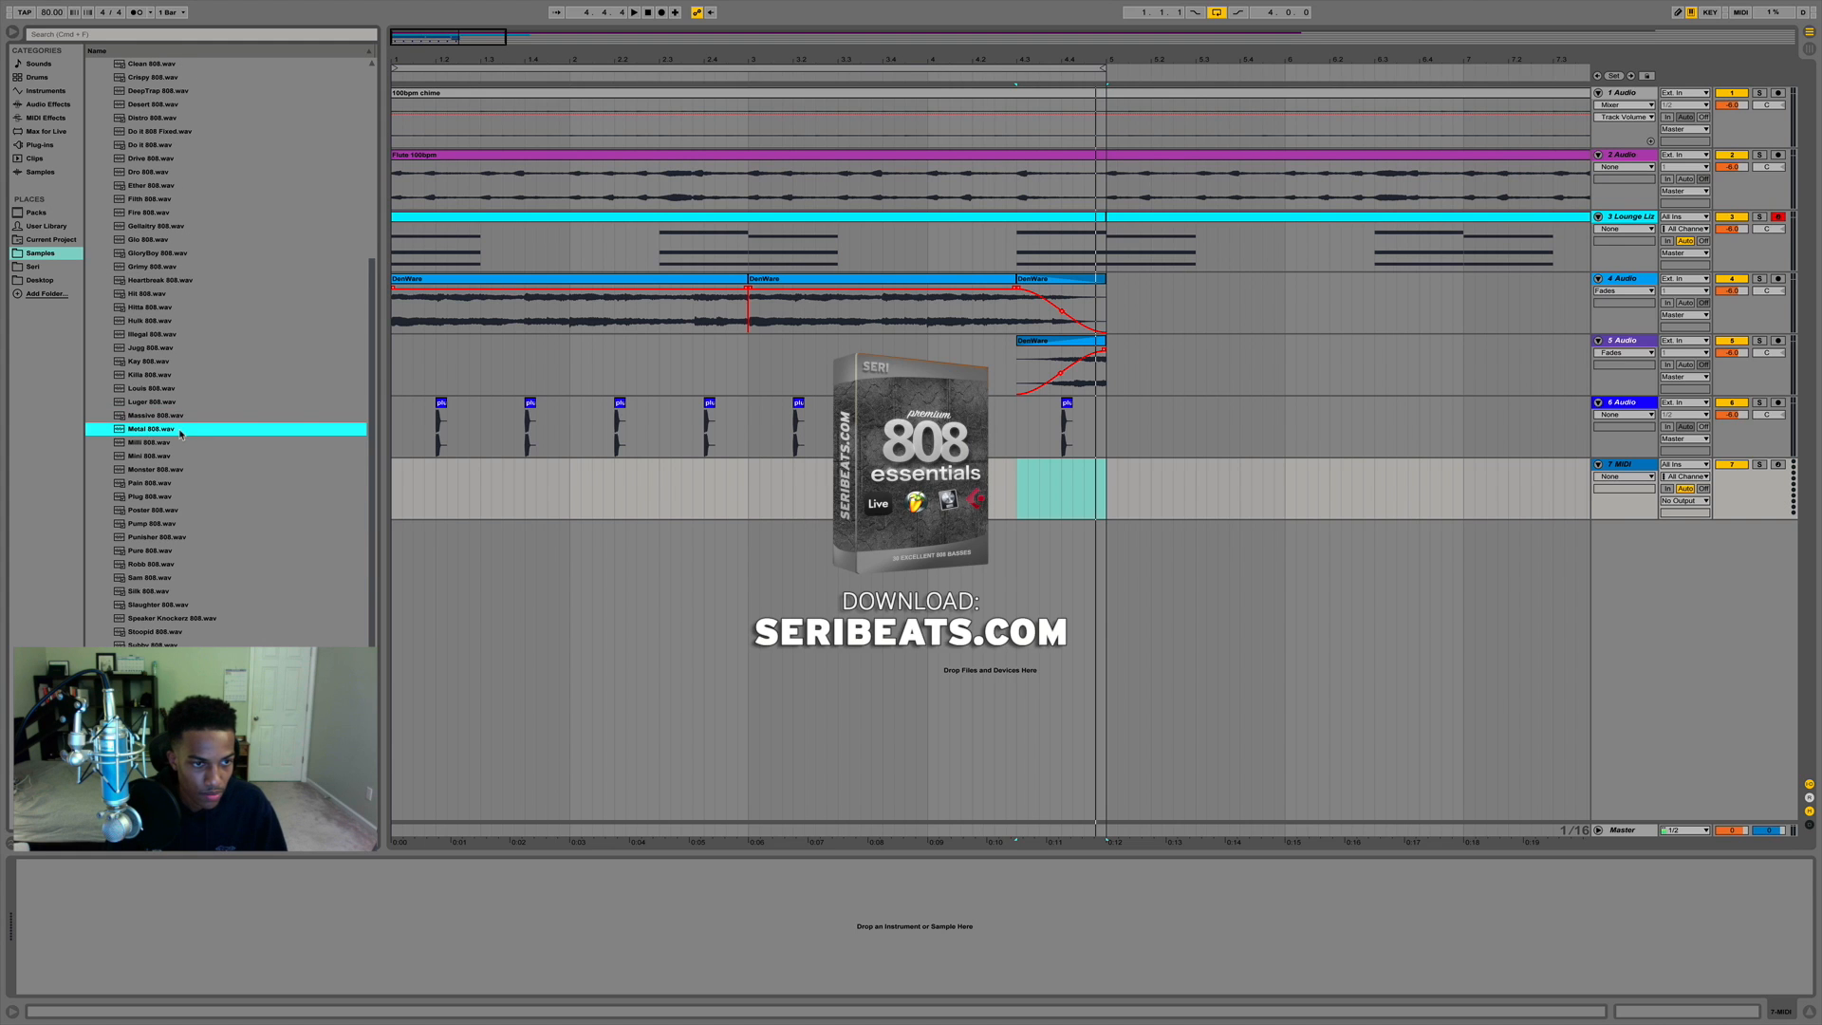
scroll(184, 434, "up", 2)
scroll(177, 294, "up", 3)
Load Clean 808.wav as an instrument onto the new MIDI track below the claps.
left_click(179, 294)
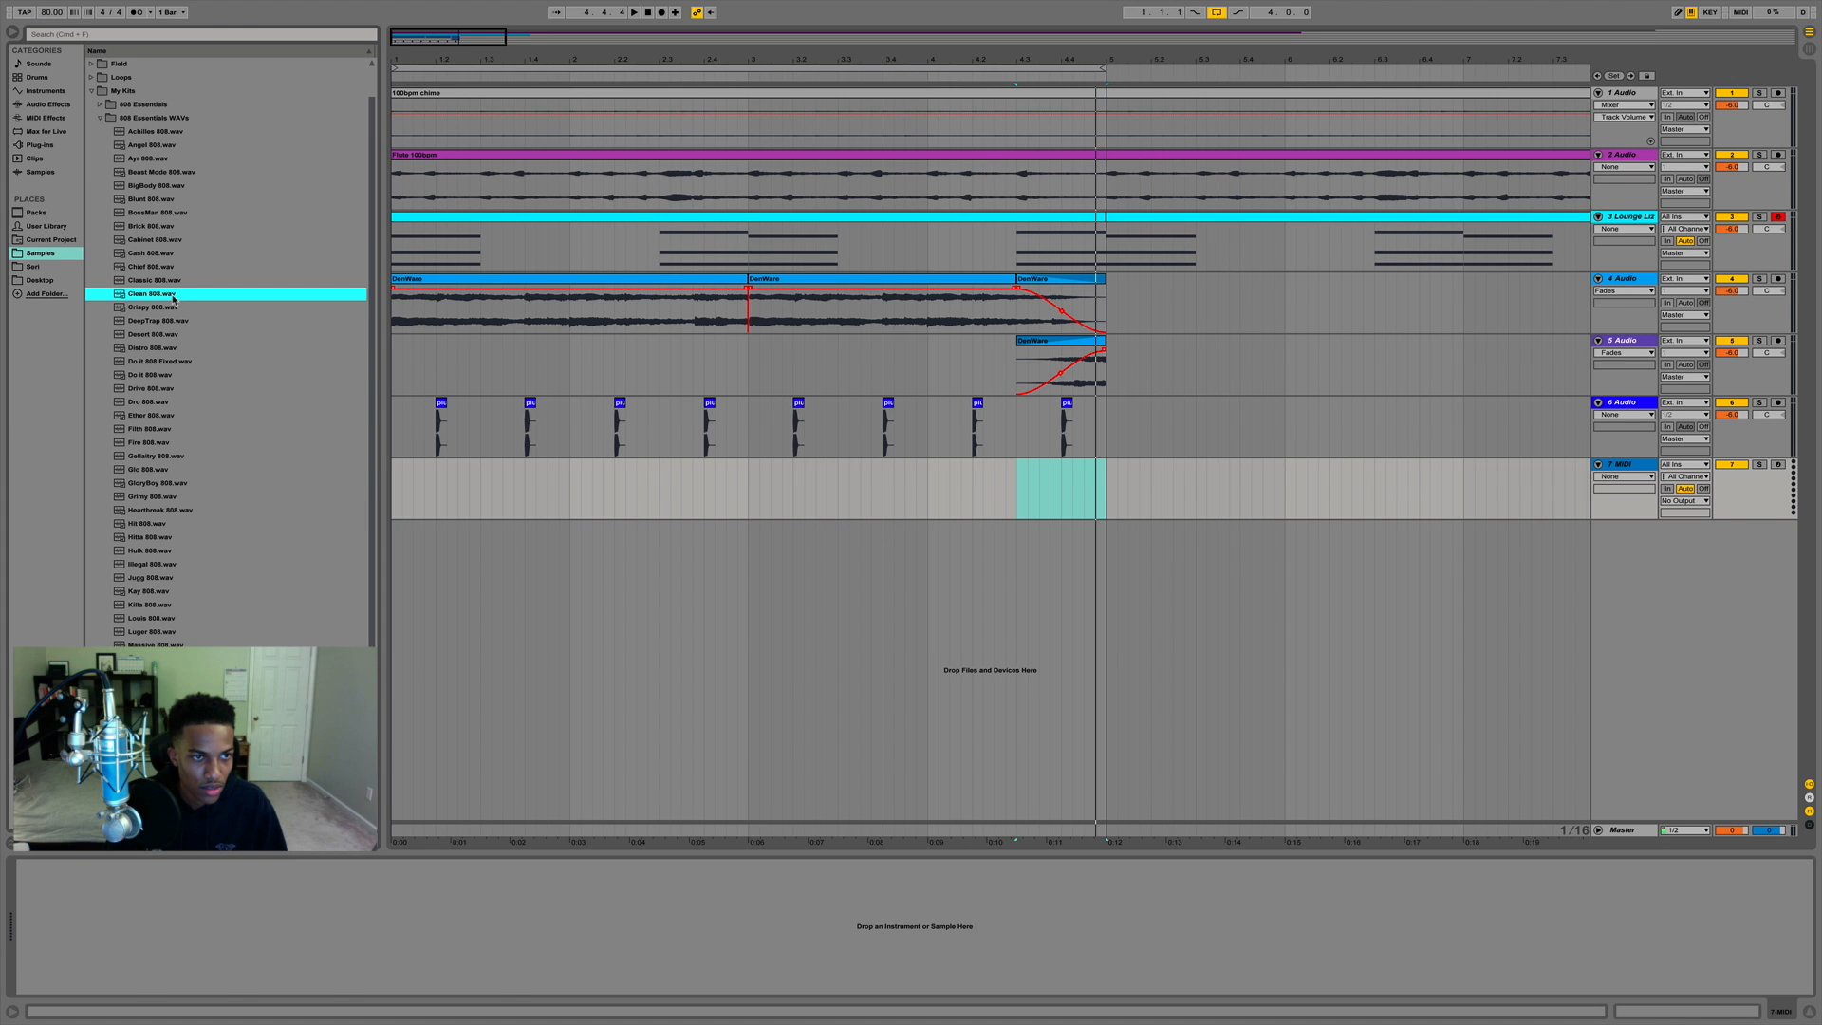
left_click_drag(172, 295, 1371, 513)
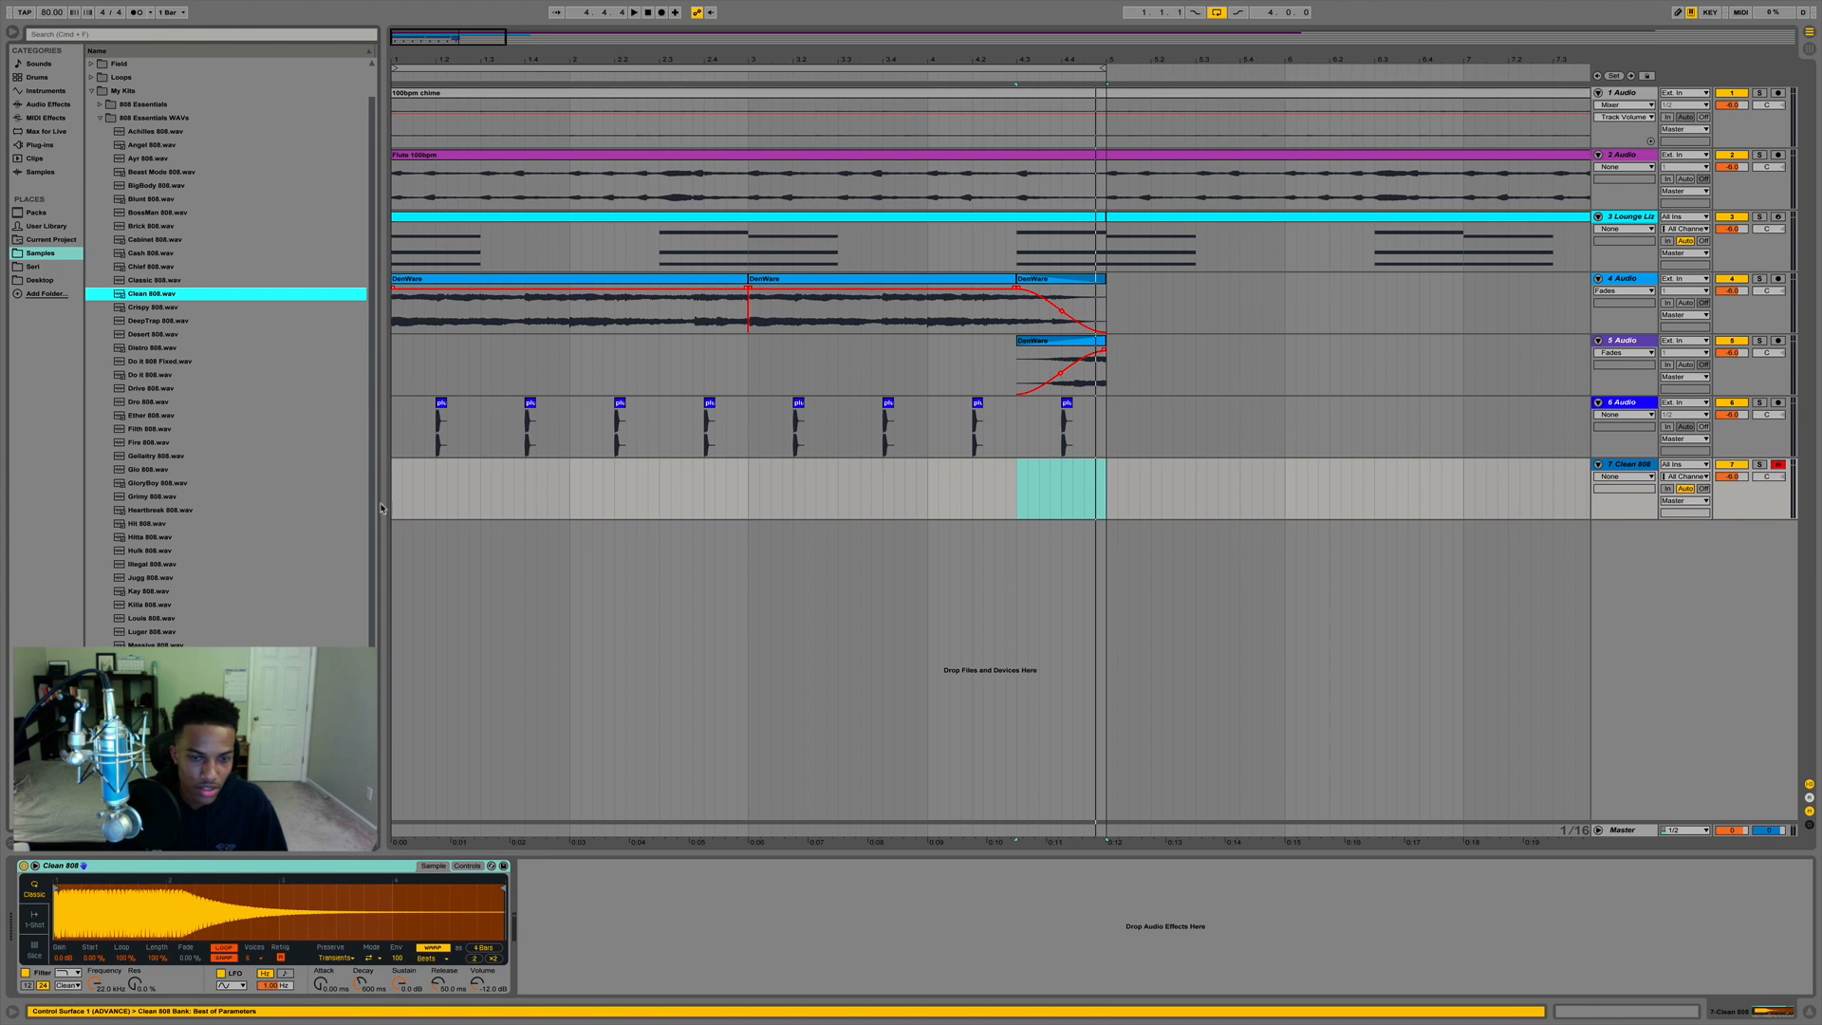
scroll(196, 626, "down", 1)
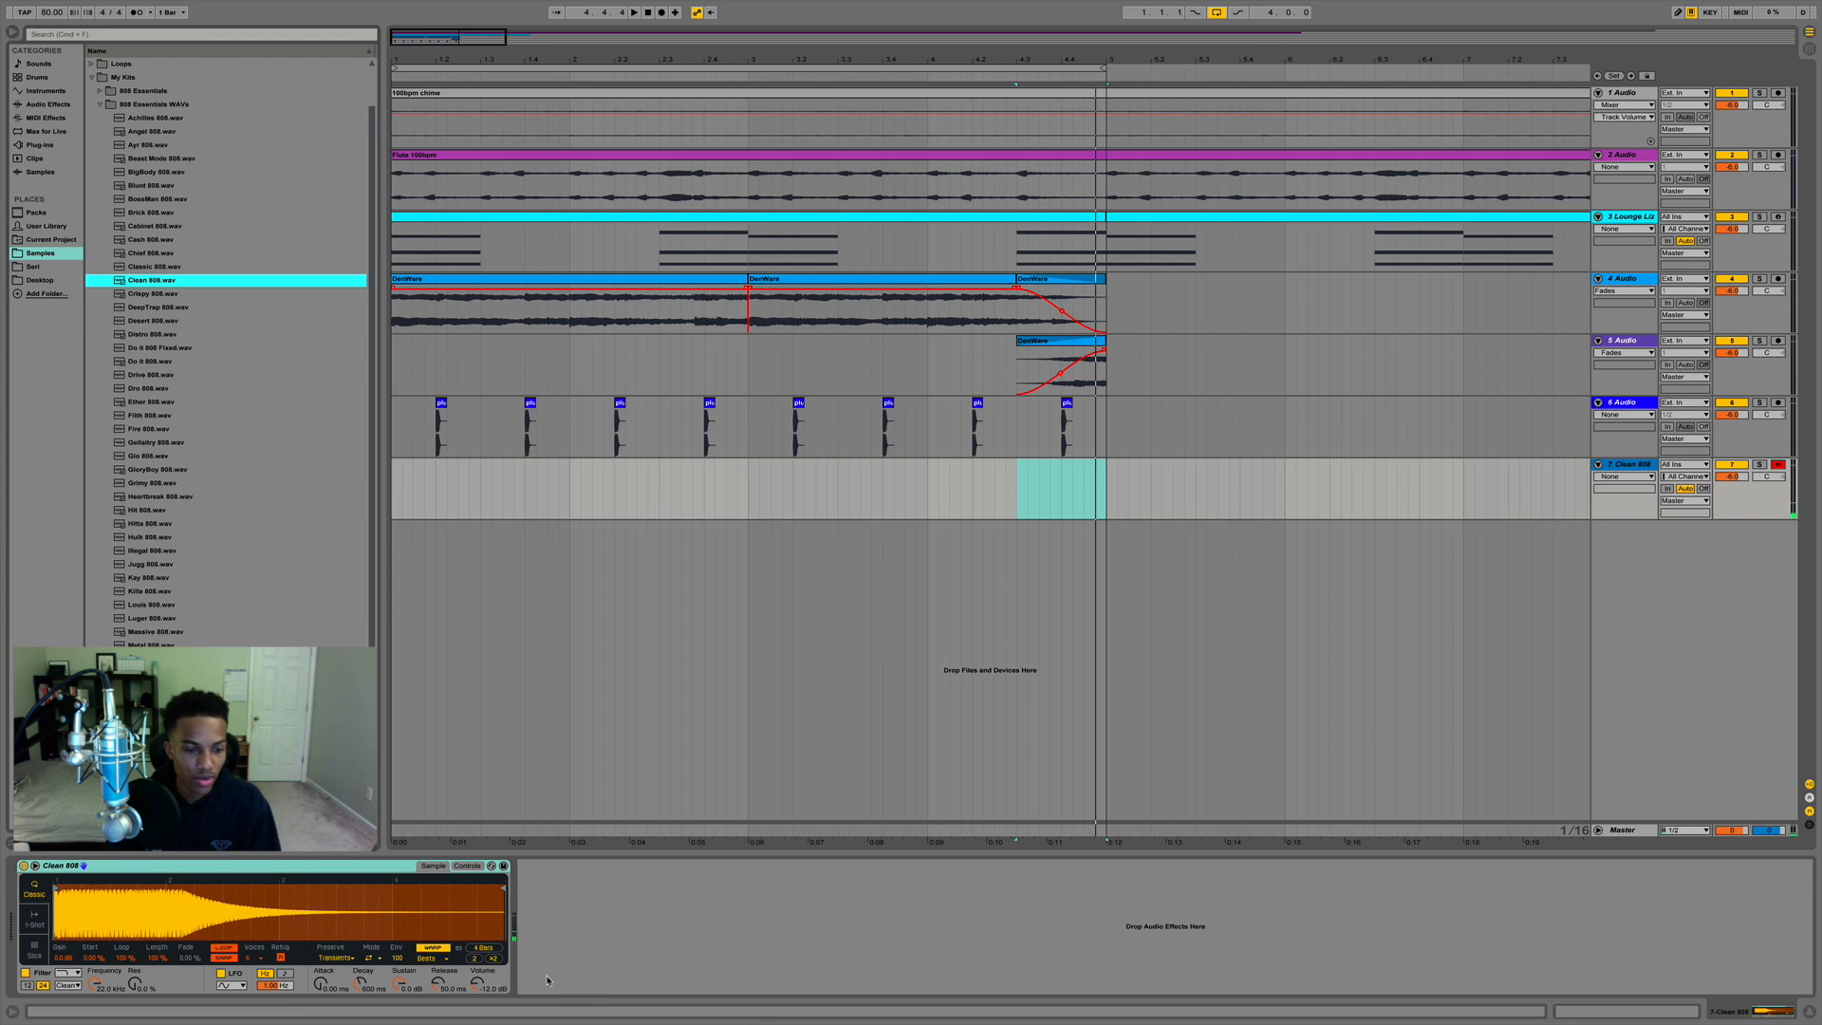
Raise the Clean 808 Simpler's volume, turn off sample warping and check its envelope controls.
left_click(479, 984)
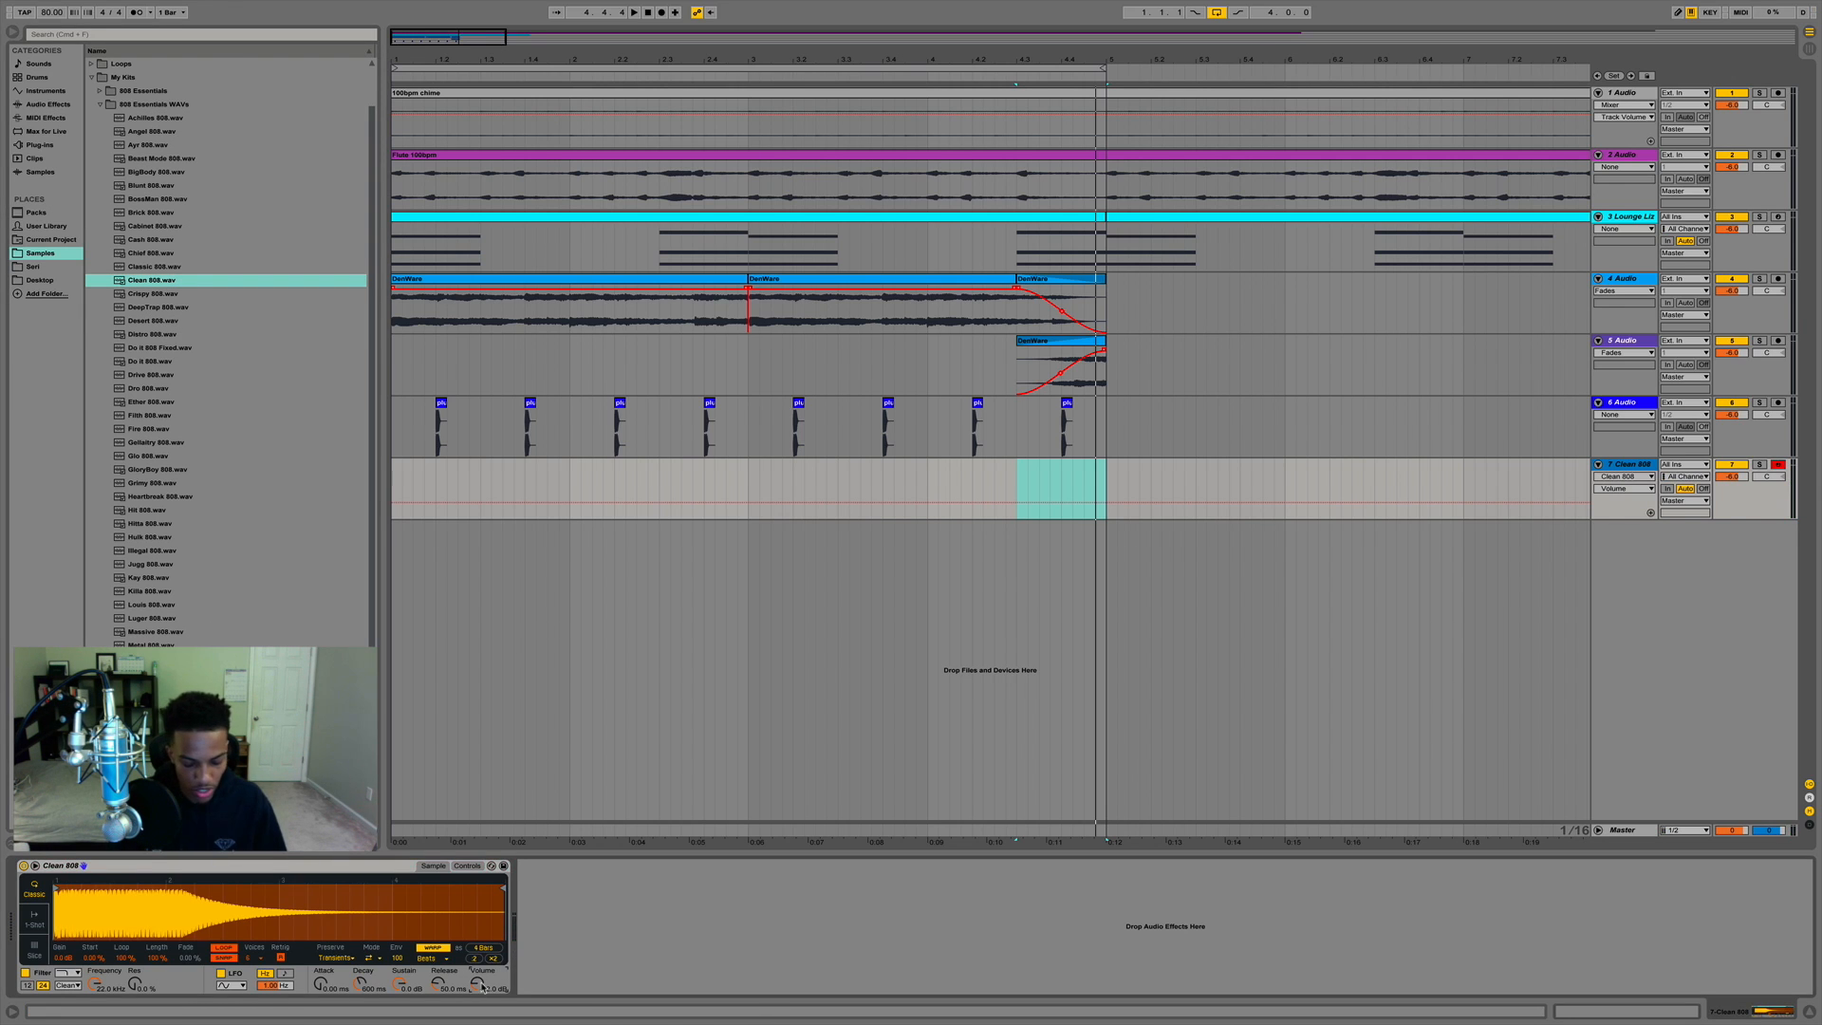
key("a")
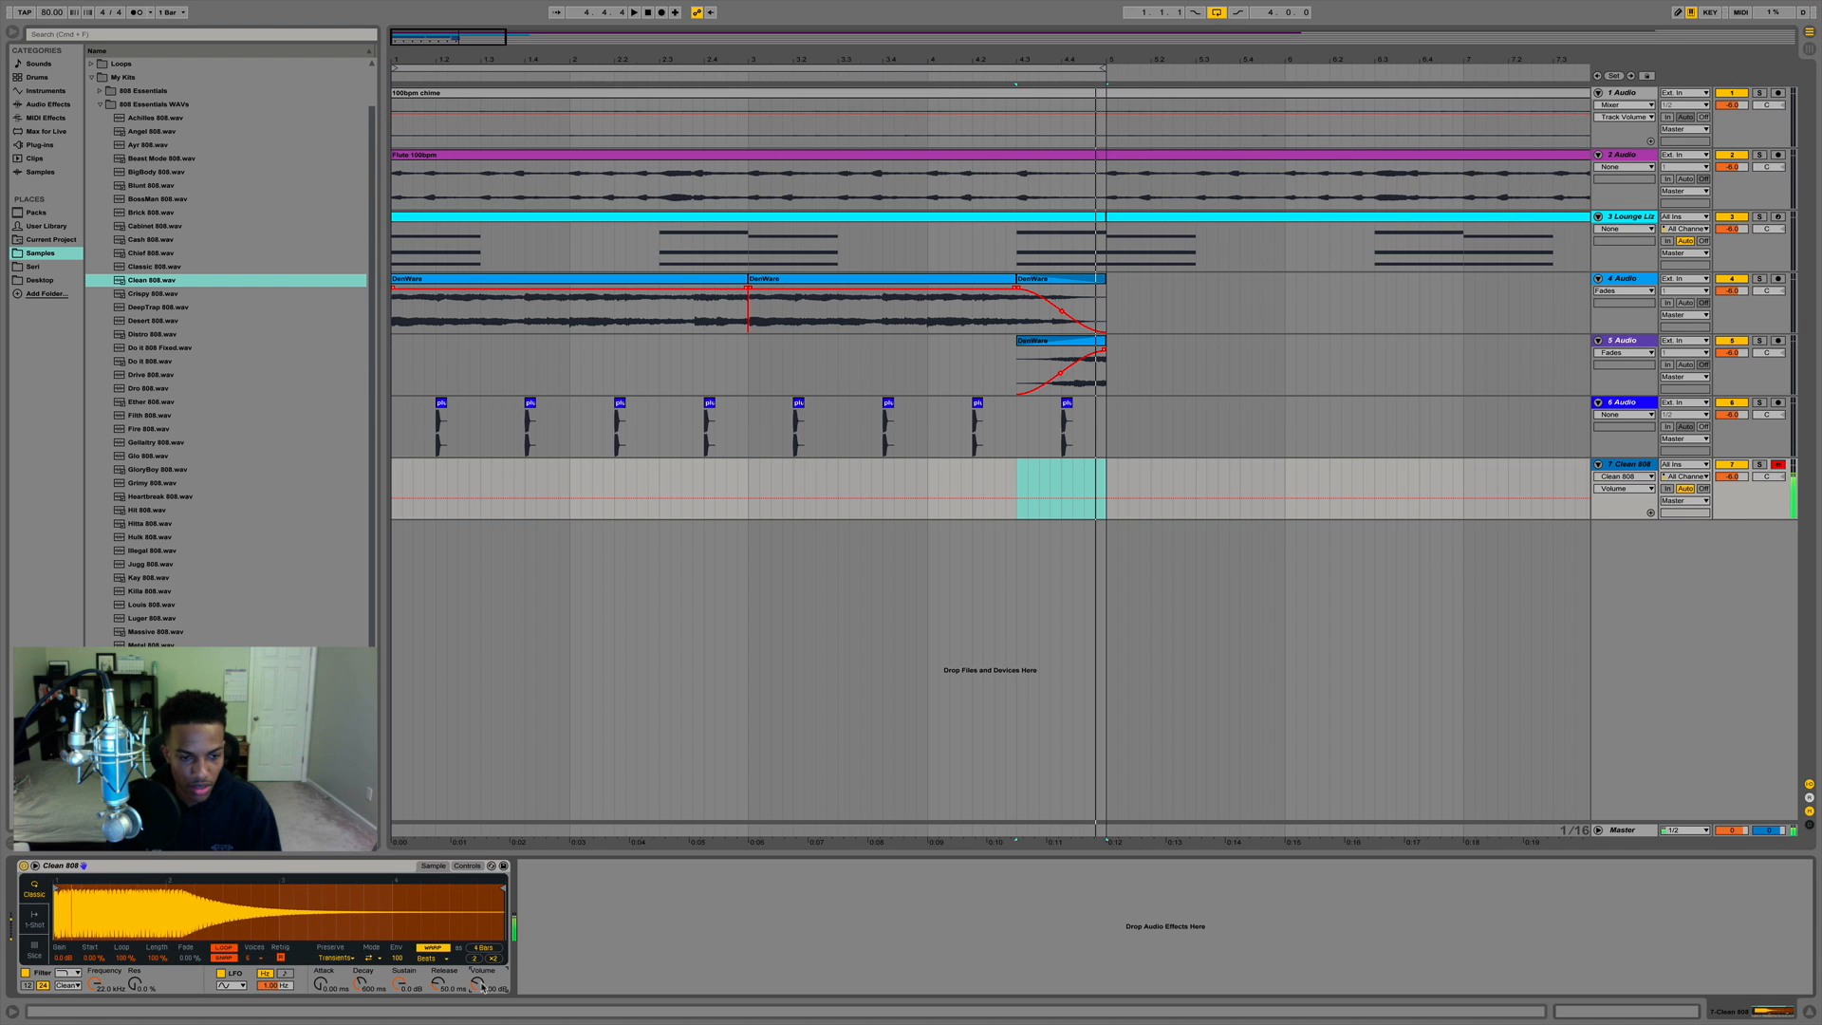
left_click(424, 949)
left_click(463, 867)
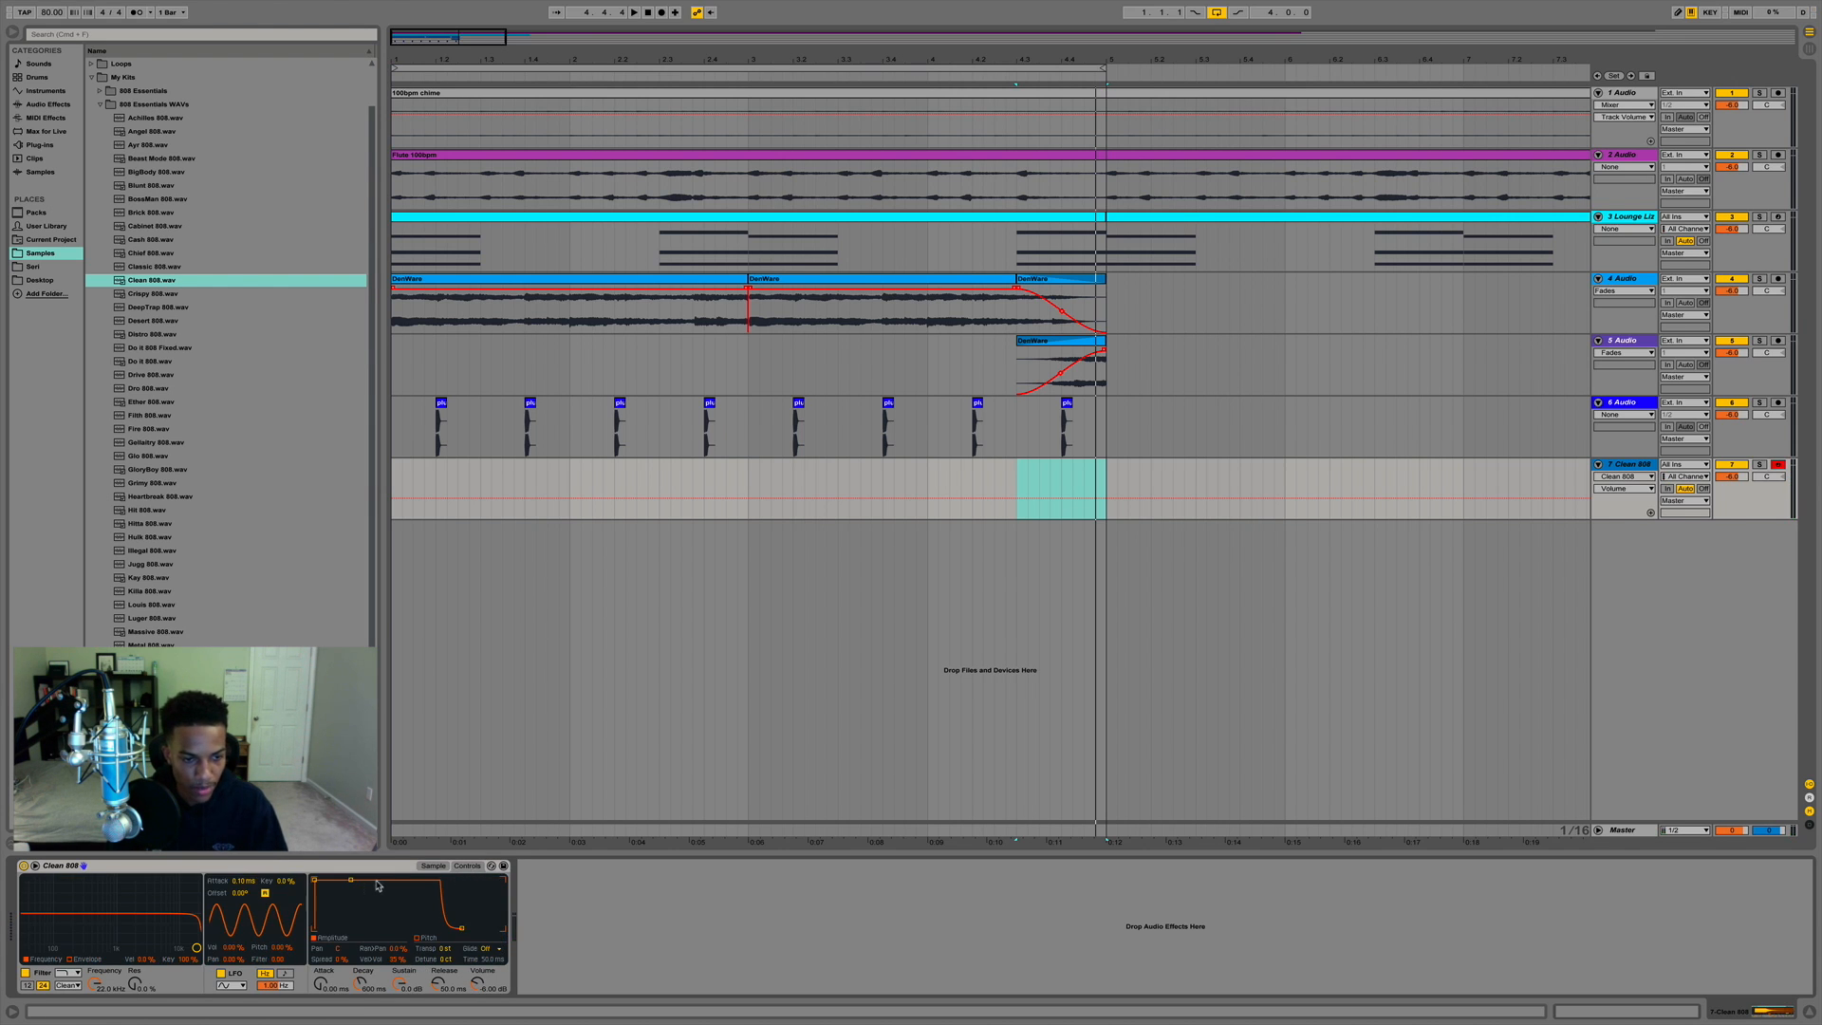
left_click(433, 867)
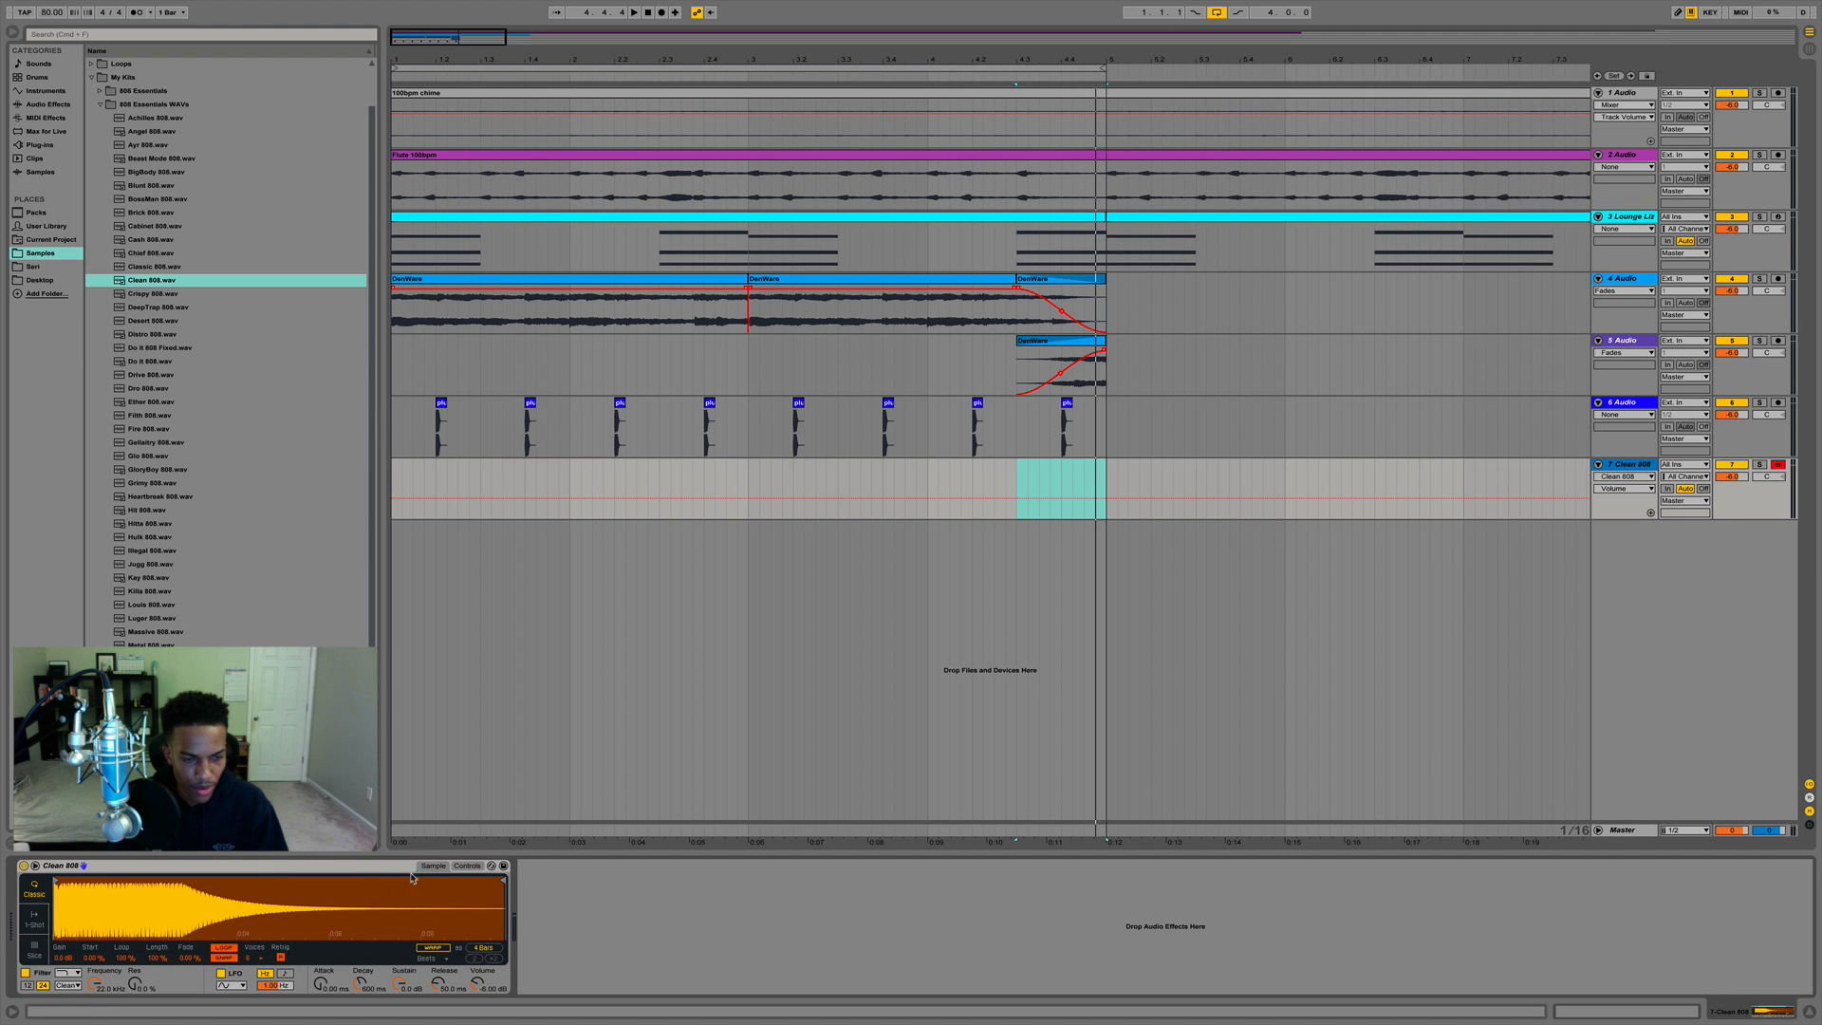
Convert the Clean 808 Simpler to Sampler and set its velocity-to-volume amount (Vol<Vel) to 0%.
right_click(391, 866)
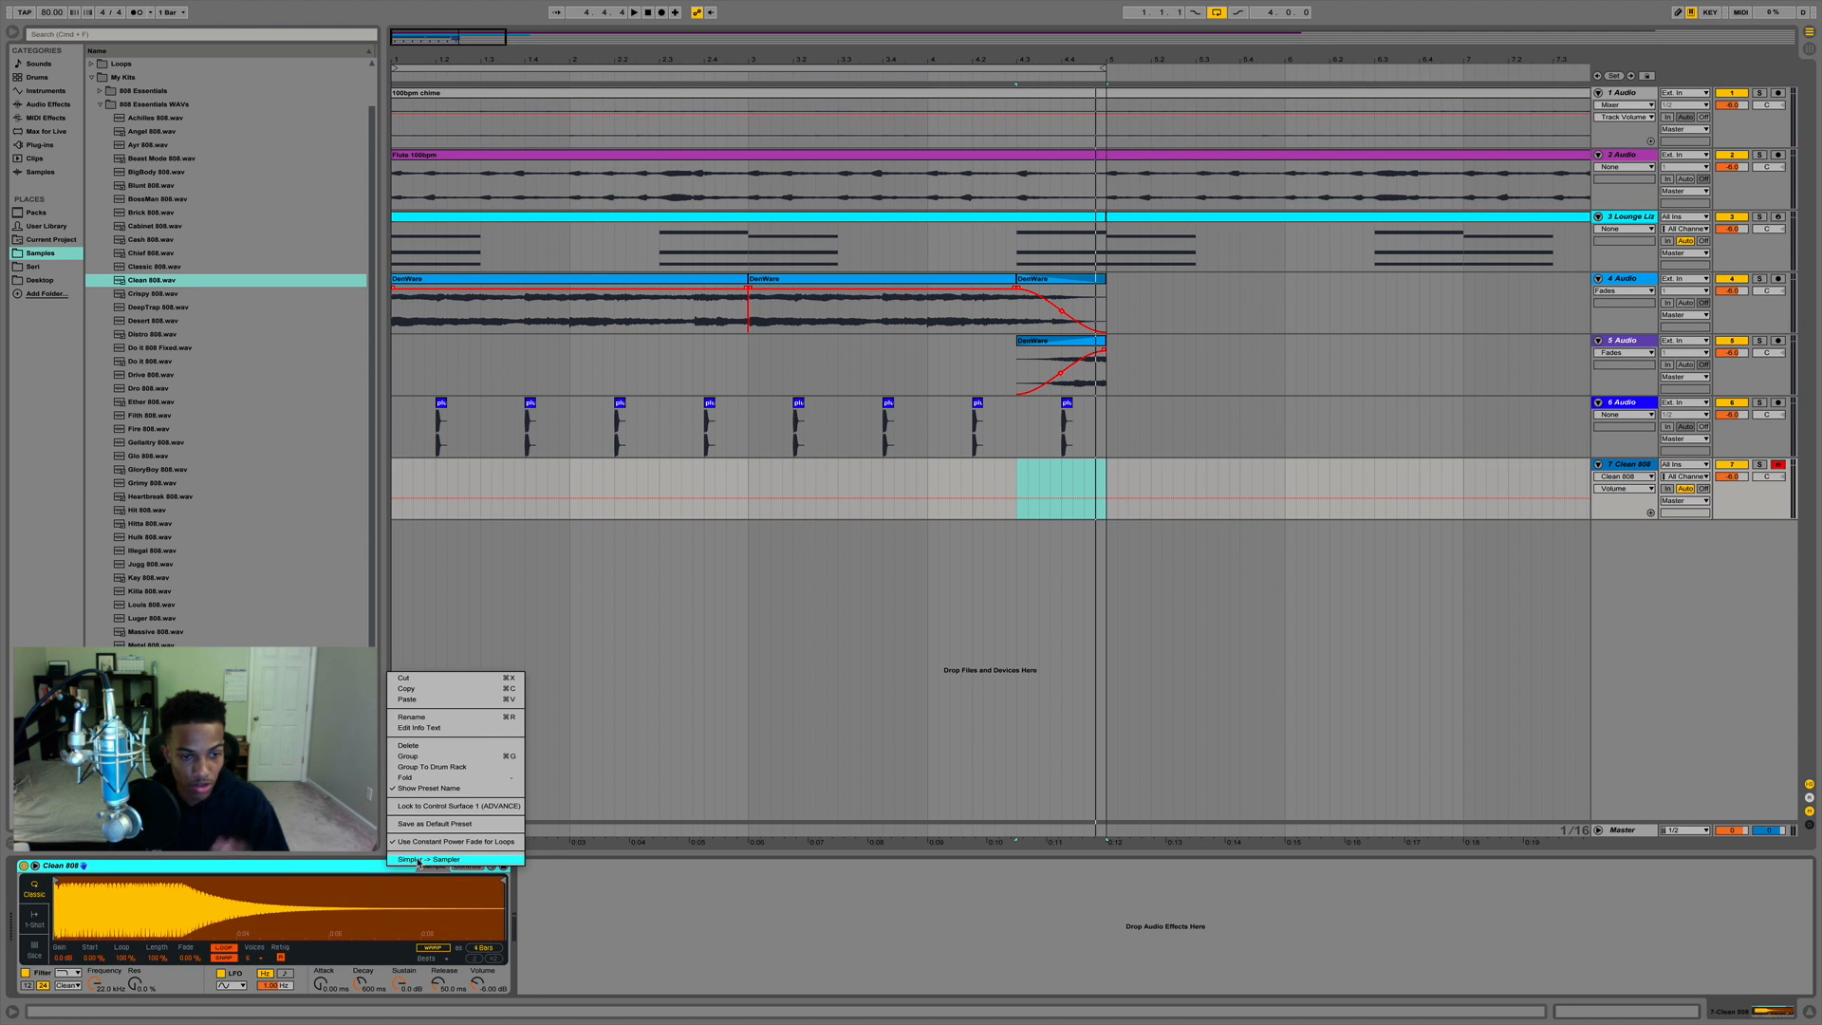
left_click(418, 860)
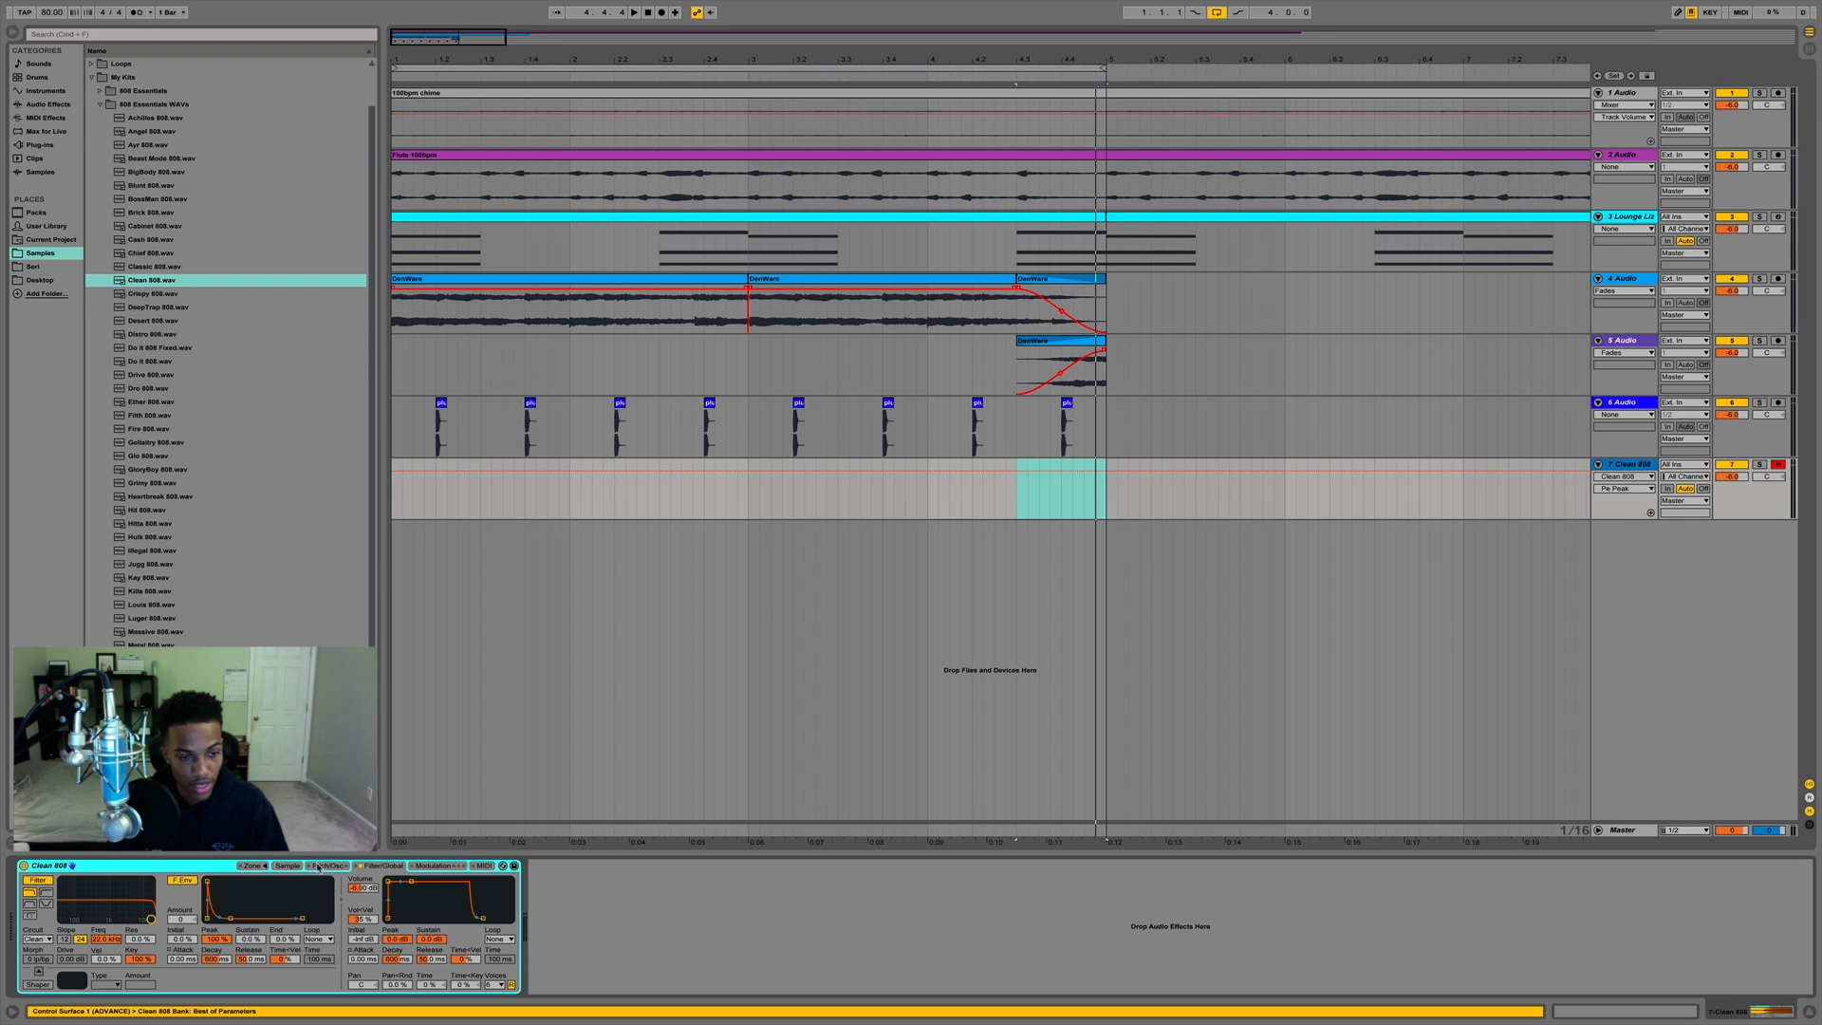
left_click_drag(362, 918, 362, 959)
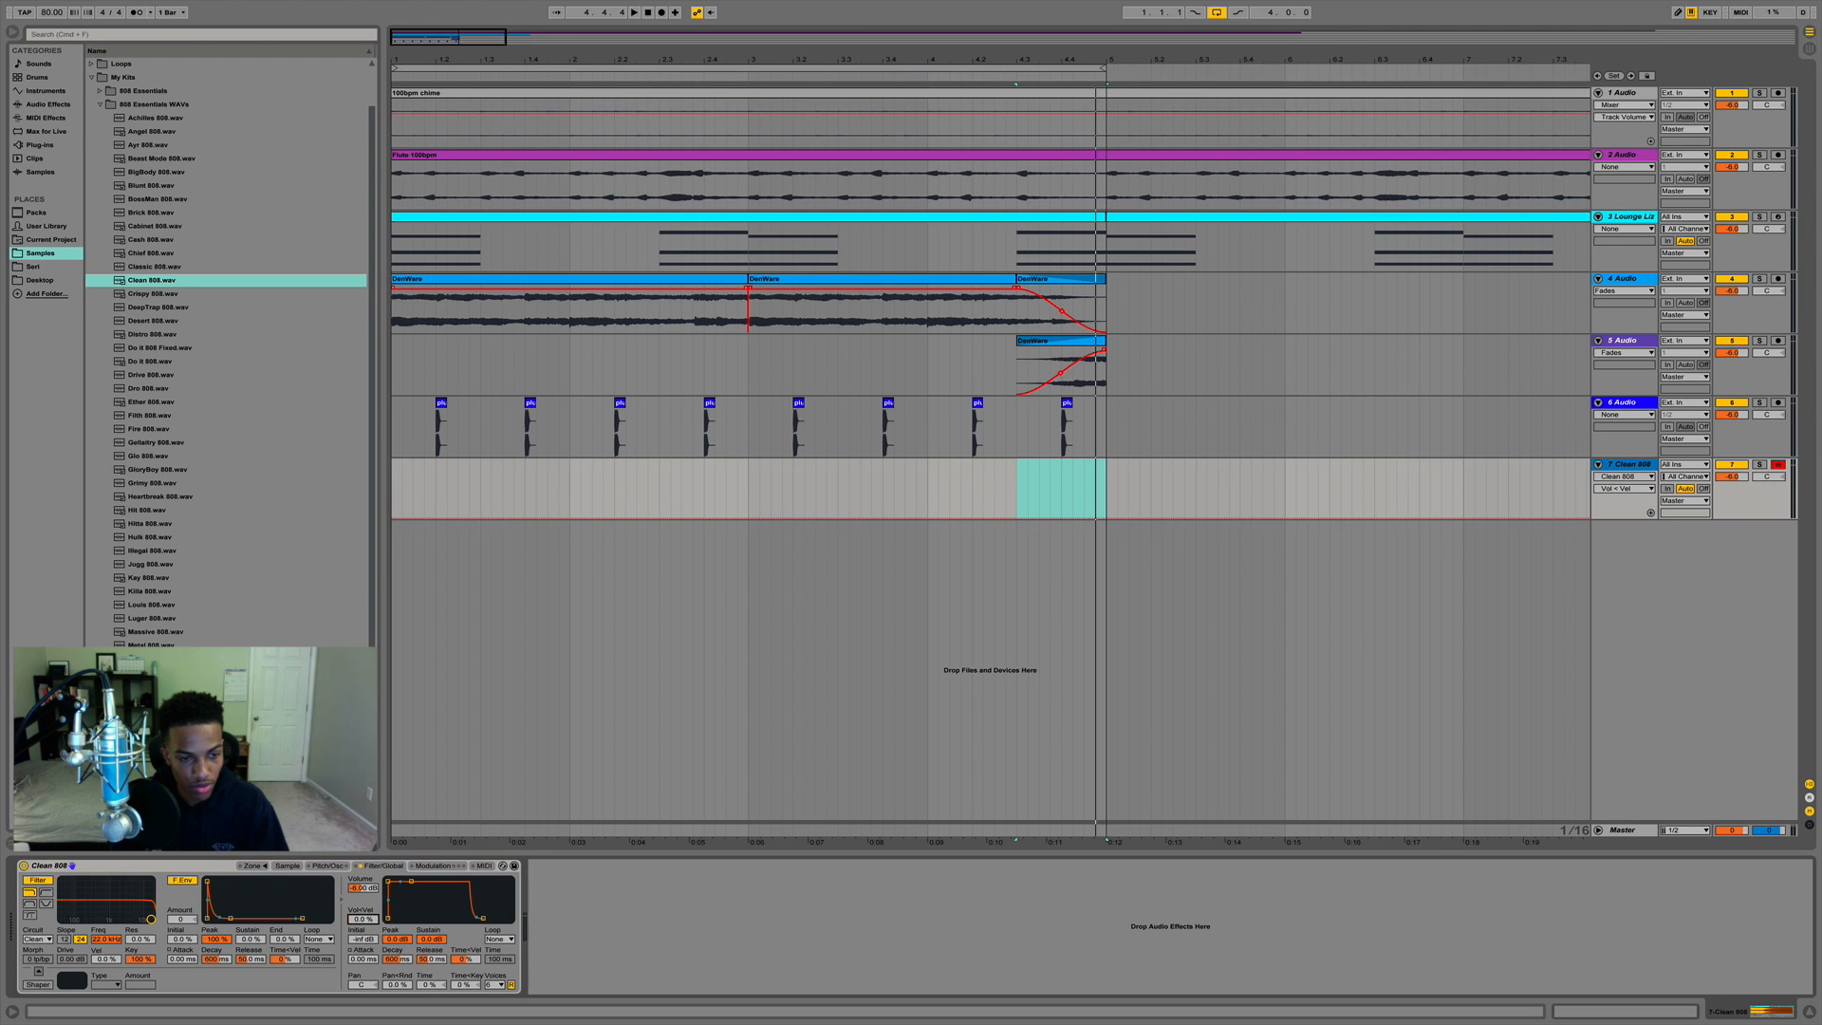
Check the Clean 808's sample settings in Sampler and raise its global volume.
left_click(287, 866)
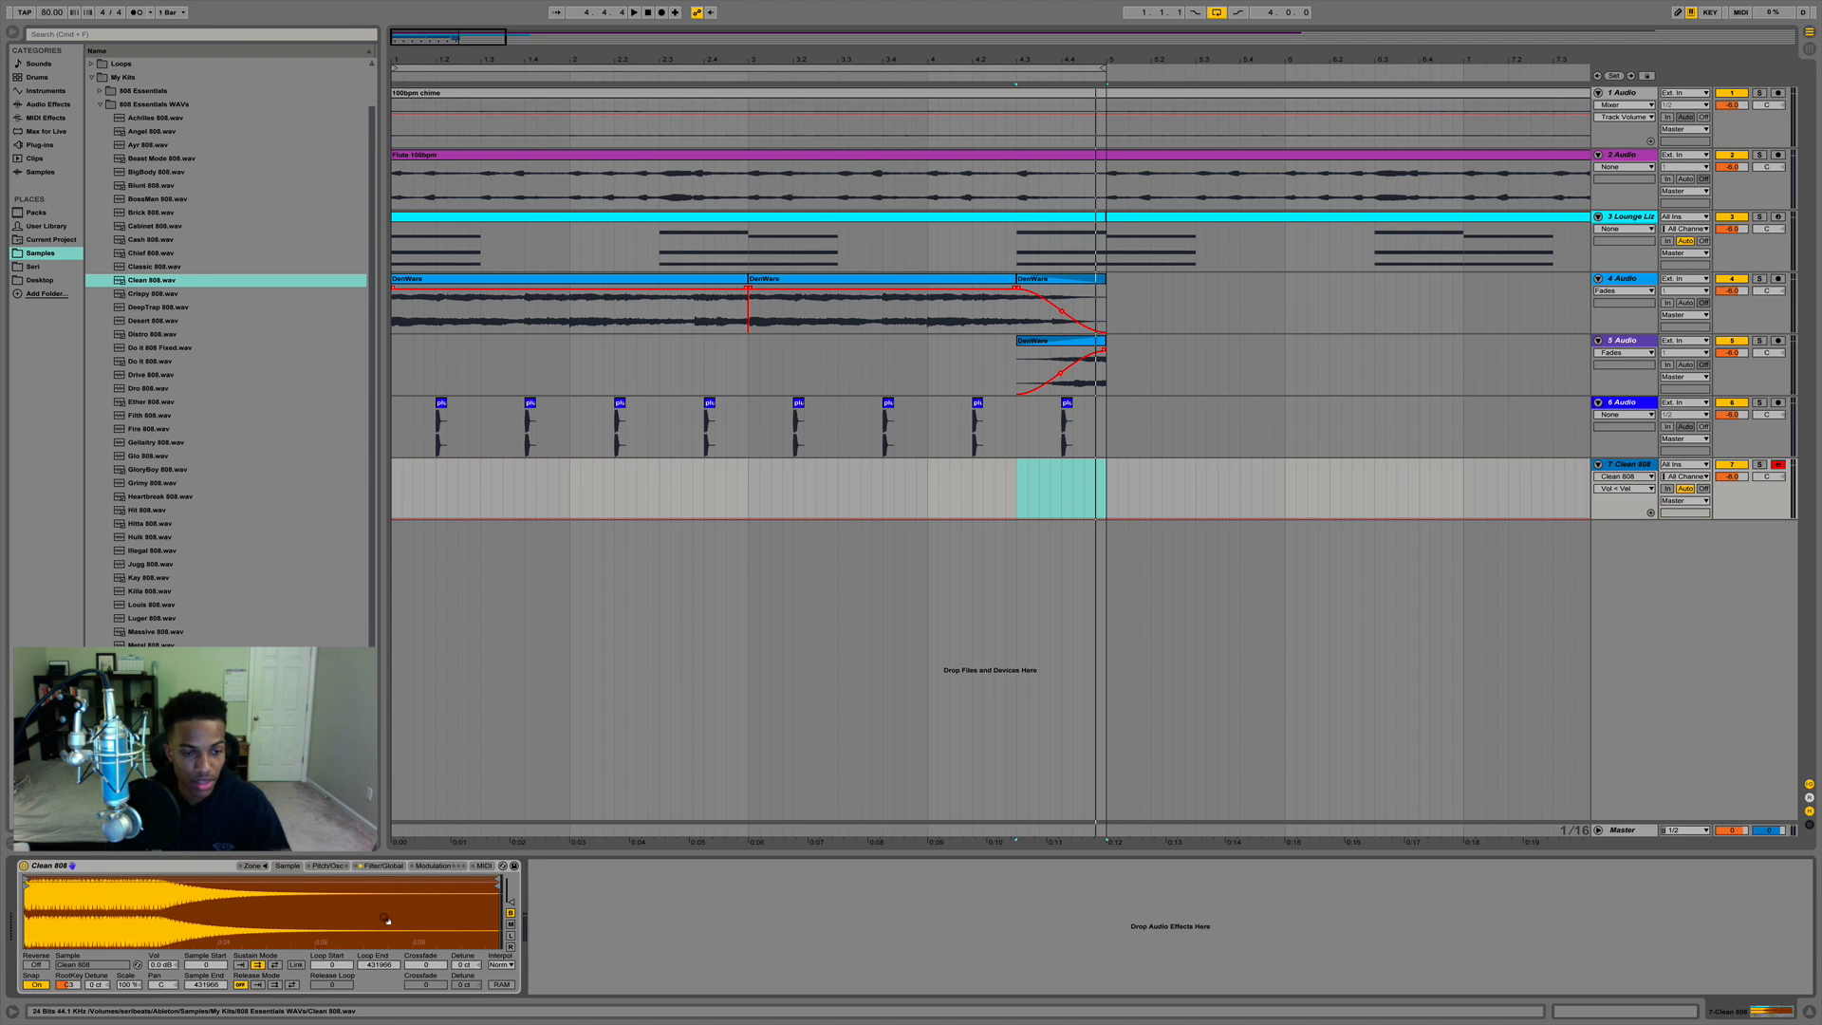
left_click(377, 866)
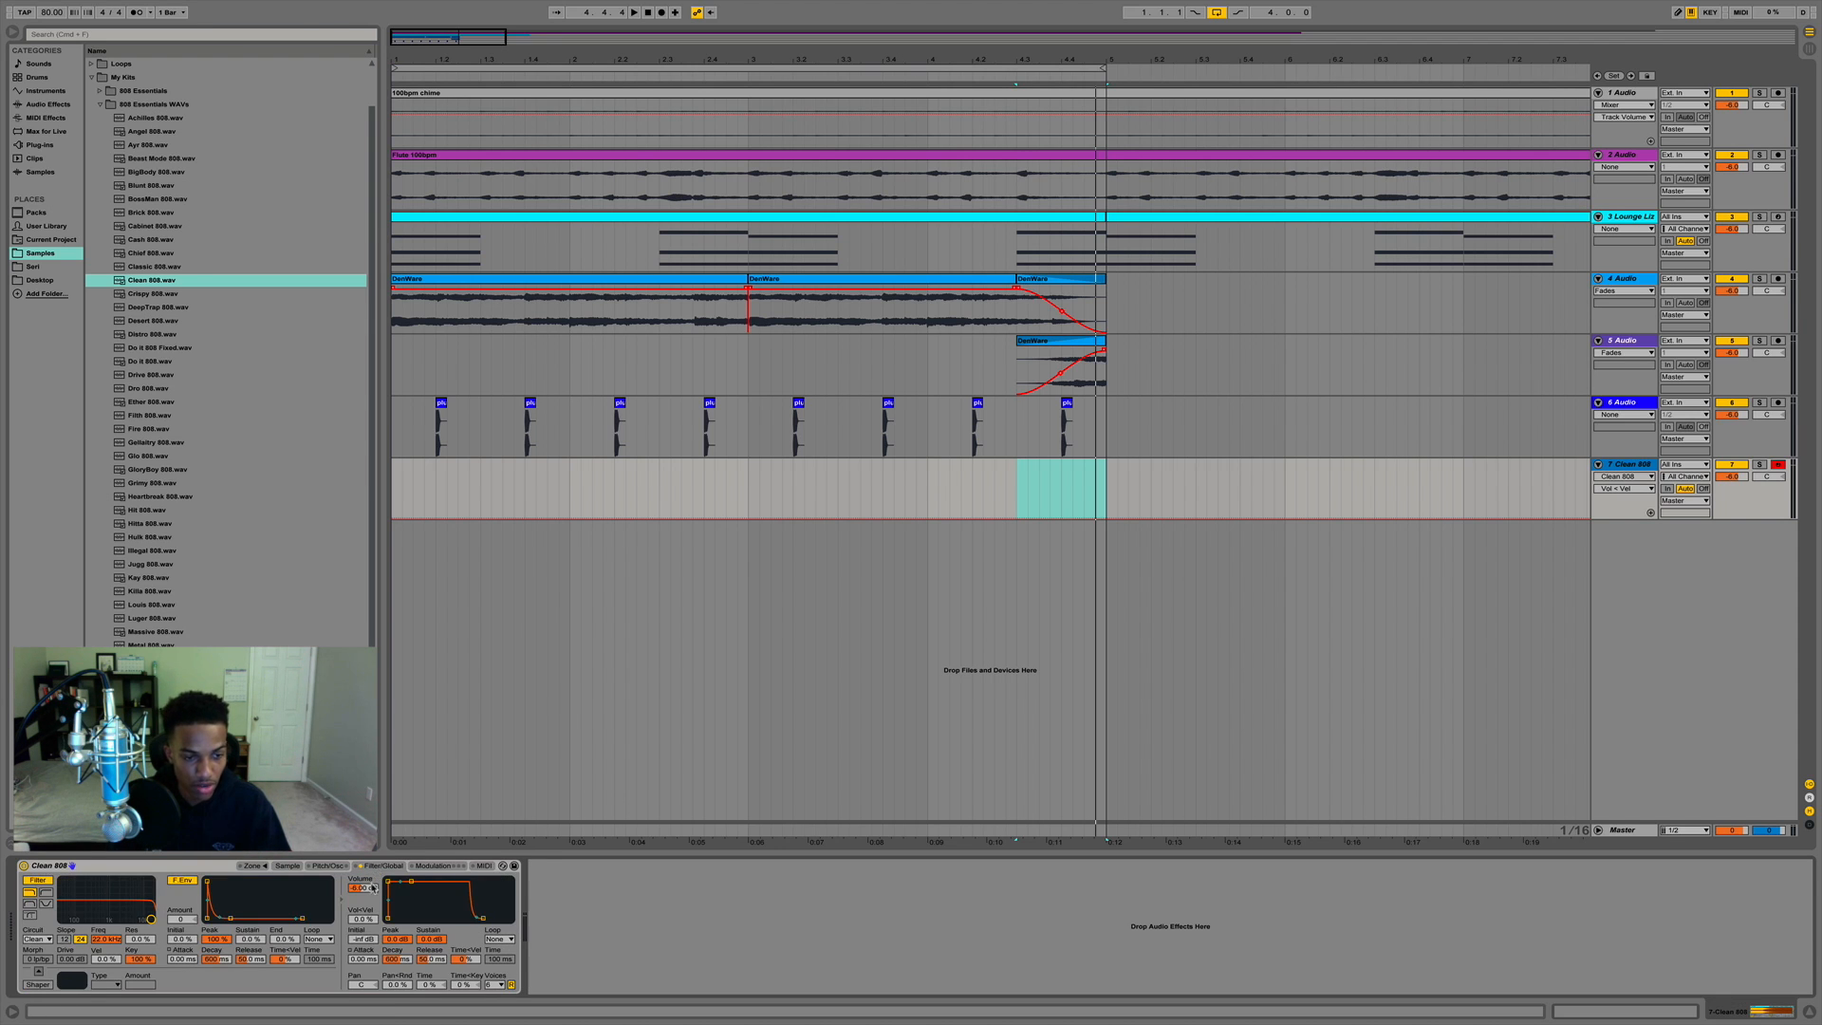
left_click(372, 887)
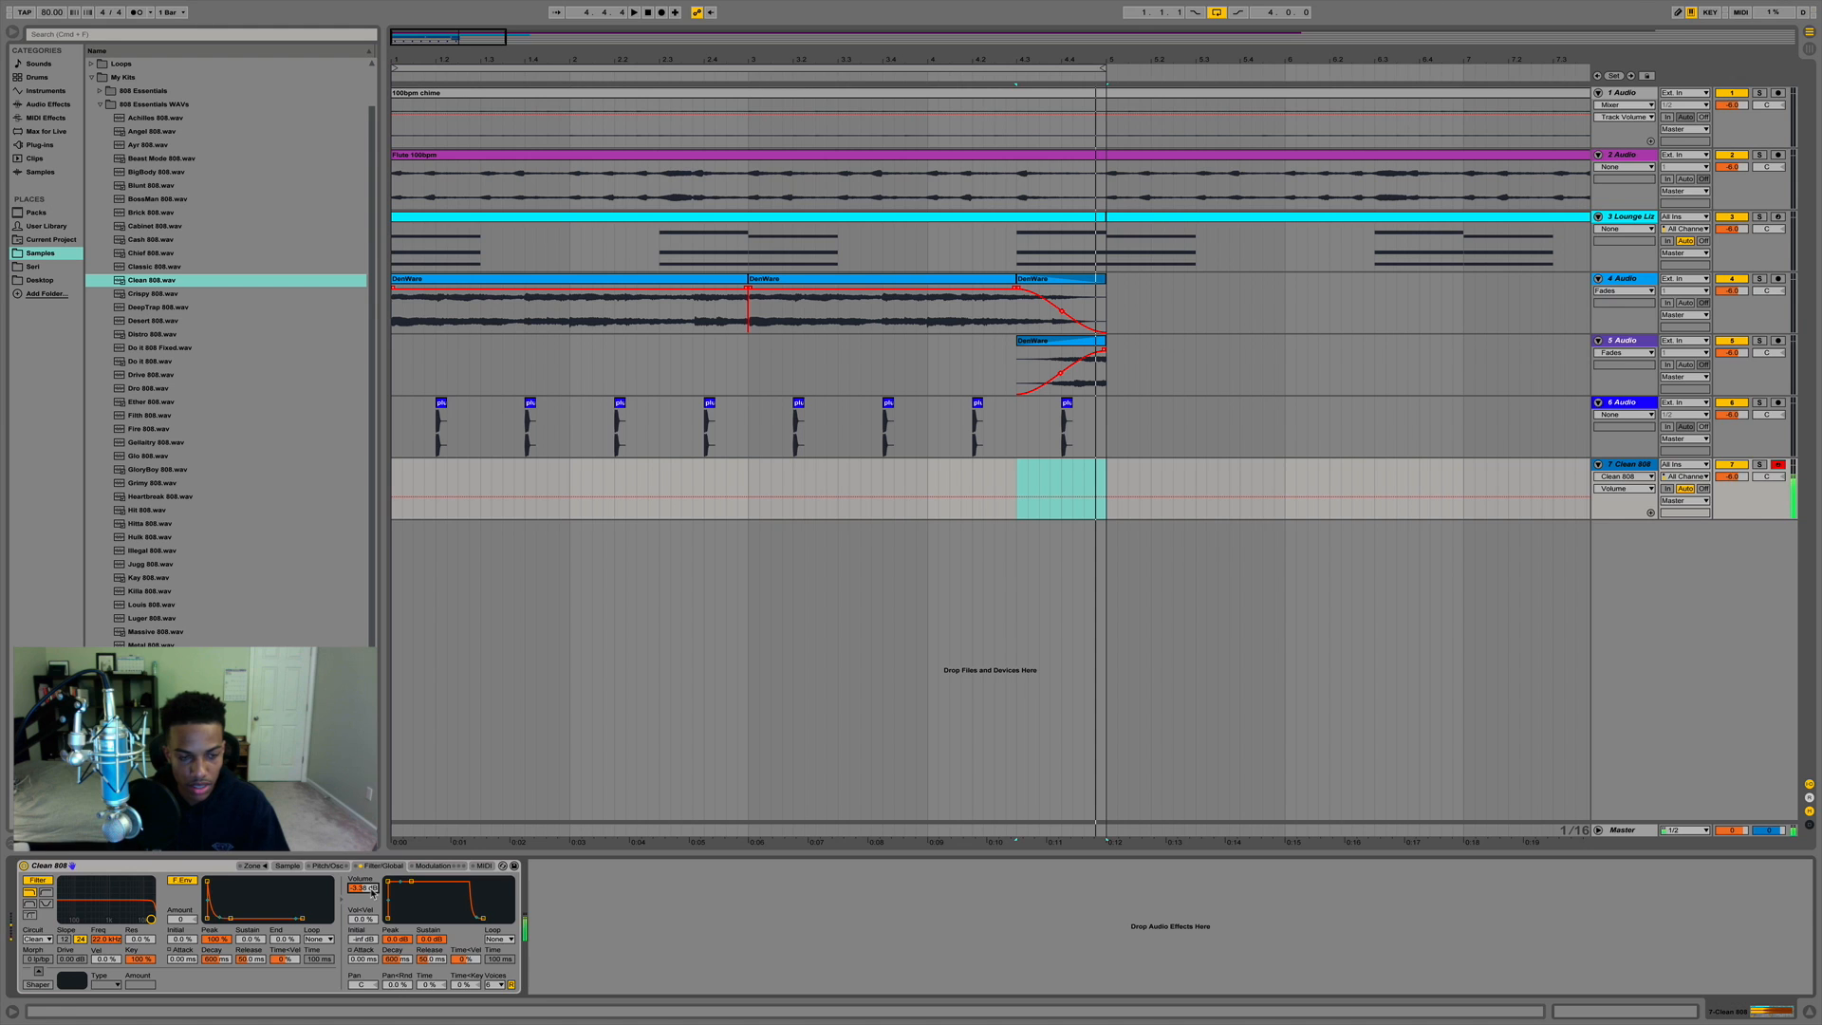
Create a four-bar MIDI clip from 1.1.1 to 5.1.1 on the Clean 808 track and open it for note editing.
left_click(1104, 480)
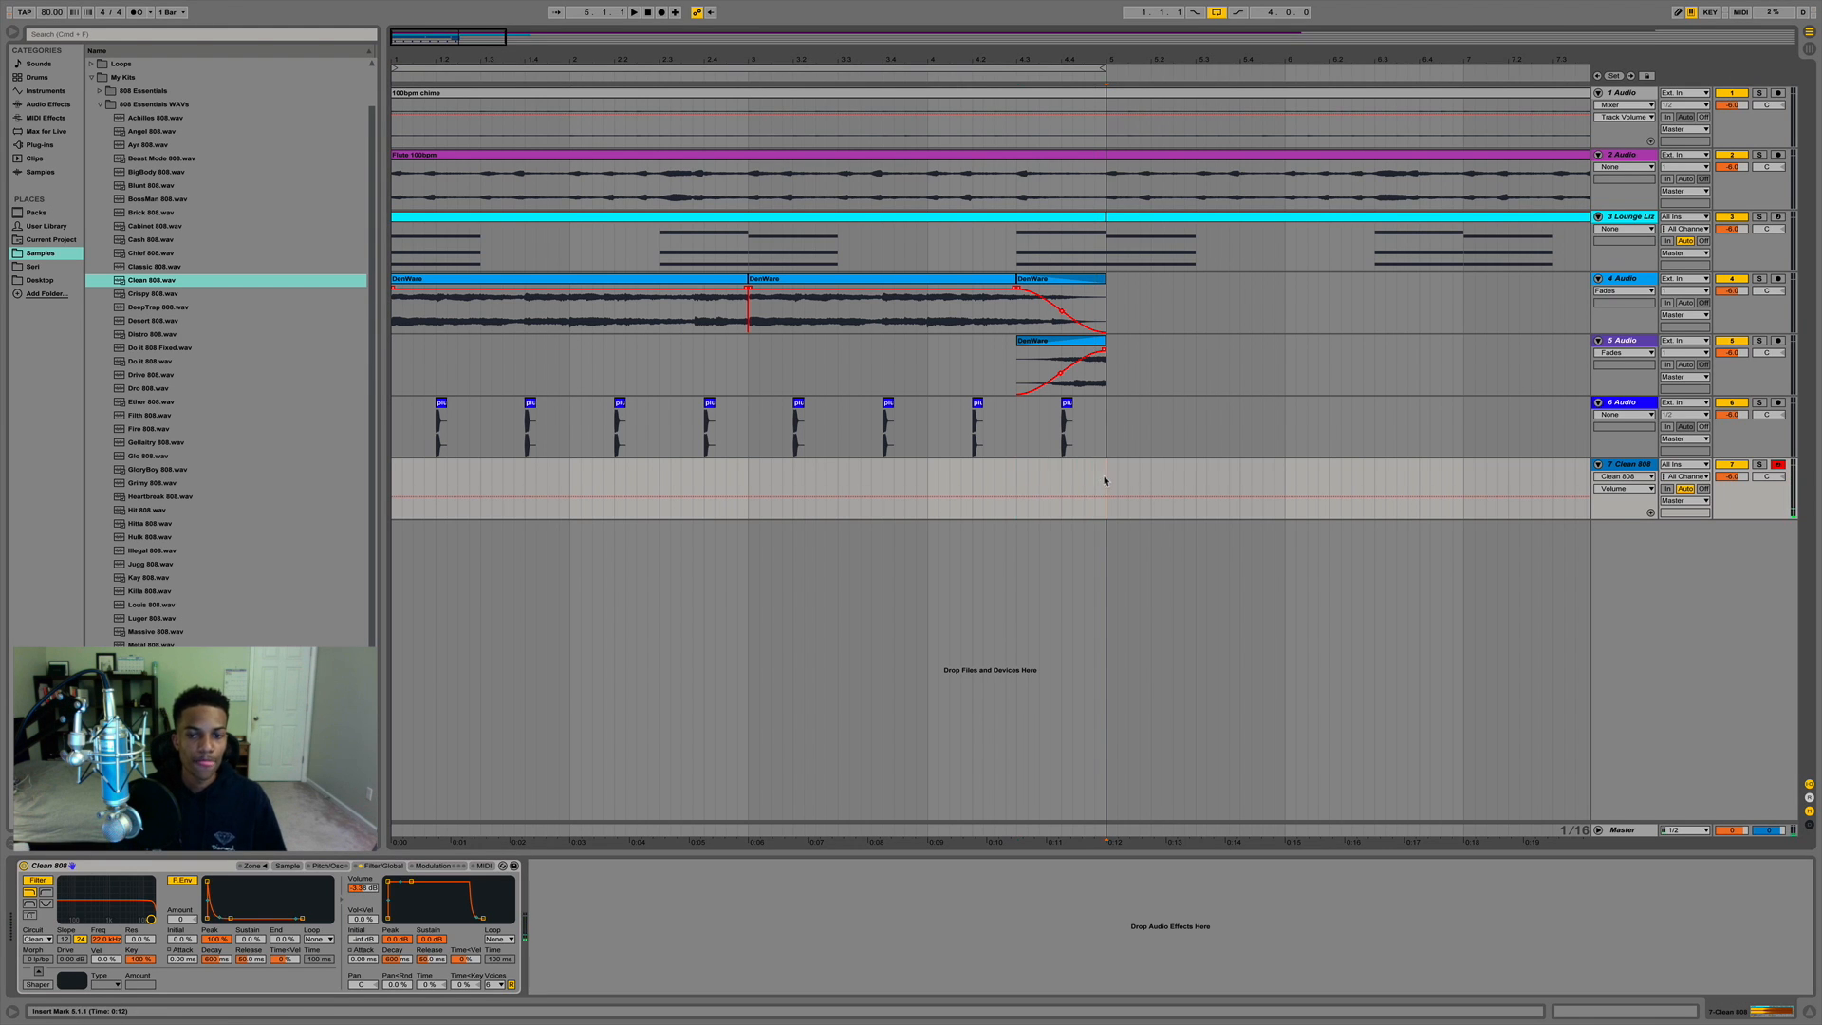
left_click_drag(1104, 480, 311, 465)
key("ctrl+shift+m")
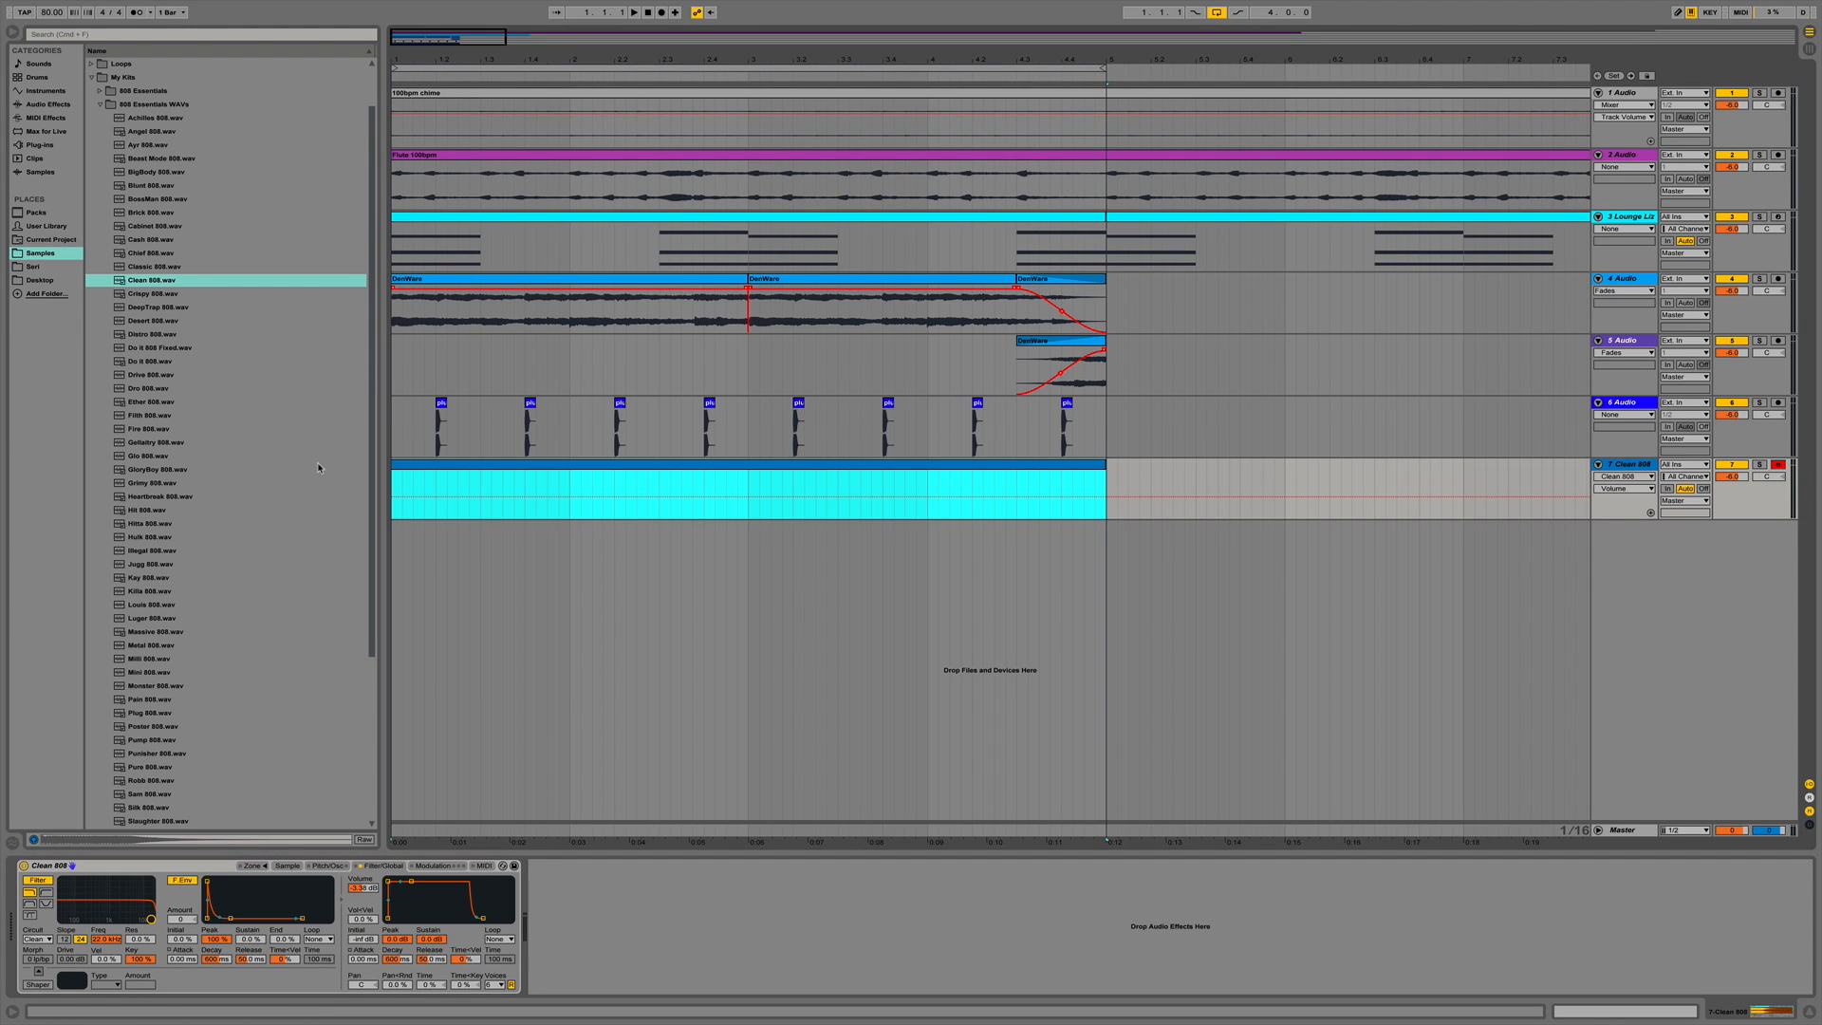
double_click(595, 474)
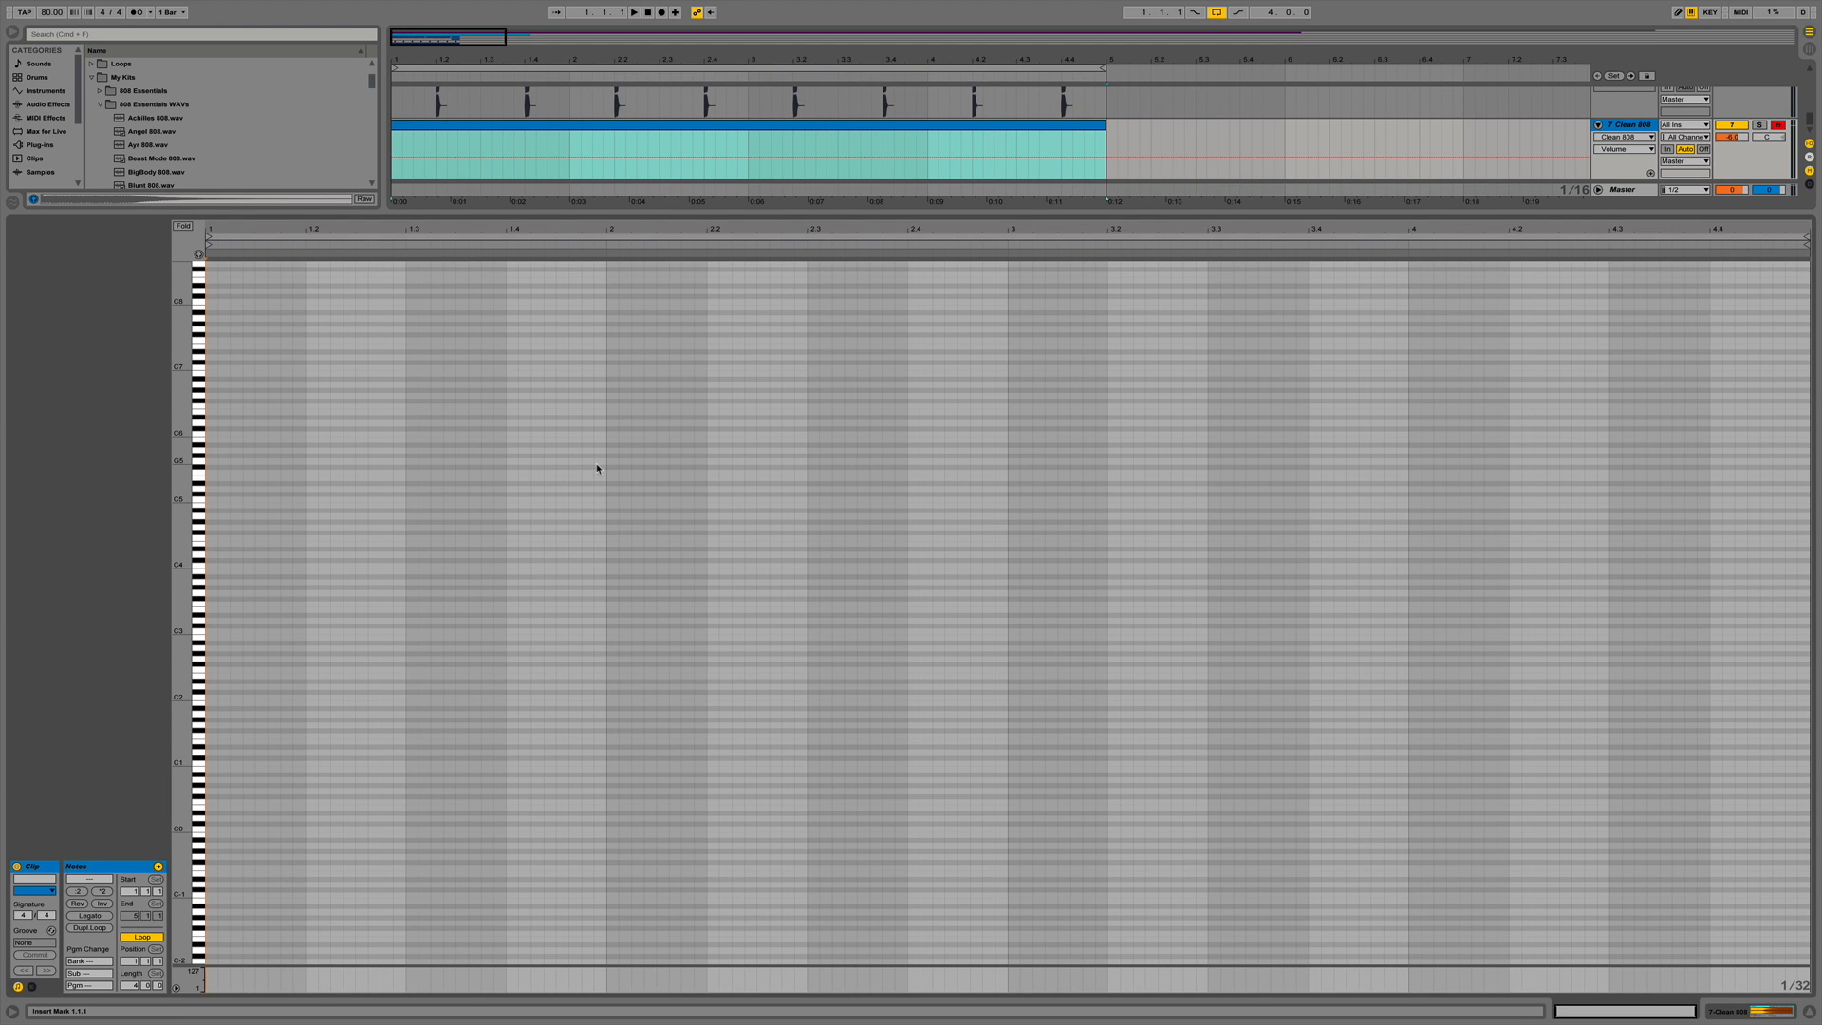
Draw a two-beat 808 note at 1.1.1, transpose it an octave up to E3 and start playback.
left_click(213, 679)
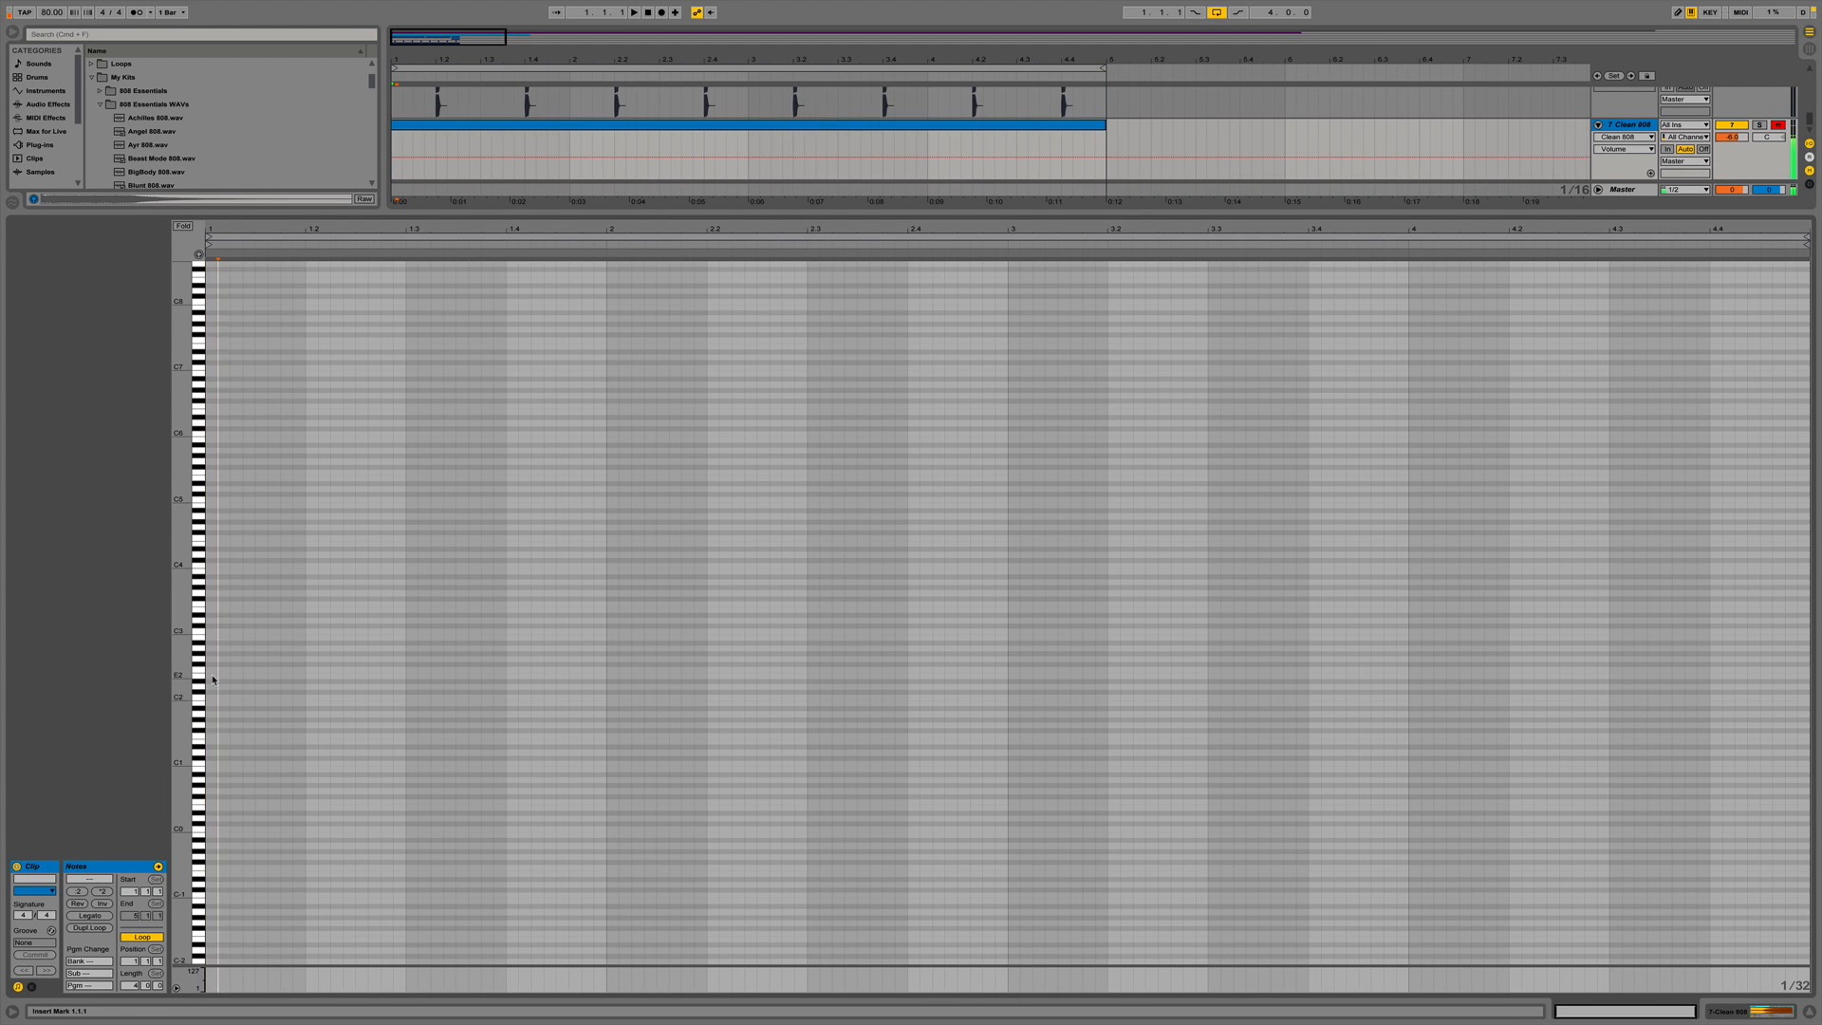
left_click_drag(214, 675, 406, 676)
key("shift+Up")
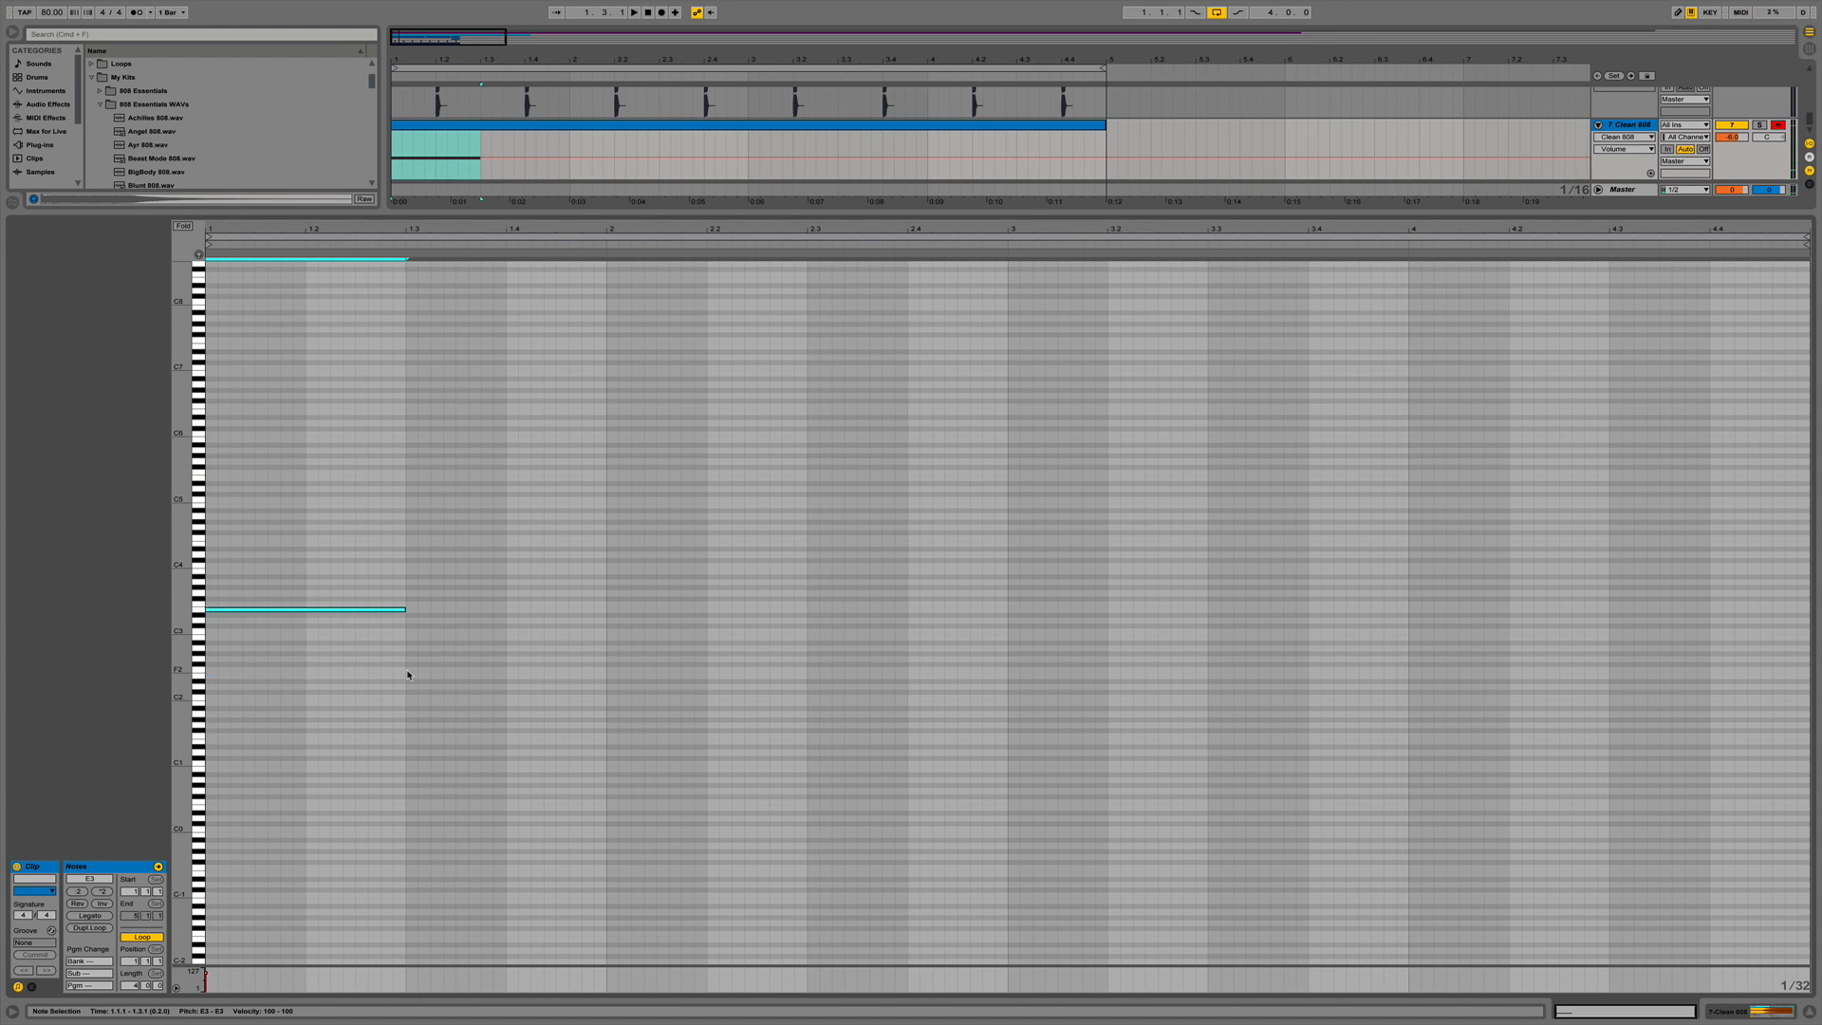
key("space")
left_click(806, 608)
key("super+v")
key("Delete")
Paste a copy of the two-beat E3 note at 3.1.1.
left_click(945, 608)
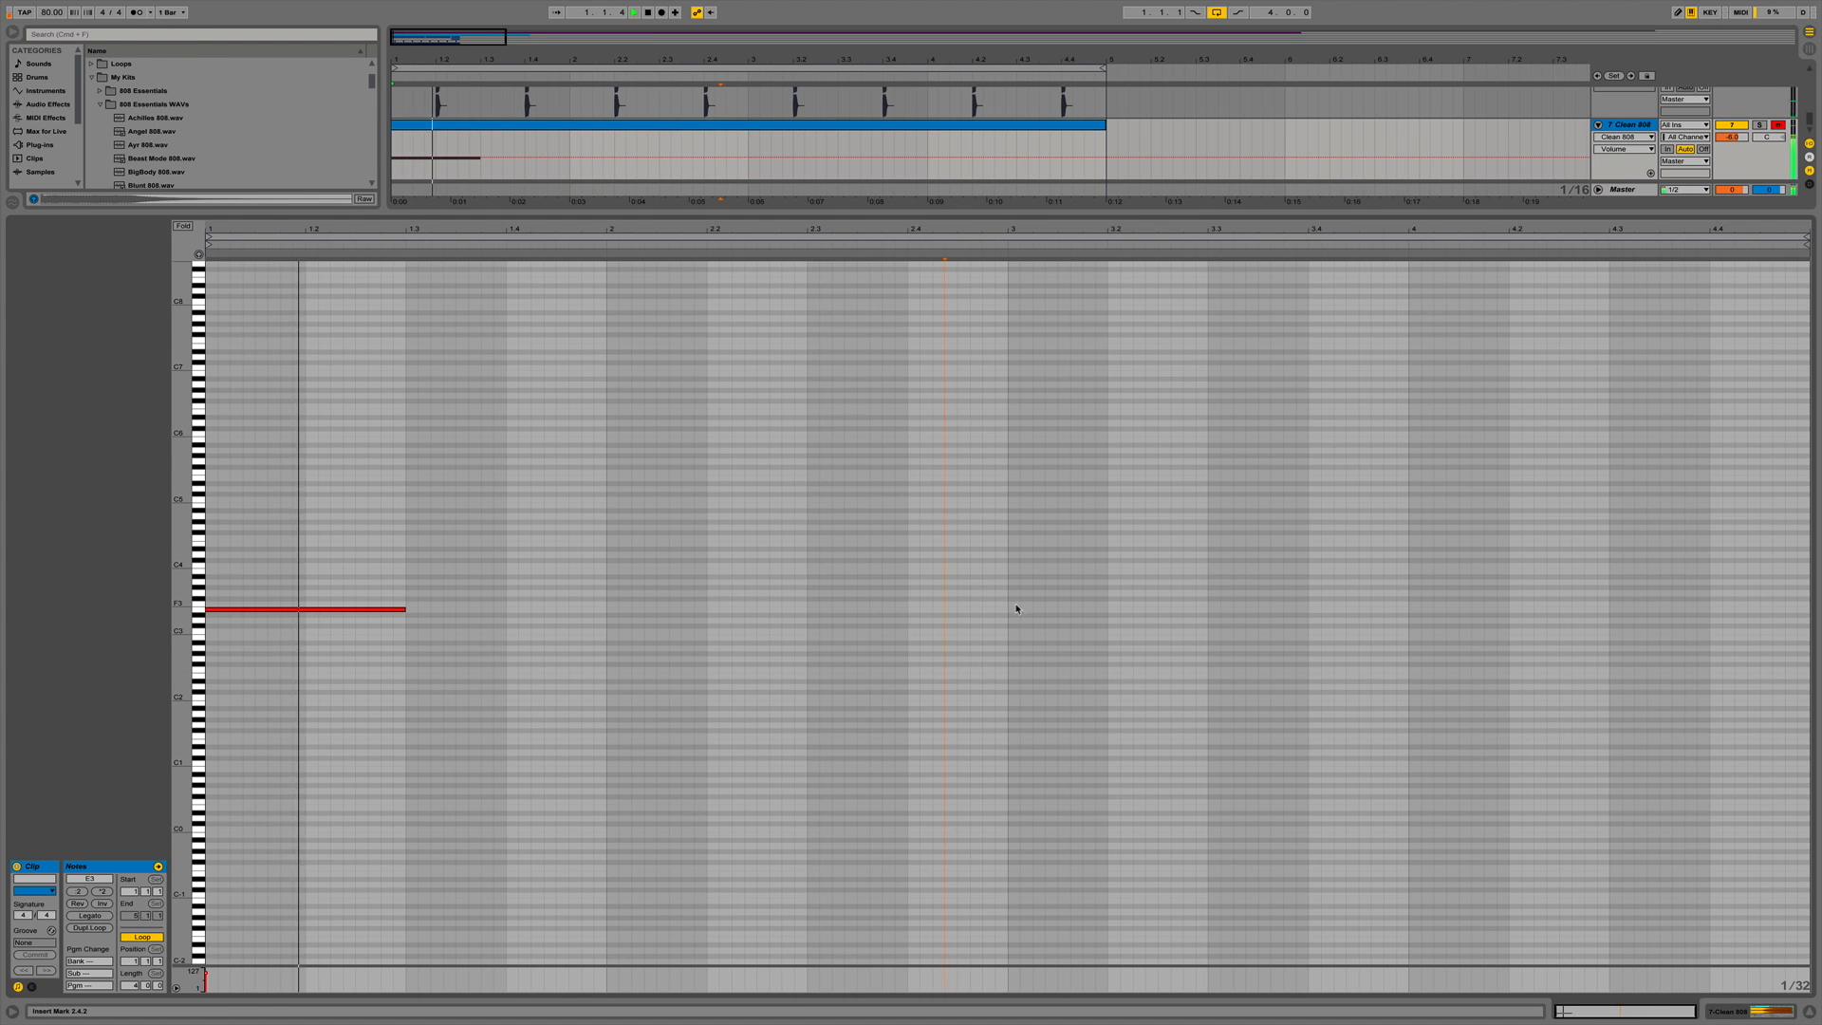
left_click(1016, 608)
key("super+v")
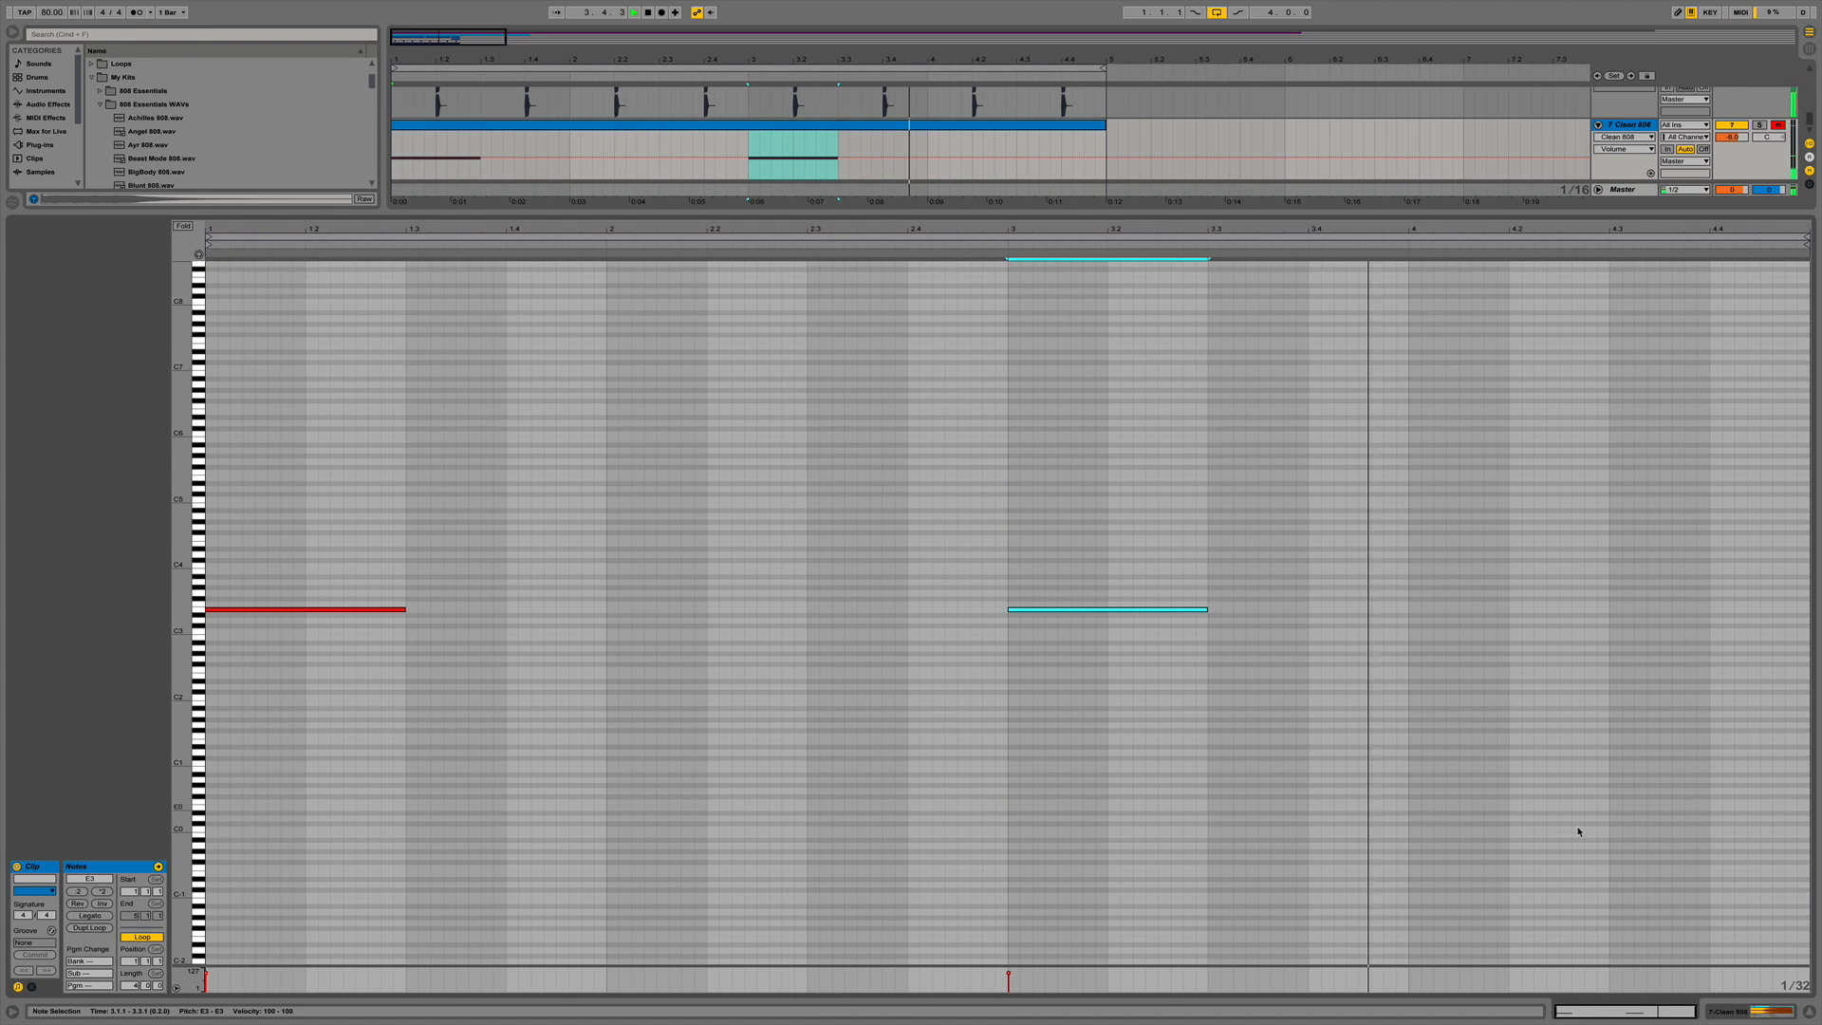
left_click(1712, 609)
key("super+v")
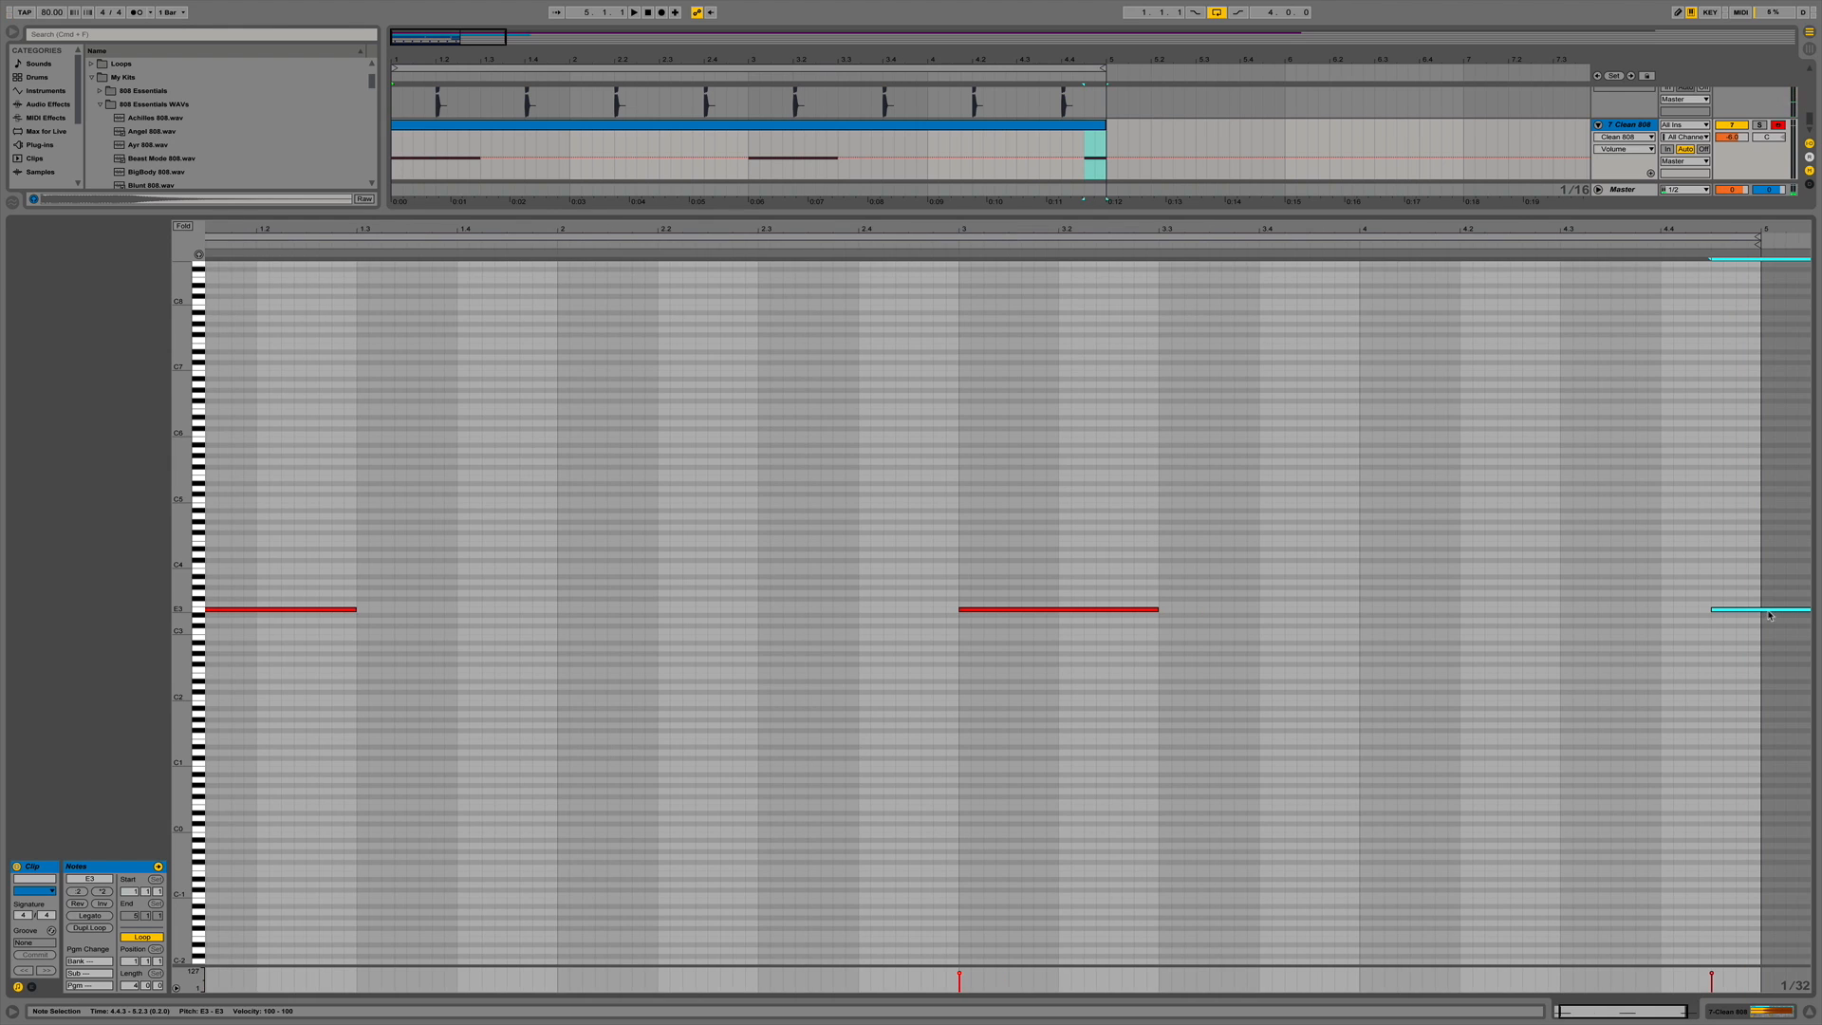
key("Delete")
Add two consecutive sixteenth notes from 4.4.3 to the clip's end and transpose them up to E4.
left_click(1711, 613)
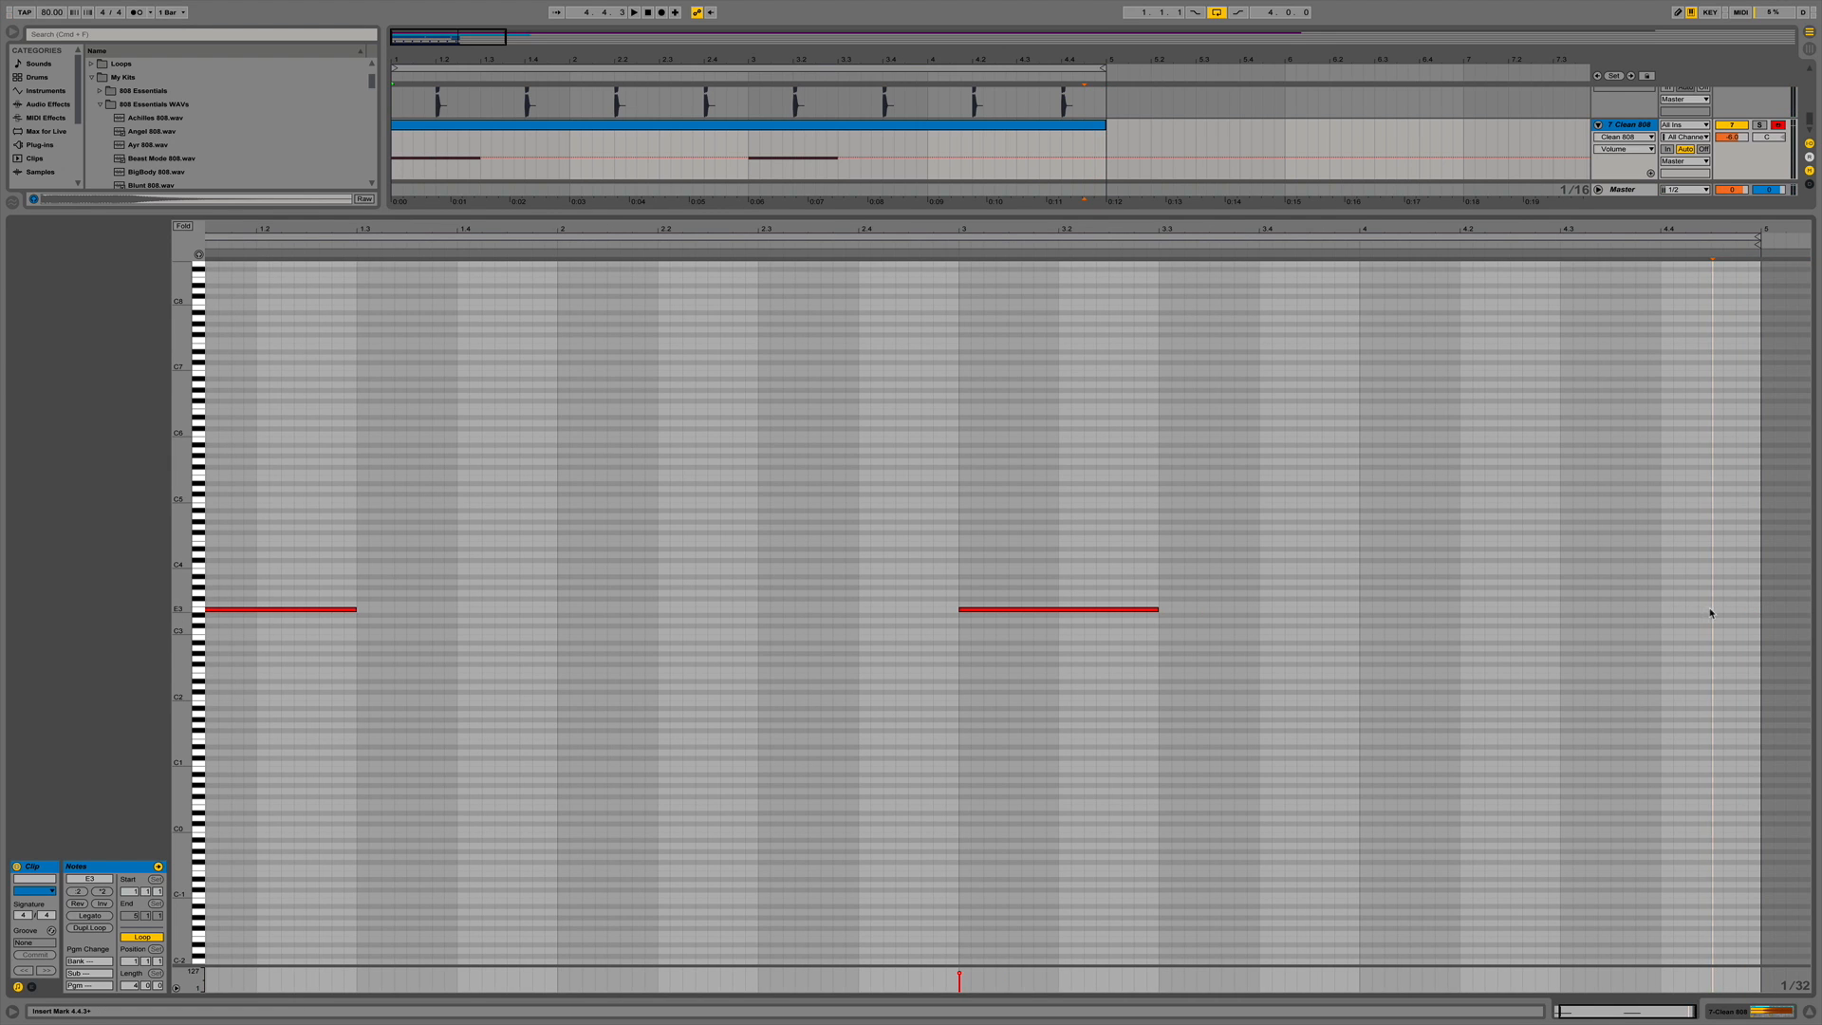
double_click(1714, 610)
left_click_drag(1721, 609, 1769, 637)
key("super+d")
key("shift+Up")
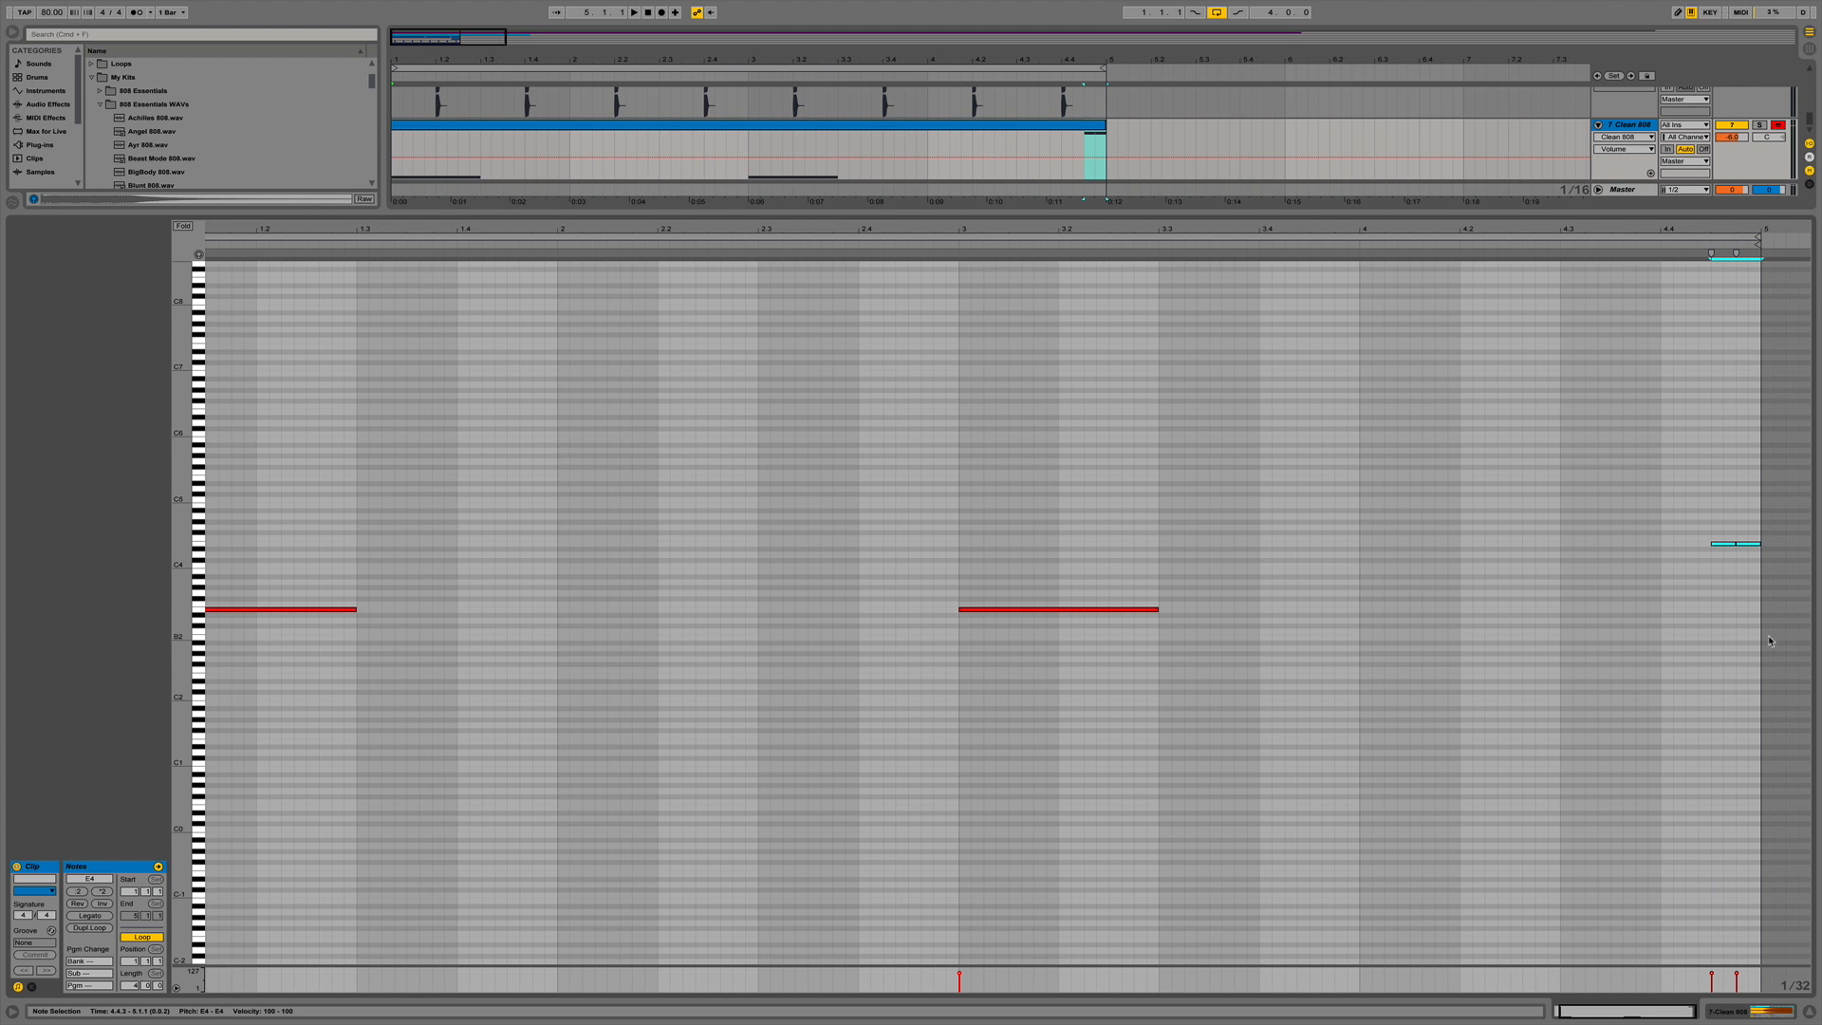
Add a one-beat B2 note at 2.4.1, leading into the second E3 note.
left_click(1695, 244)
double_click(864, 637)
left_click_drag(869, 637, 959, 637)
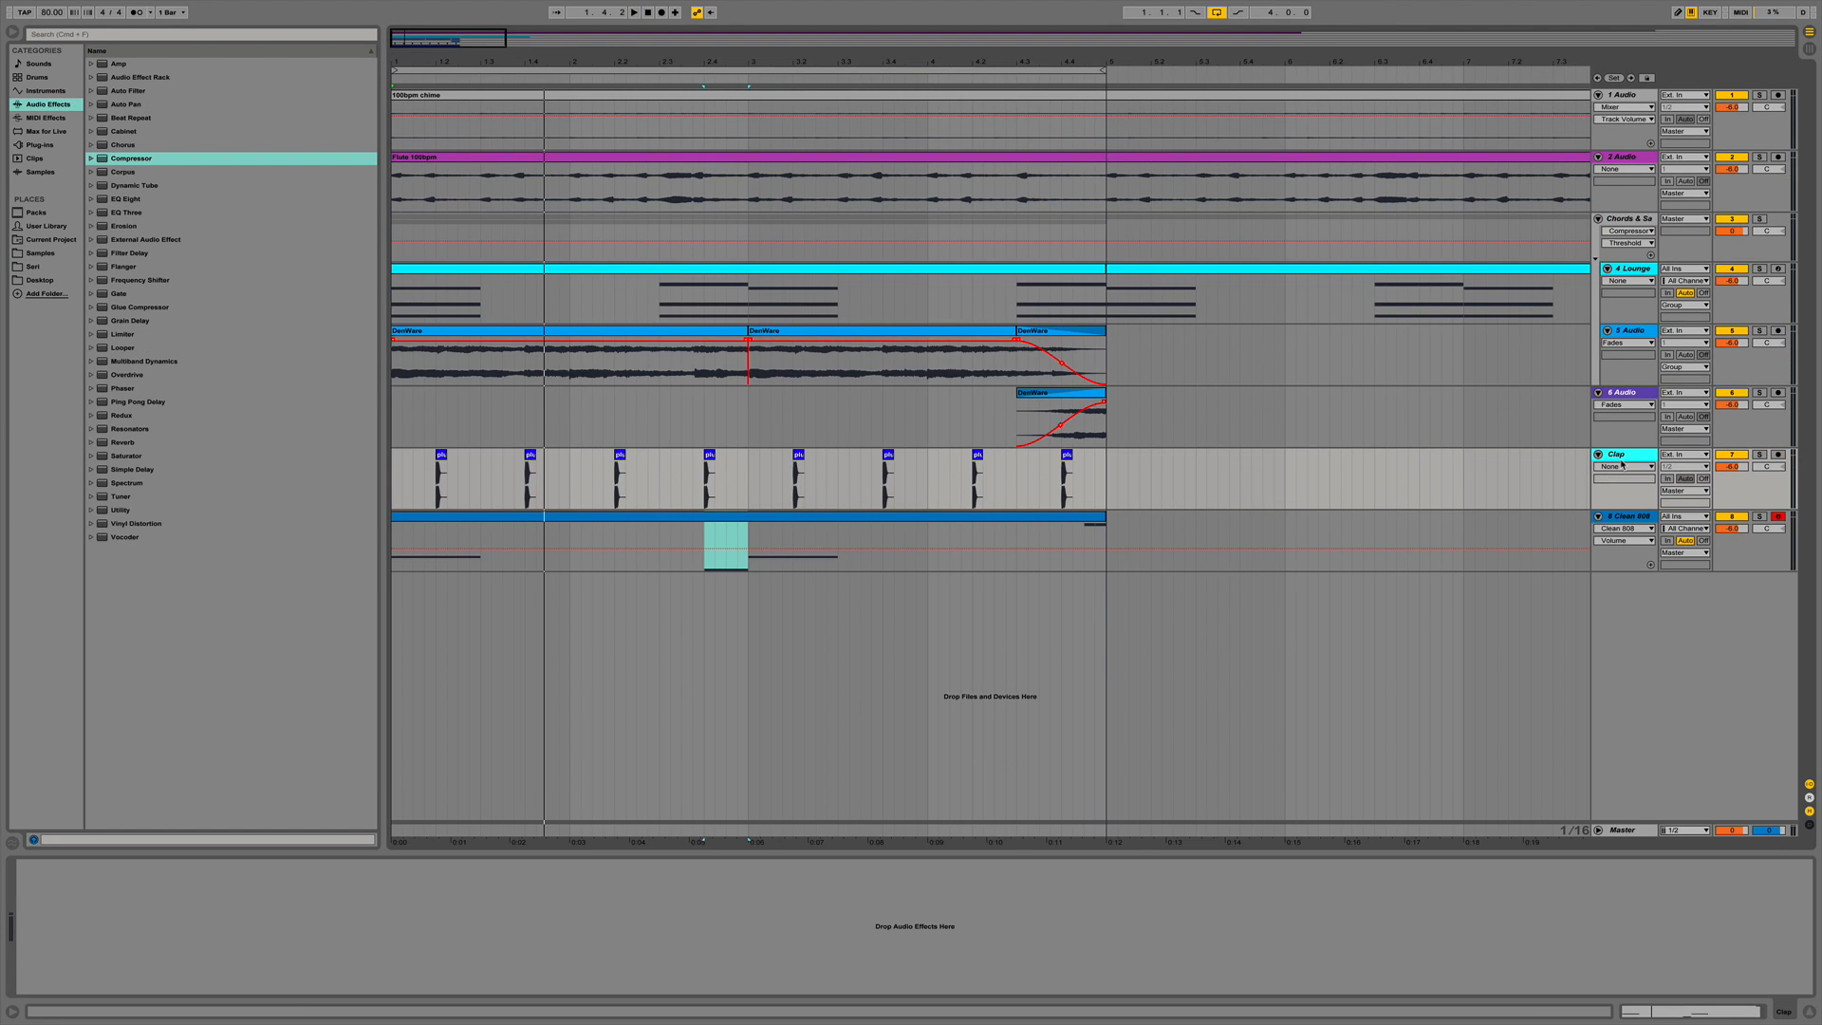
Open the Kicks folder of Trap Essentials (FULL) from the Desktop samples.
left_click(40, 280)
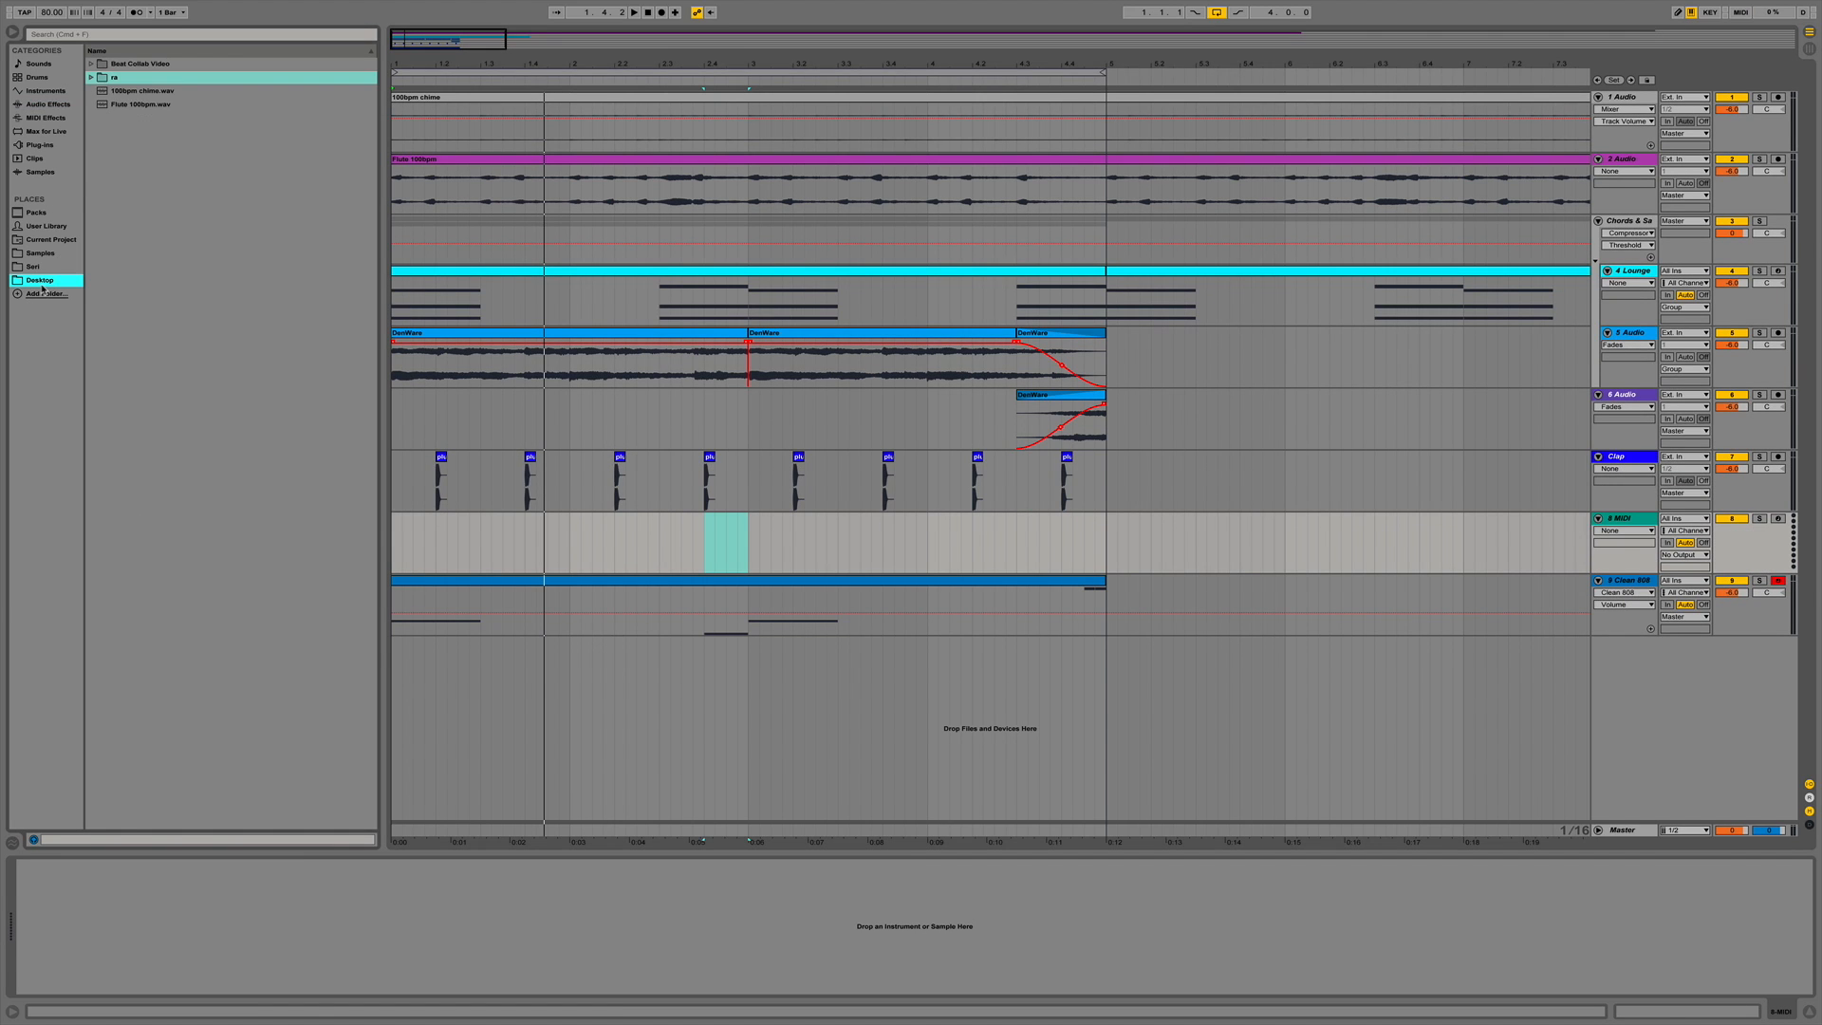
left_click(91, 63)
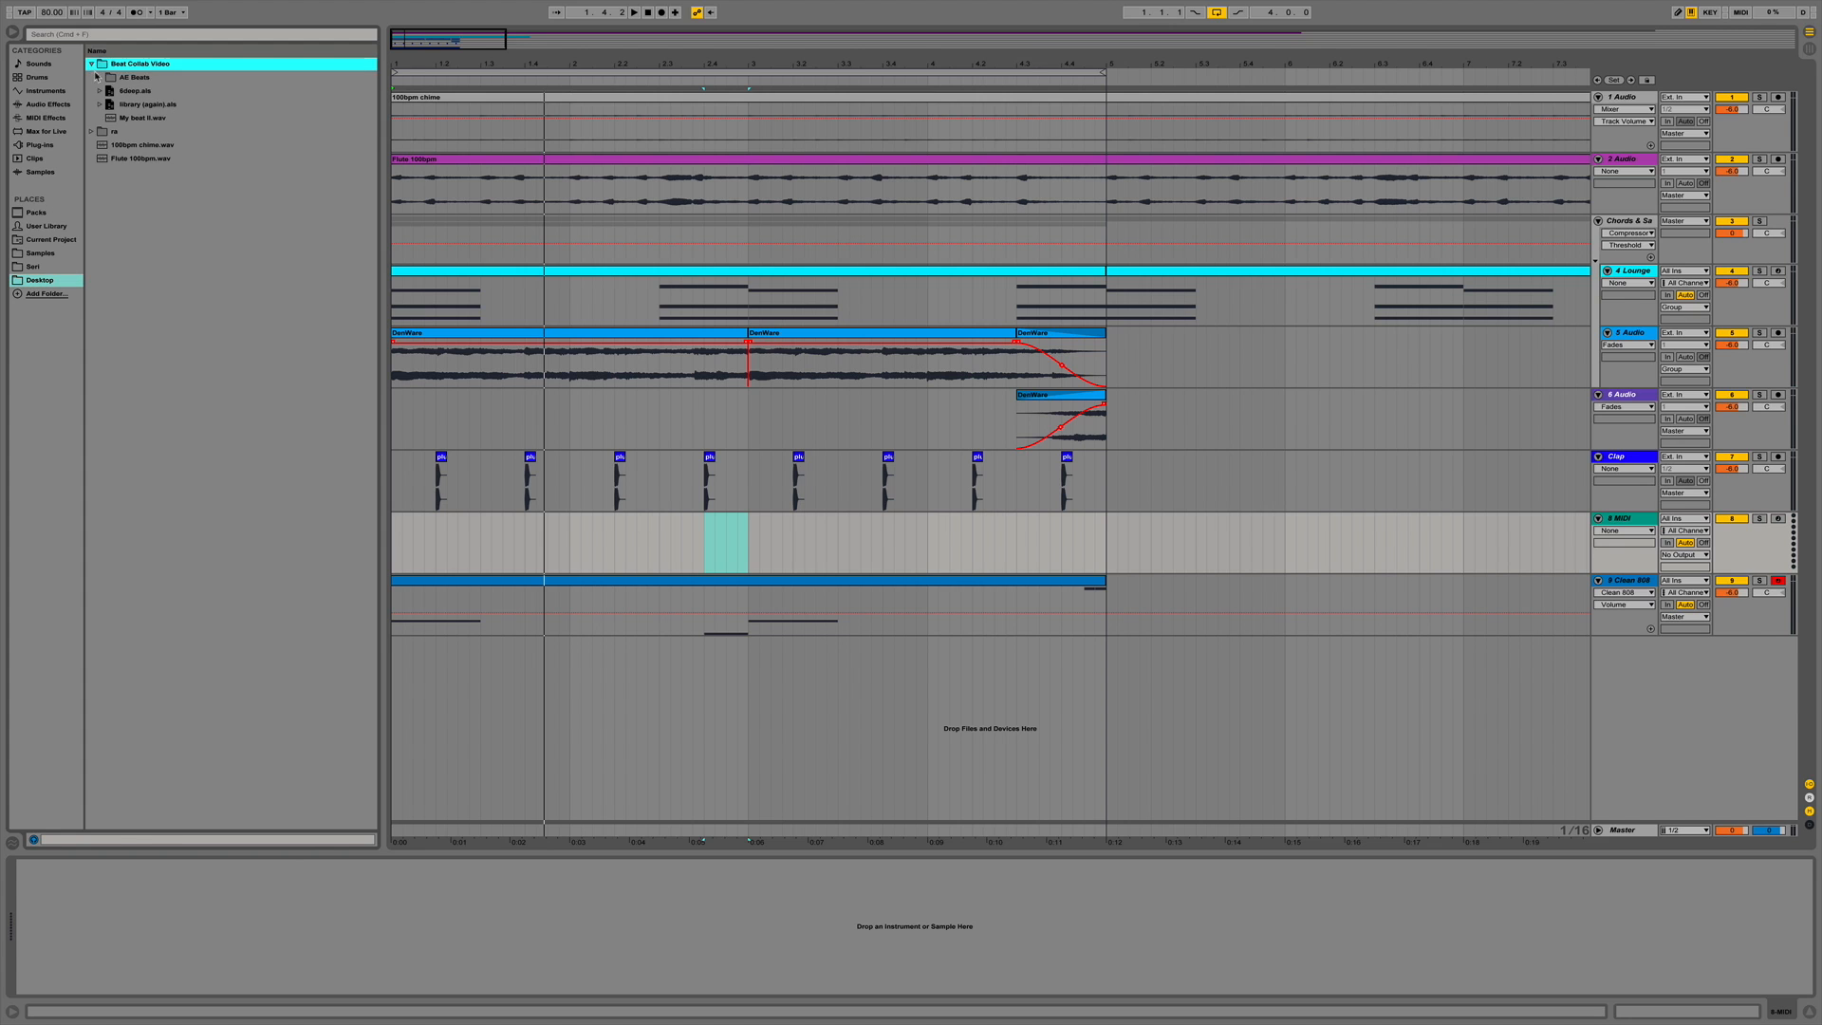
left_click(112, 131)
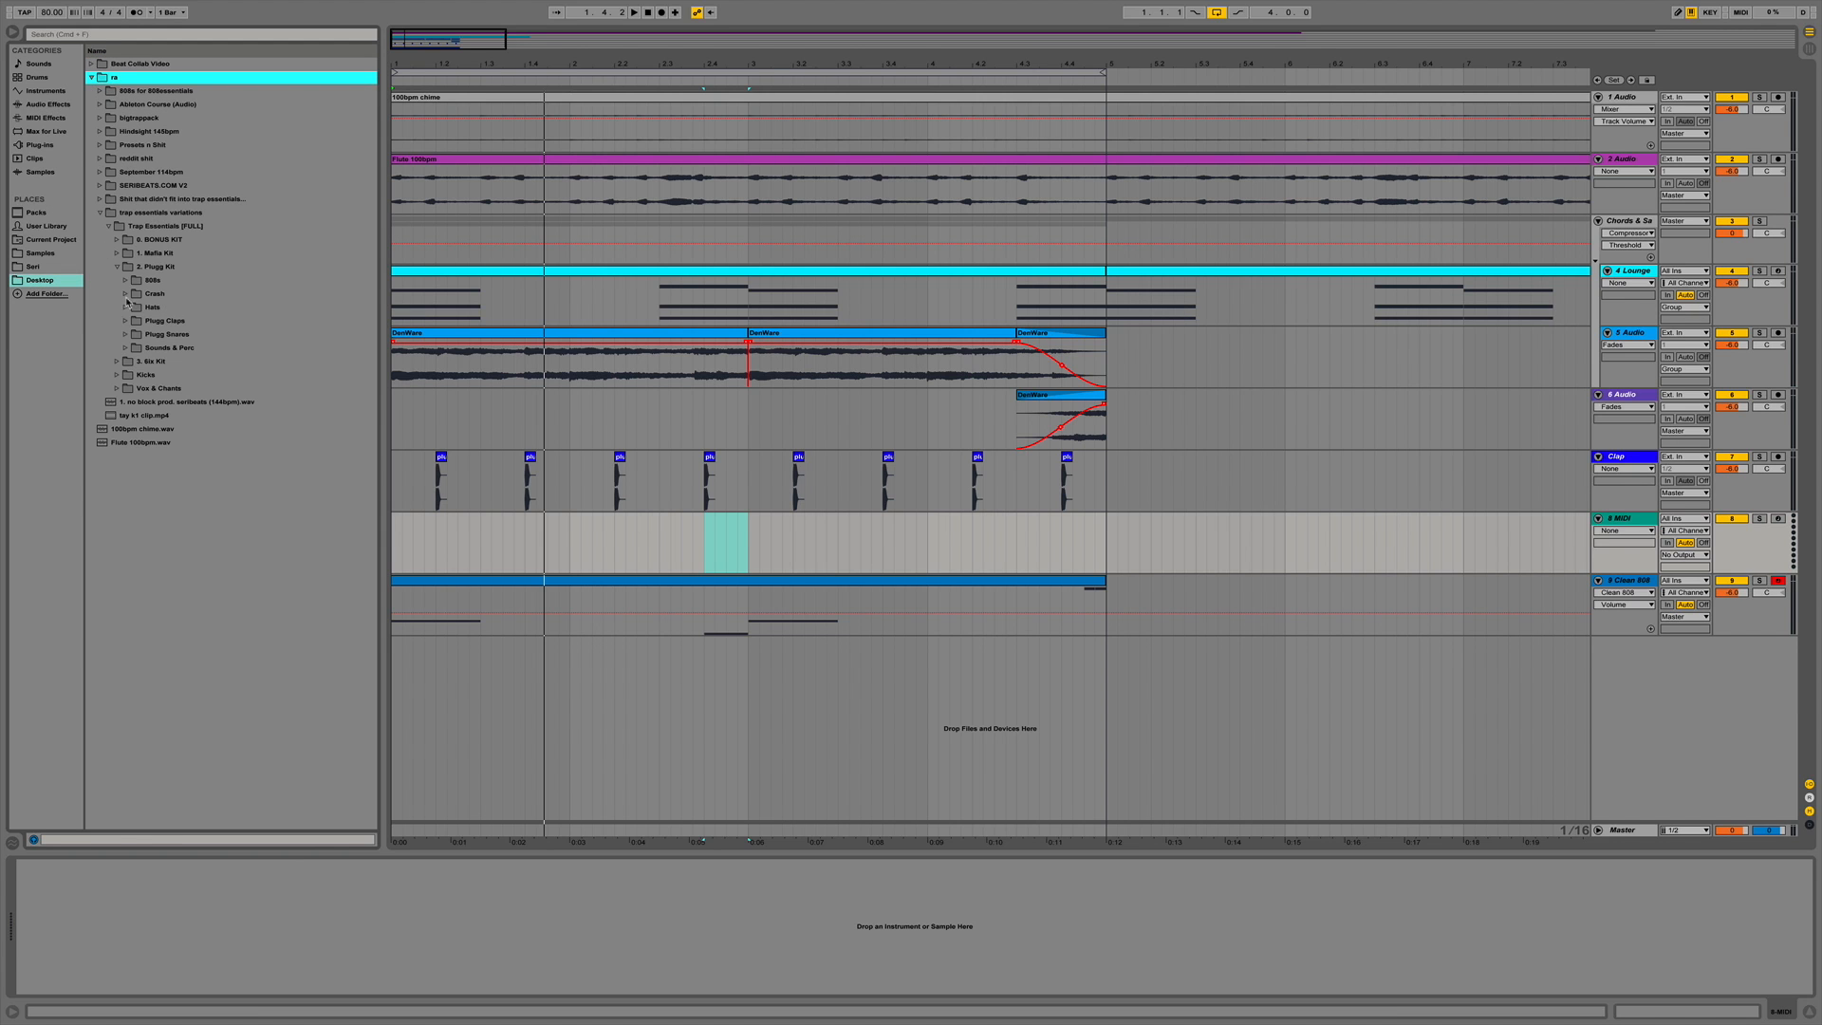
left_click(116, 375)
scroll(197, 390, "down", 5)
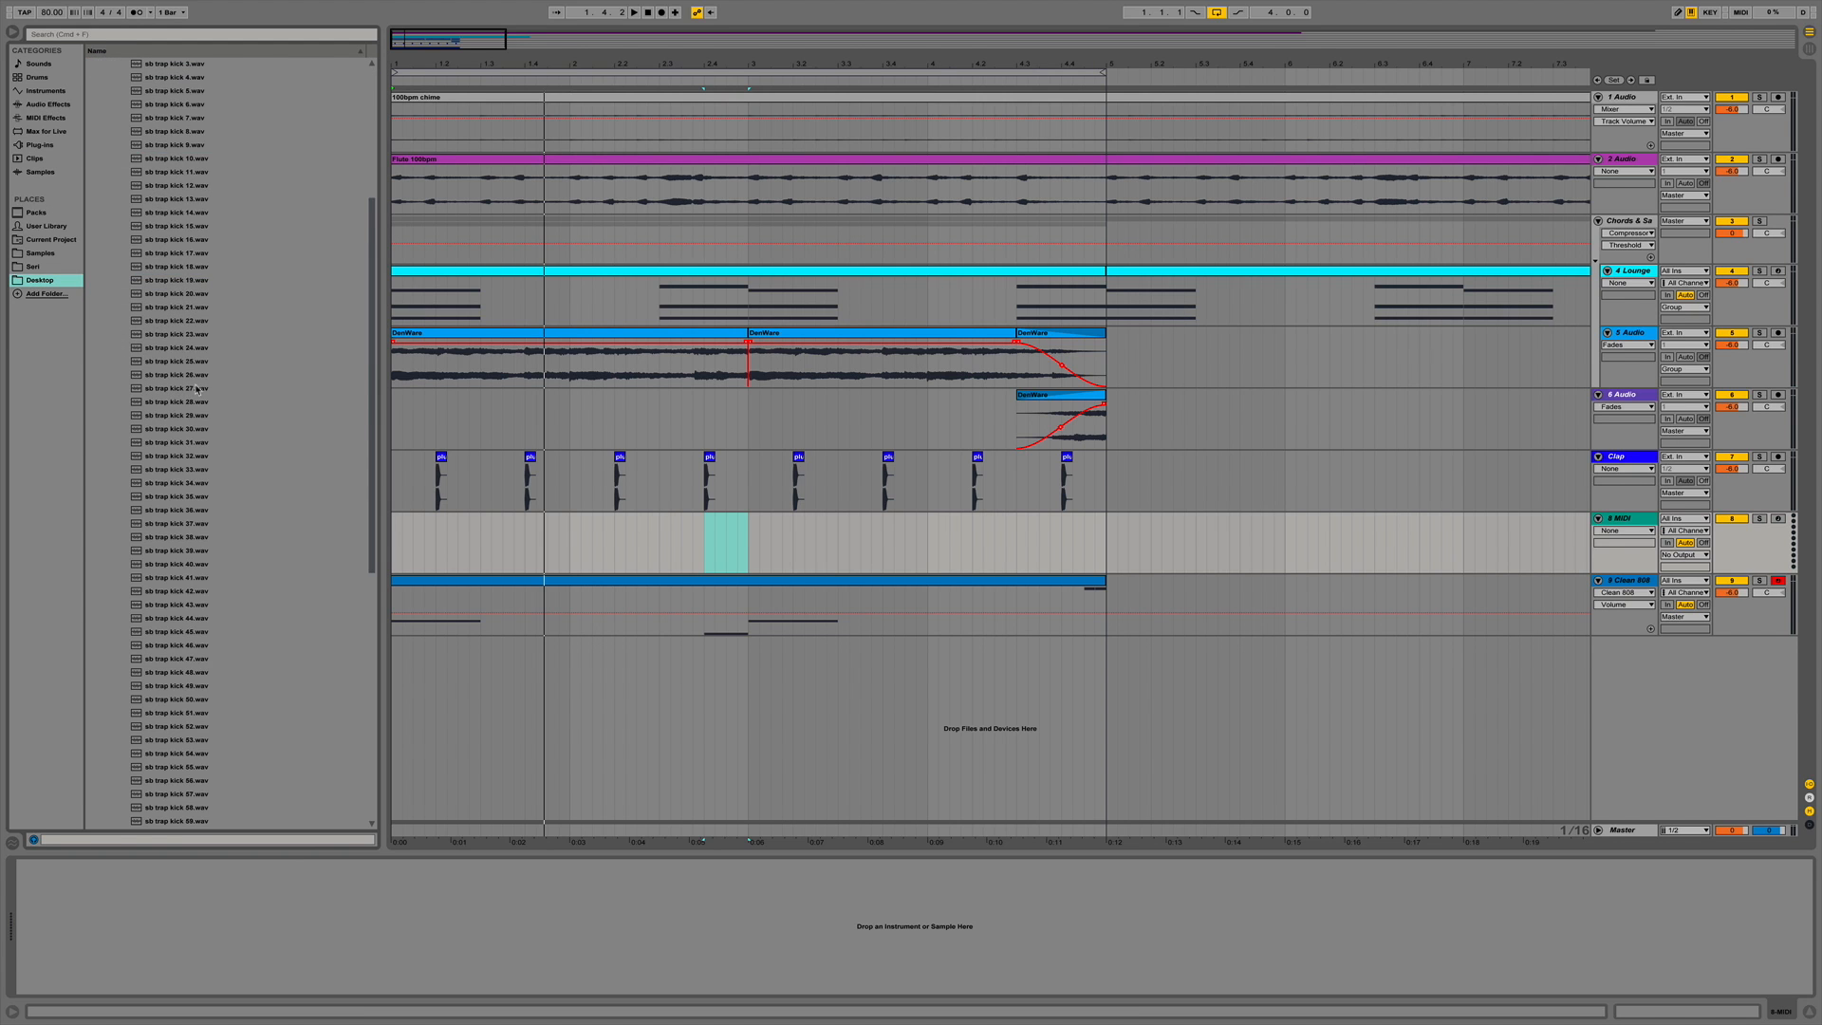
Audition the trap kicks in the Kicks folder, including sb trap kick 55, 3 and 24.
left_click(216, 361)
scroll(215, 408, "down", 8)
left_click(213, 457)
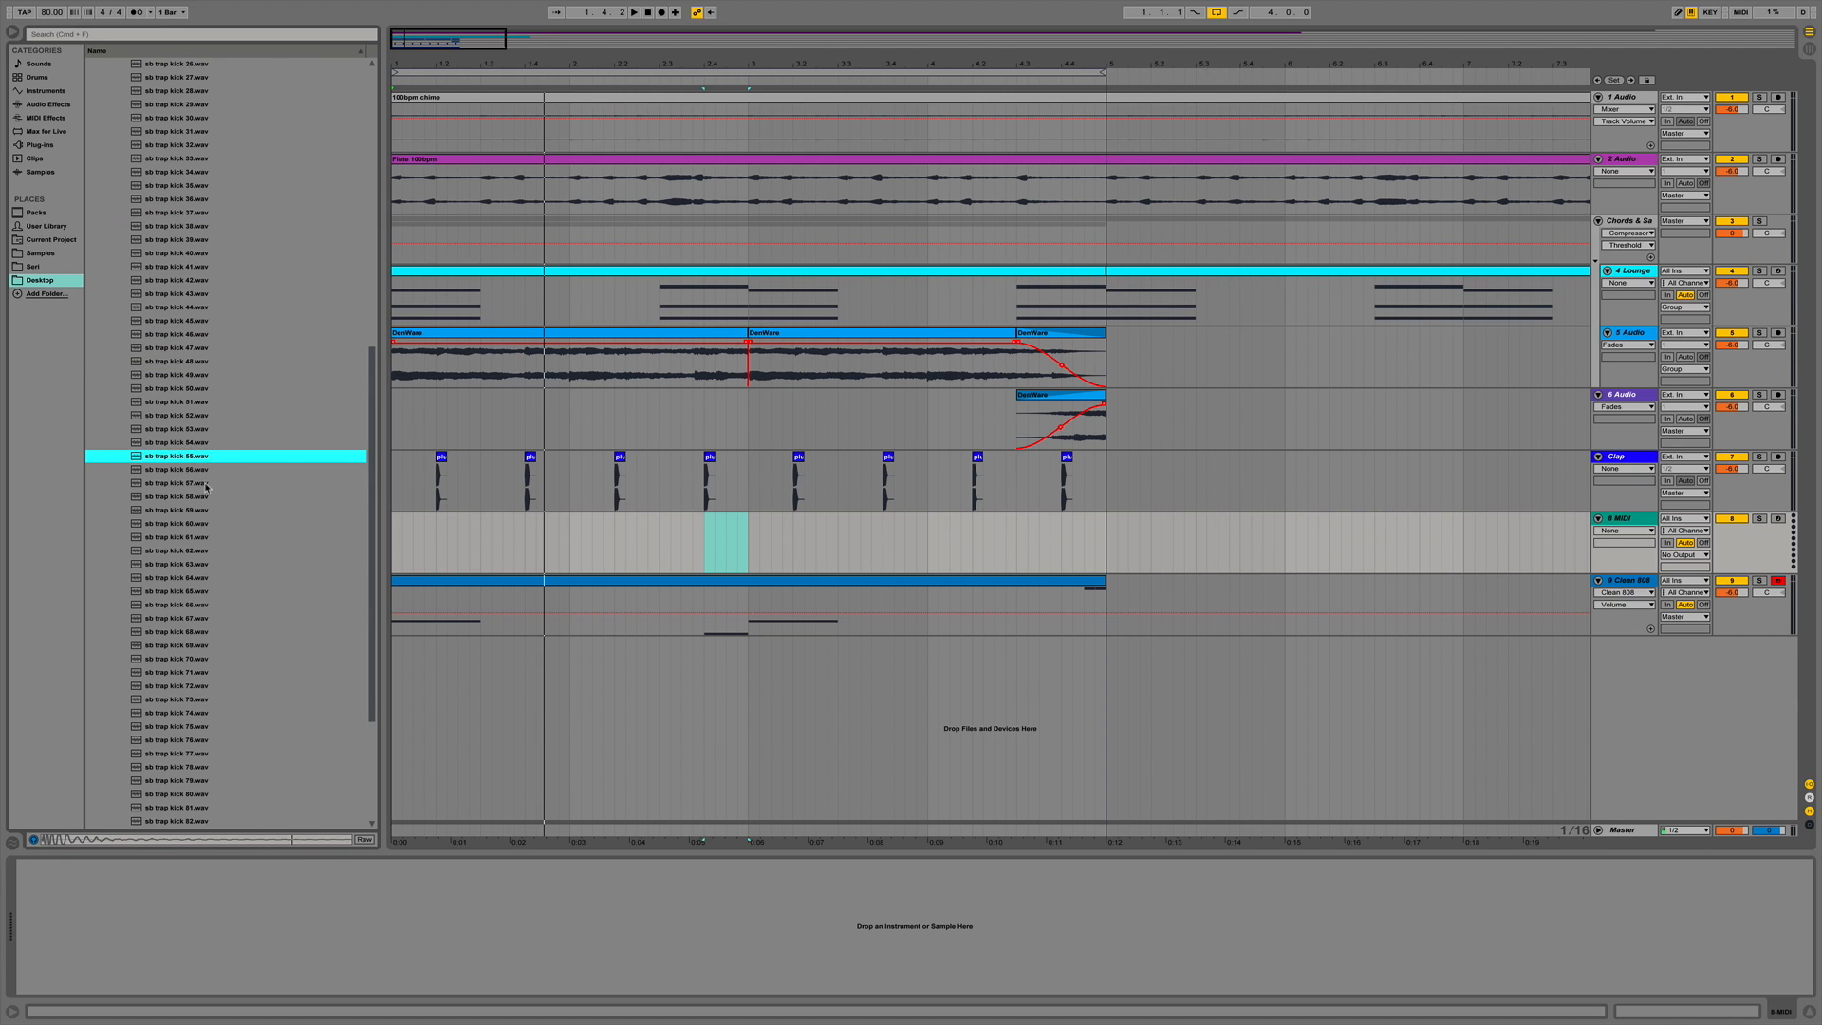
scroll(206, 487, "up", 10)
left_click(209, 294)
left_click(212, 267)
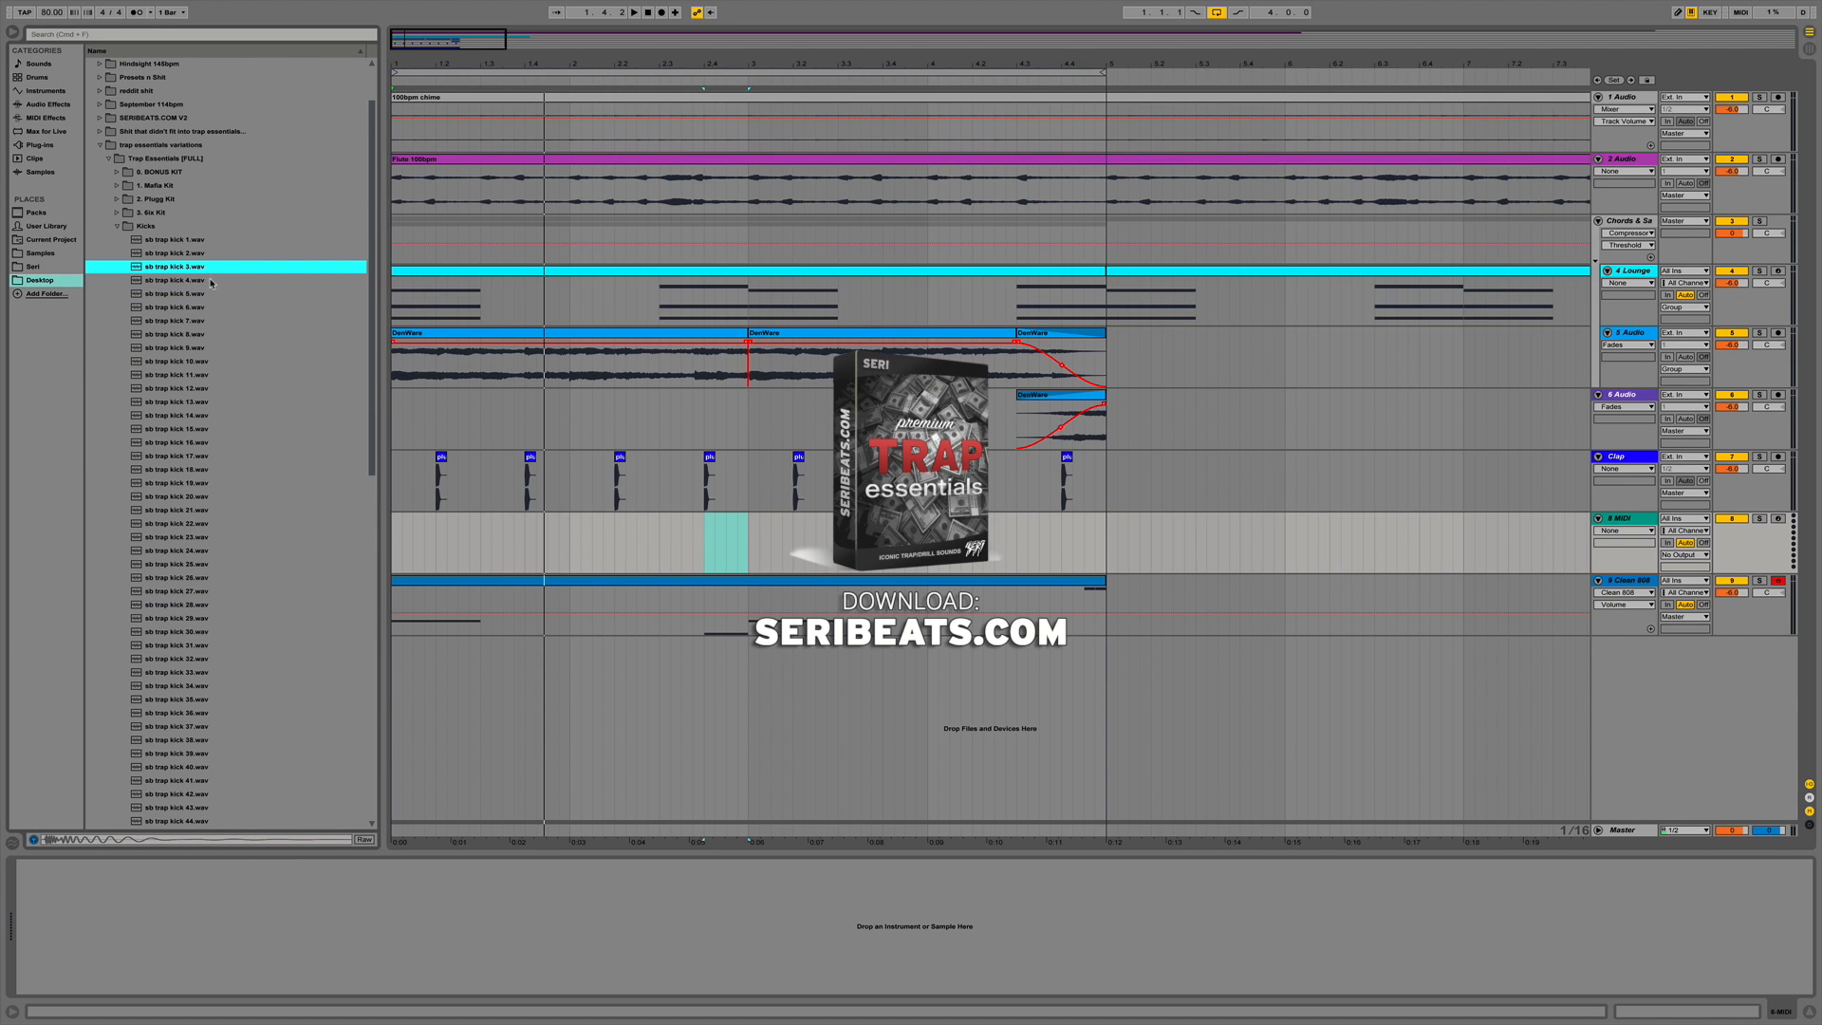
left_click(198, 557)
scroll(197, 558, "down", 1)
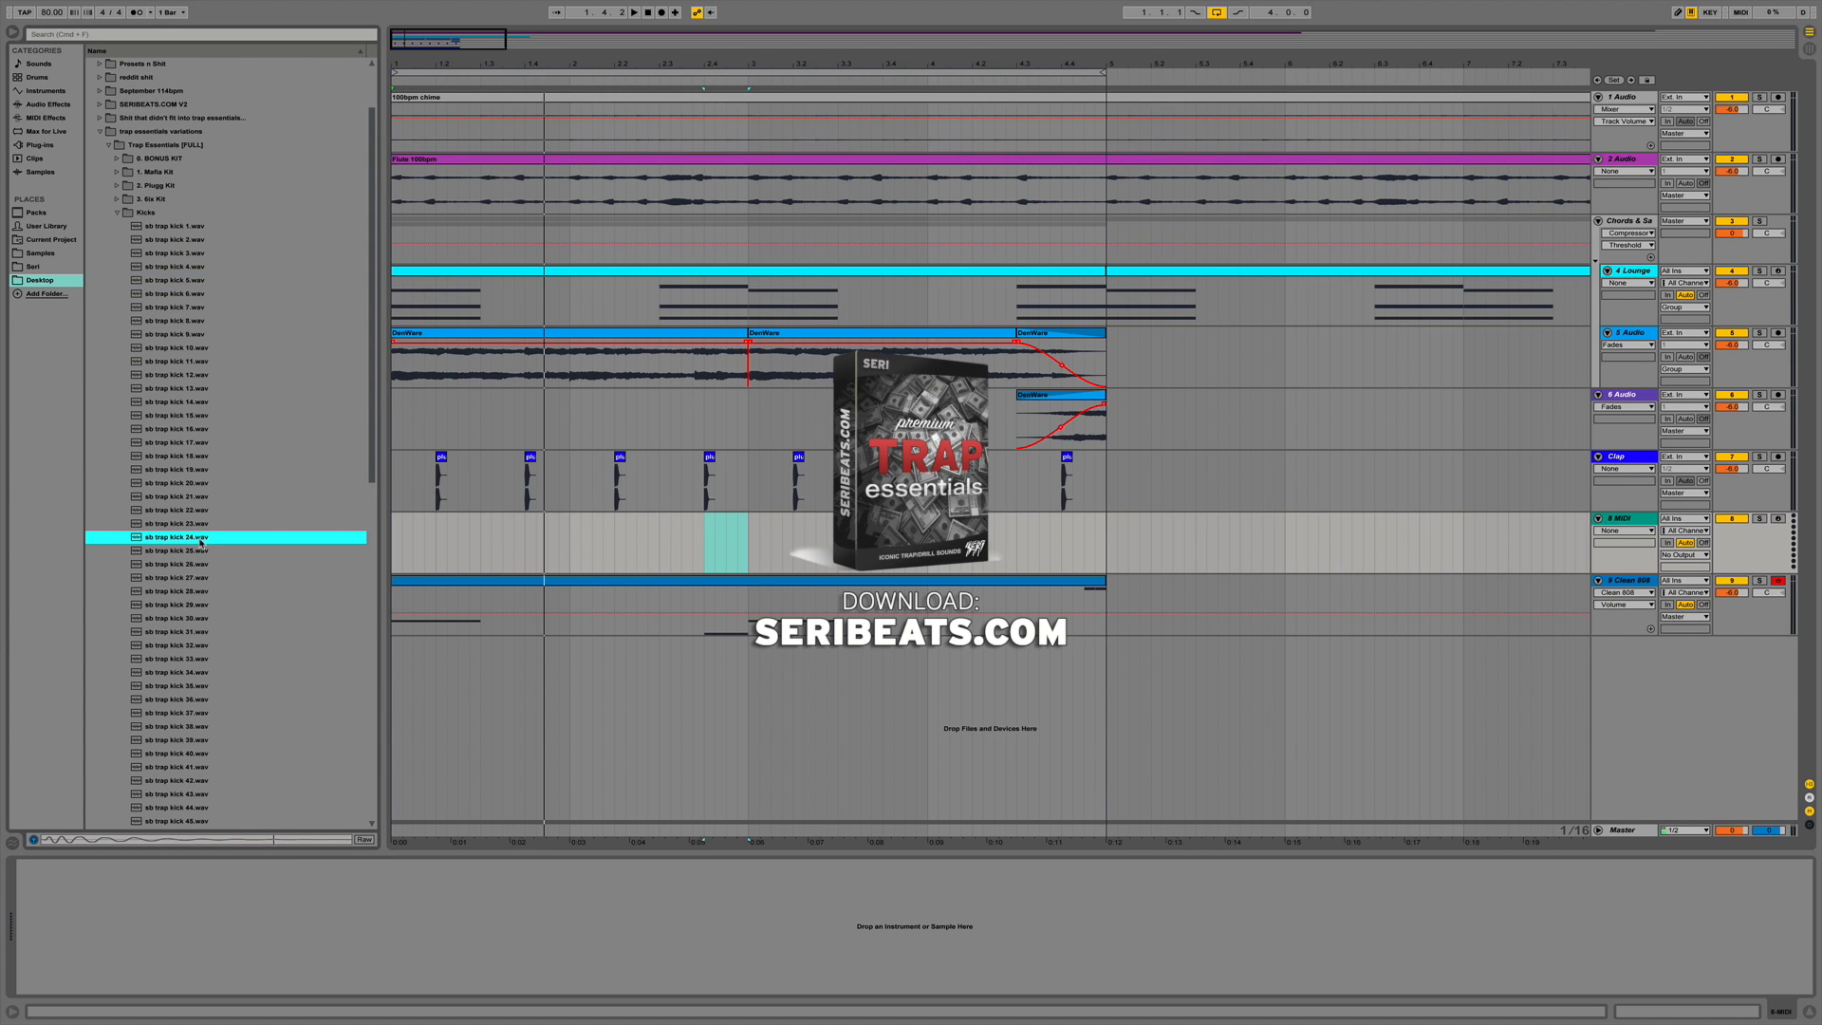
Audition more trap kicks further down the Kicks folder, including sb trap kick 73 and 76.
left_click(209, 556)
scroll(208, 559, "down", 8)
left_click(203, 690)
left_click(205, 703)
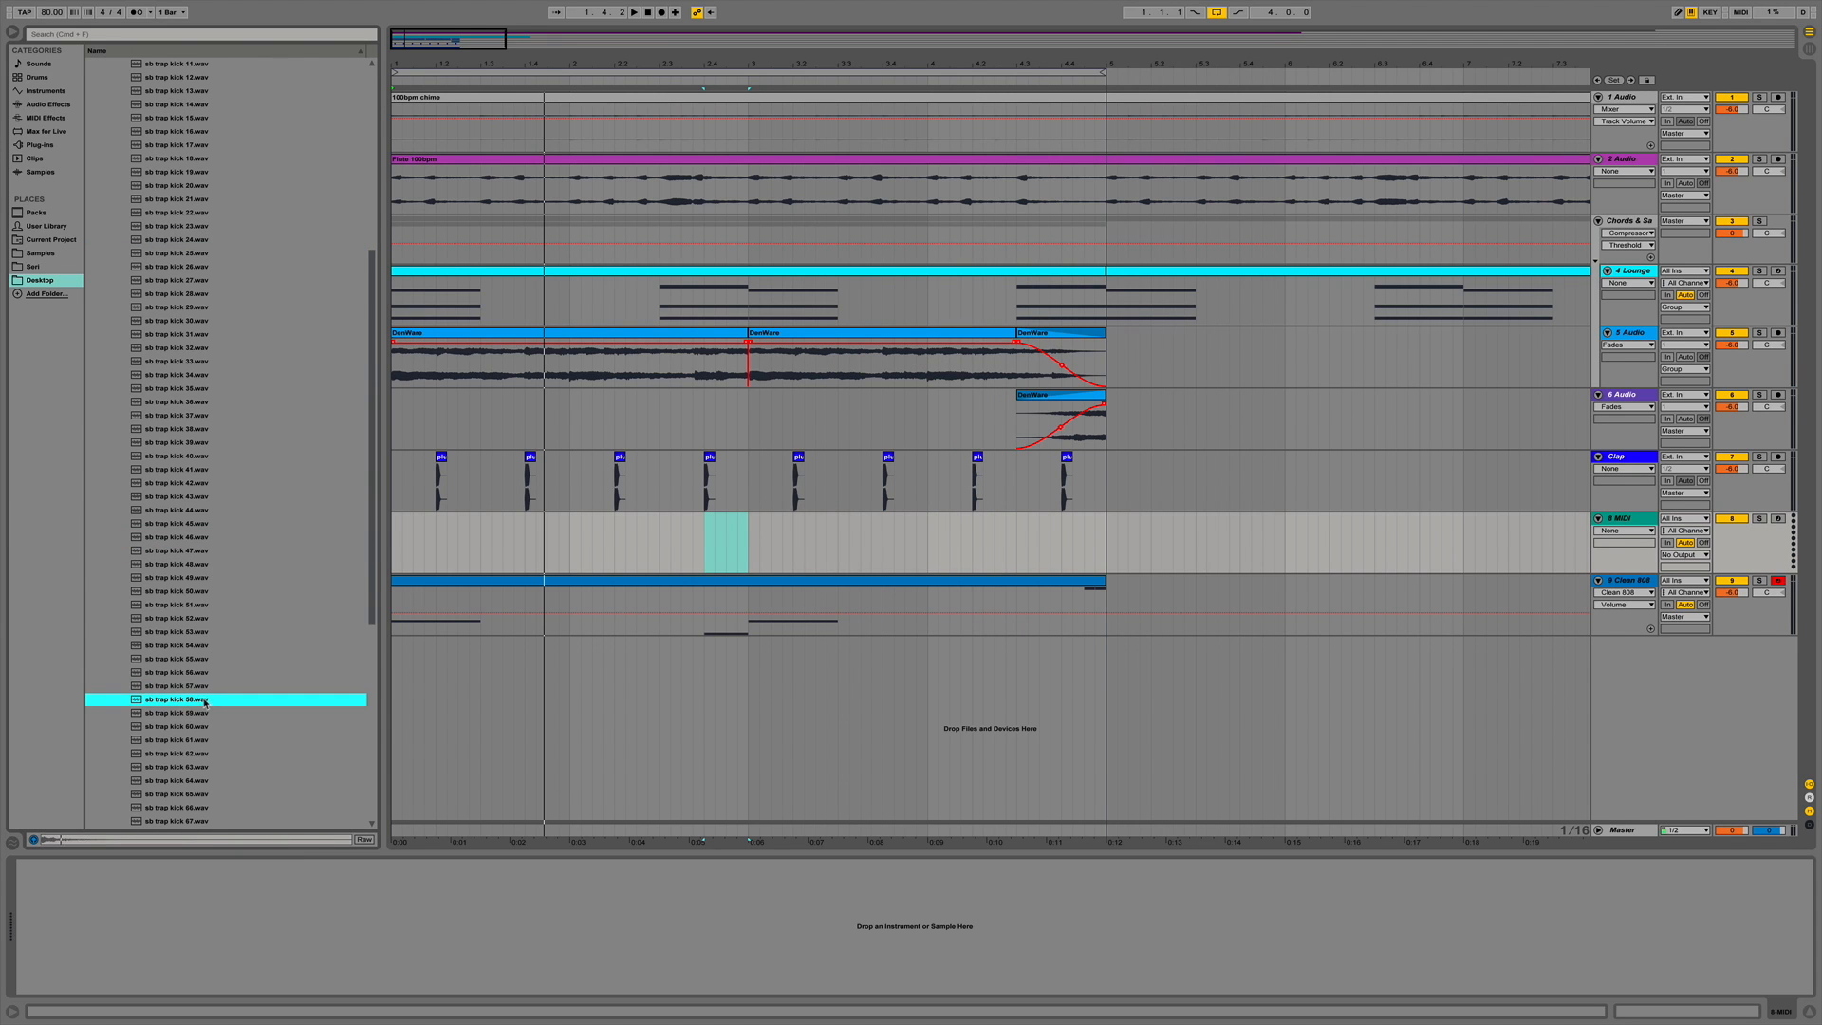
scroll(203, 690, "down", 1)
left_click(203, 689)
left_click(205, 701)
left_click(204, 728)
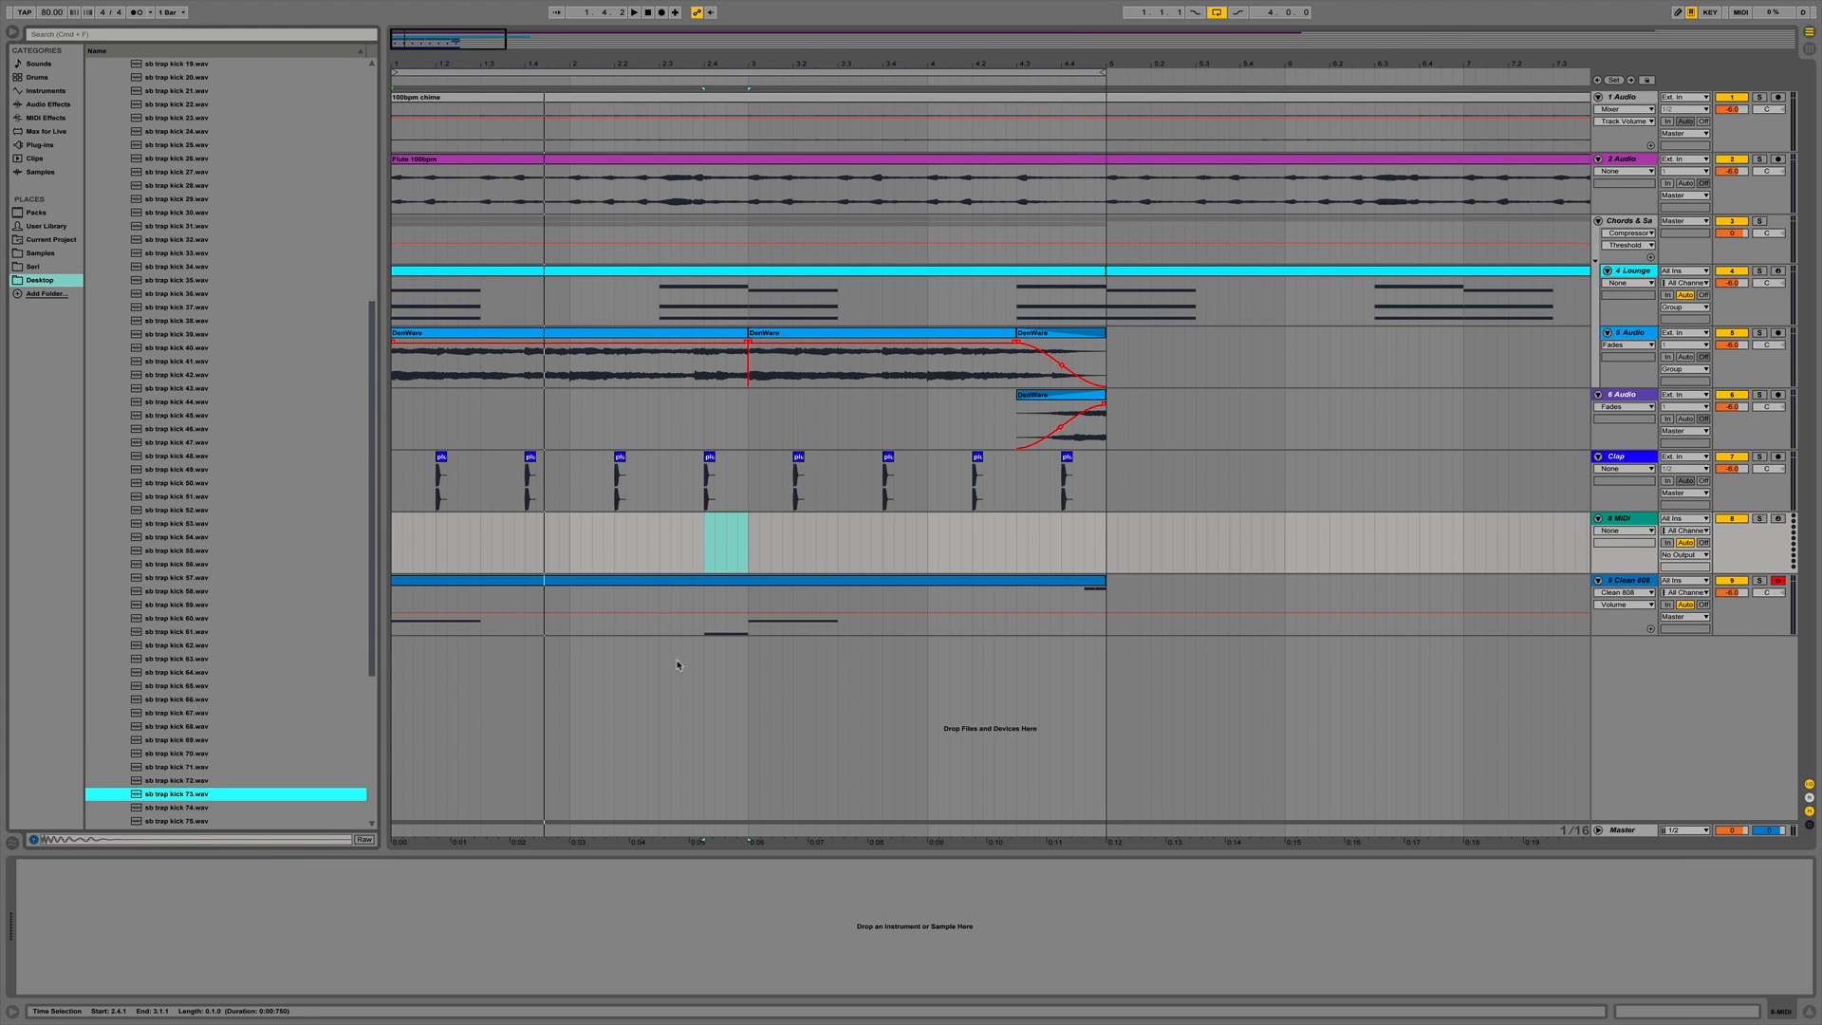
scroll(173, 776, "down", 2)
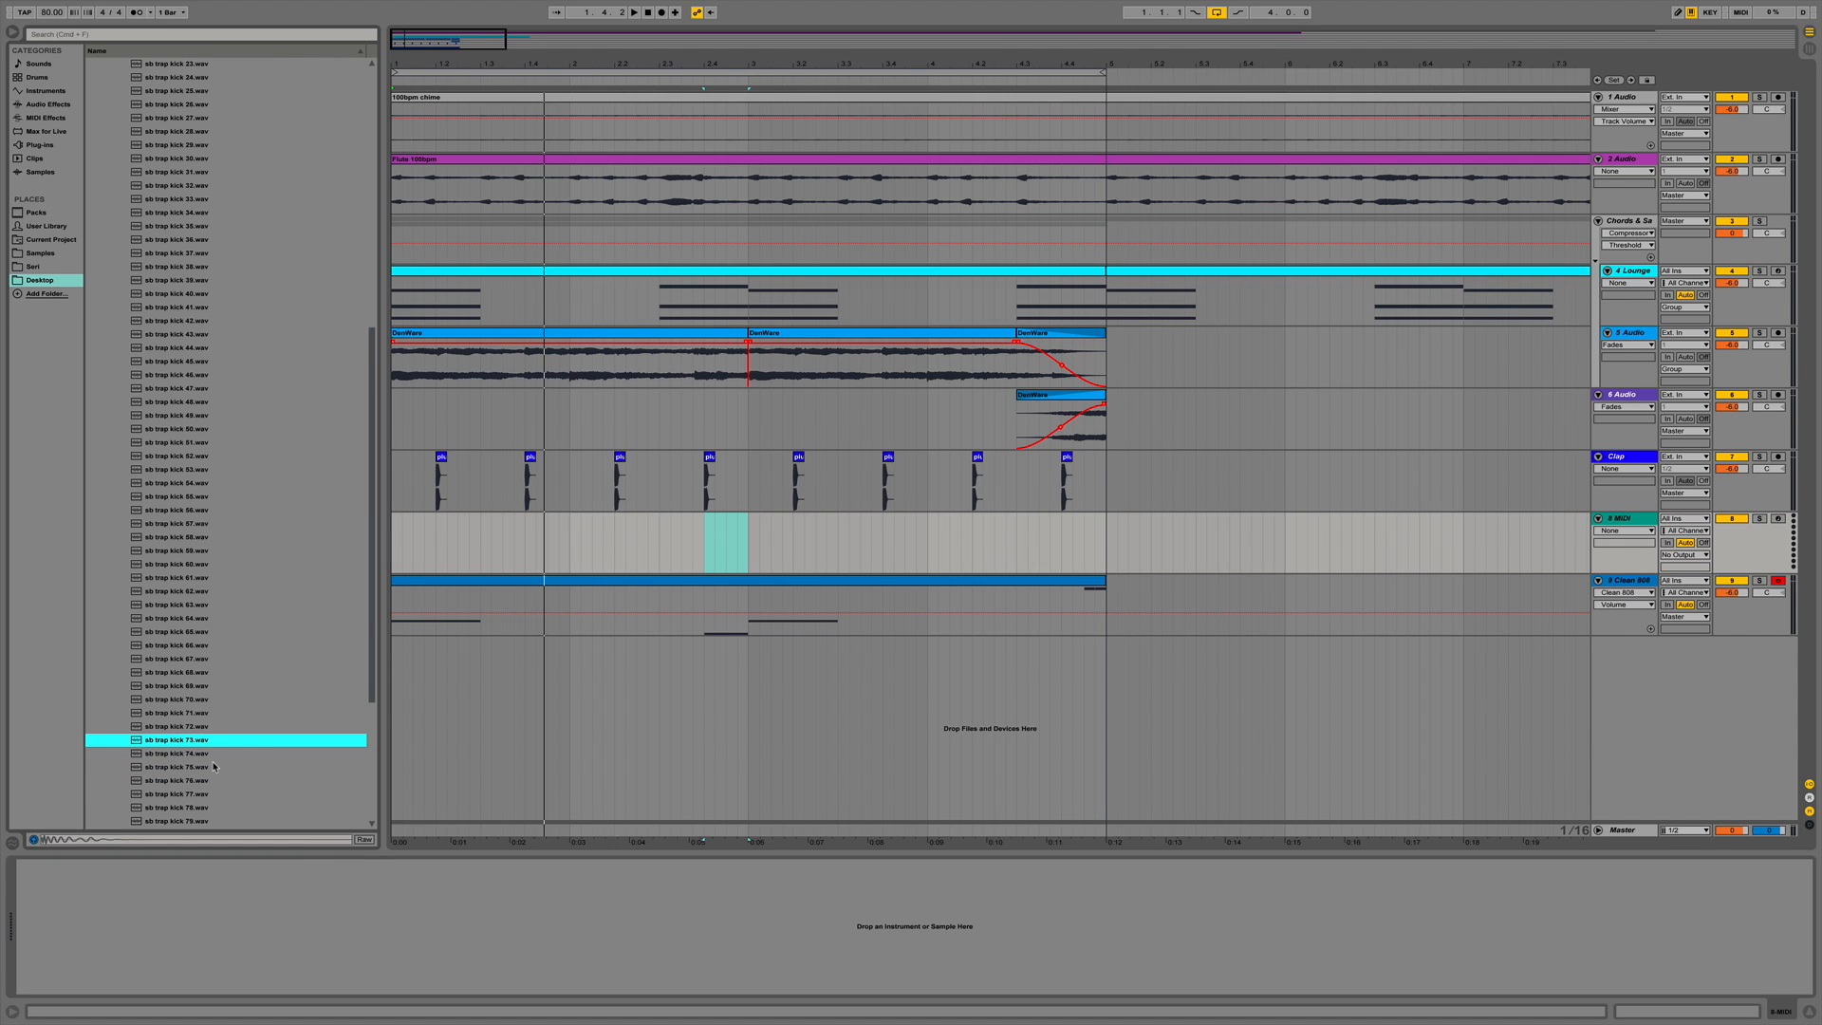
left_click(205, 768)
key("Down")
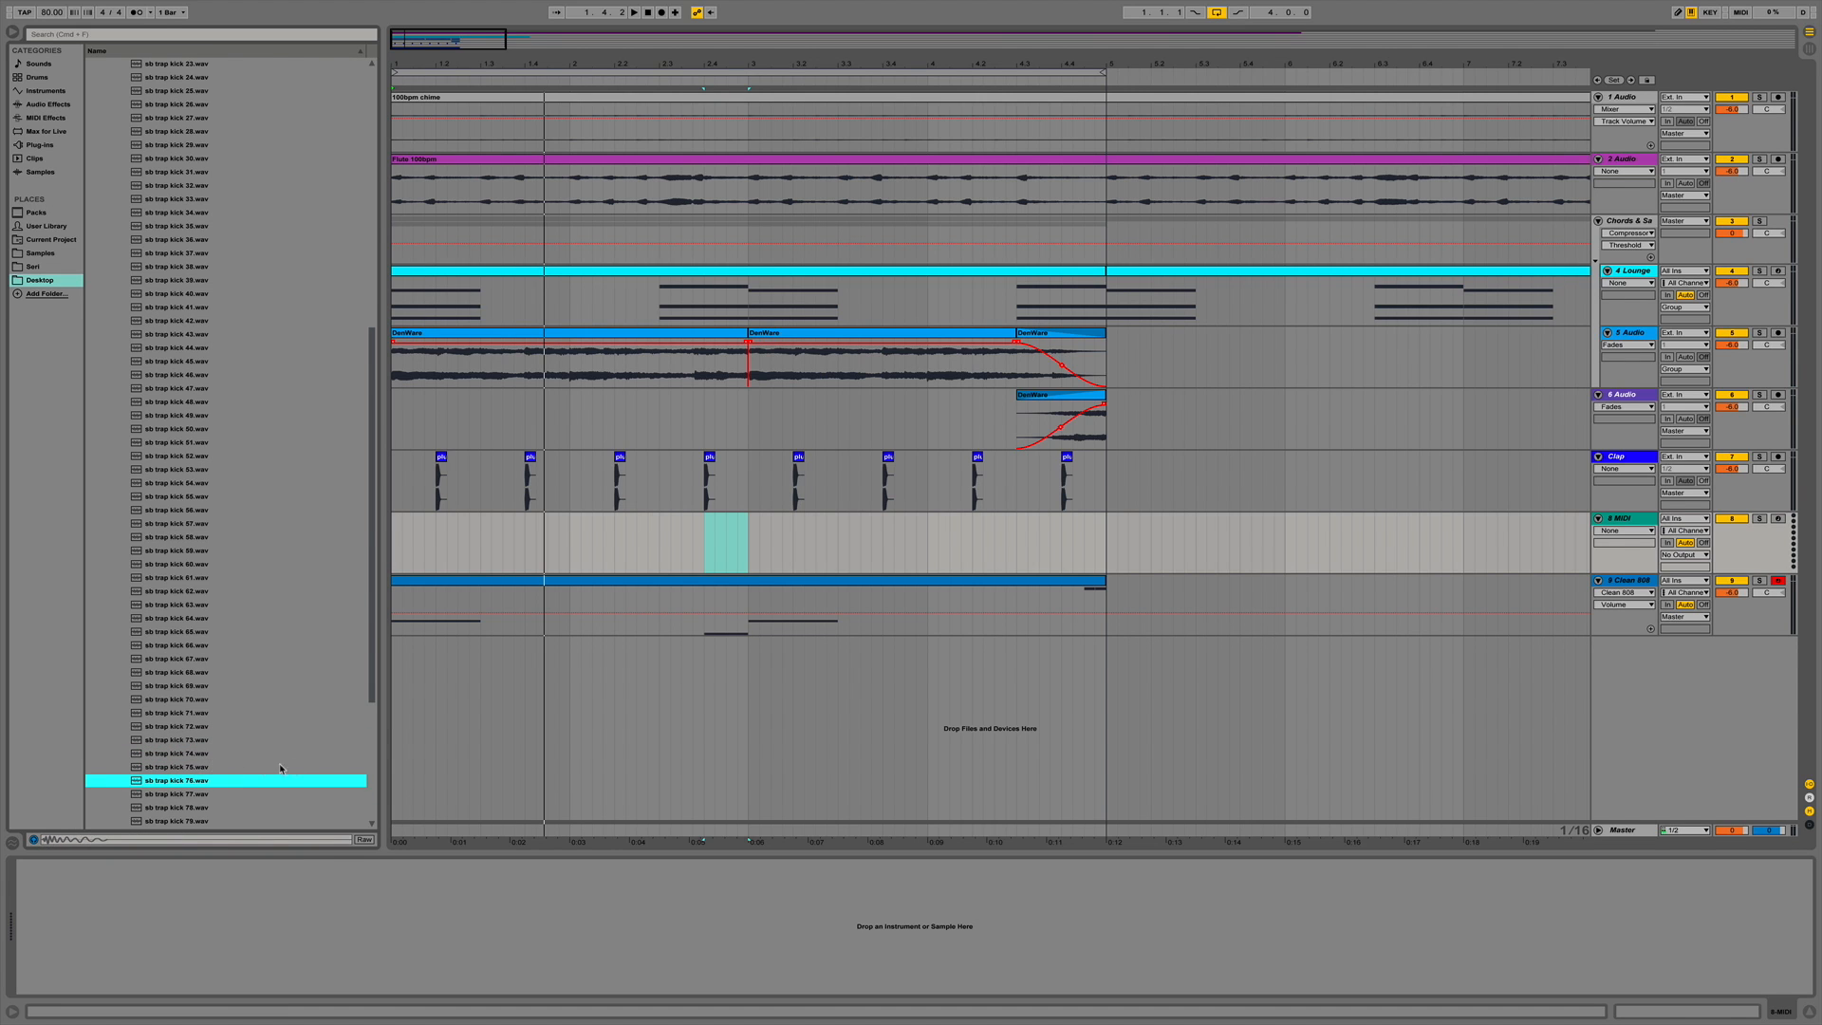
Load sb trap kick 76 onto the empty MIDI track and create an empty four-bar clip there from bar 1.
double_click(150, 780)
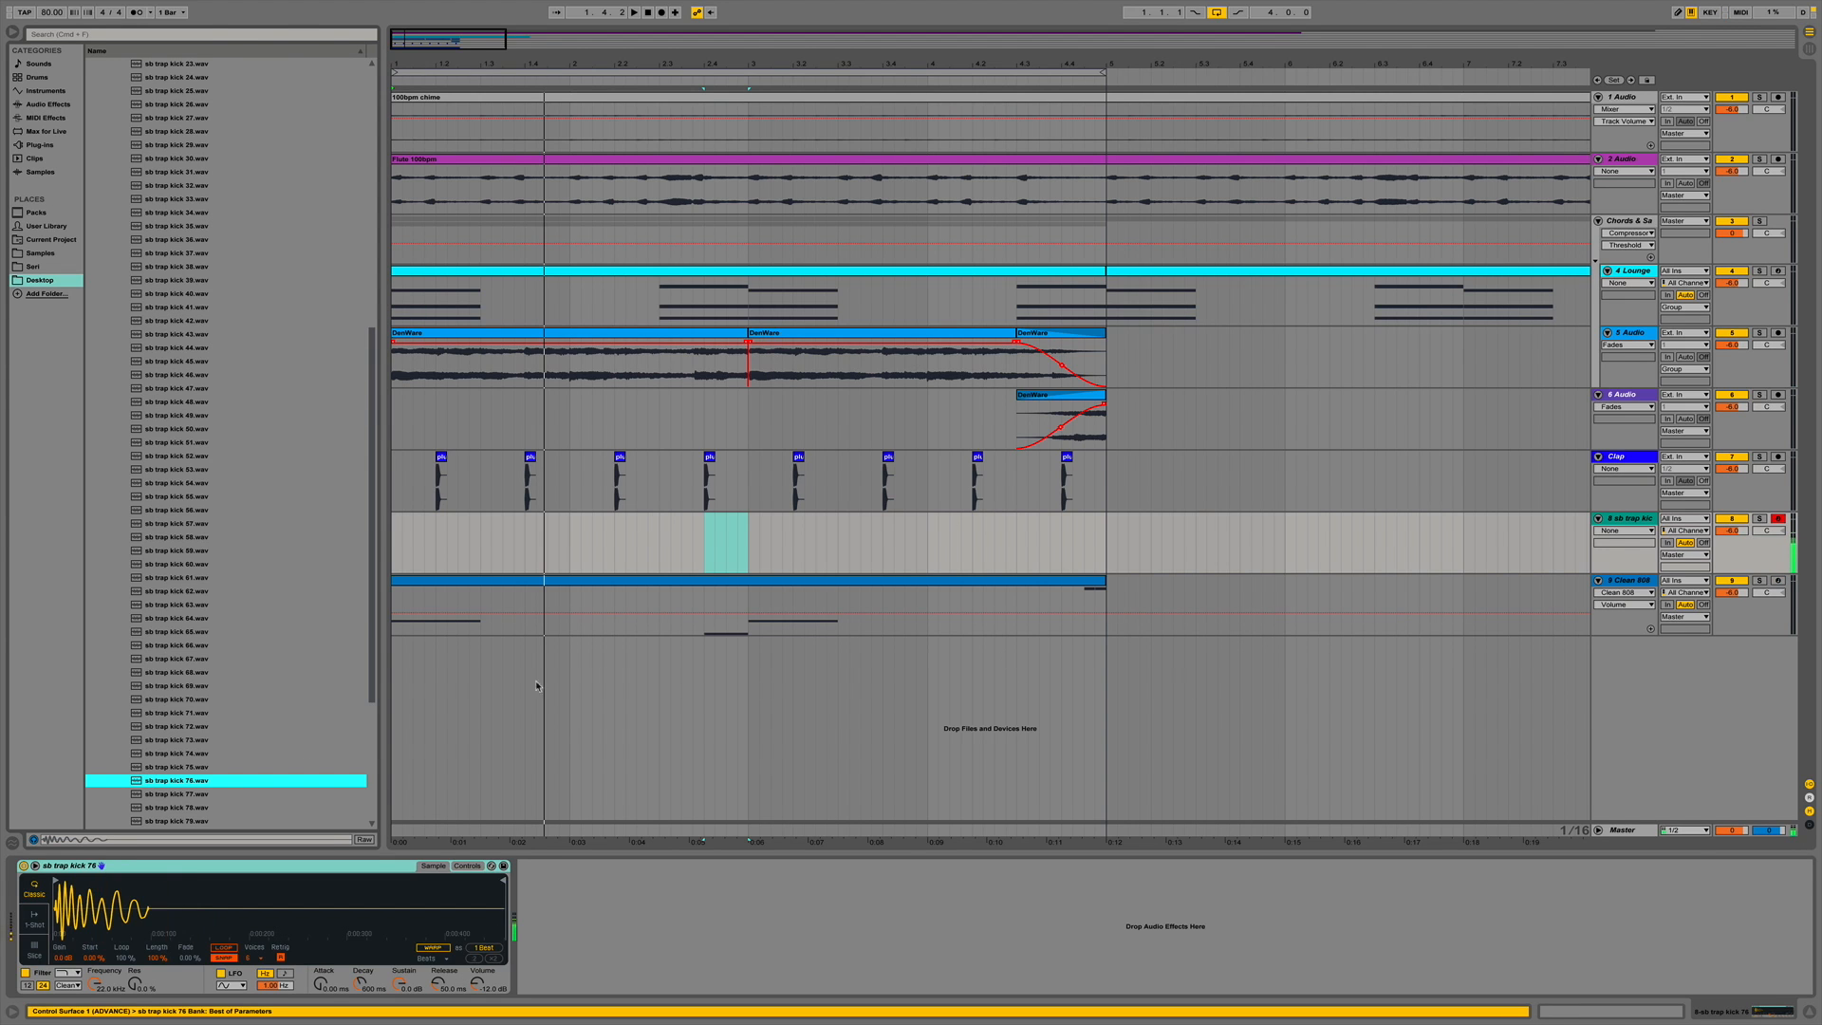
left_click(468, 58)
left_click_drag(1101, 533, 379, 537)
key("super+shift+m")
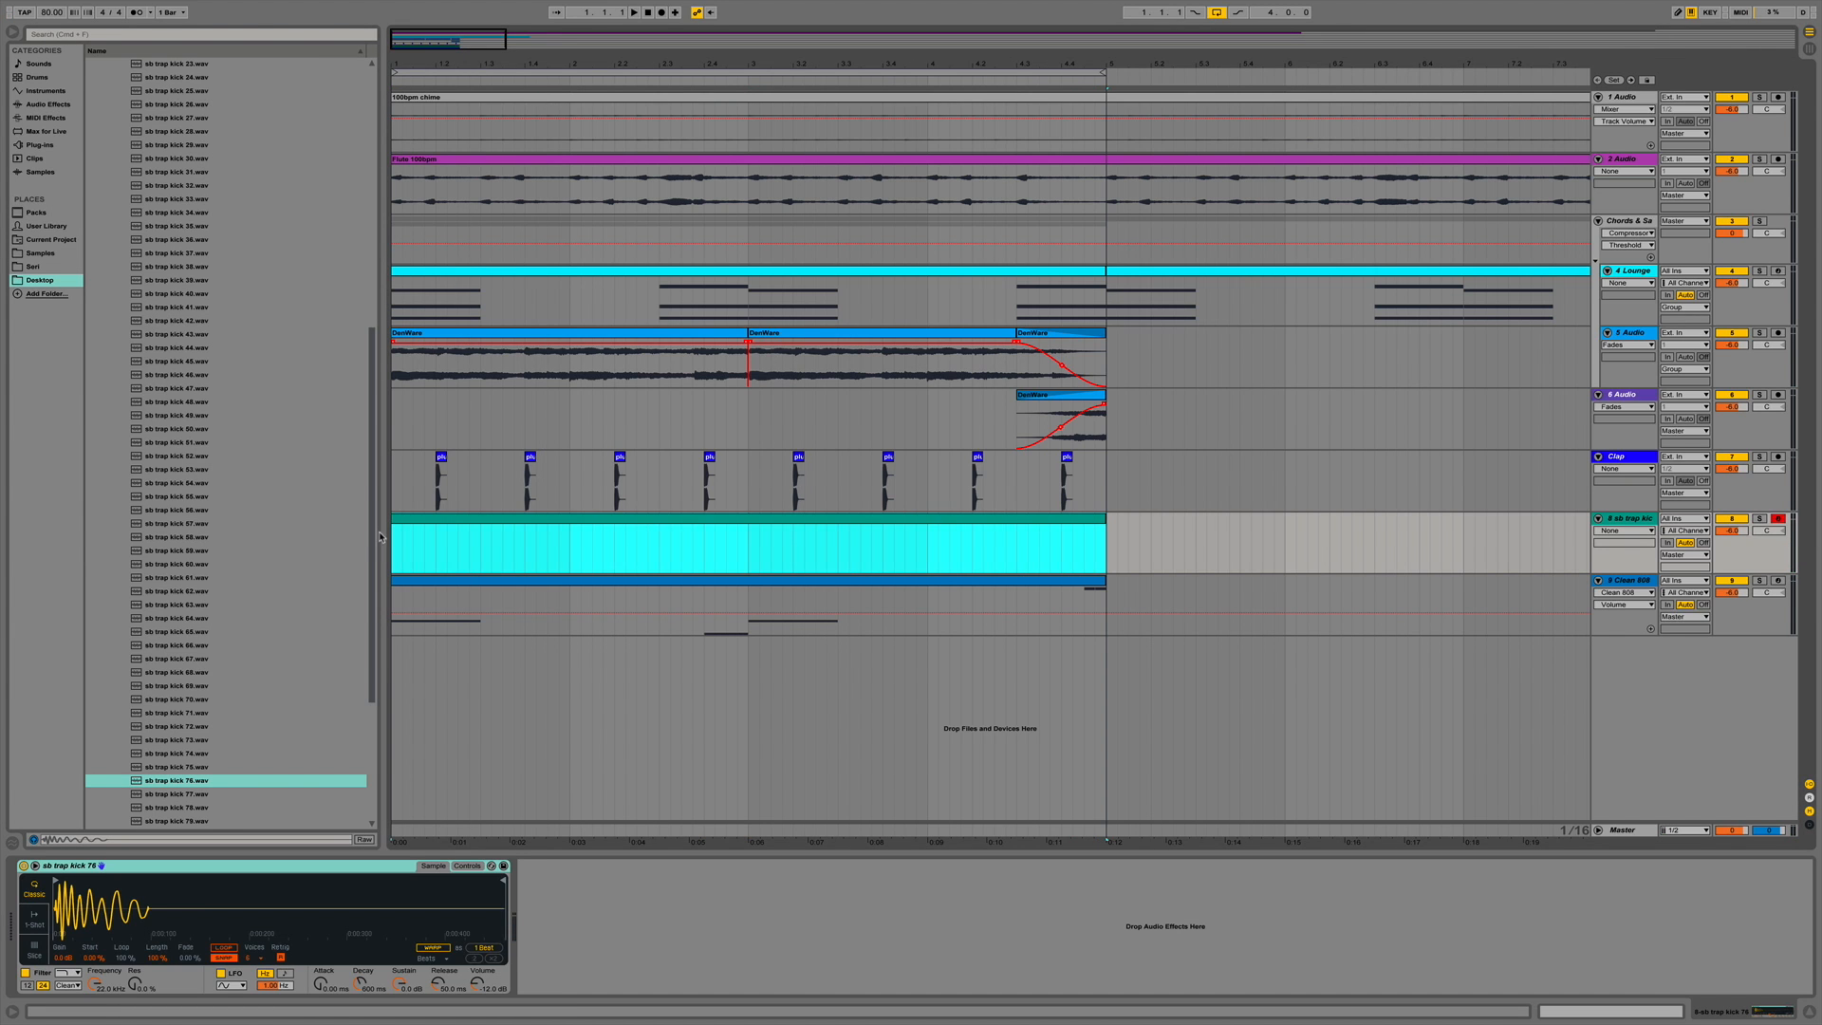
Open the new kick clip and add C3 notes at 1.1.1, 1.2.3 and 2.1.1.
double_click(425, 520)
double_click(212, 474)
key("space")
double_click(287, 475)
double_click(287, 475)
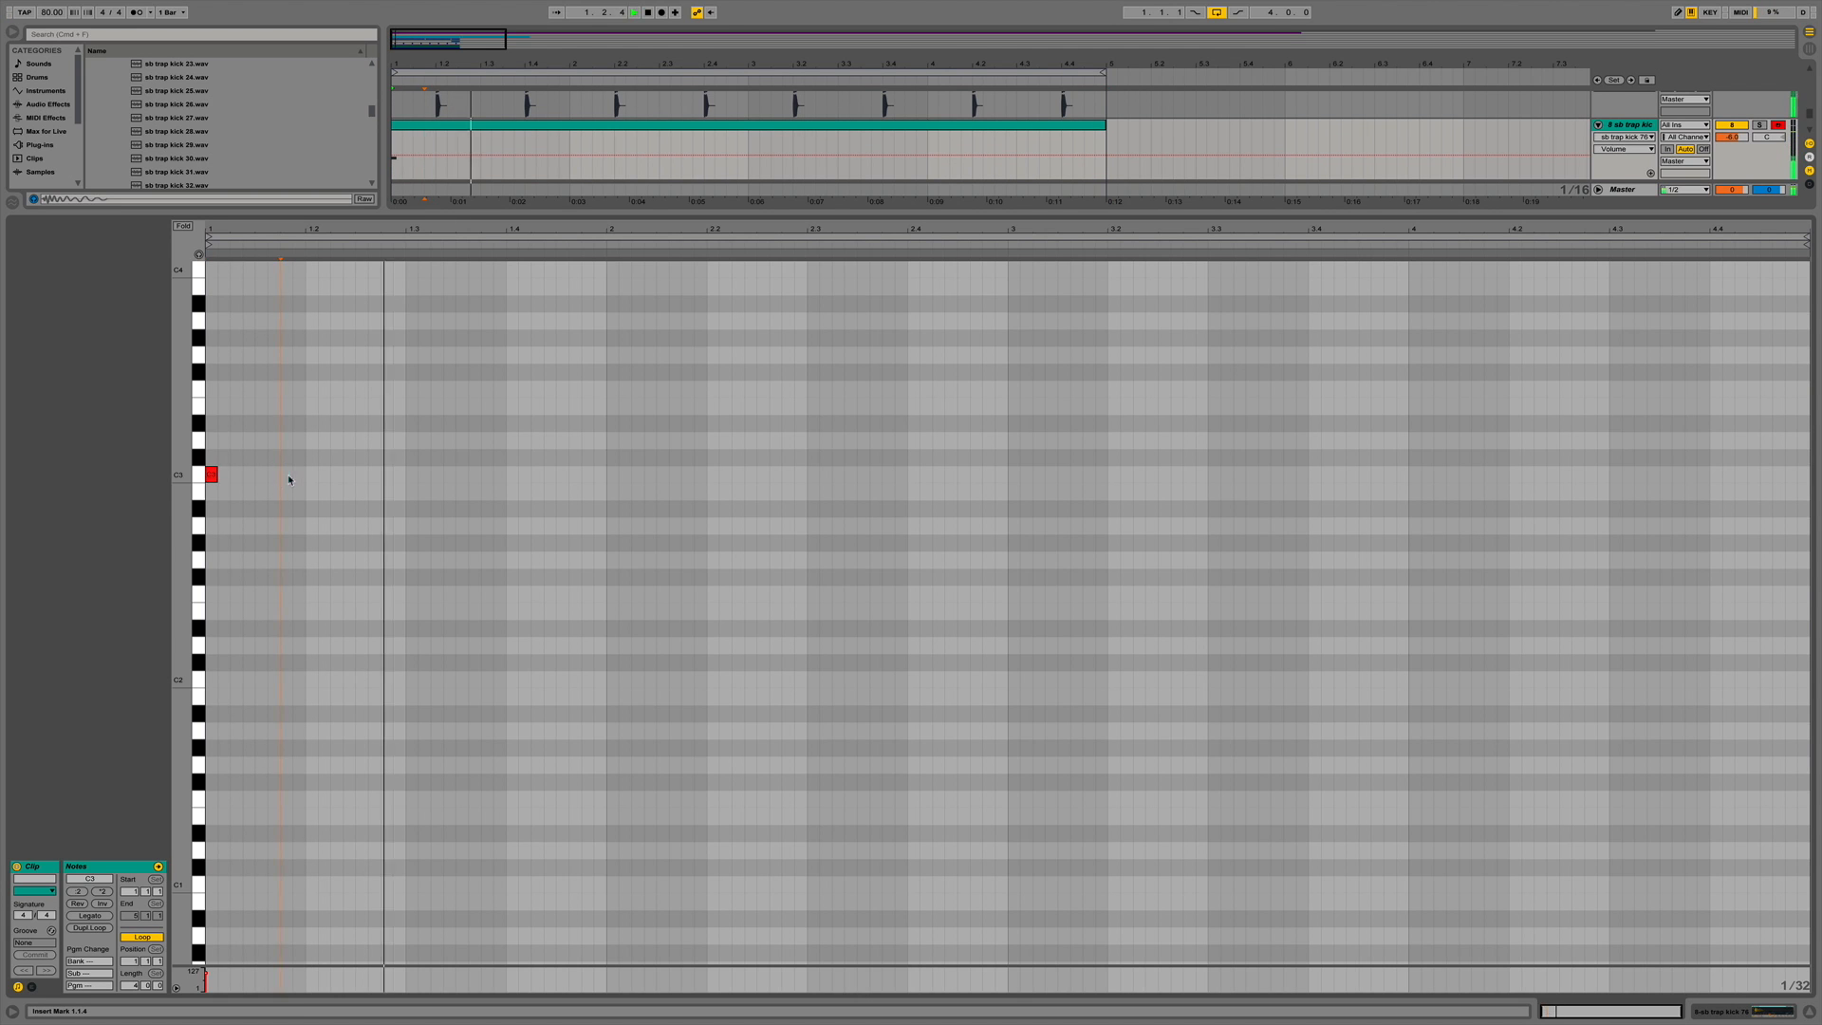
double_click(361, 474)
double_click(624, 474)
left_click_drag(626, 477, 614, 477)
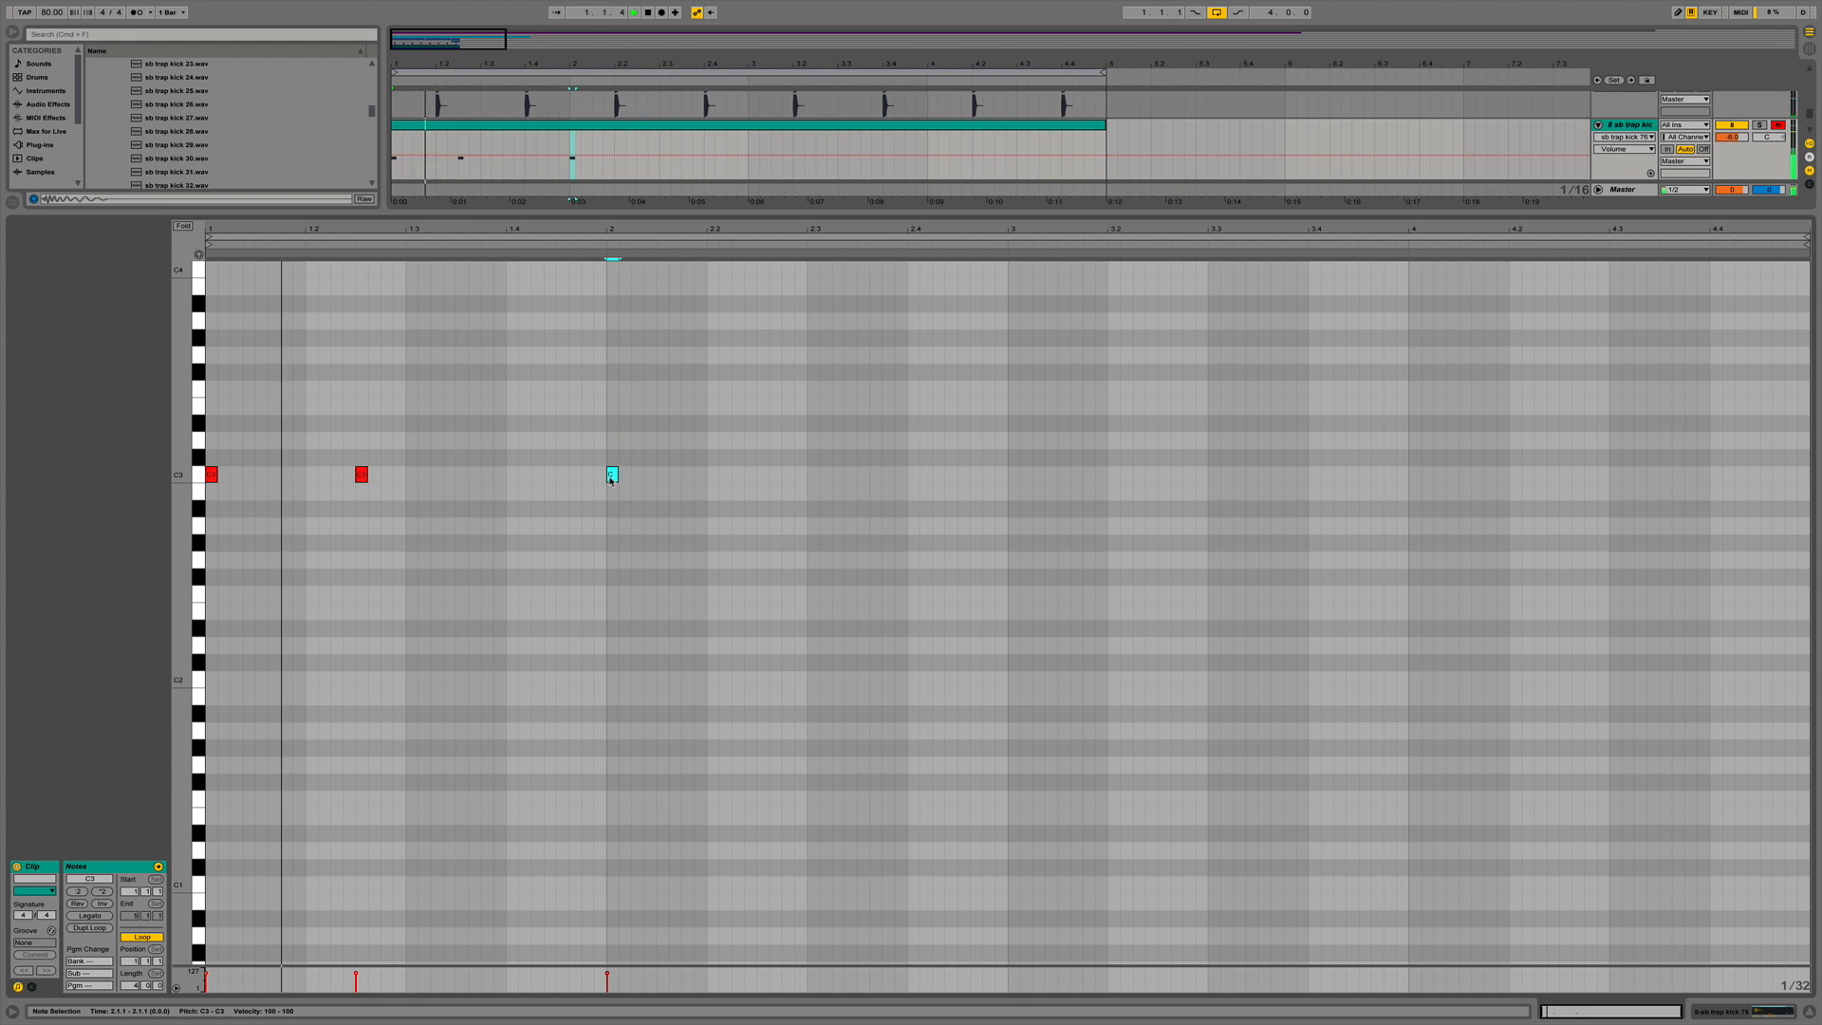
Add two C3 kick notes at 2.2.2 and 2.2.3, leaving no note at 2.2.4.
double_click(788, 475)
double_click(763, 474)
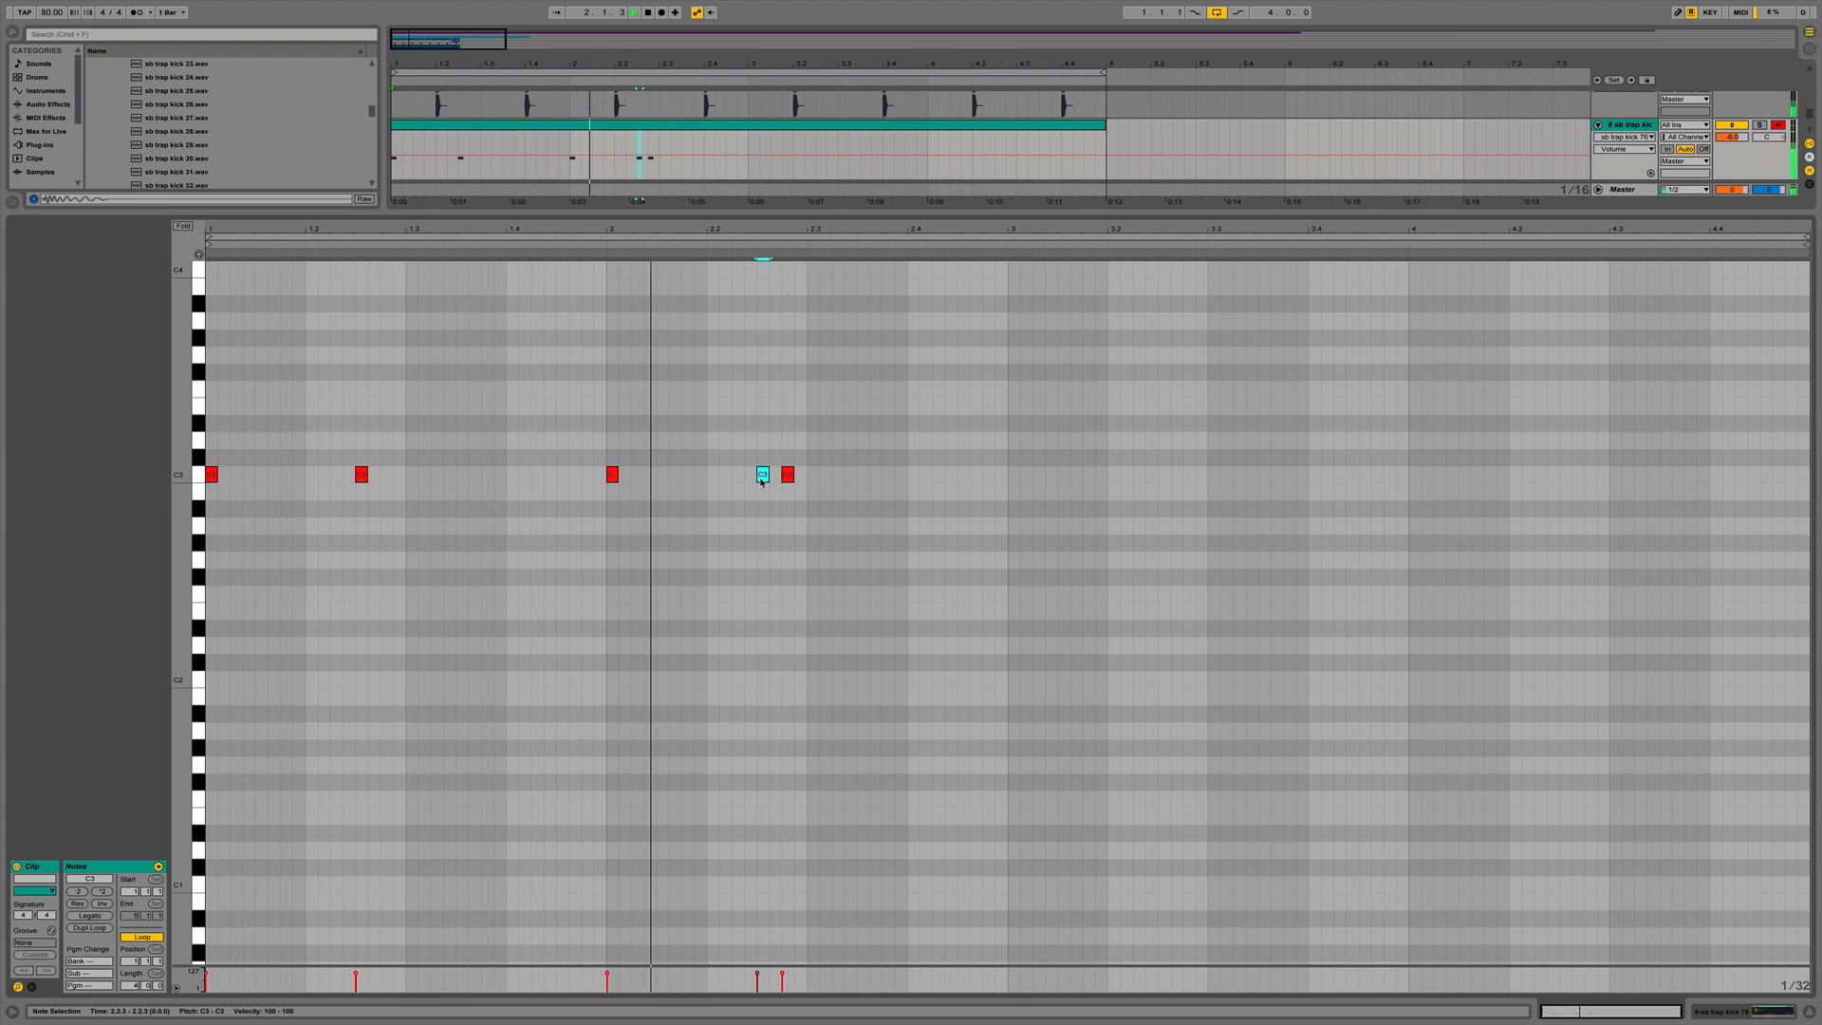
double_click(737, 474)
double_click(788, 474)
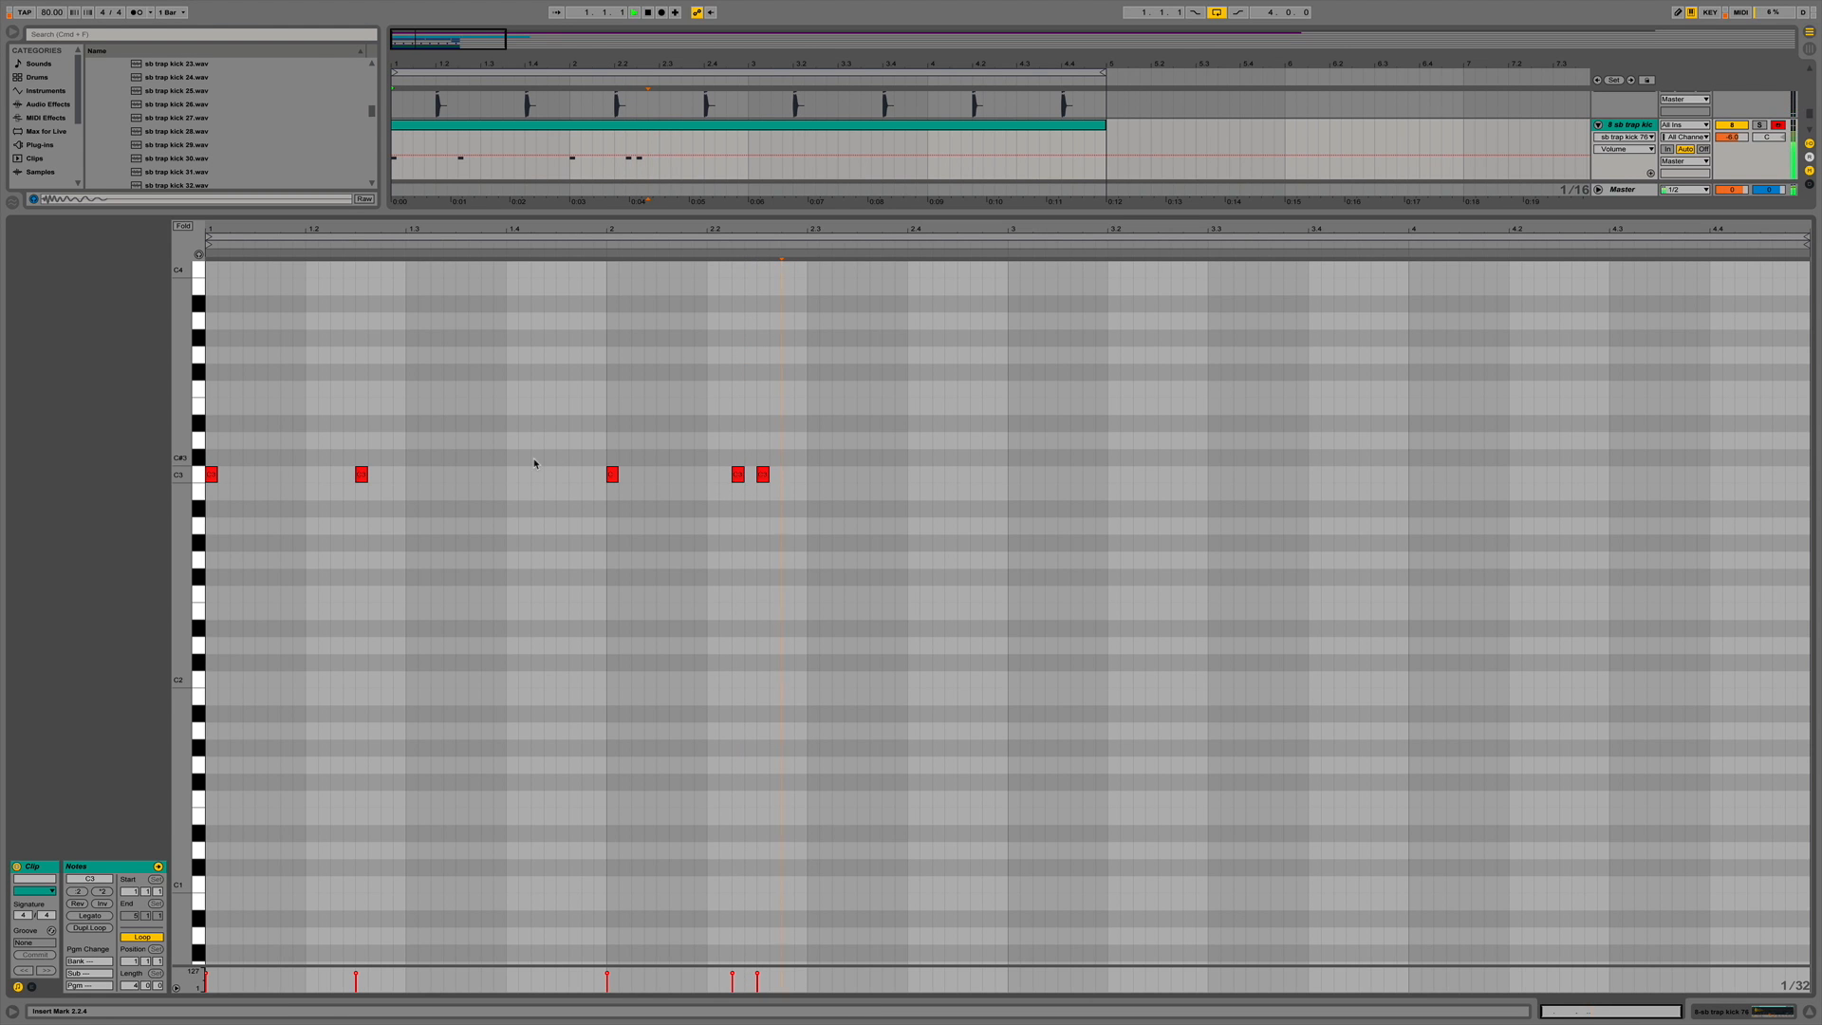
key("space")
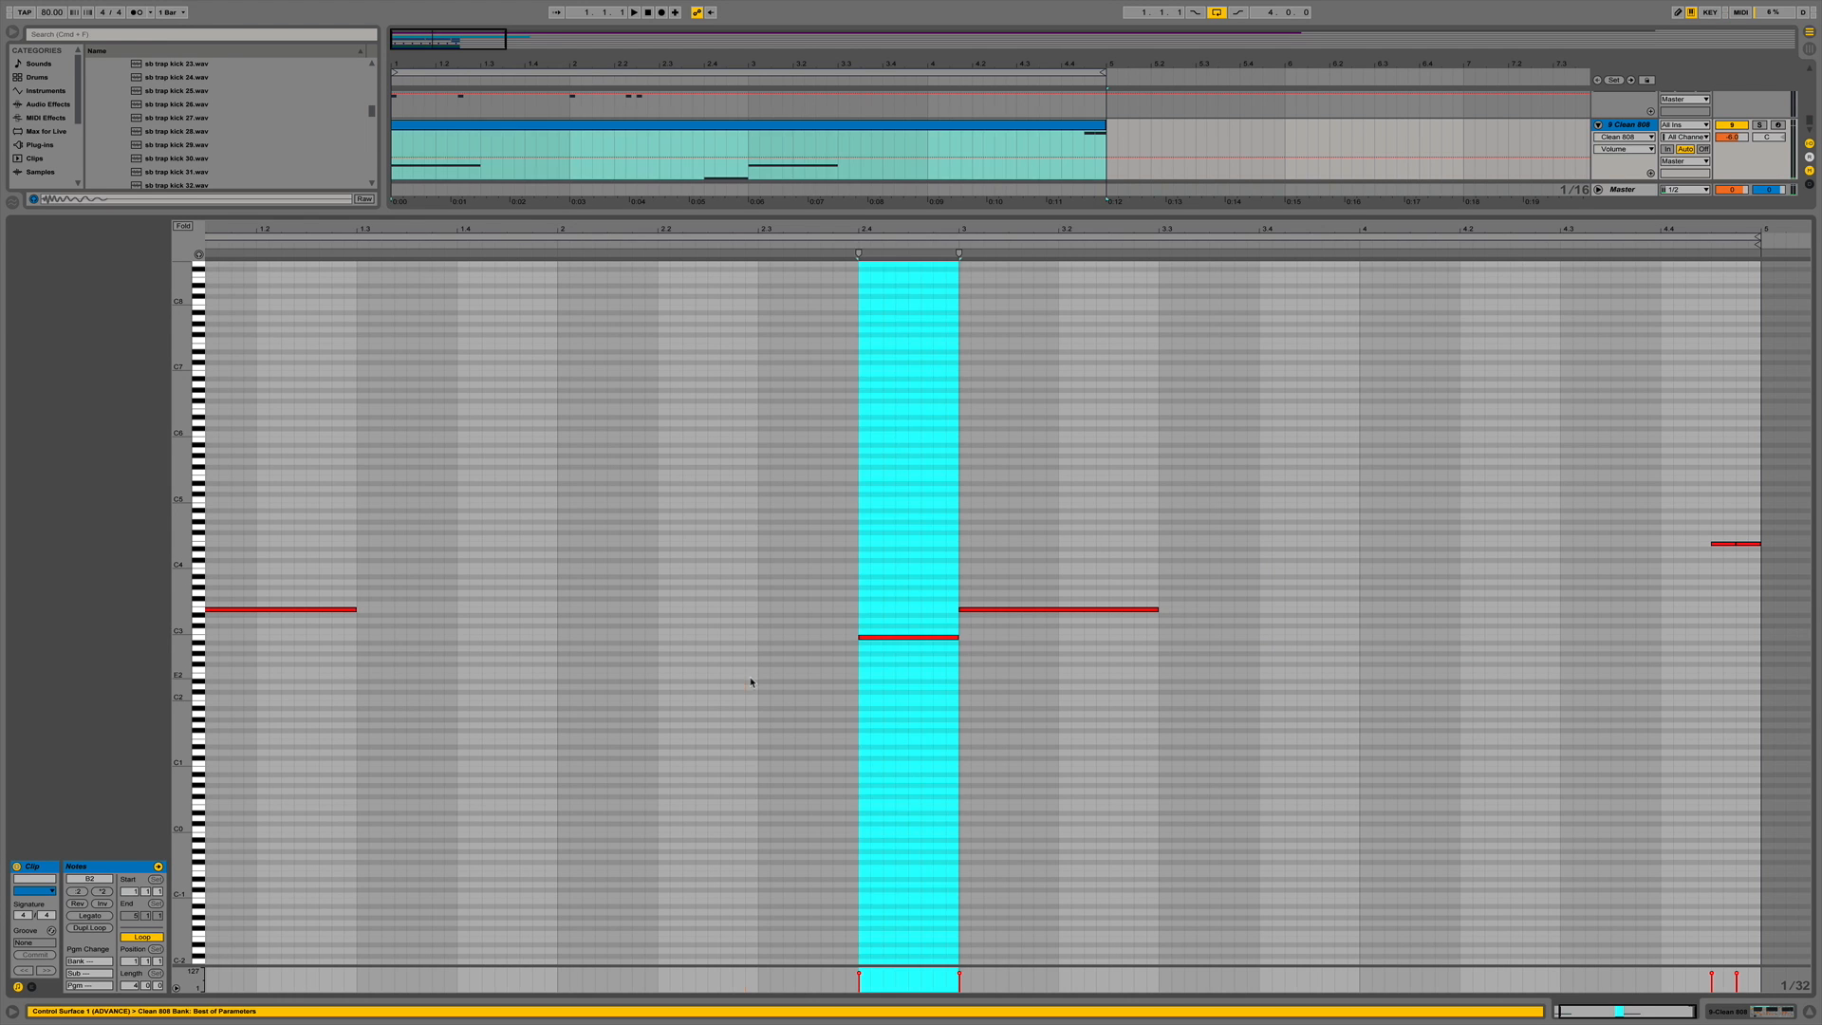
Move the B2 note in the Clean 808 clip earlier so it starts at 2.3.3, checking it during playback.
left_click_drag(917, 637, 877, 644)
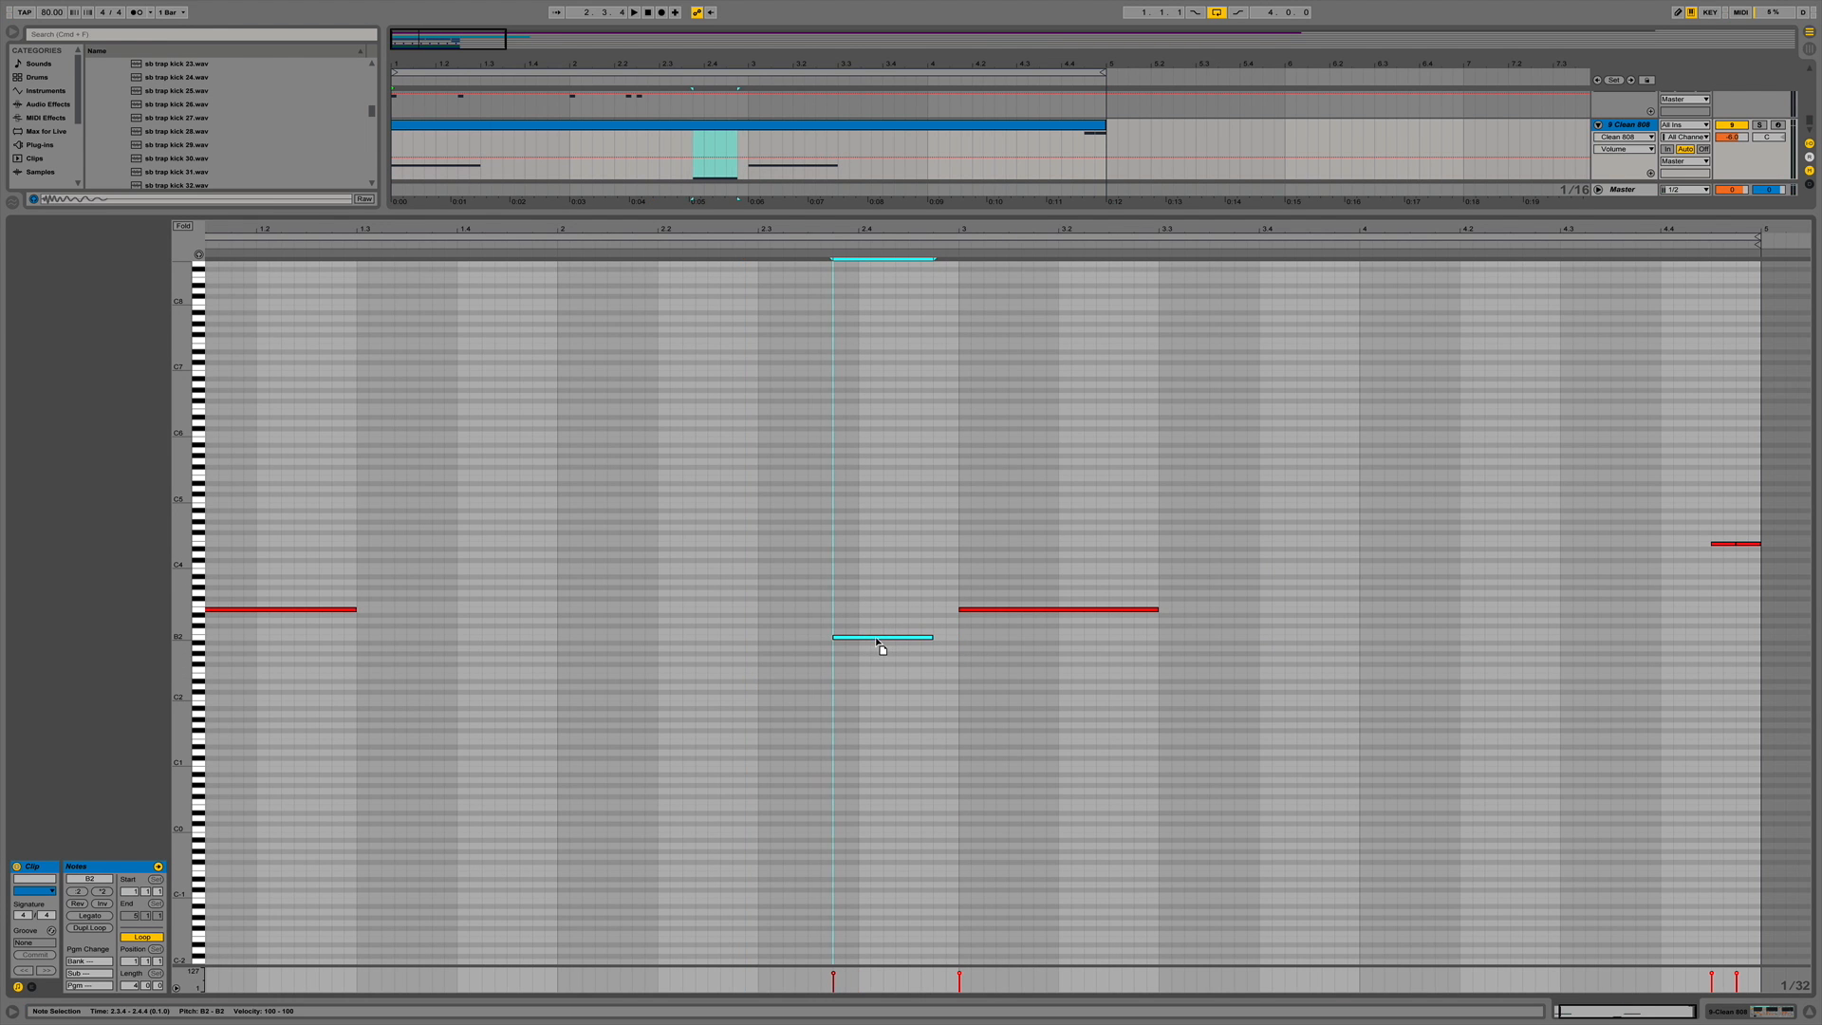
left_click(783, 302)
key("space")
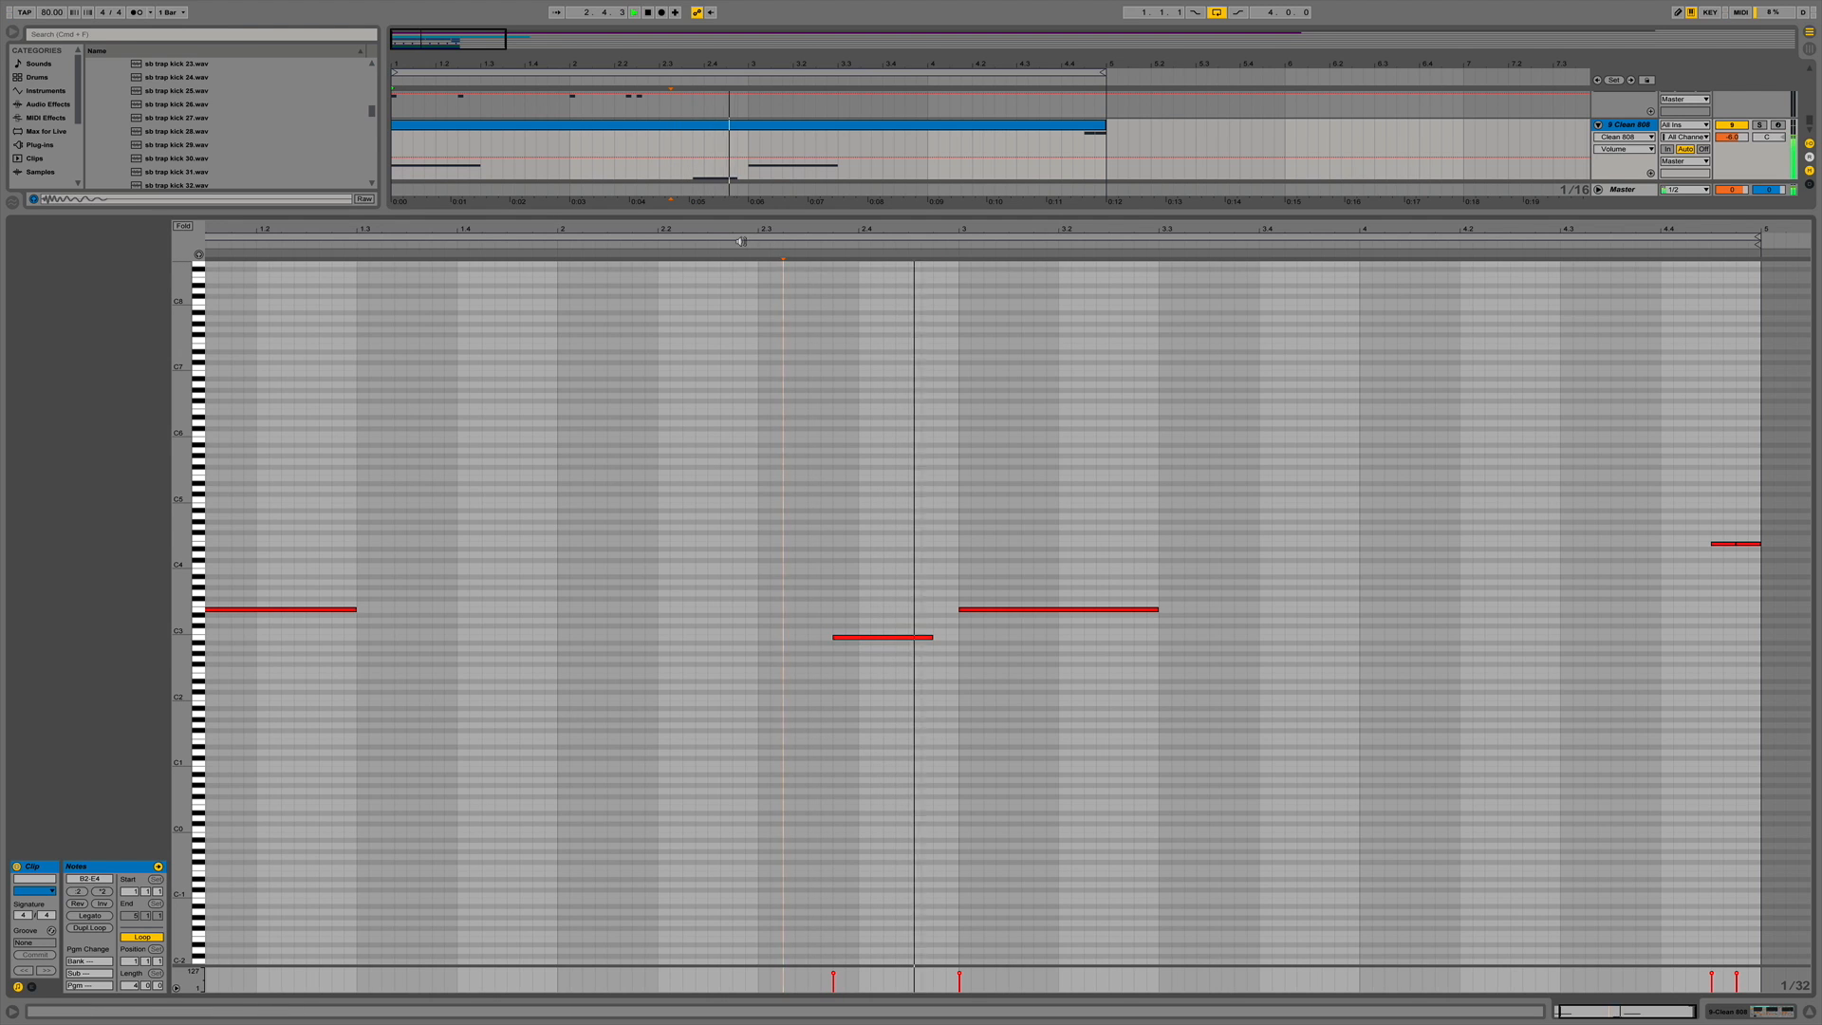
left_click(848, 639)
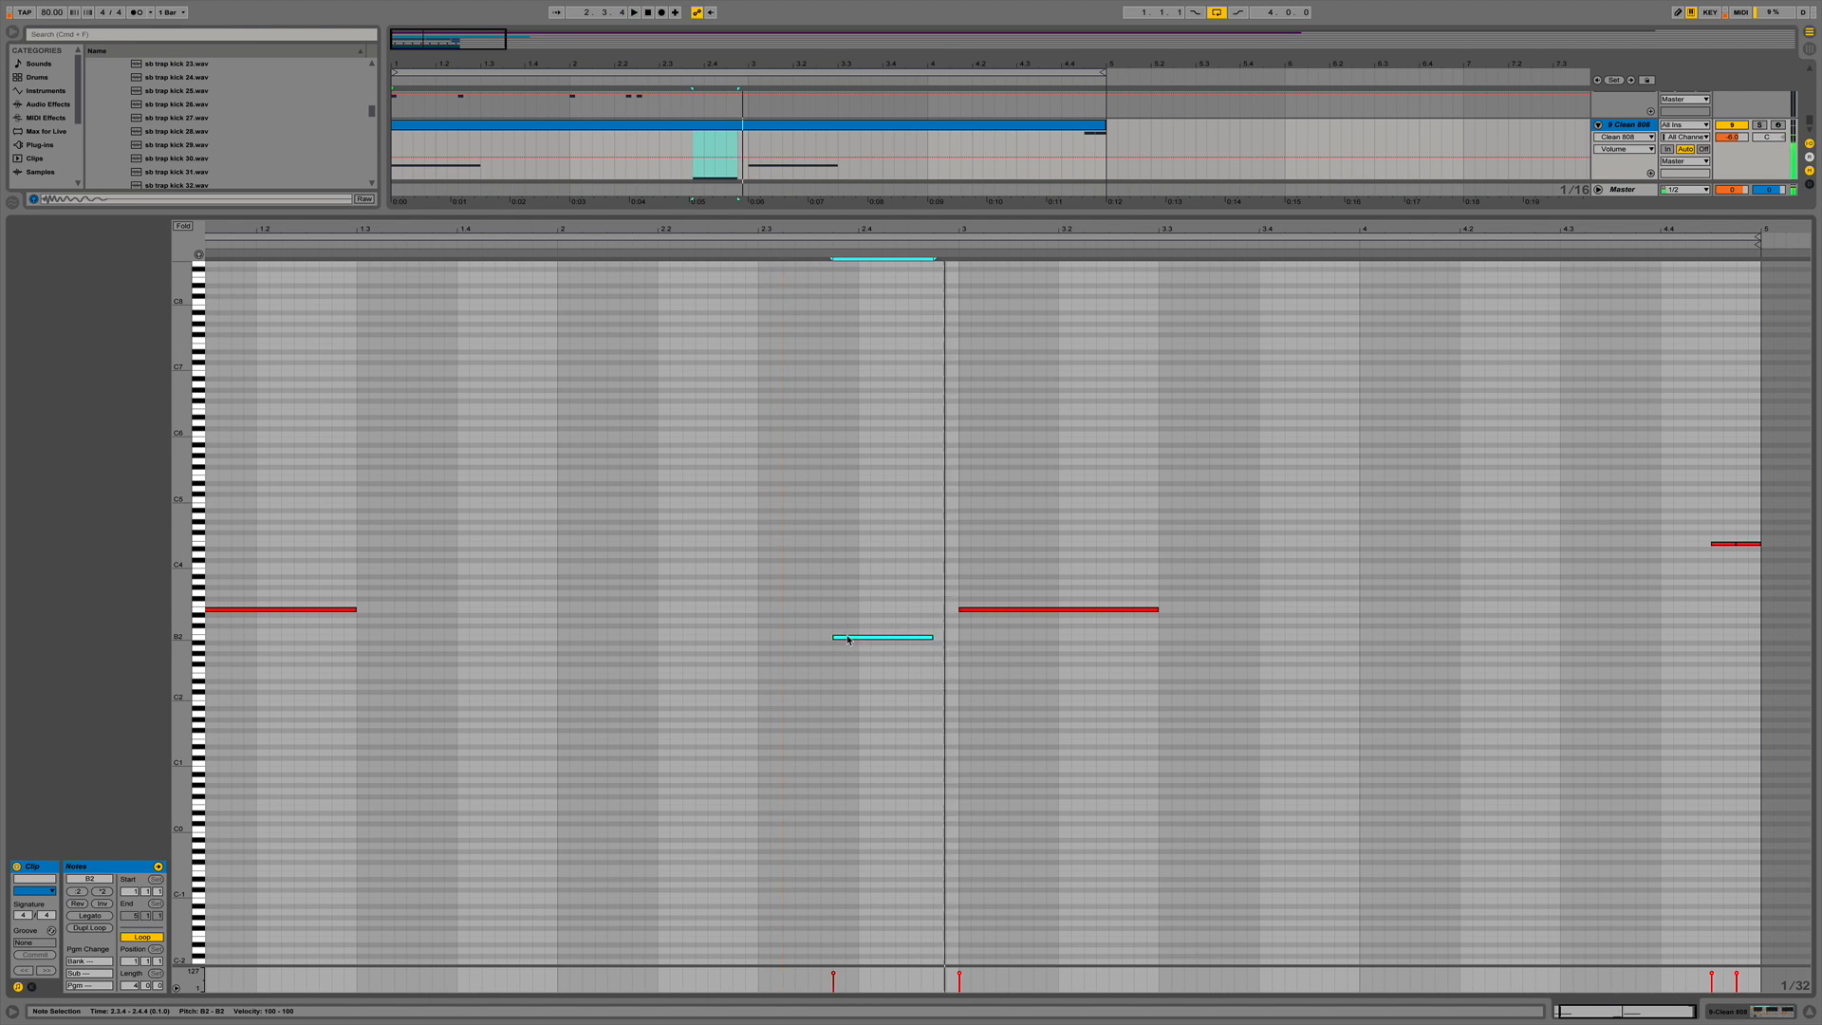
left_click_drag(848, 639, 828, 644)
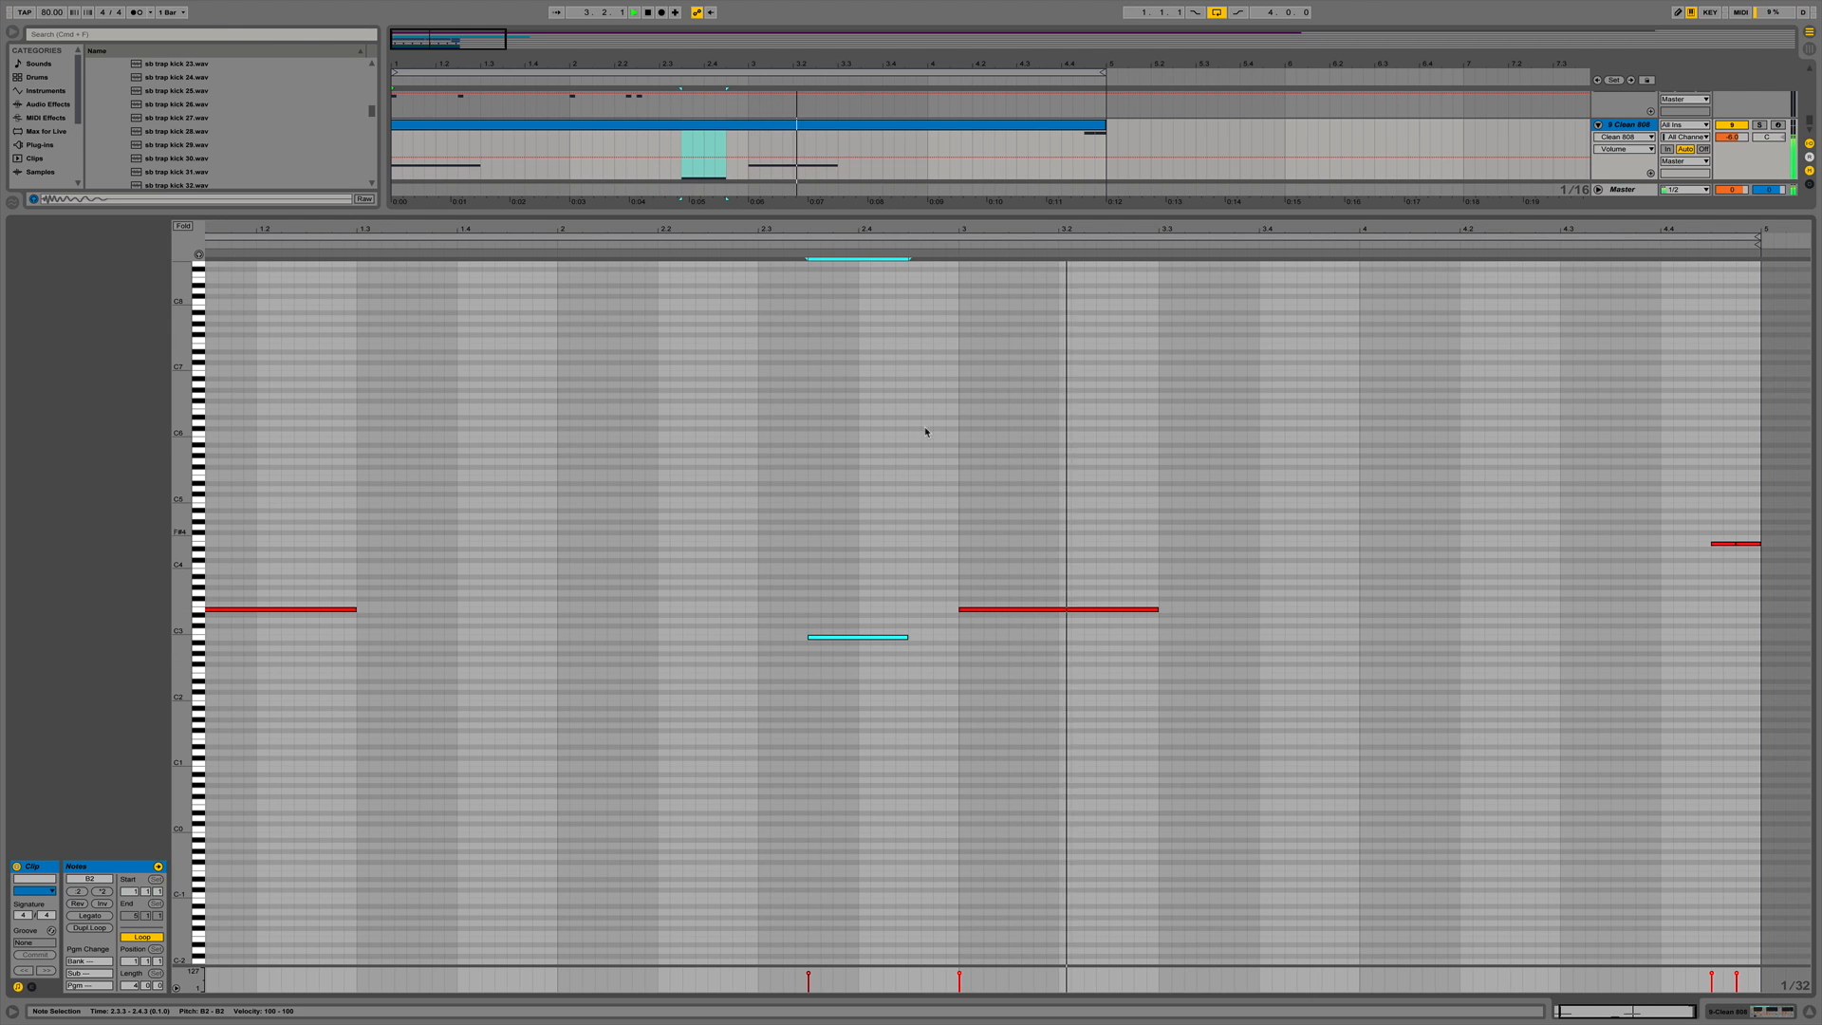
left_click(1808, 1012)
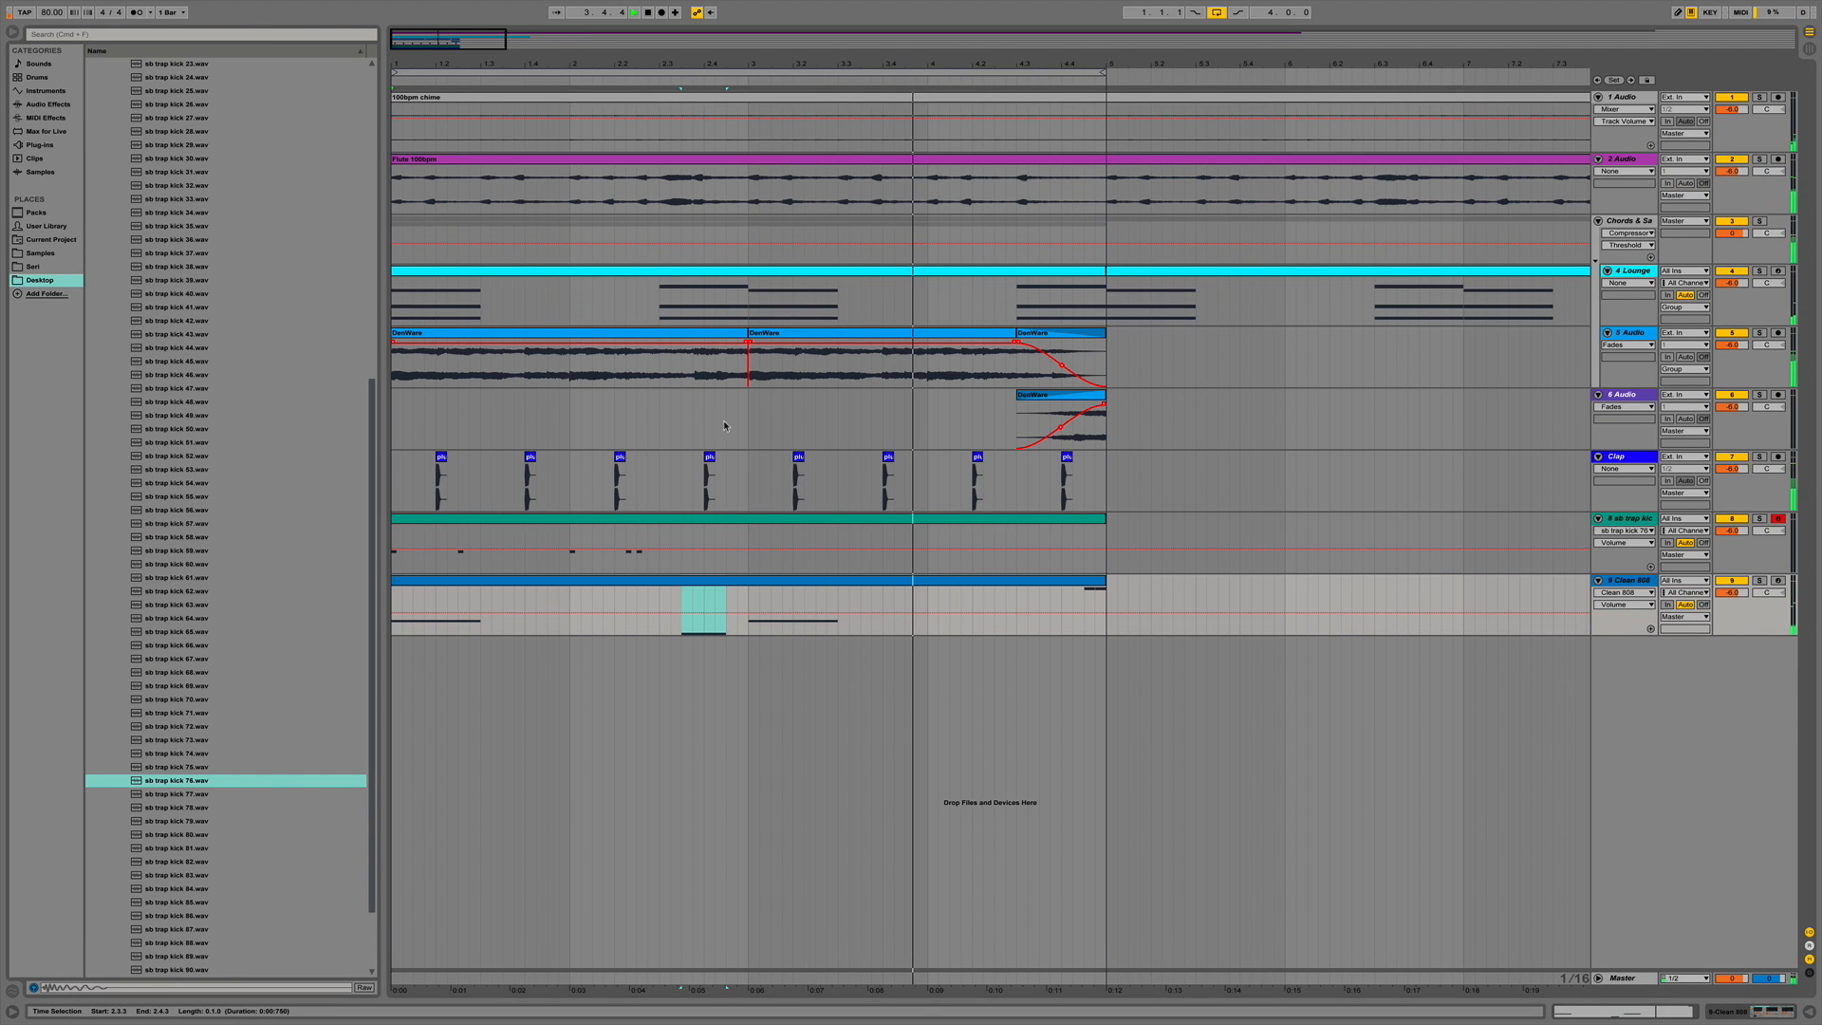
Play the arrangement with the kicks and open the kick clip.
key("space")
left_click(759, 519)
key("space")
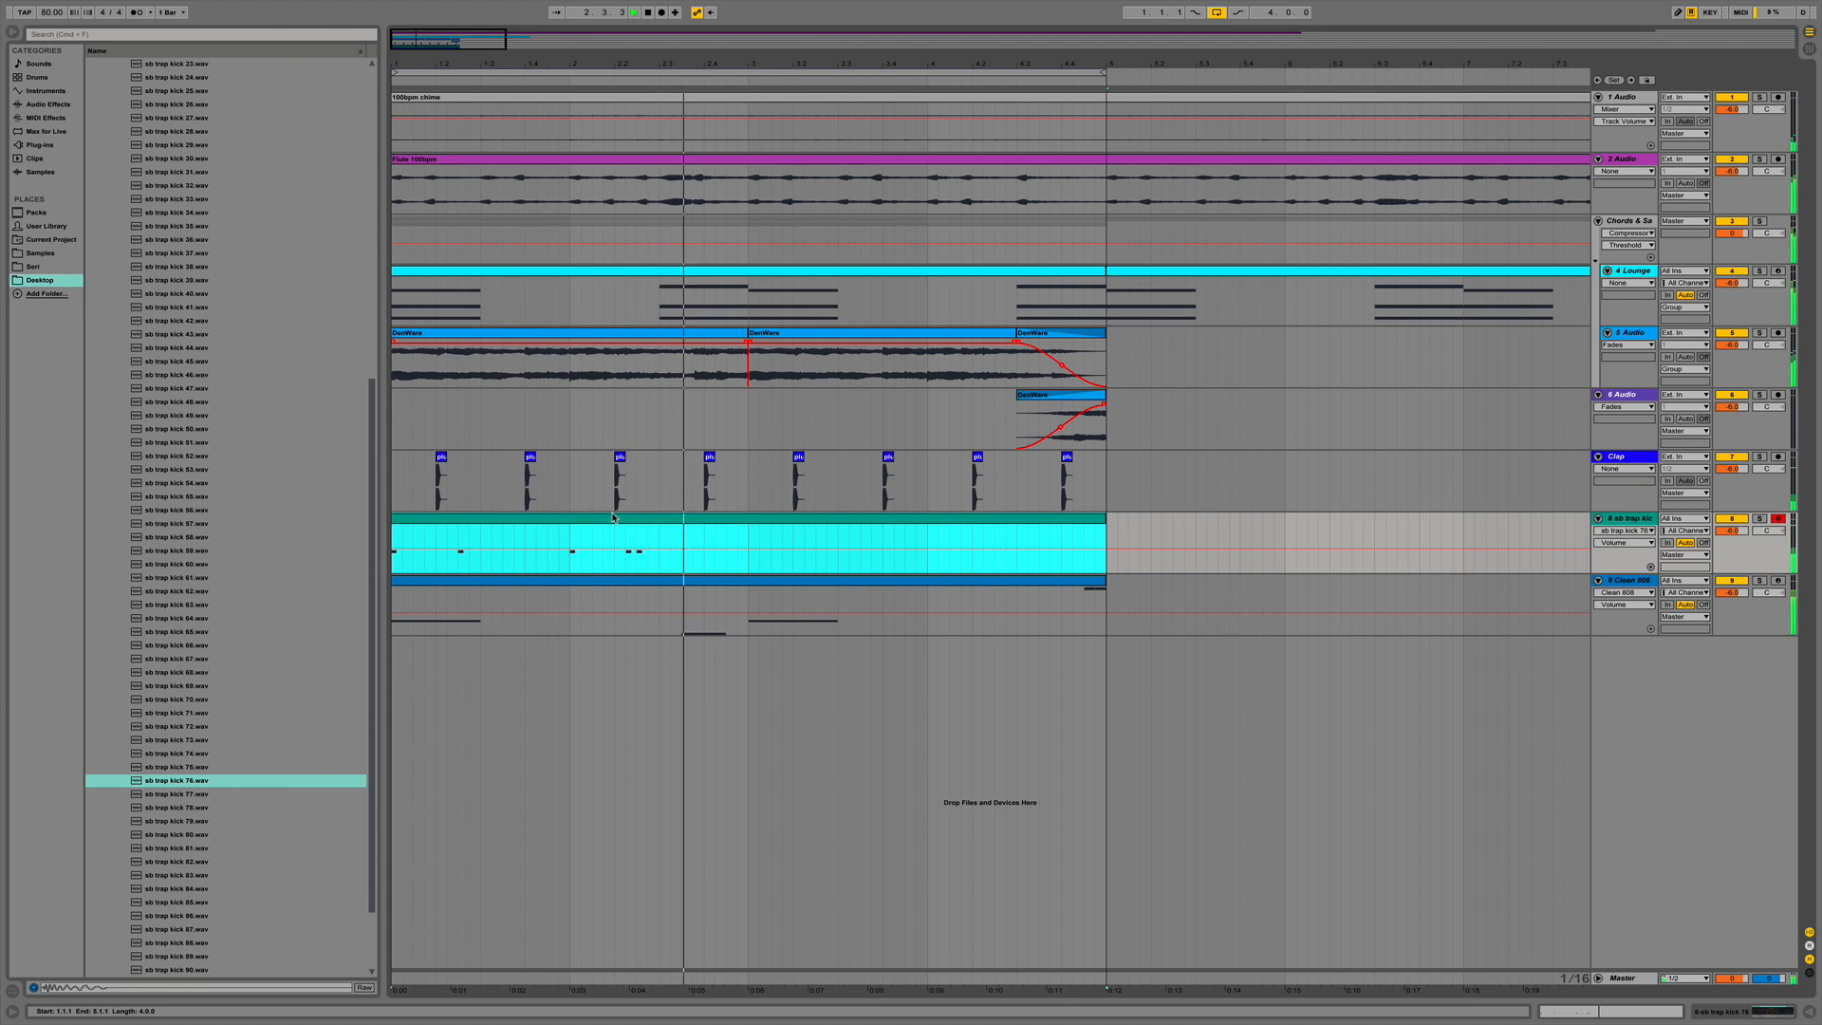
double_click(684, 520)
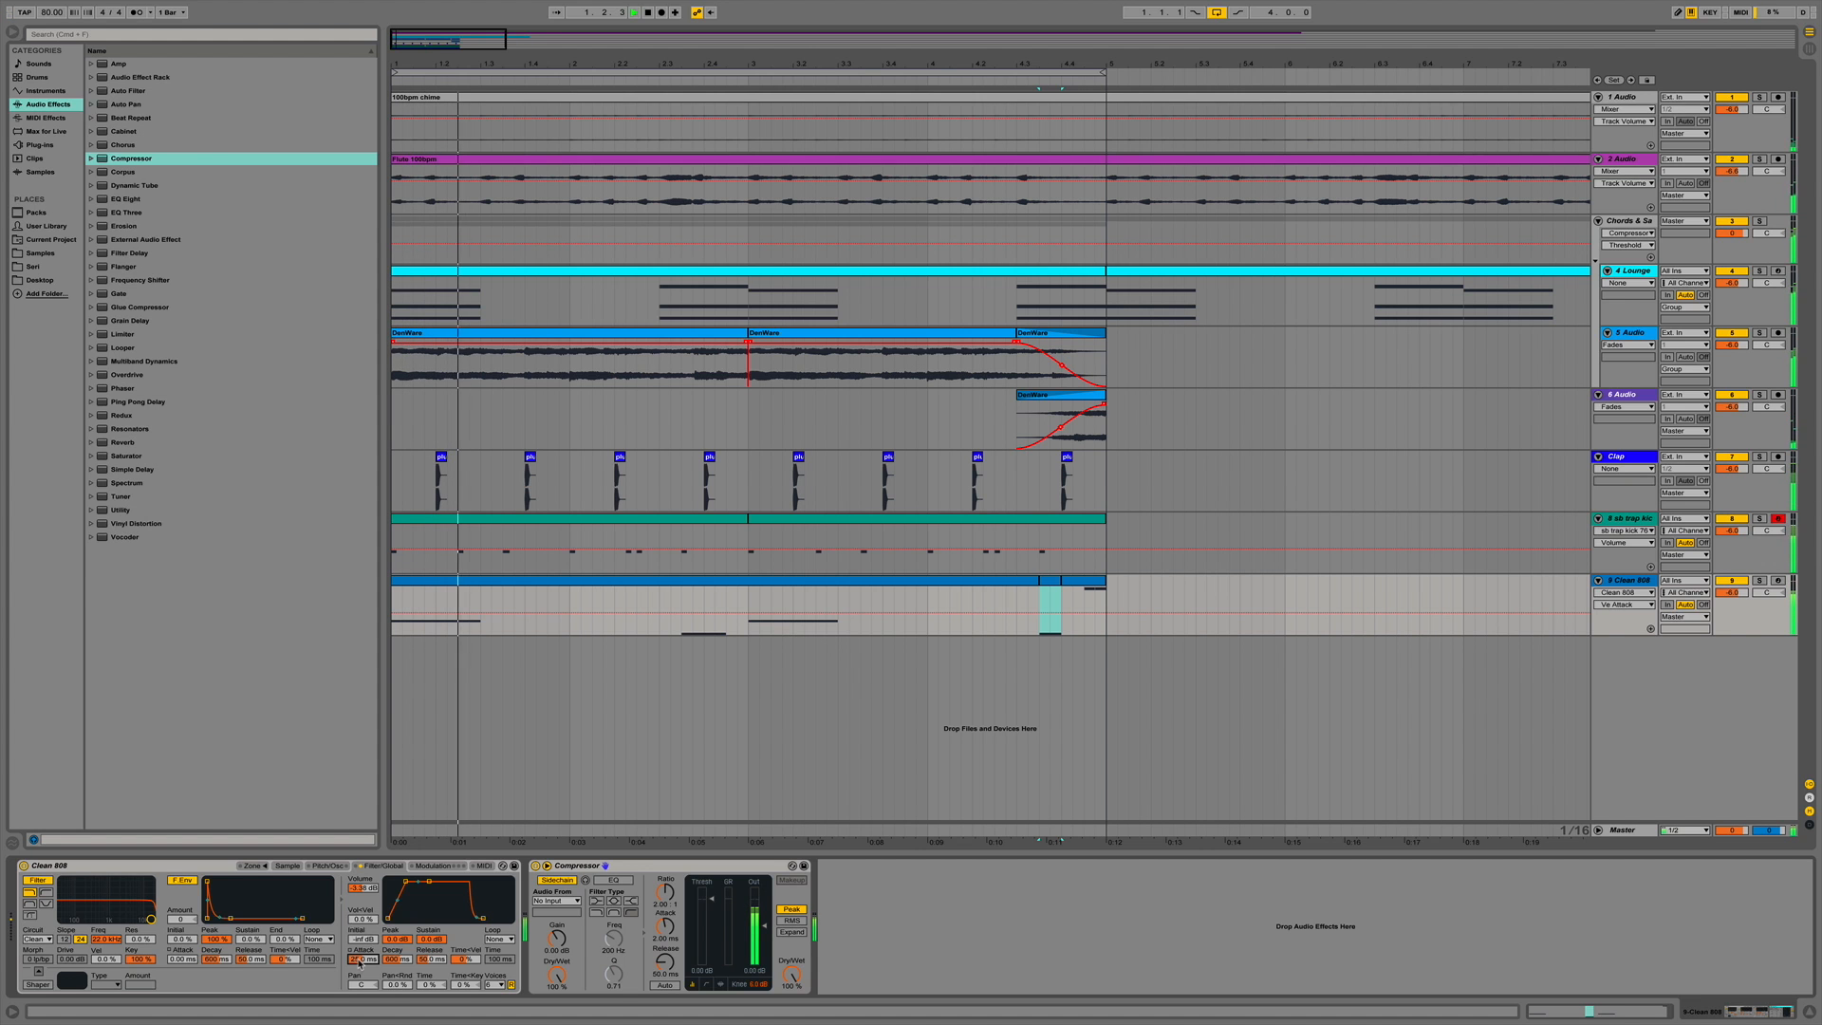
Shorten the first E3 note in the Clean 808 clip so it ends just before 1.2.3.
left_click(440, 615)
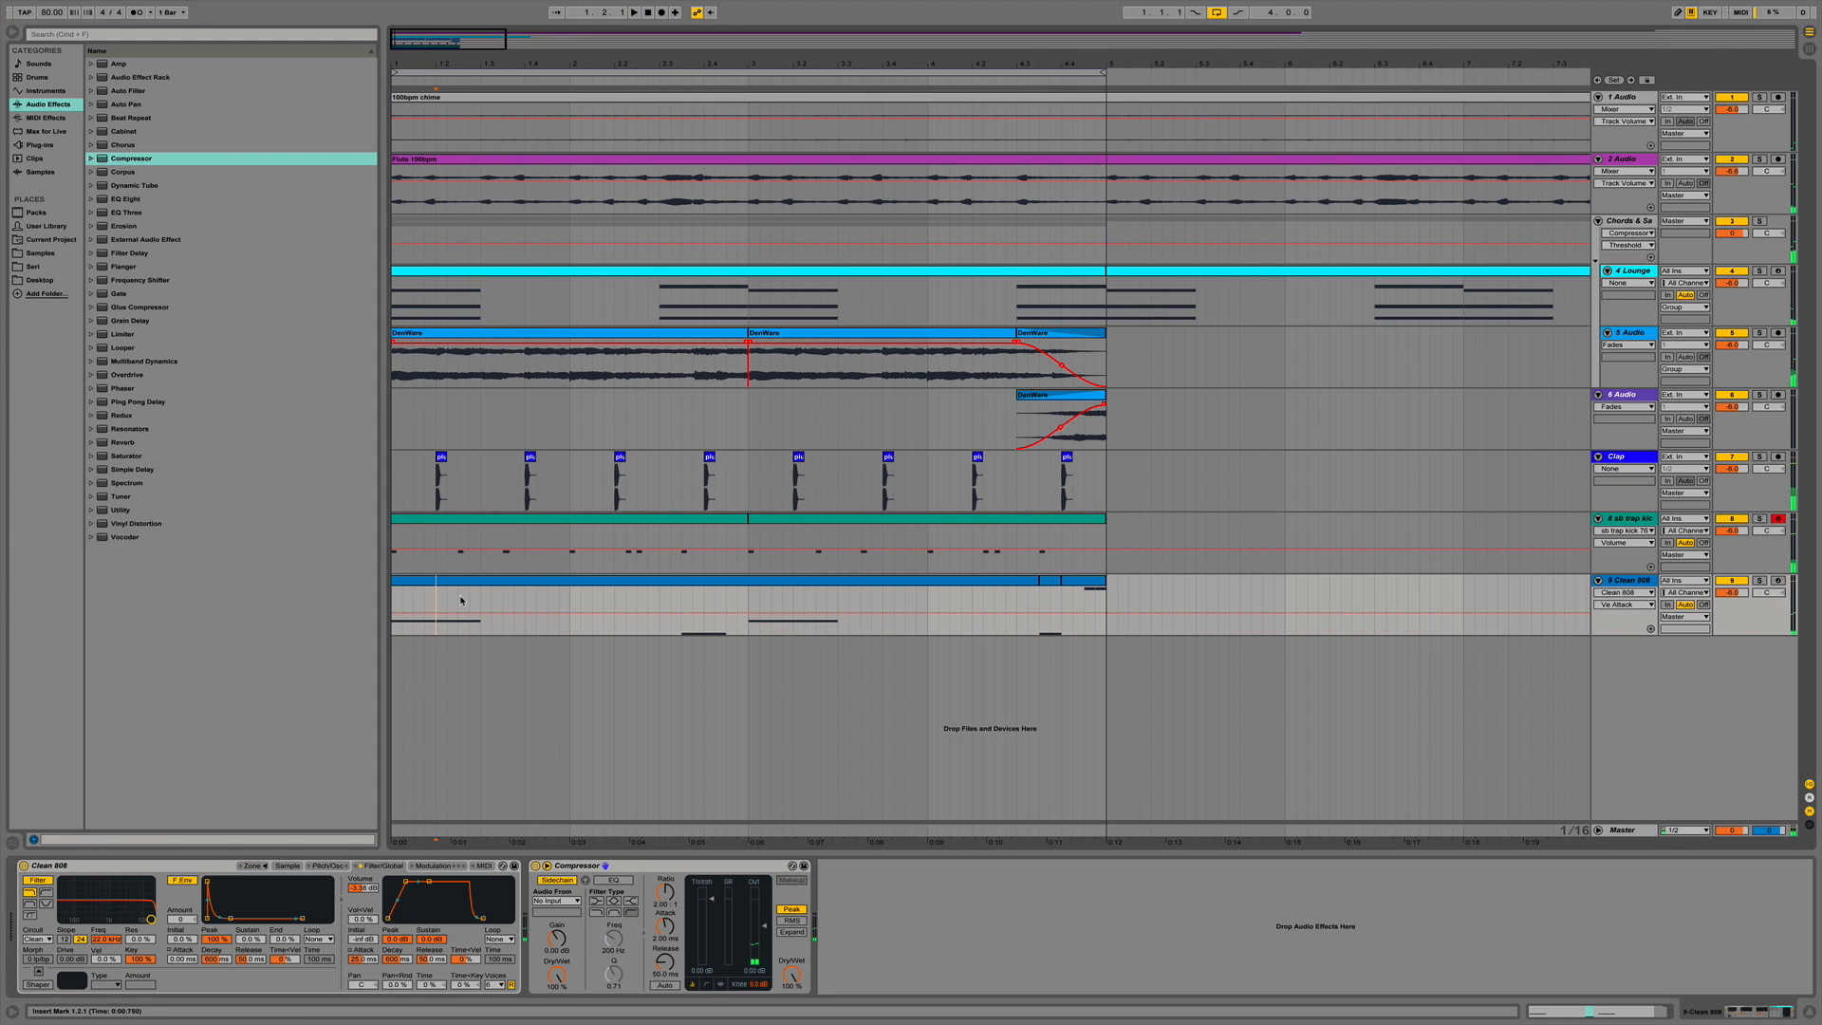
double_click(466, 590)
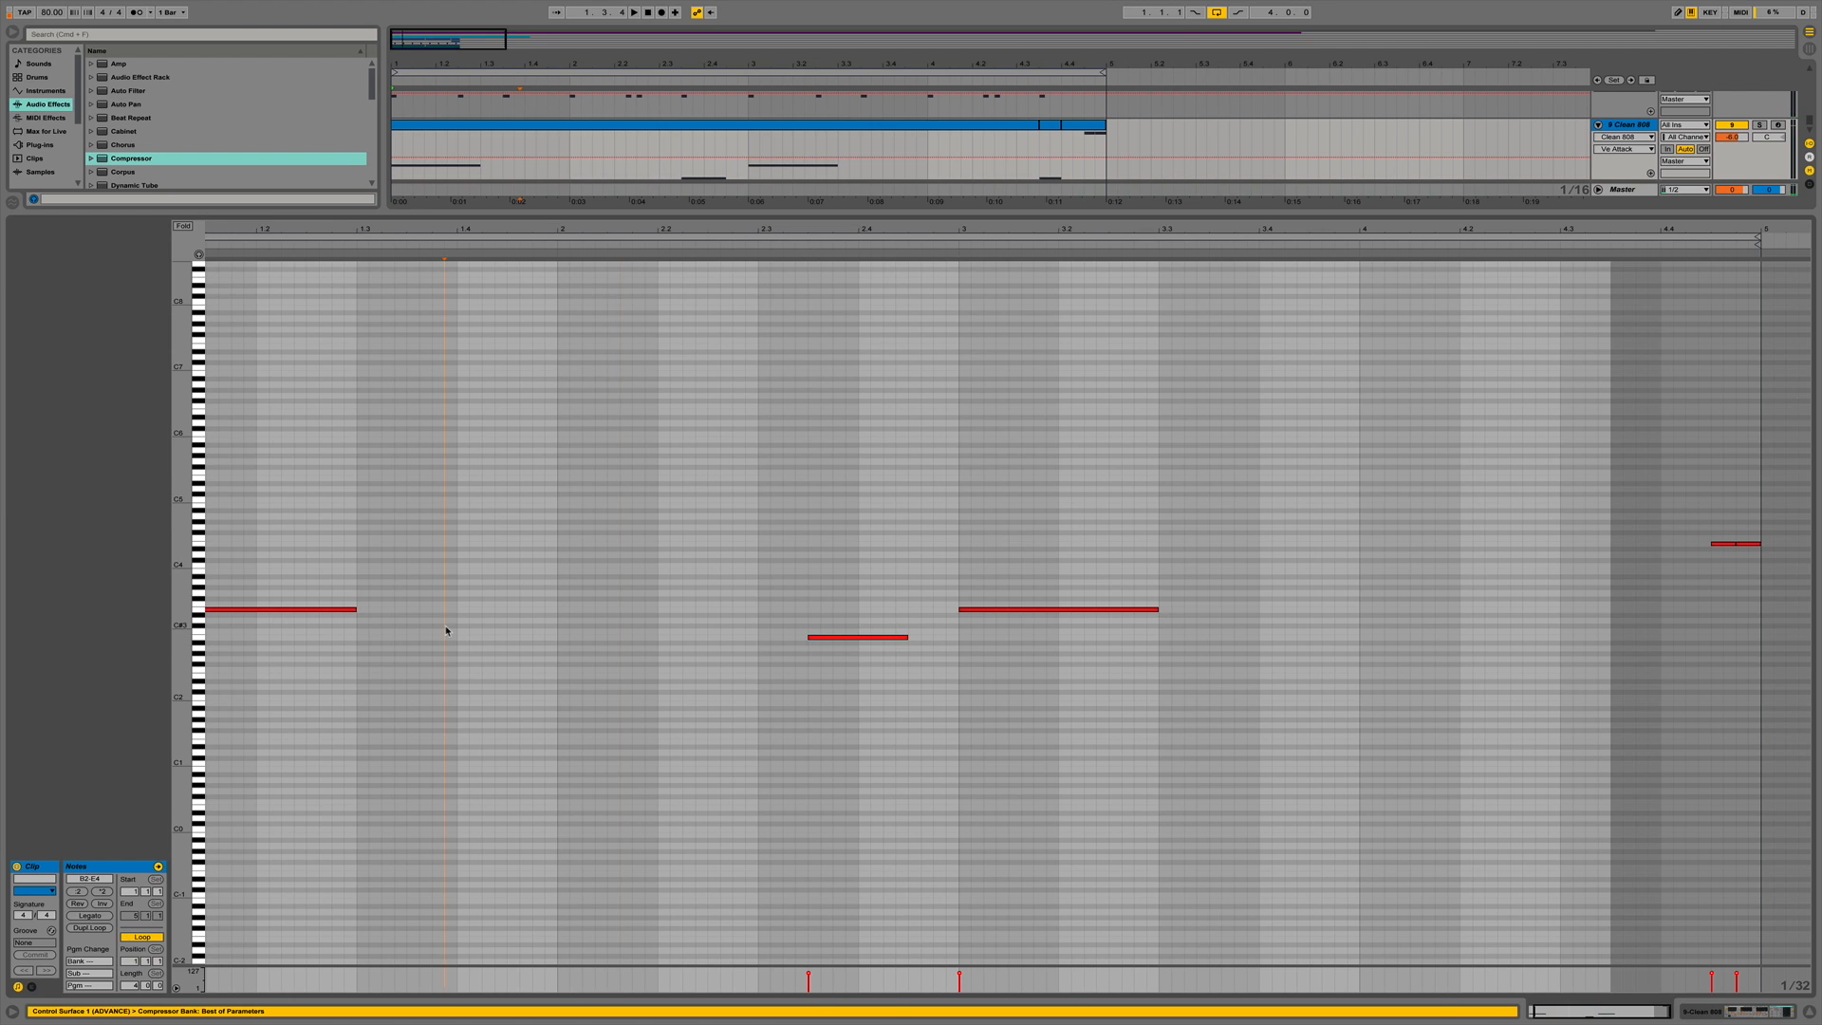
left_click_drag(356, 610, 294, 610)
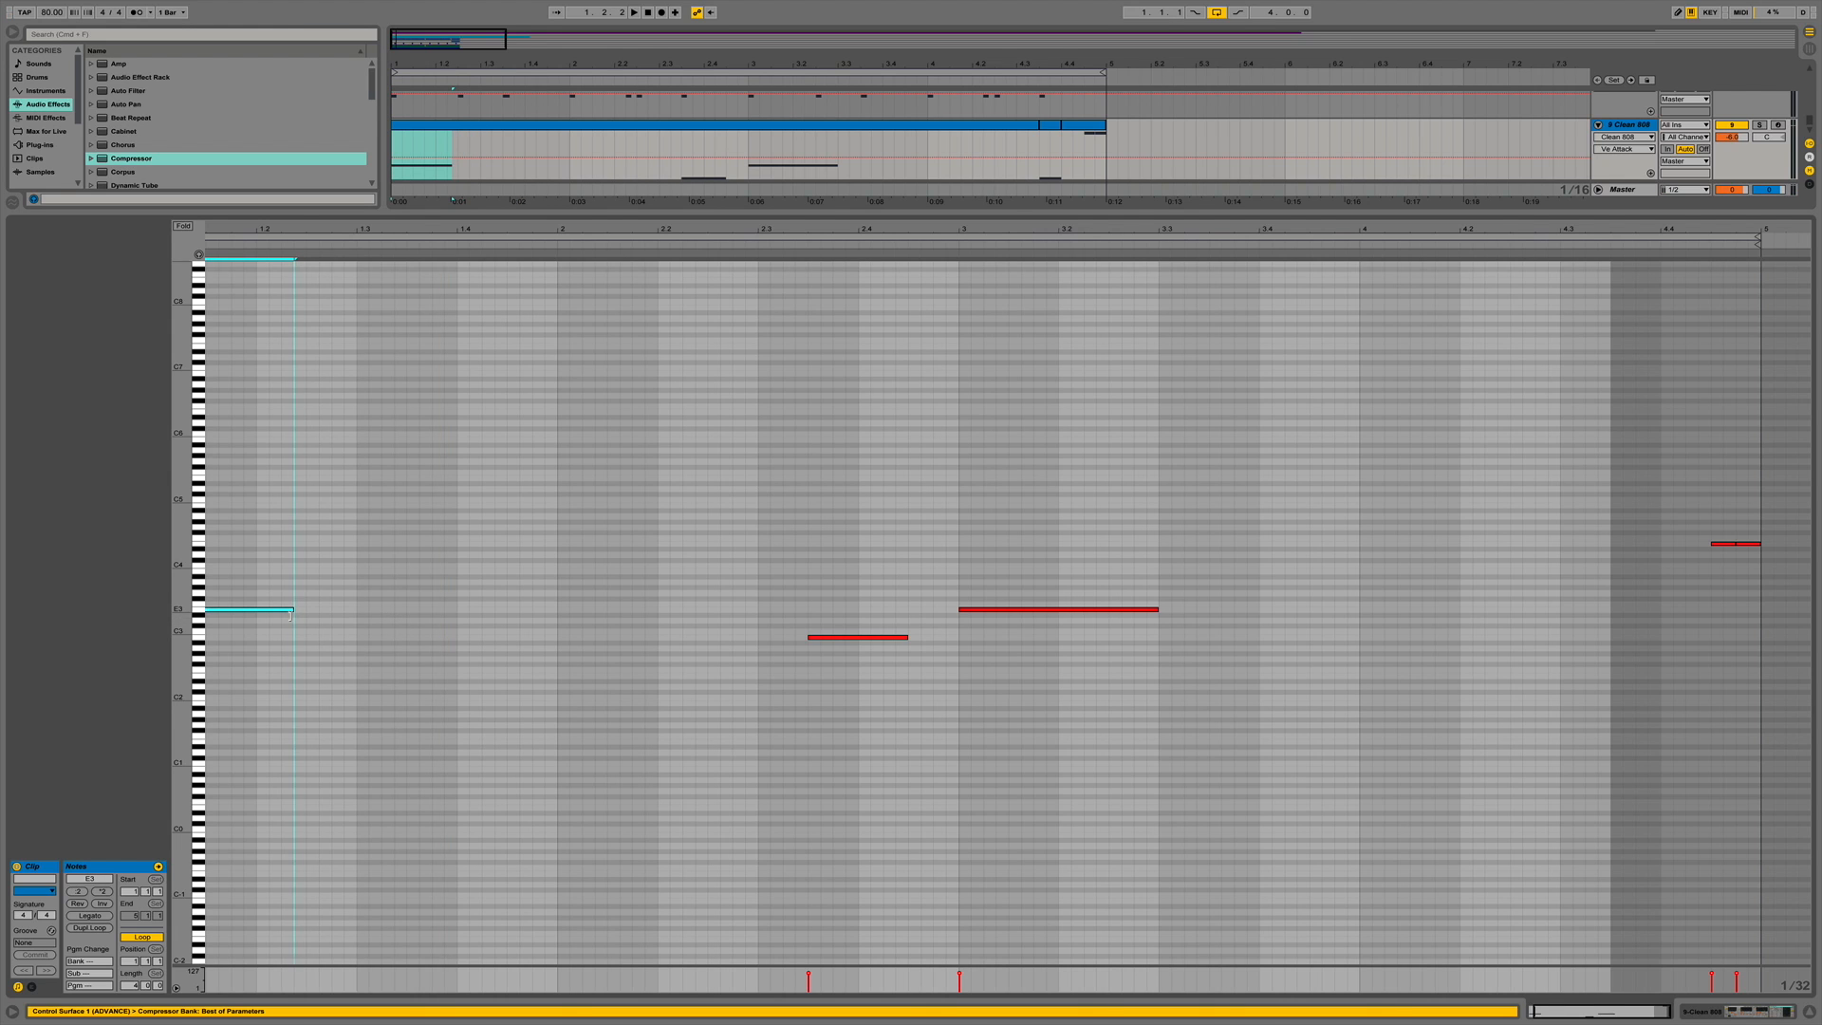
left_click(310, 613)
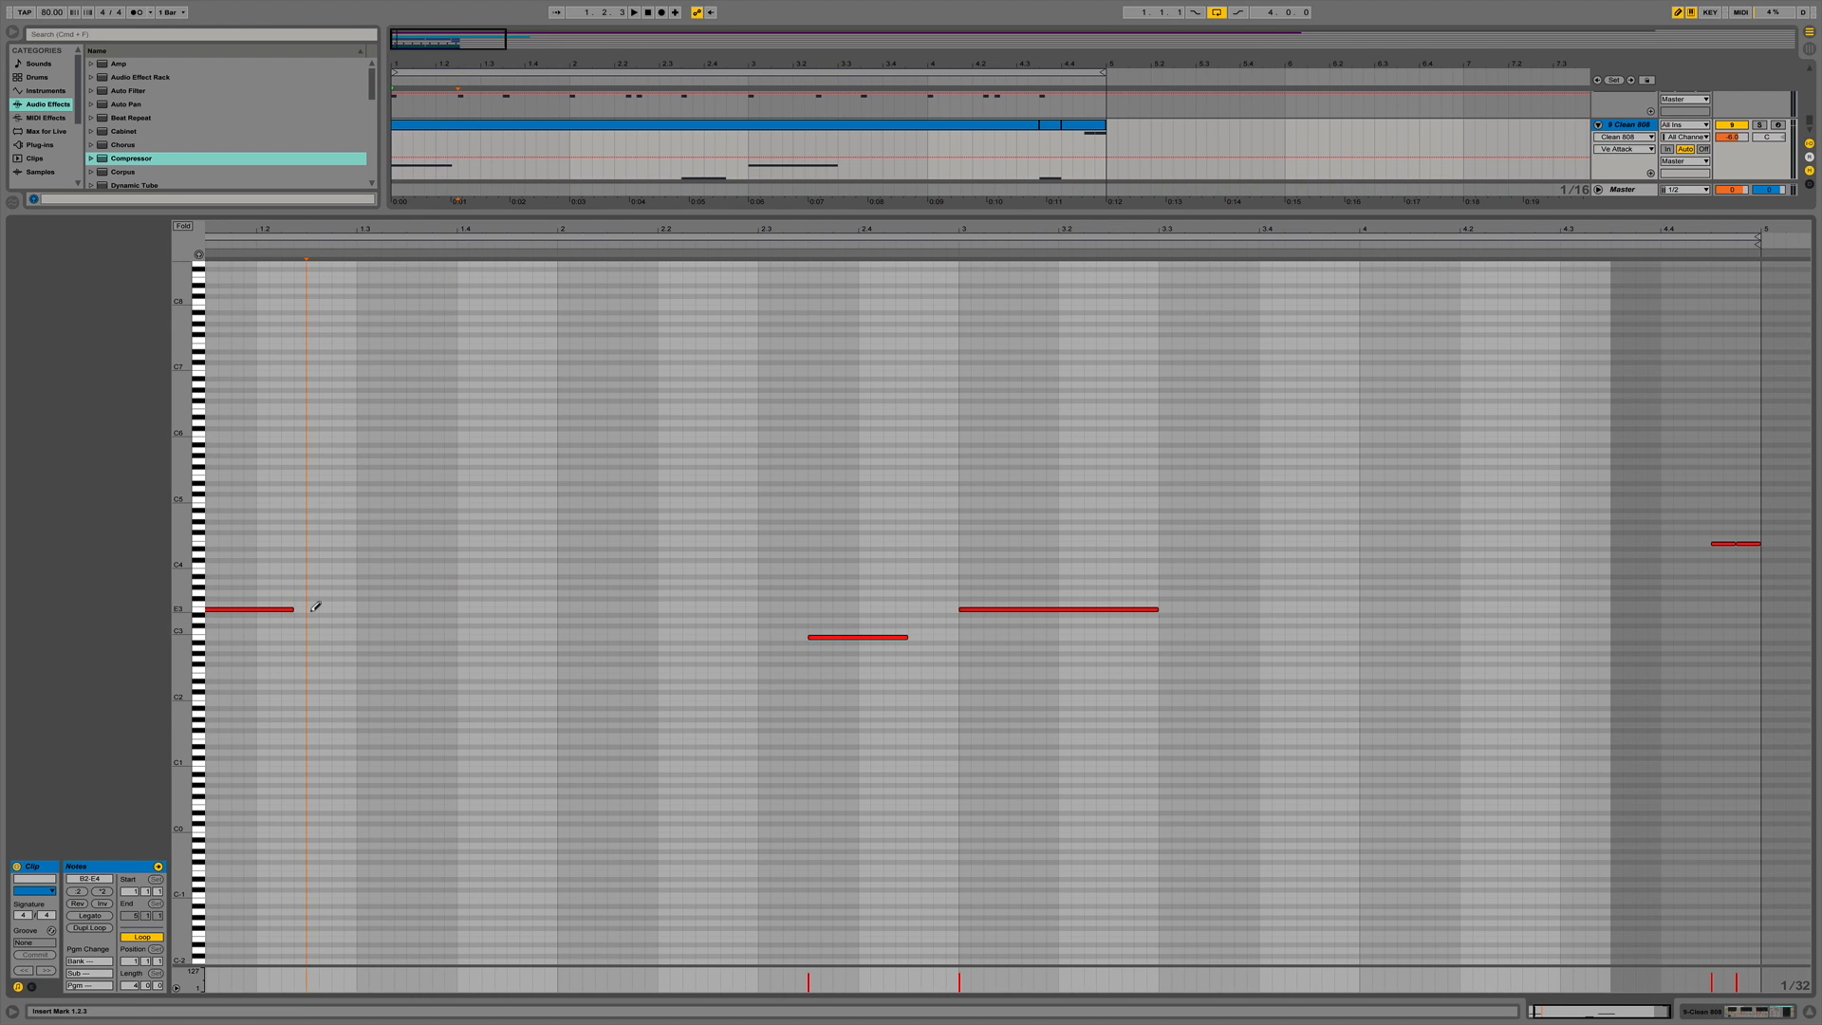
key("space")
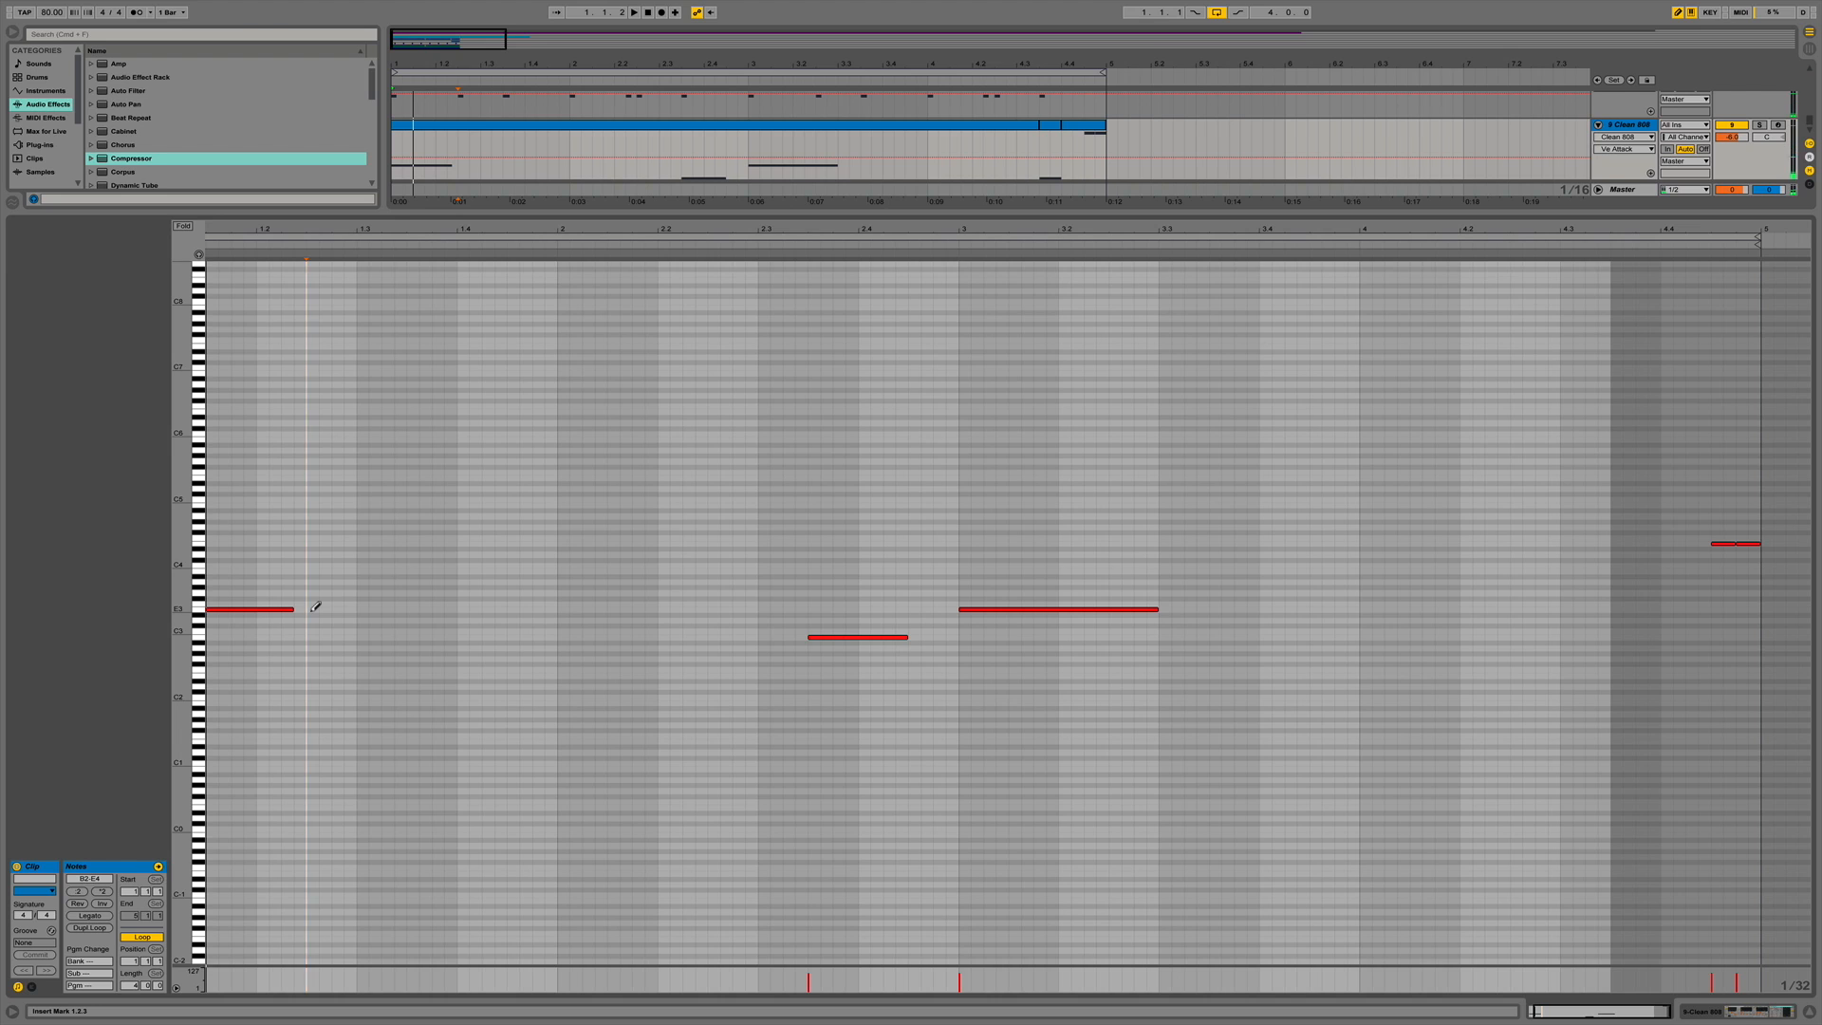
Paste a copy of the first E3 note at 1.2.3 and trim the first note's end back to 1.2.2.
key("super+a")
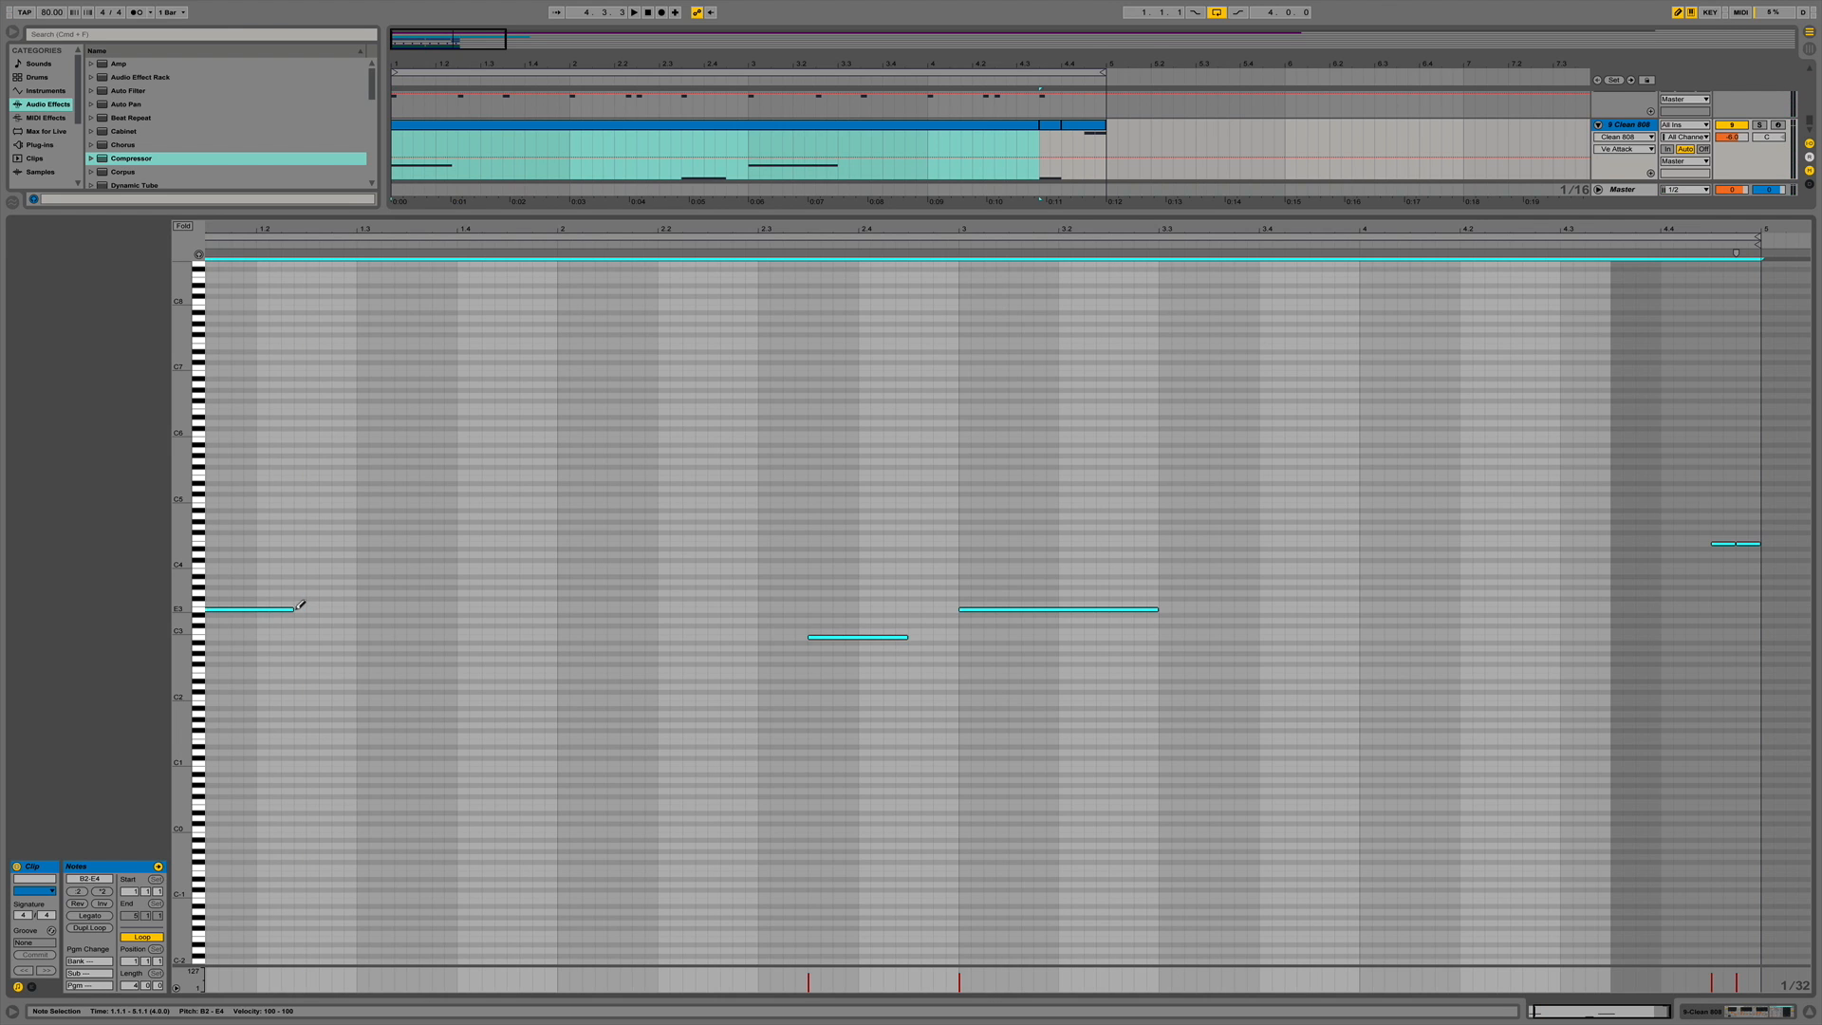
left_click(315, 608)
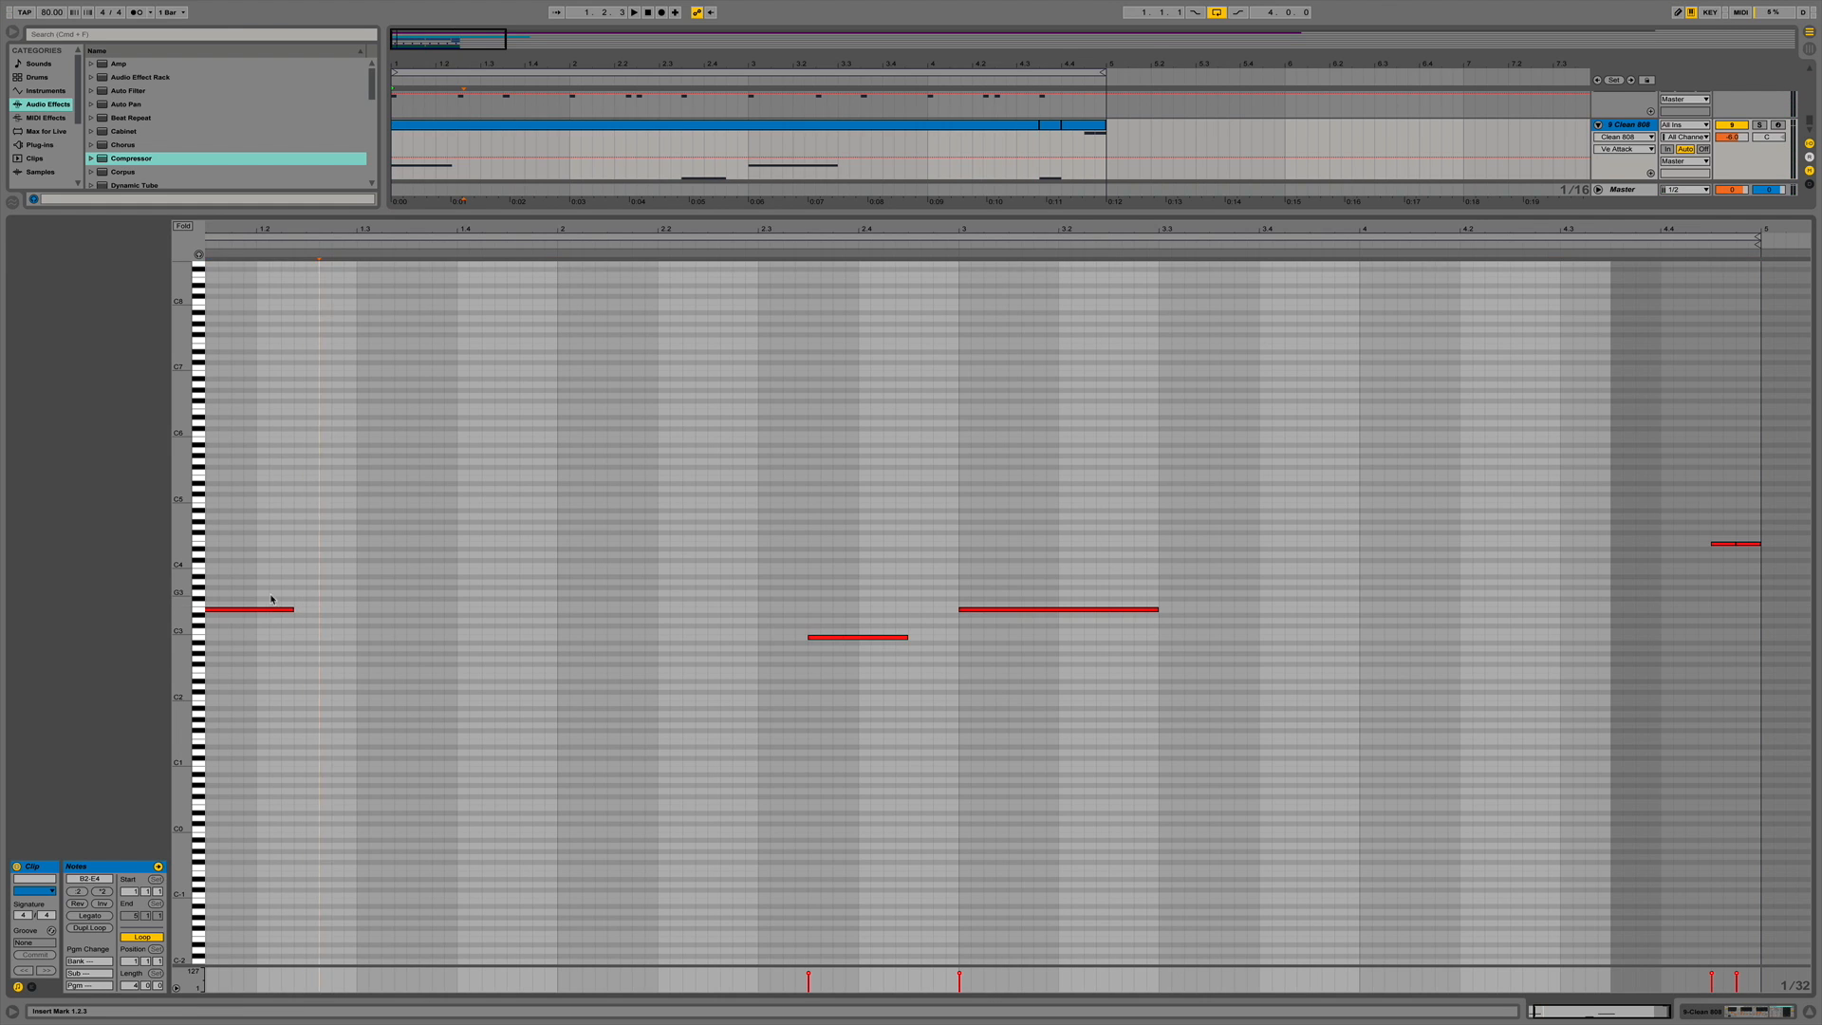
left_click_drag(271, 593, 275, 669)
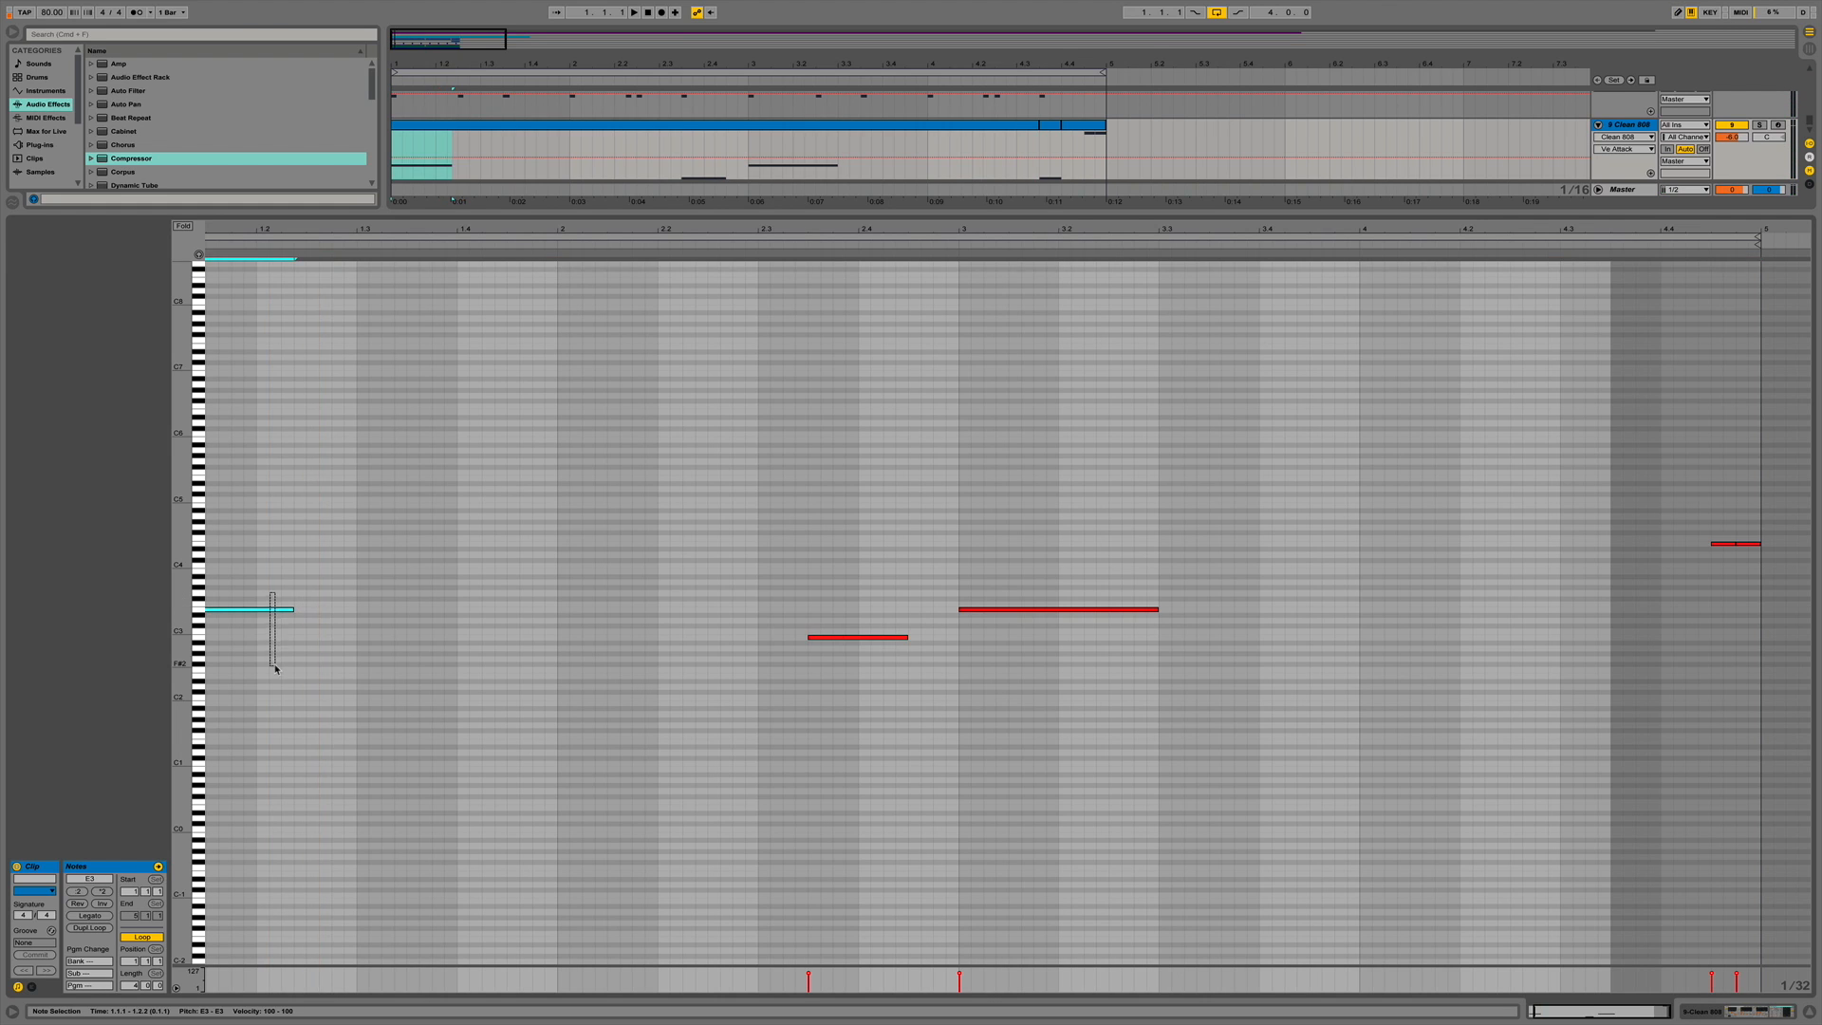
left_click(313, 610)
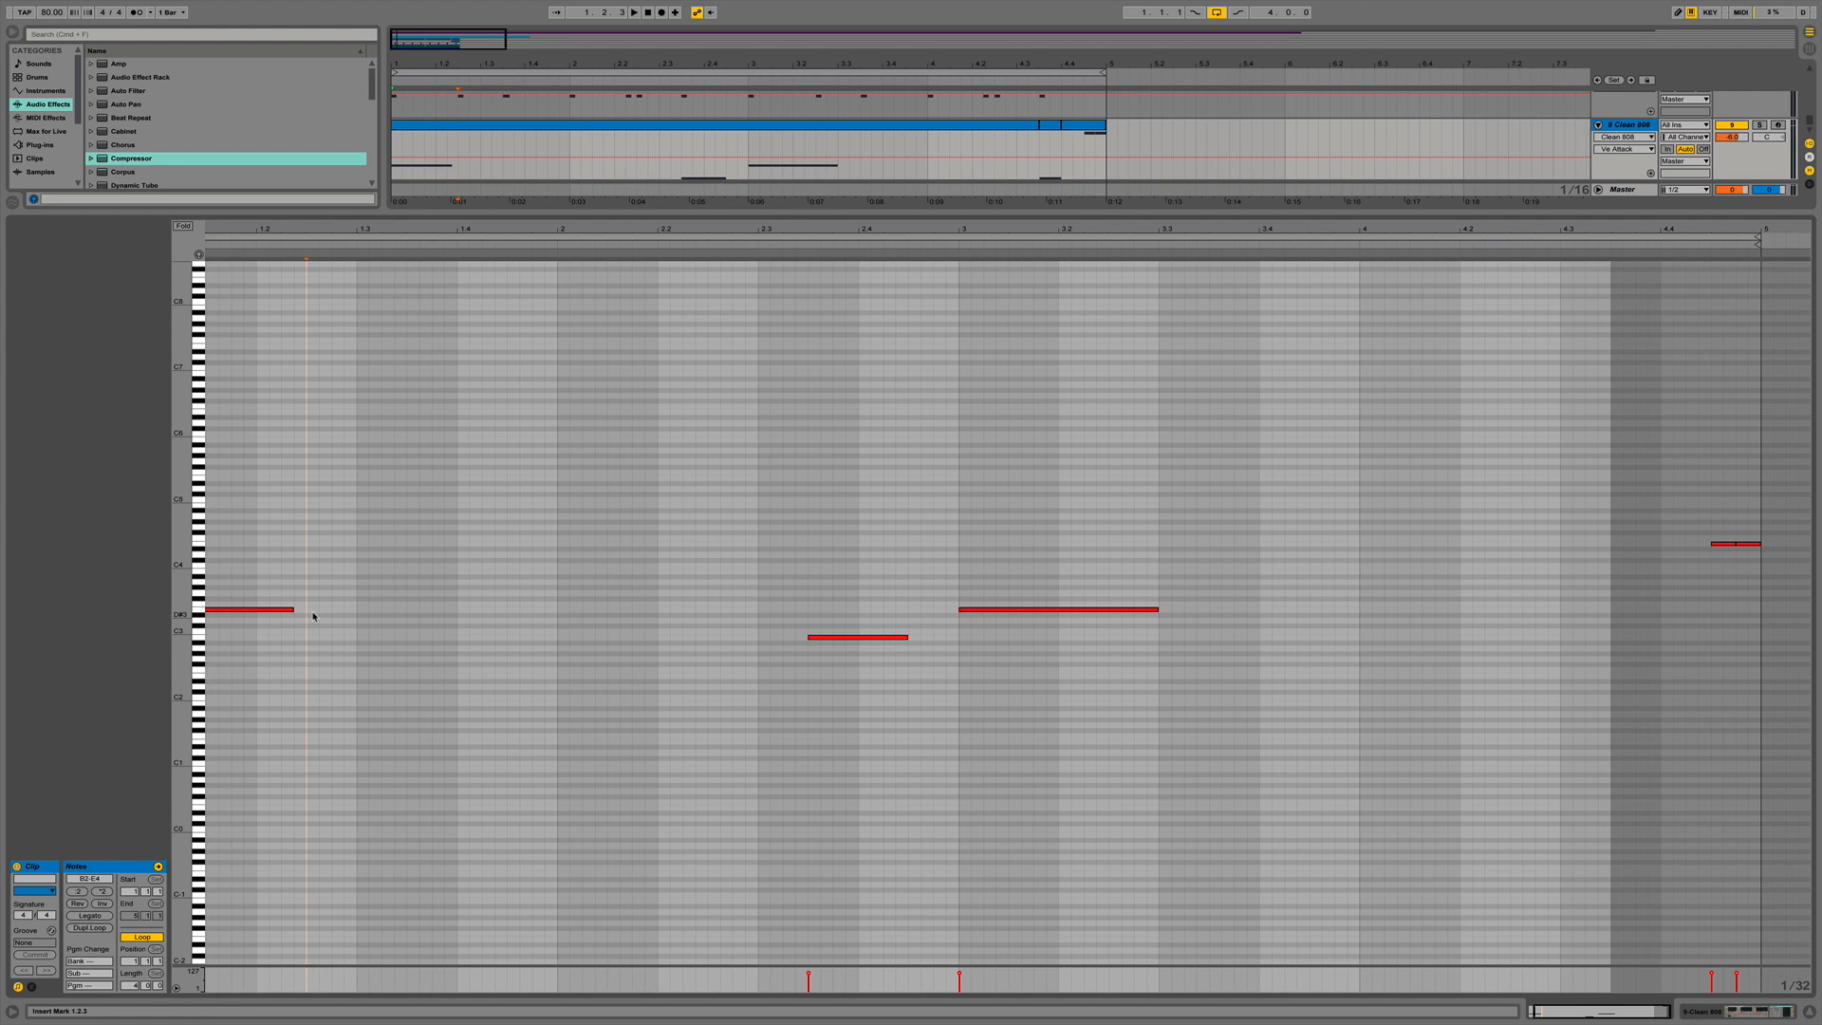
key("super+v")
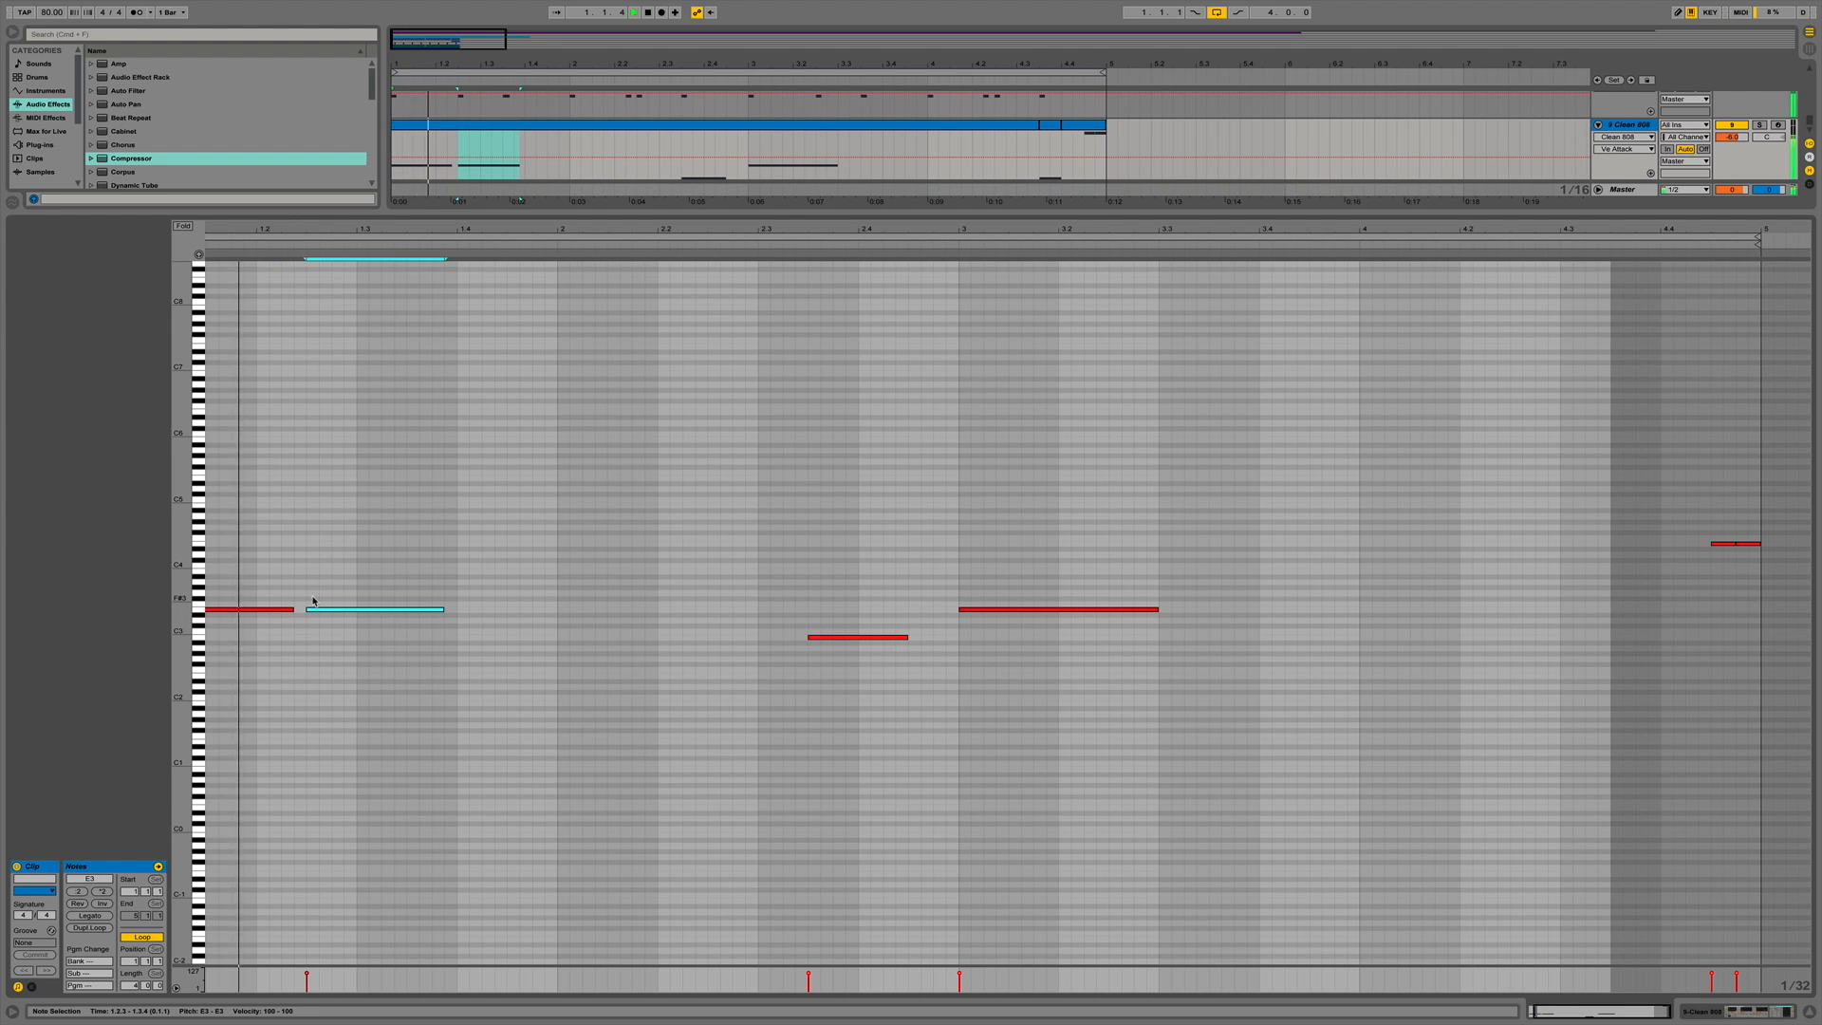
left_click(293, 611)
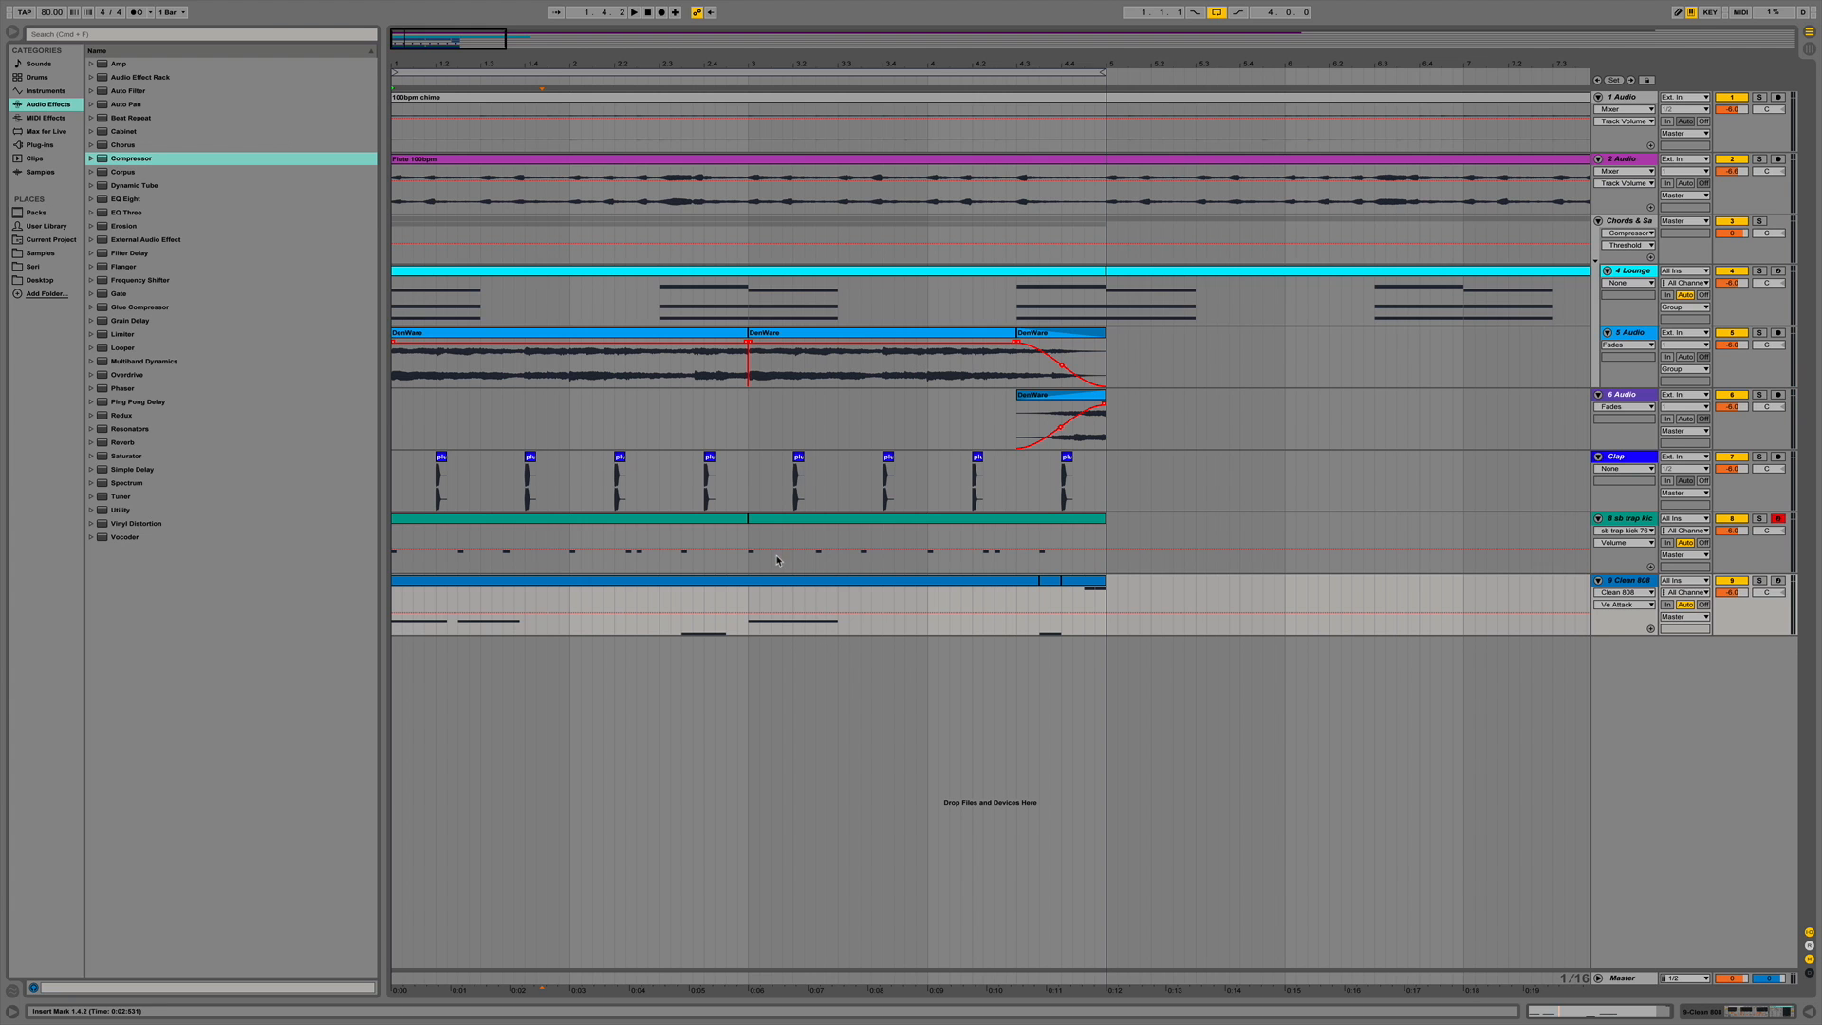
Transpose all notes of the main Clean 808 clip down one octave and play the result.
left_click(1641, 521)
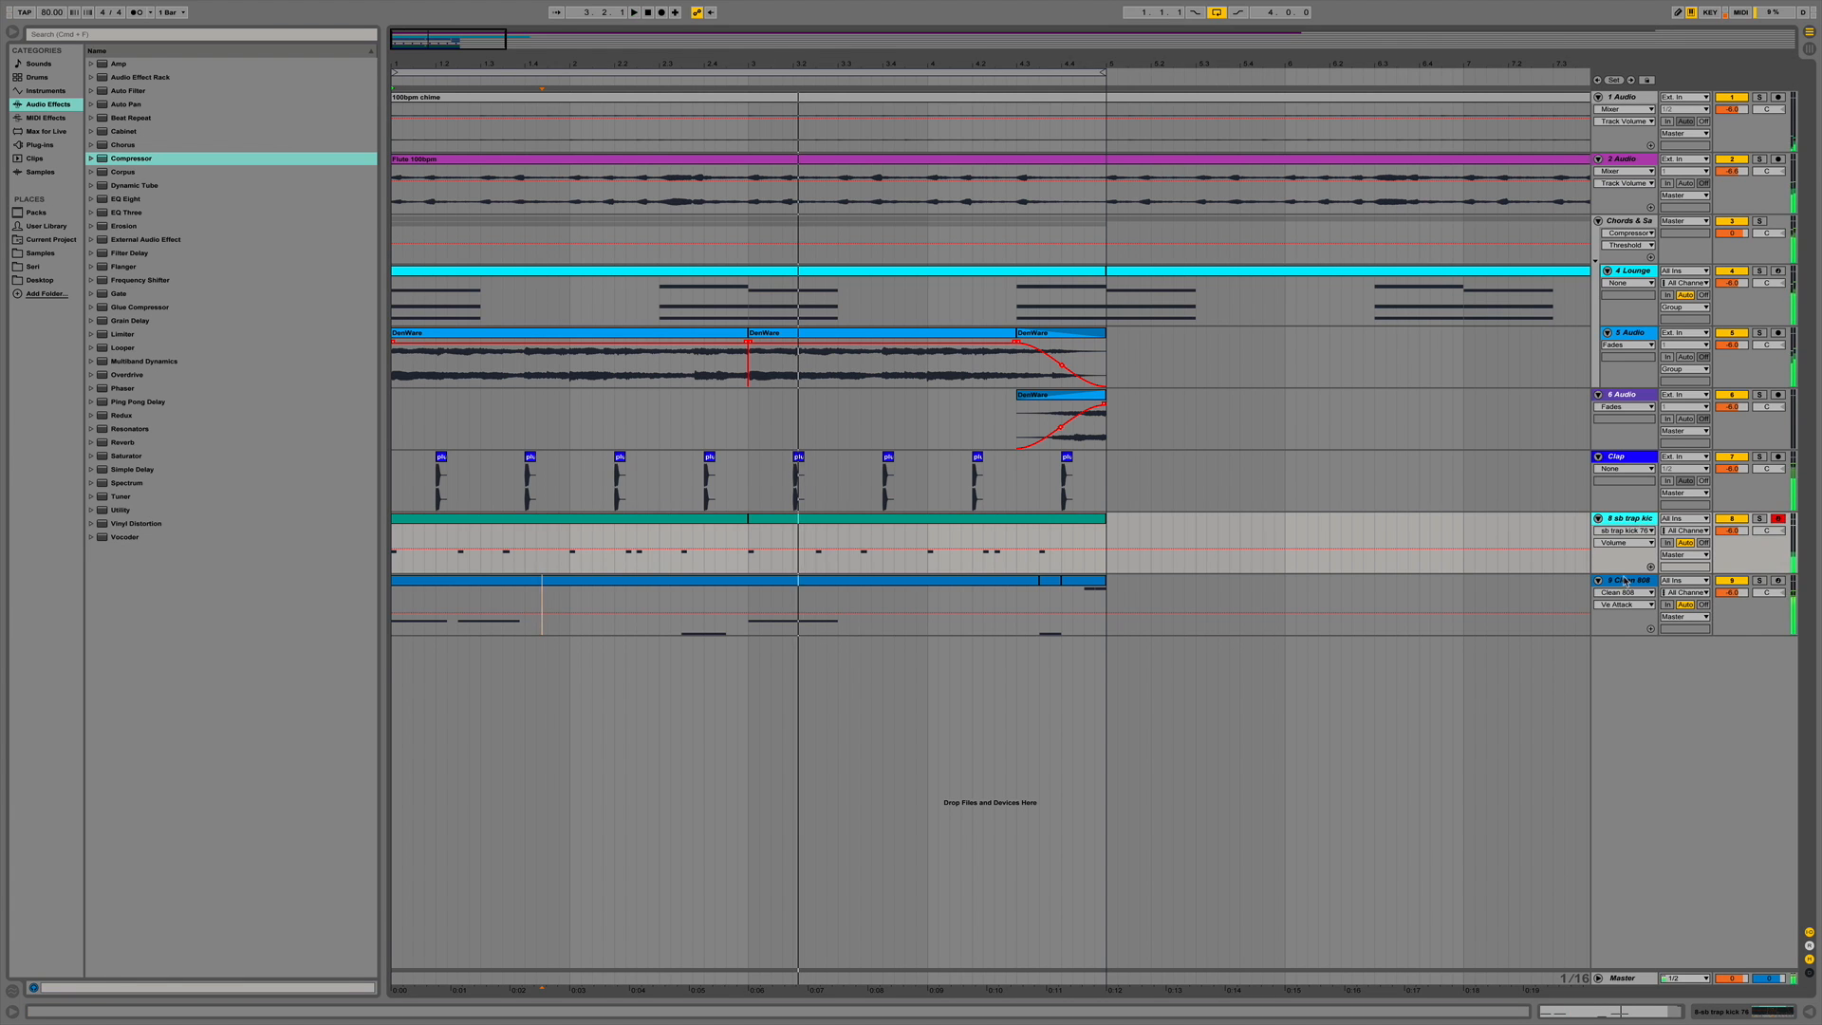
double_click(1627, 581)
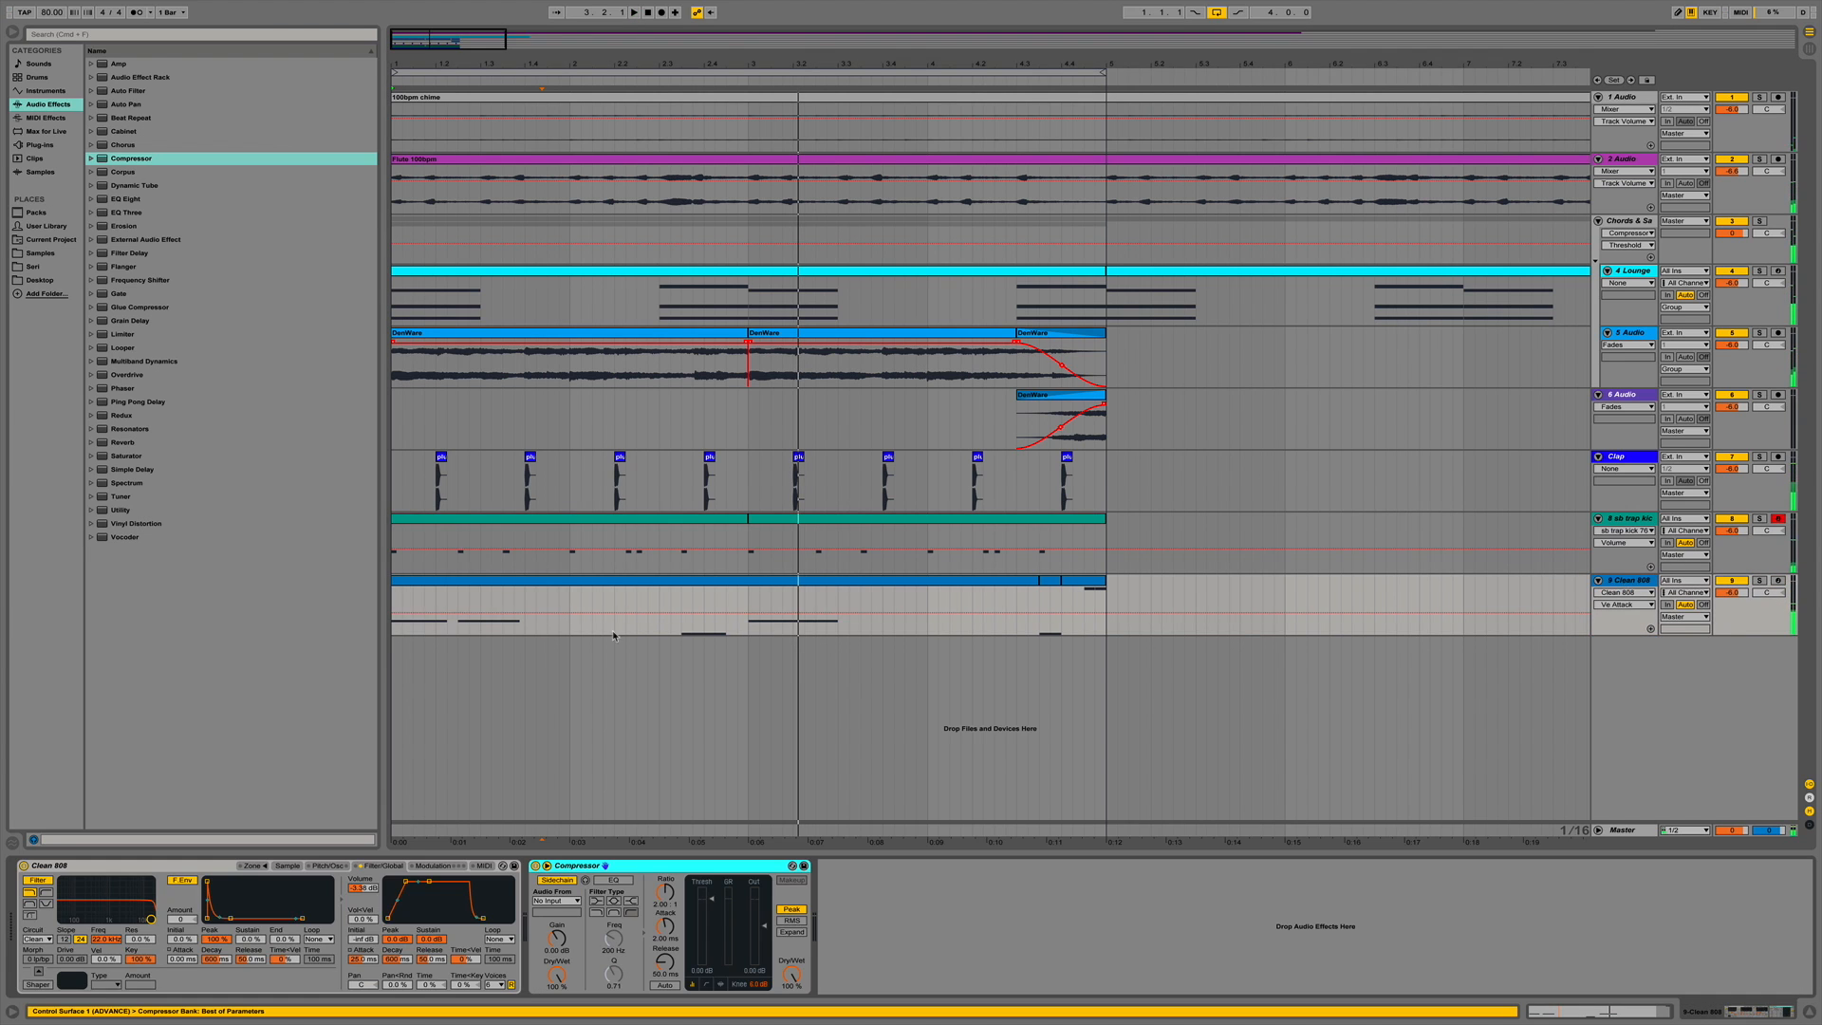
double_click(493, 585)
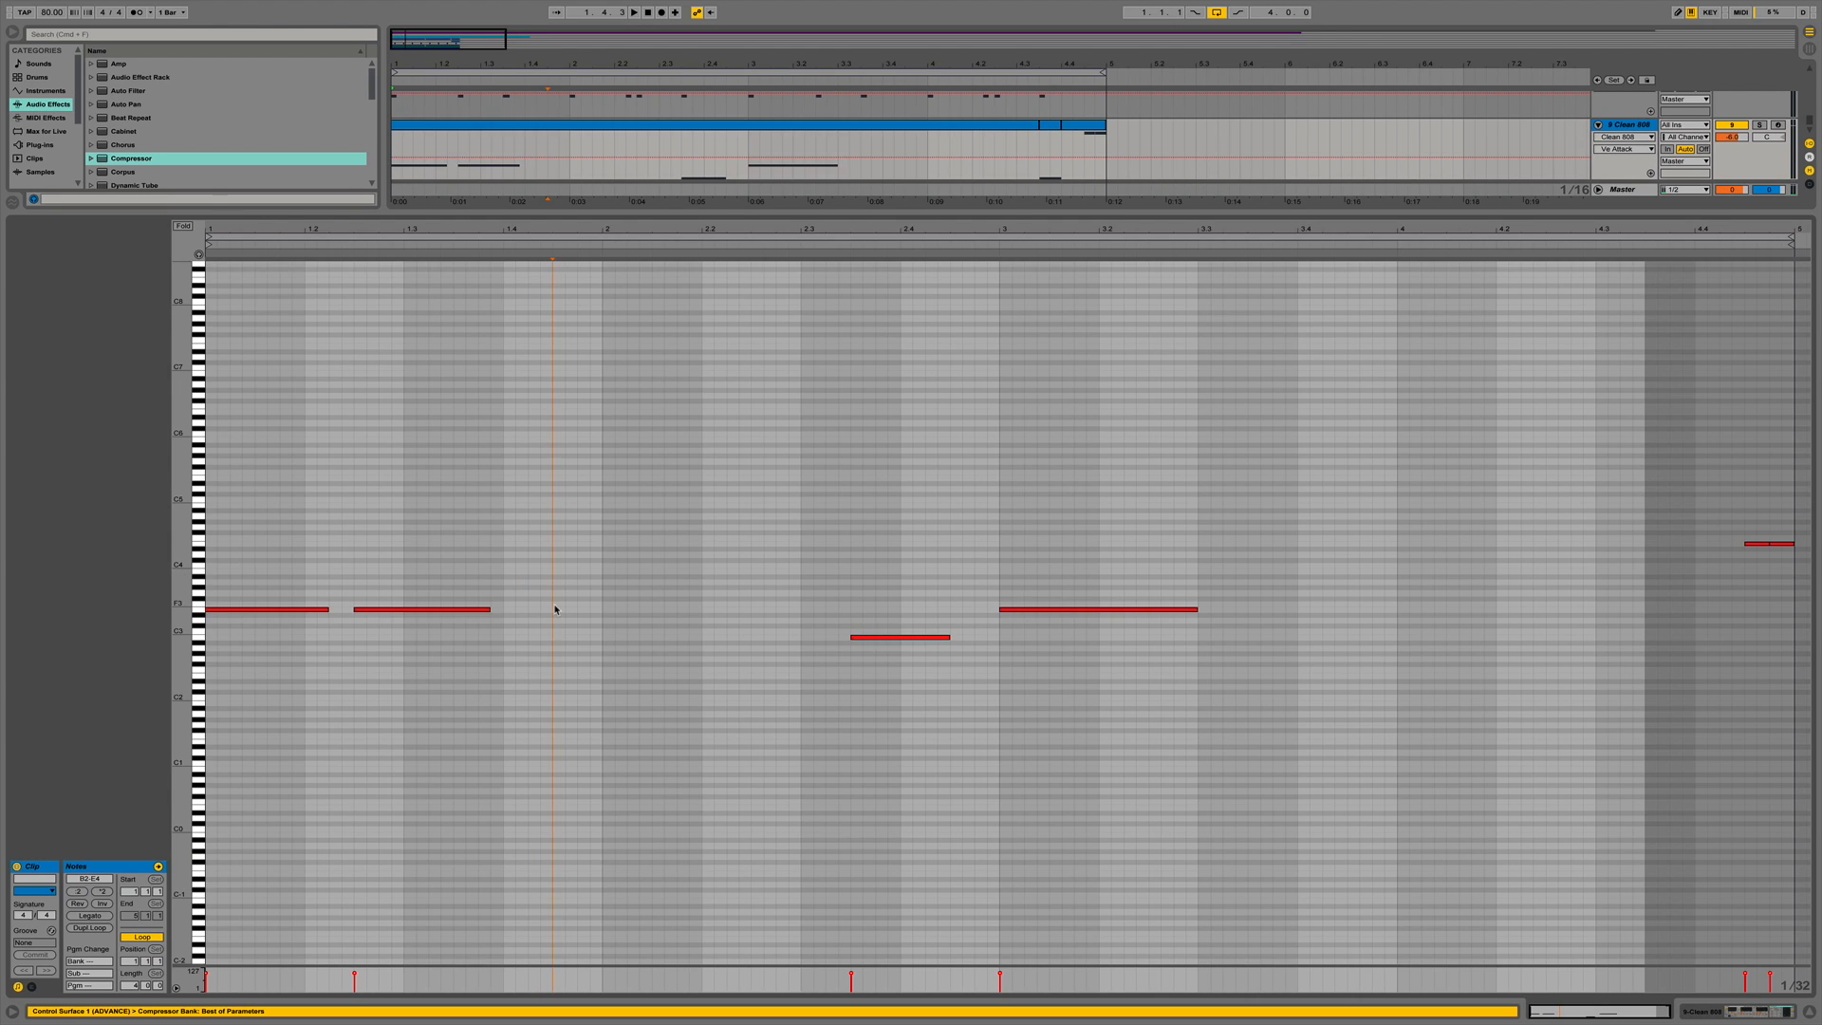
key("super+a")
key("shift+Down")
key("space")
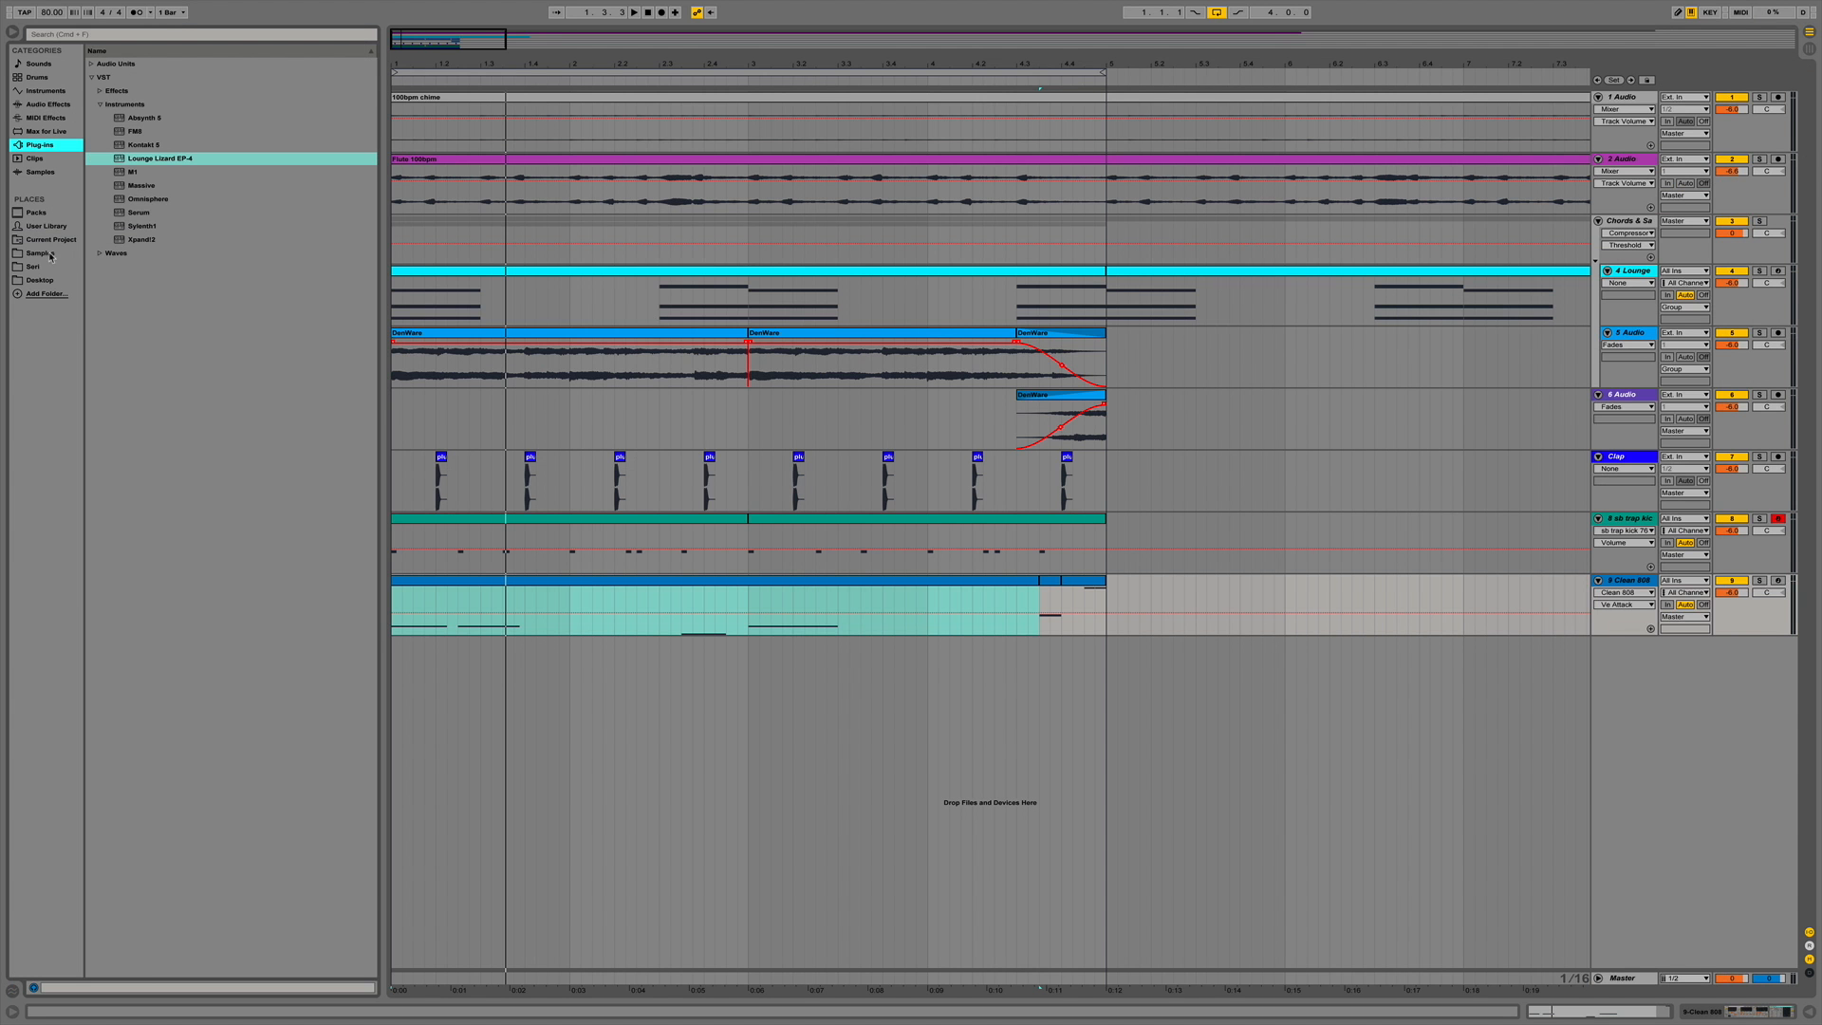
Audition the Blunt, Heartbreak, Hulk, Jugg and Silk 808 samples in the 808 Essentials WAVs folder.
left_click(39, 253)
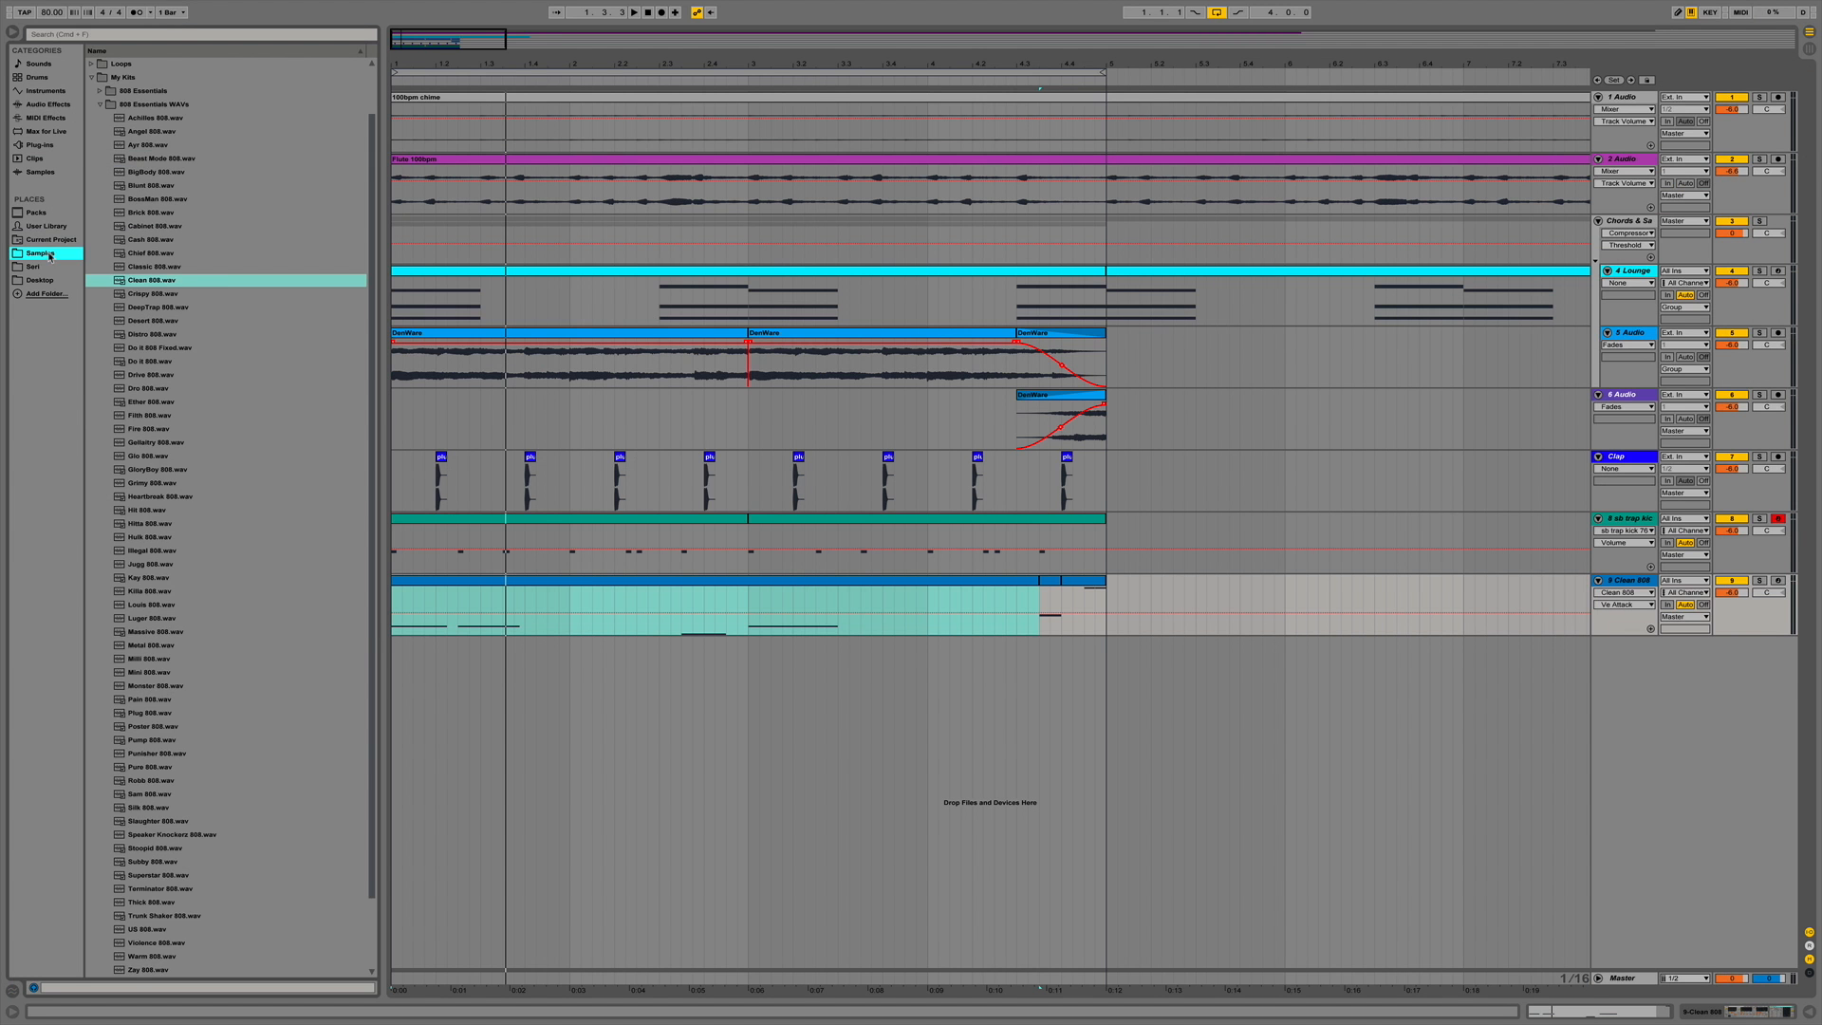
scroll(144, 252, "up", 3)
left_click(163, 228)
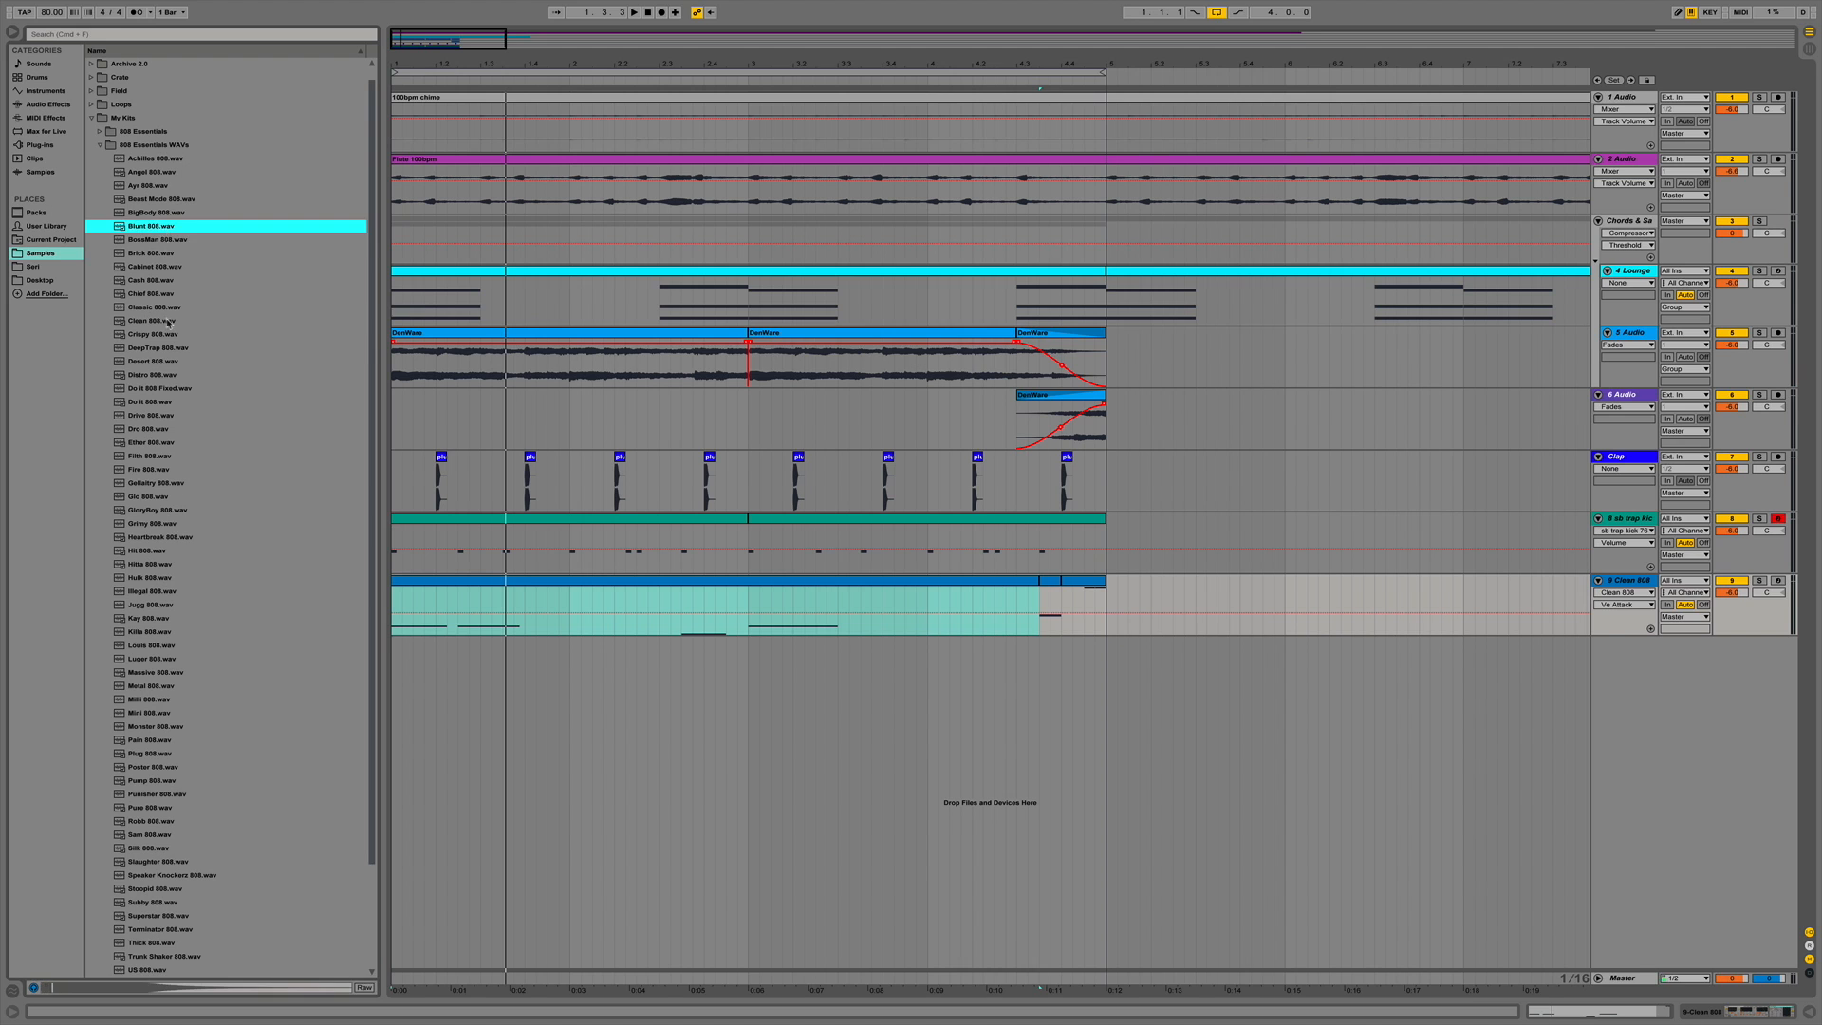
left_click(161, 537)
left_click(171, 578)
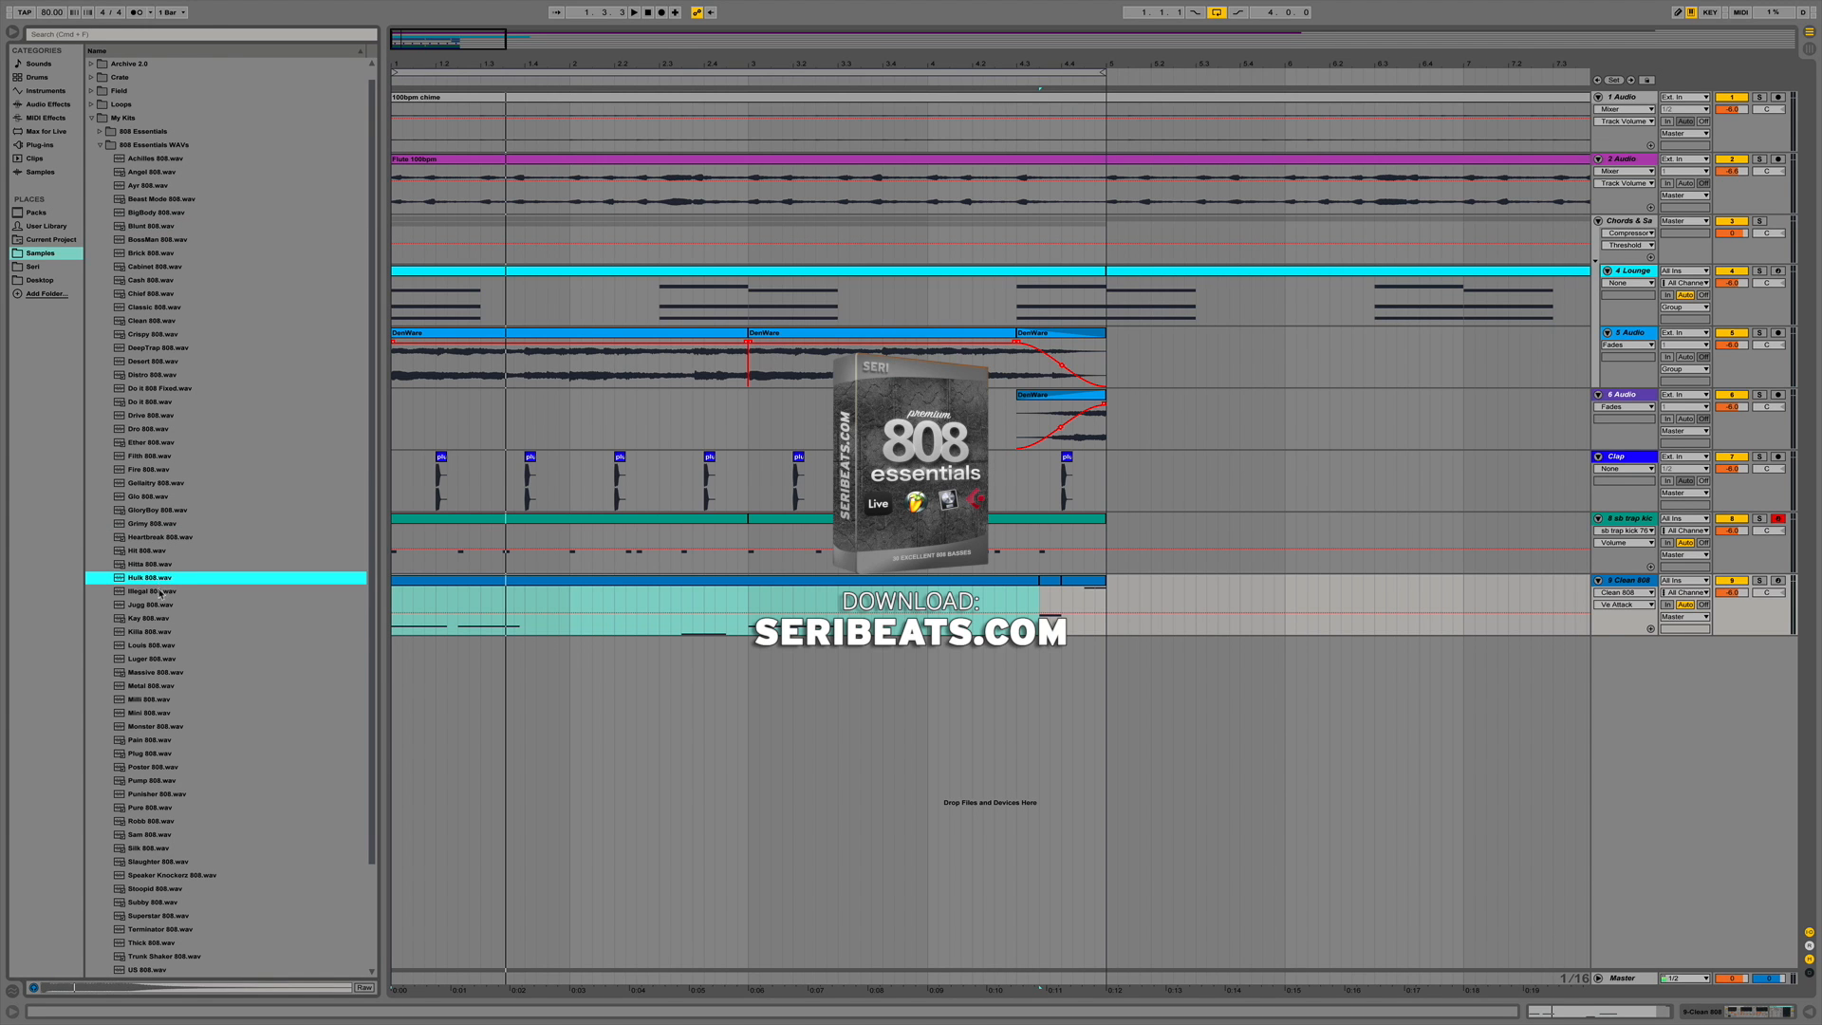
left_click(159, 604)
scroll(219, 643, "down", 4)
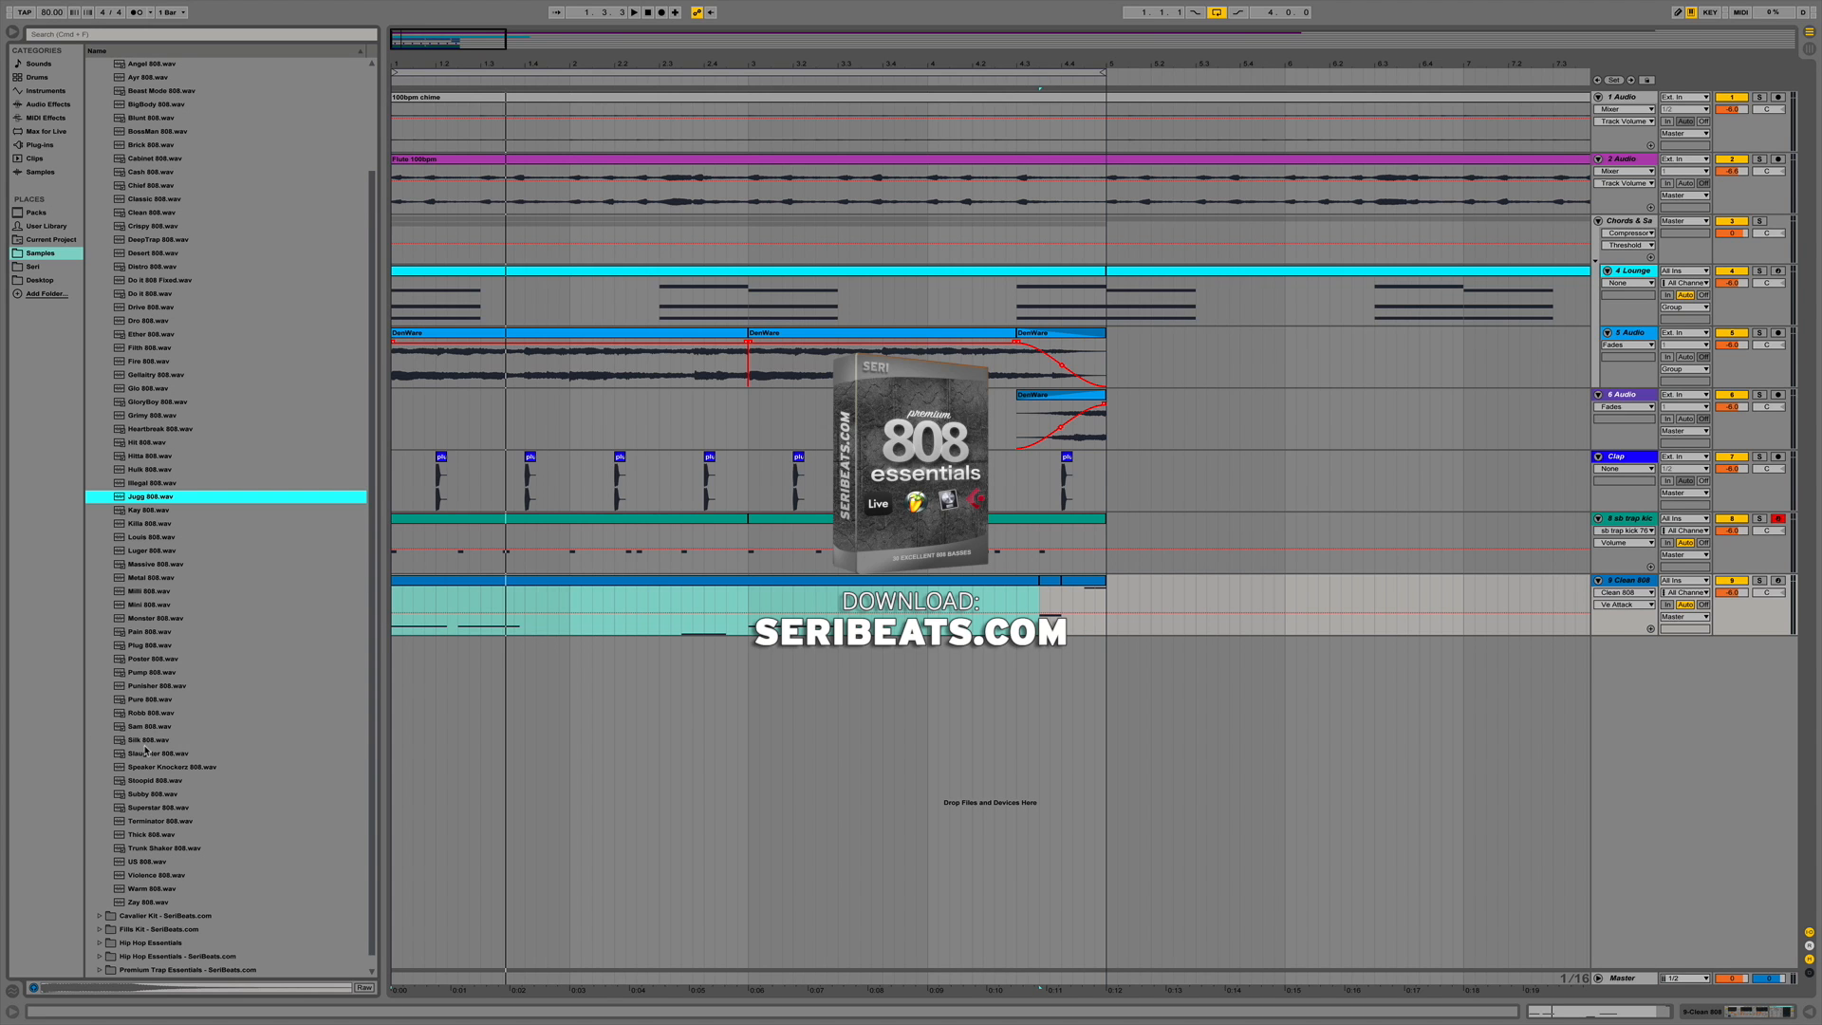
left_click(146, 742)
Replace the sample inside the Clean 808 track's Sampler with Silk 808.wav, keeping the existing Sampler device, and play the result.
left_click_drag(150, 740, 413, 610)
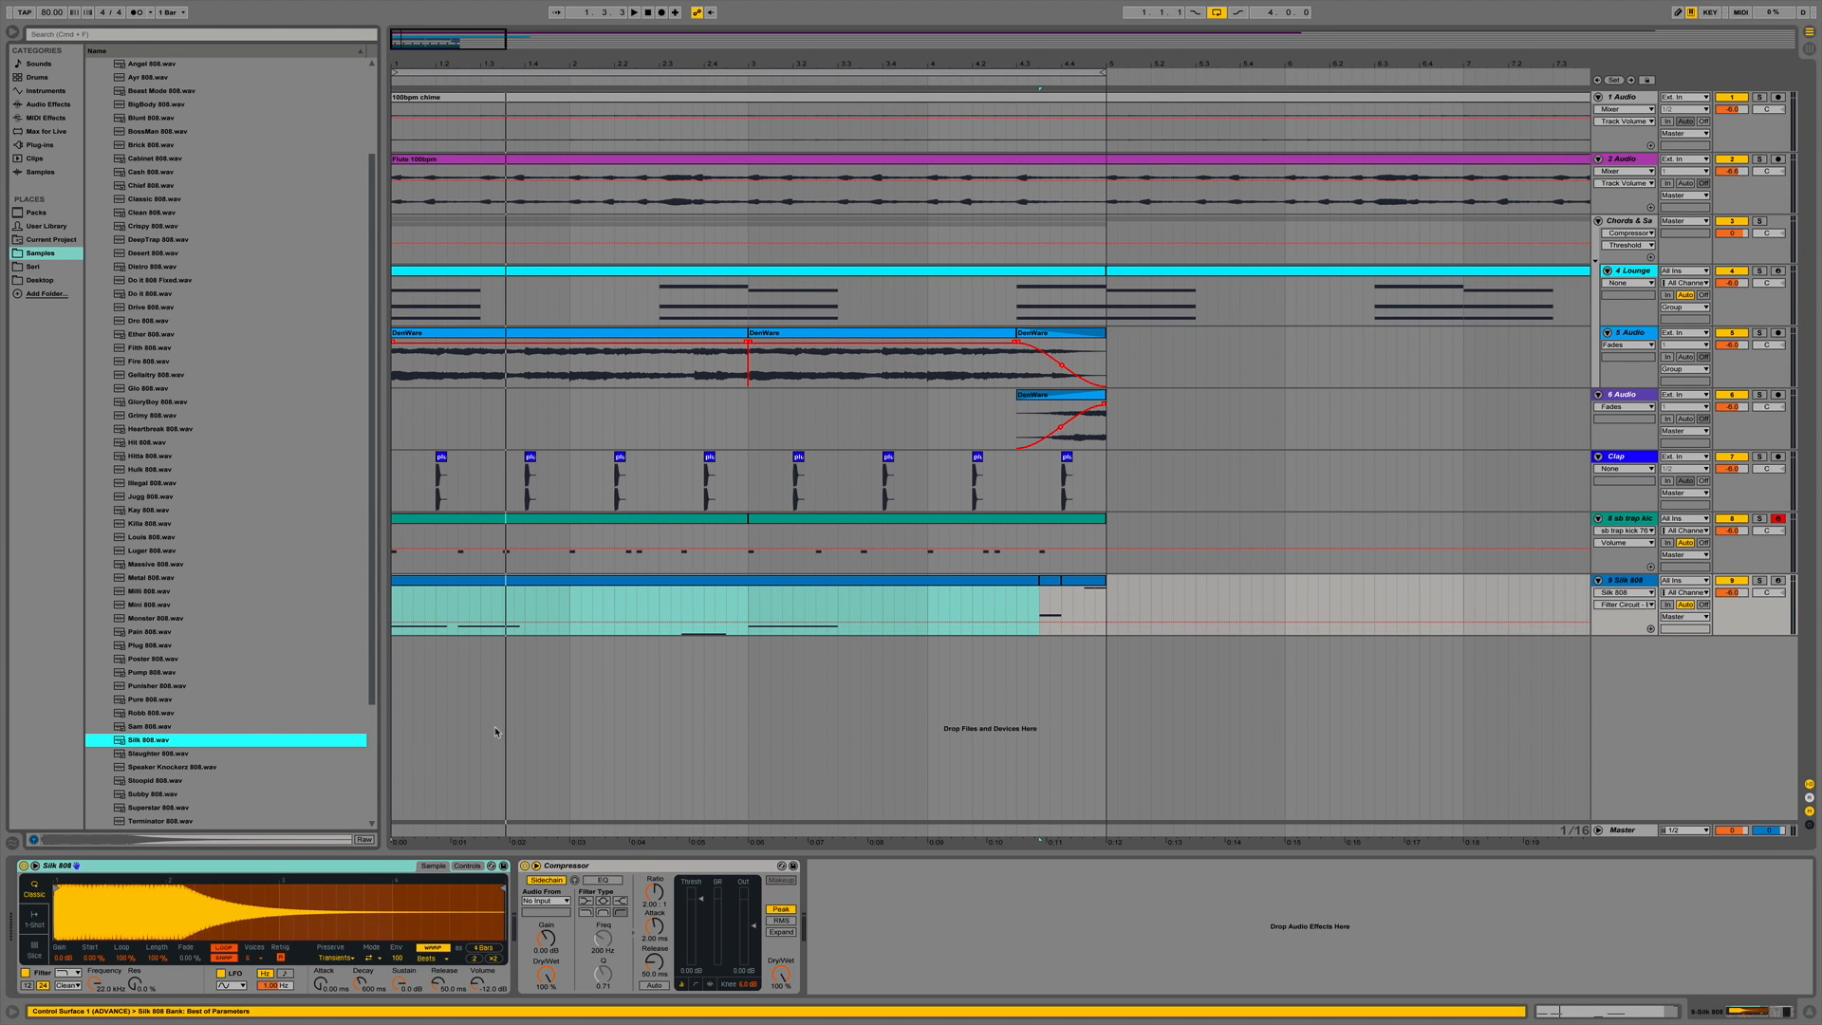
key("super+z")
left_click(287, 866)
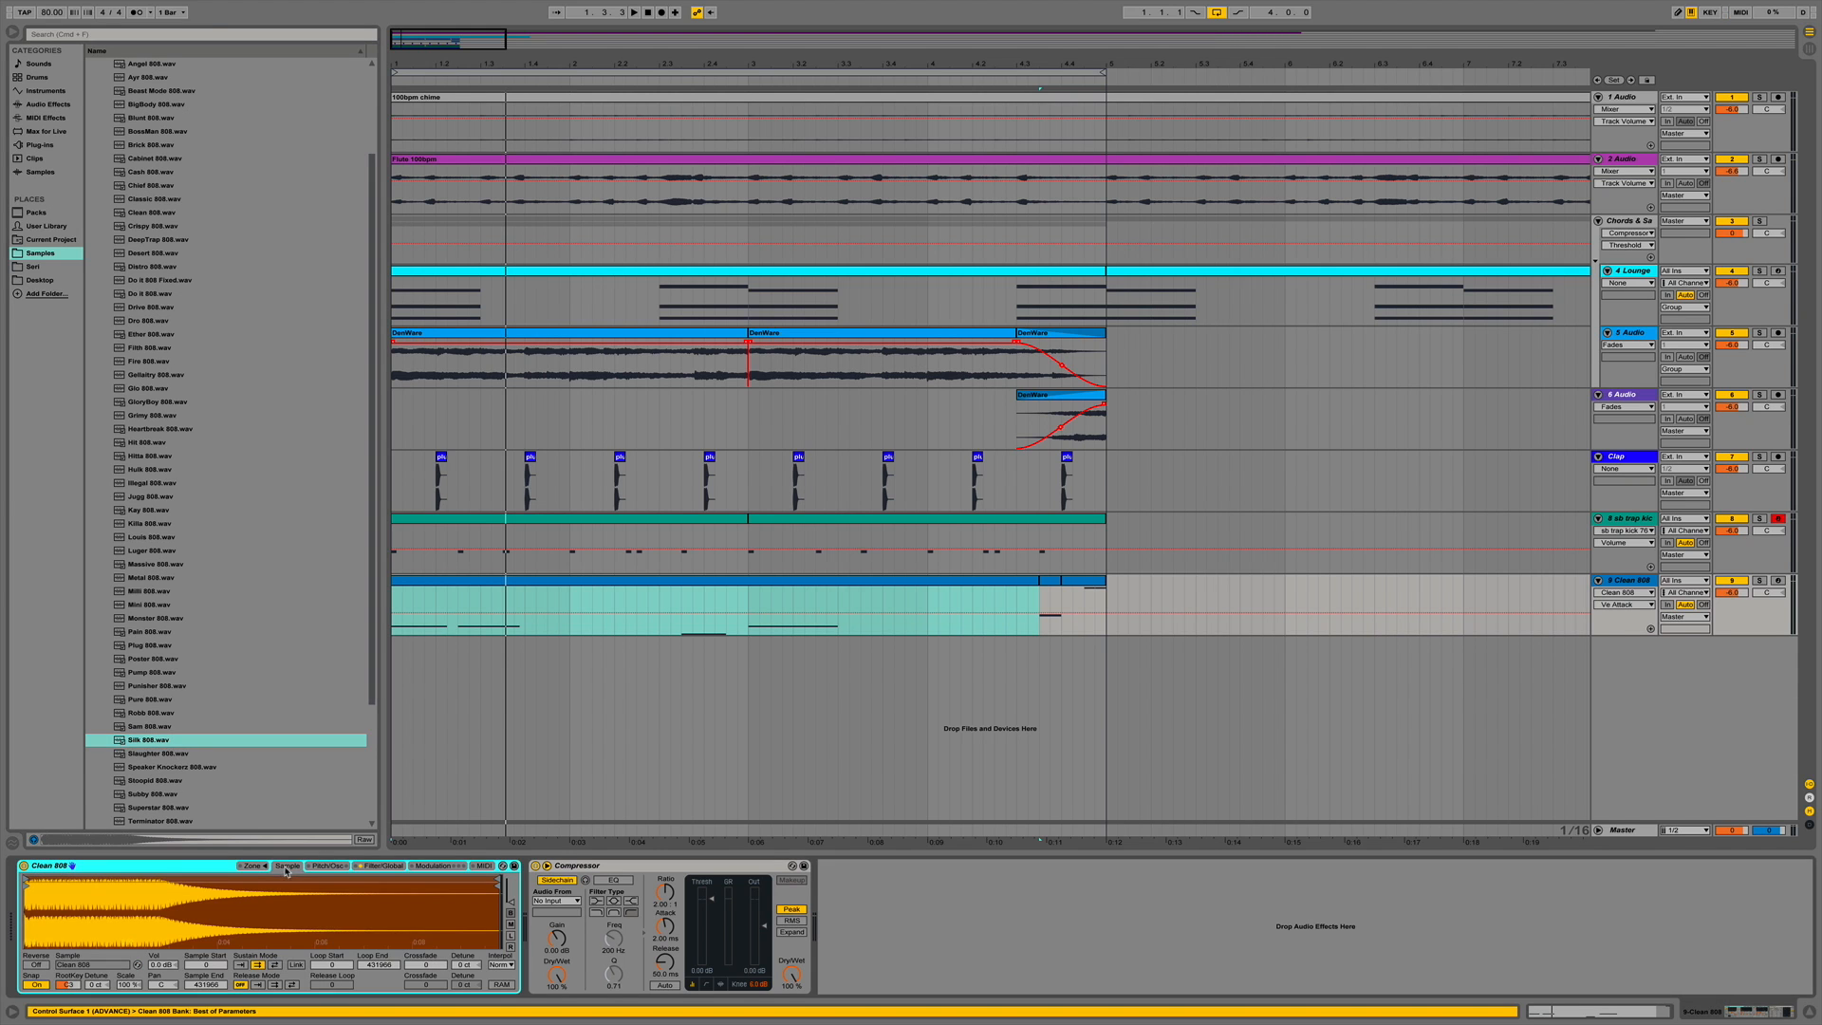
left_click(147, 742)
left_click_drag(182, 919, 177, 916)
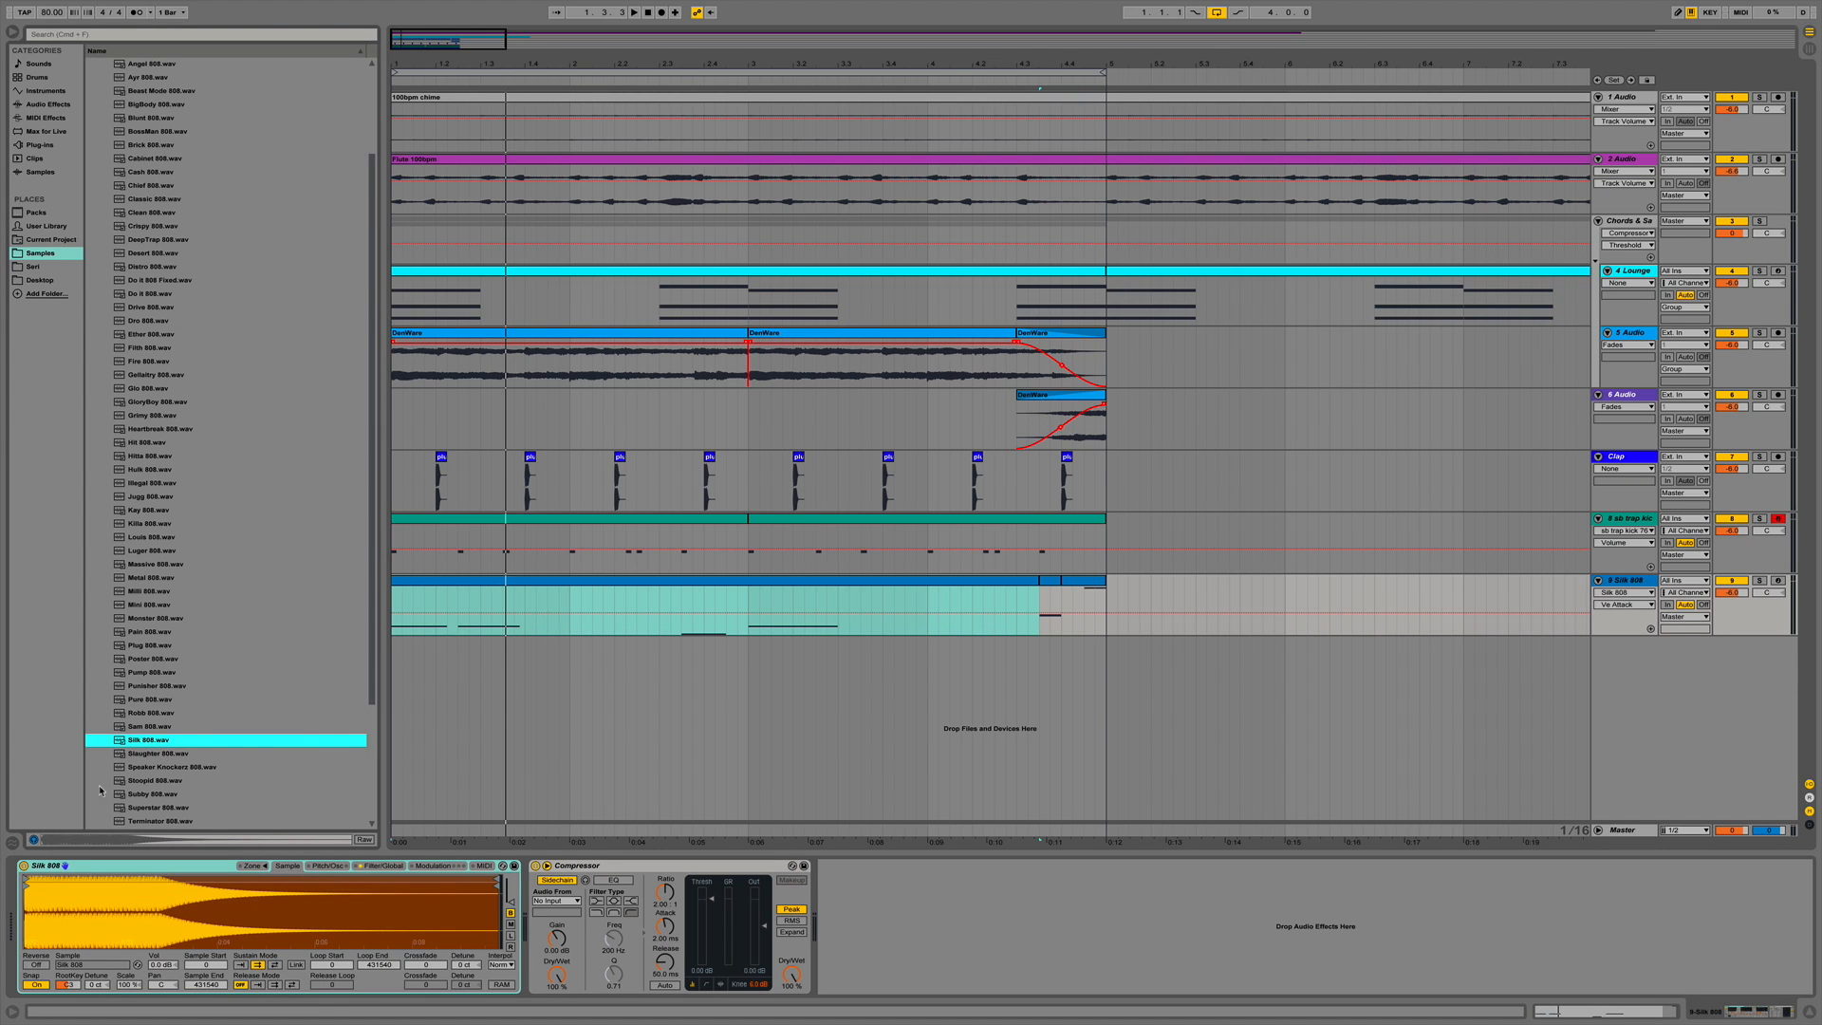
key("space")
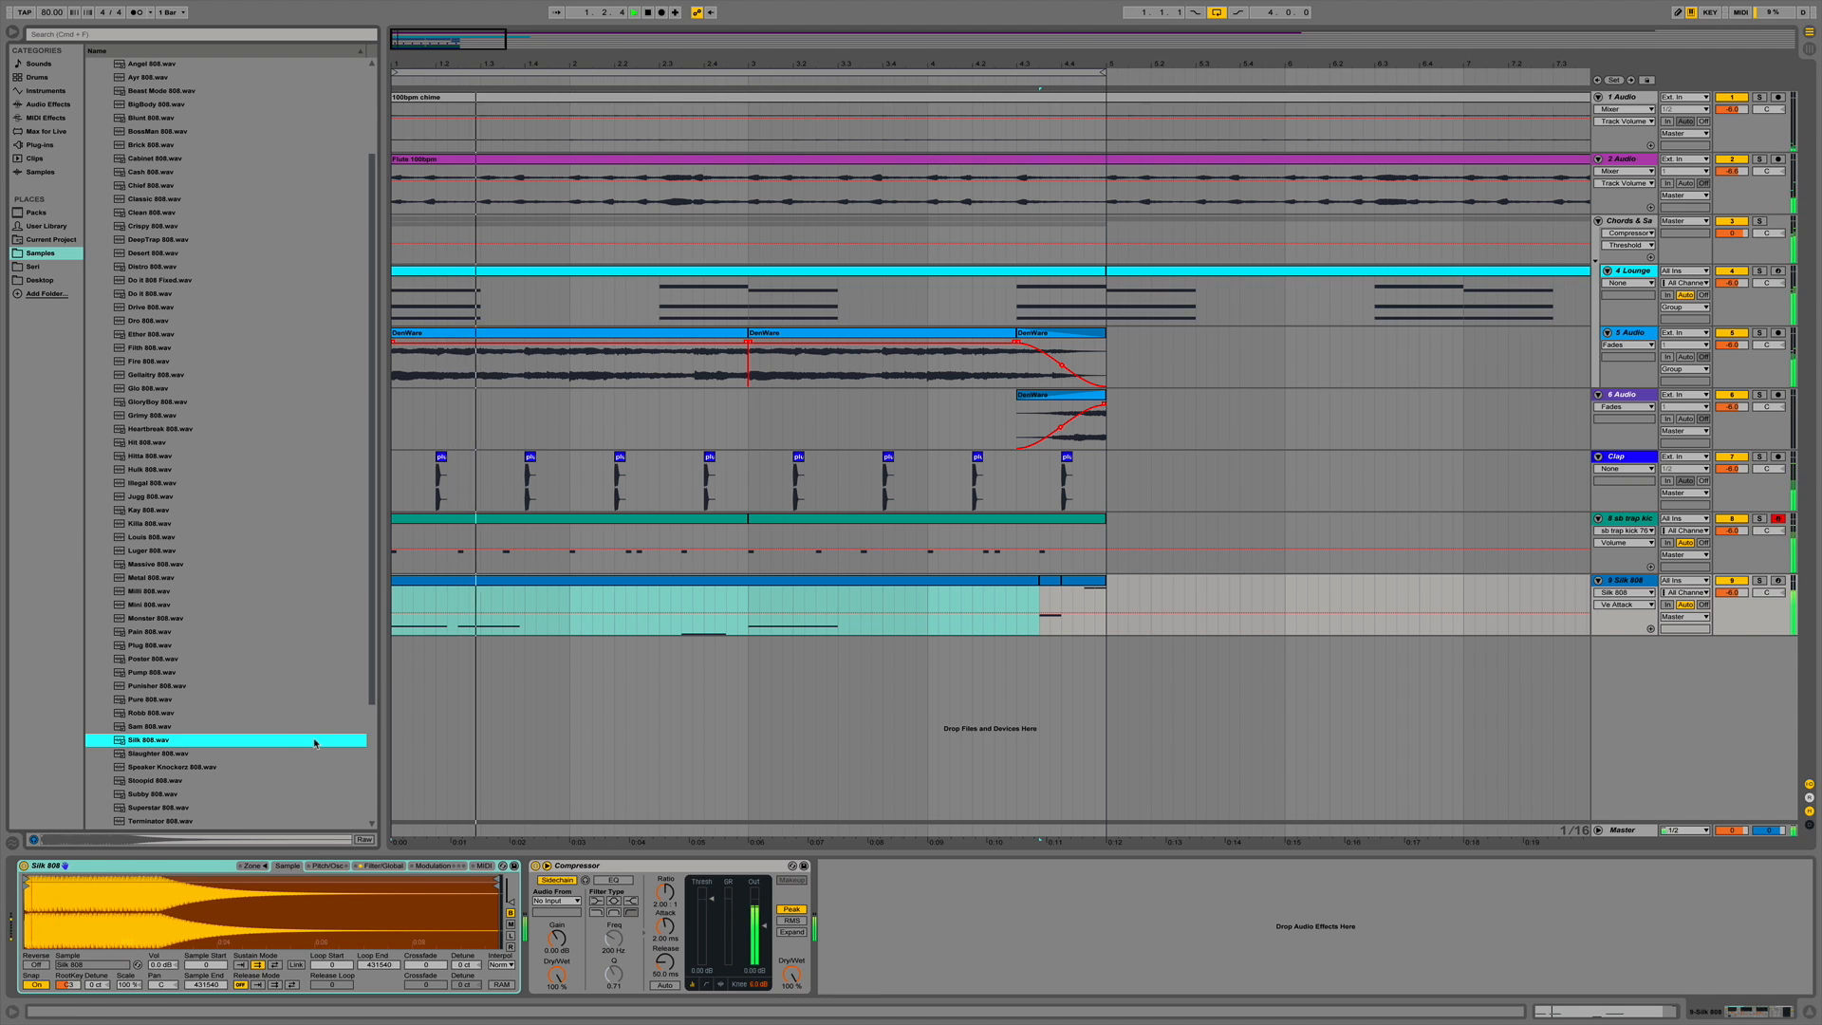
Transpose all notes of the main Silk 808 clip up two octaves and play the result.
double_click(610, 580)
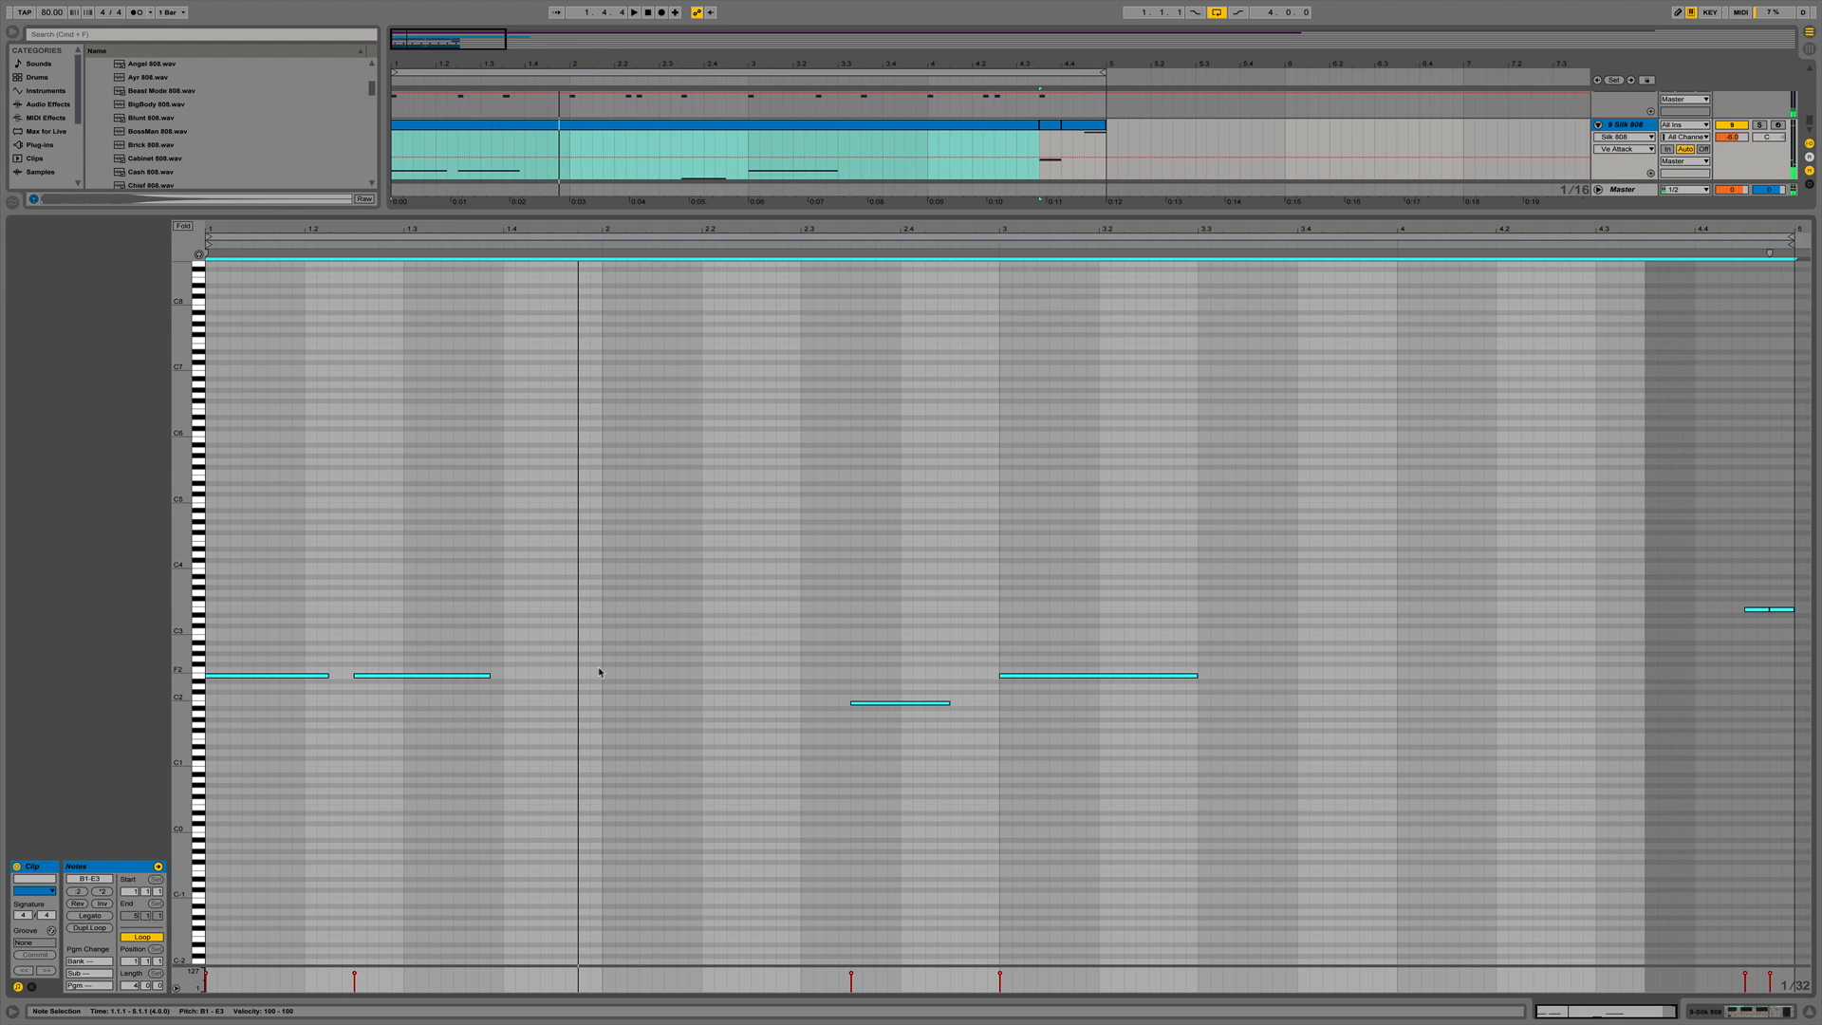
key("space")
left_click(598, 668)
key("super+a")
key("shift+Up")
key("space")
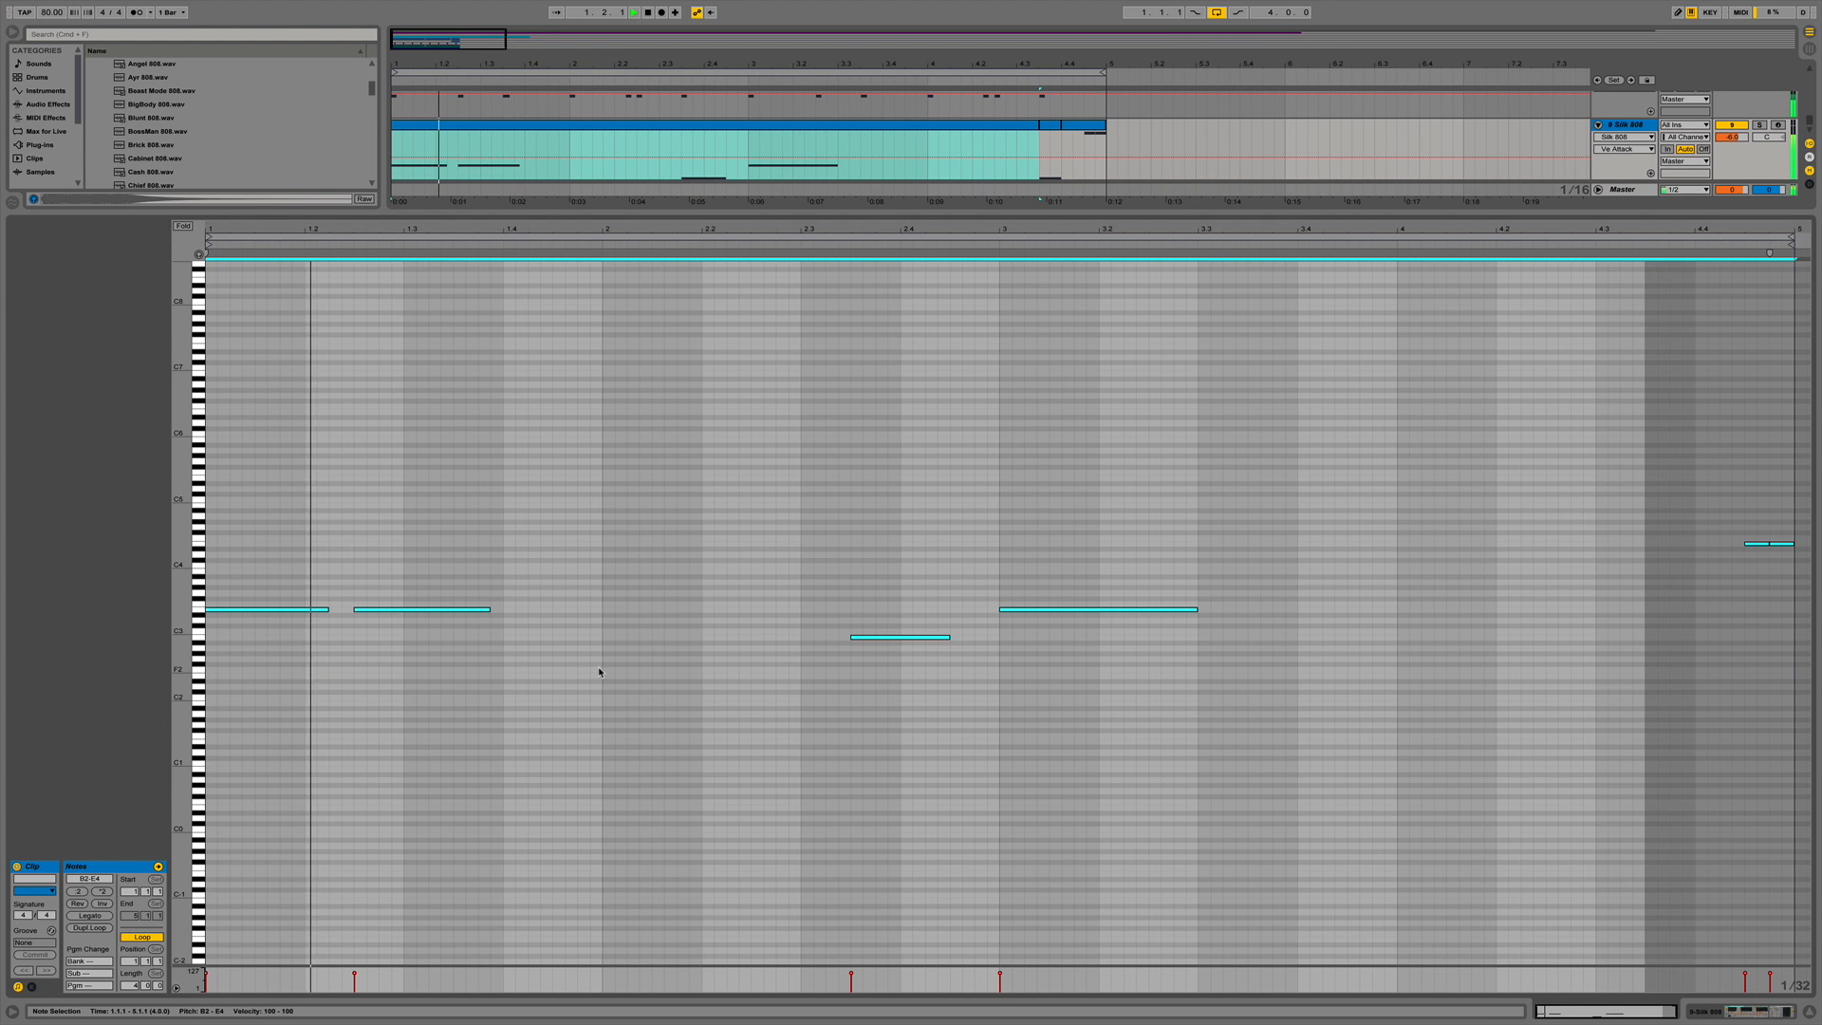
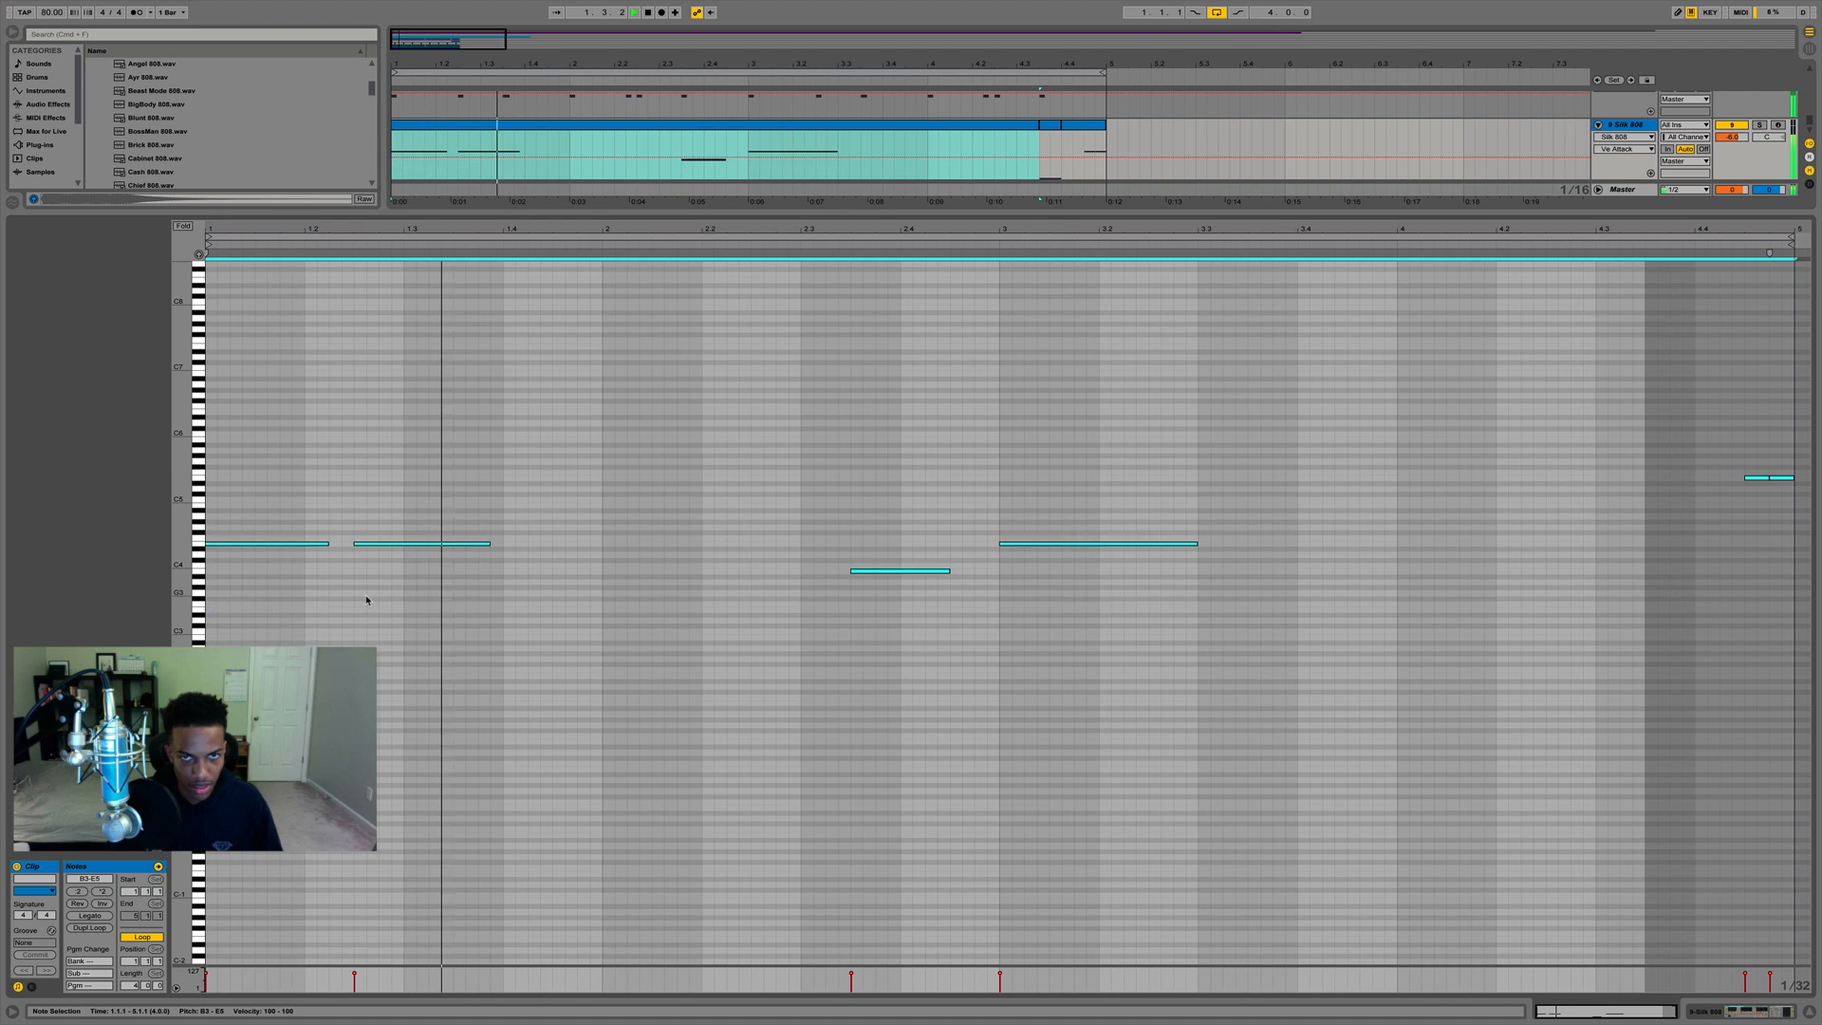
Close the 808 clip's note editor and collapse the 808 Essentials WAVs folder in the sample browser.
left_click(1811, 1013)
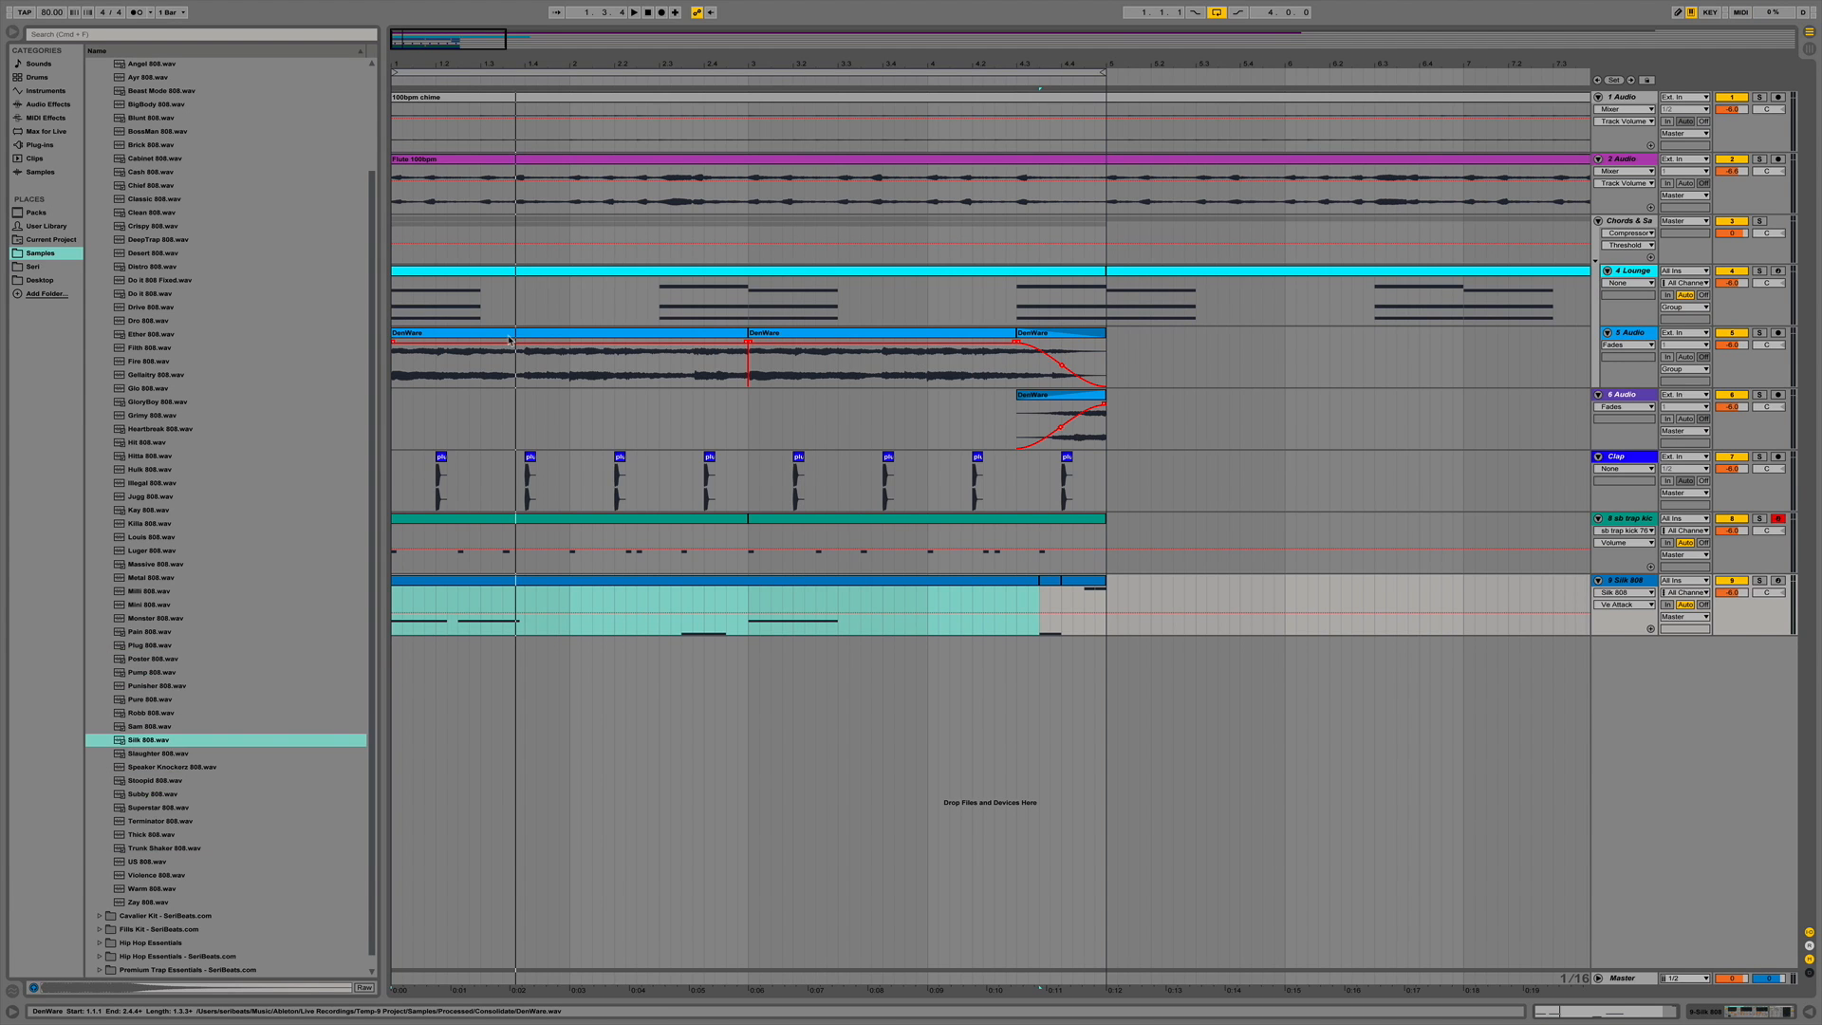
scroll(284, 288, "up", 3)
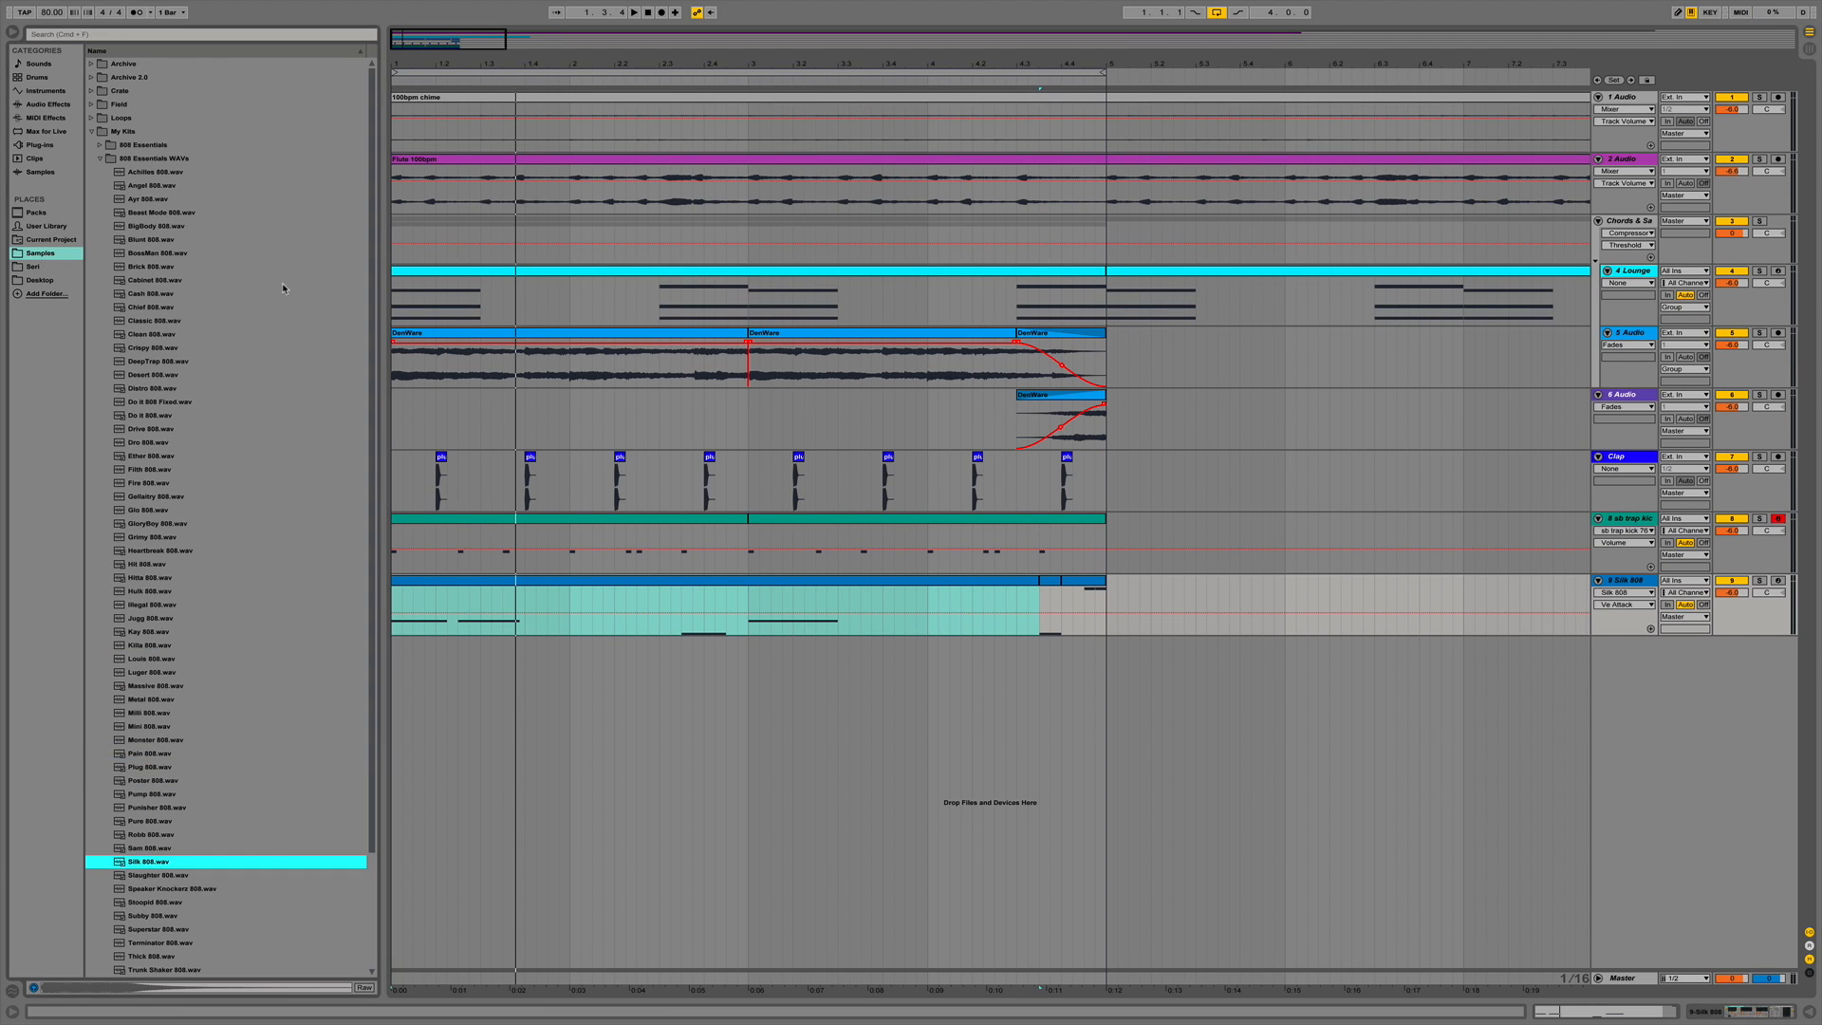
left_click(99, 160)
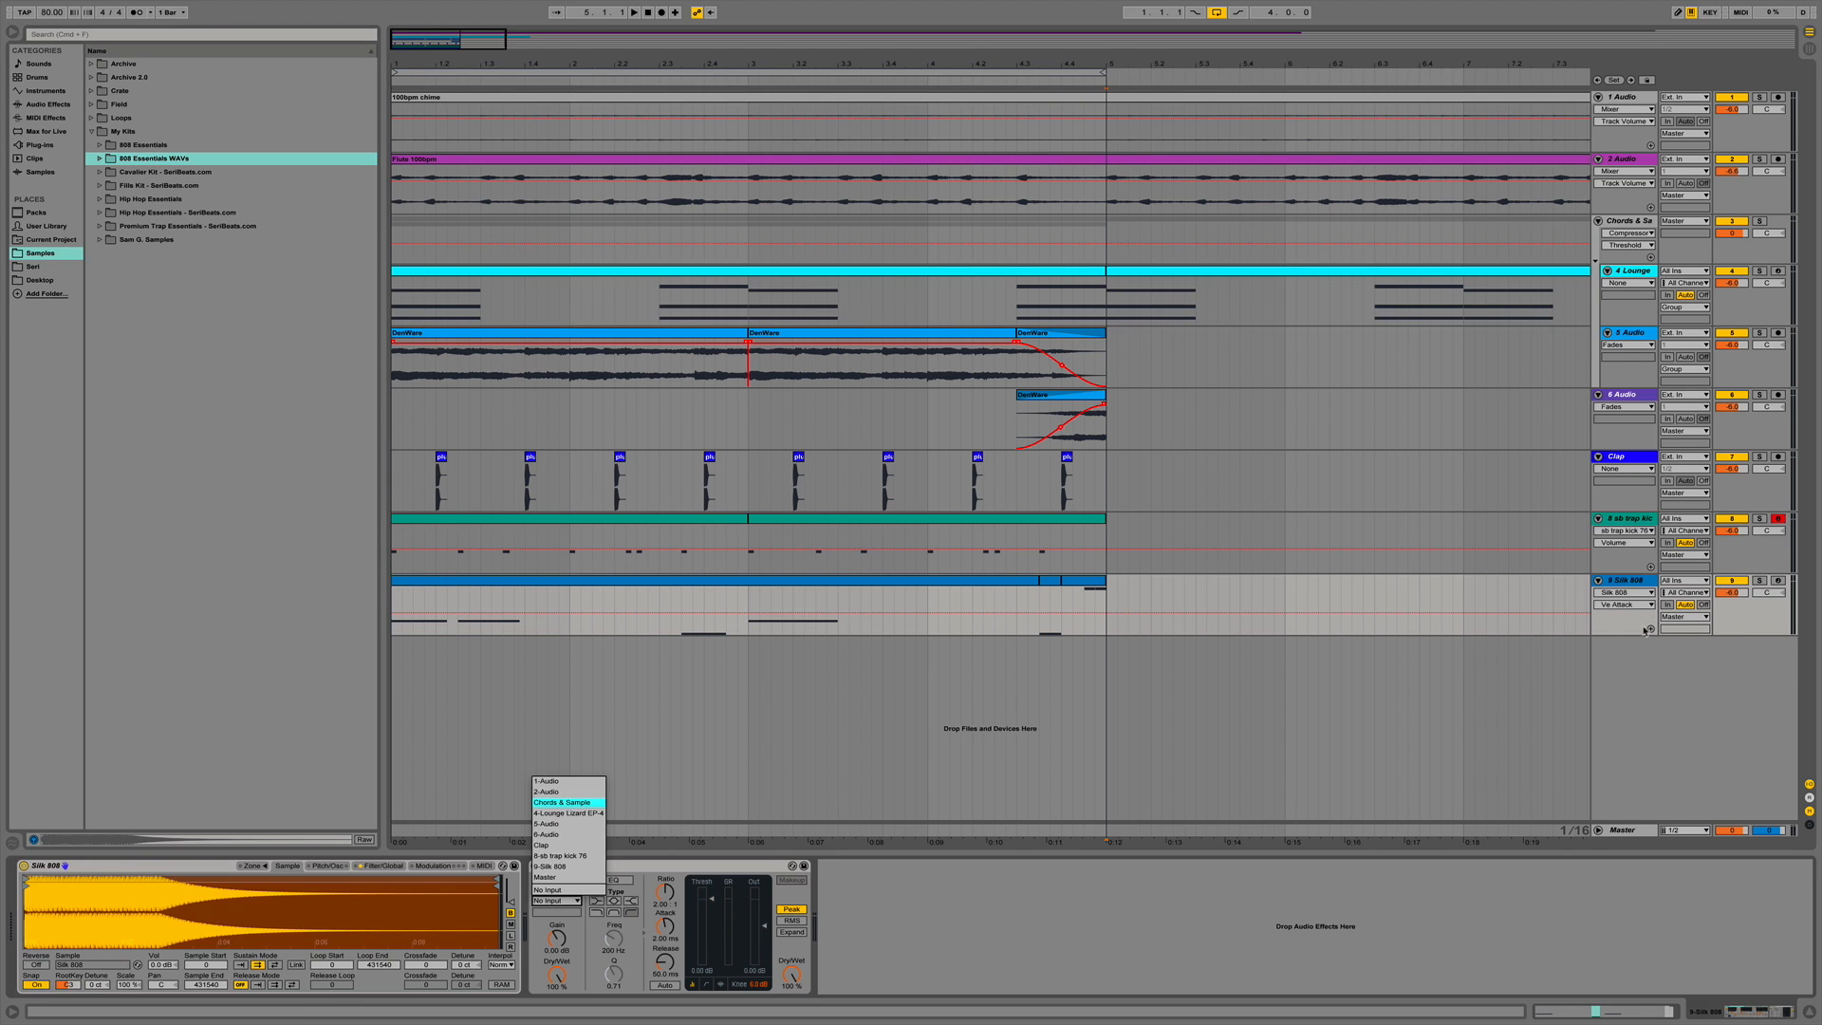
Rename the sb trap kick track as Kick and choose it as the sidechain source of the Silk 808 track's Compressor.
left_click(1619, 584)
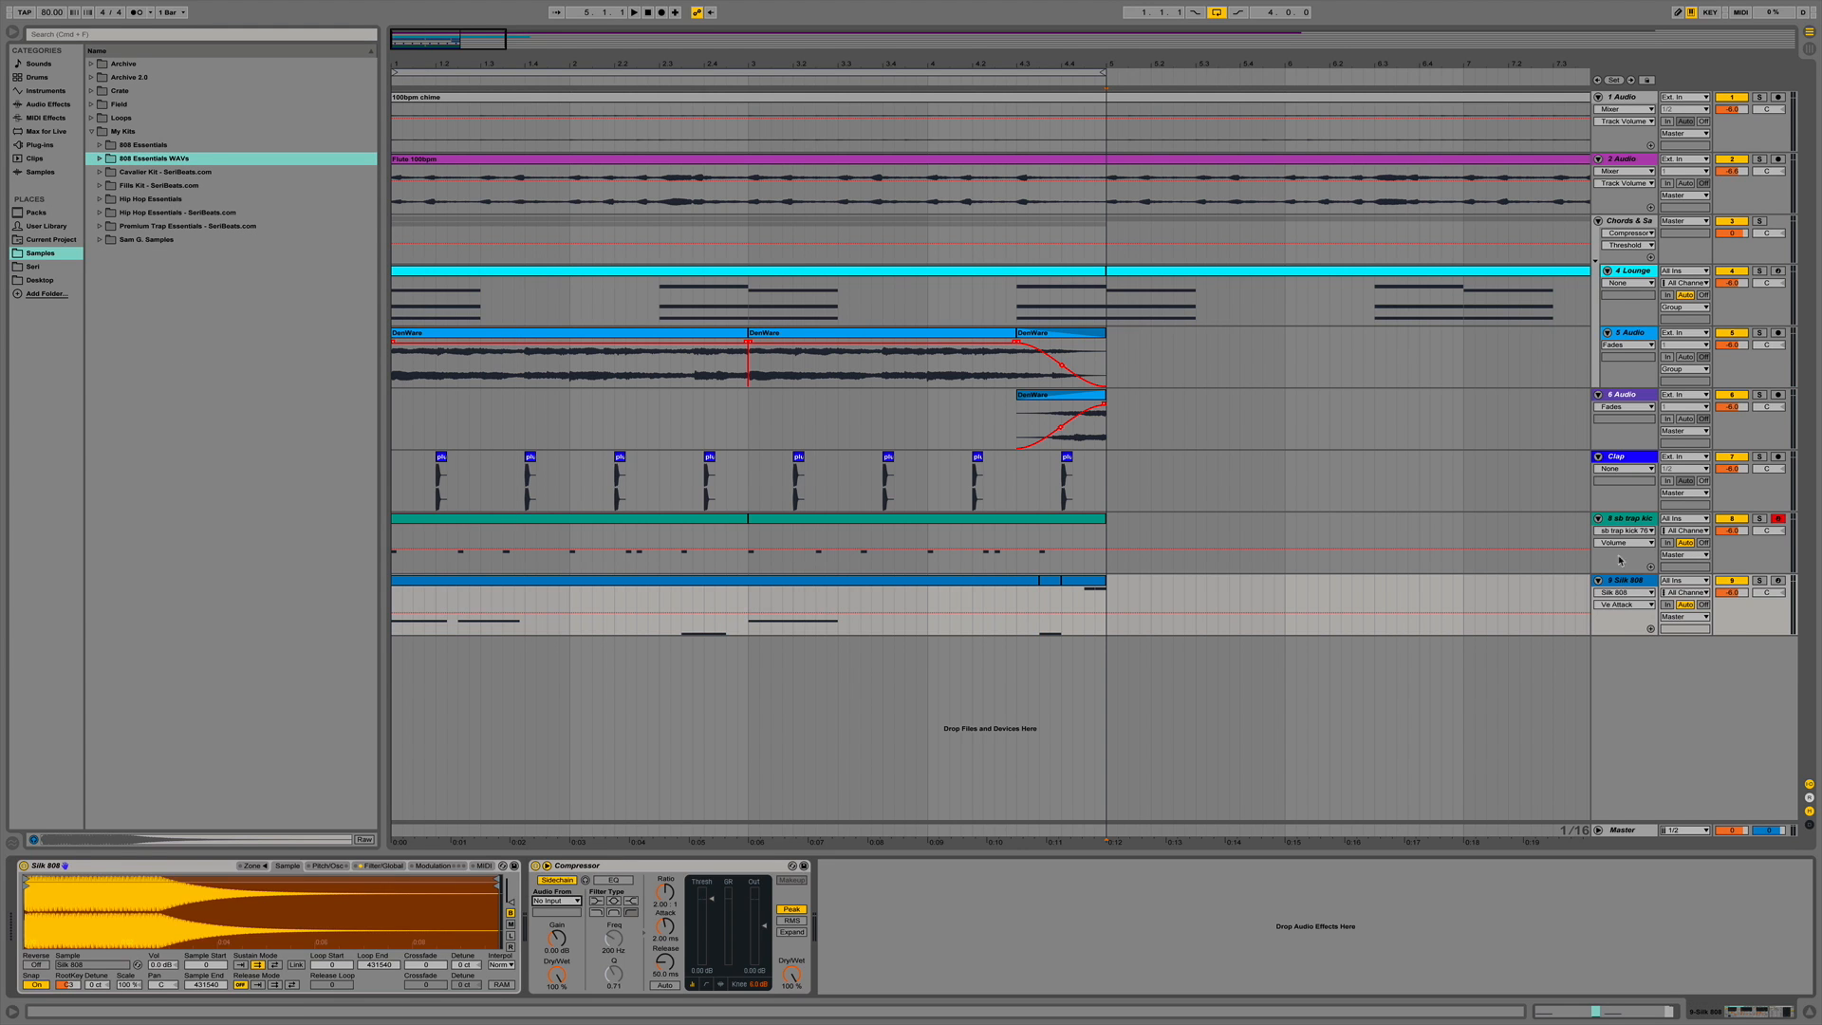
left_click(1619, 520)
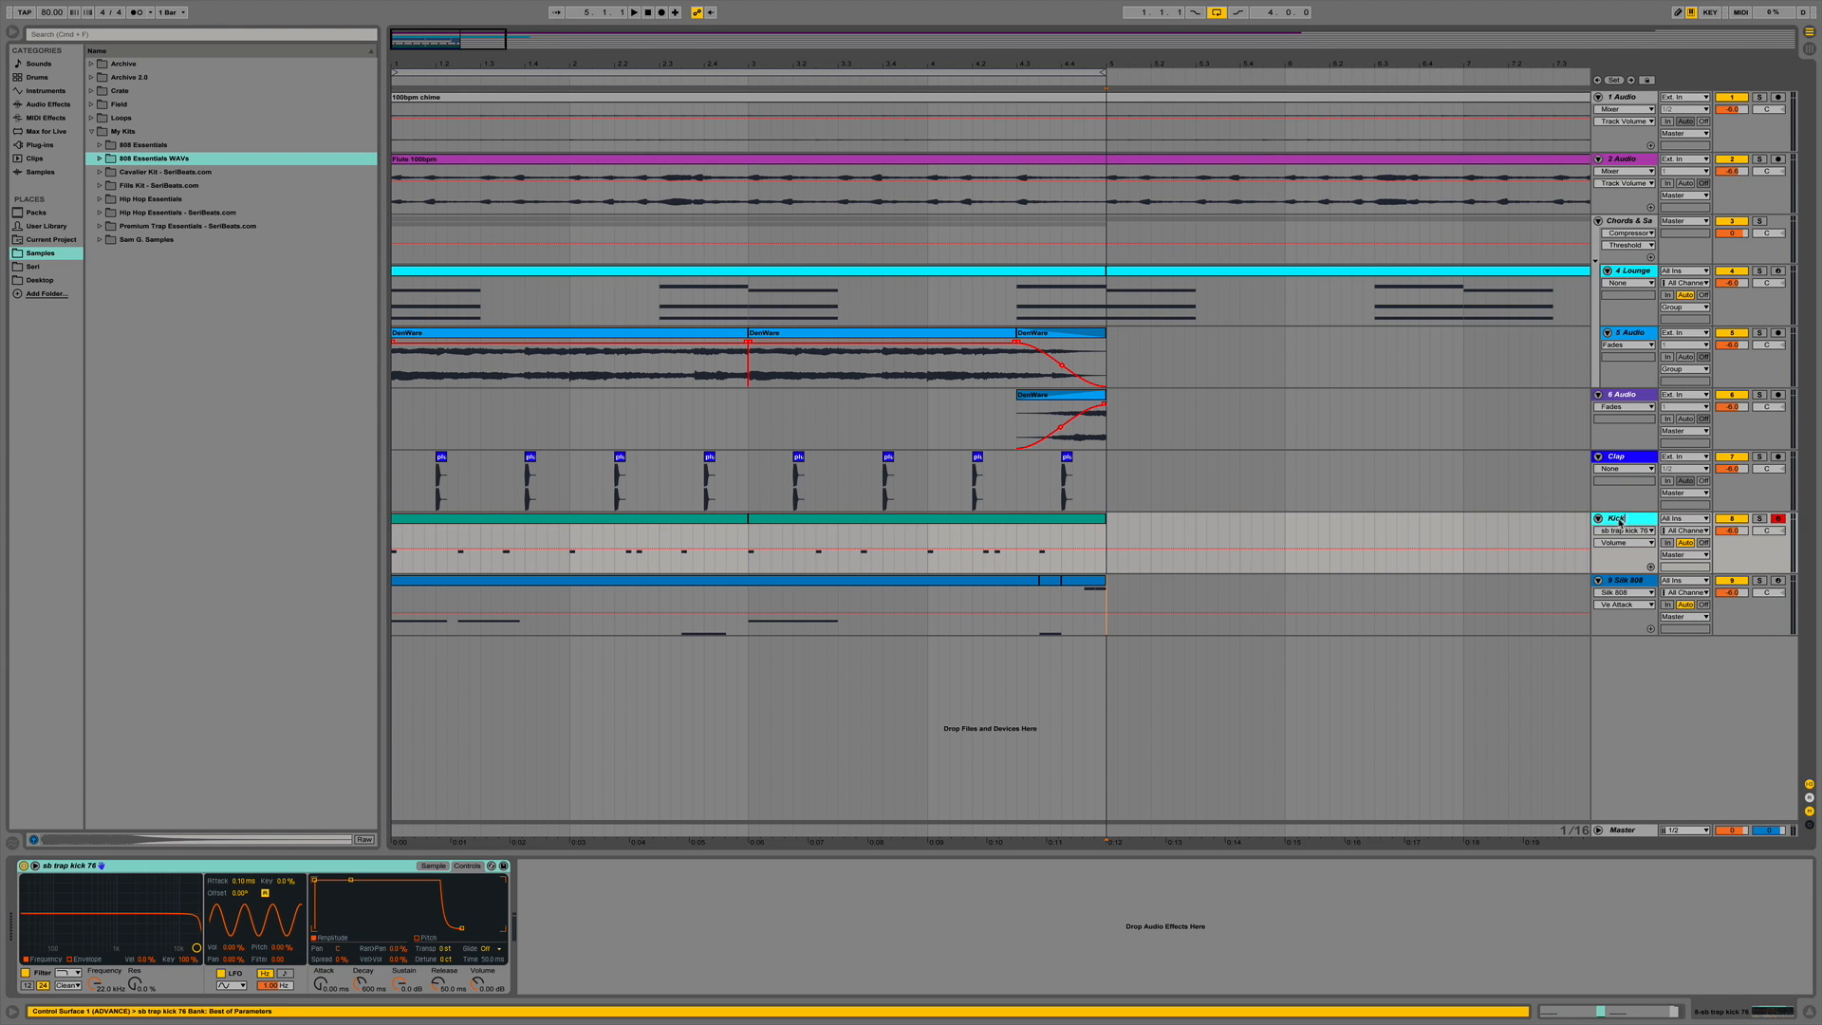
left_click(1645, 583)
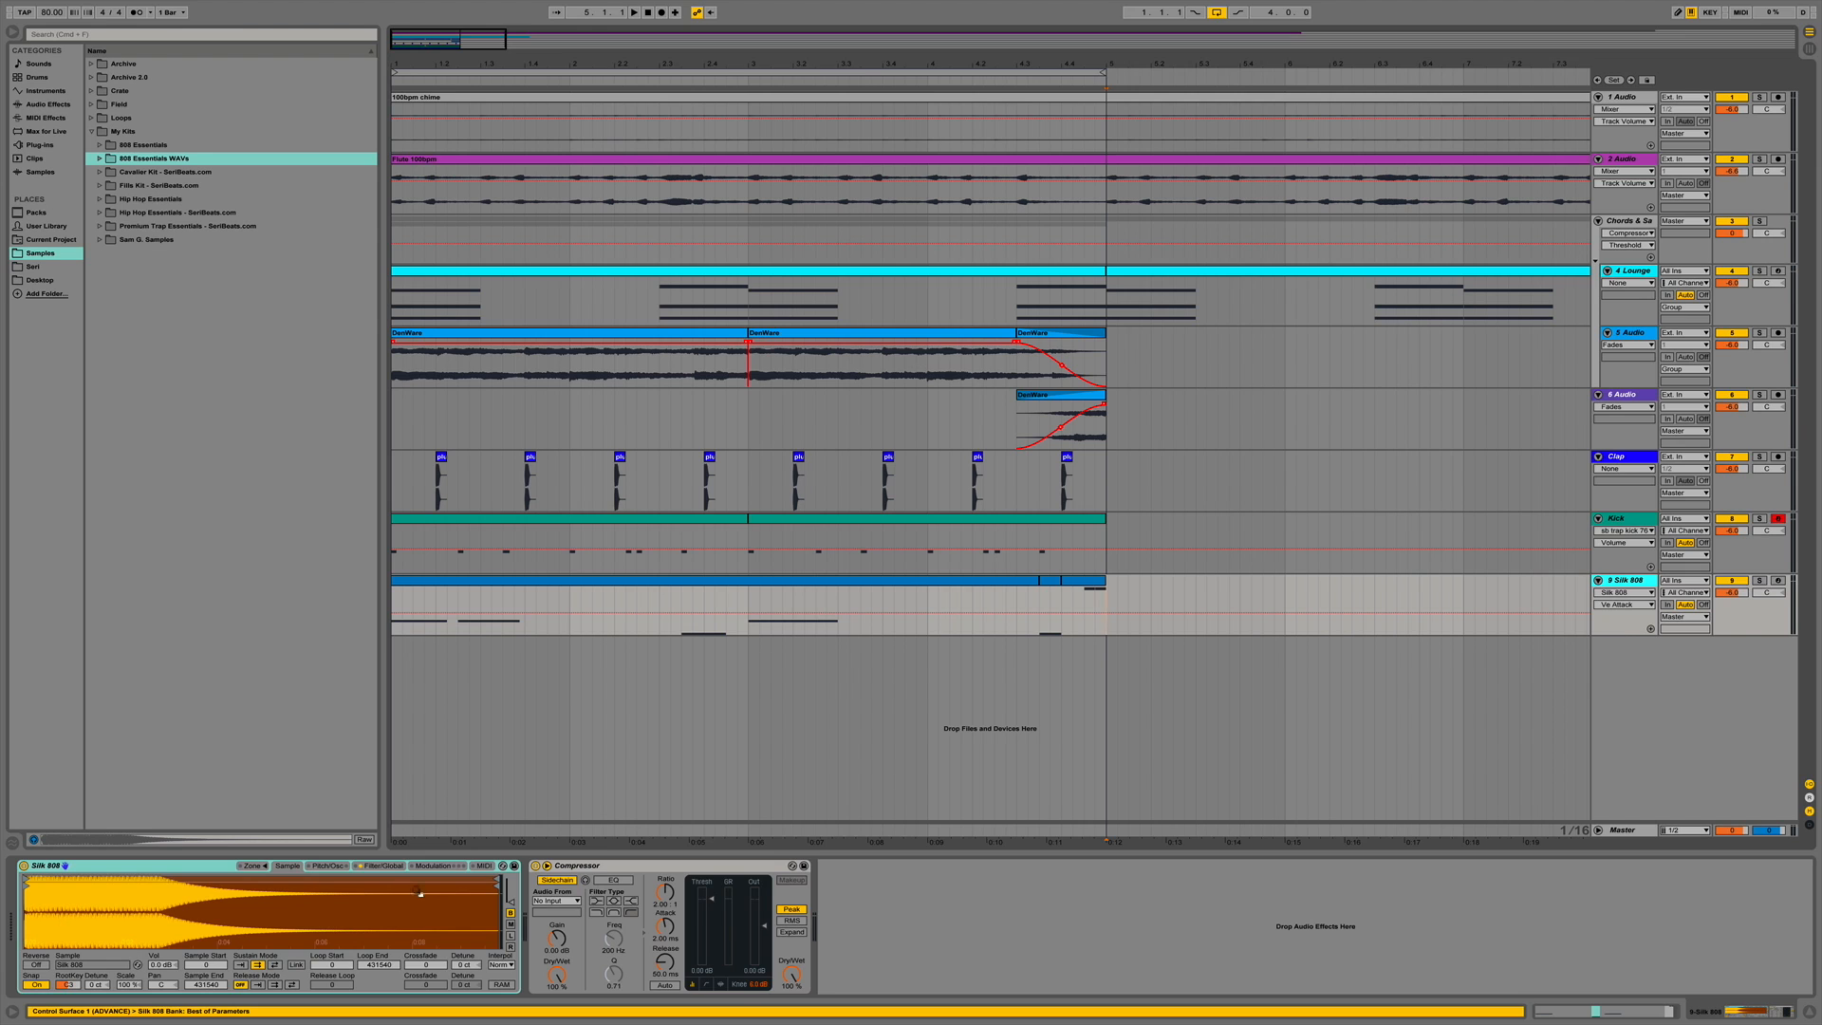
left_click(559, 902)
left_click(567, 854)
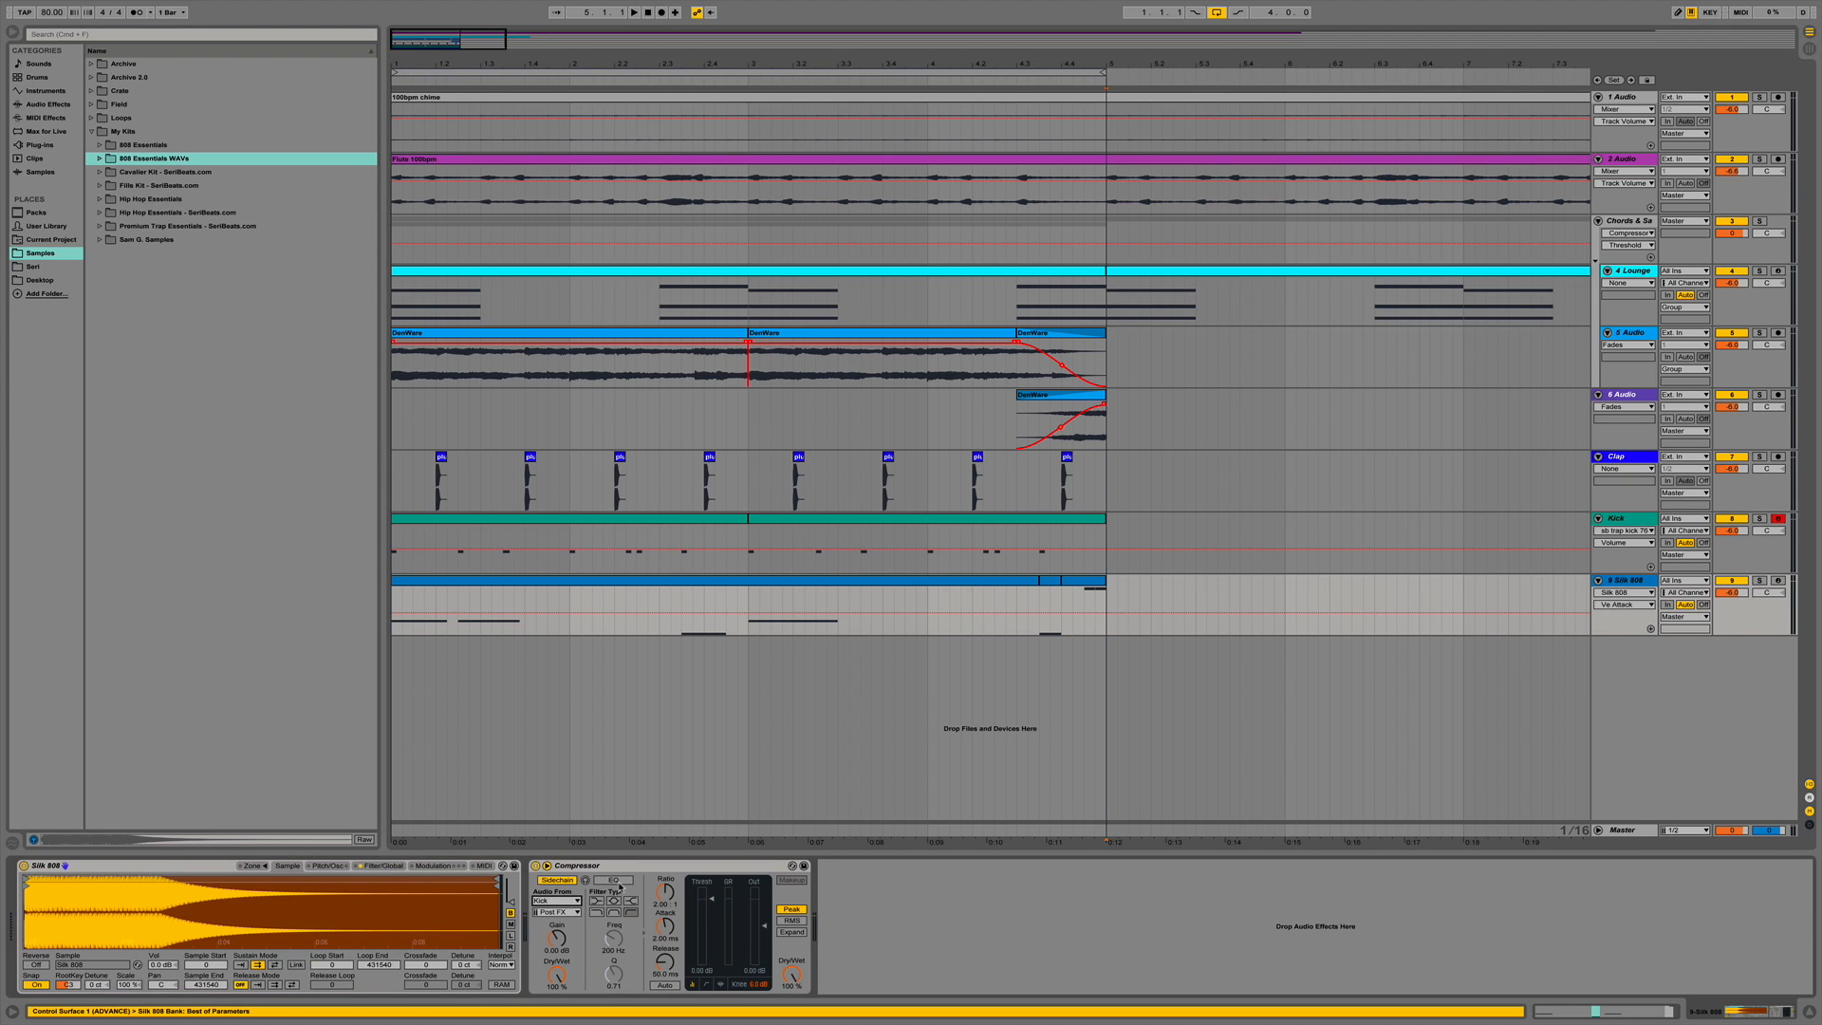
Set the Silk 808 Compressor's ratio to inf and its attack to 0.01 ms, lower the threshold, and play the sidechained bass.
key("space")
left_click_drag(666, 894, 663, 828)
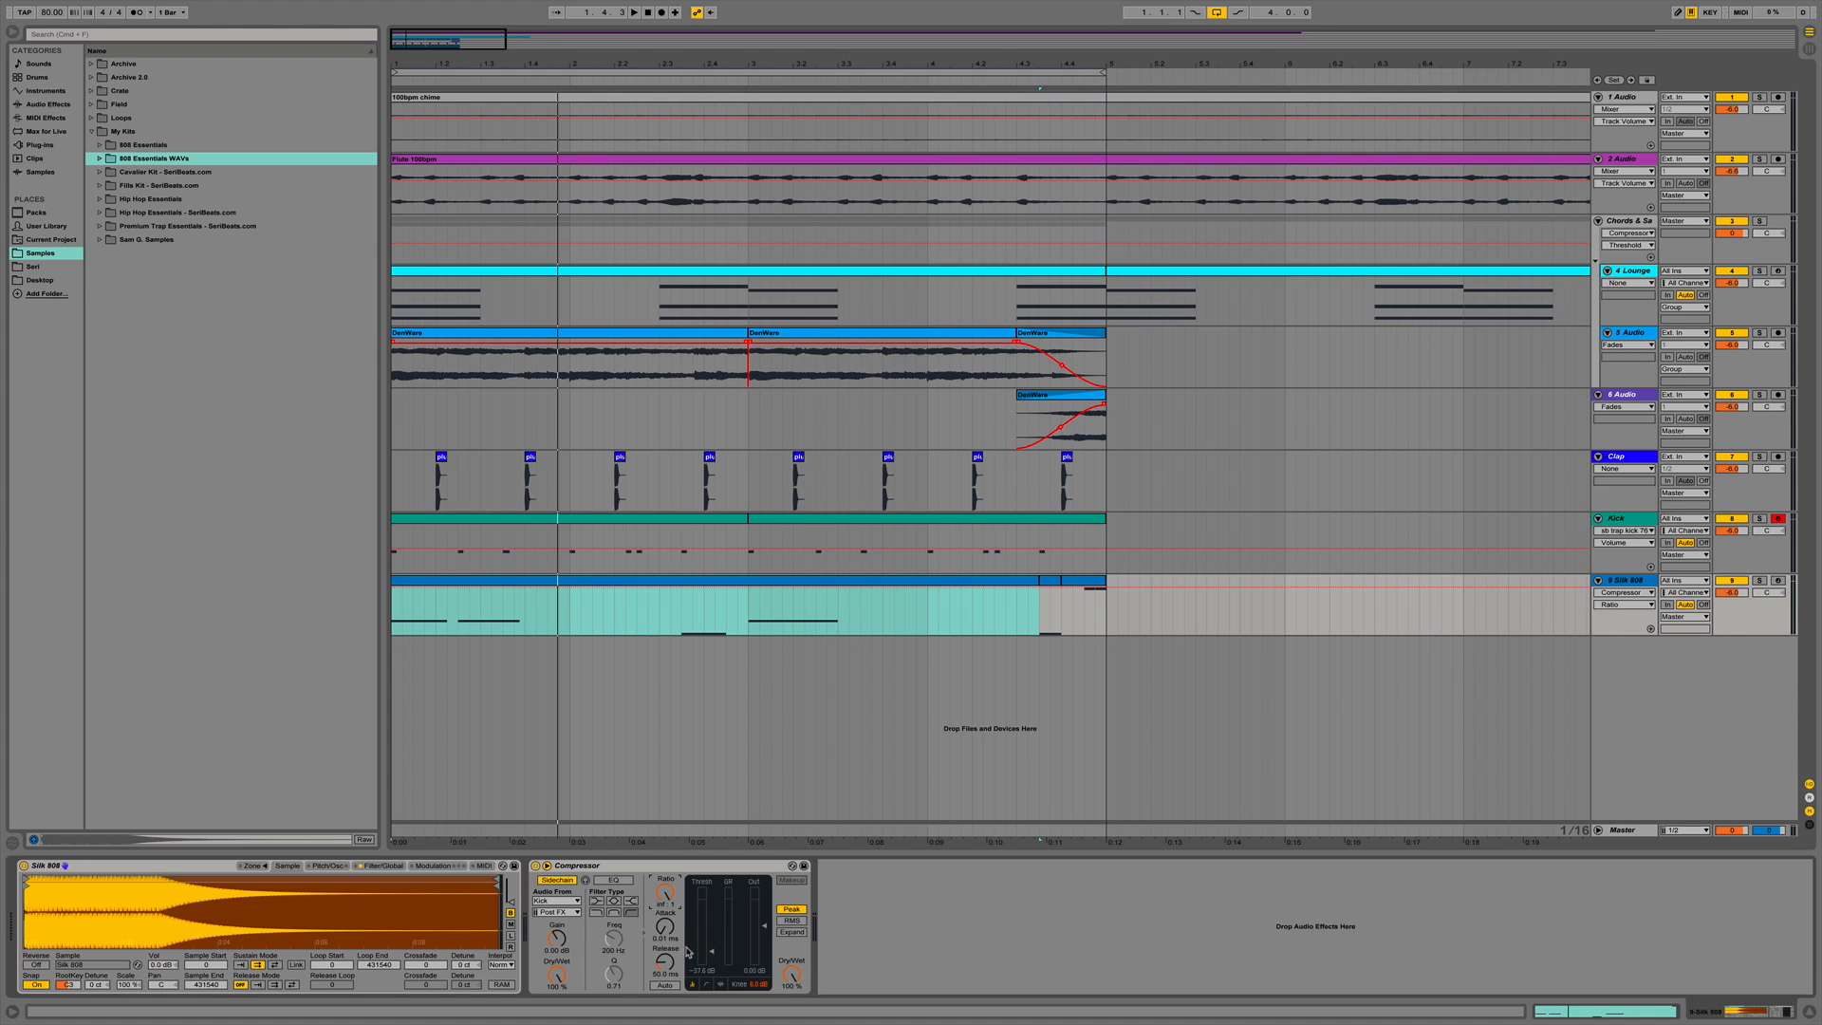
left_click_drag(688, 949, 688, 943)
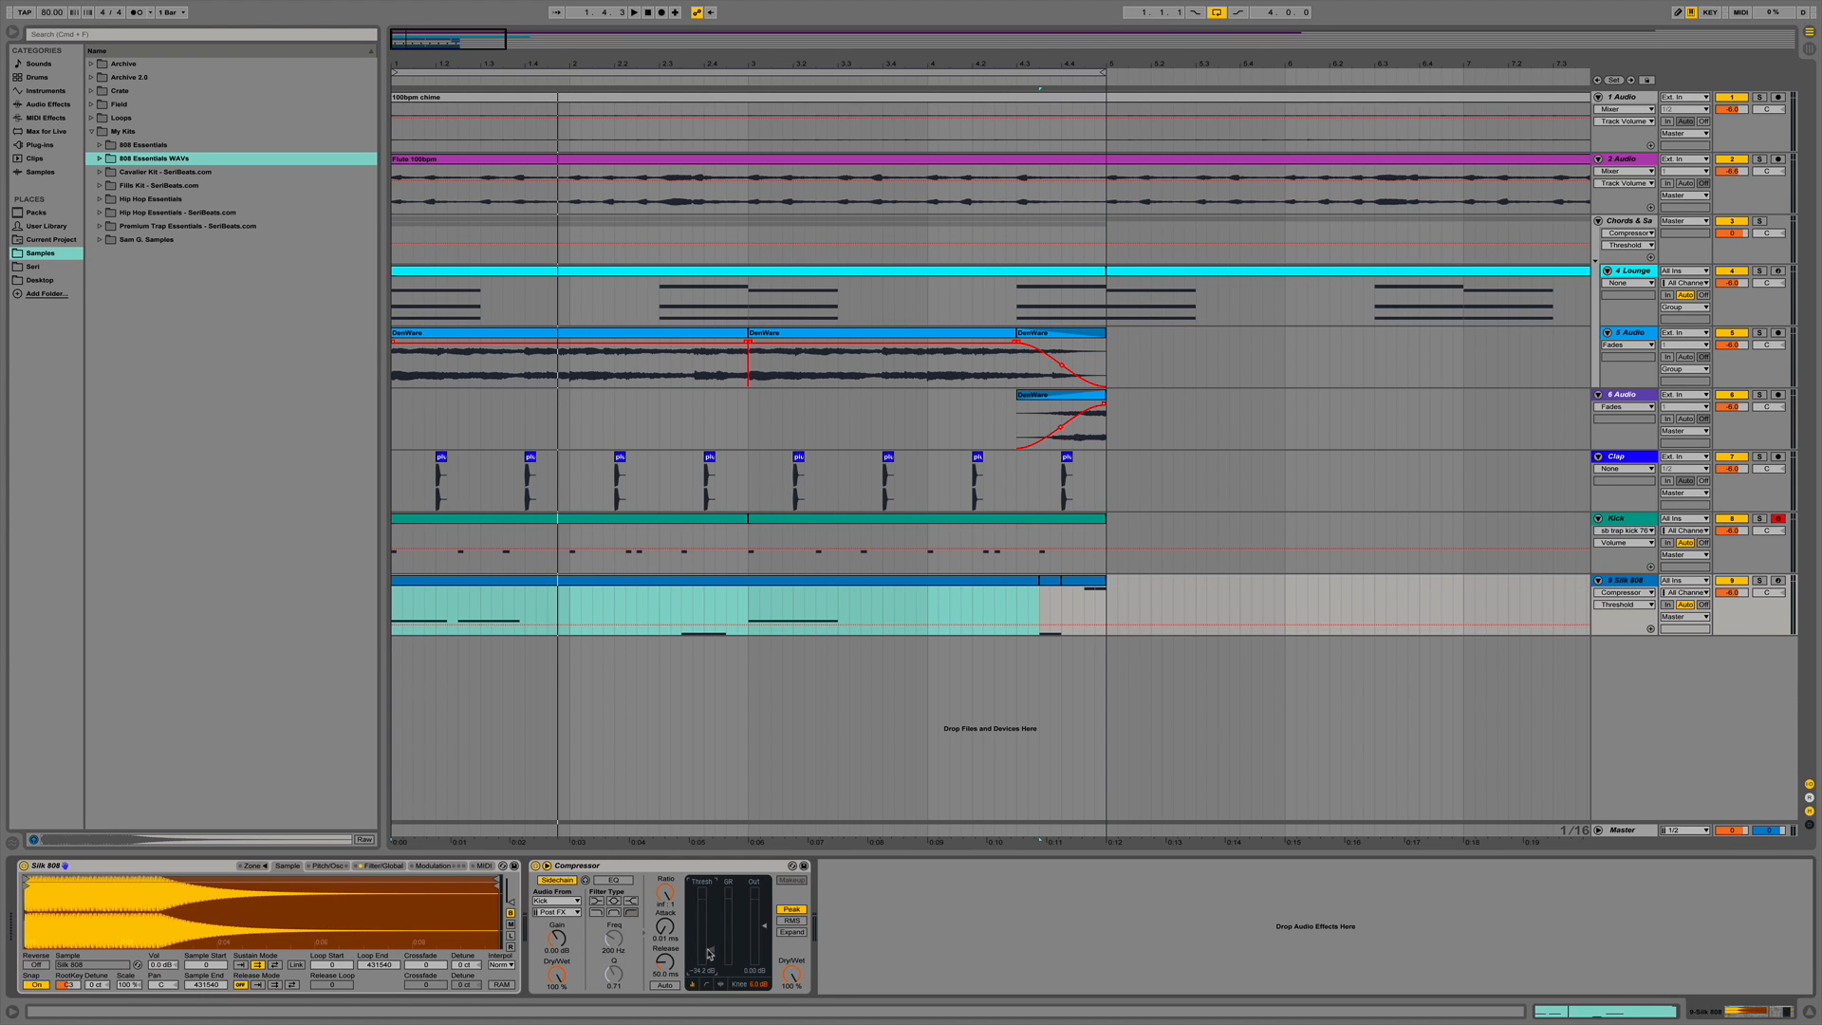
left_click(664, 895)
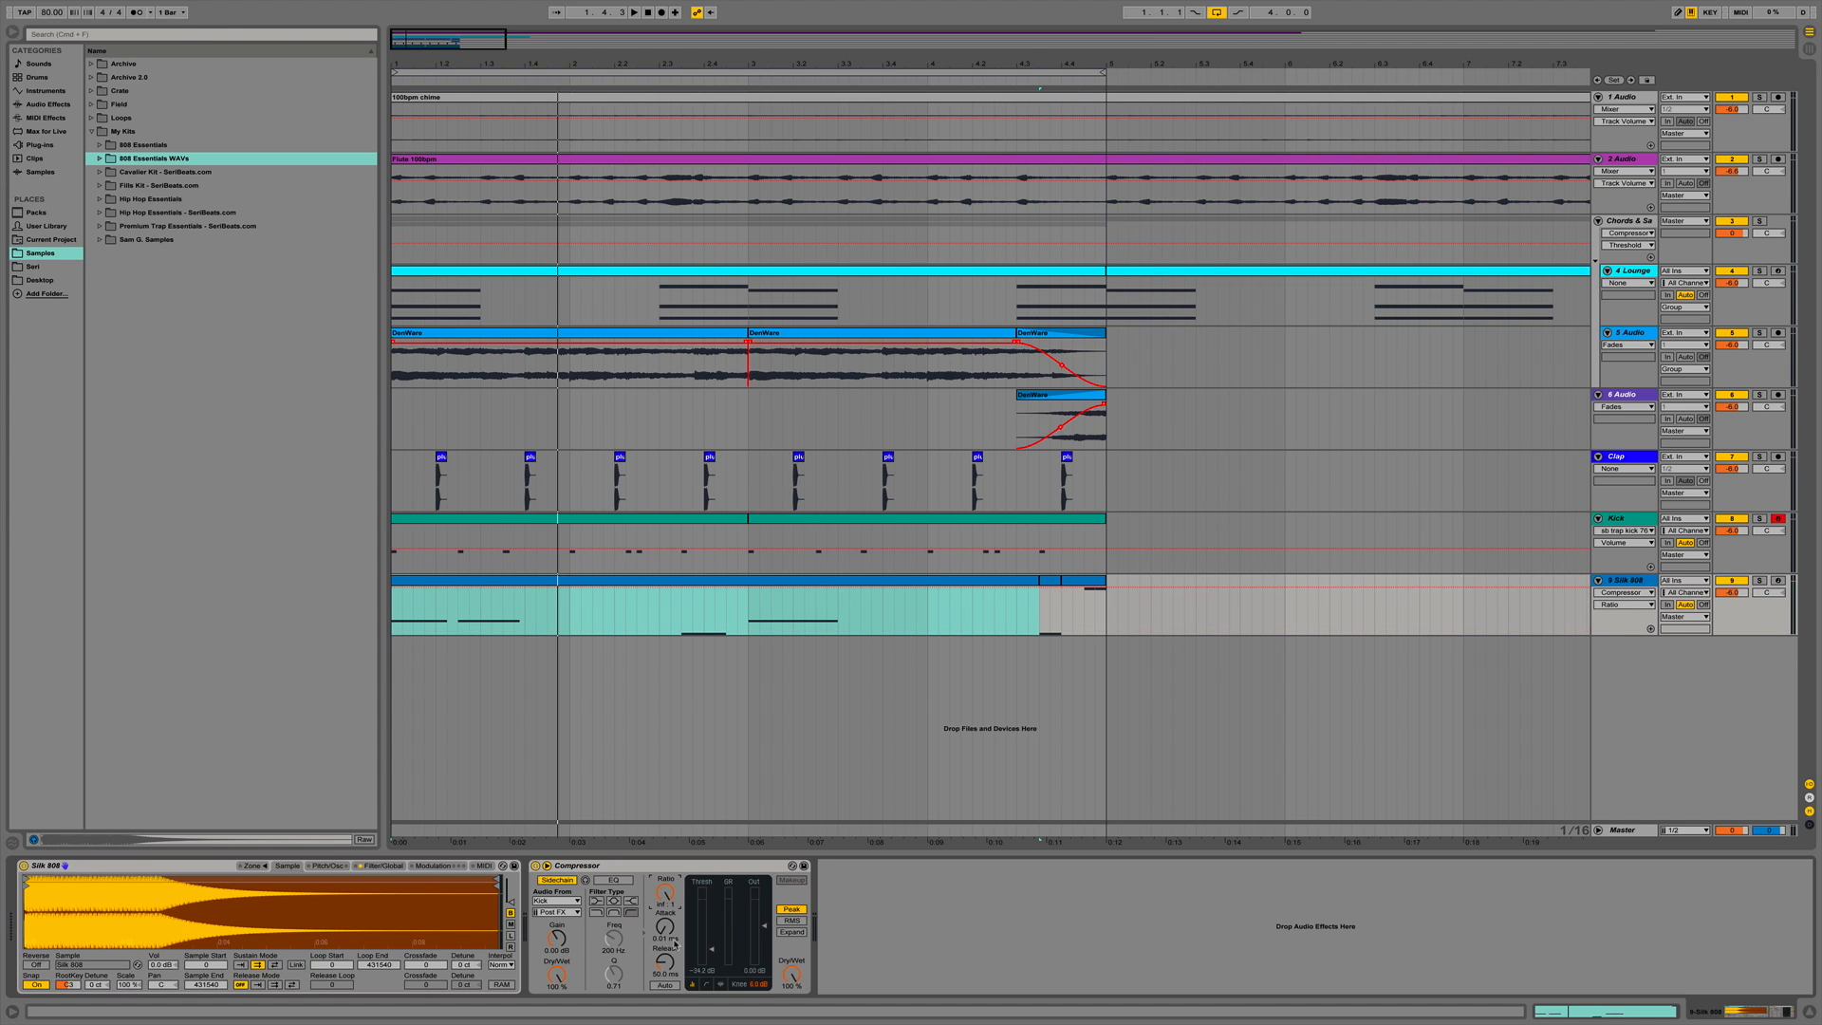
left_click_drag(717, 961, 716, 942)
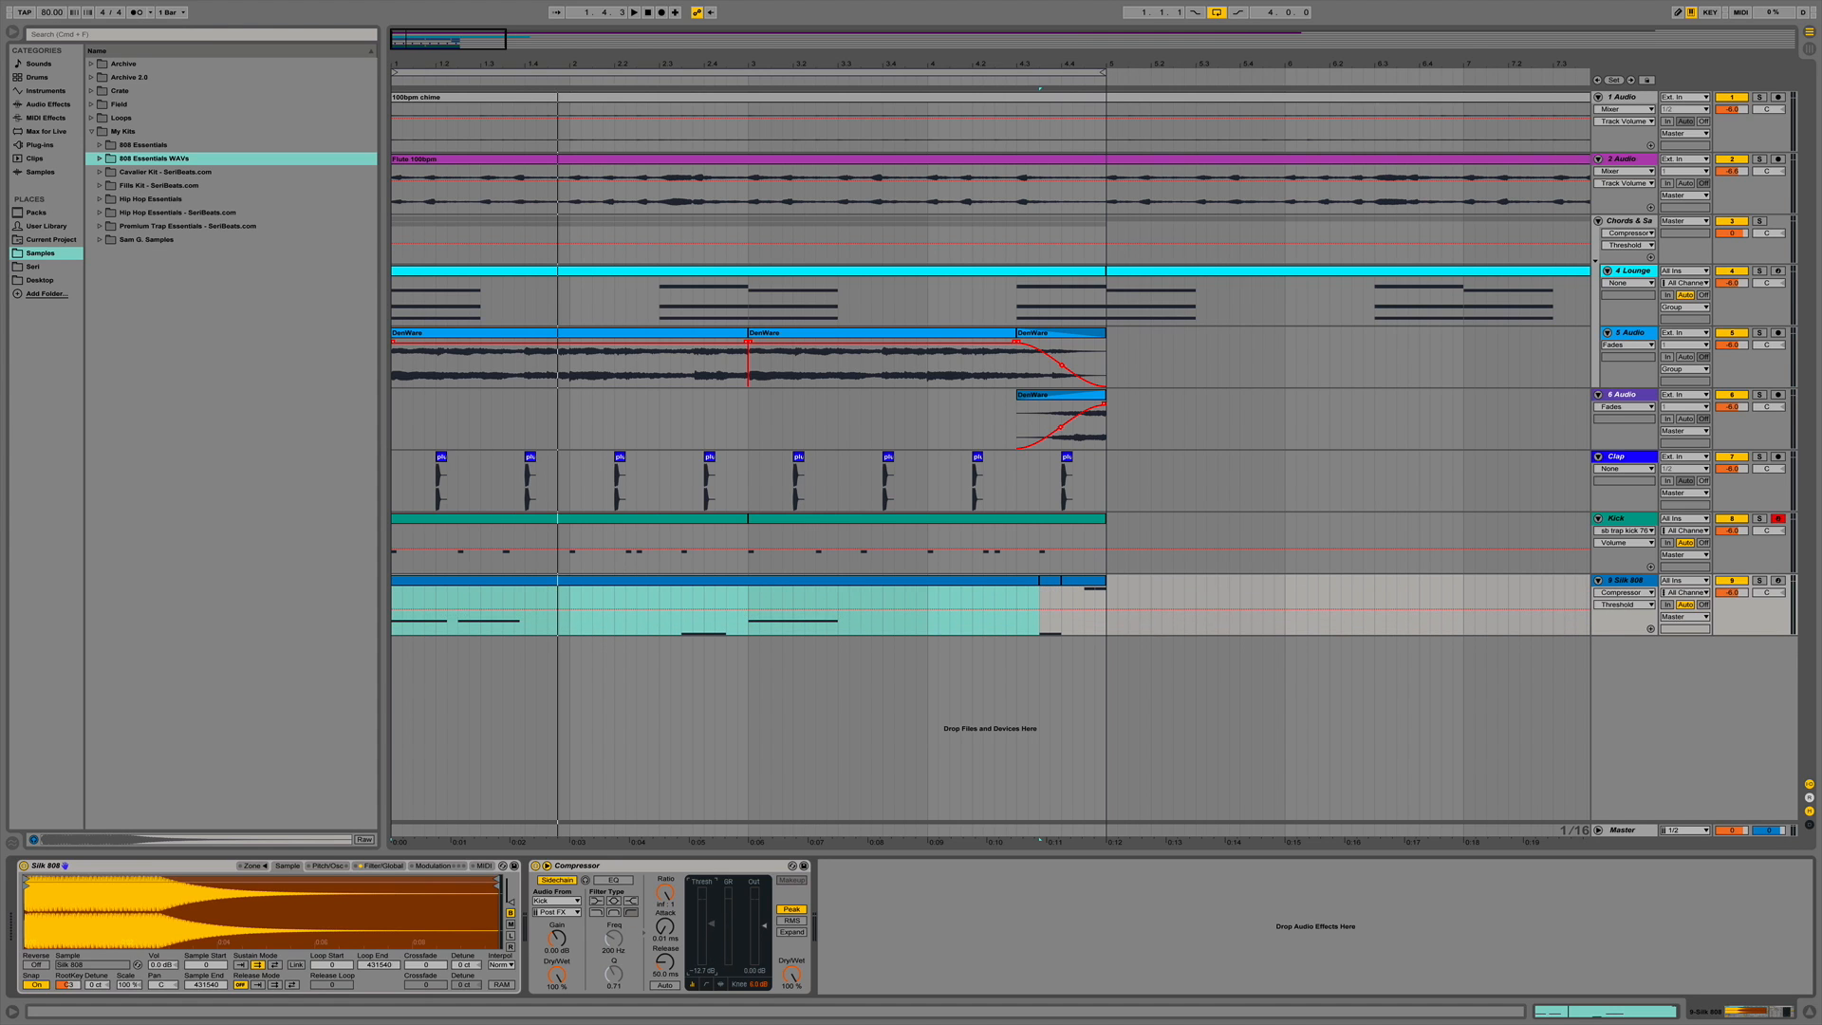
key("space")
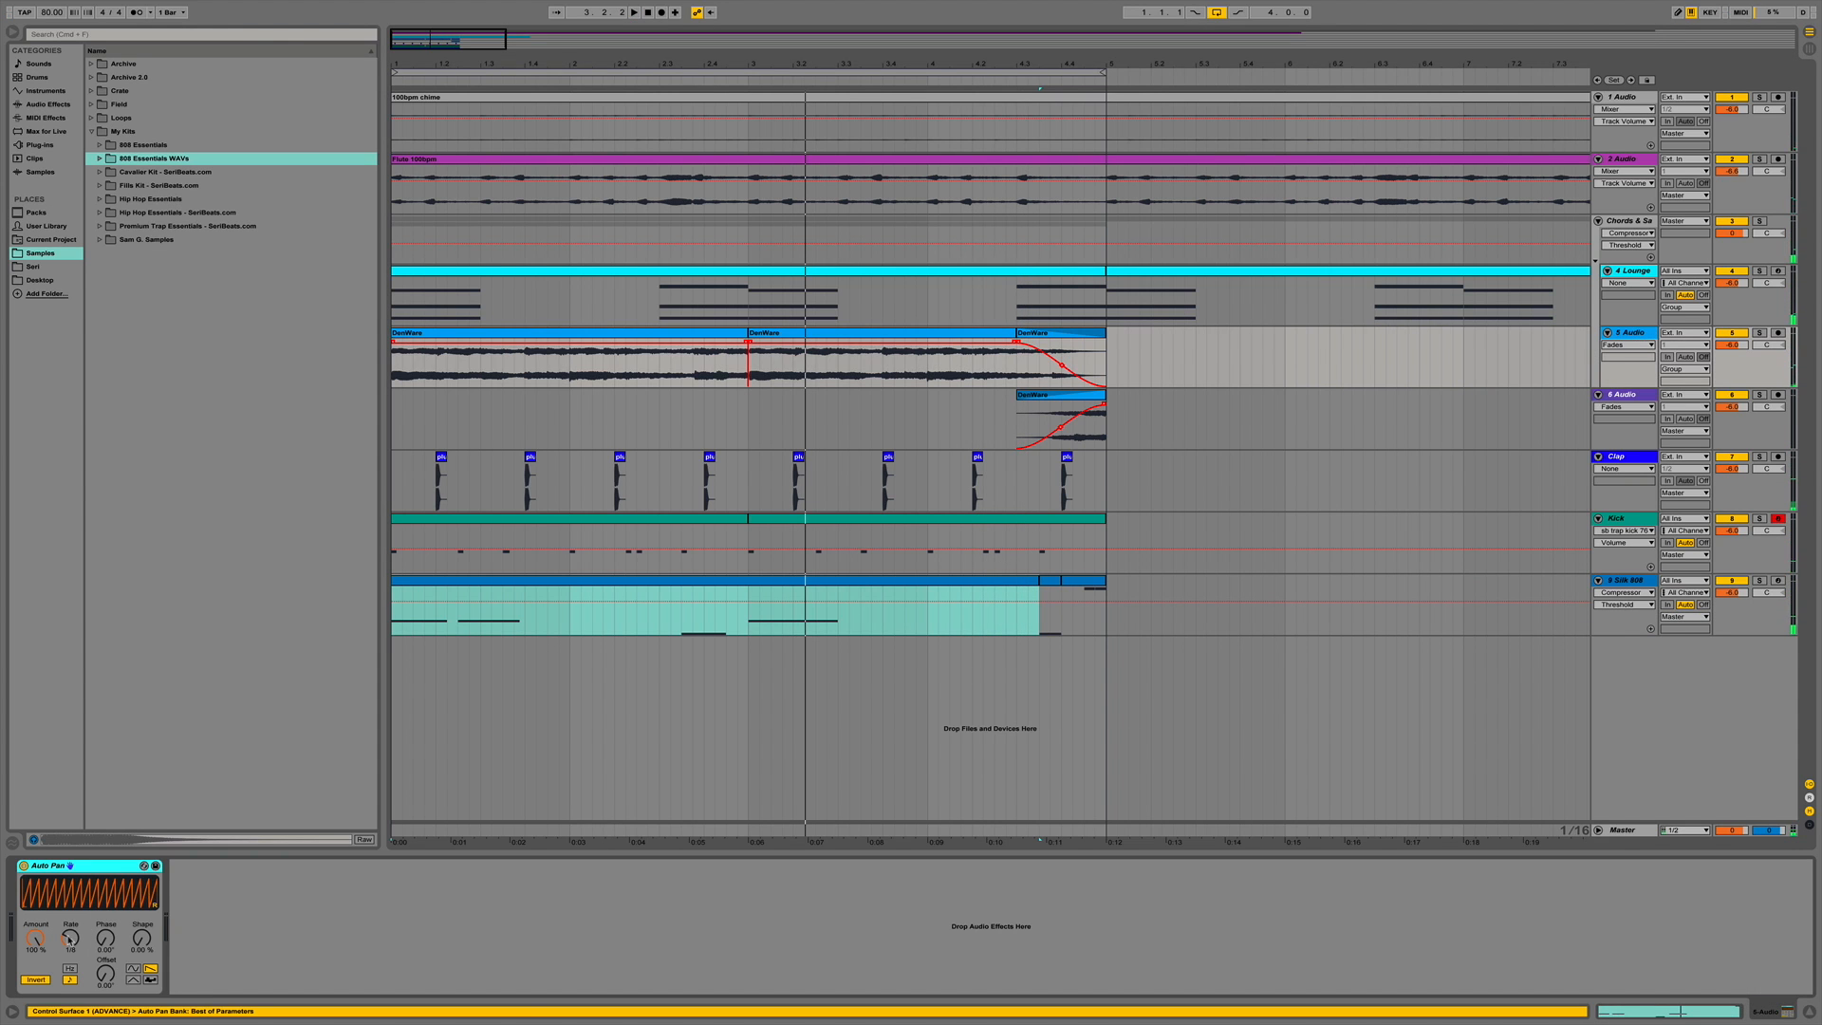
Set the Auto Pan rate on the DenWare track to 1/4, play the result and hide the device view.
left_click(69, 938)
left_click_drag(69, 939, 69, 919)
key("space")
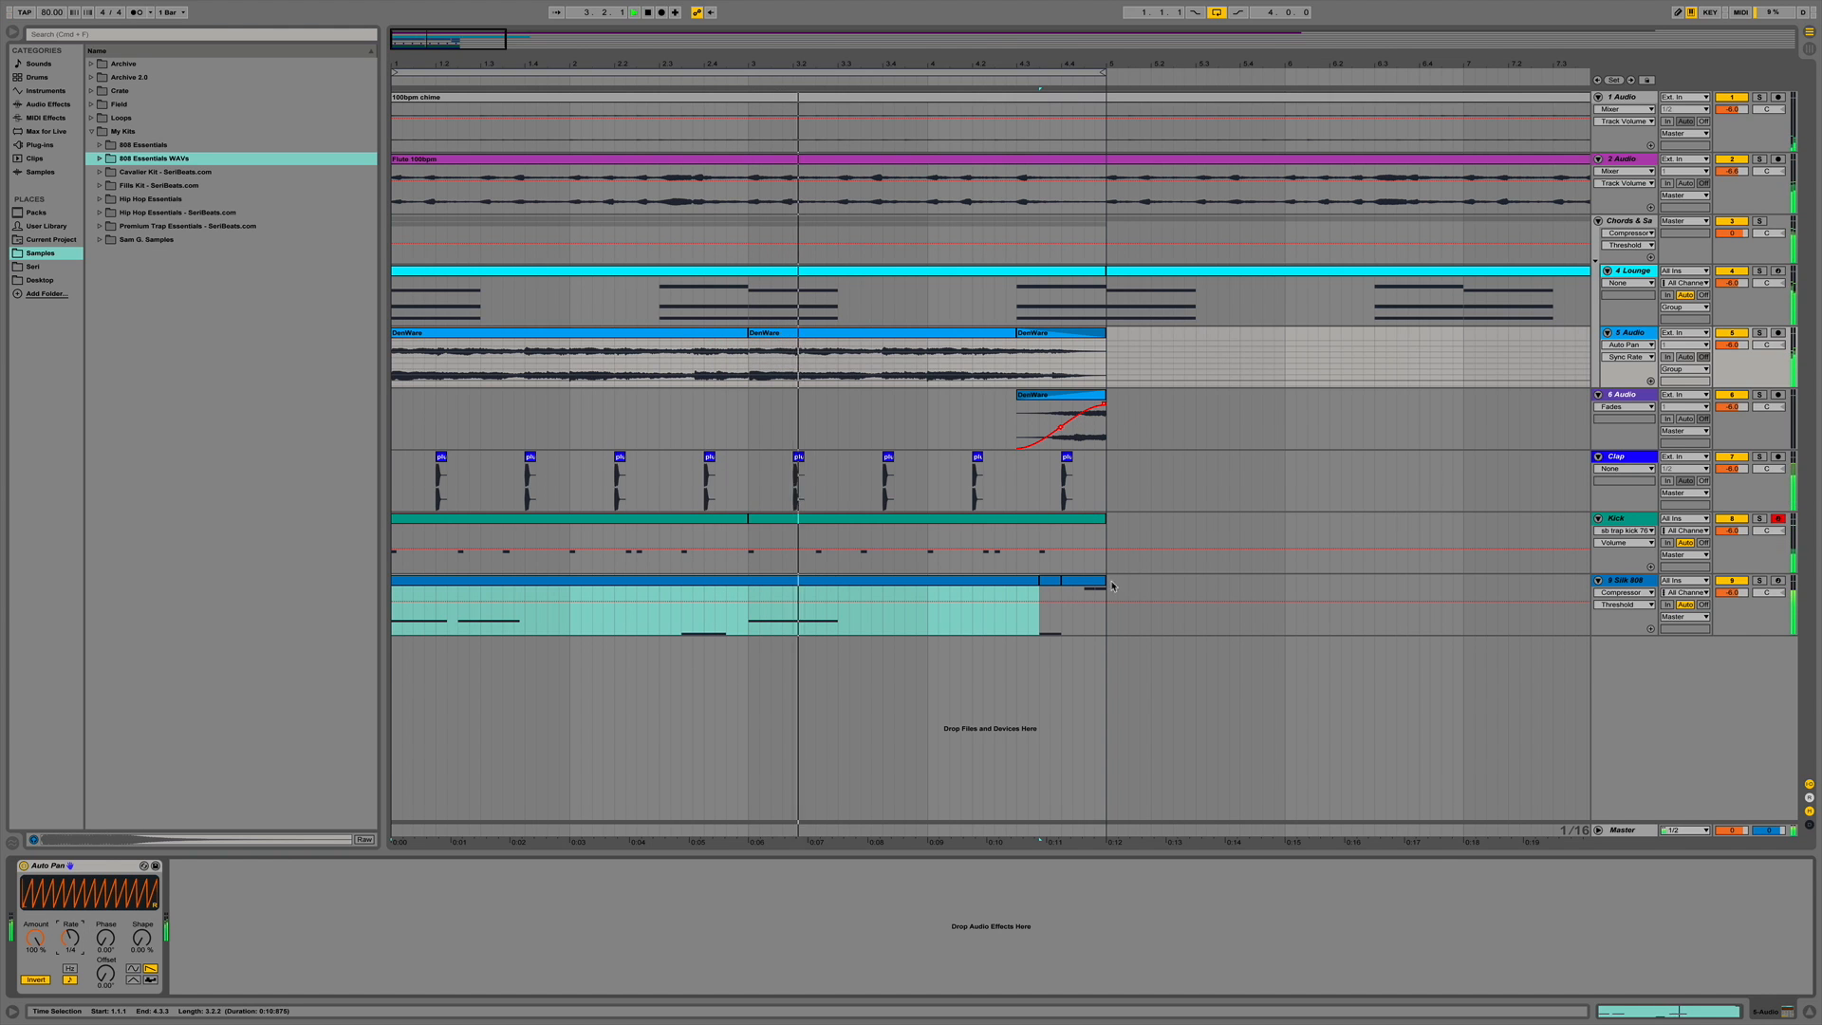
left_click(1809, 1012)
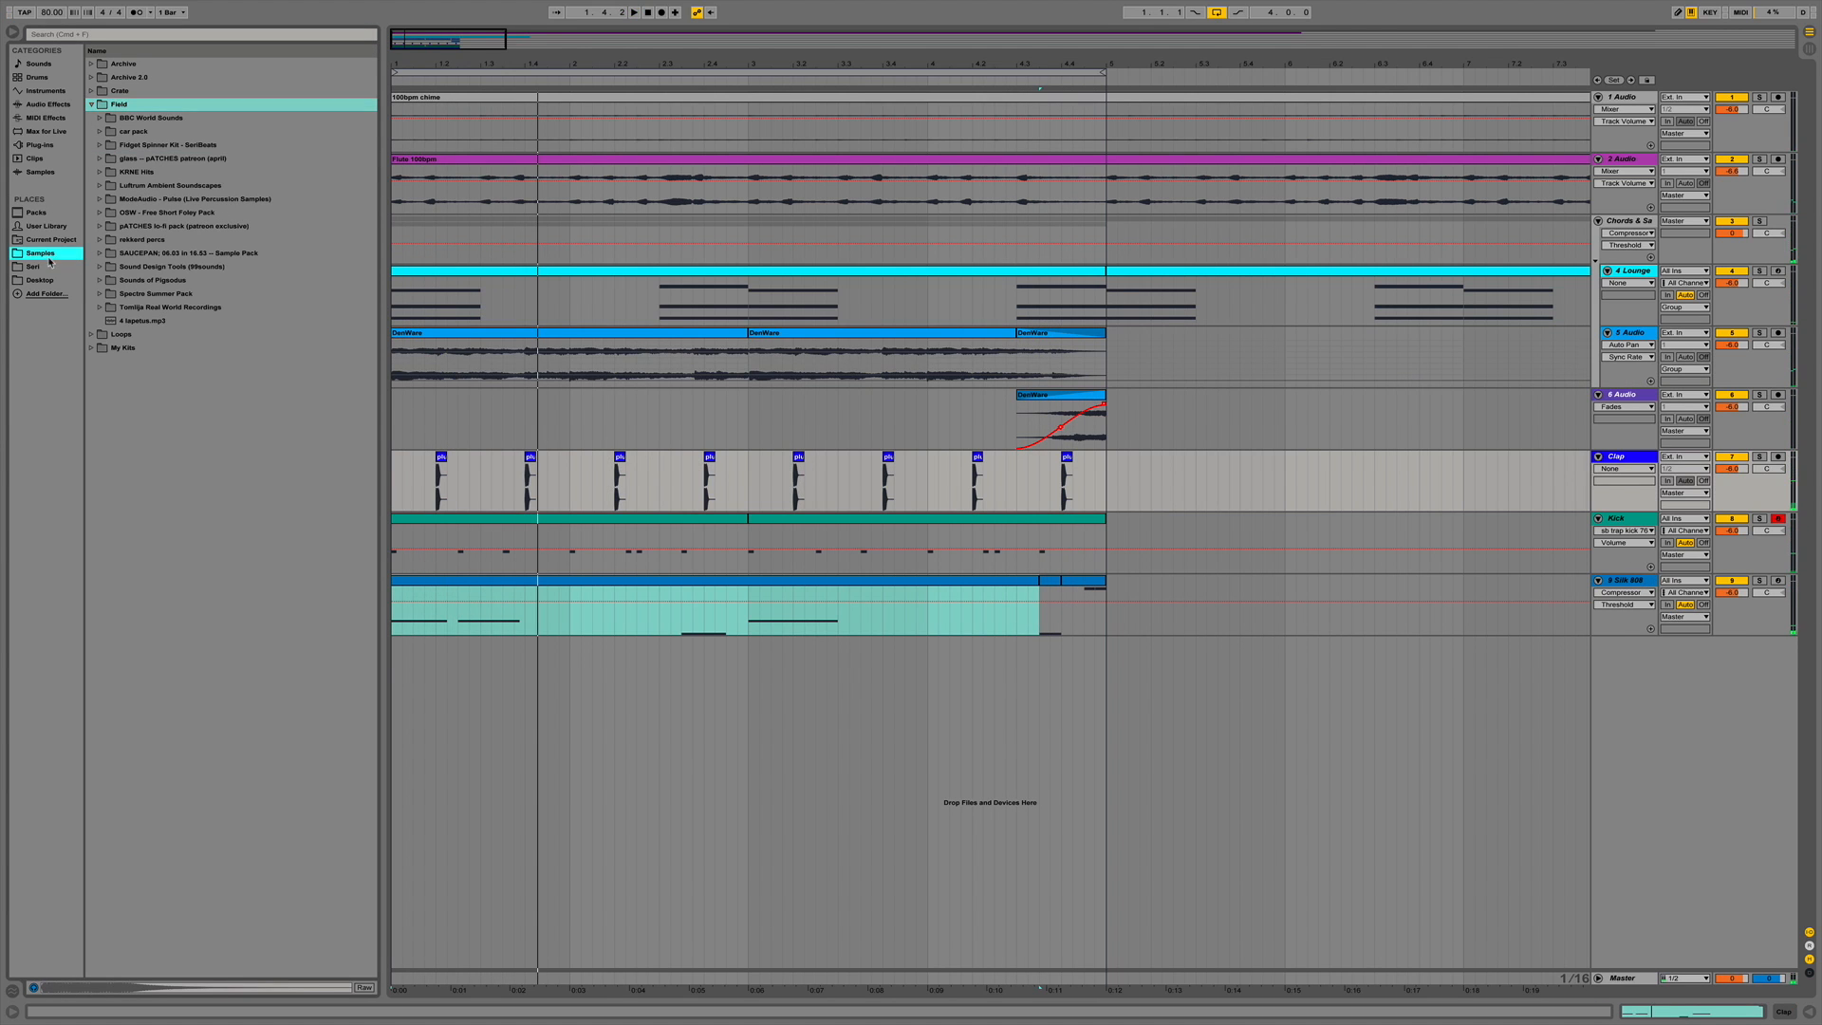
Audition Shaker 3, Shaker 2 and Shaker 1 in the Mafia Kit's Sounds & Perc folder on the Desktop.
left_click(49, 269)
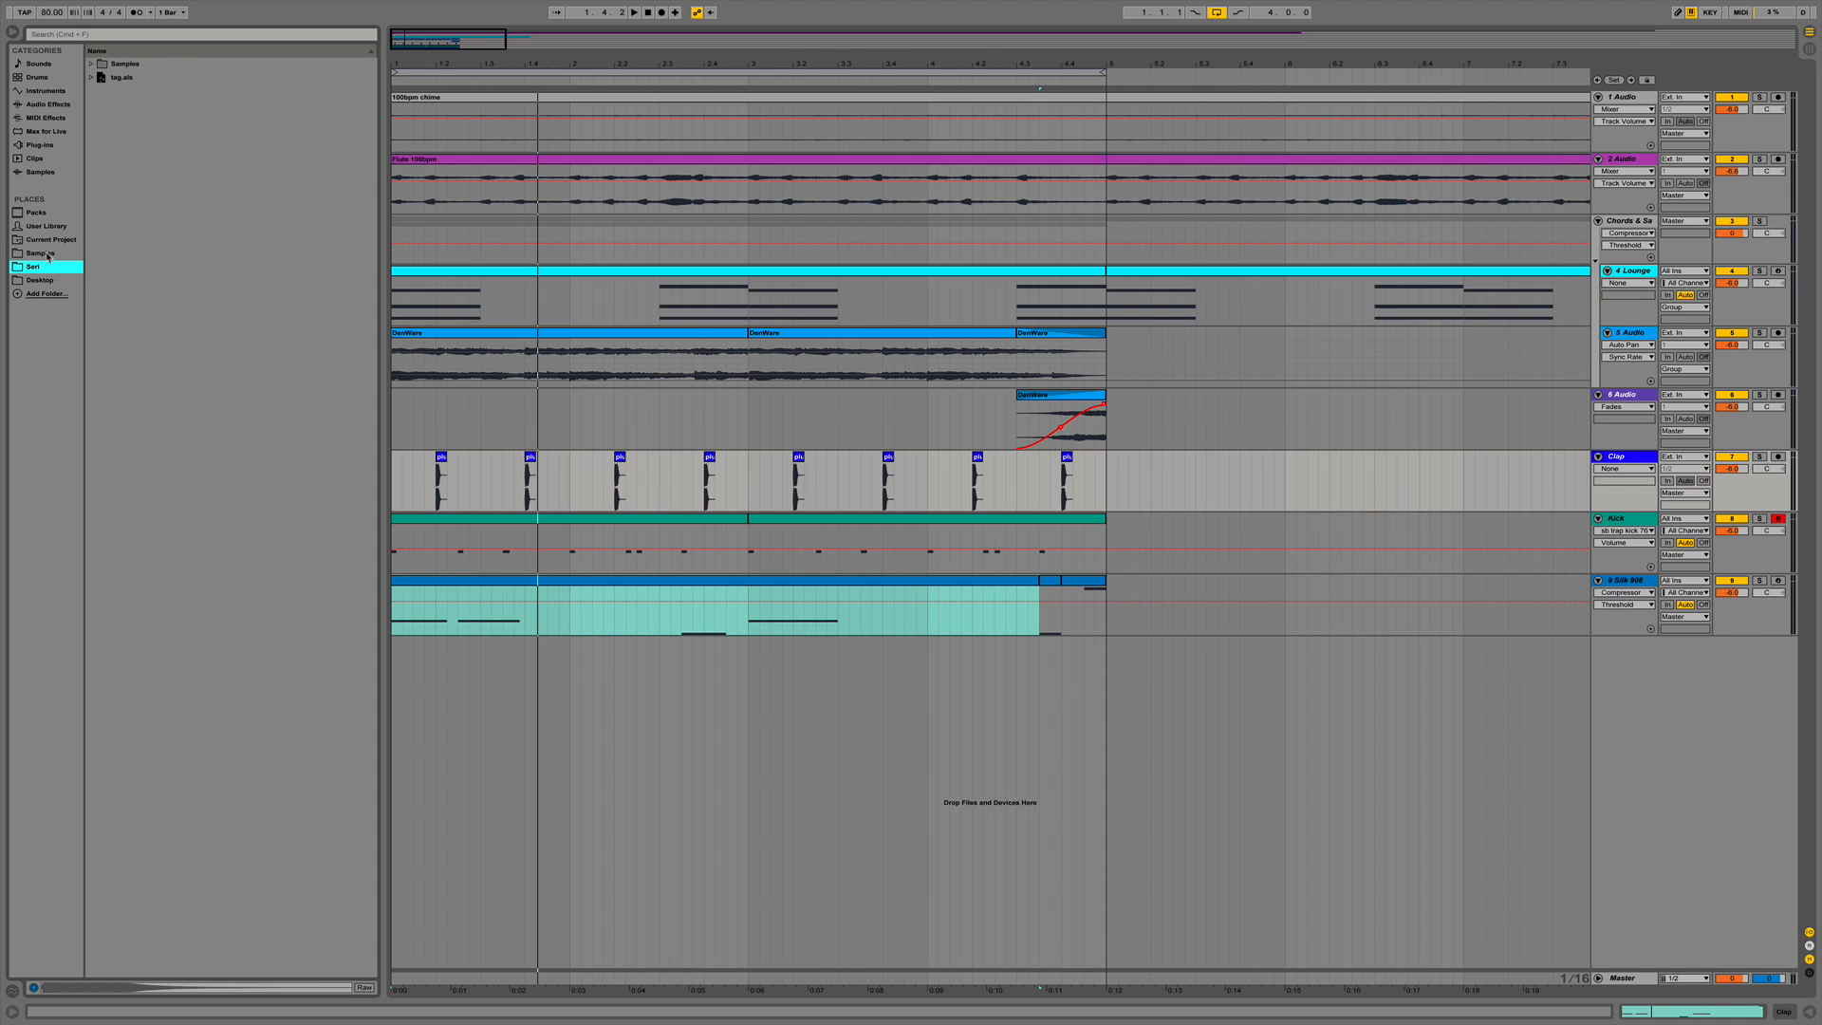
left_click(46, 280)
scroll(124, 295, "up", 10)
left_click(116, 294)
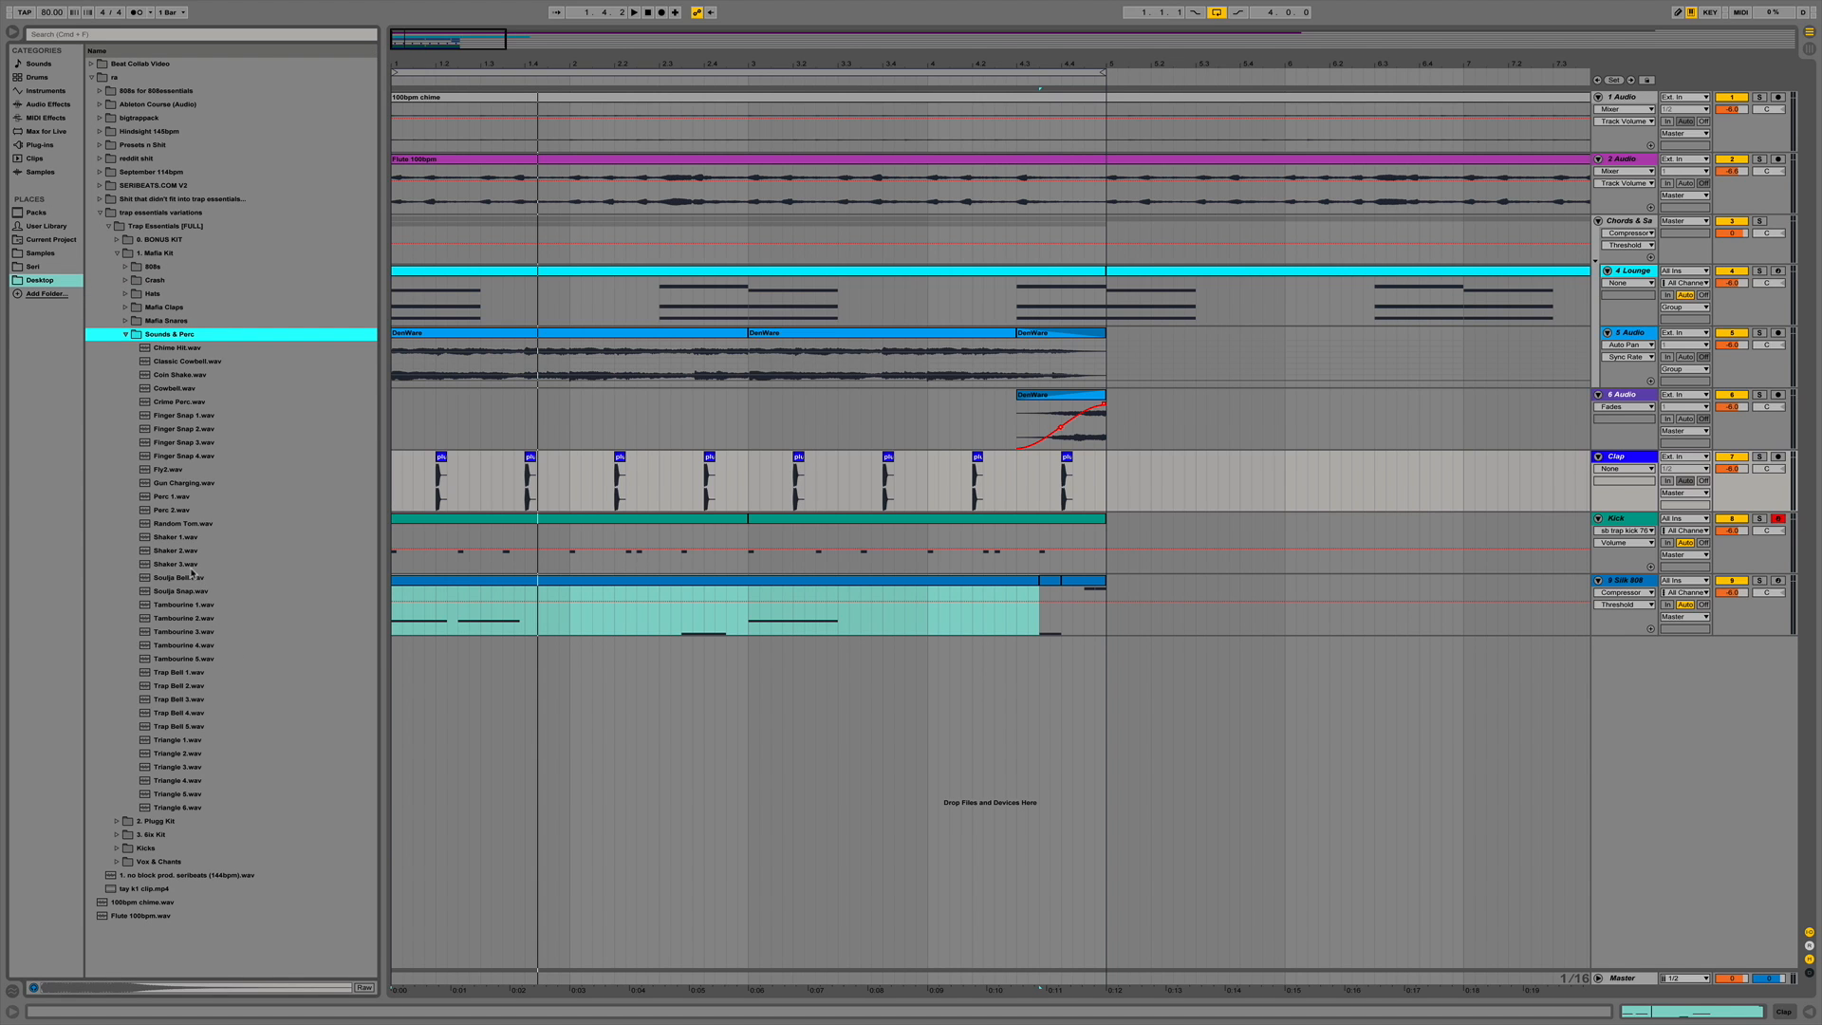
left_click(192, 565)
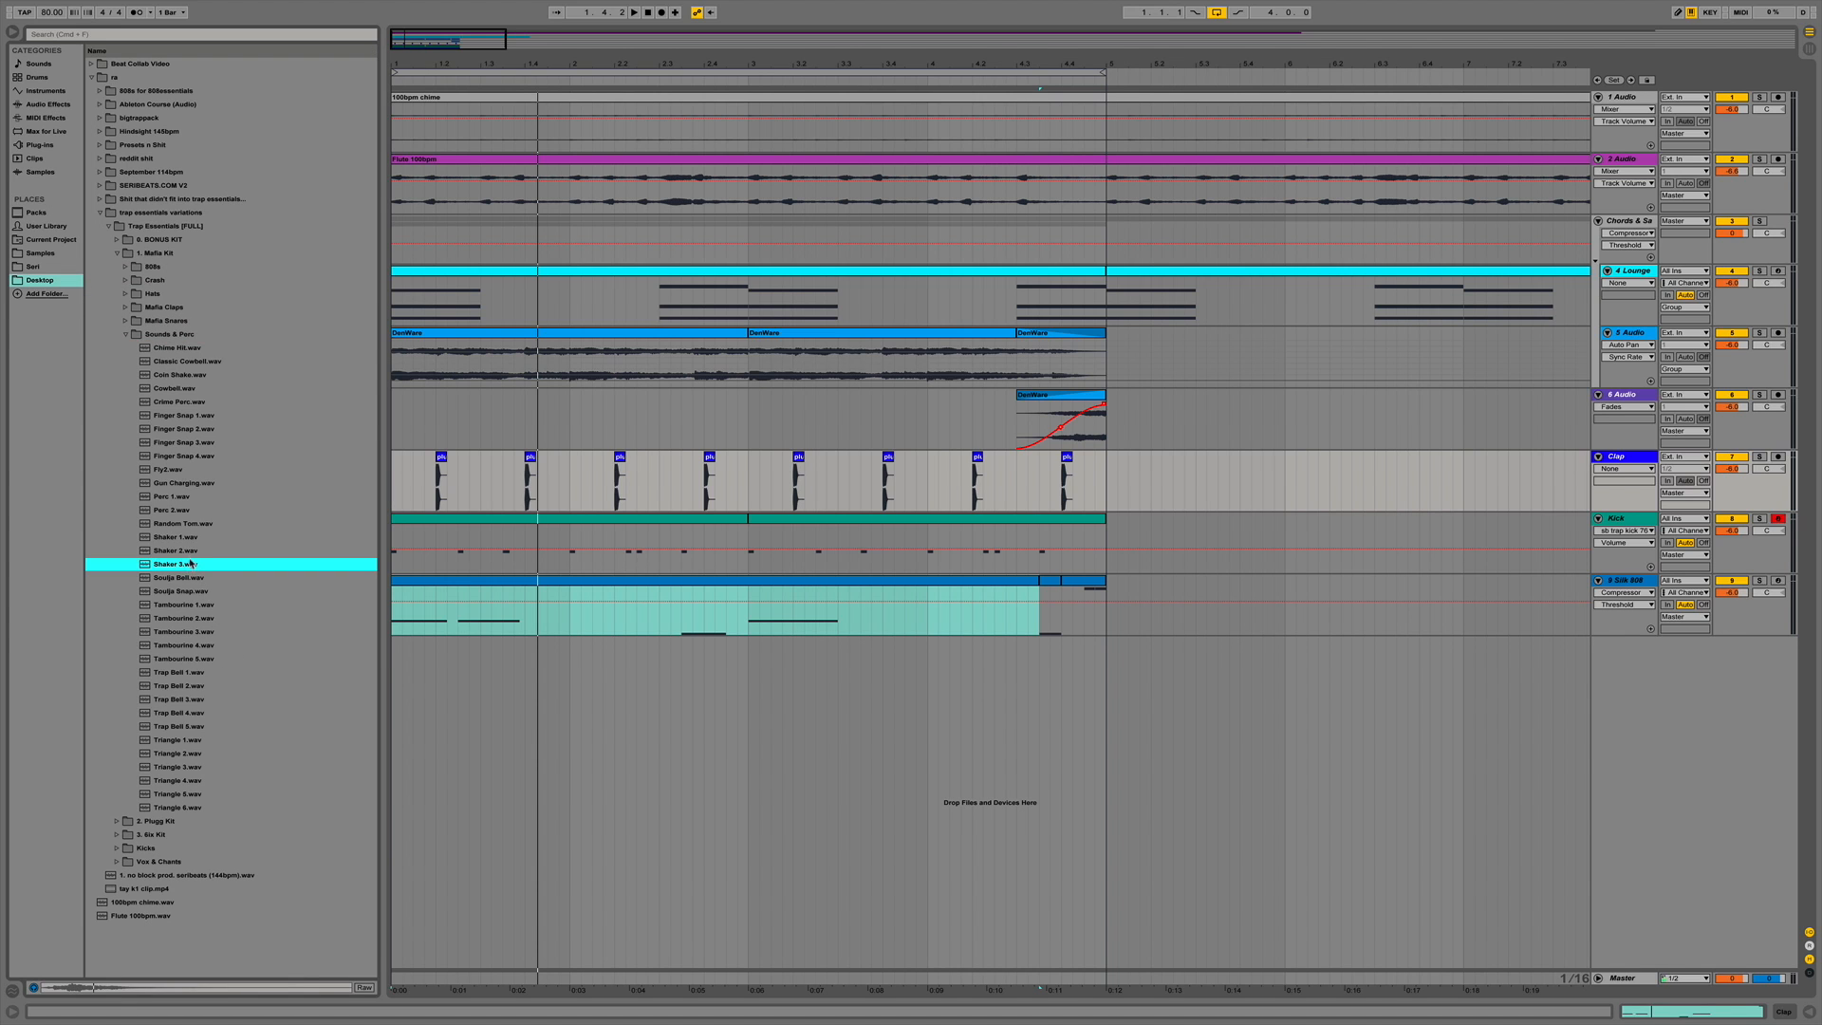
left_click(193, 551)
left_click(193, 538)
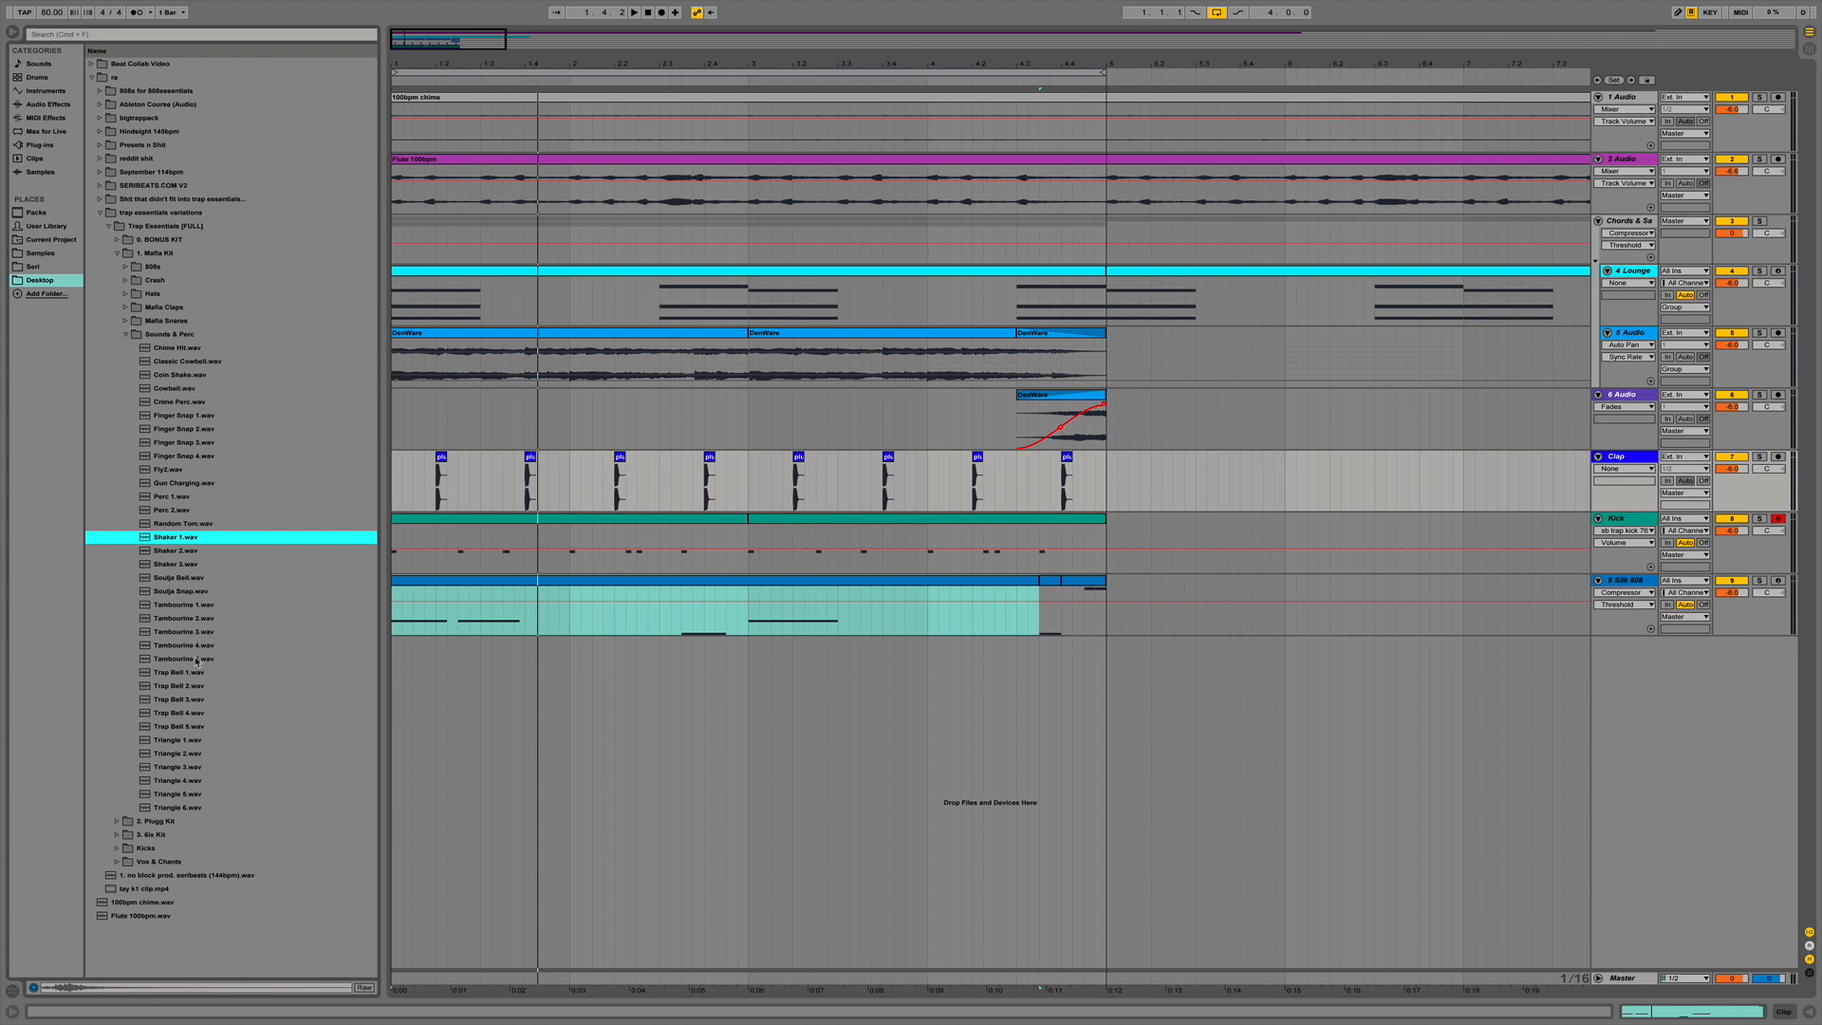
Collapse the Mafia Kit and browse the Plugg Kit's Sounds & Perc folder for its shaker samples.
left_click(127, 334)
left_click(118, 253)
left_click(119, 267)
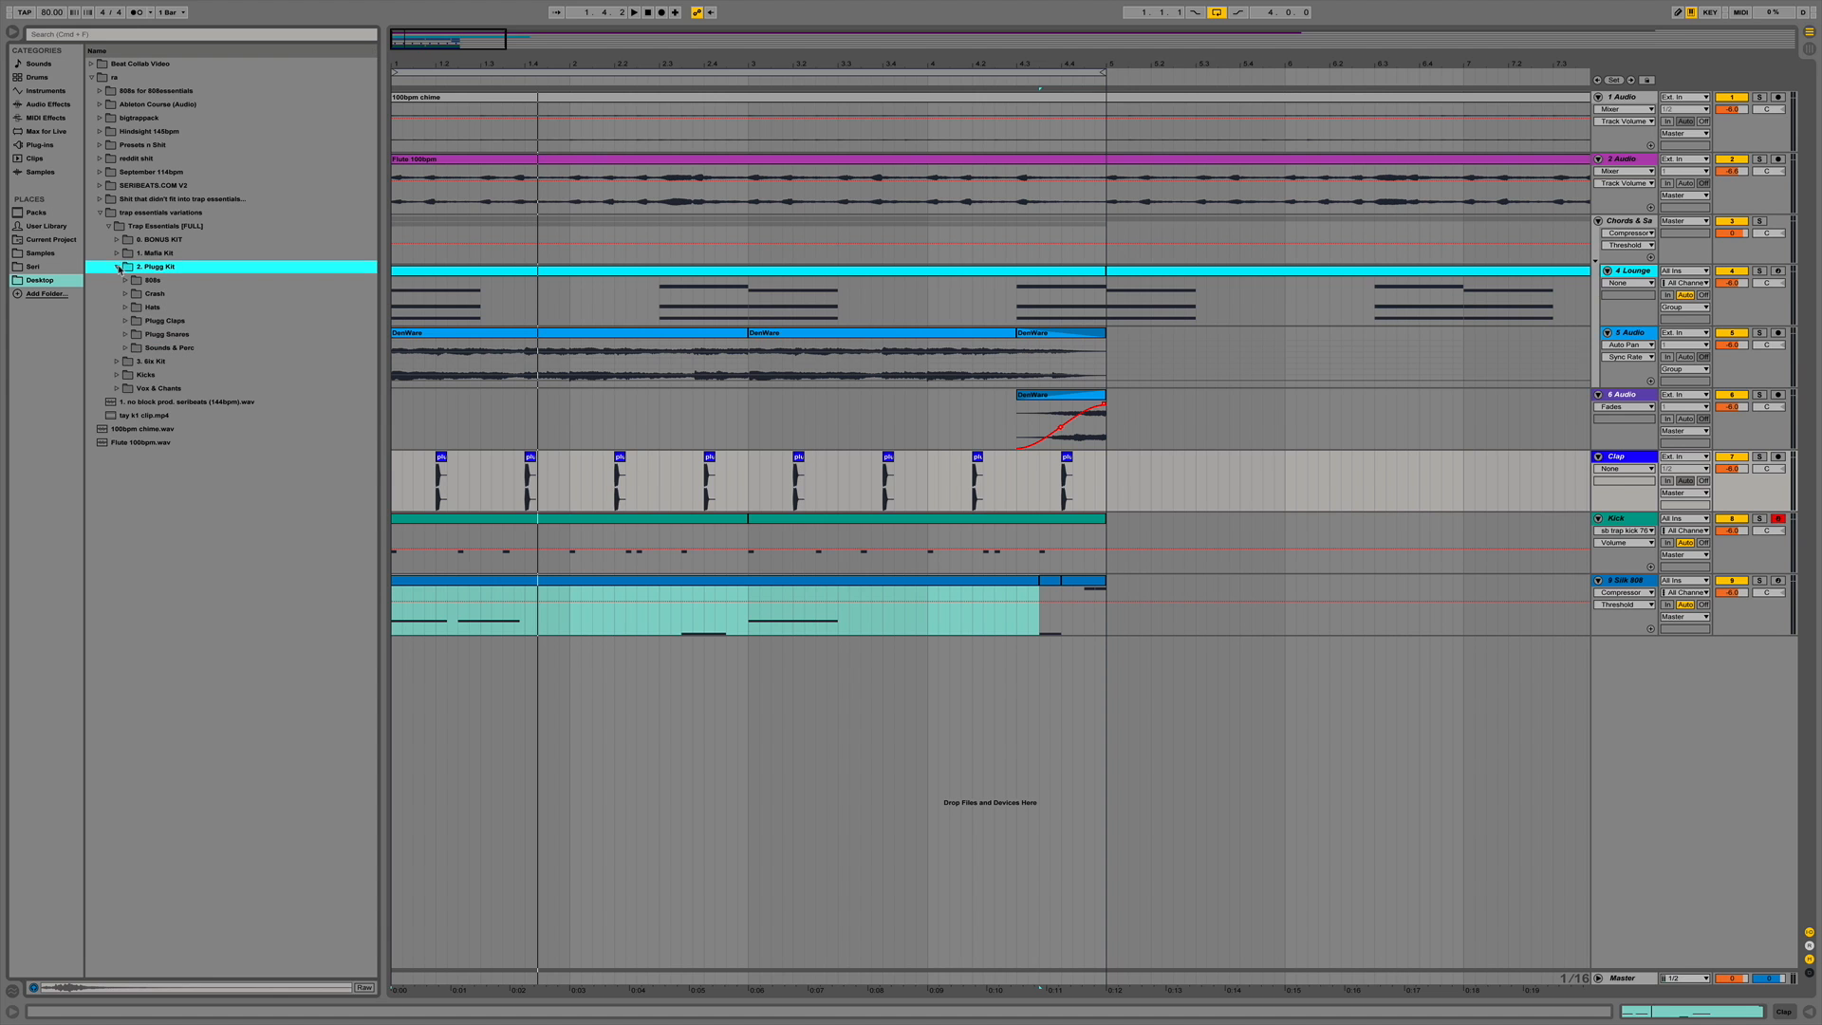
left_click(127, 348)
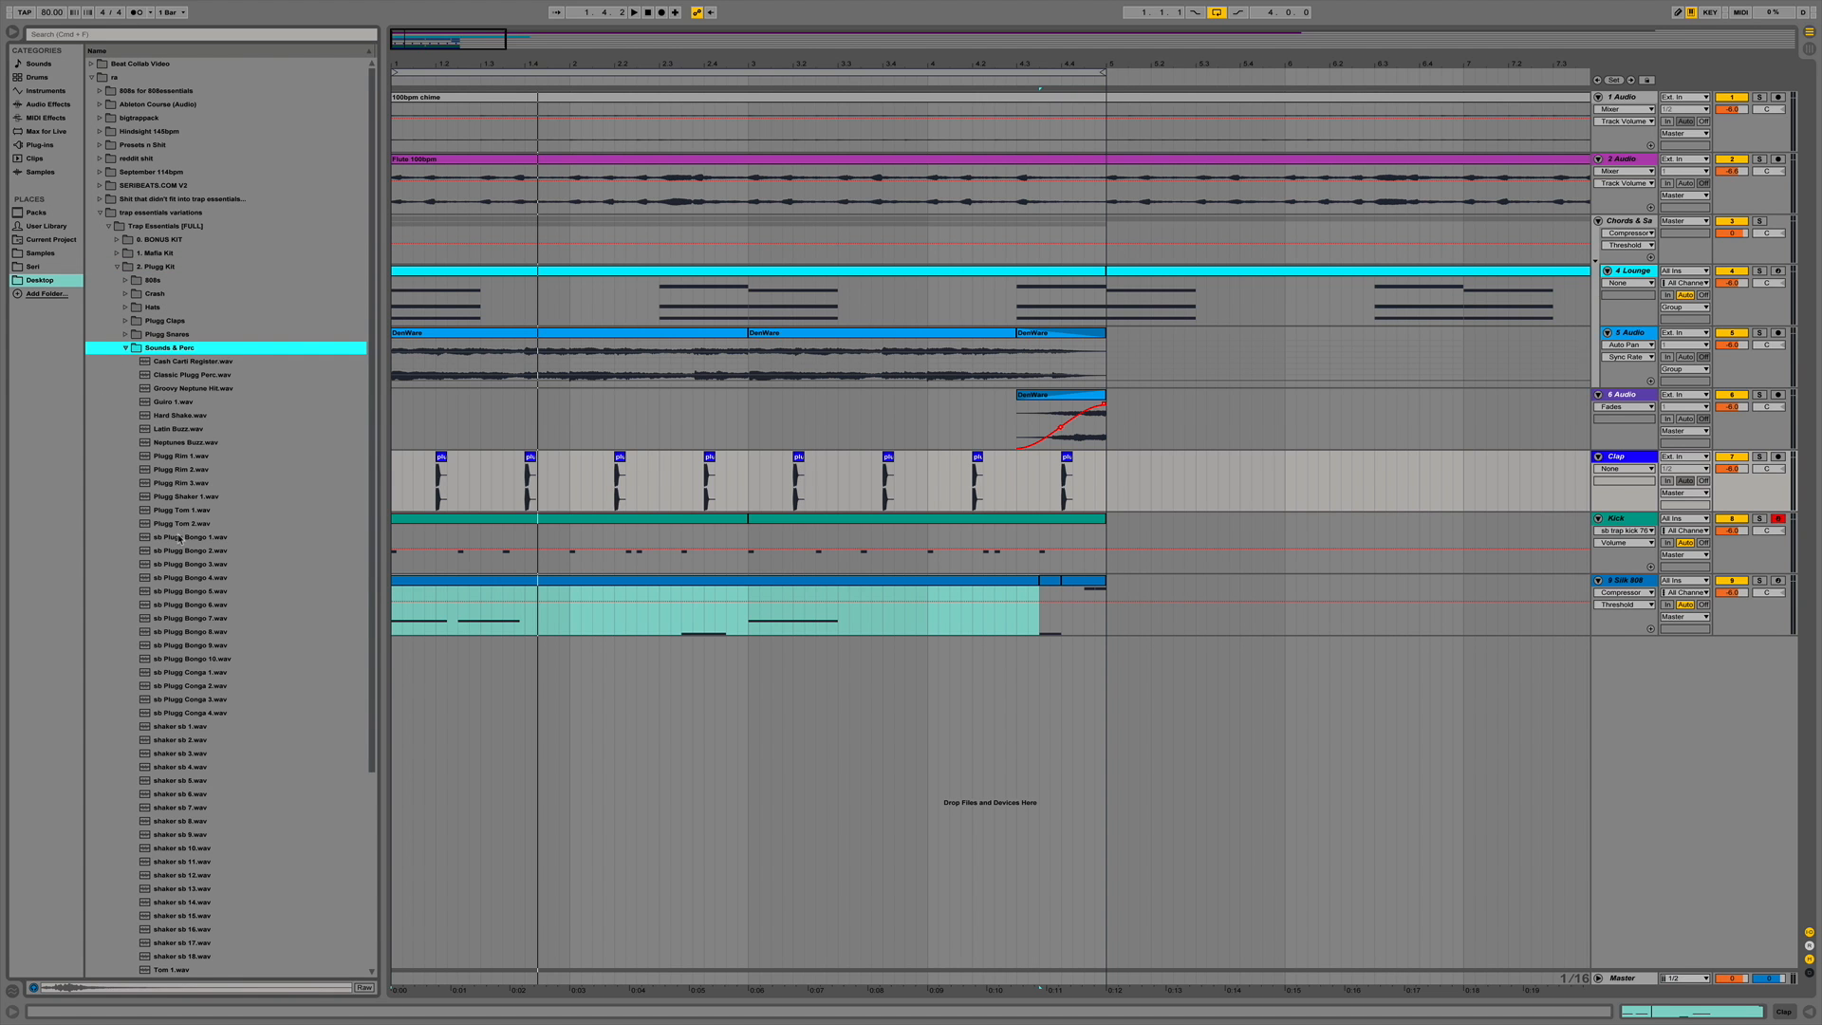
scroll(197, 572, "down", 3)
scroll(332, 661, "down", 2)
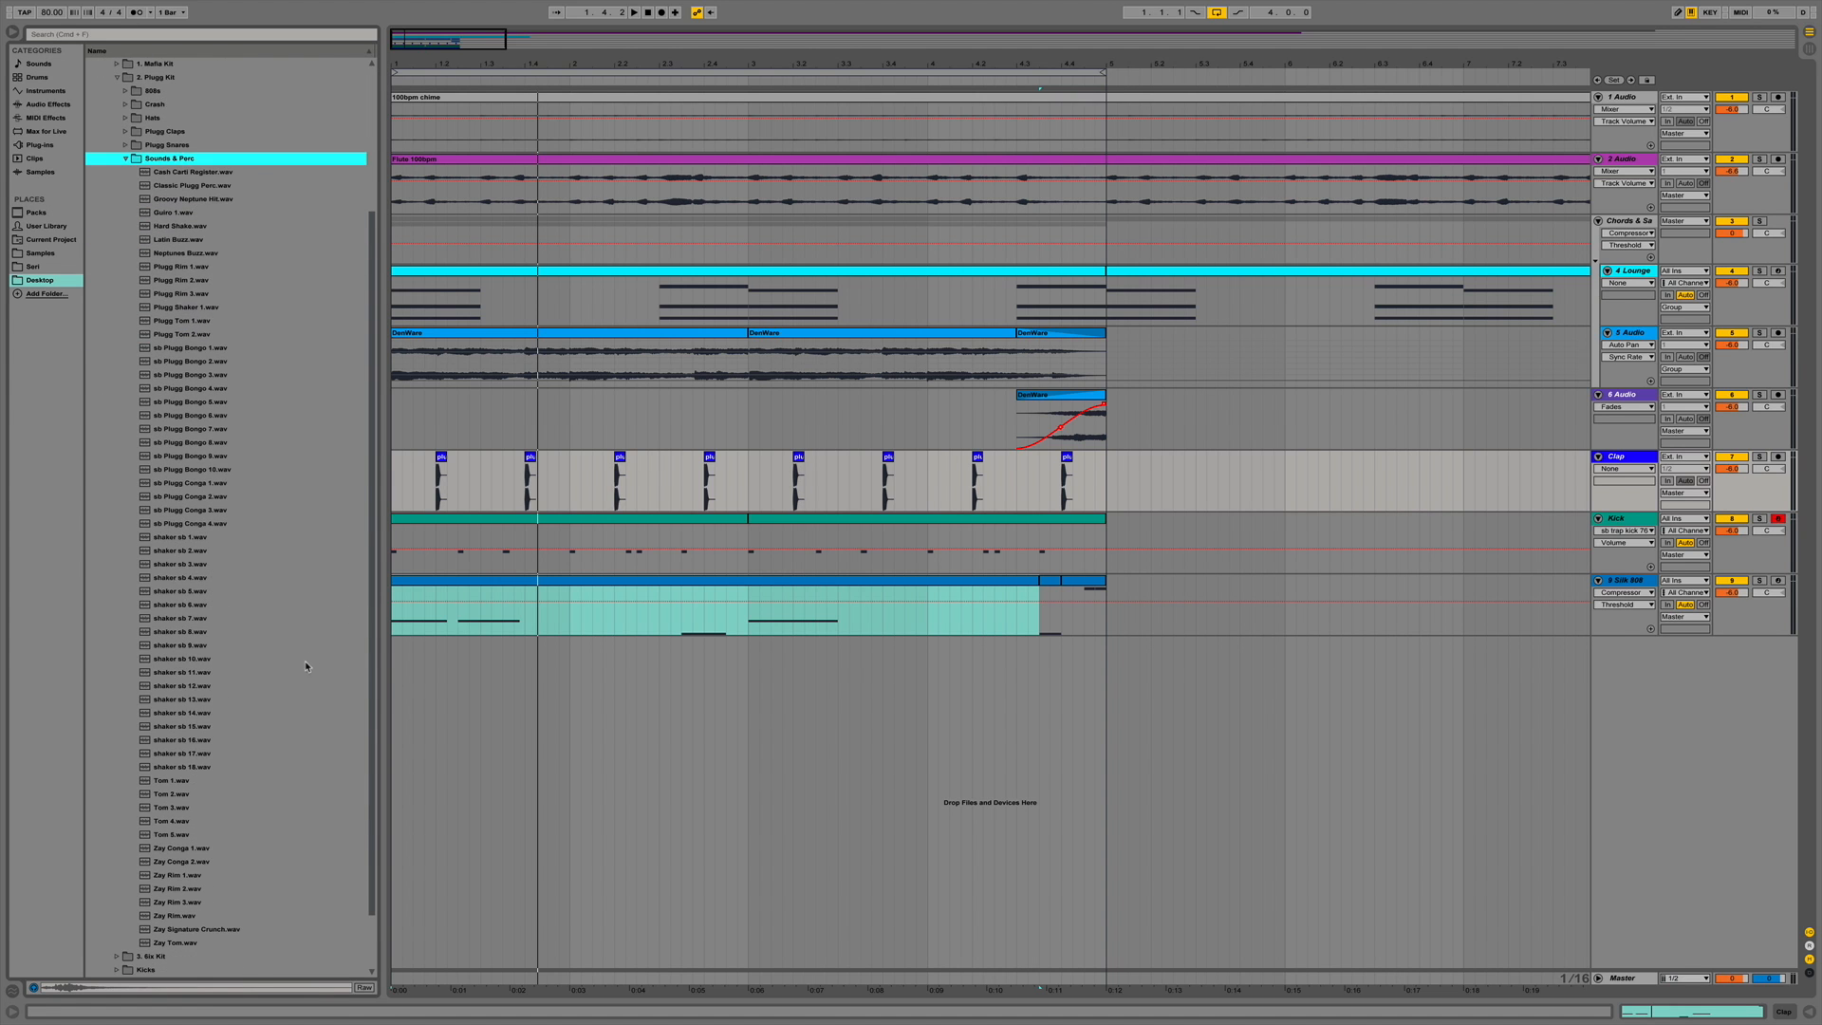
Audition the Plugg Kit shakers from shaker sb 18 back to shaker sb 12.
left_click(224, 767)
left_click(224, 753)
left_click(222, 740)
left_click(220, 727)
left_click(218, 713)
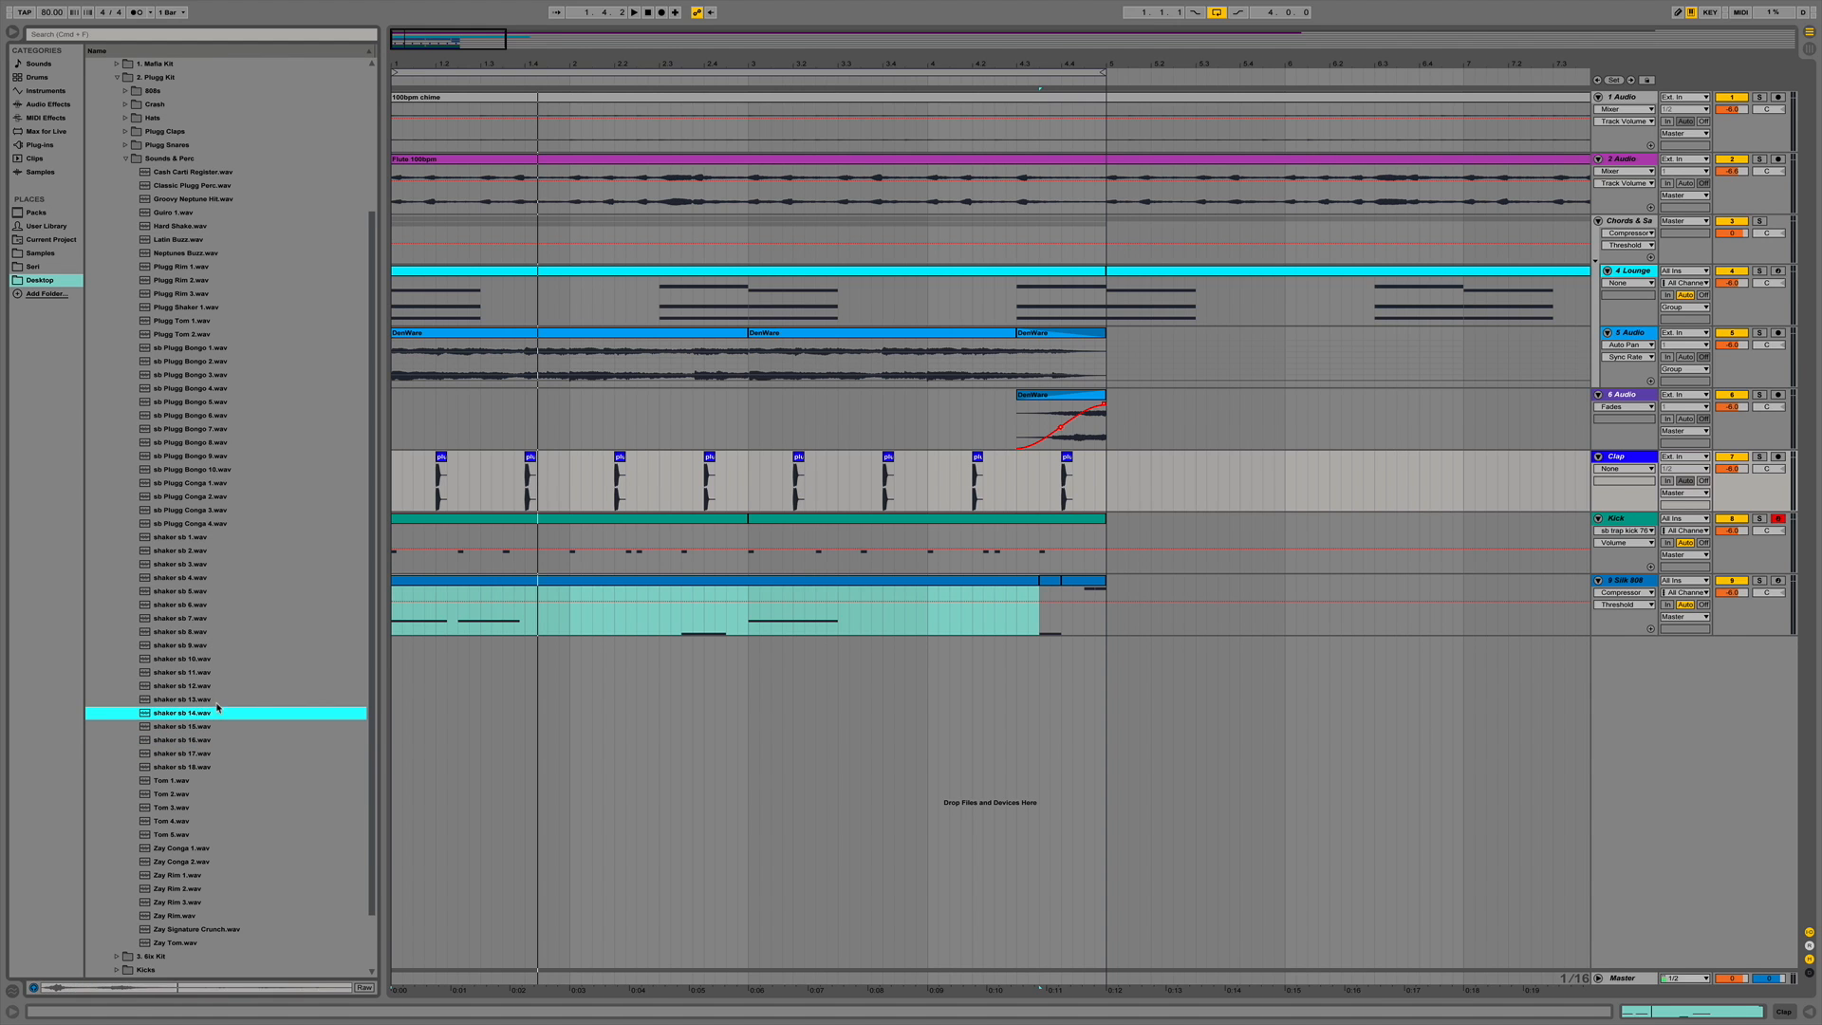
left_click(216, 700)
left_click(215, 687)
Collapse the Plugg Kit's Sounds & Perc folder and audition shaker roll 2.wav in the Bonus Kit's Transitions & FX folder.
left_click(126, 159)
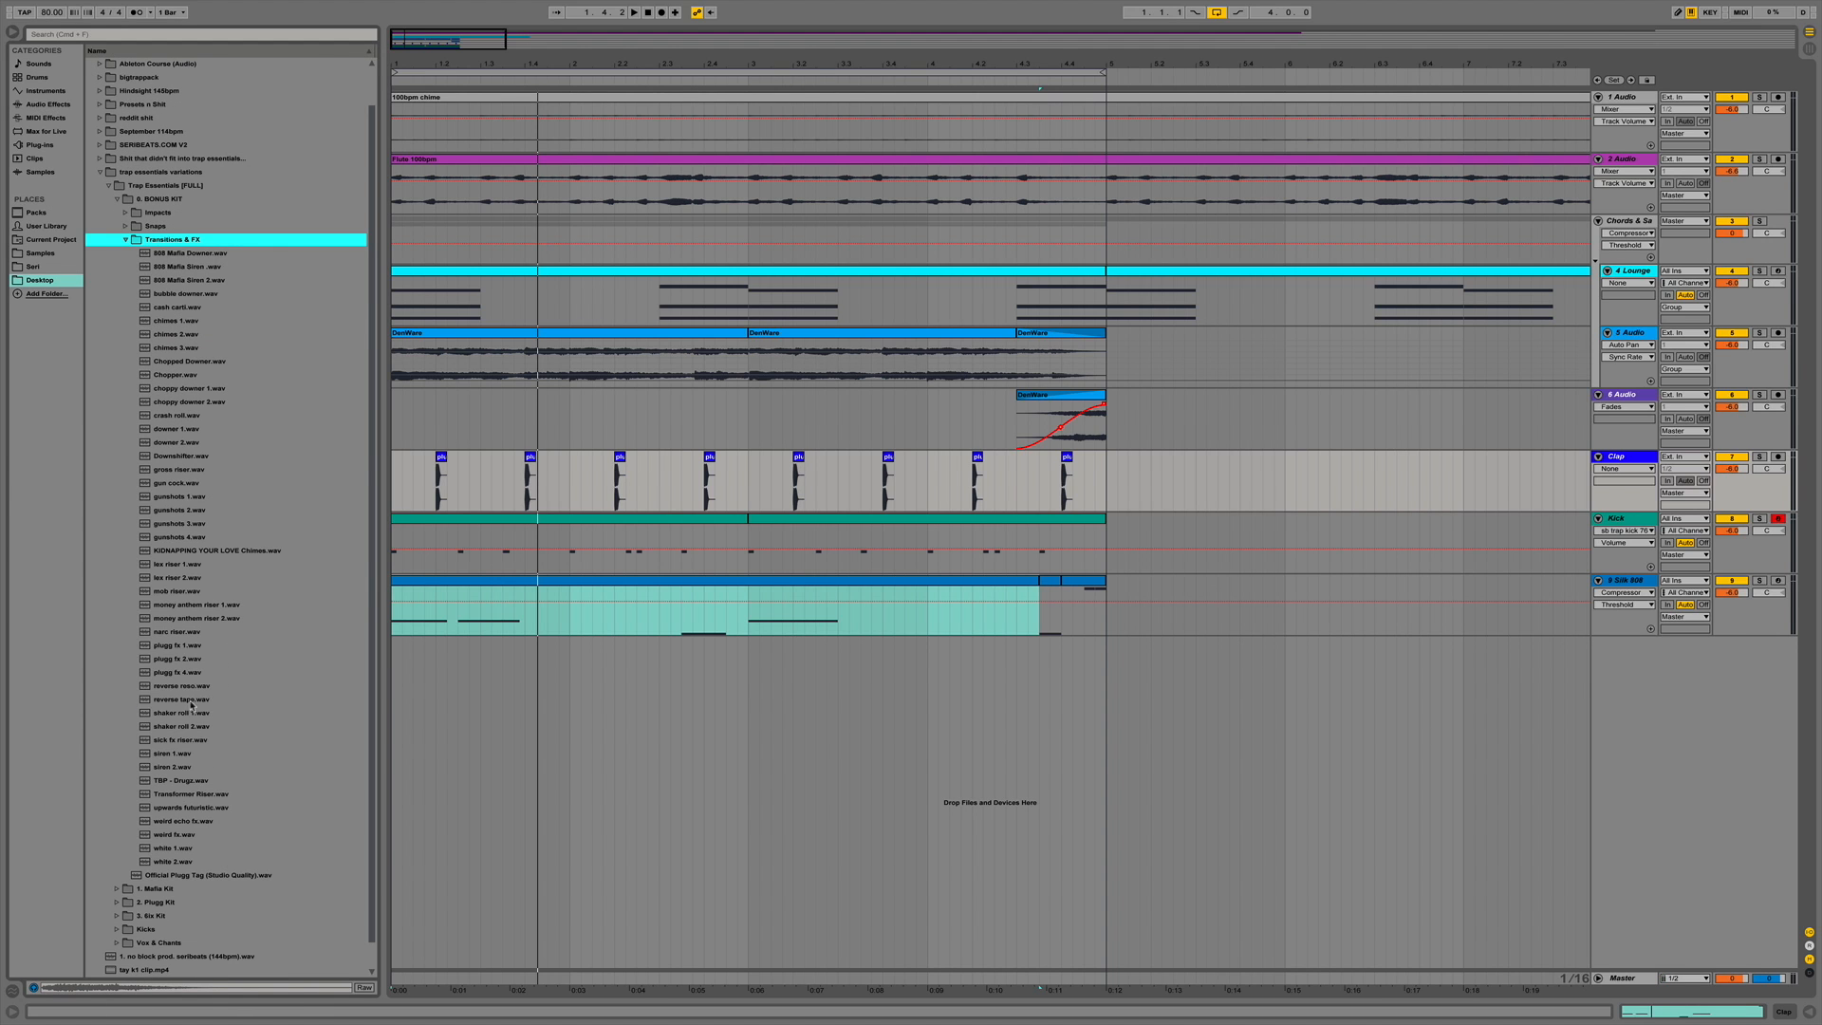
left_click(195, 725)
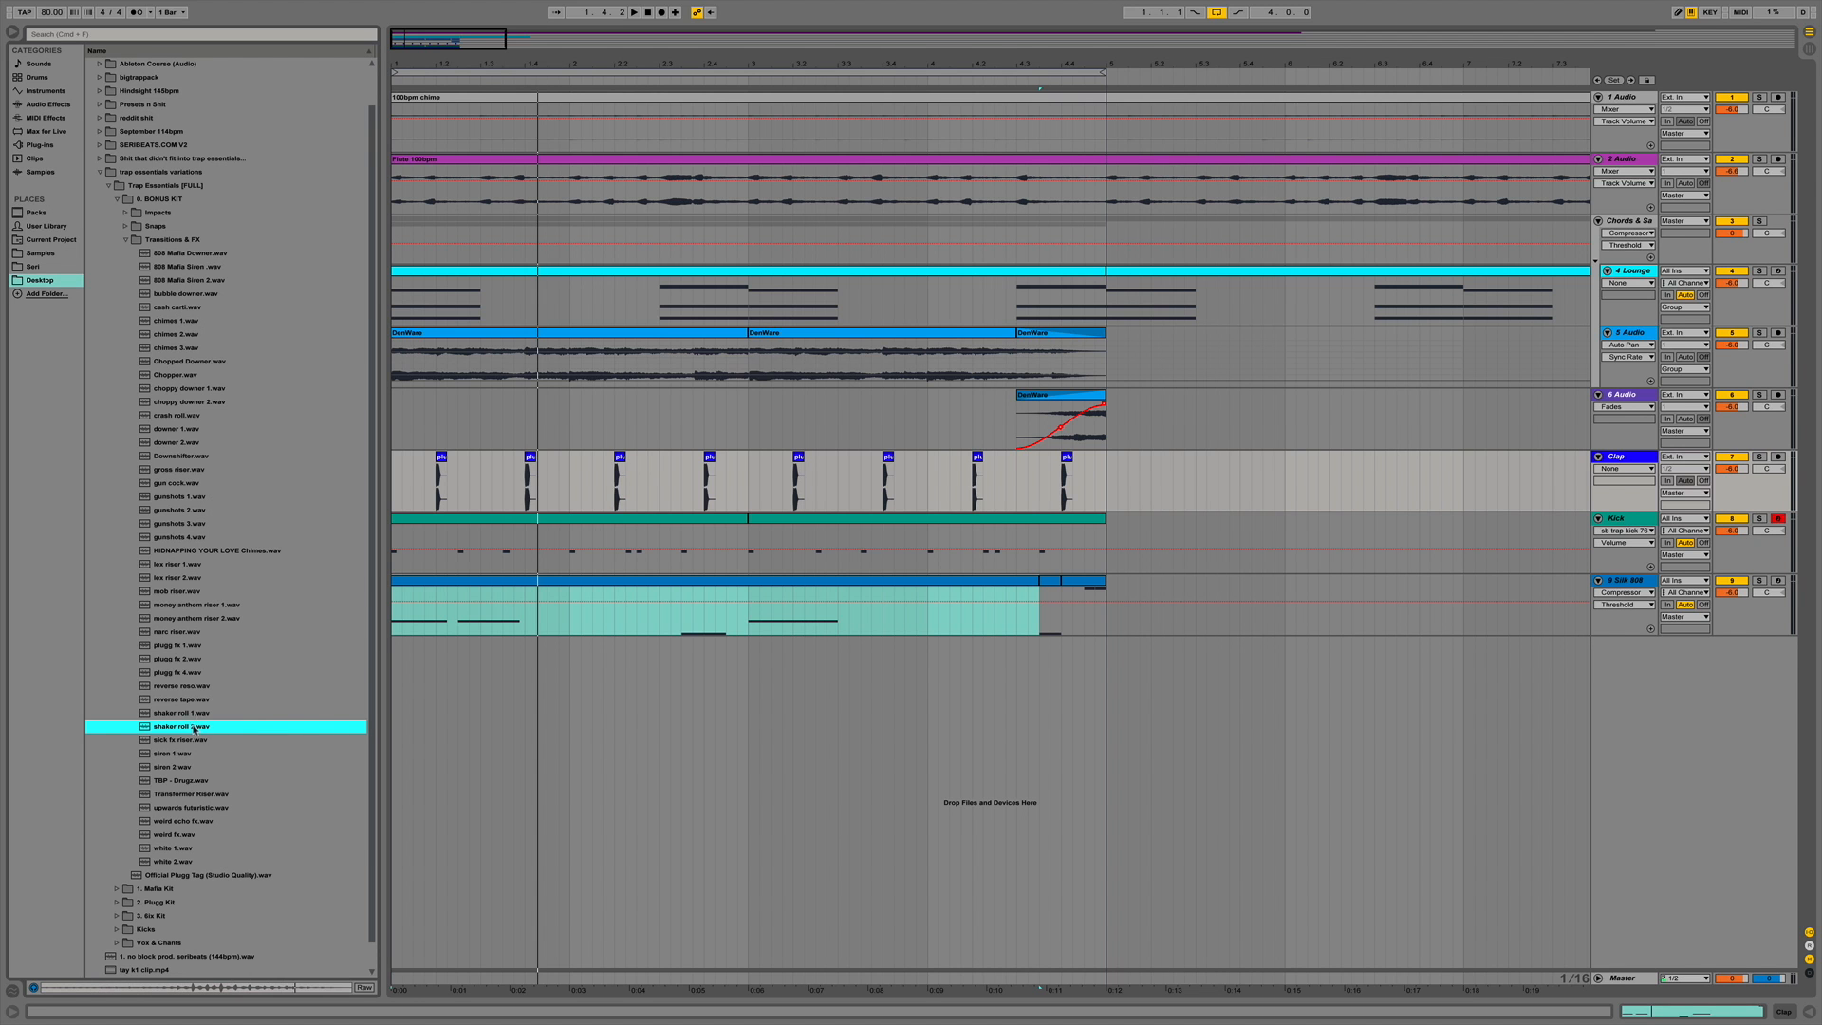
Place shaker roll 2 on a new Shaker track, shift its hits to 1.1.4 with the clip extended back to the start, and play it.
left_click_drag(196, 726, 223, 725)
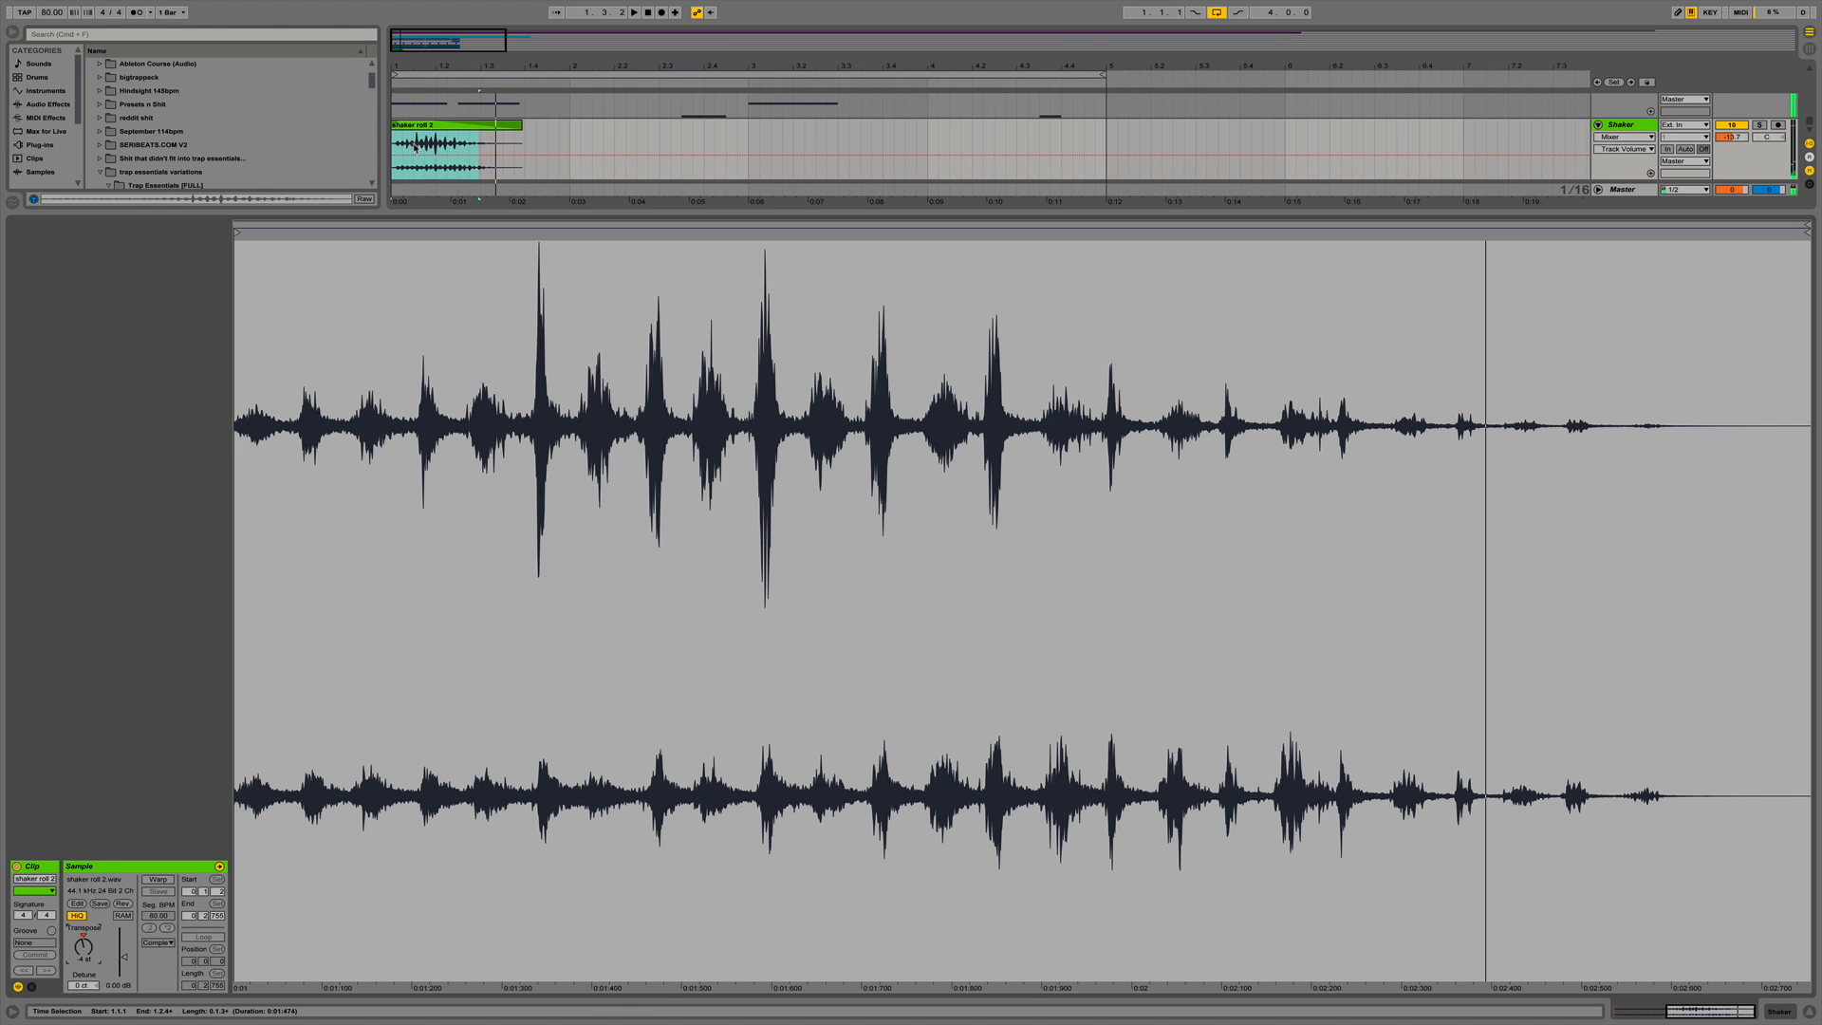
left_click_drag(435, 124, 473, 124)
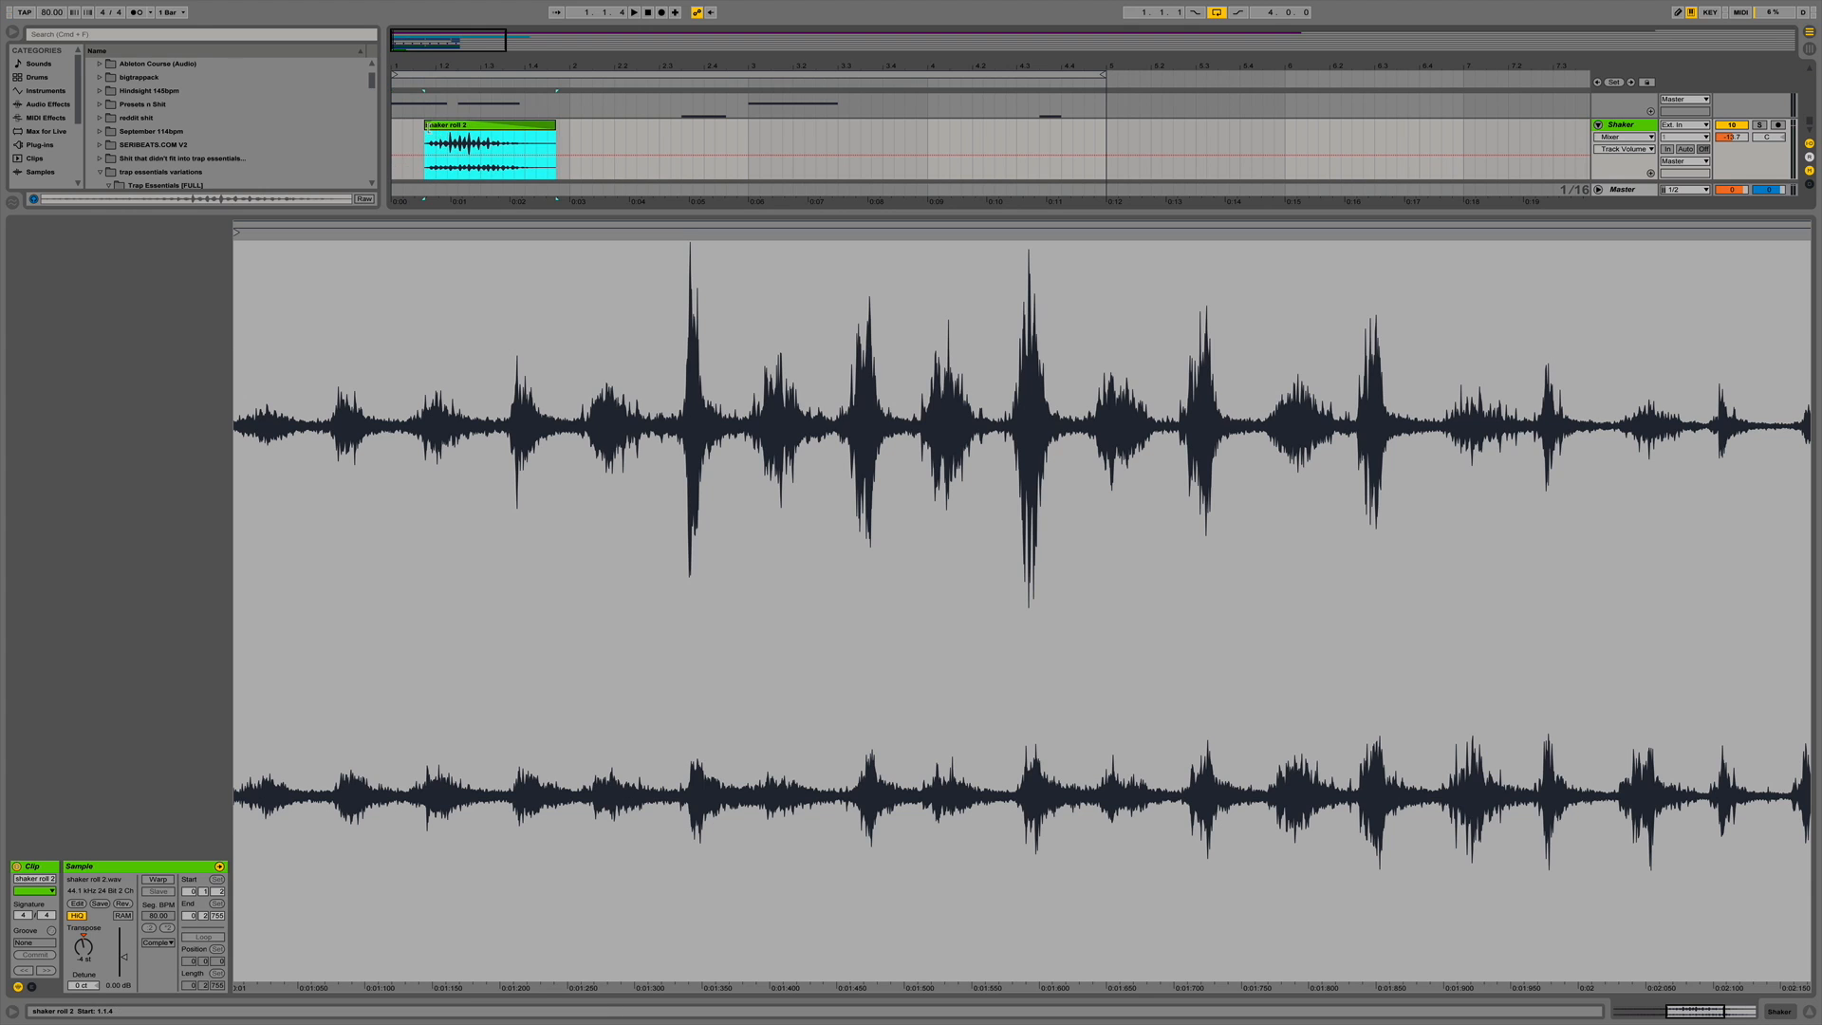
key("space")
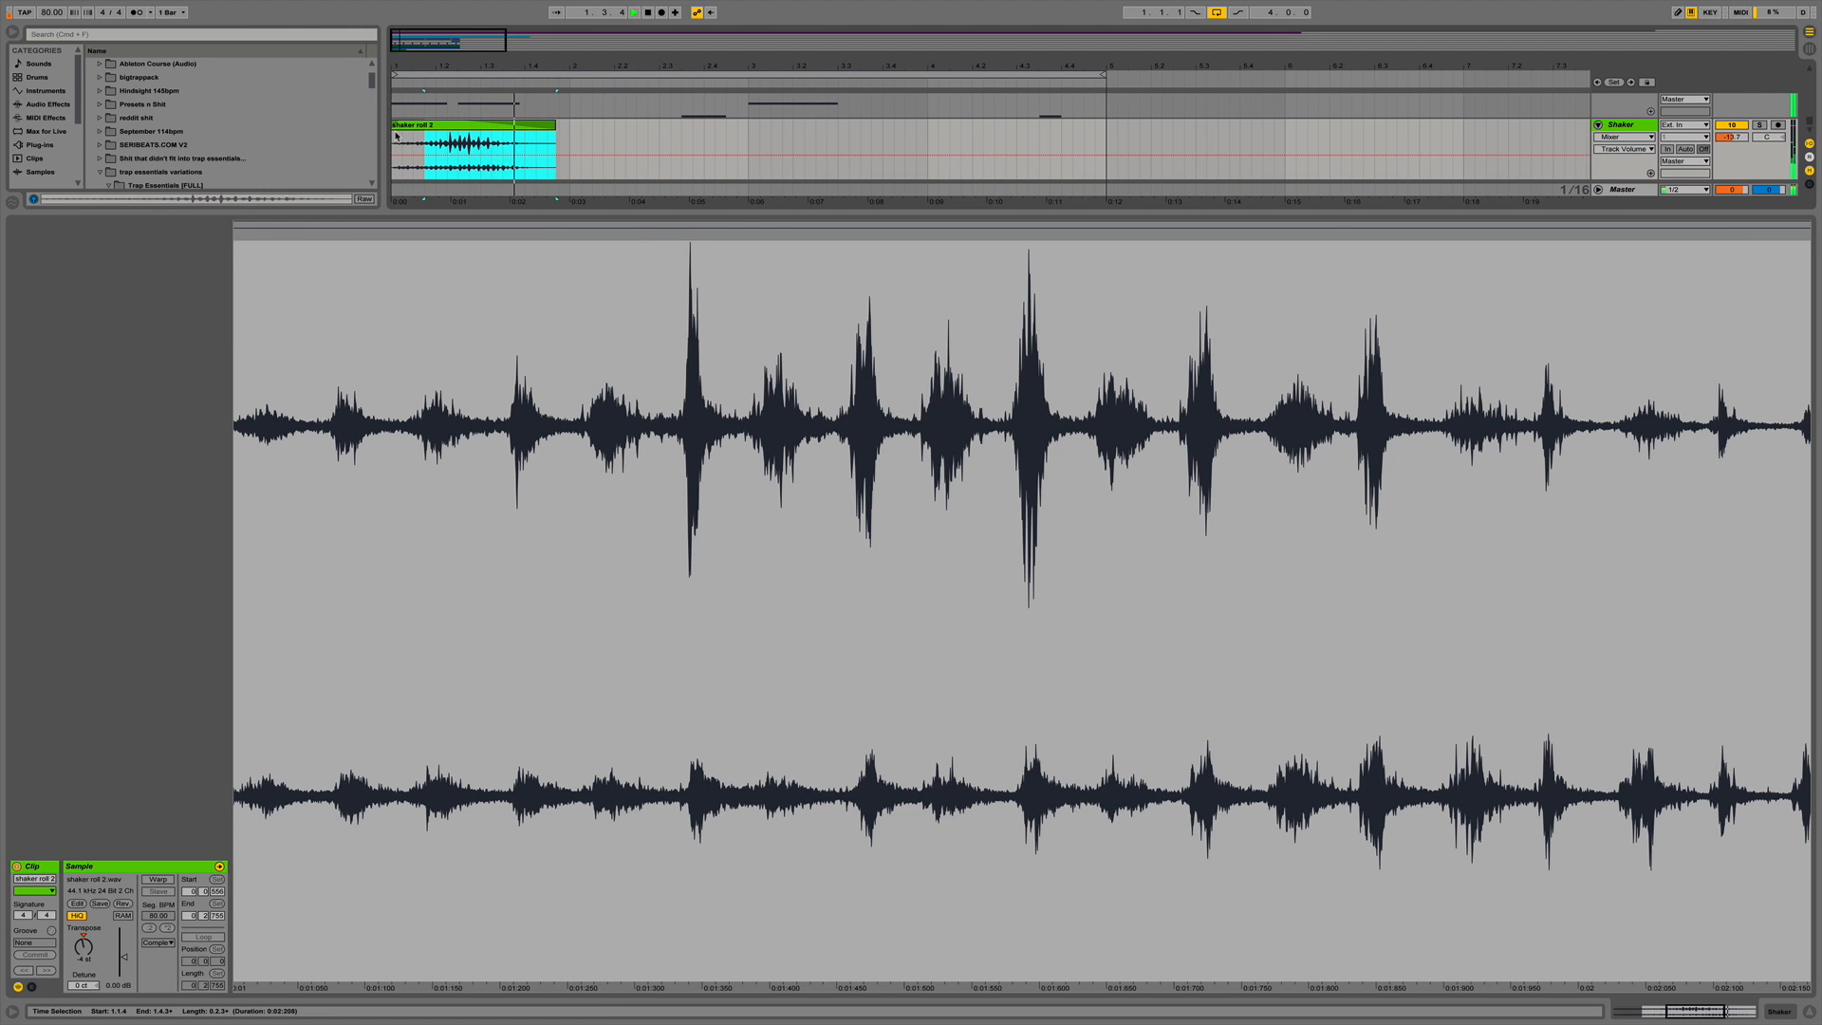
left_click(1809, 1011)
key("space")
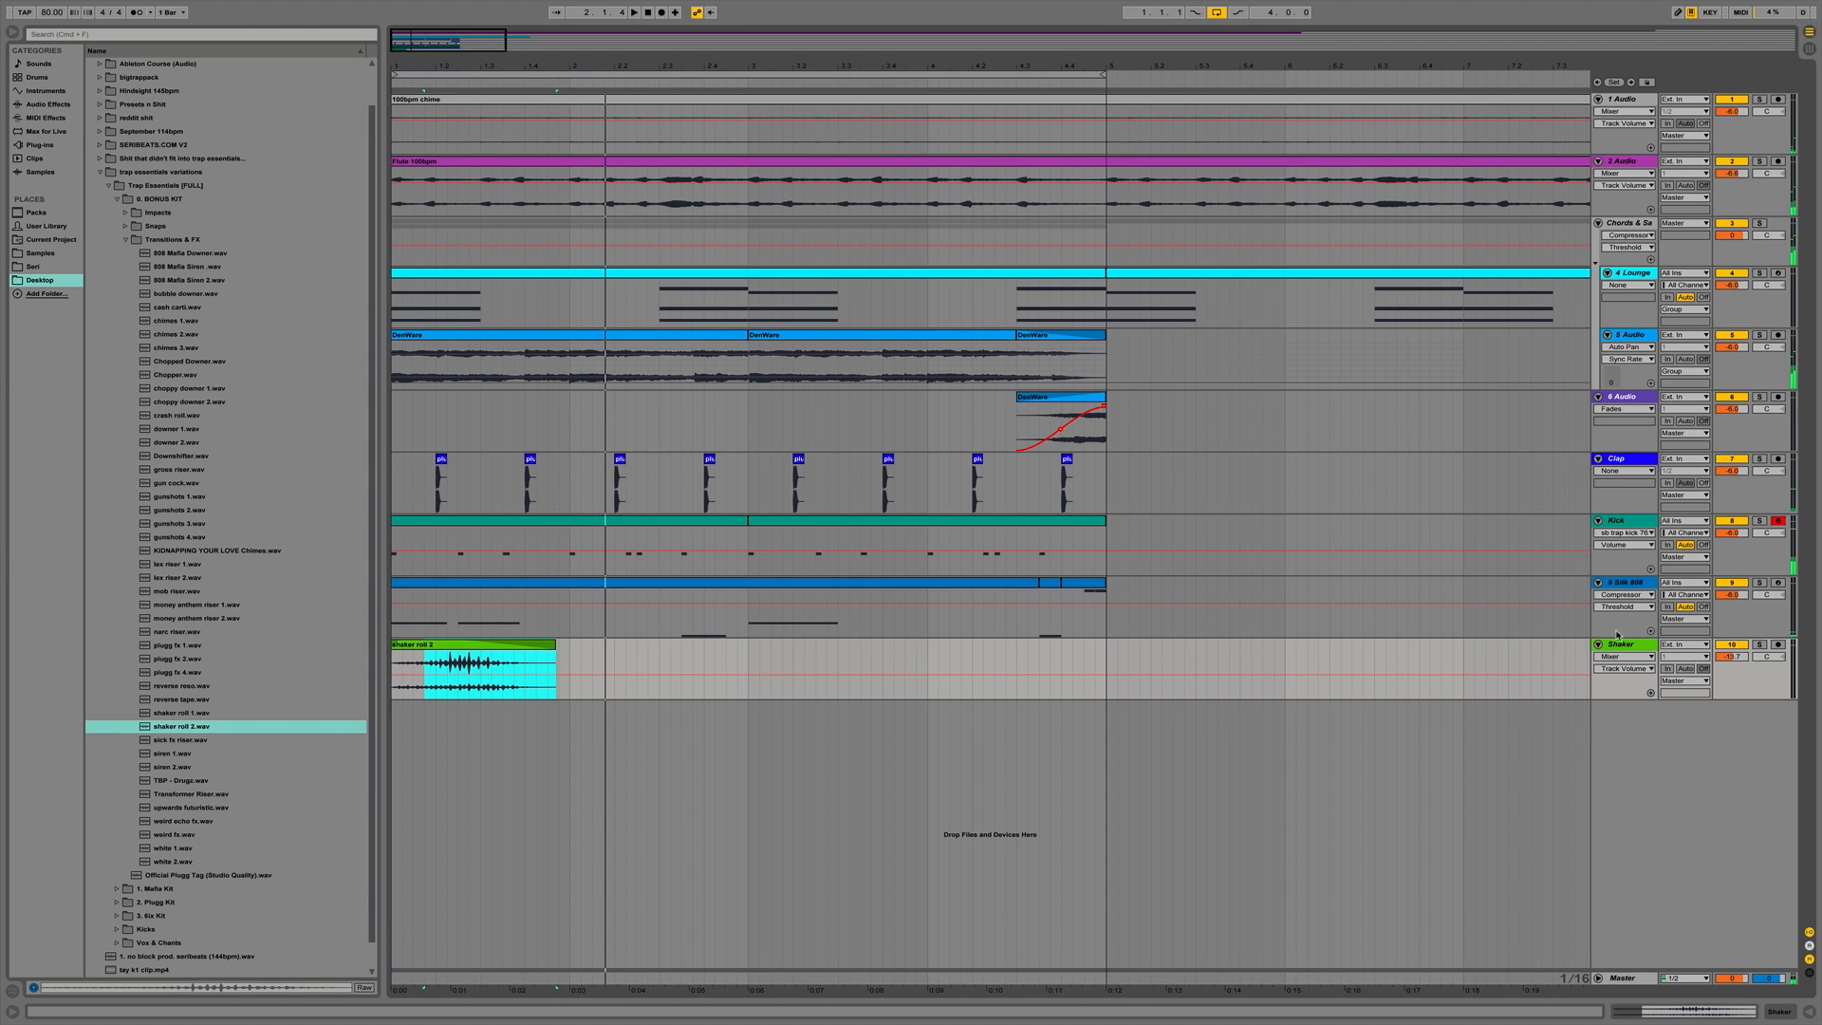
Add a Reverb to the Shaker track, set its Dry/Wet to 31 %, and play the result.
left_click(1619, 644)
left_click(43, 104)
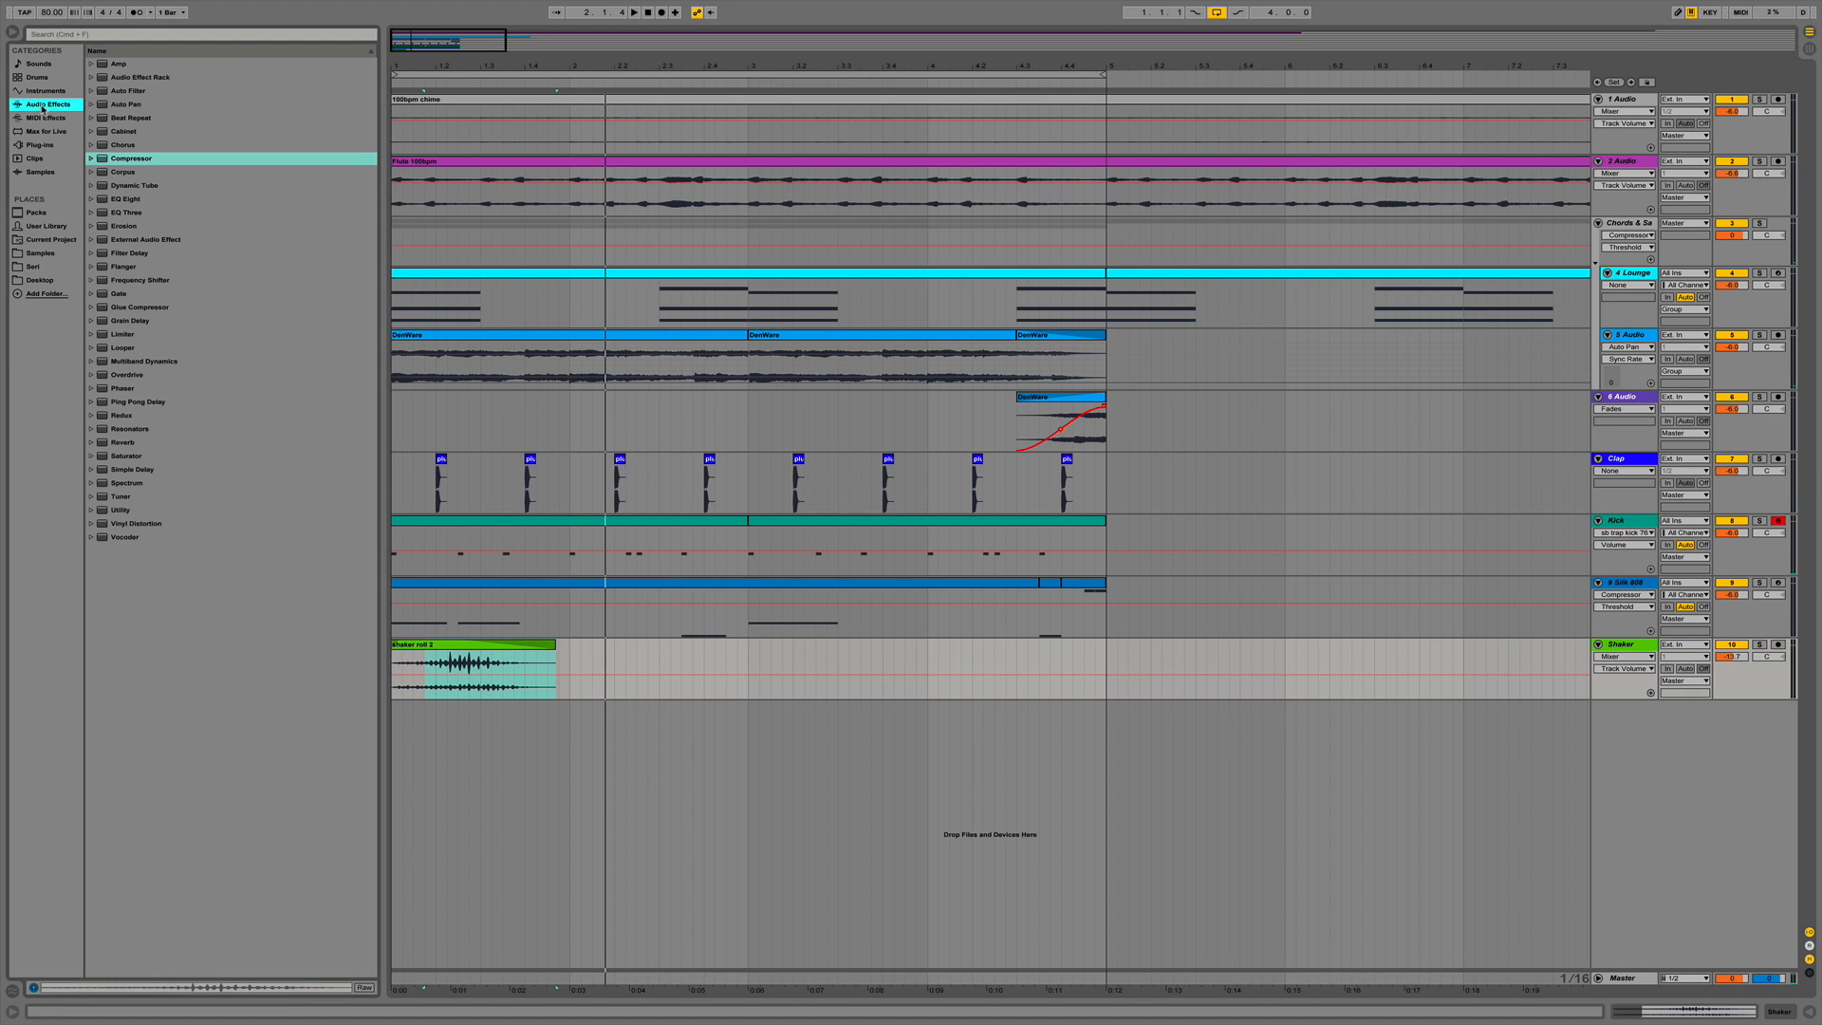
double_click(143, 442)
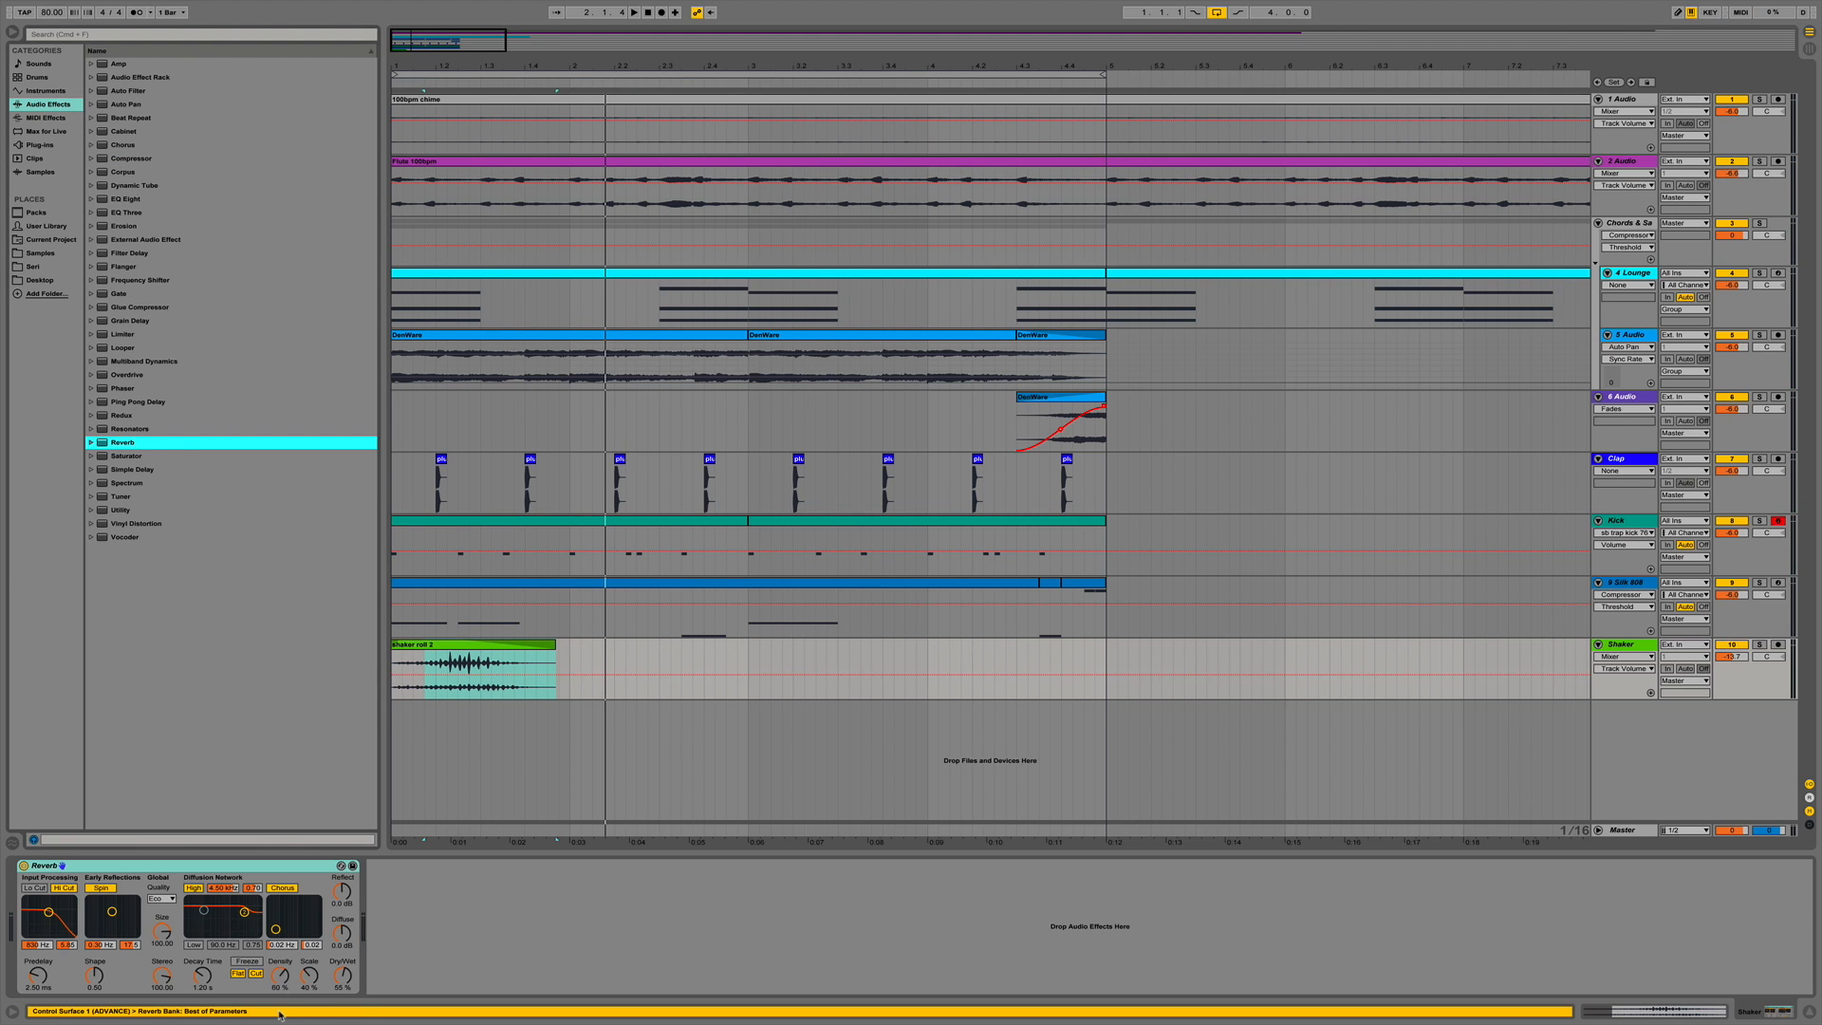
left_click_drag(342, 976, 342, 999)
key("space")
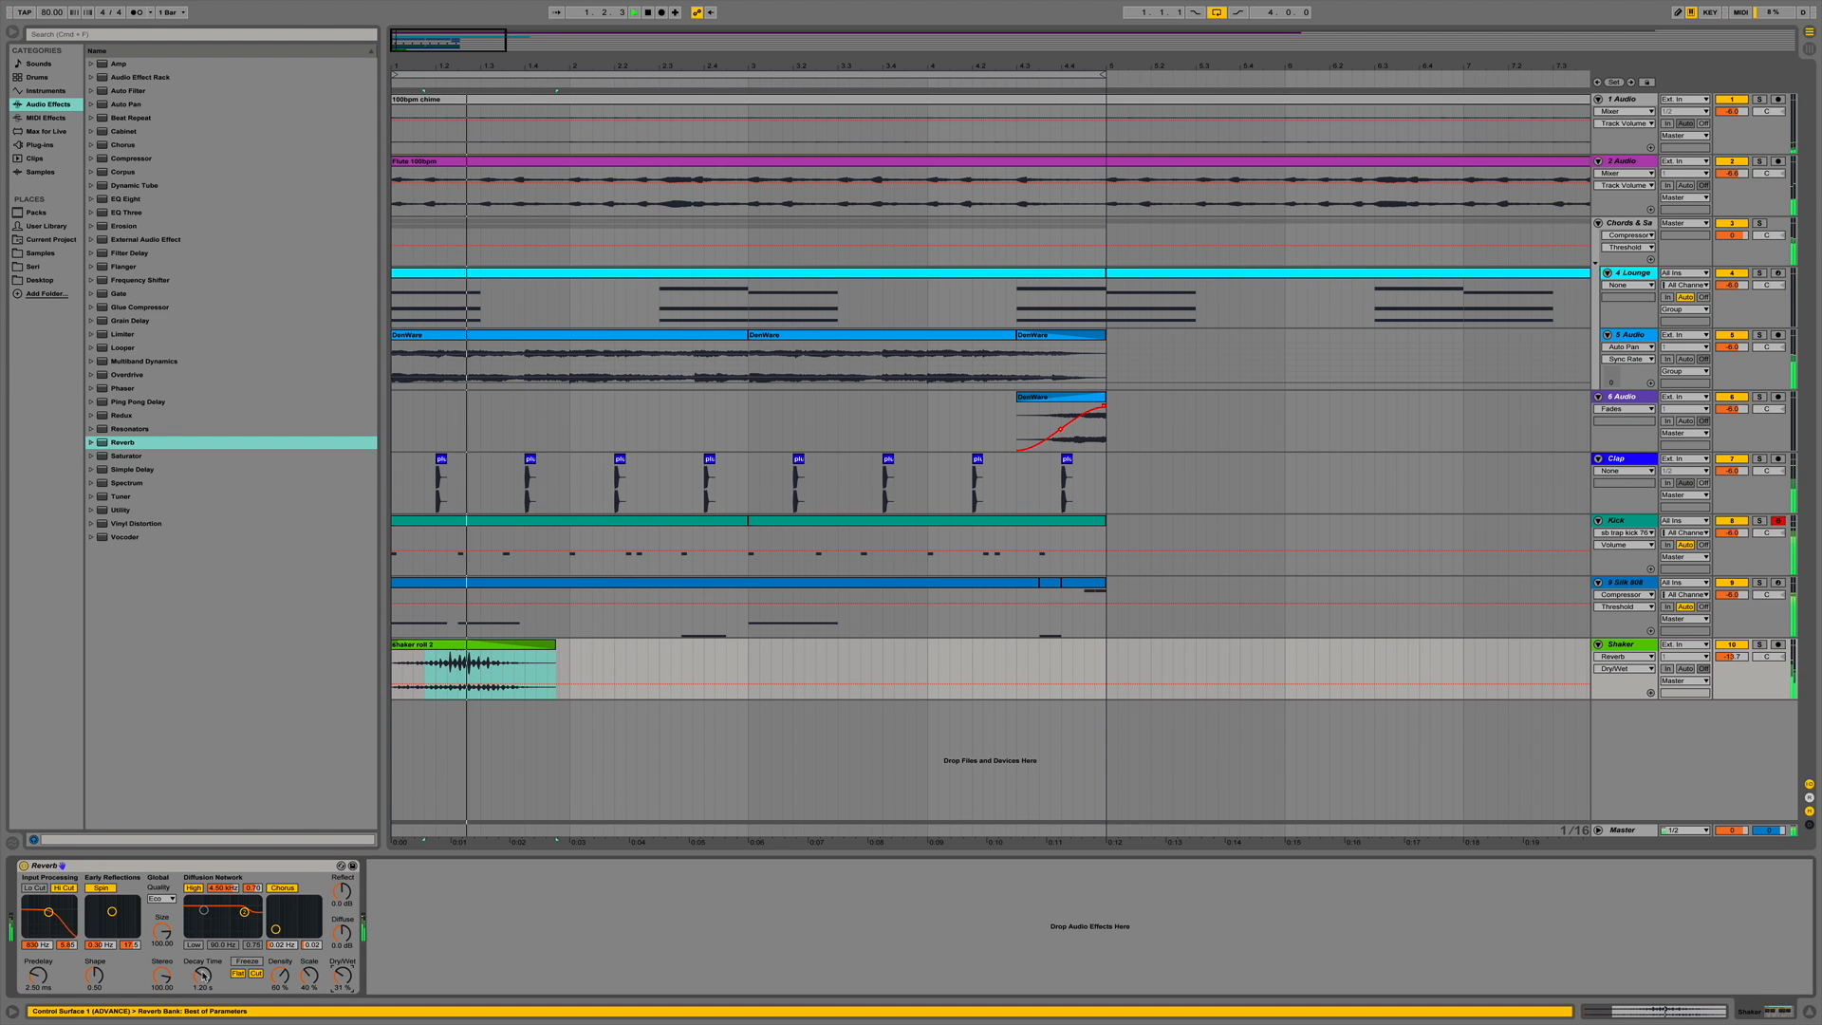
Adjust the Shaker reverb's decay time and dry/wet mix, and turn off its input Hi Cut, listening in solo.
left_click_drag(202, 975, 202, 945)
left_click(64, 888)
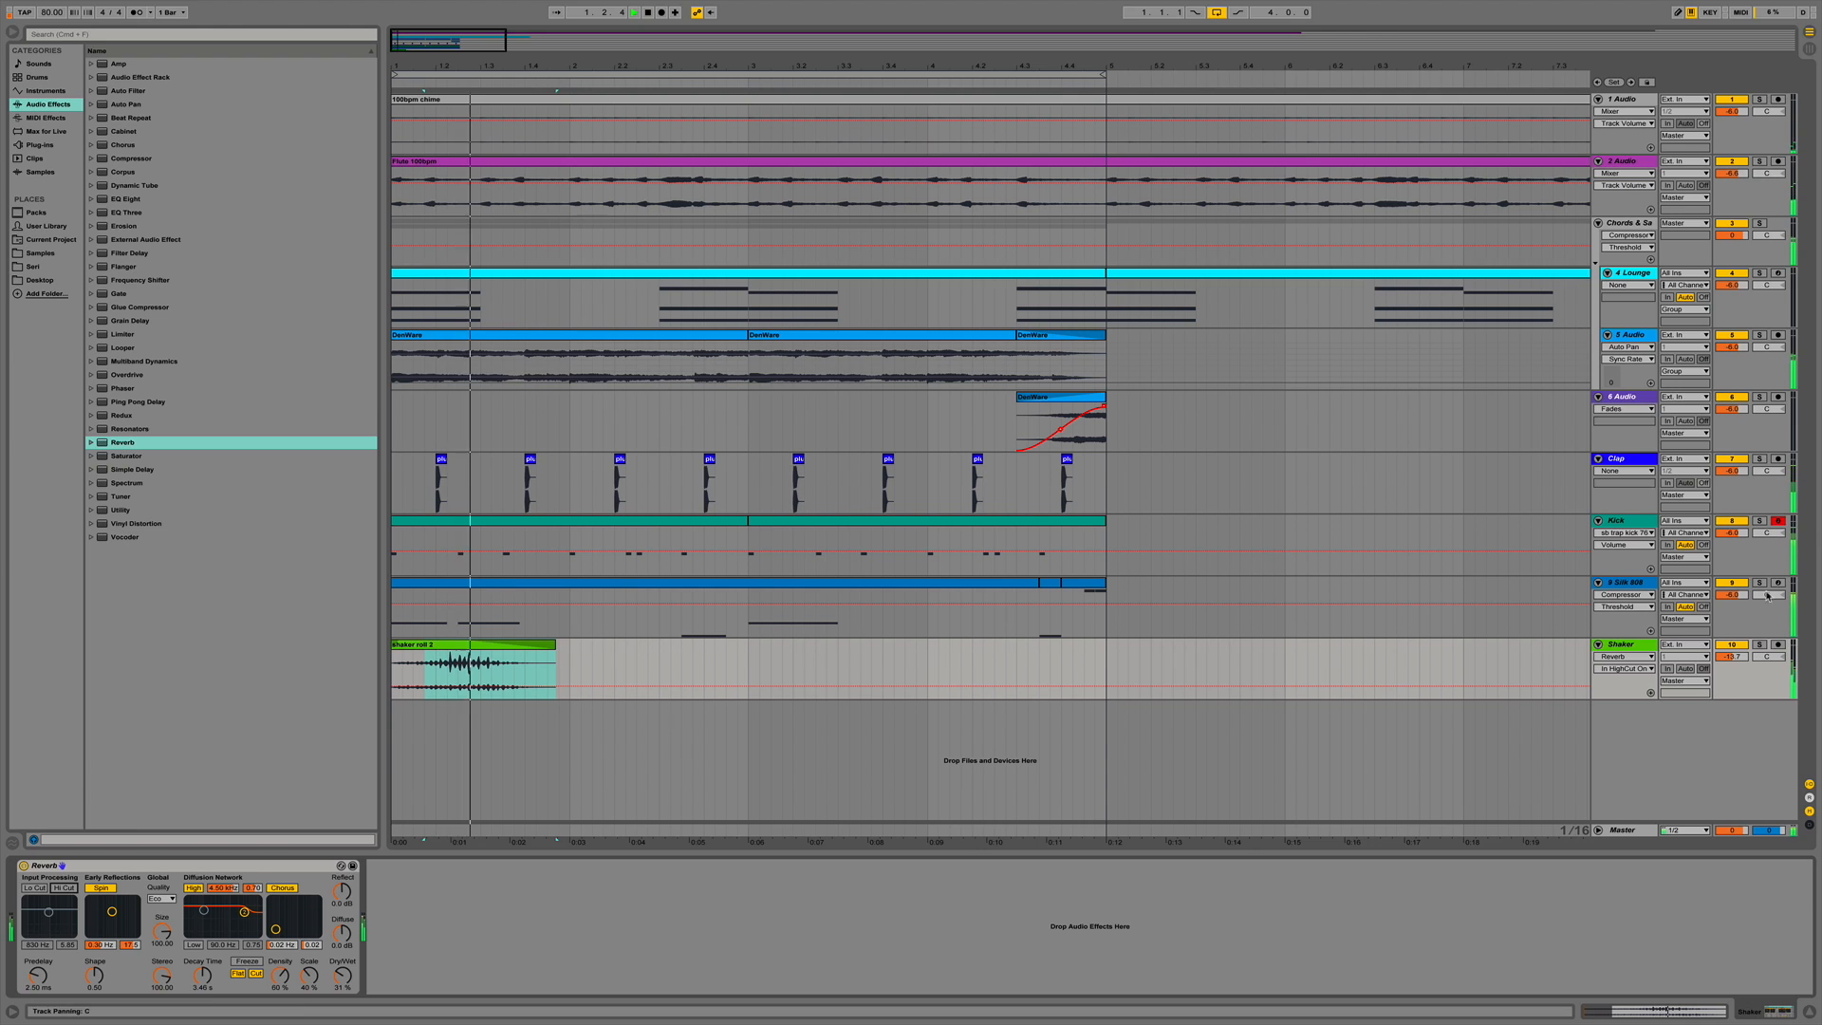
left_click(1758, 644)
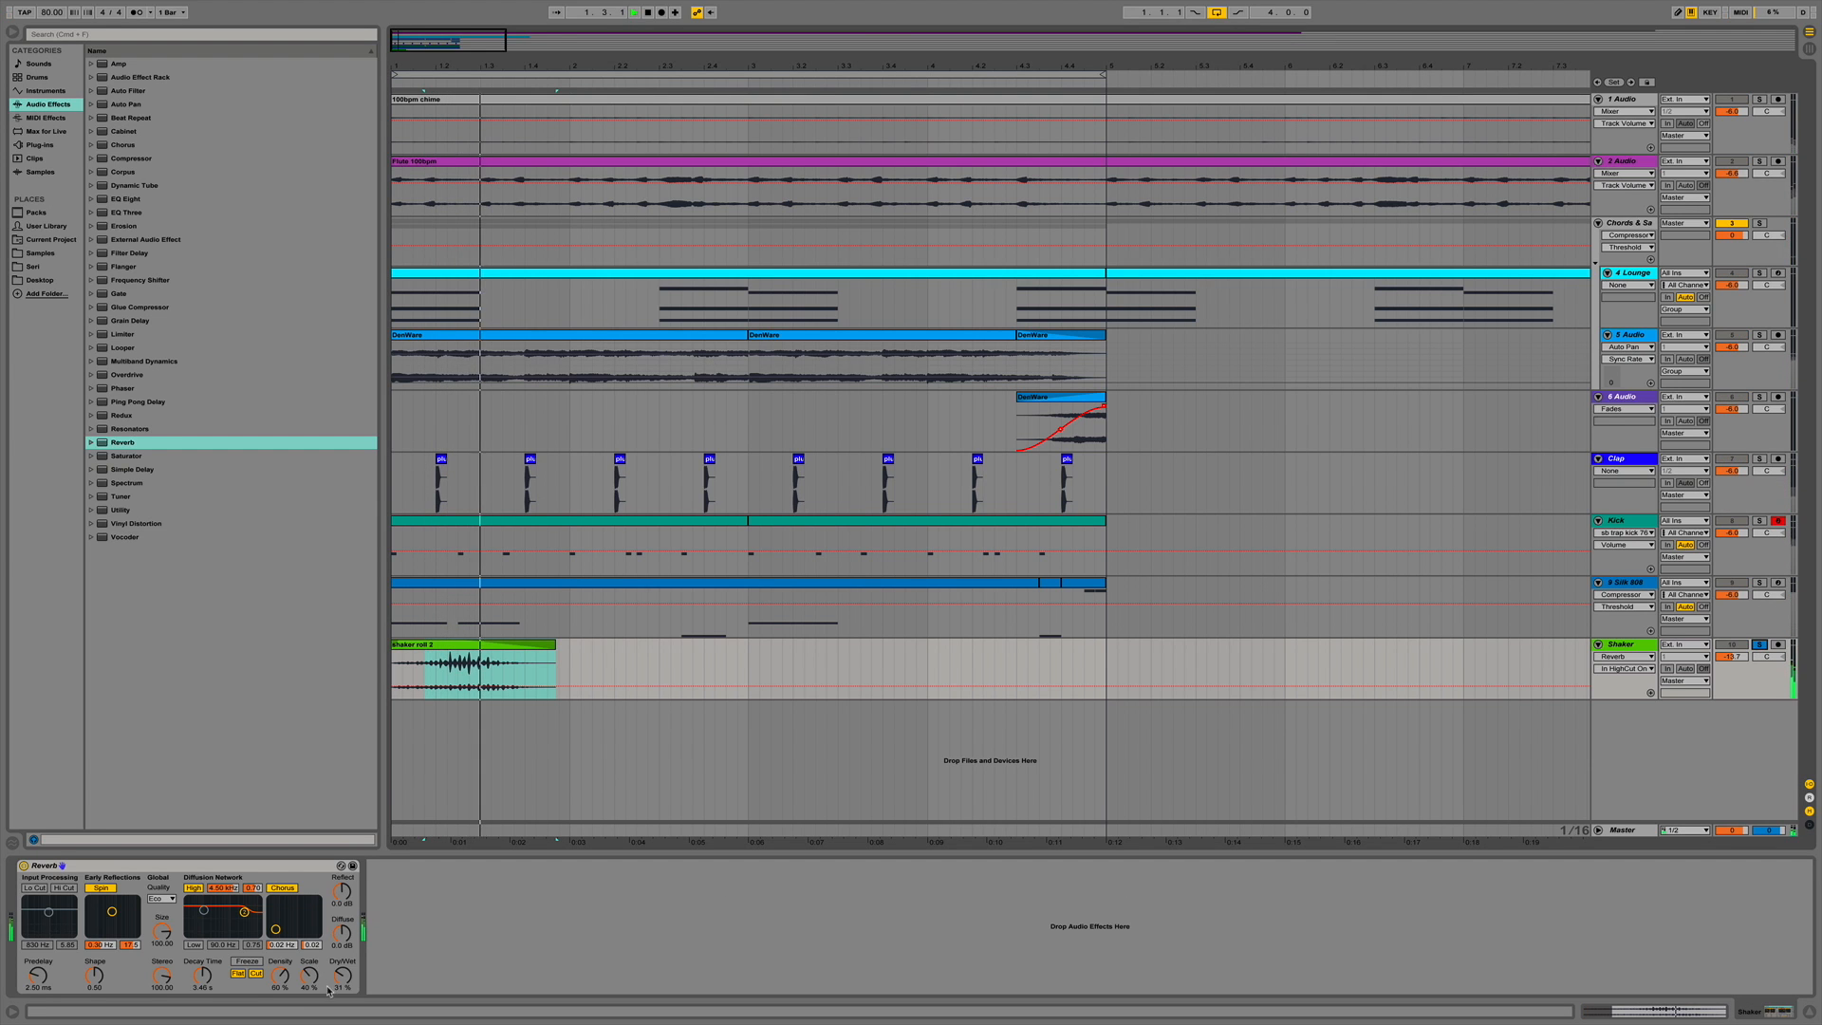
mouse_move(343, 975)
left_mouse_down()
mouse_move(343, 932)
mouse_move(343, 974)
left_mouse_up()
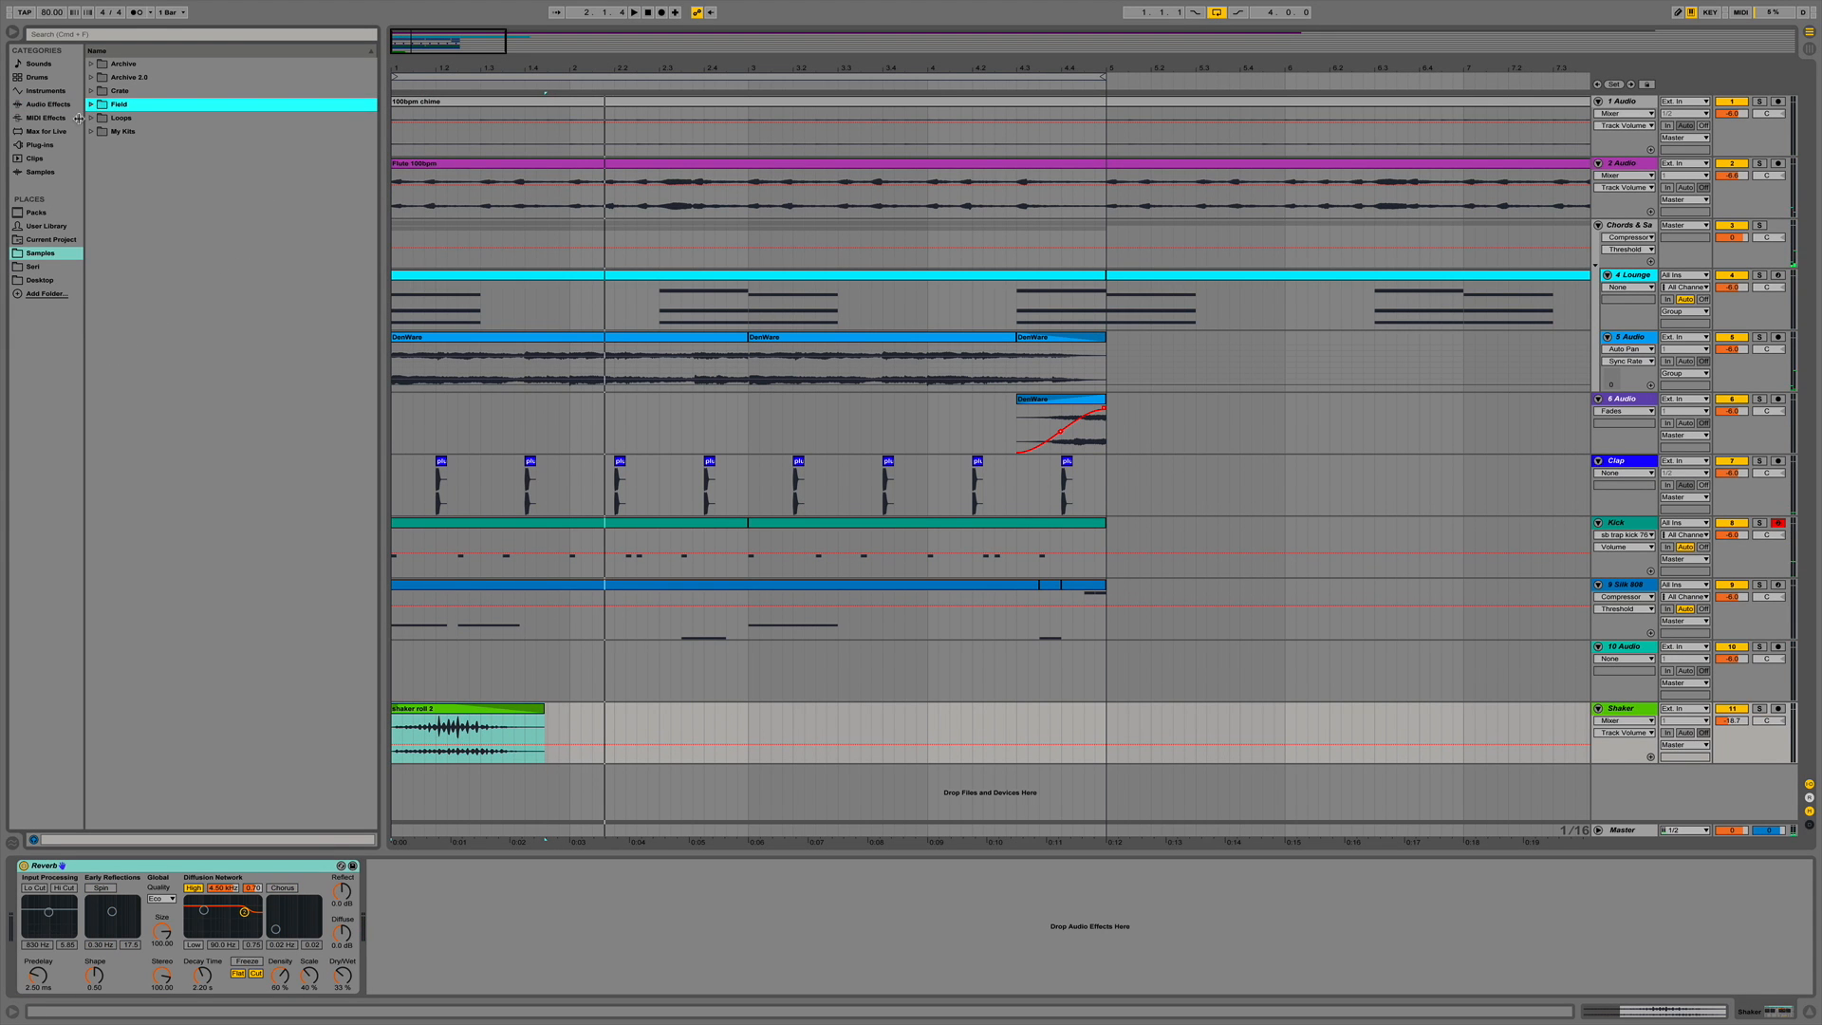
Collapse the Bonus Kit on the Desktop and browse the Mafia Kit's Crash folder.
left_click(76, 277)
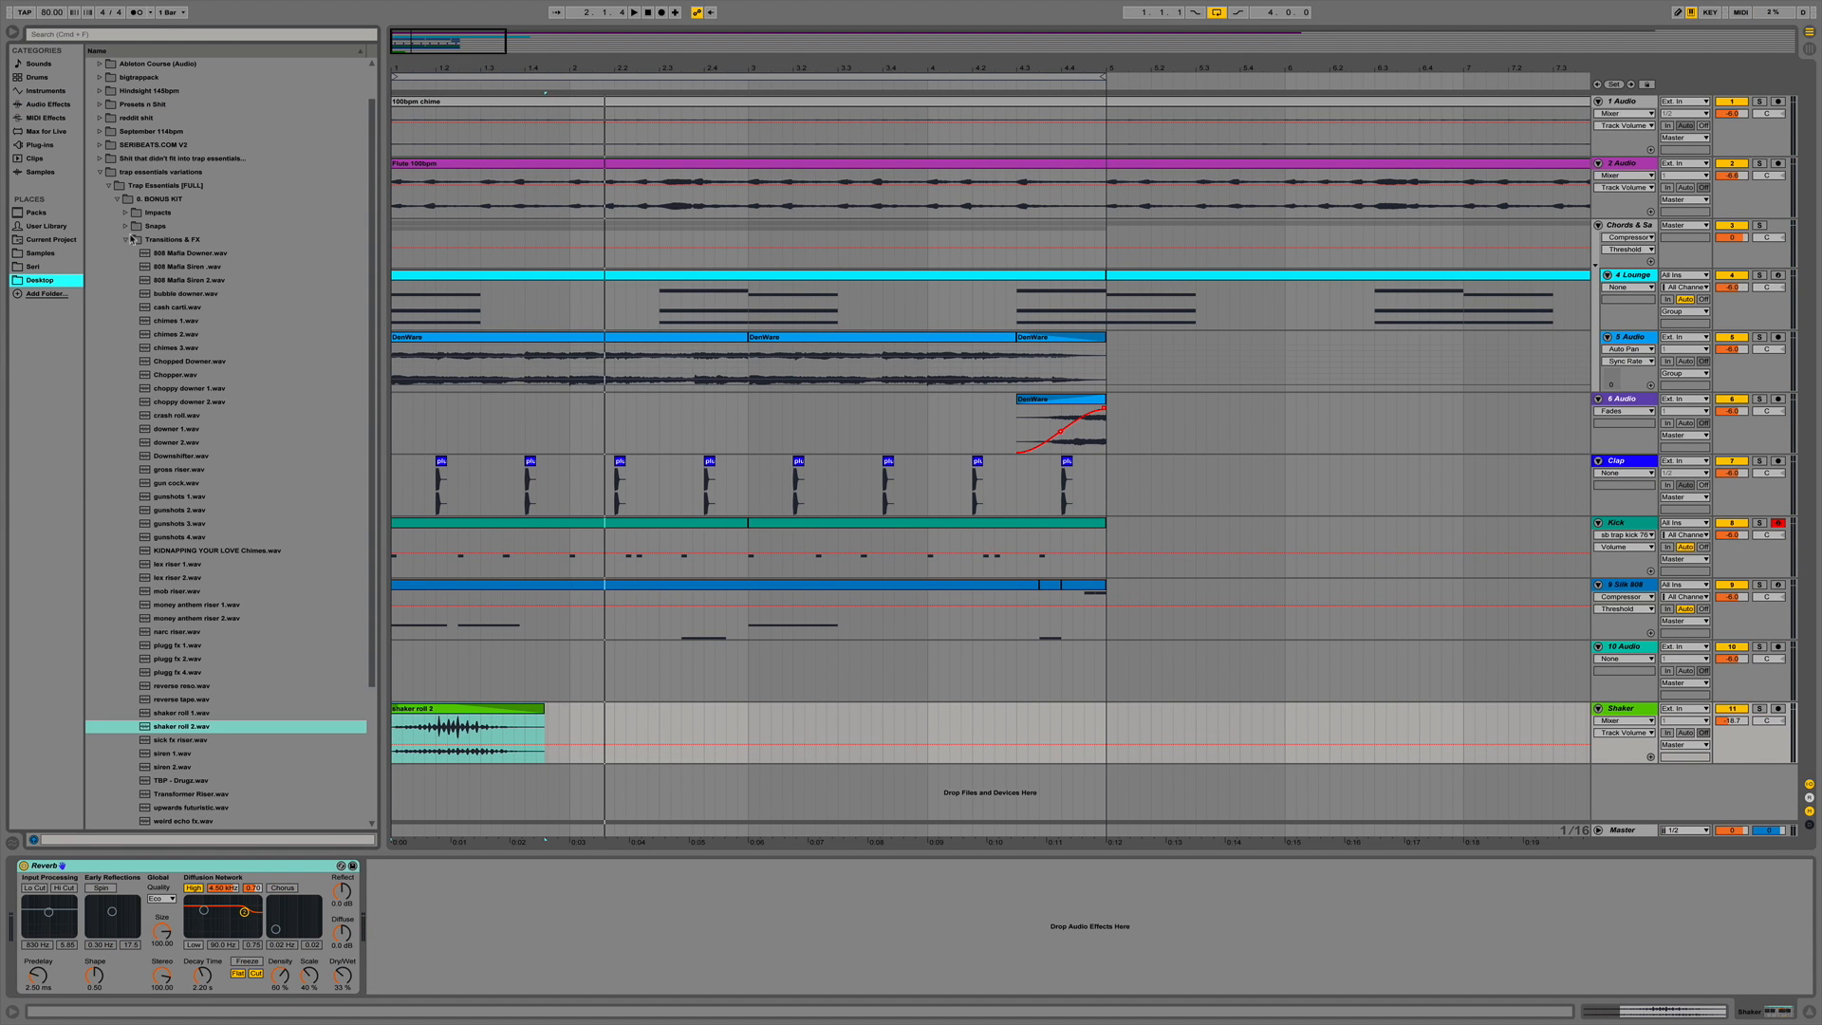
left_click(126, 238)
left_click(115, 231)
left_click(115, 239)
left_click(109, 253)
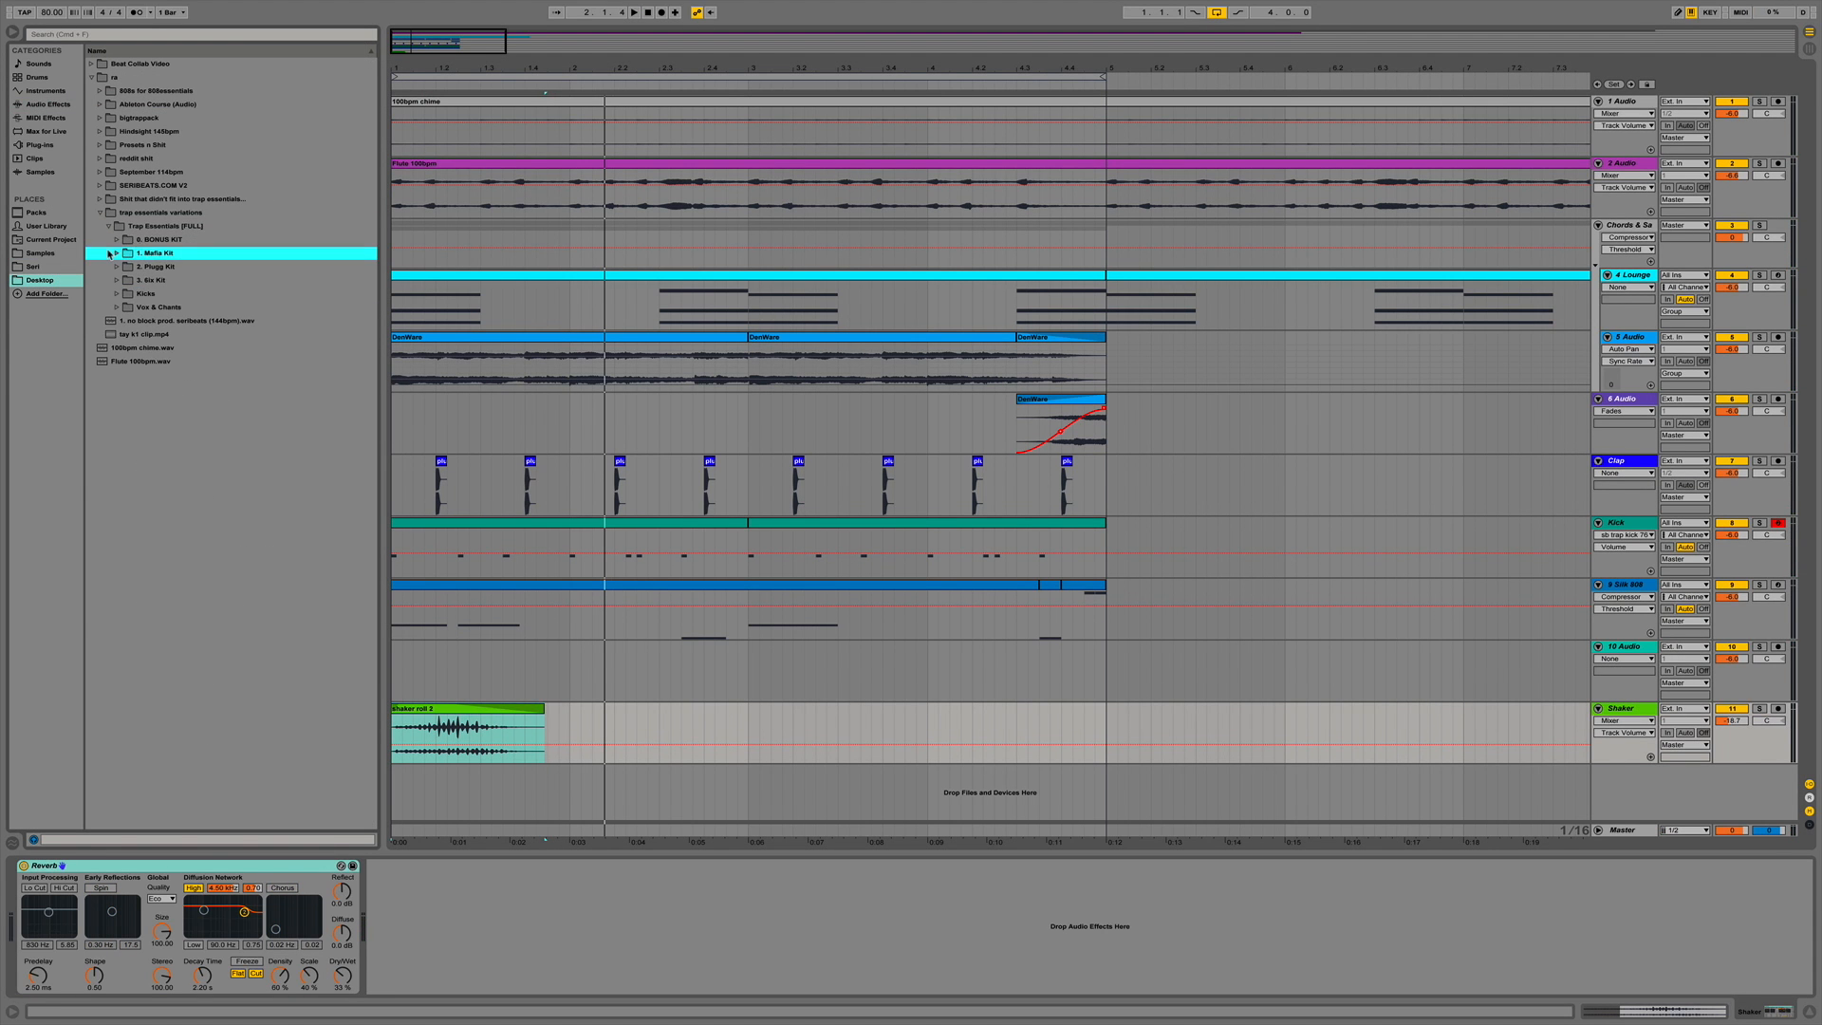
left_click(116, 254)
left_click(126, 308)
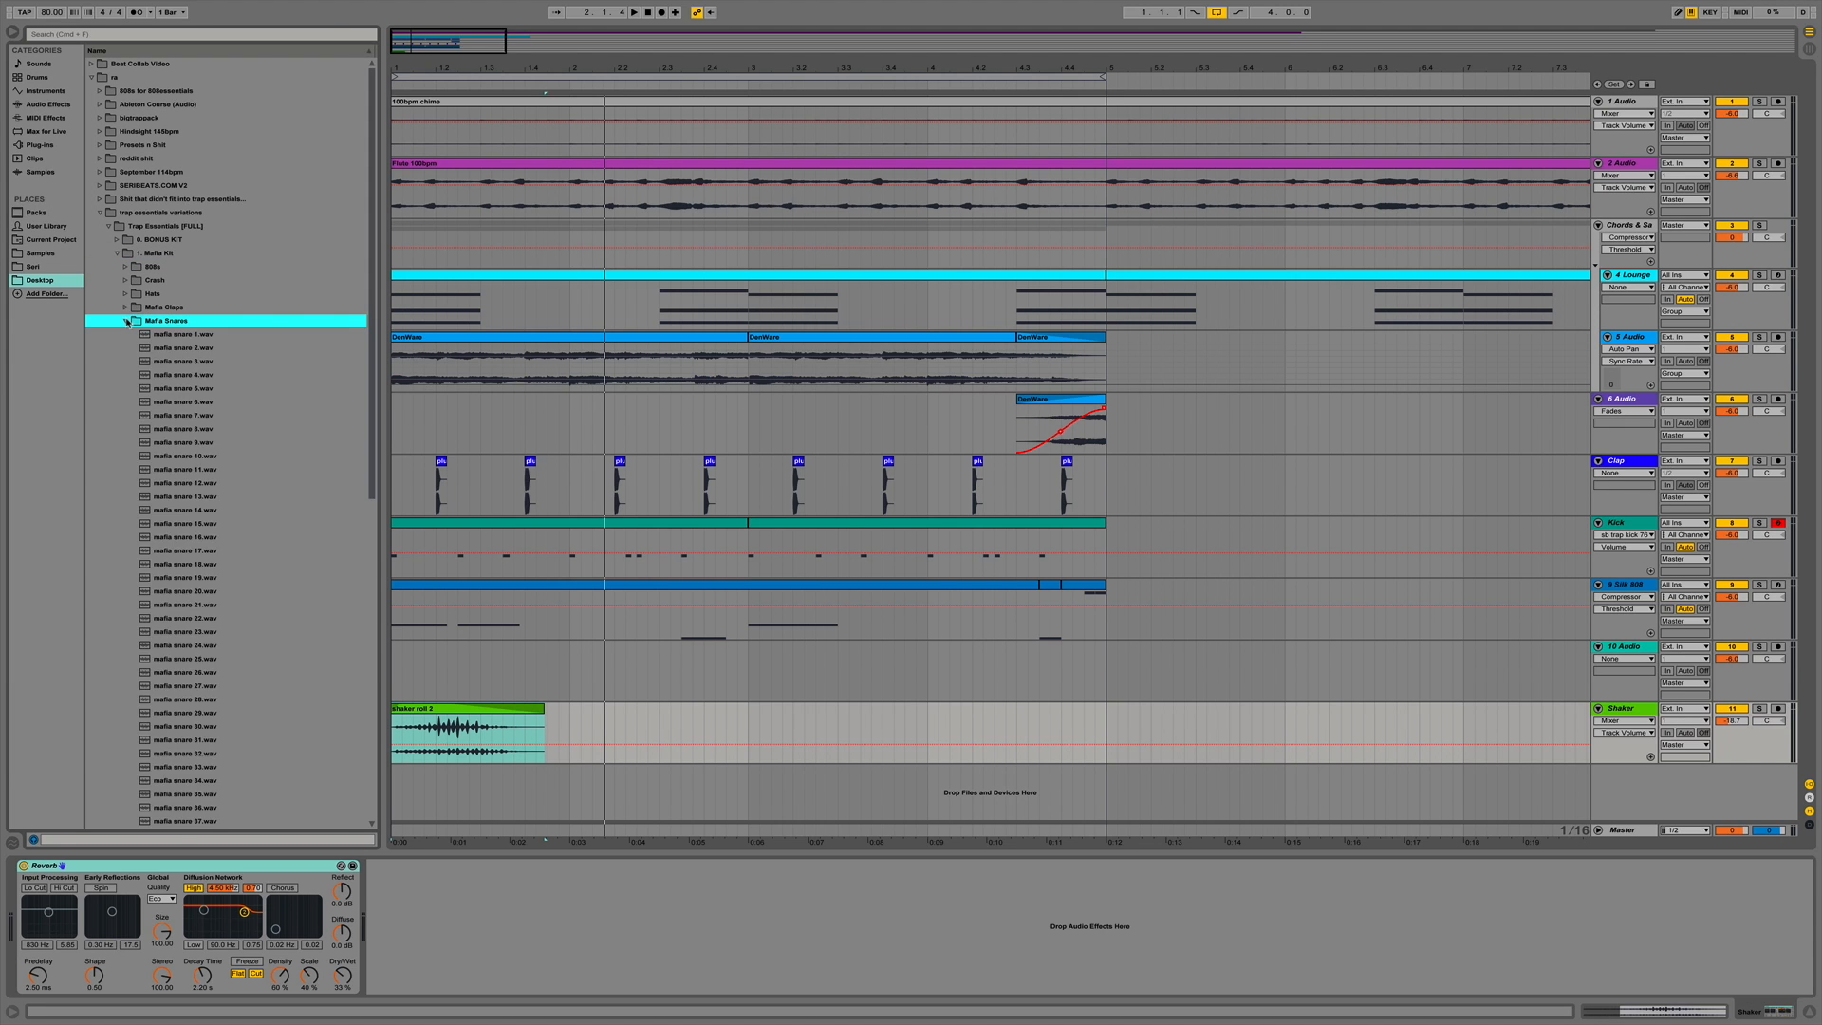
left_click(126, 308)
left_click(121, 335)
scroll(216, 431, "down", 3)
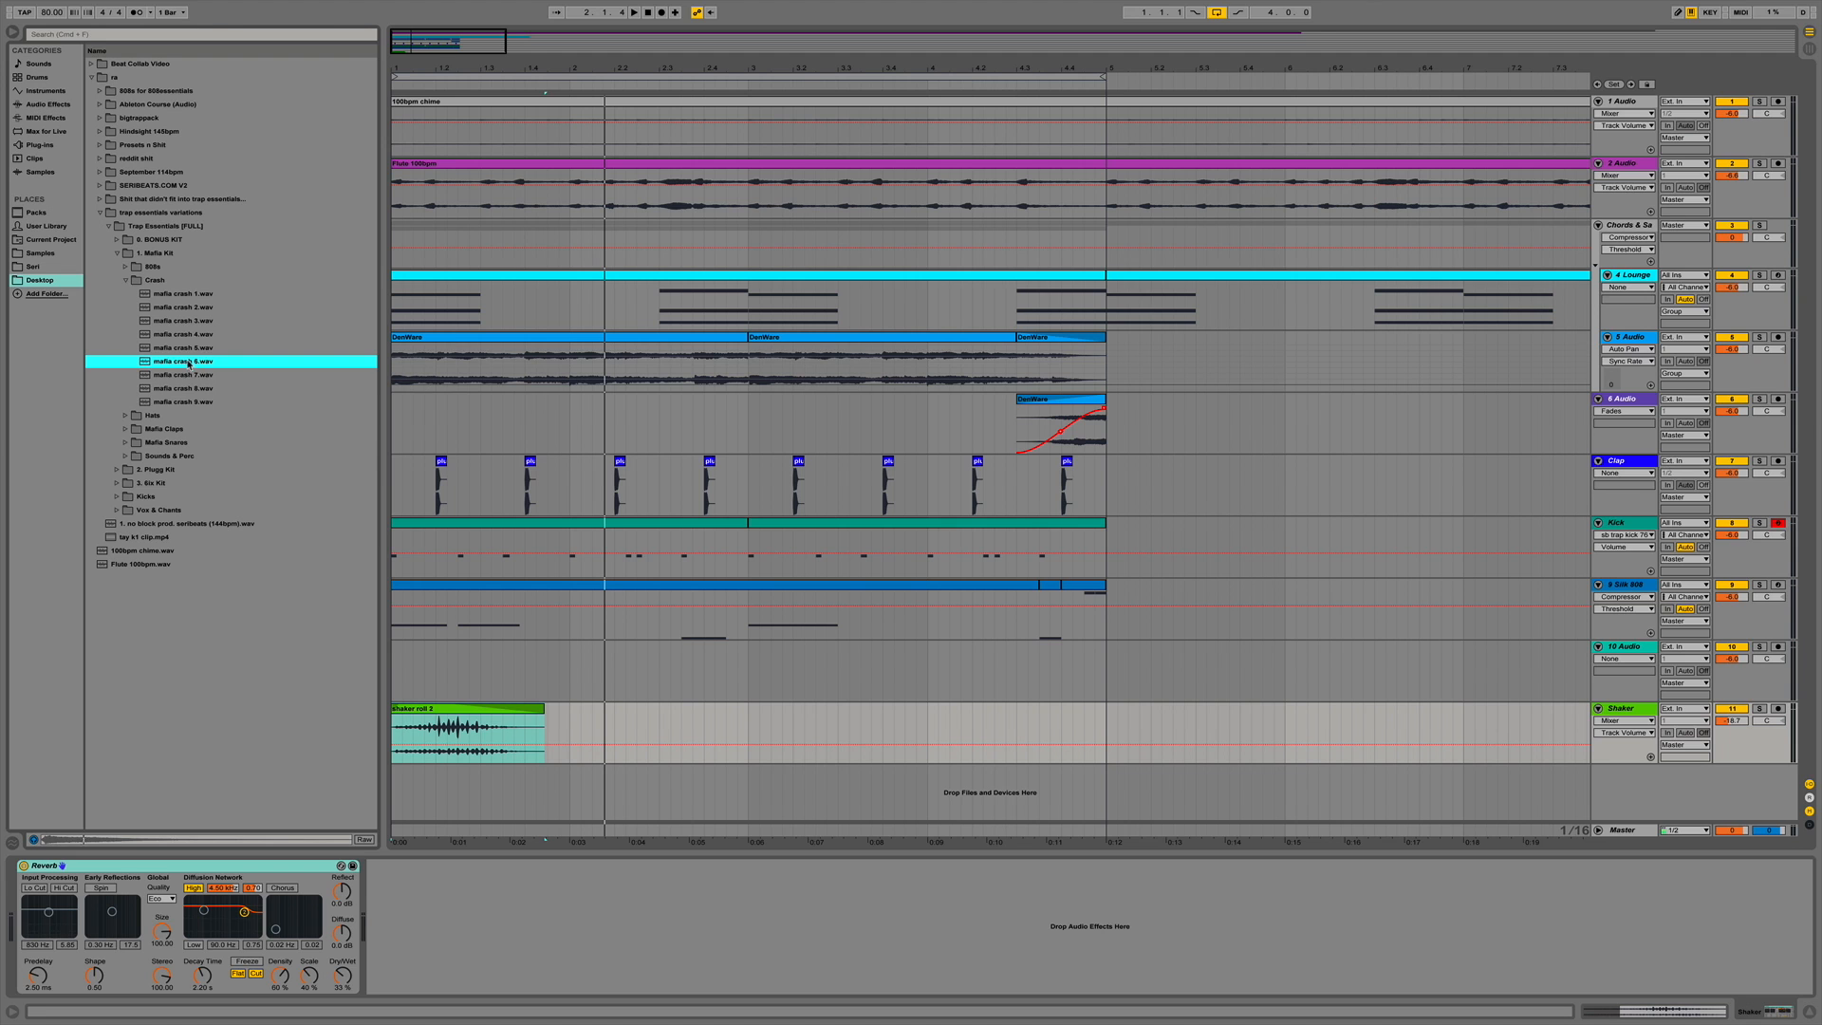
Place mafia crash 6.wav at the start of track 10 Audio and turn off warping for the clip.
left_click_drag(189, 363, 406, 665)
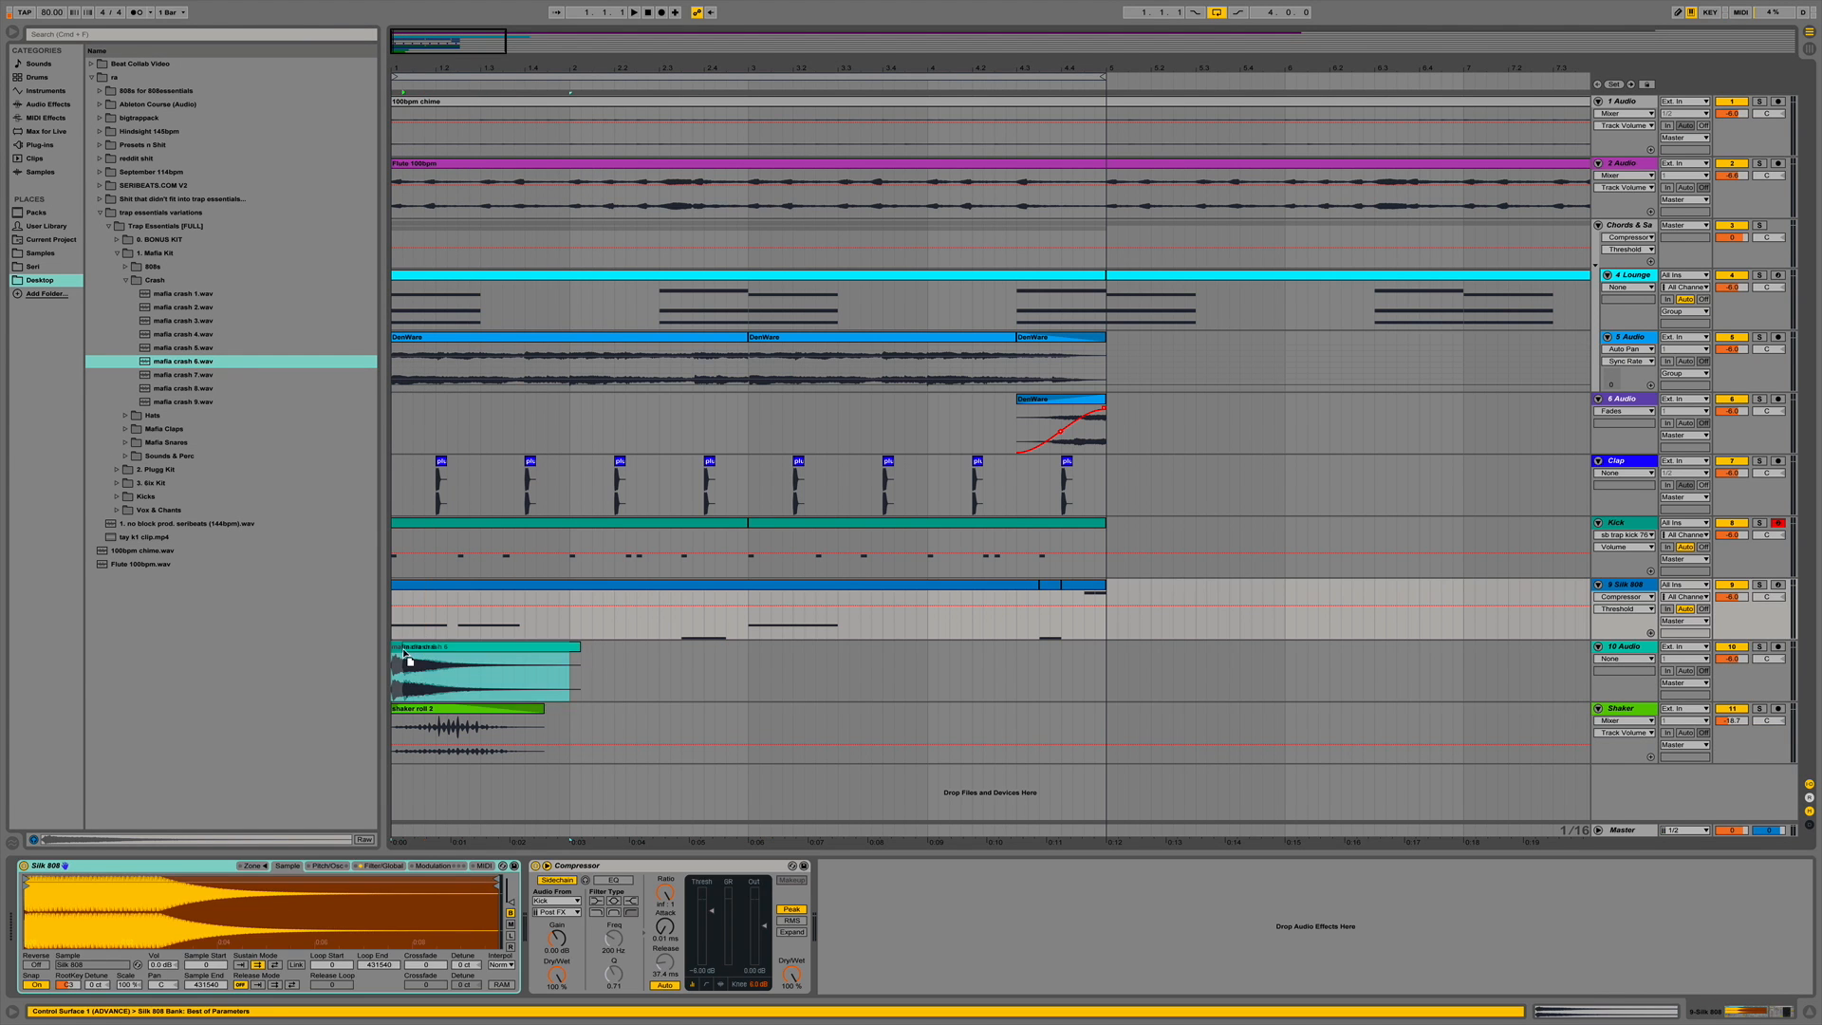
double_click(452, 654)
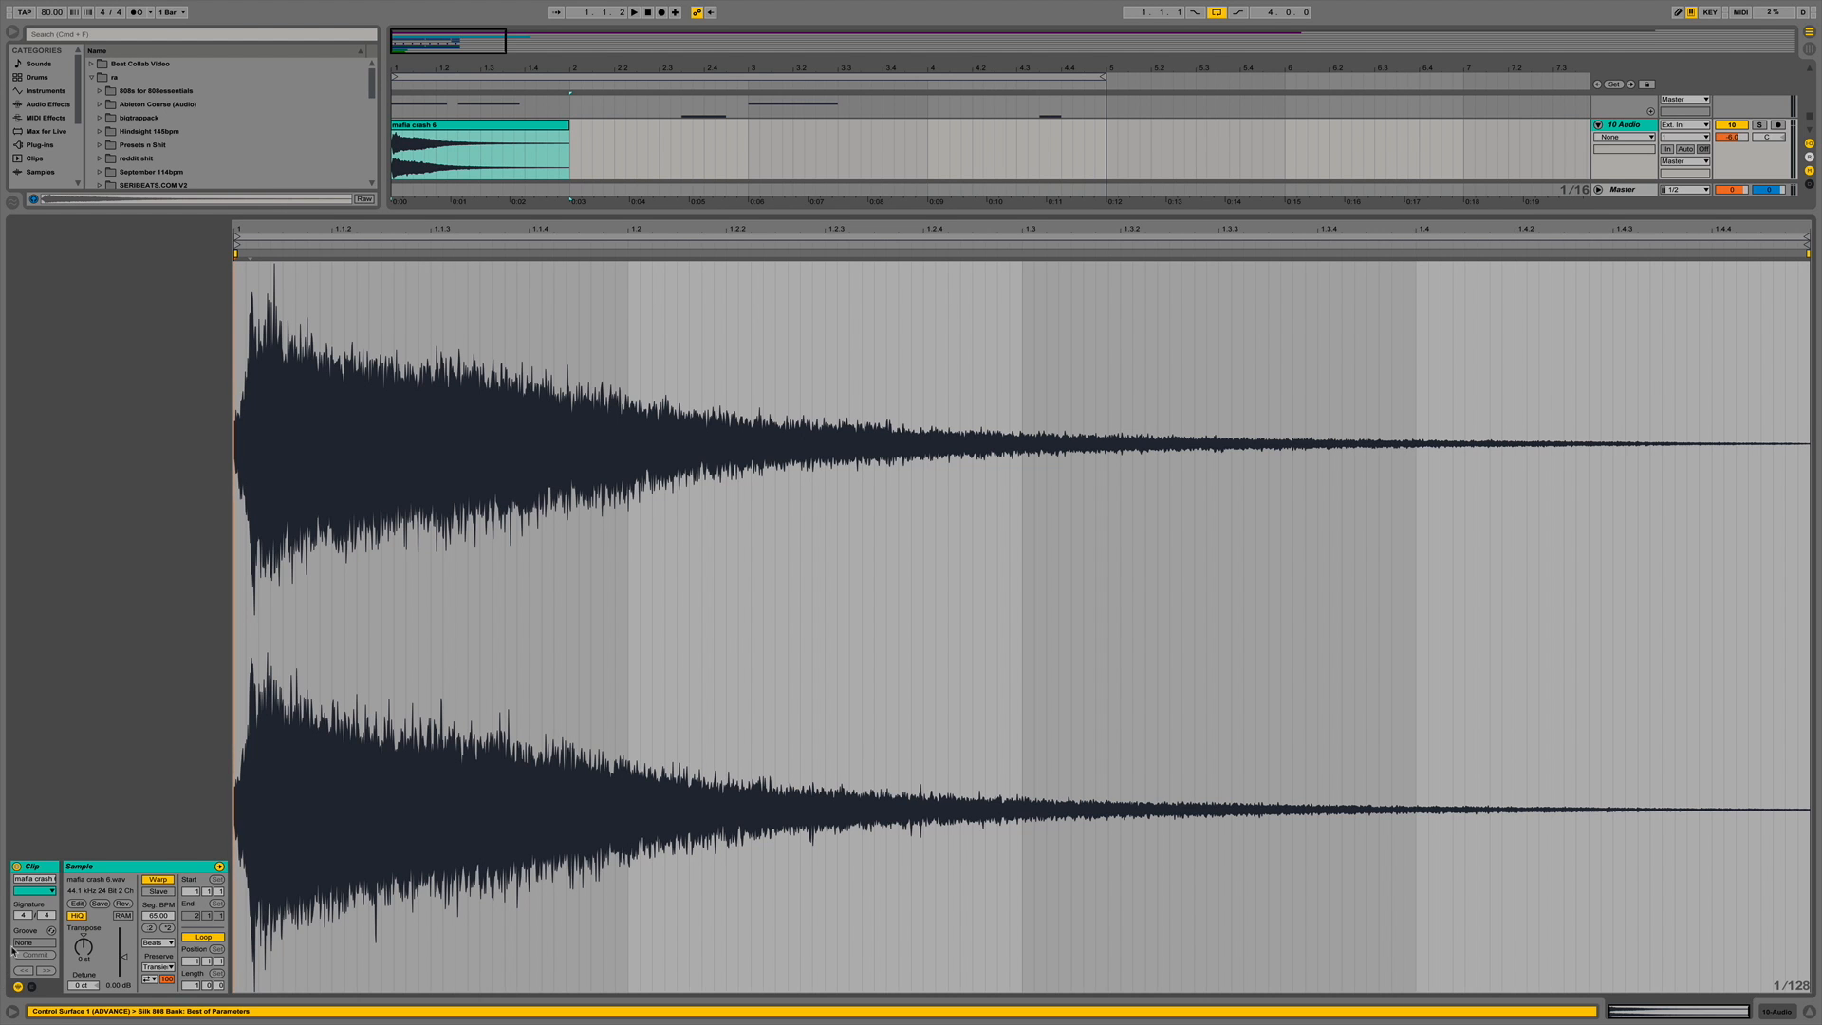
left_click(157, 879)
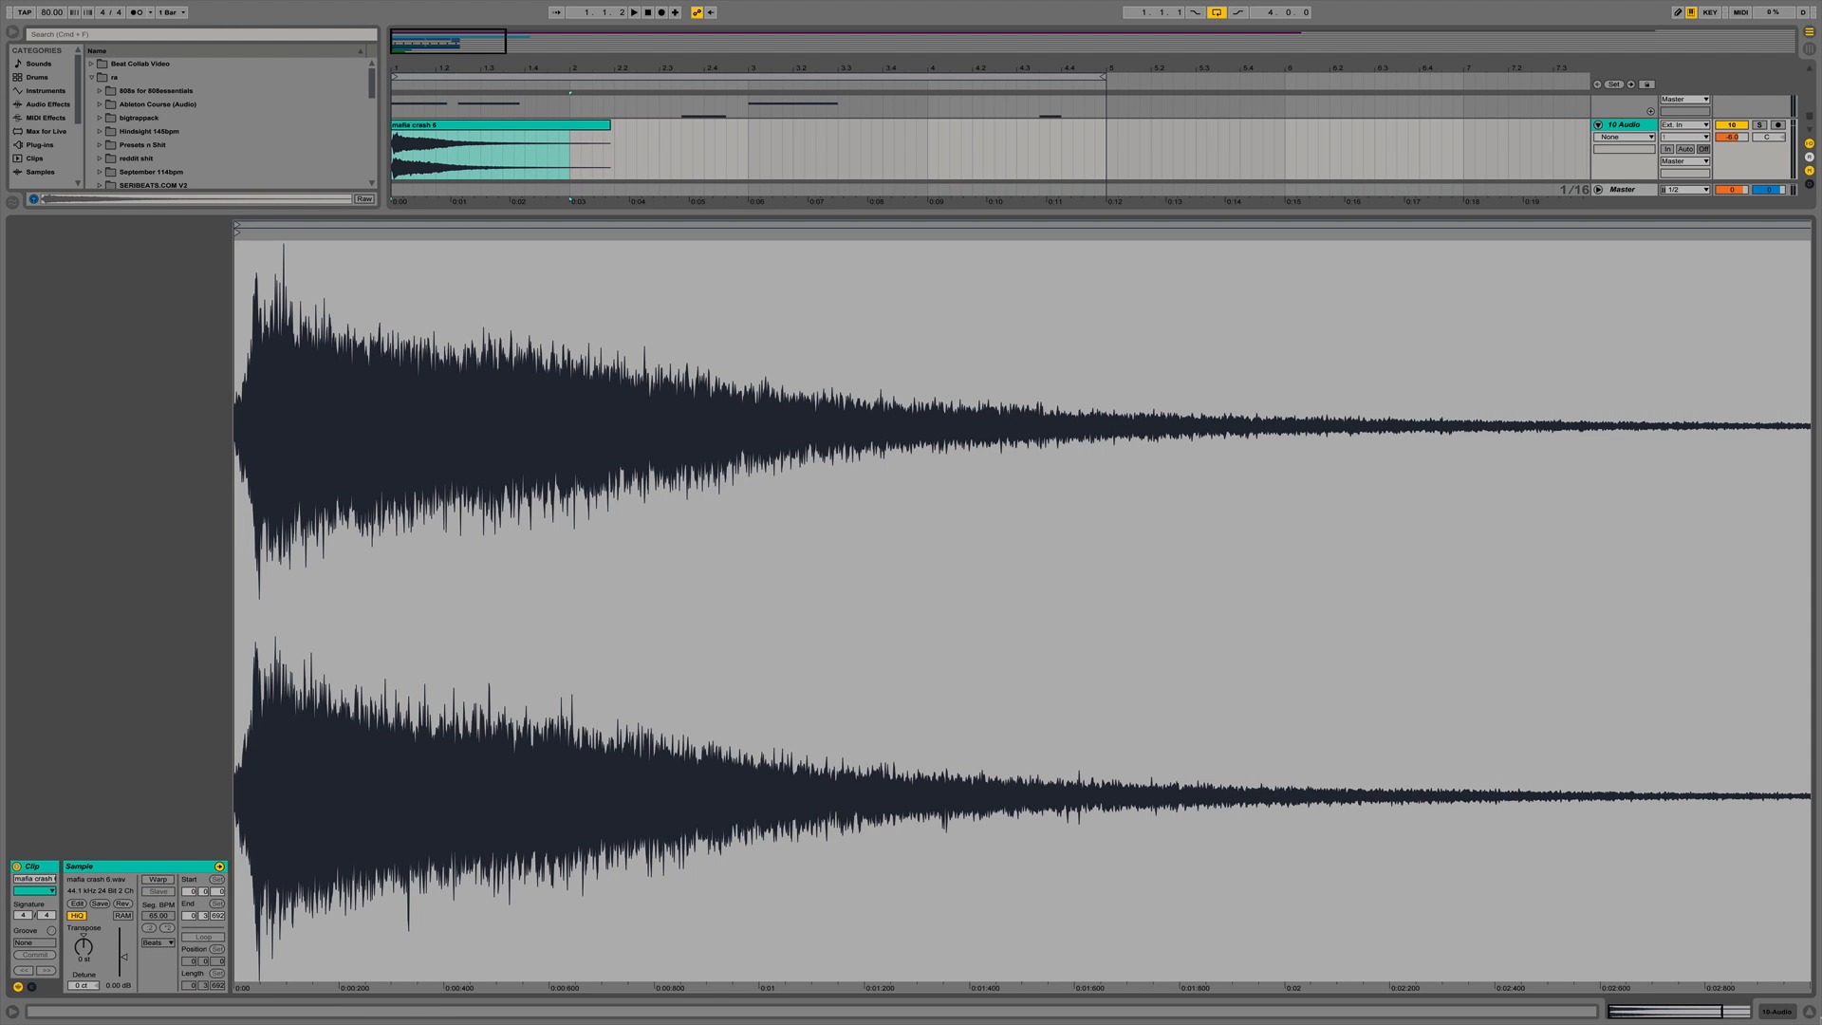
left_click(1808, 1012)
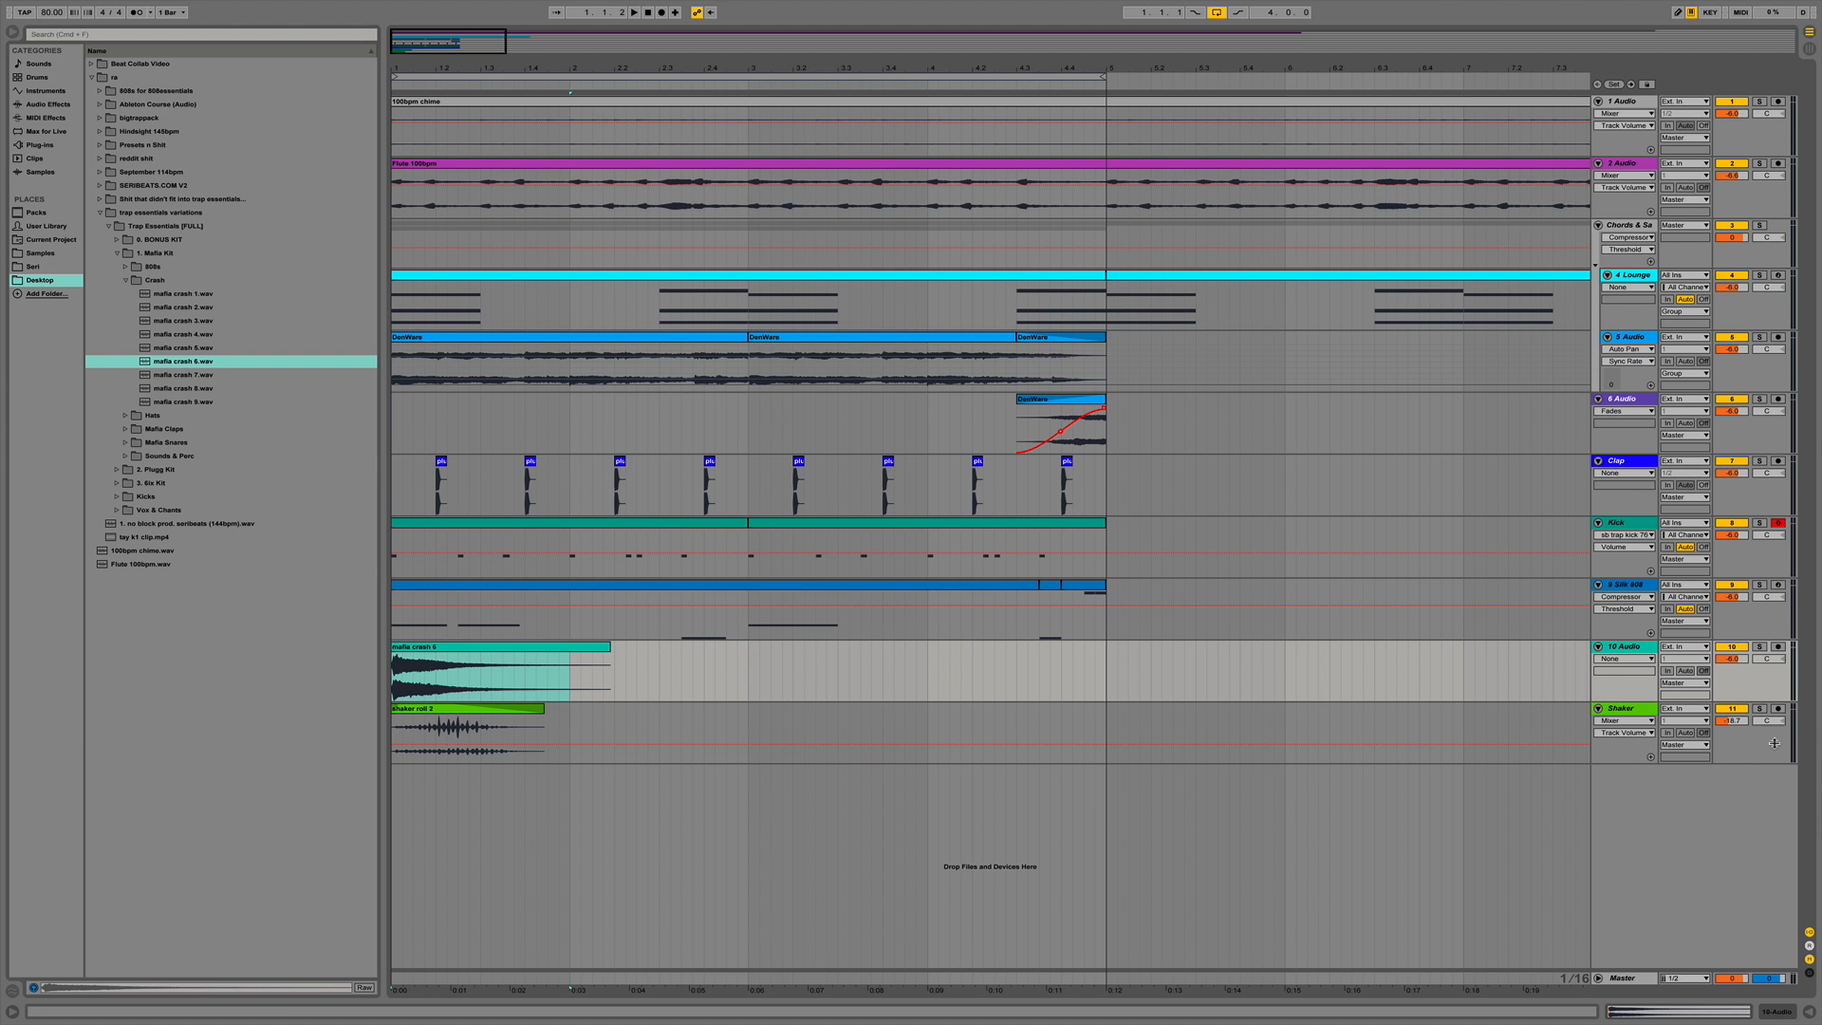
Rename the crash sample's track to Trap Crash.
left_click(1623, 645)
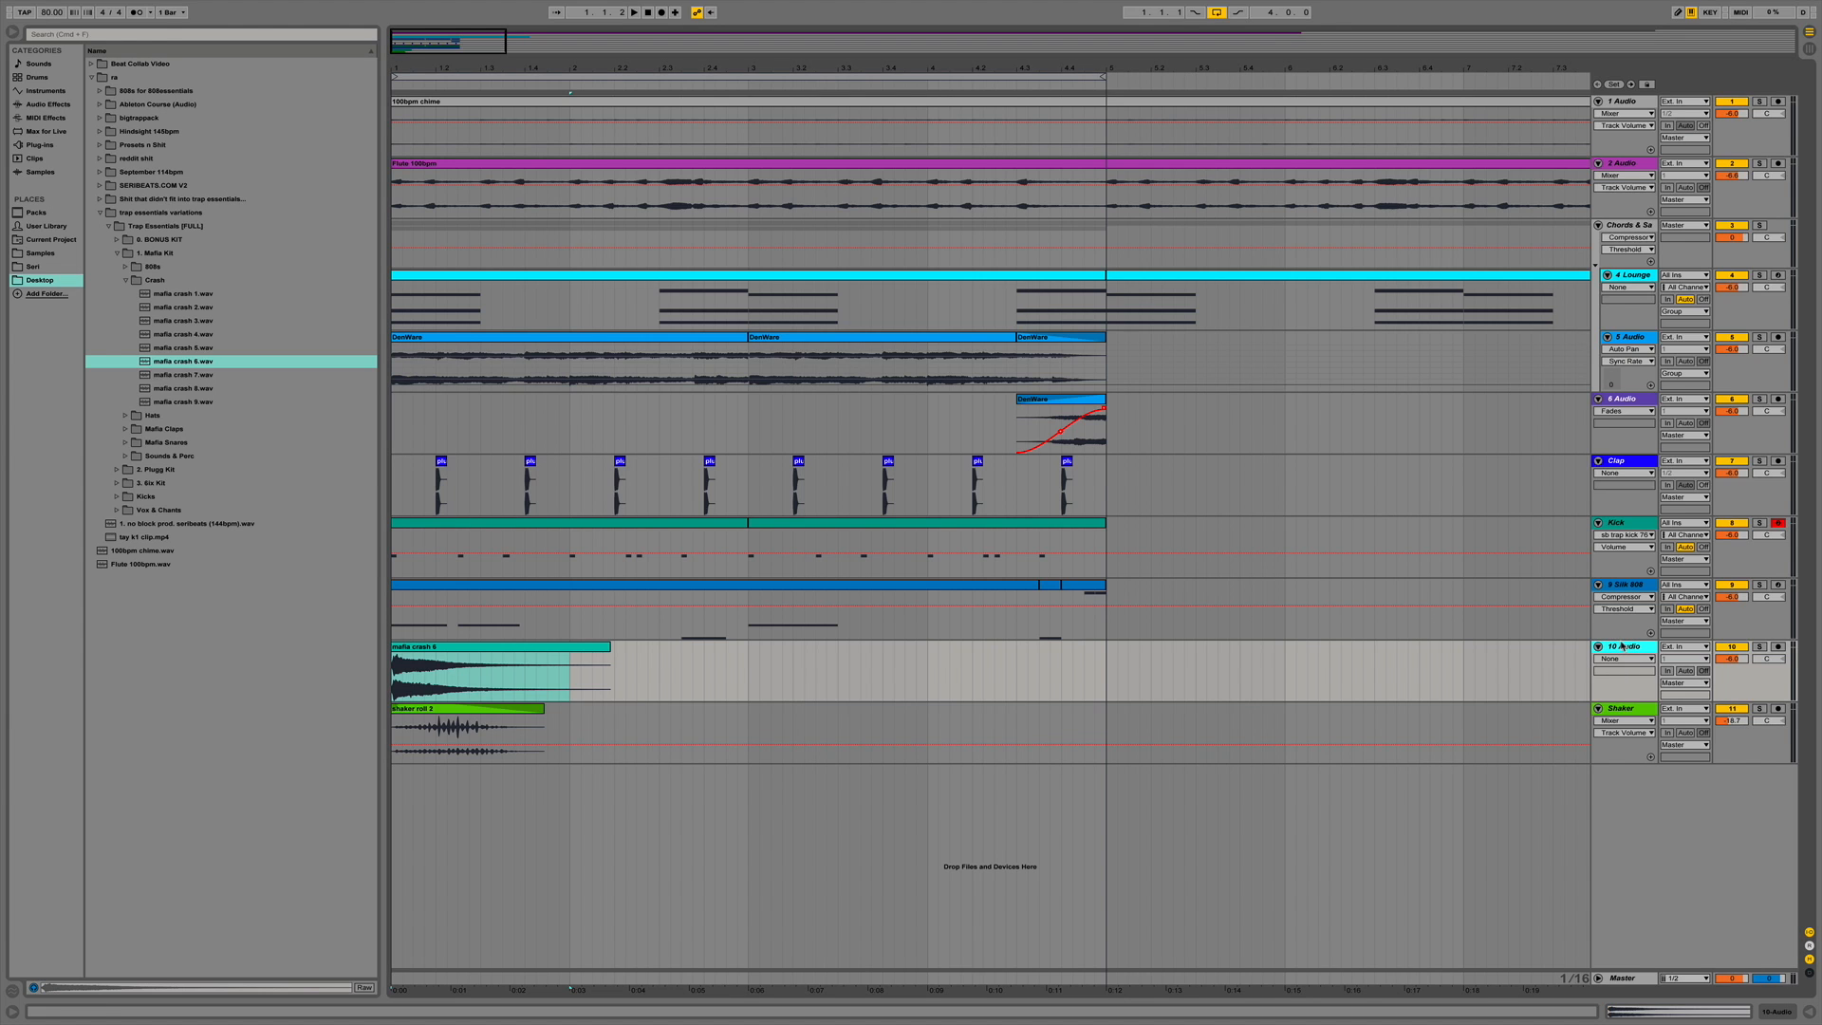
key("super+r")
type("Trap")
left_click(541, 646)
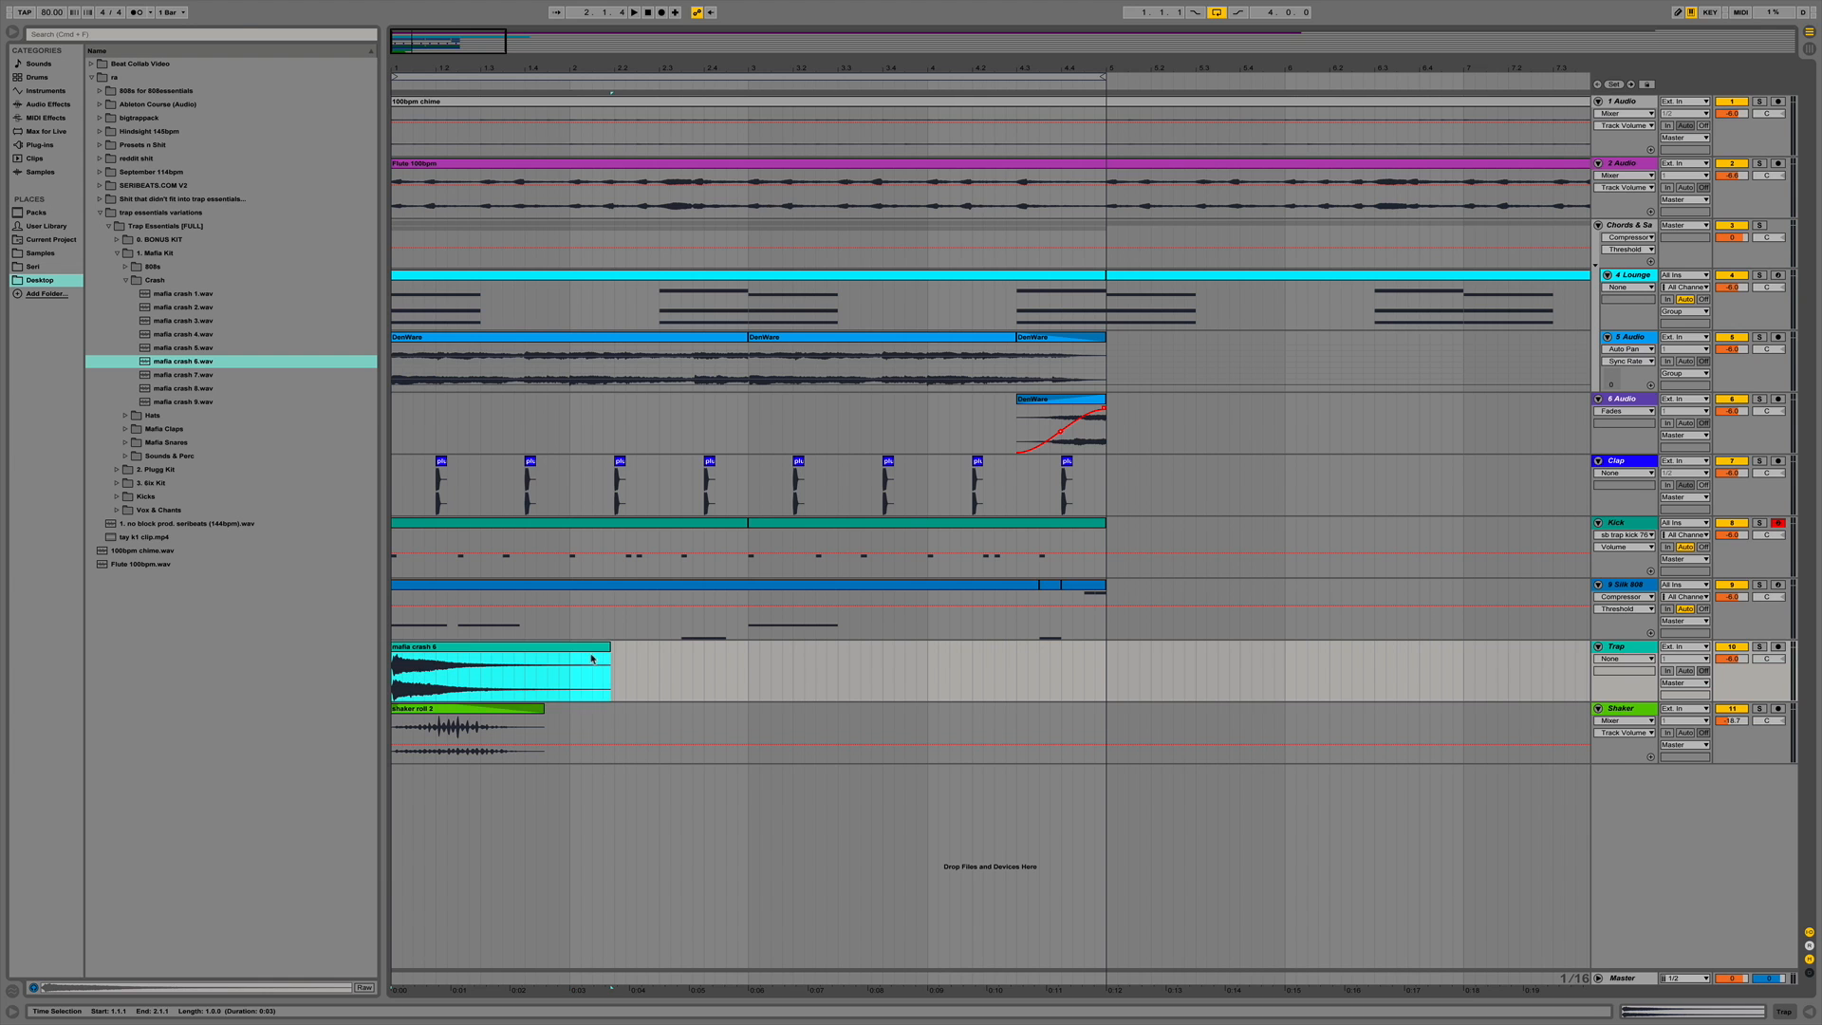
double_click(513, 661)
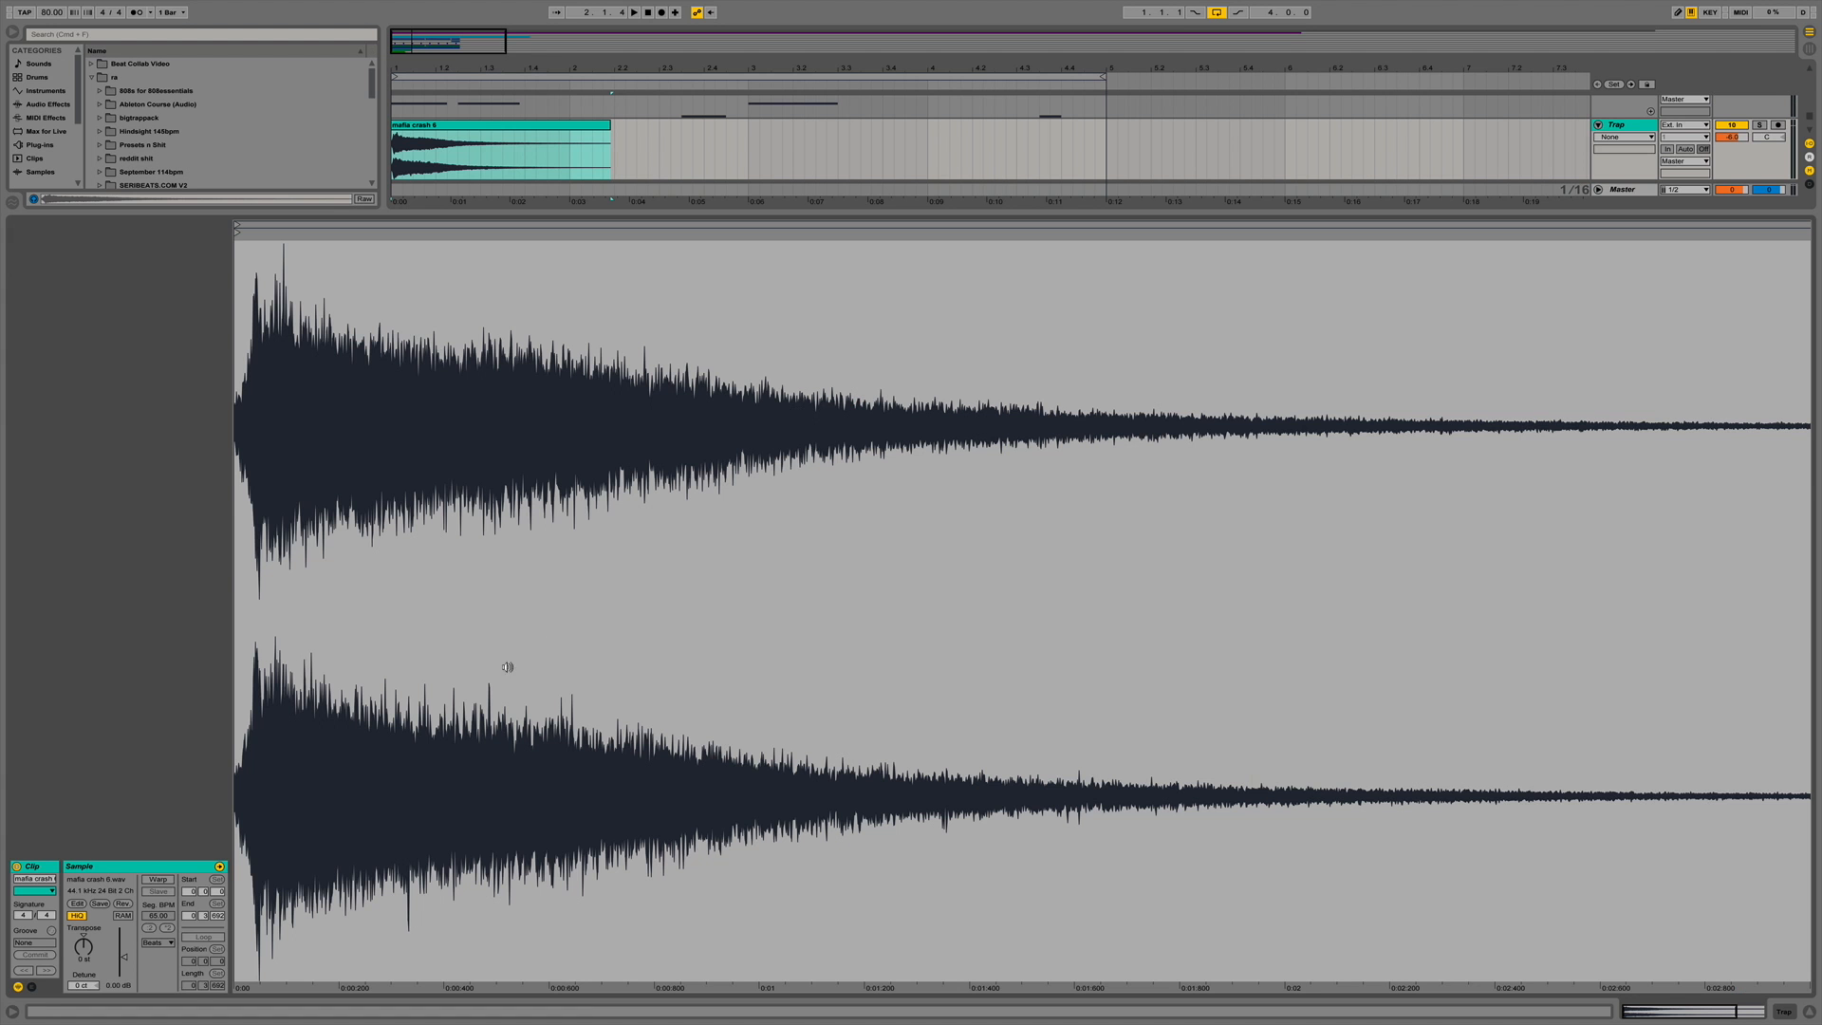
left_click(1809, 1012)
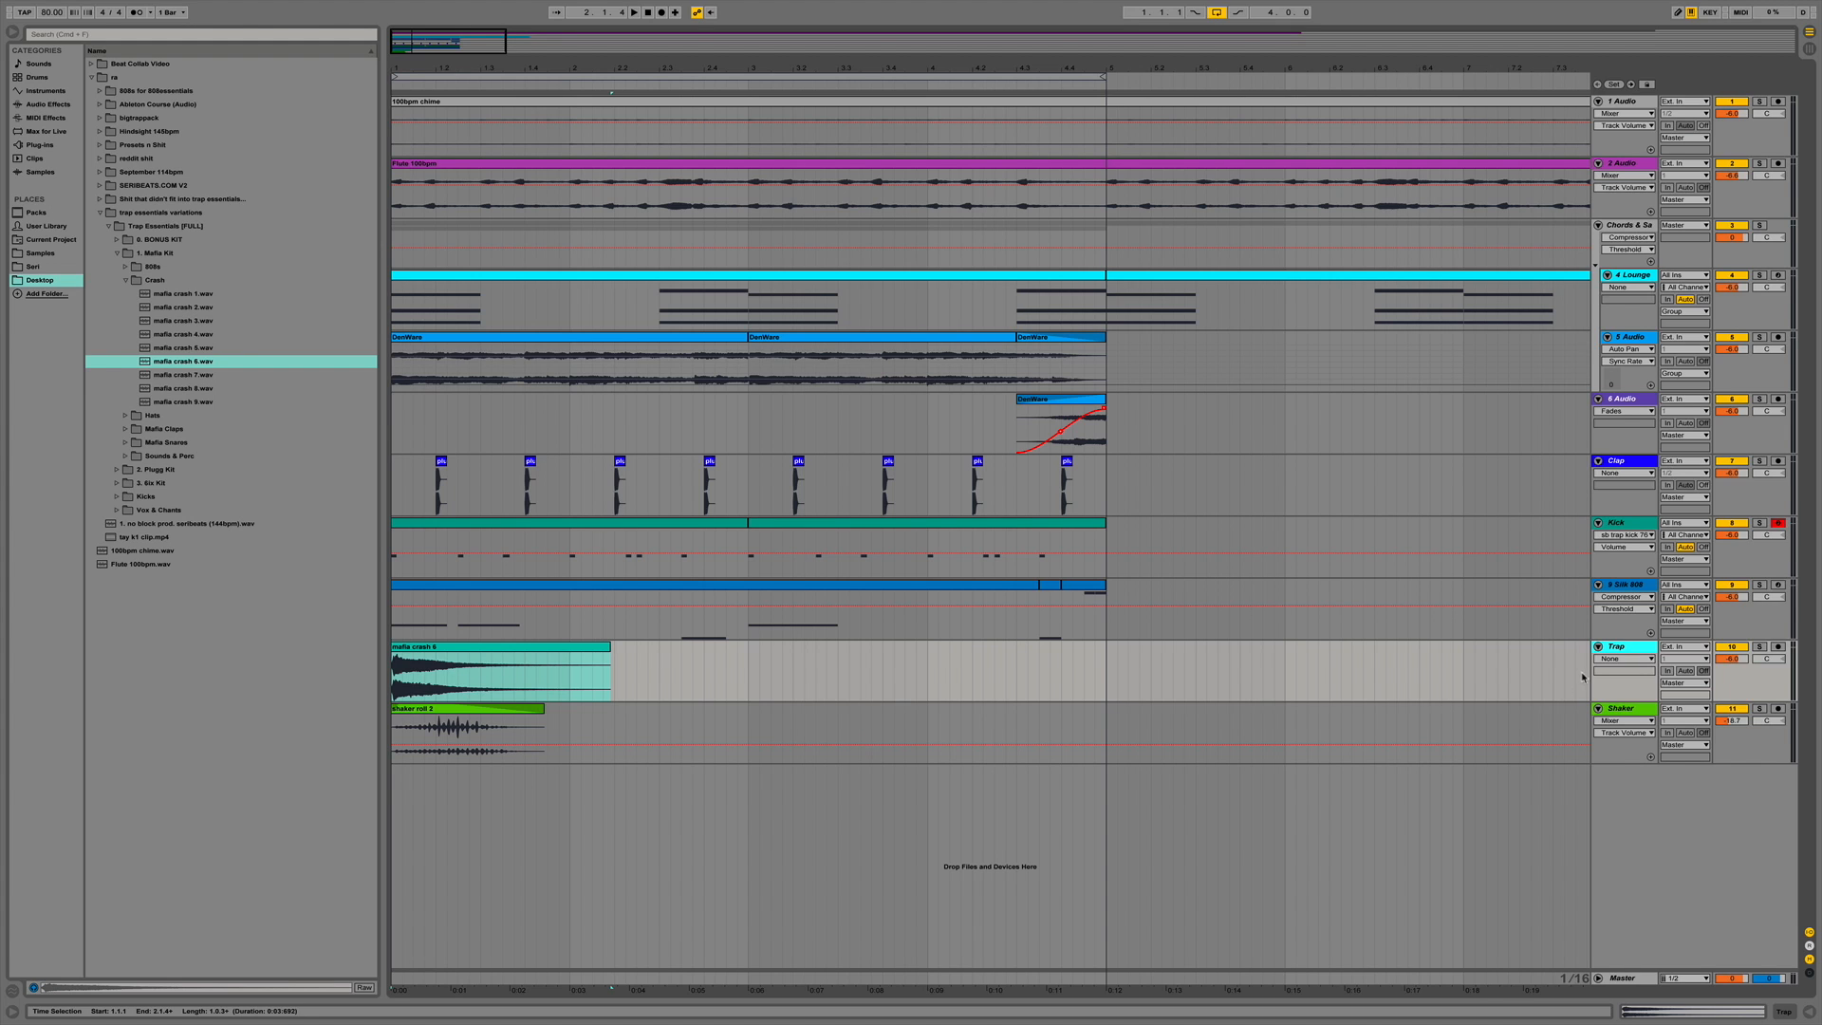
key("super+r")
left_click(1637, 653)
key("Return")
Set the Trap Crash track volume to -24 dB and play it with the beat.
key("space")
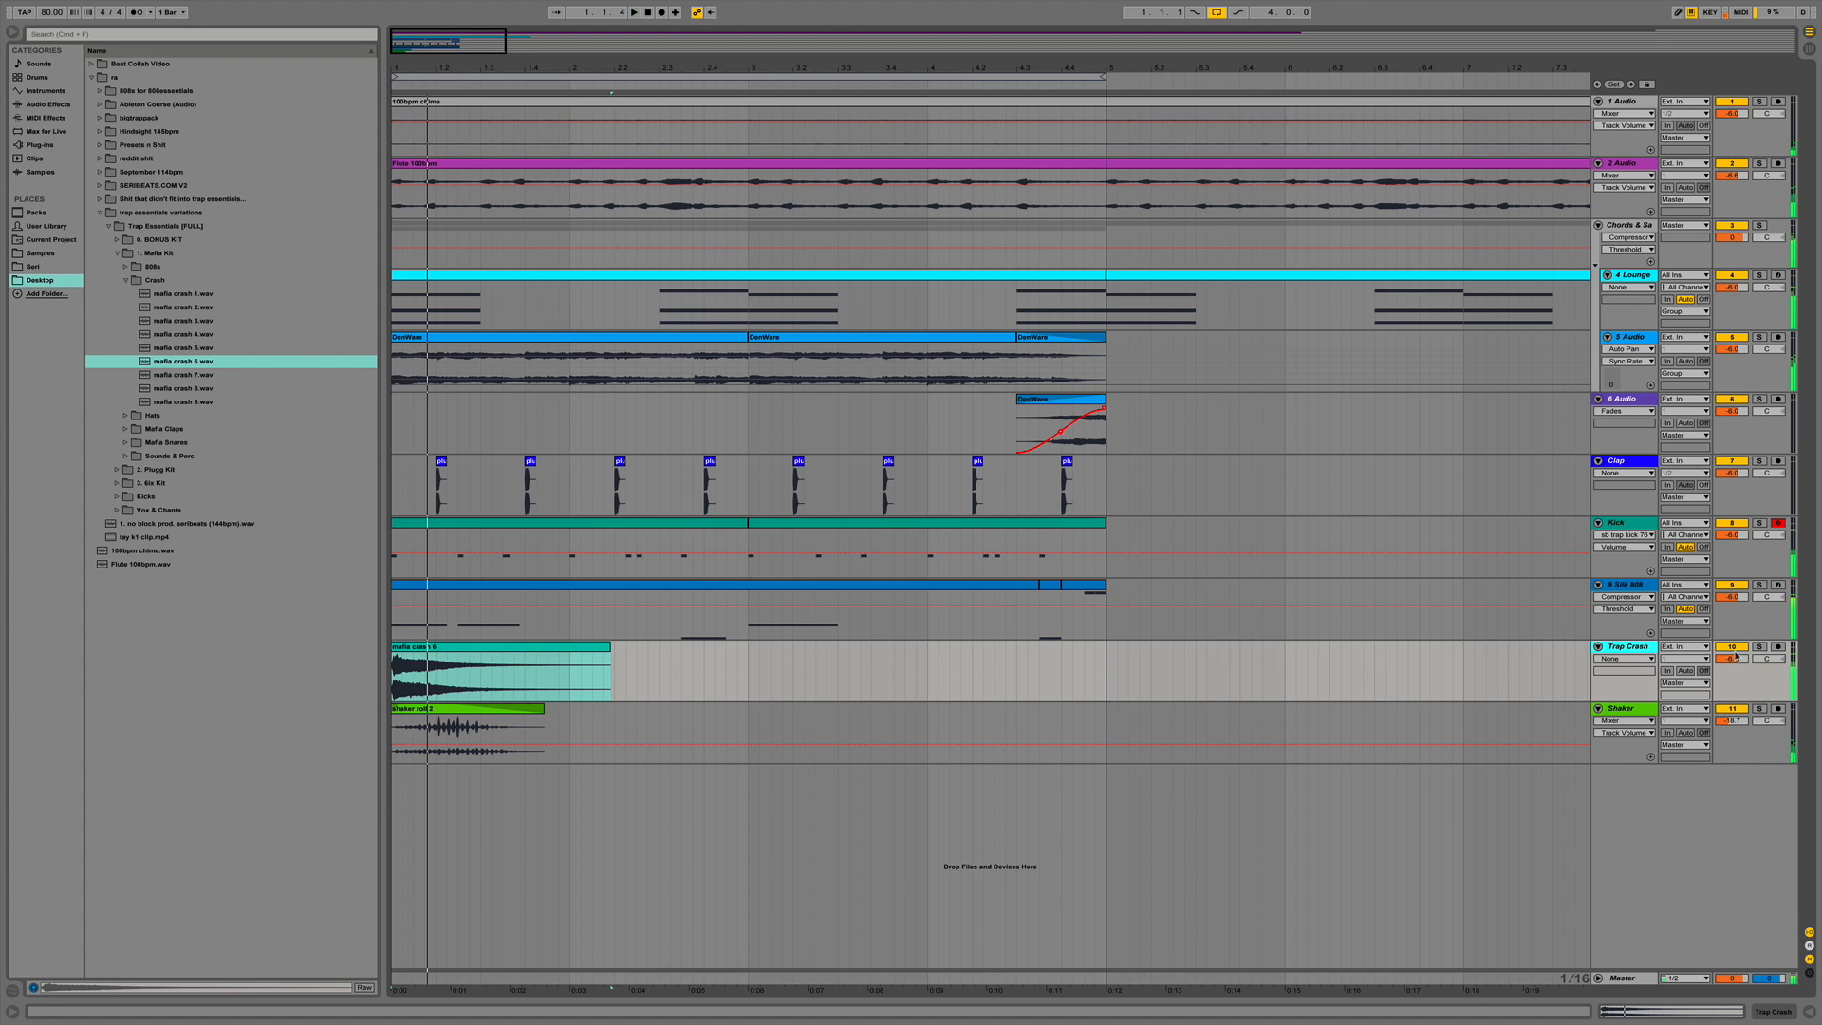
left_click(1739, 660)
type("-")
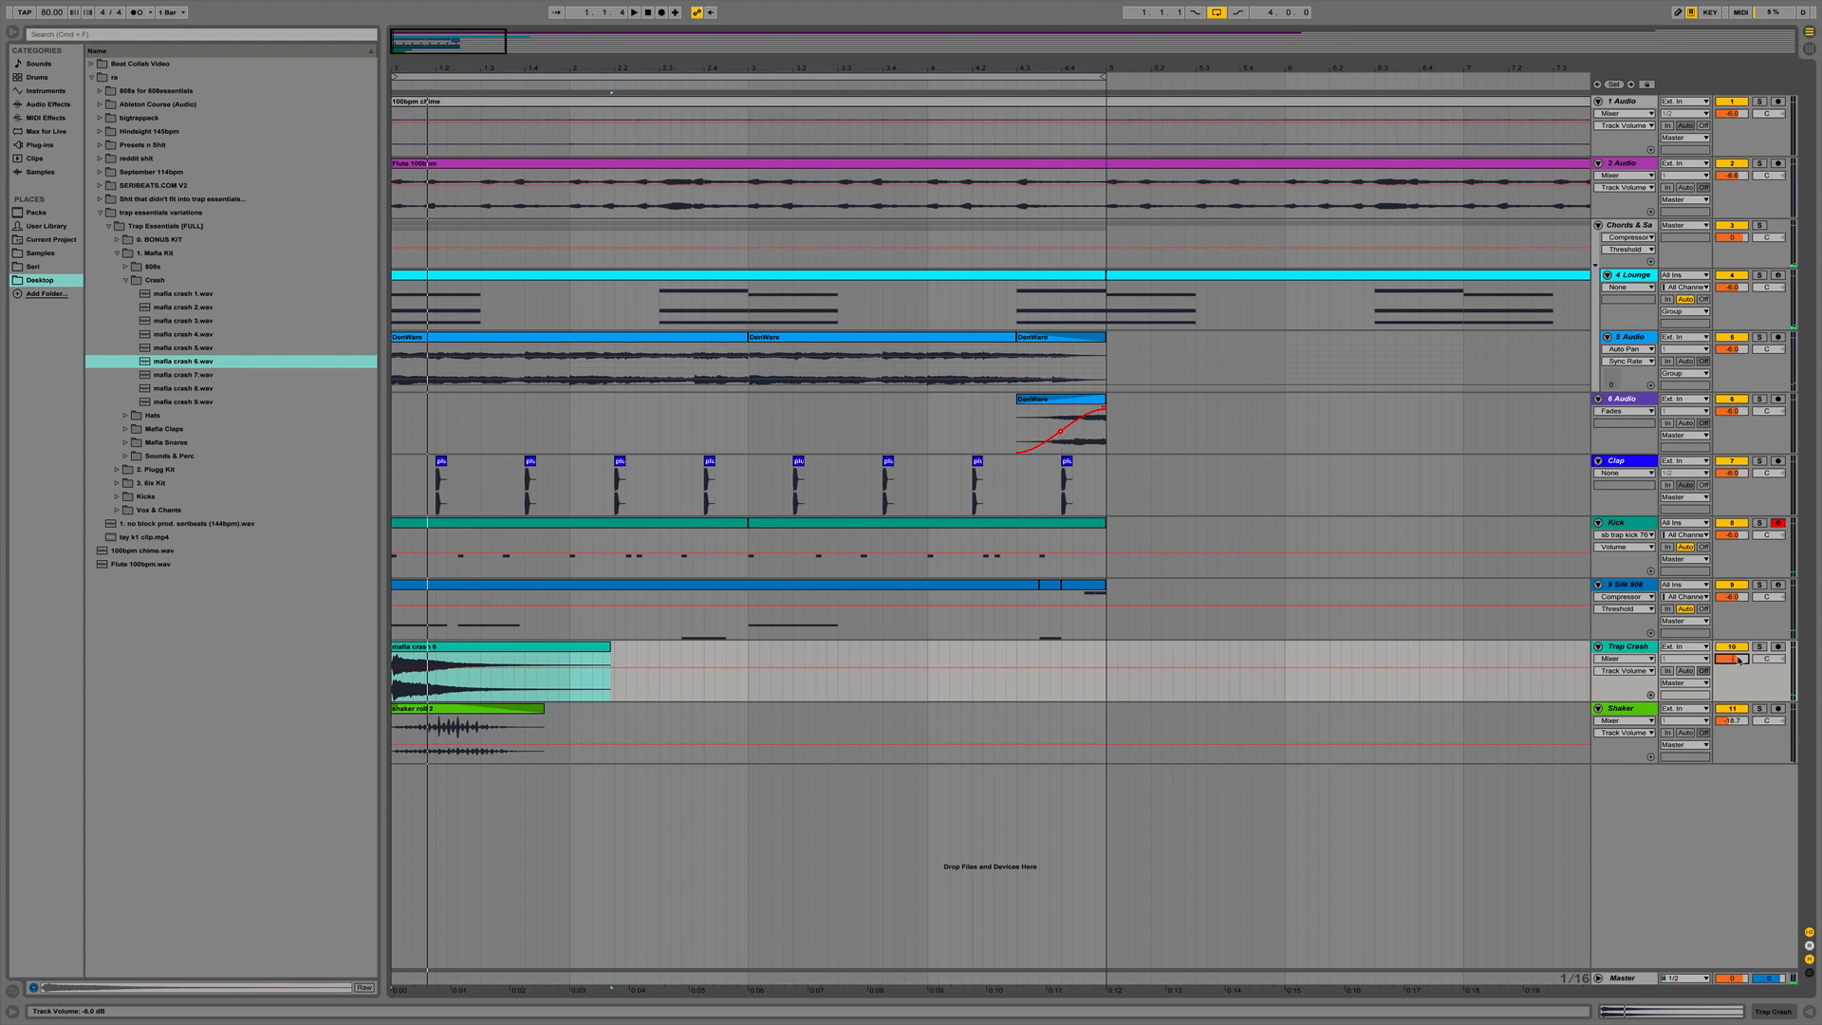
type("24")
key("Return")
key("space")
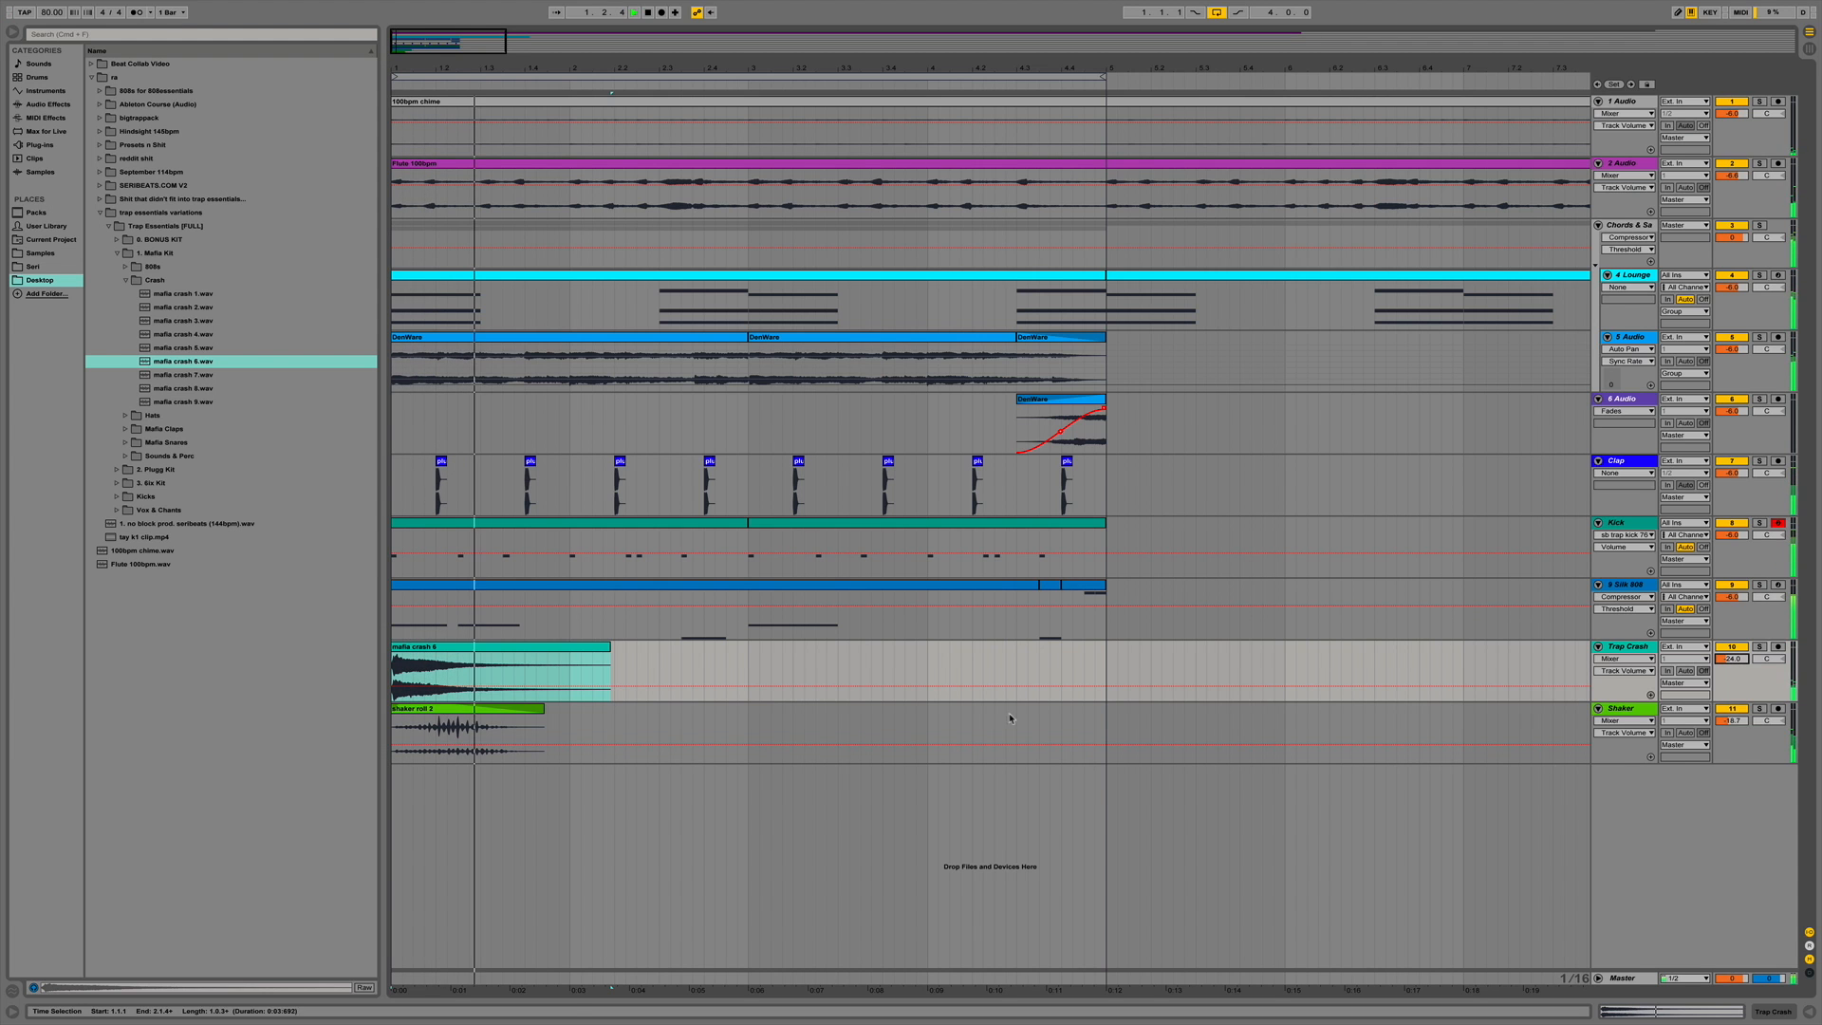
Shorten the first mafia crash 6 clip and place a copy at 1.2.3, checking it in playback.
left_click_drag(610, 649, 476, 649)
key("super+d")
left_click_drag(476, 649, 394, 672)
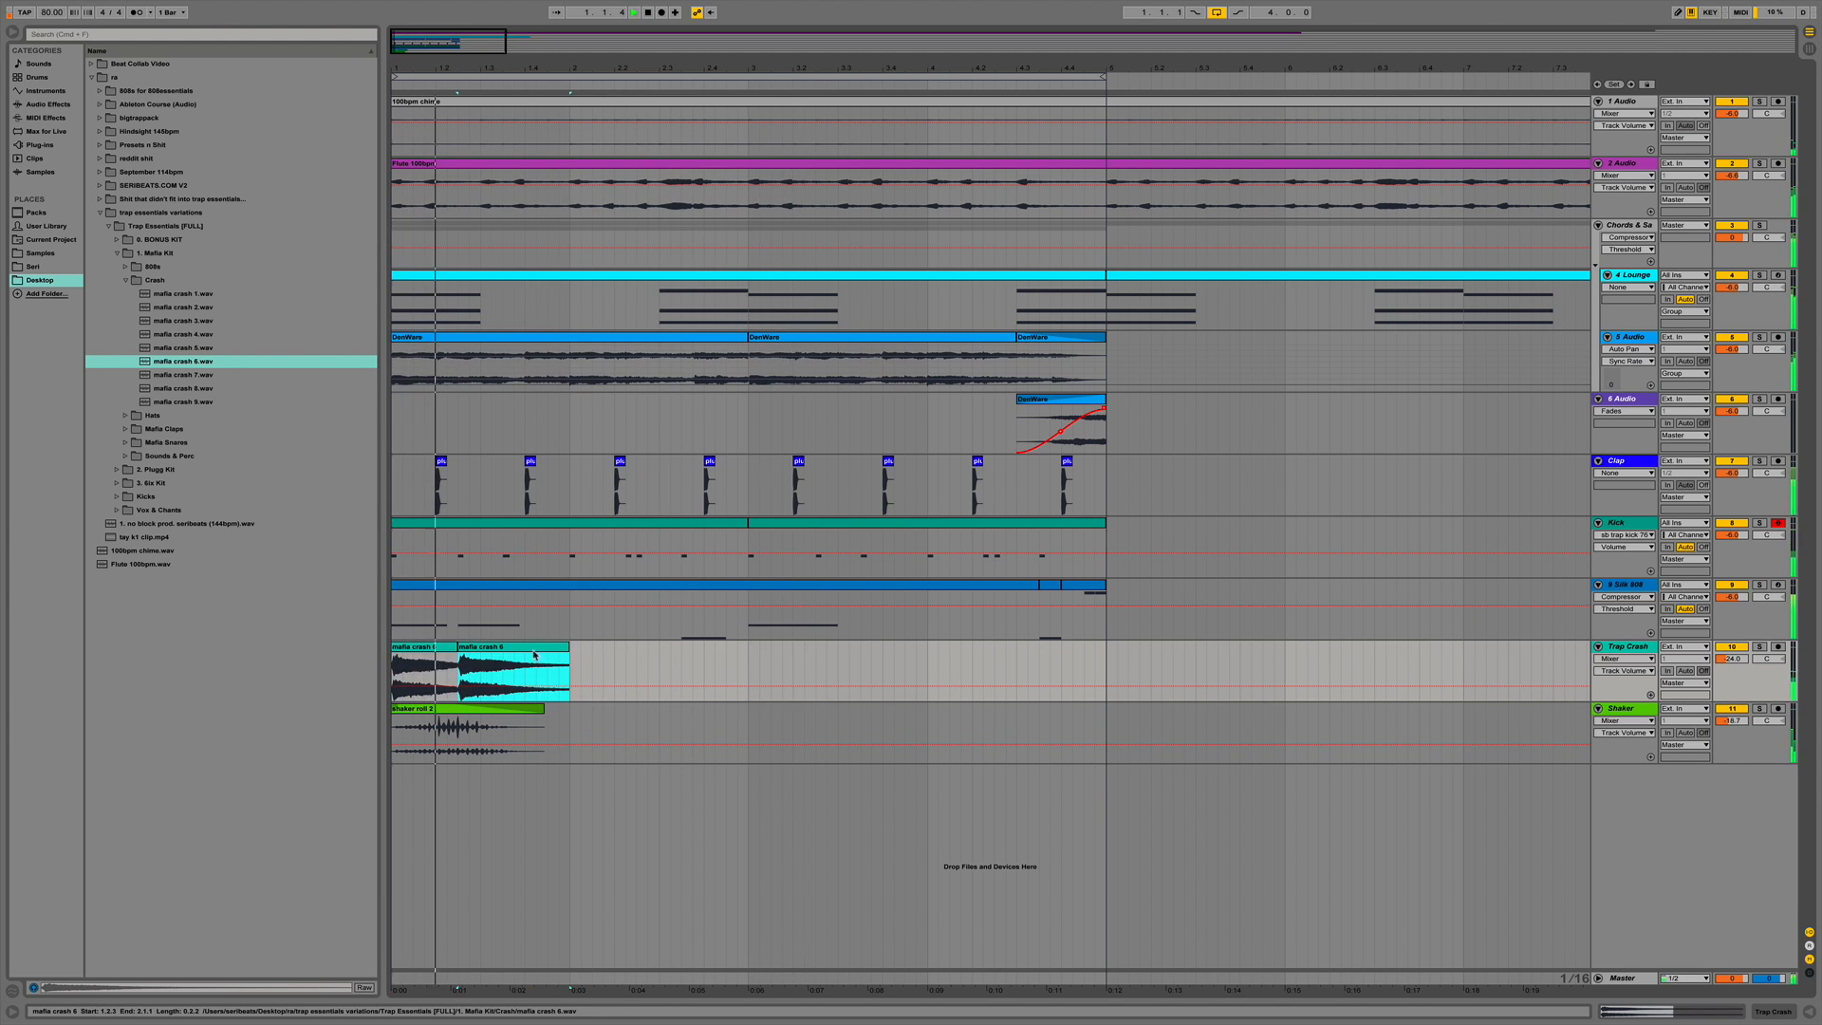
left_click(595, 668)
left_click(596, 668)
key("space")
key("space")
Add two shorter crash copies in bar 2 and duplicate the two-bar crash pattern to bars 3 and 4.
key("super+d")
left_click(664, 647)
key("space")
key("super+d")
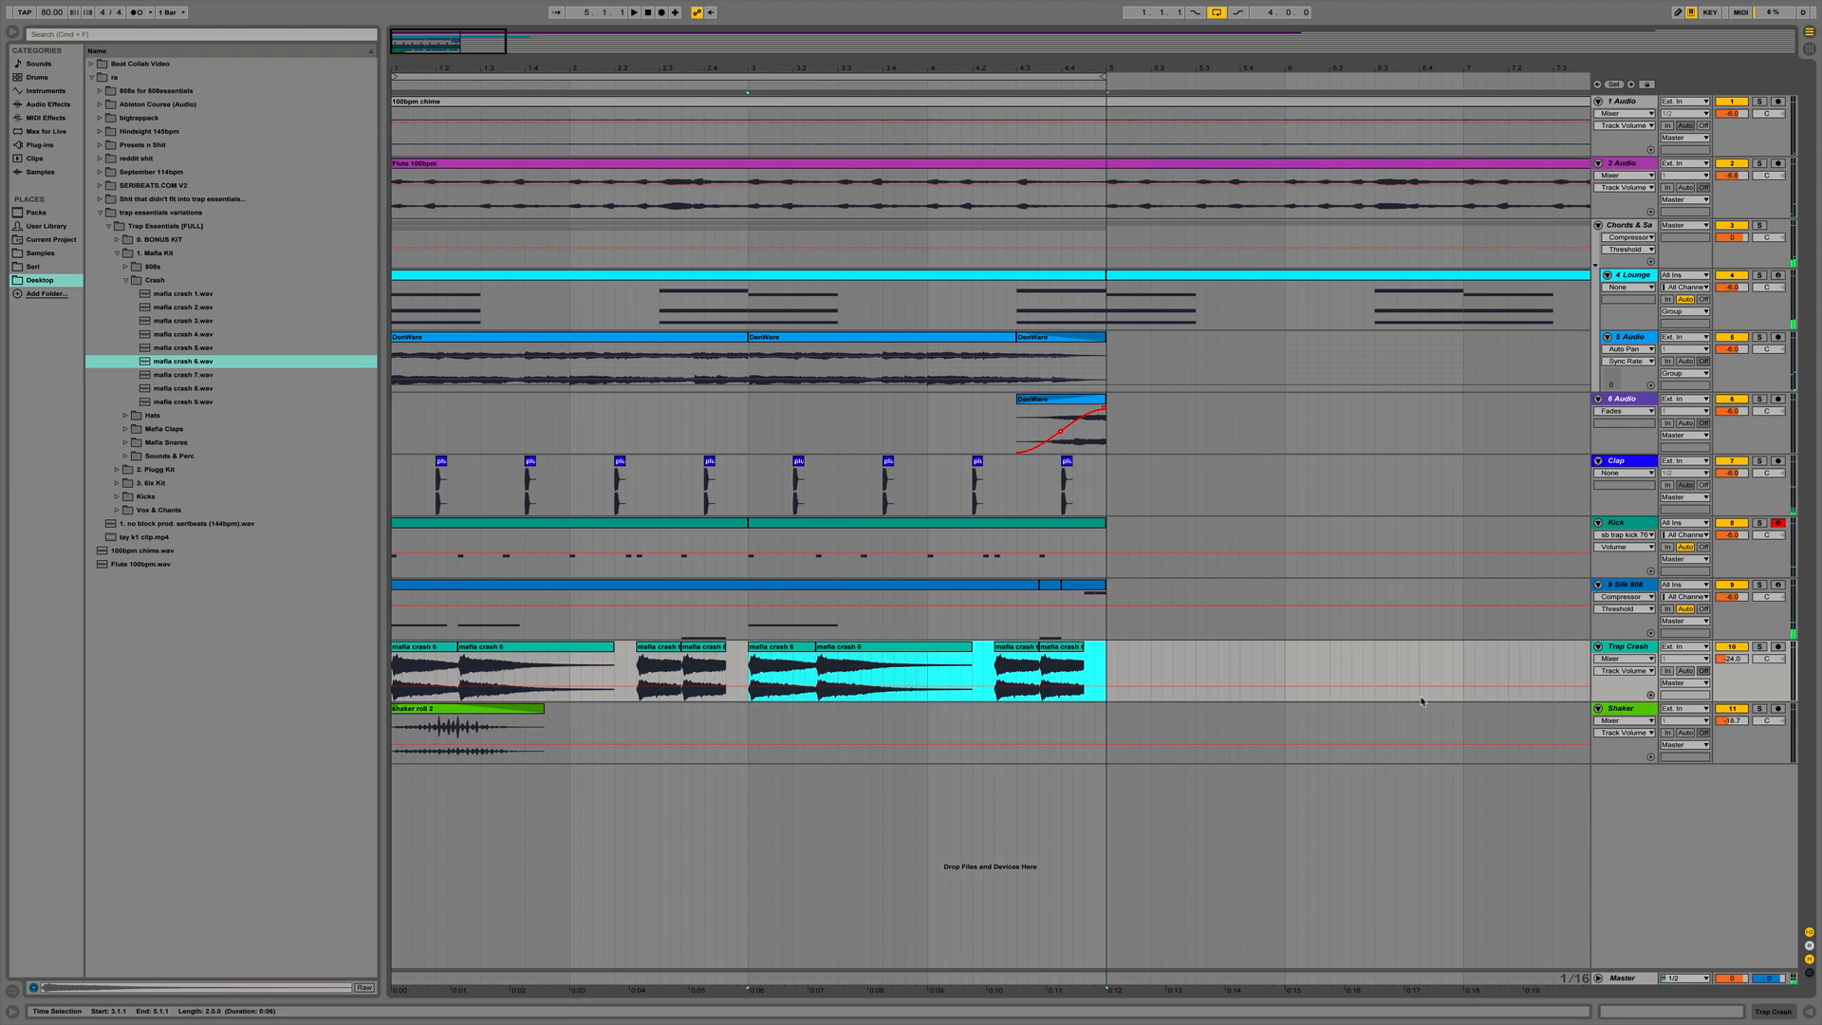
Set the Trap Crash track volume to -28 dB and play the crash pattern from the start.
left_click(1729, 660)
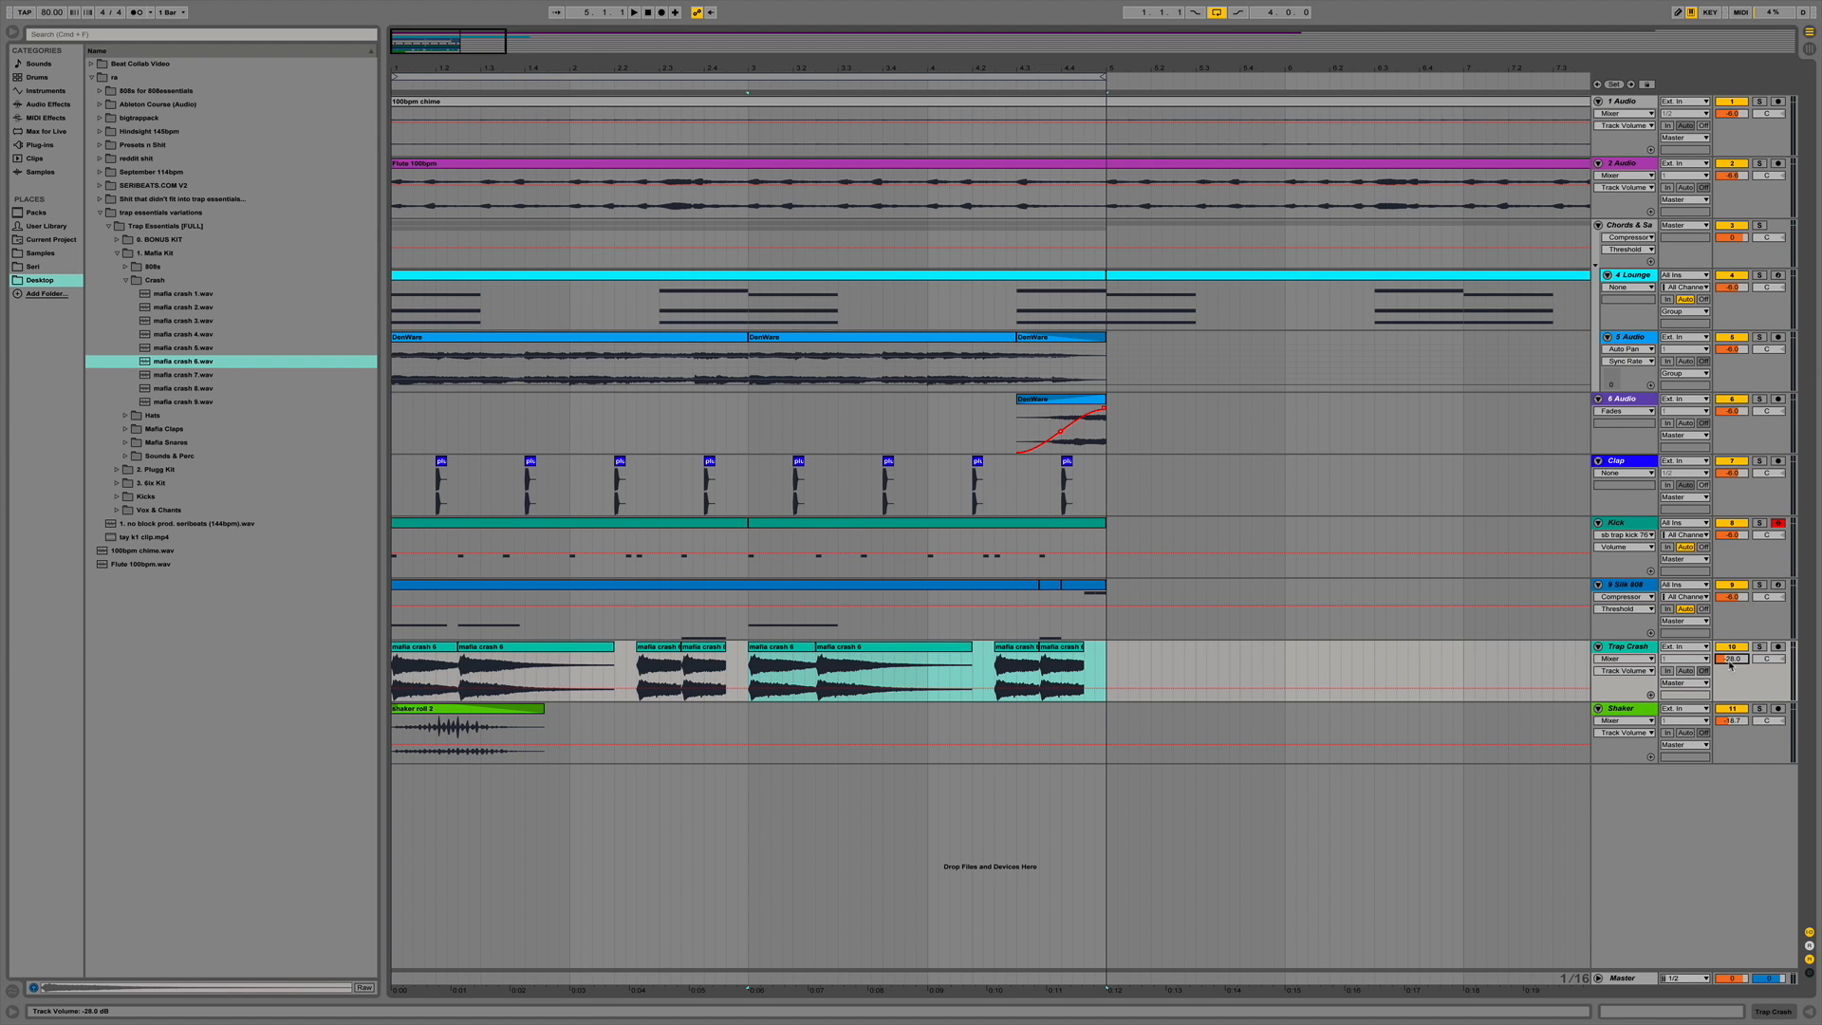
left_click_drag(393, 667, 463, 667)
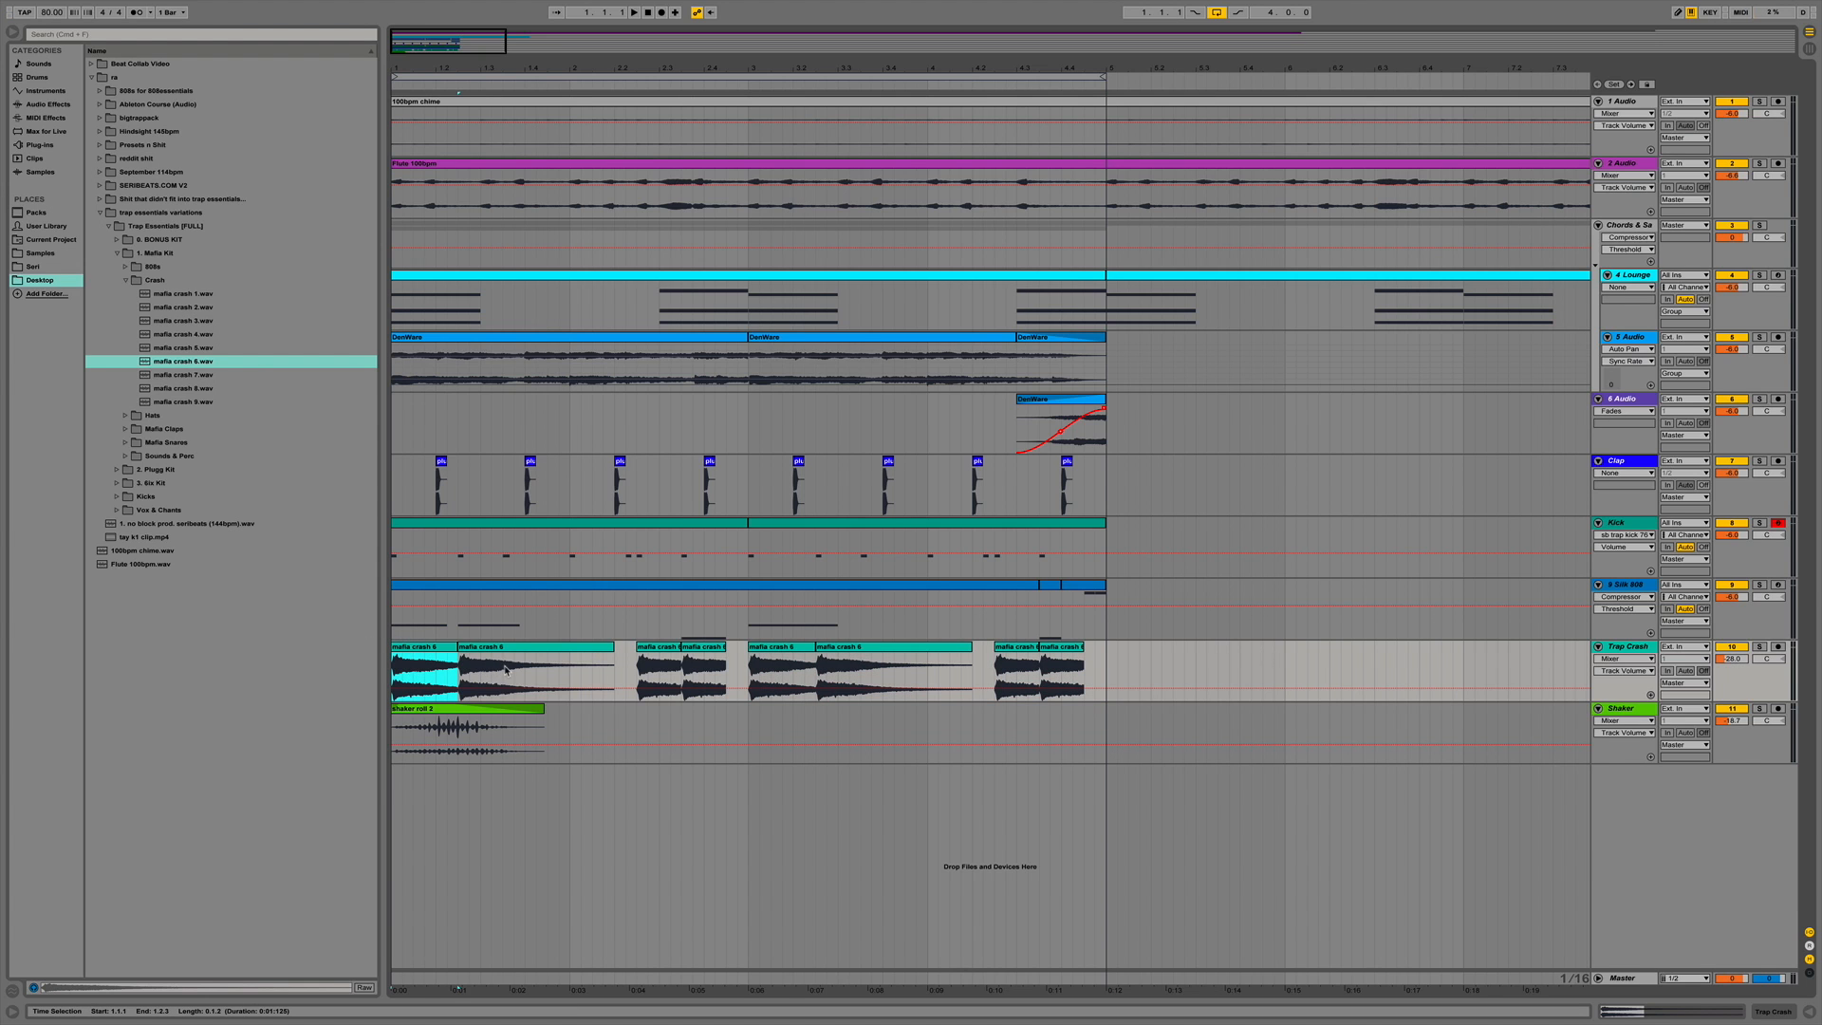
key("space")
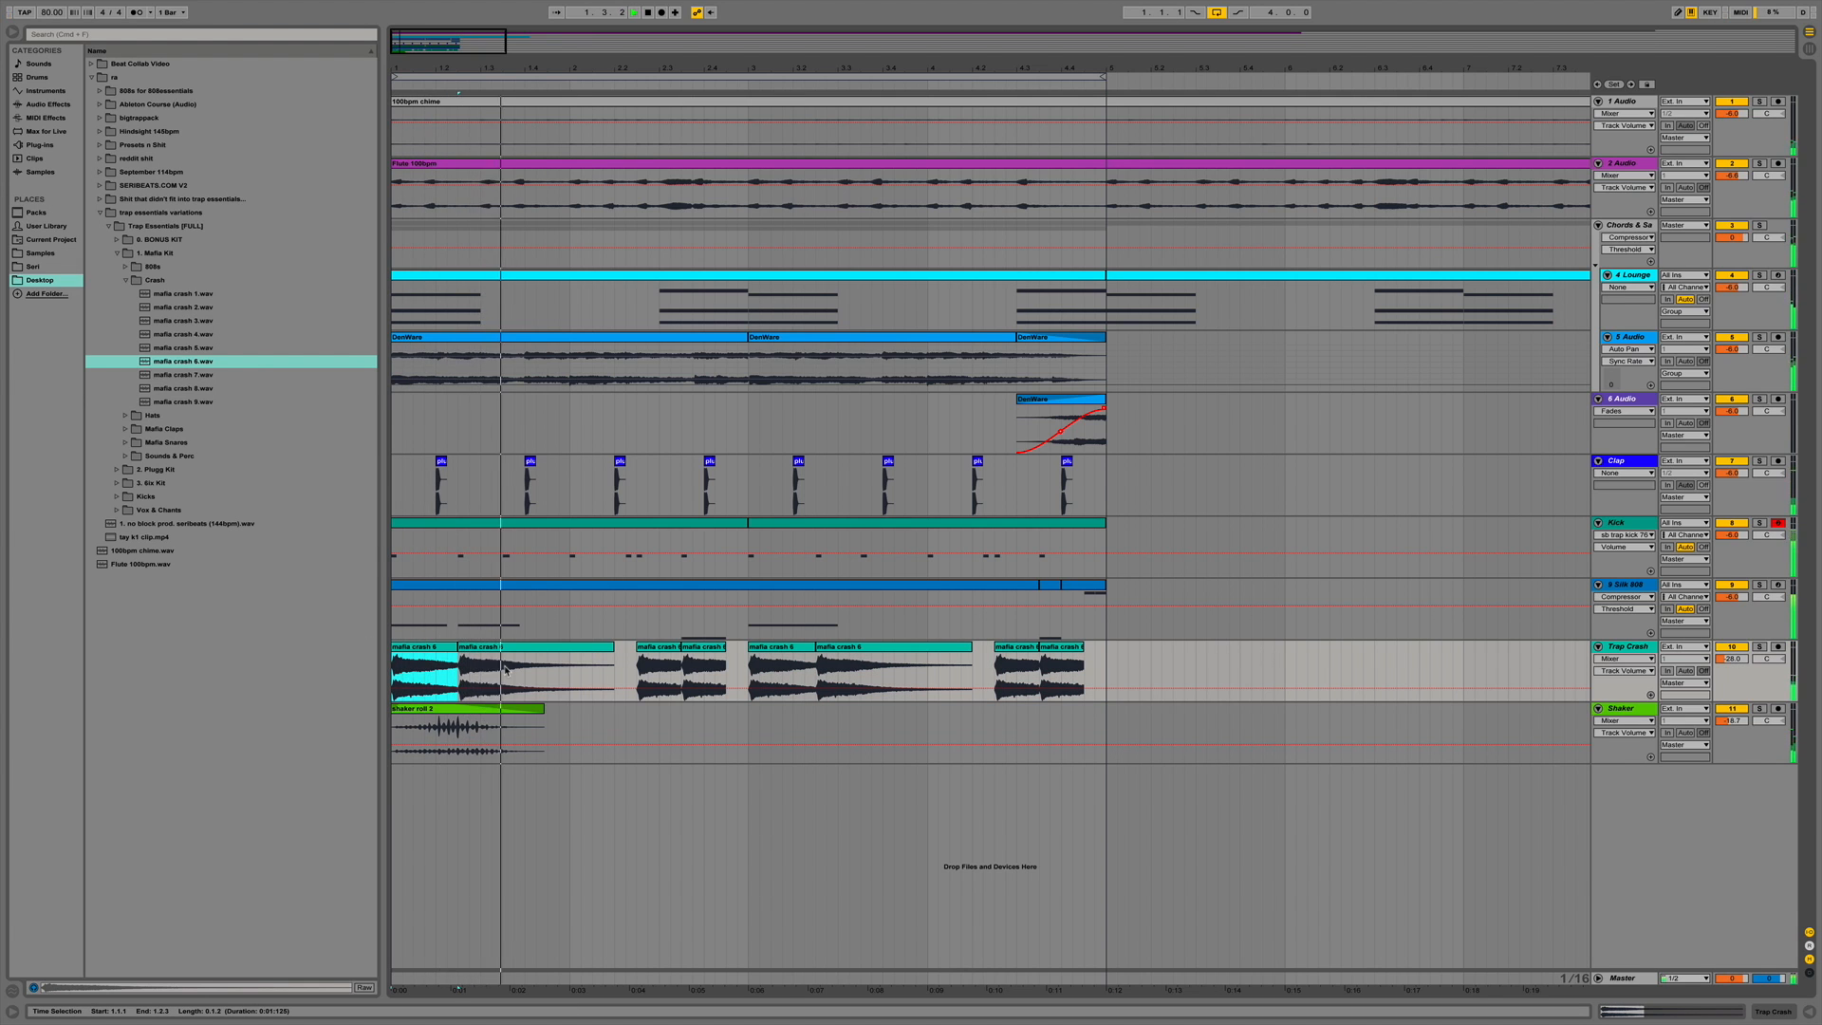
key("space")
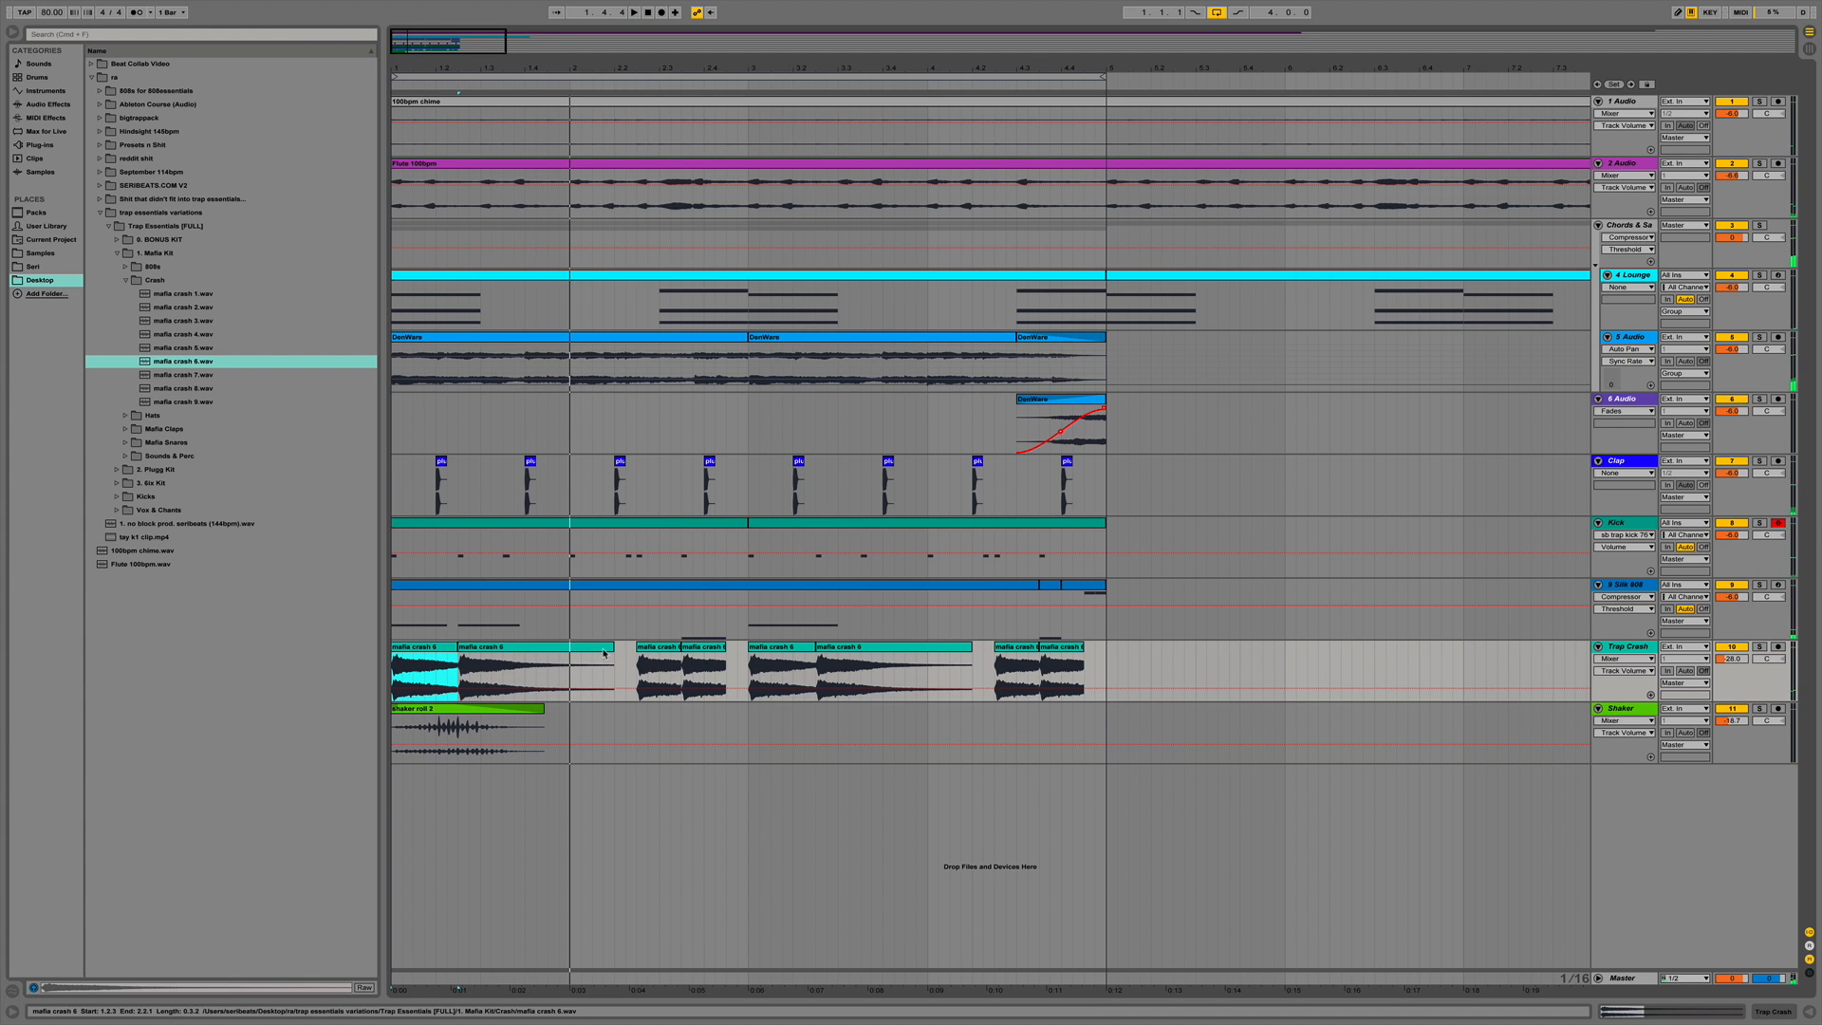
Extend the second crash clip to the start of the third, and select all Trap Crash clips to check their sample settings.
left_click(610, 649)
left_click_drag(609, 649, 635, 648)
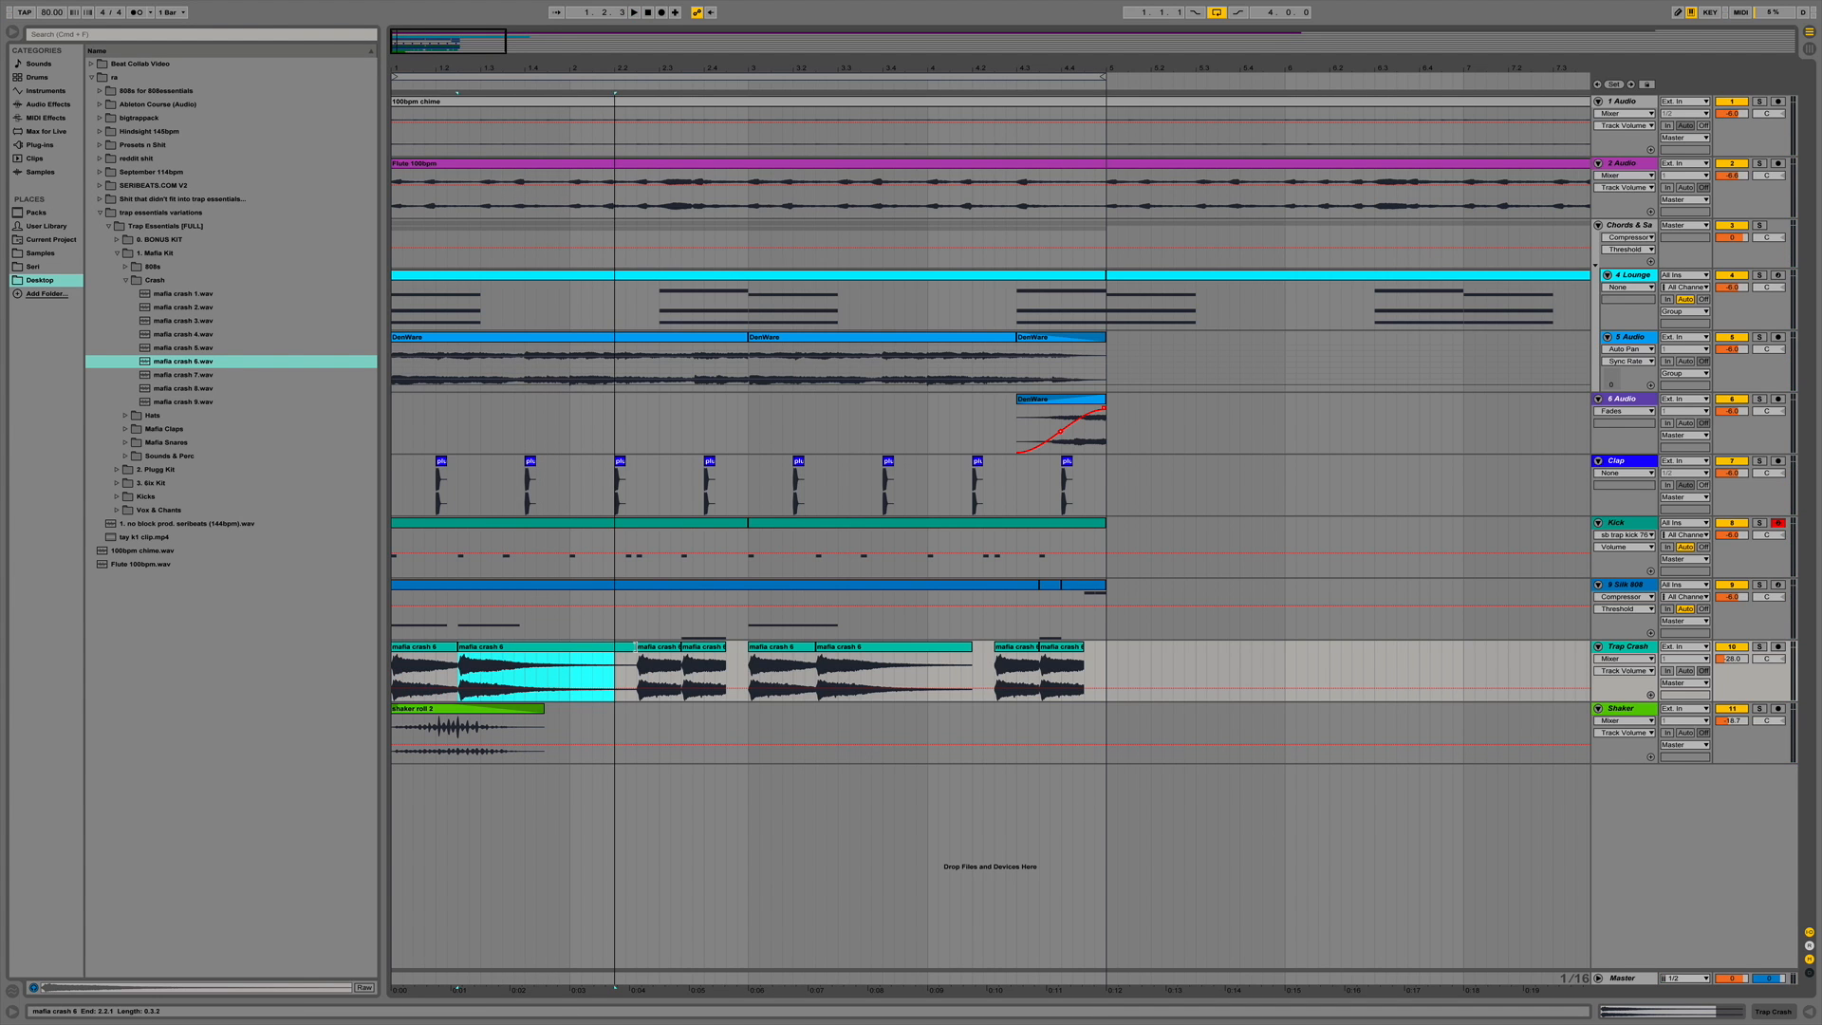
left_click(1081, 647)
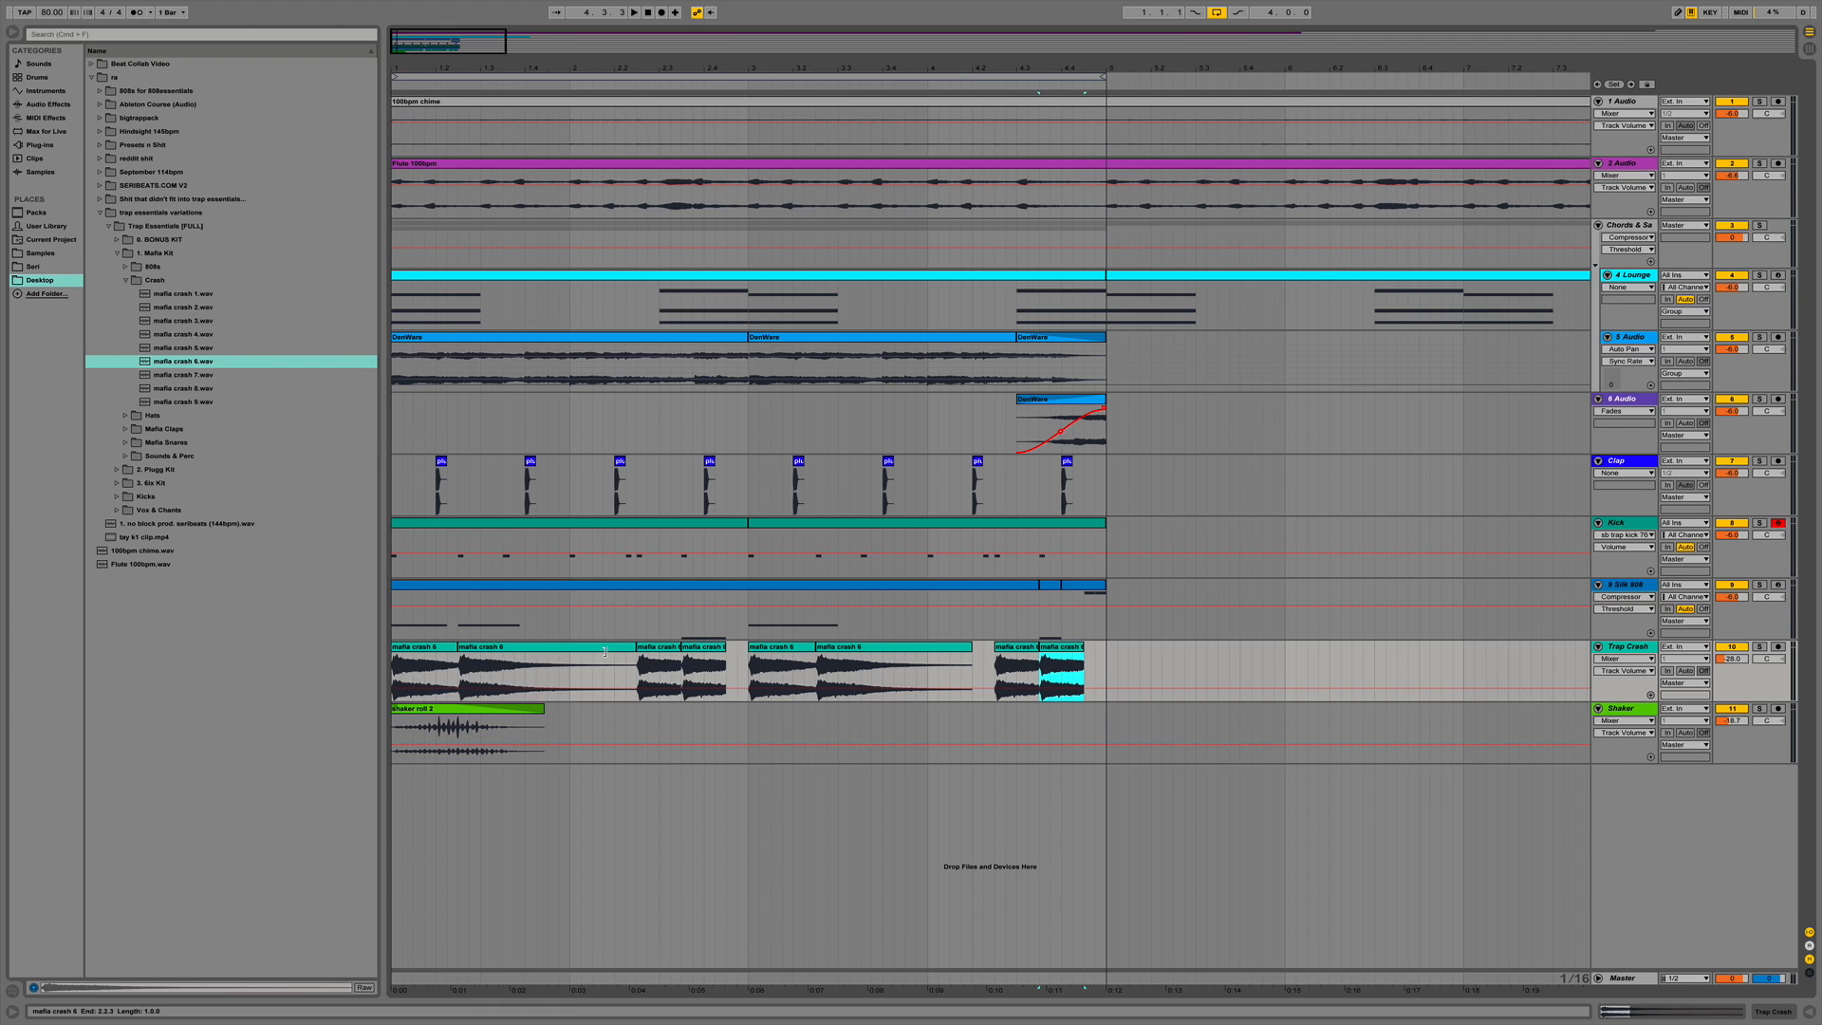
left_click(413, 648, "shift")
key("super+alt+l")
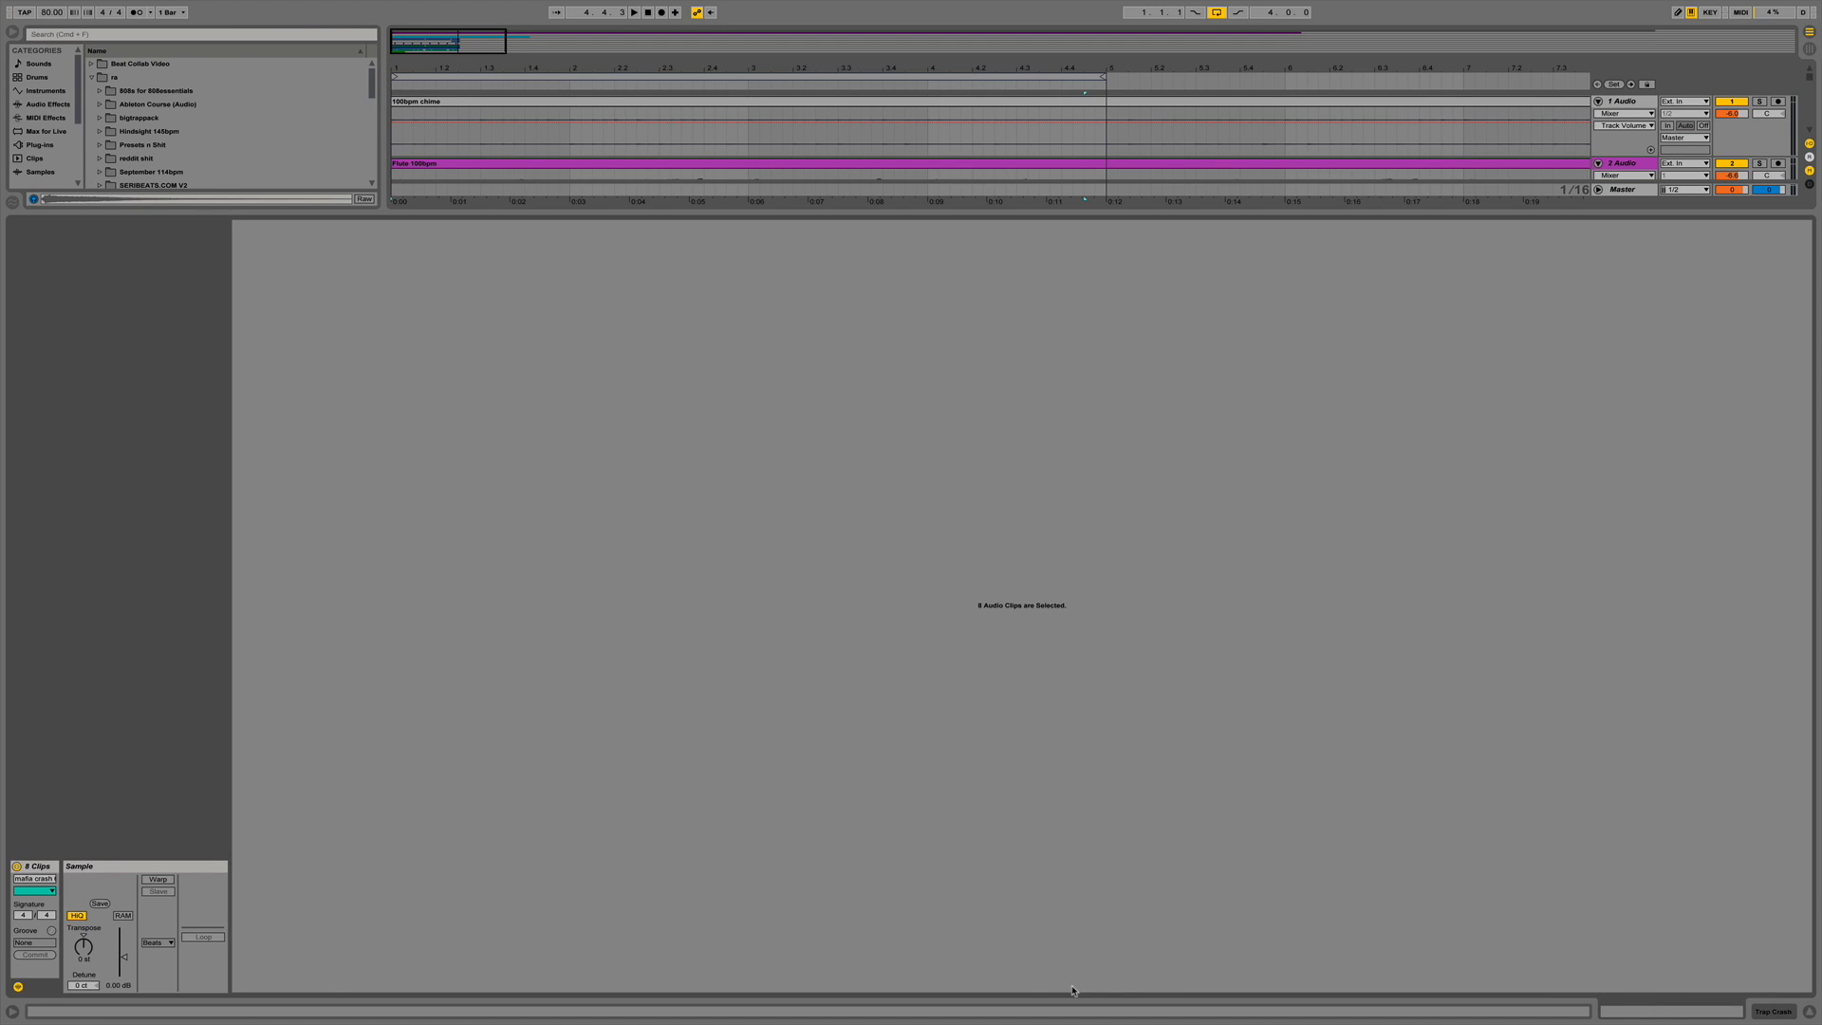
key("super+alt+l")
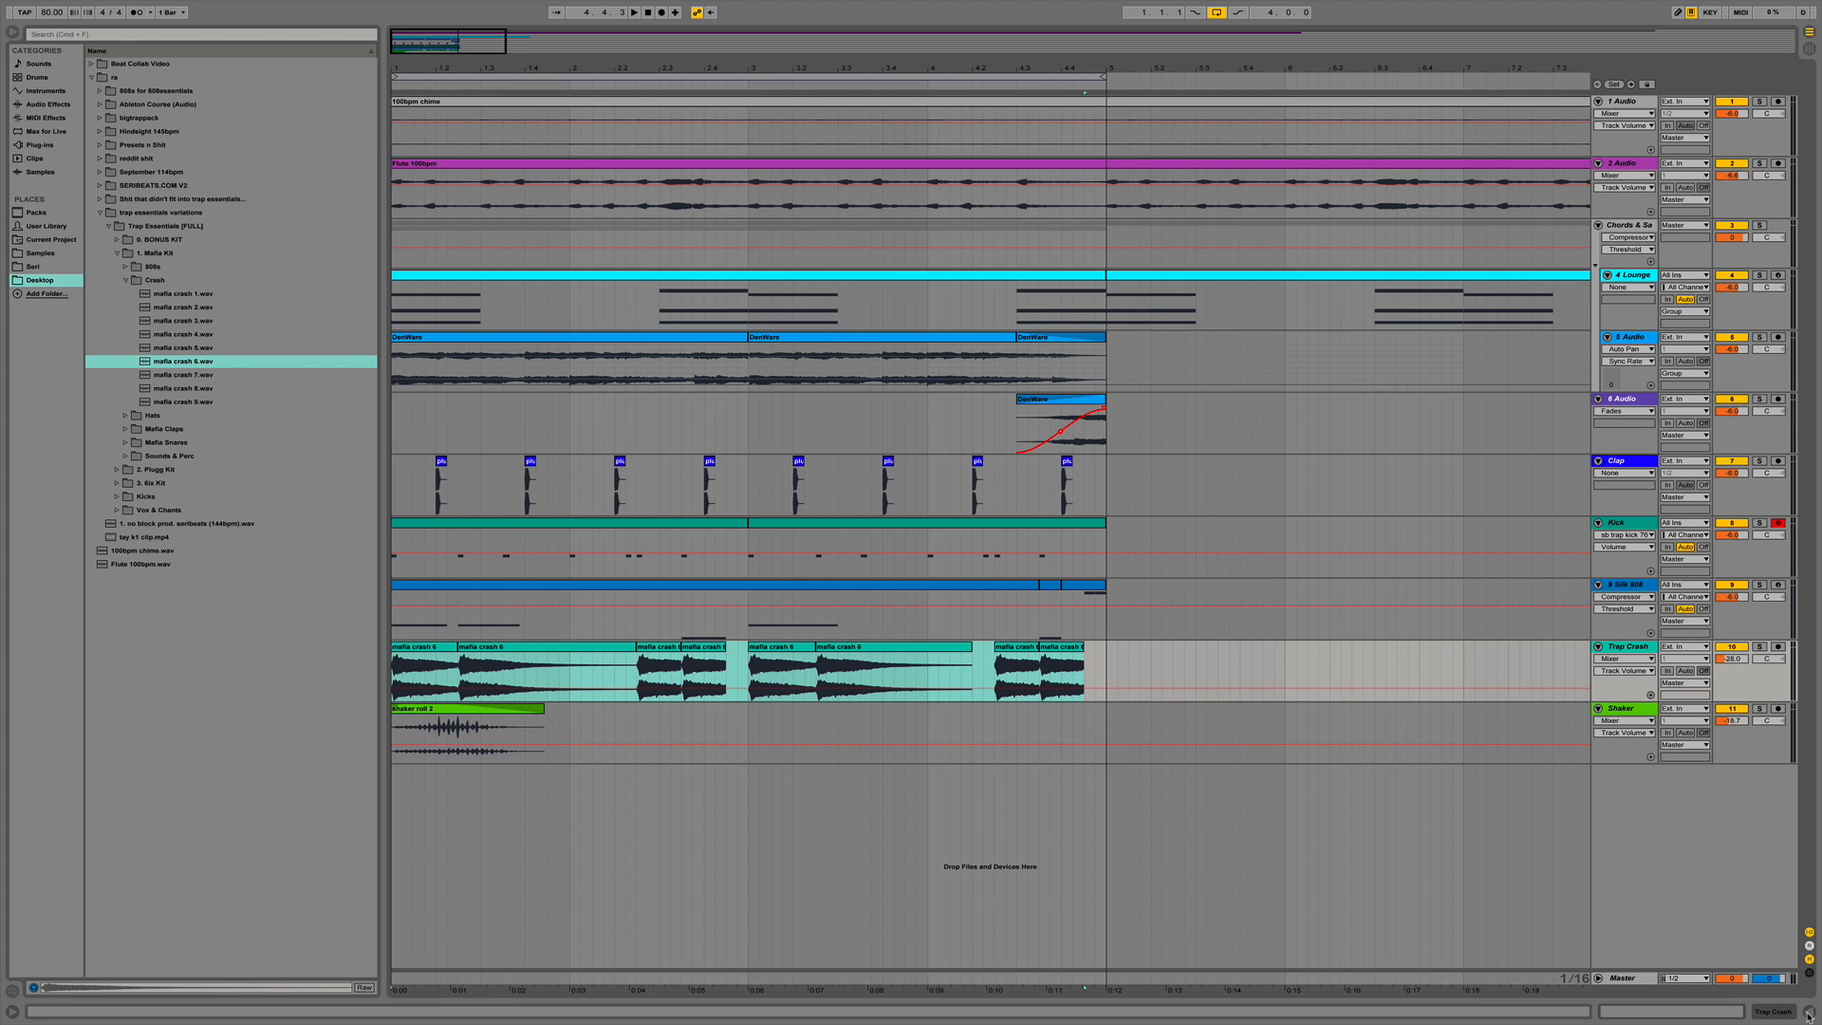
Play the Trap Crash pattern with the first crash clip selected, and show the track's audio effects chain.
left_click(676, 662)
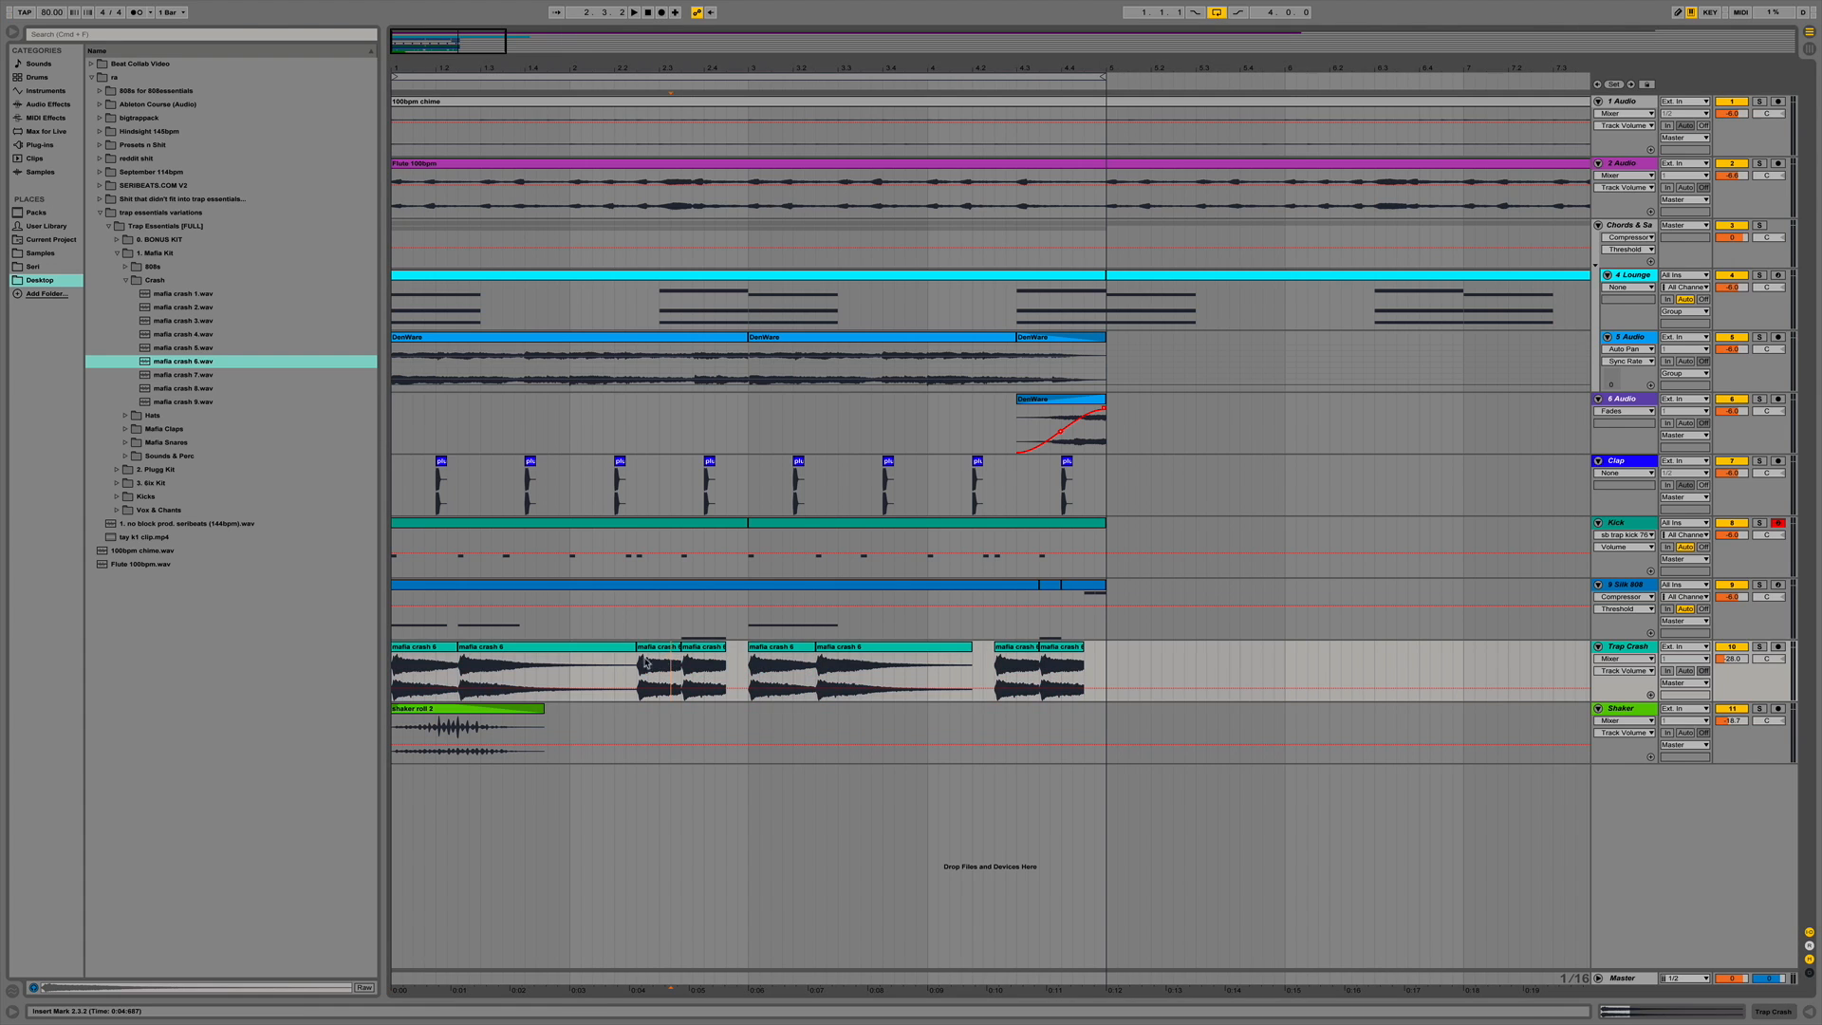
left_click(427, 648)
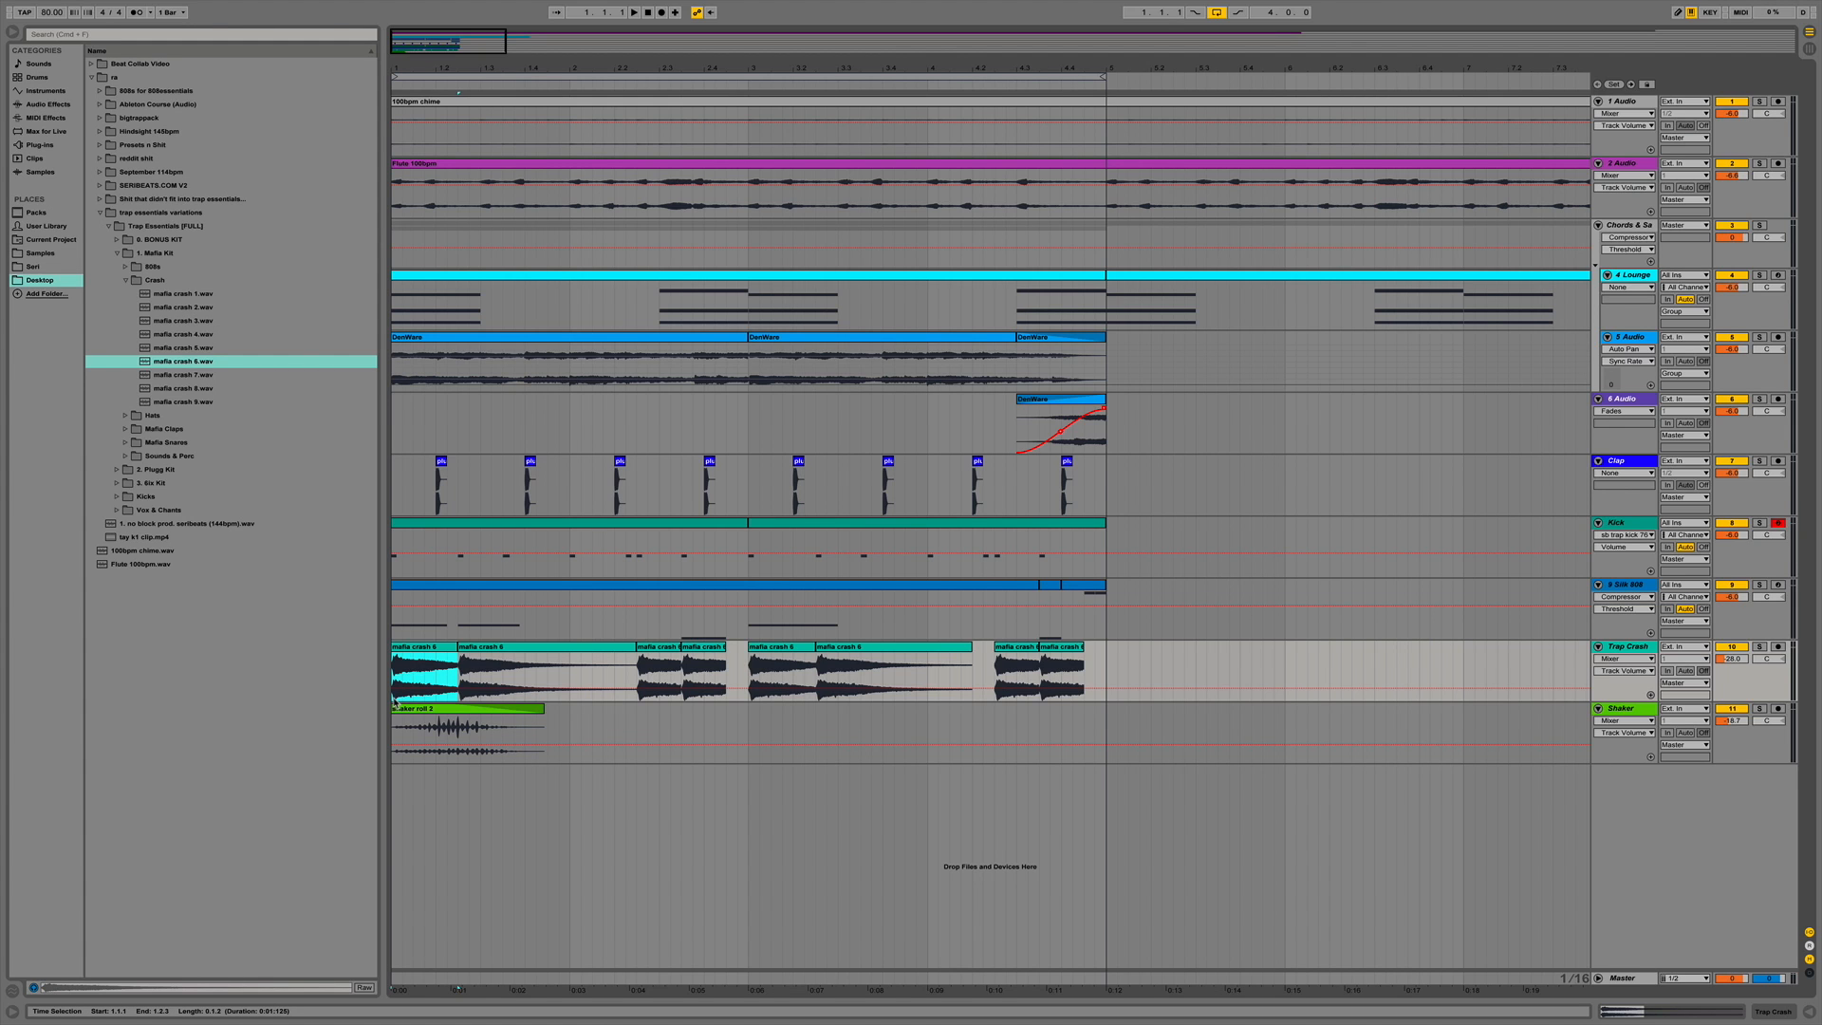
scroll(823, 666, "down", 1)
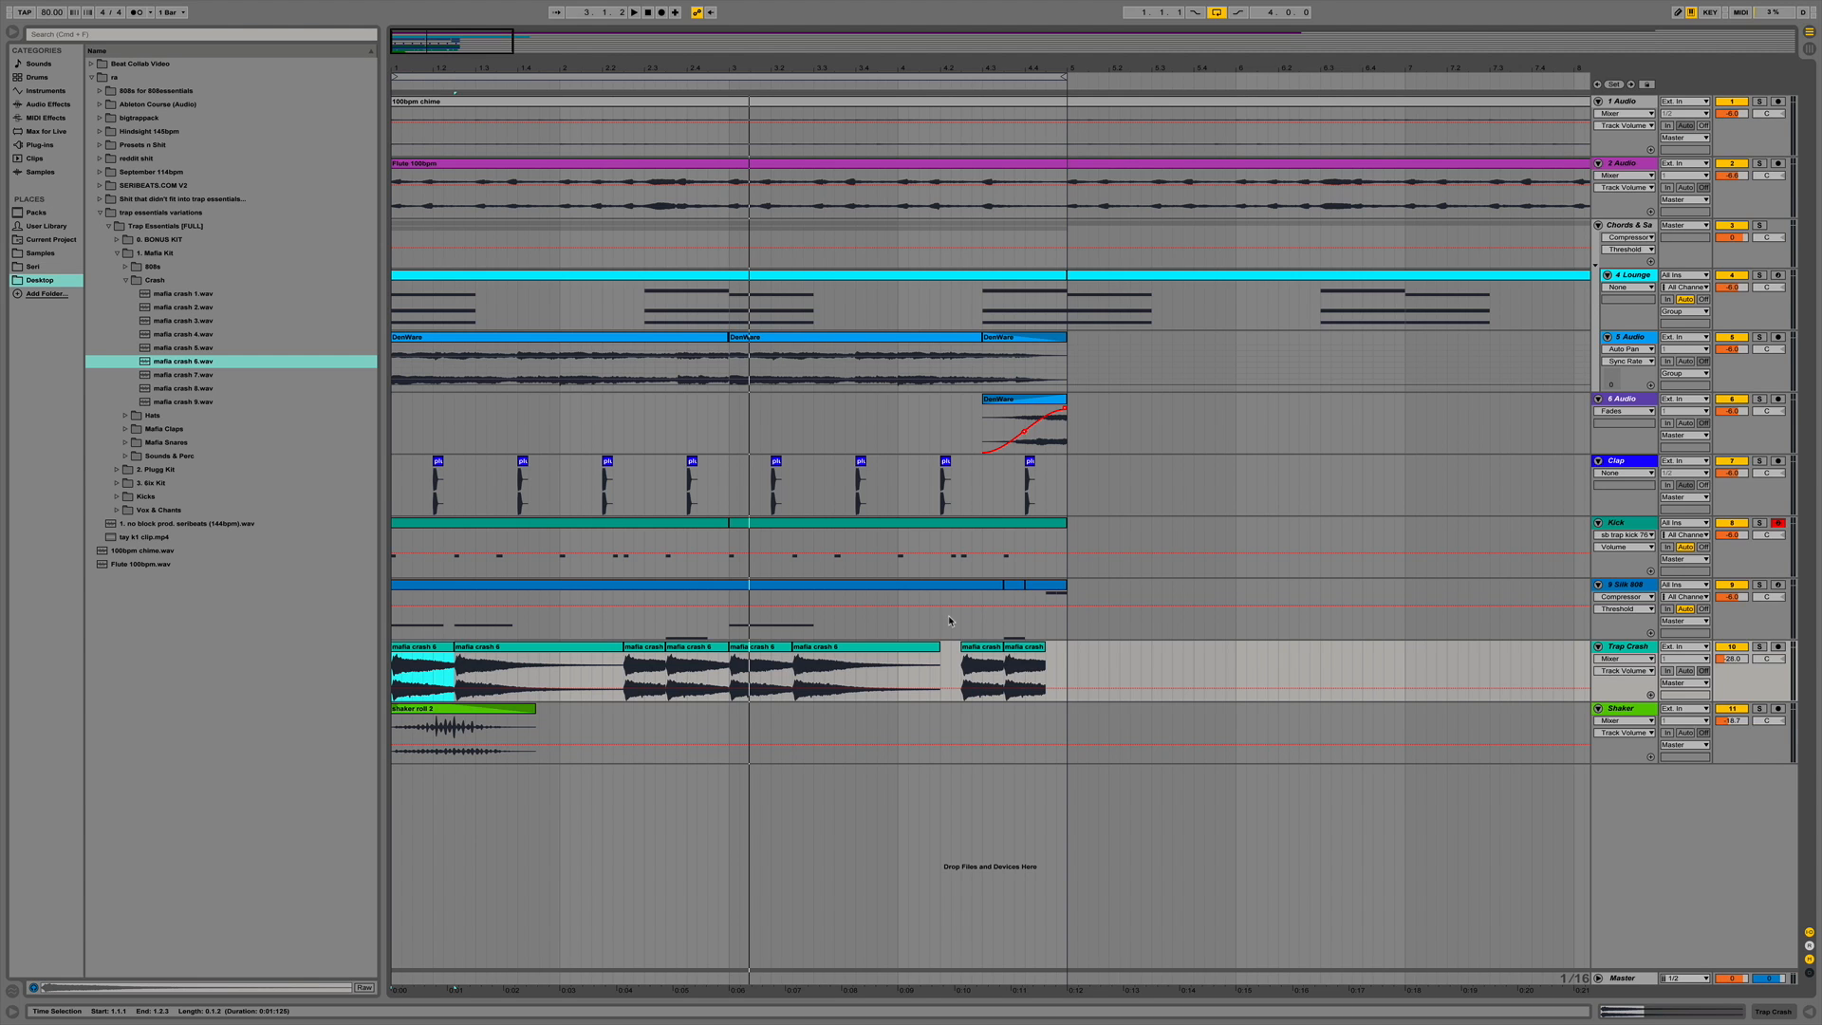
double_click(1619, 650)
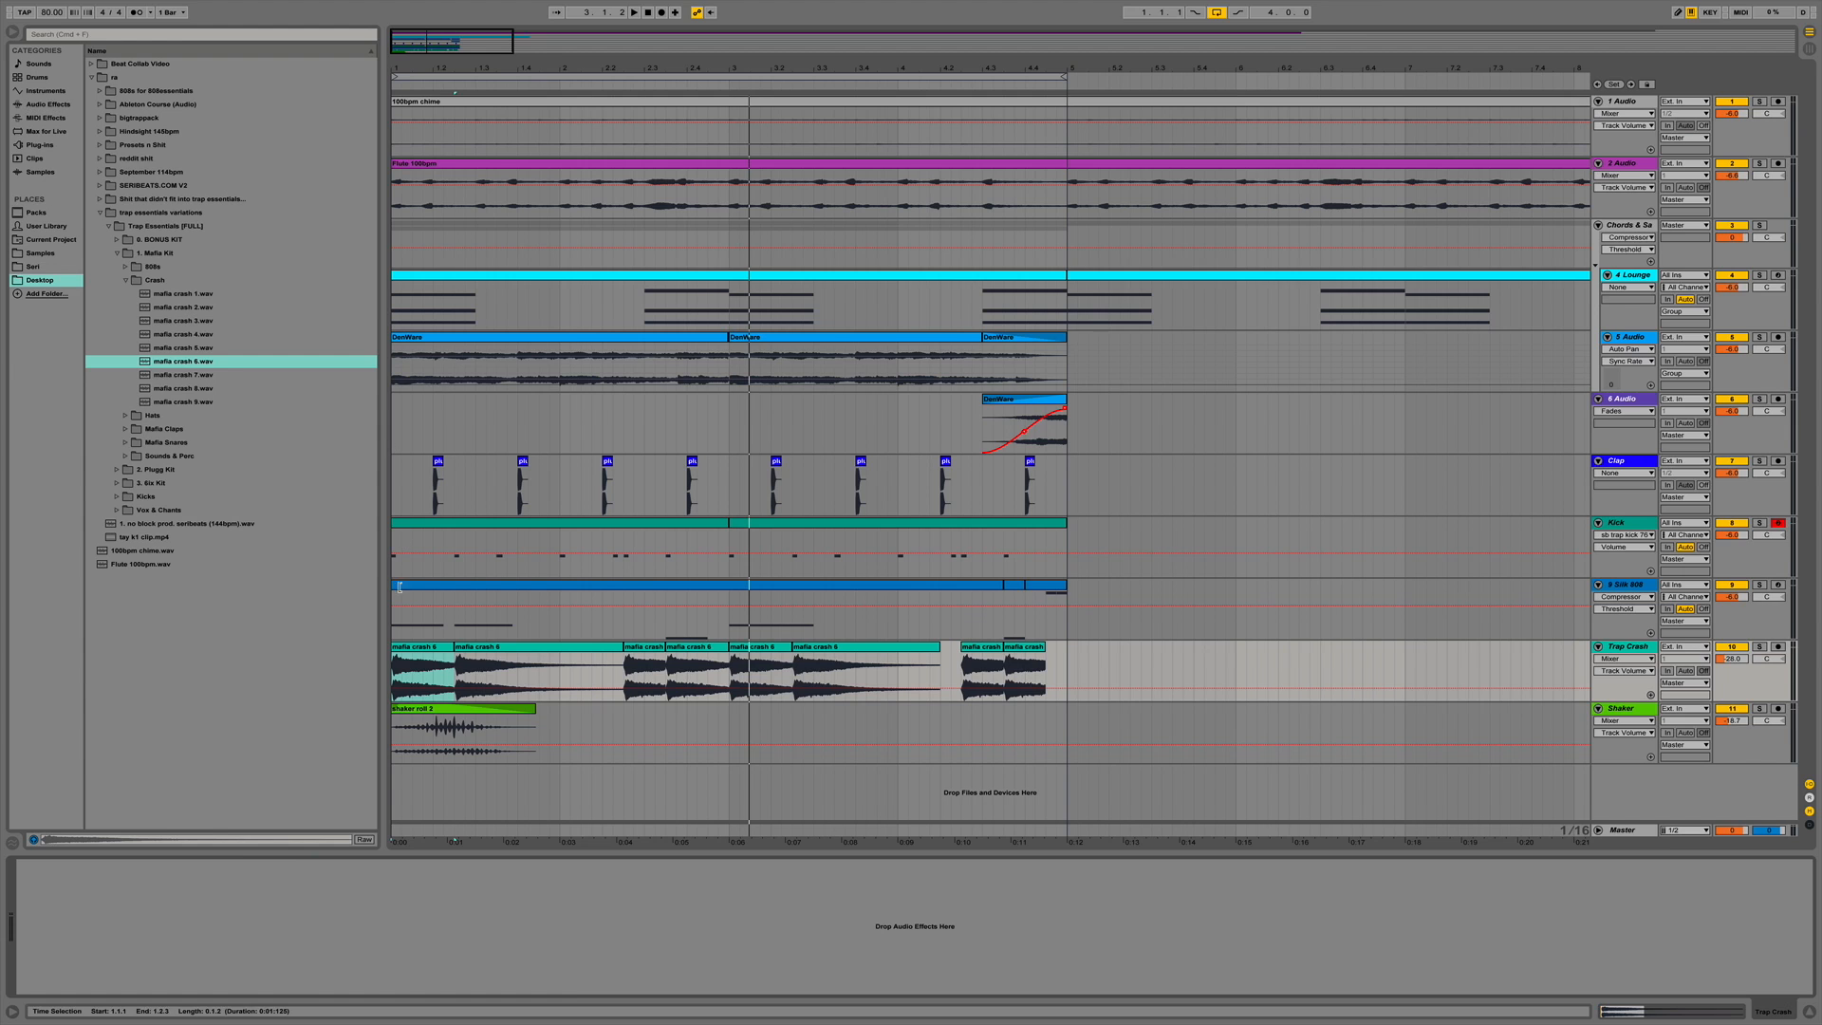
Try drawing a Track Volume automation boost over the first crash clip and check it in playback.
key("b")
left_click(412, 662)
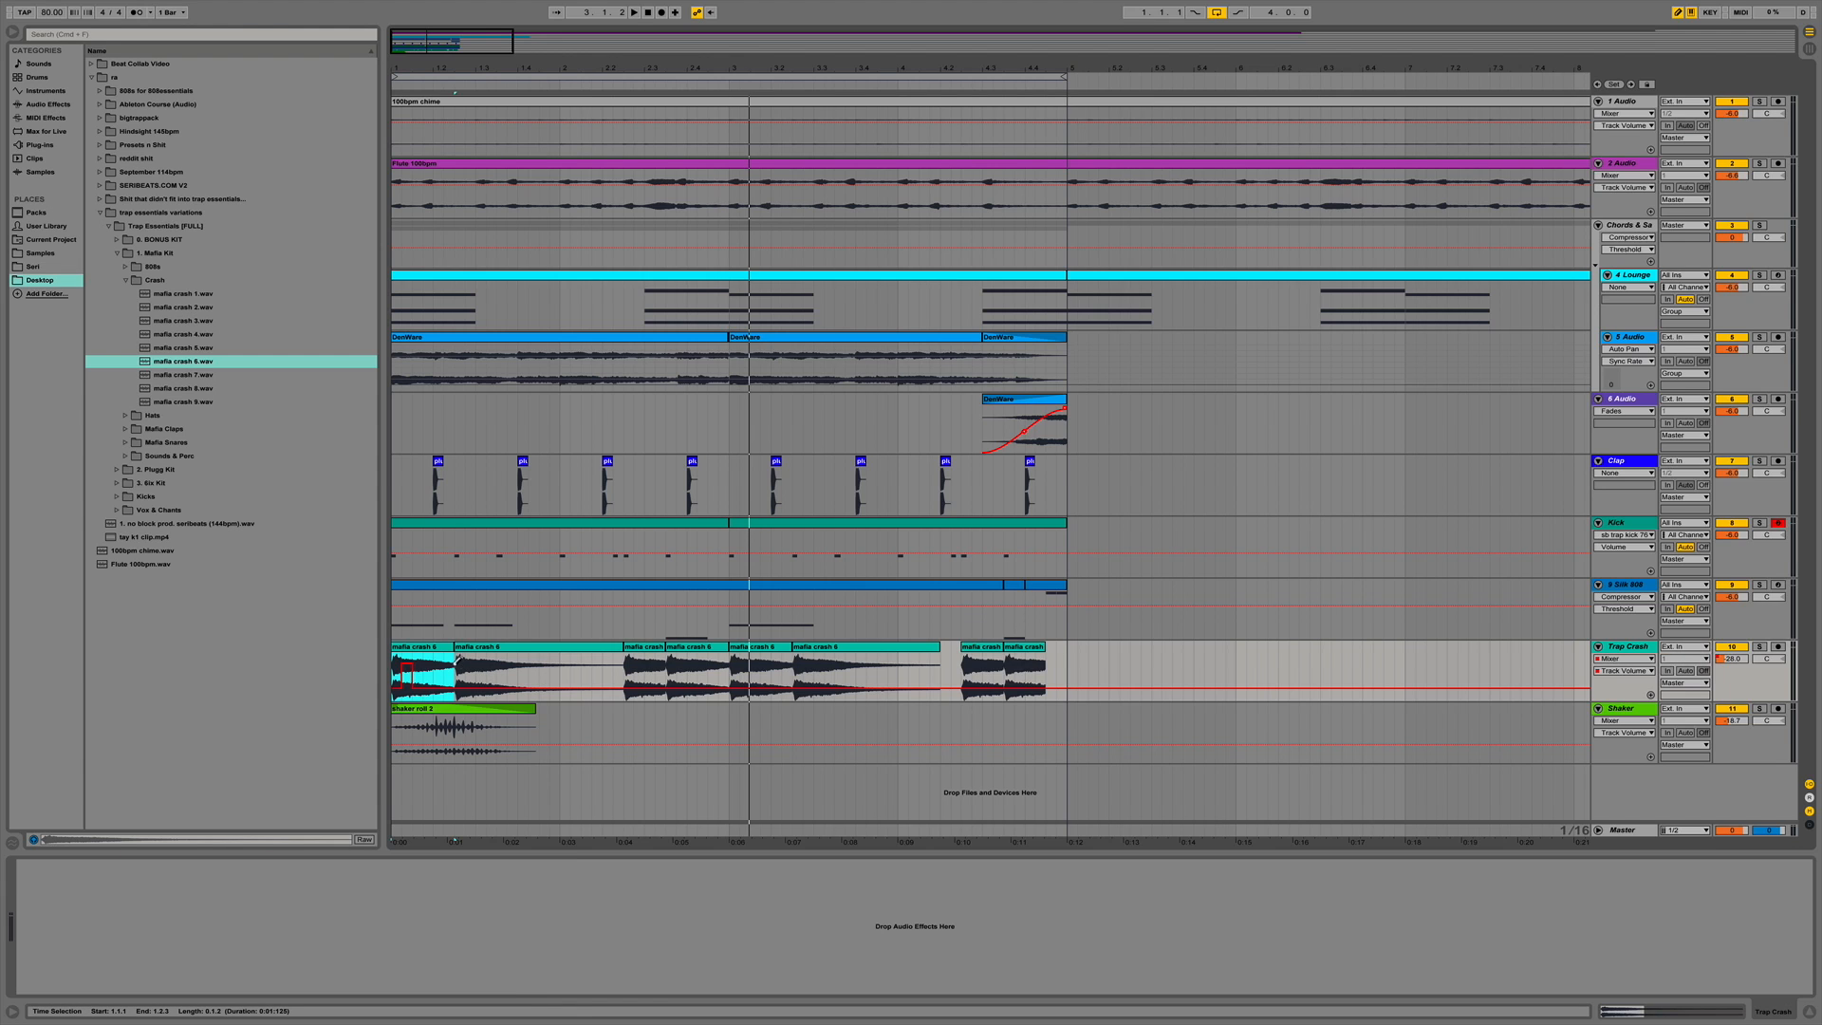
key("super+z")
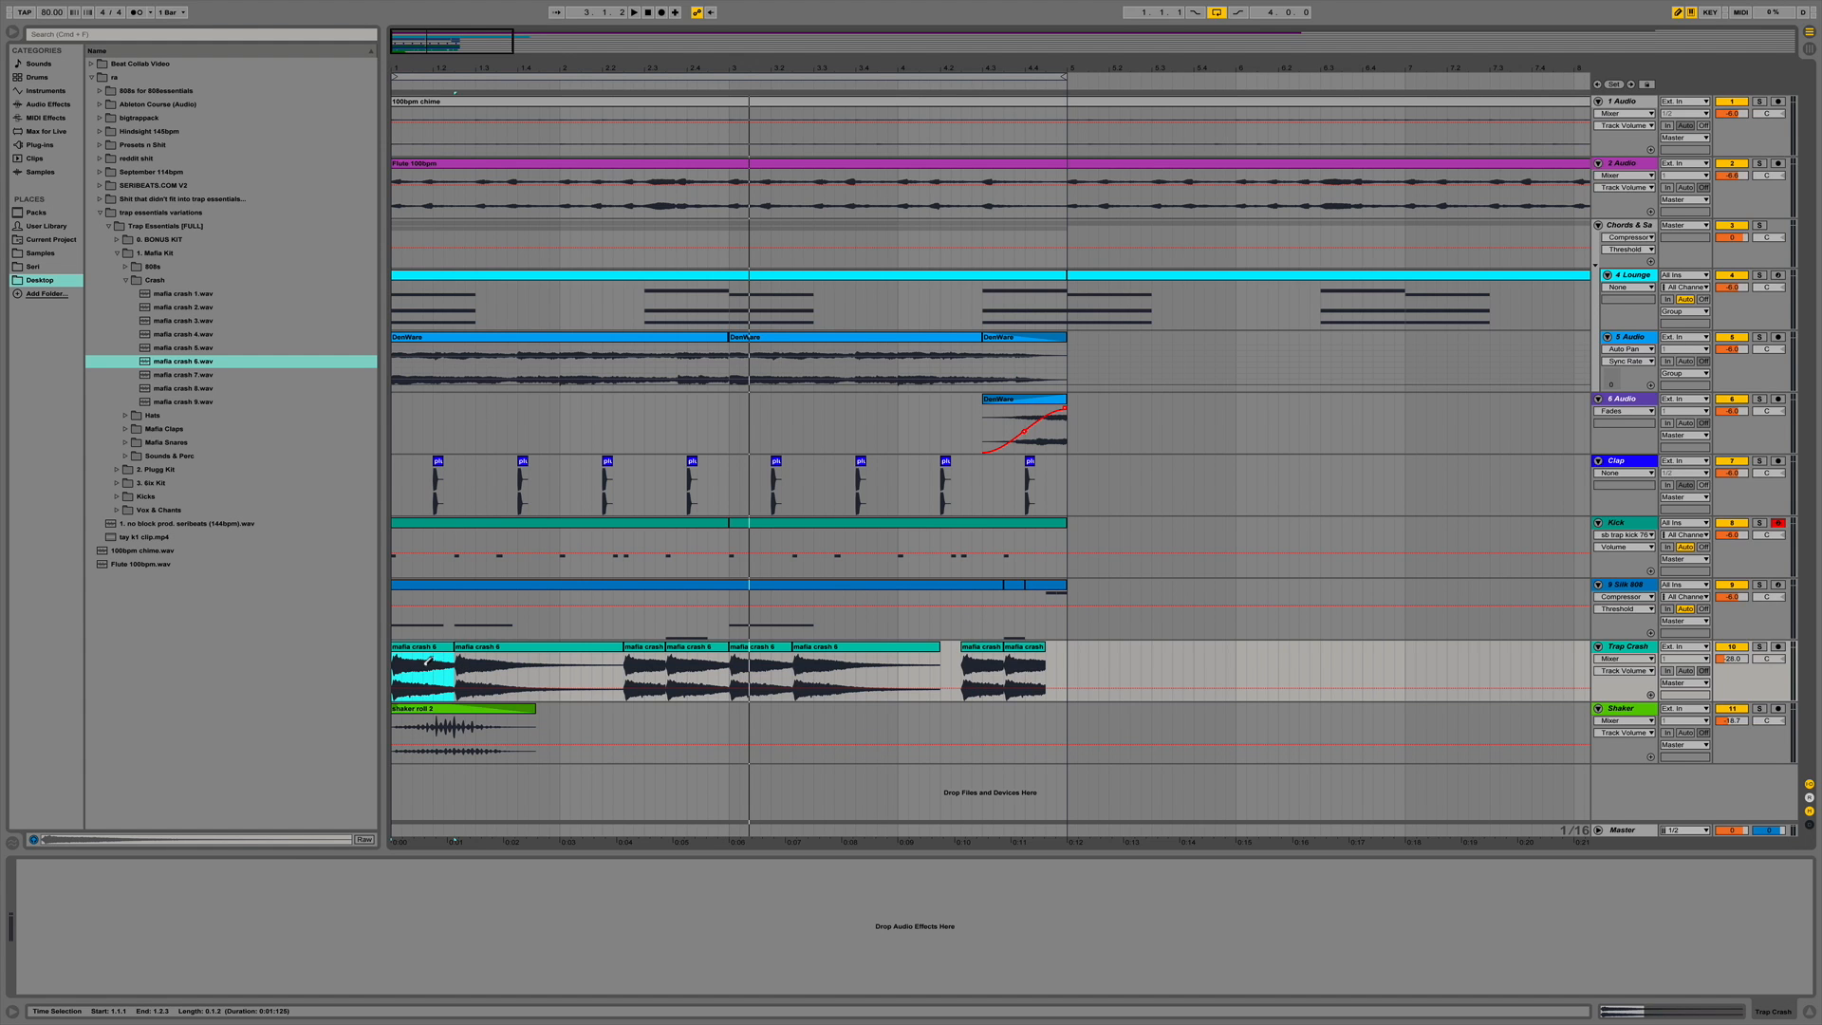
key("space")
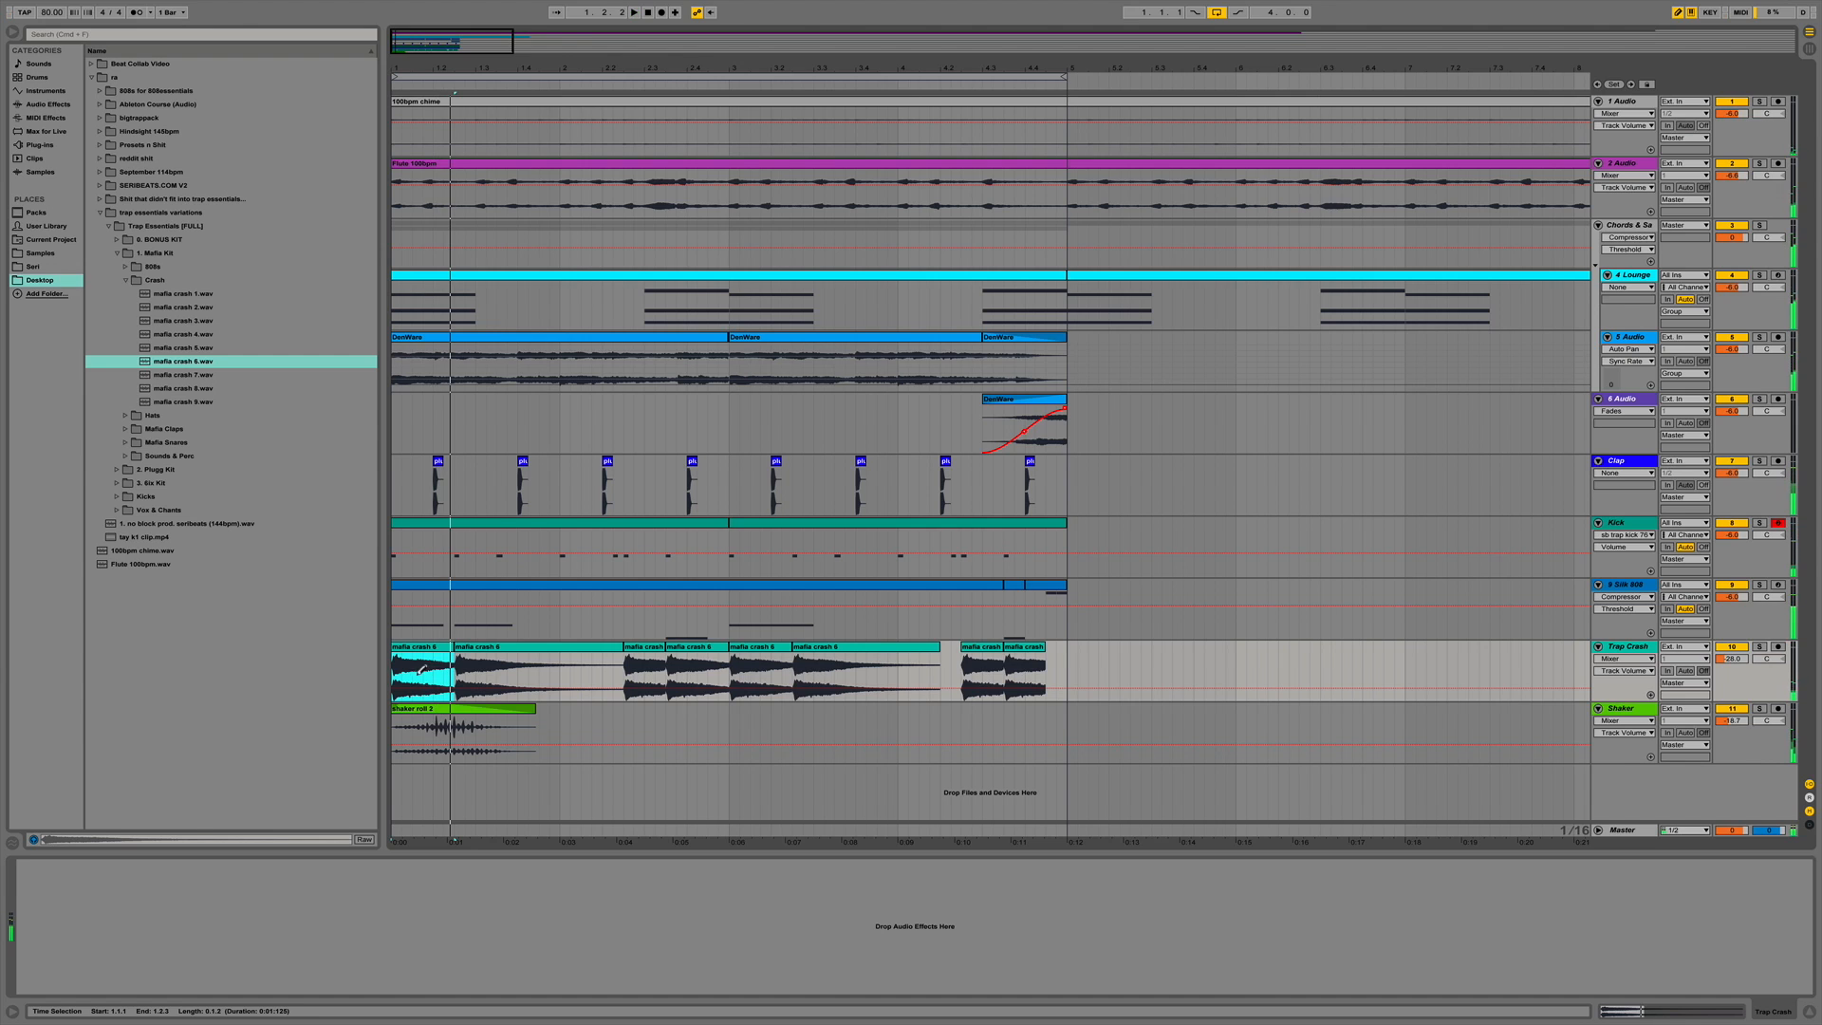
left_click(418, 656)
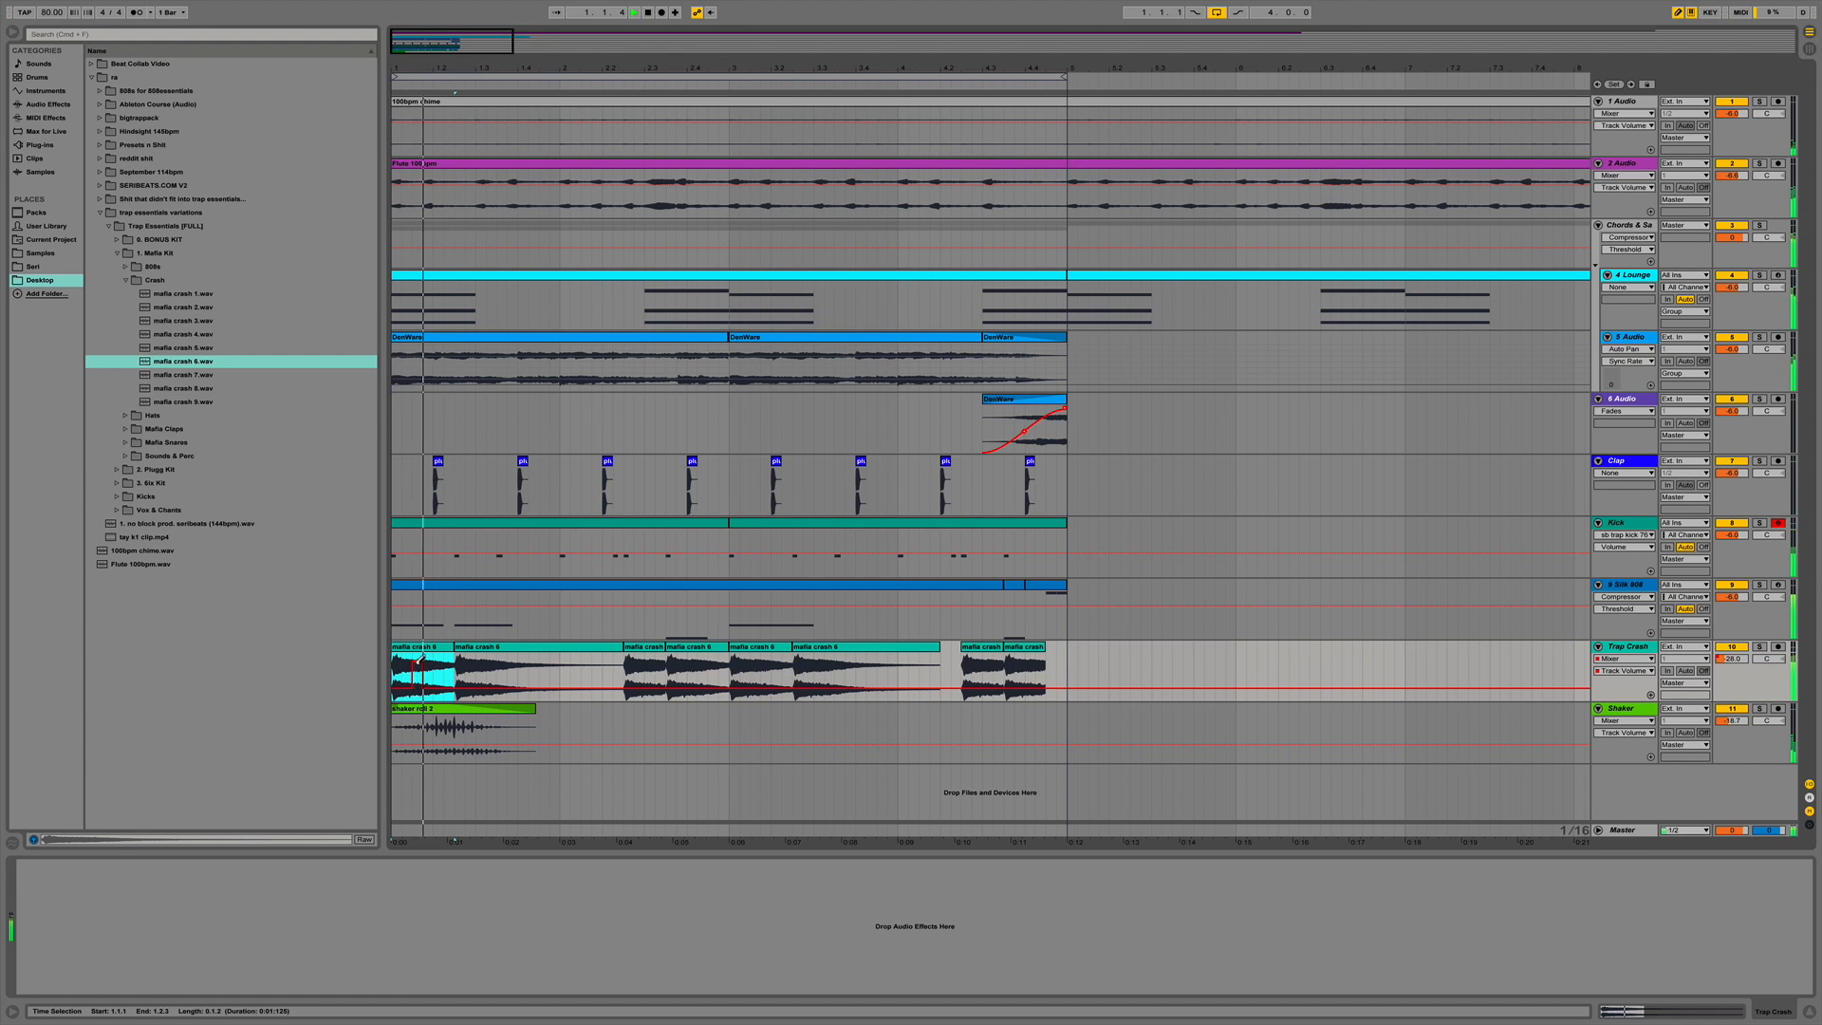
key("space")
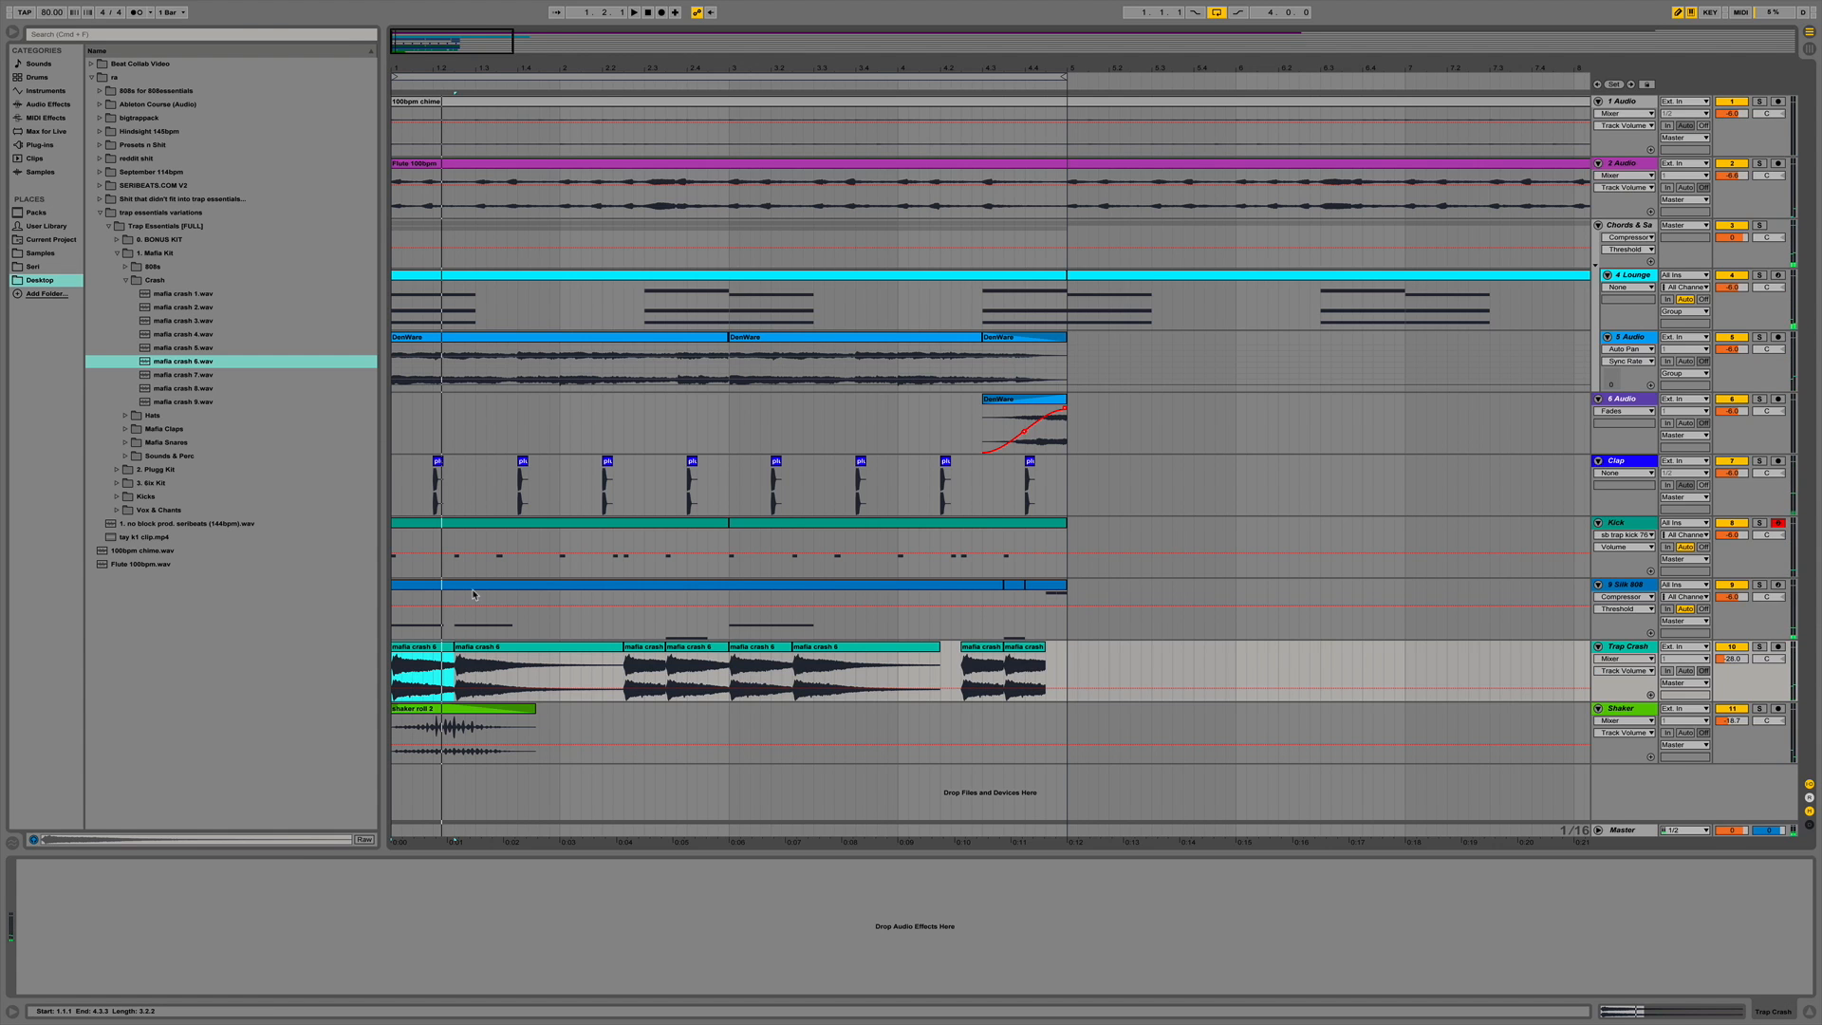
Redraw the Track Volume boost on the first crash clip and try one on the third crash clip, checking both in playback.
left_click(422, 669)
key("space")
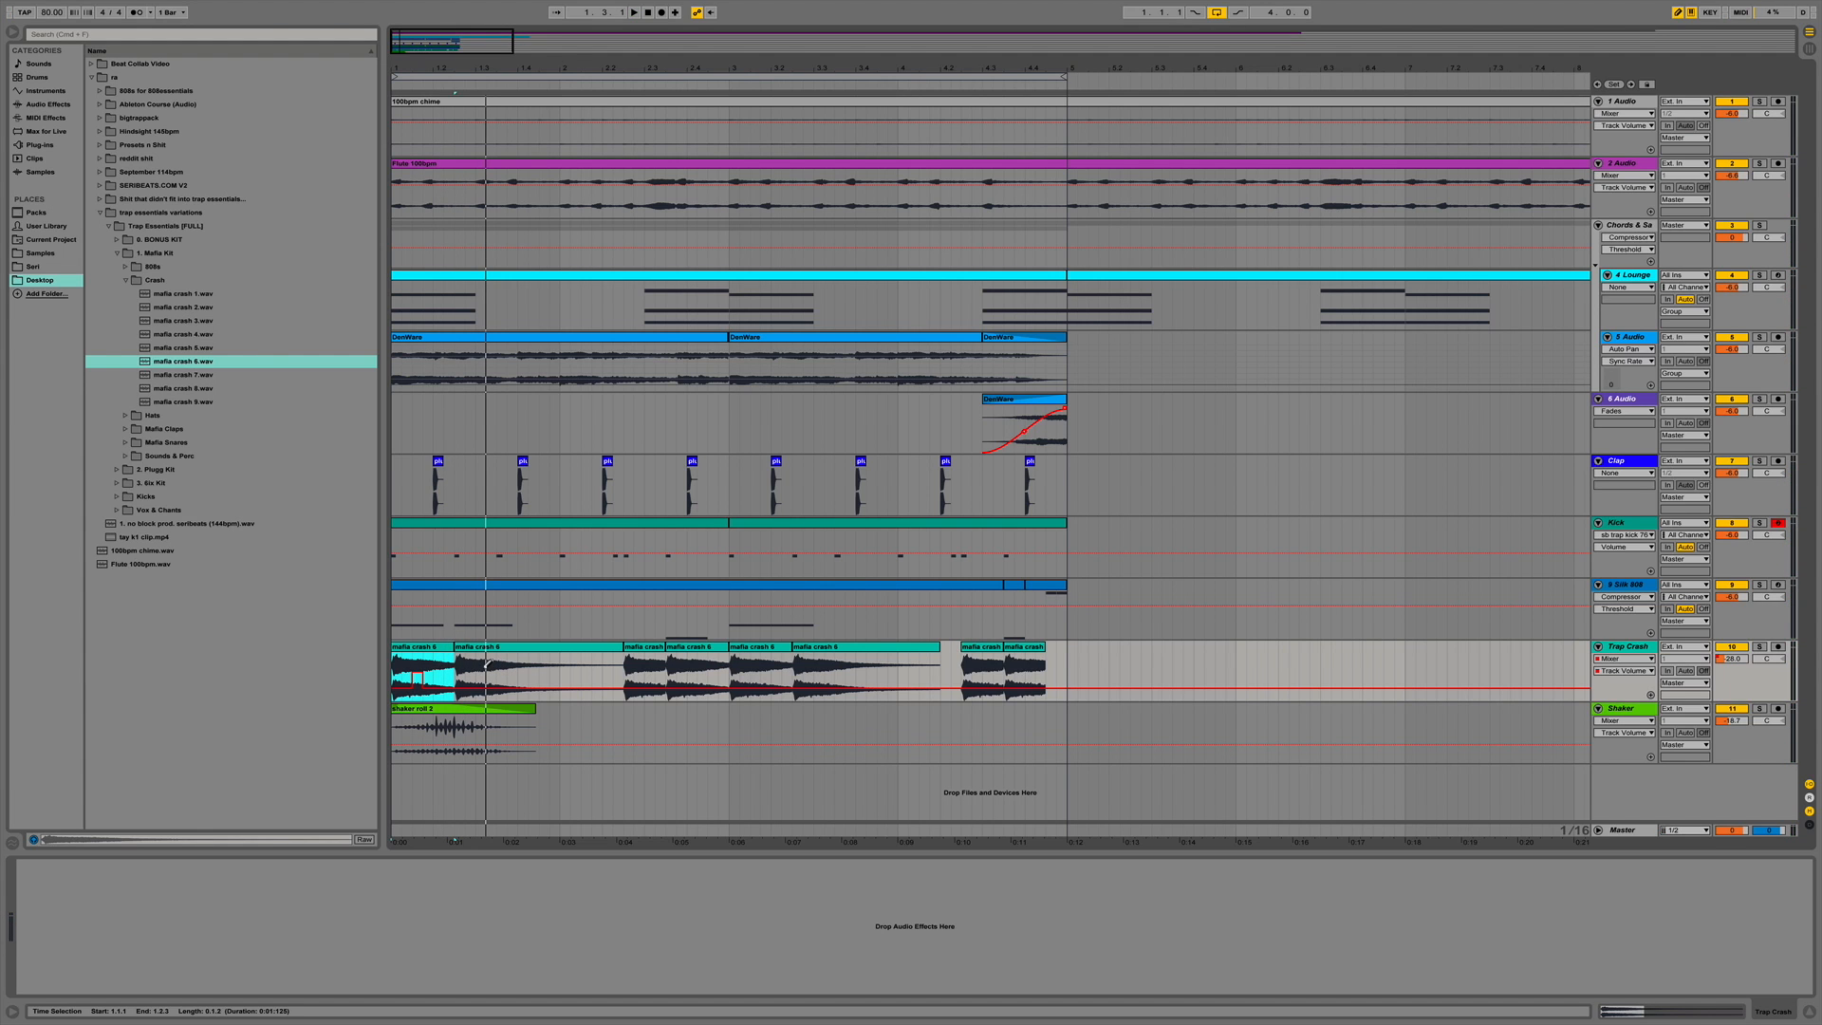
left_click(480, 677)
key("space")
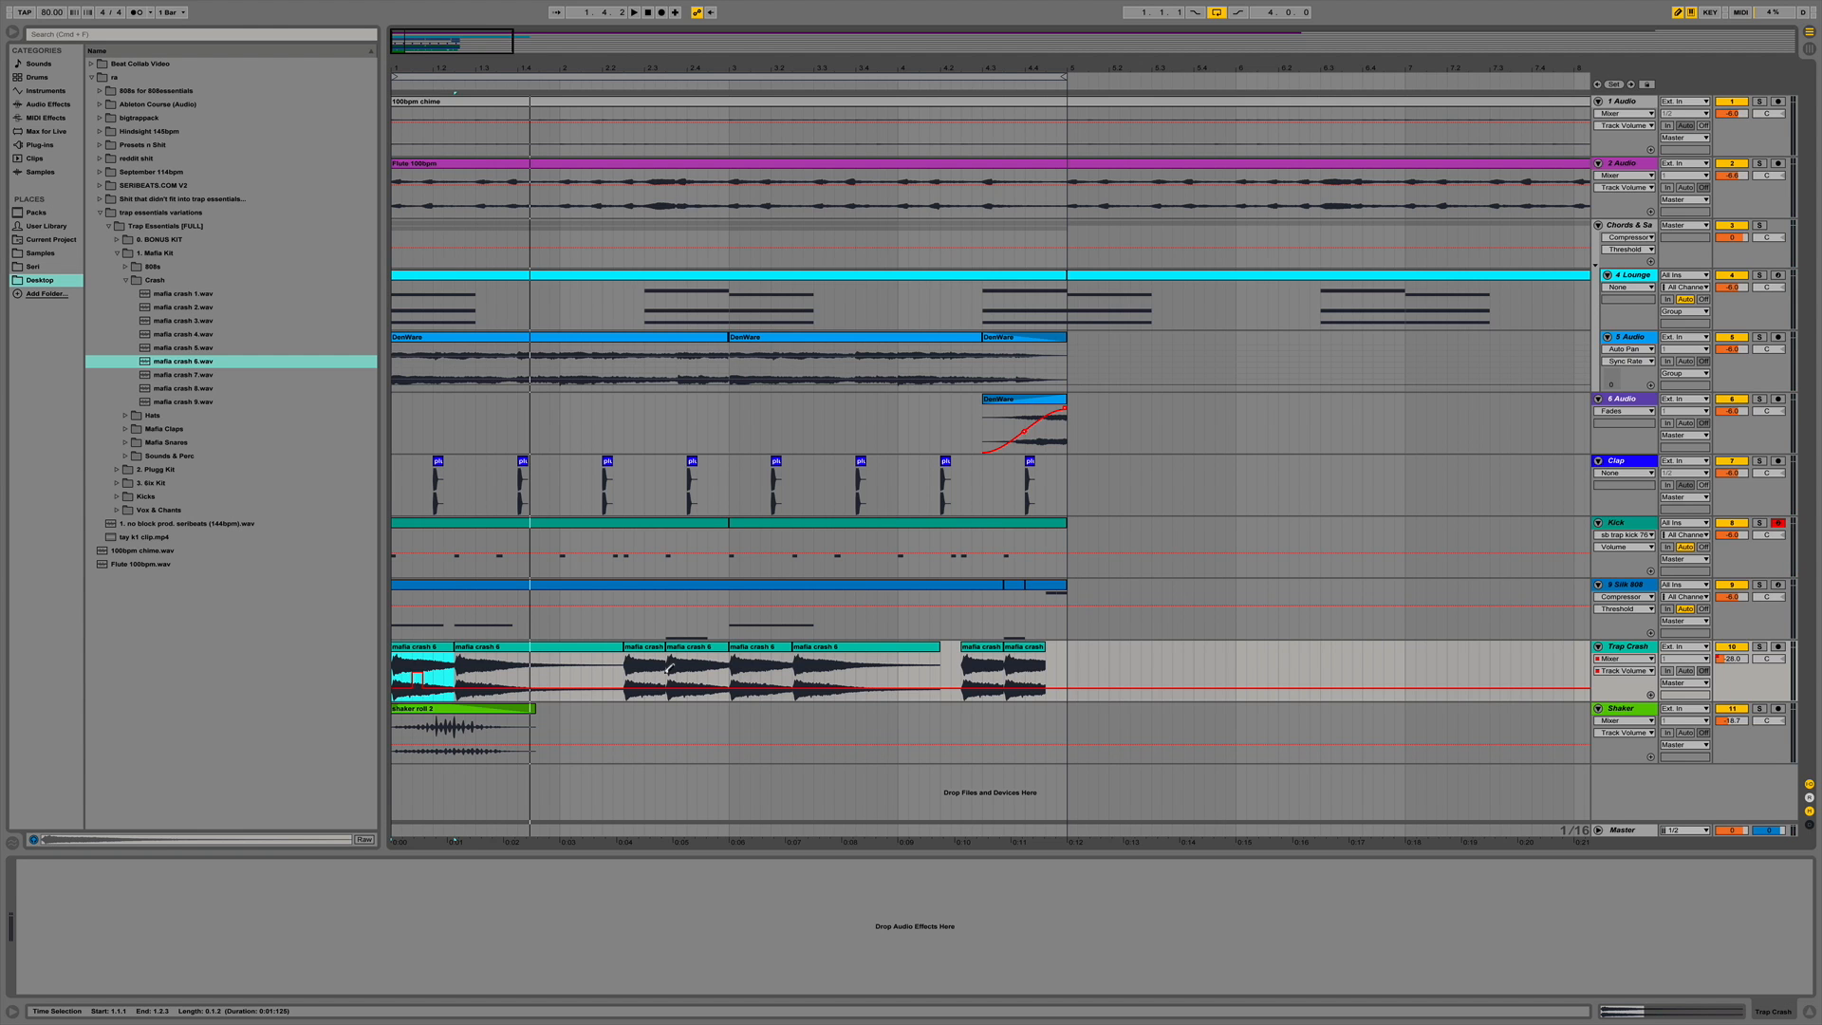
key("space")
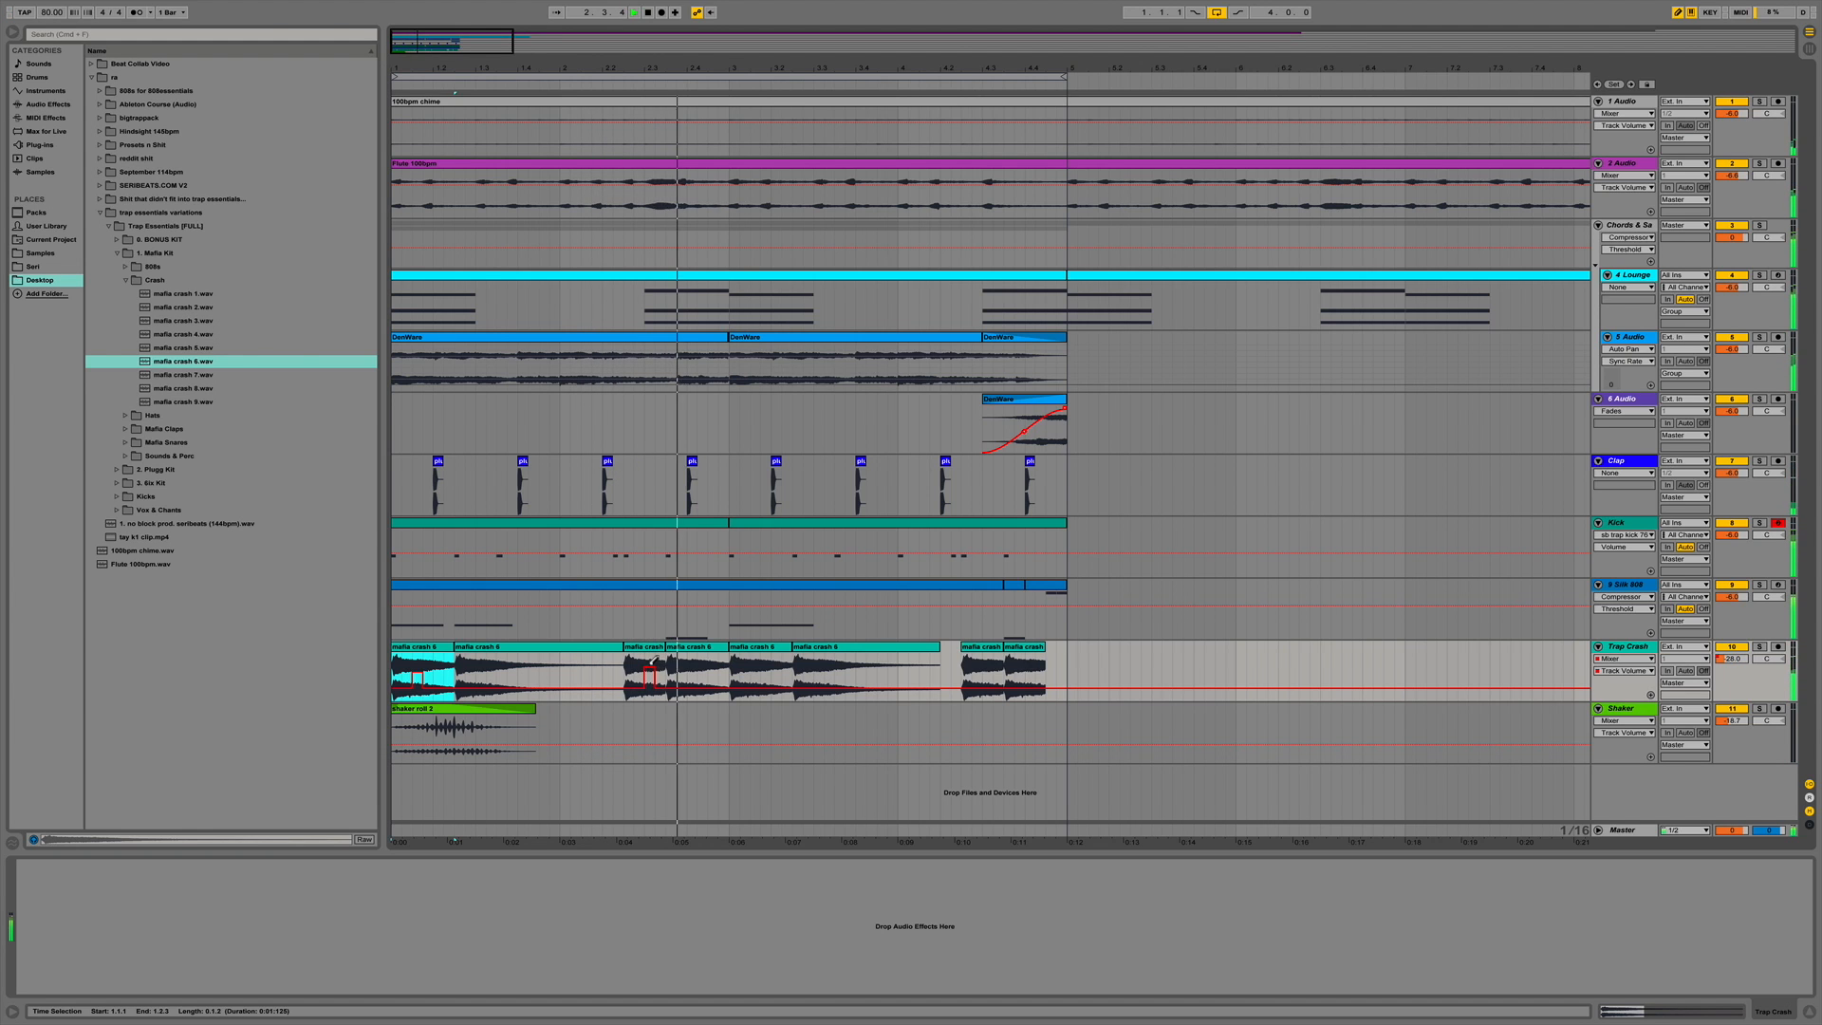
key("space")
Try drawing a Track Volume boost on the fourth crash clip and play from that clip.
left_click(691, 672)
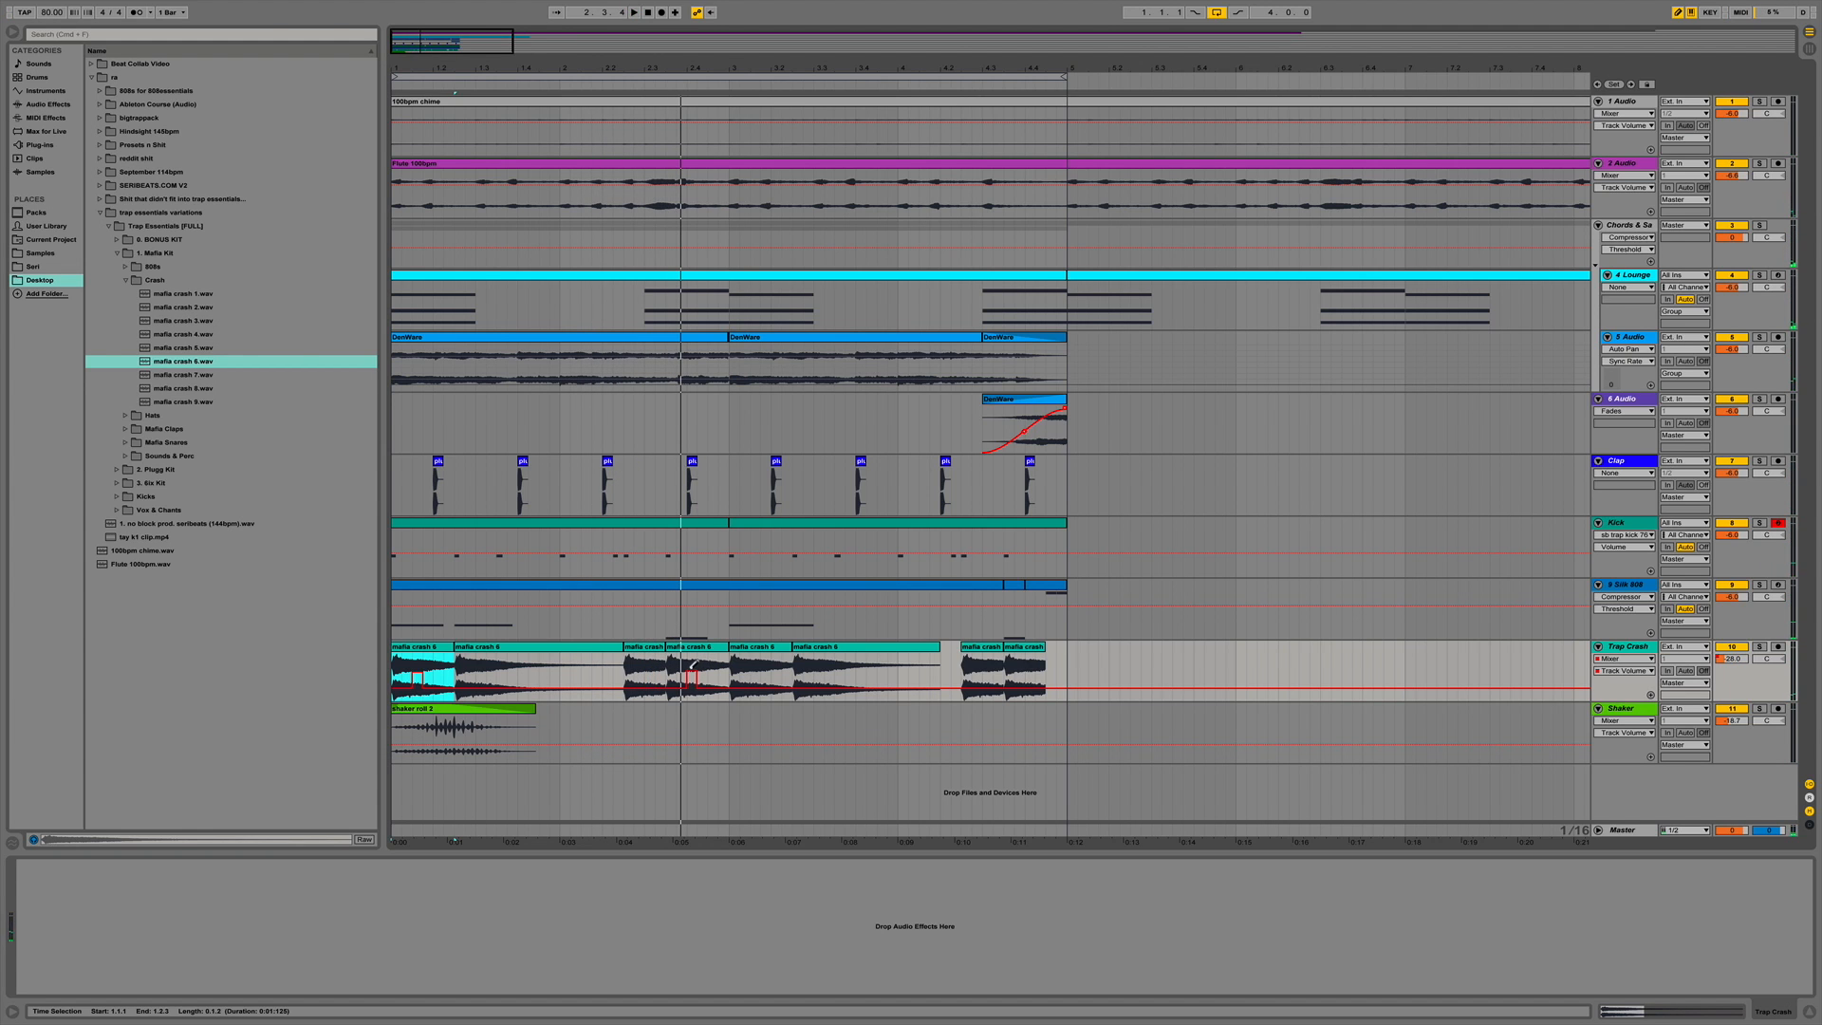
key("space")
left_click(680, 654)
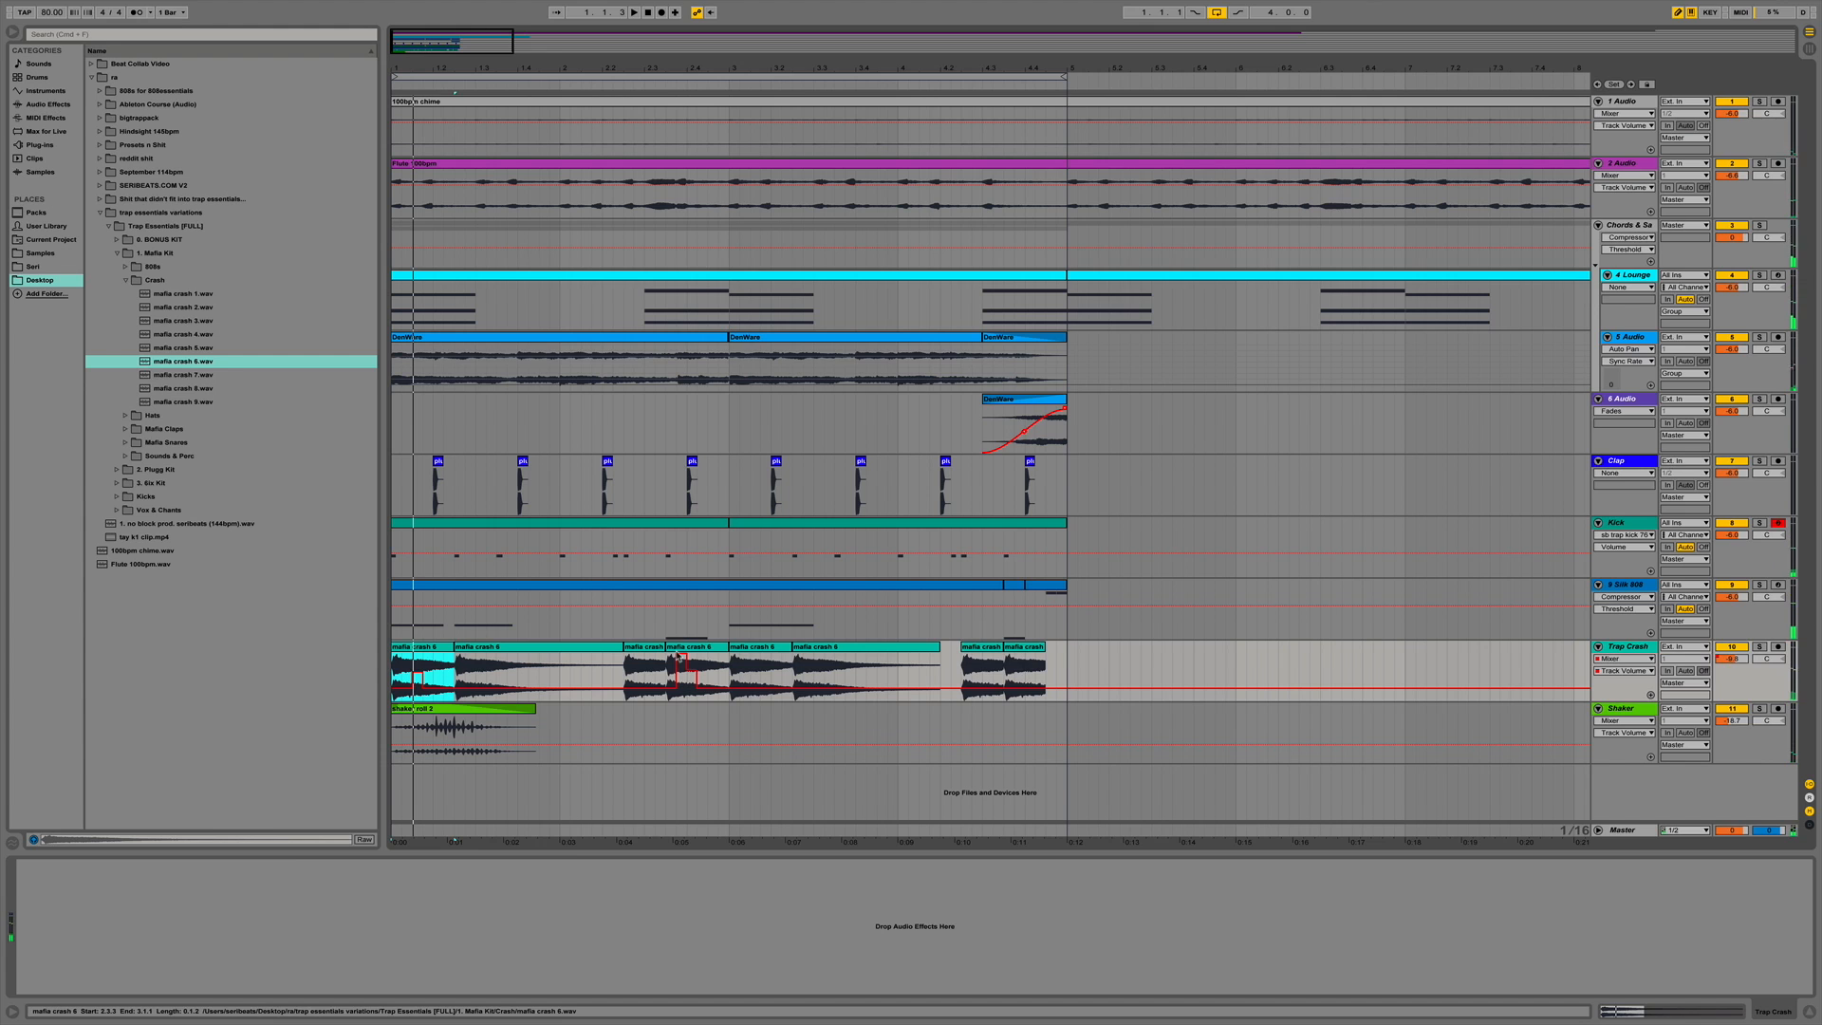
left_click(677, 650)
key("space")
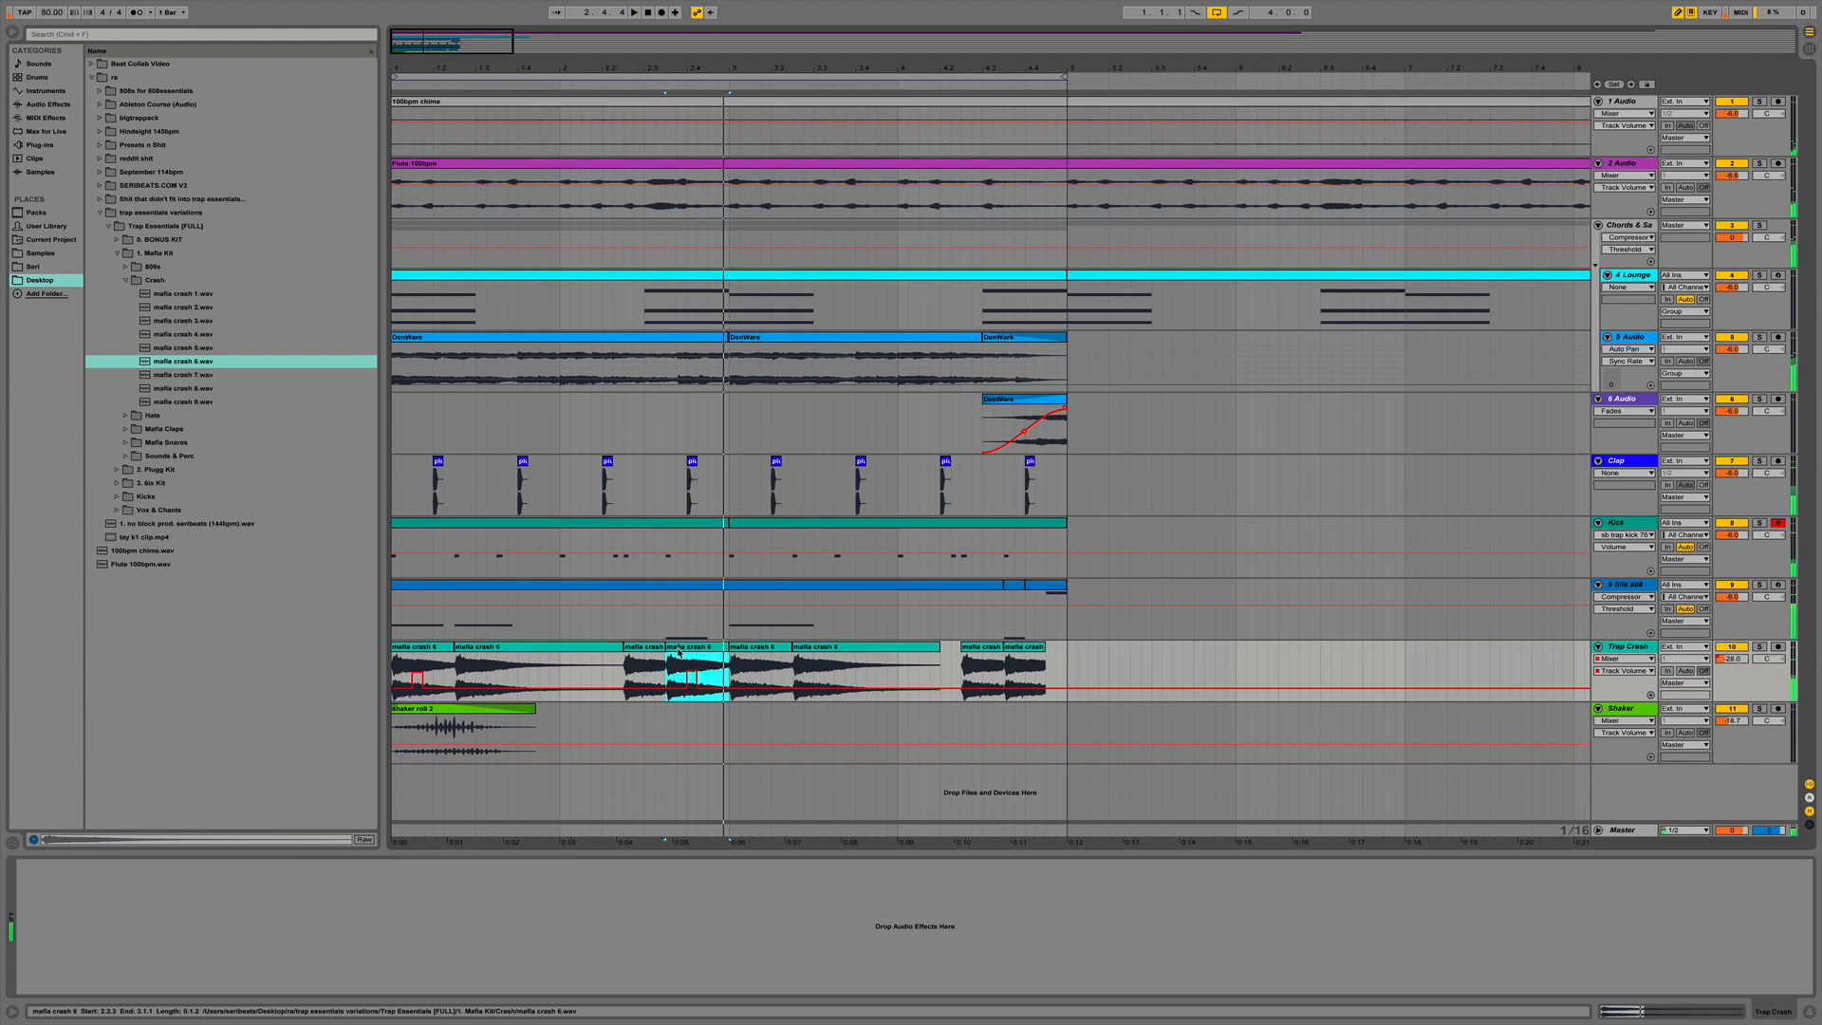
Undo the Track Volume automation drawn on the Trap Crash track, replaying the pattern in between.
key("space")
key("space")
key("super+z")
key("space")
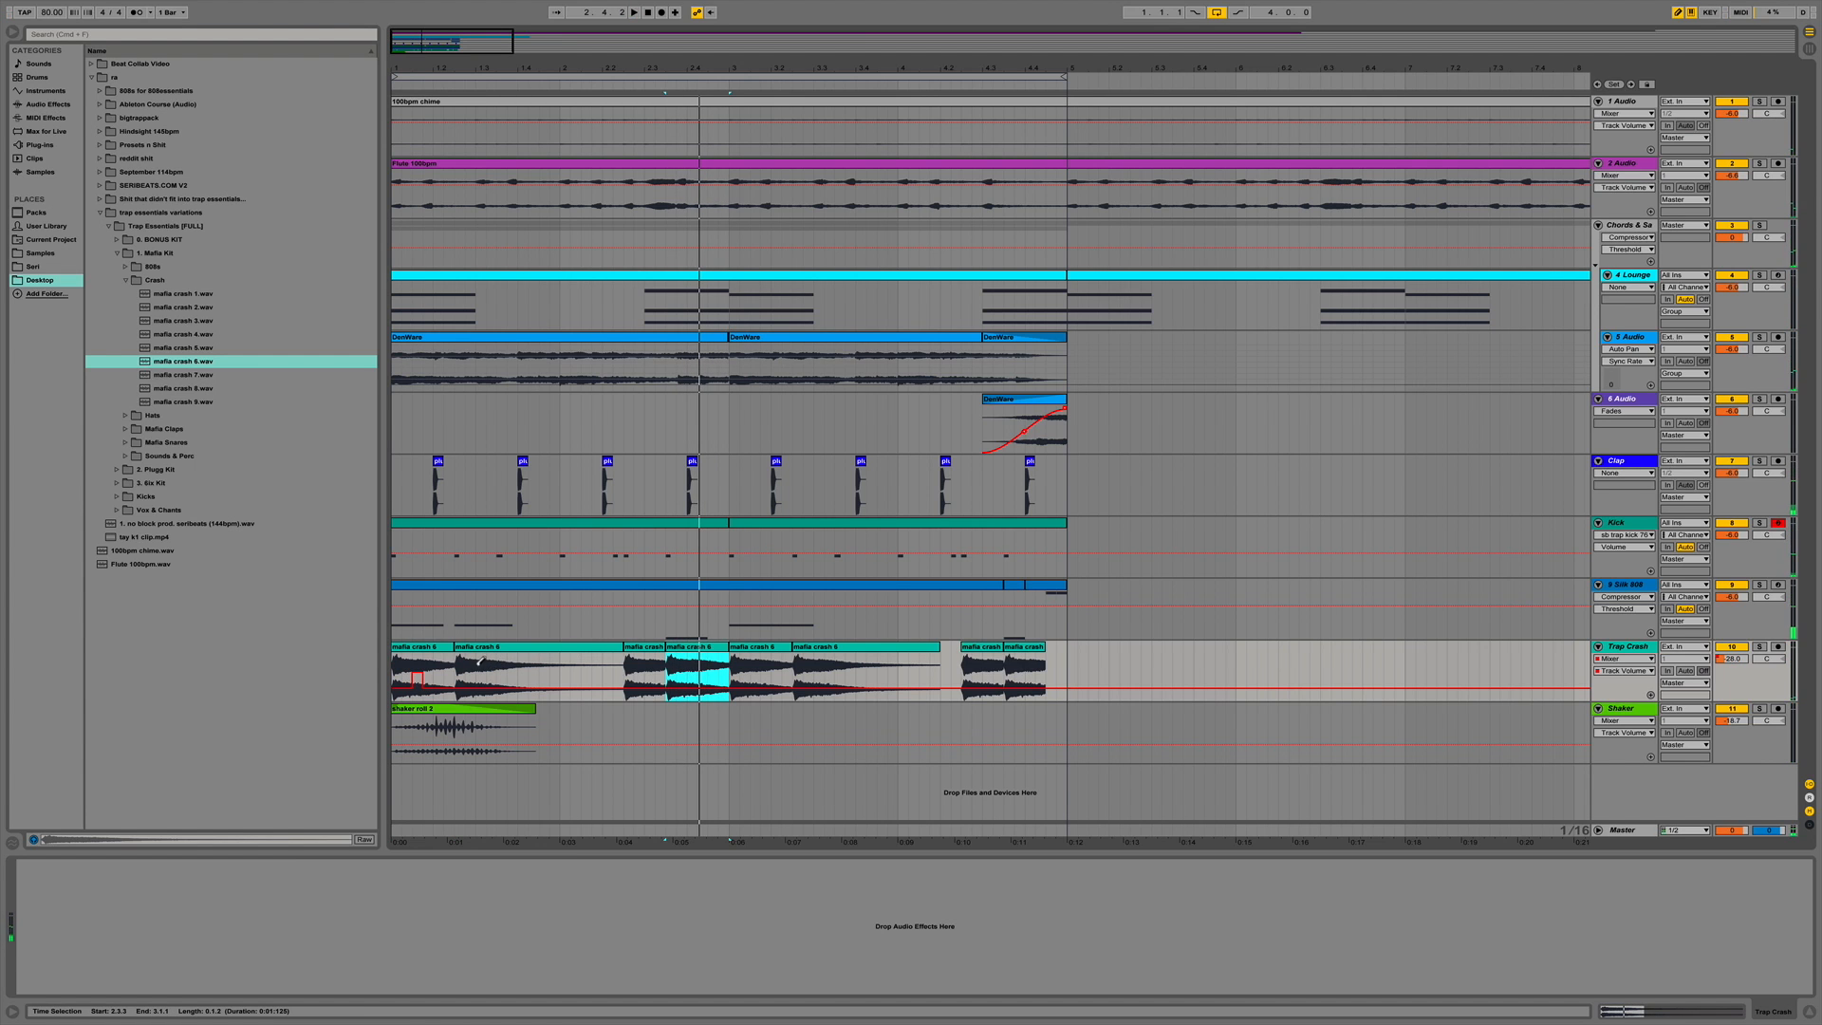
key("space")
key("space")
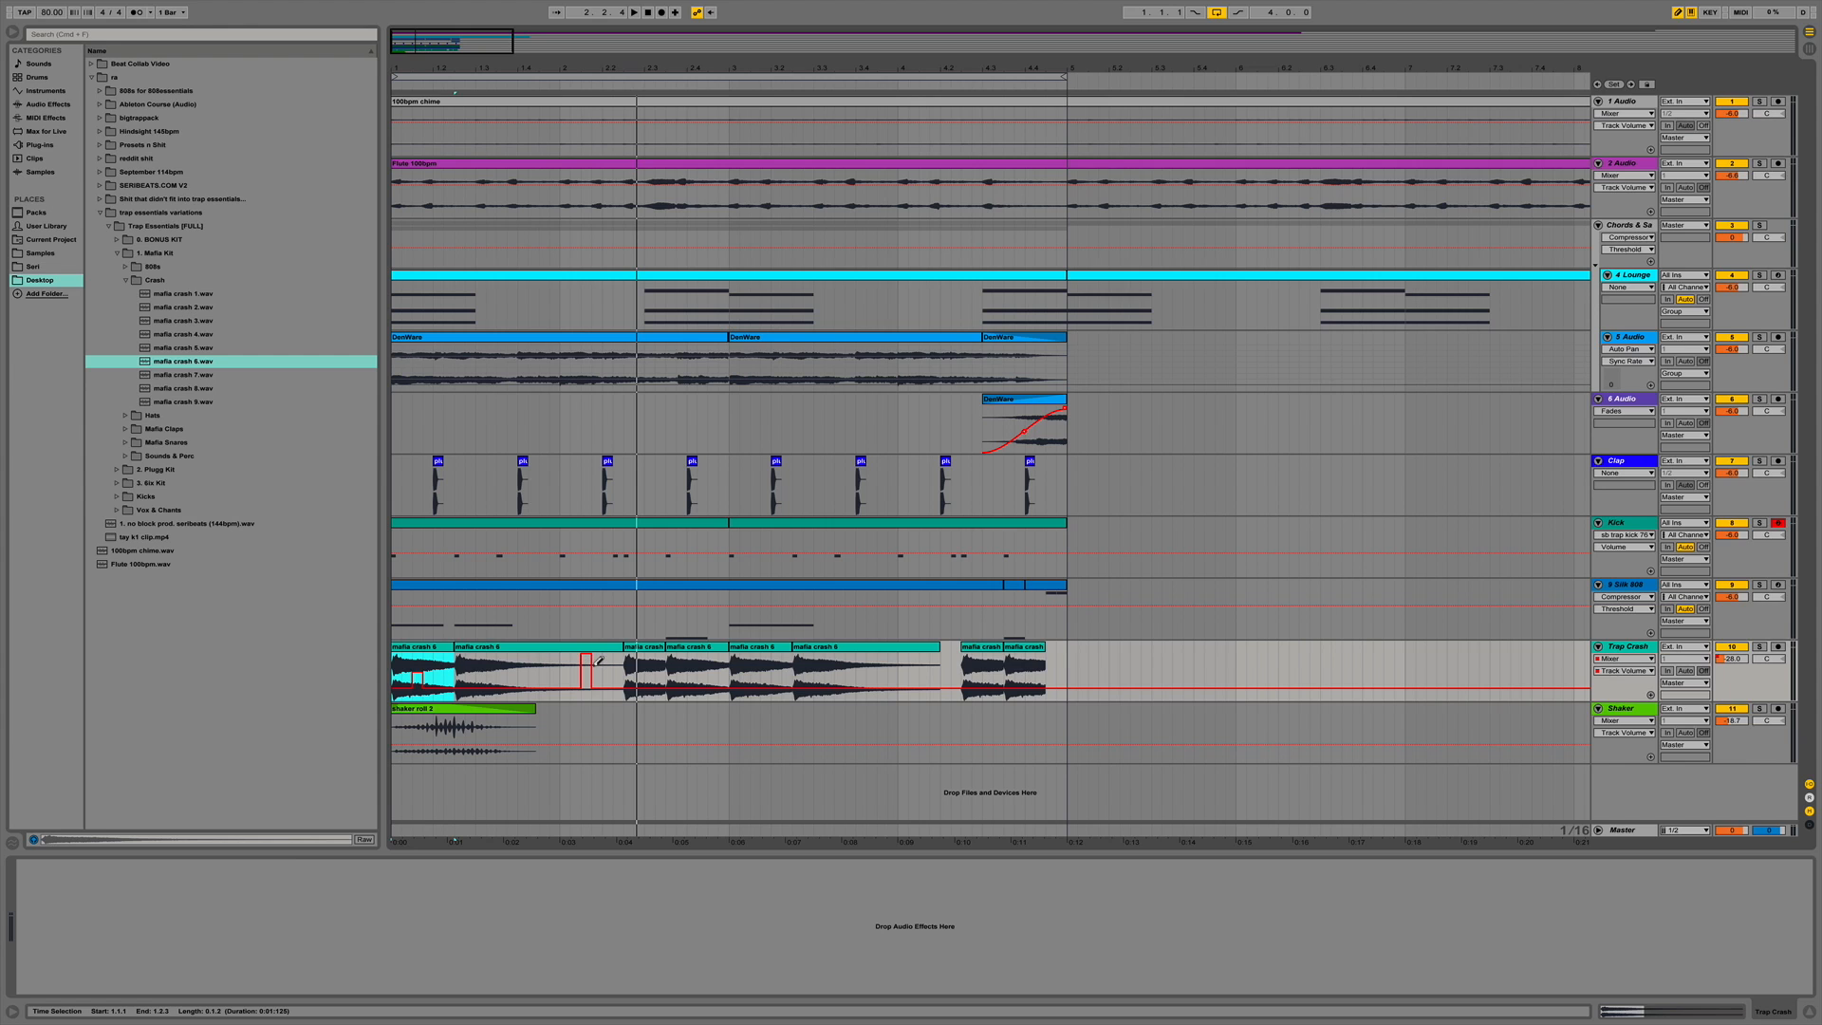
key("super+z")
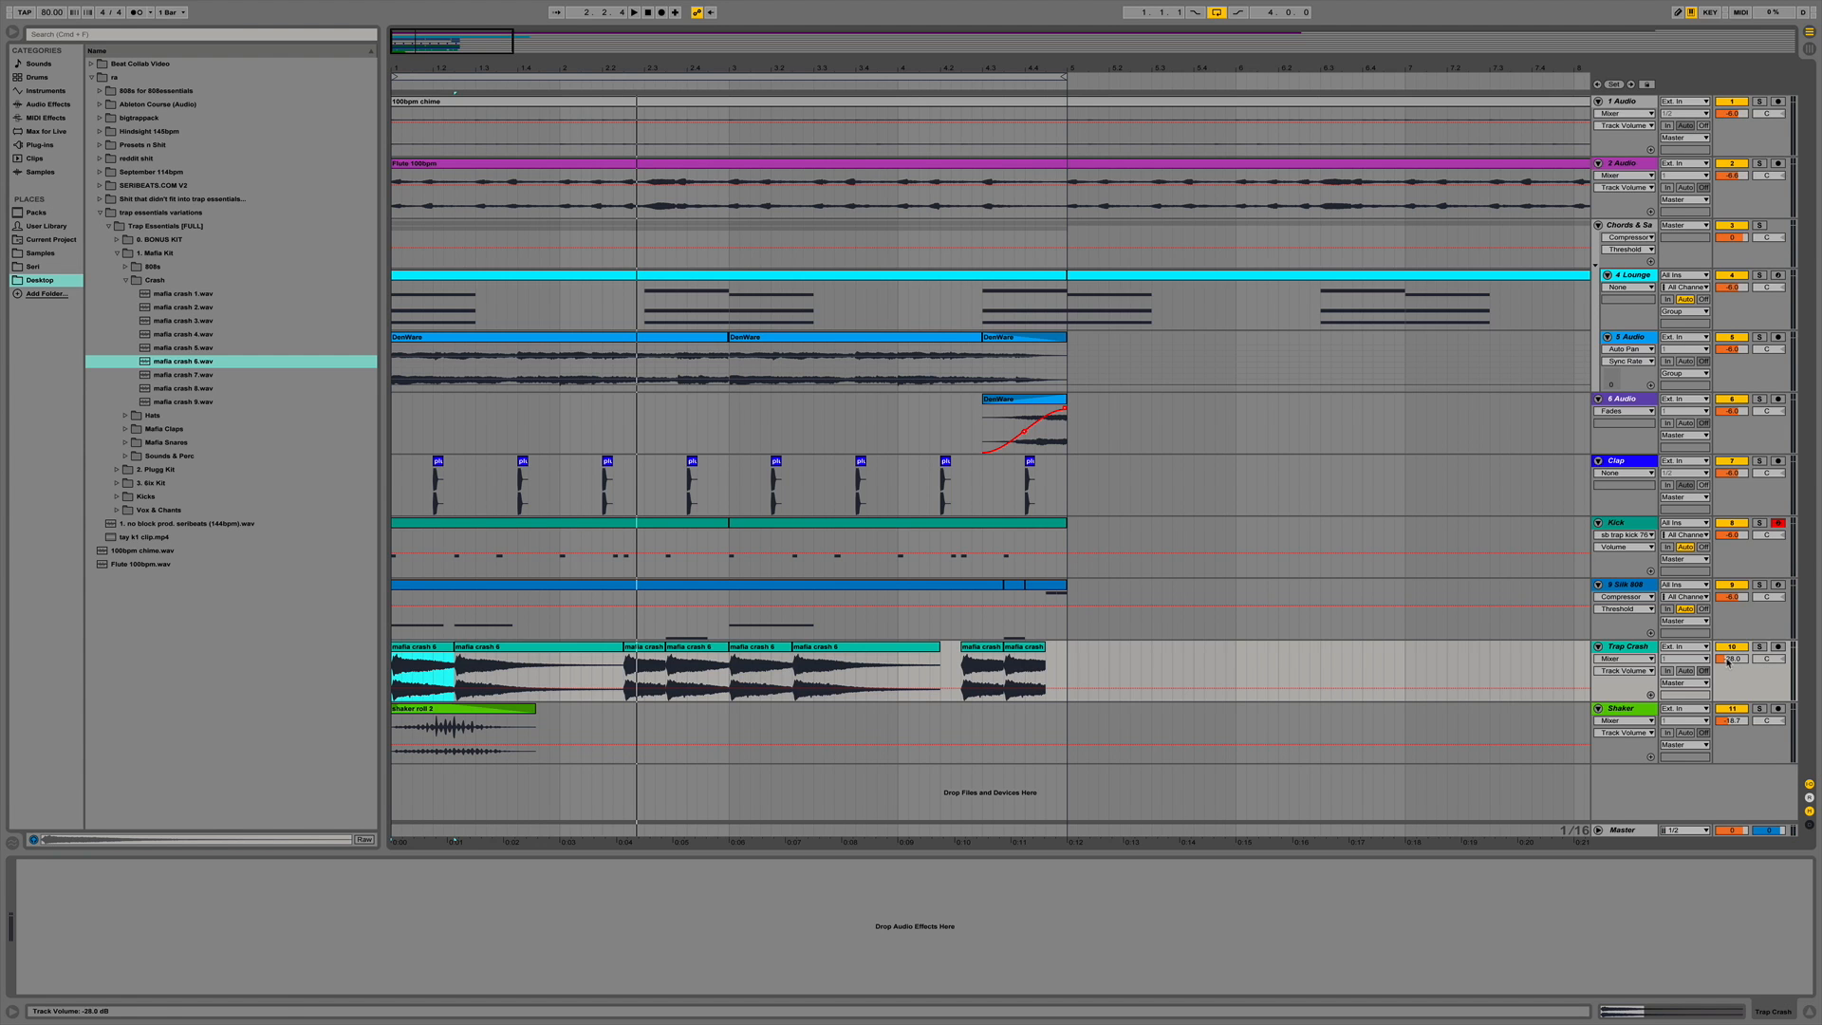
Add a Utility effect to the Trap Crash track and draw Gain automation over the first crash clip during playback.
left_click(67, 106)
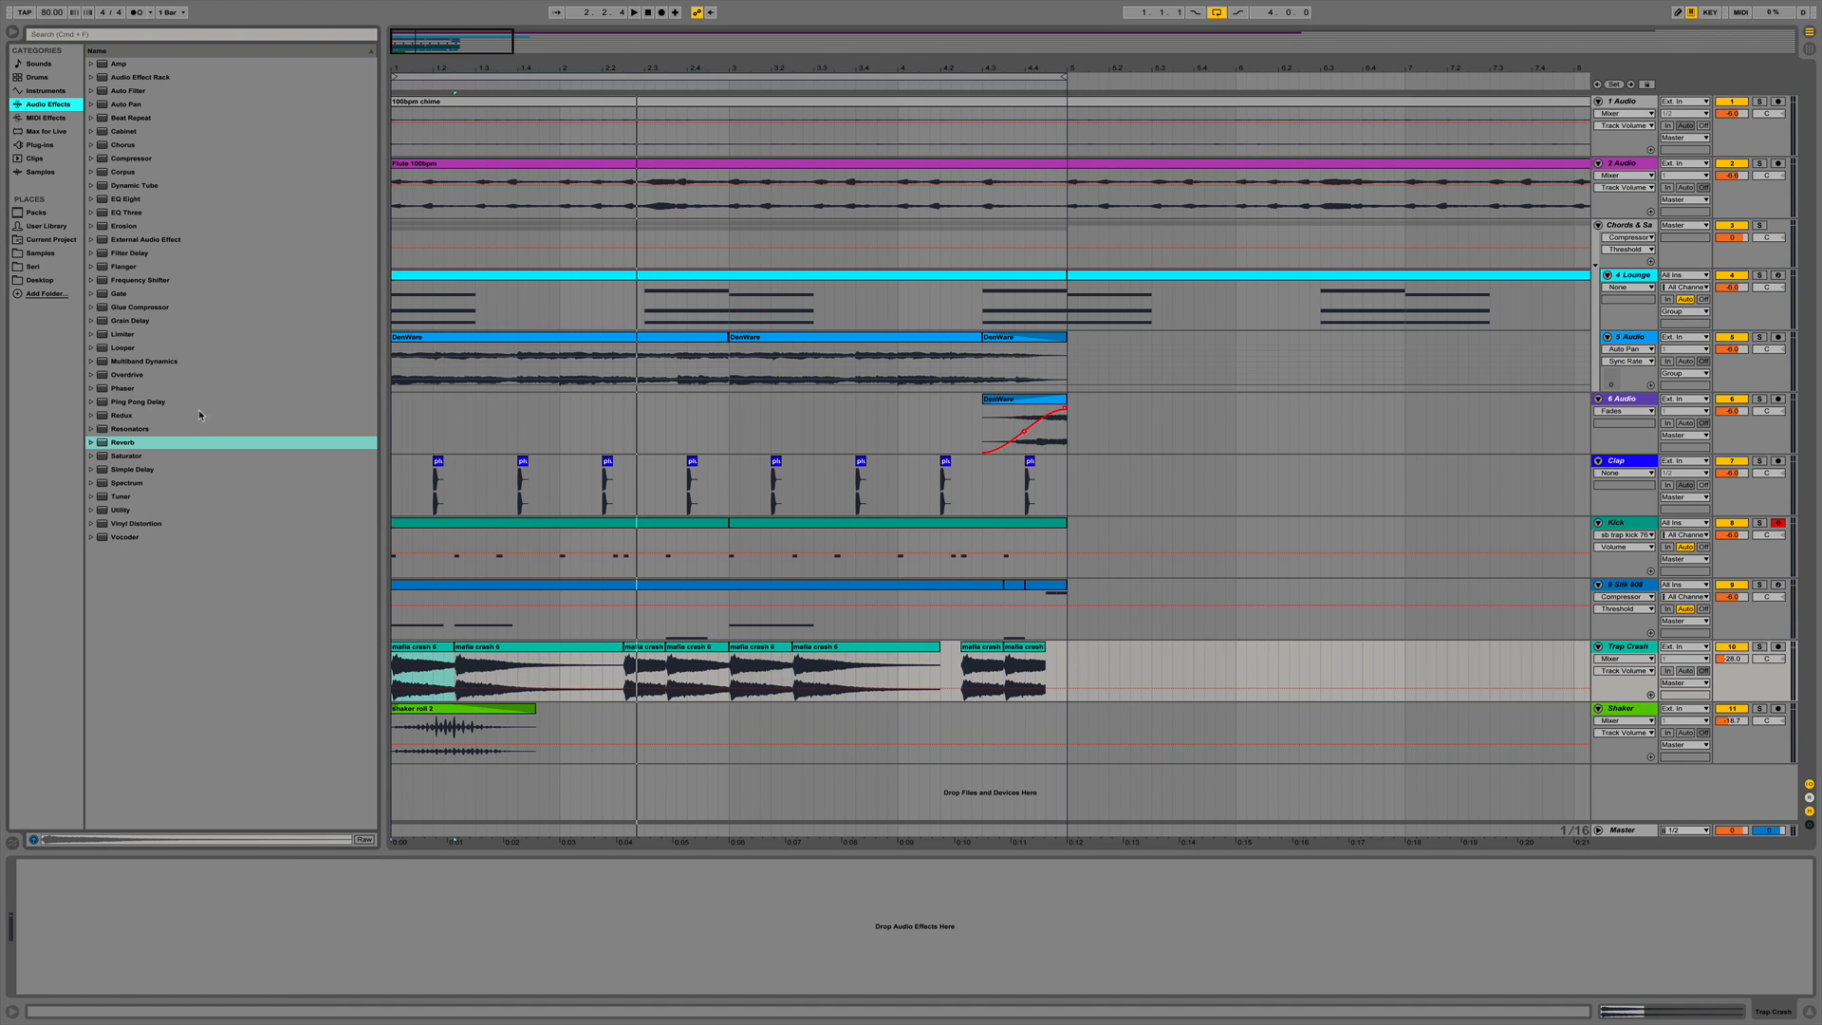
left_click_drag(121, 511, 422, 655)
key("space")
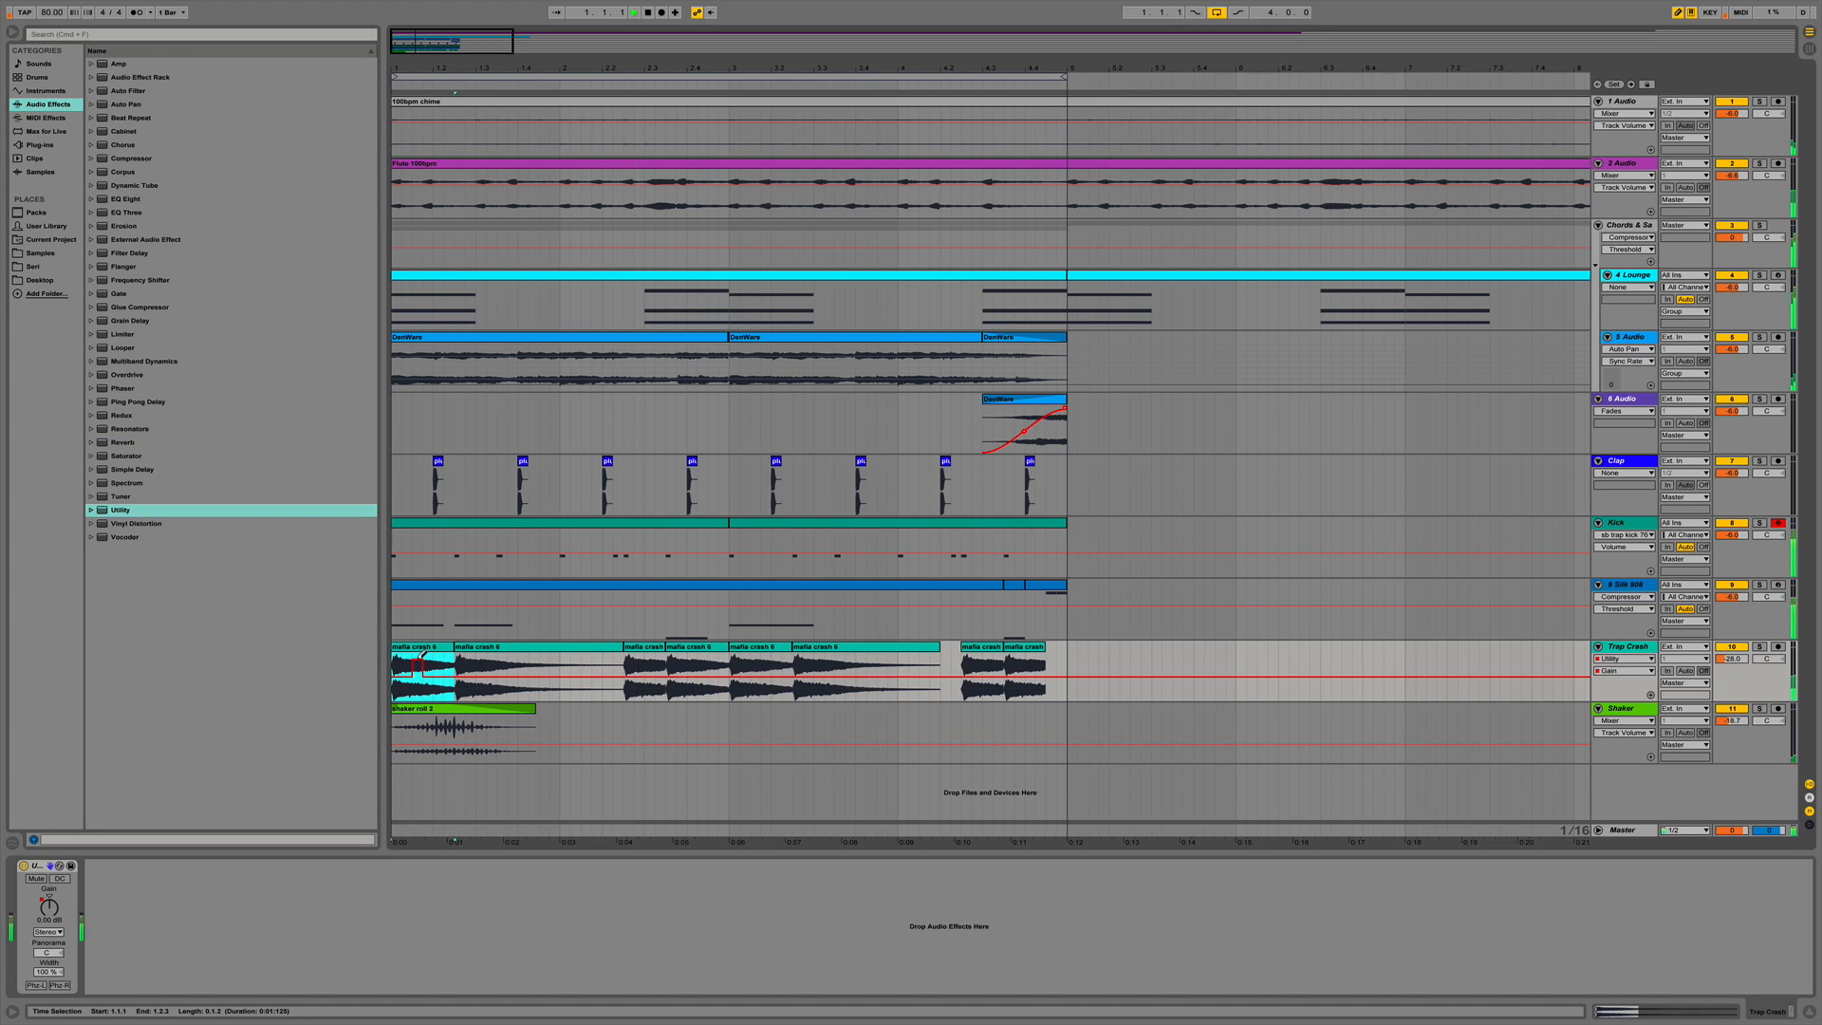
Draw a short raised step in the Trap Crash track's Utility Gain automation just past bar 2 and play it back.
key("space")
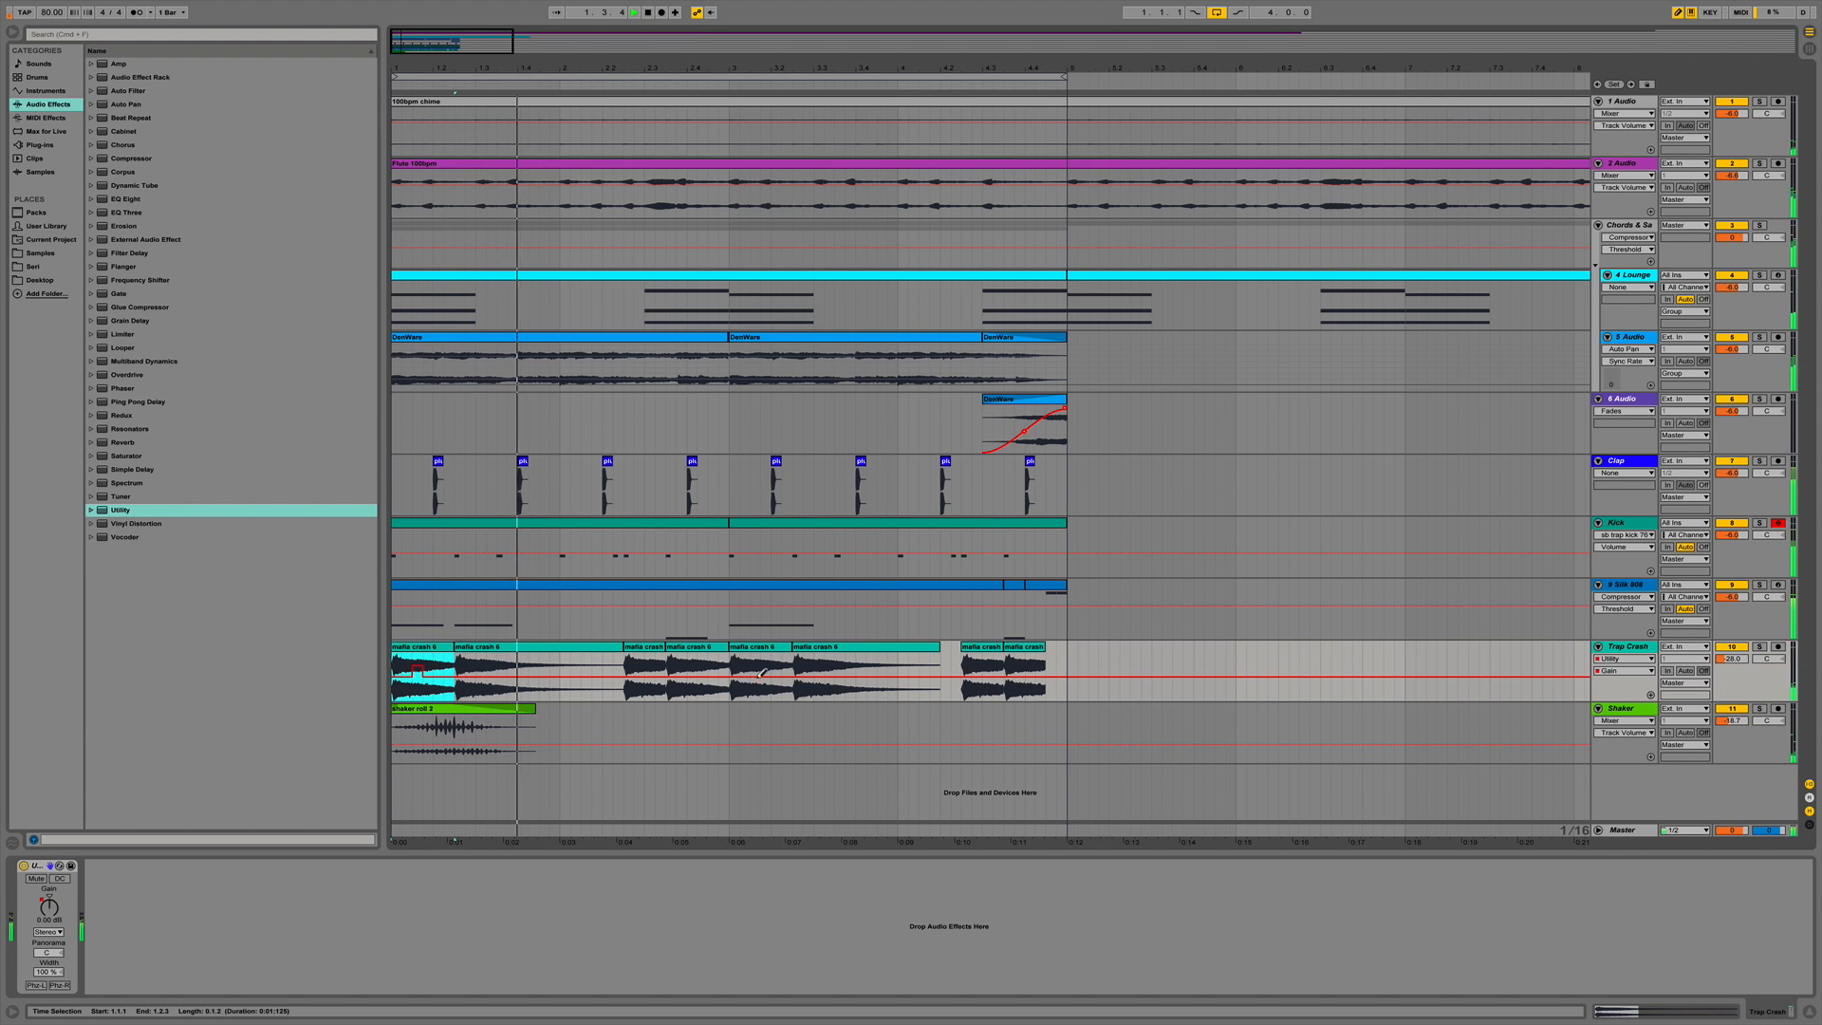
left_click(586, 667)
left_click_drag(587, 664, 588, 650)
key("space")
key("space")
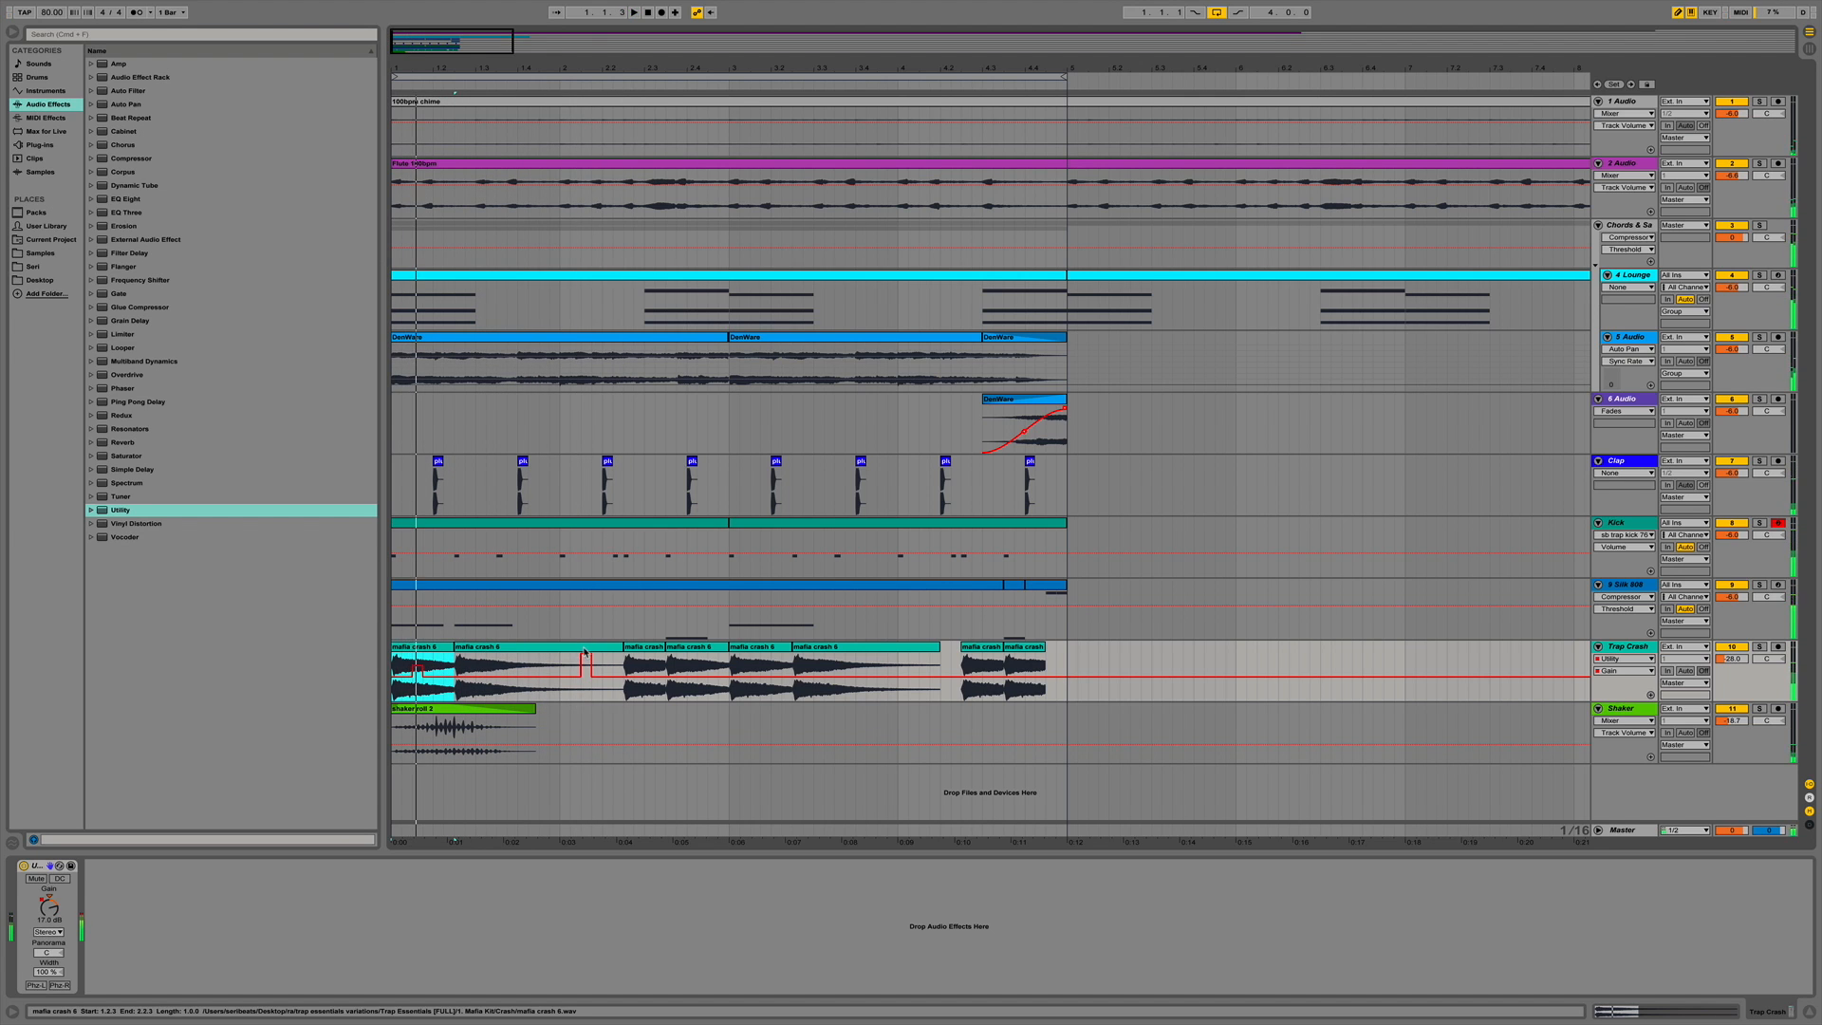
left_click(579, 647)
key("space")
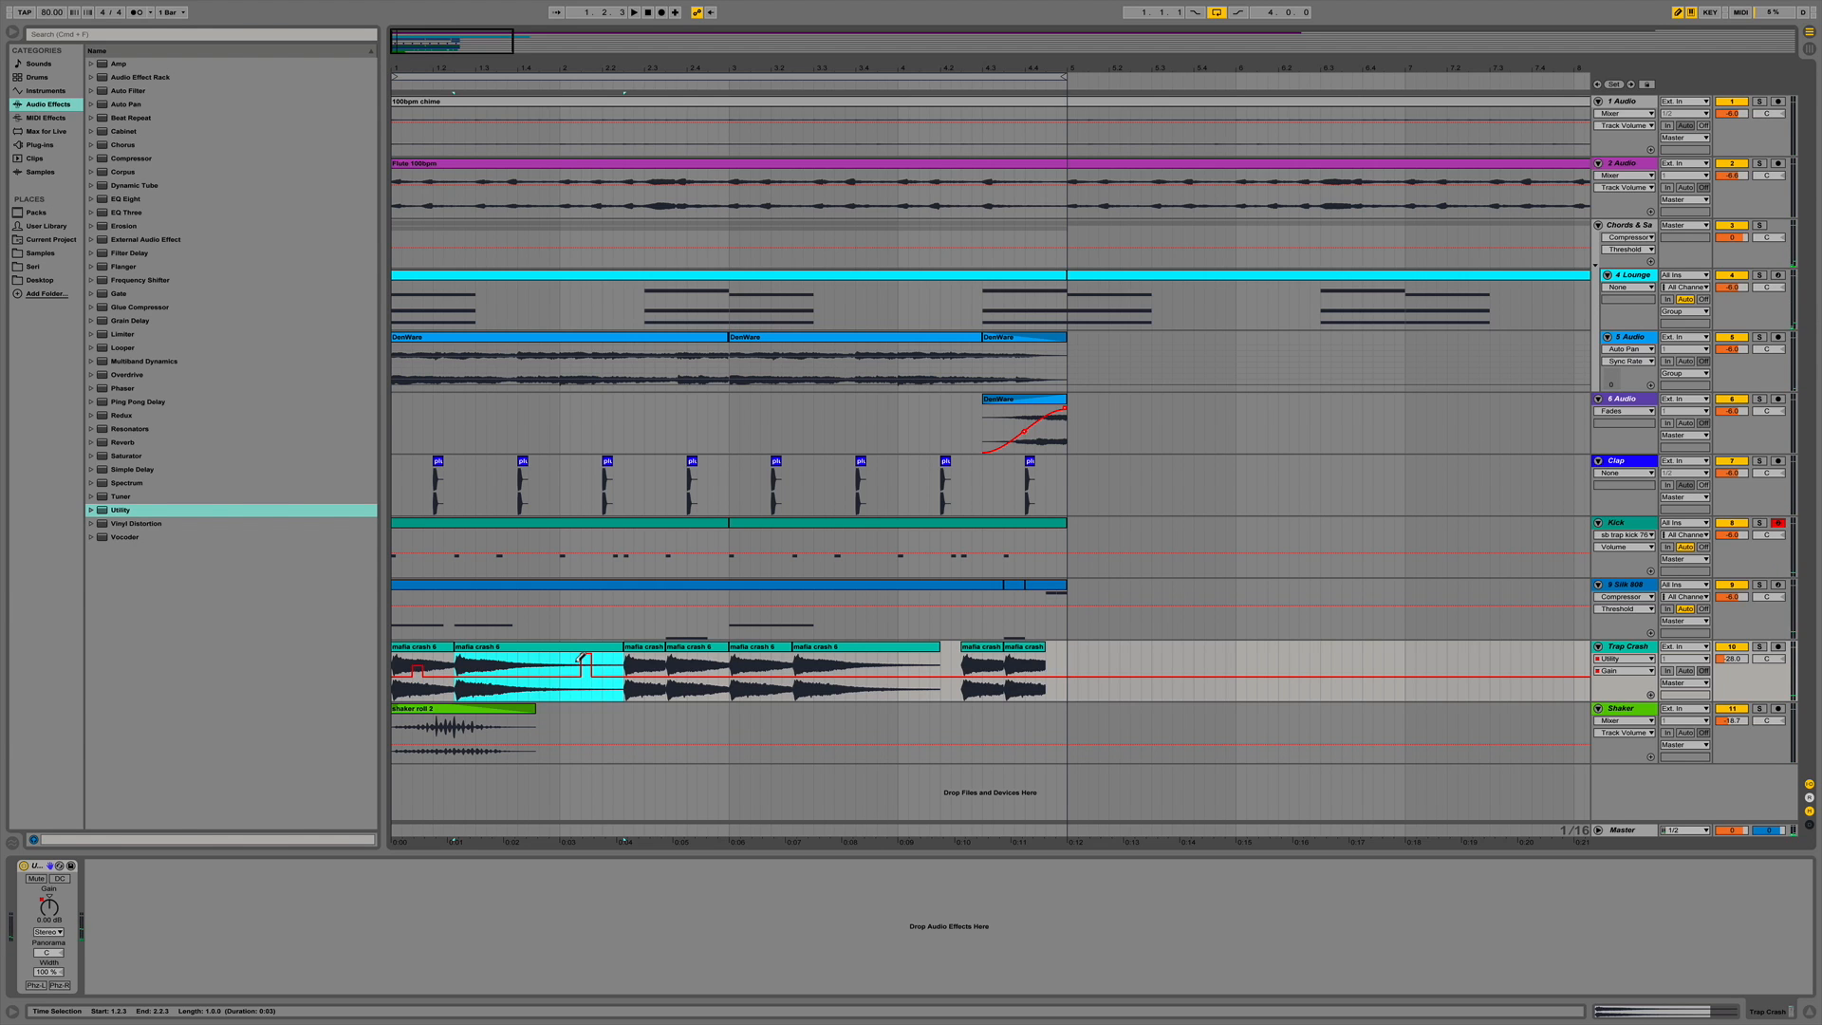
left_click(562, 667)
key("space")
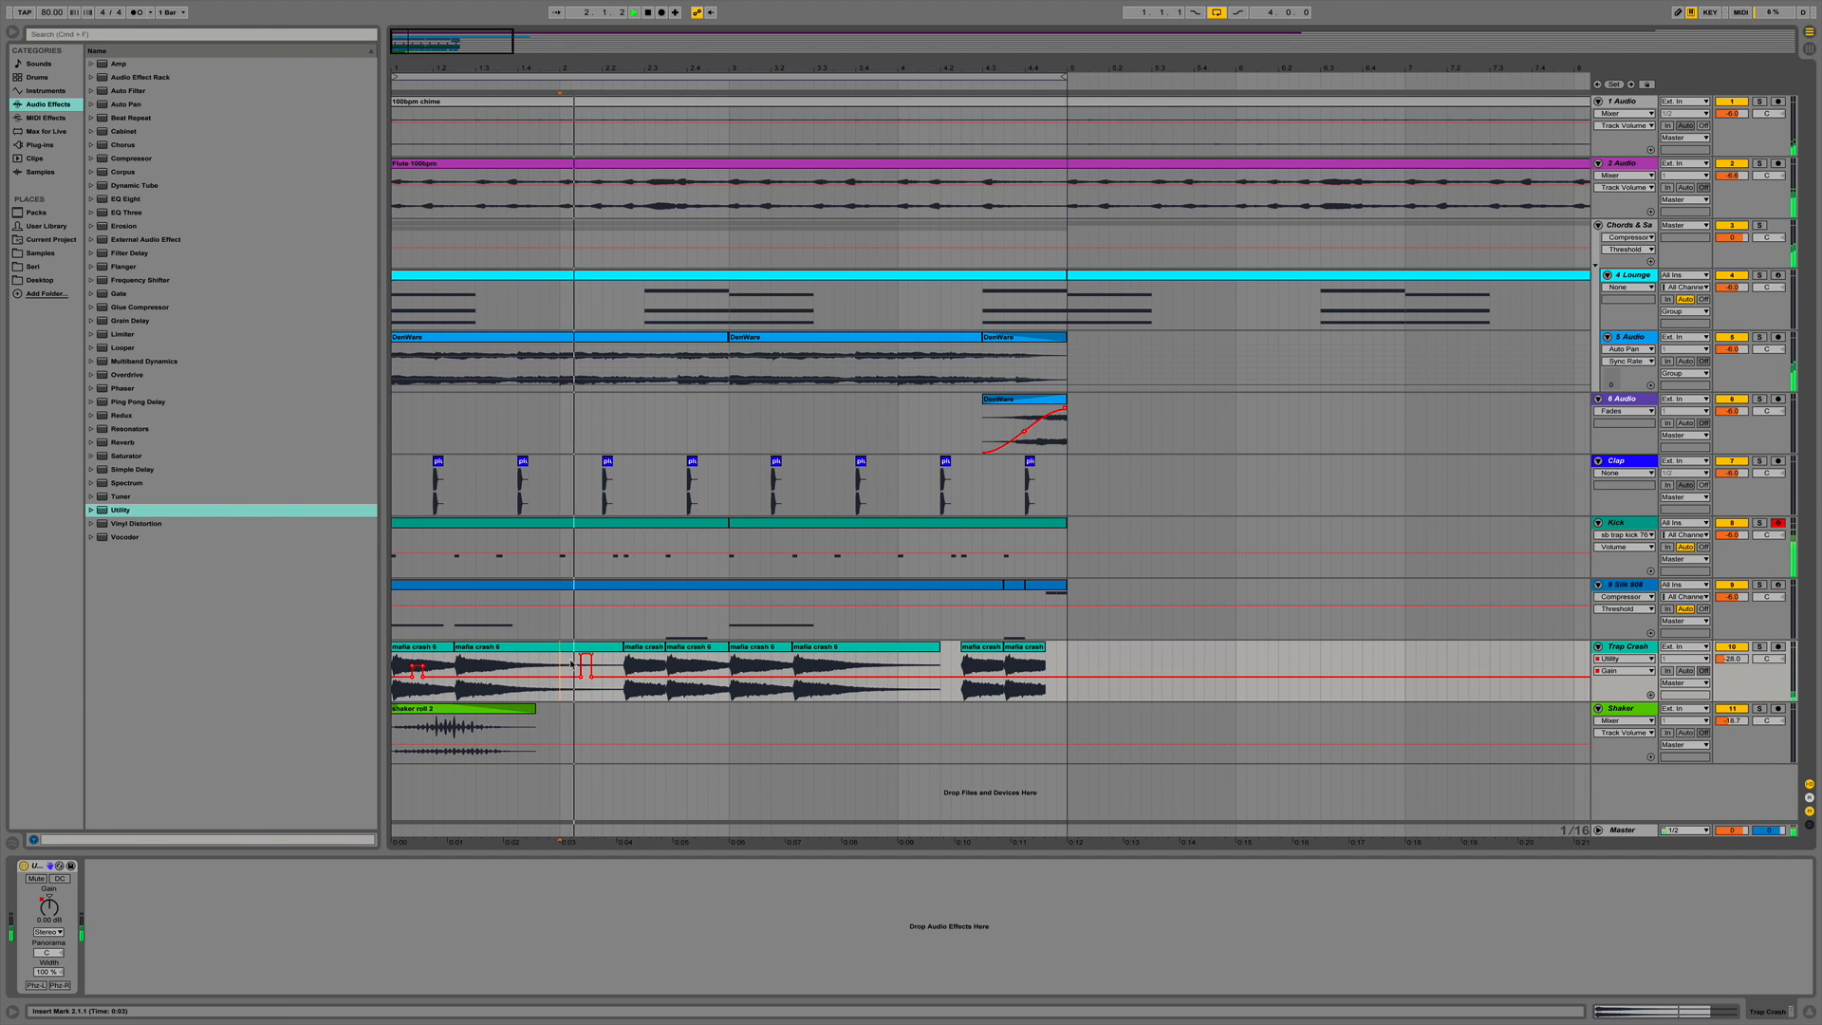
Copy the Trap Crash Gain automation from bars 1 and 2 to bar 3 onward and play the result.
key("space")
left_click_drag(719, 662, 623, 662)
left_click(730, 667)
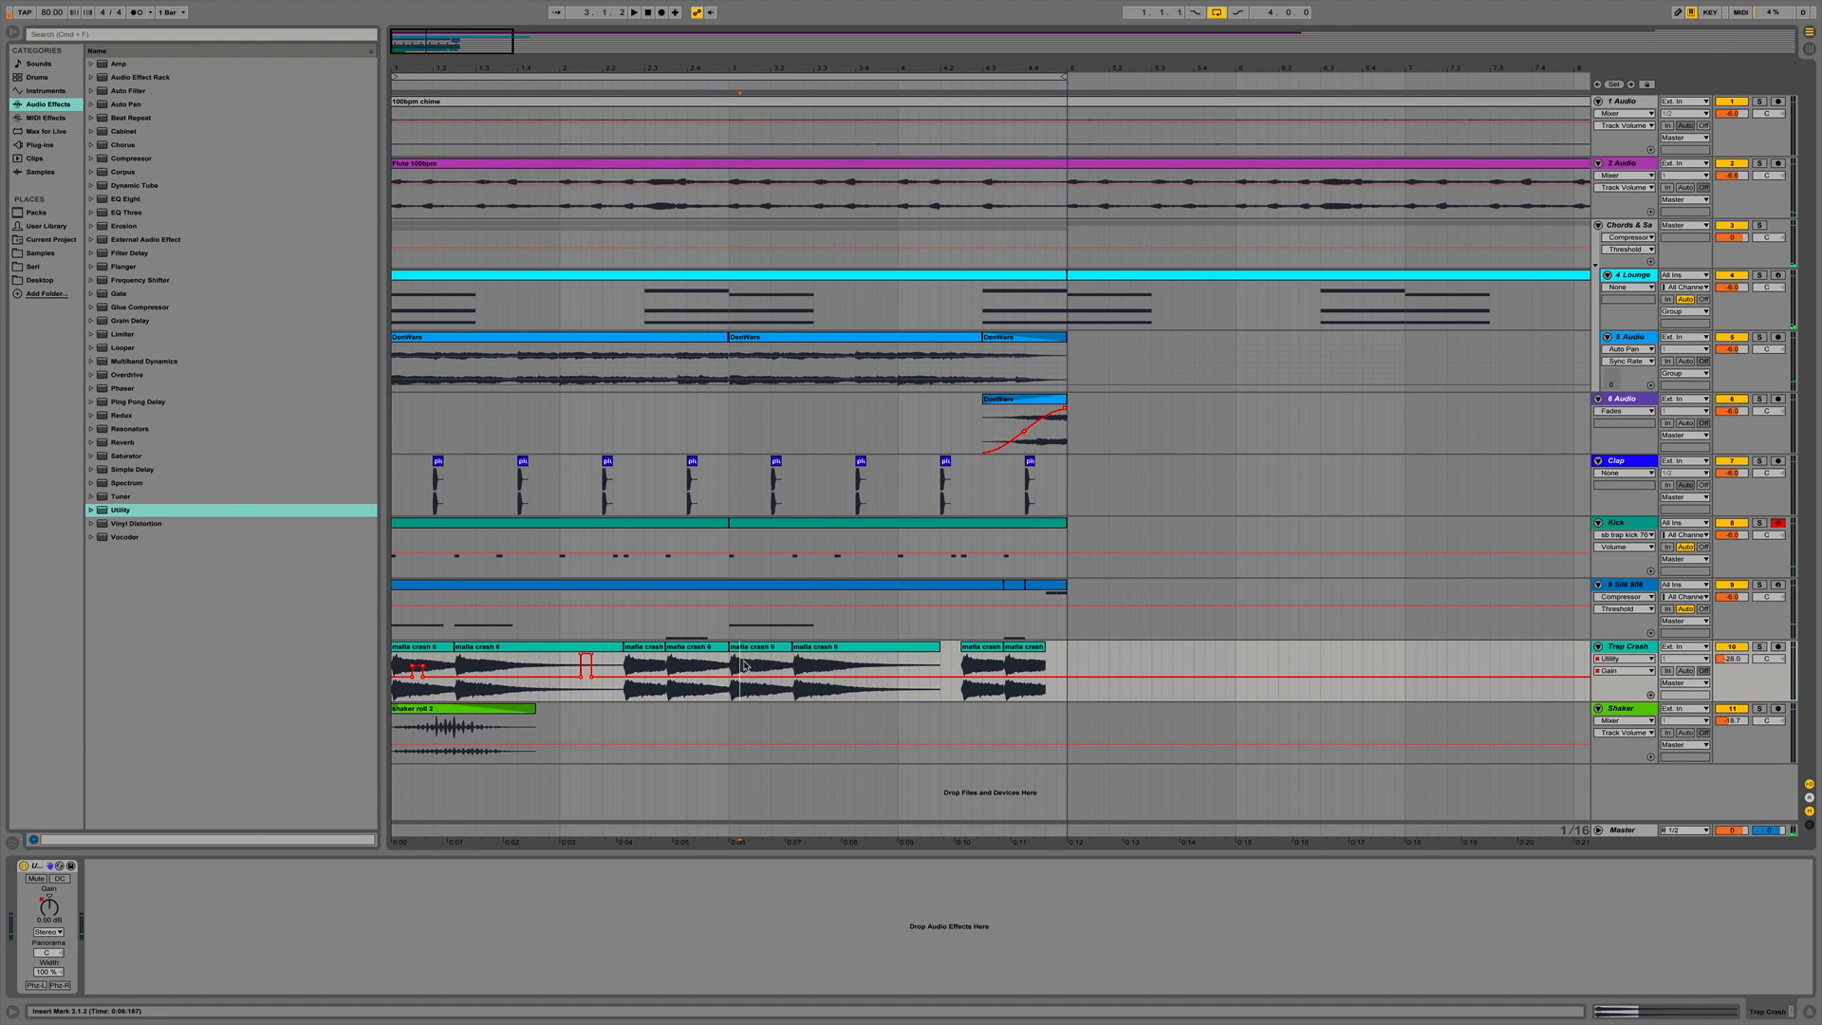
key("super+v")
left_click(1031, 667)
key("space")
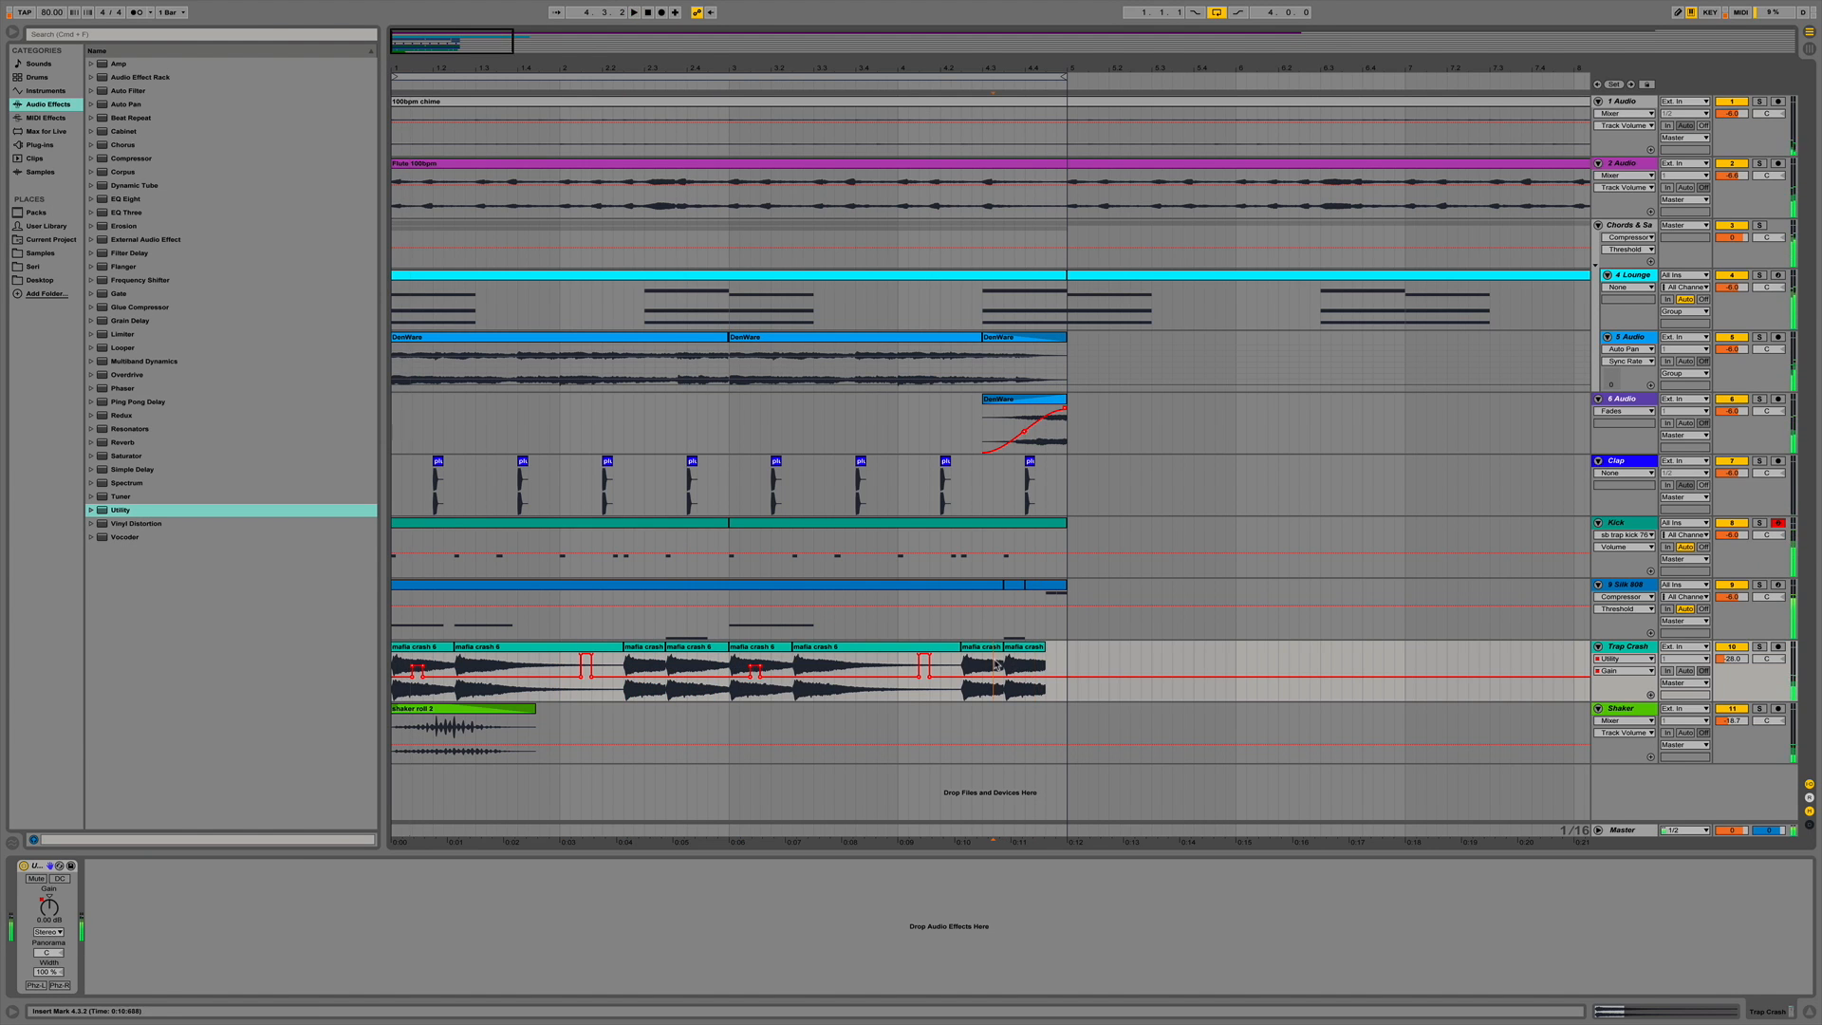
left_click(1004, 667)
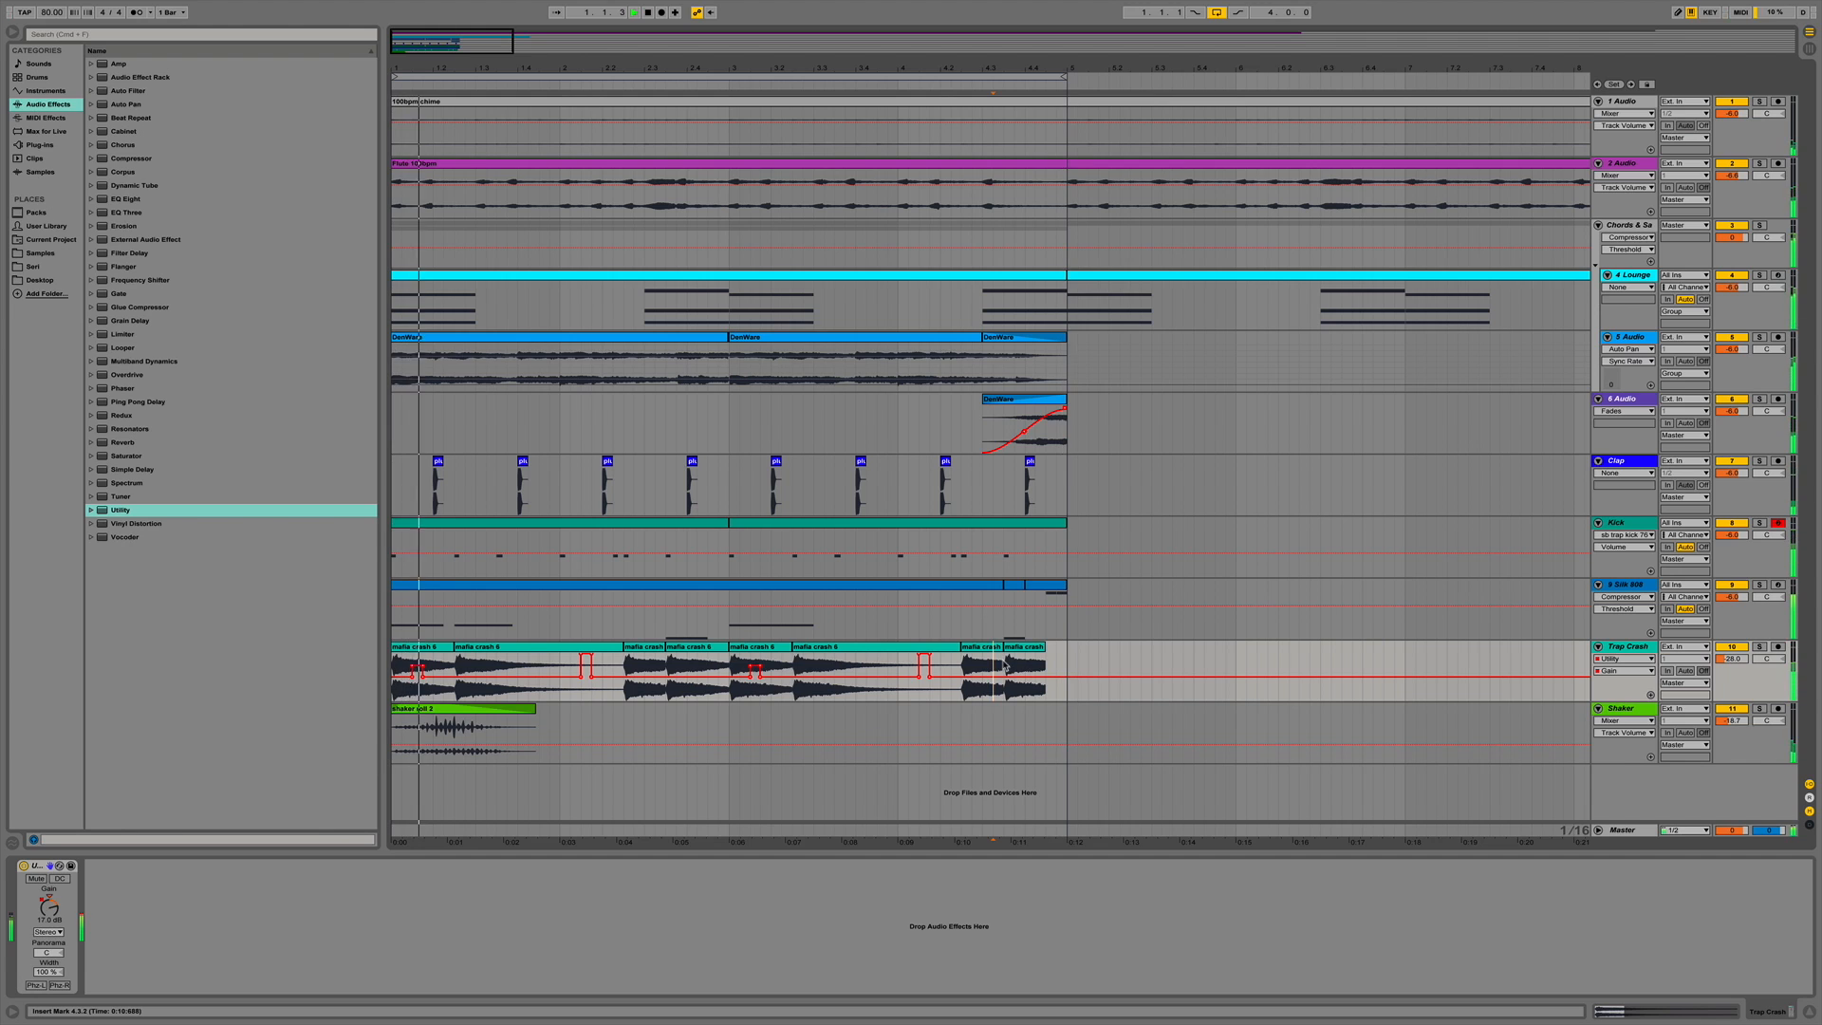
key("space")
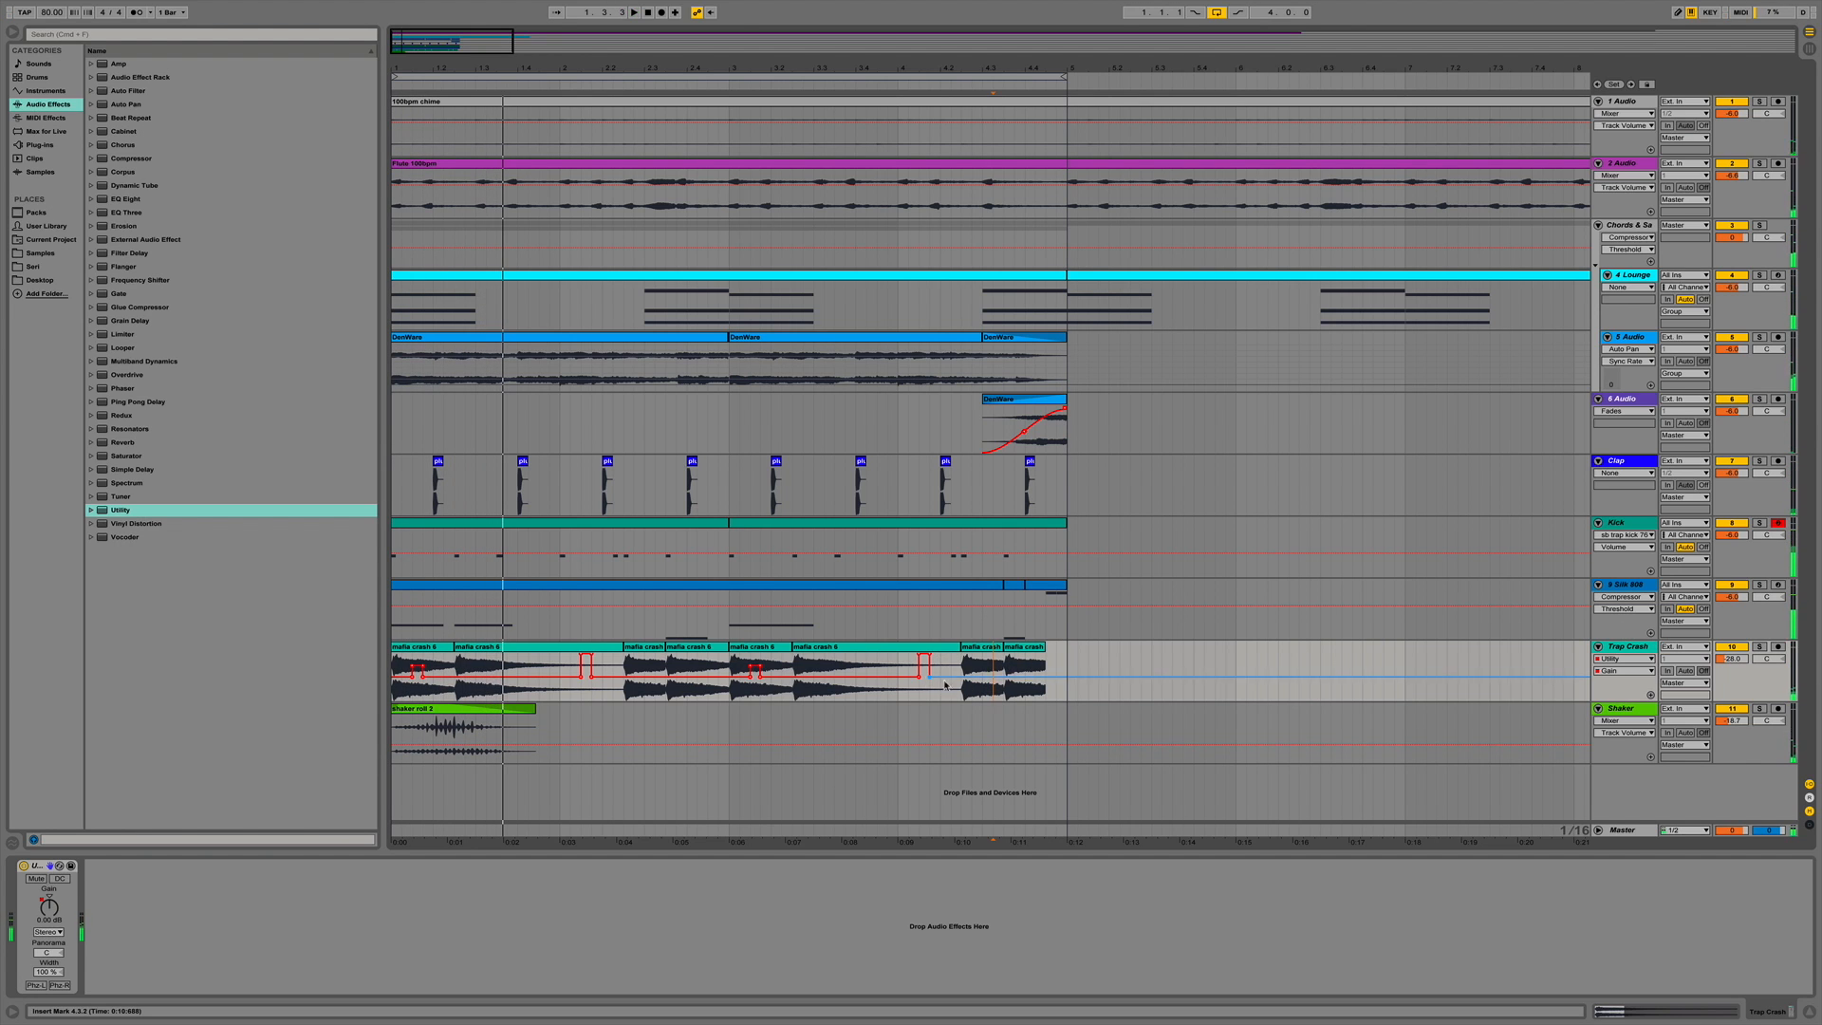
left_click(1732, 658)
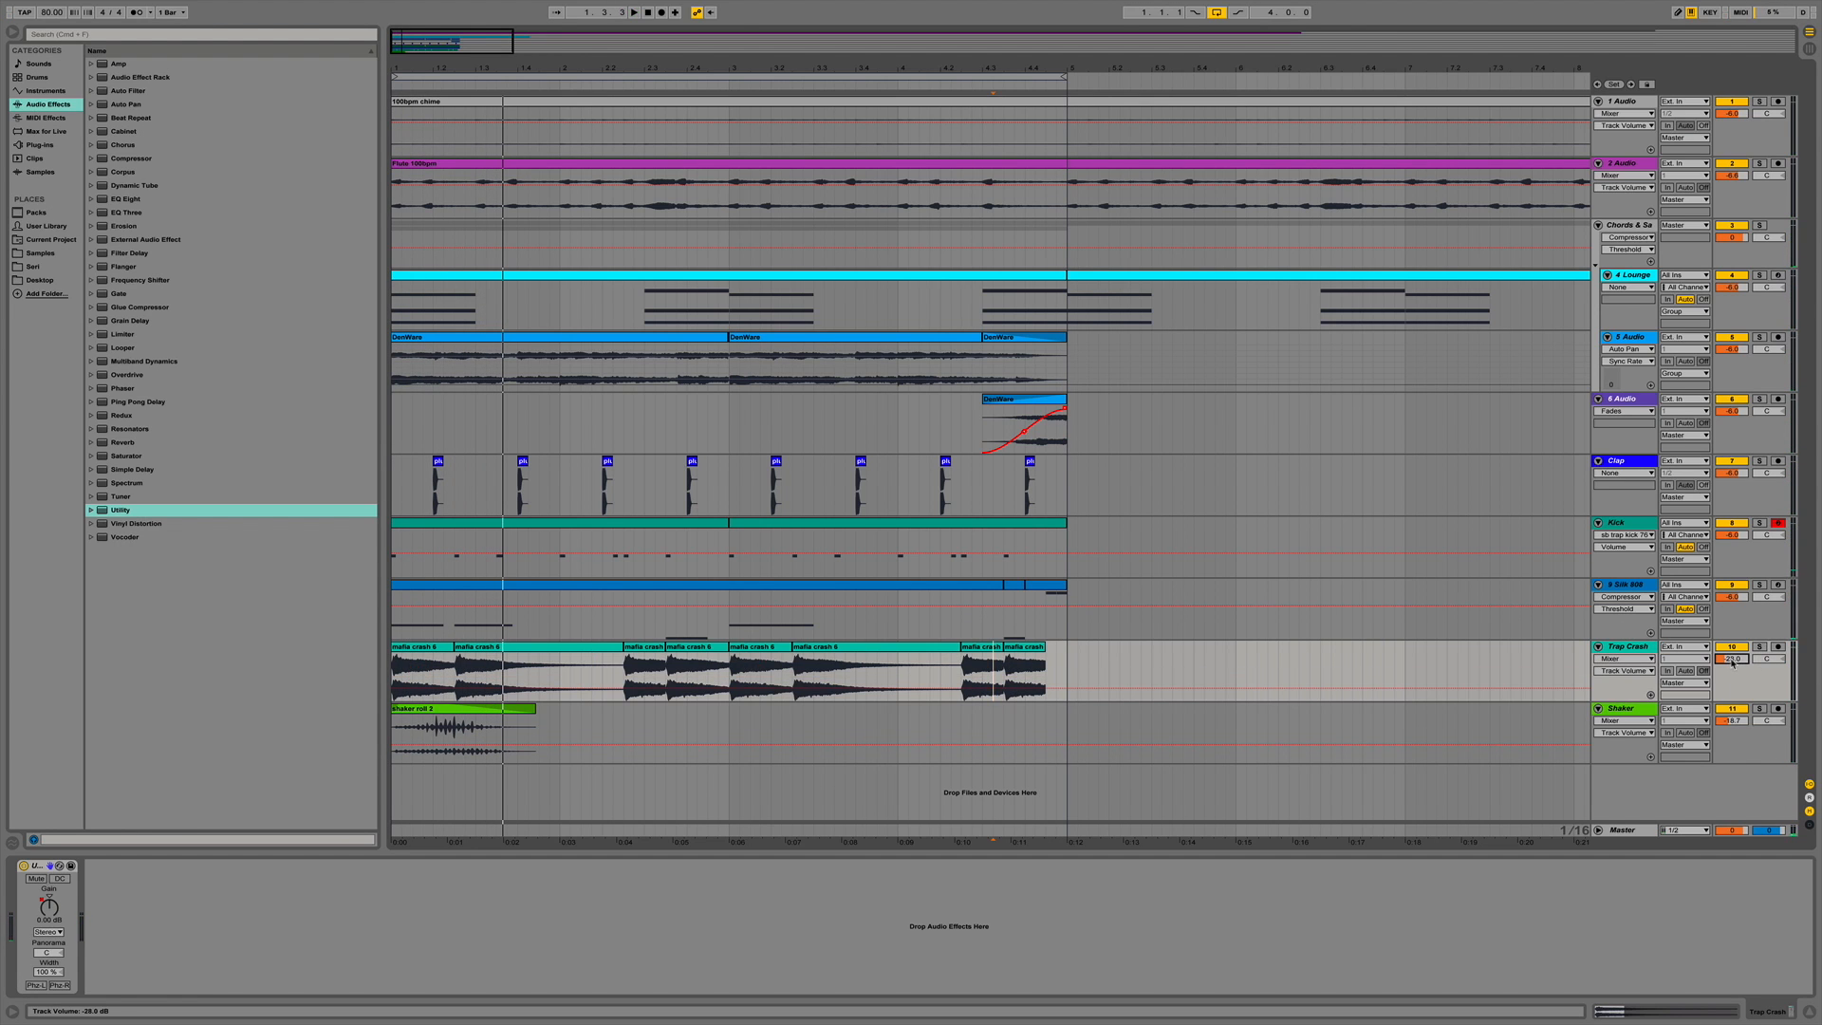
left_click(1625, 659)
left_click(1625, 671)
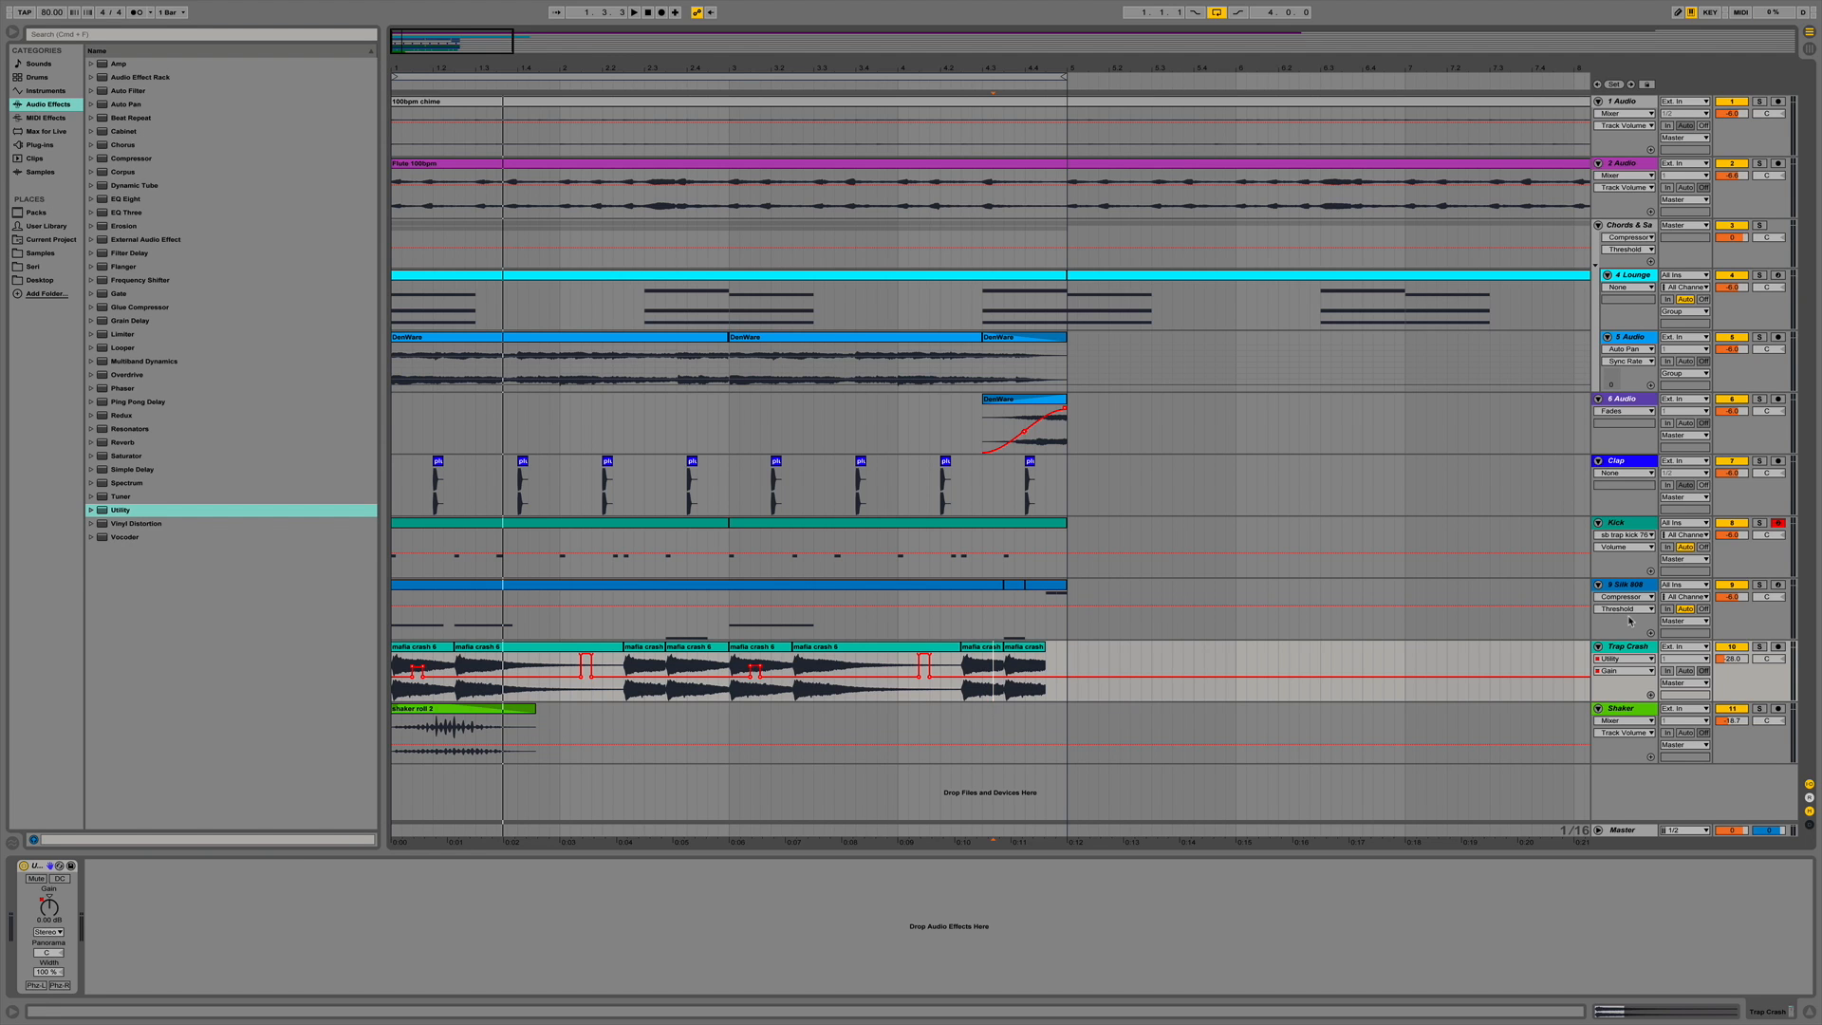
Insert an audio track below the Kick track and open the Kit 1 folder under Loops > Breaks in Samples.
left_click(1648, 521)
key("super+t")
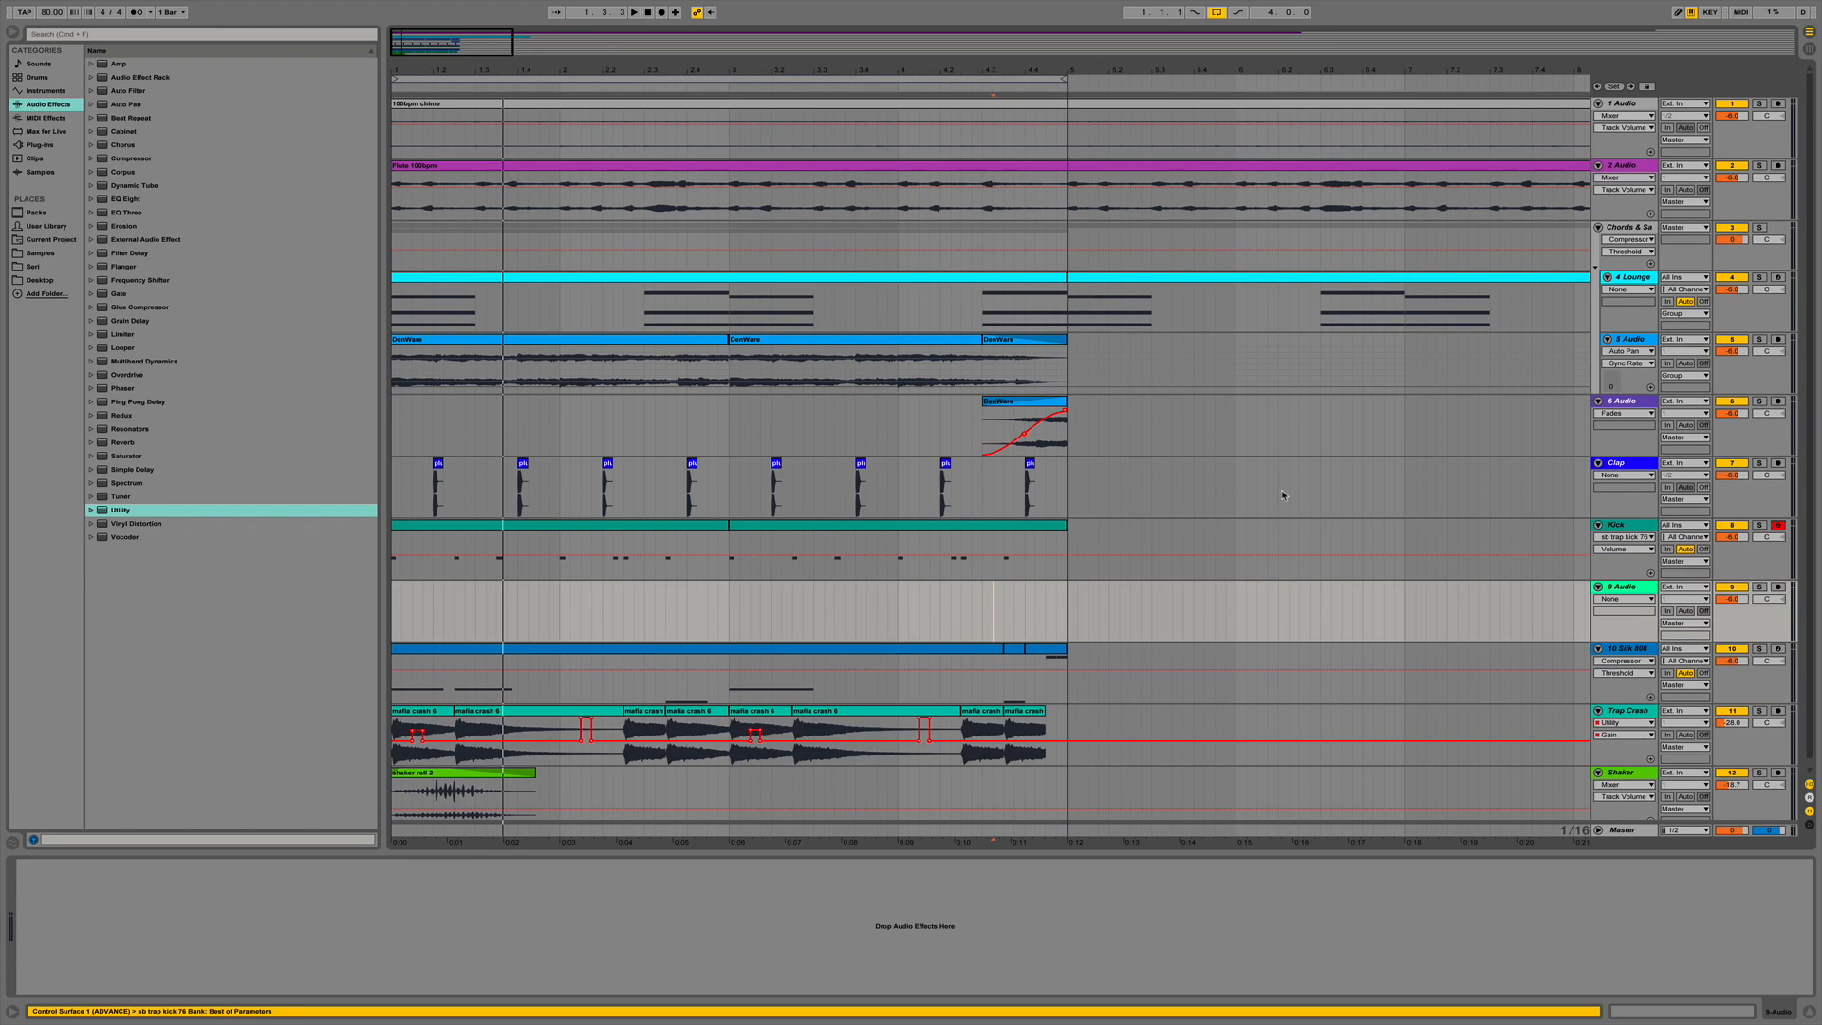
left_click(54, 254)
left_click(93, 119)
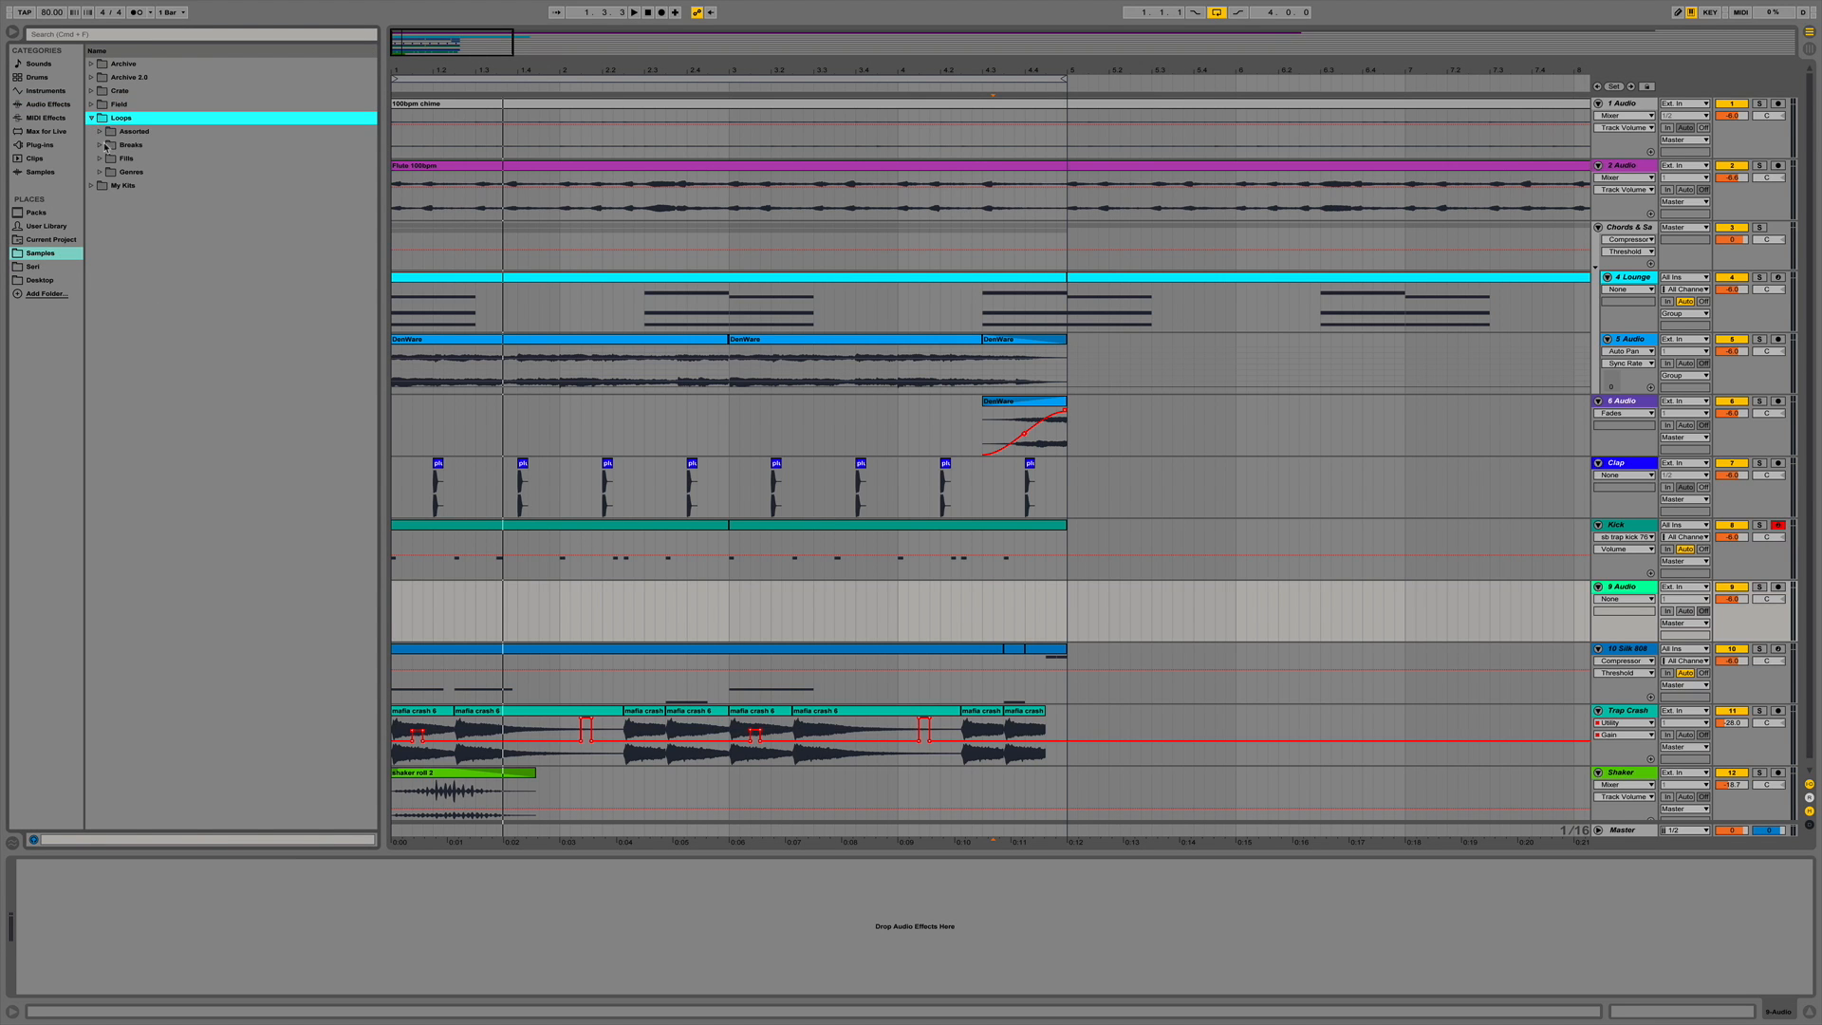
left_click(101, 145)
left_click(110, 174)
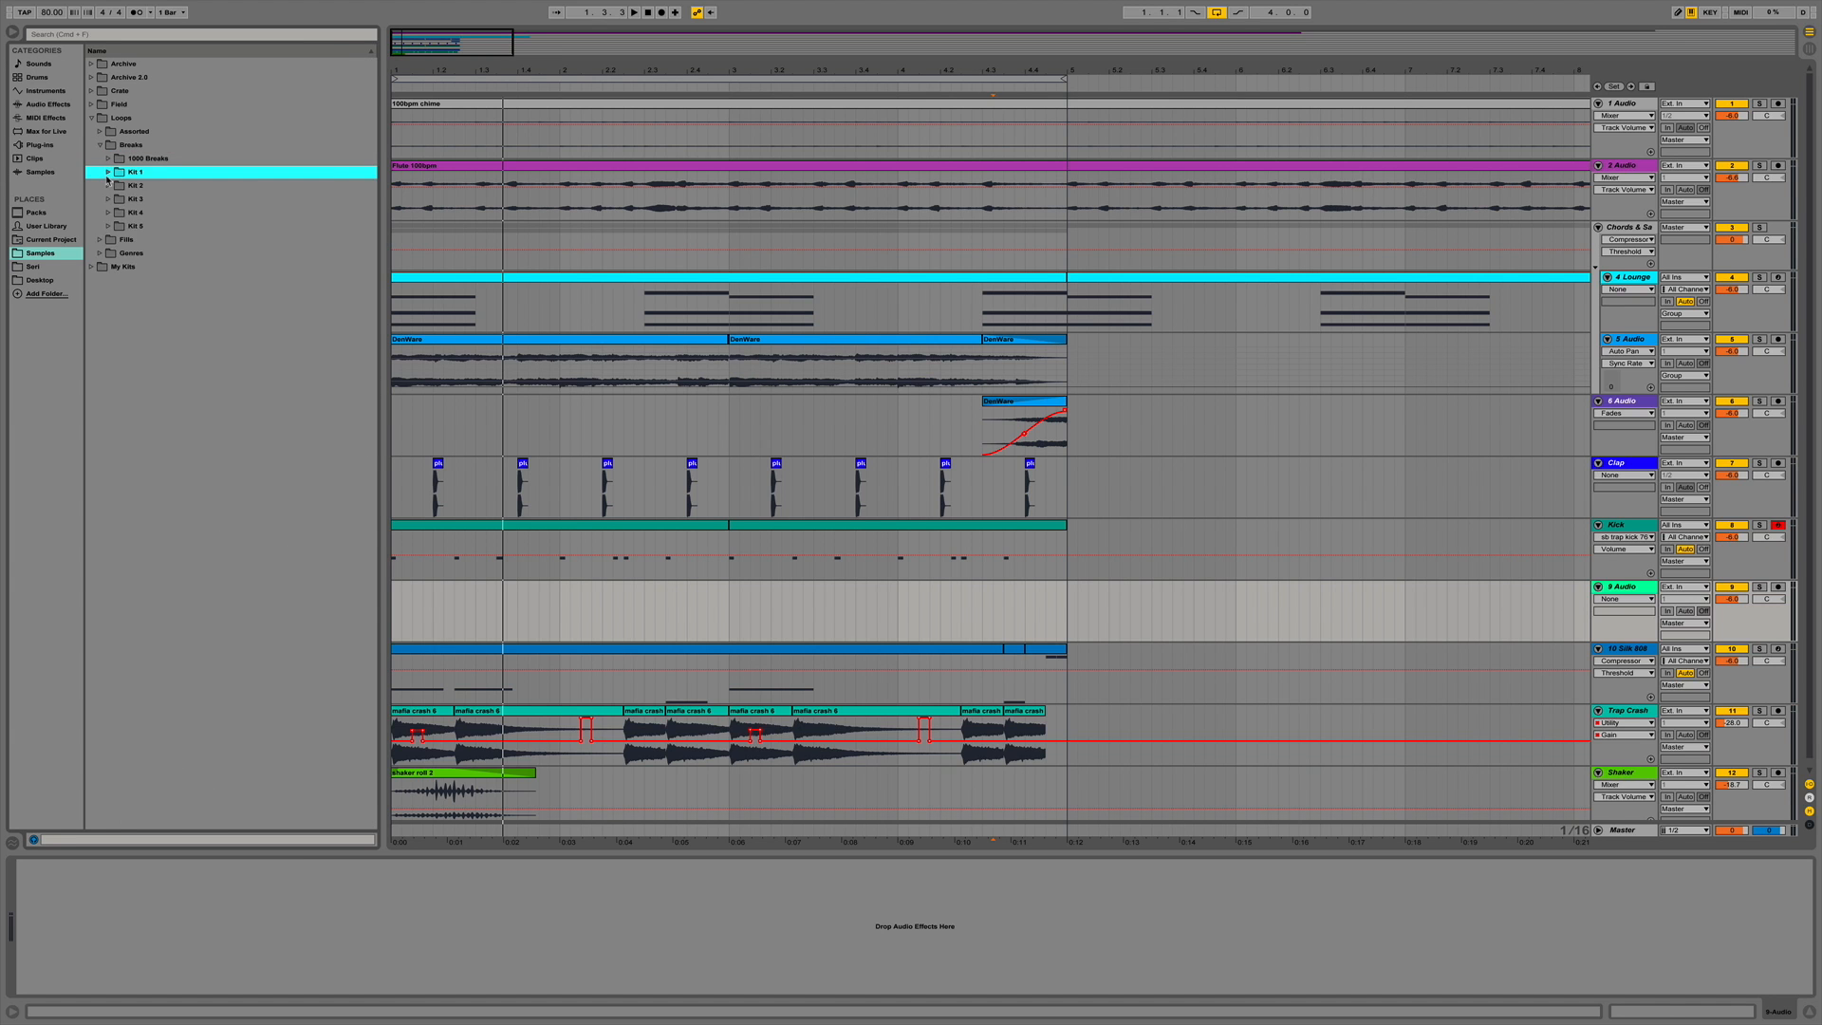
Look through the break samples in the Kit 1 folder and collapse it.
scroll(138, 370, "down", 5)
scroll(138, 370, "up", 5)
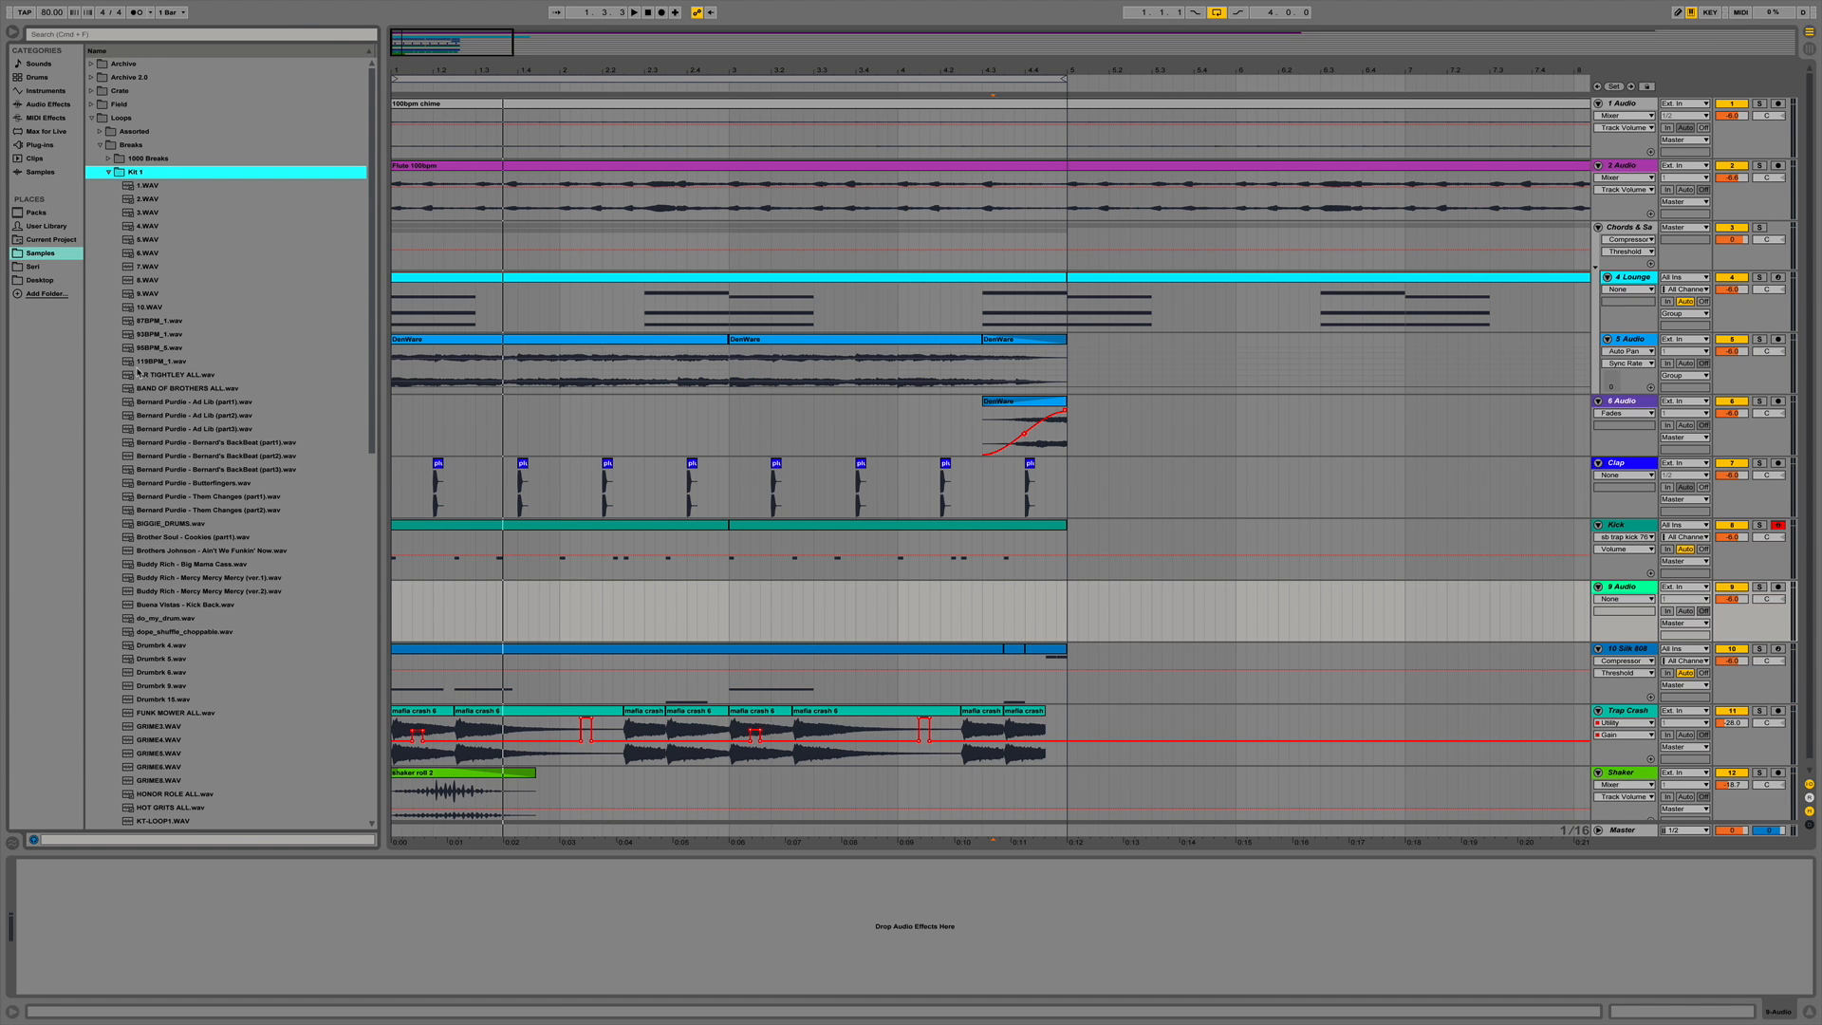
scroll(138, 368, "down", 10)
scroll(314, 400, "up", 10)
left_click(108, 173)
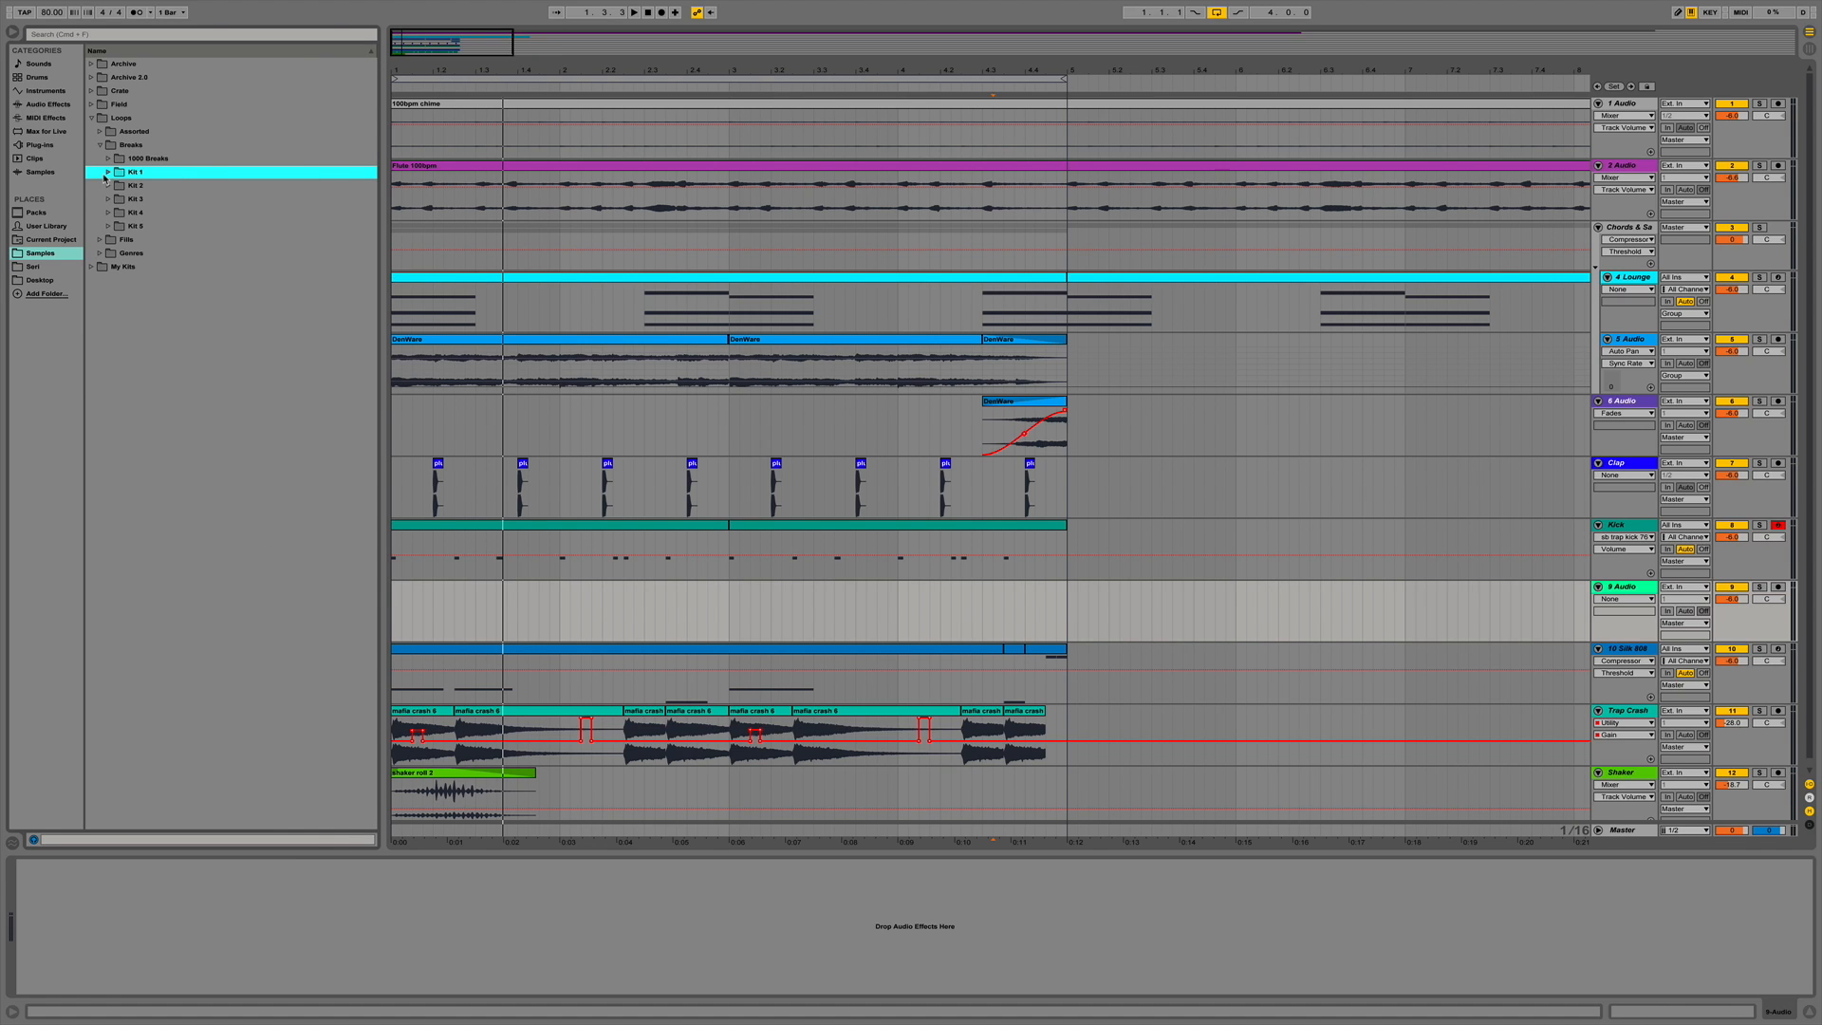
Audition several break loops in the Kit 4 folder, including 100bpm_4.wav, and collapse the folder.
left_click(107, 213)
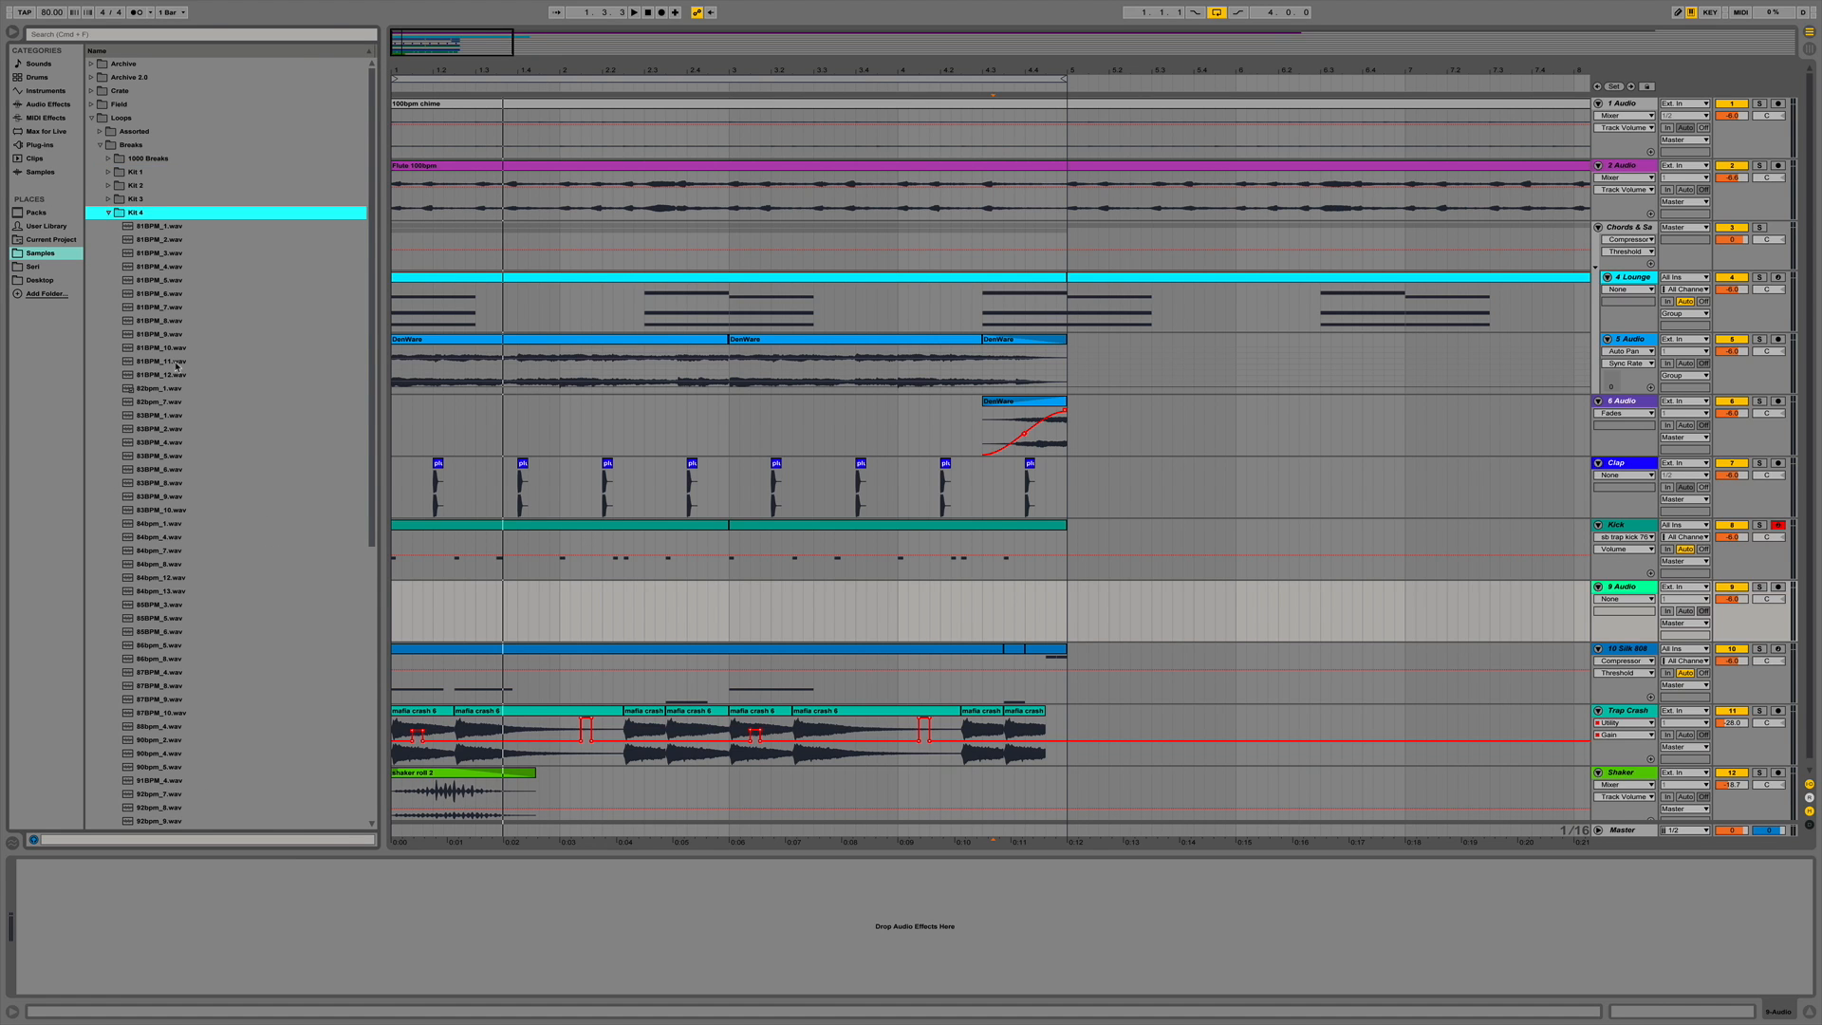
scroll(177, 366, "down", 7)
left_click(171, 579)
scroll(171, 581, "down", 4)
left_click(168, 580)
left_click(188, 687)
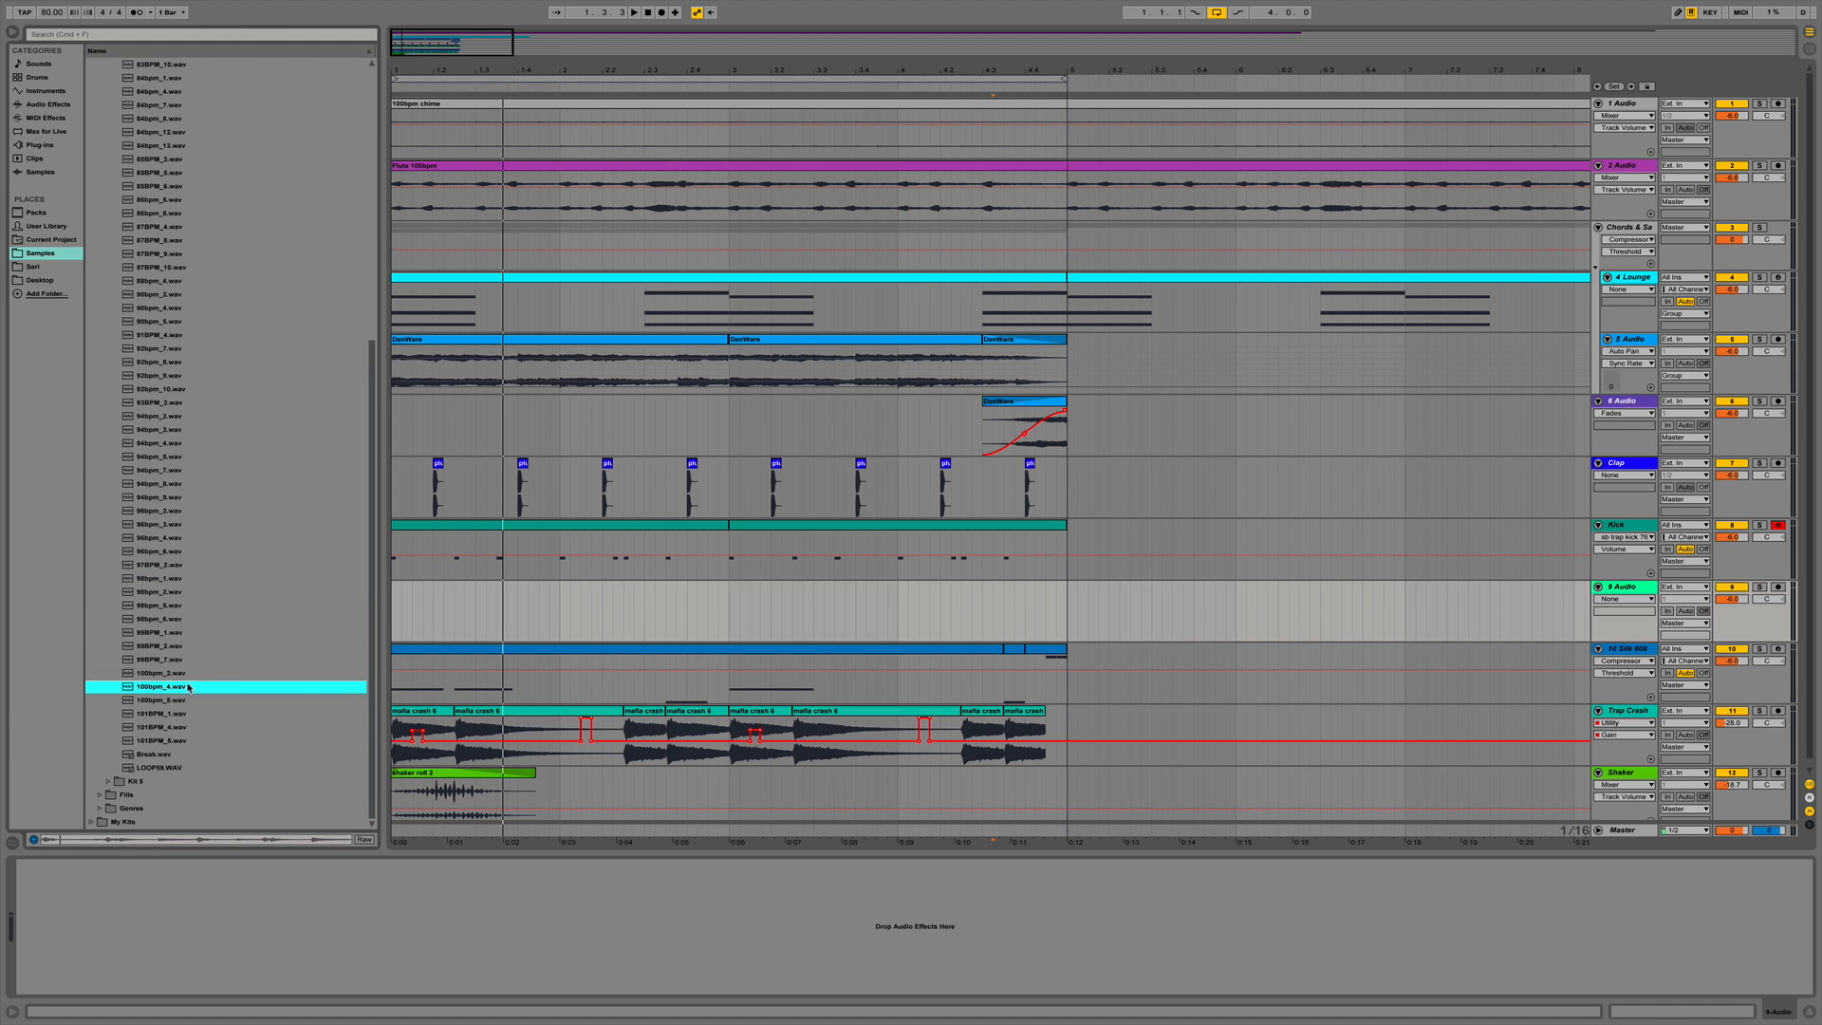
left_click(211, 515)
scroll(213, 518, "up", 1)
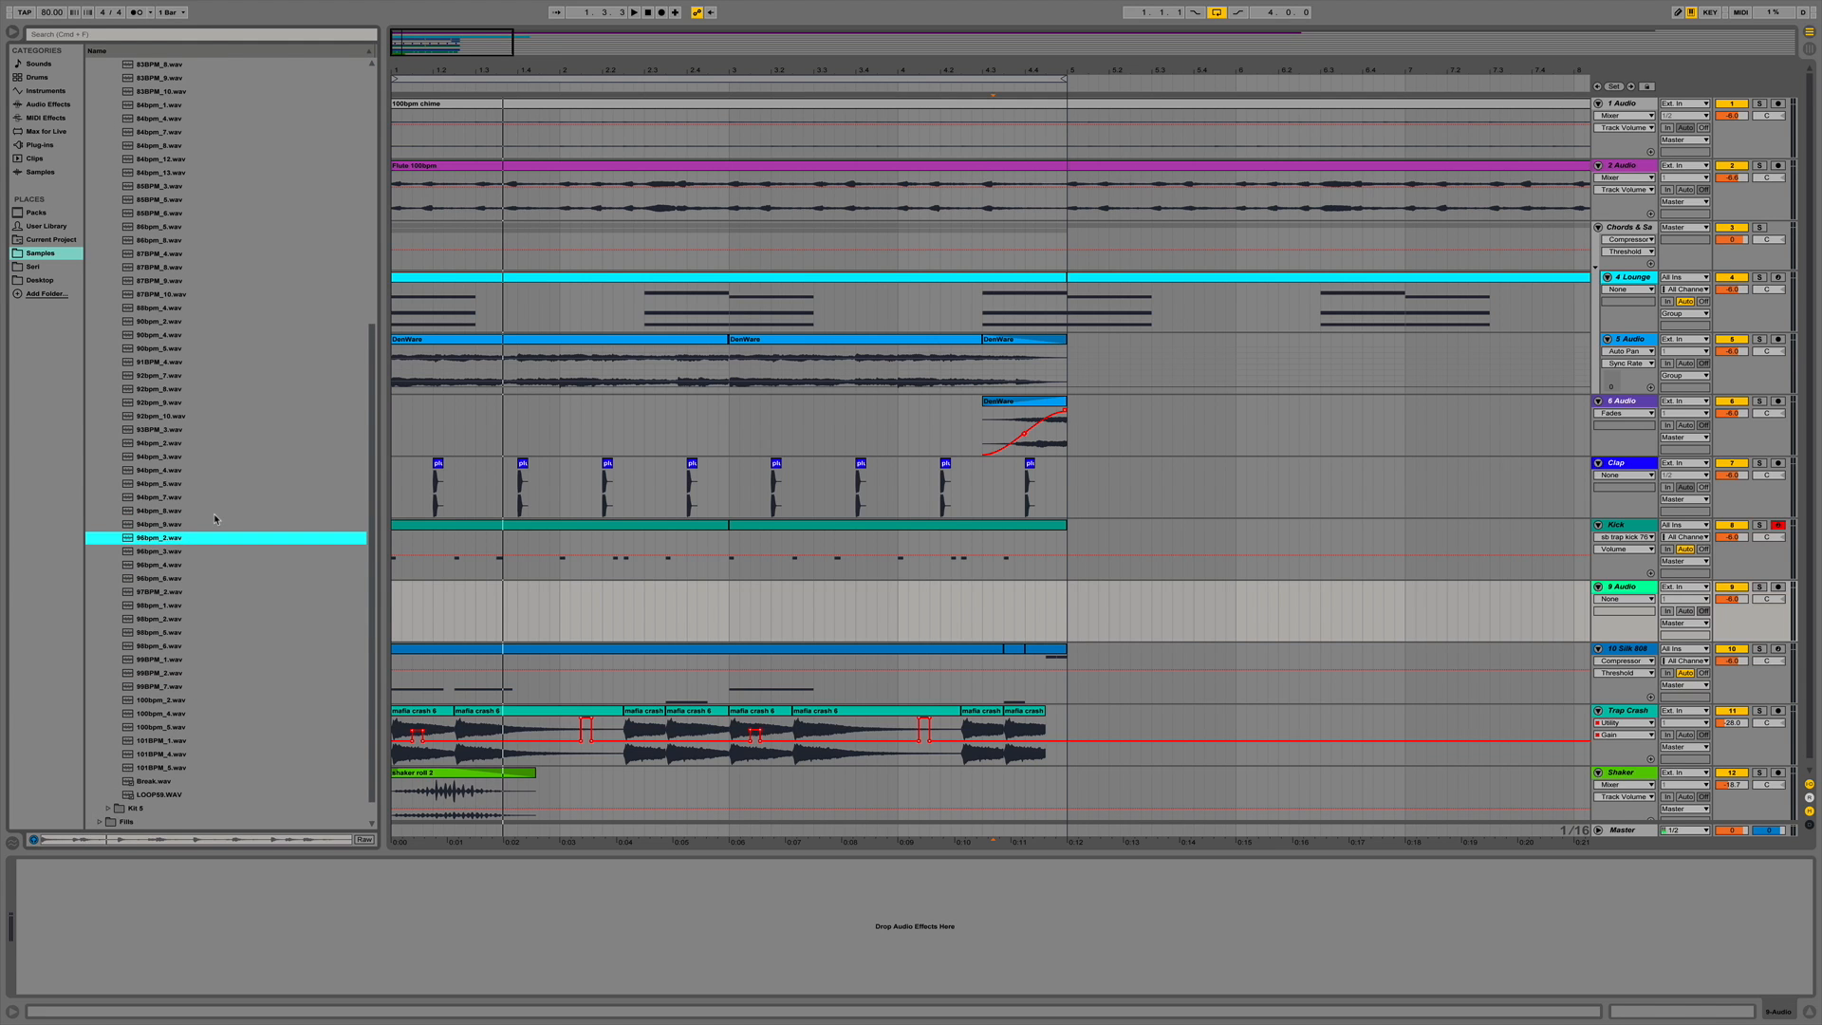
scroll(135, 186, "up", 10)
left_click(110, 214)
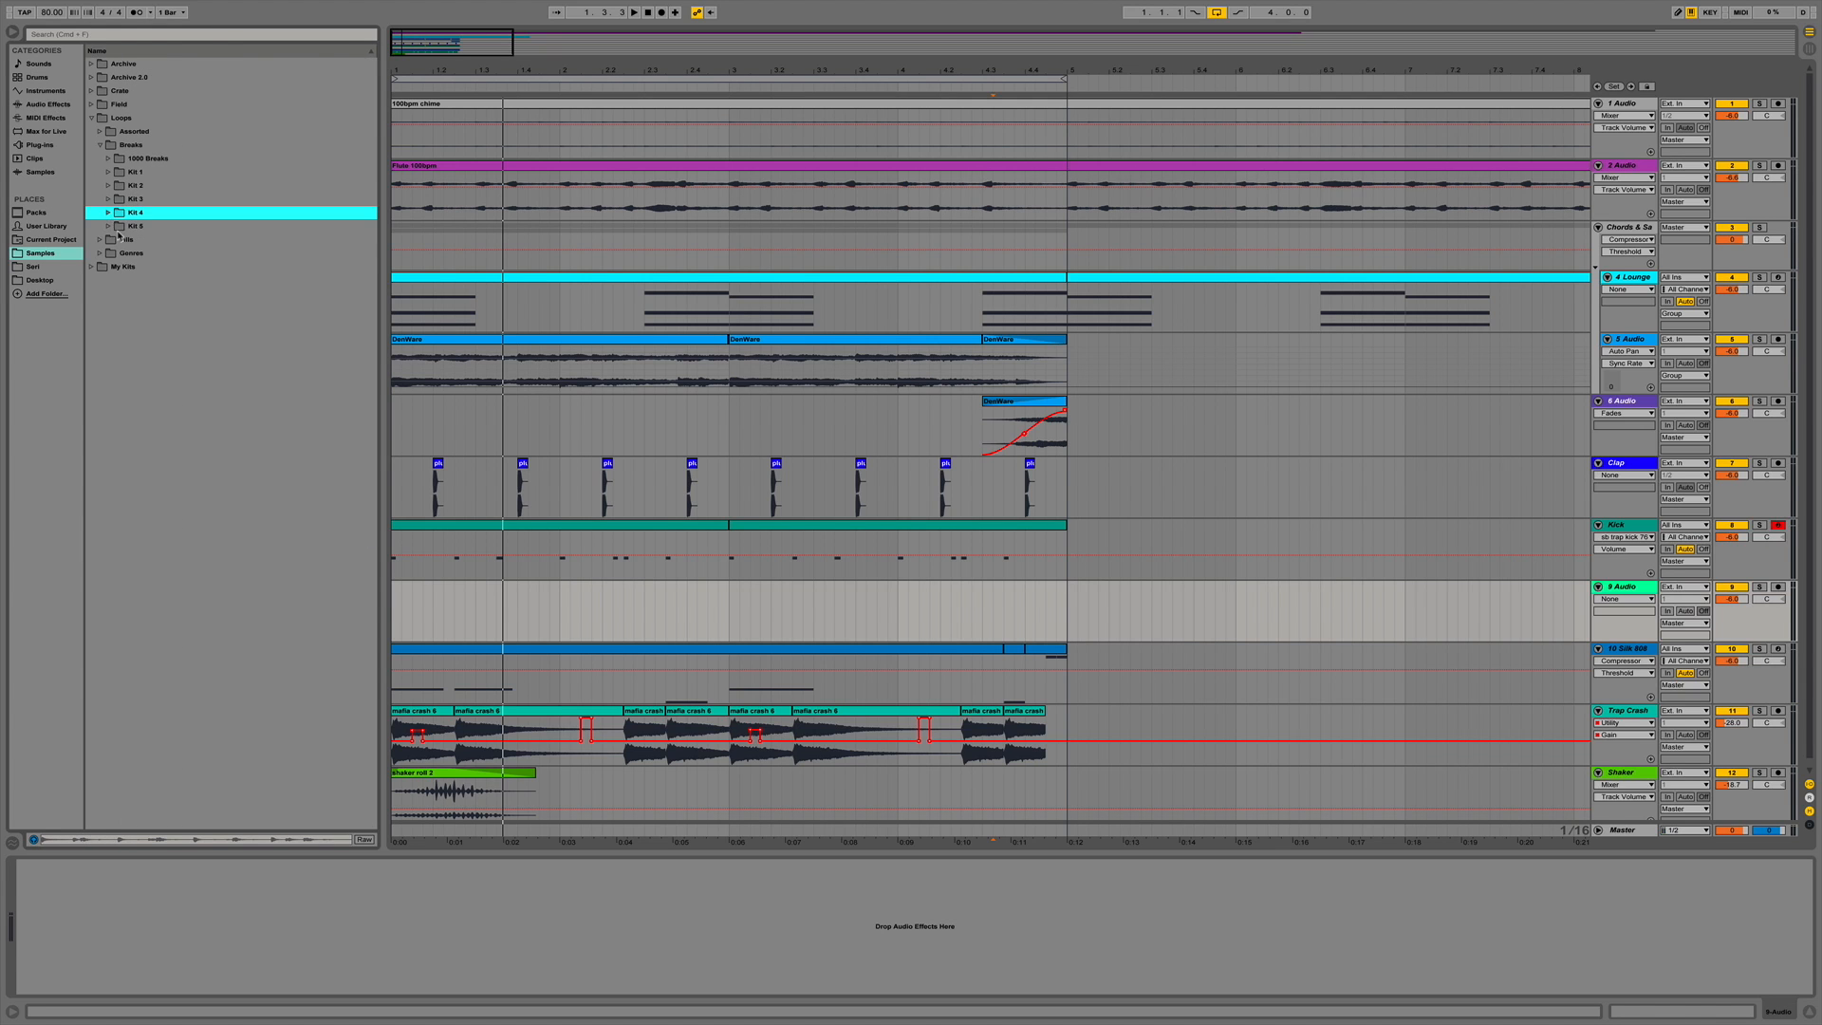
Audition the Kit 5 breaks and place KS - Muzzle [preview].wav at bar 1 on the new audio track and on a duplicate of it.
left_click(108, 226)
left_click(158, 496)
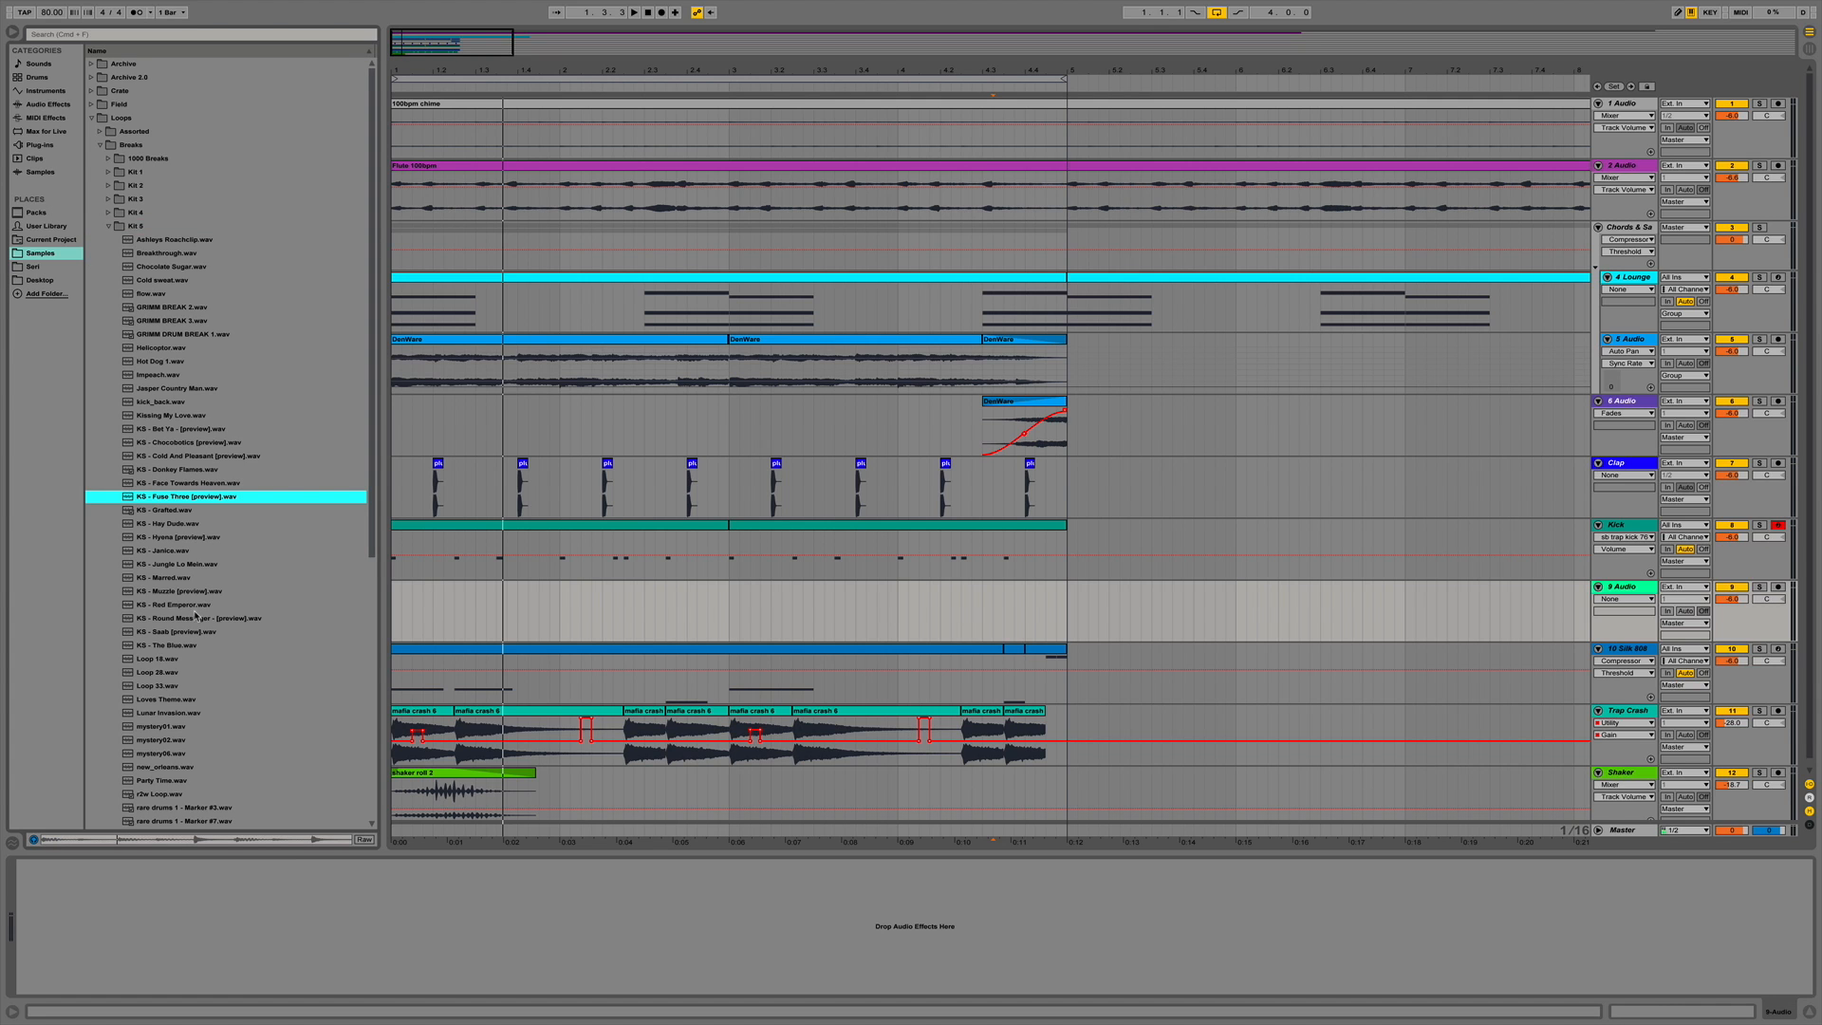
key("space")
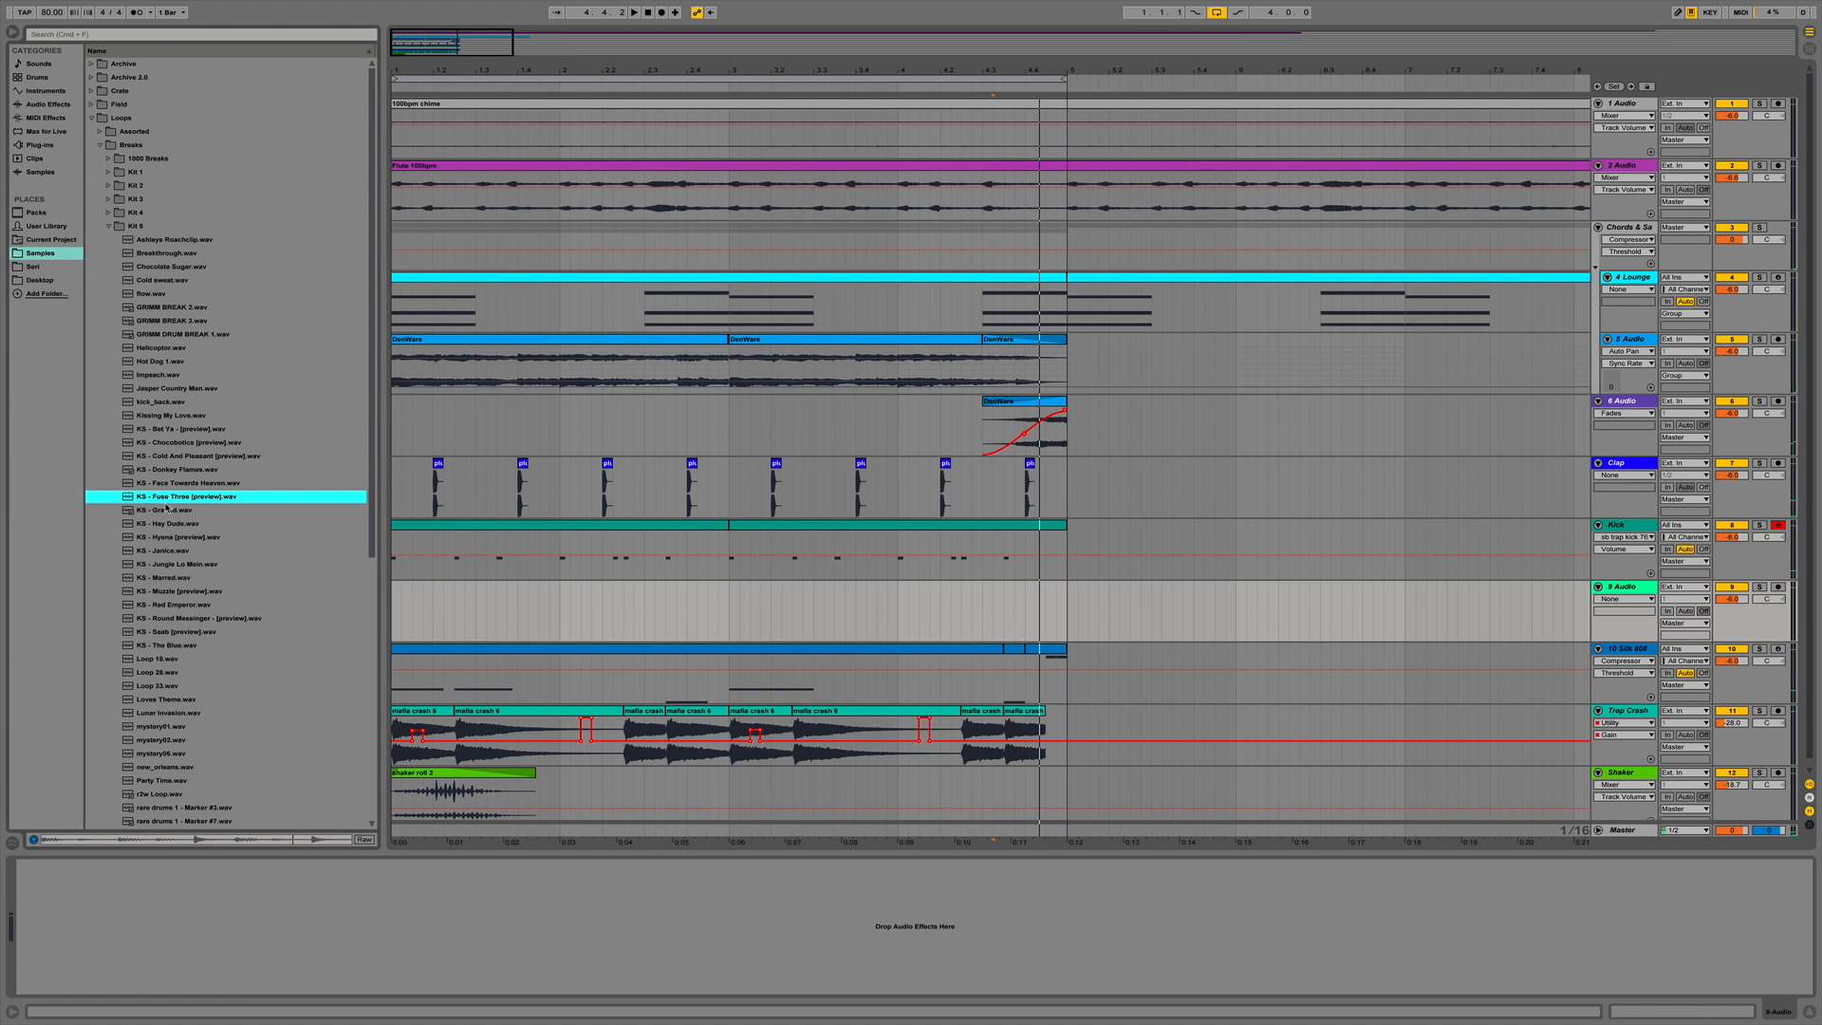
scroll(160, 644, "down", 1)
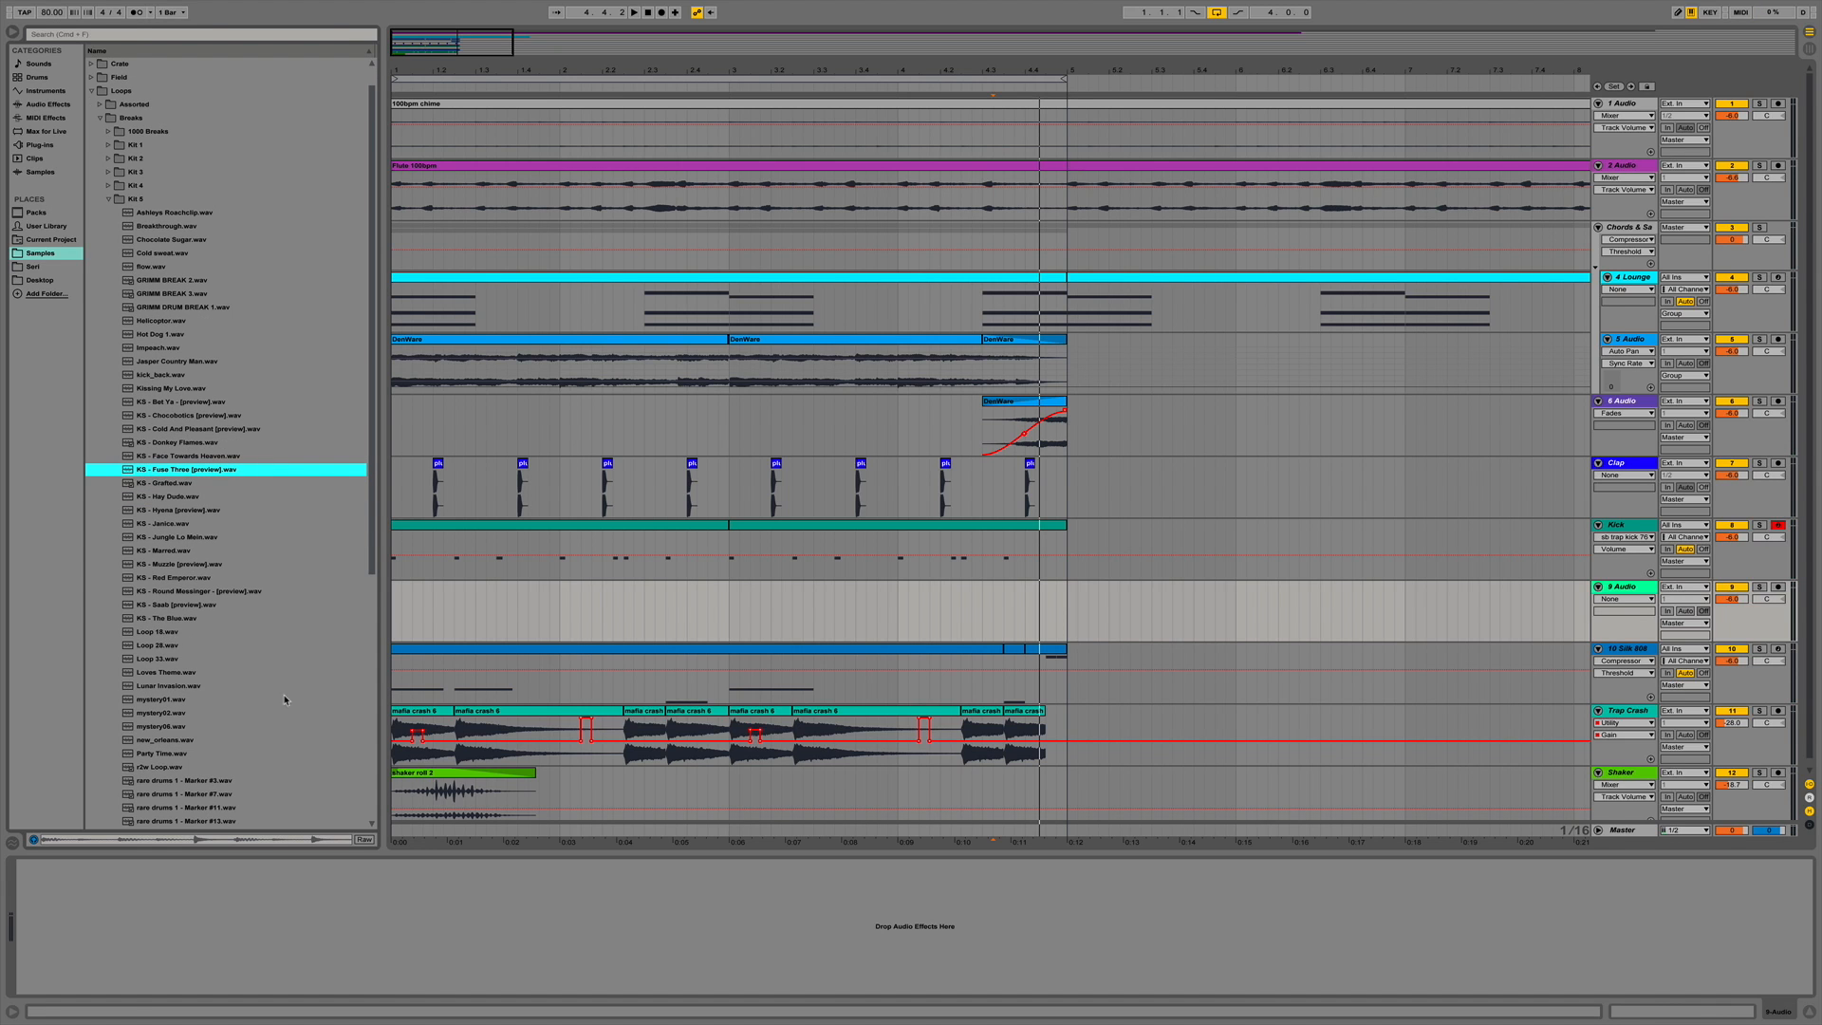
left_click(172, 484)
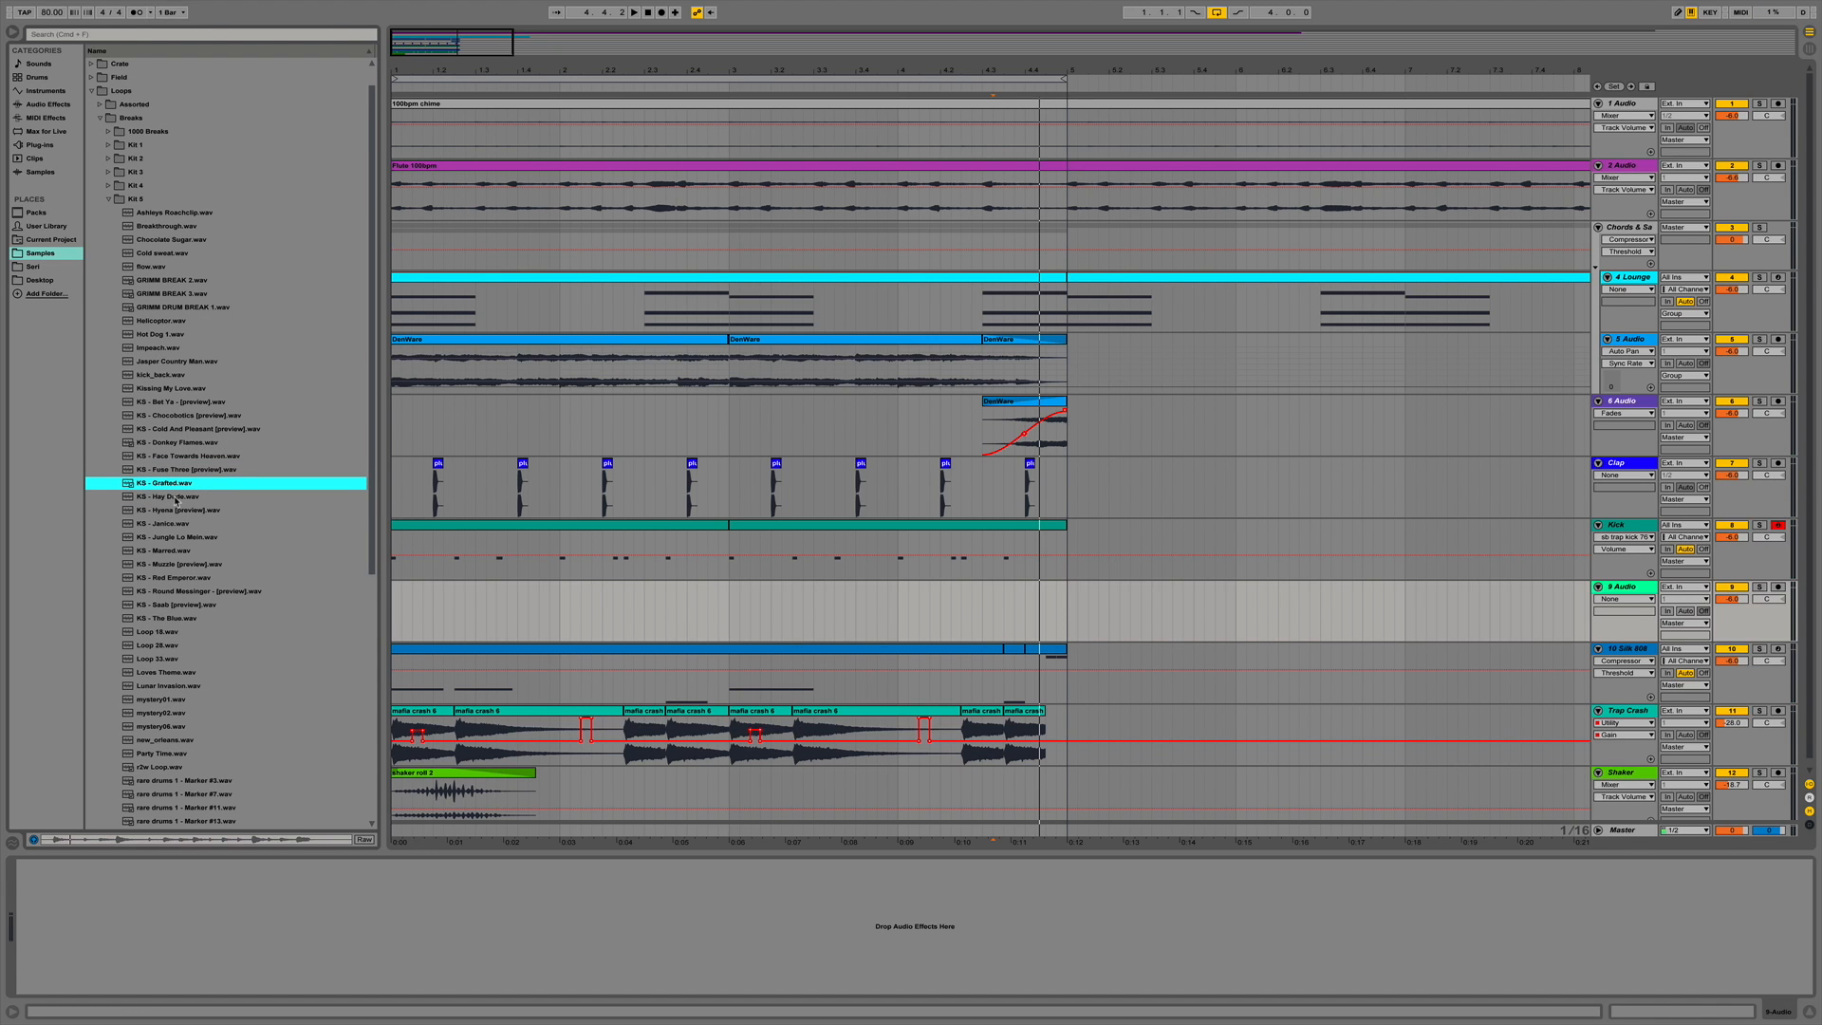
left_click(182, 523)
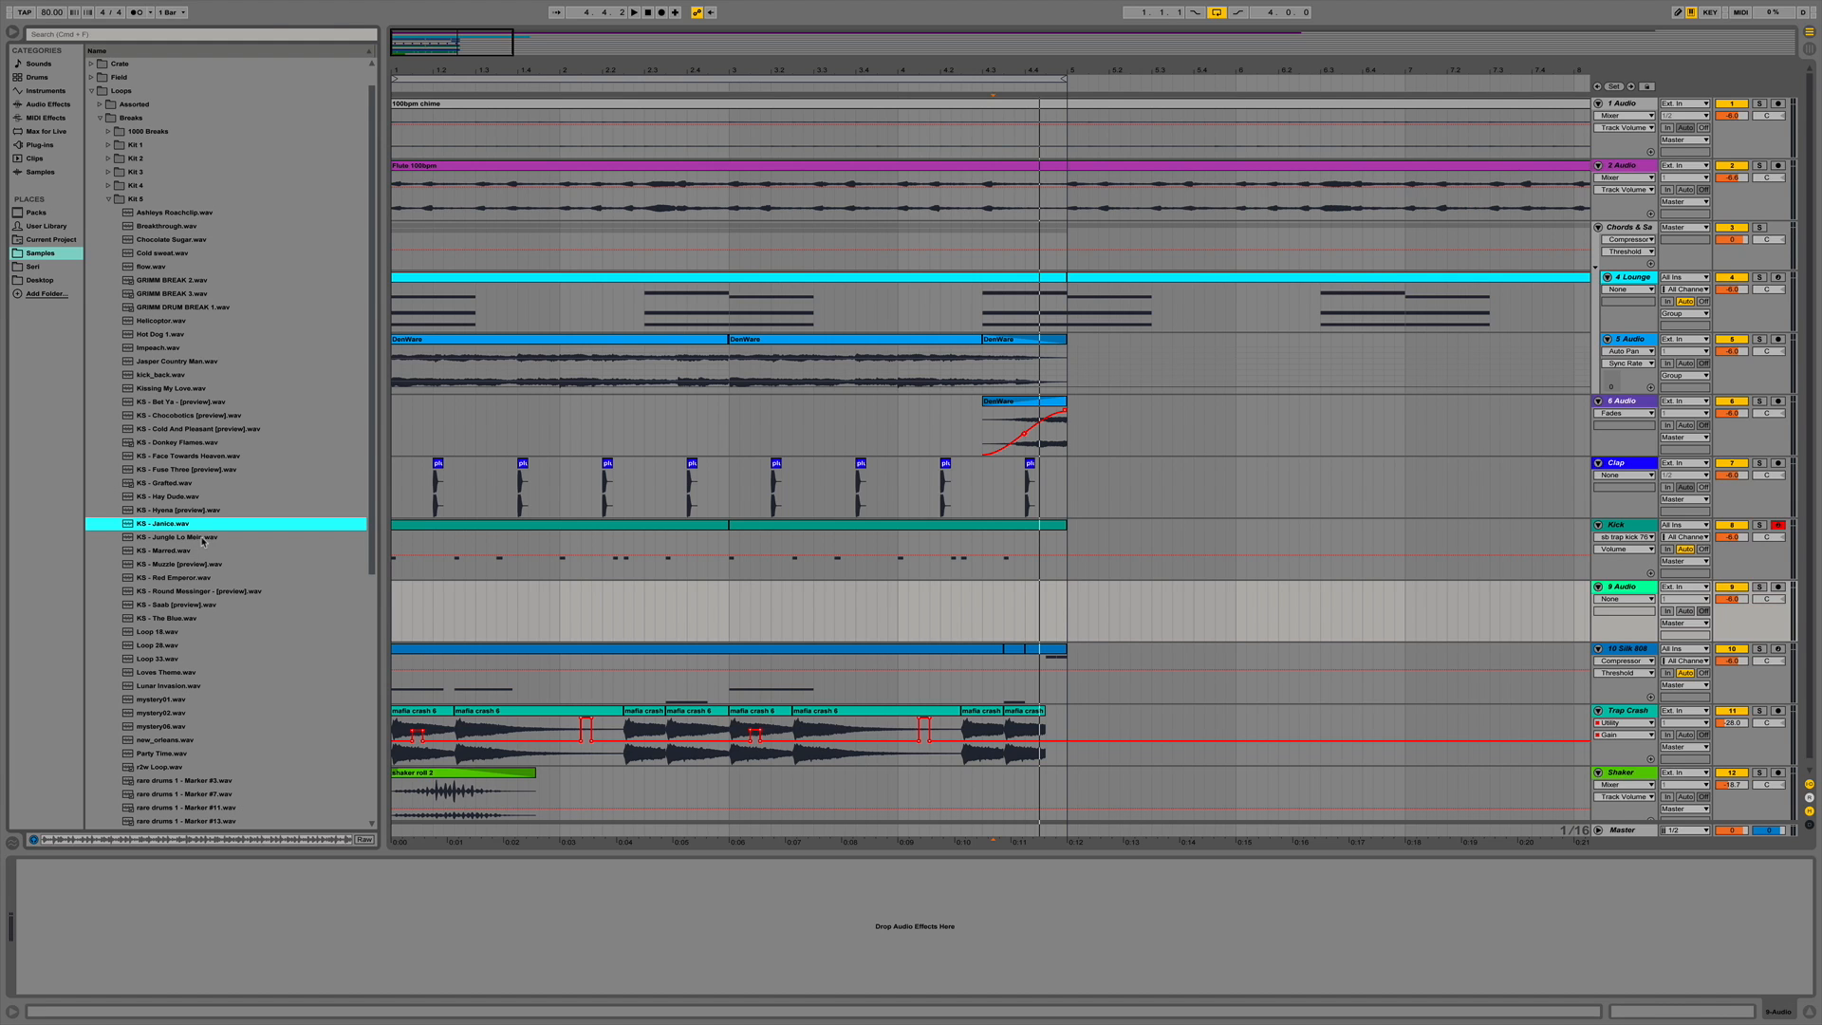
left_click(202, 539)
left_click(202, 550)
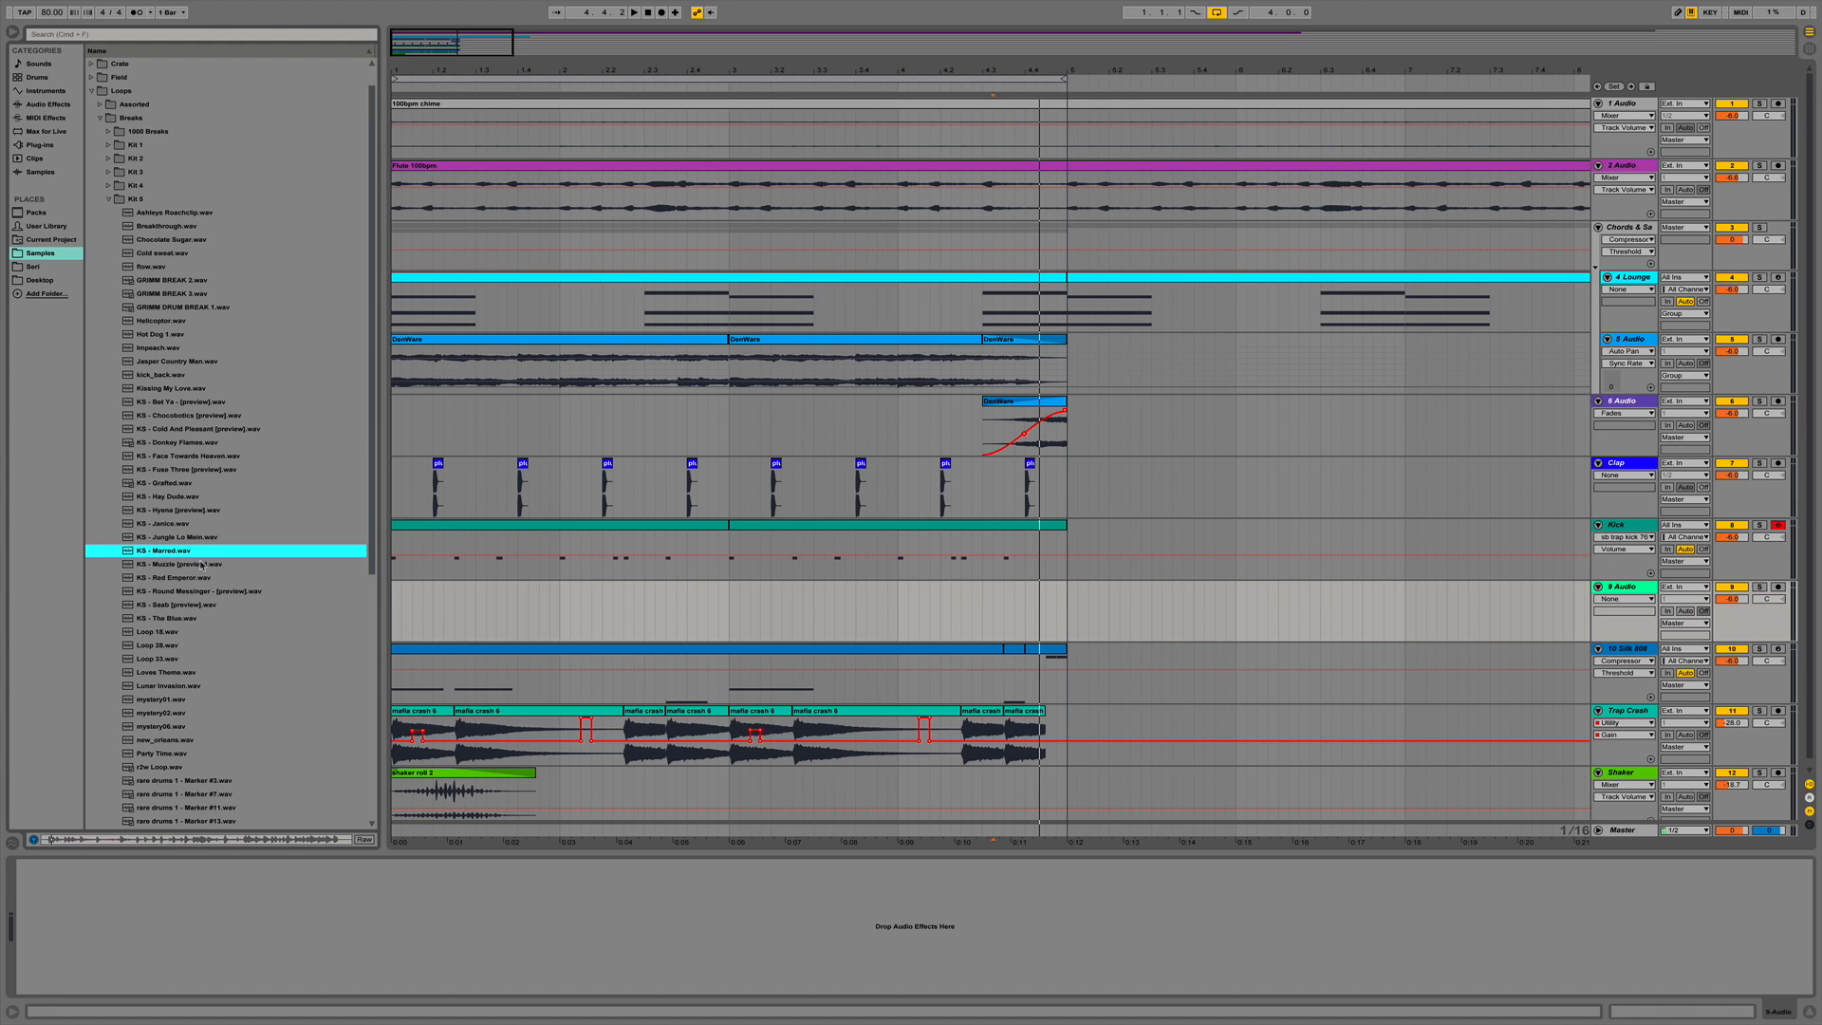
left_click(201, 565)
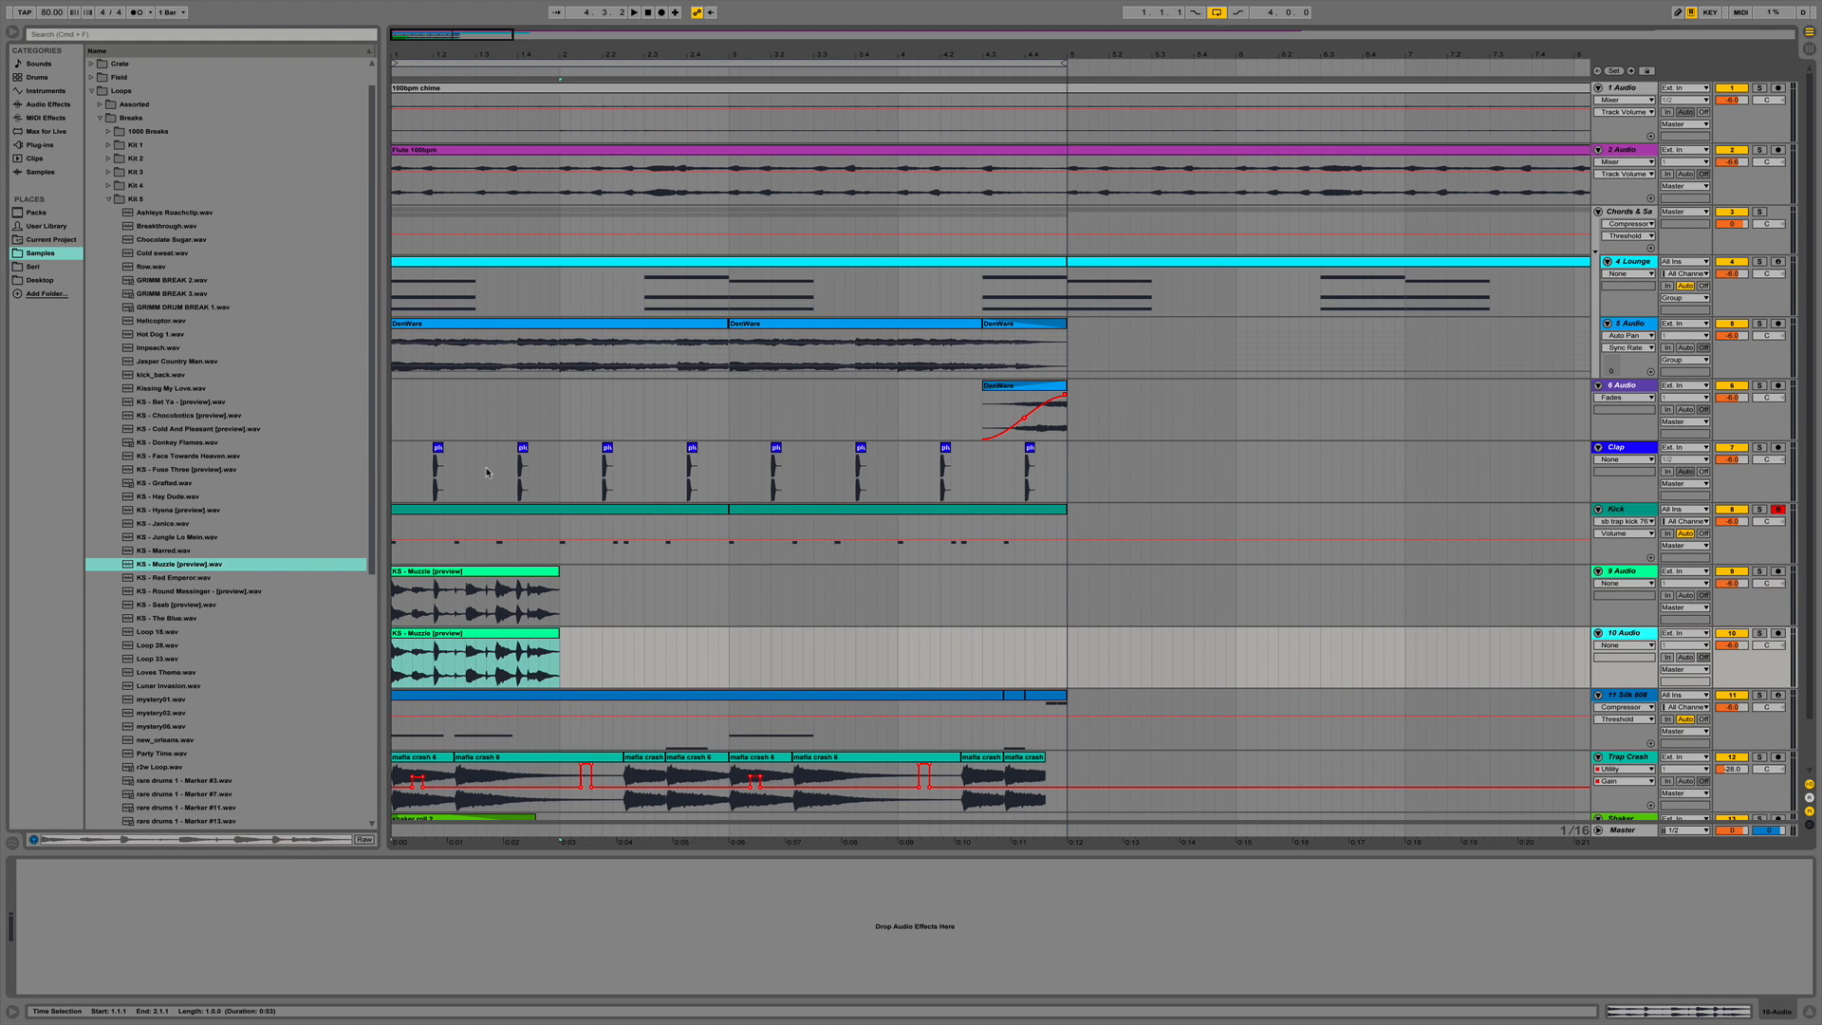
Replace the Muzzle clip on audio track 10 with KS - Janice.wav starting at bar 1 and play the arrangement.
left_click(185, 539)
left_click(192, 523)
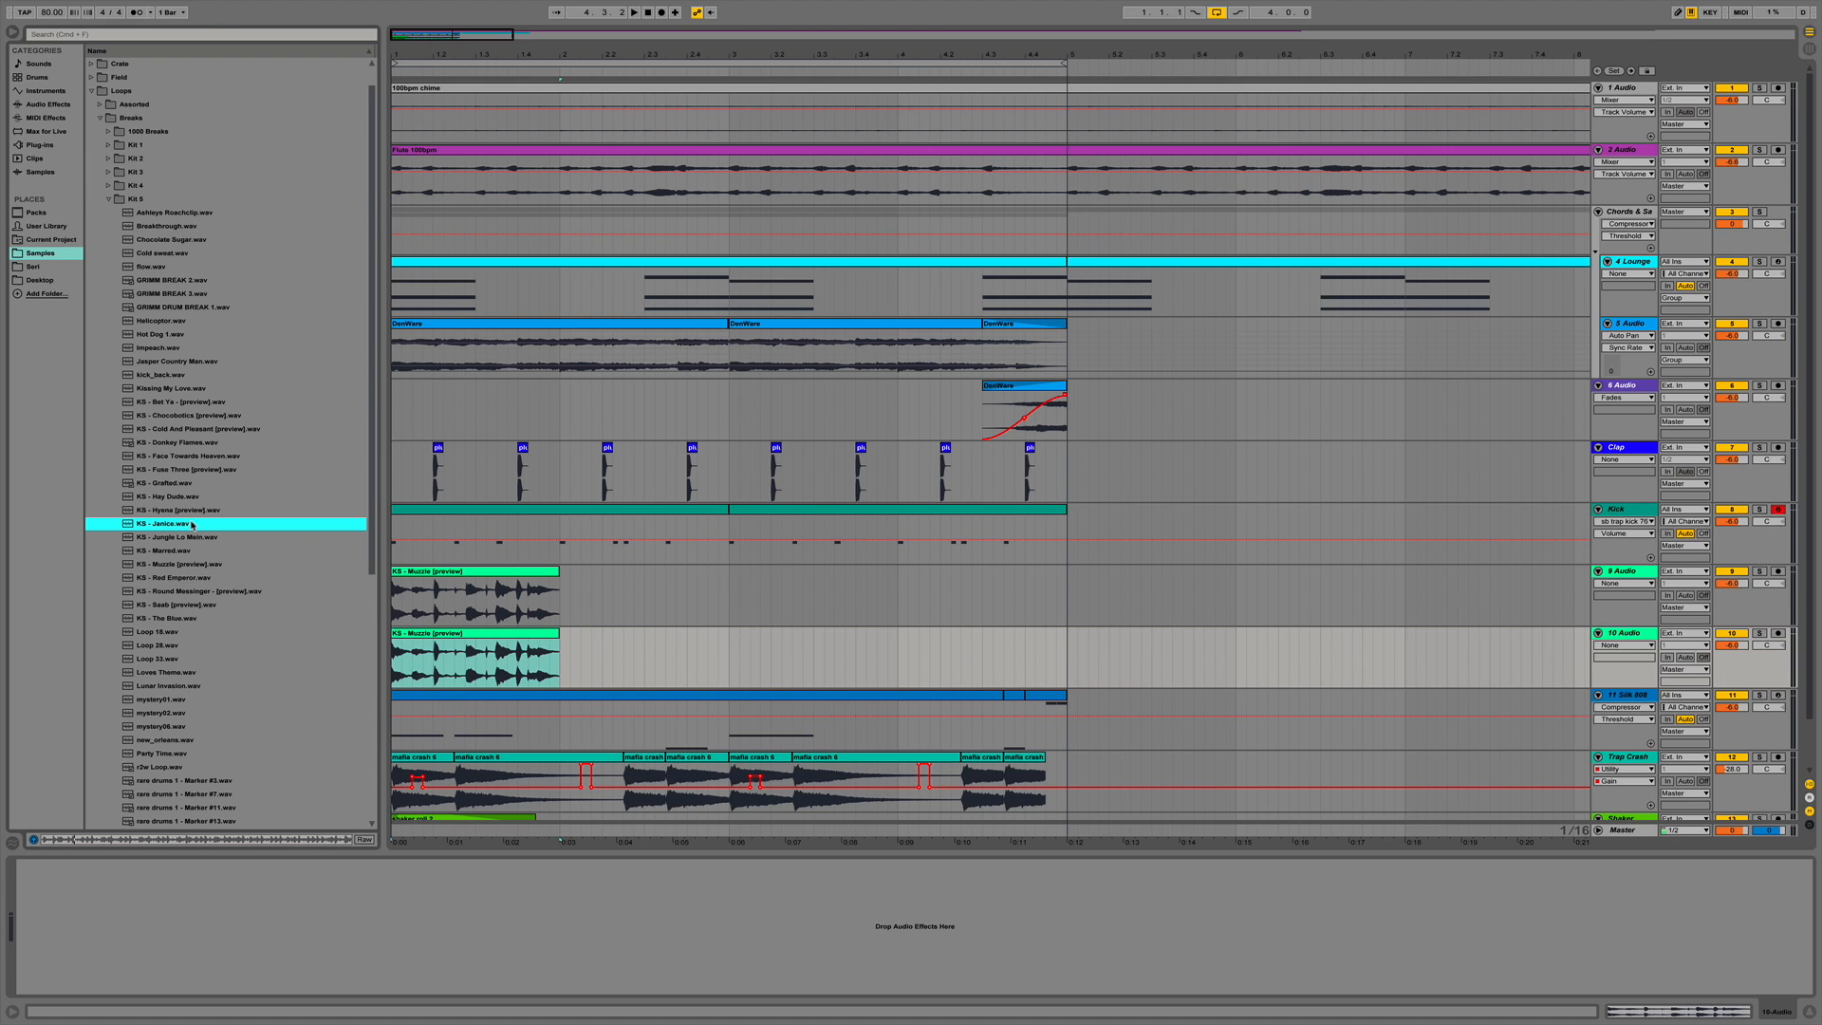
left_click(429, 600)
left_click(429, 633)
key("Delete")
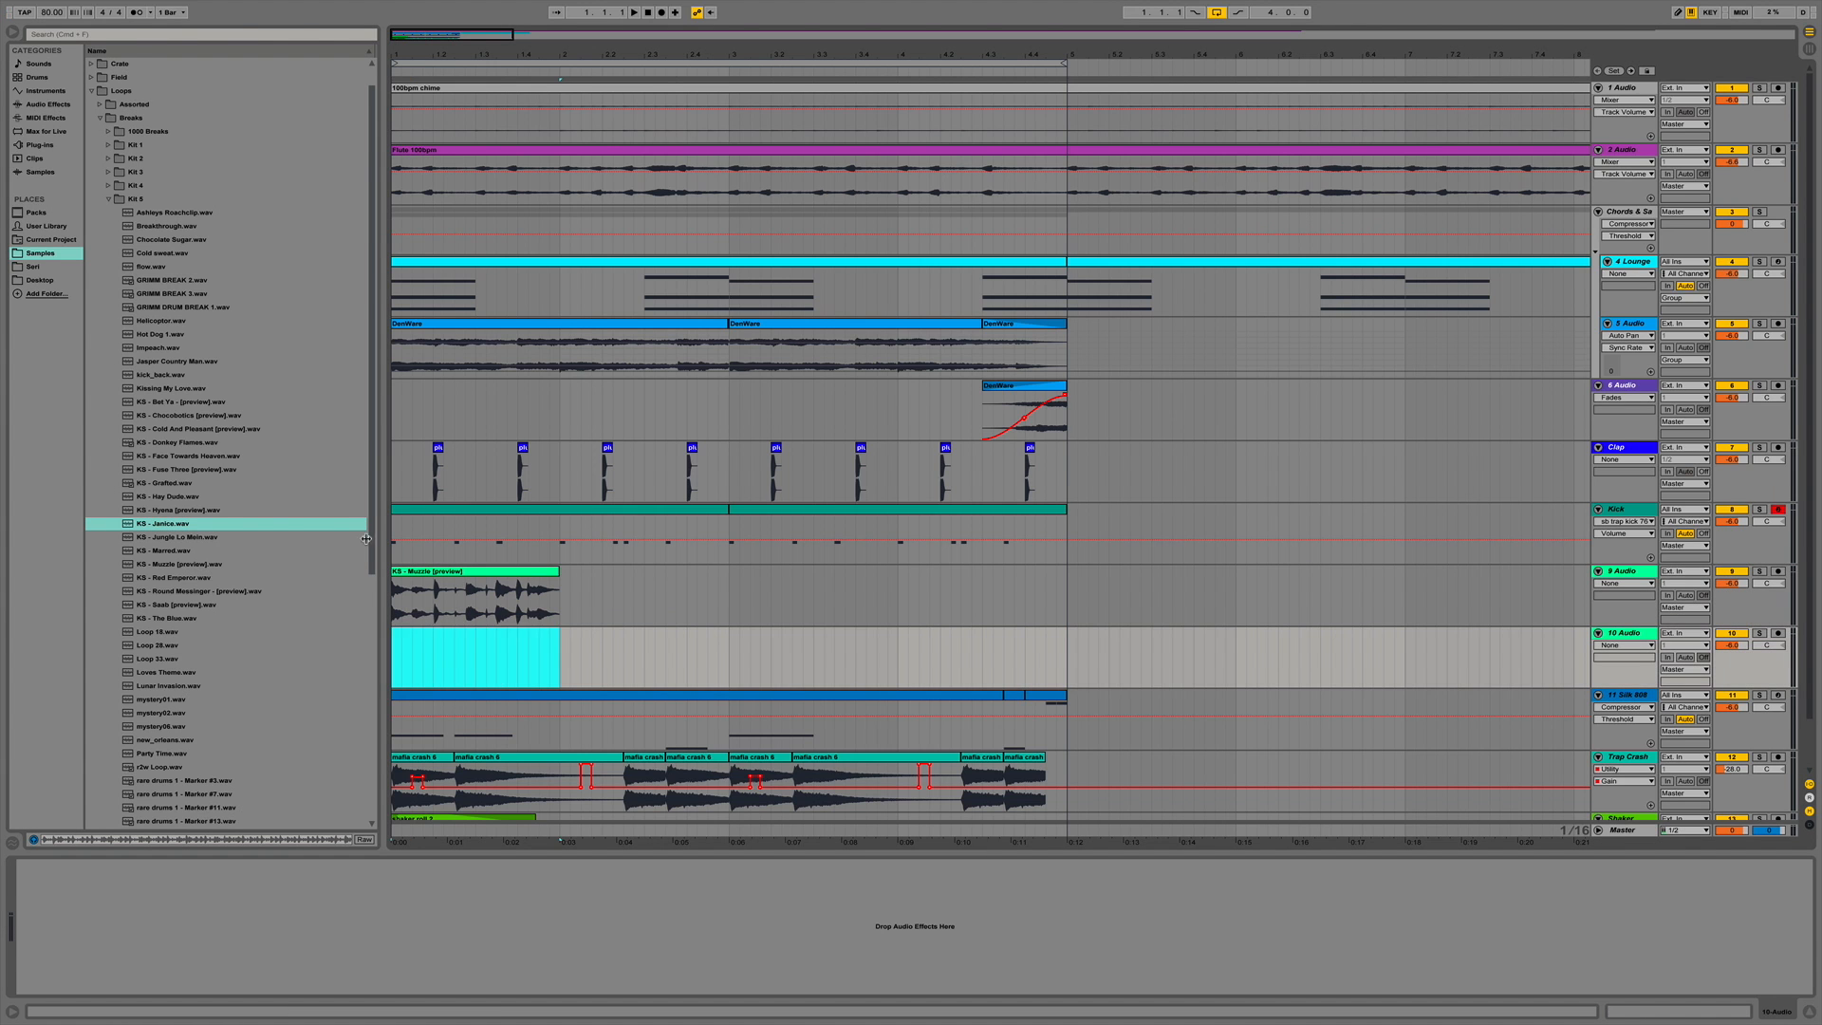
left_click_drag(158, 521, 430, 653)
key("space")
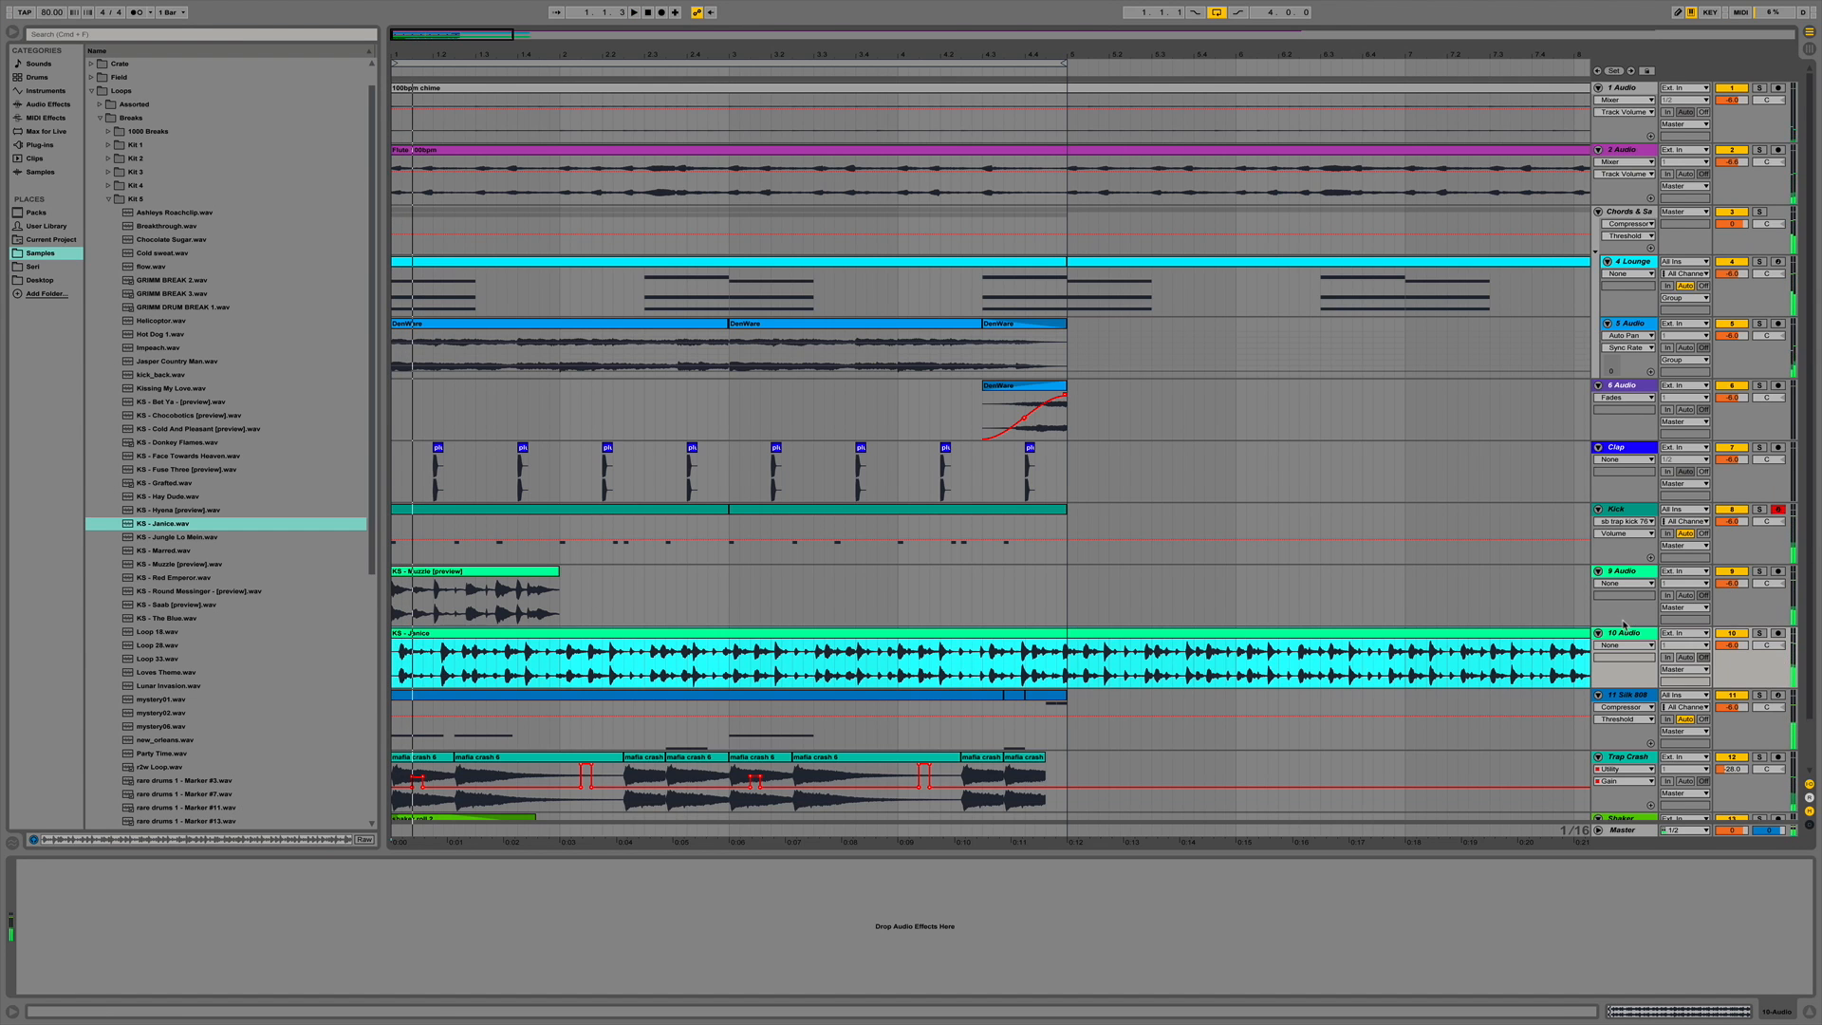
Solo the two break loop tracks and trim the start of the KS - Janice clip so its first hit falls on bar 1.
left_click(1623, 602)
left_click(1629, 570)
left_click(1759, 572)
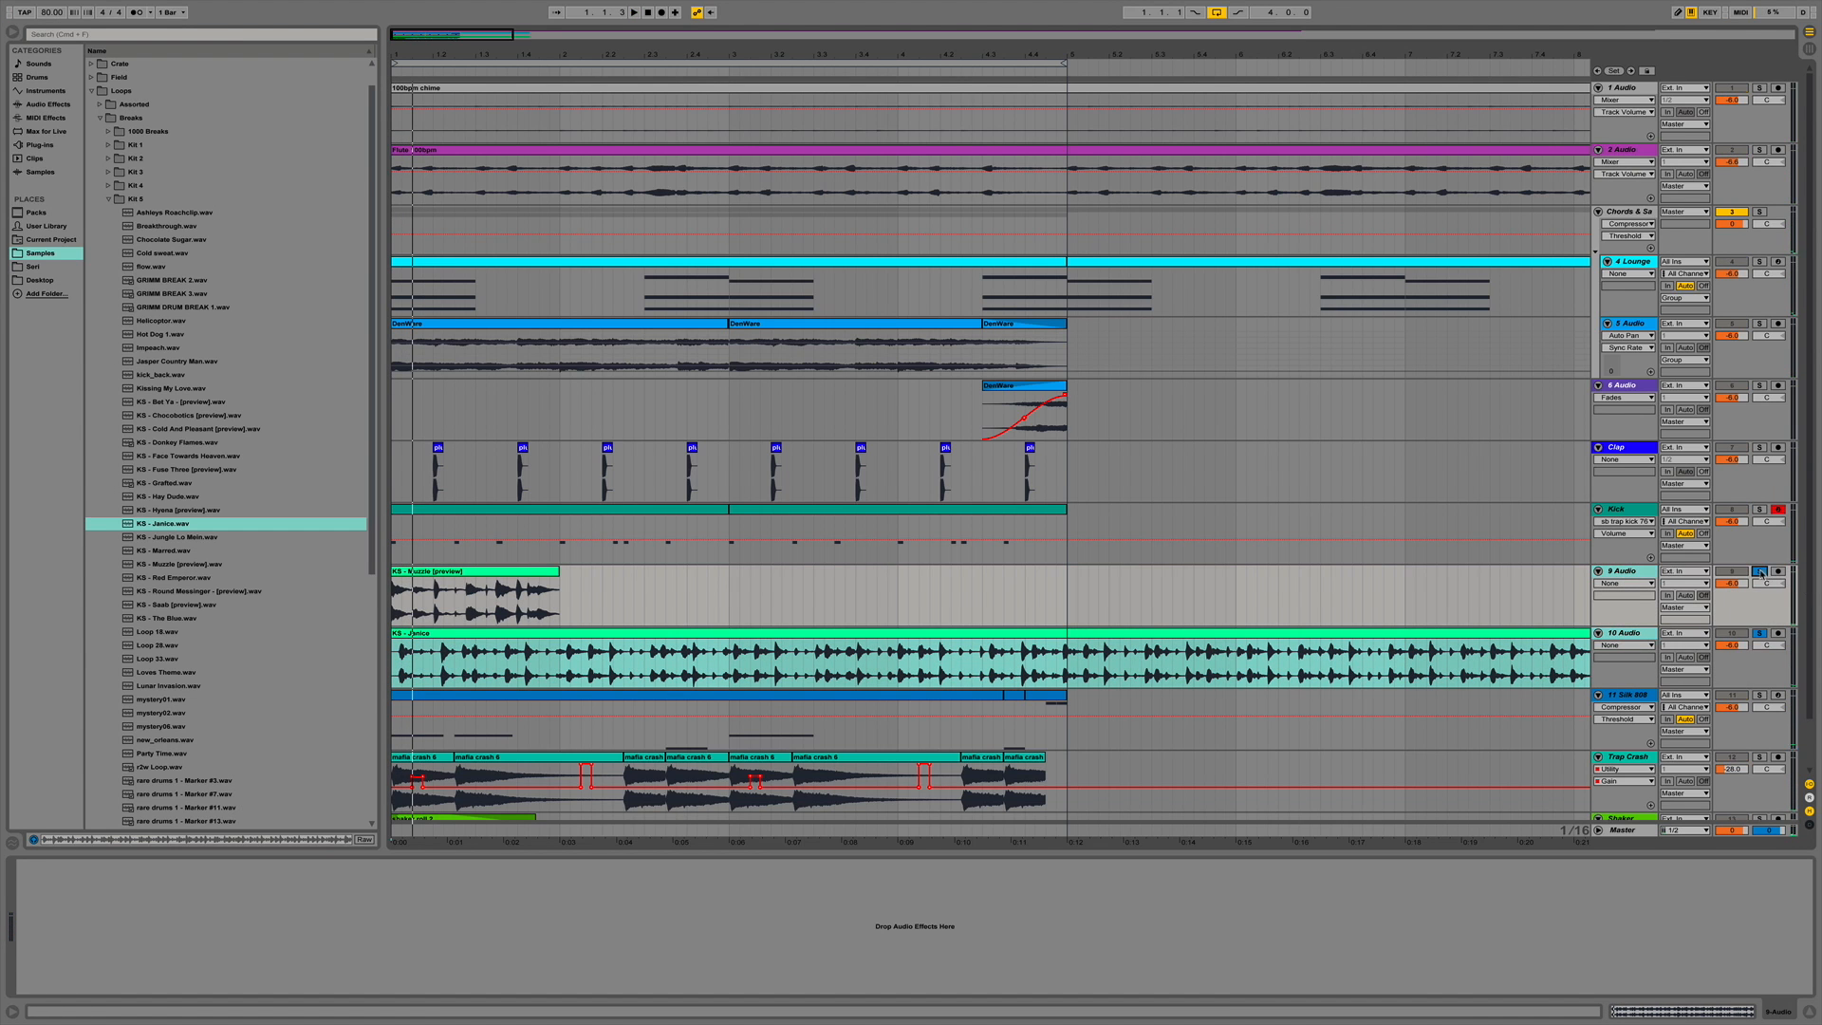
key("space")
left_click_drag(394, 49, 394, 142)
left_click(432, 709)
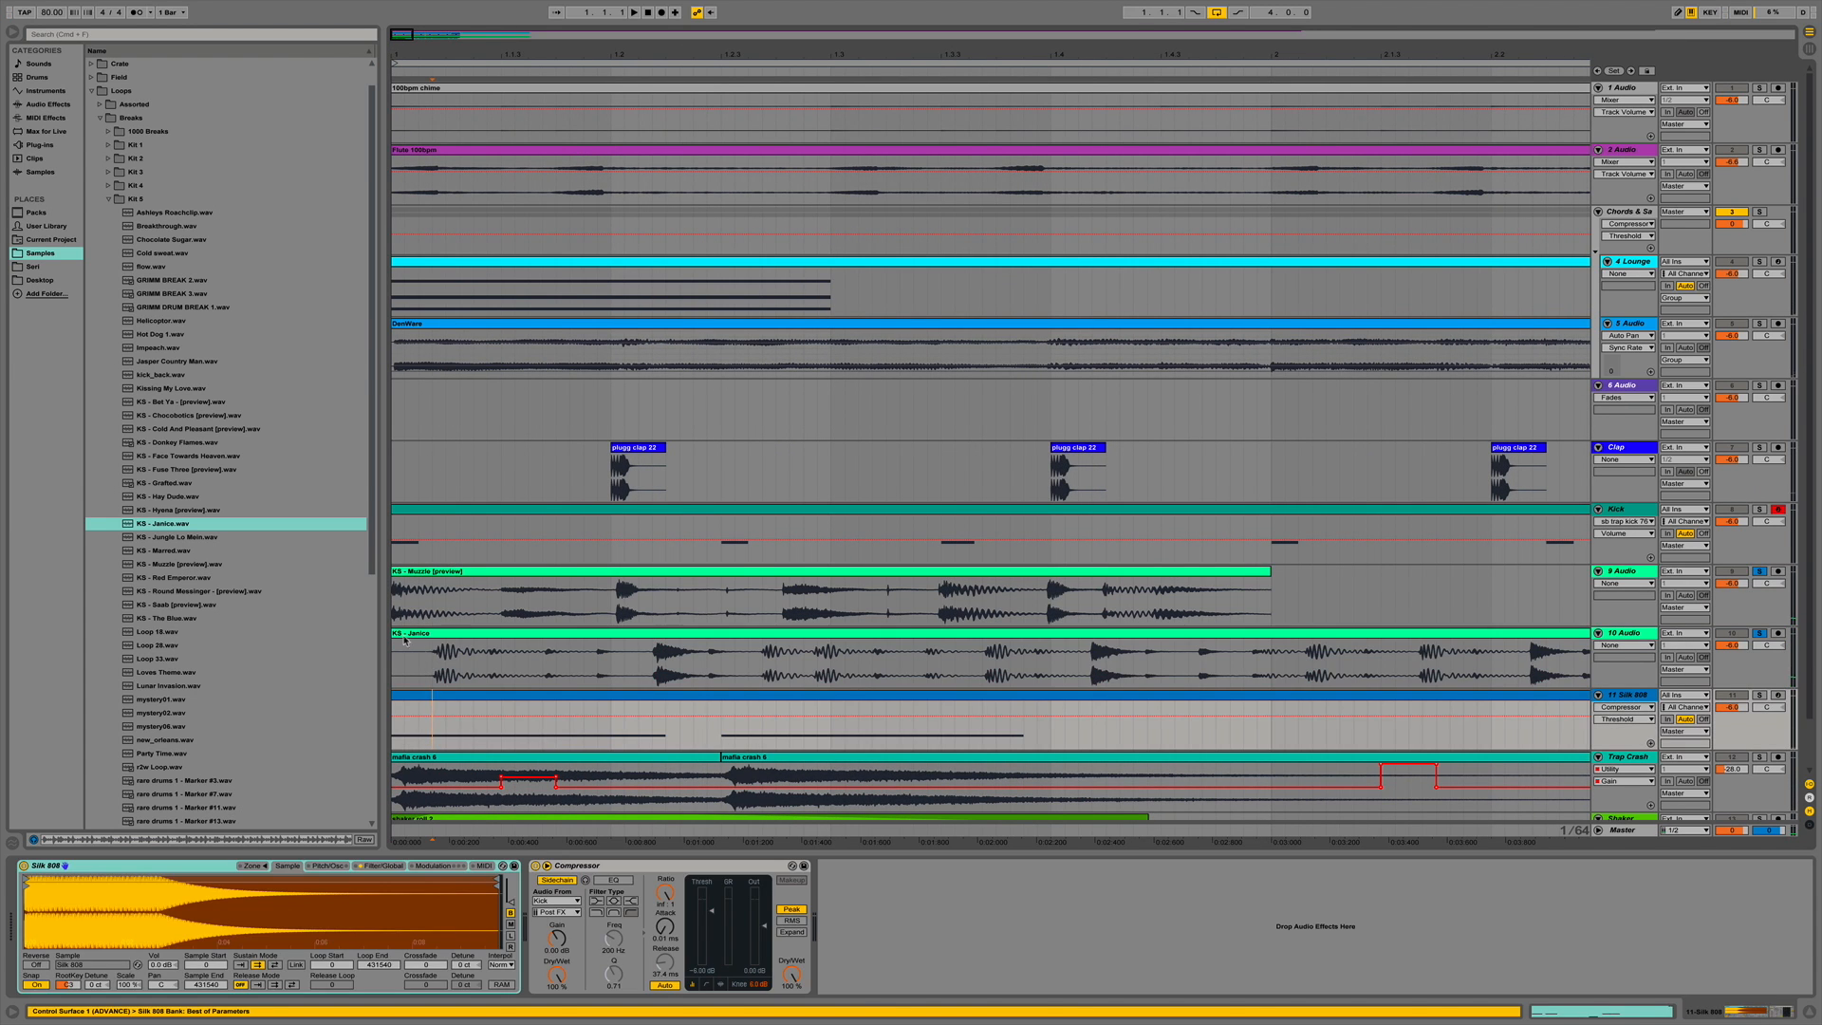
mouse_move(395, 632)
left_mouse_down()
mouse_move(436, 632)
mouse_move(415, 634)
left_mouse_up()
key("space")
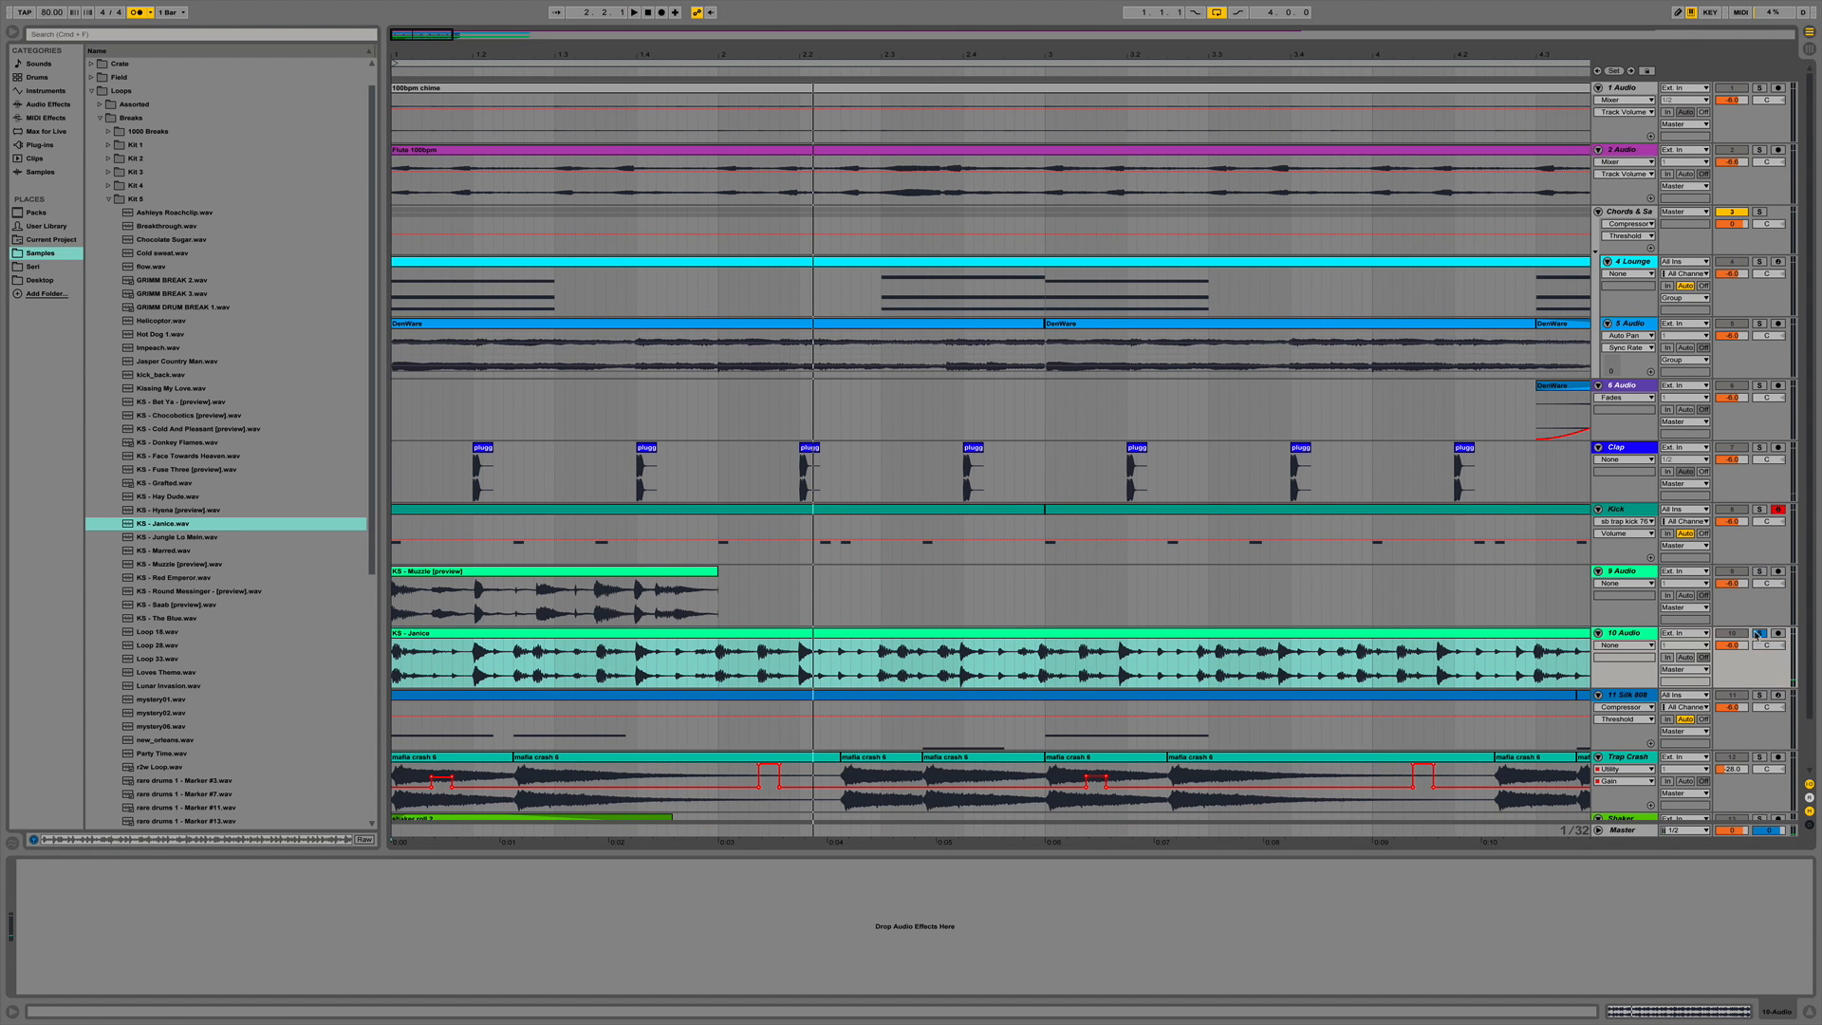
Examine the KS - Janice clip's waveform in the sample editor and return to the arrangement.
double_click(1037, 641)
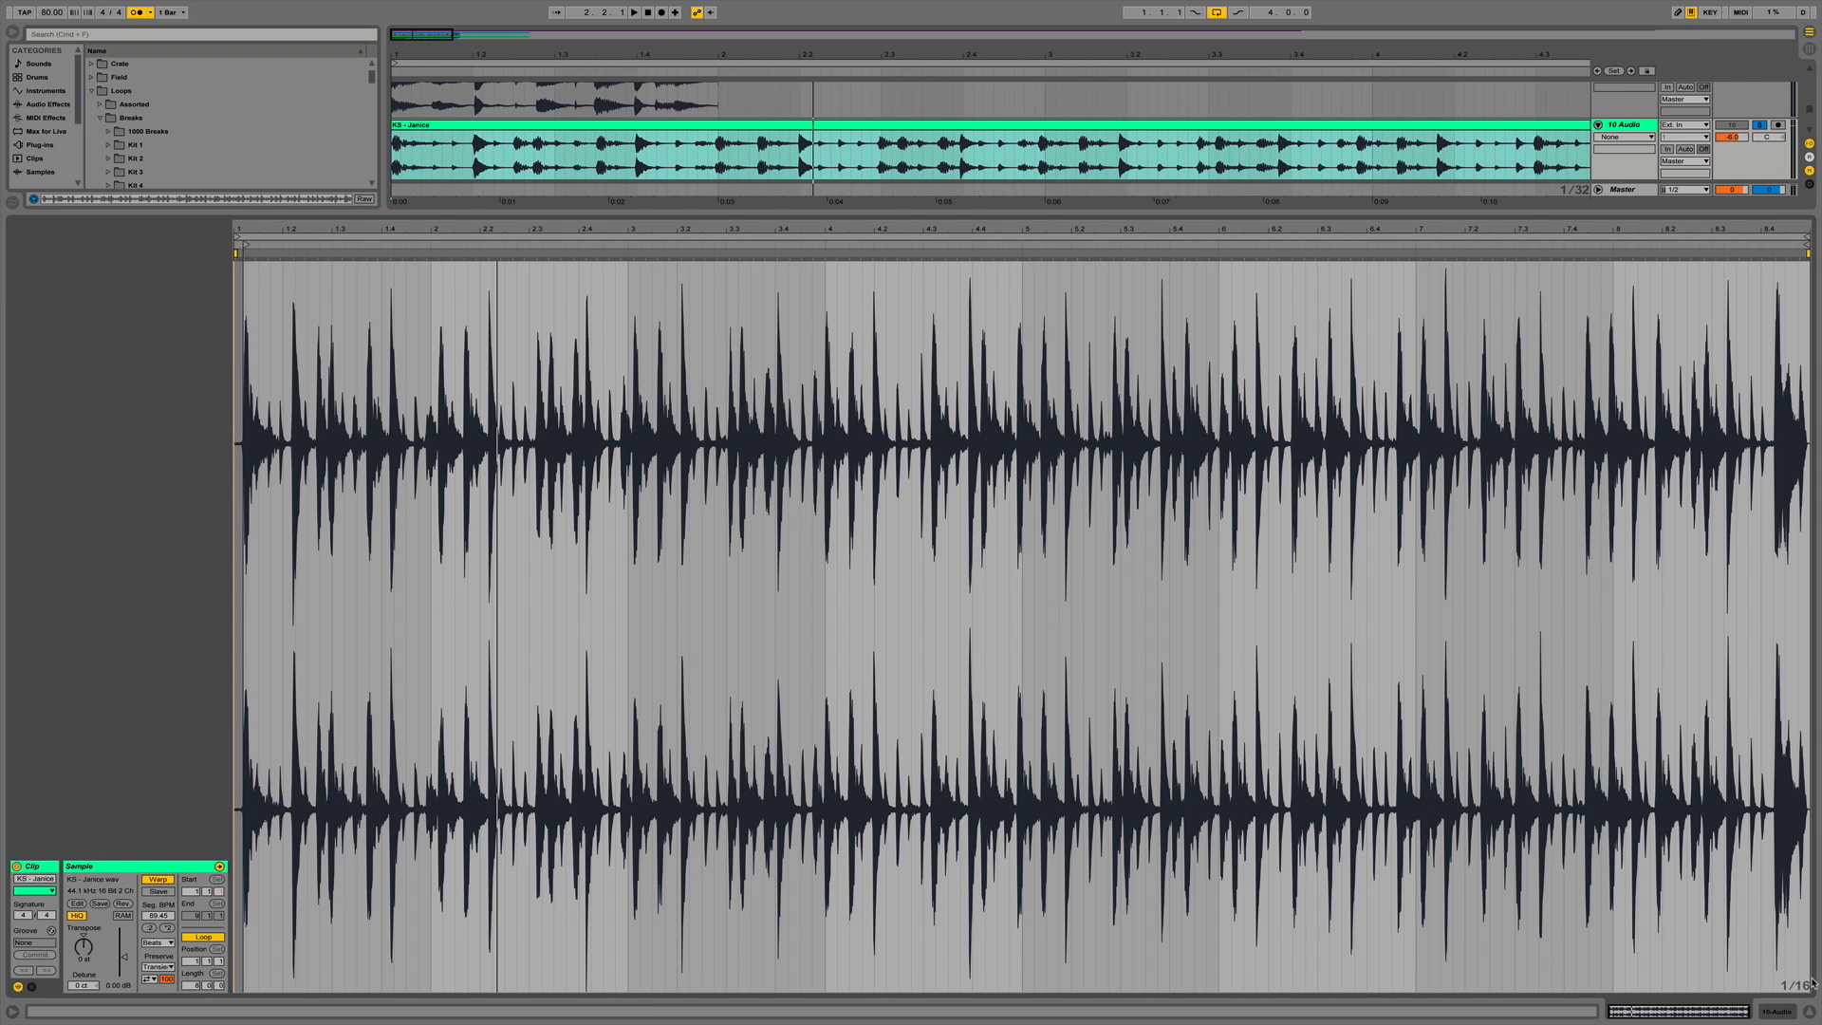
left_click(1809, 1011)
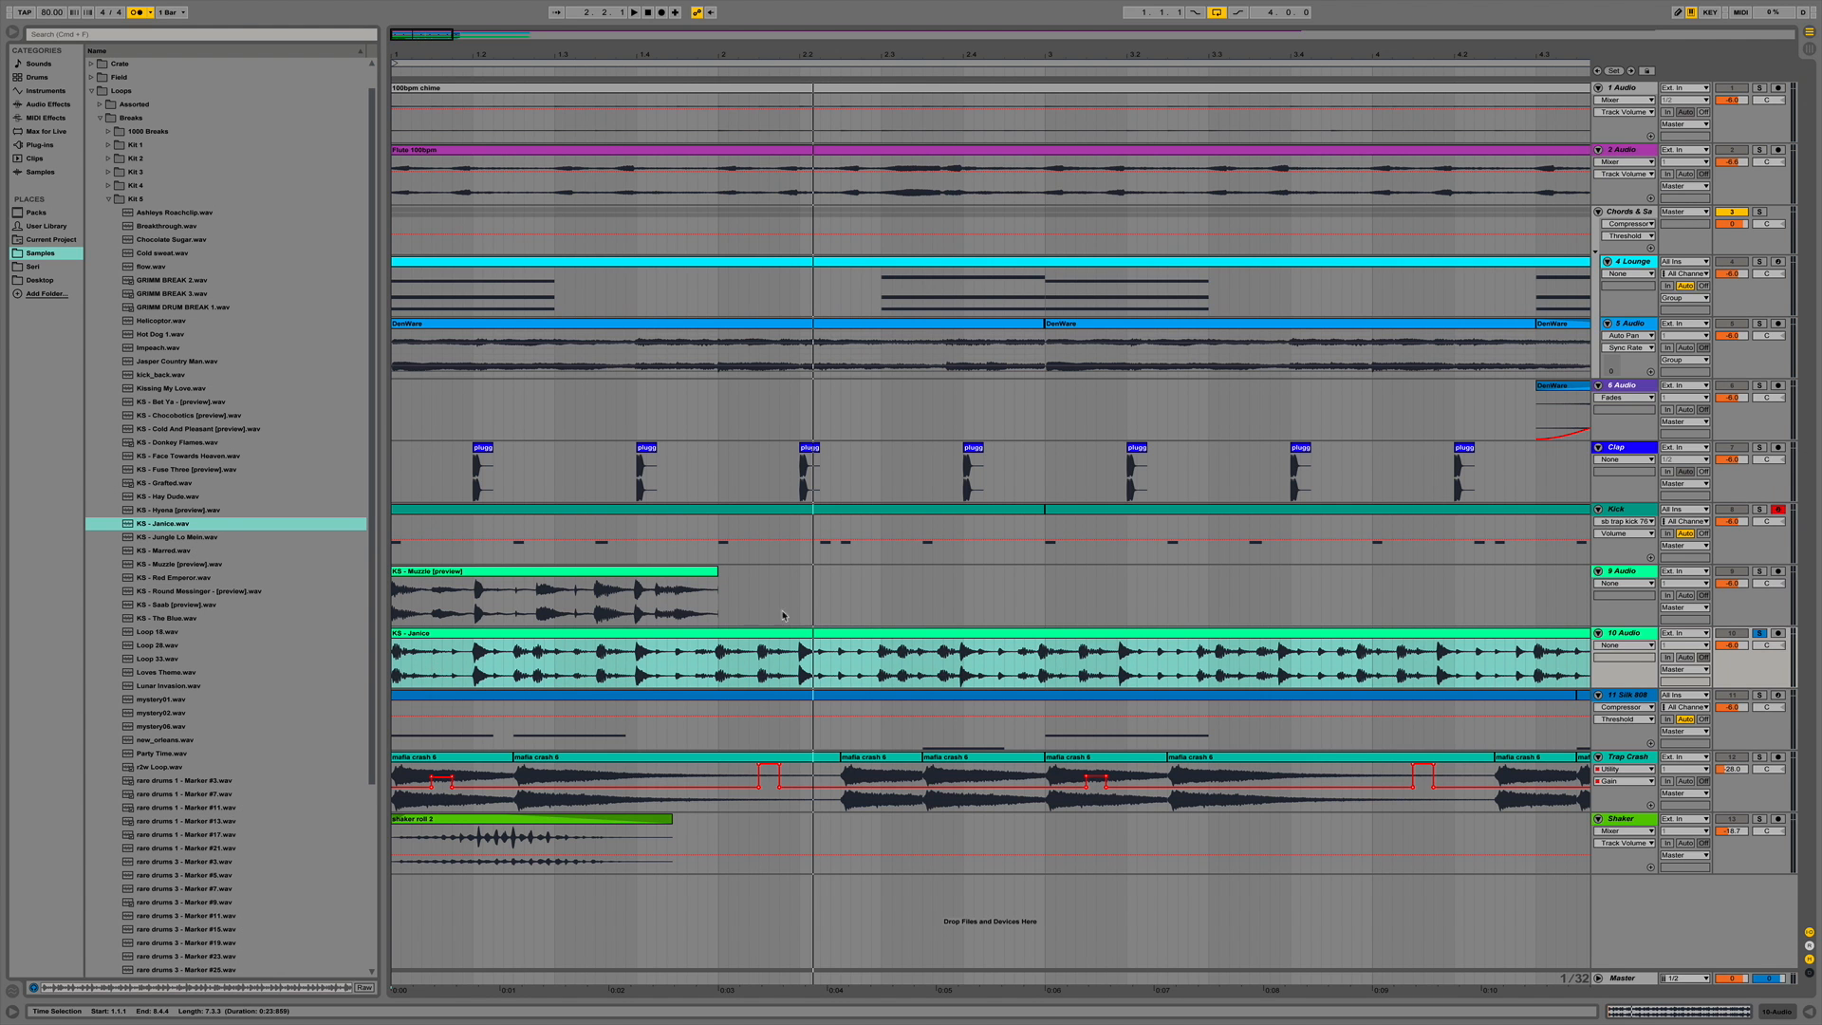
left_click(671, 683)
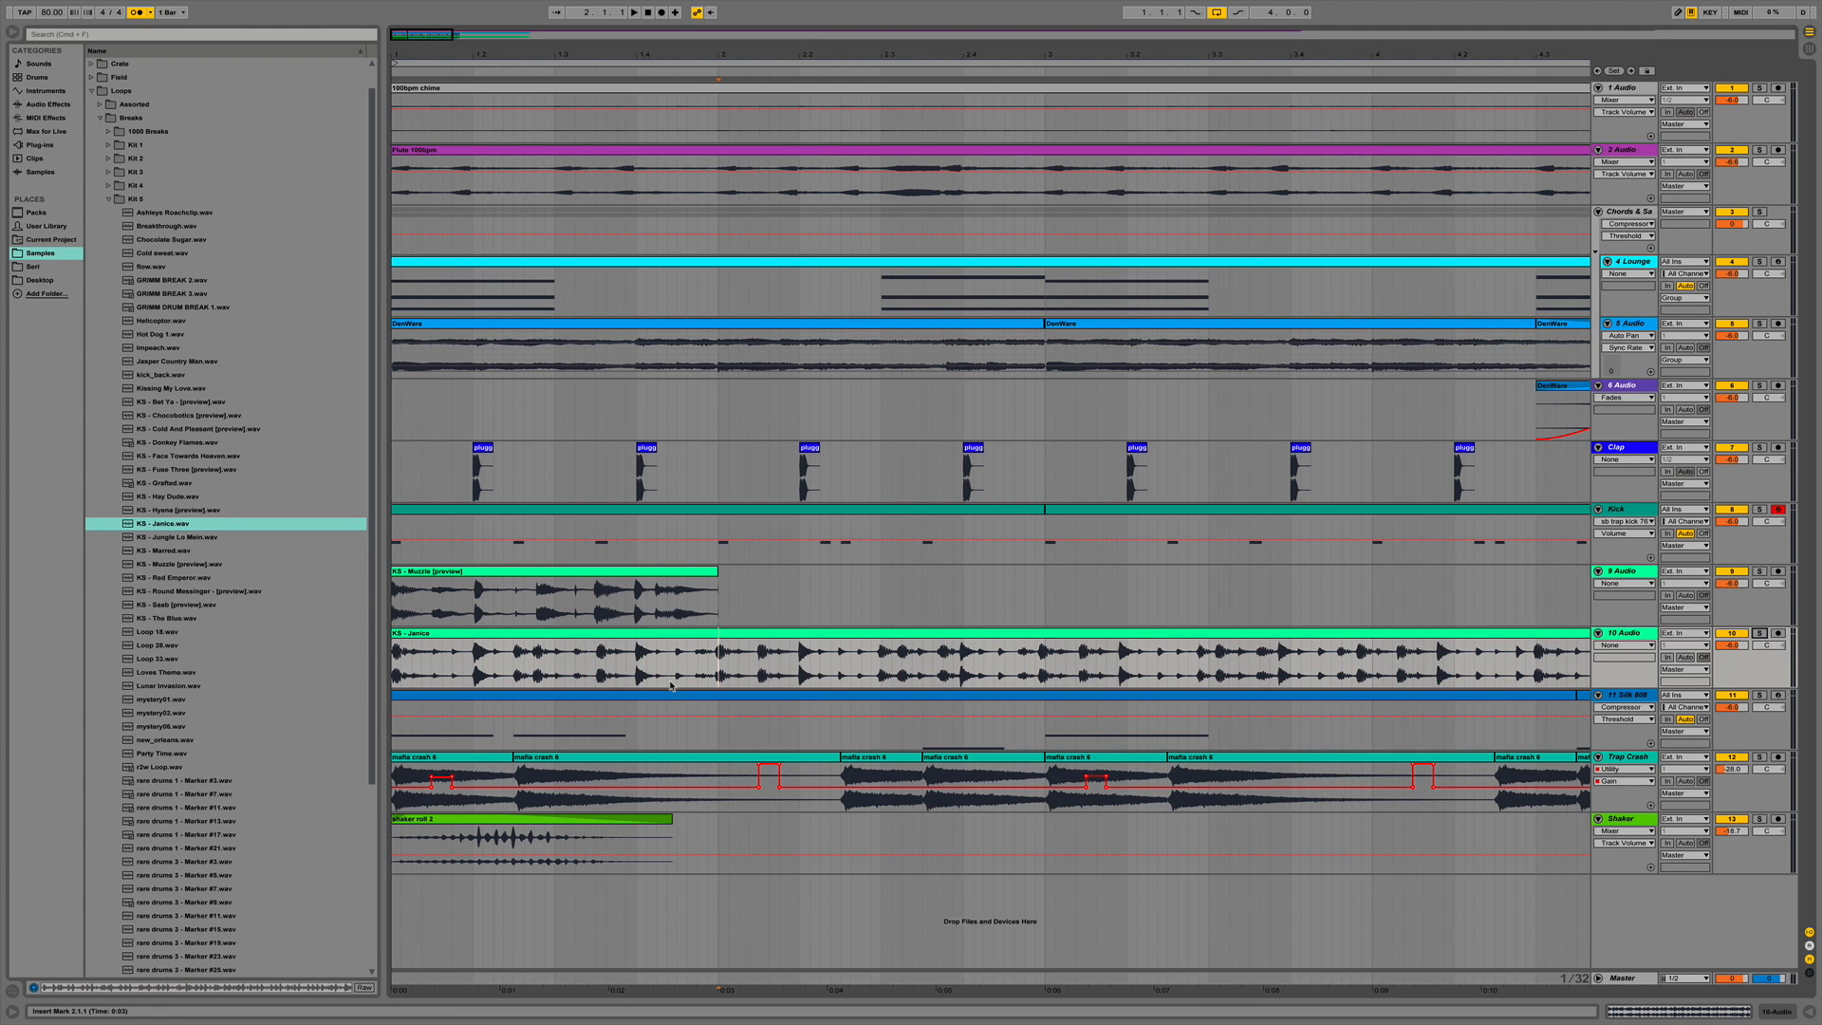
Split the KS - Janice clip at bar 2 and delete everything after the split.
left_click(693, 634)
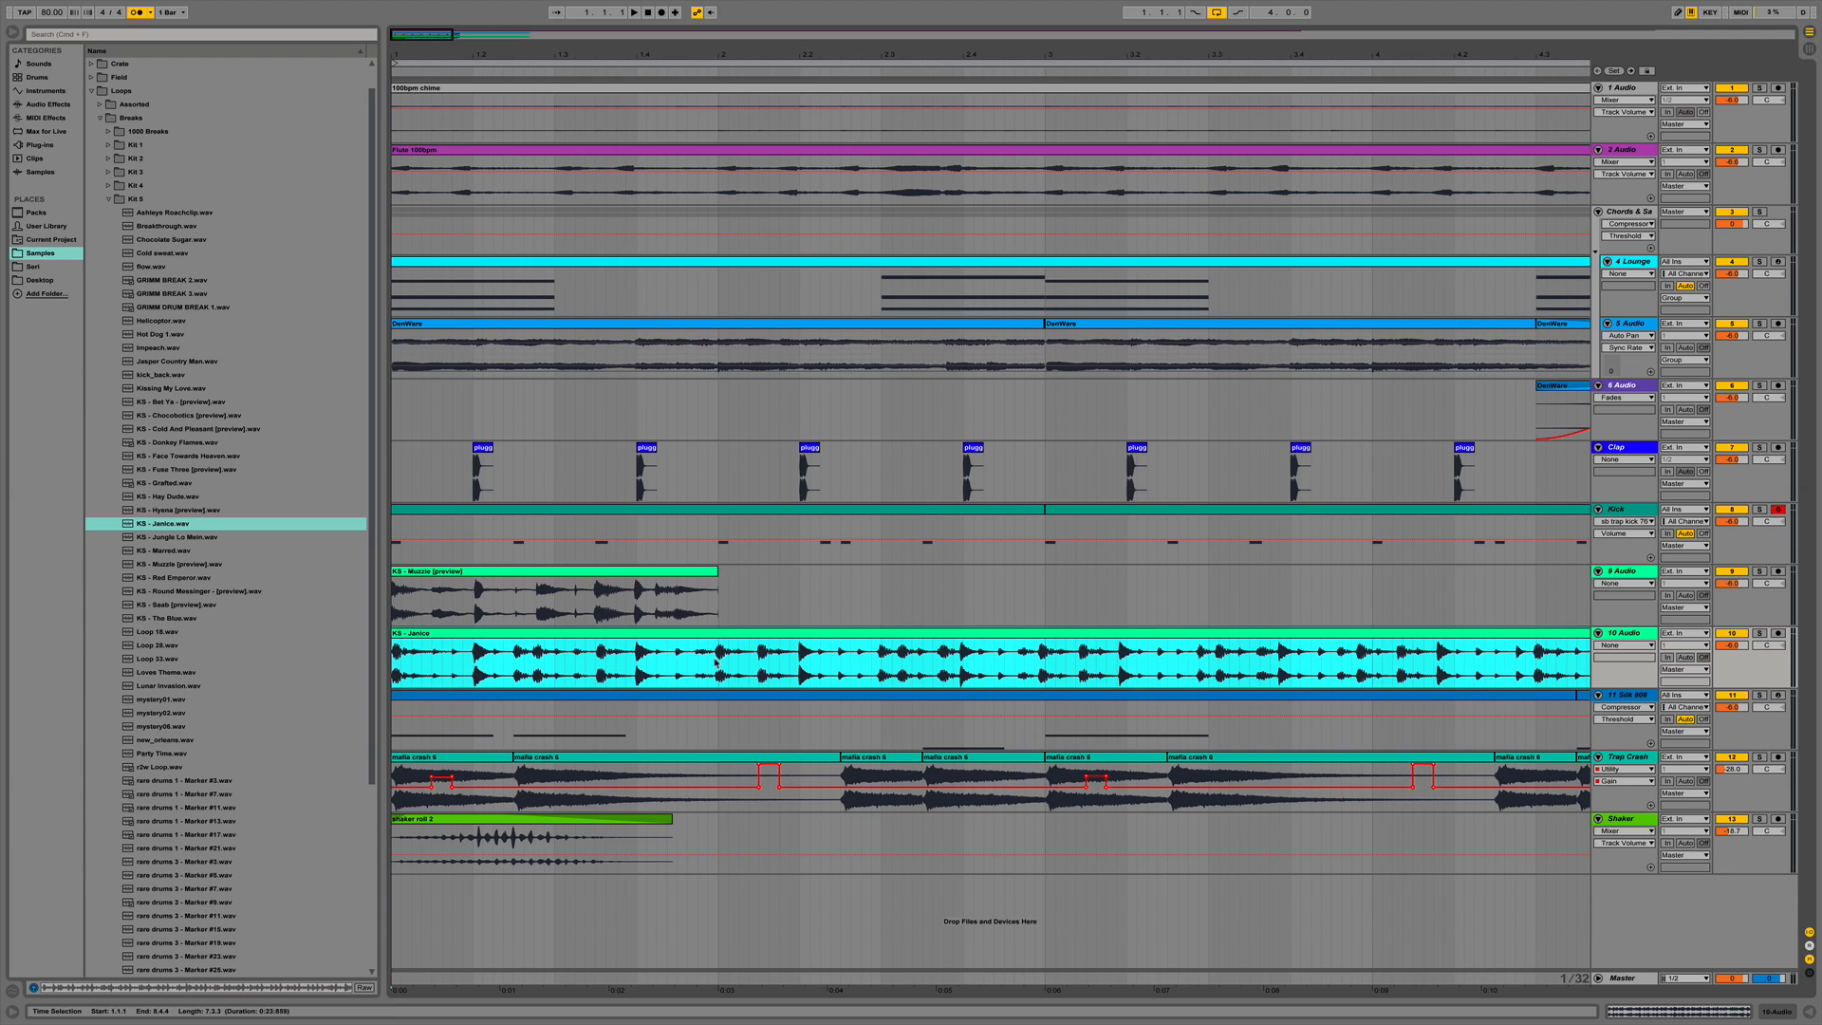
left_click(718, 663)
key("super+e")
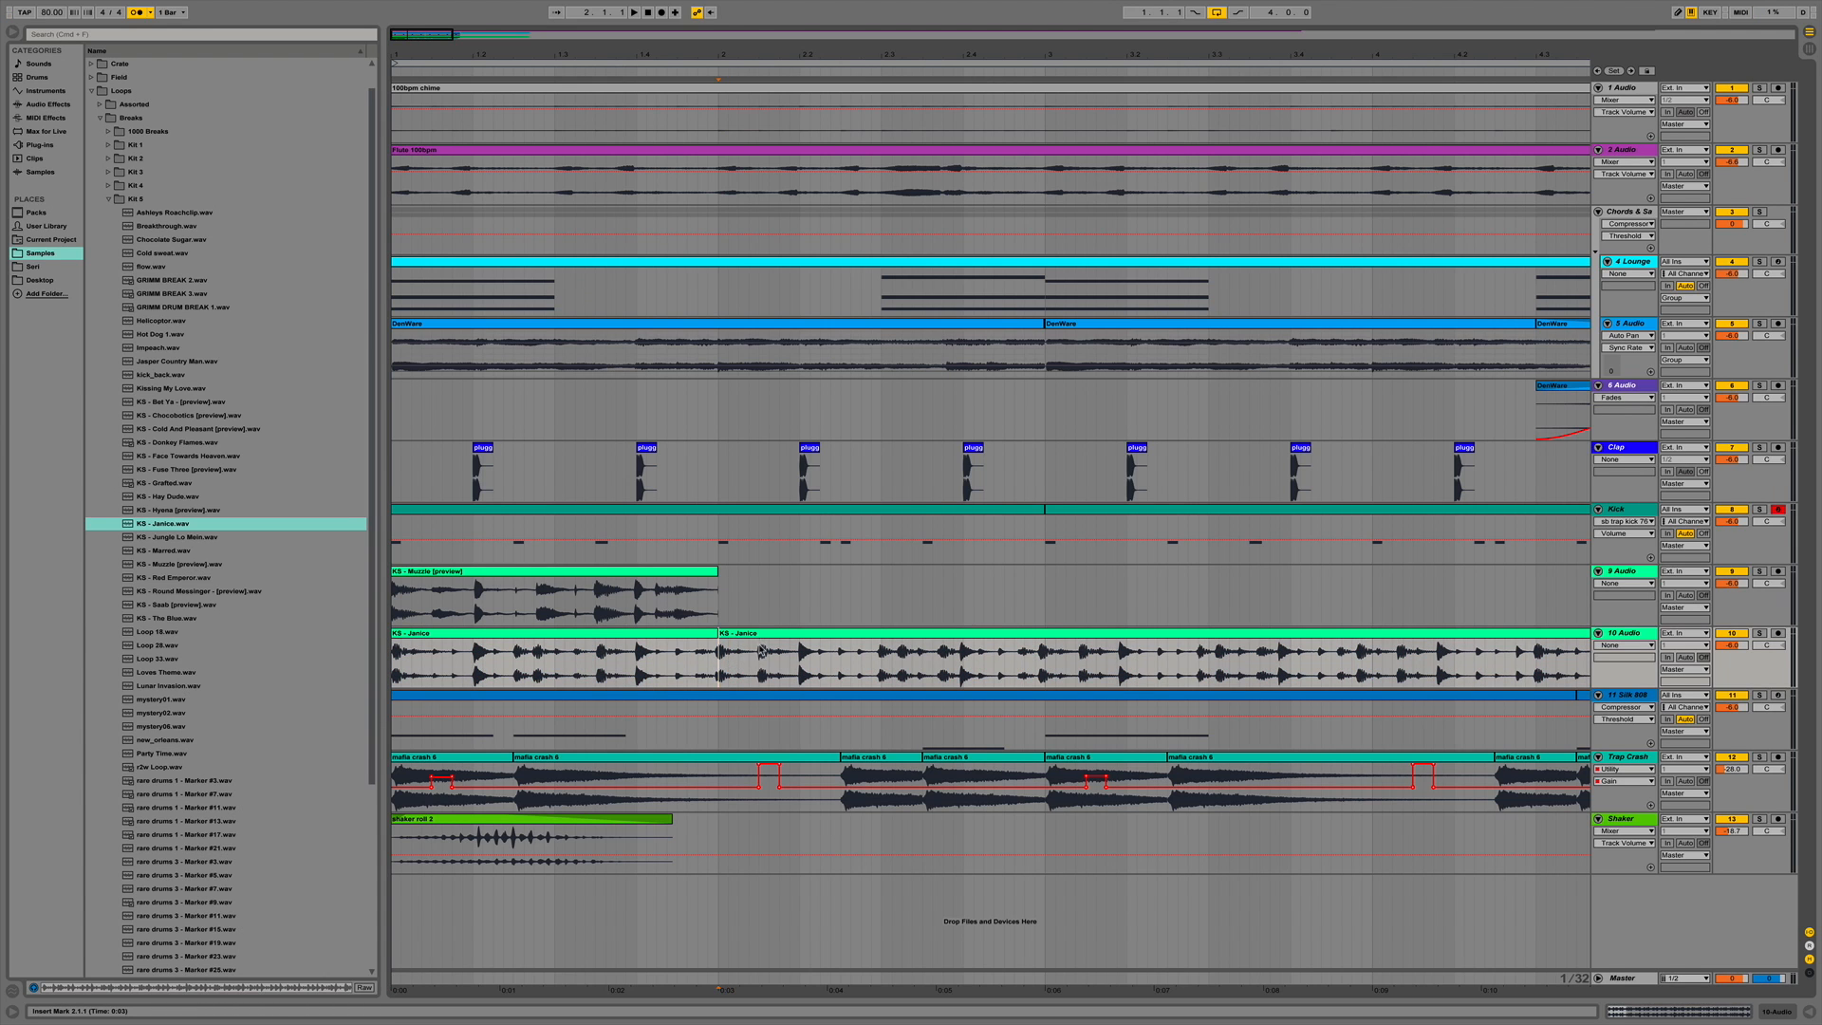
left_click(773, 633)
key("Delete")
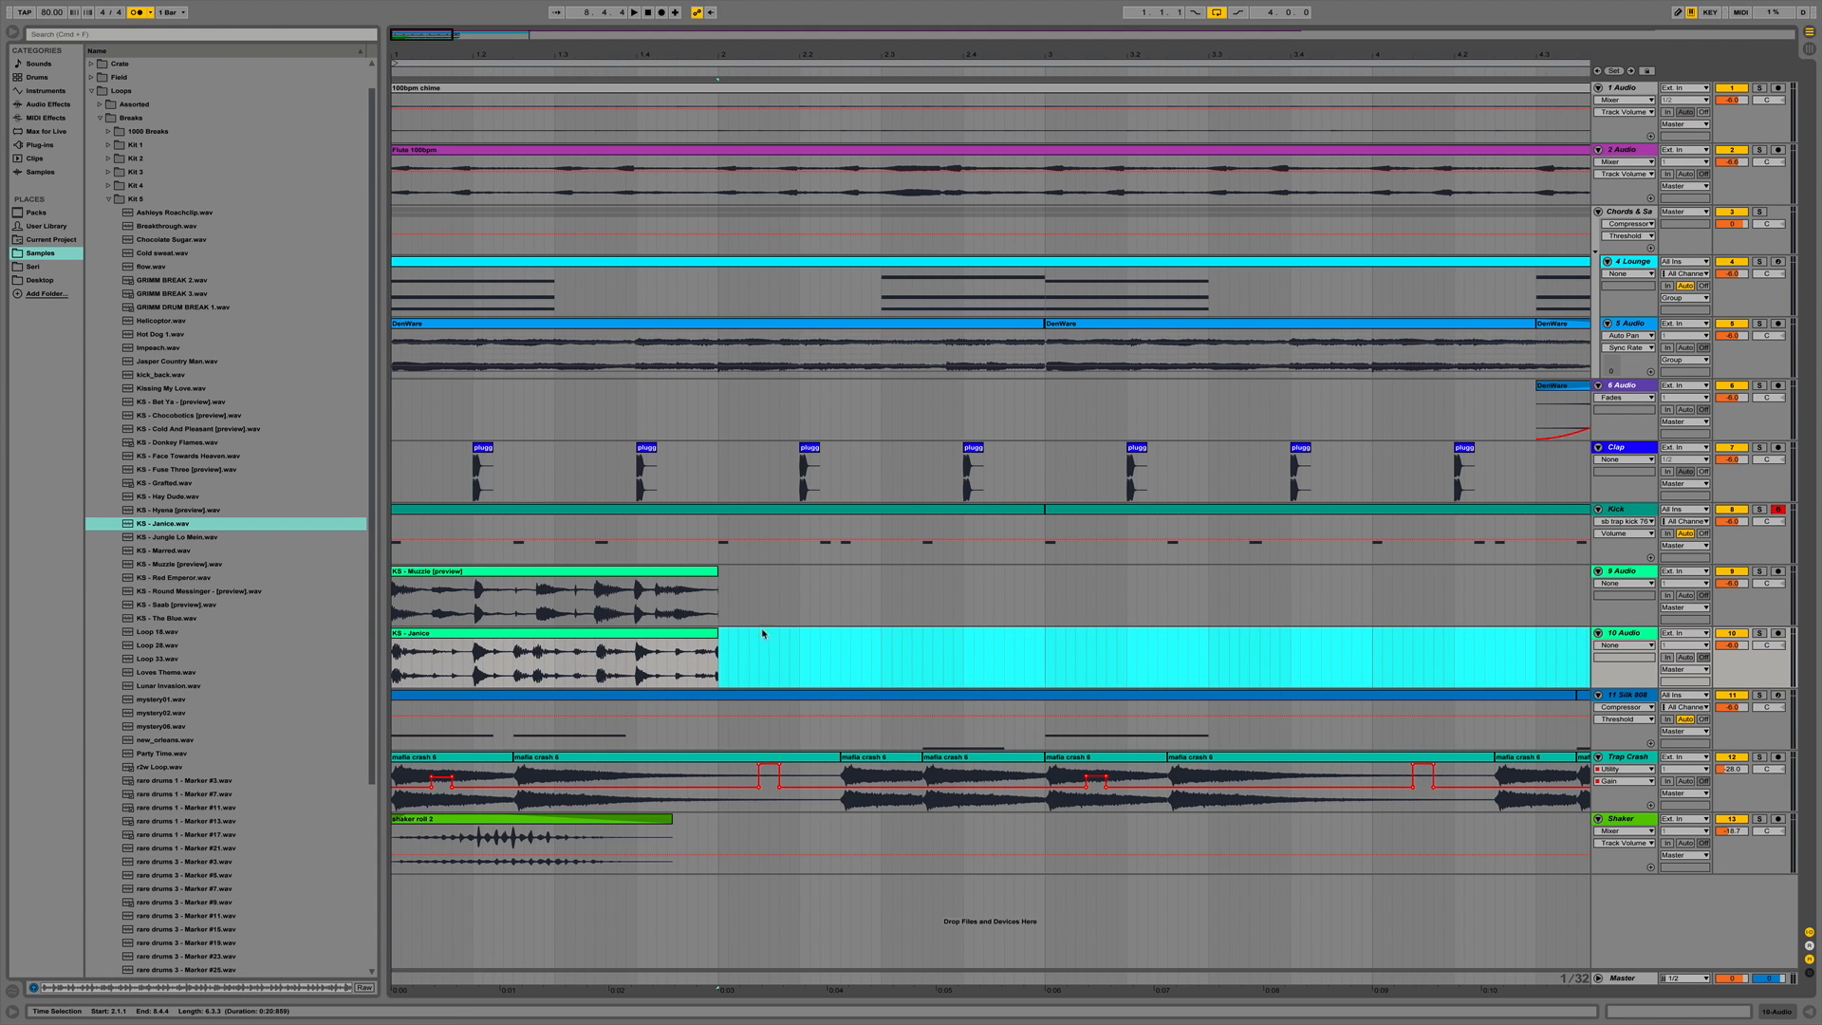
View the shortened KS - Janice clip's waveform in the sample editor, and close the editor.
left_click(626, 636)
double_click(626, 638)
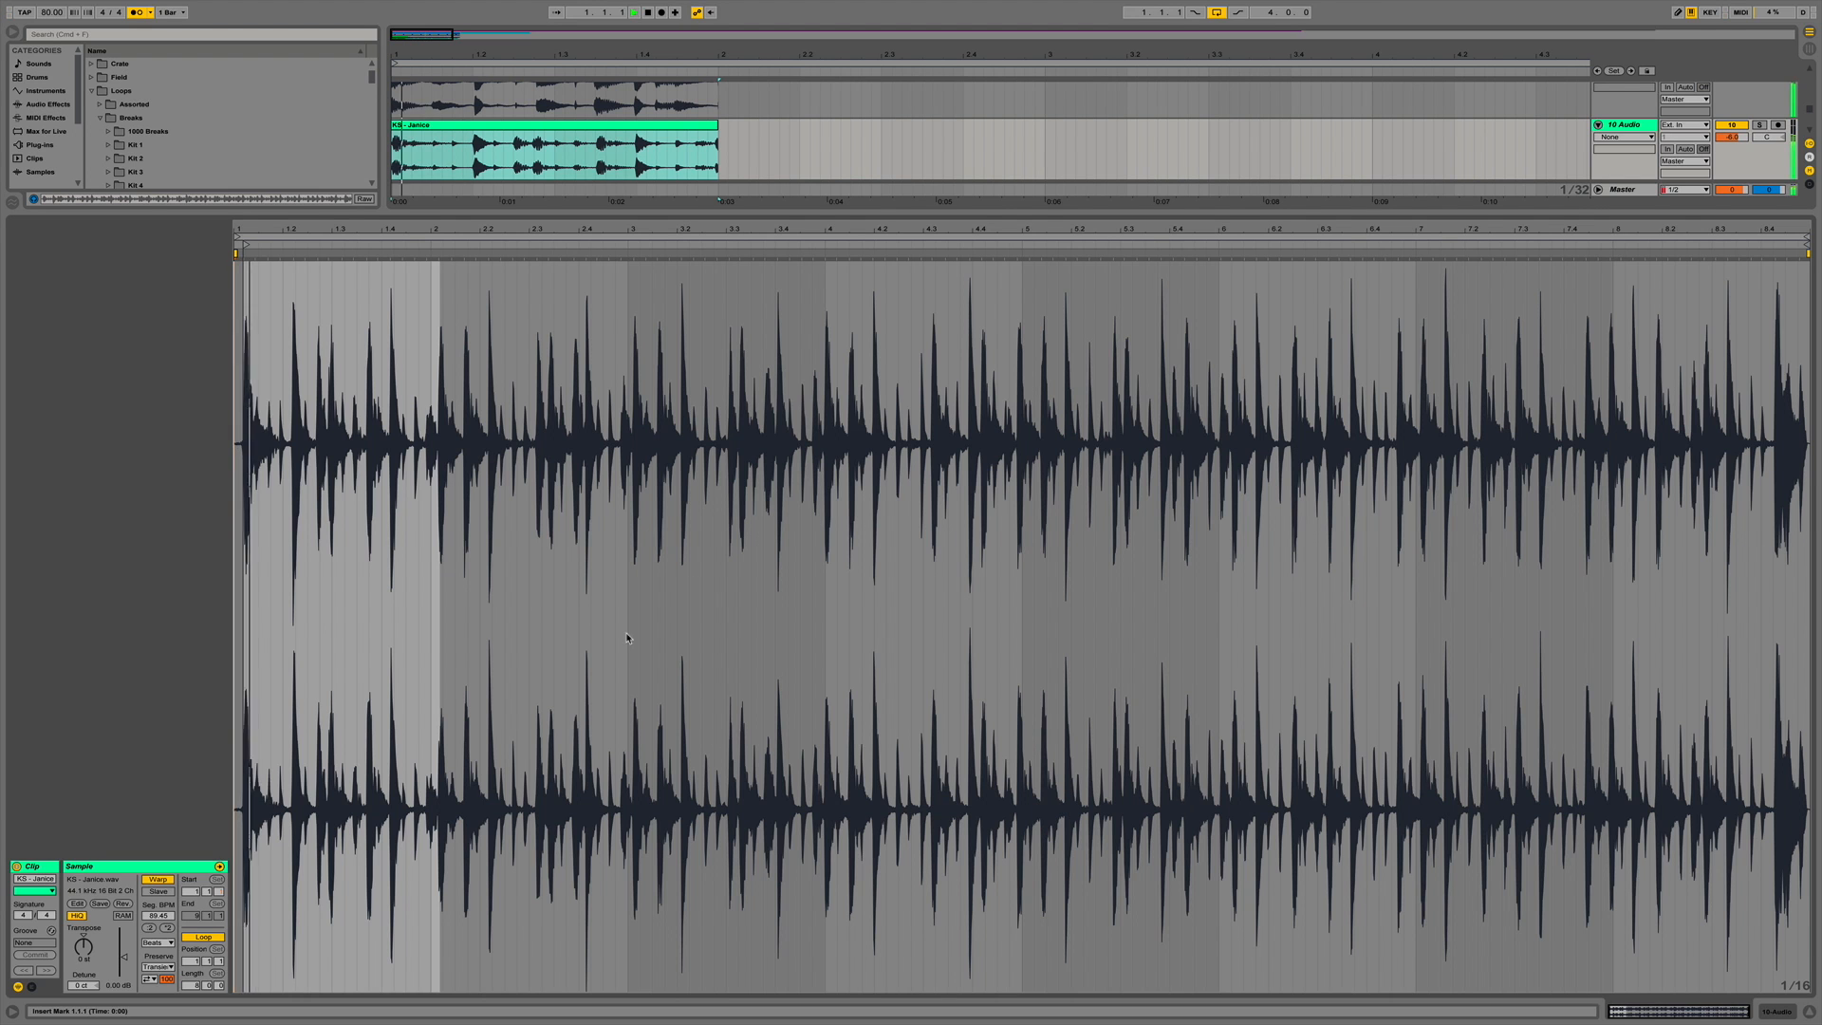
left_click(1809, 1014)
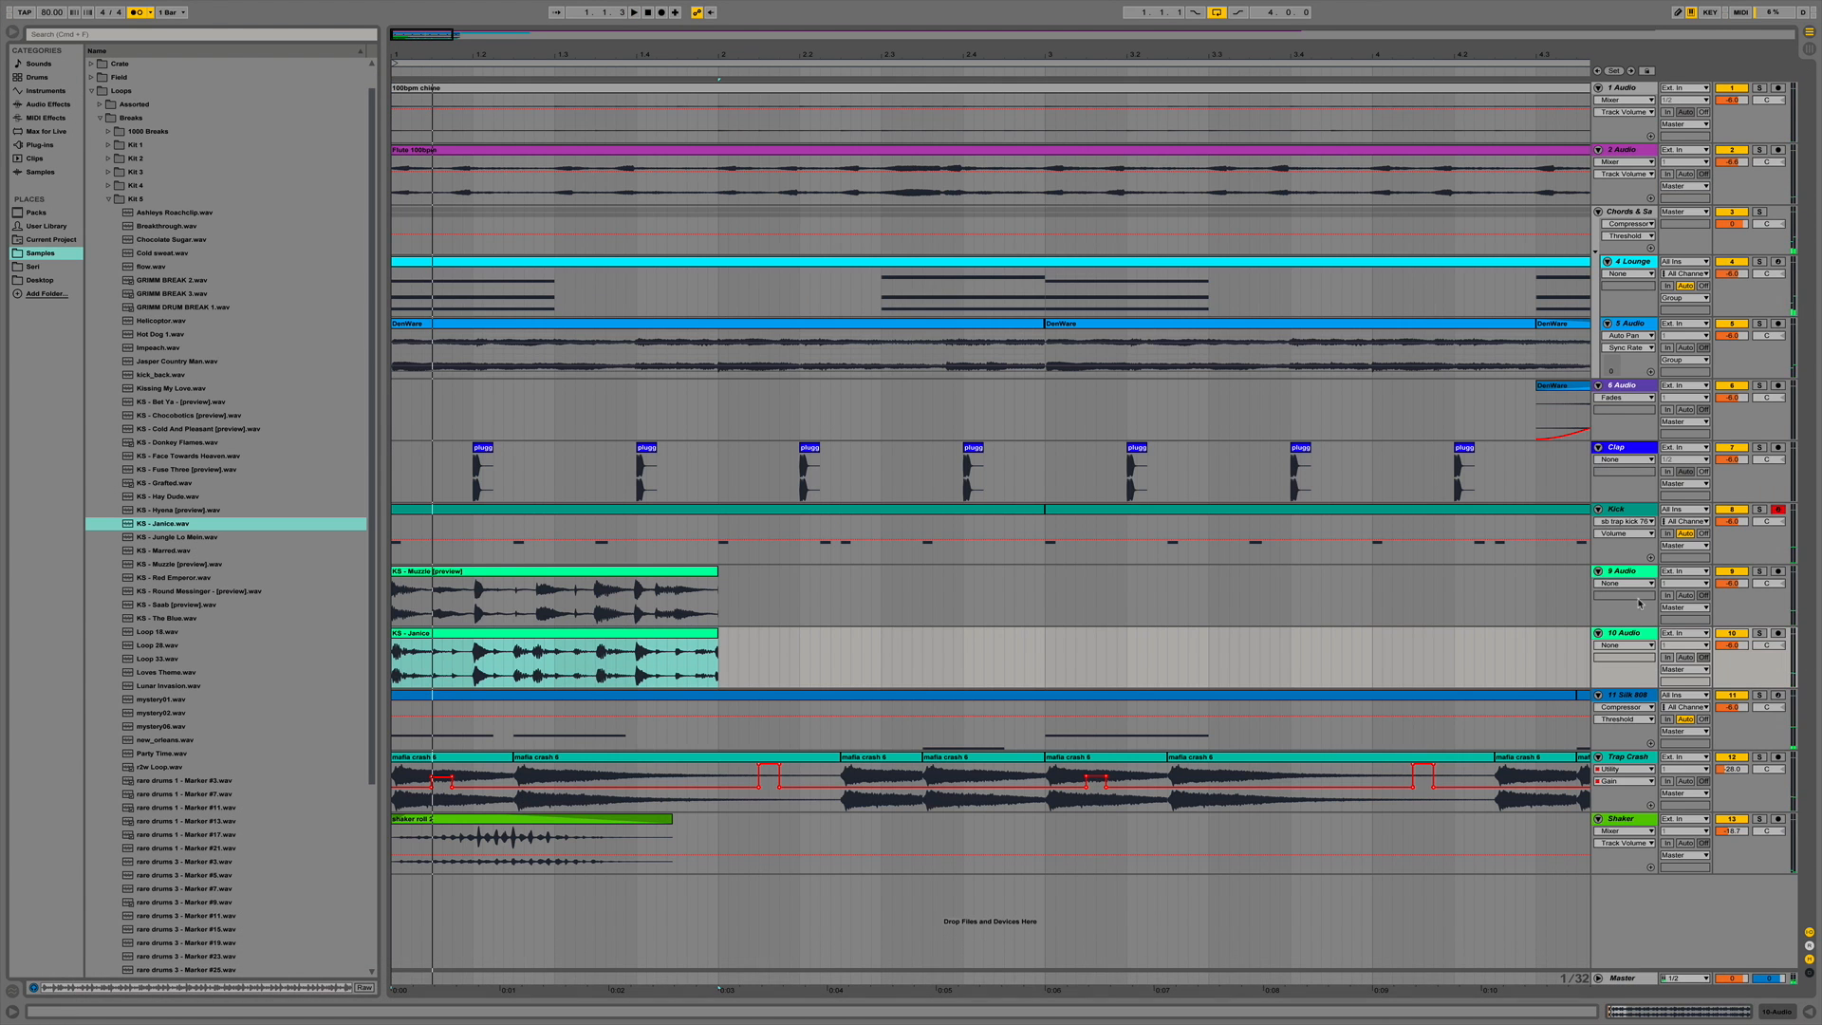
Solo the two break tracks for playback and split the KS - Muzzle clip at 1.1.3.
left_click(1760, 633)
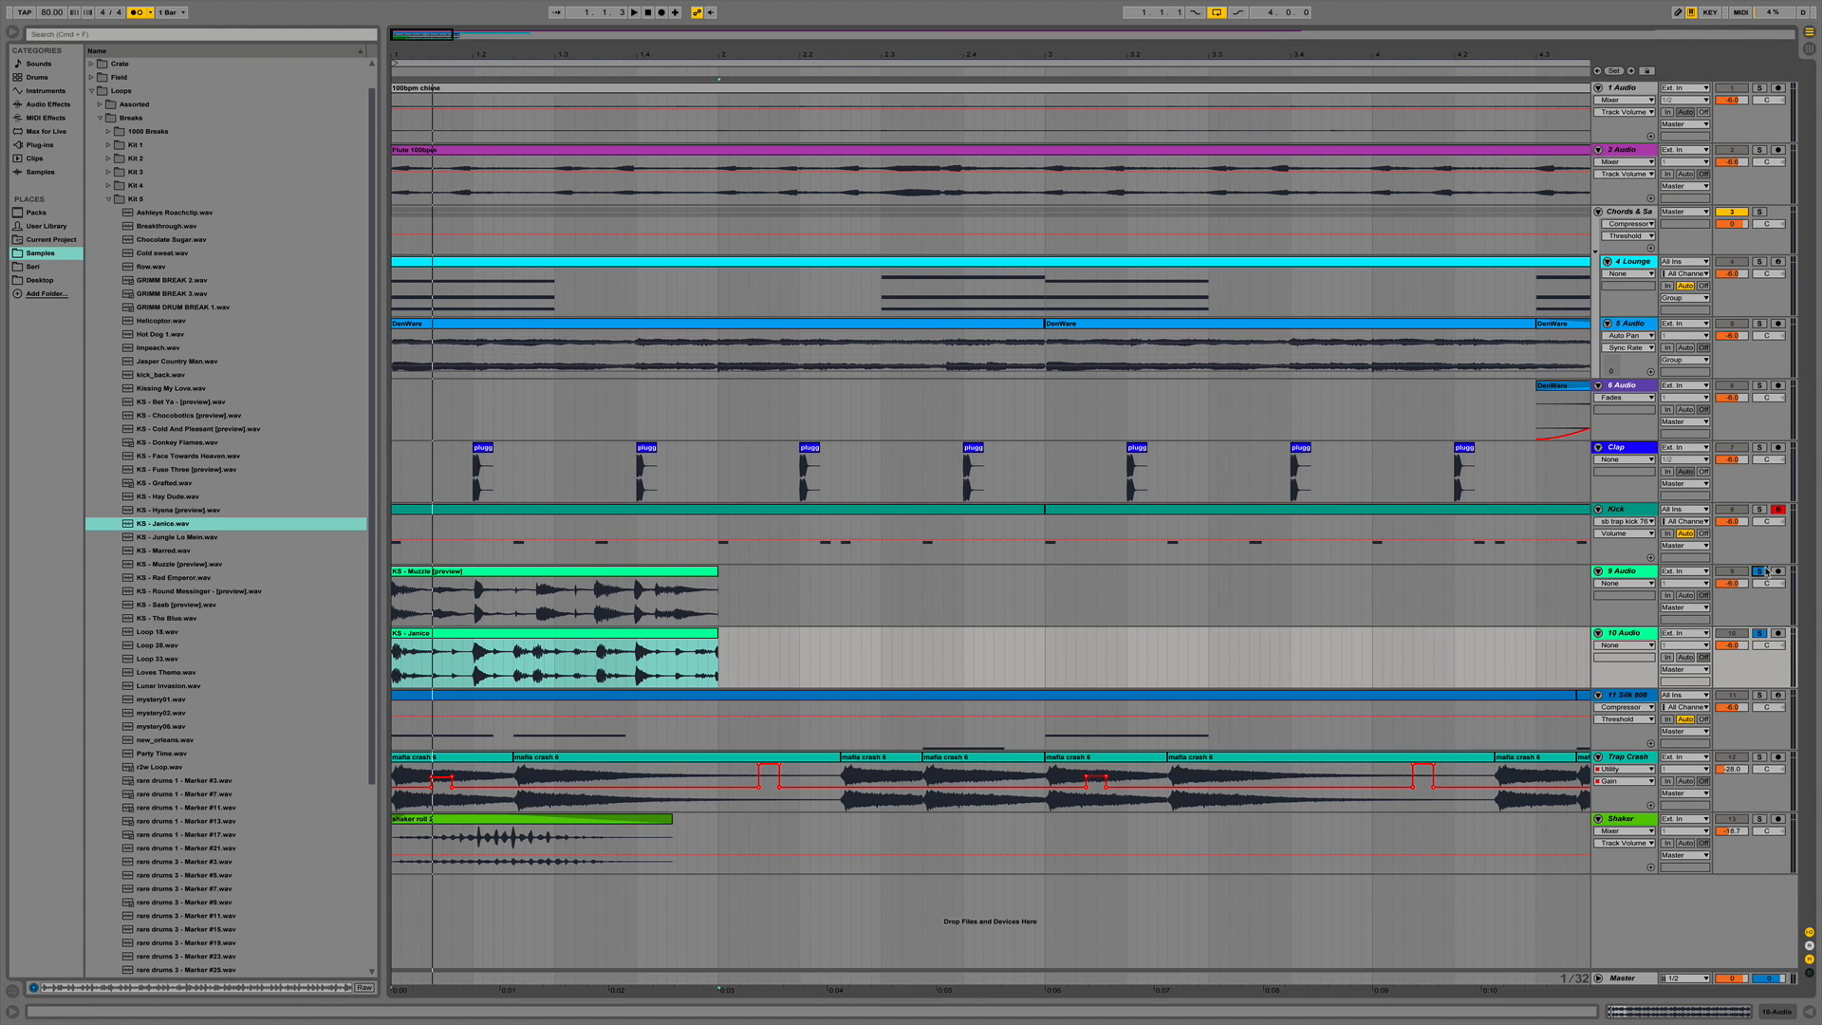
key("space")
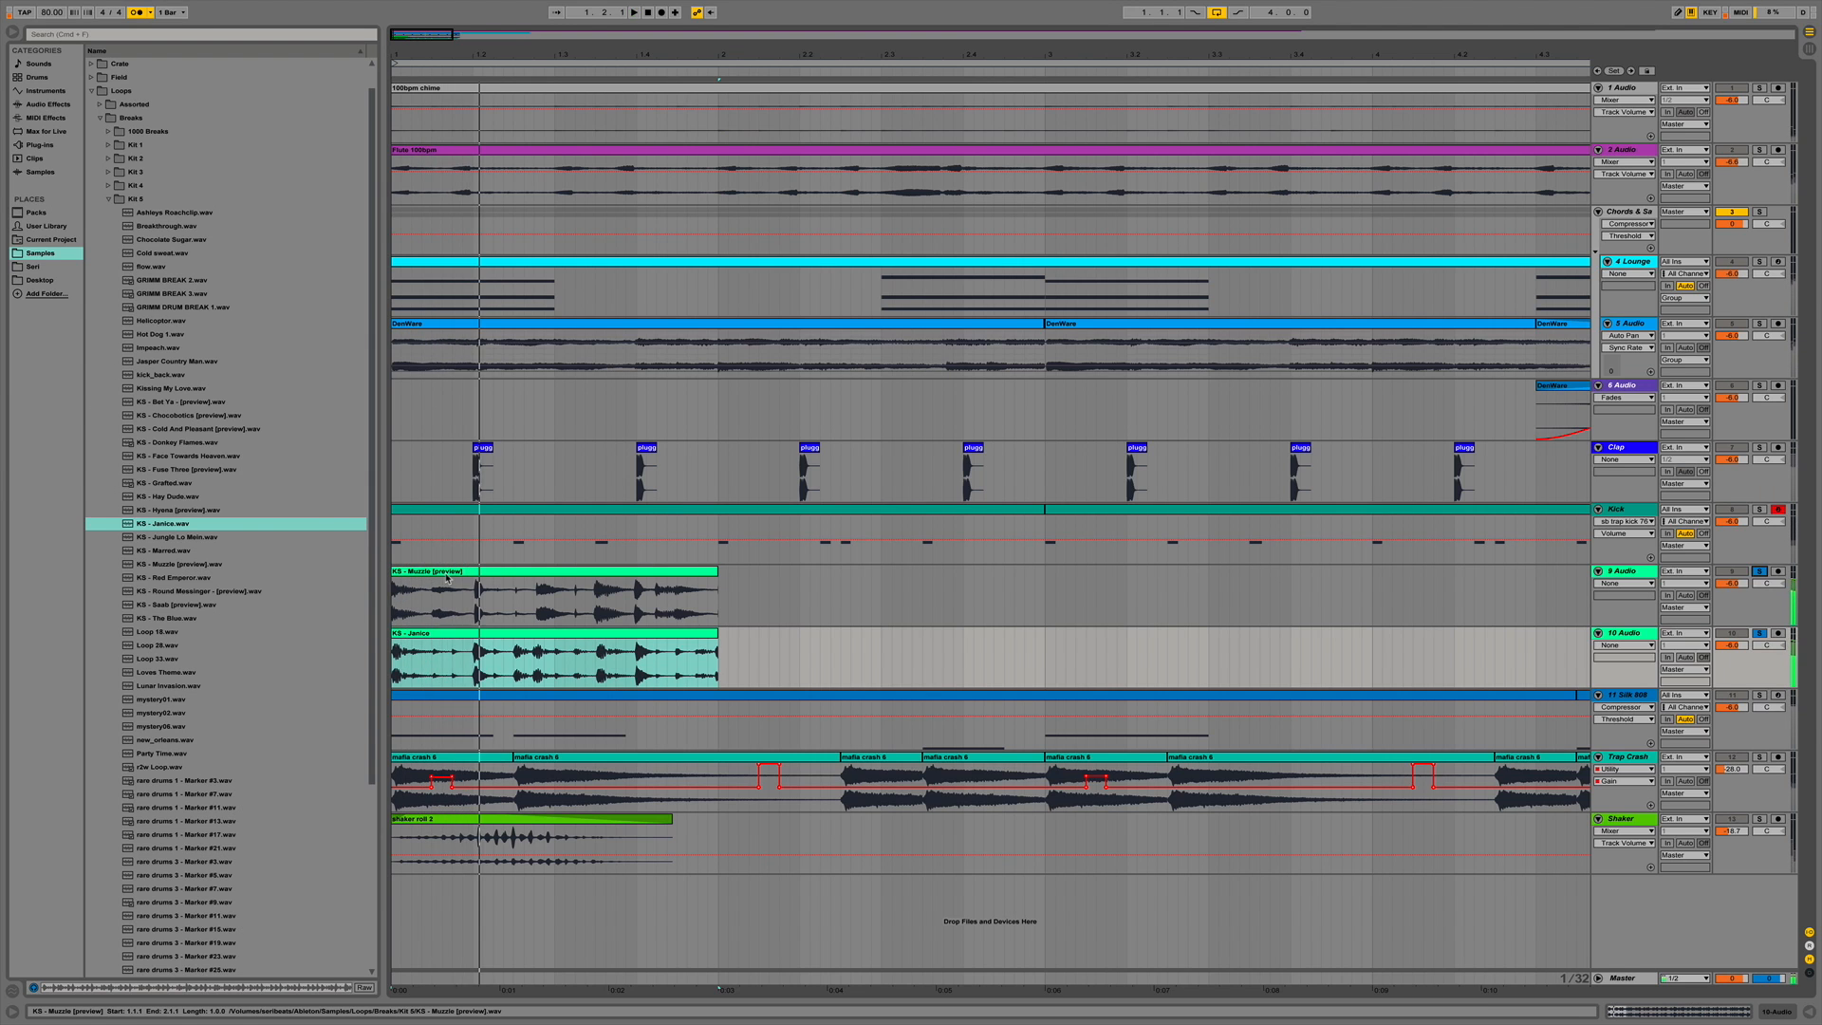
left_click(436, 605)
key("super+e")
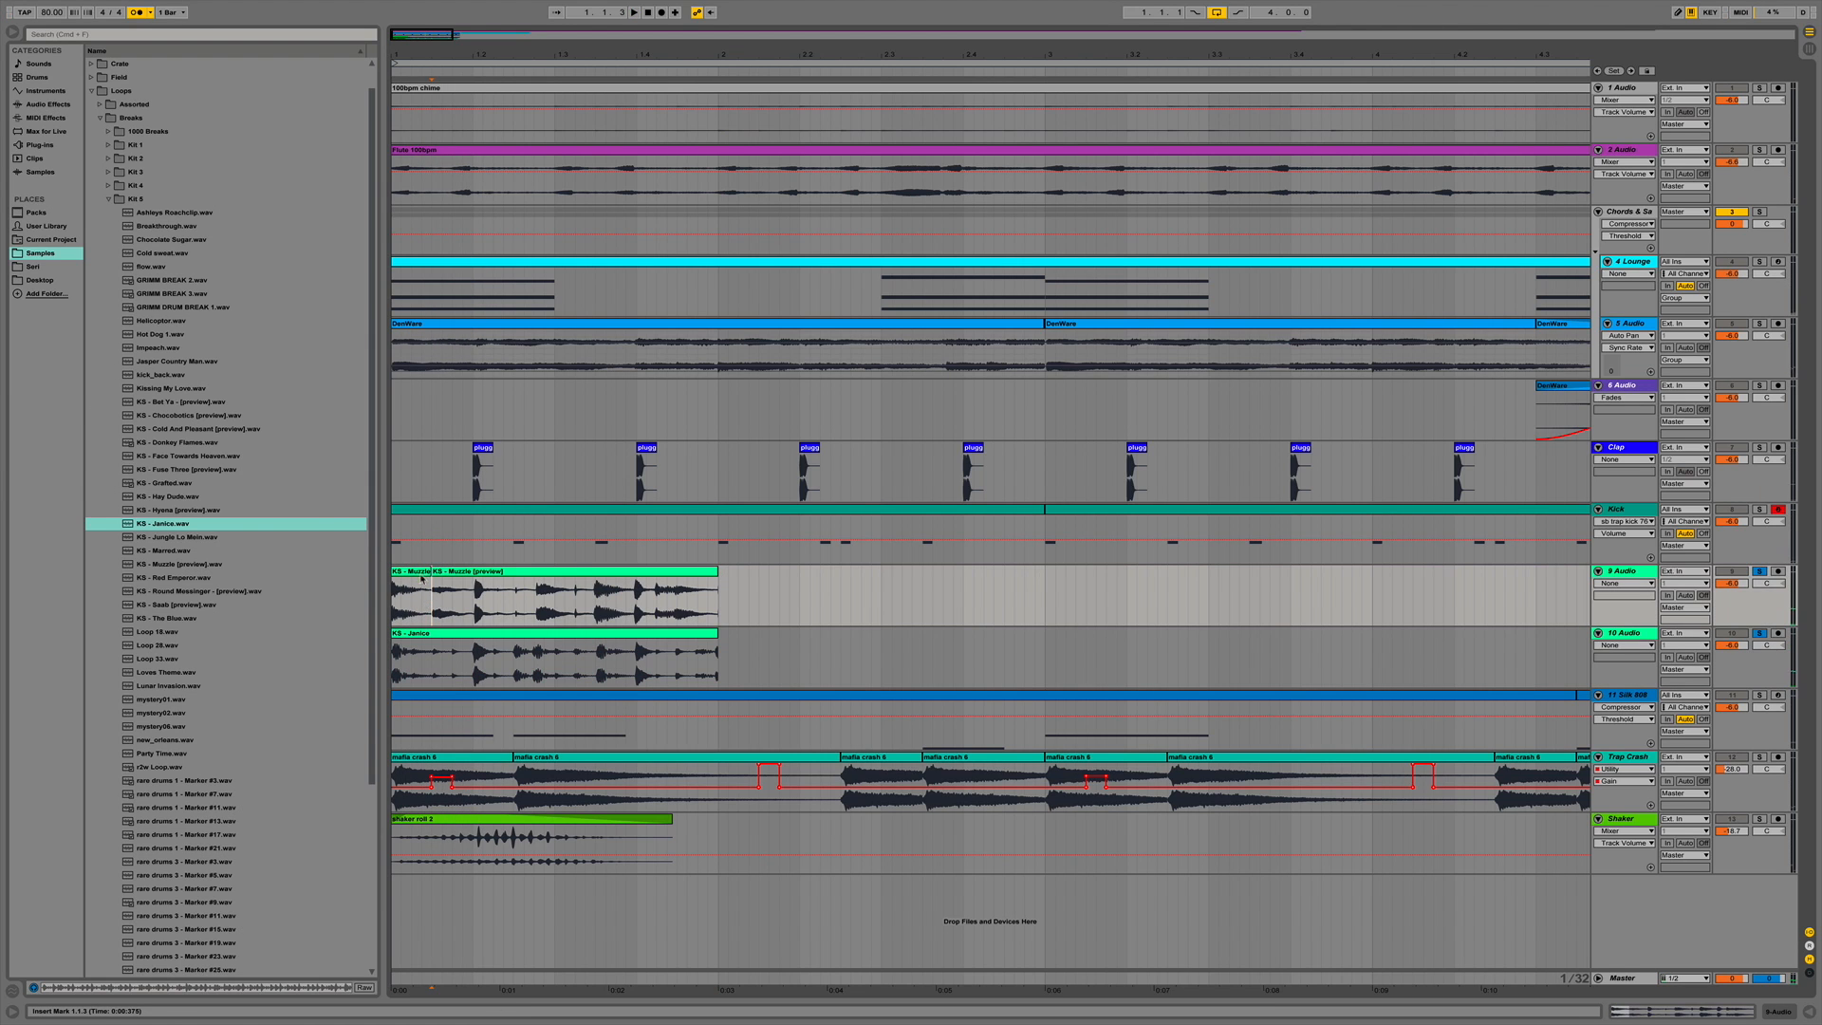
Try deleting the first Muzzle slice before 1.1.3, undo the deletion and play the break.
left_click(421, 573)
key("Delete")
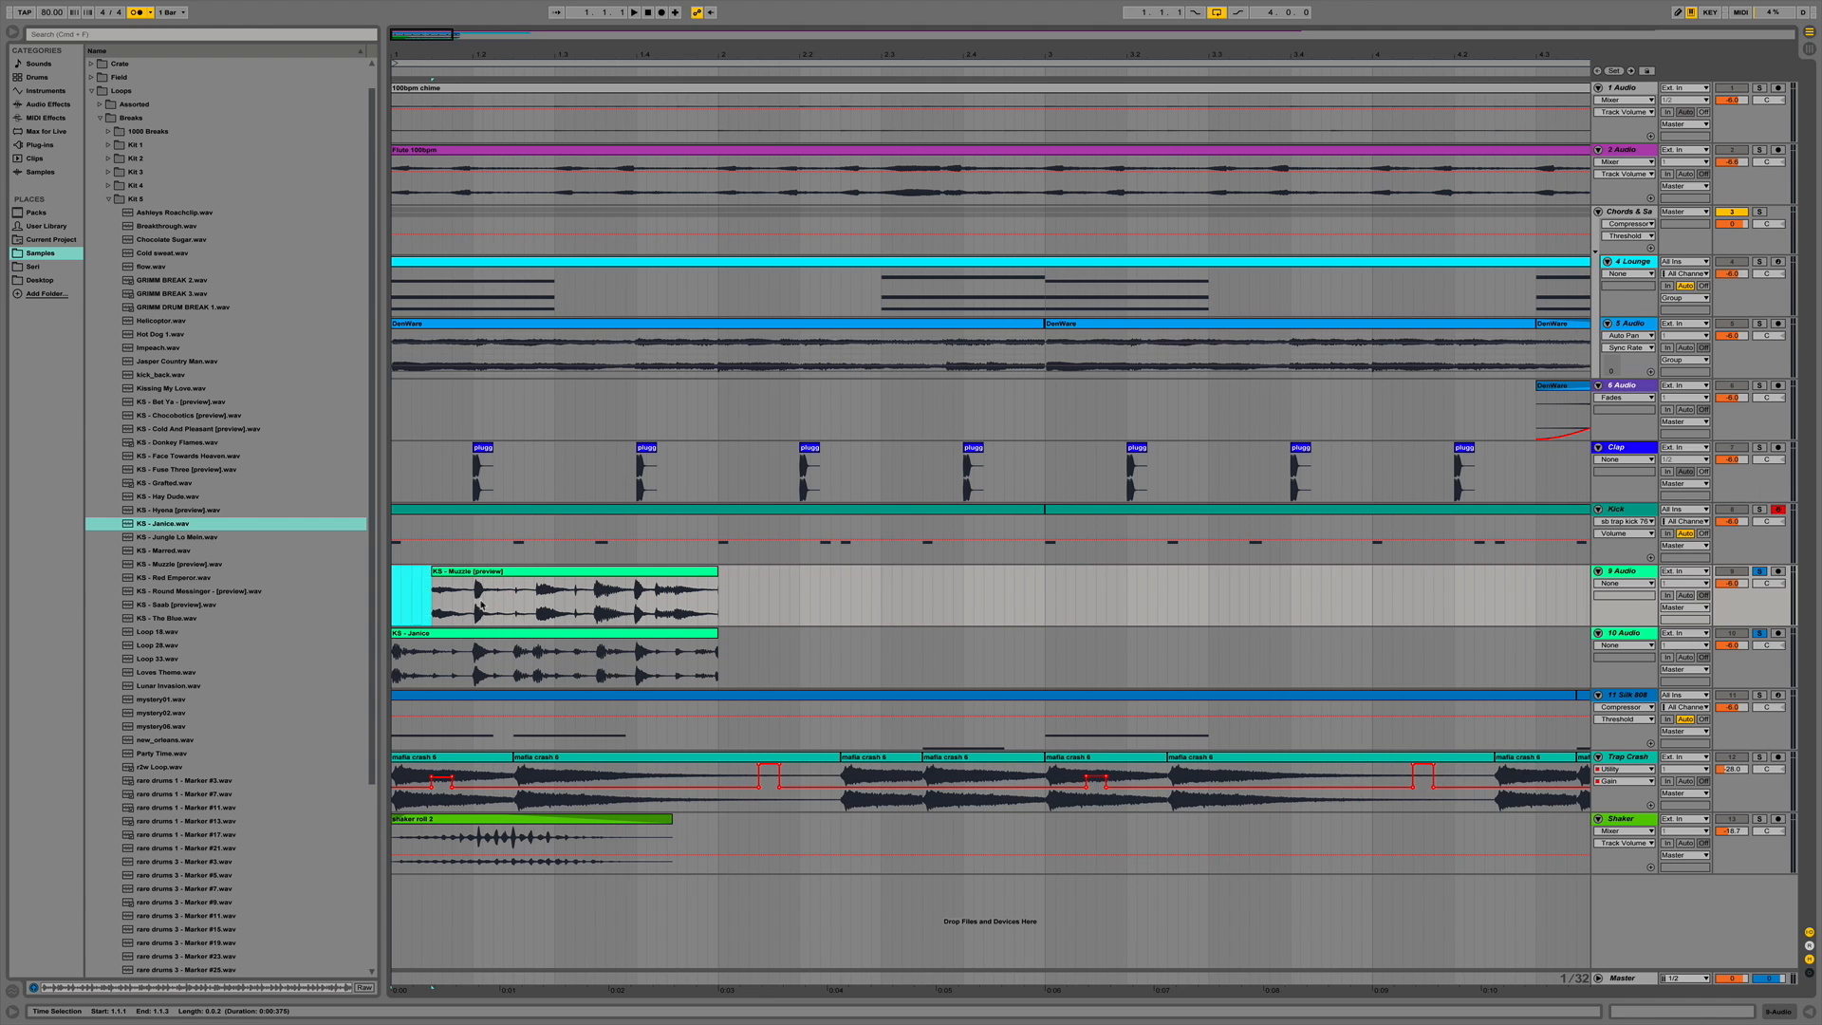
key("super+z")
key("space")
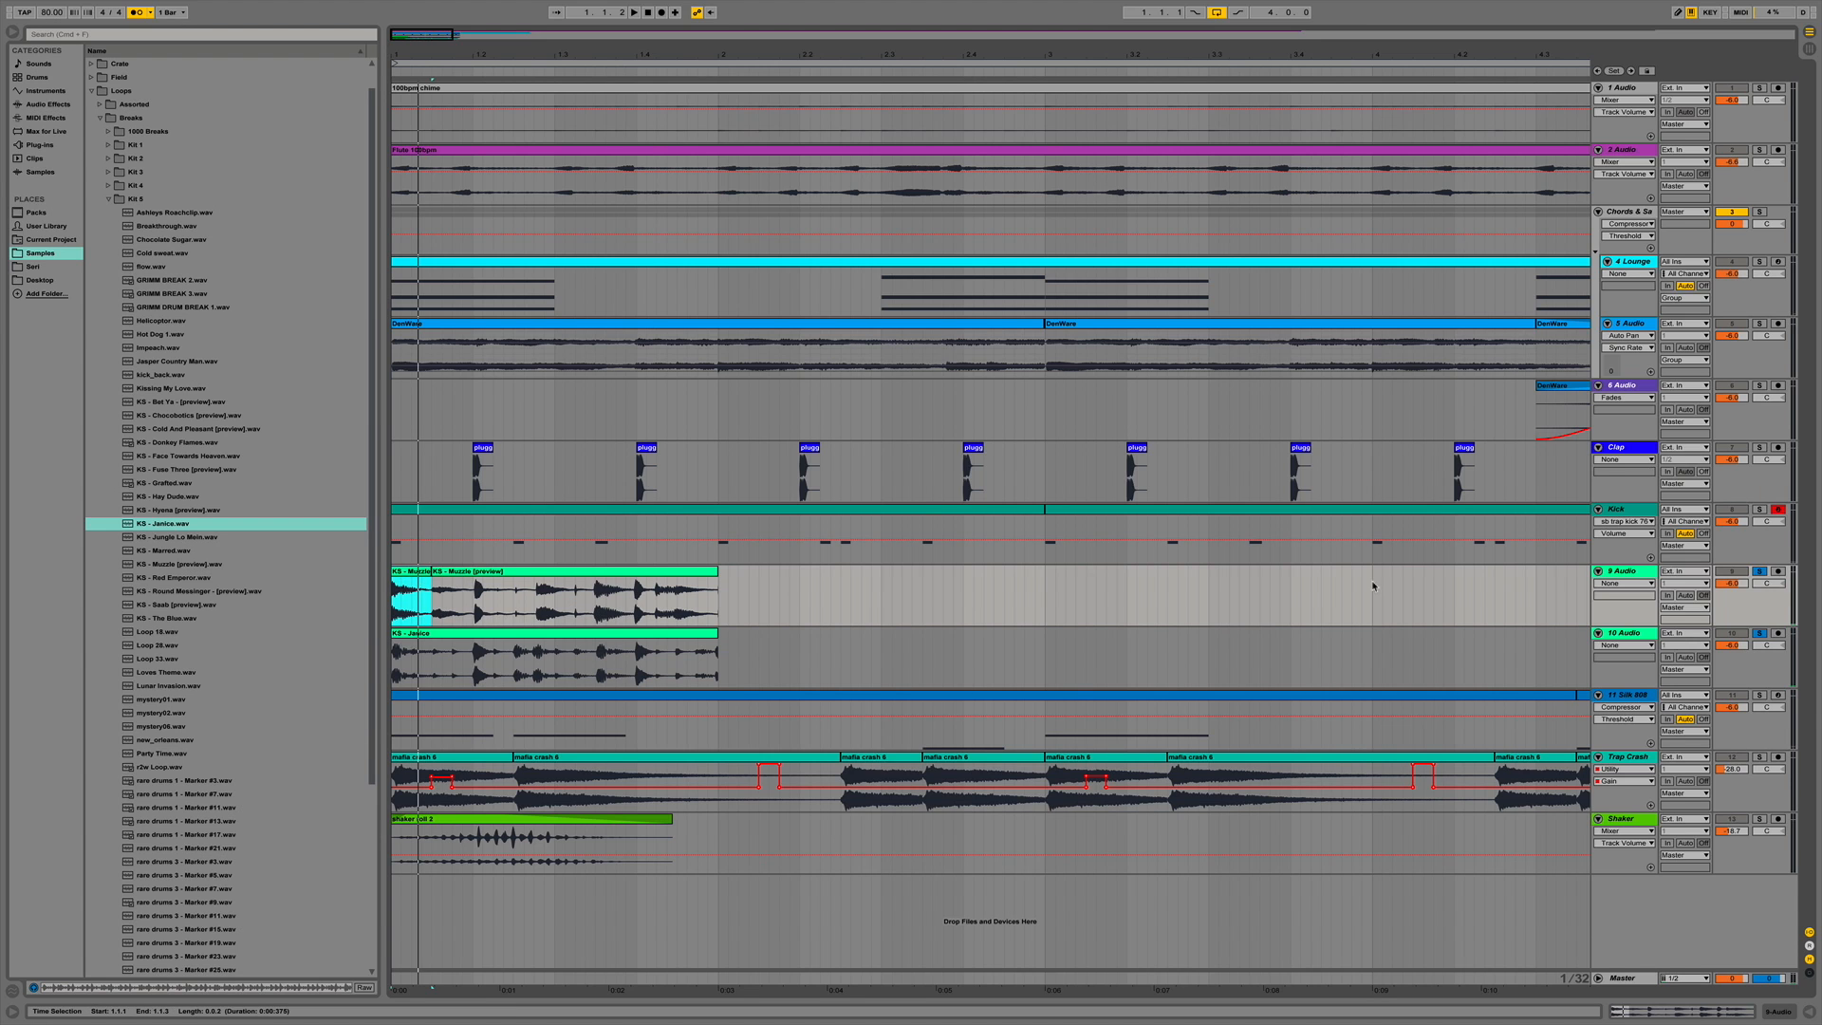
Add EQ Eight to audio track 9 and raise its low-cut filter frequency to 1.00 kHz.
double_click(1648, 576)
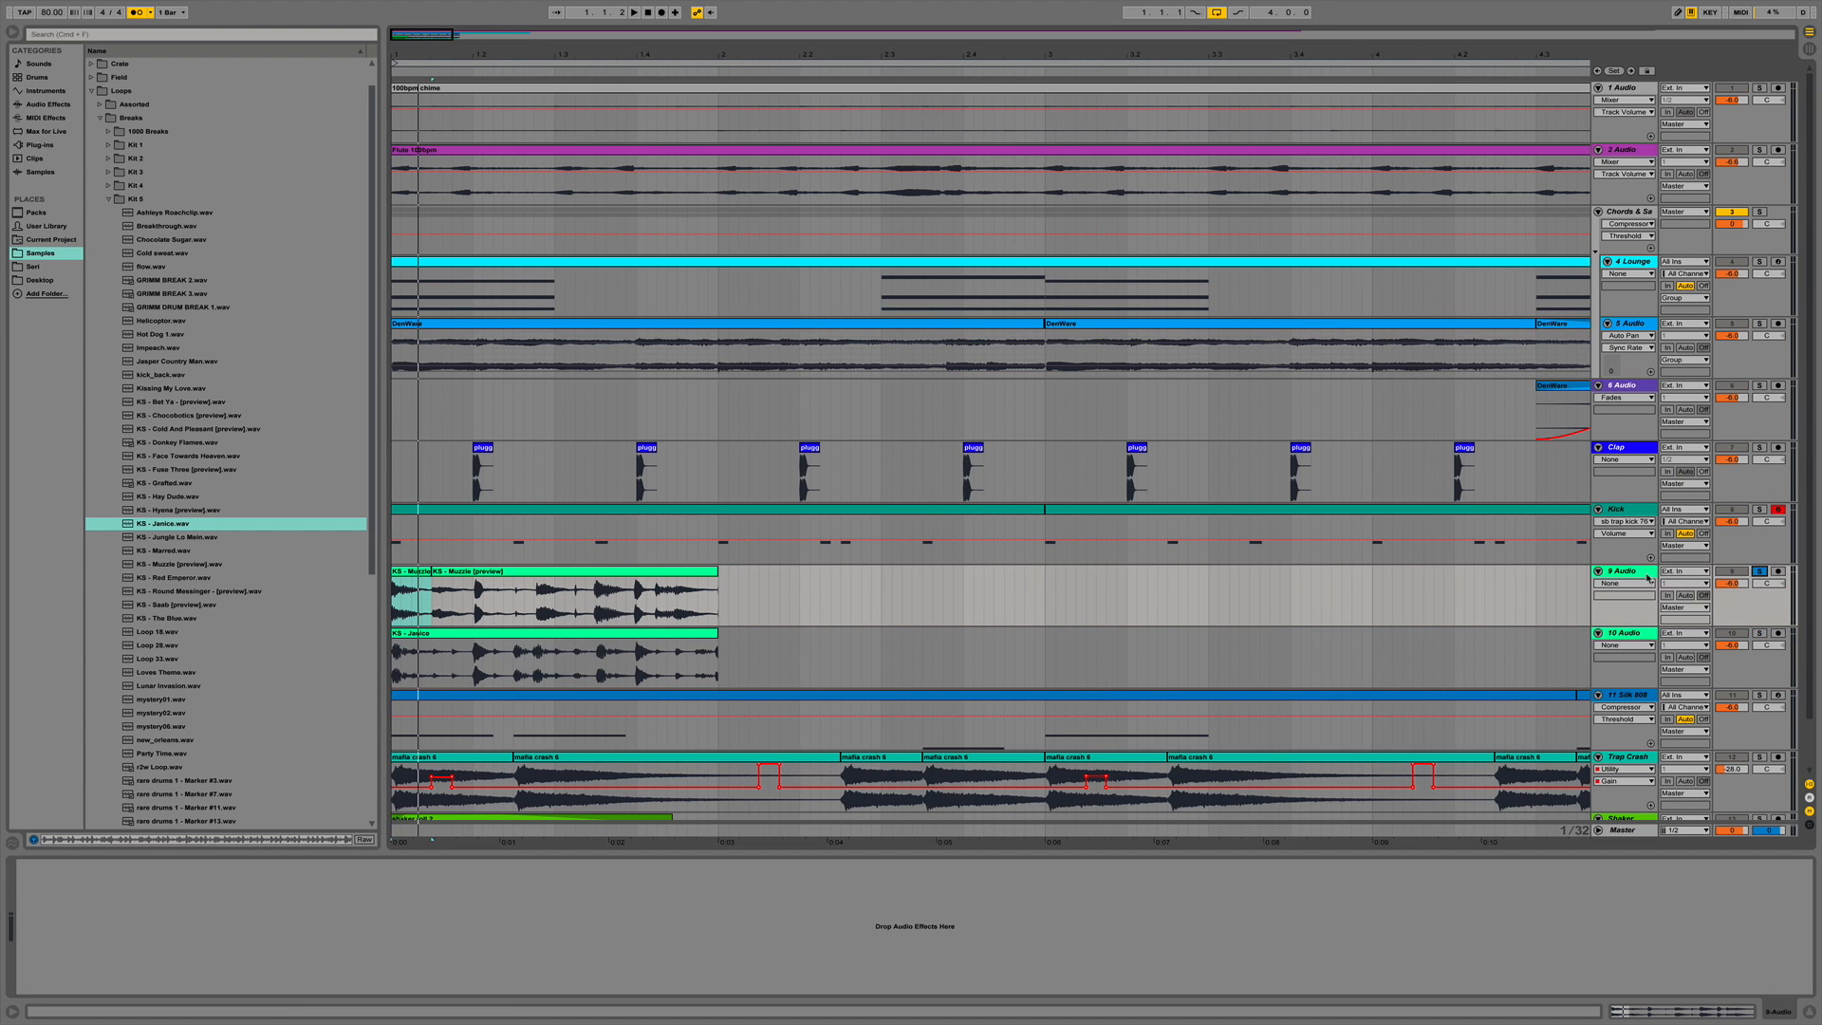
left_click(43, 103)
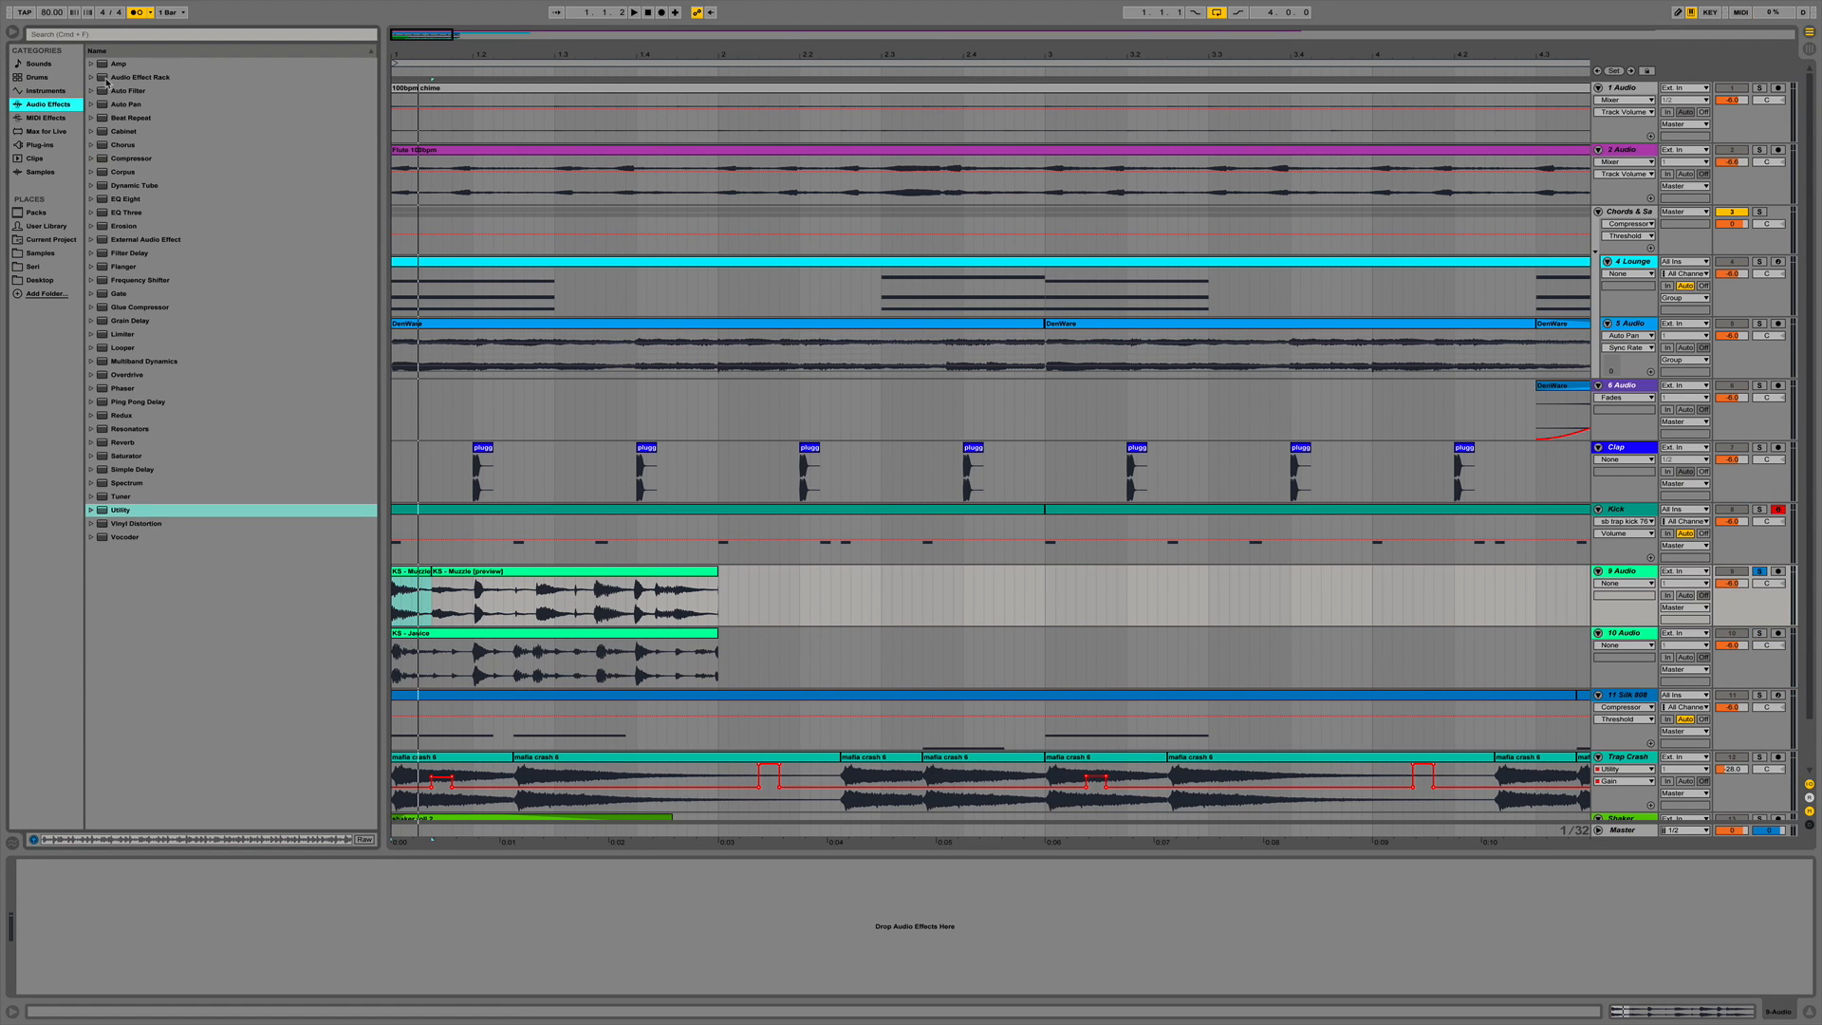
double_click(128, 198)
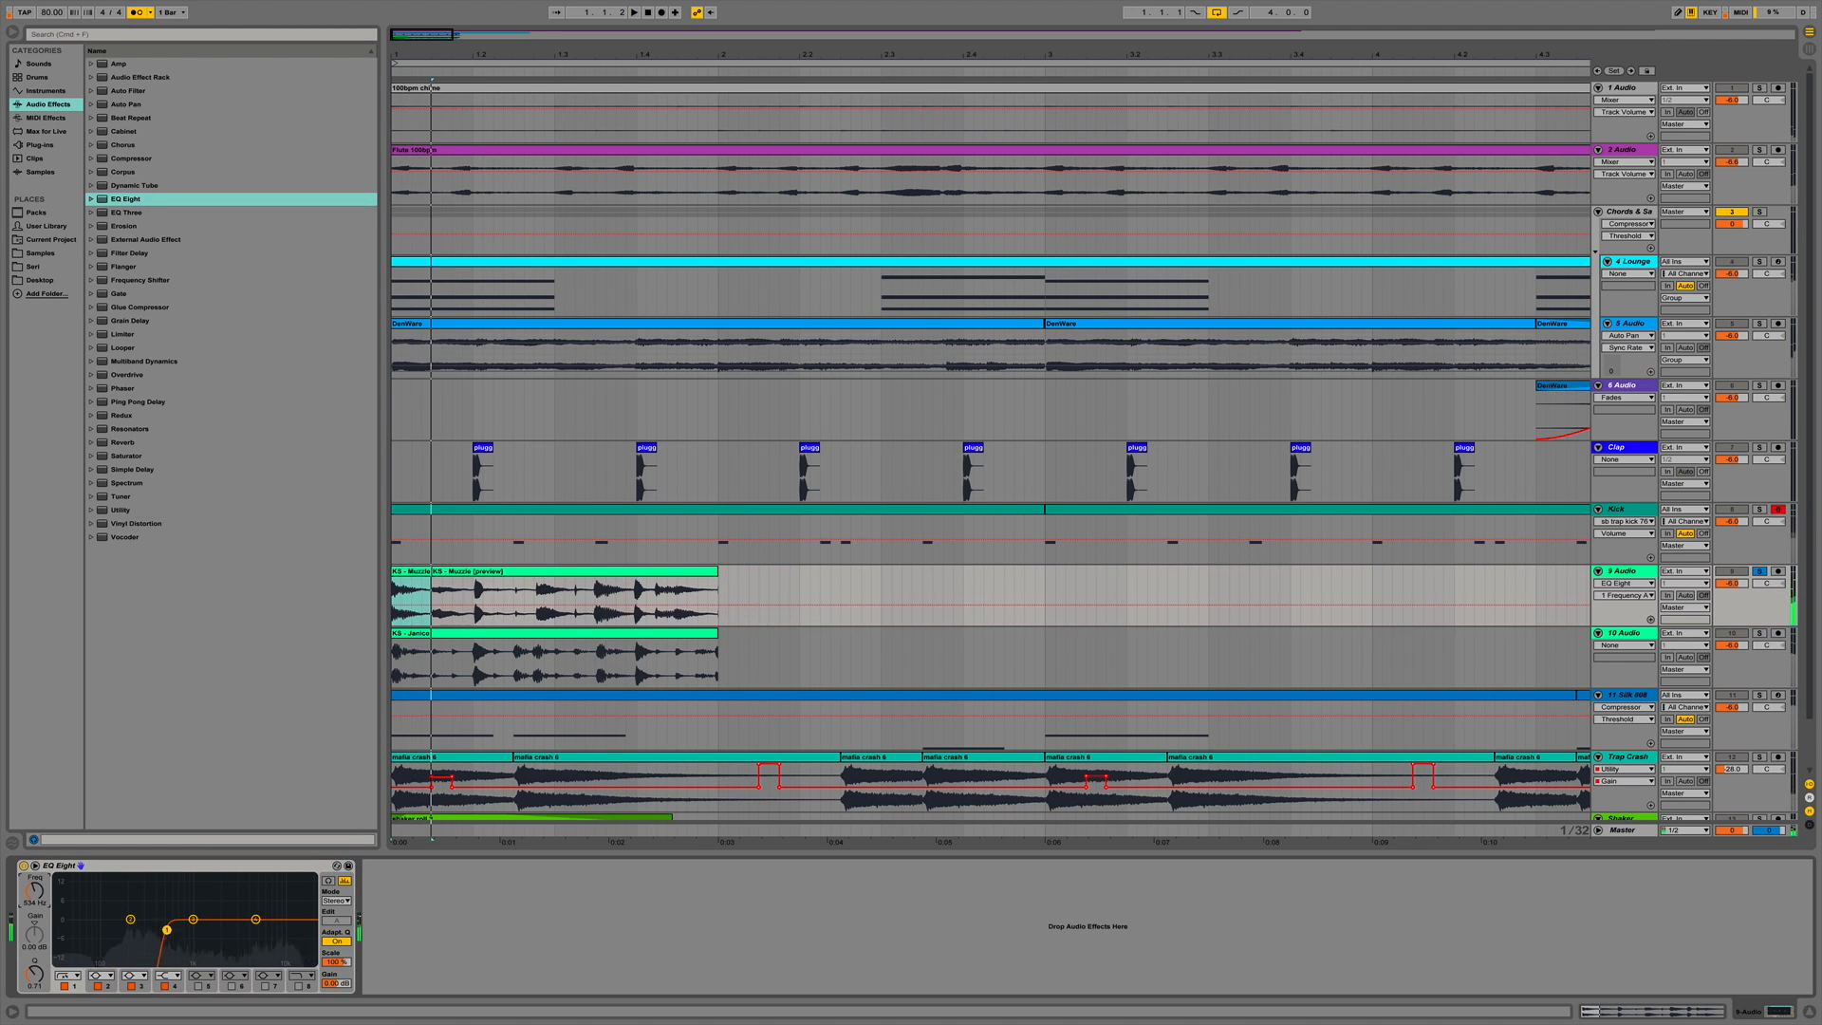
left_click_drag(40, 893, 41, 877)
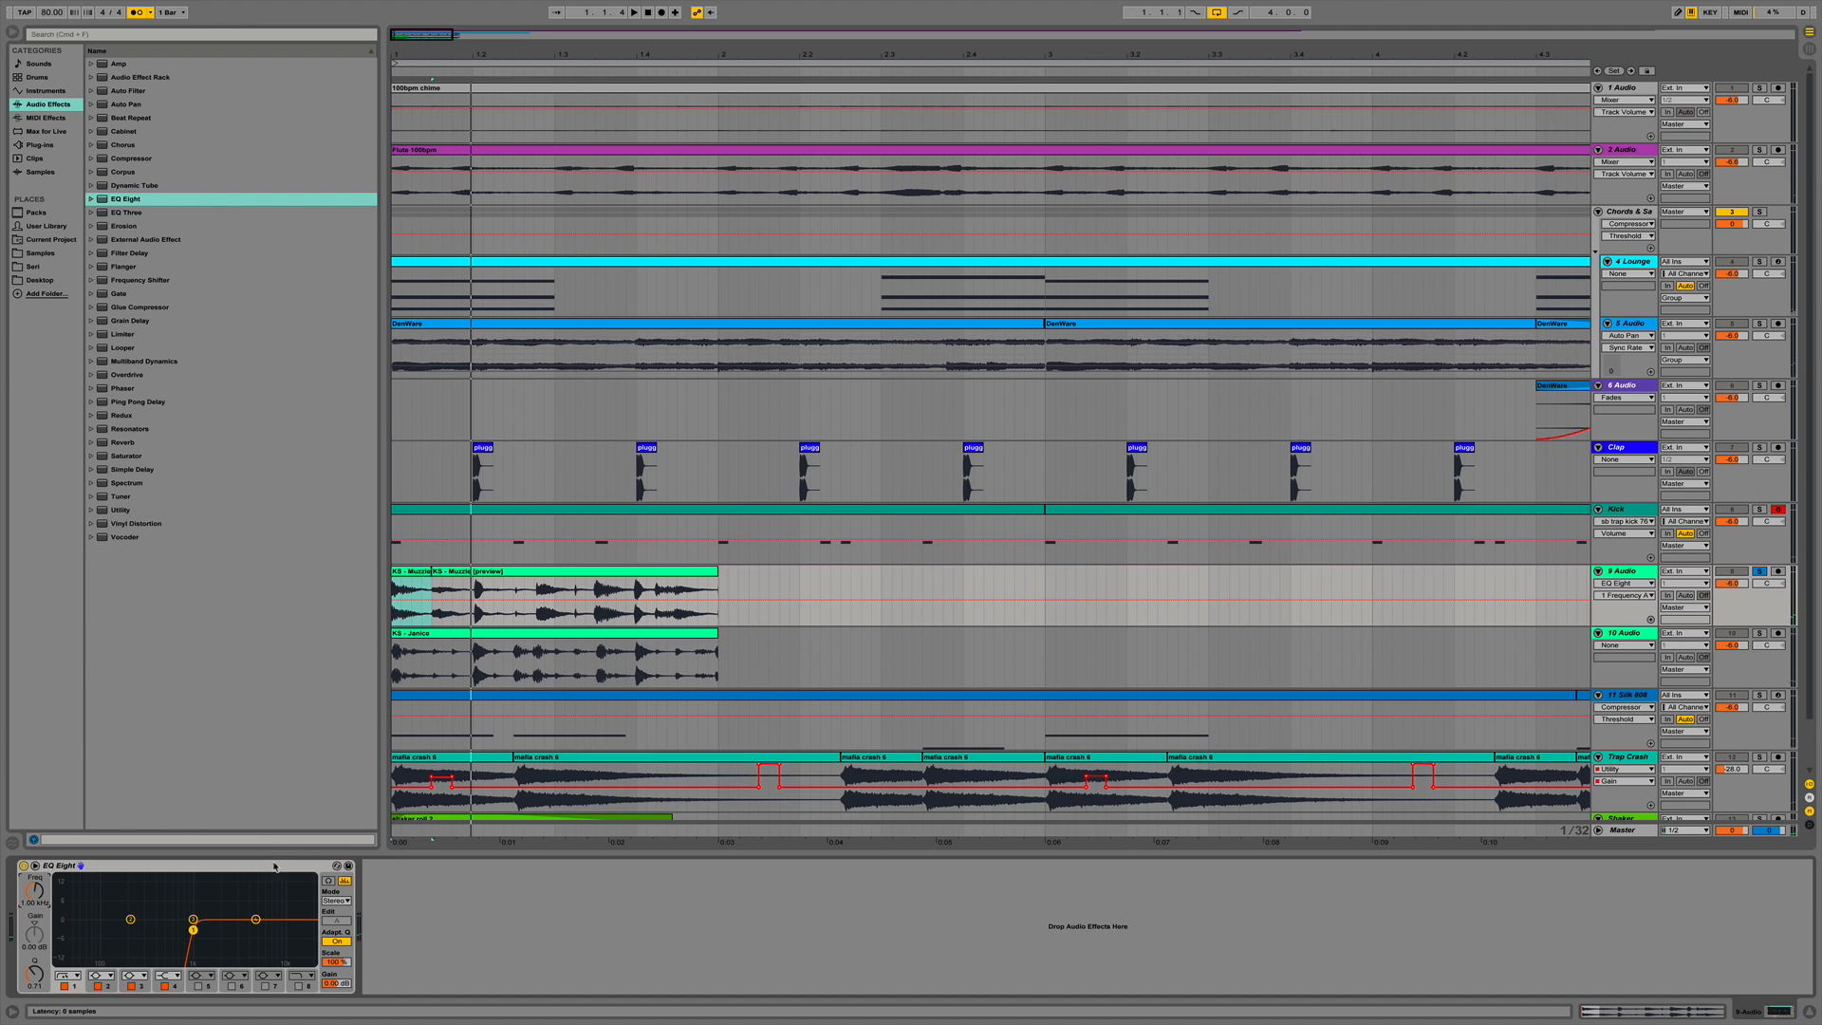
Audition the filtered Muzzle break from 1.2.1 and 1.2.2 to locate its individual hits.
key("space")
key("space")
left_click(429, 576)
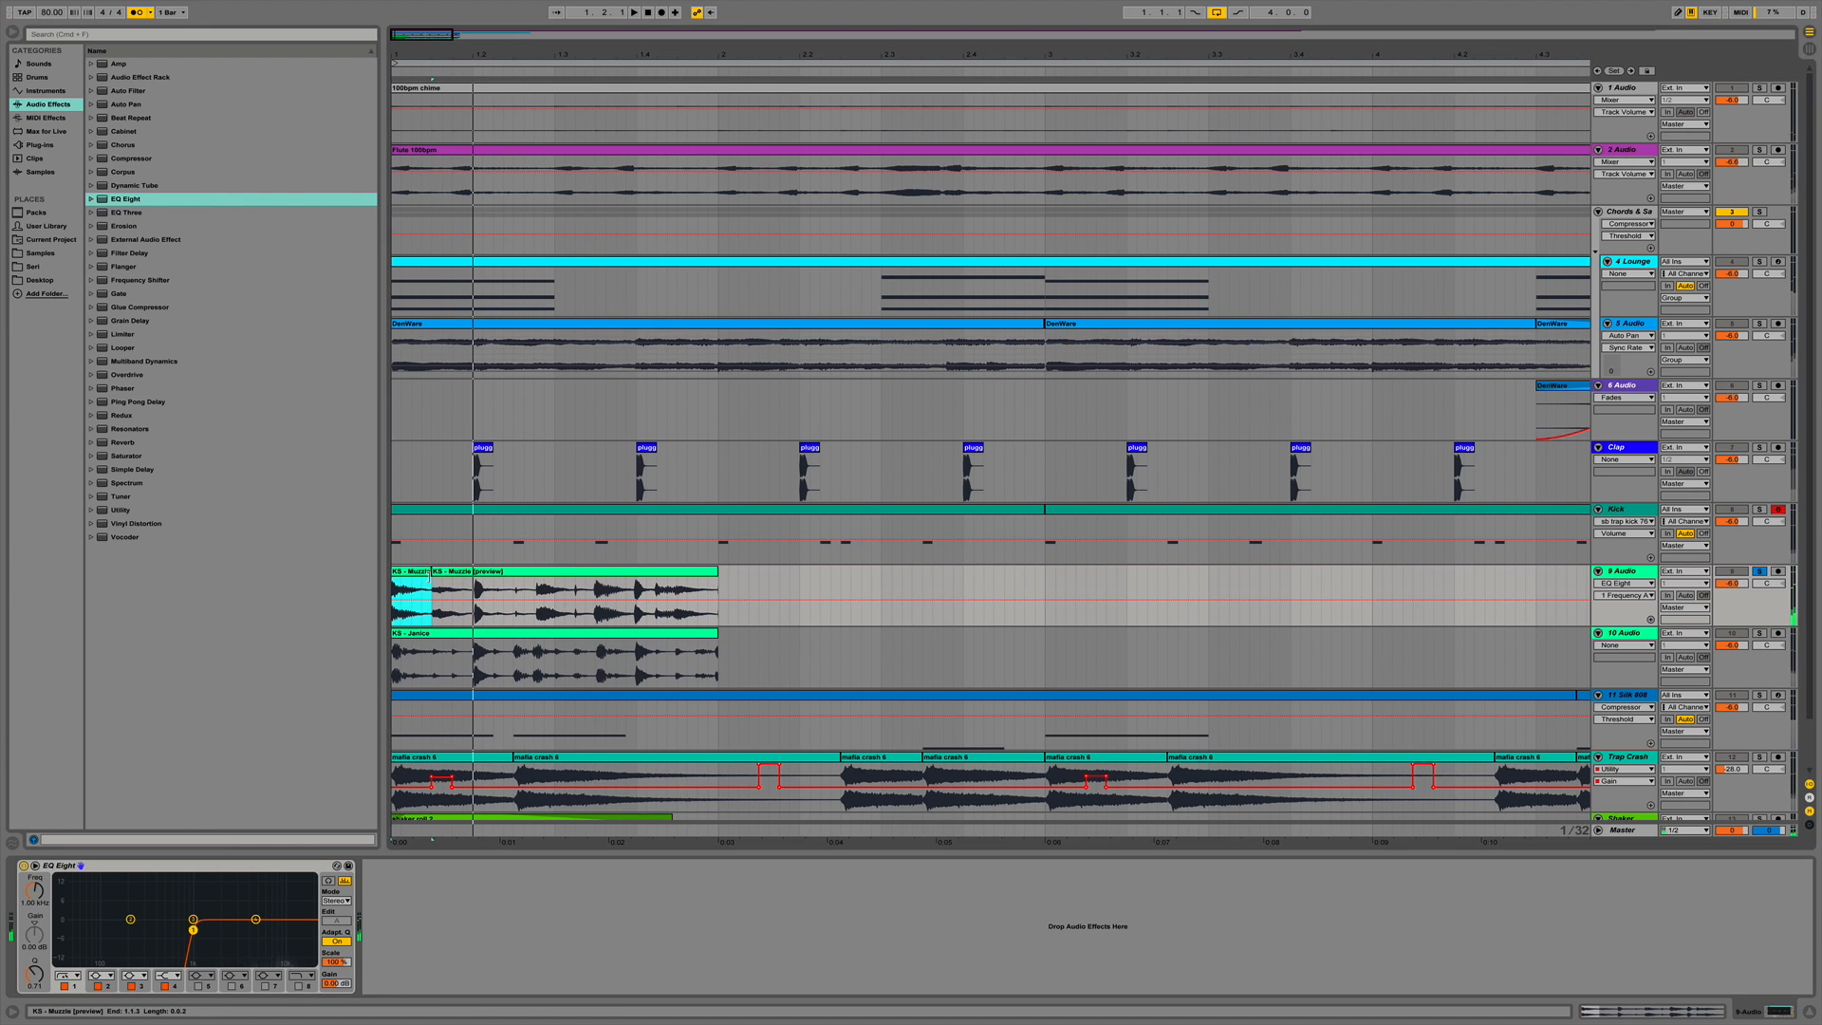
left_click(475, 594)
key("space")
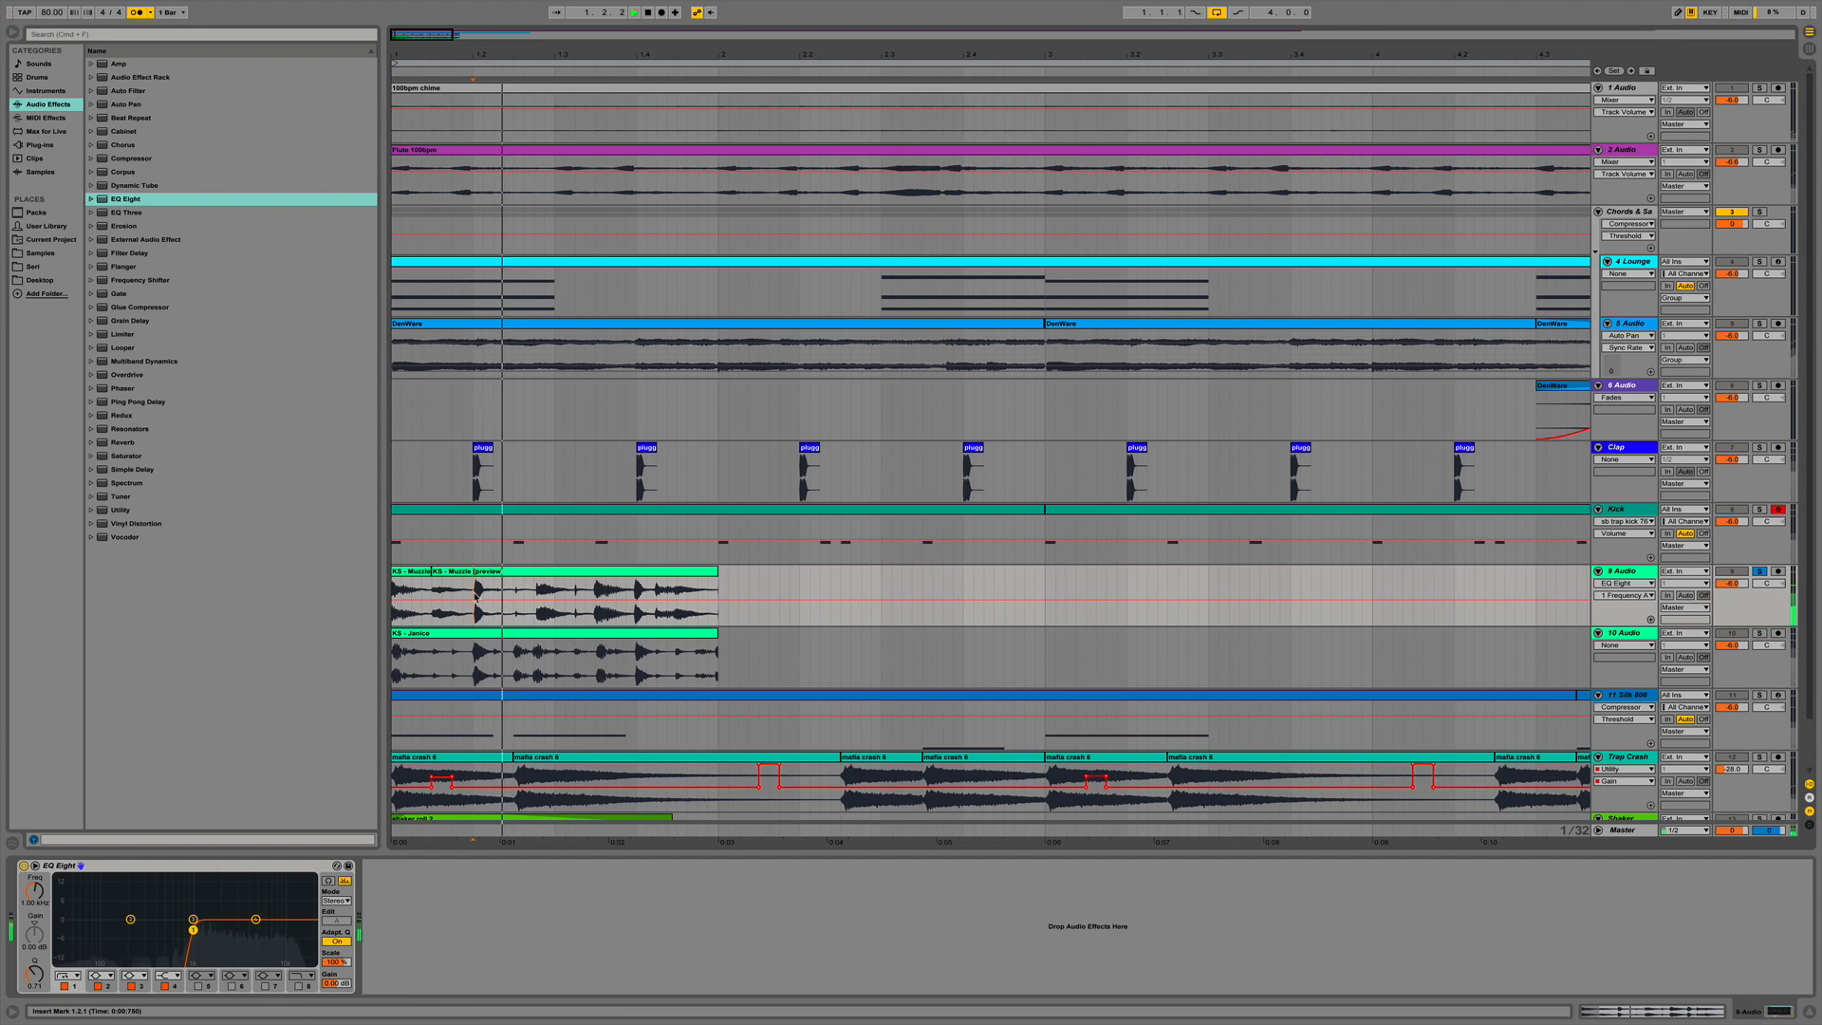
key("space")
key("space")
key("space")
left_click(502, 600)
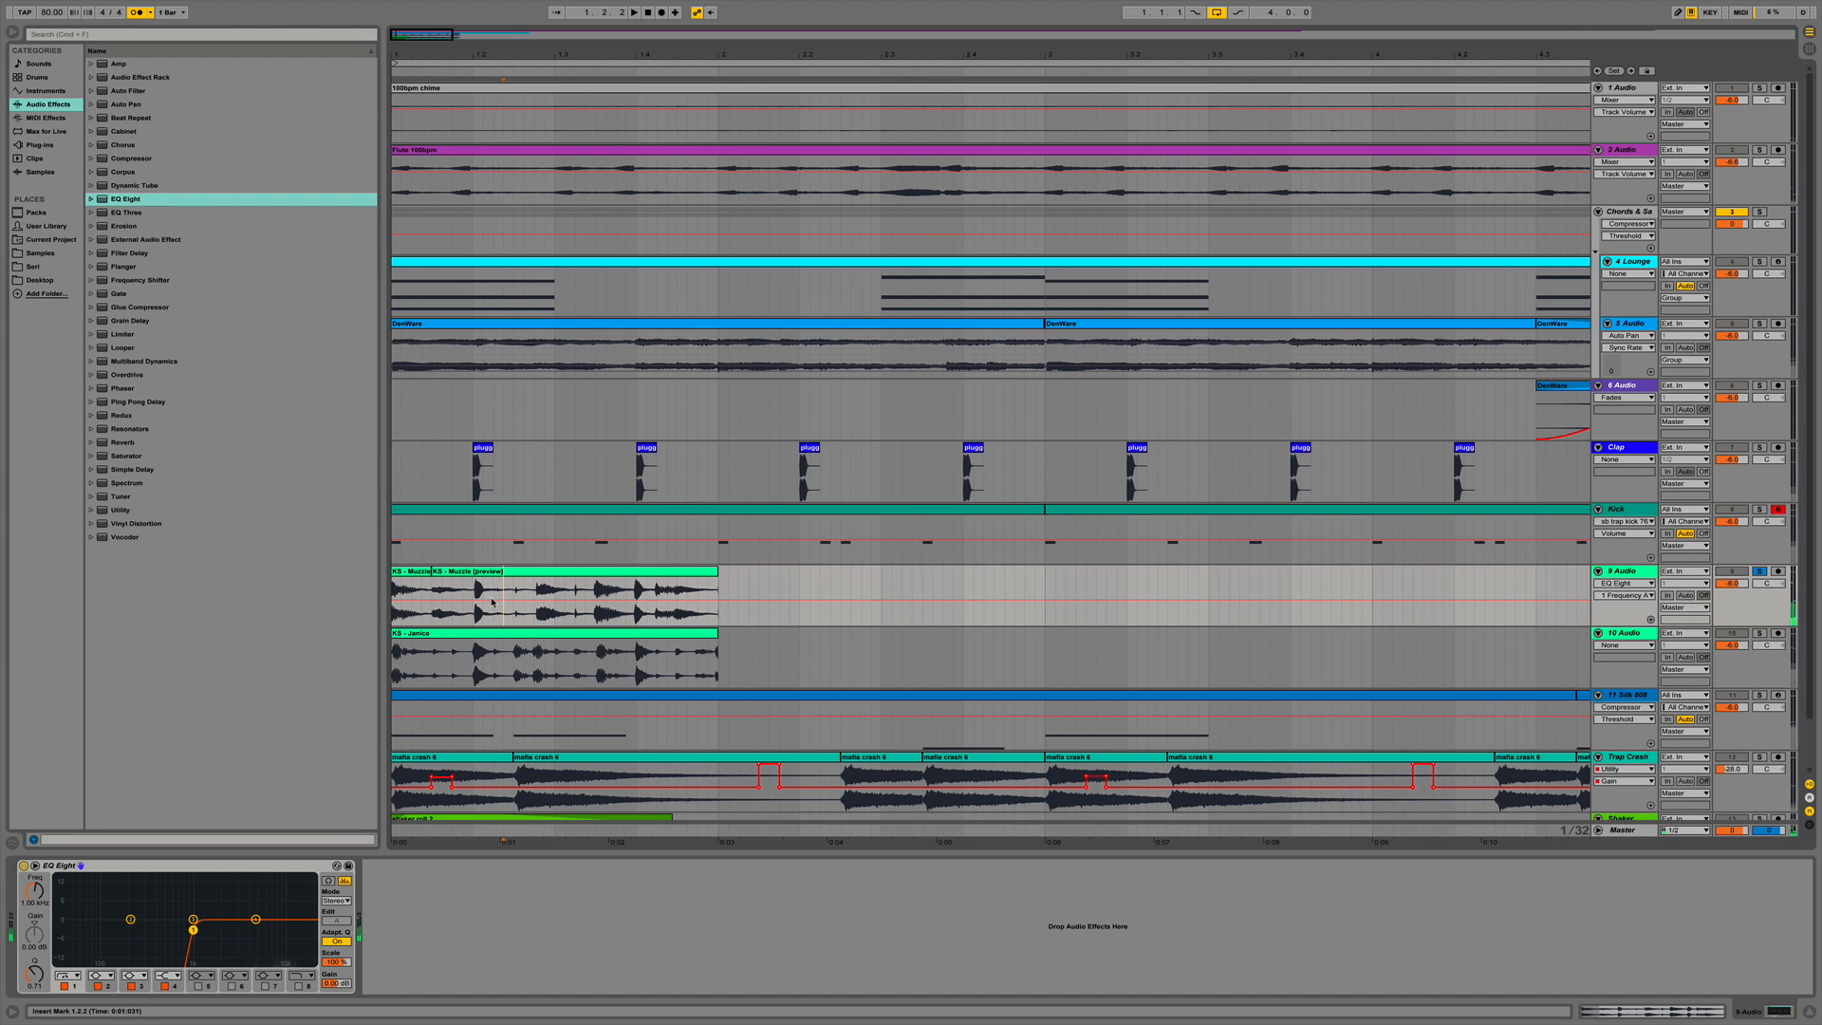
Audition the Muzzle section from 1.2.2 to 1.2.4 and deactivate it.
left_click_drag(492, 602, 534, 602)
key("space")
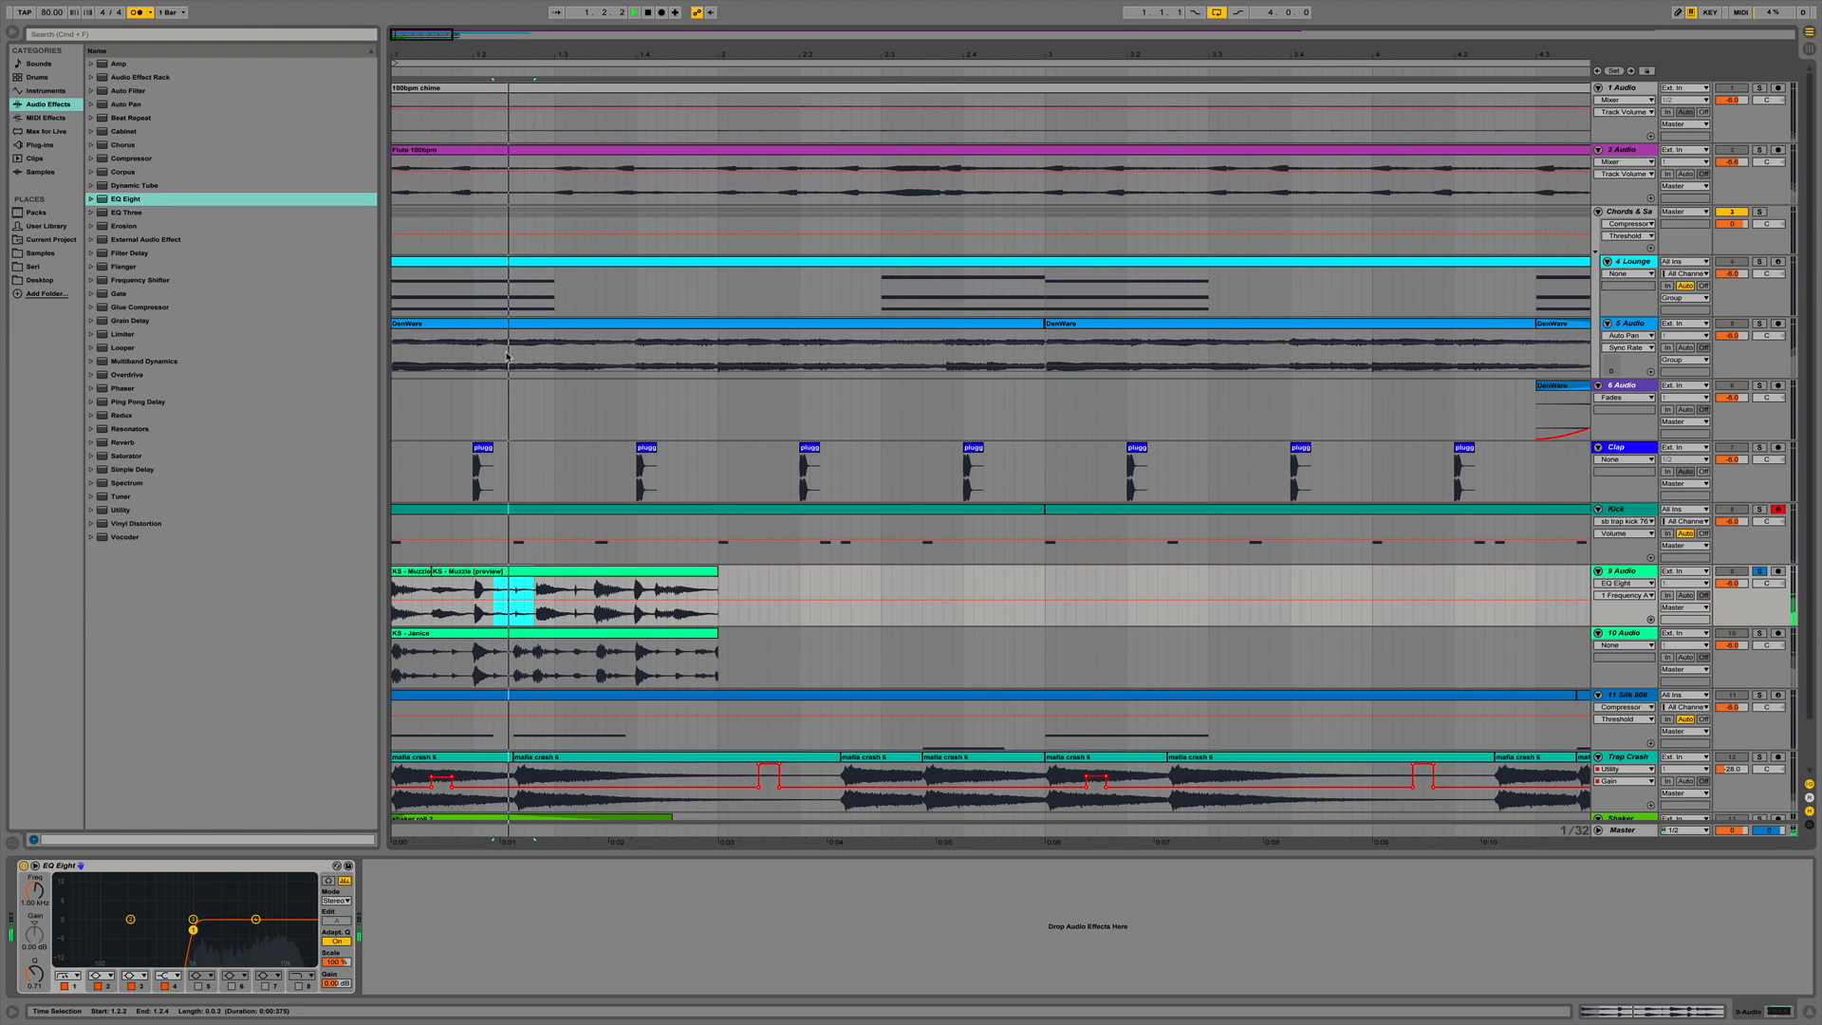
key("space")
key("super+0")
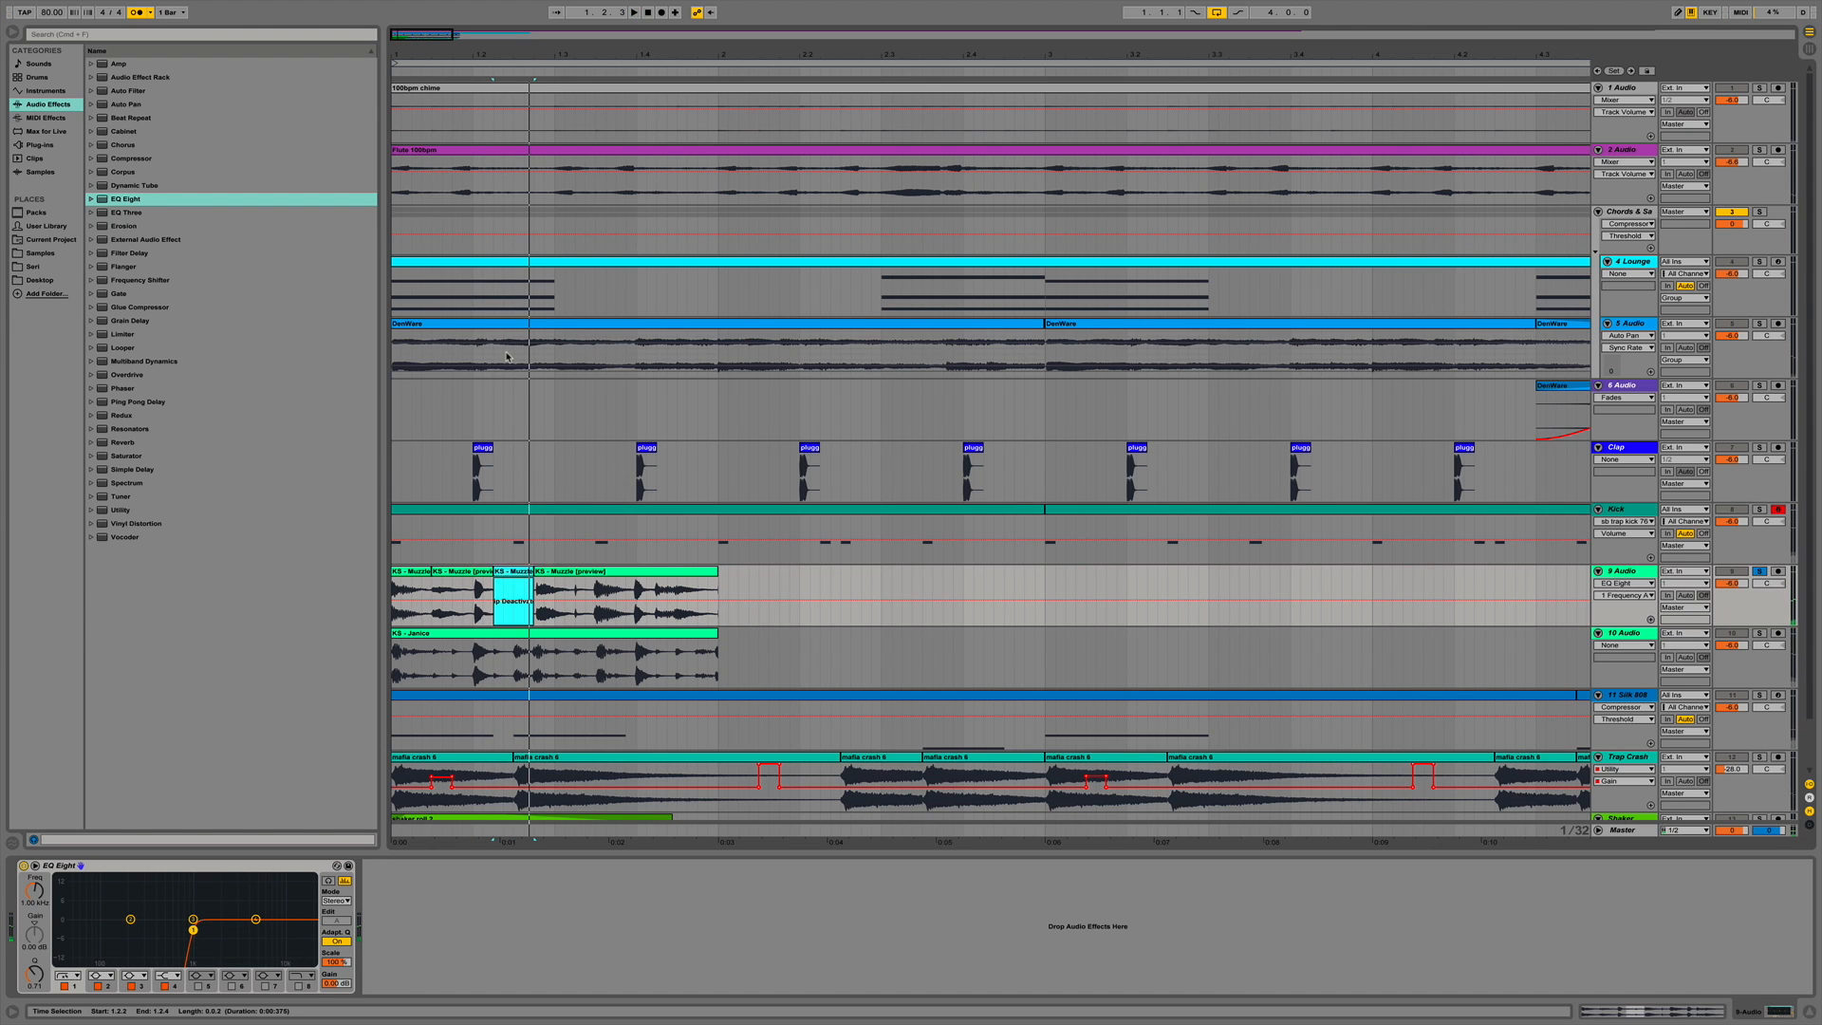
Split off and deactivate the Muzzle section from 1.3.2 to 1.3.3, checking it in playback.
left_click(576, 598)
left_click_drag(576, 597, 595, 596)
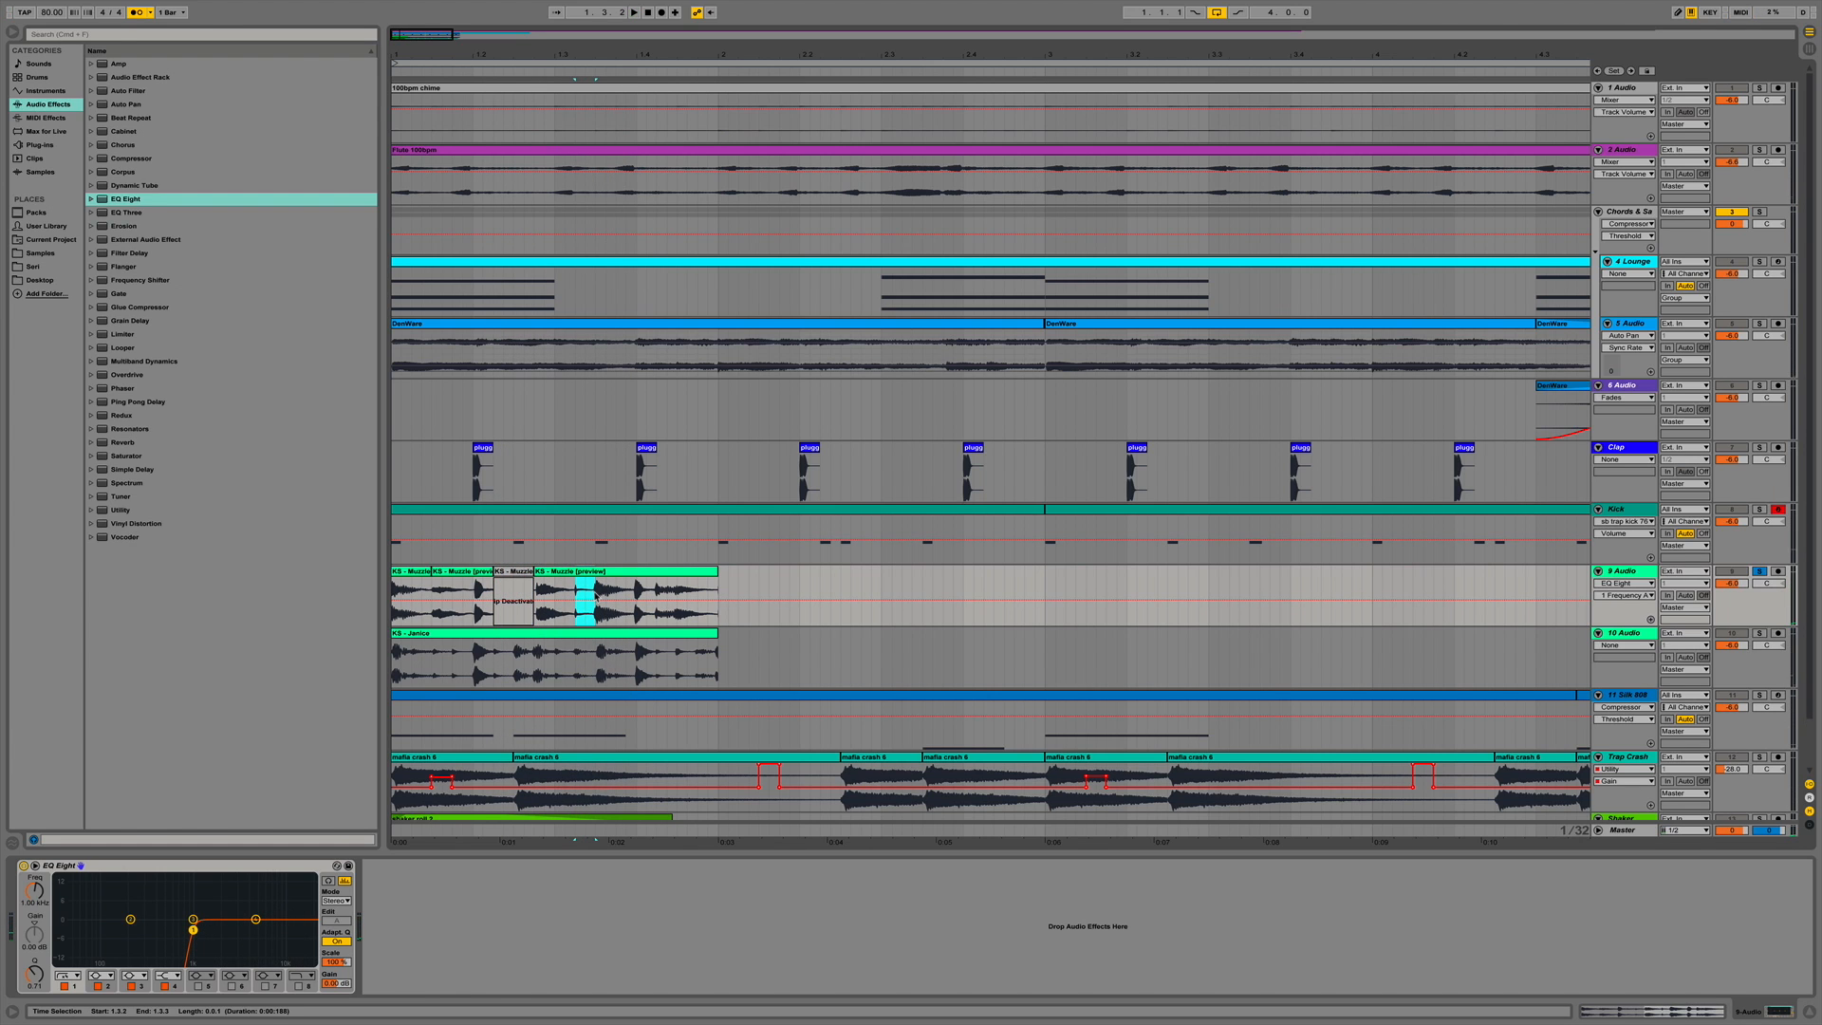
key("super+e")
key("space")
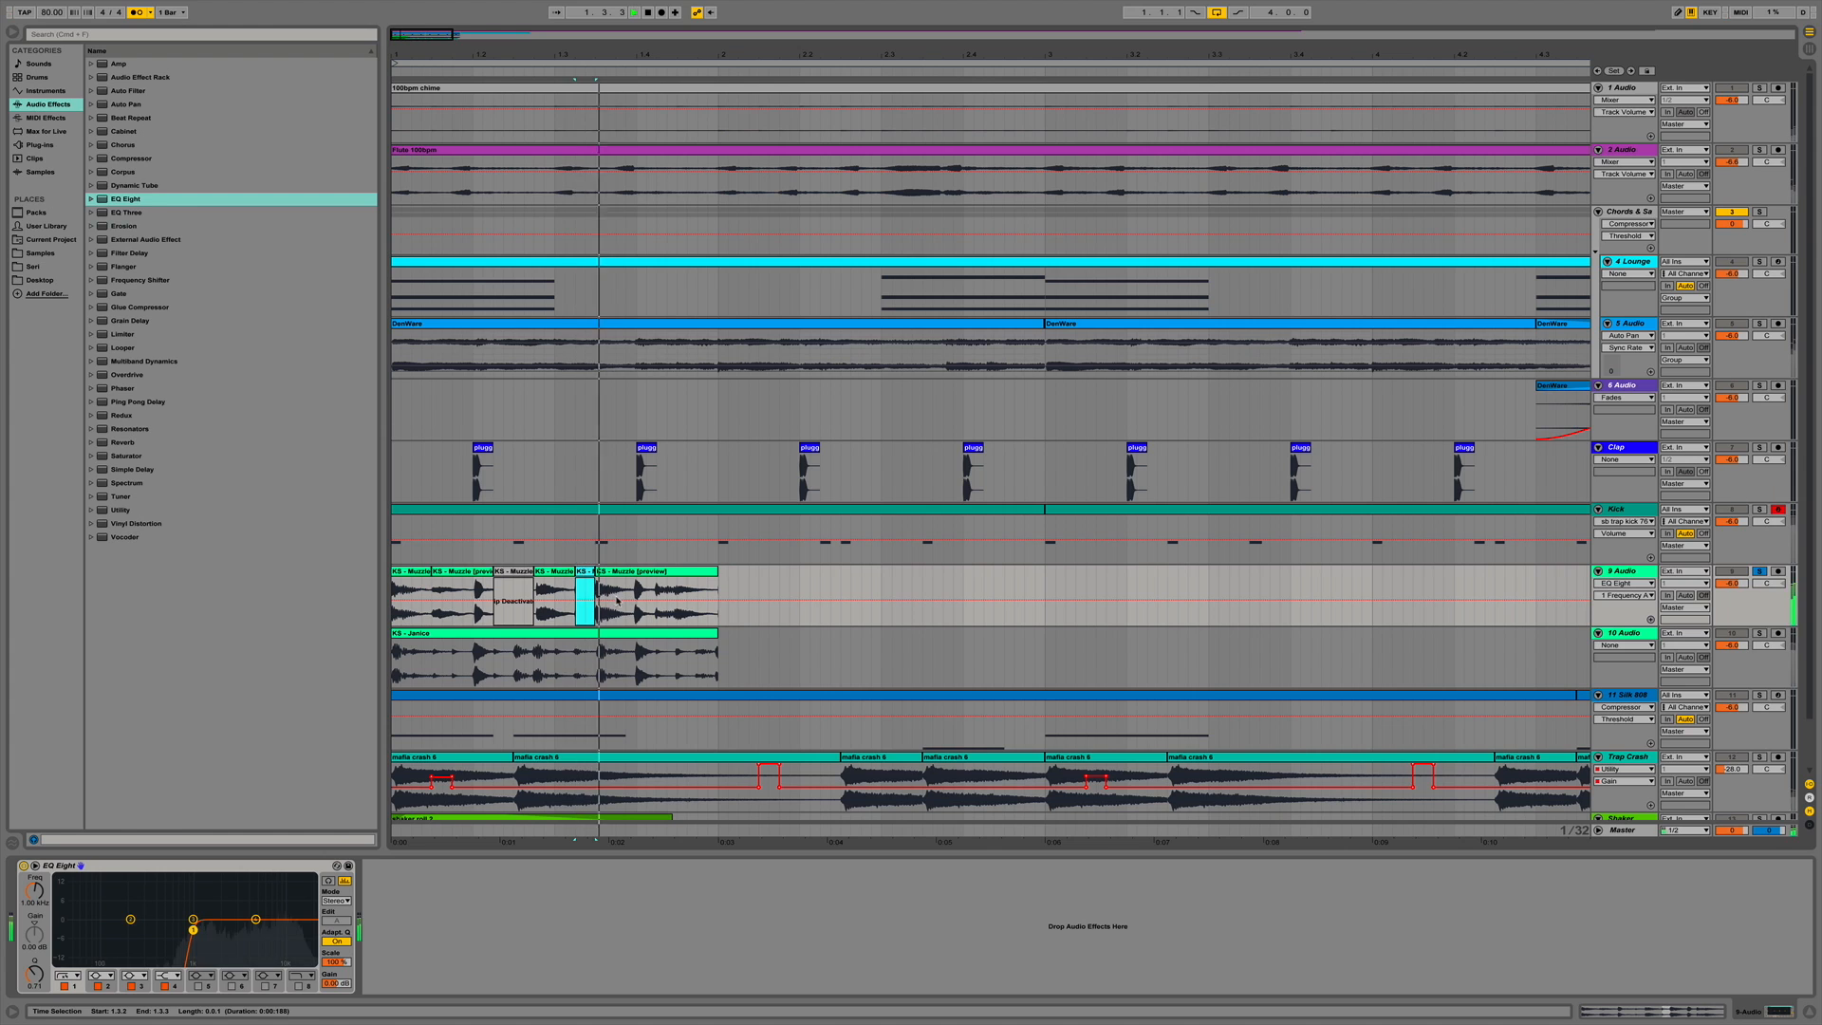
key("space")
Audition the Muzzle hit at 1.4.1, then split off and deactivate the section from there to just before 1.4.3.
left_click(634, 599)
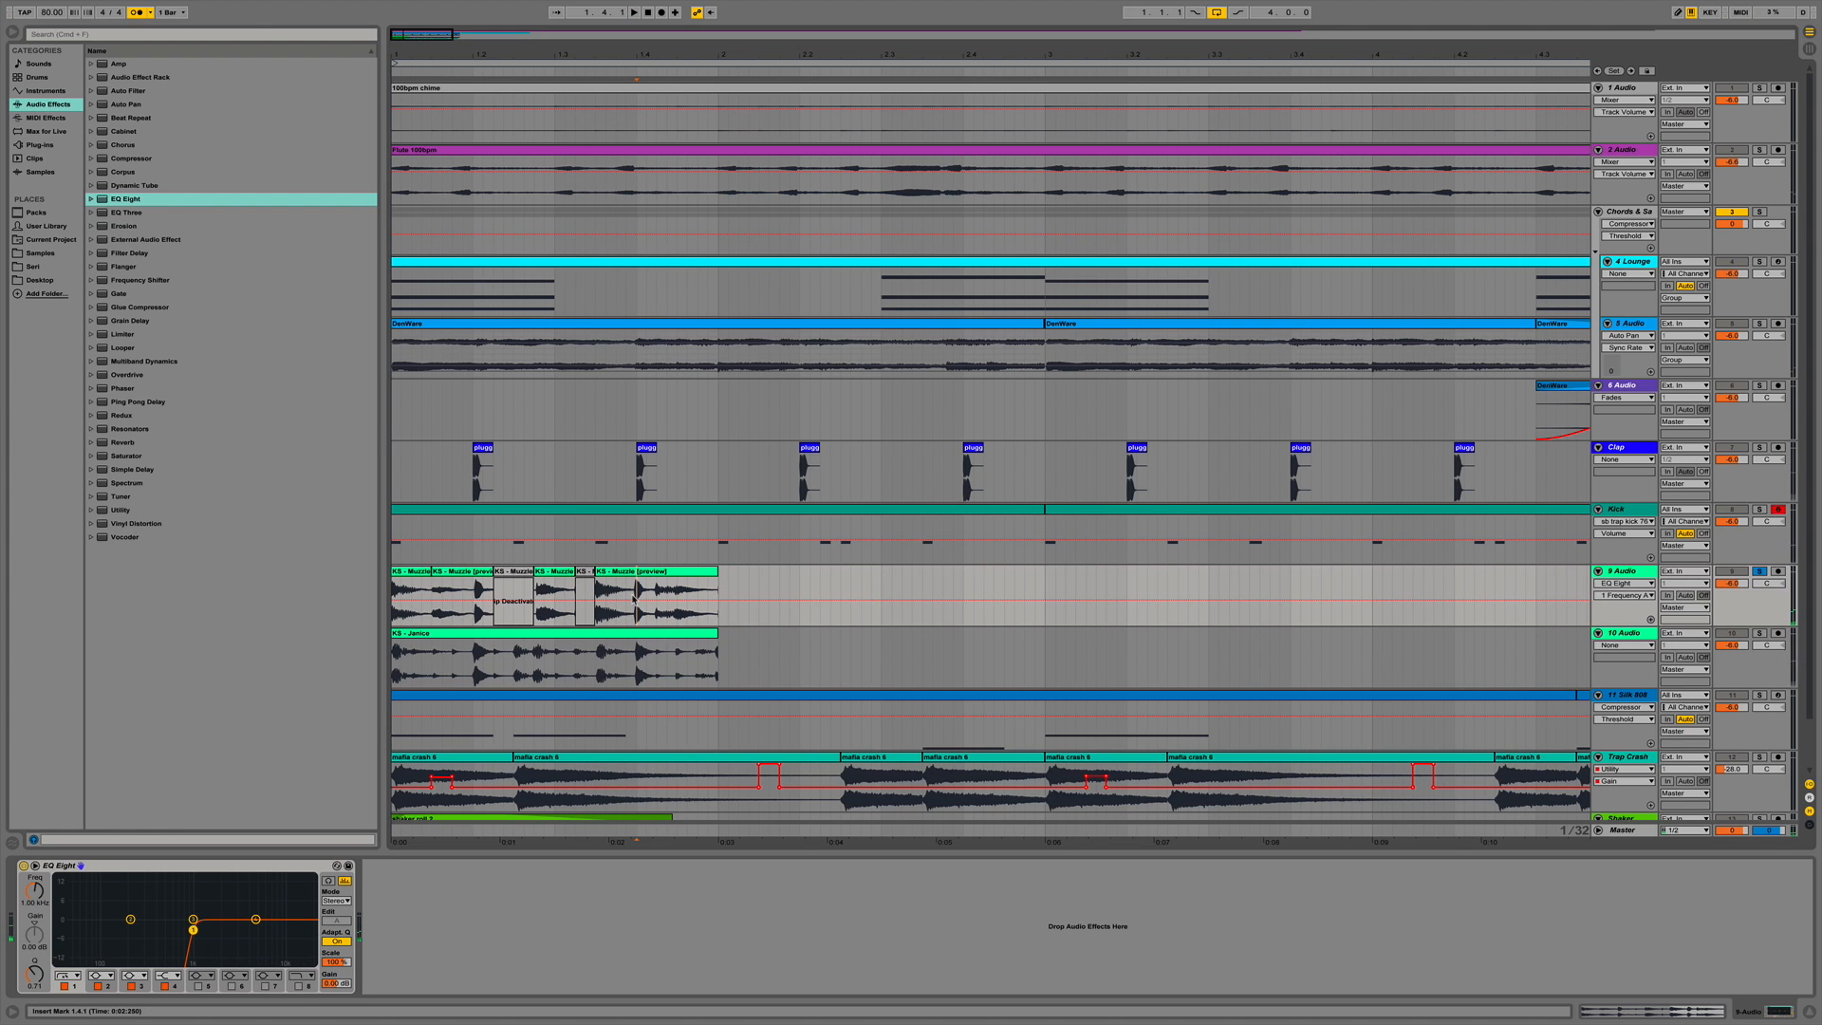
key("space")
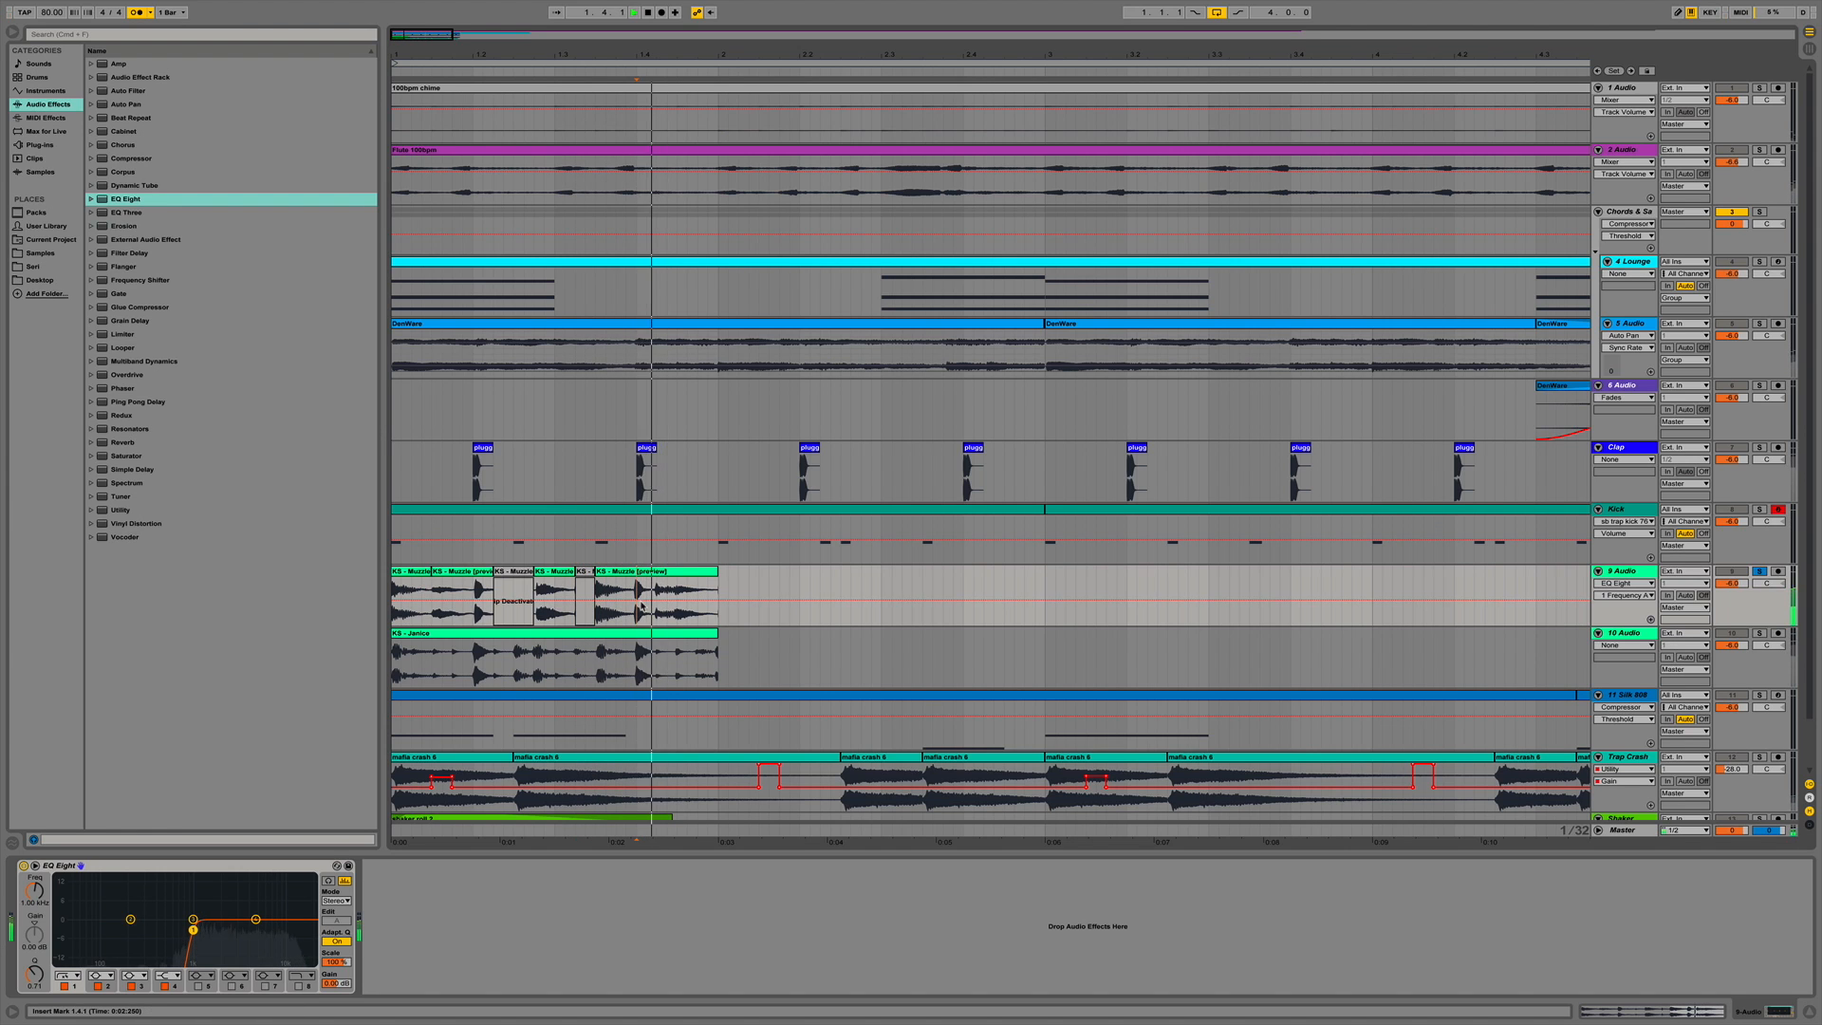
key("space")
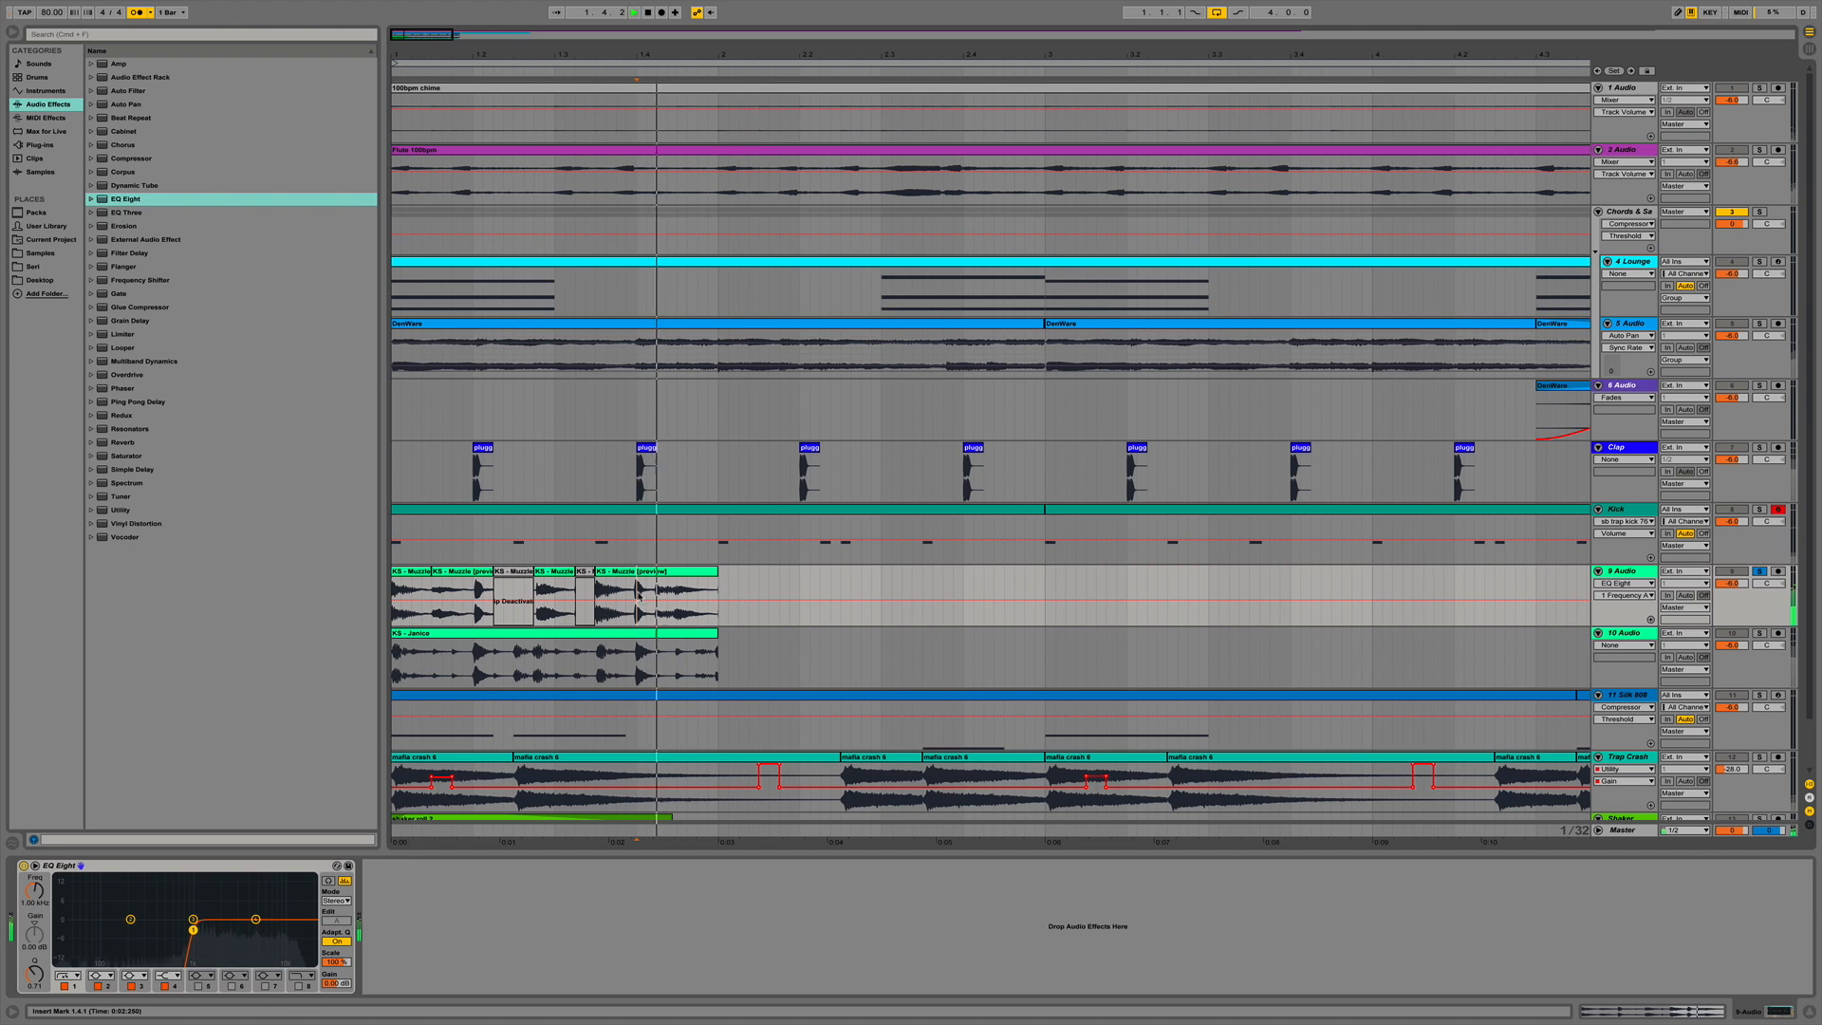
left_click(679, 600, "shift")
key("space")
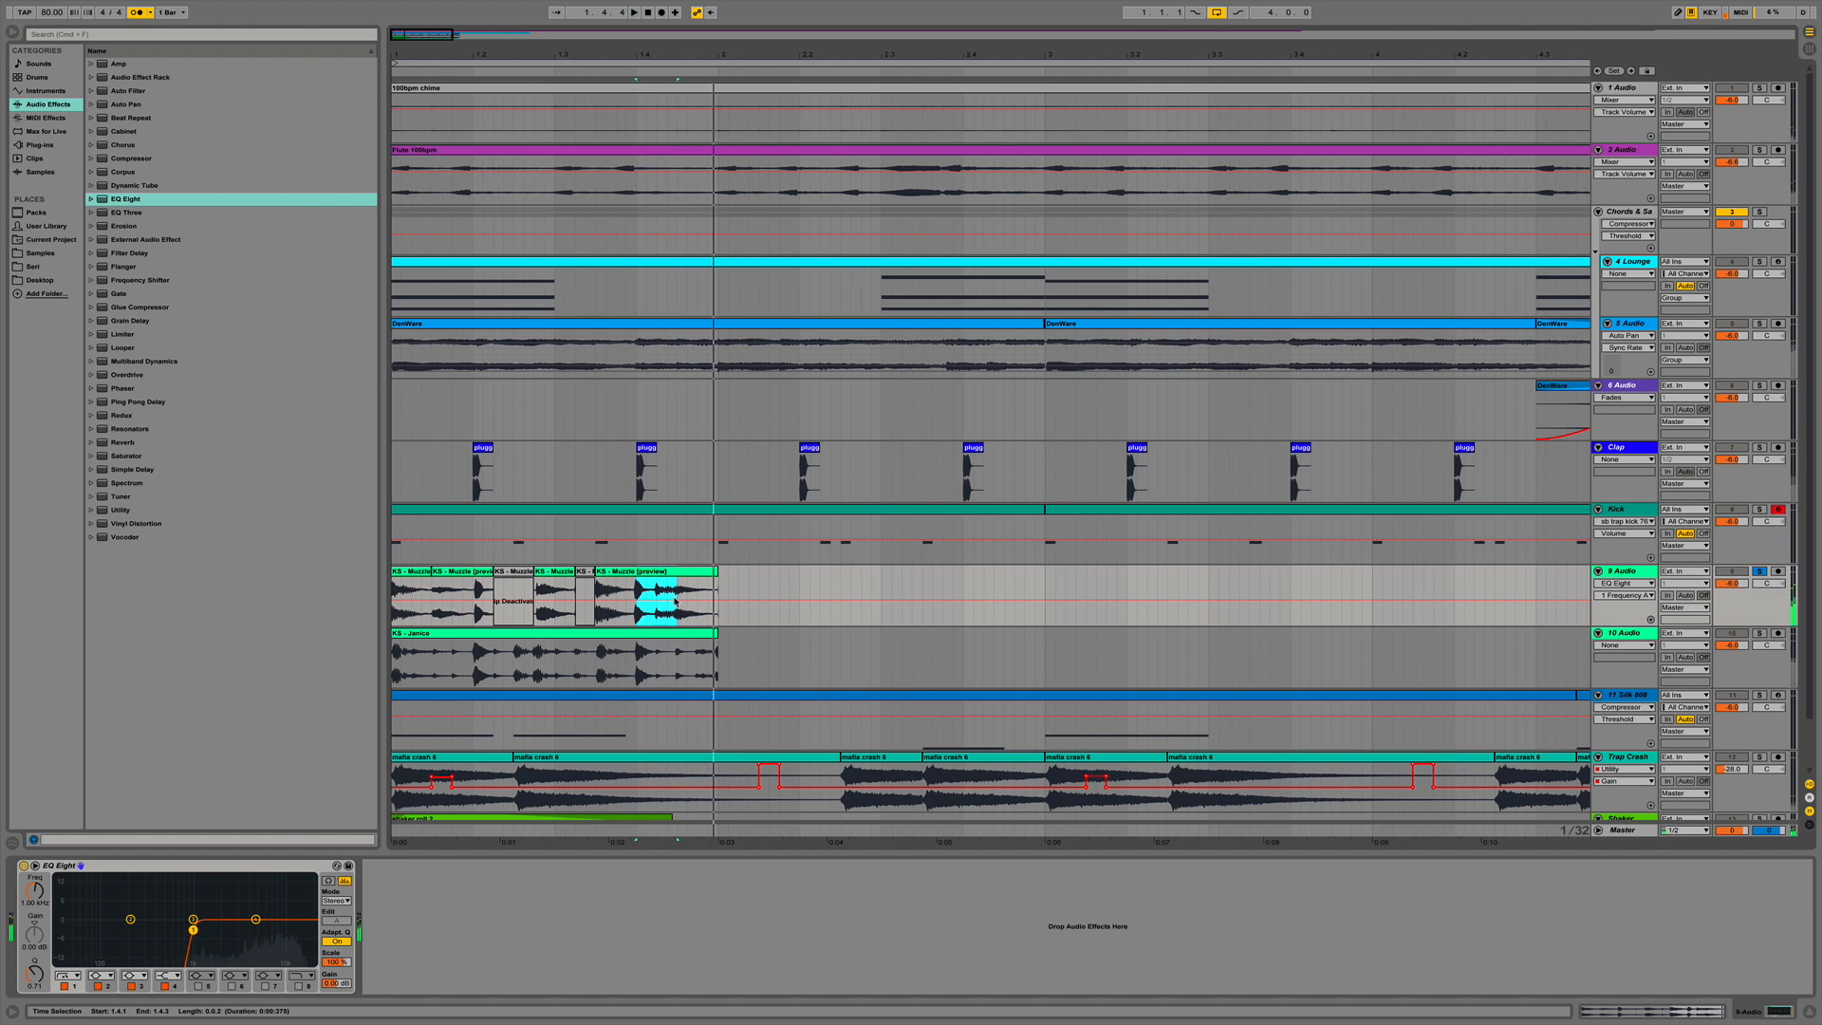
key("space")
key("space")
left_click(674, 601, "shift")
key("space")
key("ctrl+e")
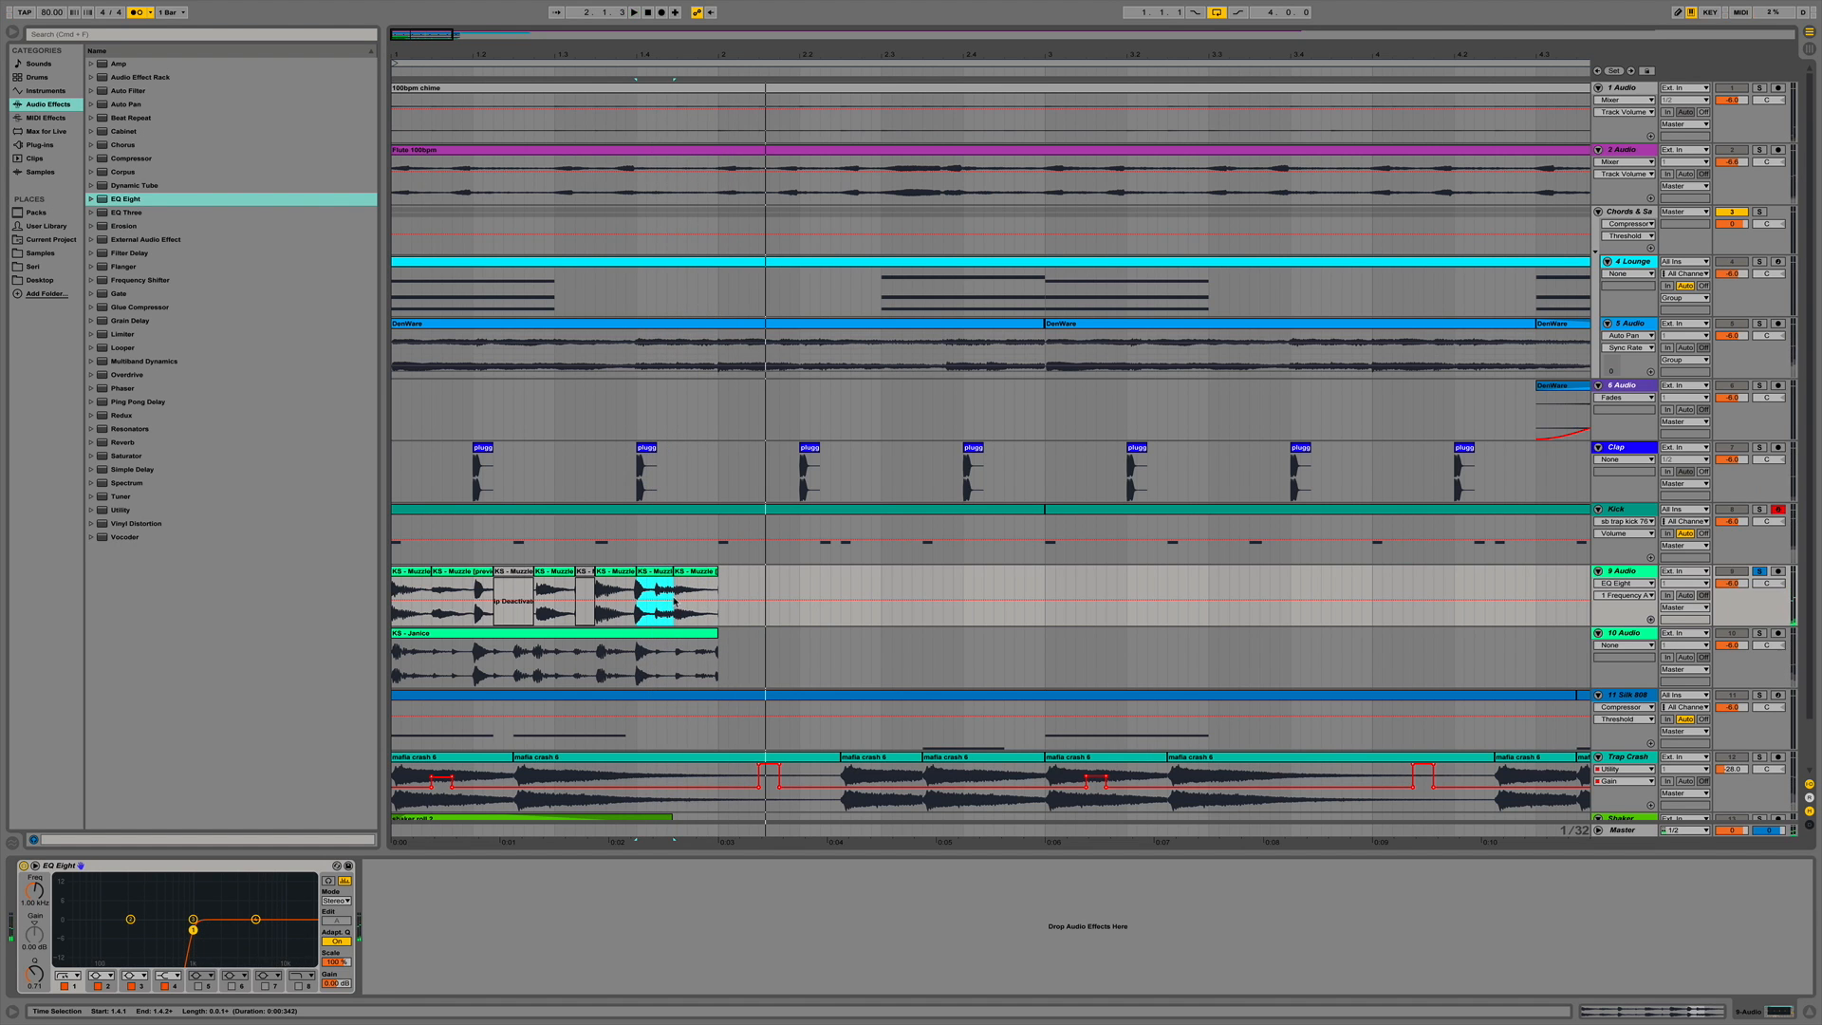
key("0")
Trim the end of the second Muzzle slice back to beat 2 and play the pattern.
left_click(471, 587)
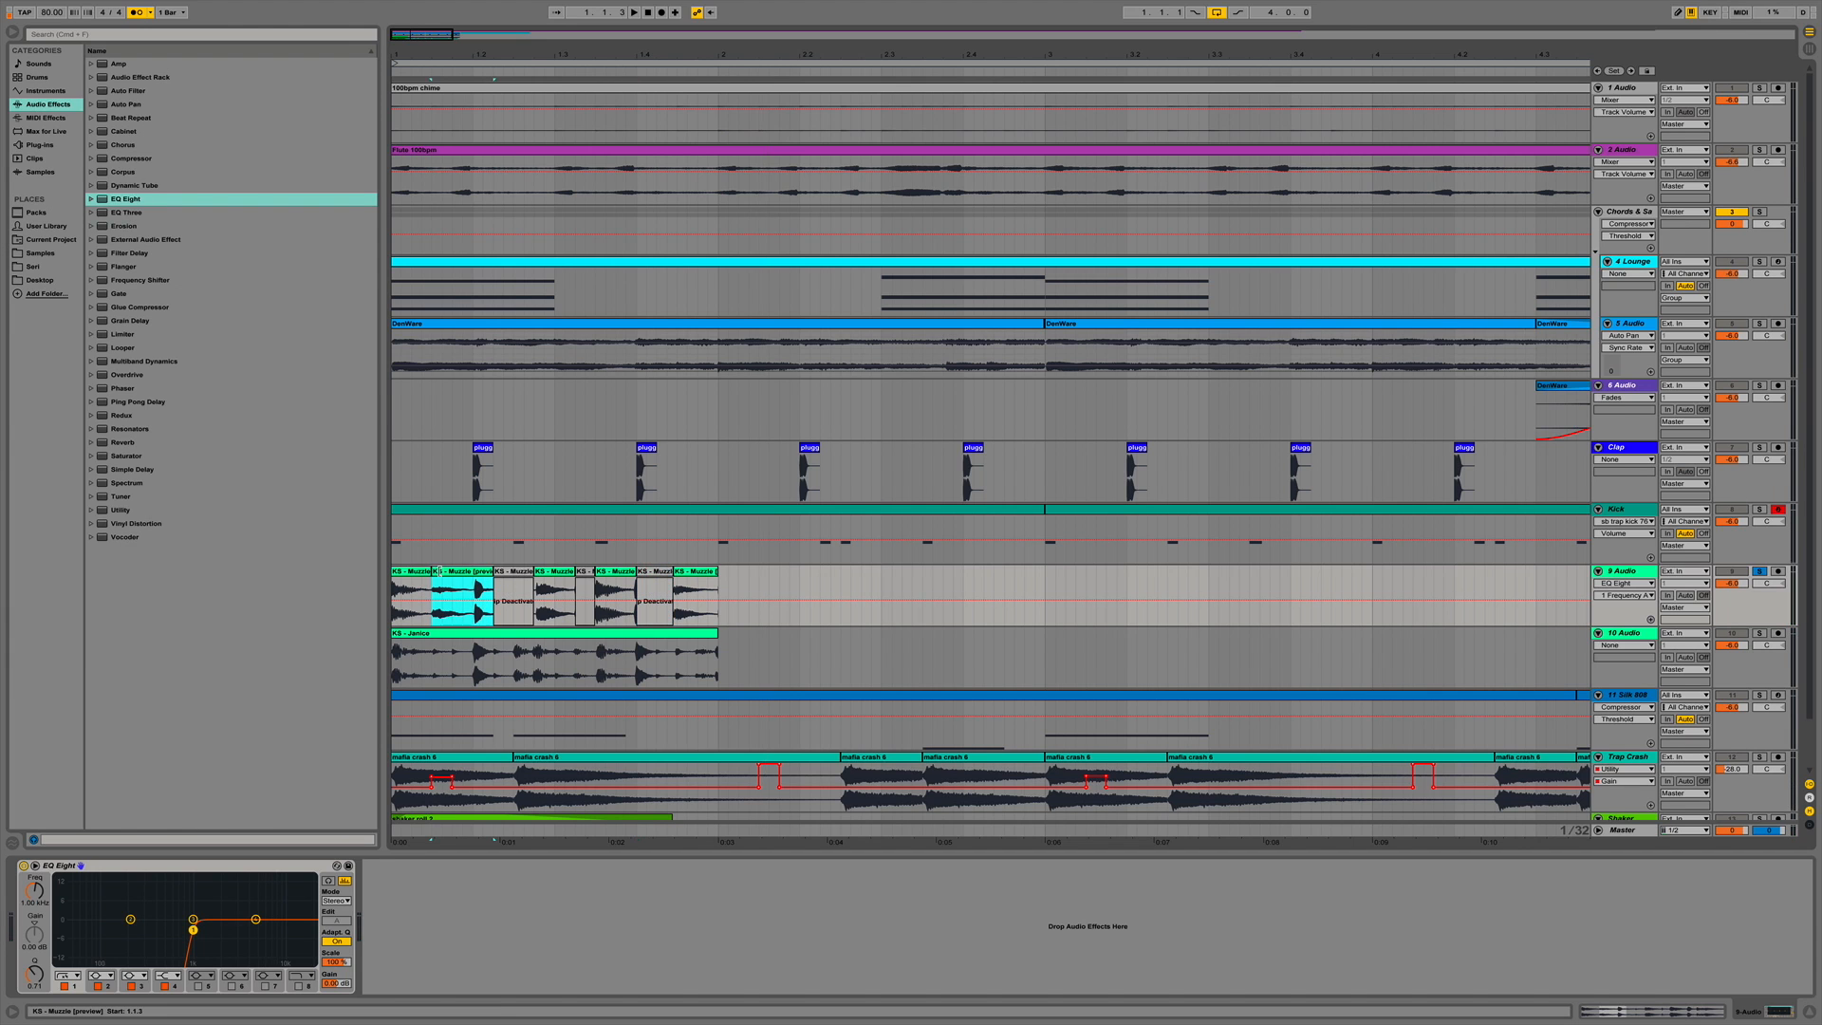
key("space")
left_click_drag(487, 574, 477, 573)
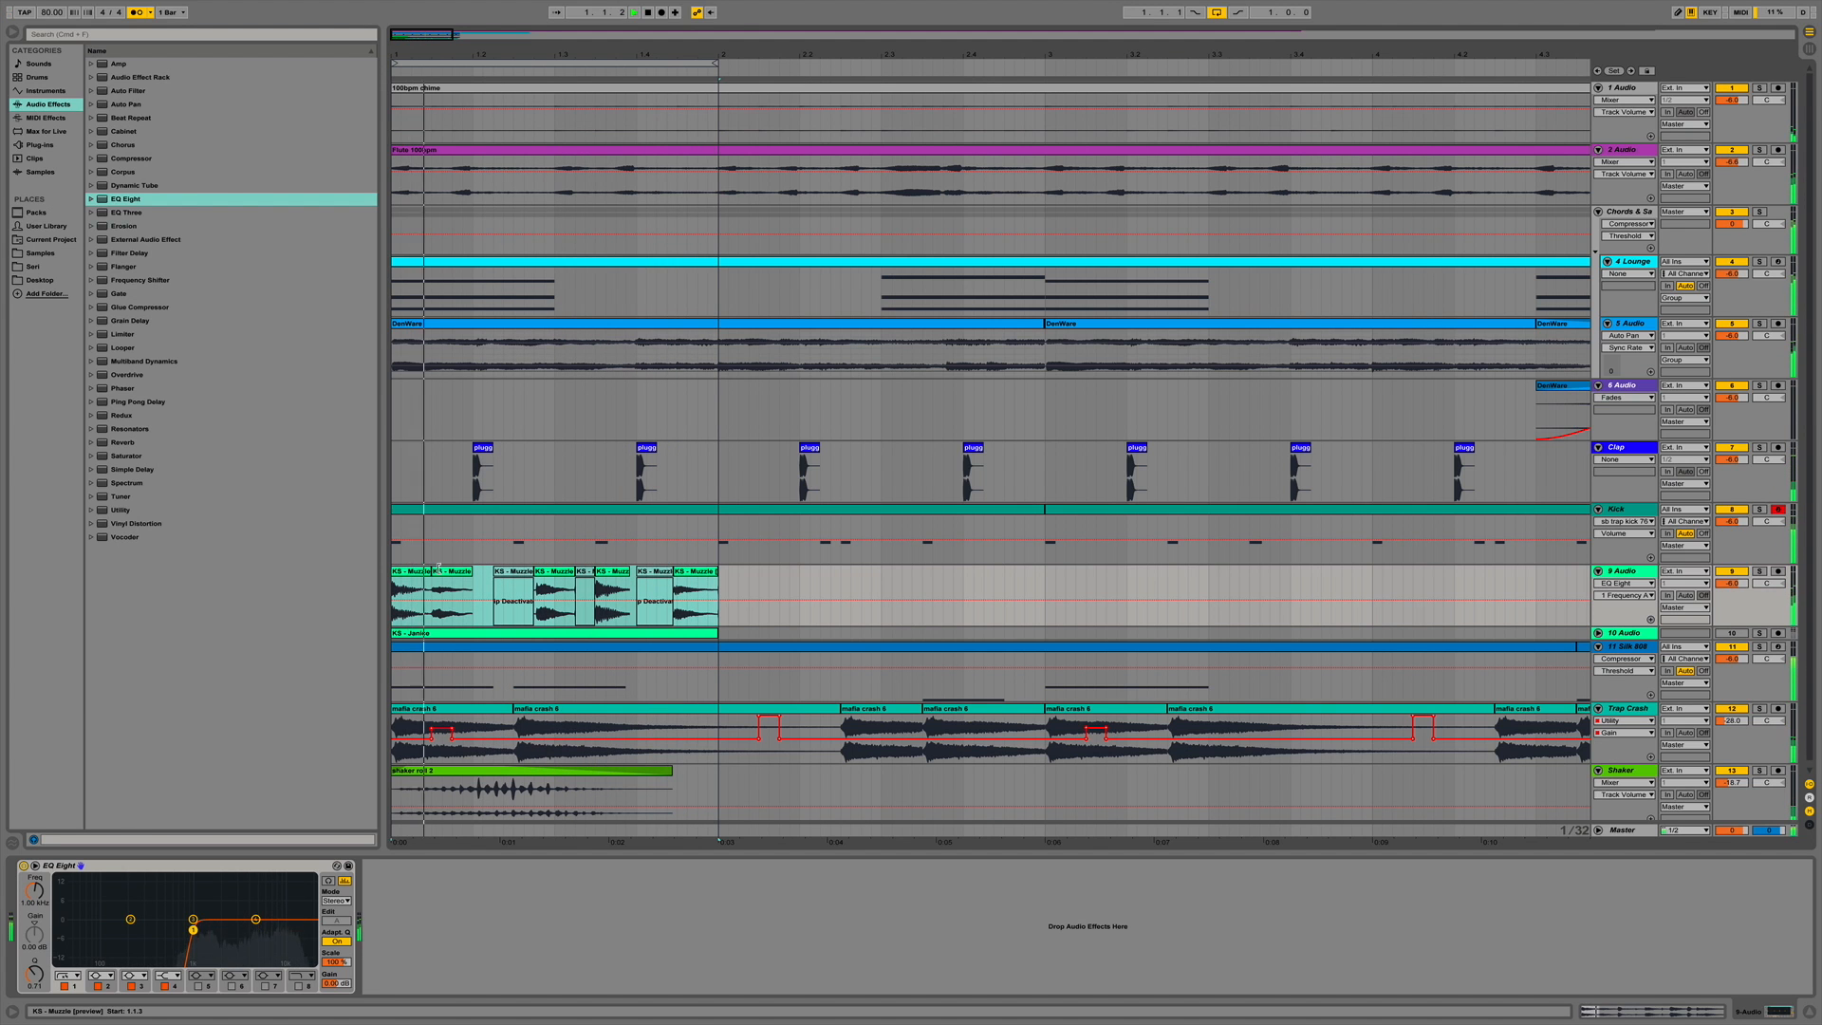
key("space")
left_click_drag(742, 54, 645, 63)
Rearrange the Muzzle slices in bar 1, remove the final one and paste the opening slices at bar 2.
left_click(399, 593)
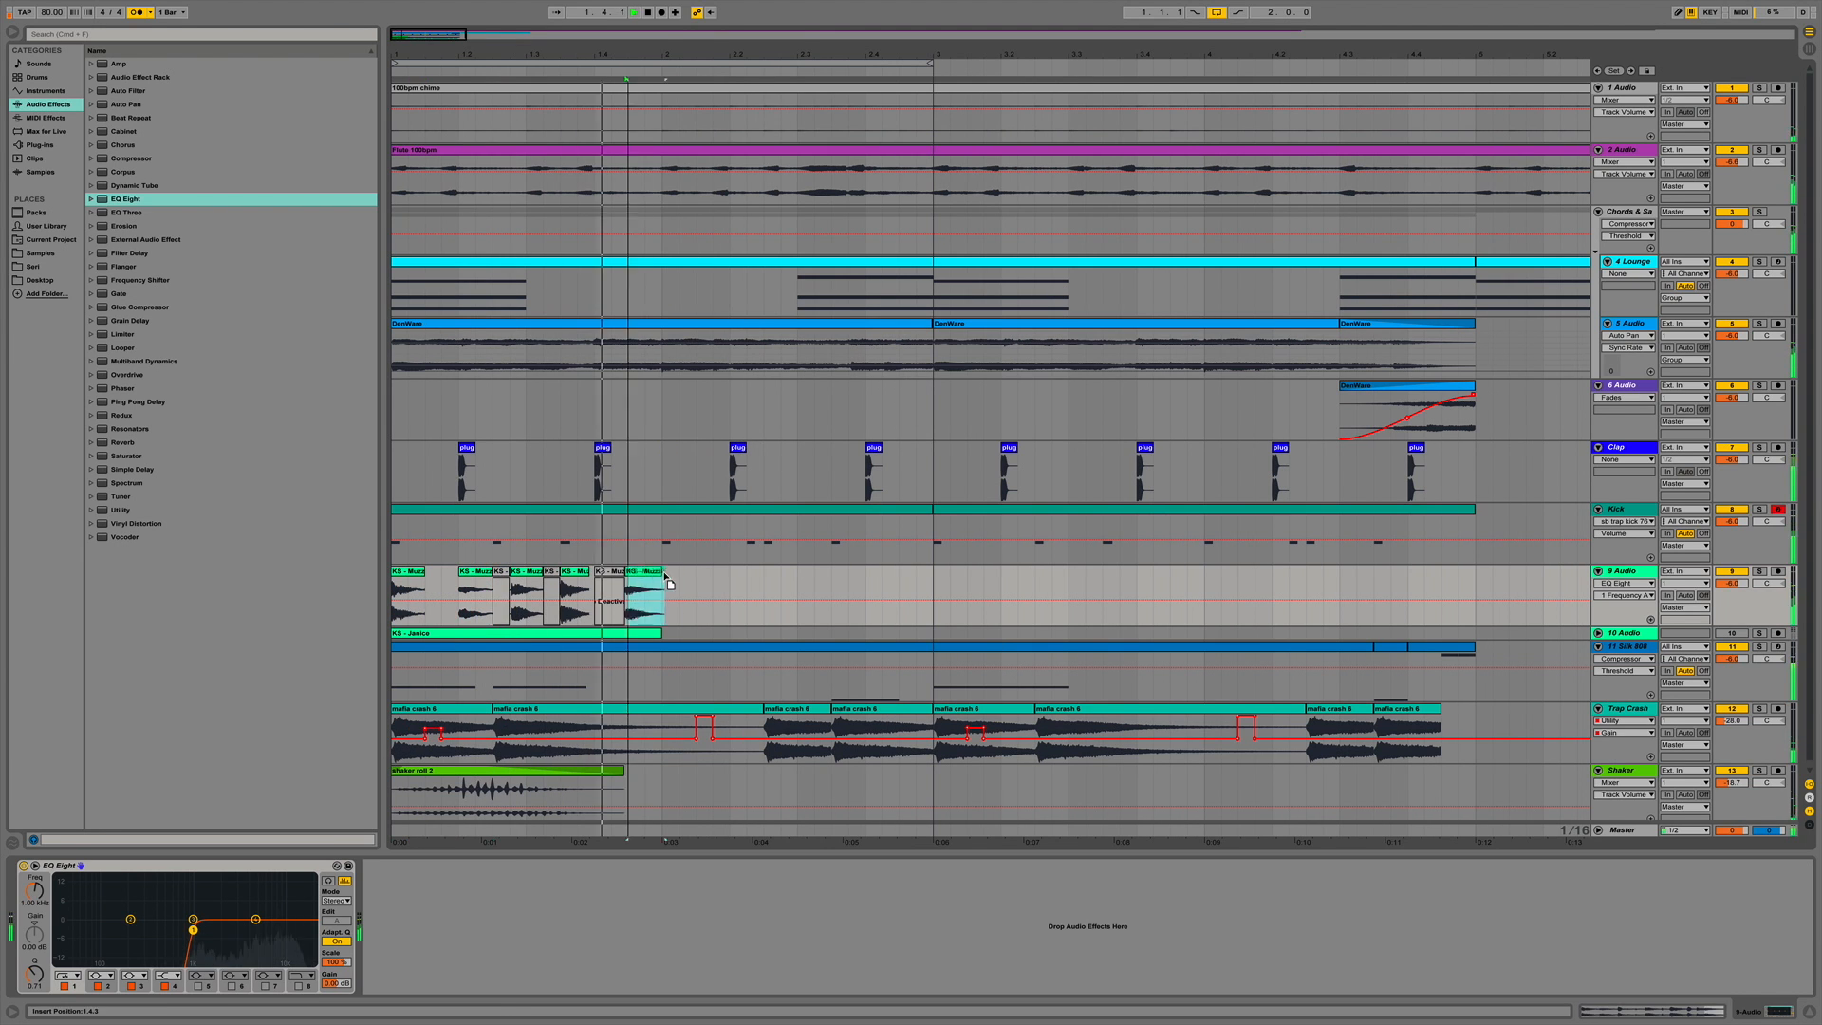
left_click_drag(642, 571, 765, 571)
left_click(408, 573)
left_click(665, 589, "shift")
left_click(662, 598)
key("super+v")
left_click(692, 571)
left_click(726, 572)
left_click(680, 572)
left_click(708, 589)
key("space")
key("space")
Move the third Muzzle slice to start at 1.3.1 and play the pattern with the beat.
left_click_drag(483, 571, 542, 572)
key("space")
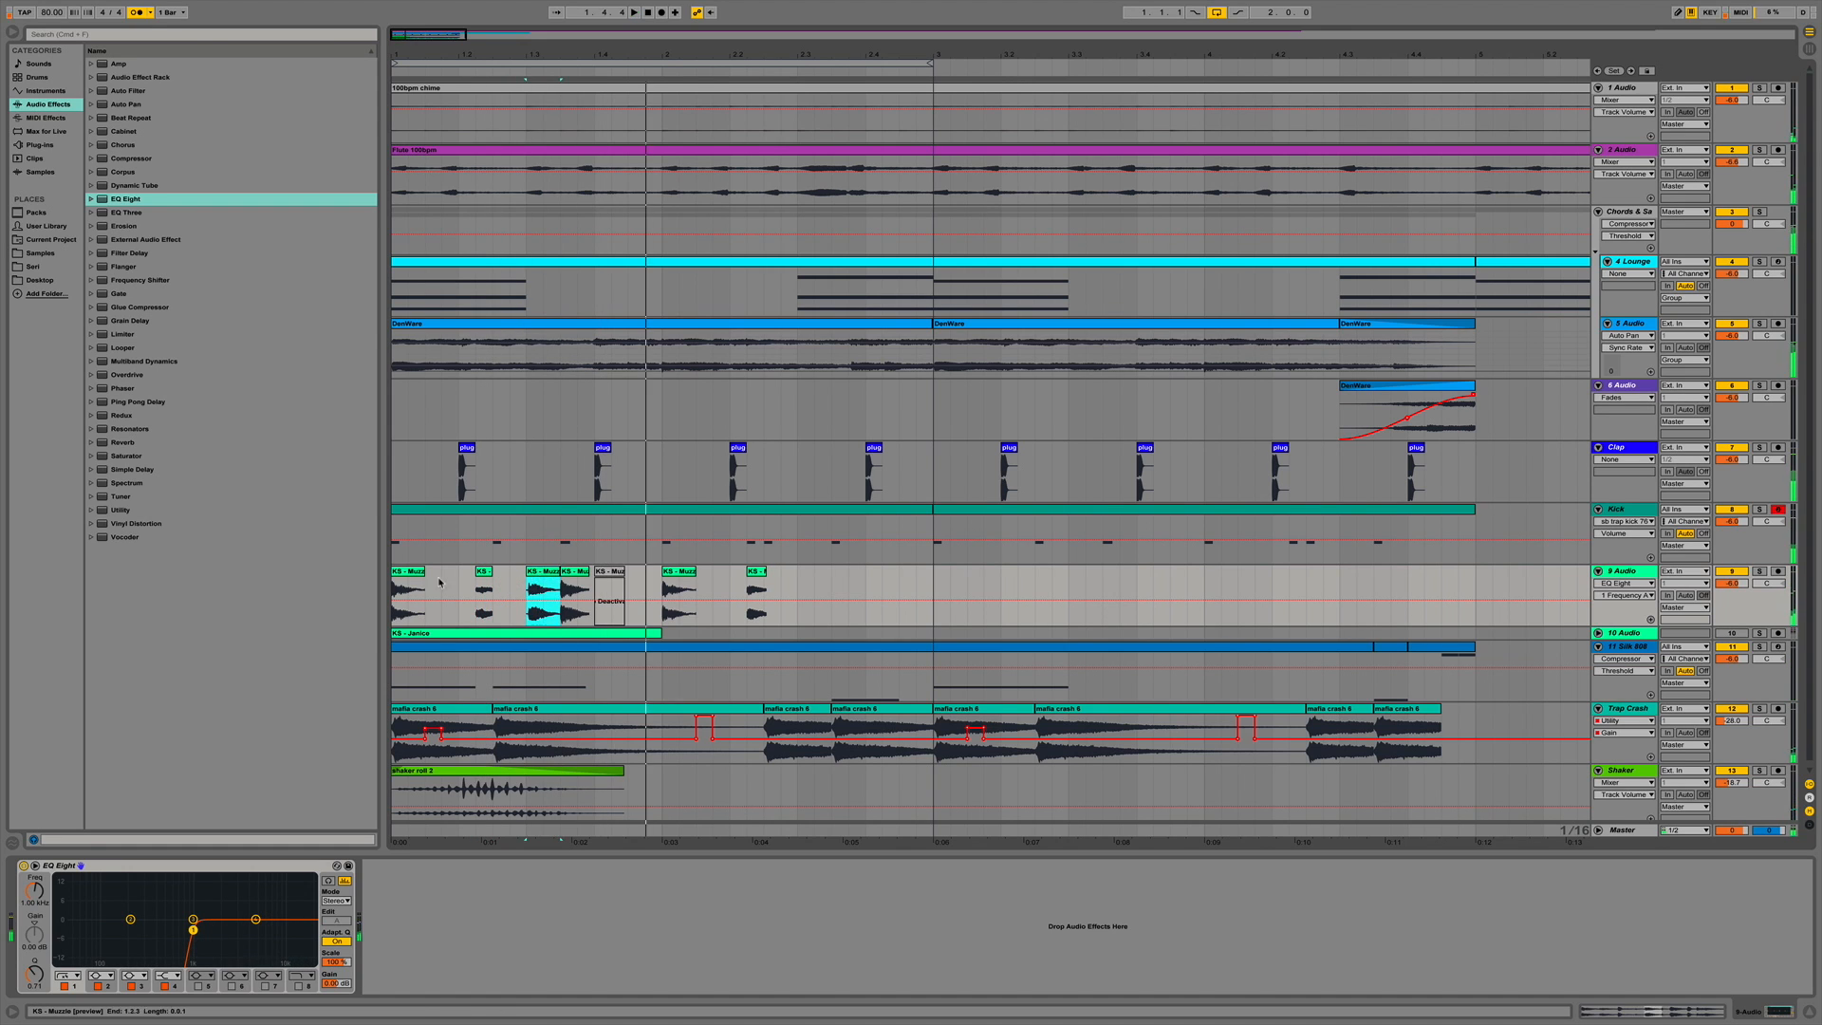
left_click(419, 572)
key("space")
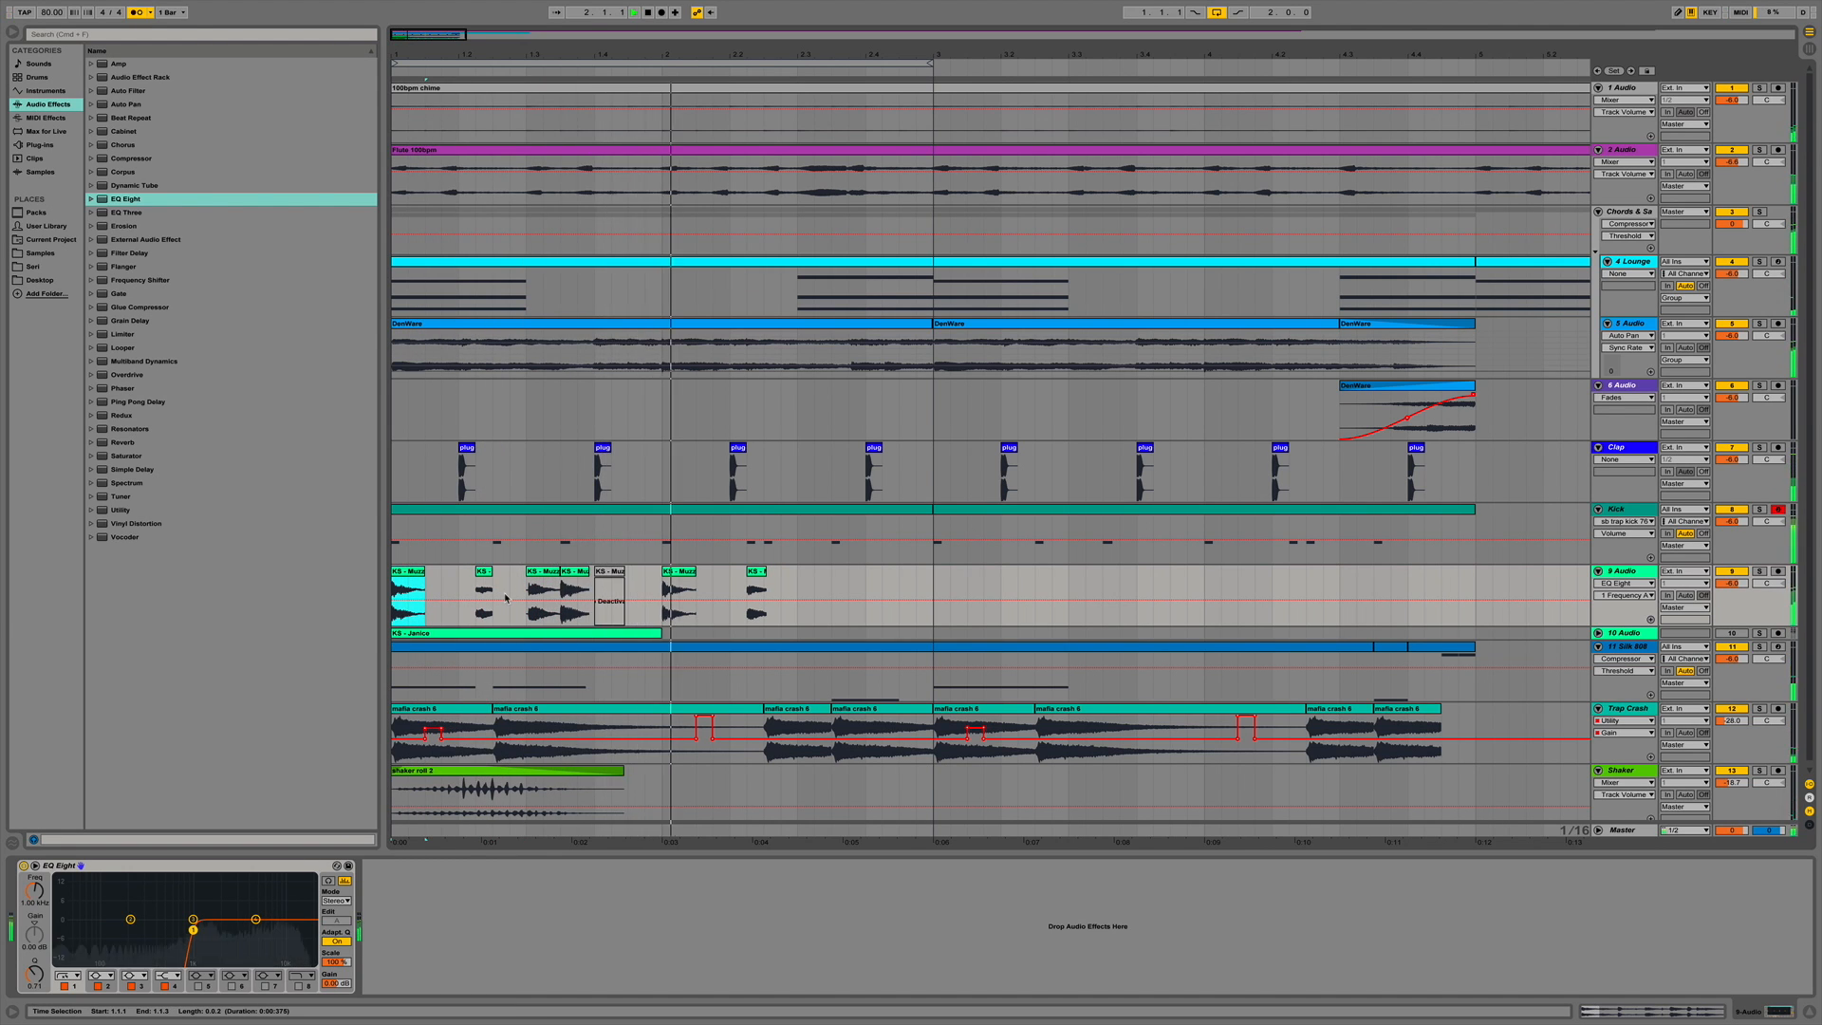
key("space")
Copy the Muzzle slices from the second half of bar 1 to 2.3.1 and rename the track Open HH.
left_click_drag(662, 594, 800, 595)
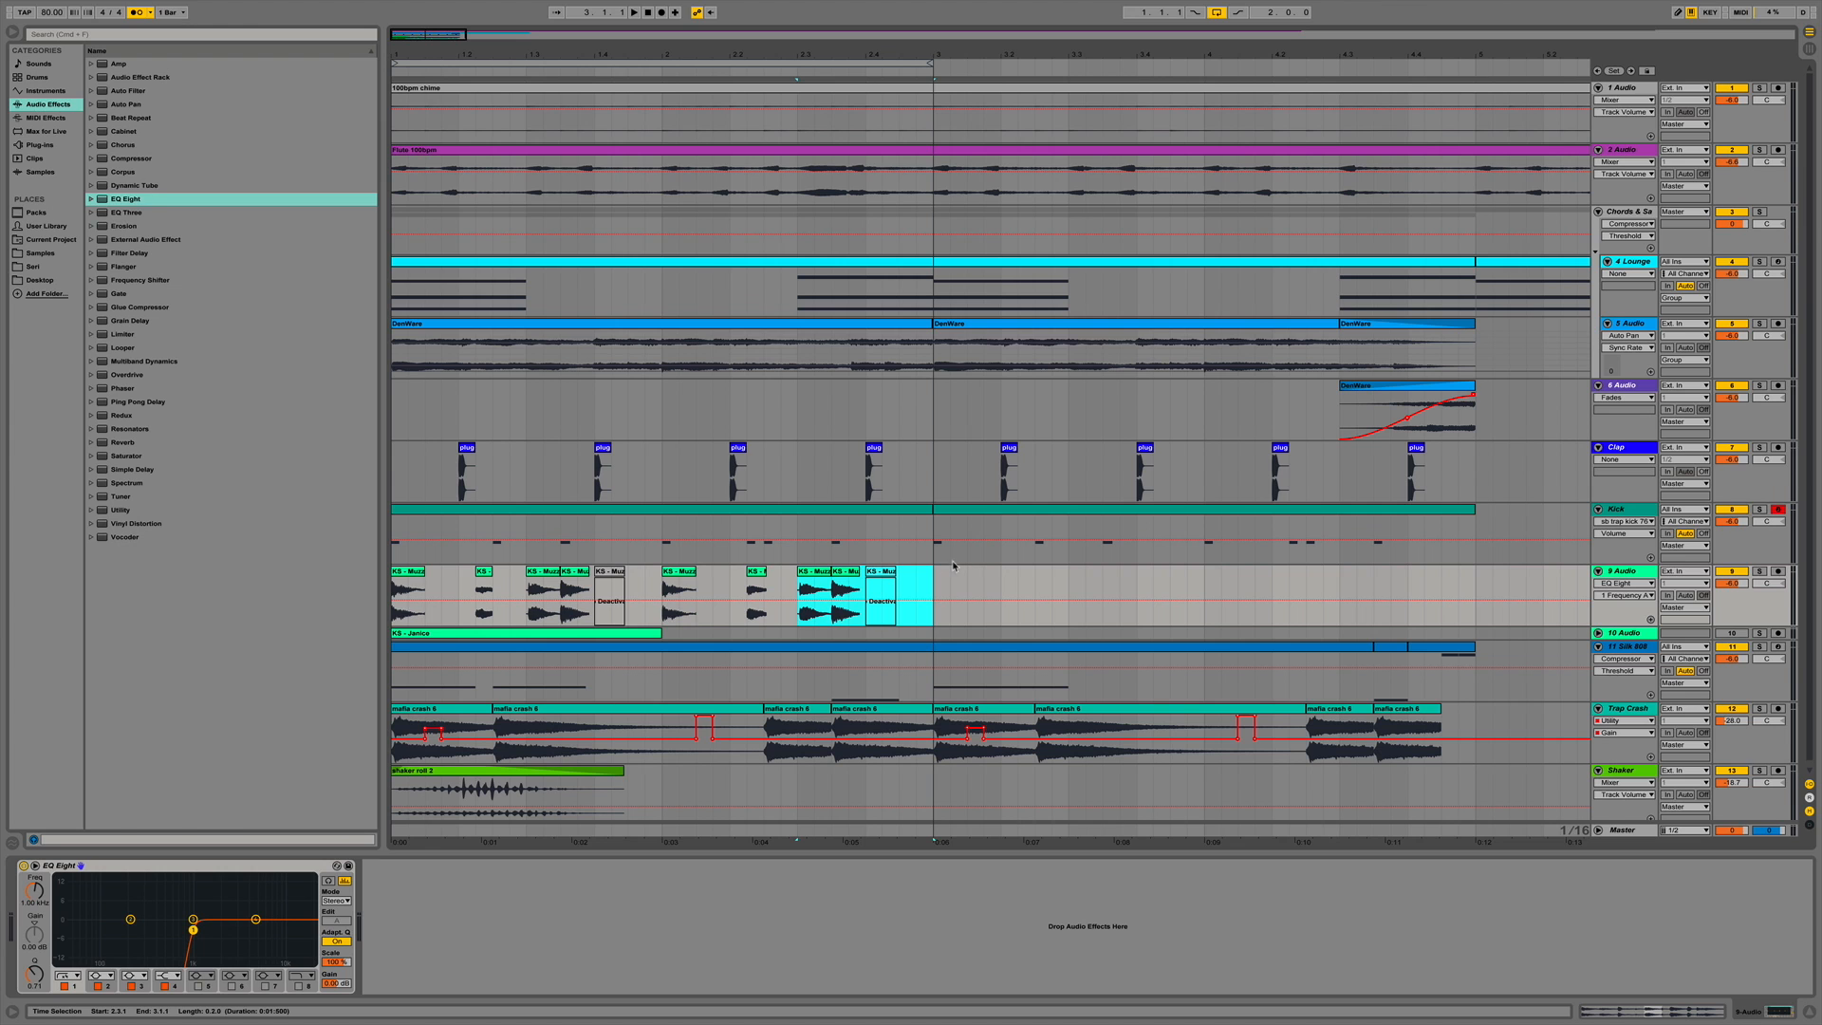
left_click(1626, 574)
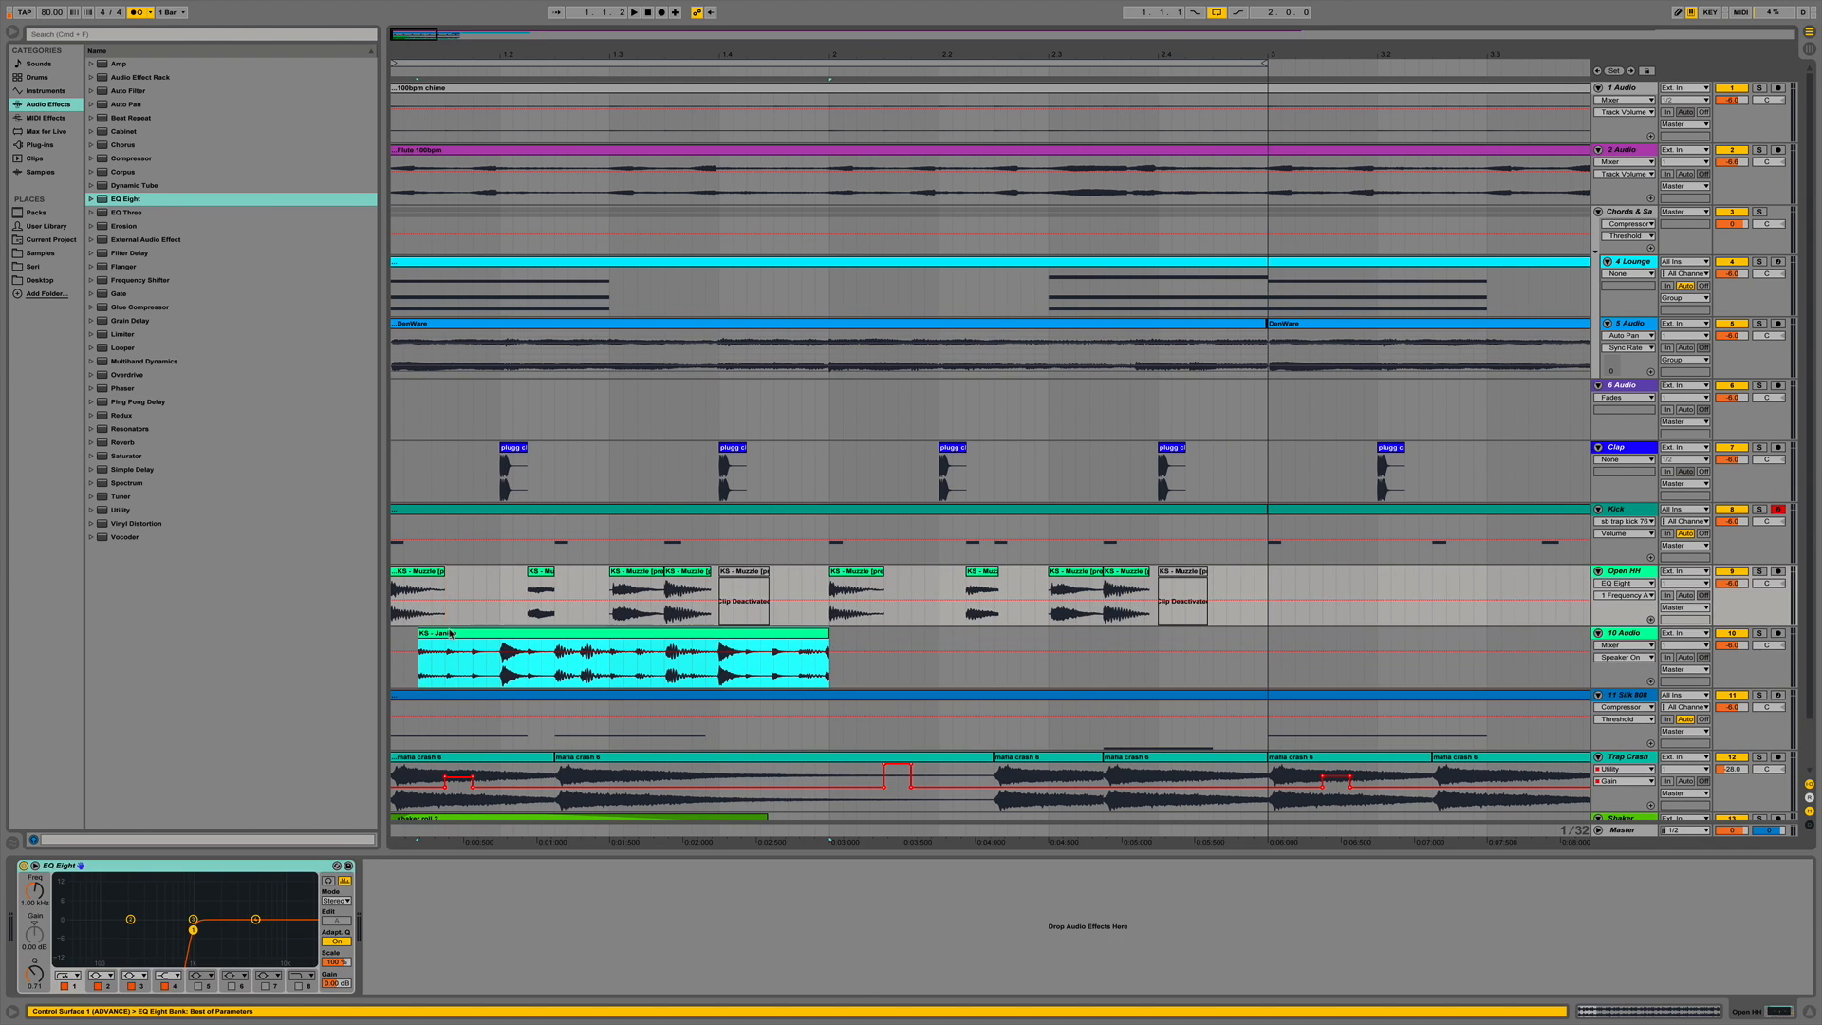
Solo audio track 10 and play the KS - Janice clip.
left_click(1731, 648)
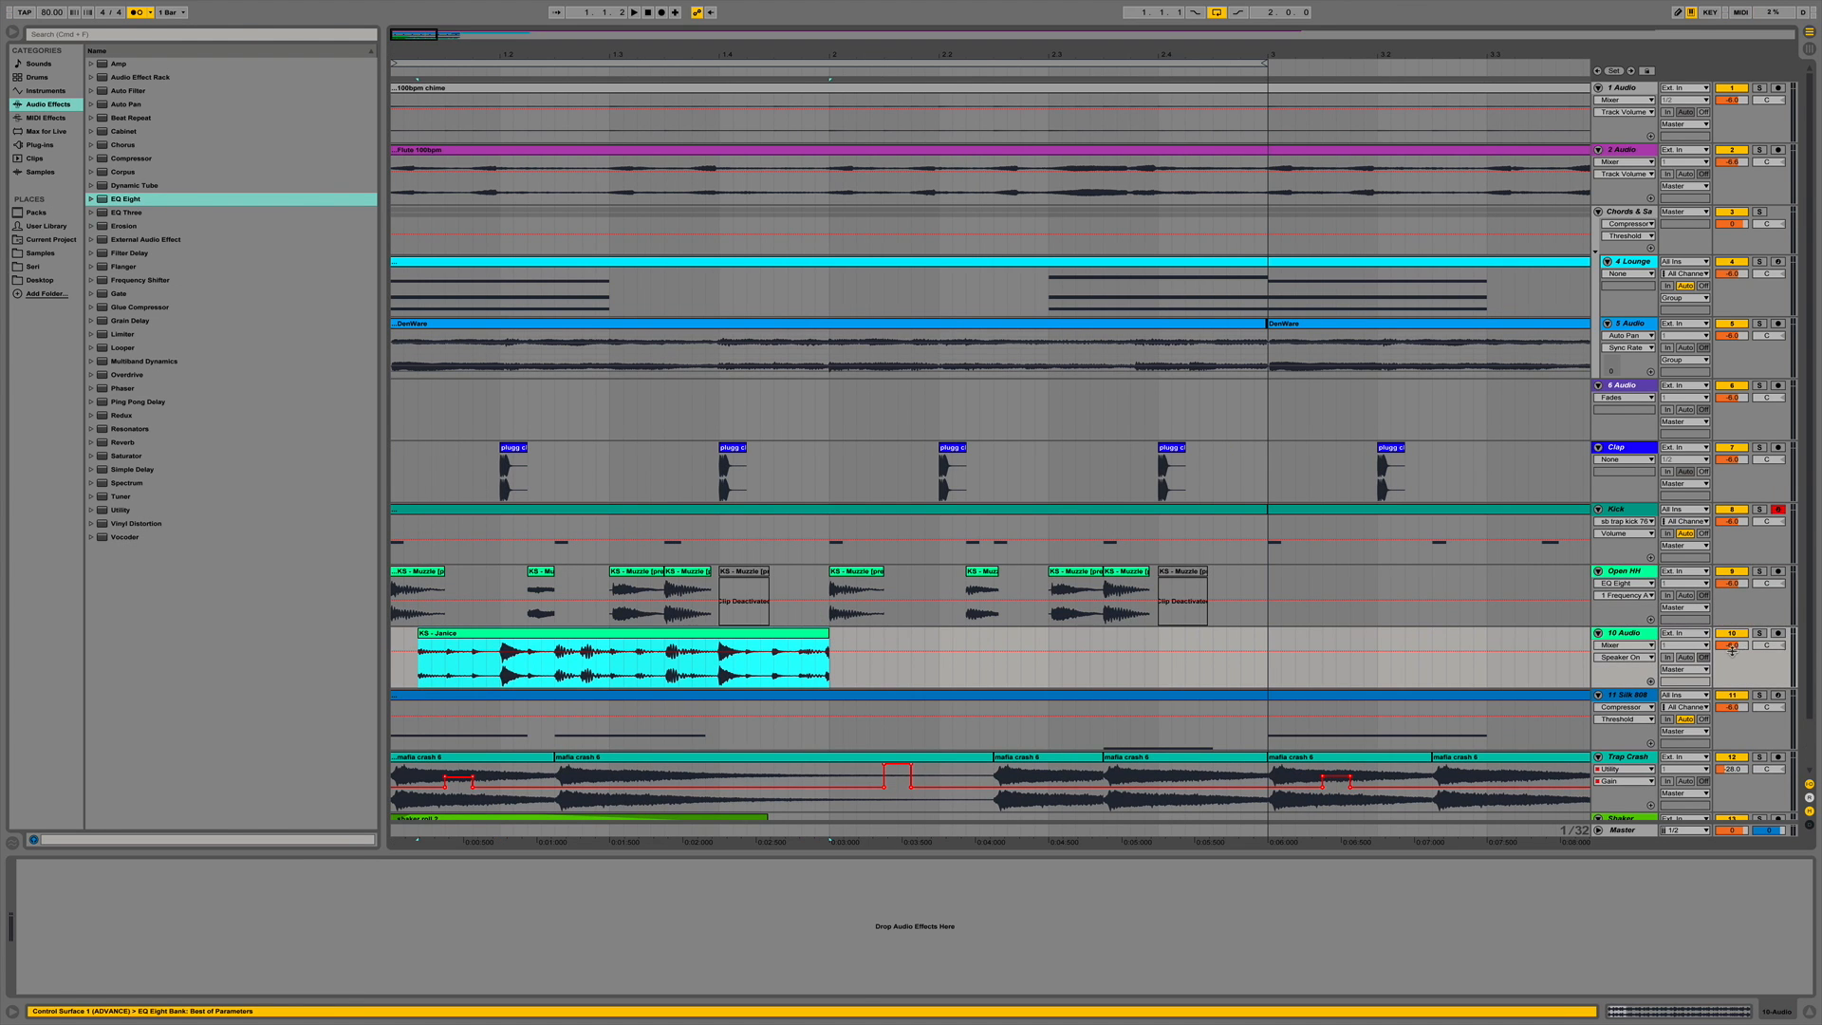
left_click(1760, 634)
key("space")
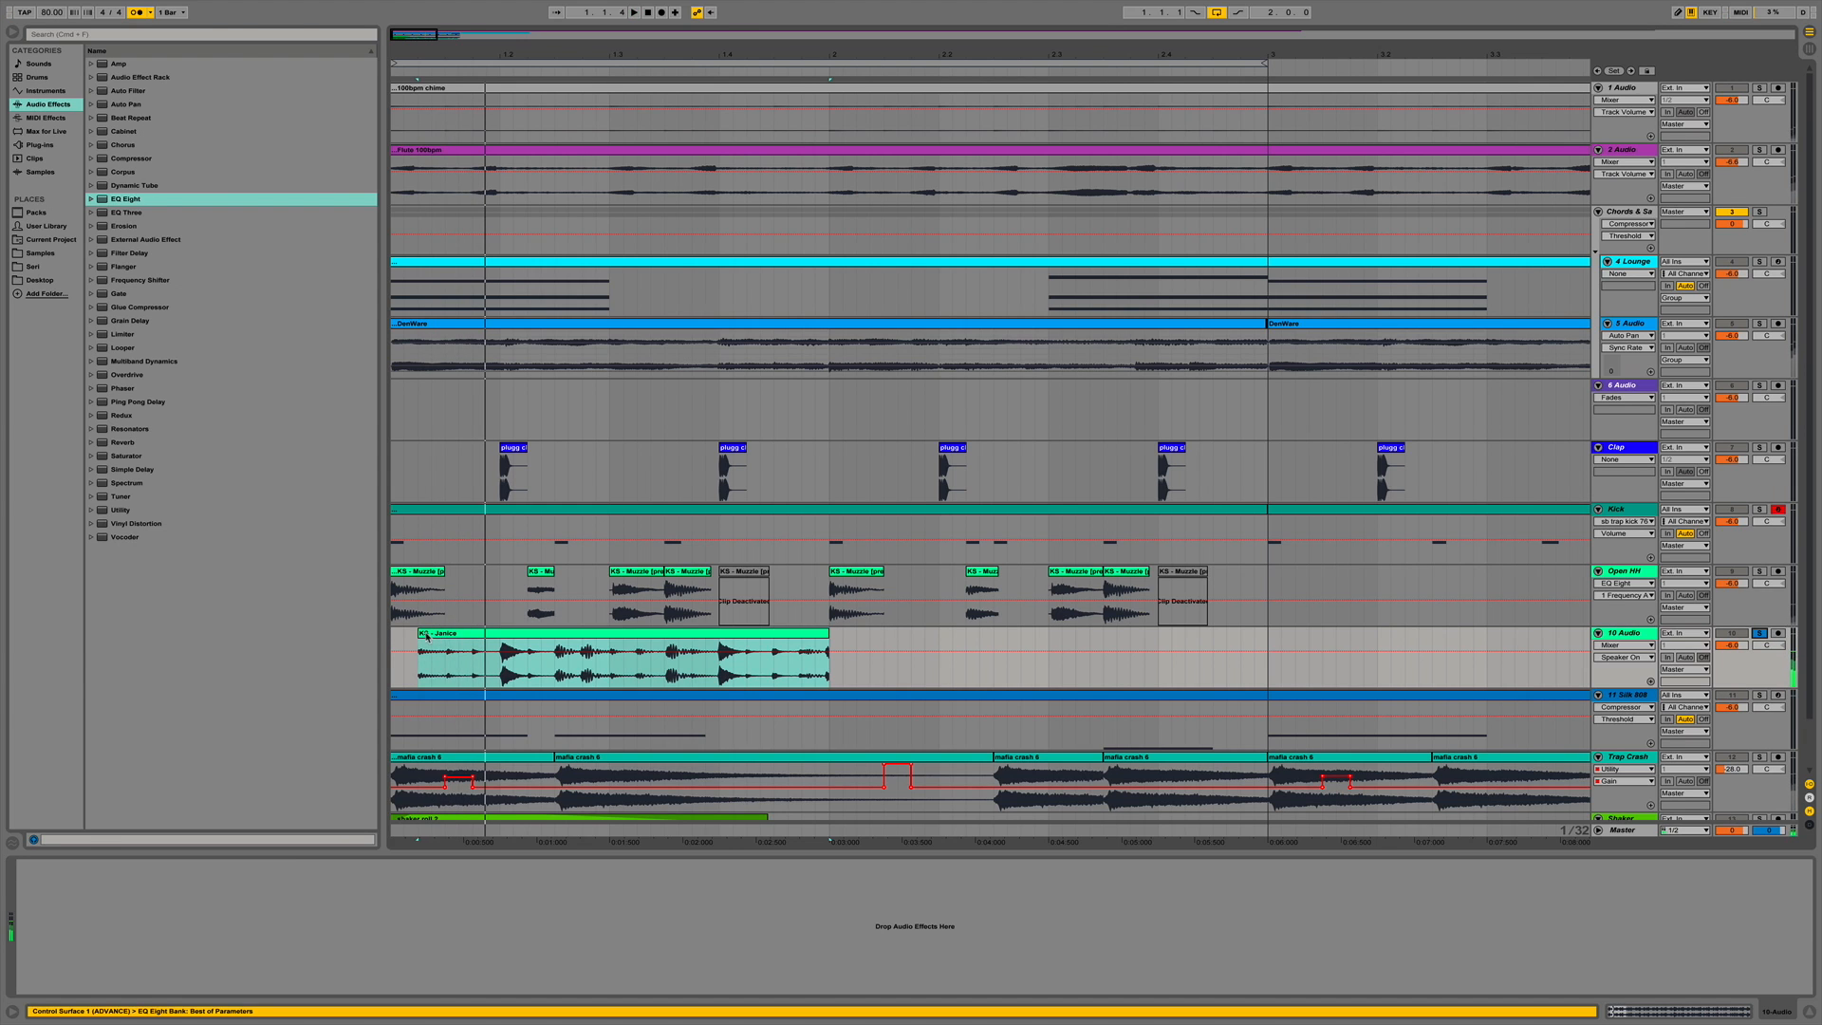
Extend the start of the KS - Janice clip back to 1.1.1 and play it.
left_click(424, 633)
left_click_drag(422, 633, 394, 633)
key("space")
left_click(427, 633)
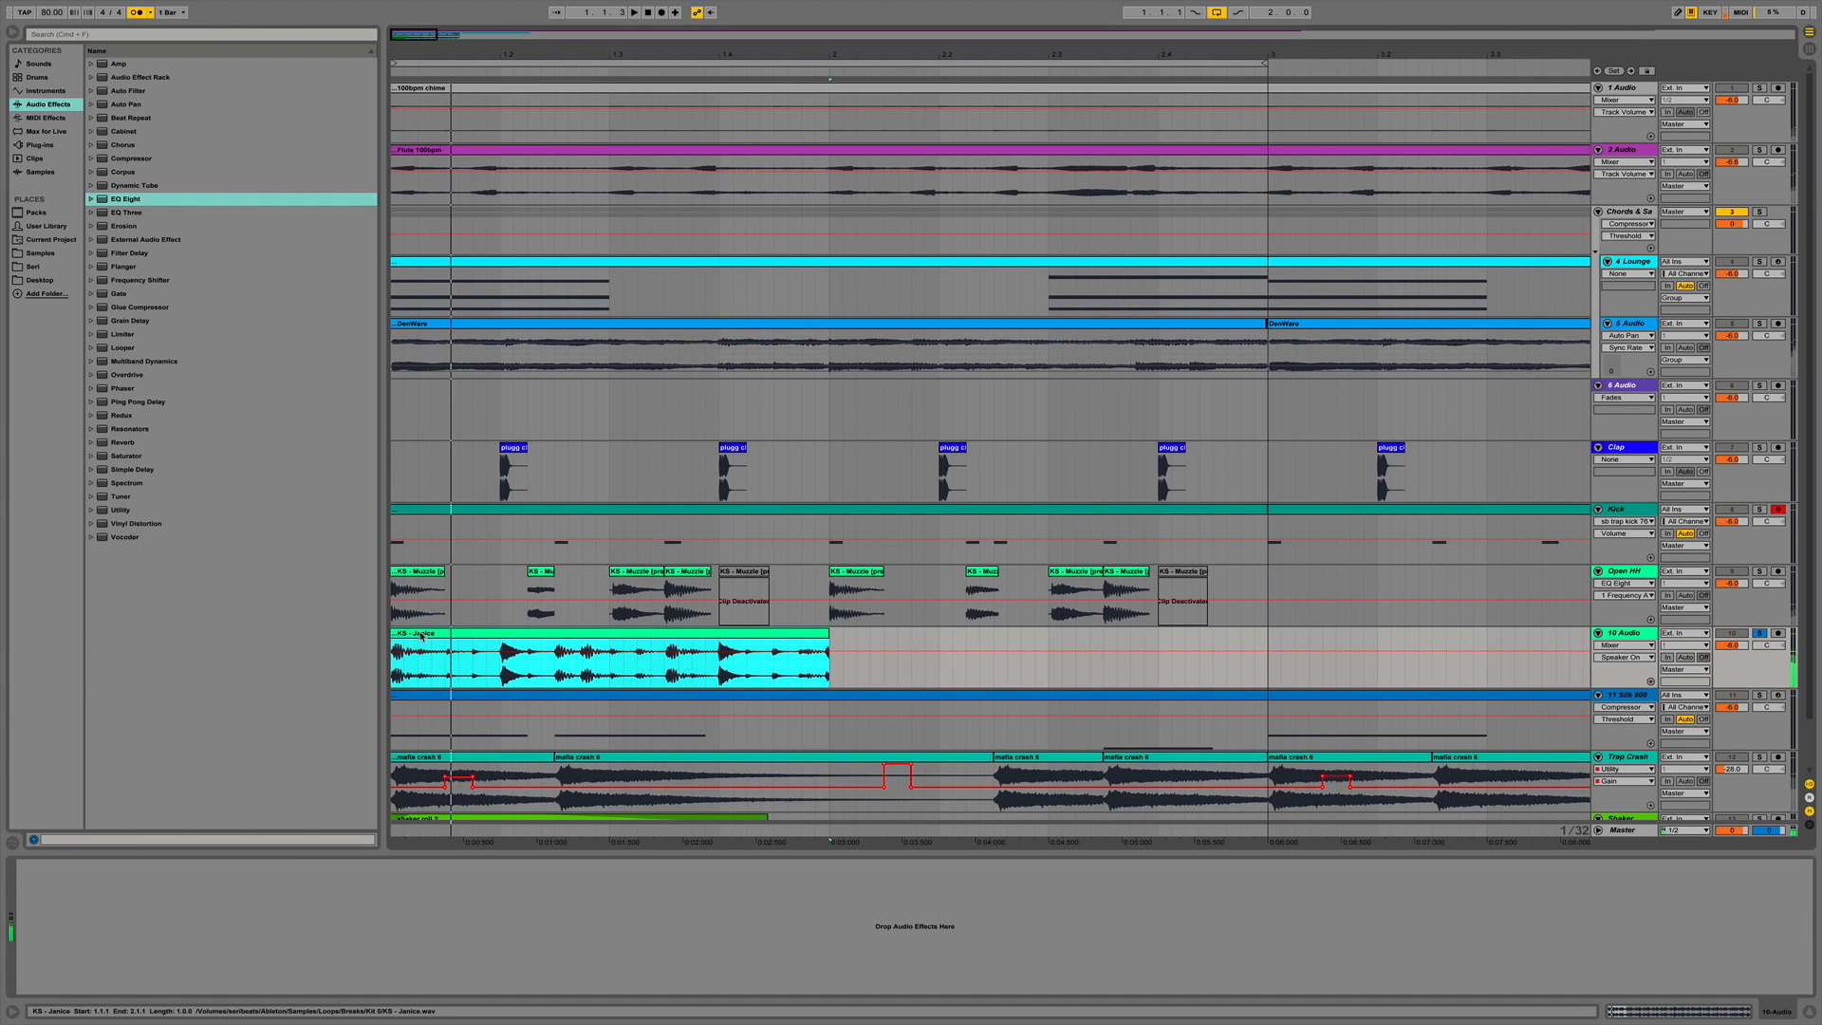
key("space")
key("space")
Select the Open HH track's EQ Eight, play the Janice clip, and solo tracks 1 and 2 alongside track 10.
left_click(1623, 571)
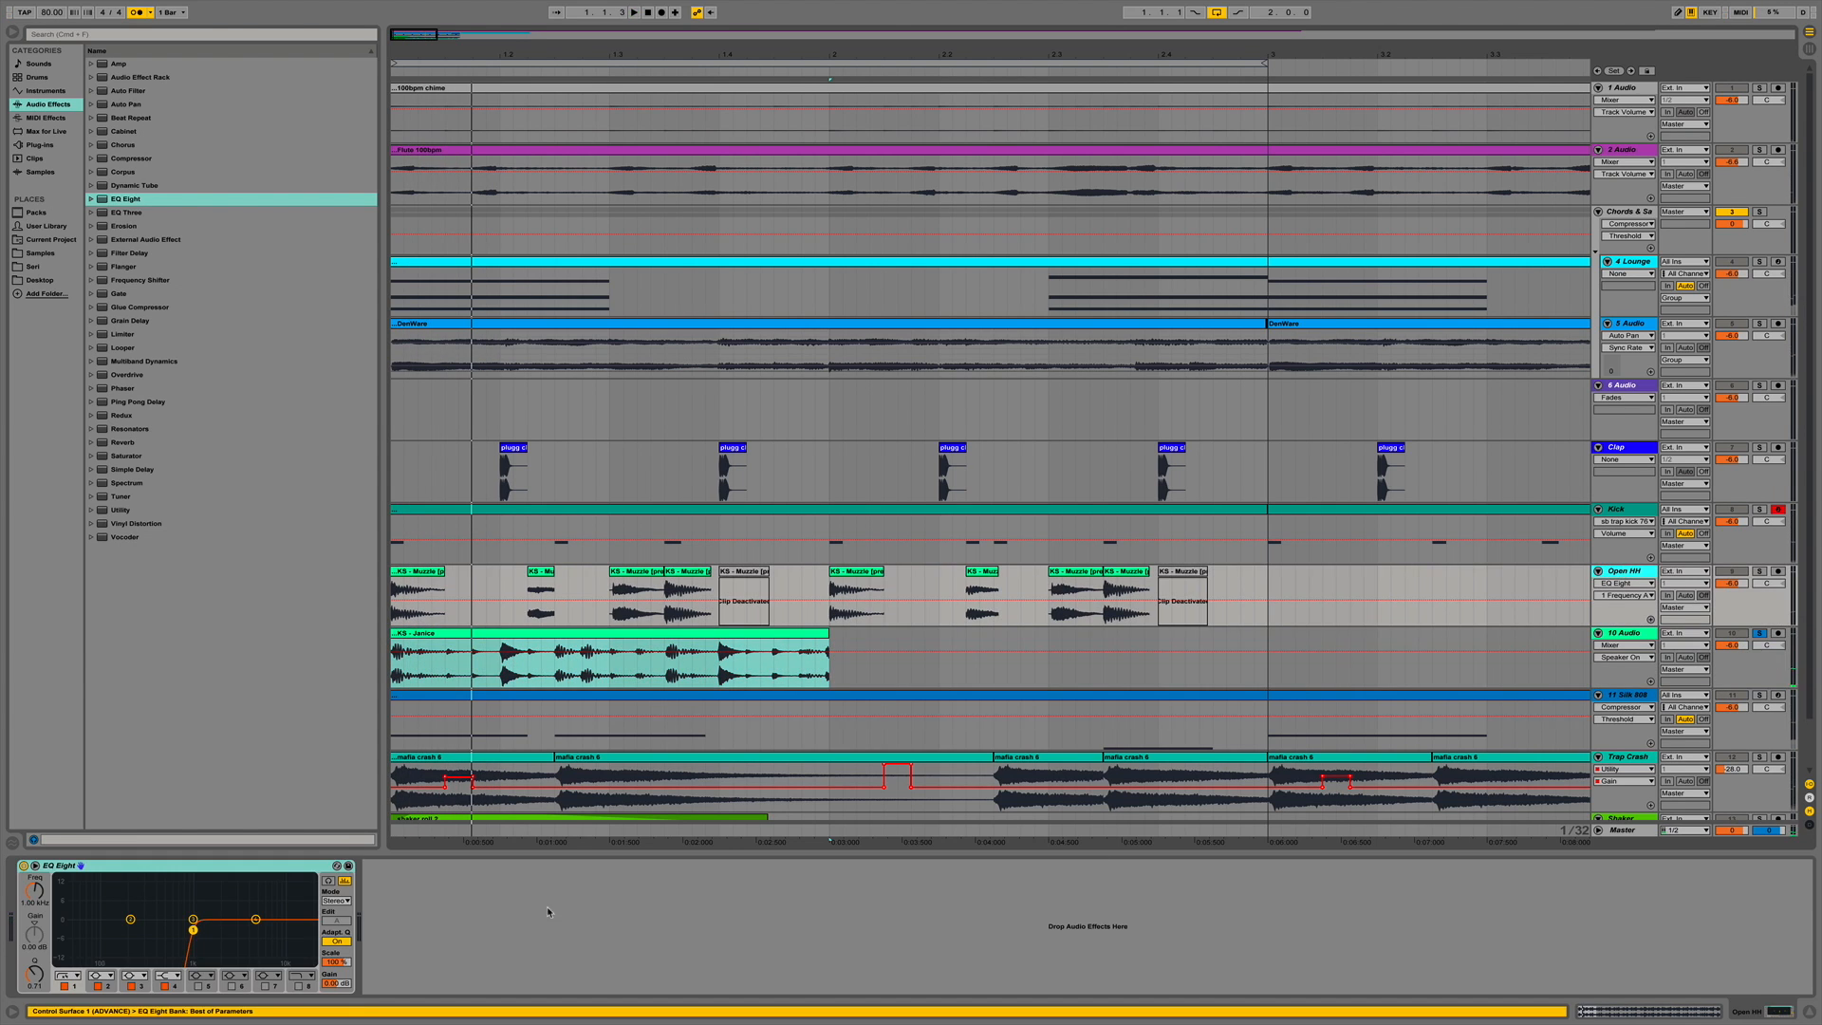
left_click(152, 873)
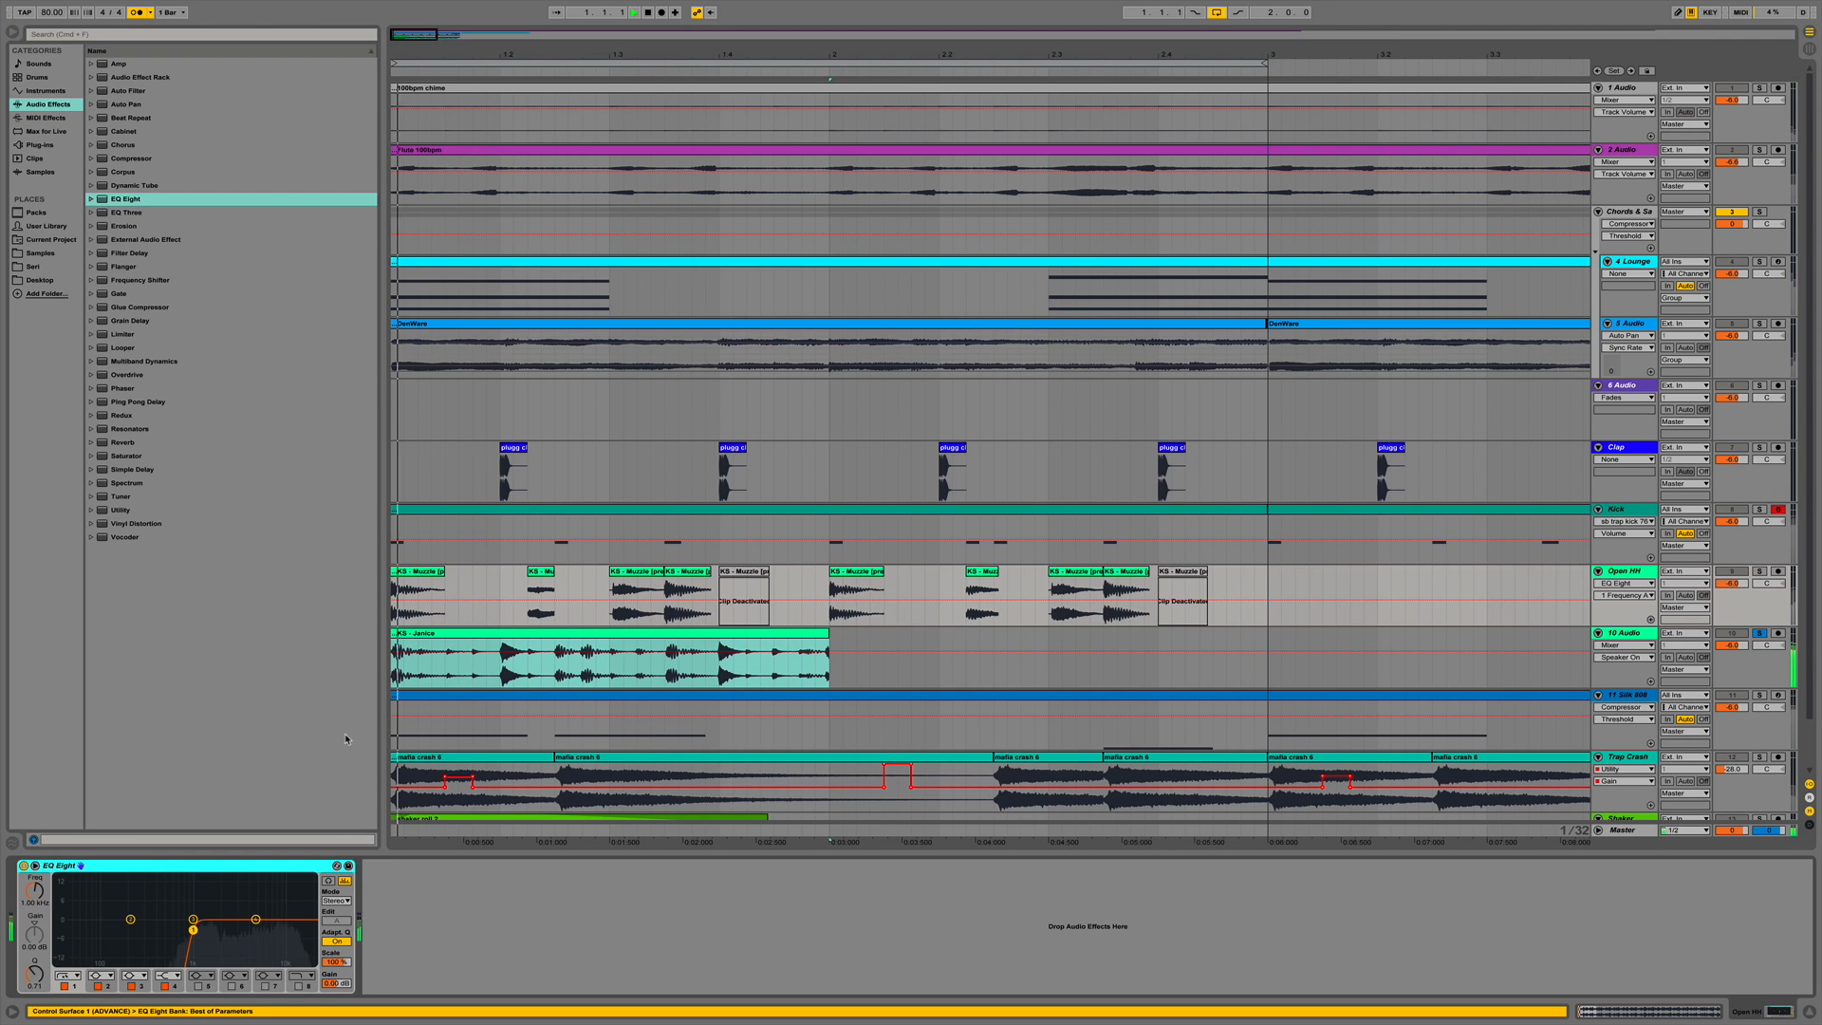
left_click(517, 666)
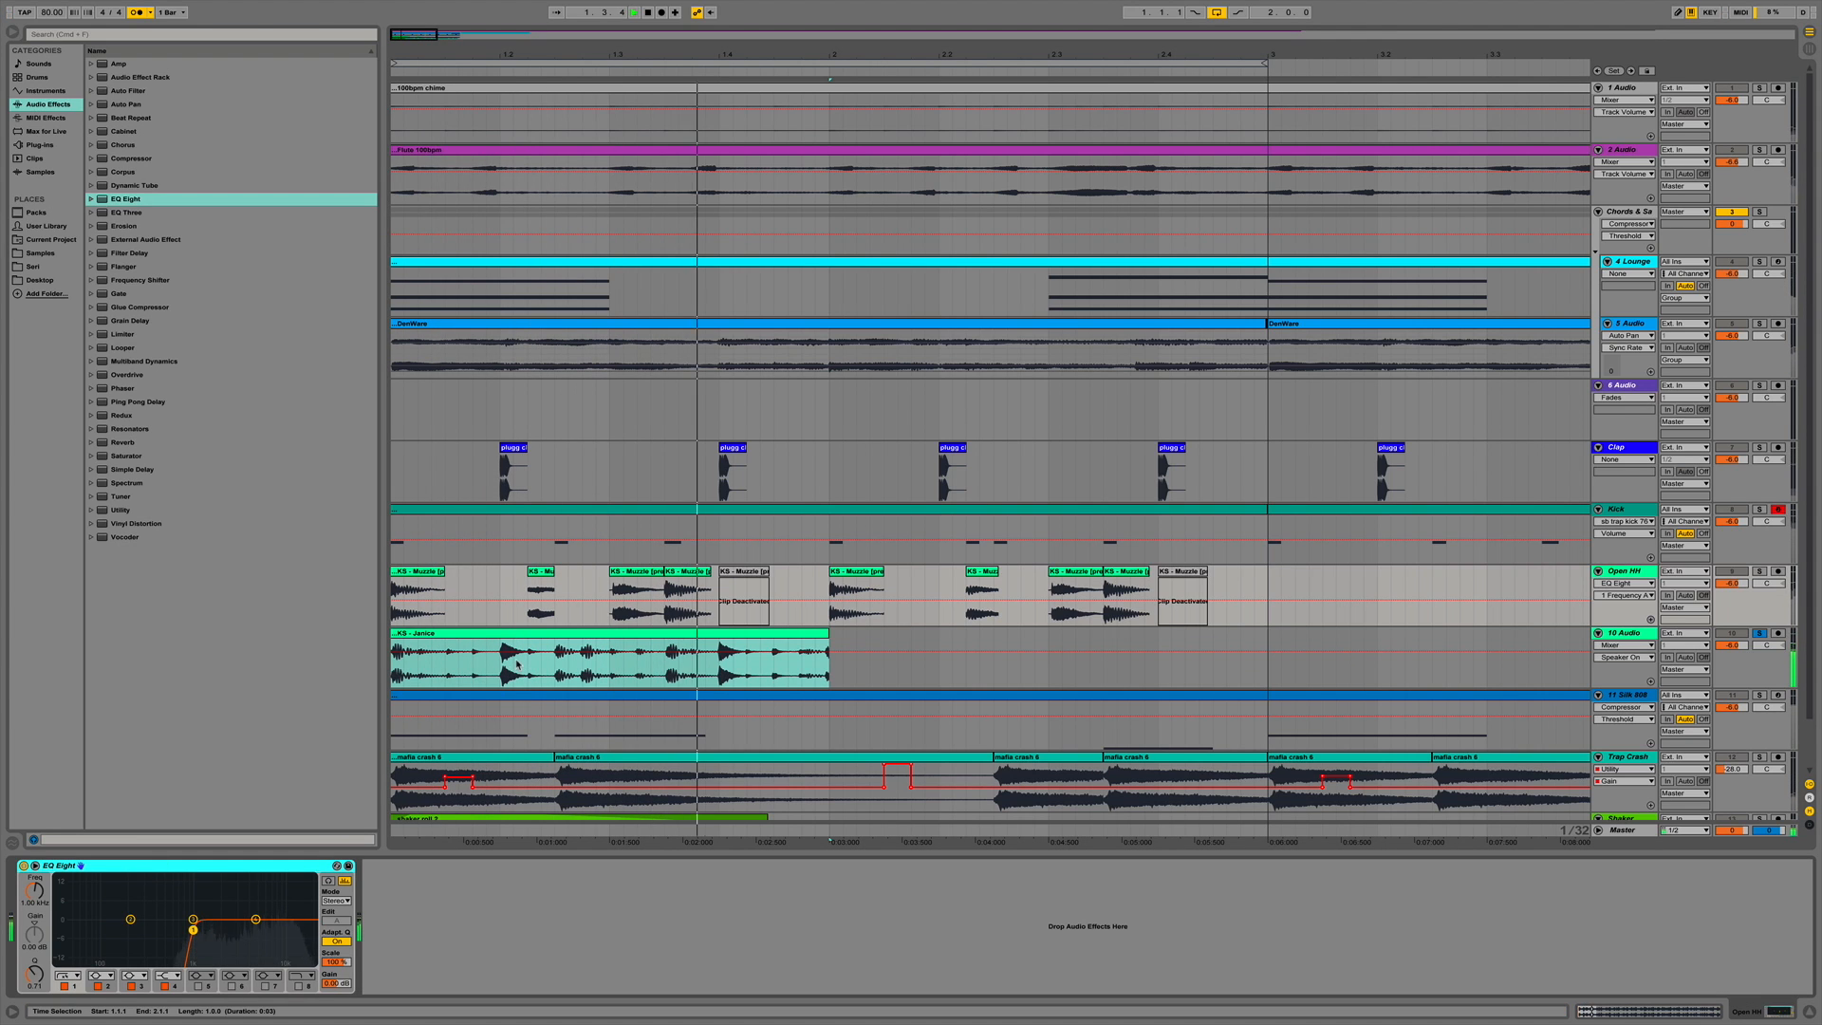
left_click(1714, 361)
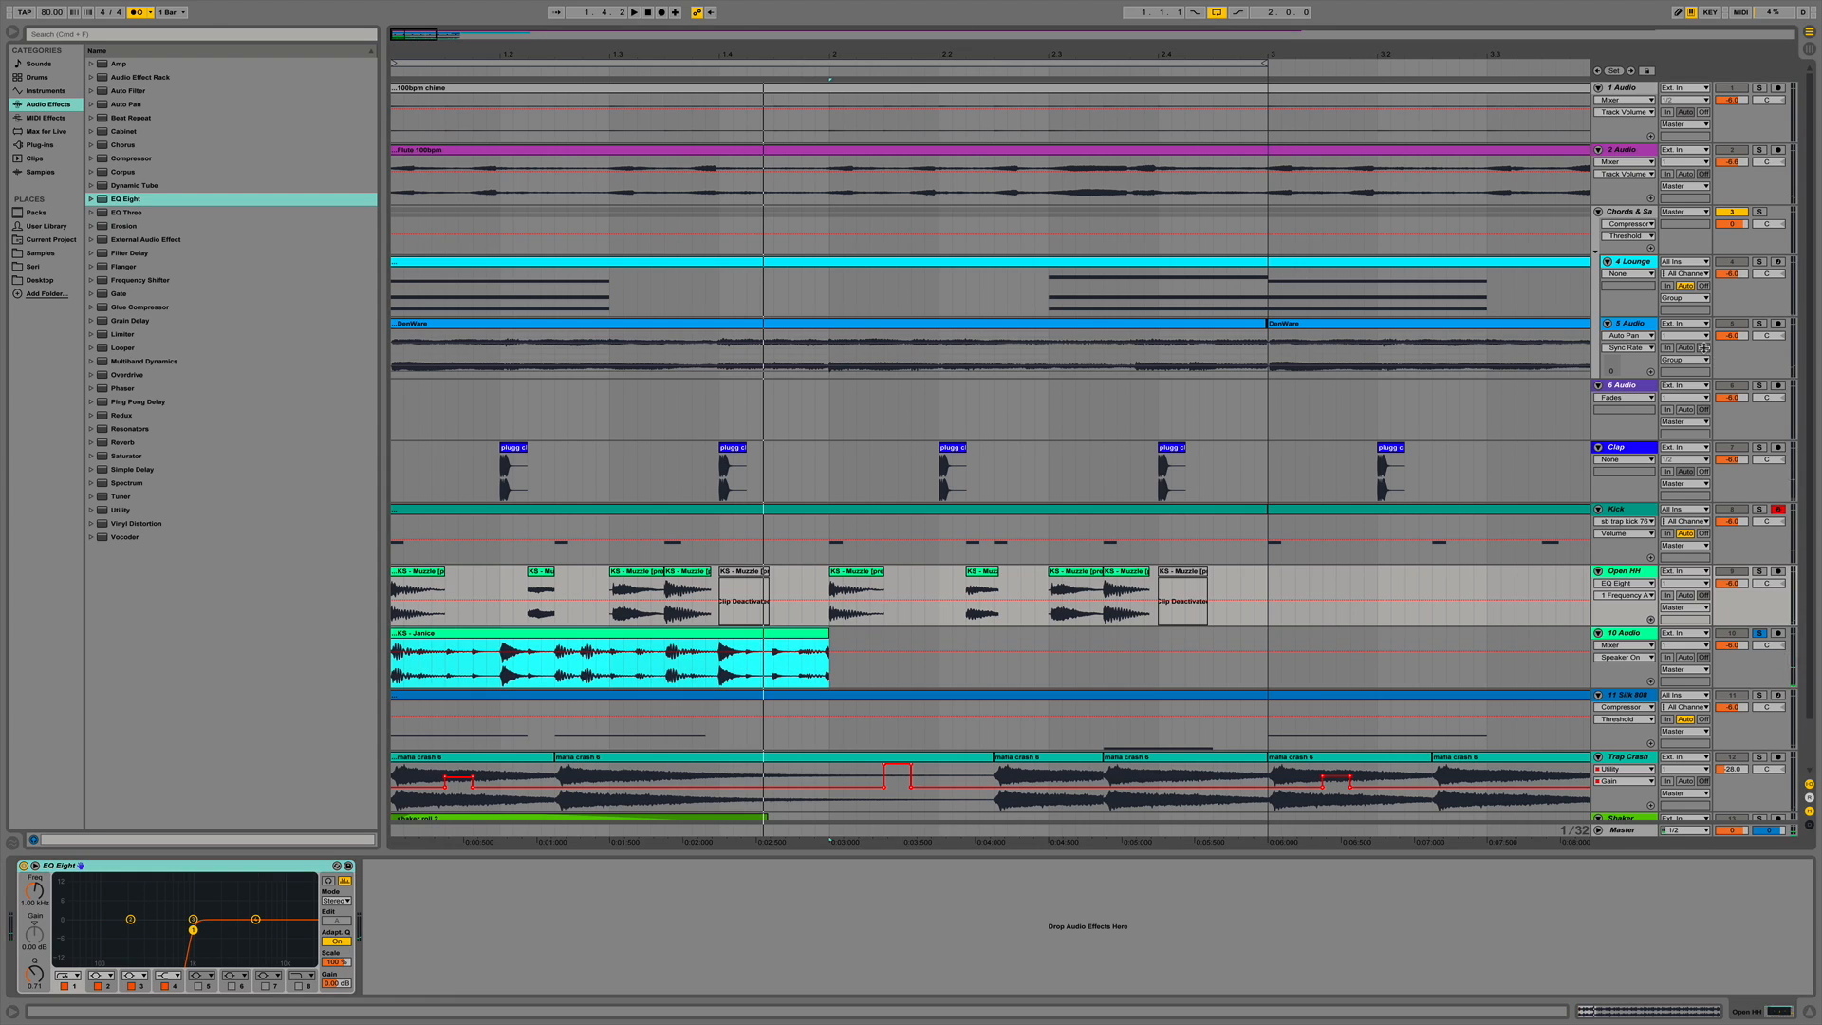
left_click(1760, 149)
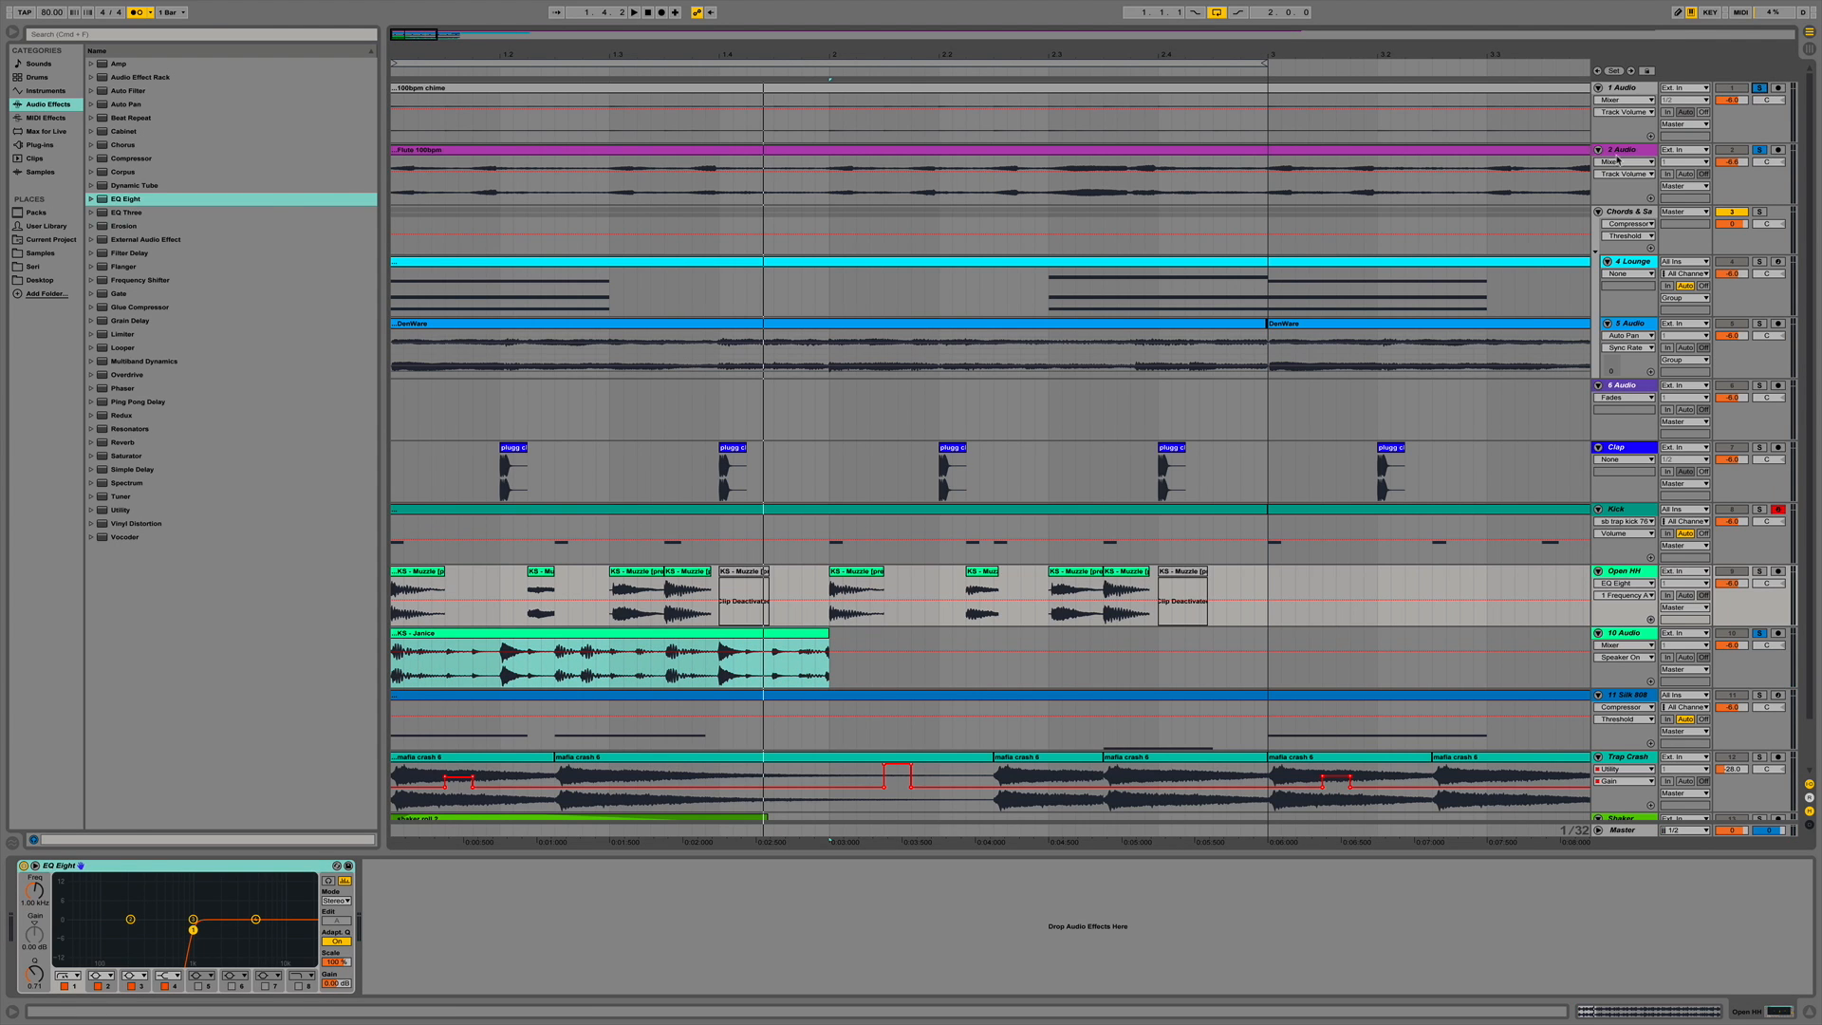
Duplicate the KS - Janice clip so a deactivated copy sits at bar 3, leaving bar 2 empty.
left_click(817, 642)
key("ctrl+d")
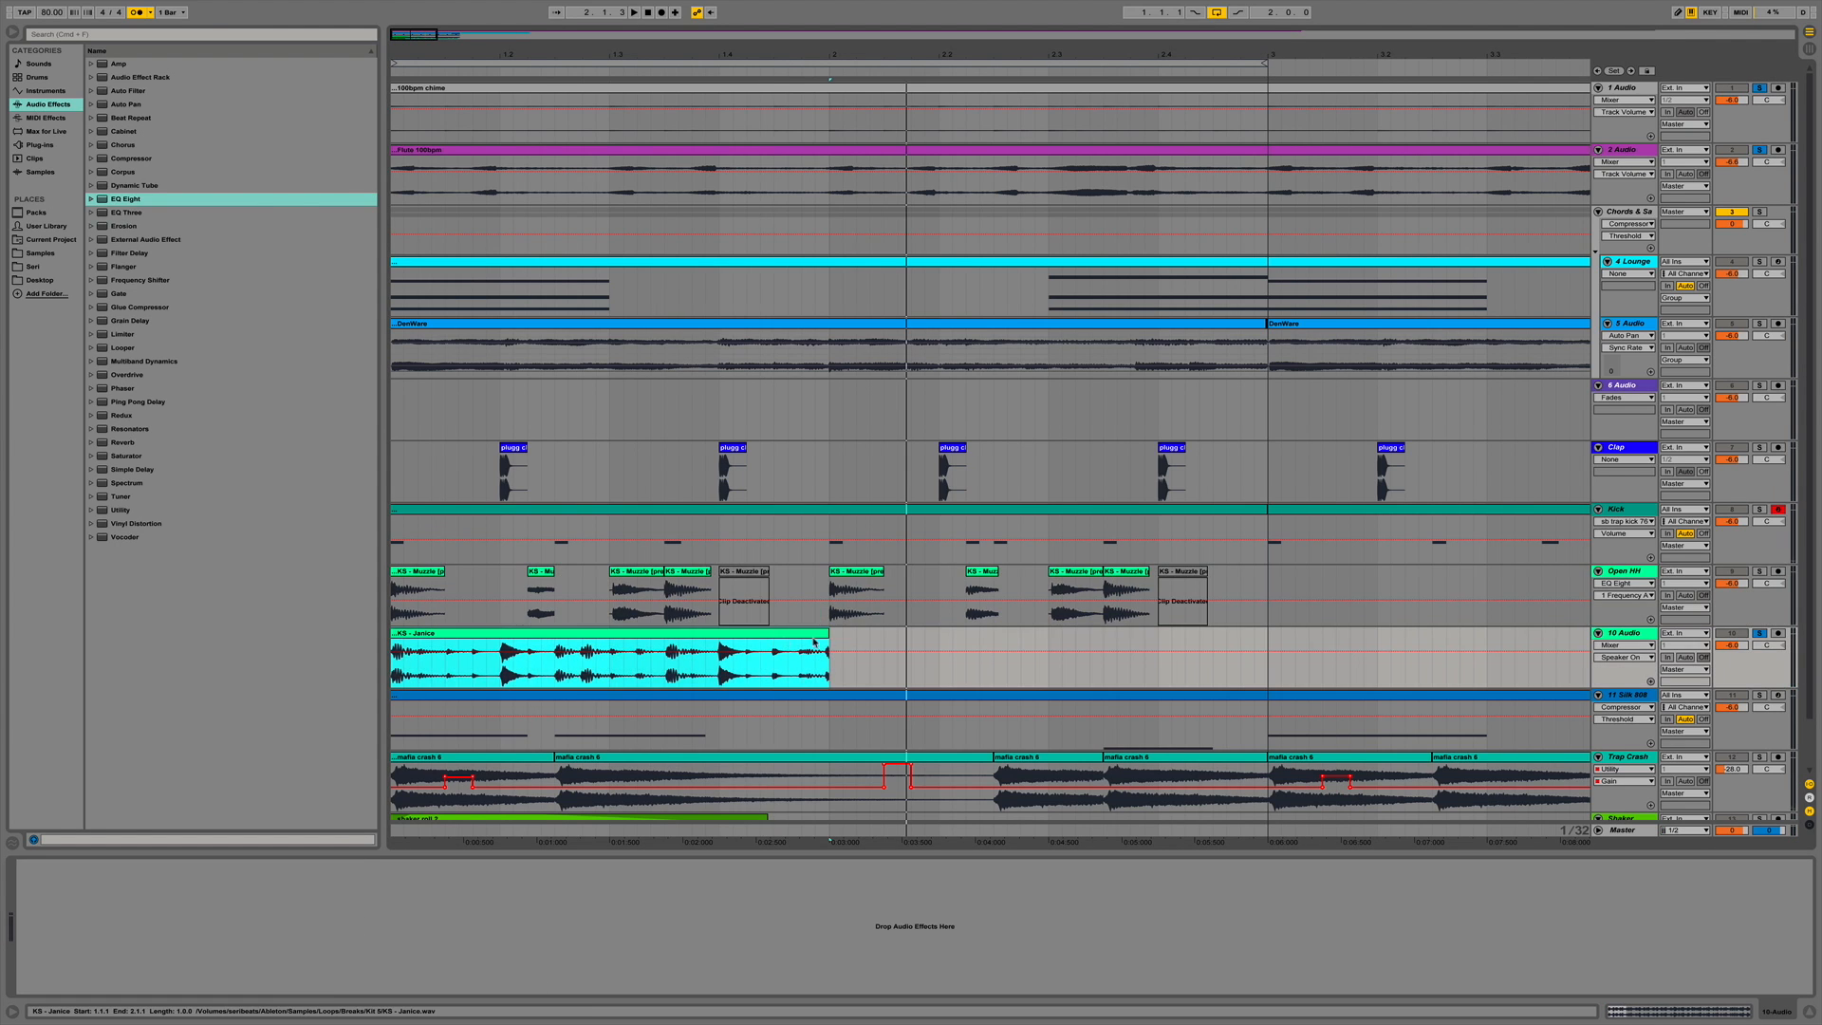
key("super+d")
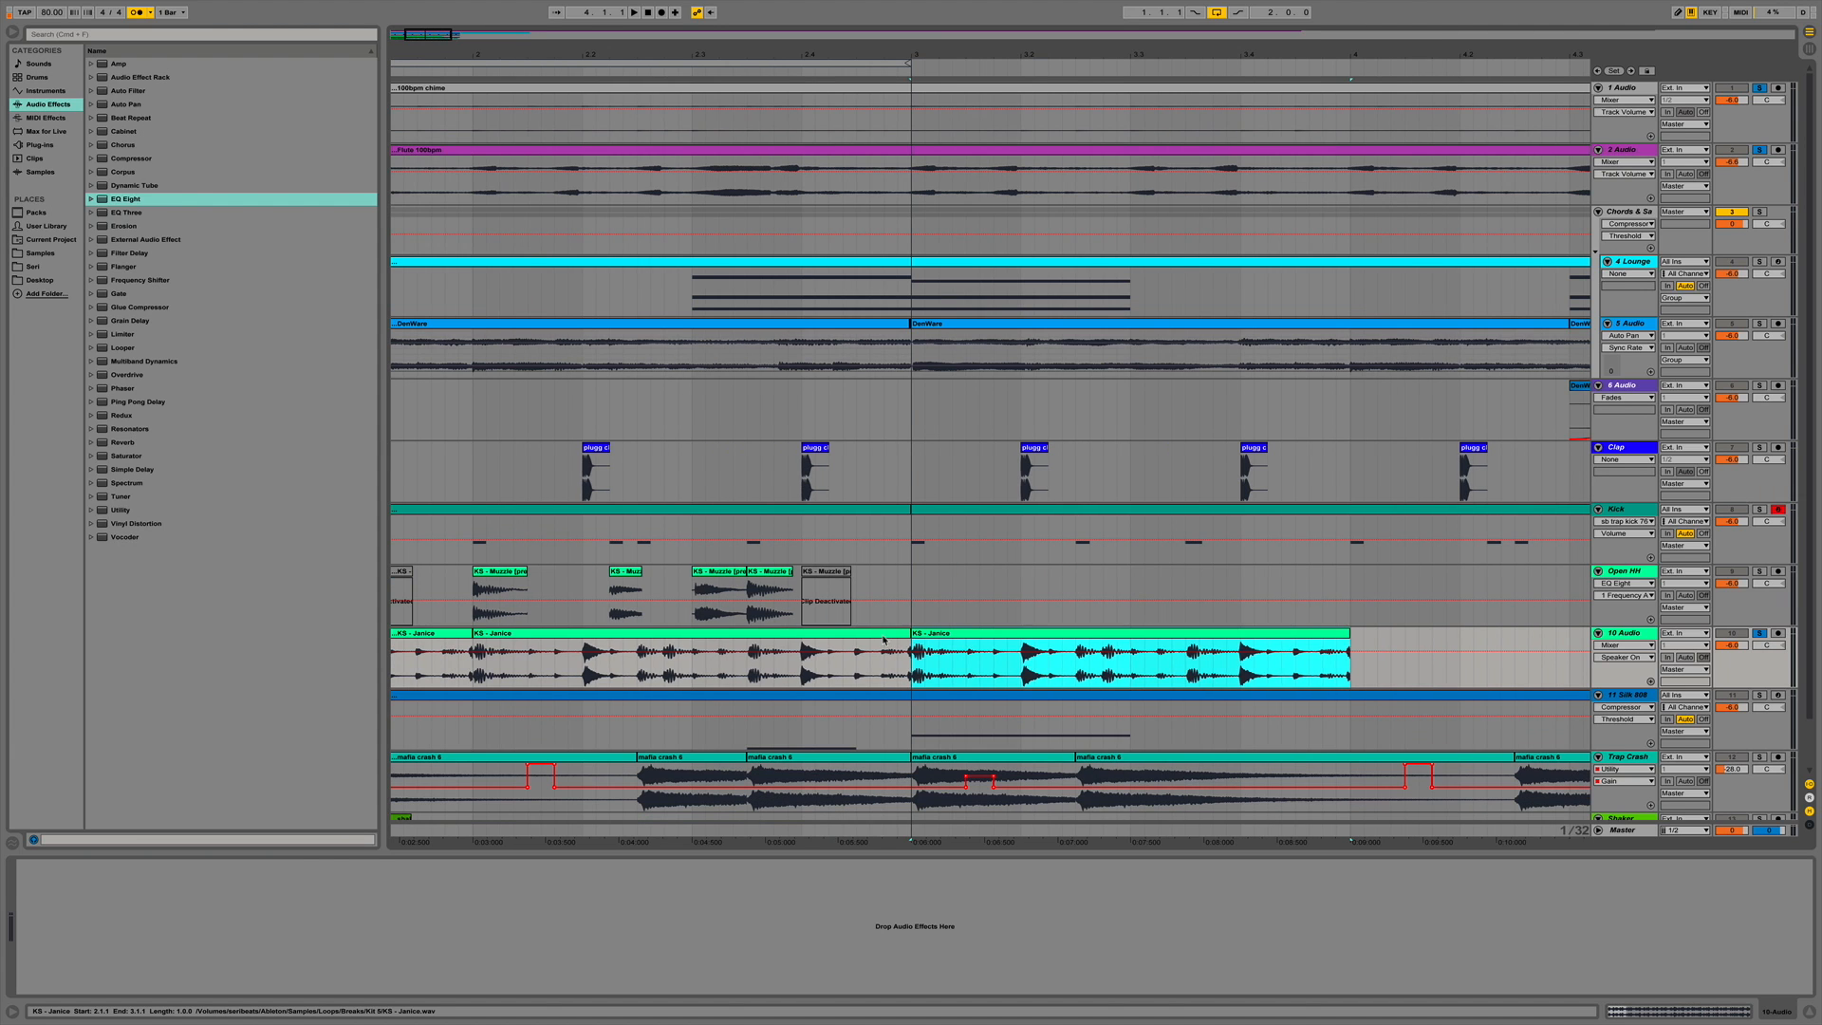
key("0")
left_click(883, 640)
key("Delete")
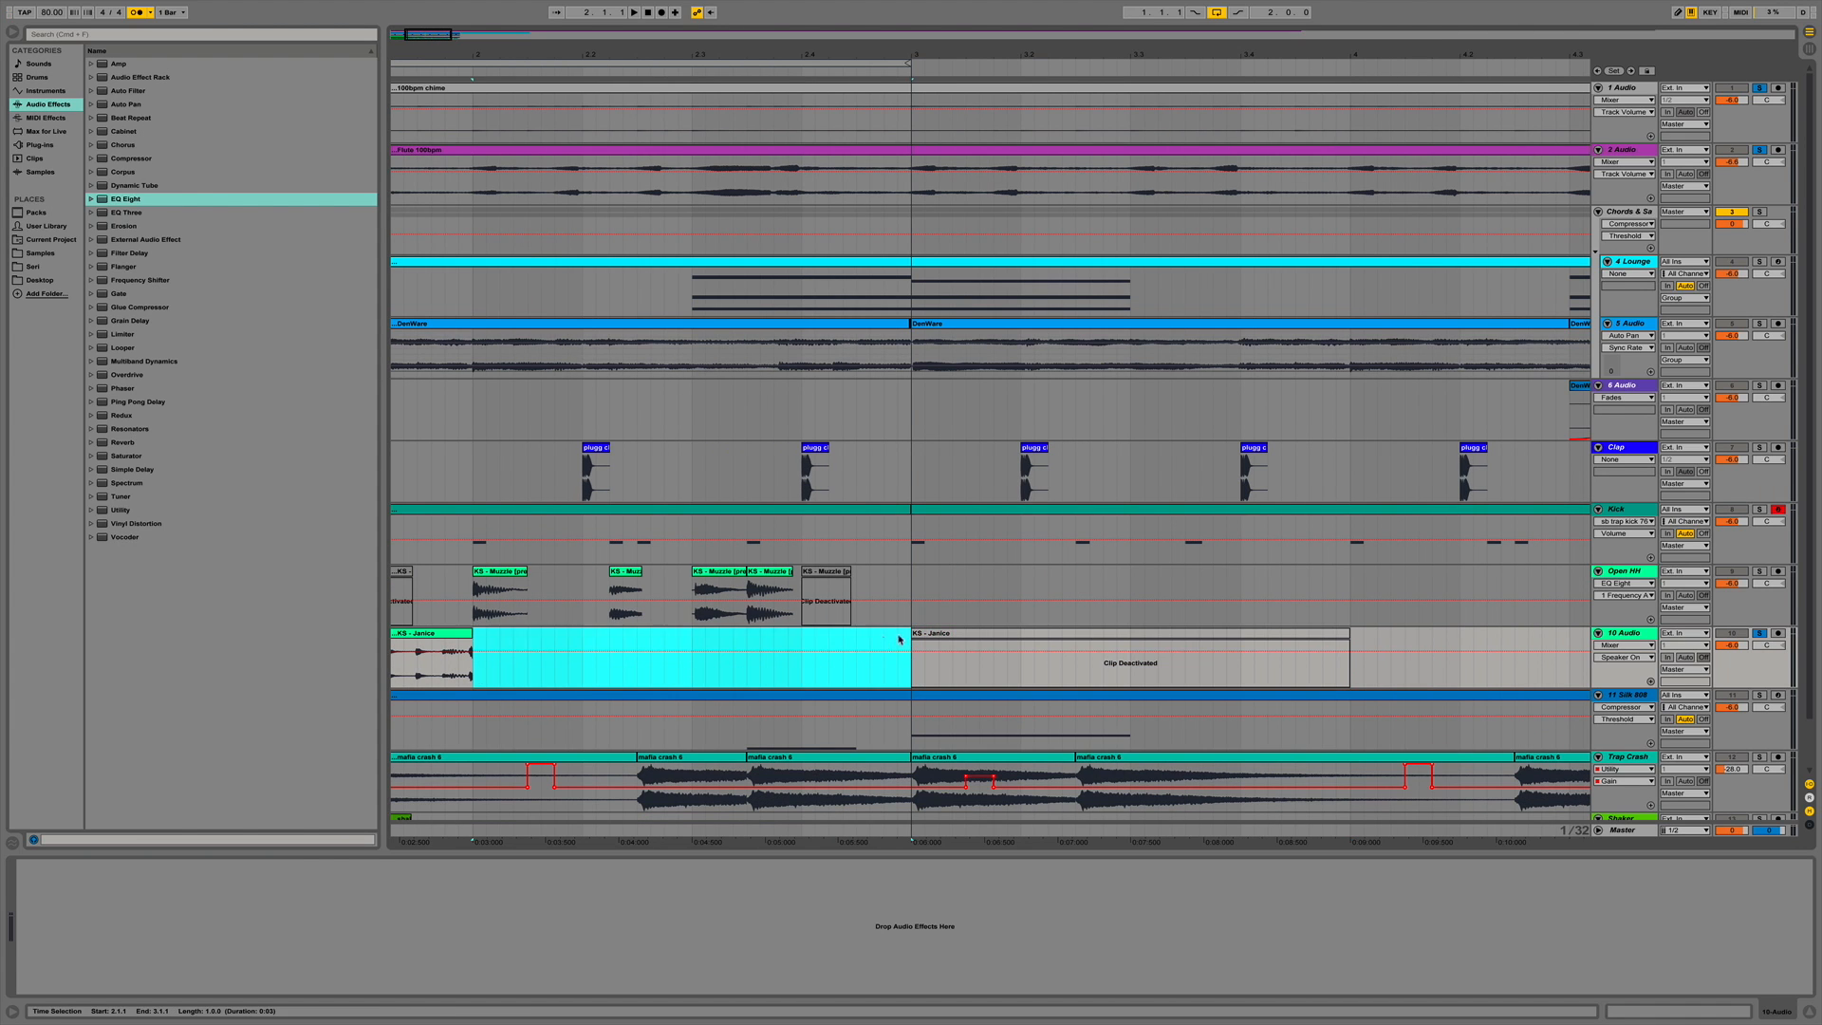
Rename the deactivated Janice copy at bar 3 as potential kick pattern.
left_click(941, 637)
key("super+r")
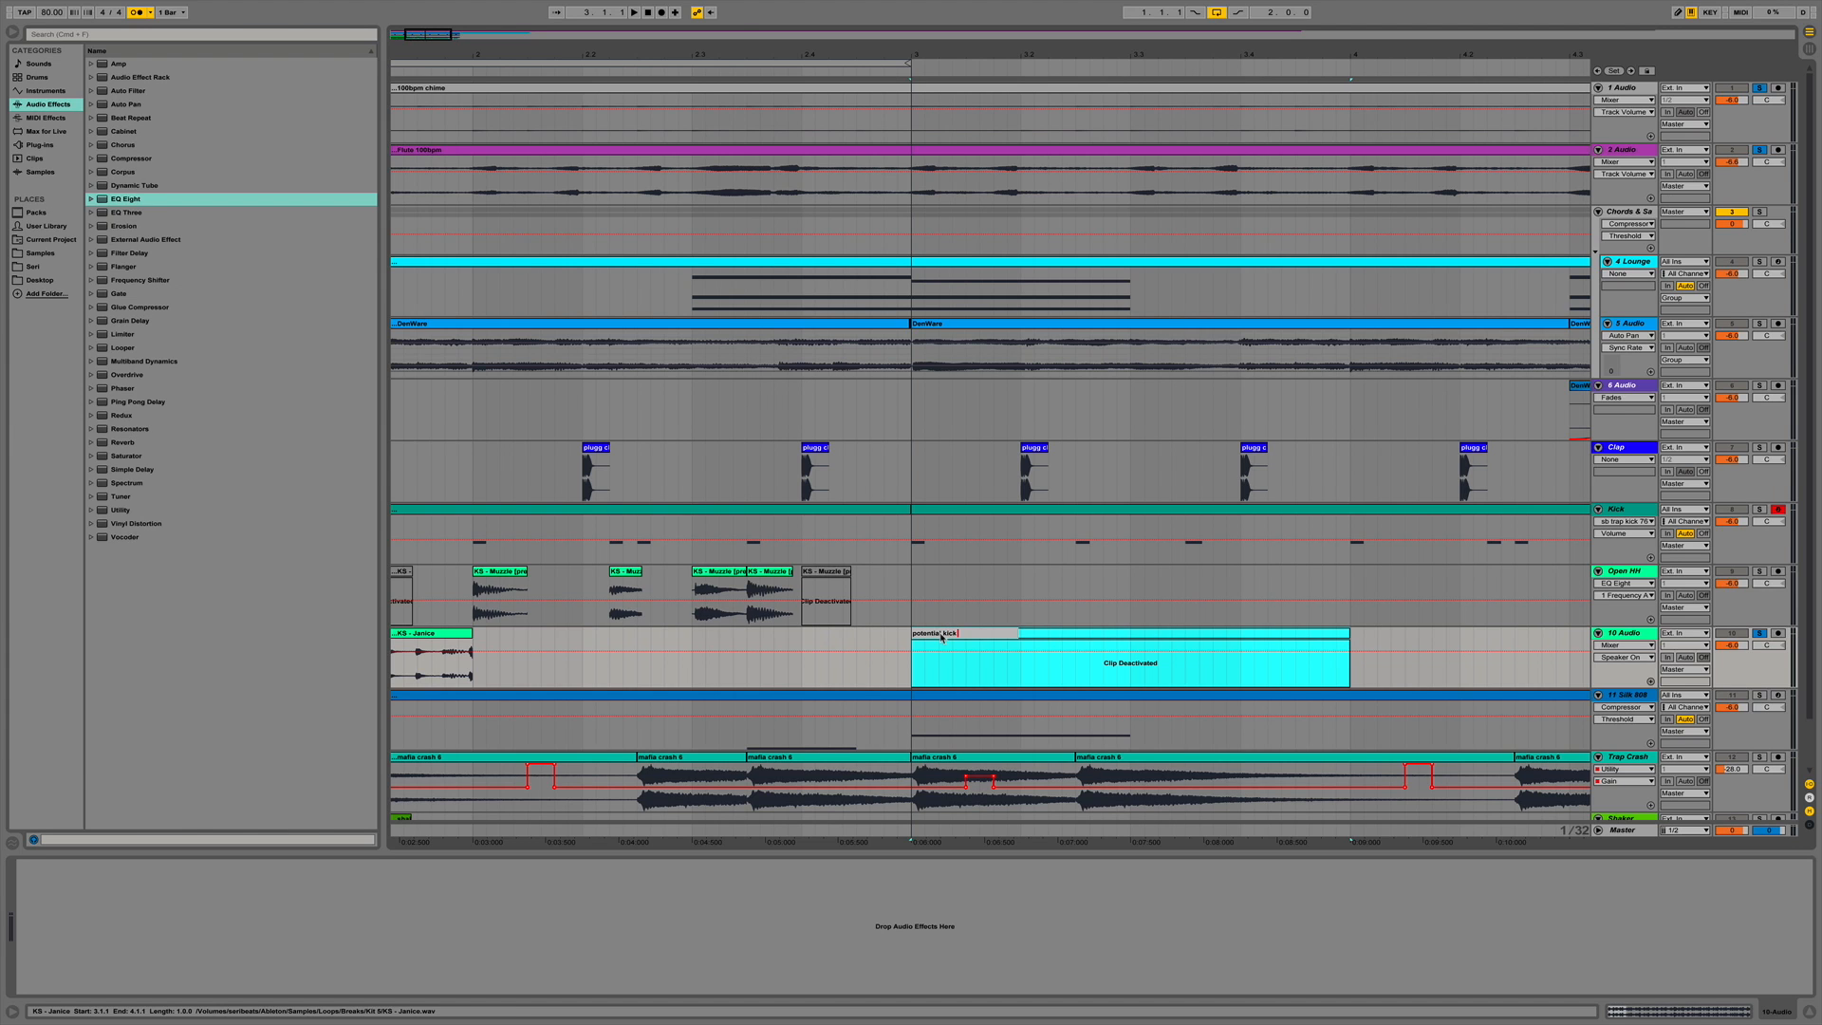
type("potential kick pattern")
key("Return")
Slice the Janice clip in bar 1 and deactivate its hits at 1.1.1, 1.2.1 and 1.4.1, playing the result.
key("super+e")
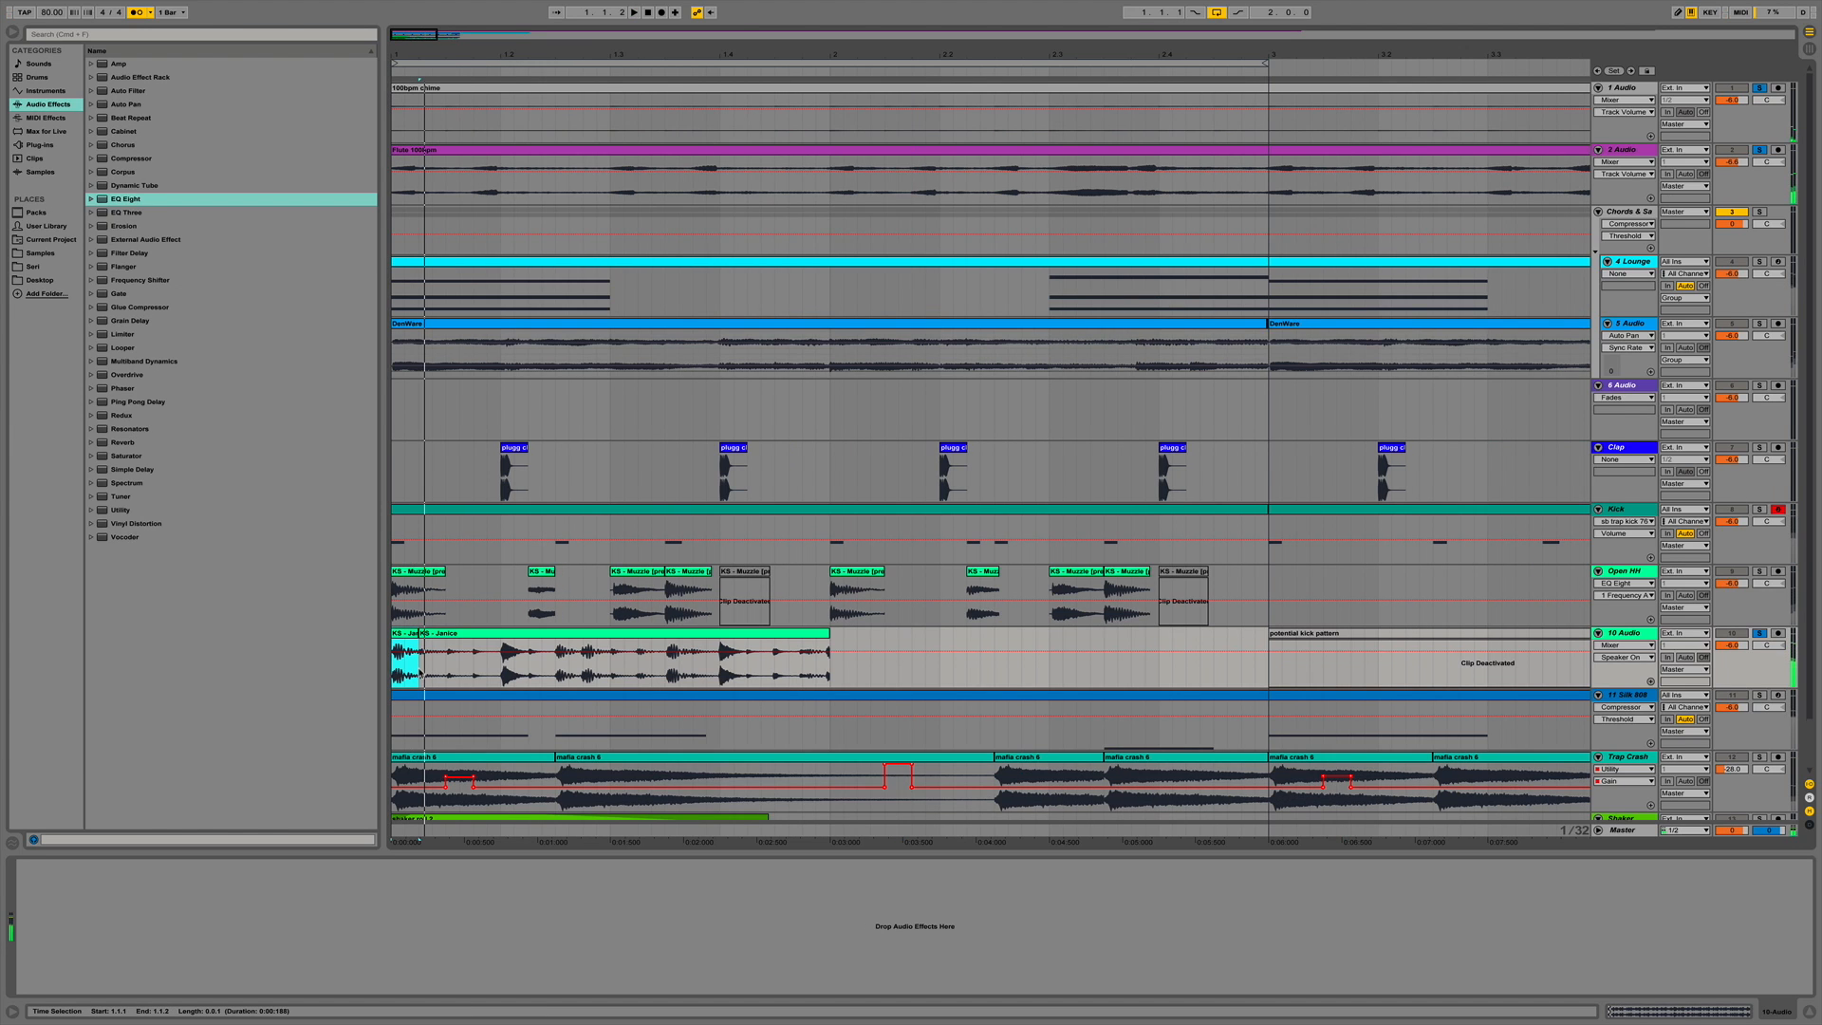
key("0")
left_click(503, 679)
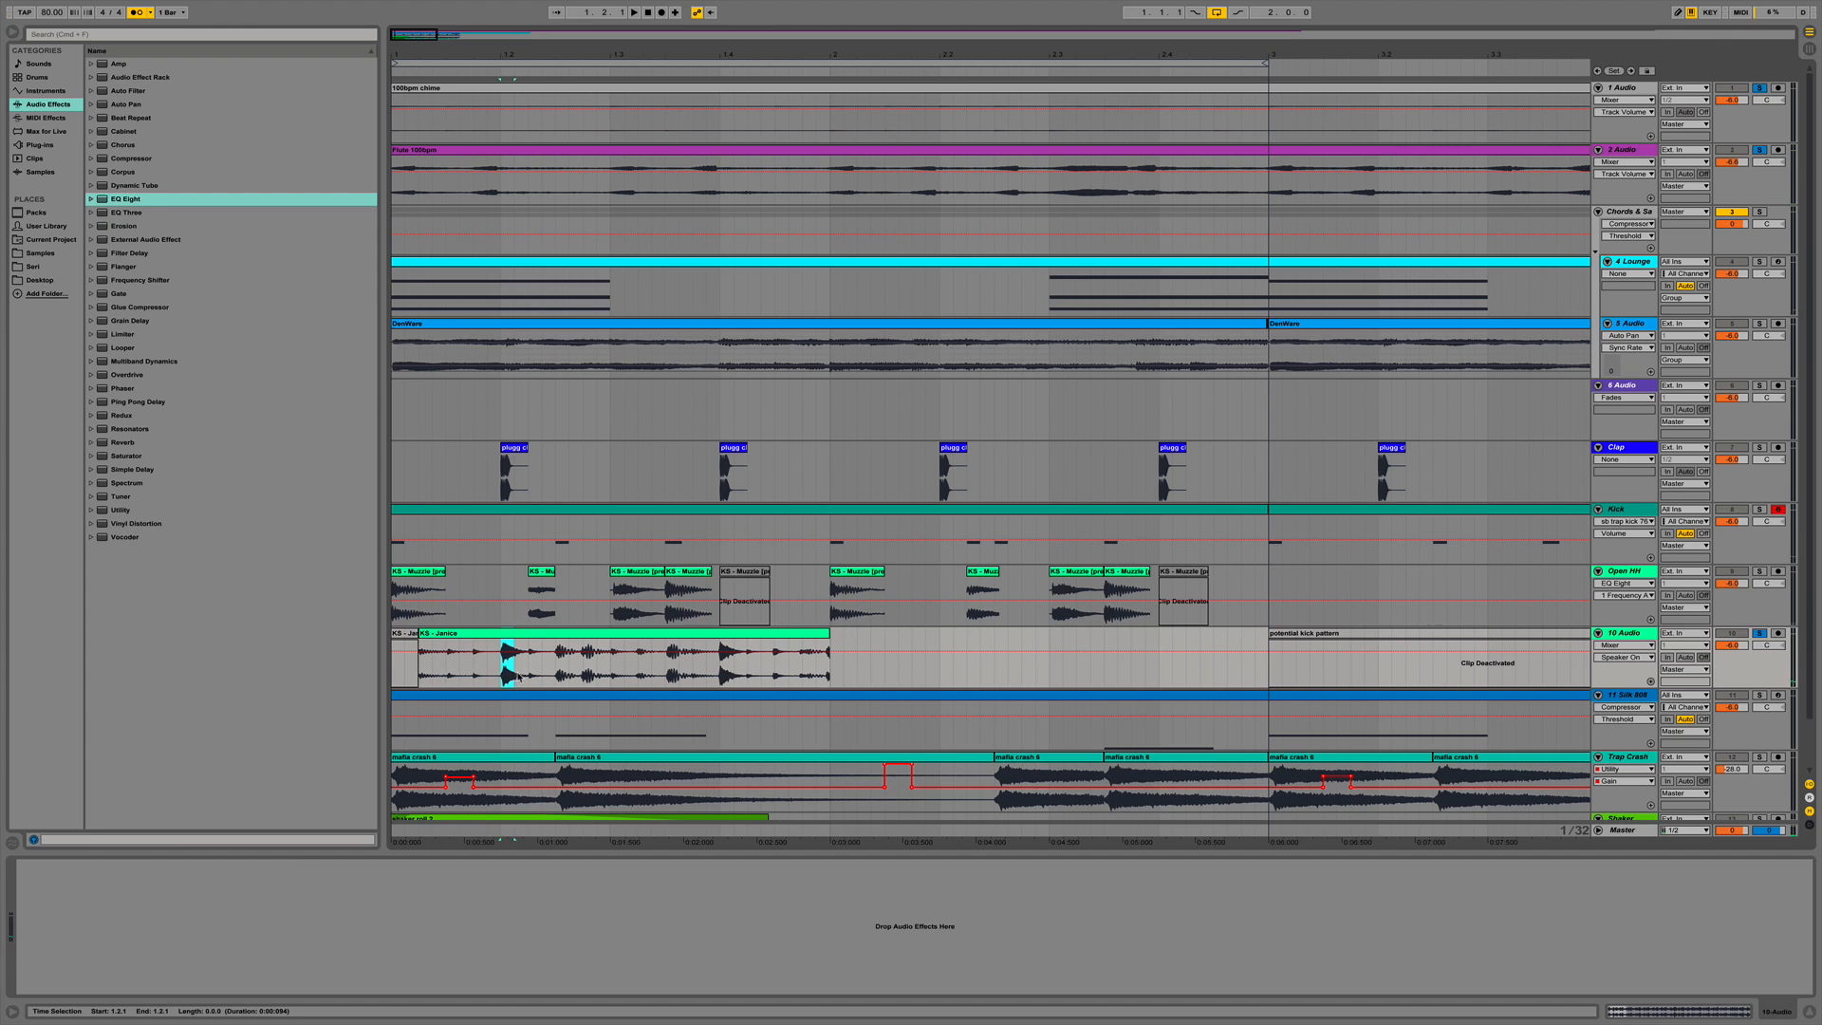
key("space")
key("space")
key("space")
key("space")
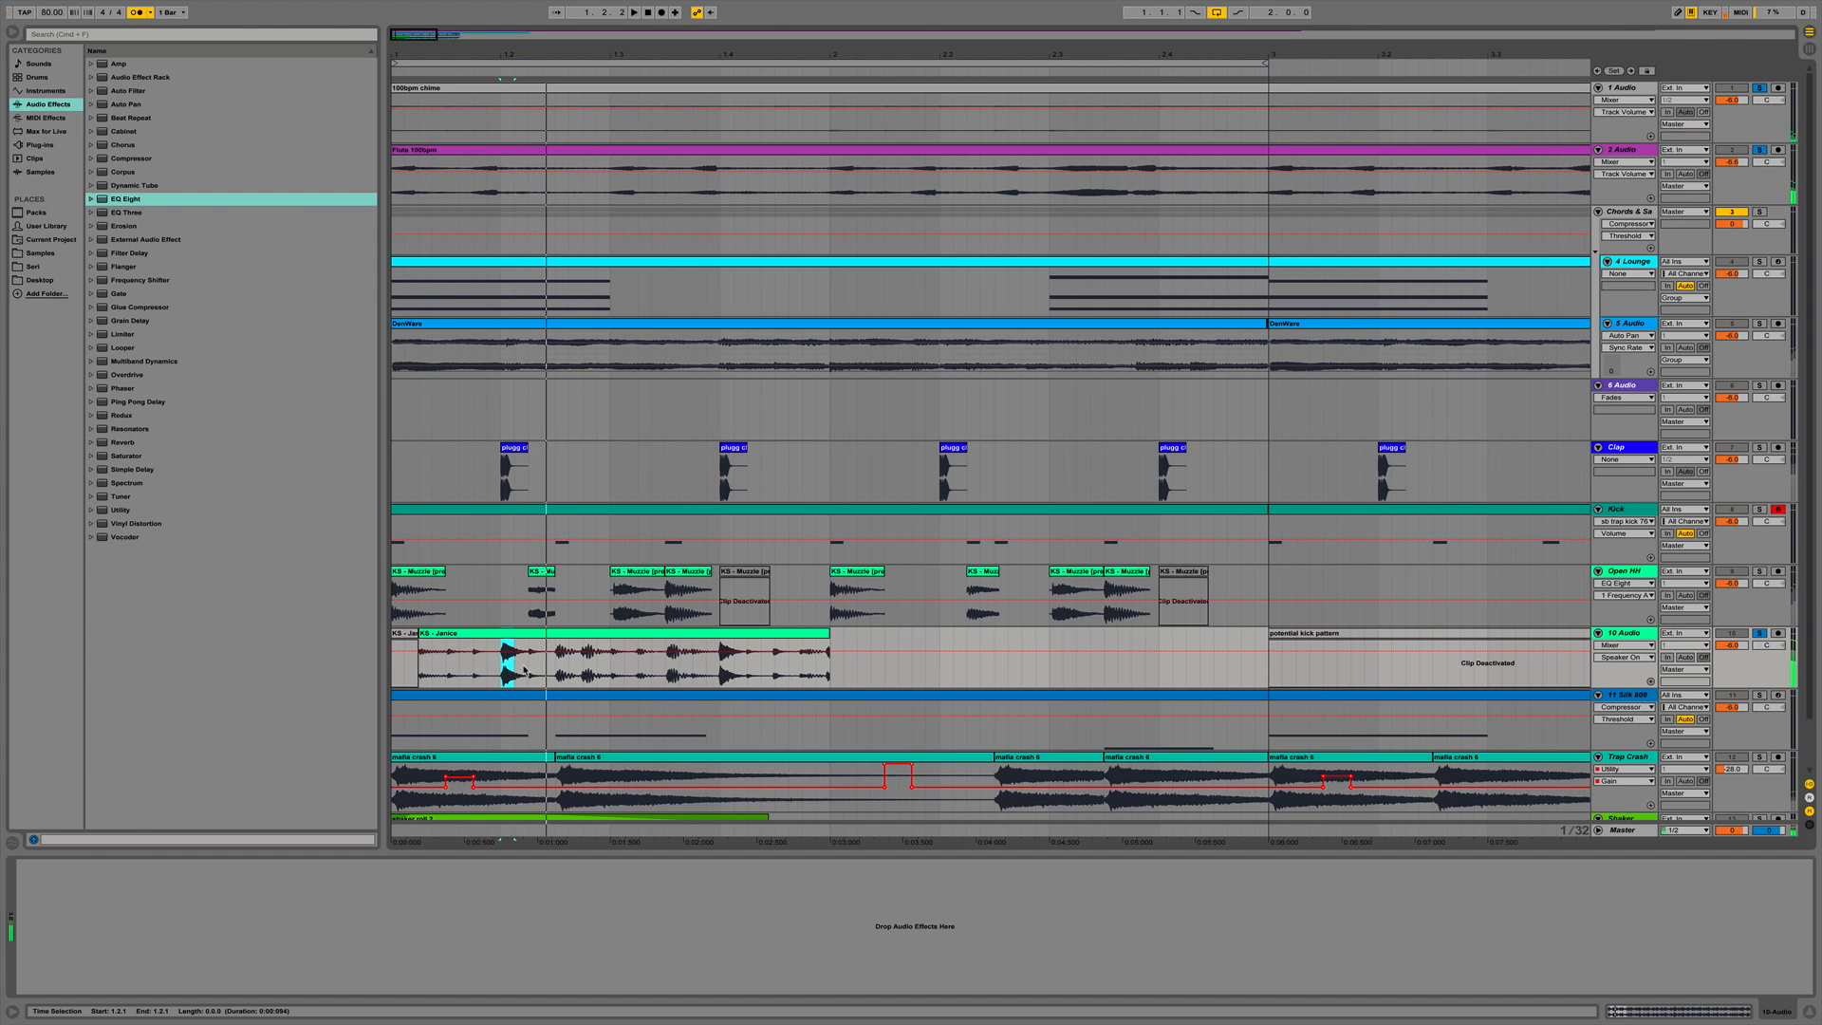
left_click_drag(530, 675, 494, 676)
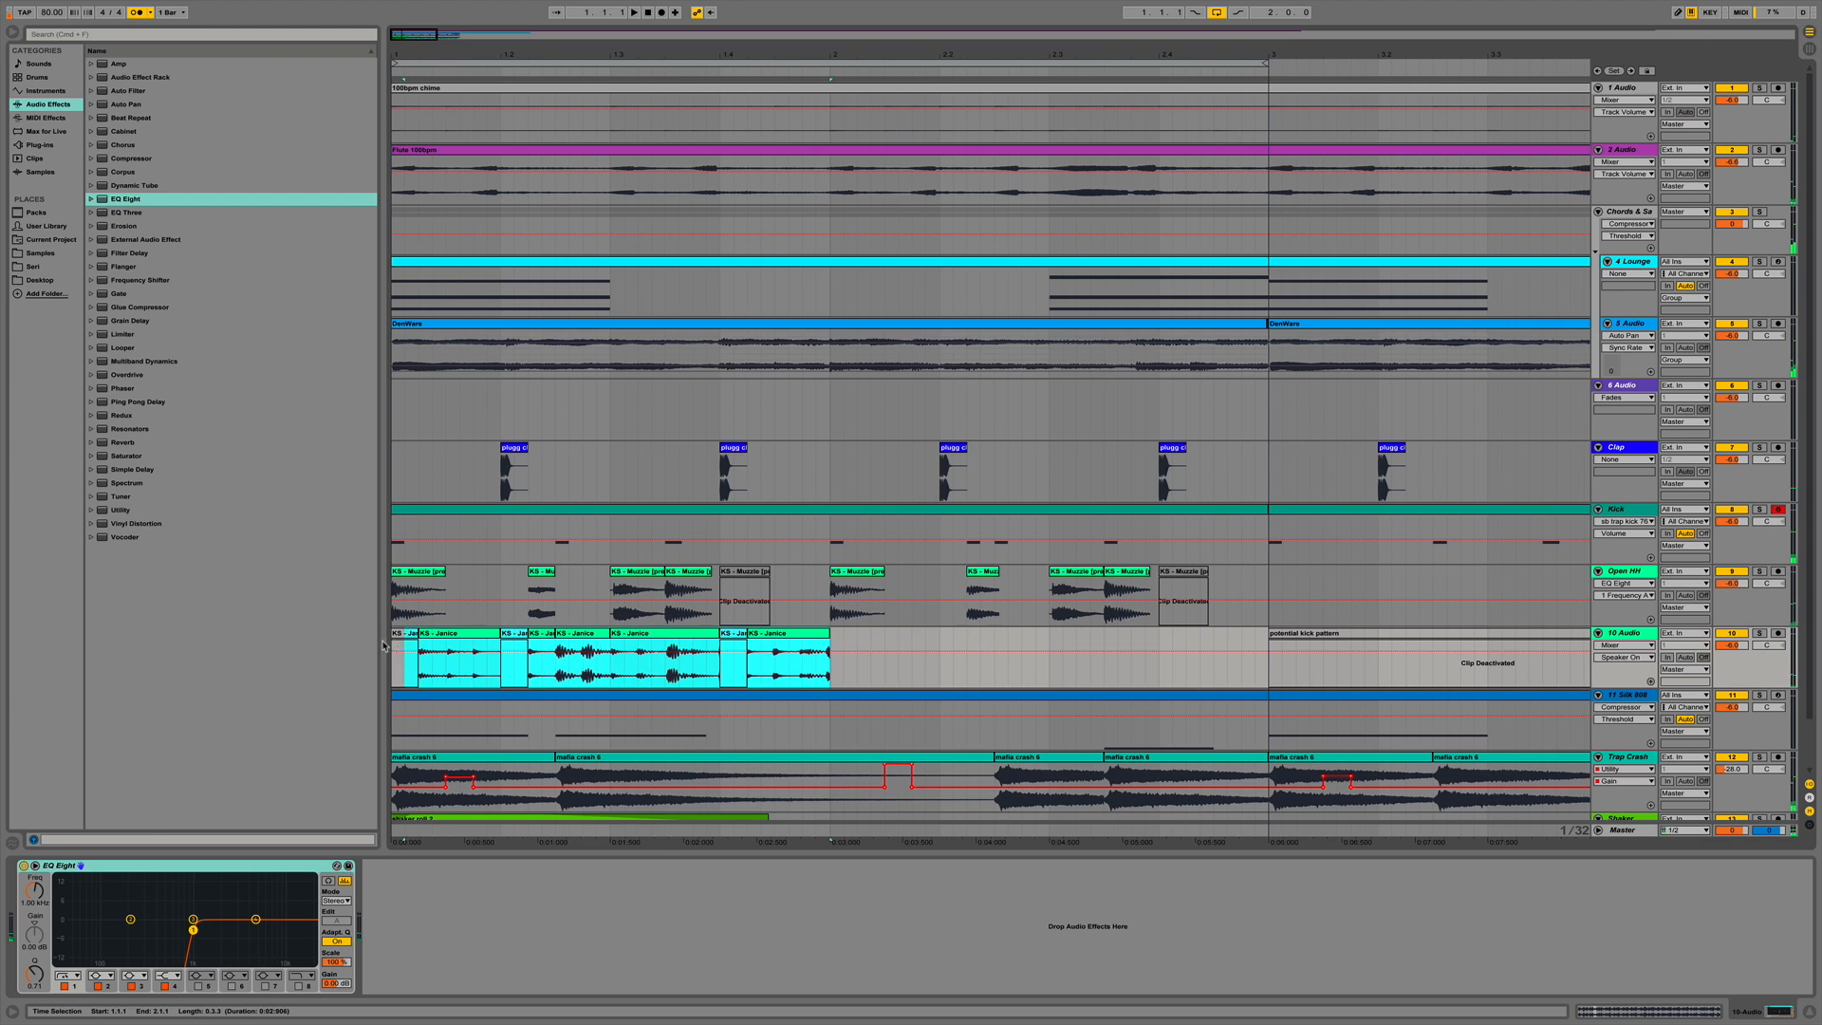
Duplicate the sliced Janice pattern to bar 2 and play it with the full beat.
key("ctrl+d")
key("space")
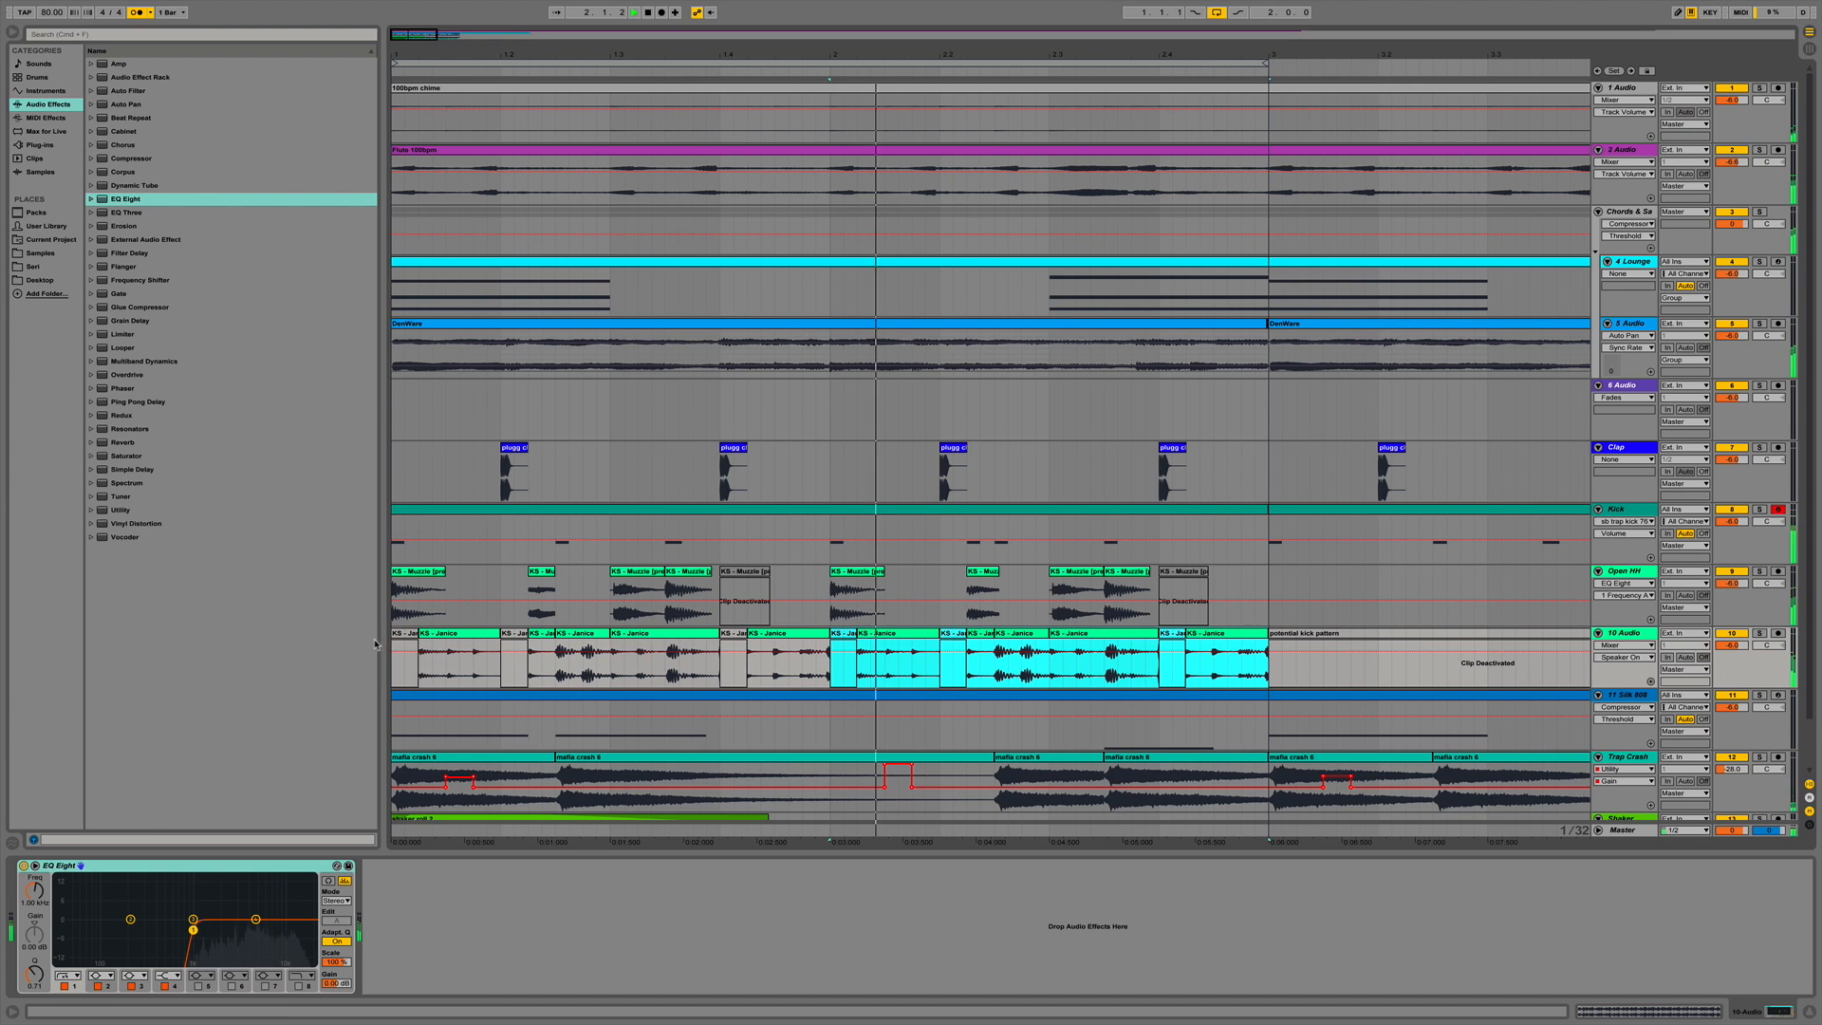
key("space")
key("space")
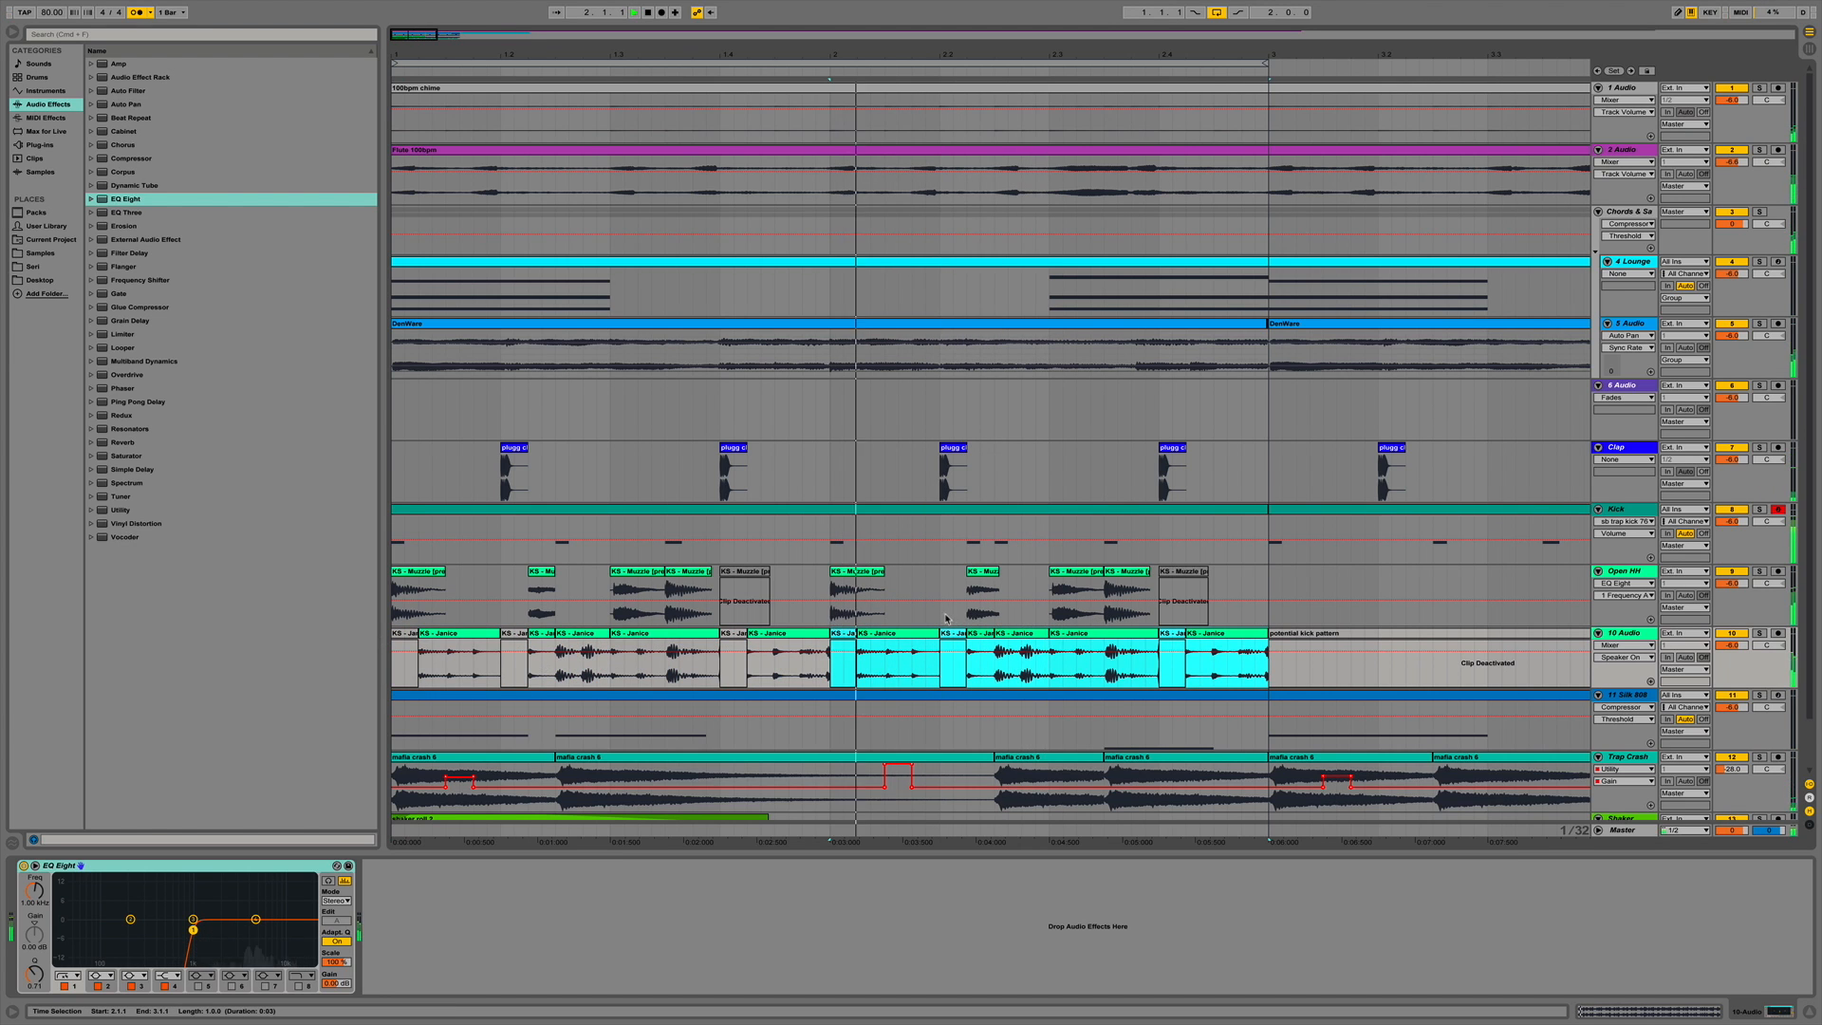
key("space")
Deactivate the Janice slice at 2.2.2 and play bar 2 with the beat.
left_click(946, 618)
left_click(917, 638)
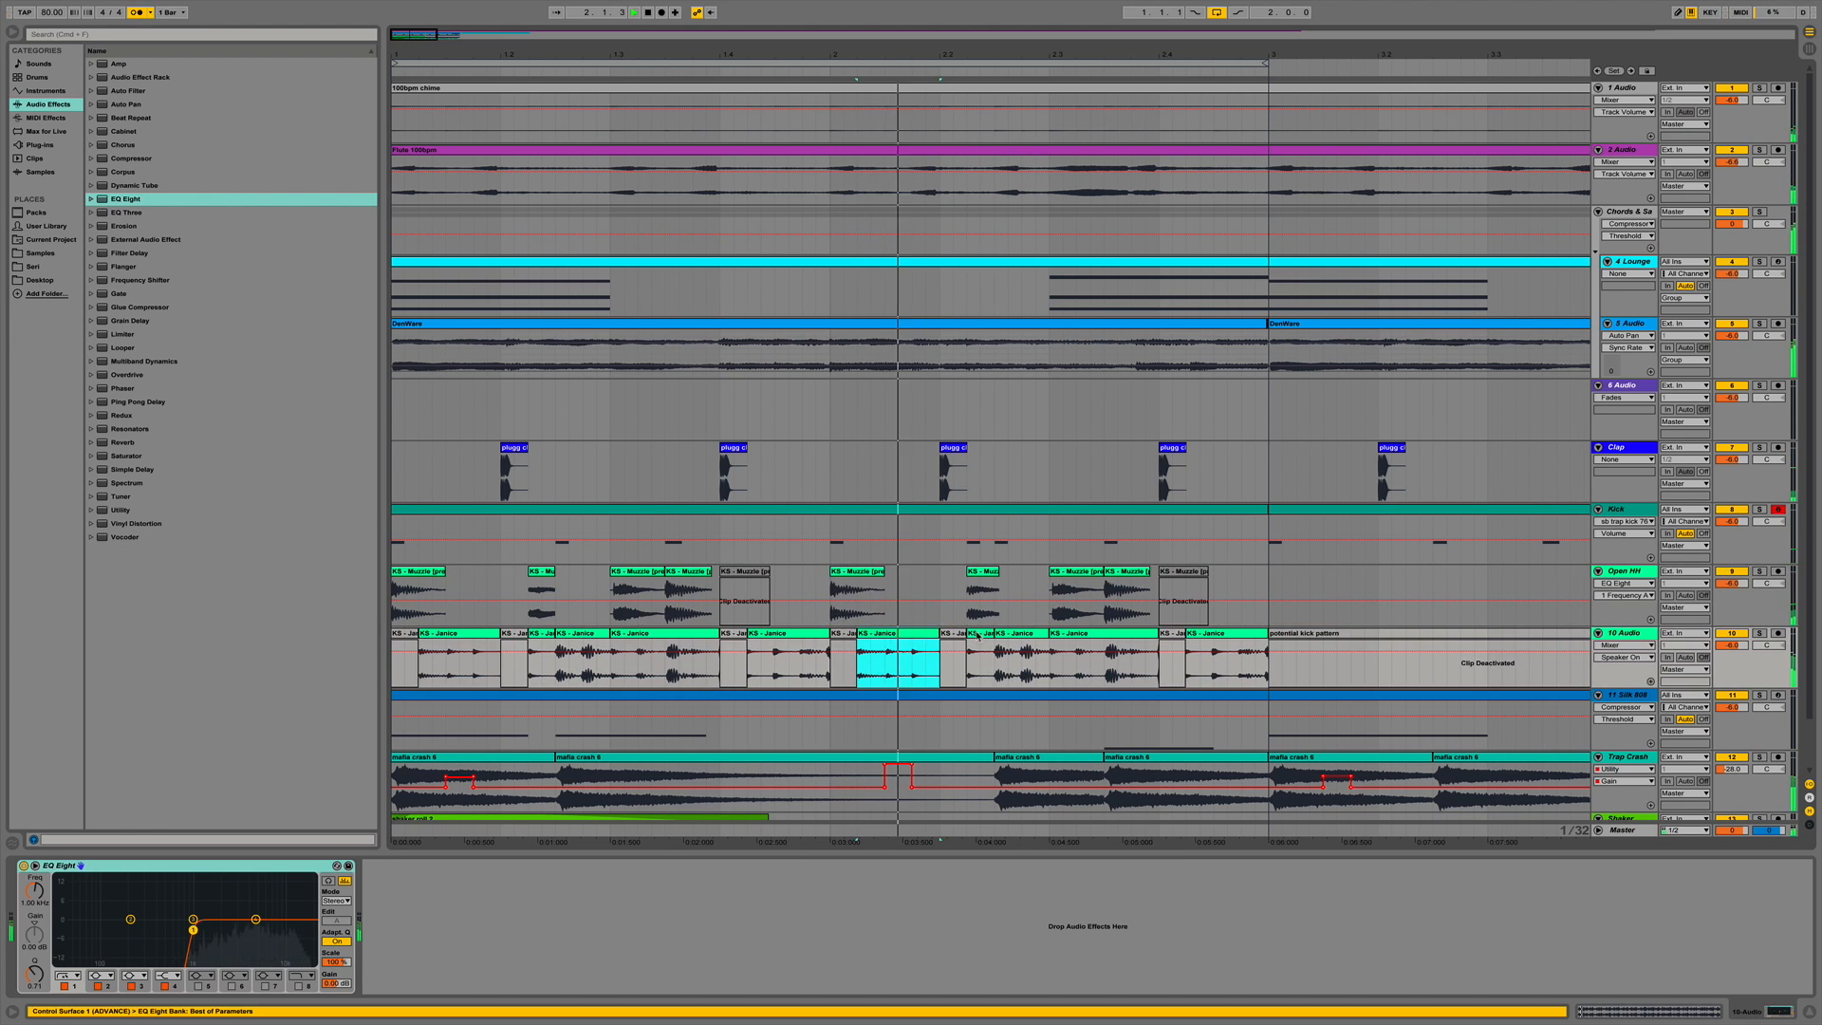
left_click(972, 640)
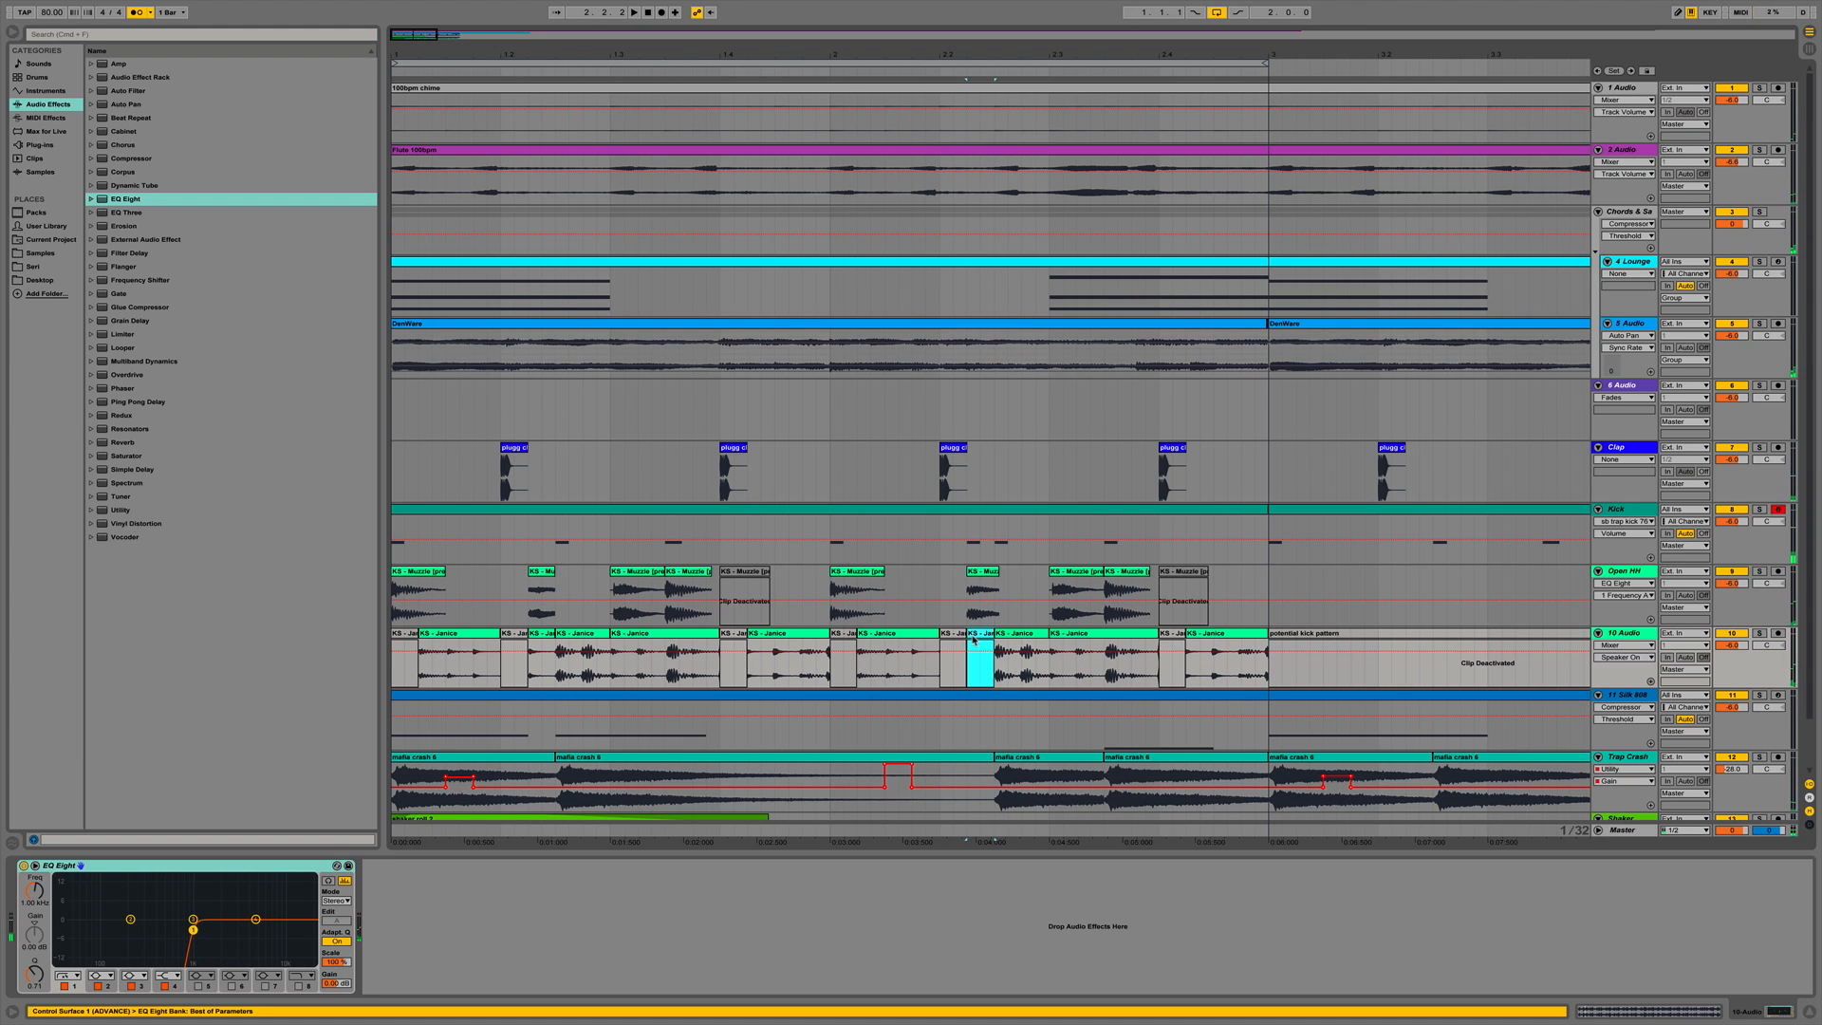
left_click(996, 650)
left_click(872, 618)
key("space")
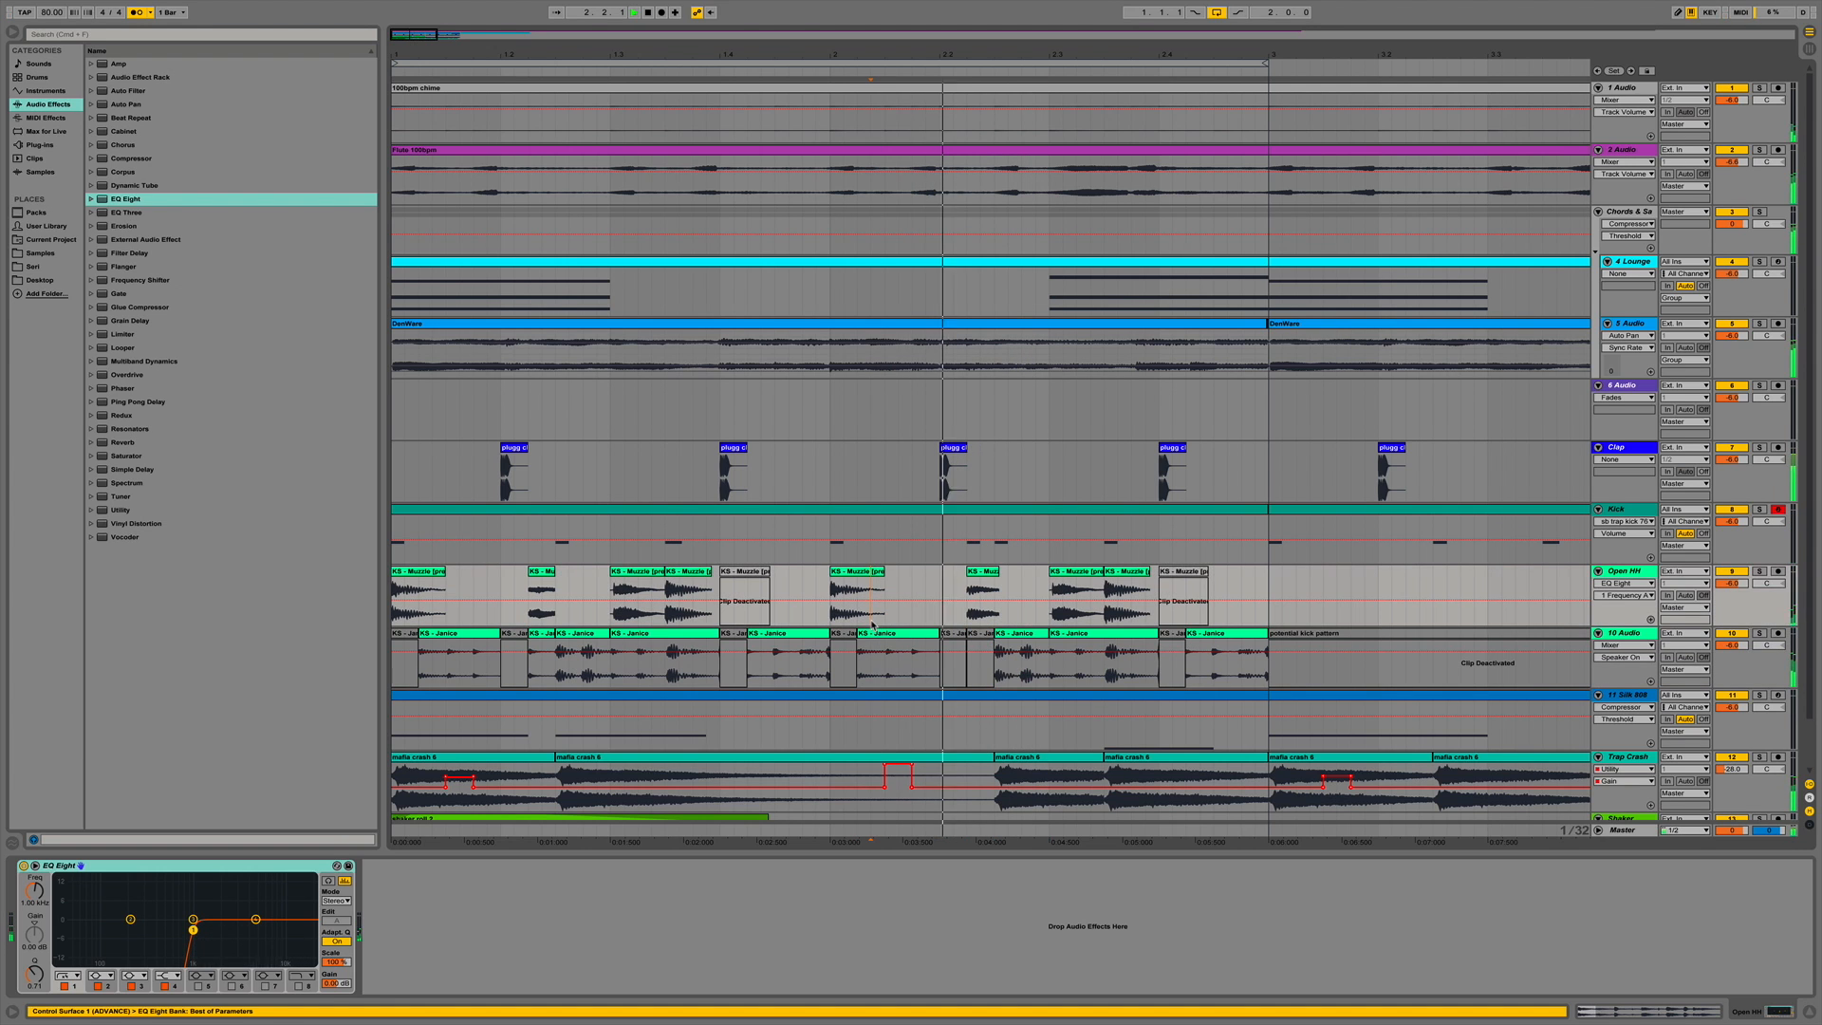
Deactivate the Muzzle and Janice slices at 1.2.2 and play the beat from bar 1.
key("space")
left_click(537, 577)
key("Down")
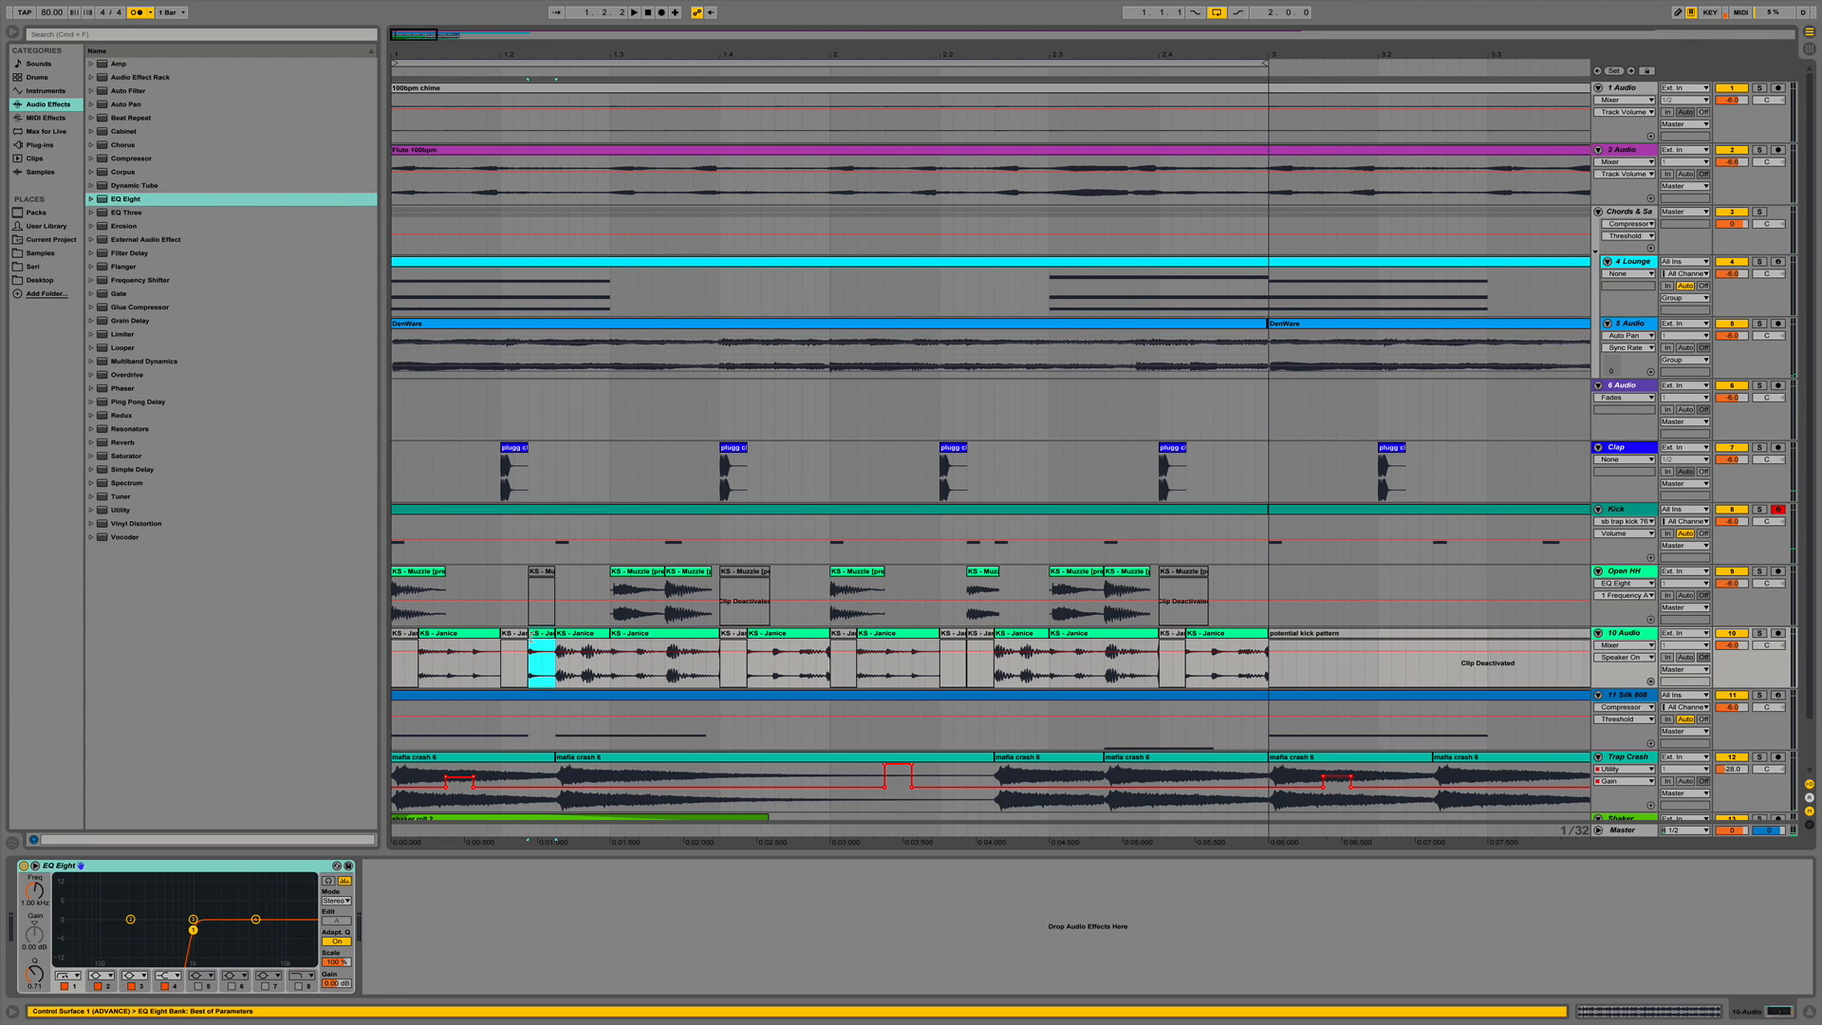
left_click(422, 578)
key("space")
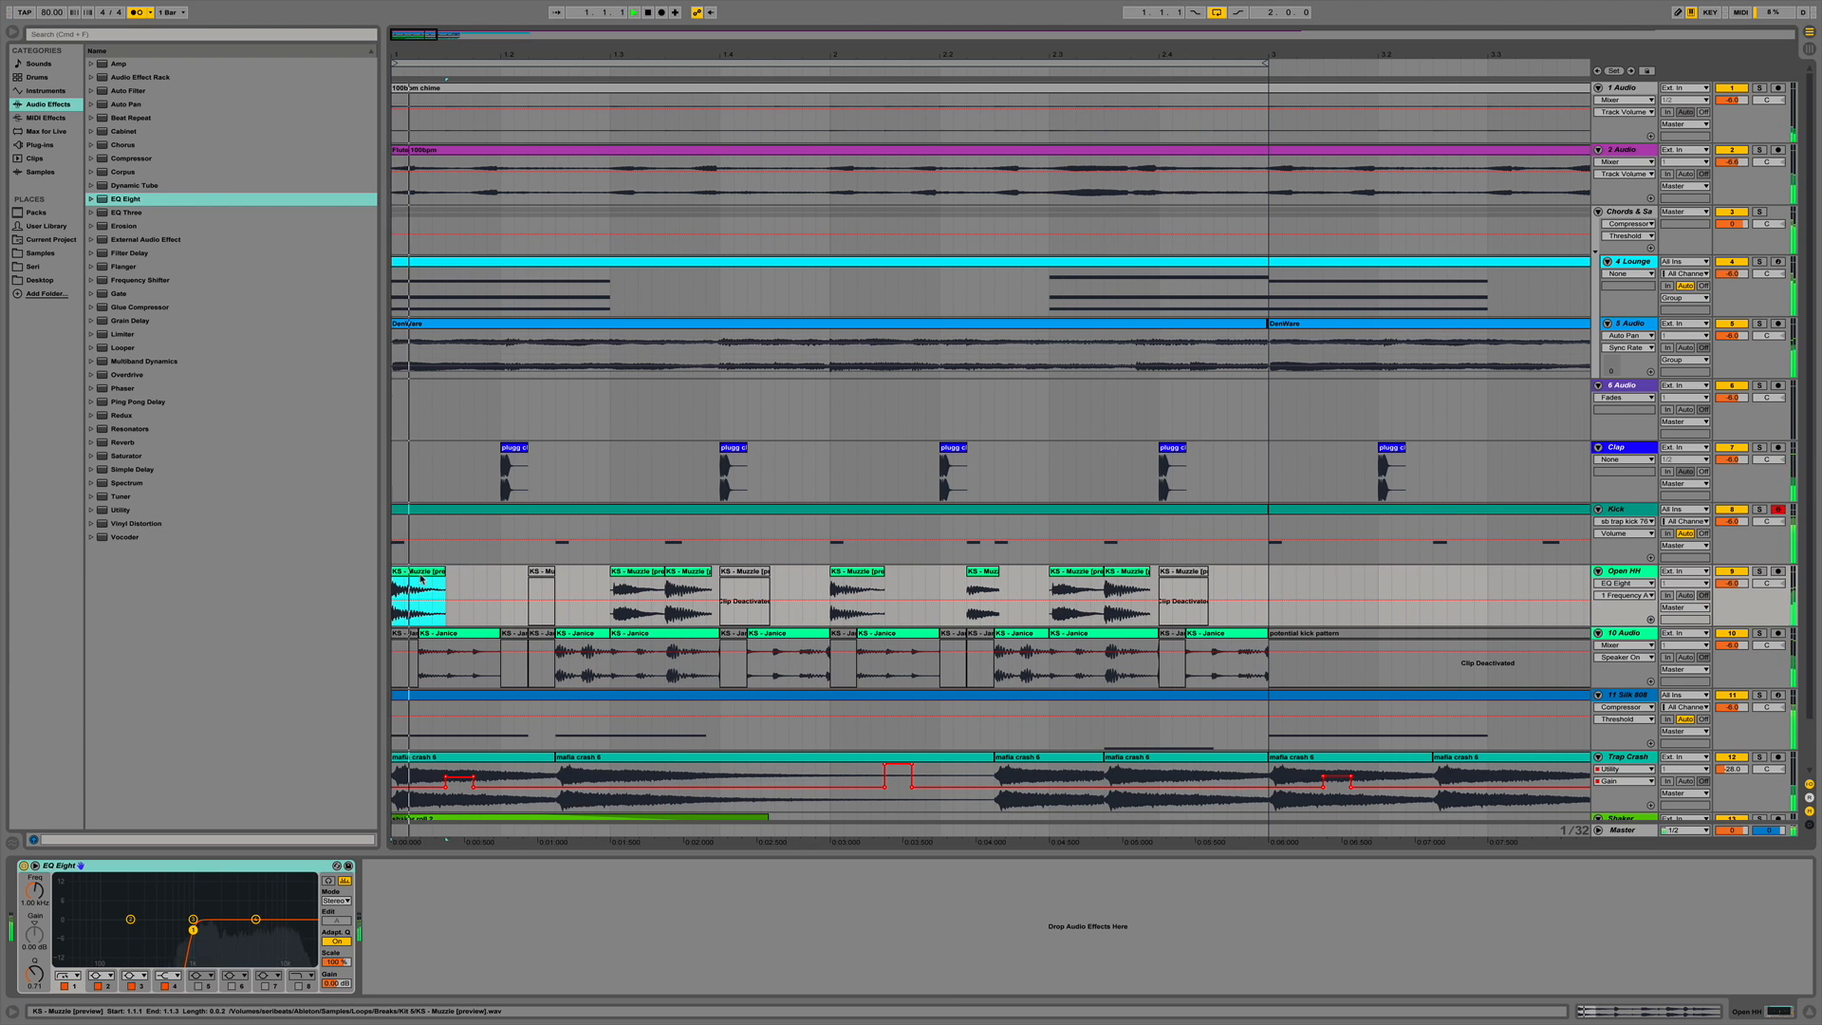
Deactivate the Muzzle slices at 2.2.2 and 2.1.1 on the Open HH track during playback.
left_click(982, 570)
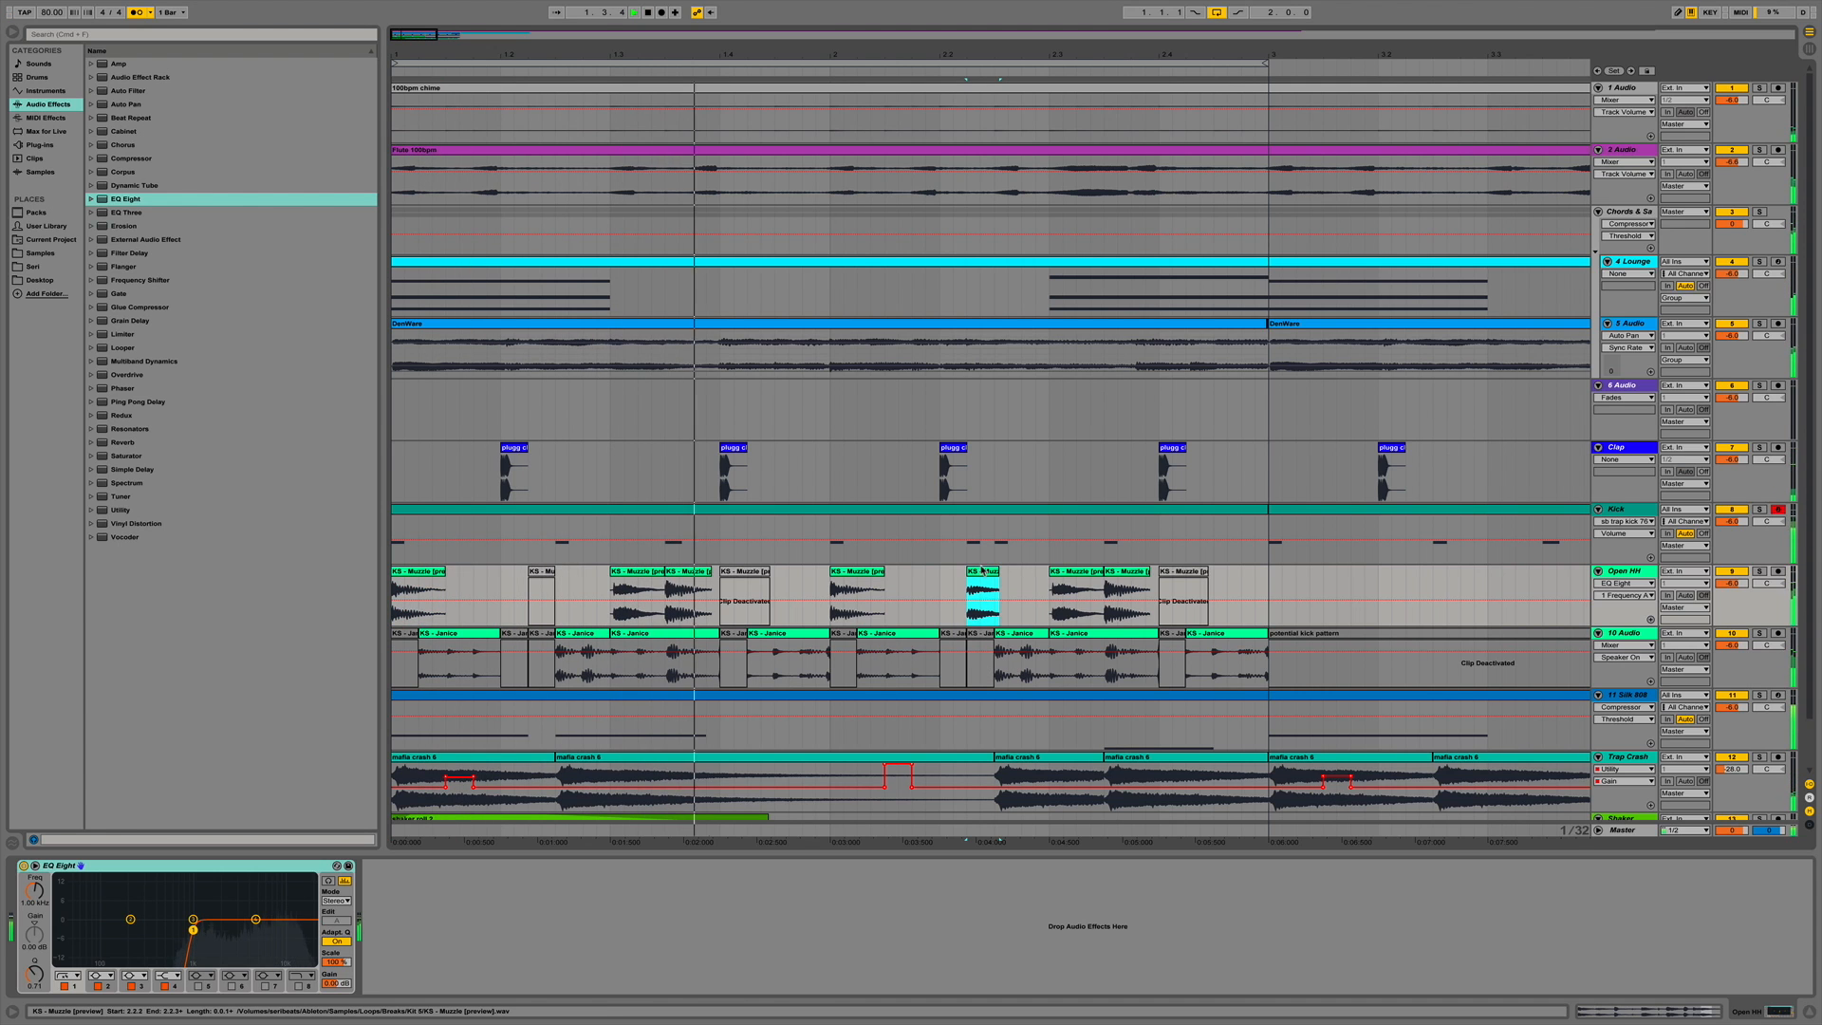
key("0")
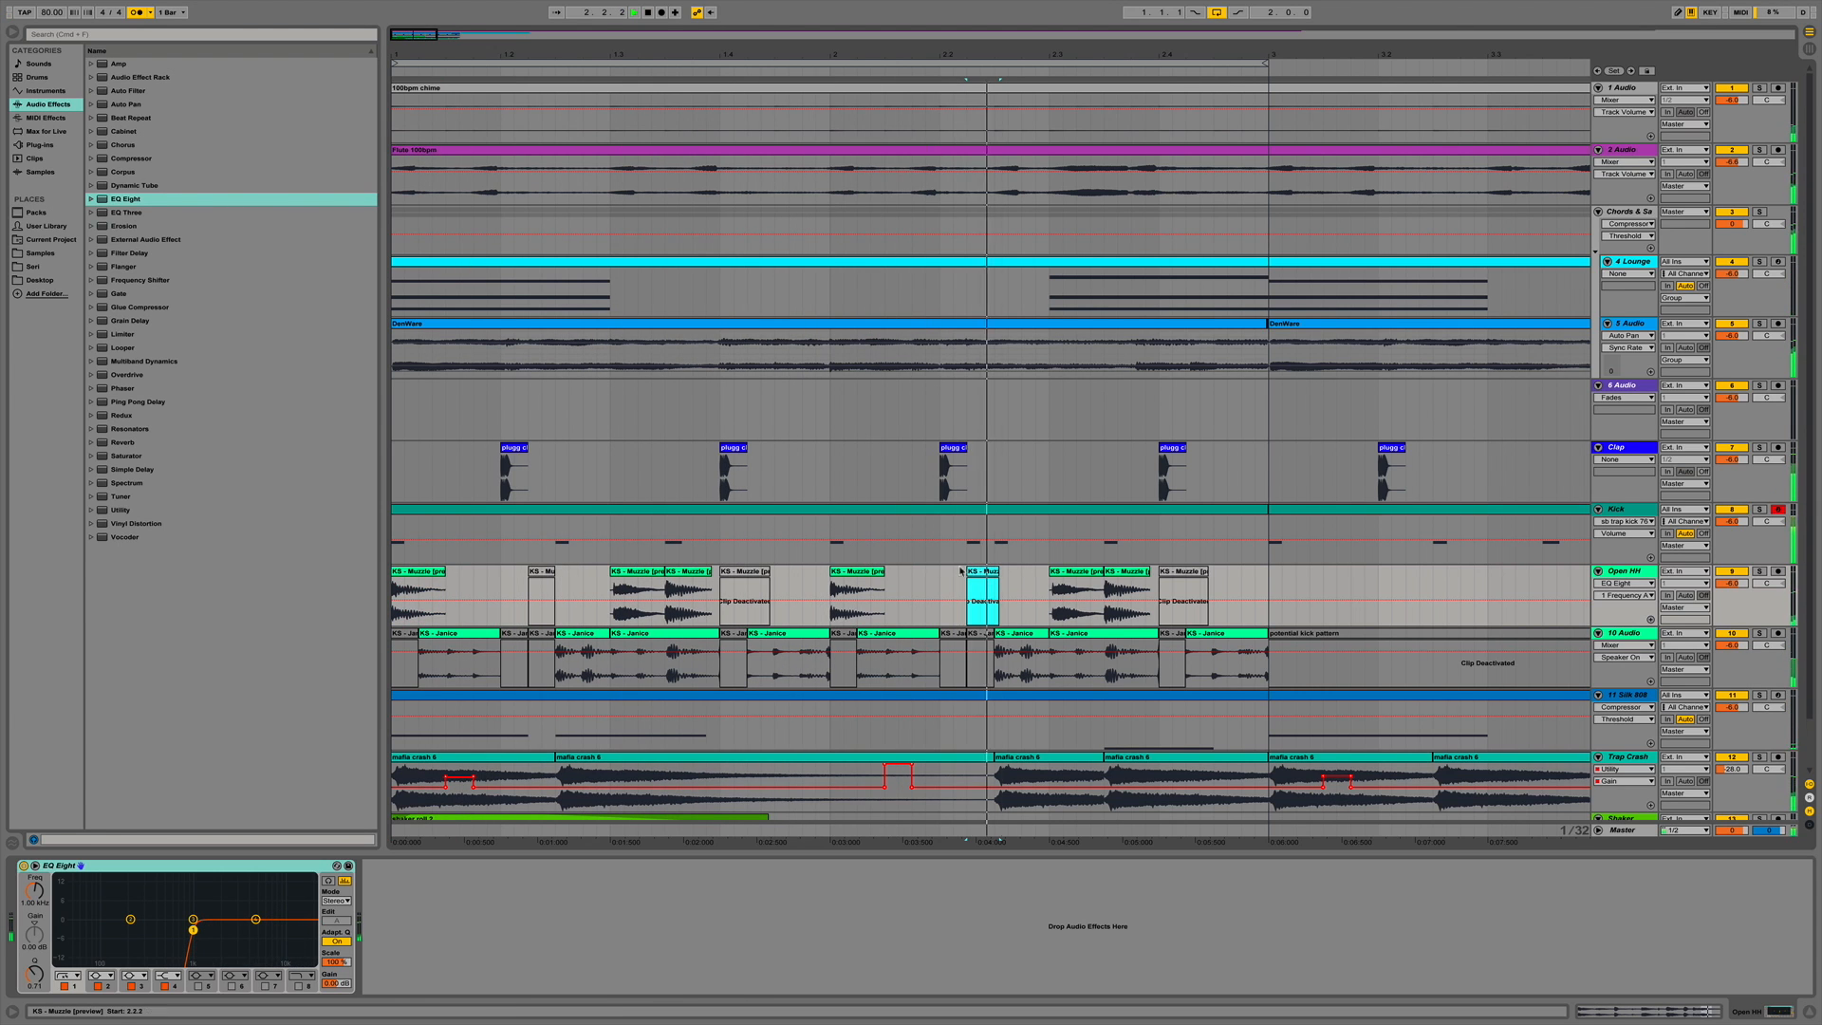
left_click(857, 574)
key("0")
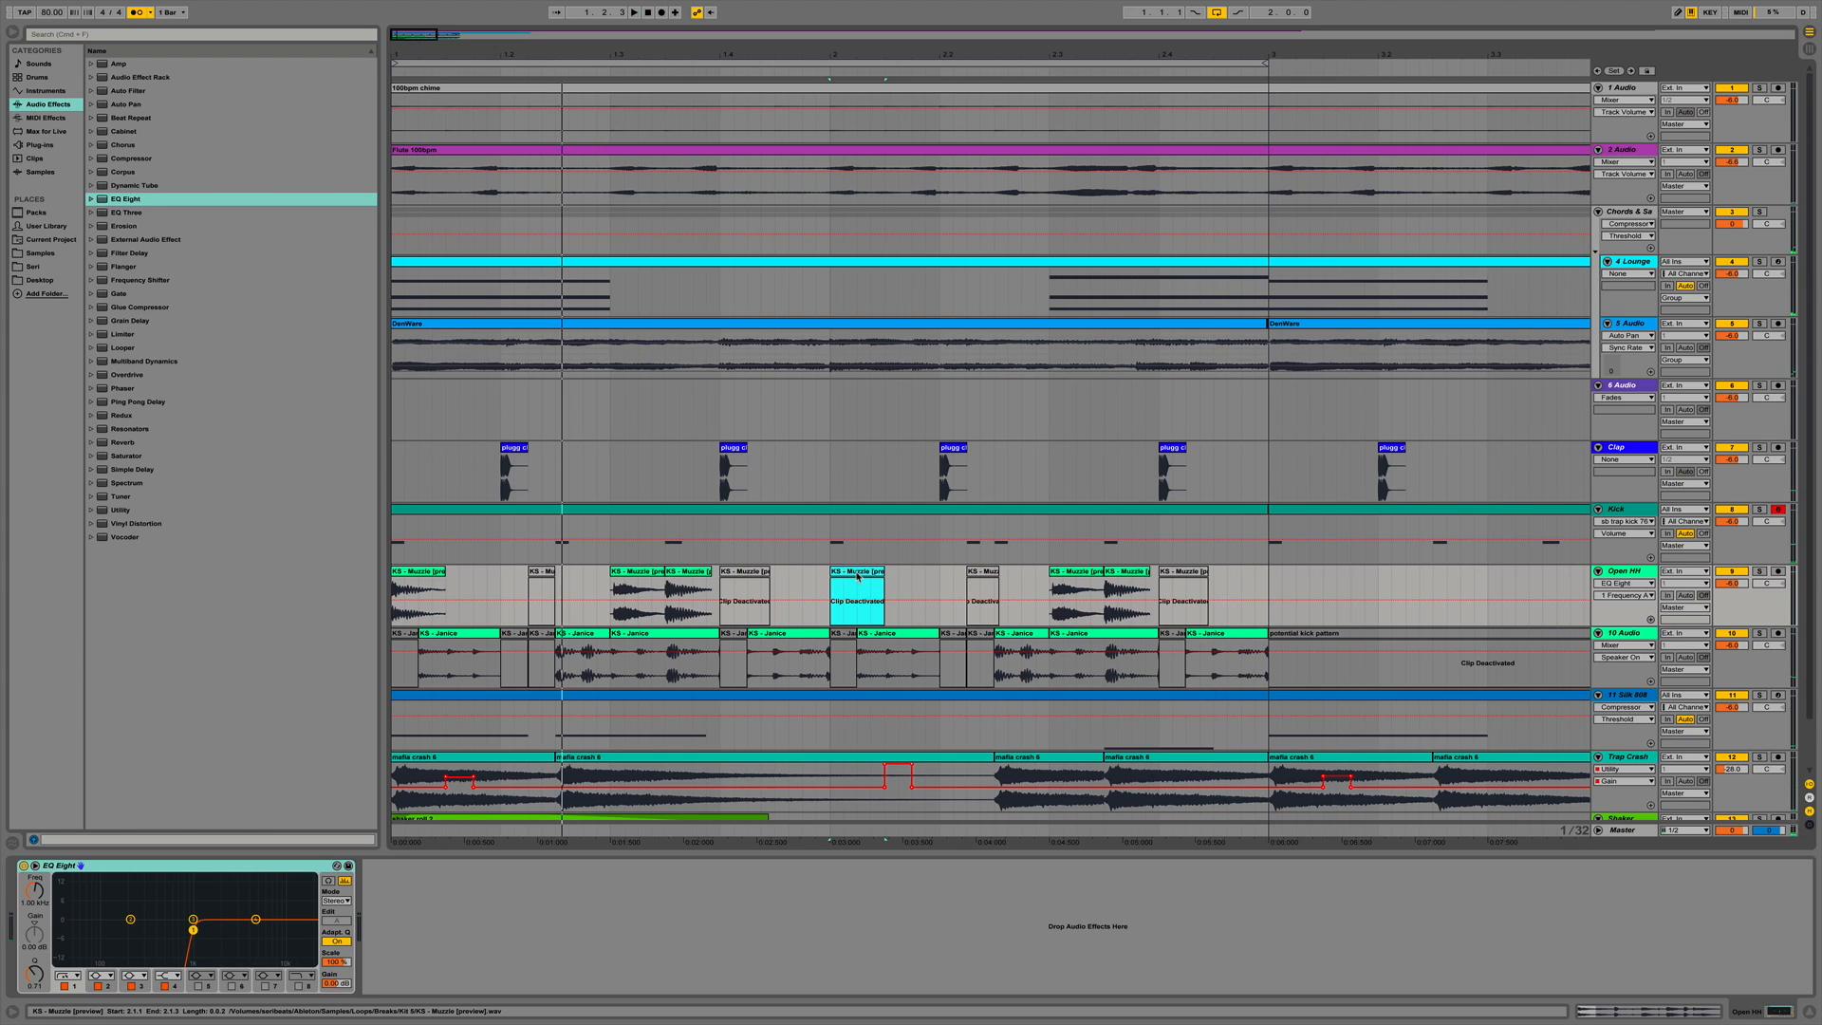
Insert a new audio track below the Silk 808 track and place the insertion point at bar 2.
scroll(857, 576, "down", 1)
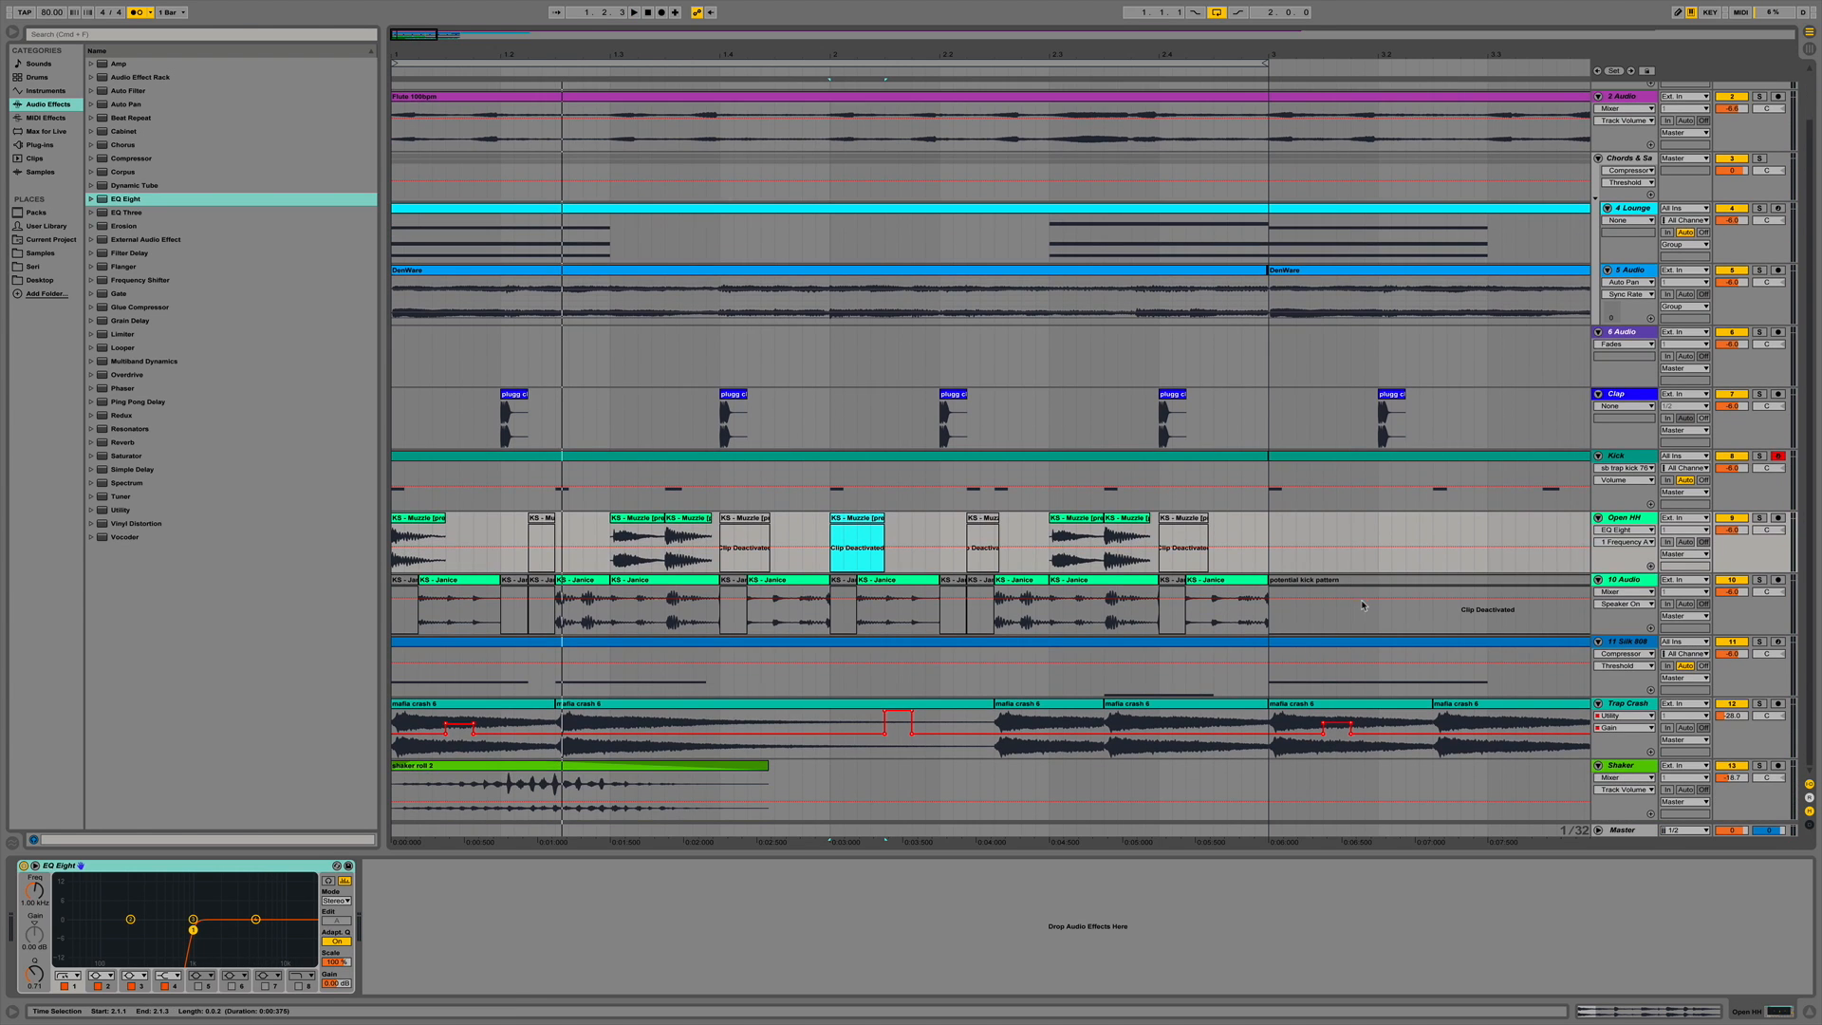
left_click(1617, 653)
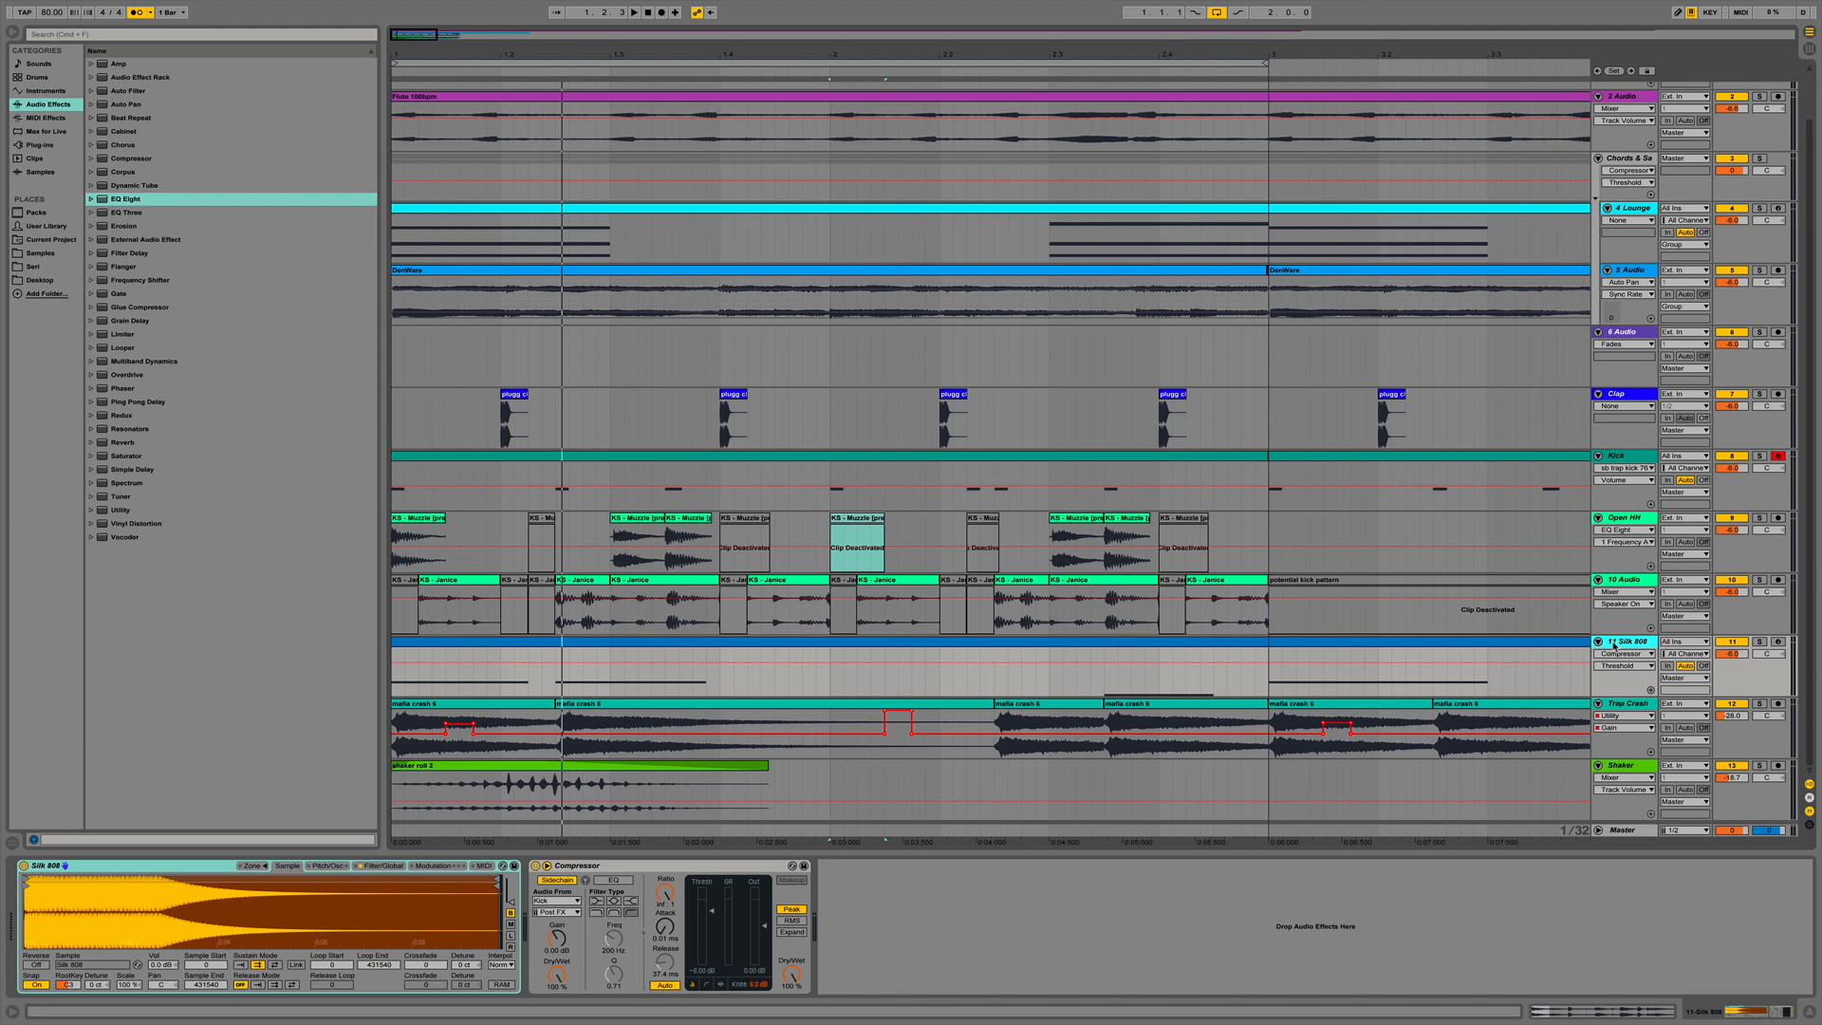
key("super+t")
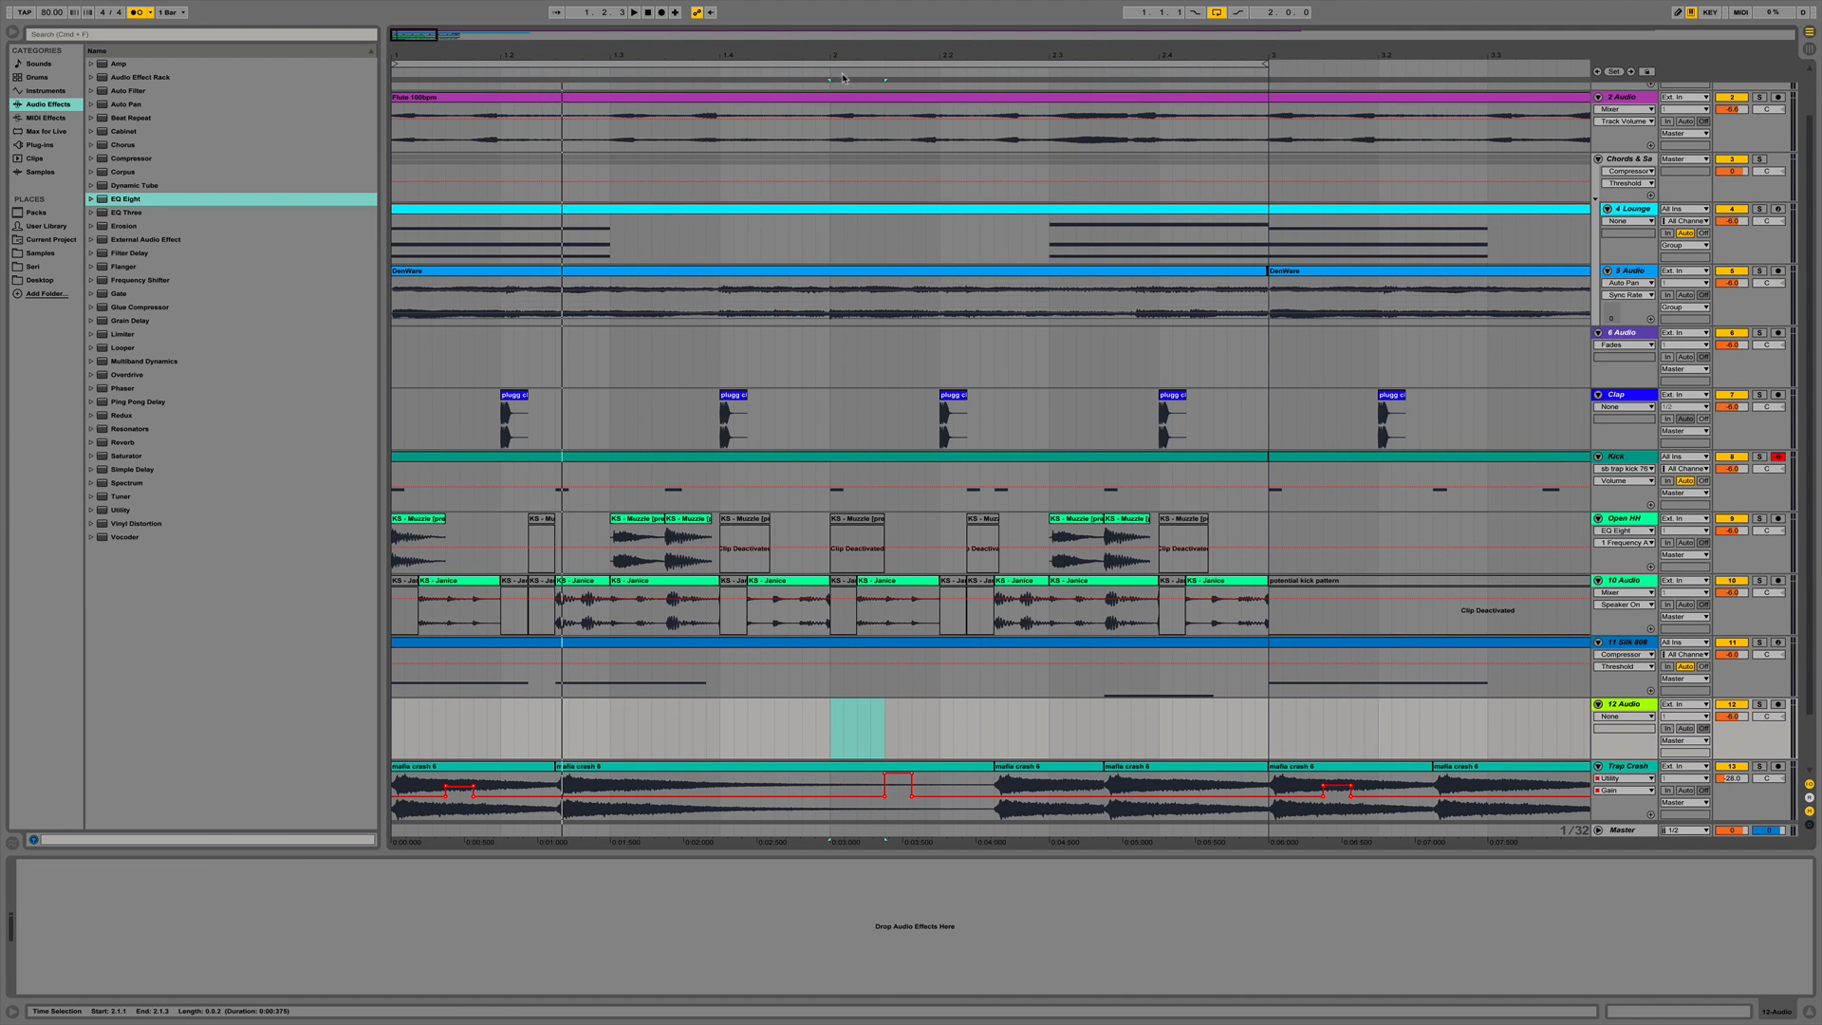
left_click_drag(892, 55, 892, 21)
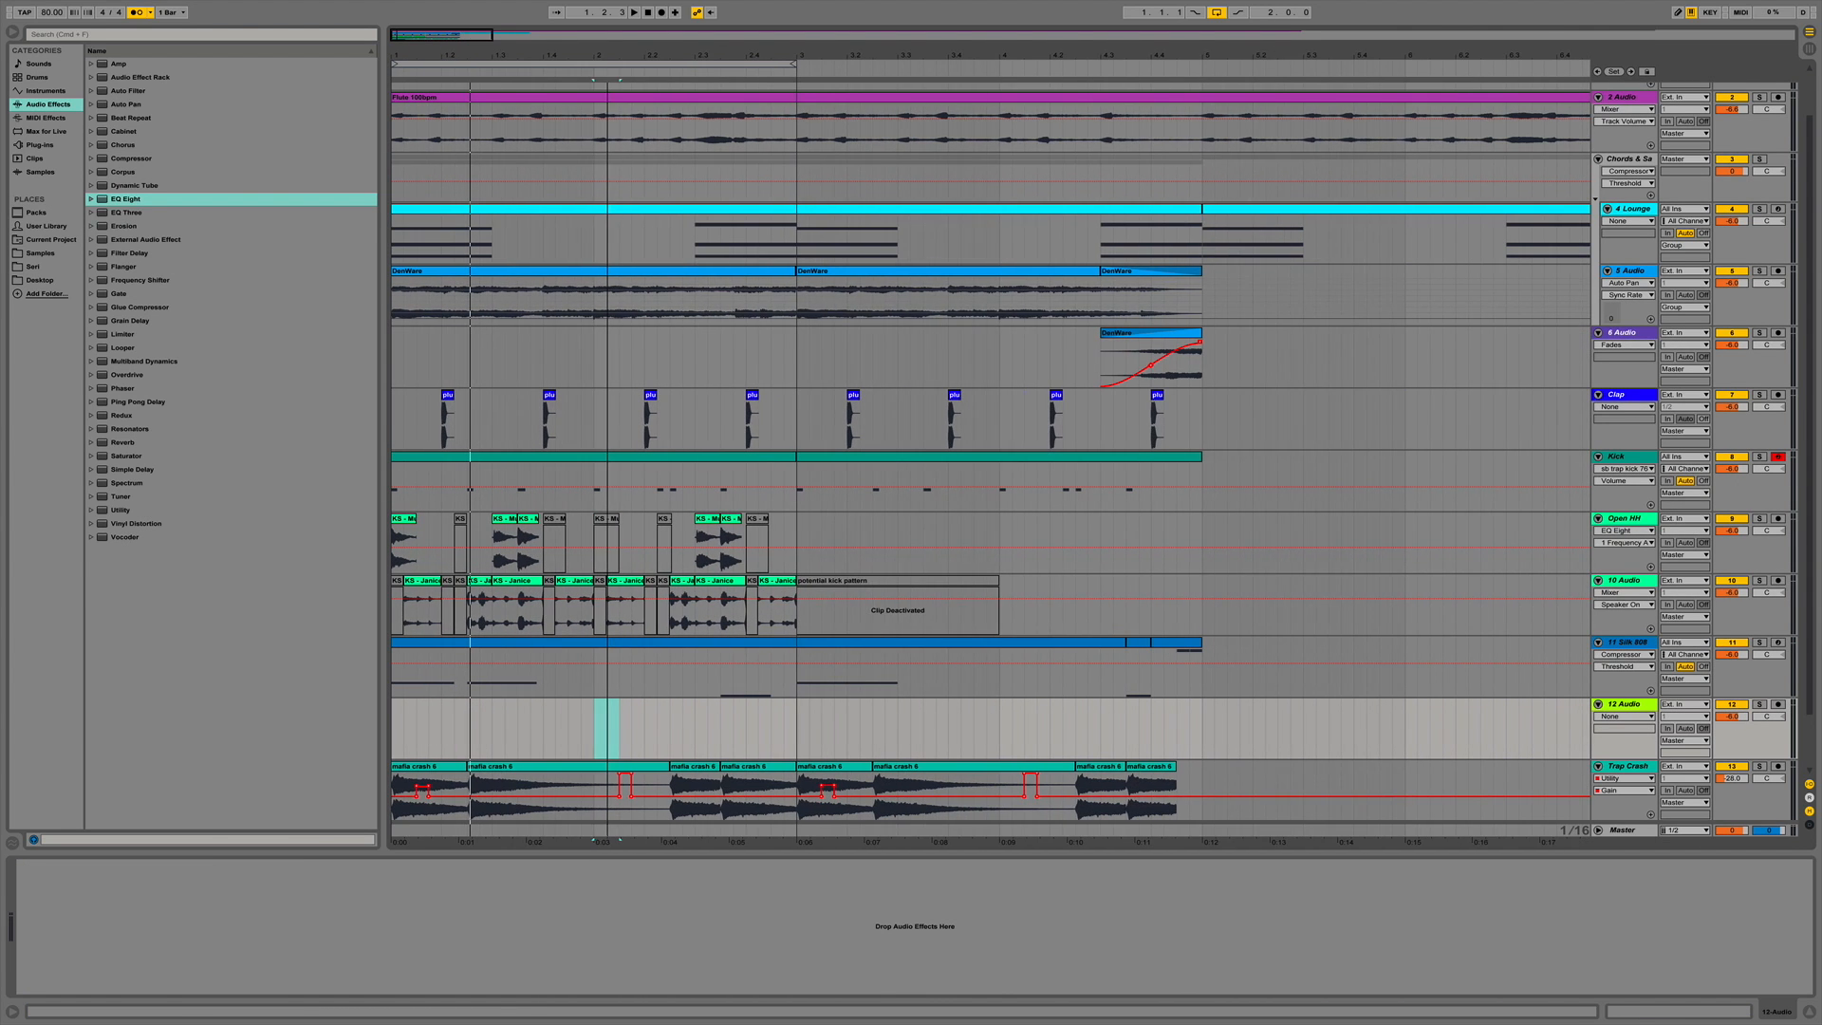
left_click(601, 730)
Browse the Desktop folder's Mafia Kit crashes and audition several samples up to mafia crash 9.wav.
left_click(38, 254)
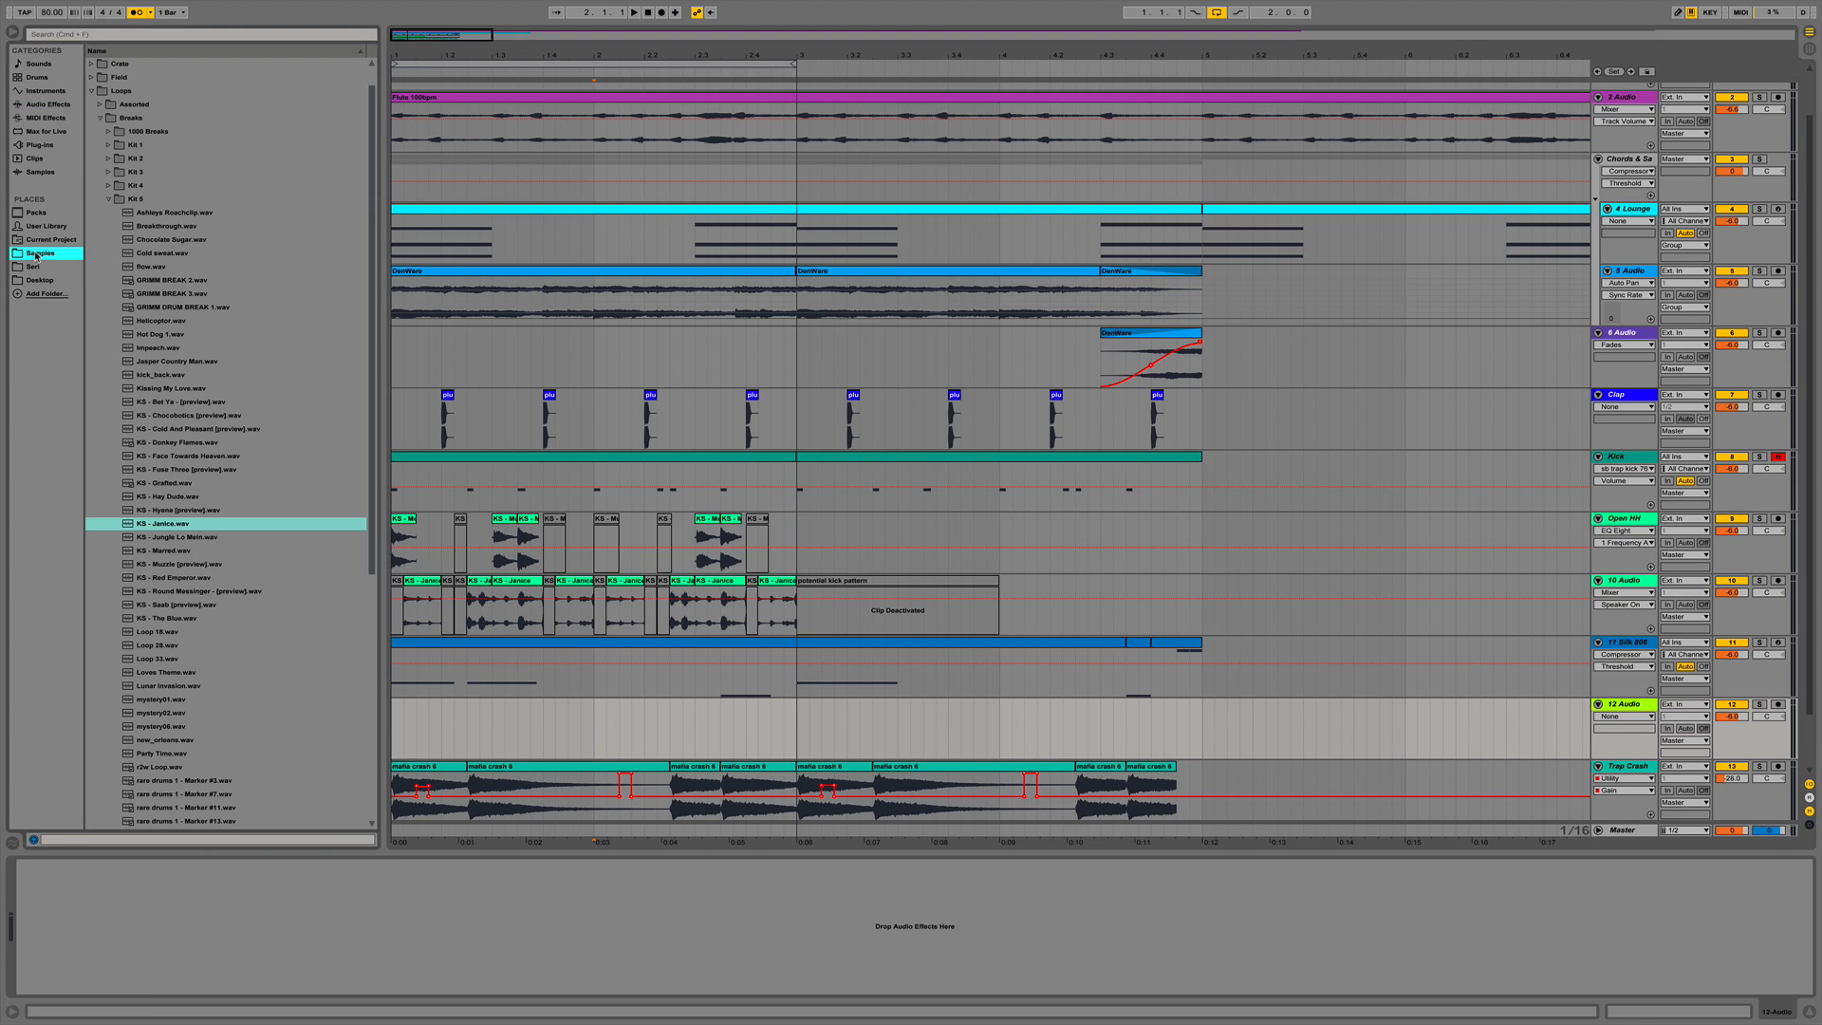
scroll(141, 226, "up", 2)
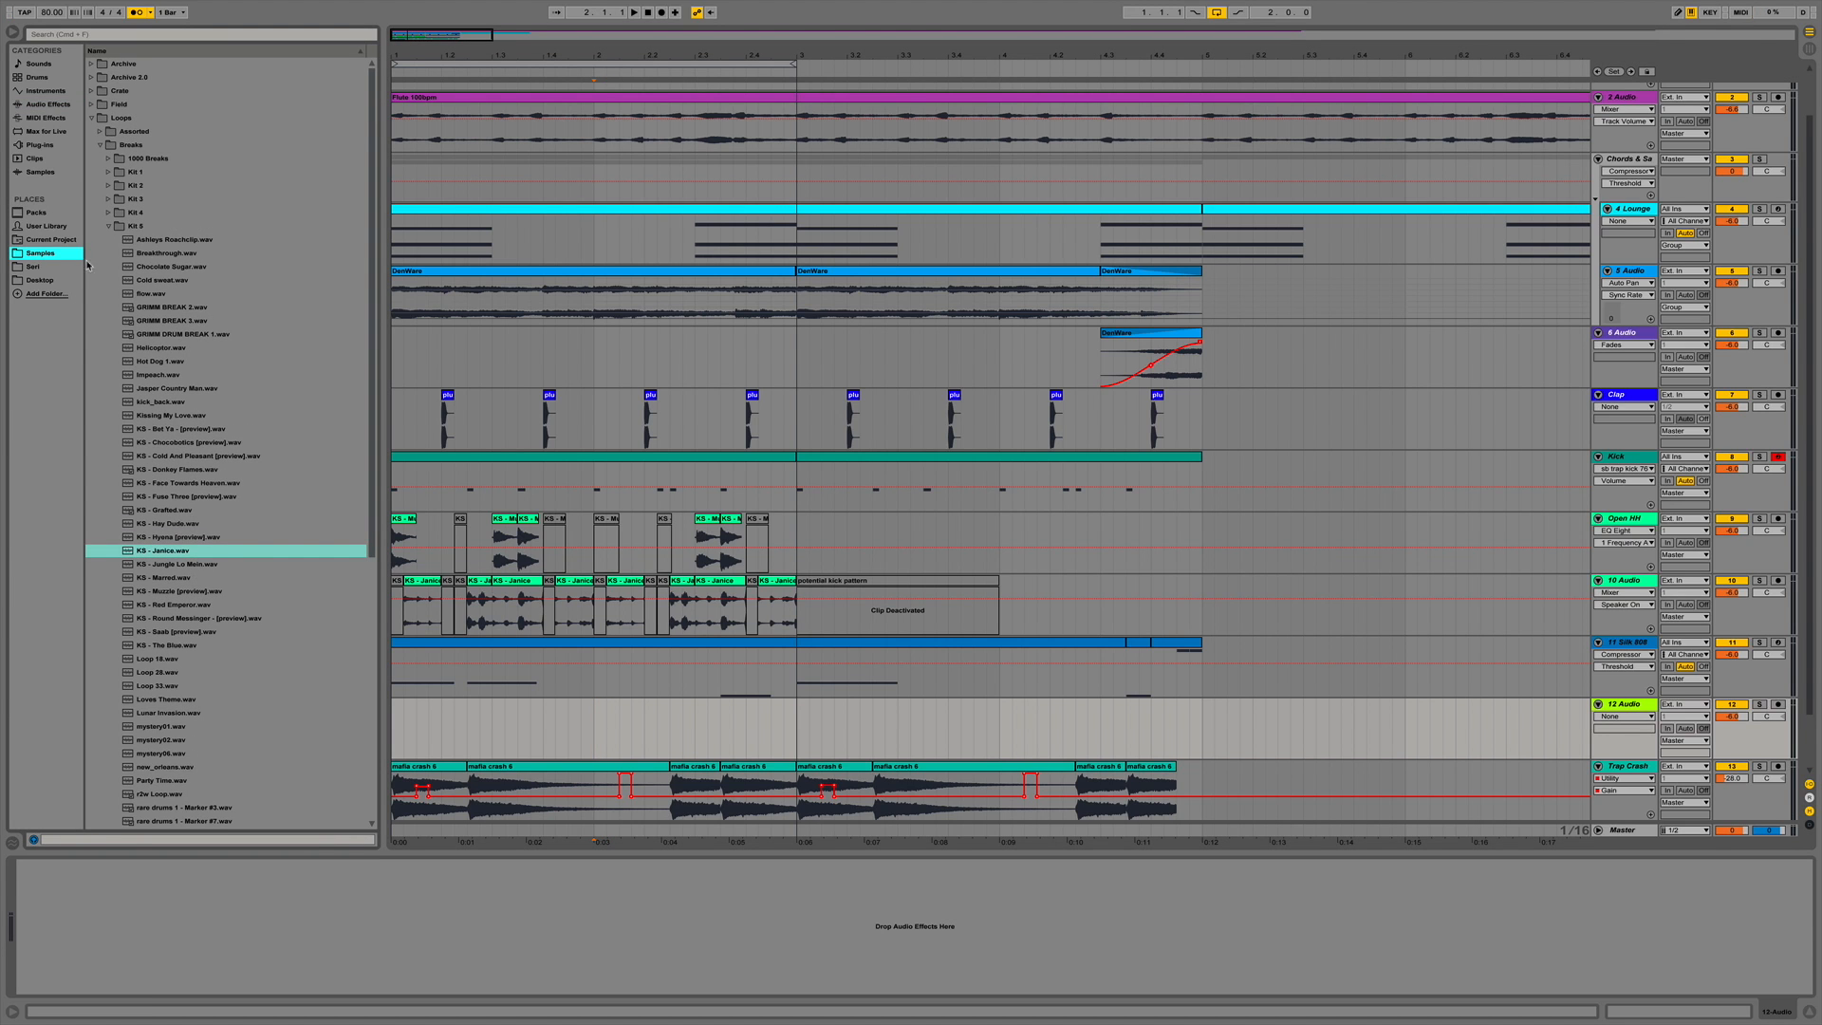
left_click(40, 281)
left_click(133, 293)
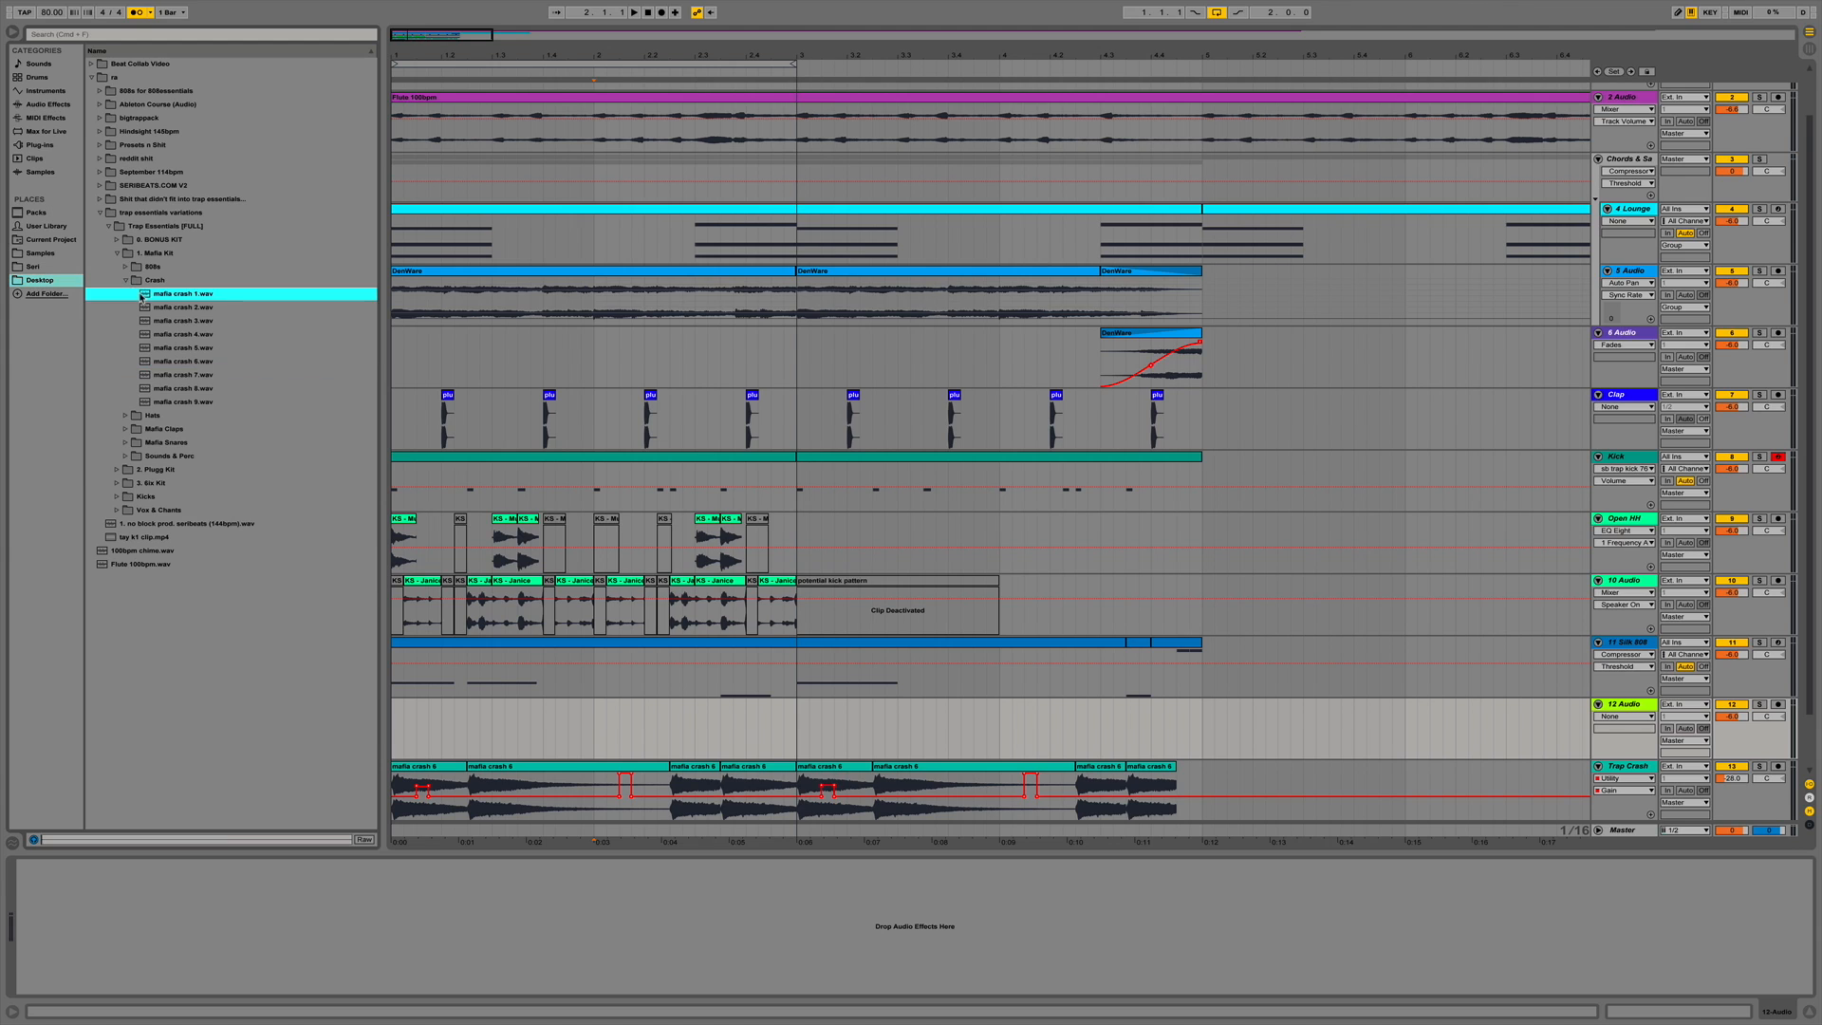
left_click(176, 321)
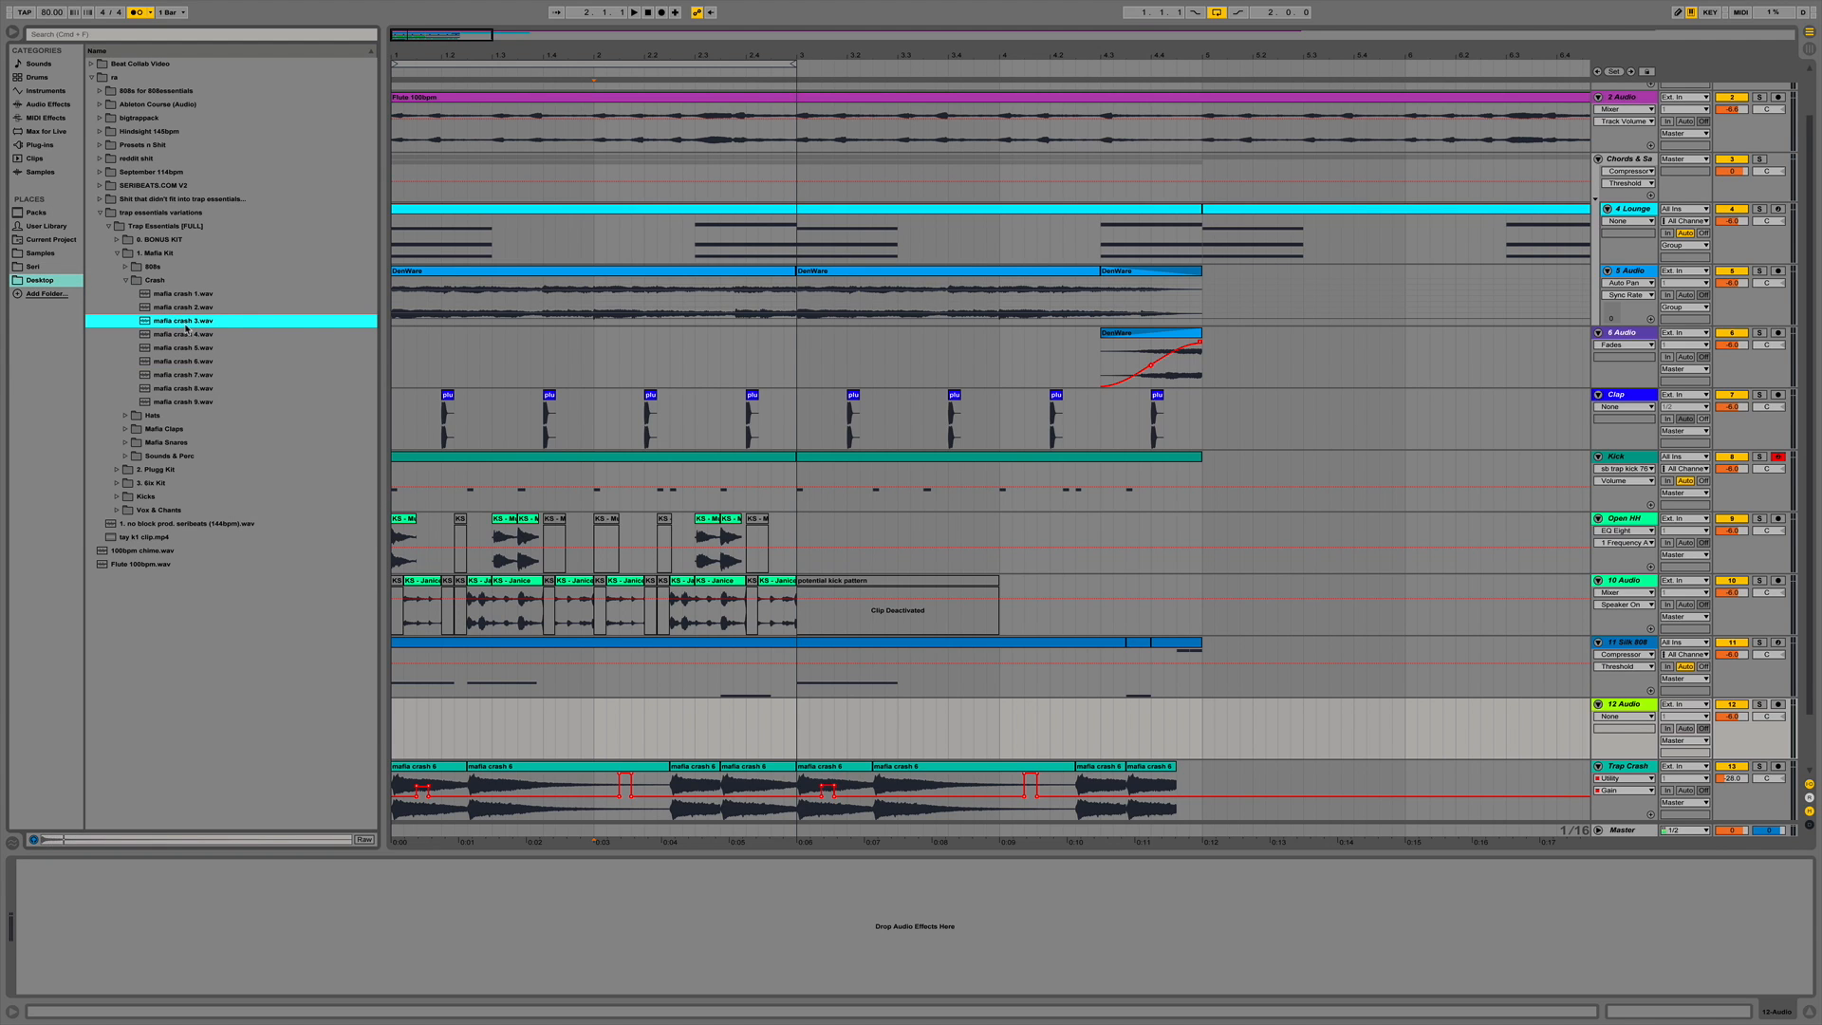
left_click(187, 361)
left_click(194, 390)
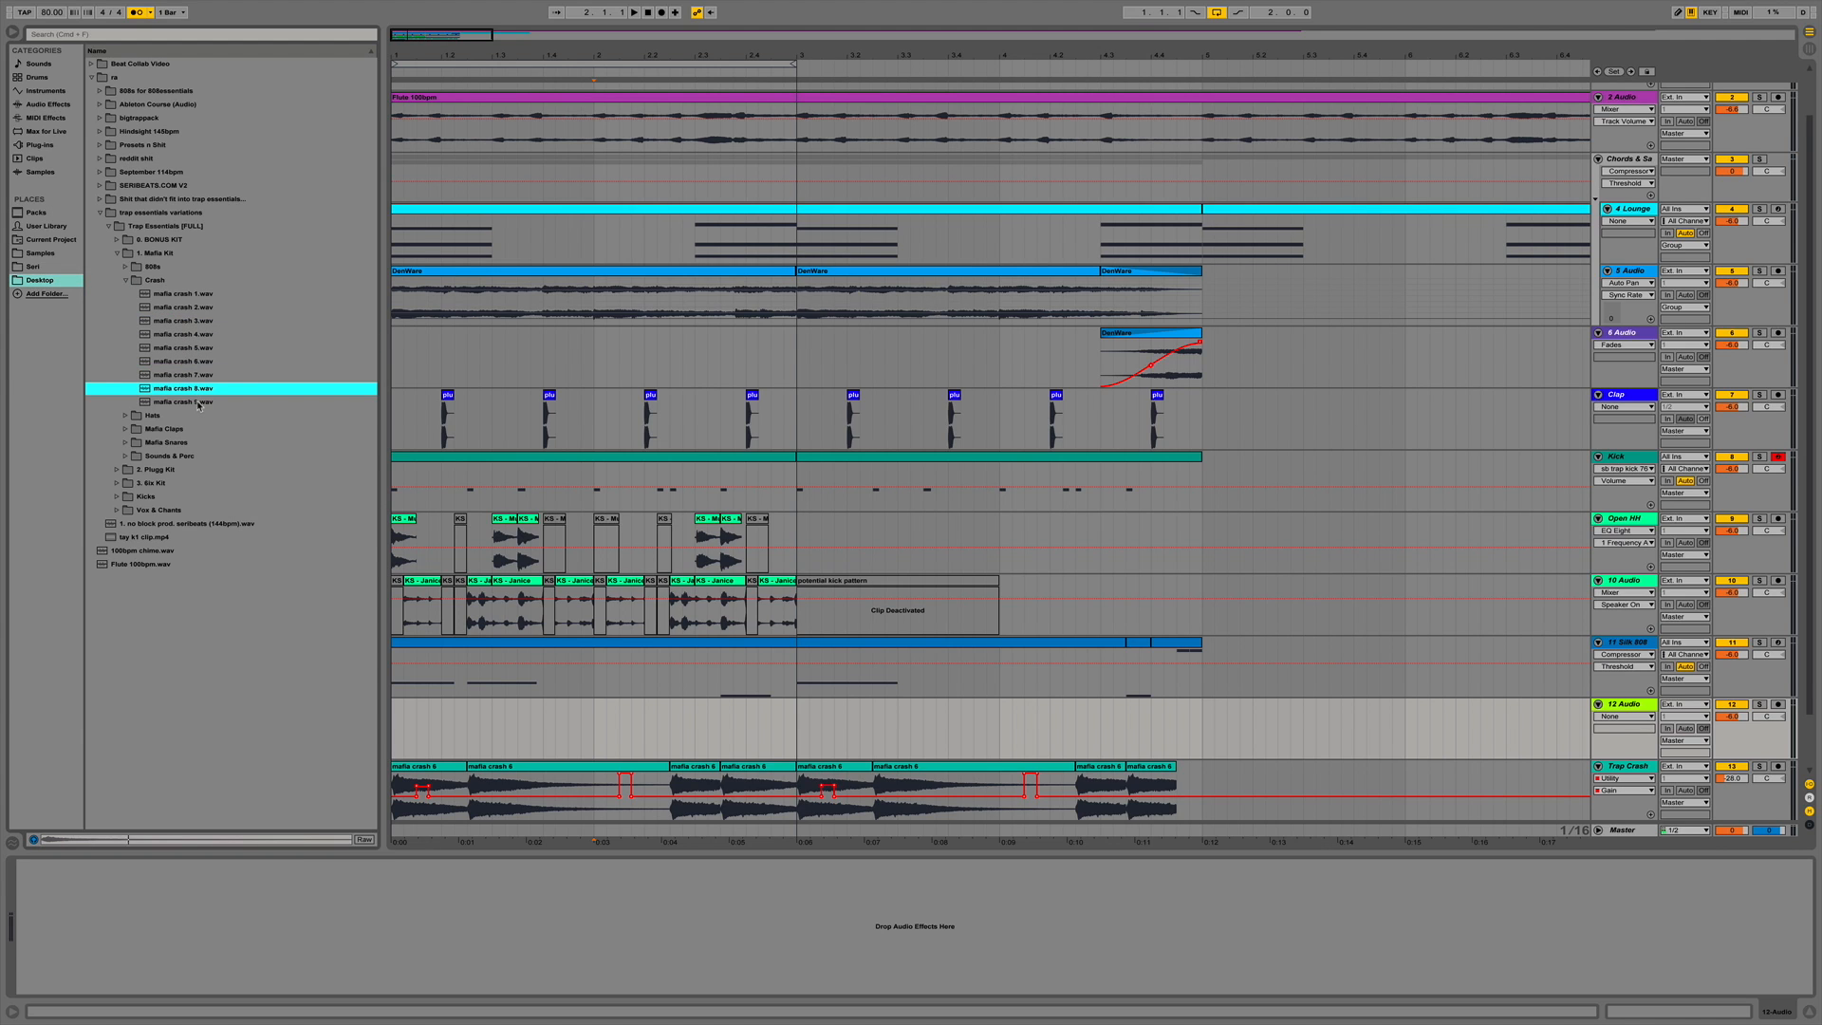
left_click(198, 403)
Try mafia crash 8.wav at bar 2 on the new audio track, remove it and audition mafia crash 9.wav.
left_click_drag(199, 390, 597, 750)
key("space")
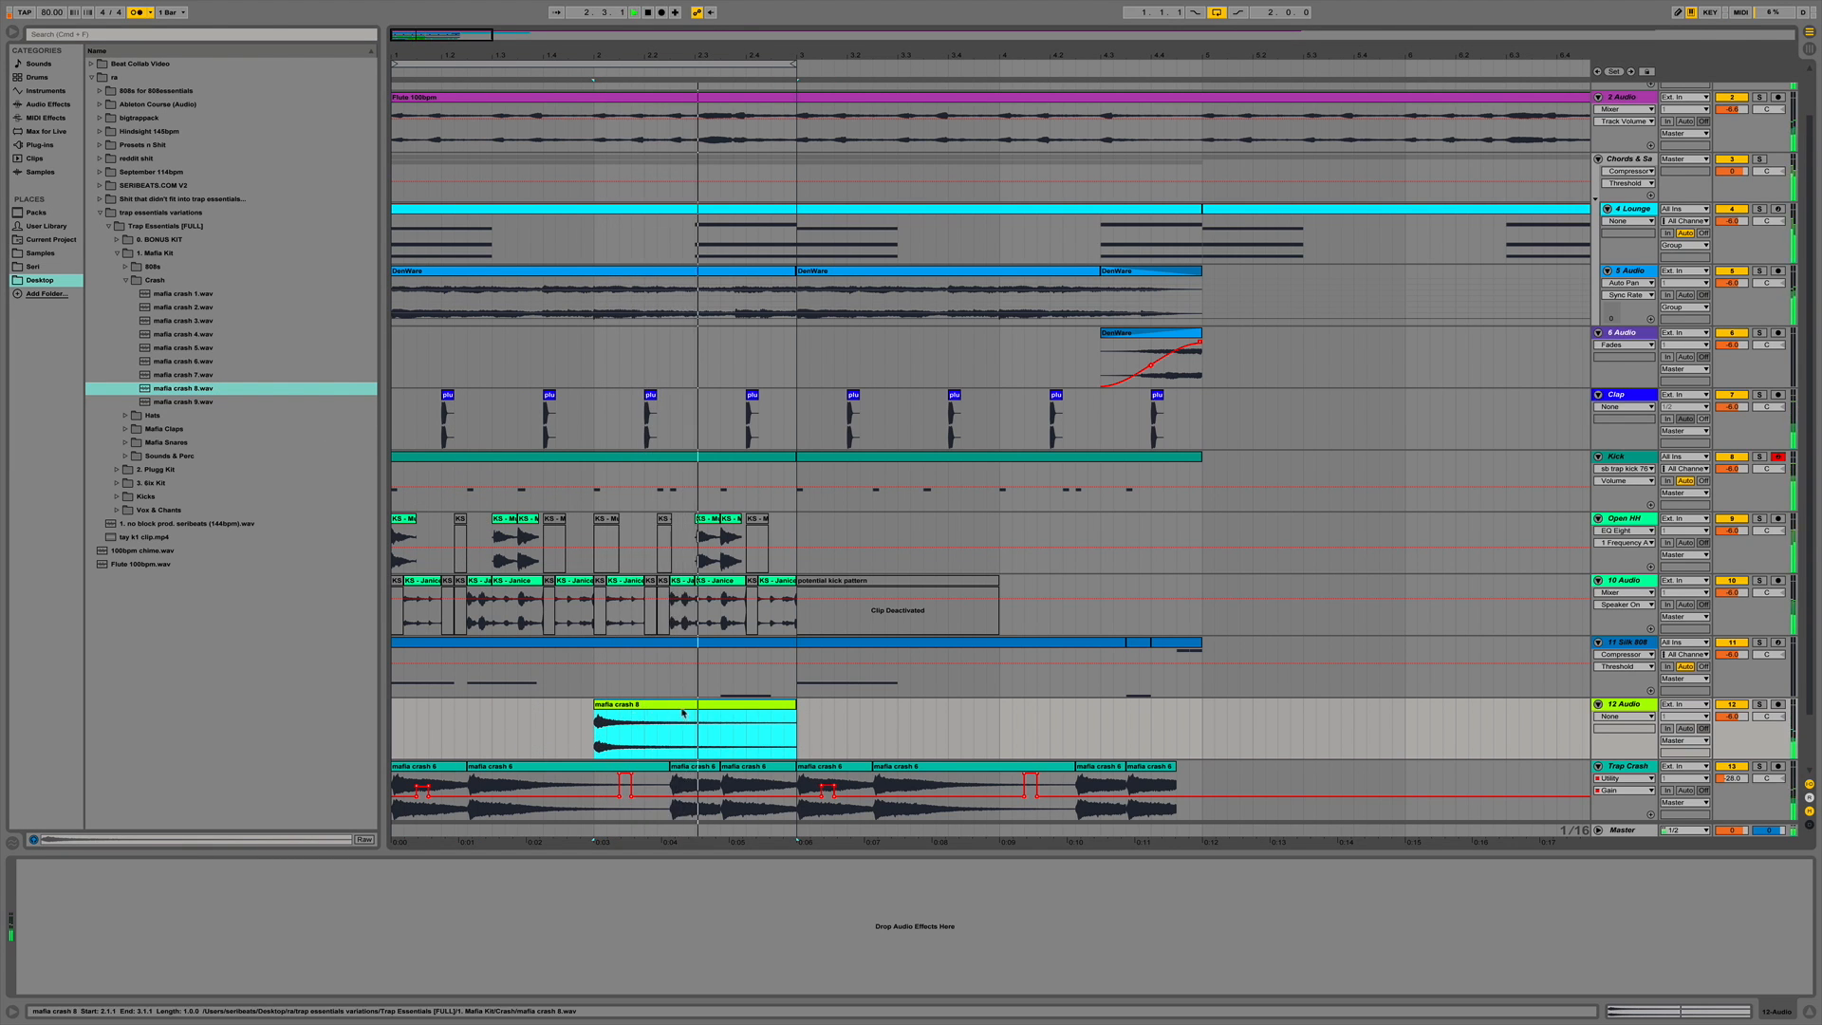
key("Delete")
left_click(164, 402)
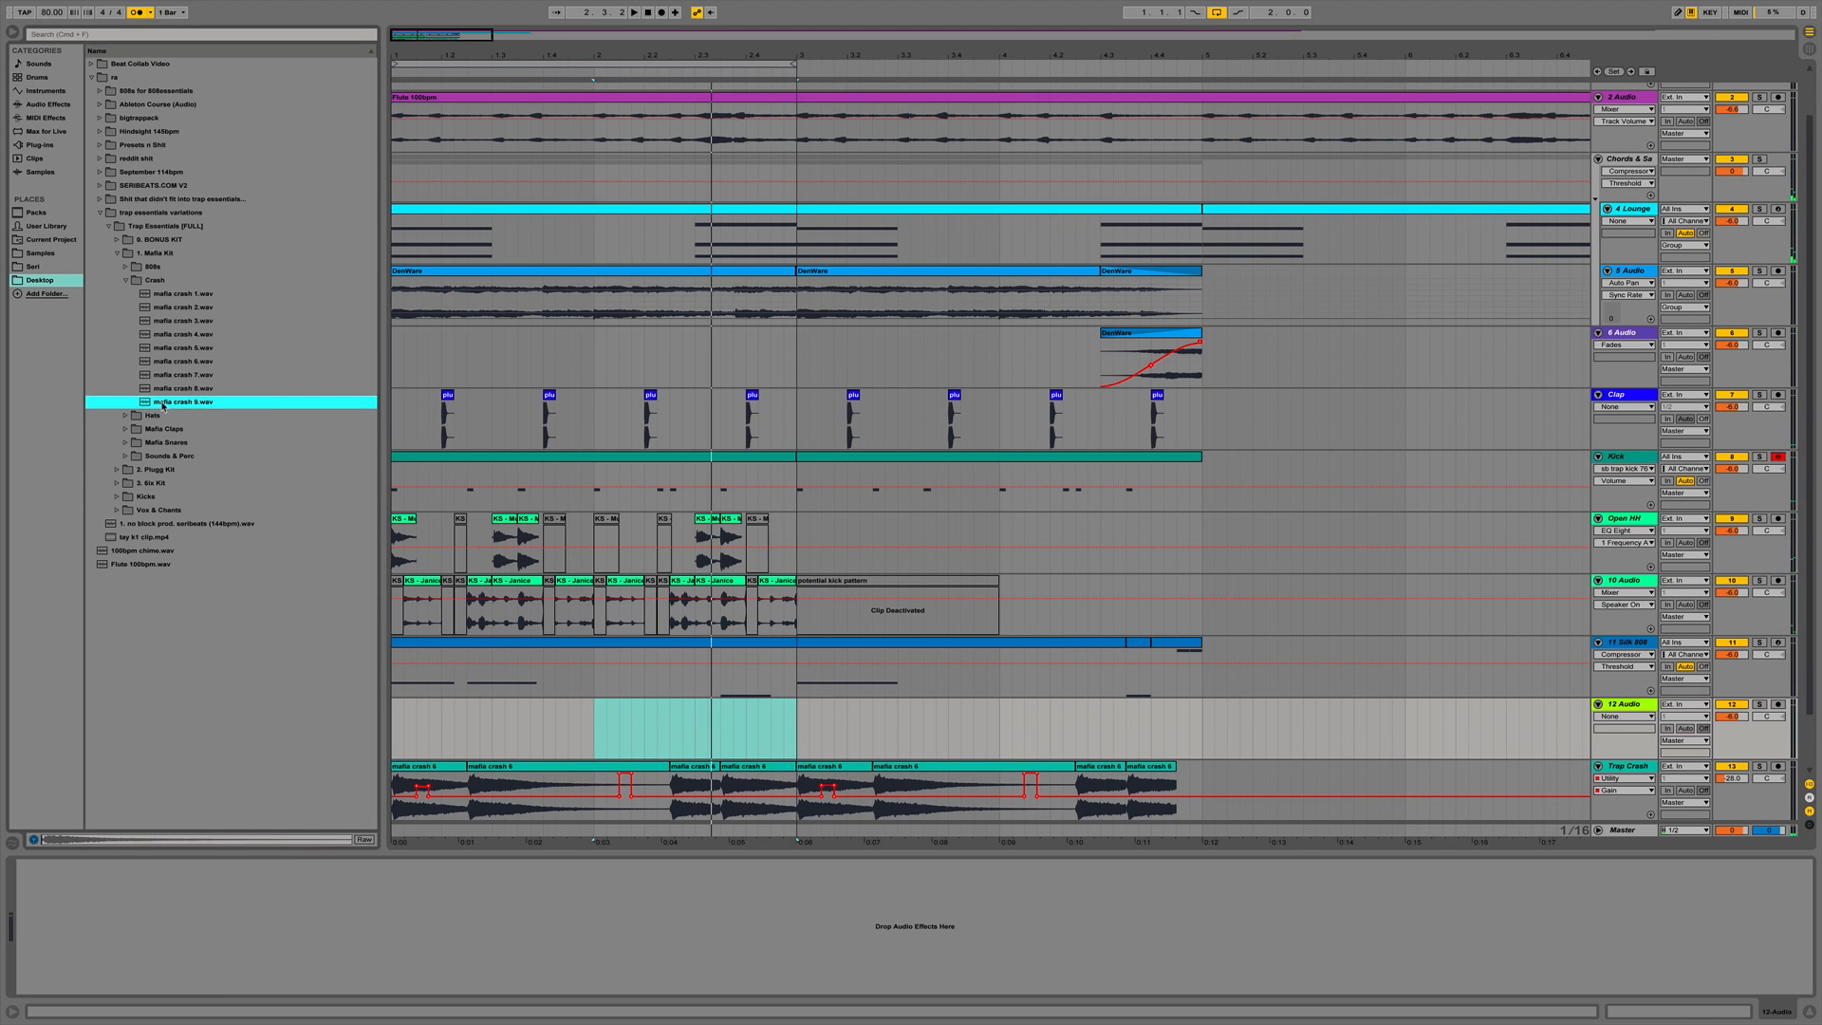
Place mafia crash 9.wav at bars 1 and 2 on the new audio track and lower that track's volume.
left_click_drag(187, 404, 604, 723)
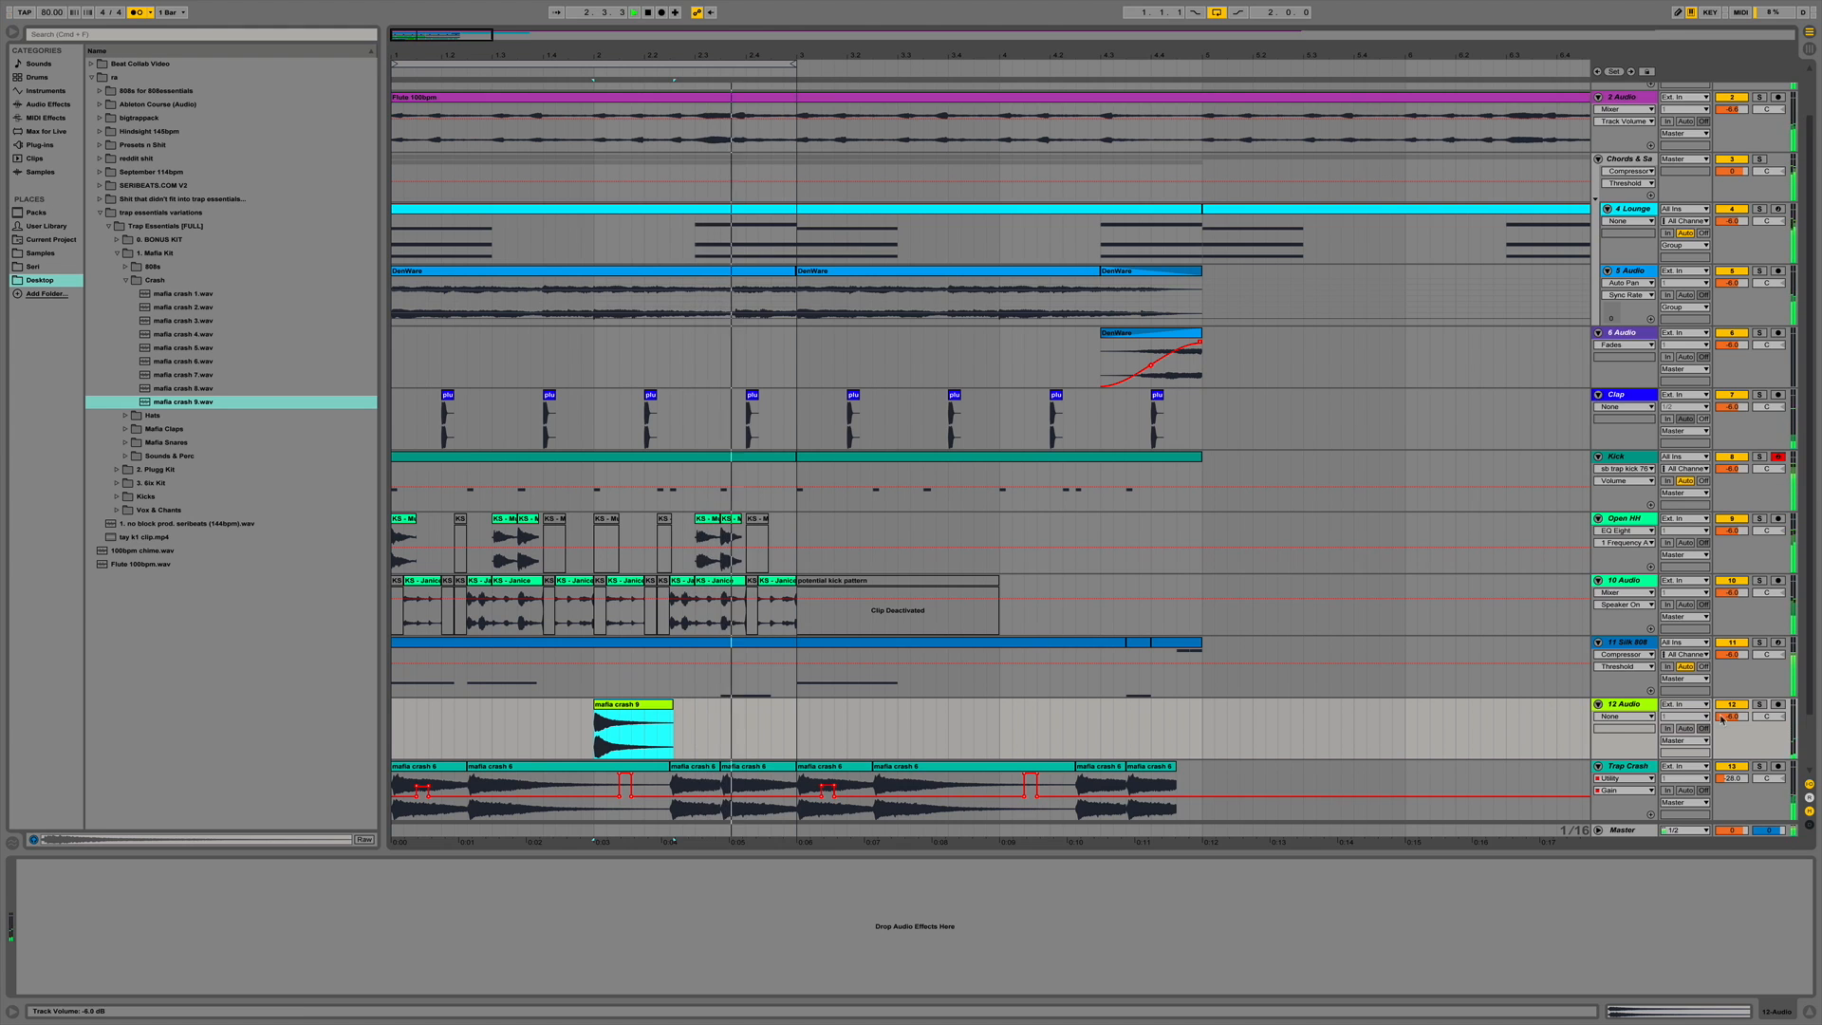
left_click(1732, 718)
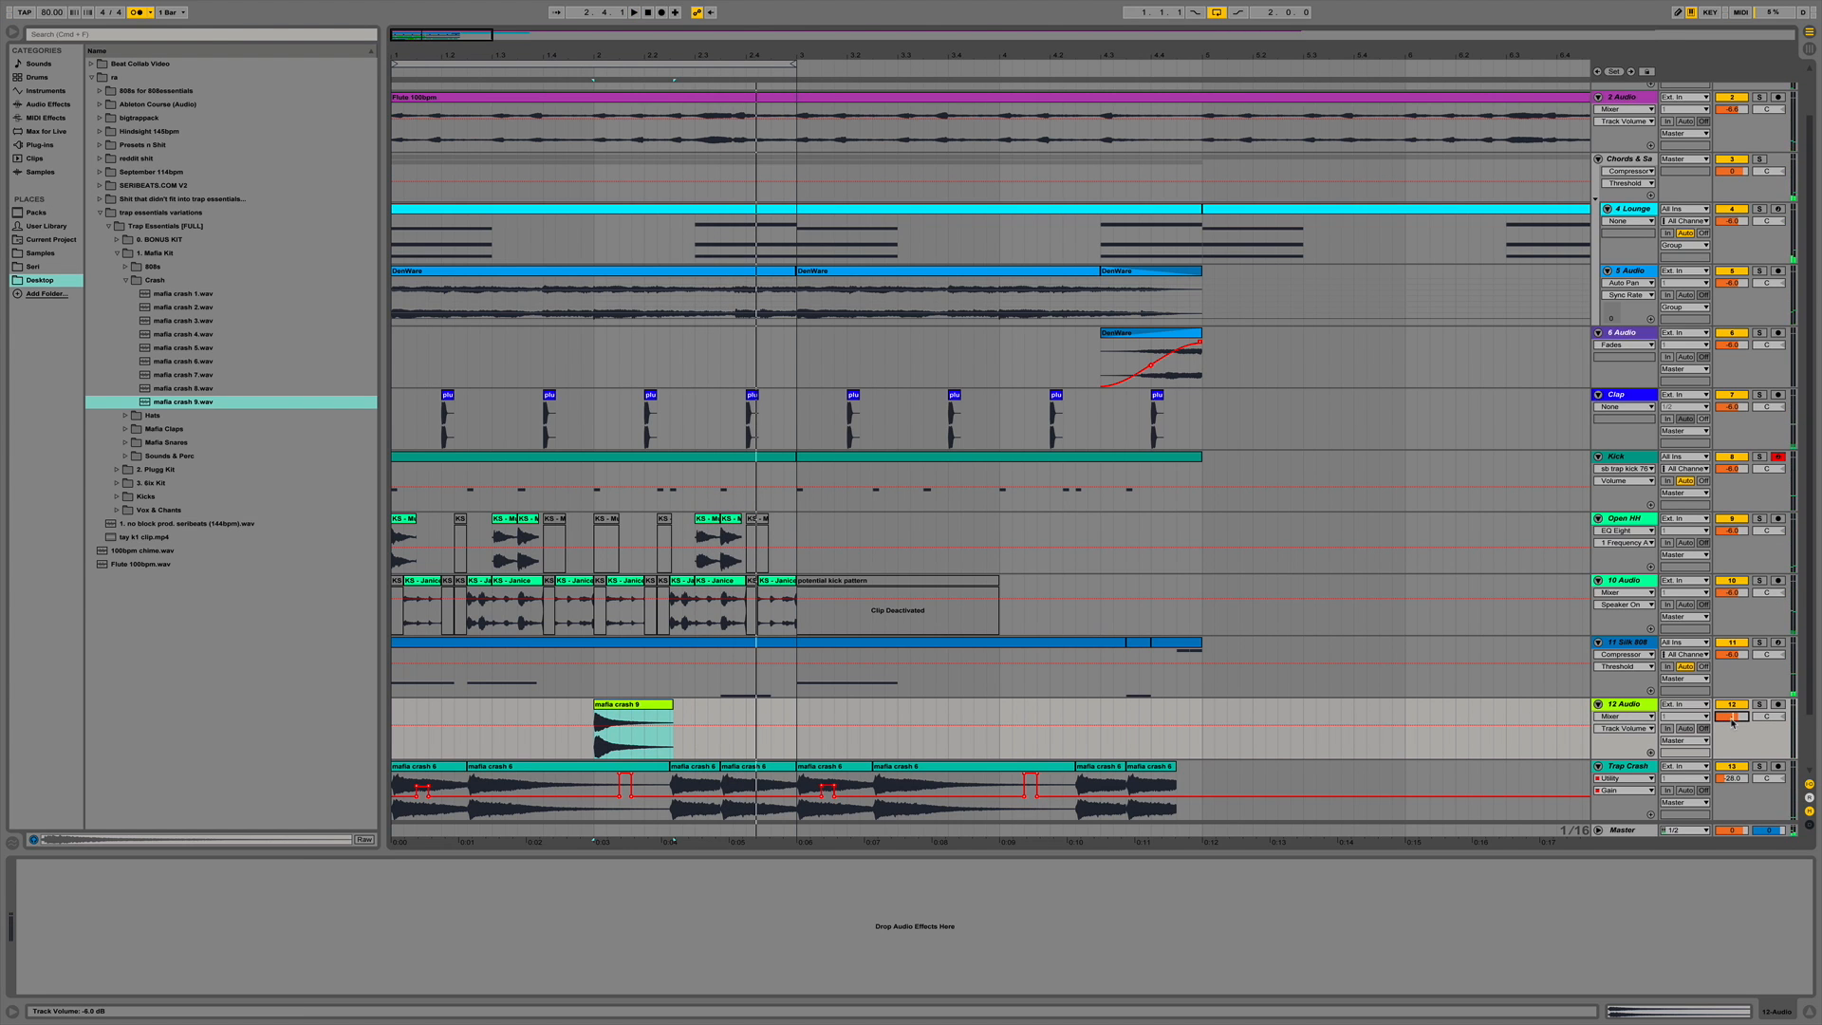
key("Return")
key("space")
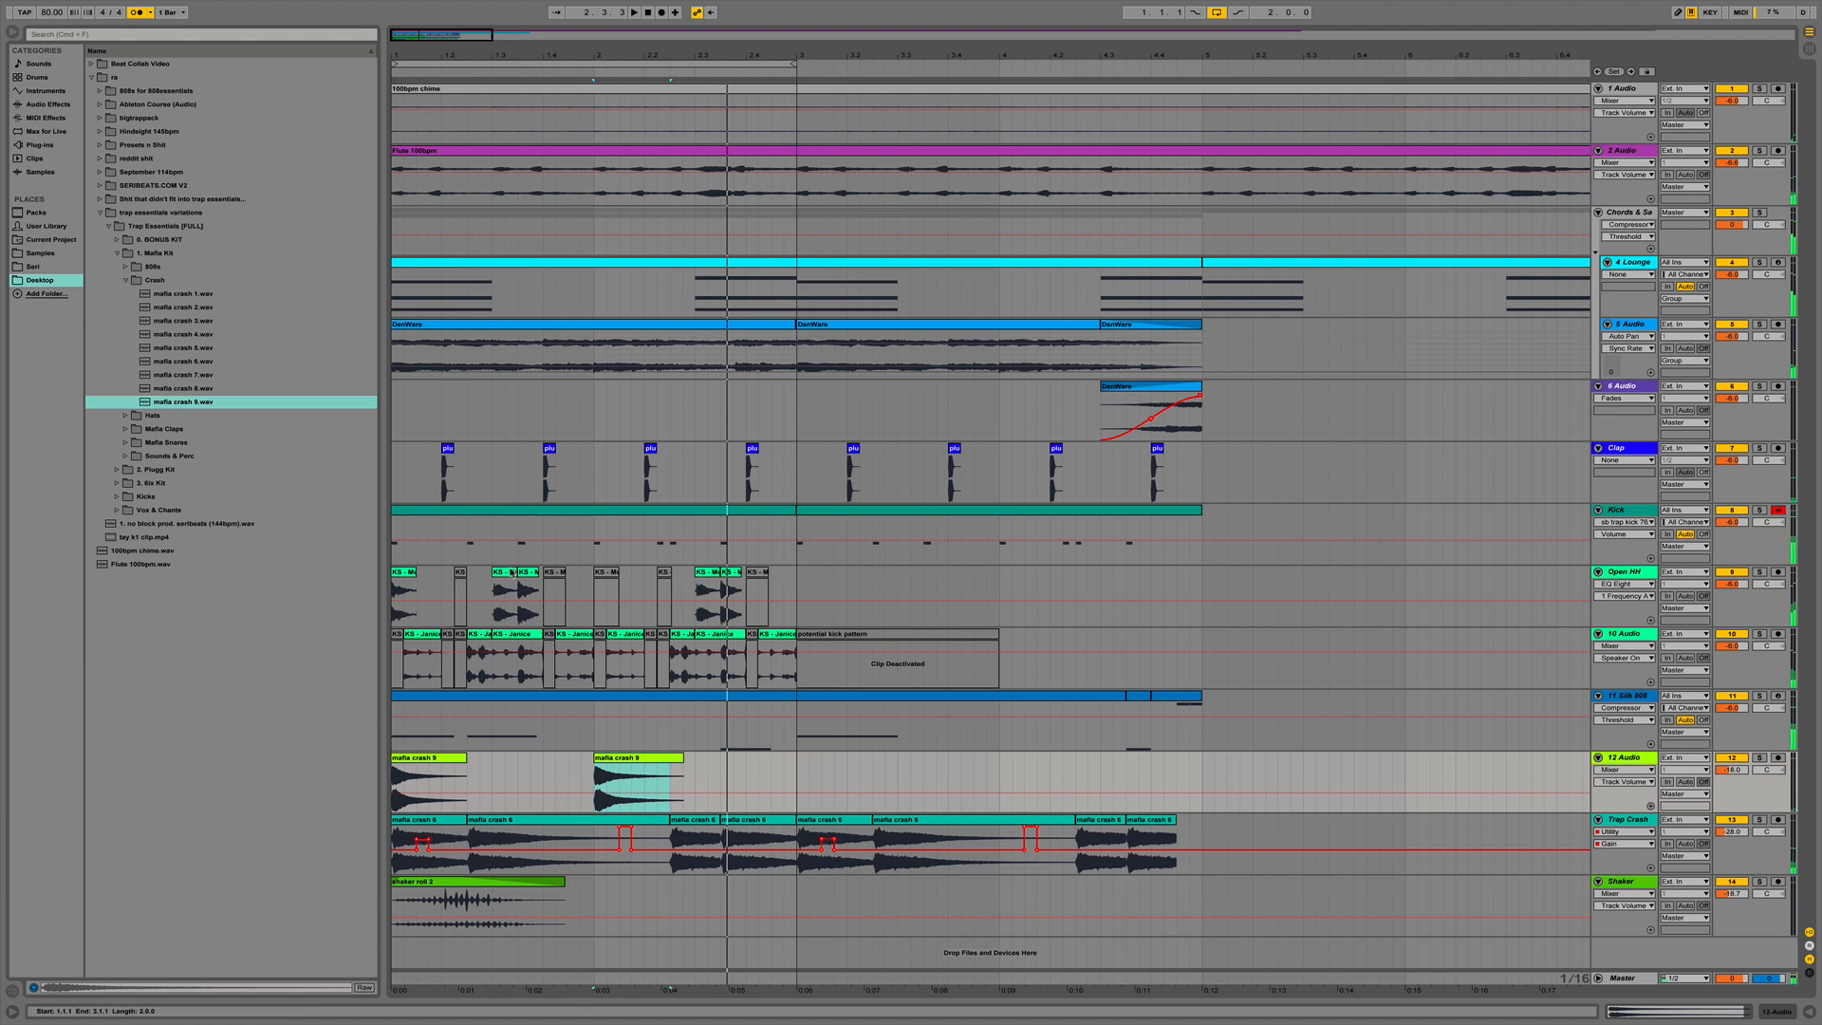
Delete the crash clip at bar 2 and reactivate the Open HH Muzzle slice at 2.1.1, checking it in playback.
left_click(663, 769)
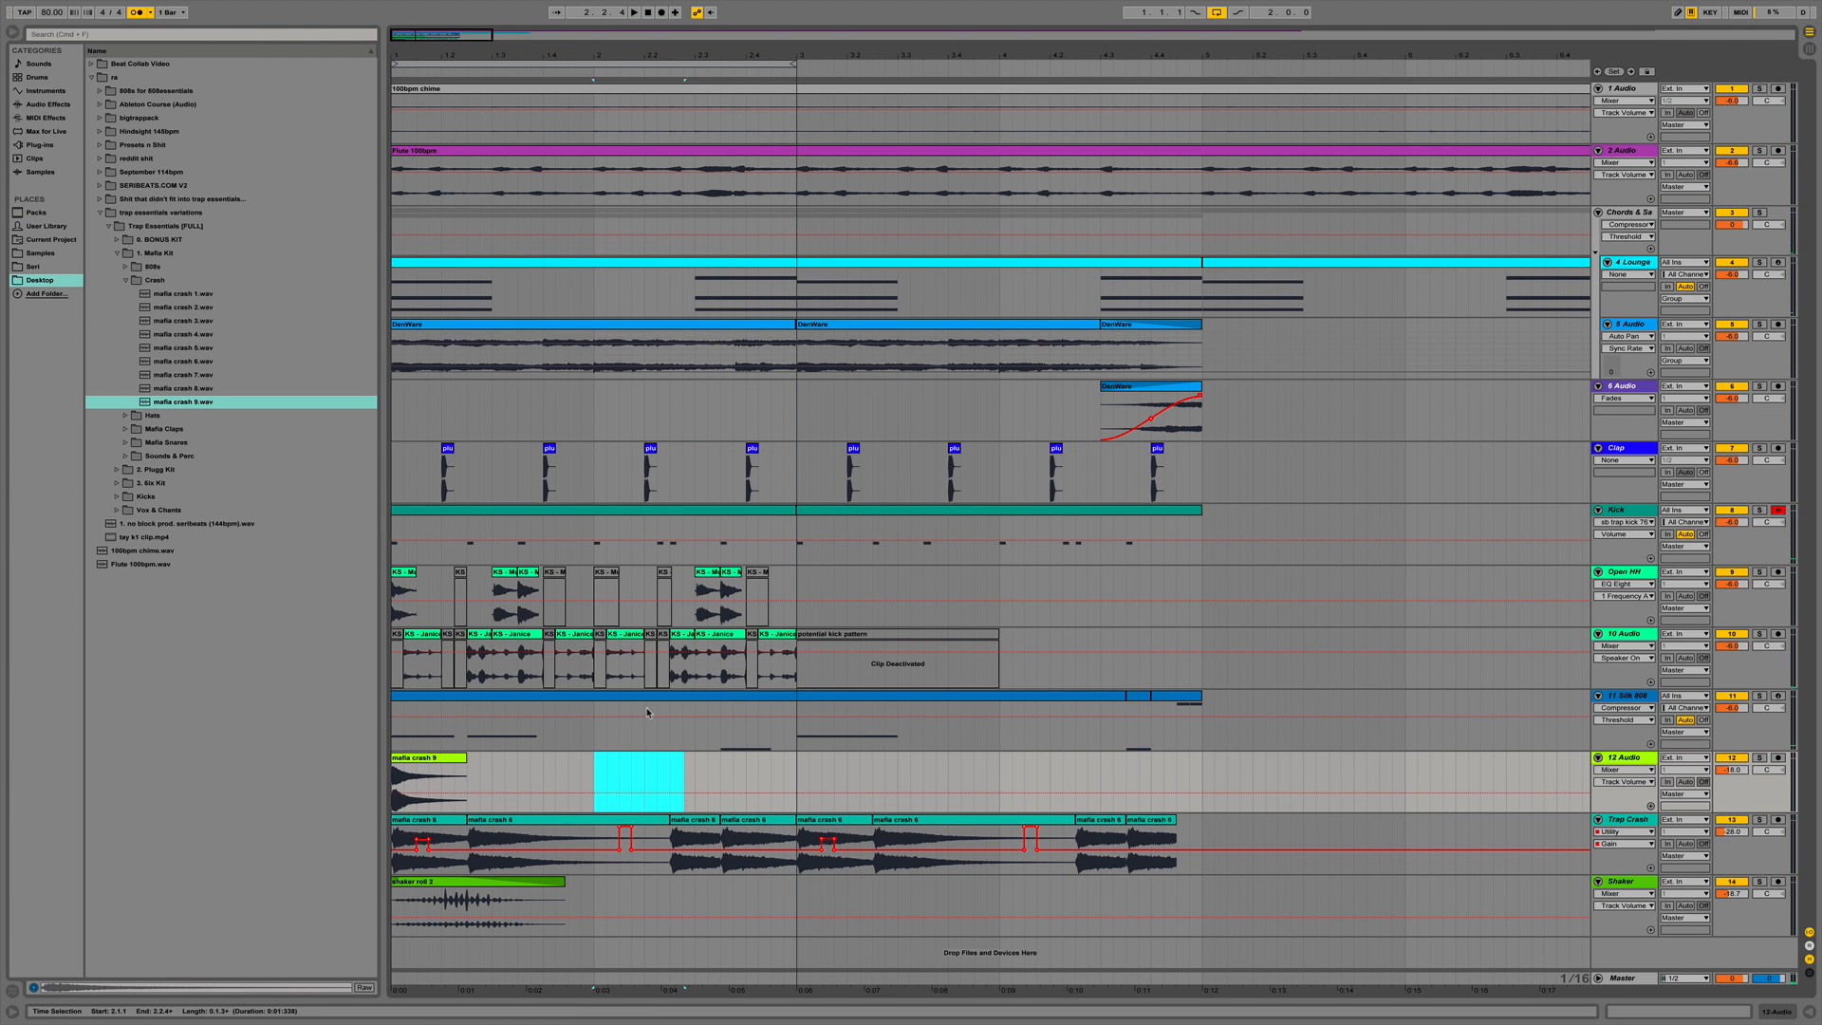
key("Delete")
left_click(603, 575)
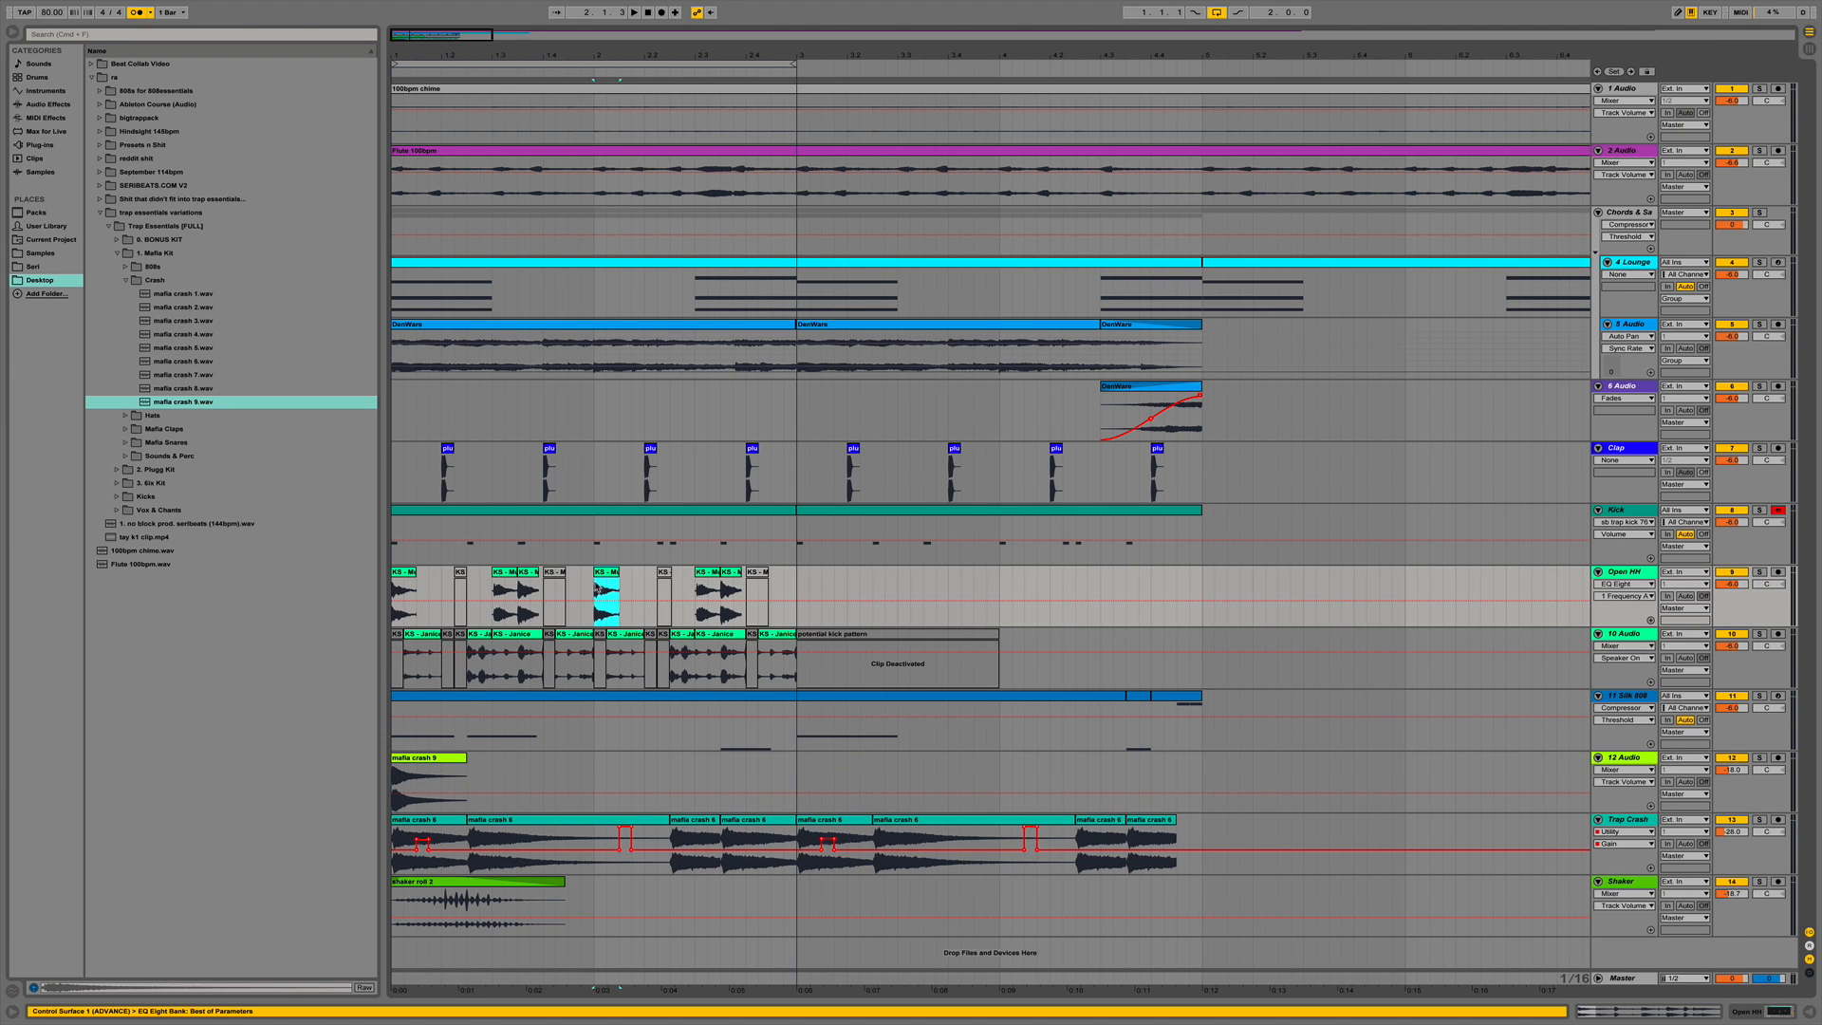
left_click(596, 589)
key("space")
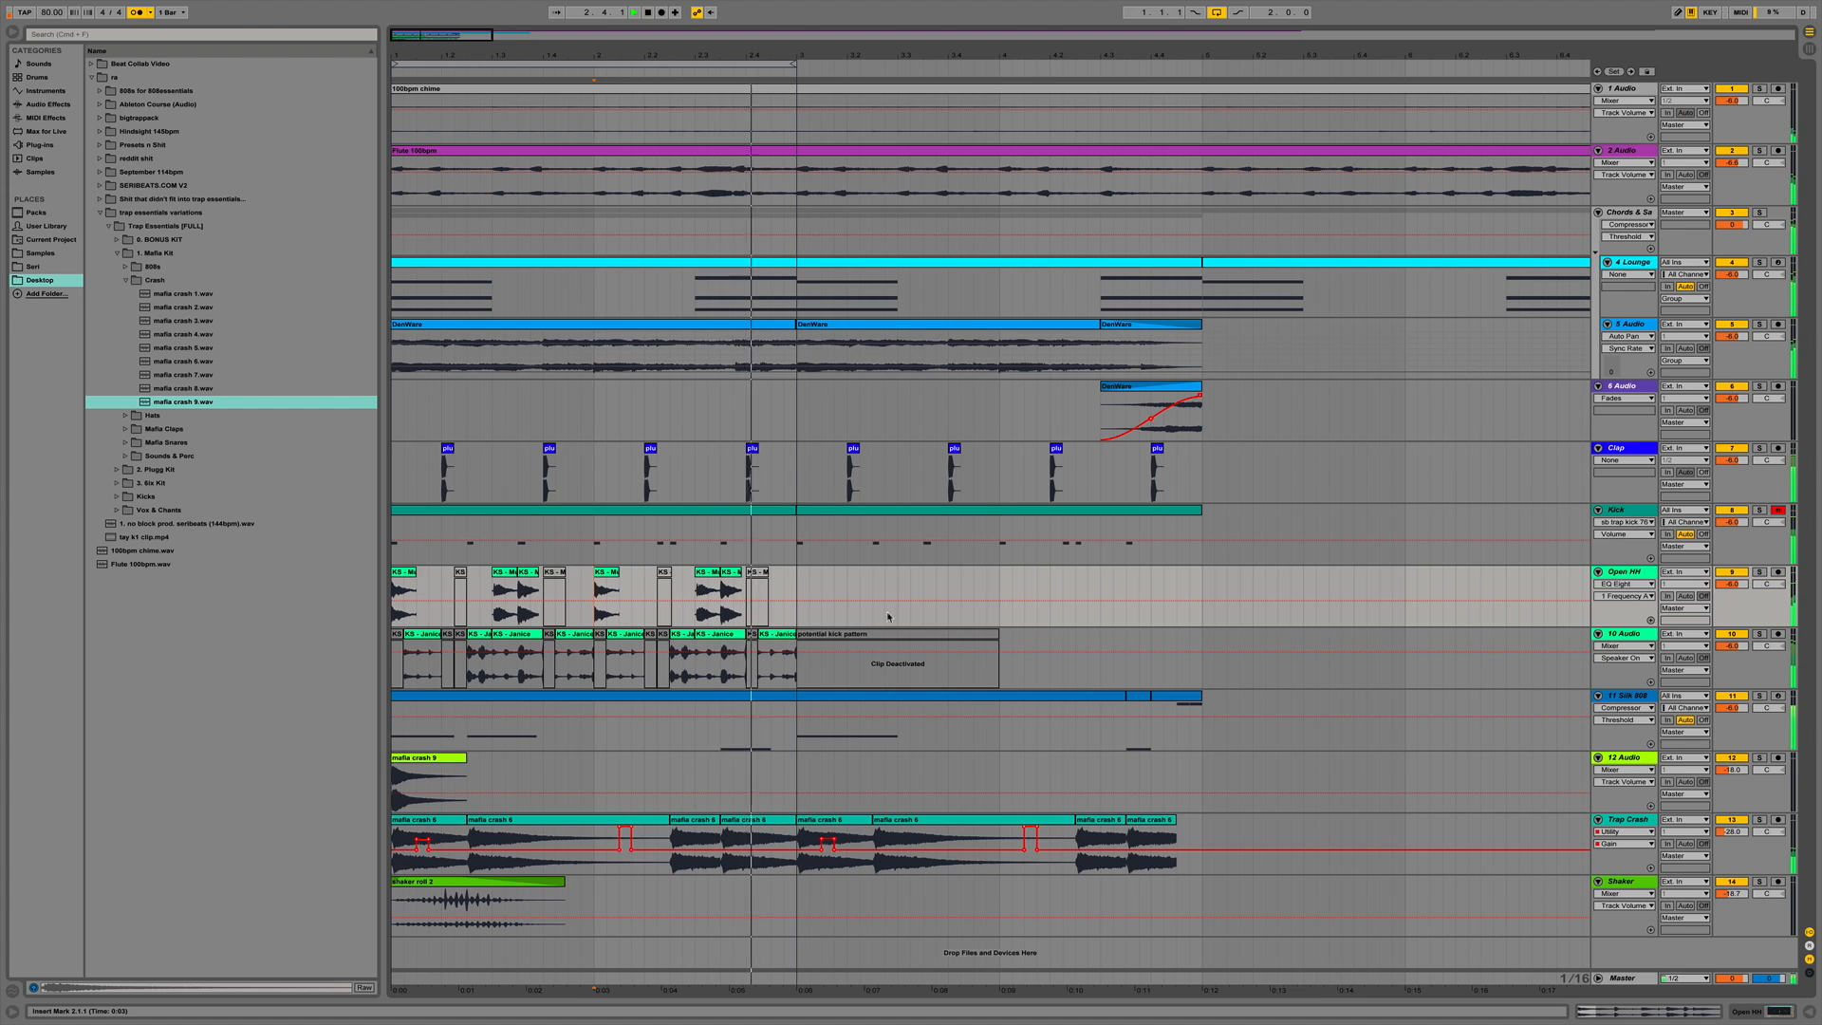
key("space")
Show the clip fades on the Open HH track and play the loop from the first Muzzle slice.
left_click(1622, 584)
left_click(1621, 607)
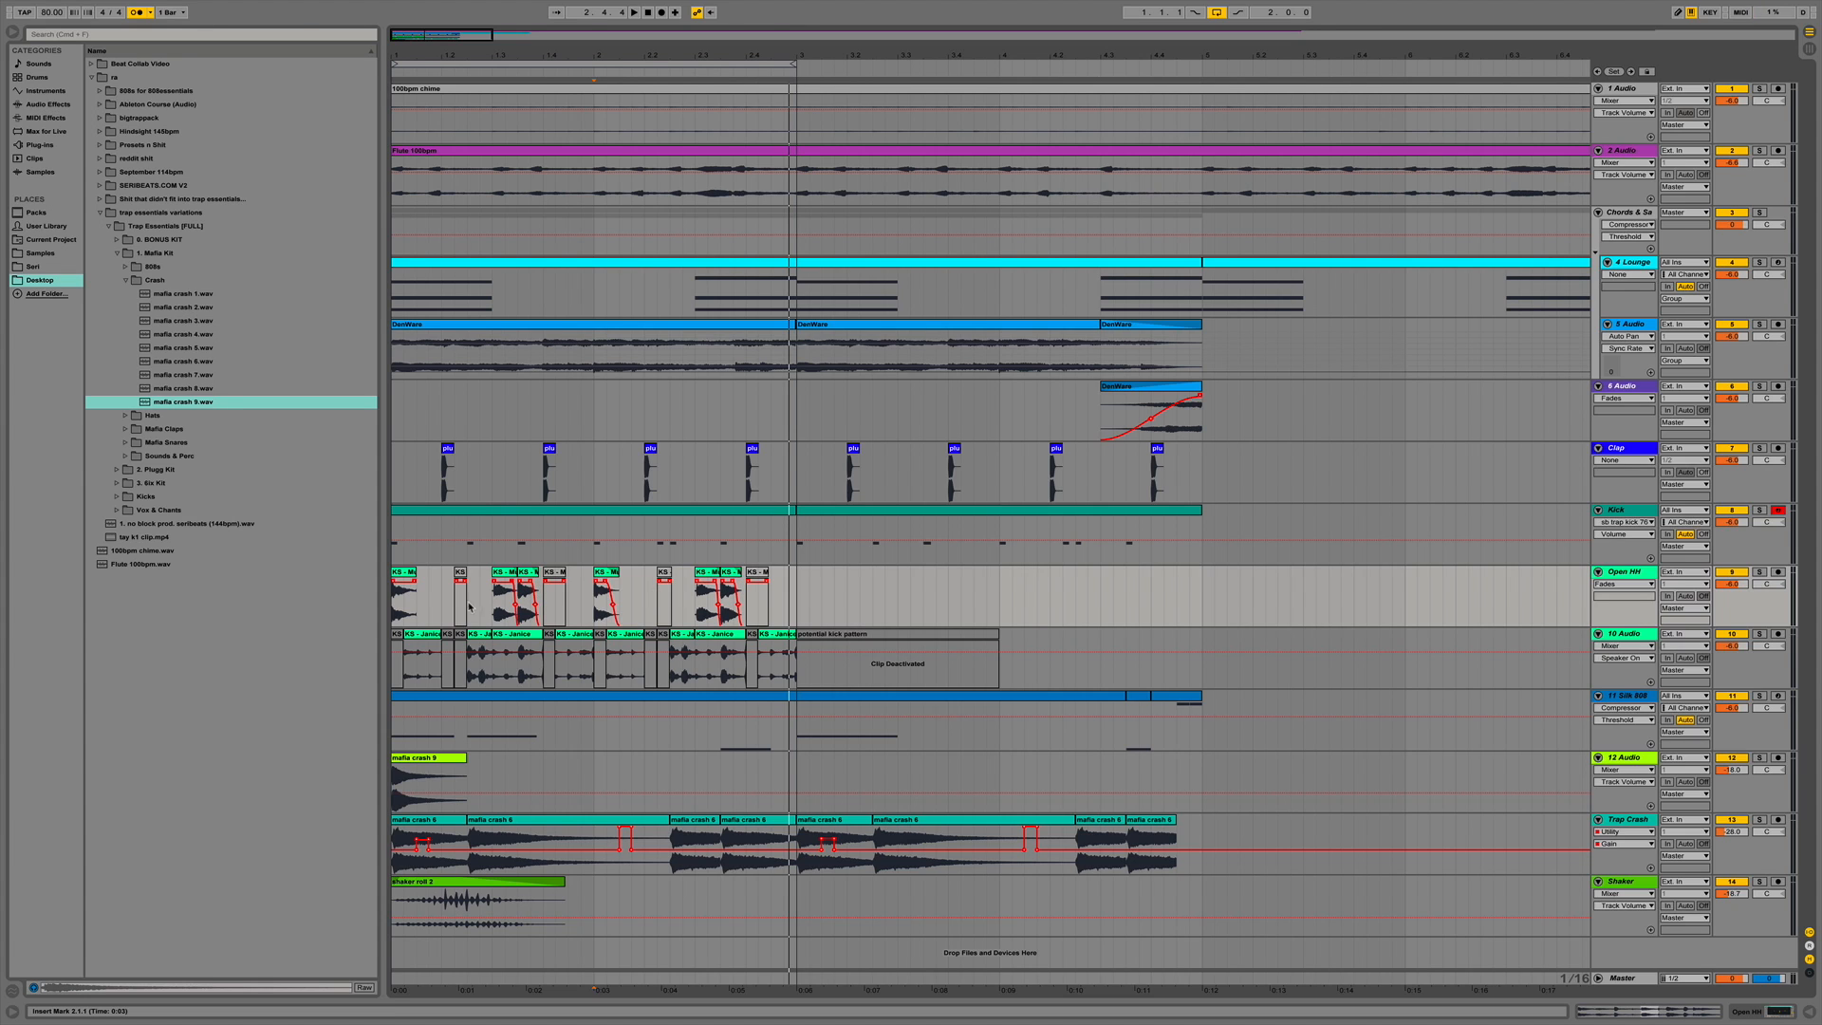
left_click(411, 585)
key("space")
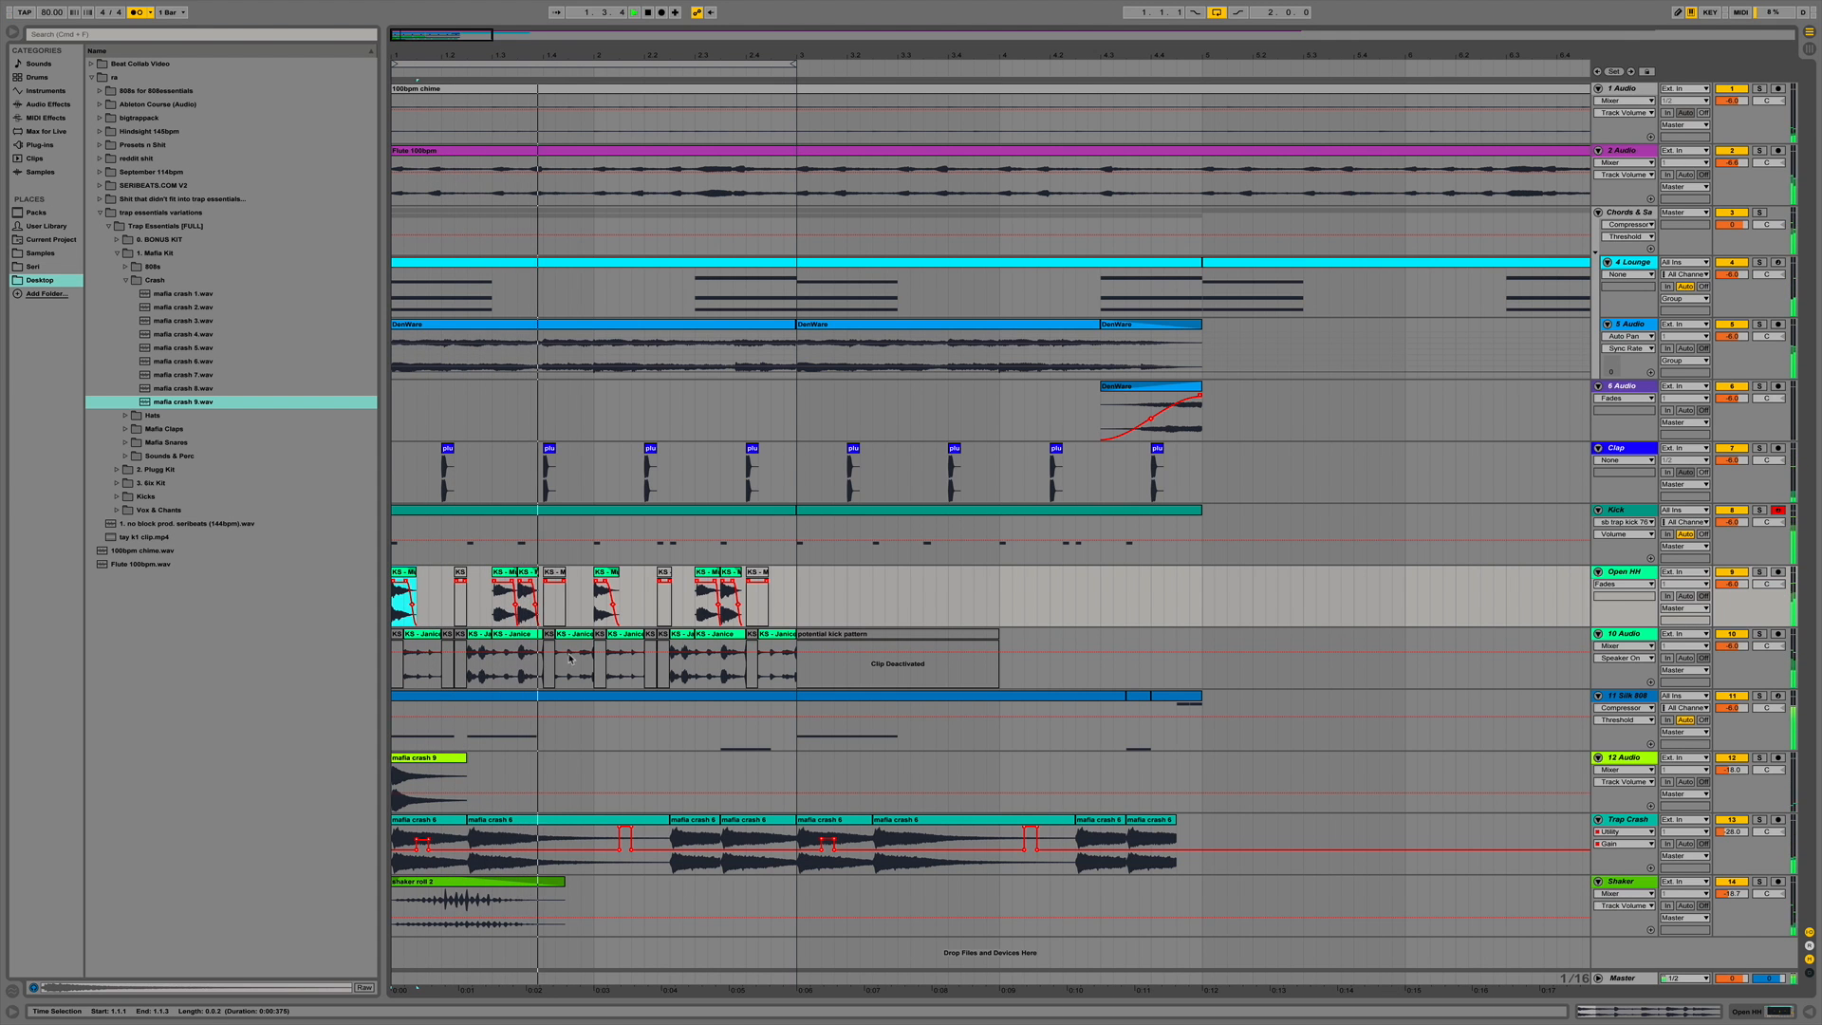
key("space")
Show the clip fades on the 10 Audio track's Janica slices and play the loop.
left_click_drag(524, 52, 623, 57)
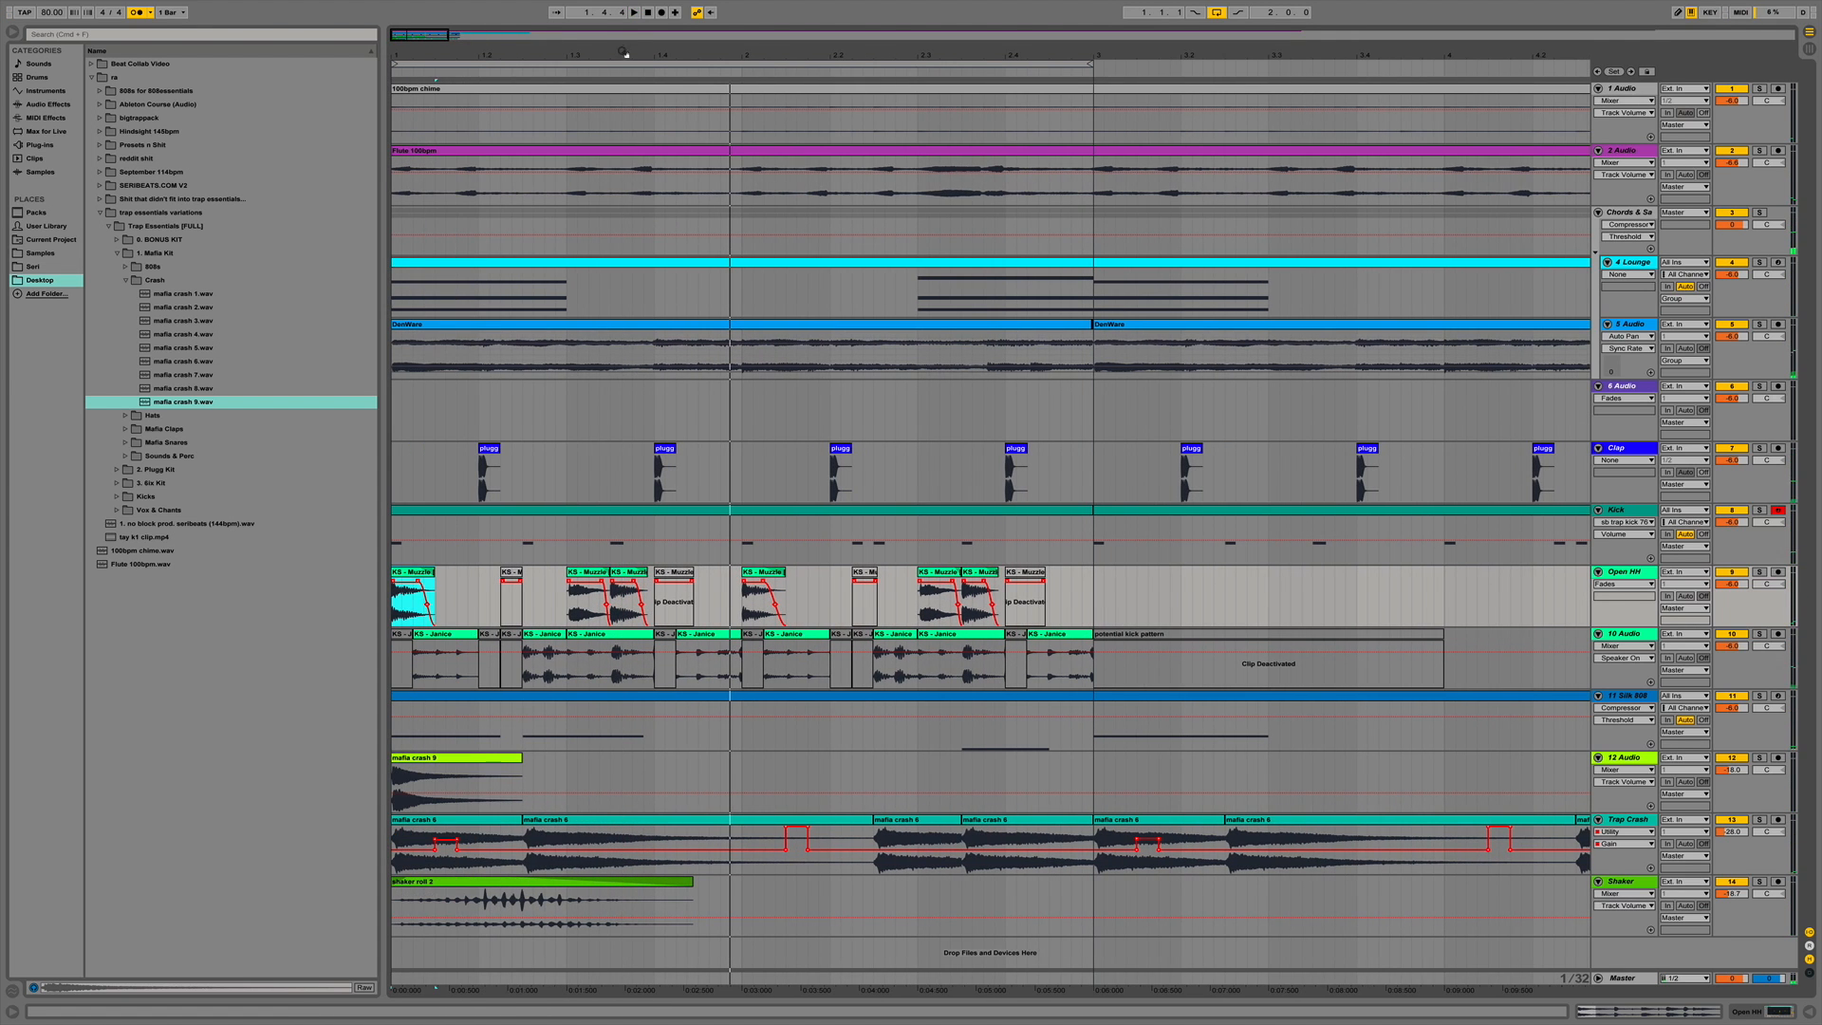
left_click(1623, 646)
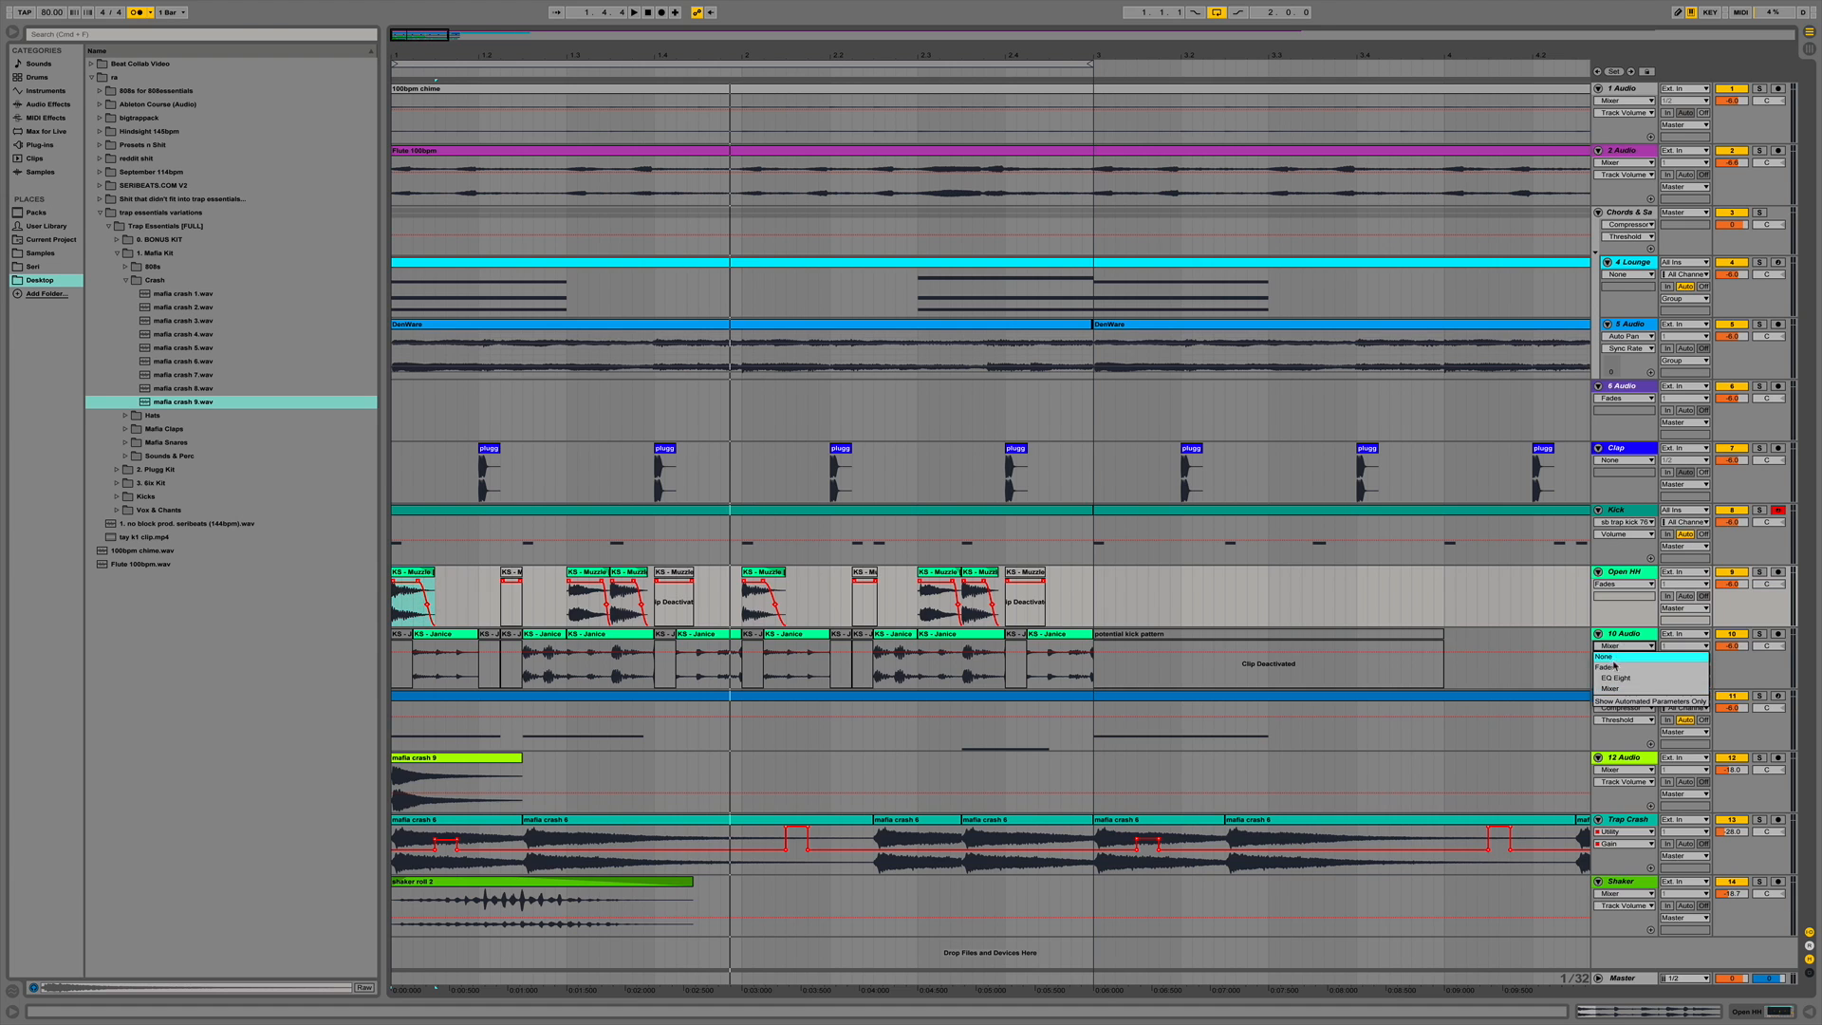
left_click(1617, 669)
left_click(737, 642)
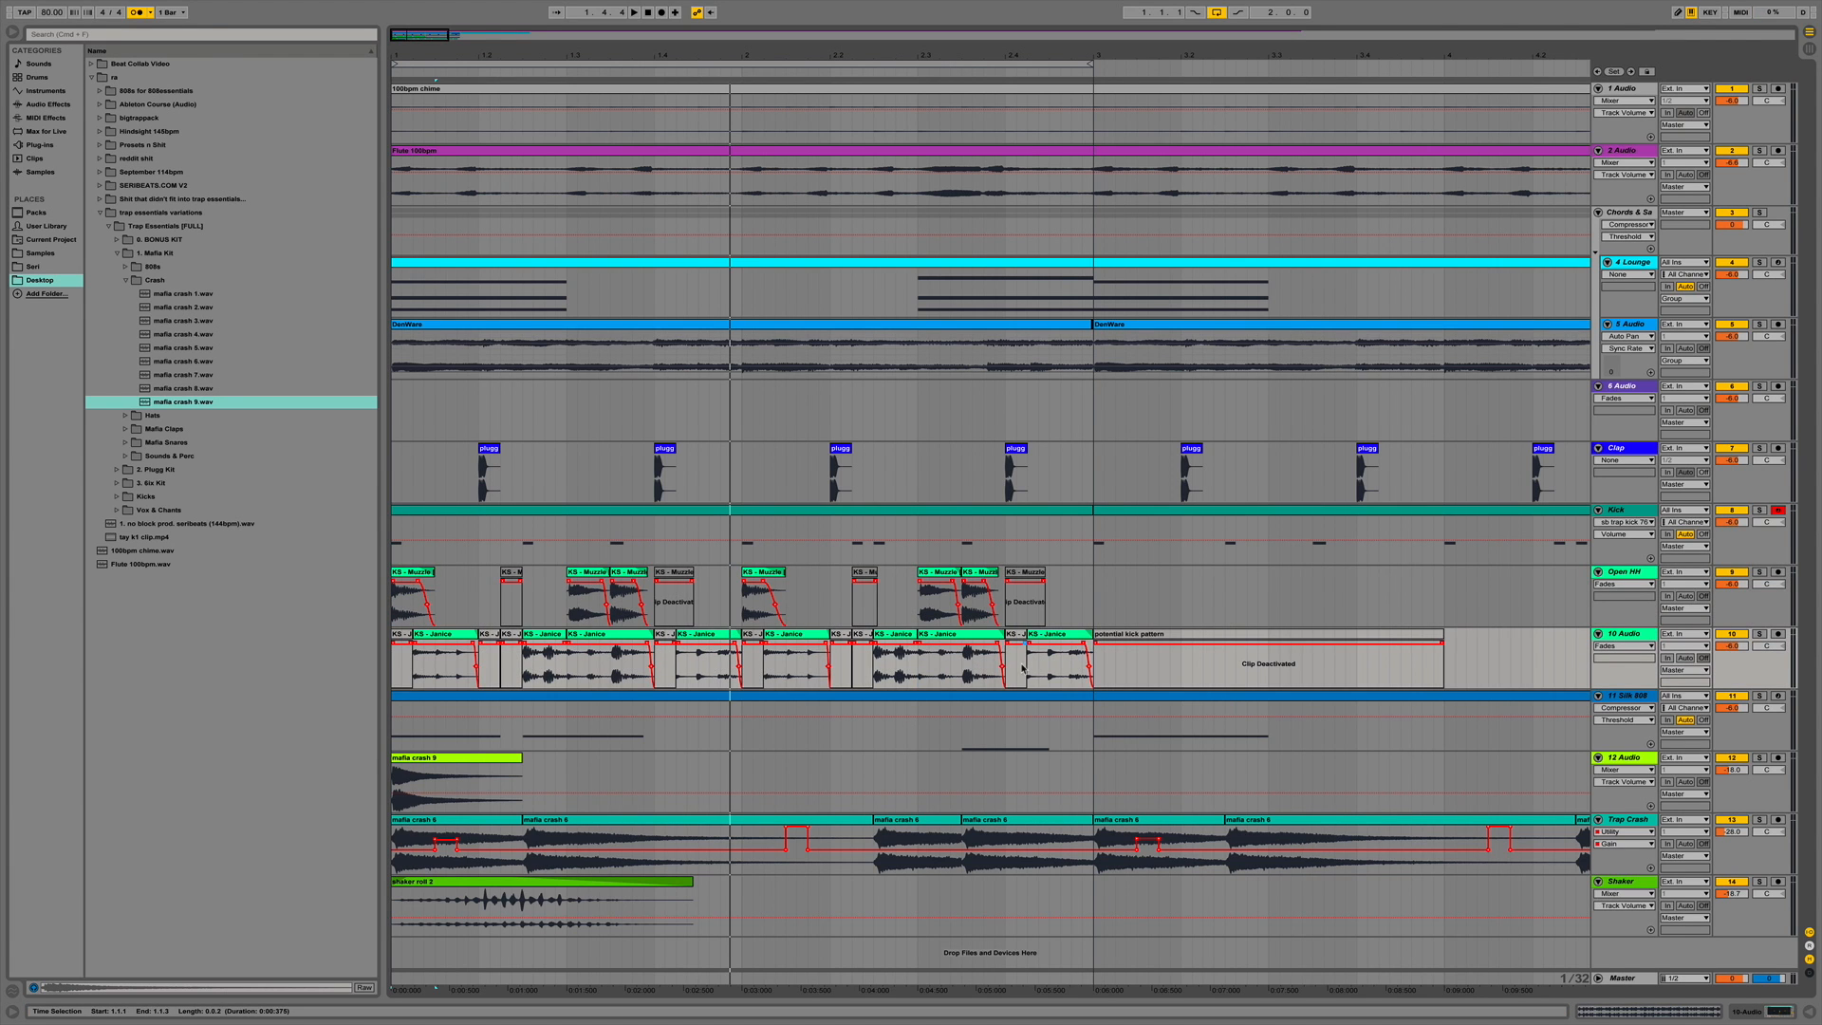
key("space")
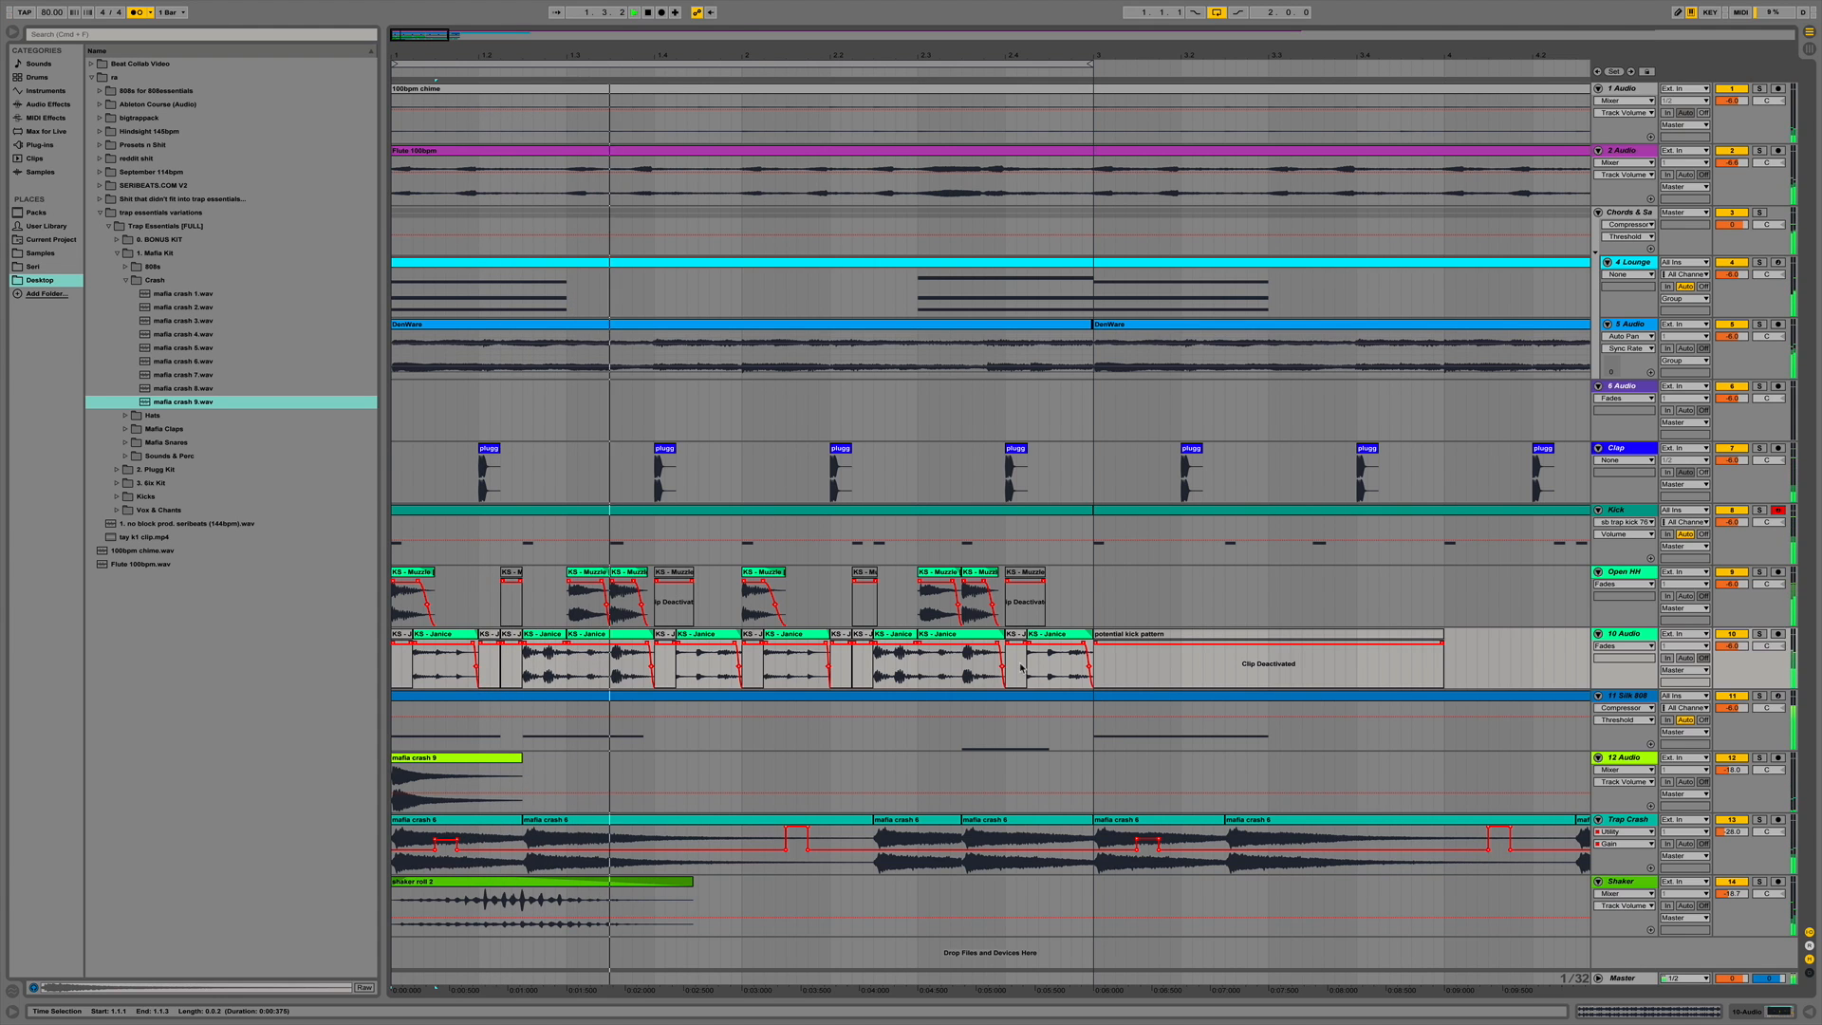
Add a Gate effect after the EQ Eight on the 10 Audio track.
double_click(1630, 634)
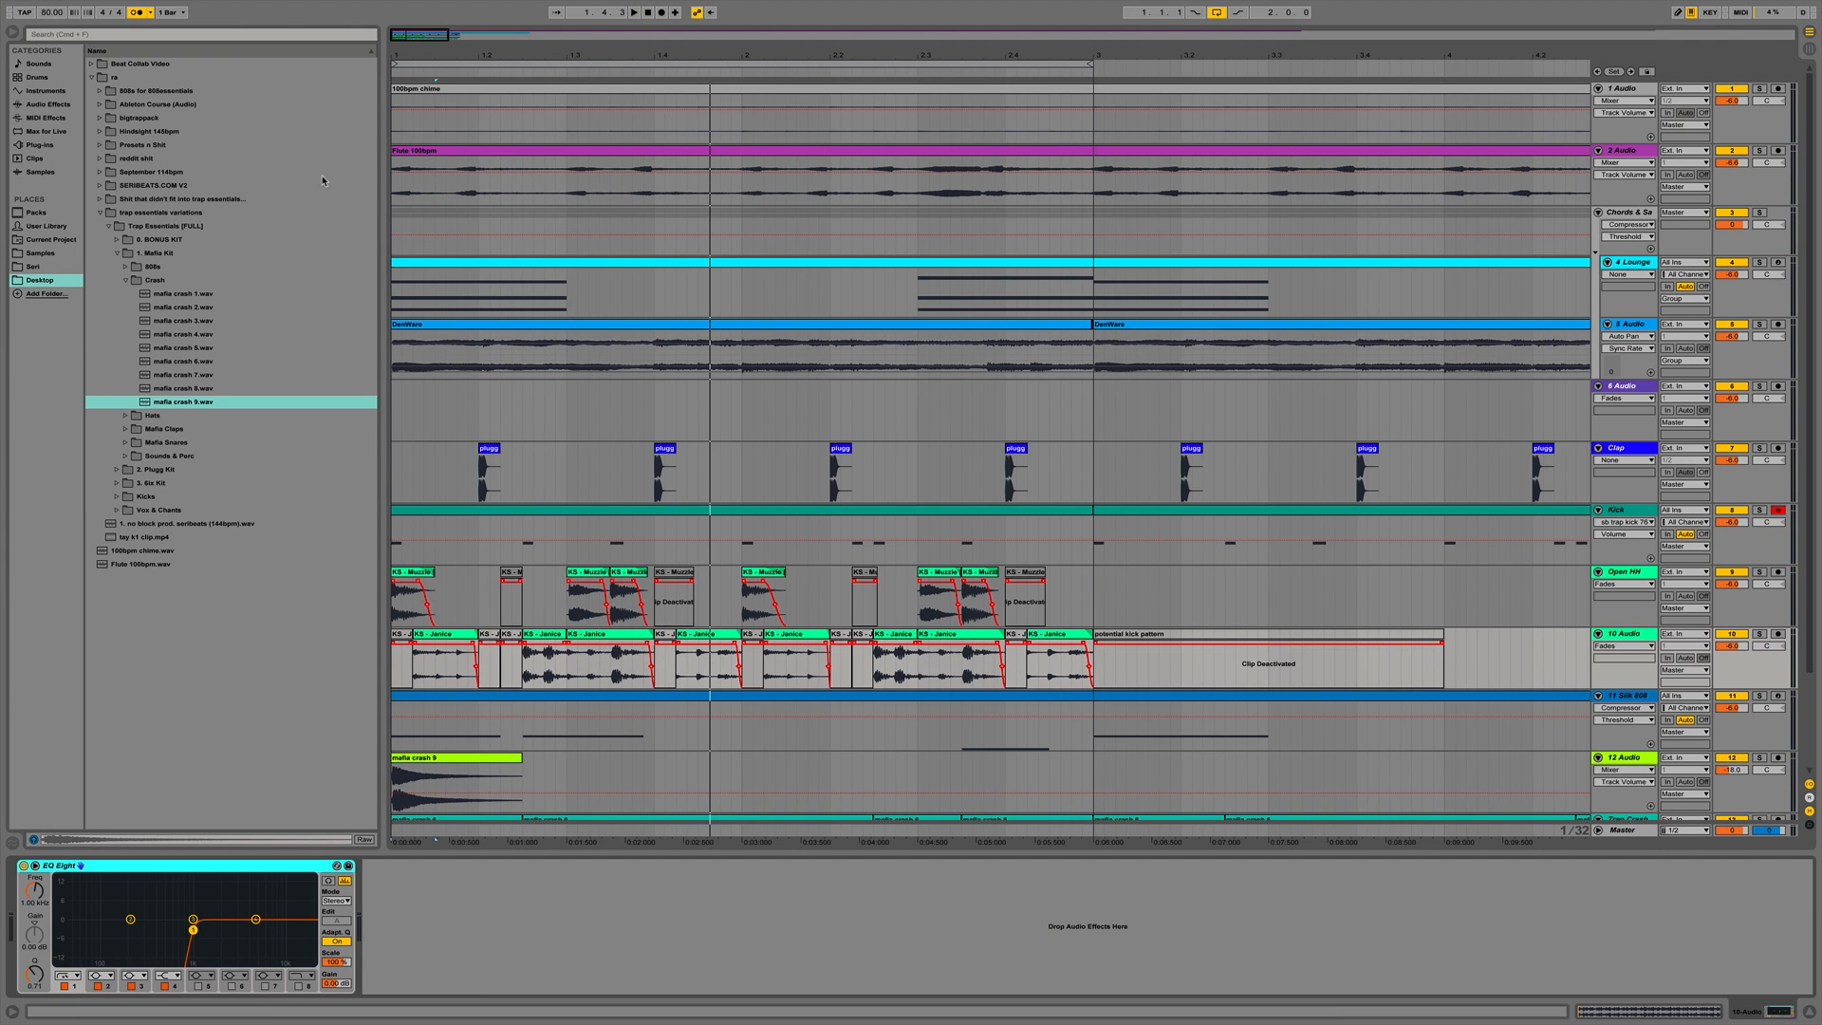
left_click(50, 105)
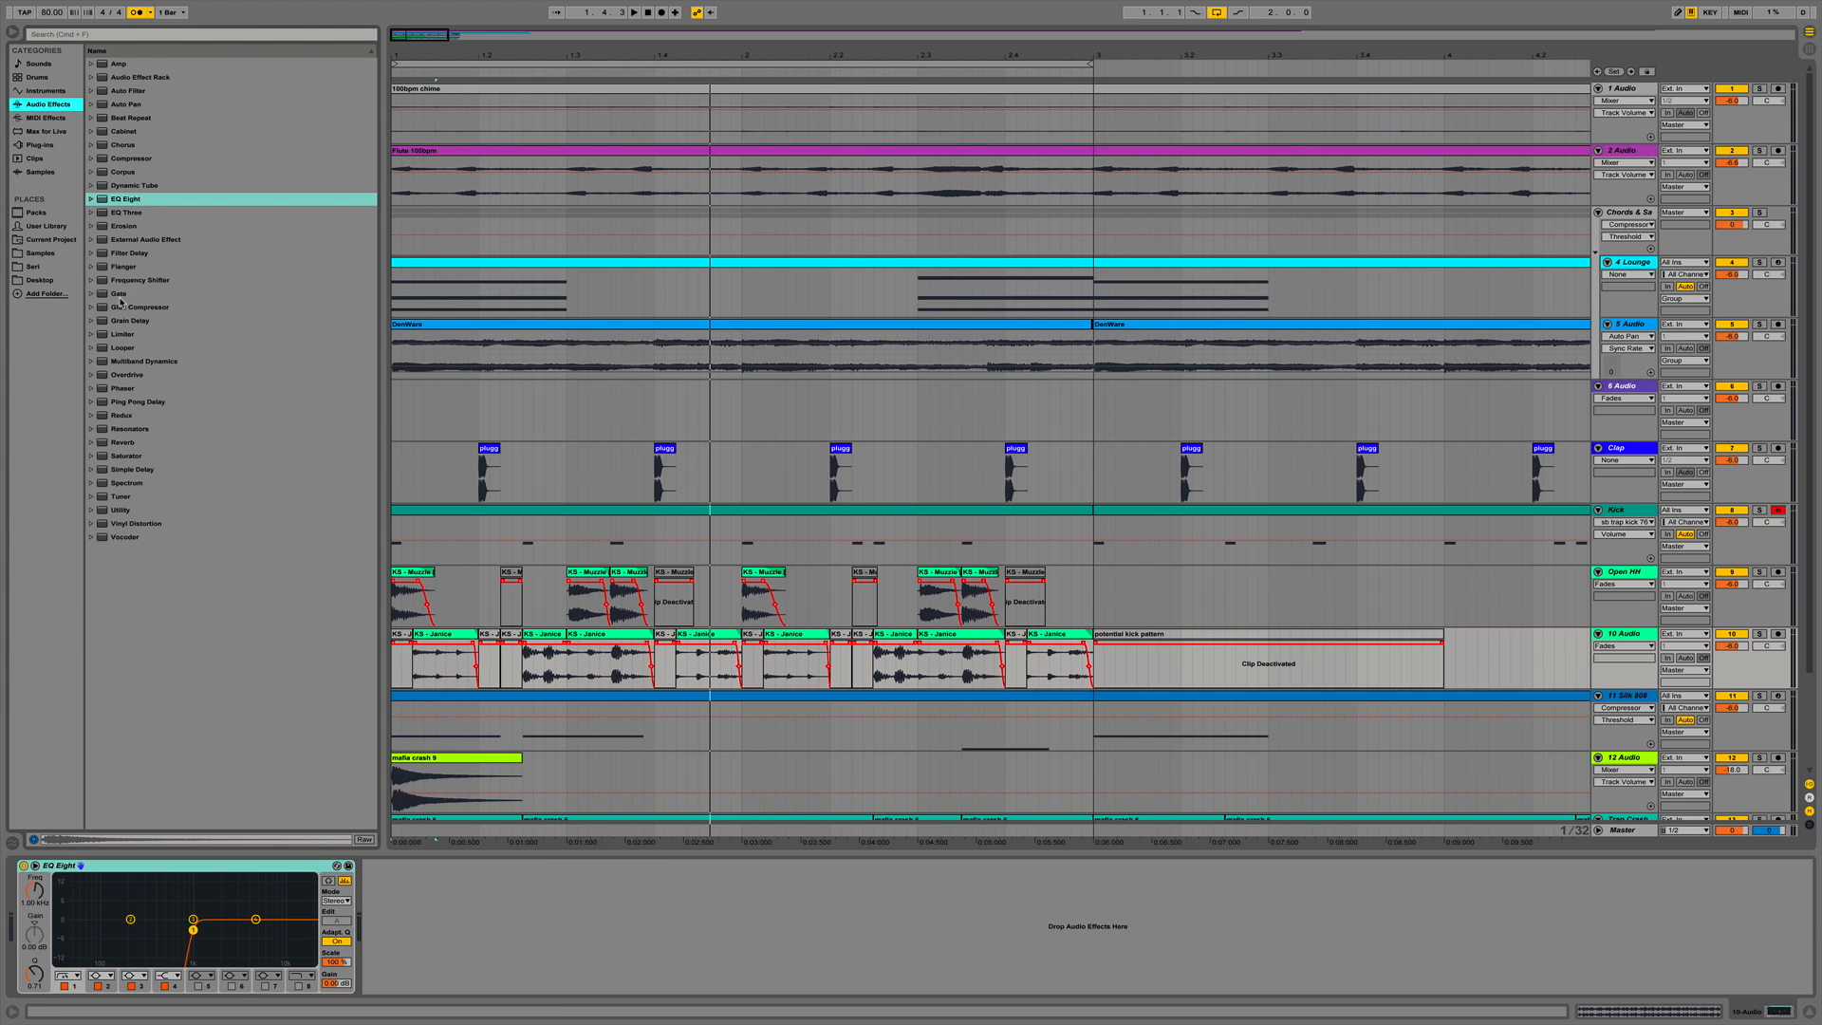
left_click_drag(120, 296, 384, 911)
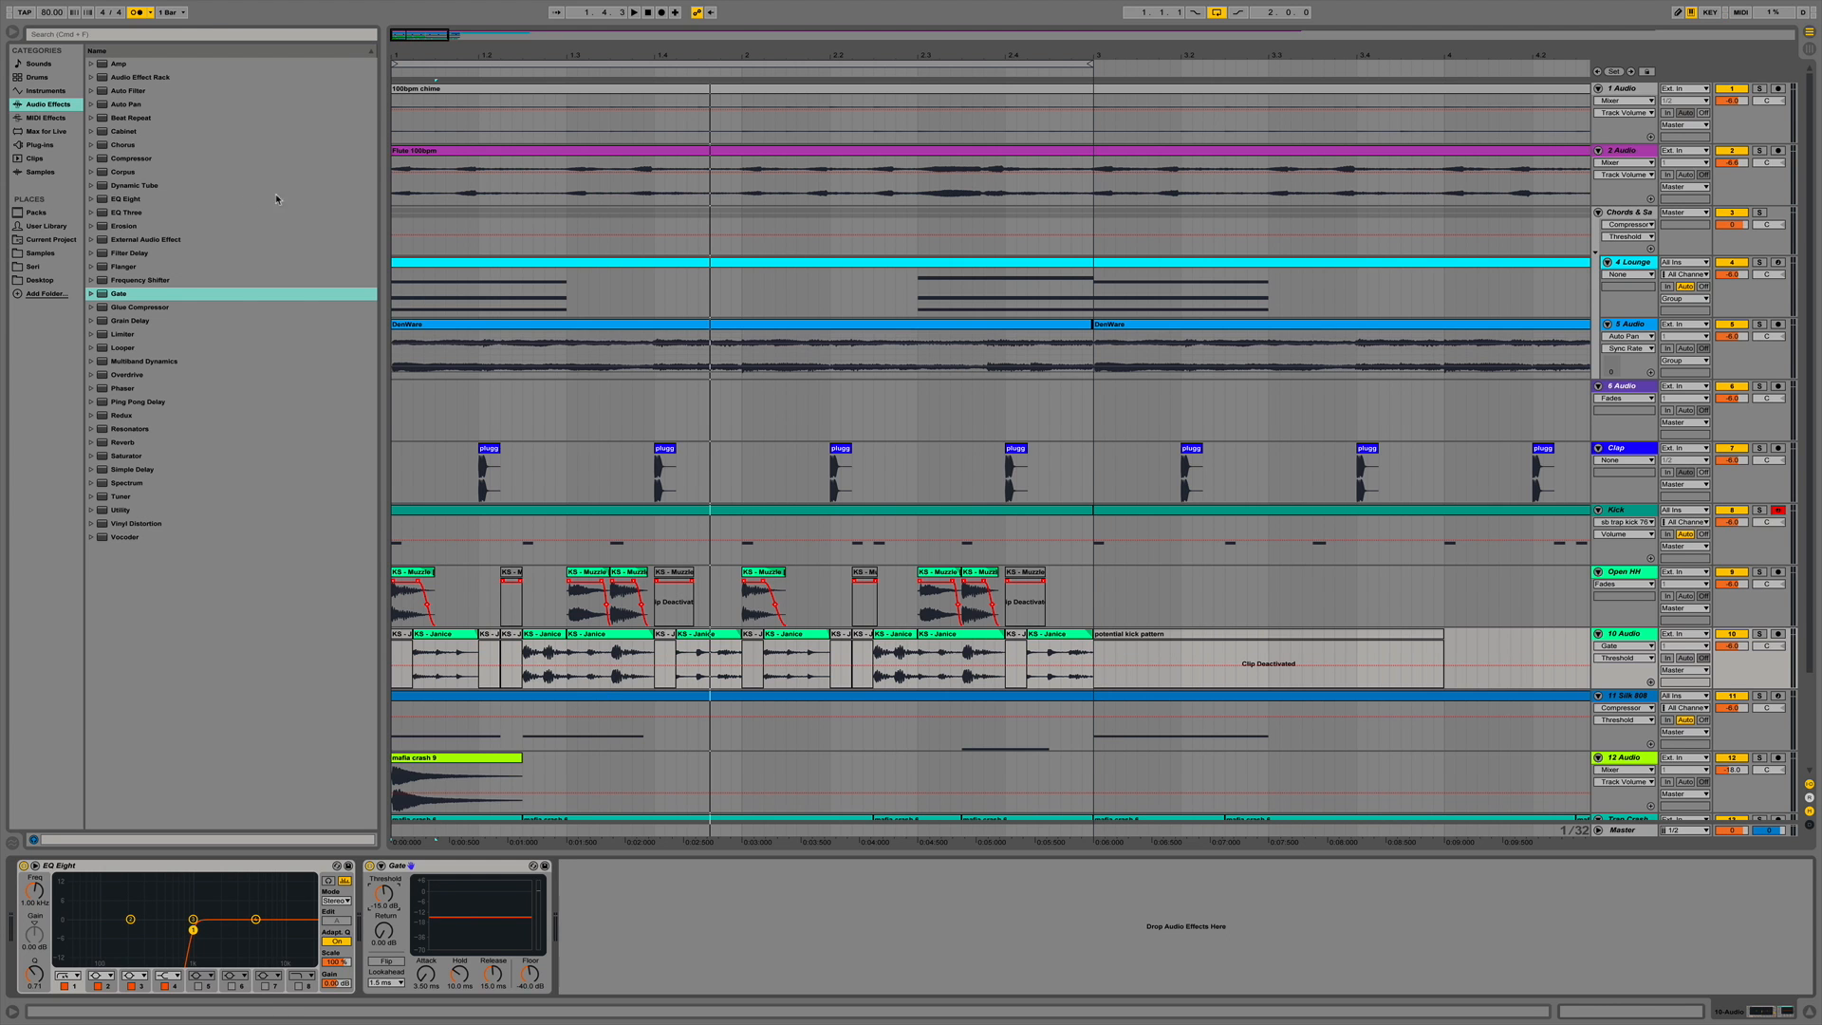
left_click_drag(432, 54, 435, 91)
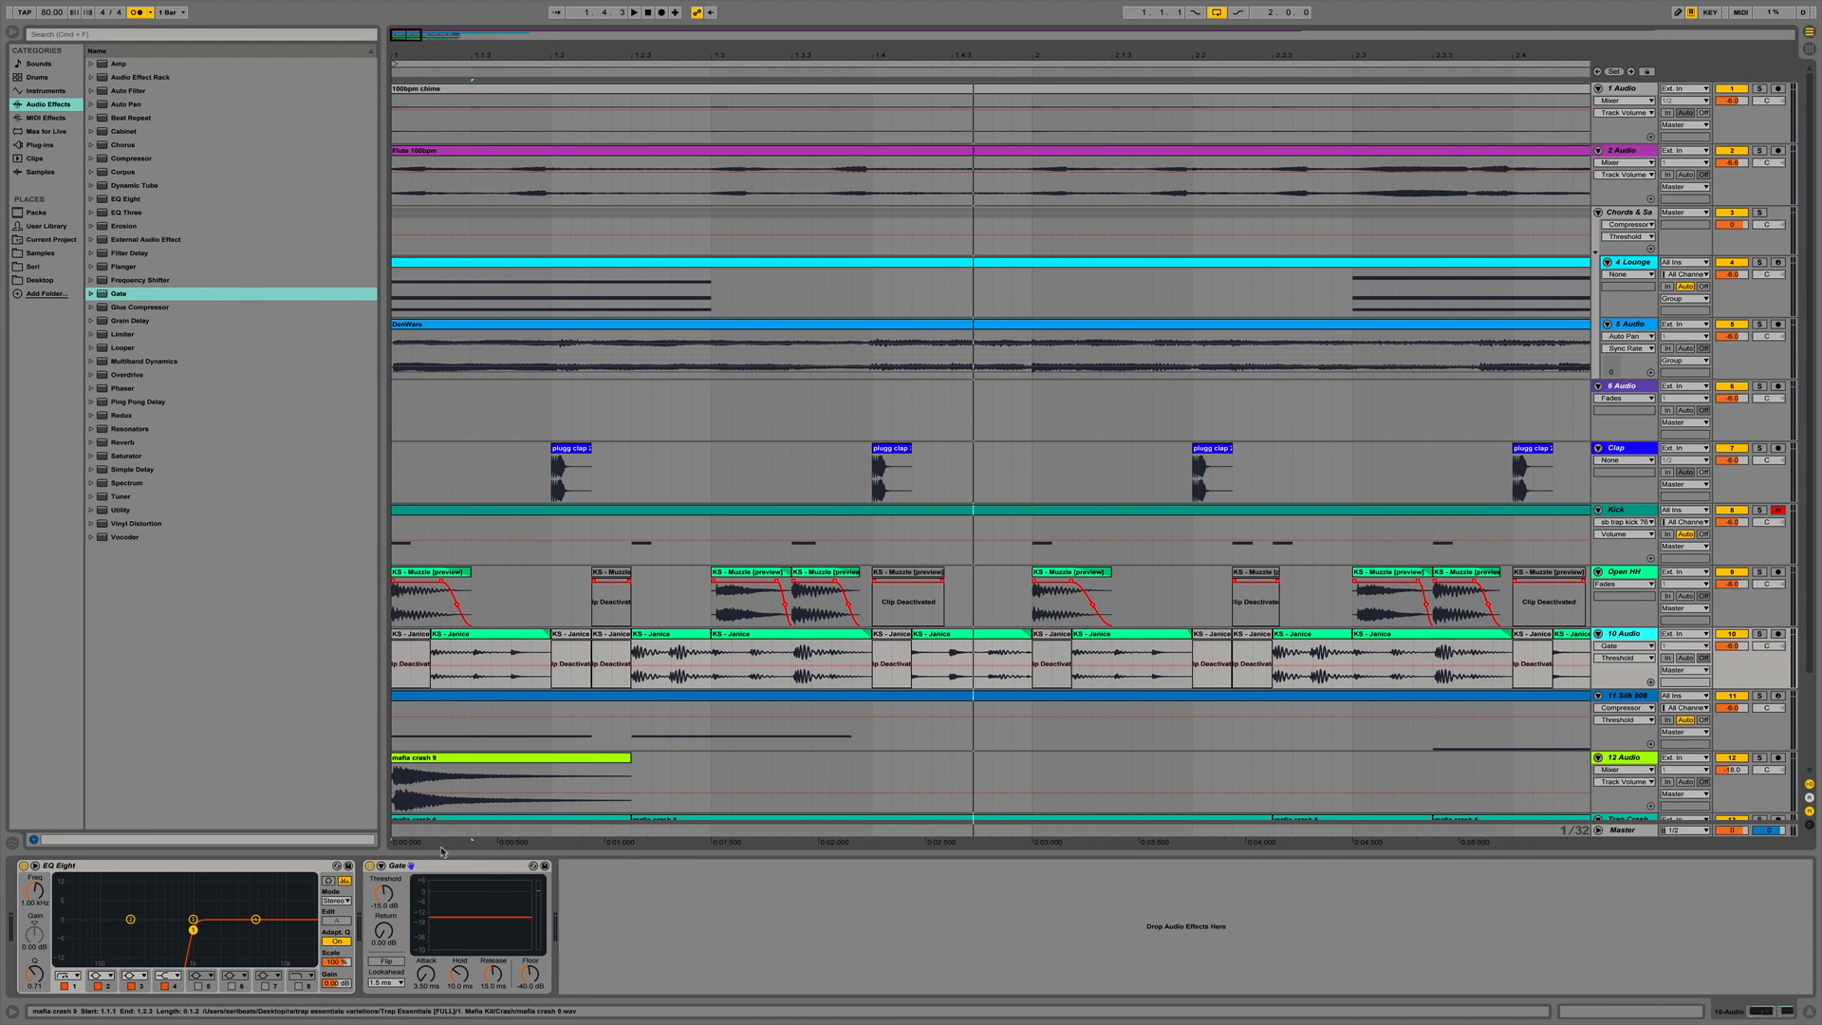
Solo the 10 Audio track and set its Gate threshold to about -38.7 dB while listening to the loop.
left_click_drag(428, 920, 381, 886)
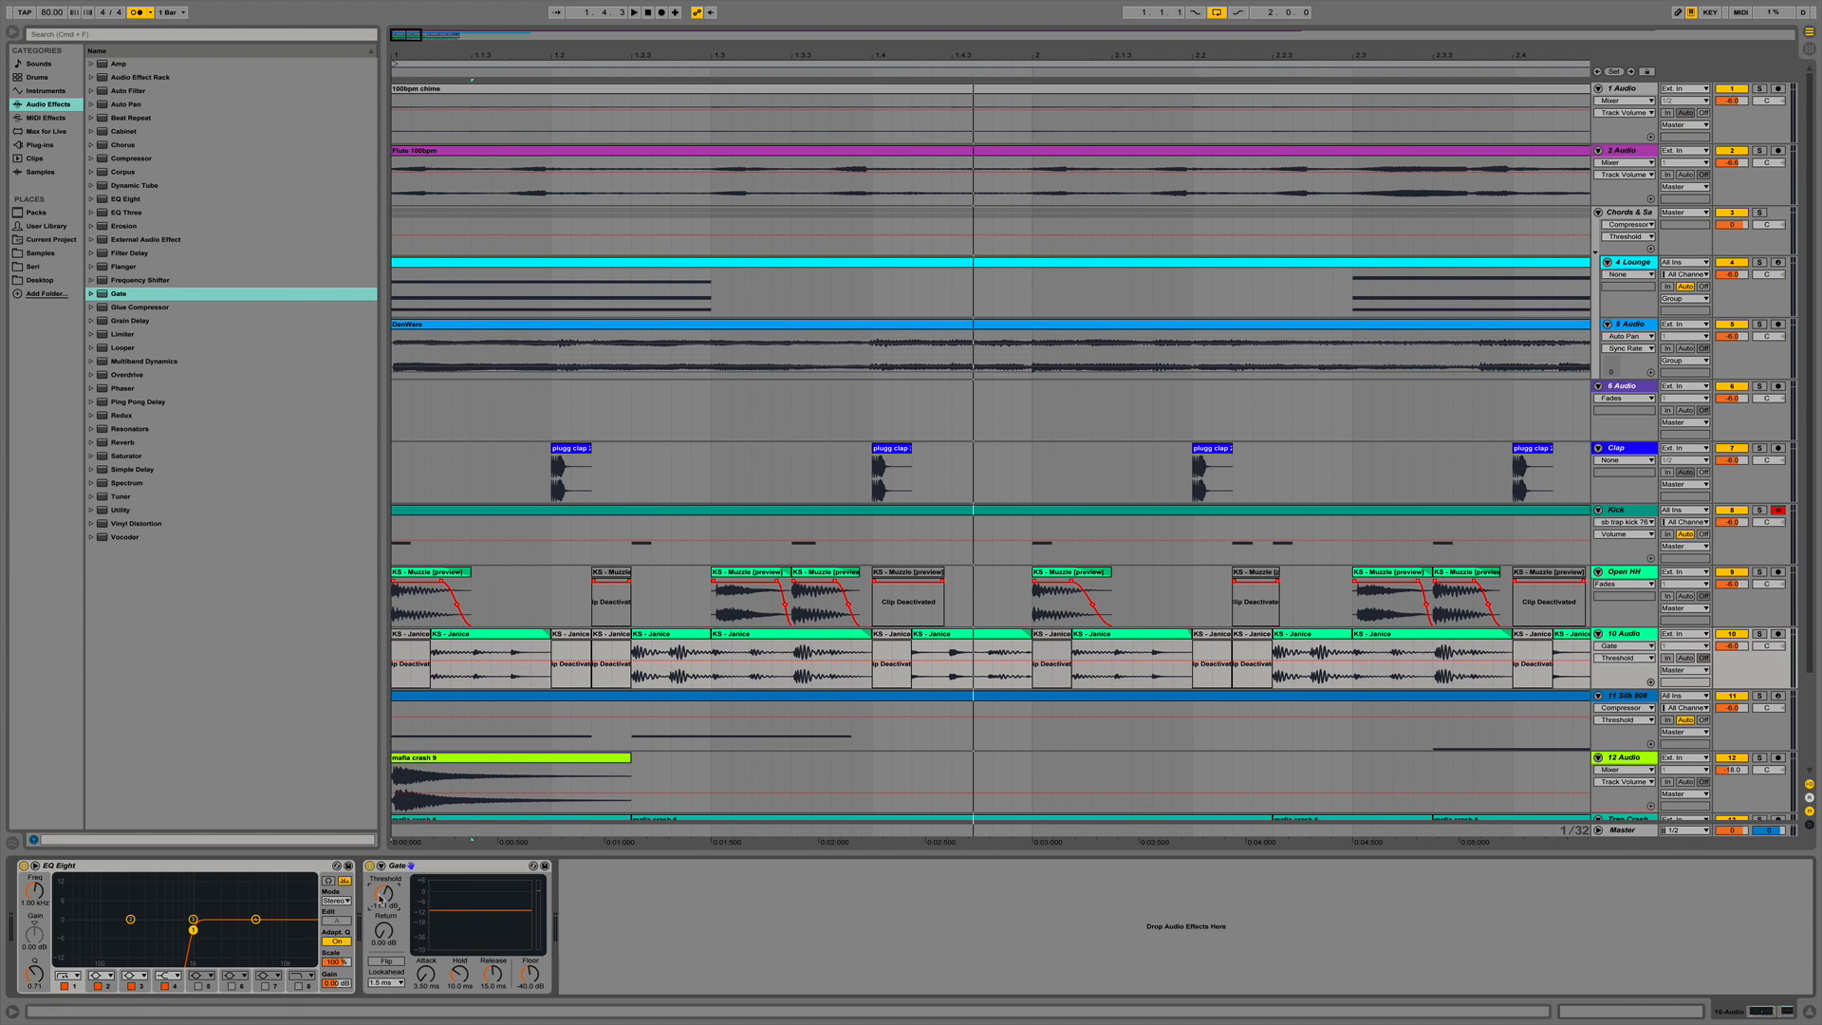
left_click(1759, 633)
key("space")
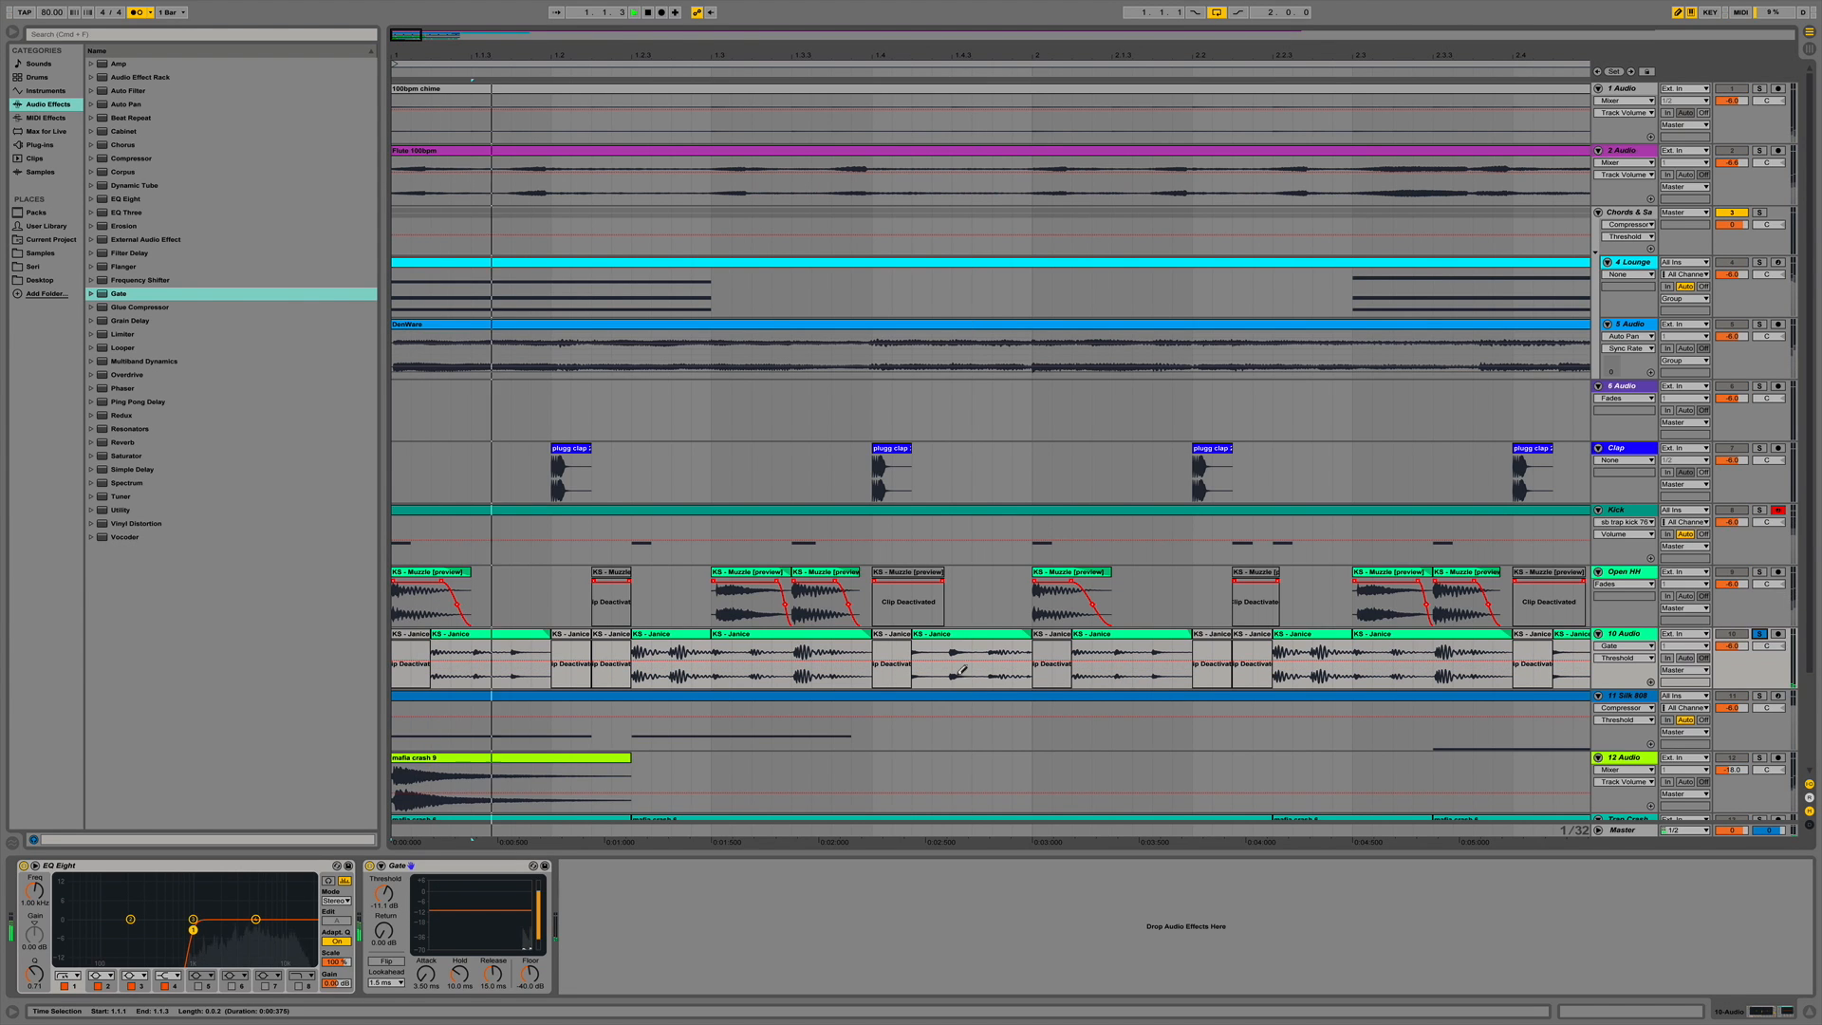
left_click_drag(381, 899, 380, 952)
key("space")
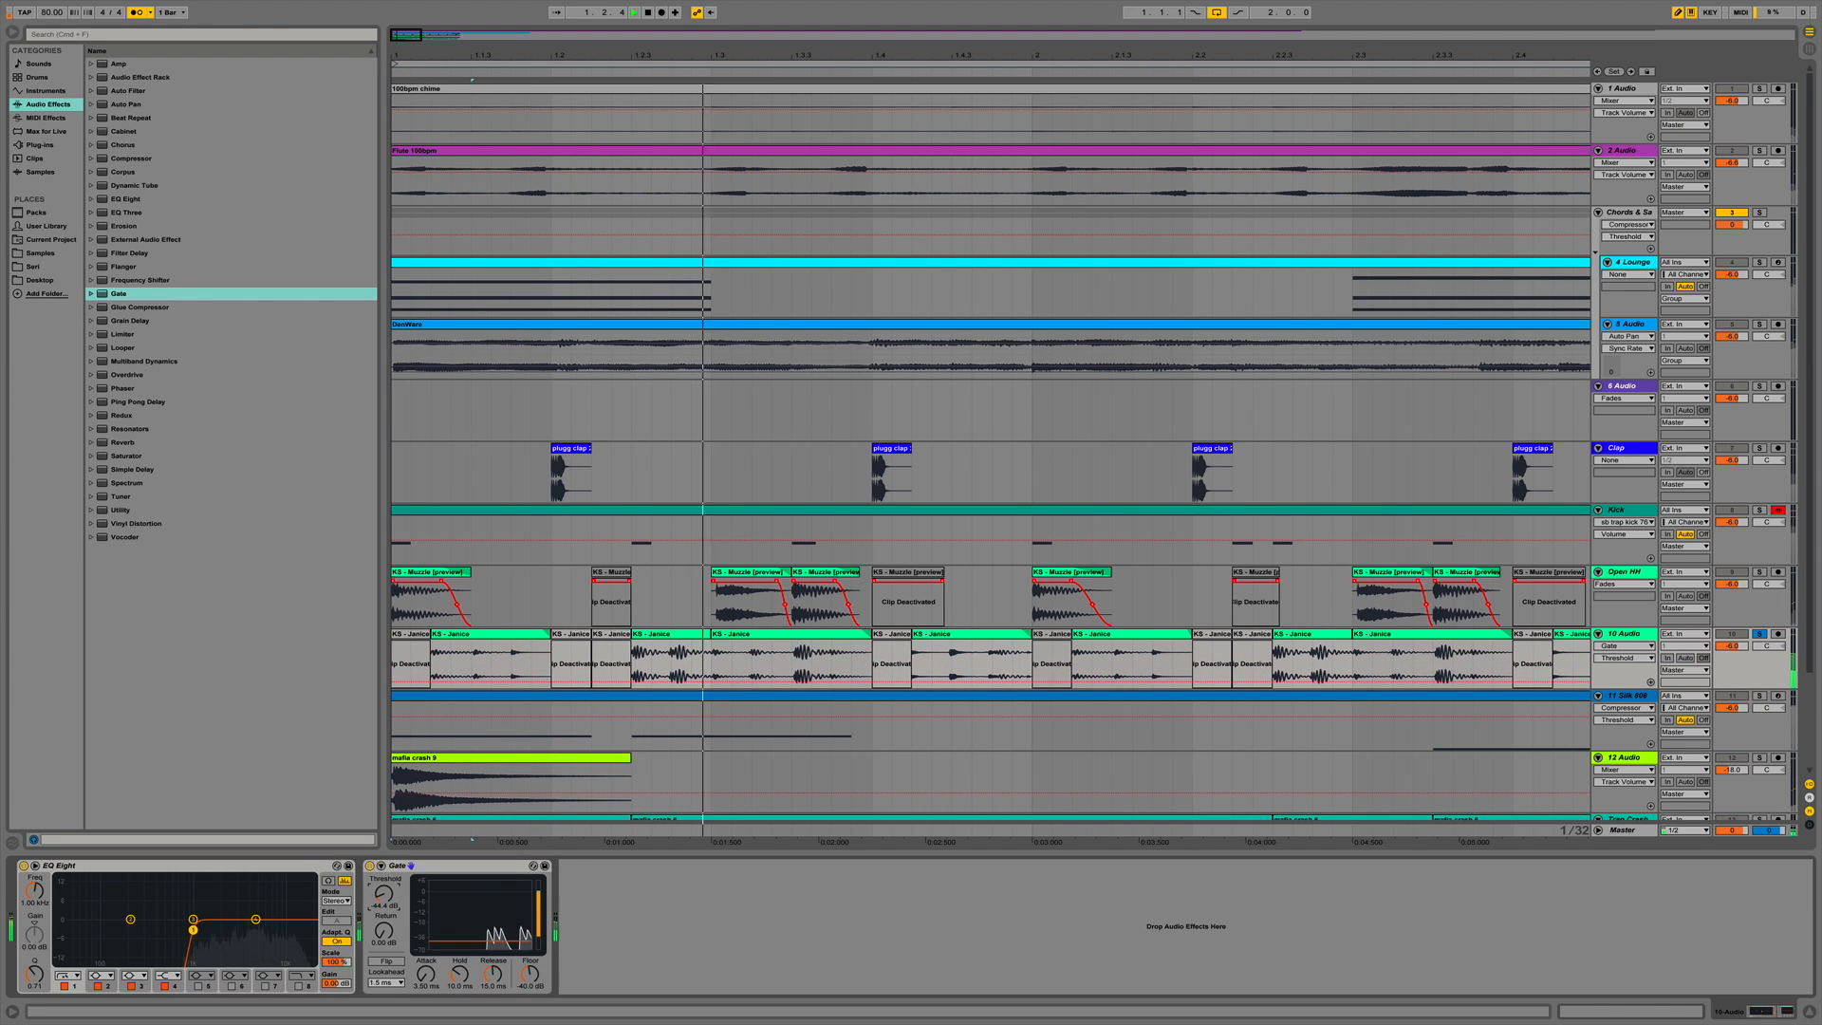
key("space")
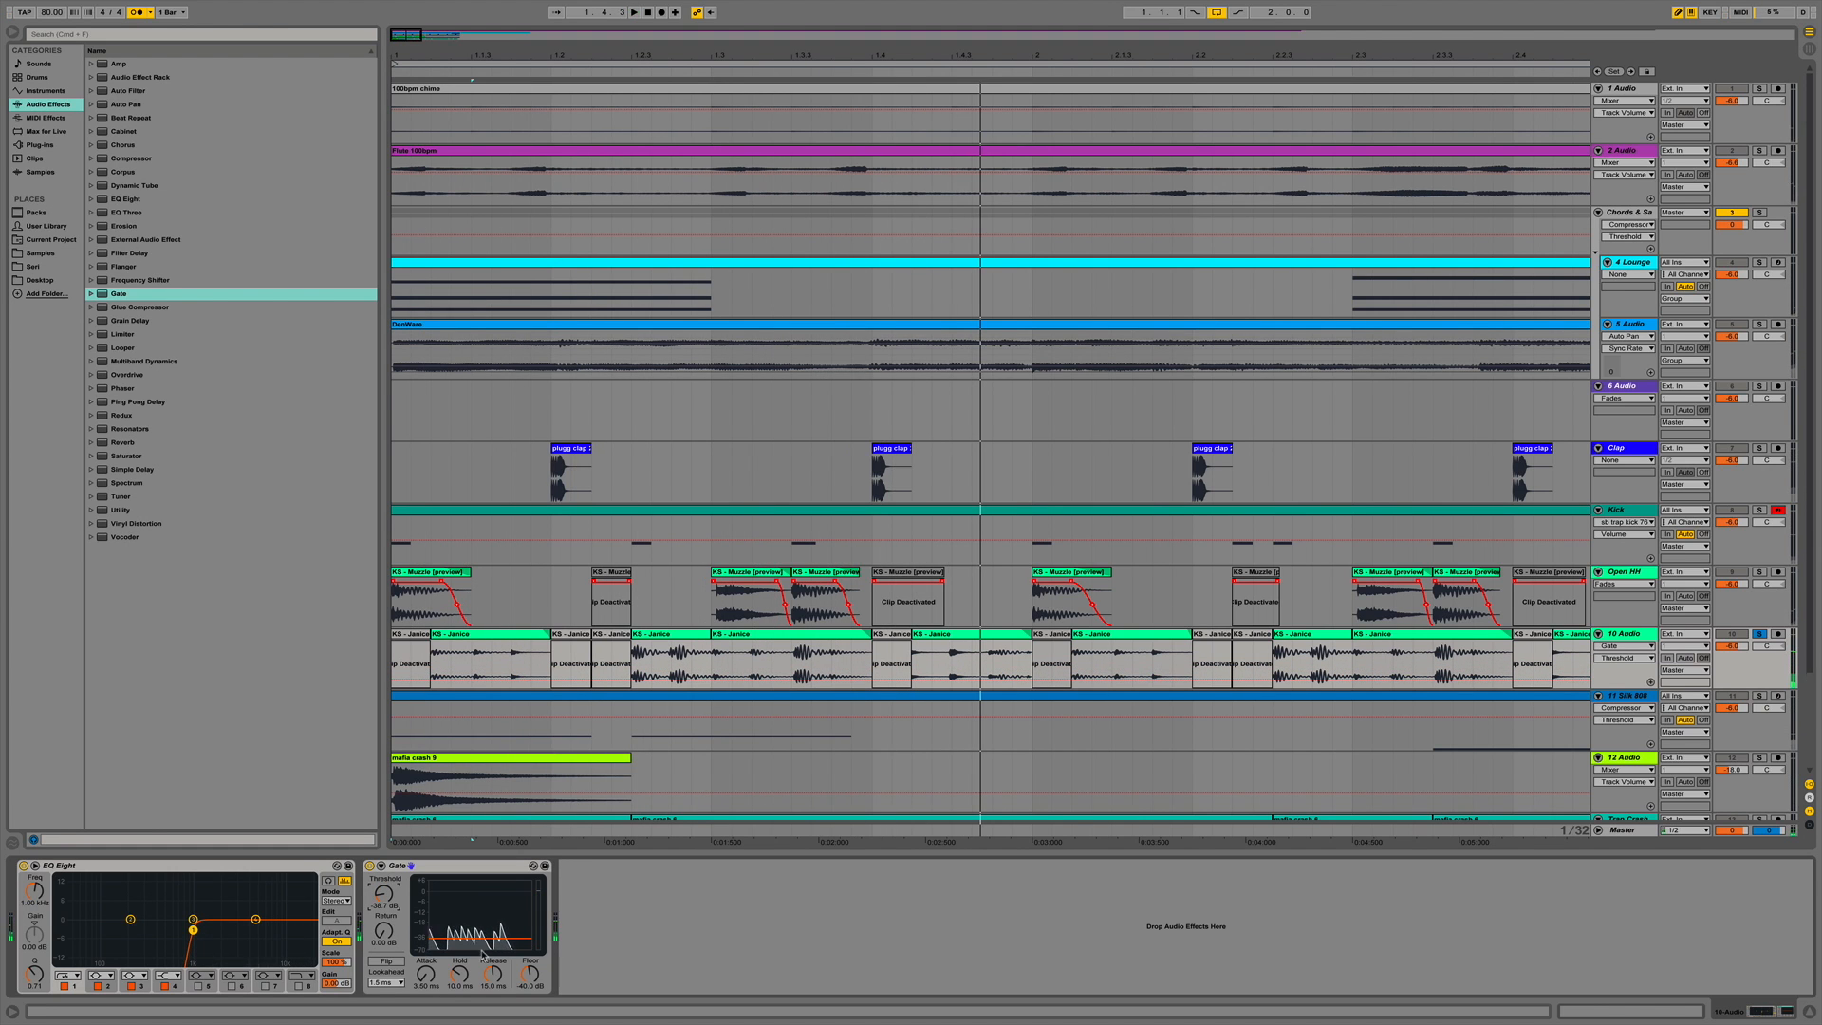
Set the 10 Audio Gate's floor to -inf dB and adjust its release during playback.
left_click(523, 984)
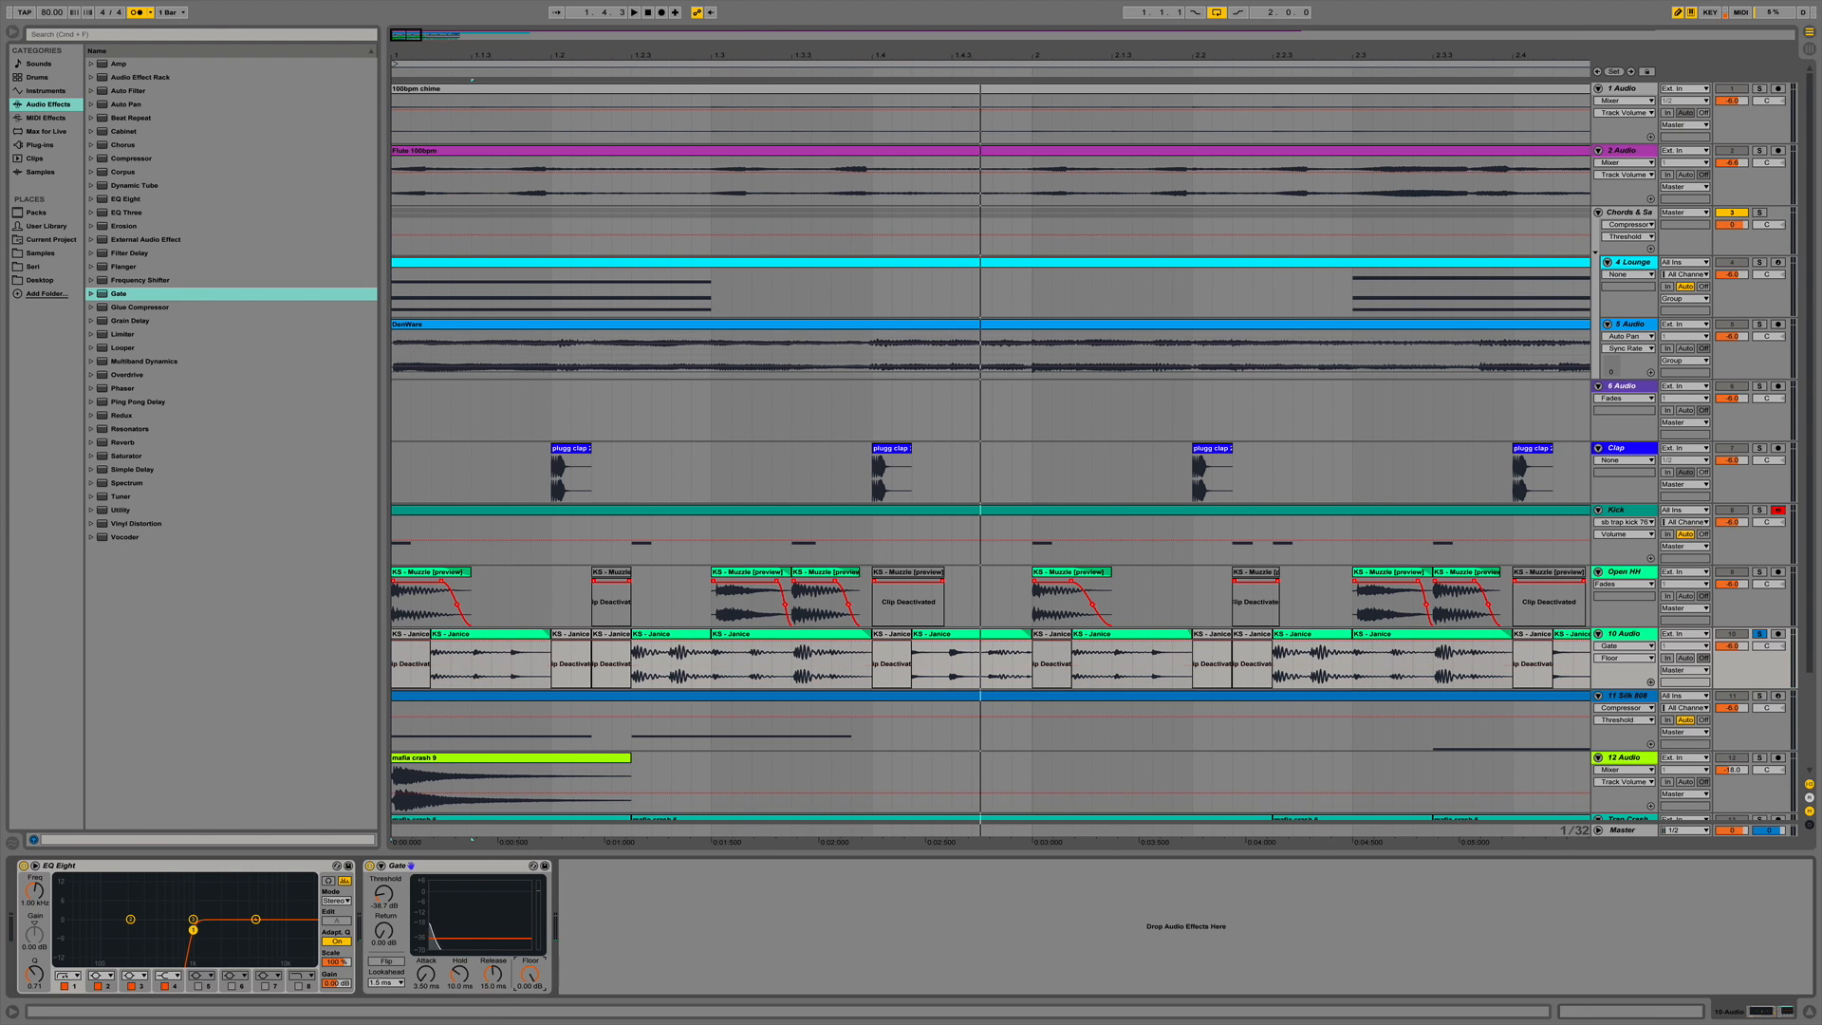
left_click_drag(523, 984, 523, 1024)
key("space")
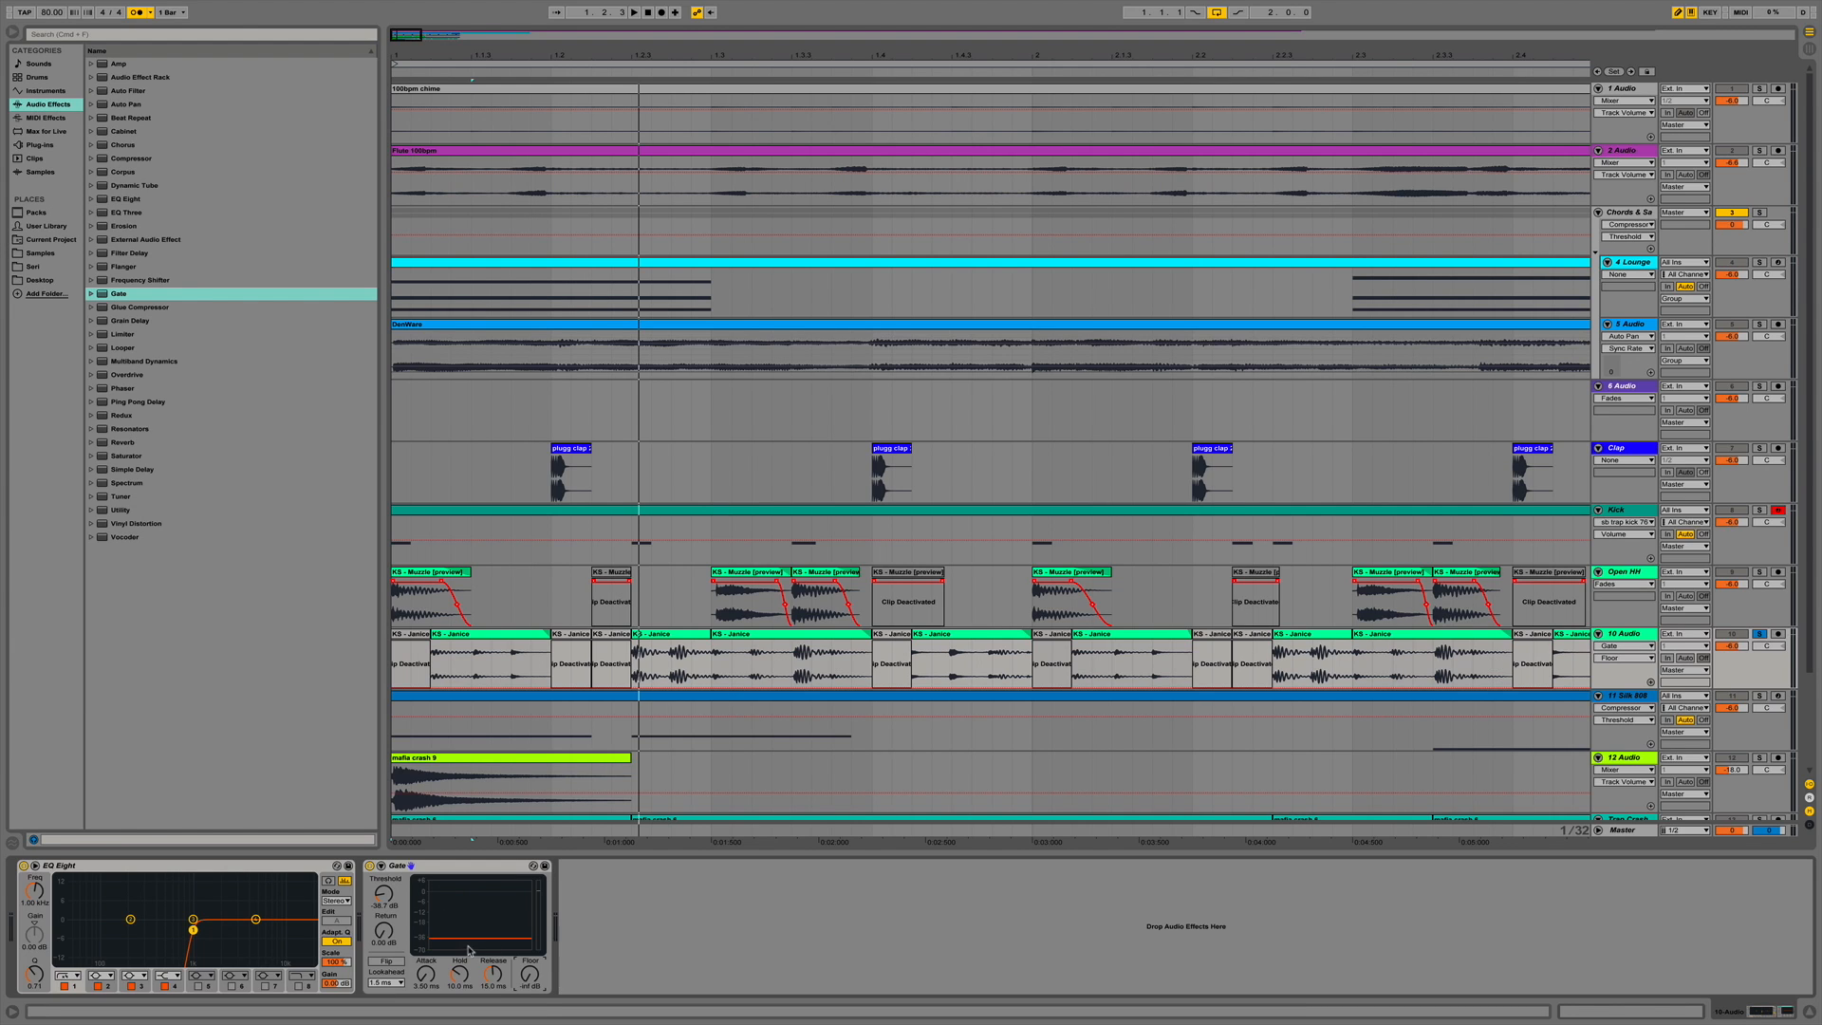
key("space")
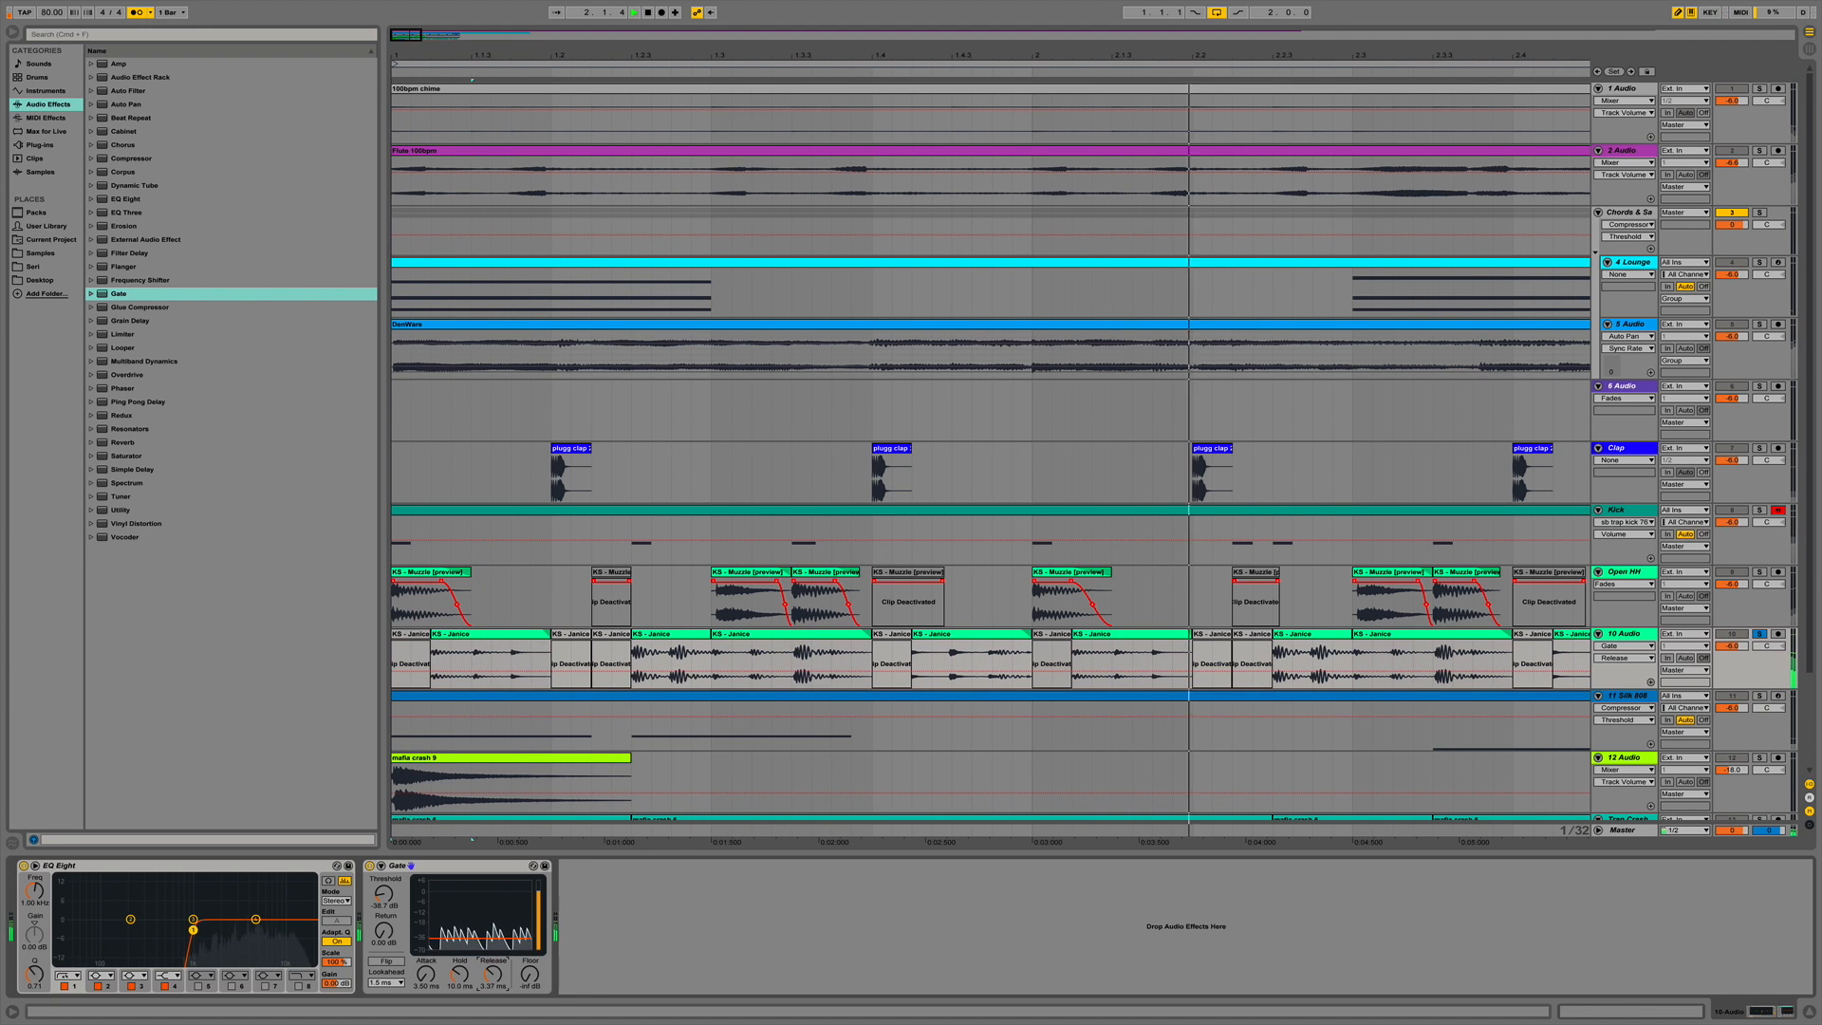
left_click_drag(493, 974, 492, 1006)
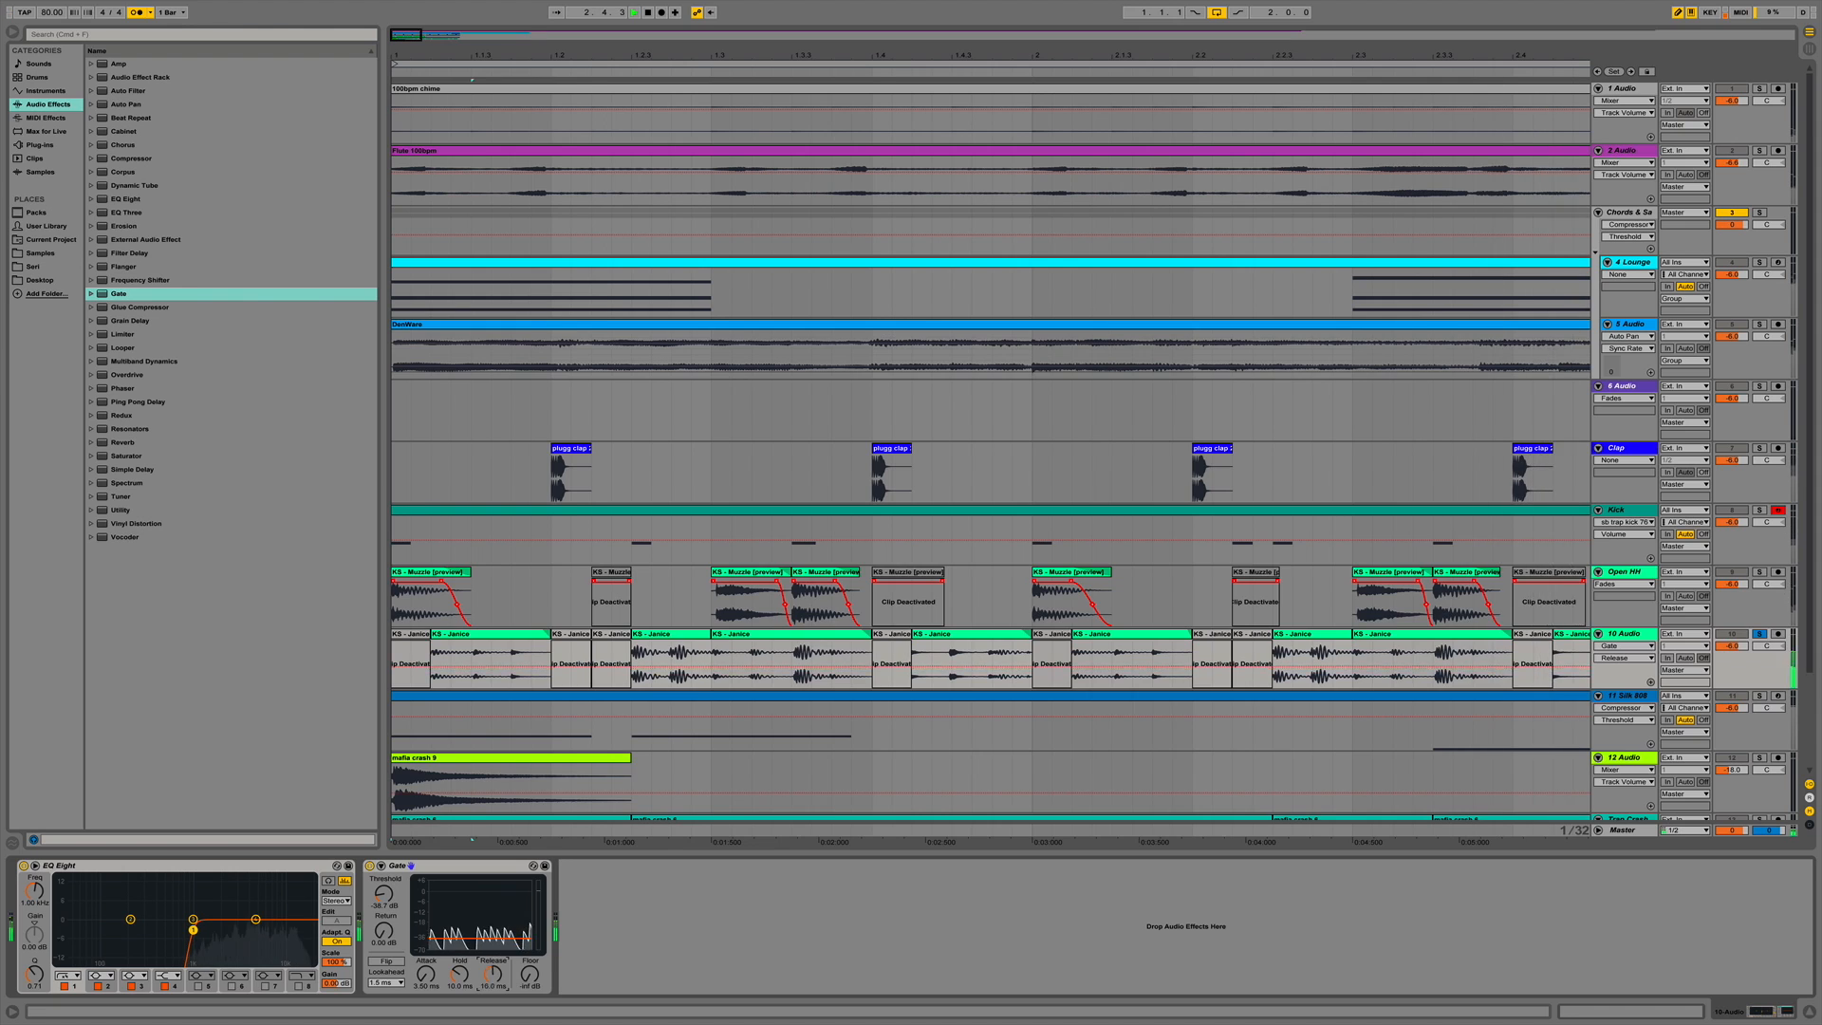
Group the Open HH and 10 Audio tracks and adjust the volume levels of the grouped tracks.
left_click(1630, 626)
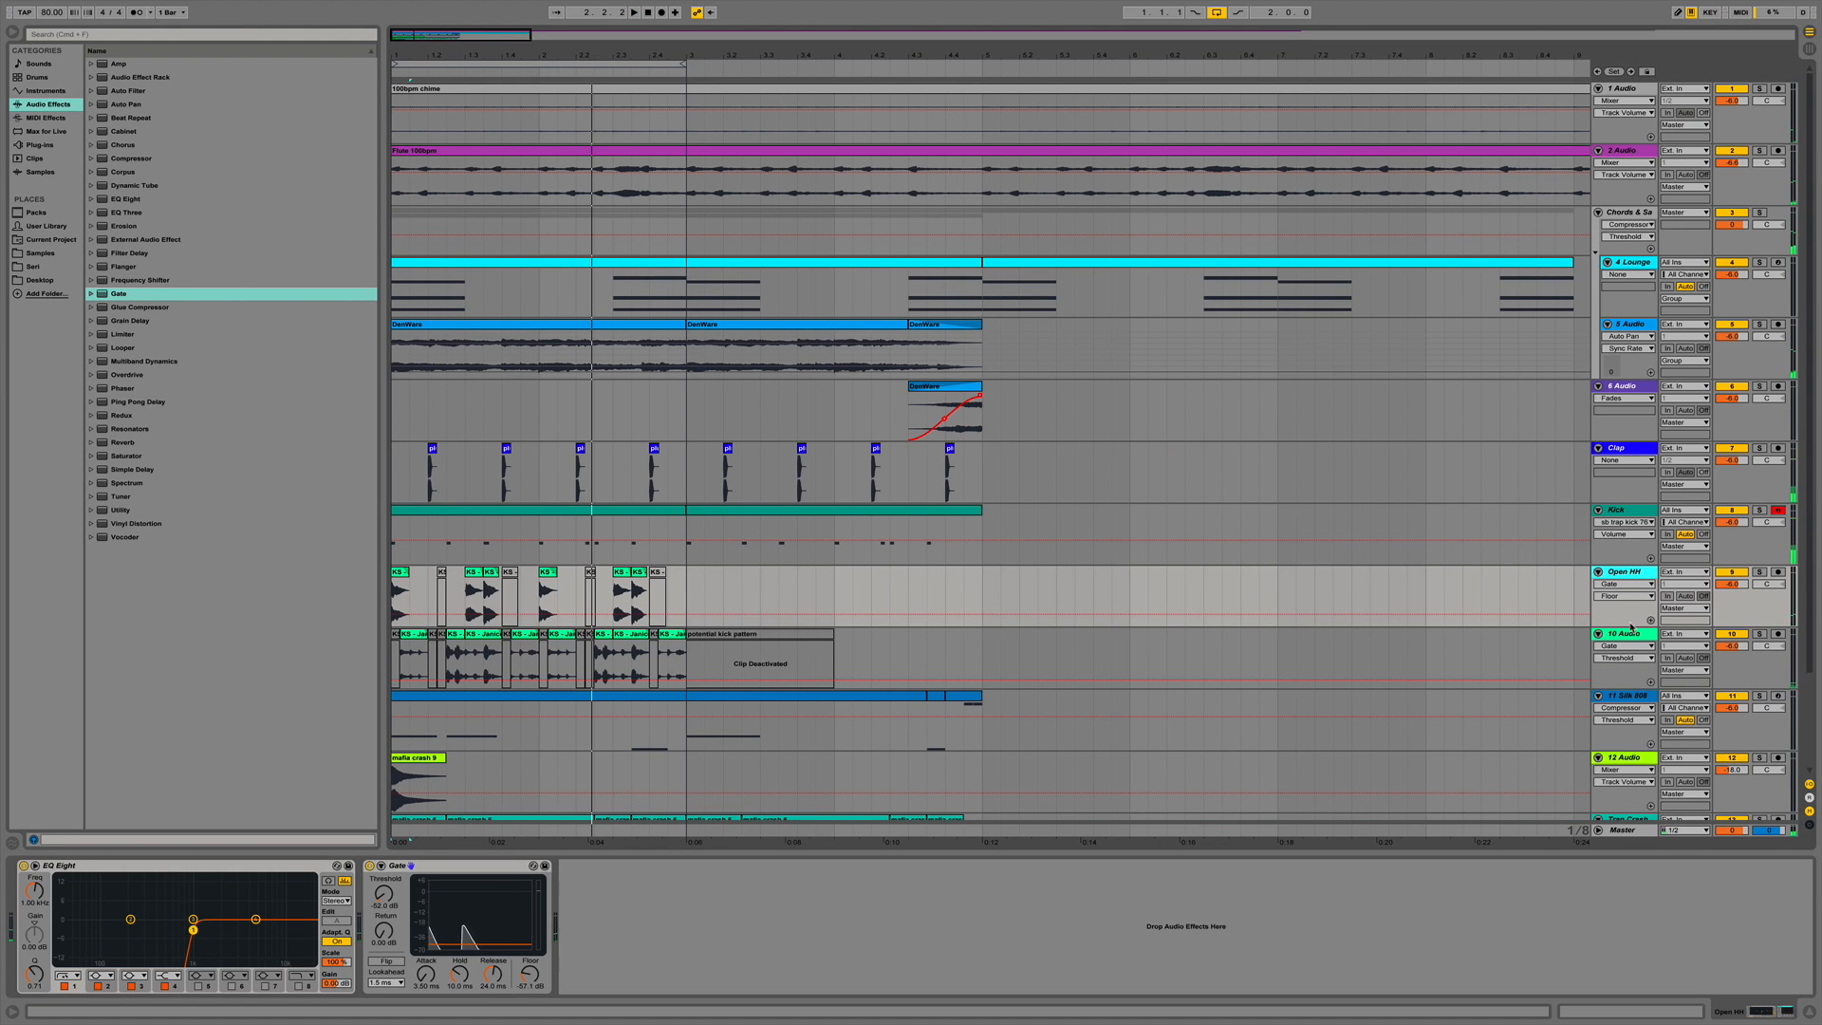
left_click(1628, 635)
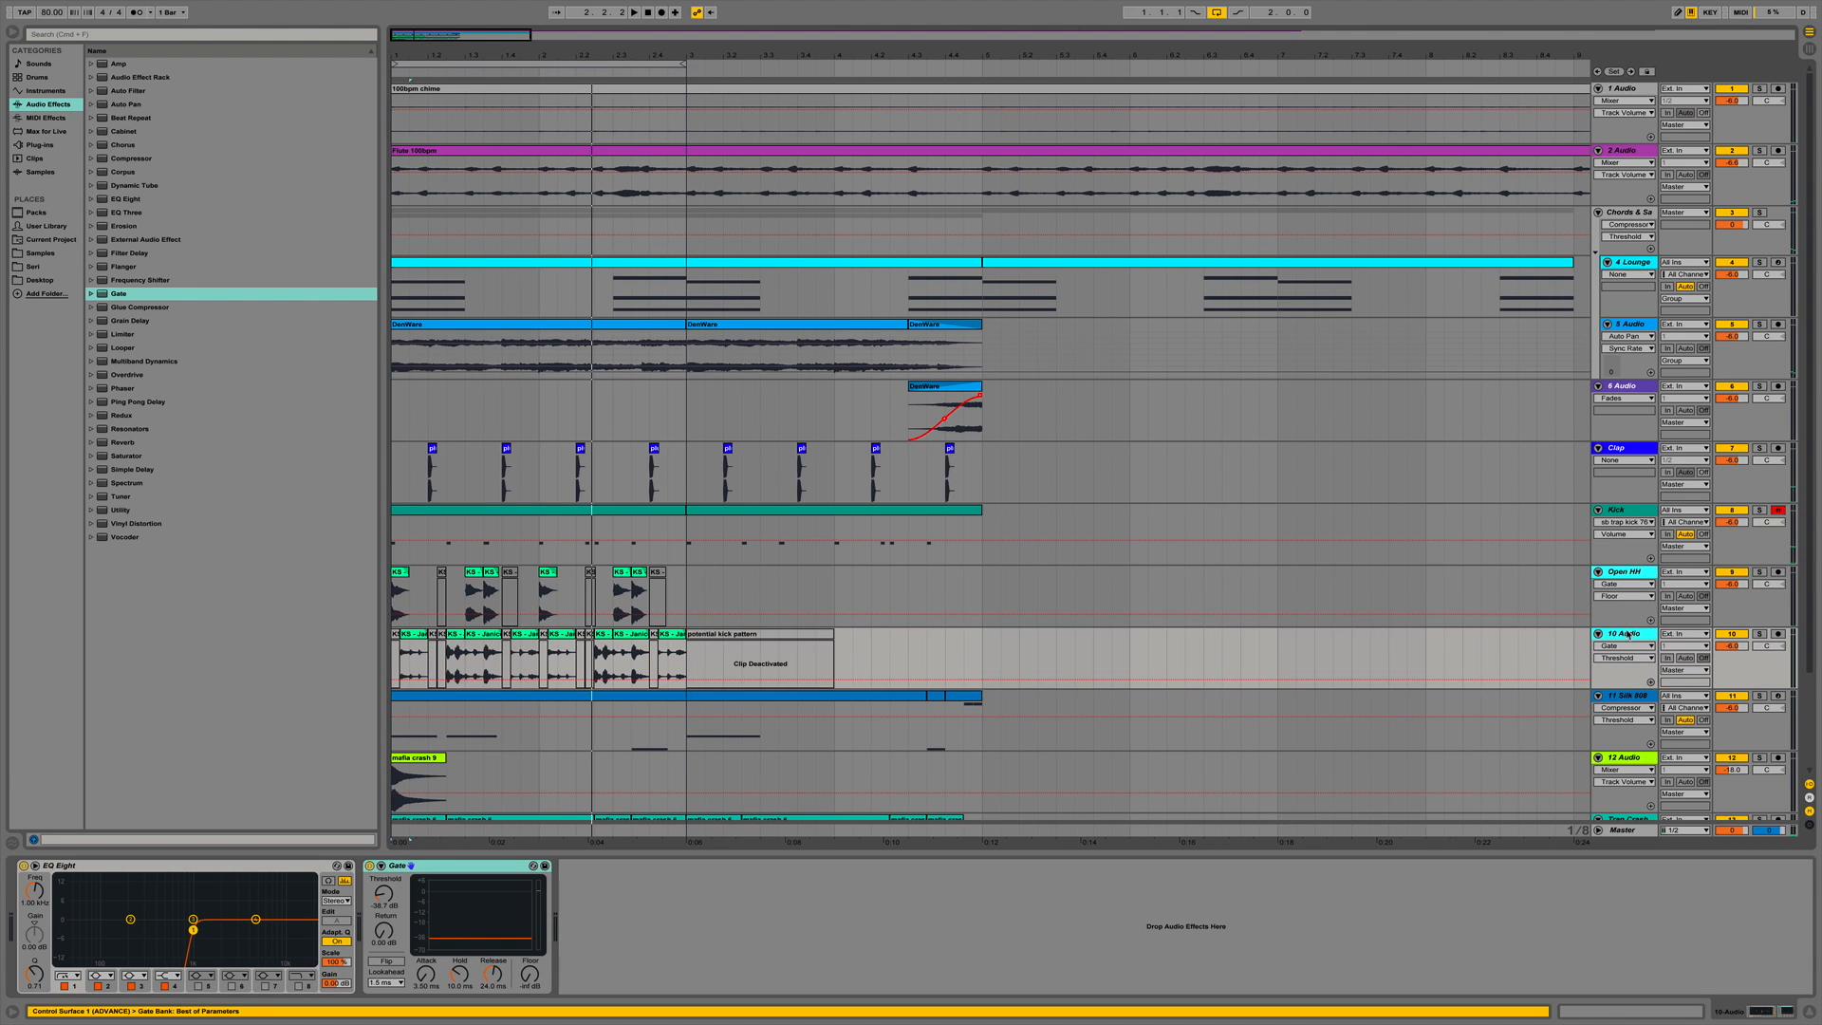
key("super+g")
left_click(1729, 586)
left_click_drag(1730, 635, 1731, 646)
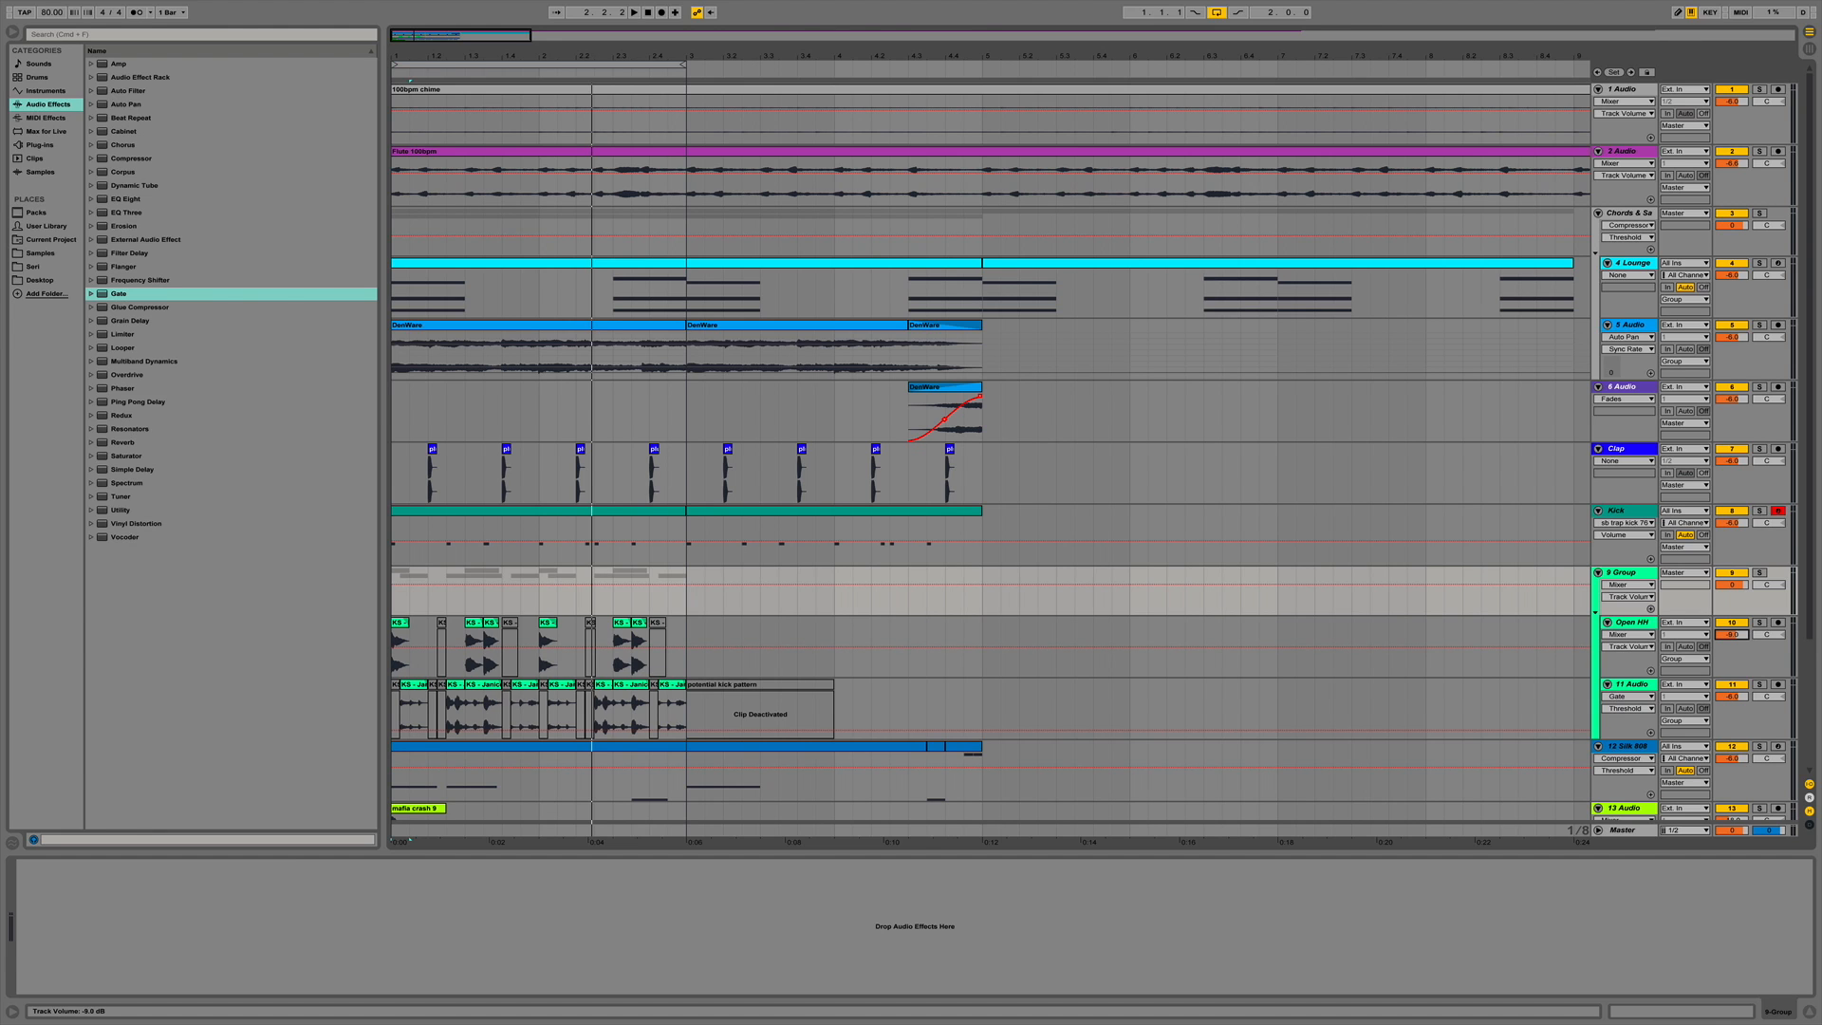
Fold the new group track and hide the device view.
left_click(1625, 573)
left_click(1001, 600)
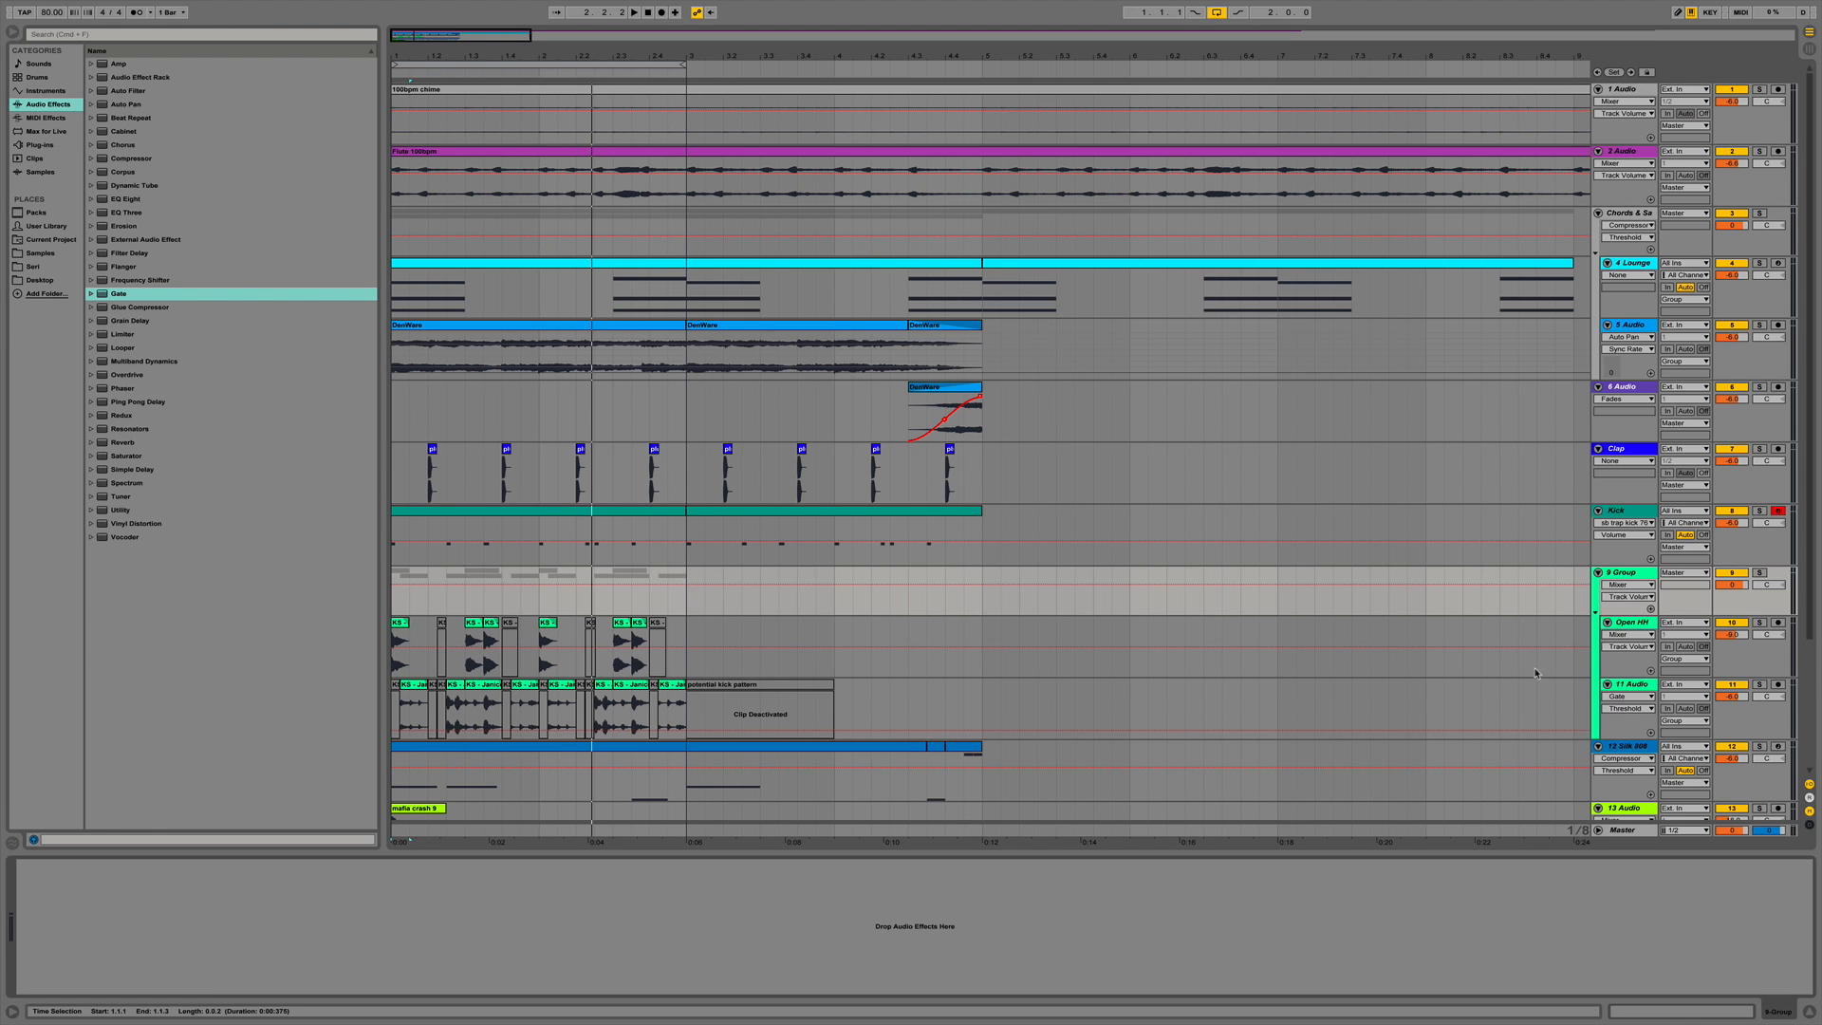
left_click(1598, 573)
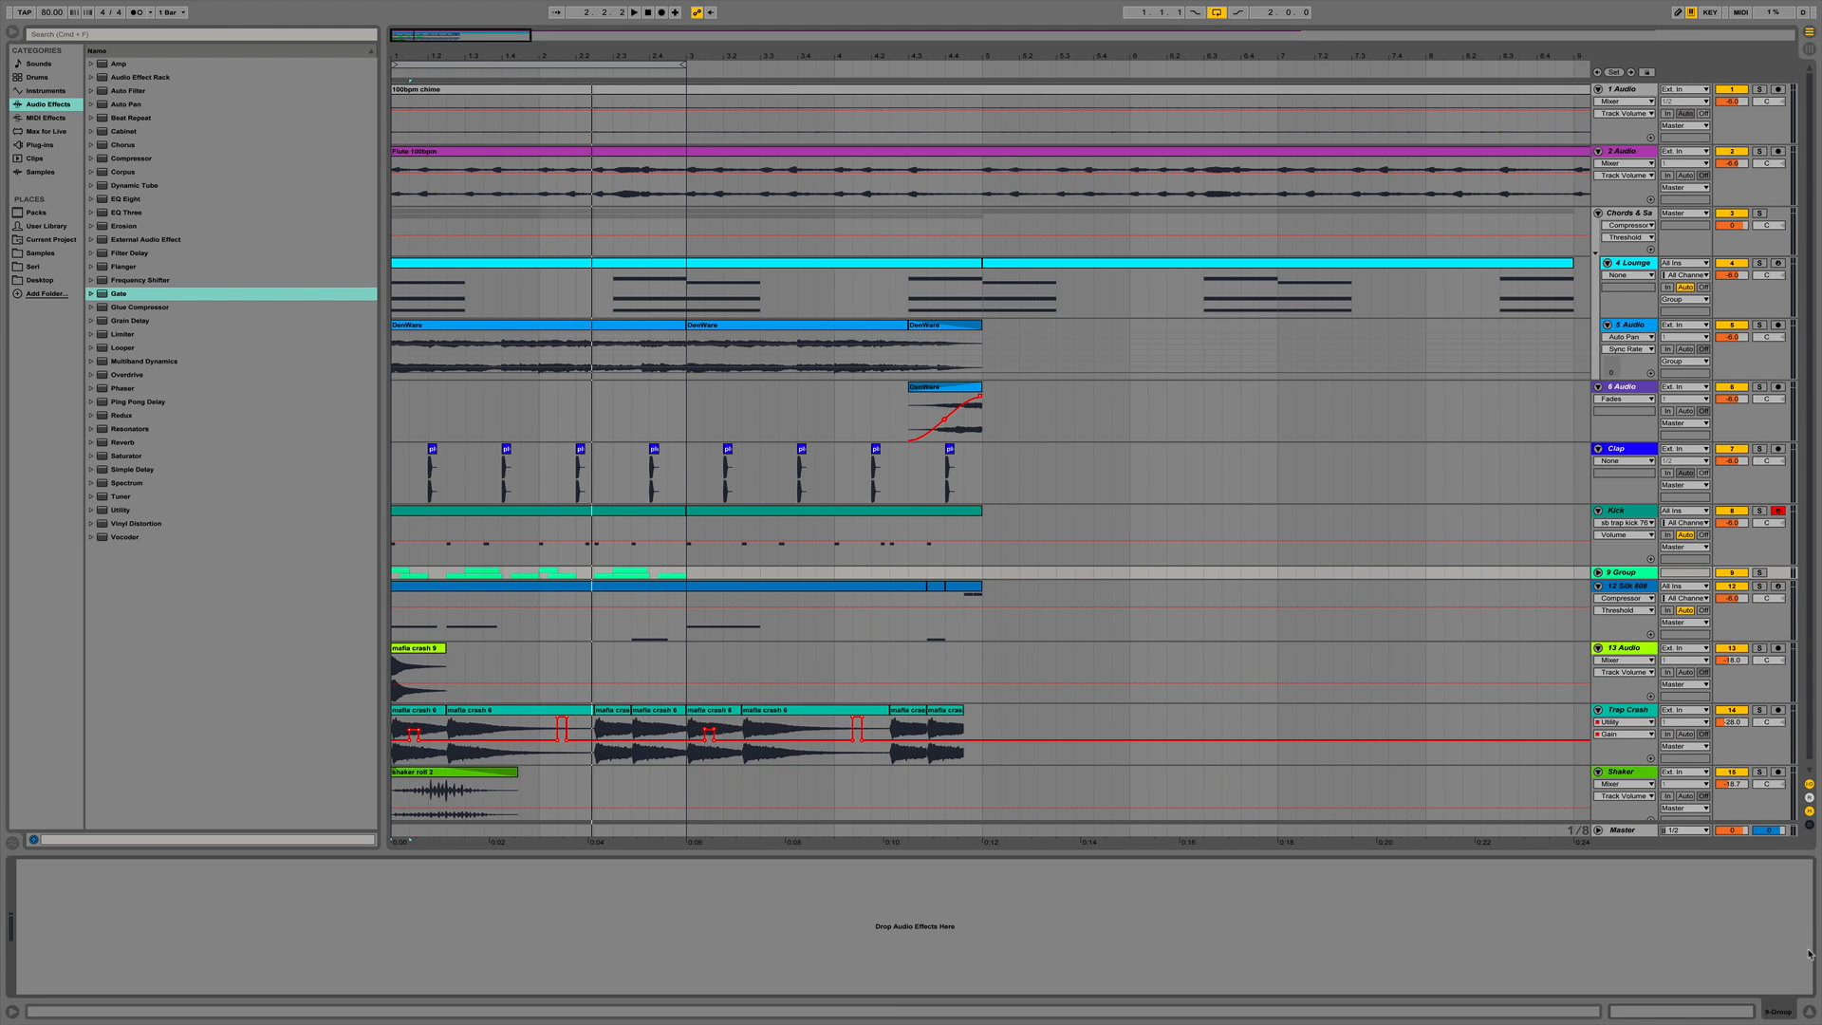
left_click(1808, 1011)
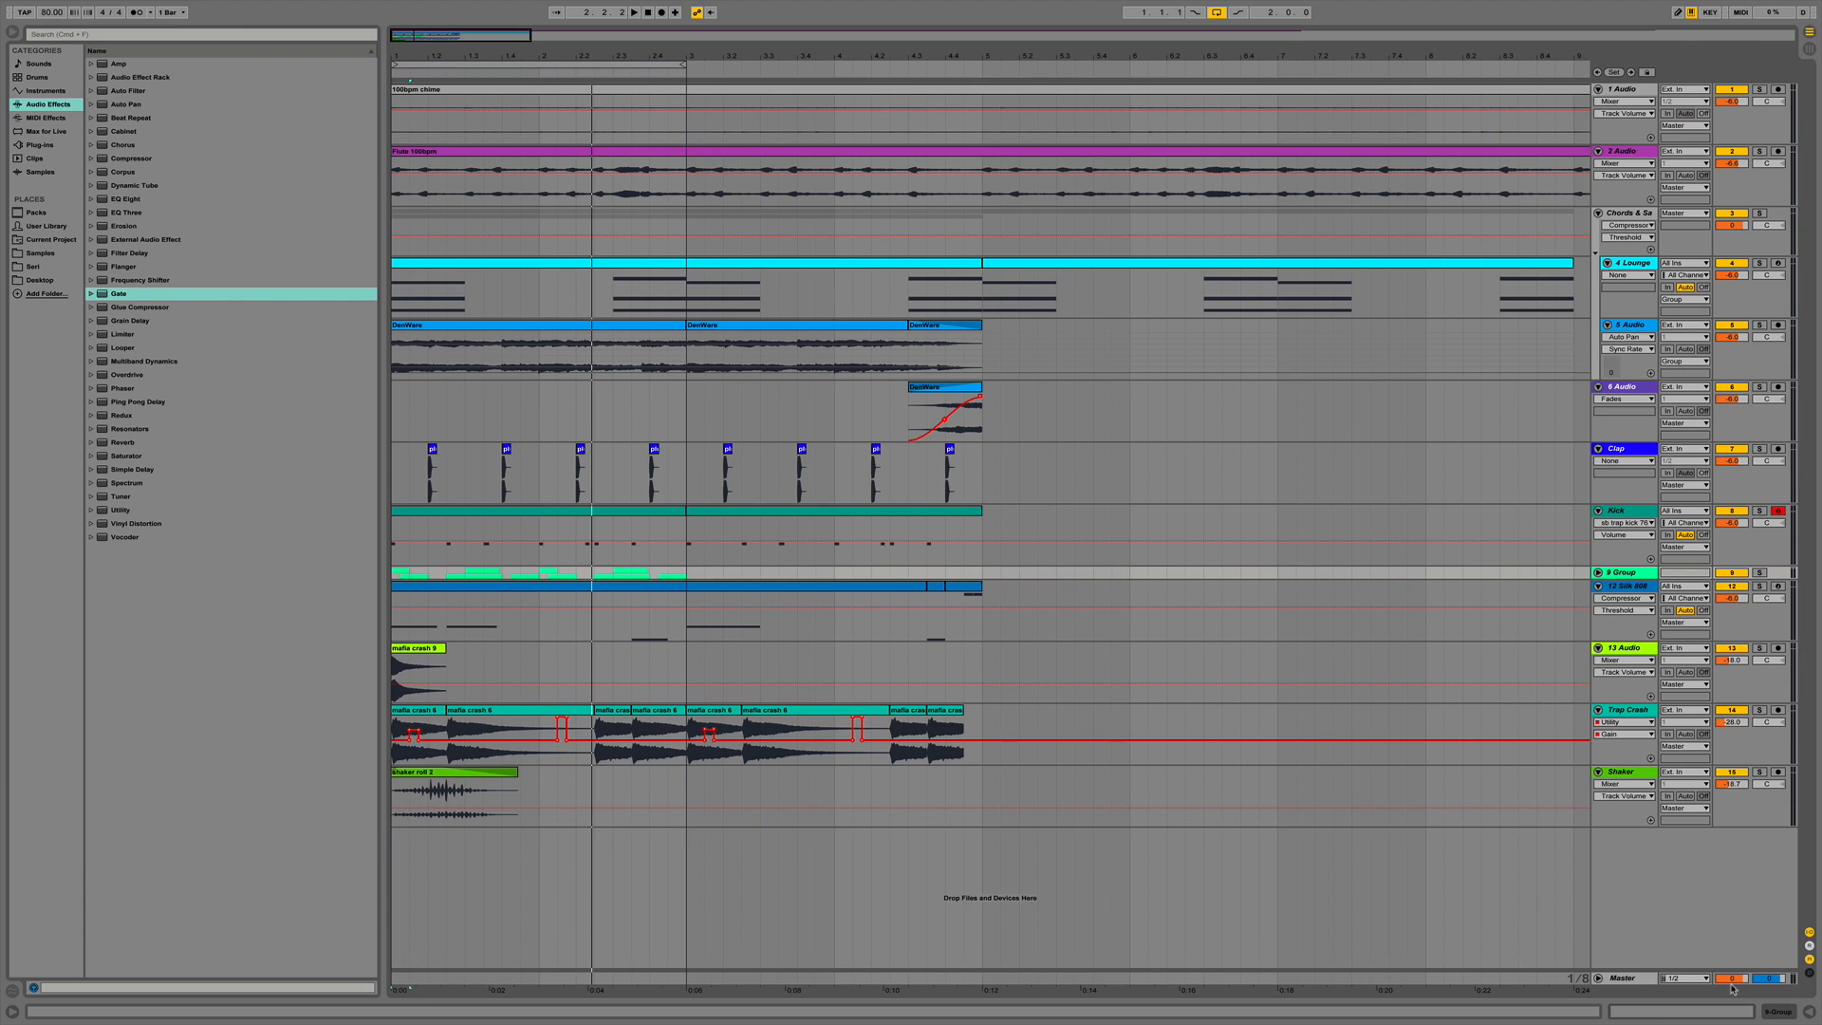
Rename the group track HH and duplicate its two-bar hat pattern over bars 3 and 4.
double_click(1630, 576)
type("H")
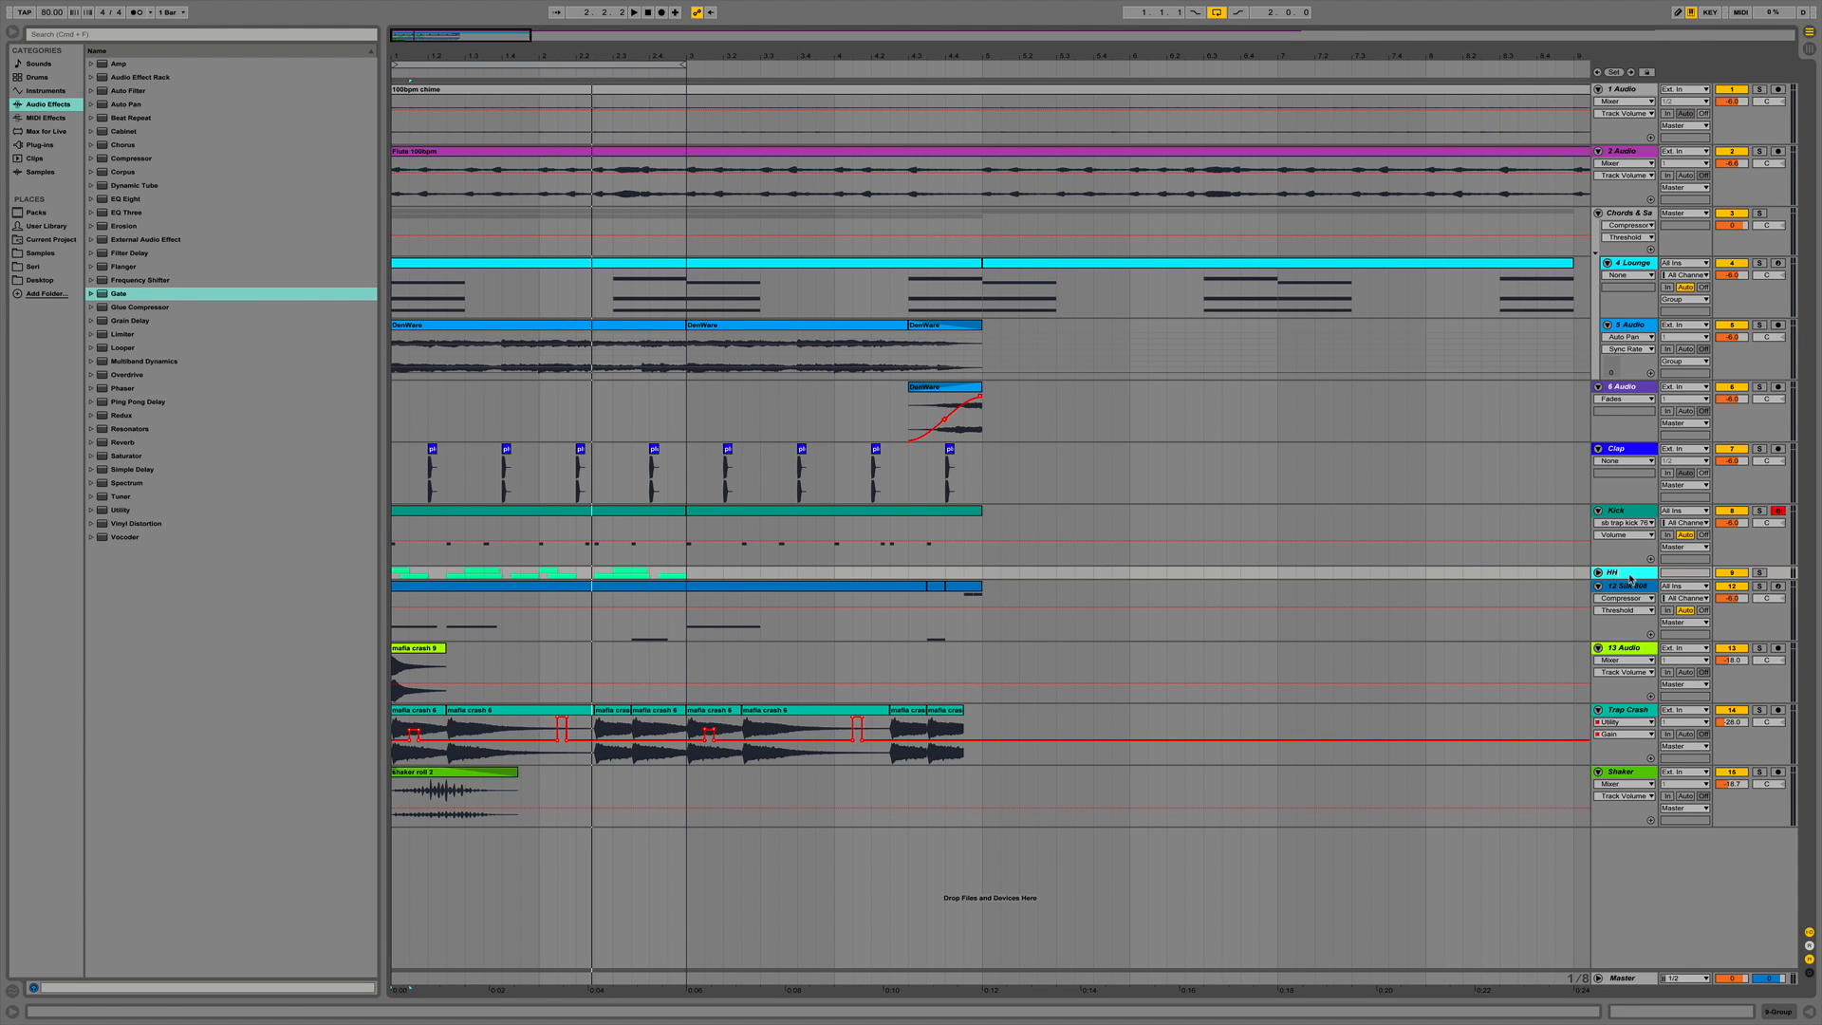
type("H")
key("Return")
left_click_drag(690, 571, 482, 574)
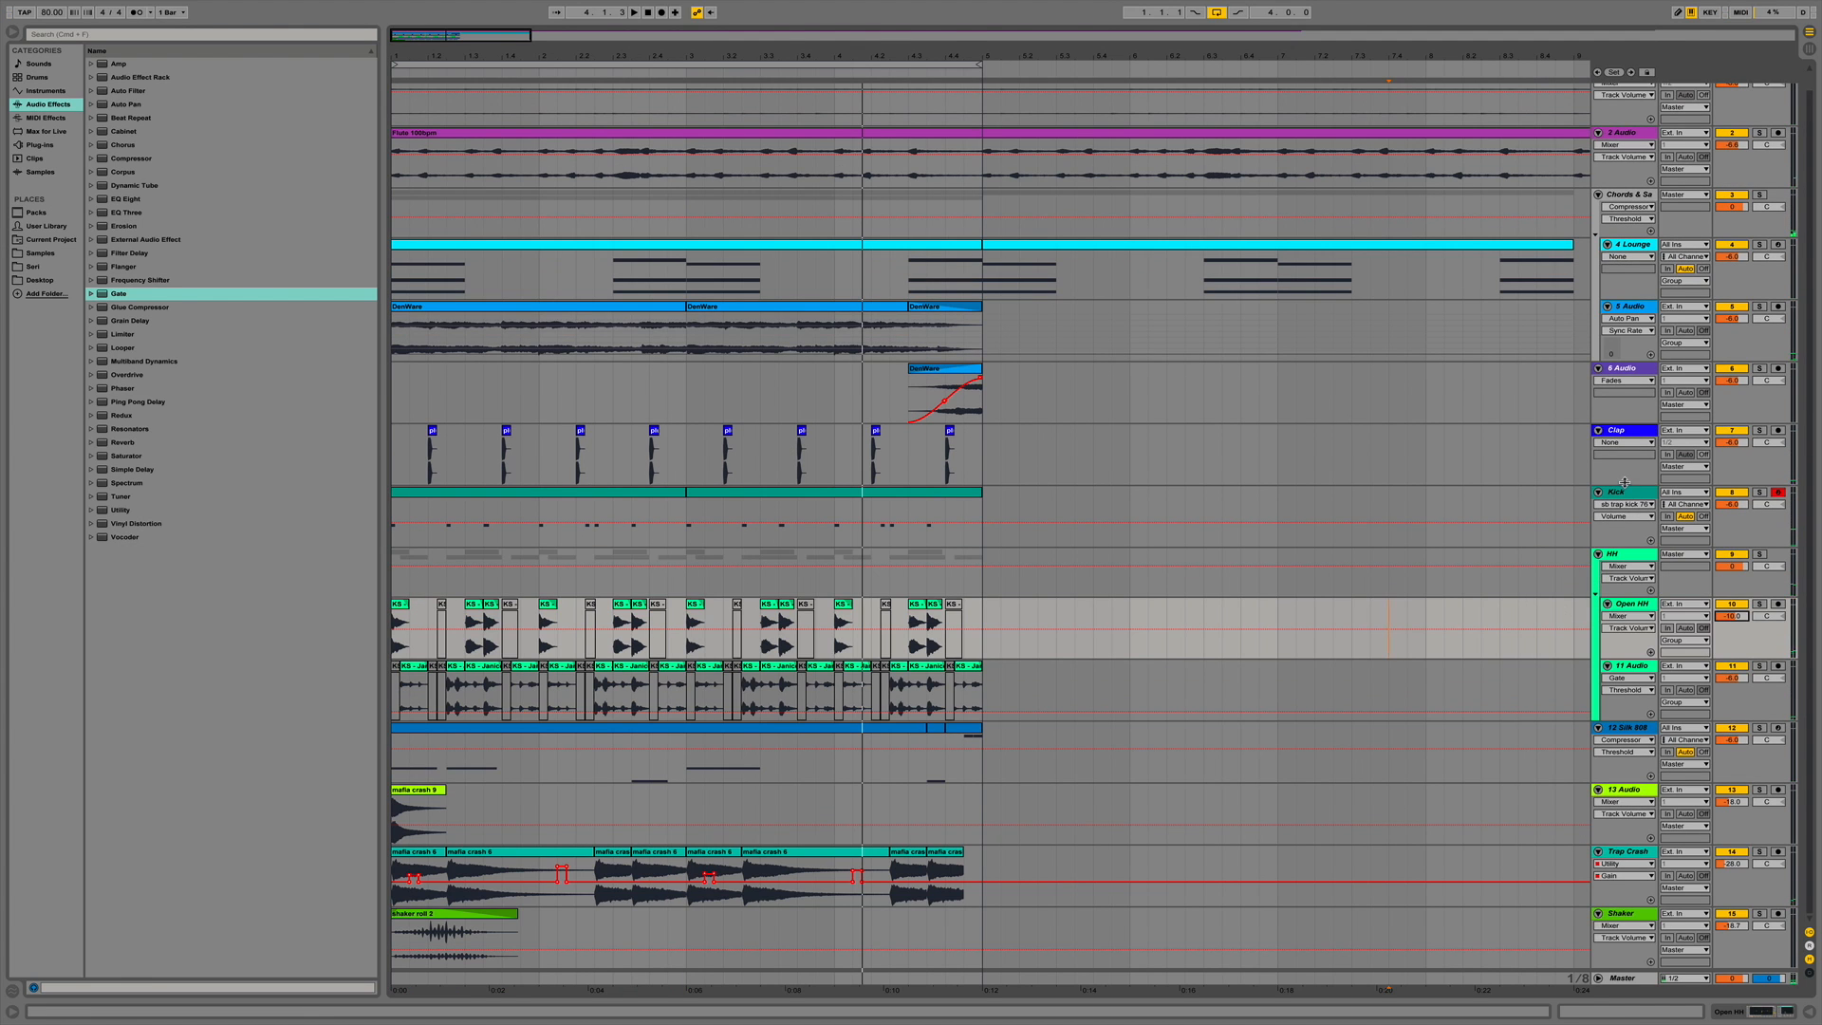
Insert a new MIDI track directly below the Kick track.
left_click(1615, 494)
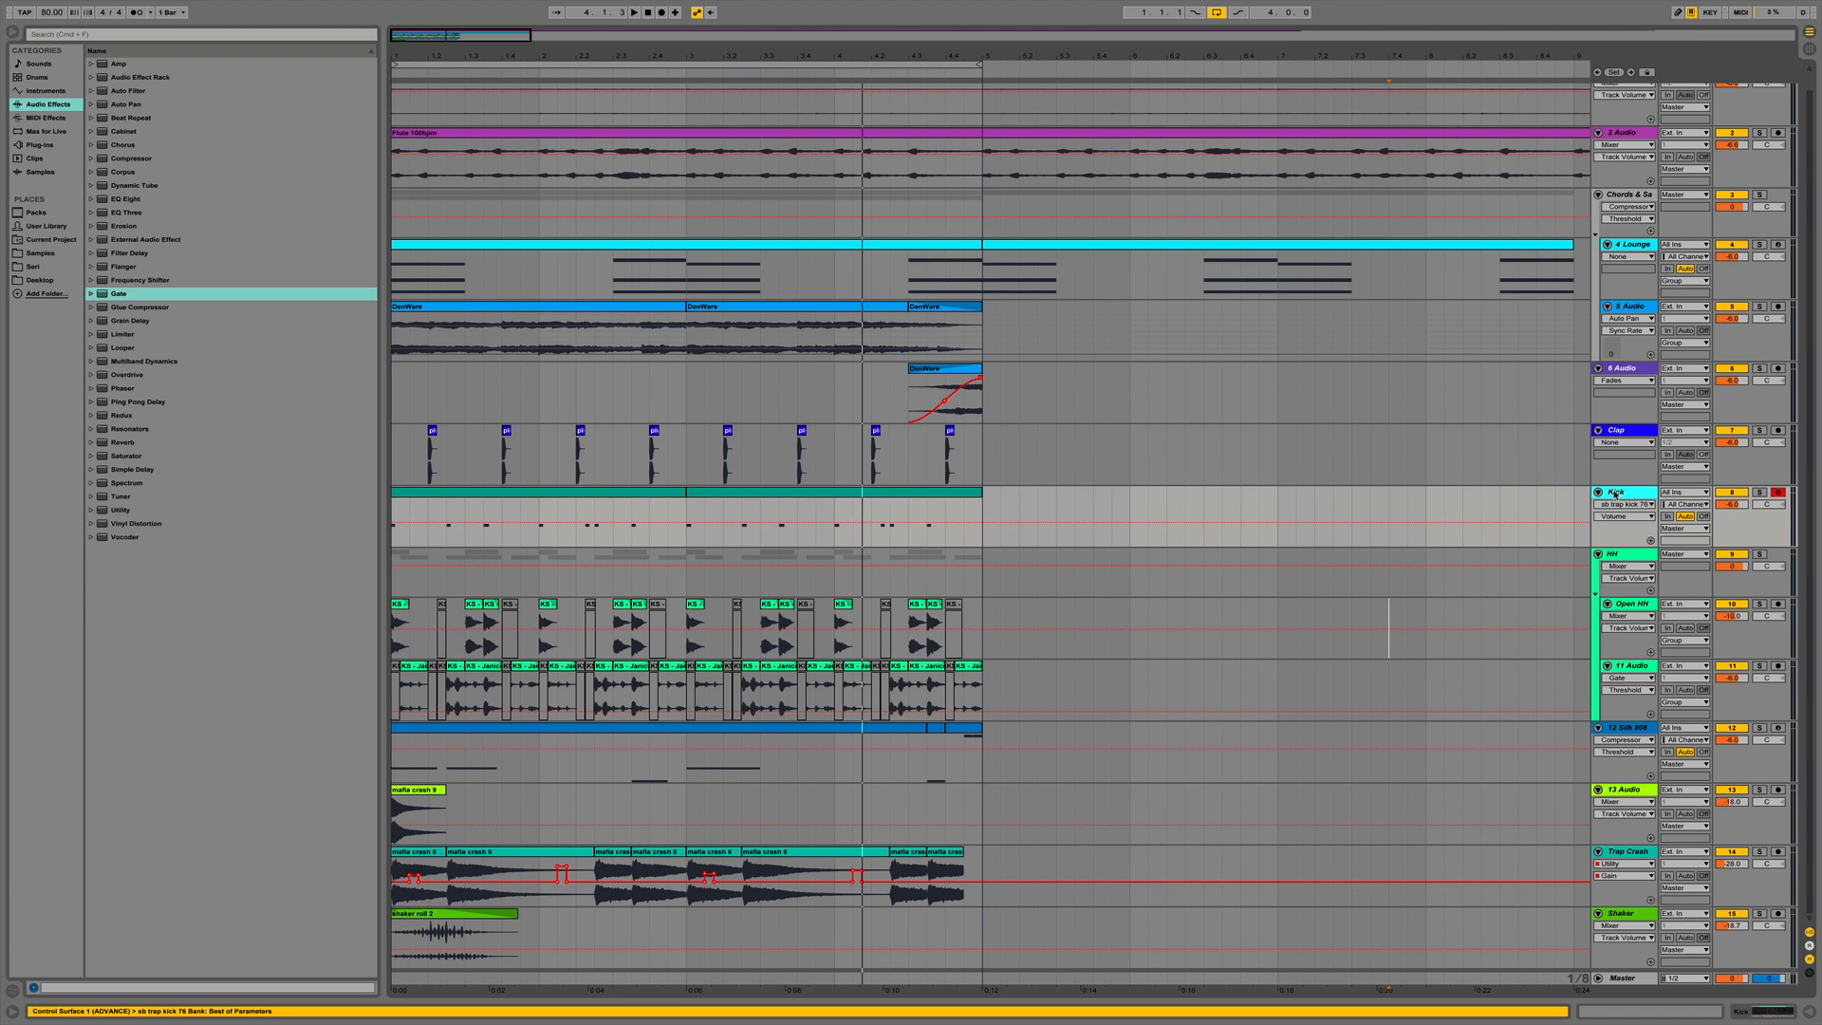
key("super+shift+t")
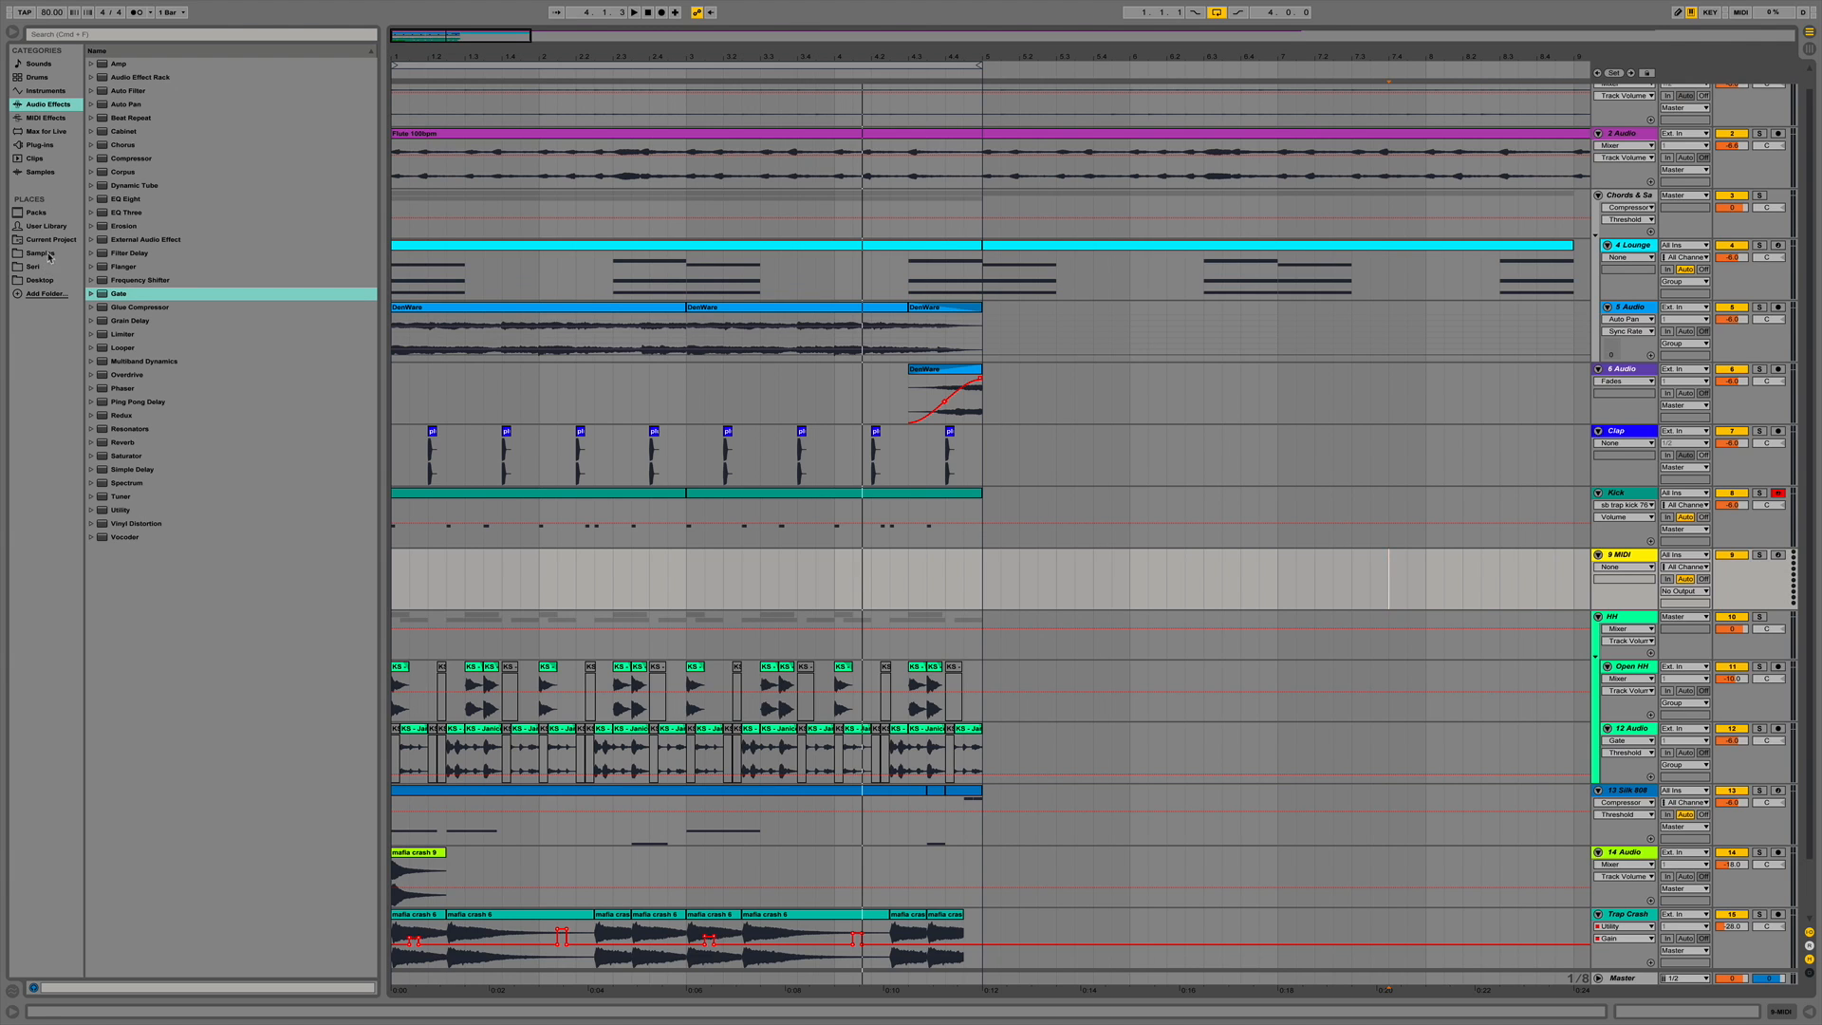
left_click(52, 291)
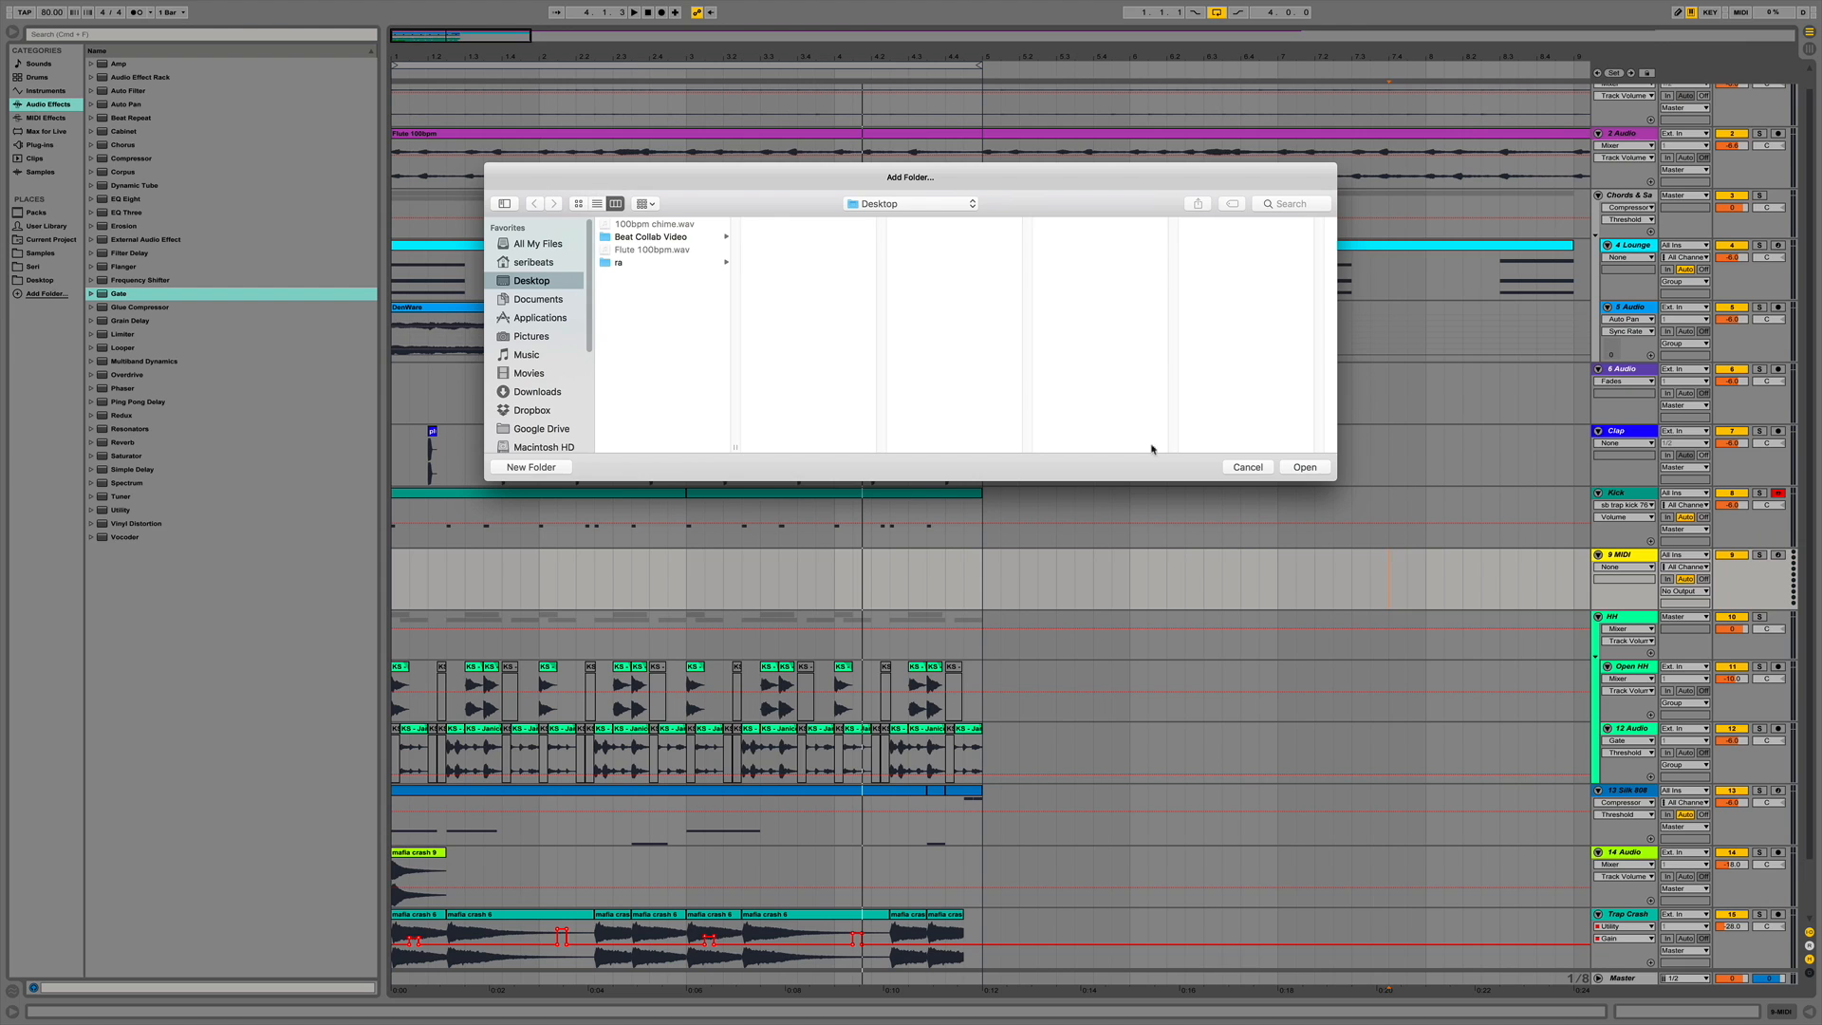
left_click(1247, 467)
Audition the Mafia Kit's closed hats in the Desktop sample folder and load mafia chh 6.wav onto the new MIDI track.
left_click(57, 283)
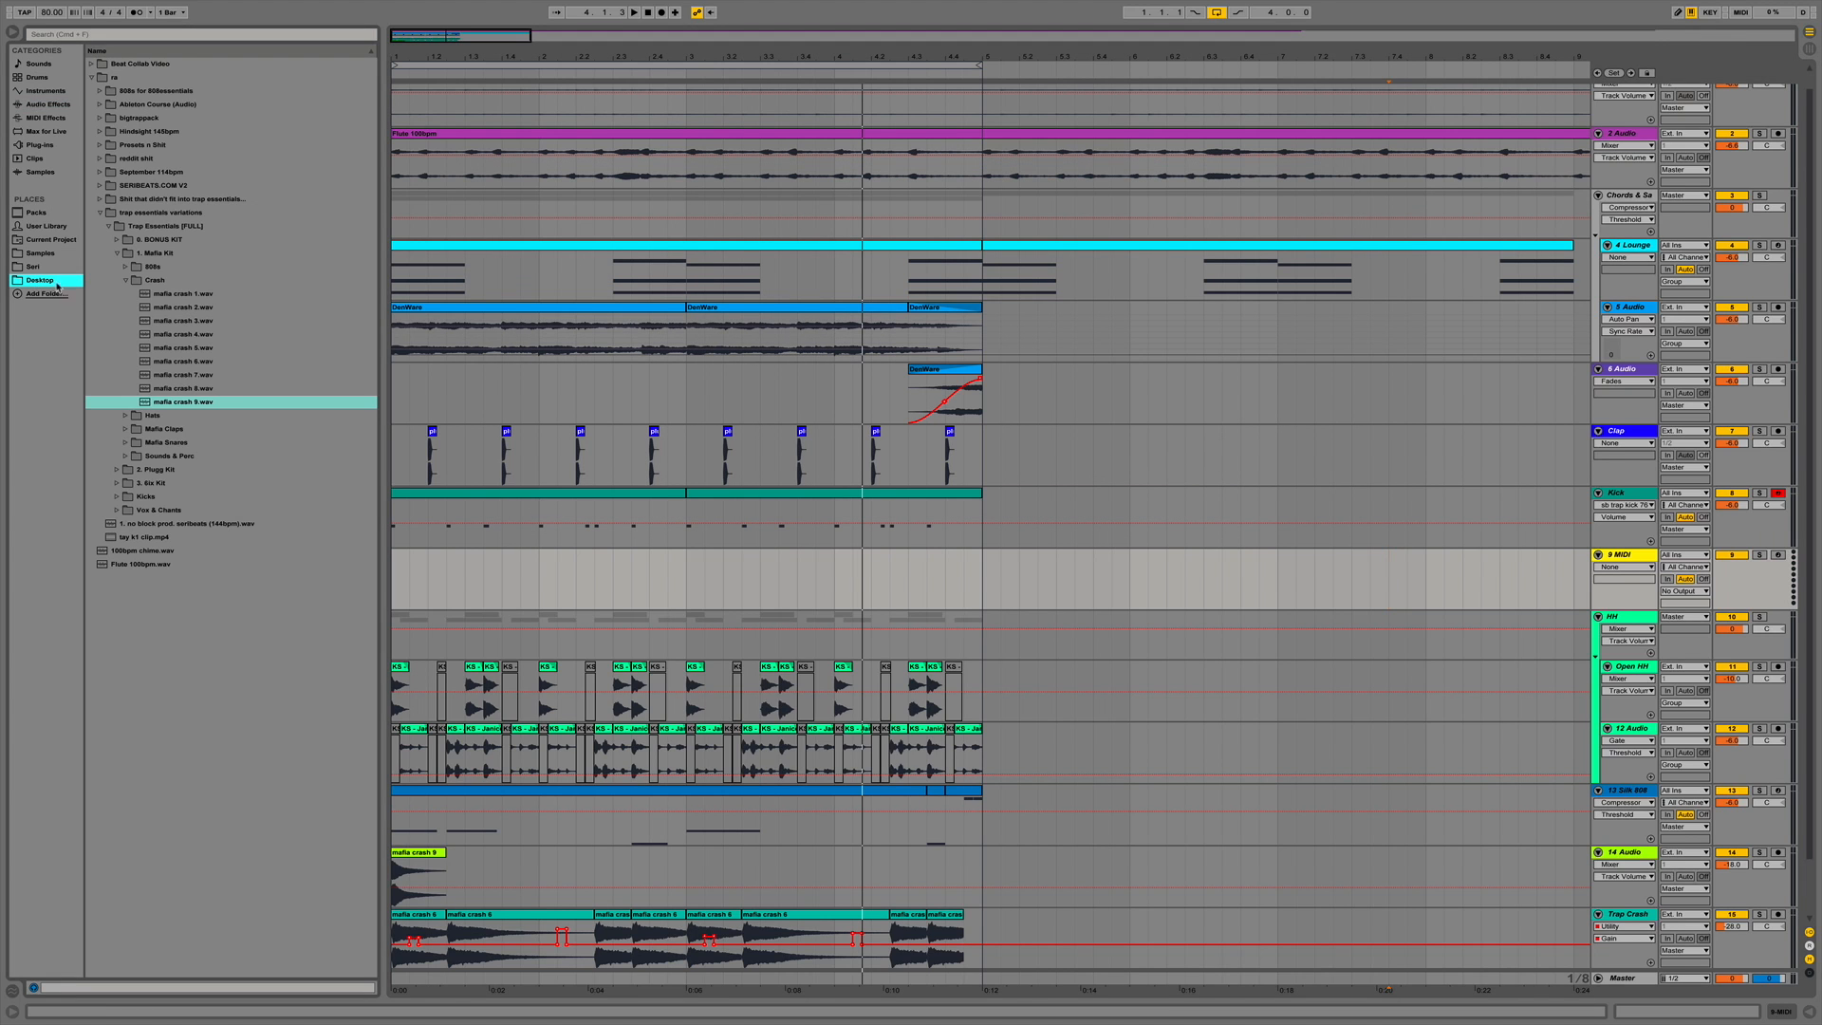
left_click(126, 281)
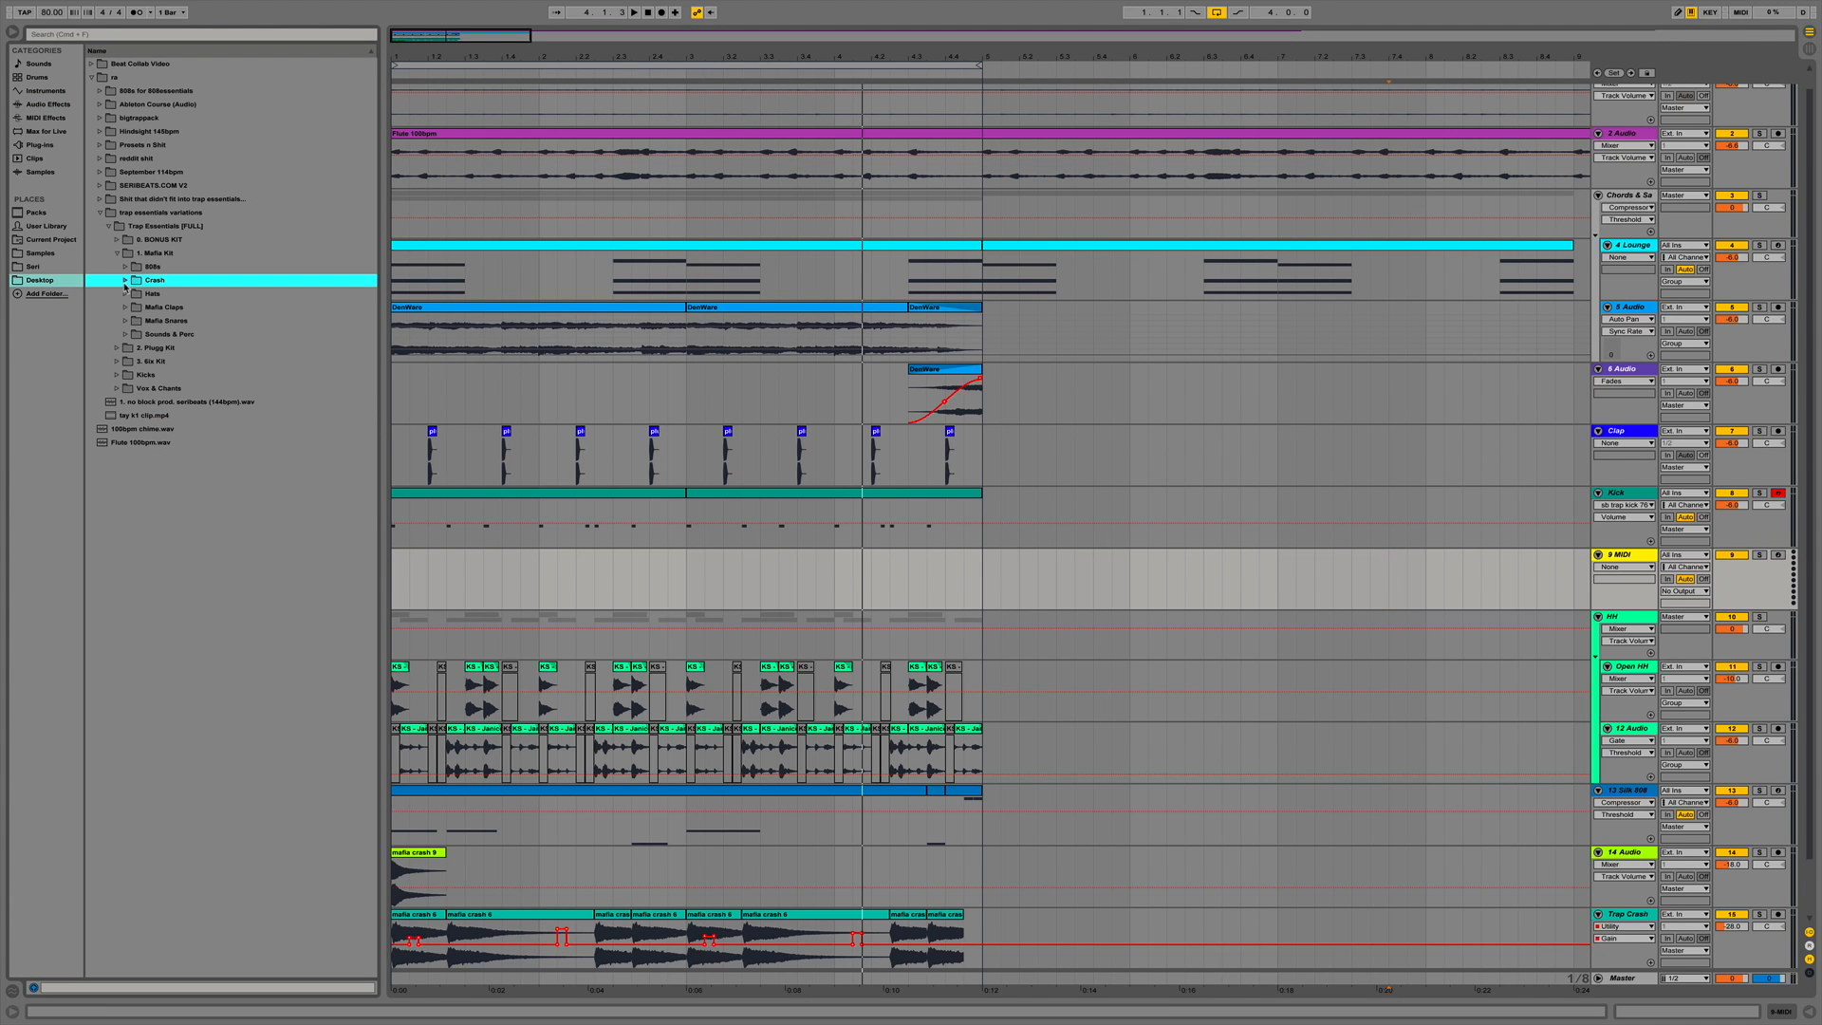
left_click(125, 293)
left_click(182, 321)
left_click(197, 334)
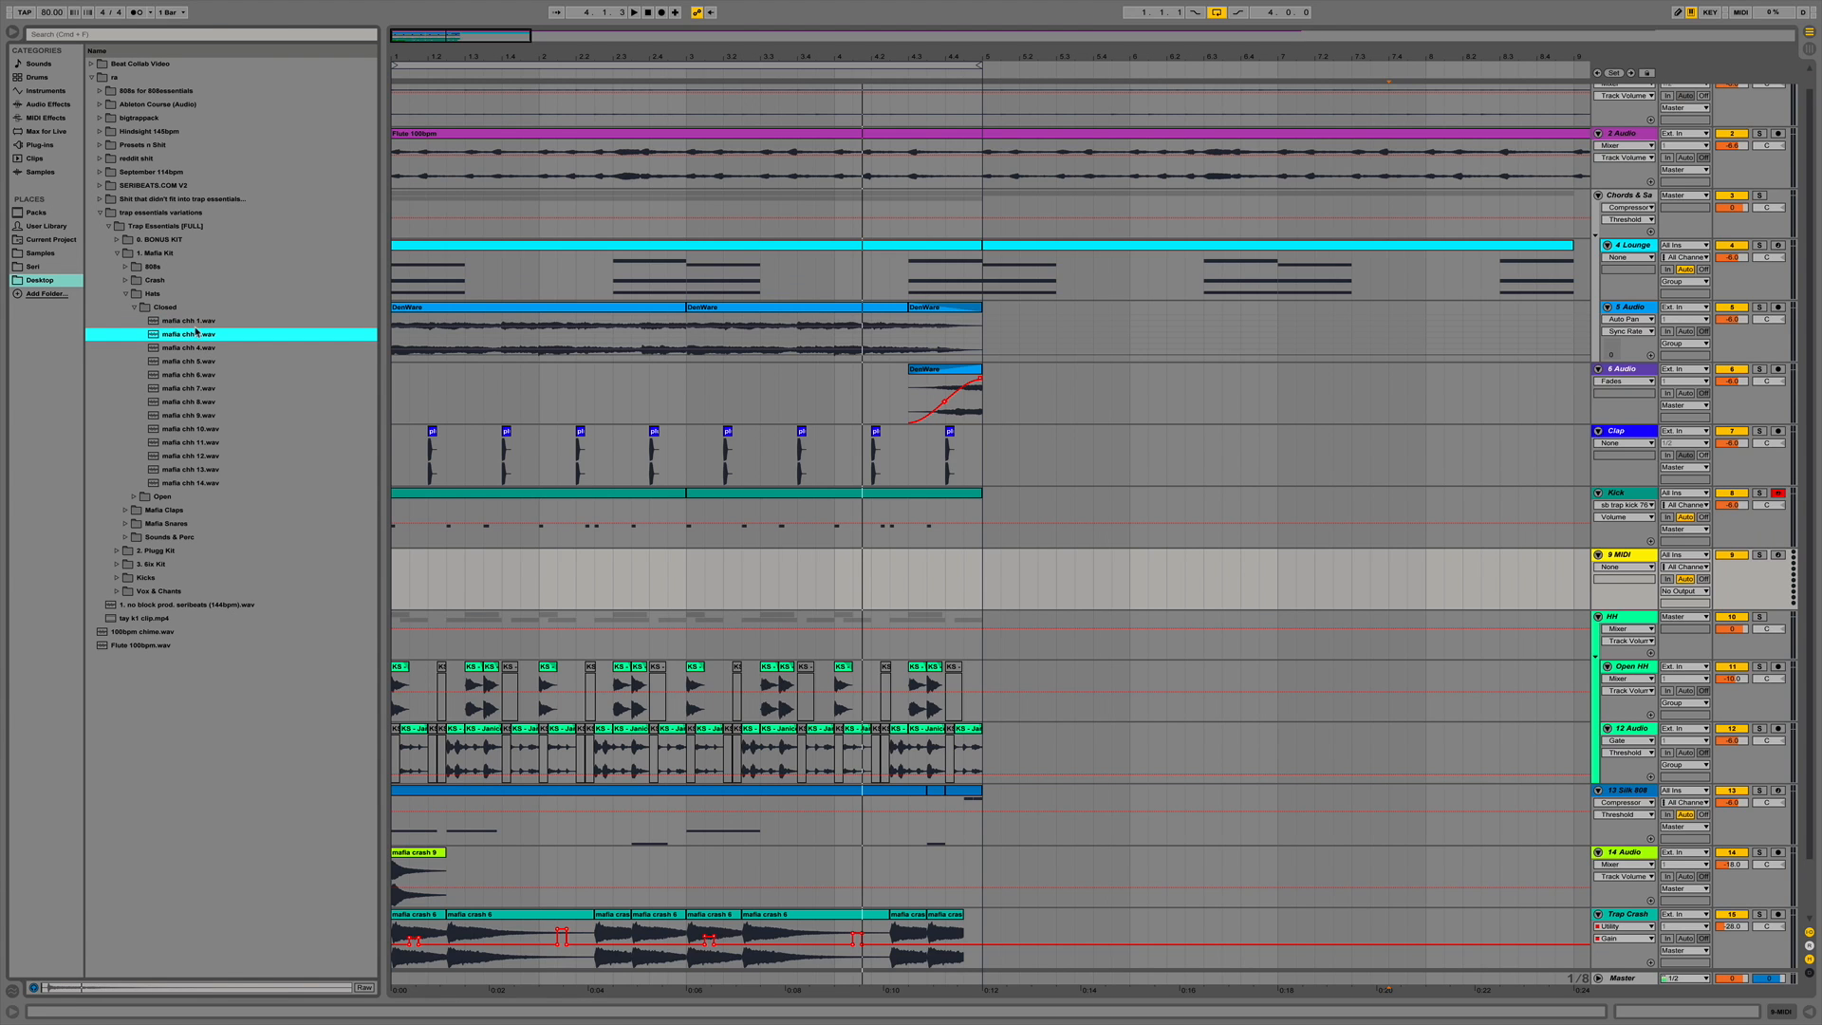
key("Down")
key("Down")
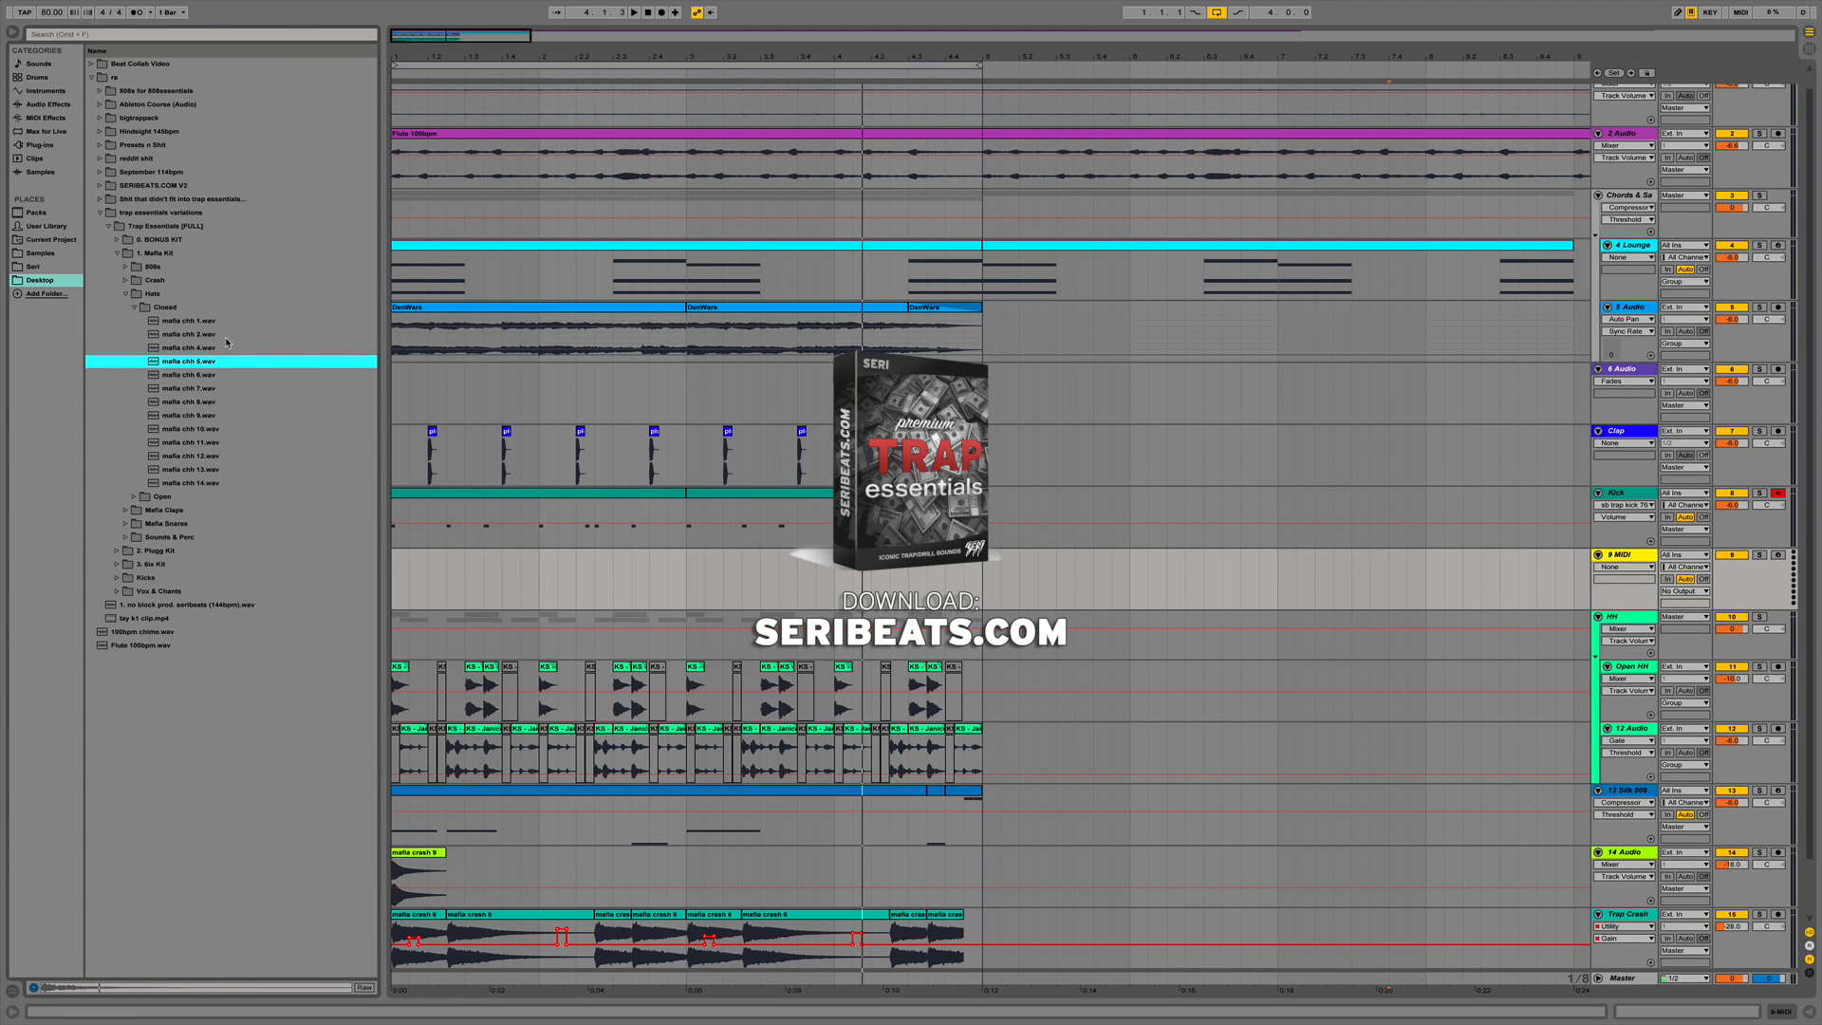
key("Down")
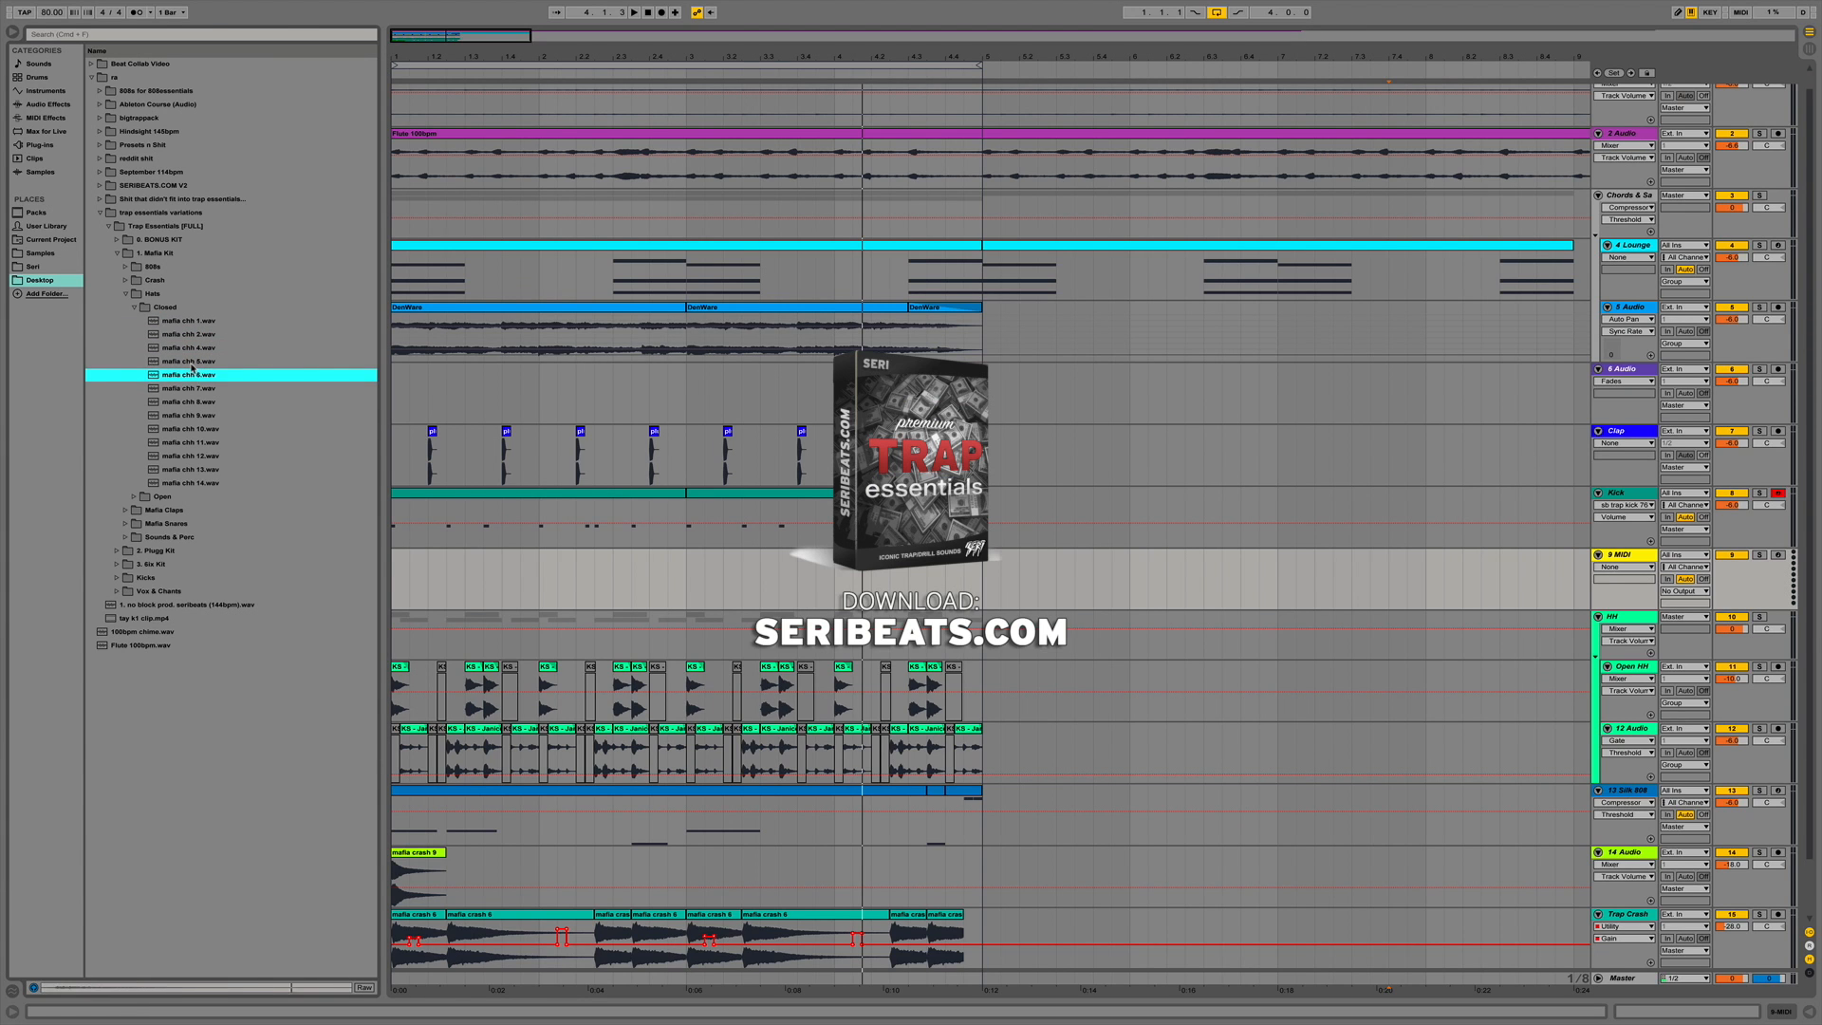
key("Return")
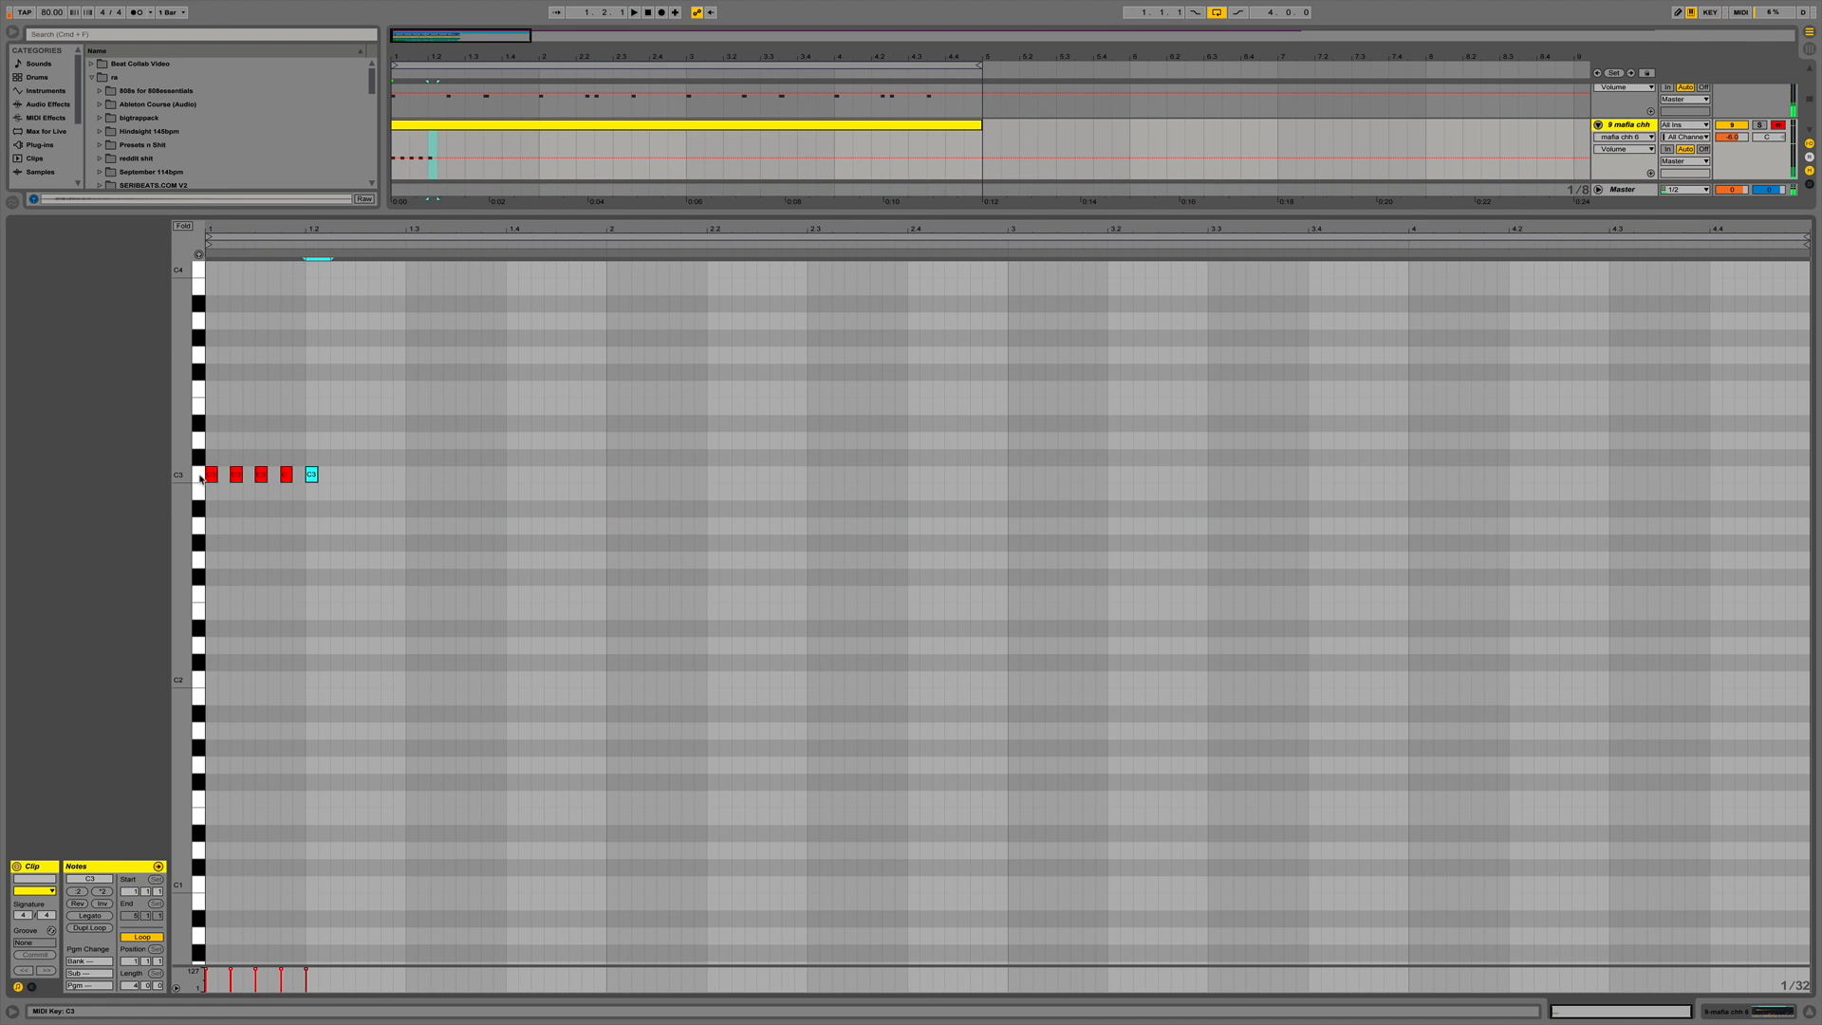
Duplicate the C3 hat note at sixteenth-note spacing from beat 1.2 to beat 1.3 while checking playback.
key("space")
key("super+d")
key("super+d")
key("super+d")
key("super+d")
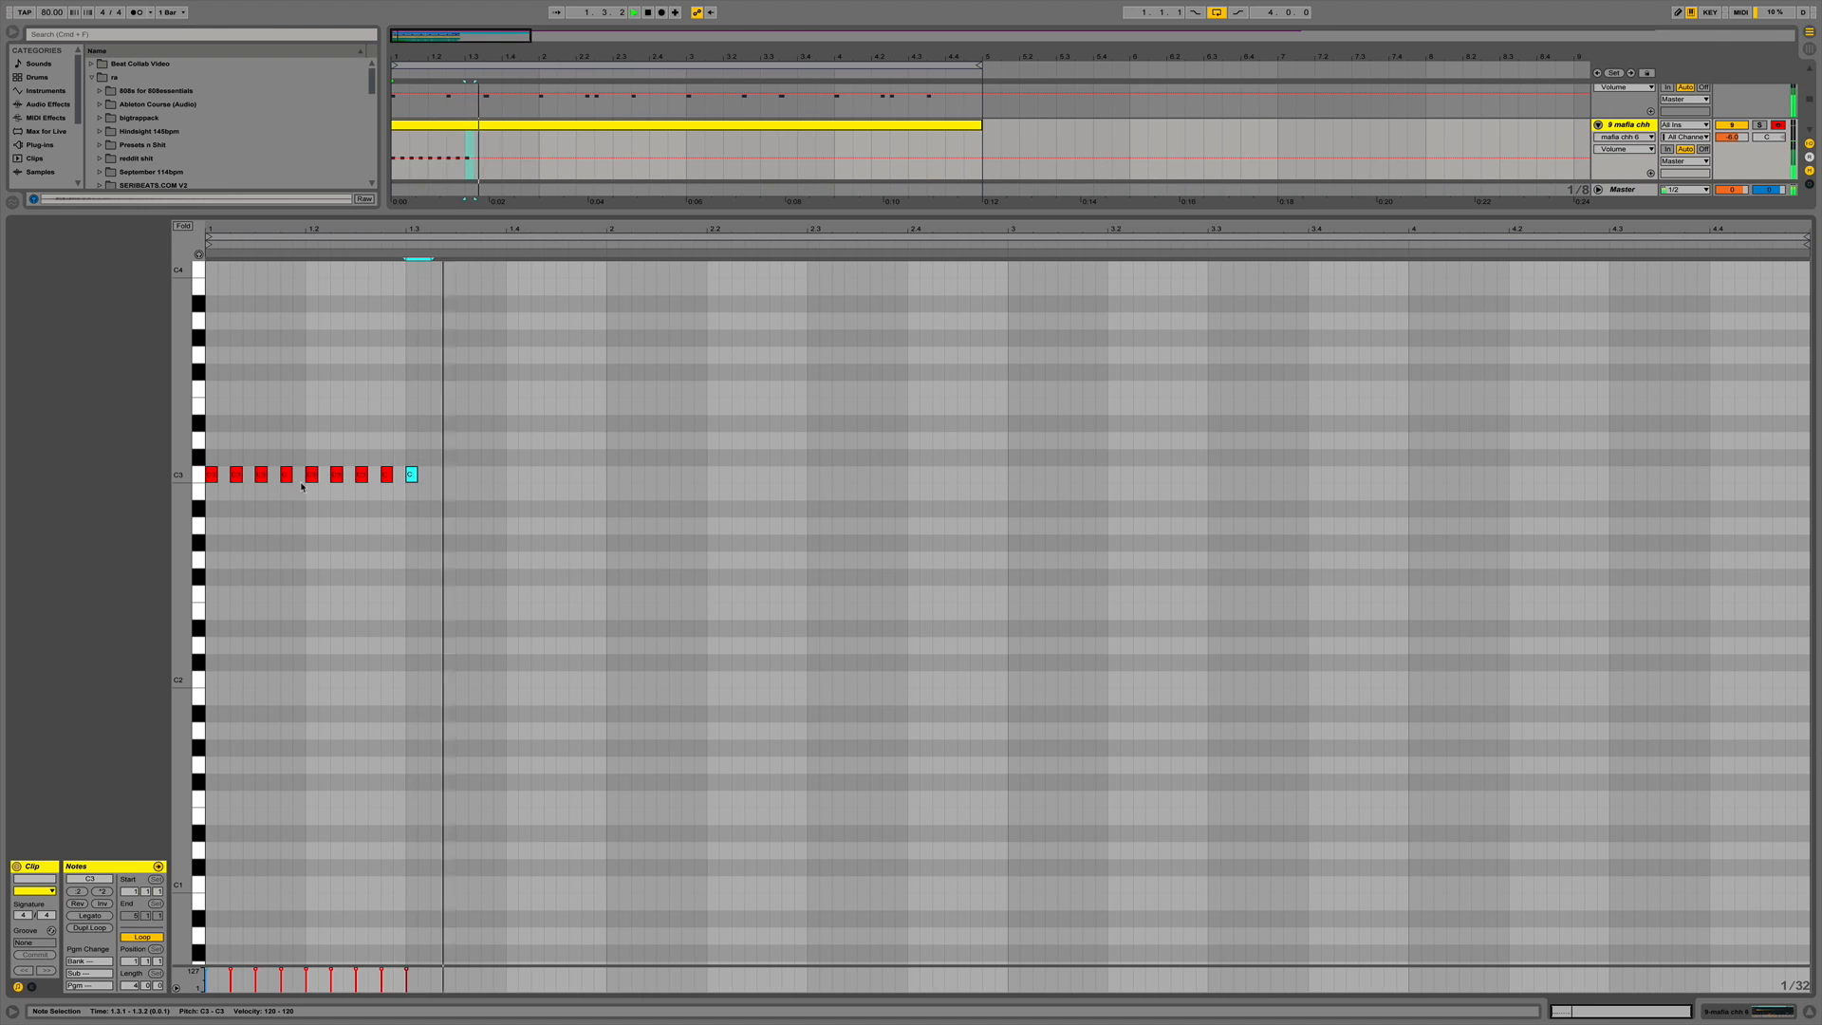
Duplicate the first two beats of hat notes to fill the clip through bar 4, play it back and hide the note editor.
left_click_drag(403, 477, 211, 474)
key("super+d")
key("super+d")
key("super+d")
key("super+d")
key("super+d")
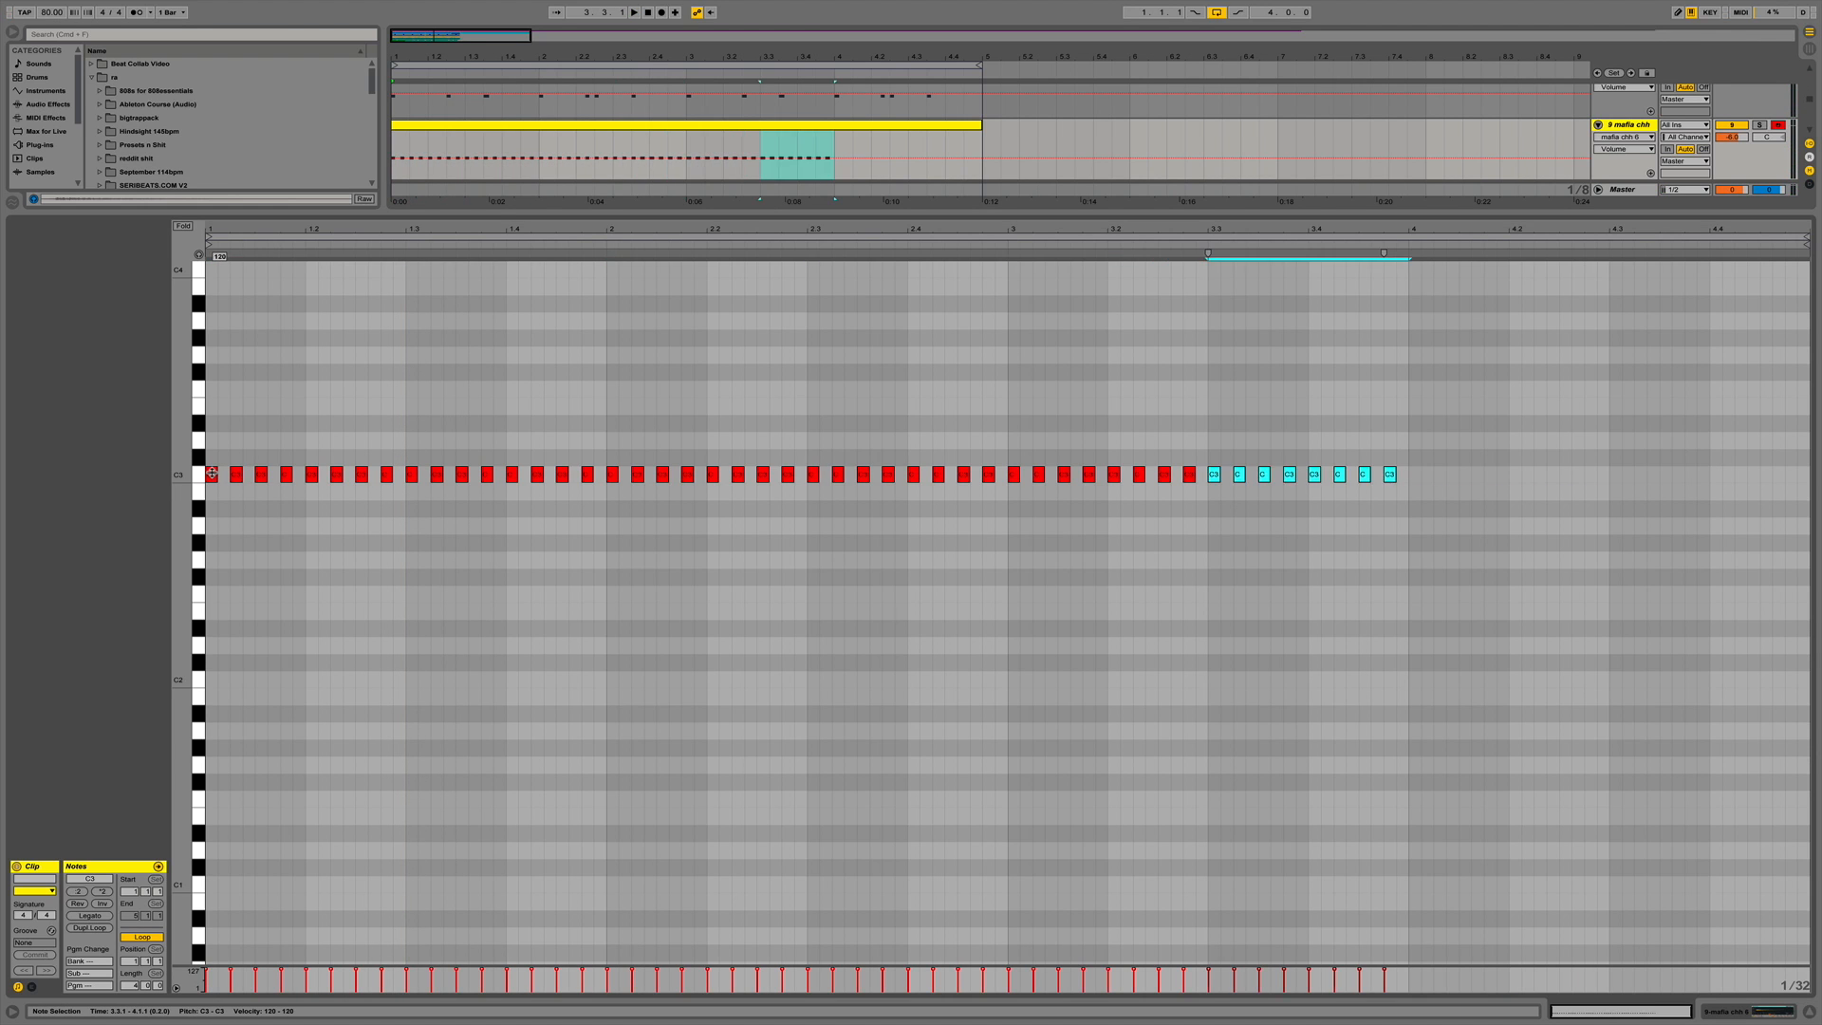
key("super+d")
key("super+d")
key("space")
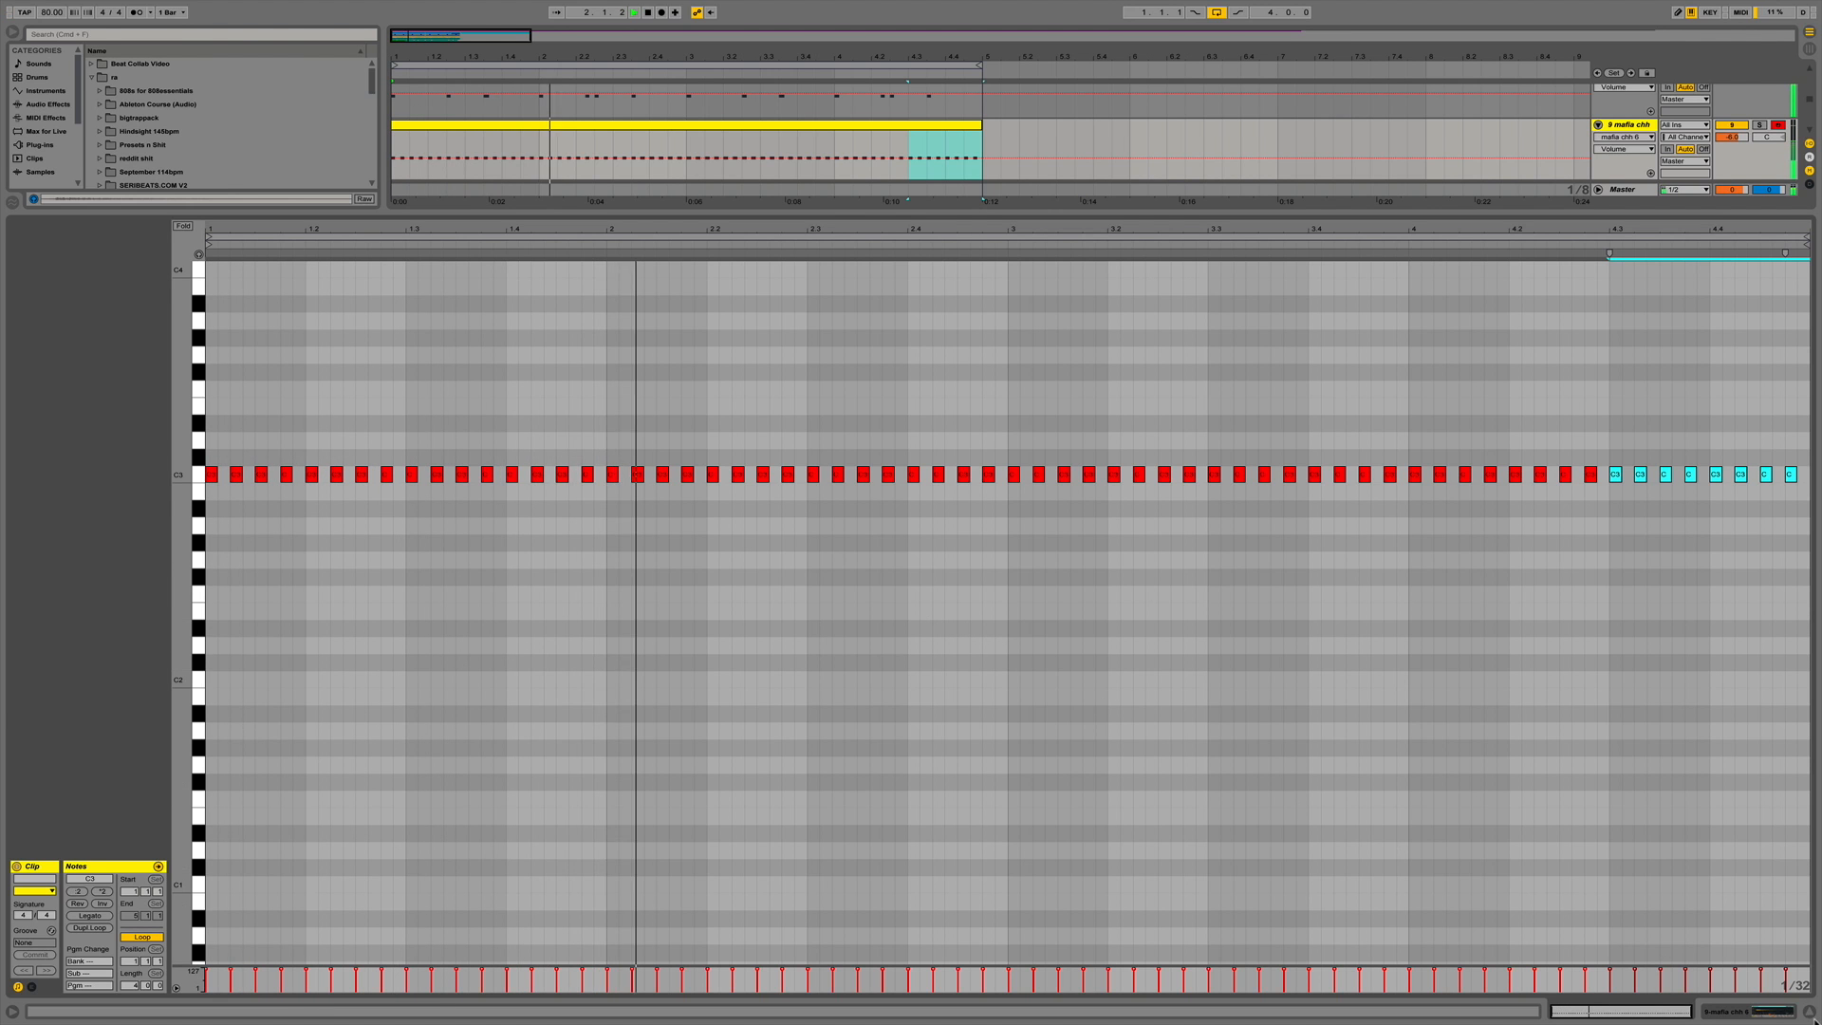
key("super+alt+l")
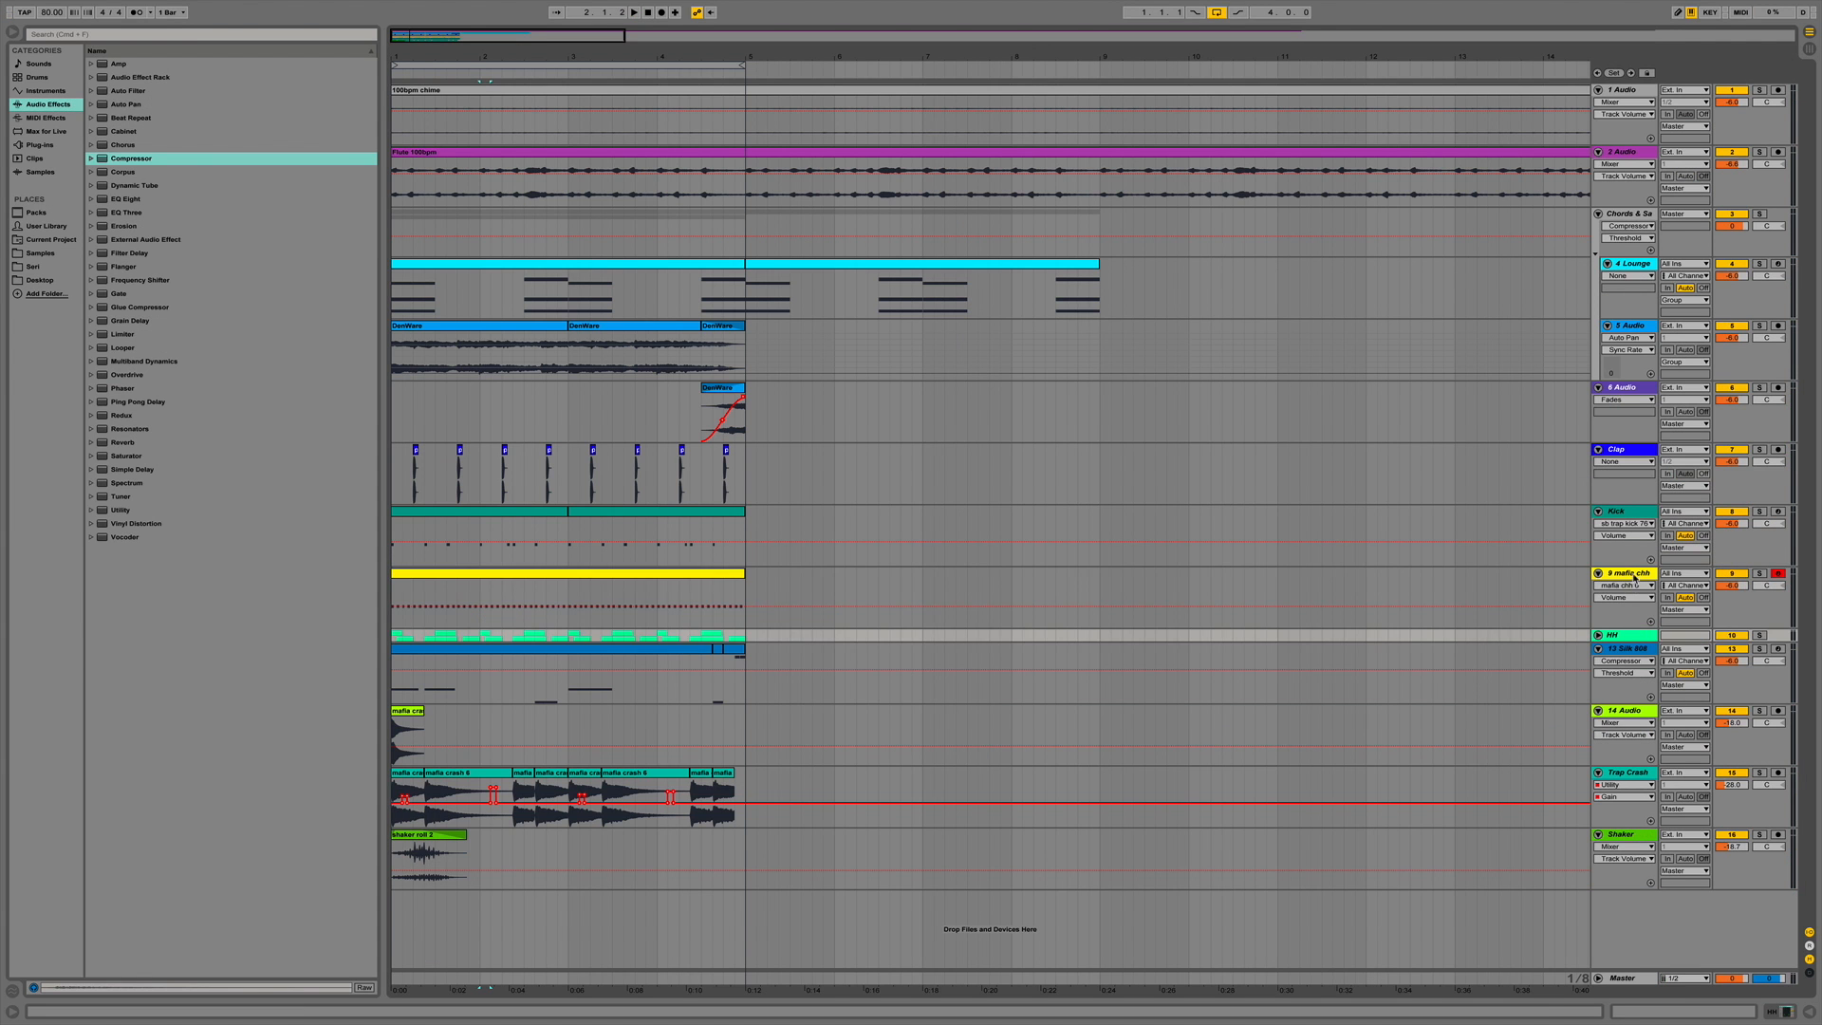
Insert a new MIDI track directly after the chords group.
left_click(1635, 575)
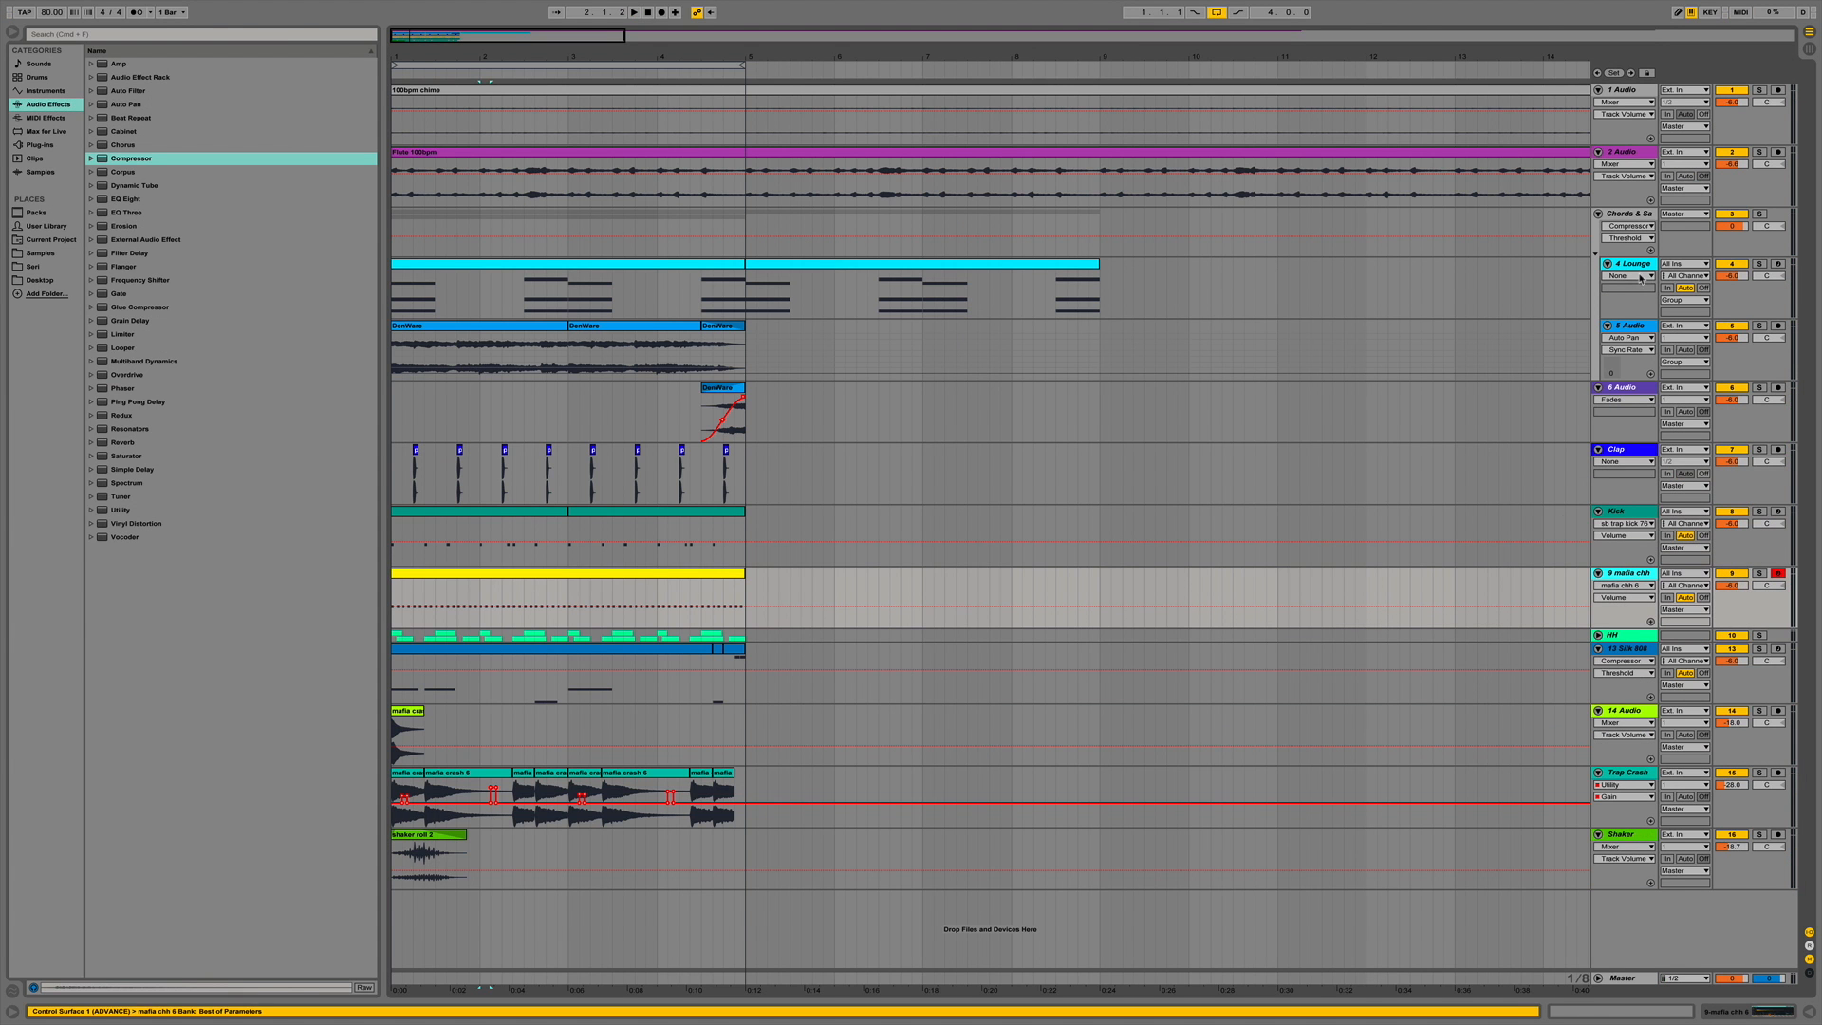
left_click(1622, 214)
key("super+shift+t")
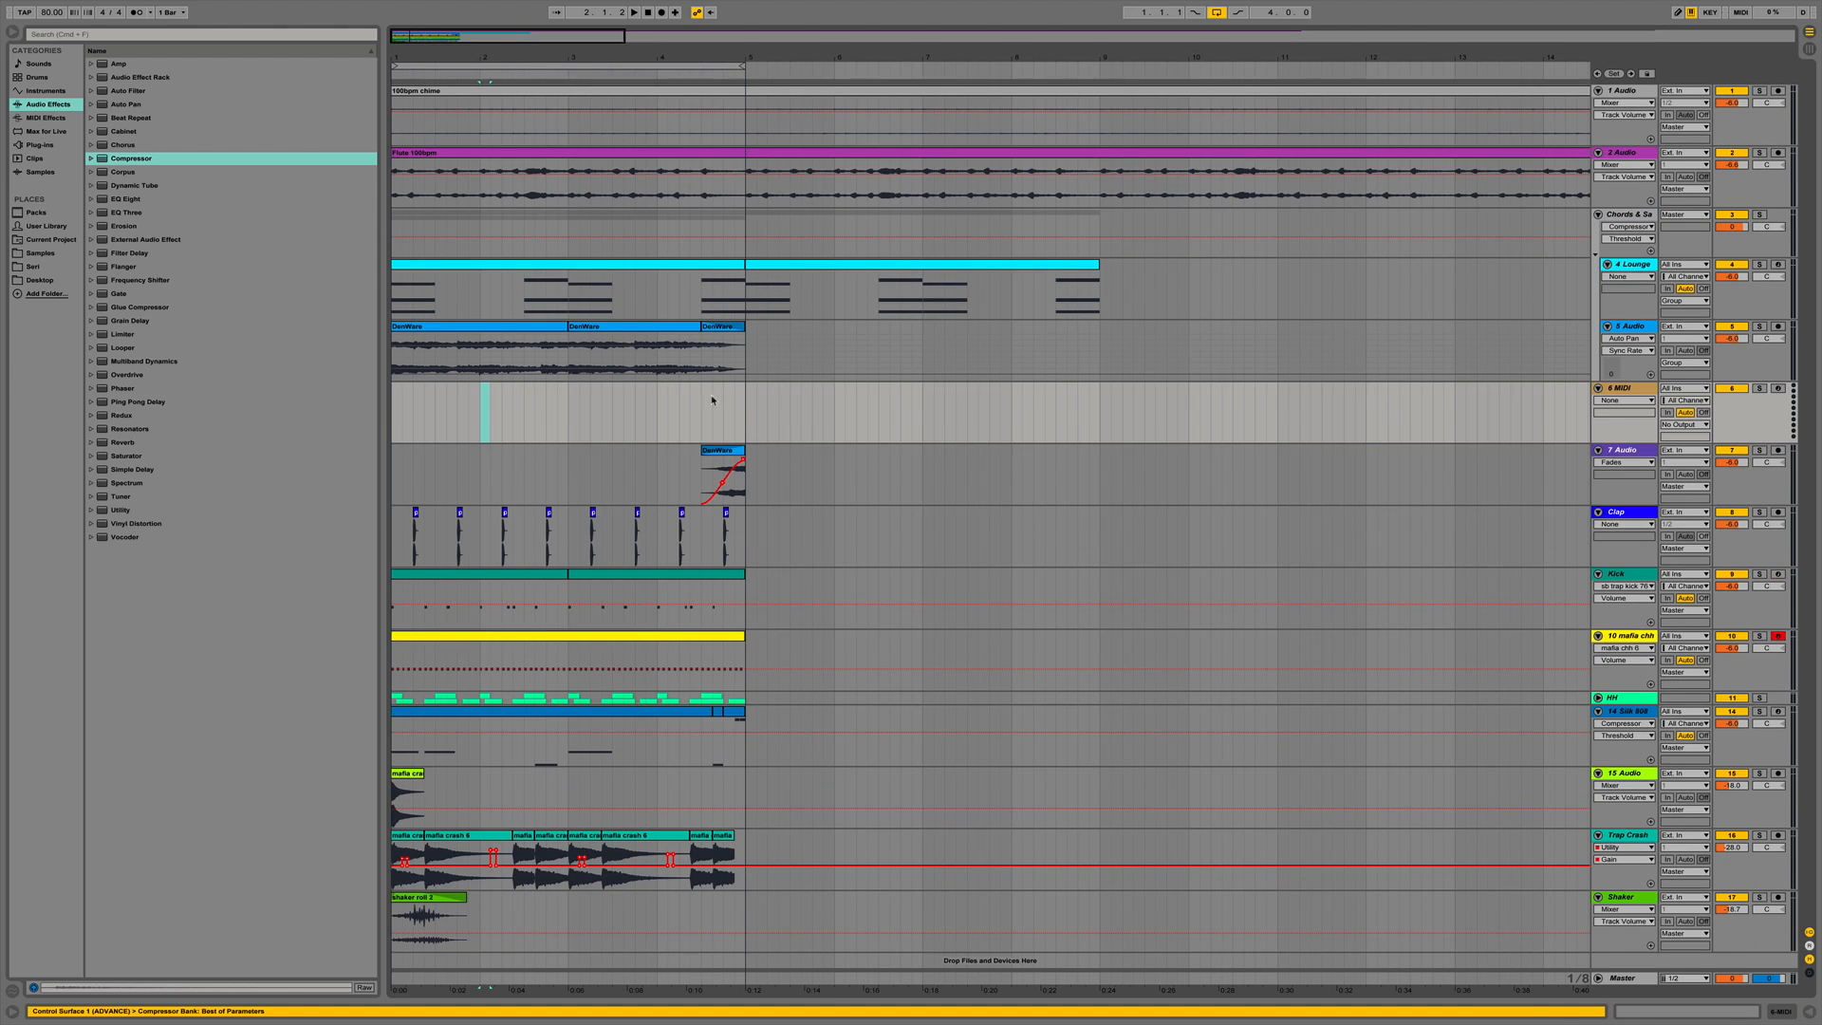
Load the Sylenth1 VST instrument onto the new MIDI track 6.
left_click(707, 269)
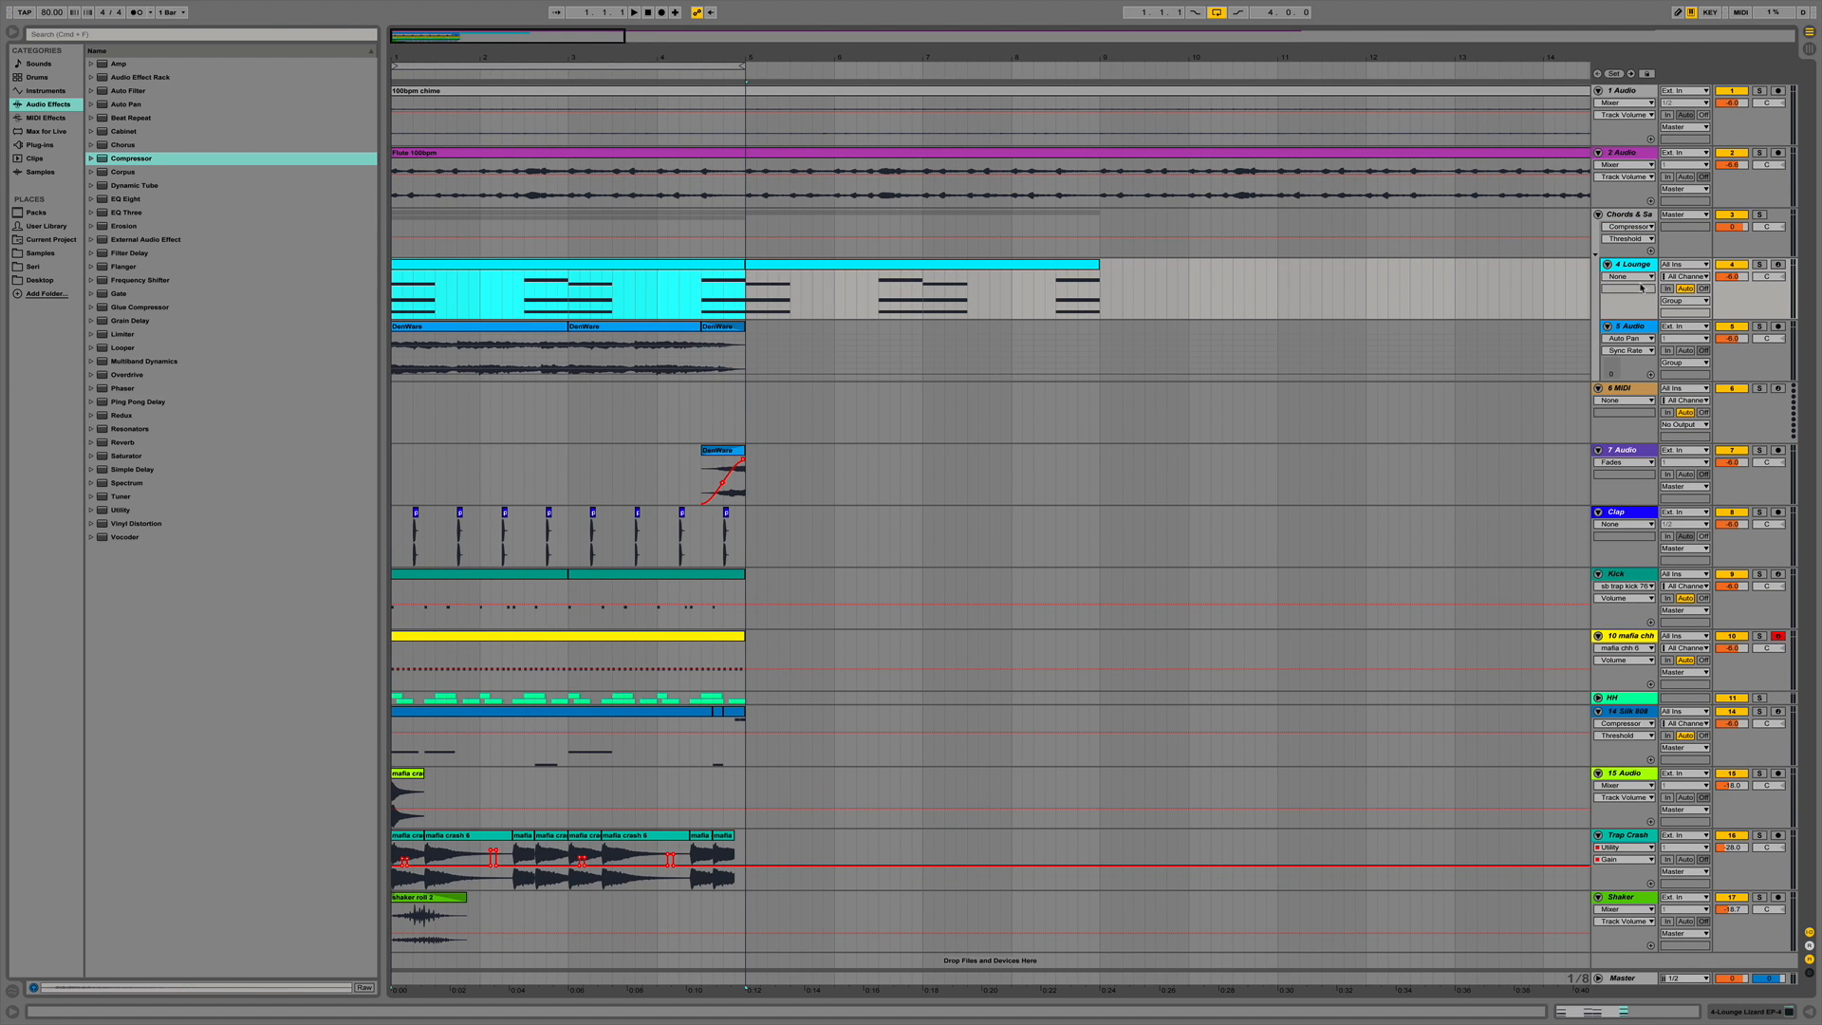
left_click(1633, 390)
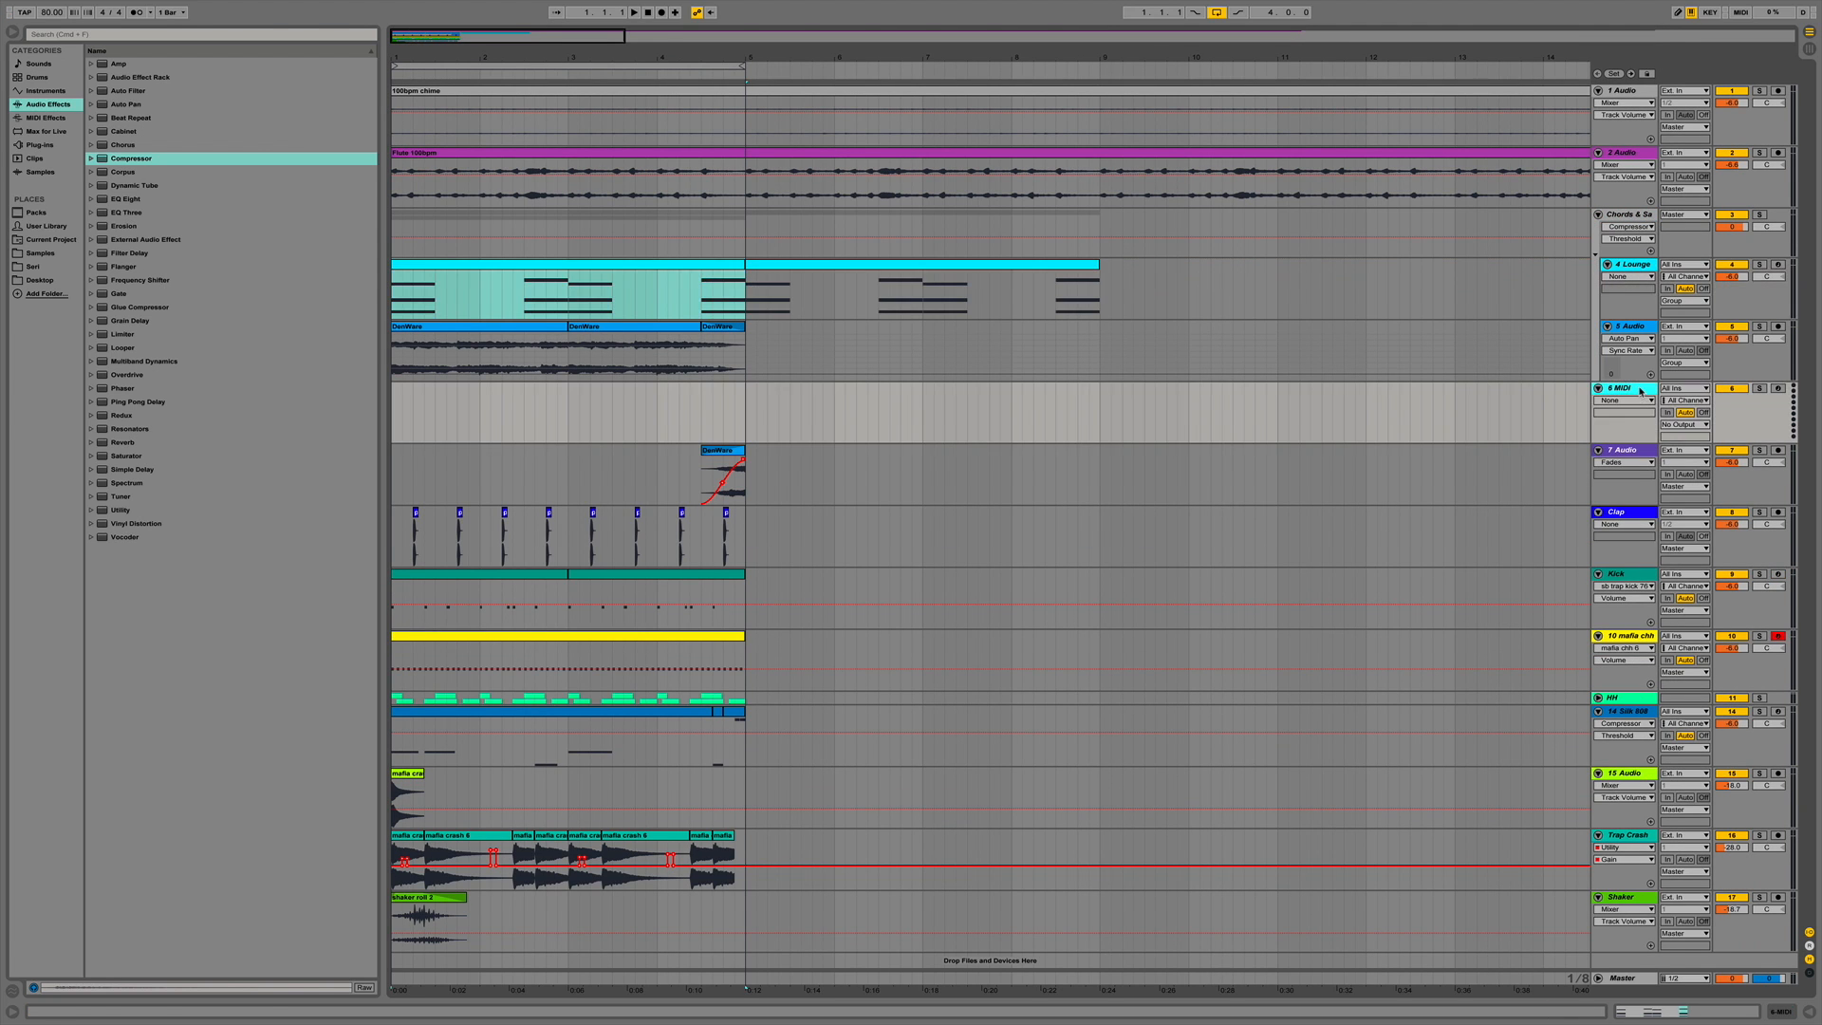
left_click(40, 147)
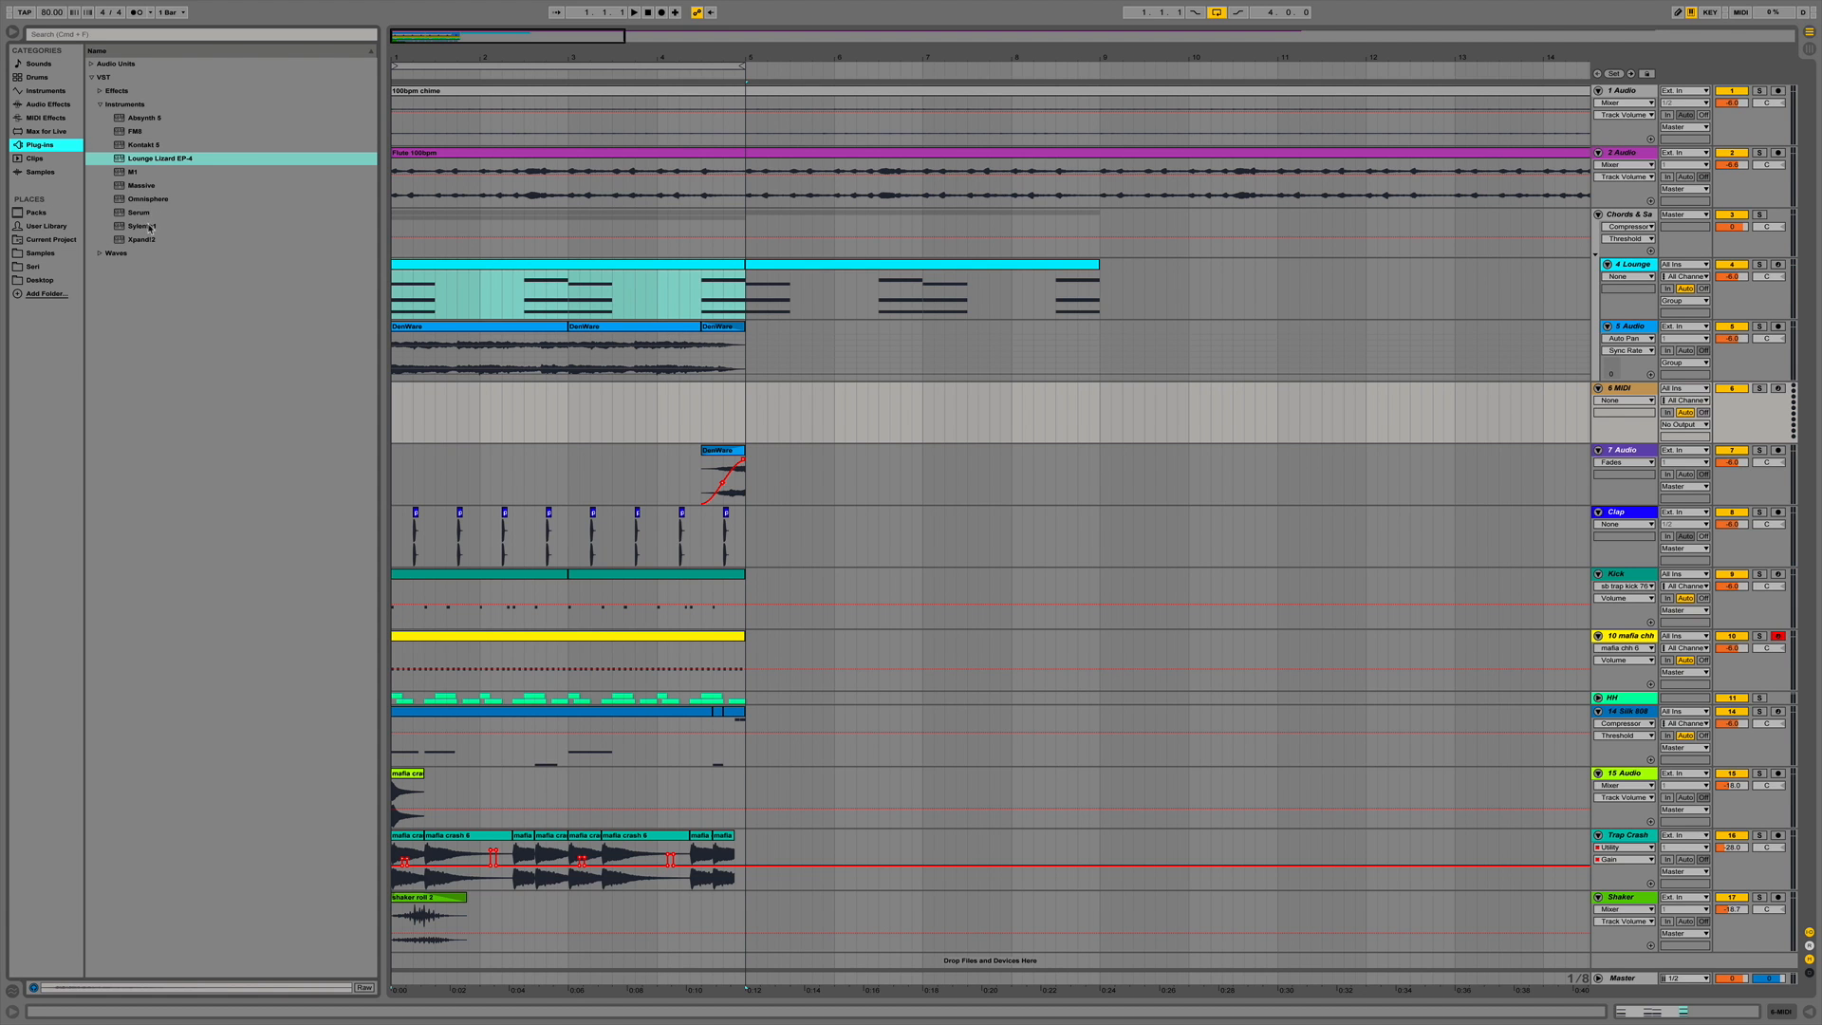
left_click_drag(149, 228, 531, 408)
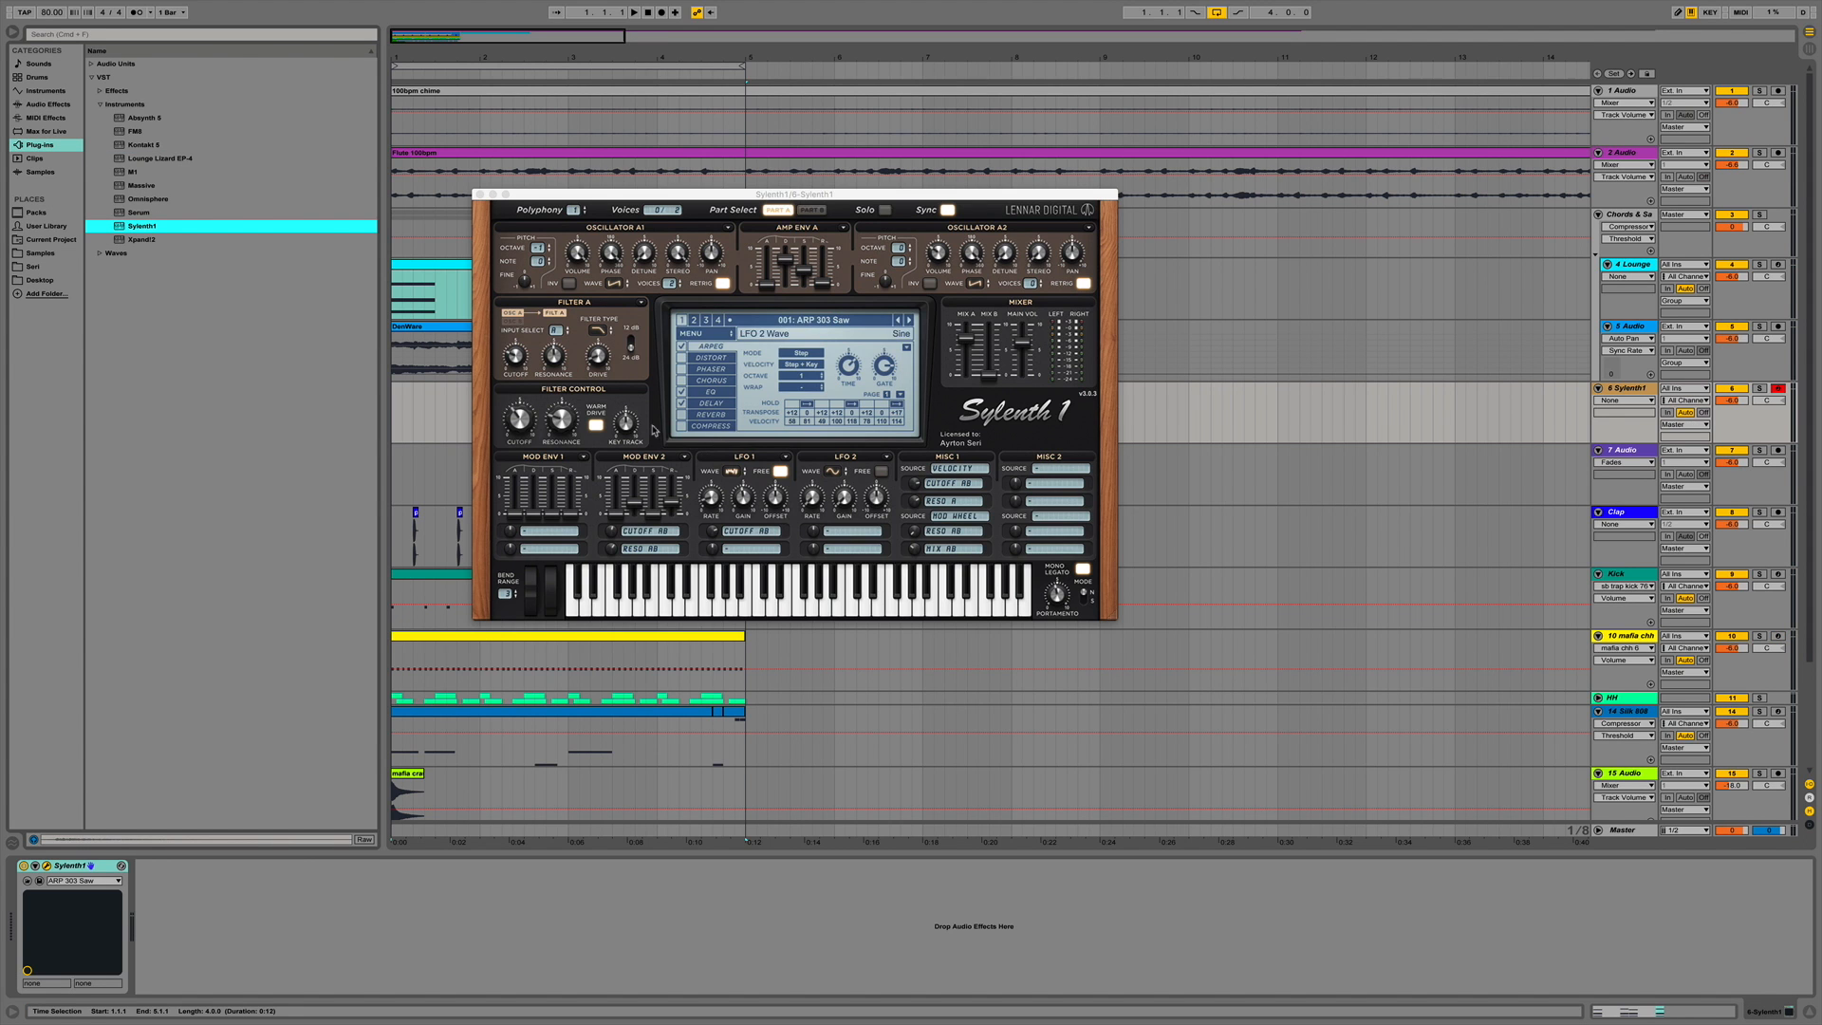
Set the Presets folder inside Music as Sylenth1's custom bank location.
left_click(704, 333)
mouse_move(750, 348)
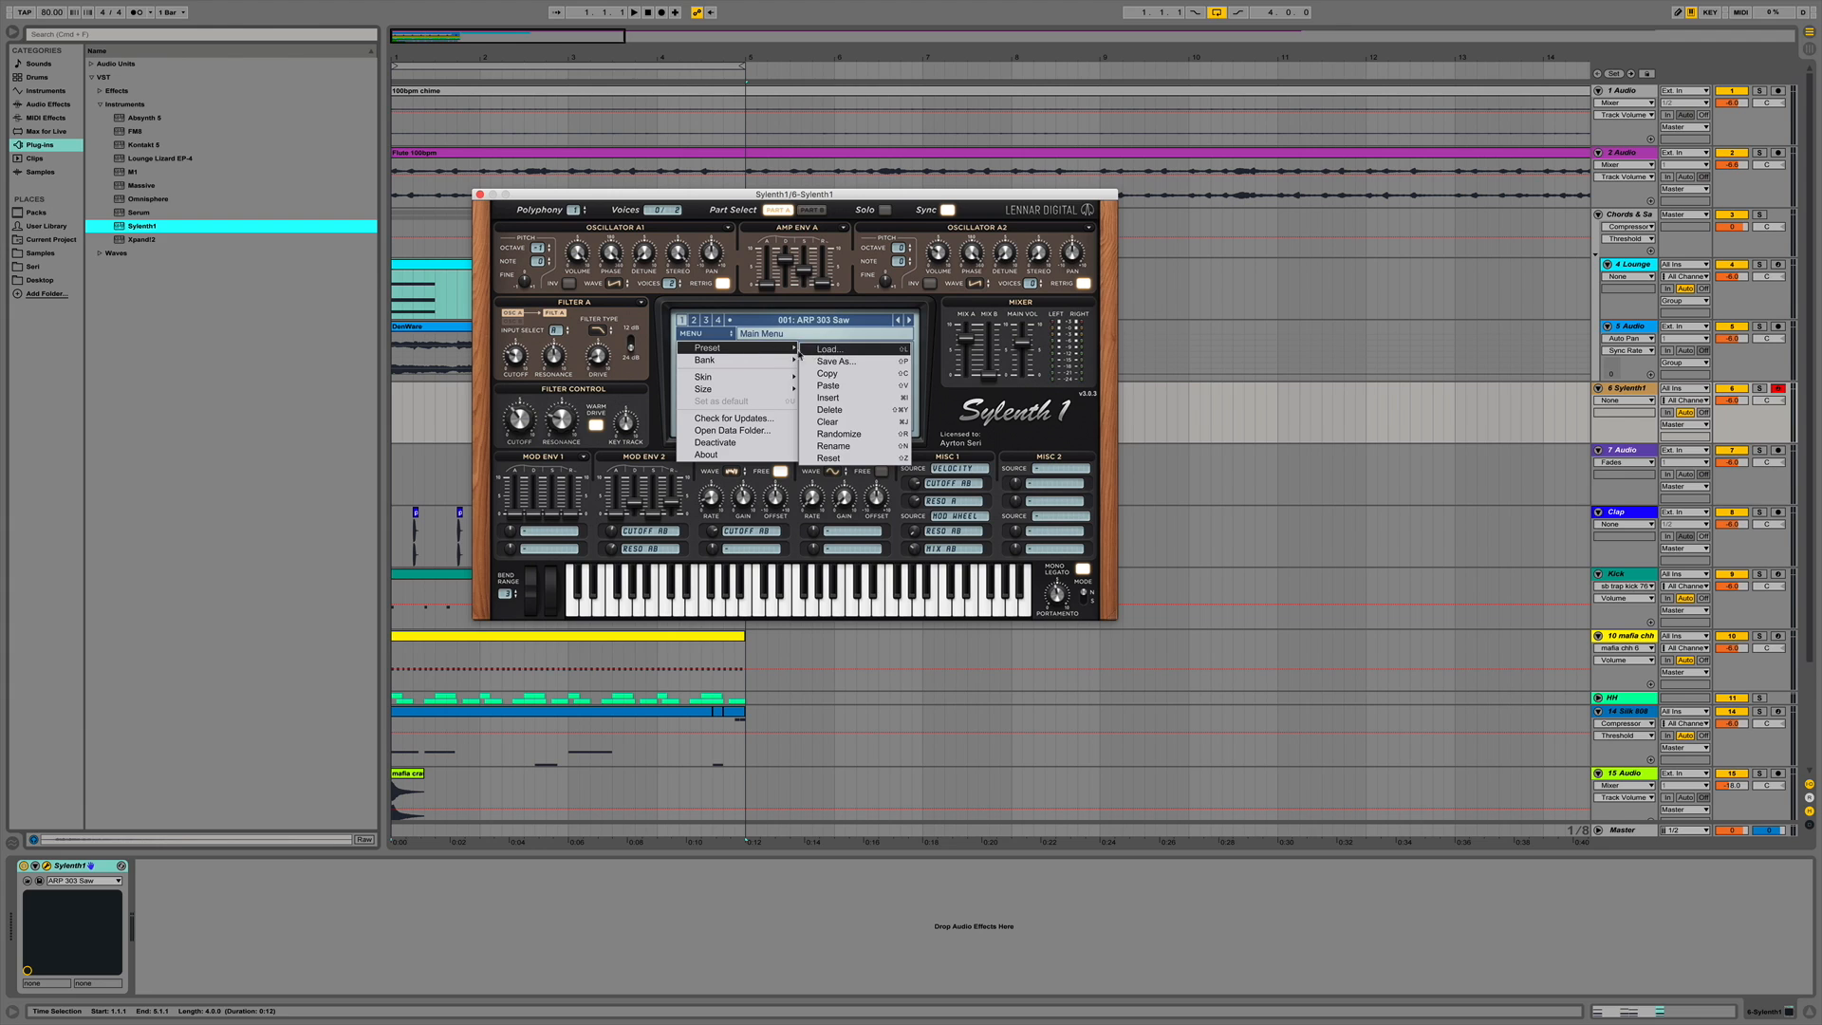
mouse_move(833, 373)
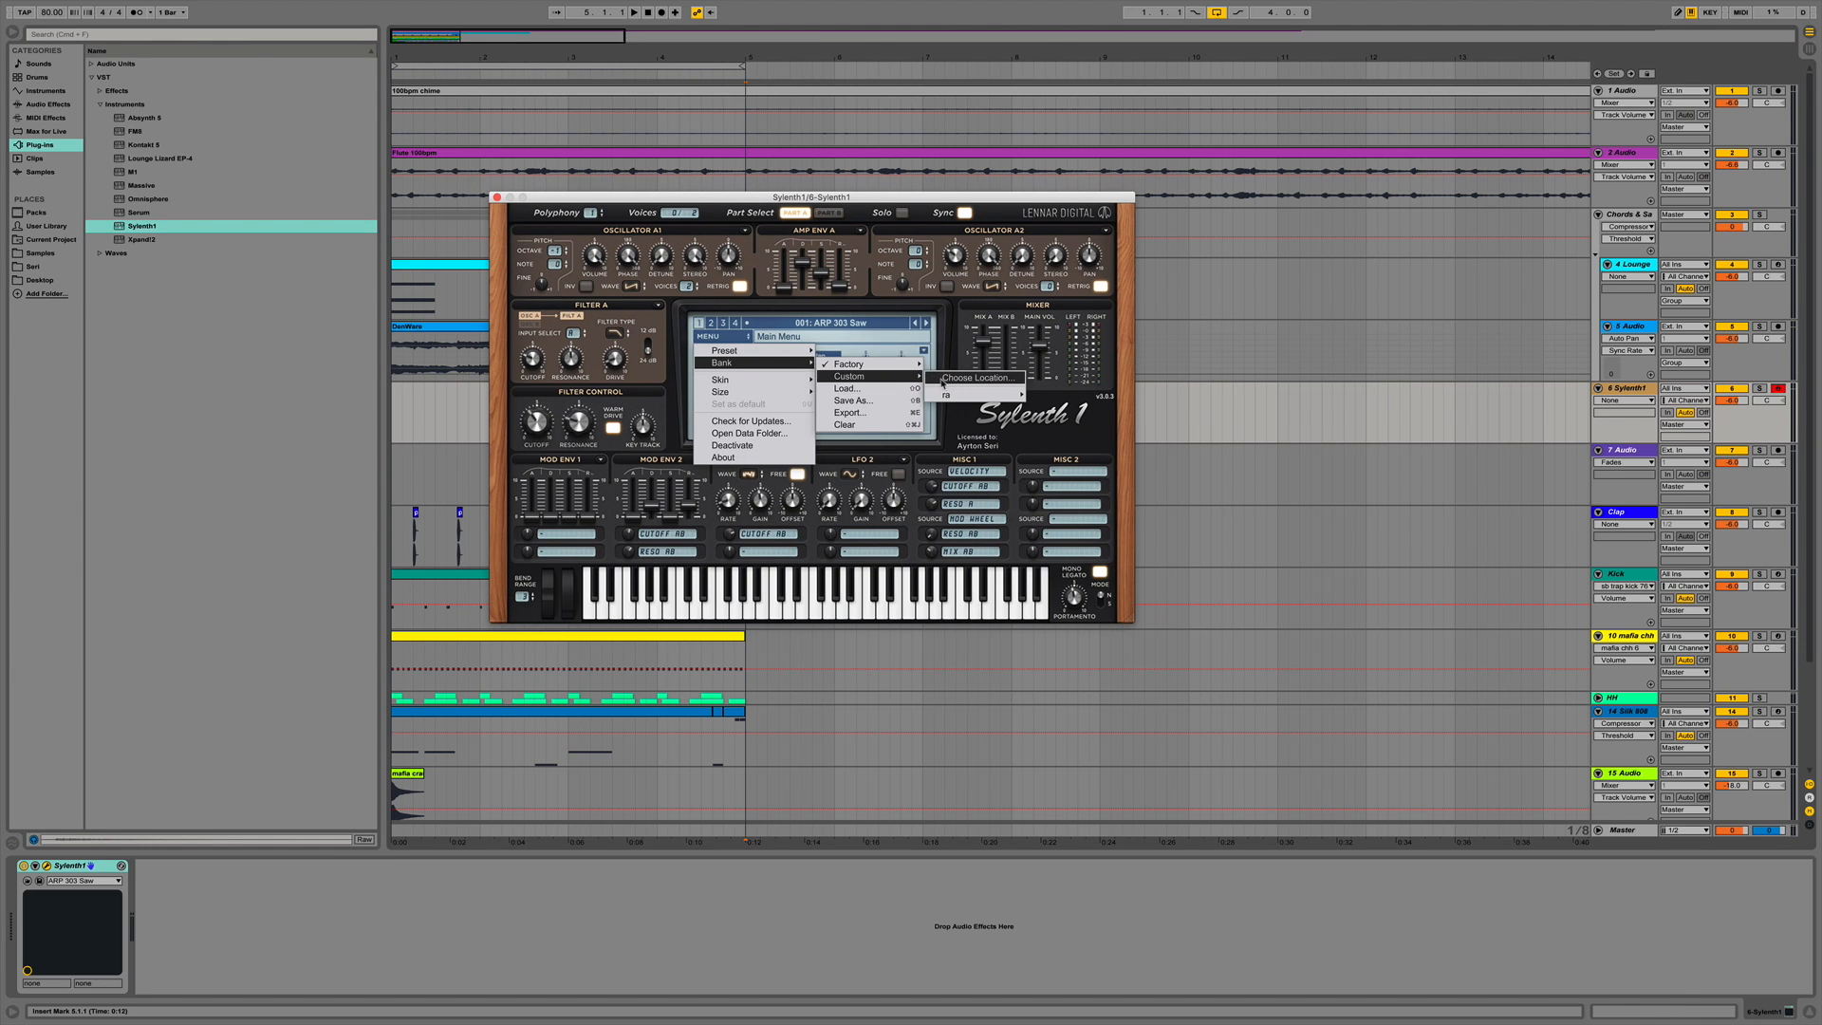
left_click(942, 379)
left_click(528, 326)
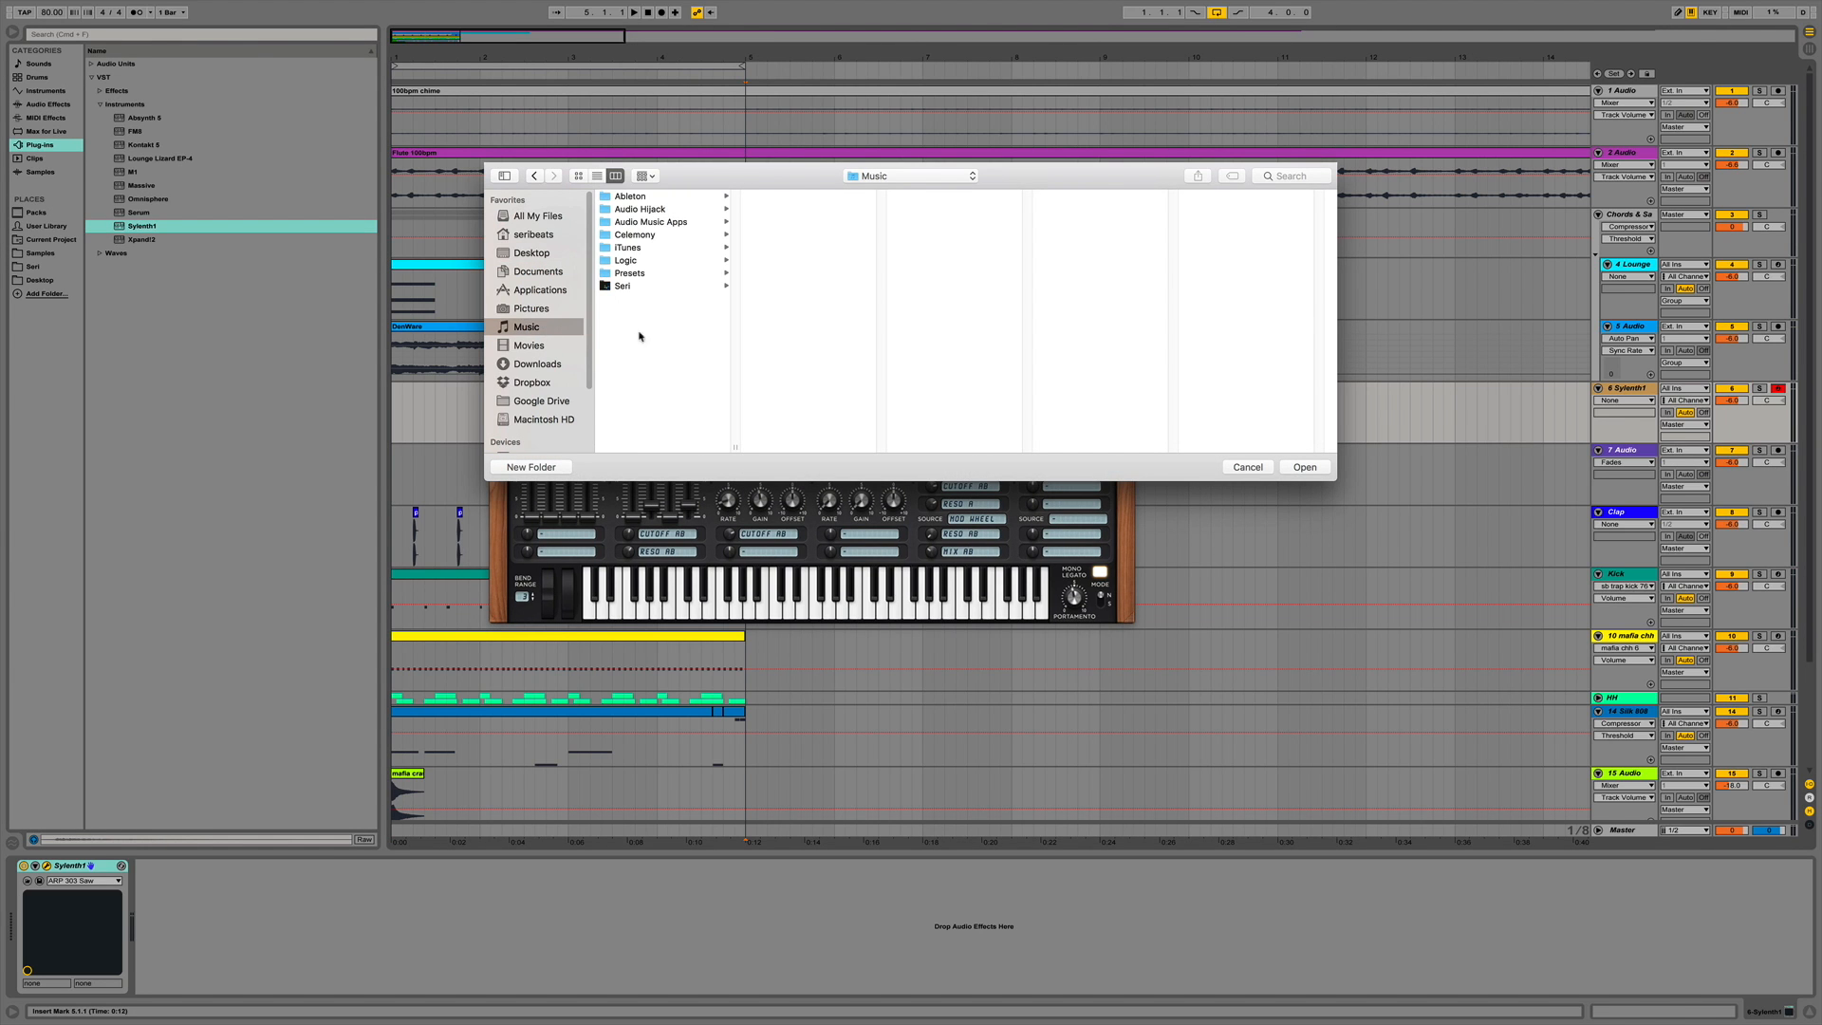
left_click(656, 275)
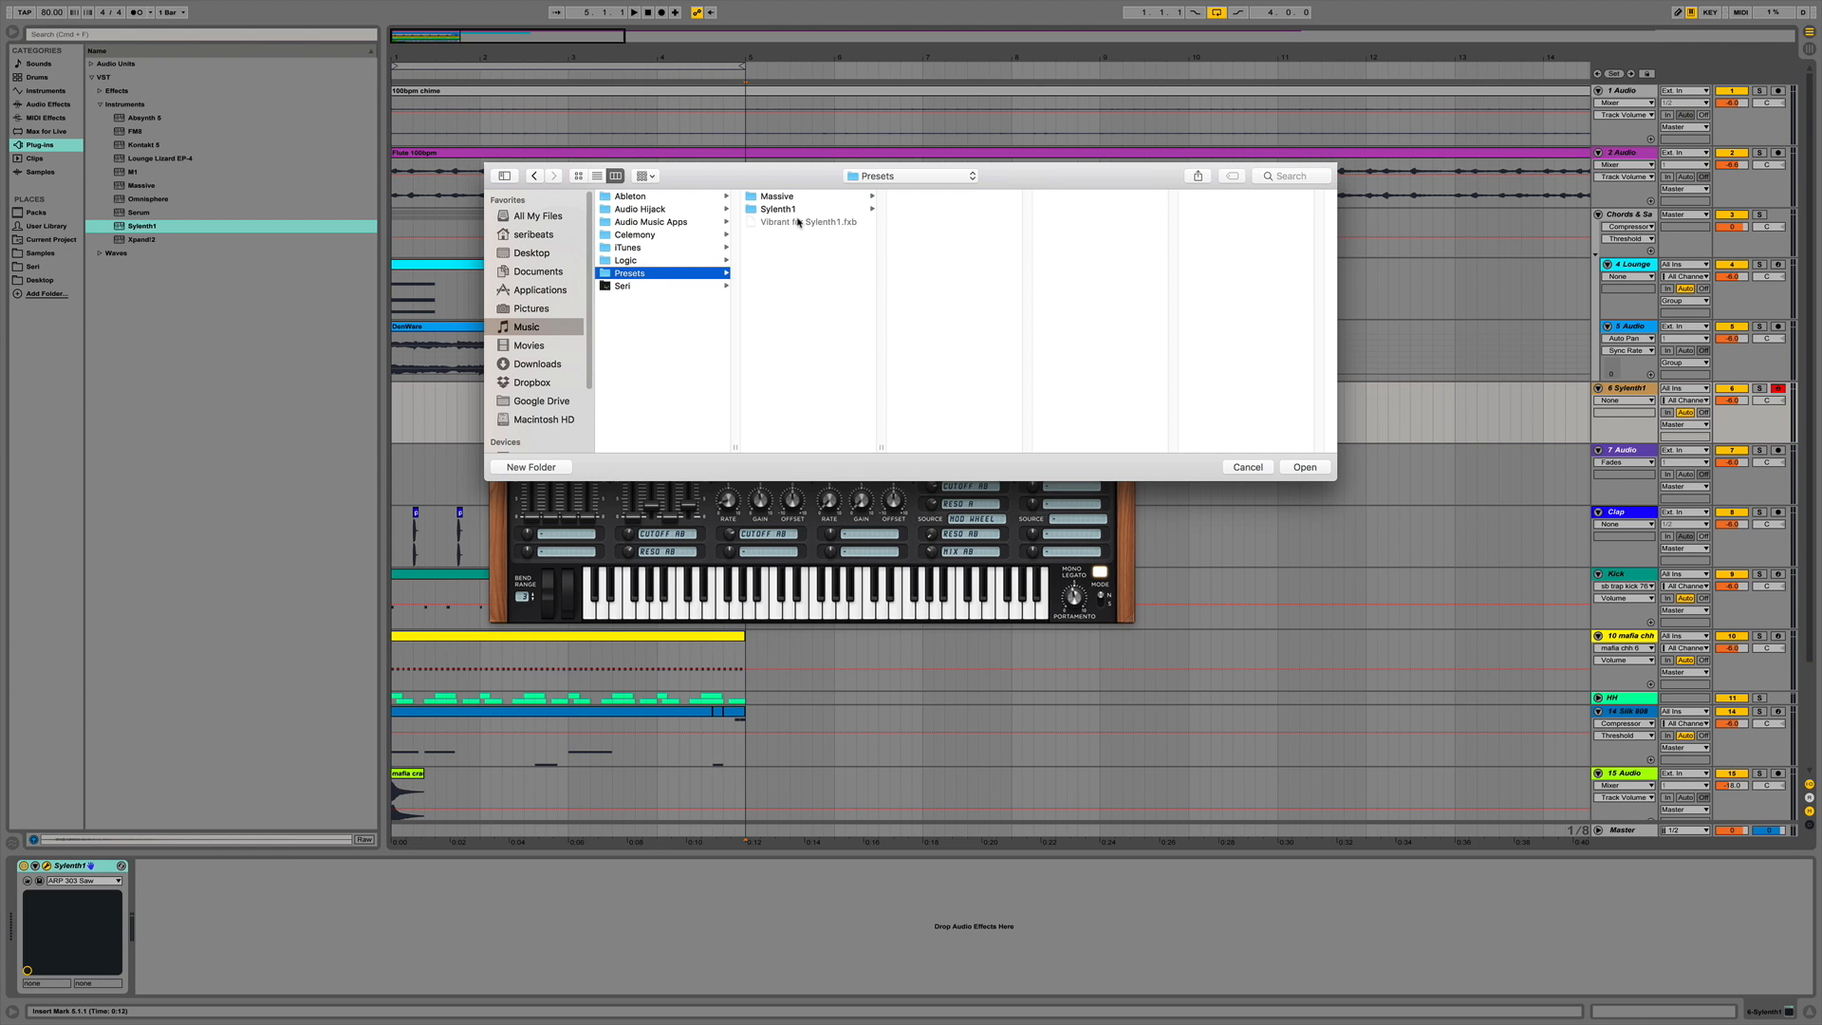
left_click(1304, 467)
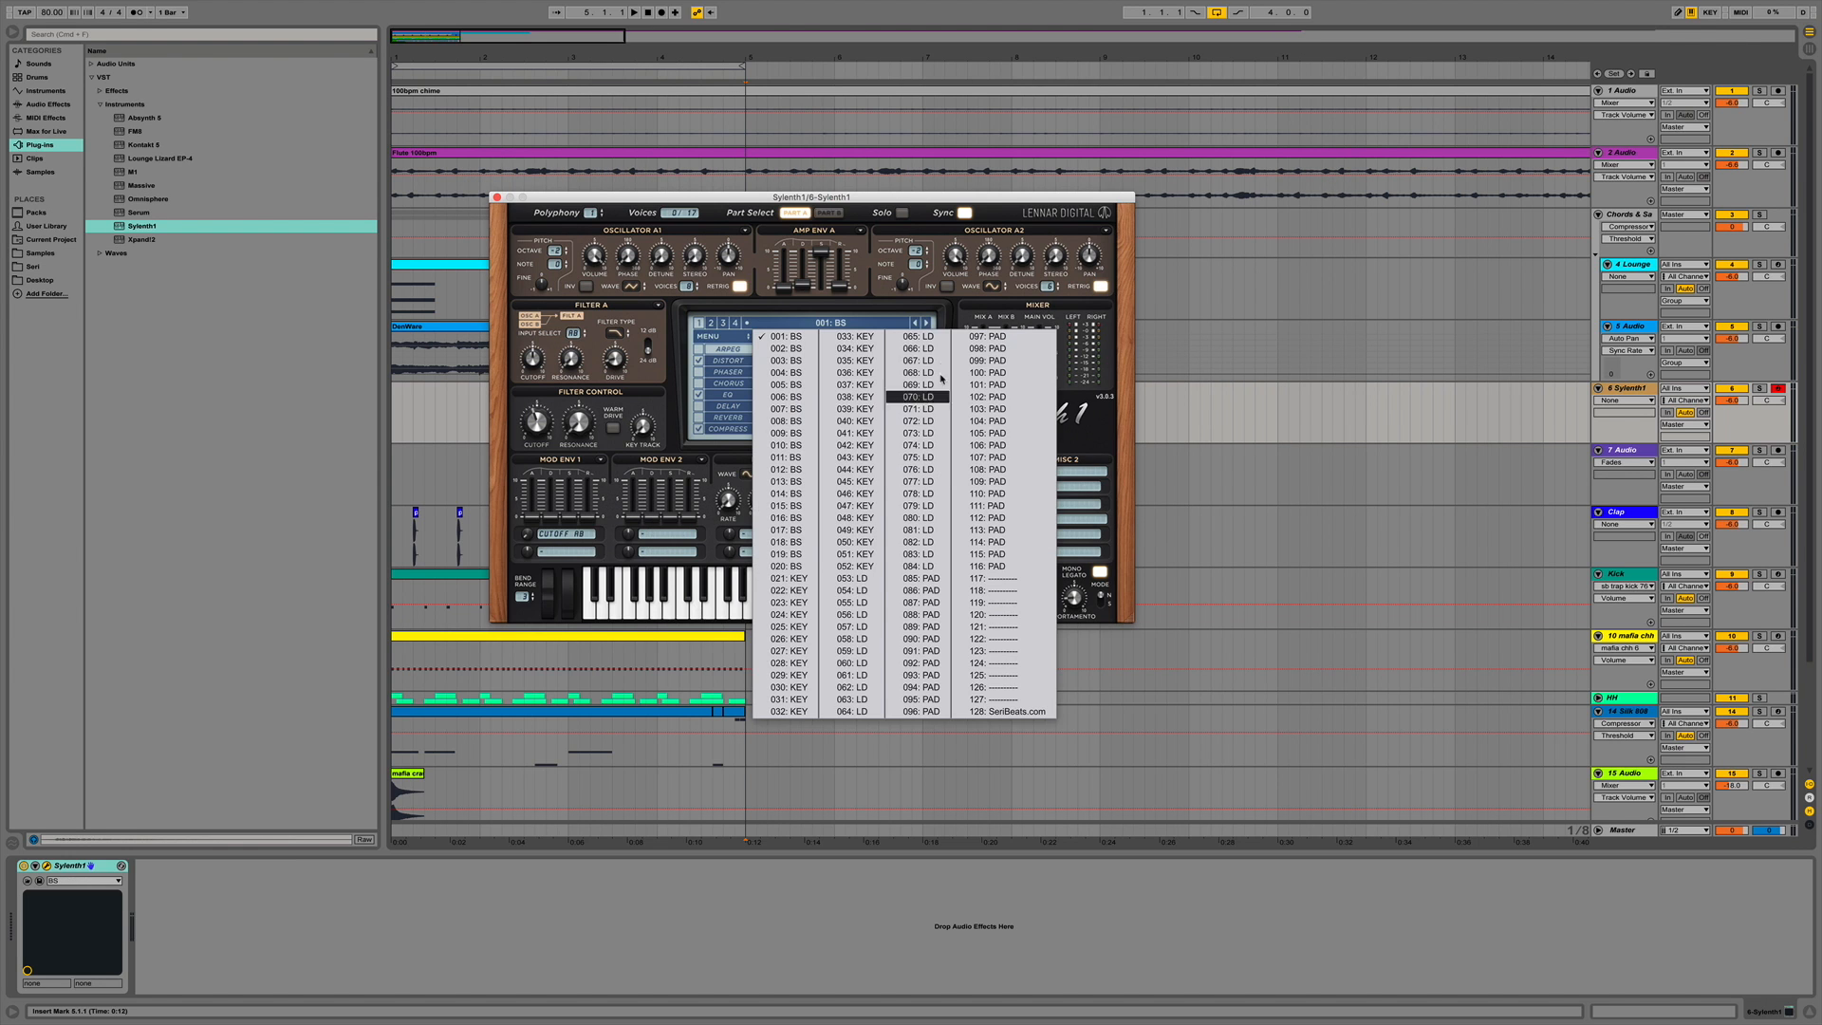
Audition Sylenth1's lead presets from 065: LD through 069: LD.
left_click(934, 342)
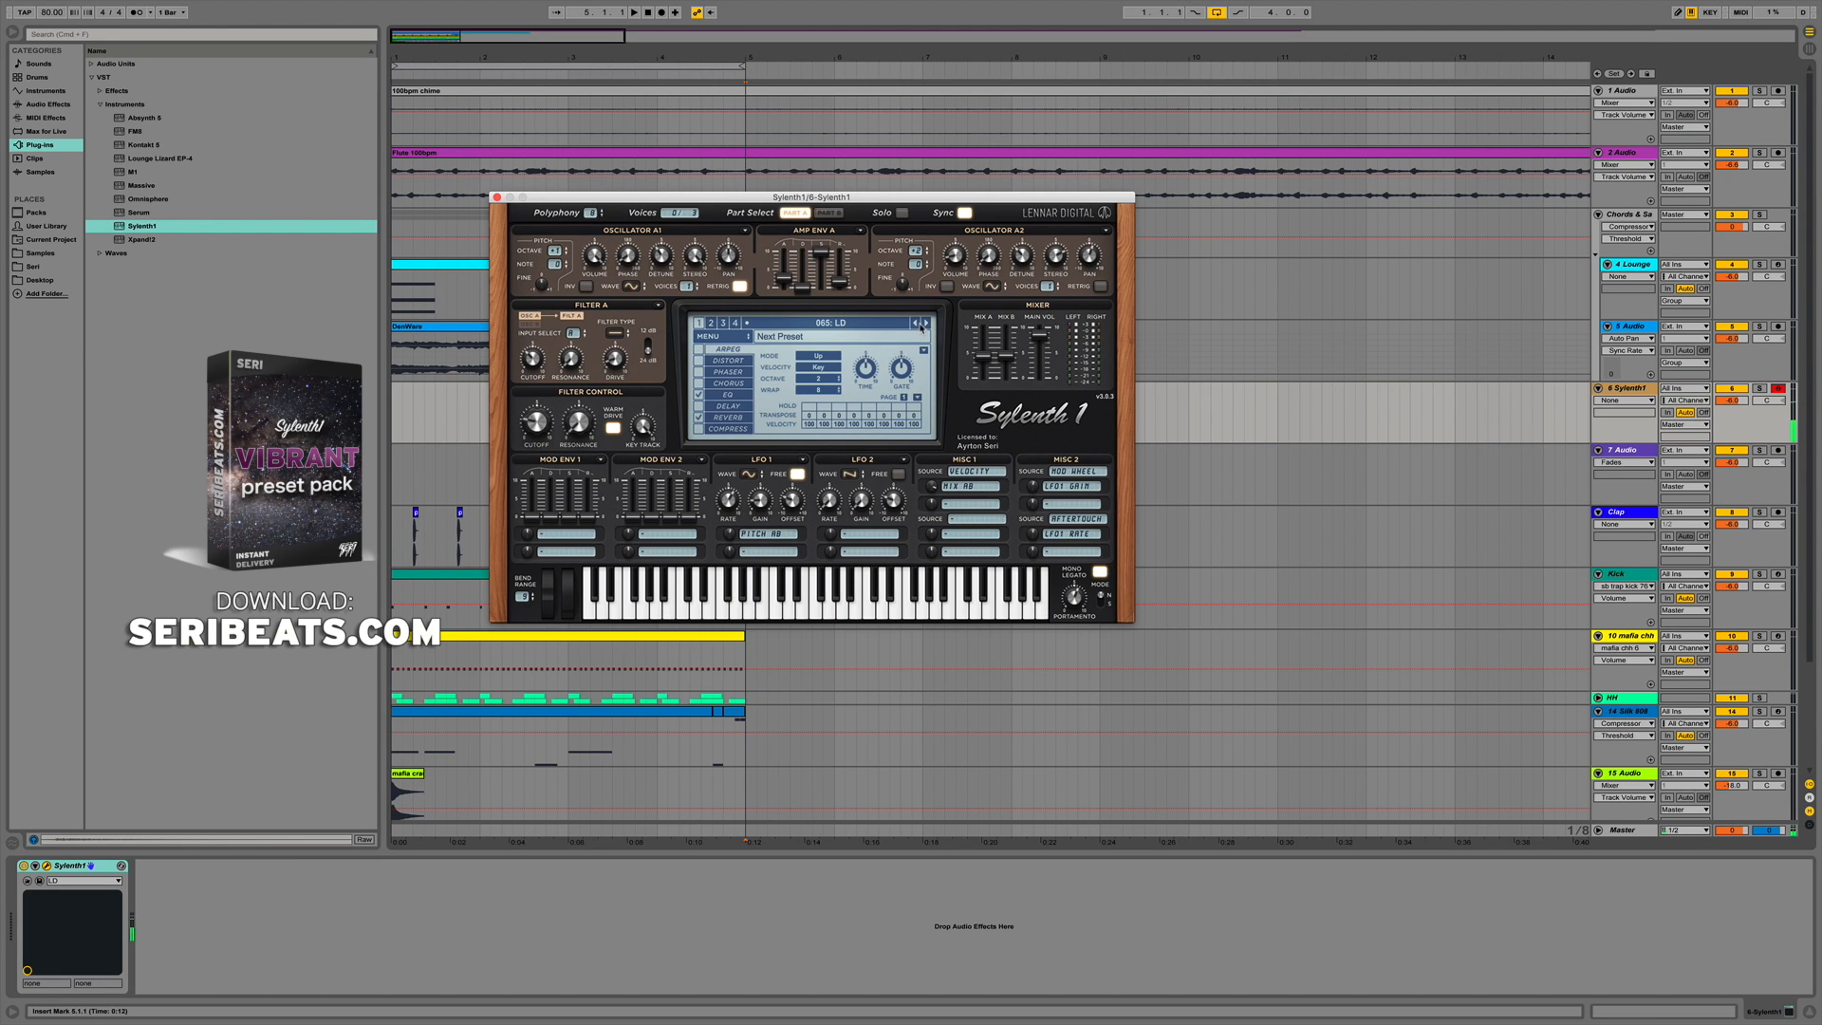
left_click(925, 325)
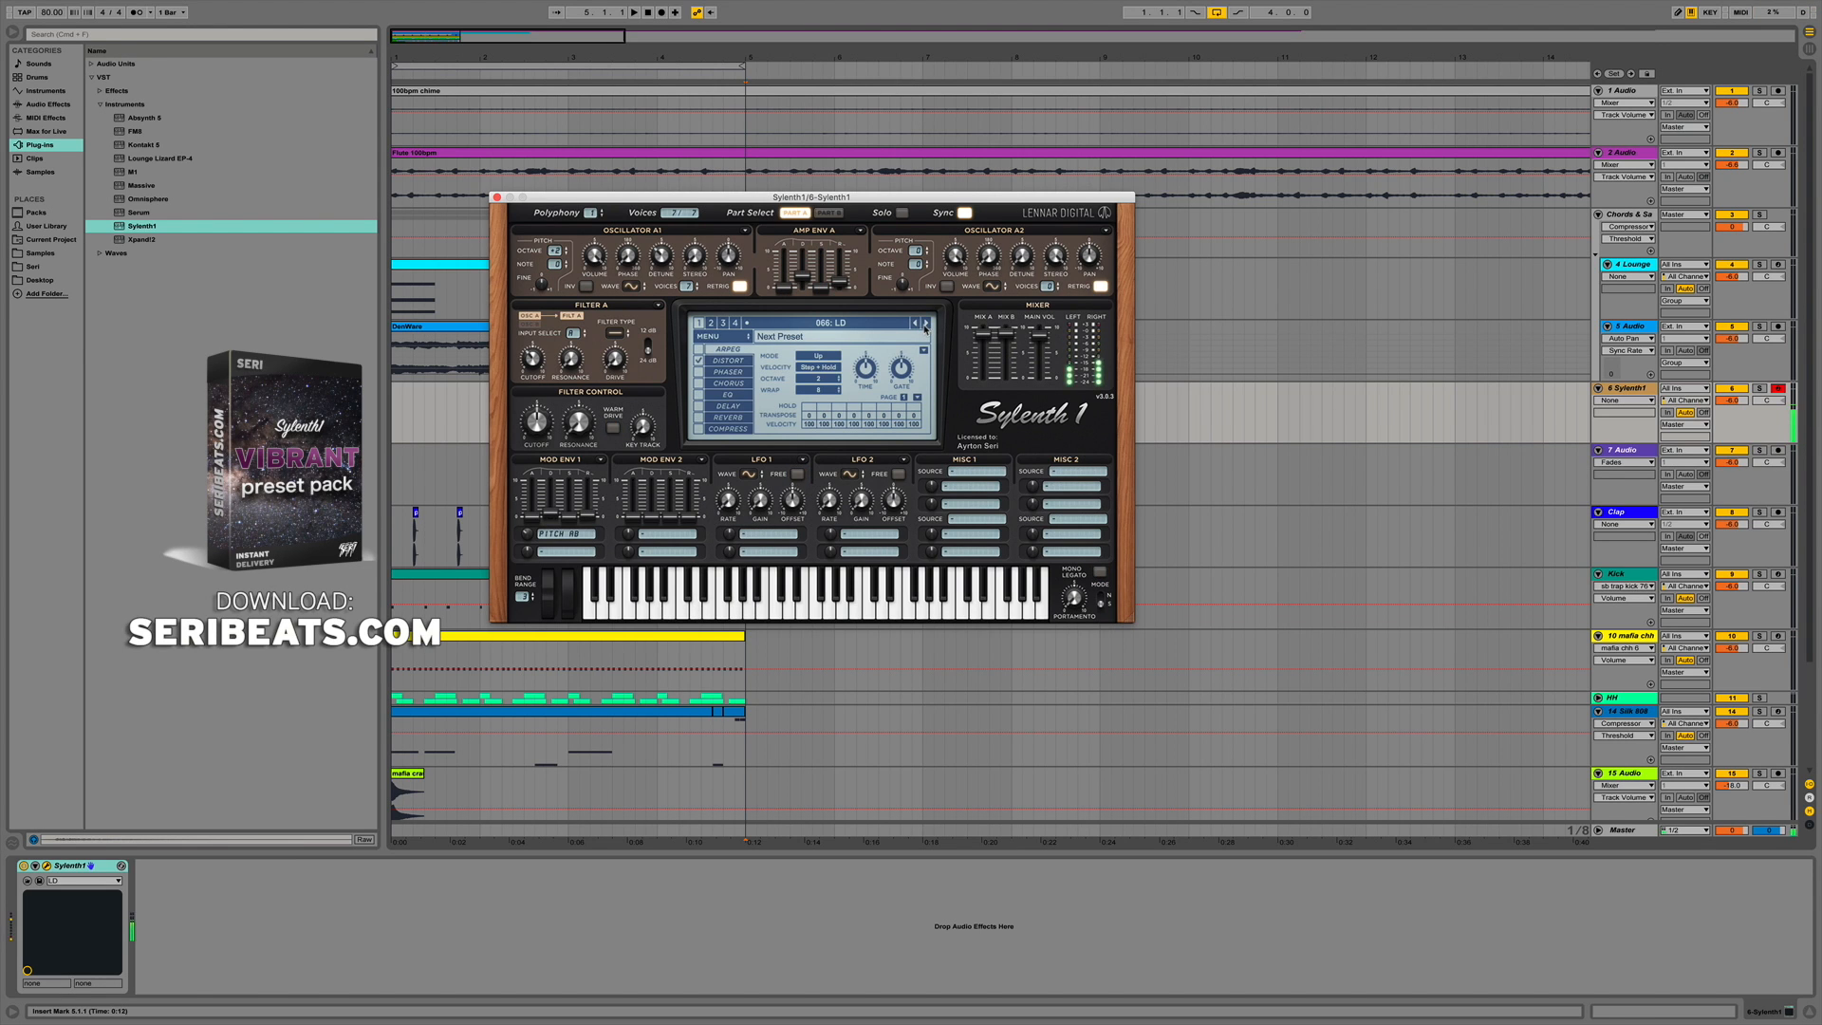
left_click(925, 323)
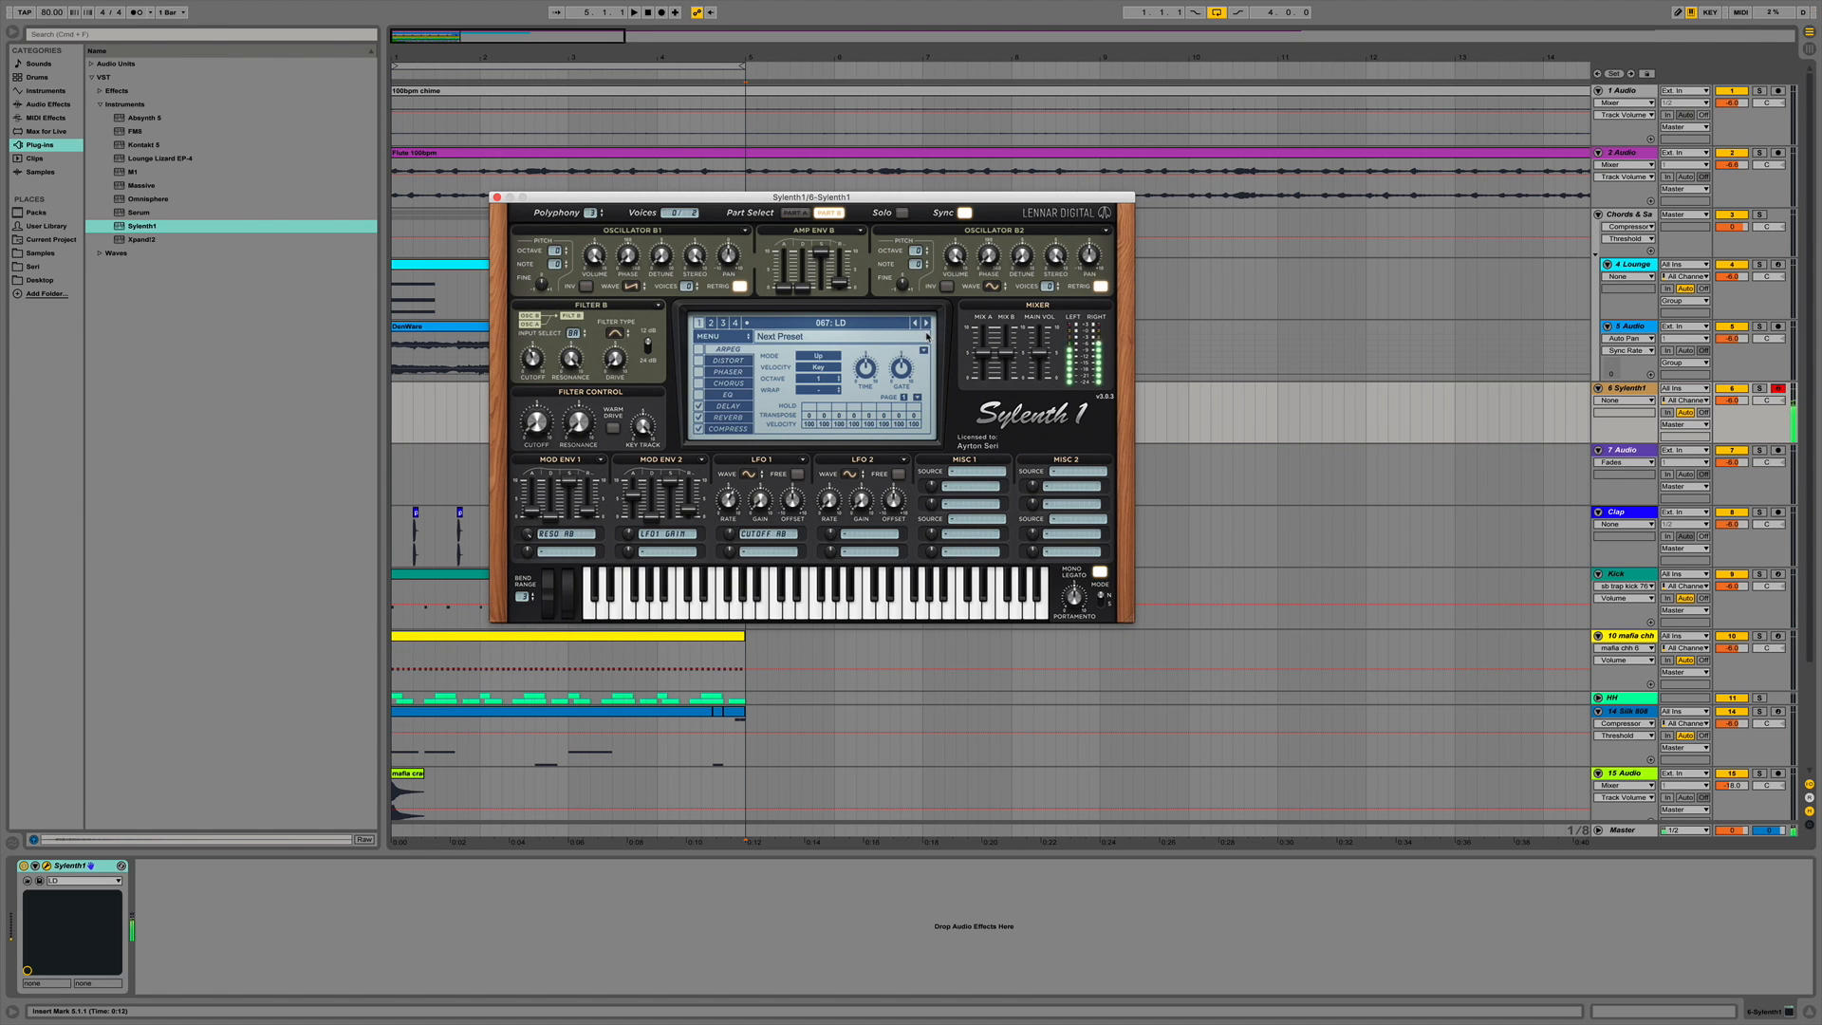
left_click(925, 325)
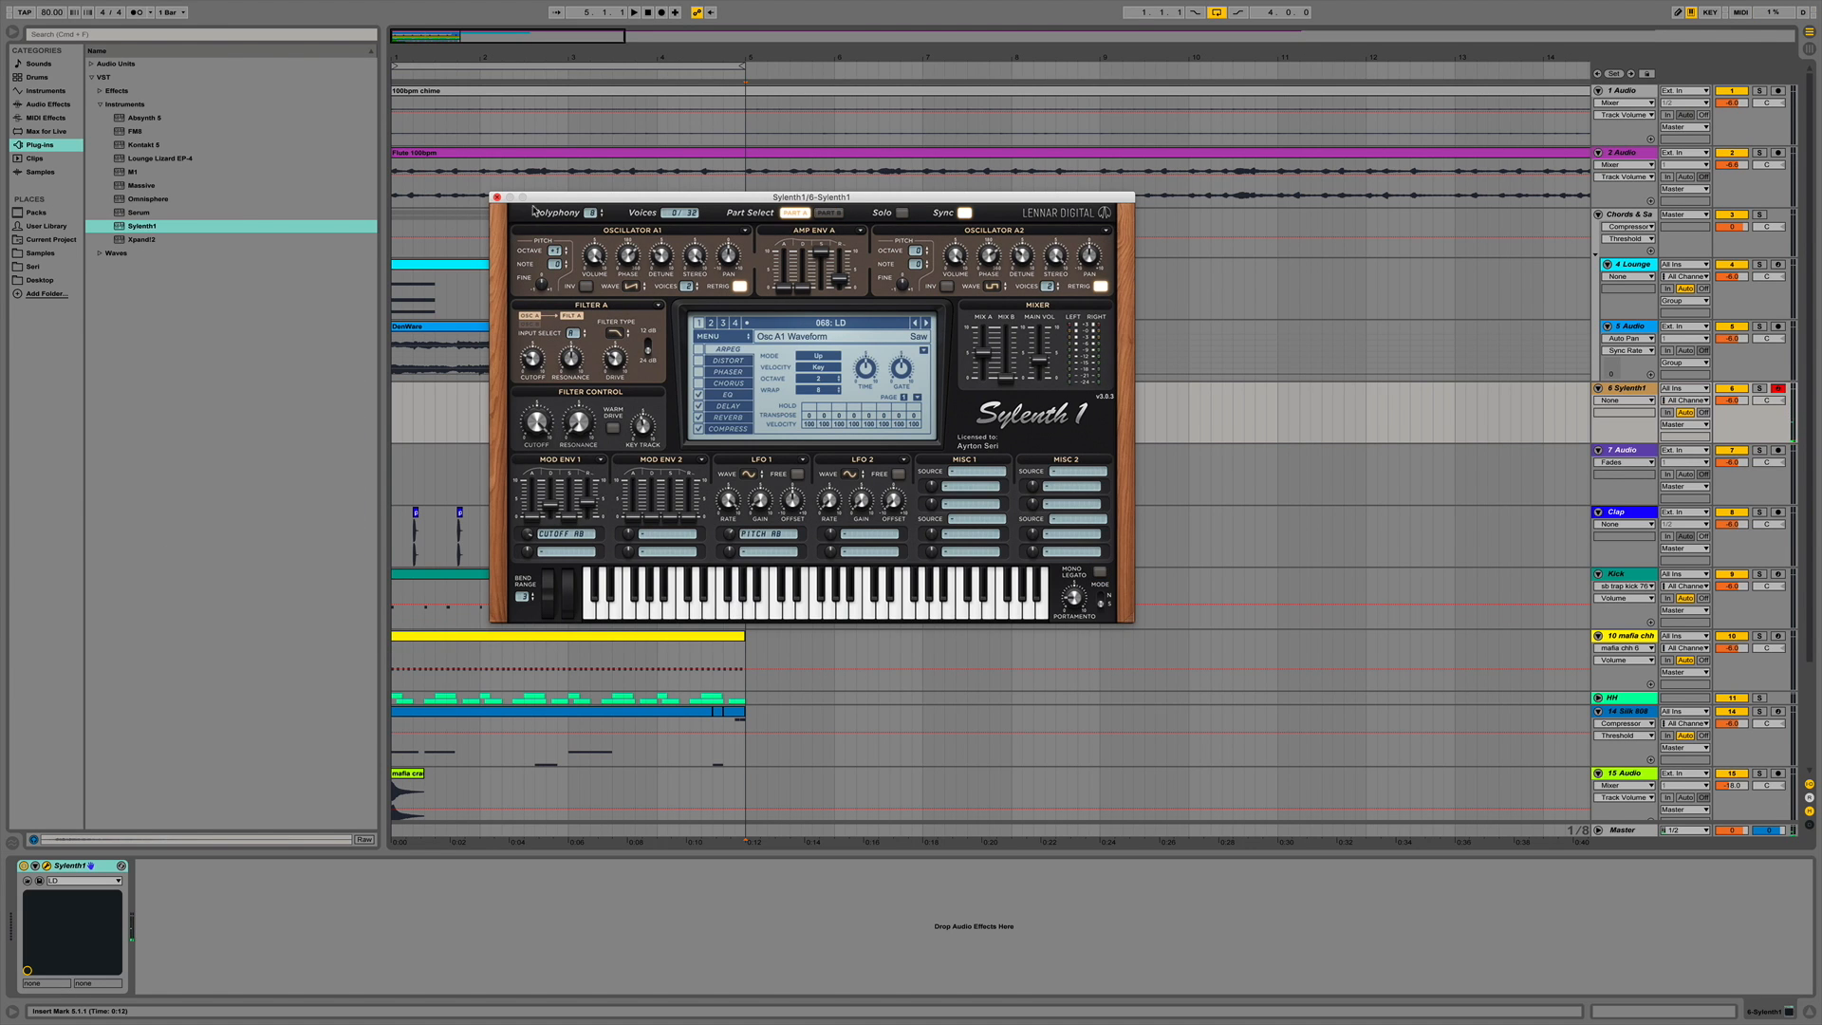
left_click(927, 324)
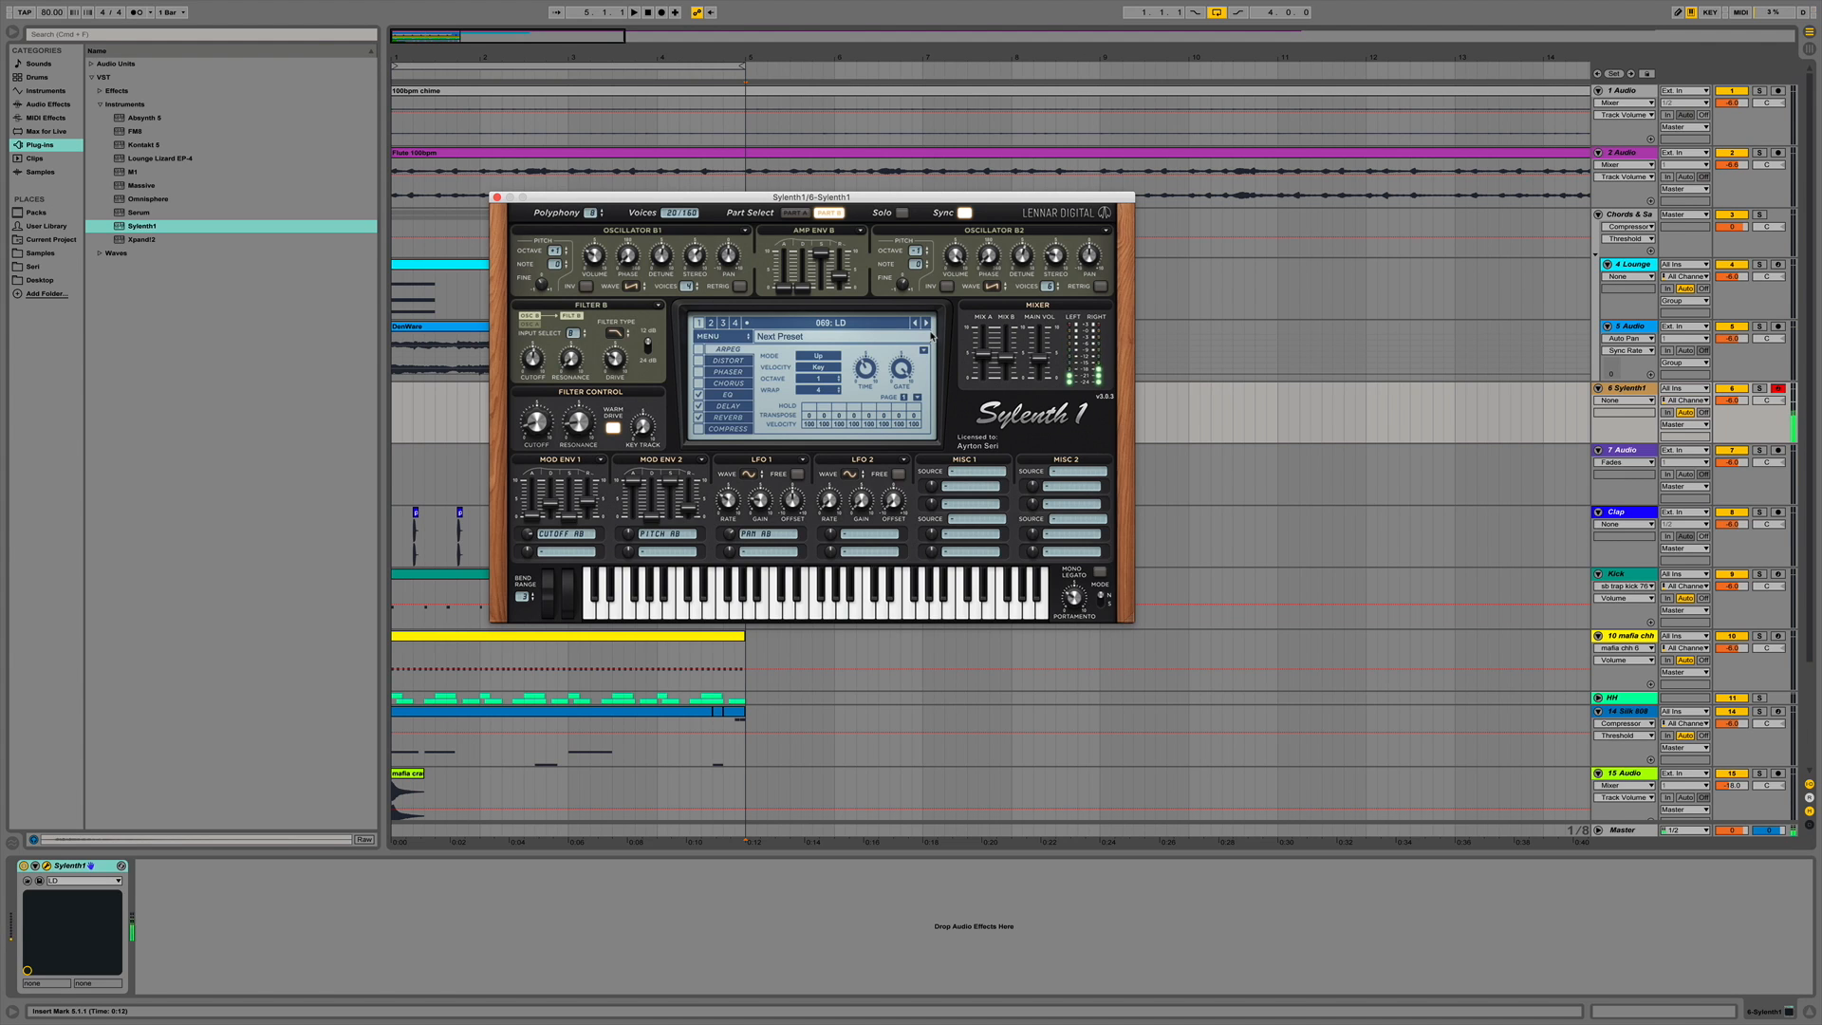
Audition preset 084: LD in Sylenth1 against the playing beat, switch to 085: LD and restart playback.
left_click(848, 339)
left_click(935, 560)
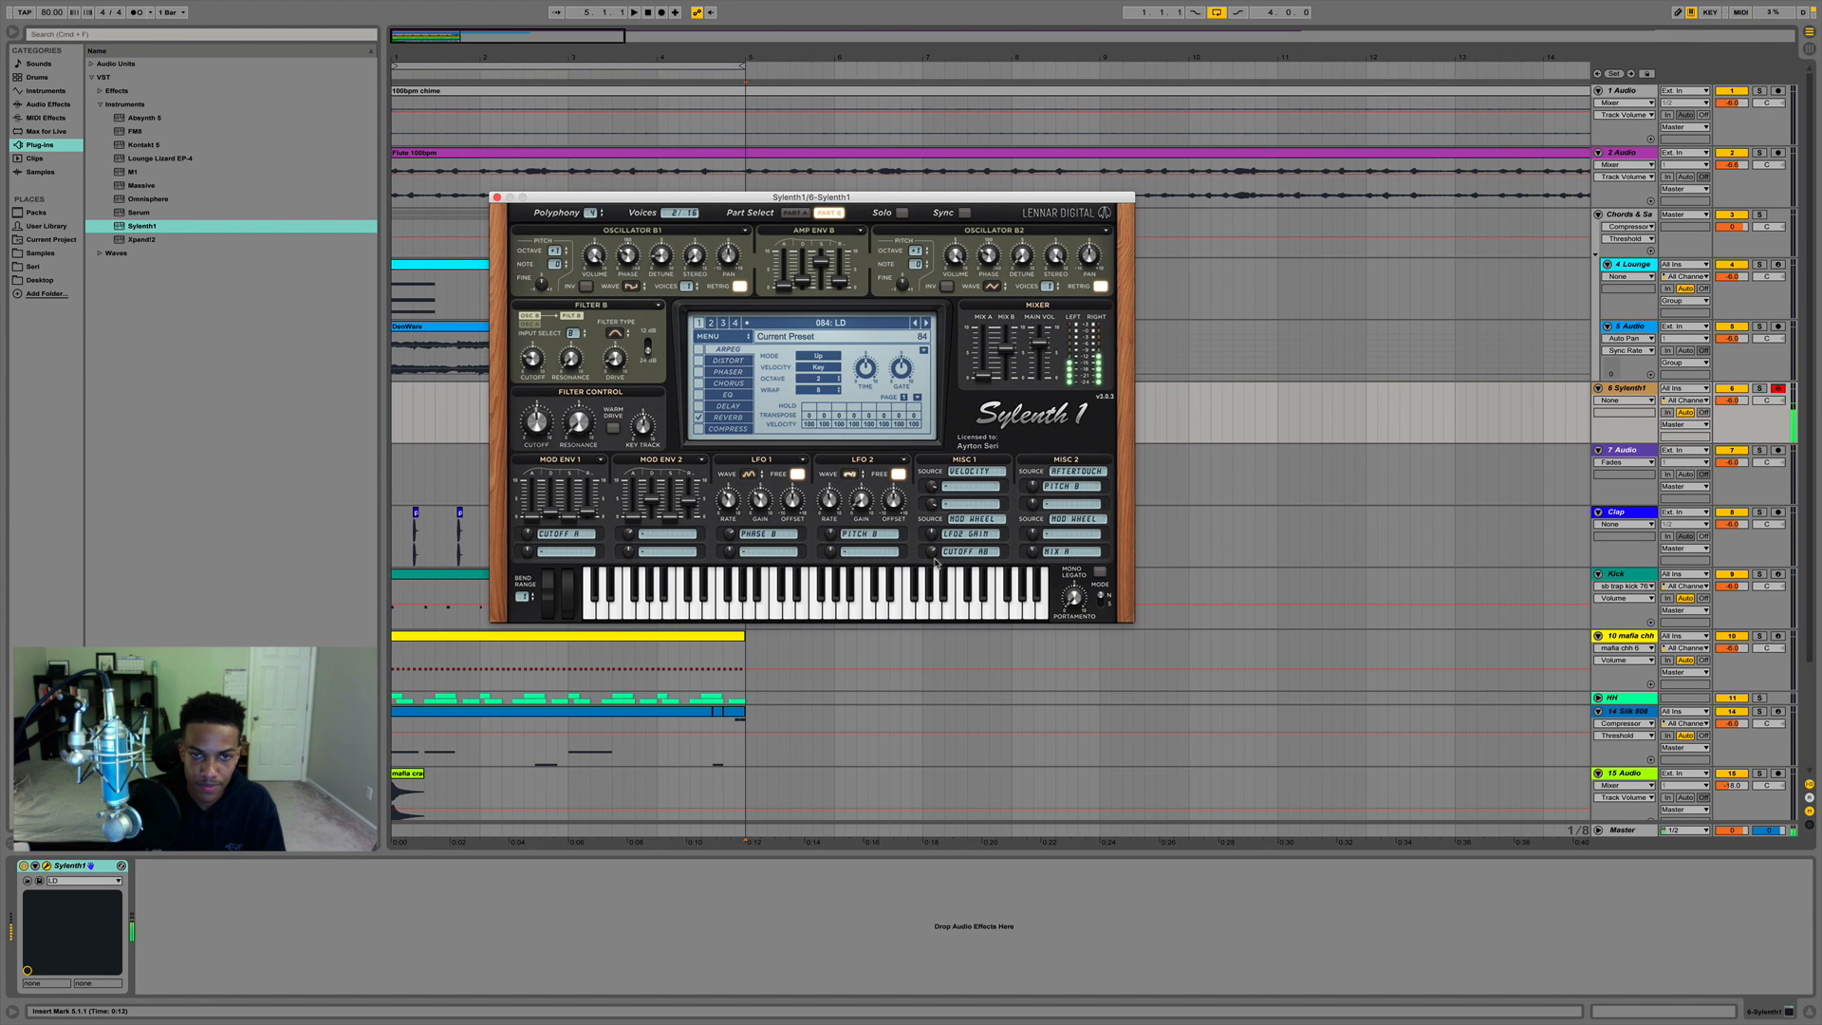
key("space")
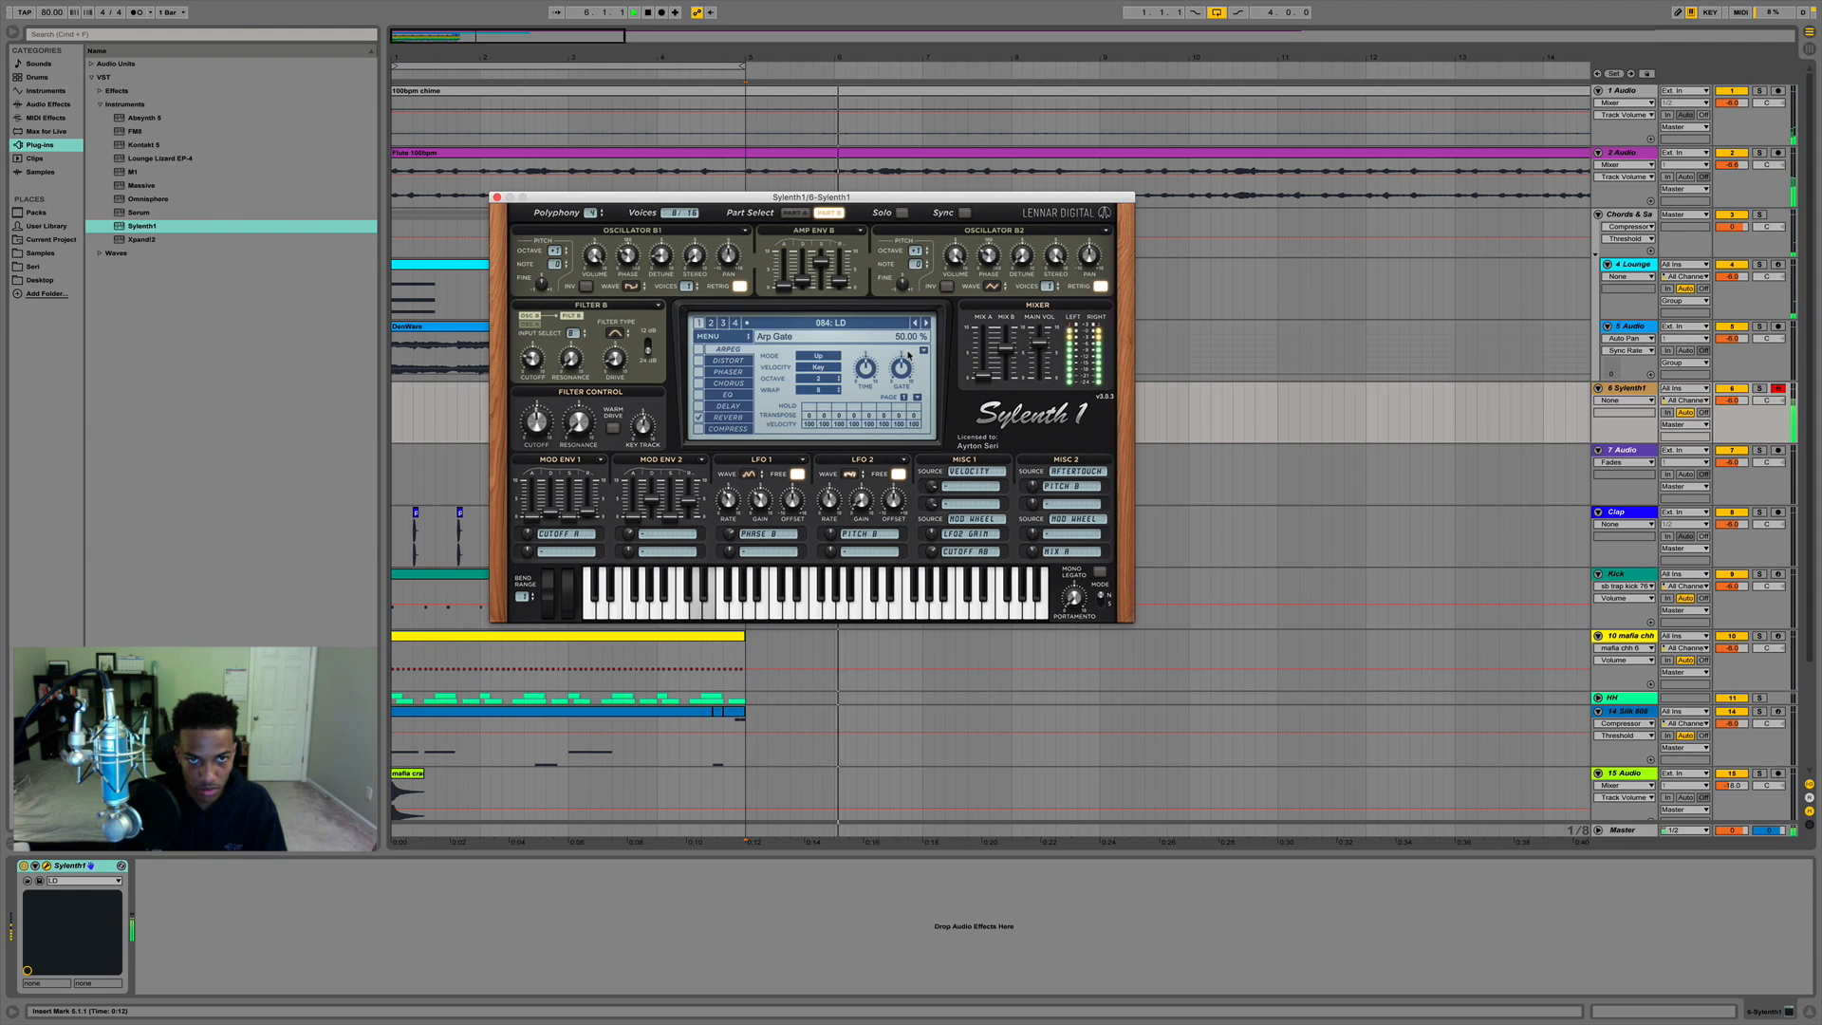
double_click(648, 13)
left_click(636, 14)
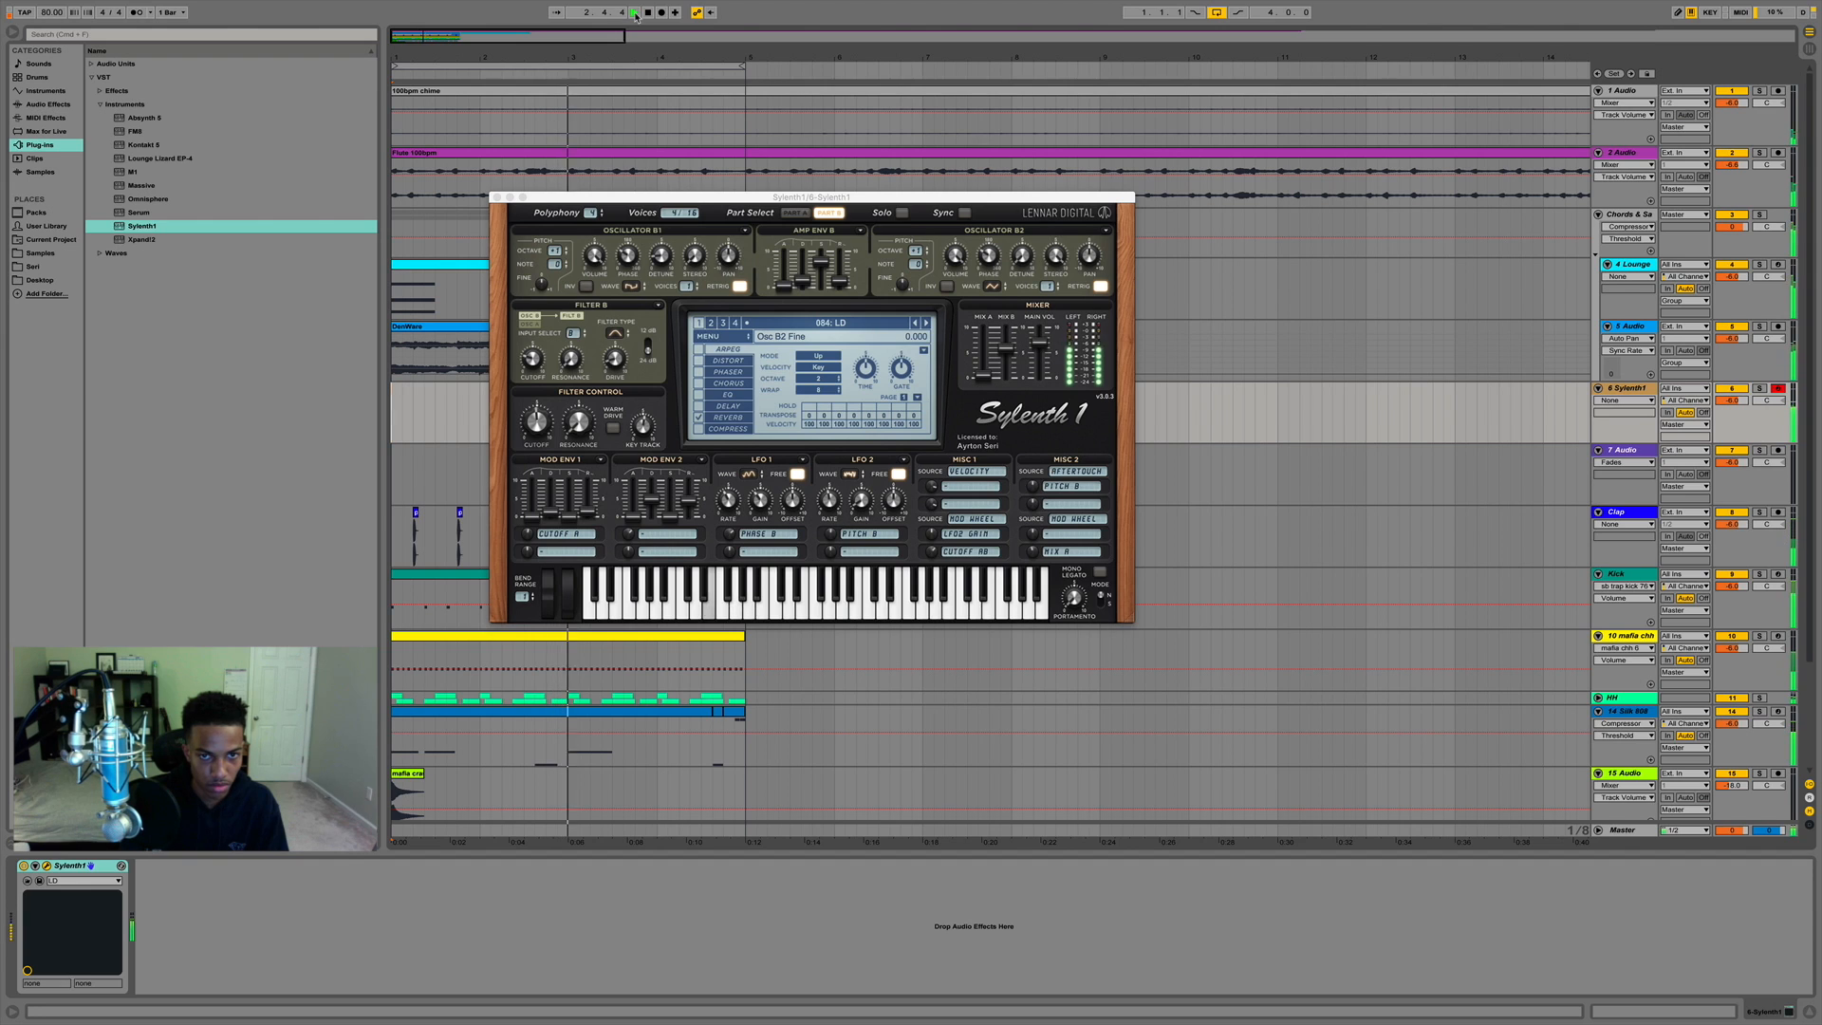
key("space")
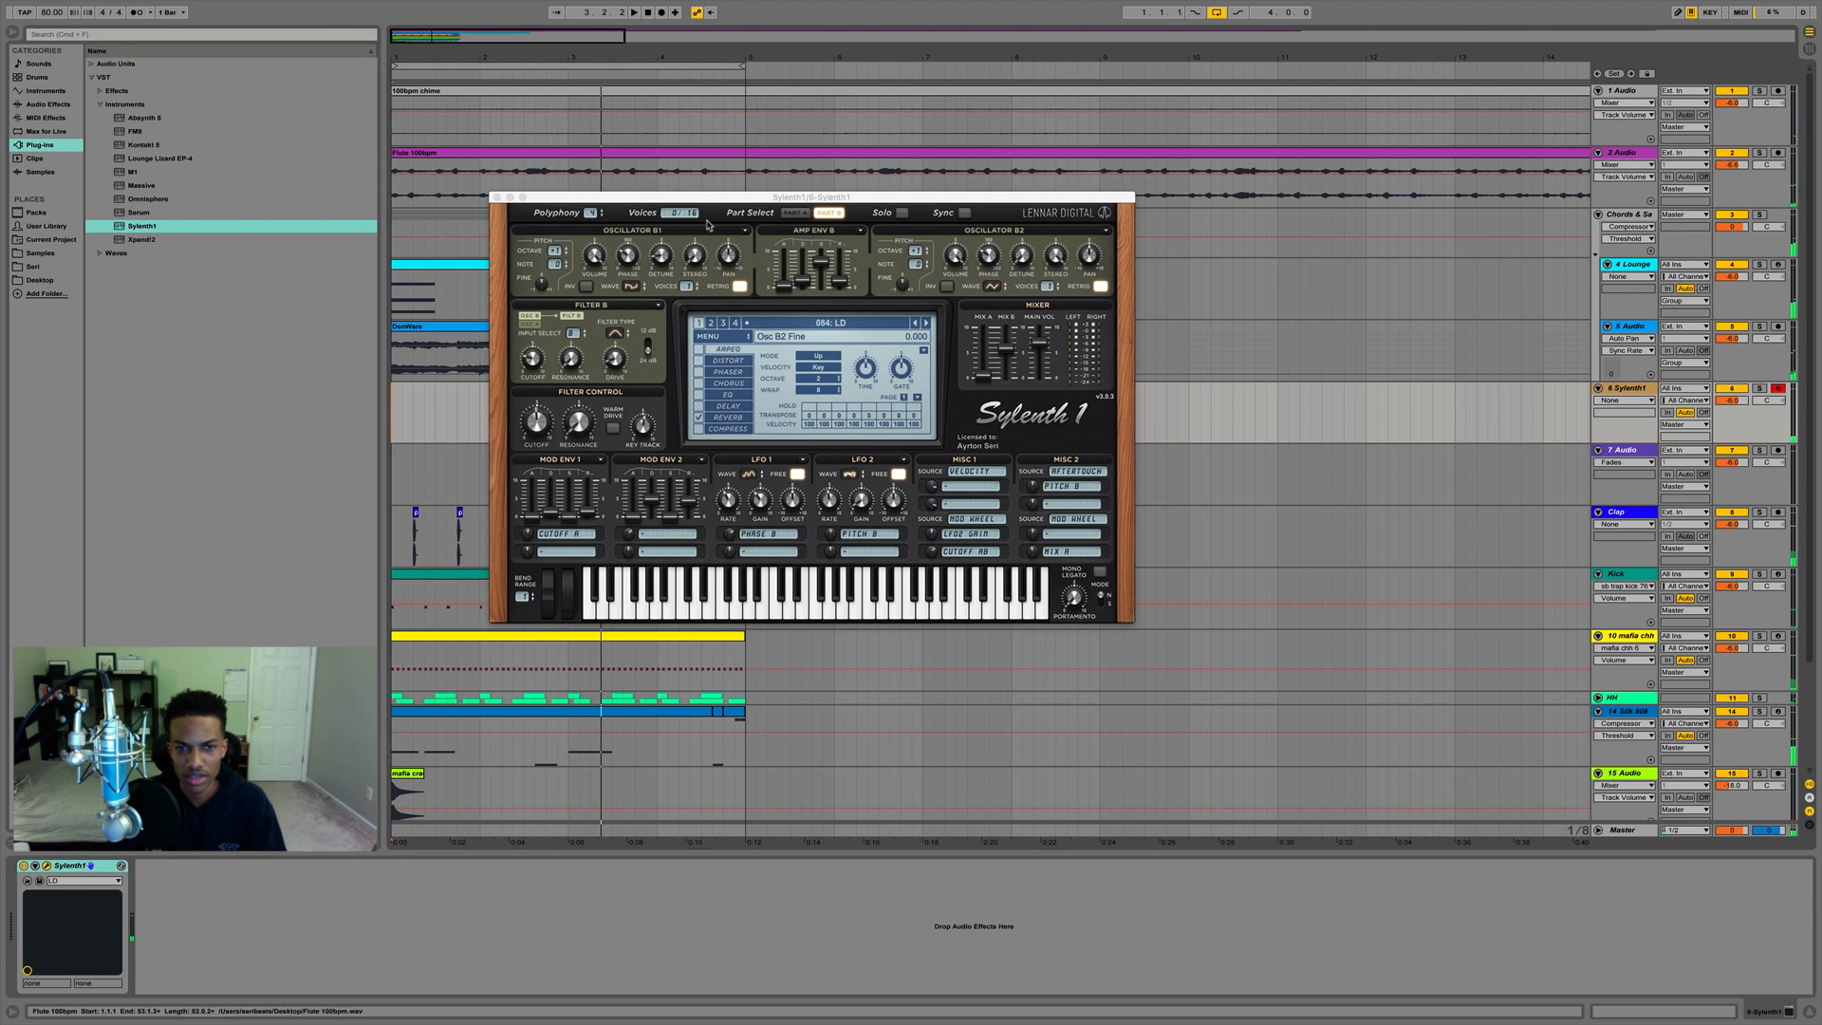
left_click(927, 323)
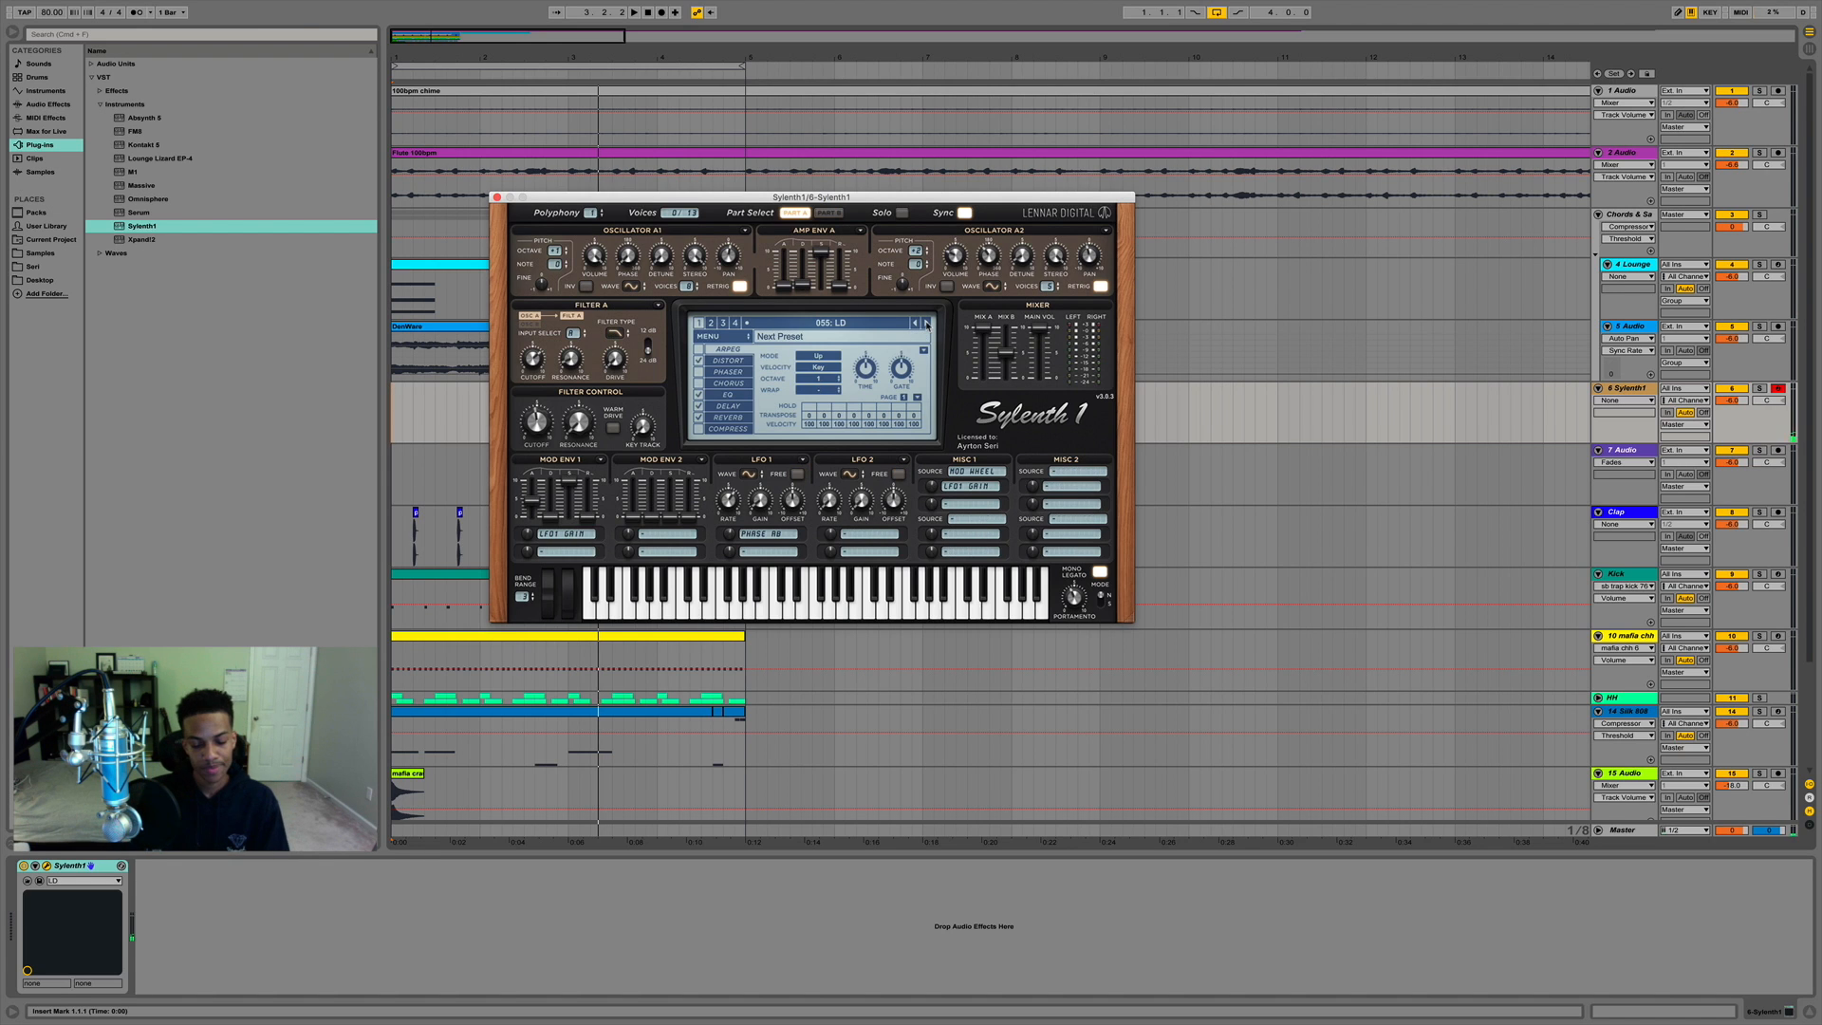
key("space")
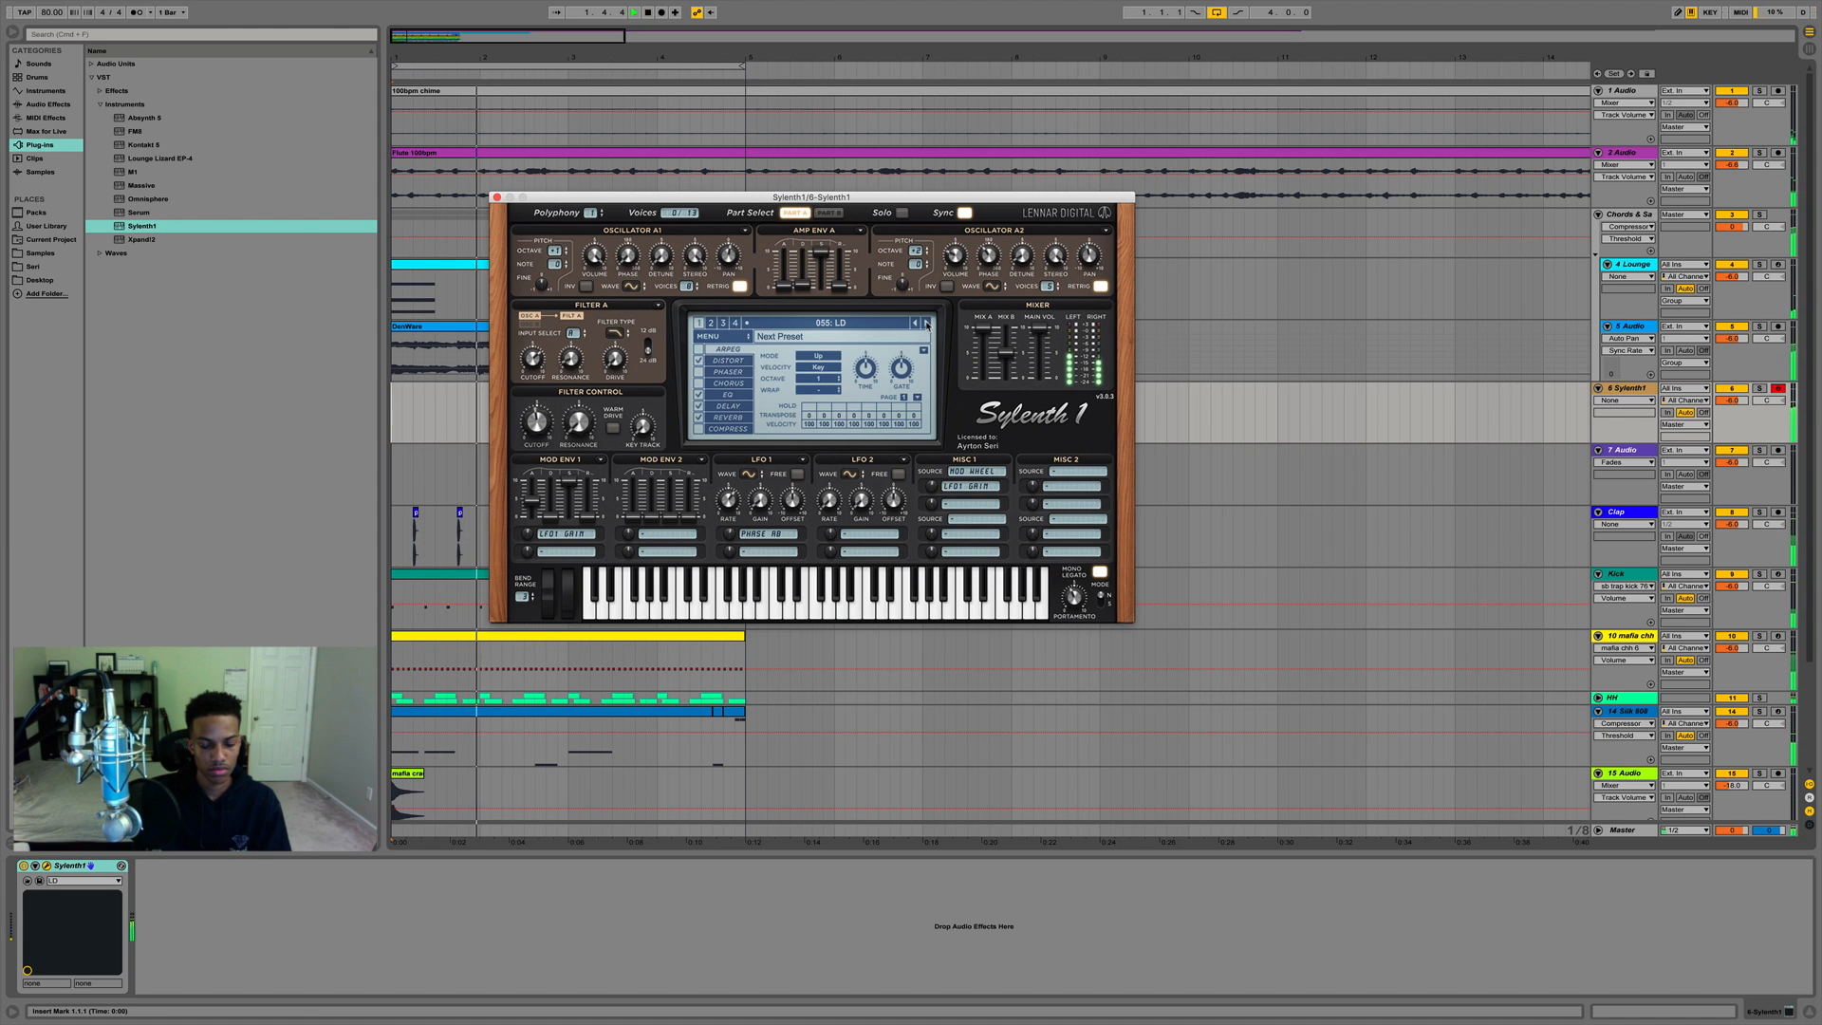
Try out lead notes on Sylenth1's current LD preset, alternating with short playbacks of the beat.
key("v")
key("space")
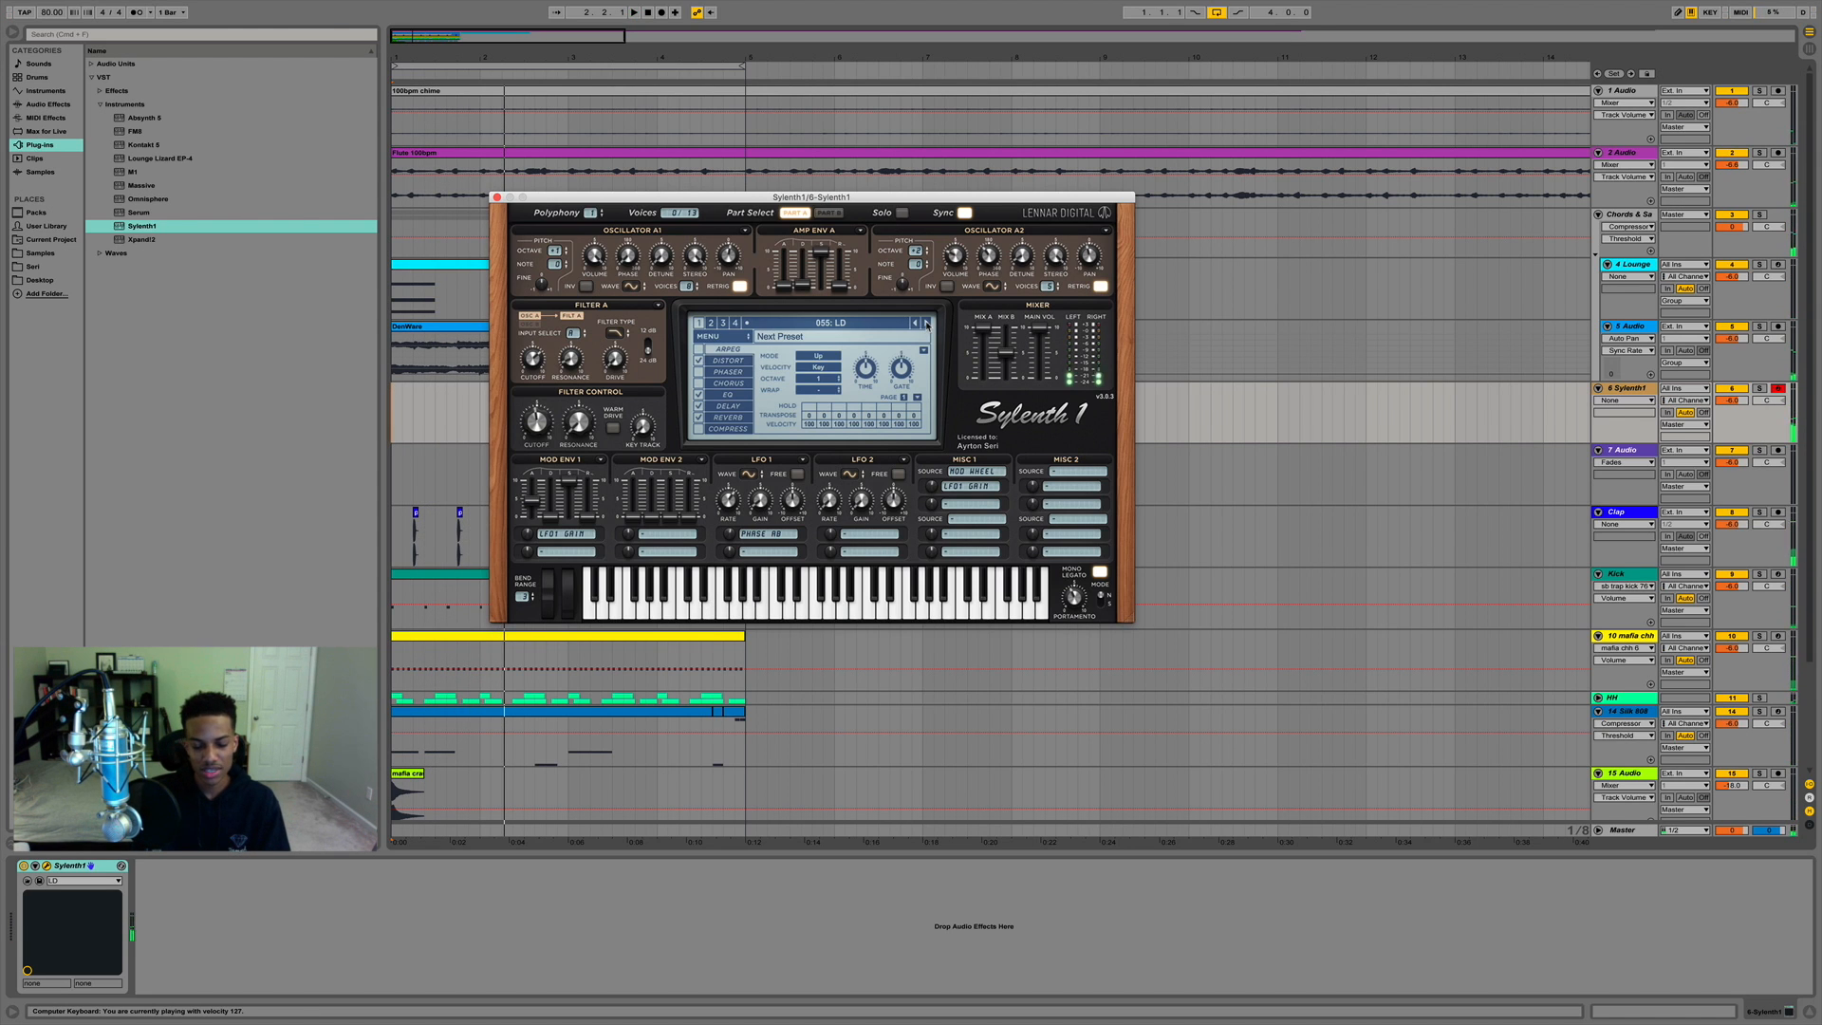
key("g")
key("d")
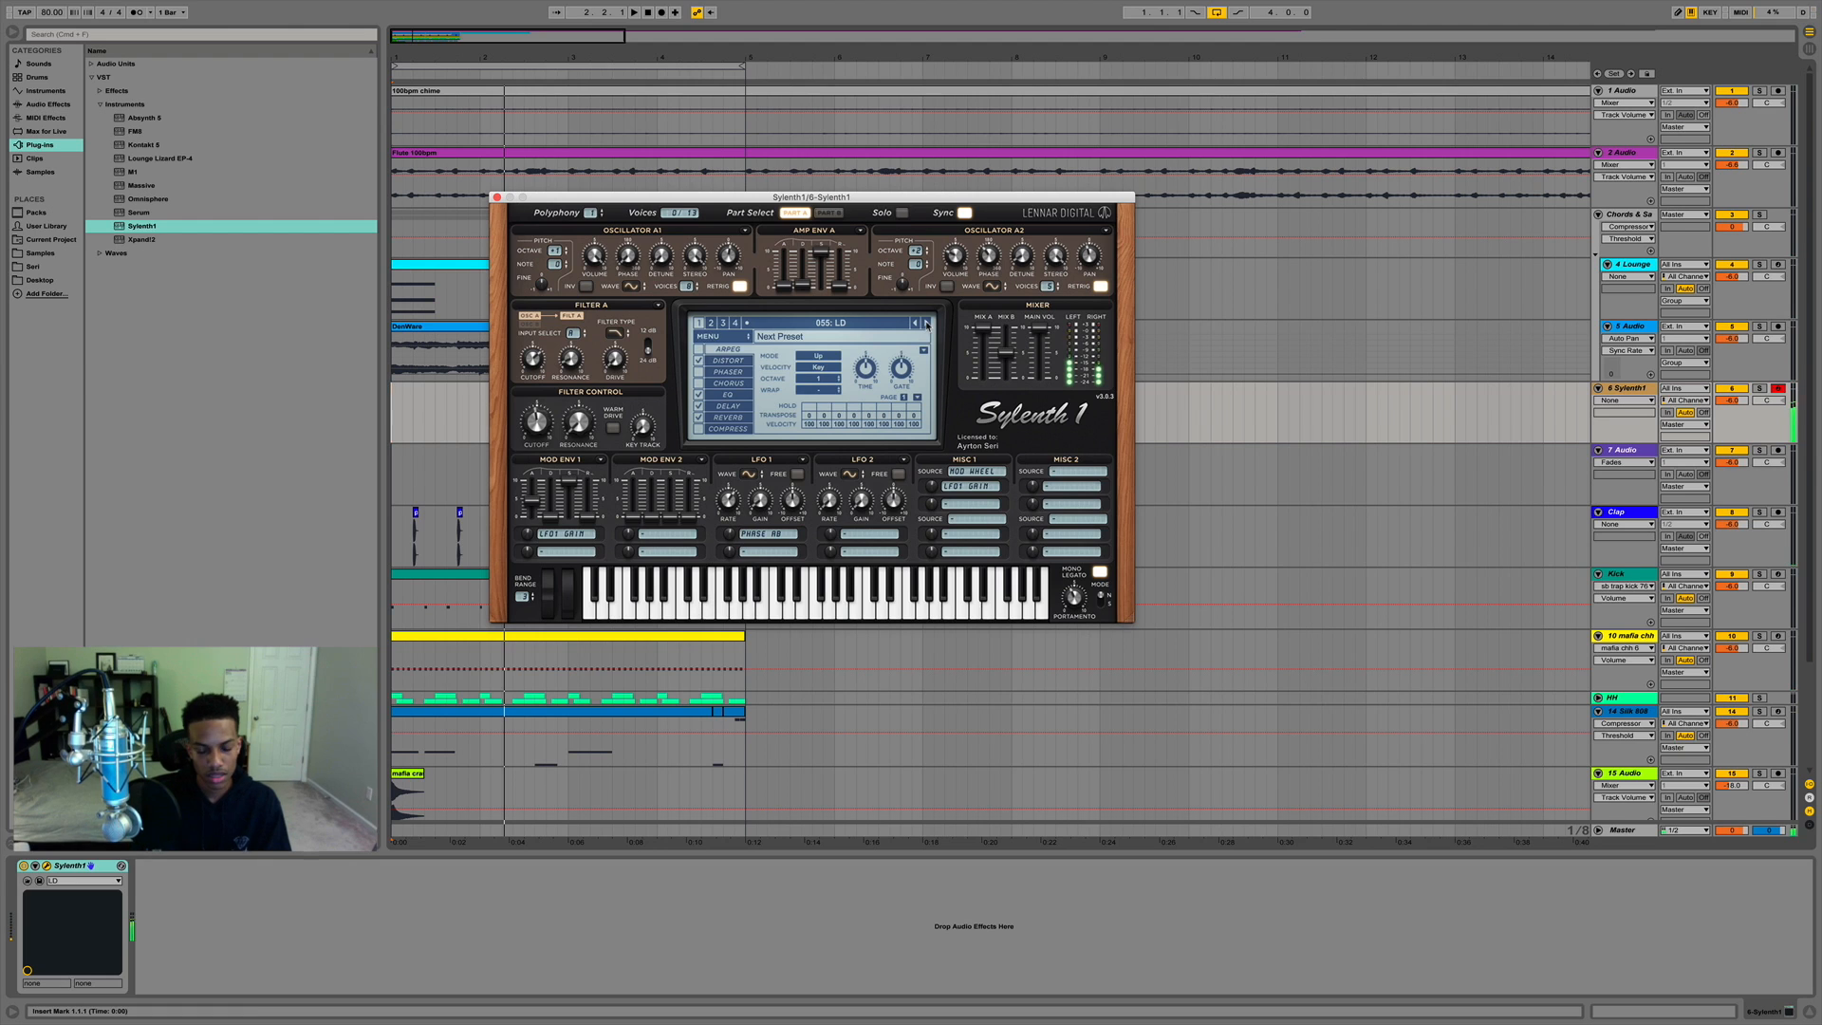
key("space")
key("d")
key("g")
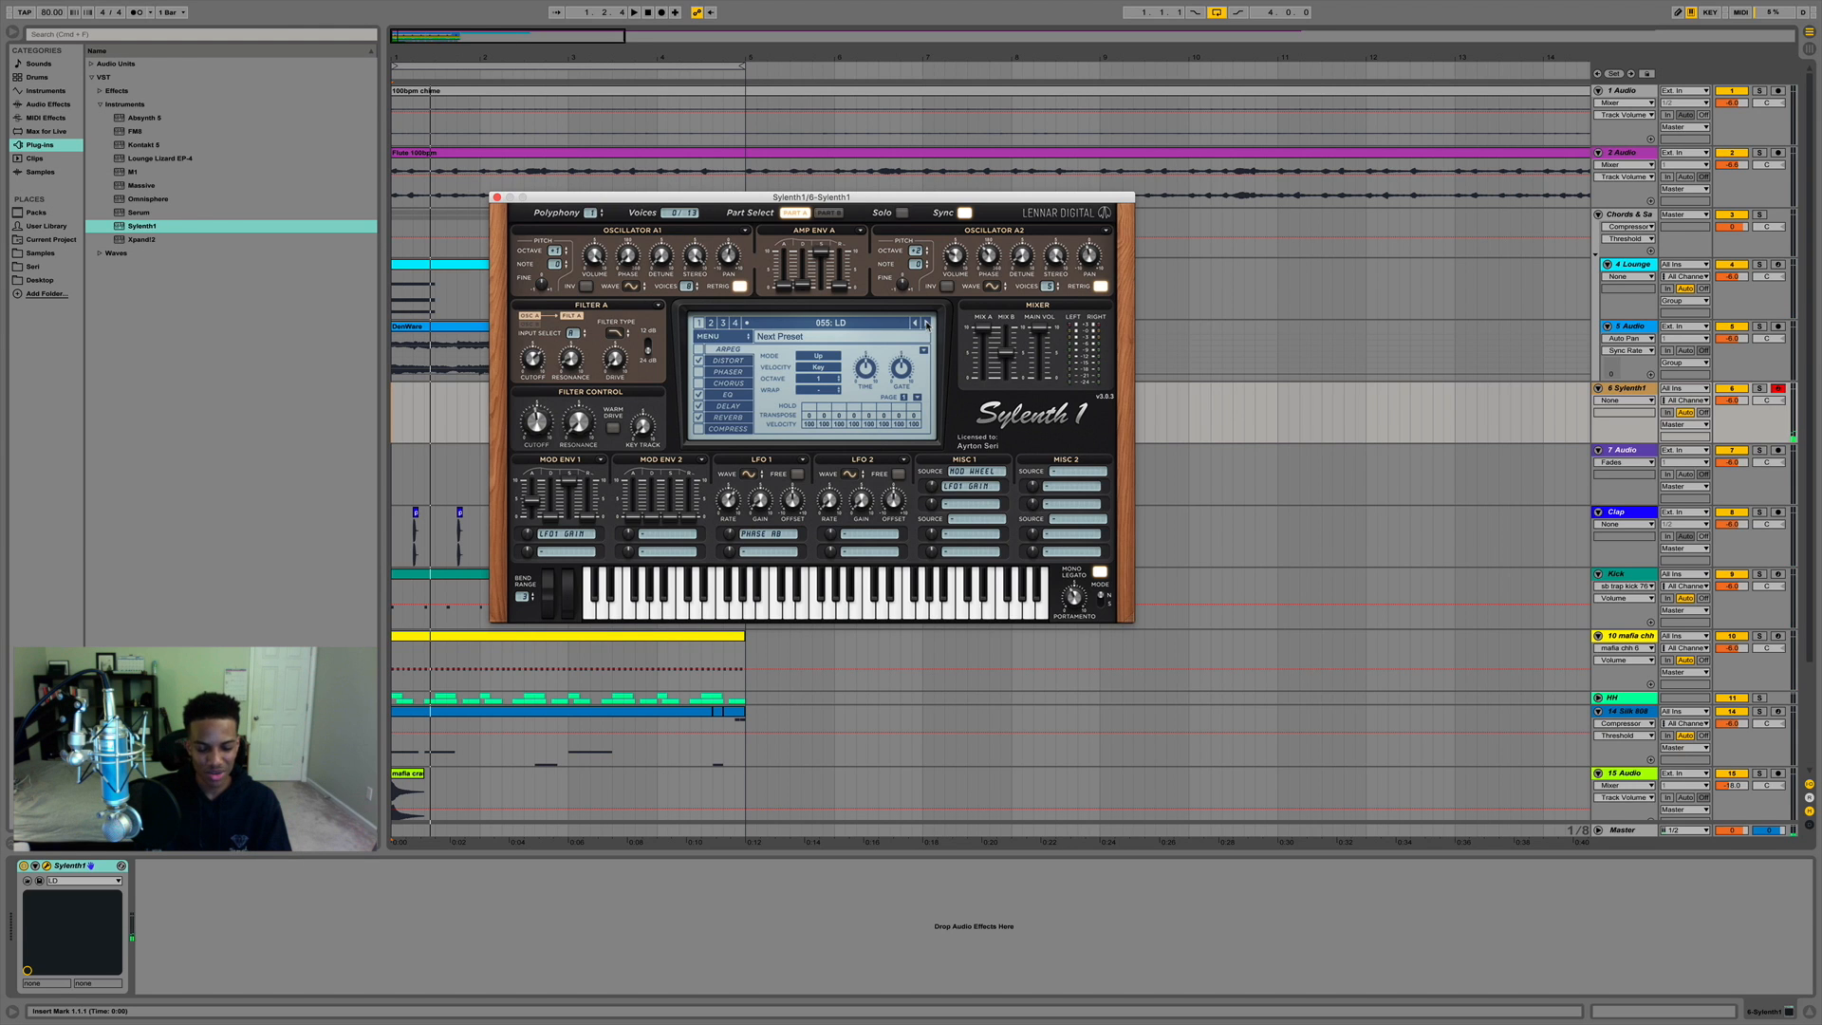
key("s")
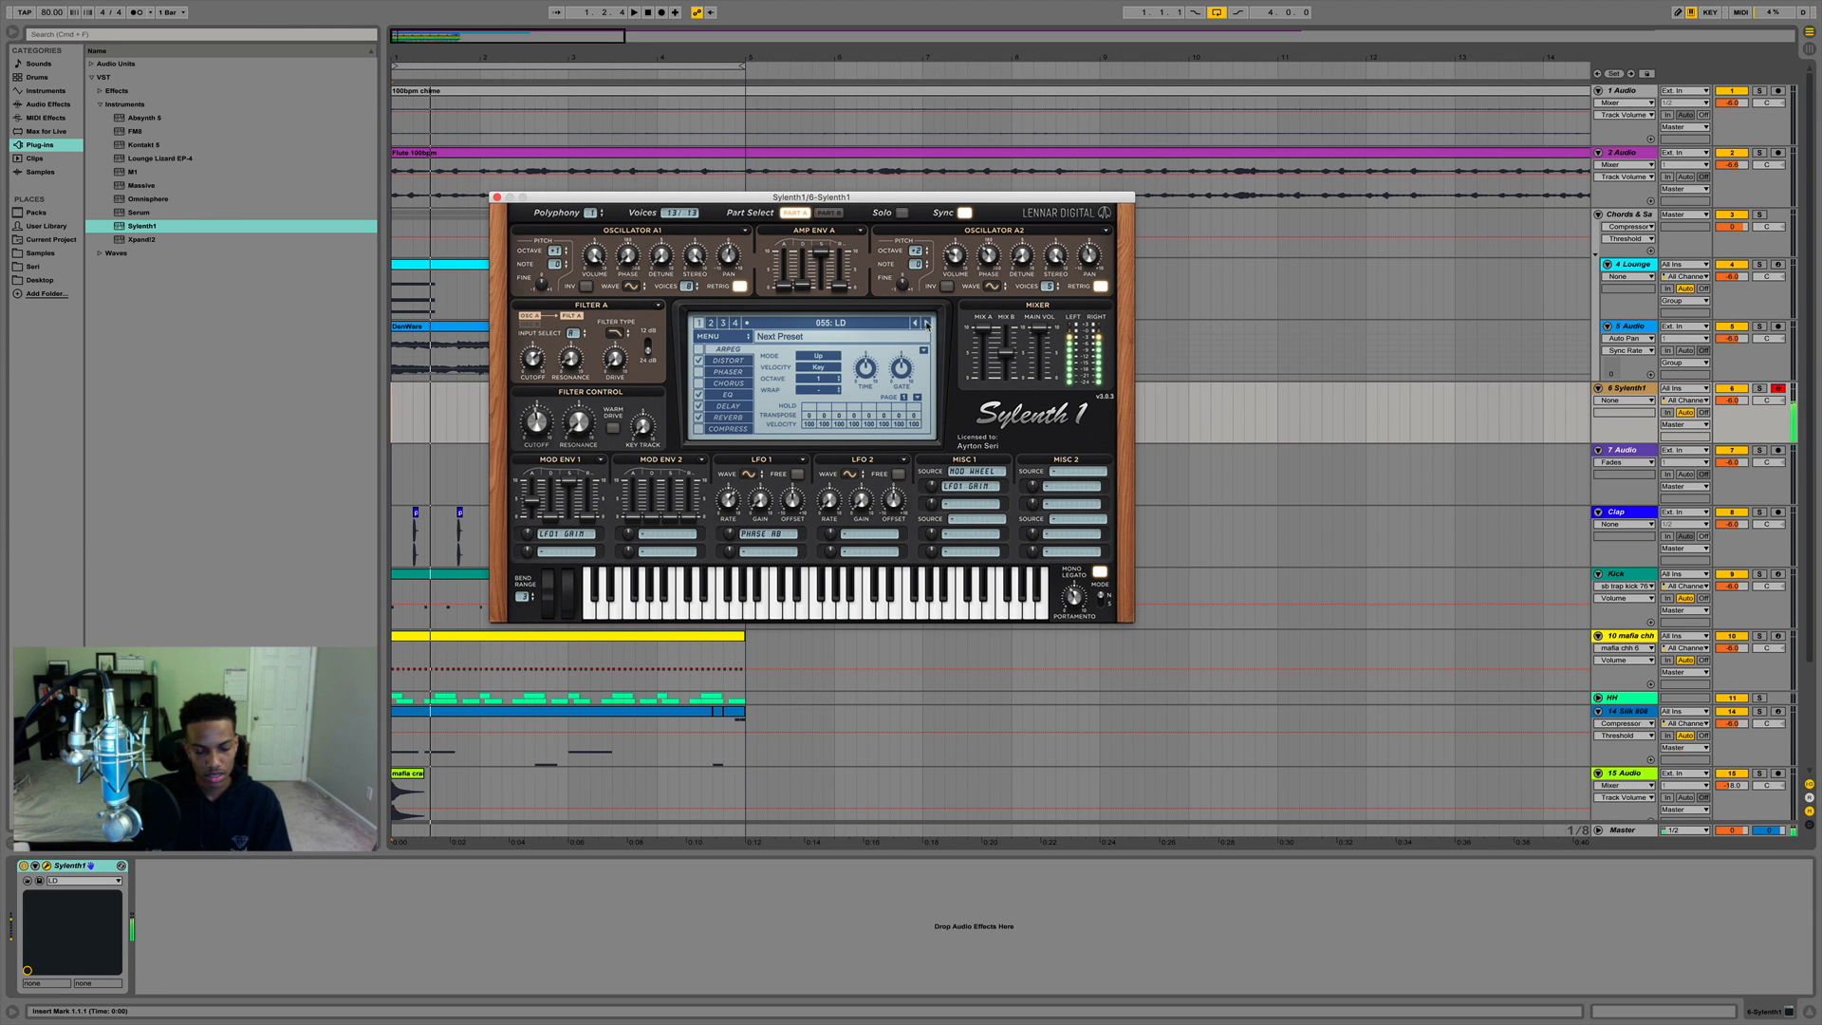
key("space")
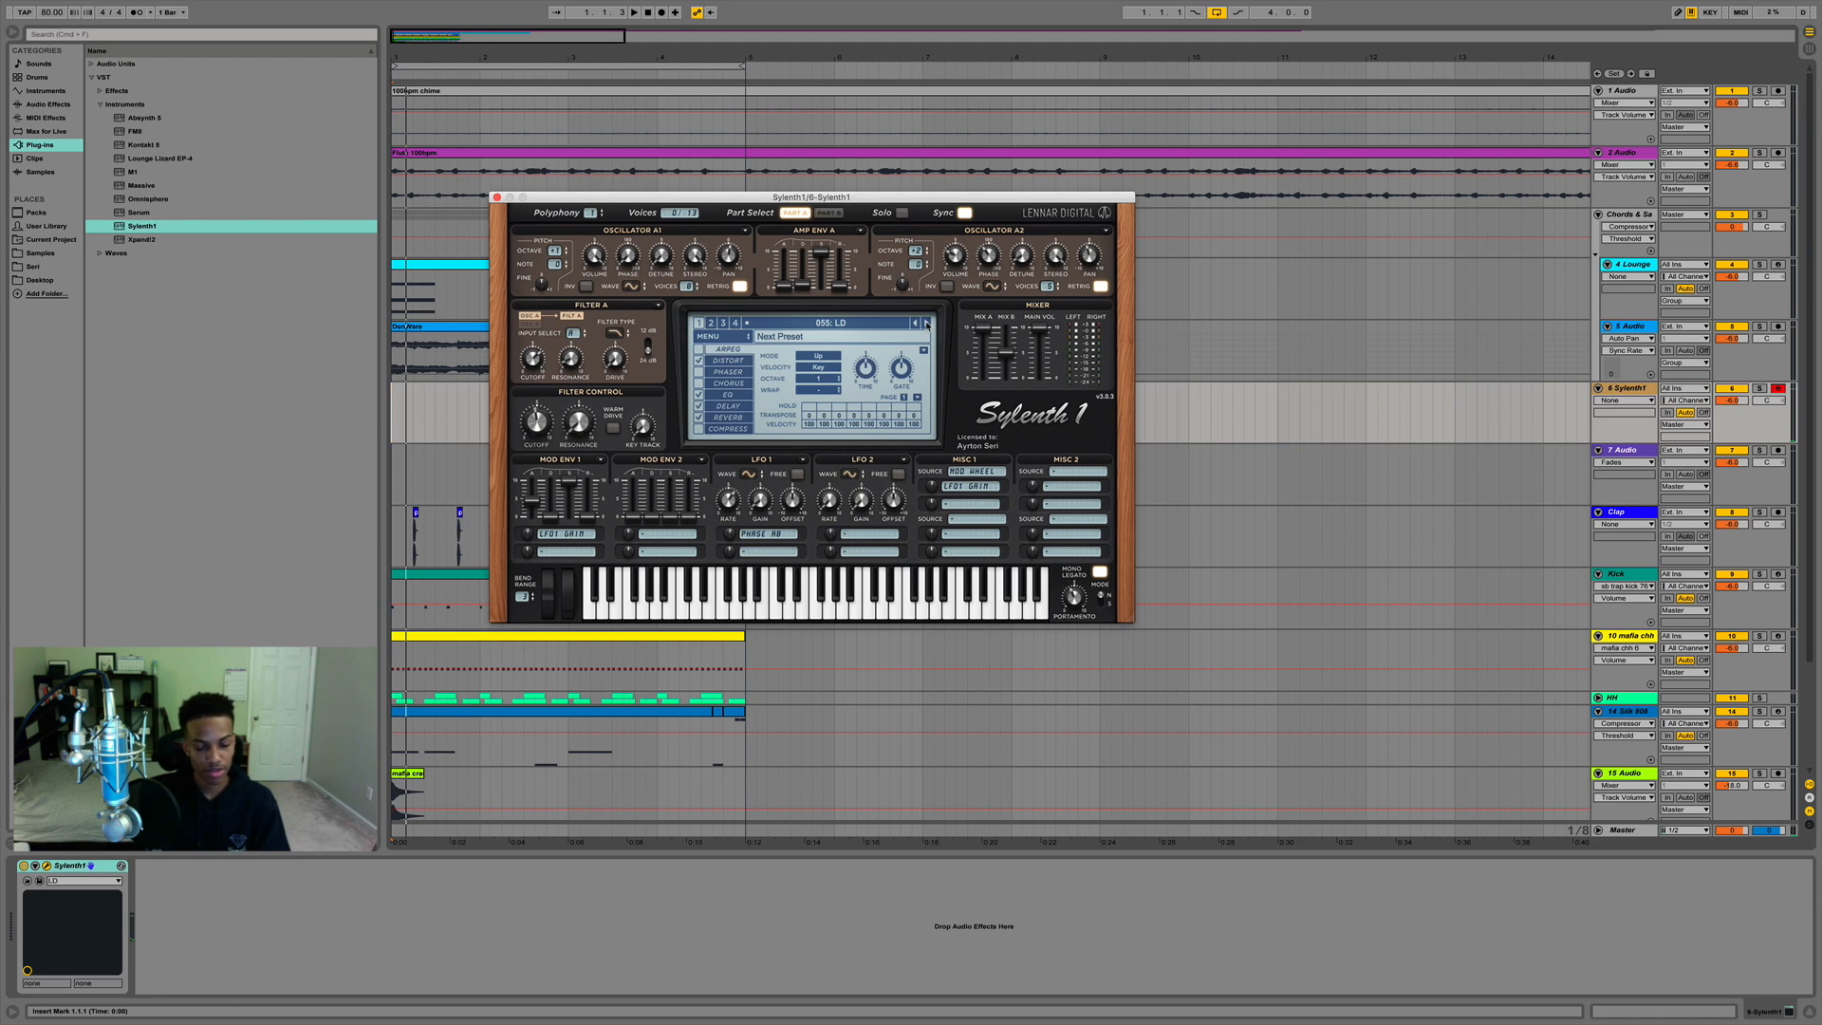
key("v")
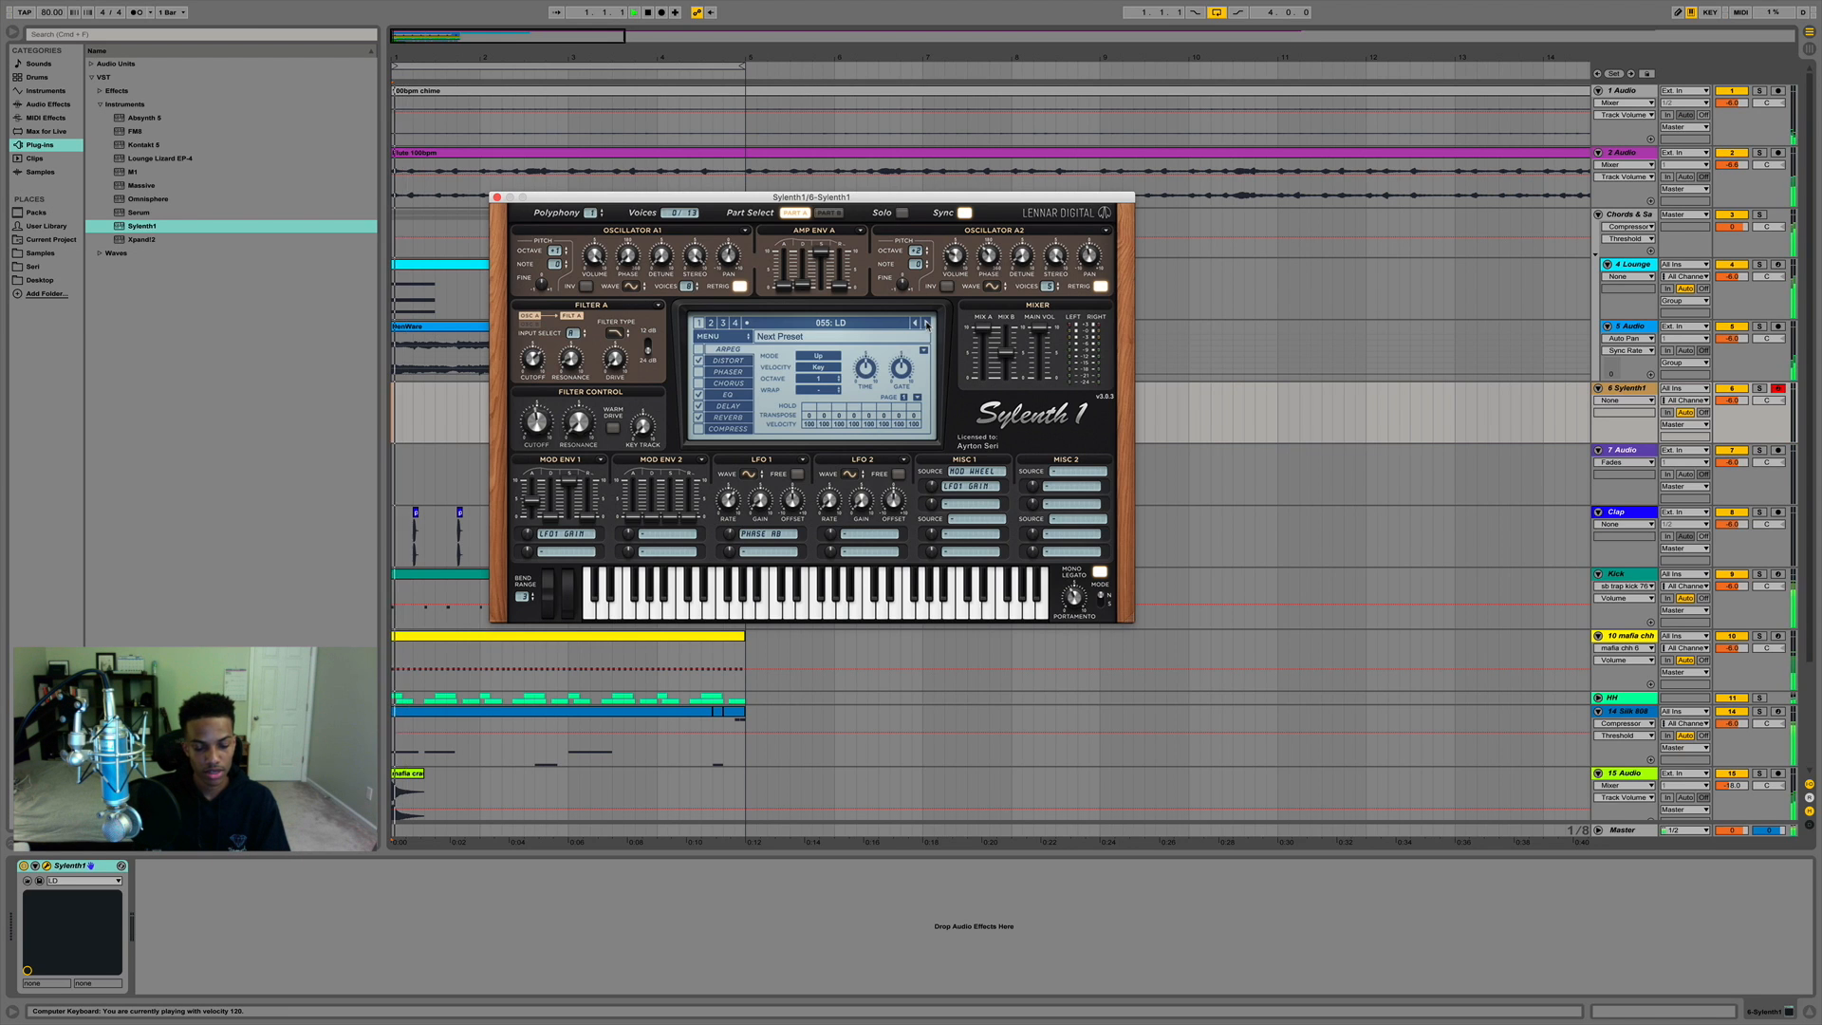
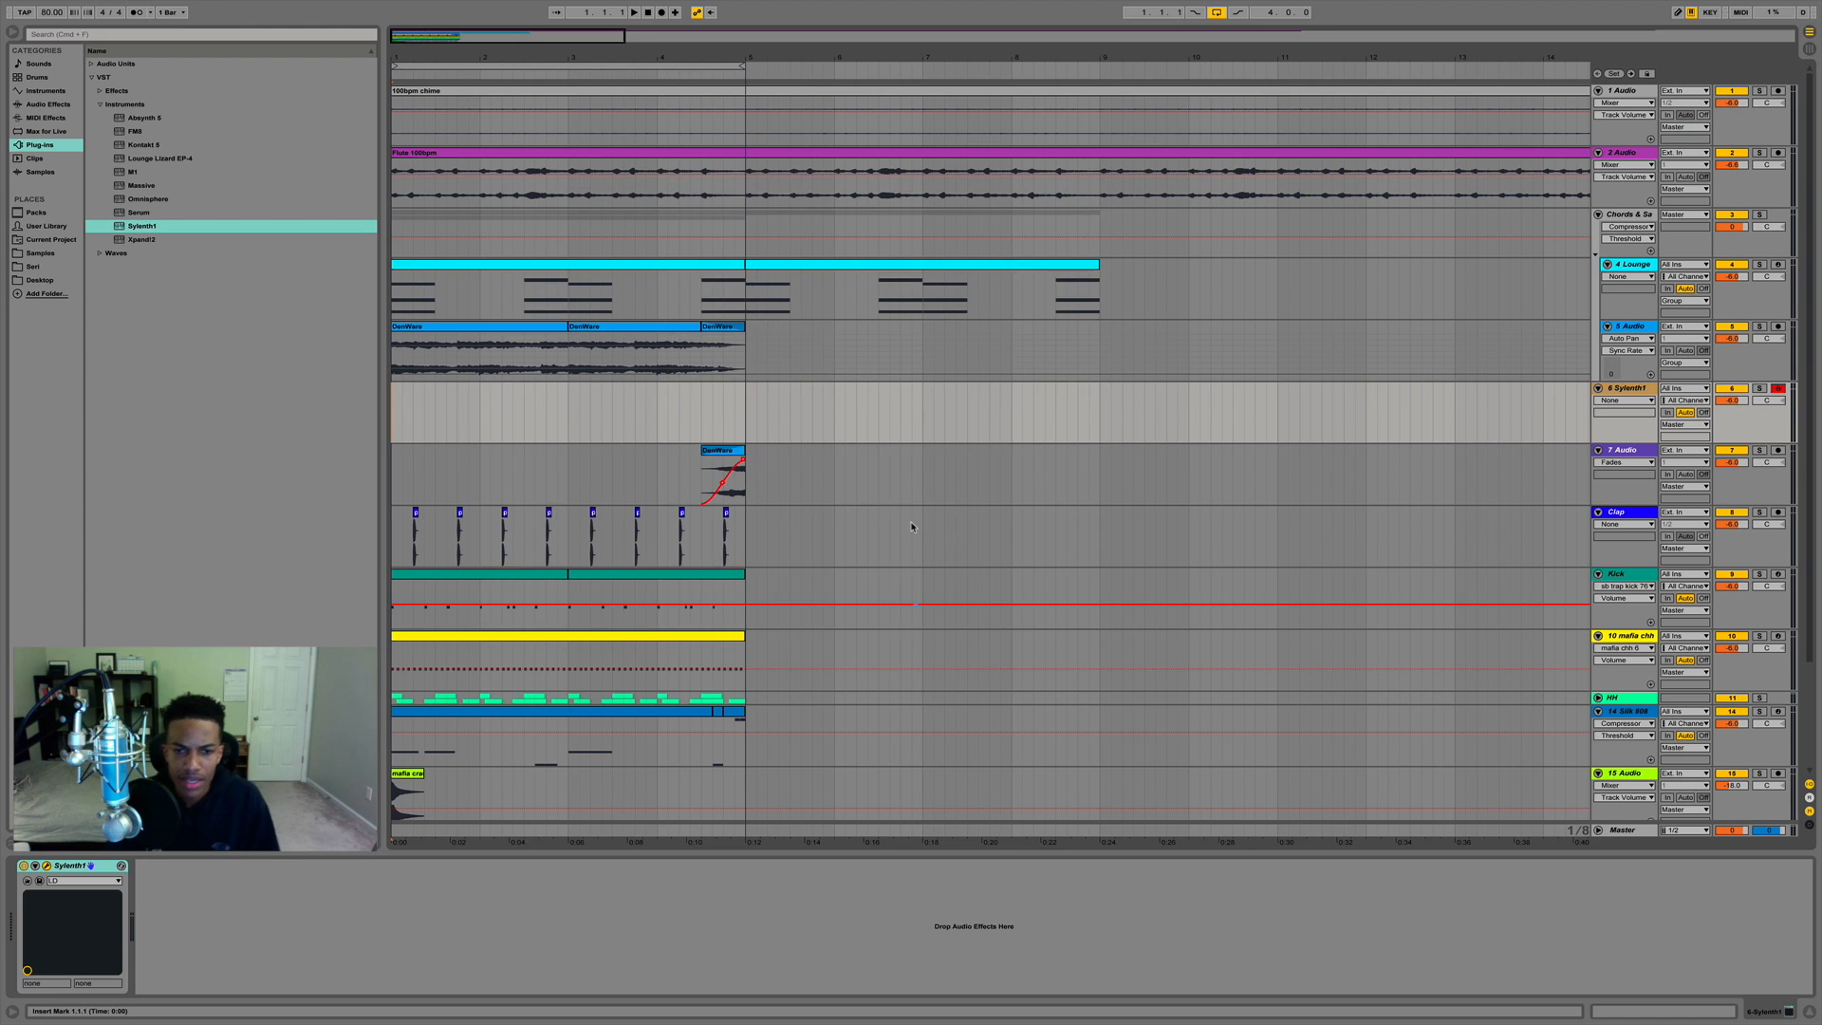
Show the Sylenth1 window again, move it clear of the recorded clips and sound a test note.
key("alt+super+p")
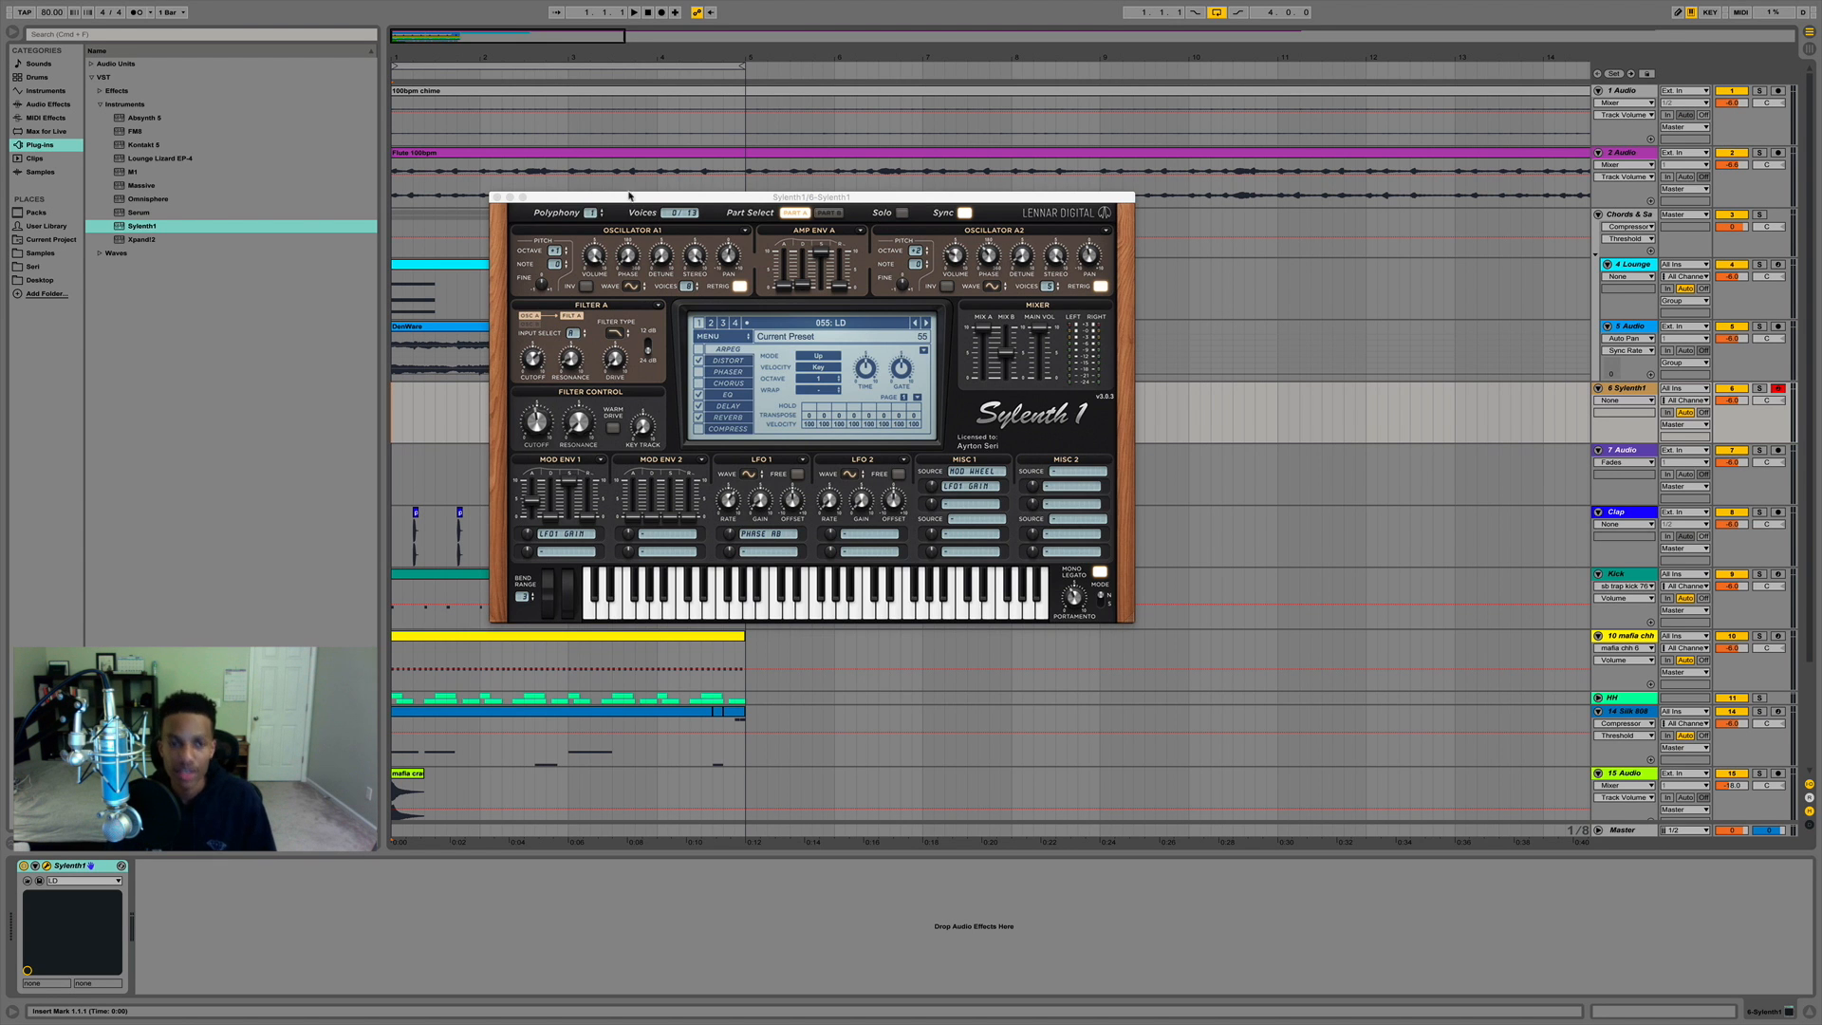
left_click_drag(636, 201, 937, 221)
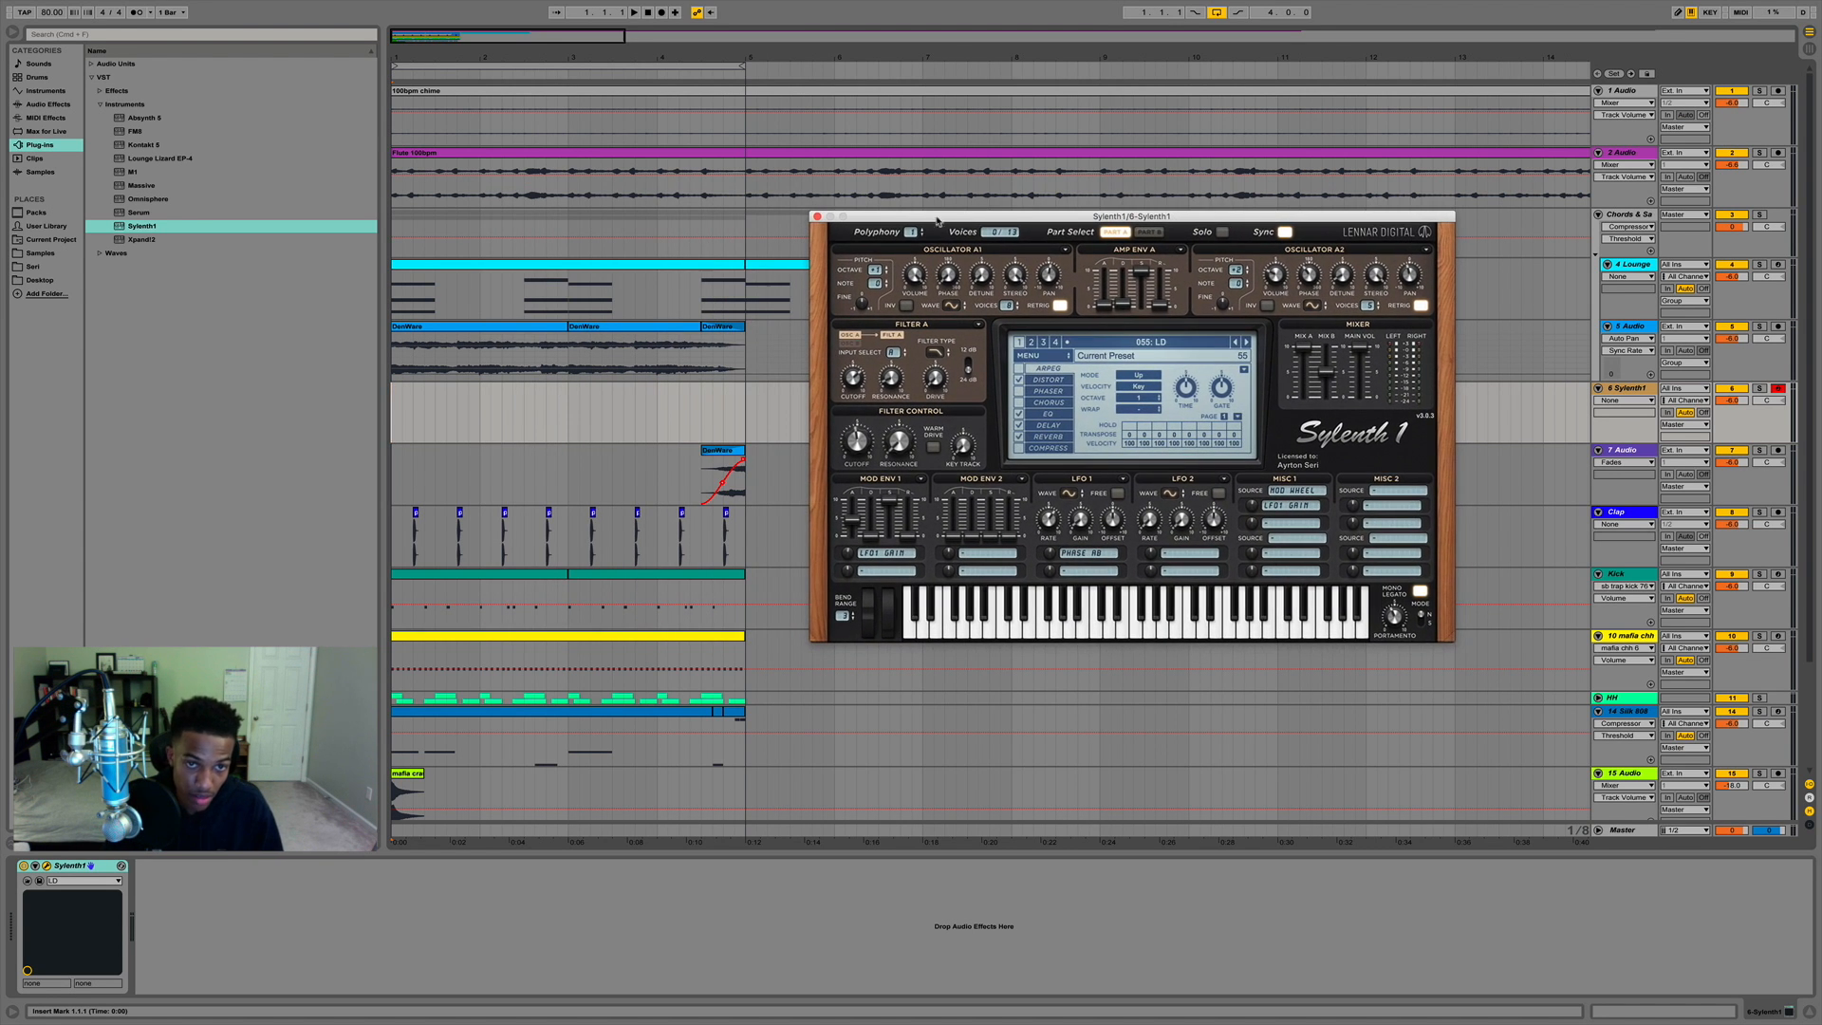
left_click(966, 615)
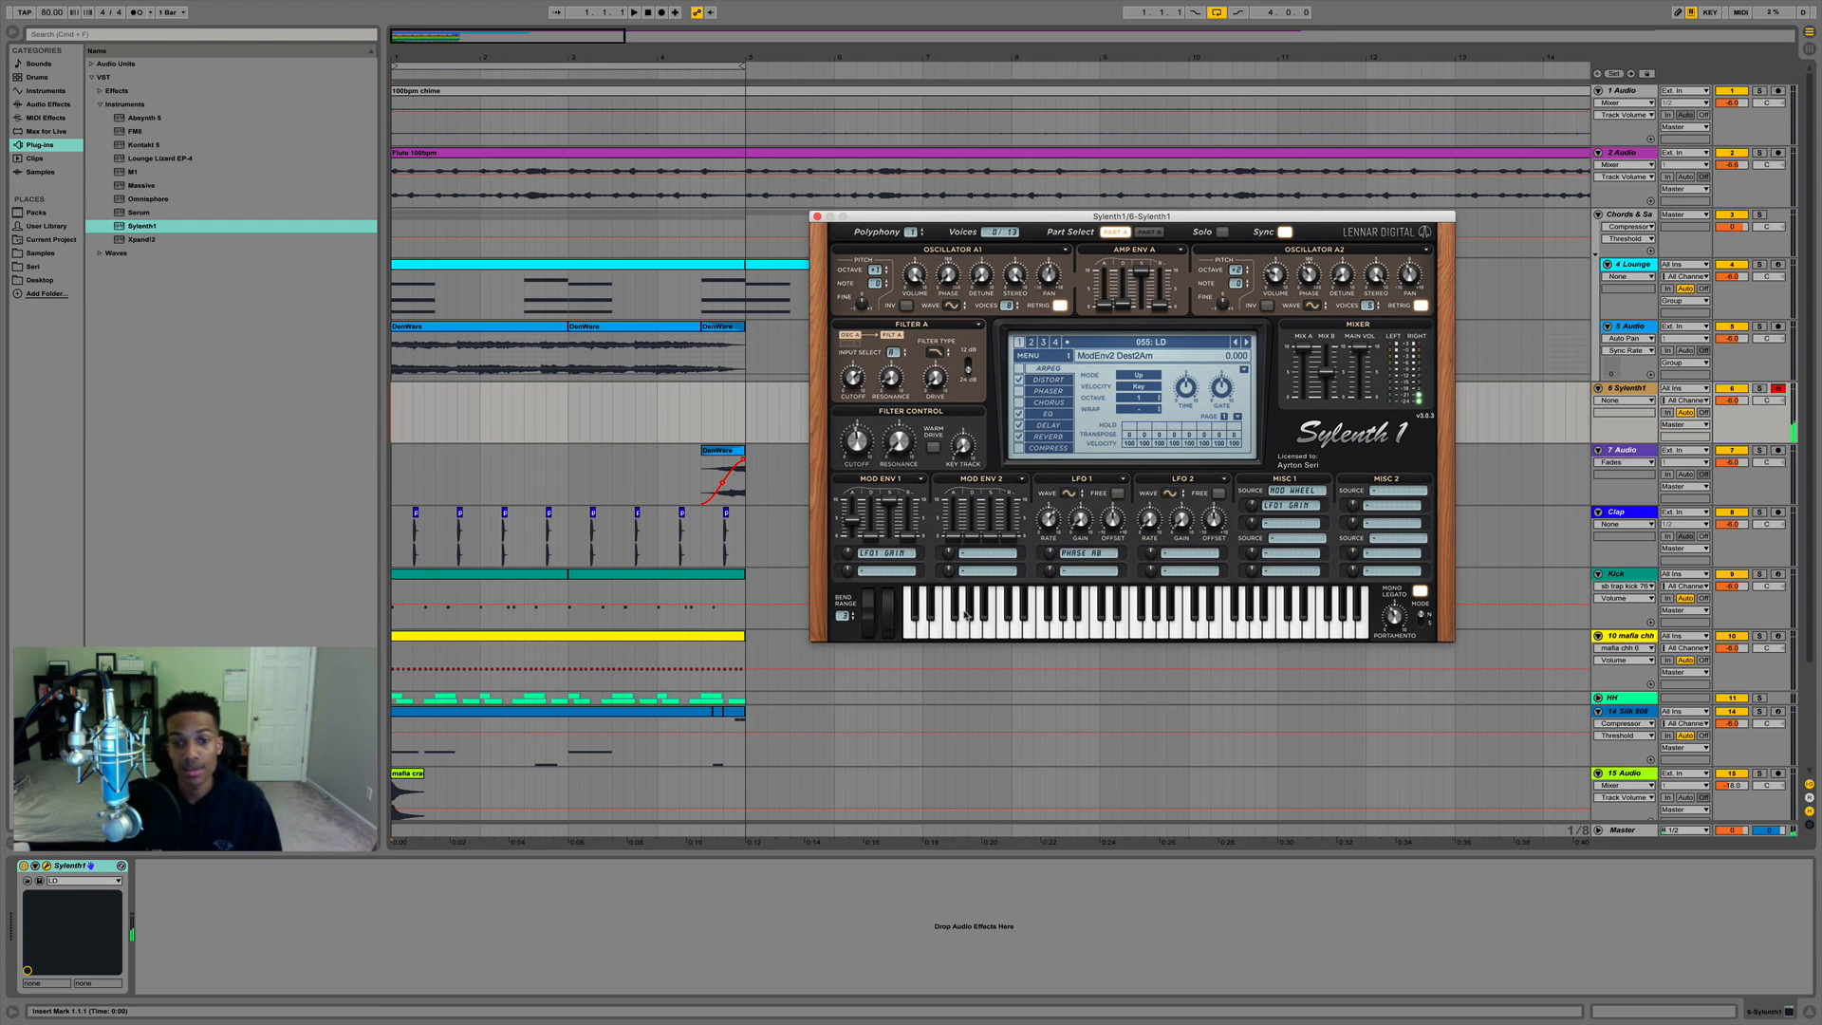
Record the lead melody across the four-bar loop on the 6 Sylenth1 track.
left_click(648, 13)
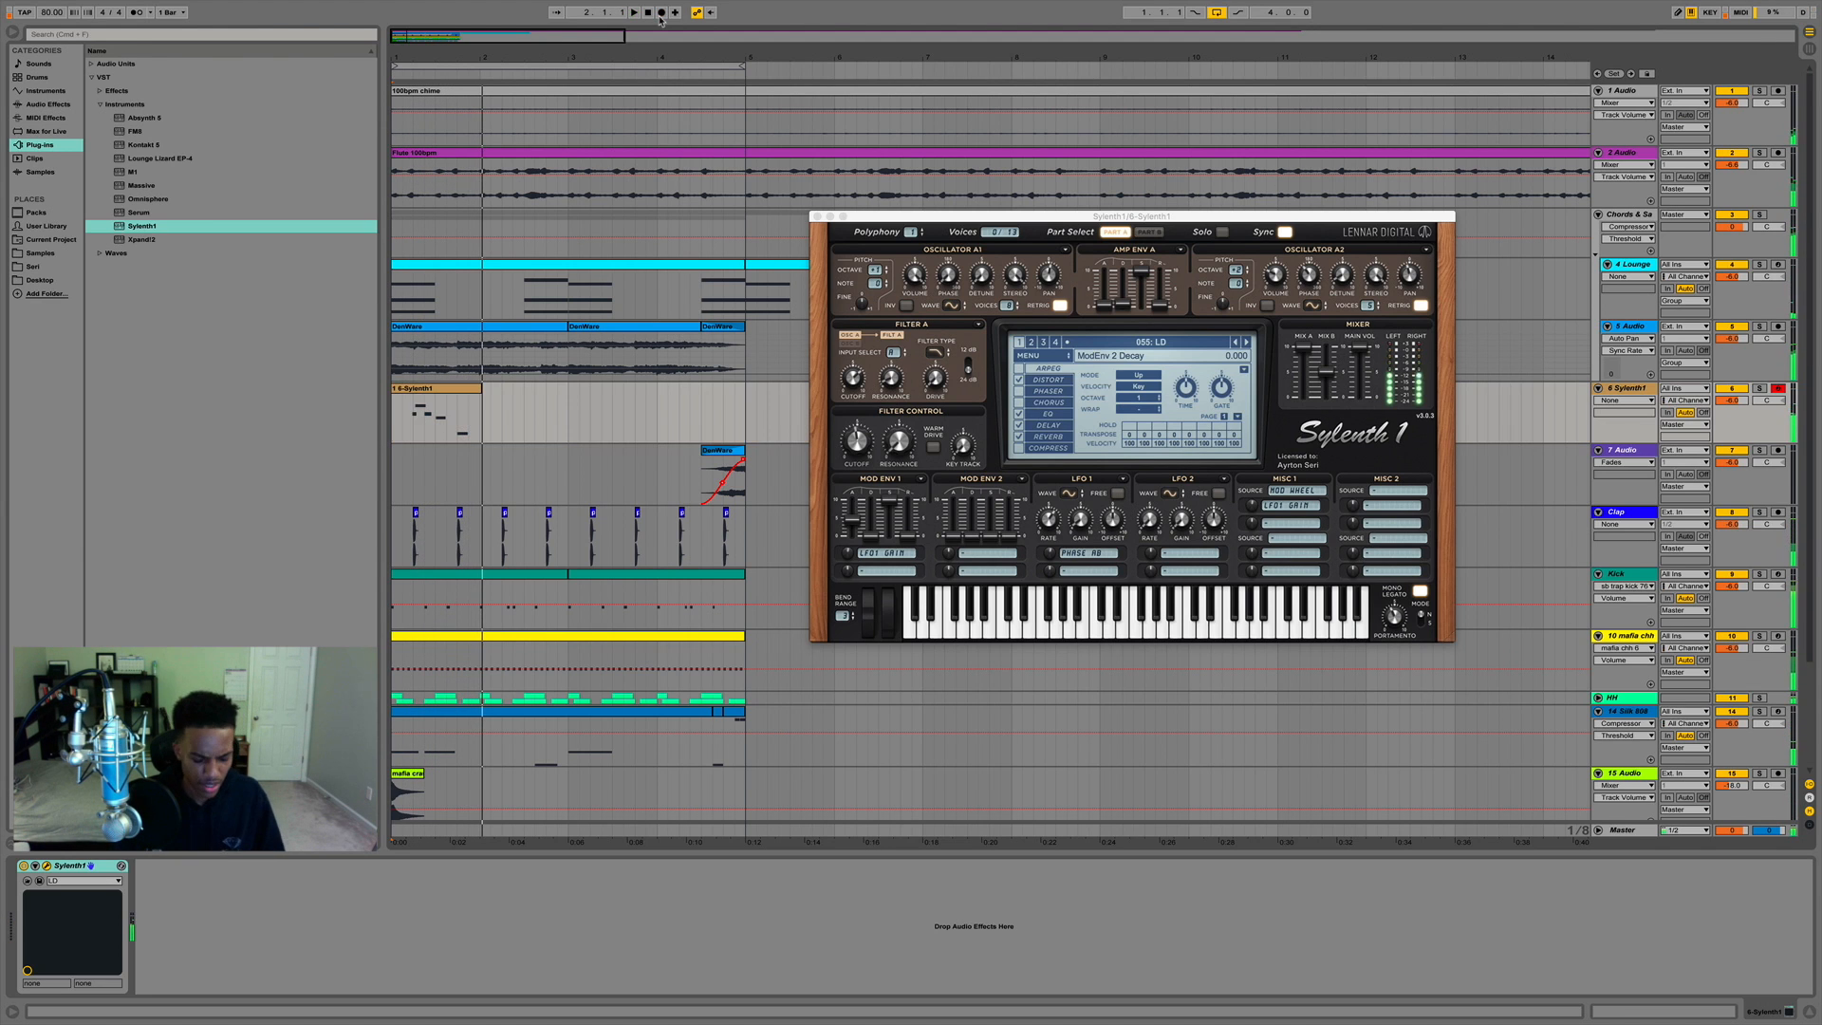
left_click(661, 13)
left_click(661, 14)
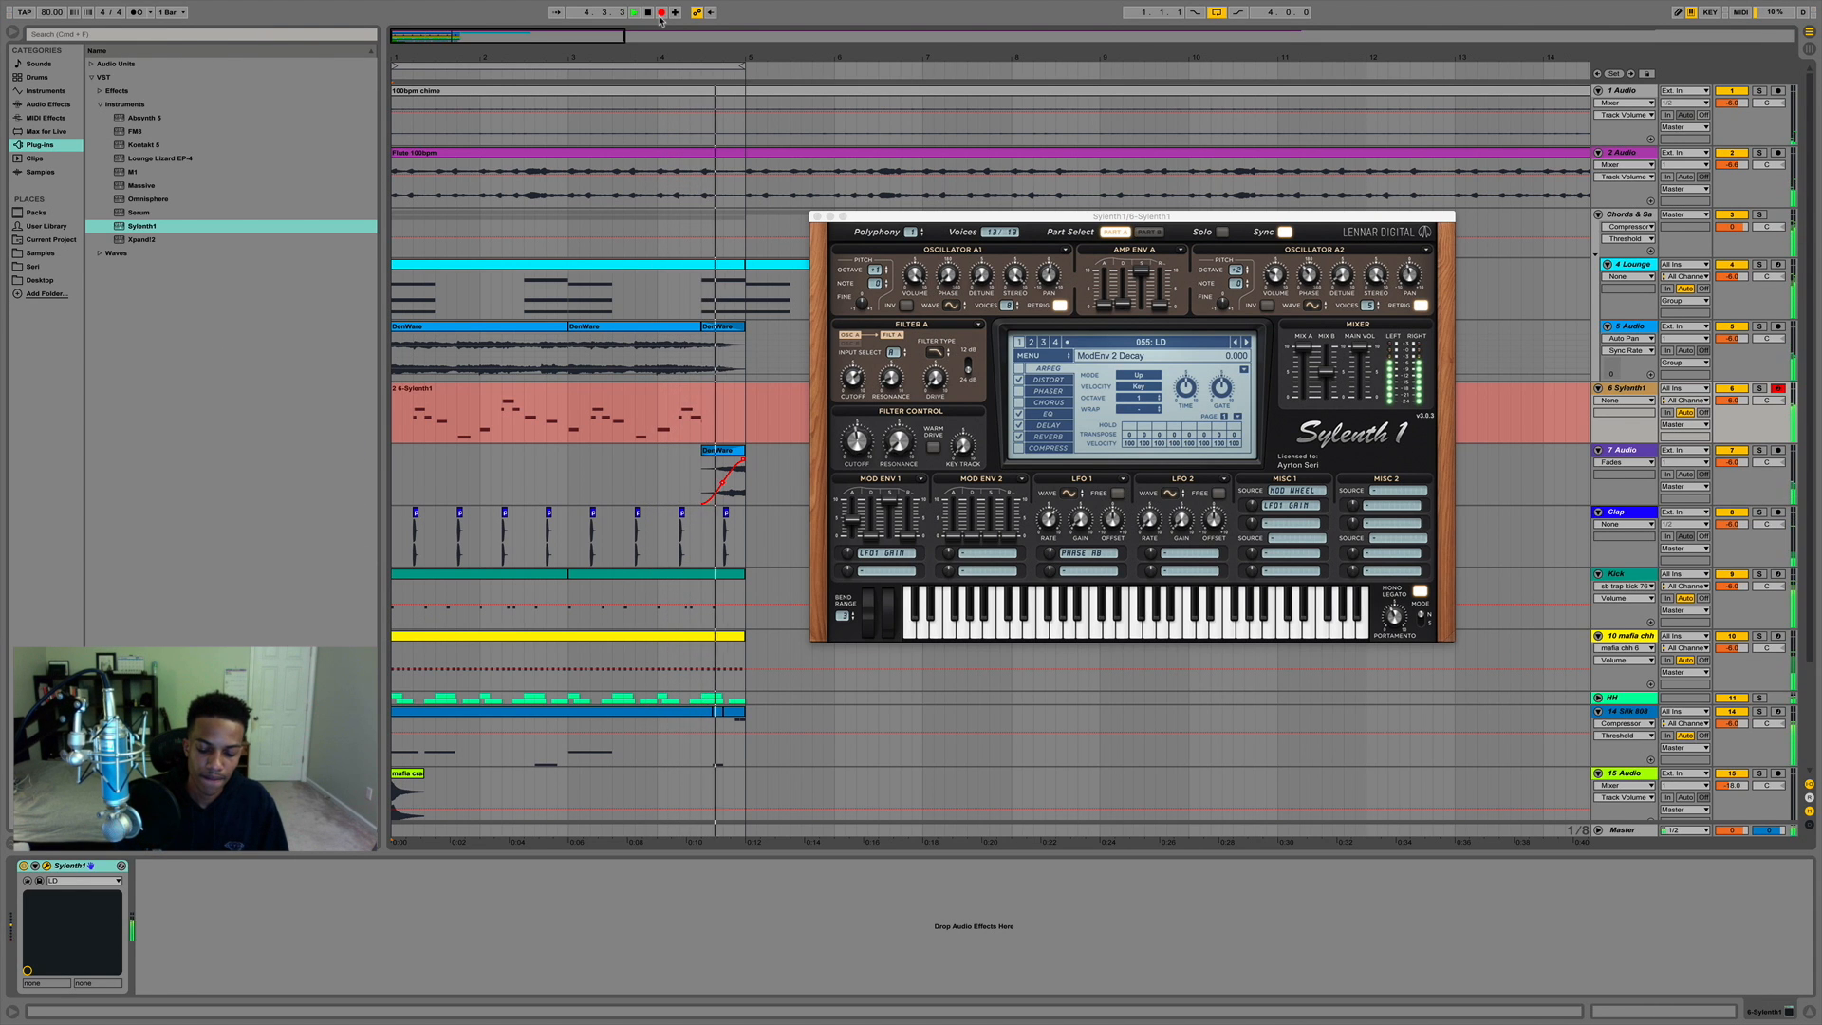
left_click(661, 12)
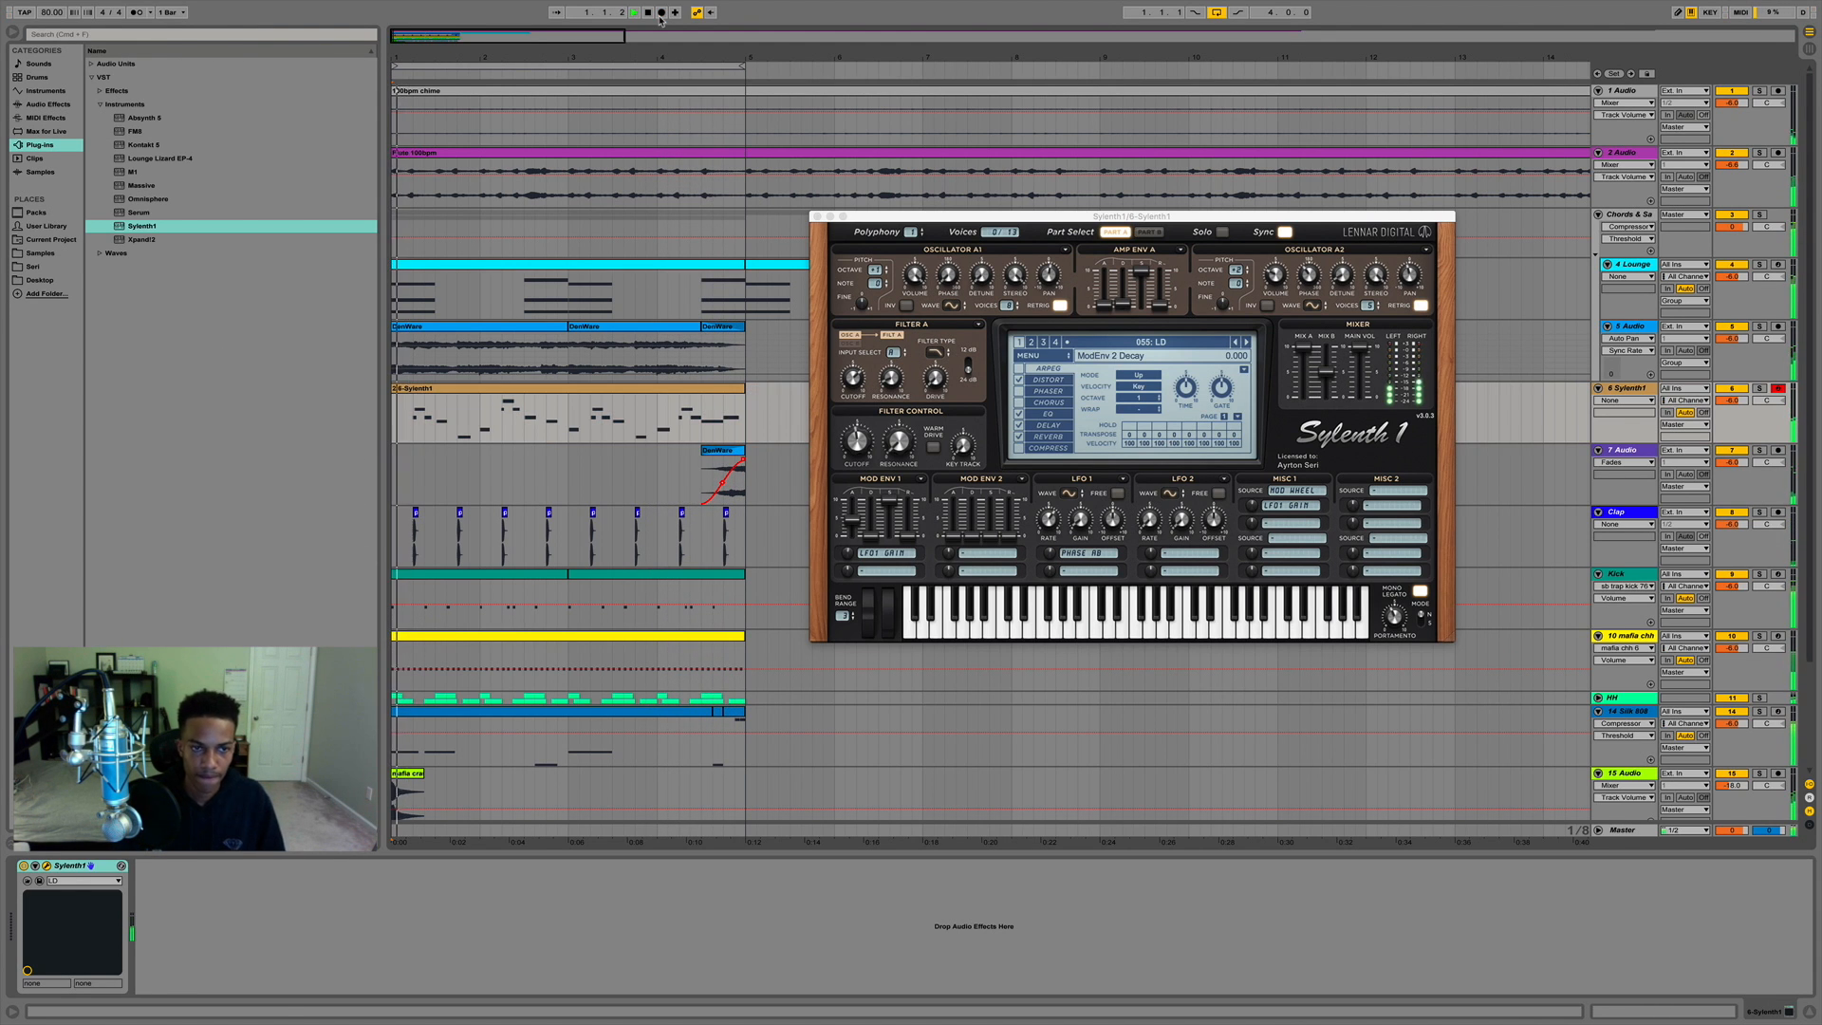
Play the recorded melody from bar 4, then cut its closing phrase from 4.2.1 to 5.1.1.
left_click_drag(658, 418, 742, 412)
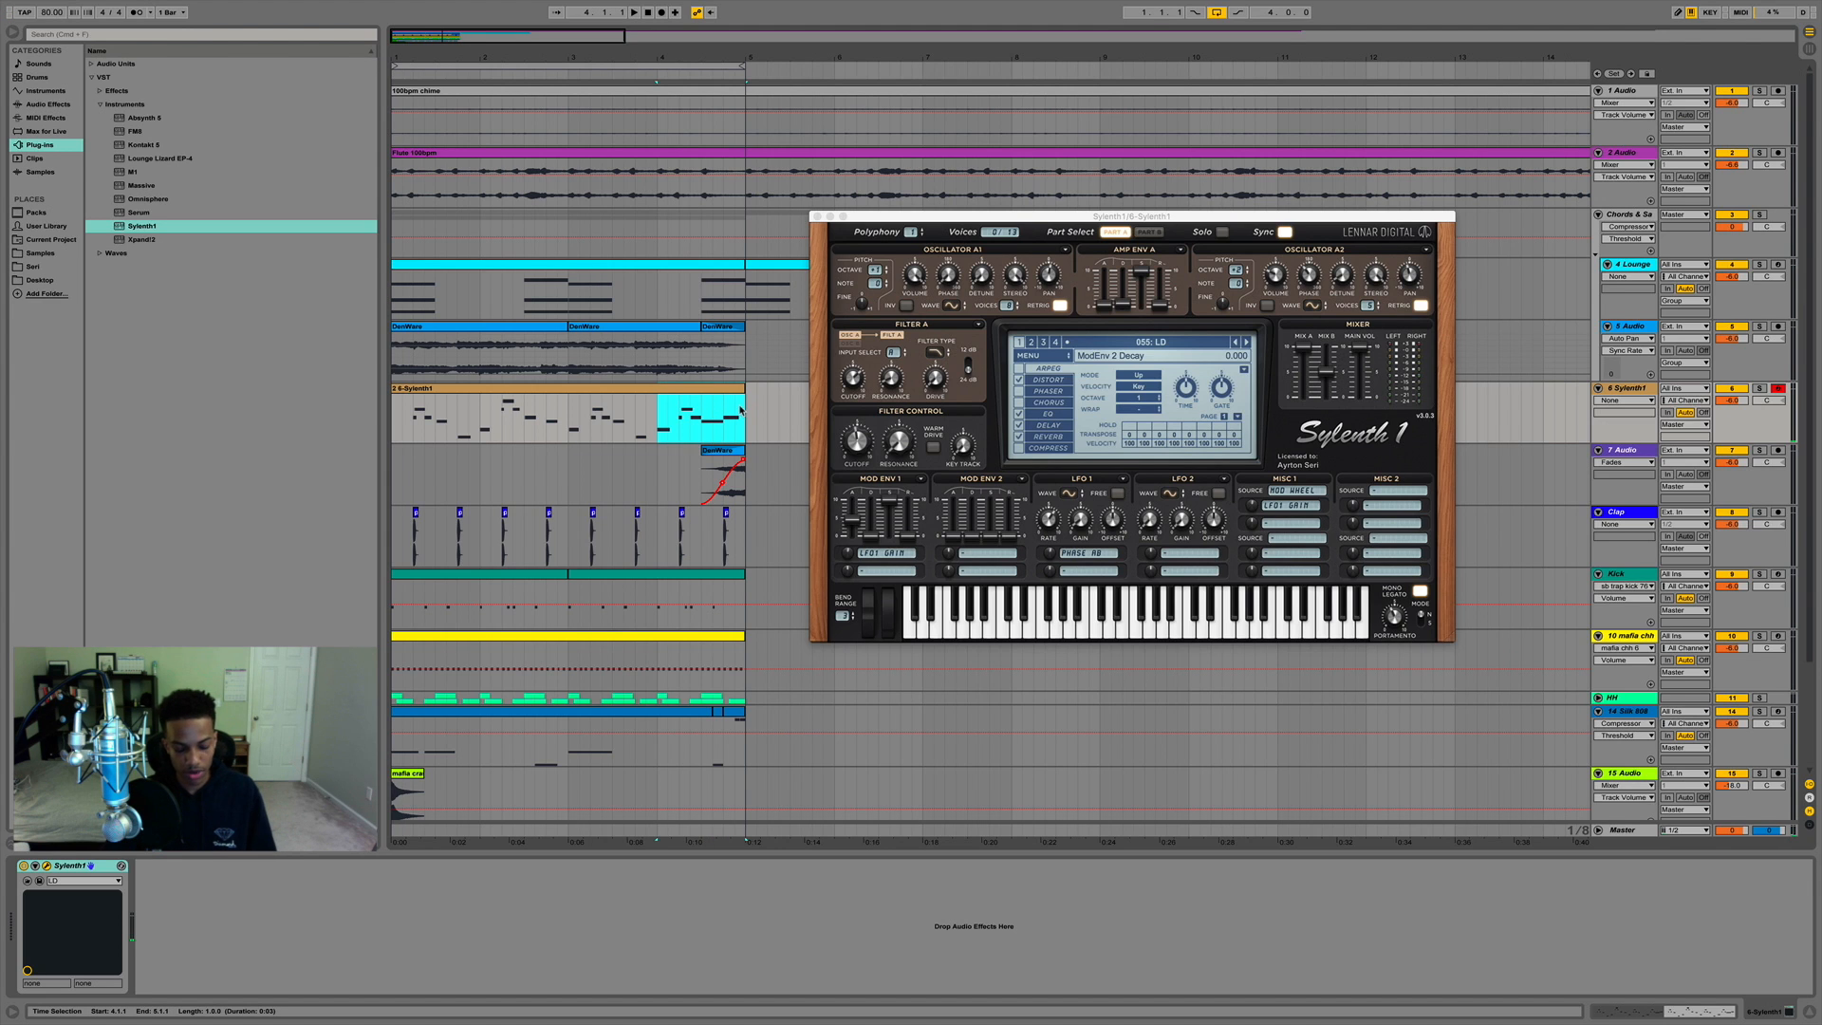
key("space")
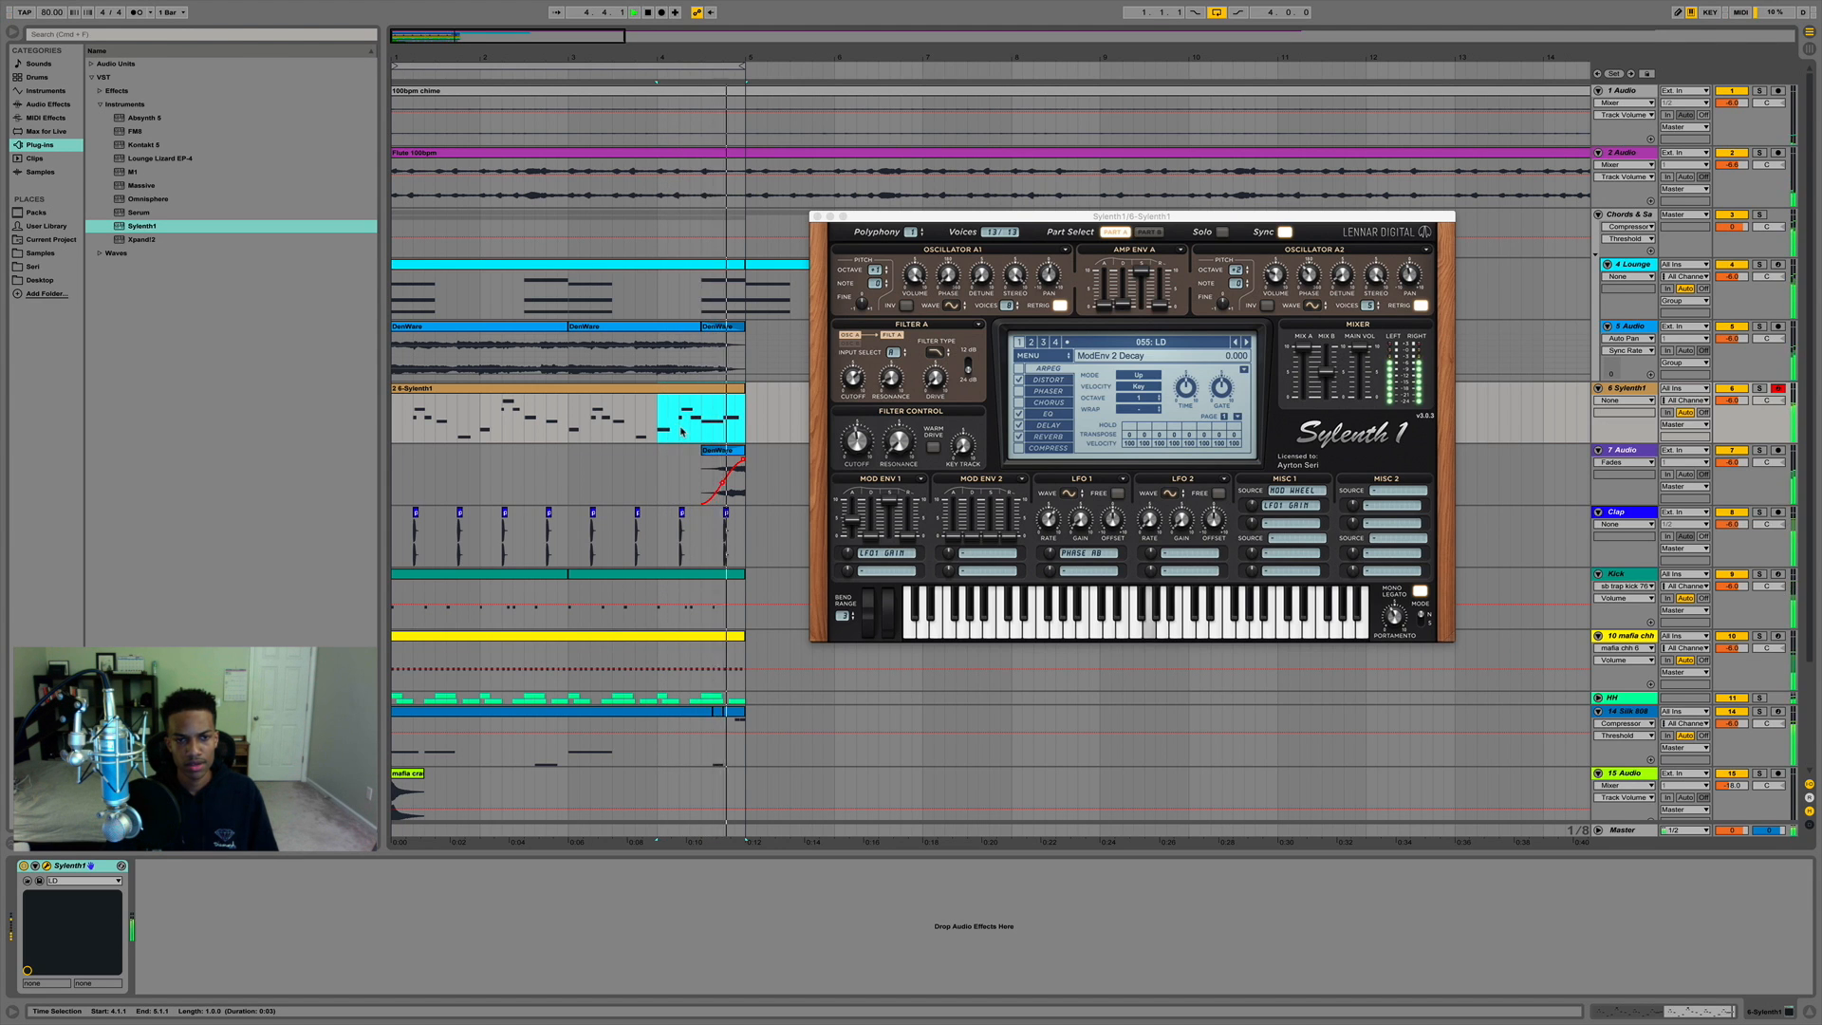
key("space")
left_click_drag(682, 431, 744, 430)
key("Delete")
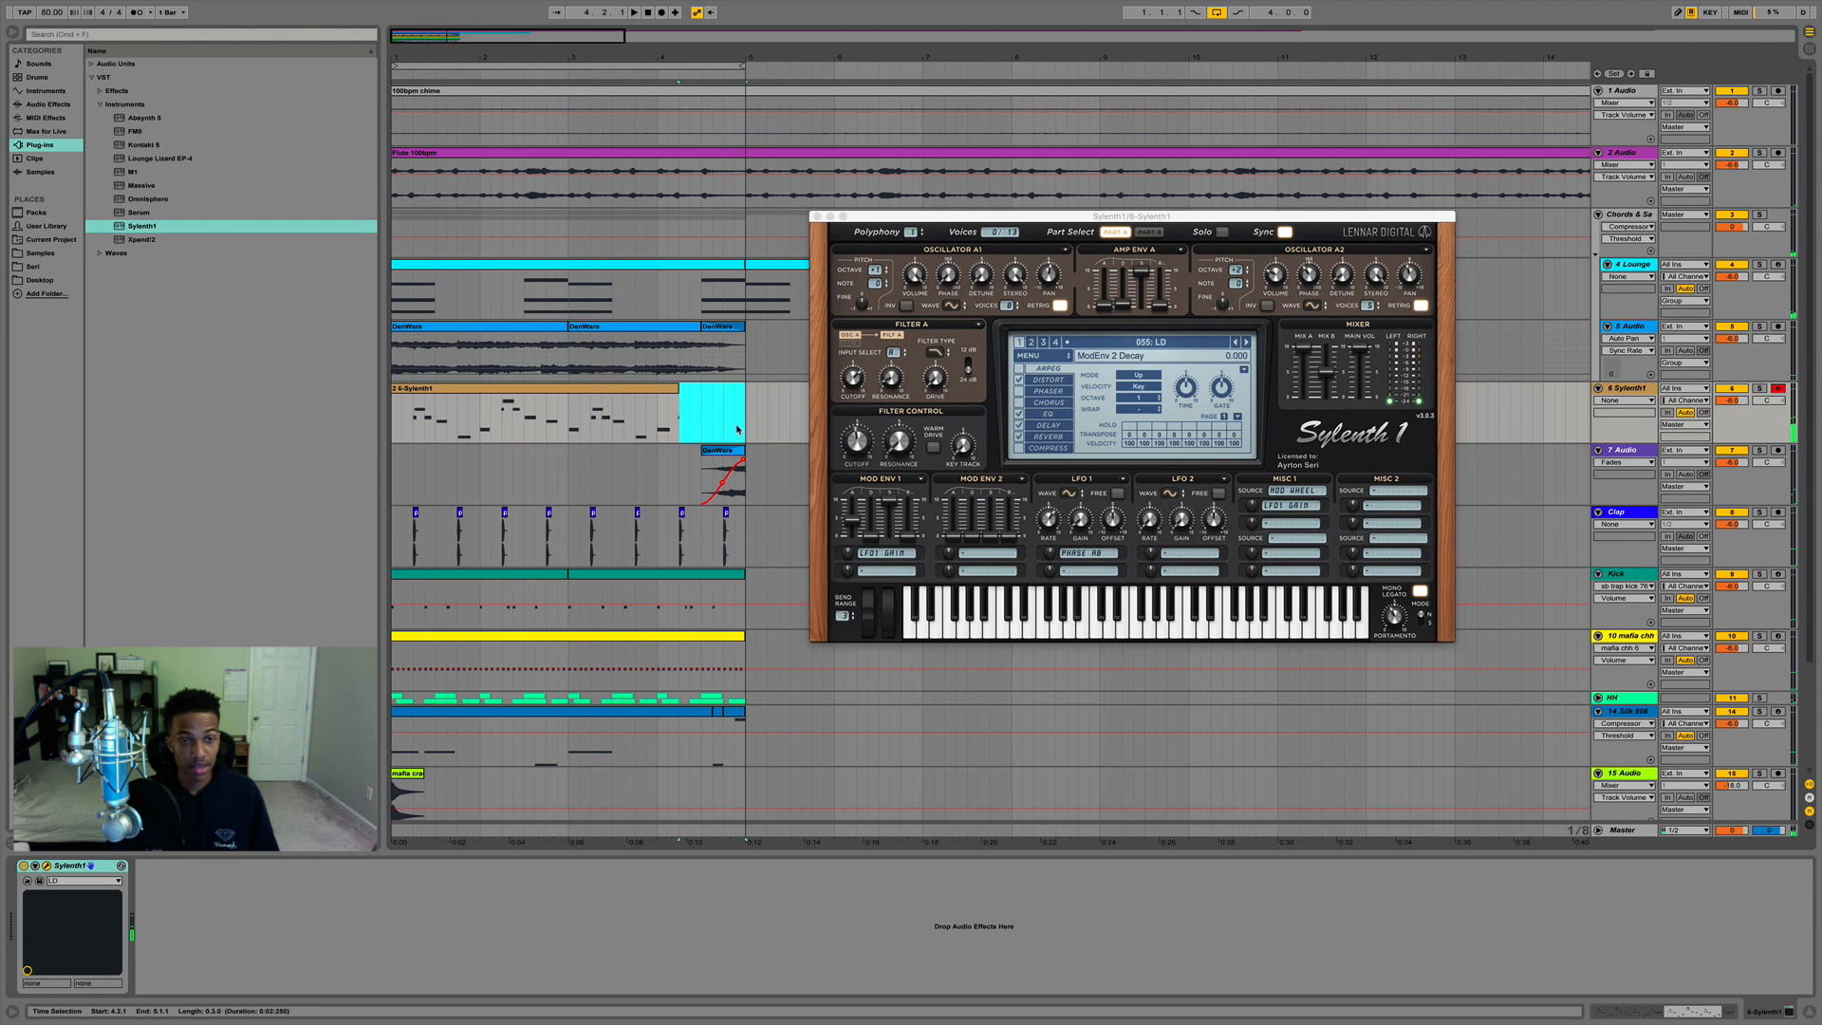
Move the melody phrase at 2.2.1–3.1.1 to 4.2.1, paste the cut closing phrase at 2.2.1 and play the result.
left_click_drag(503, 429, 712, 422)
left_click(504, 414)
key("super+v")
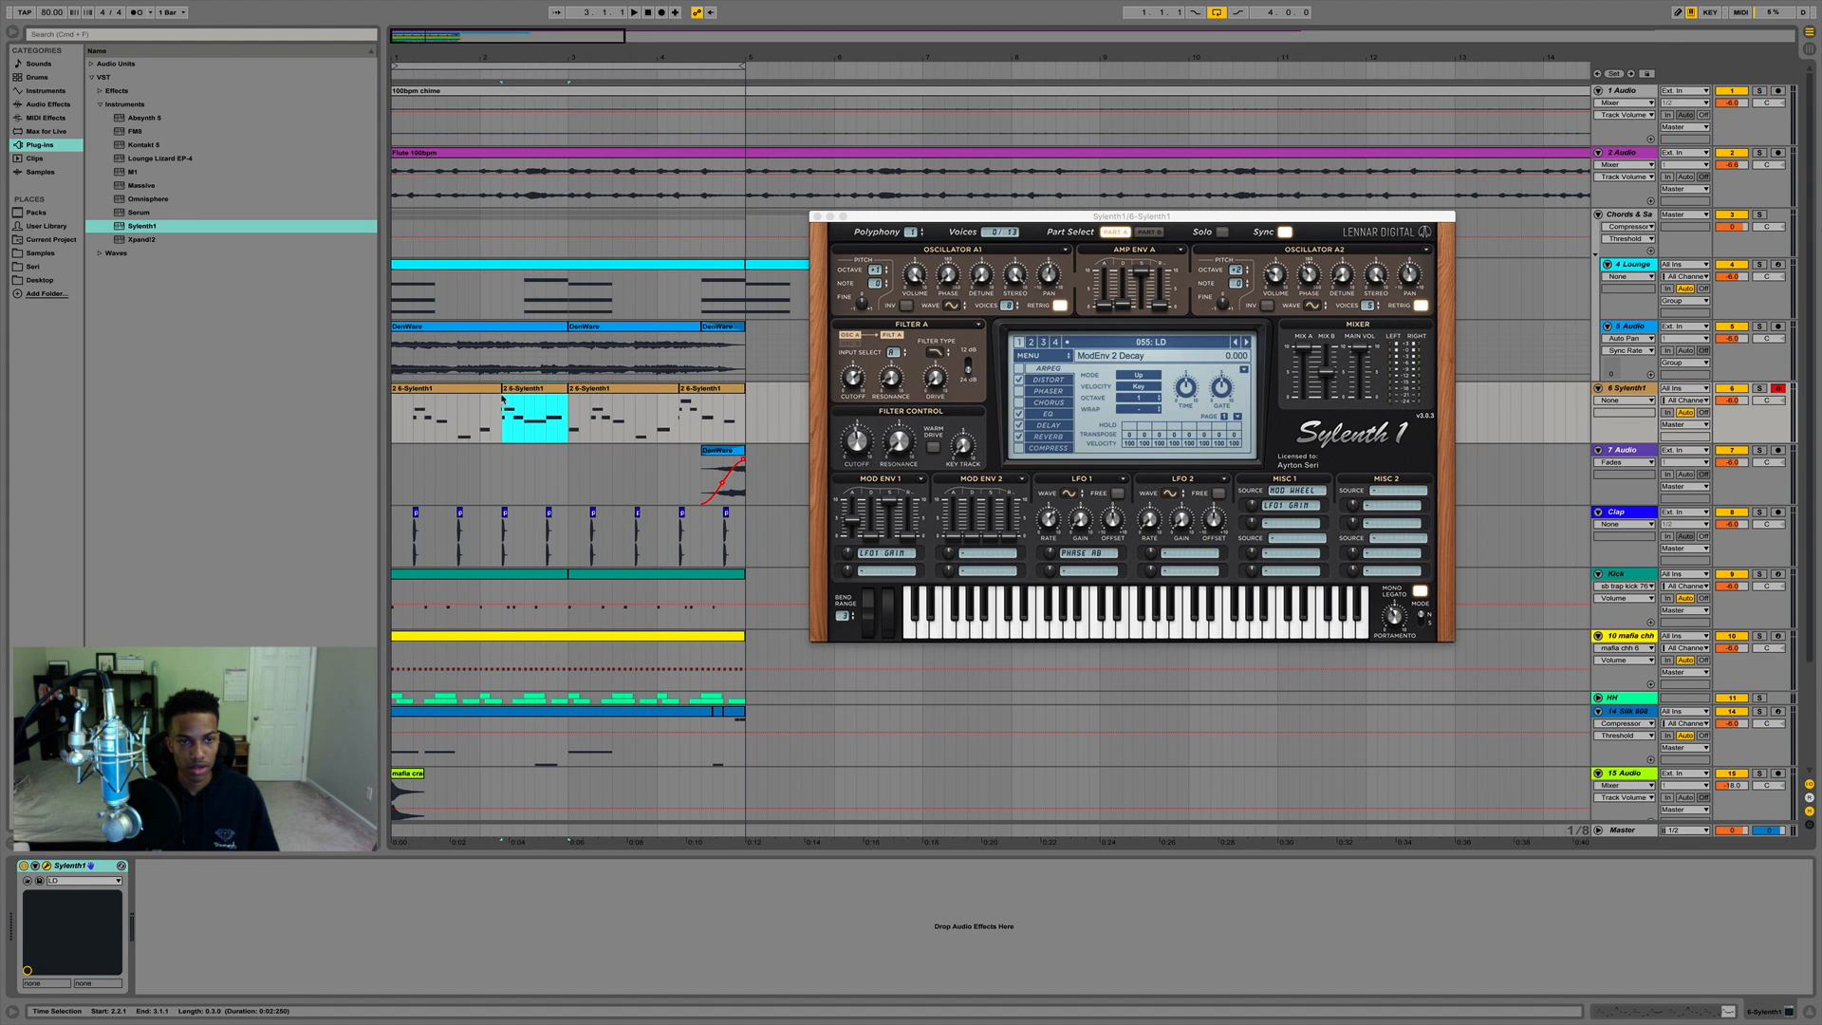
left_click(429, 388)
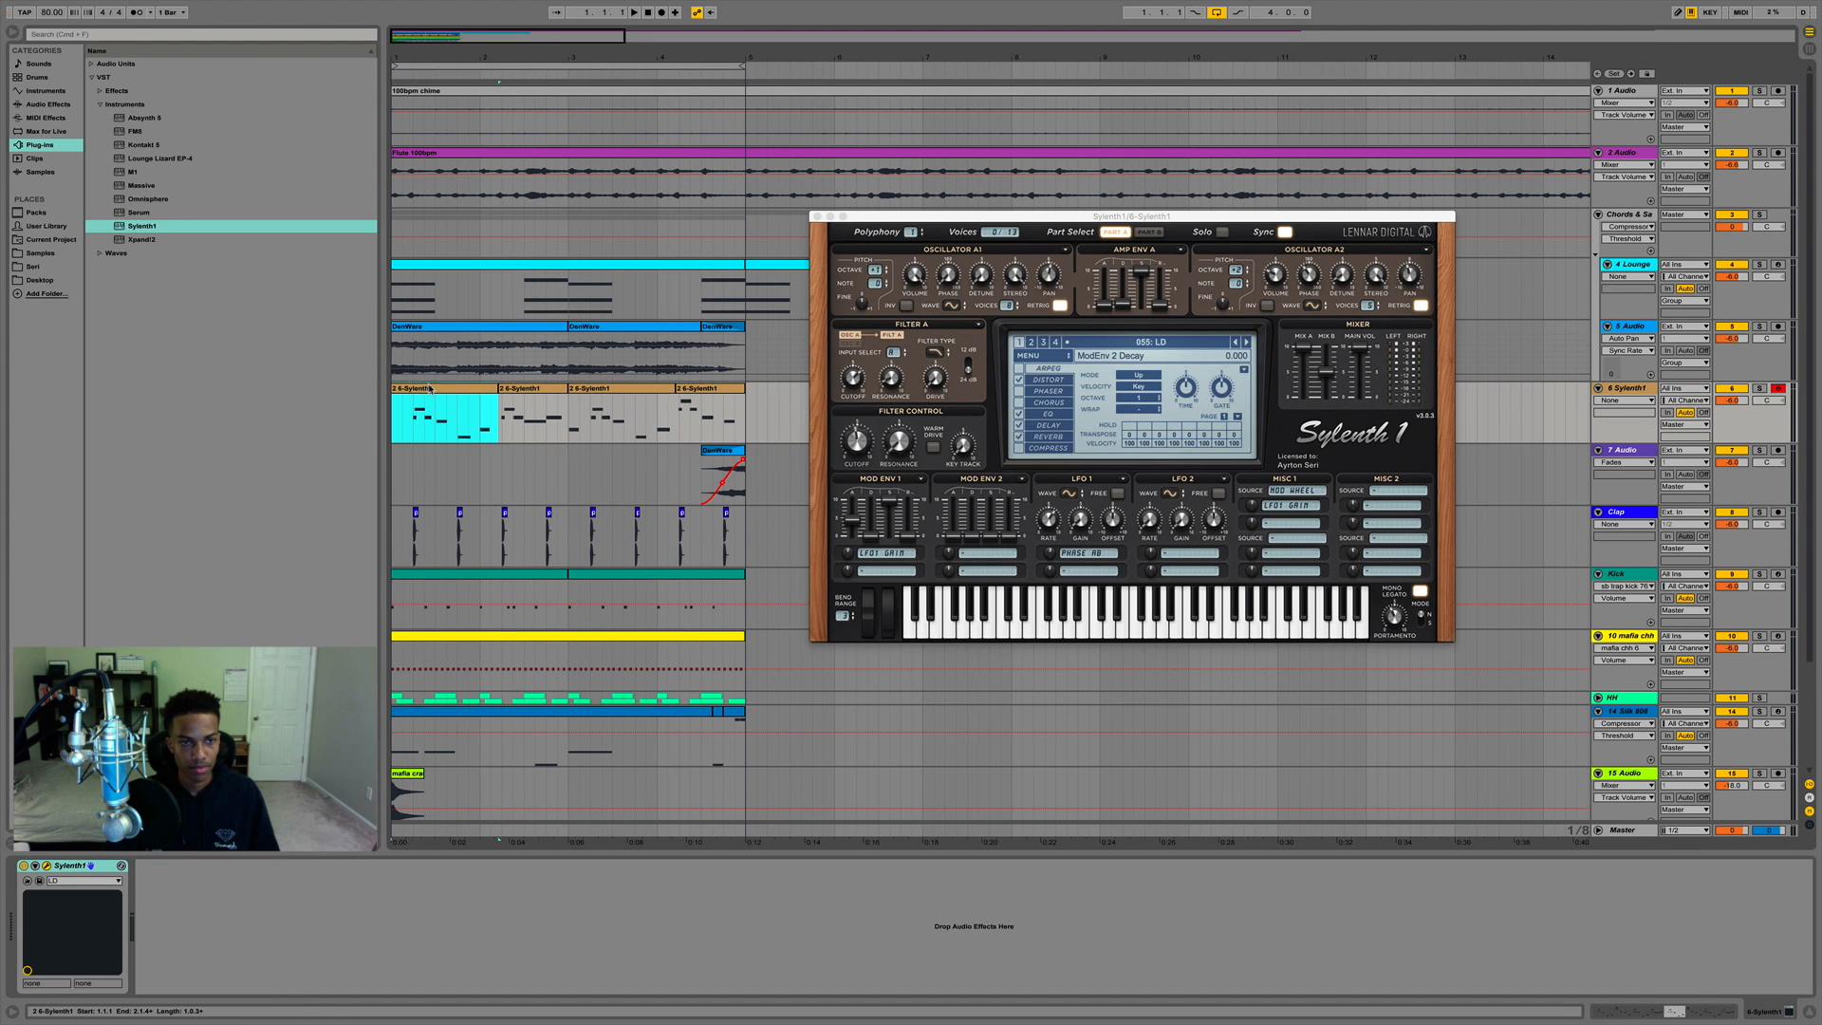
key("space")
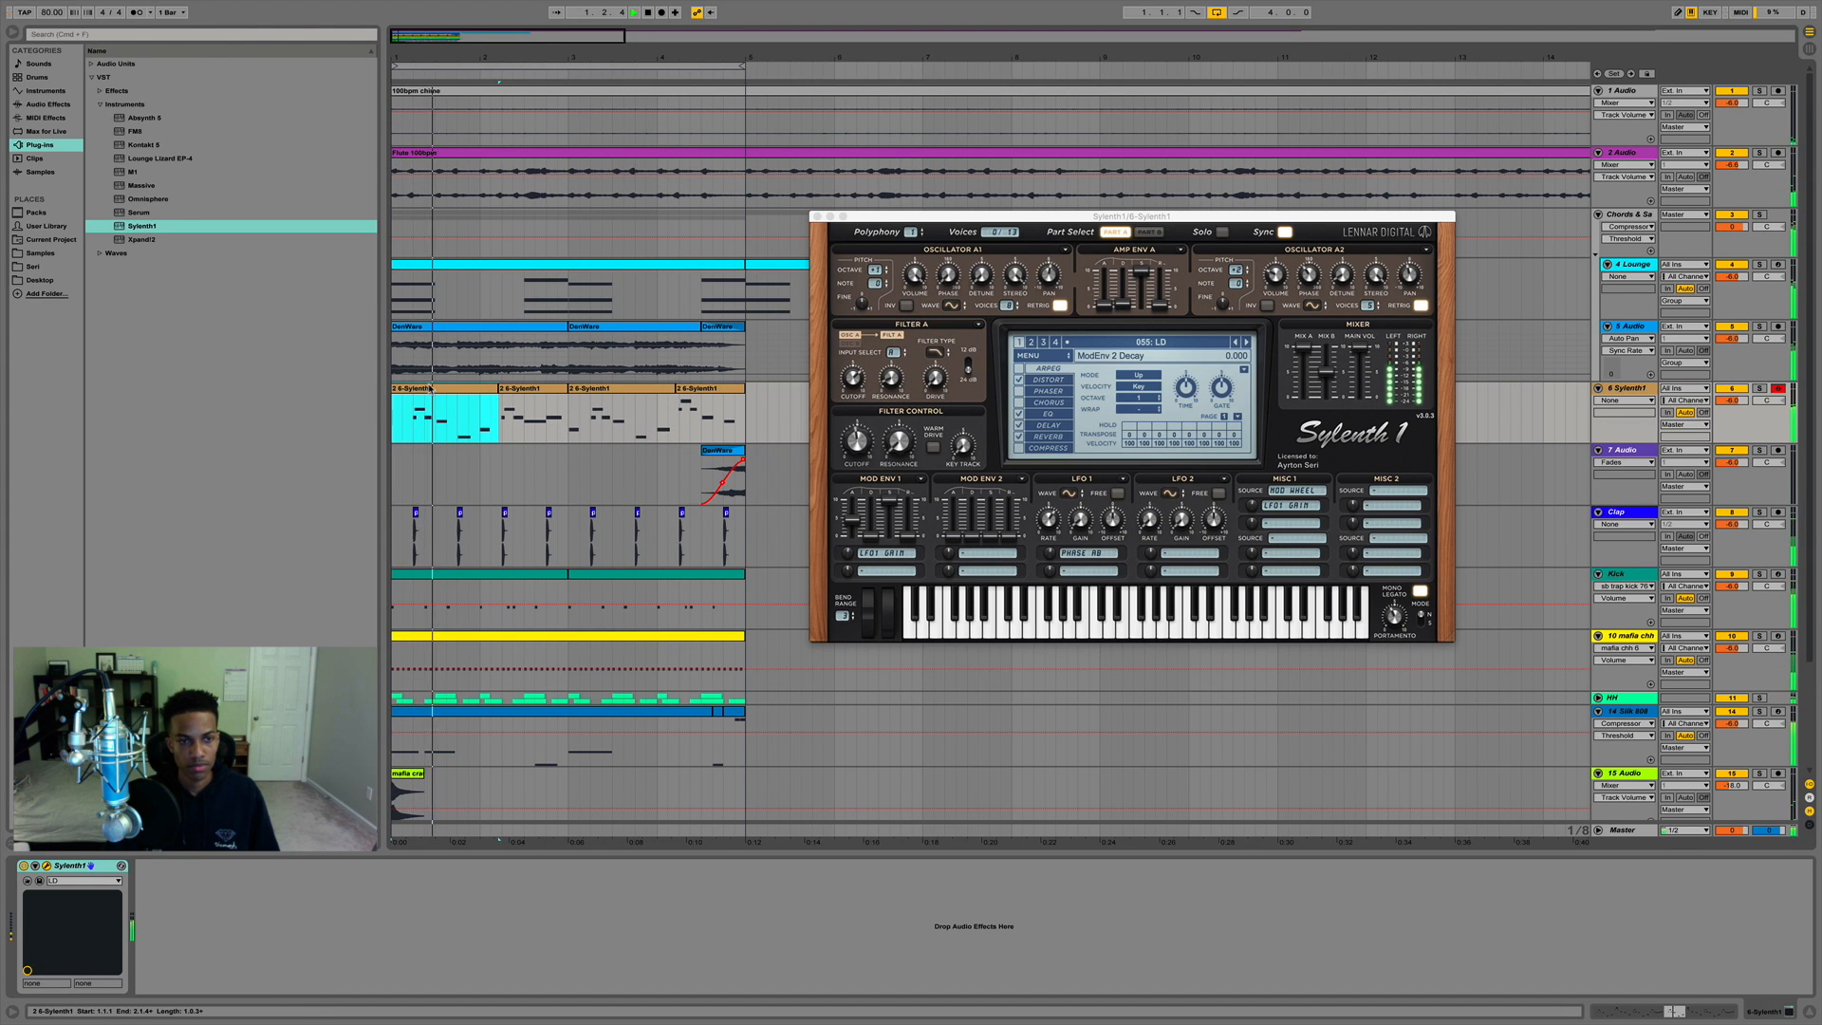
key("space")
Open the first Sylenth1 clip's notes for editing, close the synth window and select the F#3 note at 5.3.1.
left_click(449, 379)
double_click(450, 388)
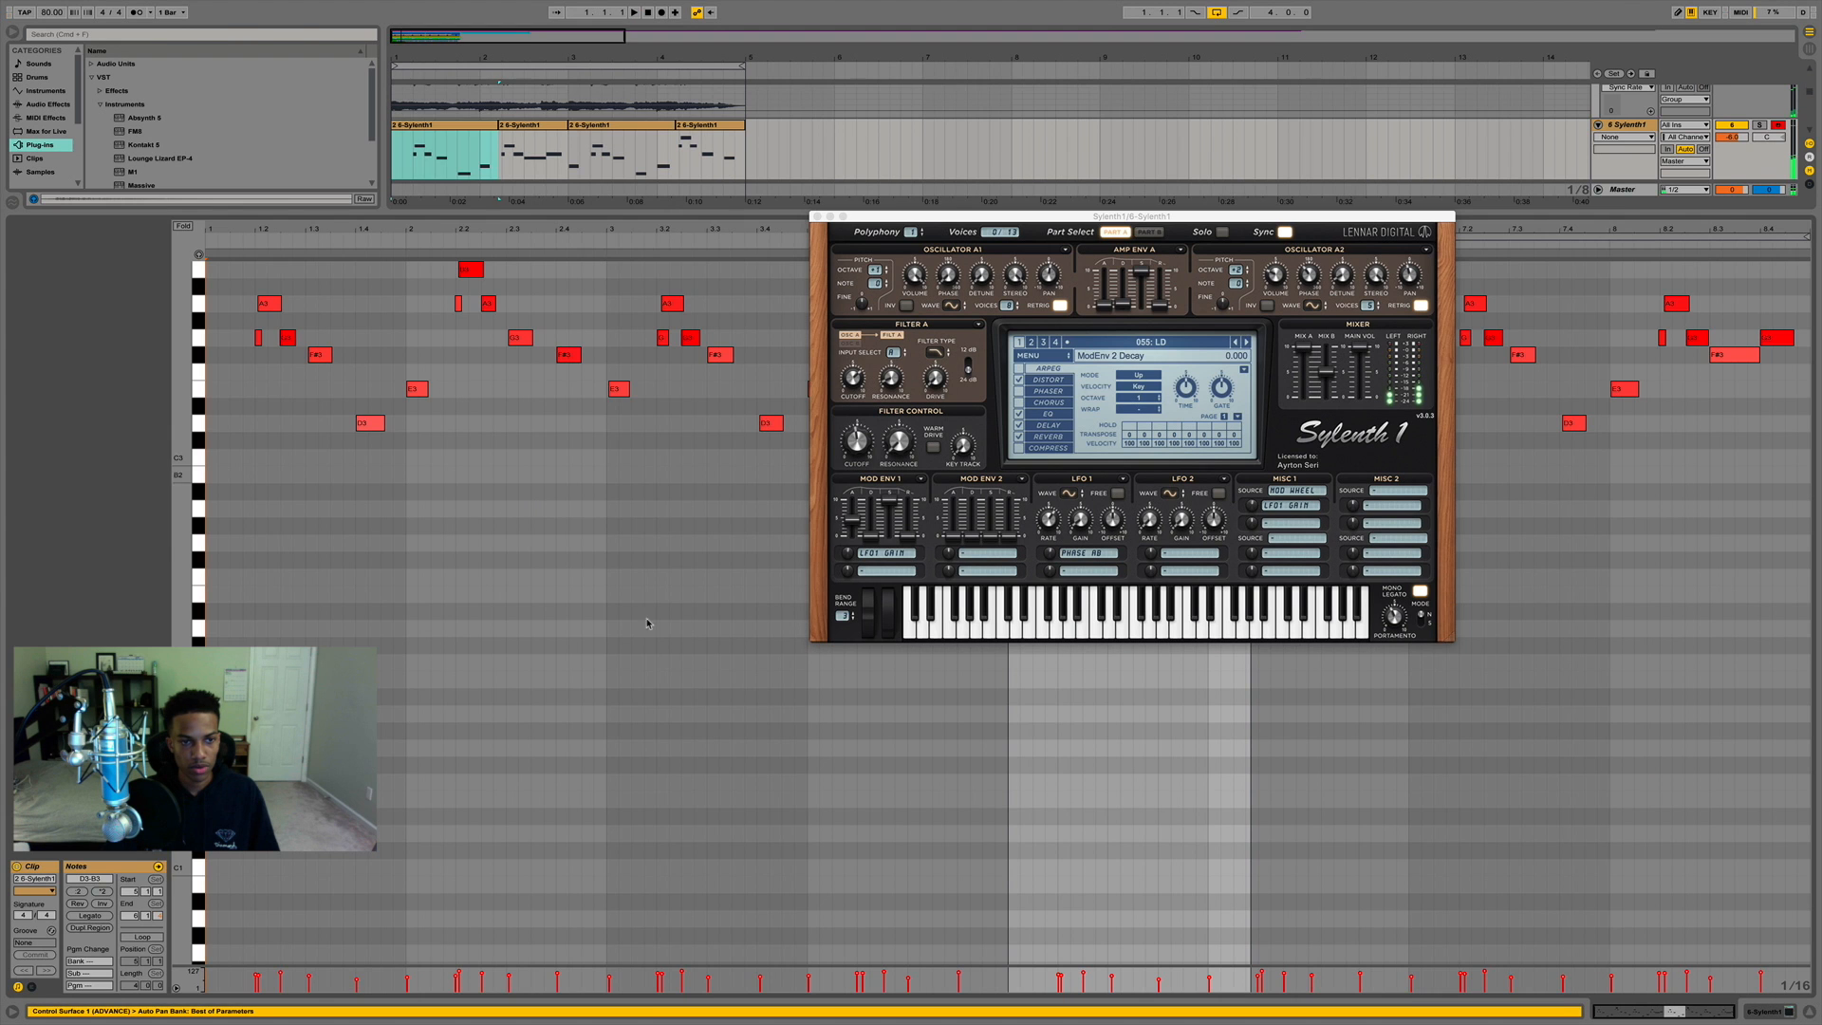
left_click(673, 446)
left_click(817, 216)
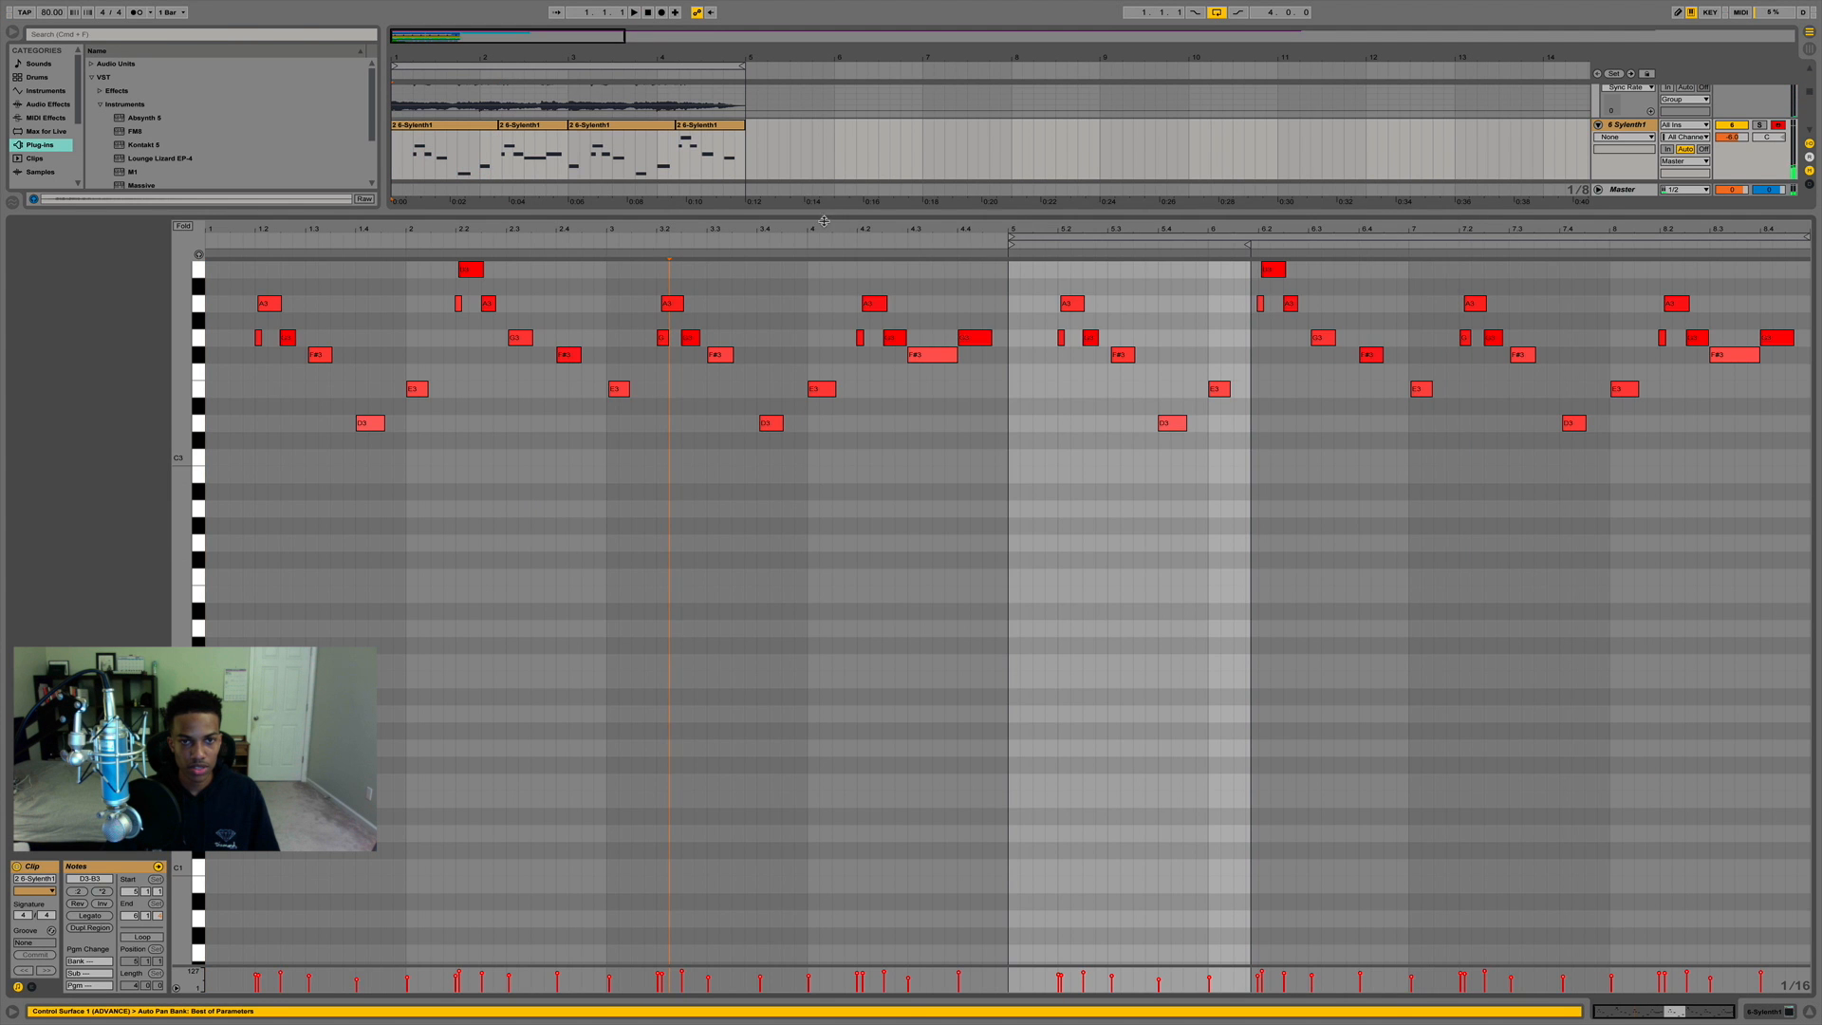
left_click(1138, 439)
left_click(1121, 358)
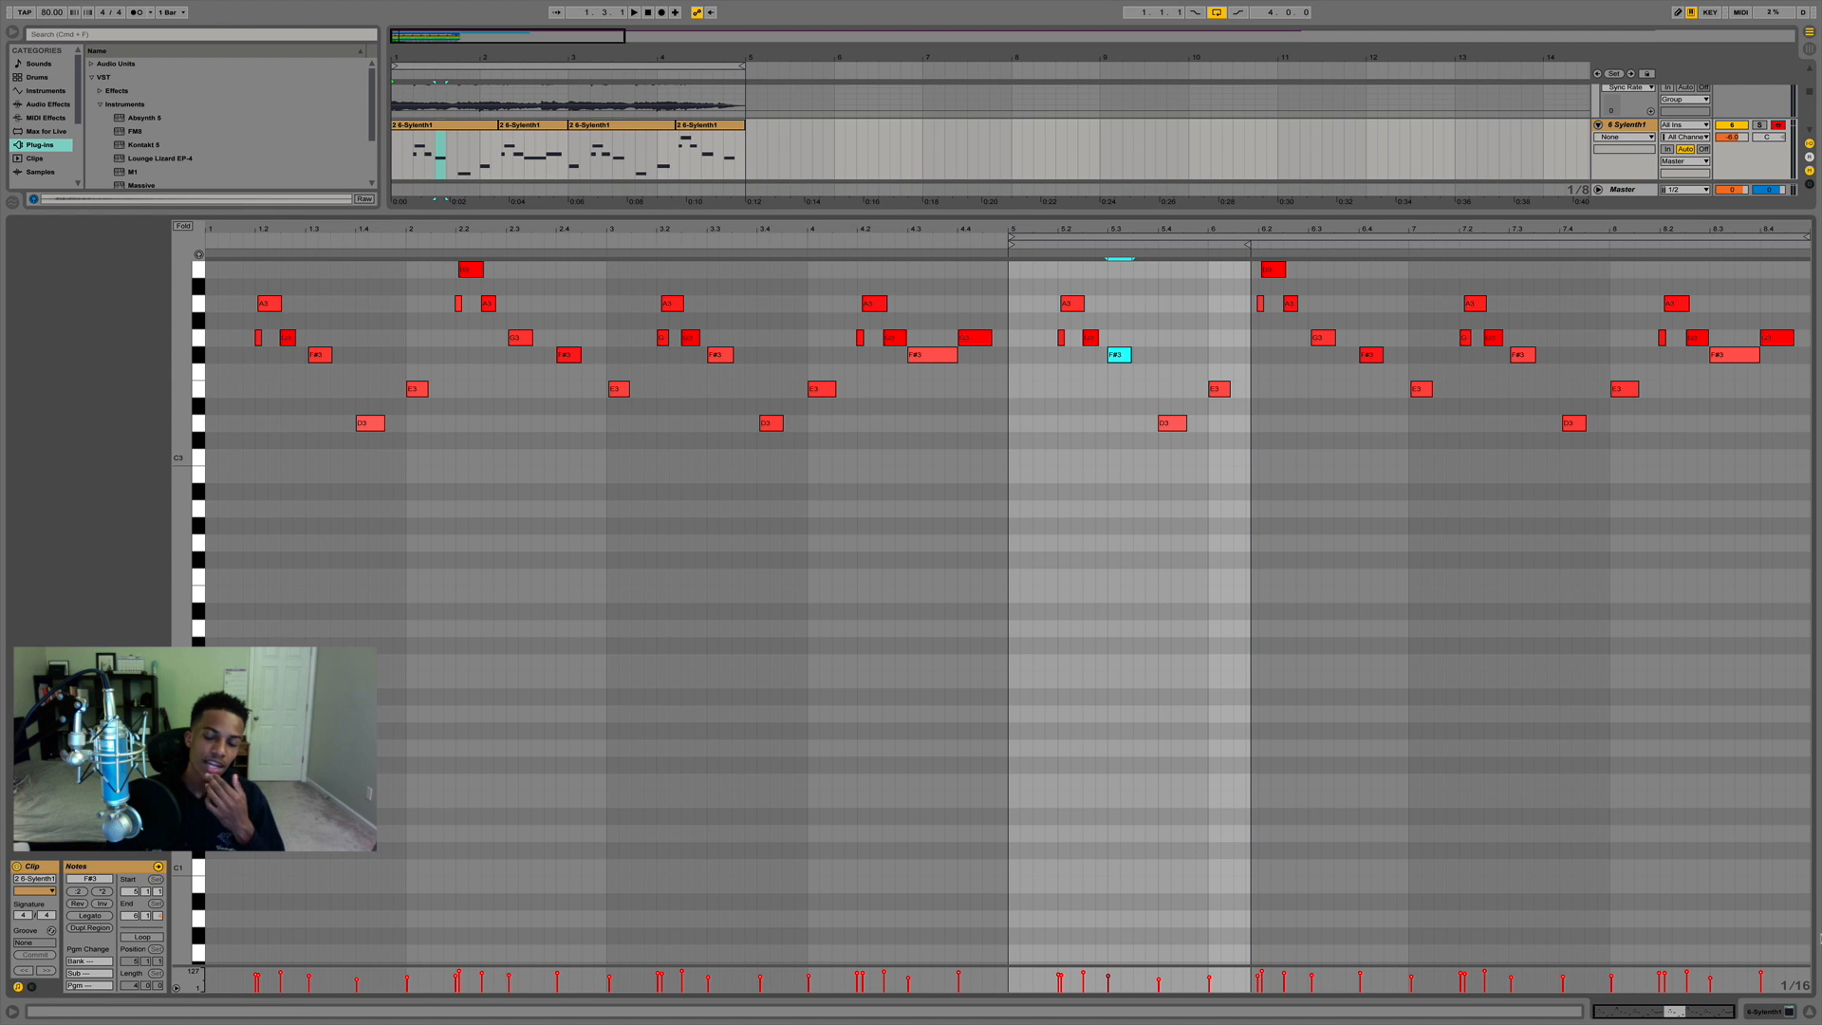
Return to the arrangement, reopen the first Sylenth1 clip's notes and examine the A3 note up close.
key("super+alt+l")
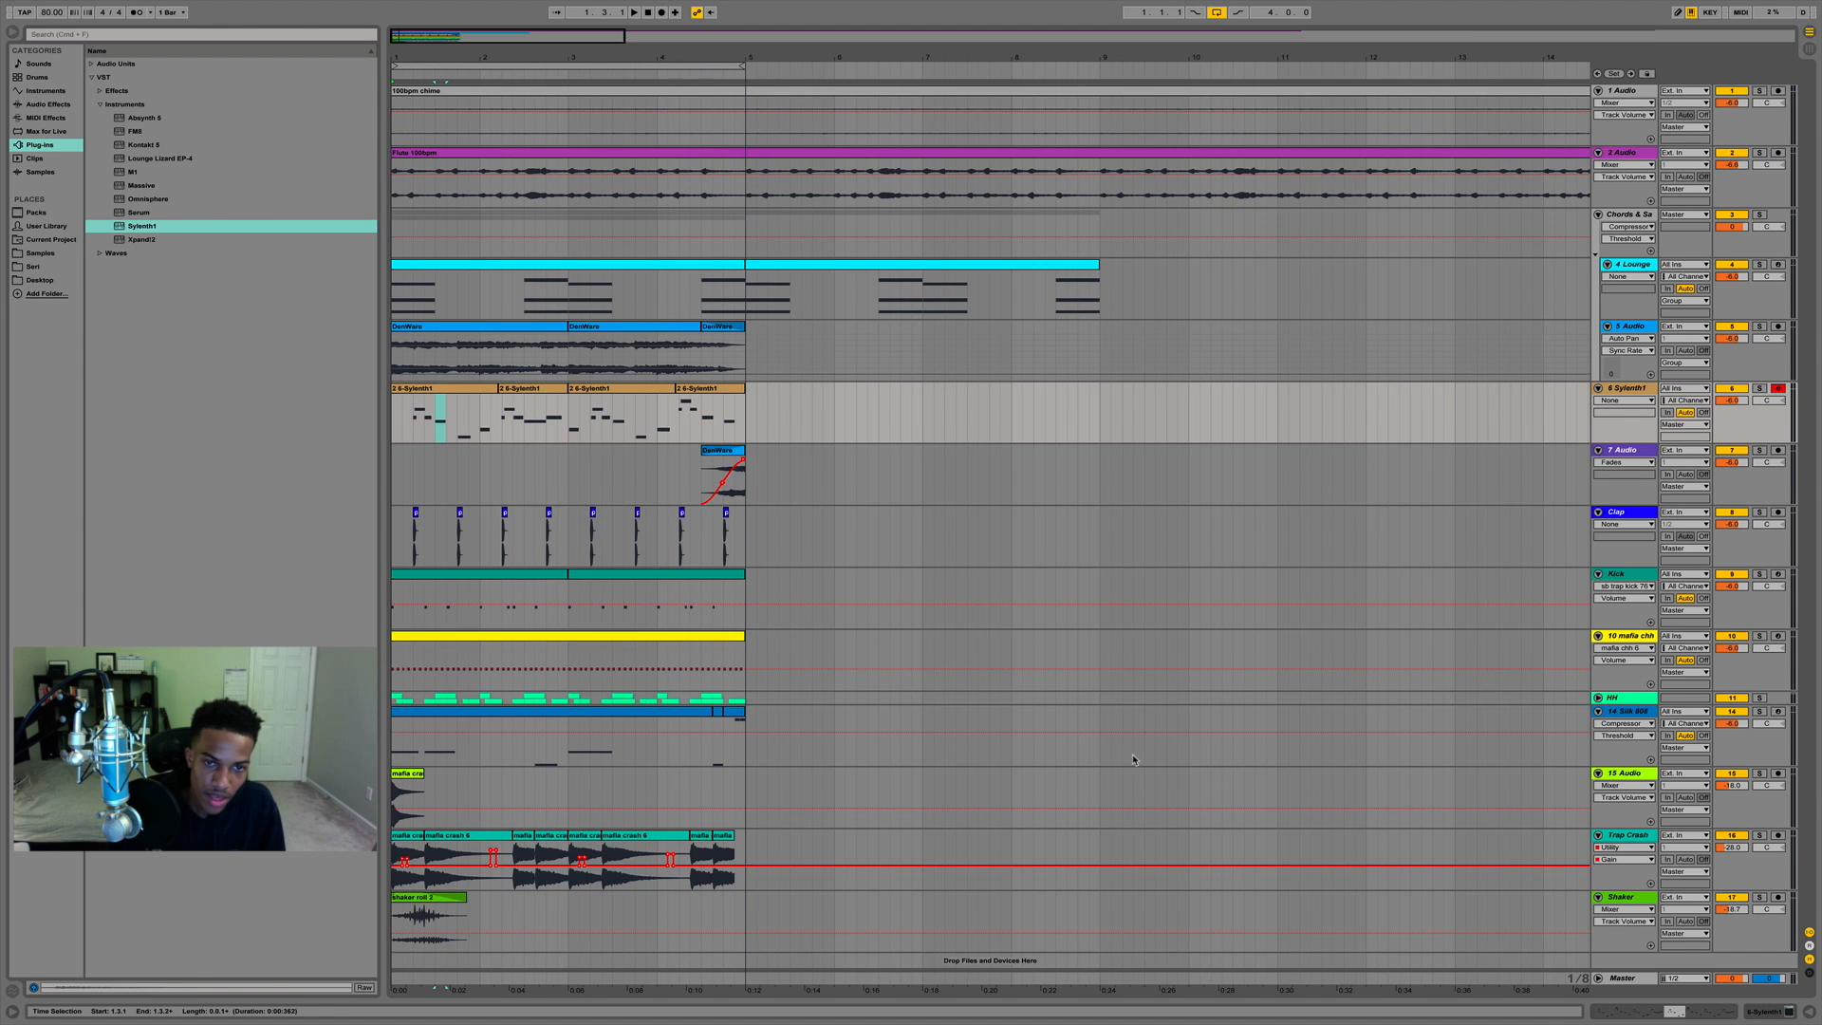
left_click(420, 391)
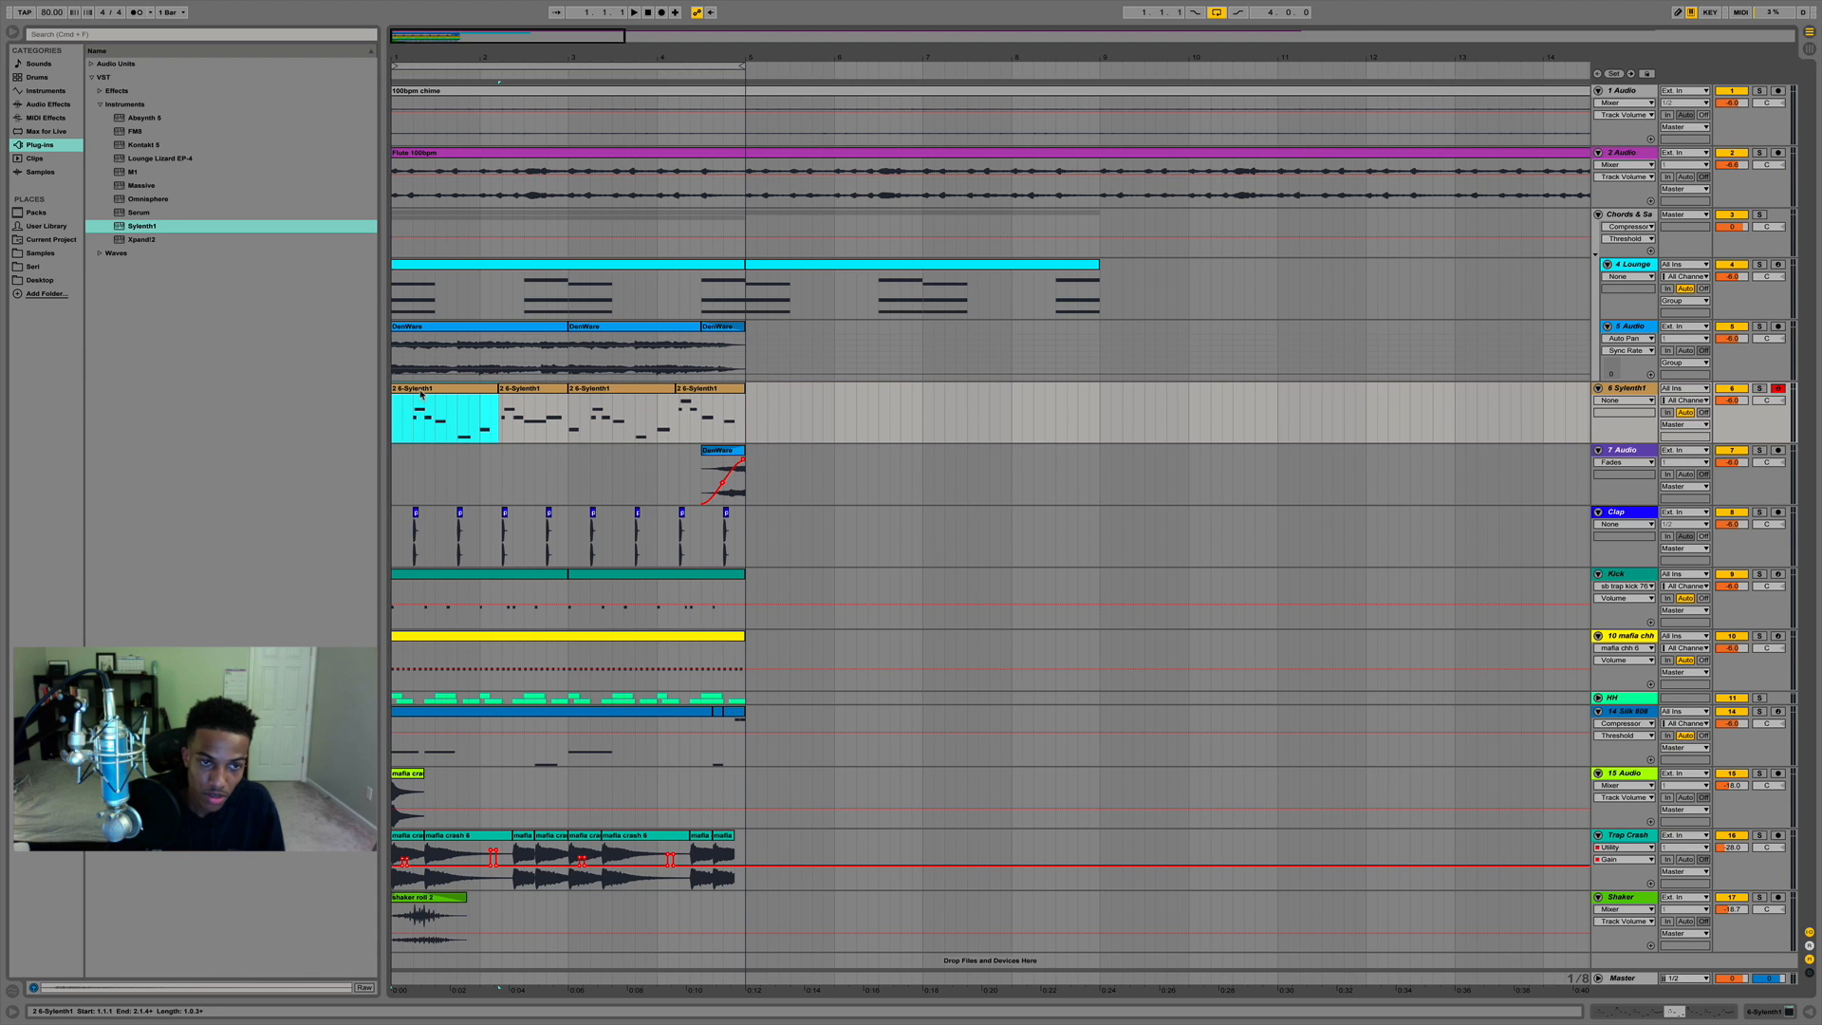
left_click(437, 401)
left_click(456, 393)
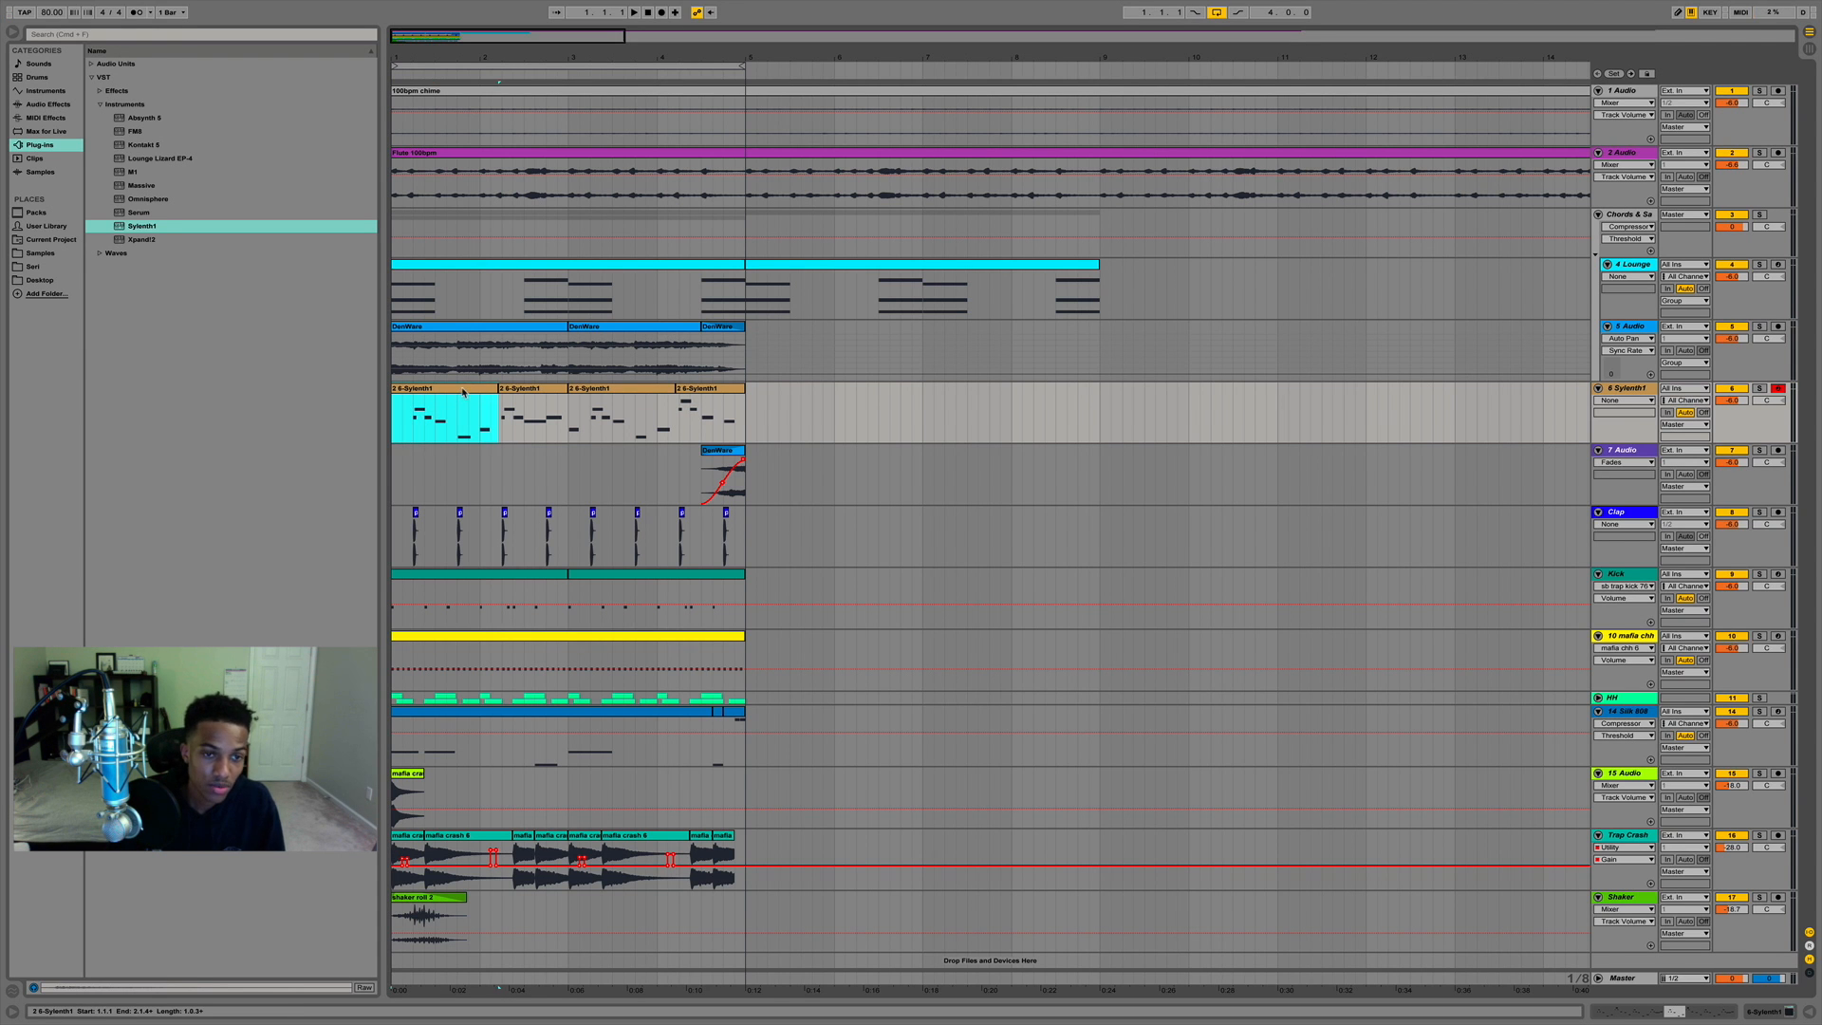
double_click(462, 391)
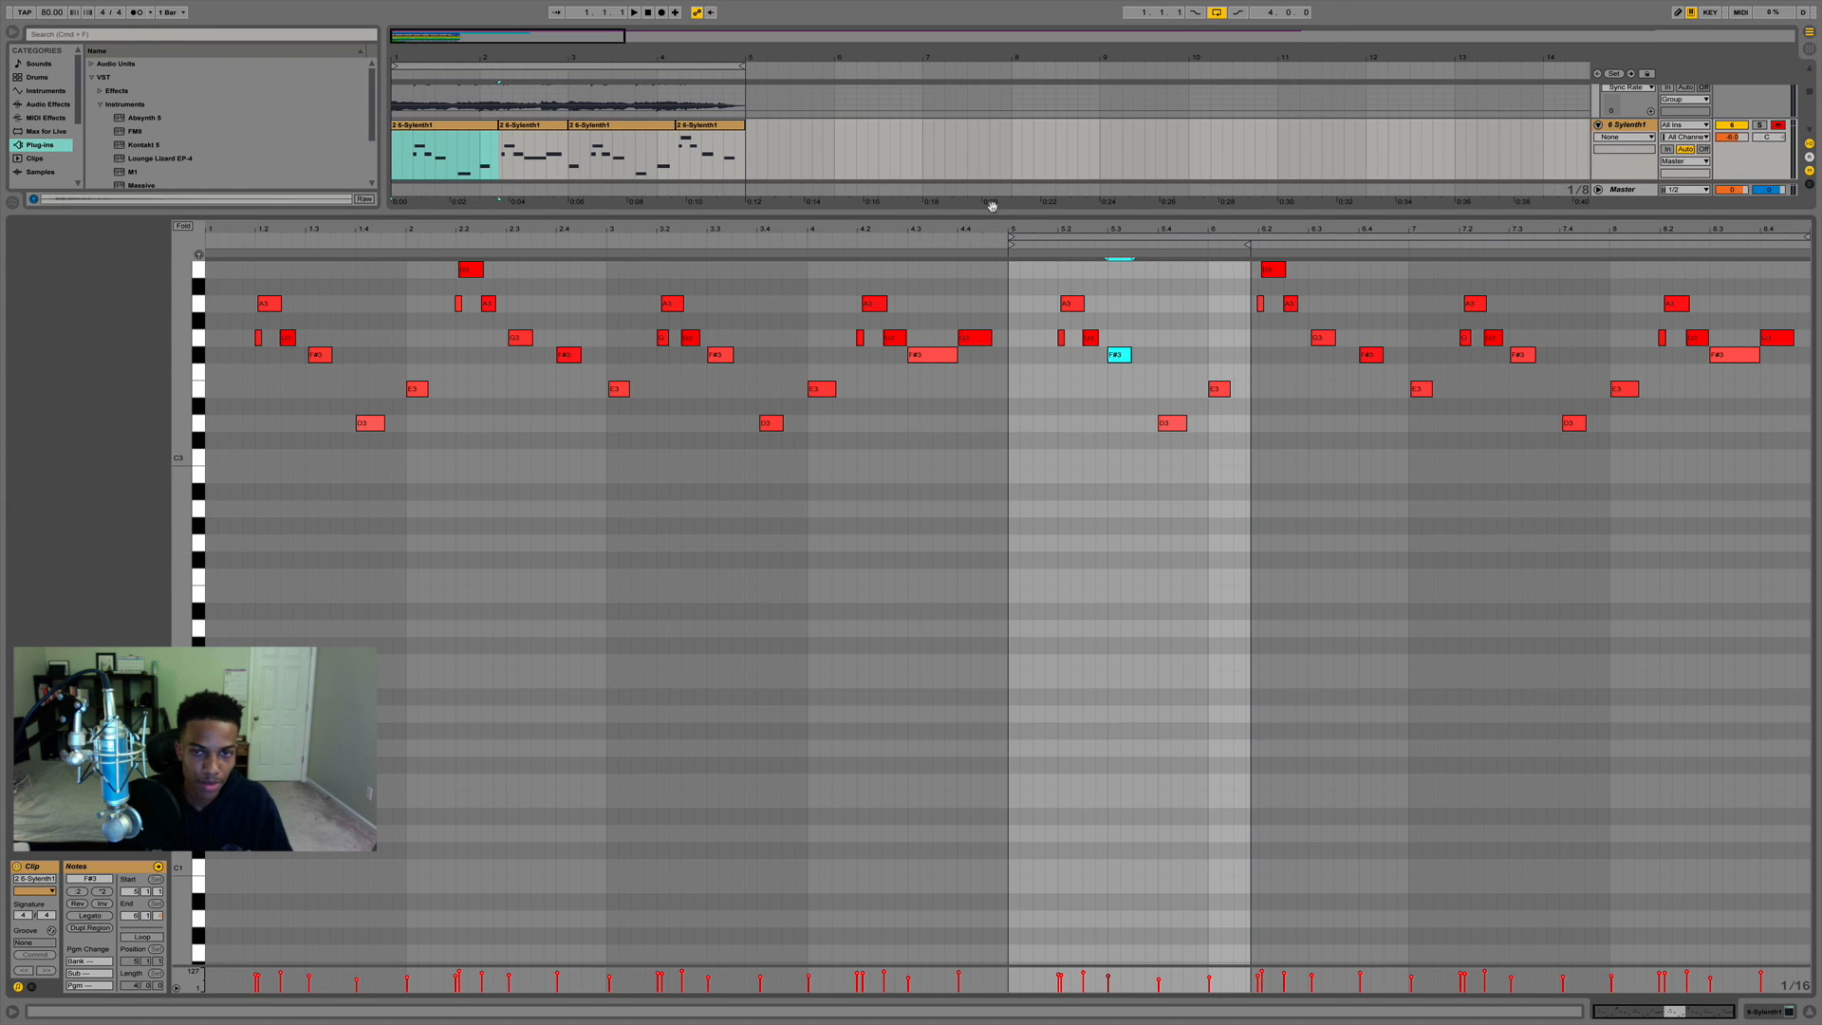
left_click_drag(1046, 229, 1114, 344)
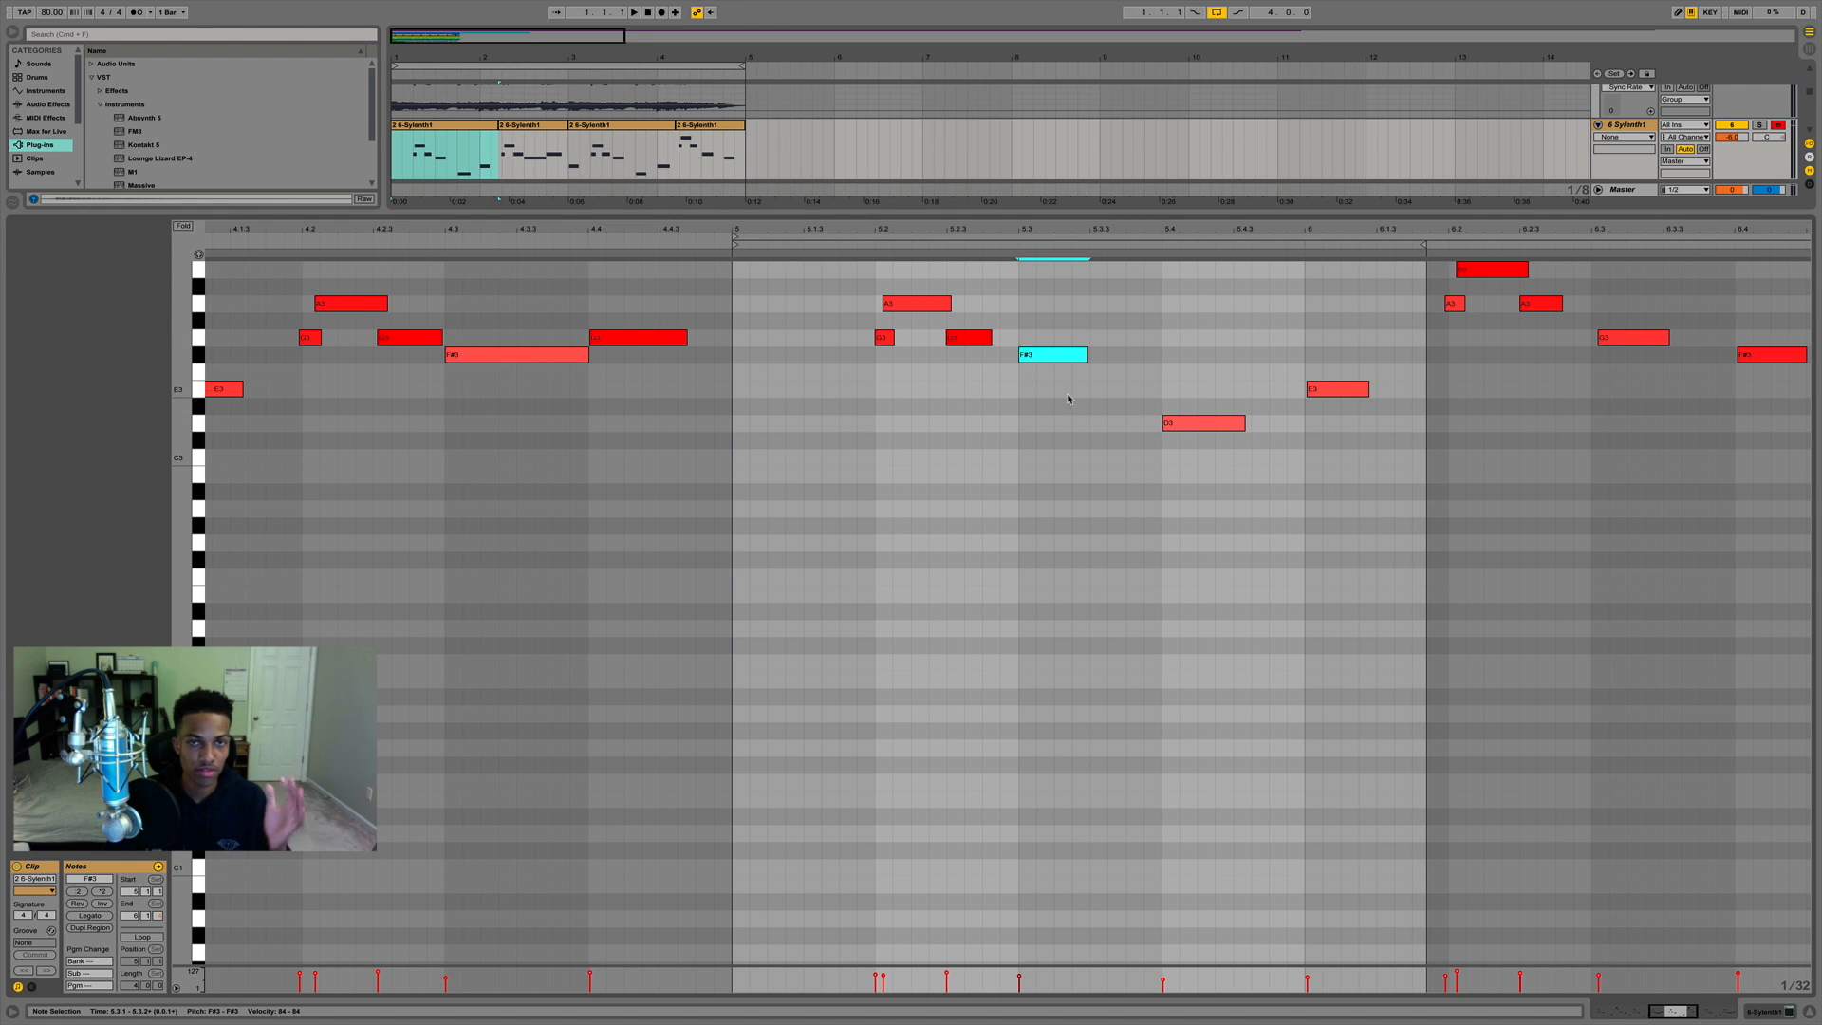
left_click(920, 307)
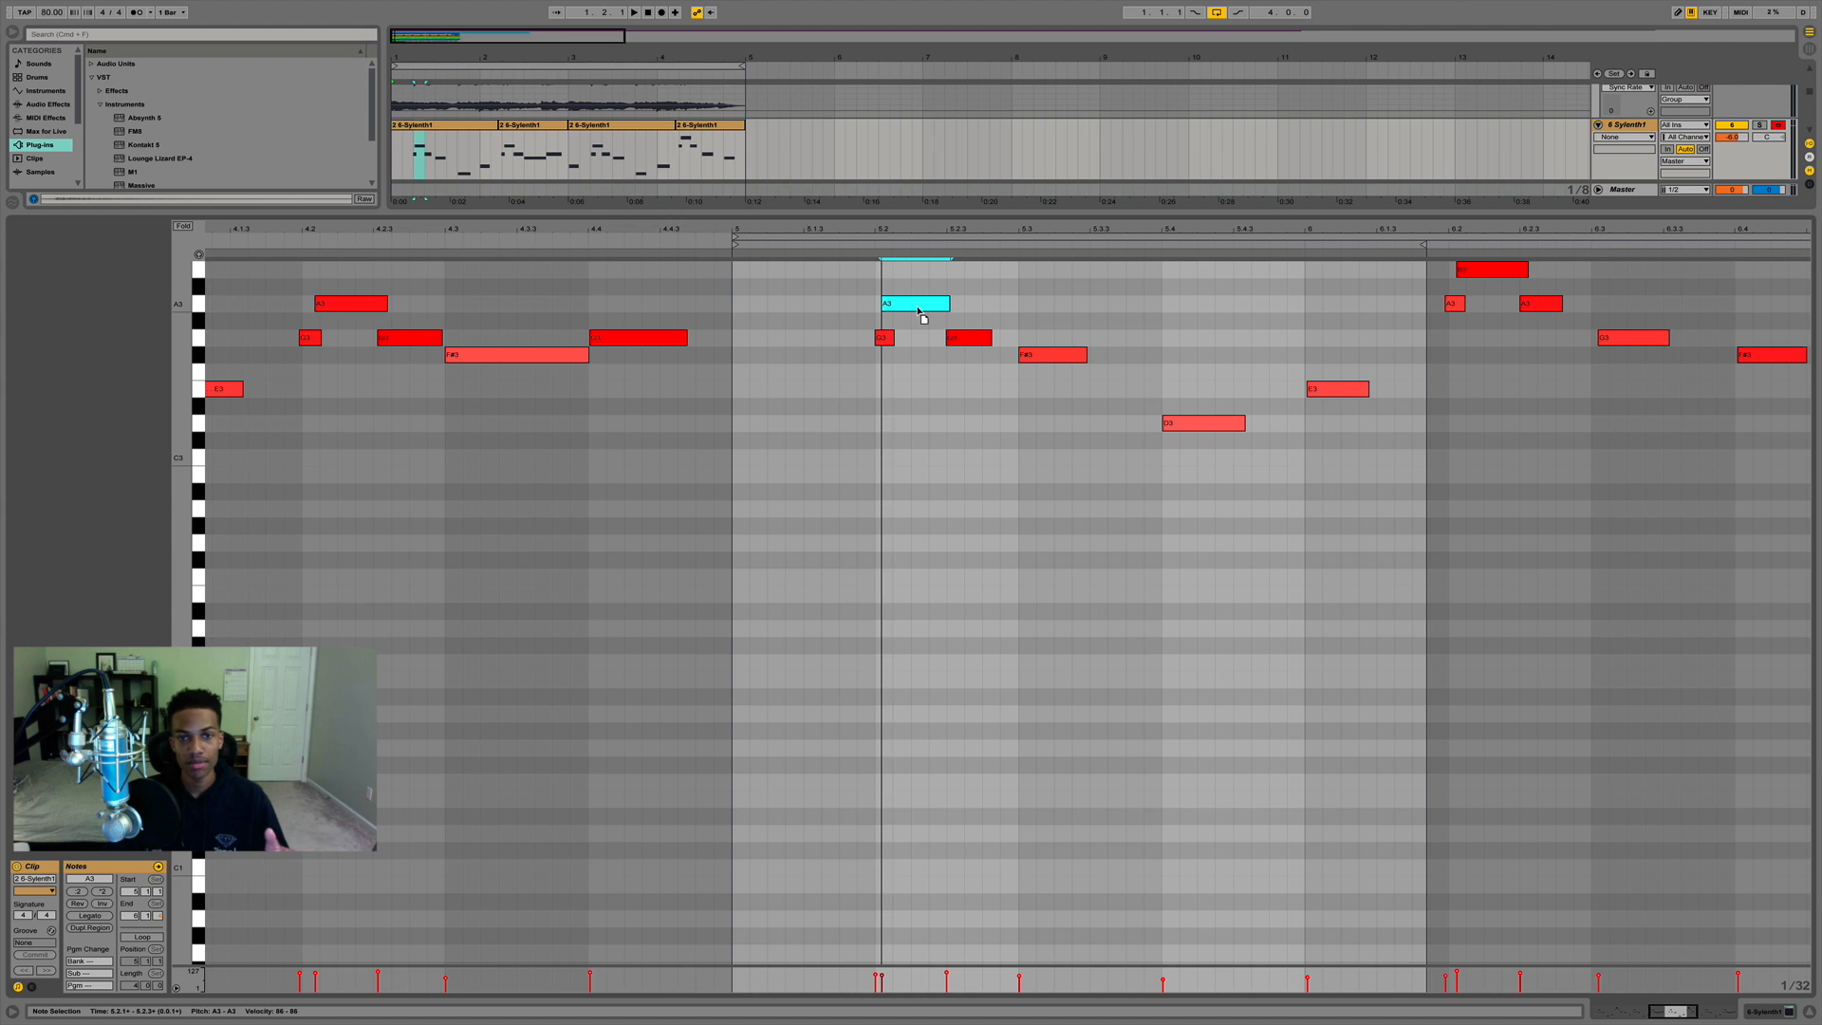
Compare the second Sylenth1 clip's notes with the first's, play the melody from bar 1 and return to the full arrangement.
left_click(526, 141)
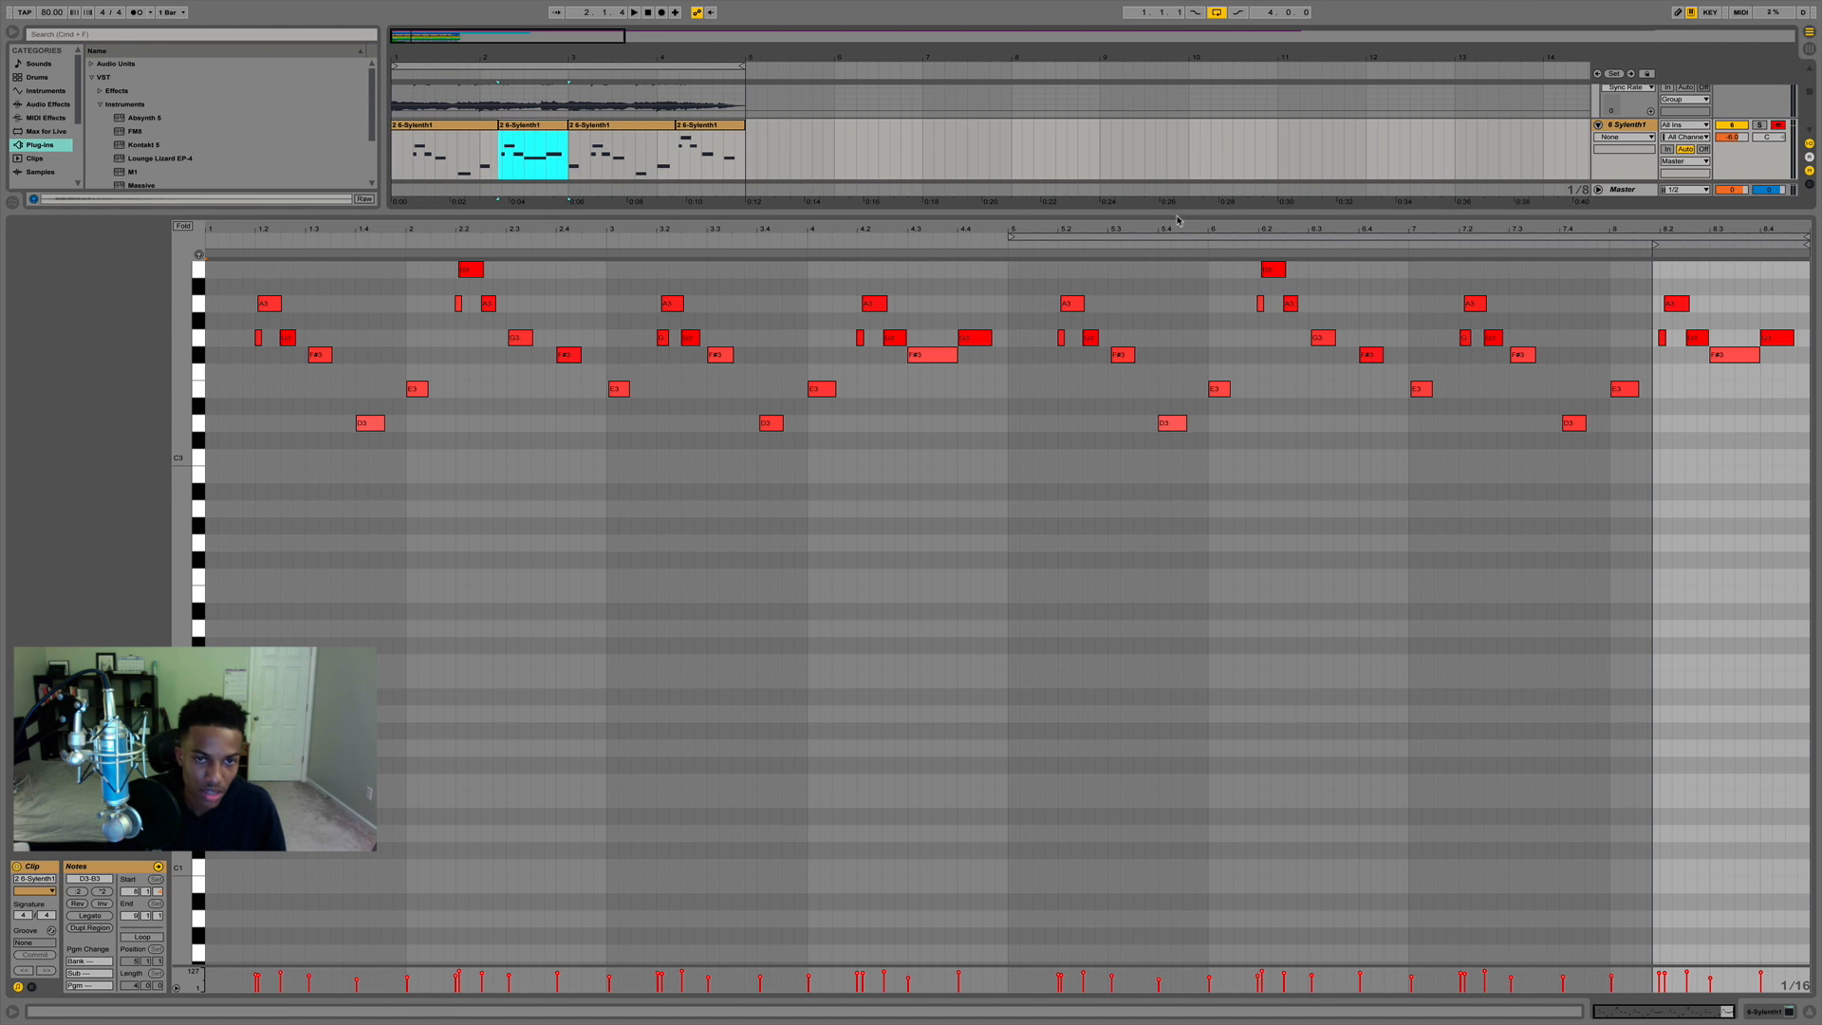
left_click(443, 121)
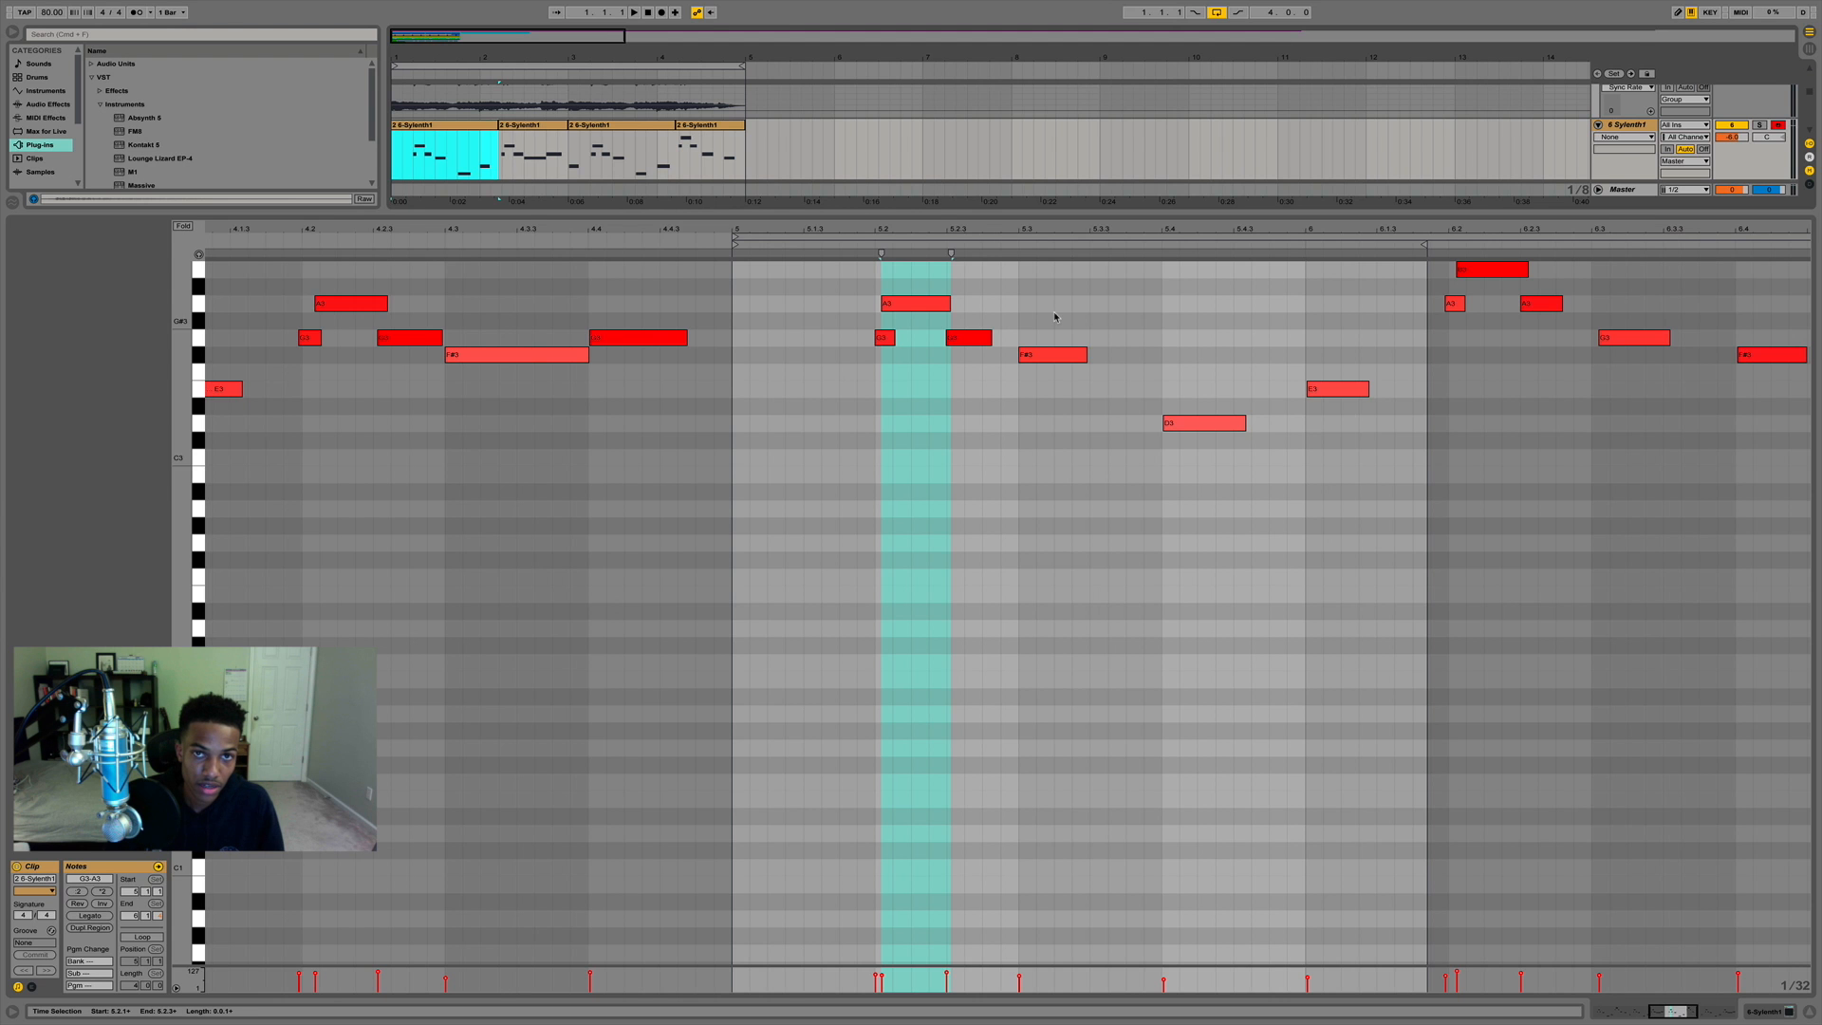
key("space")
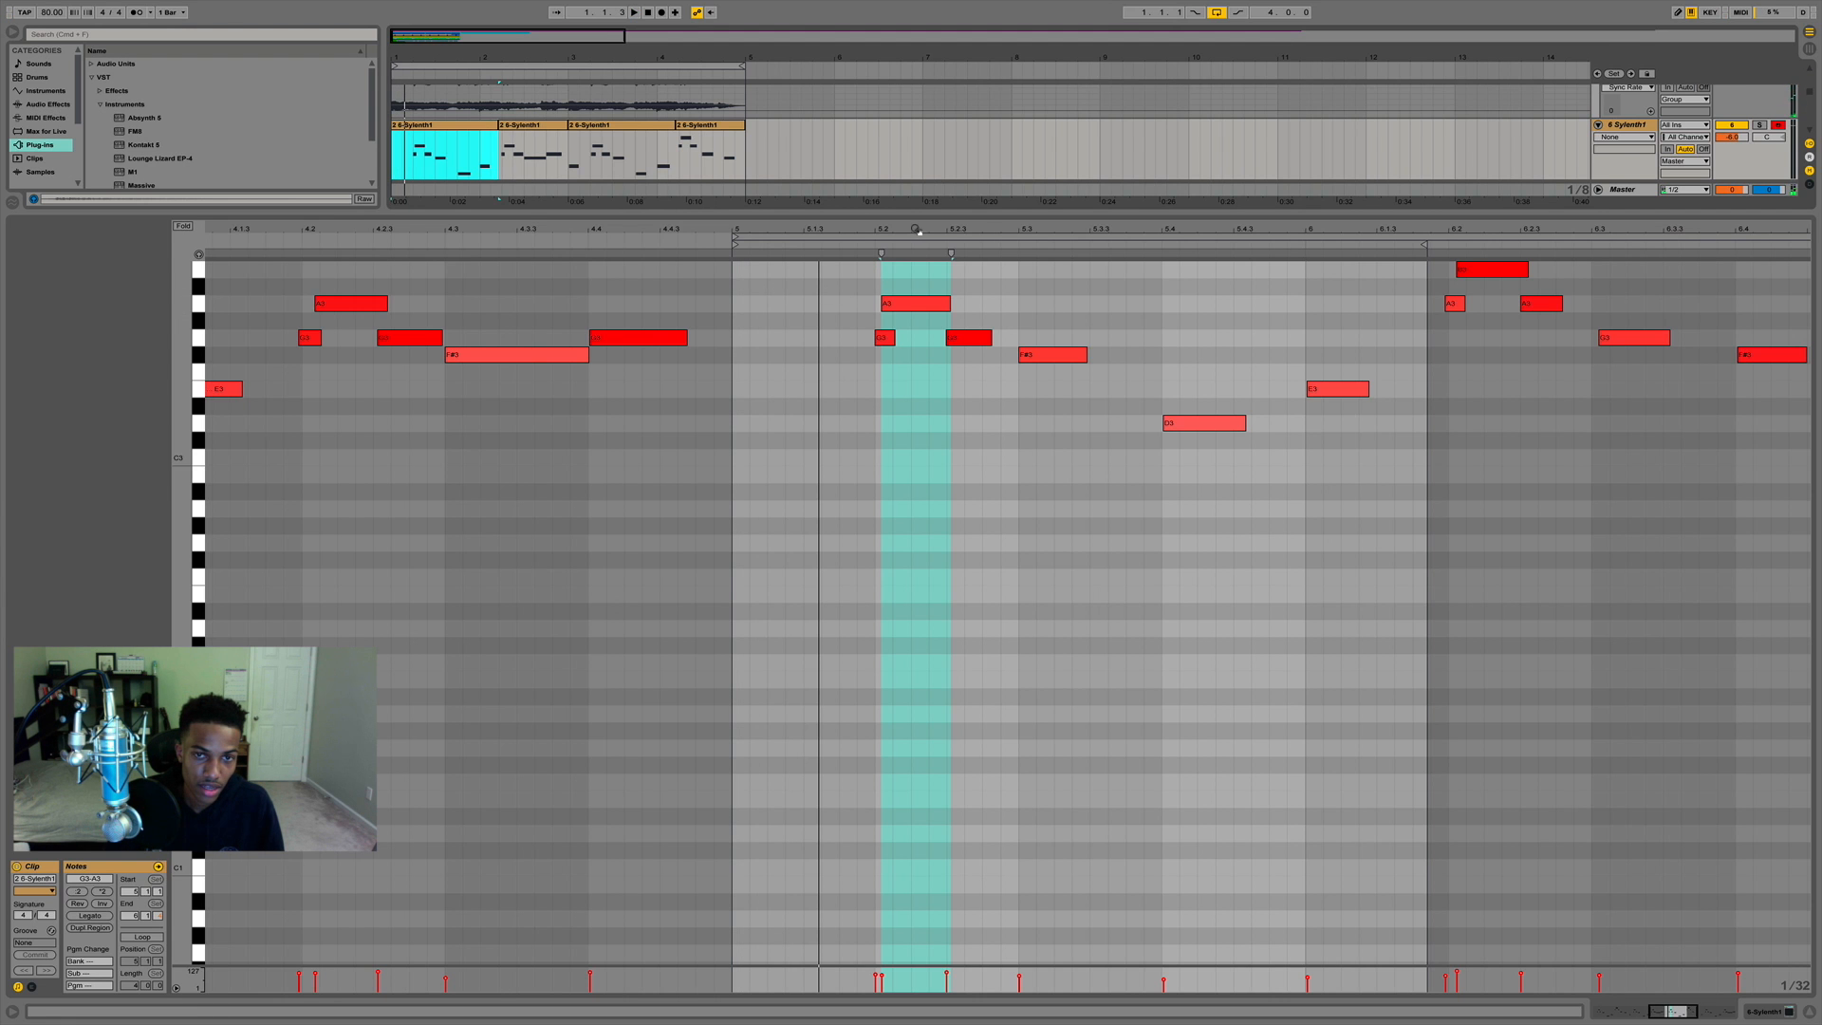
mouse_move(918, 230)
left_mouse_down()
mouse_move(919, 170)
mouse_move(947, 248)
left_mouse_up()
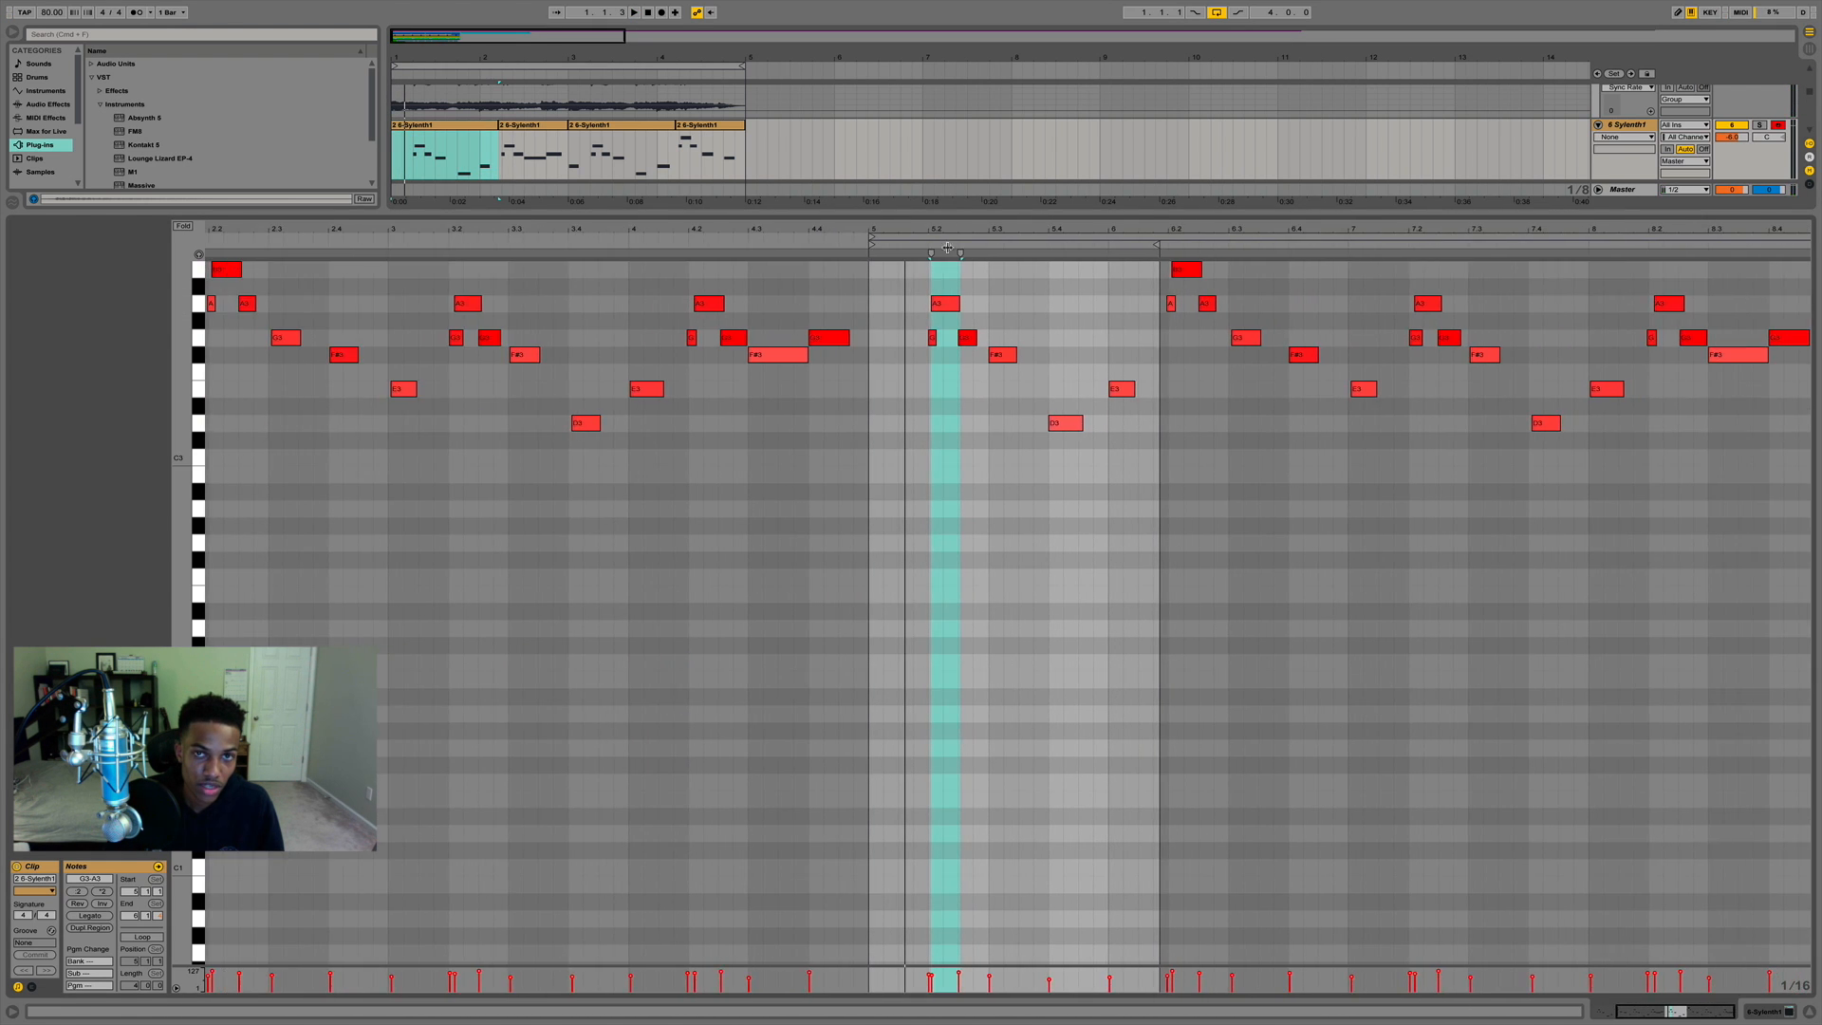
left_click(1809, 1012)
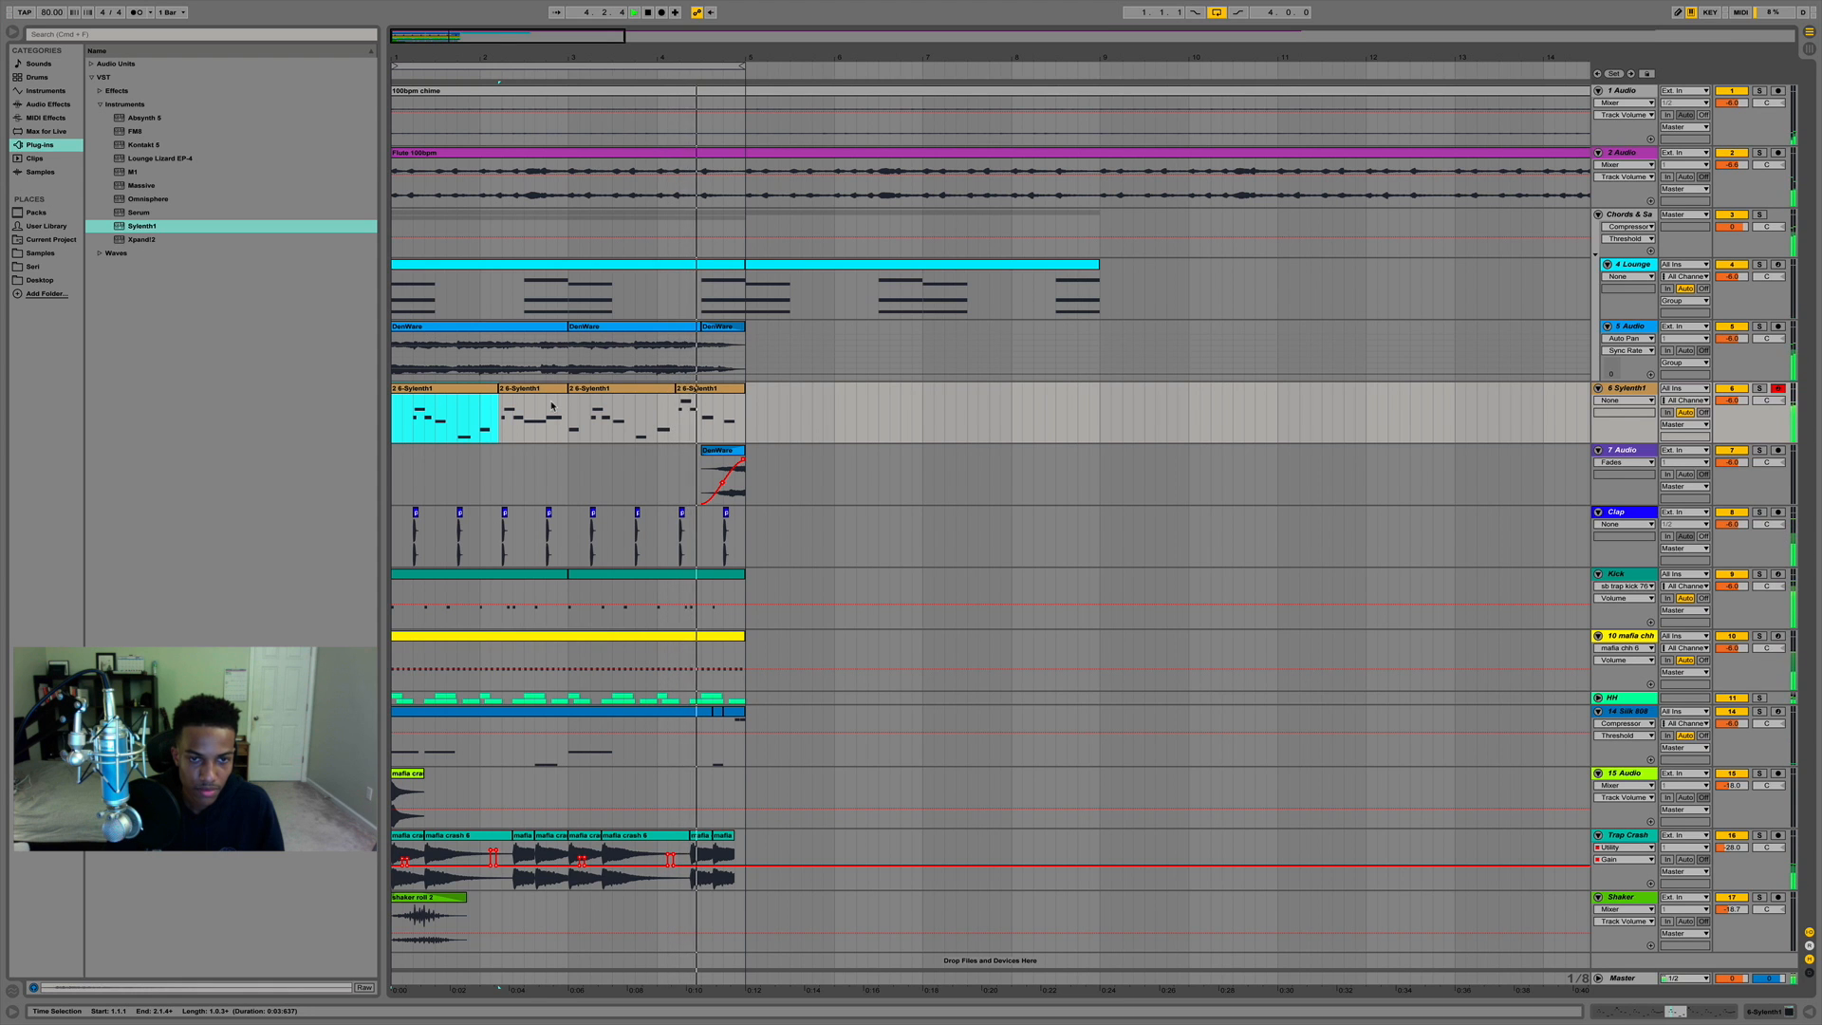
Change the last note of the third Sylenth1 clip, at bar 8, to G3.
double_click(551, 407)
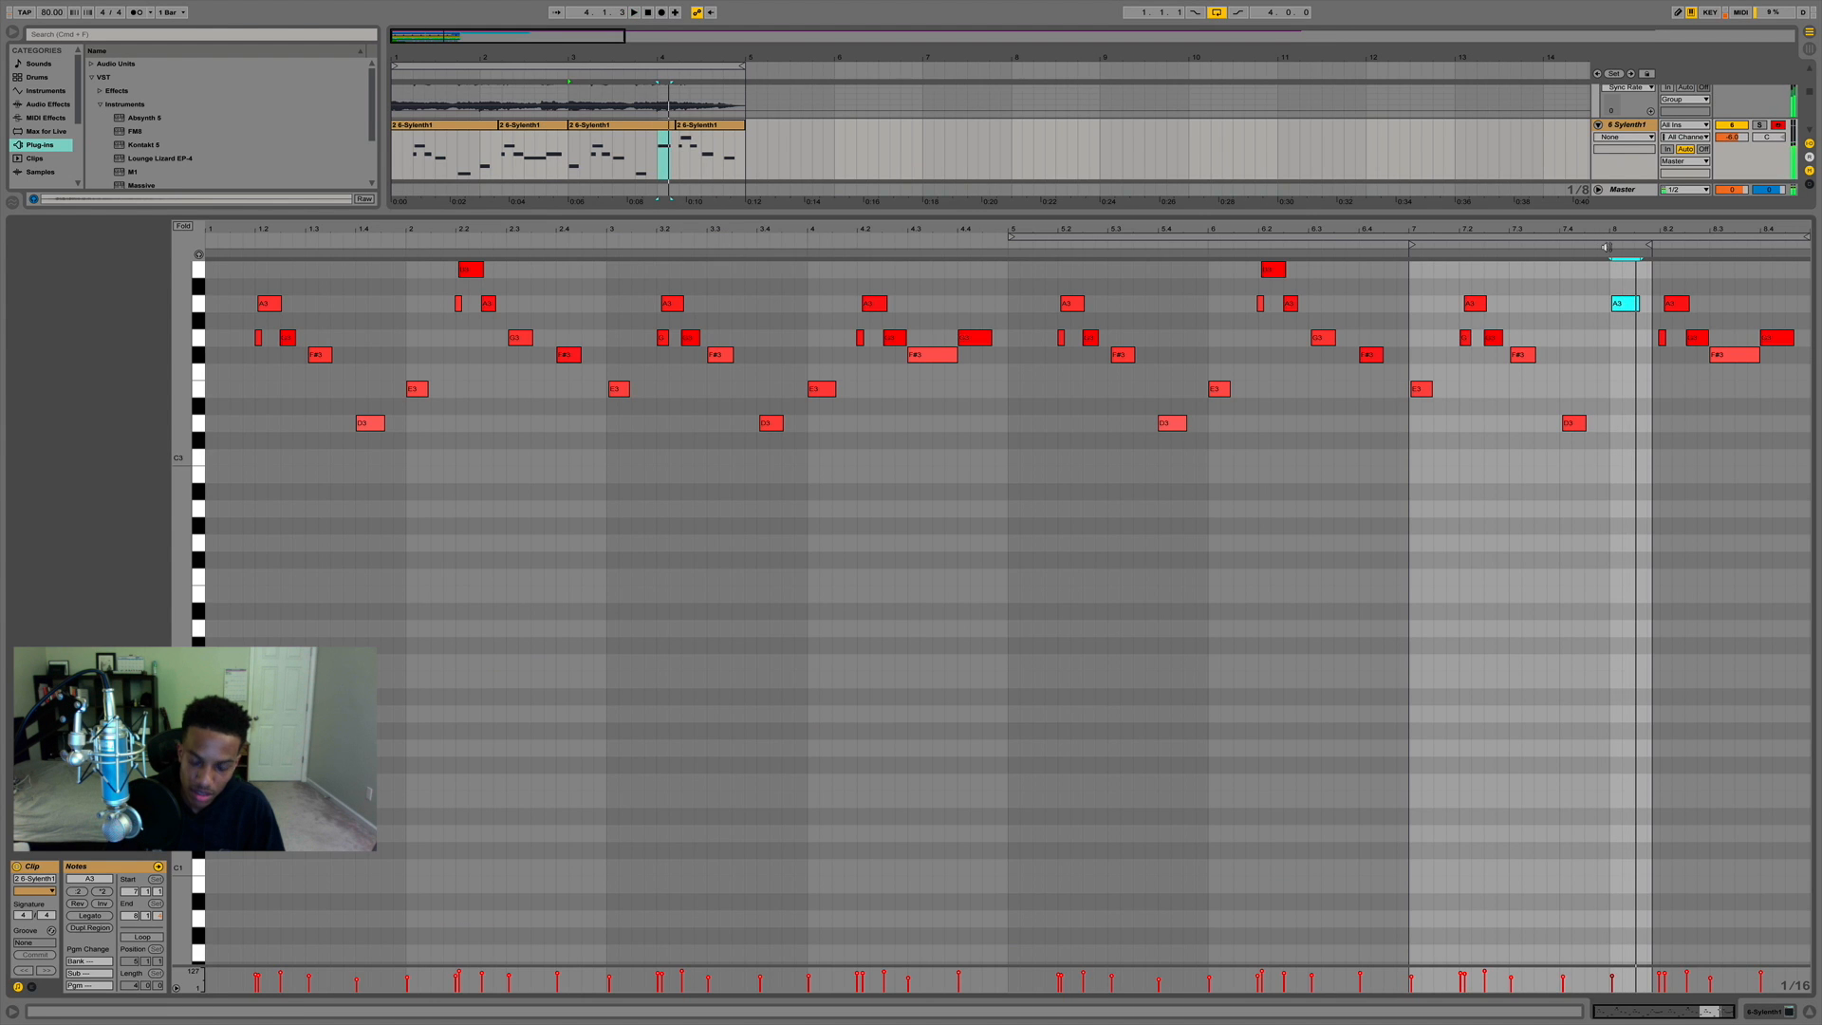
key("Down")
key("Down")
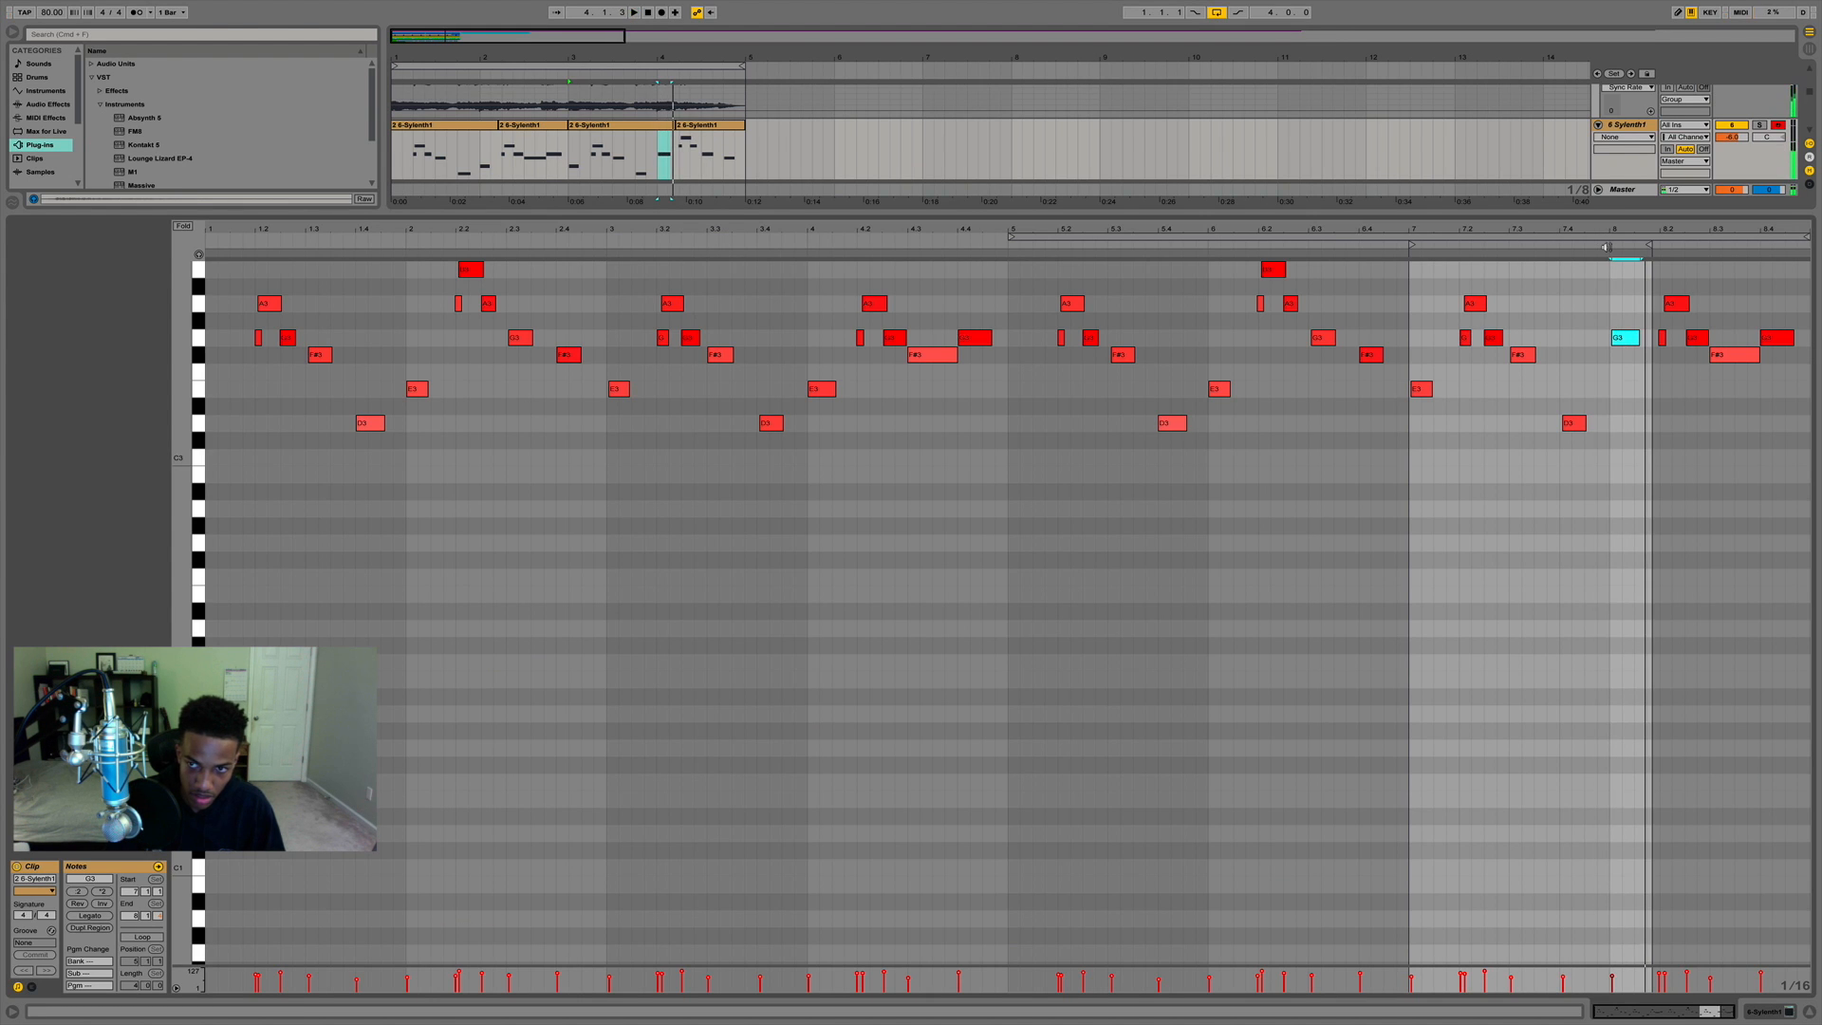
Add an E3 note at 5.1.1 to begin the first Sylenth1 clip and play the melody.
left_click(1511, 240)
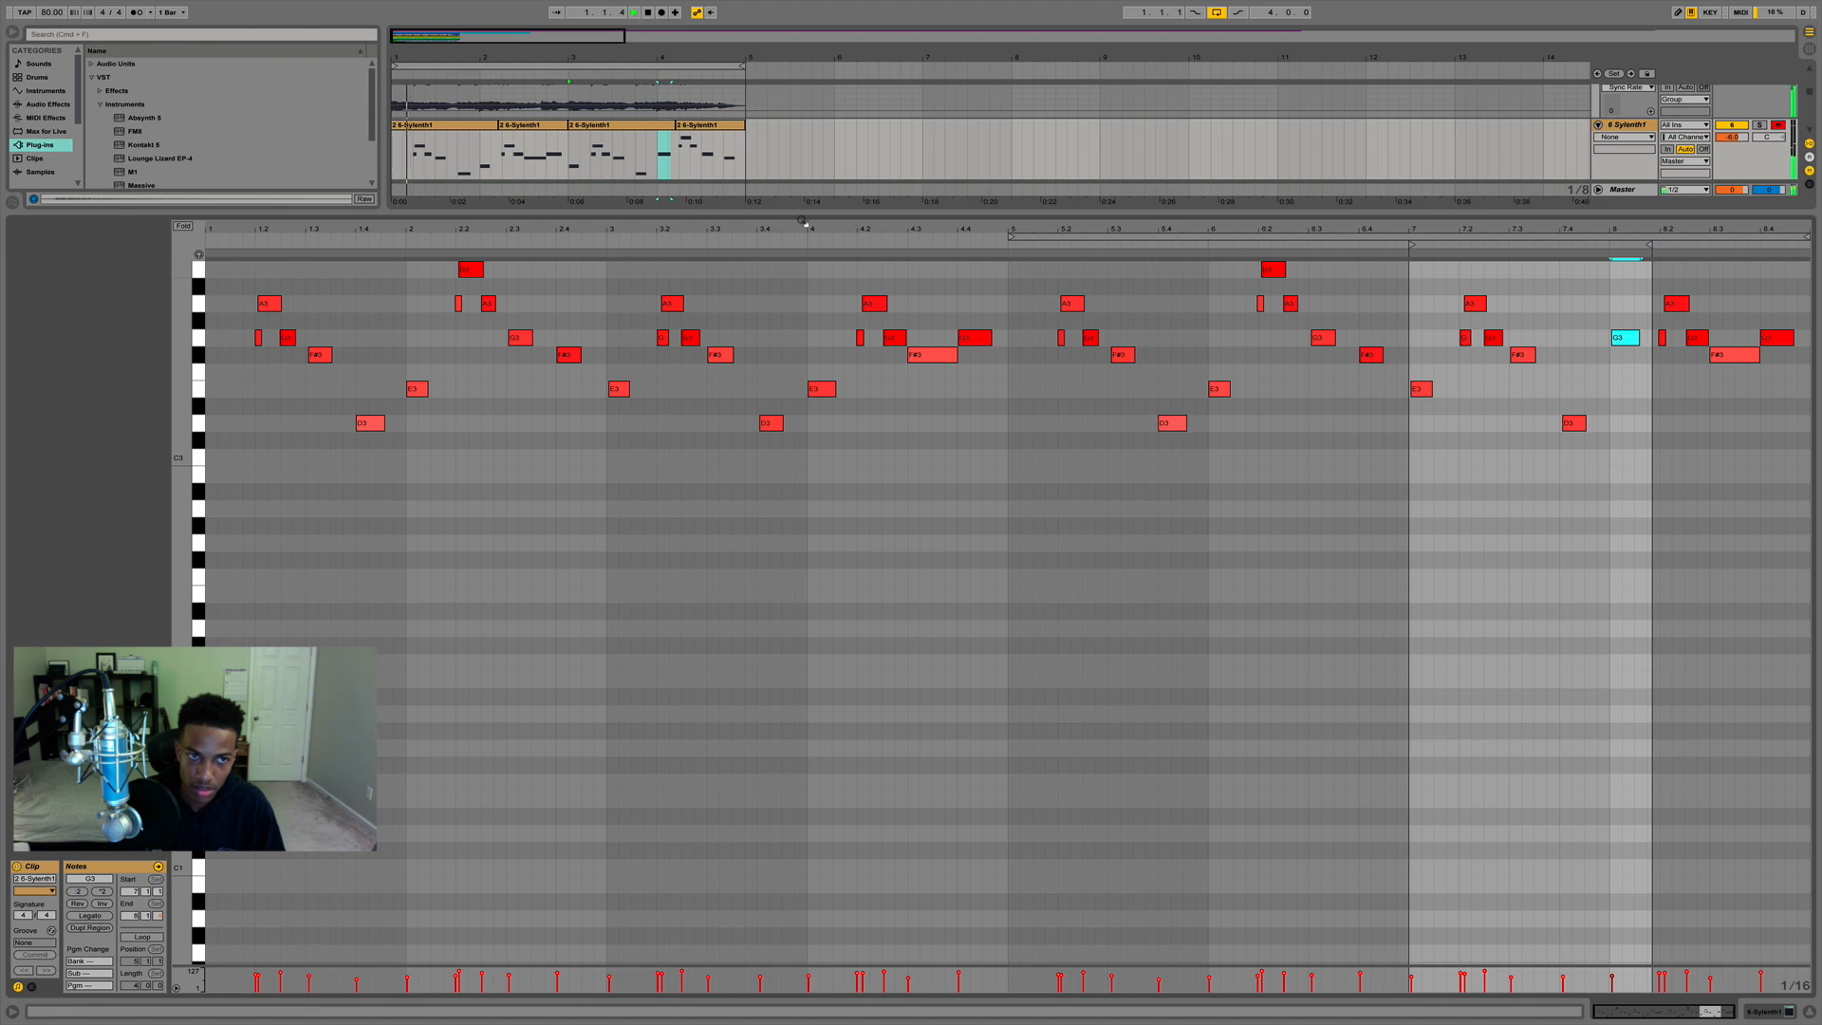
key("space")
left_click(411, 124)
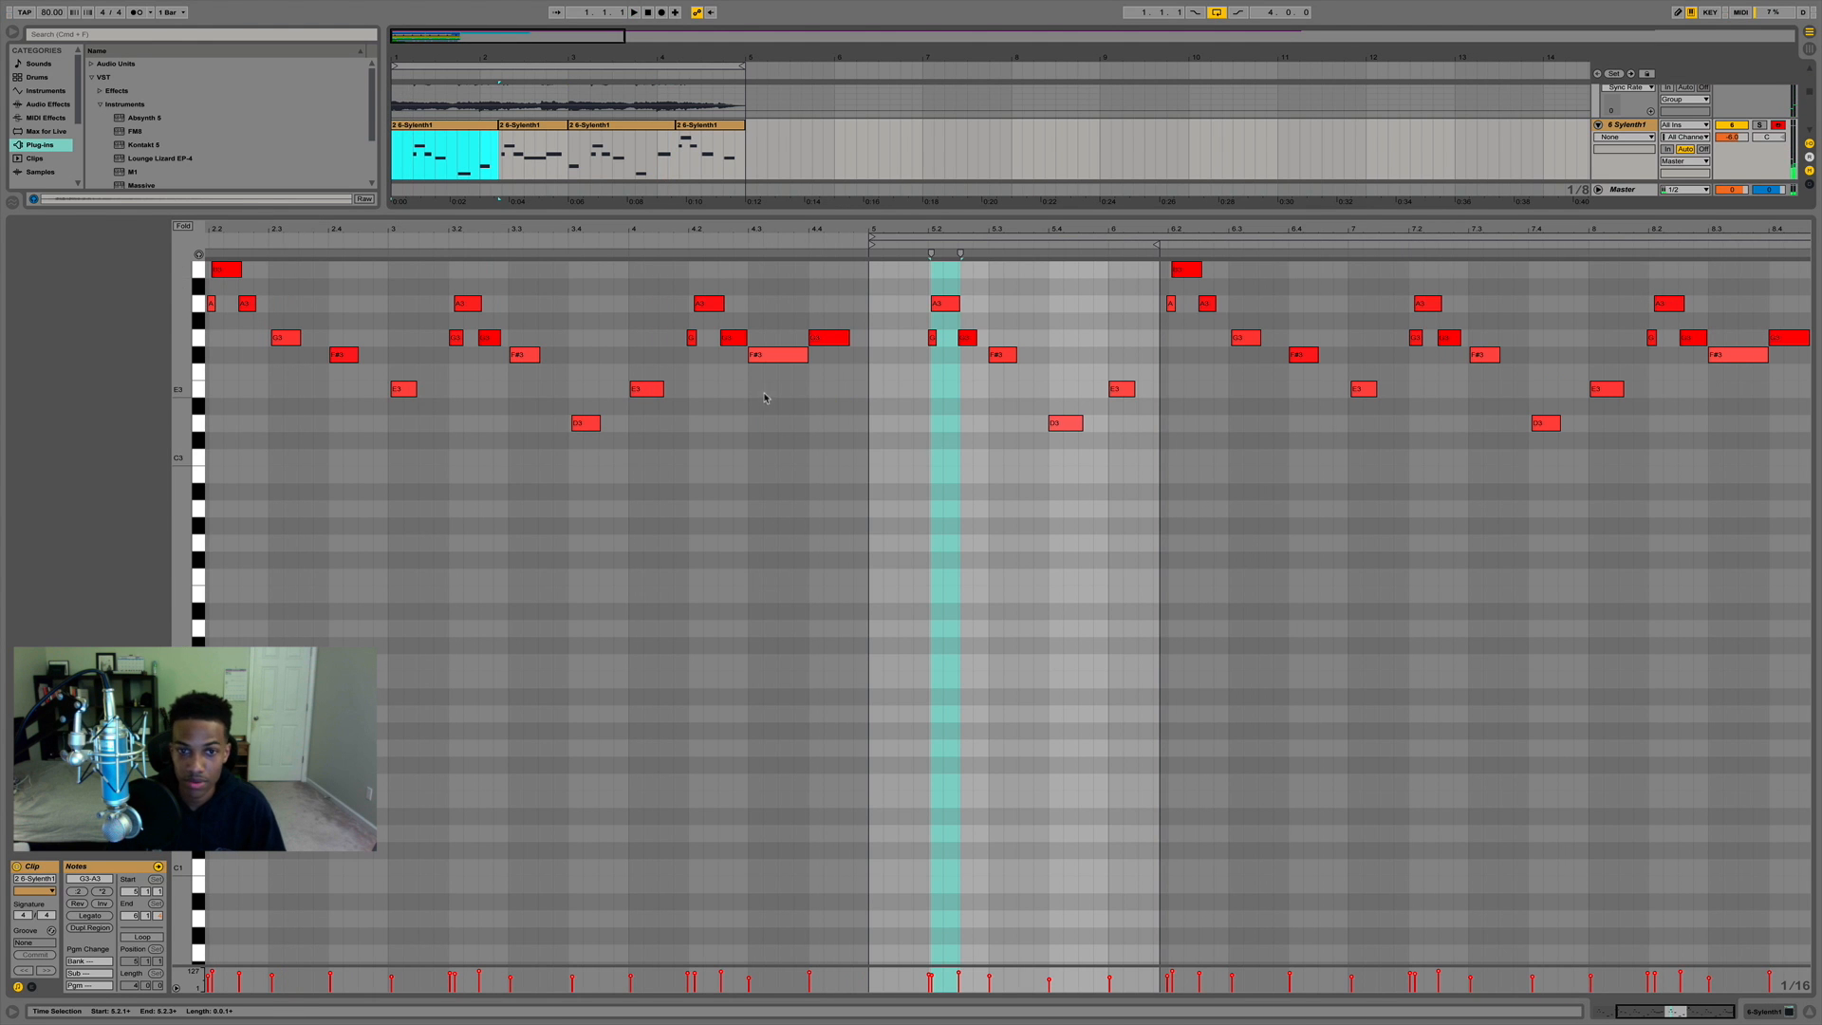
left_click(881, 426)
double_click(882, 426)
left_click_drag(883, 424, 898, 390)
key("space")
key("space")
key("Delete")
double_click(874, 390)
key("space")
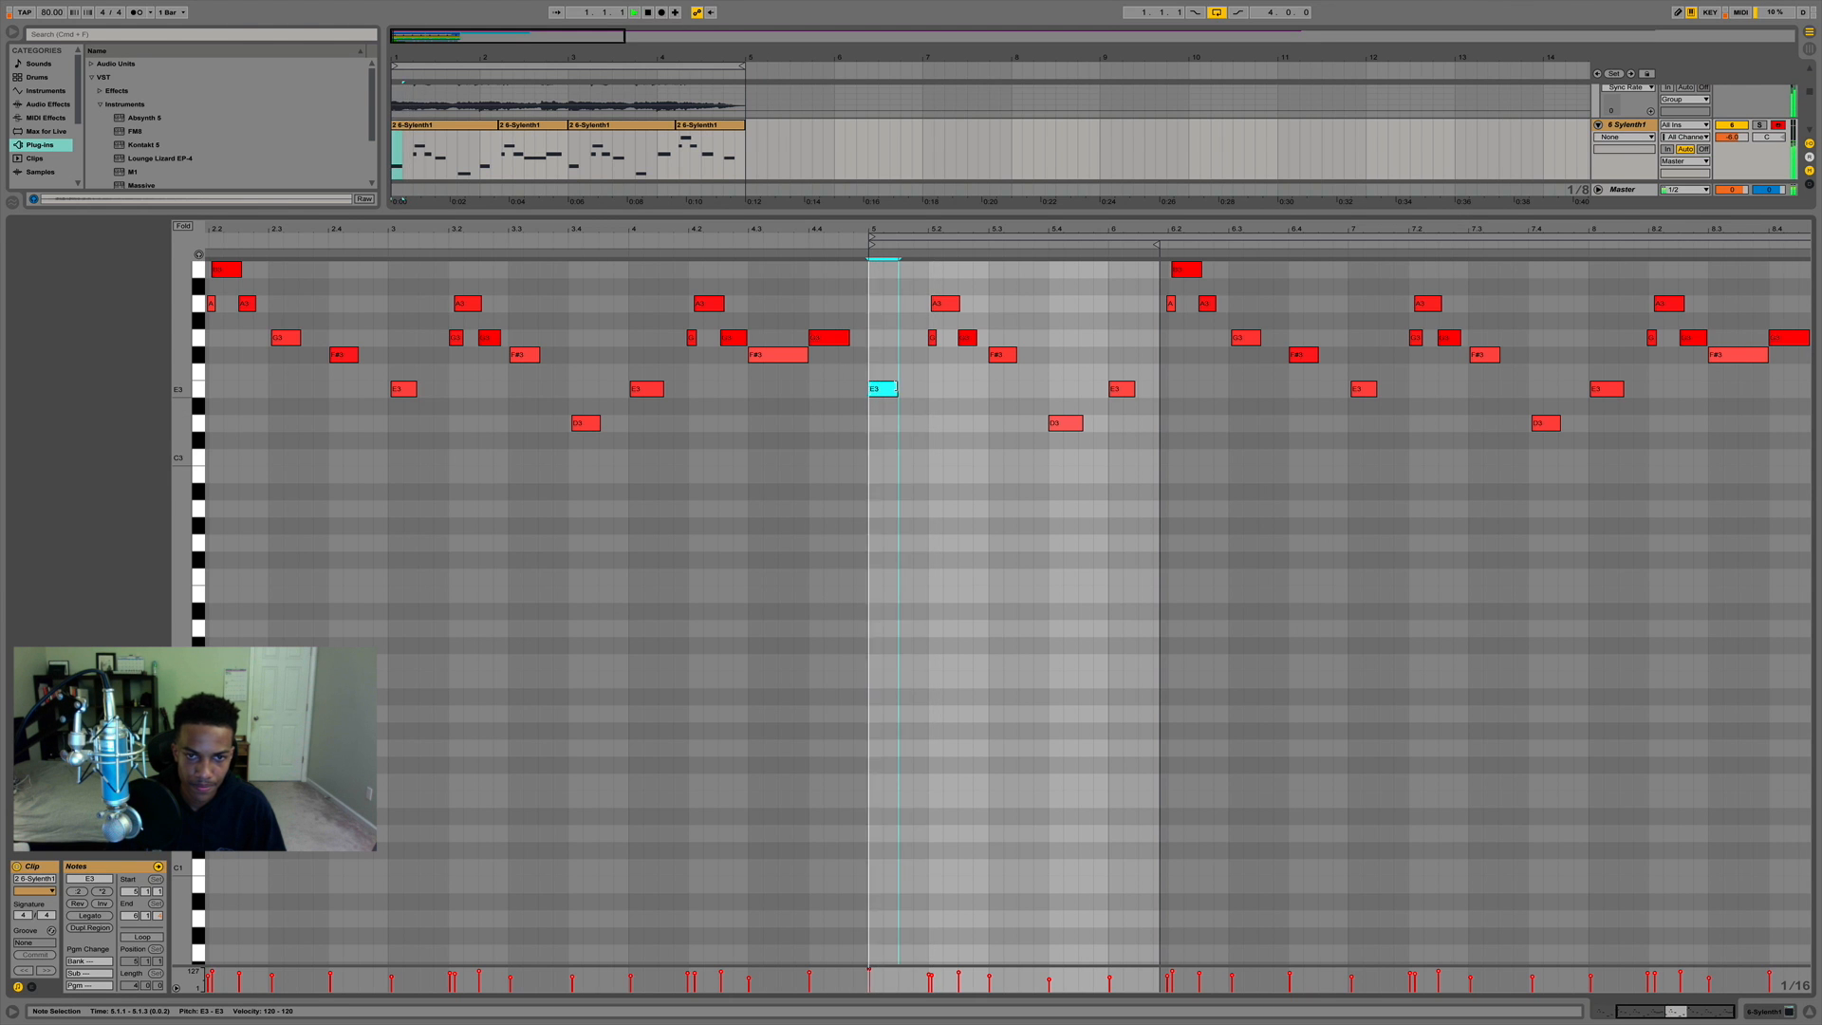
Return to the full arrangement, open the Sylenth1 synth window and audition its LD presets from 055 onward.
left_click(1808, 1011)
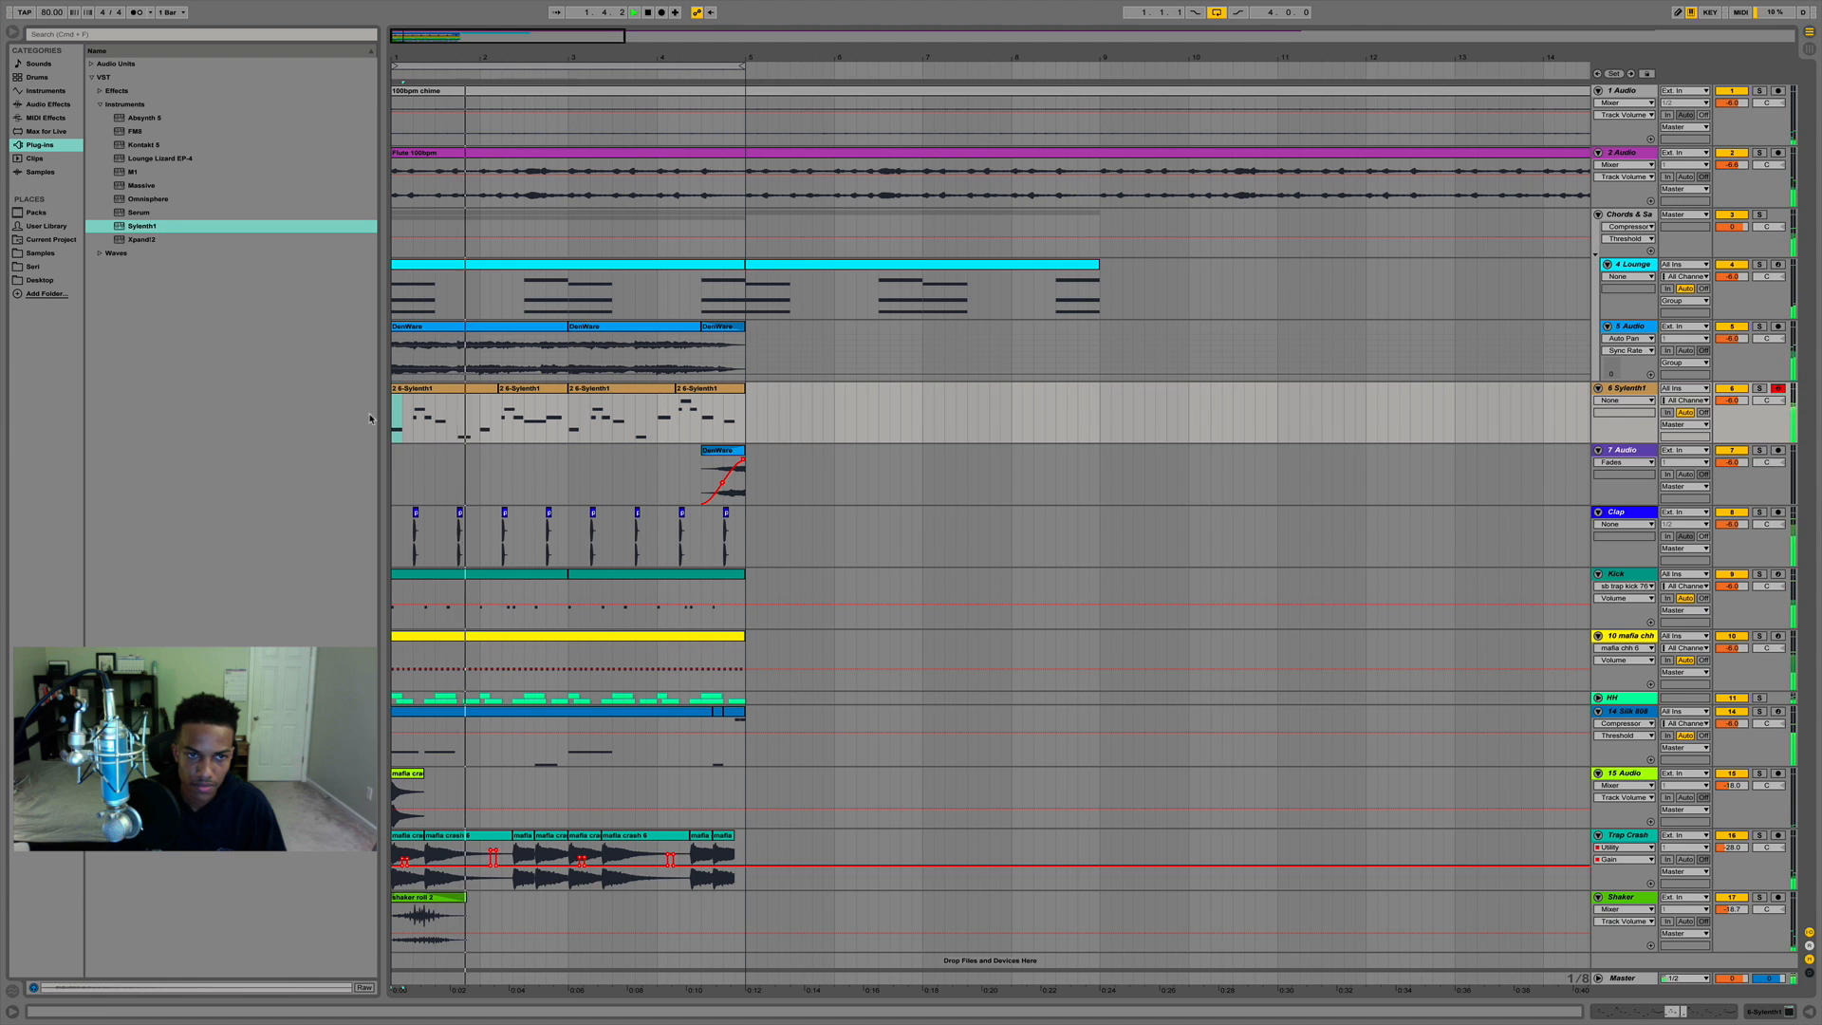
double_click(1628, 388)
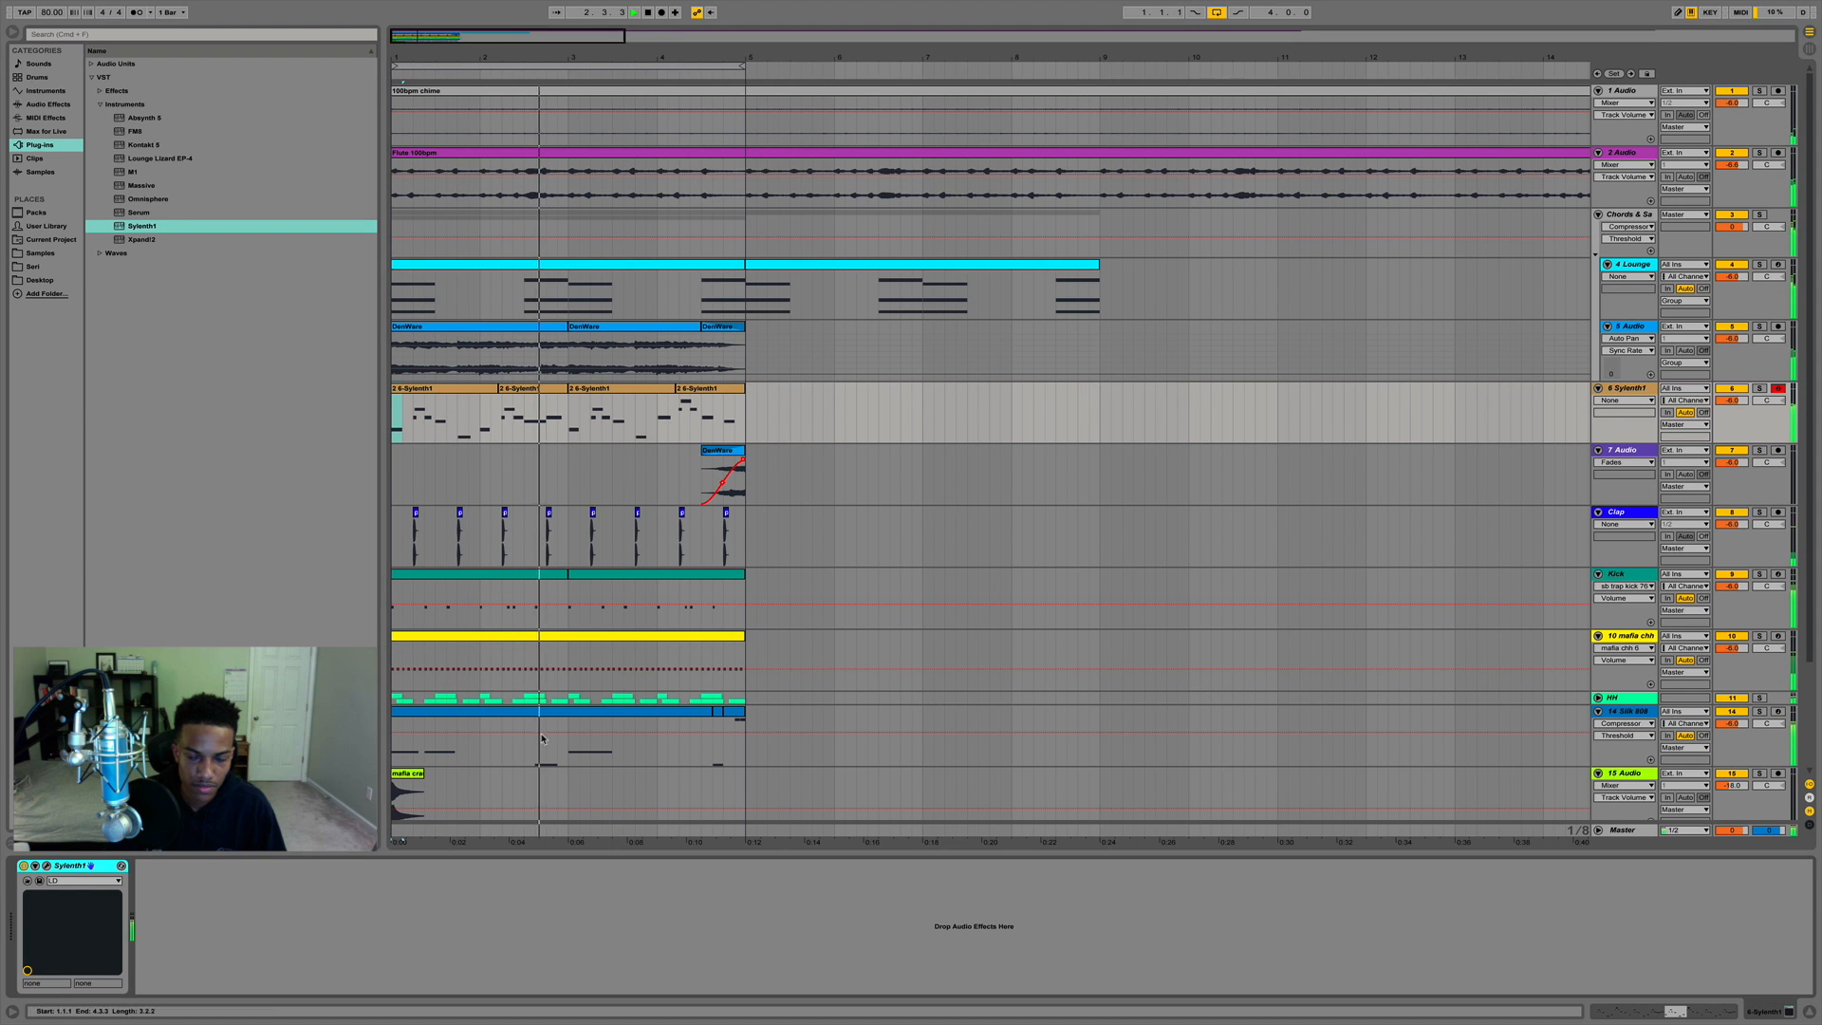
left_click(47, 865)
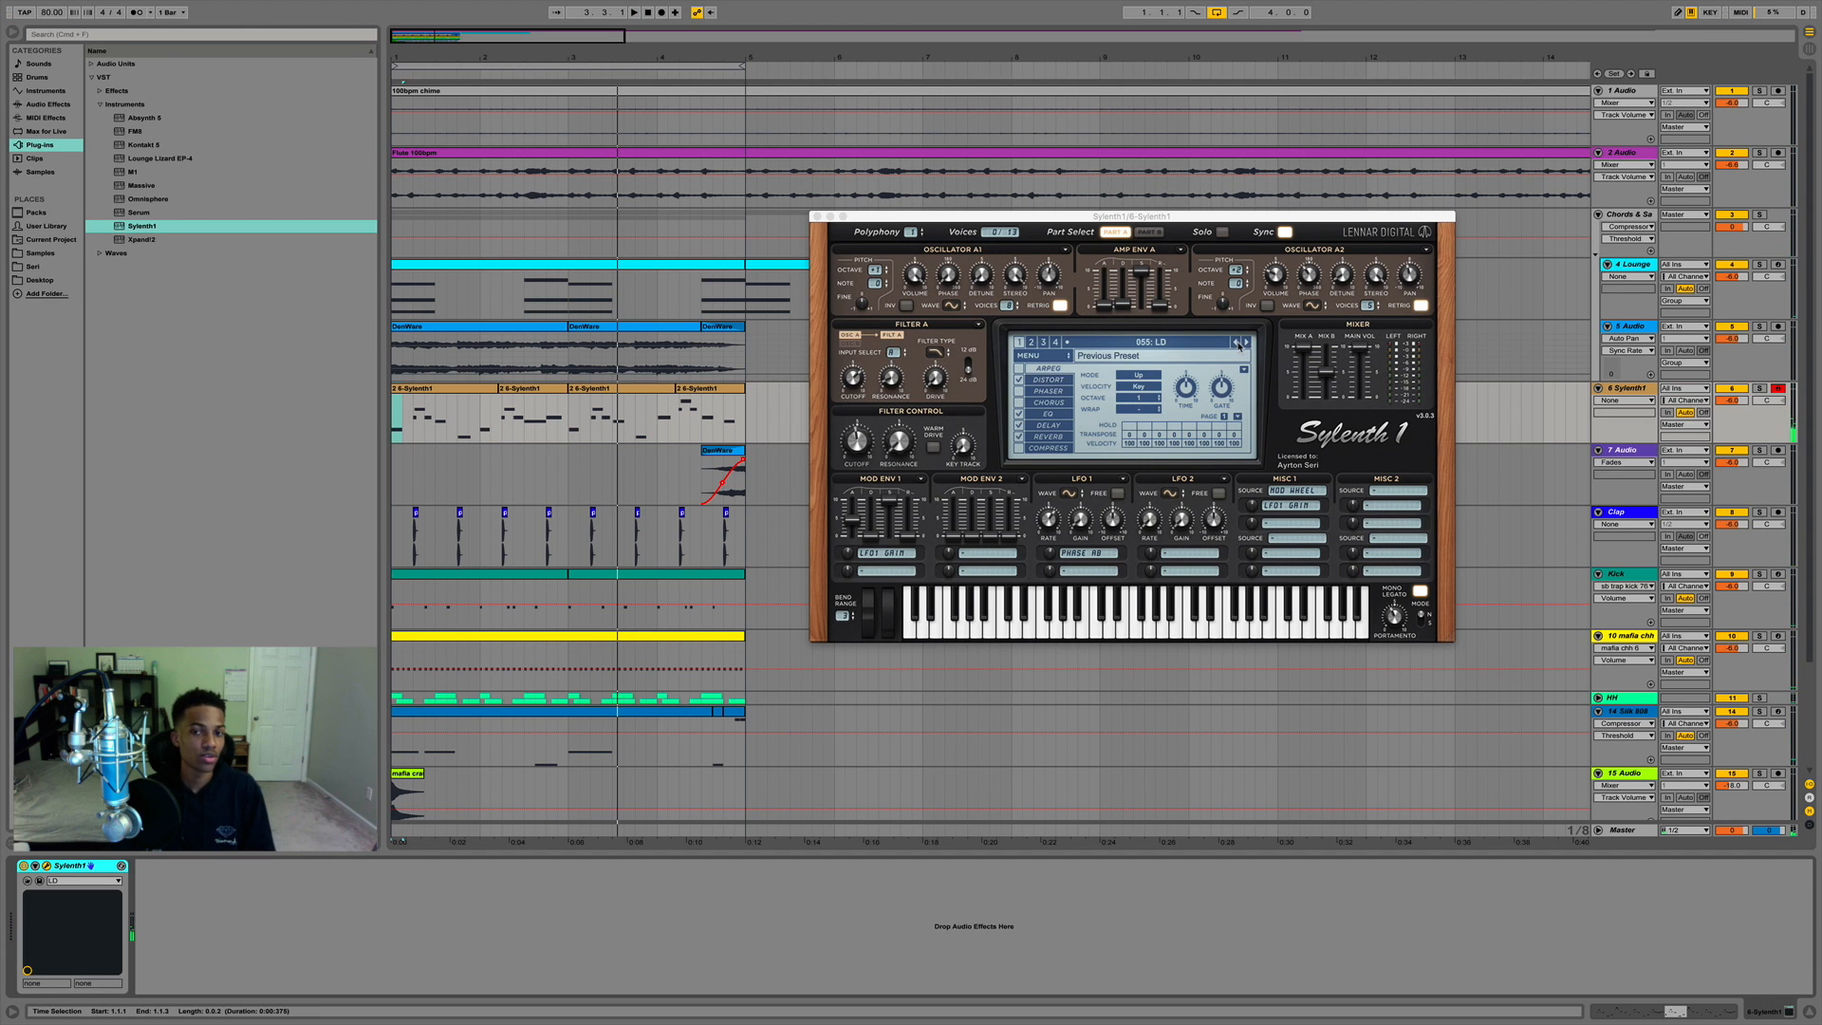
left_click(1195, 341)
key("space")
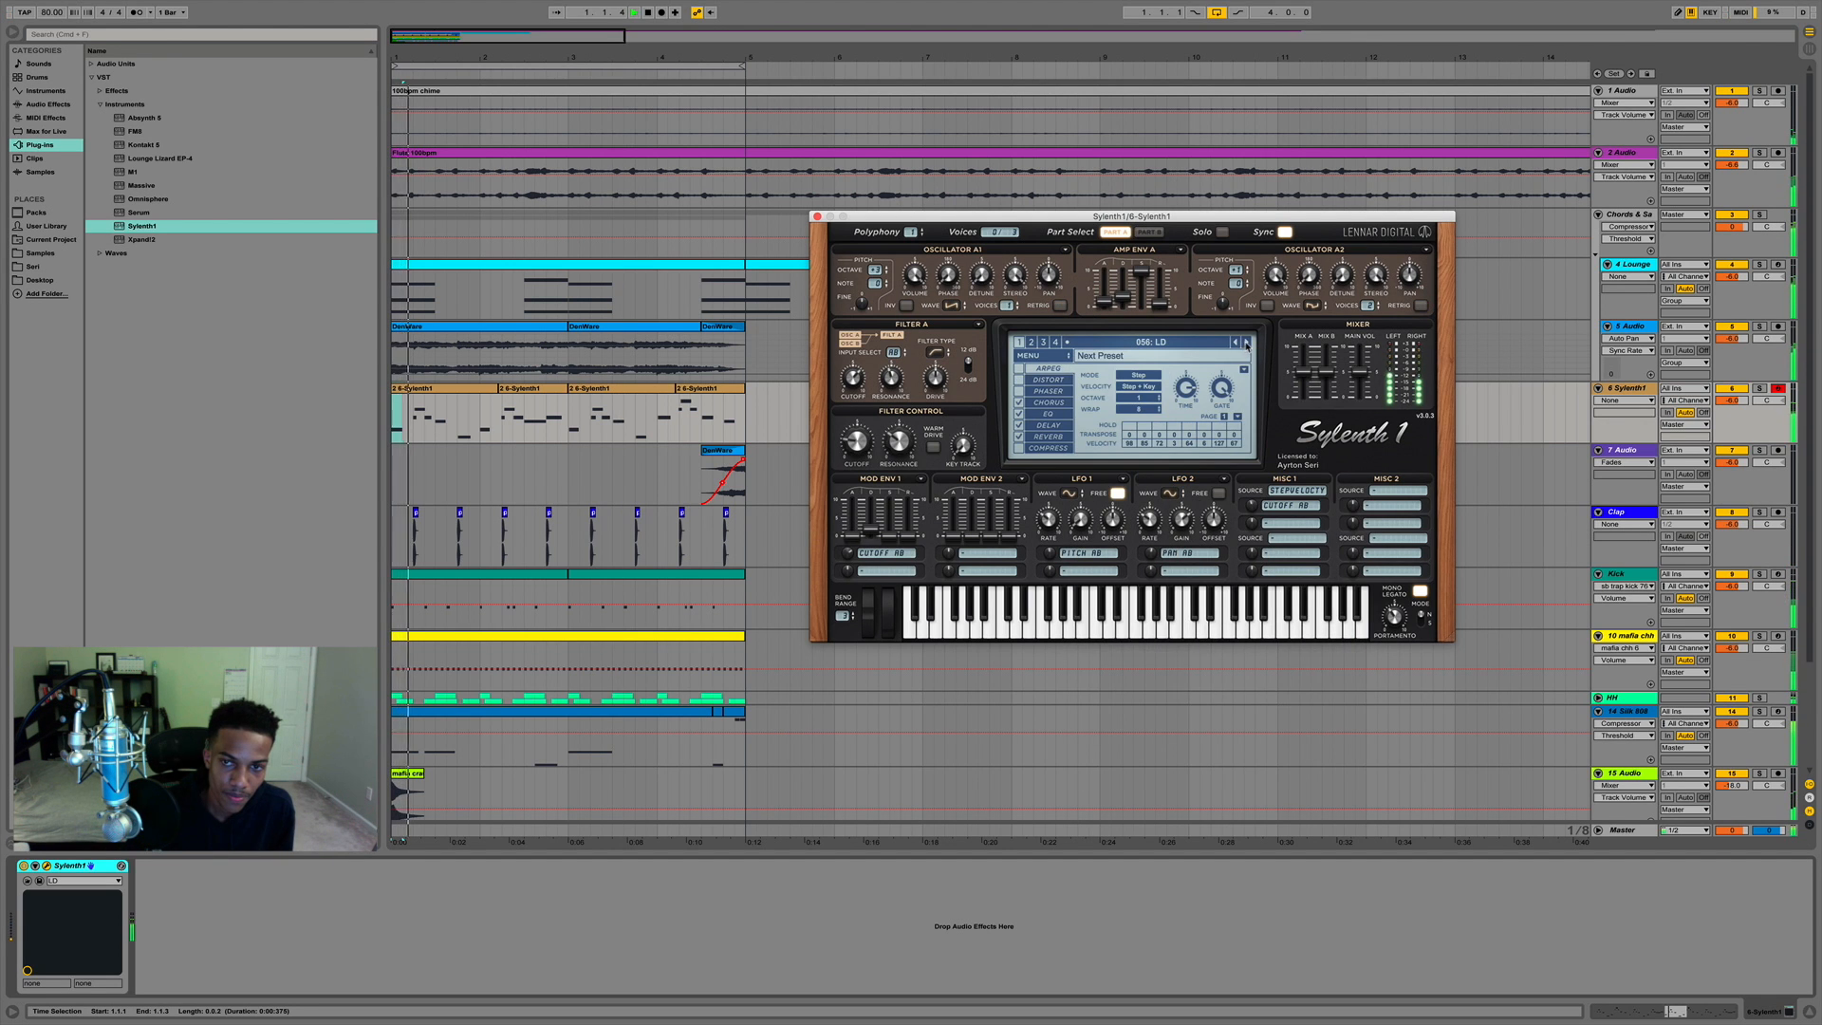
key("space")
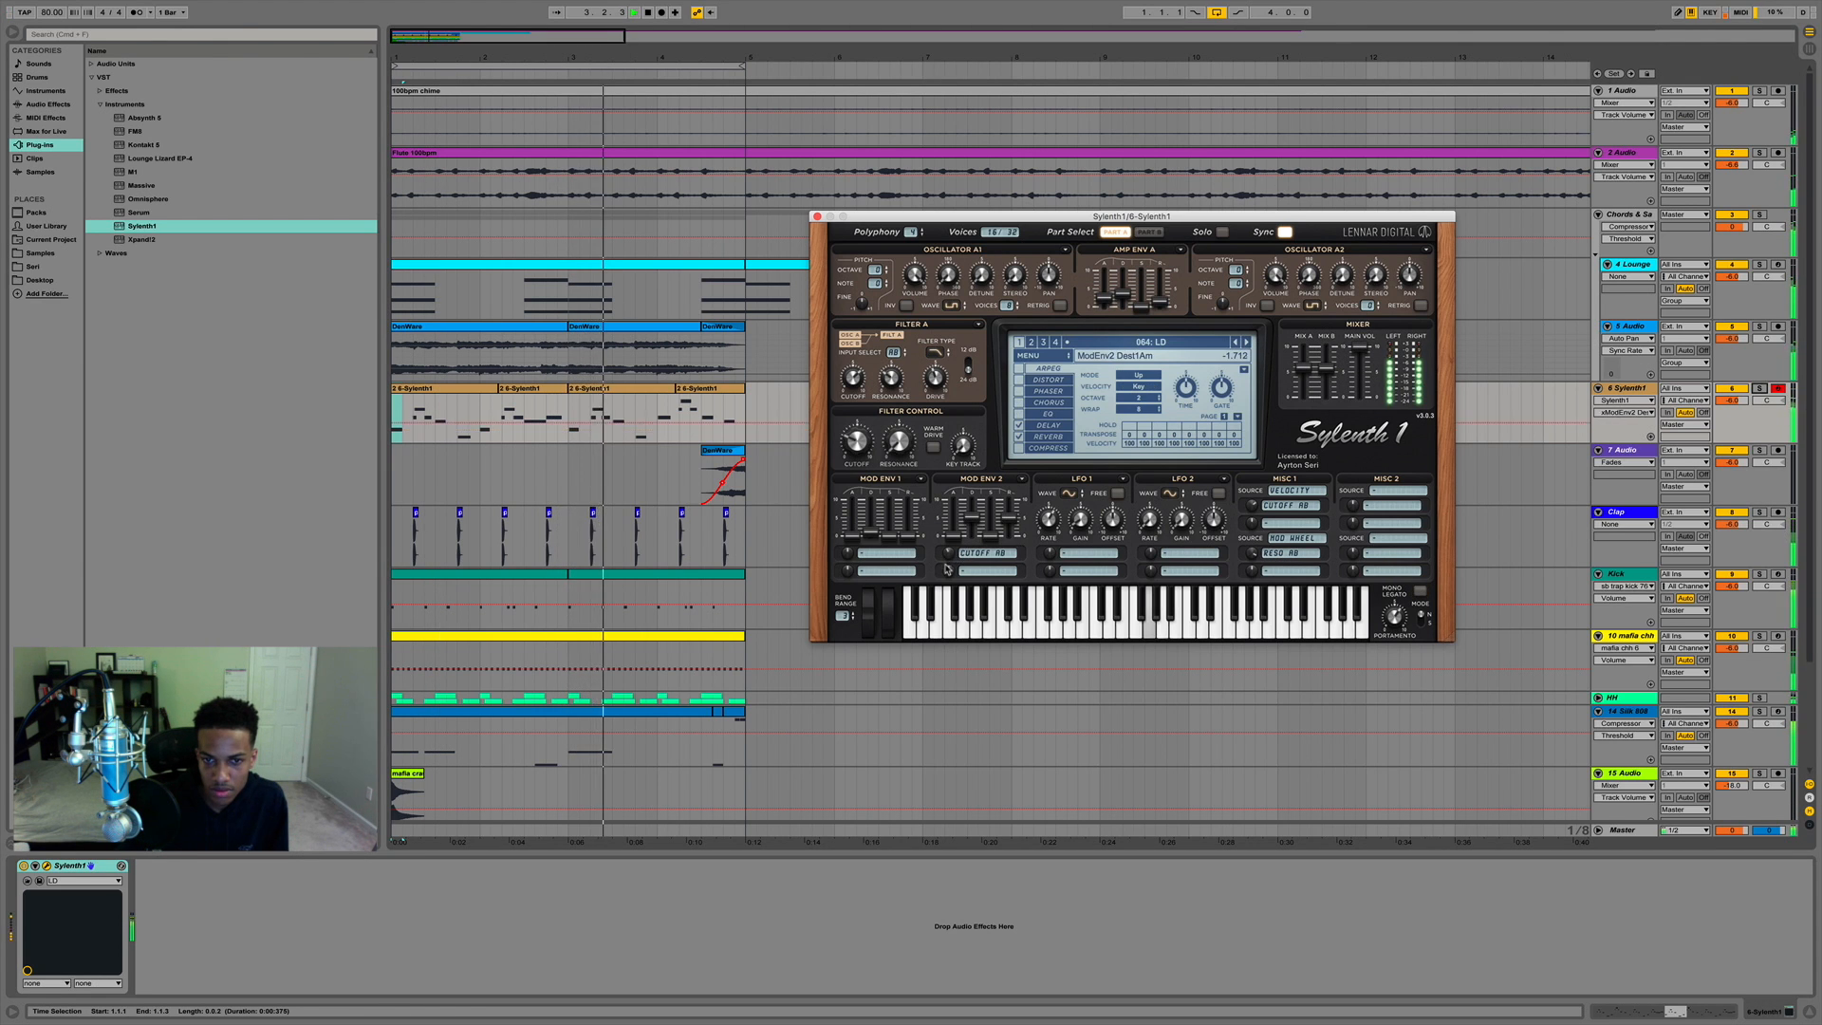
Try a lower ModEnv2 destination amount on preset 064: LD and audition the following presets up to 071: LD.
left_click_drag(947, 553, 945, 573)
mouse_move(939, 379)
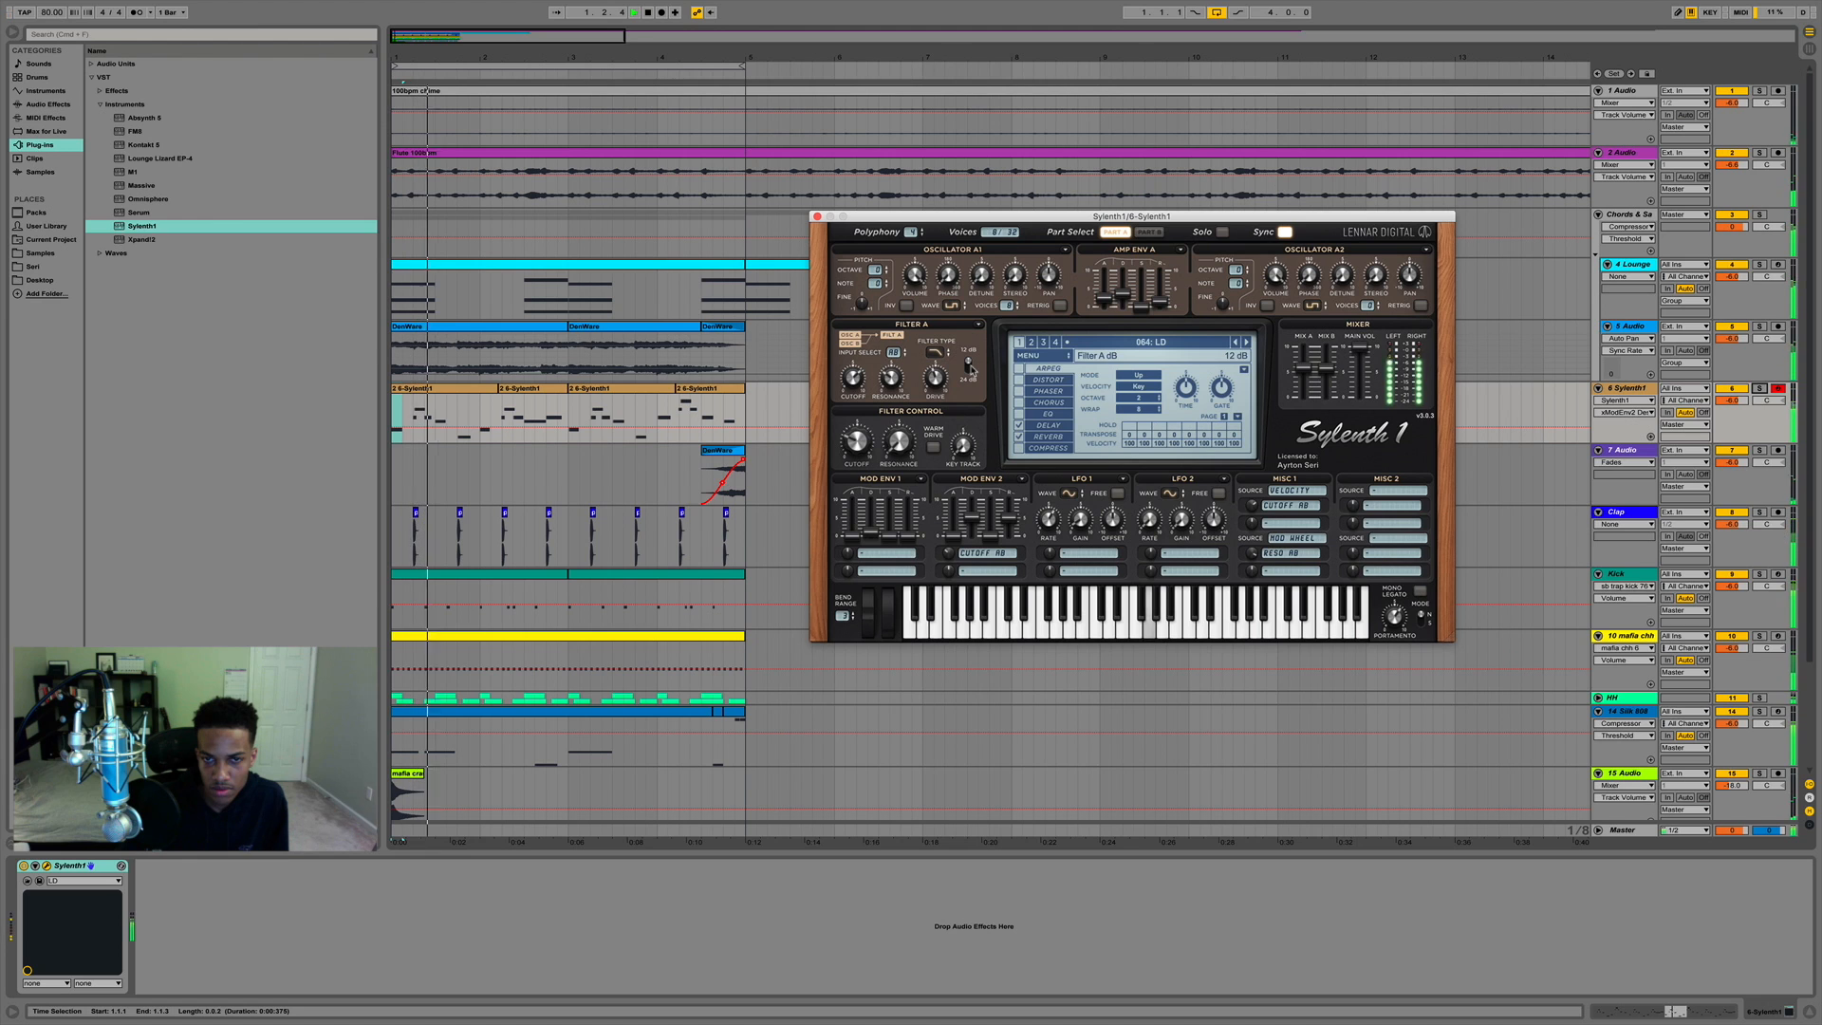
left_click(1246, 342)
left_click(1246, 341)
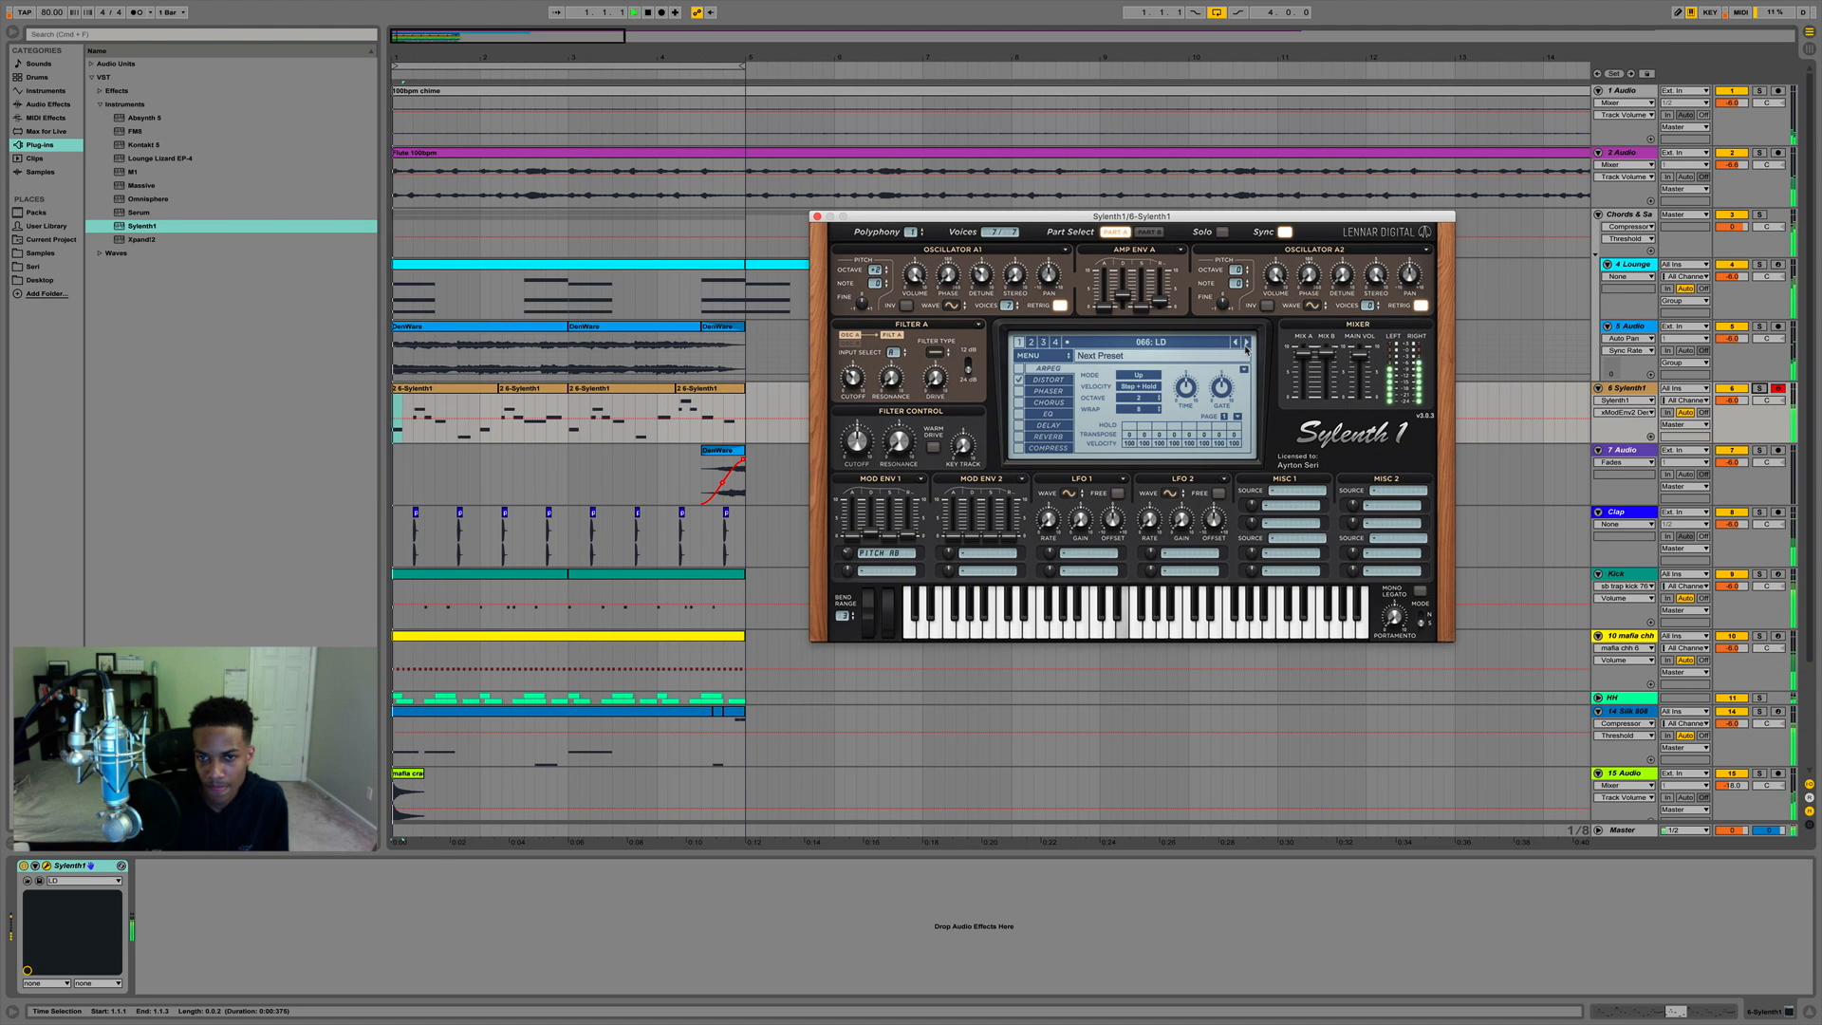
left_click(1246, 343)
left_click(1246, 342)
left_click(1246, 343)
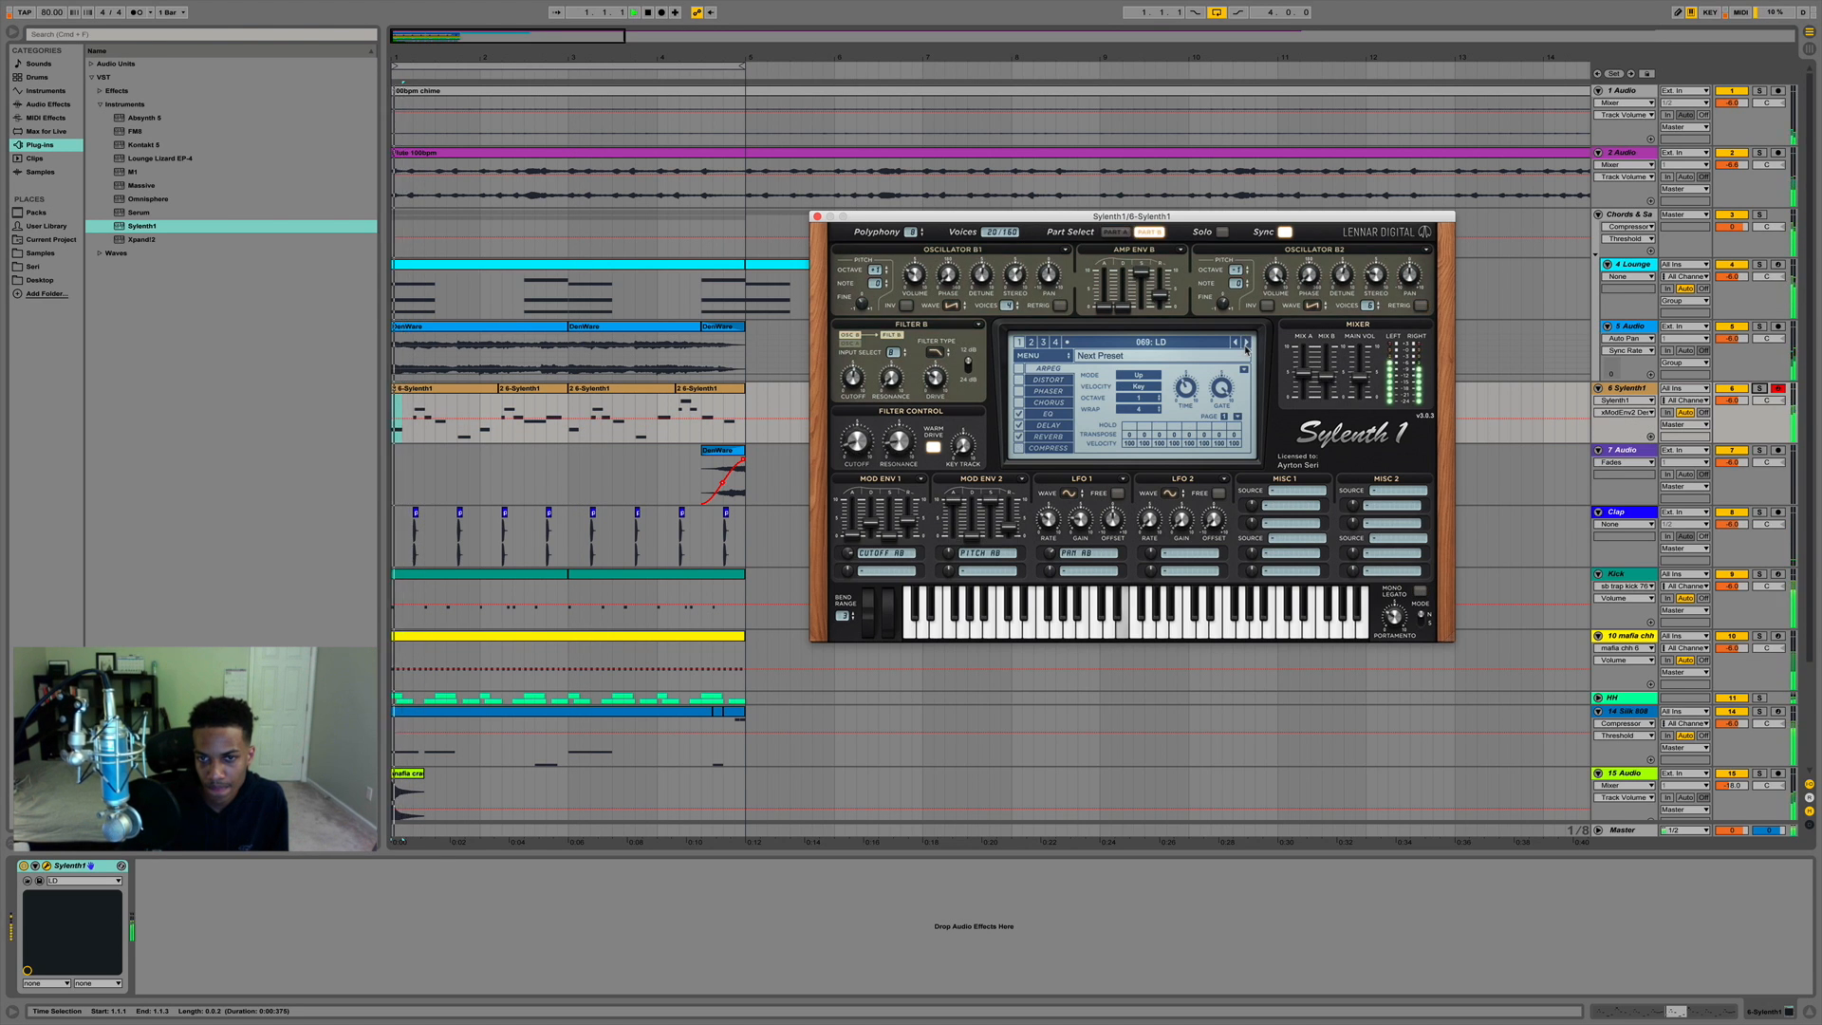
left_click(1246, 342)
left_click(1246, 344)
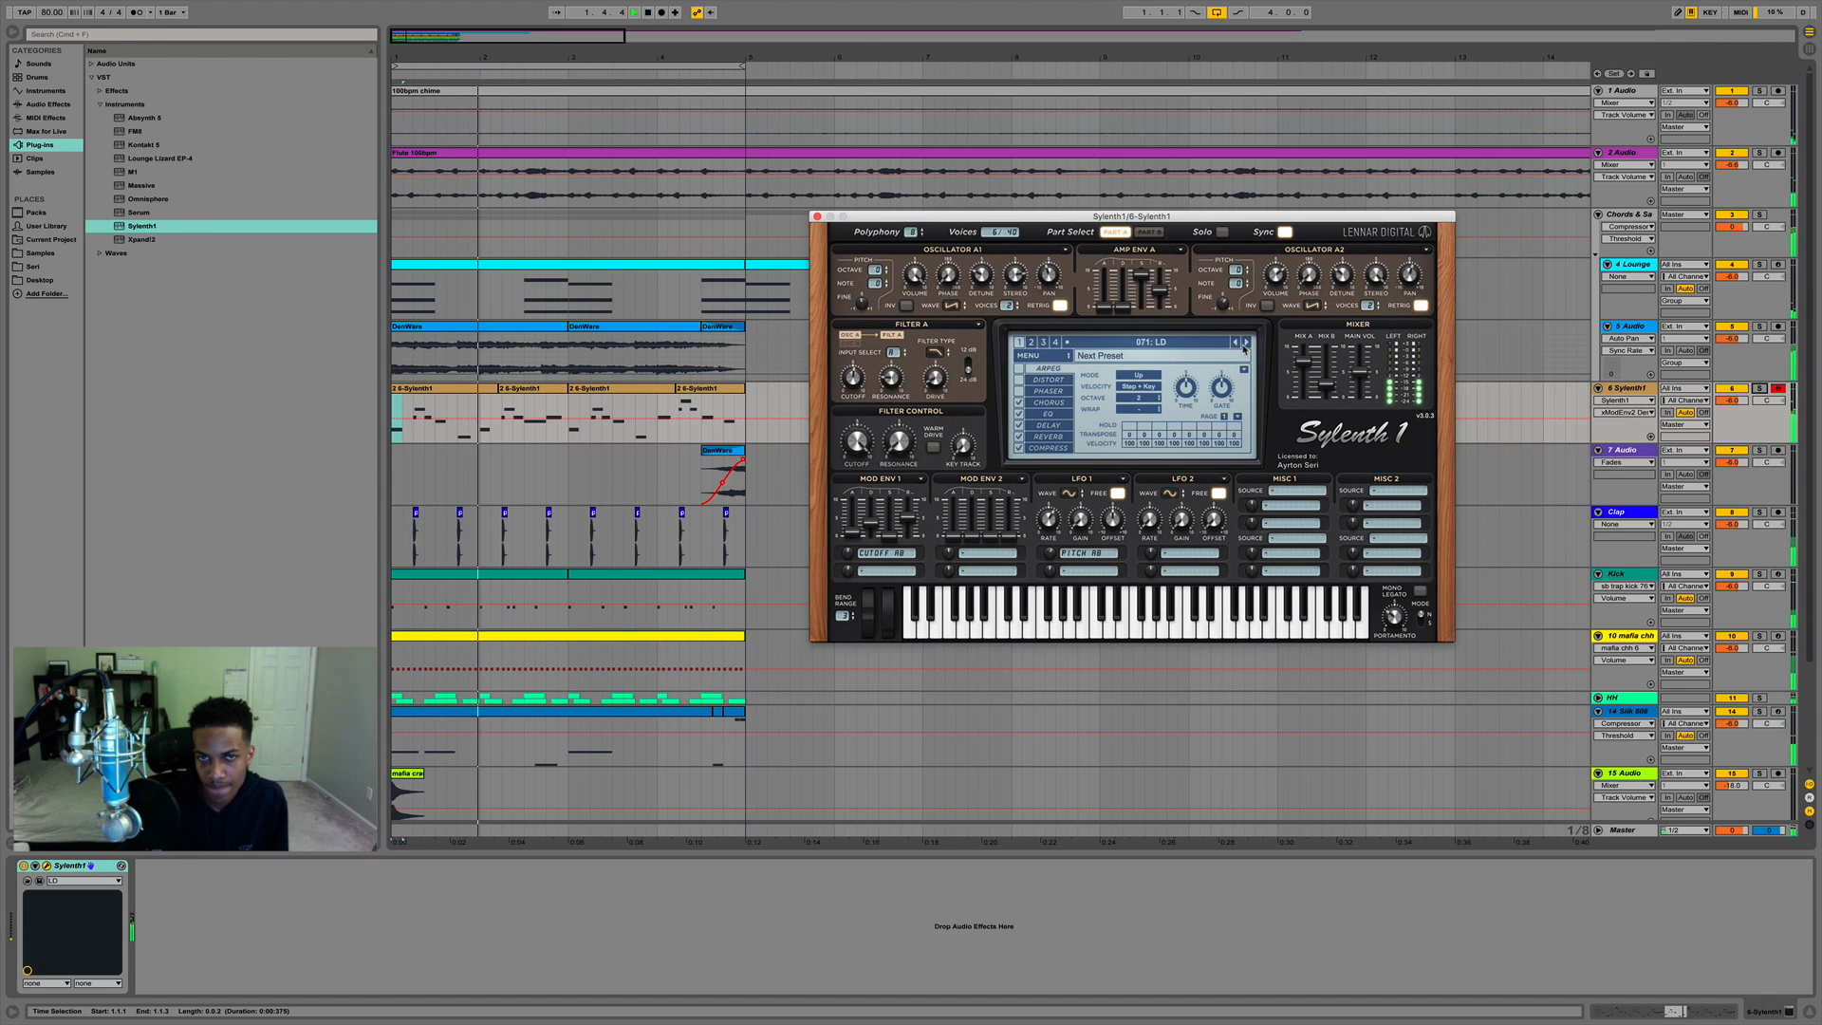
key("space")
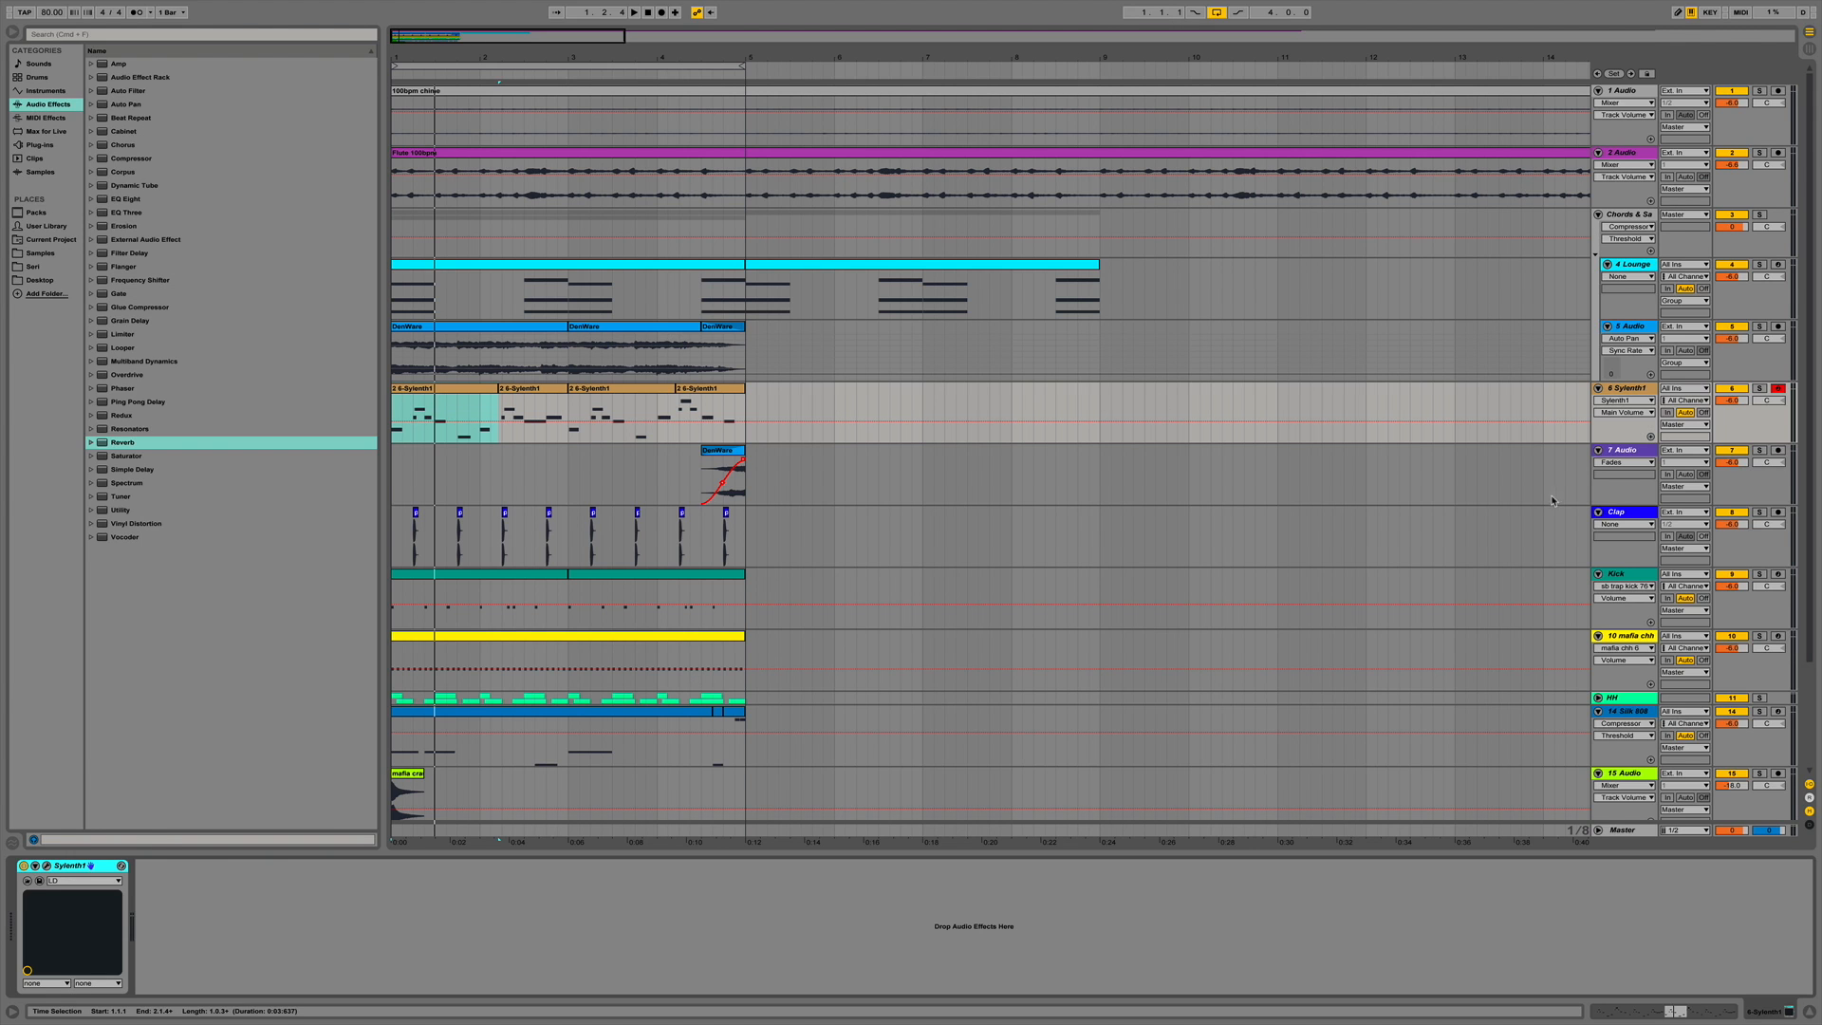
Check the Sylenth1 preset settings, close the synth window and listen to the lead melody.
left_click(46, 867)
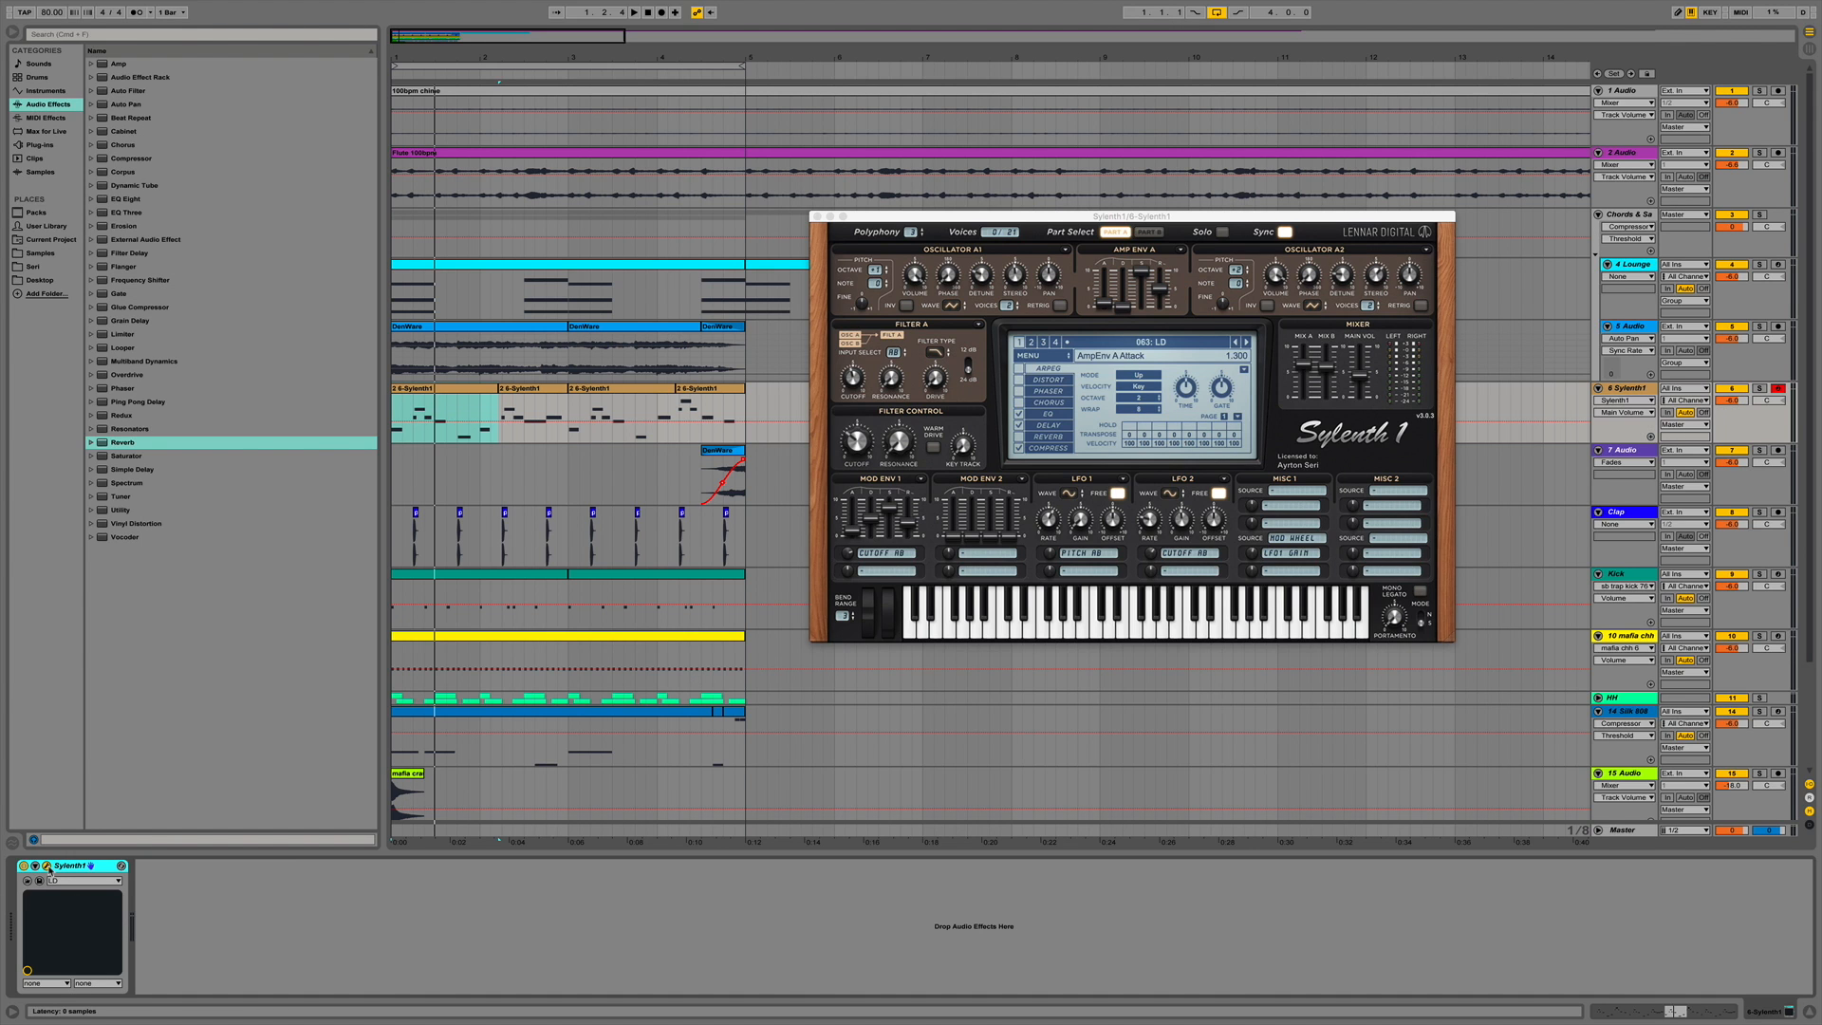
left_click(820, 216)
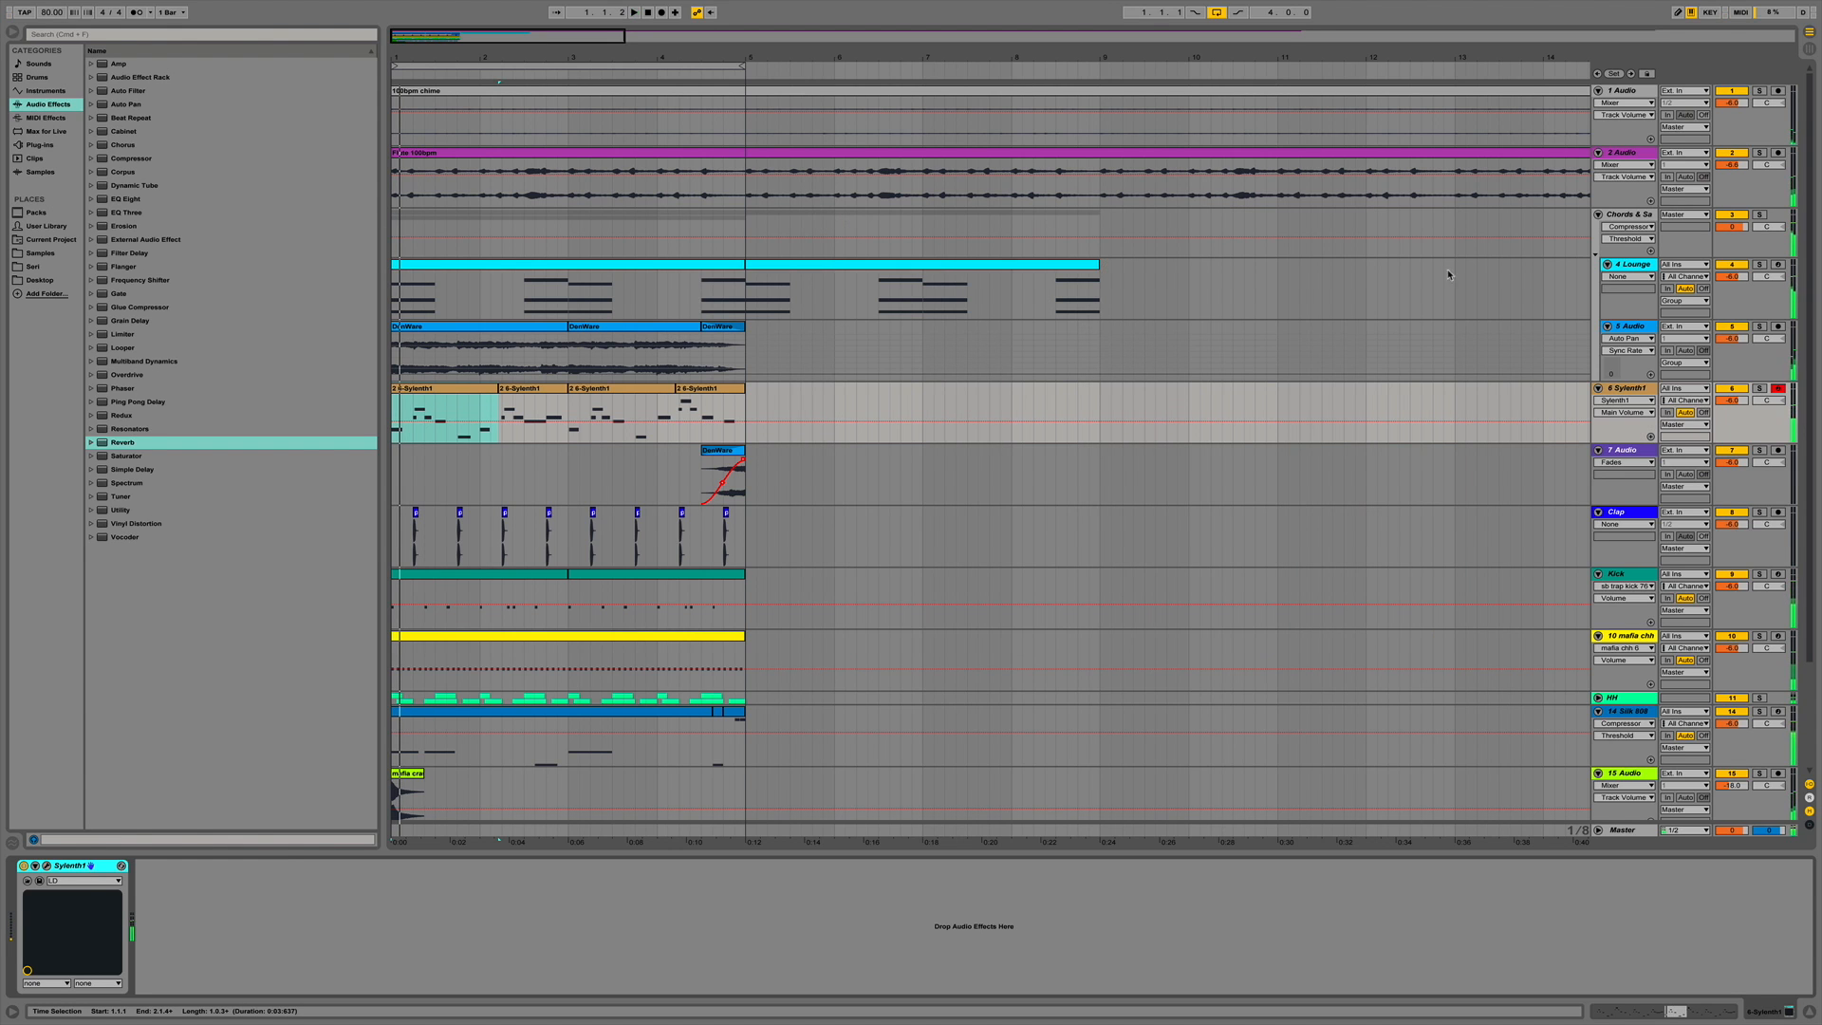
left_click(1758, 388)
key("space")
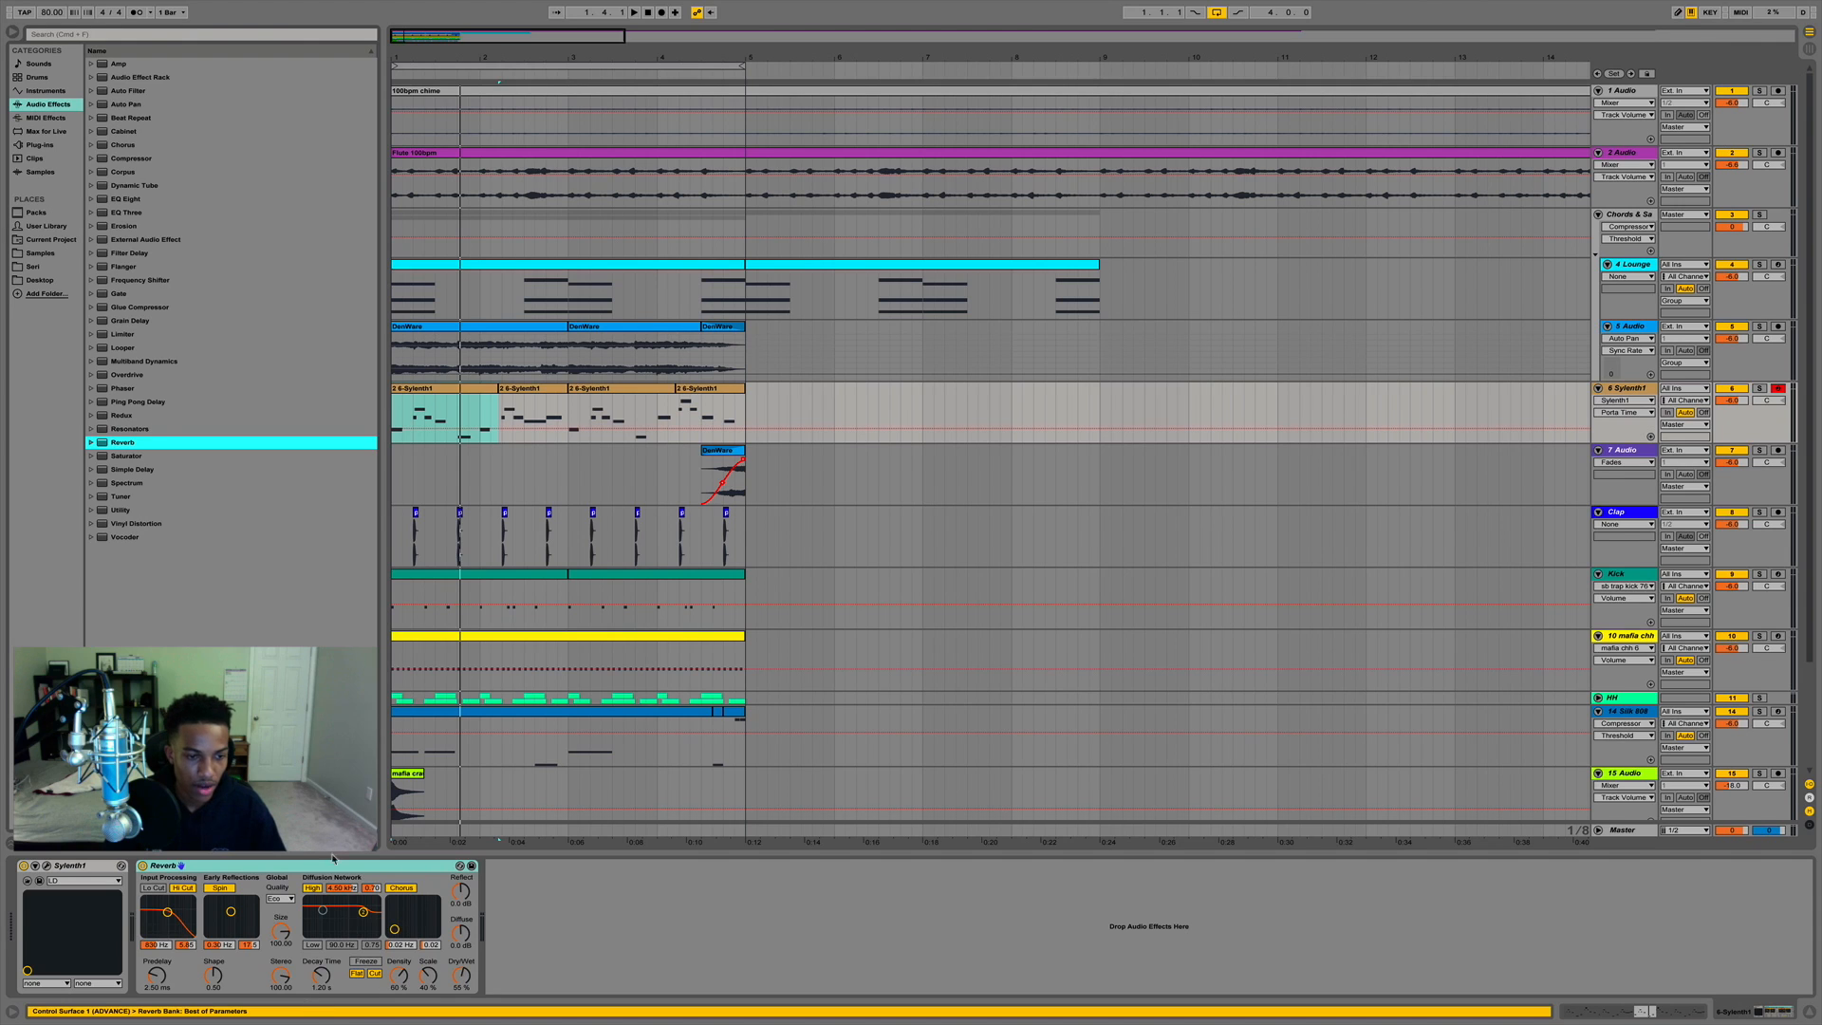
Adjust the Reverb's Dry/Wet amount and remove the Reverb from the Sylenth1 track.
left_click(460, 975)
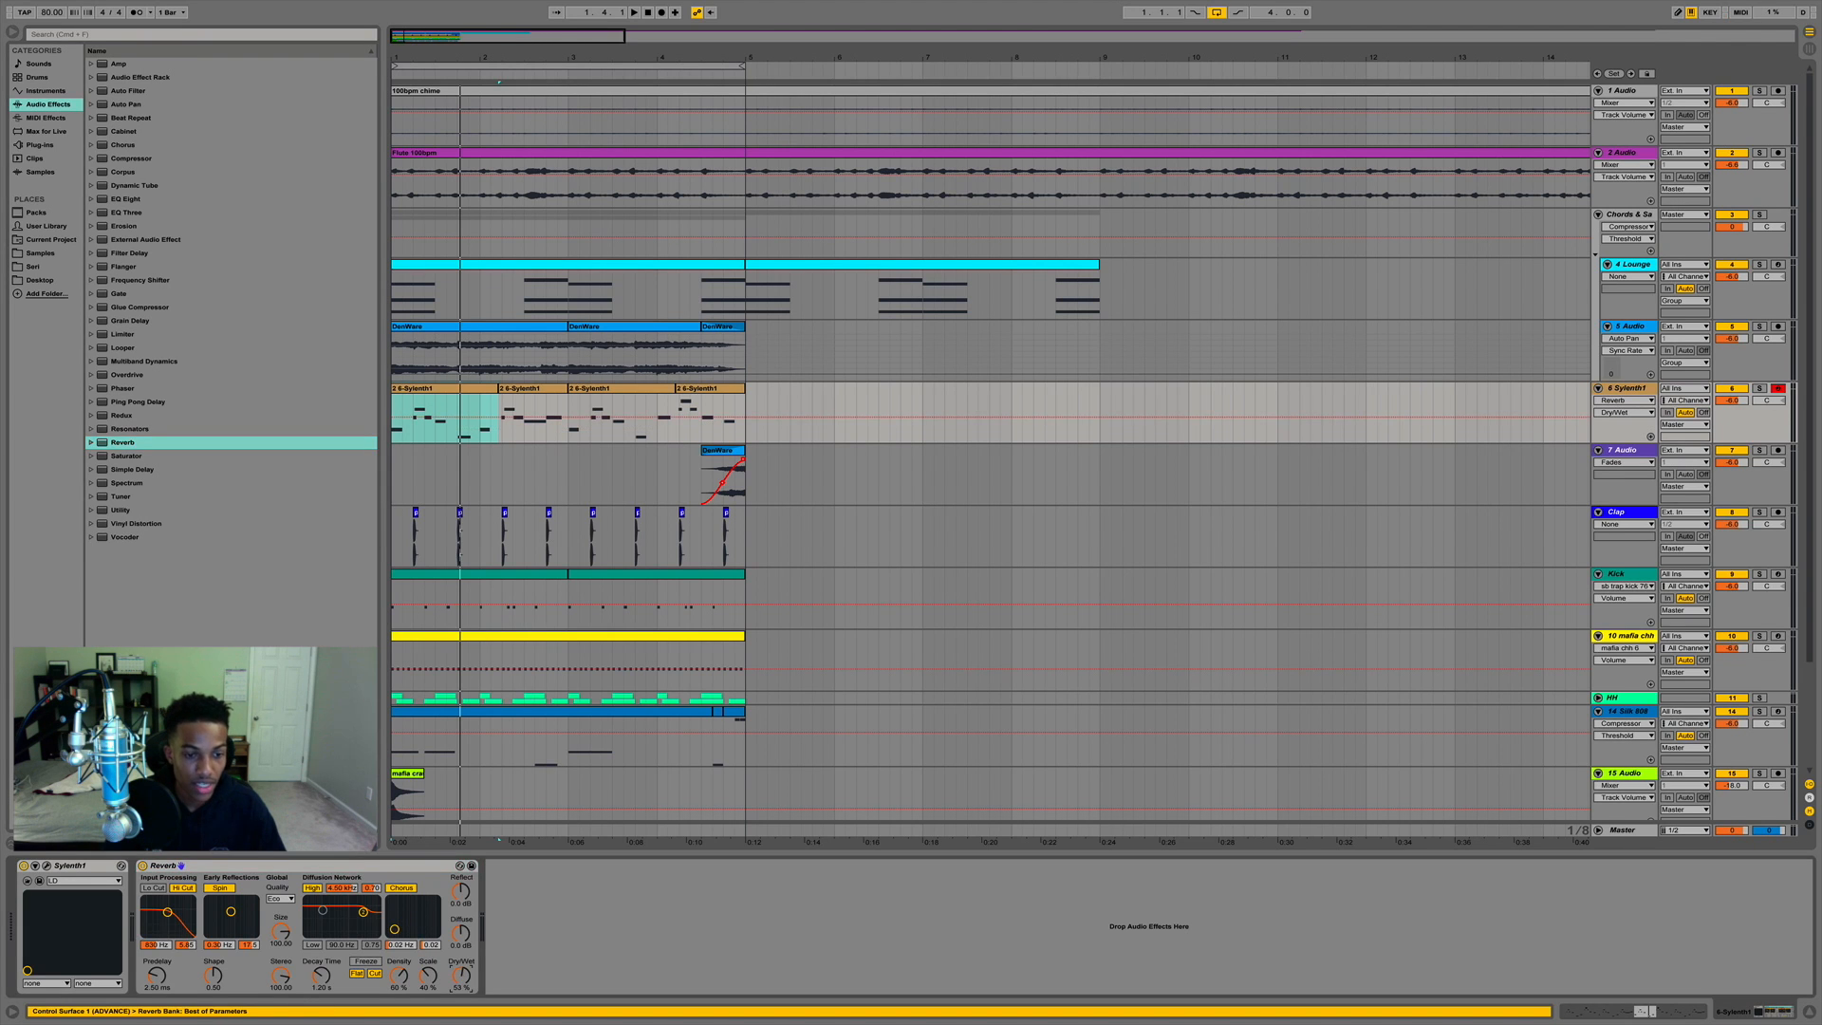
left_click(443, 866)
key("Delete")
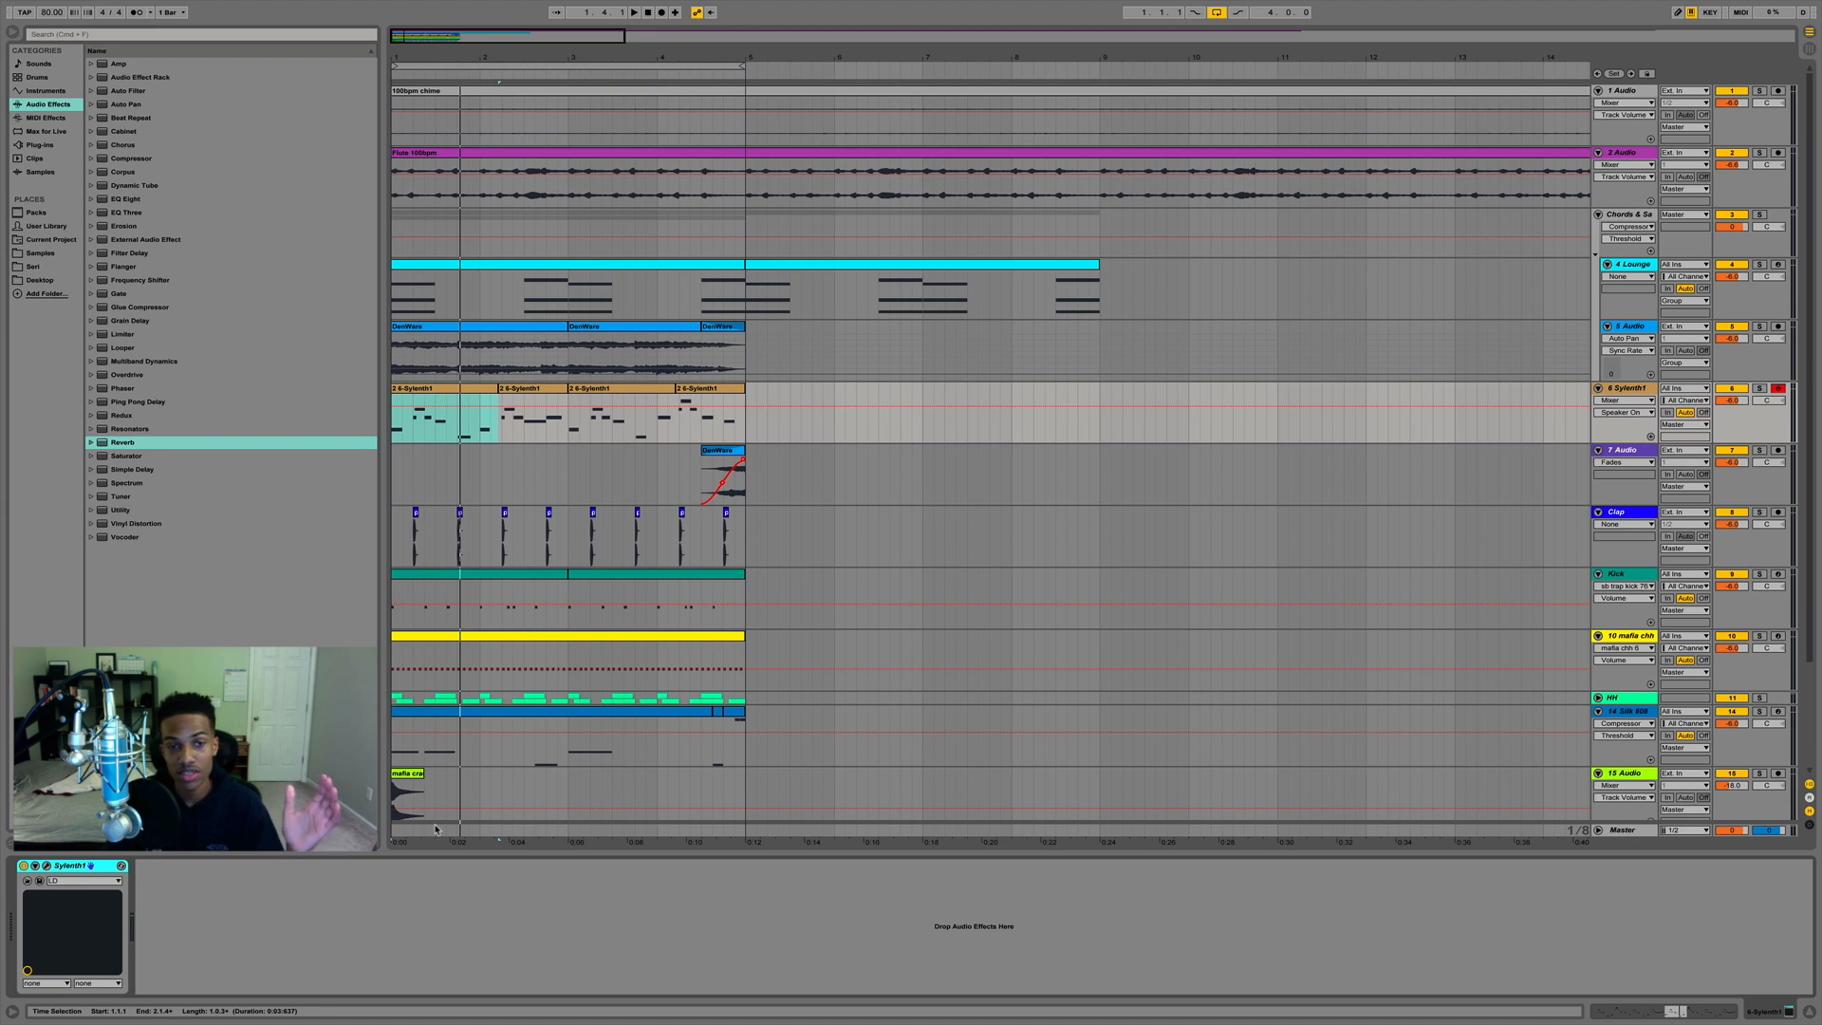
Add Reverb to the Sylenth1 track with a decay time of about 2.76 s and Dry/Wet at 40%.
key("Return")
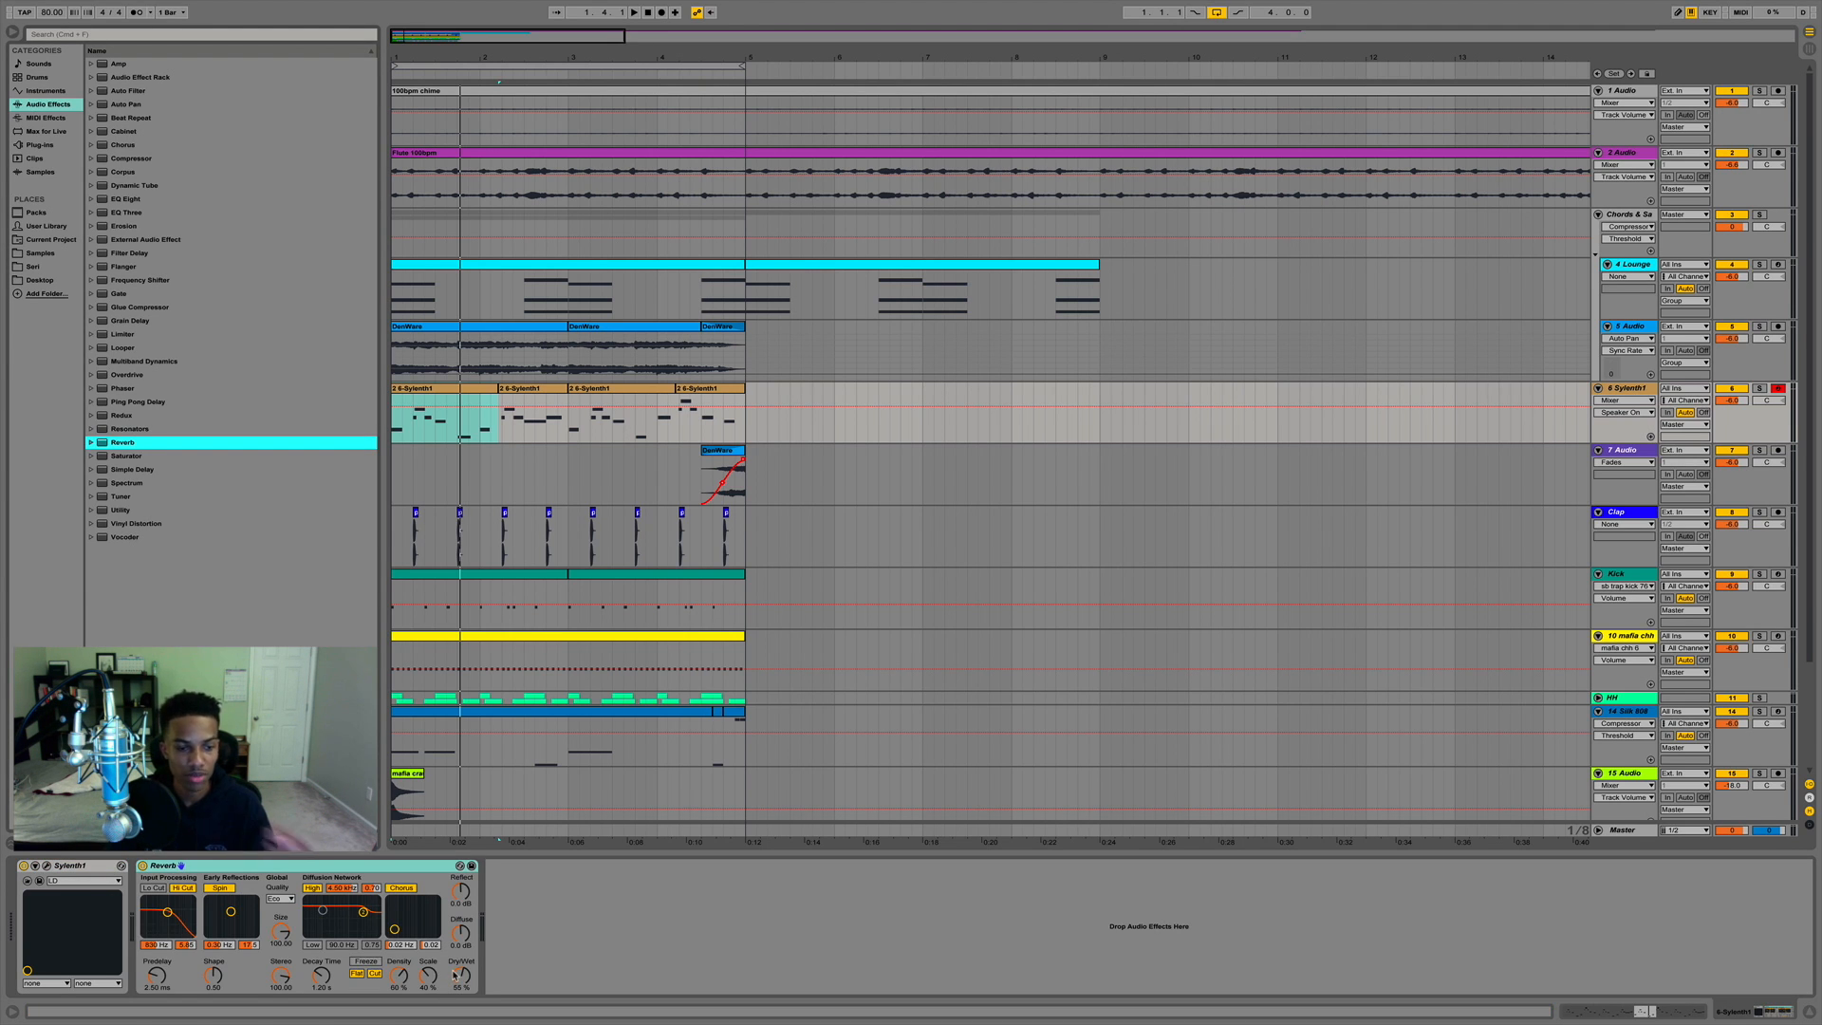
left_click_drag(455, 976, 455, 973)
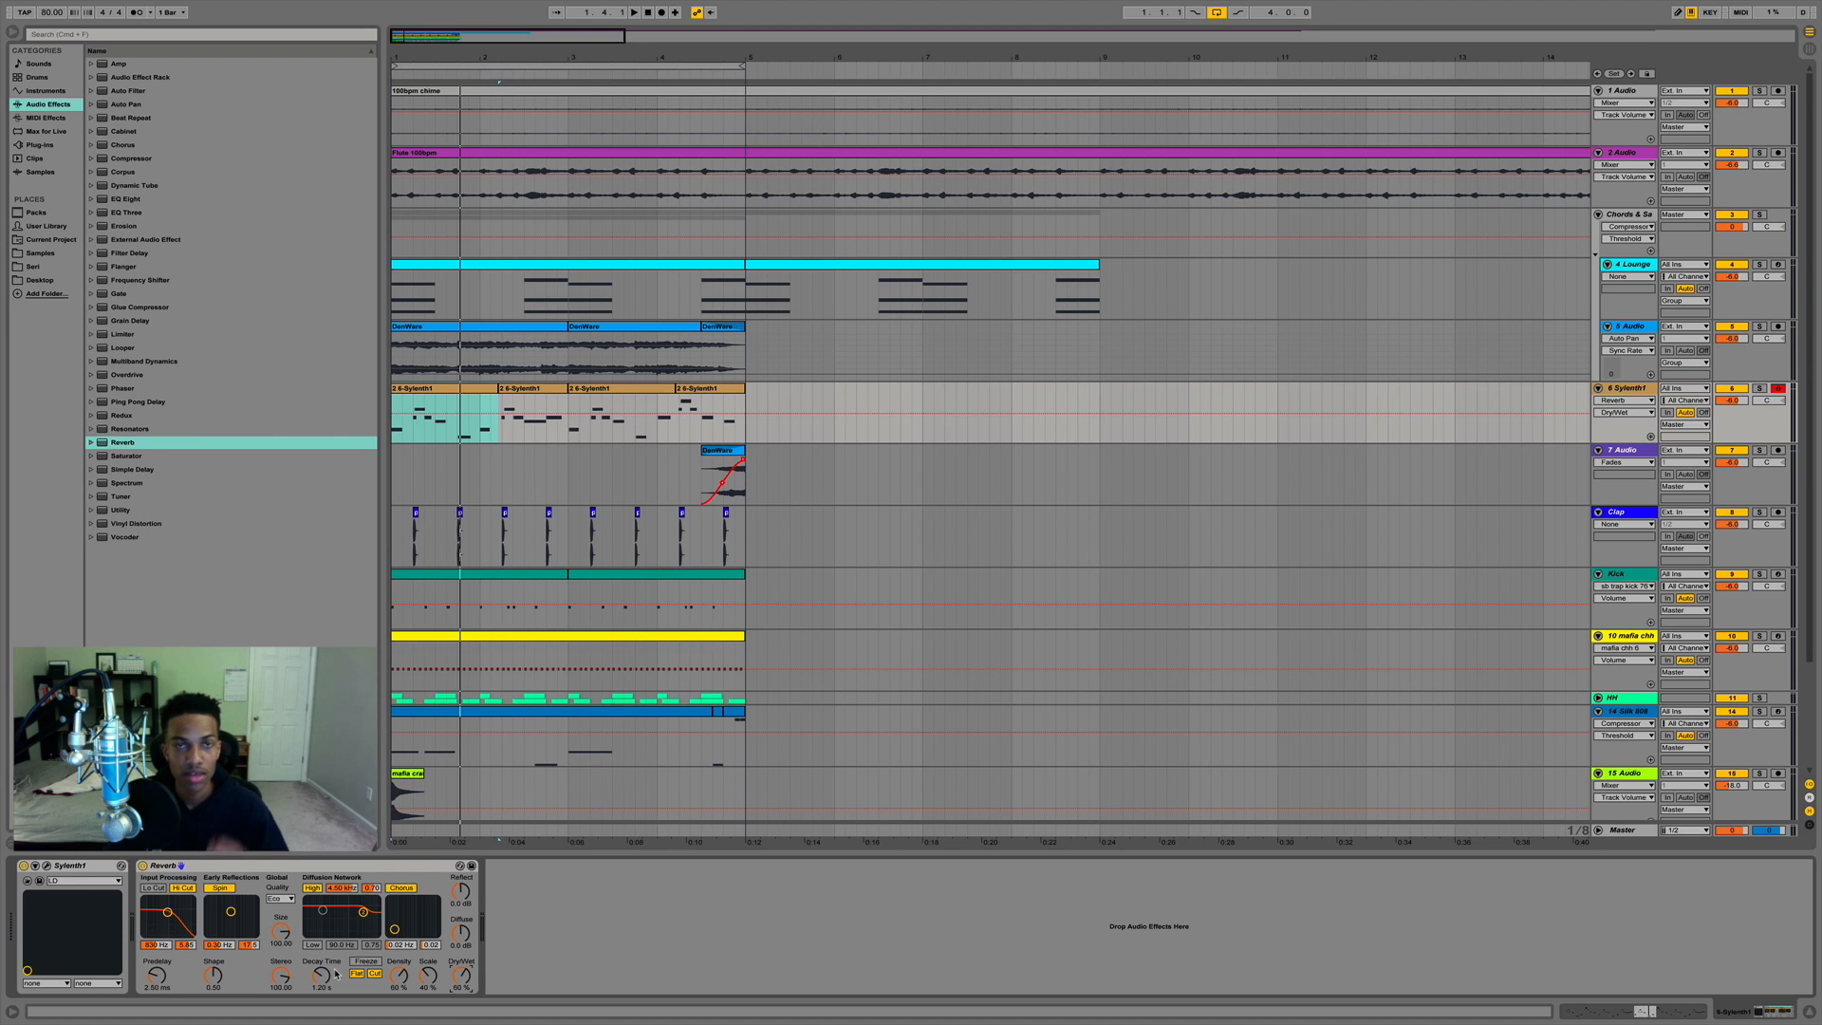
left_click_drag(330, 980, 330, 949)
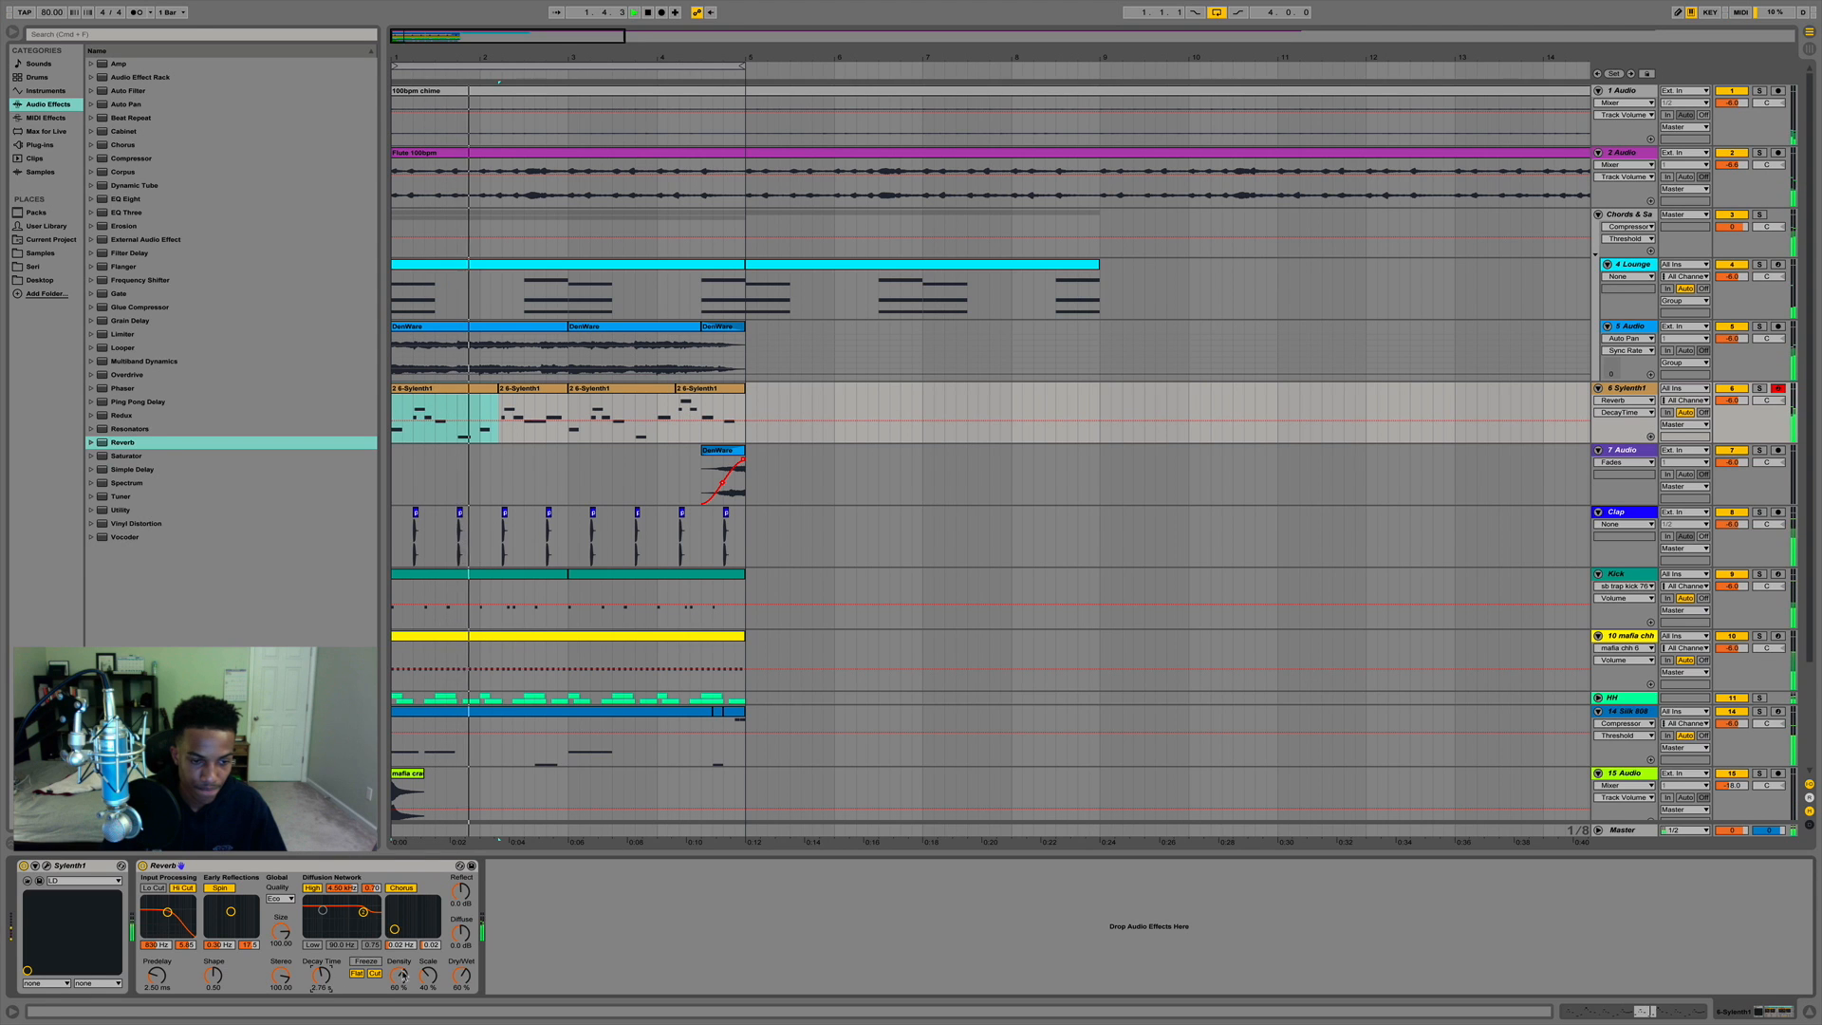
left_click_drag(461, 975, 461, 995)
key("space")
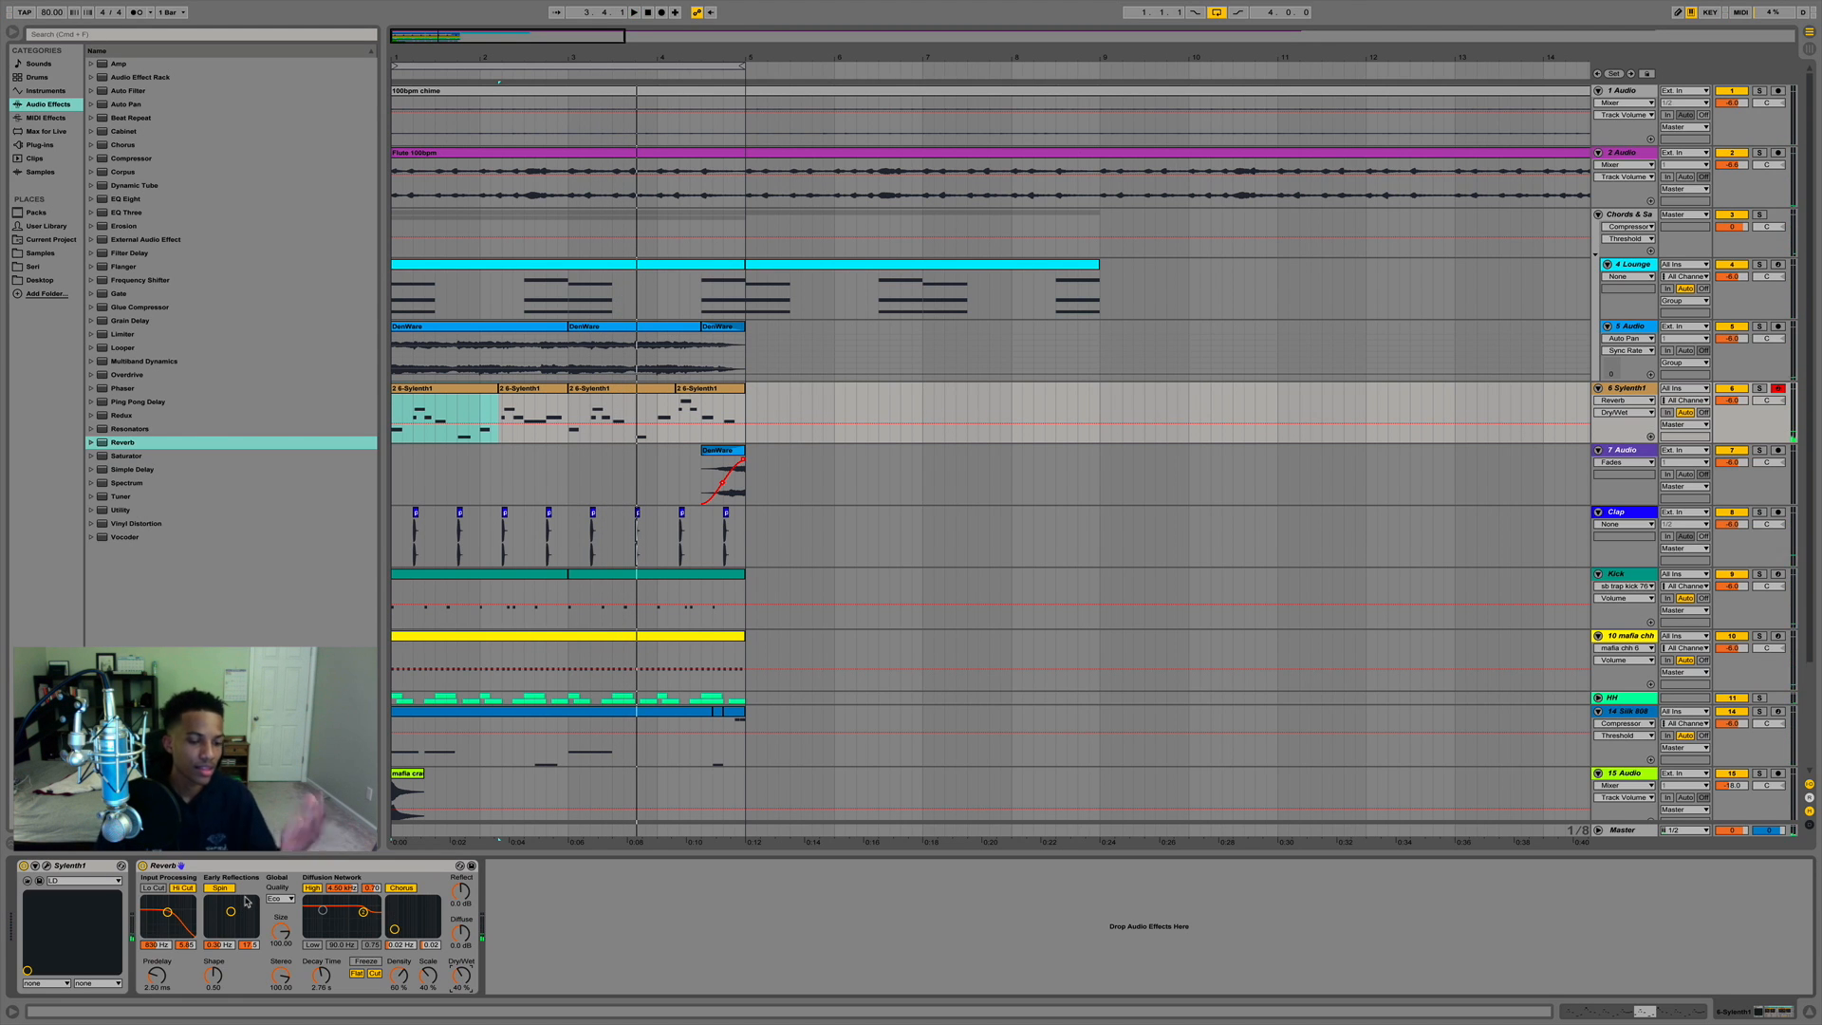
Compare the Reverb with its input Hi Cut off and on during playback, and shift its Early Reflections point.
left_click(184, 889)
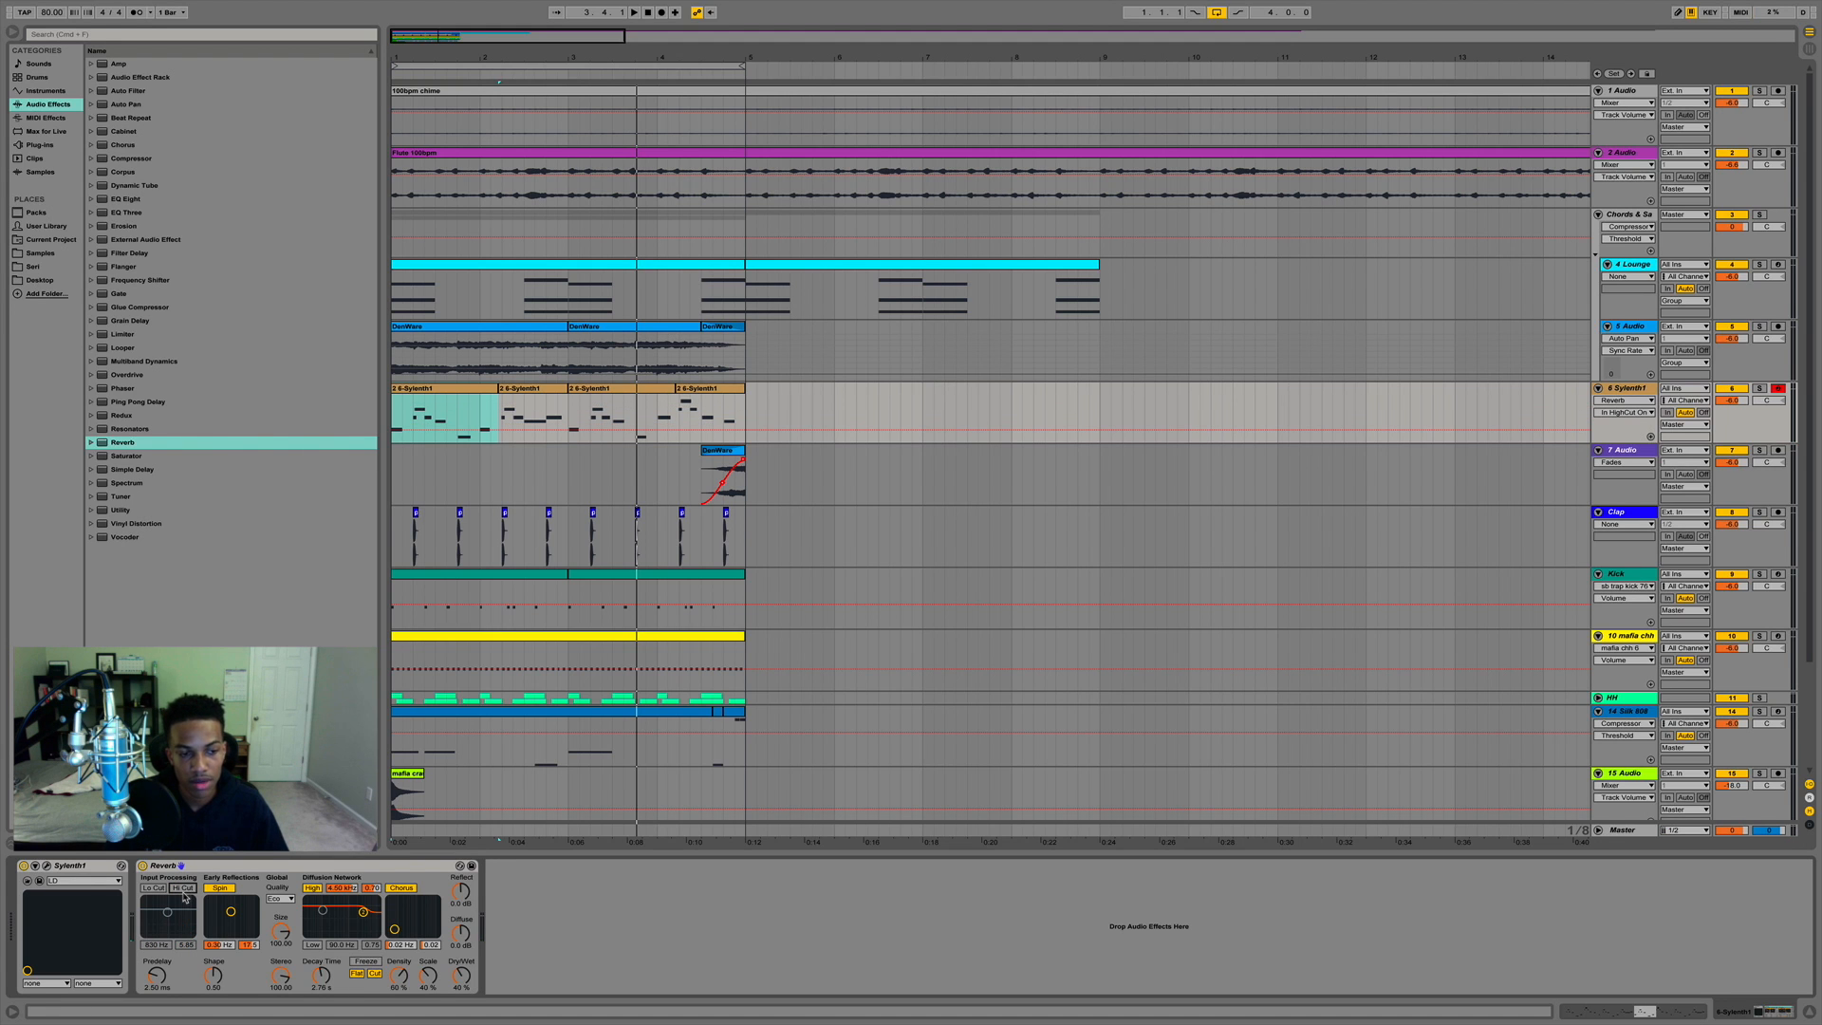
key("space")
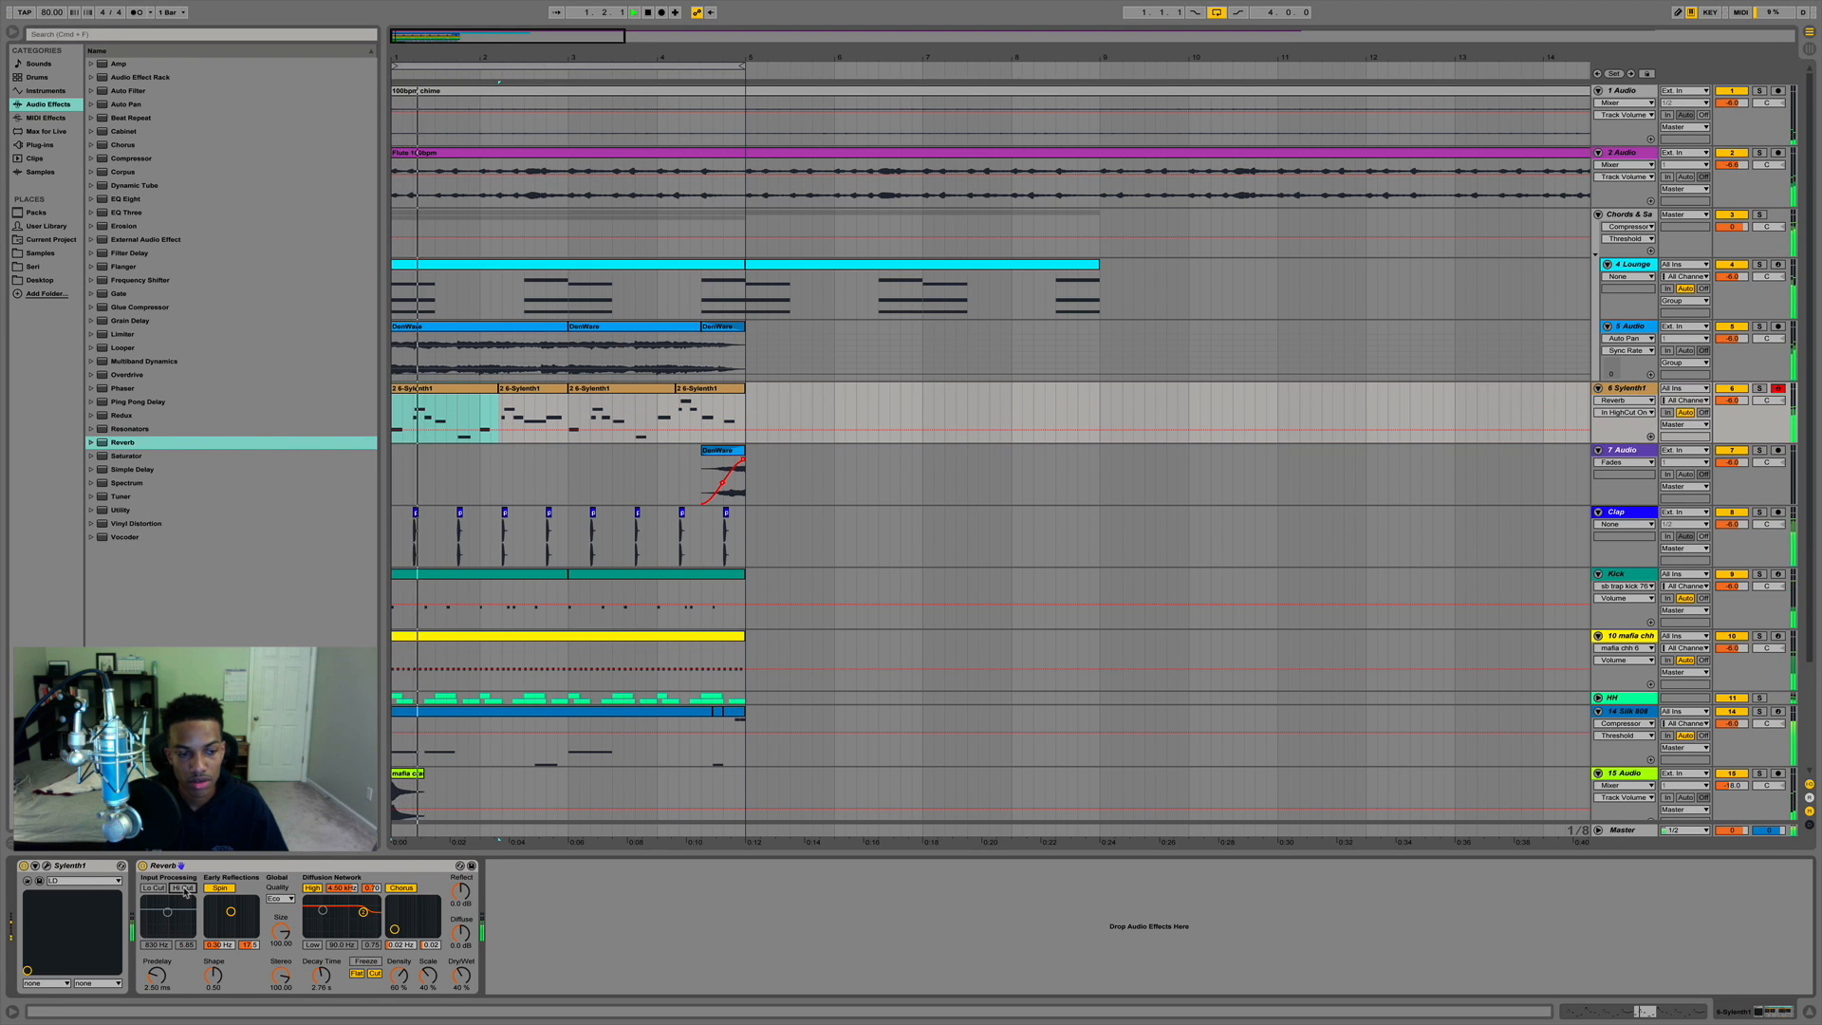
left_click(183, 888)
left_click_drag(170, 912, 242, 914)
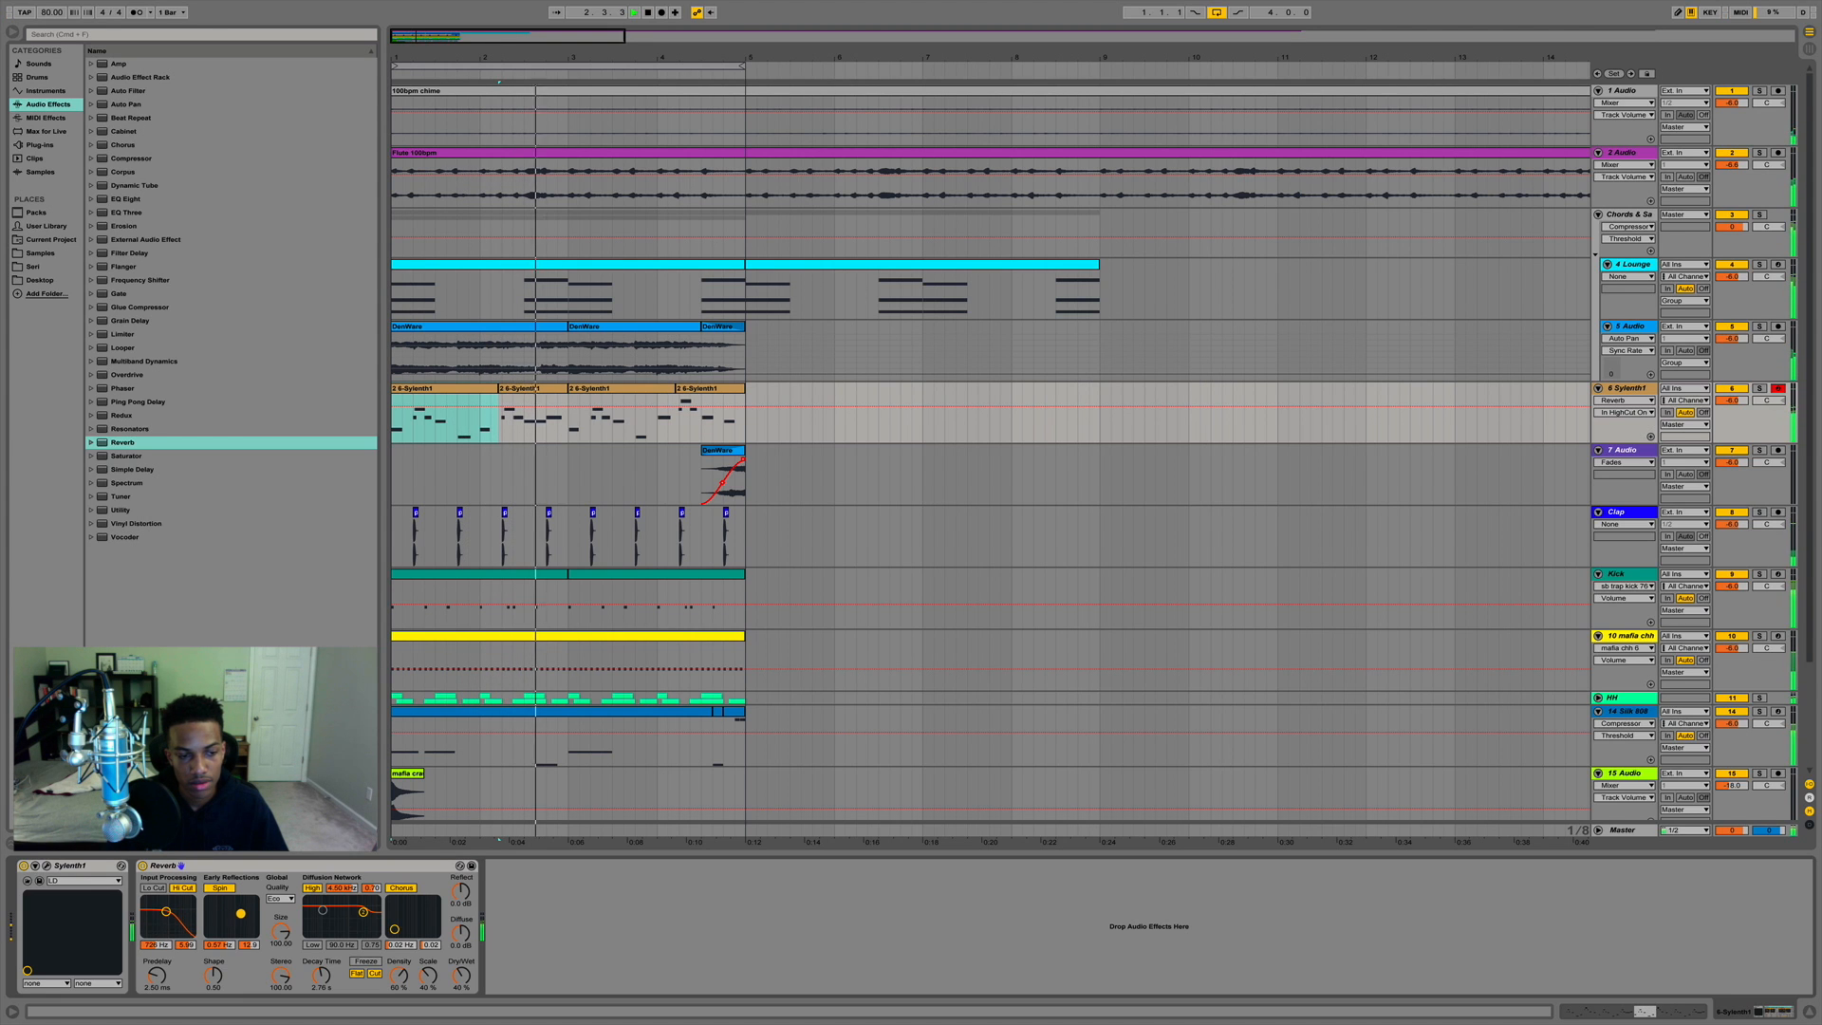
key("space")
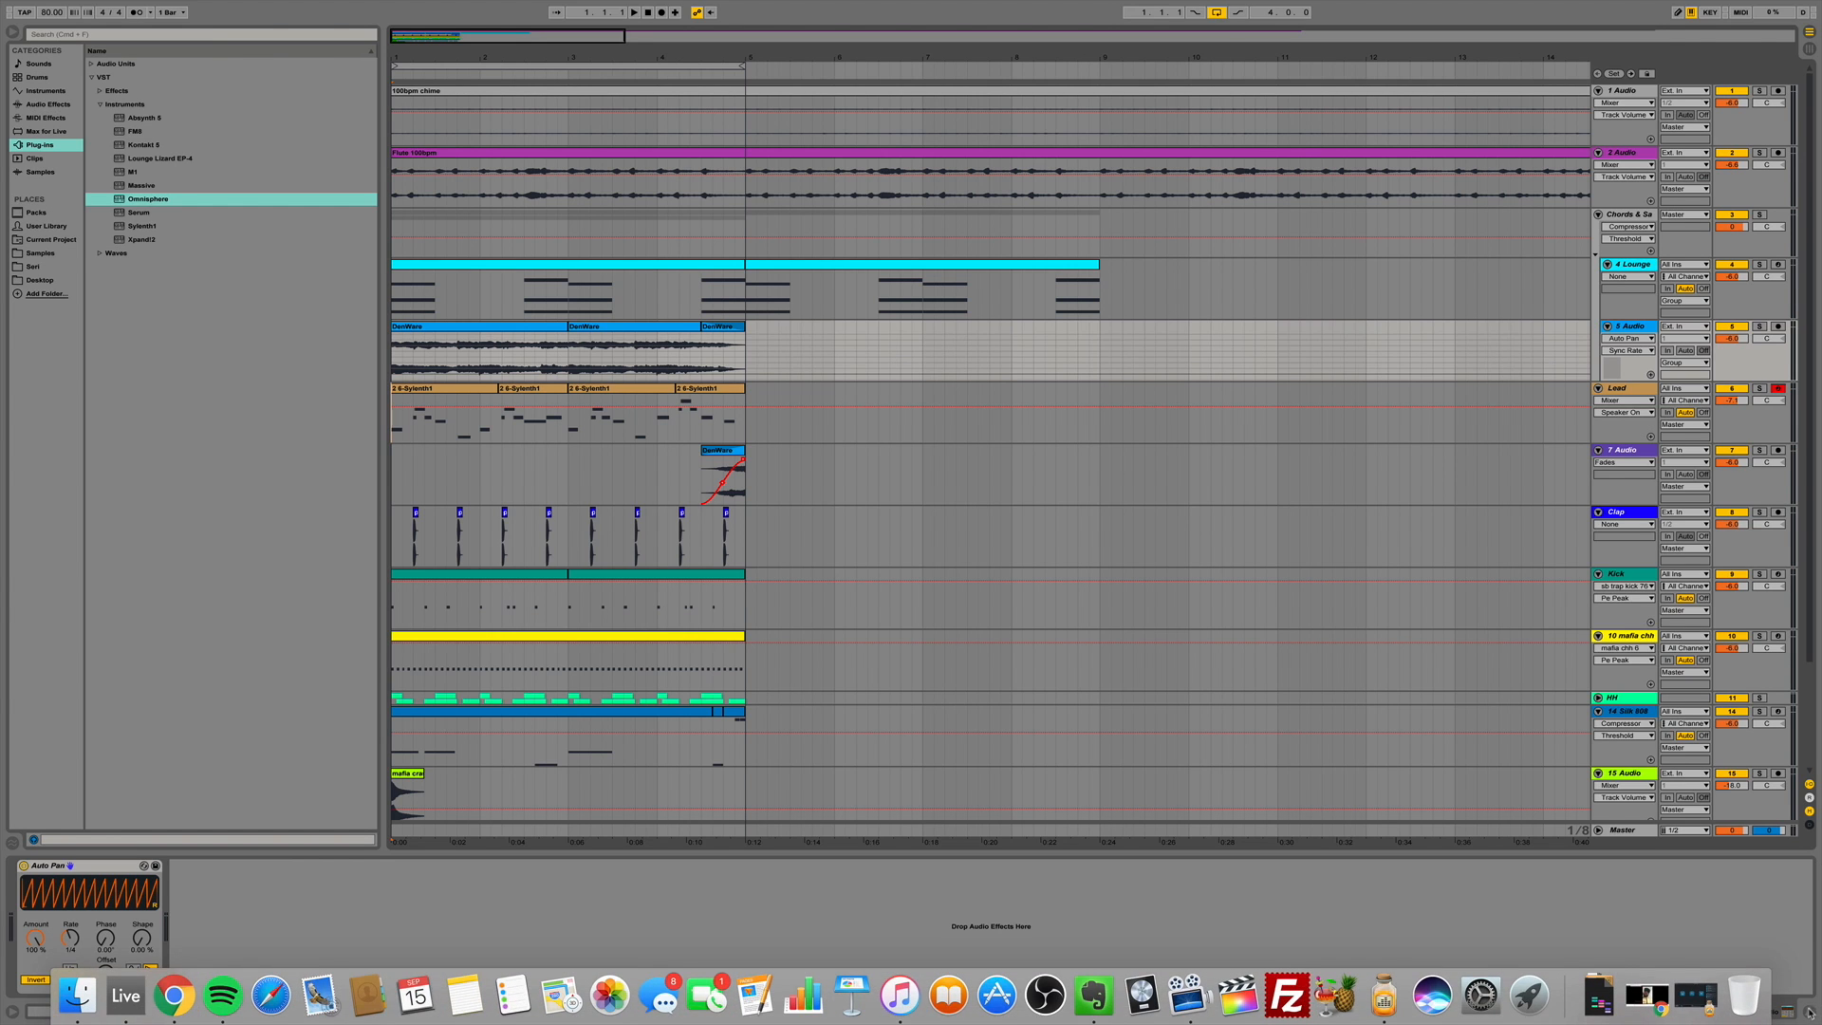
Insert eight bars of silence at the start of the arrangement, from 1.1.1 to 9.1.1.
left_click_drag(646, 58, 458, 58)
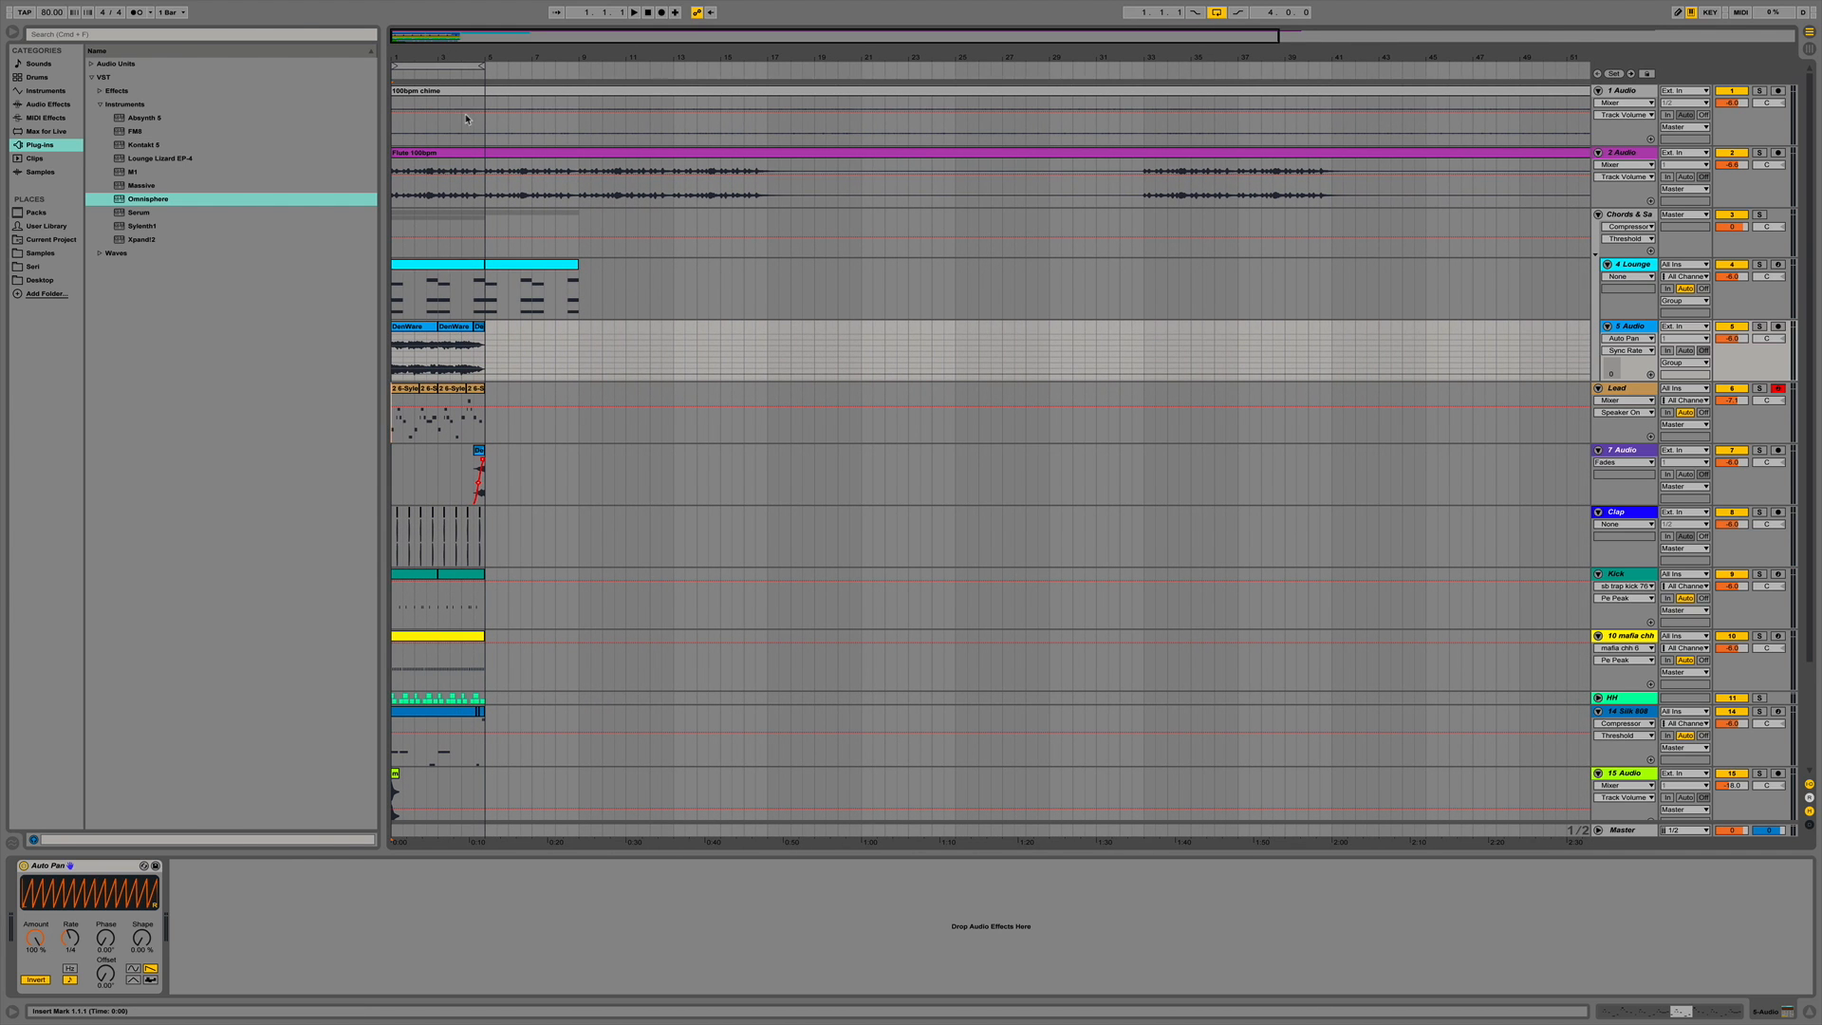
left_click_drag(484, 130, 391, 131)
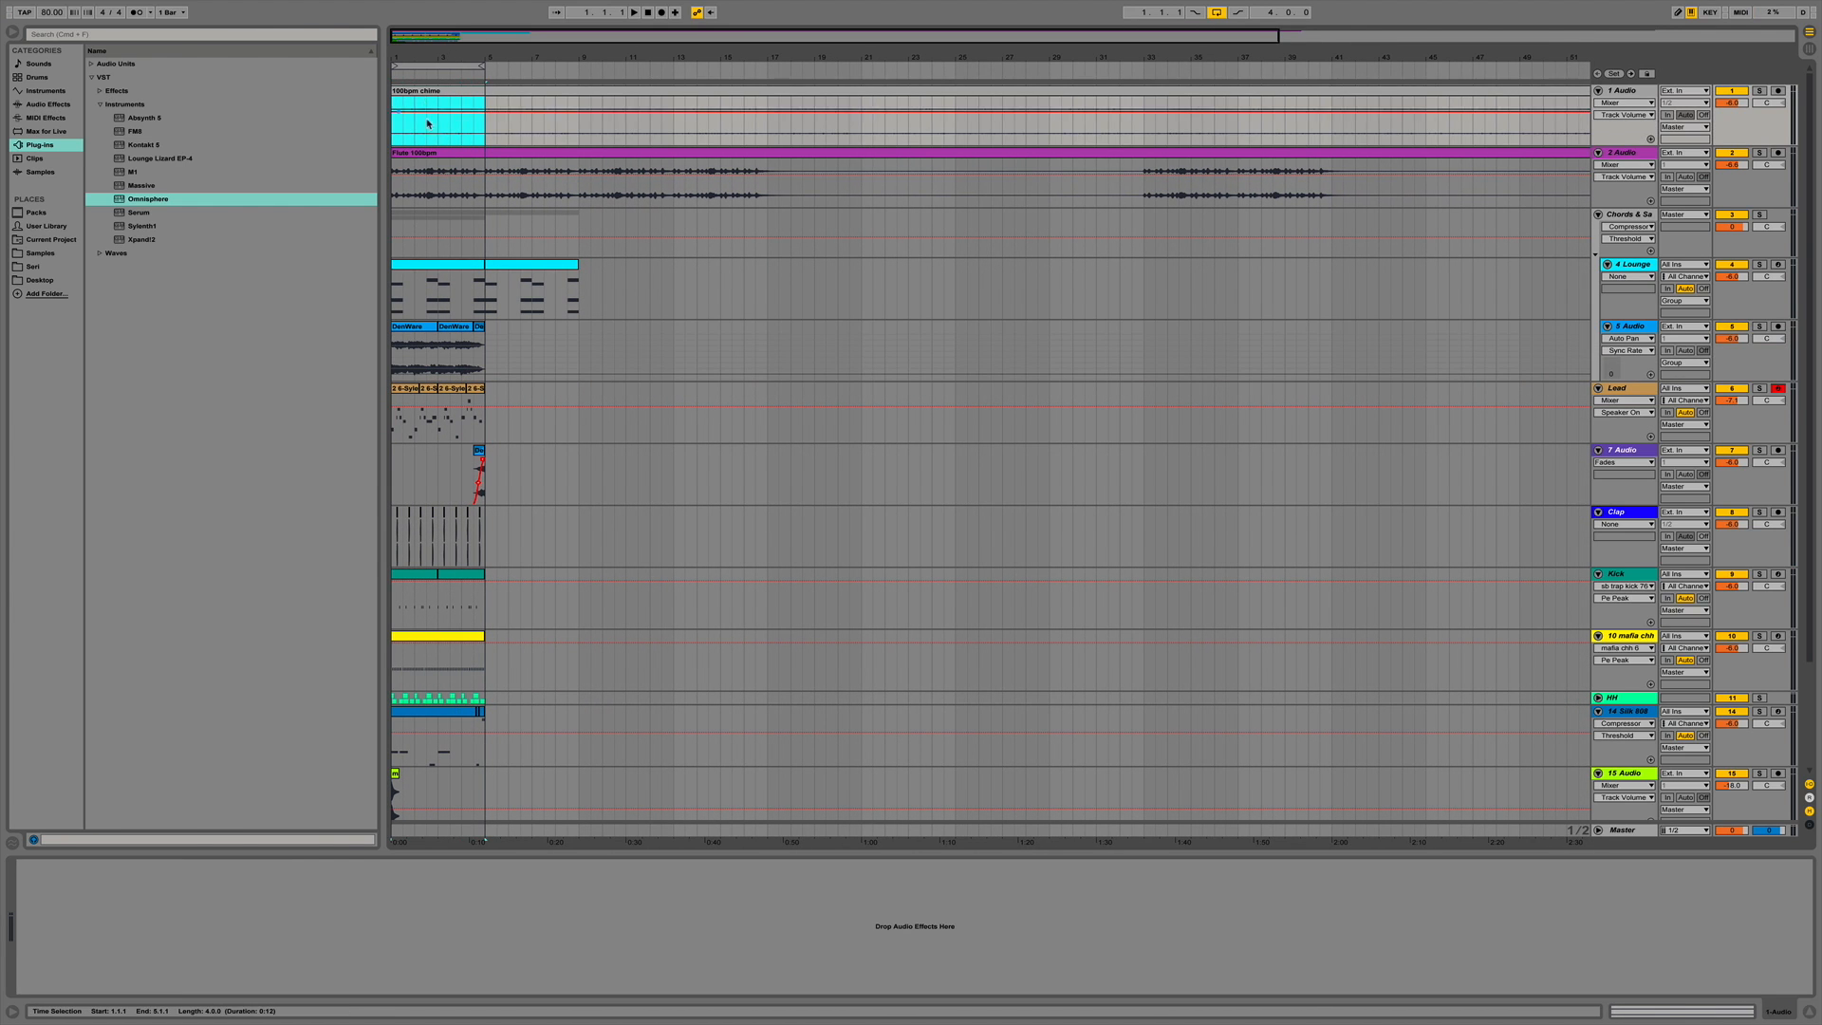
left_click(572, 126)
left_click_drag(582, 128, 395, 125)
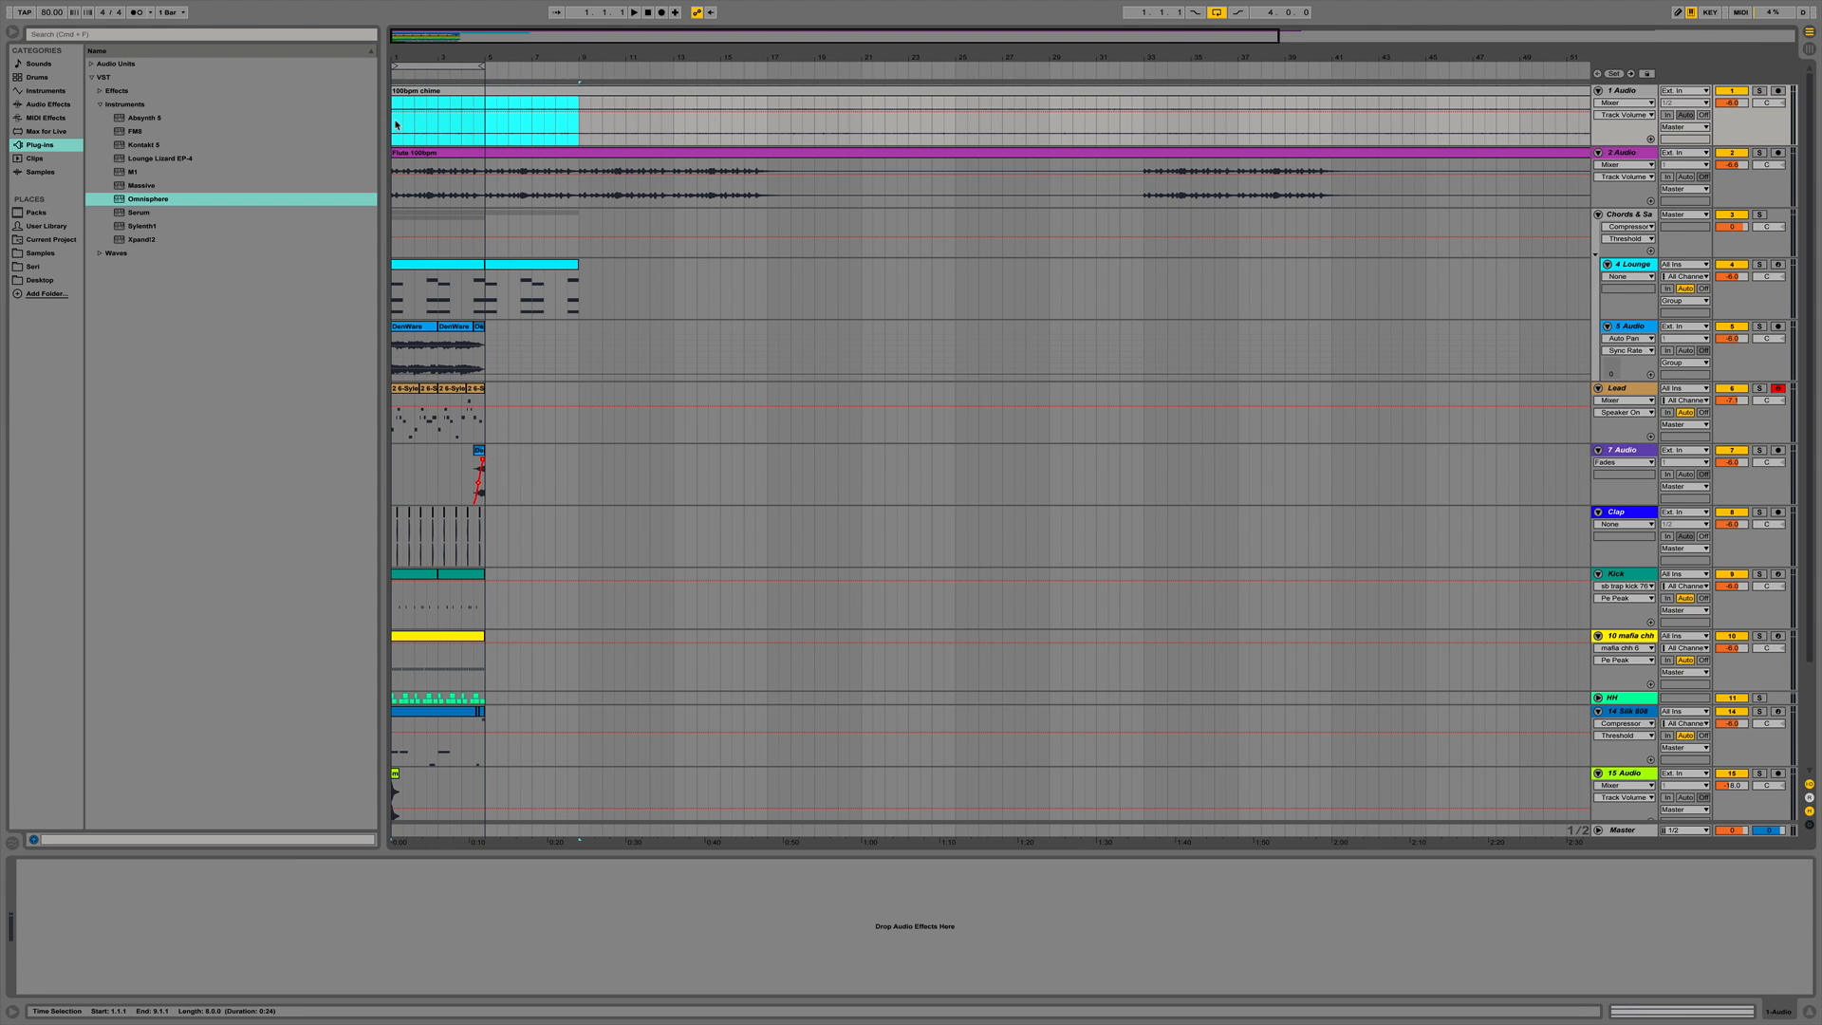
key("super+i")
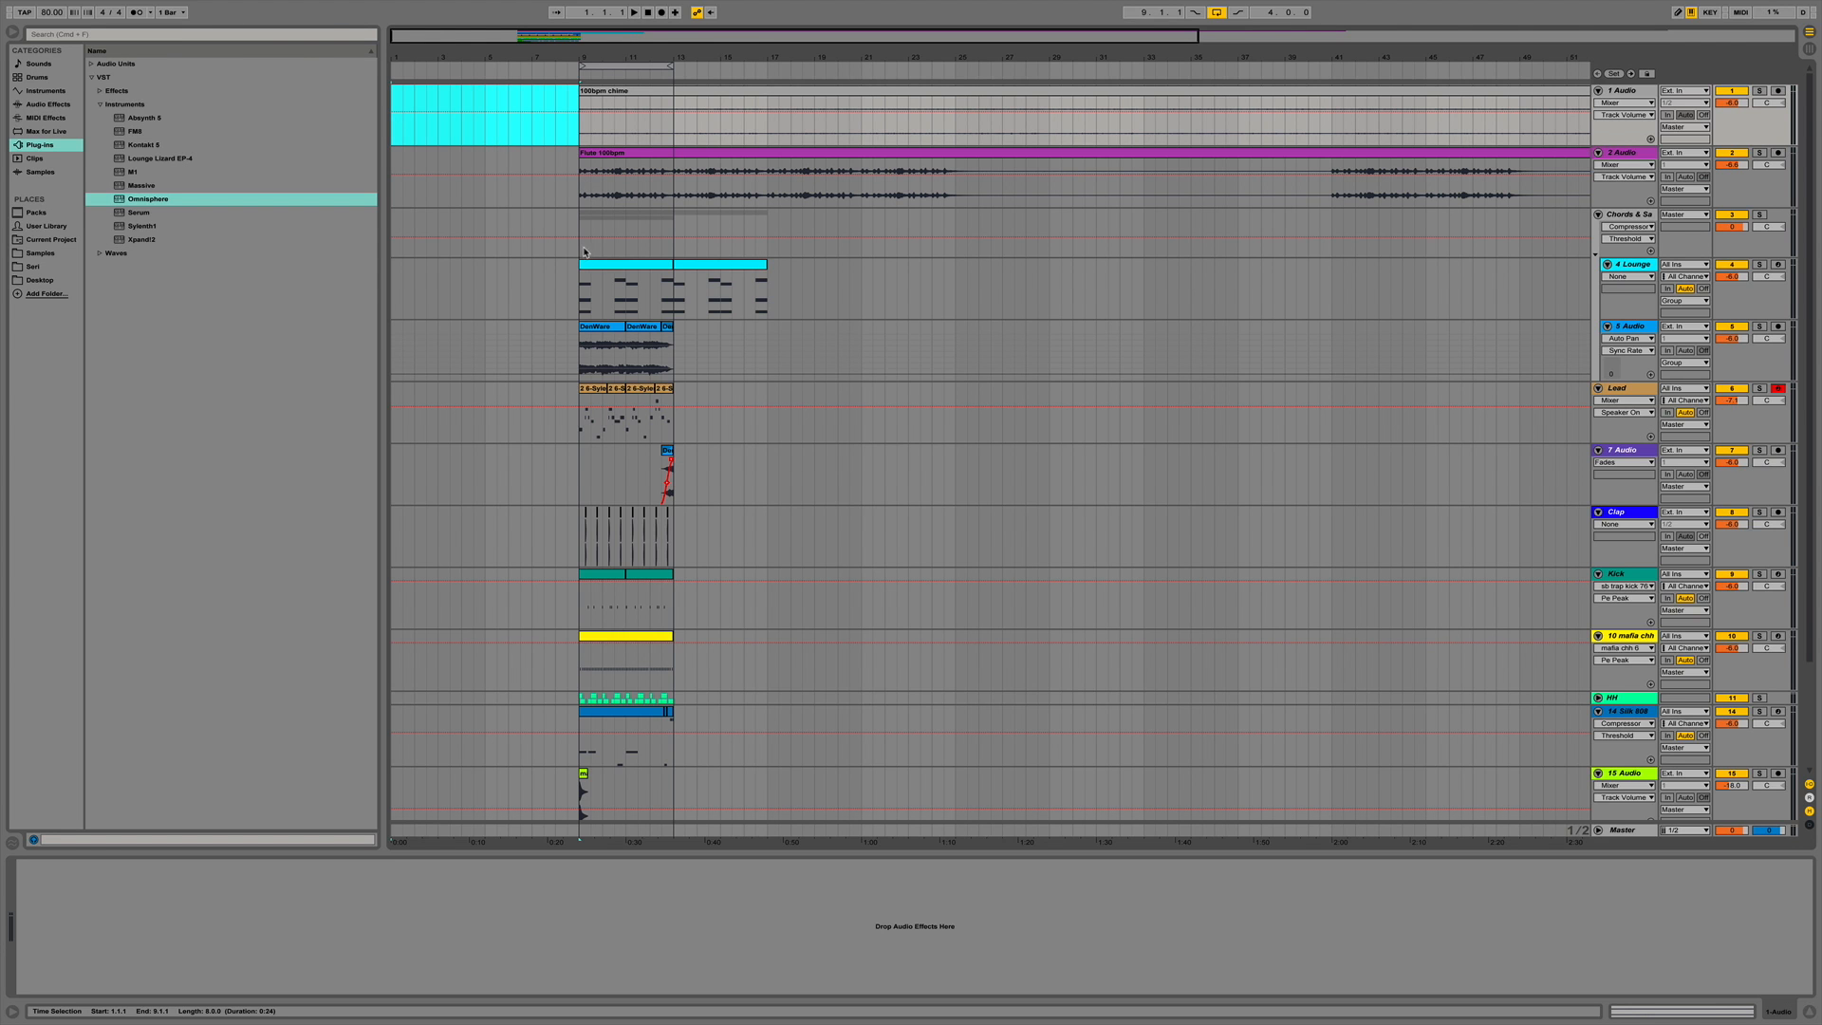
scroll(609, 281, "down", 3)
scroll(575, 280, "up", 3)
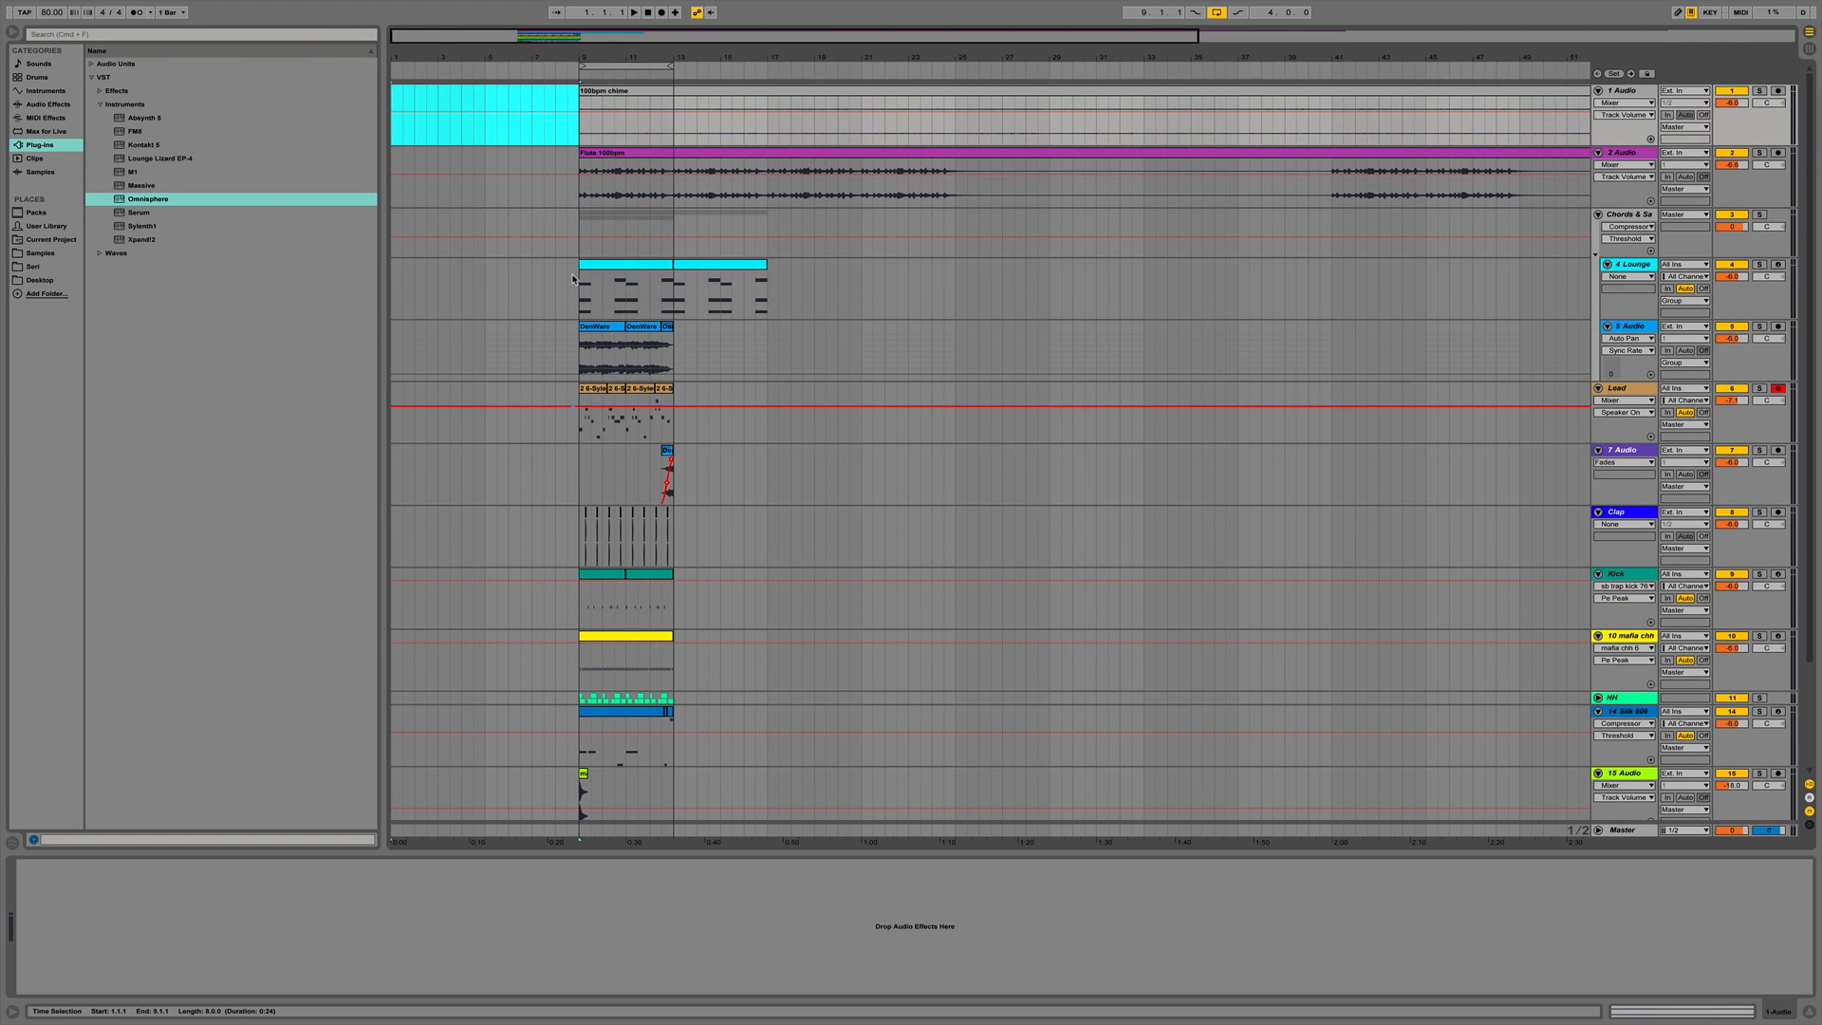
Copy the three audio clips at bar 9 of the 5 Audio track to bar 1.
left_click(610, 328)
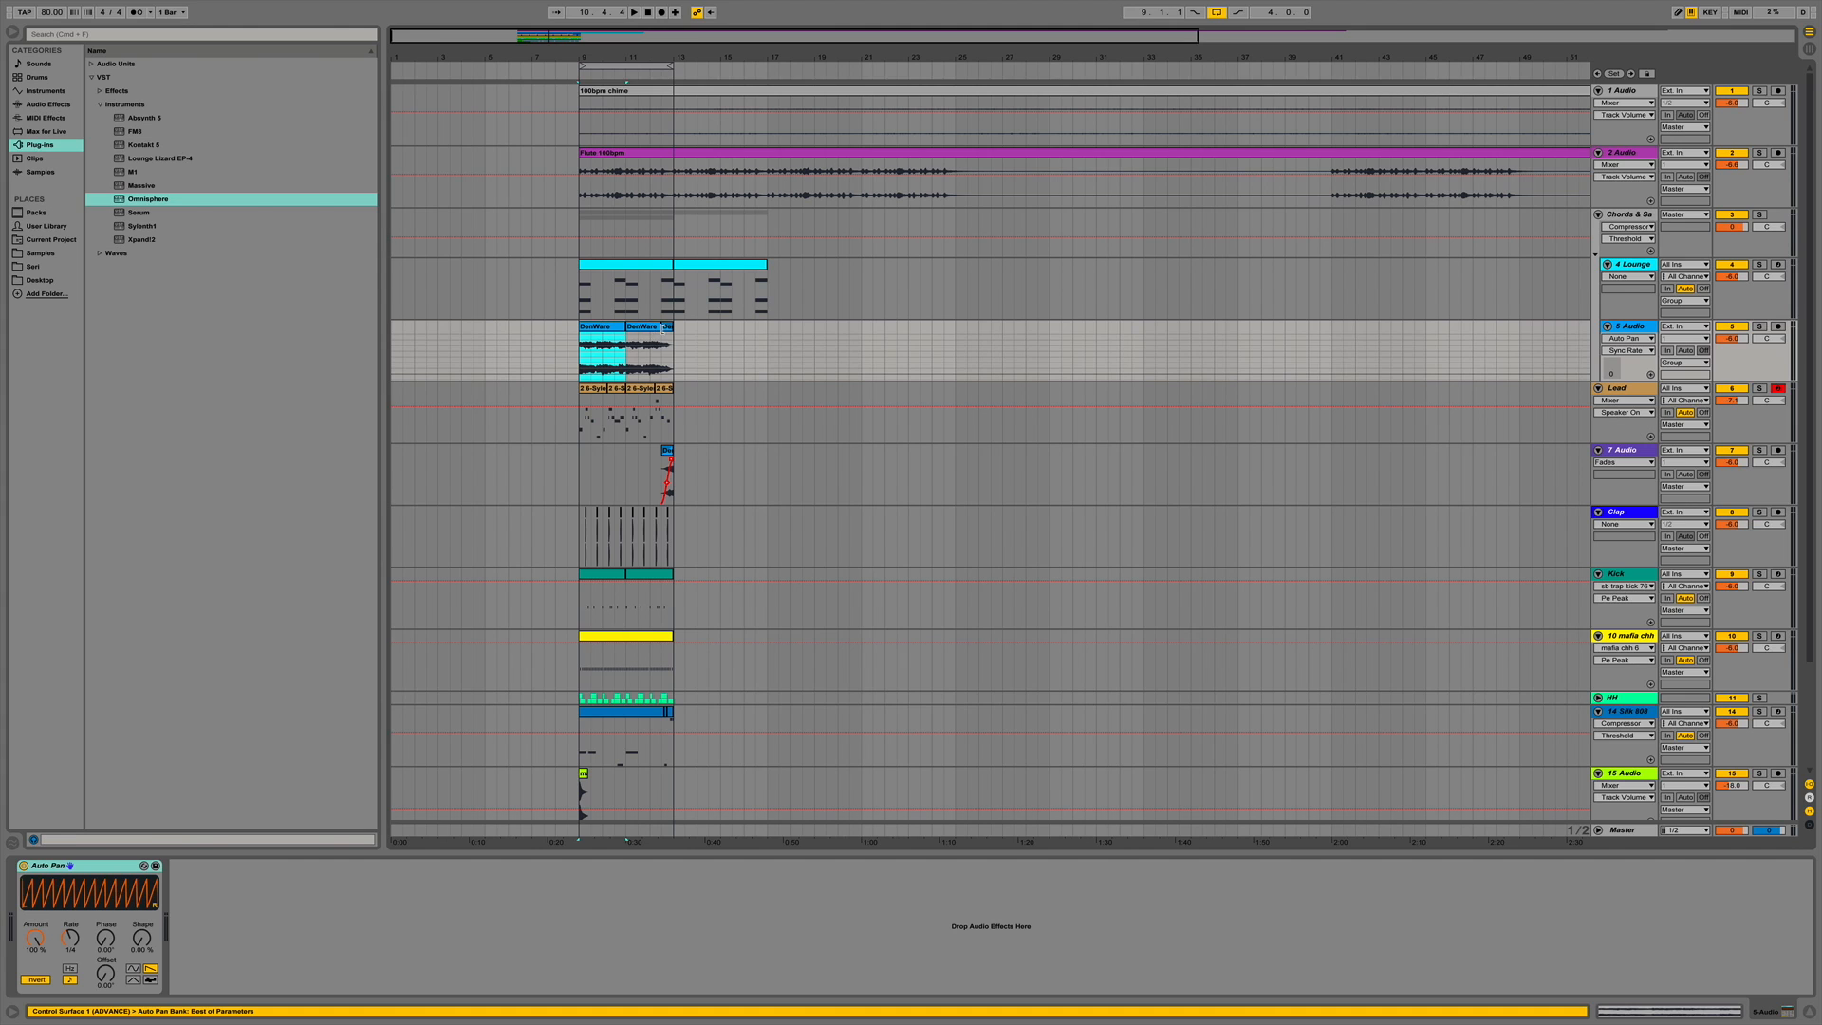
left_click(668, 329, "shift")
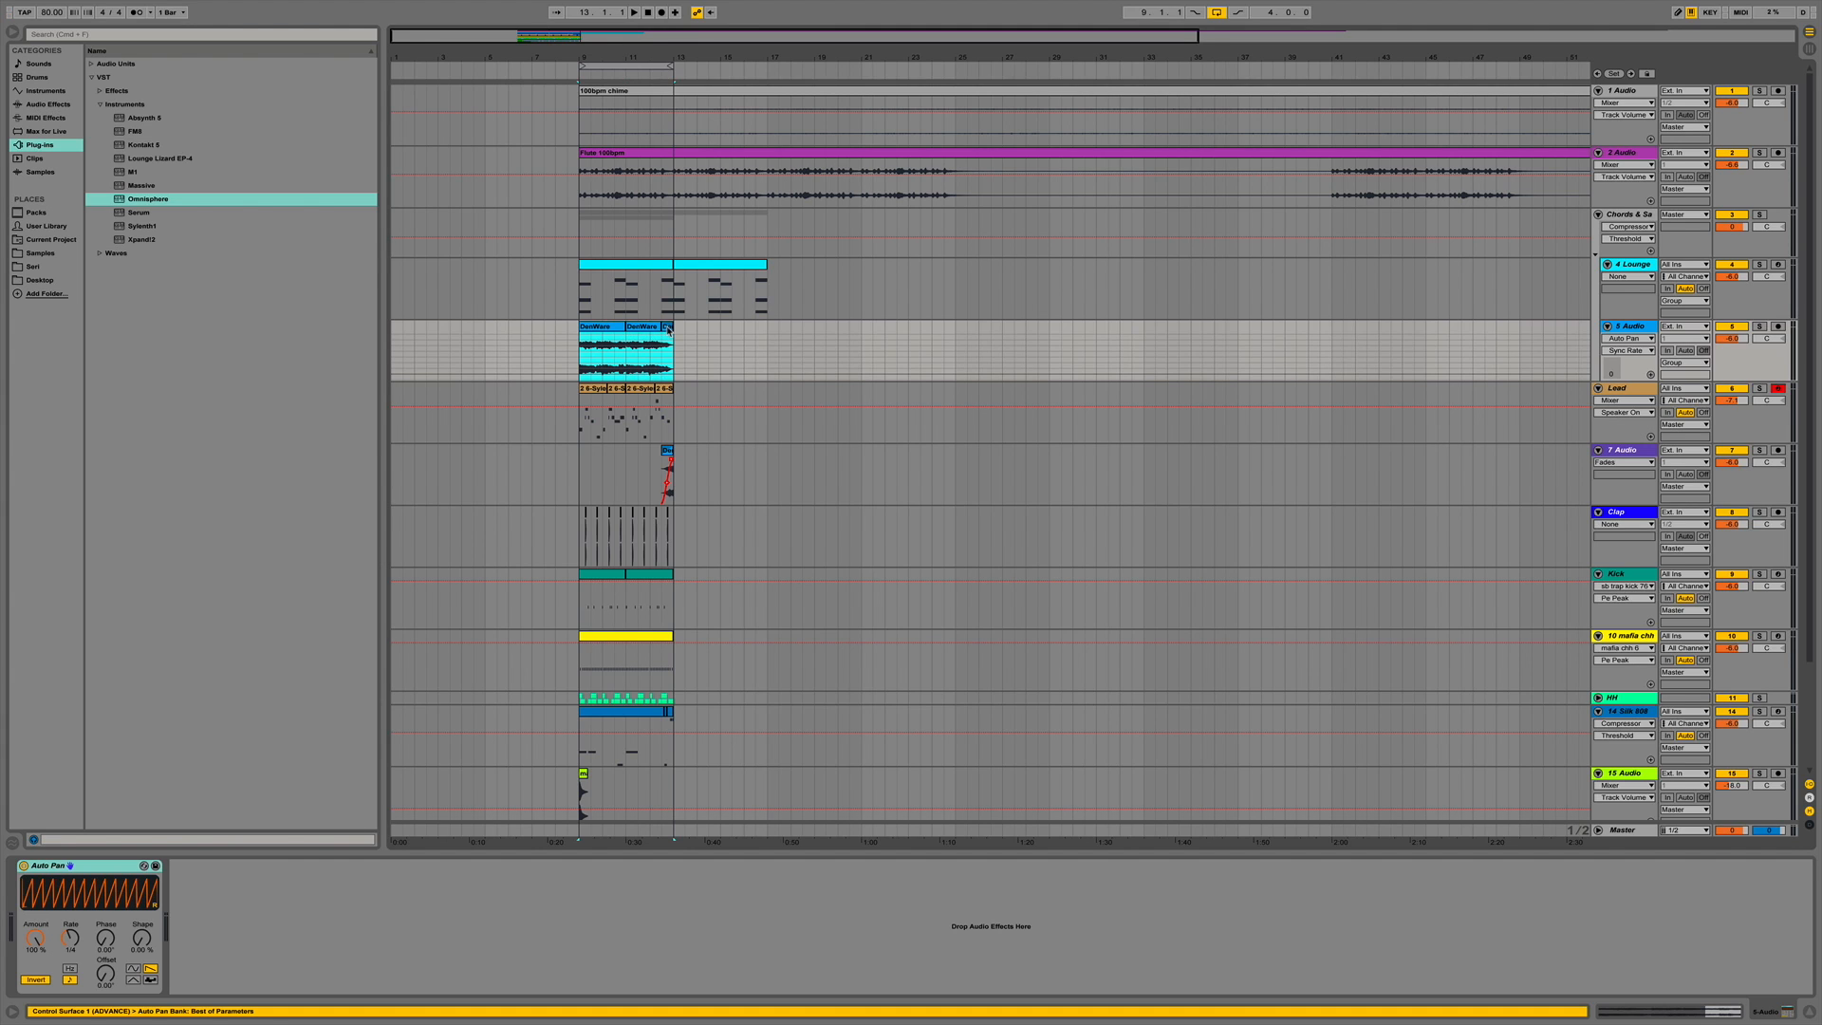
left_click(391, 344)
key("ctrl+v")
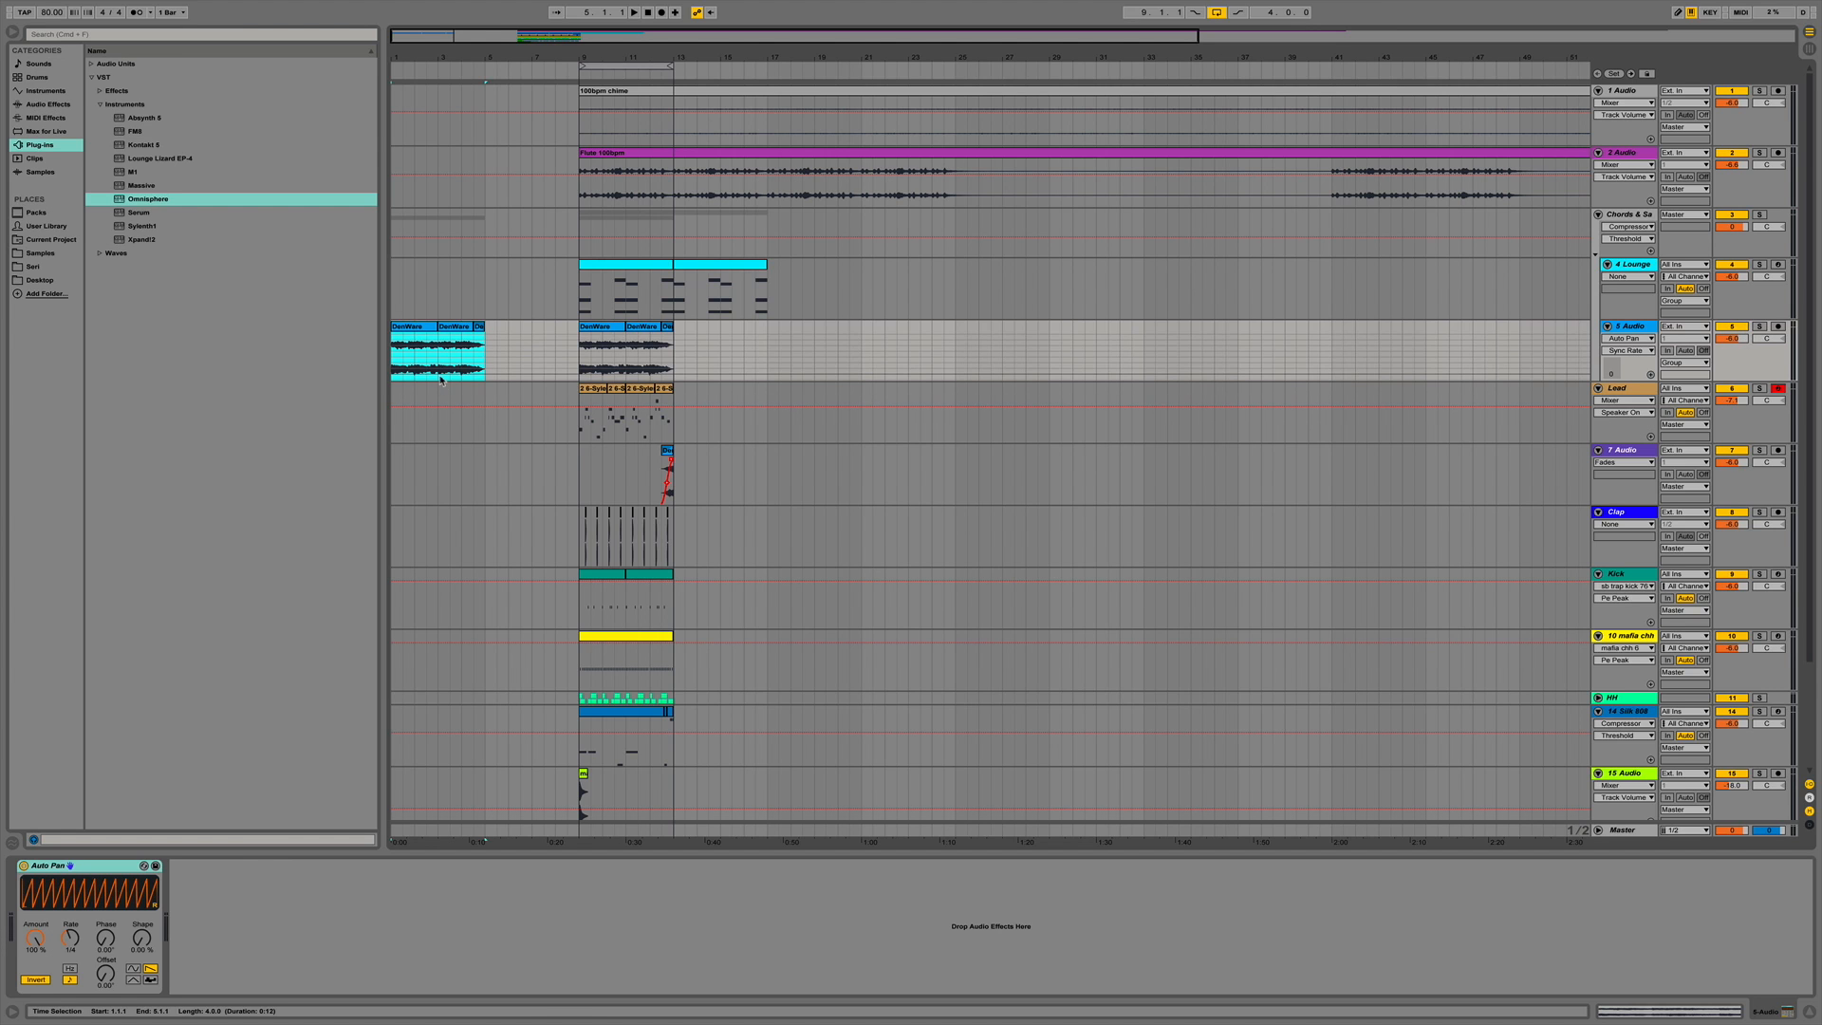
left_click(622, 377)
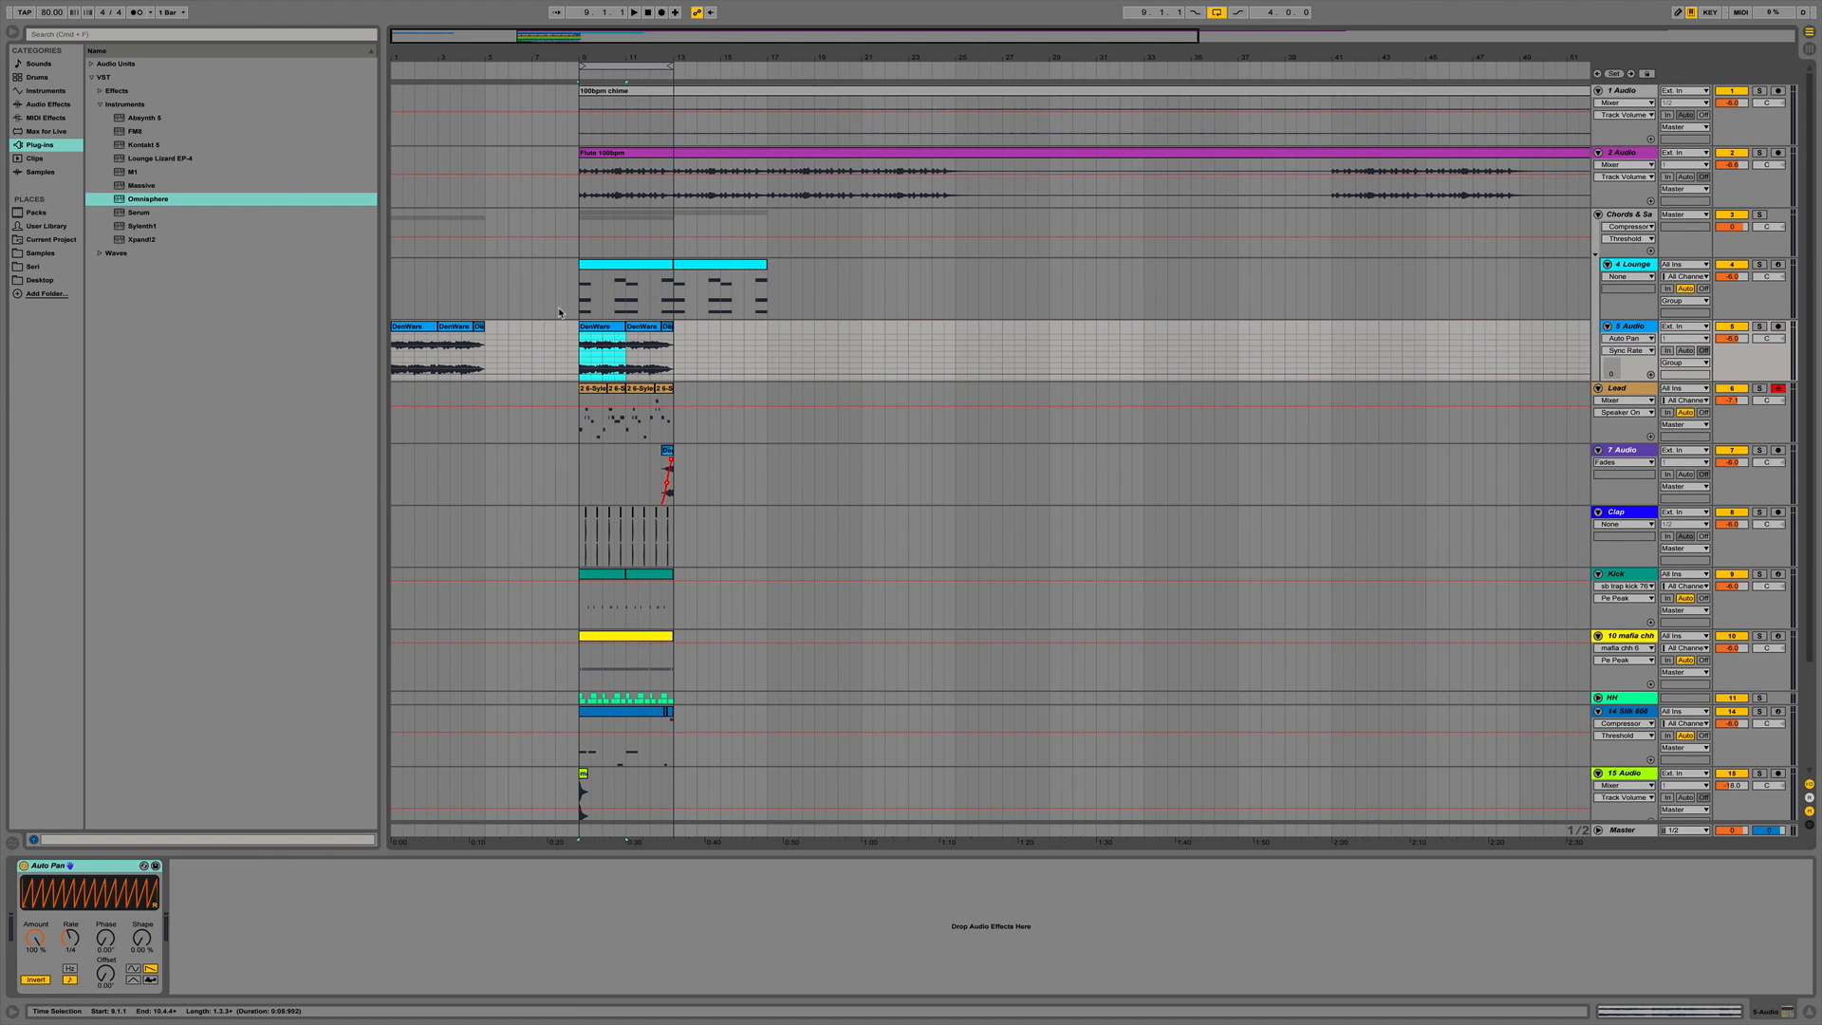
Show the Desktop folder's contents in the browser and collapse the Beat Collab Video folder.
left_click(40, 280)
left_click(102, 79)
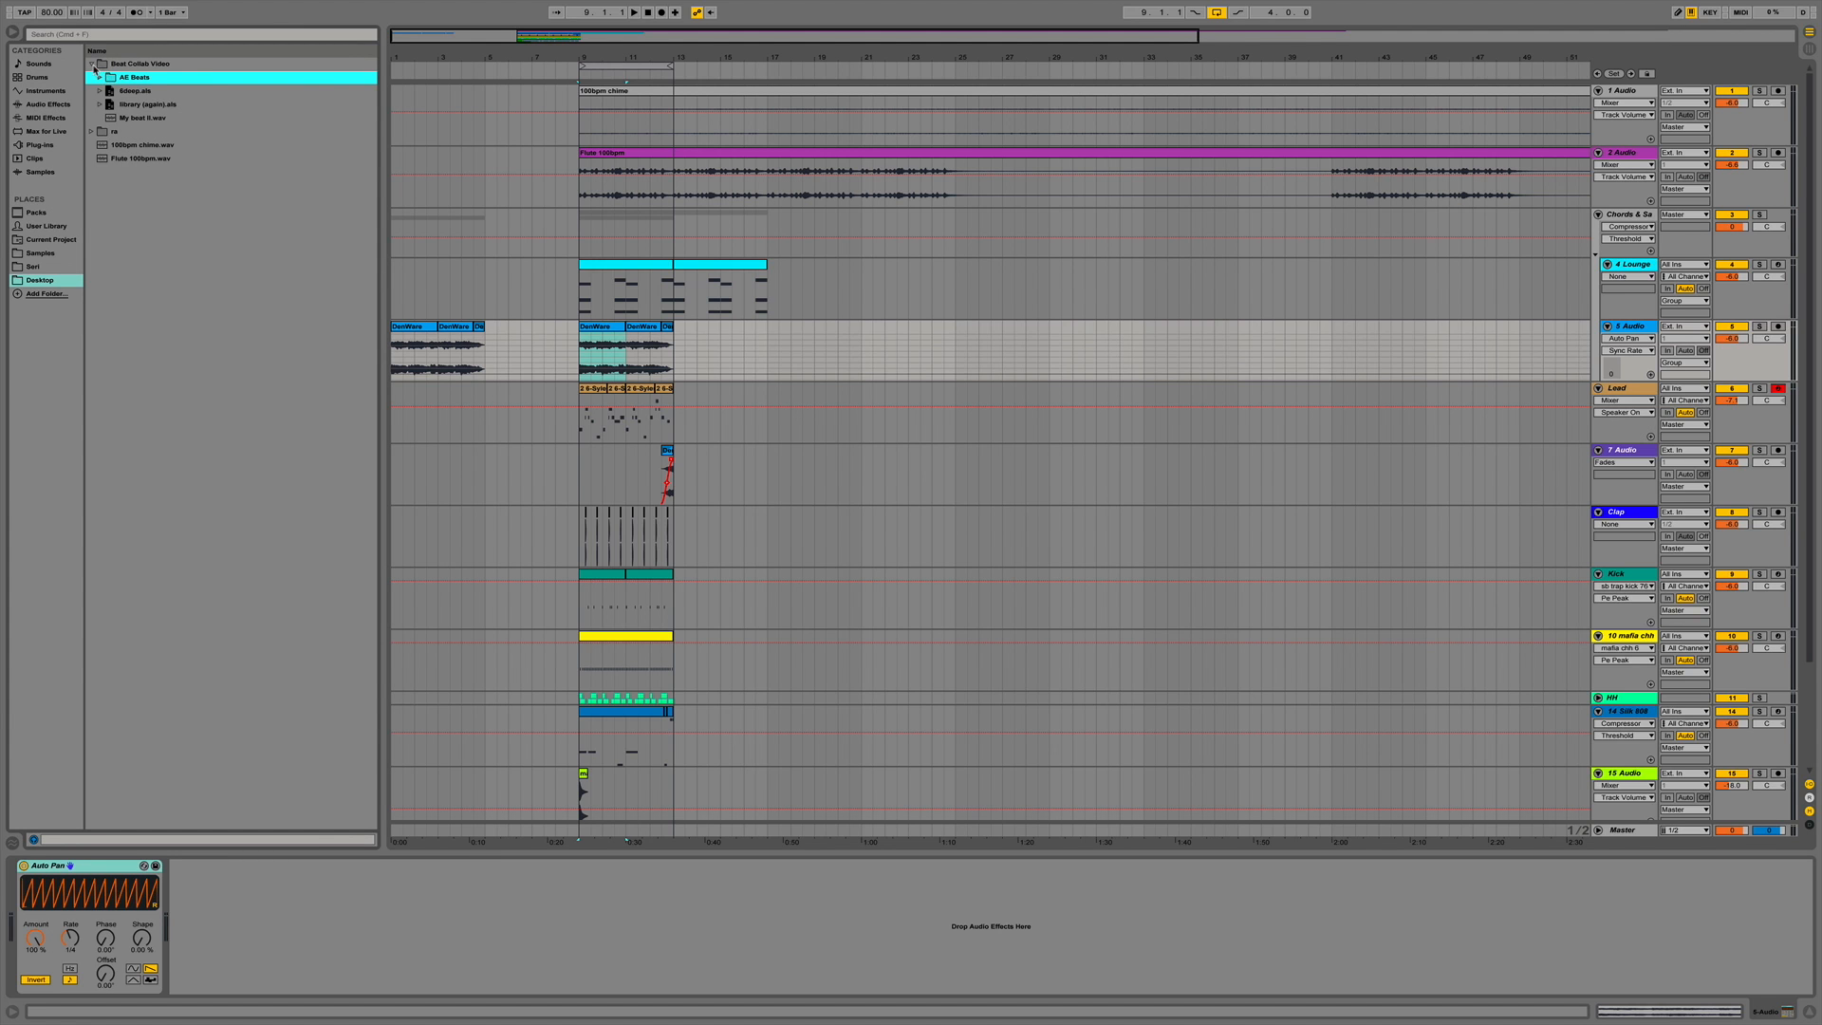
left_click(92, 65)
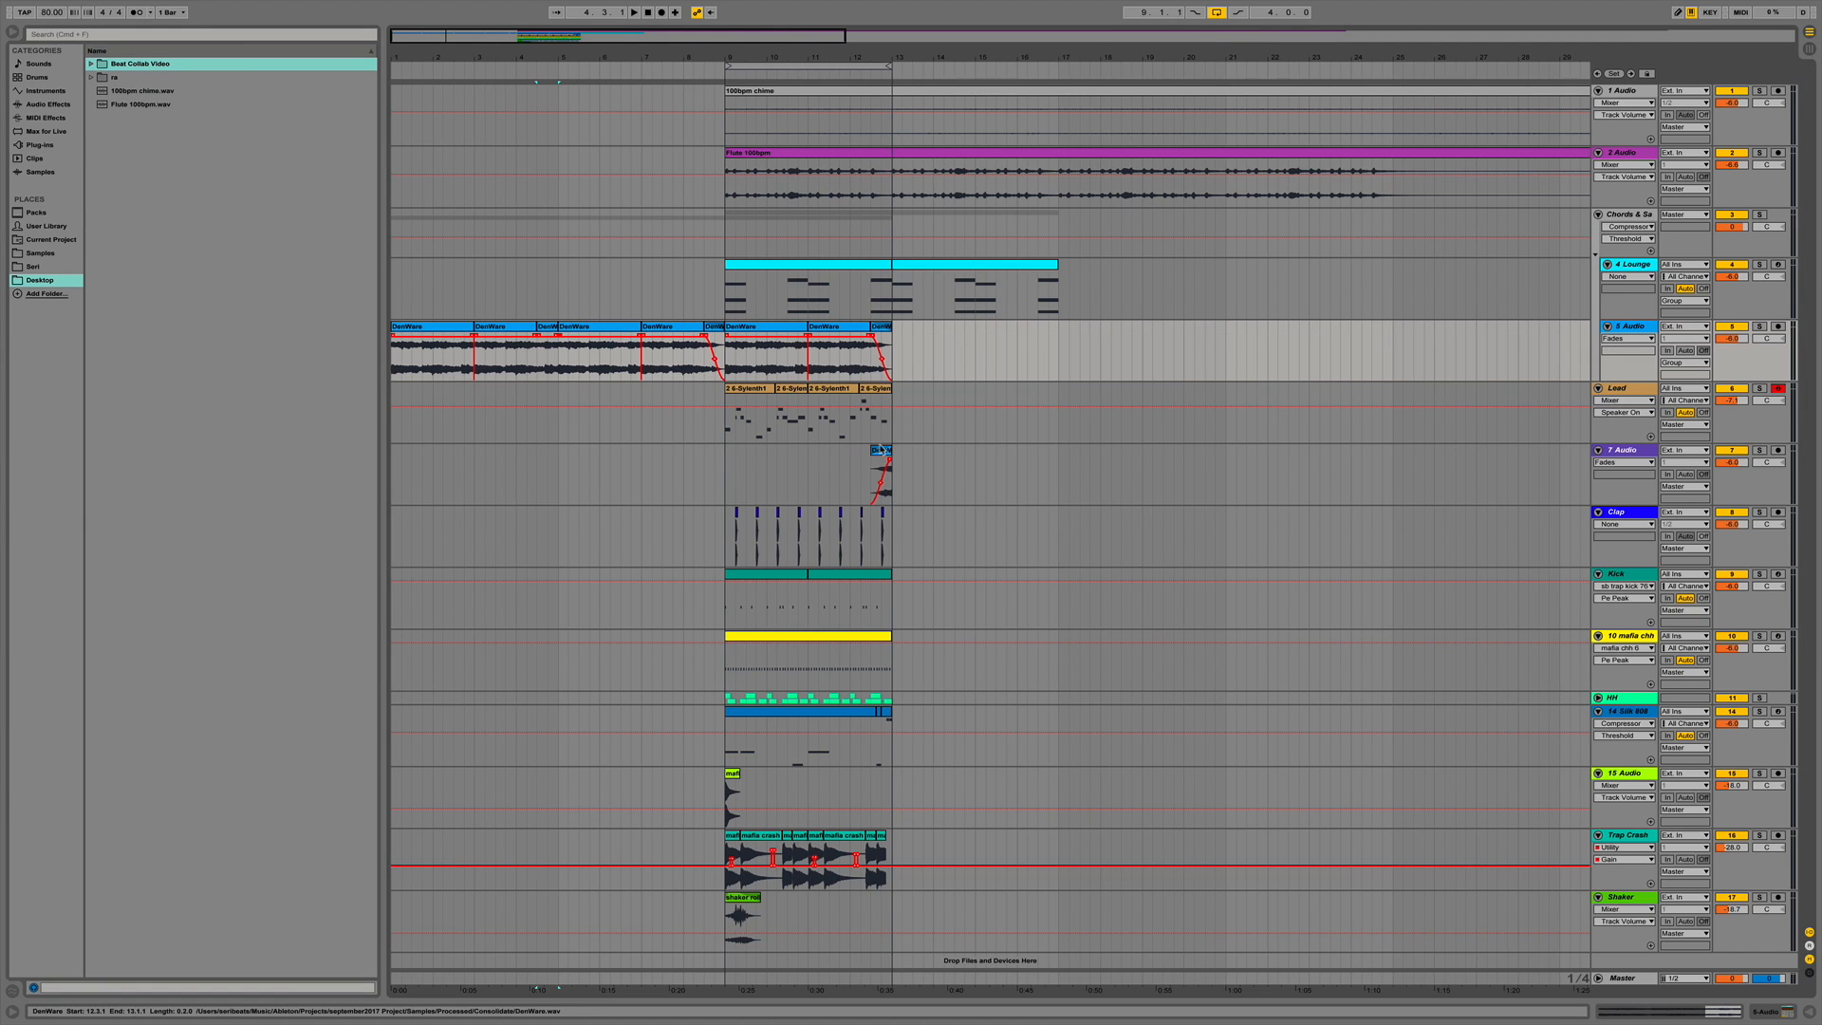
Copy the faded clip at the end of bar 12 on the 7 Audio track to 8.3.1.
left_click(886, 452)
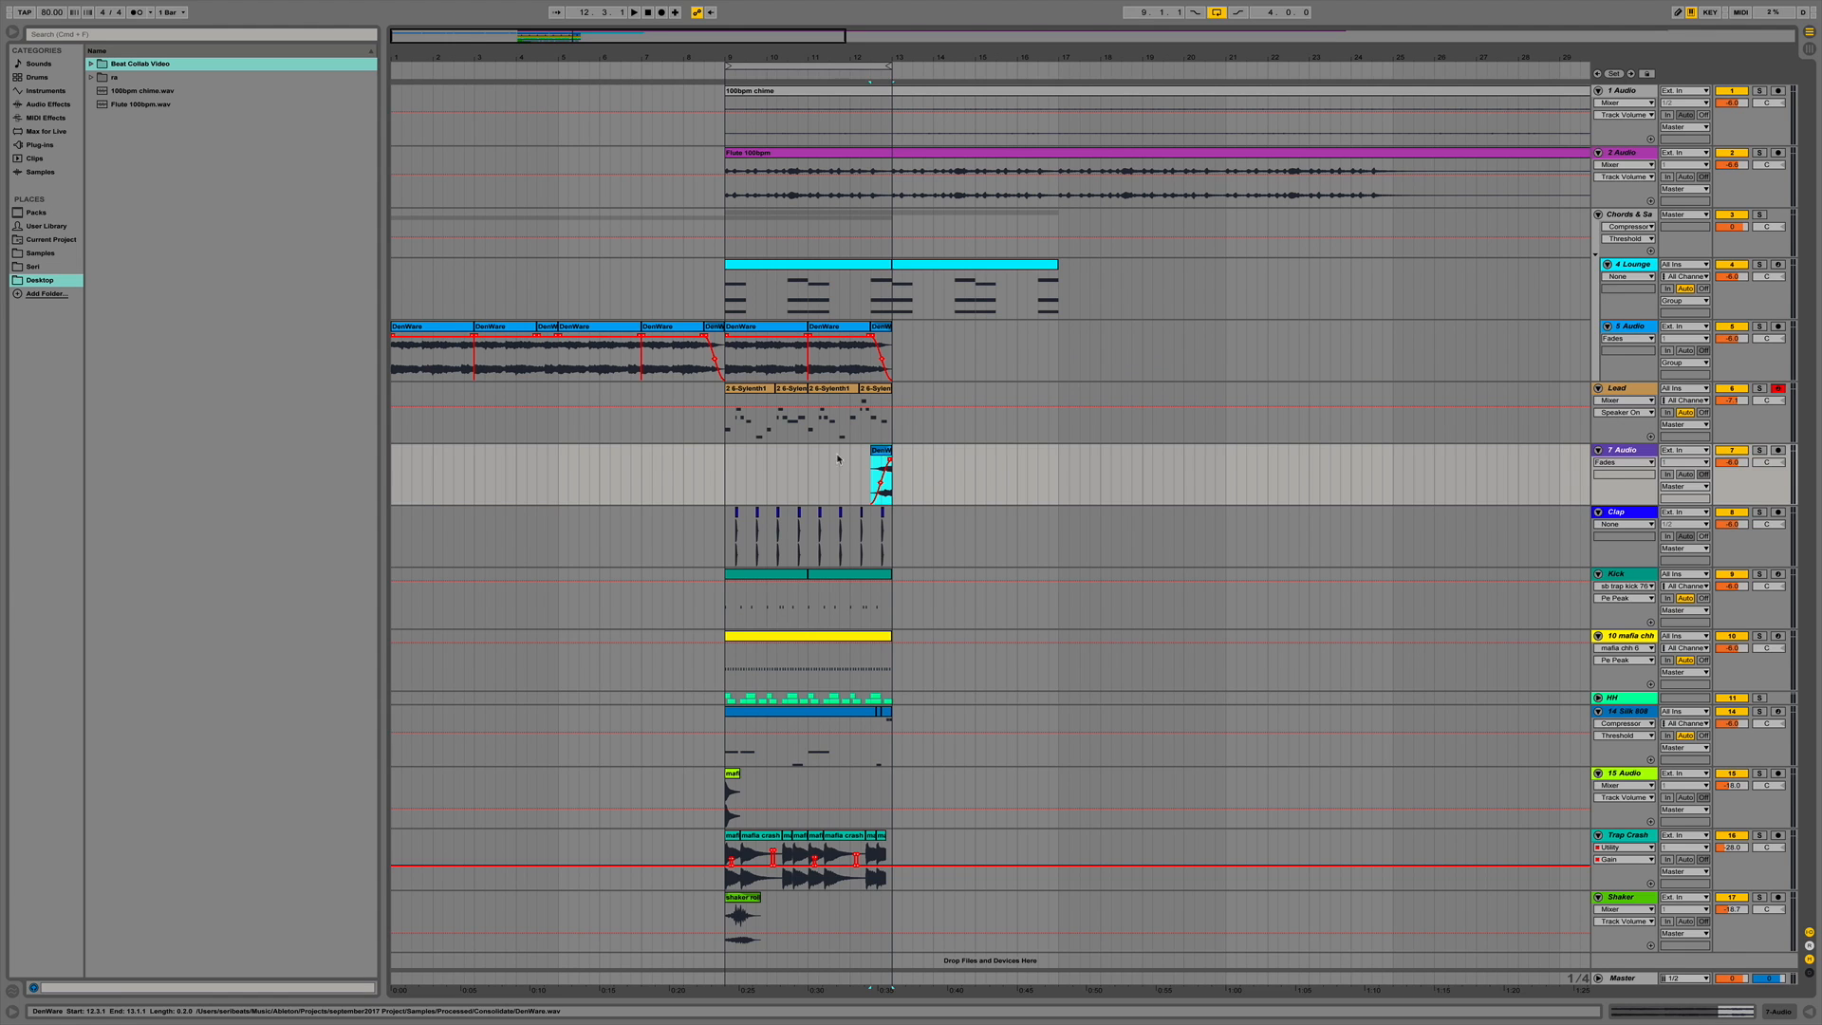
left_click(704, 471)
key("super+v")
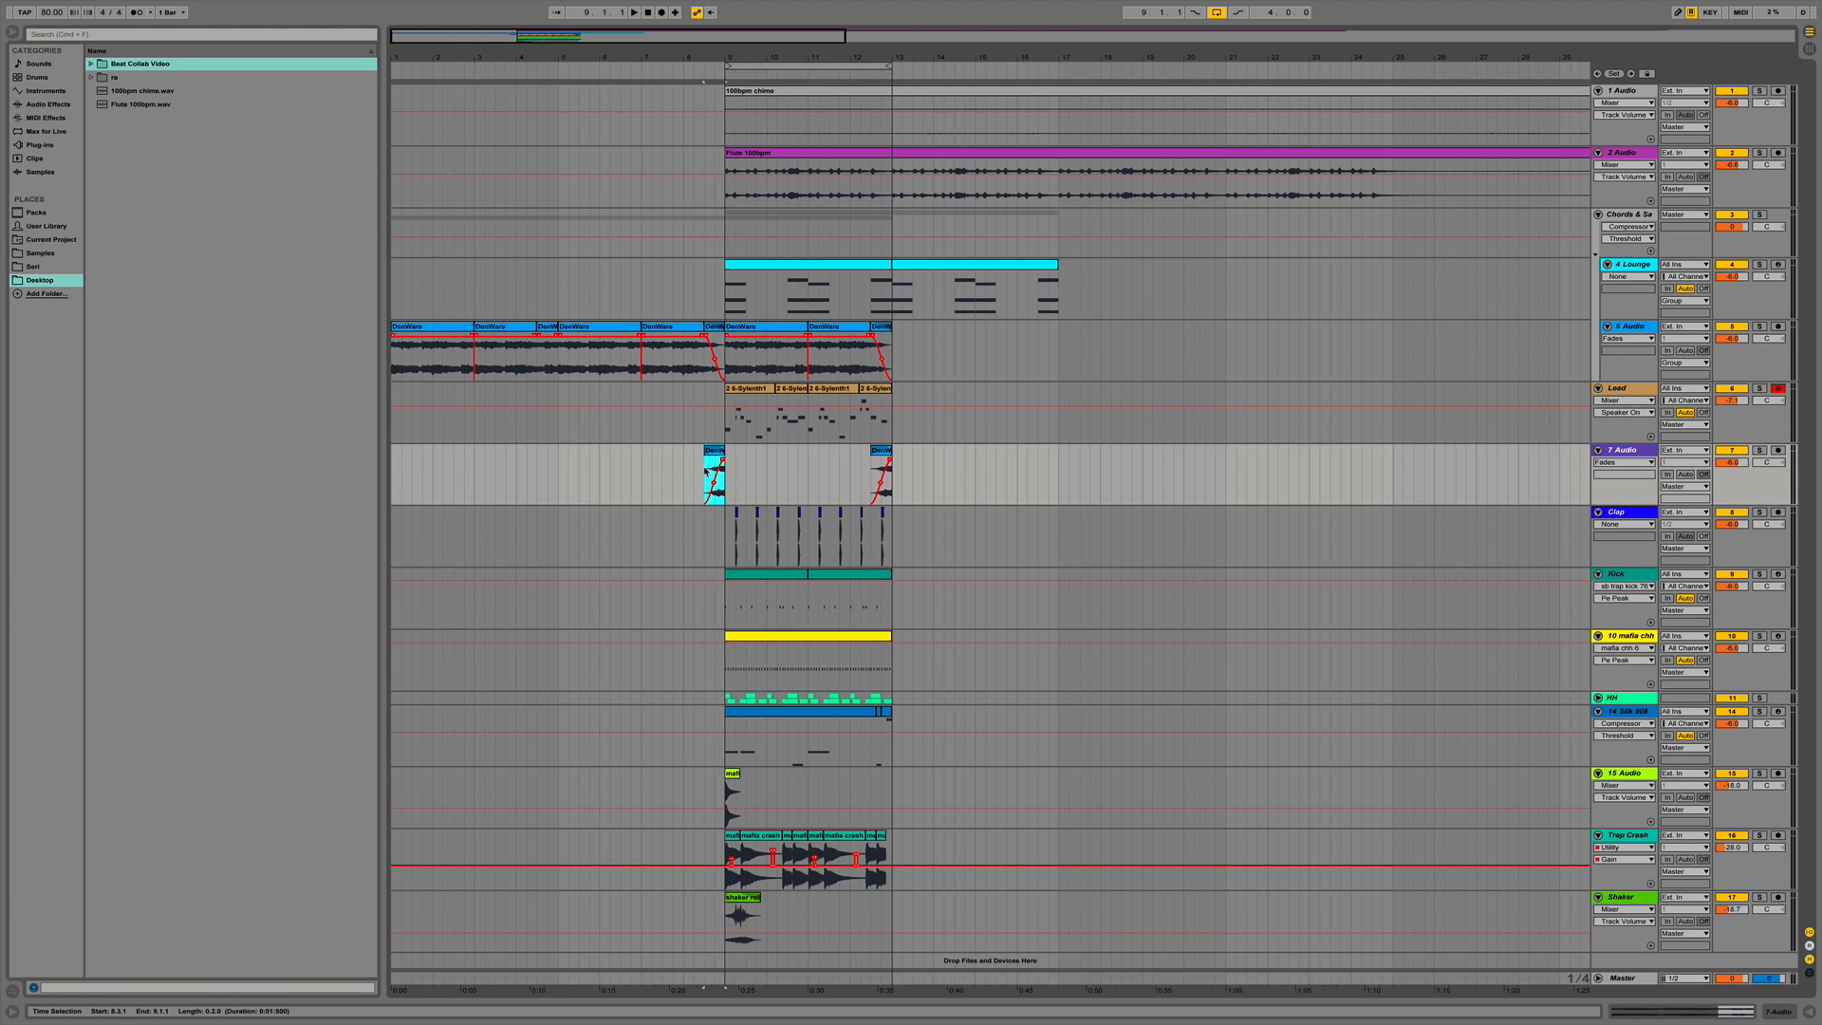
Play the eight-bar intro from 1.1.1 to check how the arrangement starts.
left_click(393, 472)
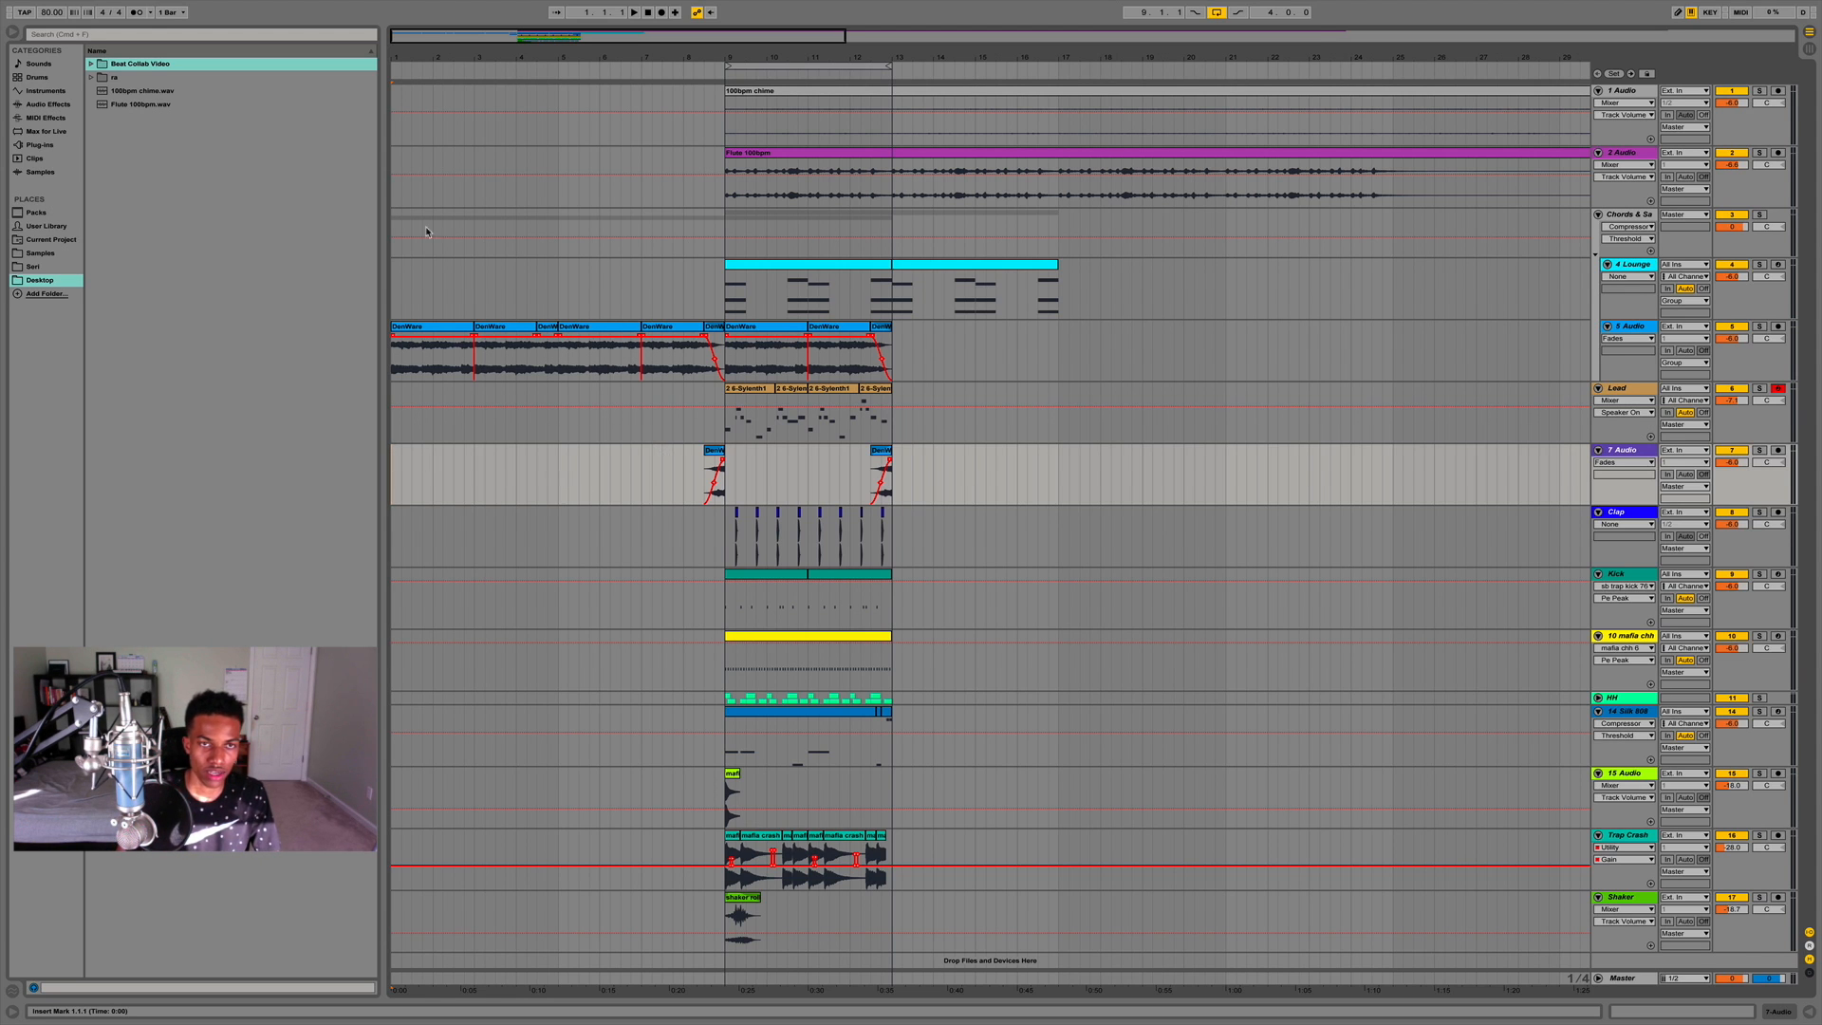
mouse_move(525, 57)
left_mouse_down()
mouse_move(525, 78)
mouse_move(525, 57)
left_mouse_up()
key("space")
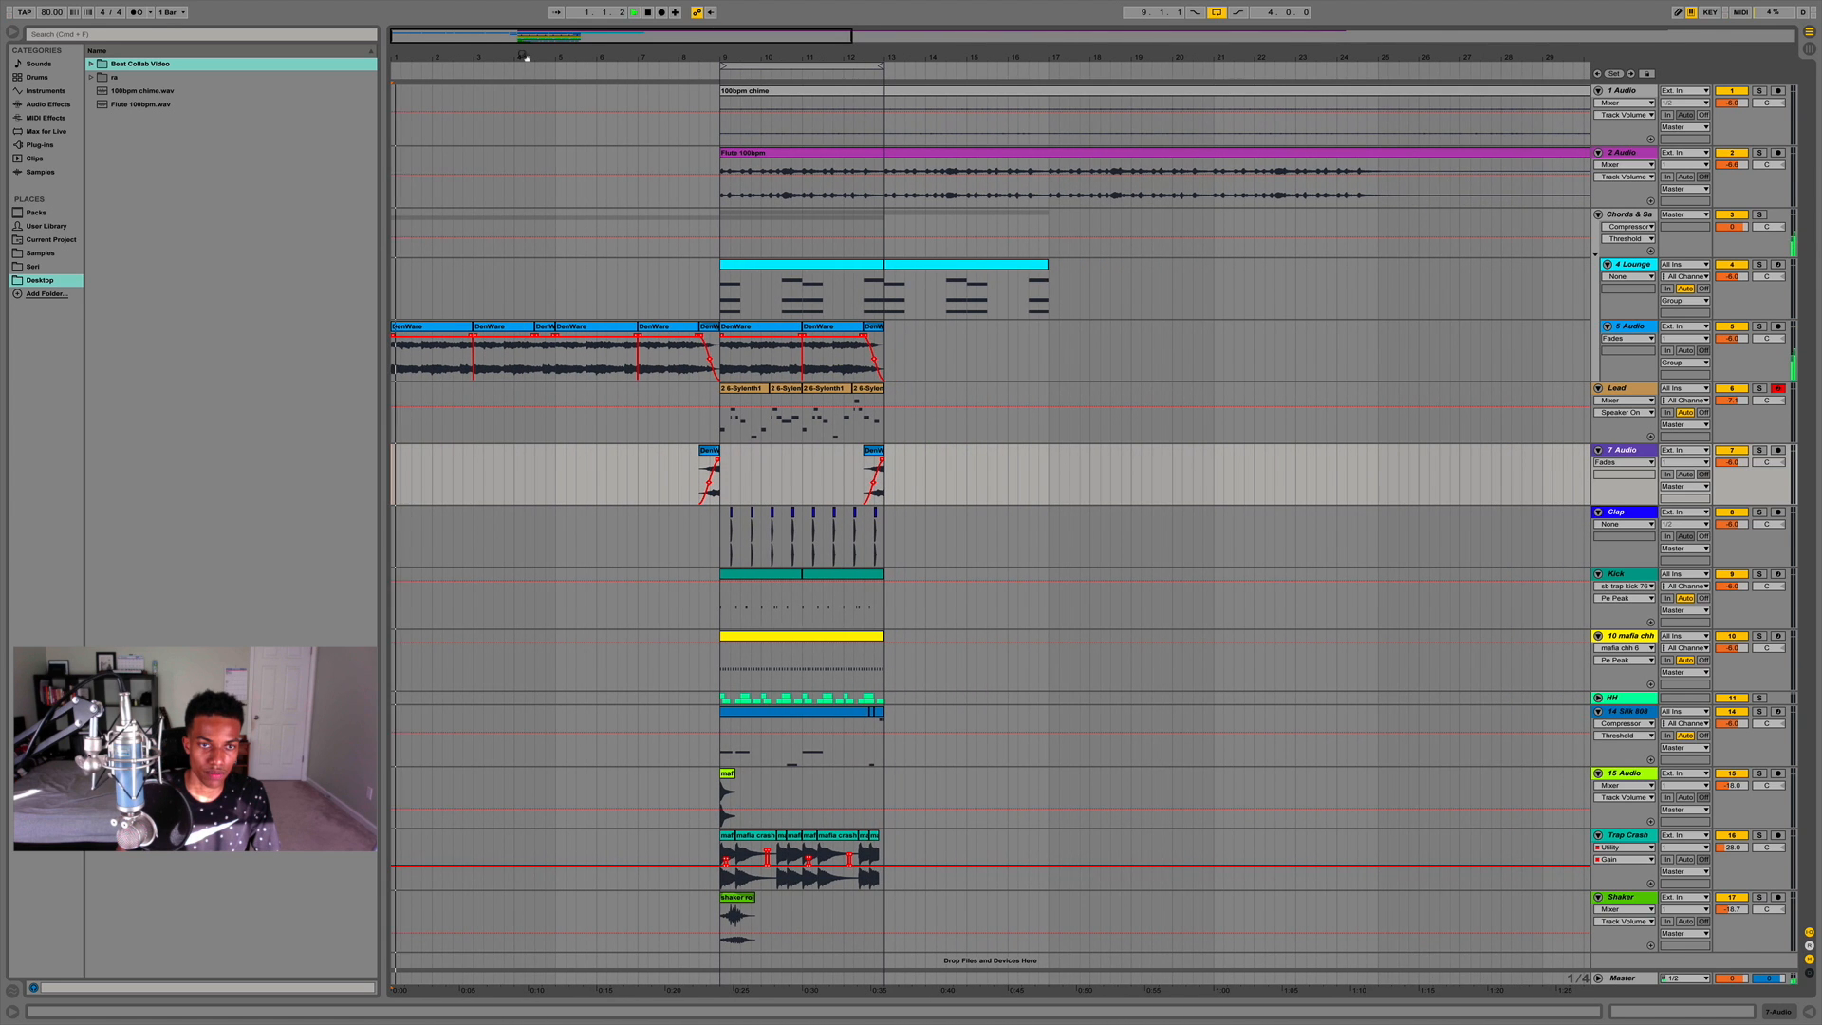
key("space")
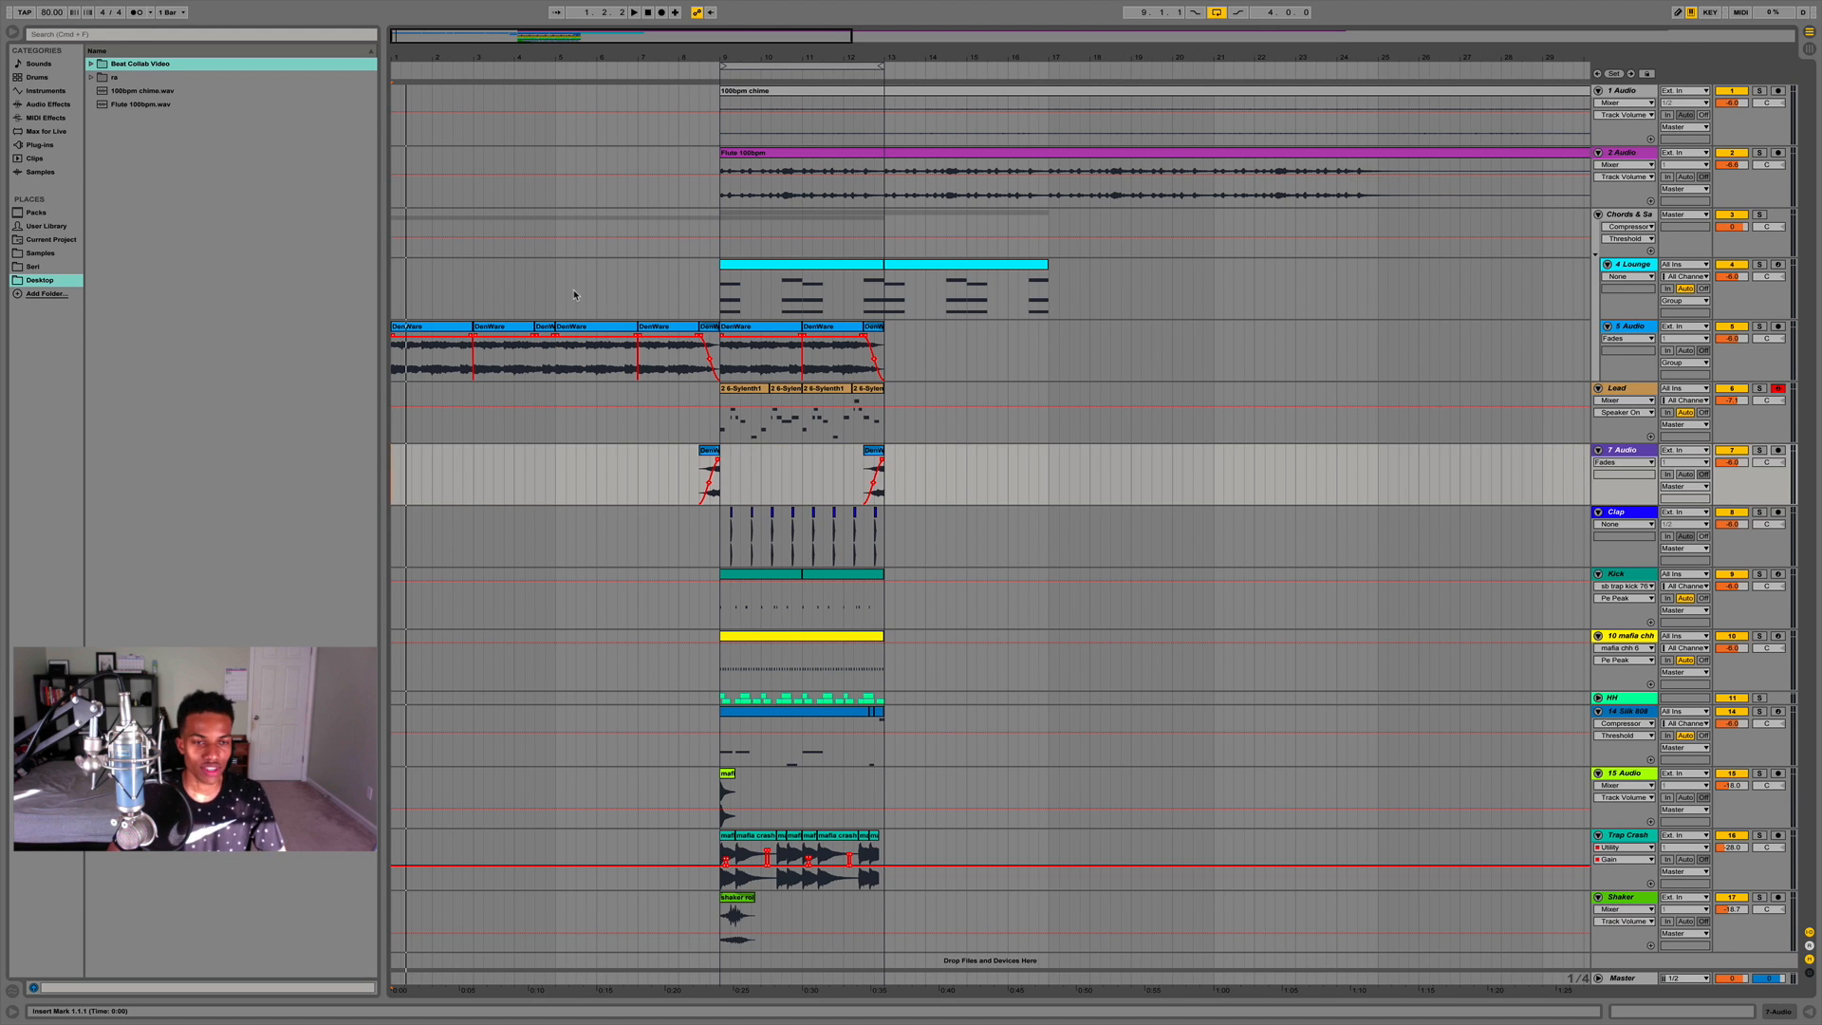
key("space")
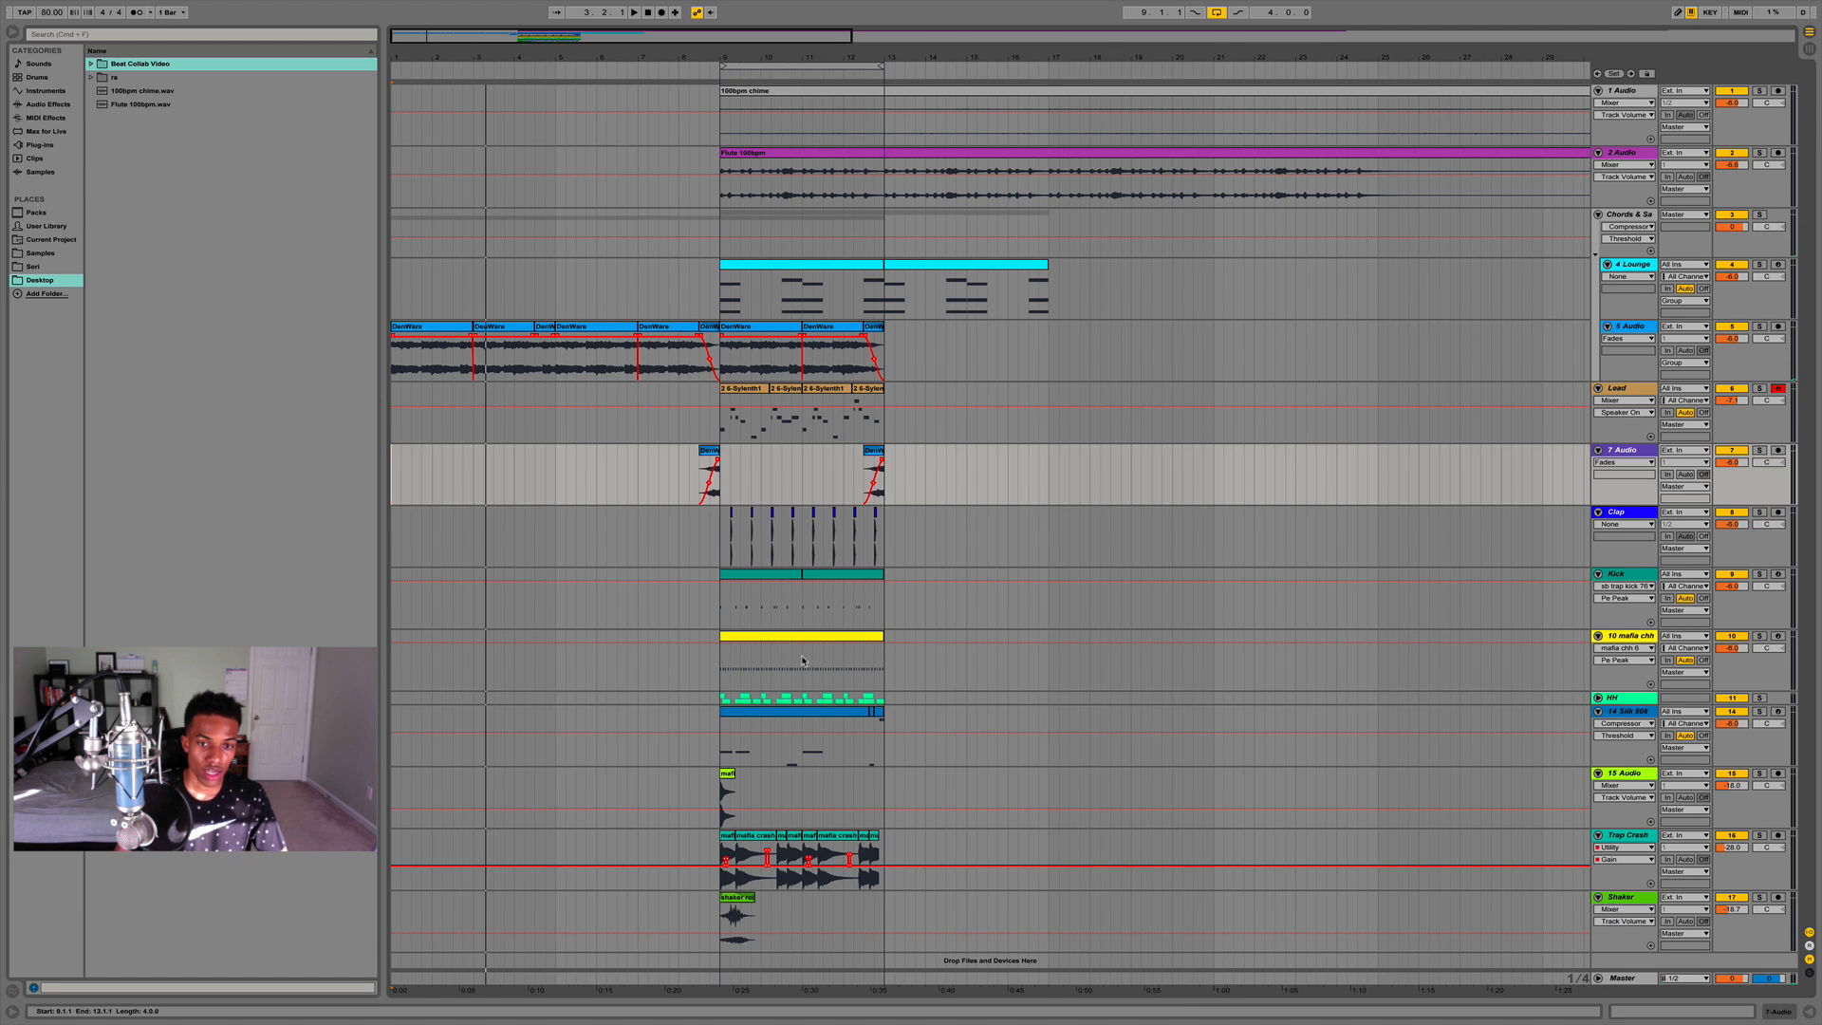
Copy the four-bar Clap pattern from bar 9 to bar 5 and clear the Clap track from 8.3.1 to 9.1.1.
left_click(788, 579)
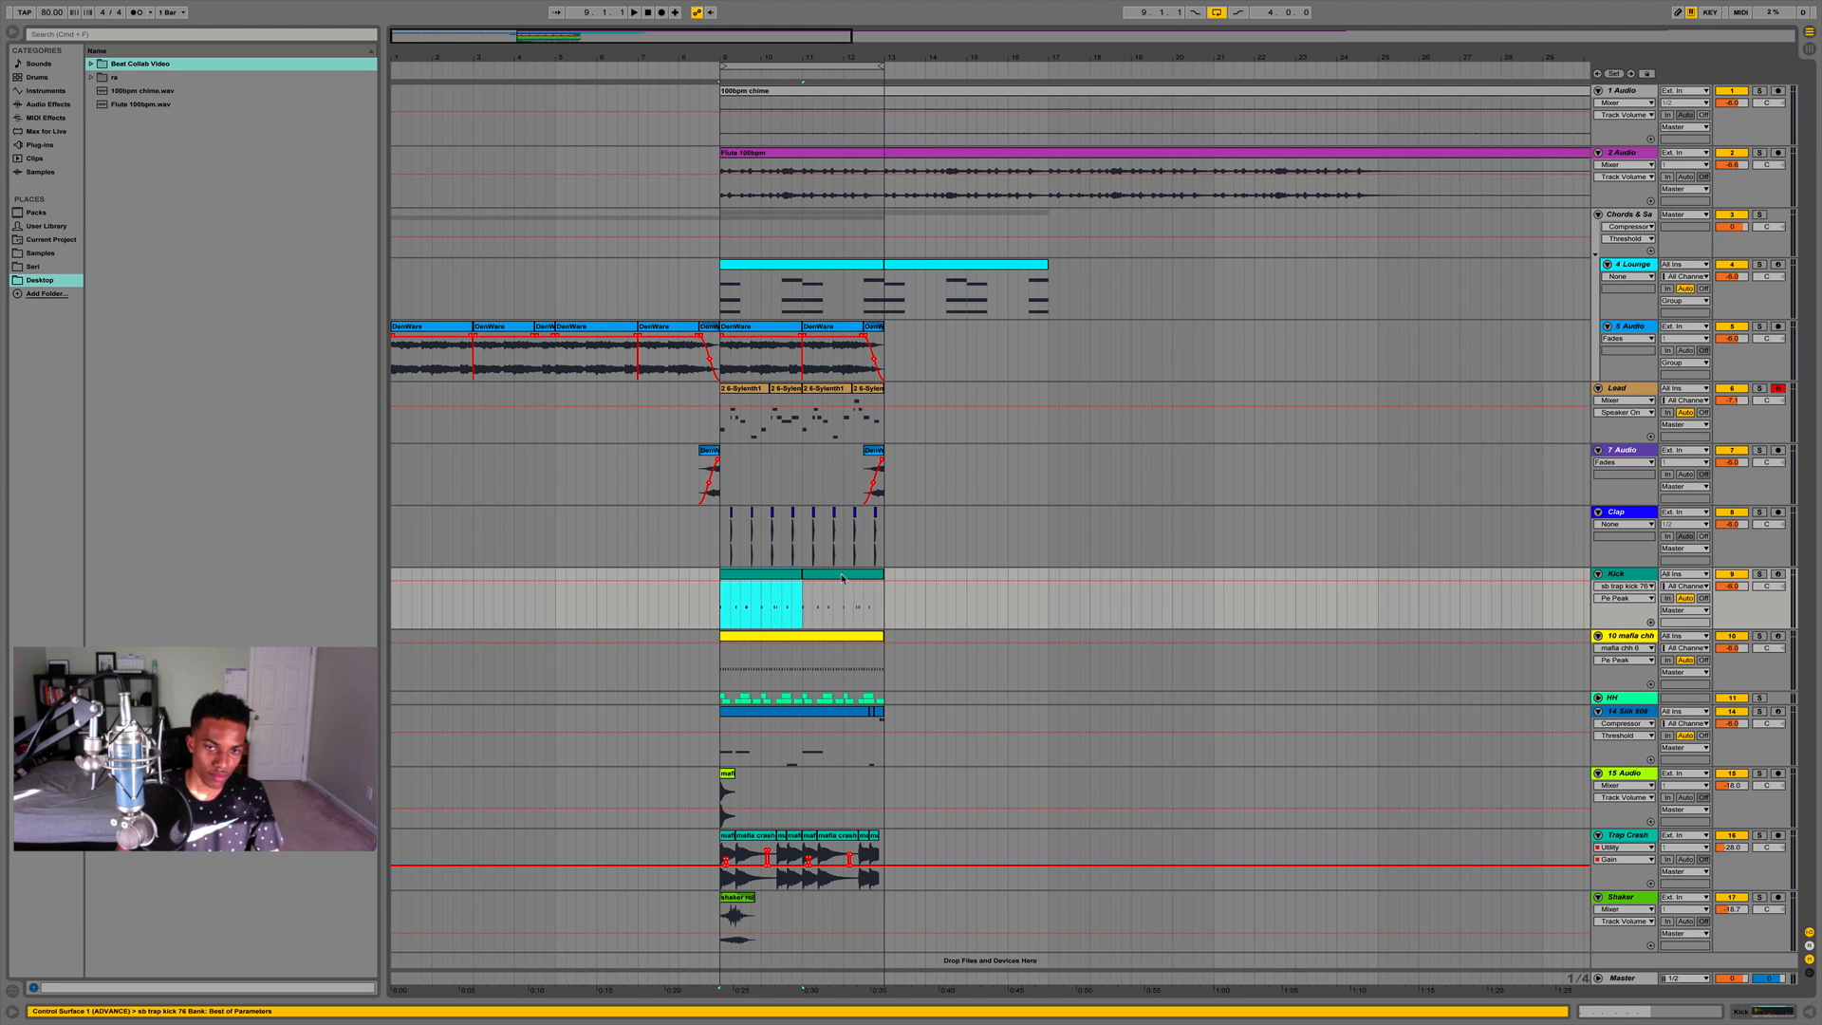
left_click_drag(883, 553, 719, 537)
left_click(555, 539)
key("super+v")
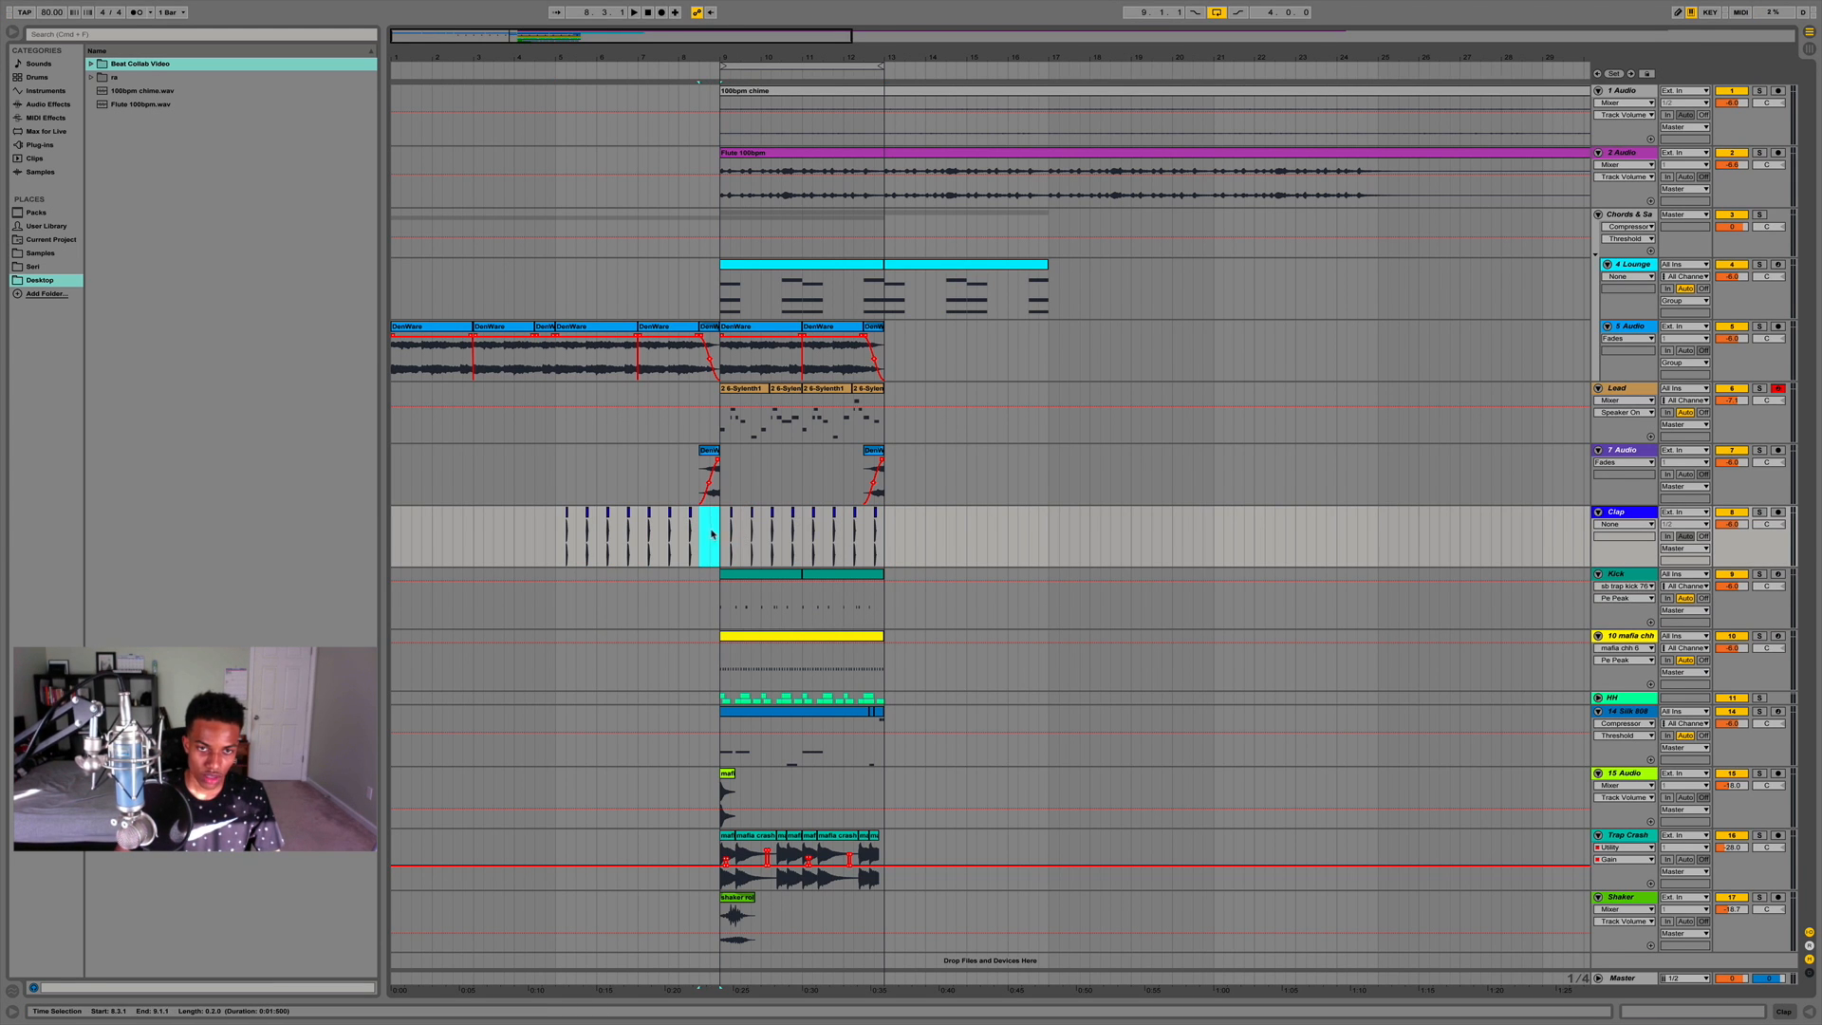
left_click(702, 533)
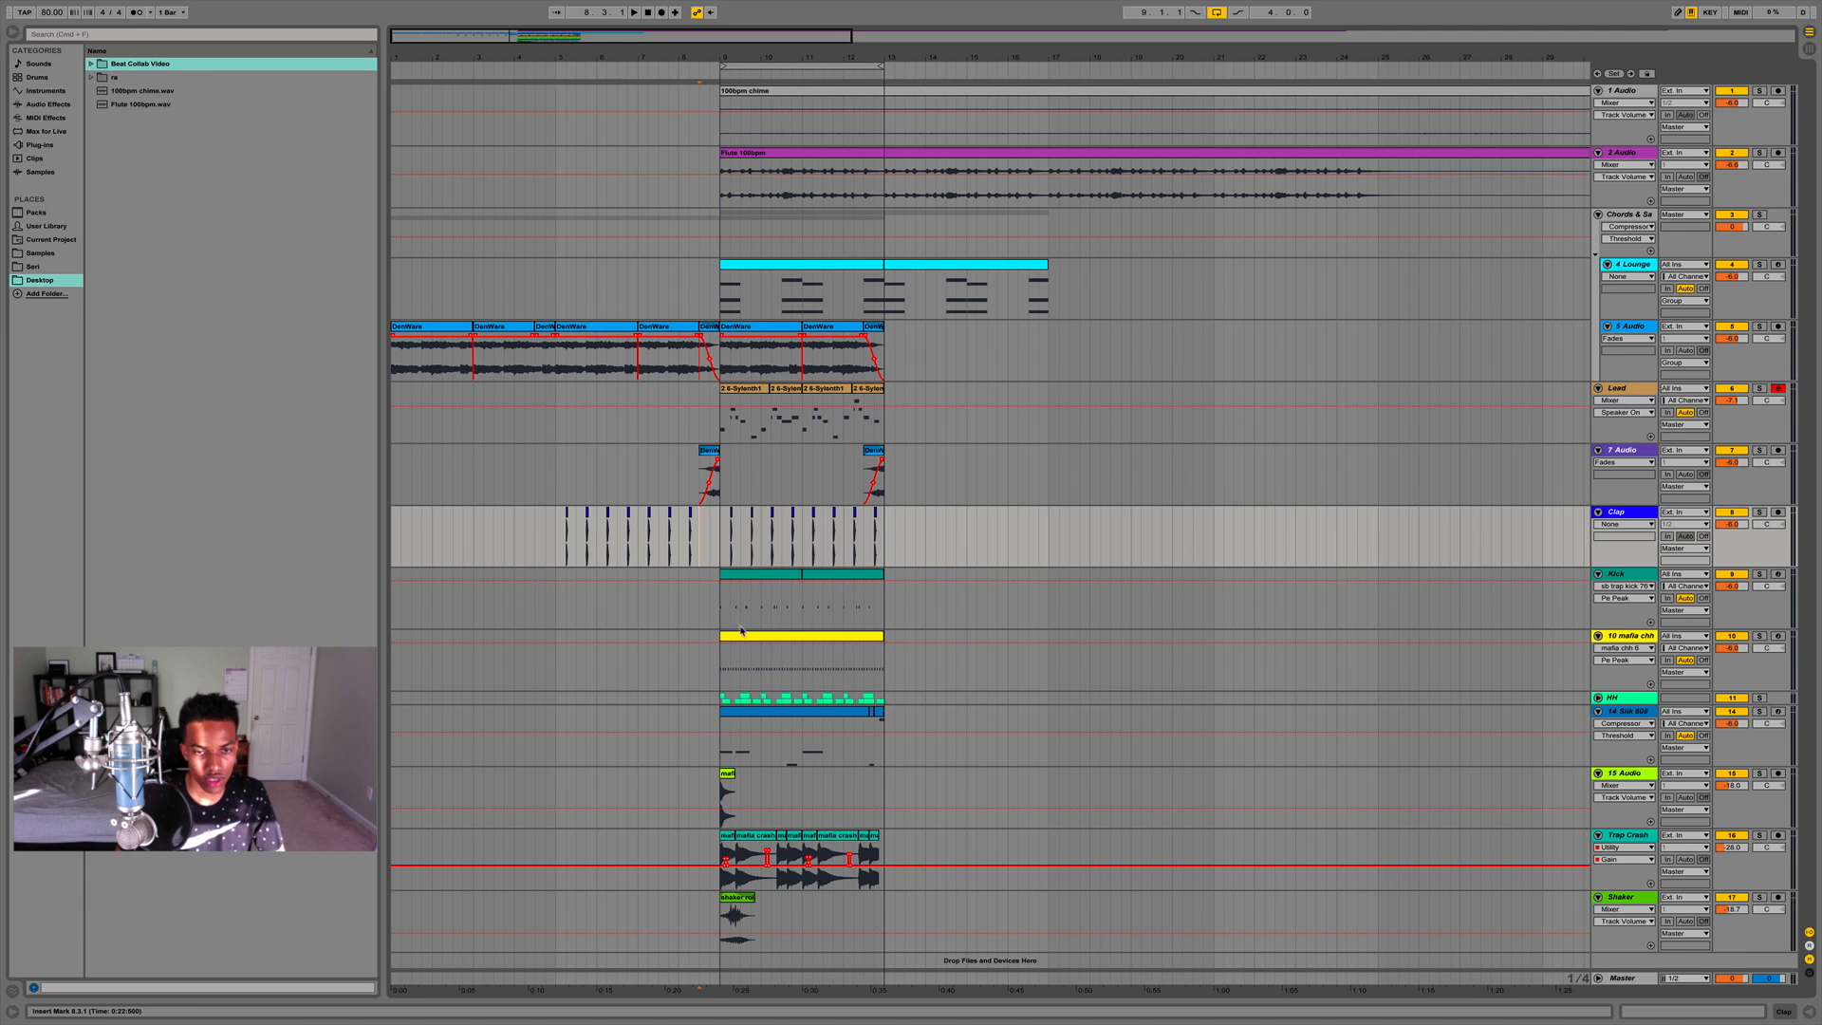
Deactivate the Trap Crash and 10 mafia chh clips from 9.1.1 to 17.1.1.
left_click(789, 634)
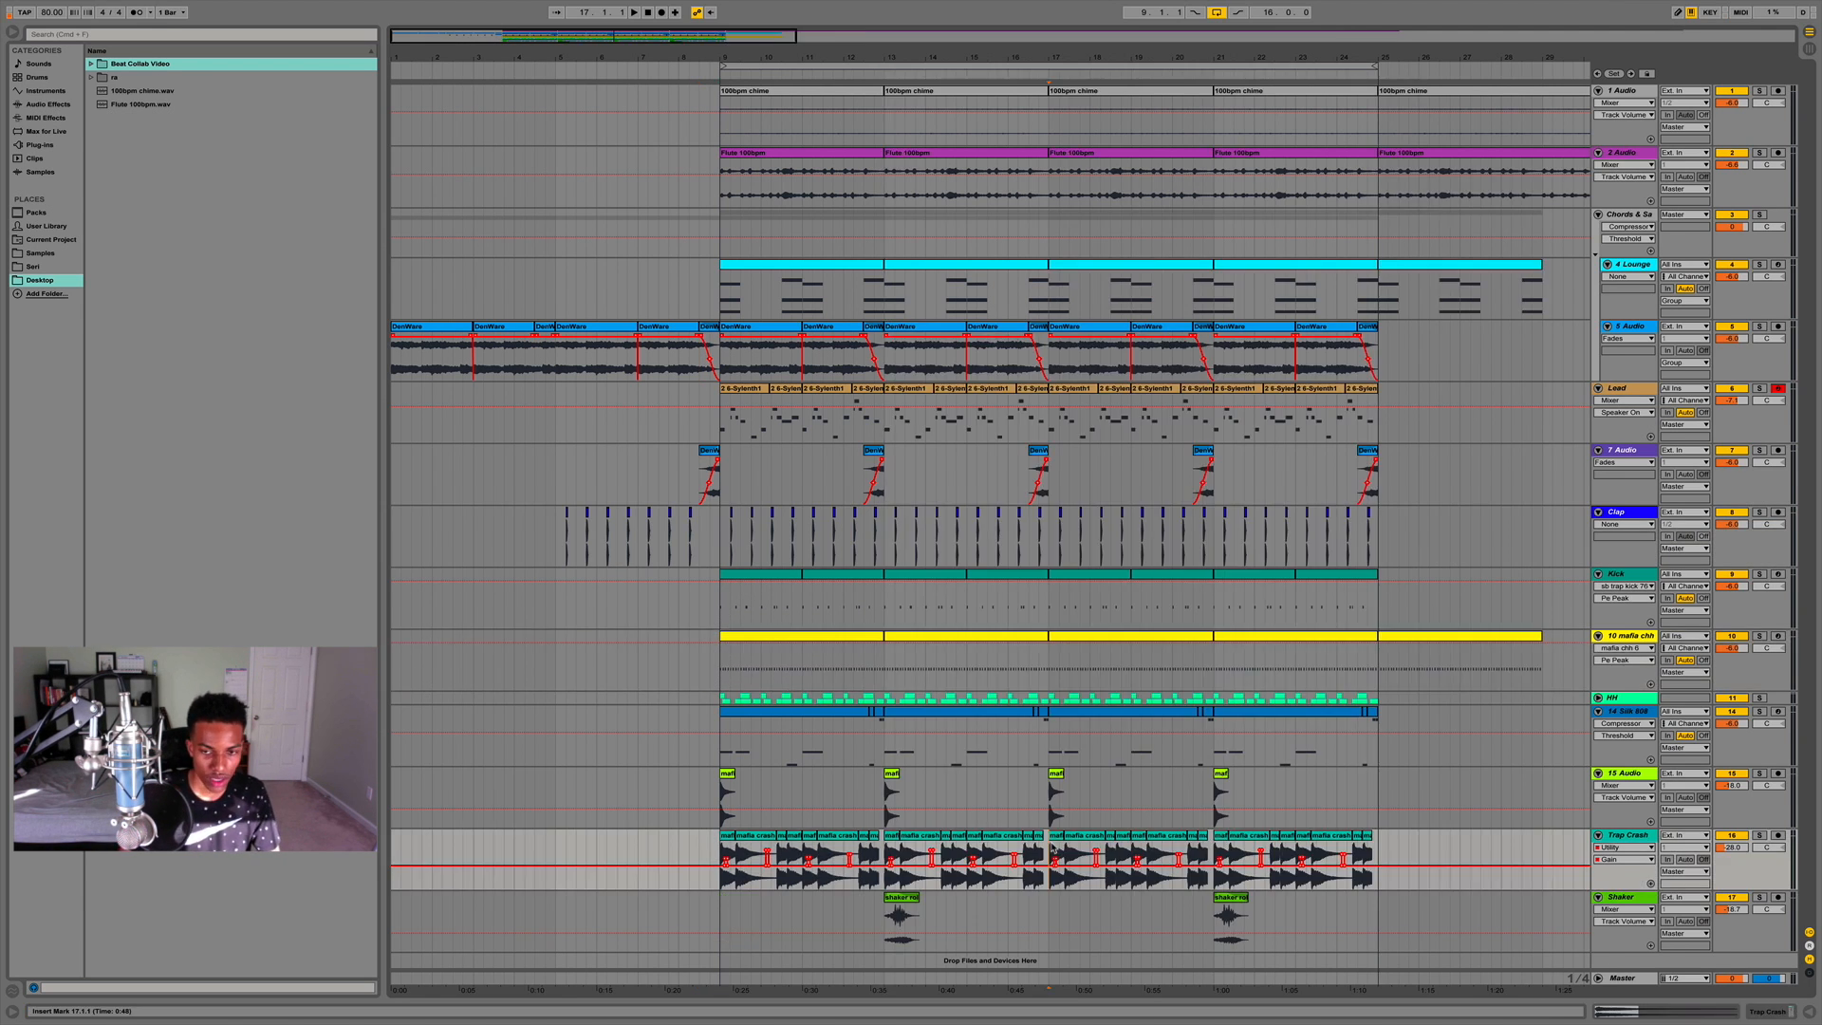
left_click_drag(1051, 854, 725, 857)
key("0")
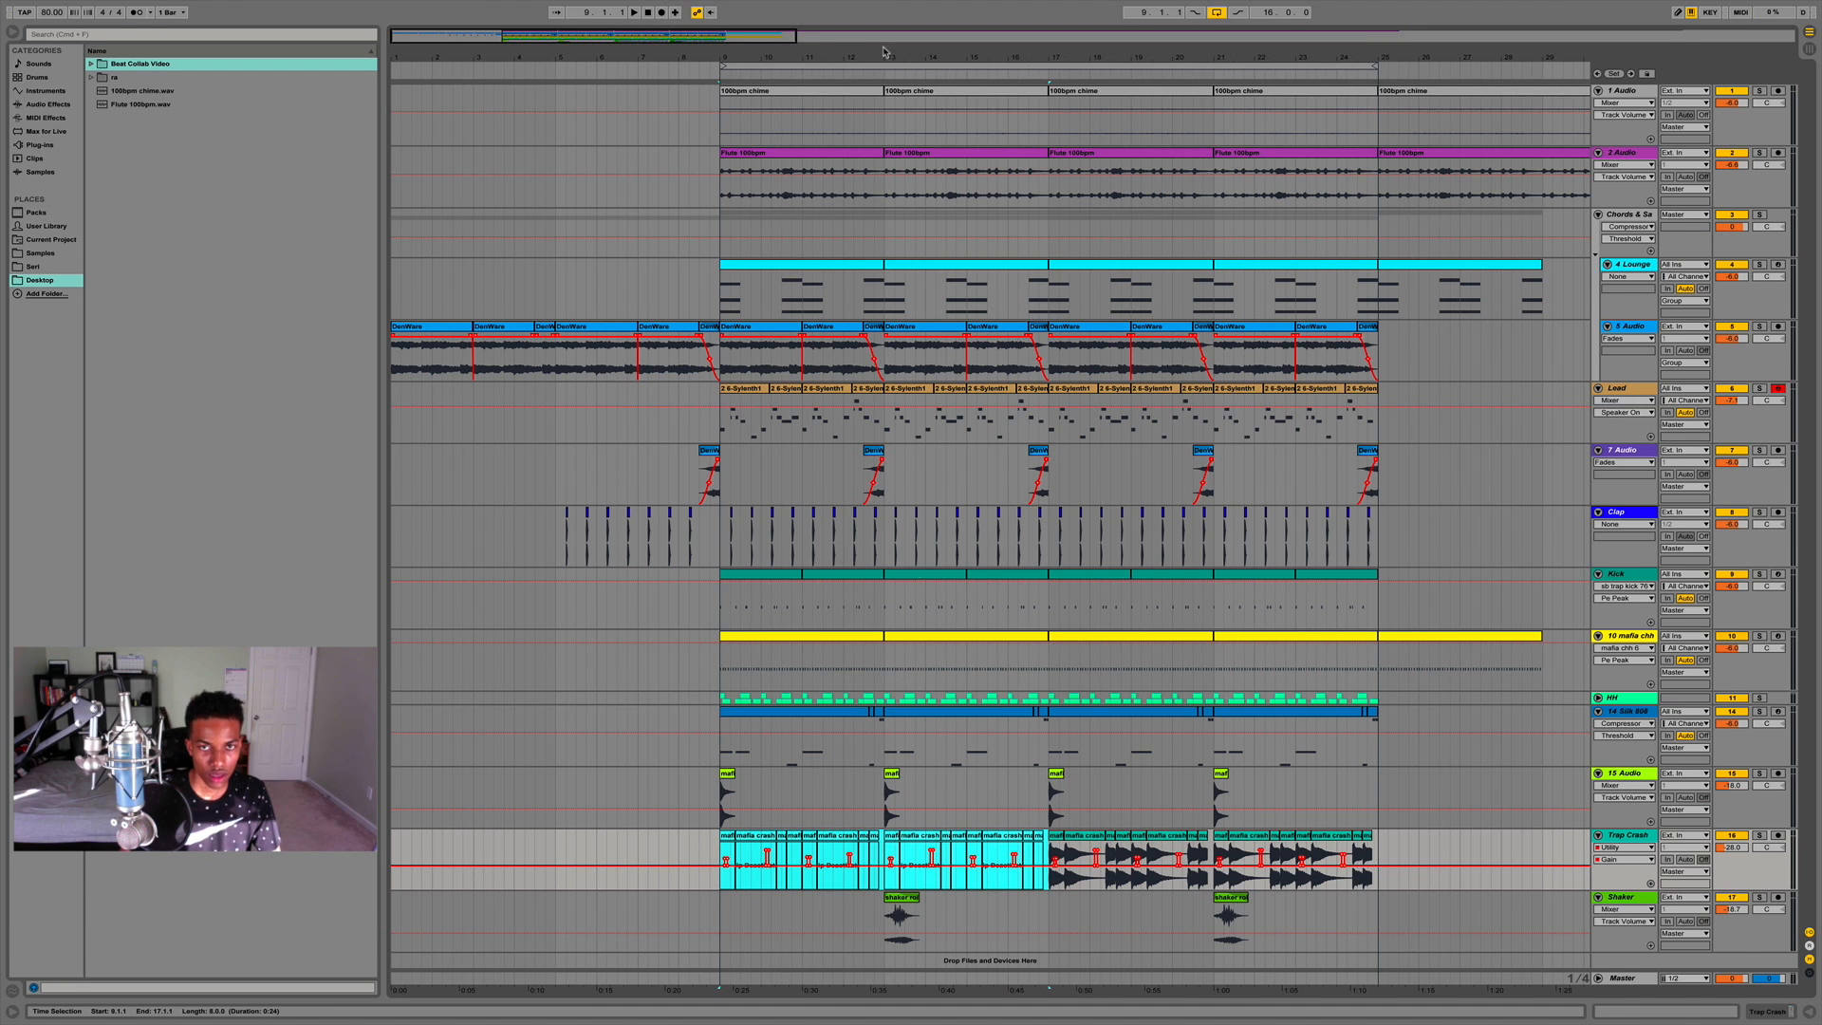
left_click_drag(883, 56, 884, 19)
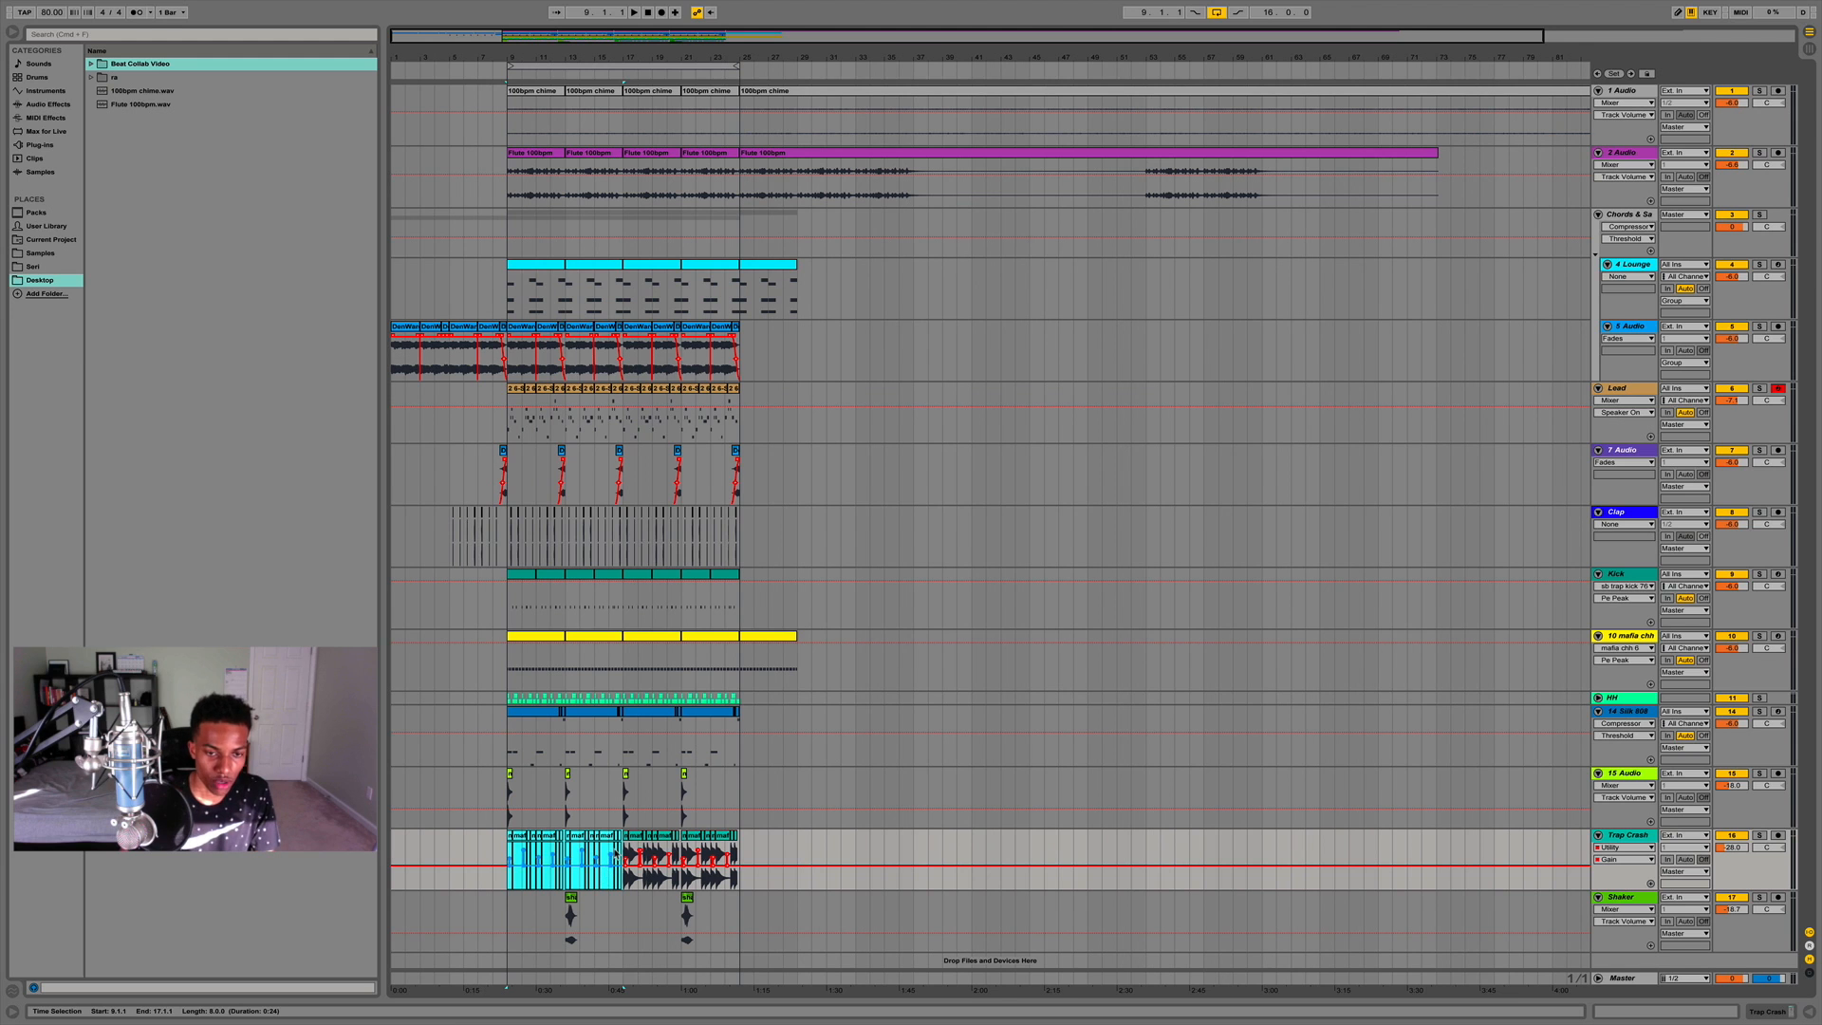
key("0")
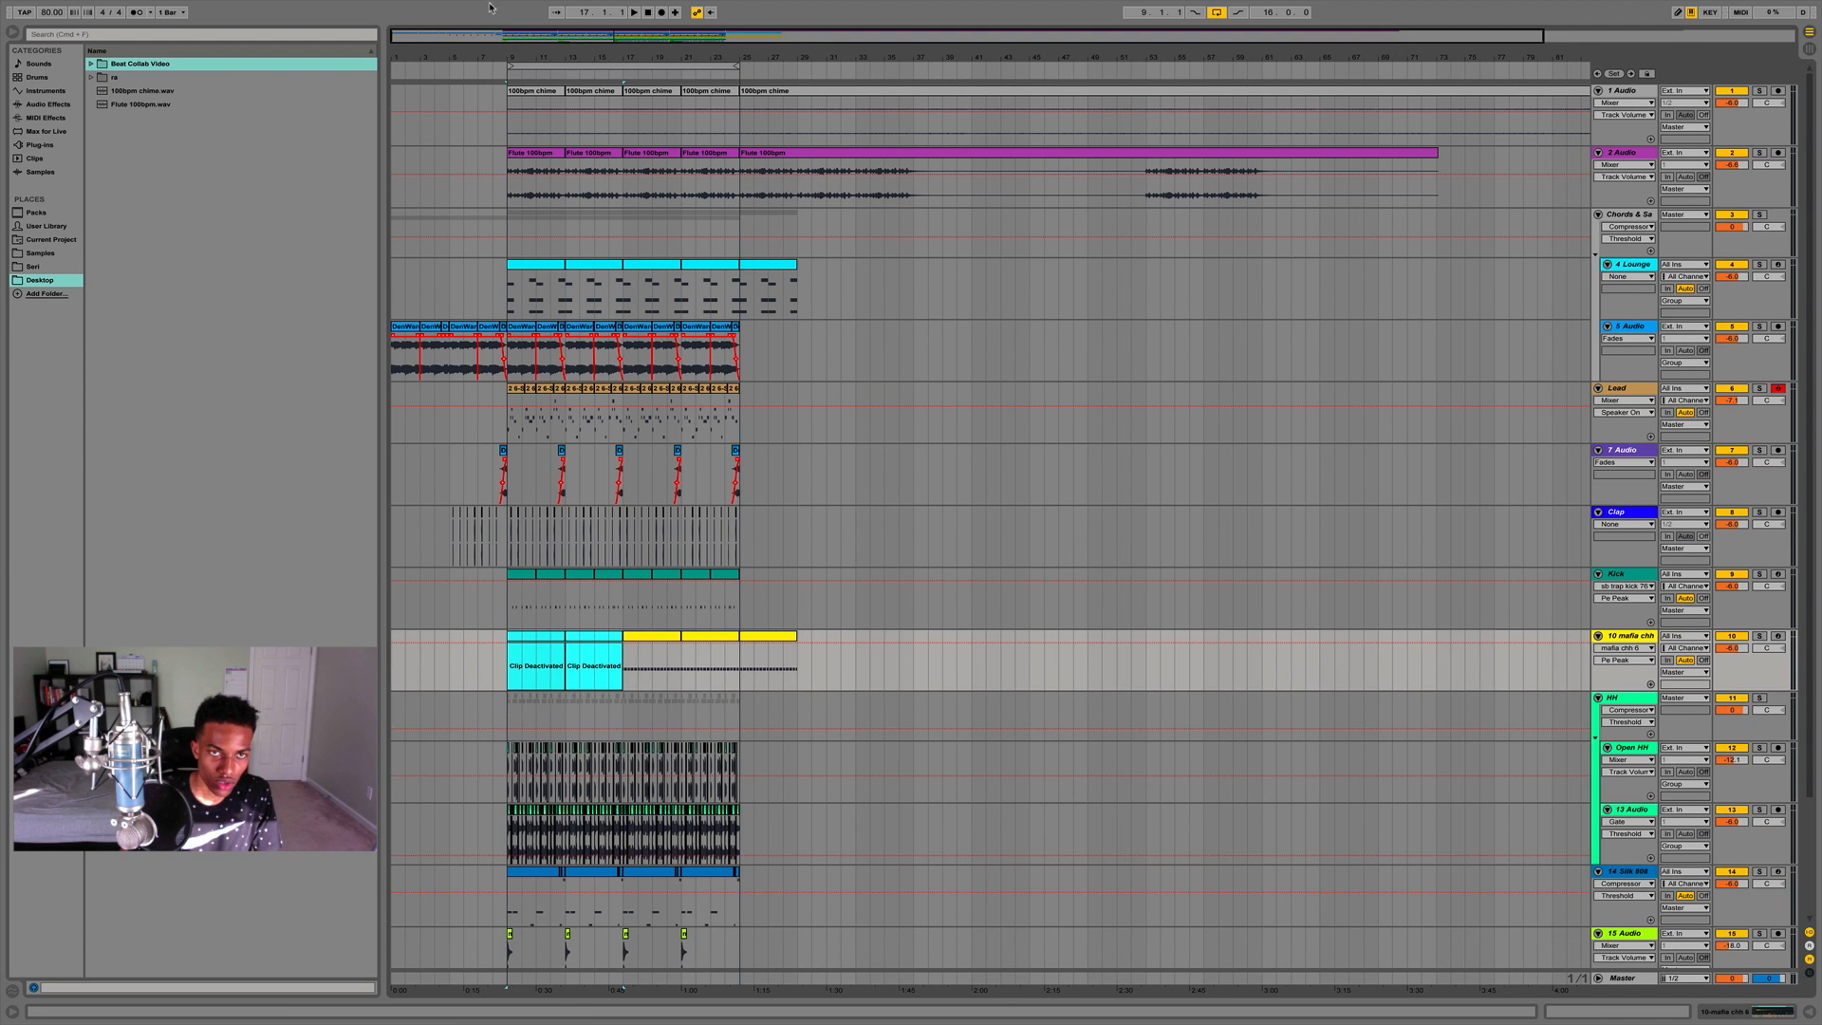
Delete the 13 Audio clips in the HH group from 9.1.1 to 17.1.1.
key("plus")
key("plus")
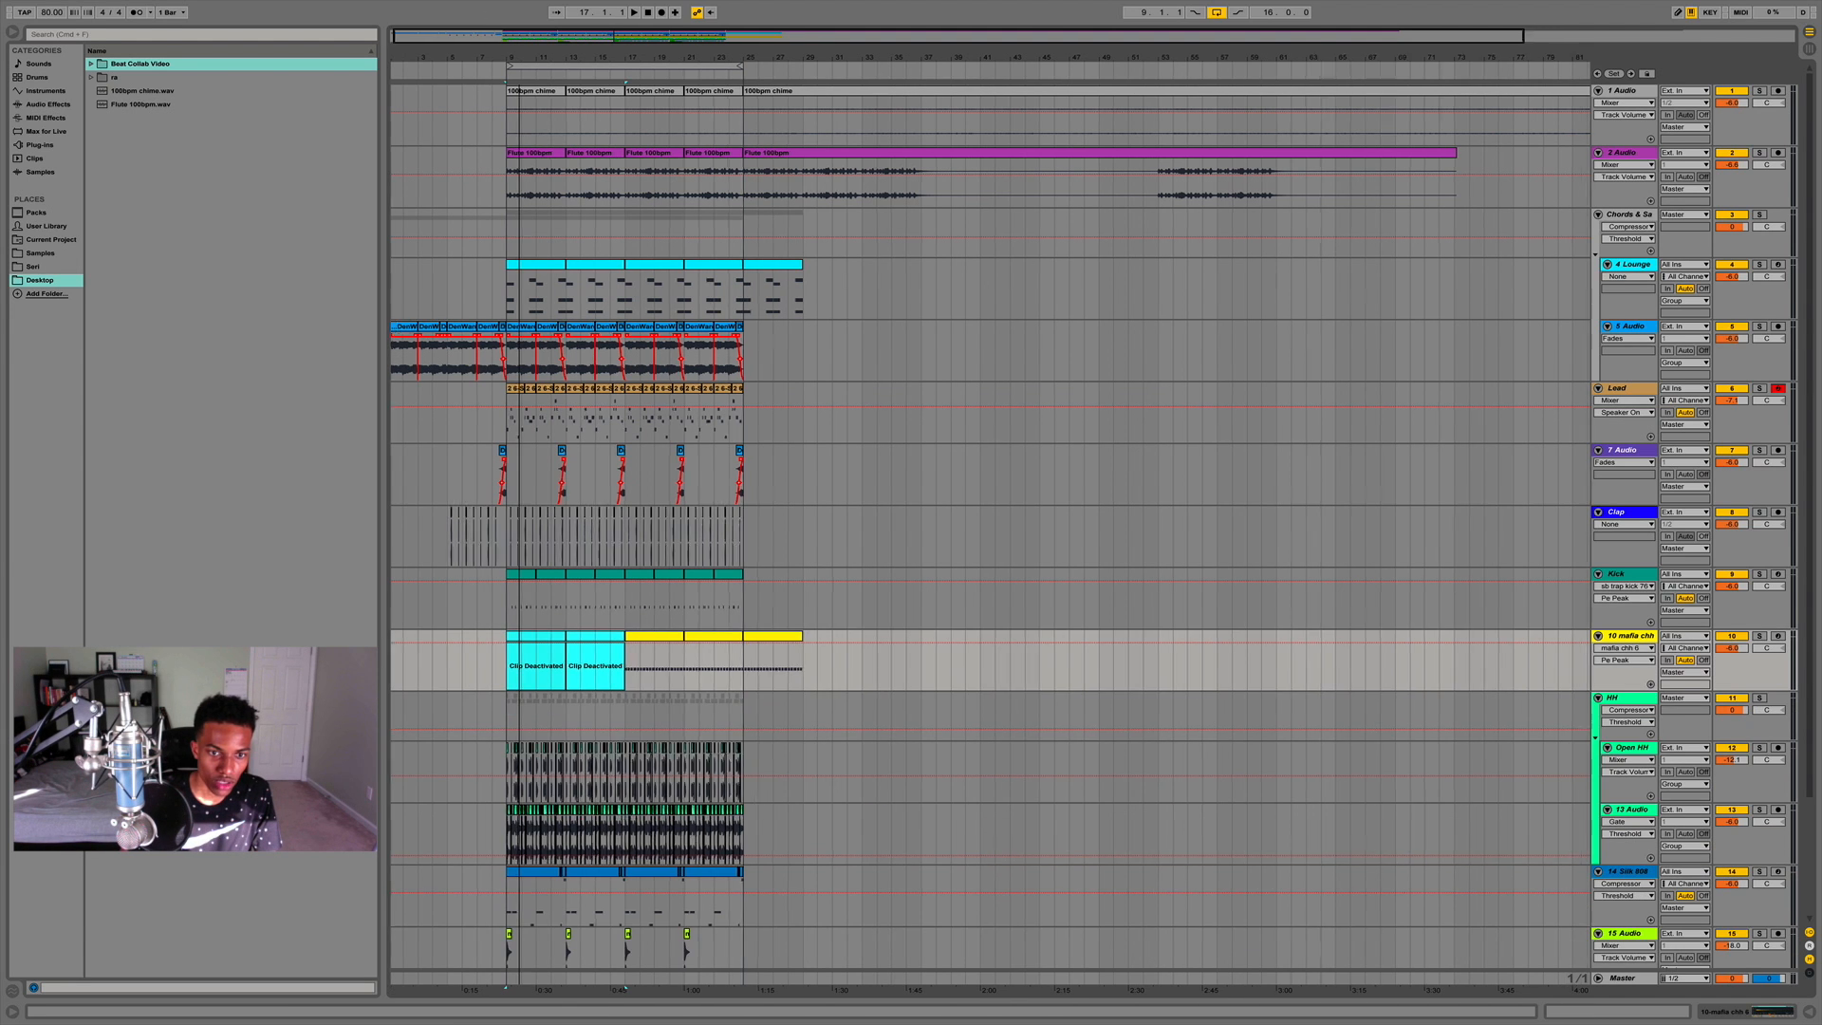
key("plus")
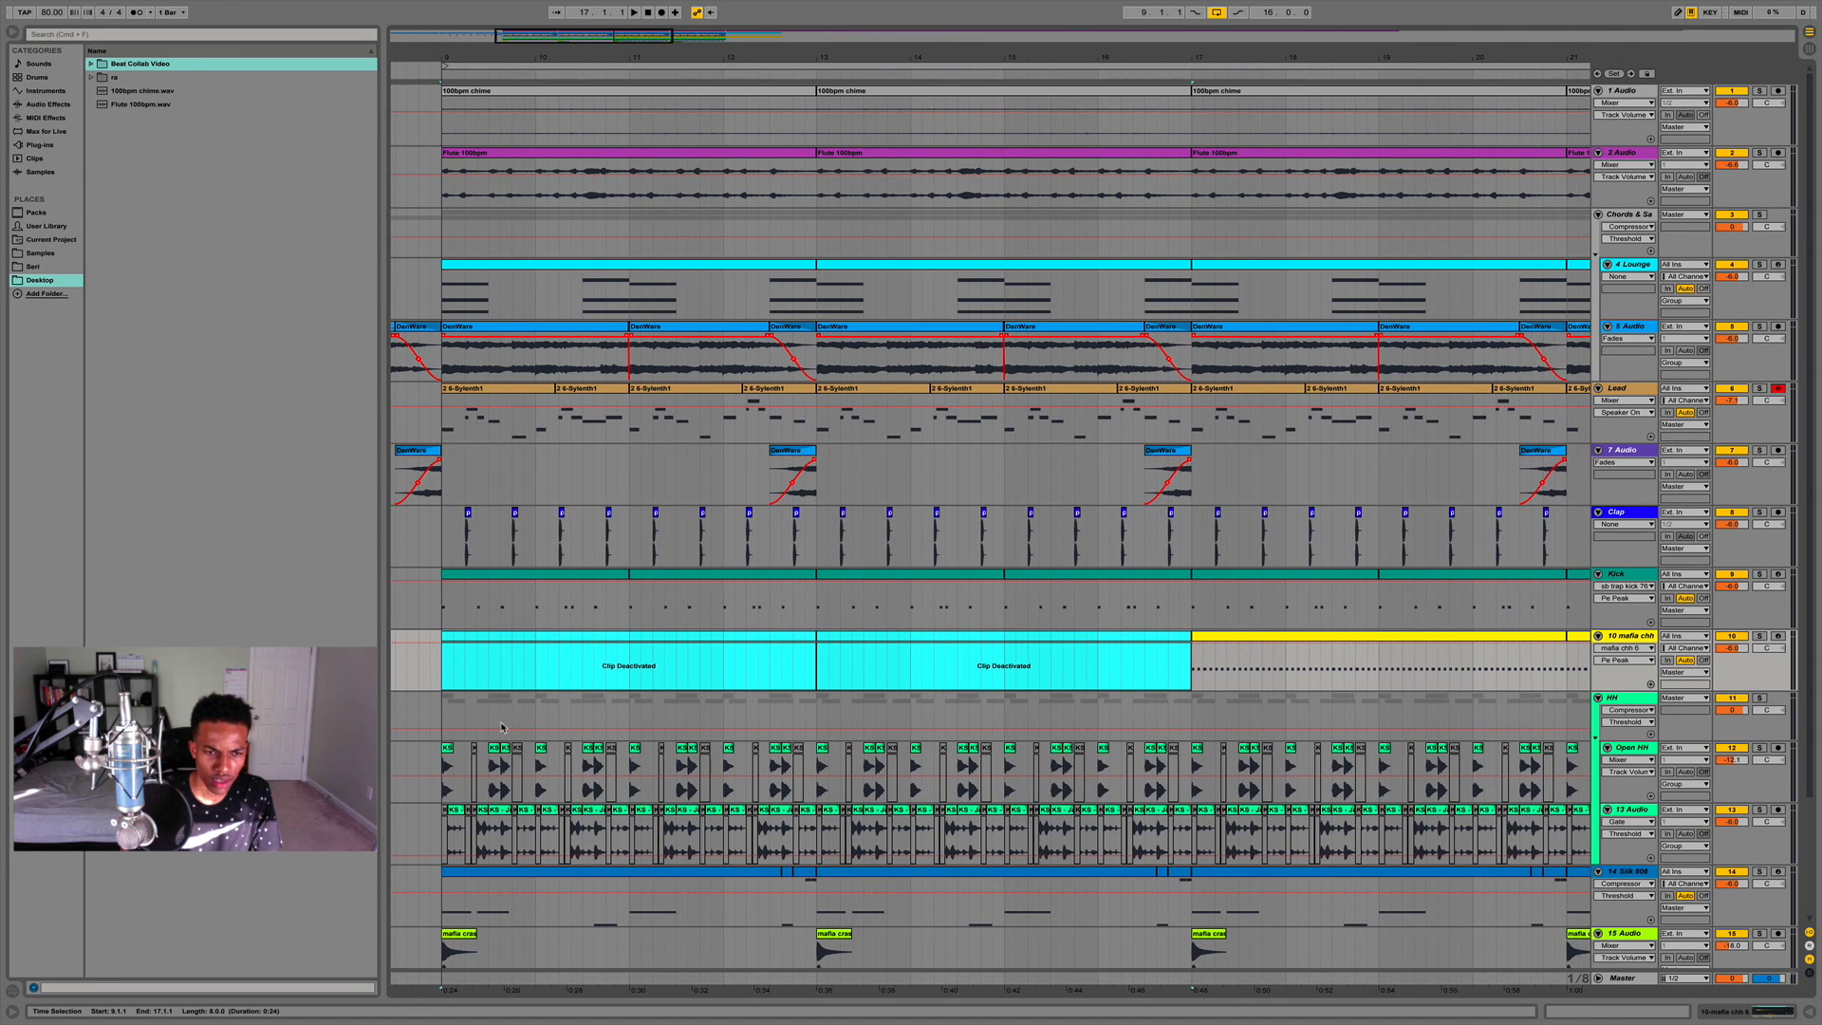
left_click(446, 764)
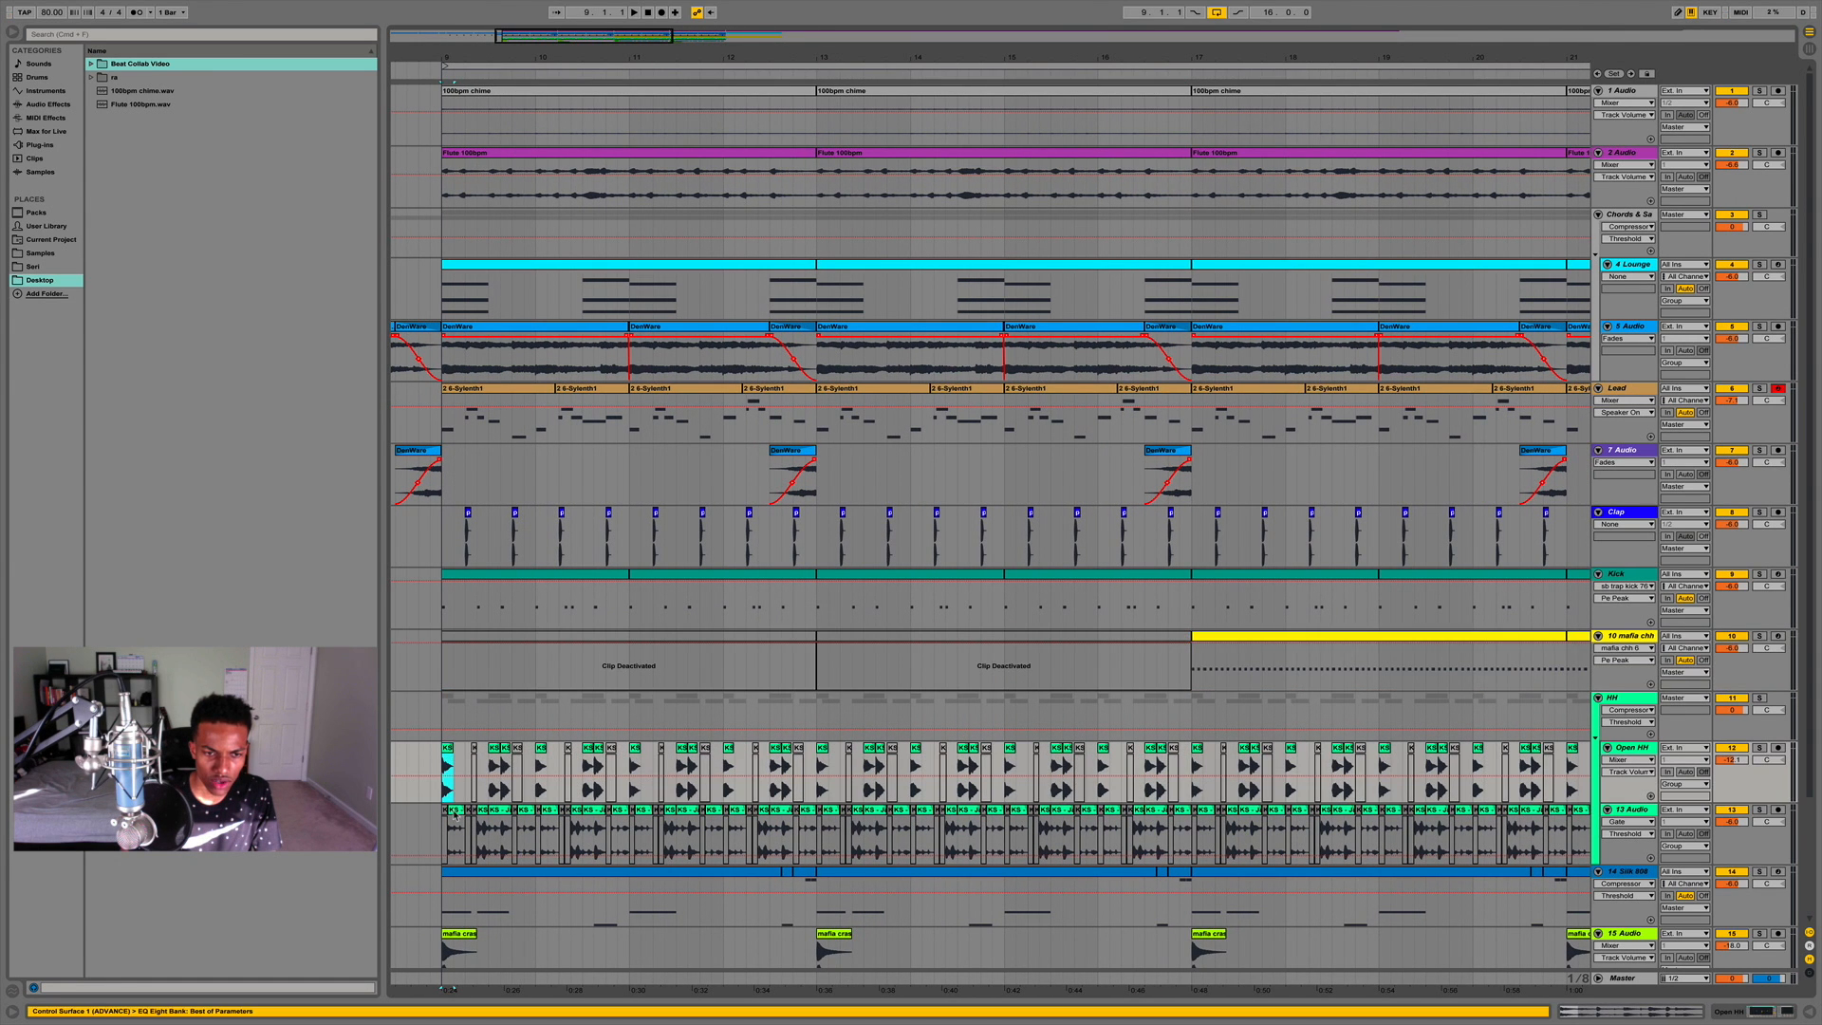
left_click(446, 812)
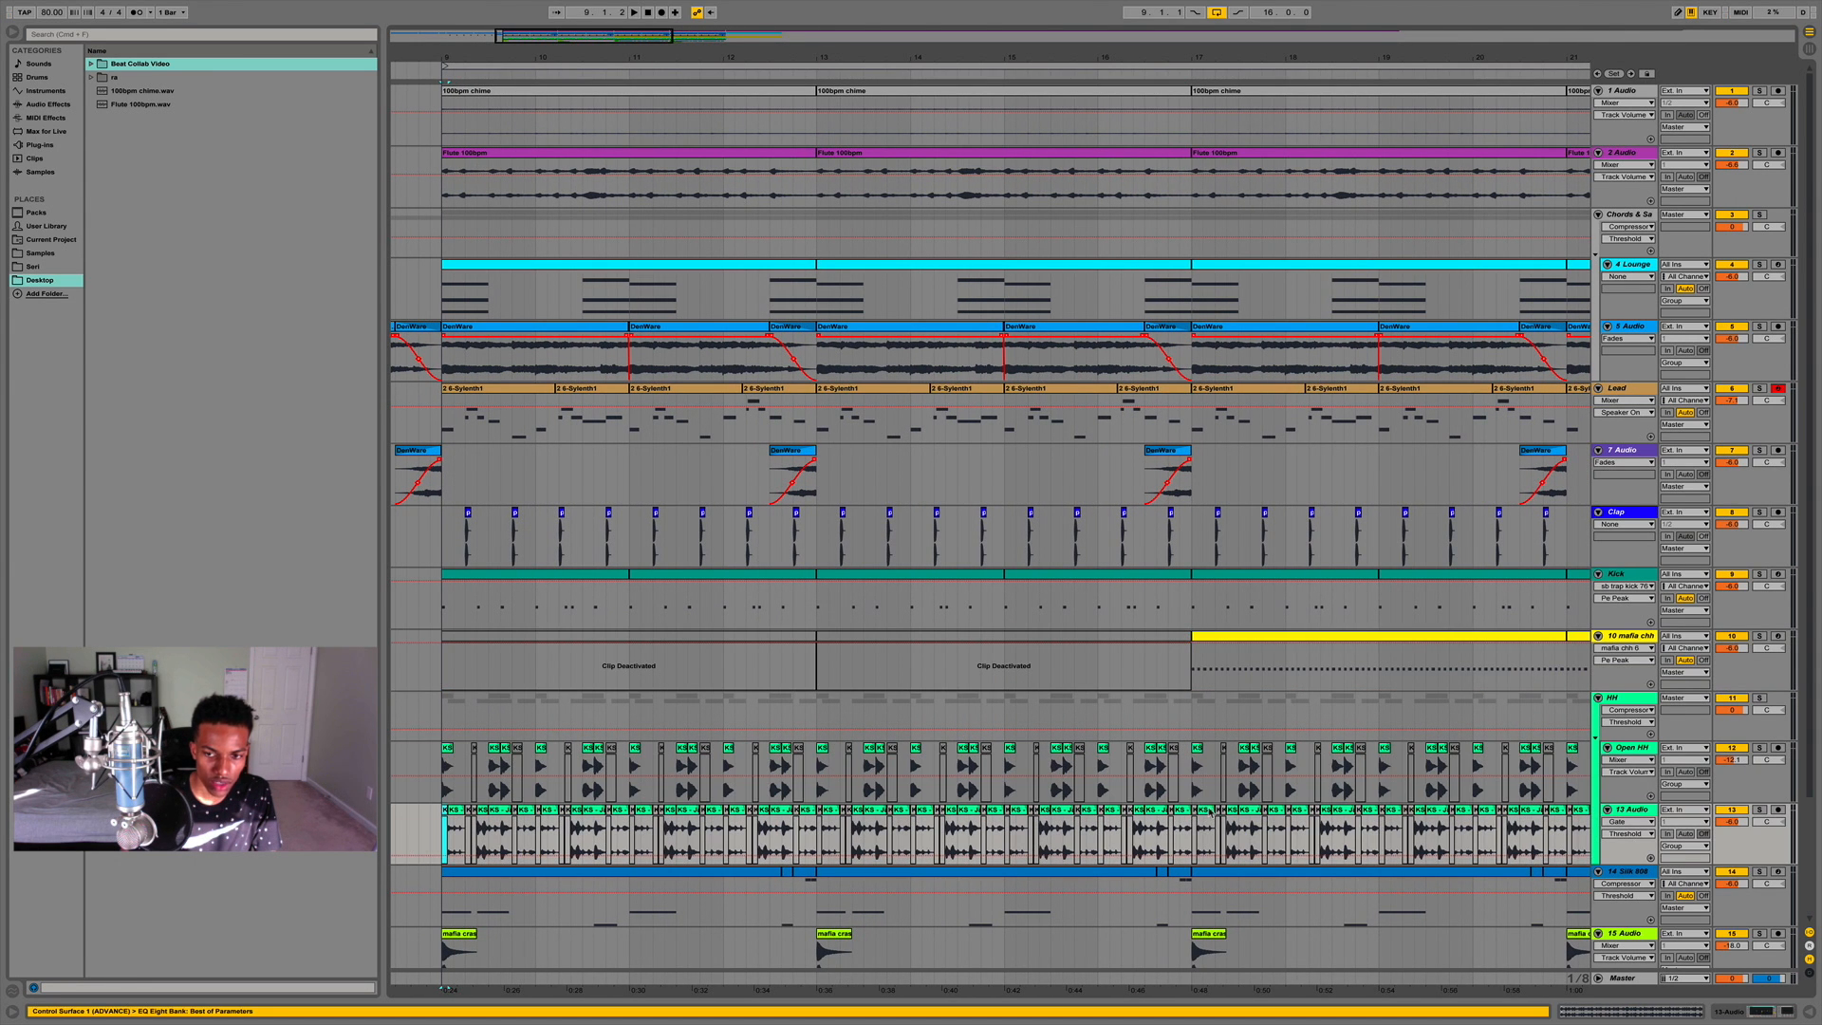
left_click_drag(446, 812, 1185, 814)
key("Delete")
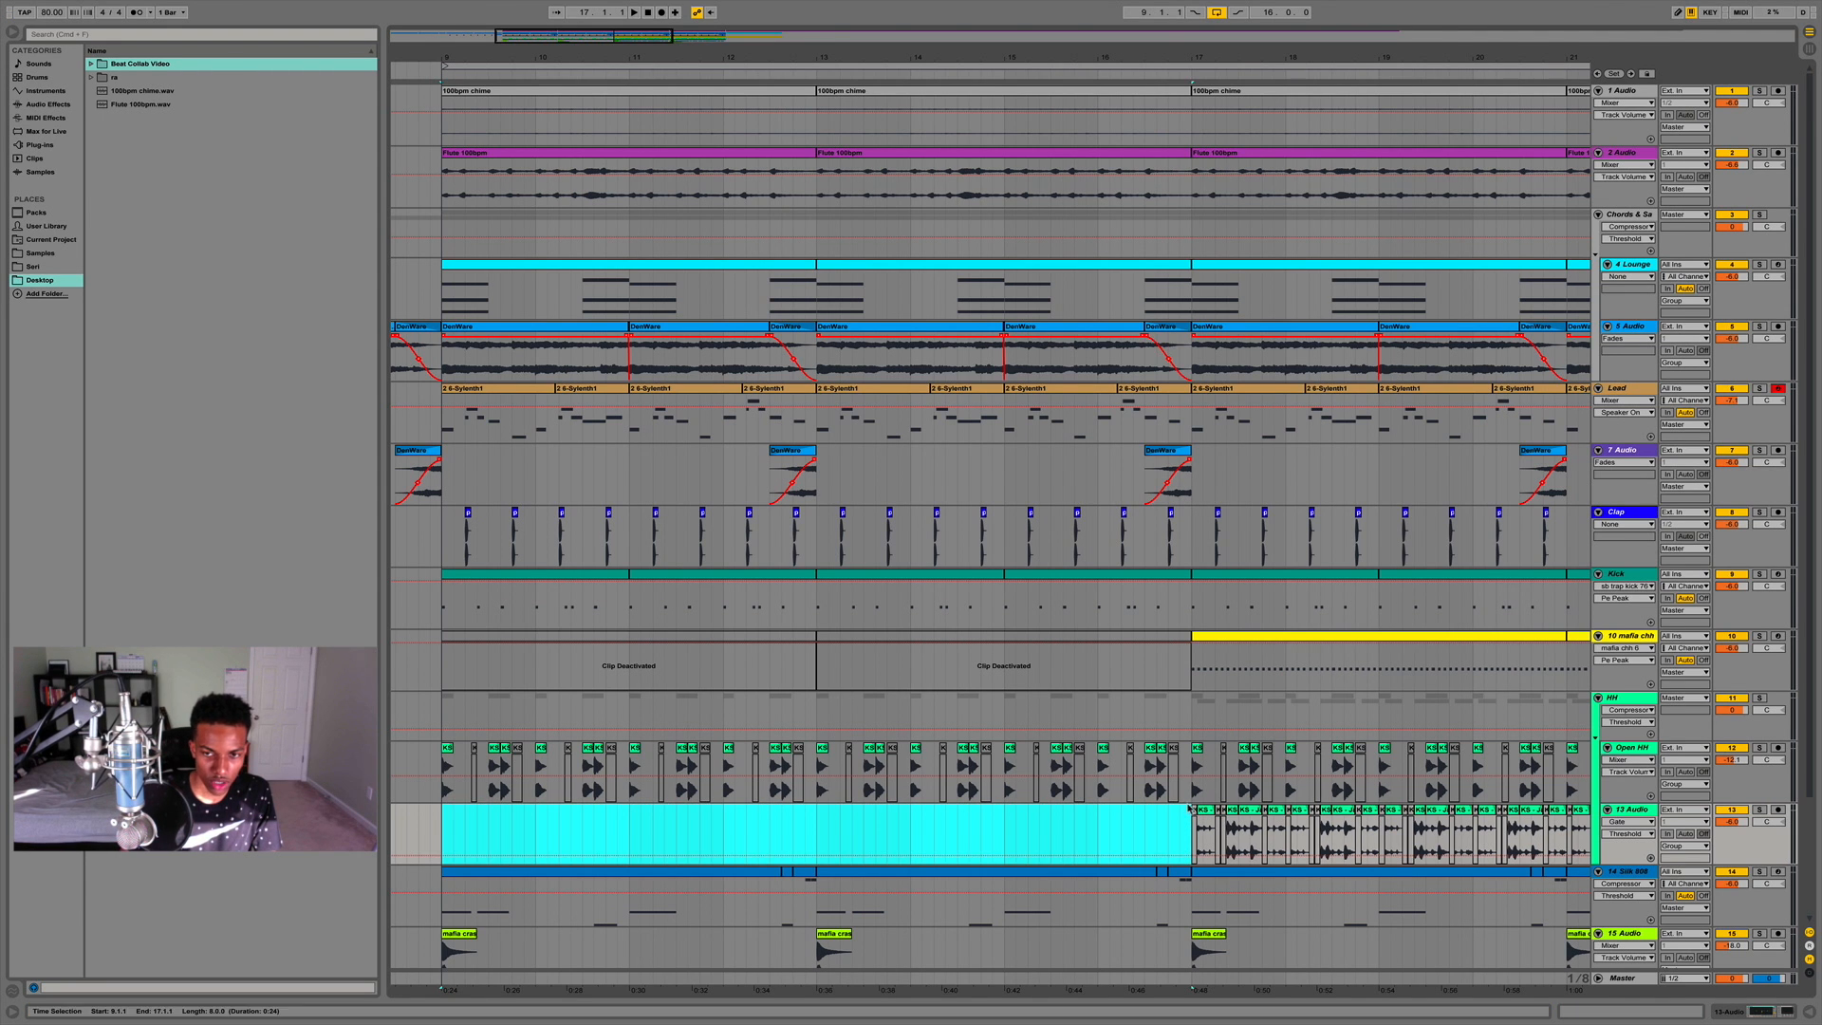
Split the deactivated 10 mafia chh clip at 16.3.1 and reactivate the part up to 17.1.1.
left_click(1142, 680)
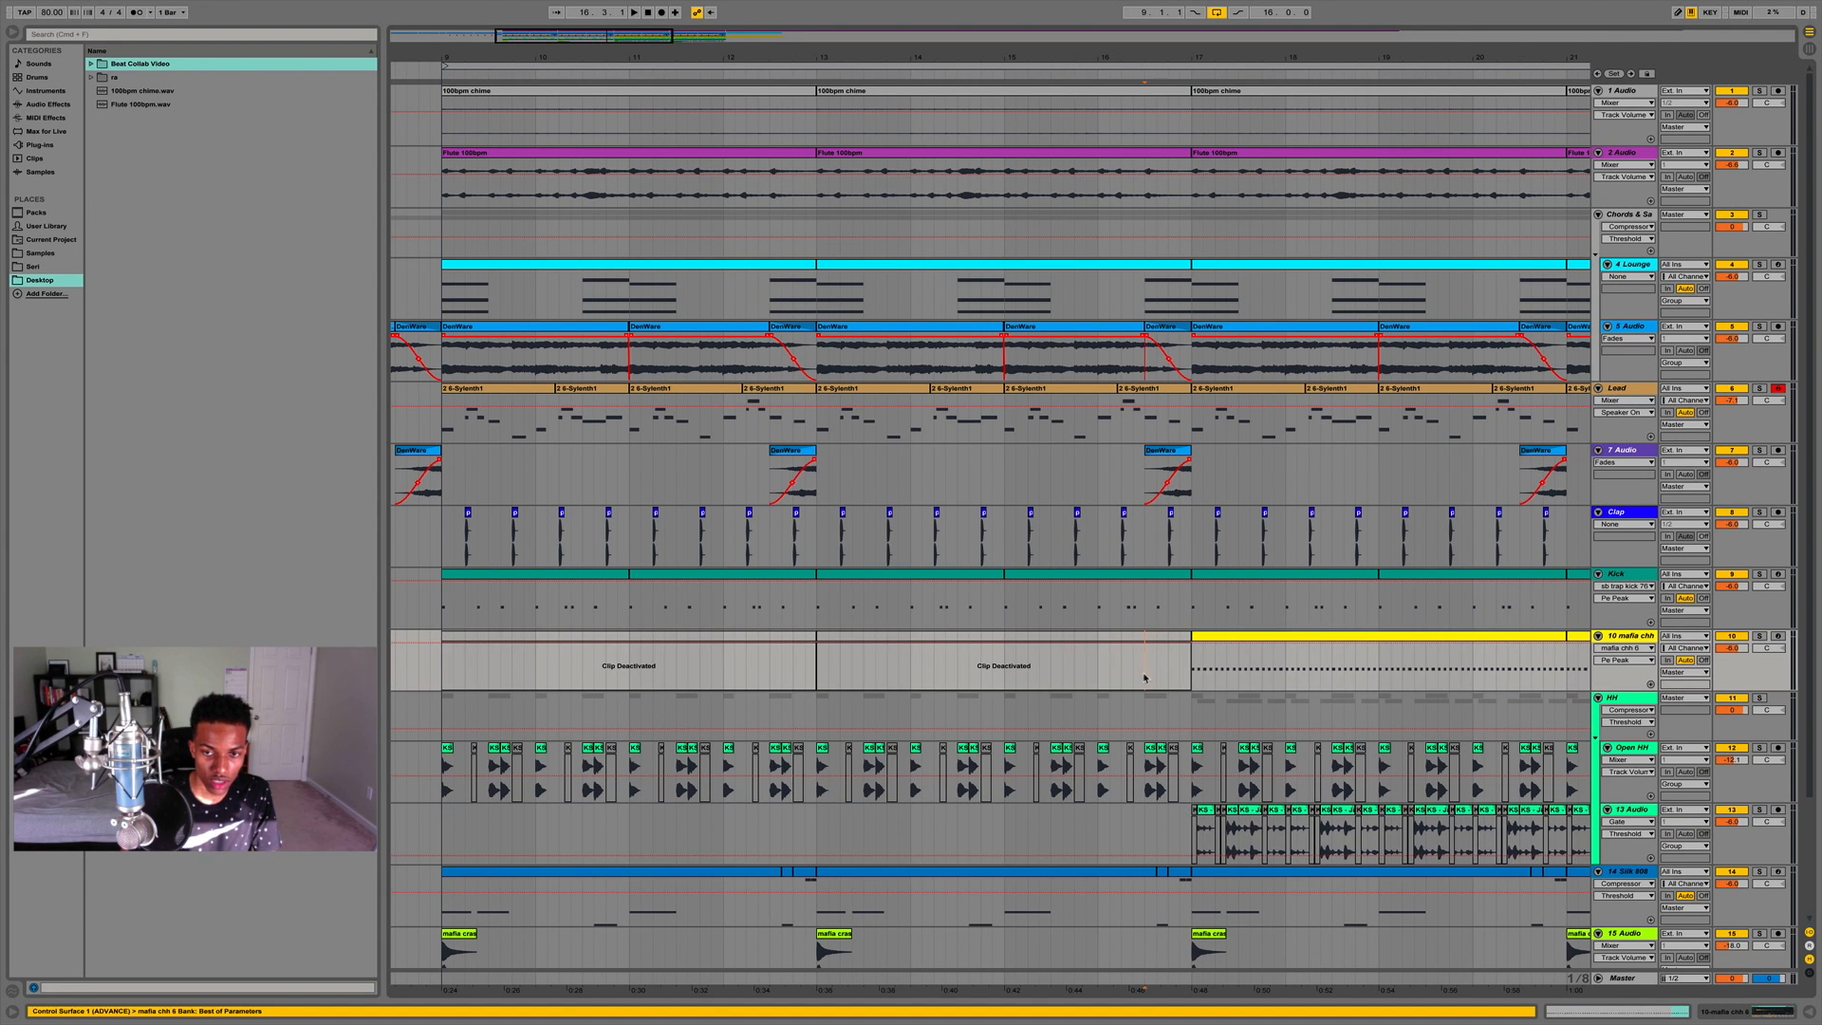
left_click(1130, 670)
key("super+e")
left_click(1168, 639)
key("0")
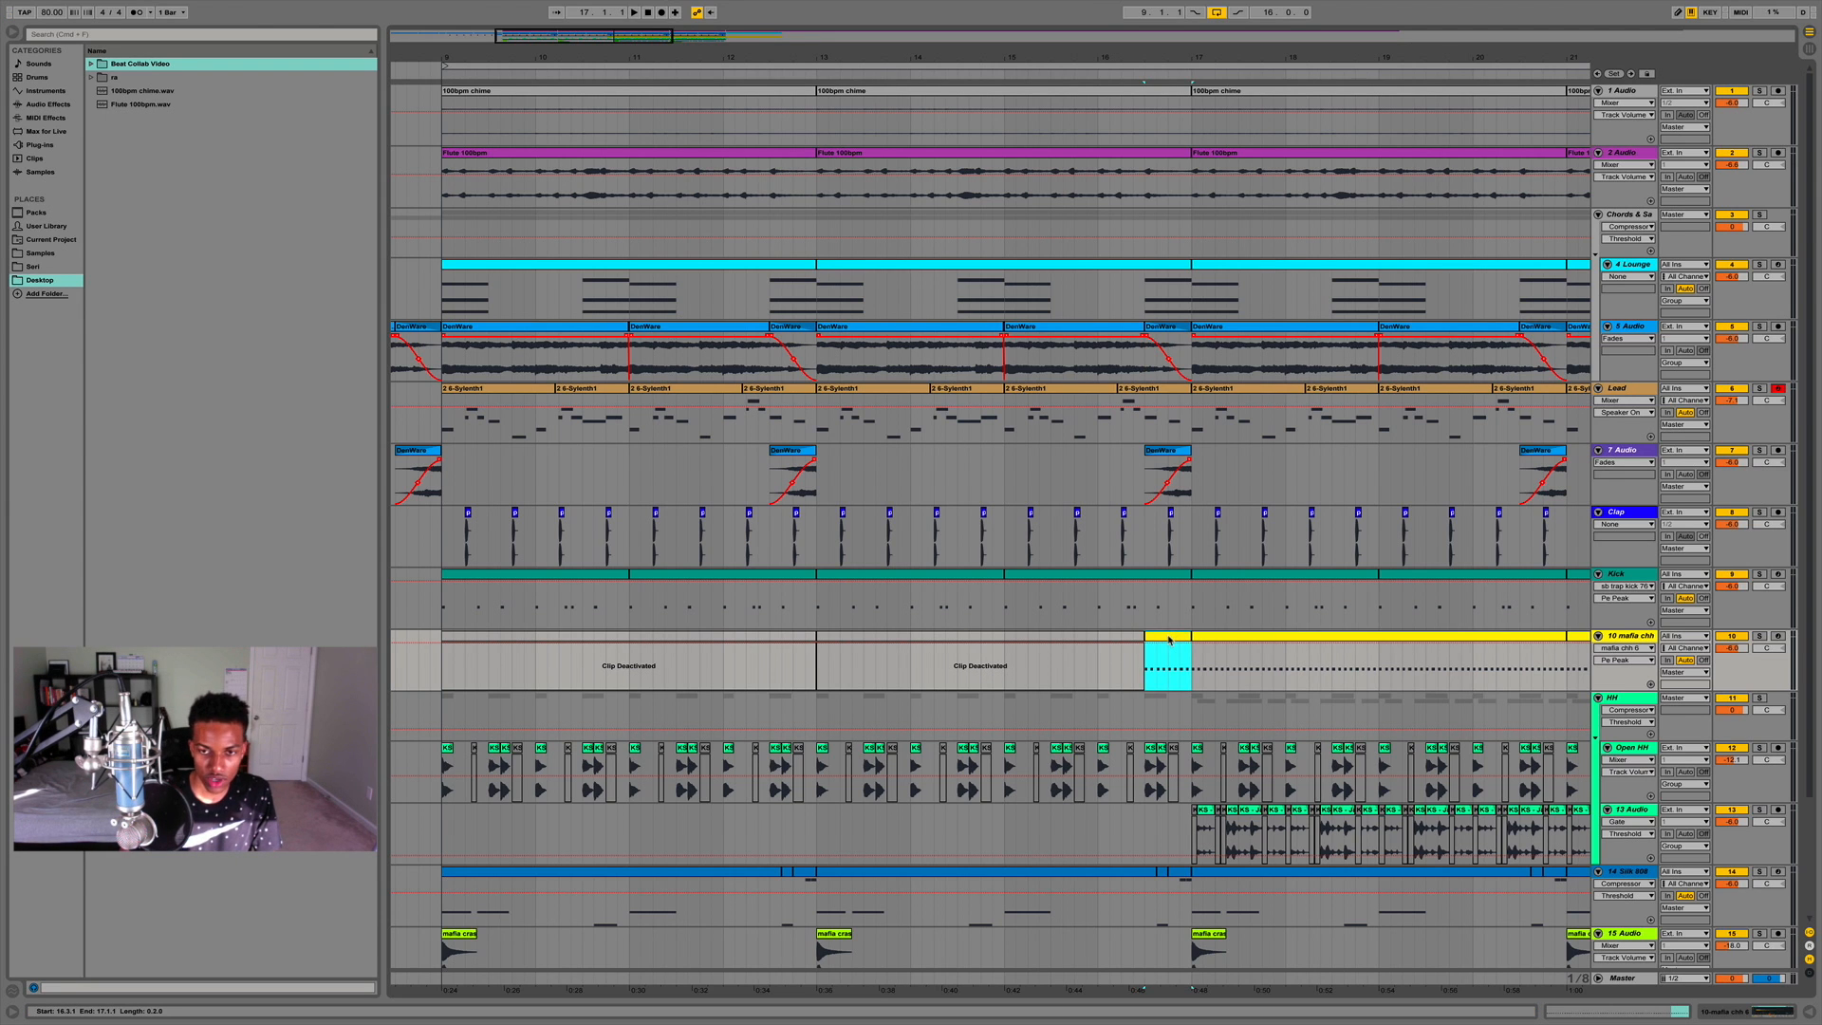
Duplicate the 10 mafia chh track, then freeze and flatten the duplicate to audio.
left_click(1237, 681)
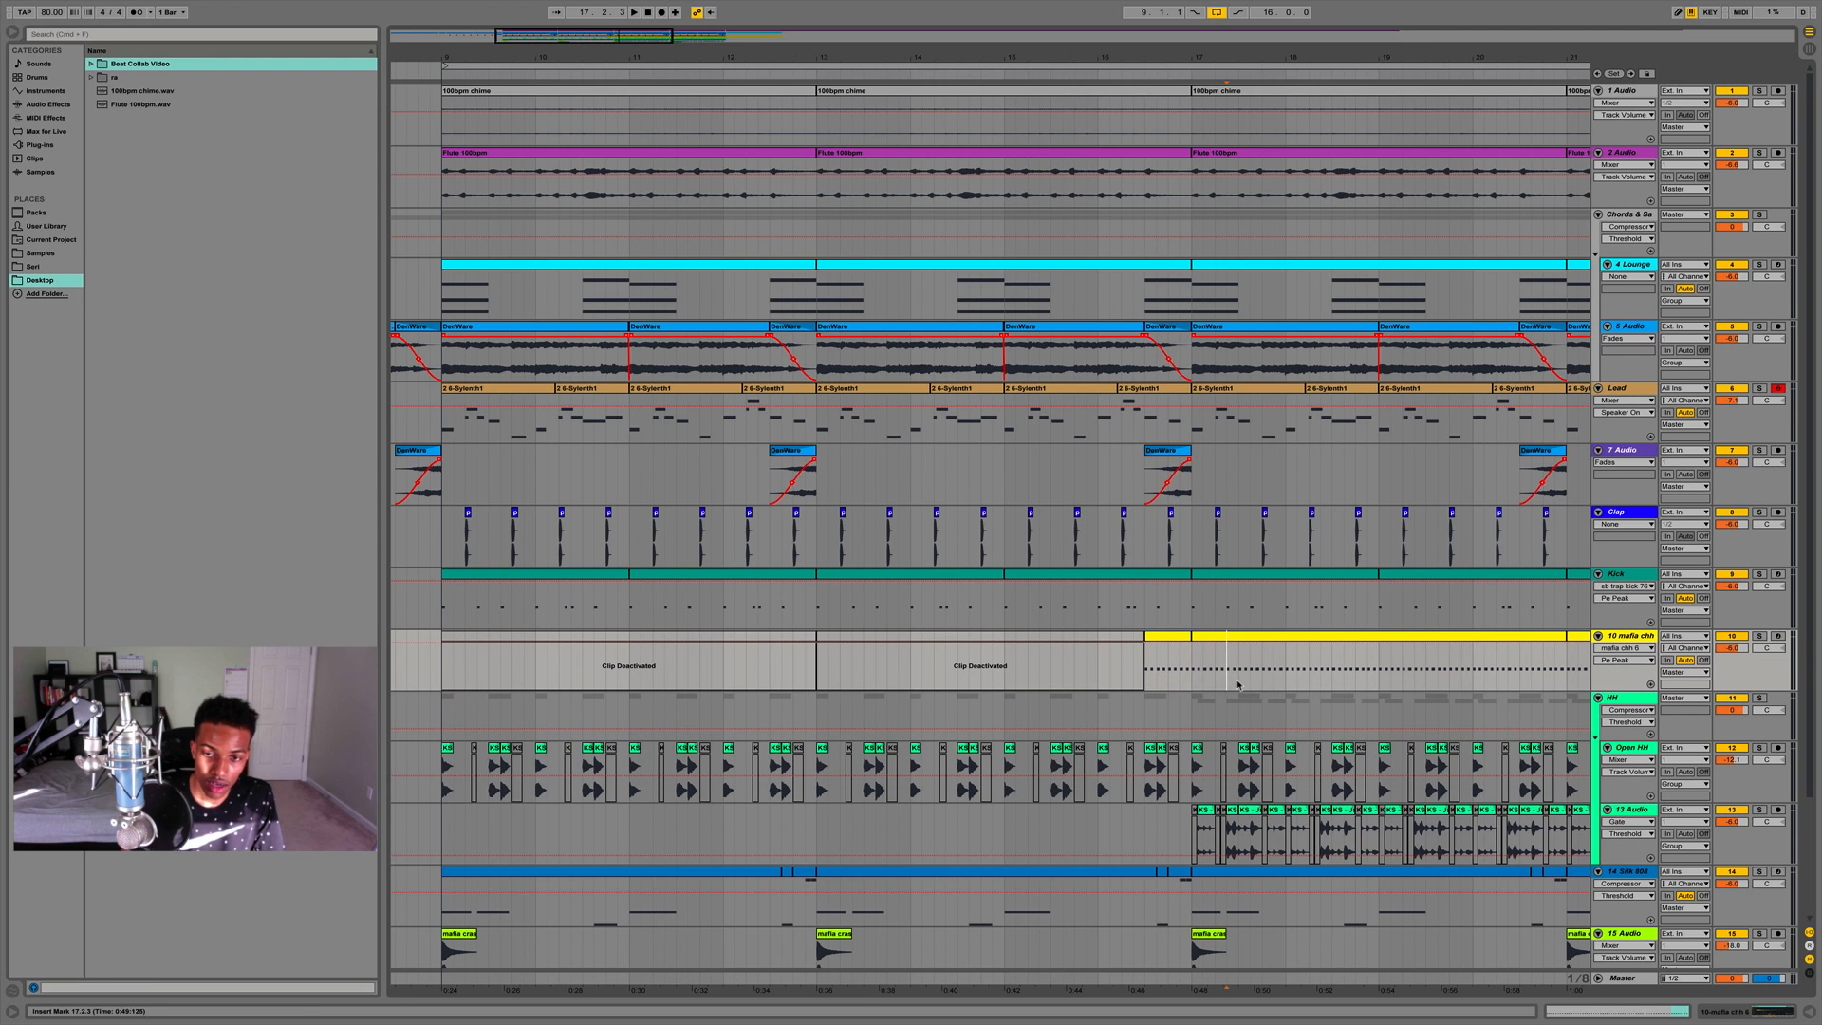
left_click(1175, 639)
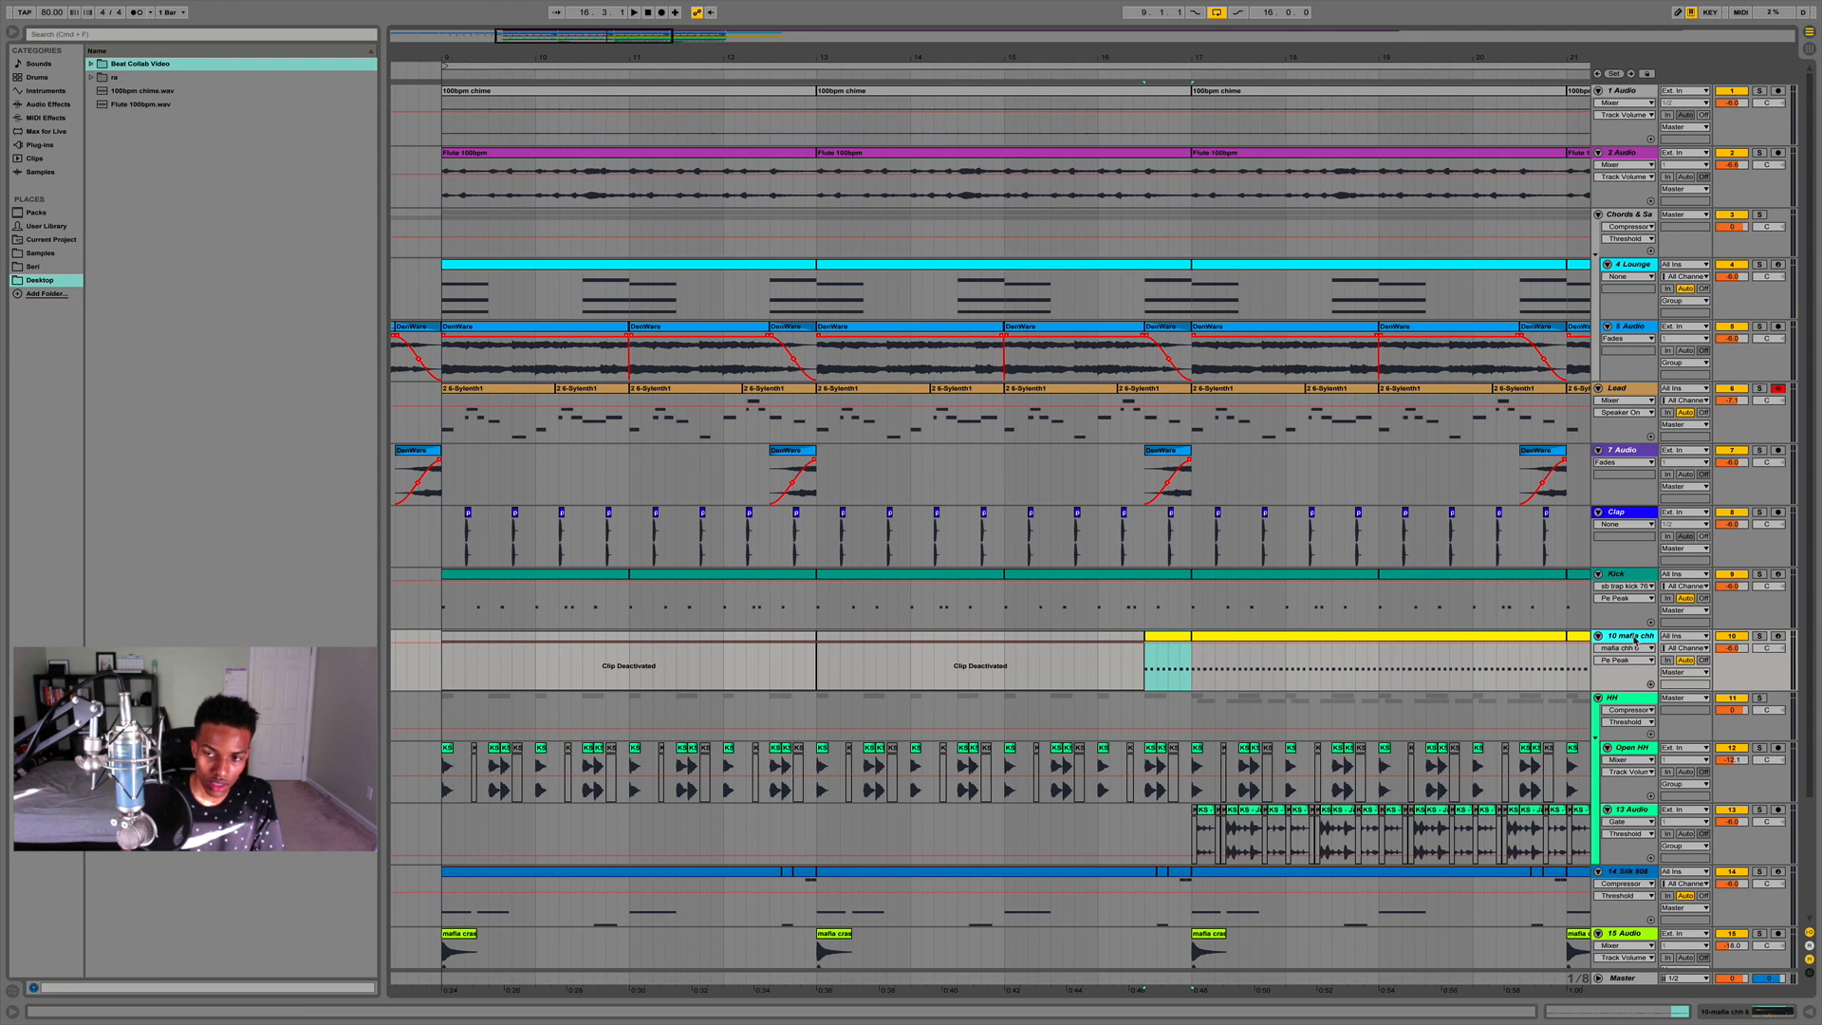
key("super+d")
right_click(1277, 704)
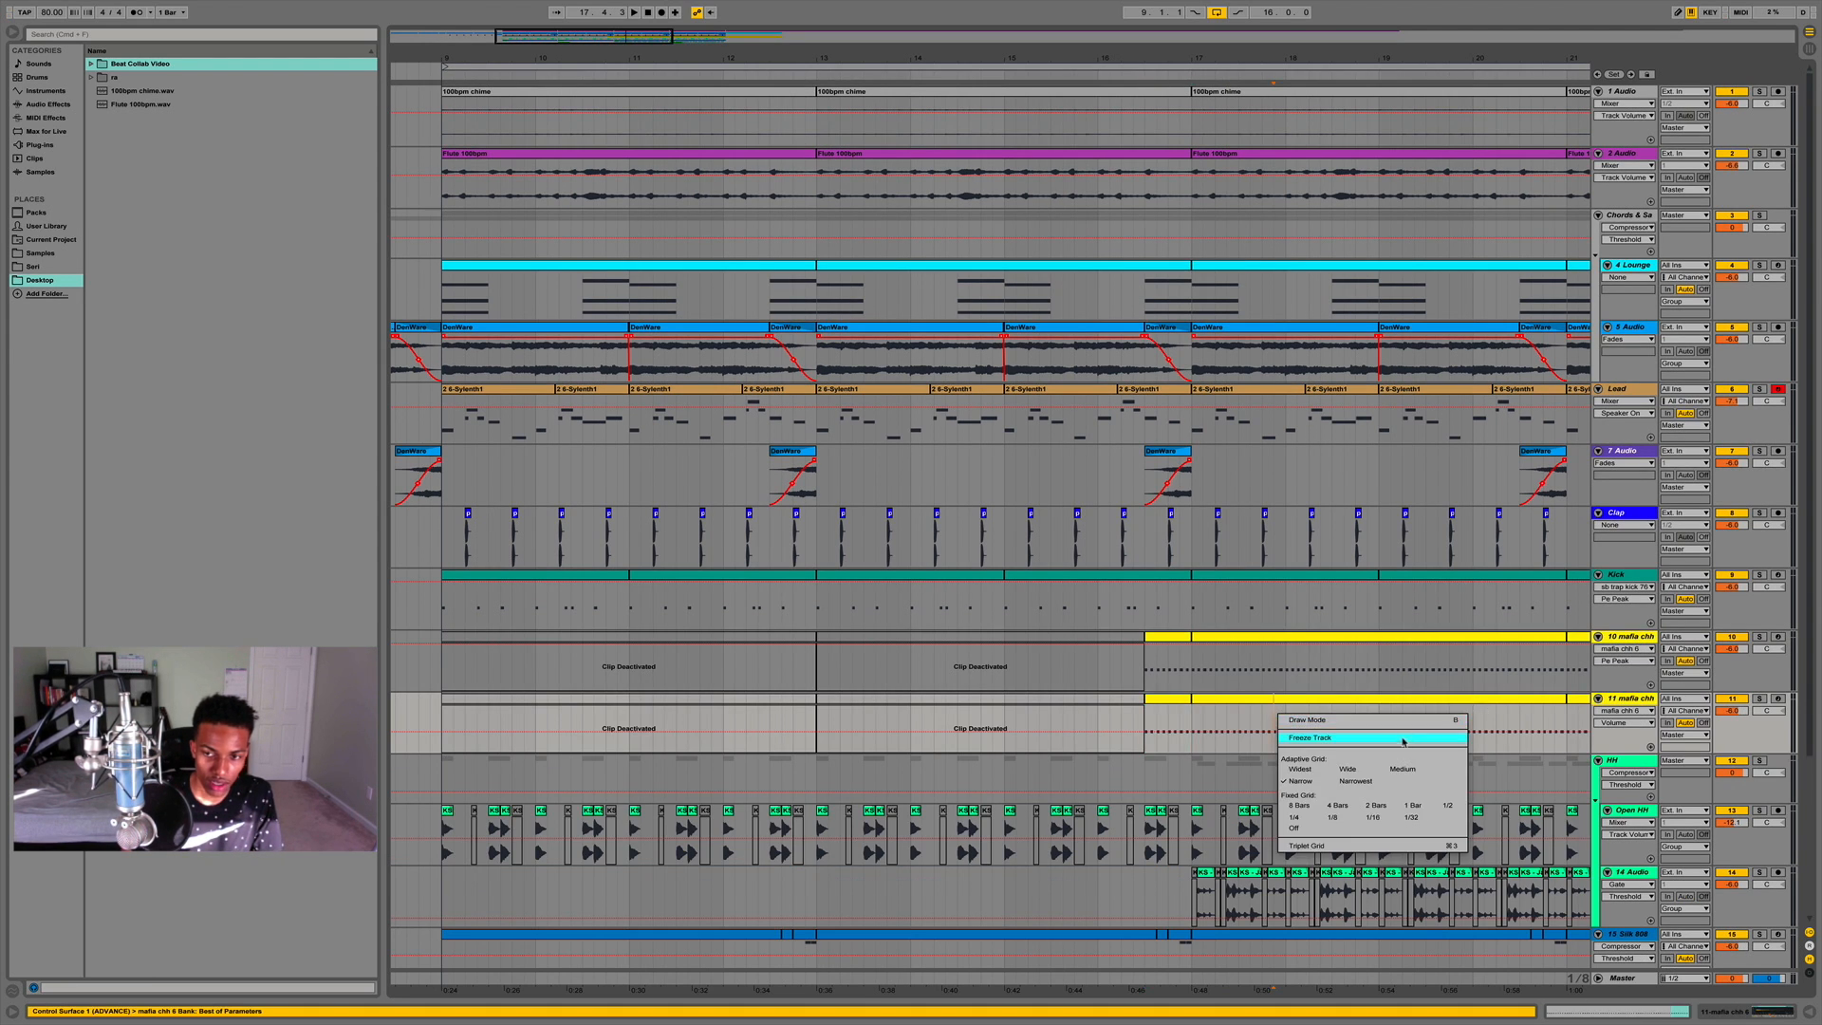
left_click(1309, 739)
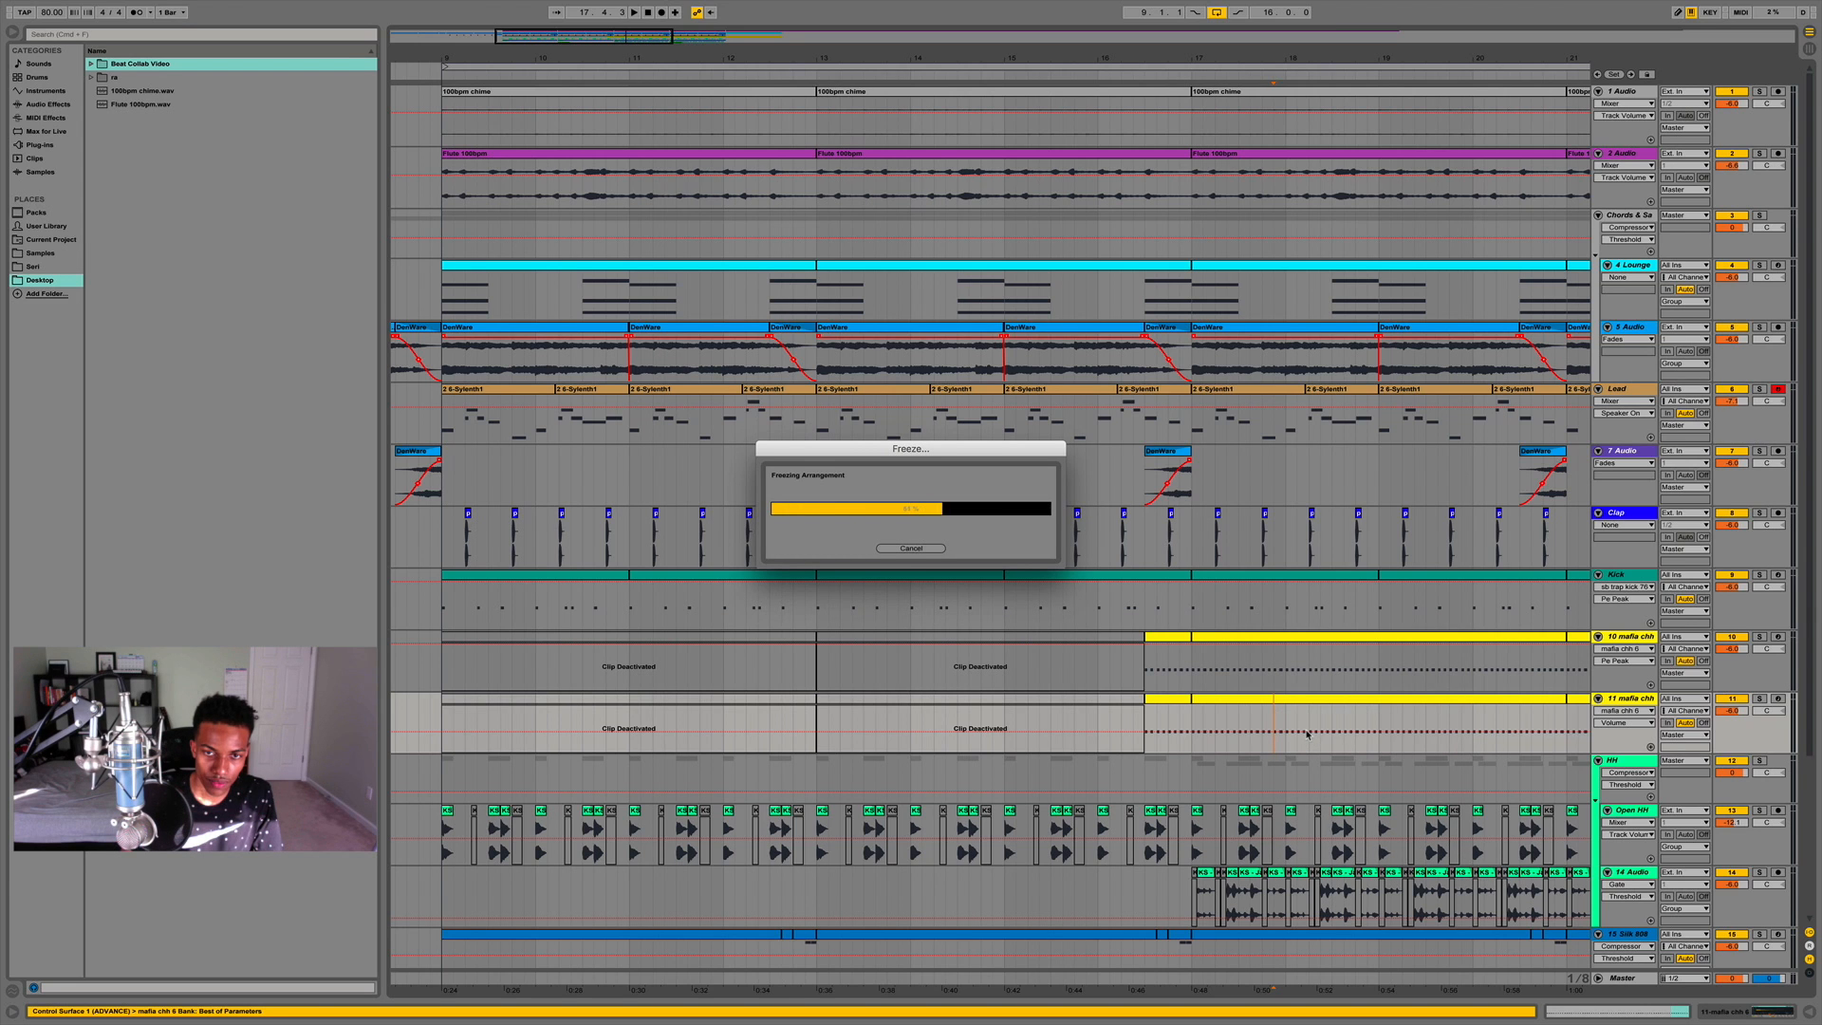
right_click(1239, 729)
left_click(1266, 774)
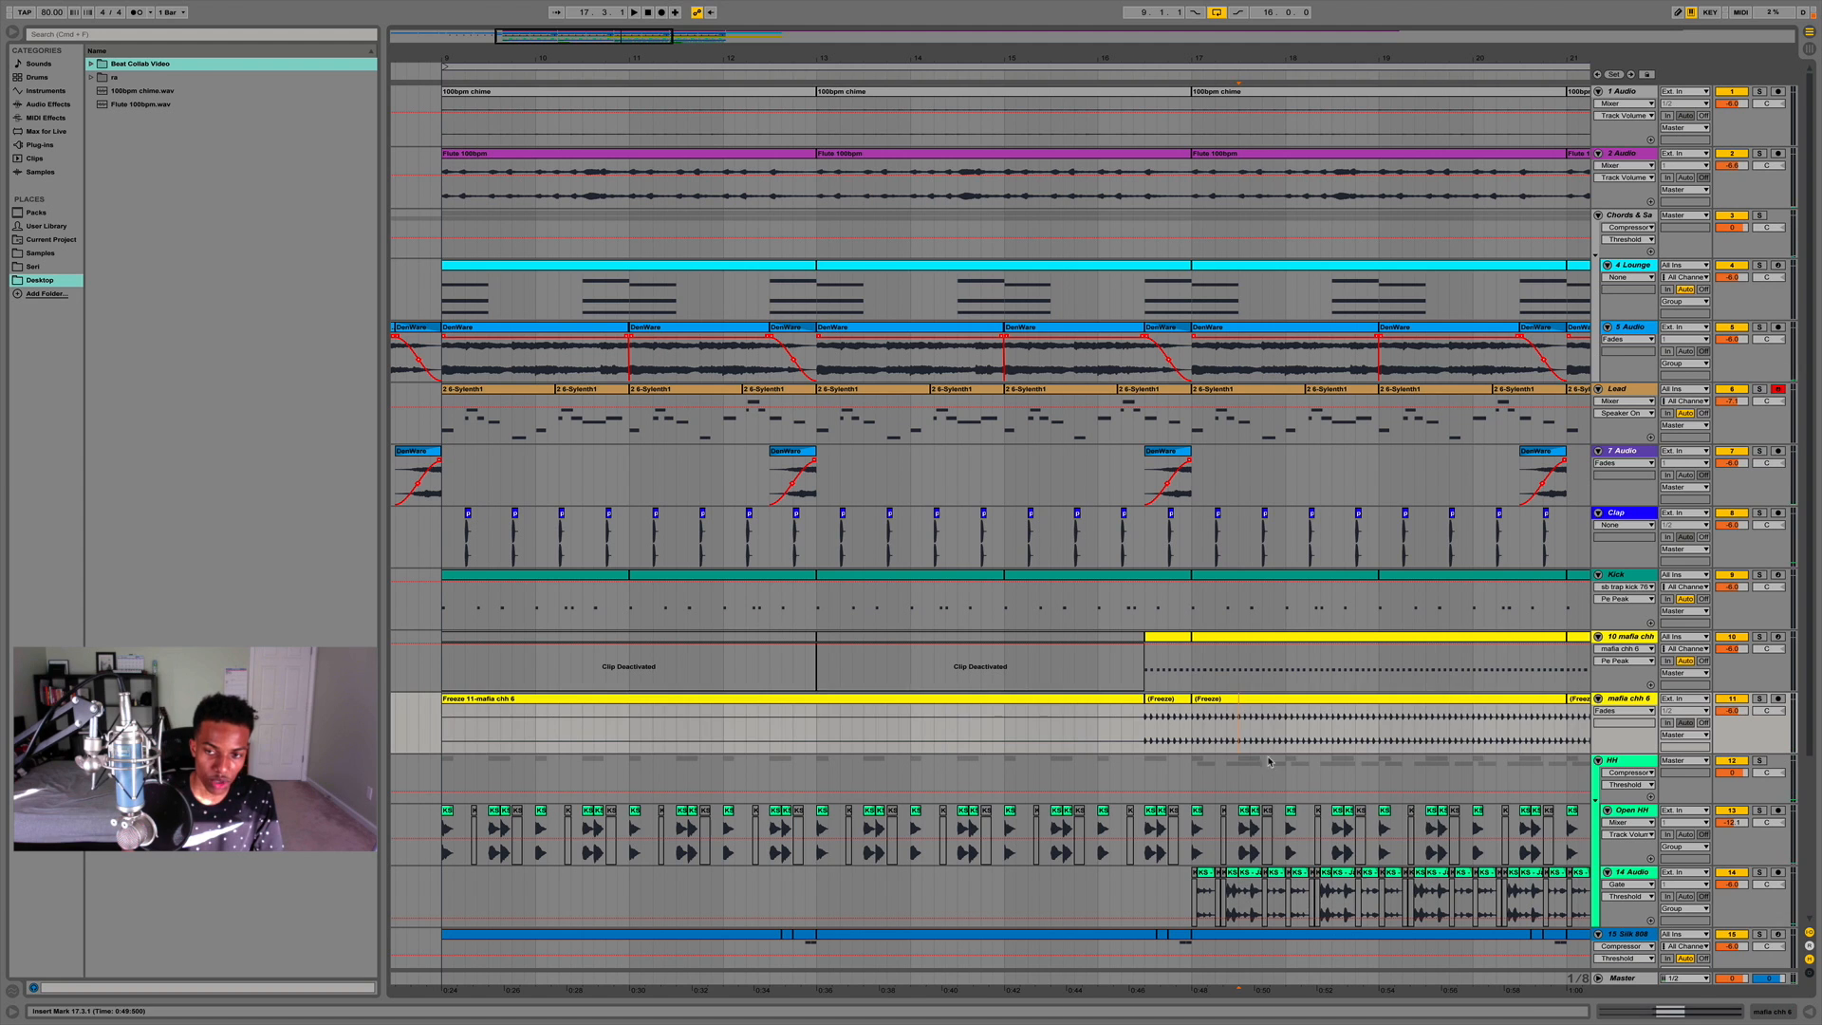
Solo the flattened mafia chh 6 track and play it from 16.3.1.
left_click_drag(1268, 55, 1270, 30)
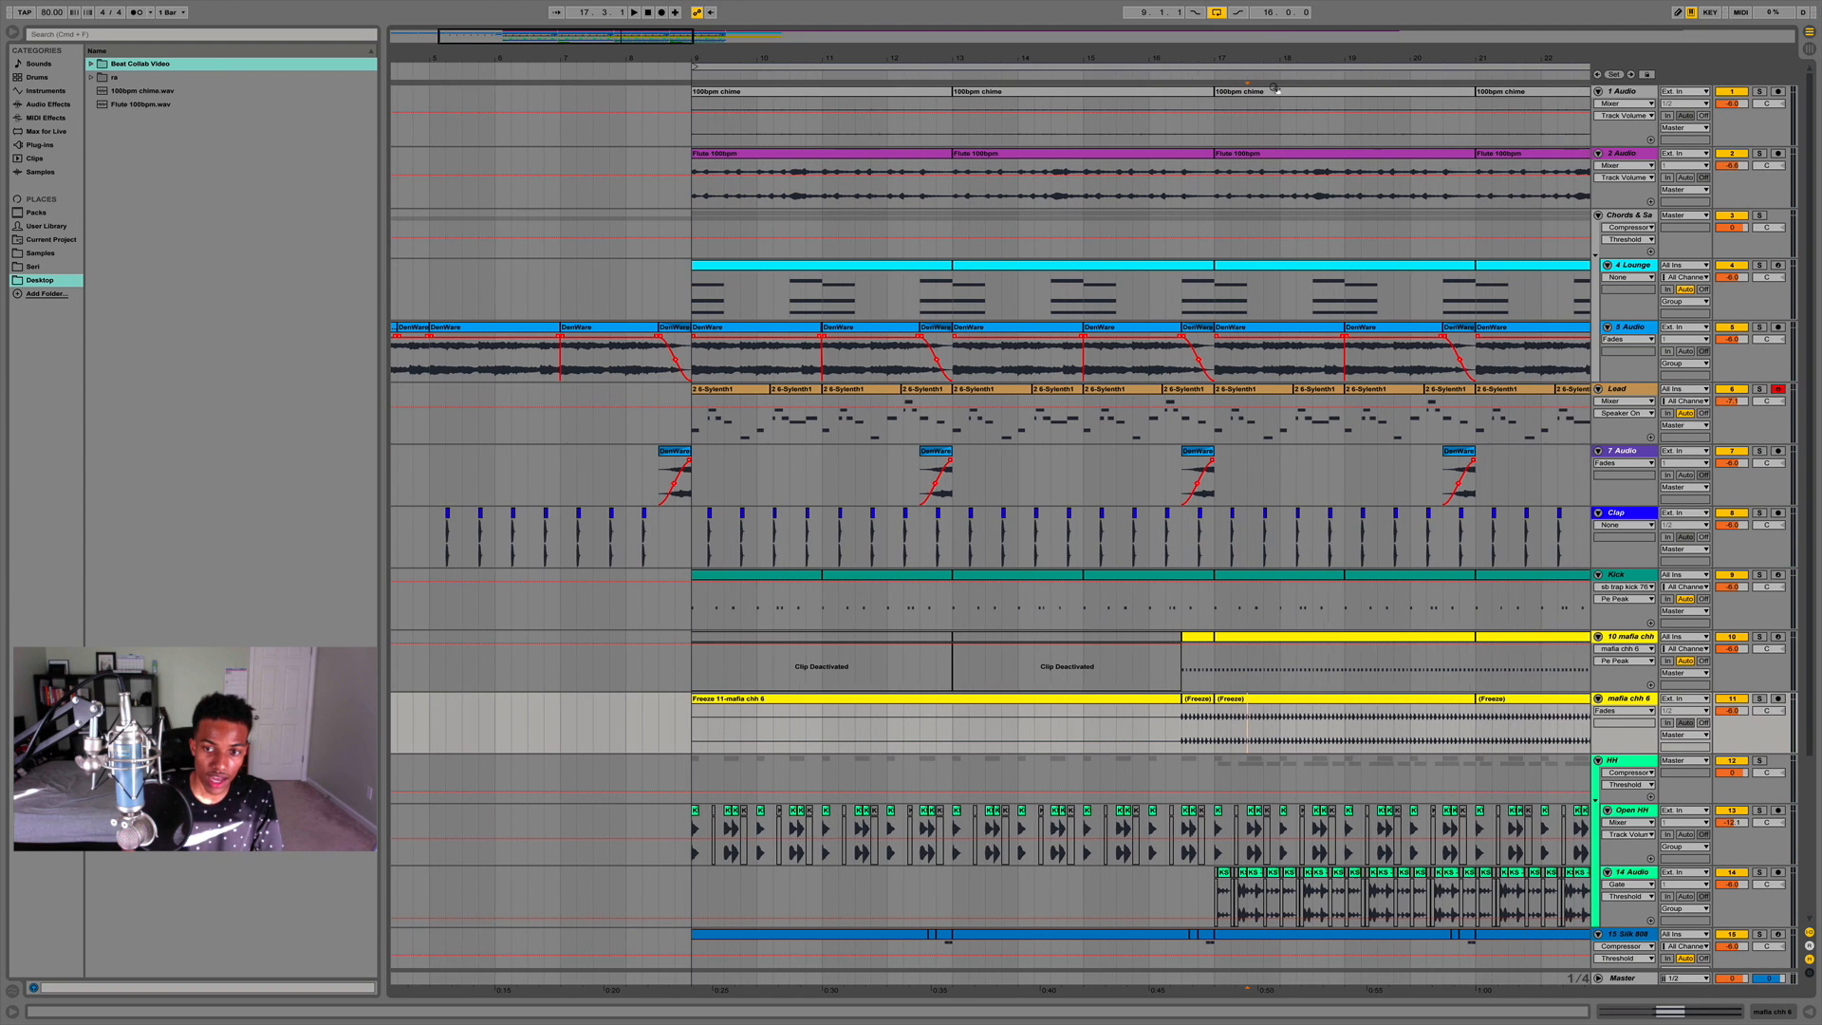
left_click(1205, 702)
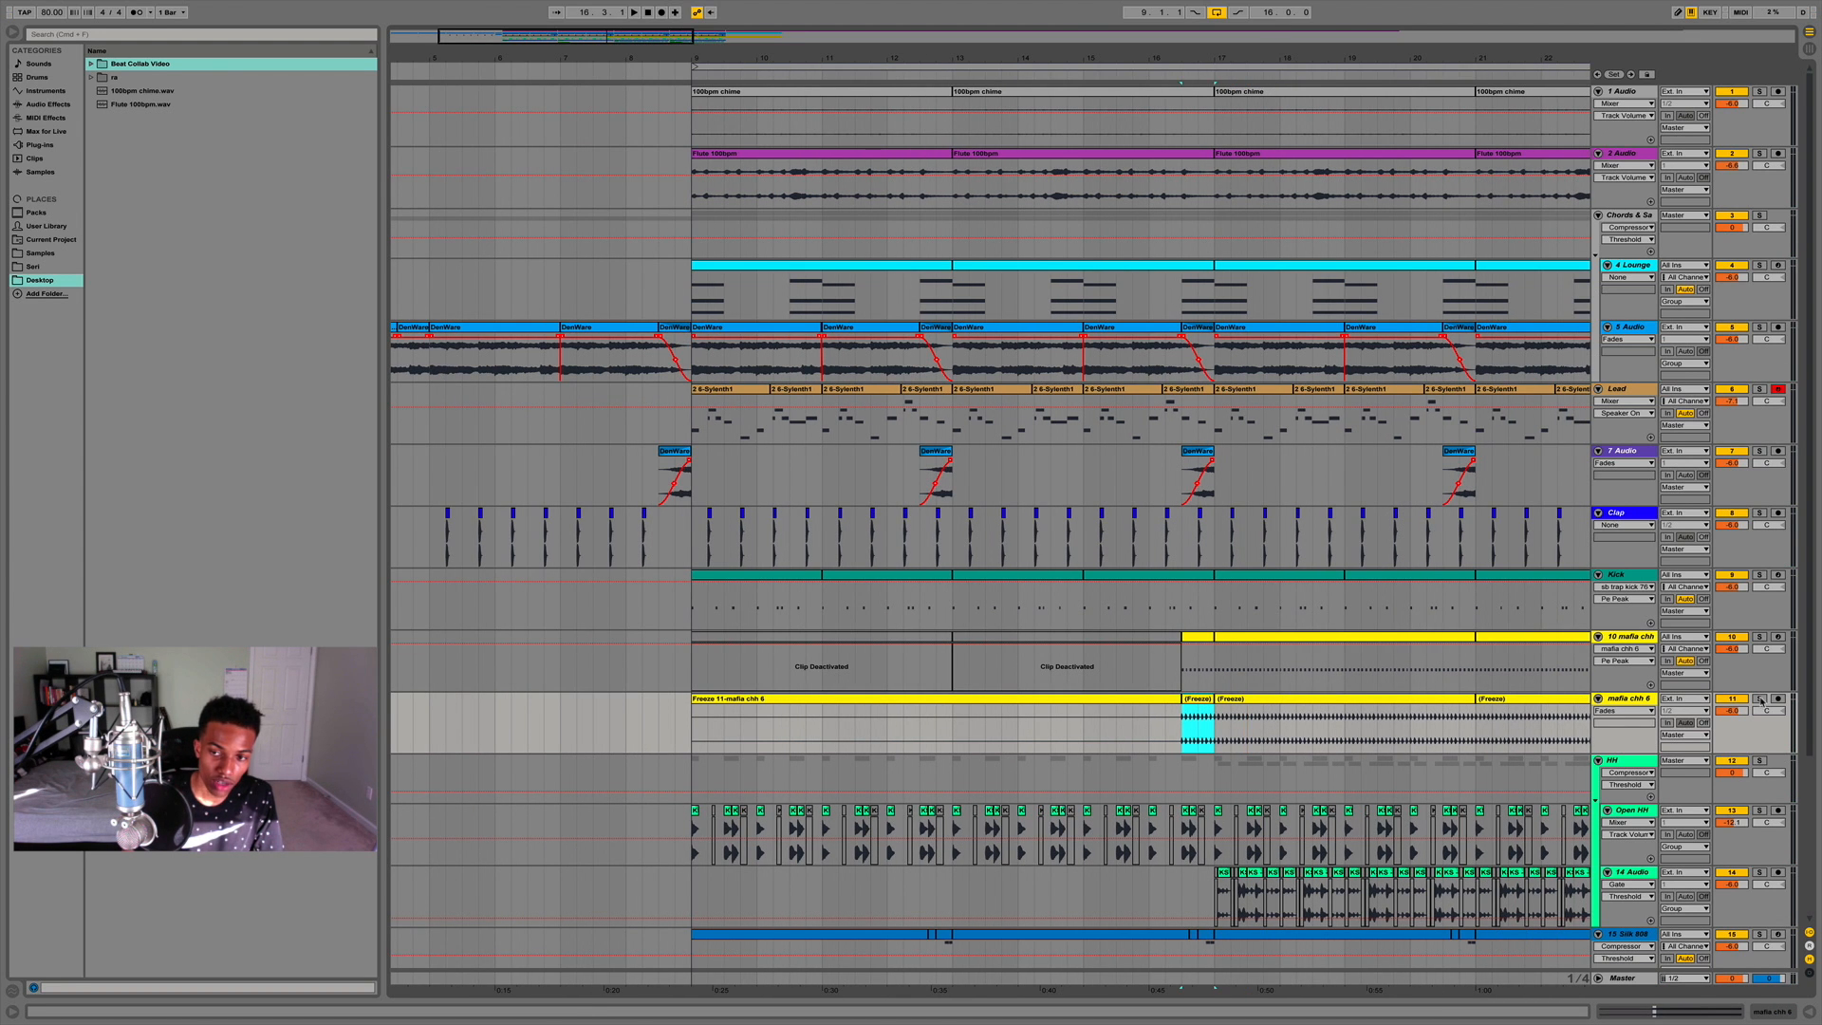
left_click(1761, 701)
key("space")
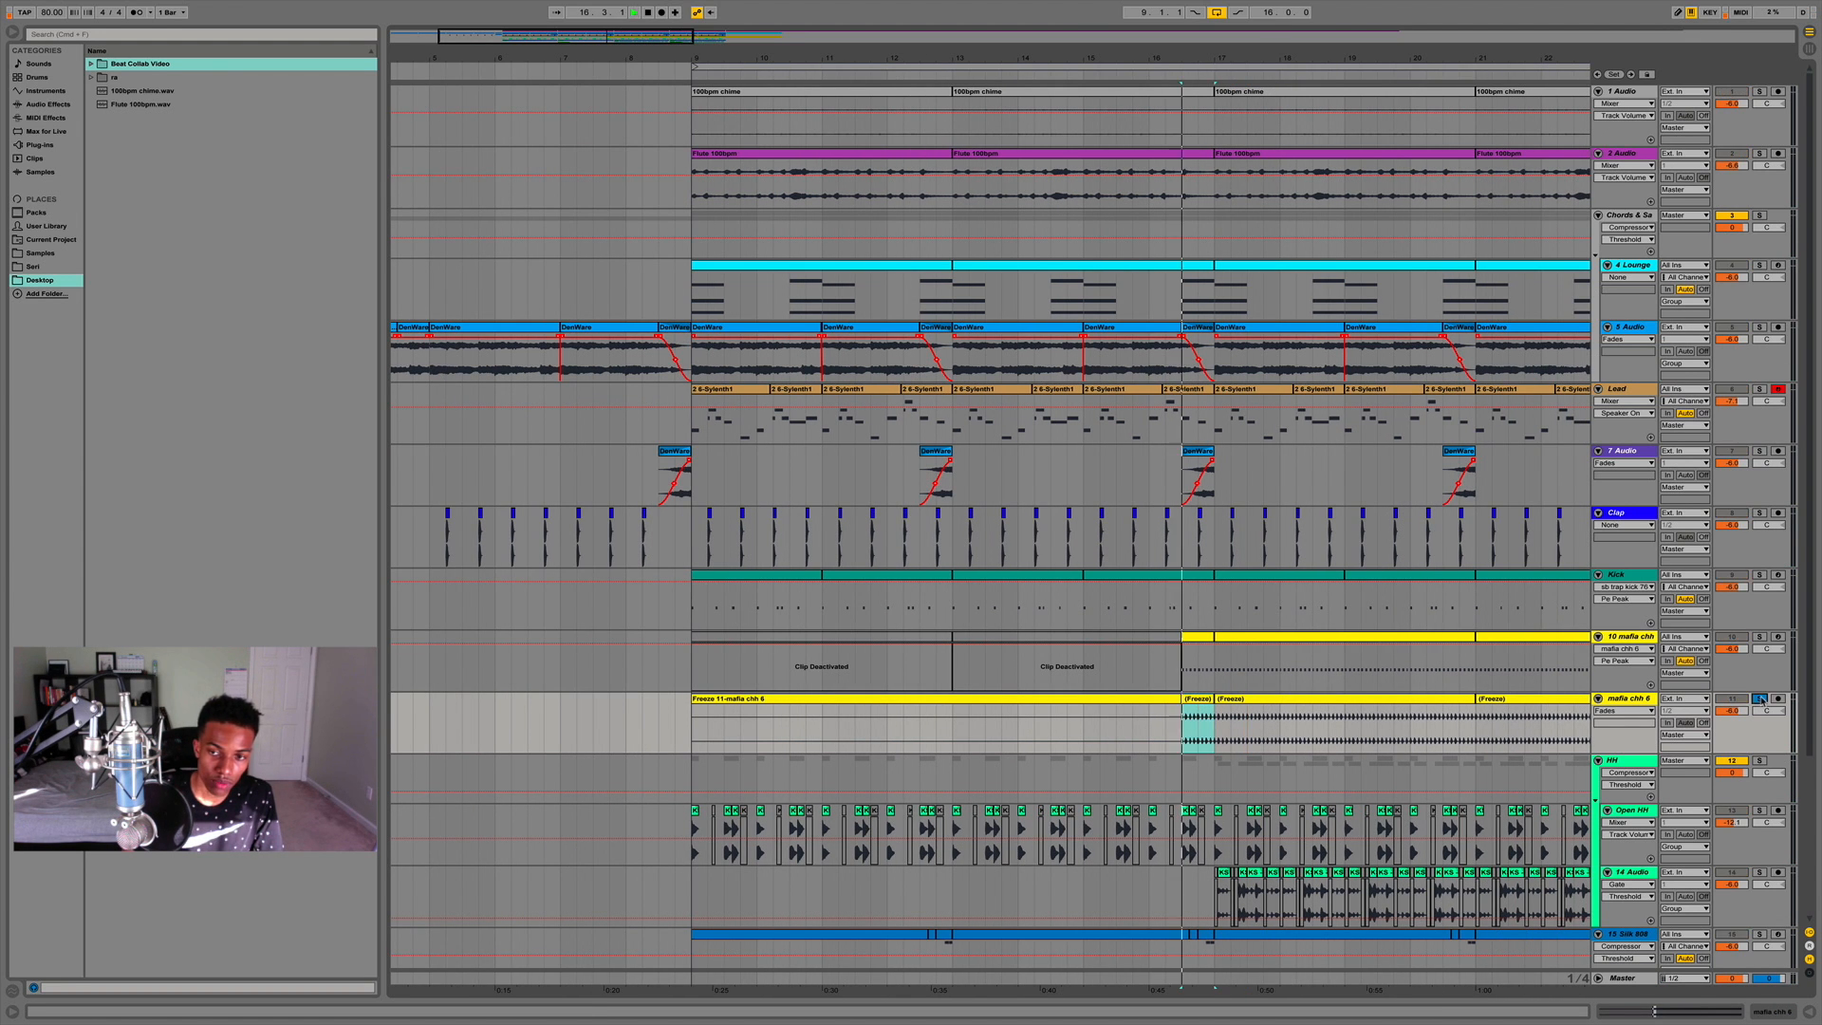
Delete the 10 mafia chh clip at 16.3.1 and the flattened clips before 16.3.1 and after 17.1.1.
left_click(1201, 635)
key("Delete")
left_click(1447, 715)
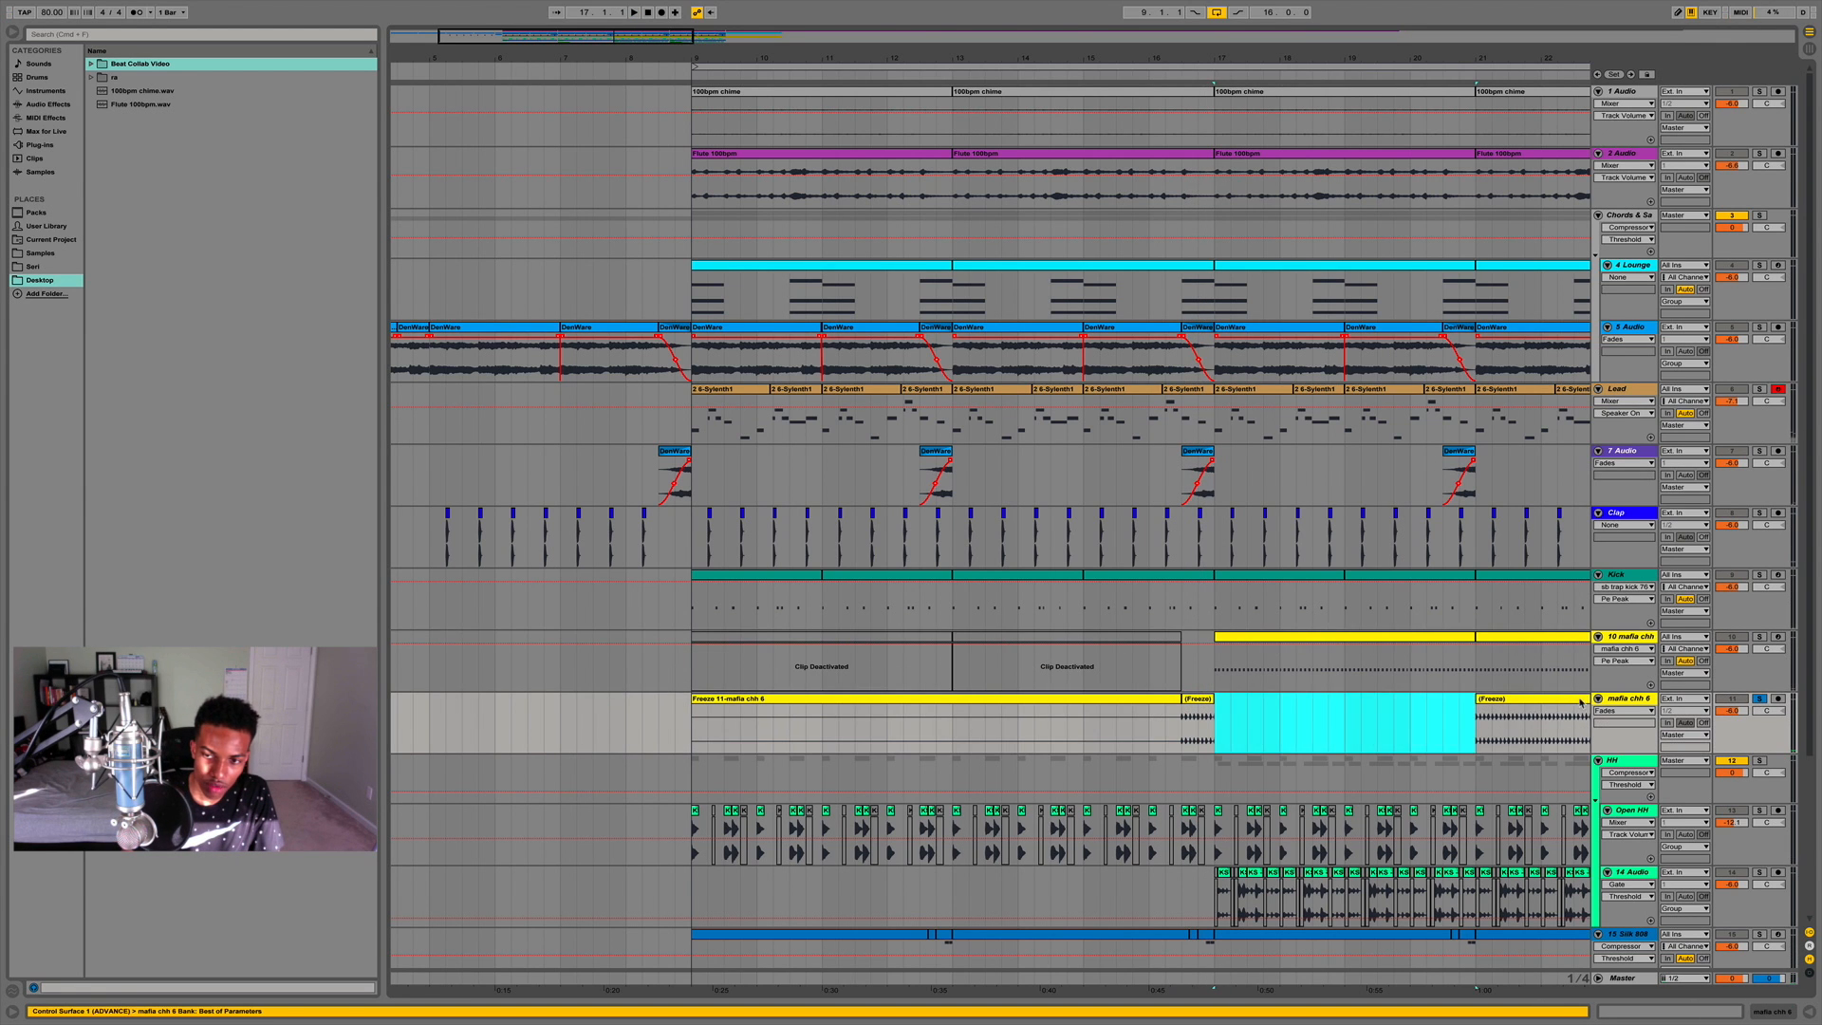
left_click(1581, 702)
key("Delete")
left_click(984, 699)
key("Delete")
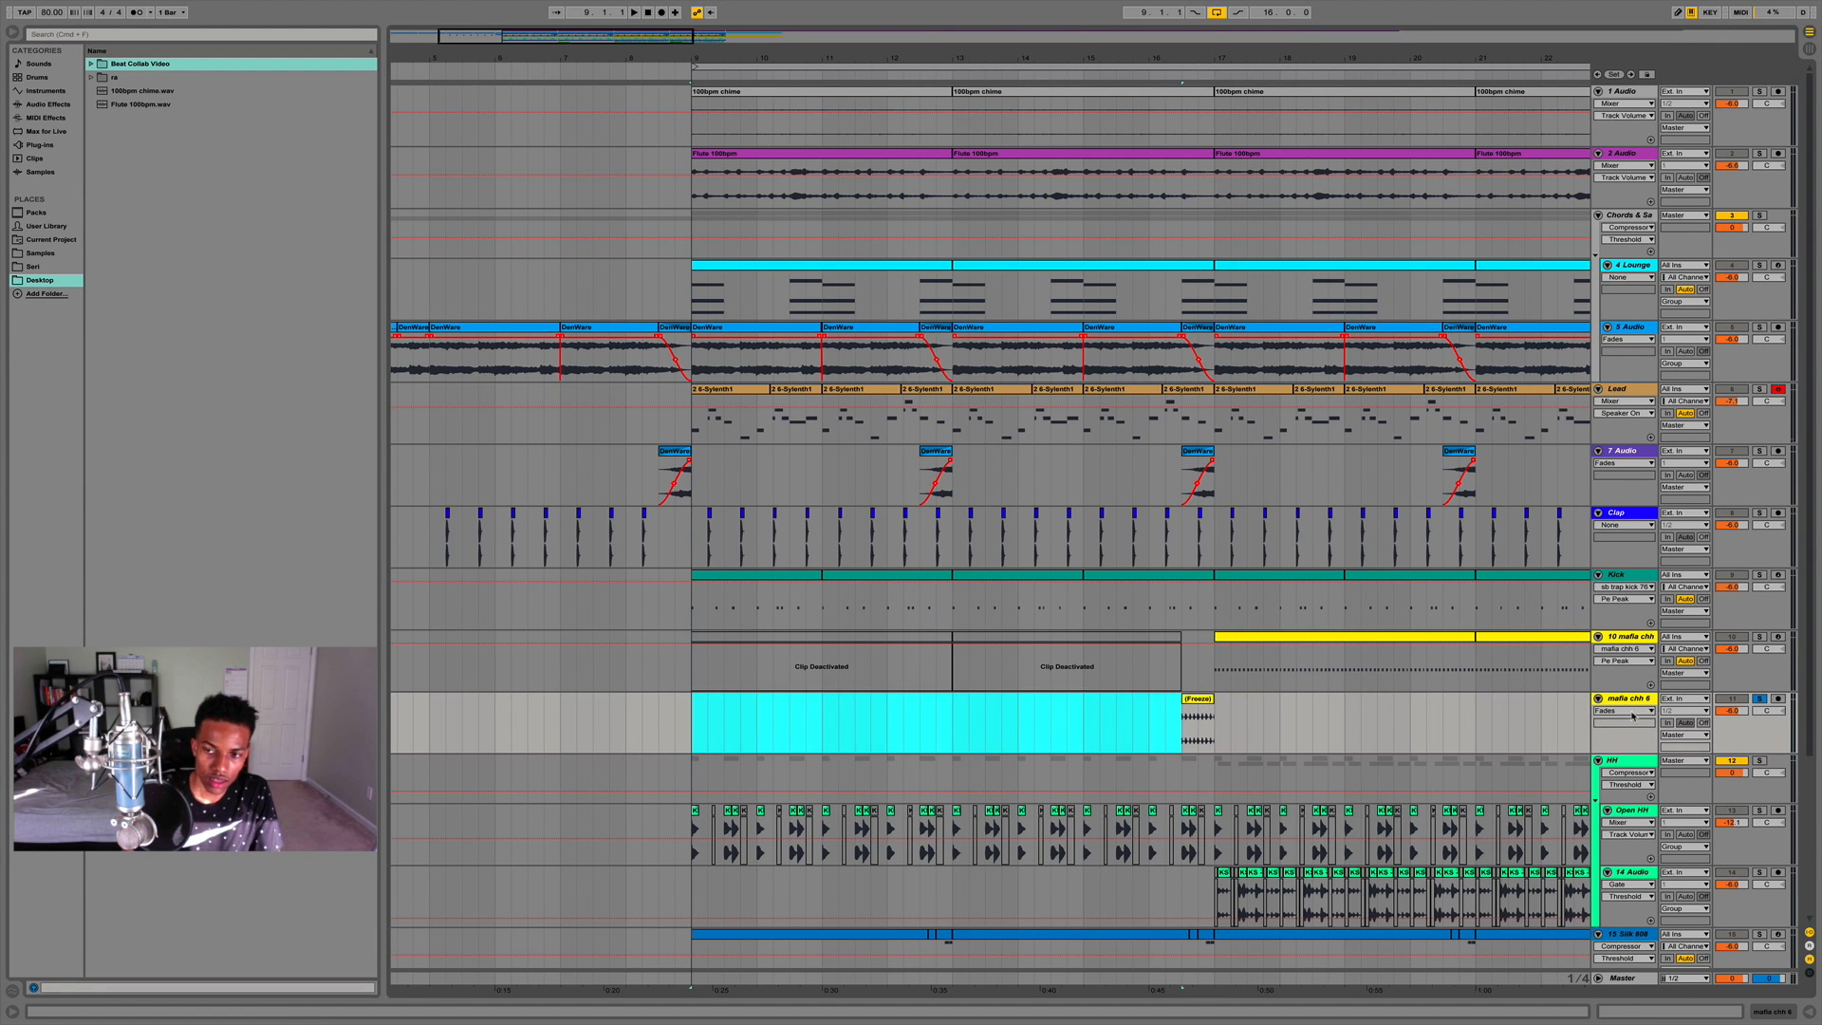
Unsolo the mafia chh 6 track and add a fade-in across its short audio clip from 16.3.1 to 17.1.1.
left_click(1633, 717)
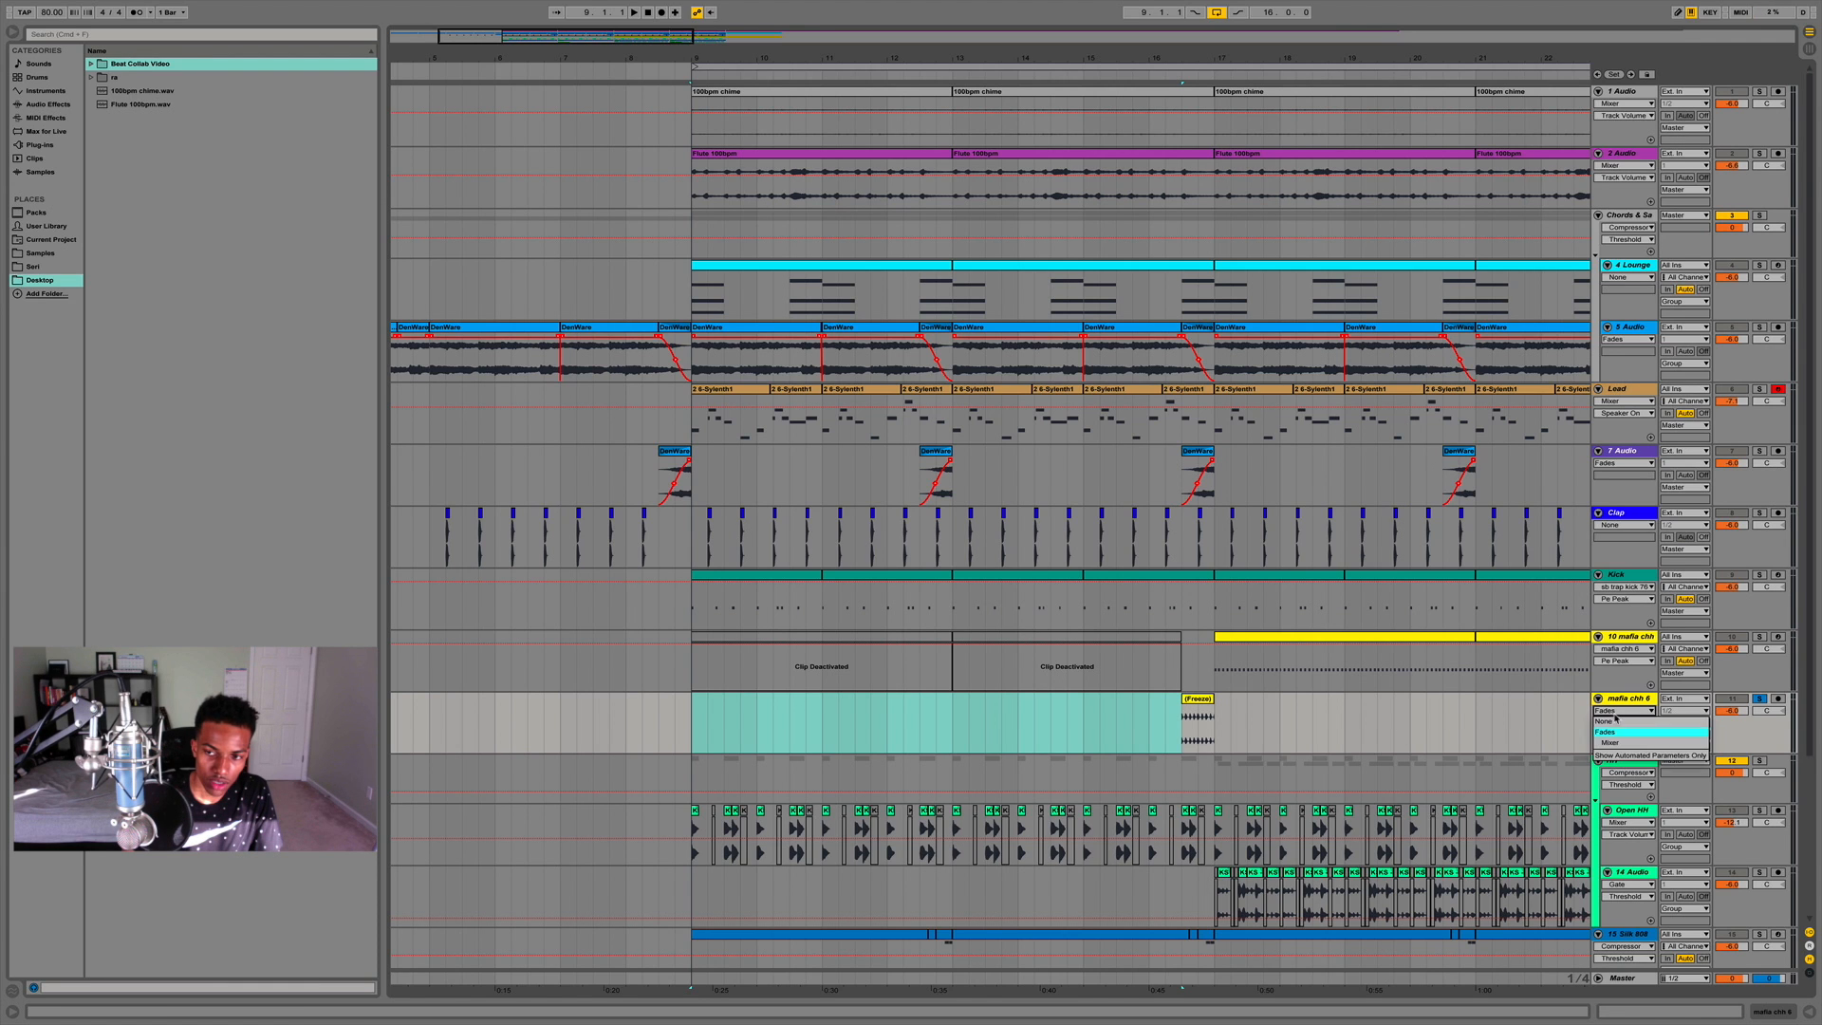
left_click(1395, 723)
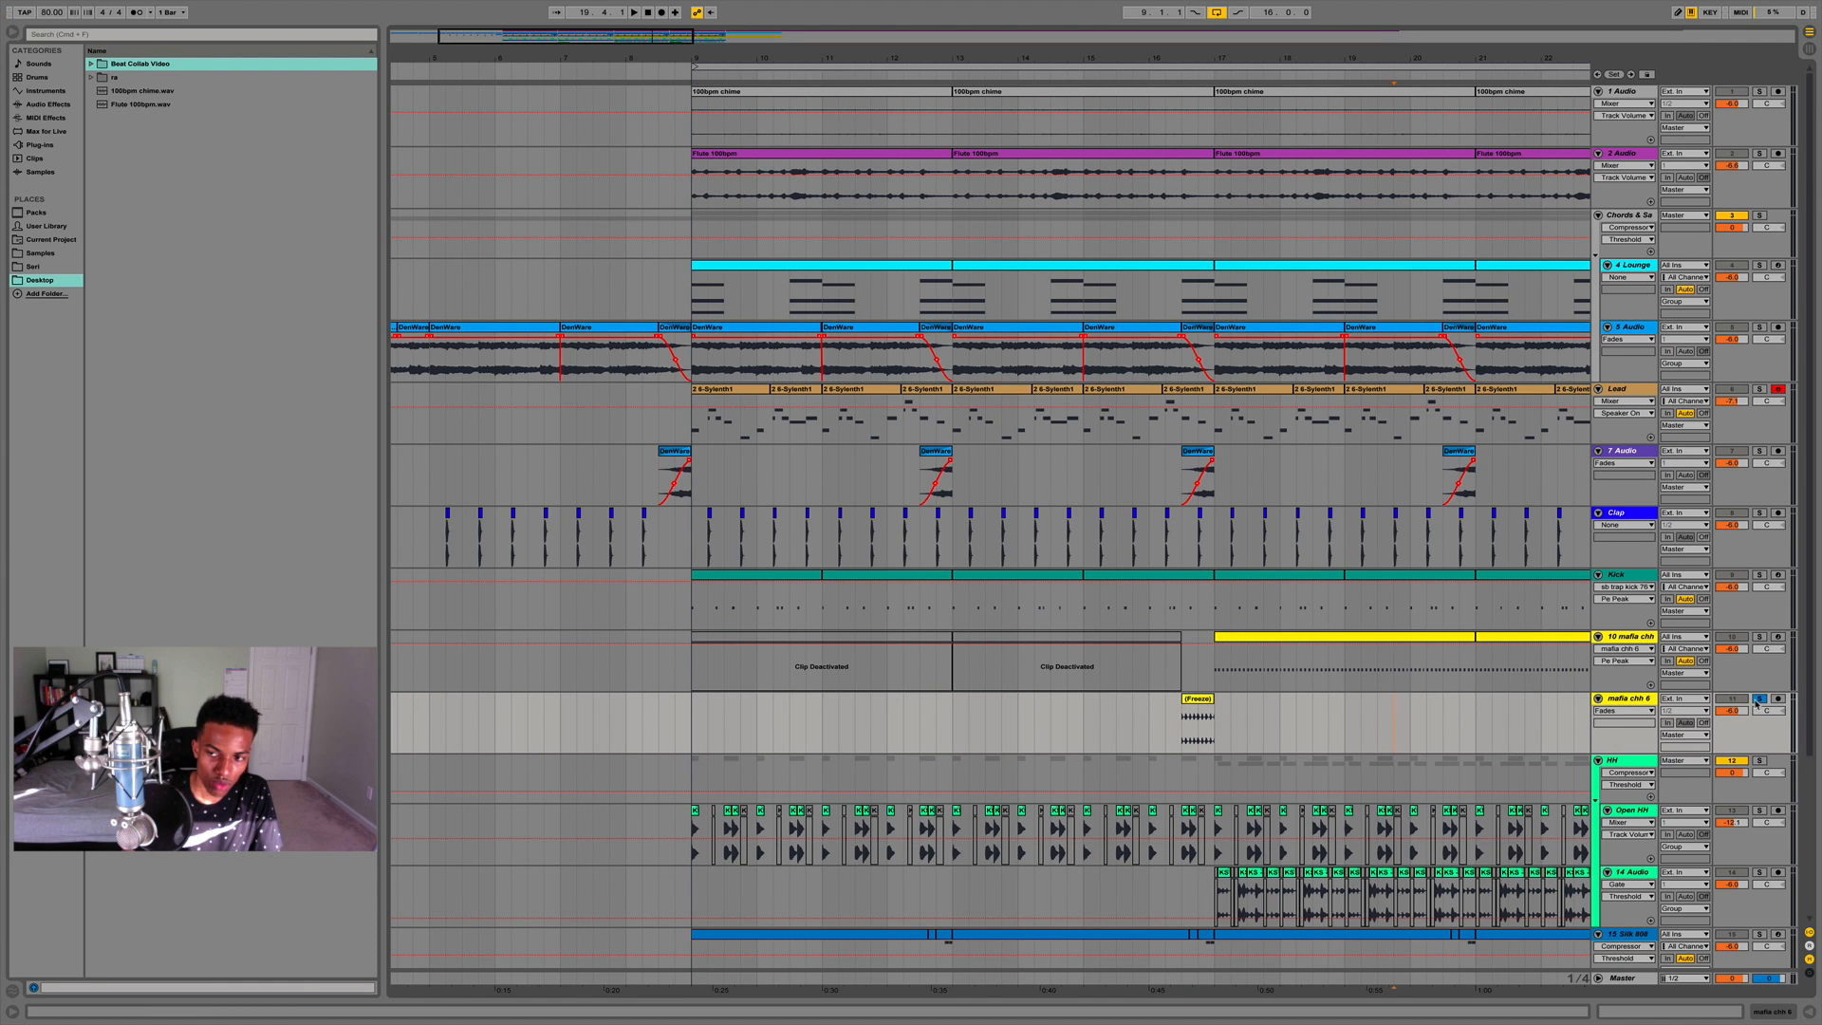
left_click(1759, 699)
left_click(1618, 711)
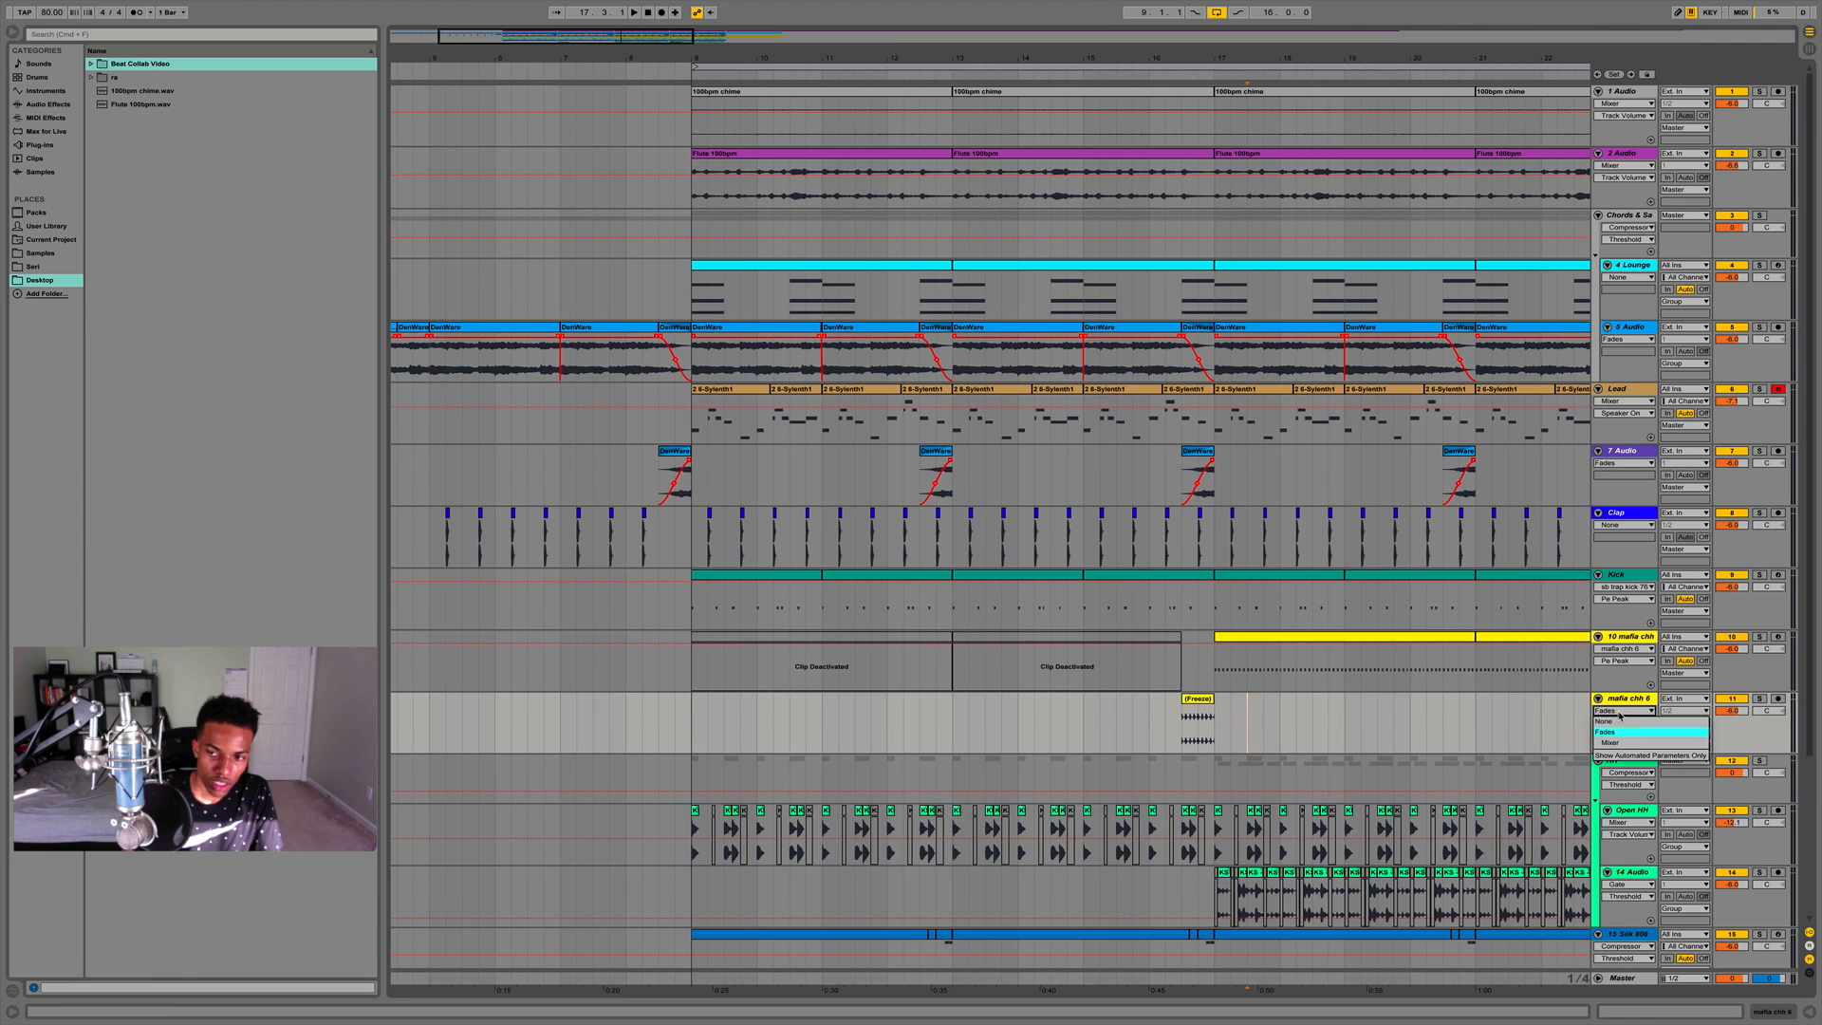
left_click(1615, 723)
left_click(1615, 712)
left_click(1615, 735)
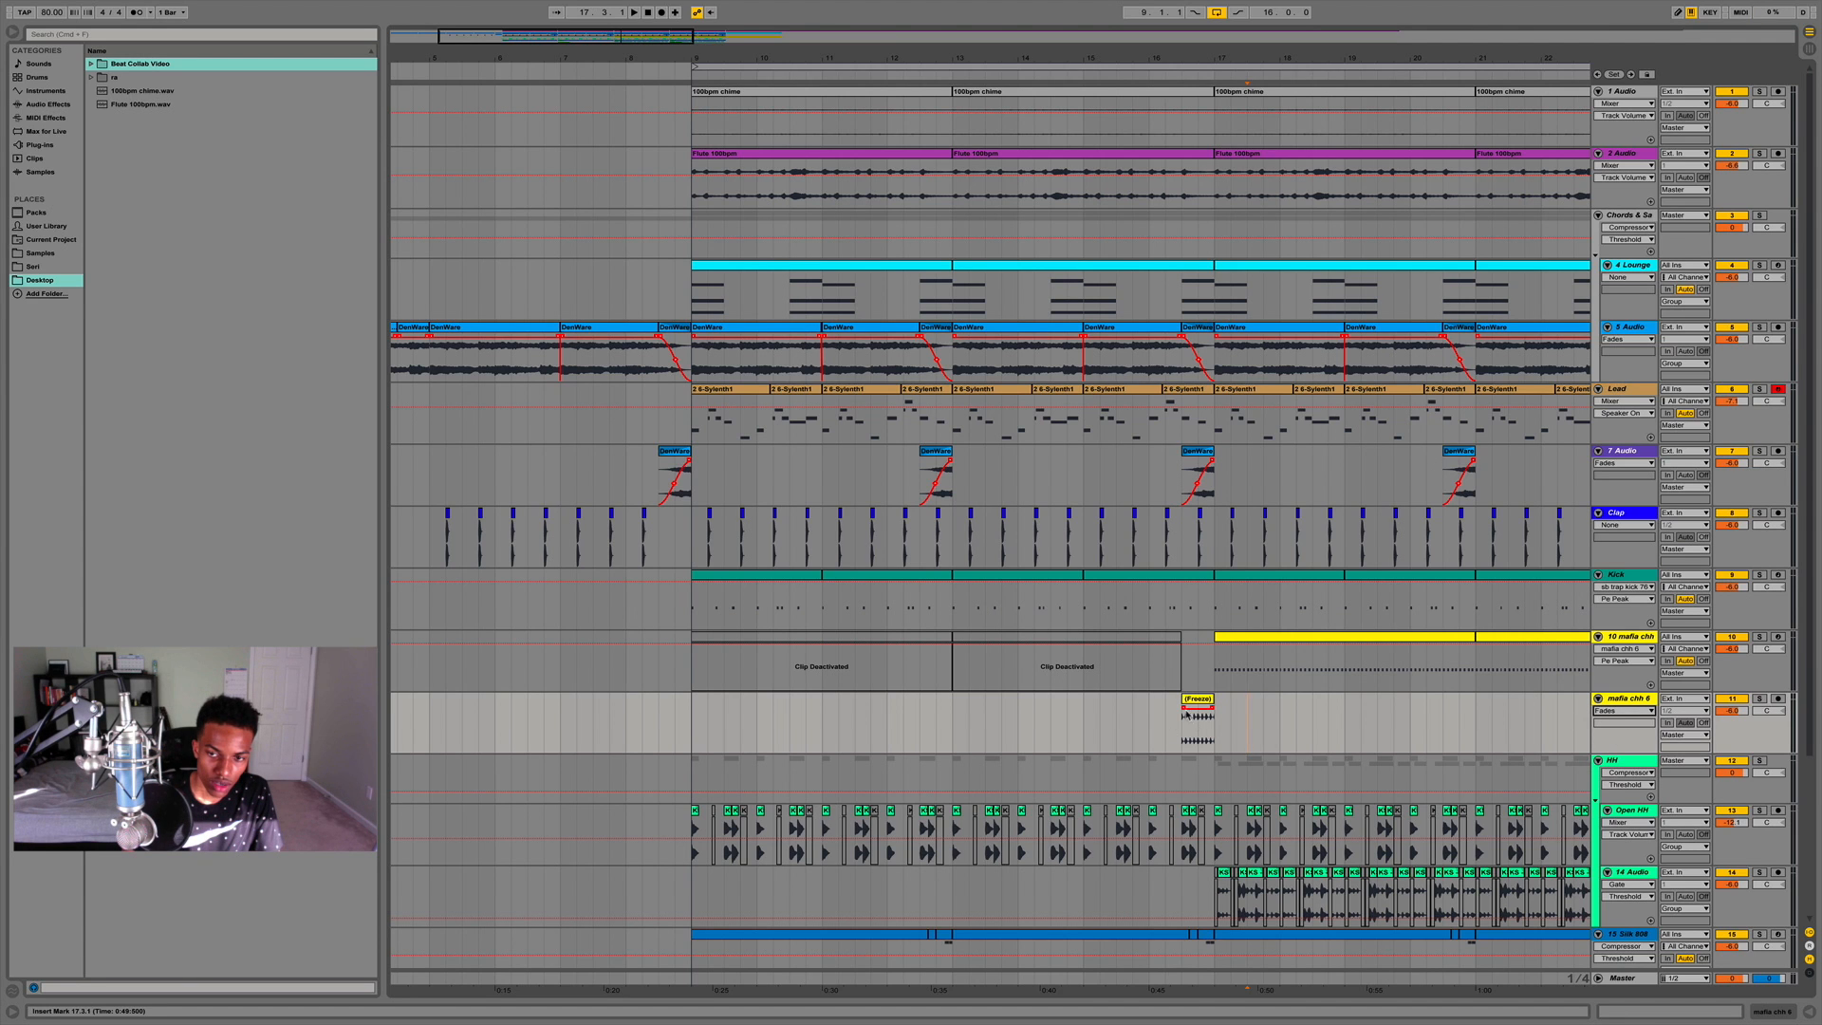
left_click_drag(1184, 709, 1192, 711)
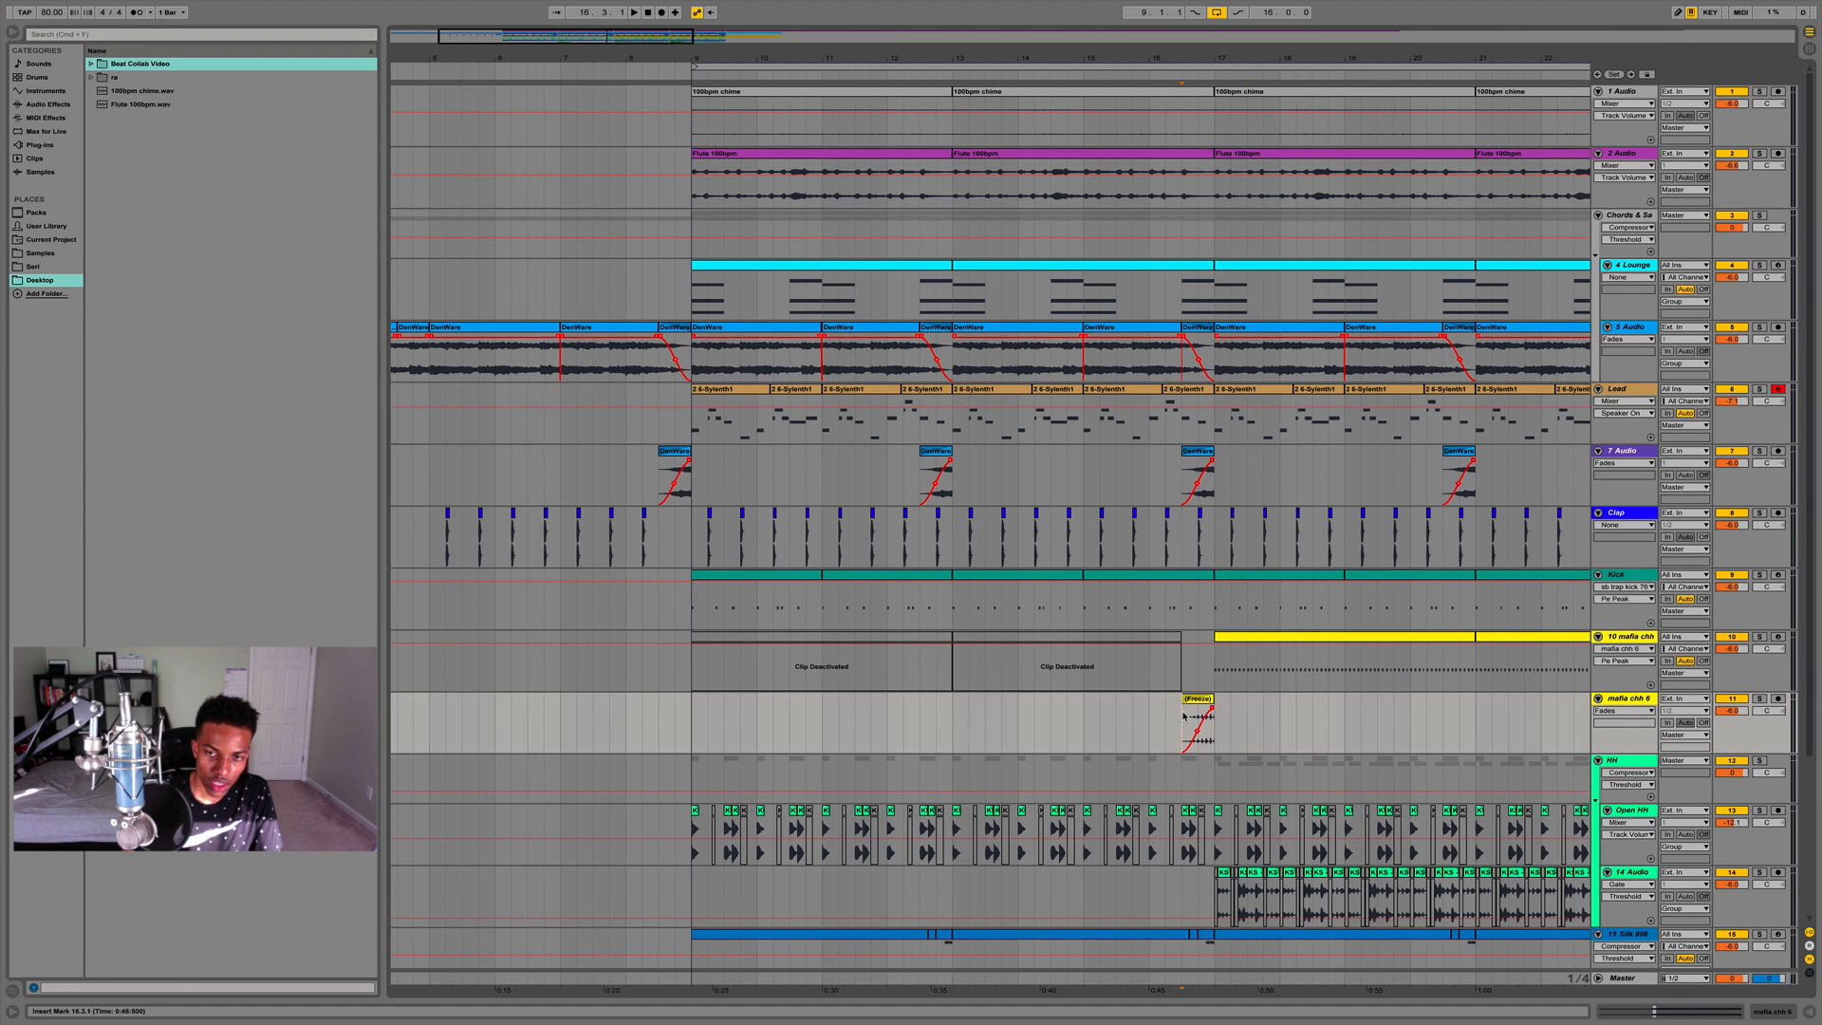
Solo the Clap, Kick, 10 mafia chh and 808 tracks and open the 10 mafia chh clip at bar 21 for note editing.
left_click_drag(872, 59, 868, 21)
left_click(524, 474)
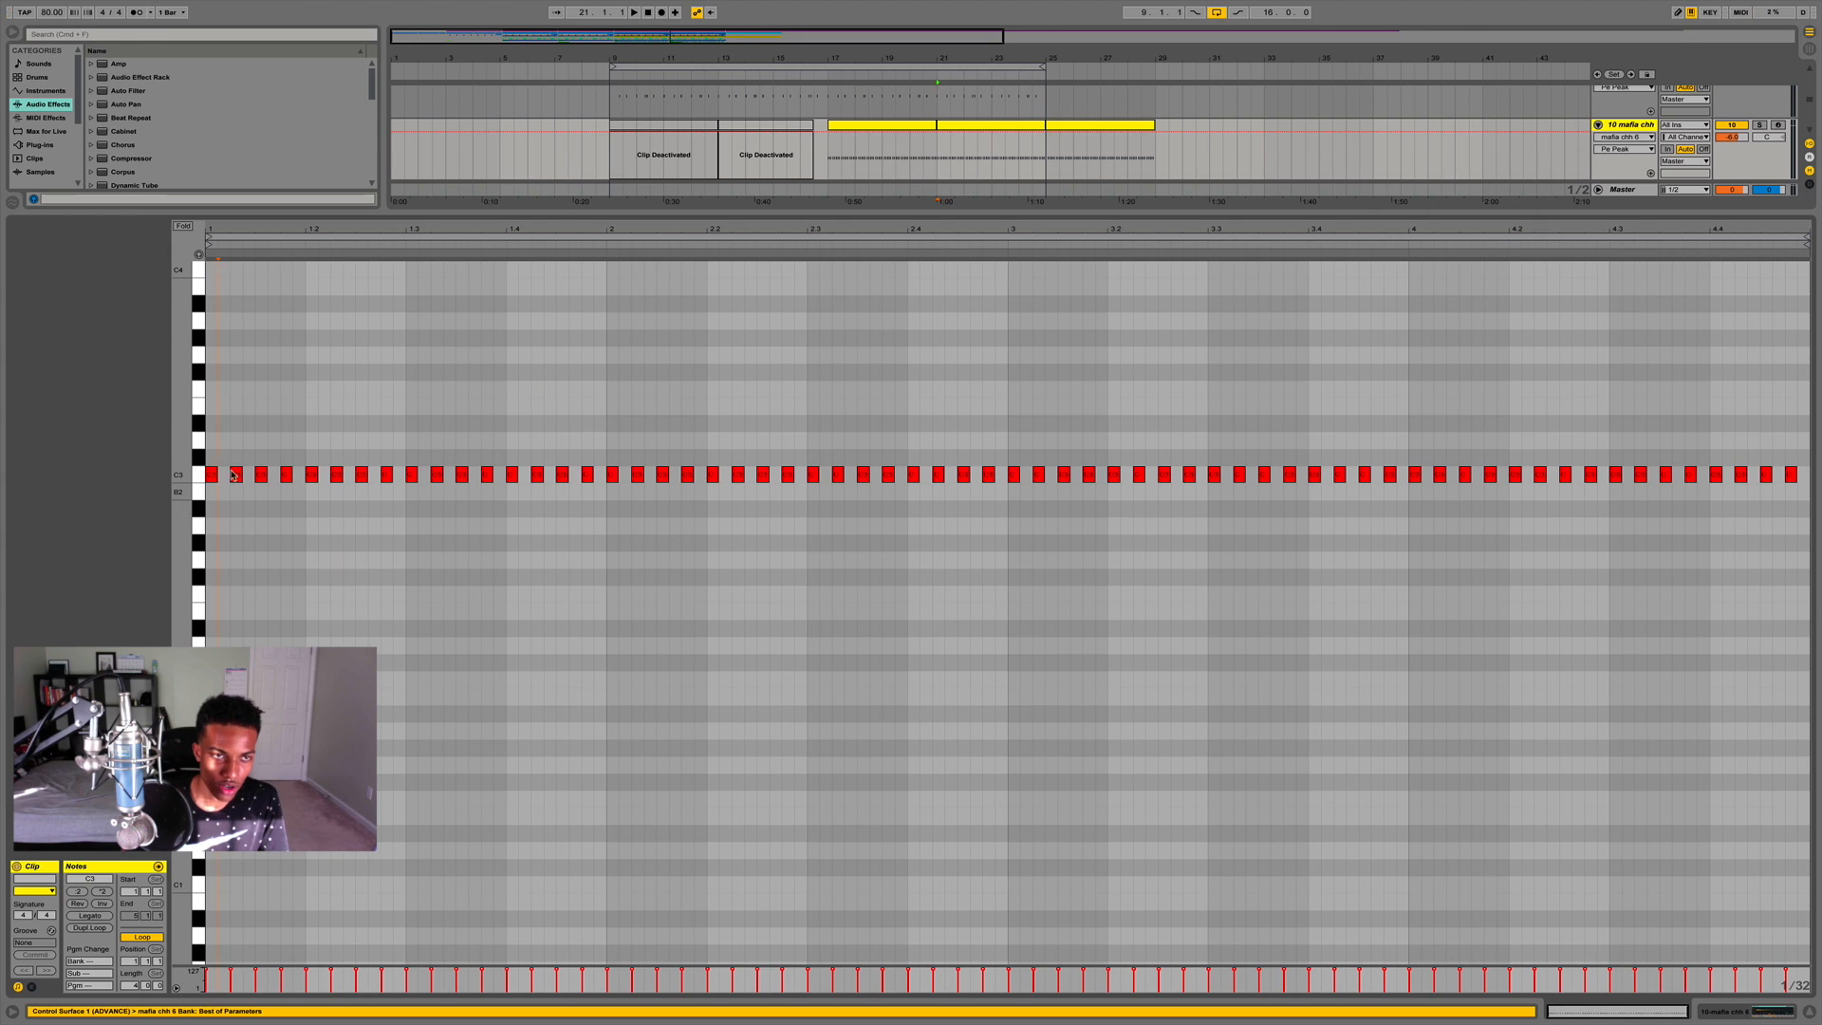
mouse_move(226, 237)
left_mouse_down()
mouse_move(227, 261)
mouse_move(227, 243)
left_mouse_up()
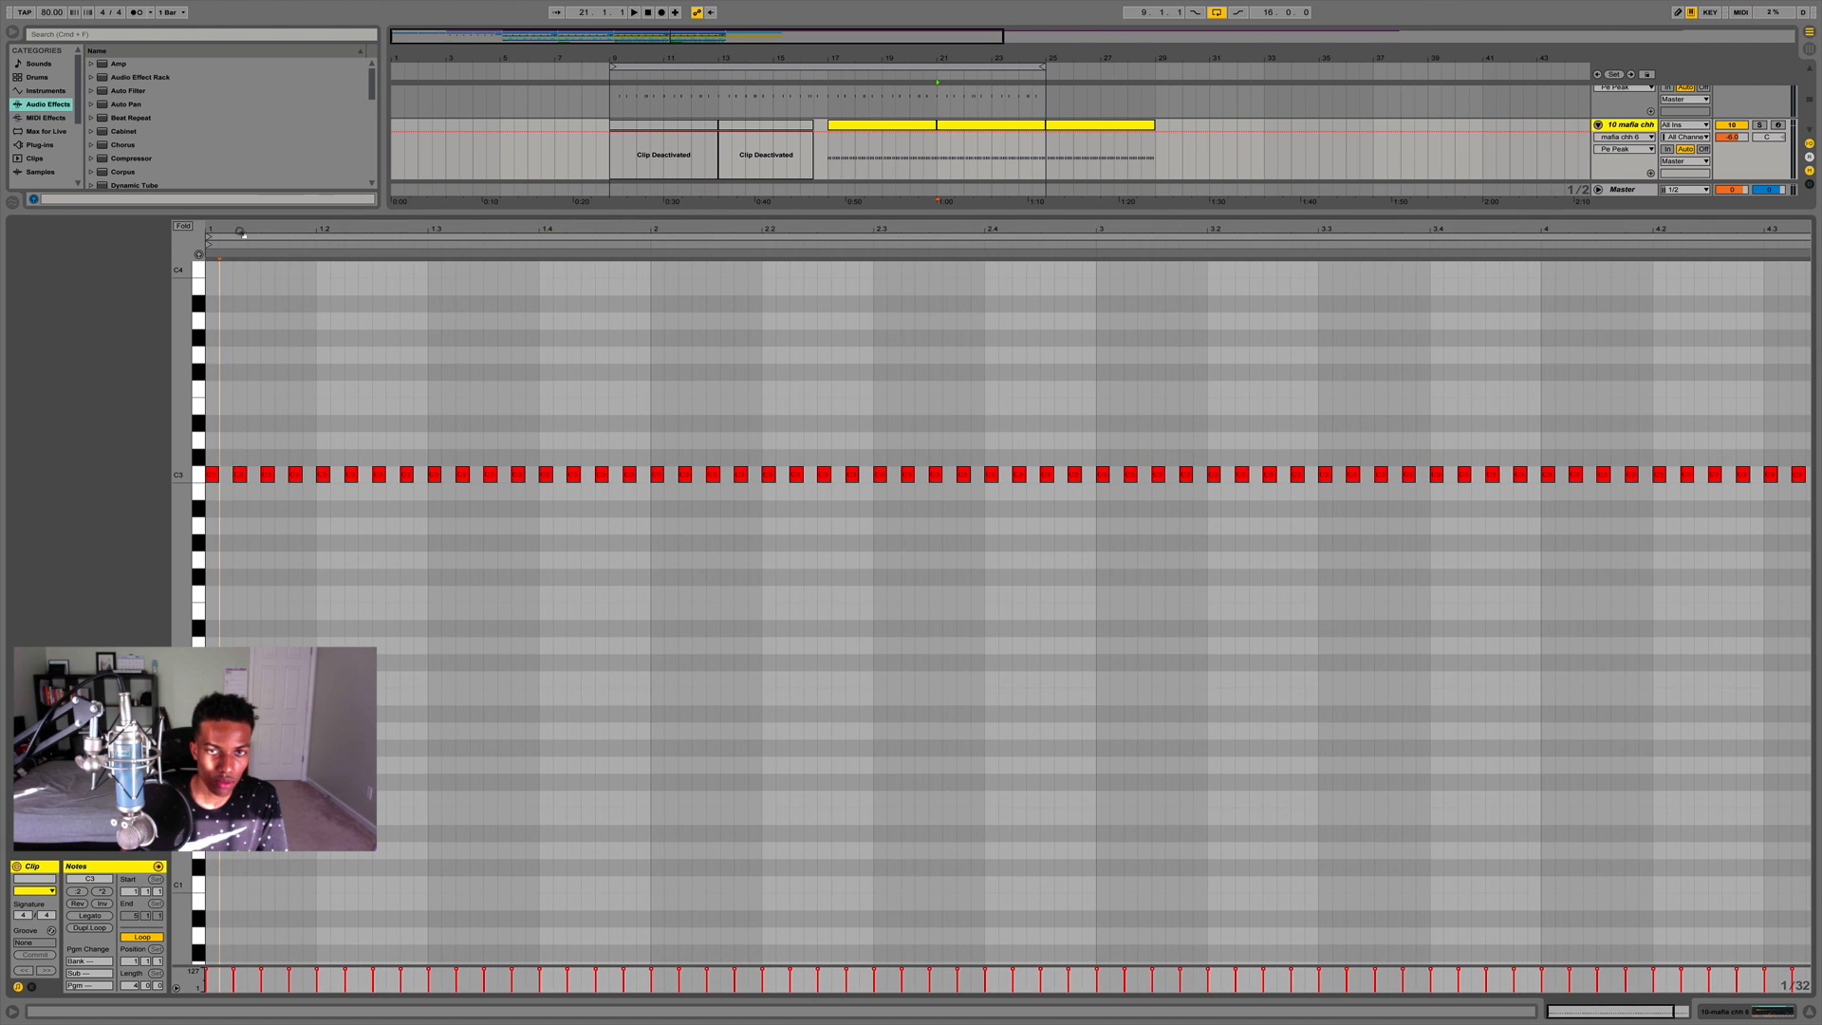
left_click(1814, 1013)
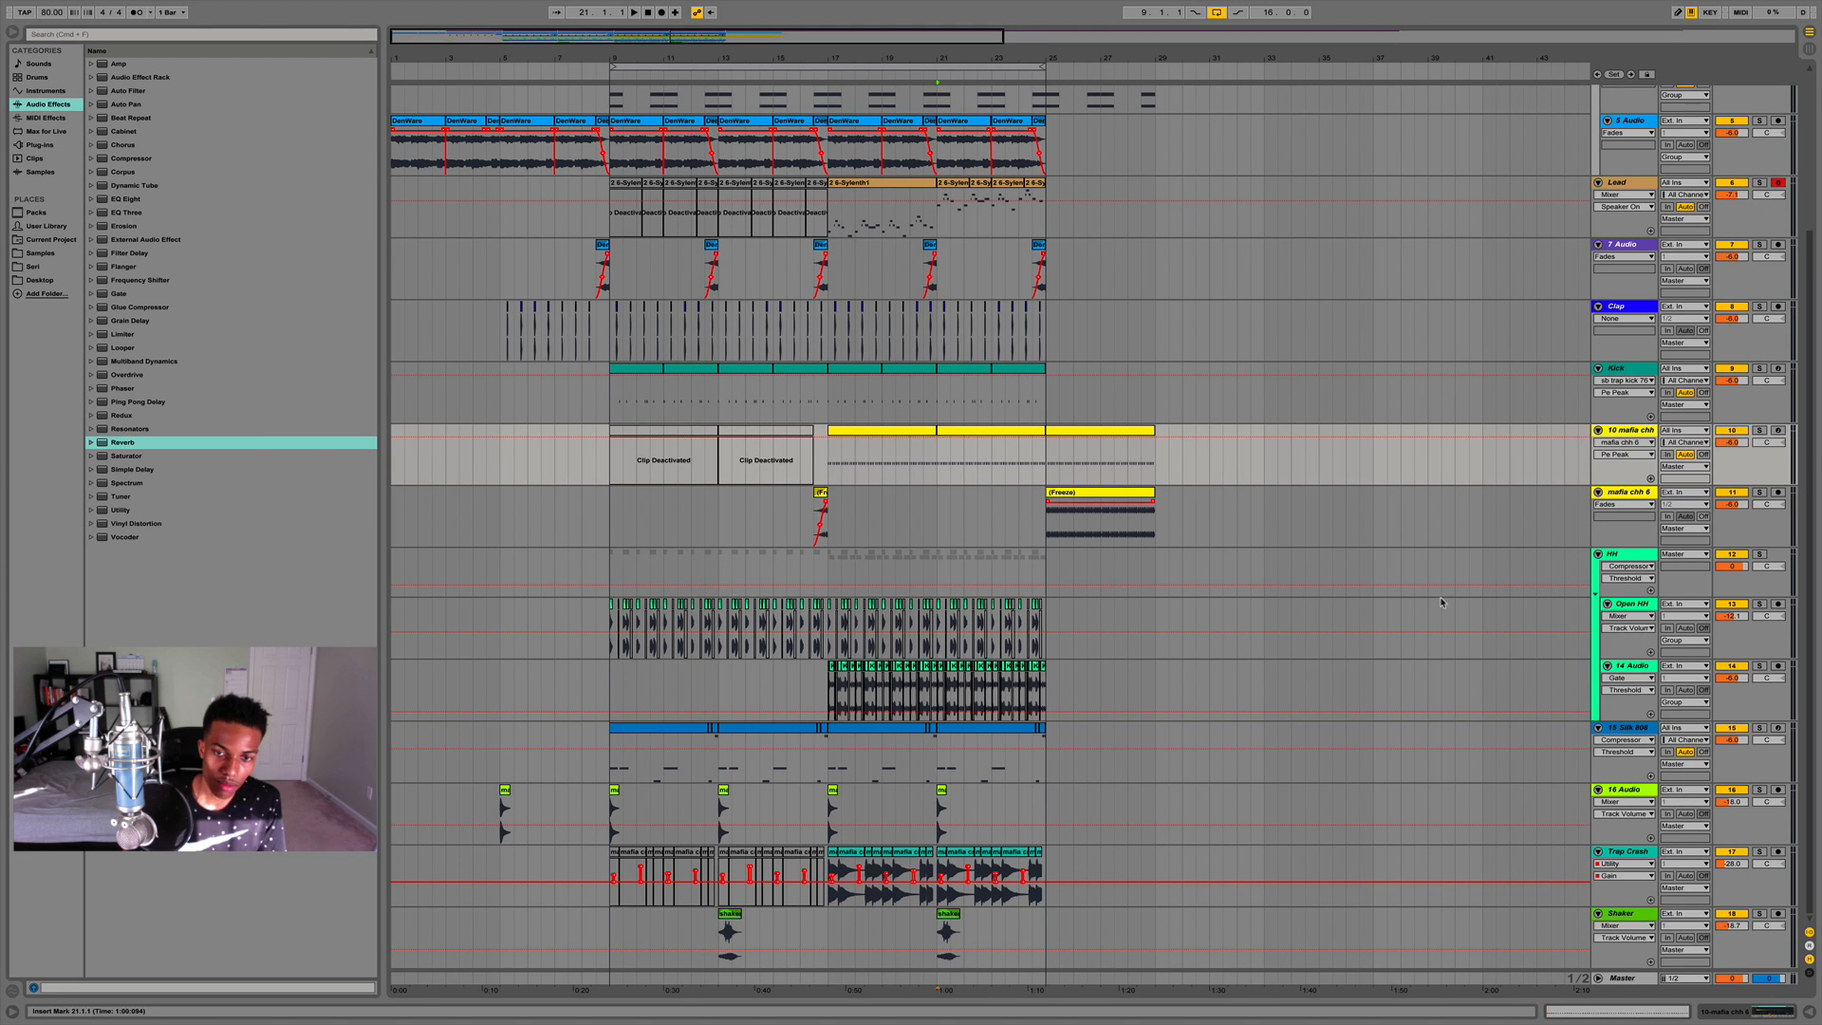
left_click(1759, 430)
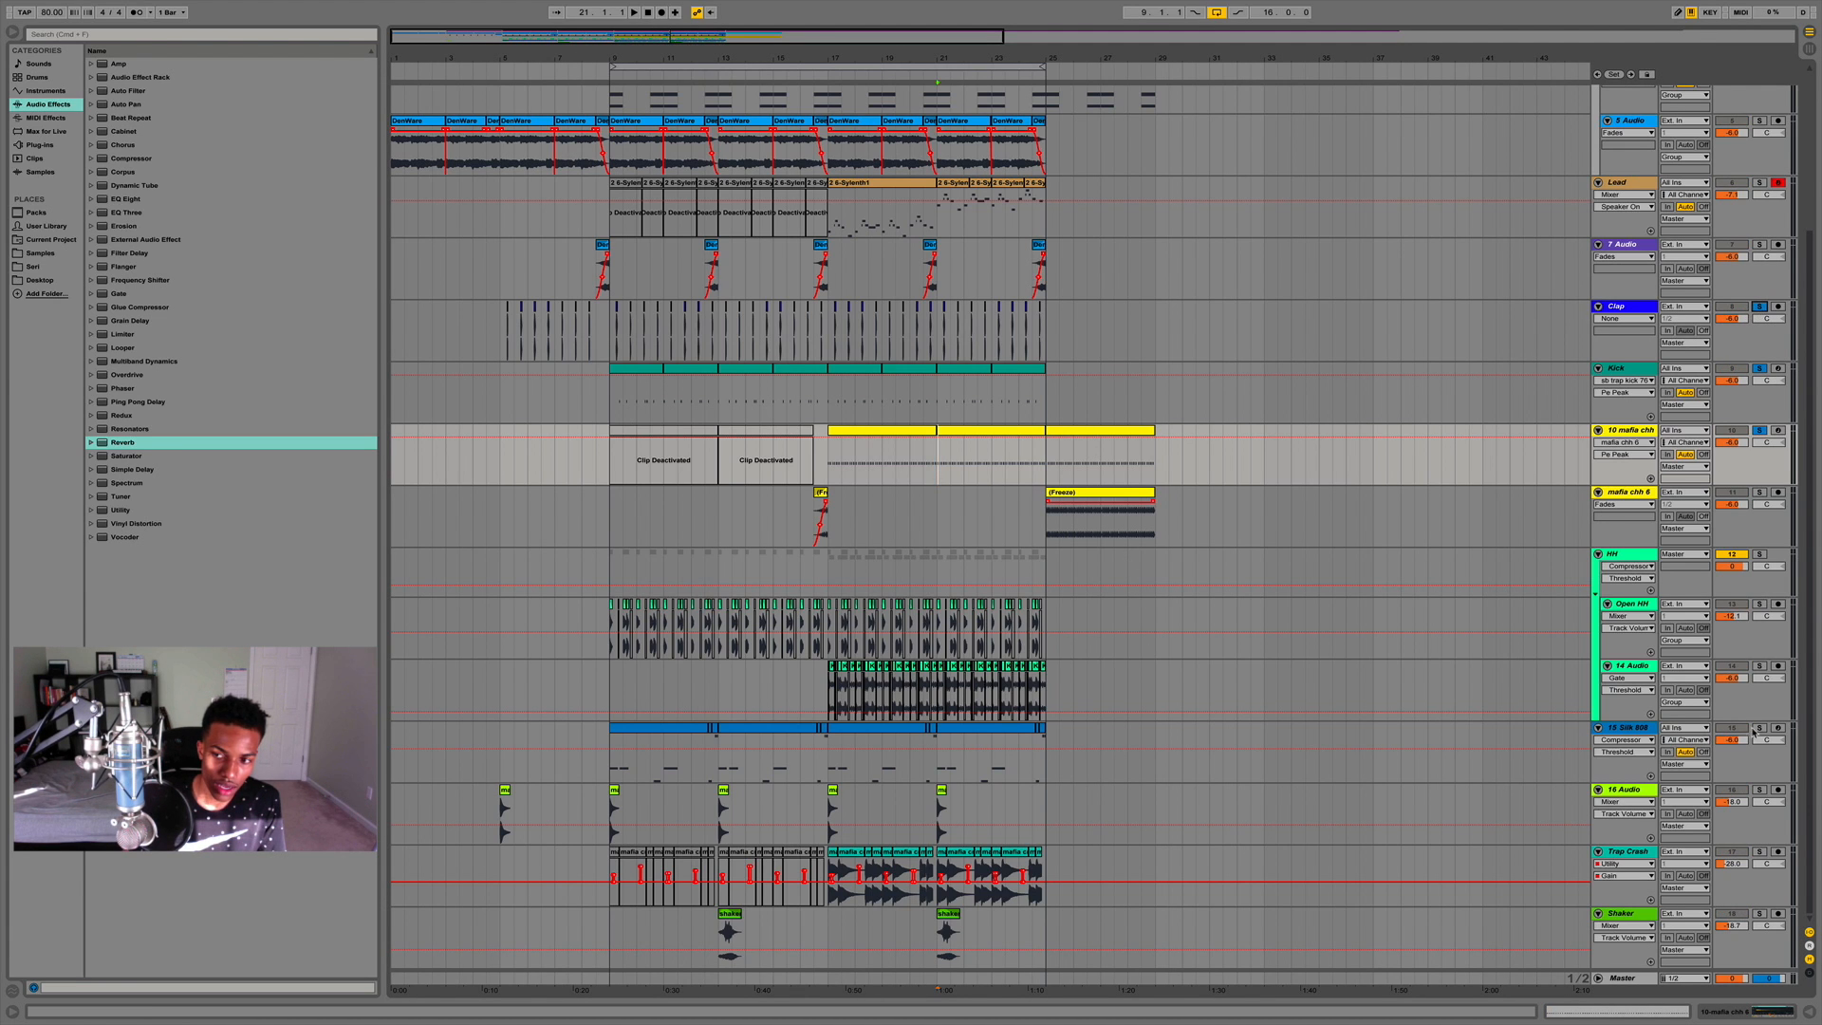
left_click(876, 431)
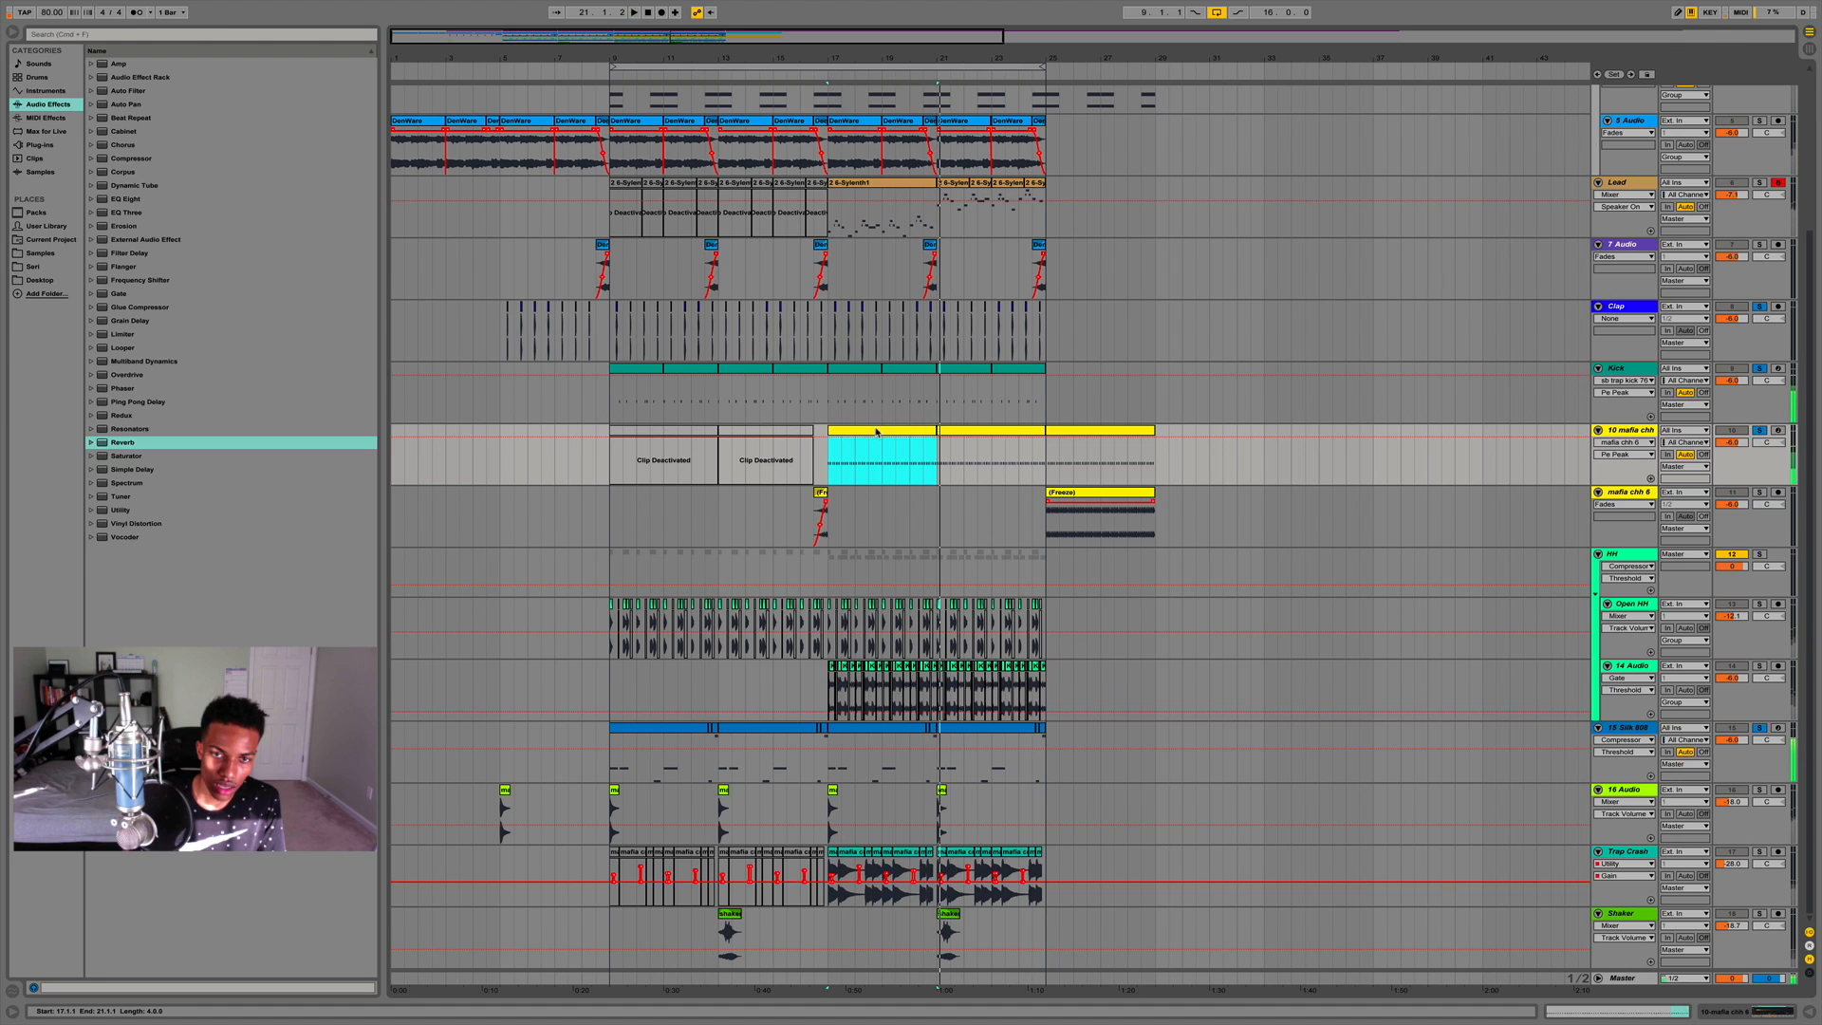
double_click(976, 432)
left_click(282, 485)
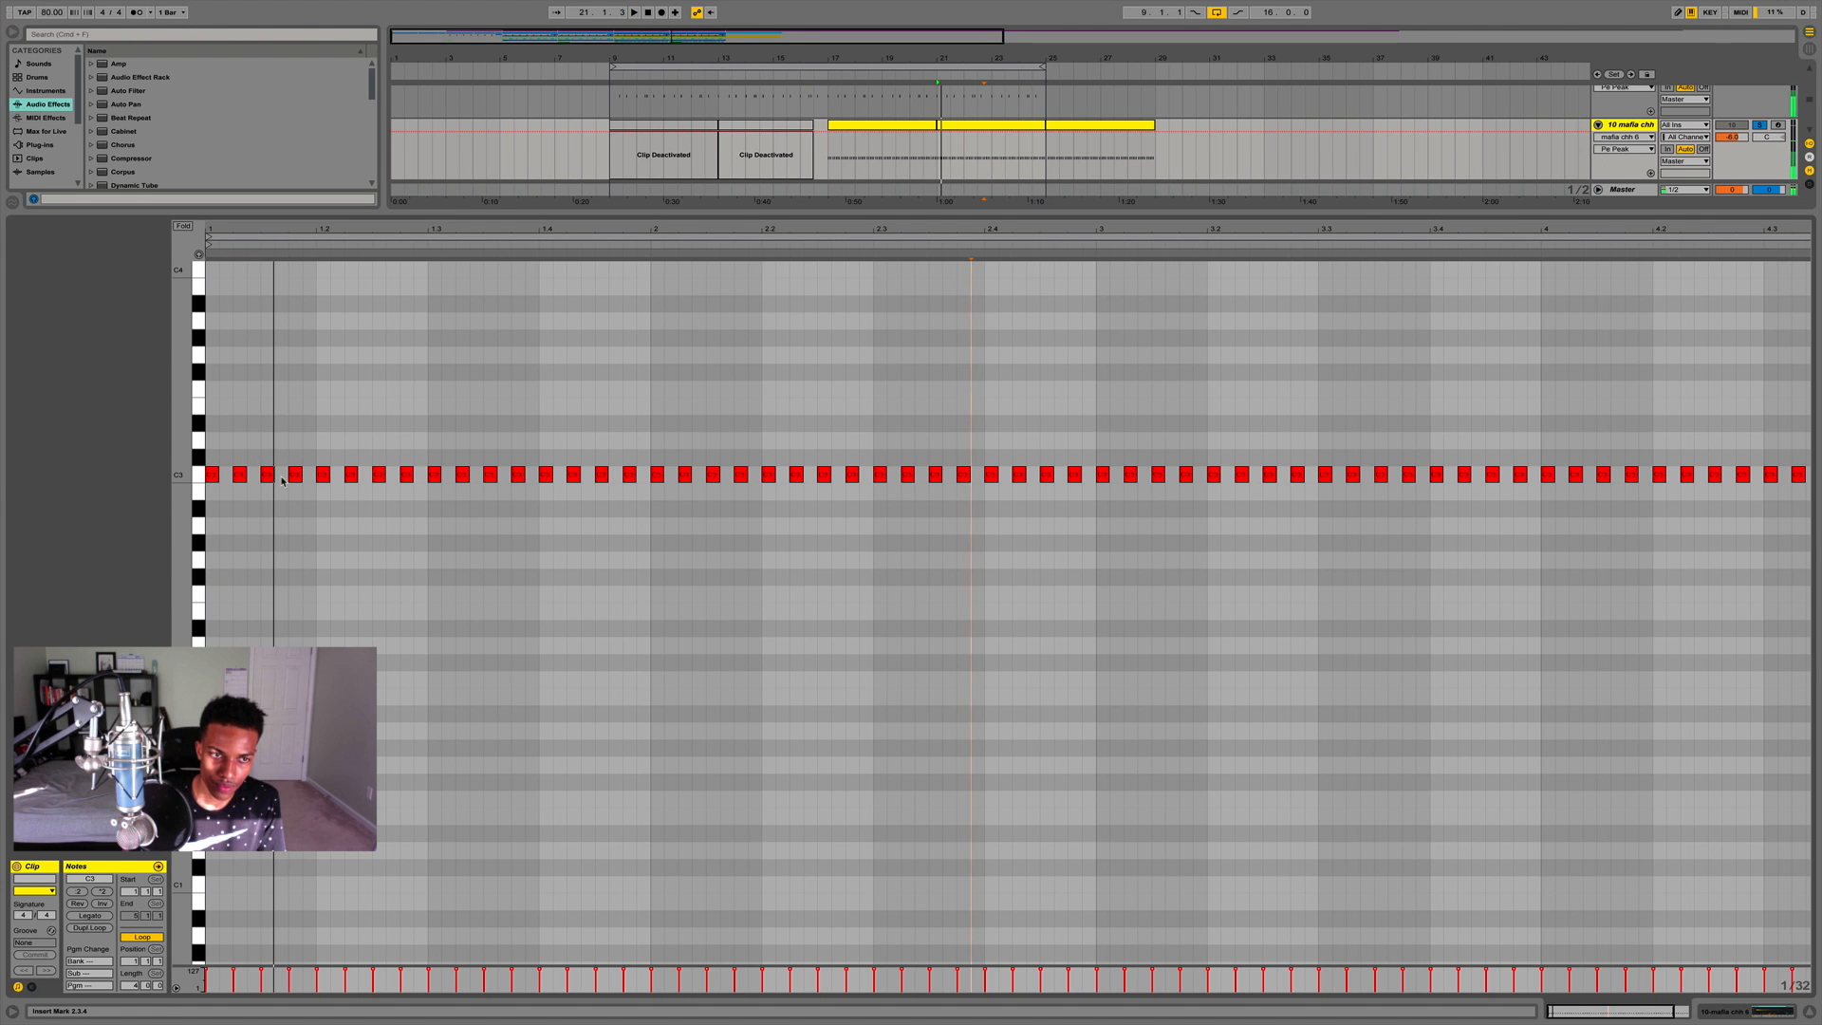
key("space")
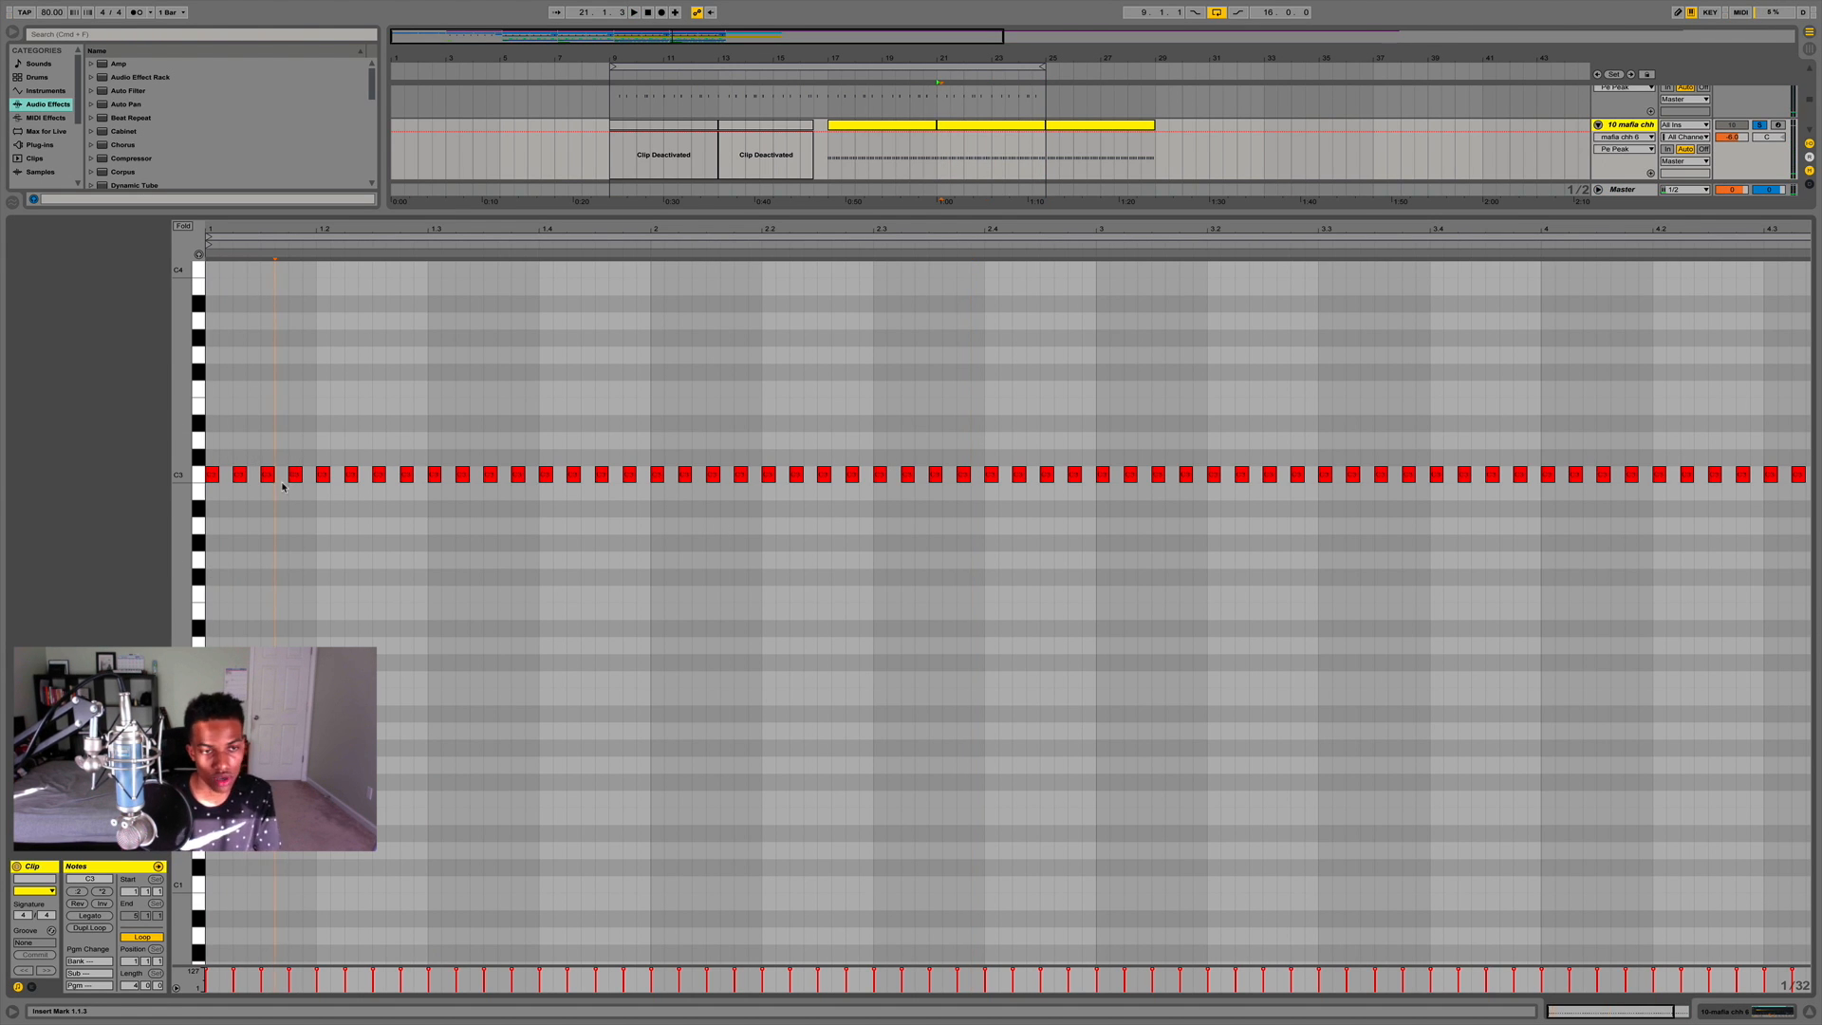
Add extra short C3 notes to form hi-hat rolls at 1.1.3 and around 1.3.2 in the clip.
left_click(280, 479)
key("space")
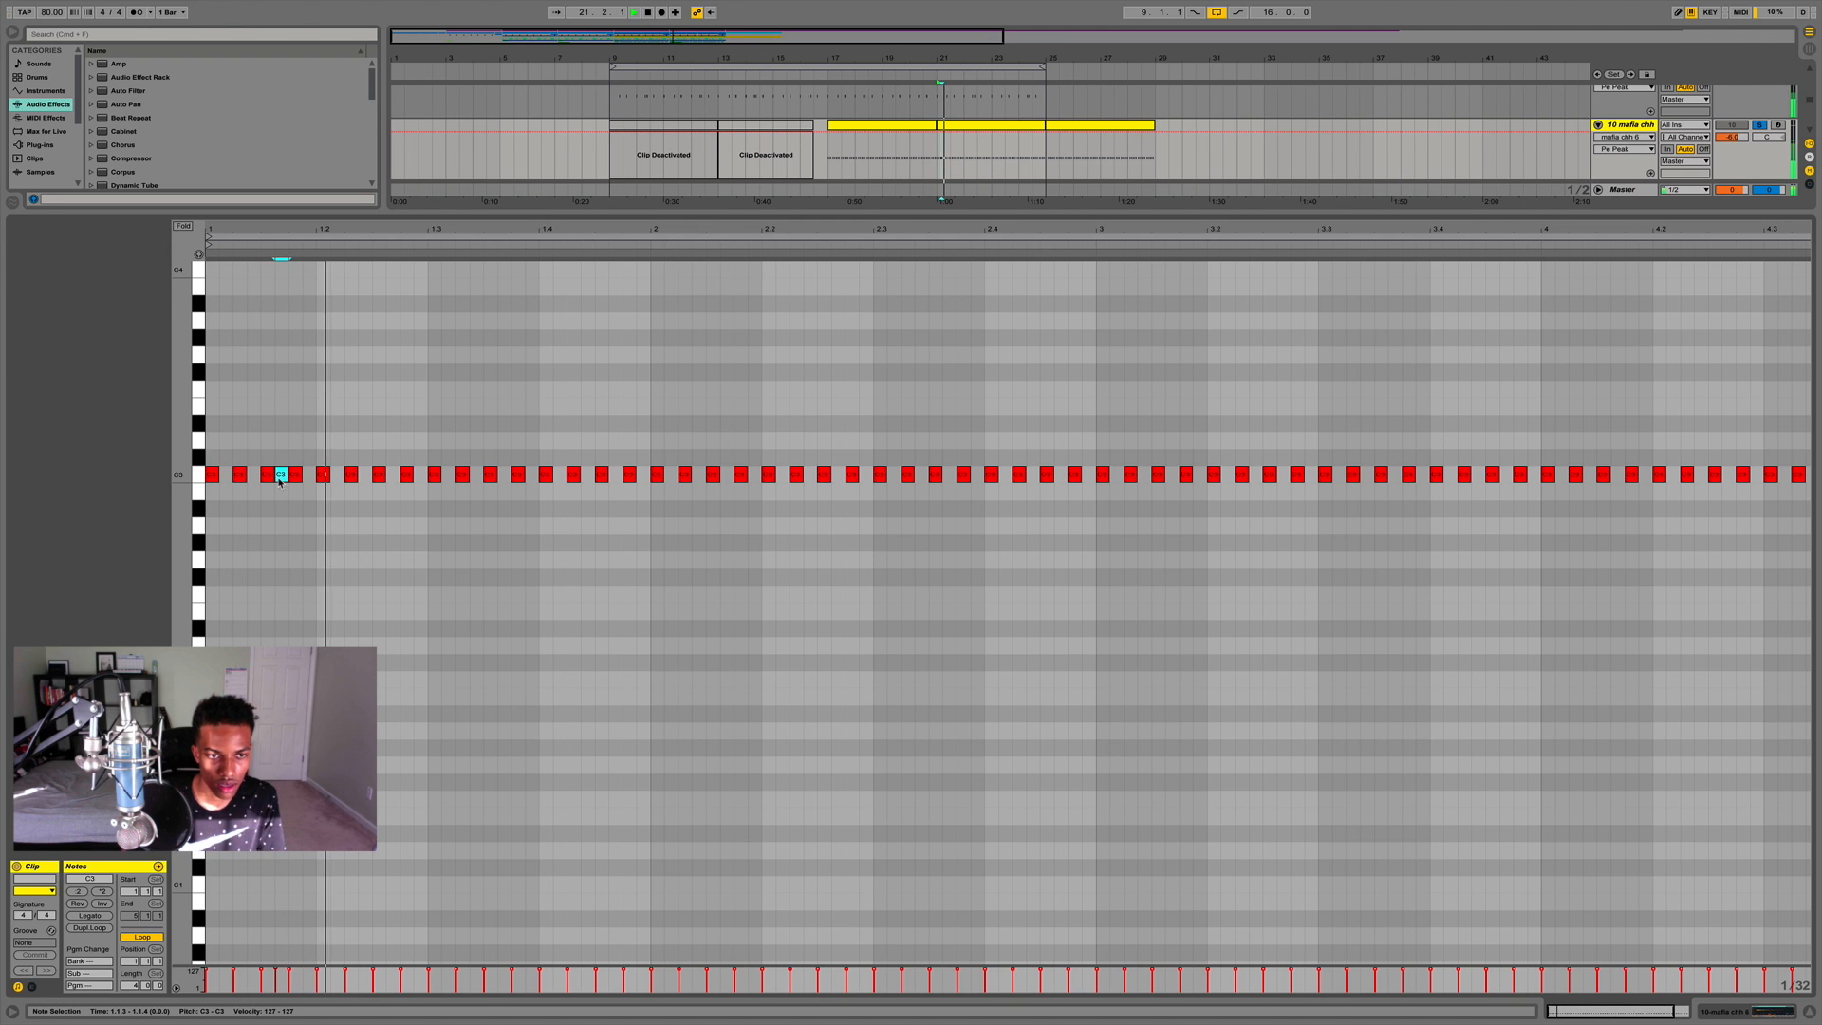
left_click_drag(511, 229, 512, 379)
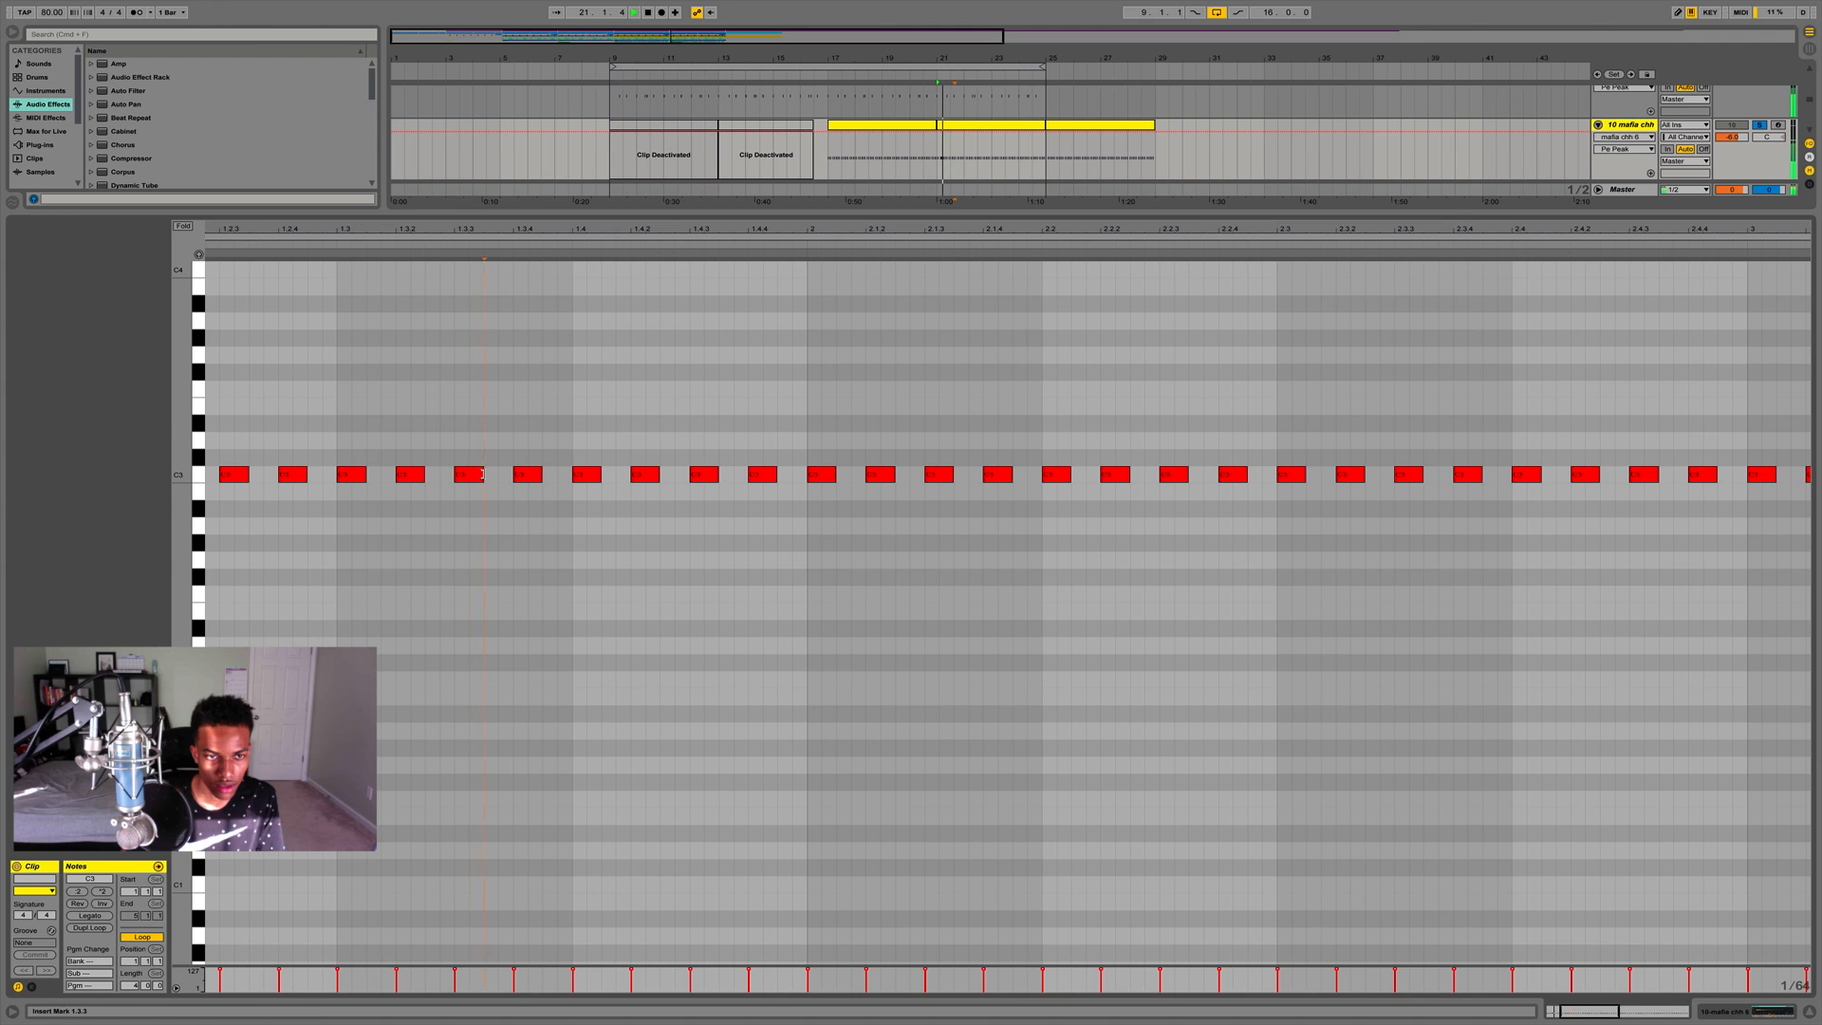
left_click_drag(486, 477, 462, 478)
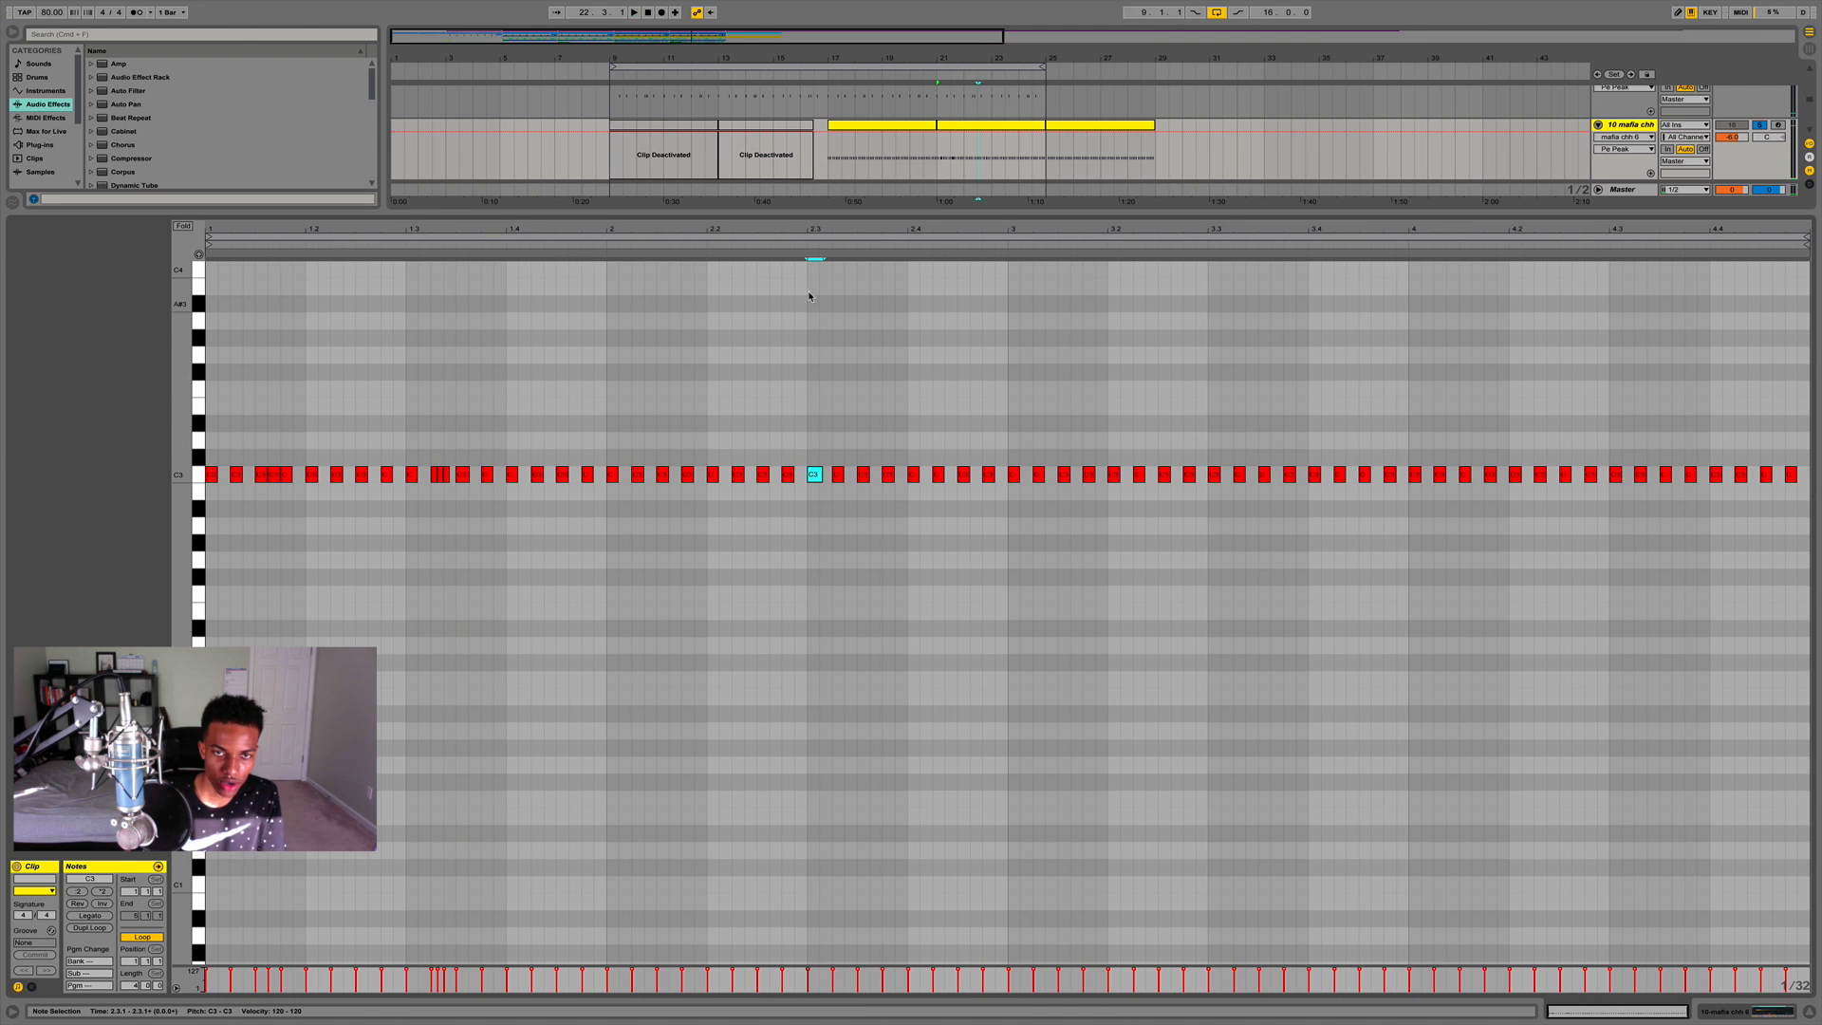
Replace the C3 hit at 2.2.4 with a fast roll of 1/64 notes and play it back.
key("super+1")
left_click_drag(792, 472, 787, 473)
double_click(791, 475)
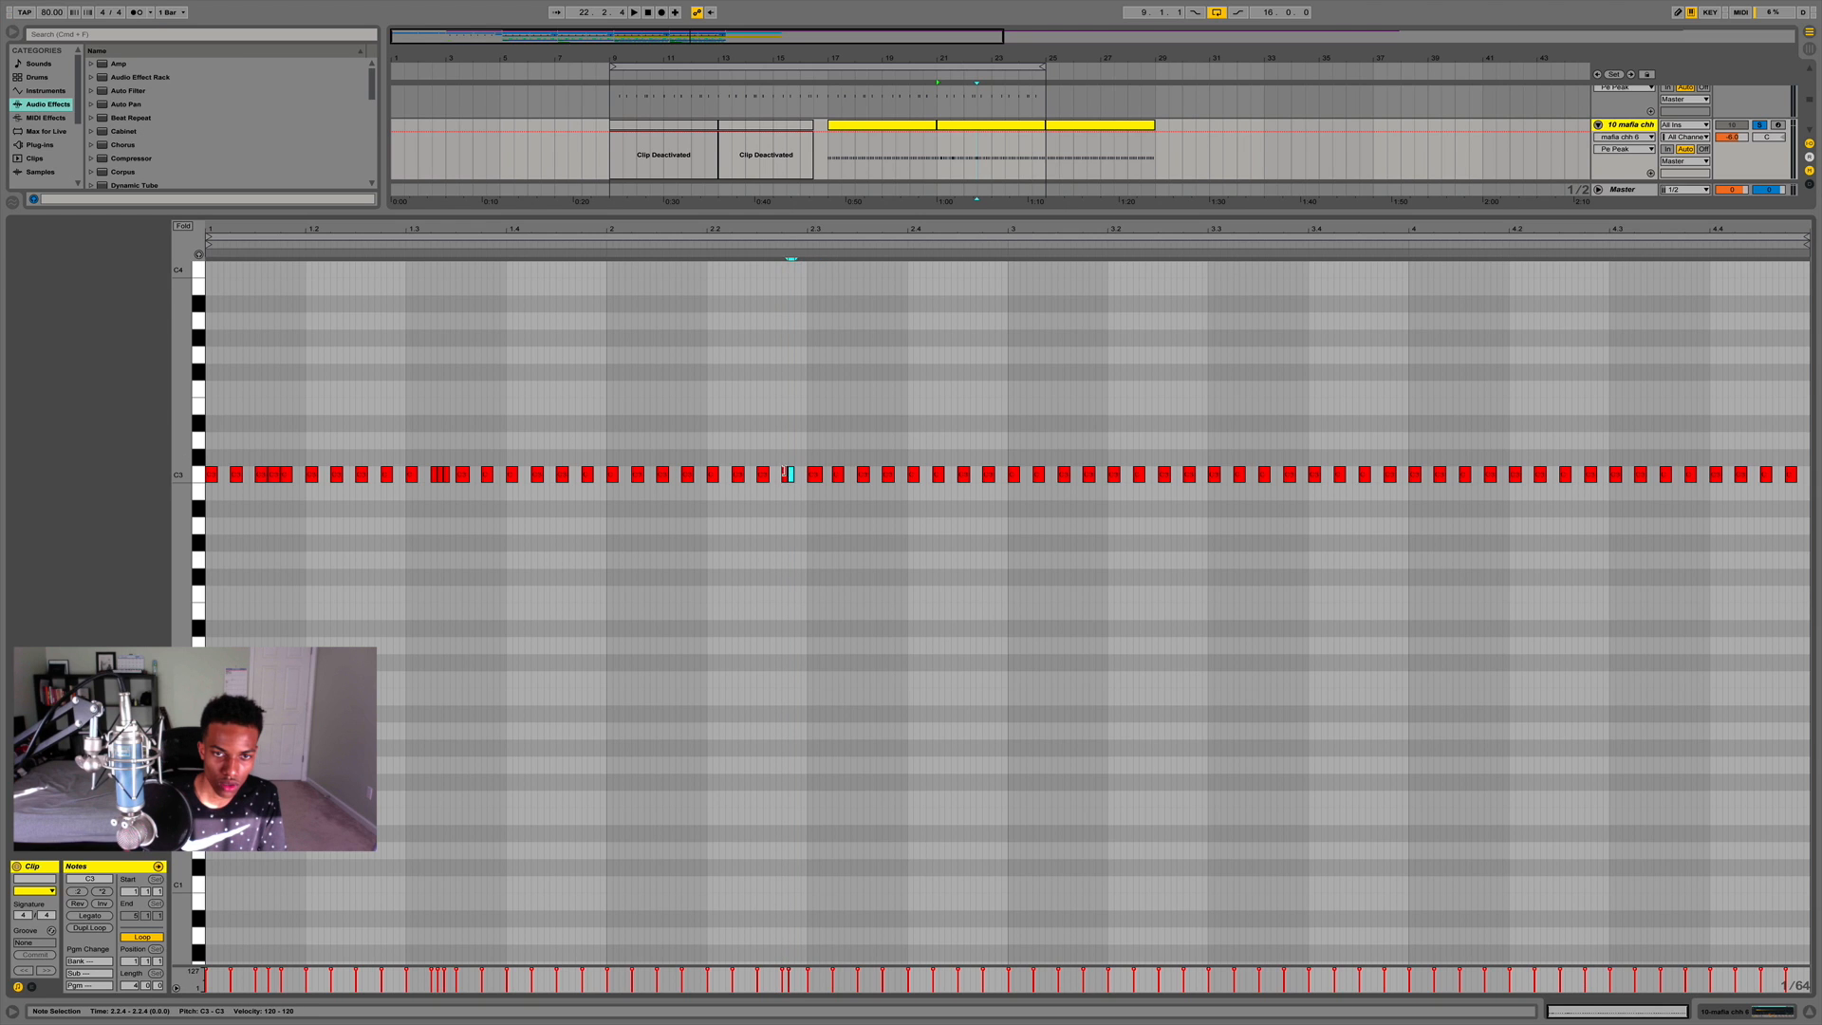
double_click(798, 475)
left_click(752, 243)
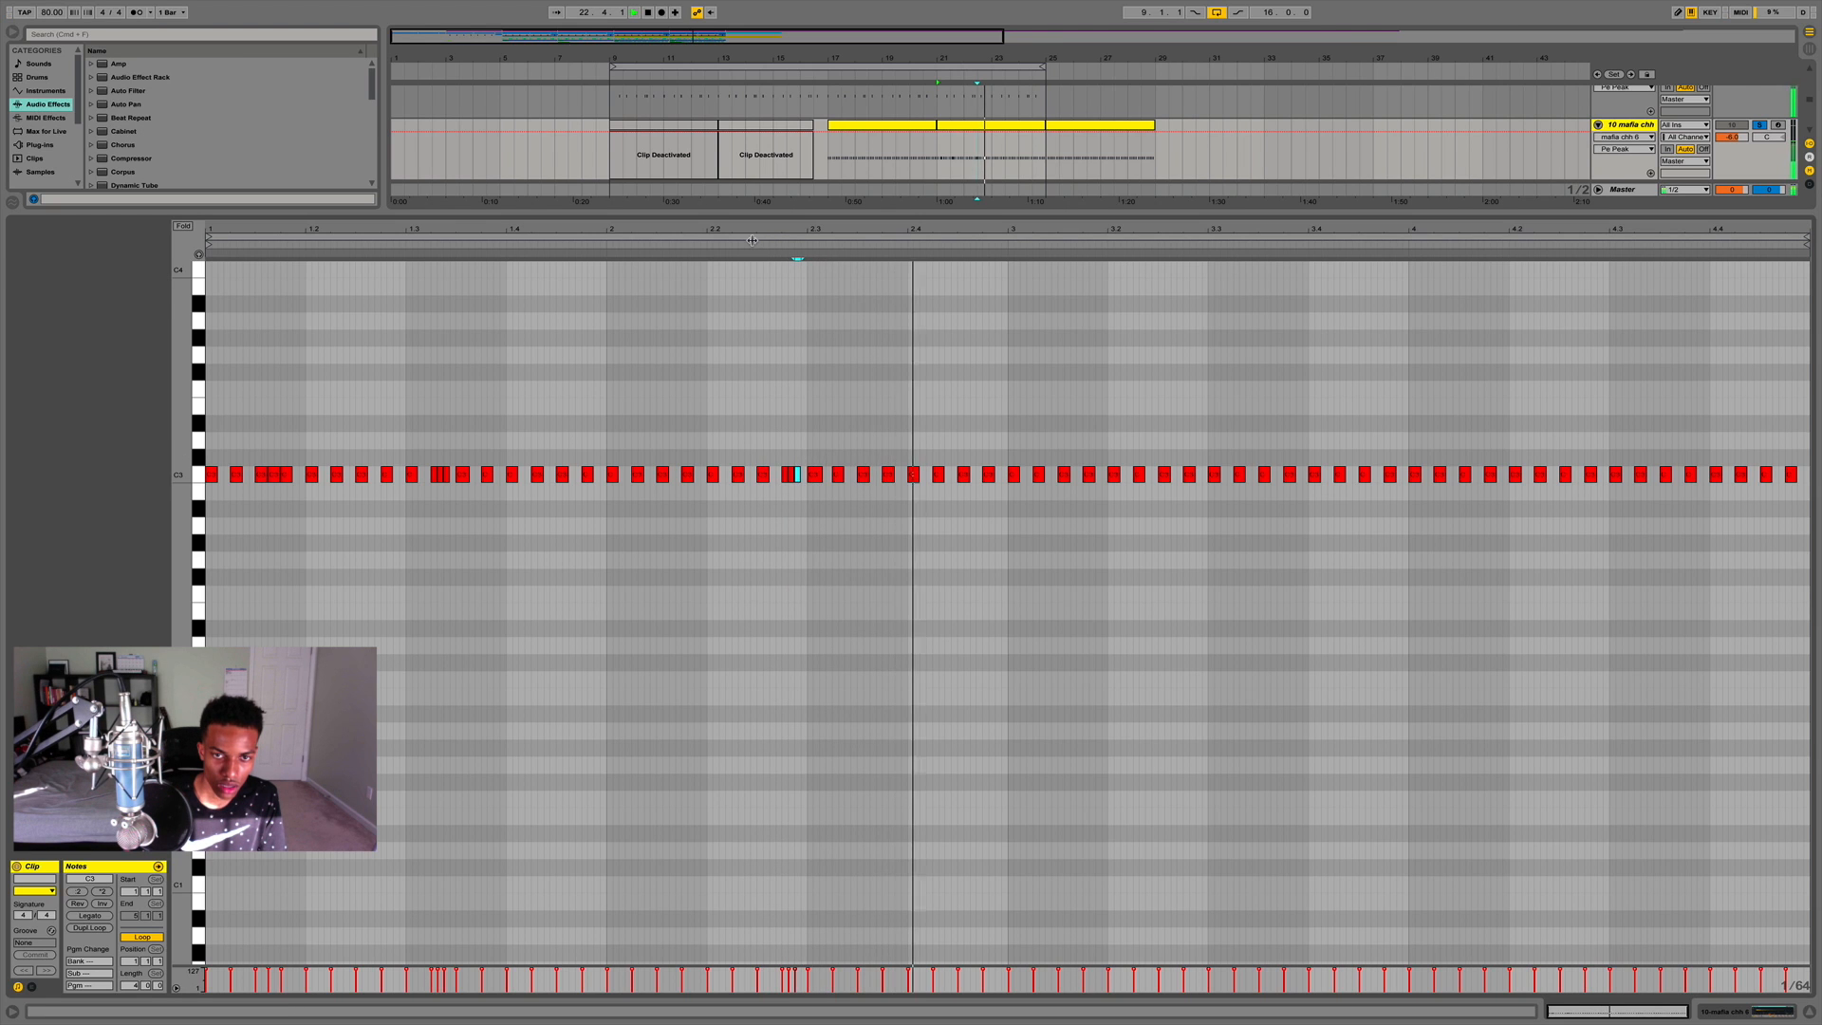
left_click(595, 243)
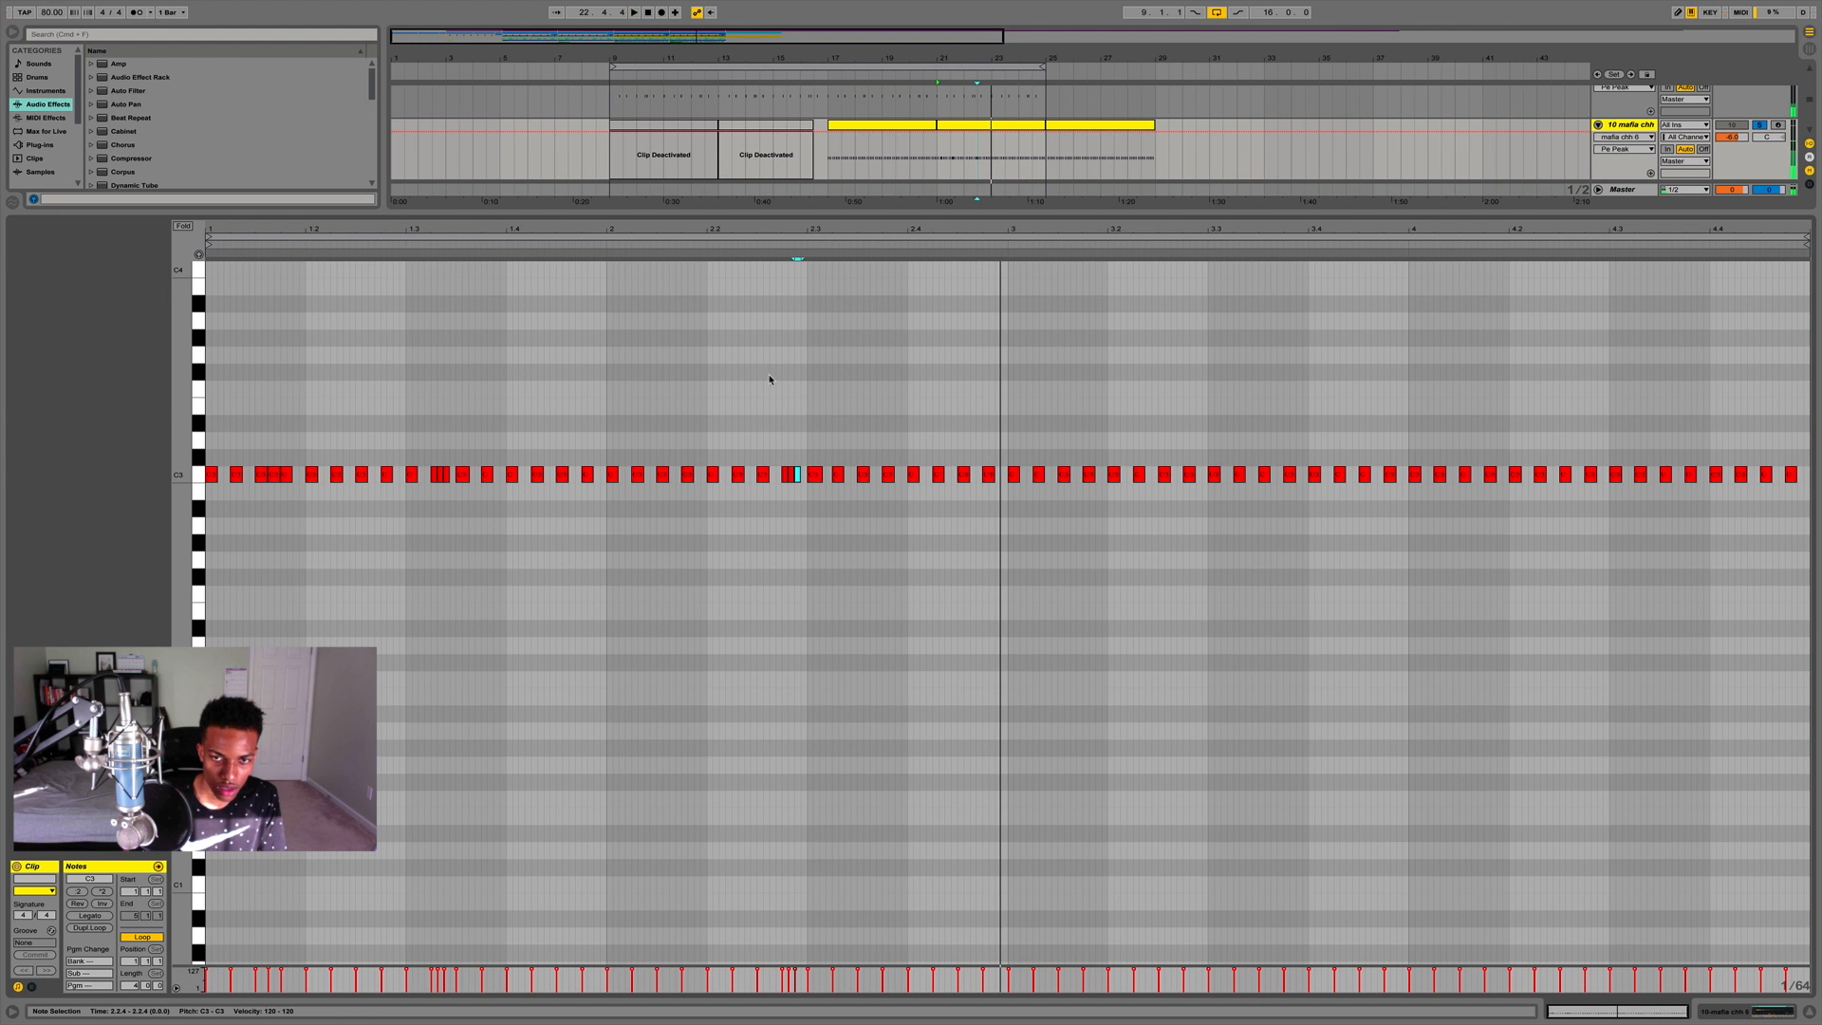
key("space")
Add more C3 hi-hat rolls from 2.4.3 through the clip's second half, plus a raised C#3 note just before 3.1.3.
key("super+2")
left_click(899, 610)
double_click(973, 473)
left_click(976, 237)
left_click_drag(1000, 417, 1051, 461)
key("super+d")
left_click(356, 444)
double_click(247, 458)
Place three consecutive 1/32 notes on G2 starting at 2.2.3 in the hi-hat clip.
key("space")
key("super+1")
left_click(760, 560)
key("super+v")
key("super+v")
key("super+v")
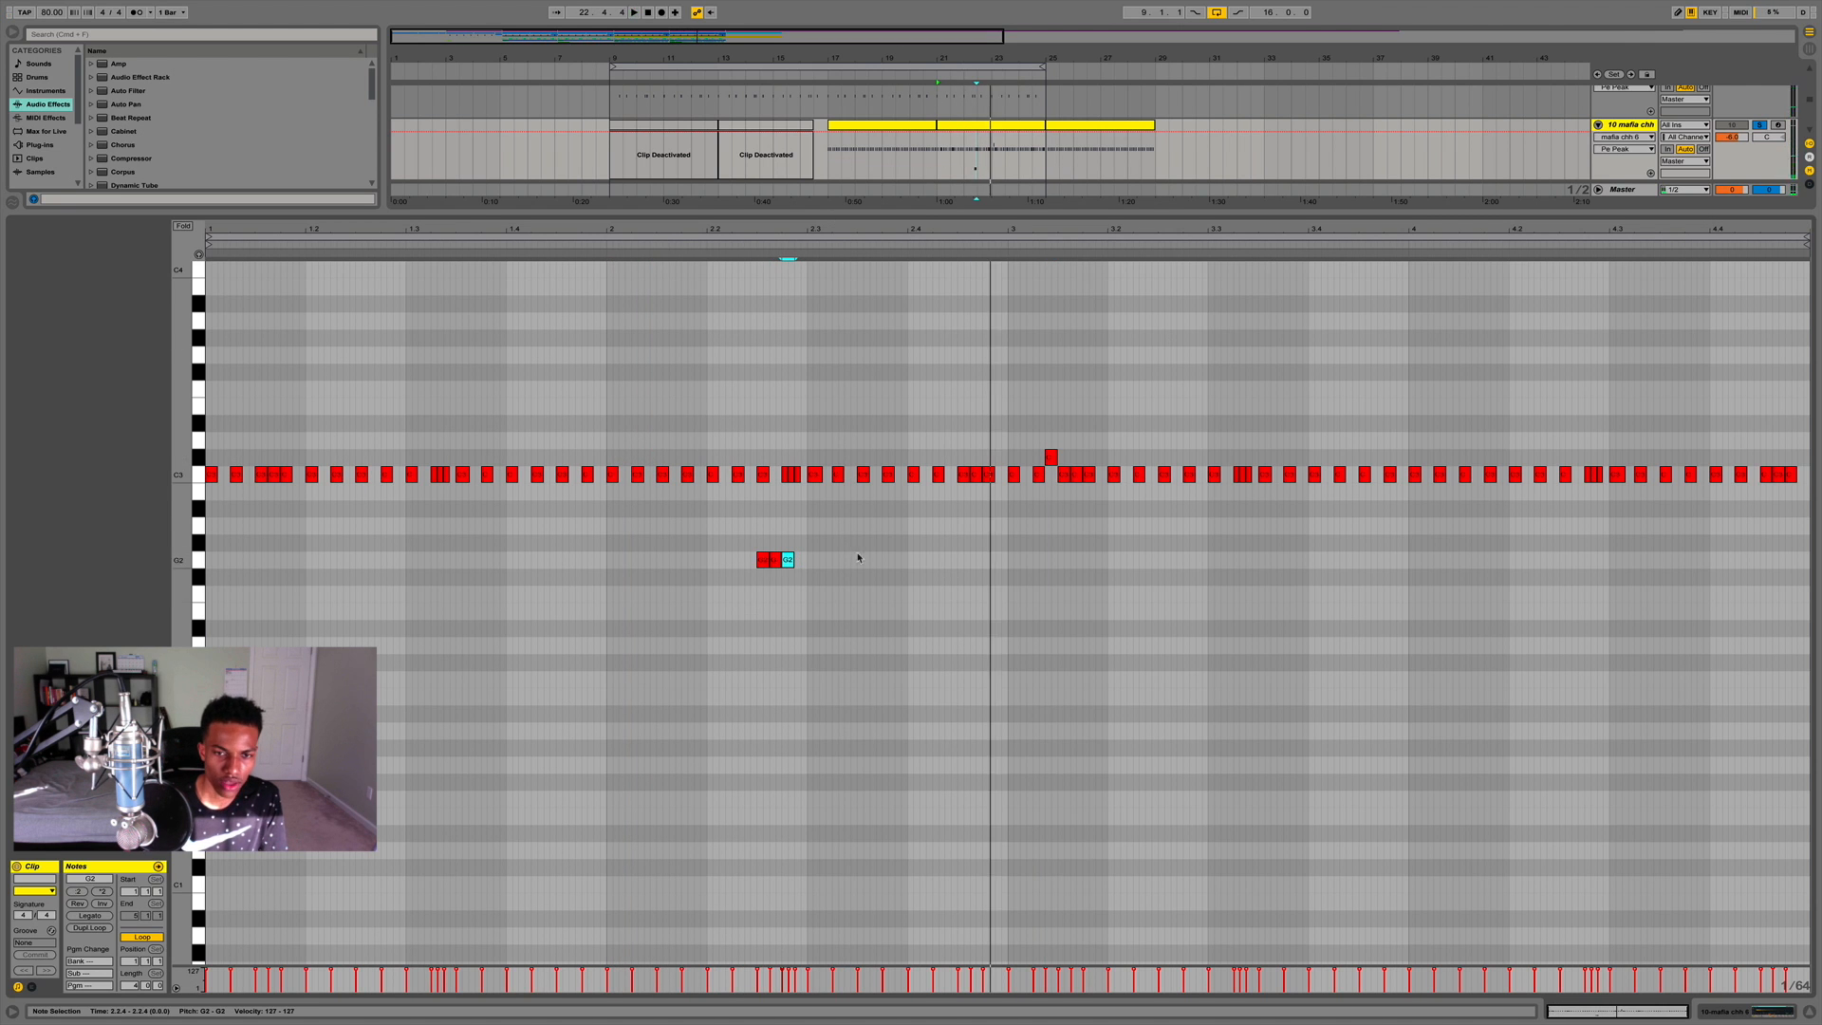
Add G2 notes at 1.2.3 and, 1/16 long, at 1.2.4, and duplicate all G2 notes into the clip's second half.
left_click_drag(858, 558, 749, 572)
double_click(361, 560)
key("super+2")
key("super+2")
double_click(389, 560)
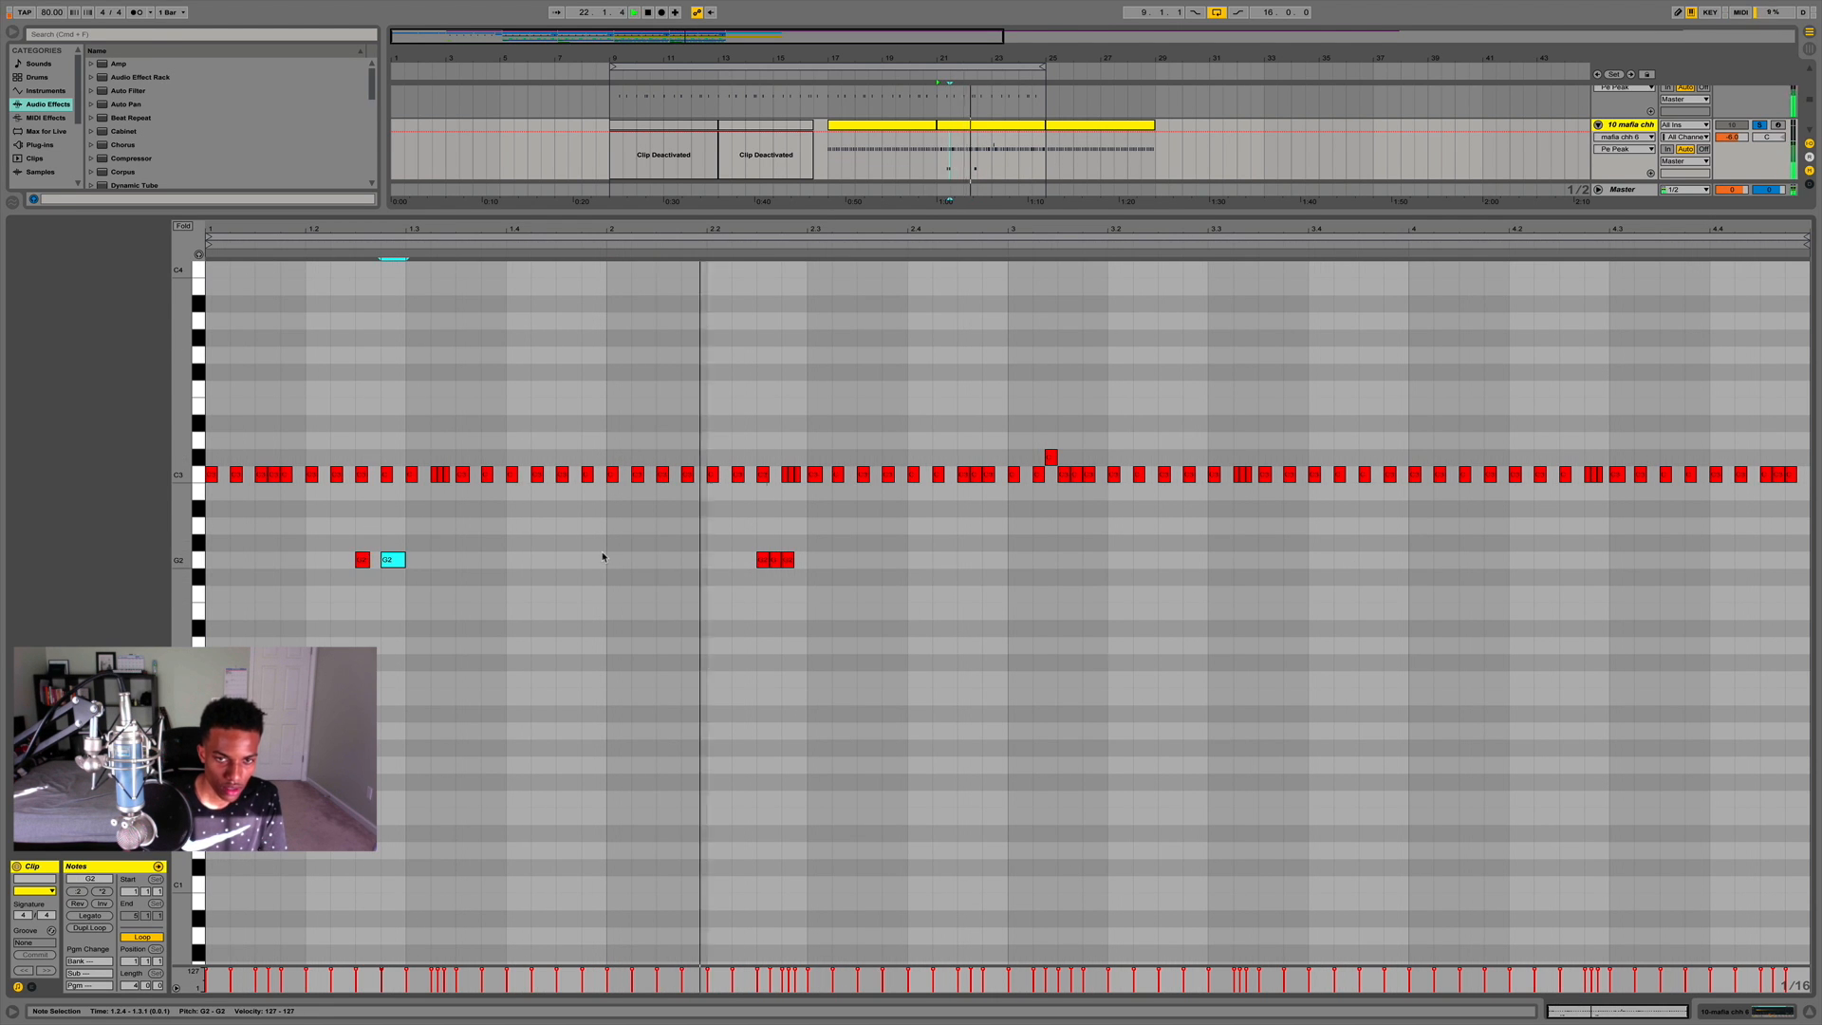
left_click_drag(996, 543, 213, 569)
key("super+d")
Add three consecutive 1/32 notes on D3 ending at 4.2.1 and play back the end of the clip.
key("space")
key("super+1")
double_click(1477, 441)
key("super+d")
key("super+d")
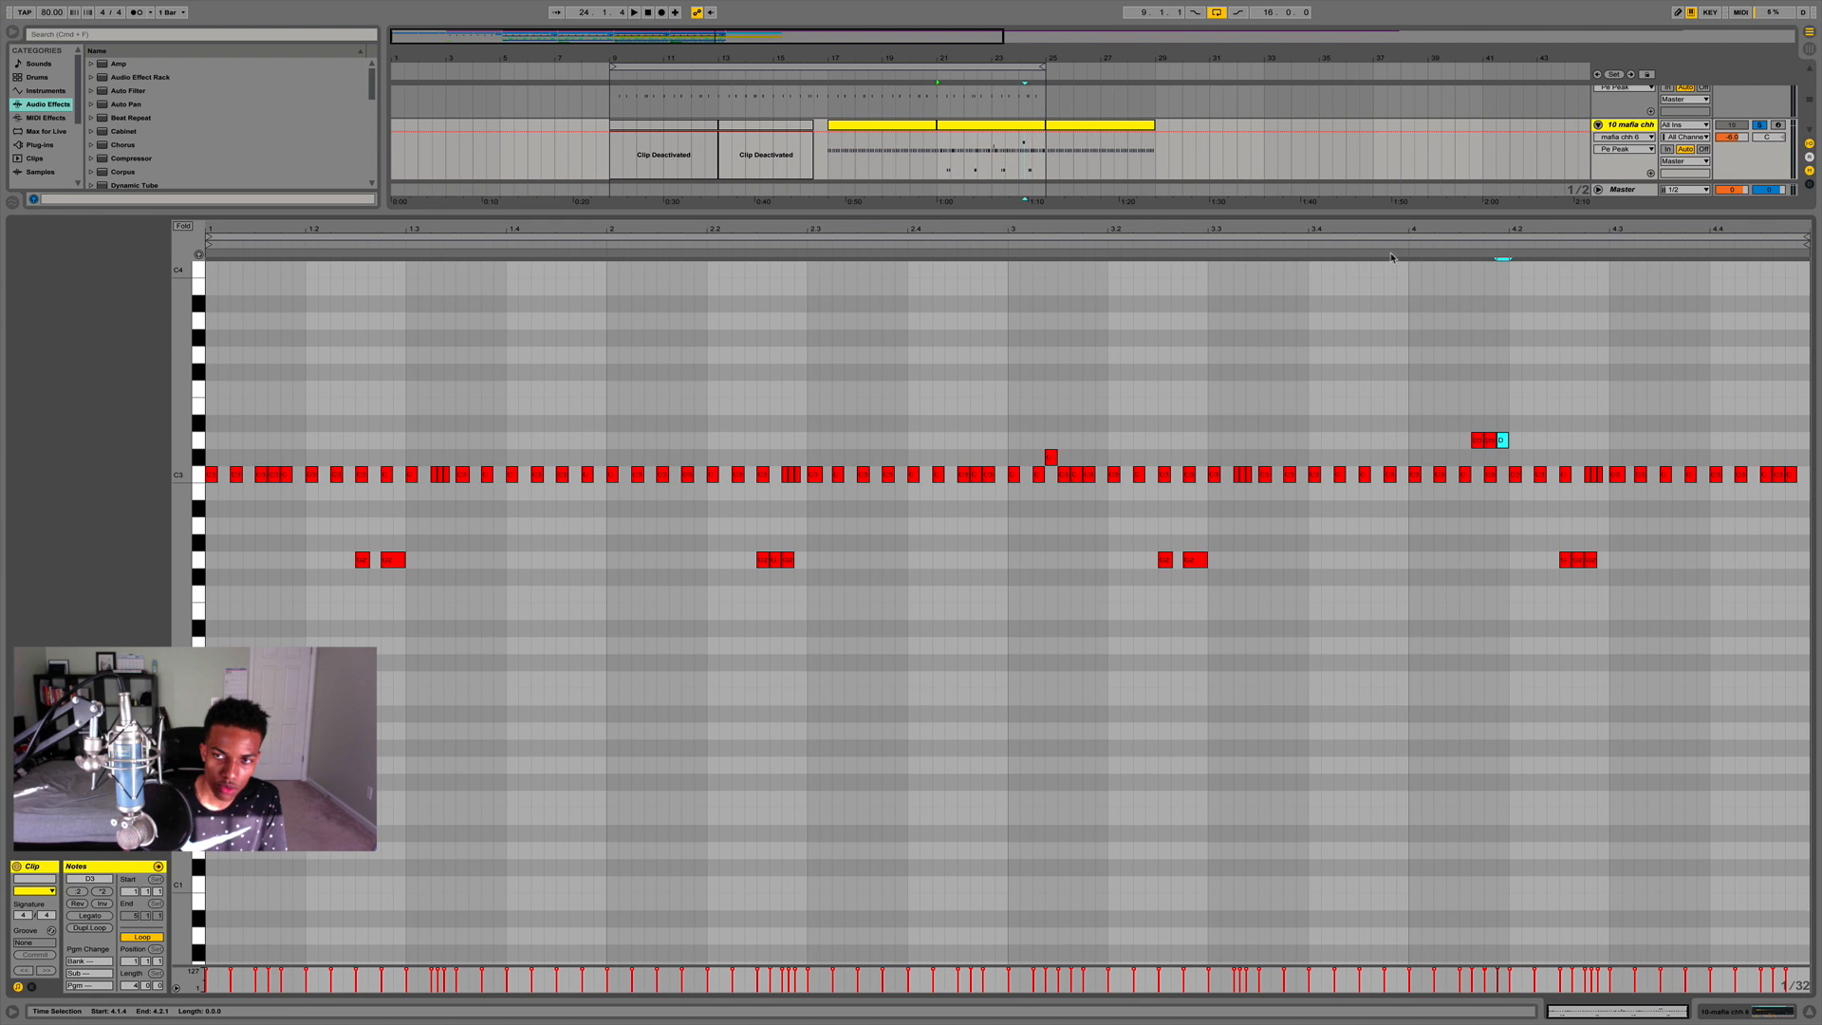
left_click(1393, 247)
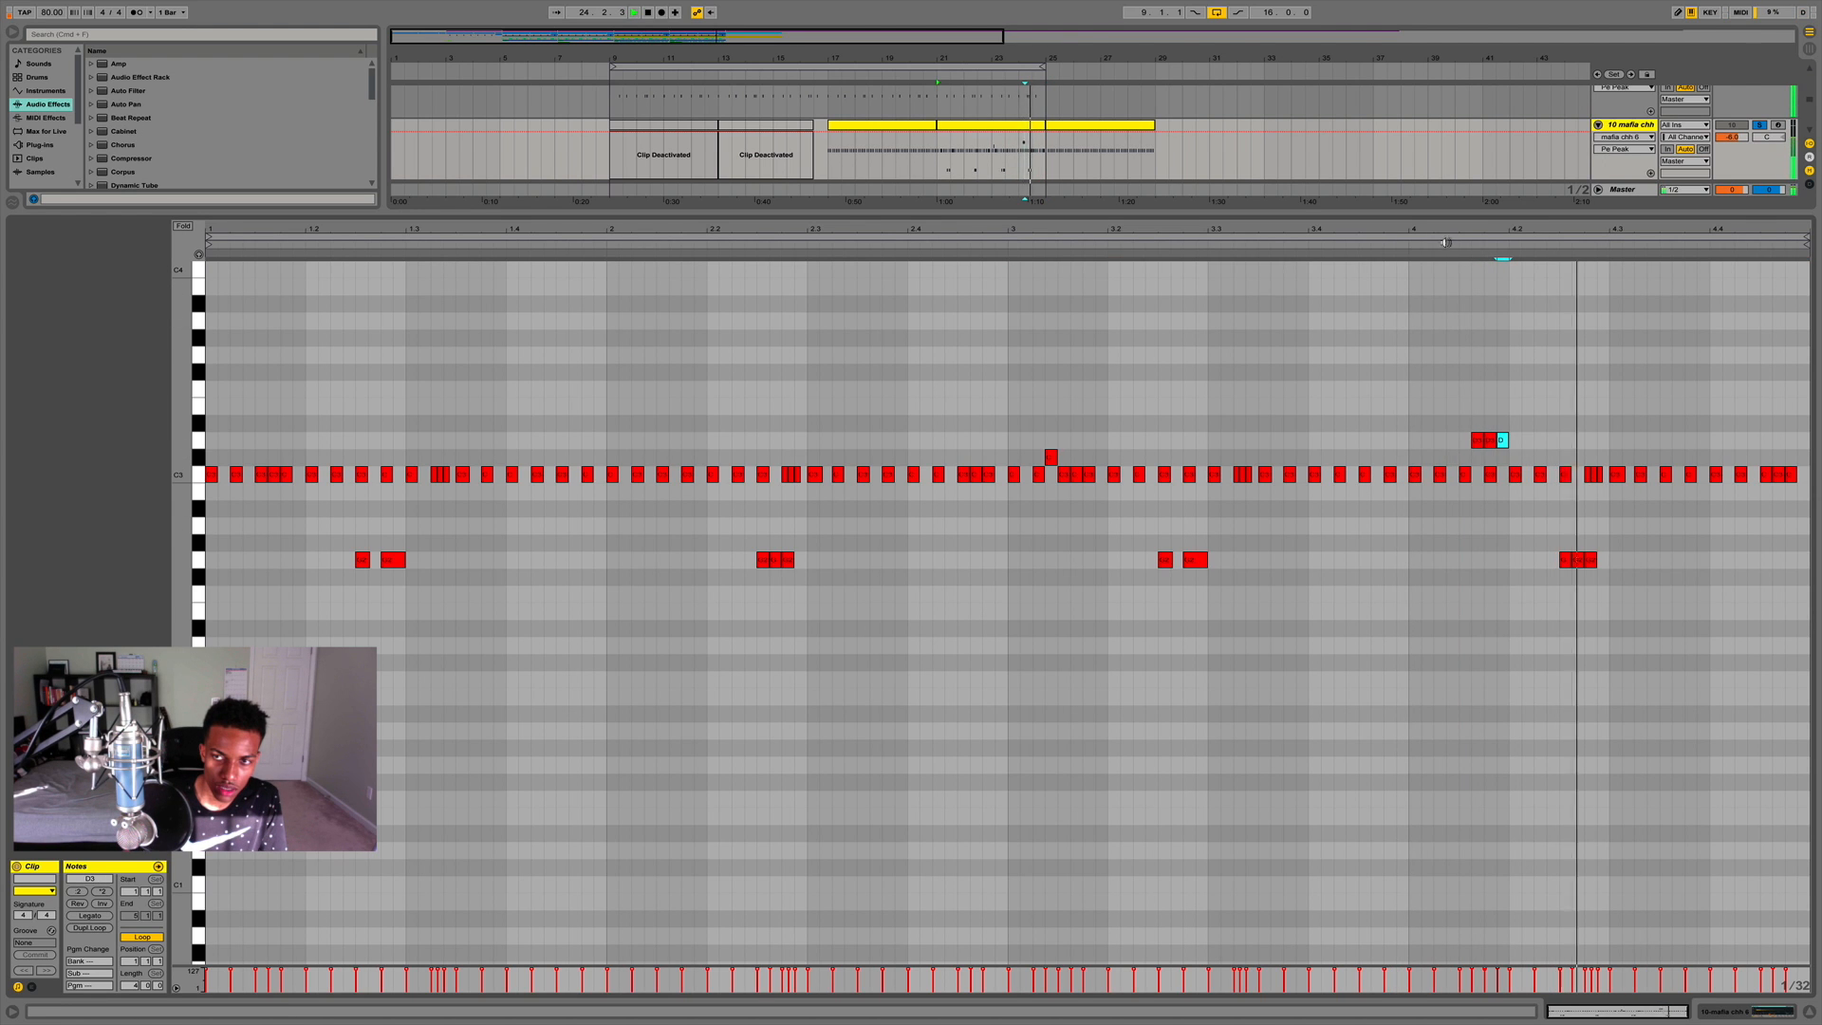
key("space")
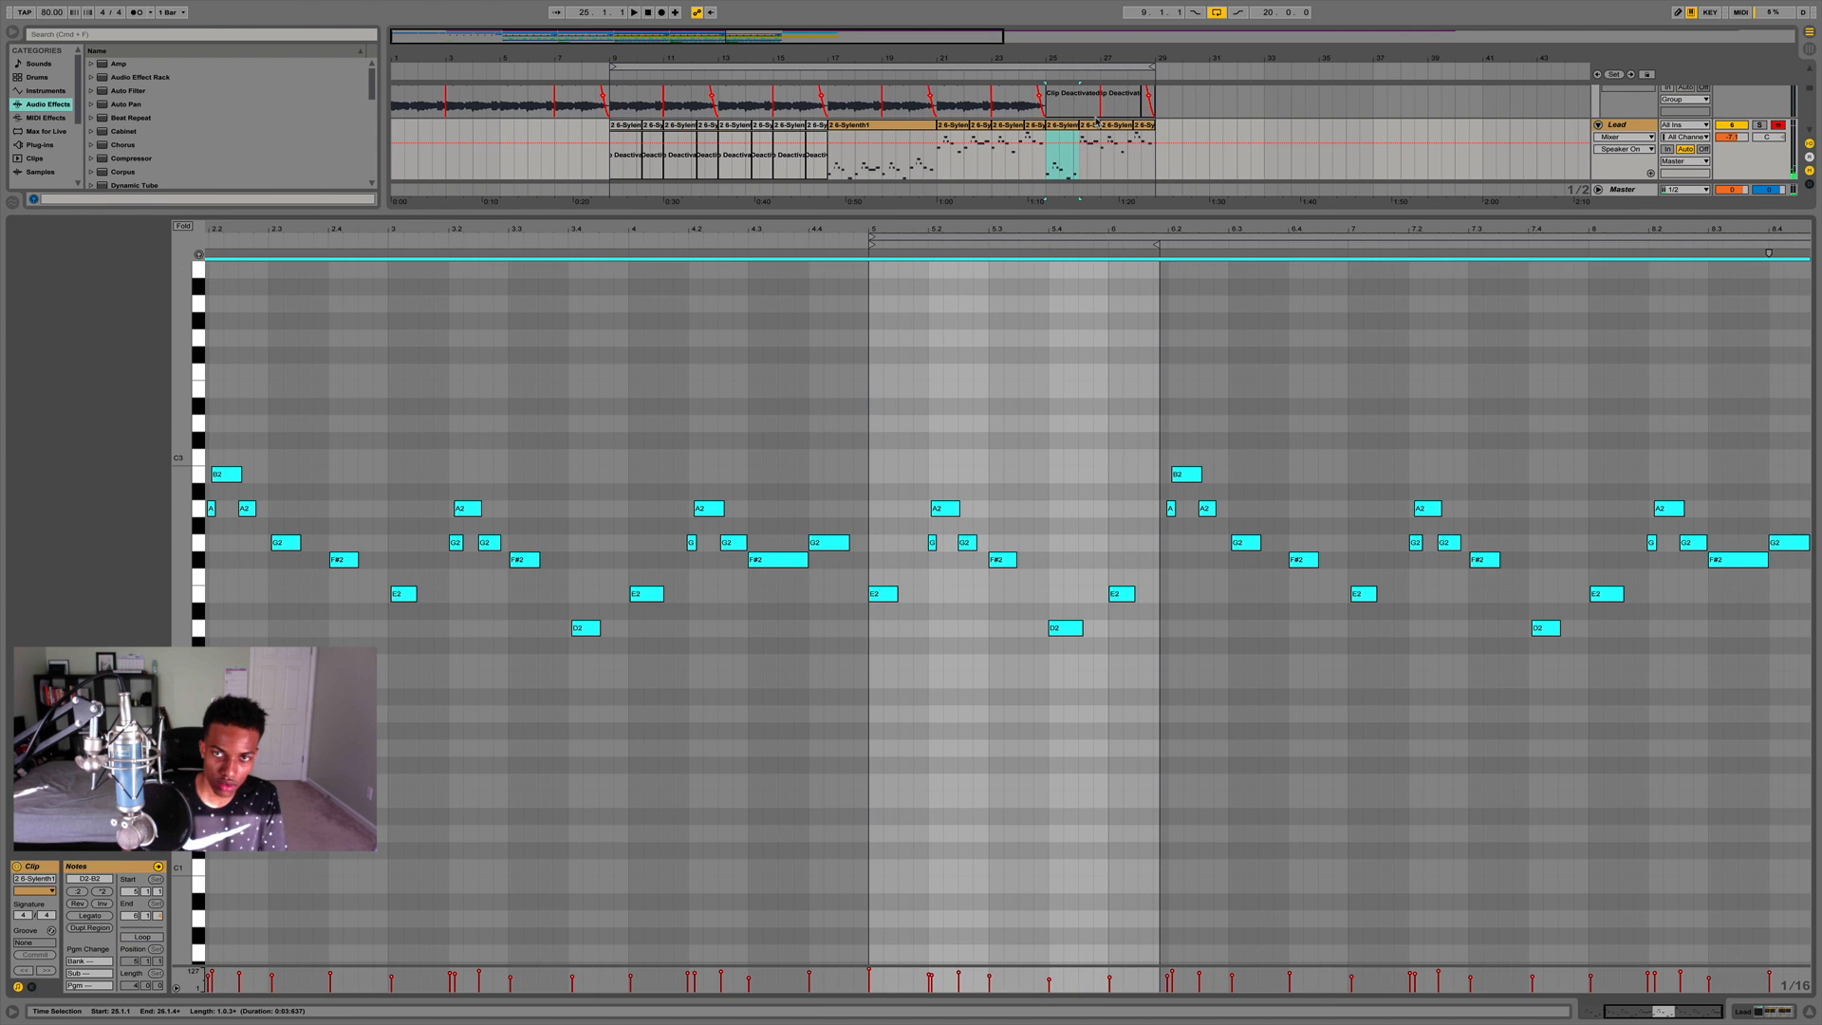
Transpose all notes of the Lead clips starting at 26.1.4, 27.1.1 and 28.1.4 down one octave.
key("space")
left_click(1094, 124)
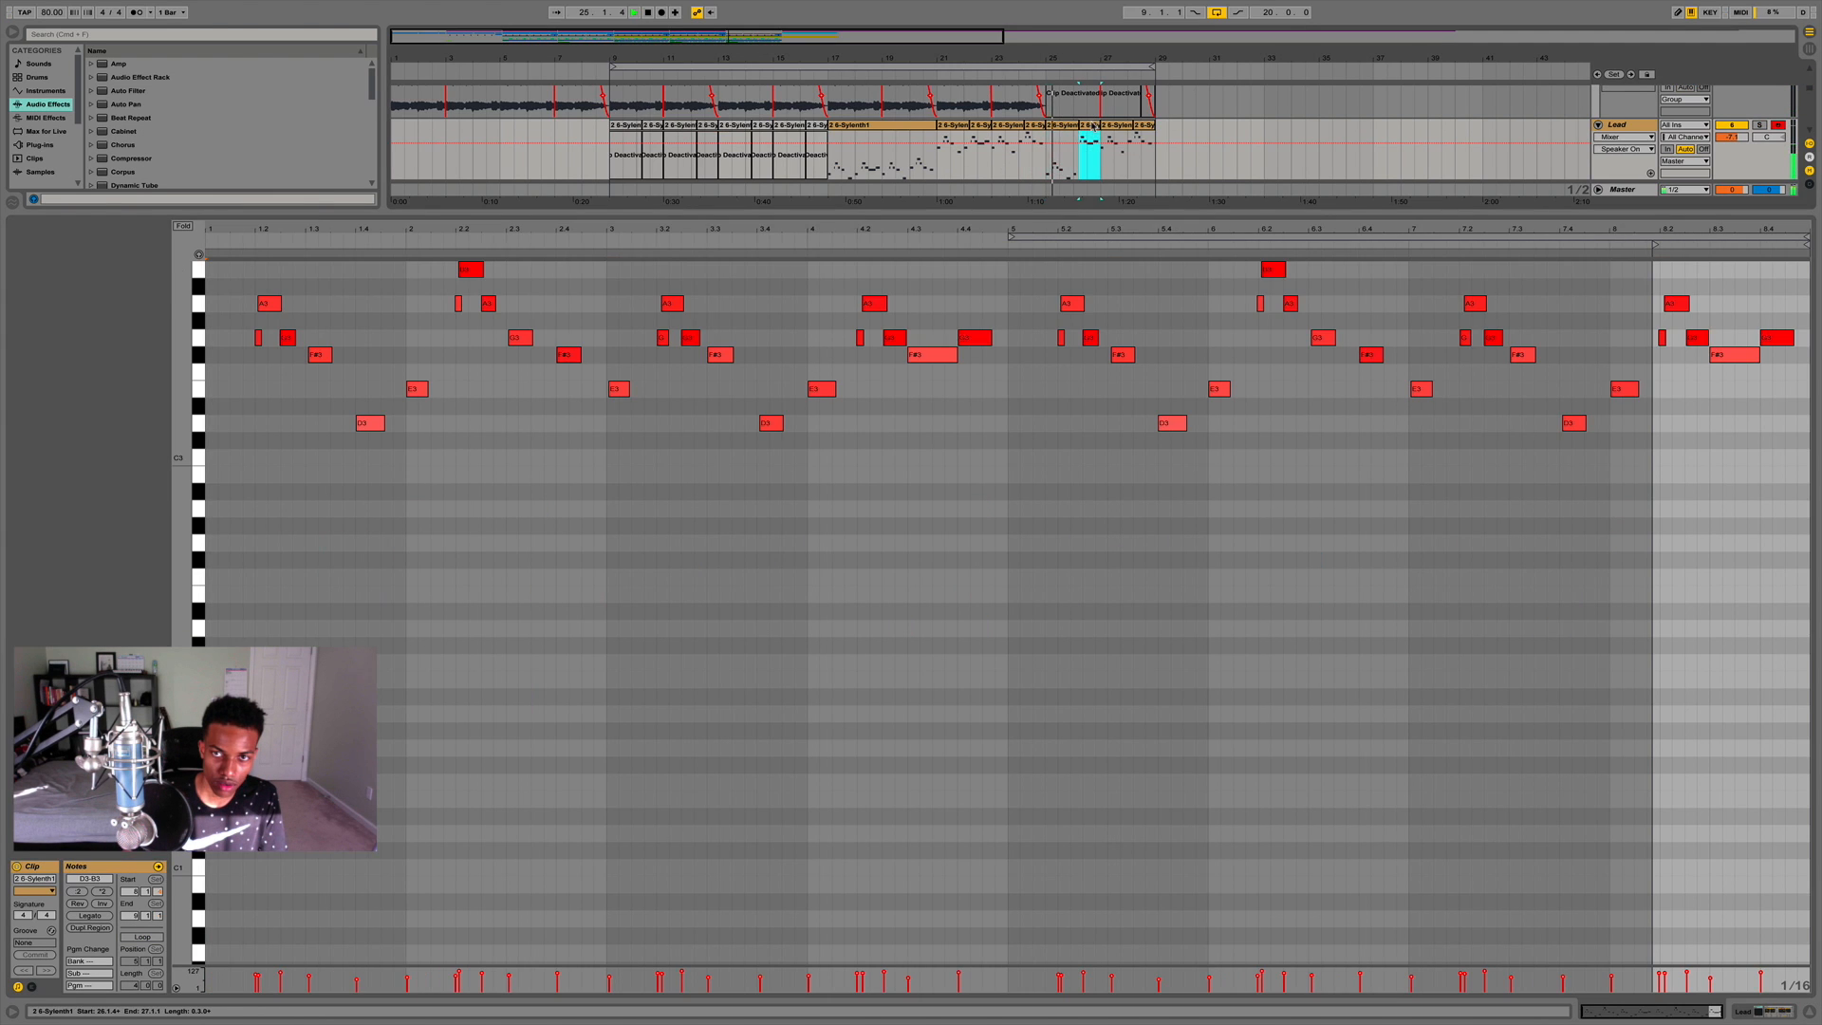
left_click(1236, 513)
key("super+a")
key("shift+Down")
left_click(1116, 125)
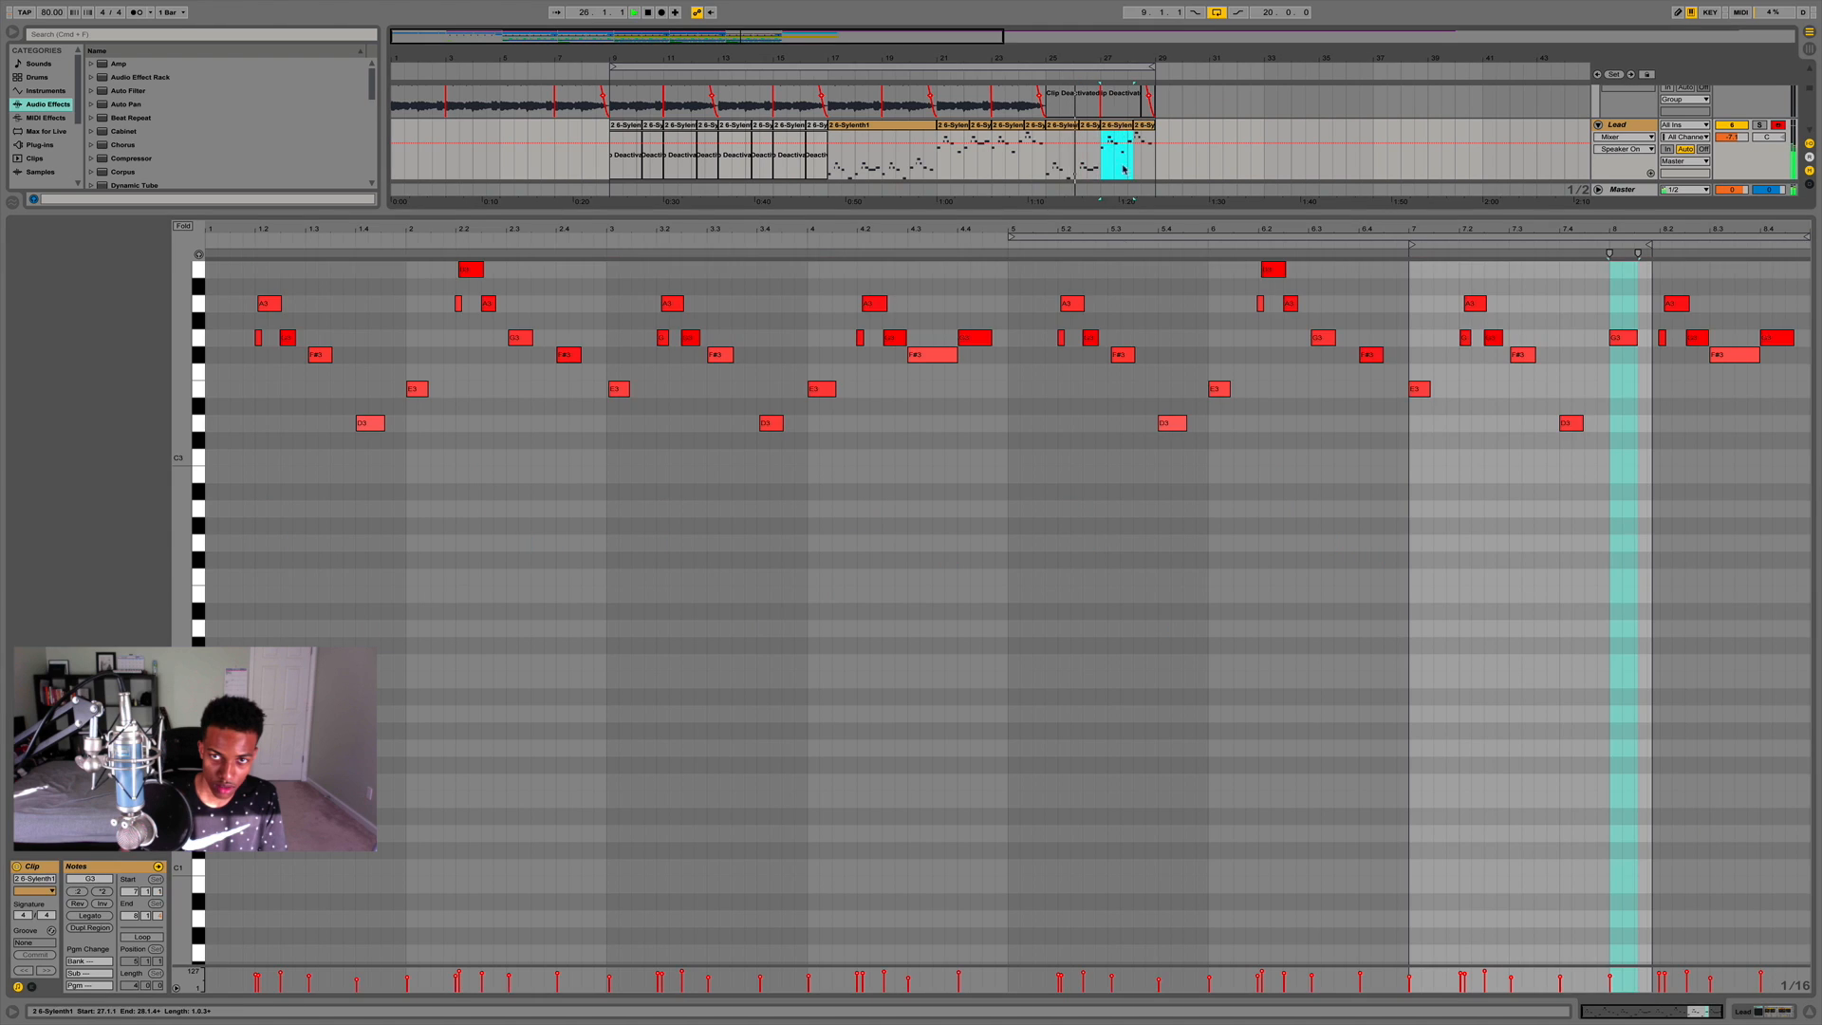
left_click(1092, 558)
key("super+a")
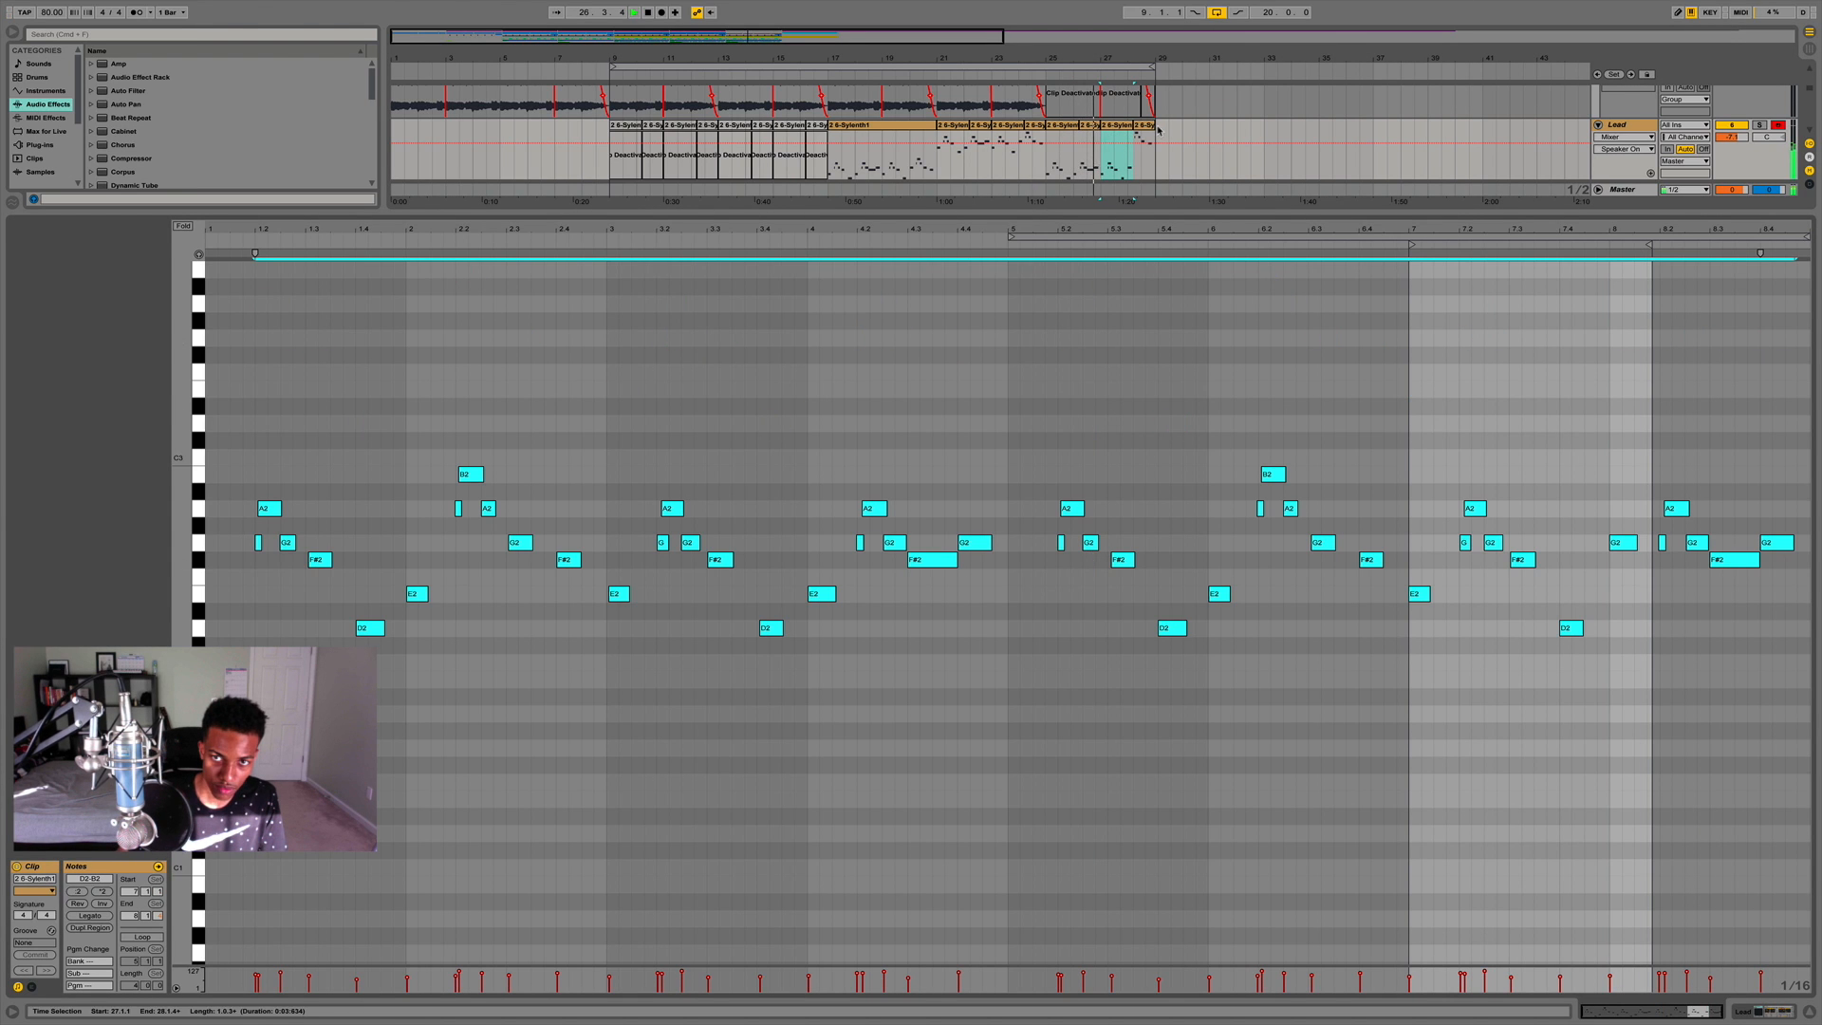
left_click(1134, 638)
key("super+a")
key("shift+Down")
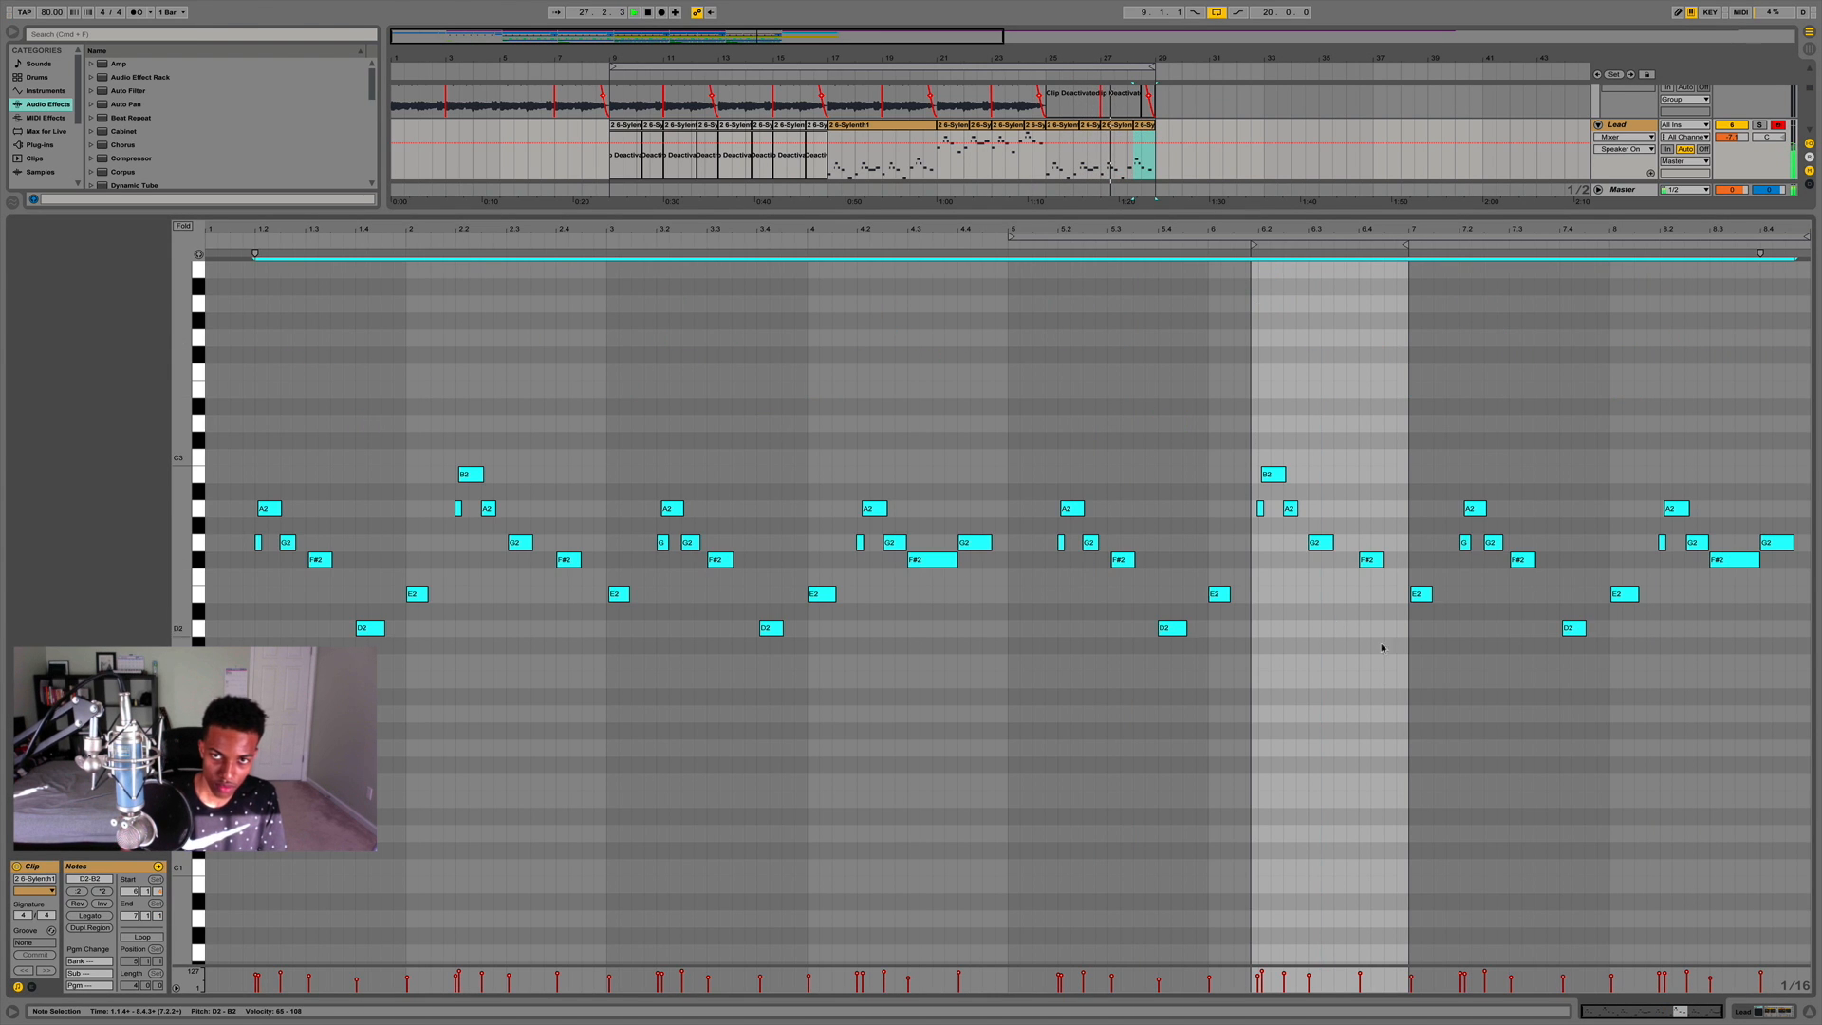
left_click(1813, 1013)
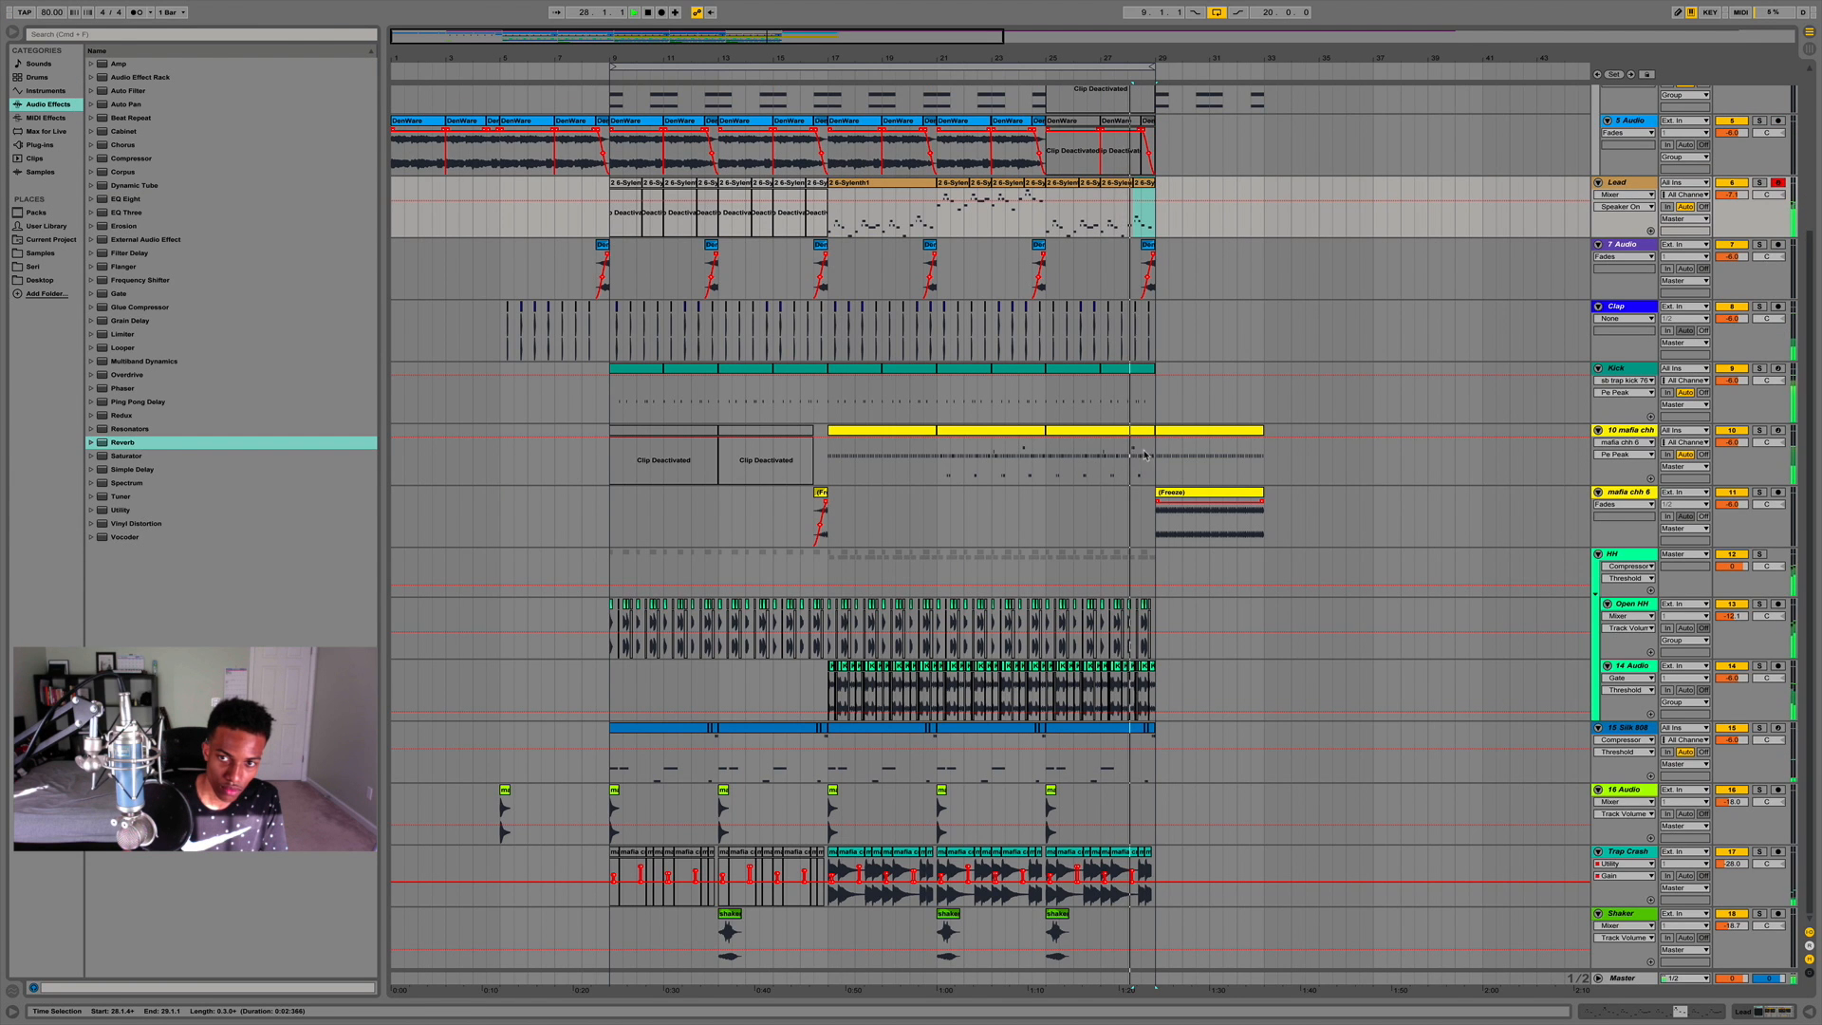
Copy the faded mafia chh 6 audio clip from 16.3.1 to 28.3.1 and play the transition into bar 29.
left_click(1146, 121)
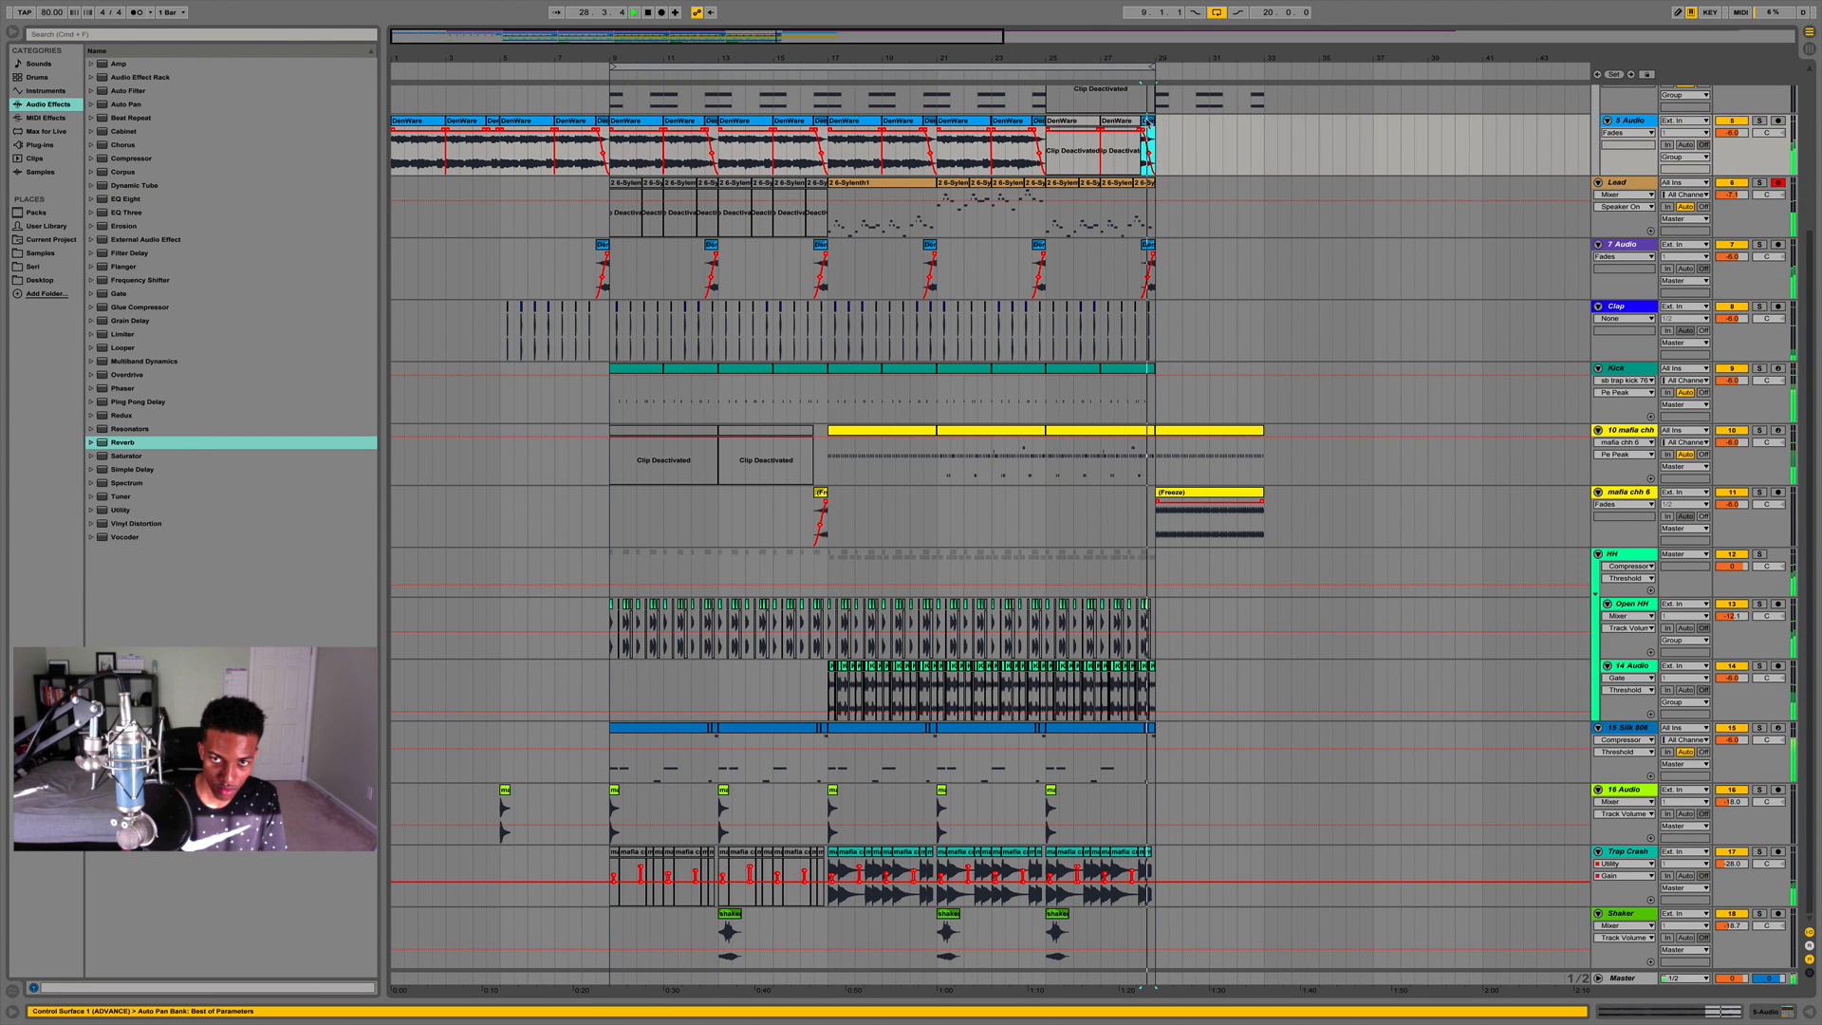
key("space")
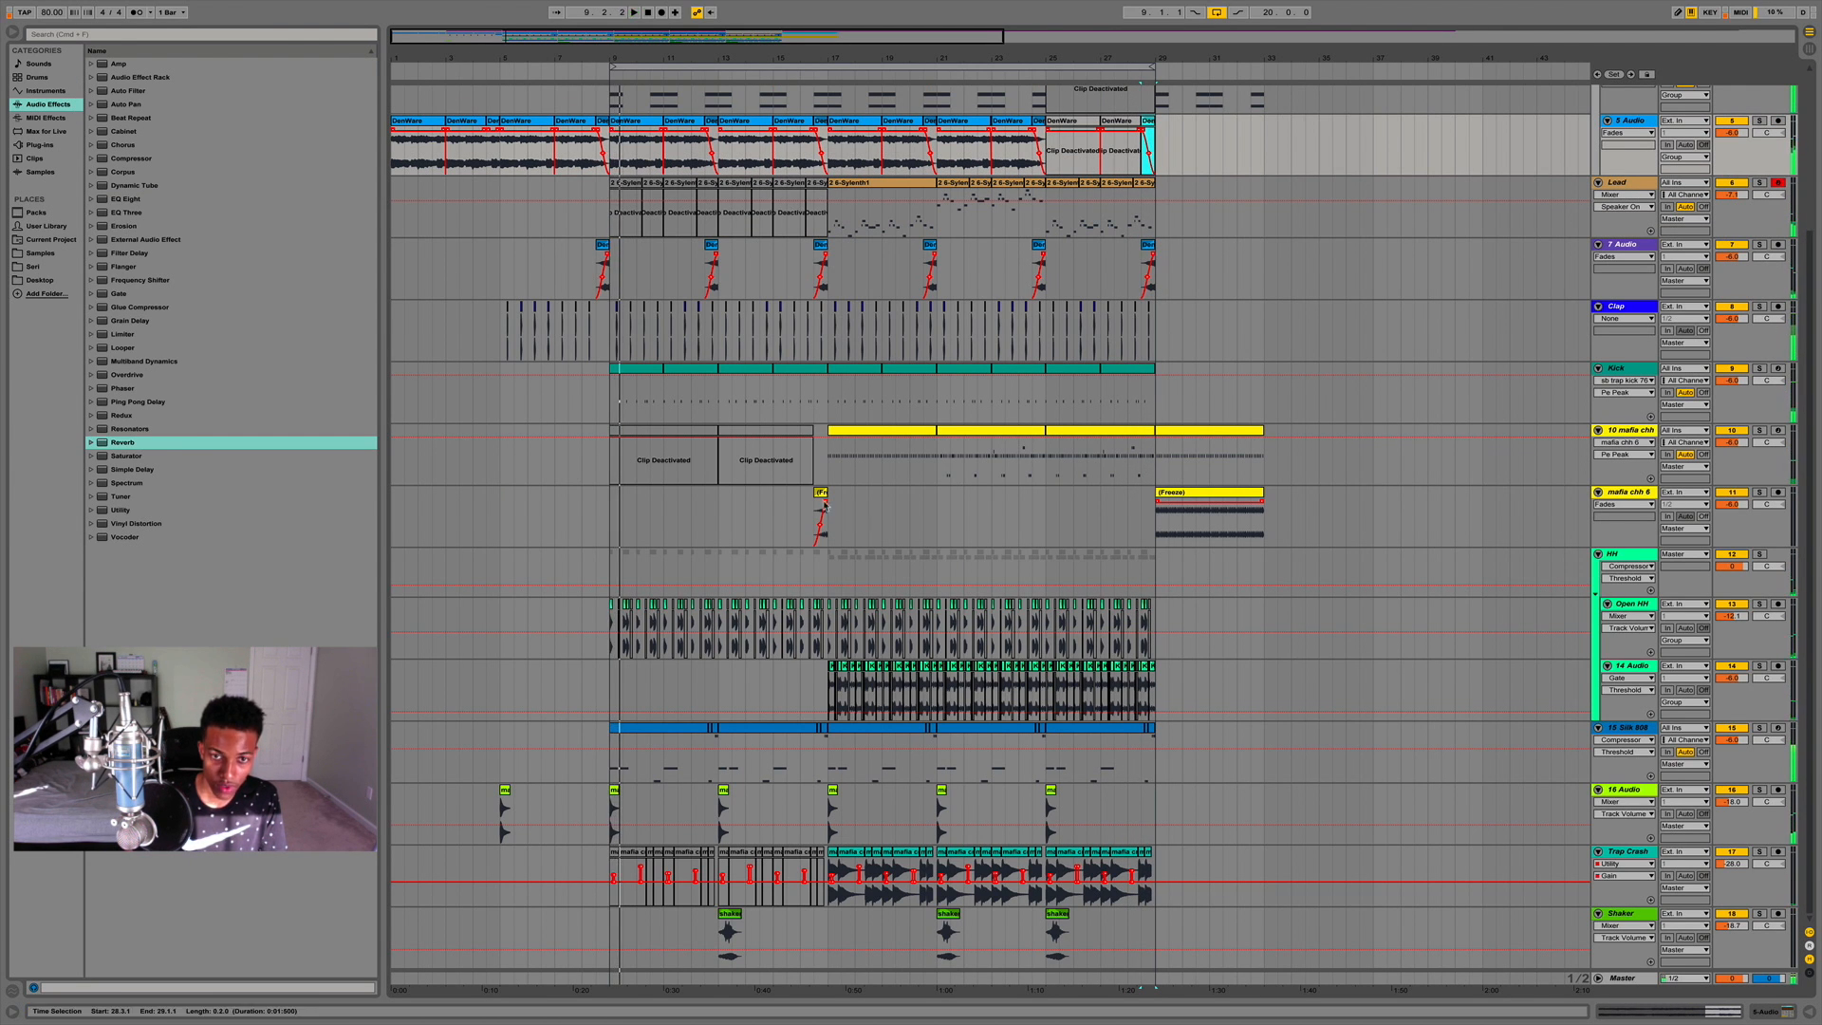
left_click(821, 493)
left_click(1142, 513)
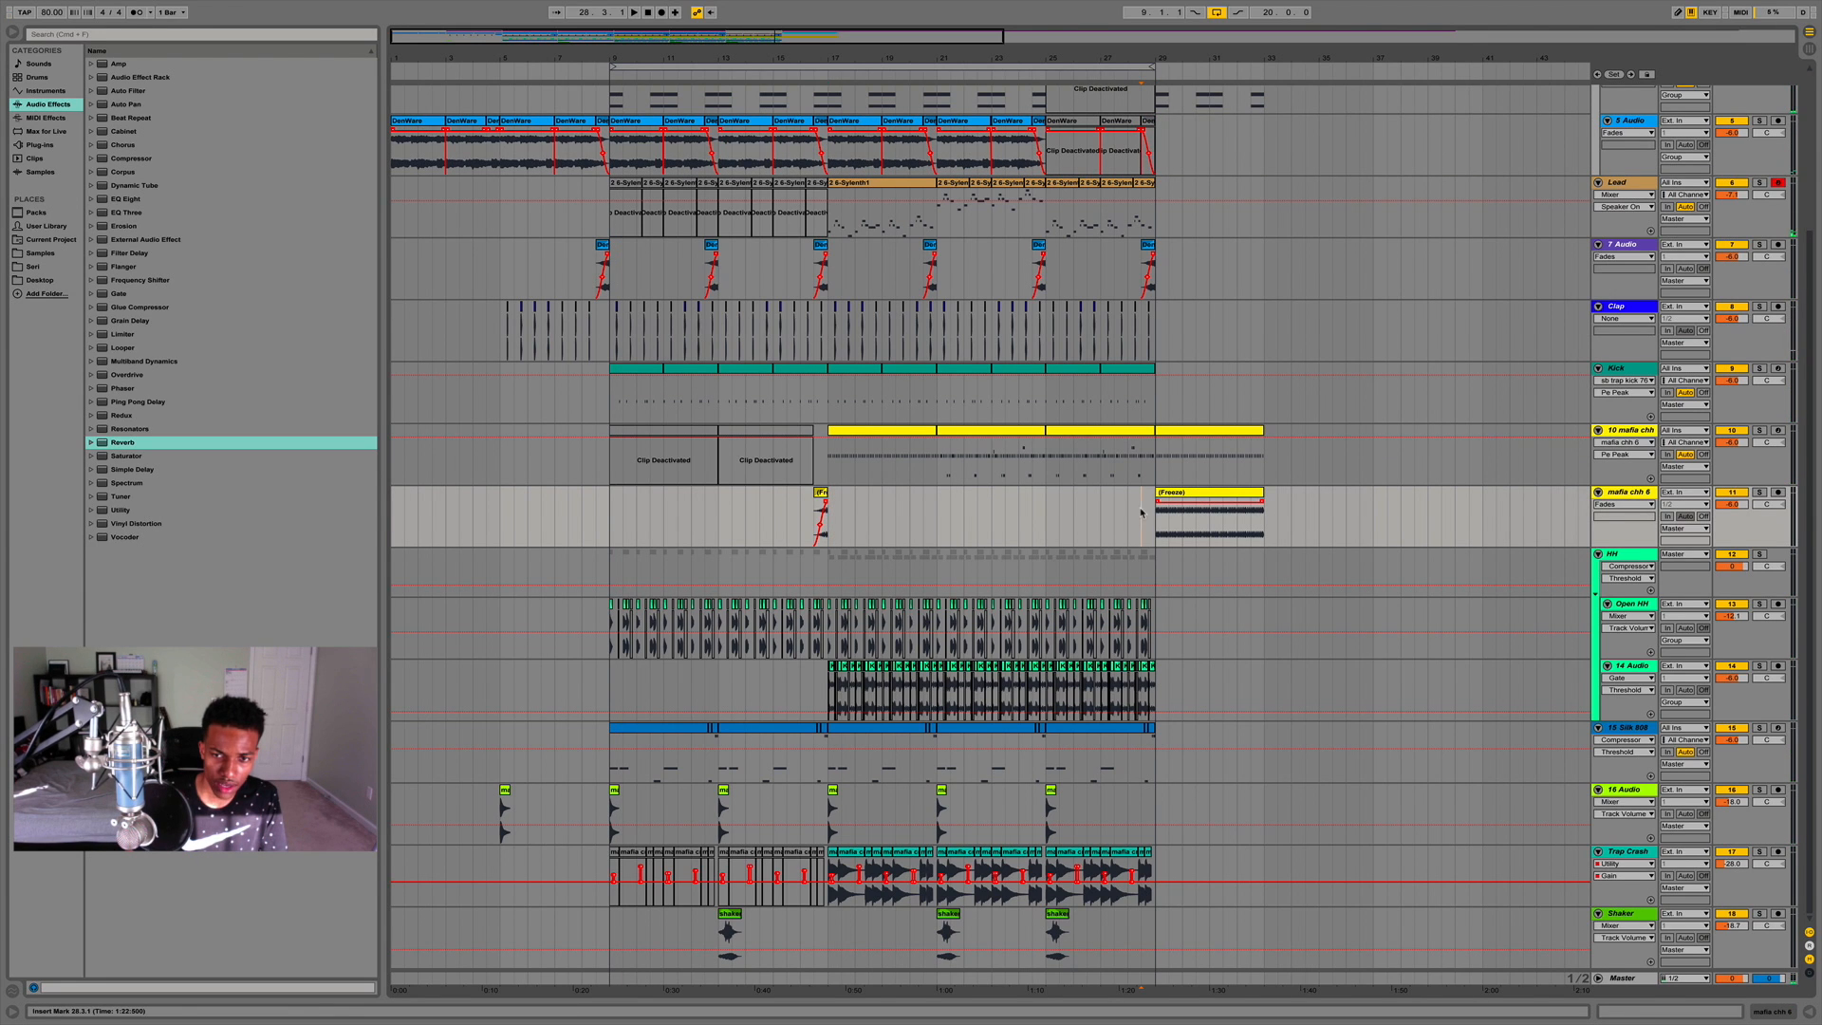
key("ctrl+v")
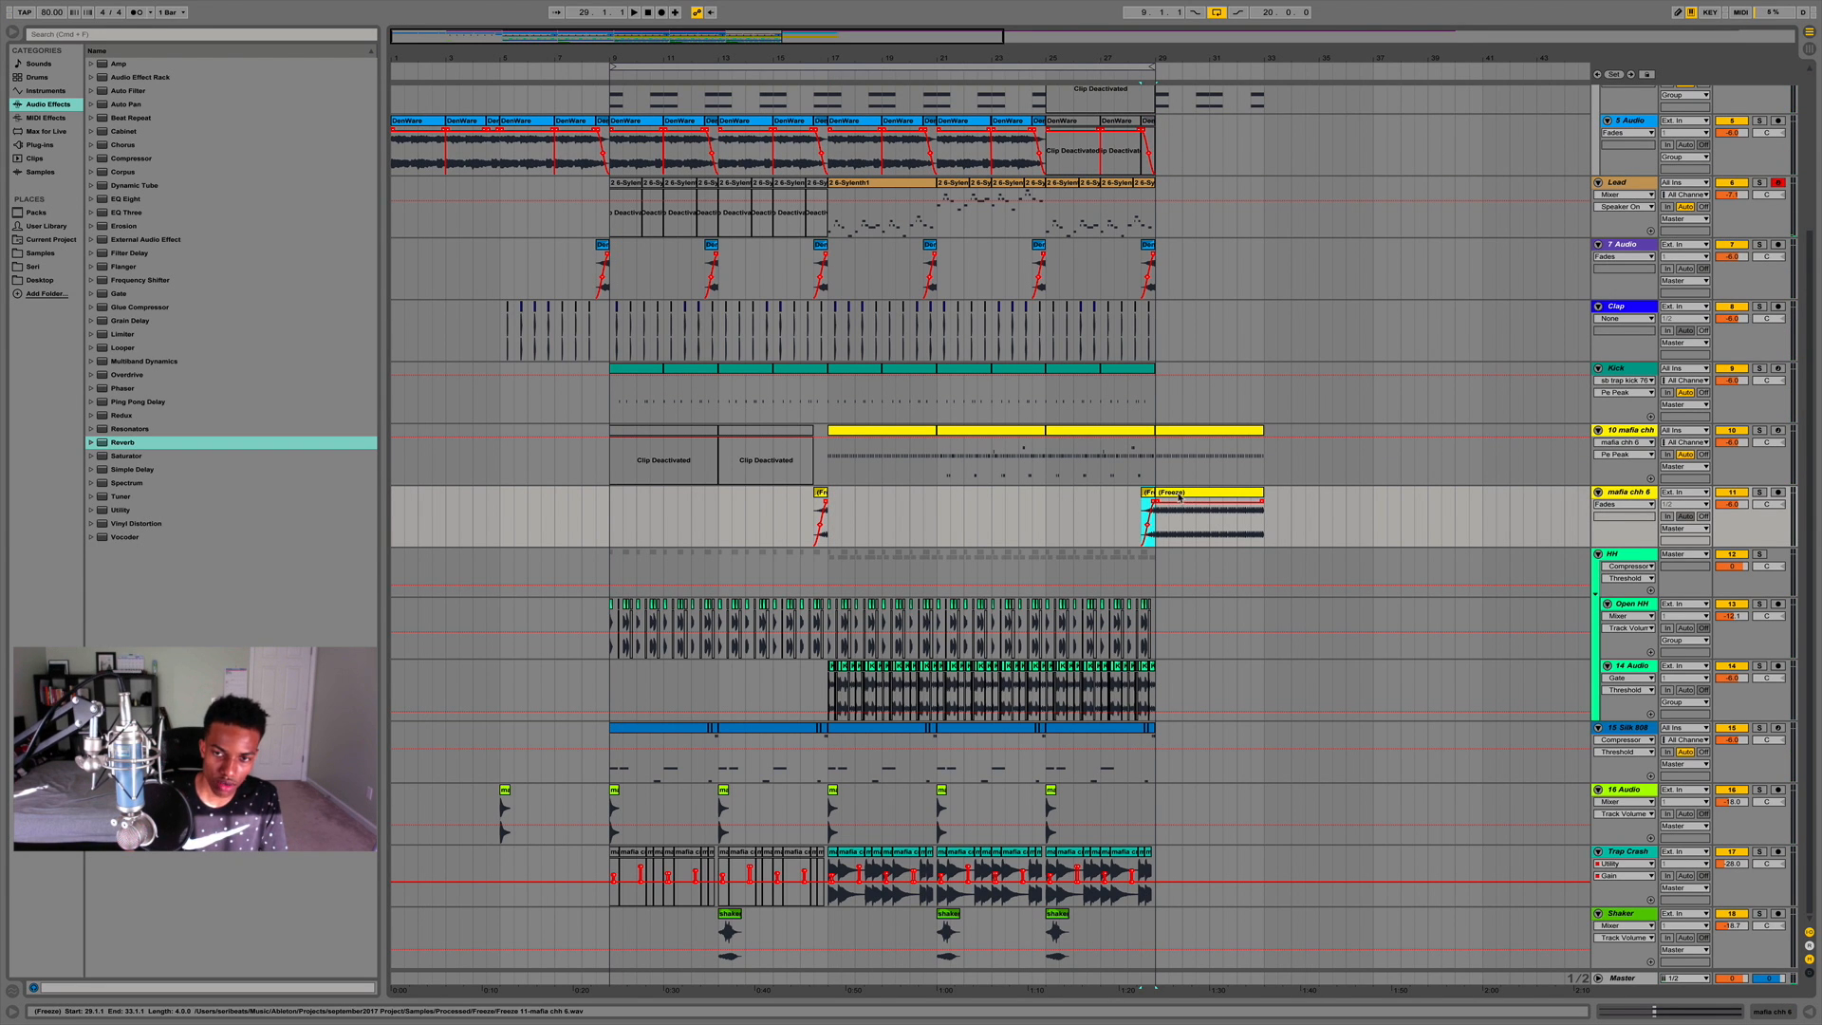
key("space")
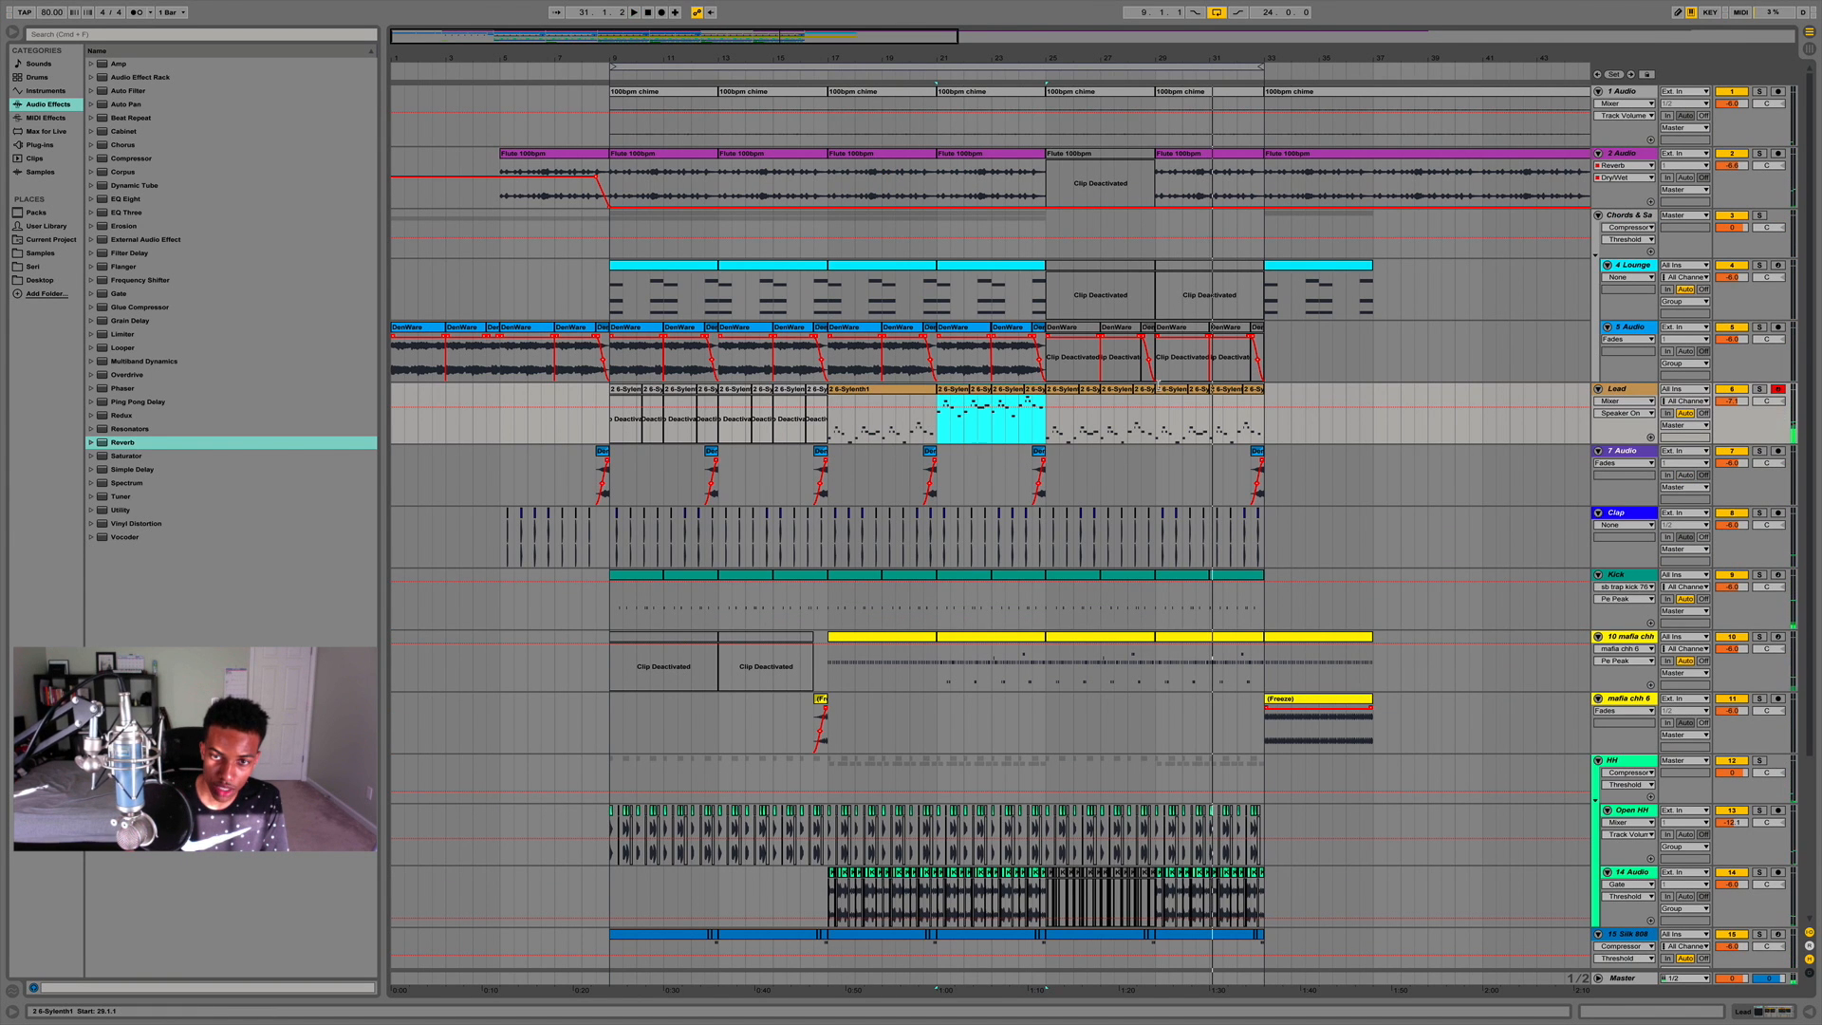
Try to paste the higher-octave Lead clips from bars 21 to 25 at 29.1.1, play them, and undo the change.
left_click(1166, 390)
key("super+v")
key("space")
key("super+z")
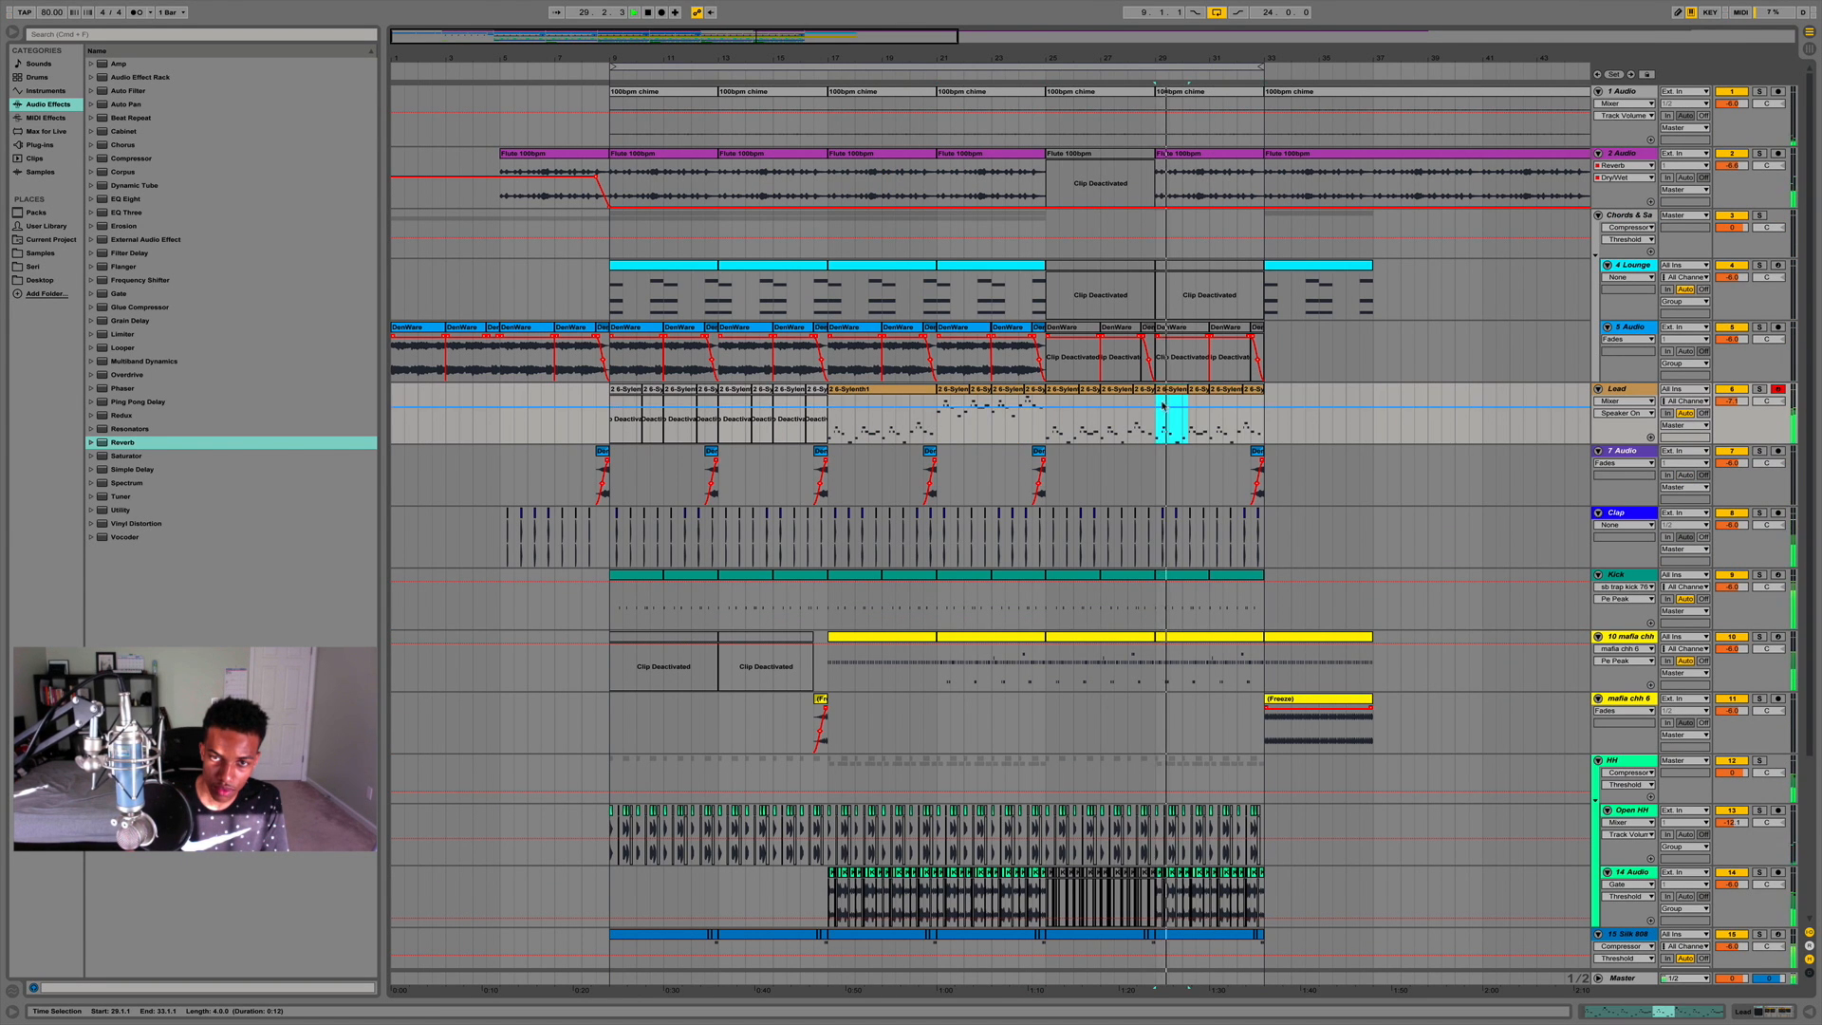
key("space")
left_click(1191, 430)
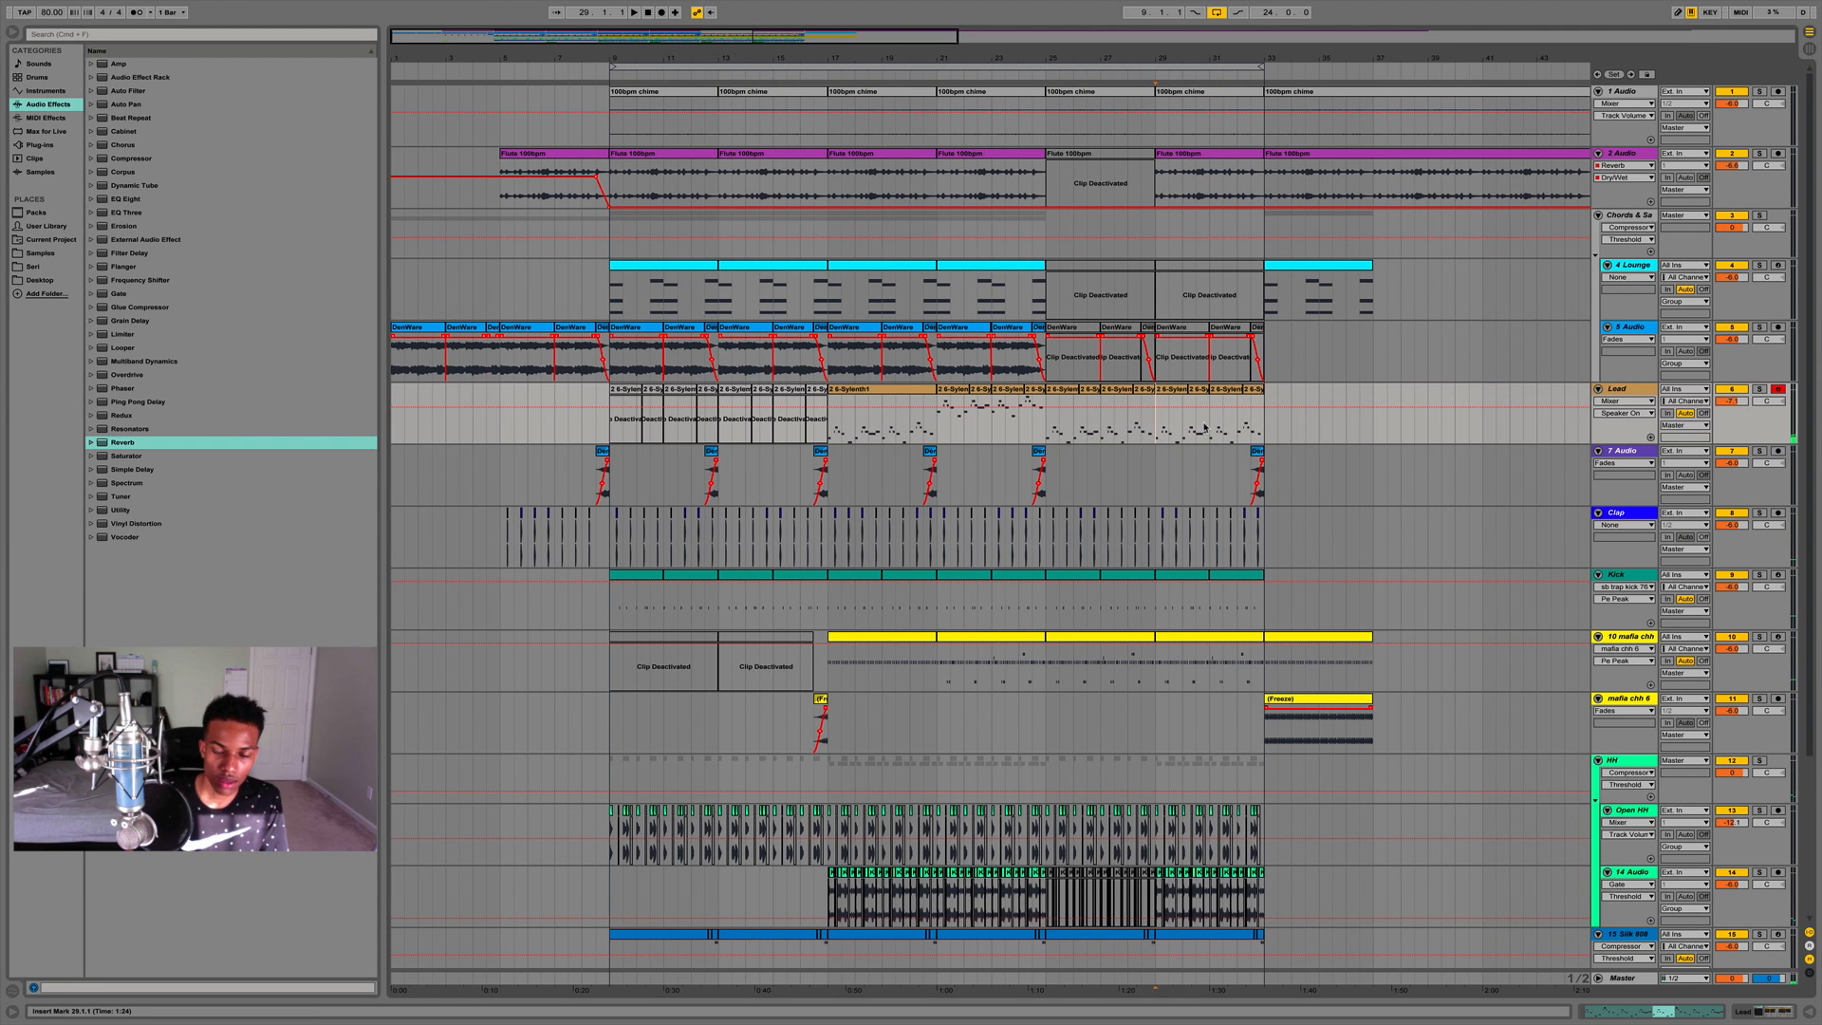
Play the section from bar 29 and look over the tracks of the arrangement.
scroll(1070, 821, "down", 4)
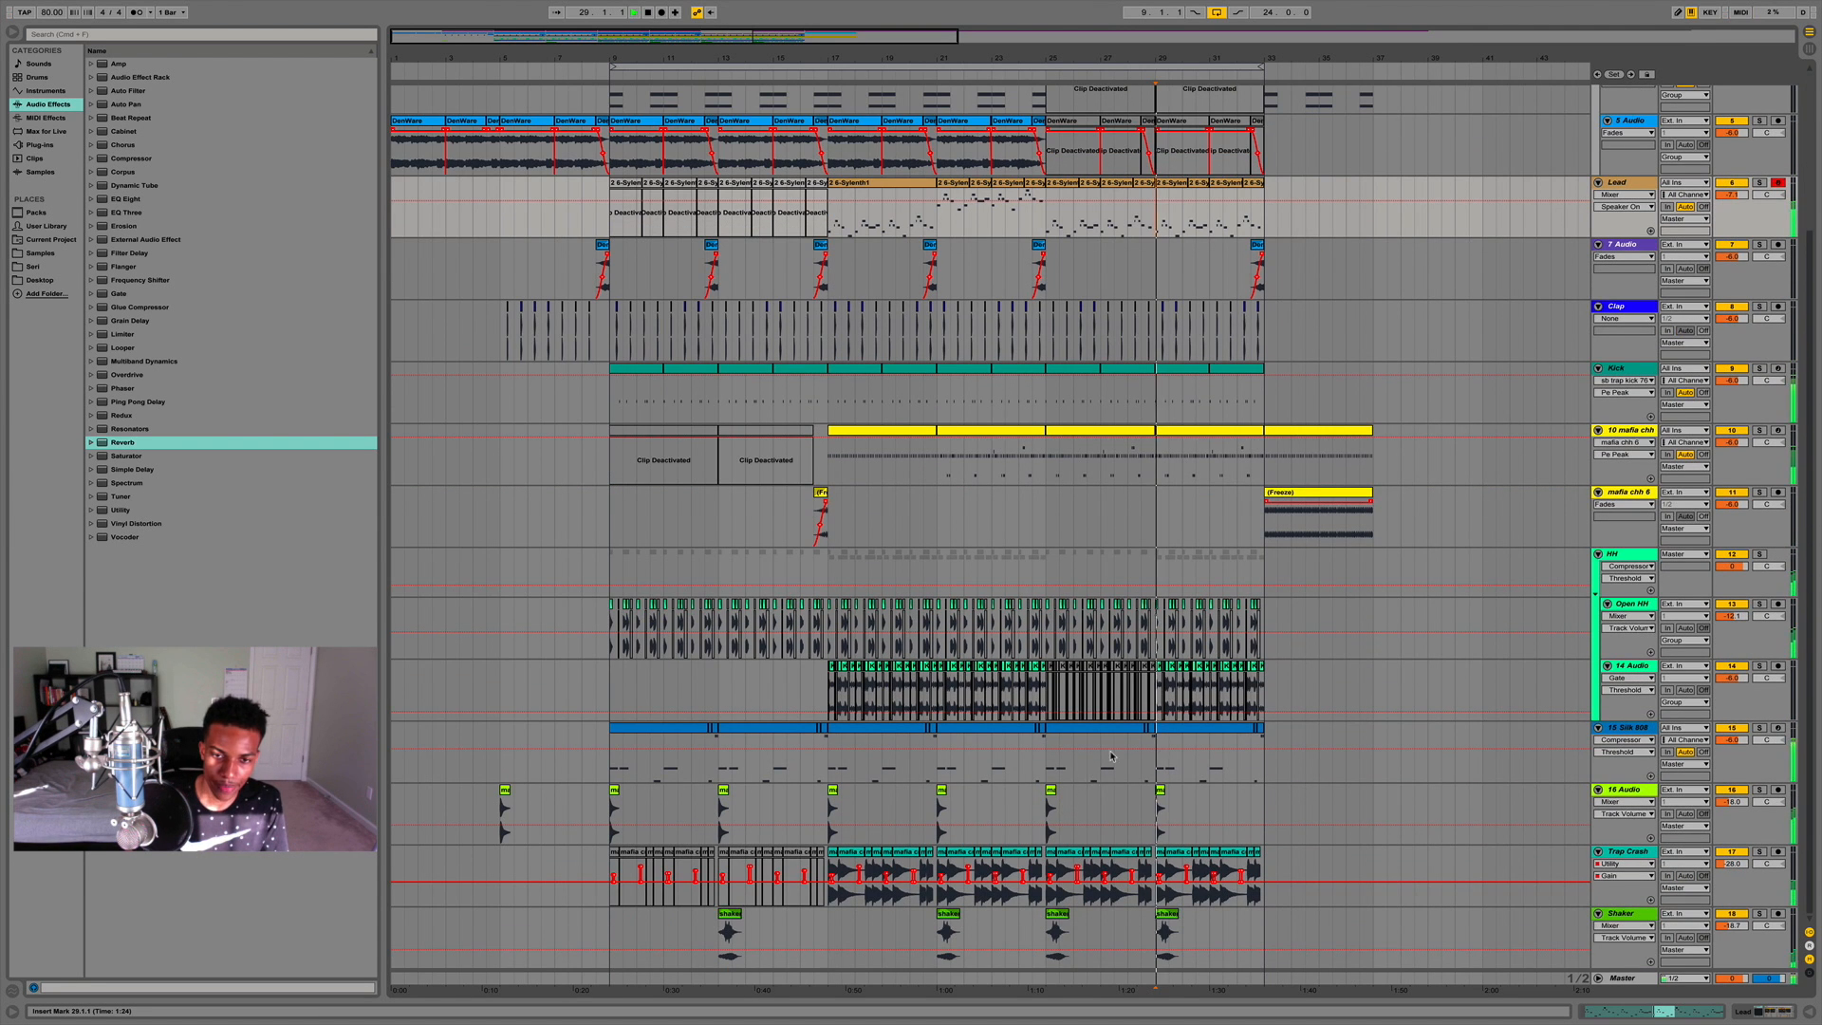
scroll(1091, 774, "up", 4)
key("space")
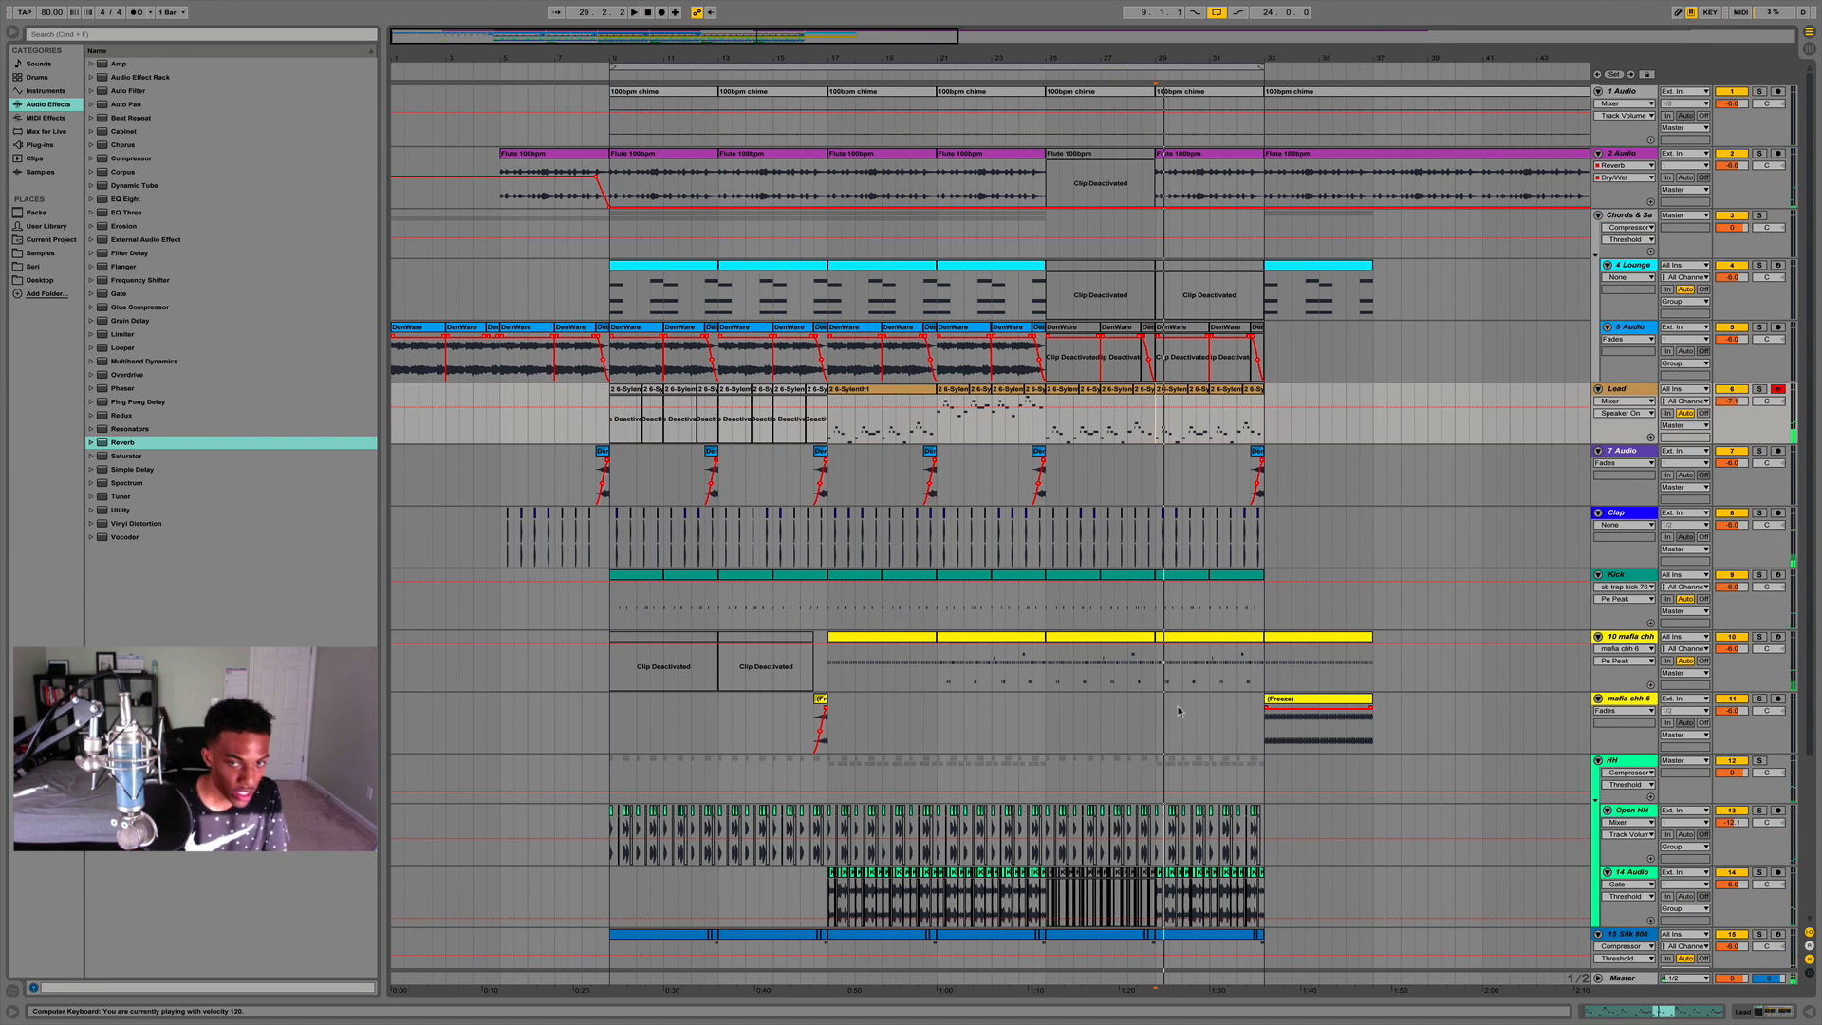
left_click(866, 576)
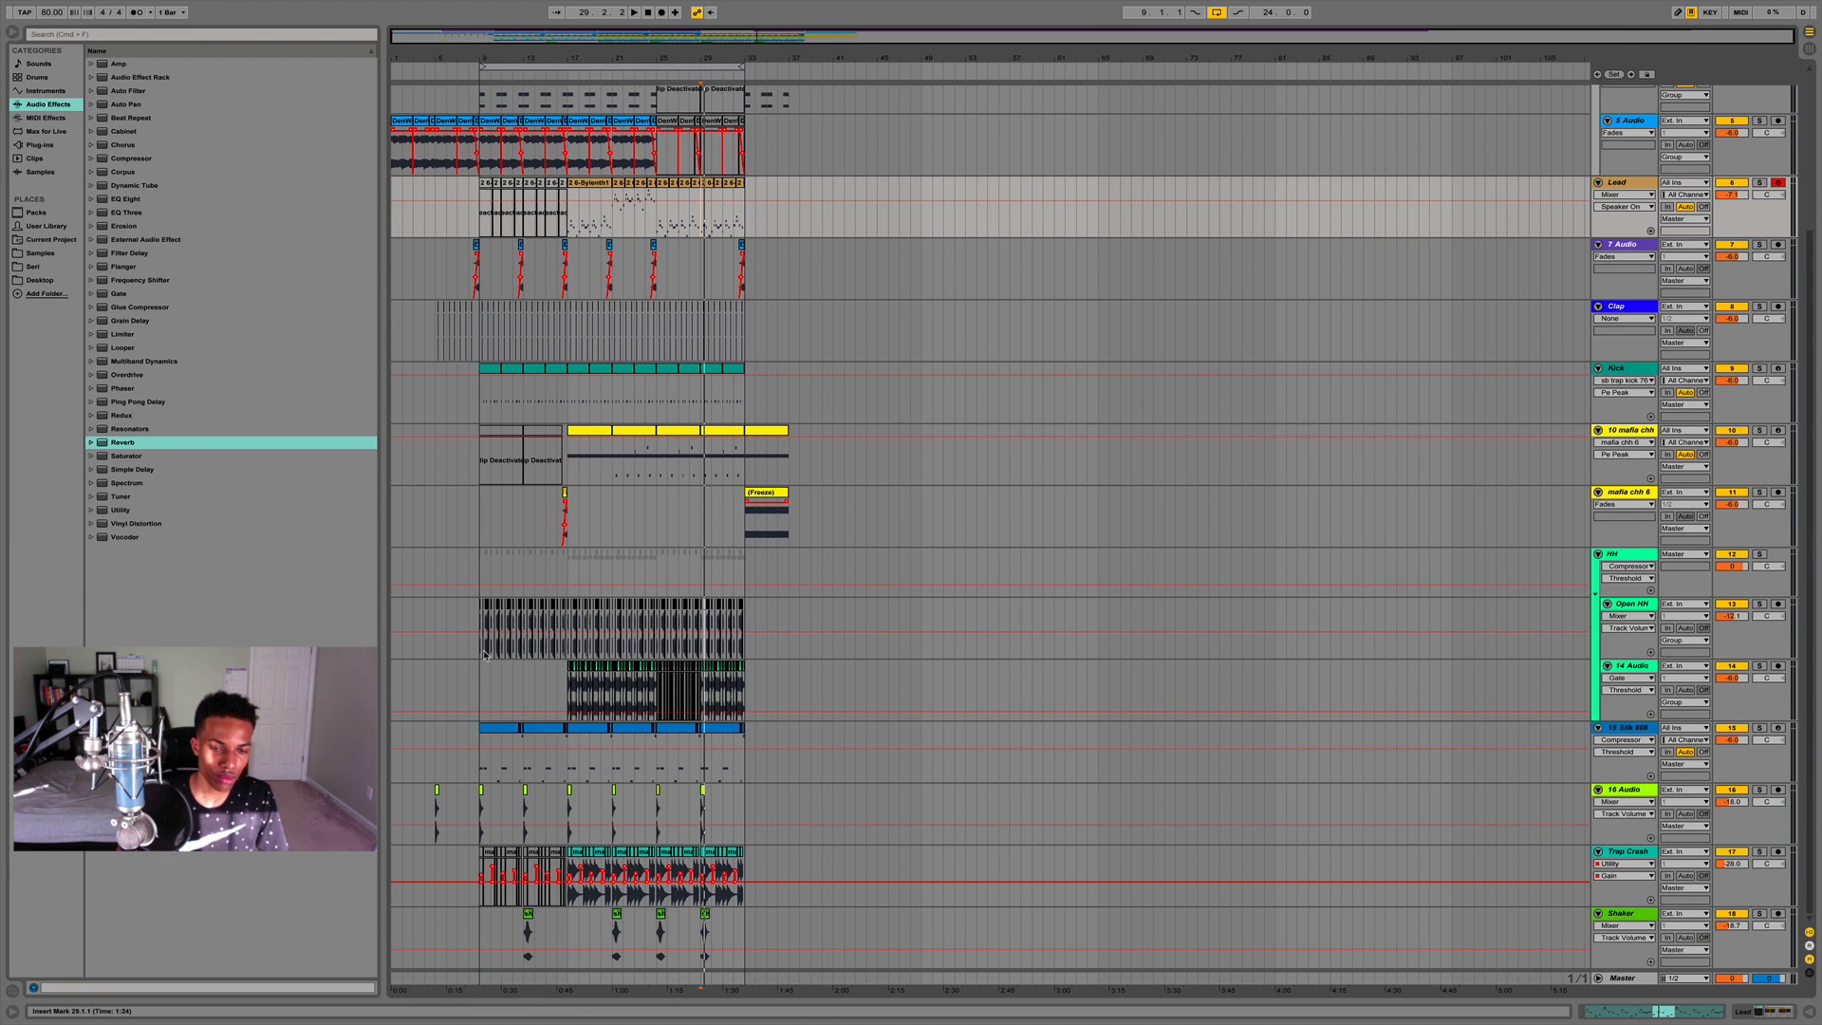
scroll(617, 135, "up", 4)
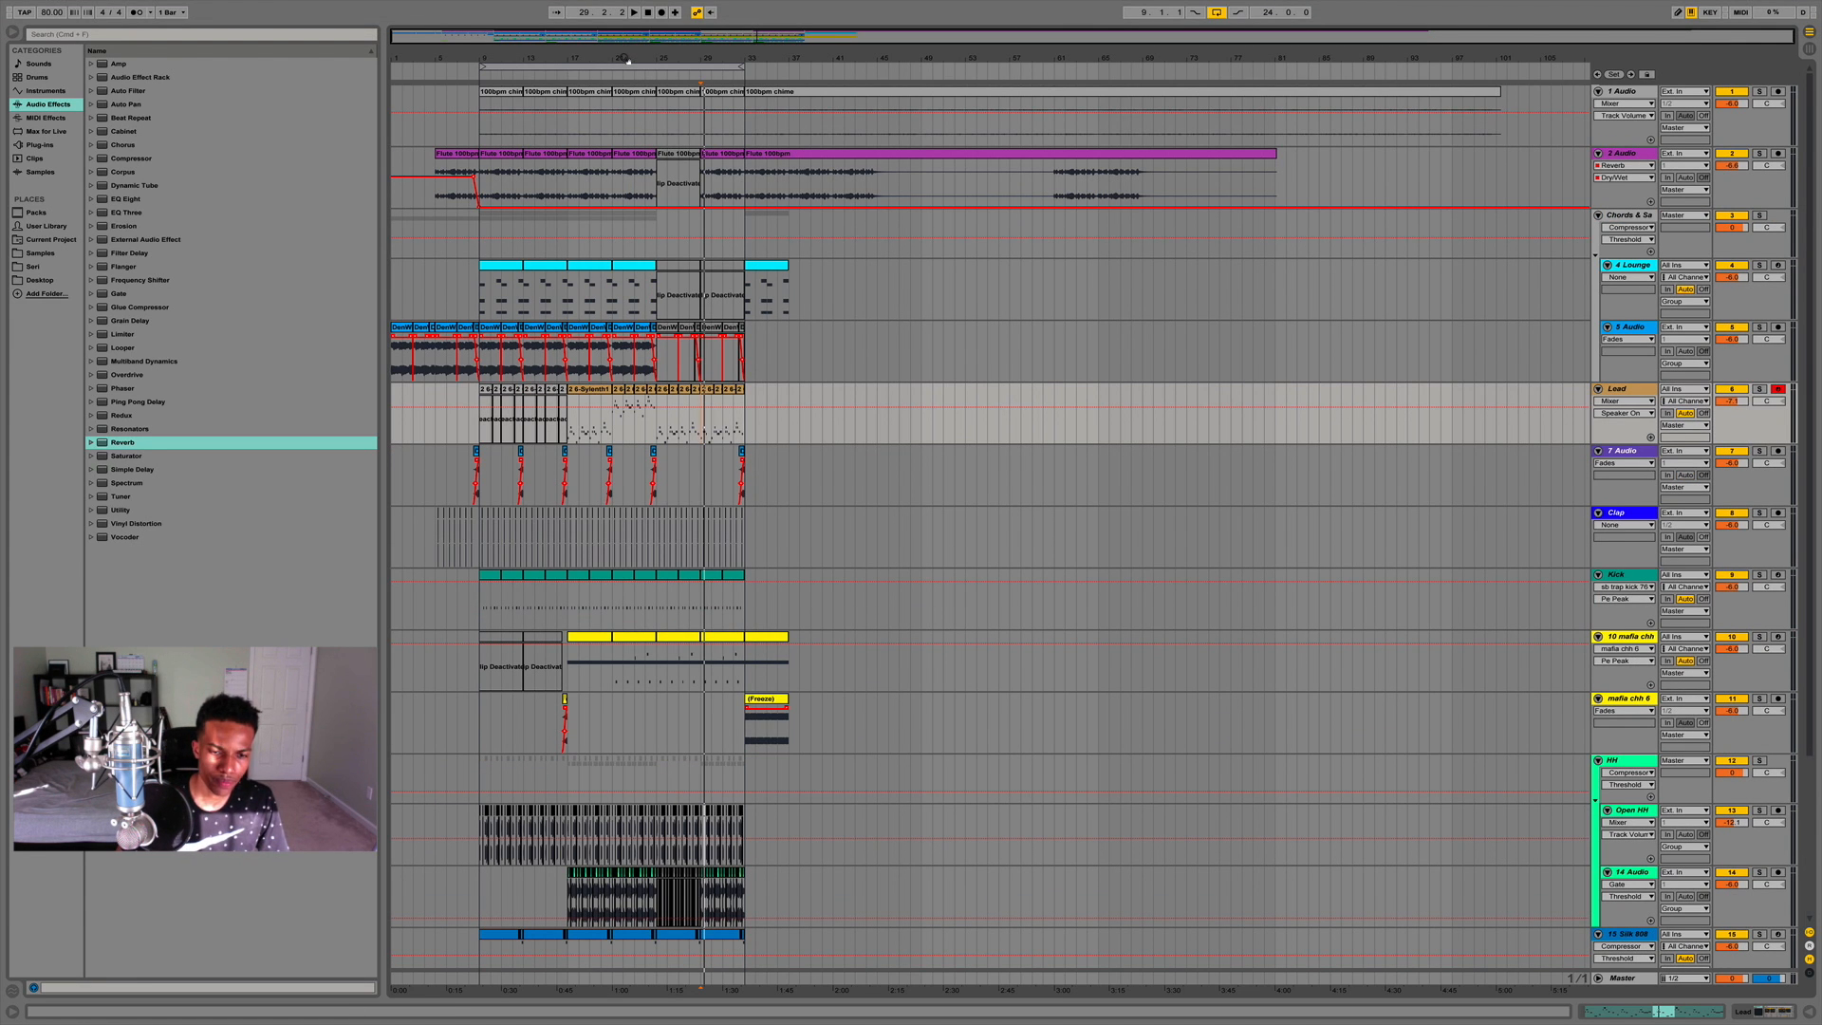
left_click_drag(626, 59, 626, 142)
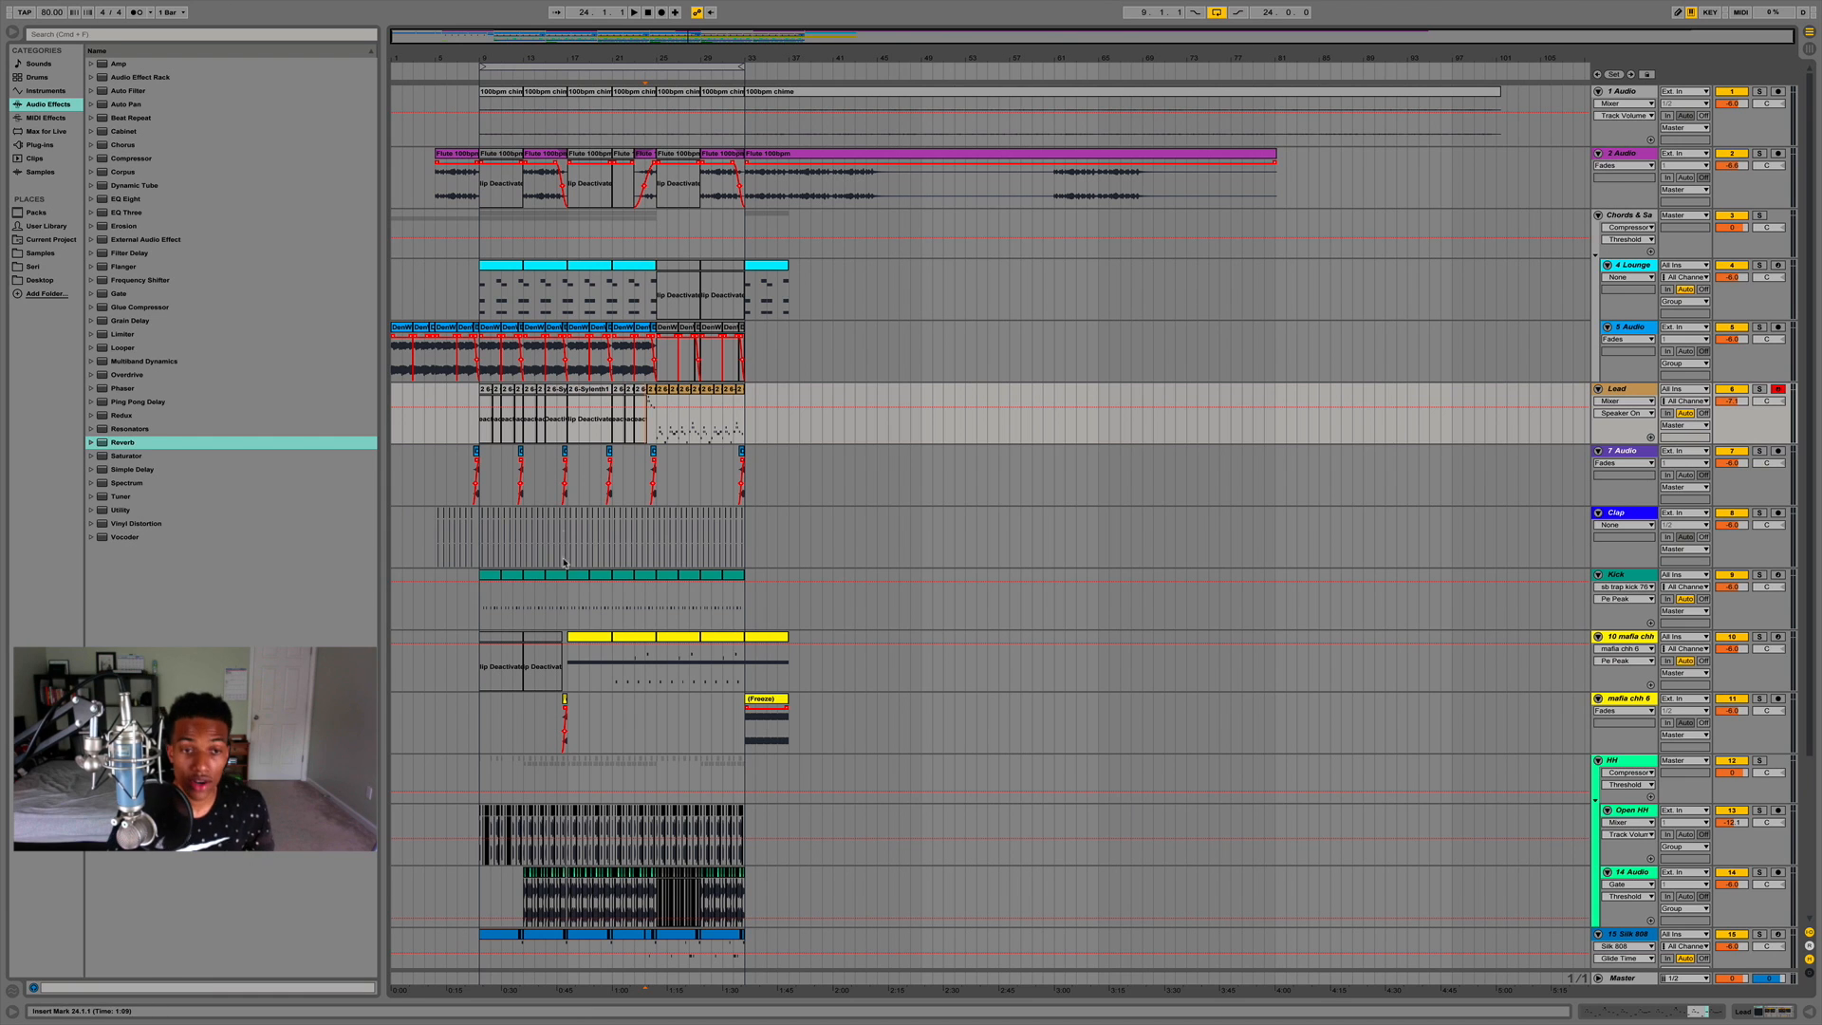
Remove the leftover clips after bar 33 from all tracks and look over the remaining arrangement.
left_click(600, 575)
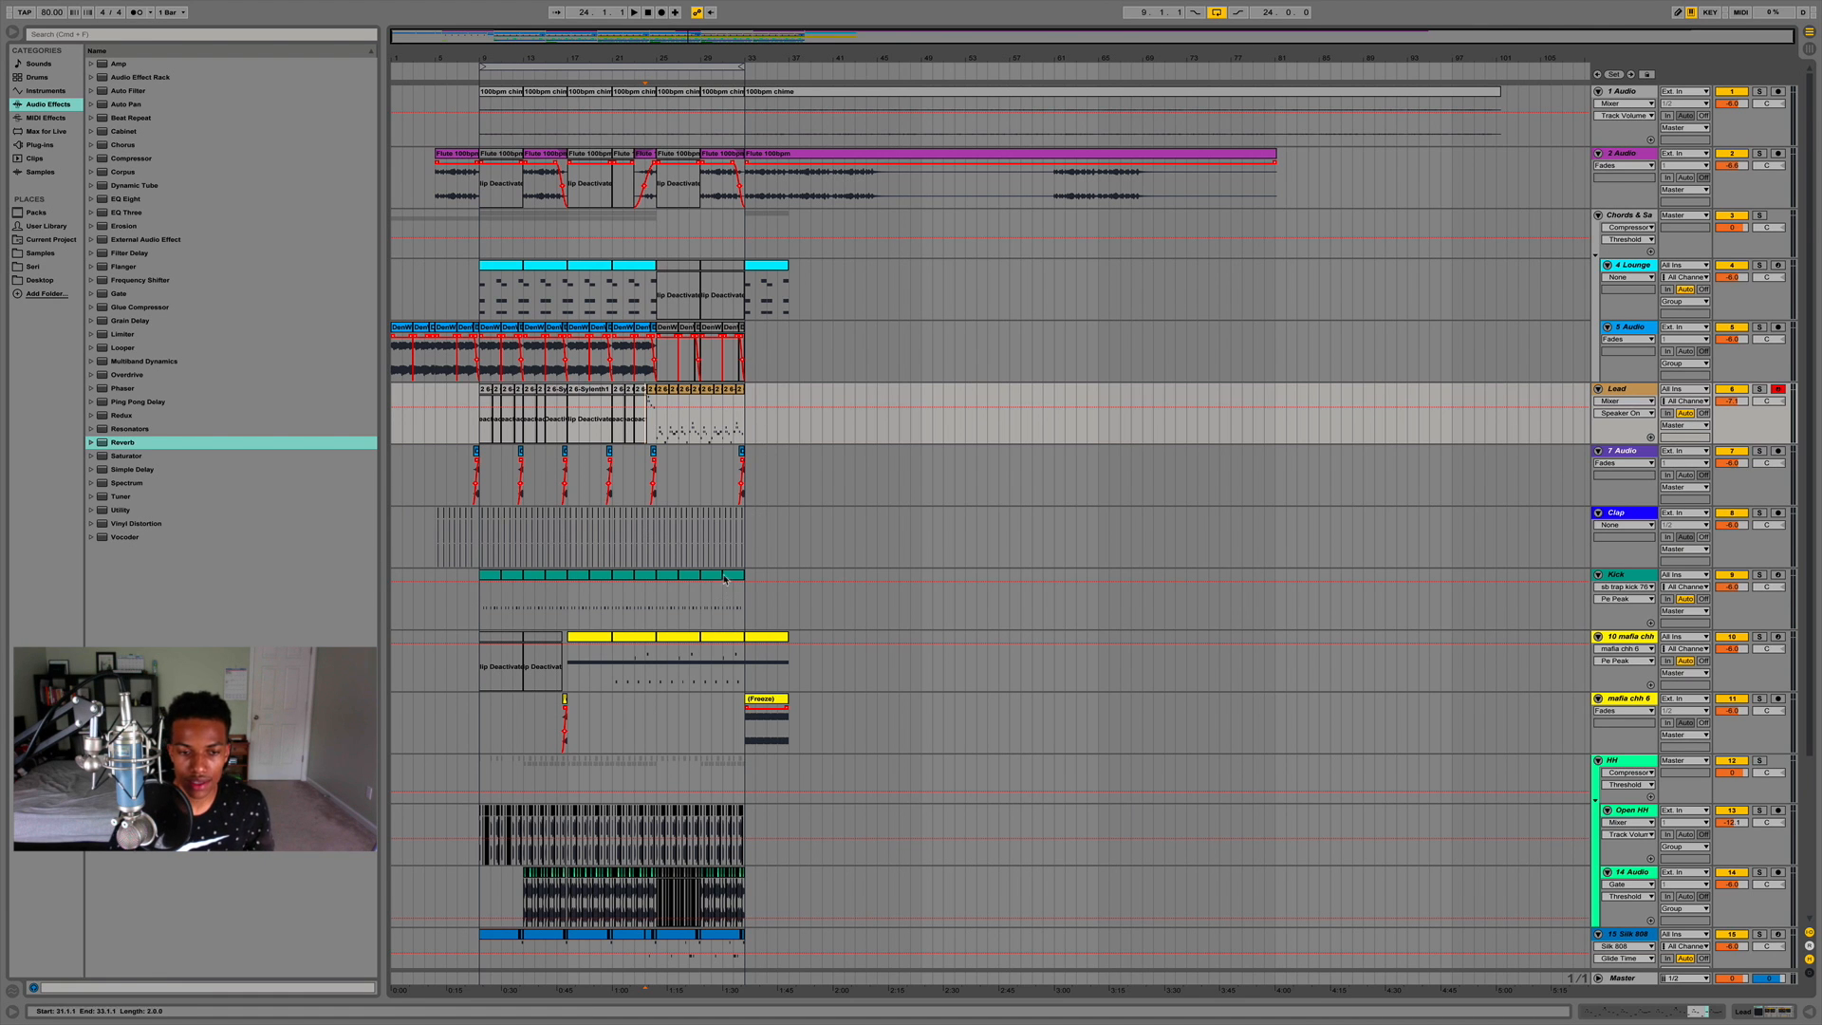
scroll(724, 578, "down", 5)
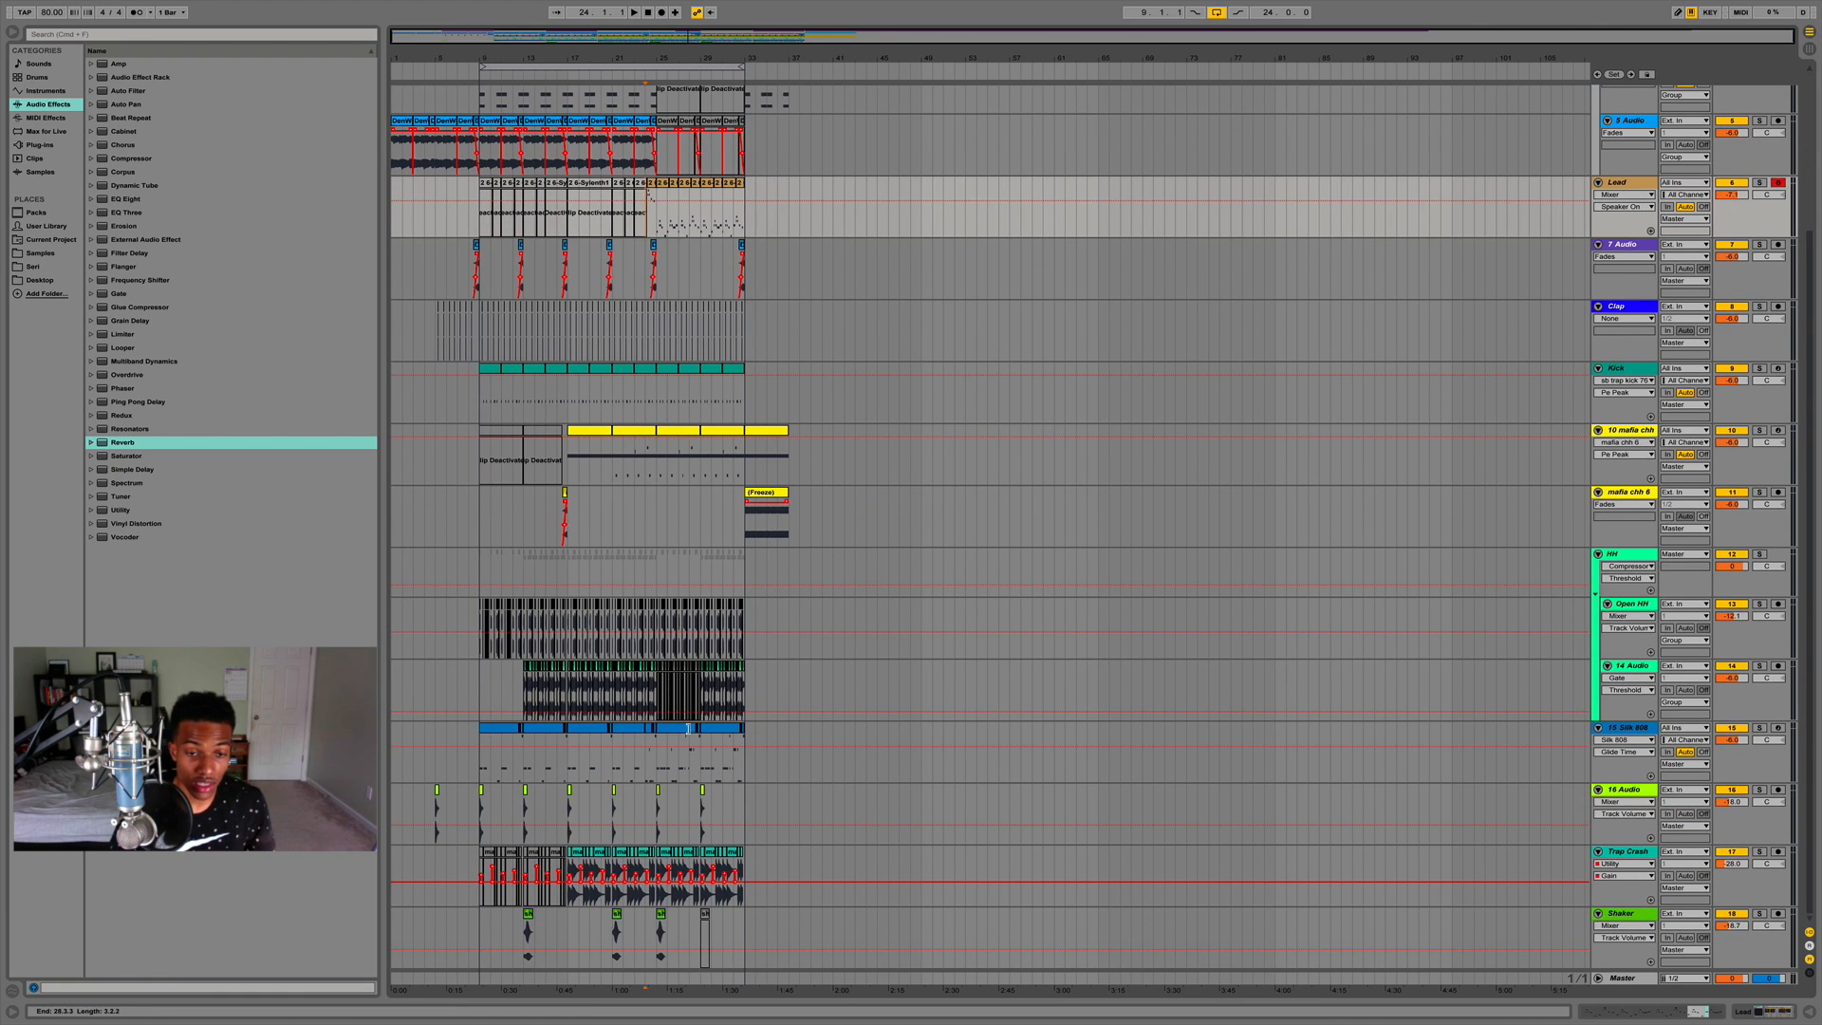
scroll(812, 714, "up", 5)
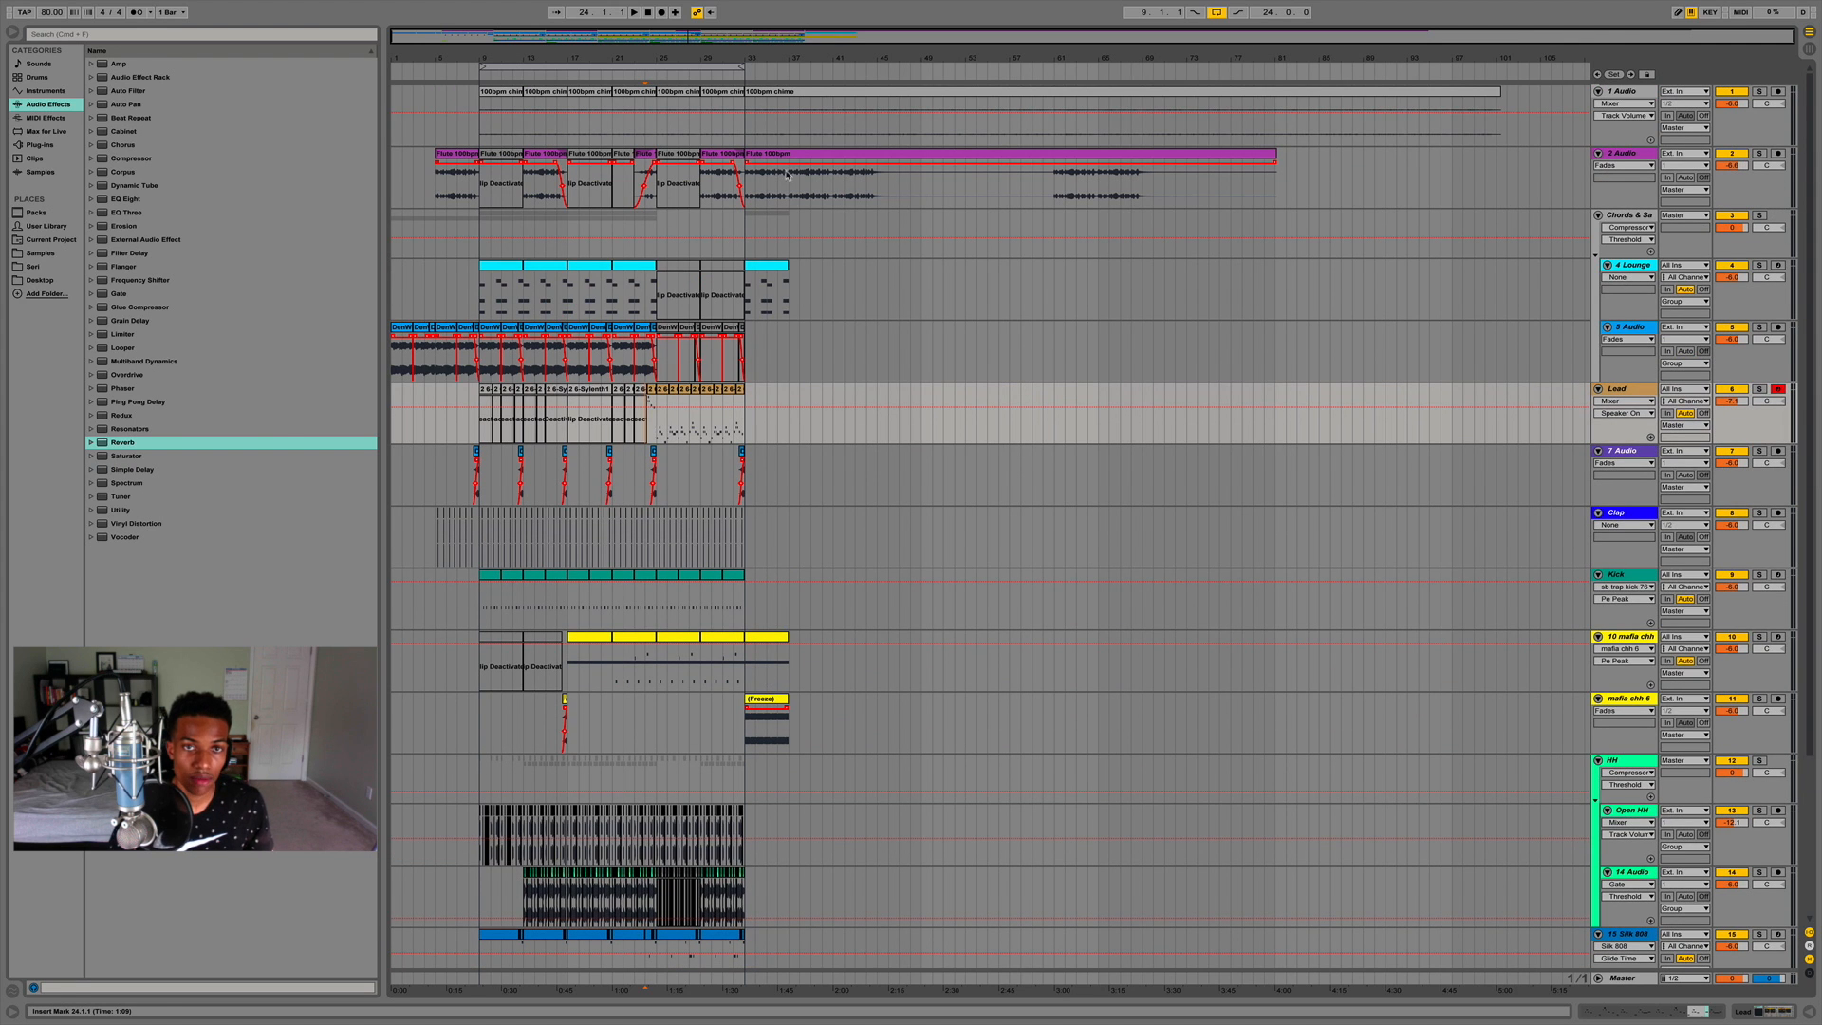
left_click(786, 92)
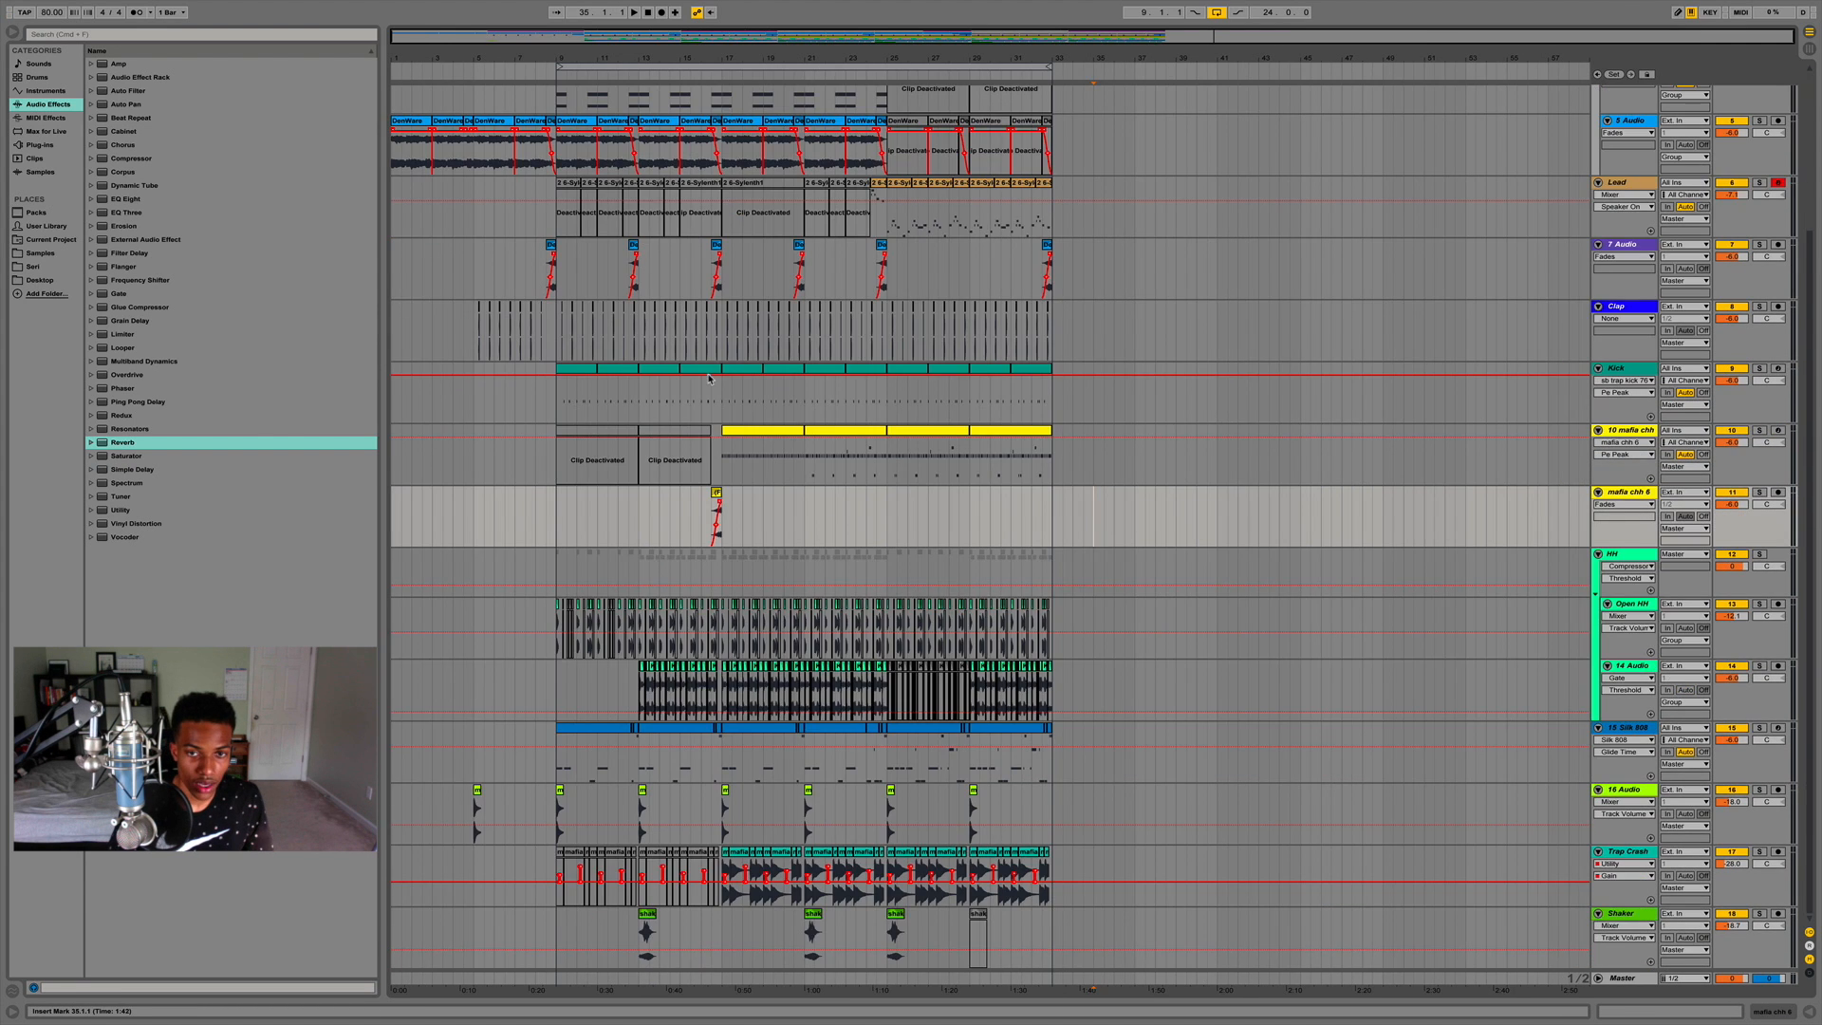
scroll(825, 395, "up", 5)
scroll(779, 863, "down", 5)
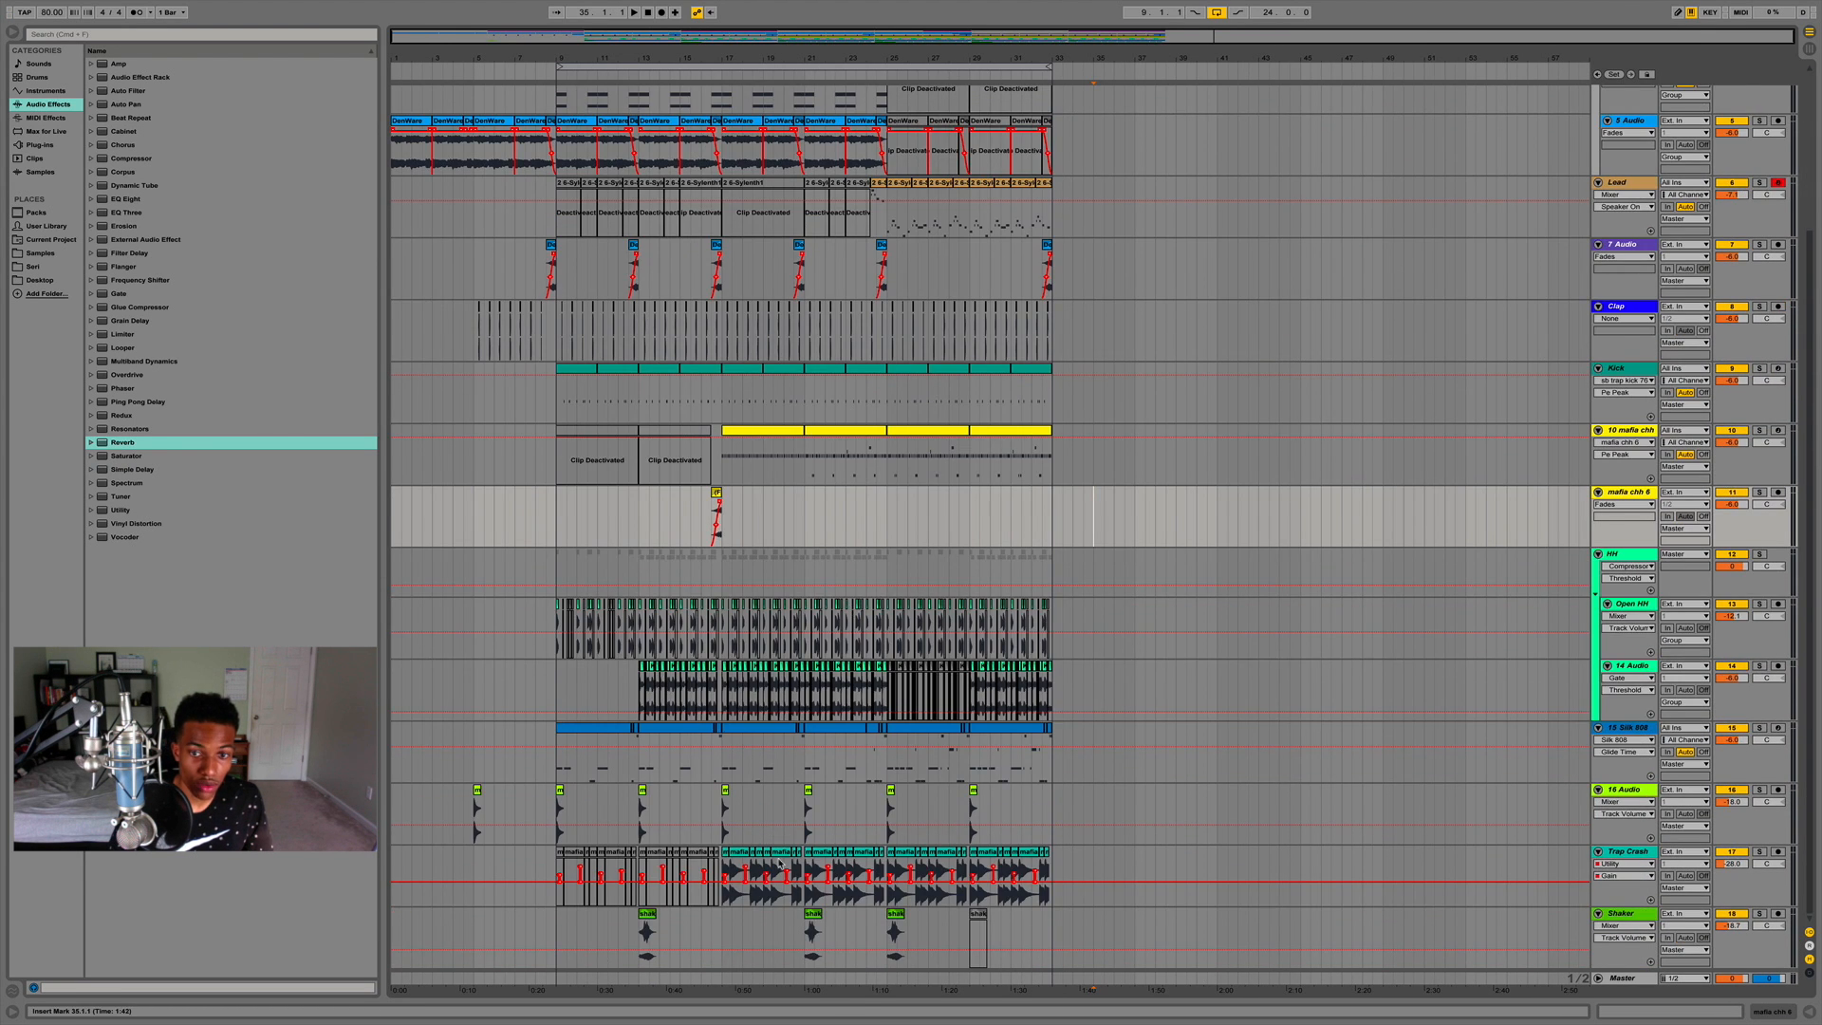
Open the Silk 808 clip at 25.1.1 and examine its overlapping bass notes.
left_click(920, 737)
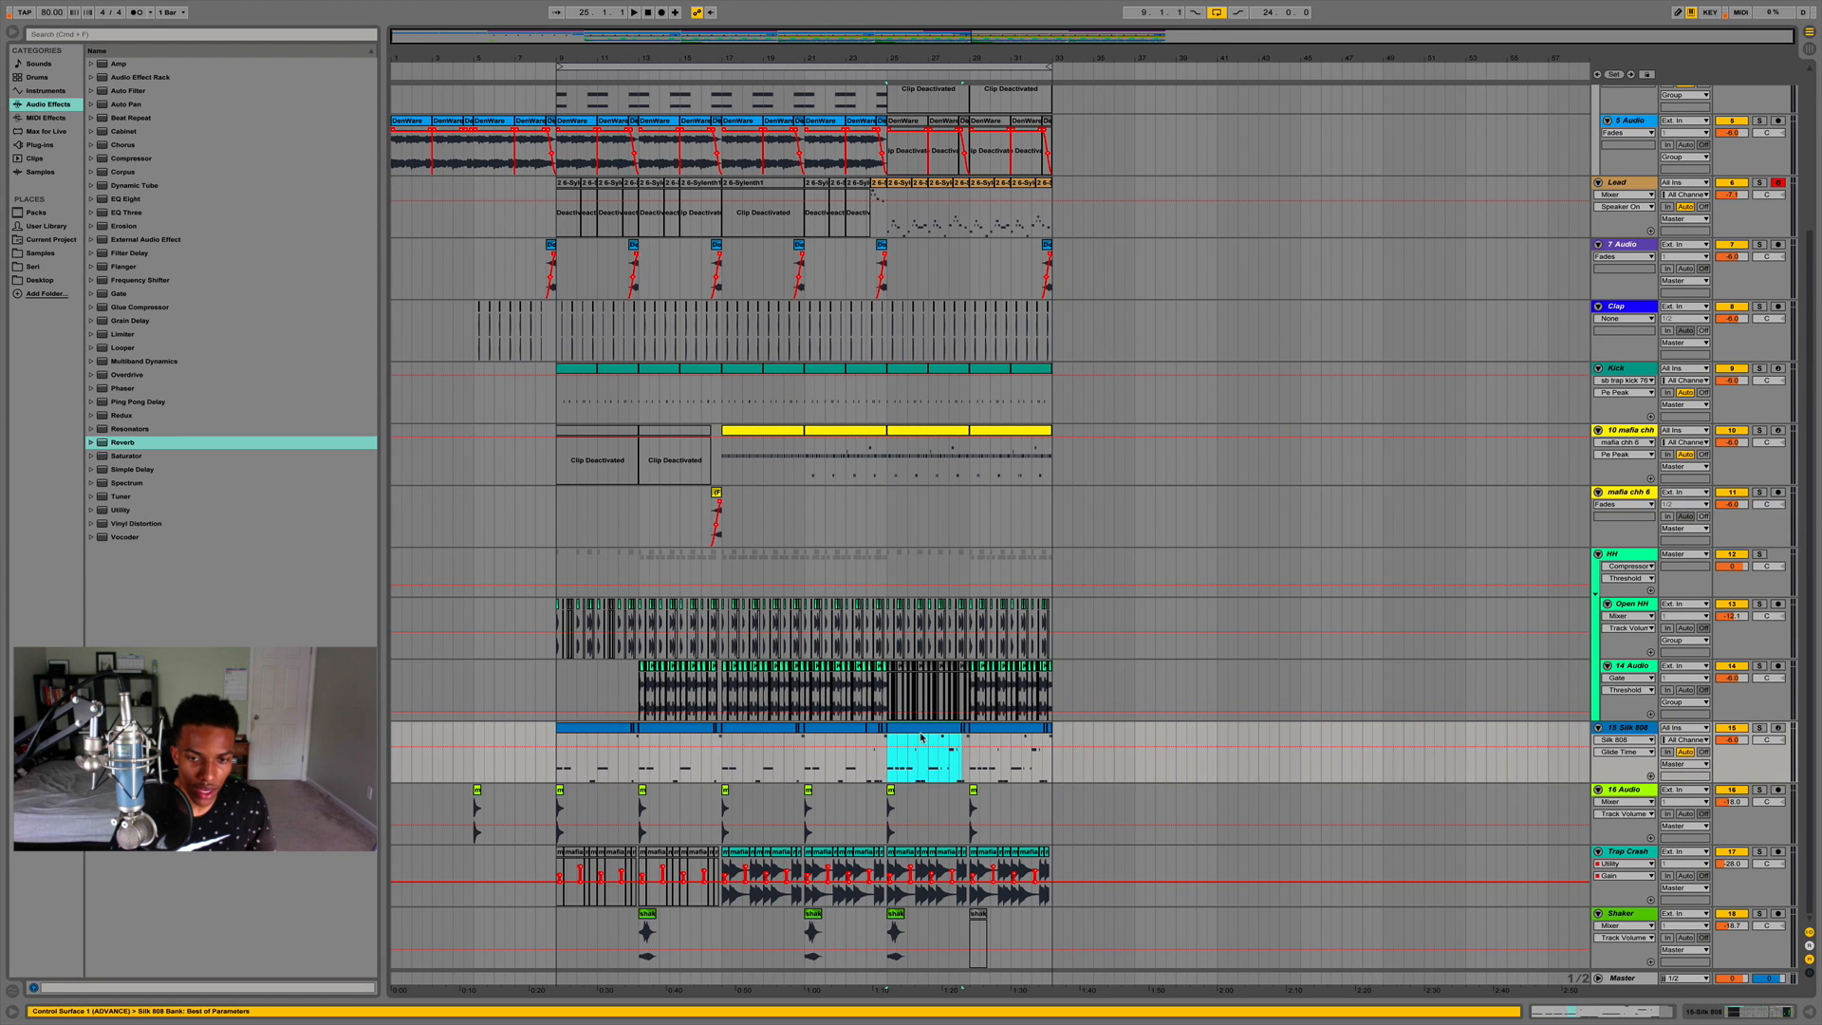
double_click(921, 736)
left_click(439, 840)
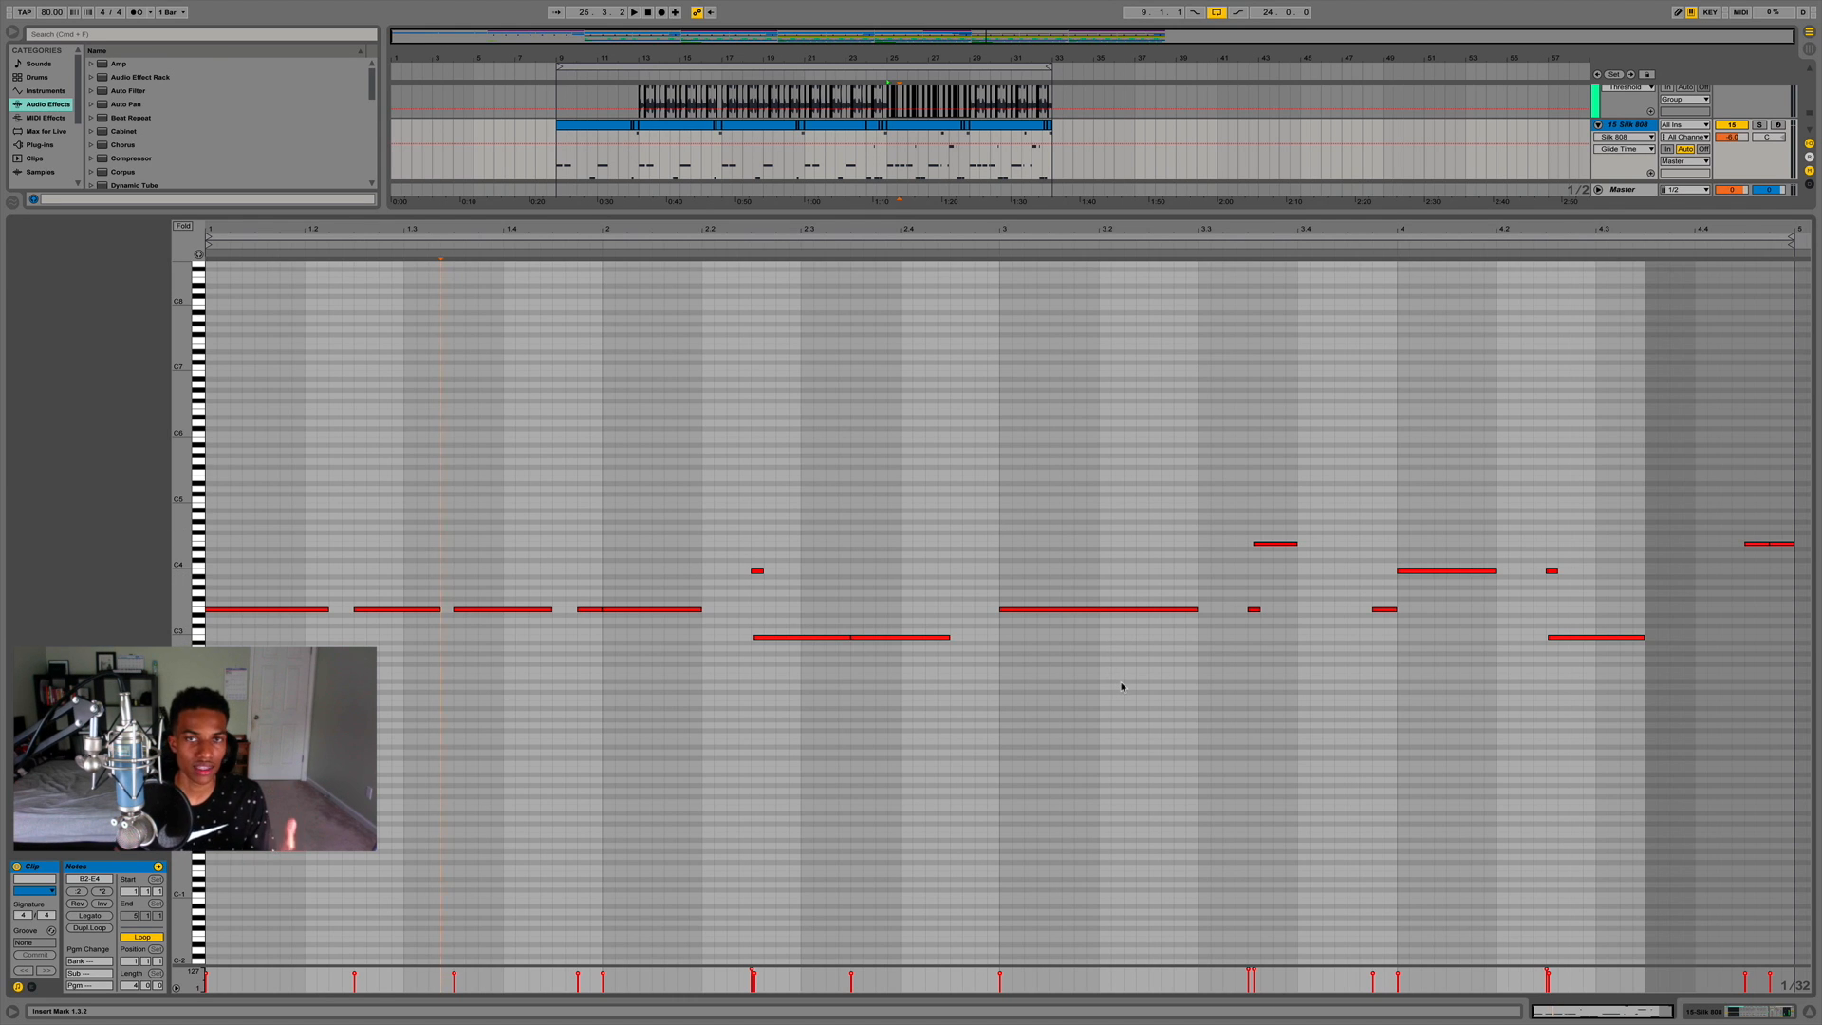
Set the glide mode of the Silk 808 instrument to Glide.
left_click(1696, 1013)
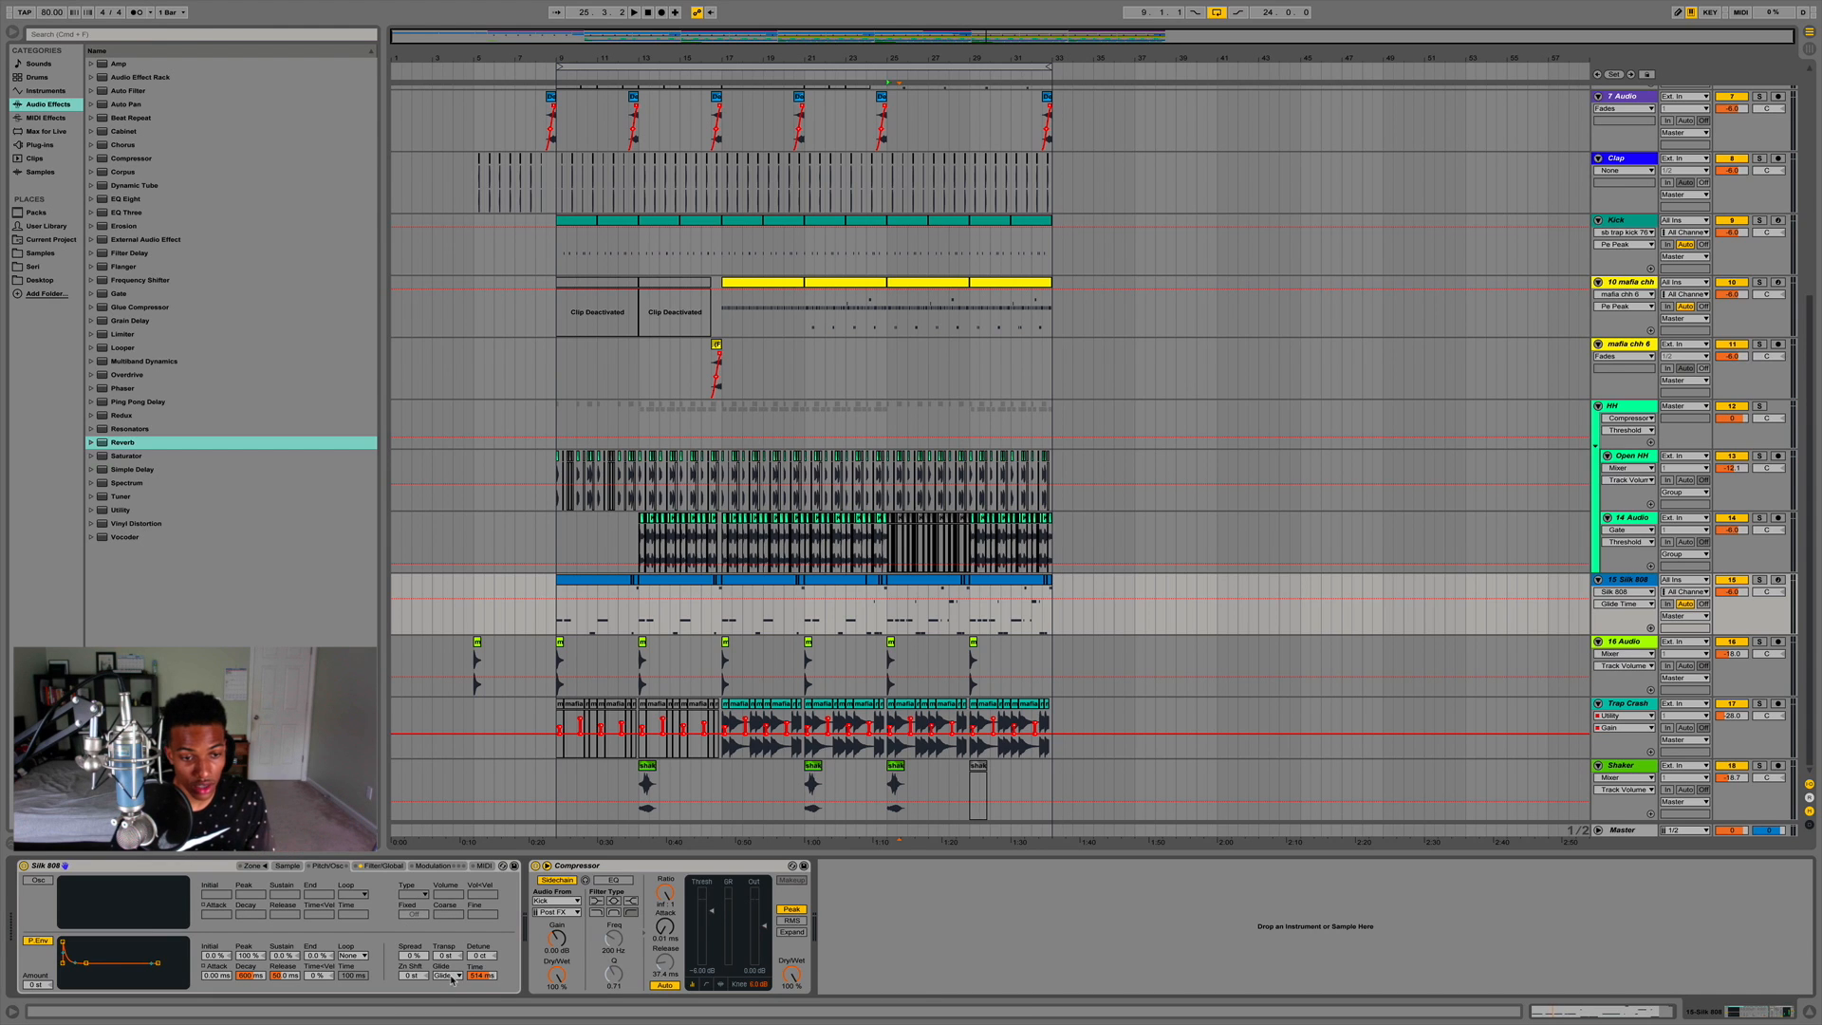
left_click(451, 977)
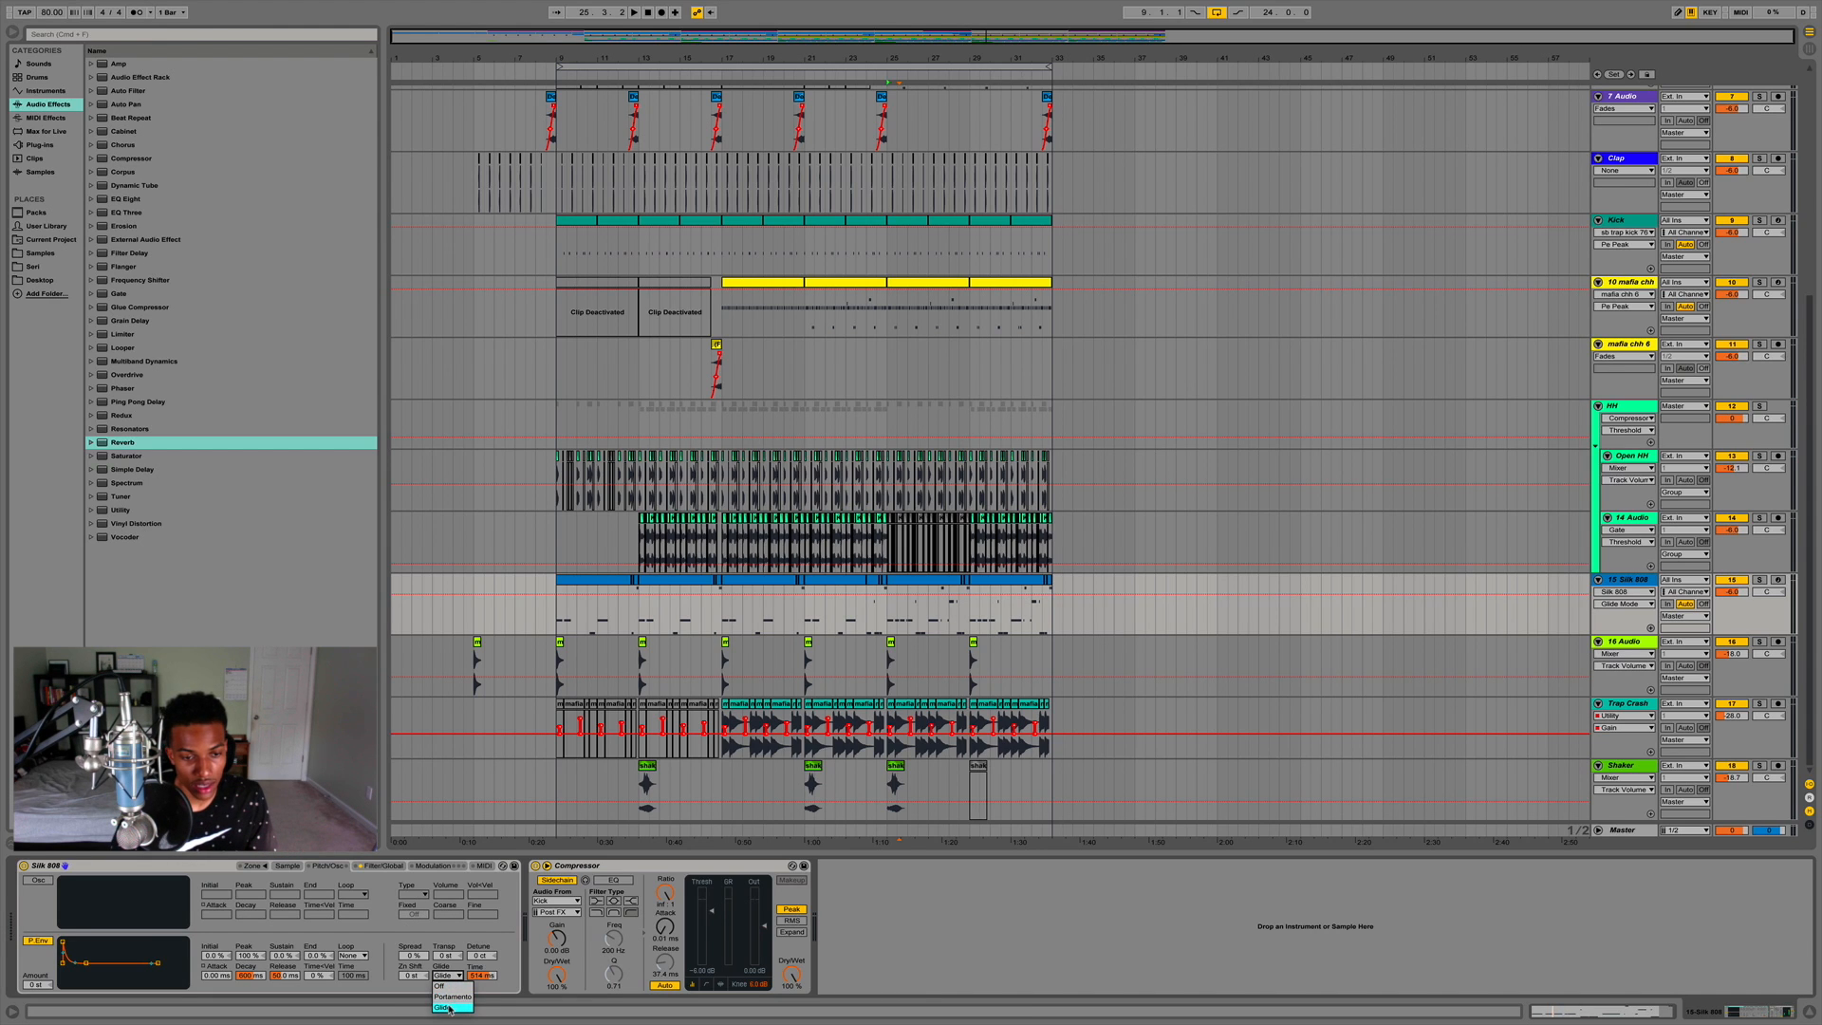
left_click(449, 1008)
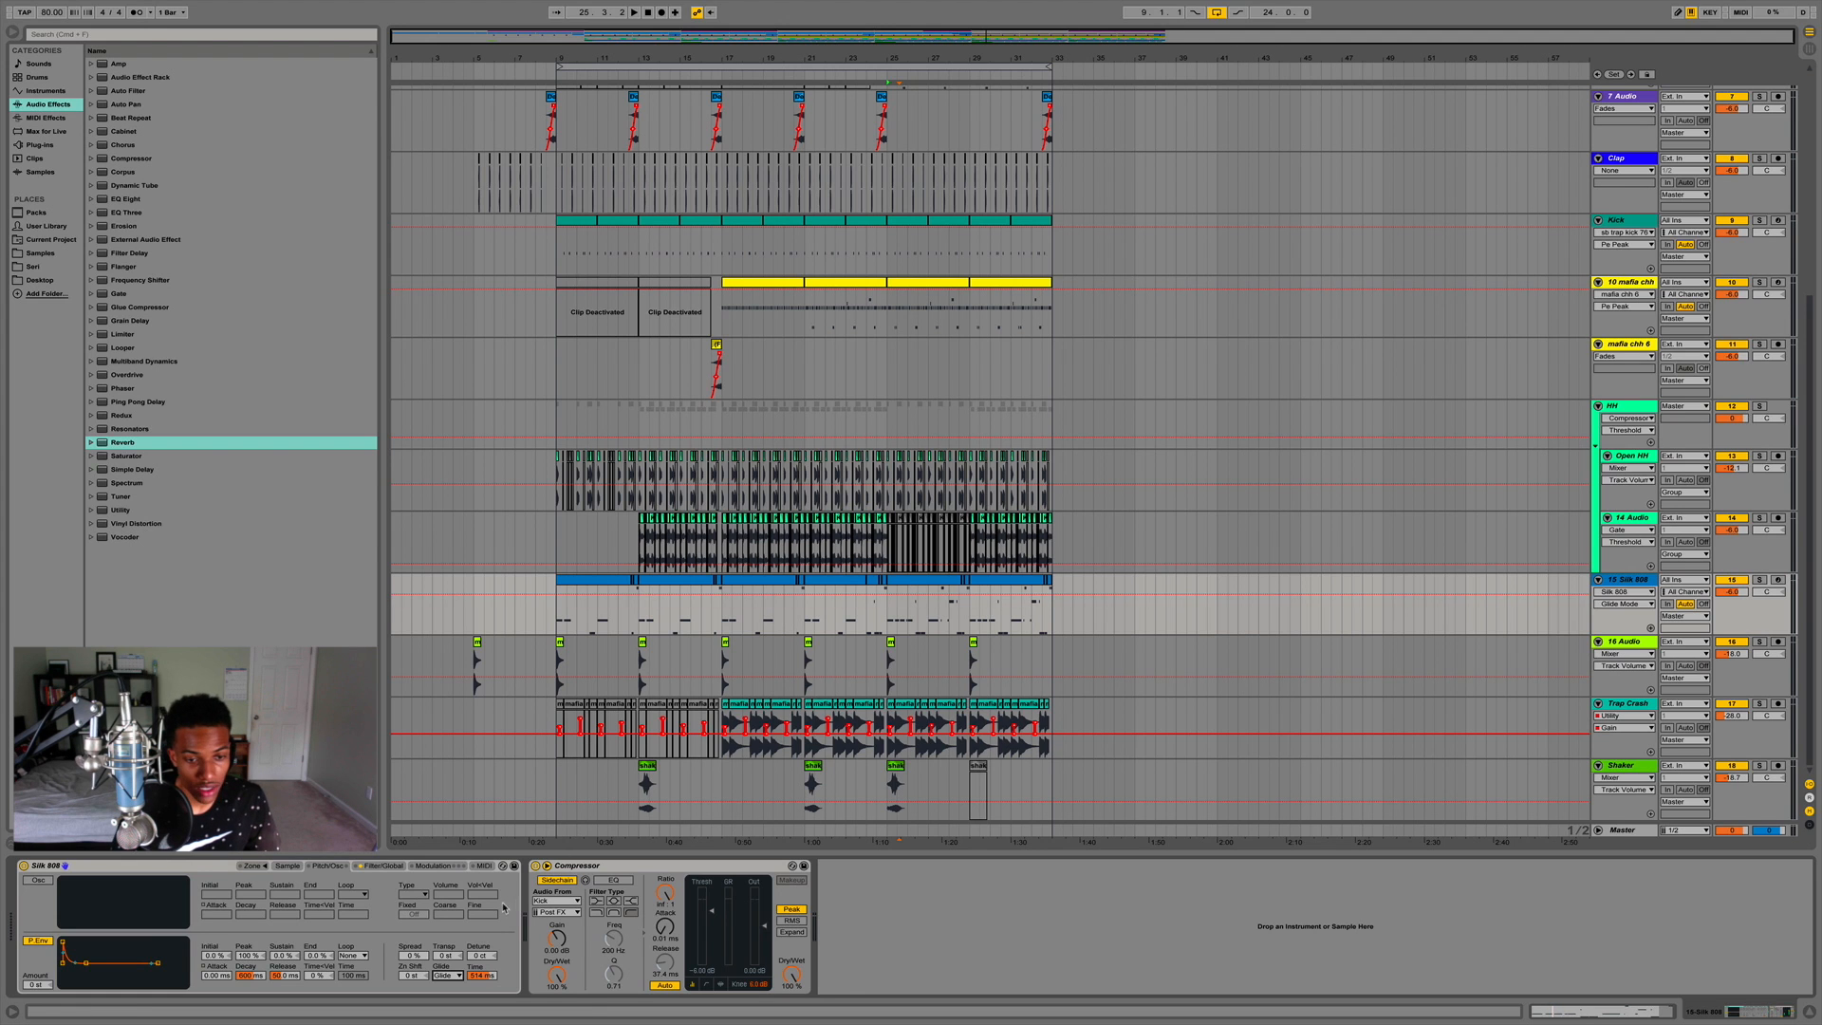
Arm and solo the Silk 808 track and play the overlapping notes around 2.2.3 of its clip at bar 25.
double_click(906, 584)
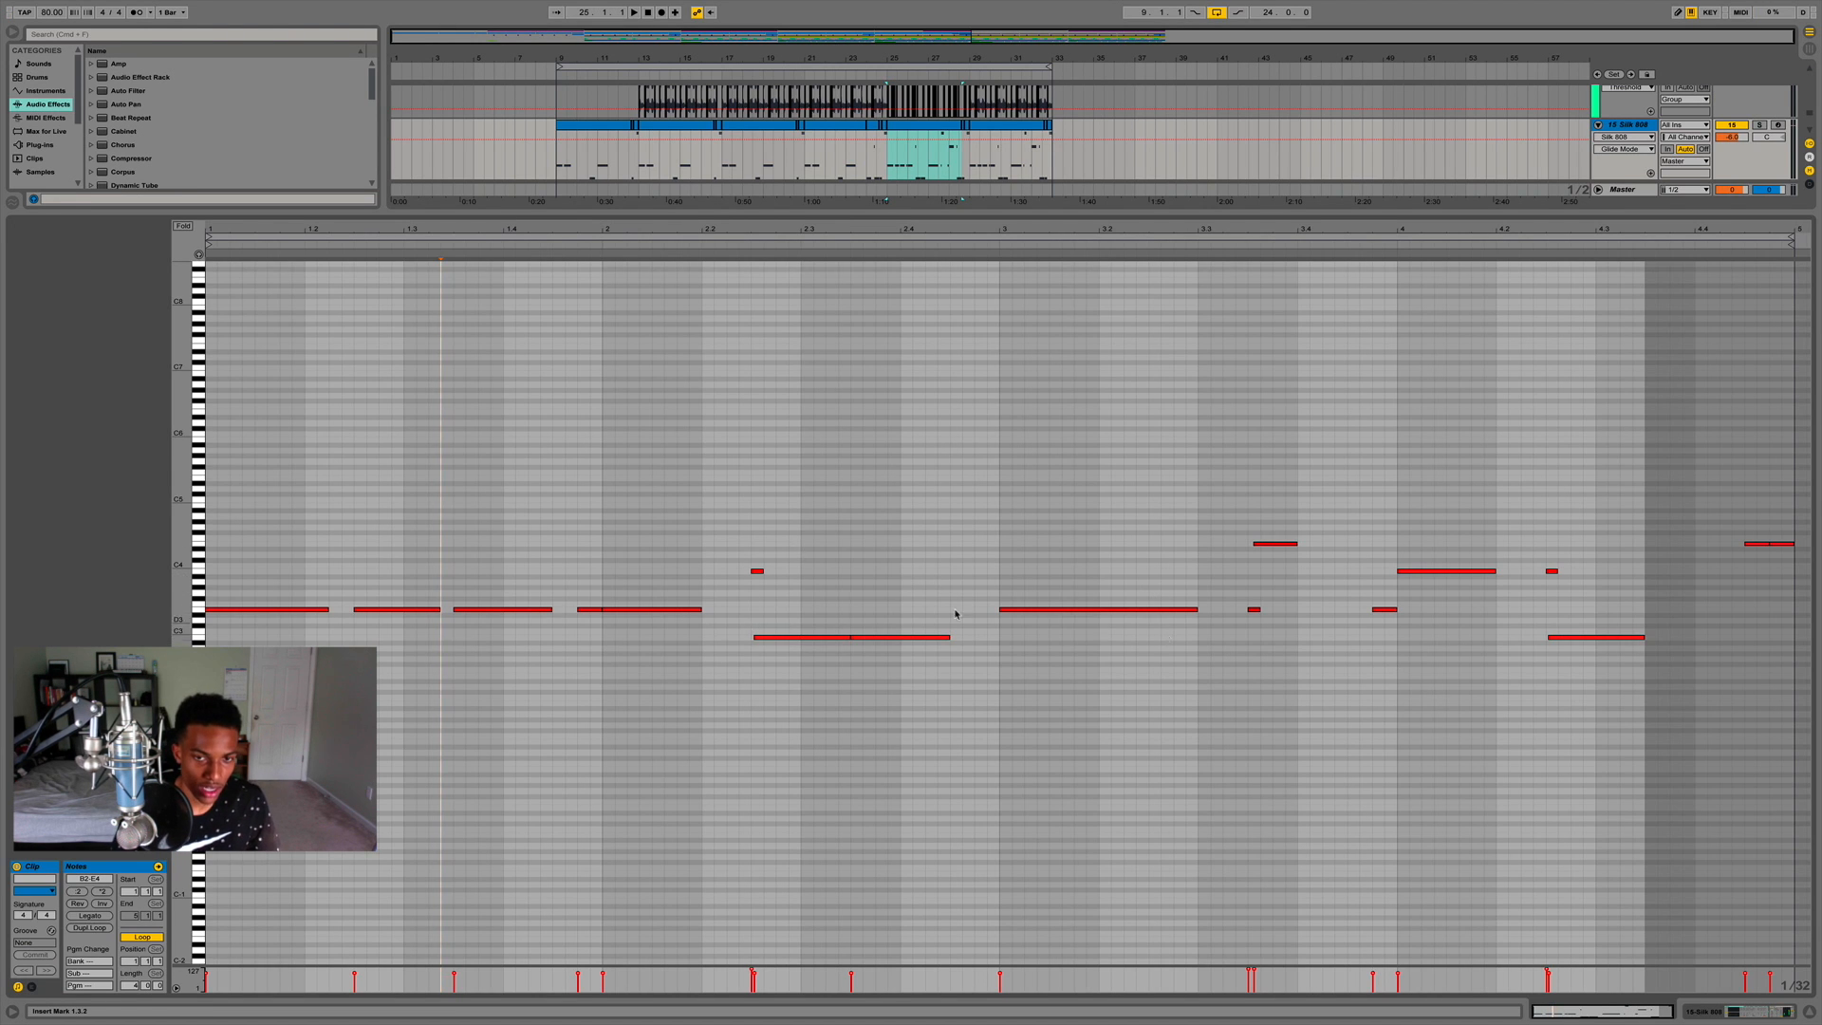
mouse_move(770, 226)
left_mouse_down()
mouse_move(755, 276)
mouse_move(728, 248)
left_mouse_up()
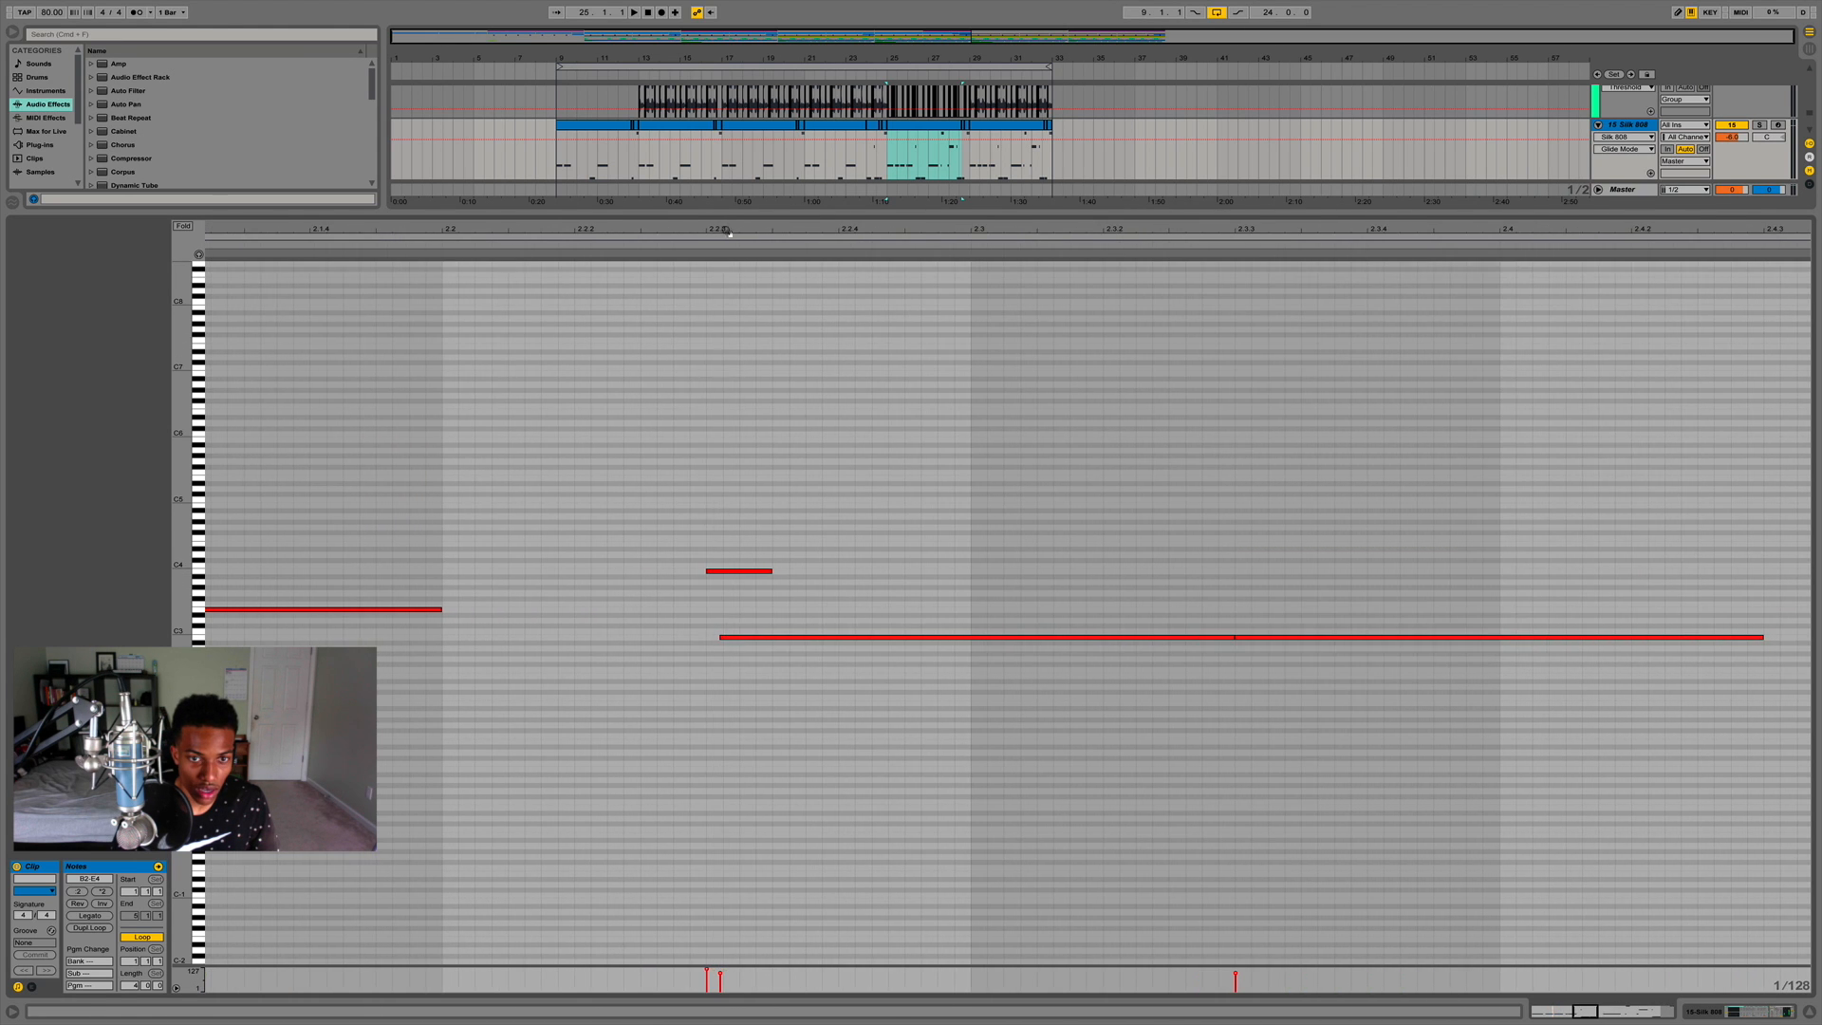
left_click(1779, 124)
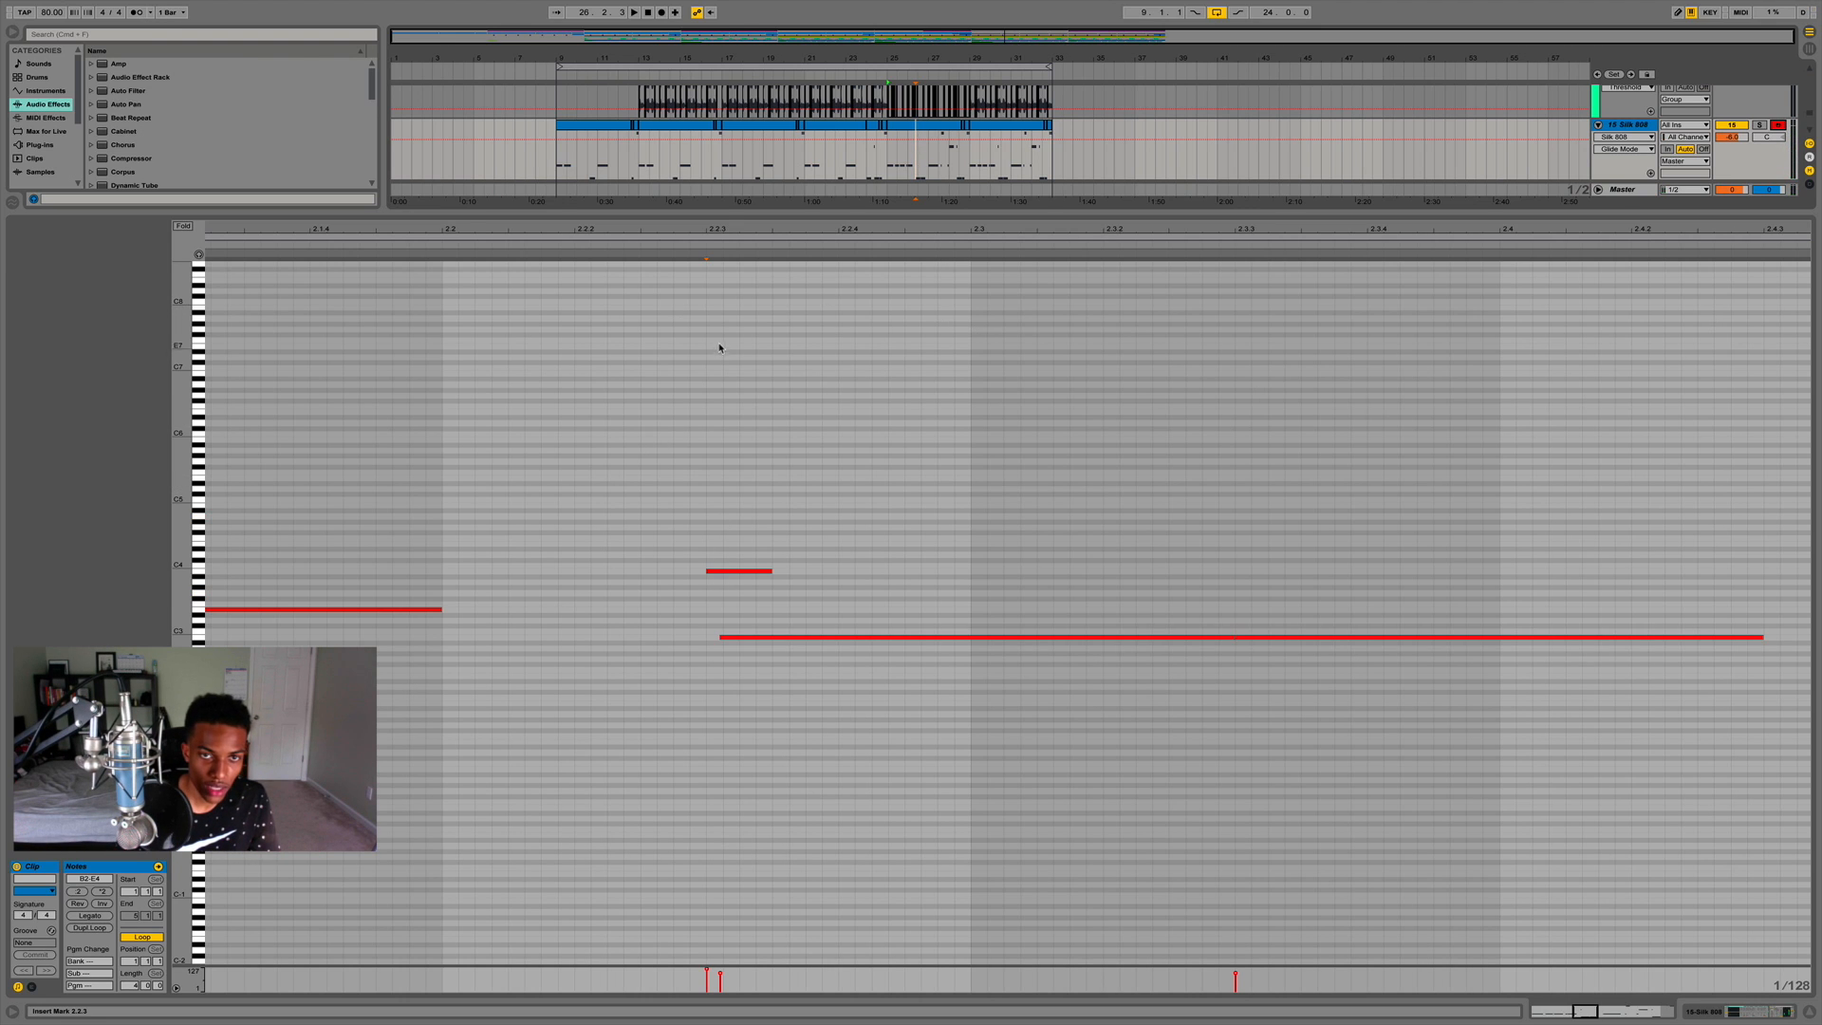
mouse_move(727, 227)
left_mouse_down()
mouse_move(727, 195)
mouse_move(727, 213)
left_mouse_up()
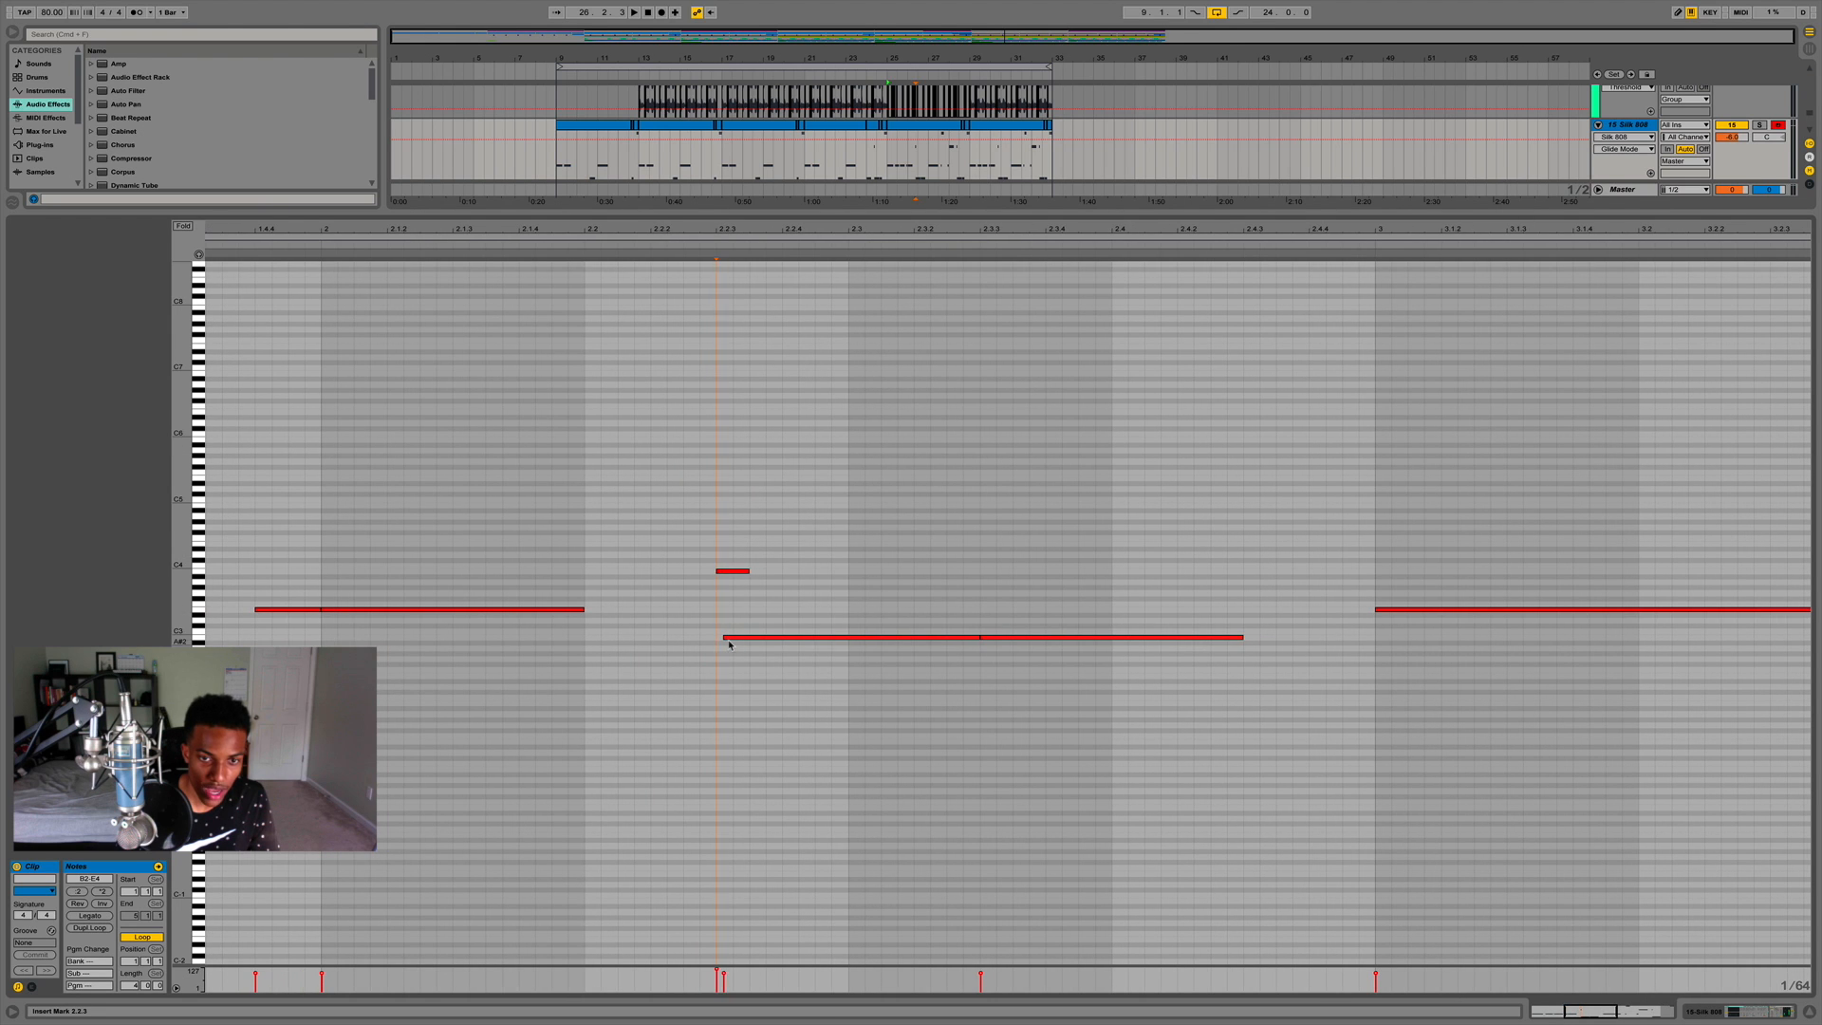
left_click(1761, 127)
left_click(702, 243)
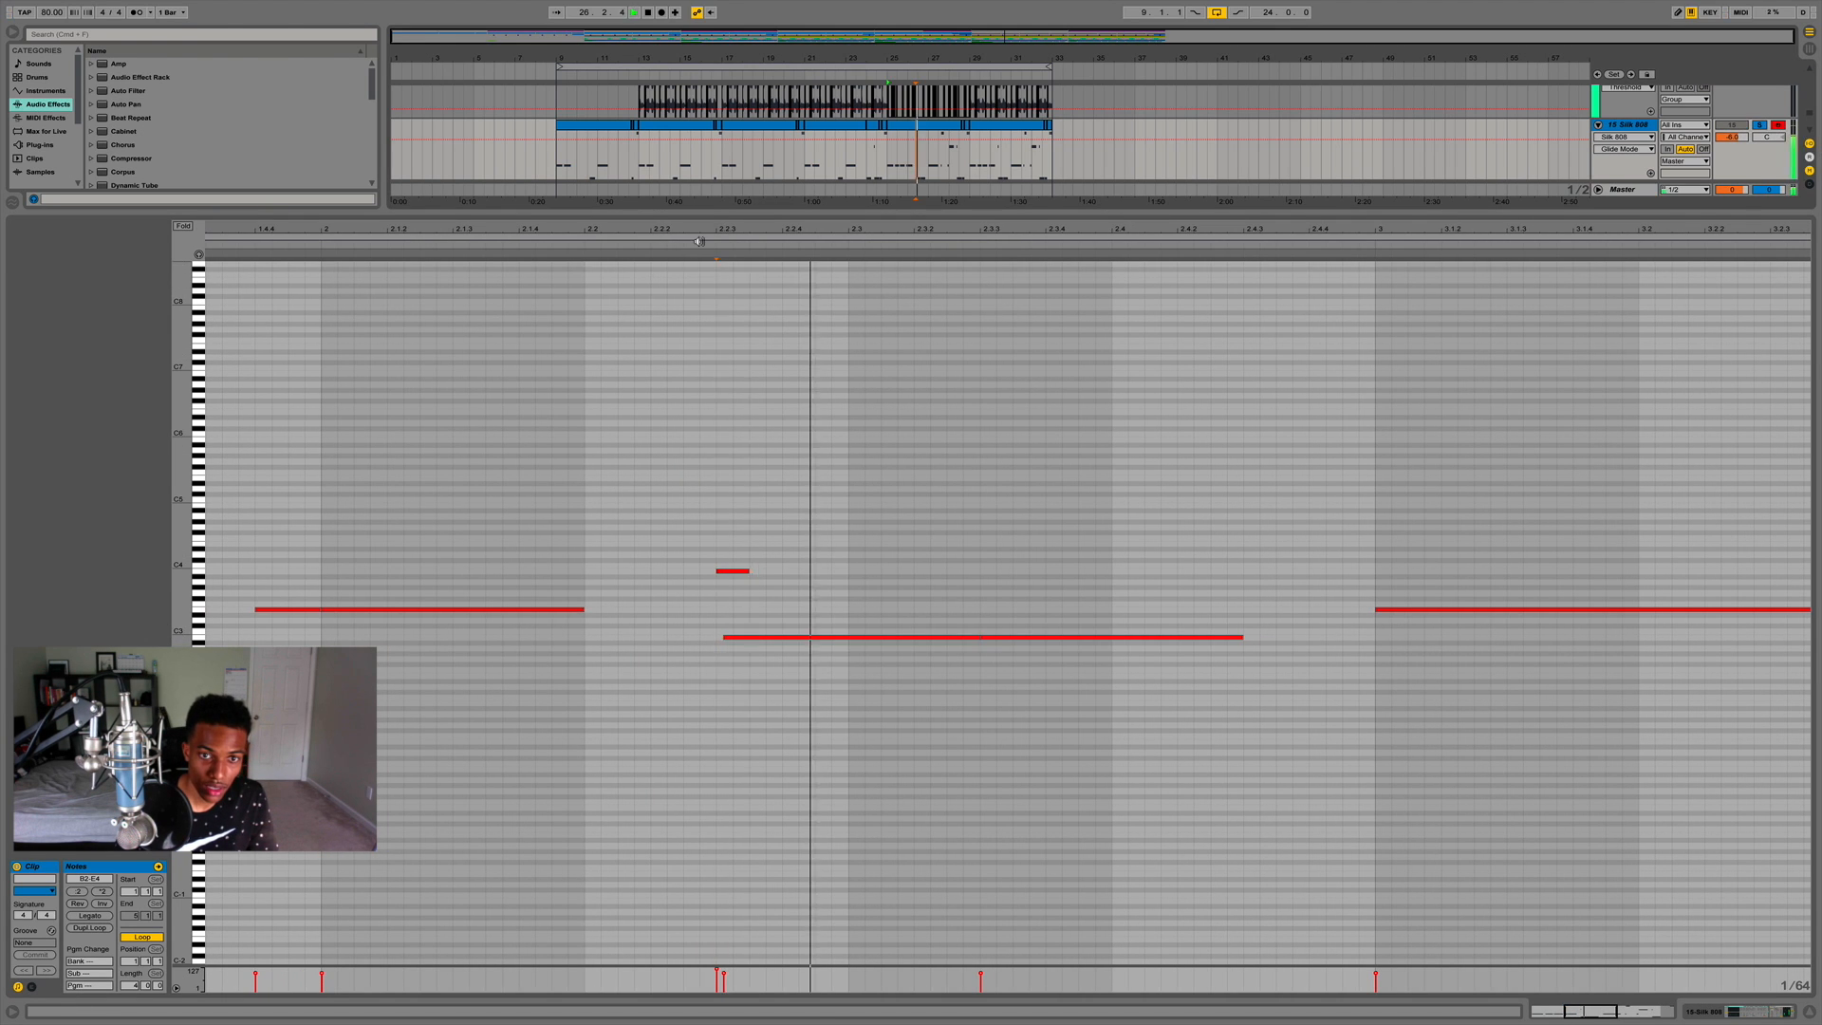
left_click(1808, 1012)
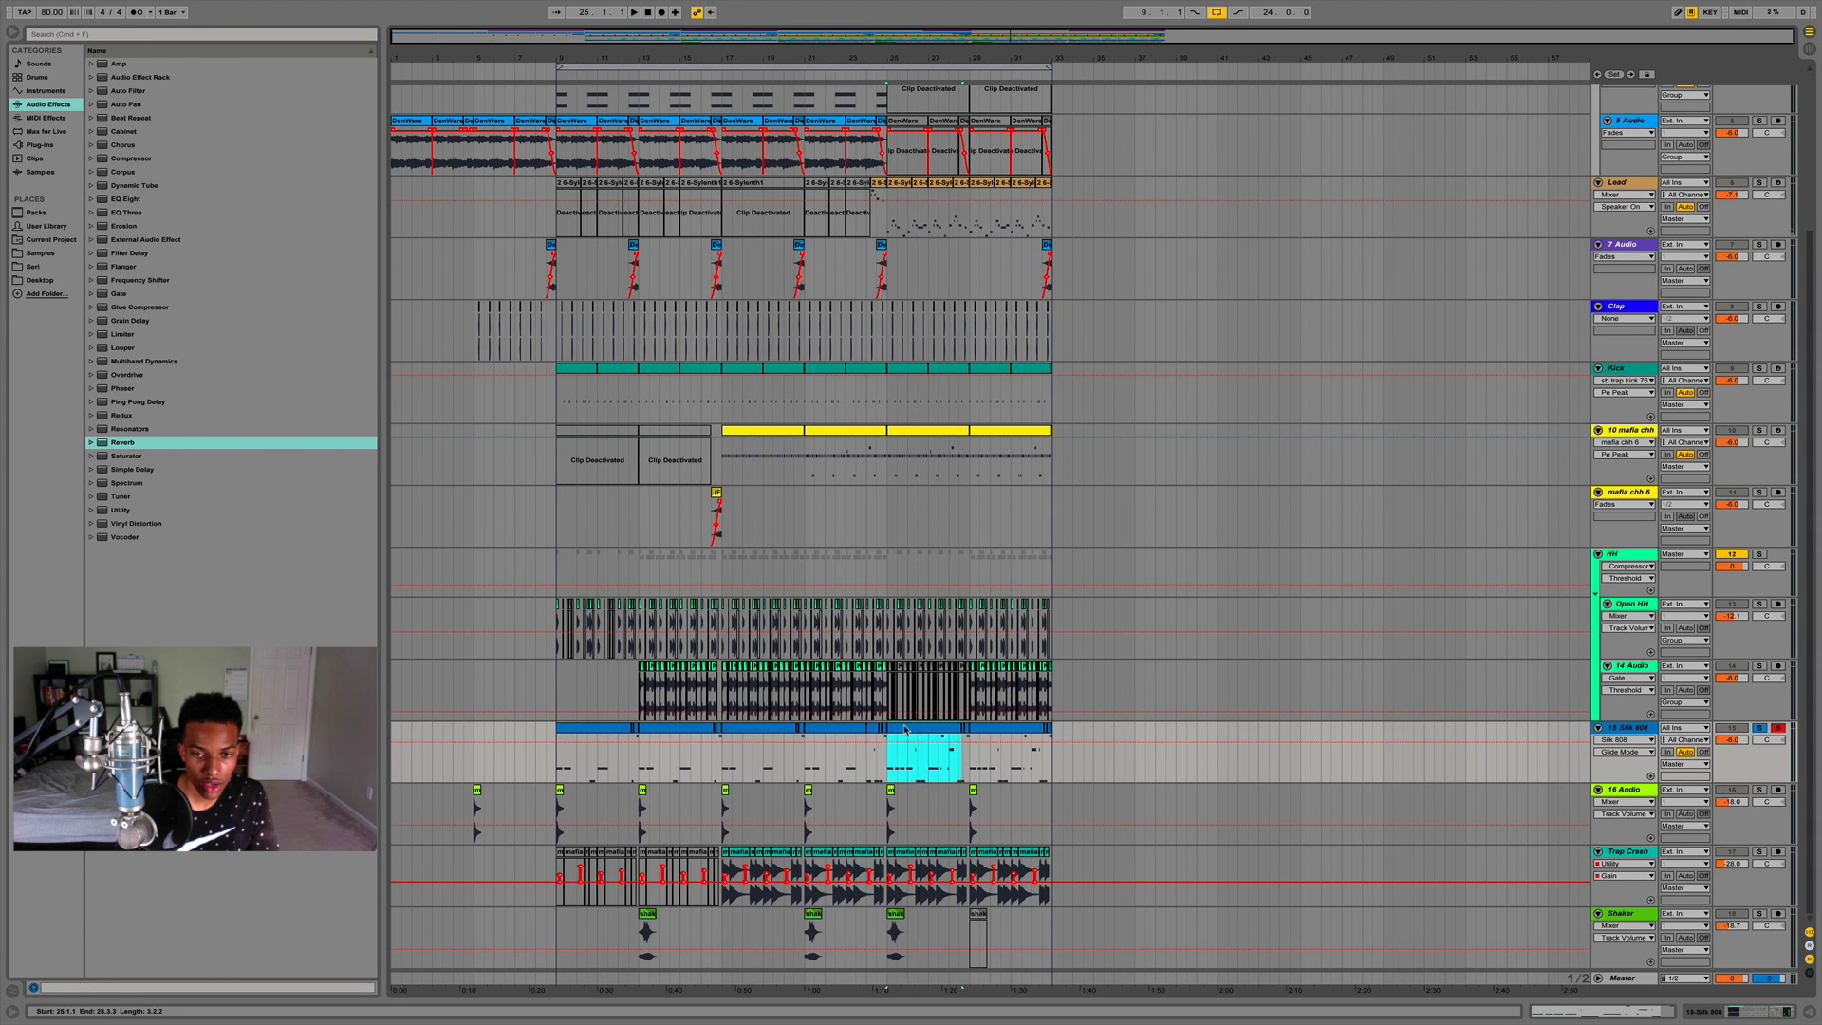
double_click(961, 767)
left_click_drag(1589, 1012, 1589, 939)
left_click(1808, 1009)
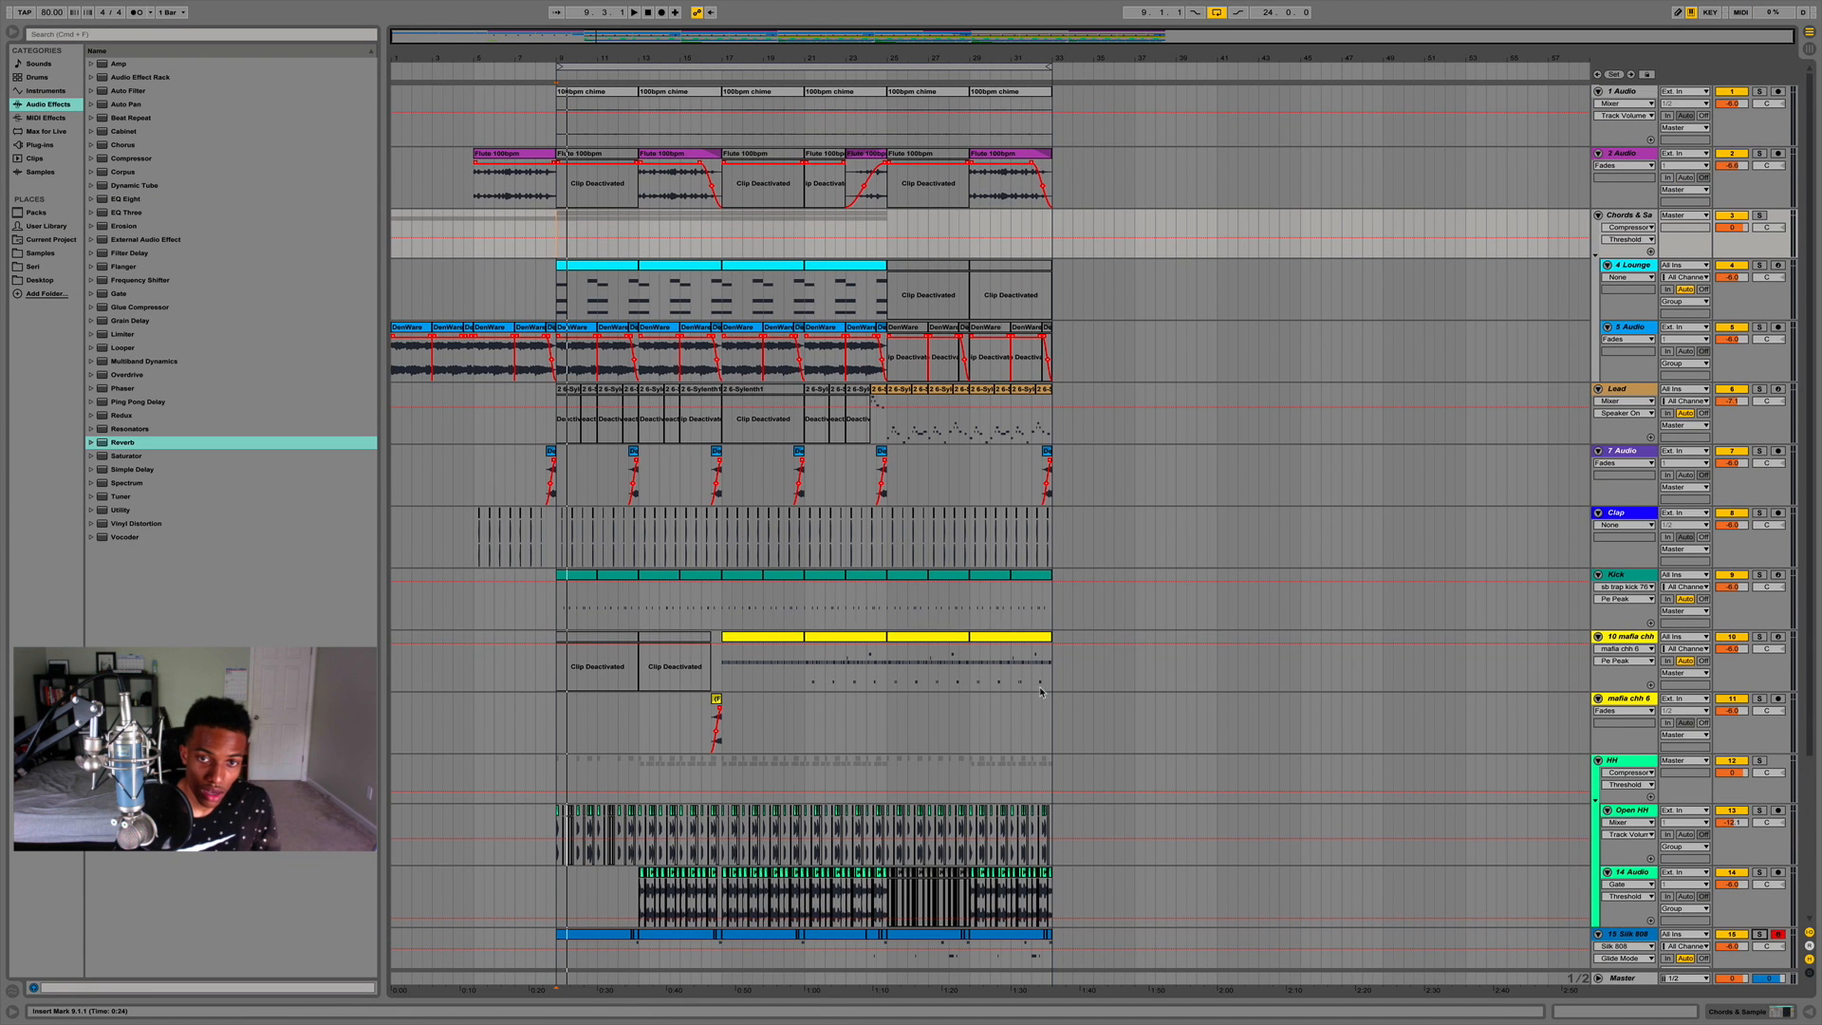
Play the arrangement from the Lead clip at bar 25 and follow the lower tracks.
left_click(889, 391)
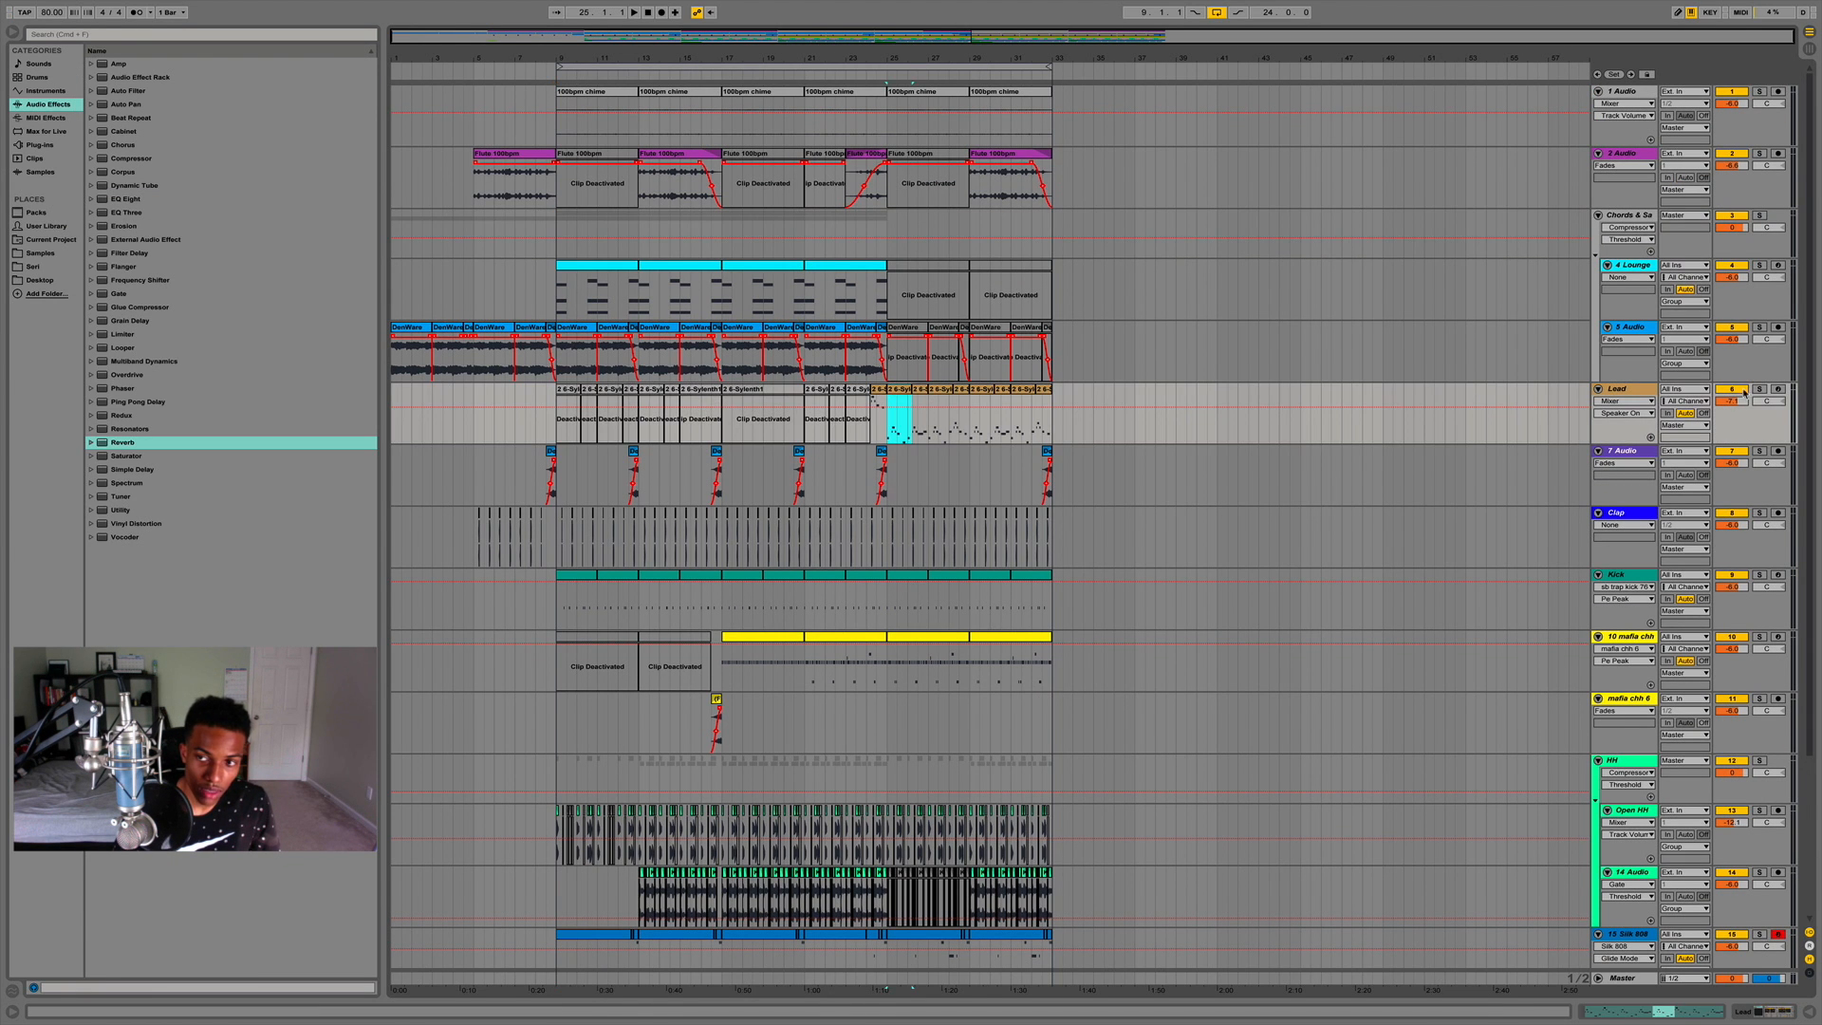
key("space")
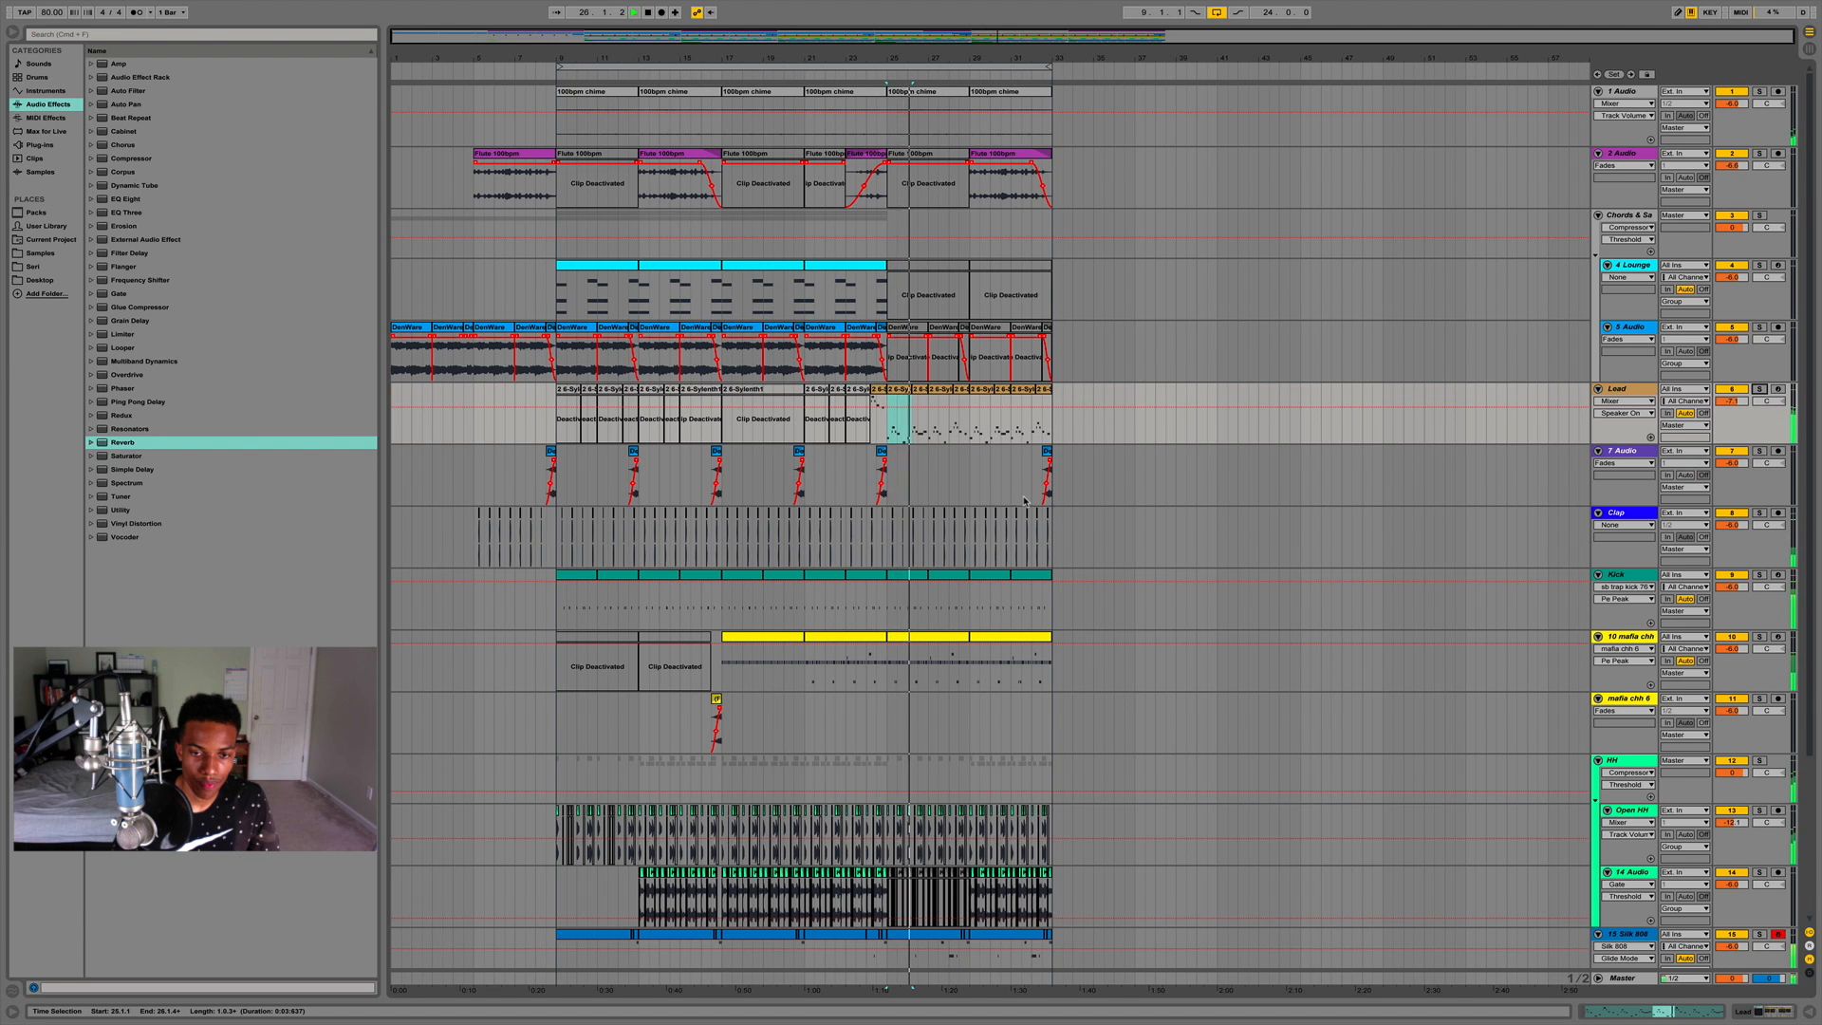
scroll(1025, 503, "down", 2)
scroll(1026, 503, "down", 3)
left_click(867, 375)
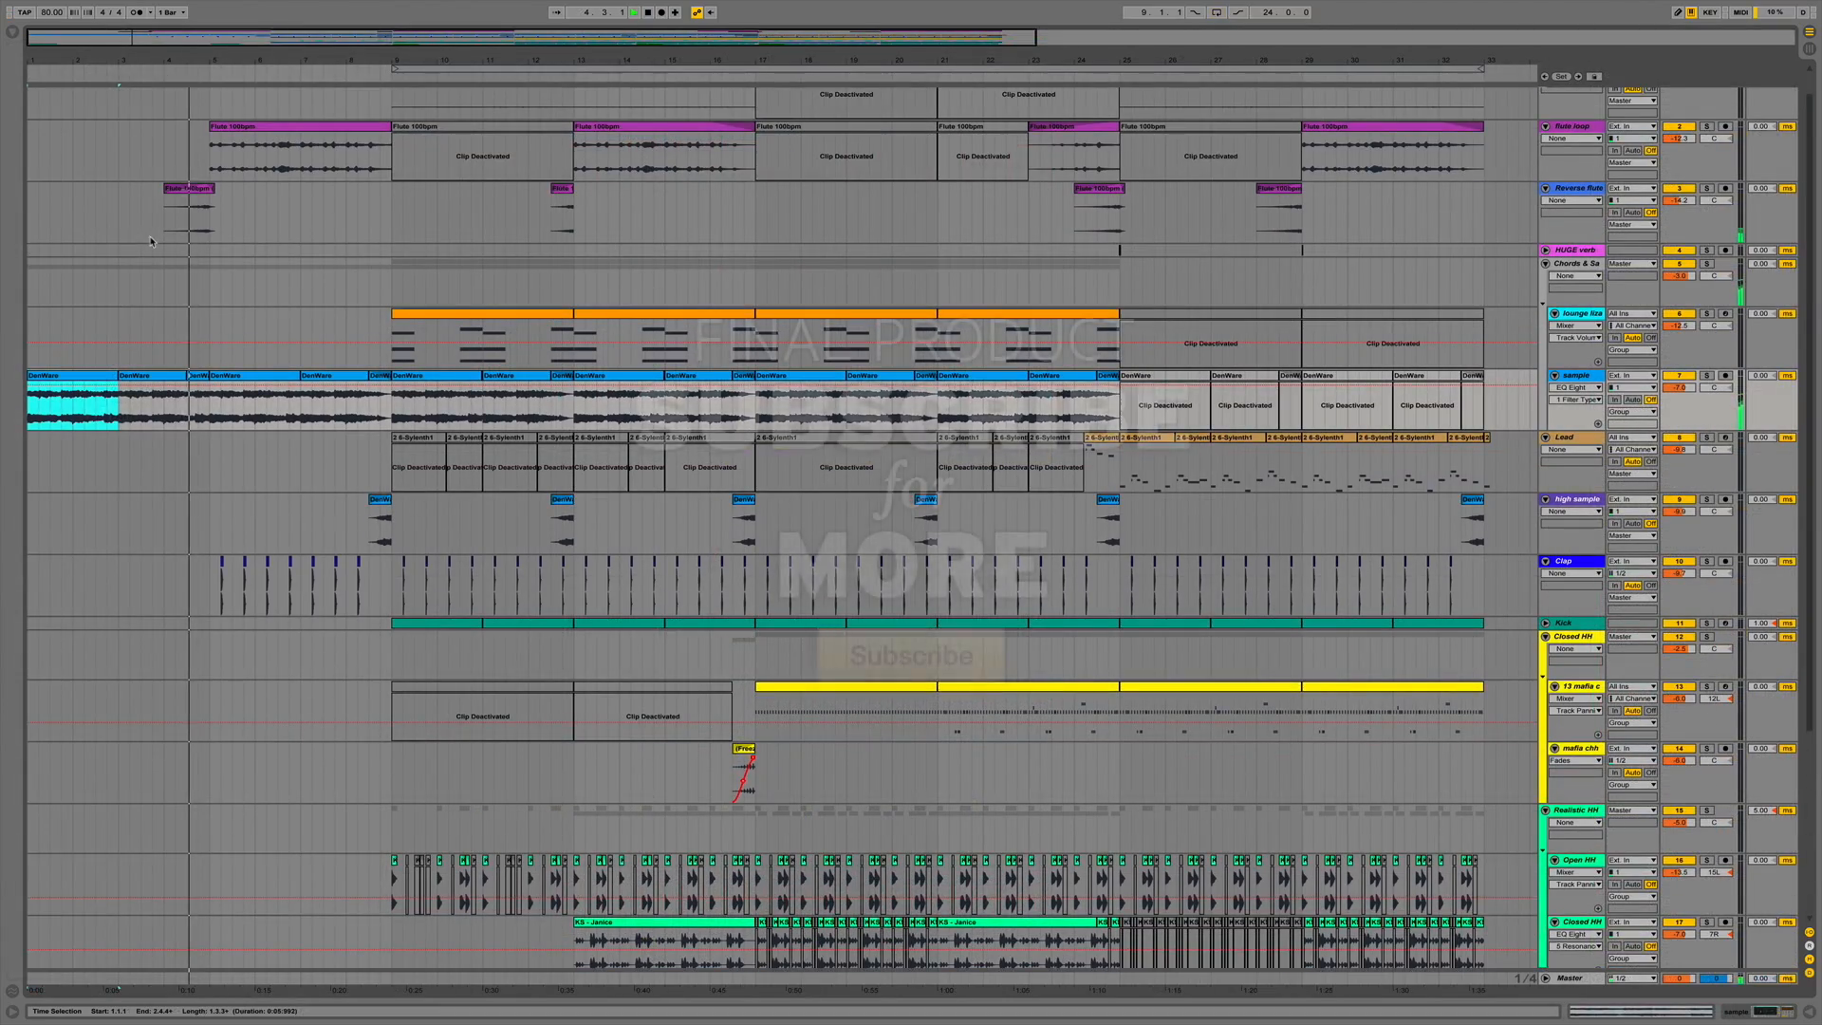
Open the Flute 100bpm clip at bar 5 during playback and examine the waveform of its first bars.
scroll(152, 241, "up", 1)
double_click(302, 155)
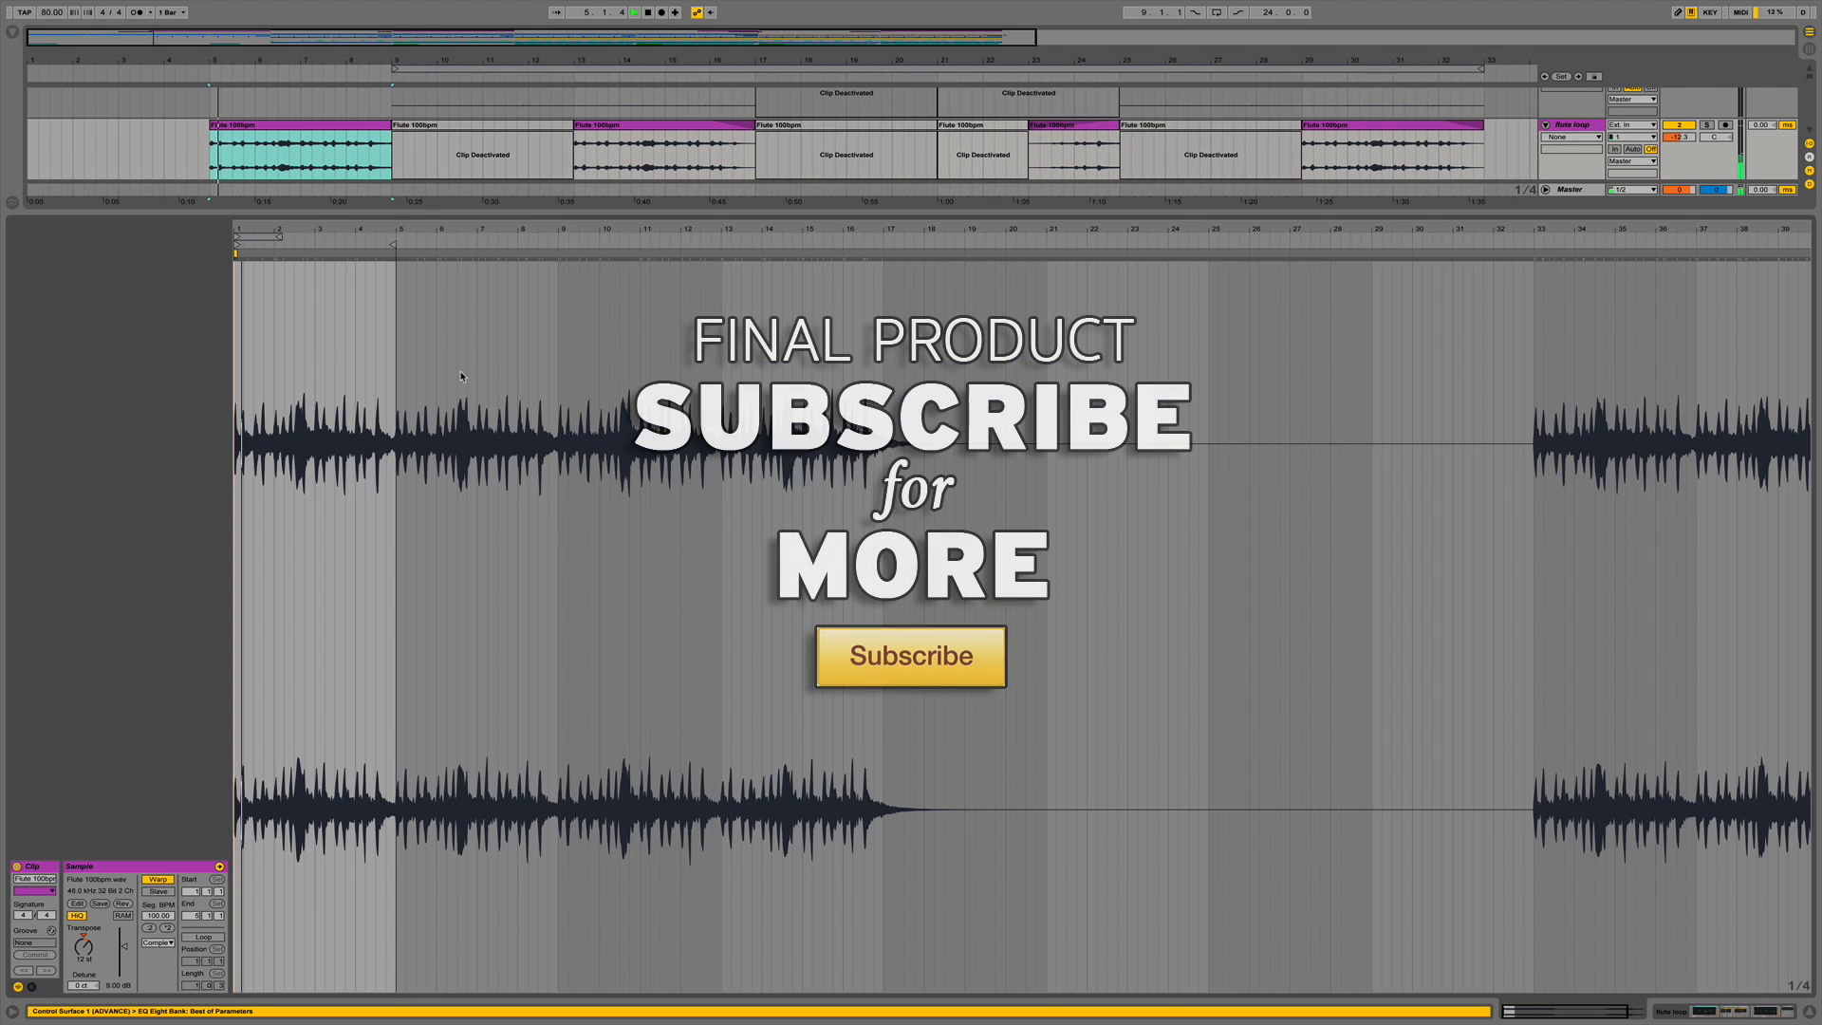
left_click(467, 385)
left_click_drag(293, 229, 289, 284)
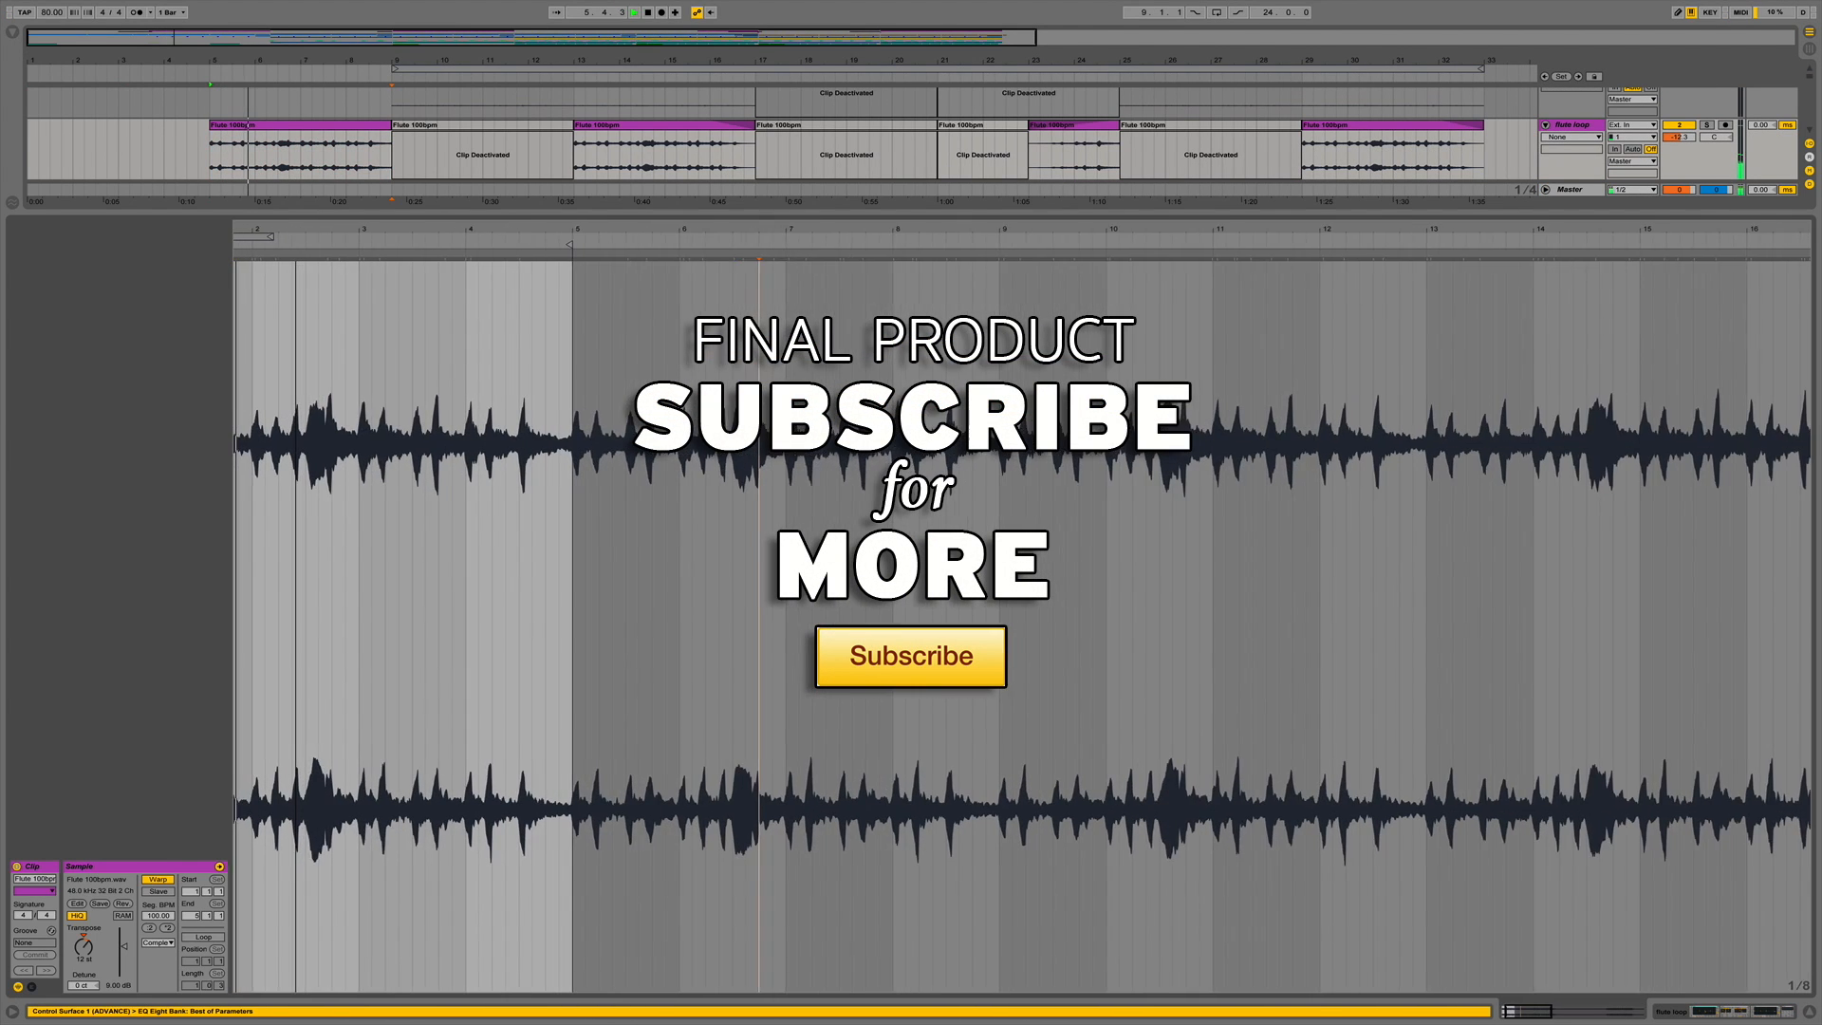
left_click_drag(379, 385, 672, 456)
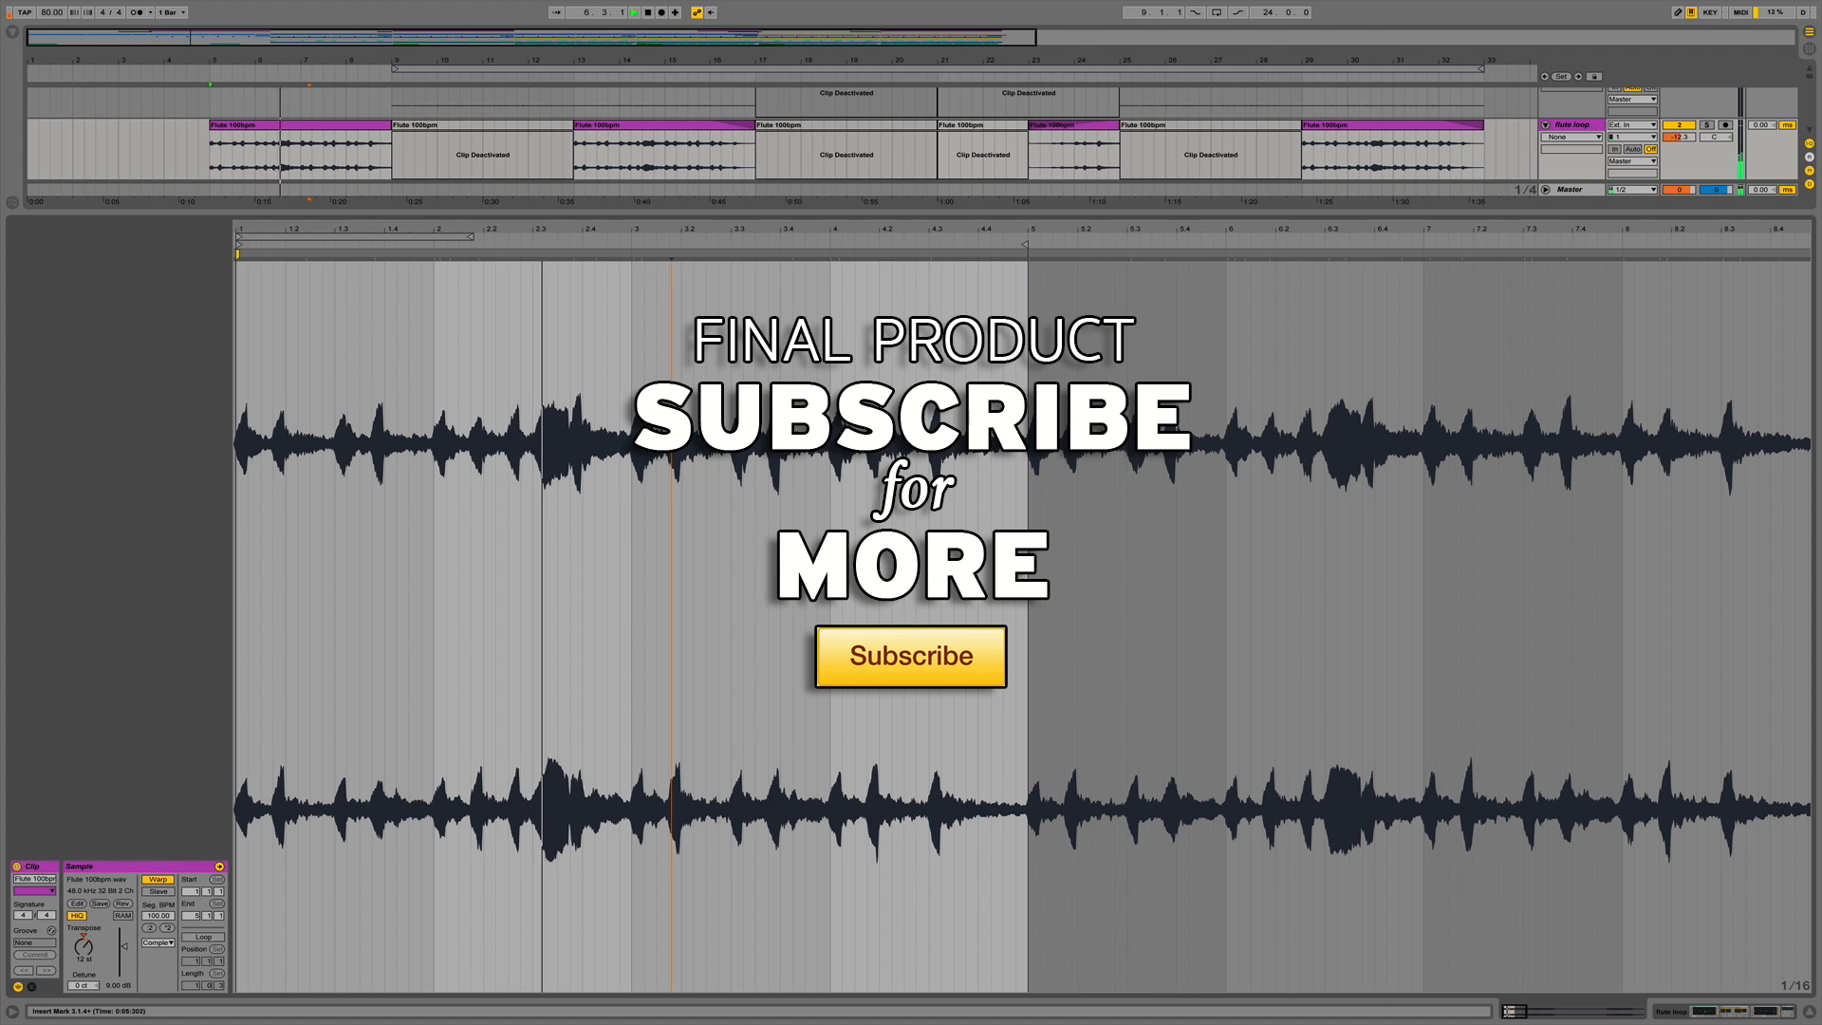
left_click(1808, 1011)
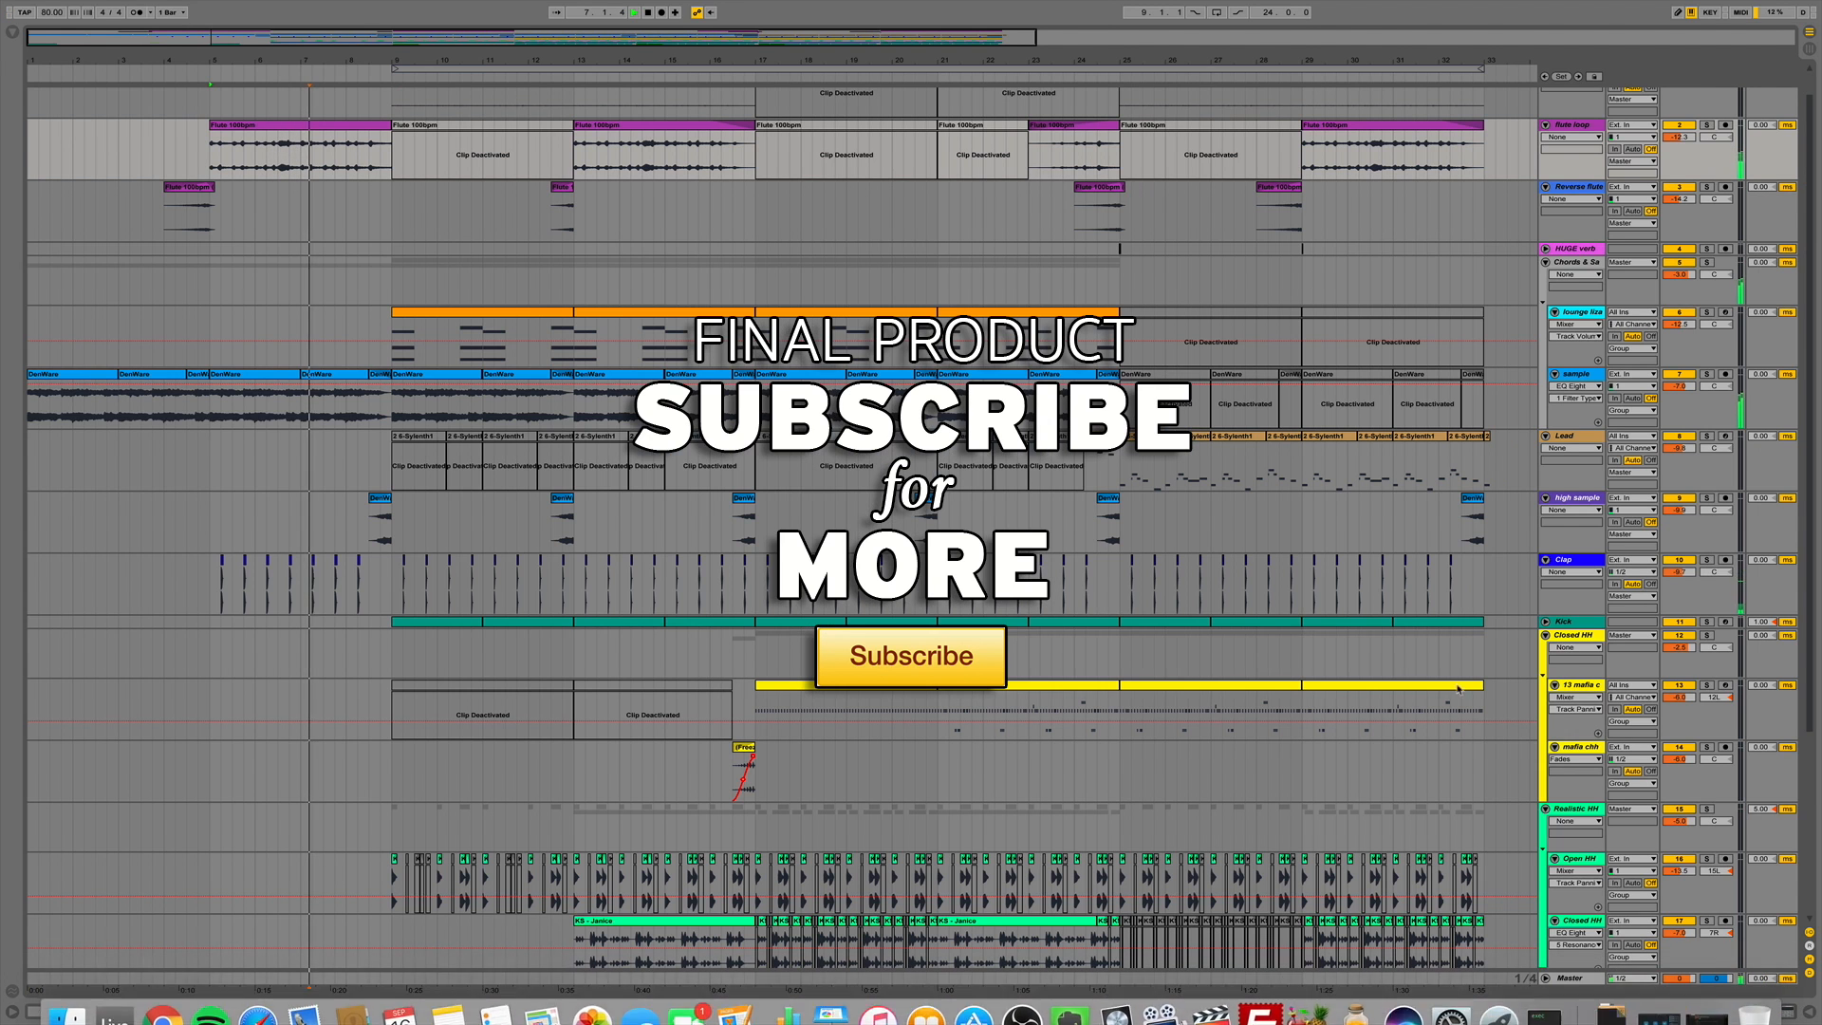
Open the lounge chord clip at bar 9 and consolidate it from 9.1.1 to 13.1.1.
scroll(467, 432, "down", 1)
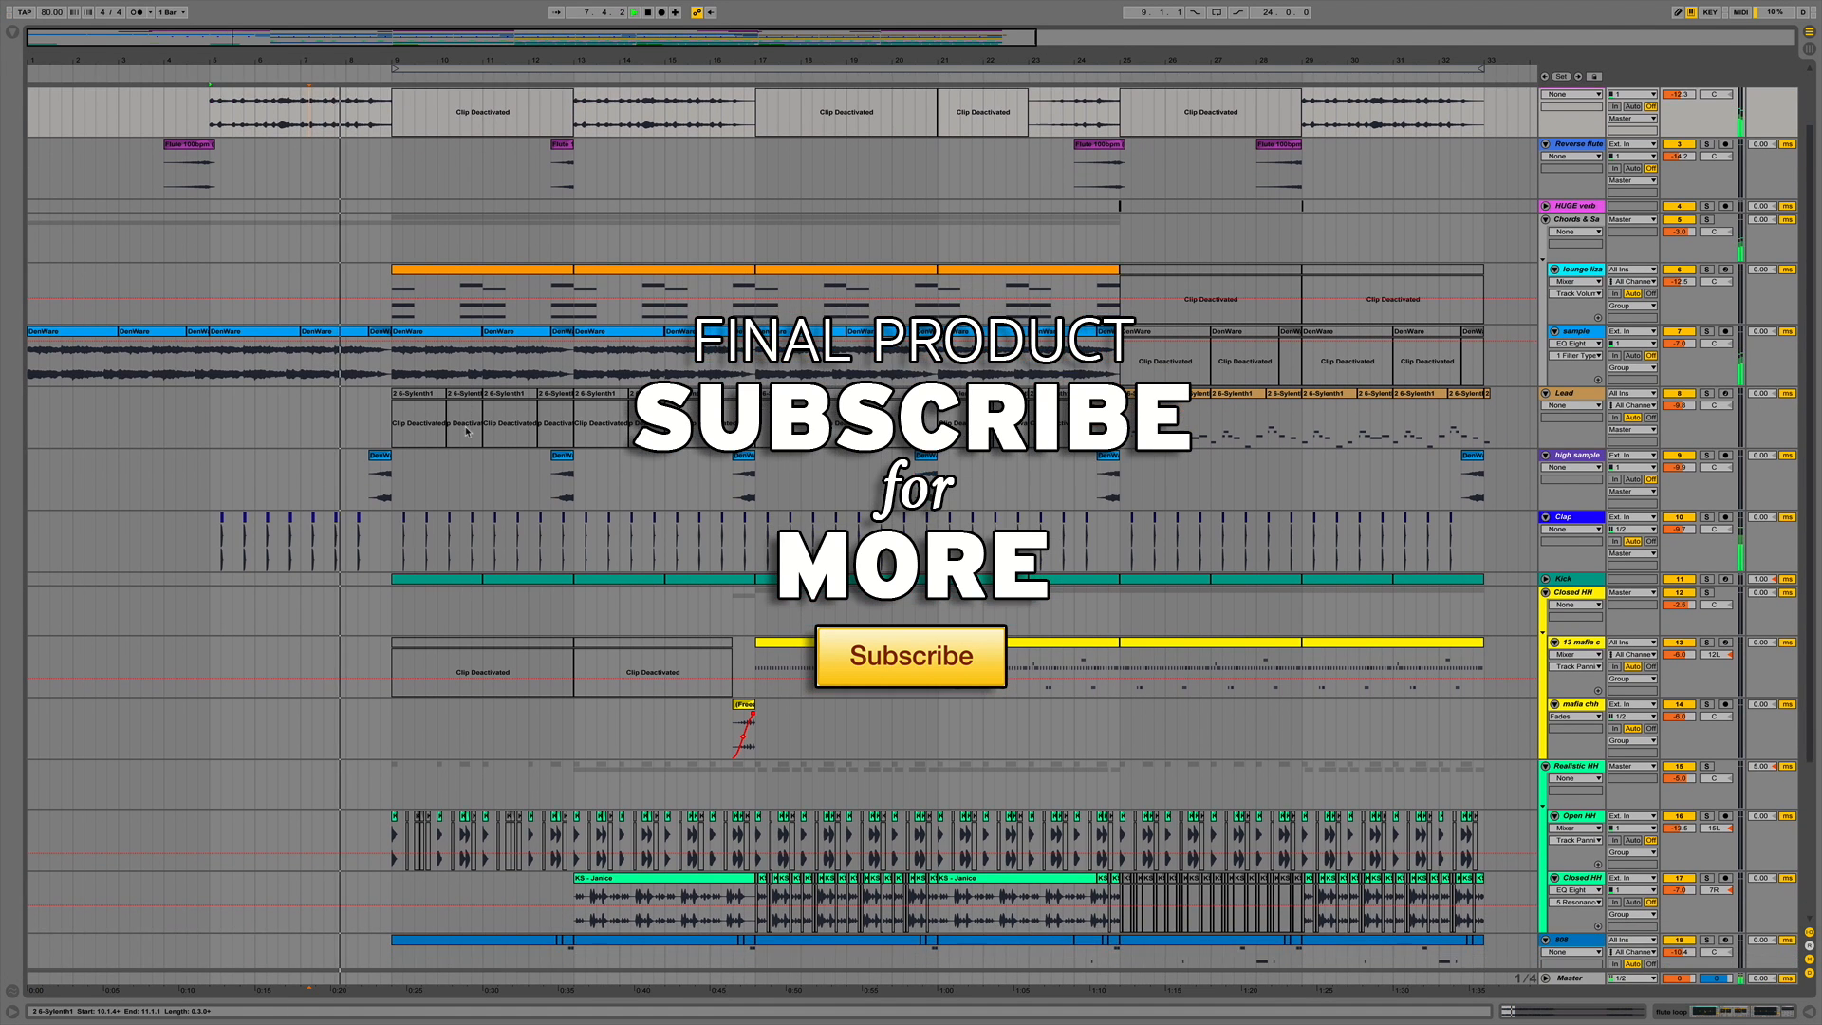
scroll(467, 431, "down", 1)
scroll(423, 487, "up", 1)
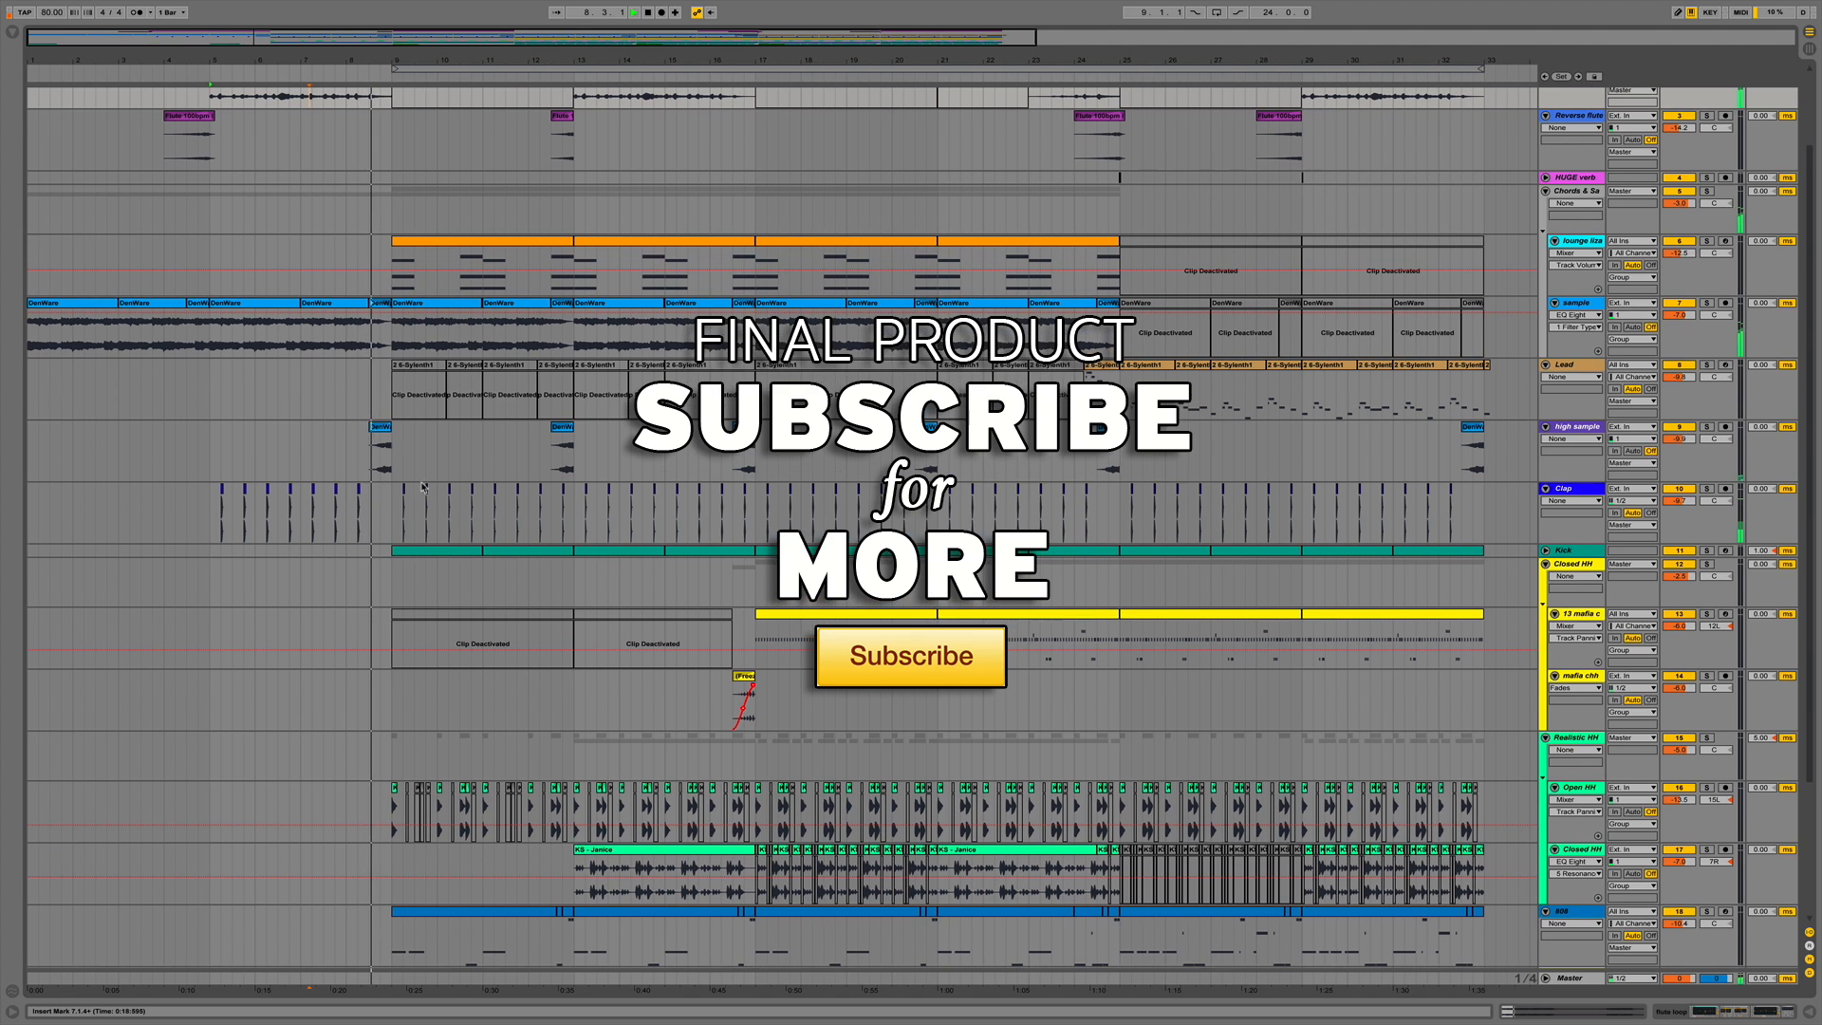
scroll(423, 487, "up", 2)
scroll(524, 392, "down", 1)
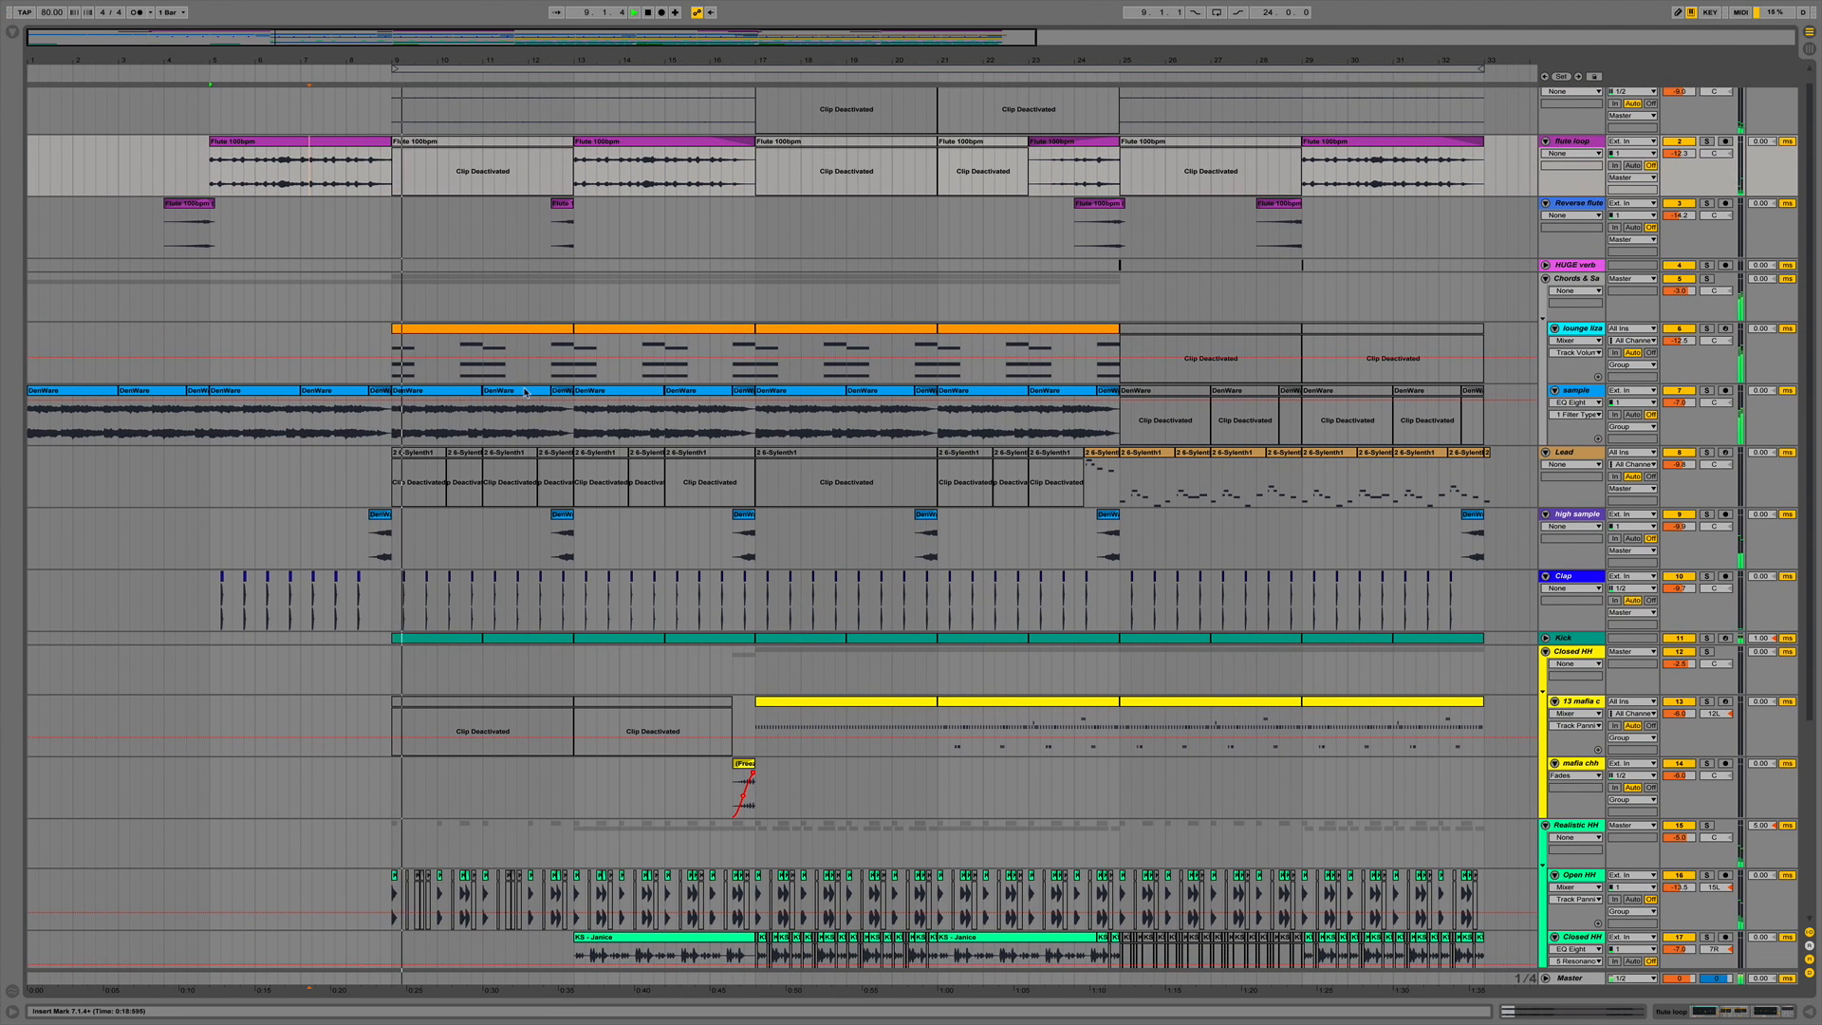
double_click(527, 378)
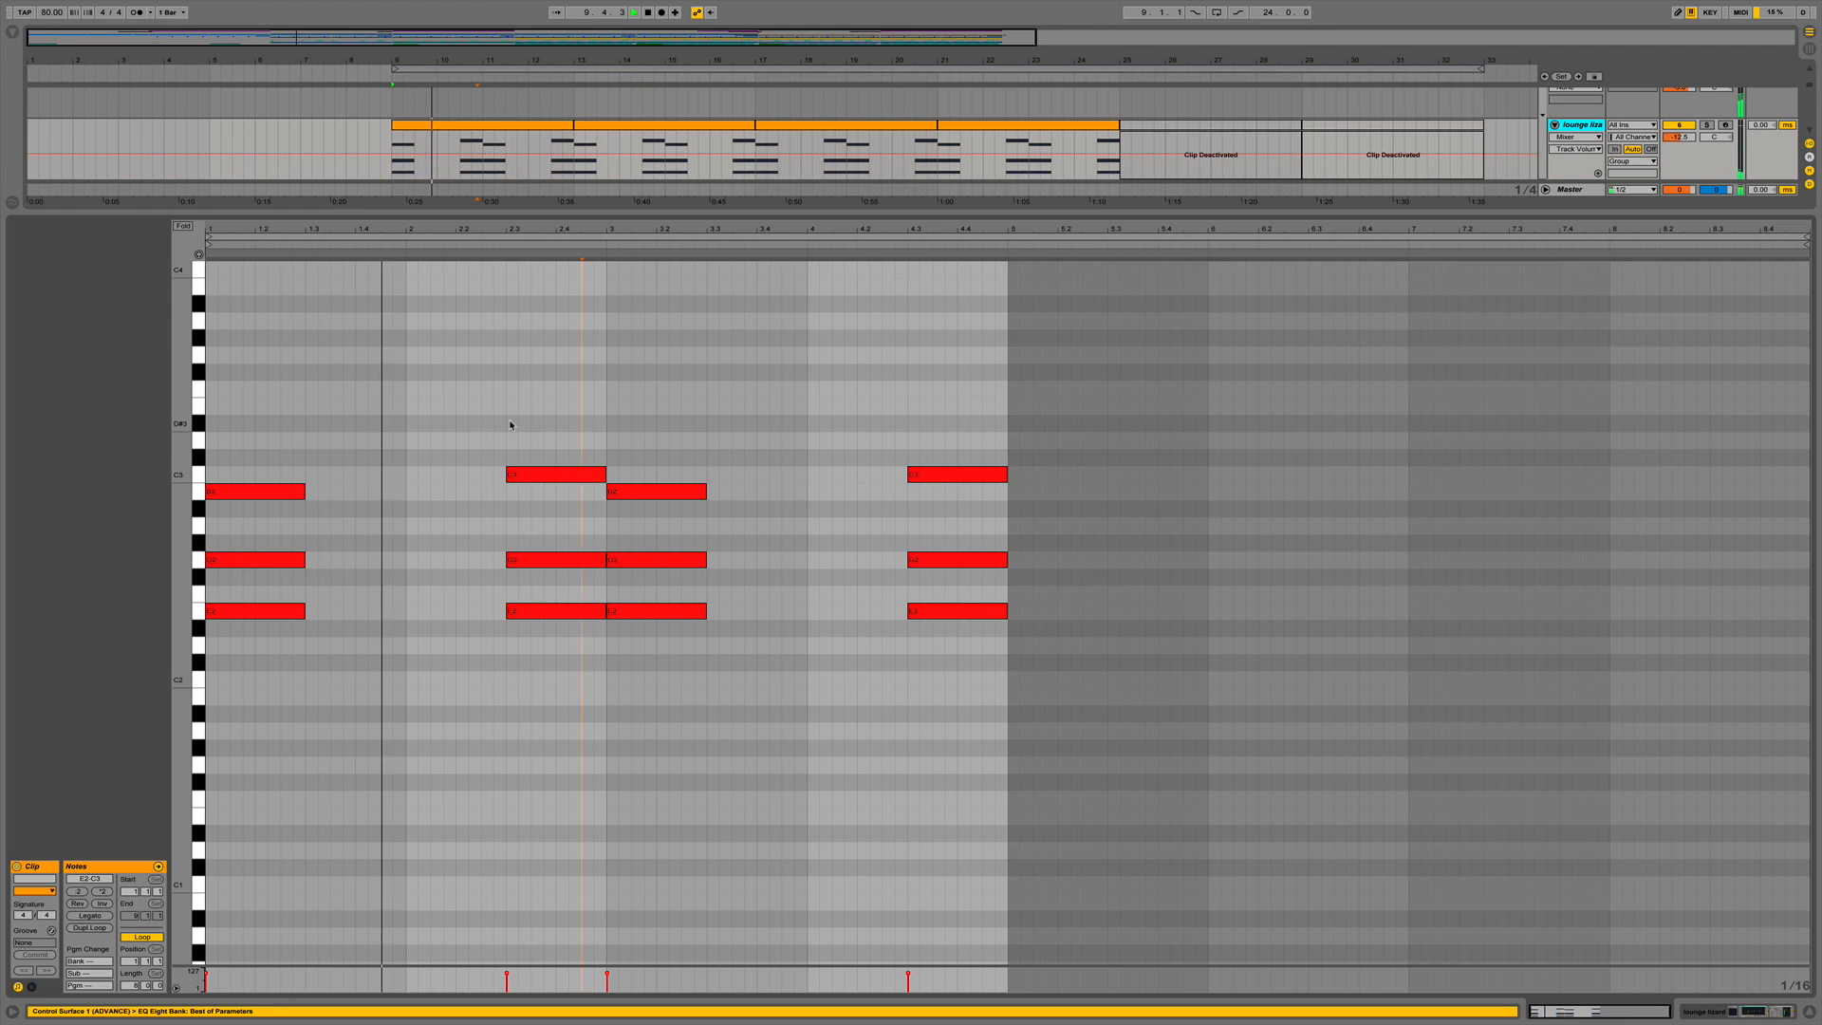
left_click(527, 124)
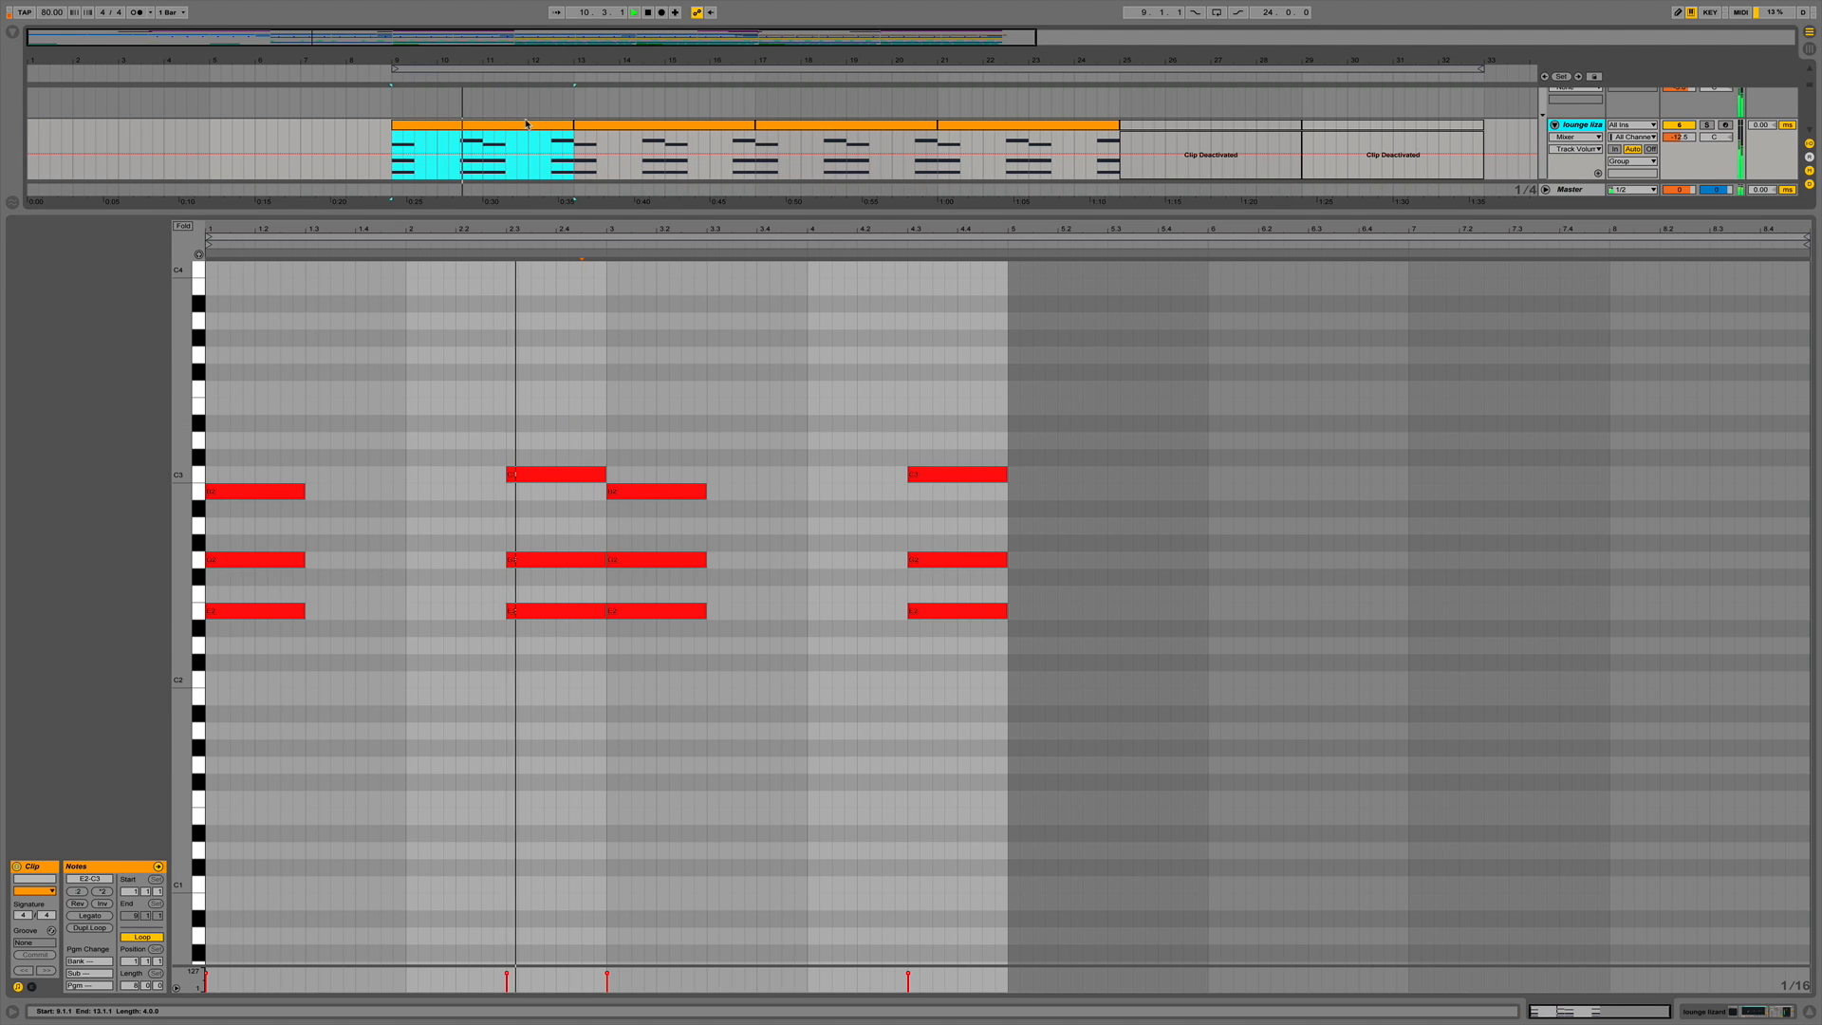
key("super+j")
left_click_drag(1519, 519, 1553, 673)
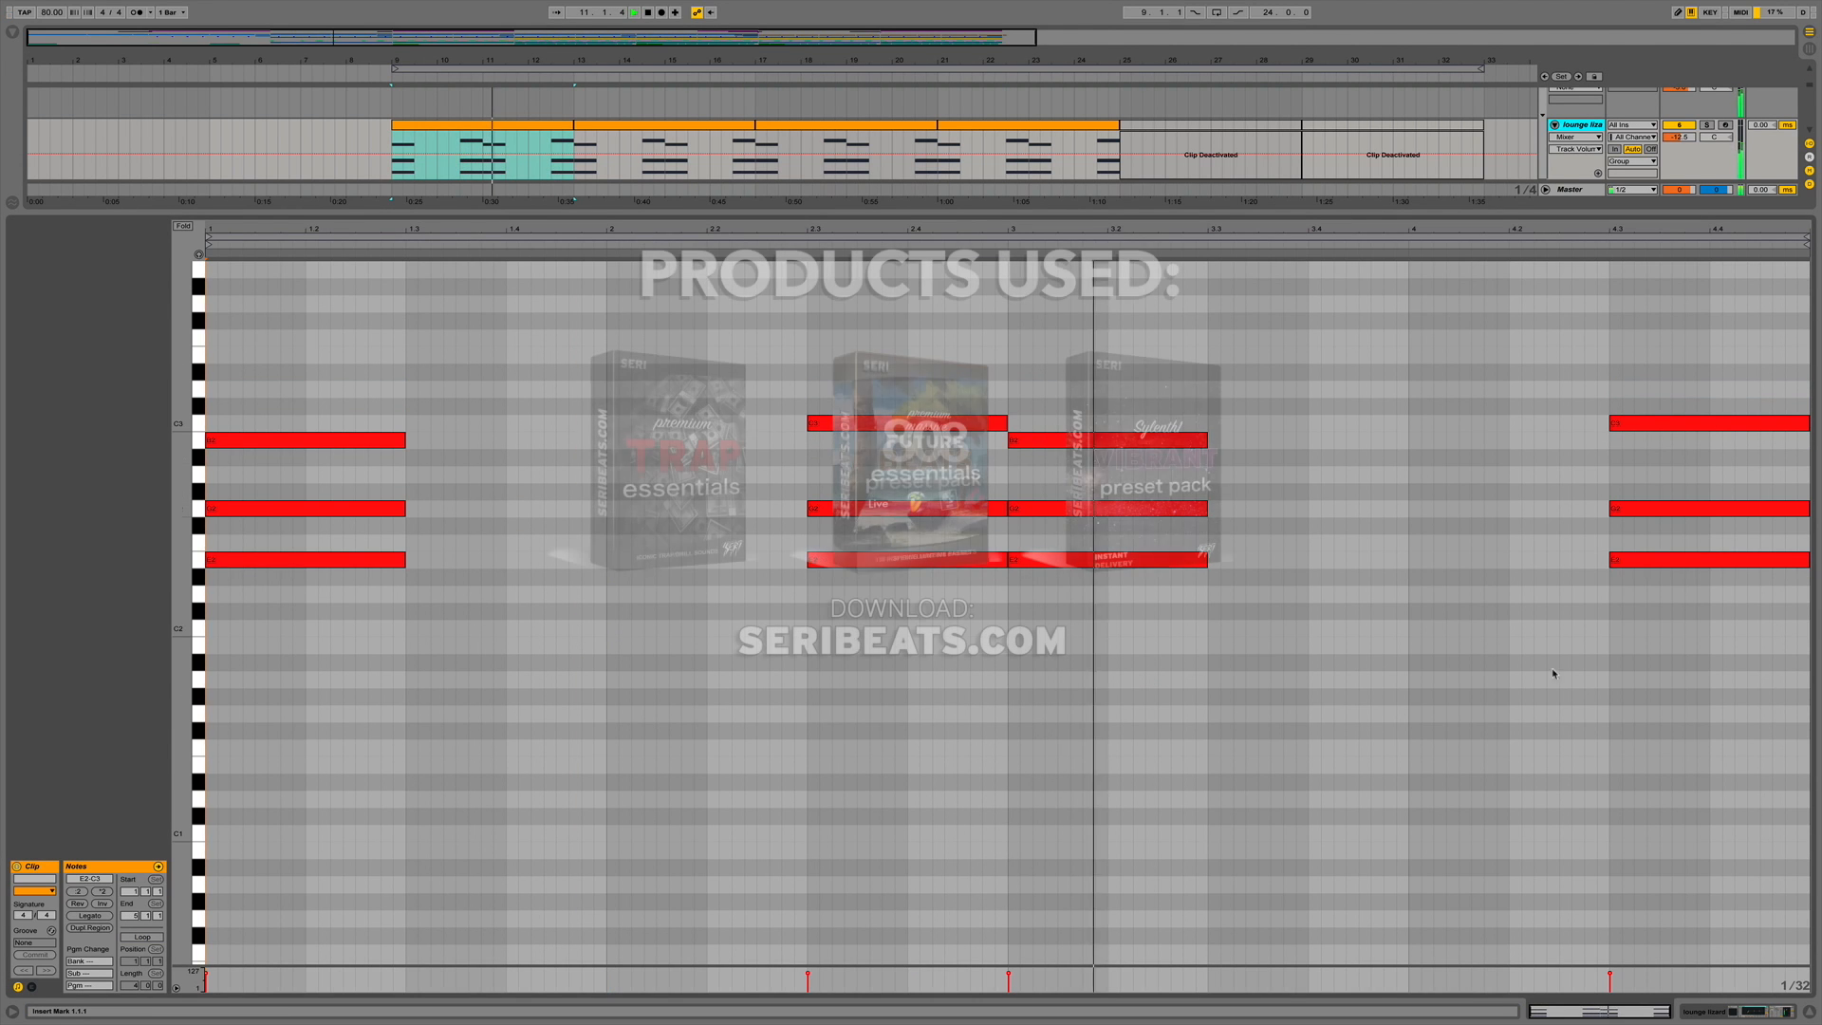
Select the Kick clips from bar 13 to bar 17 during playback and examine their notes.
left_click(1809, 1011)
scroll(780, 536, "down", 2)
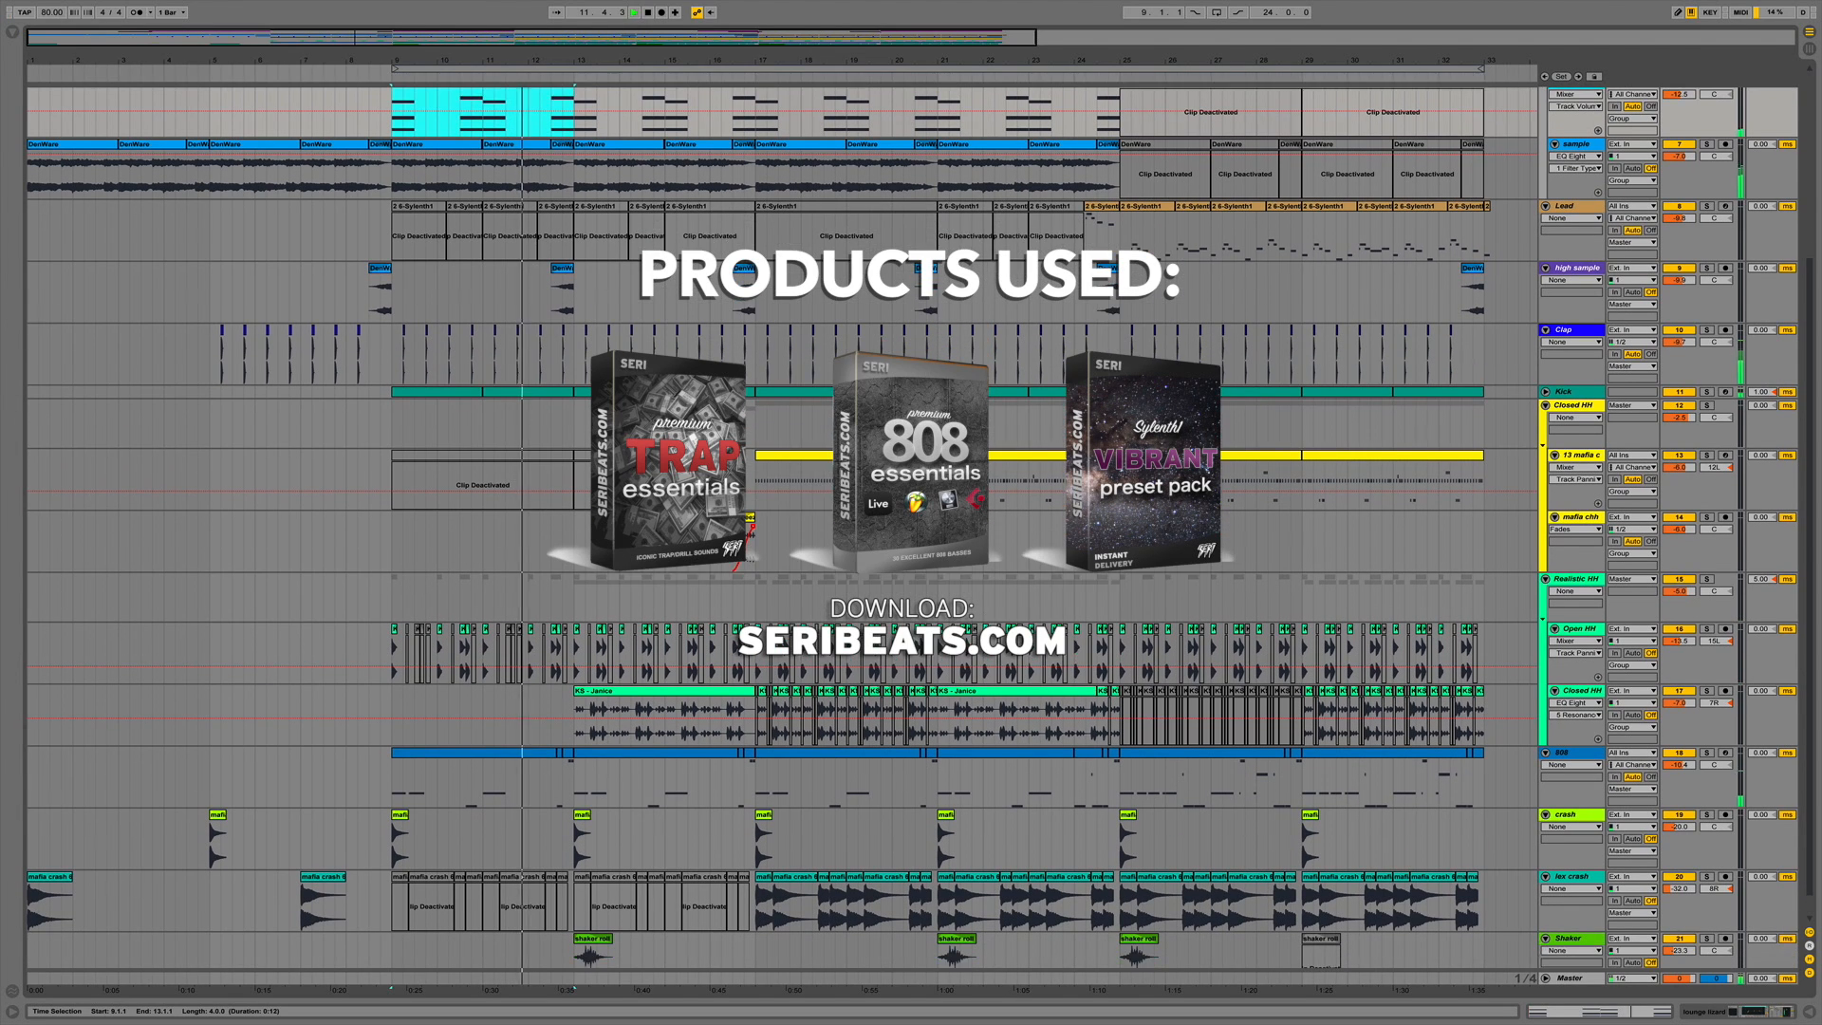
scroll(780, 536, "down", 1)
left_click(1545, 378)
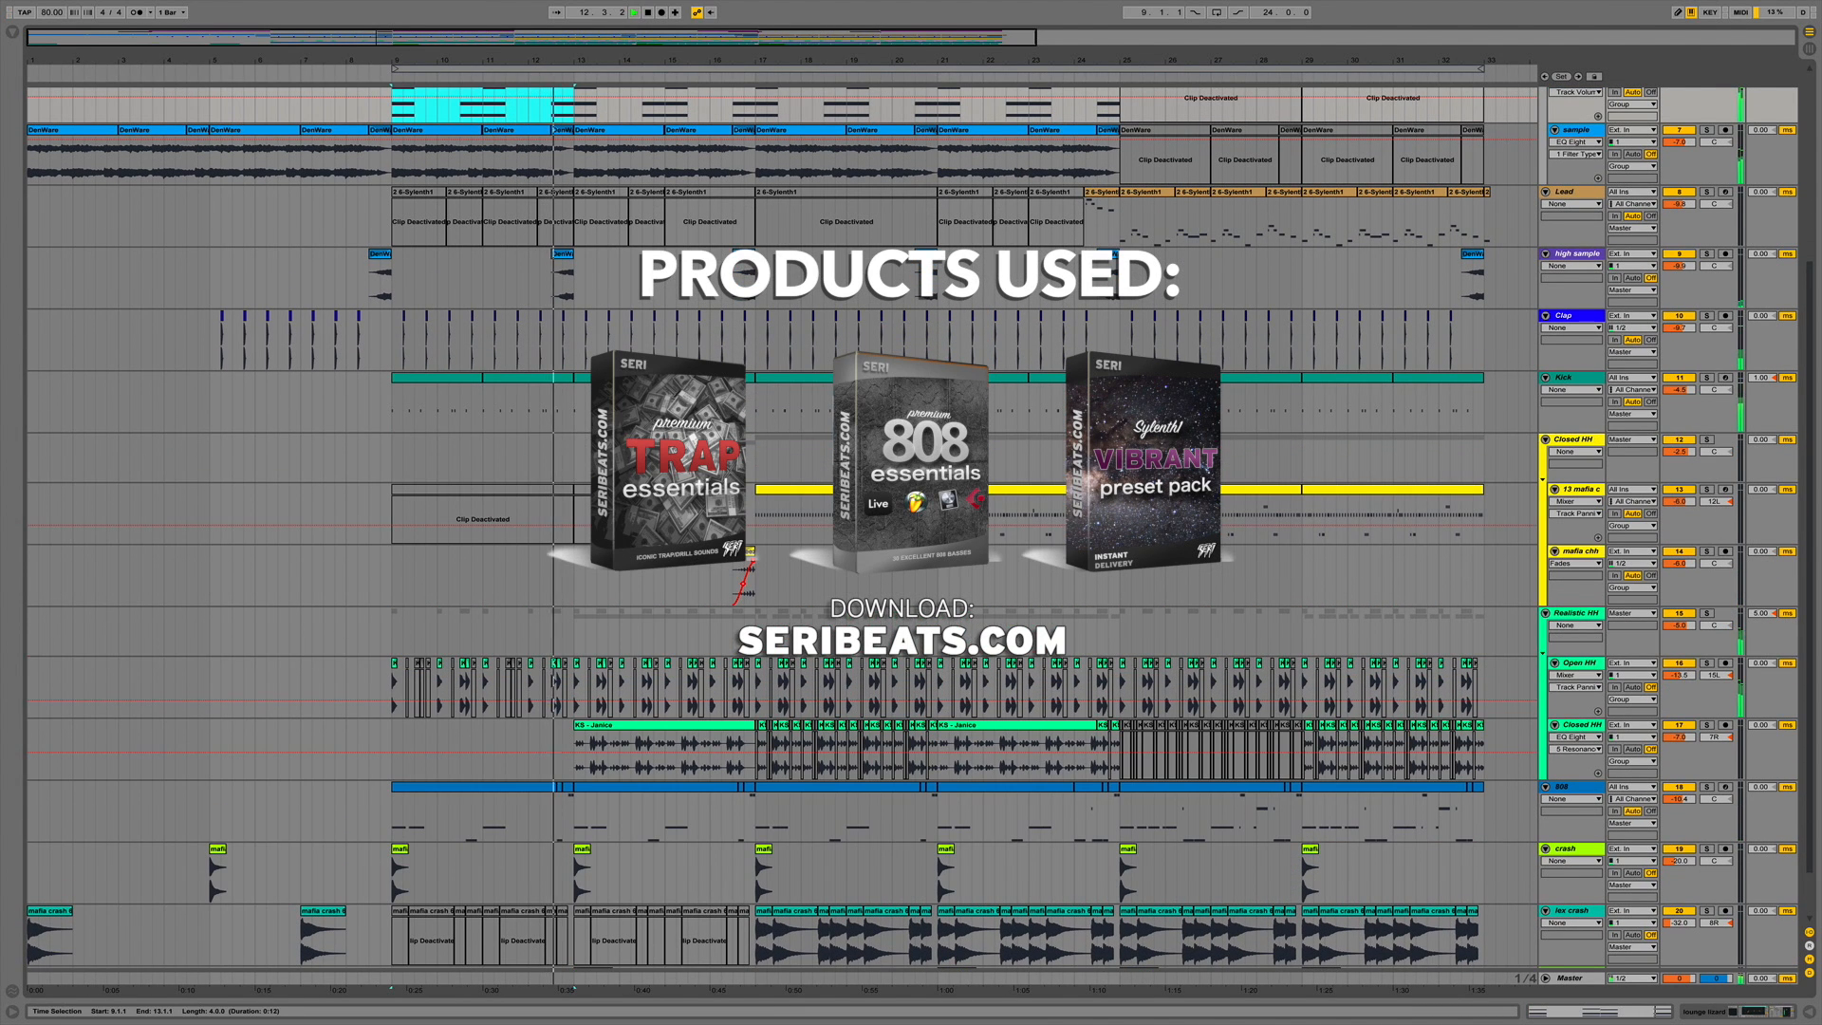
left_click(604, 379)
left_click(708, 380, "shift")
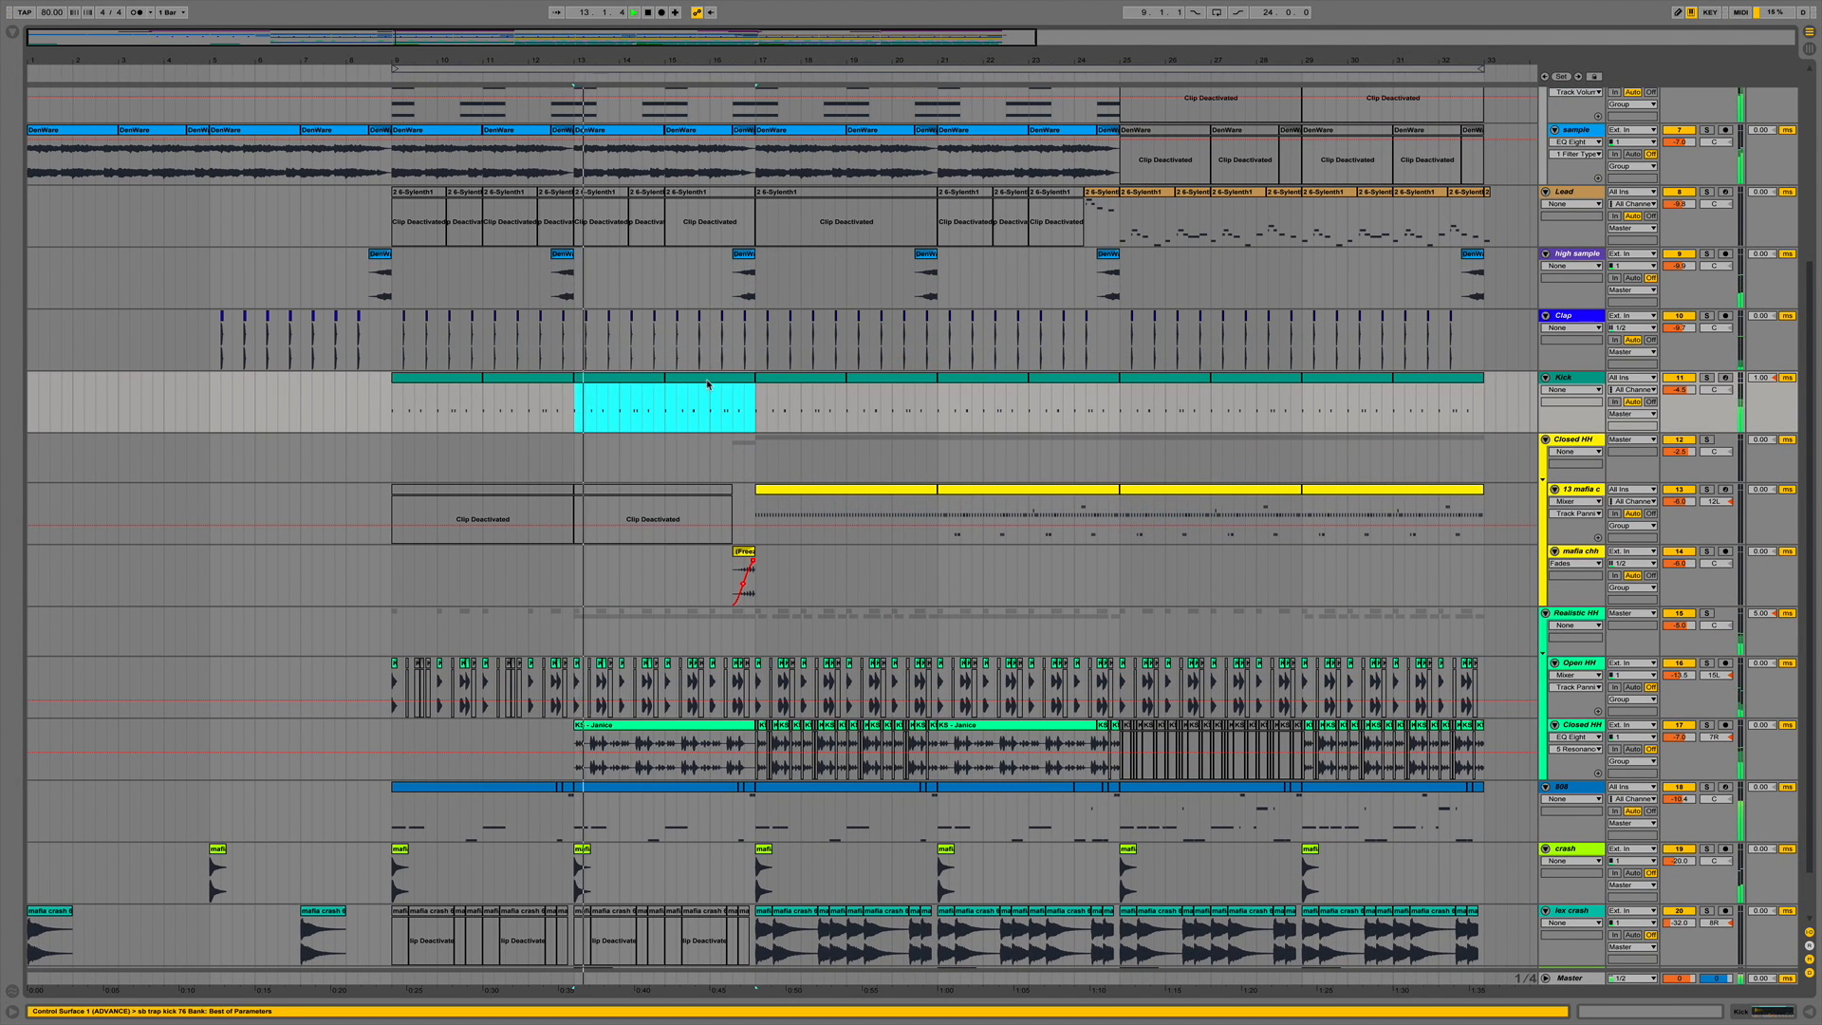
double_click(708, 383)
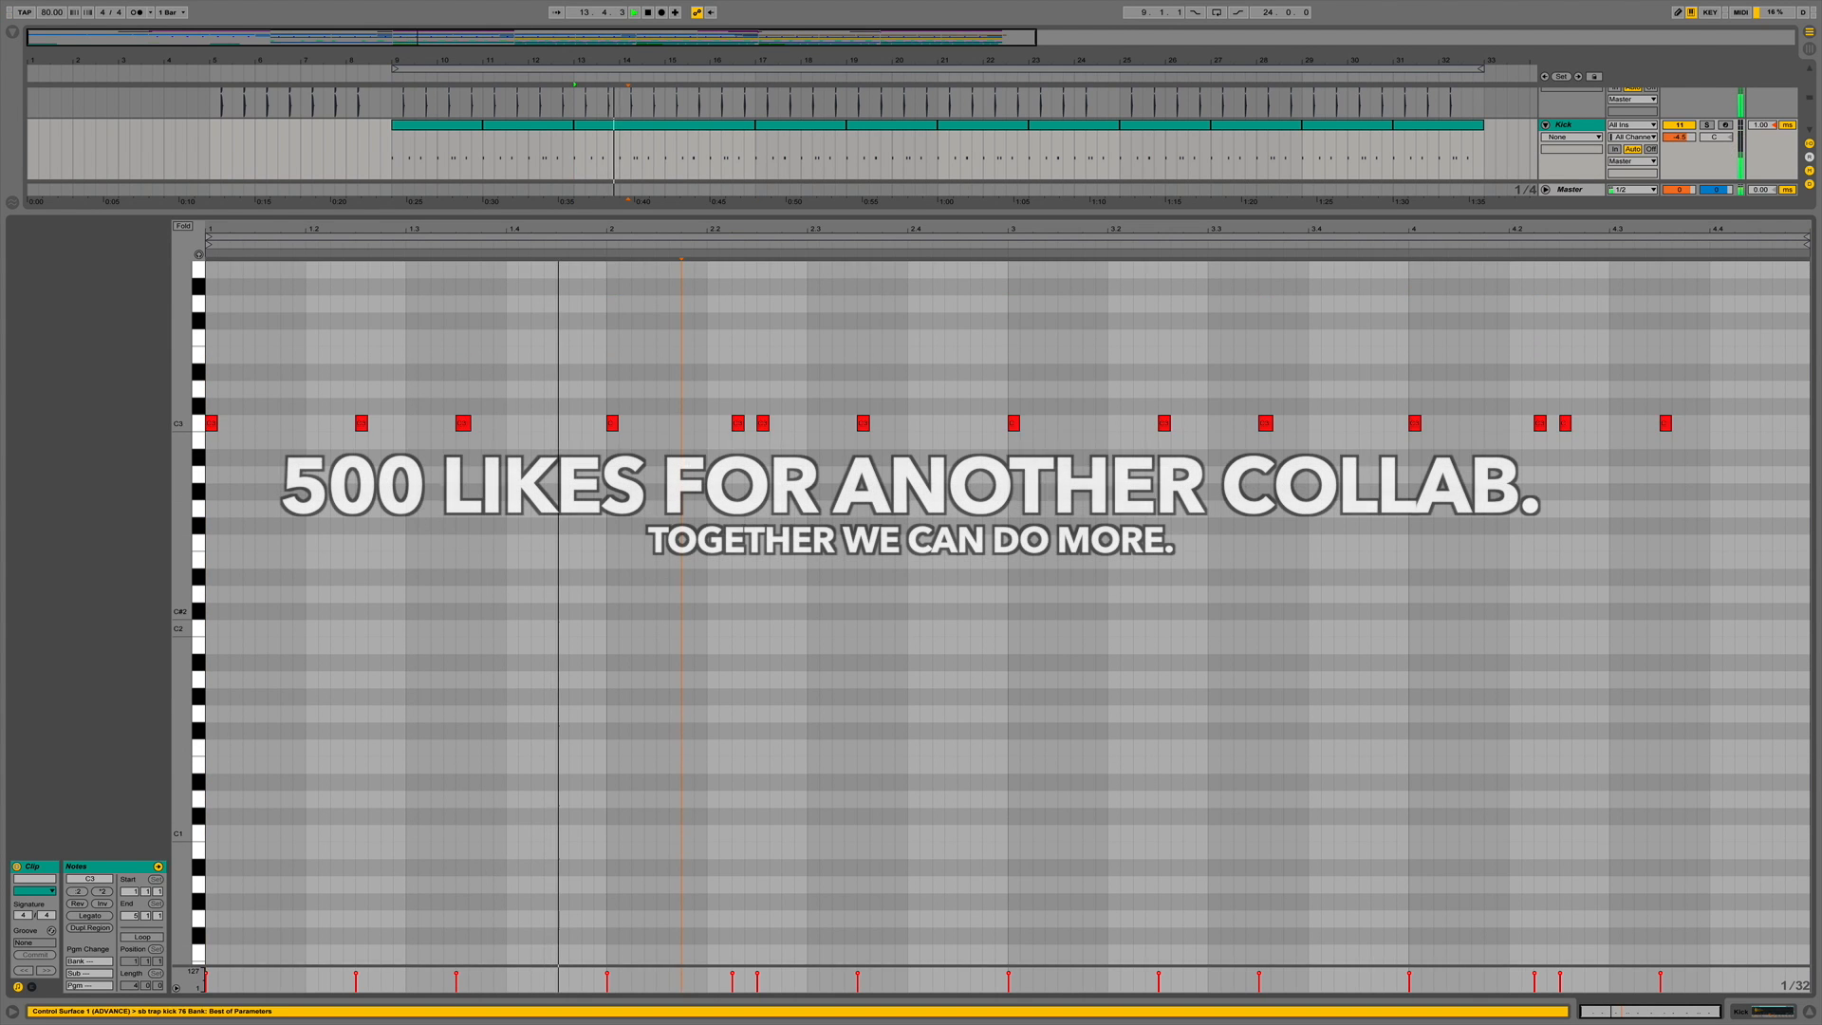
scroll(1008, 612, "up", 3)
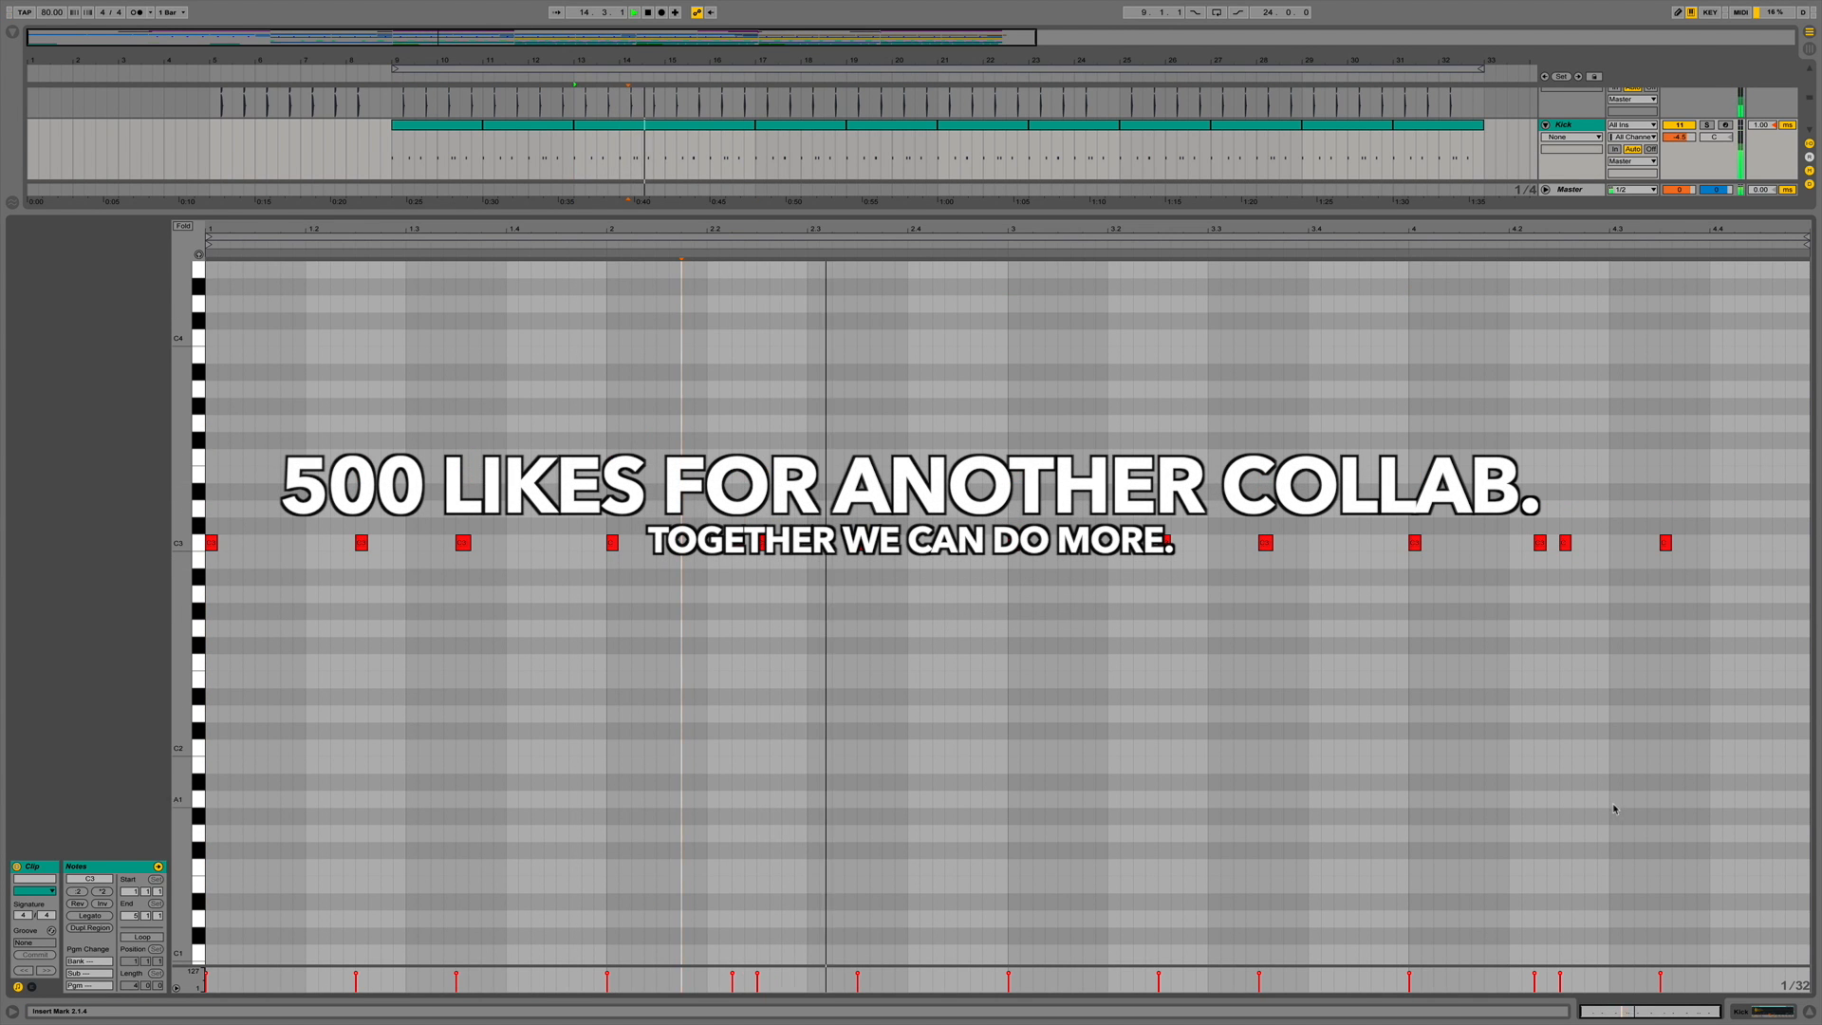
left_click(1808, 1011)
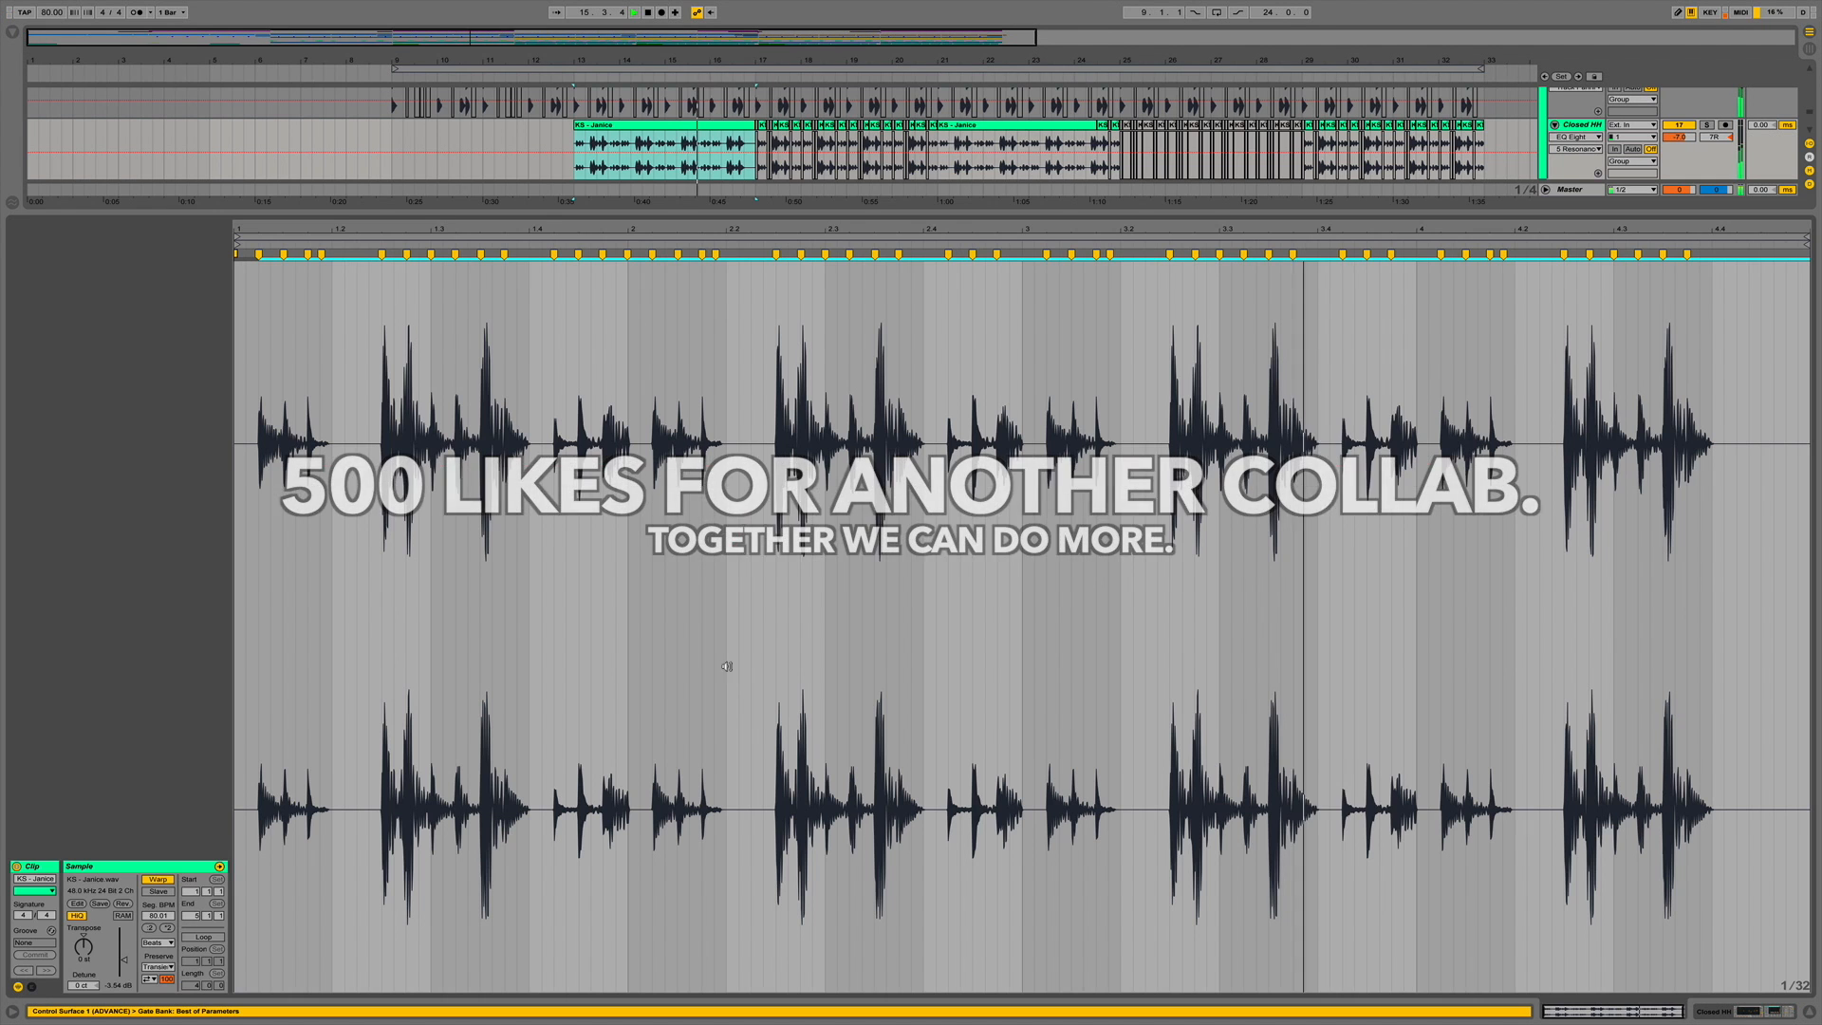
Open the Janice loop clip at bar 13 of the realistic closed hi-hat track and examine its waveform.
double_click(702, 702)
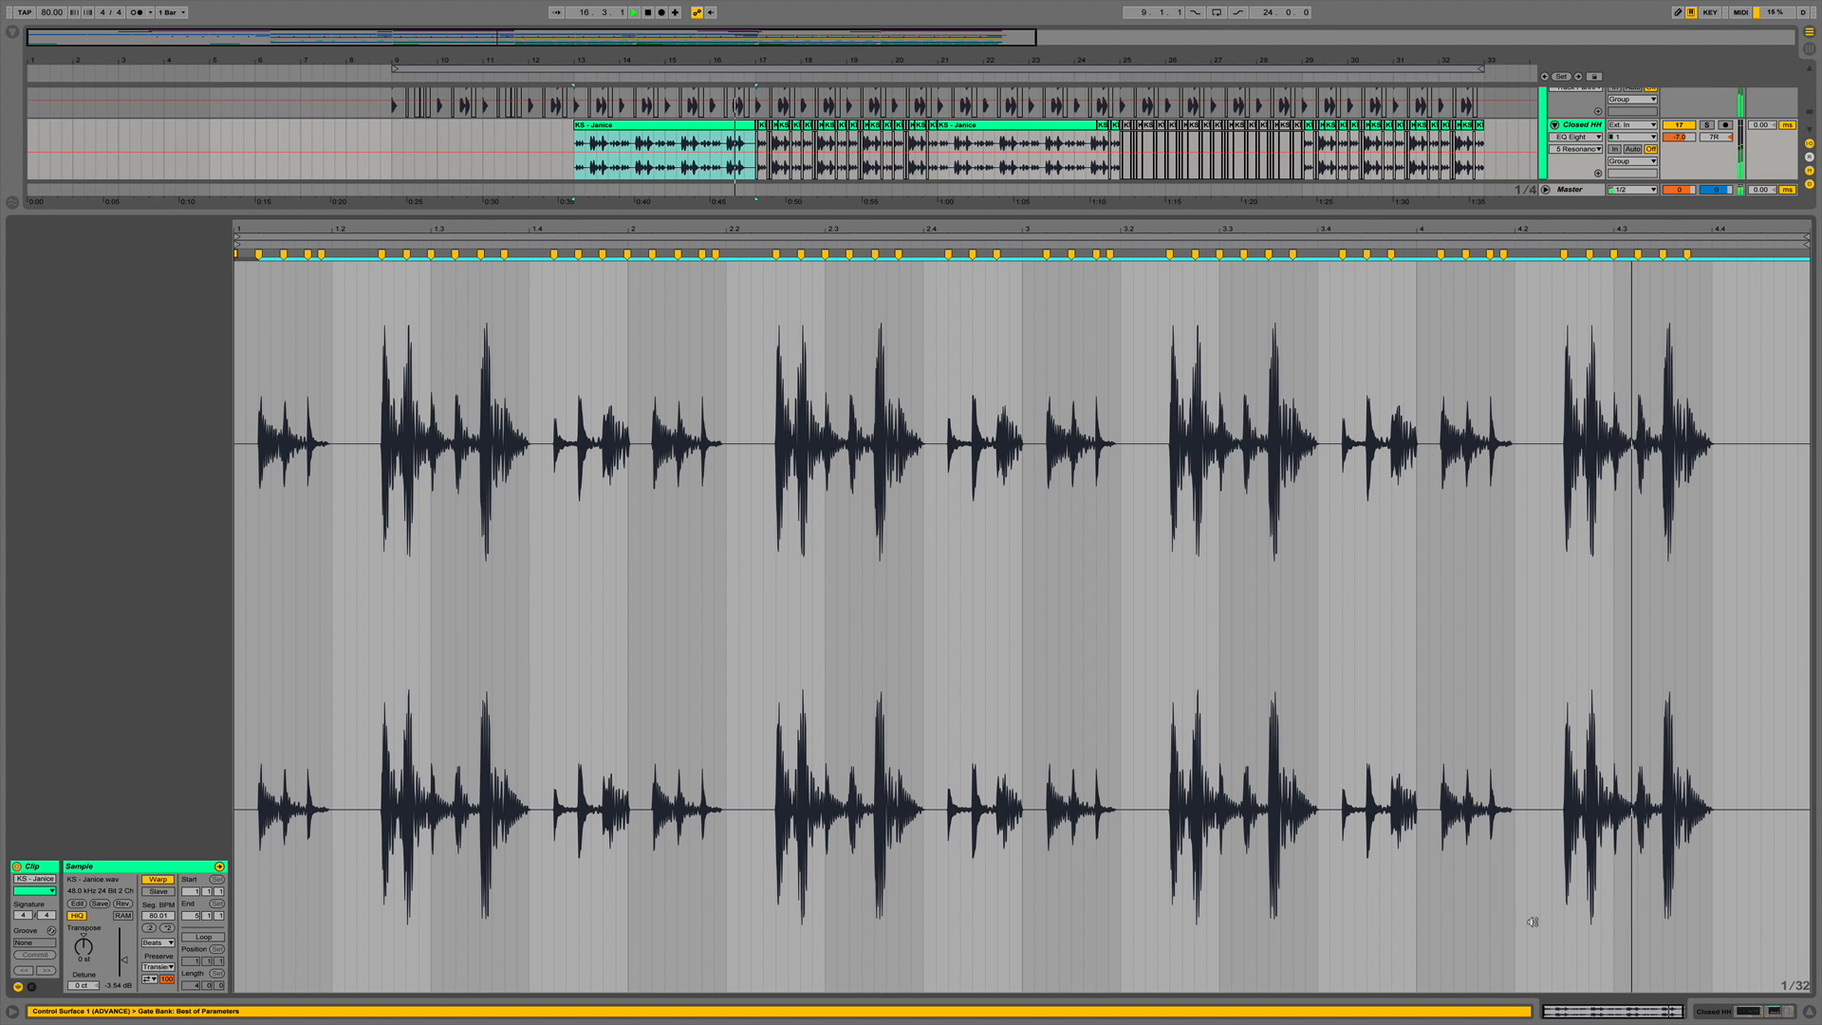
left_click(1809, 1011)
scroll(809, 614, "up", 1)
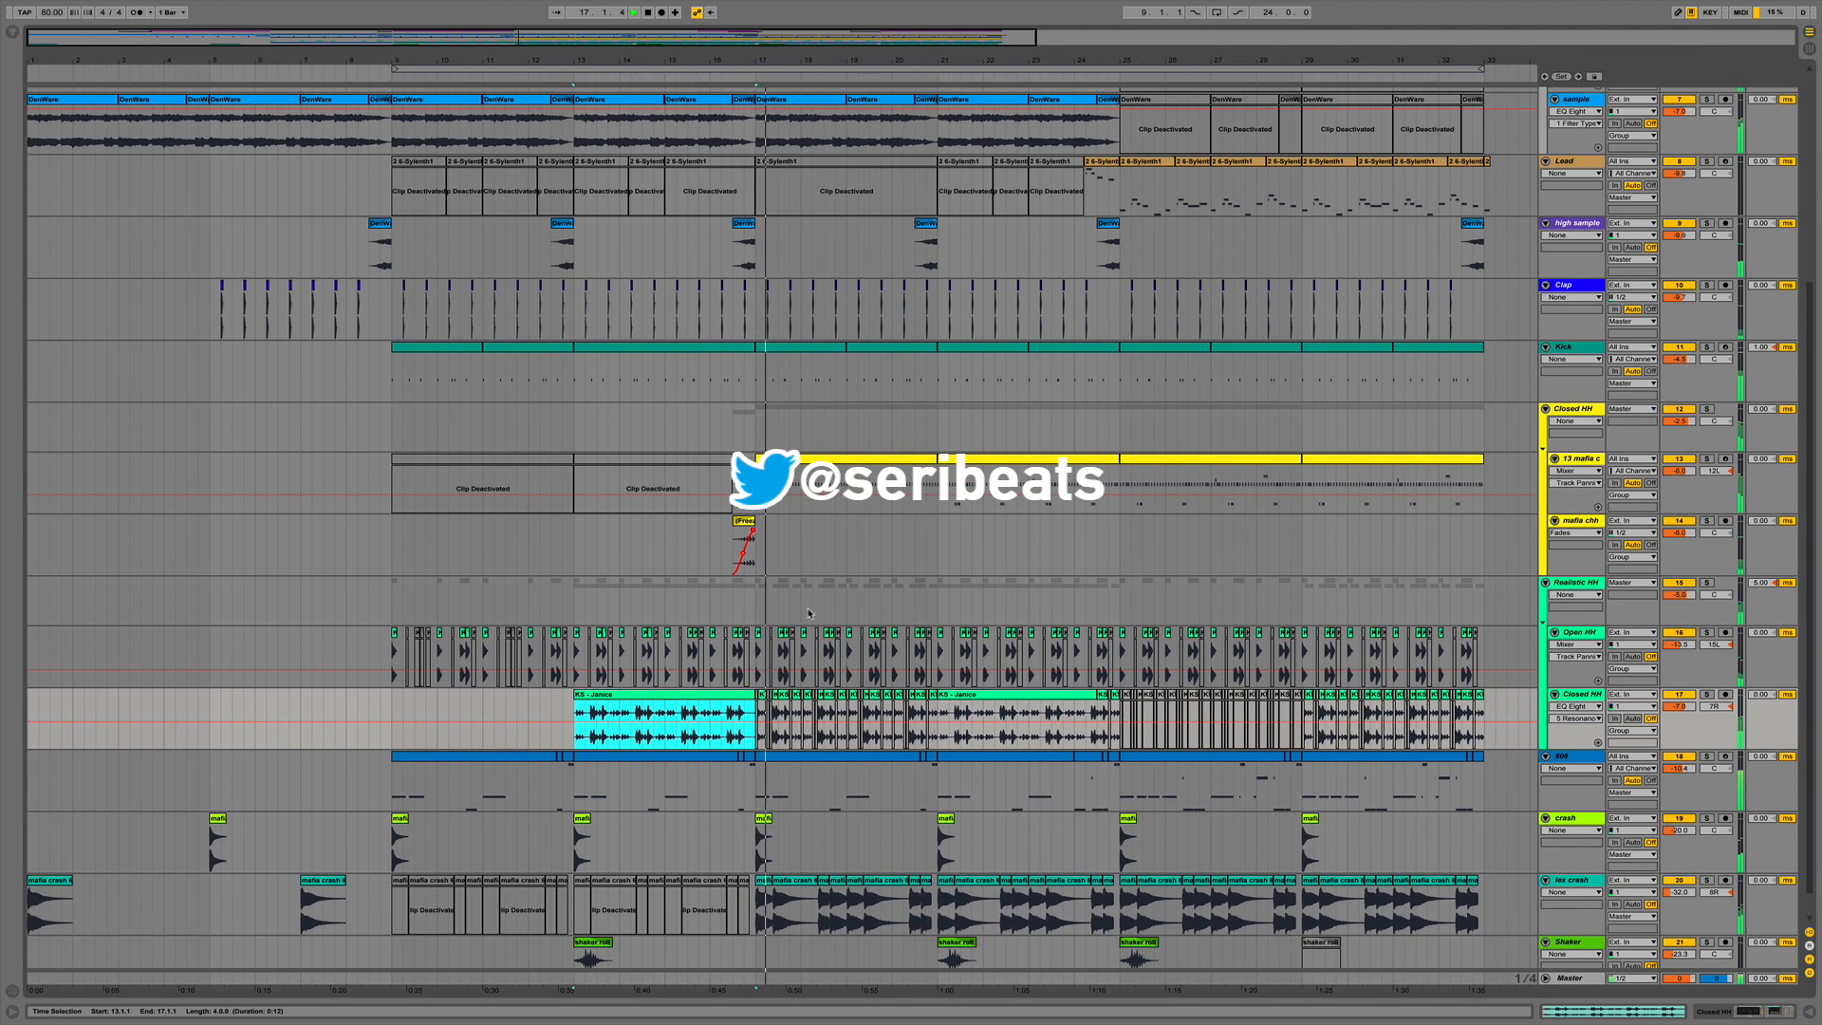
Examine the notes of the yellow closed hi-hat clip at bar 17 and its track's mafia chh 6 sampler.
left_click(1735, 1007)
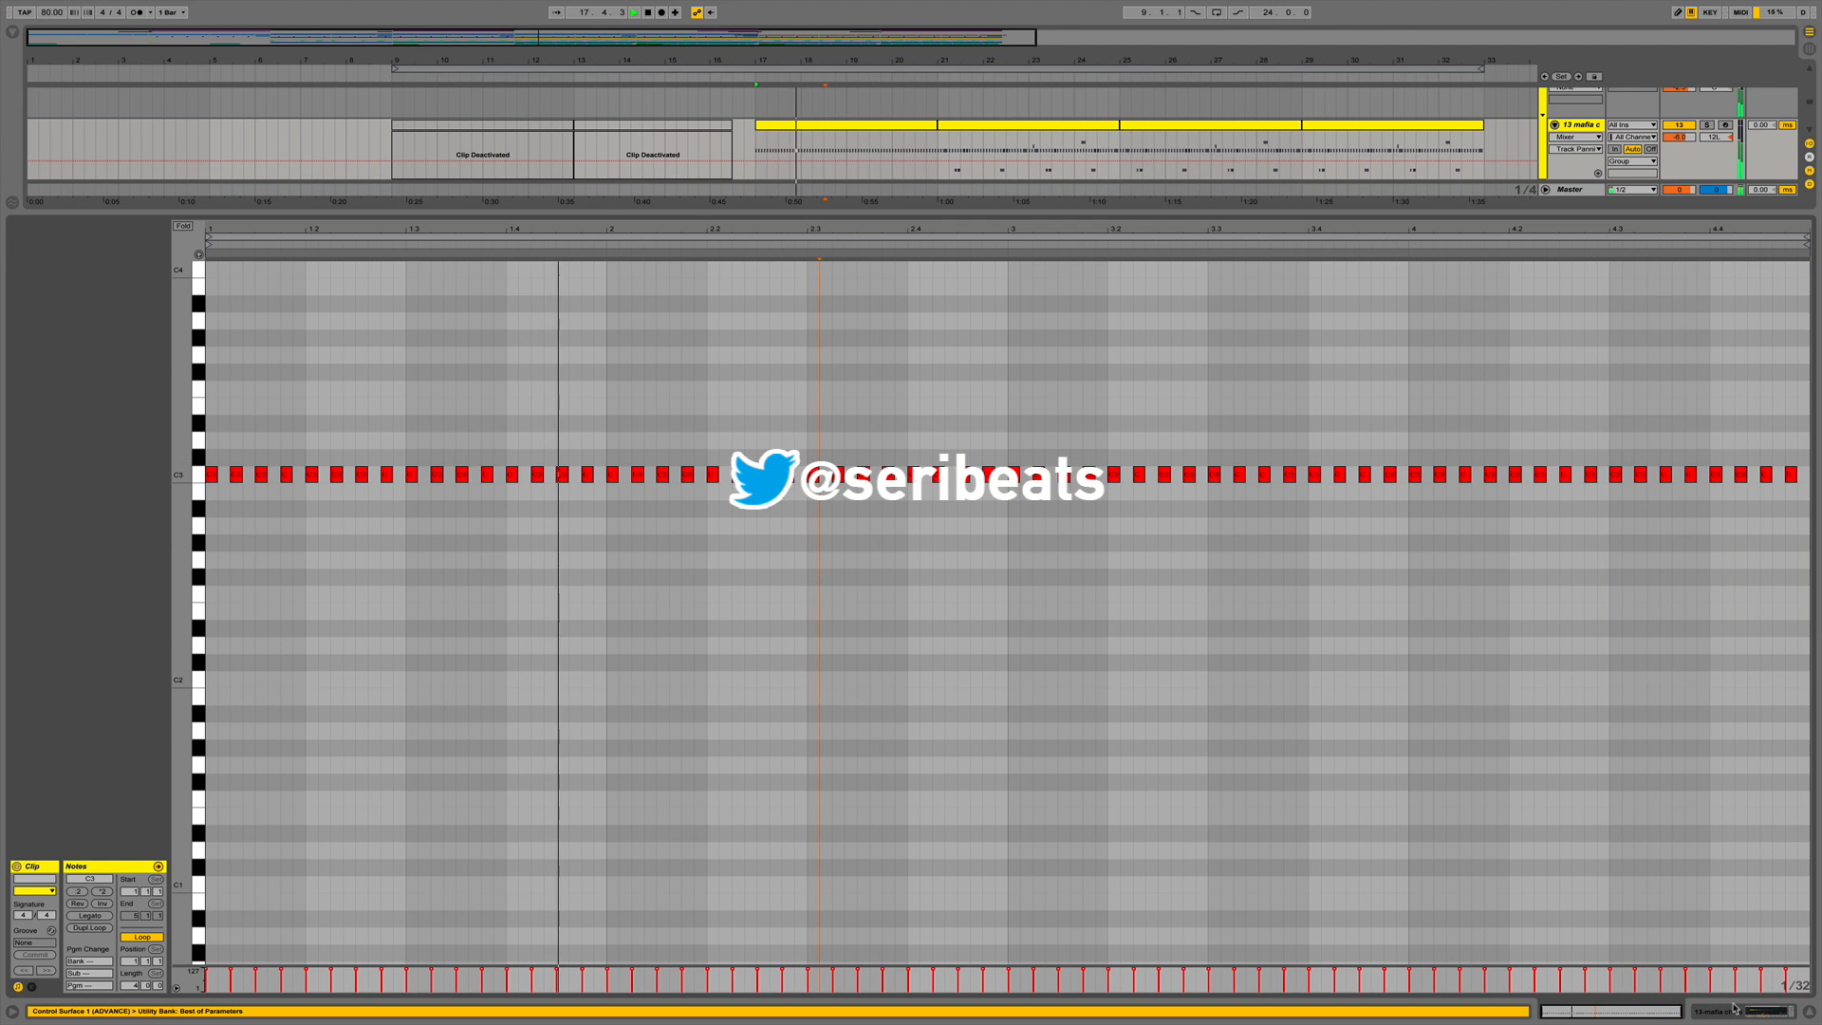
left_click(1734, 1008)
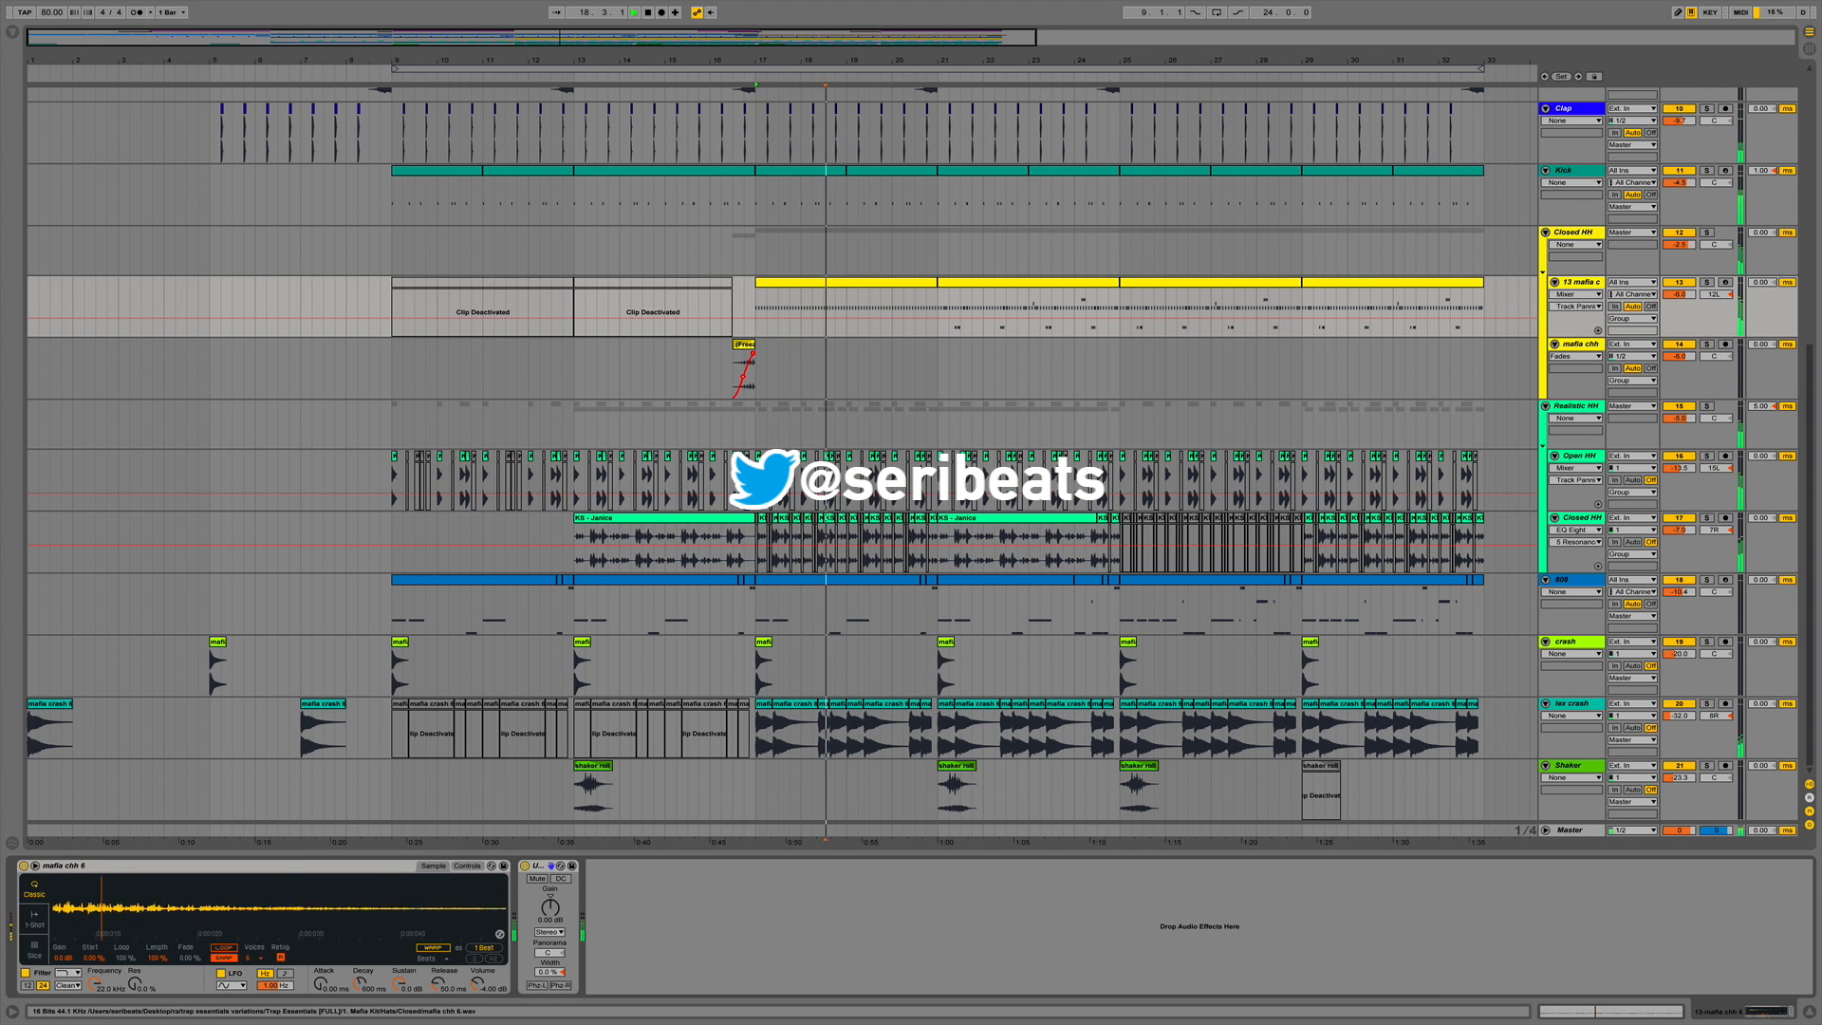
left_click(1808, 1011)
scroll(1093, 728, "up", 1)
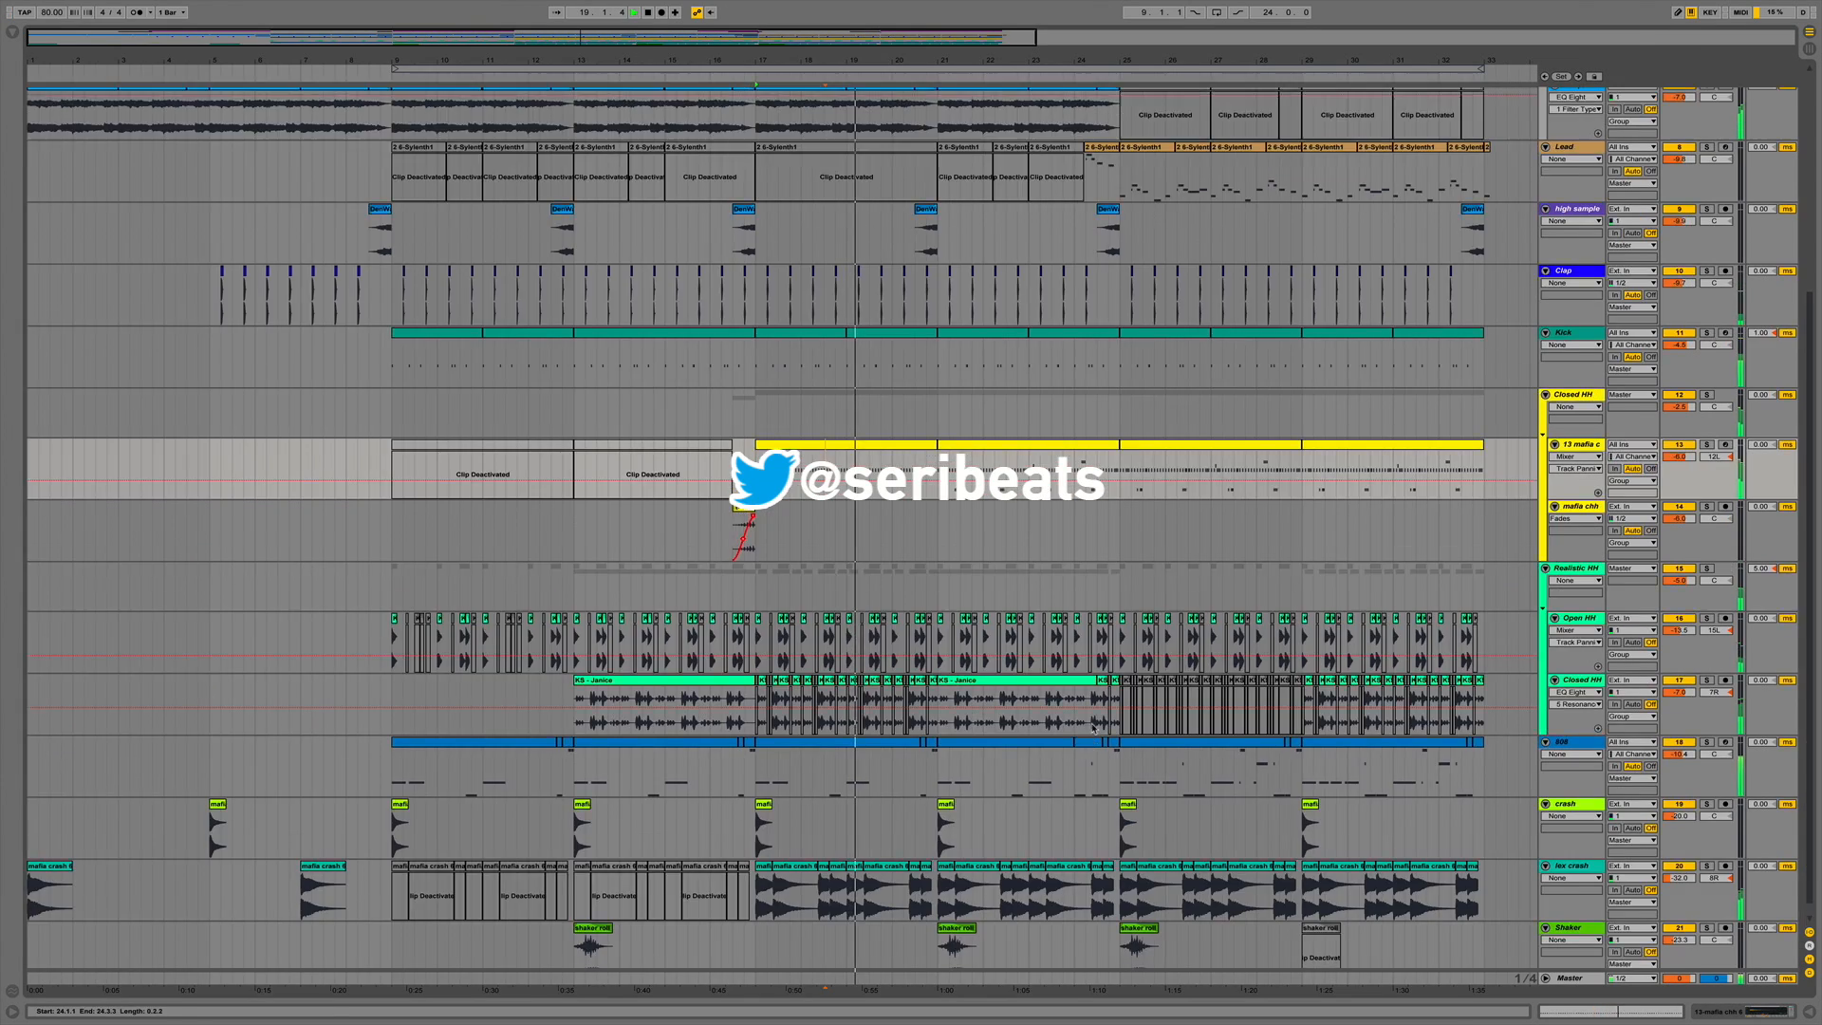
Show the 808 track's device chain and view the sample waveform inside the Silk 808 instrument.
scroll(1094, 728, "up", 5)
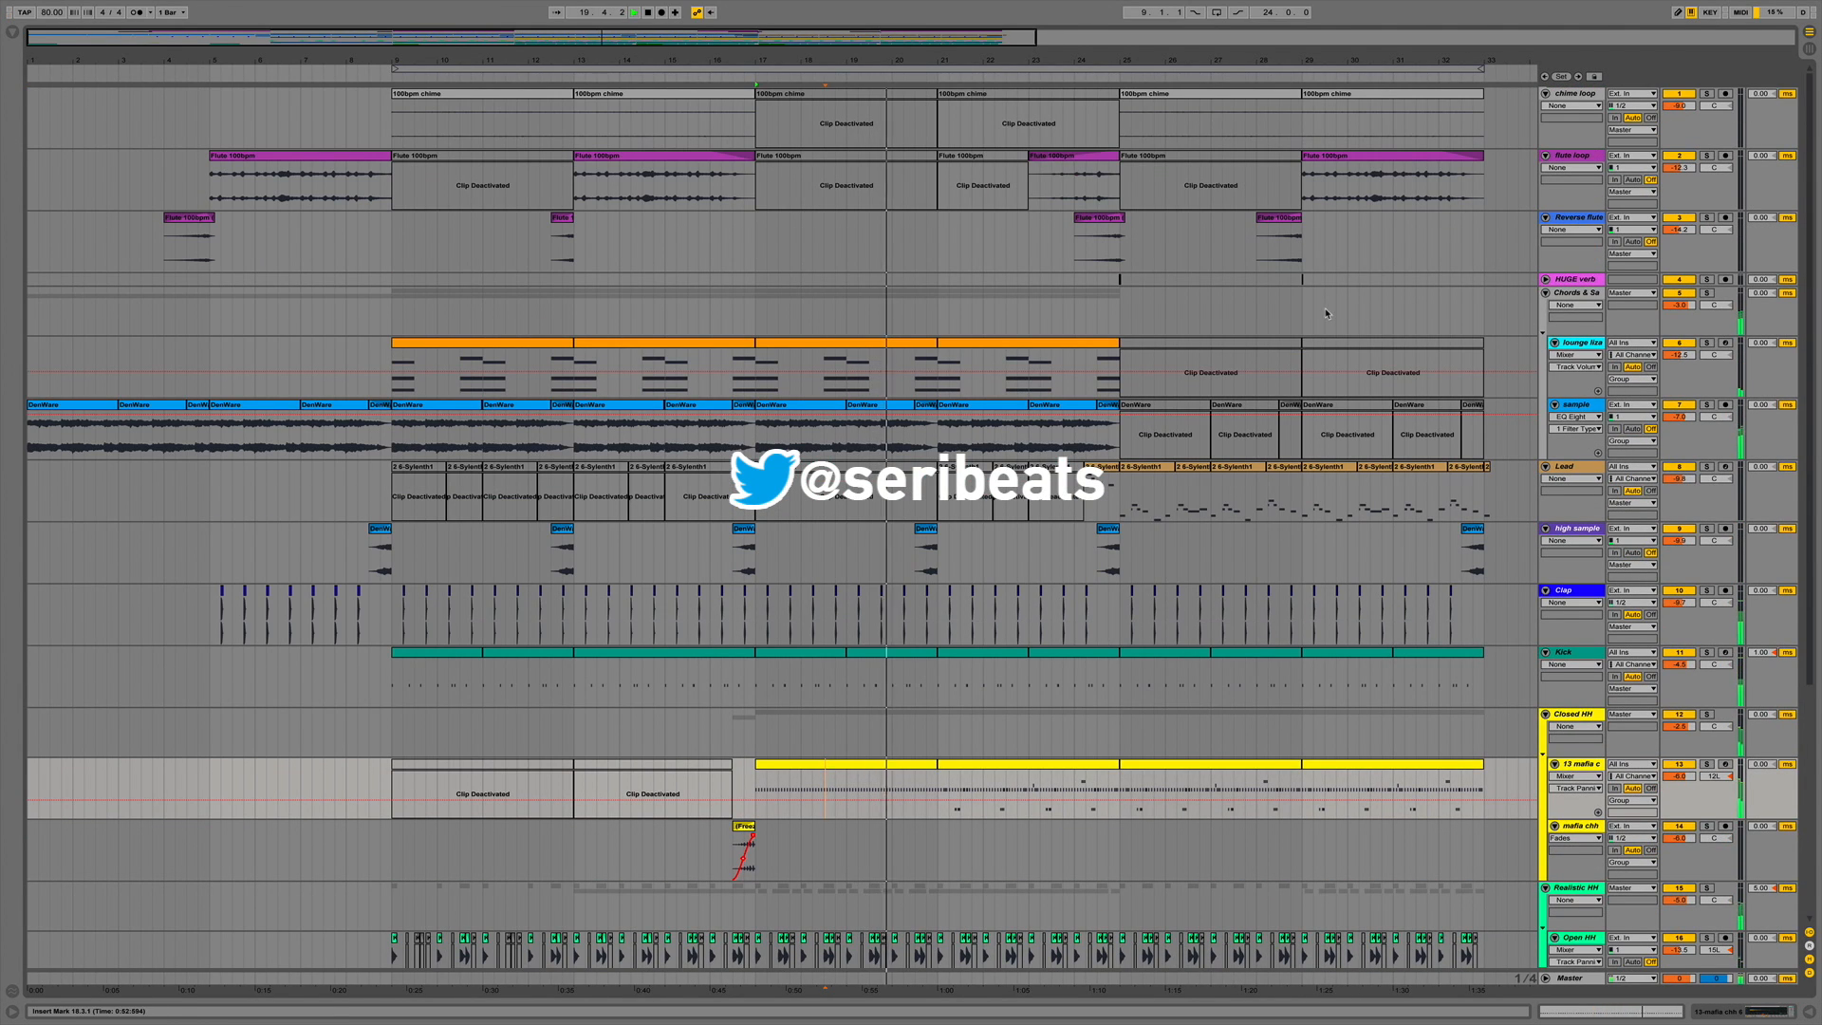
scroll(1076, 788, "down", 5)
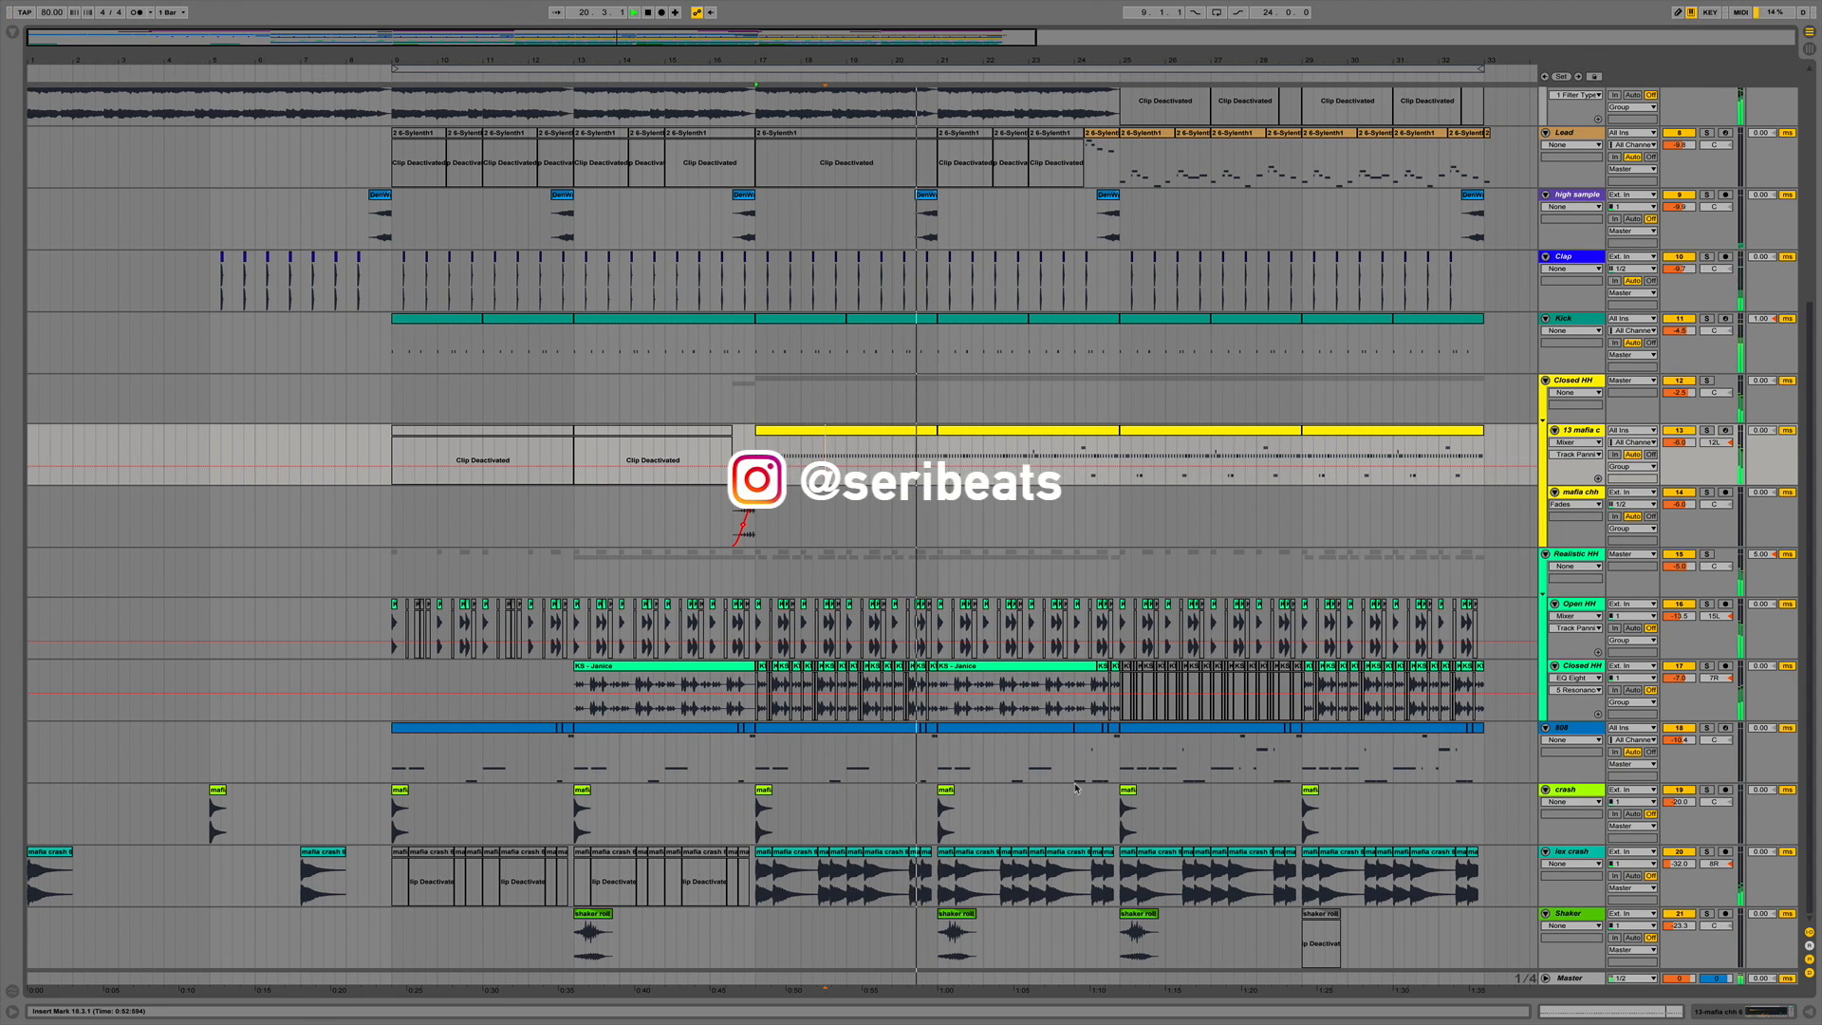
double_click(1571, 728)
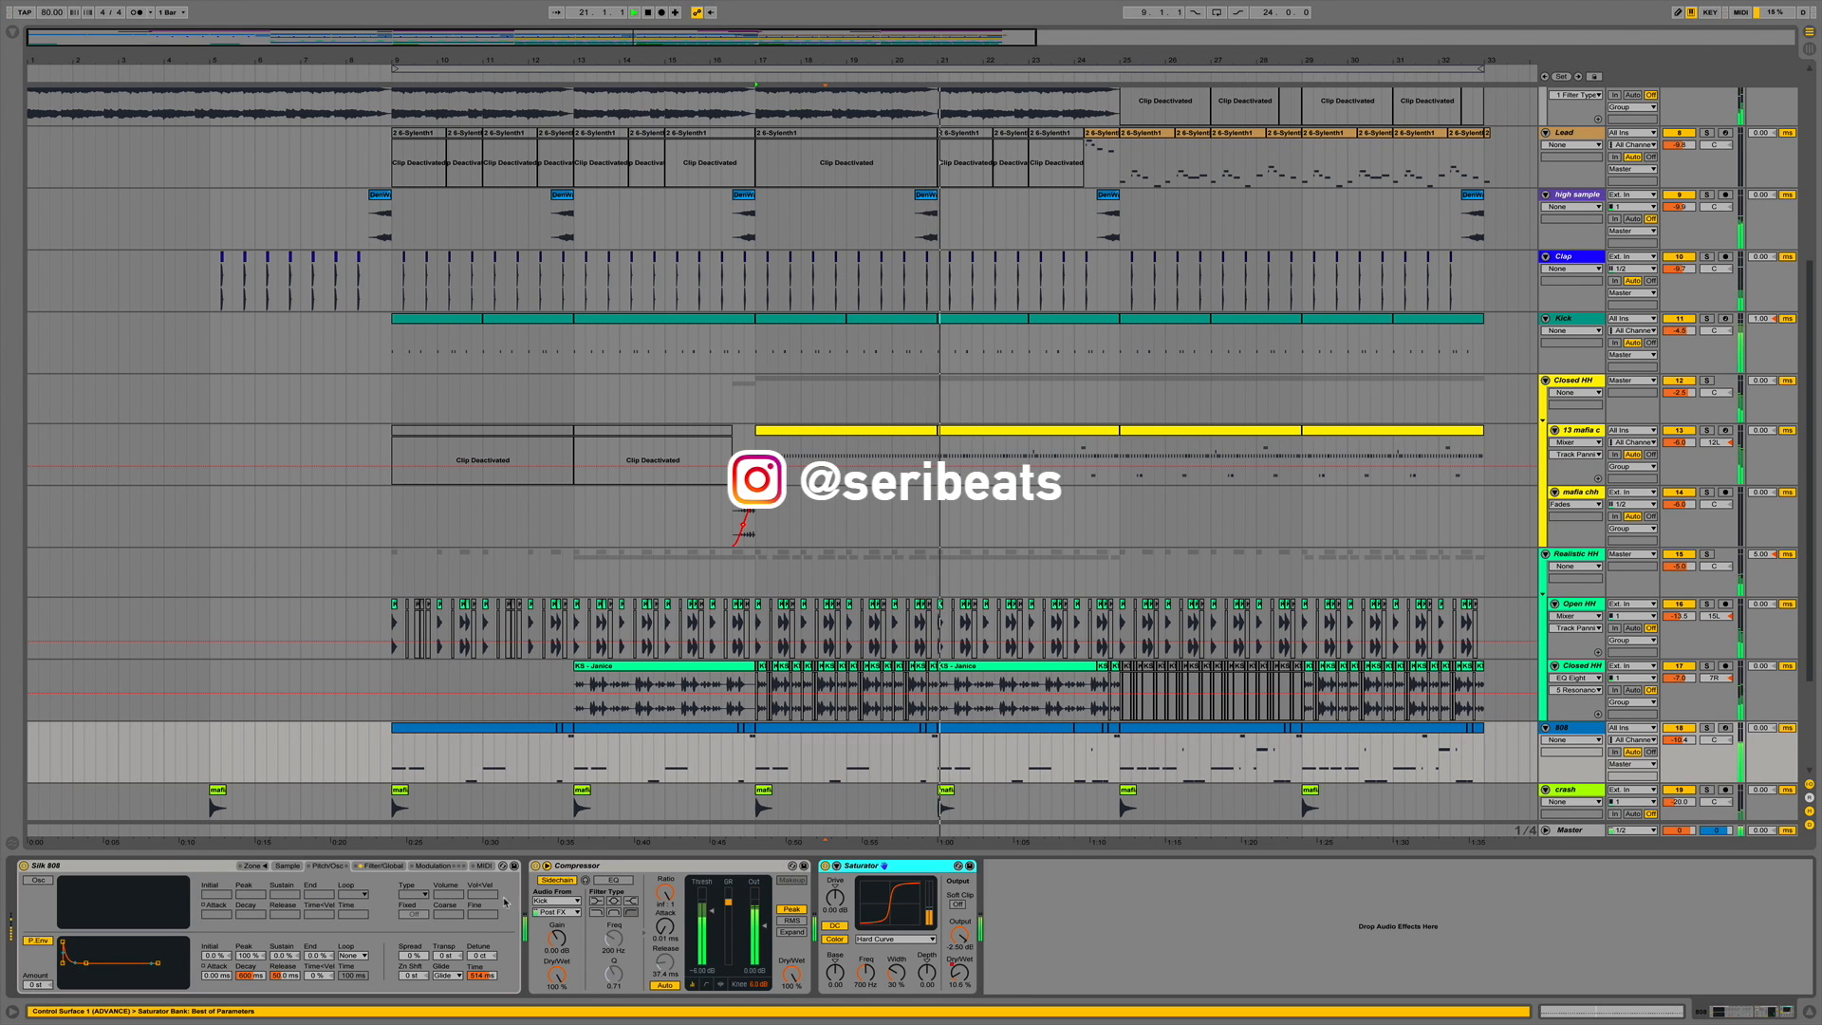
left_click(290, 868)
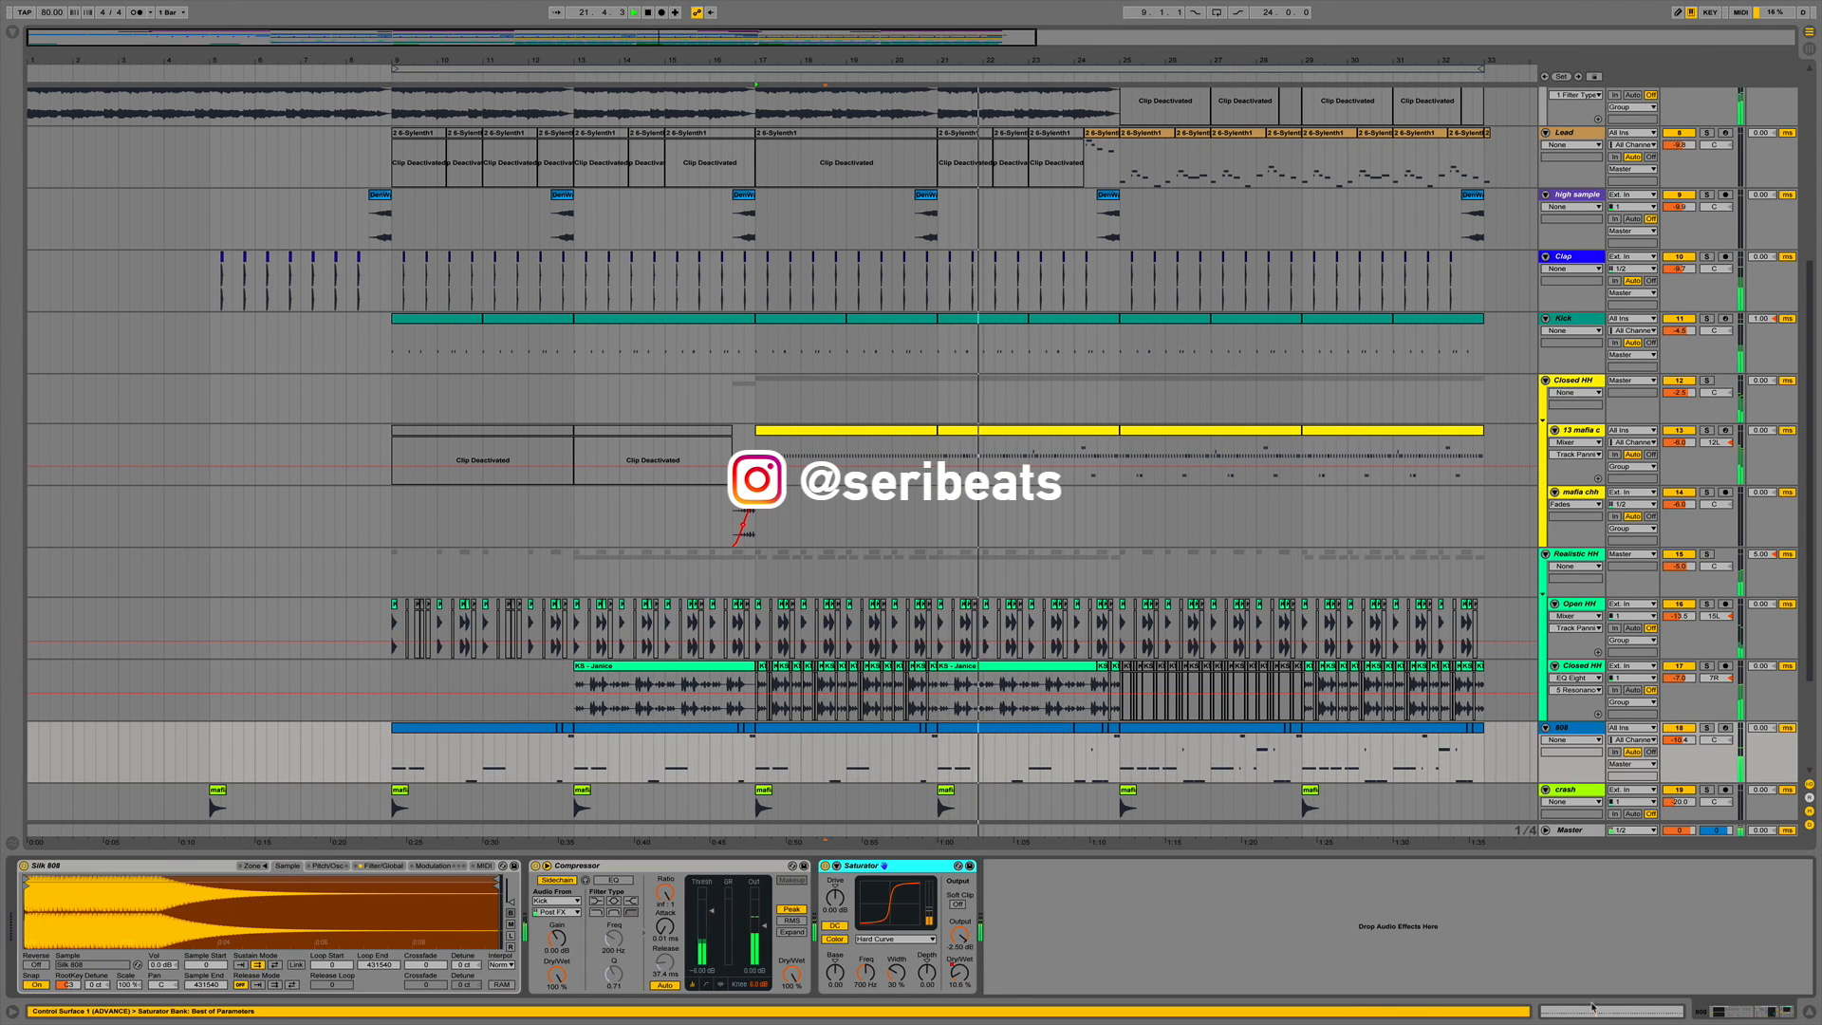
left_click(1805, 1011)
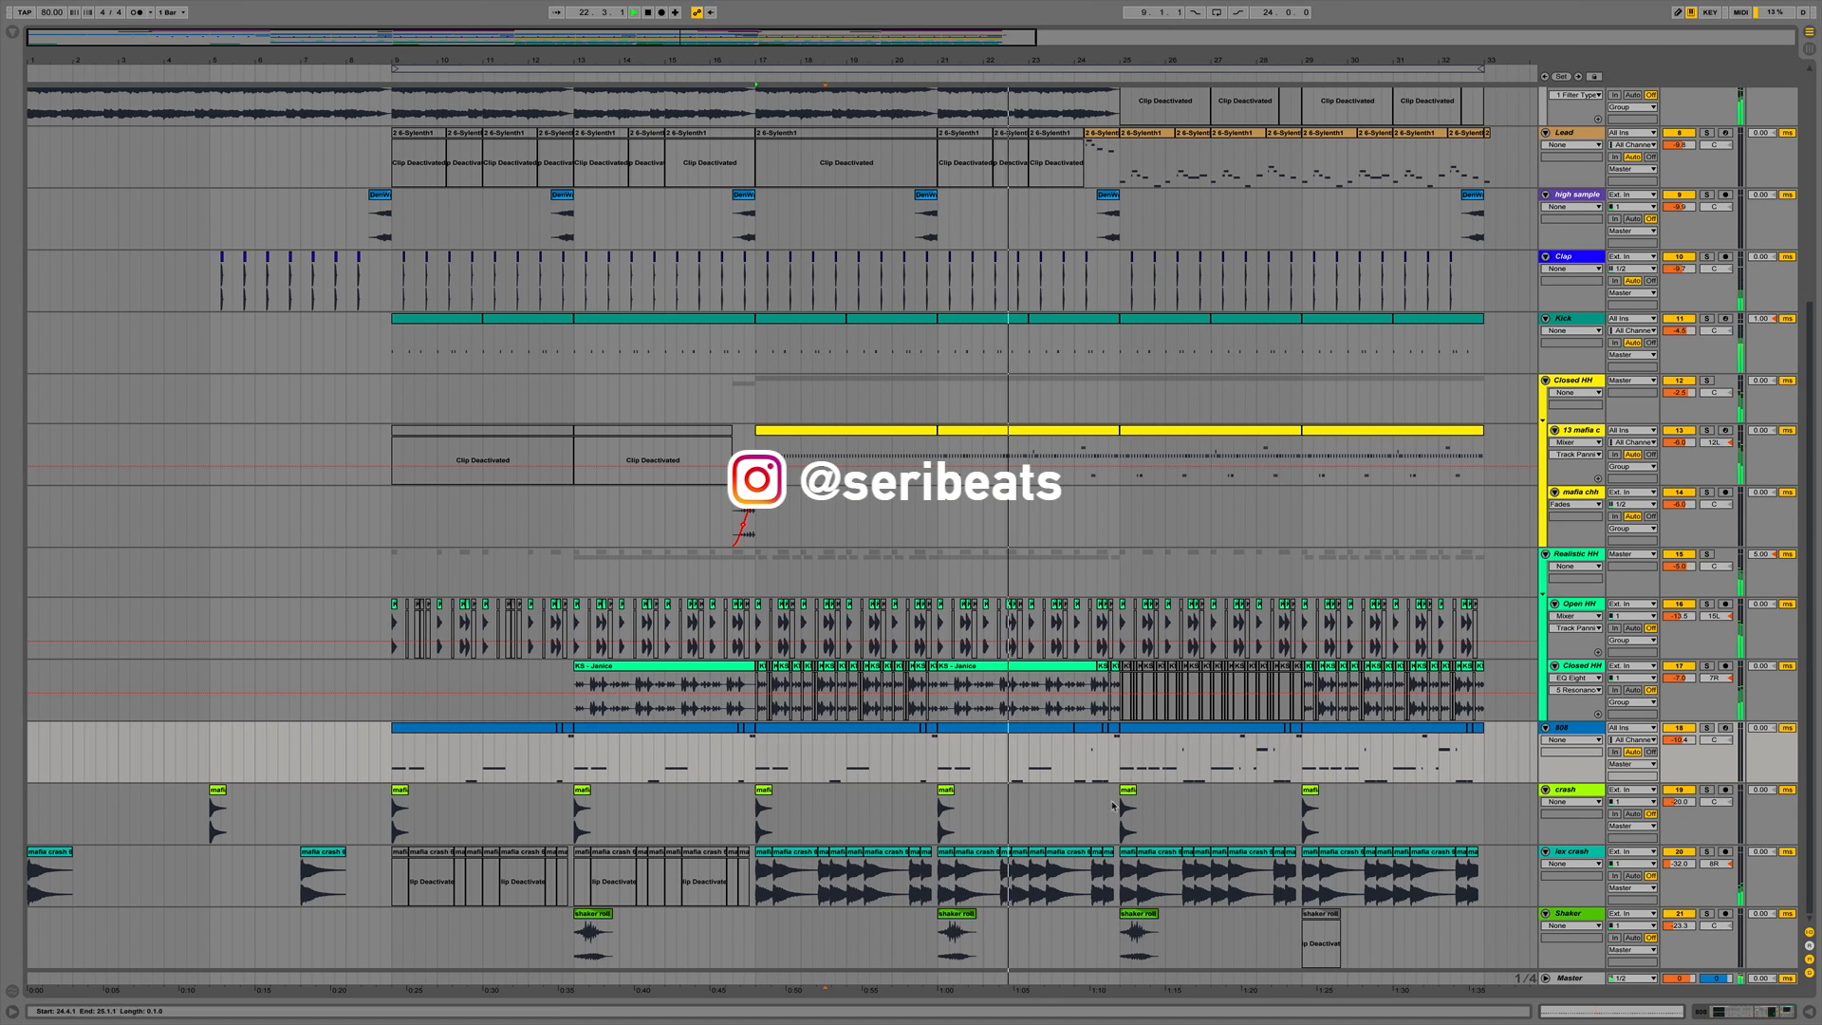
Open the Flute 100bpm clip at bar 23 during playback and examine its waveform.
scroll(1185, 743, "up", 5)
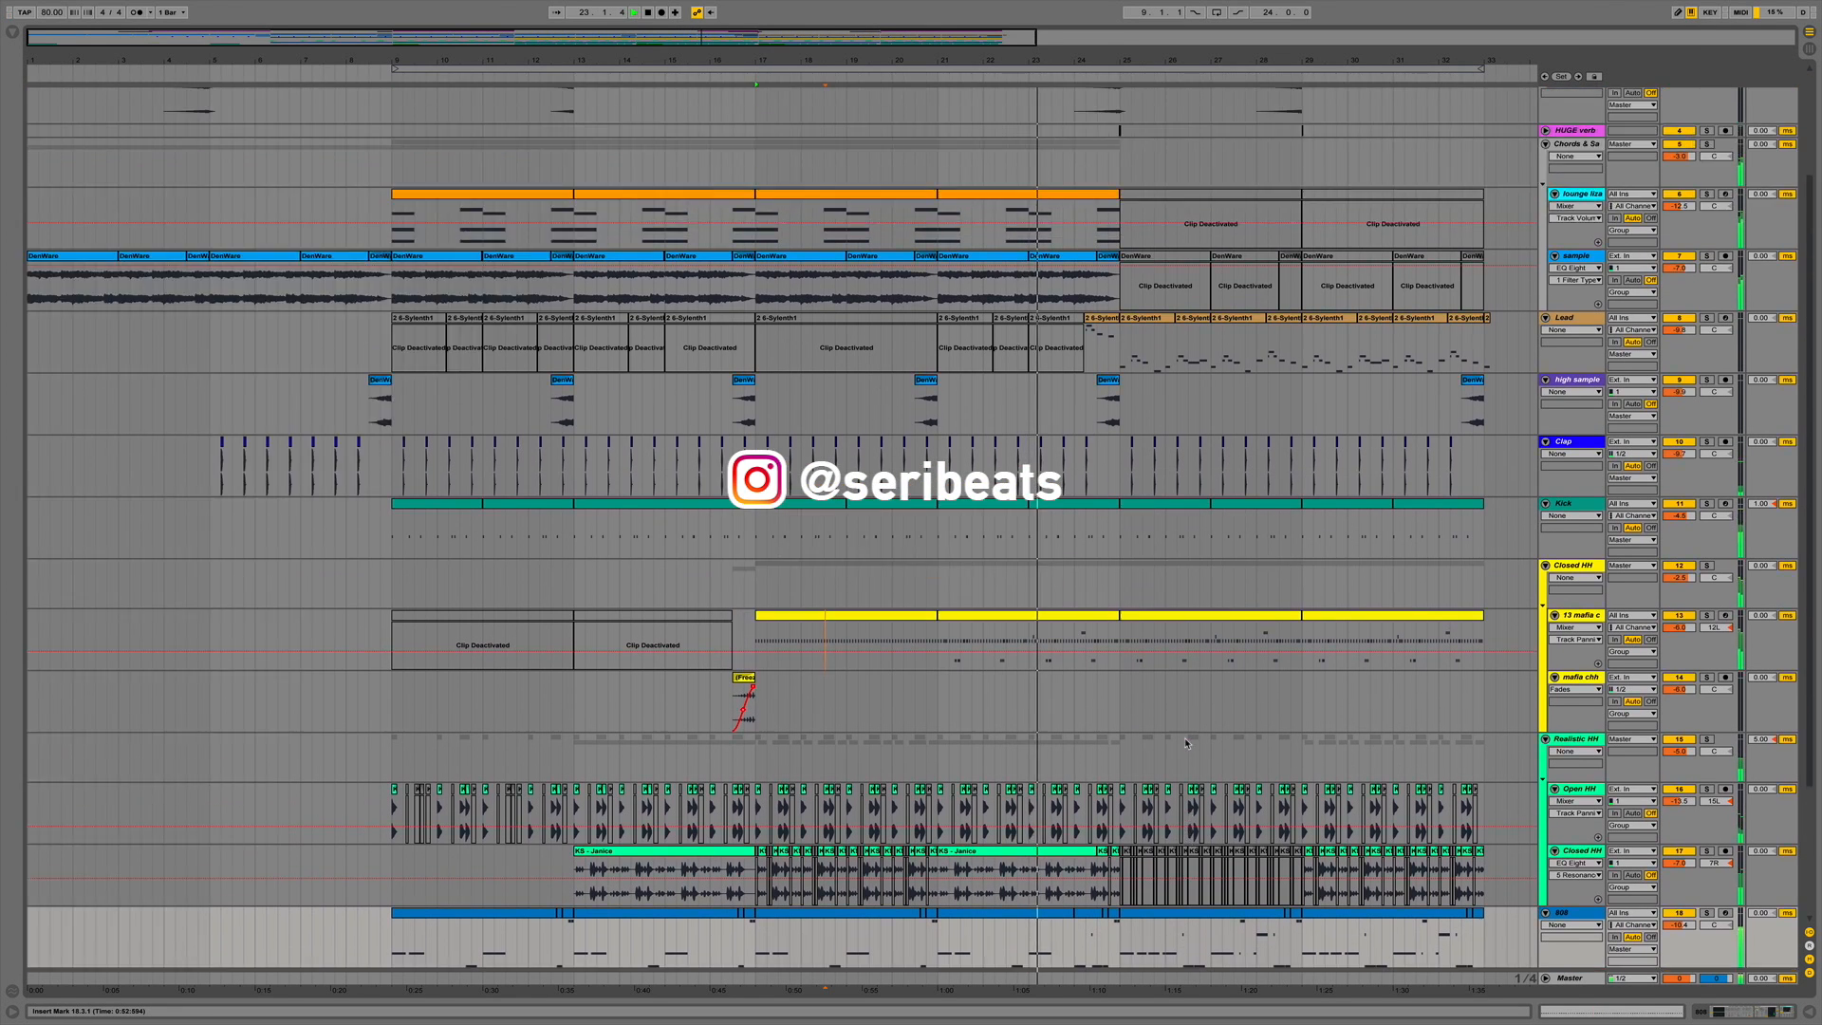
scroll(1185, 743, "up", 4)
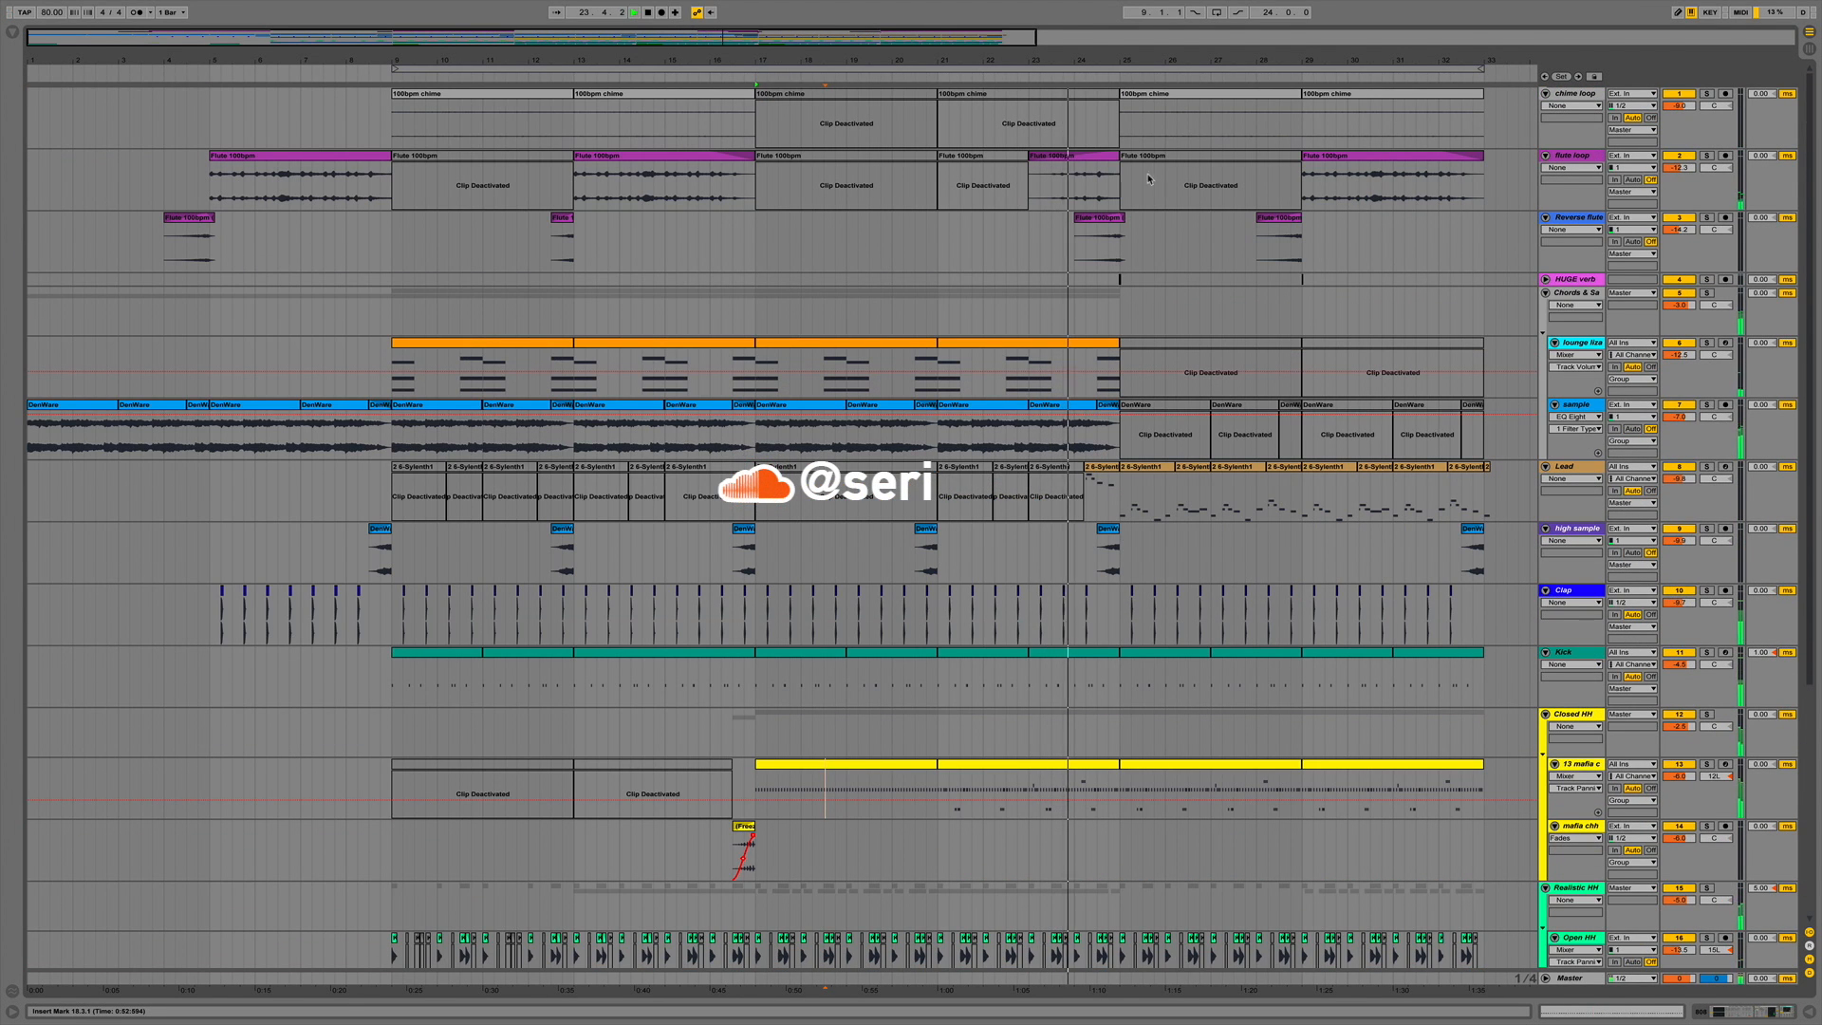
double_click(1077, 180)
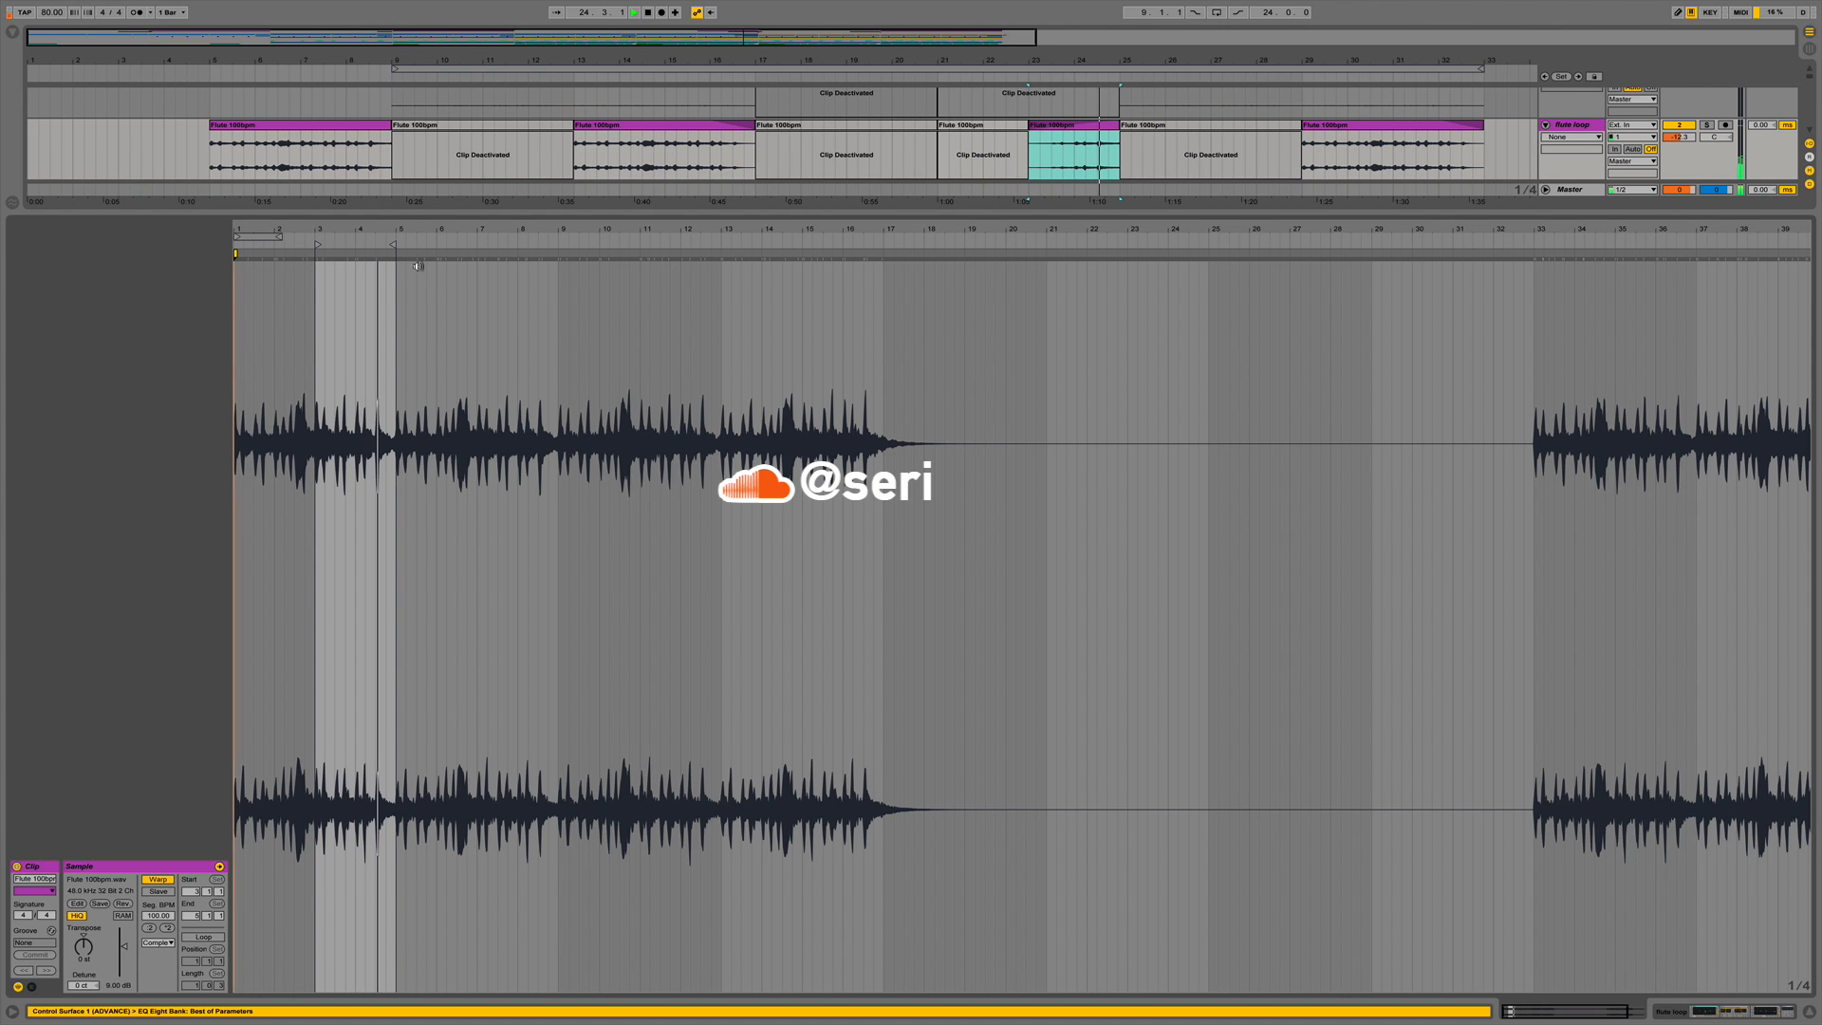
left_click(1794, 1002)
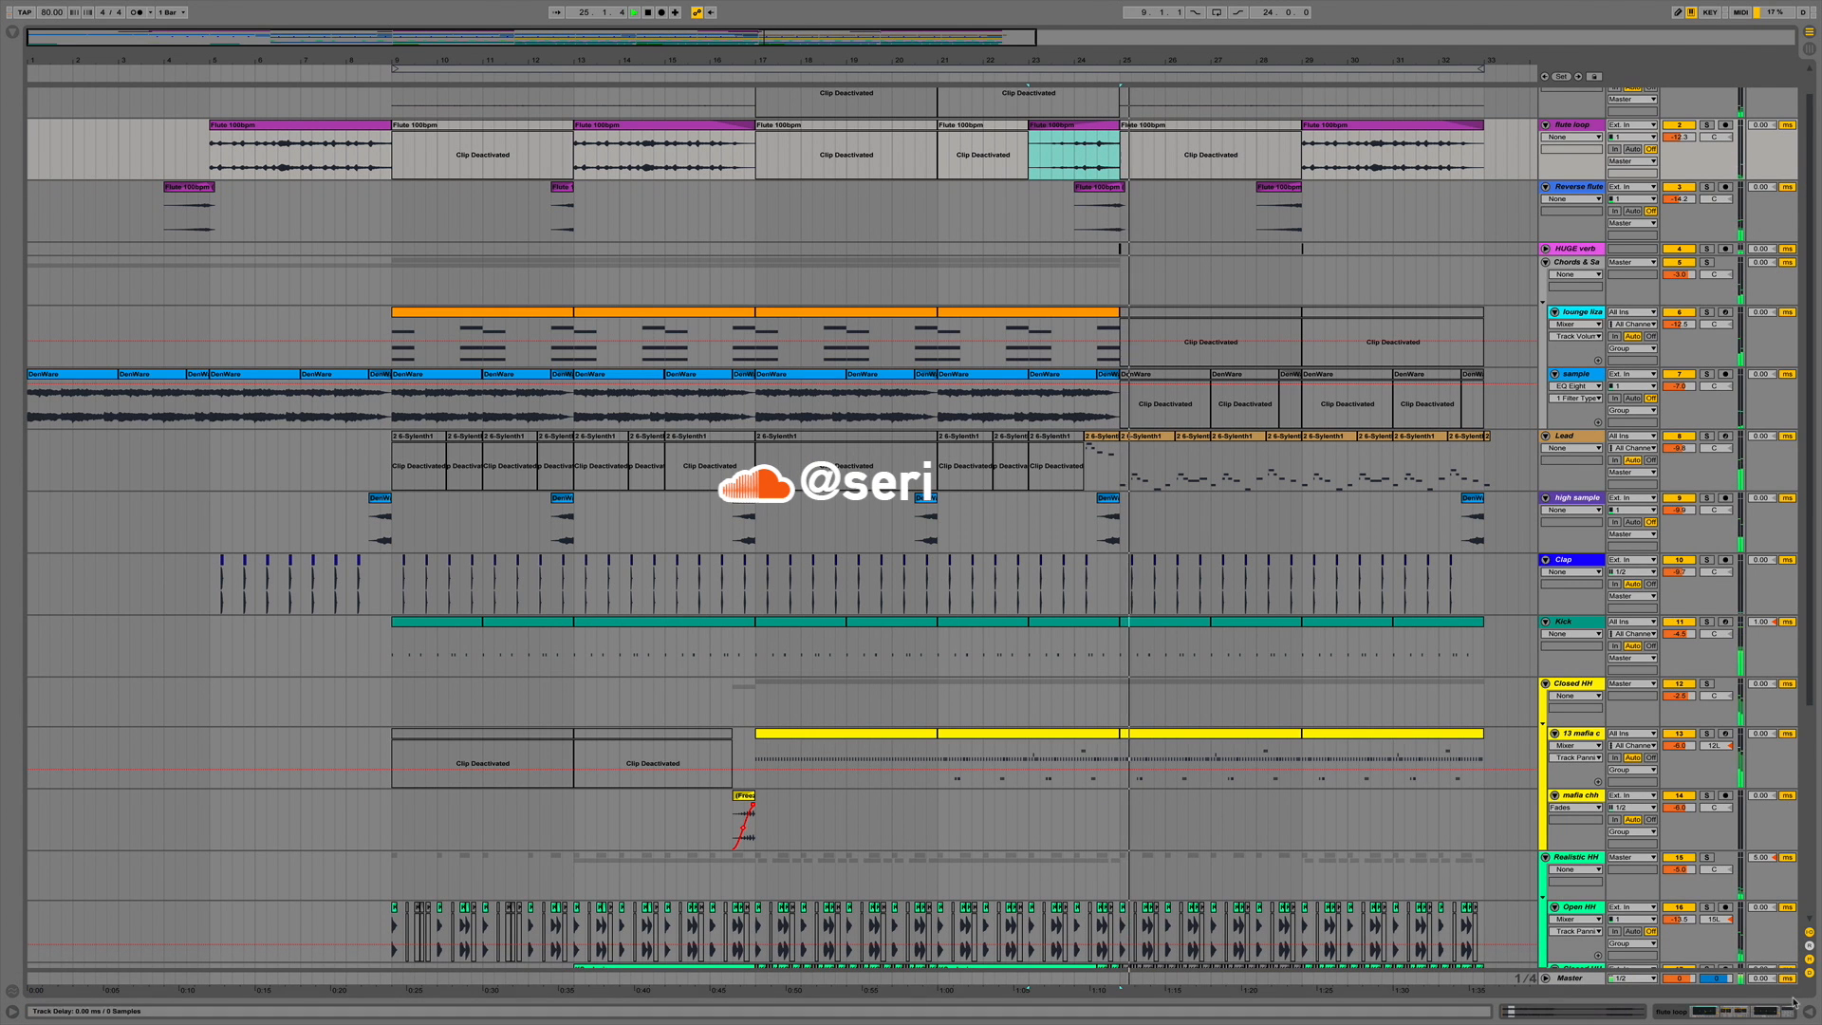
Open the Lead track's Sylenth1 clips one after another from bar 25 to bar 28 and follow their notes during playback.
double_click(1164, 438)
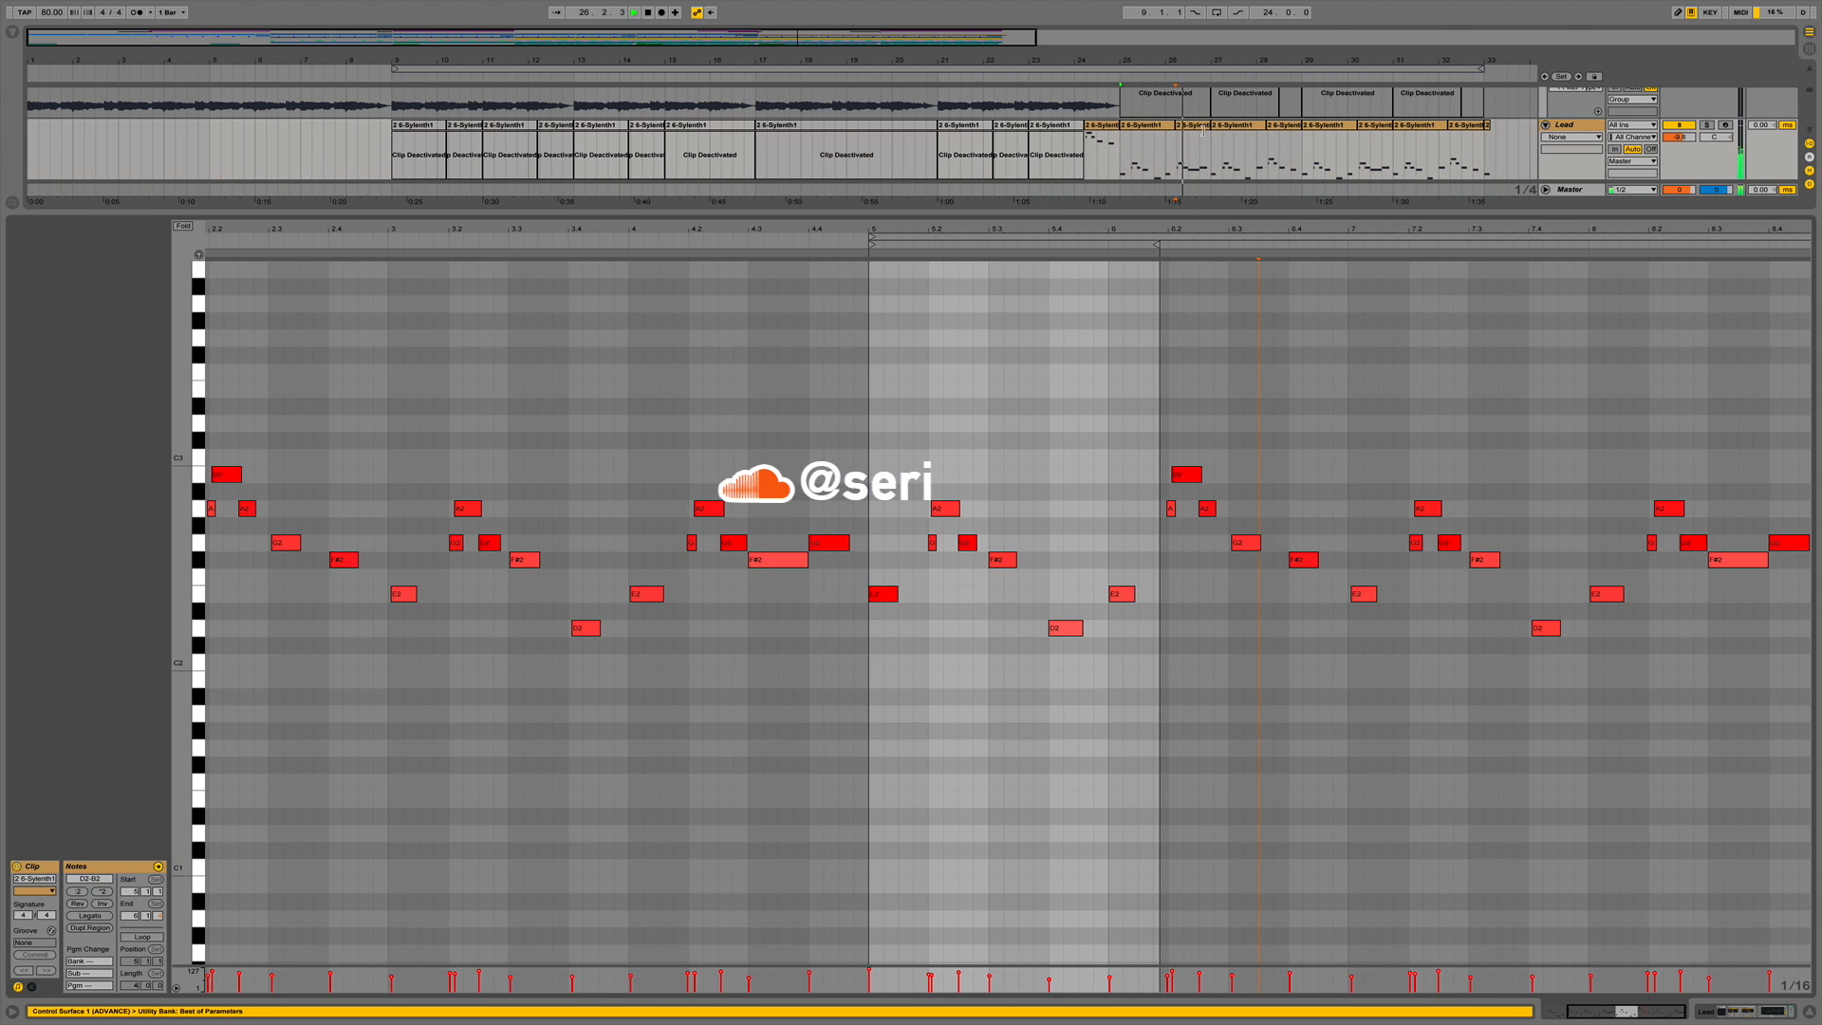
left_click(1201, 132)
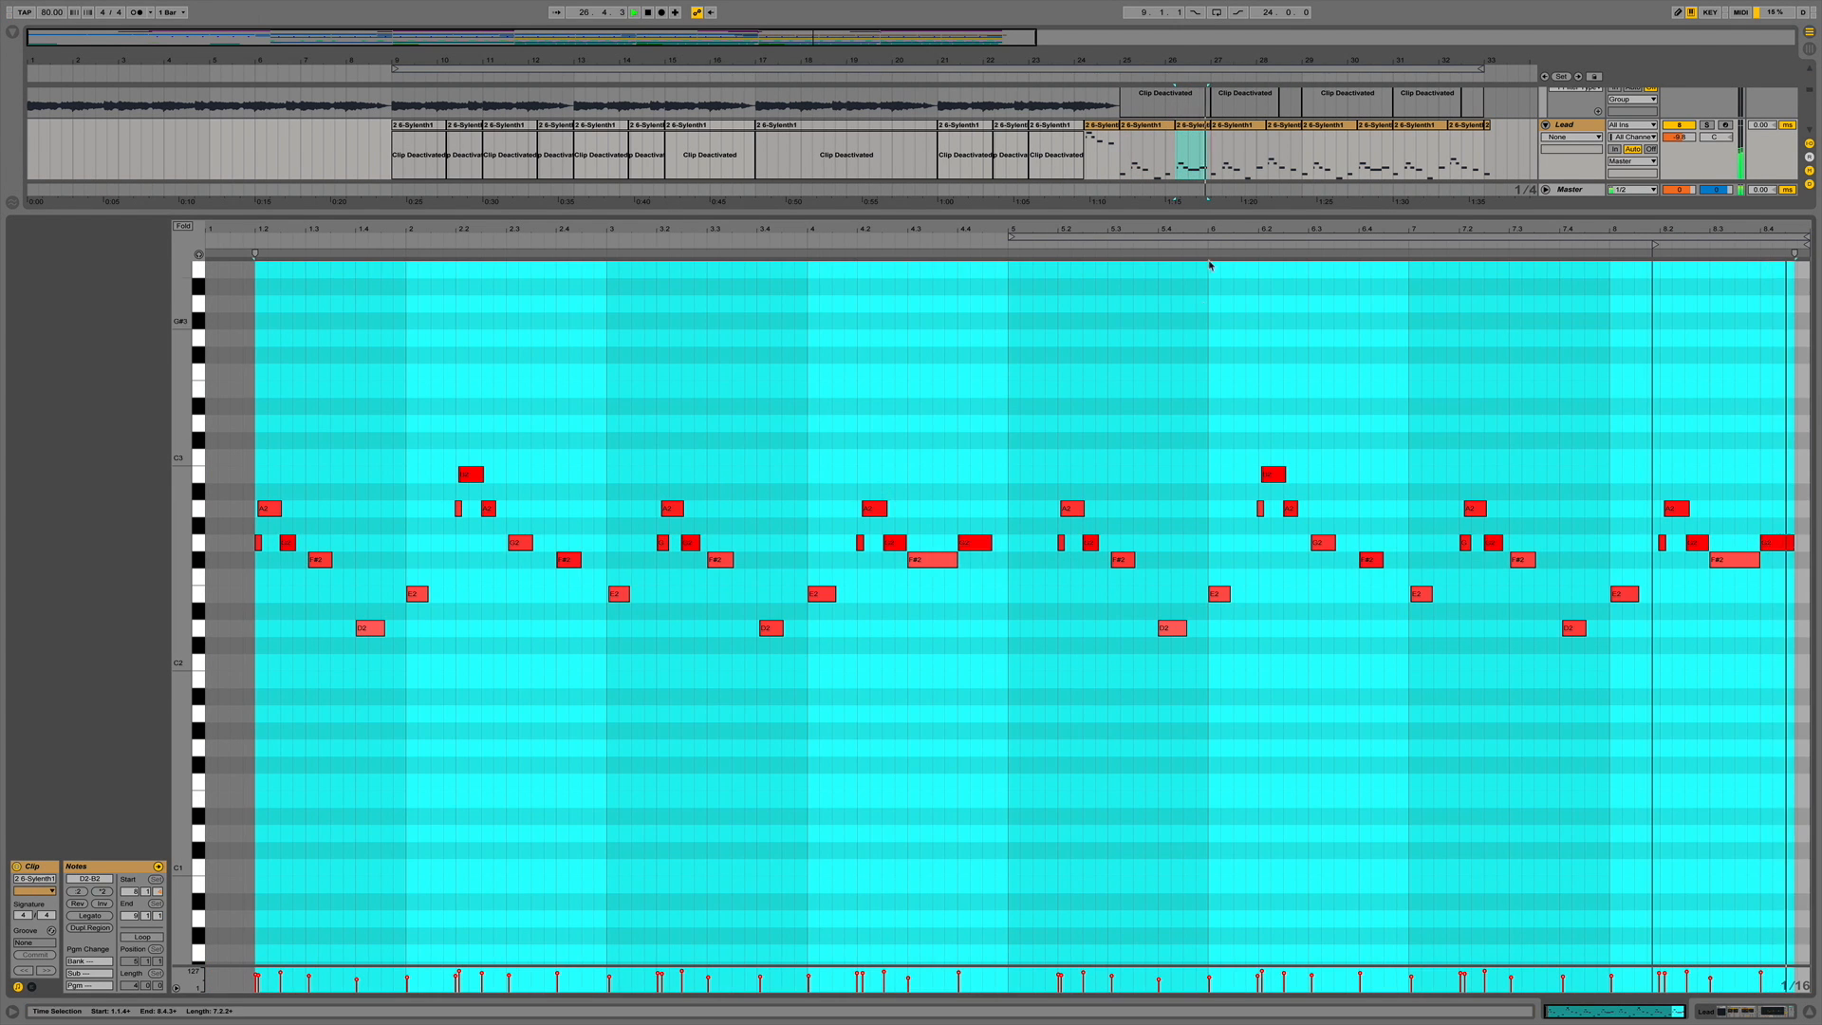
left_click(1317, 378)
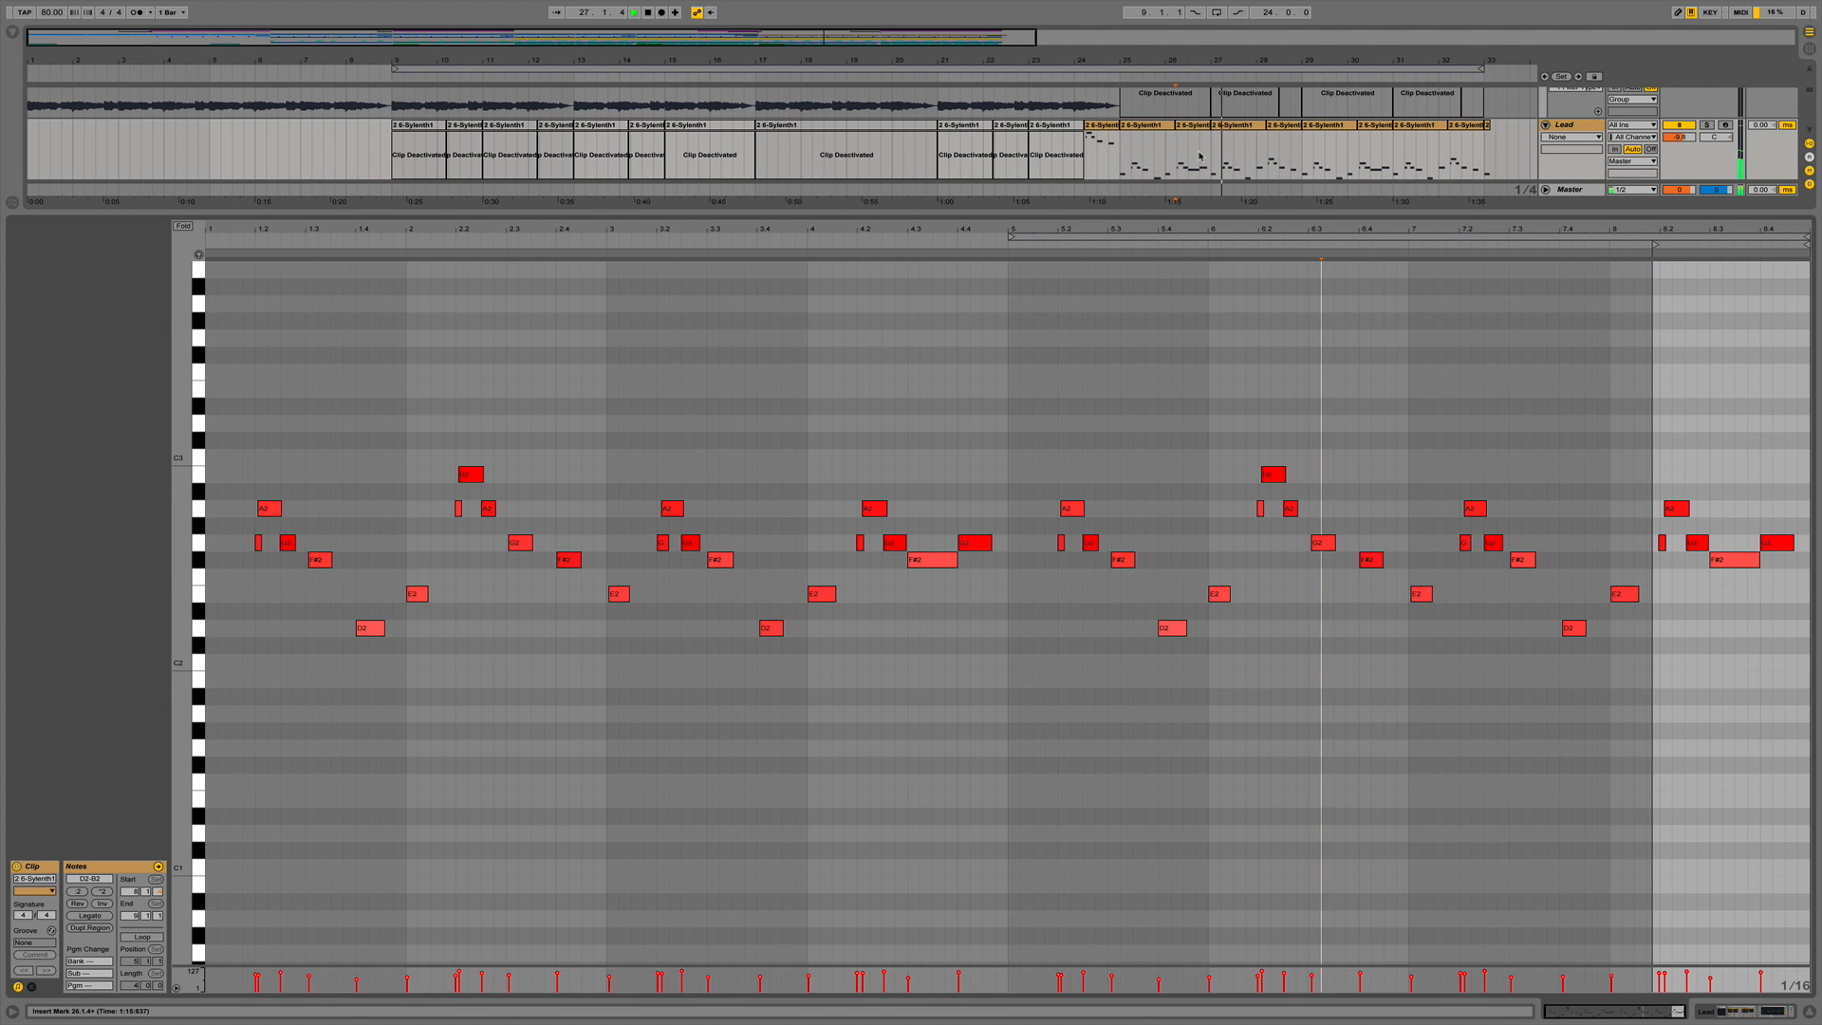
left_click(1231, 126)
left_click(1372, 382)
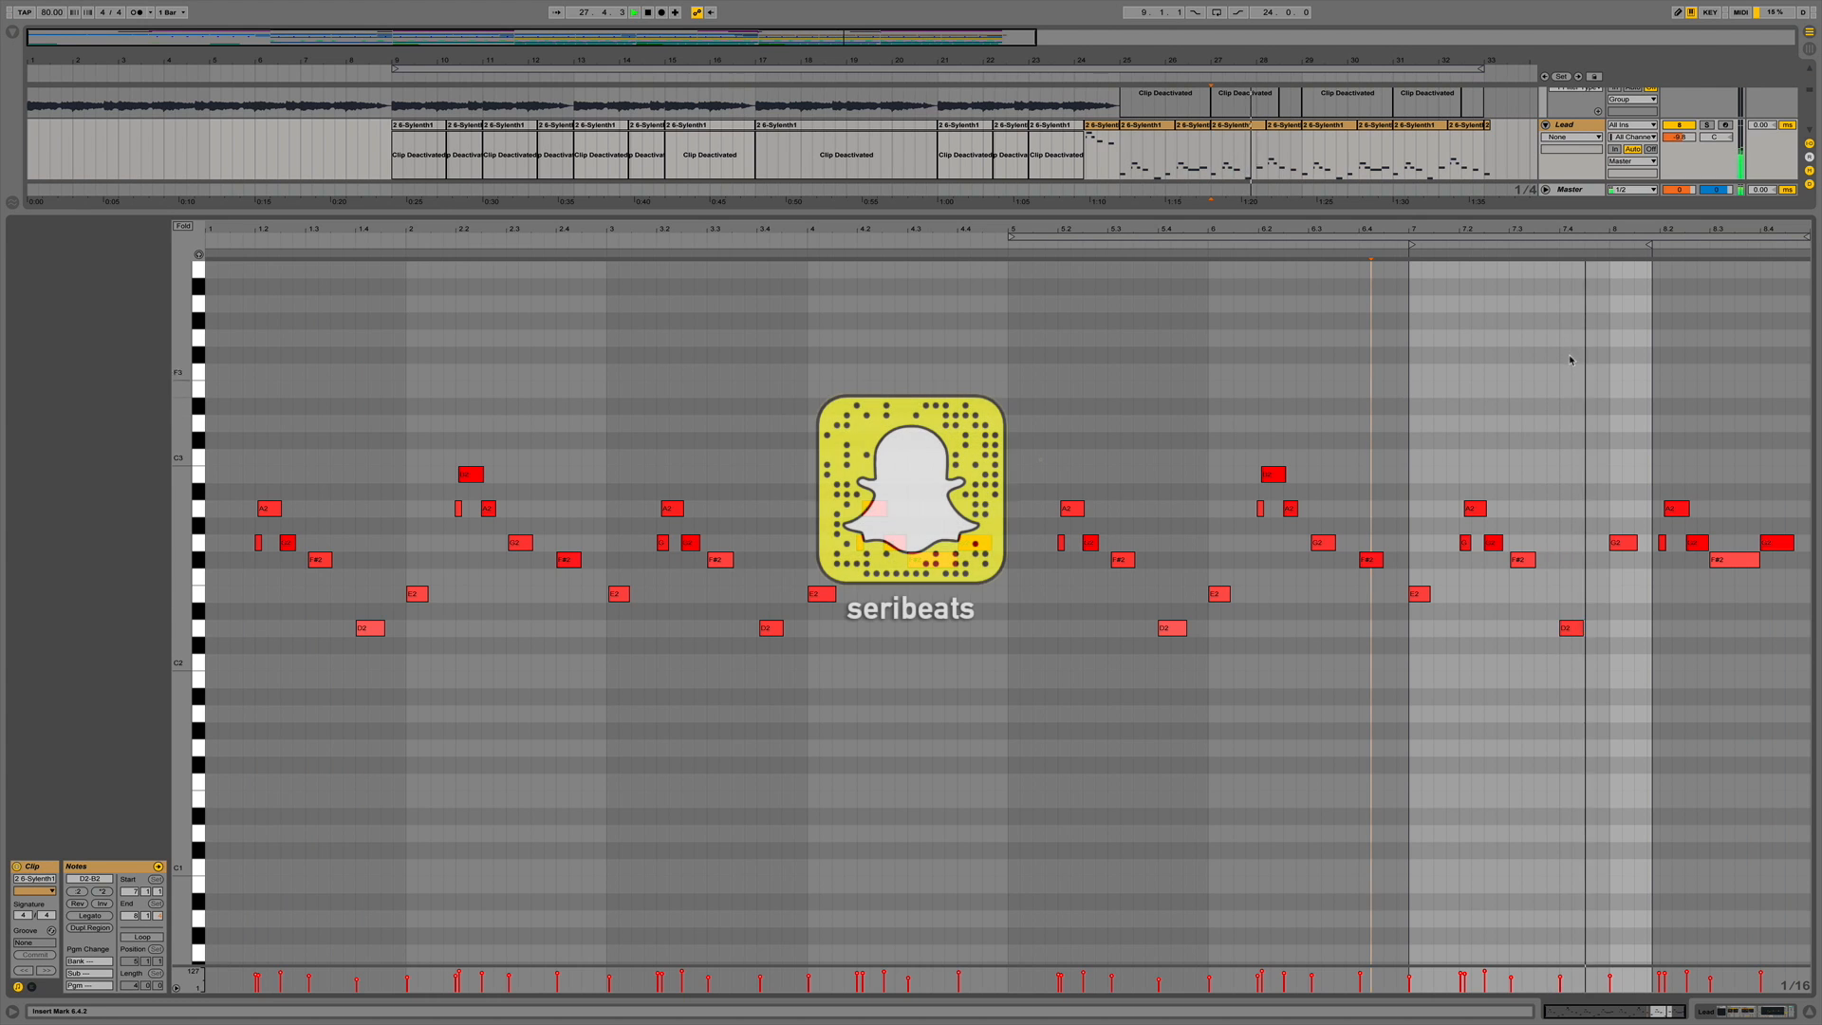
left_click(1283, 126)
left_click(1341, 378)
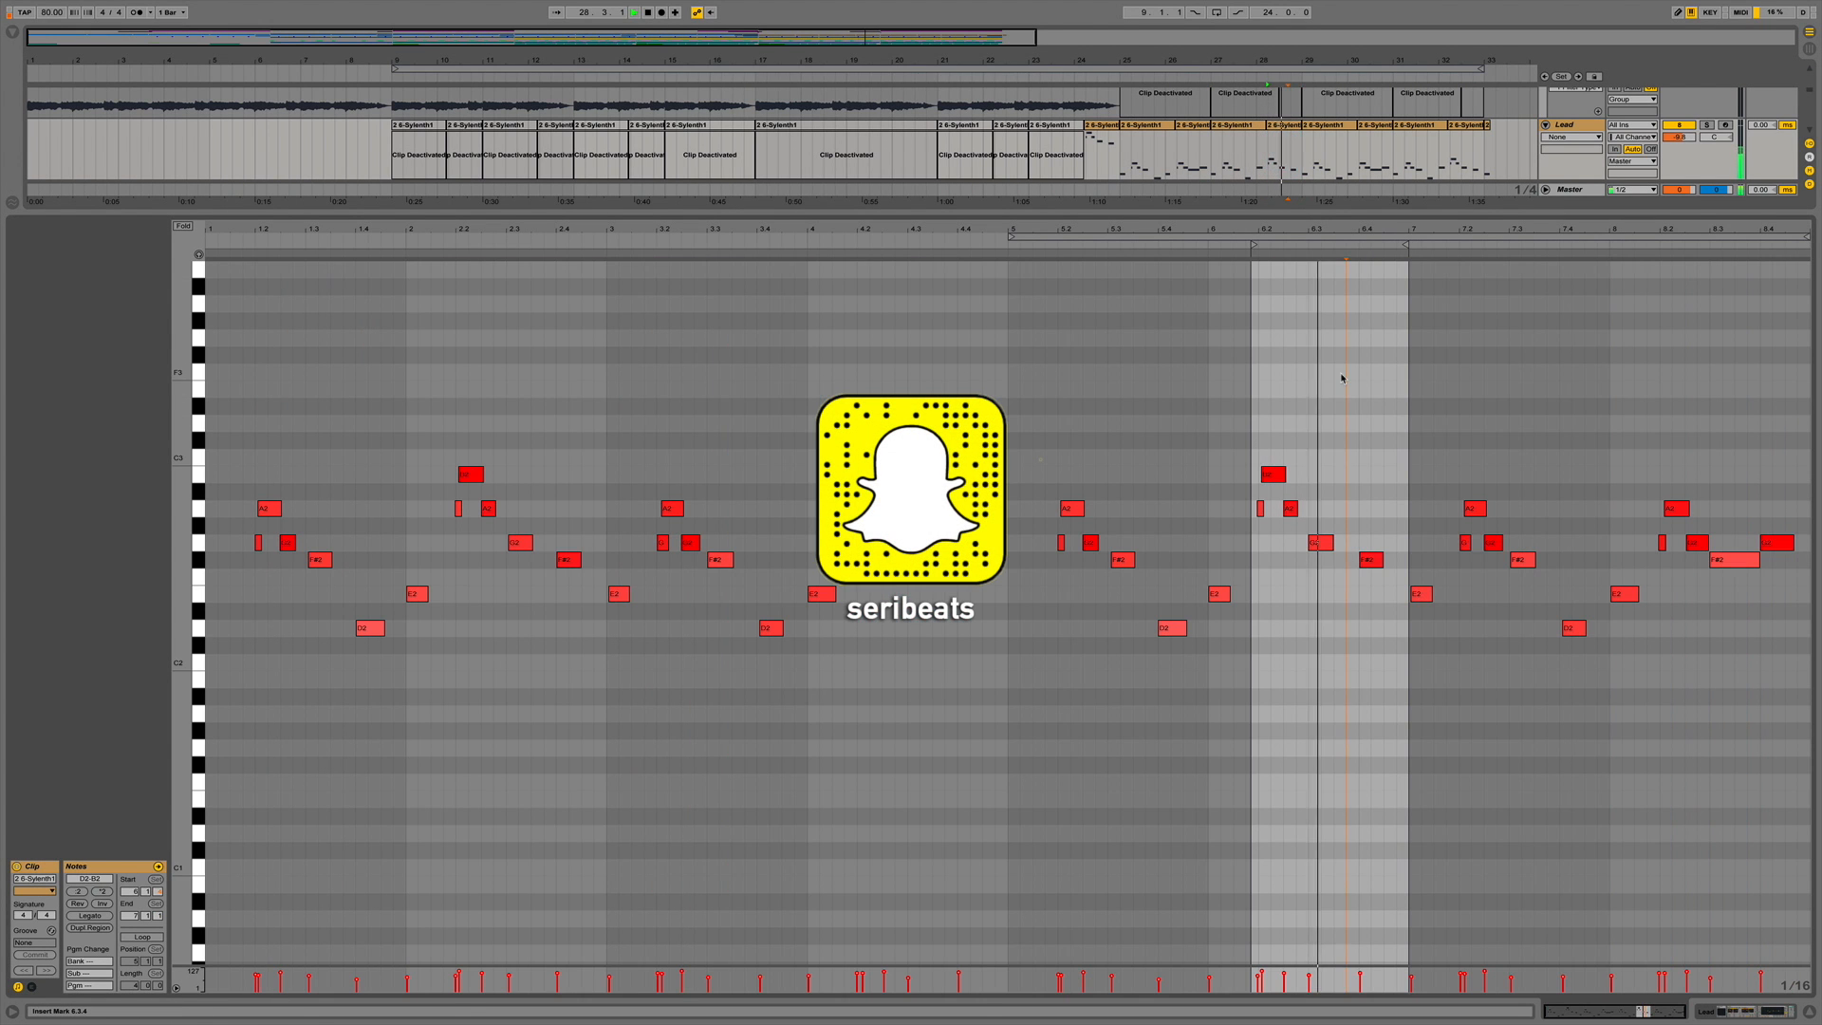